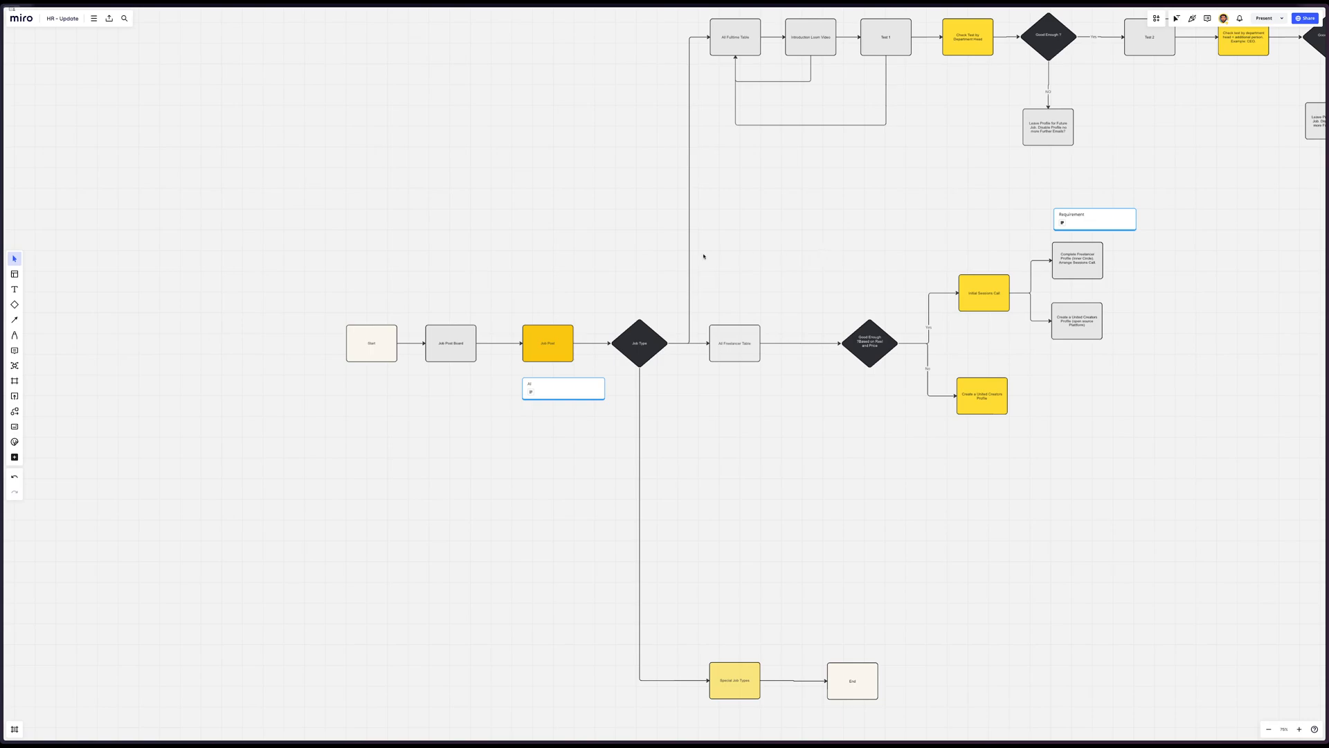
Examine the HR hiring flowchart, from the Start and Job Post boxes through the branches of the Job Type decision
scroll(487, 209, right, 1)
scroll(487, 209, up, 1)
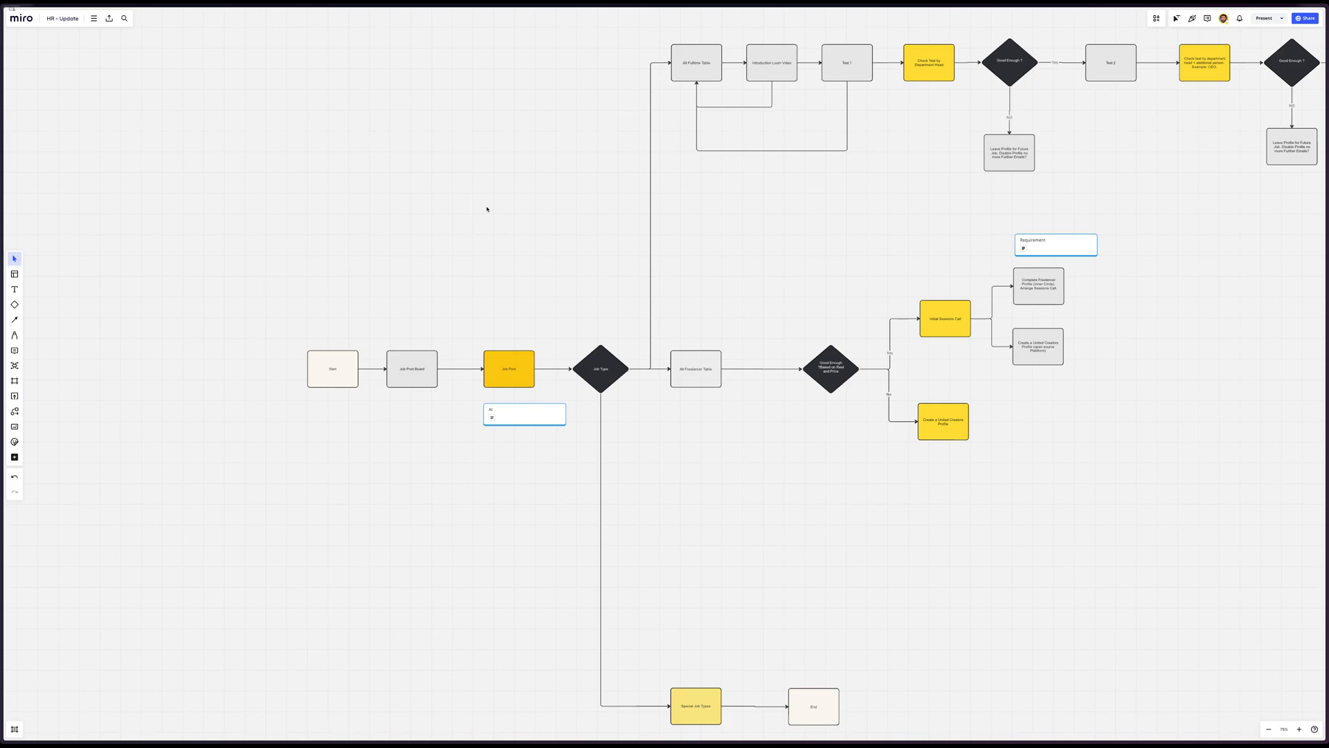
scroll(487, 209, right, 5)
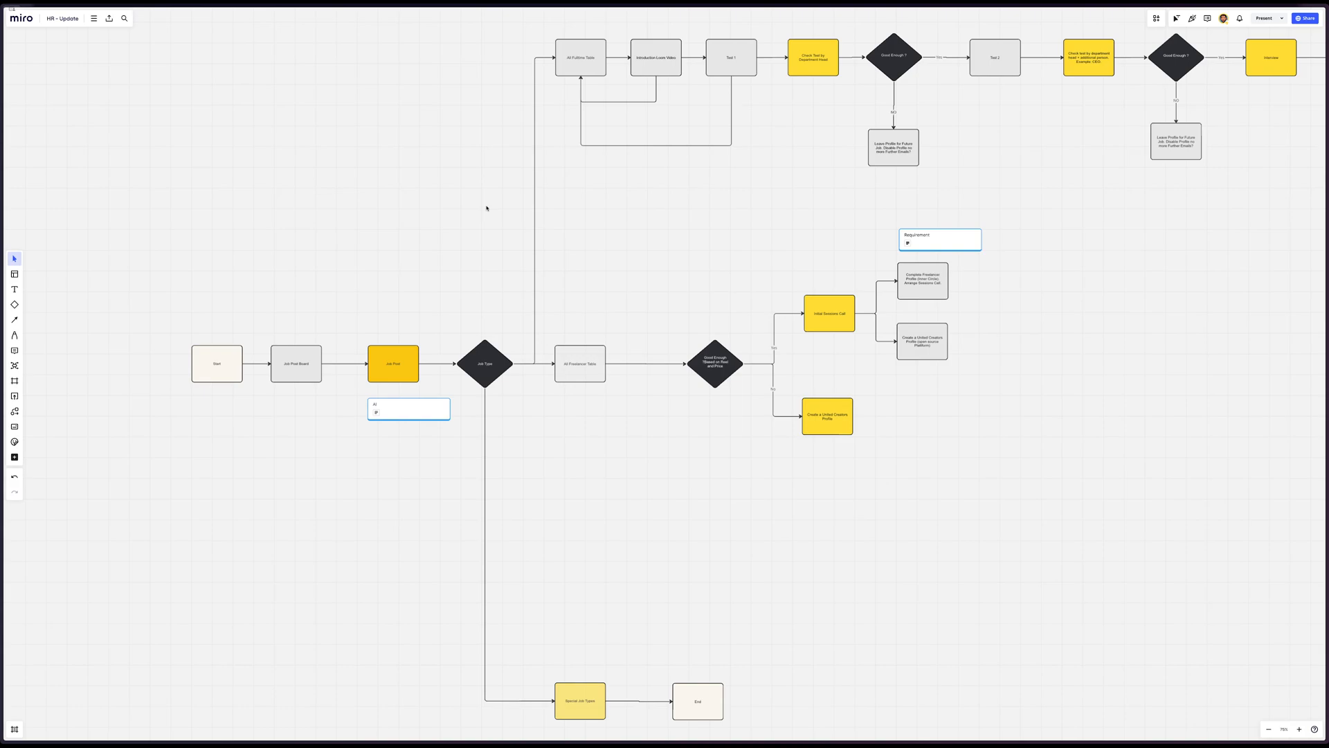
scroll(443, 216, down, 3)
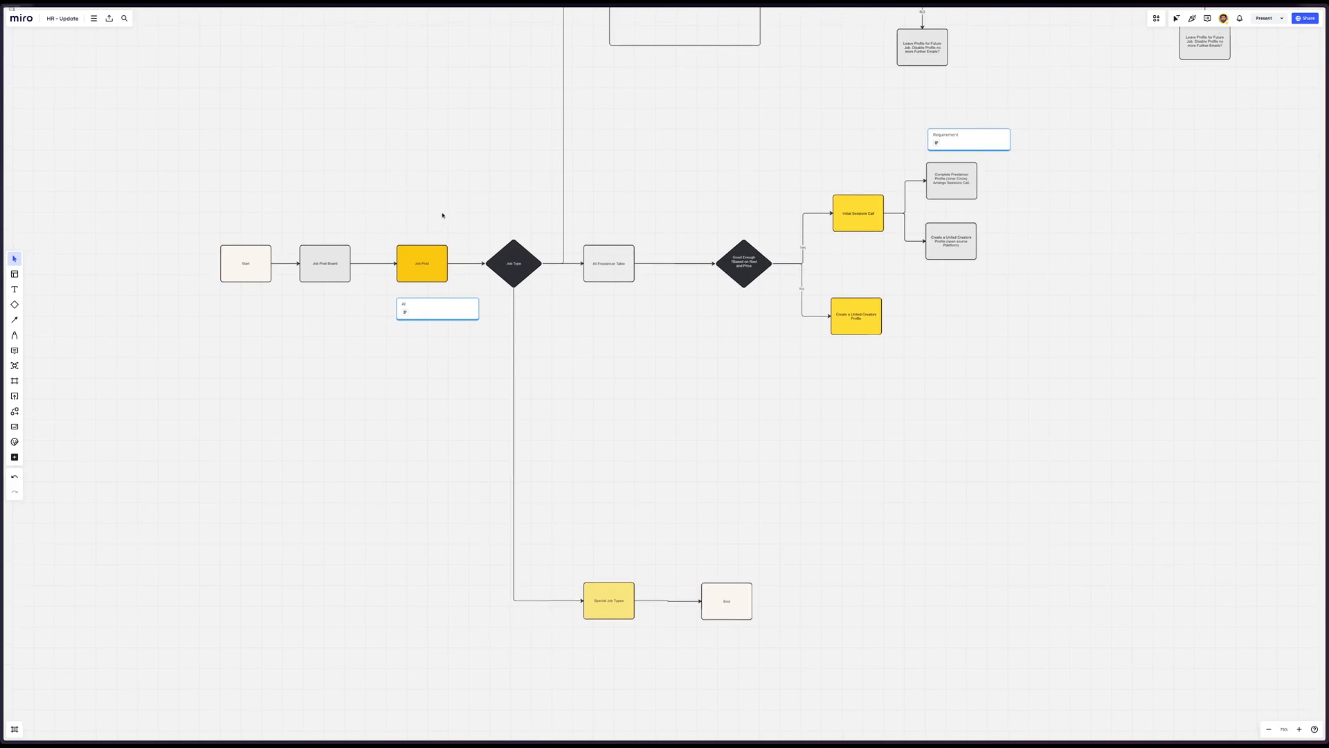
scroll(443, 215, up, 2)
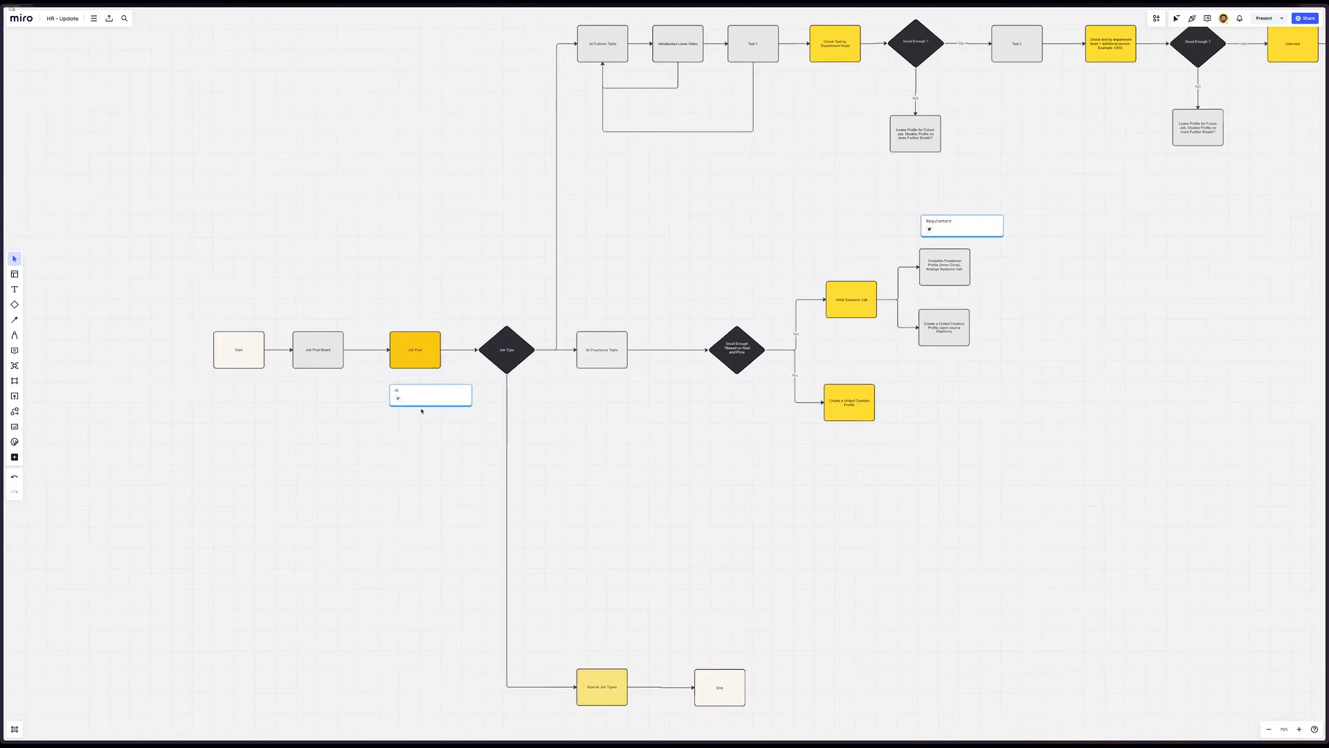
scroll(316, 380, up, 5)
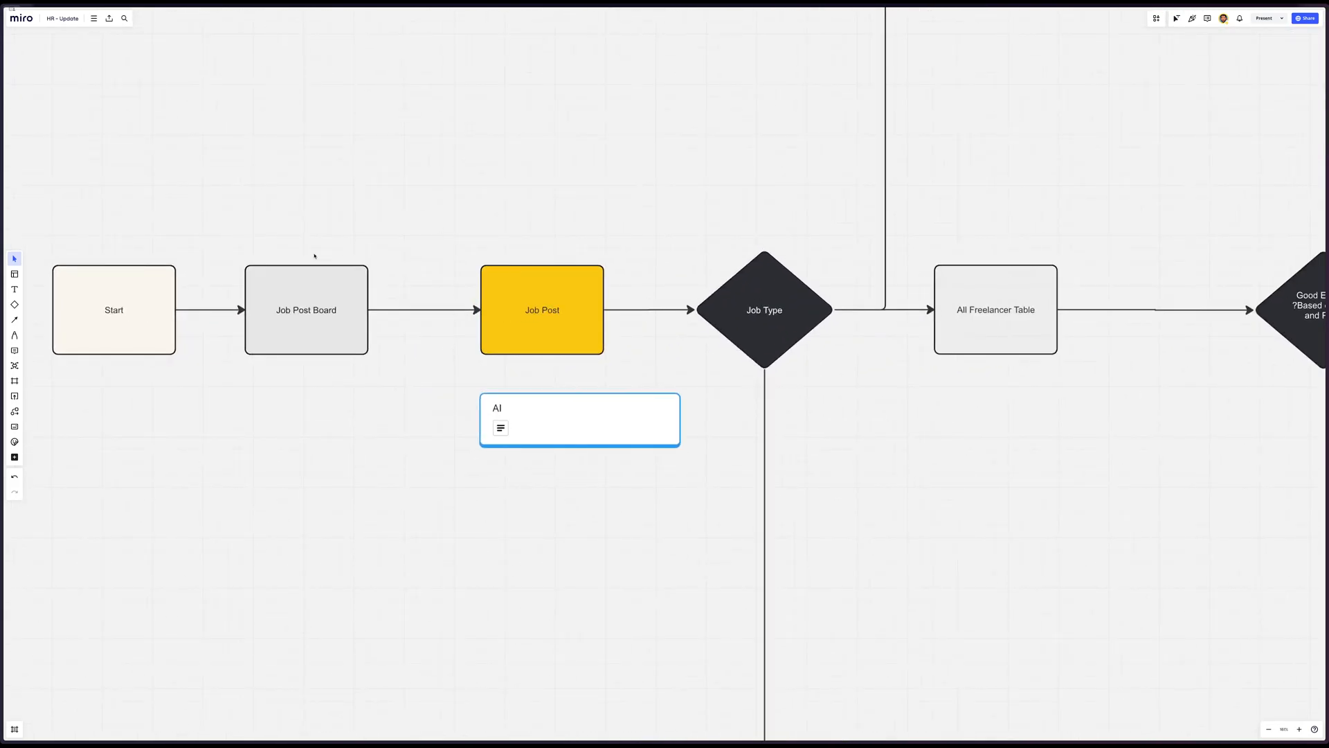
scroll(315, 256, up, 2)
Add a split view beside the Miro board and open the HR 2024: Job Positions Airtable base in it
key(super+t)
text(add)
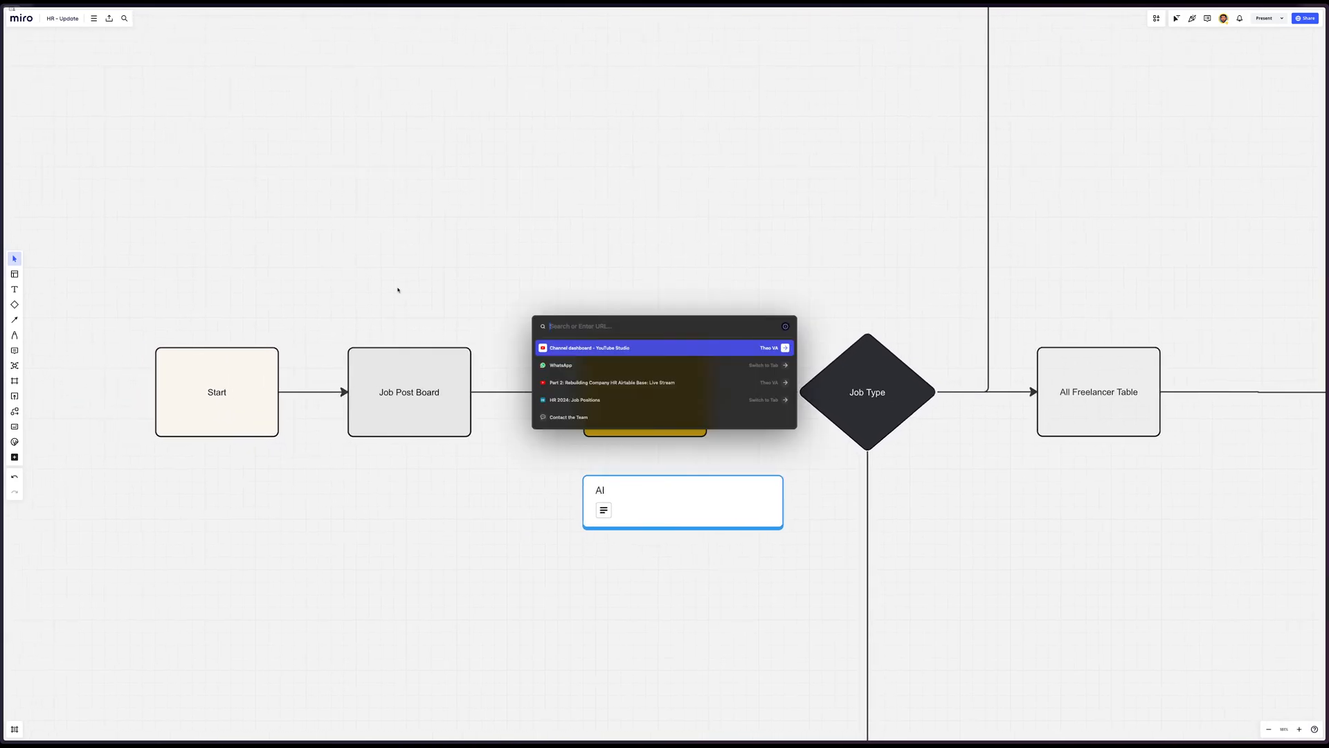
key(Return)
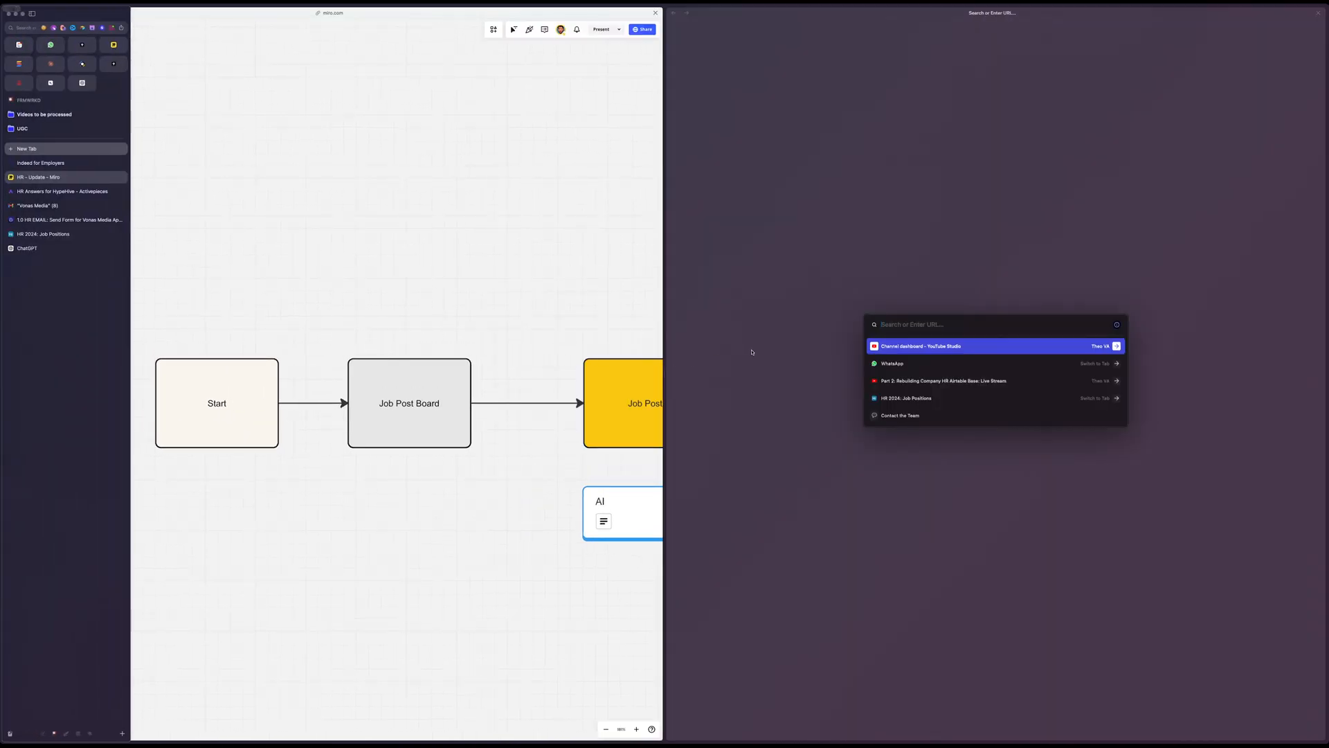
click(906, 398)
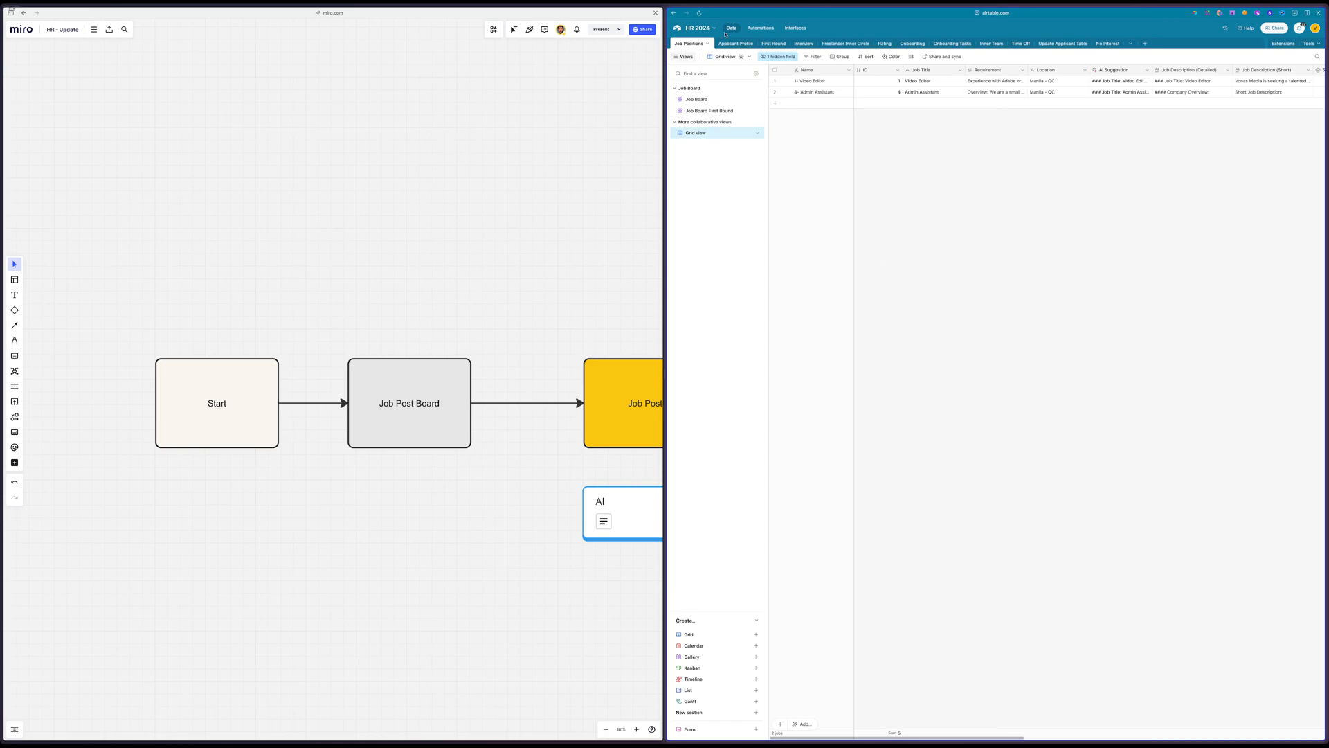
Collapse the list of views beside the Job Positions grid
scroll(904, 159, right, 5)
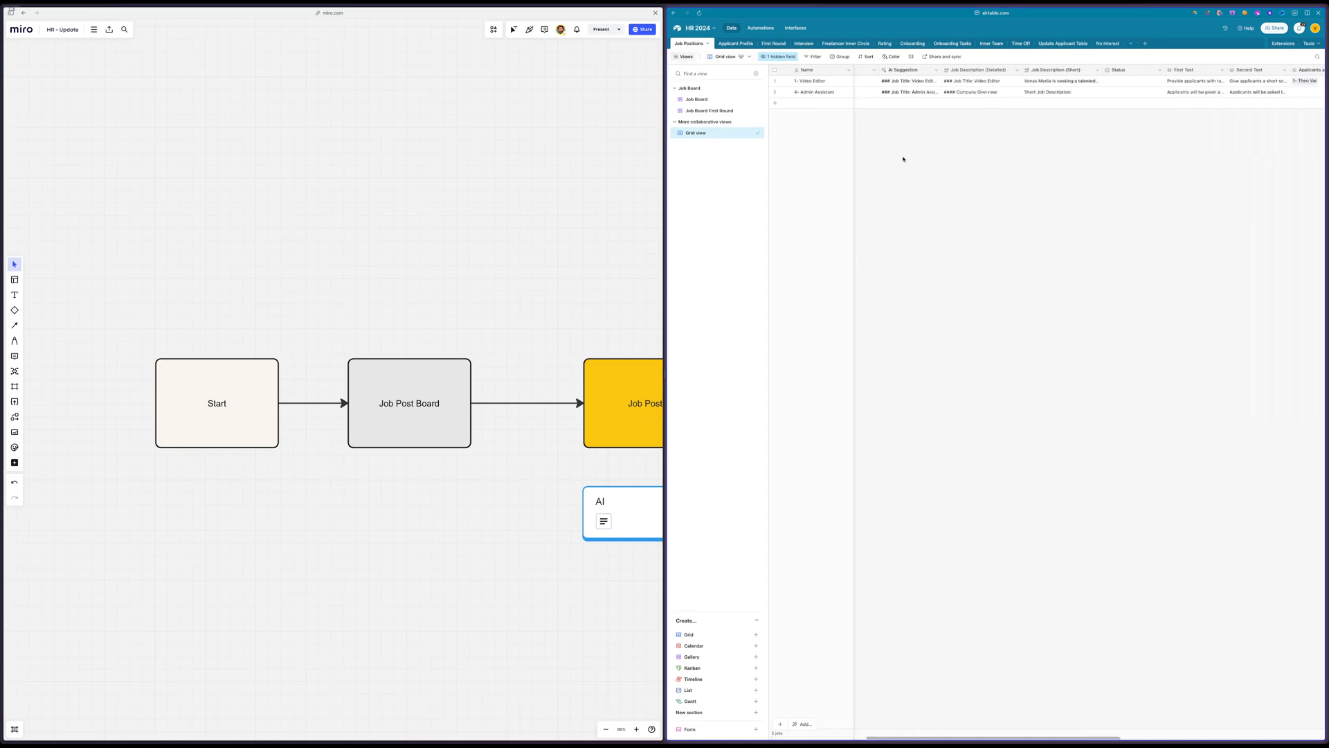
scroll(903, 160, right, 5)
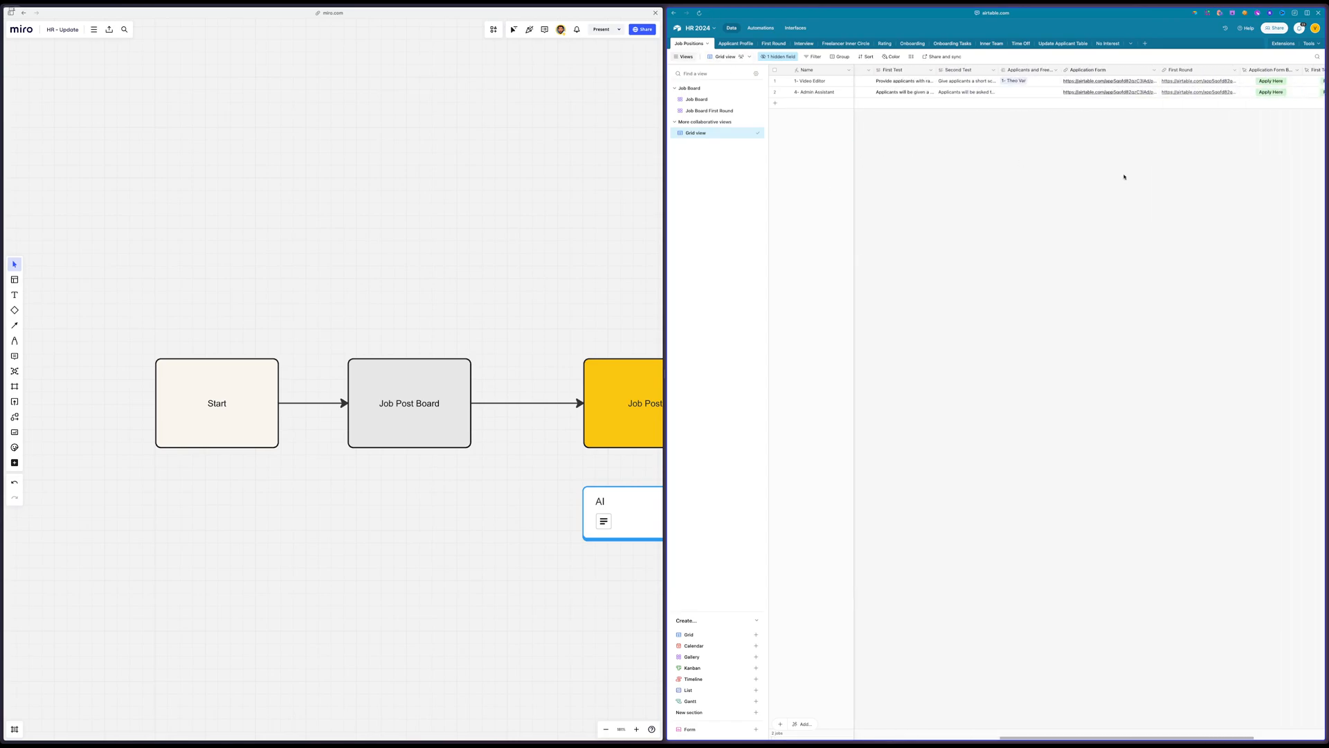
click(681, 58)
Examine the Job Positions columns, including the Video Editor record's AI Suggestion and Job Description (Detailed) fields
scroll(908, 184, right, 3)
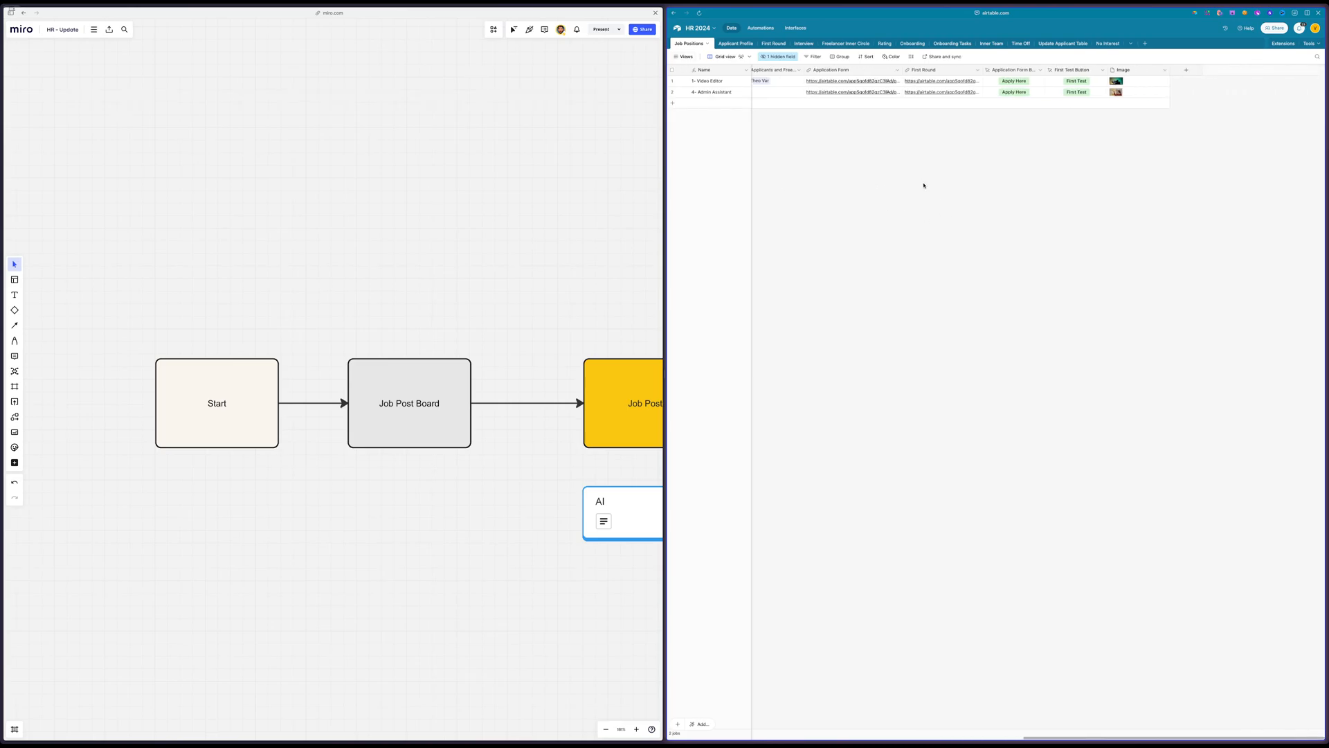
scroll(923, 186, left, 5)
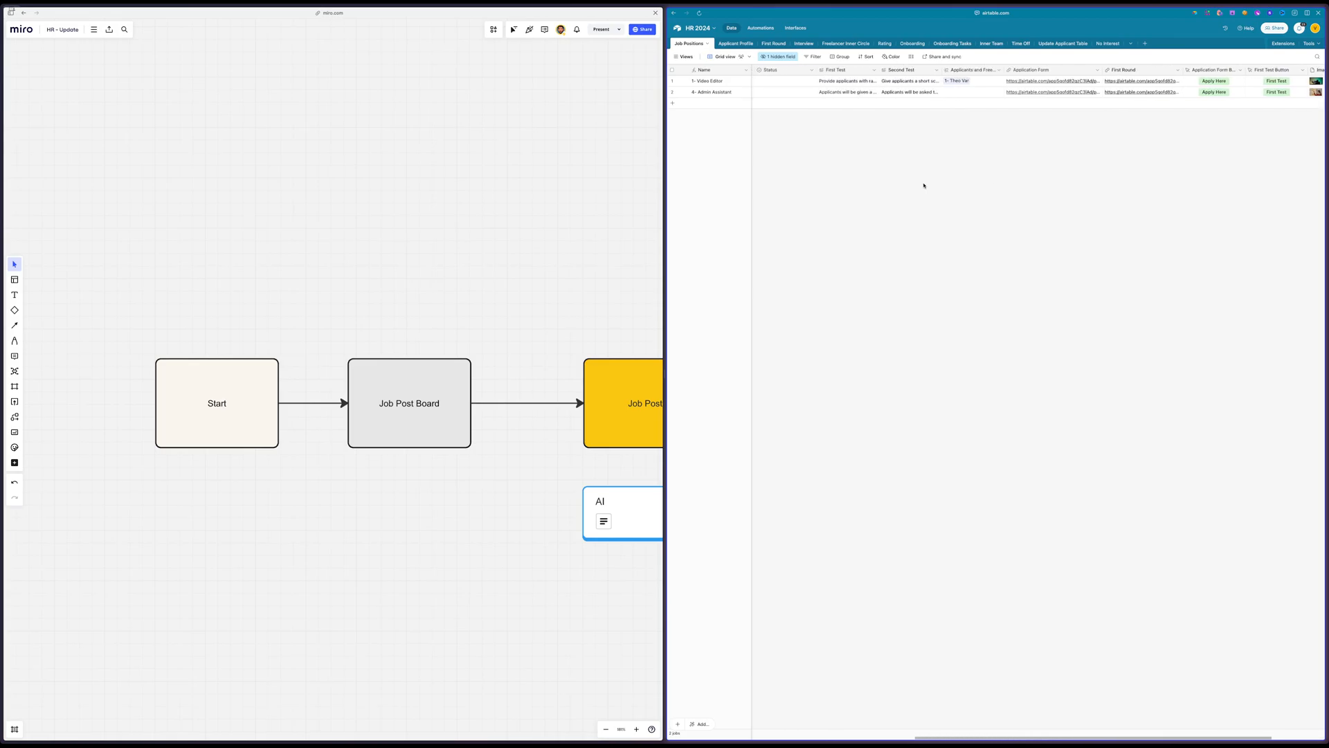
scroll(923, 186, right, 1)
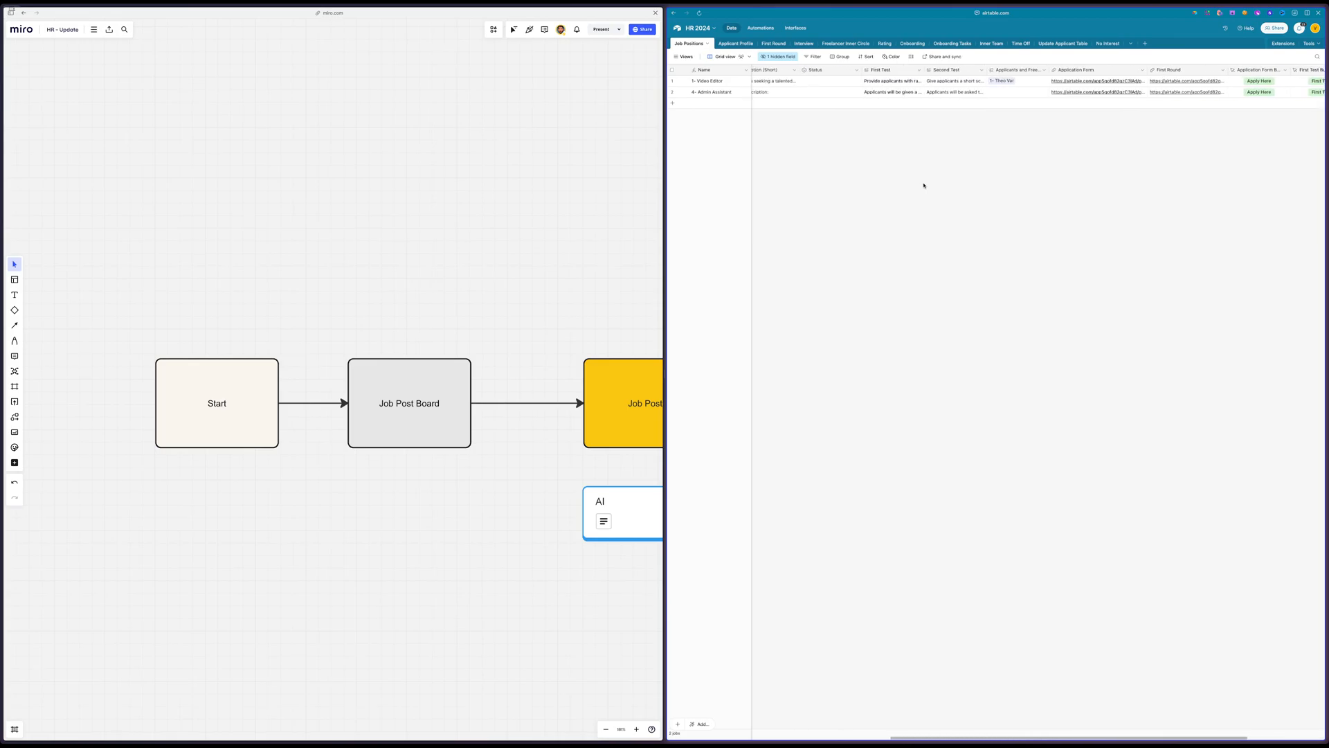
scroll(924, 186, left, 4)
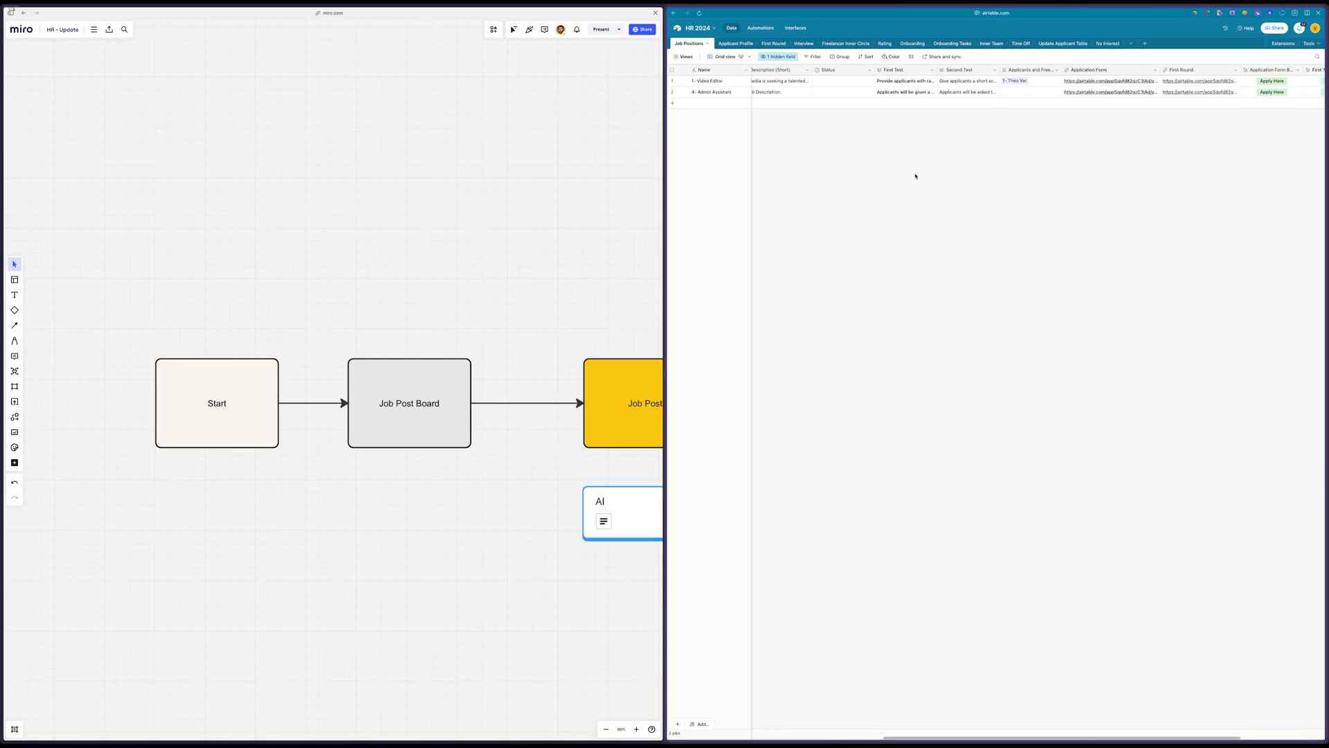
scroll(917, 144, left, 6)
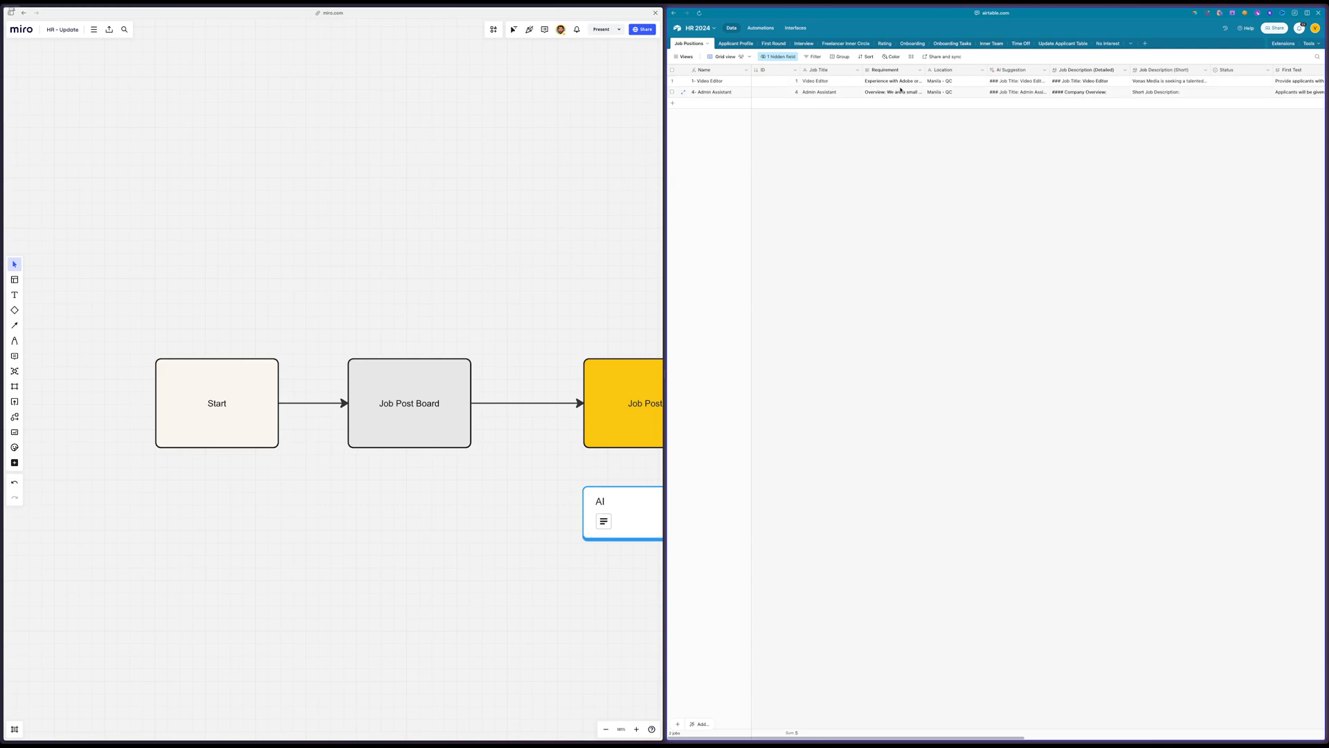
click(1017, 81)
click(1084, 83)
Check the Indeed and Activepieces pages briefly, and list the mail labelled vonas-media in Gmail
mouse_move(6, 139)
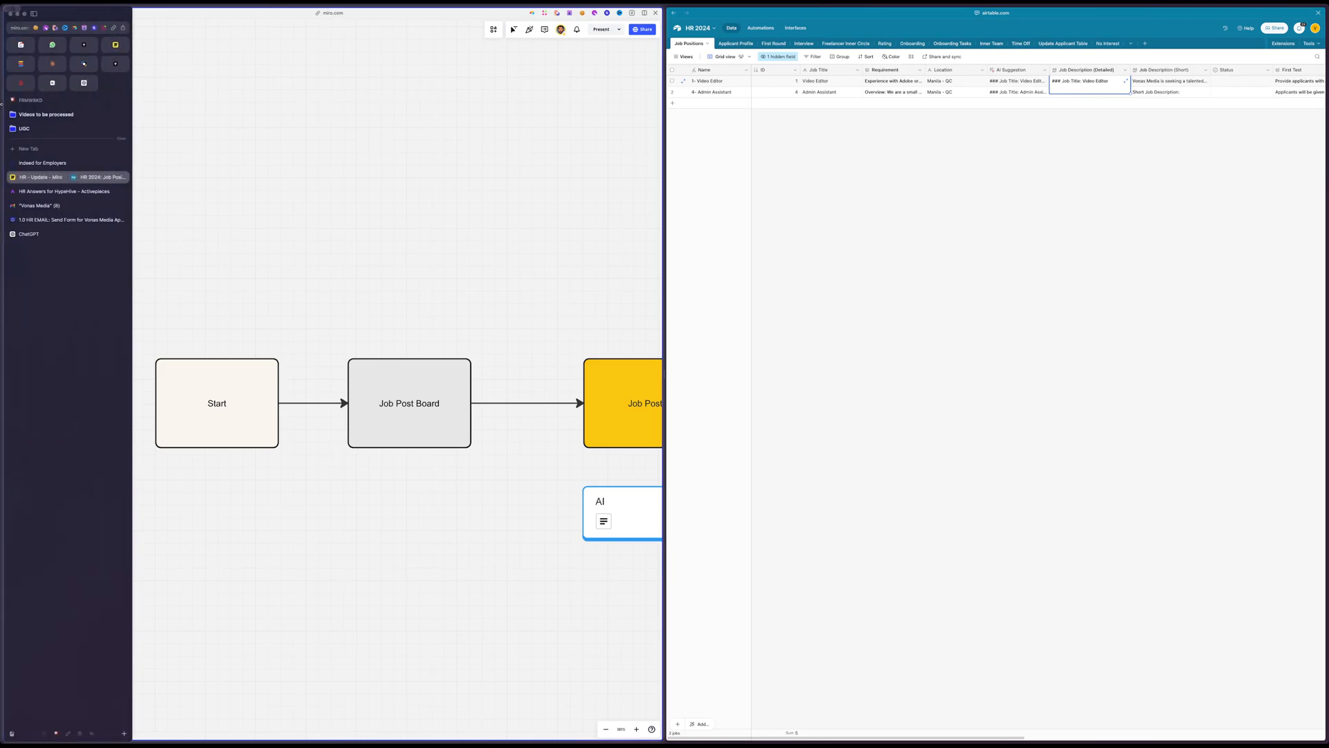
click(38, 163)
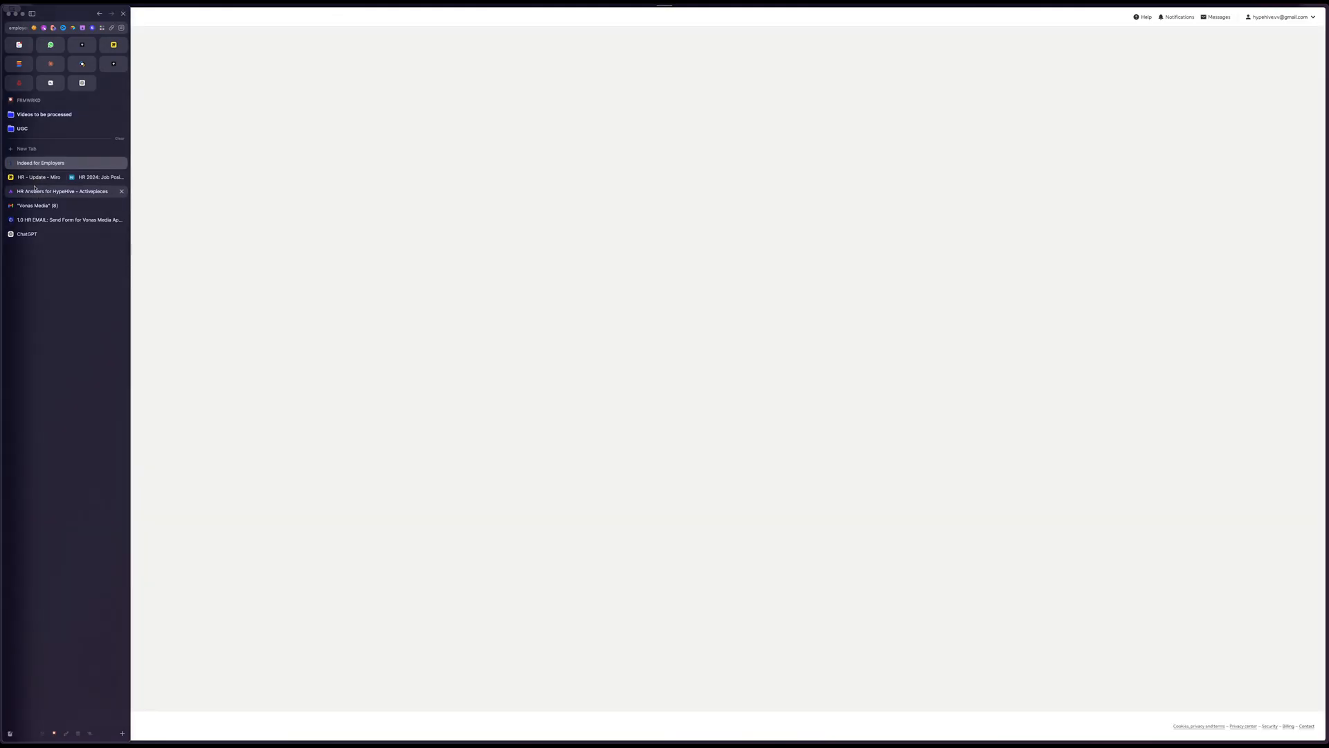
click(35, 192)
click(31, 207)
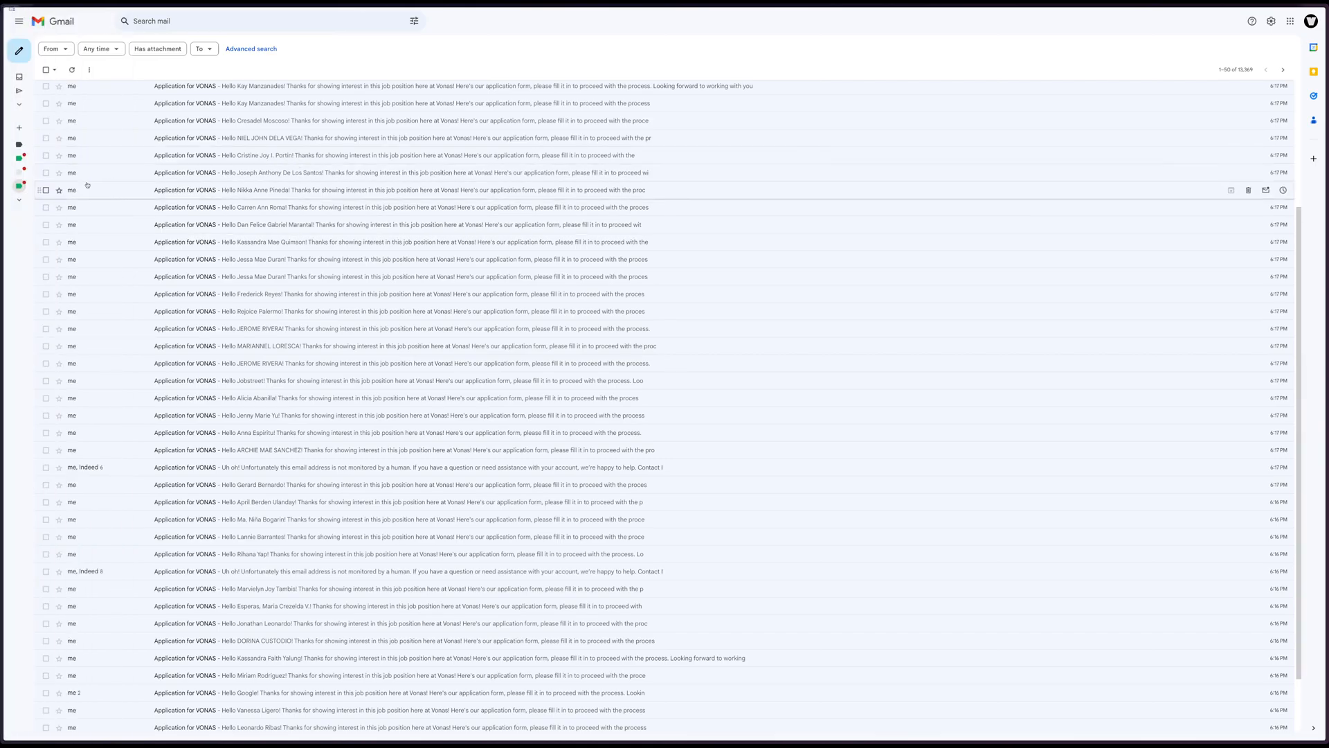
click(19, 187)
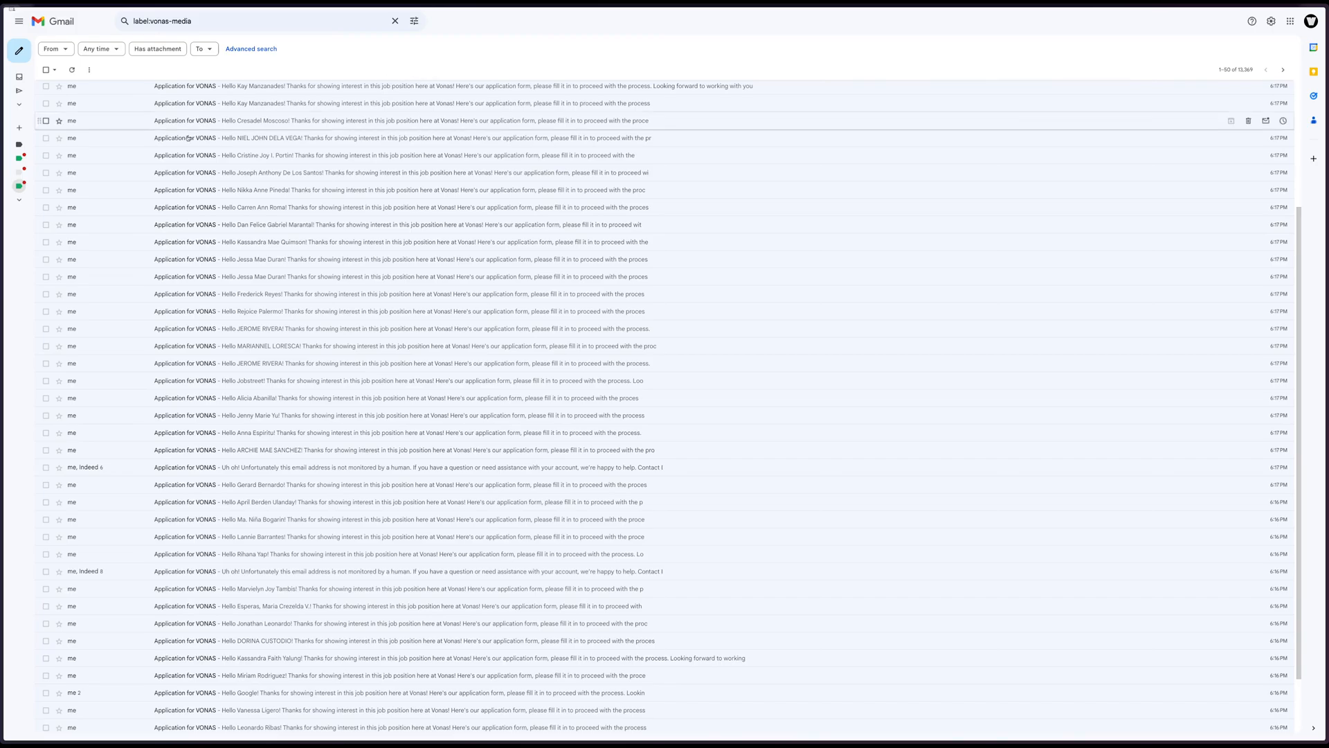
Switch to the 1.0 HR EMAIL scenario for Vonas Media applicants and review its Watch Emails module settings
mouse_move(1, 207)
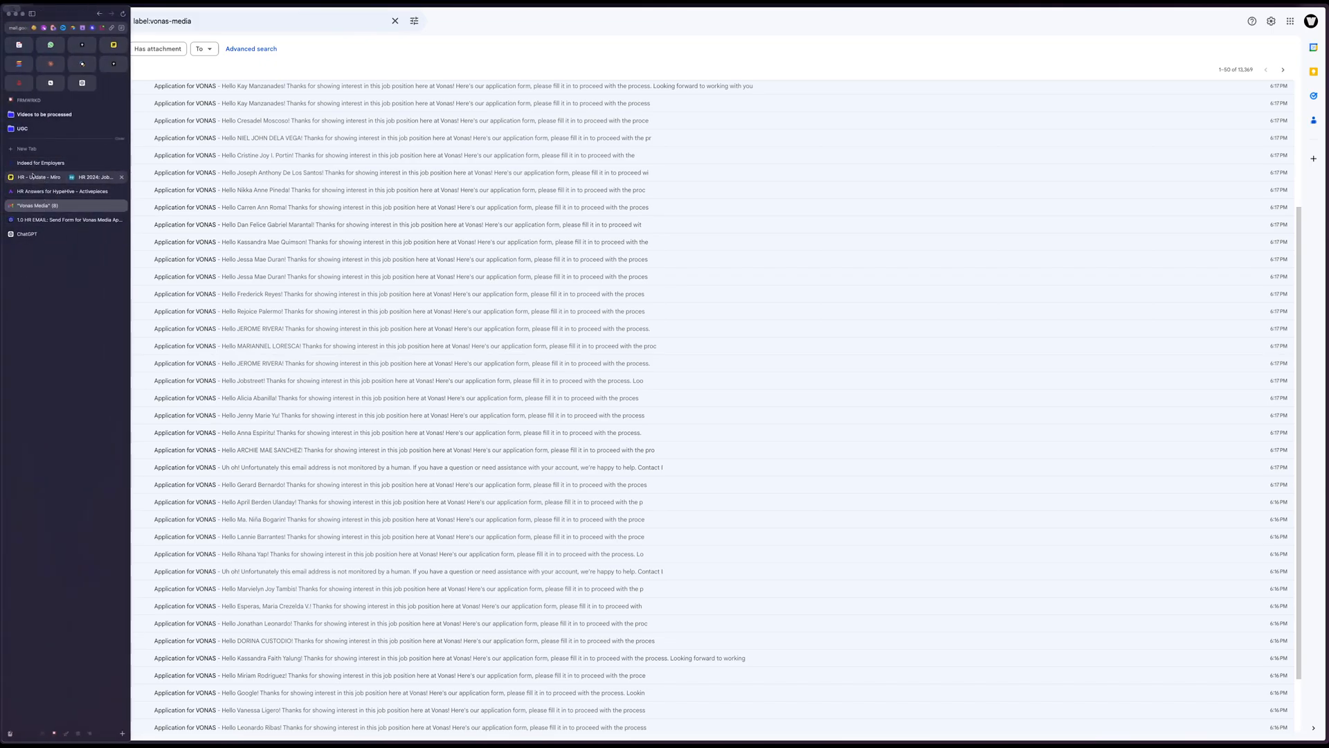
click(62, 220)
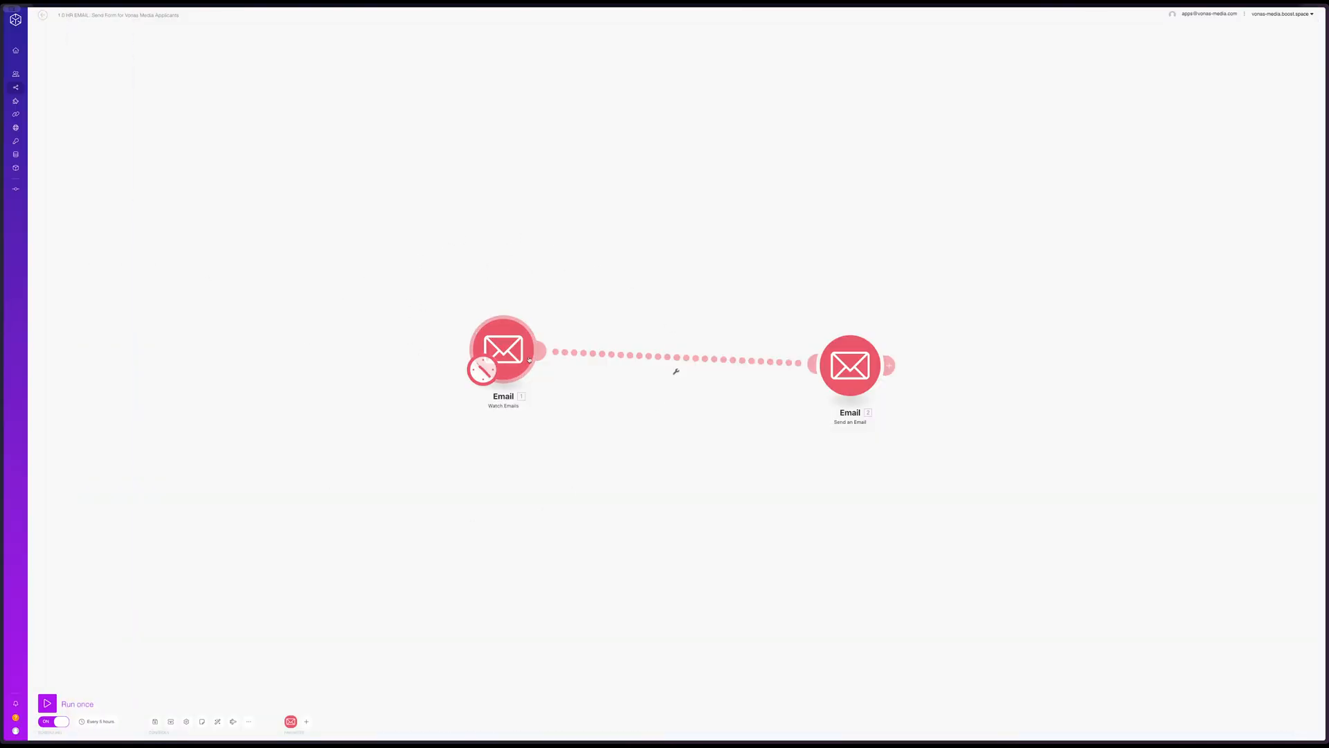
click(504, 349)
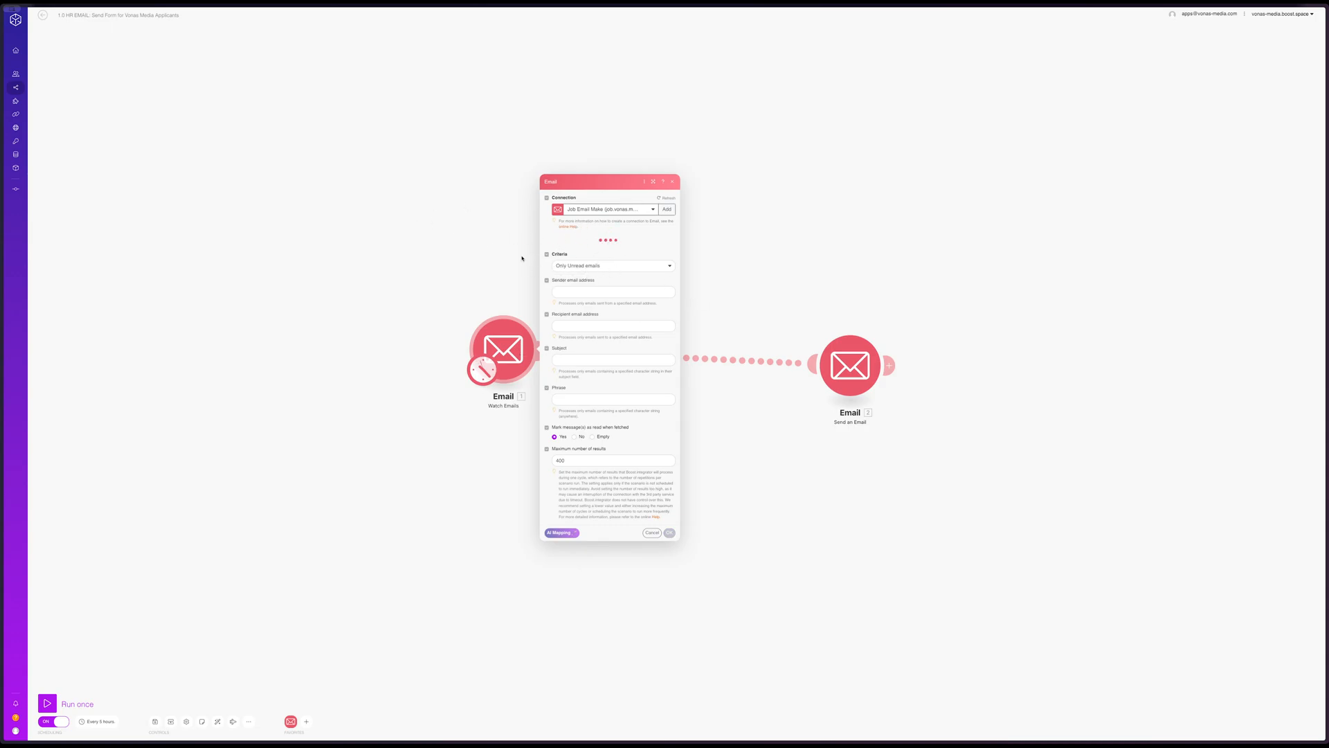
click(329, 243)
Review the Send an Email module's settings and the HTML content of its application reply
click(856, 369)
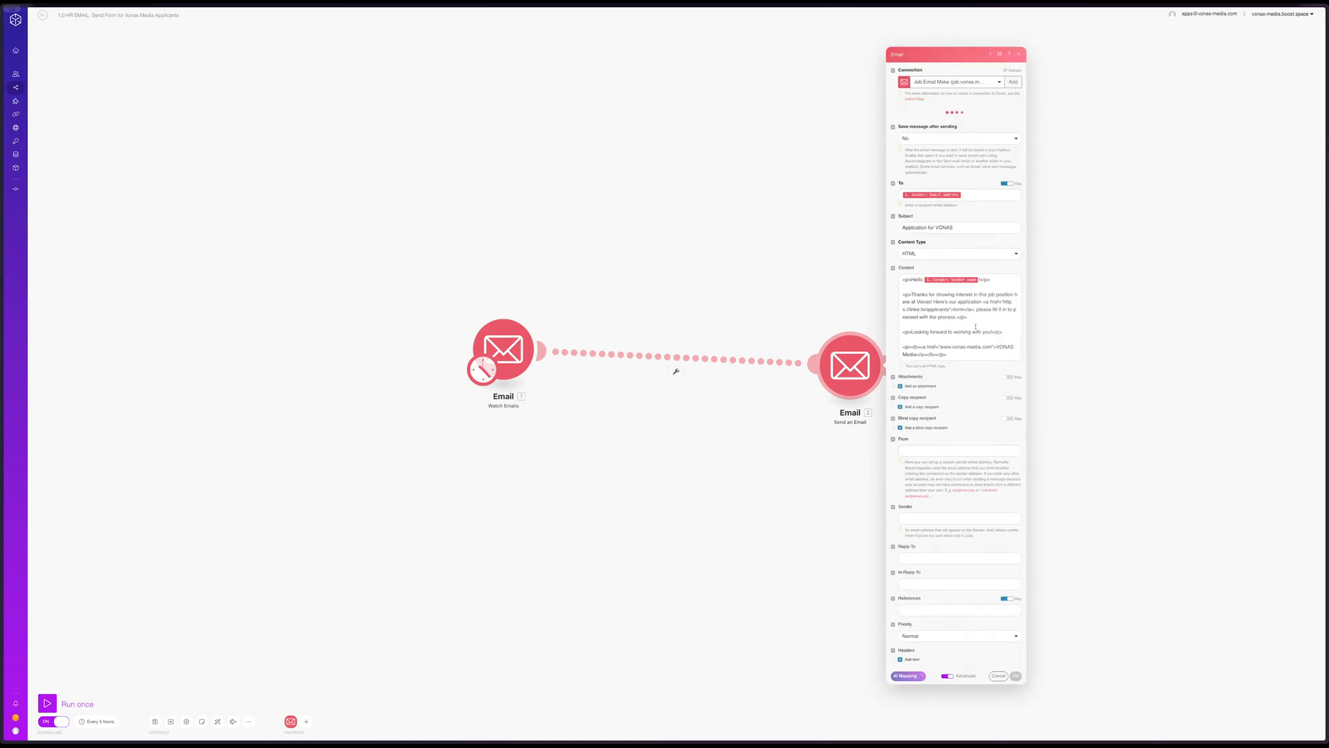
click(945, 320)
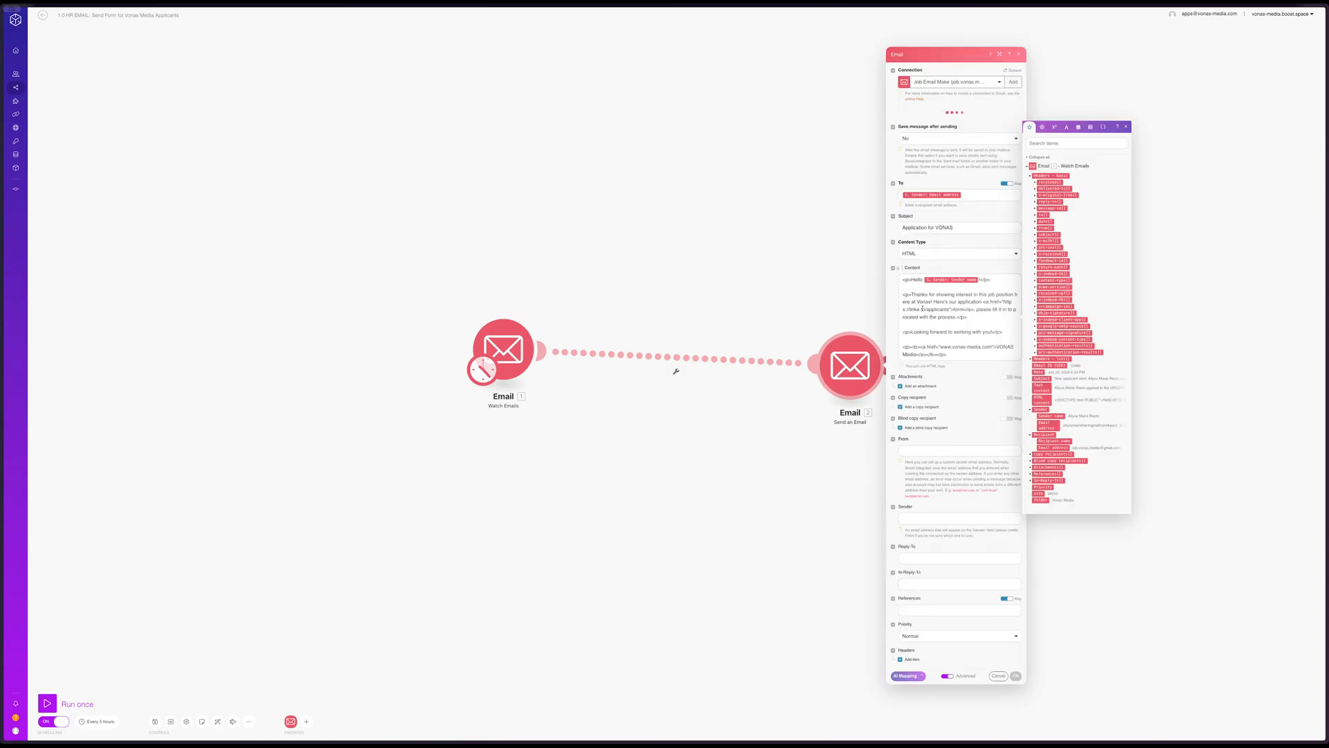
click(689, 259)
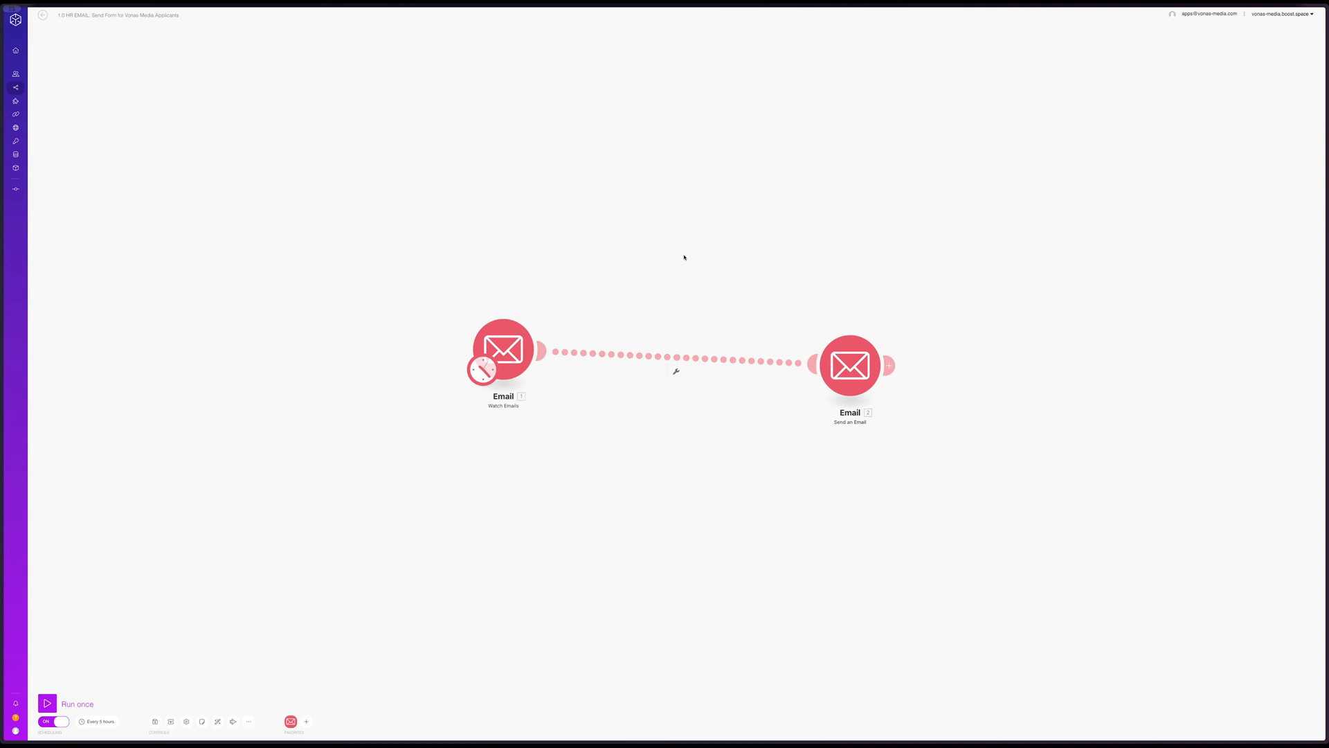
click(850, 398)
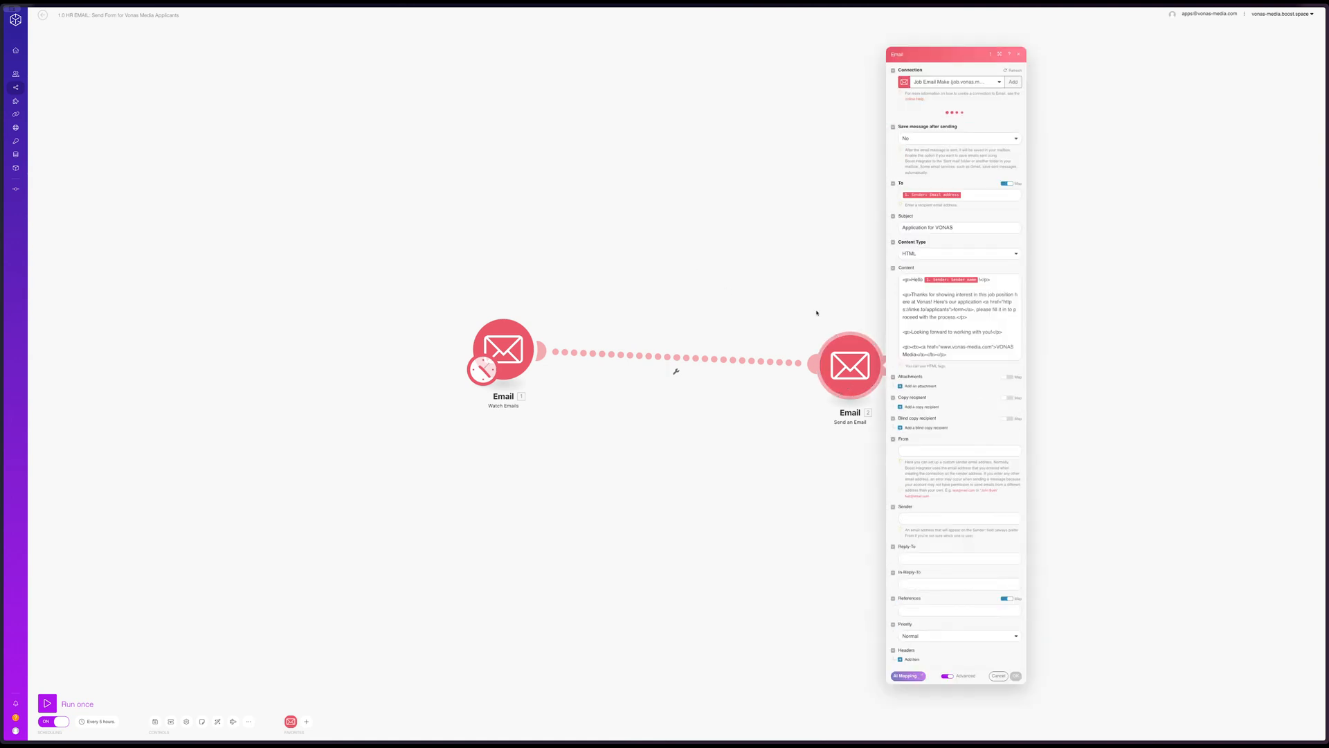
click(476, 287)
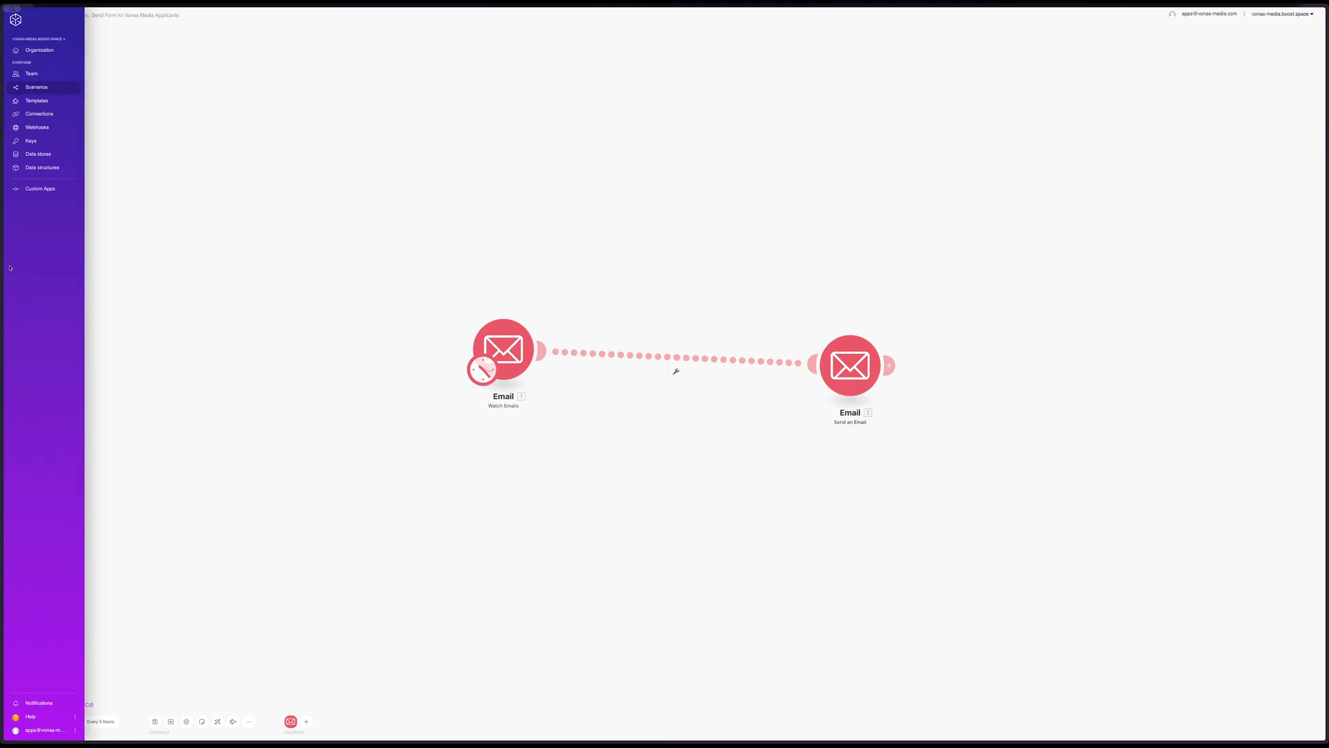
Switch to the HR Answers for HypeHive flow in Activepieces and review the settings of its New Email trigger
mouse_move(1, 263)
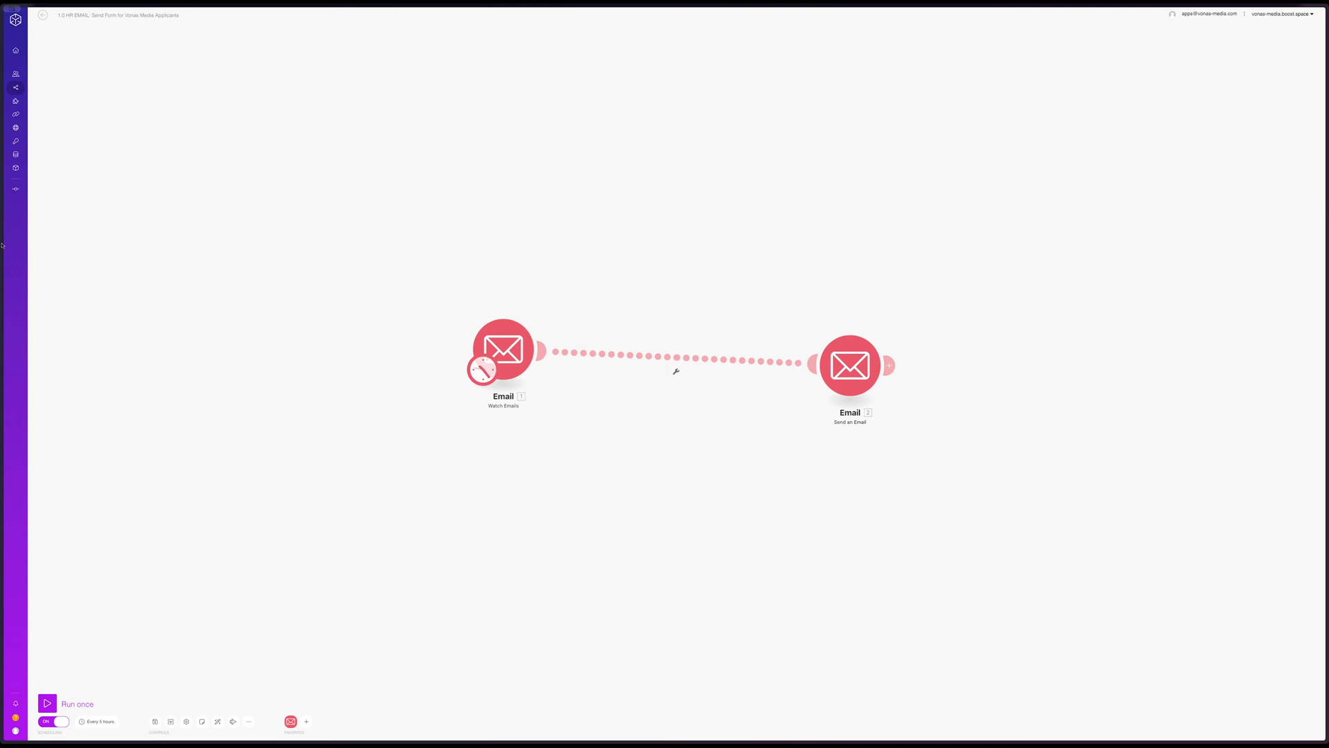
mouse_move(2, 236)
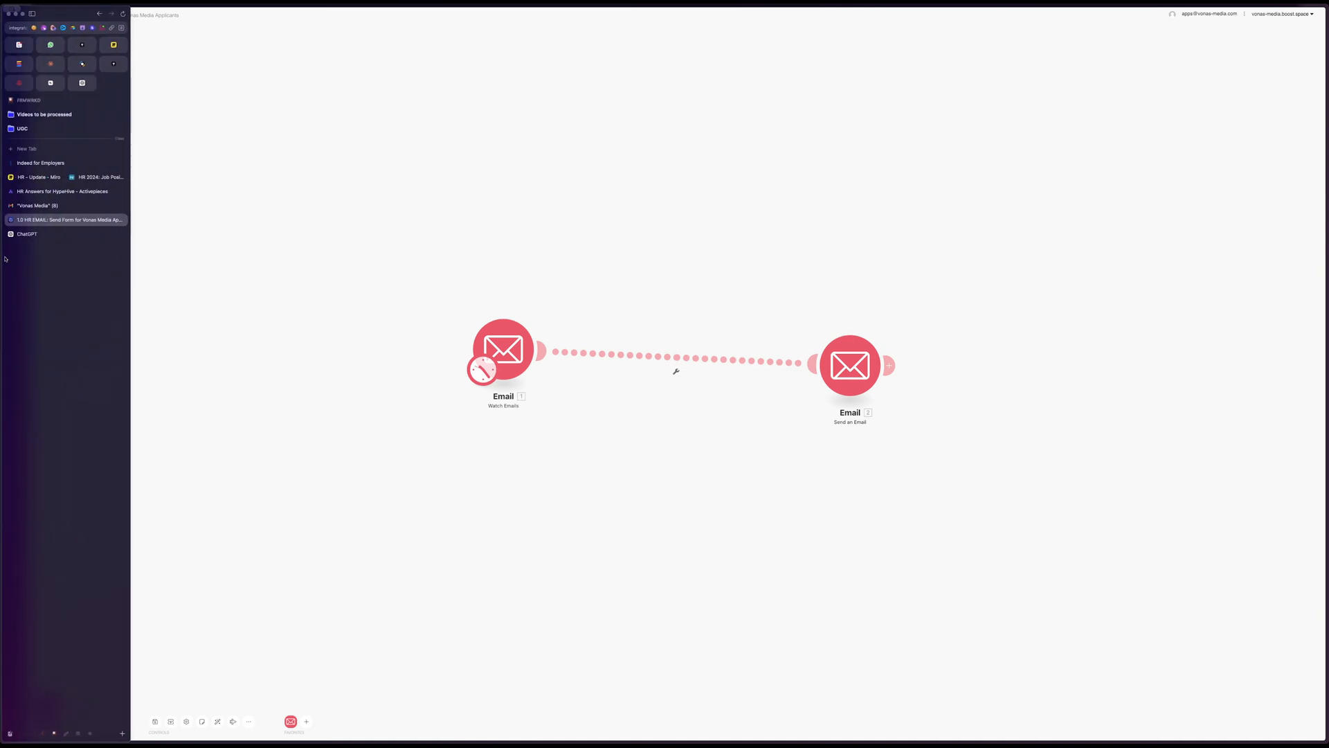
click(50, 194)
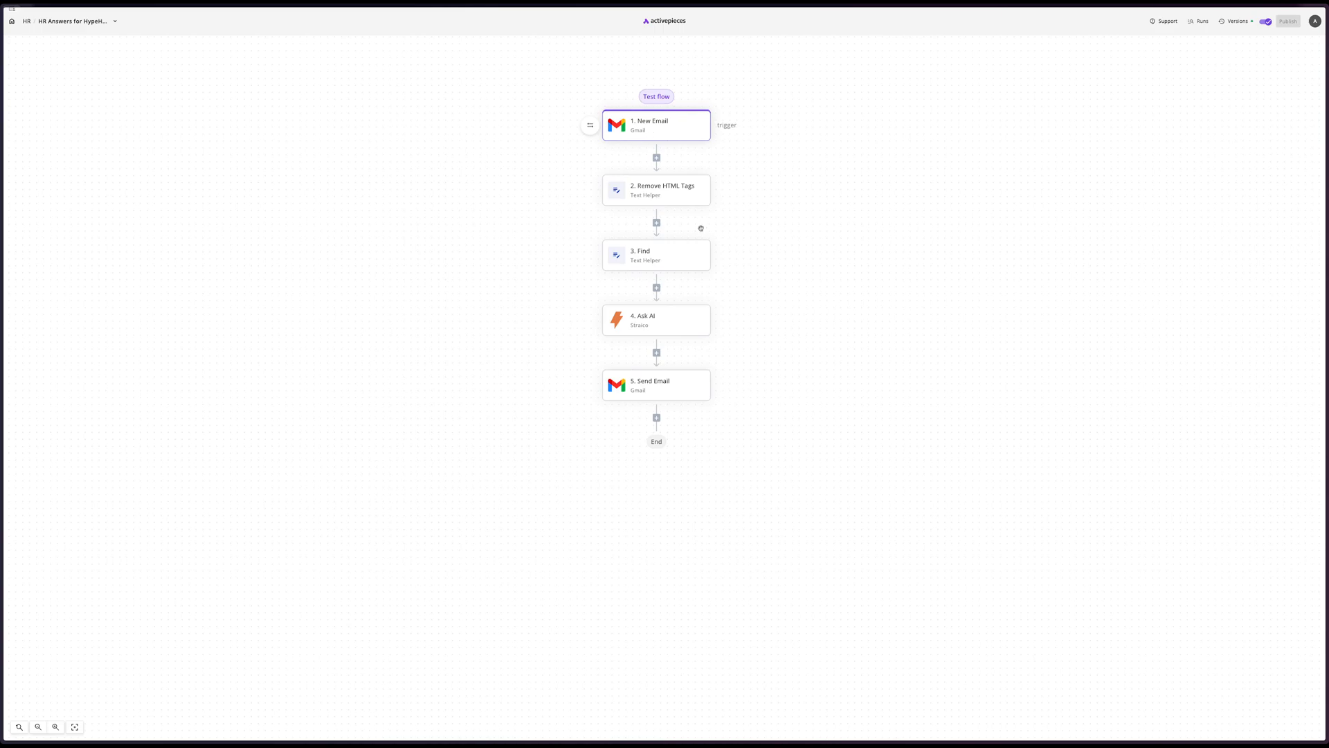
click(670, 133)
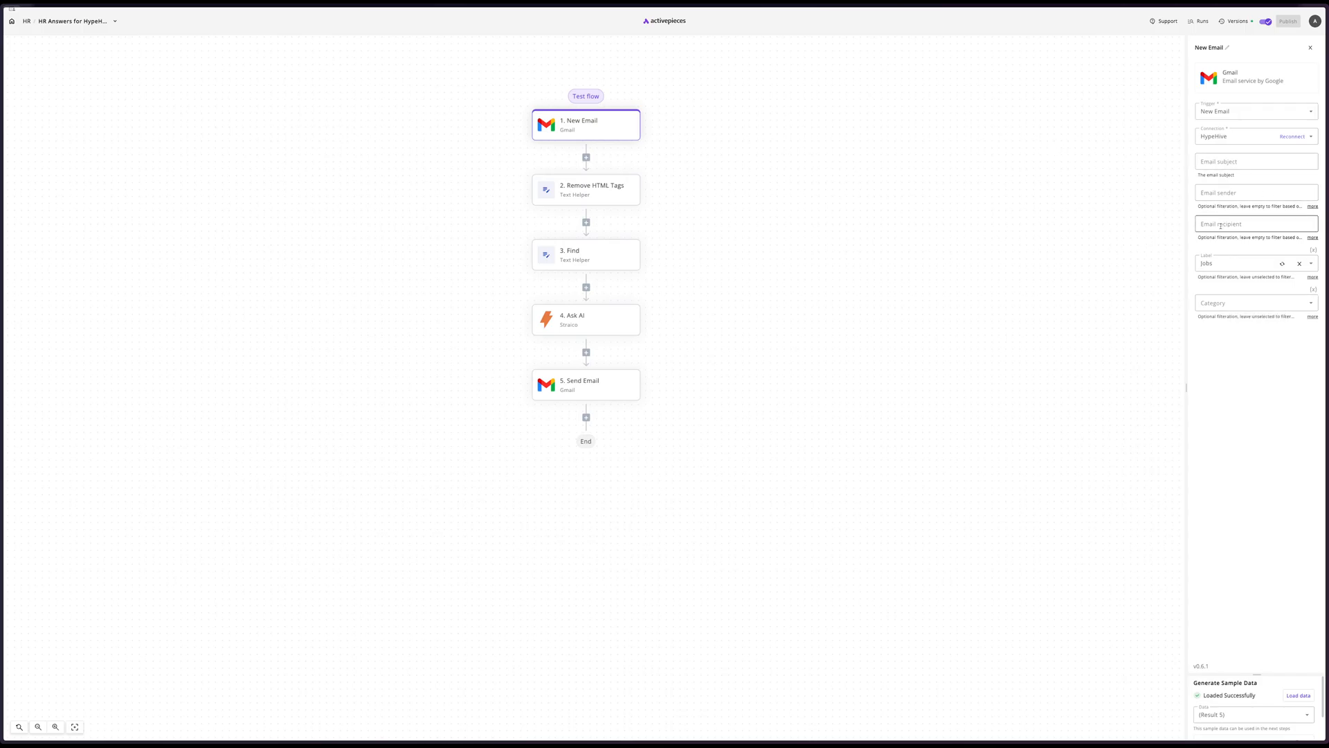
Review the settings of the two Text Helper steps, Remove HTML Tags and Find, and the prompt of the Ask AI step
click(603, 192)
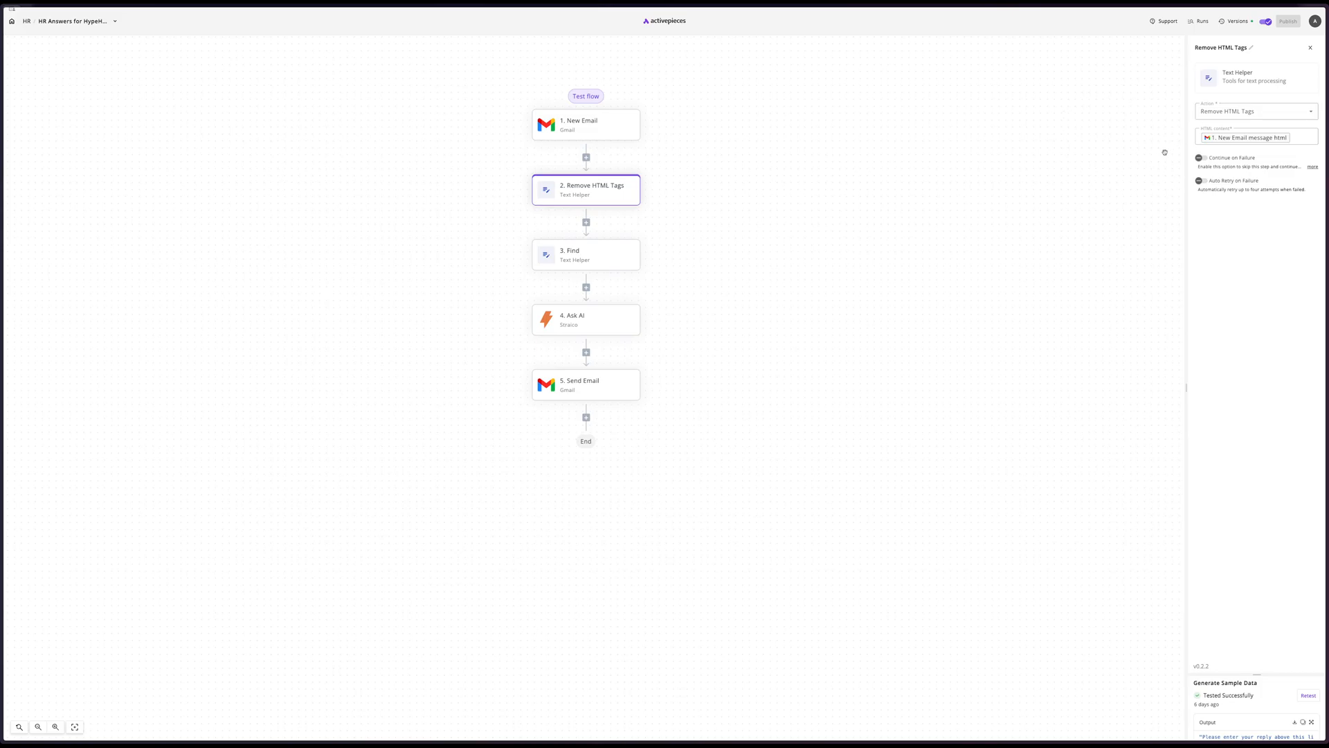
click(601, 256)
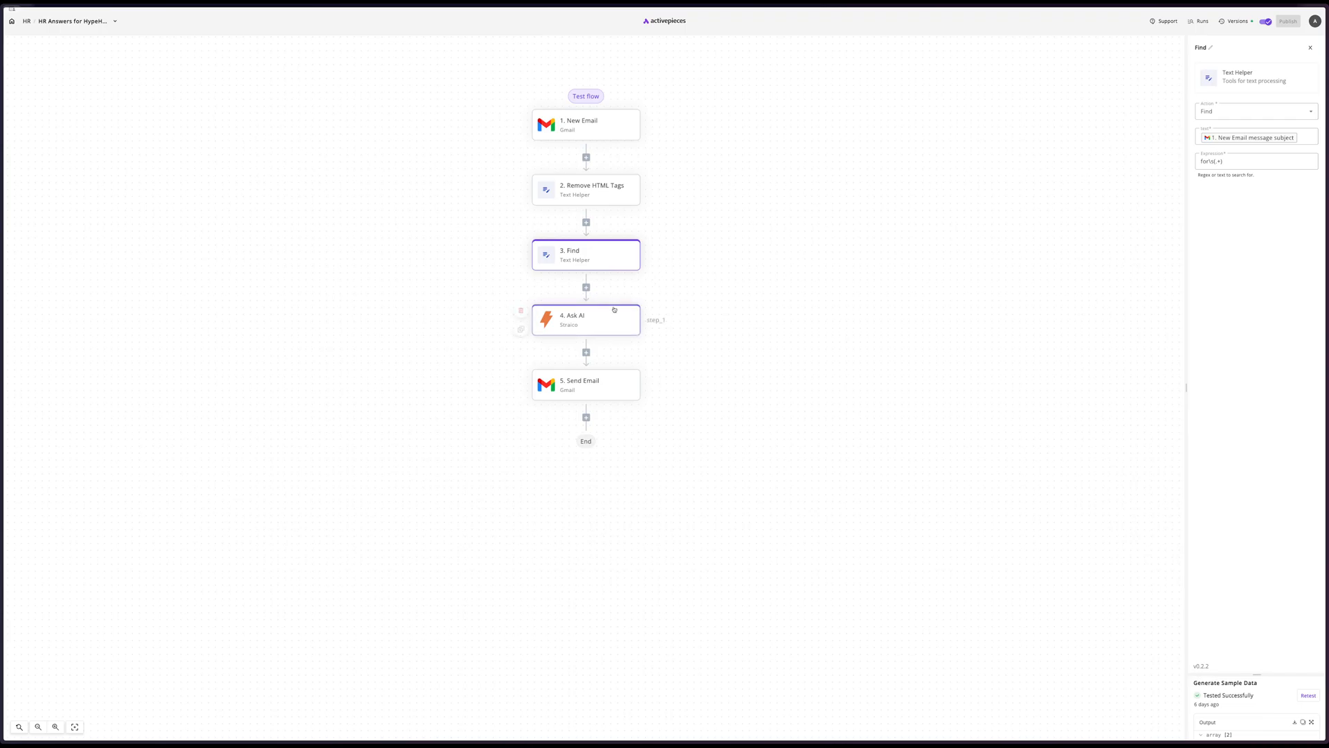
click(583, 315)
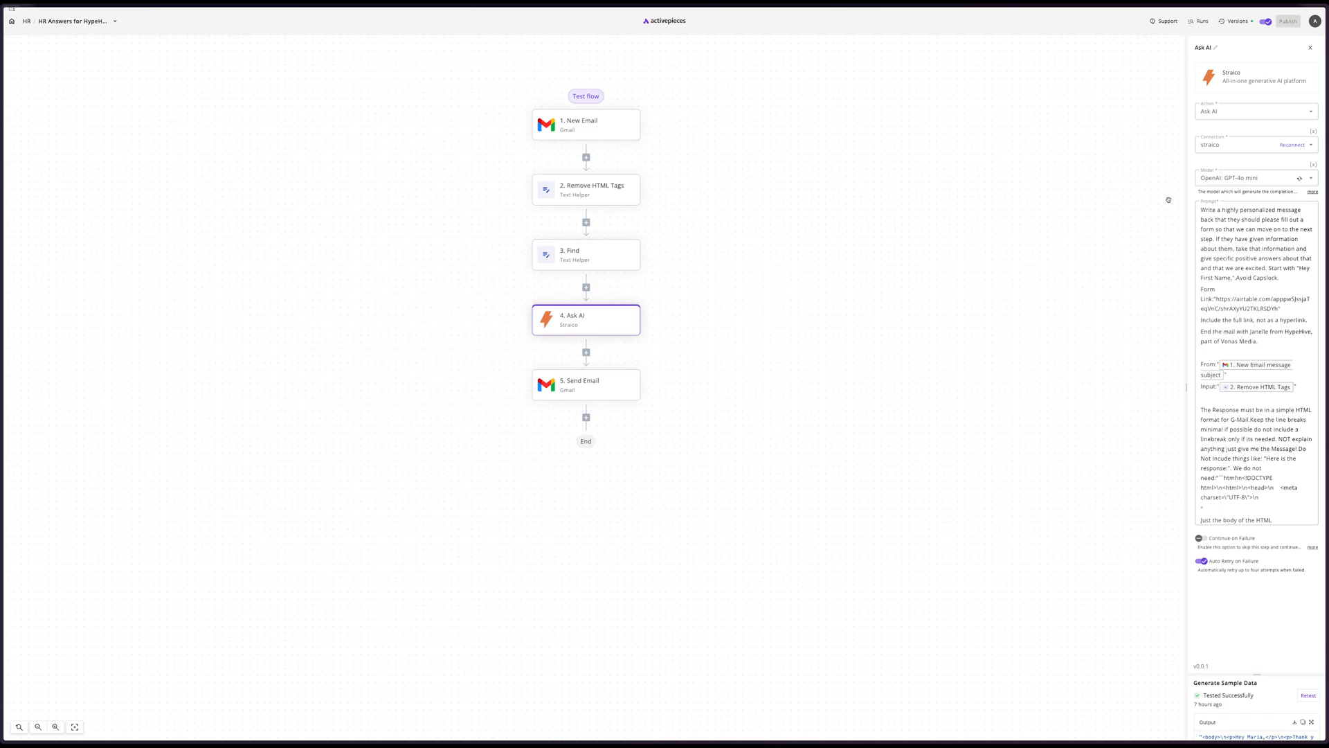
click(1207, 217)
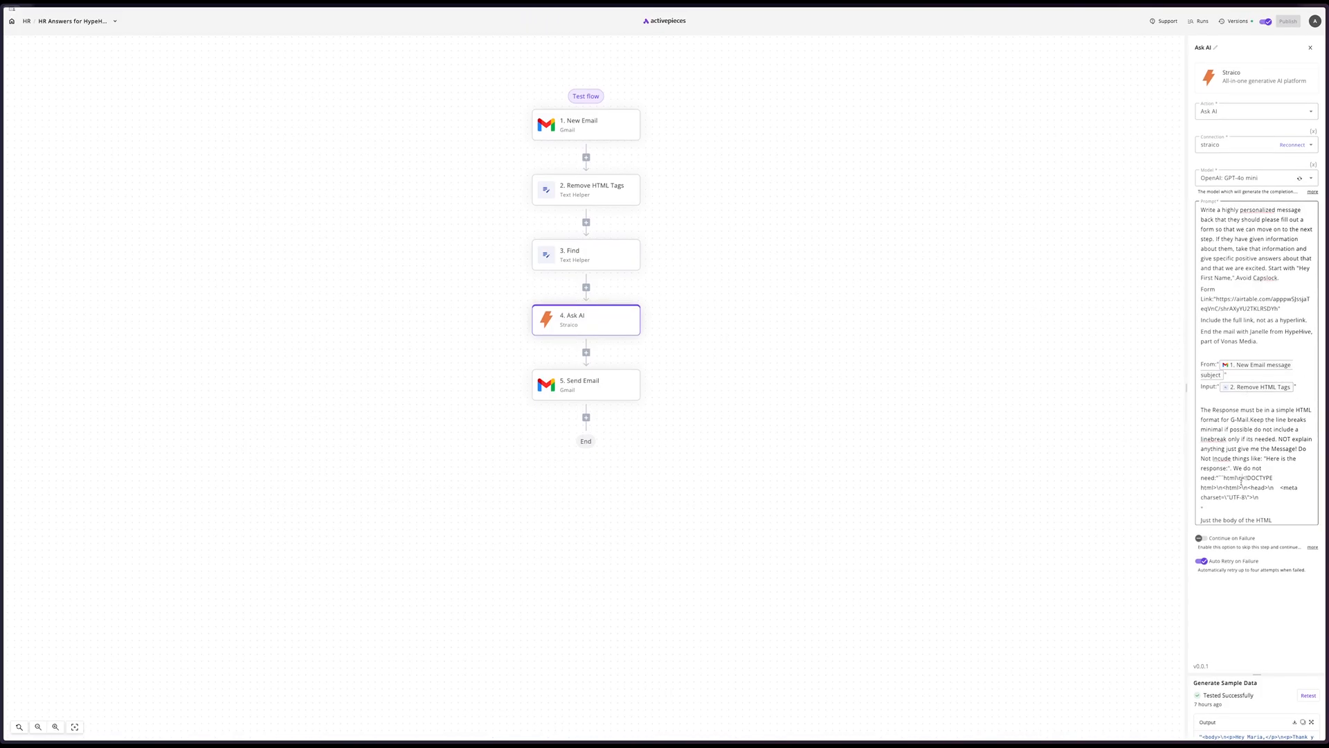
click(1241, 484)
click(974, 379)
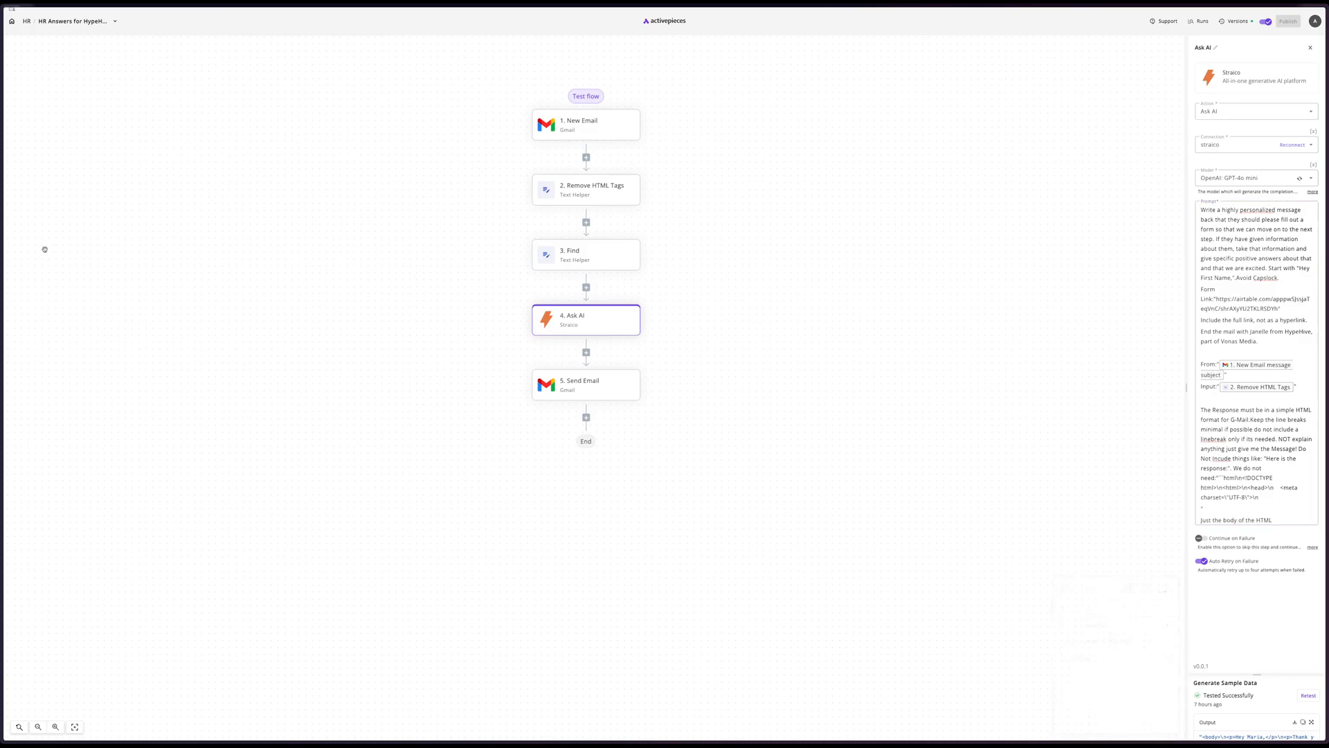
Switch to the HR - Update board in Miro and review the flowchart from Job Post Board through Job Type to its branches
mouse_move(1, 261)
mouse_move(2, 229)
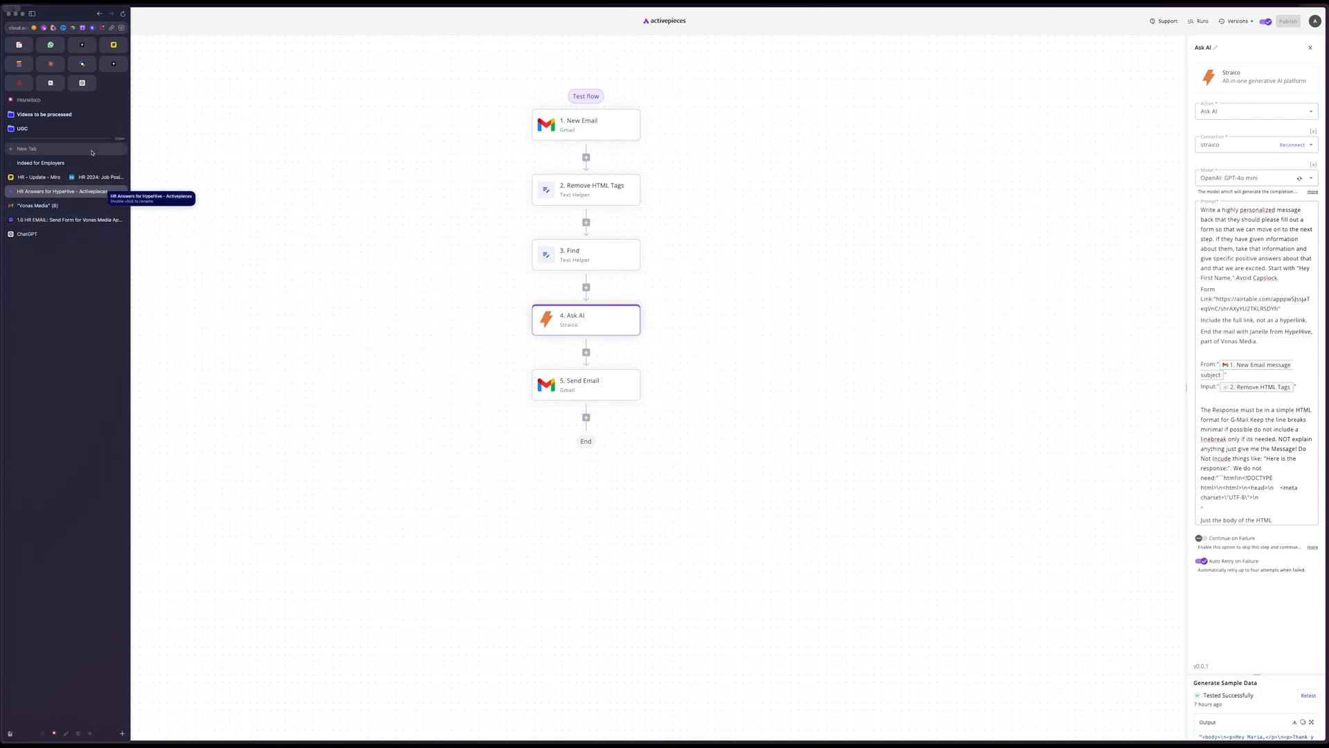
click(52, 177)
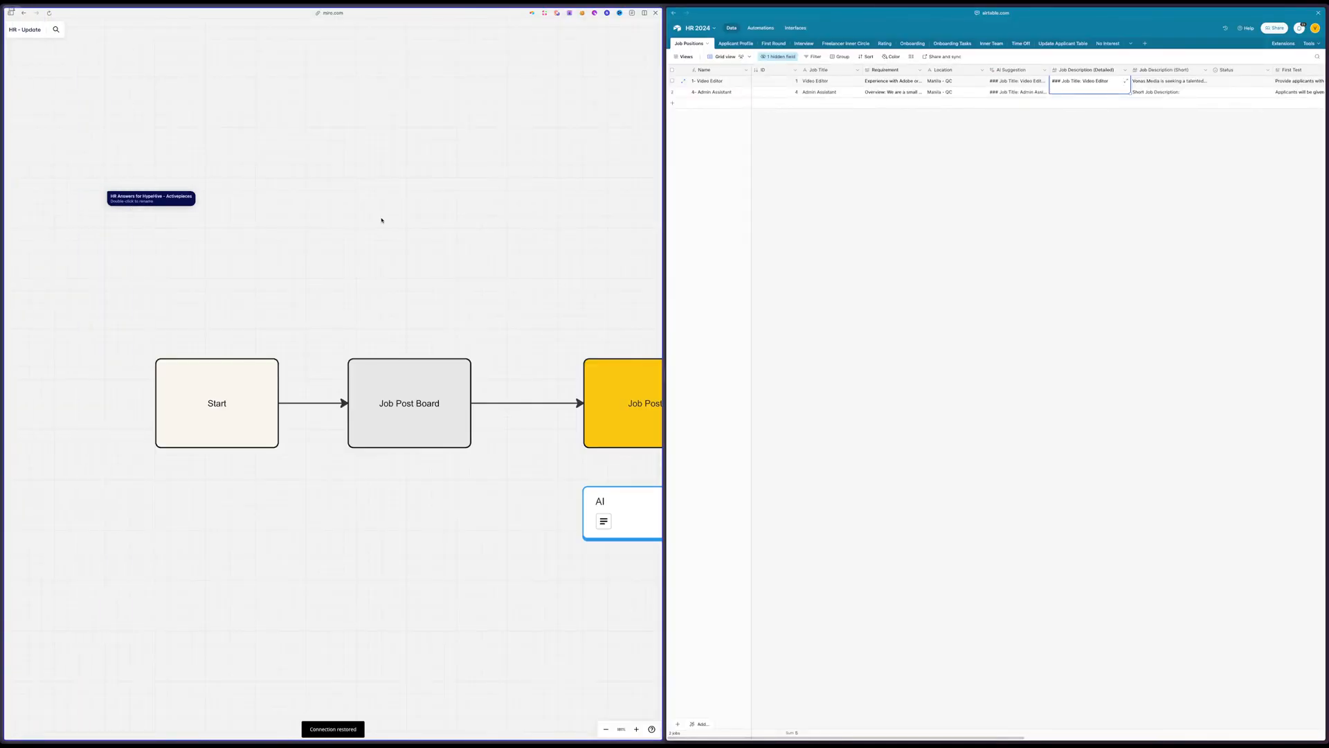
scroll(388, 220, right, 4)
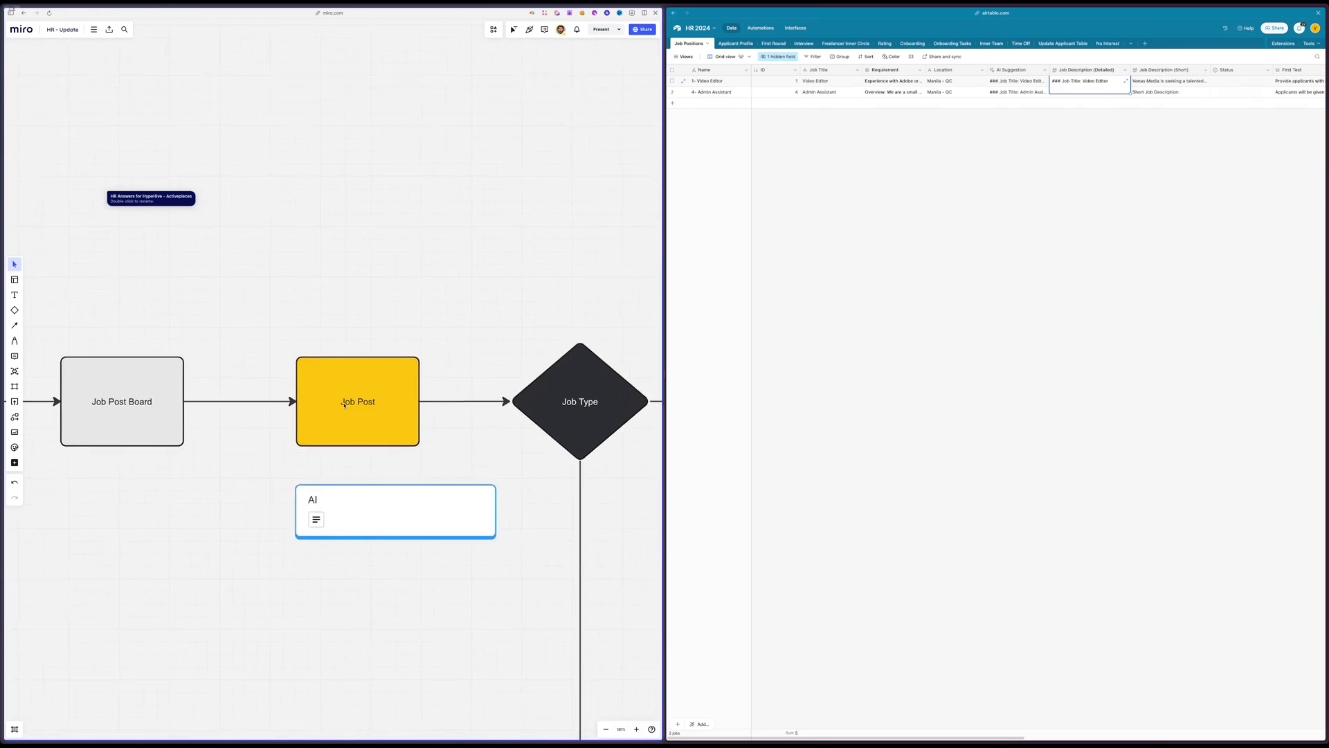
scroll(294, 365, right, 5)
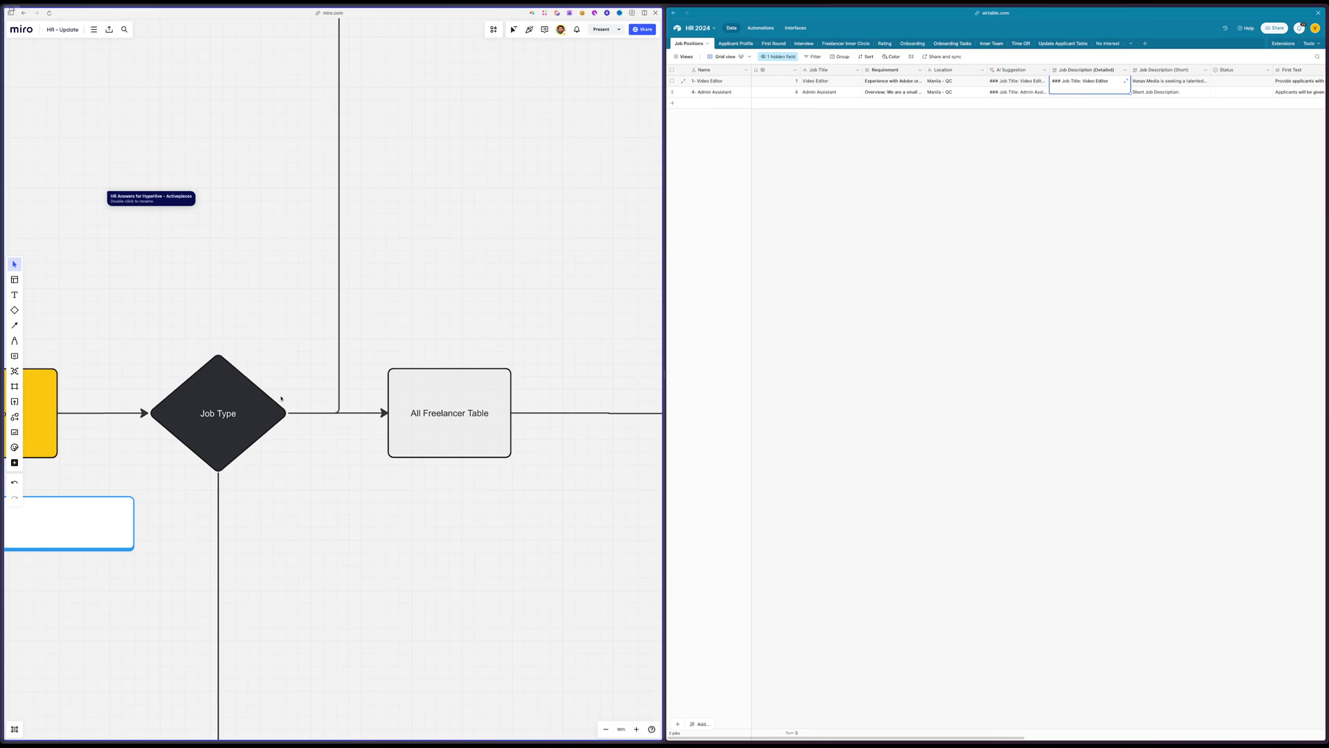
scroll(258, 333, down, 5)
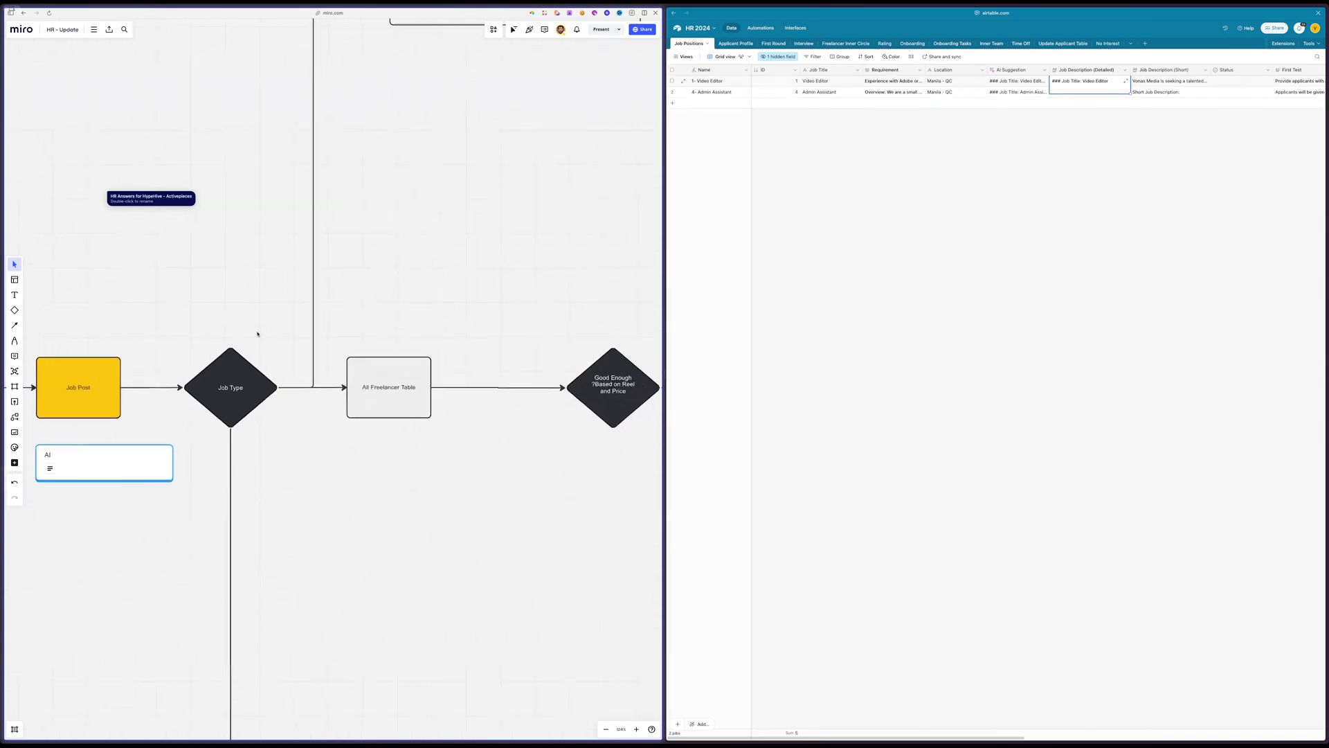
scroll(335, 314, up, 3)
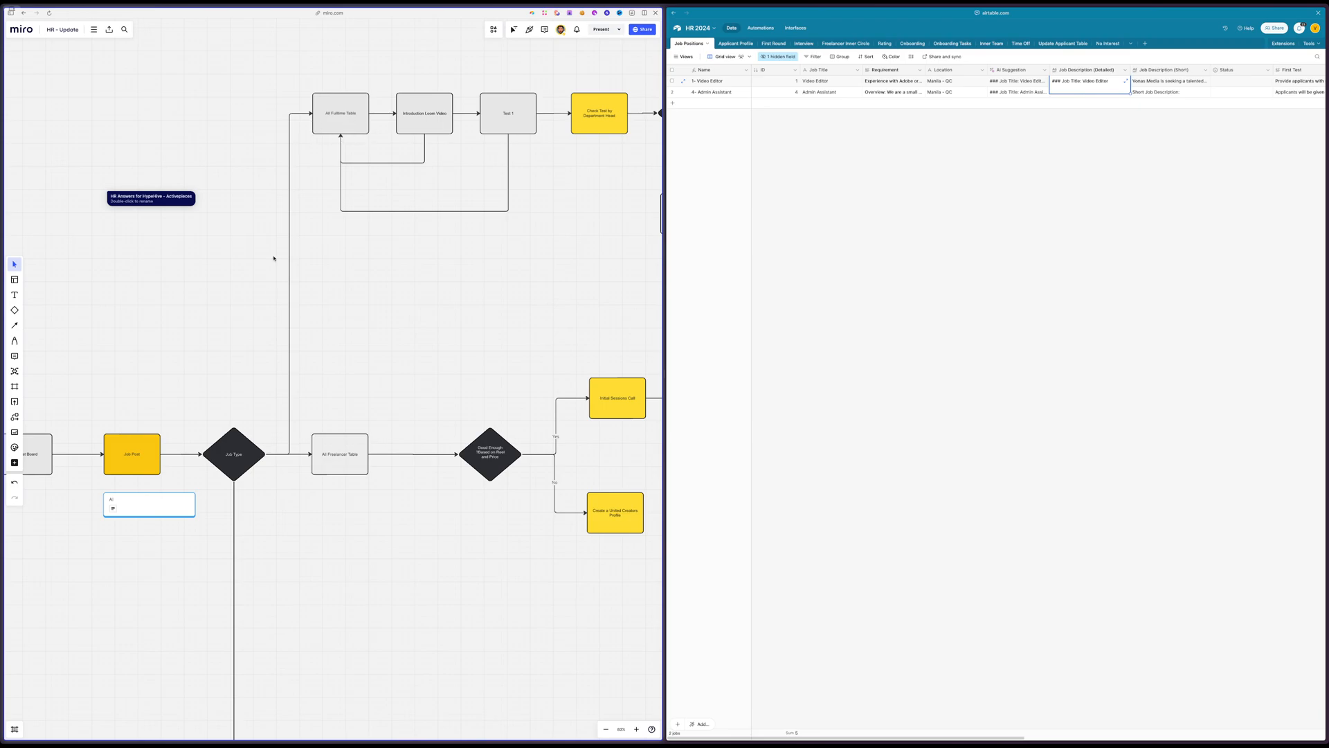
Examine the Job Type branch leading to Special Job Types and End, highlighting its objects before clearing the selection
scroll(317, 473, down, 10)
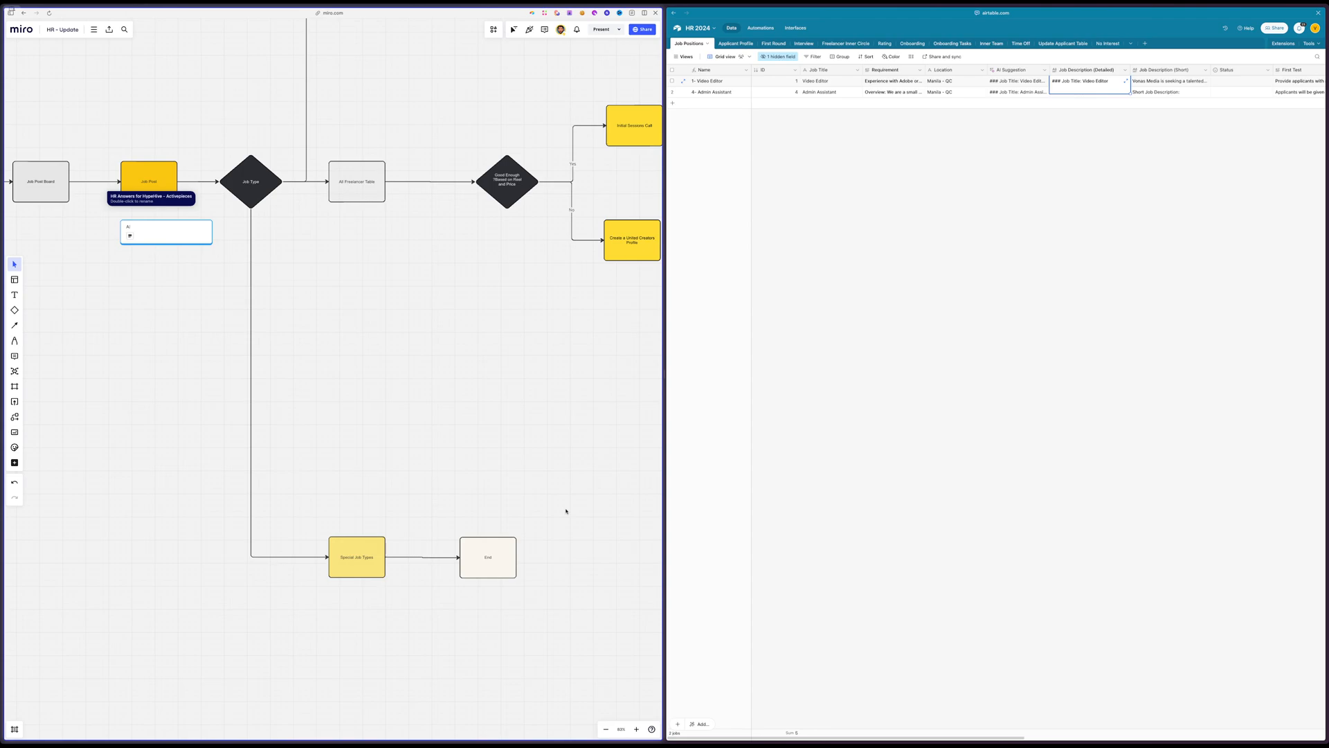
drag(597, 472, 235, 589)
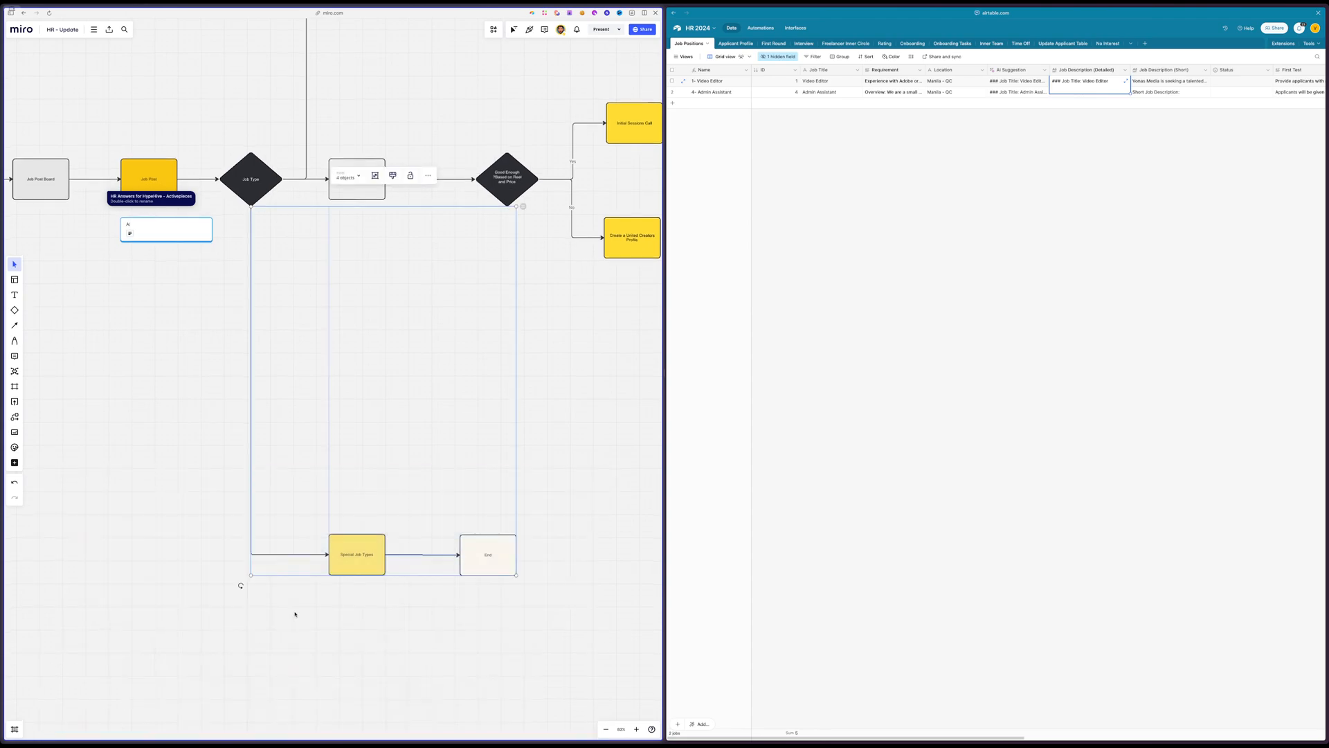
scroll(295, 614, up, 6)
click(349, 244)
Examine the All Fulltime Table and All Freelancer Table branches, highlighting their objects before clearing the selection
scroll(349, 244, up, 5)
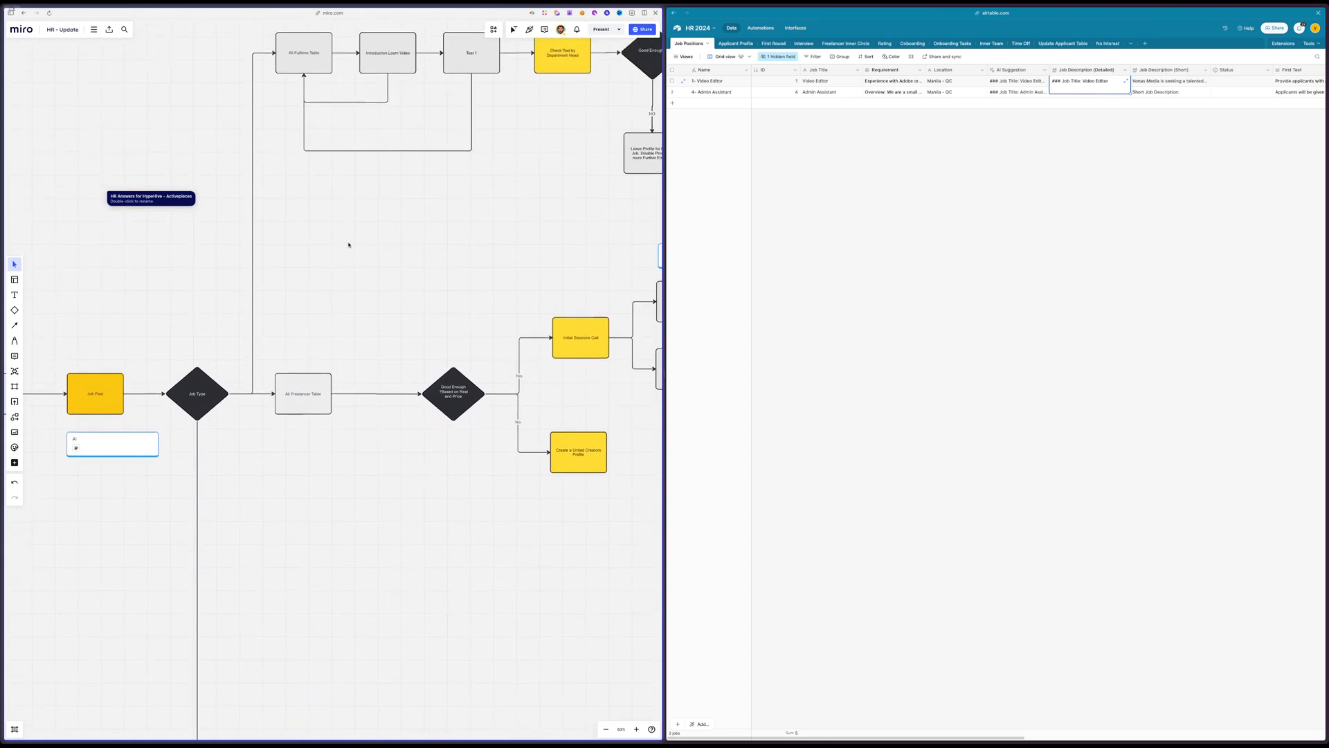
drag(255, 69, 574, 611)
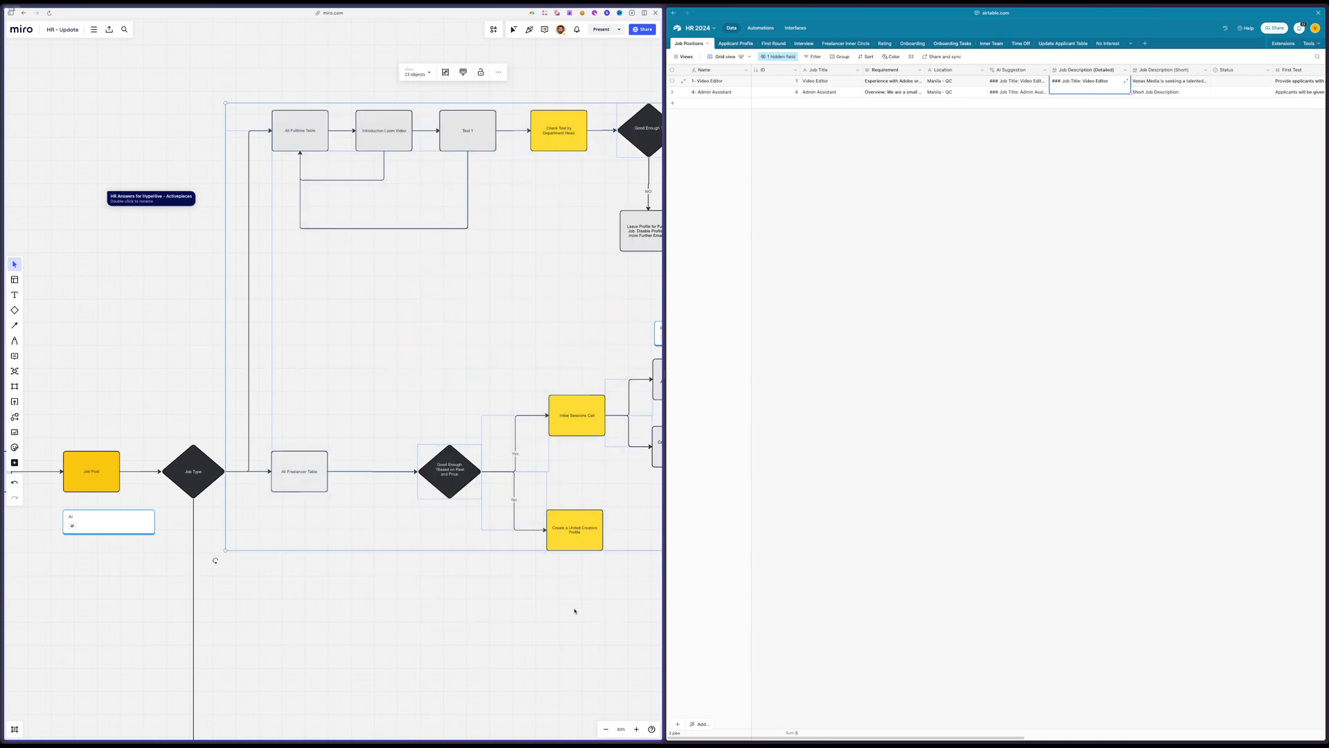
click(432, 396)
scroll(432, 396, left, 5)
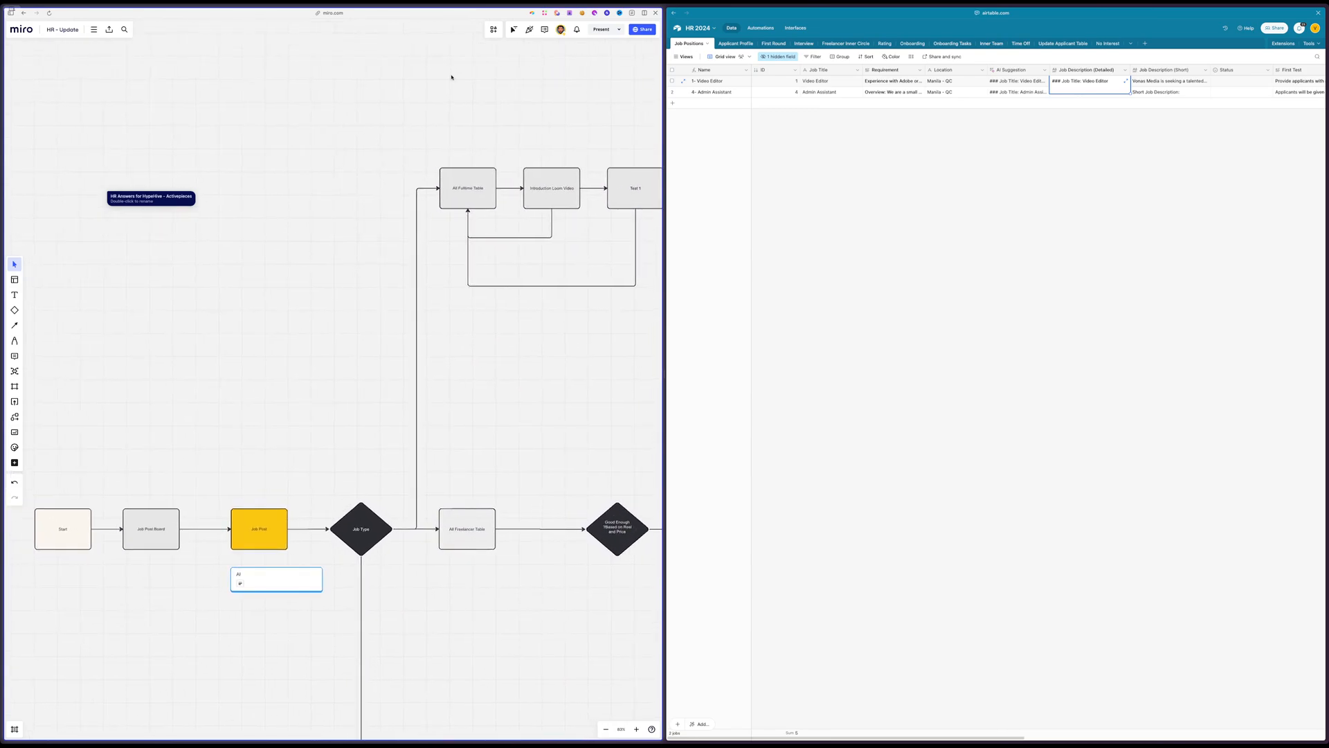
drag(396, 131, 619, 361)
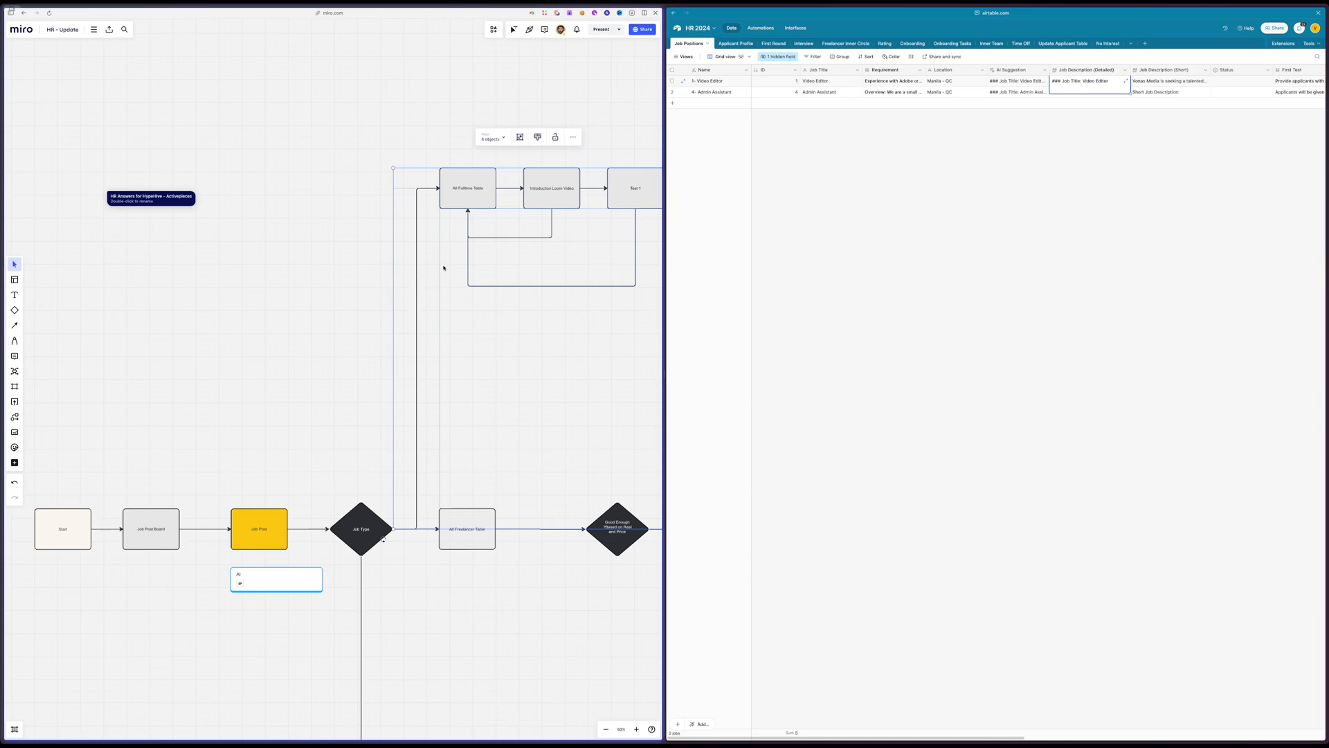
click(300, 110)
Find the email flowchart starting at Send E-Mail after Form and review its waiting and follow-up steps
scroll(300, 109, left, 10)
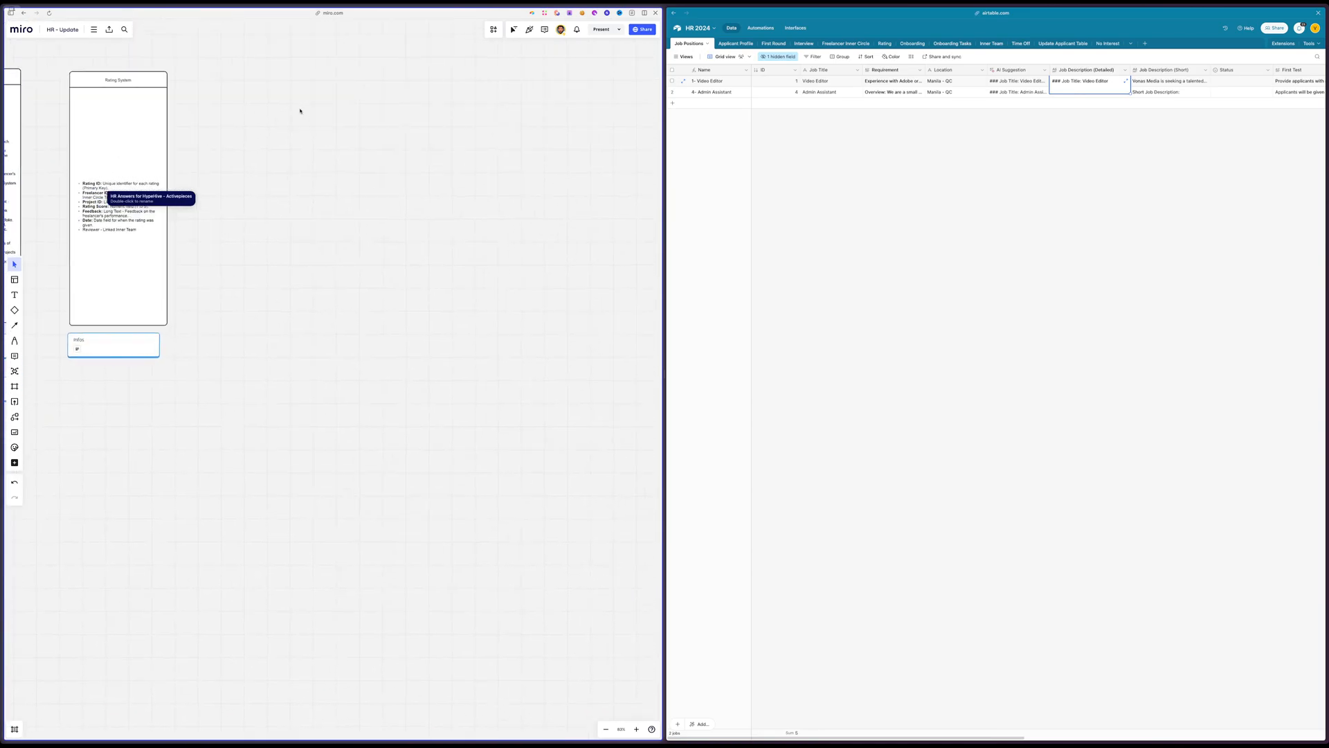
scroll(300, 110, down, 5)
scroll(300, 111, left, 10)
scroll(300, 110, down, 4)
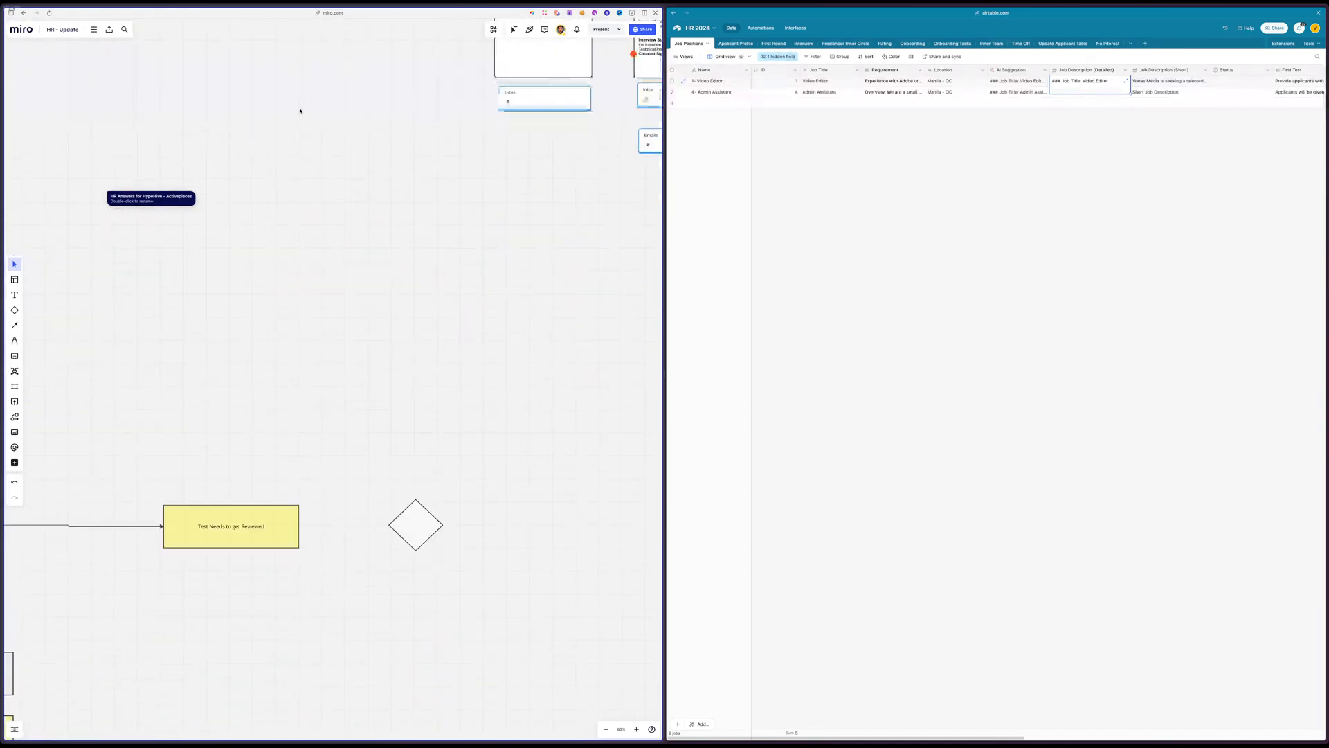
scroll(298, 110, down, 4)
scroll(306, 118, right, 5)
ctrl+scroll(308, 116, down, 2)
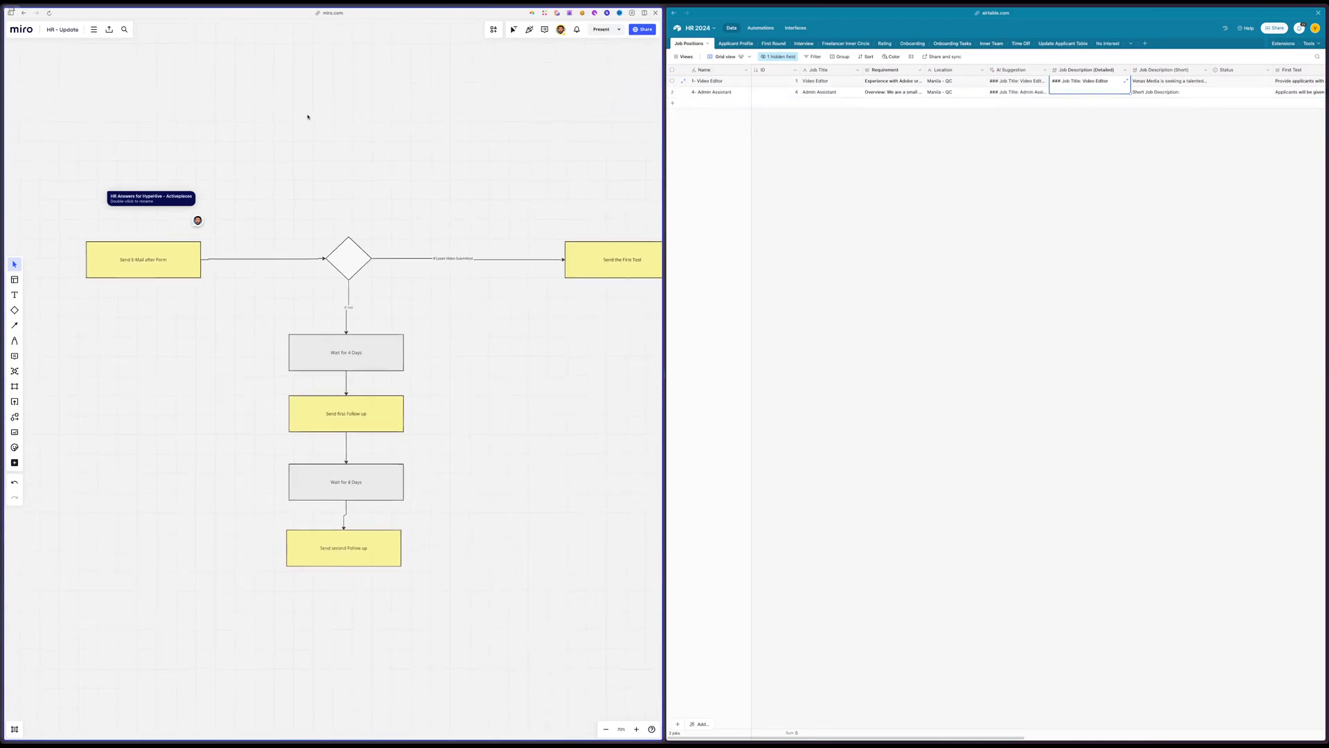
scroll(308, 117, up, 1)
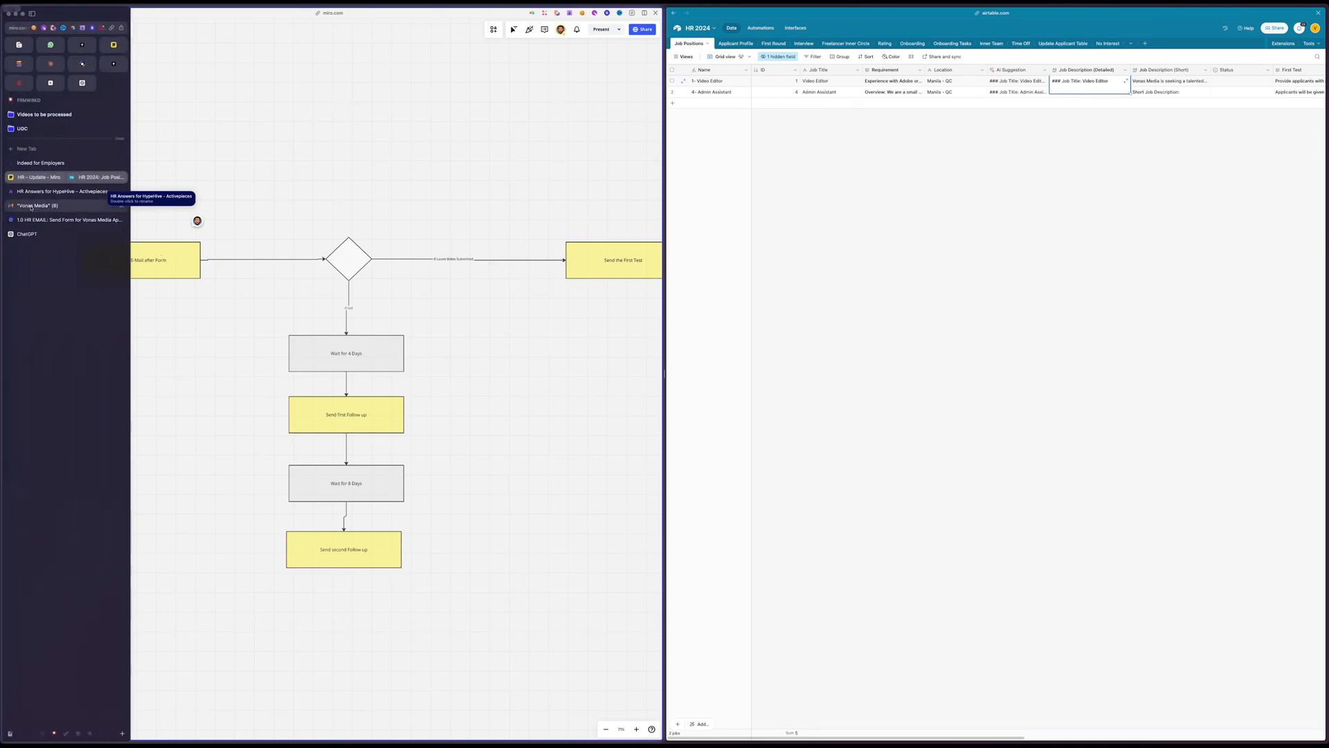
Switch to the HR Answers for HypeHive flow in Activepieces and locate its Send Email step
click(42, 219)
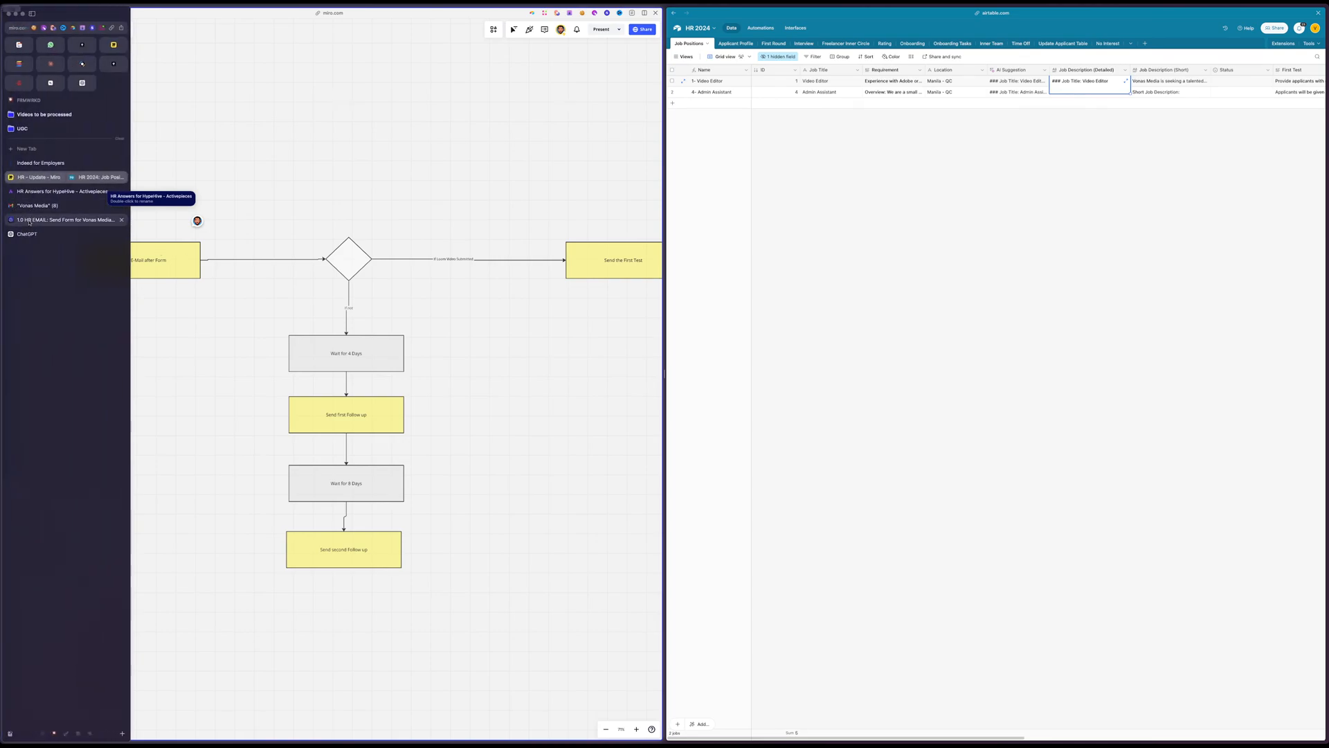
click(81, 198)
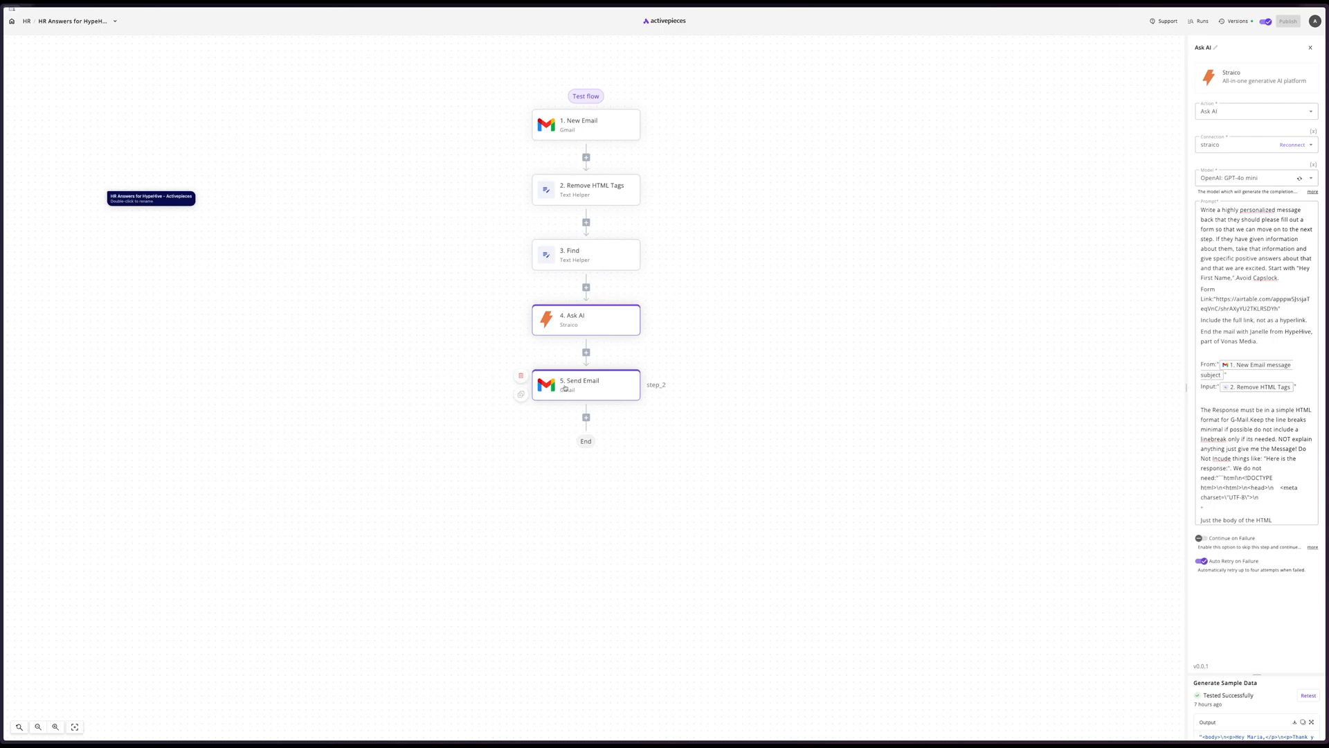
Return to the Miro and Airtable split view and show the Job Board view of the Job Positions table
mouse_move(66, 220)
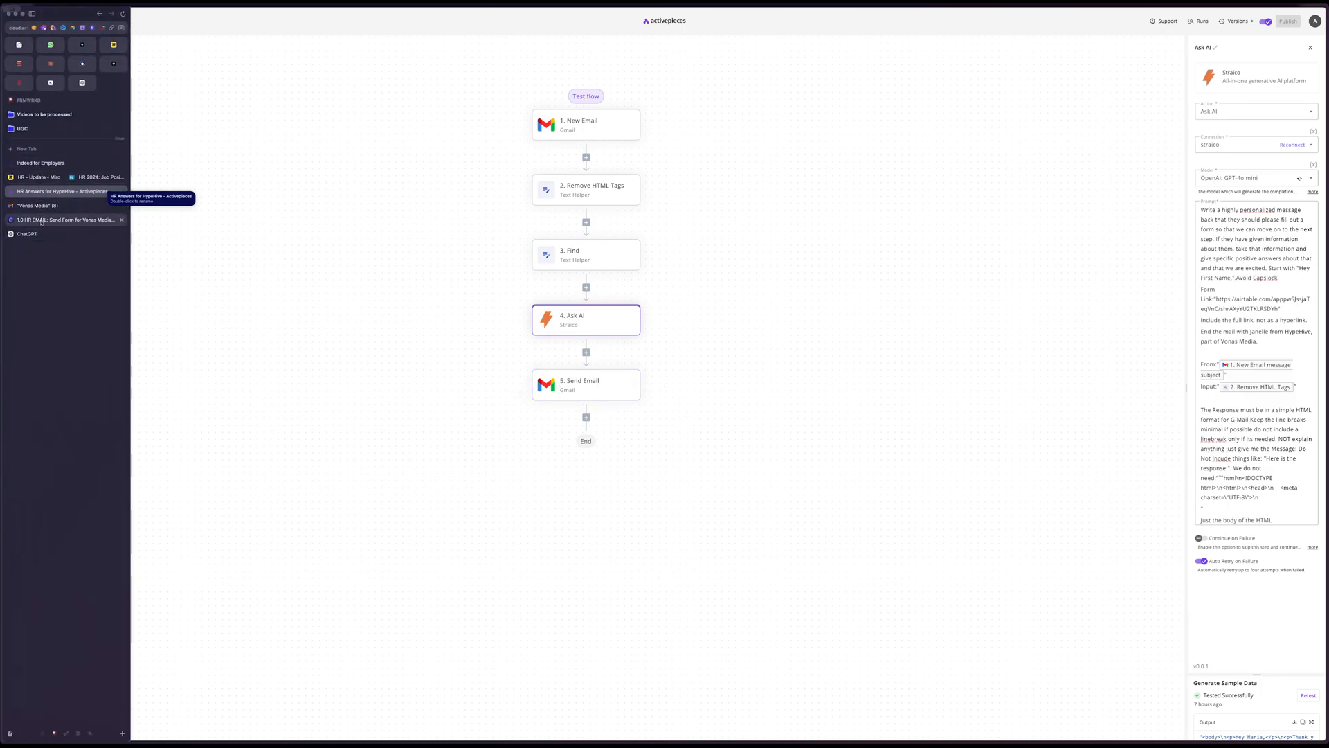
click(90, 177)
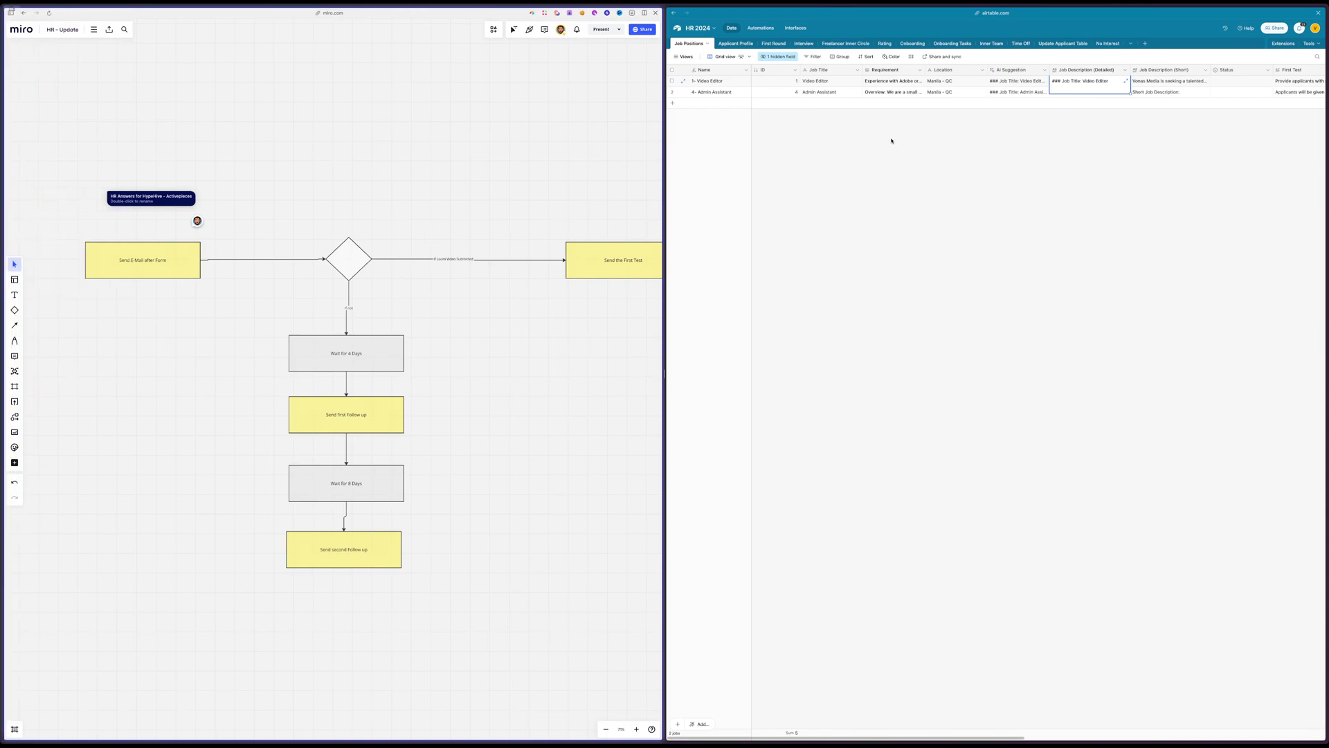
click(685, 57)
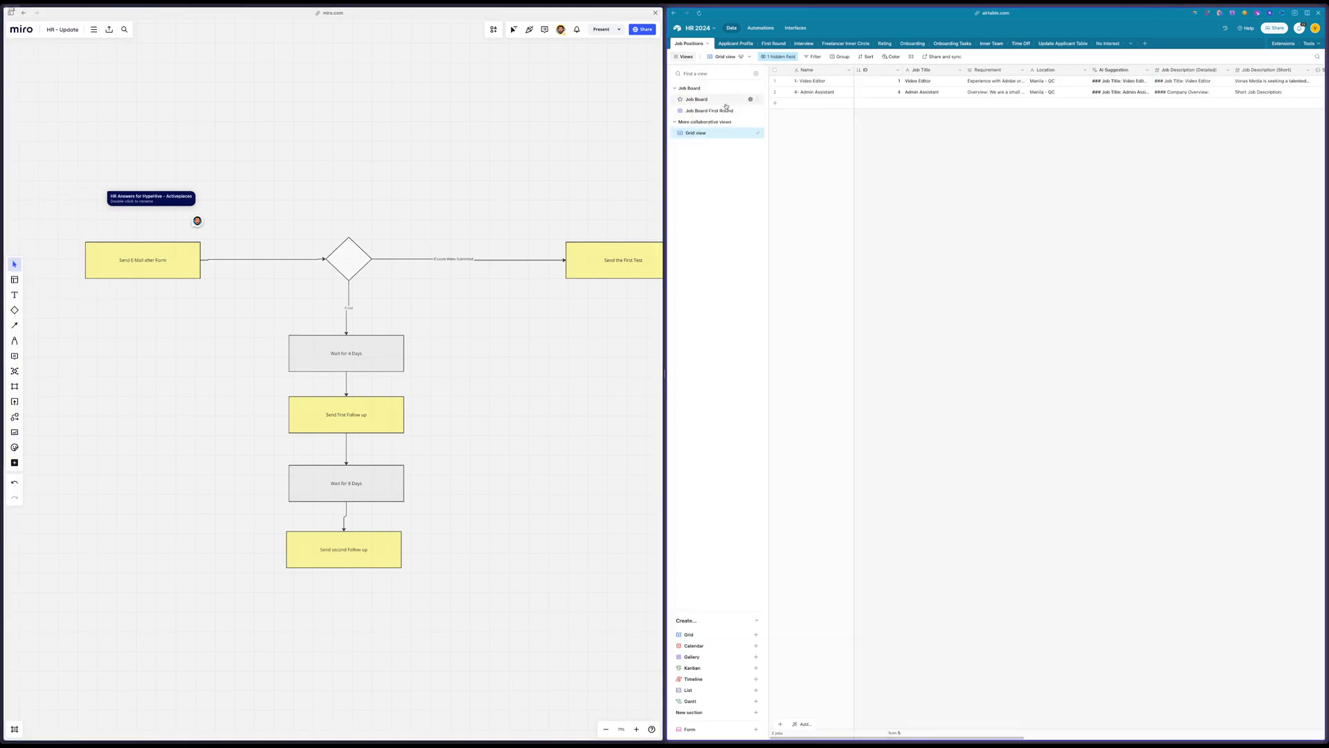
click(696, 99)
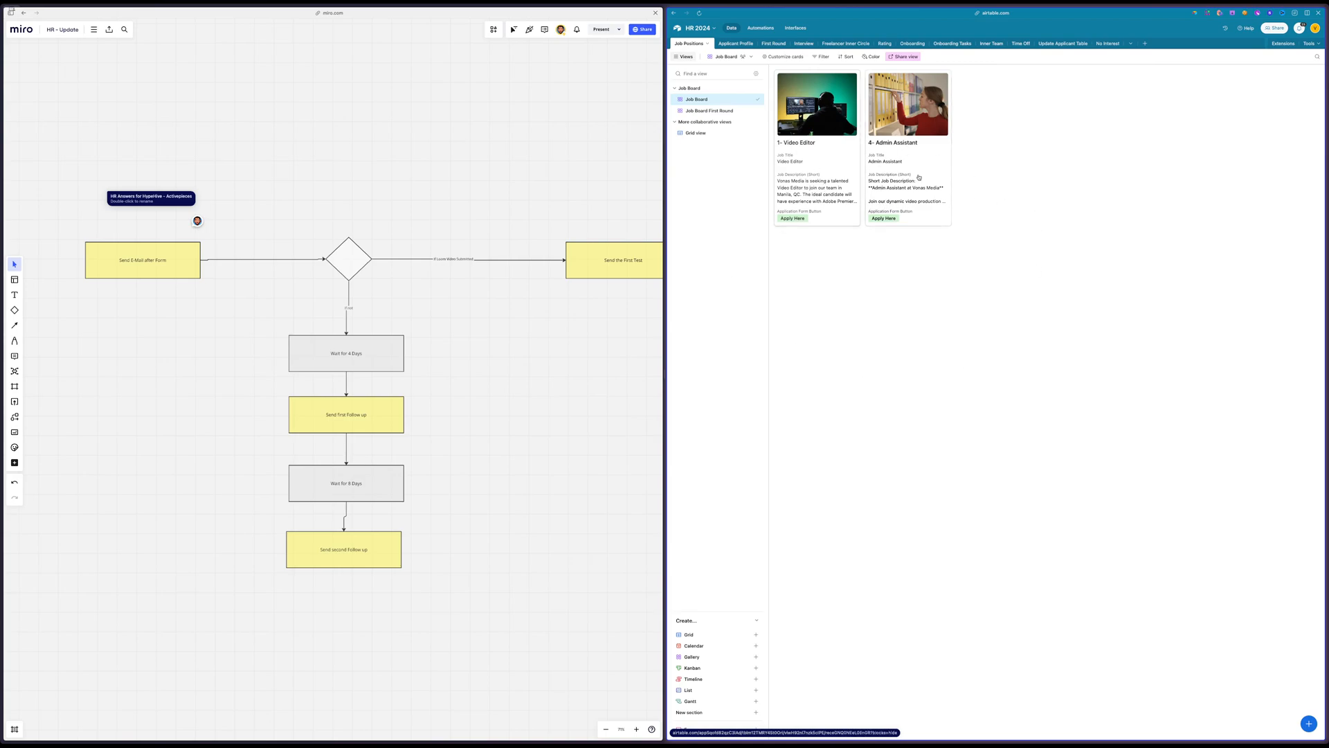
Open the Video Editor record and review its job title, short job description and application form button
click(834, 174)
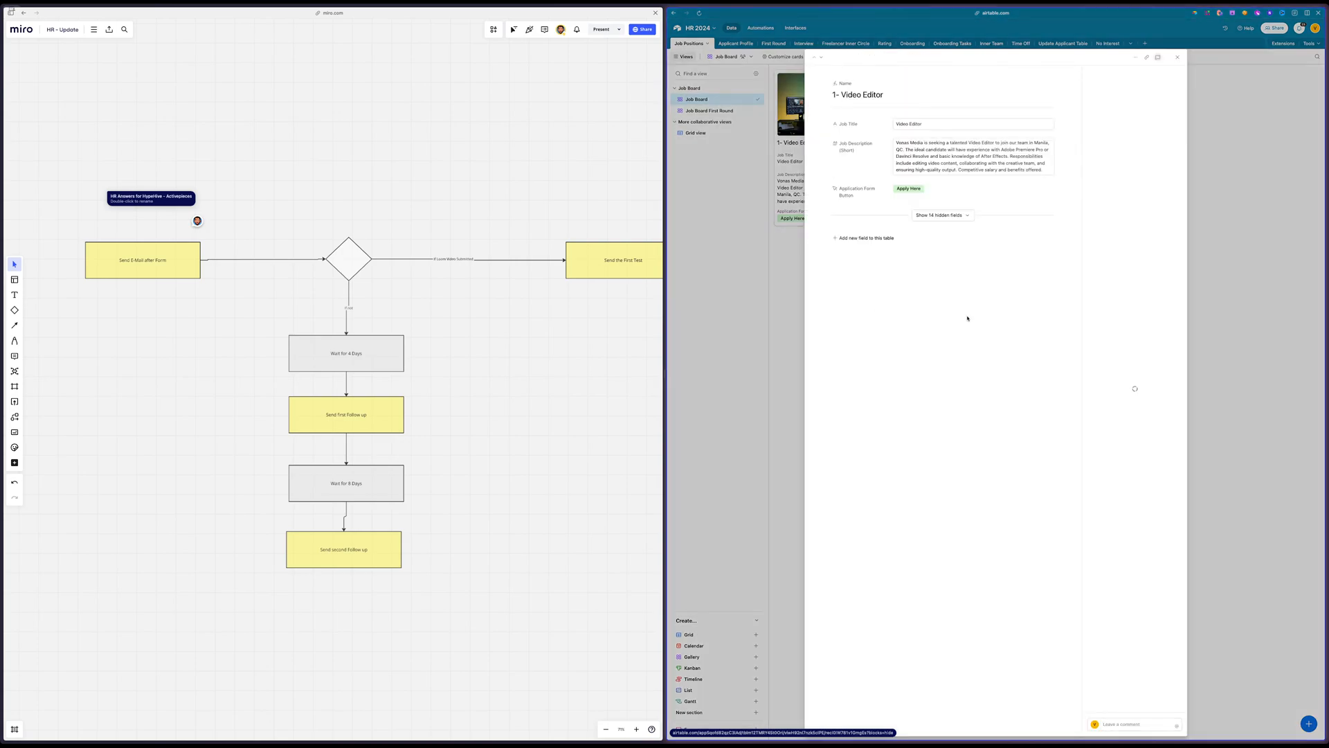
drag(825, 94, 974, 194)
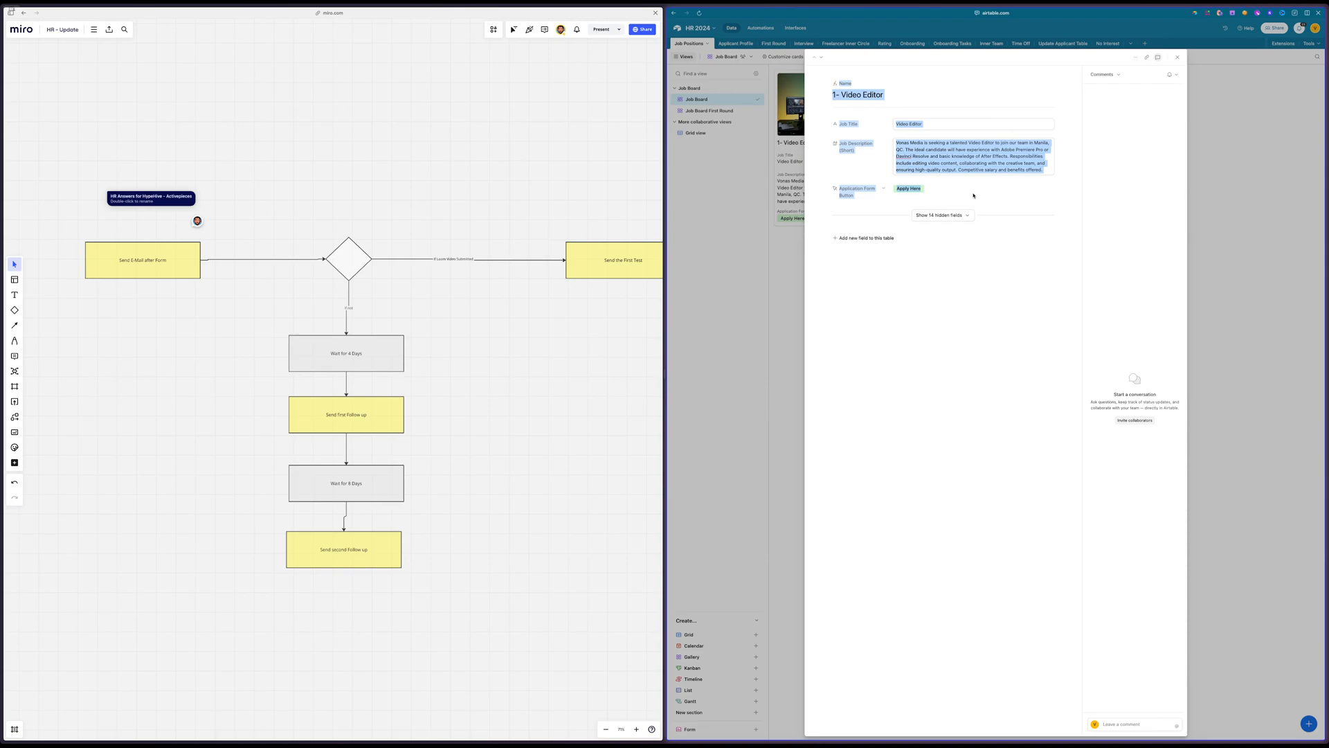
click(976, 199)
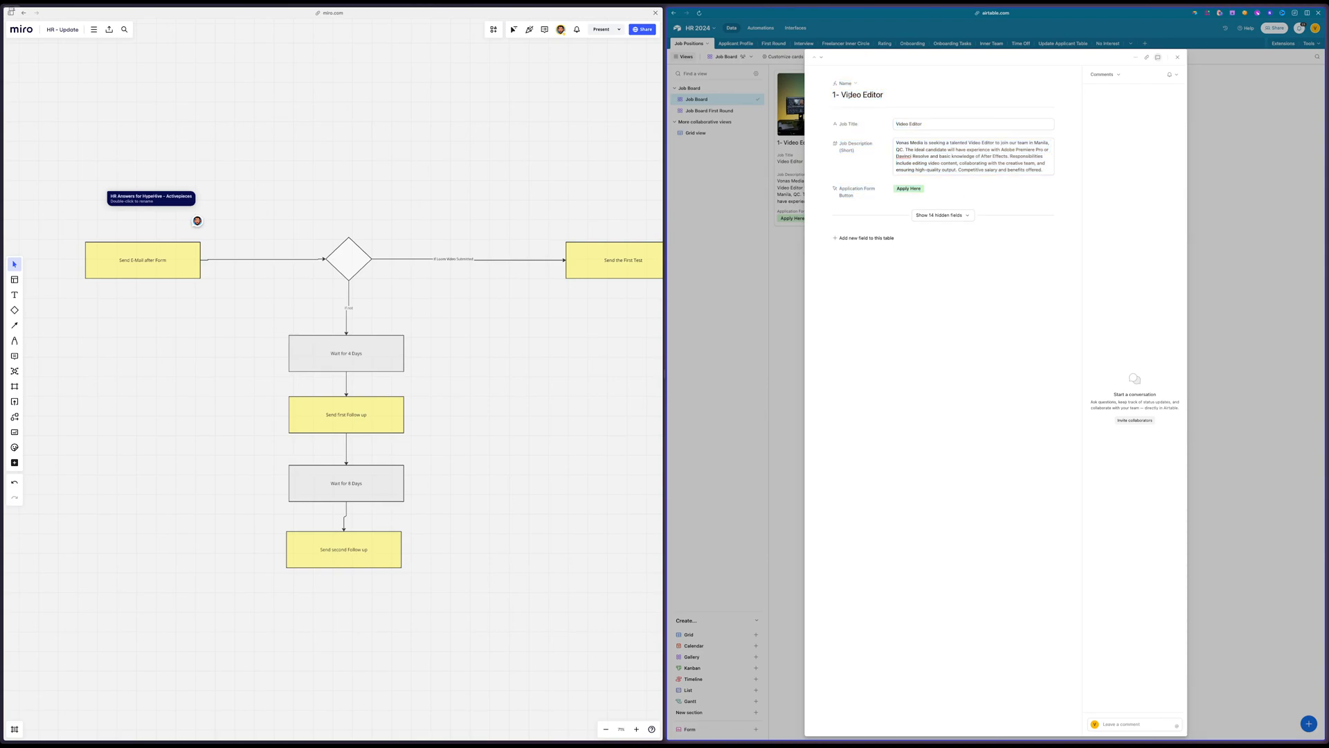
drag(918, 142, 1012, 193)
click(971, 190)
Open the Video Editor's application form and set Candidate Type to Full-time to examine the salary field
click(906, 190)
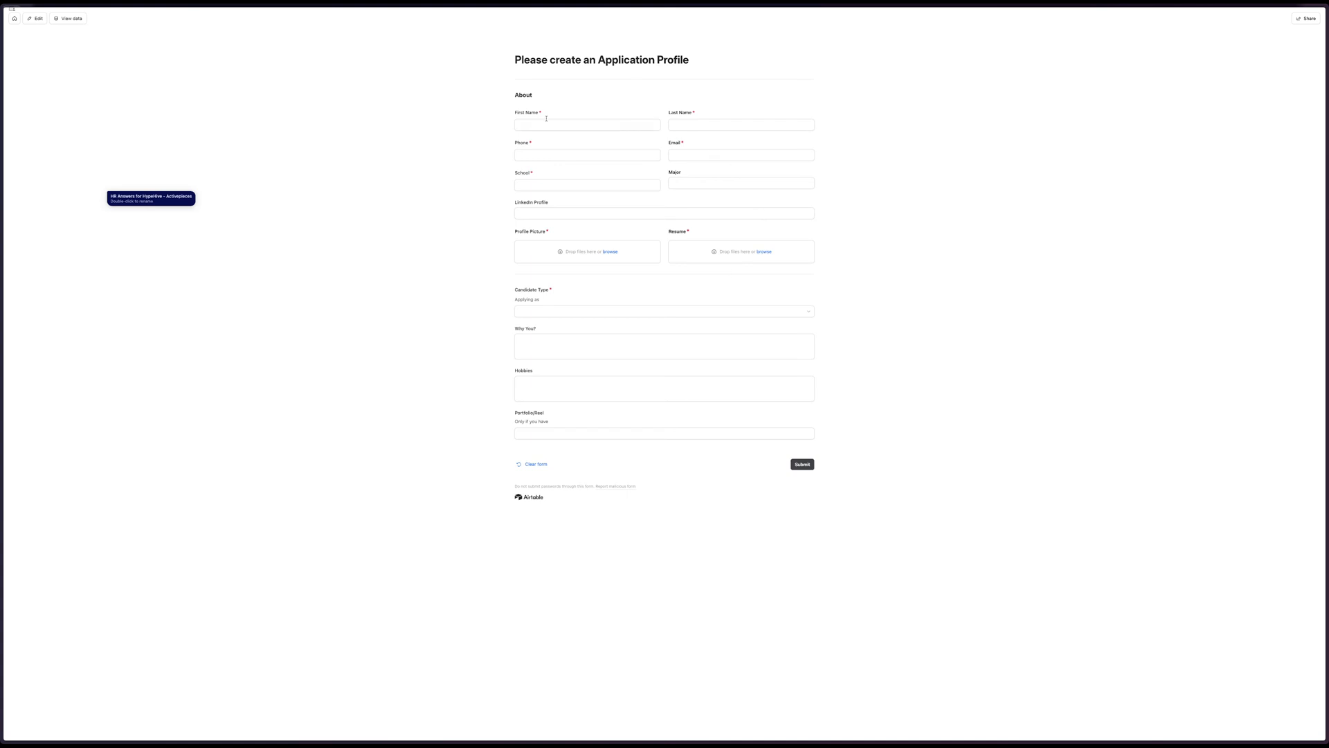
click(517, 126)
click(565, 311)
click(528, 354)
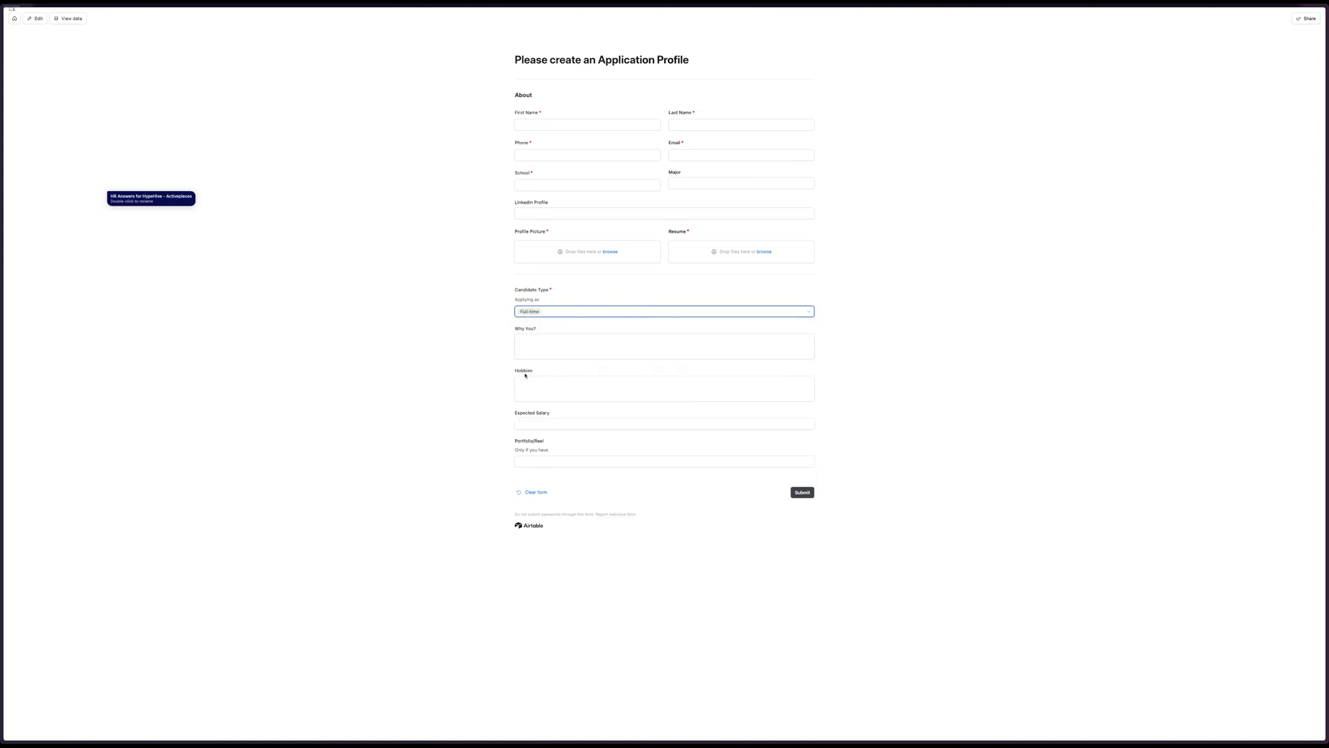
Set Candidate Type to Freelancer, check the daily rate field, and go to the form's underlying data
click(551, 317)
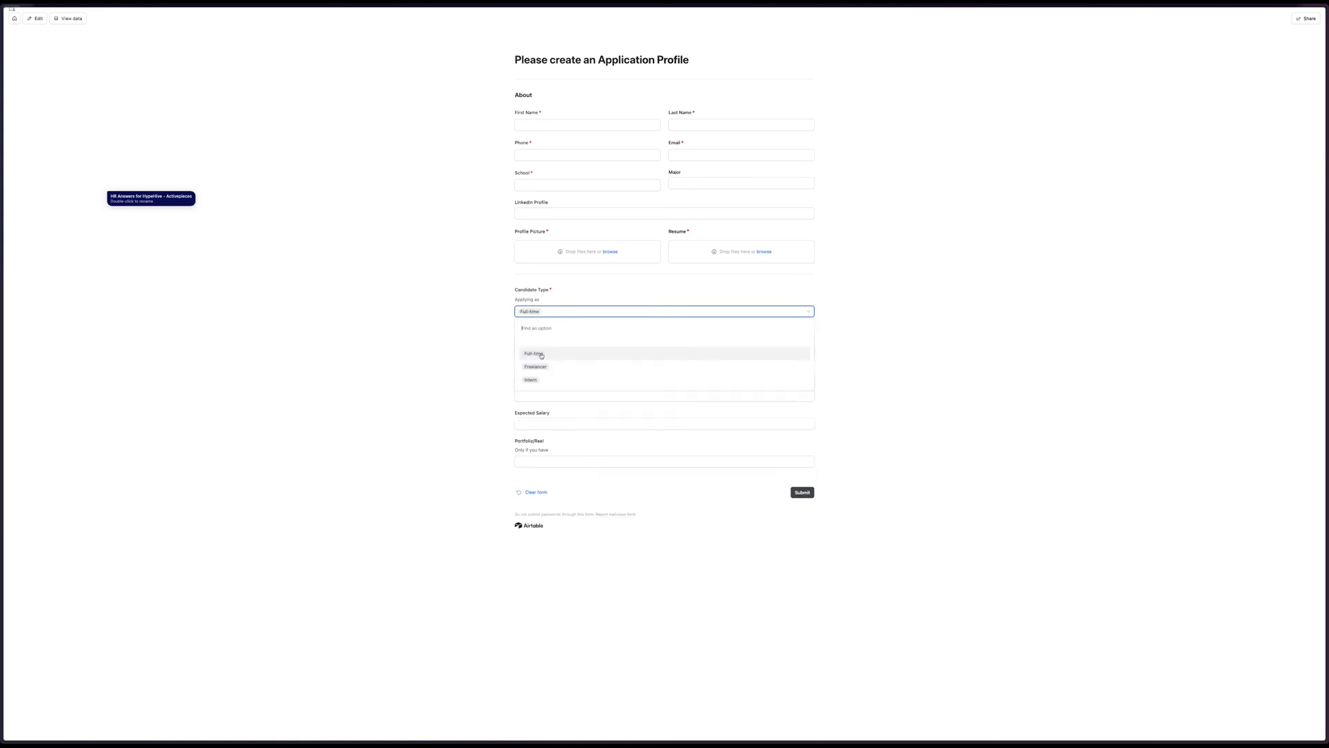
click(531, 365)
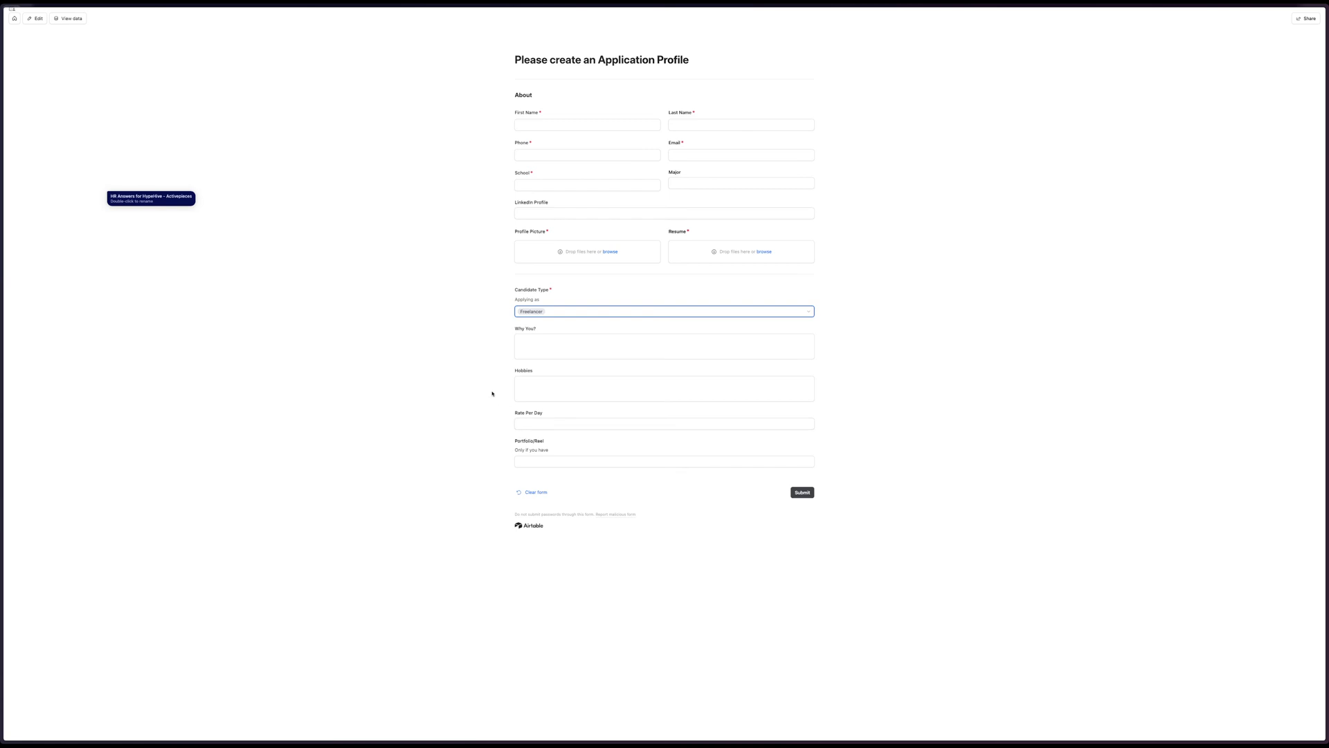
click(78, 19)
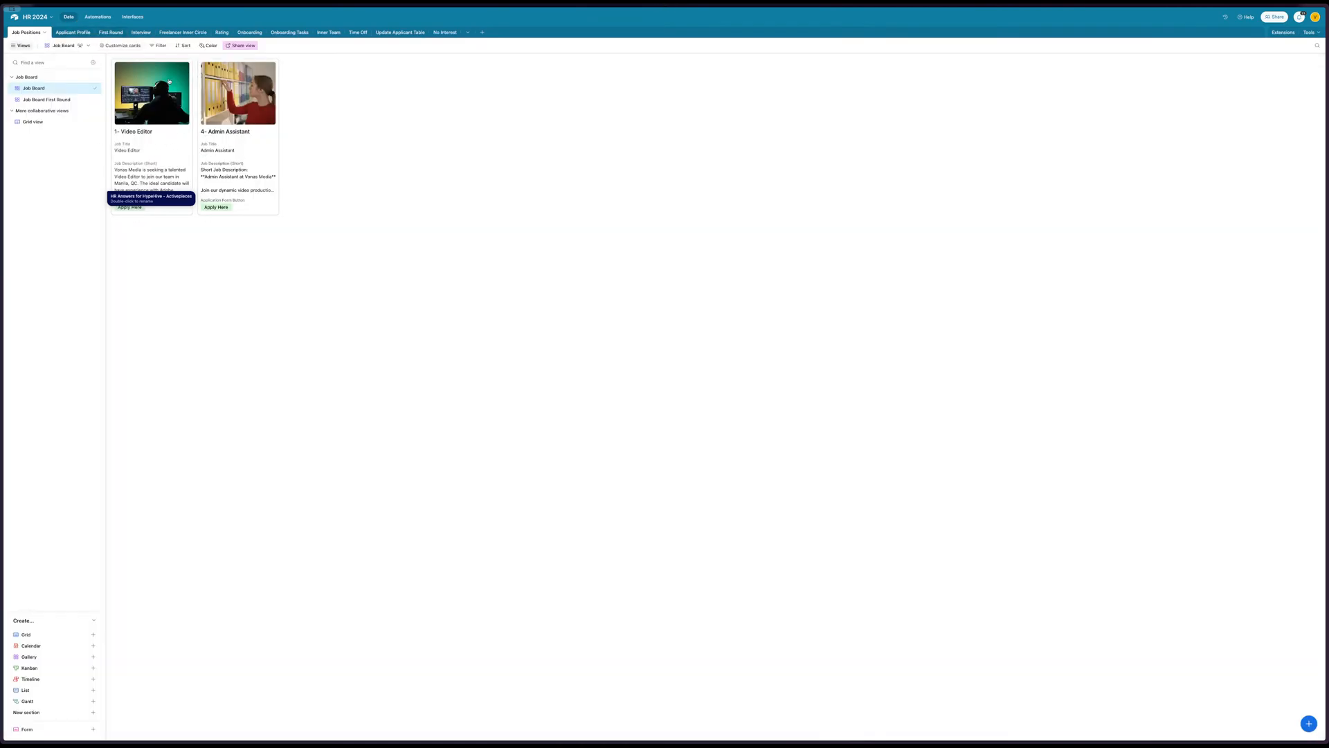
Return to the Miro board and review the email flow from Send E-Mail after Form to Send the First Test
mouse_move(2, 239)
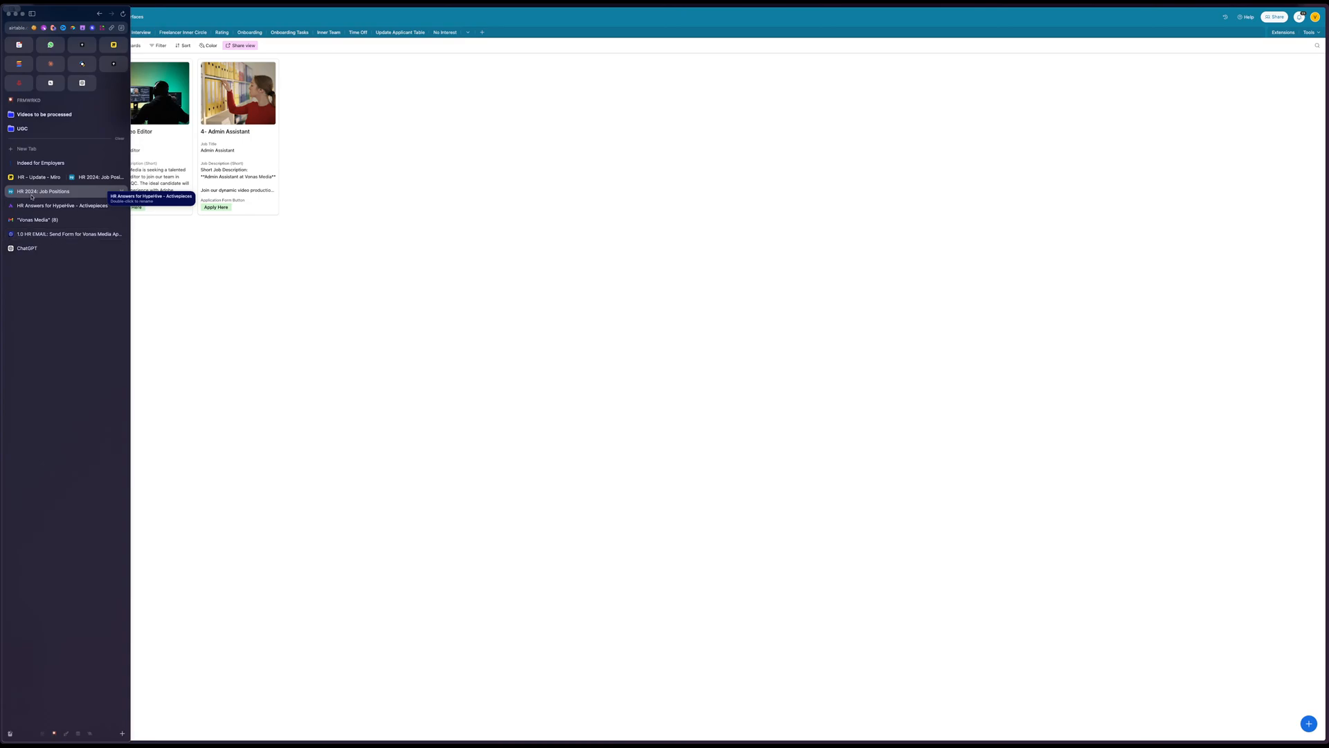
click(38, 177)
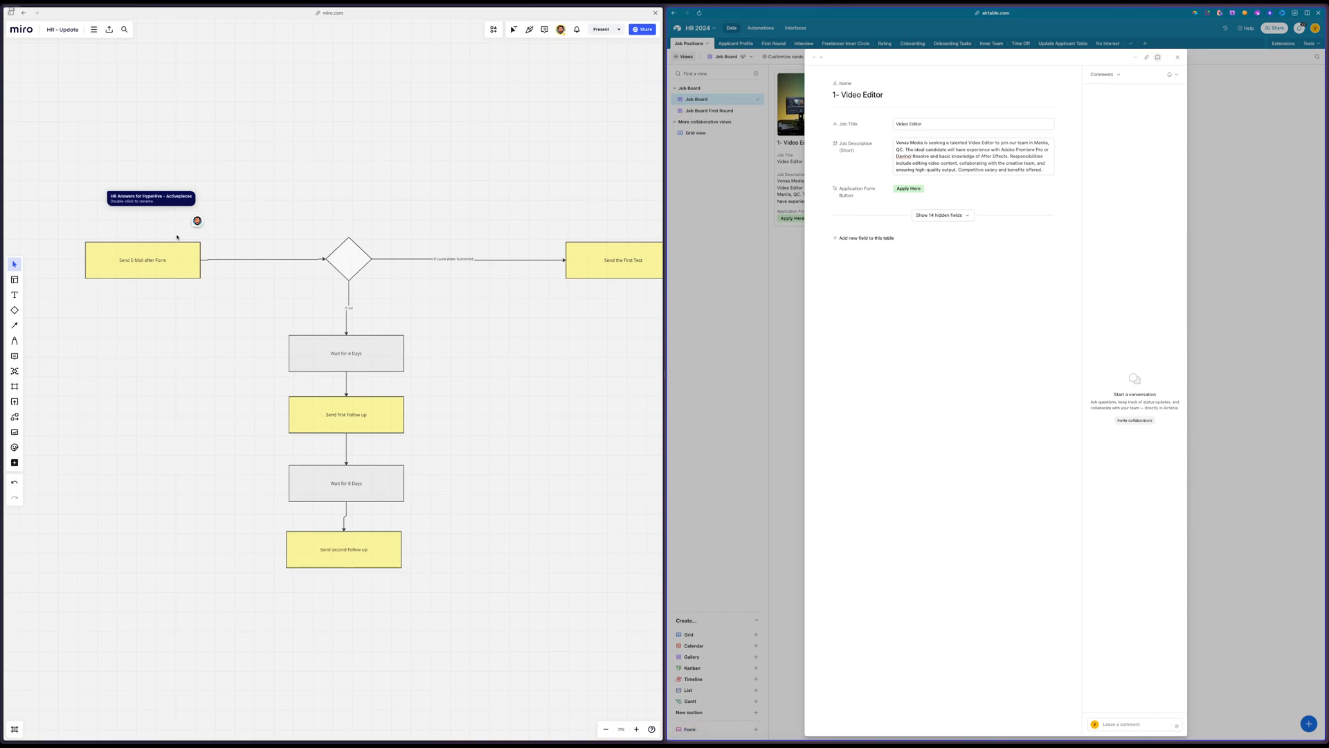
click(135, 271)
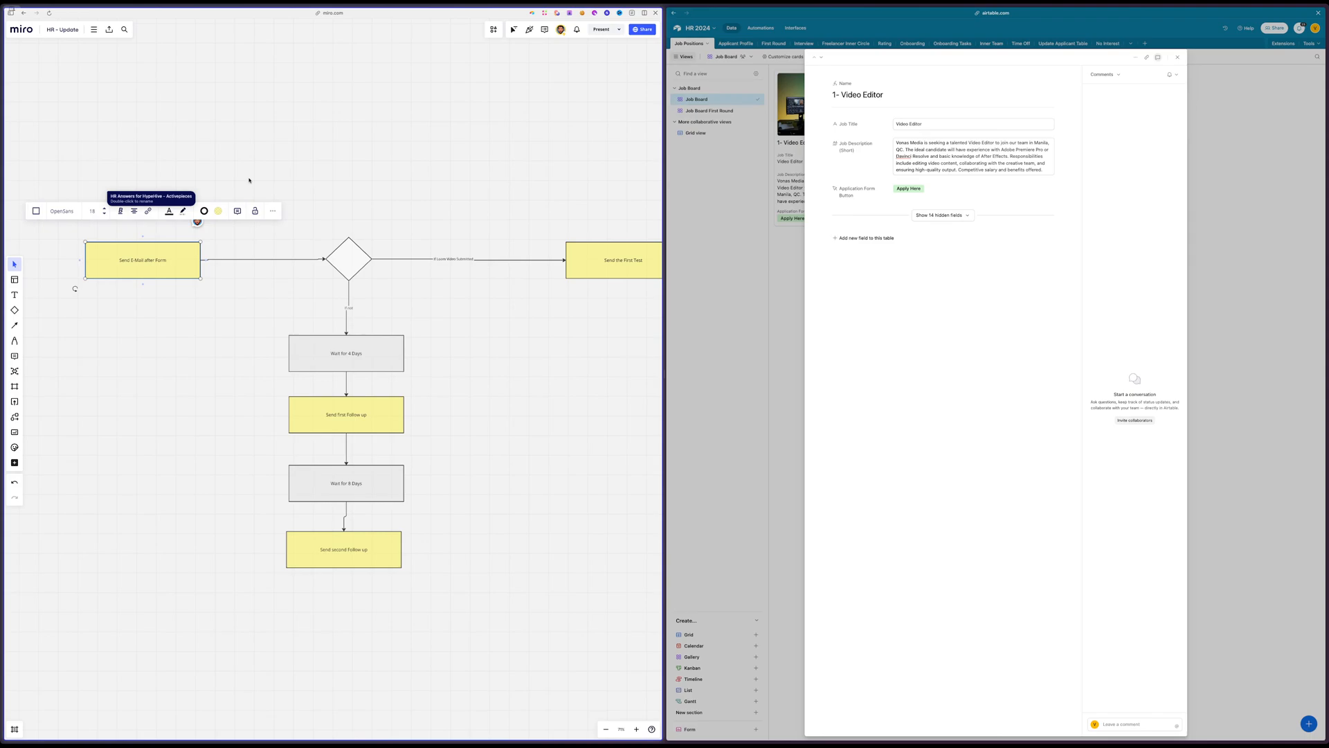
scroll(249, 180, right, 10)
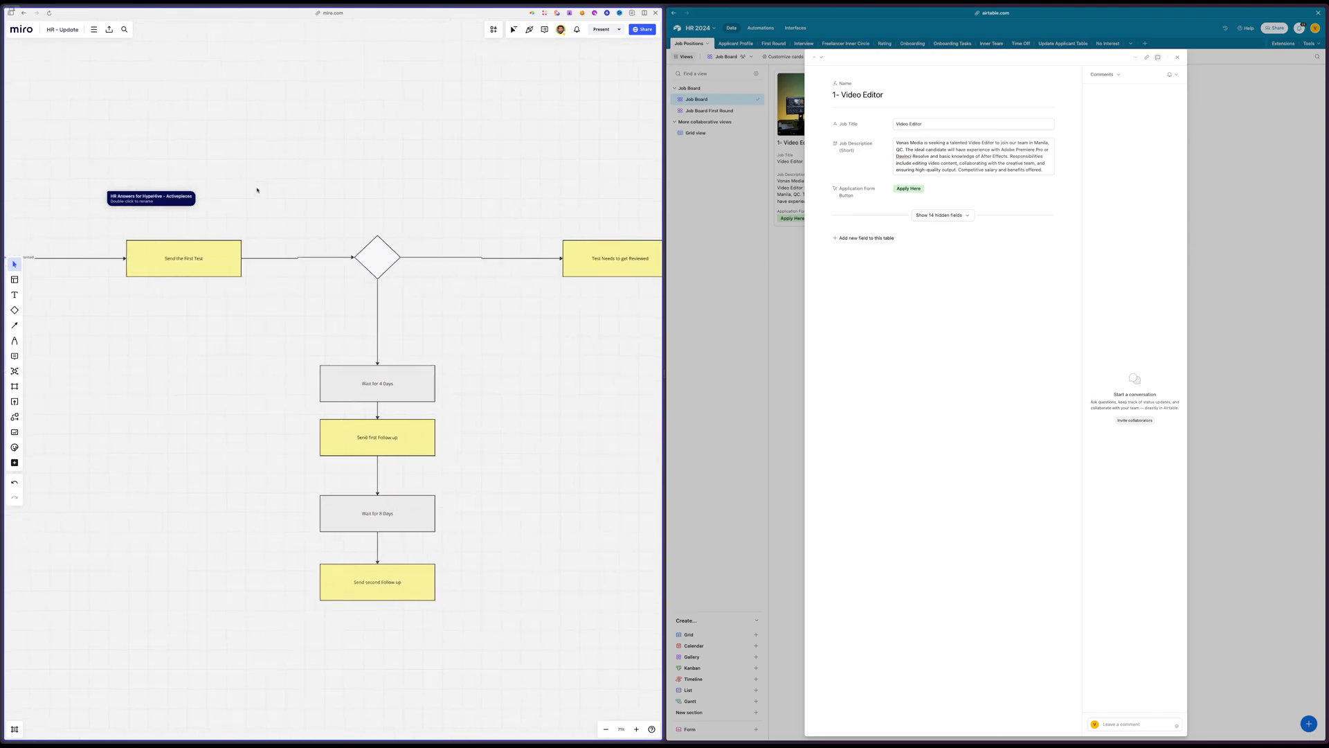
Examine the Miro decision branch after Send E-Mail after Form, including its waits, follow-ups and the path to Send the First Test
scroll(257, 190, left, 10)
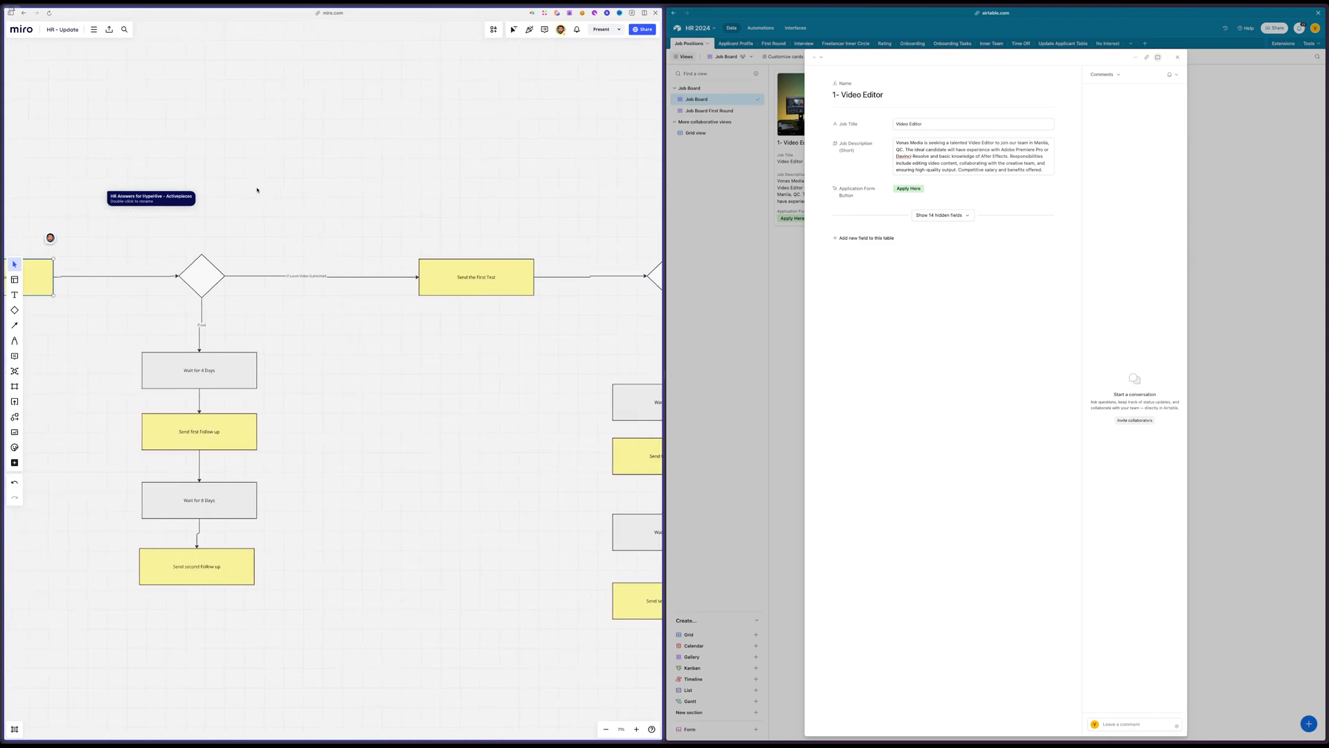
scroll(442, 455, right, 6)
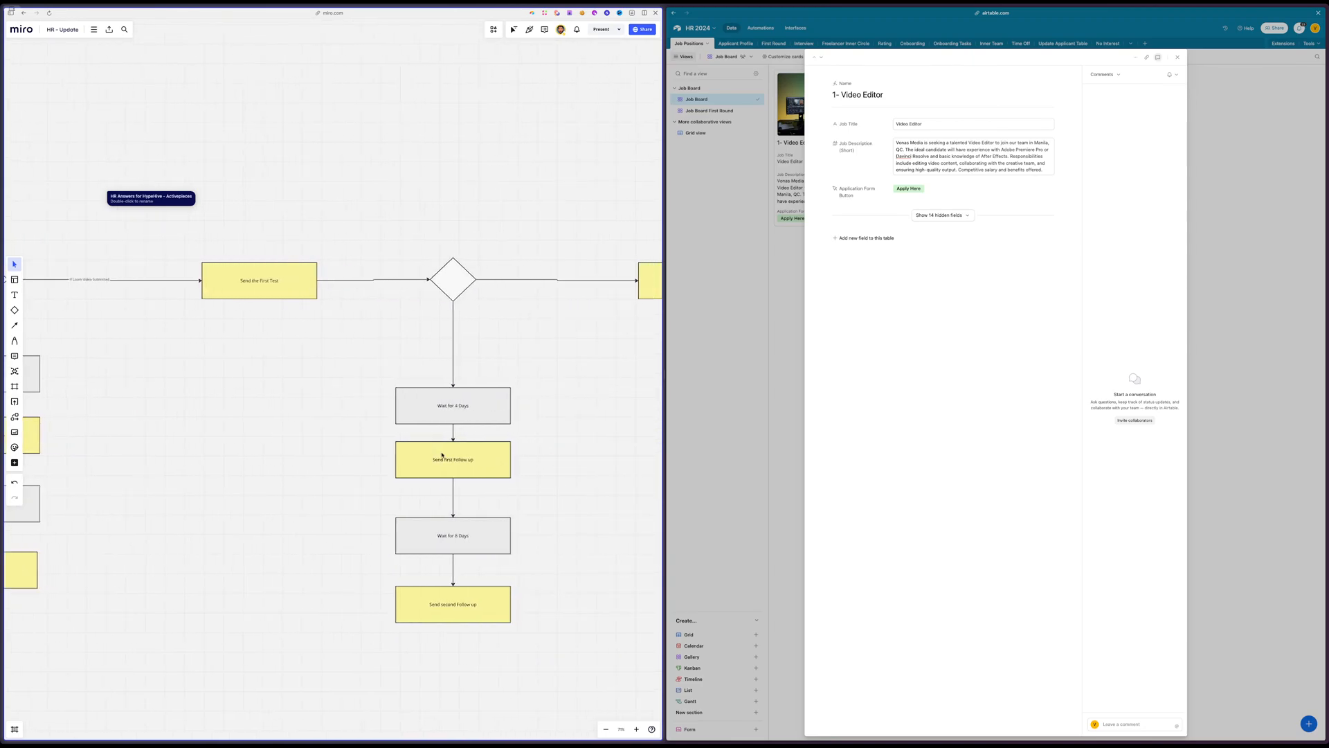
scroll(430, 421, left, 5)
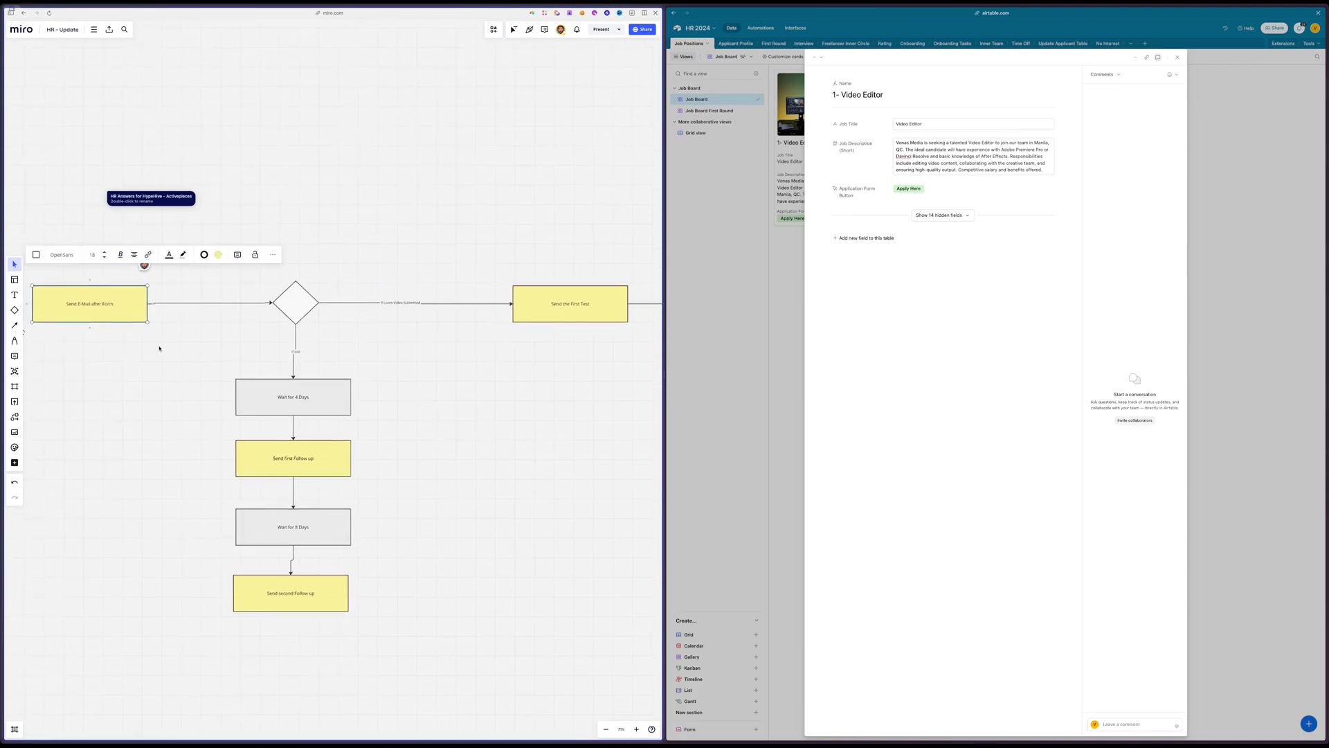
scroll(159, 348, left, 2)
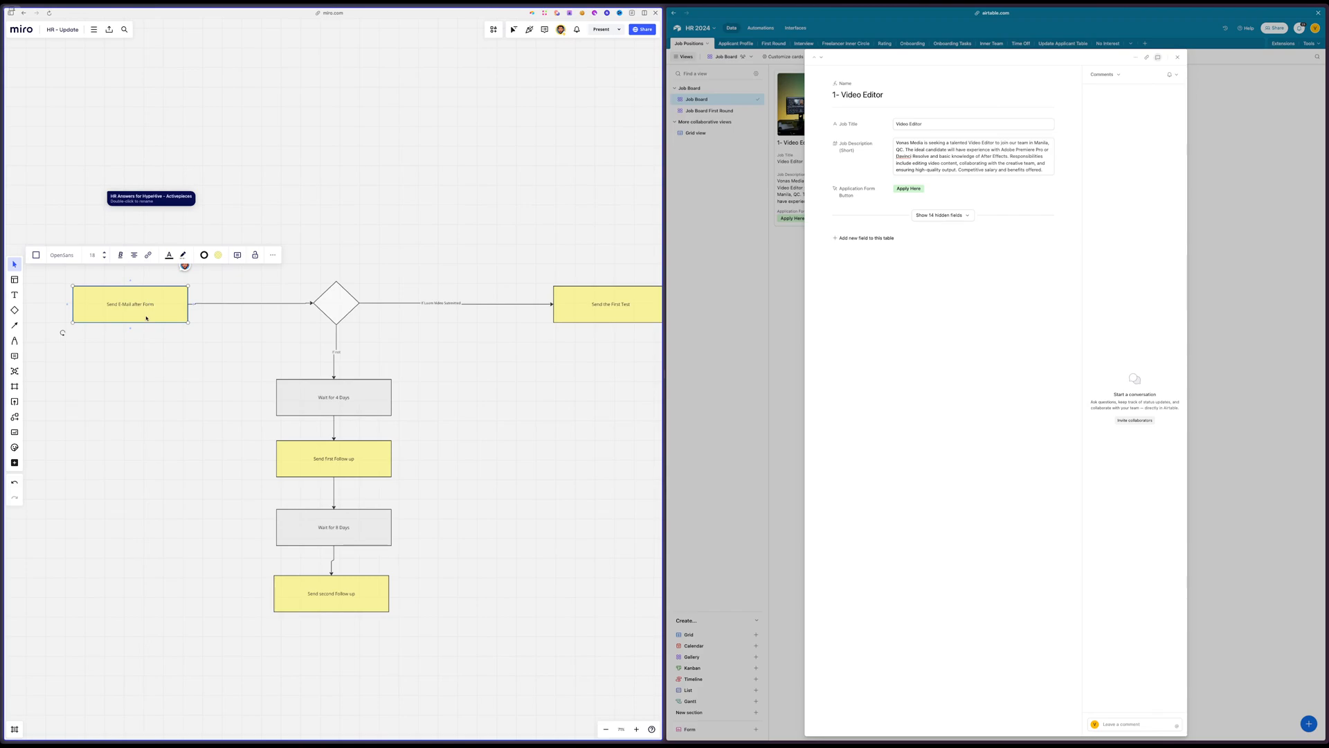
click(336, 306)
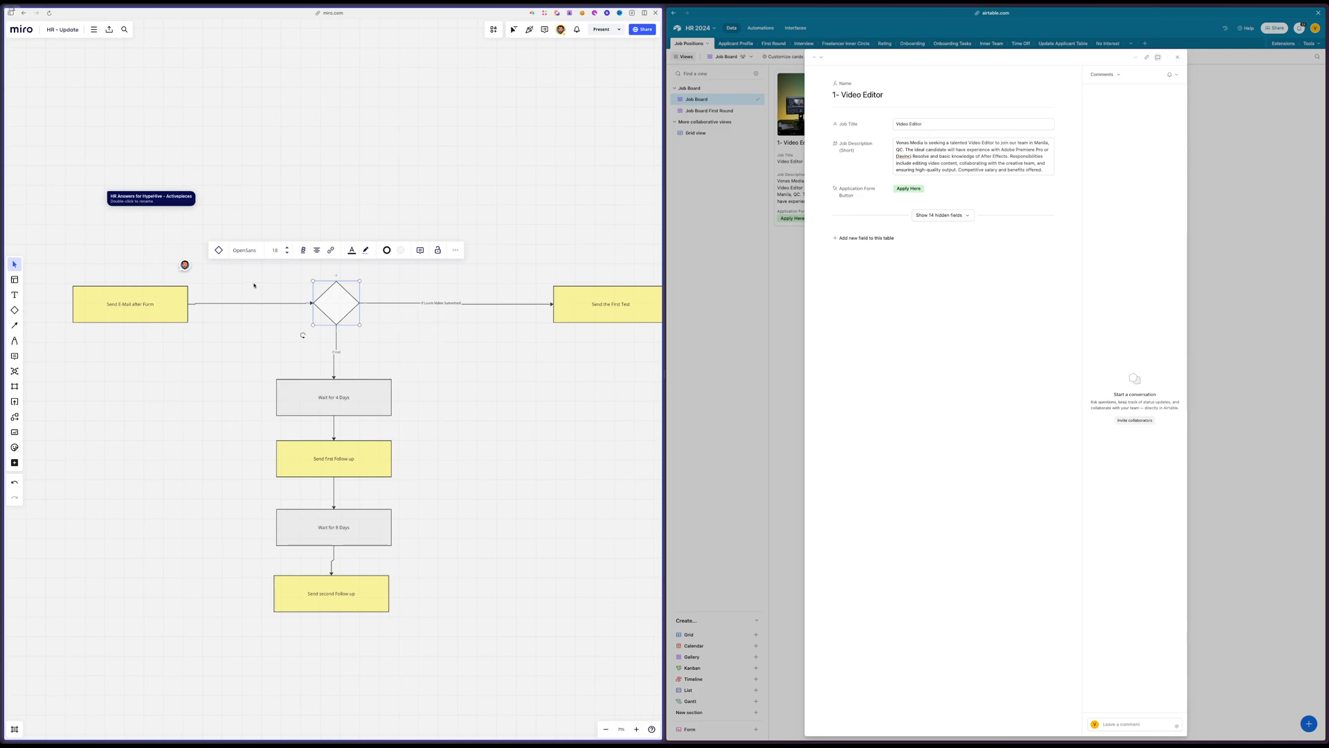
scroll(443, 326, right, 2)
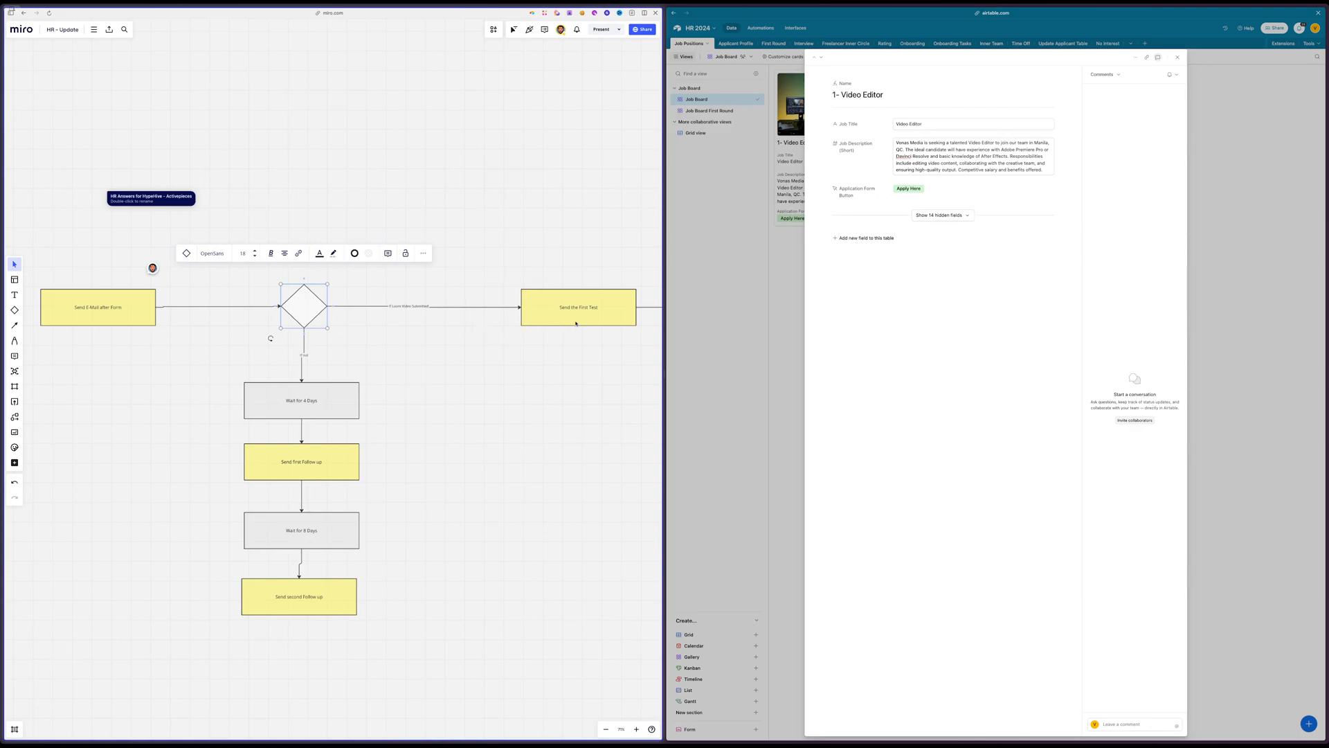
scroll(573, 324, right, 1)
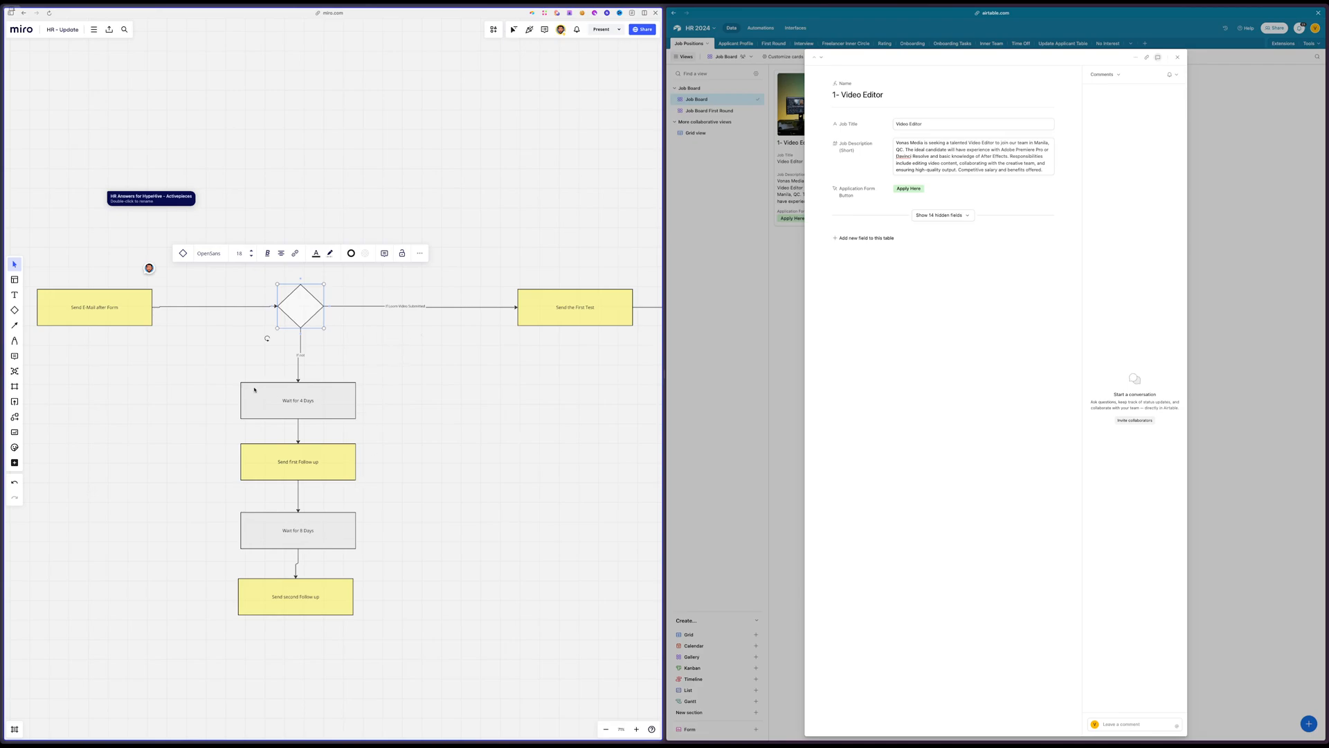
drag(452, 366, 113, 422)
click(429, 376)
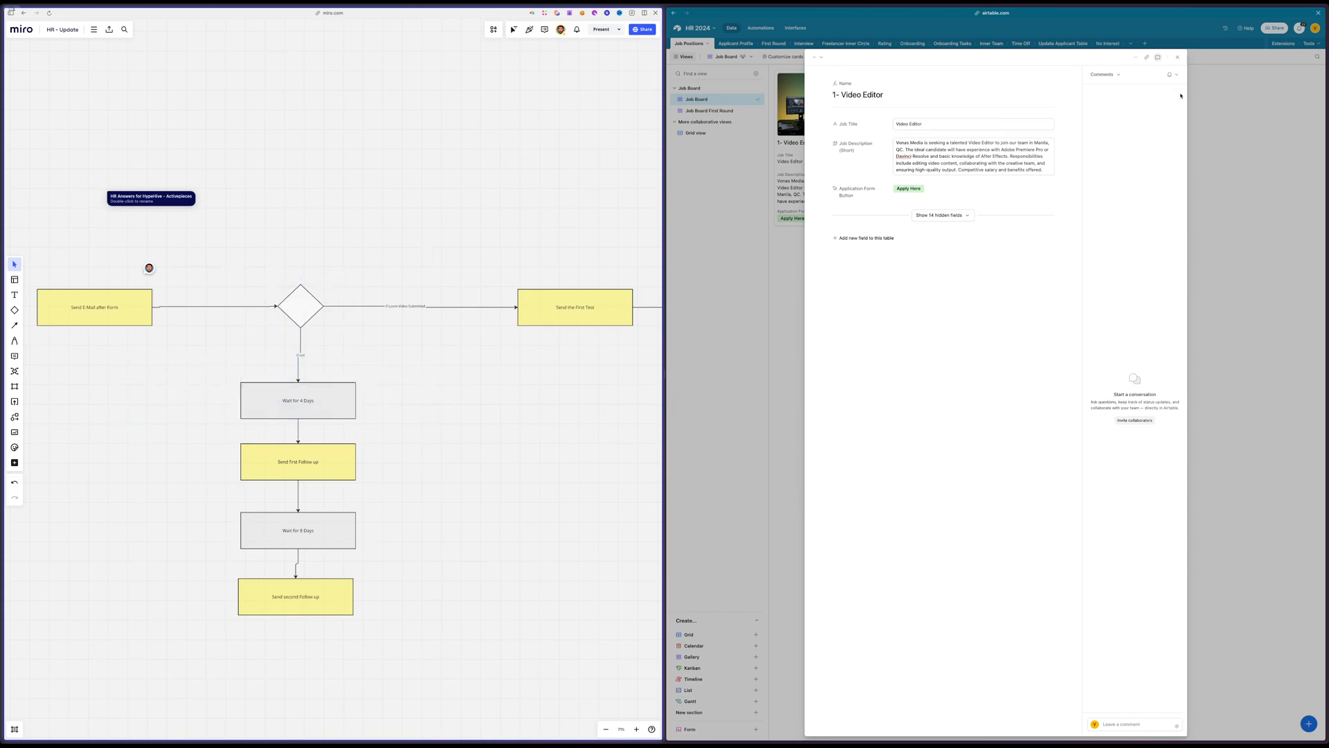
Close the Video Editor record and compare the Applicant Profile table's Follow Up Status formula with the flowchart's waiting periods
click(1178, 57)
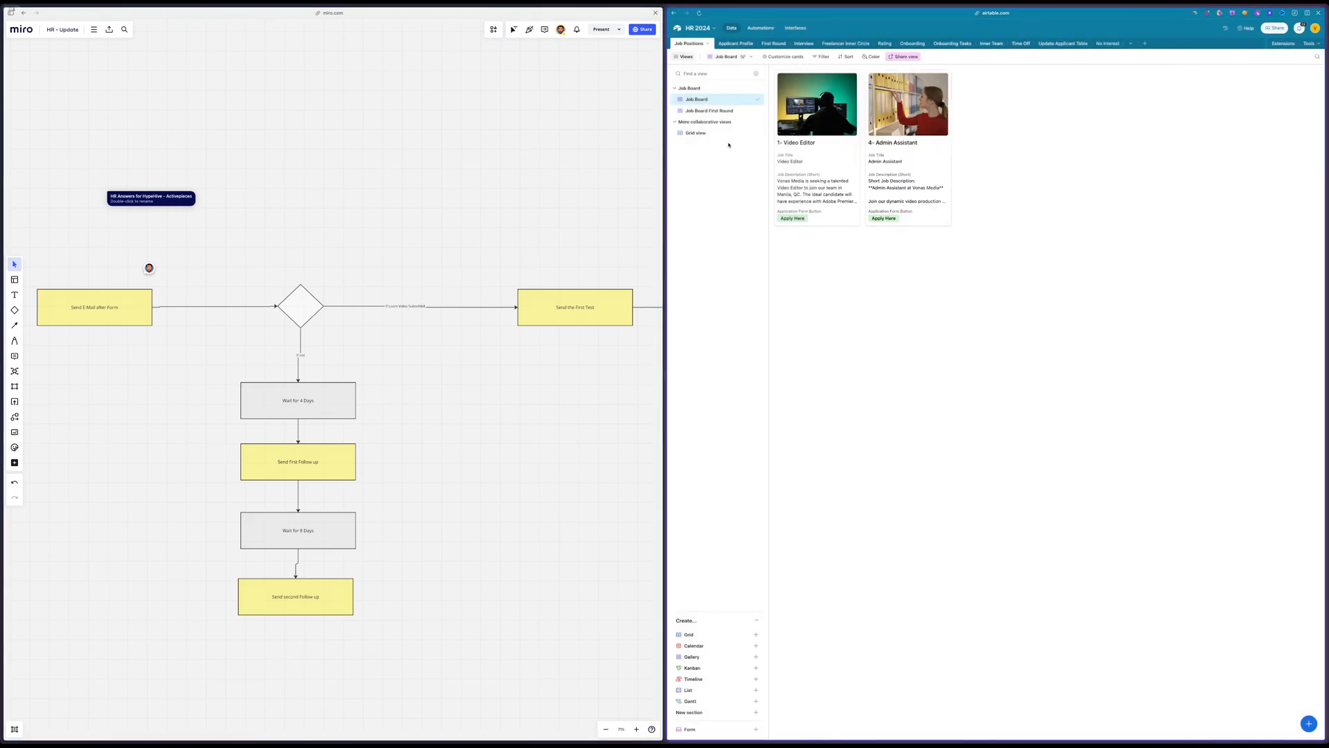
click(735, 43)
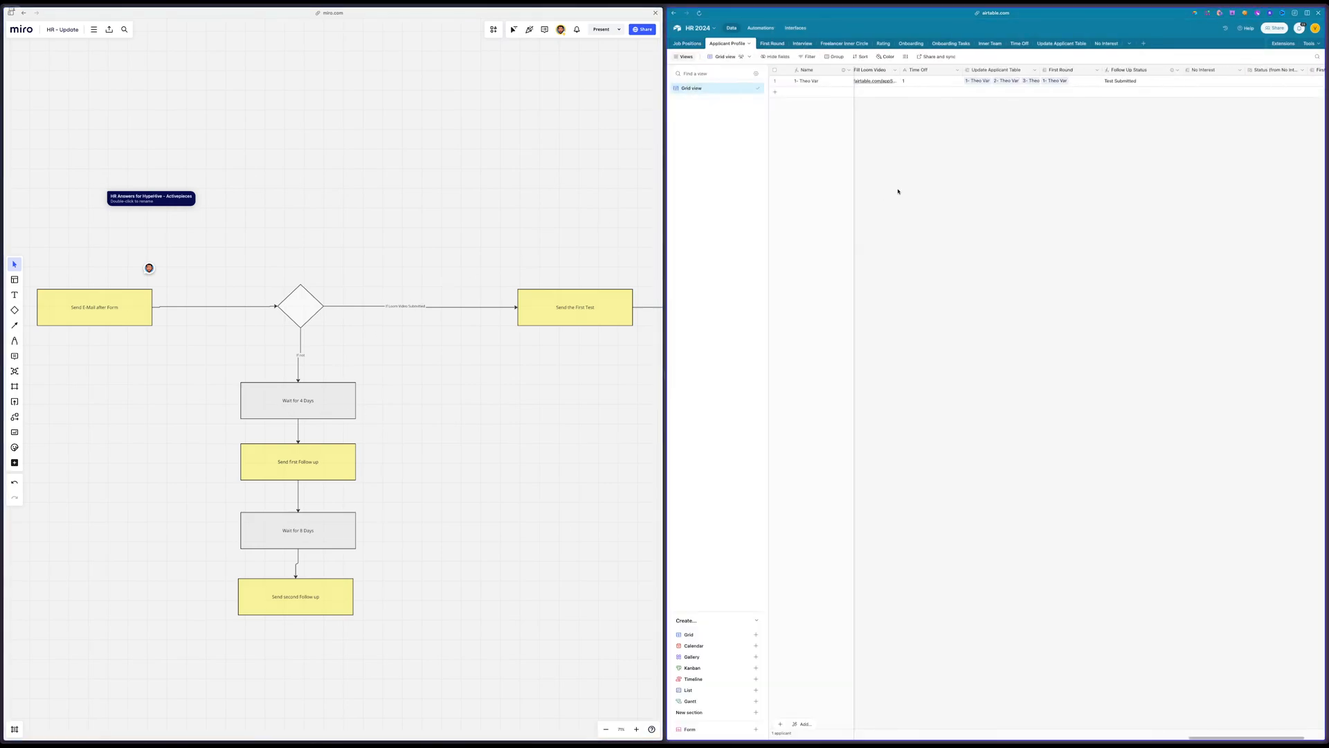
double_click(1031, 71)
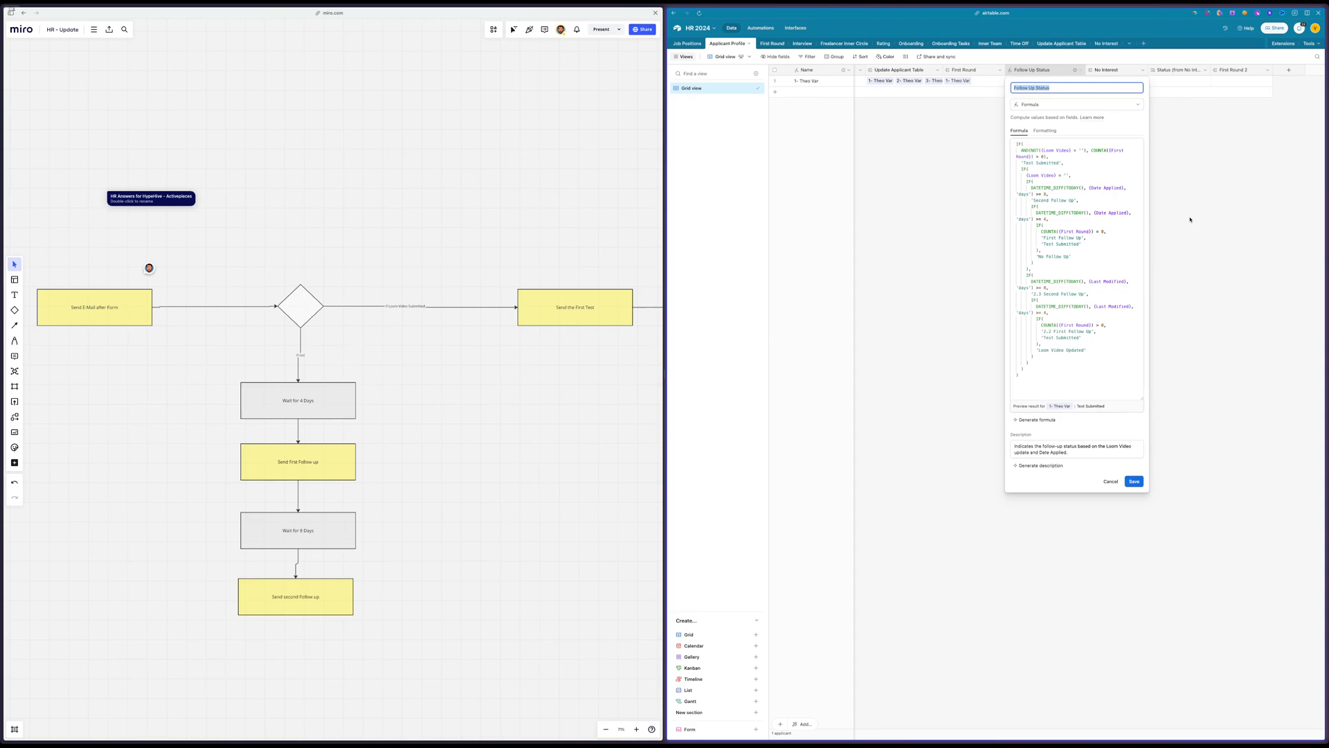
click(1069, 183)
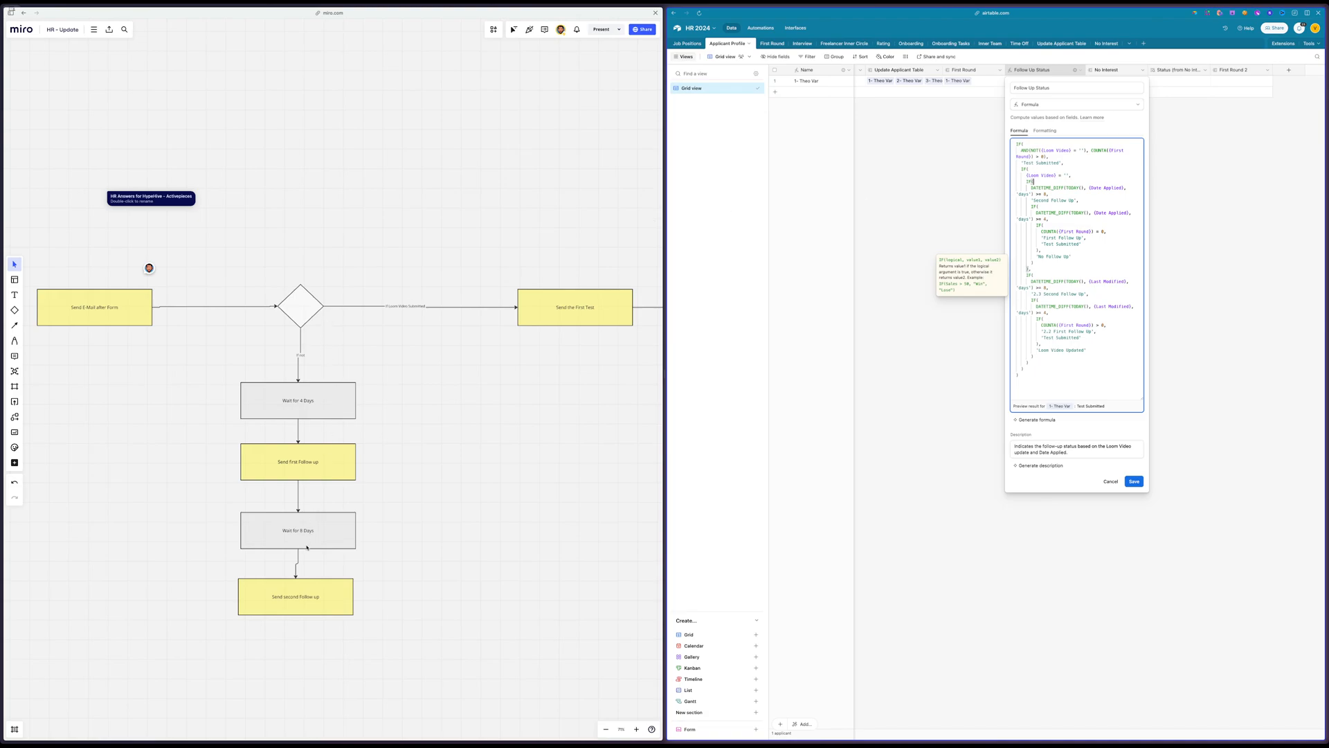
click(402, 396)
click(306, 530)
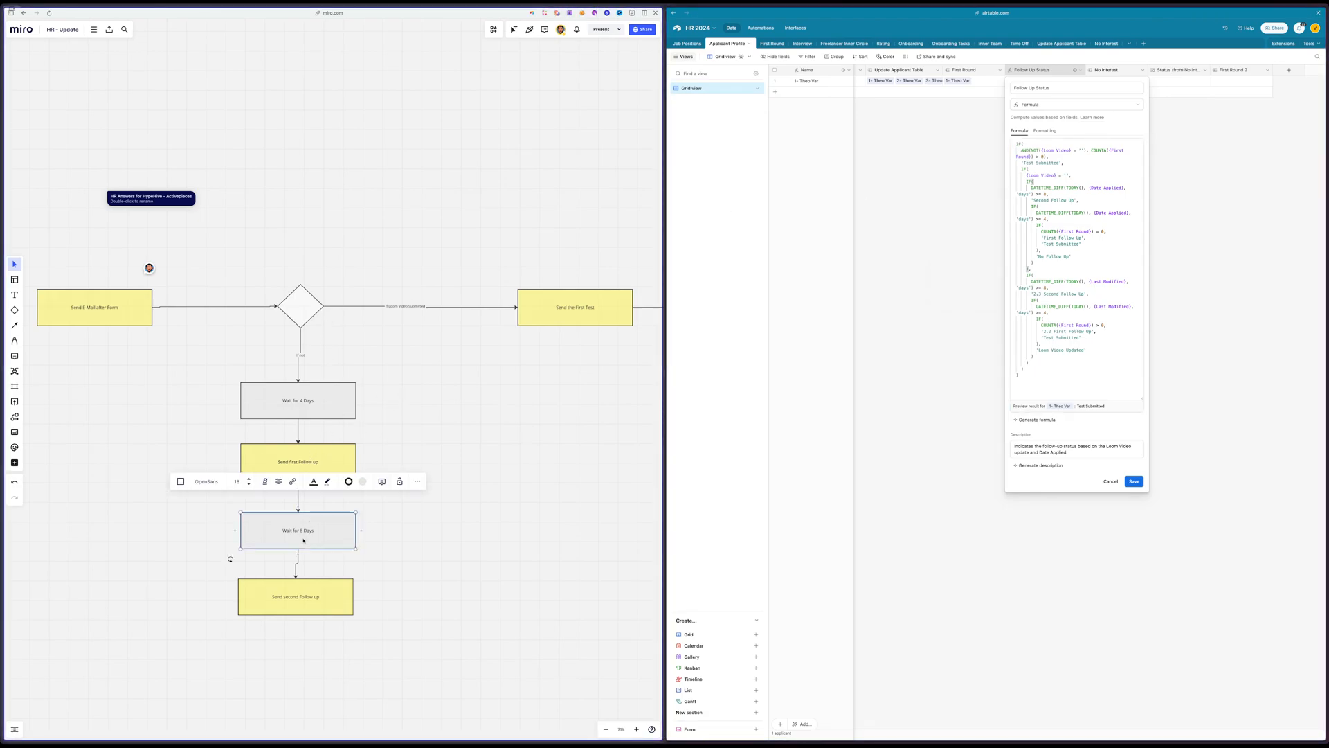
Review the 1.0 After Form Submission email and the trigger condition of the first Loom video follow-up automation
click(772, 30)
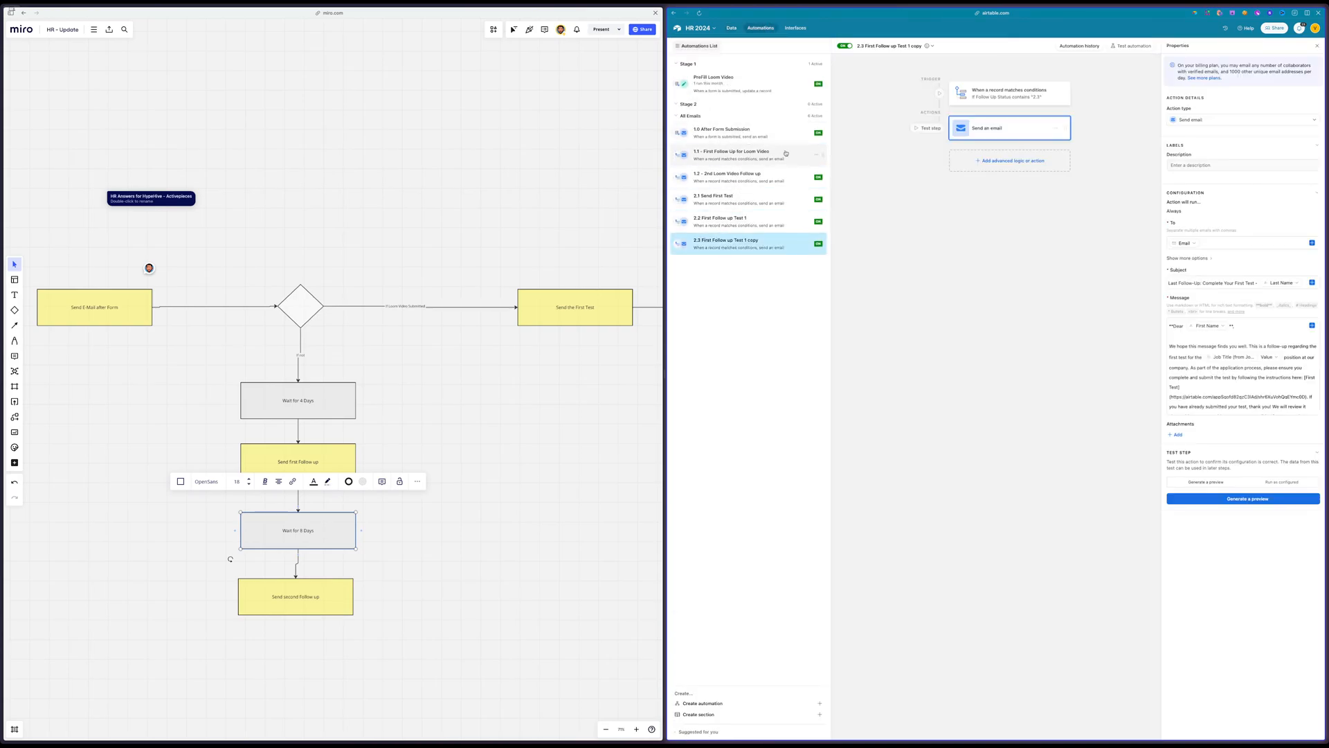
click(716, 128)
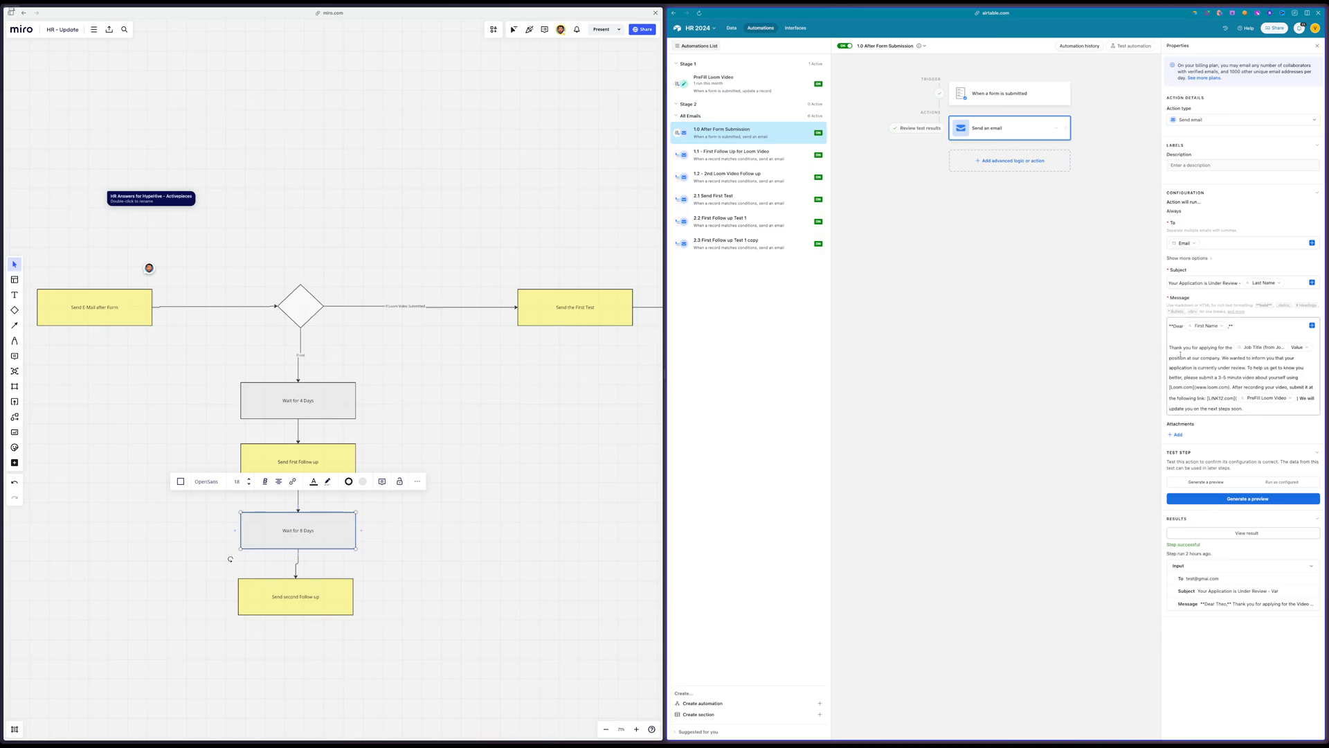
click(747, 153)
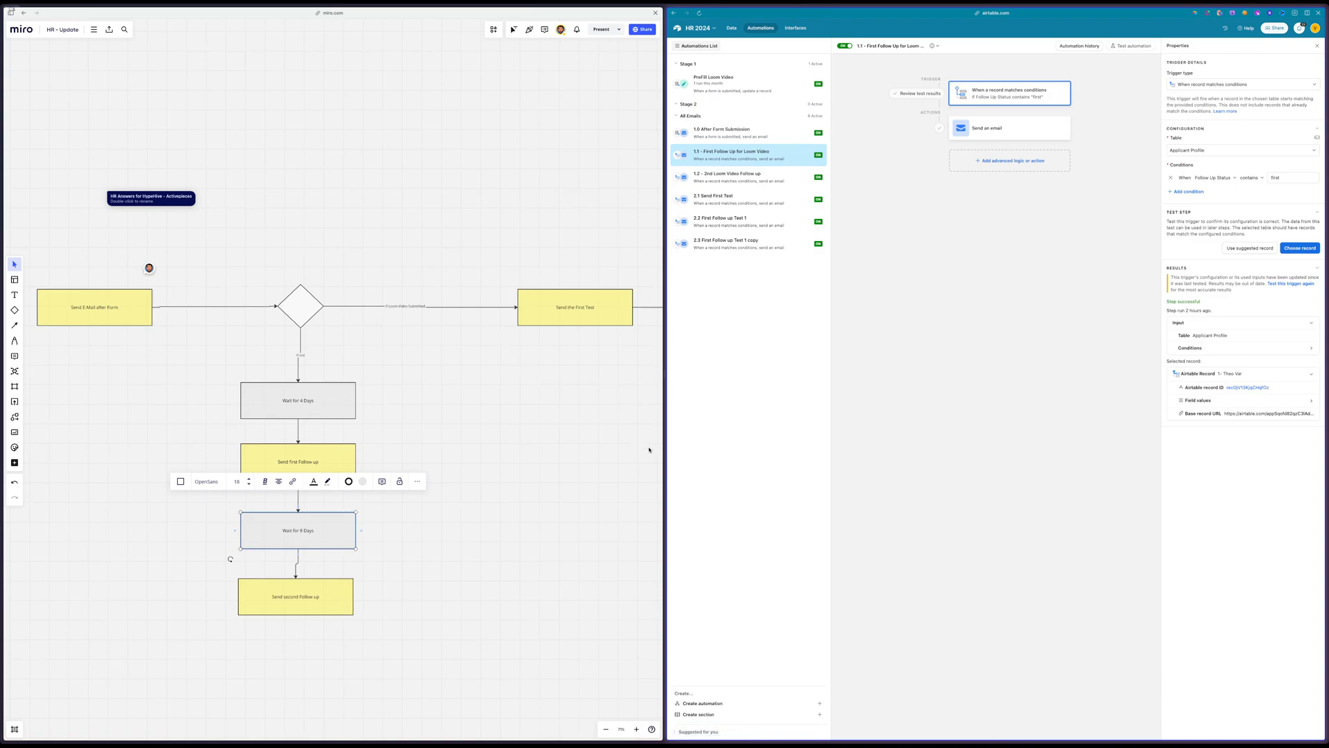
click(1276, 179)
Edit the Follow Up Status formula in Applicant Profile, numbering the First Follow Up result 1.1 and the Second Follow Up result 1.2
click(733, 27)
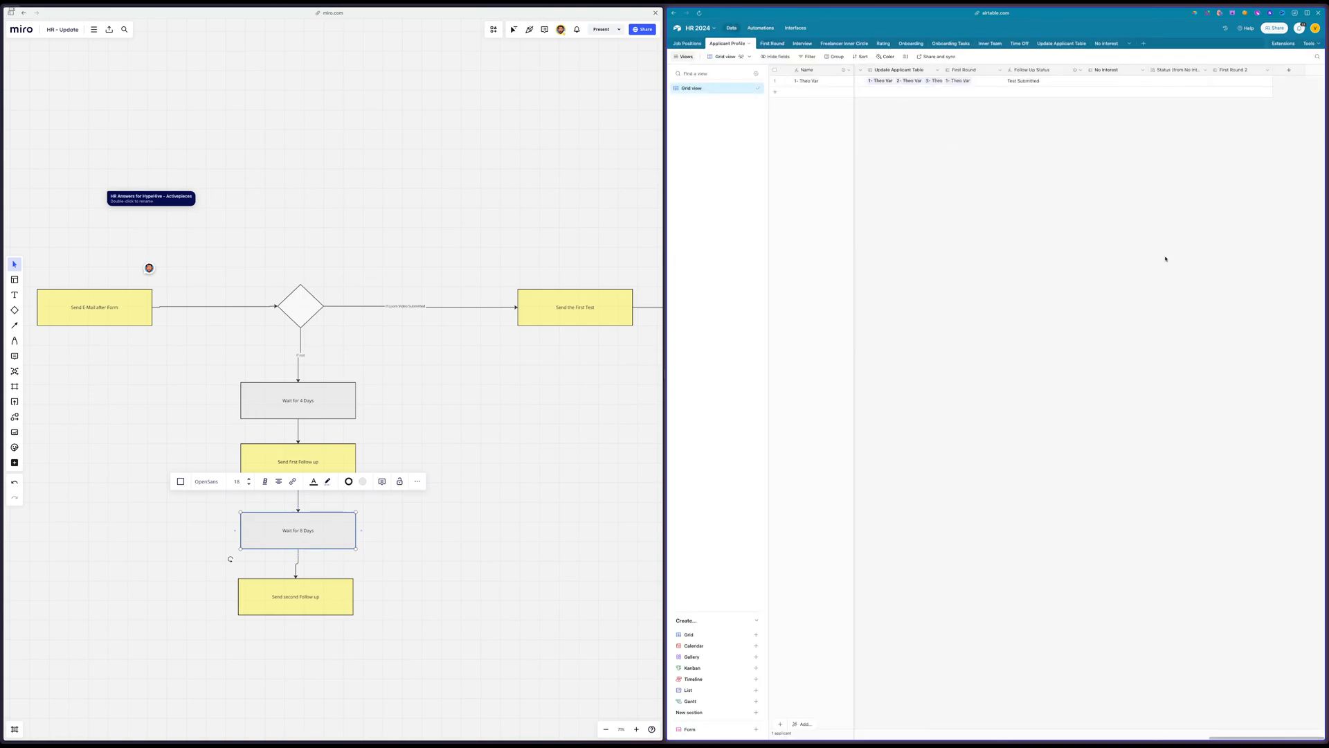
double_click(1033, 70)
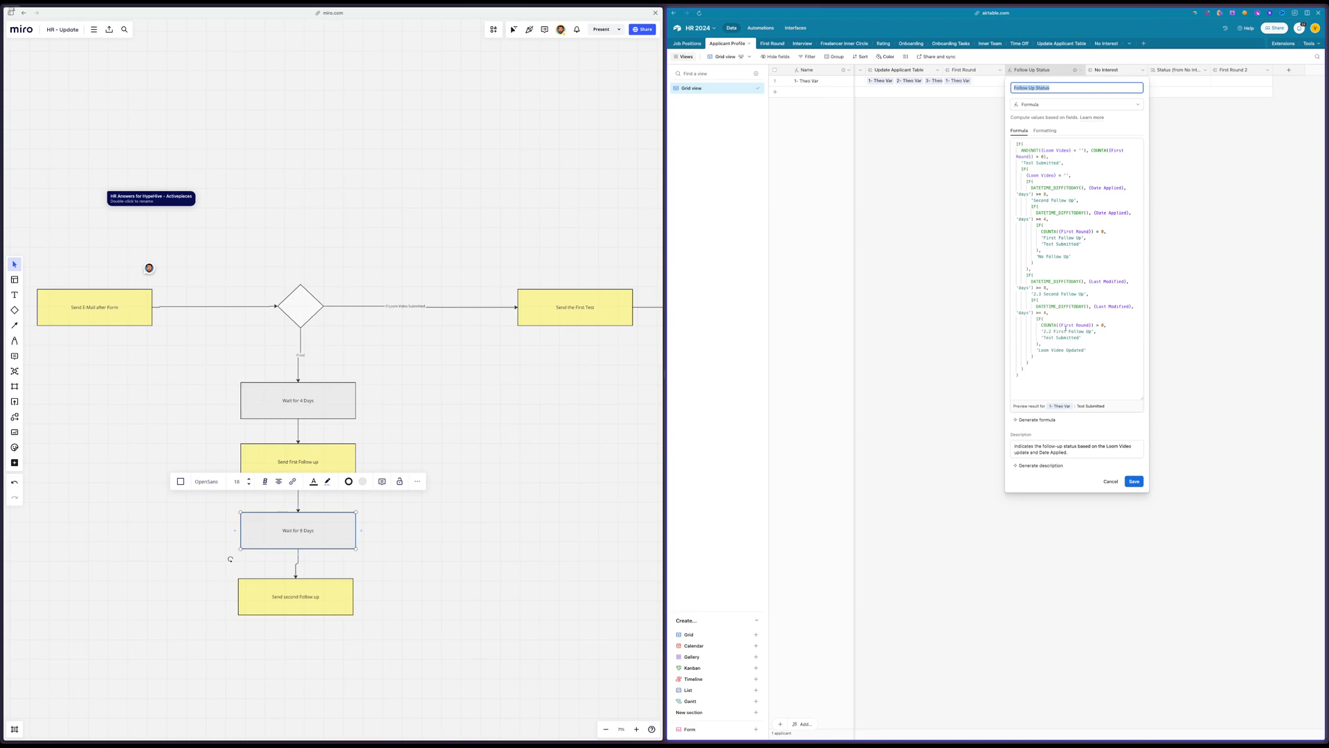
click(1043, 238)
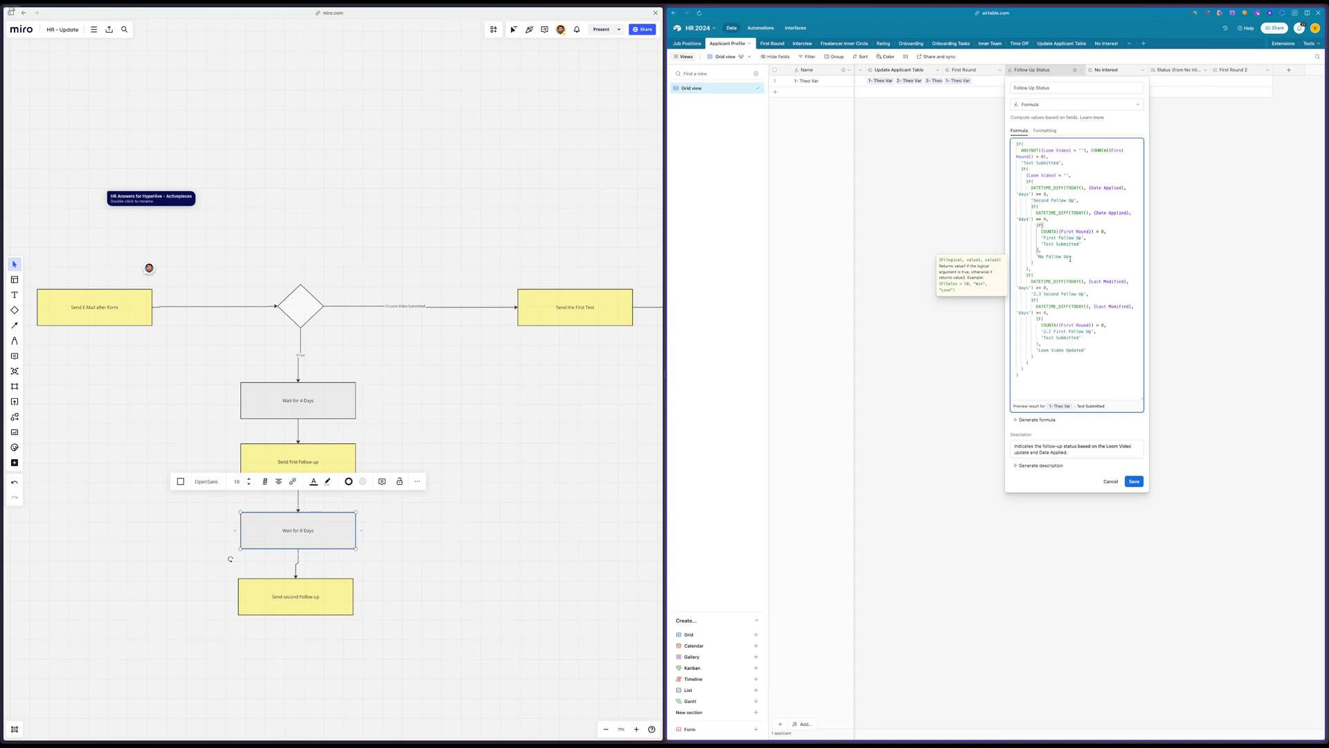
text(1.1)
text(1.2)
Set the first Loom video follow-up automation's trigger to Follow Up Status contains 1.1 and update the live automation
click(760, 29)
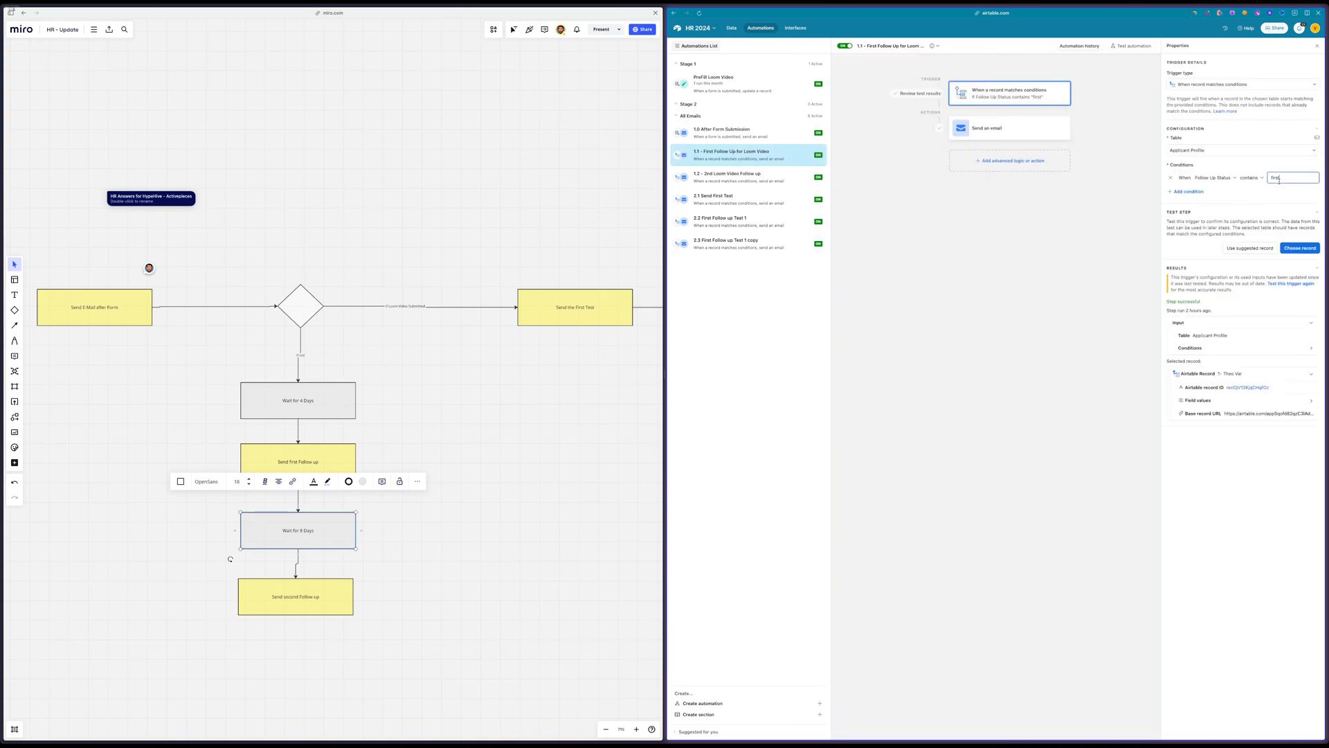
double_click(1279, 178)
text(1.2)
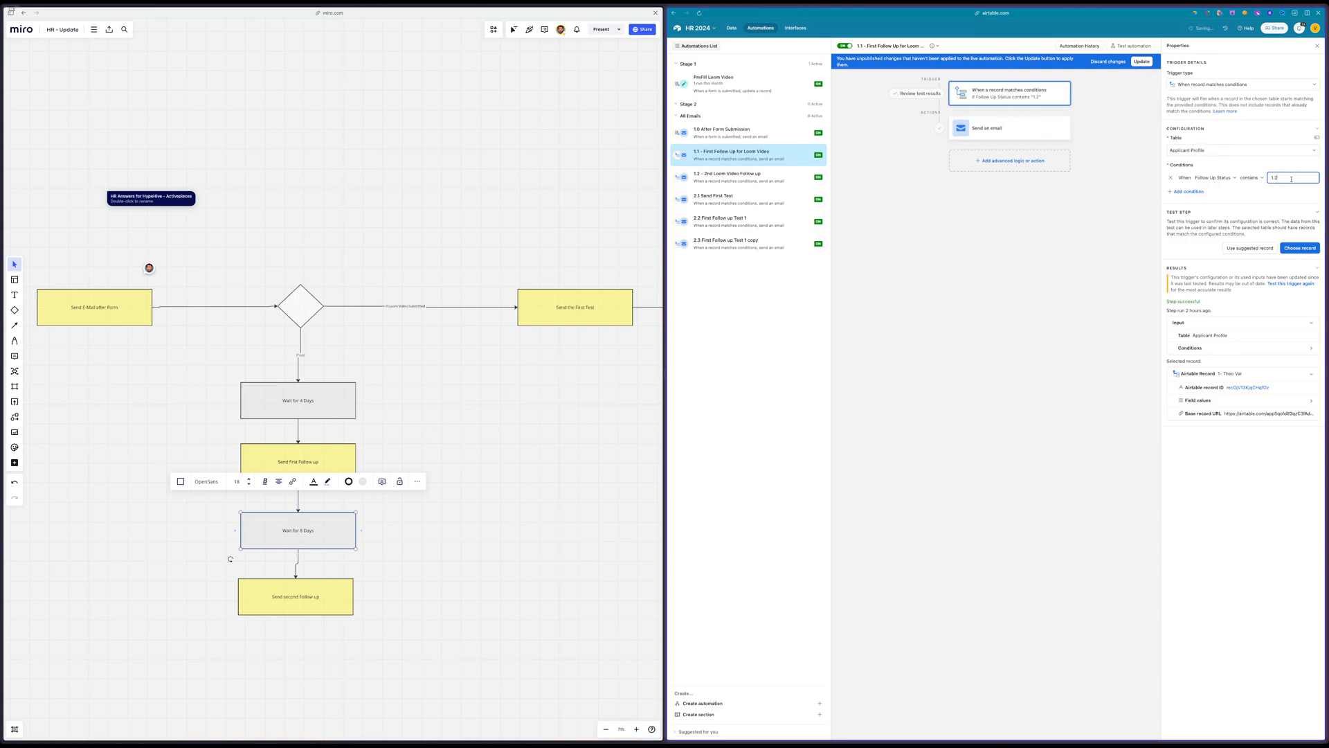
click(1144, 61)
Set the 2nd Loom Video Follow up trigger to Follow Up Status contains 1.2, update it, and recheck the first follow-up's trigger
click(723, 178)
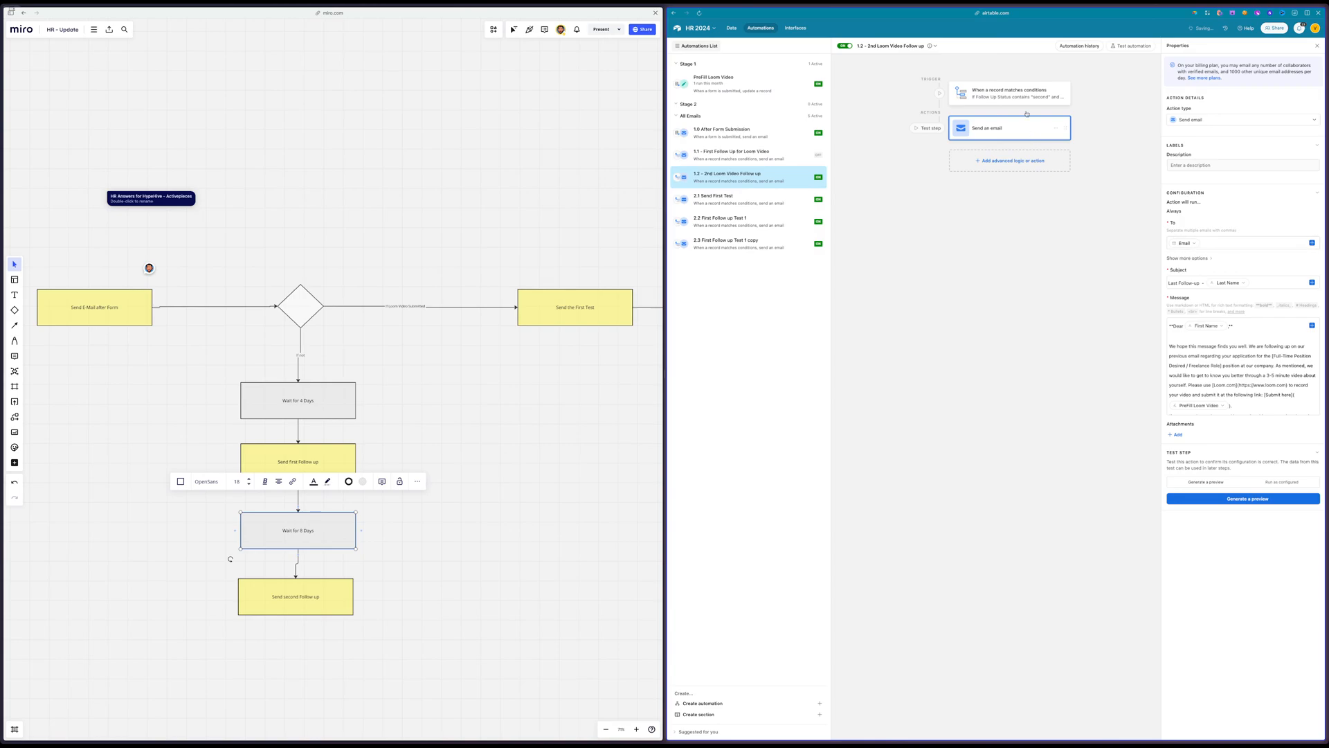
double_click(1294, 180)
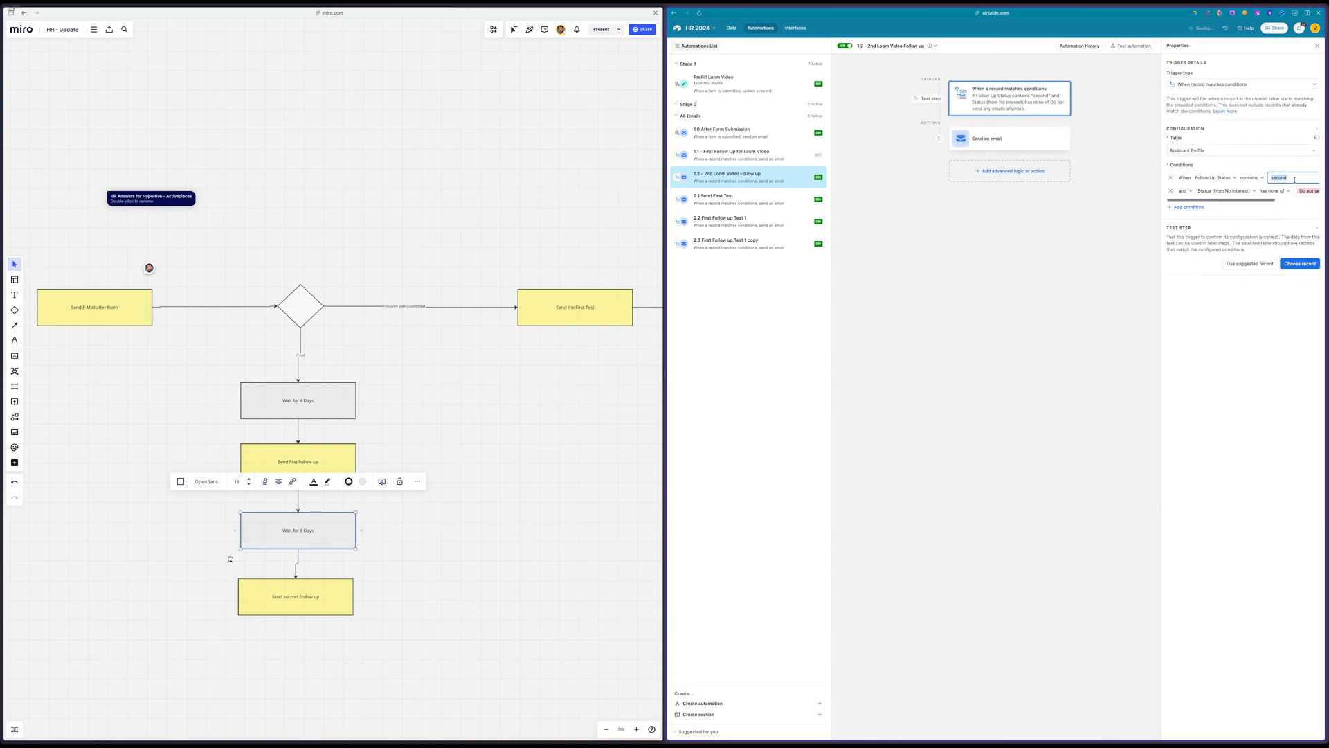
text(1.2)
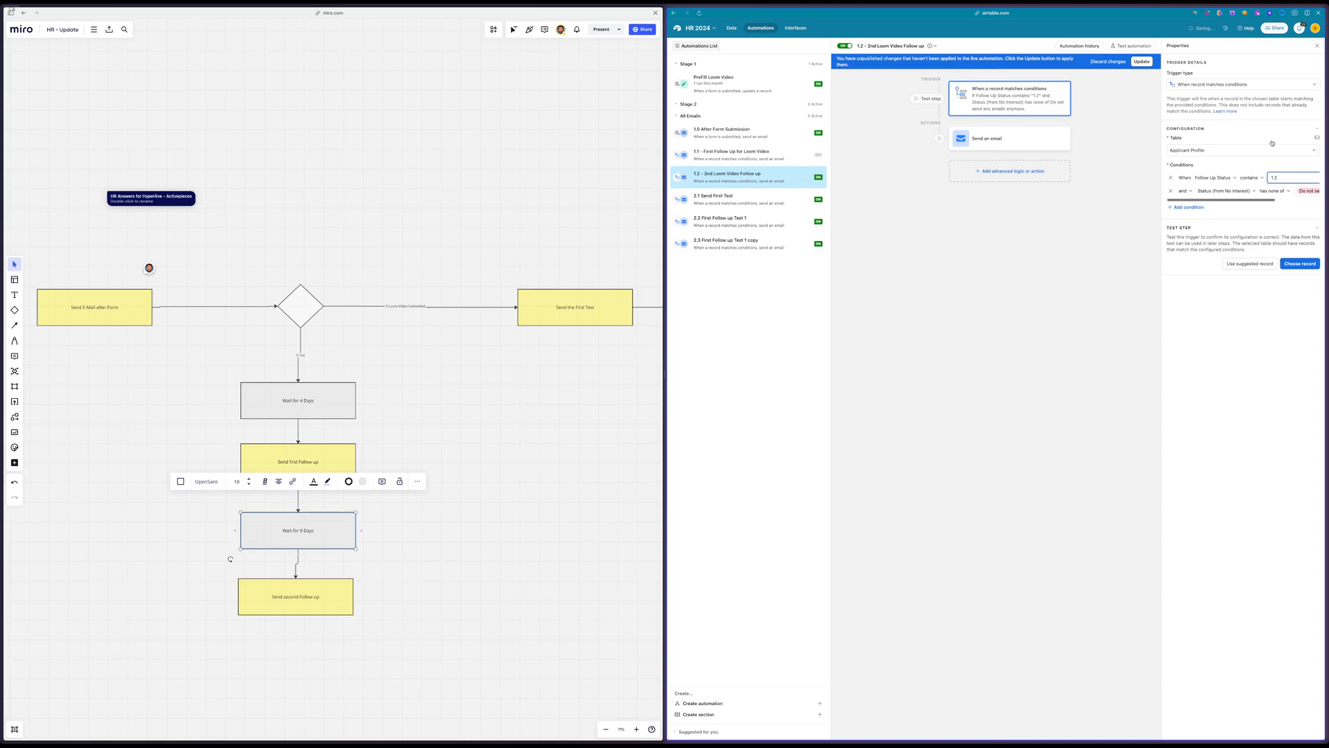
click(1143, 61)
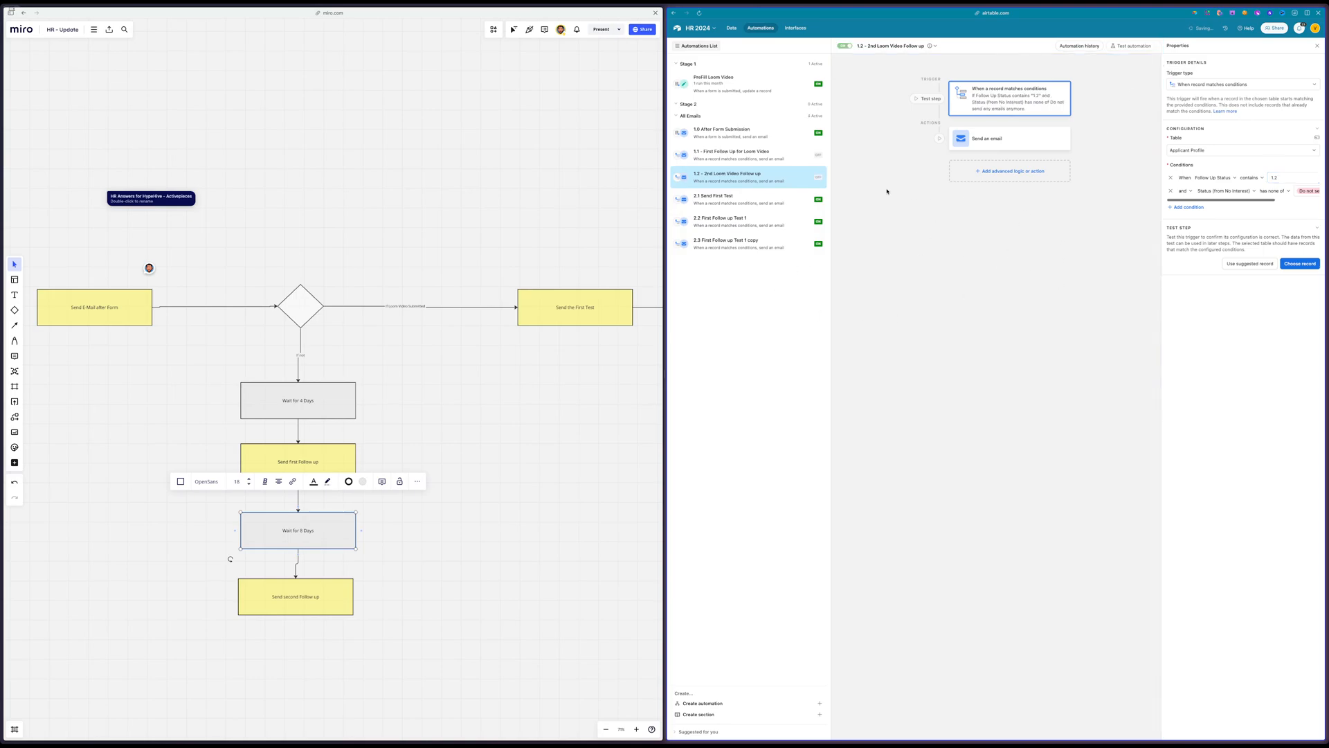
click(782, 136)
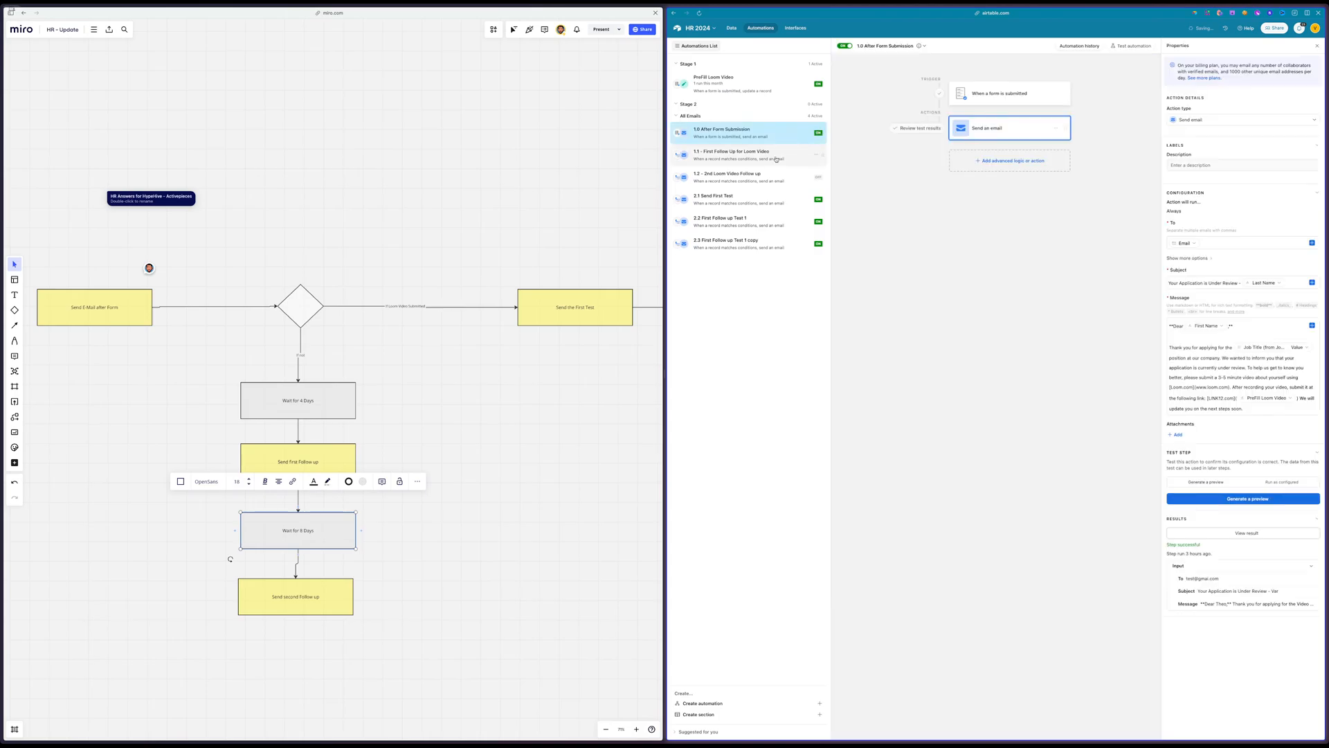
click(777, 158)
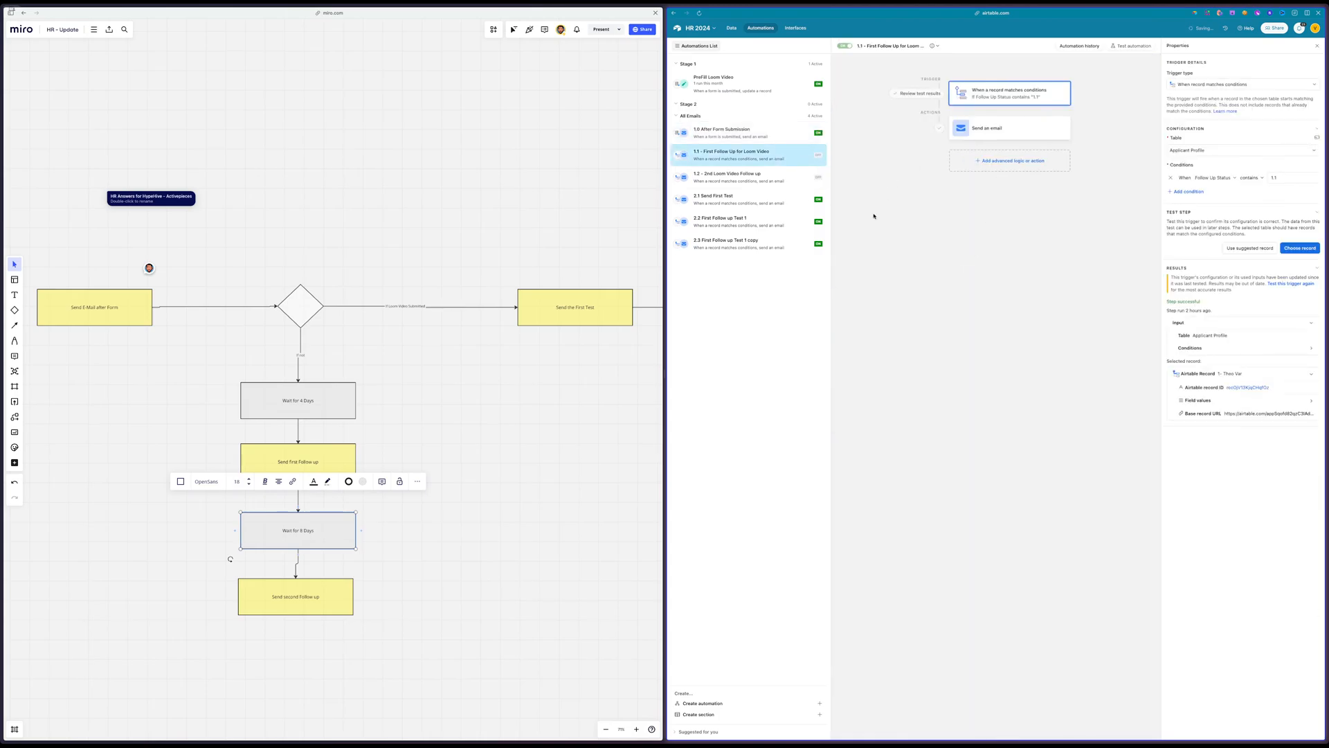
Inspect the No Interest table's explanation field and Status options, and return to the Applicant Profile table
click(732, 28)
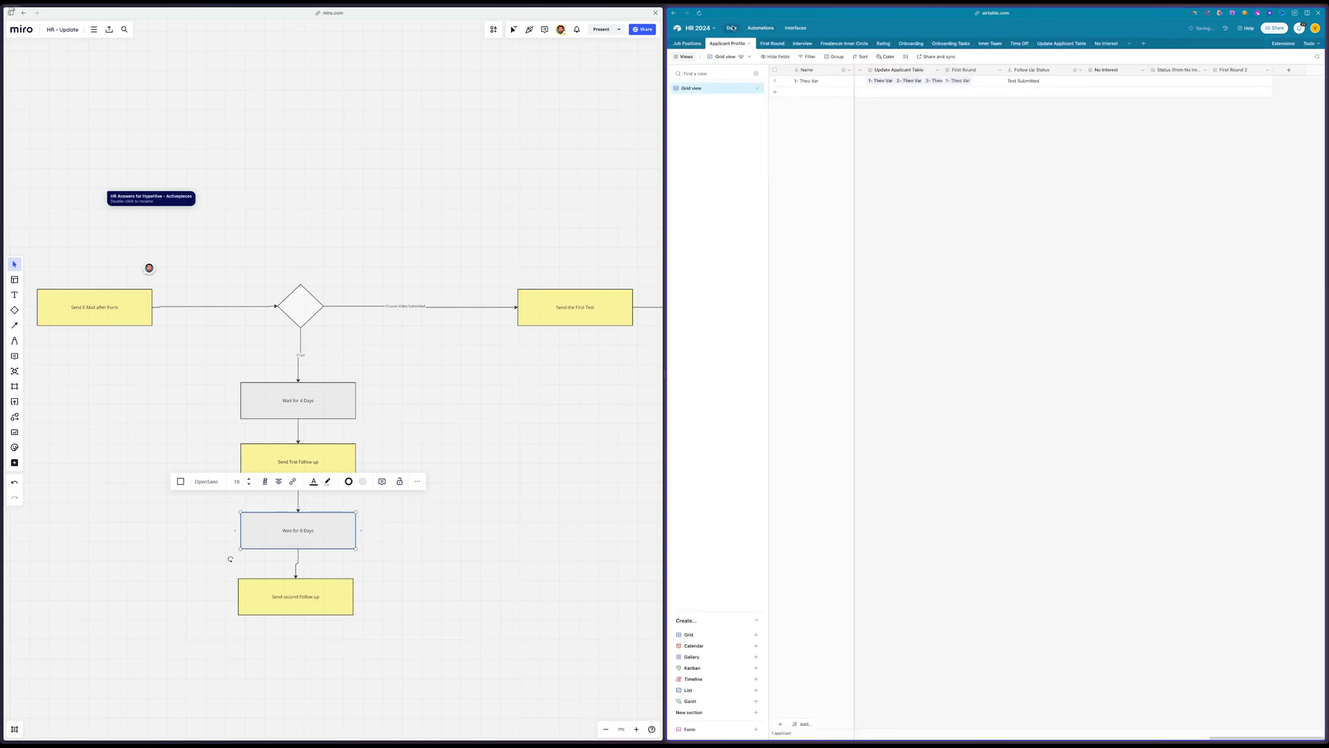
click(1105, 44)
click(944, 81)
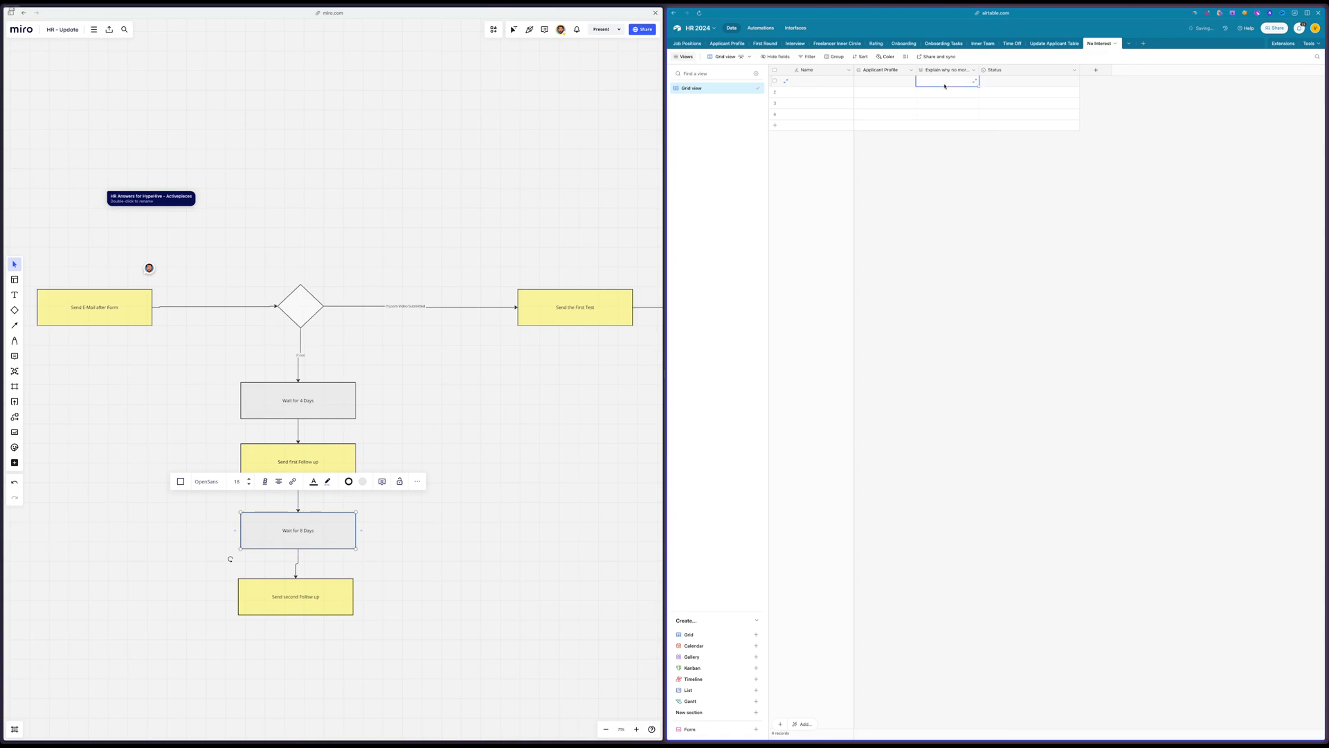
click(1039, 82)
click(1039, 82)
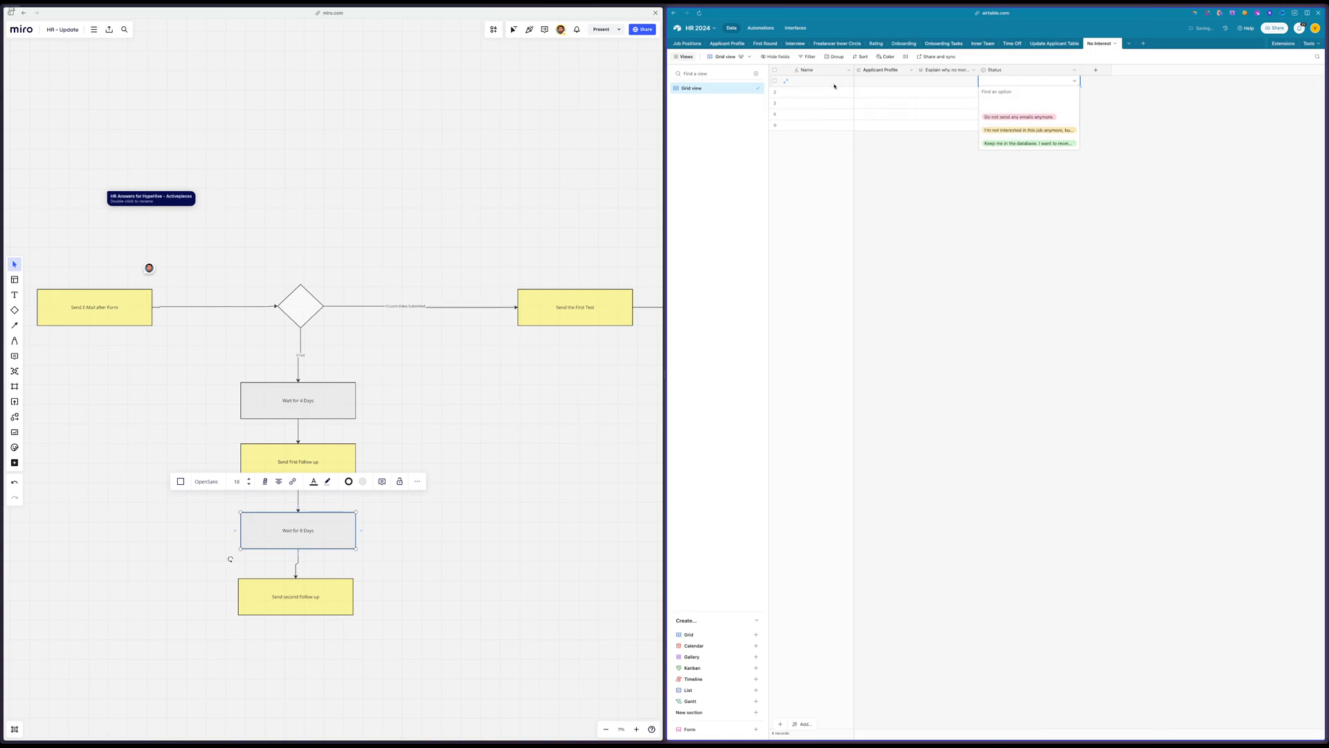
click(727, 44)
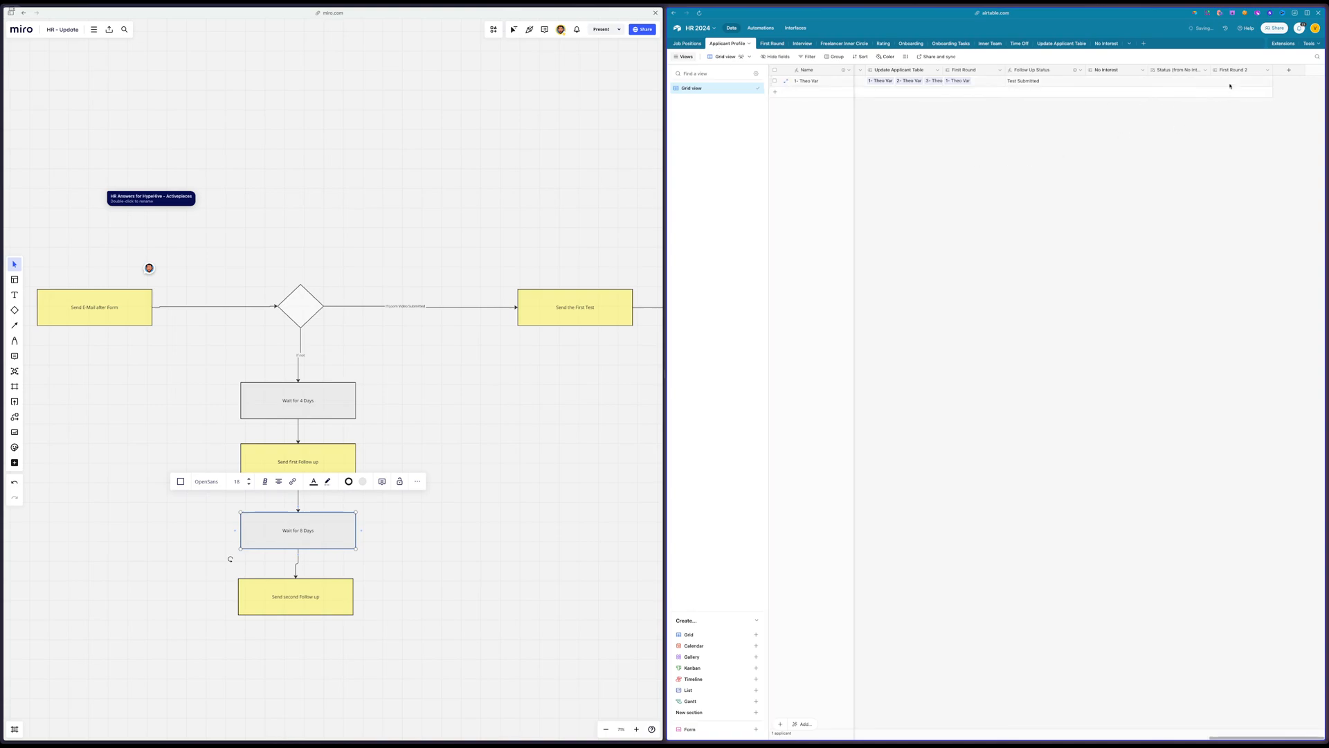
Examine the Miro flow from Send the First Test through its follow-up branch to the test review stage
click(534, 172)
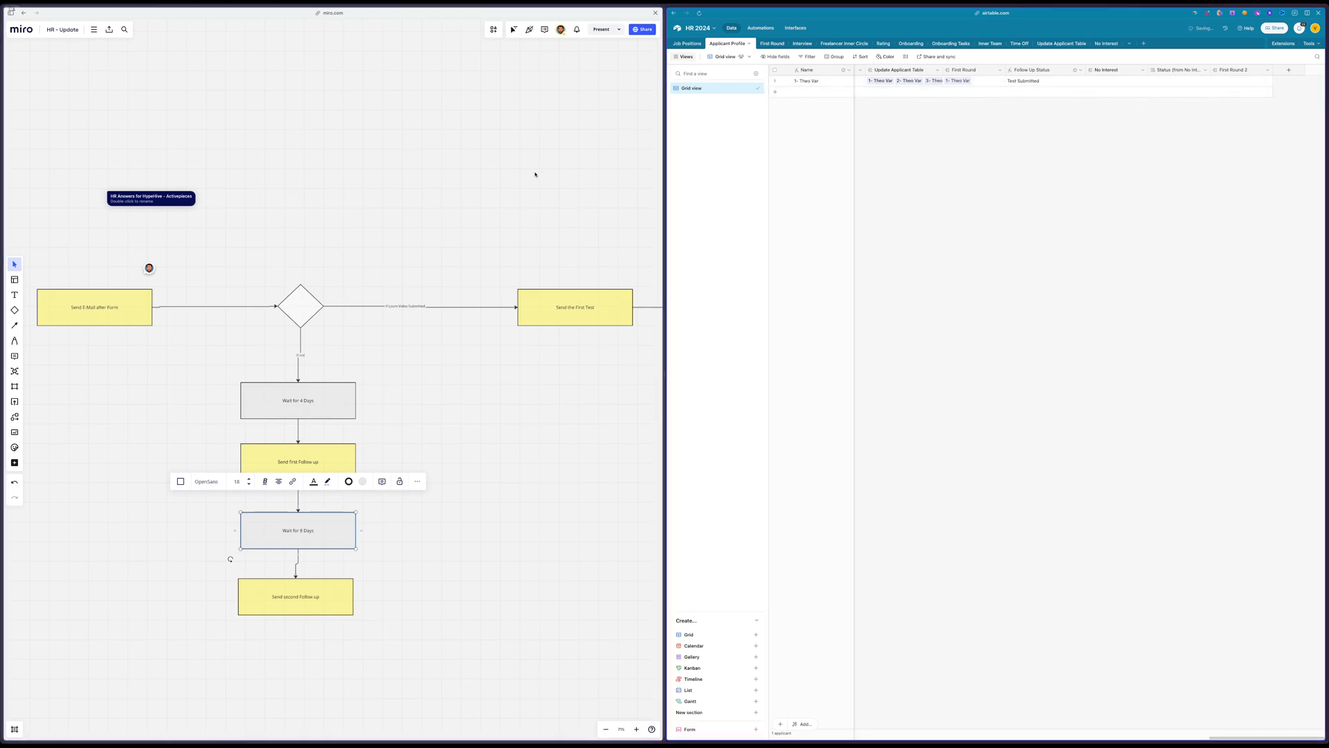
scroll(534, 171, right, 5)
click(309, 322)
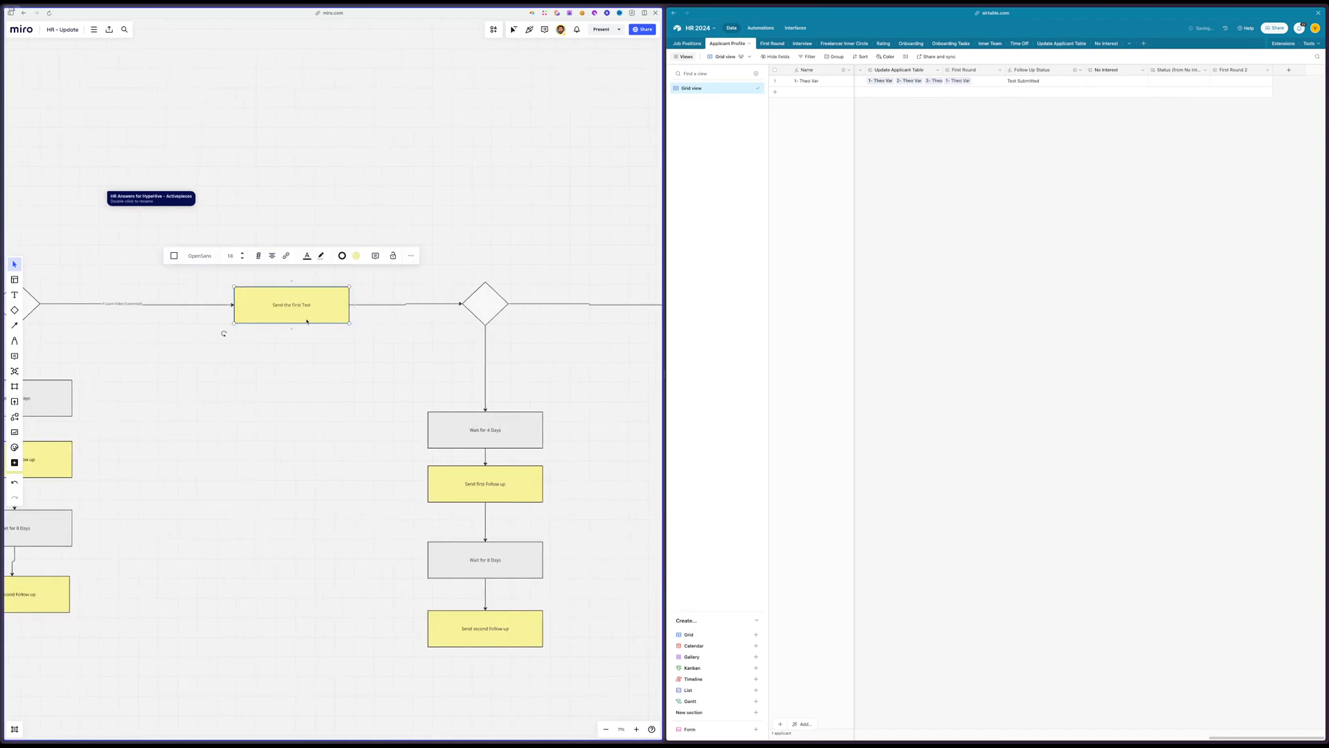
scroll(295, 315, right, 2)
drag(493, 273, 294, 669)
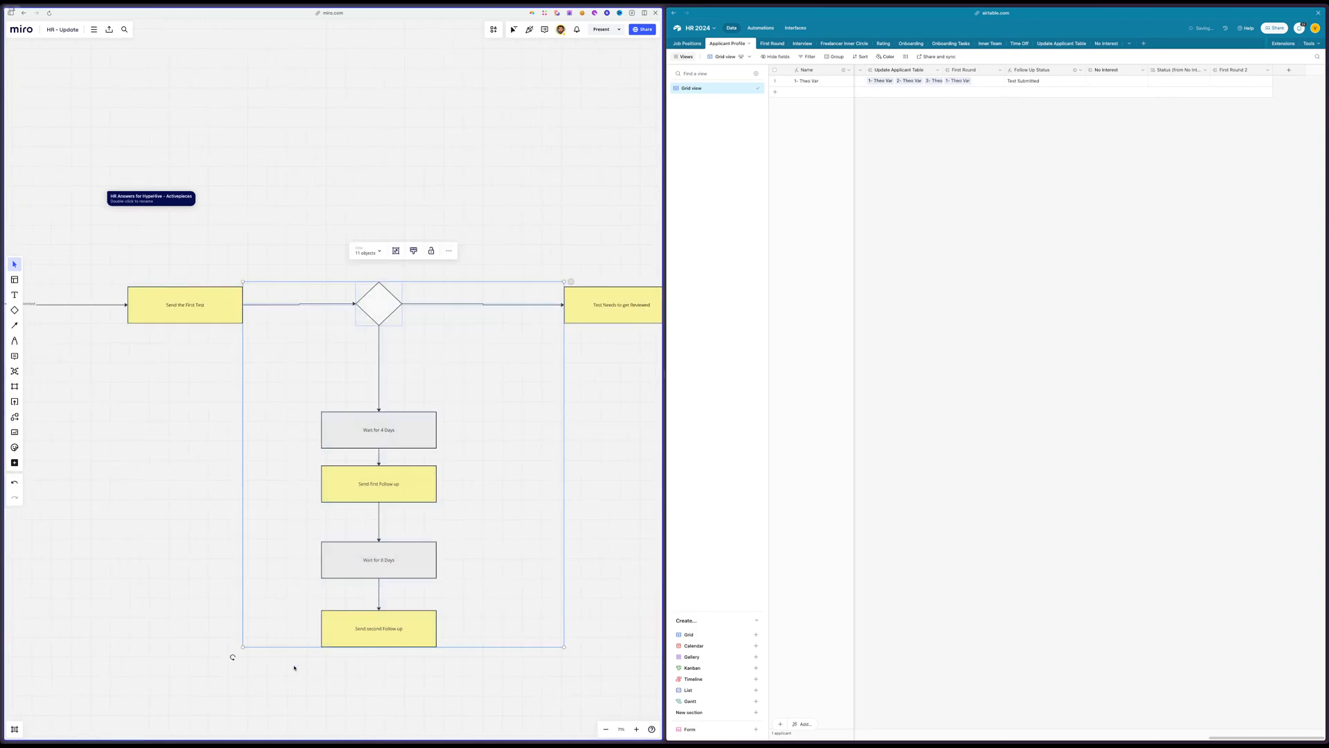
scroll(359, 654, right, 2)
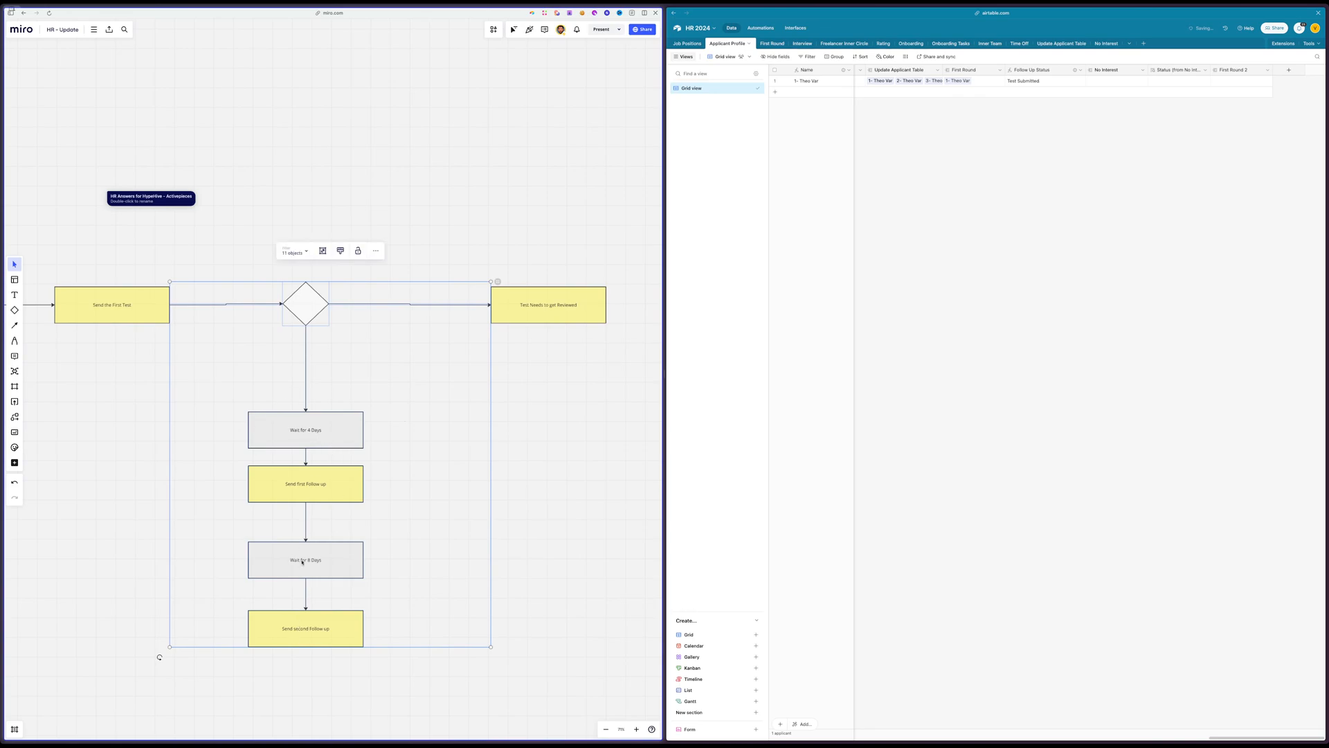
Shift the "Test Needs to get Reviewed" box in the Miro flow slightly closer to the unconnected decision diamond
scroll(494, 411, right, 2)
click(428, 322)
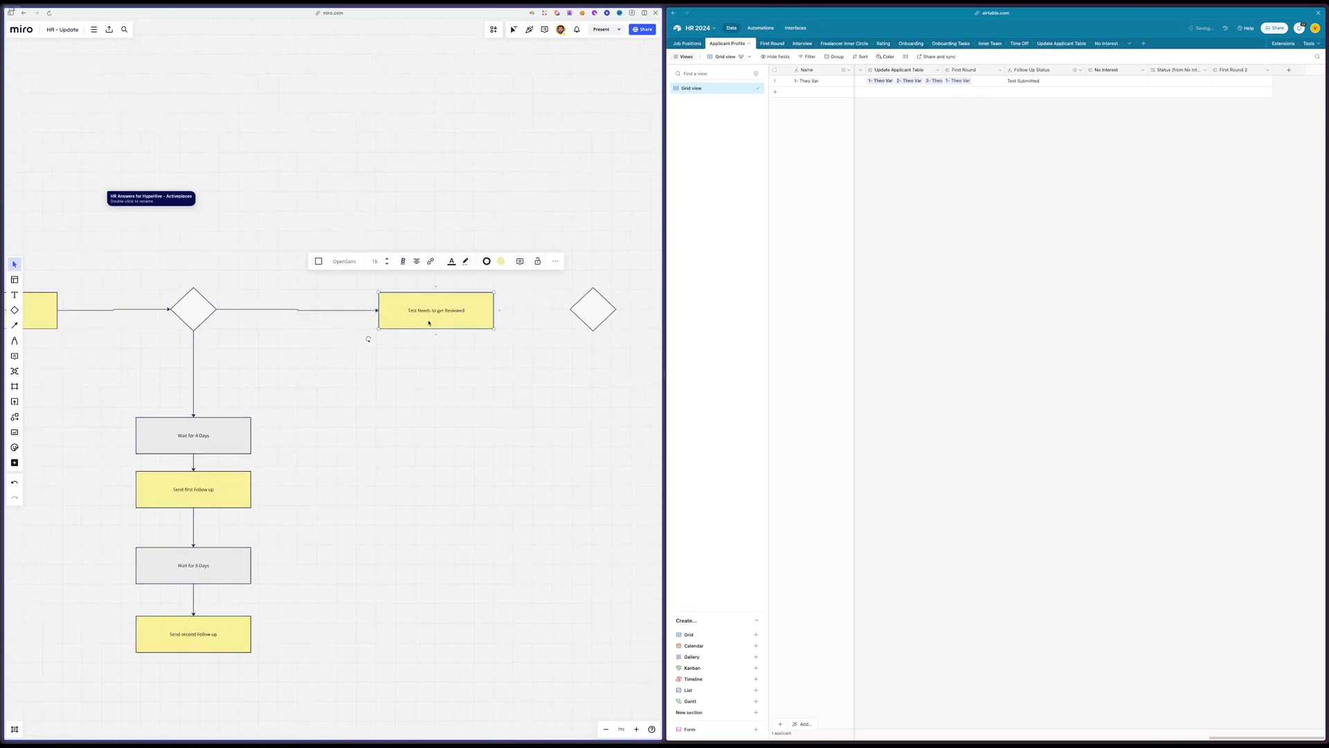
scroll(414, 330, right, 1)
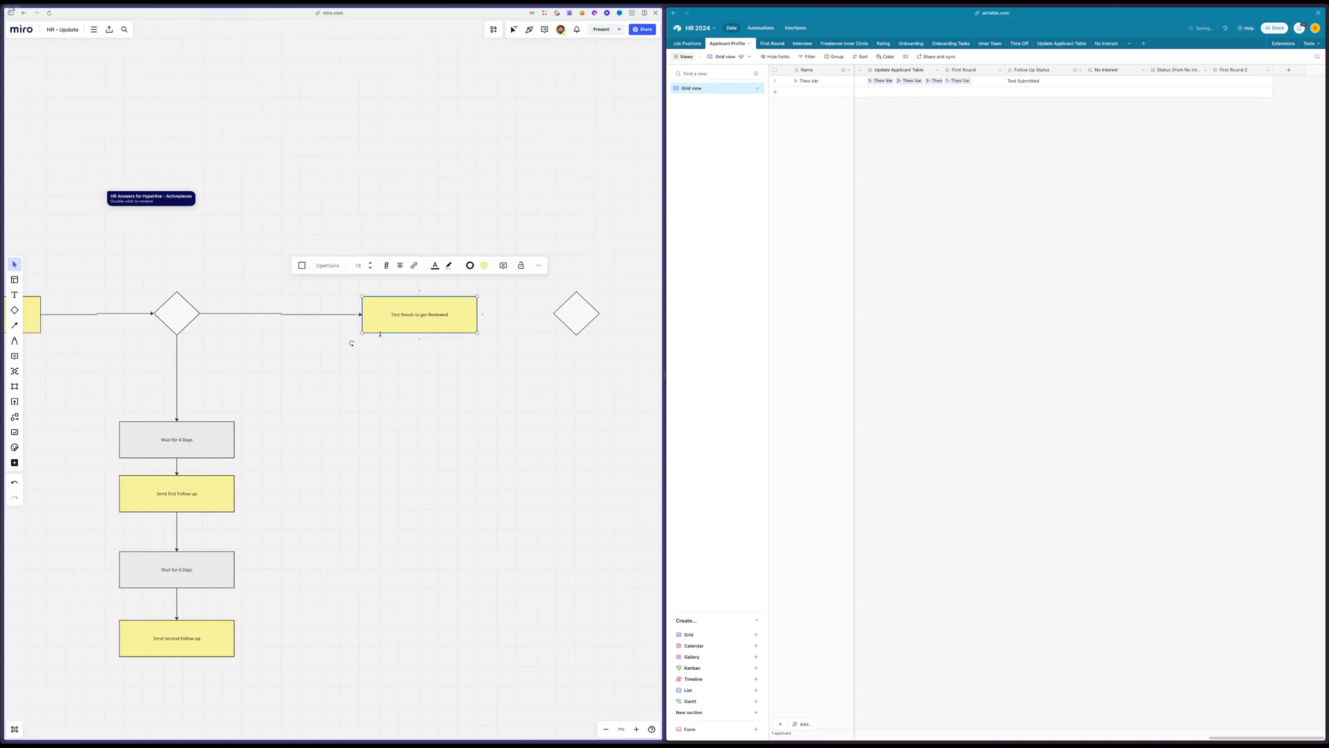
drag(408, 320, 419, 322)
click(421, 387)
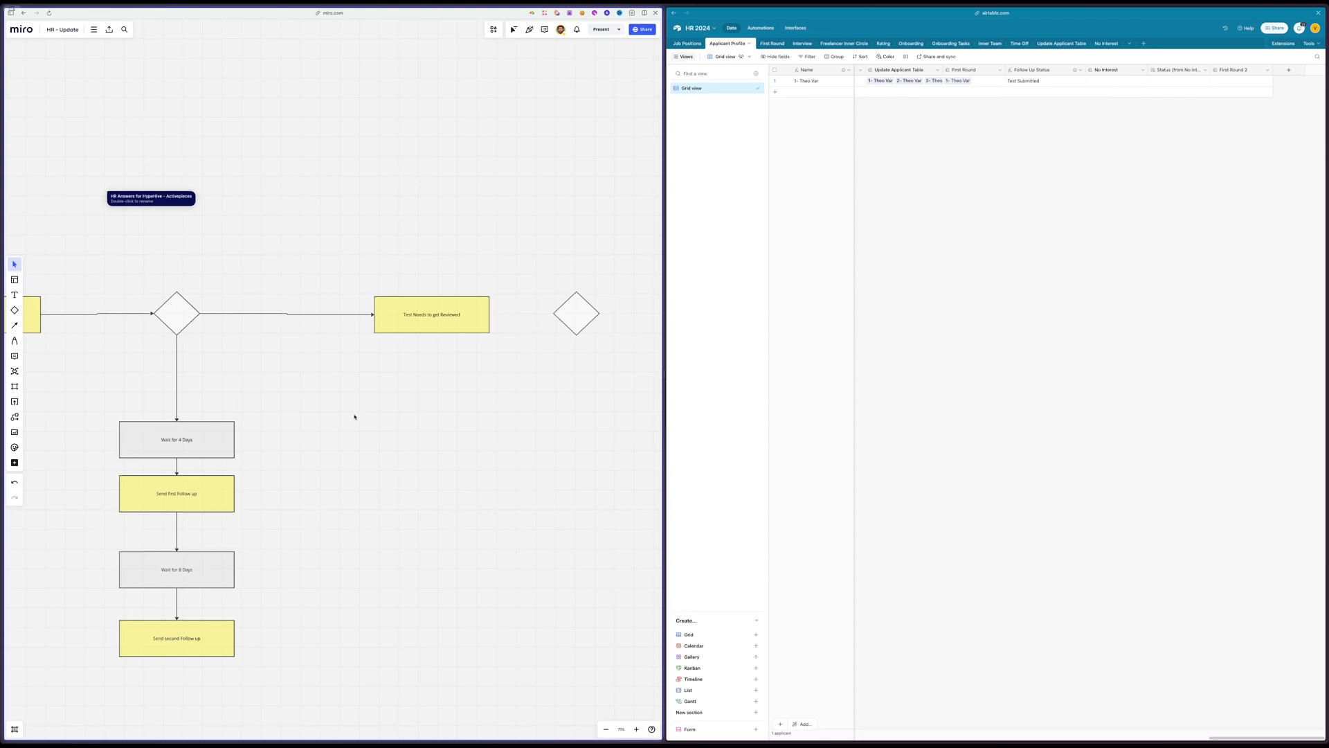
Review the Profile Status choices available for the applicant in the Applicant Profile table, leaving the value unset
scroll(1177, 297, left, 10)
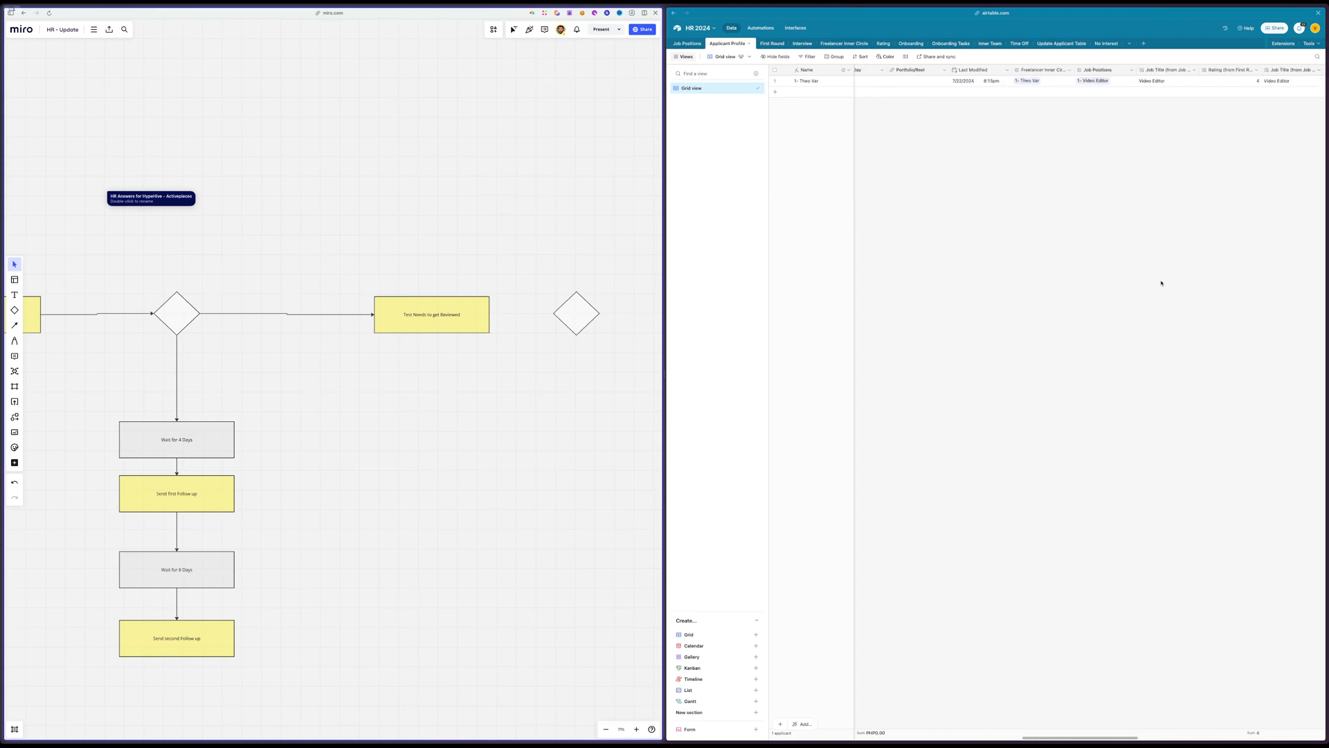
scroll(1080, 250, left, 4)
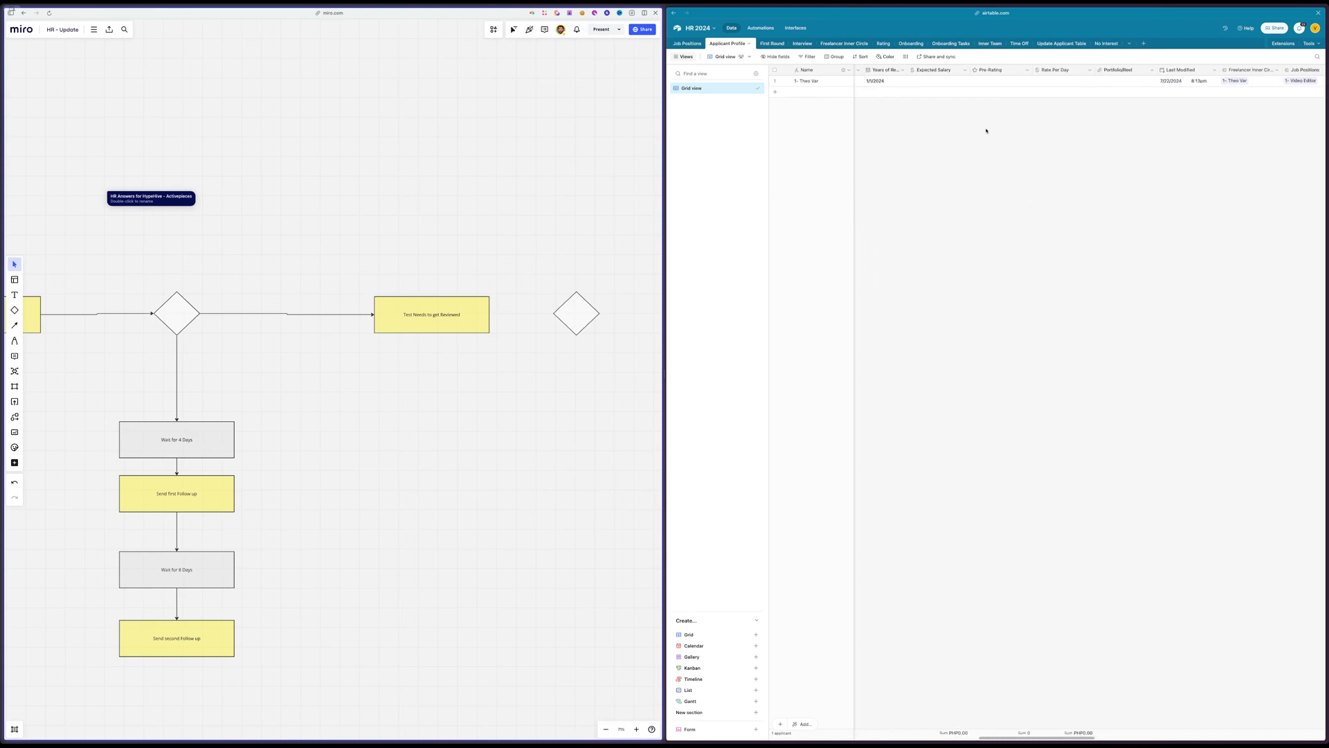
scroll(1025, 110, left, 6)
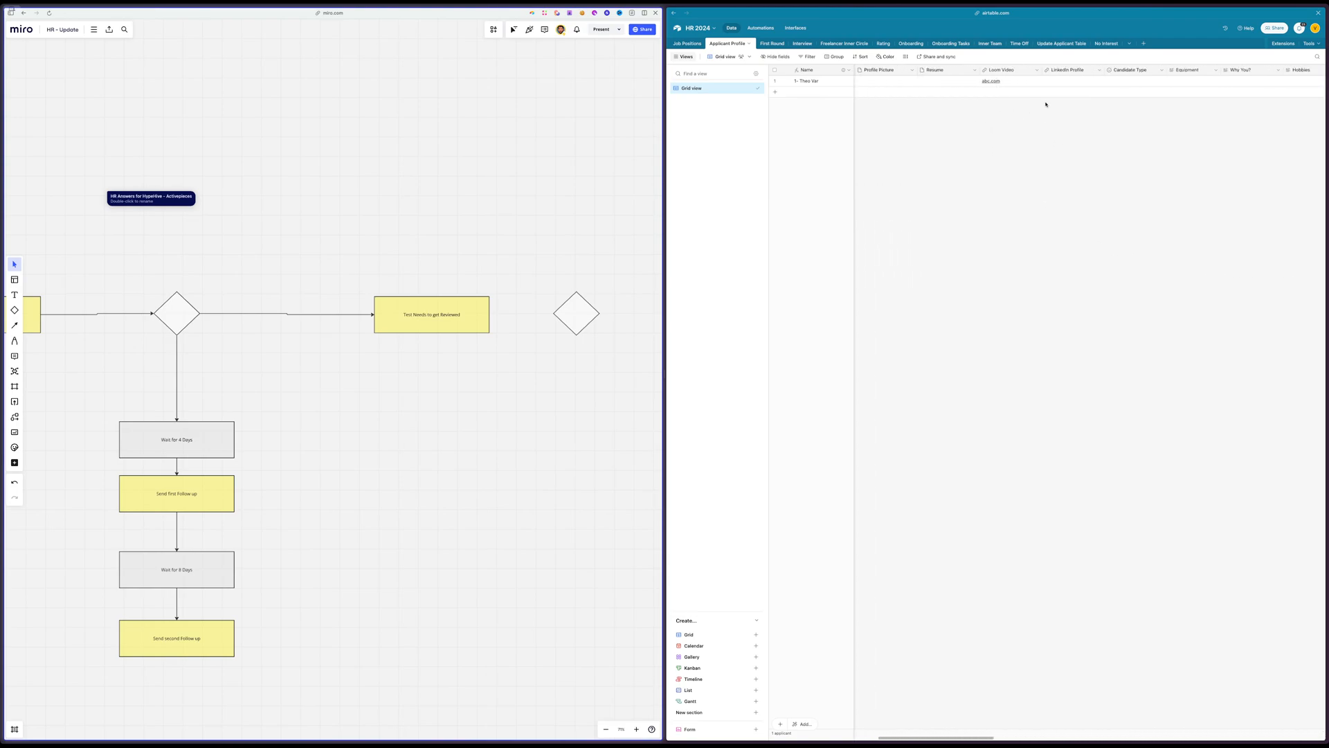
scroll(1036, 102, left, 1)
scroll(1036, 102, left, 8)
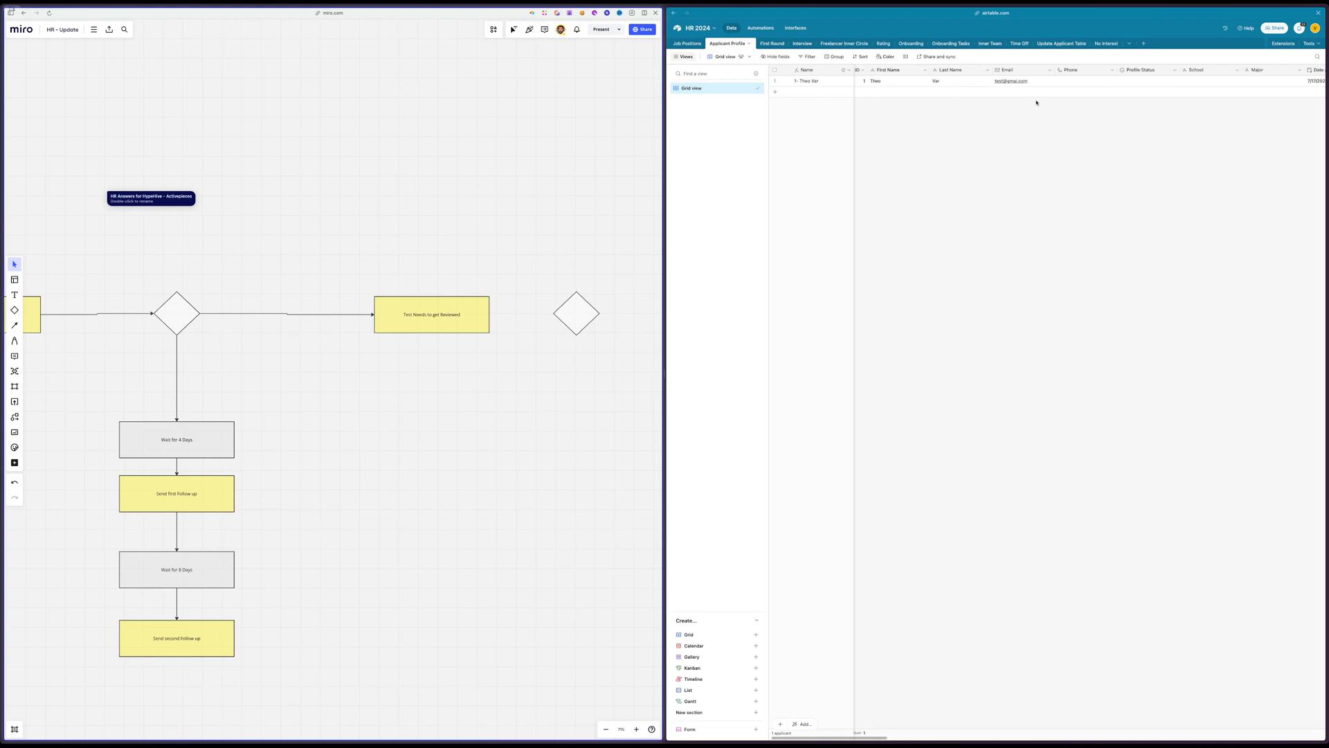
scroll(1029, 101, right, 2)
click(1098, 81)
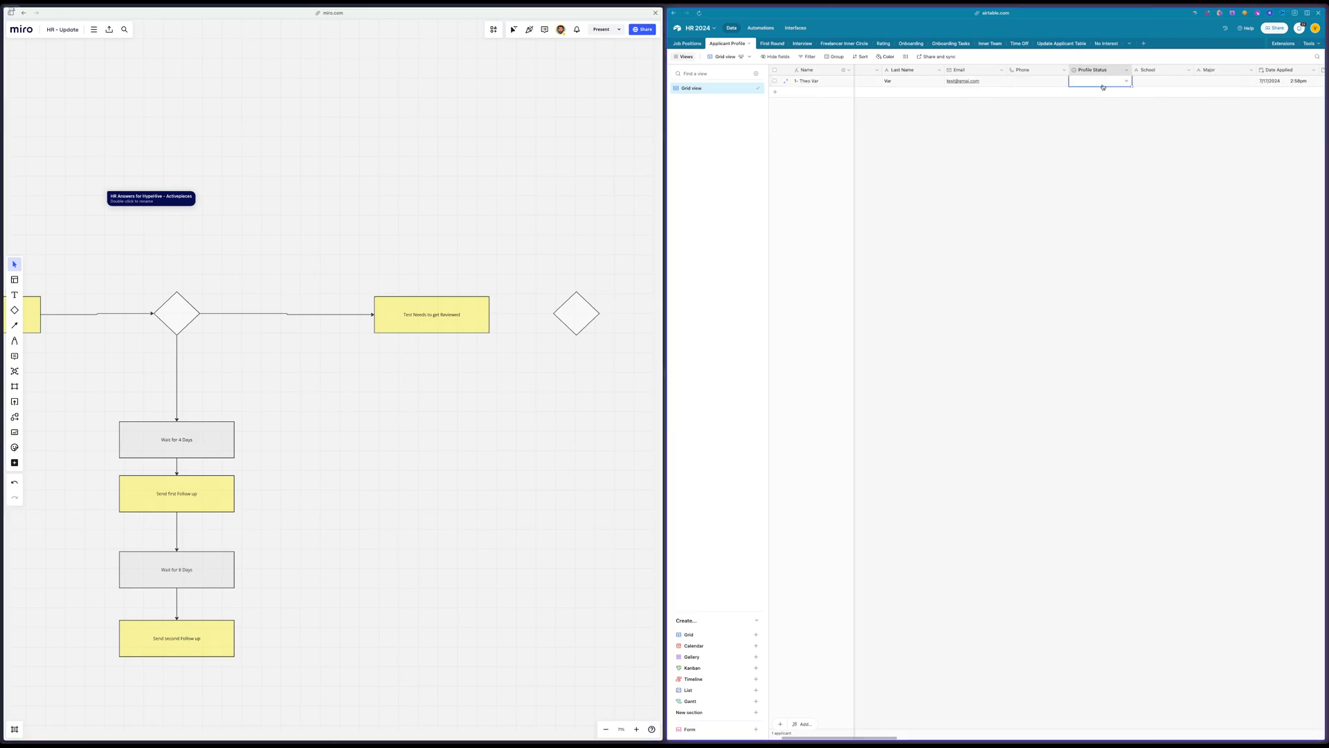
click(1097, 81)
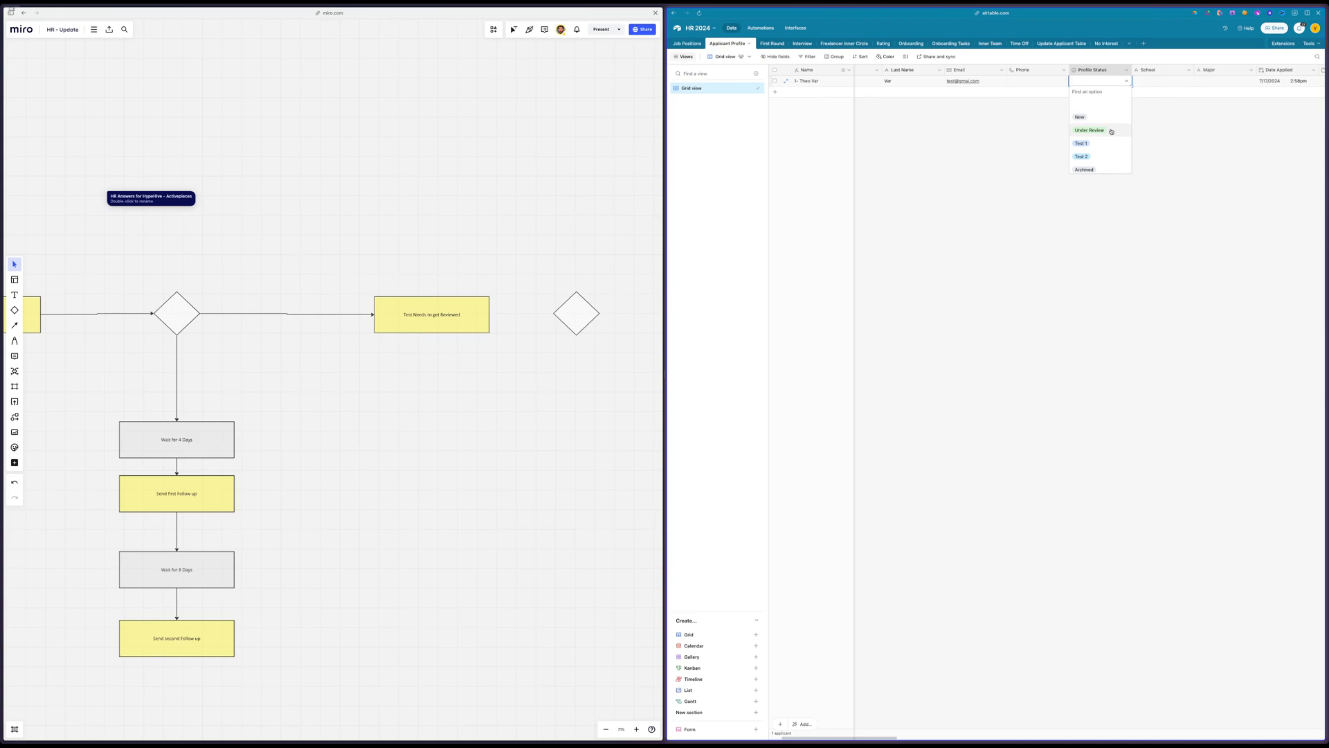
scroll(1101, 162, down, 1)
scroll(1101, 161, down, 1)
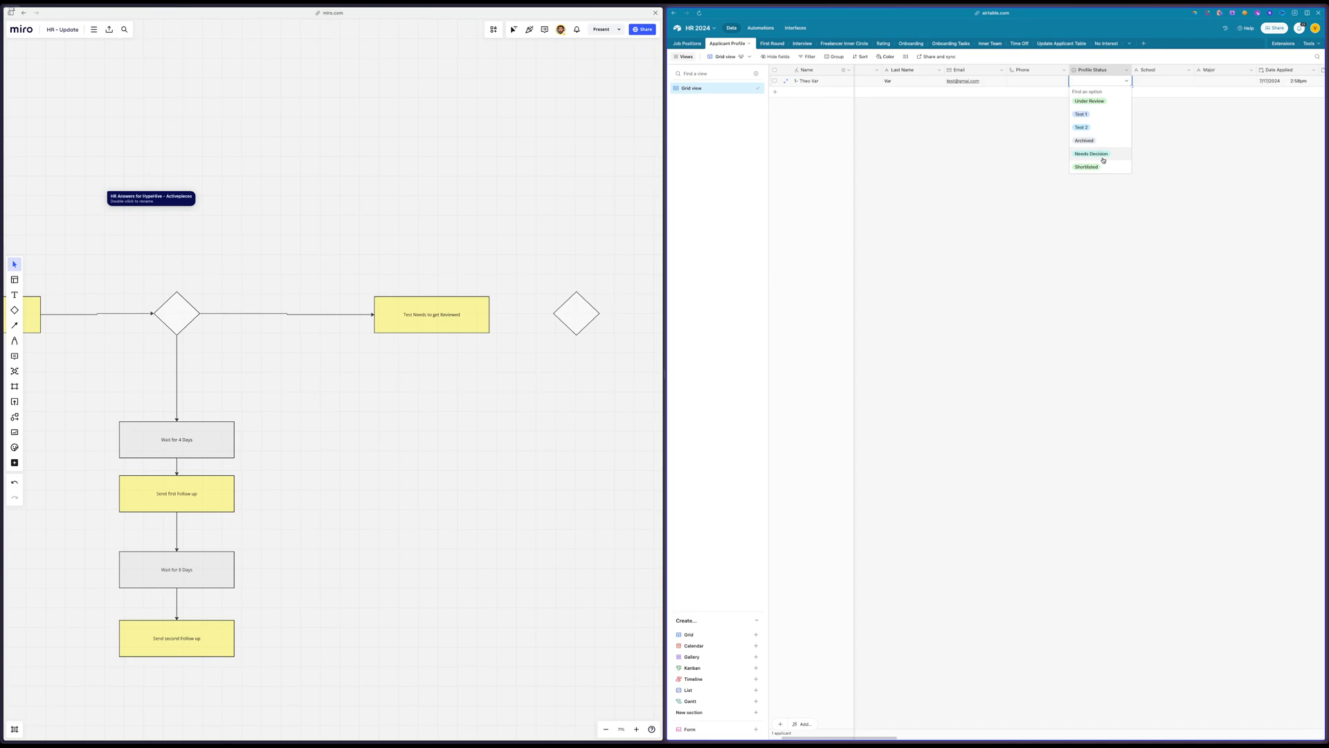
scroll(1103, 161, down, 2)
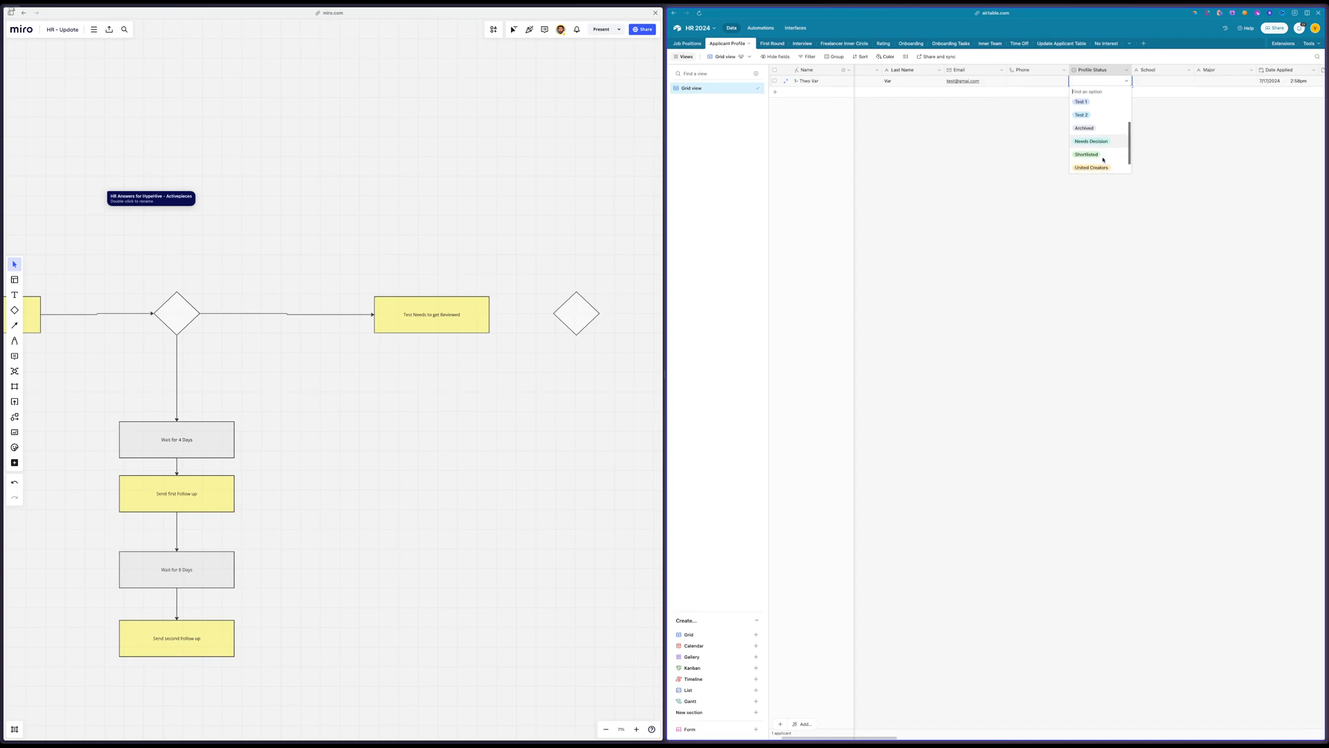
click(1074, 233)
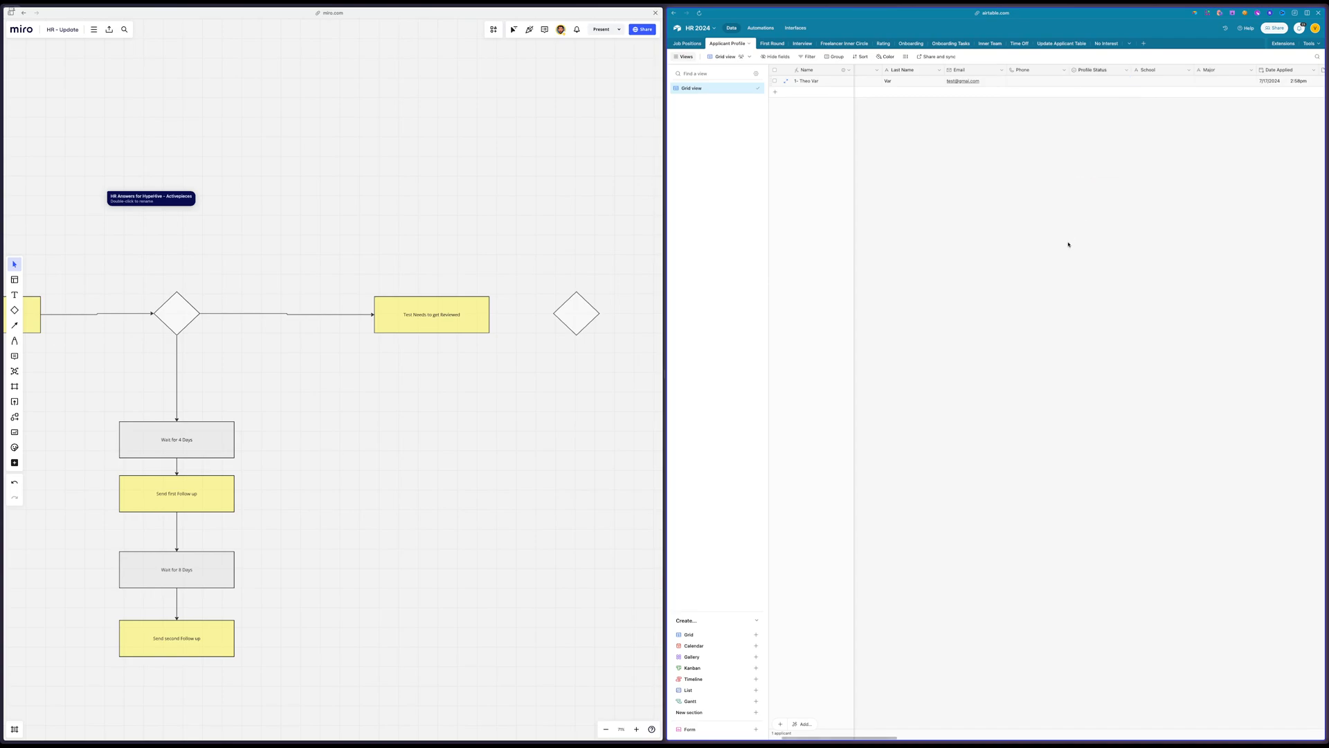
Add a "Review Test 1" option to the Profile Status field and place it directly after Test 1
double_click(1085, 70)
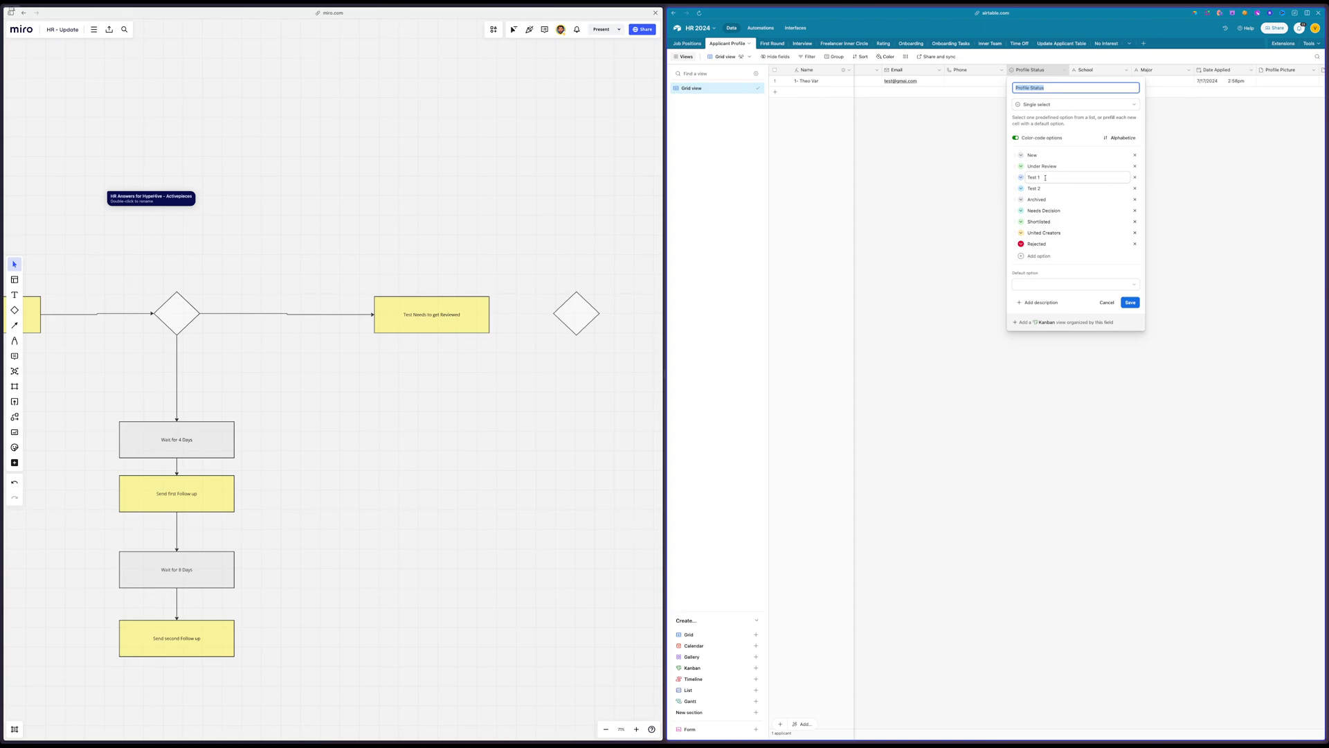
click(1059, 257)
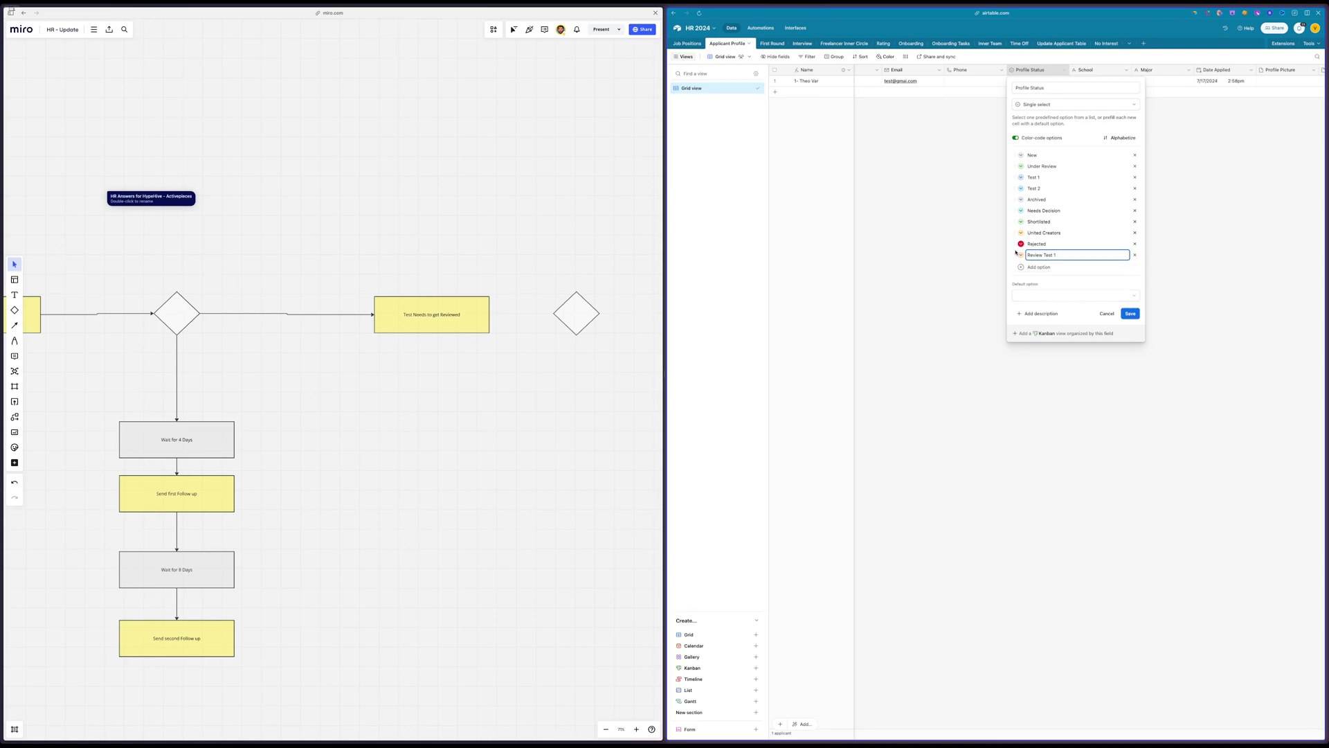
drag(1020, 255, 1023, 189)
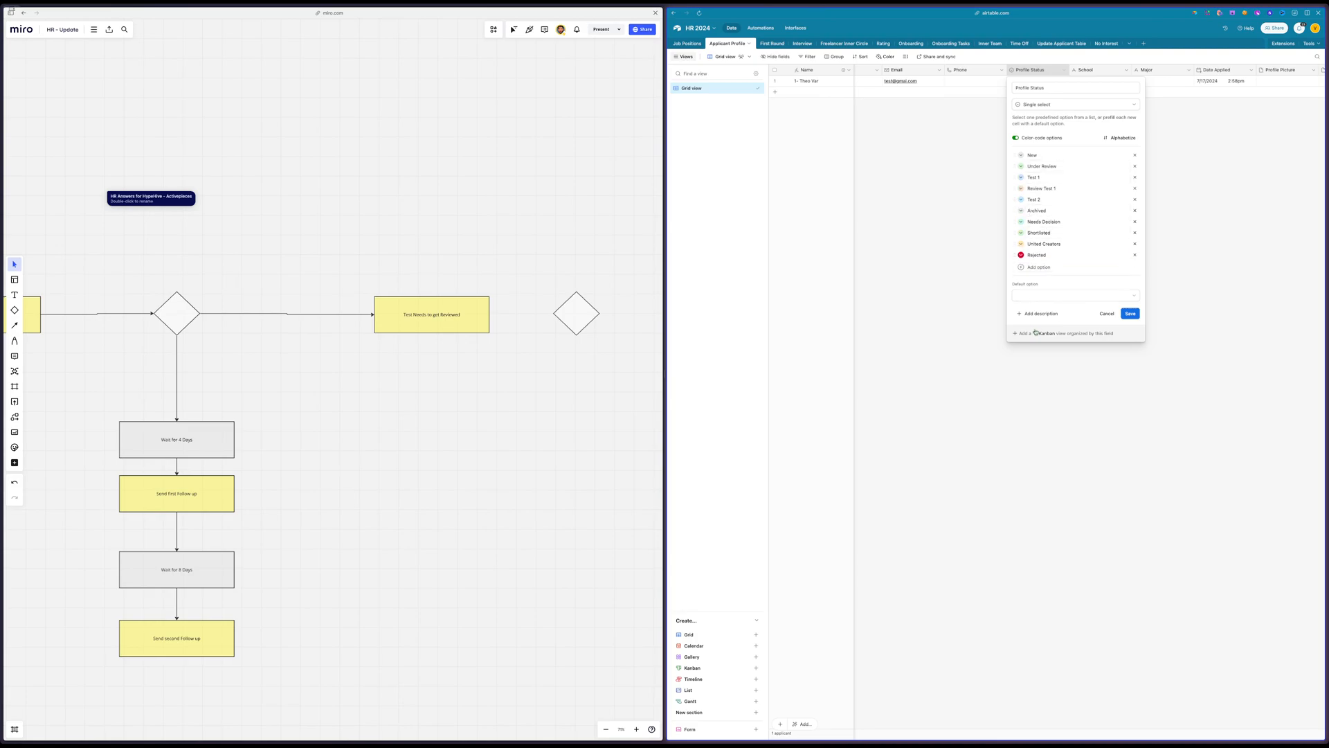
Add a "Review Test 2" option directly after Test 2 in the Profile Status field and save the field
click(1028, 267)
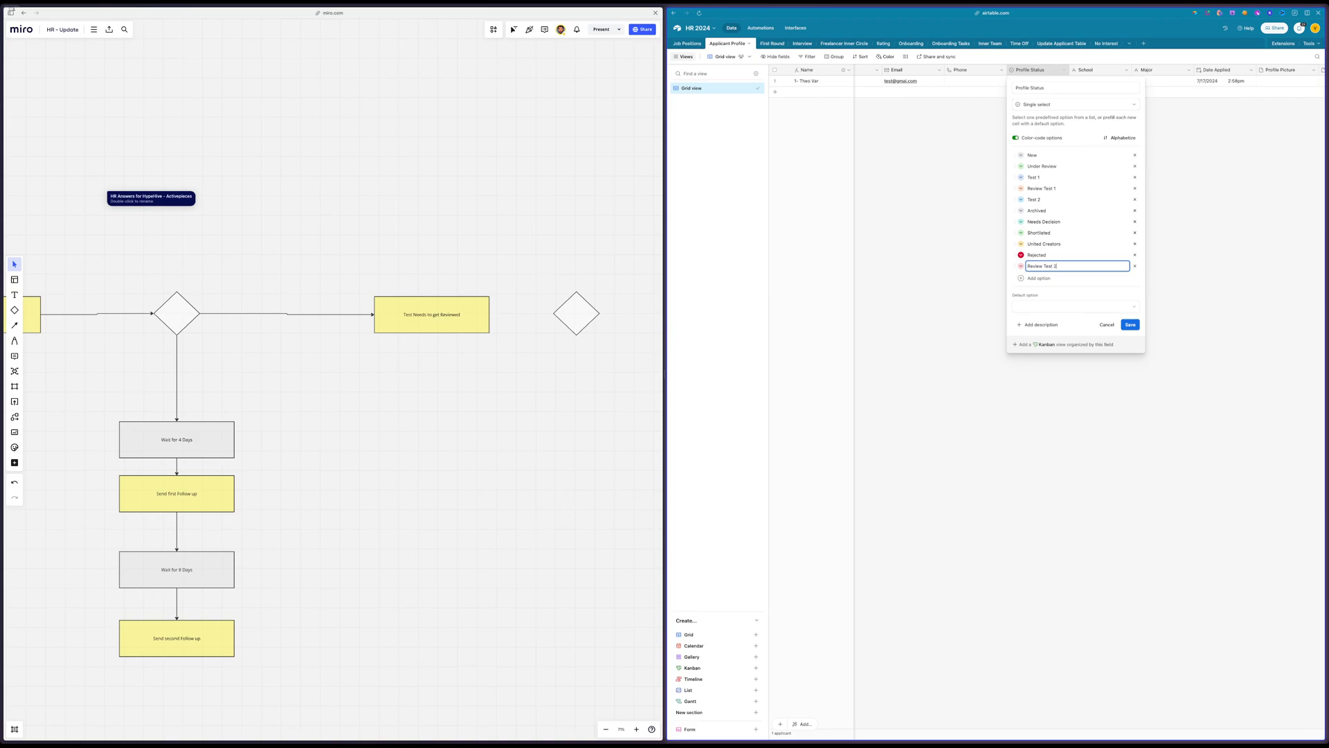
key(Return)
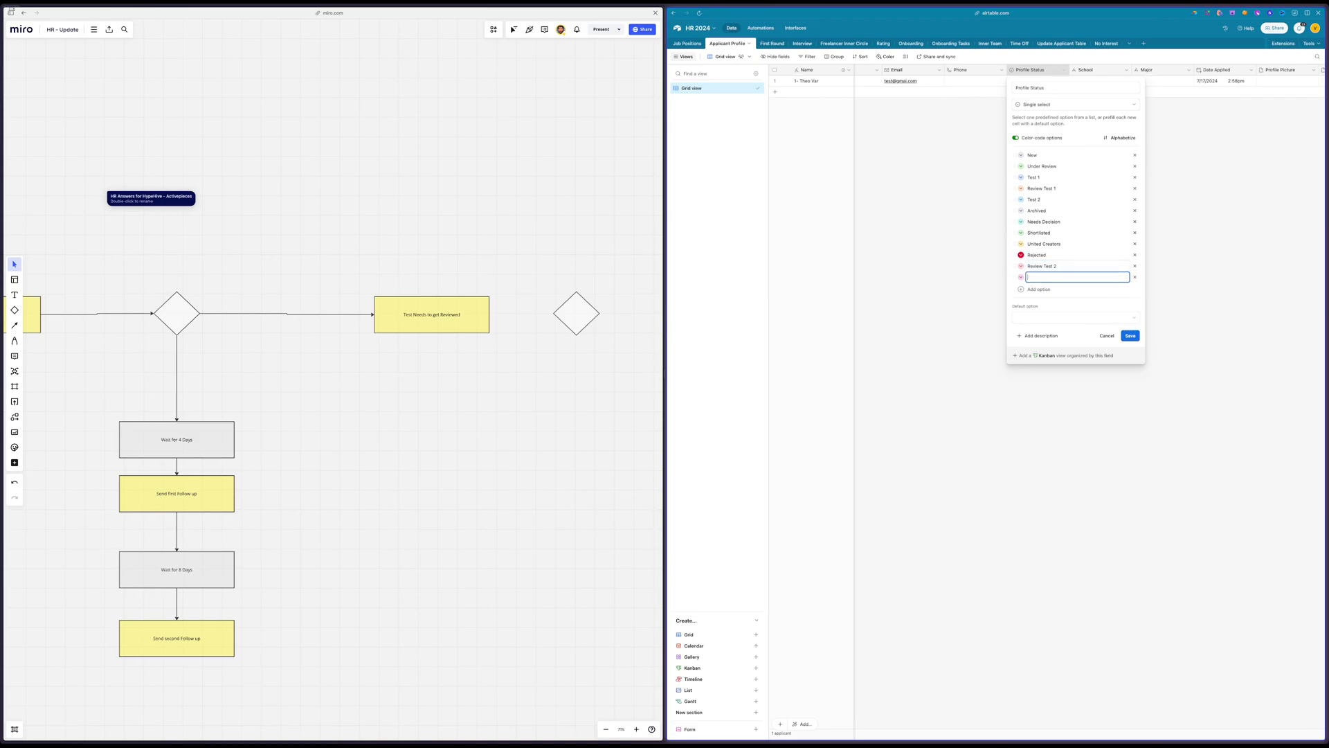
click(1135, 277)
drag(1015, 264, 1015, 208)
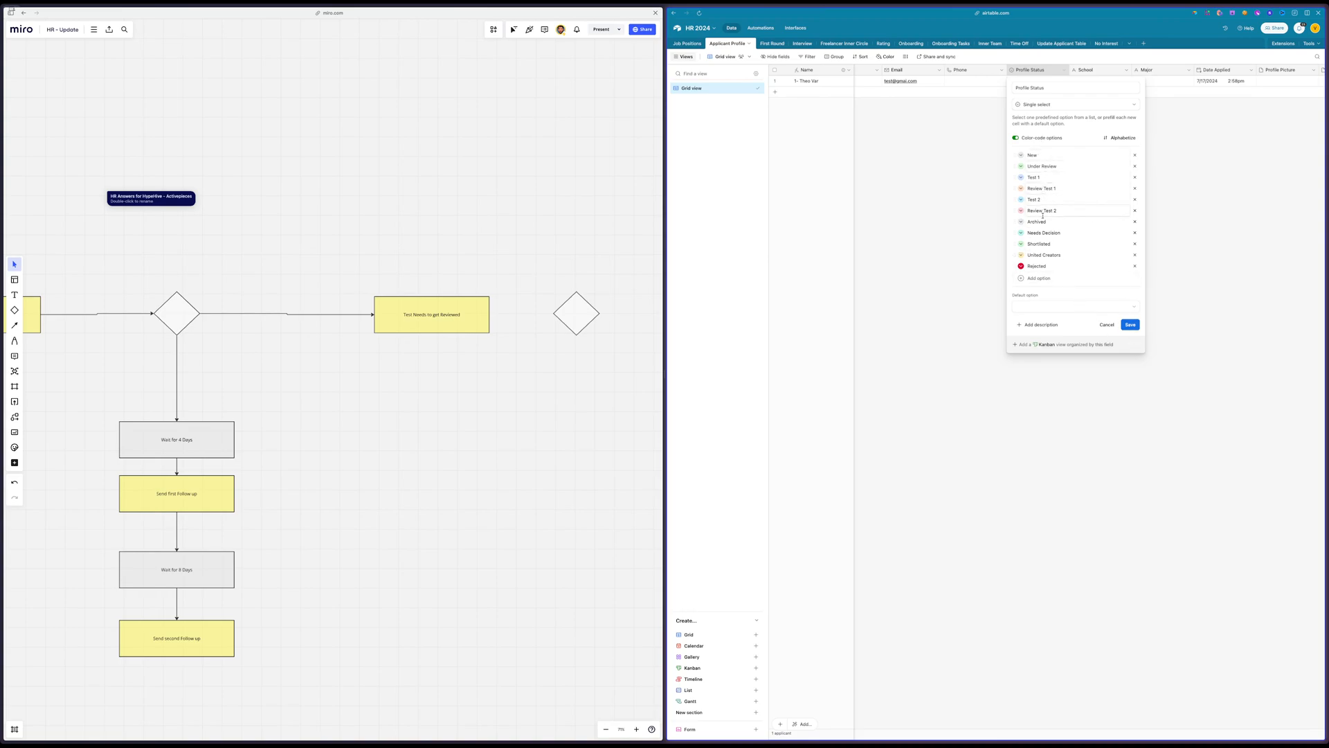
click(1137, 327)
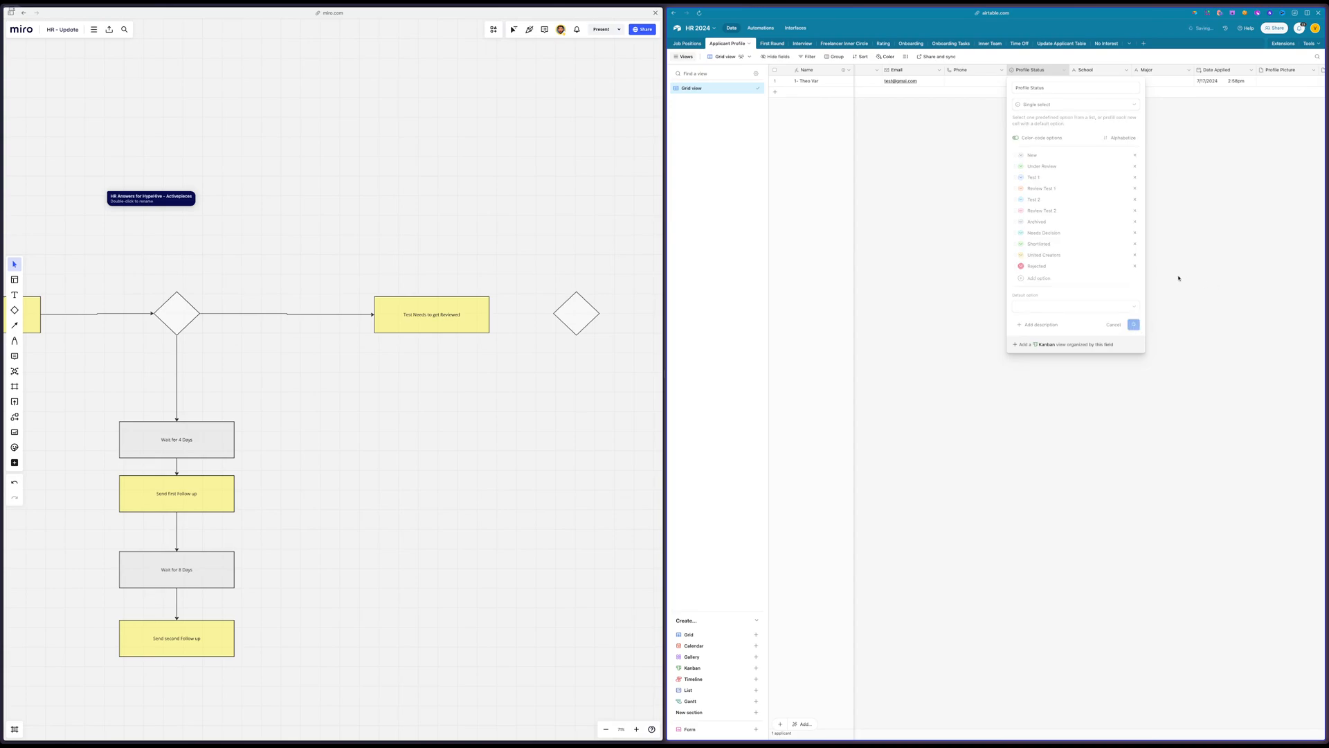
Create a new automation named "Test 1 Sumitted" and place it in the Stage 1 section
scroll(1171, 277, right, 10)
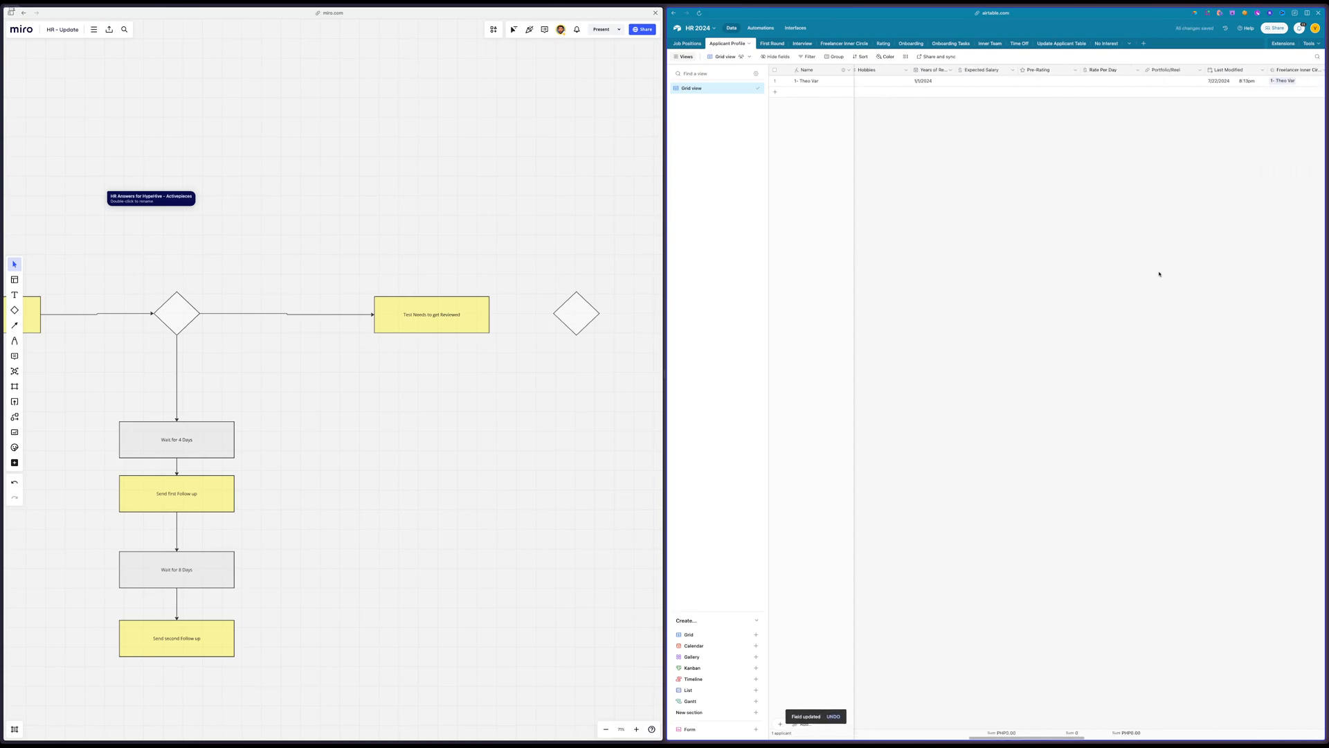
scroll(1159, 274, right, 15)
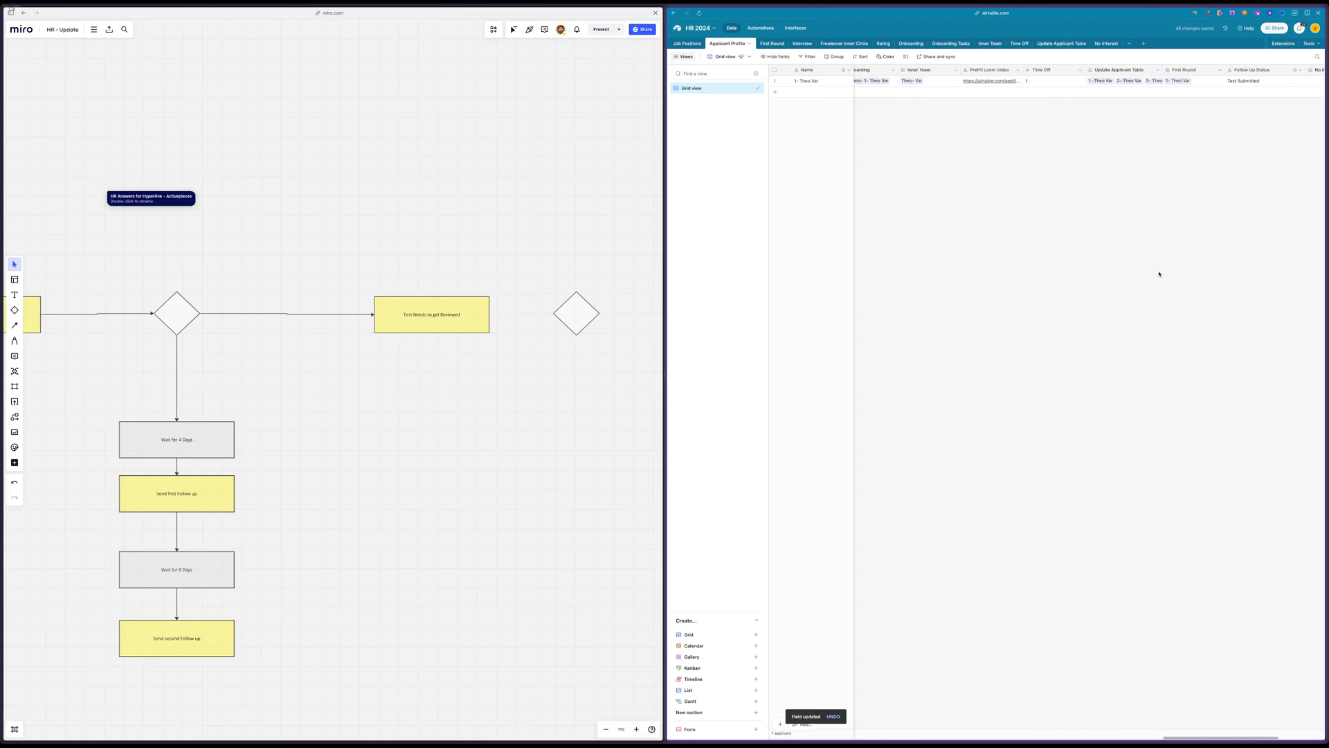
scroll(1160, 274, right, 5)
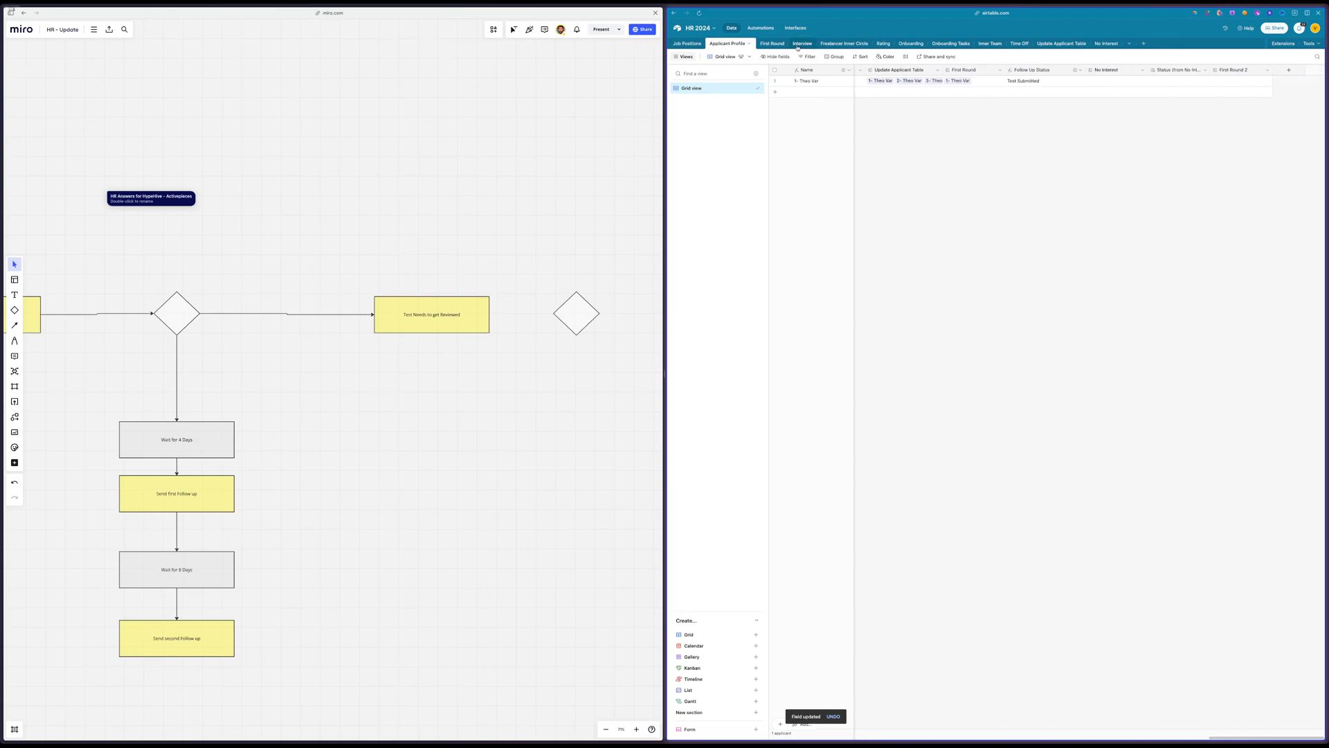
click(760, 28)
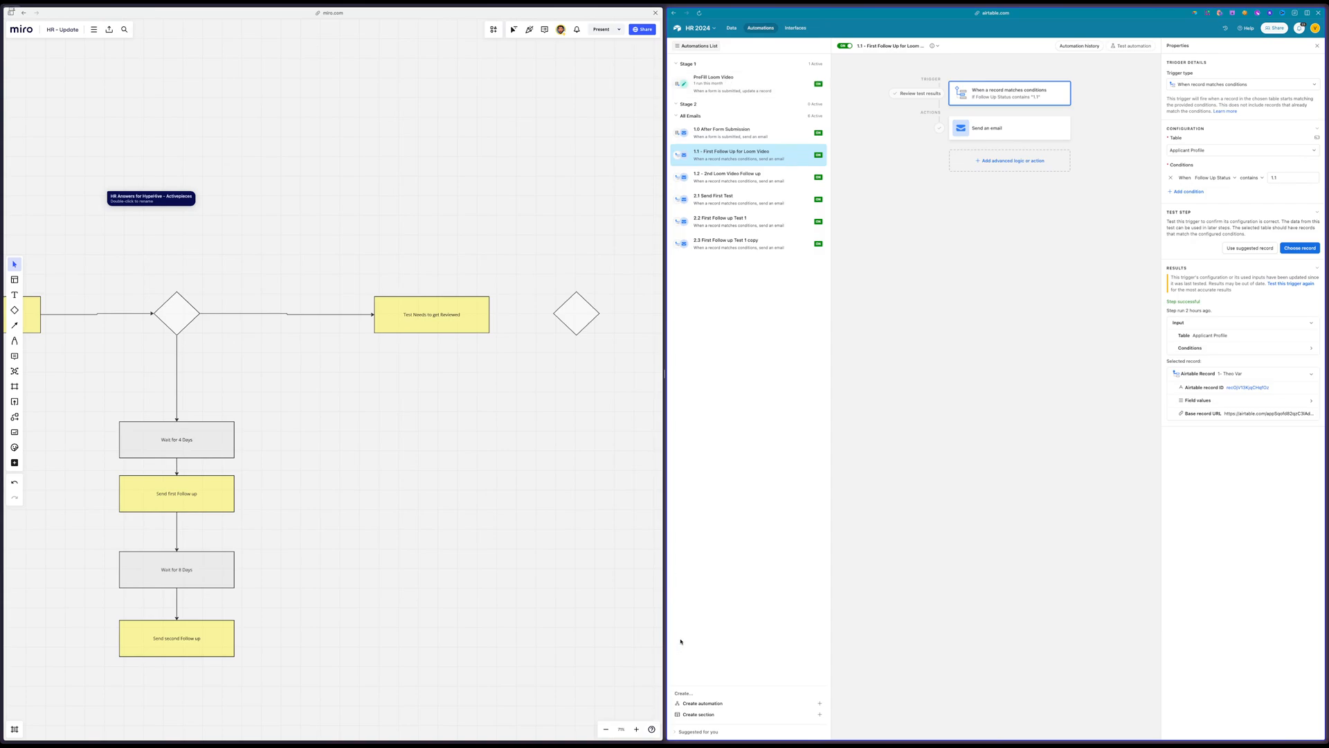
click(734, 703)
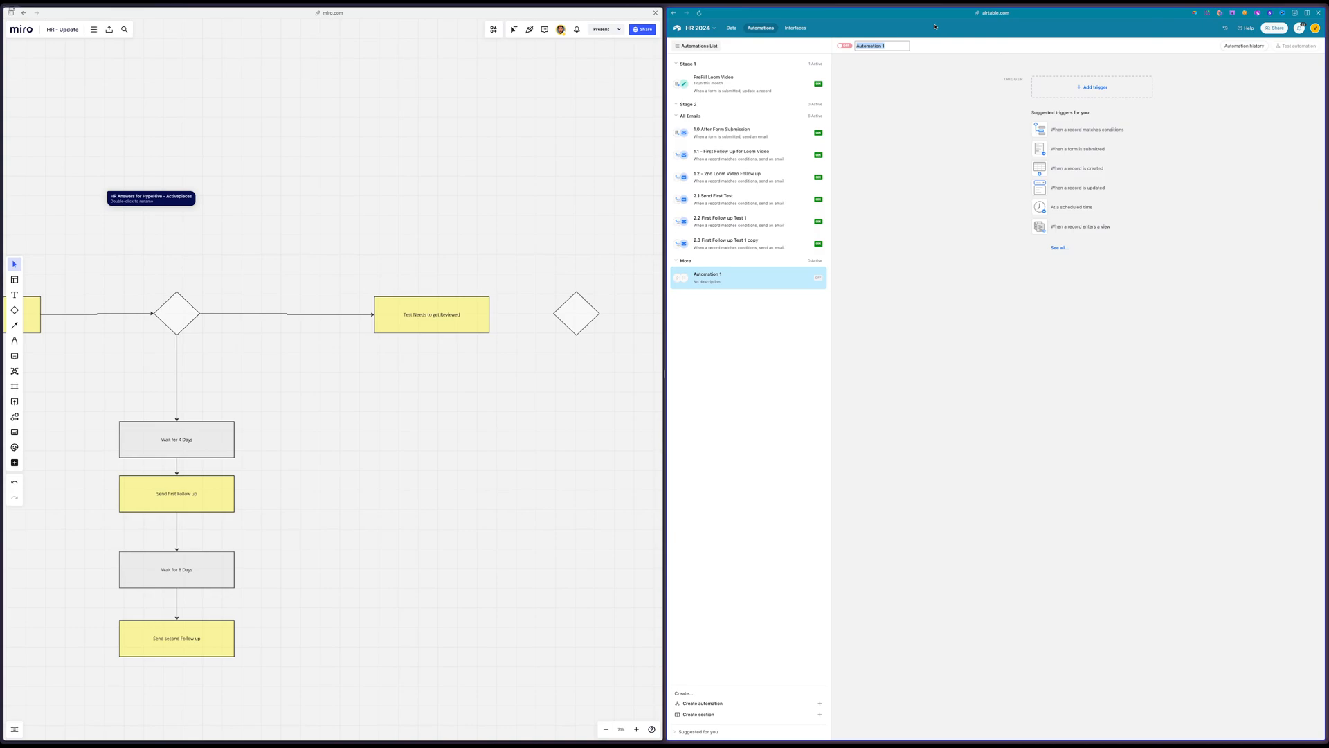
text(Test 1 Sumitted)
key(Return)
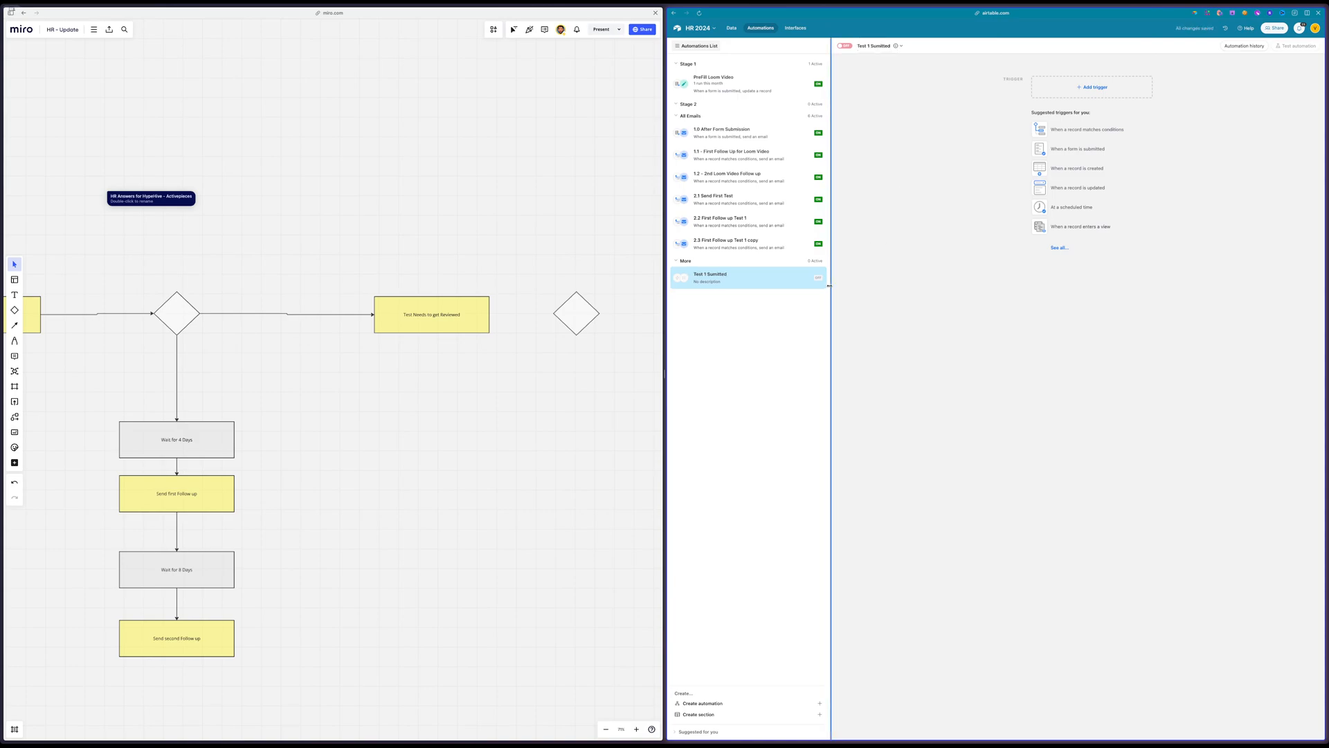
drag(824, 277, 827, 107)
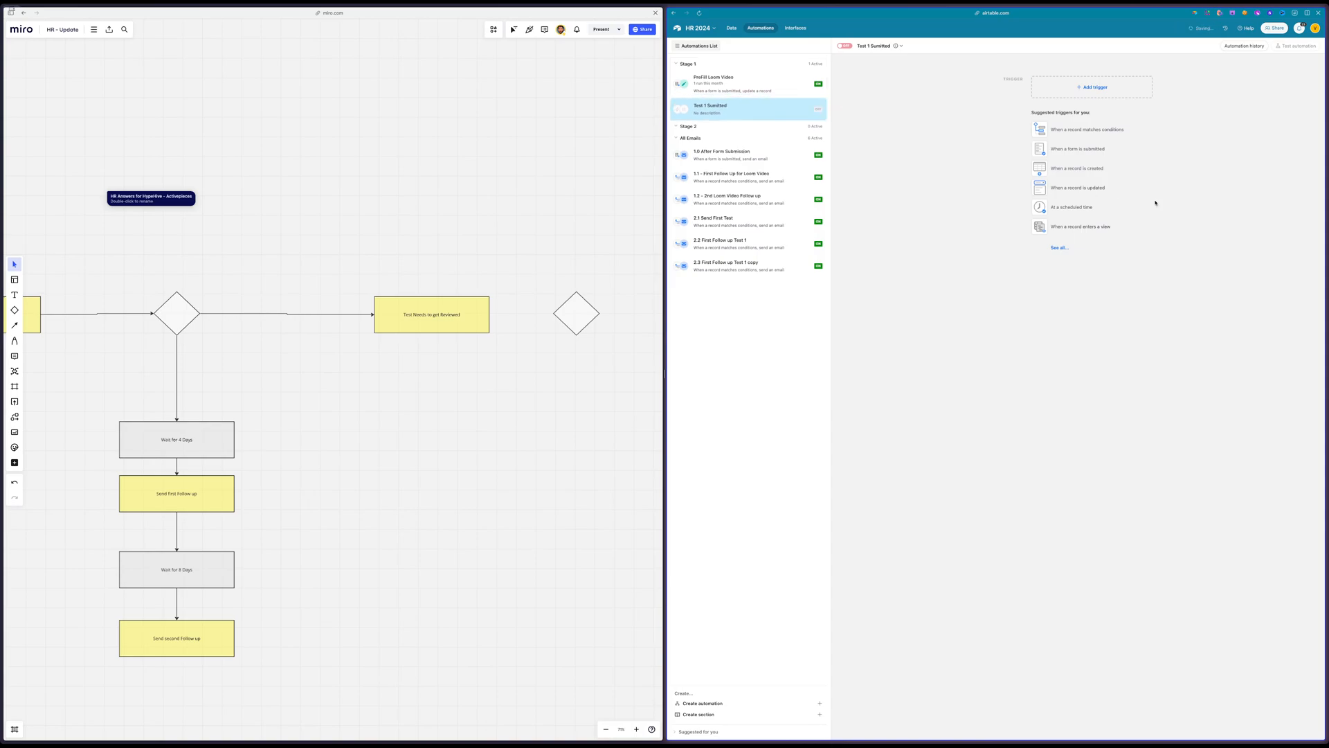
Give the Test 1 Sumitted automation a "When a record matches conditions" trigger on the Applicant Profile table
click(1087, 130)
click(1181, 150)
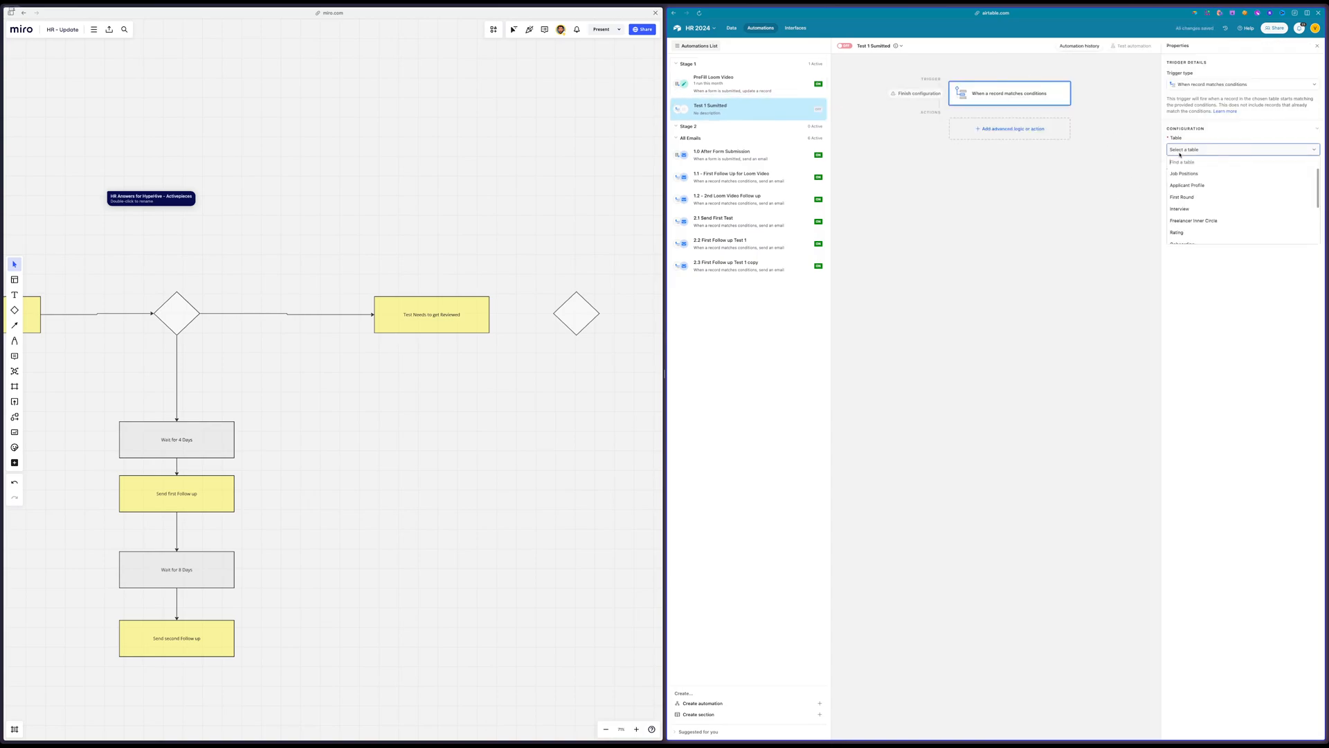
click(1199, 183)
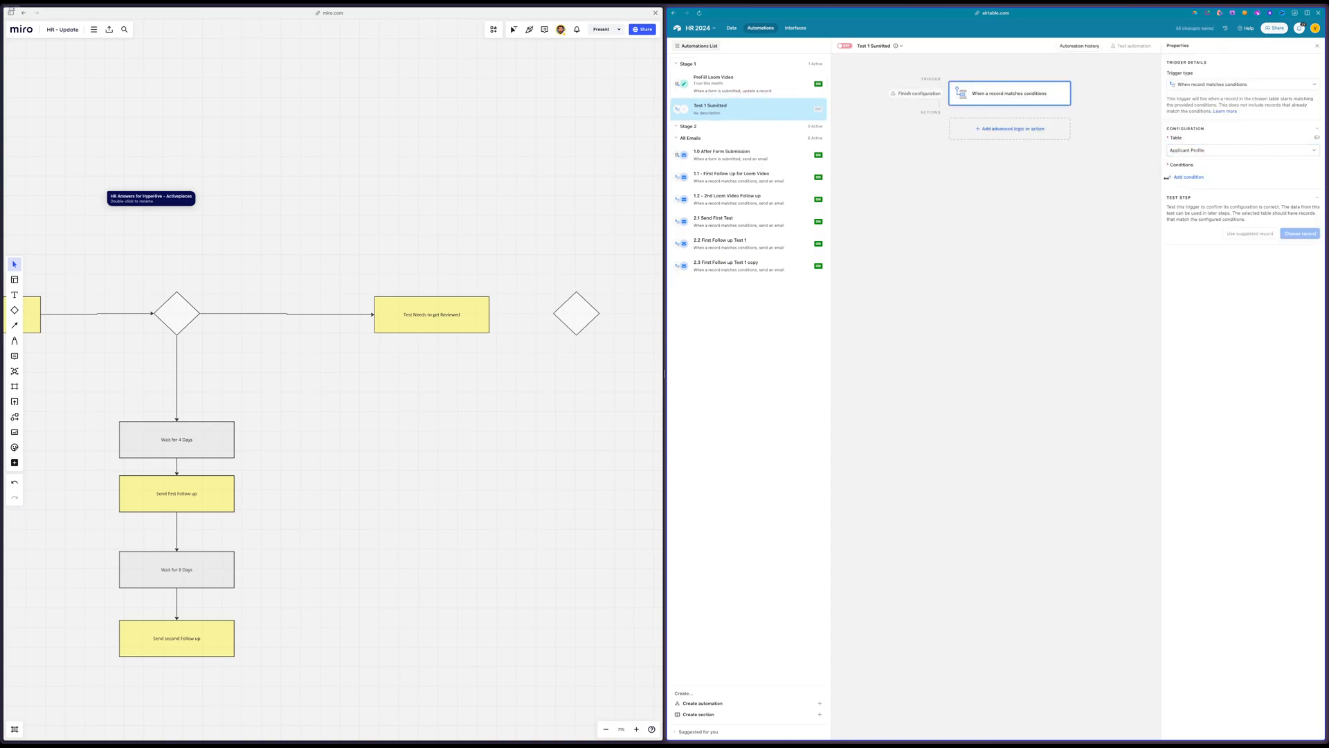
click(1198, 182)
click(1204, 178)
text(sta)
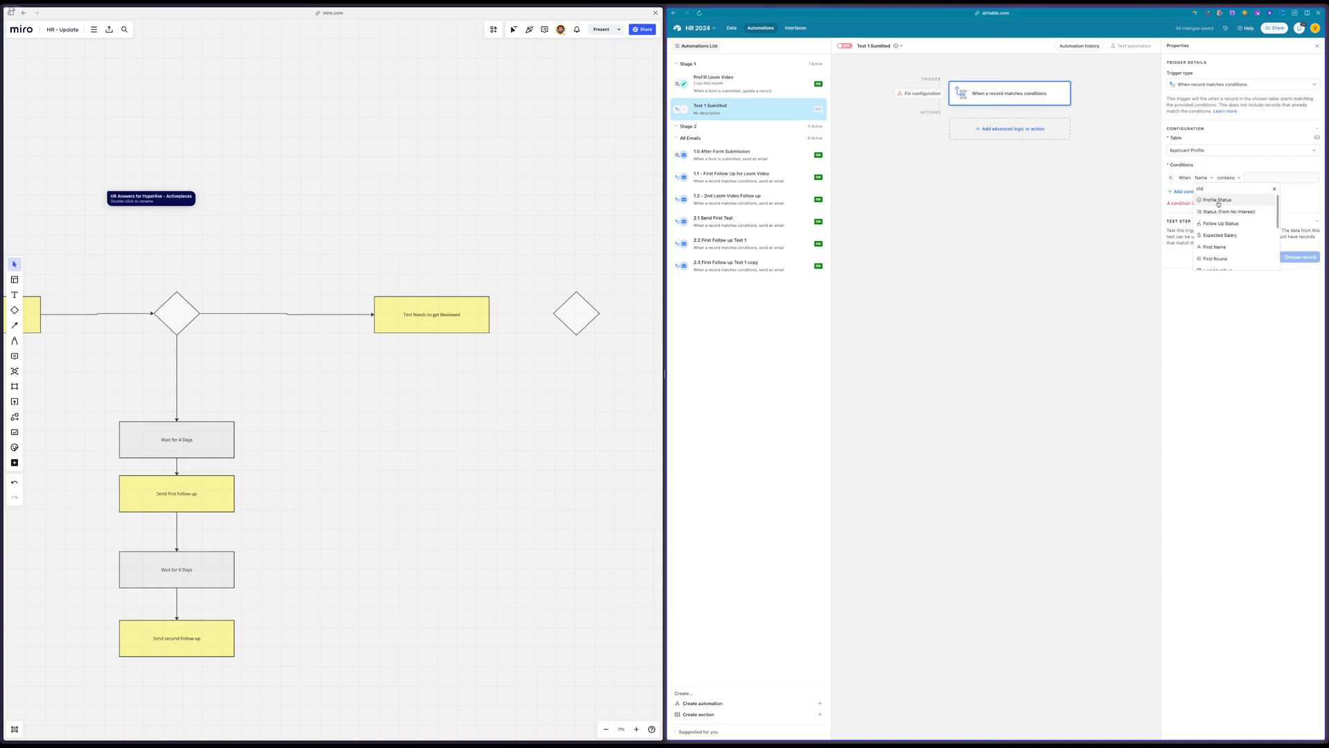
Try switching the trigger's table to First Round
click(1187, 151)
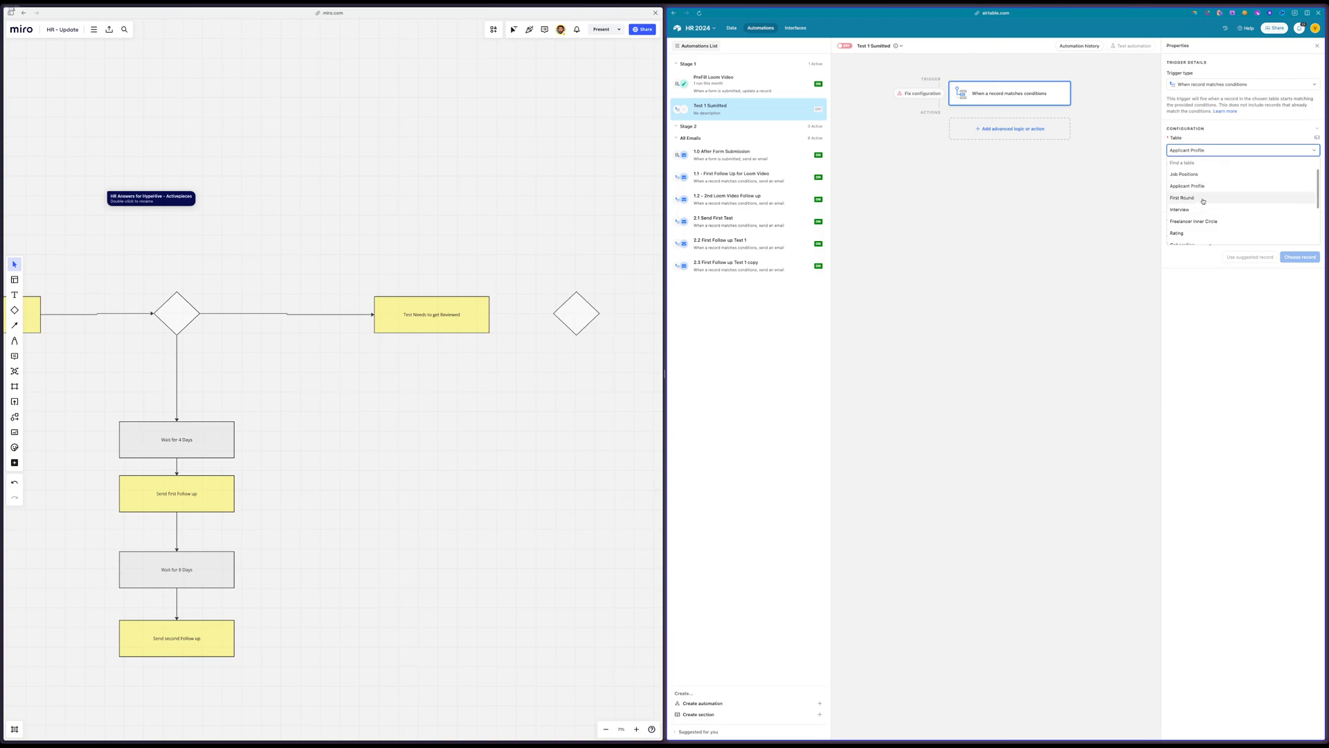
text(tes)
key(BackSpace)
key(BackSpace)
key(BackSpace)
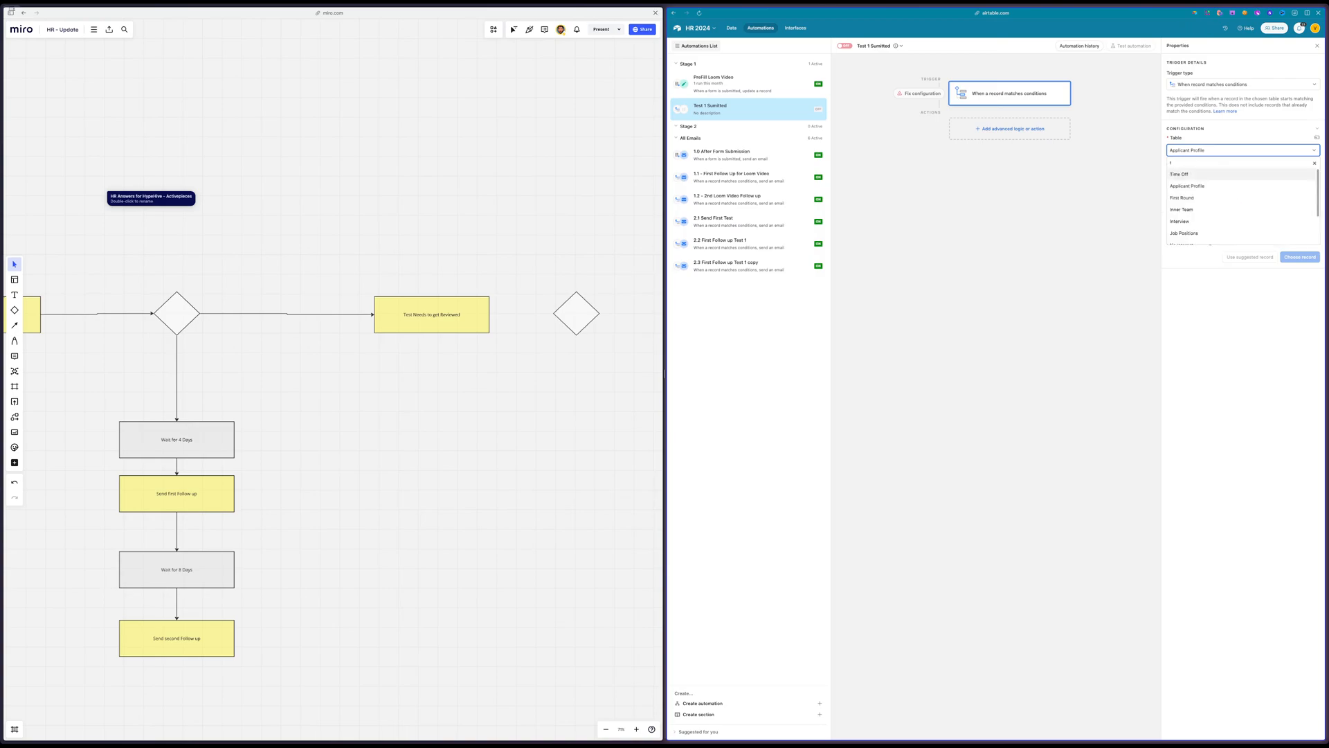
text(fi)
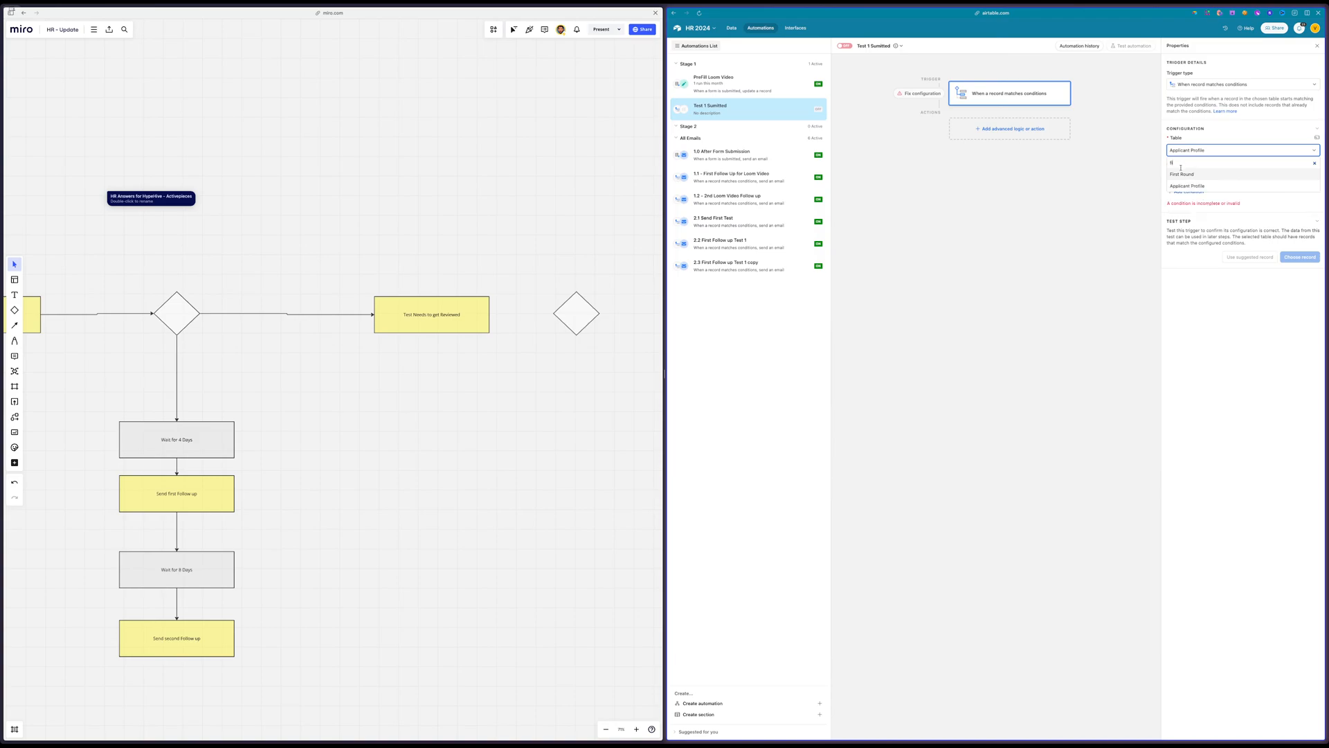
click(1182, 174)
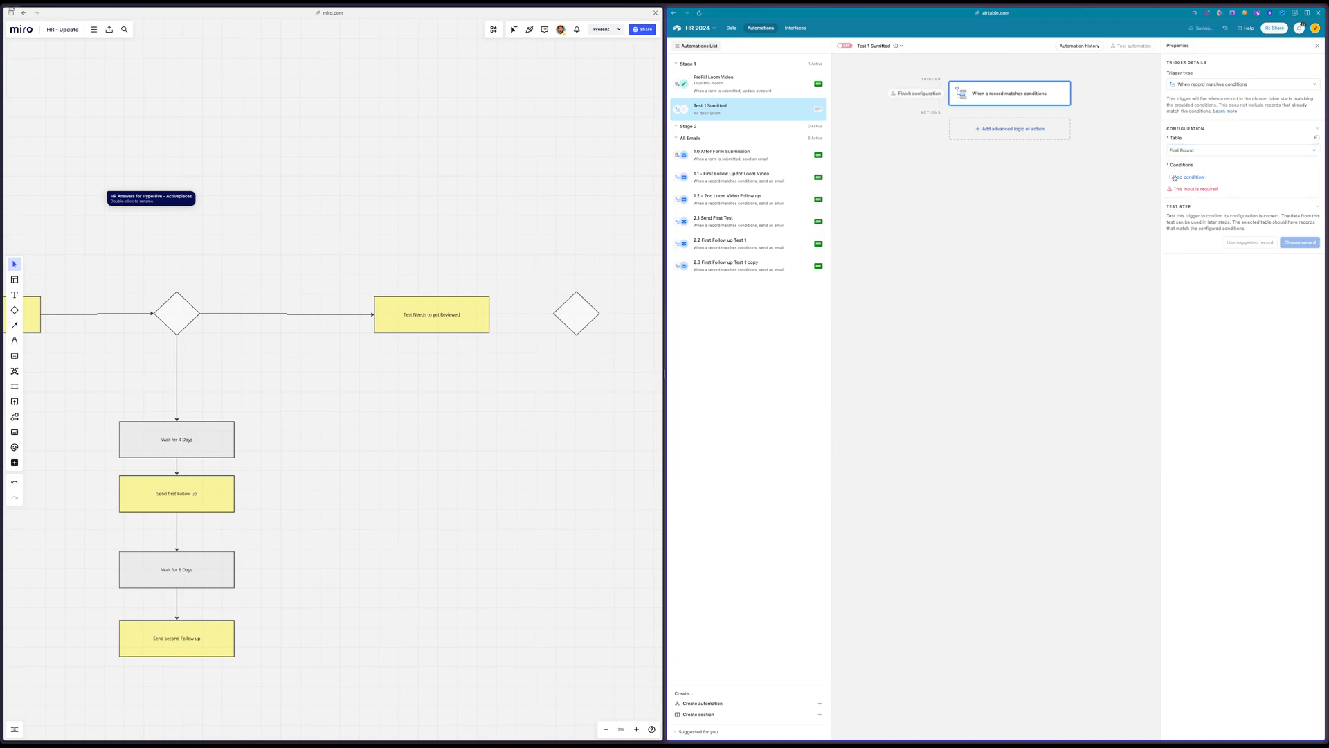
Switch the trigger's table back to Applicant Profile and add a condition on the First Round field
click(1189, 151)
click(1197, 187)
click(1201, 178)
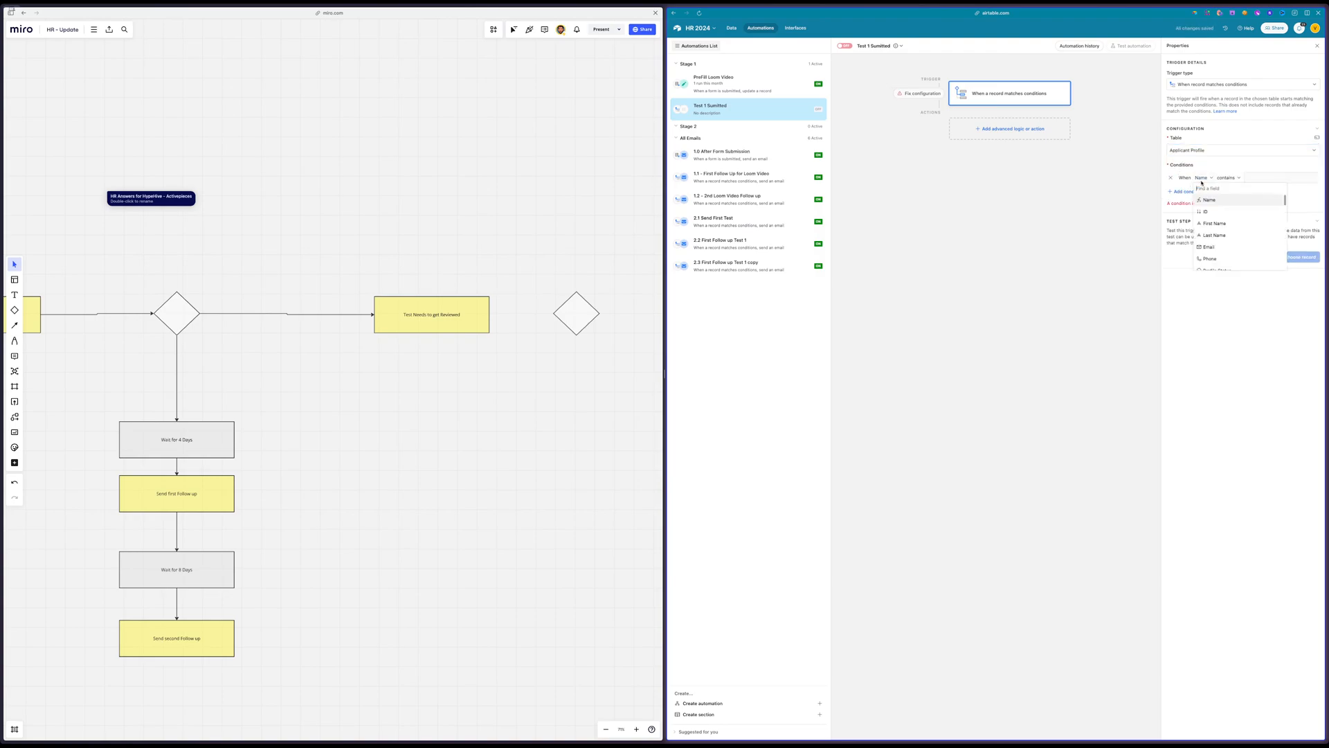
text(f)
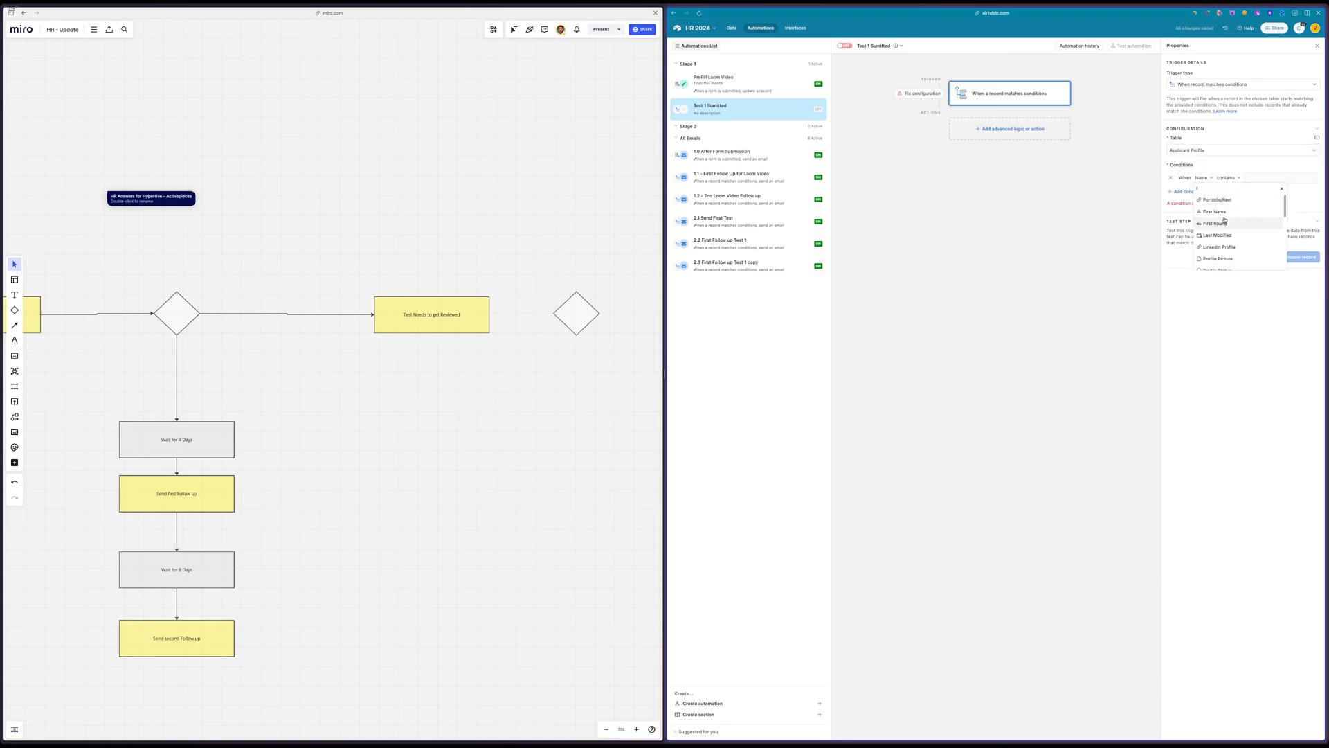
text(ir)
click(1215, 211)
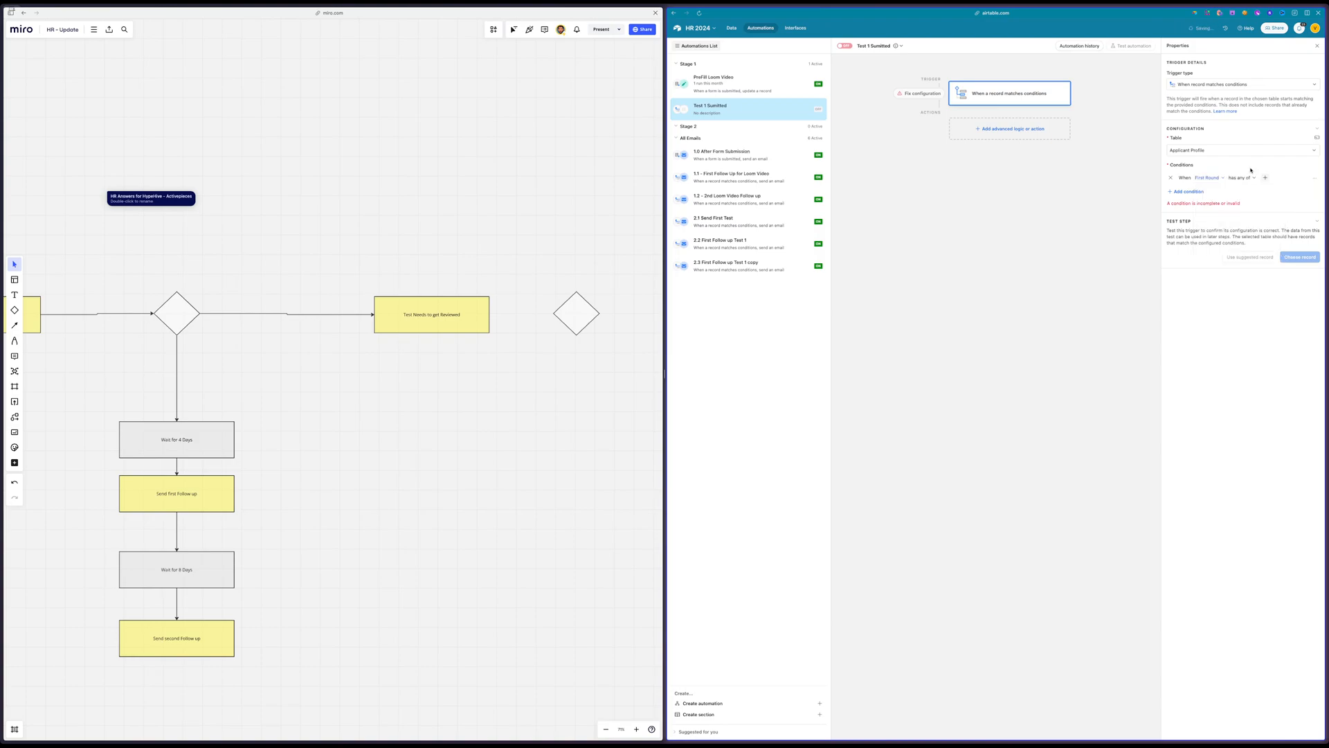
Set the First Round condition to "is not empty" and test the trigger with the matching applicant record
click(1240, 178)
scroll(1243, 260, down, 2)
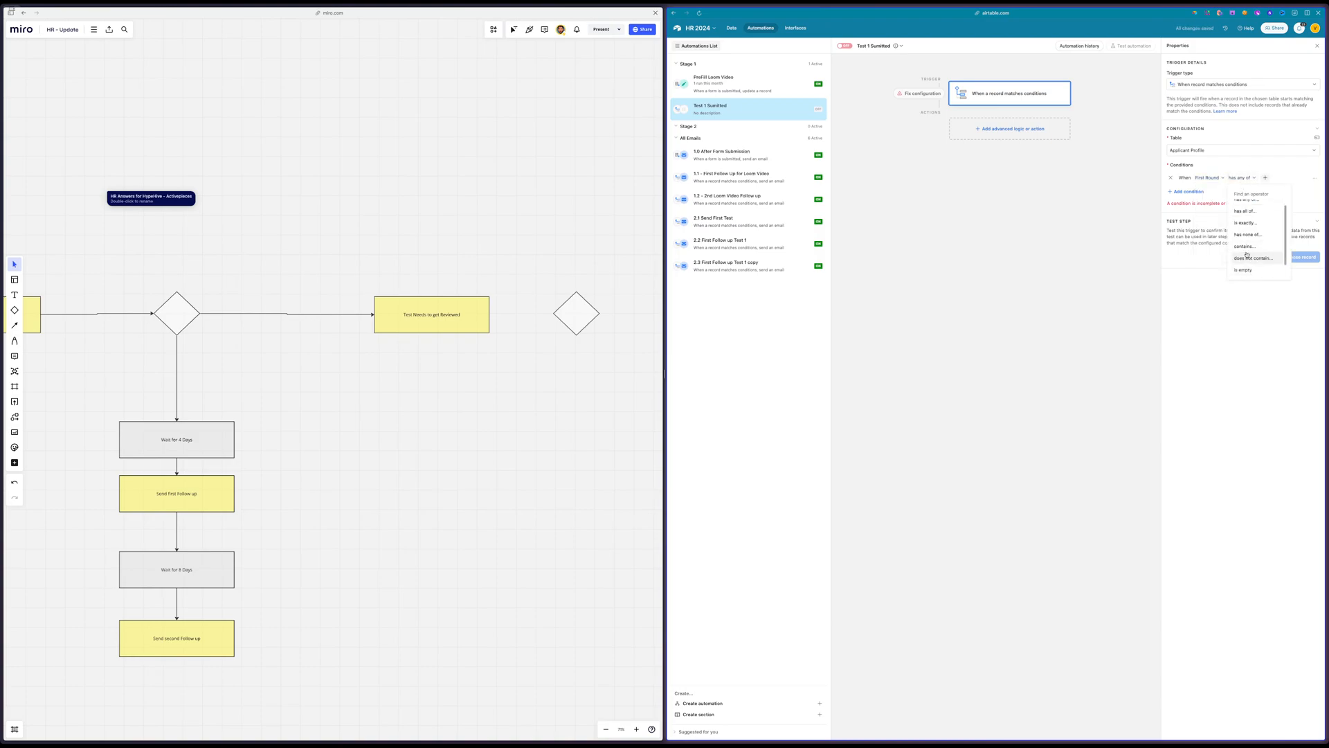
click(1246, 272)
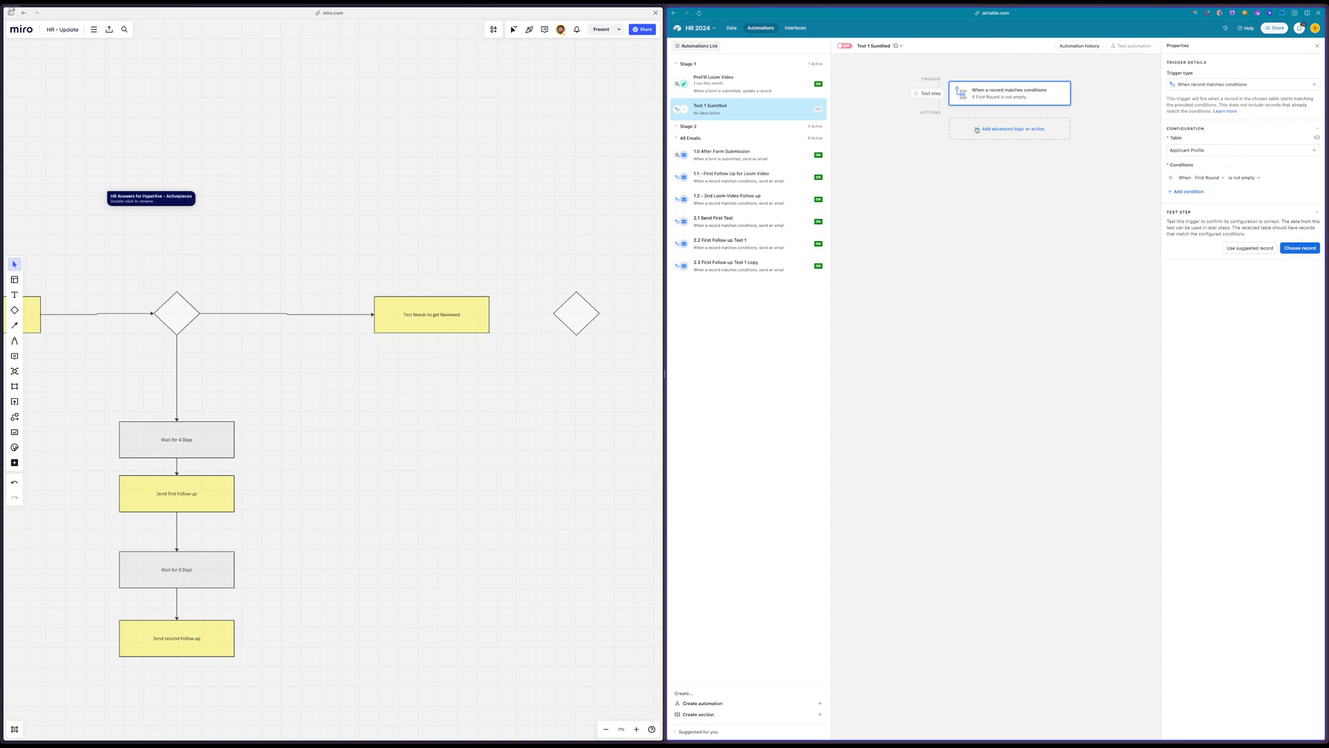
click(1300, 248)
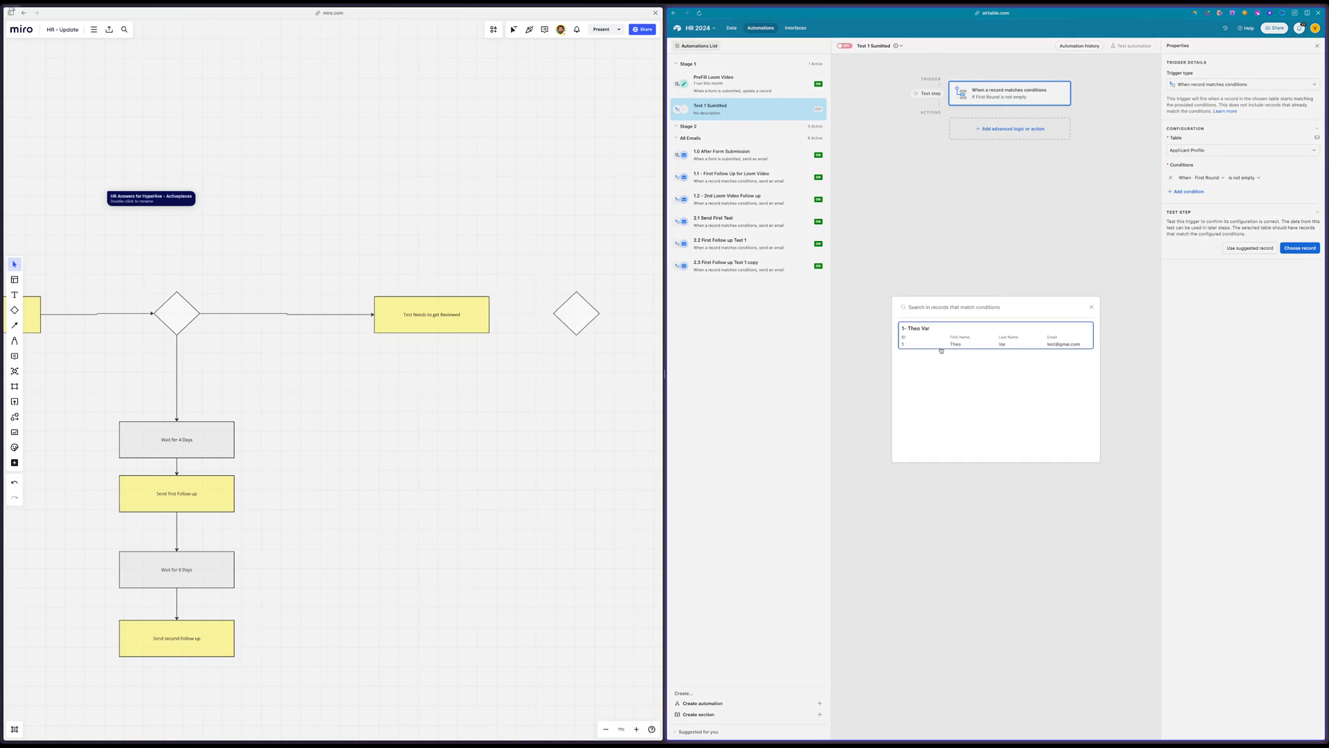
click(970, 339)
Add an Update record action on the Applicant Profile table, using the trigger's Airtable record ID as the Record ID
click(987, 131)
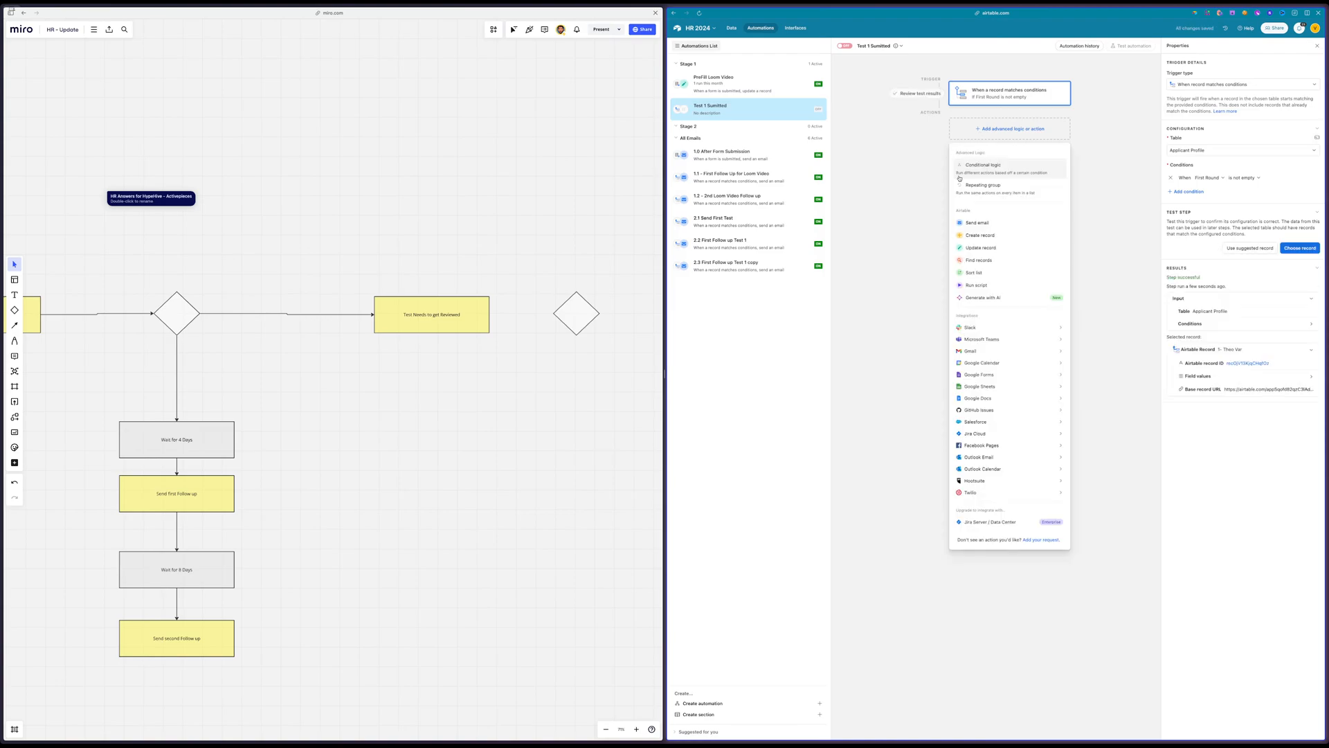
click(1010, 247)
click(1204, 211)
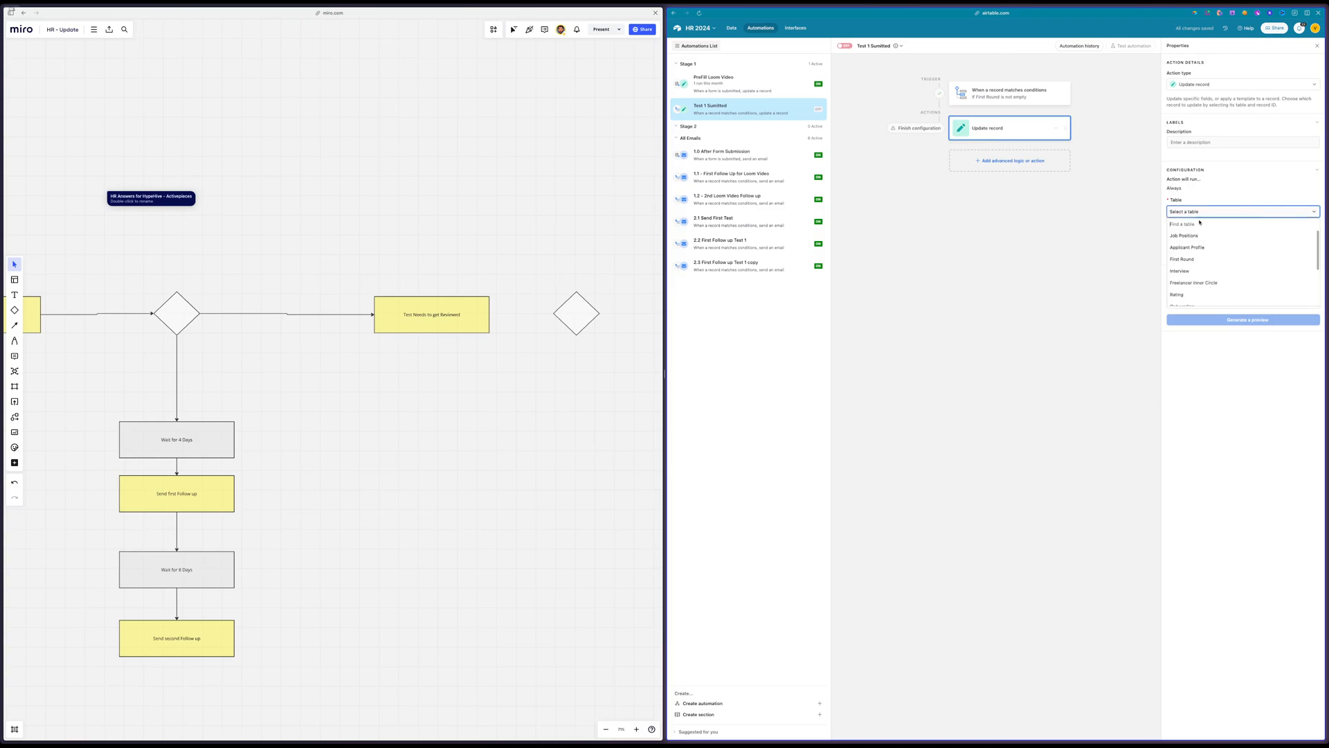
click(1200, 247)
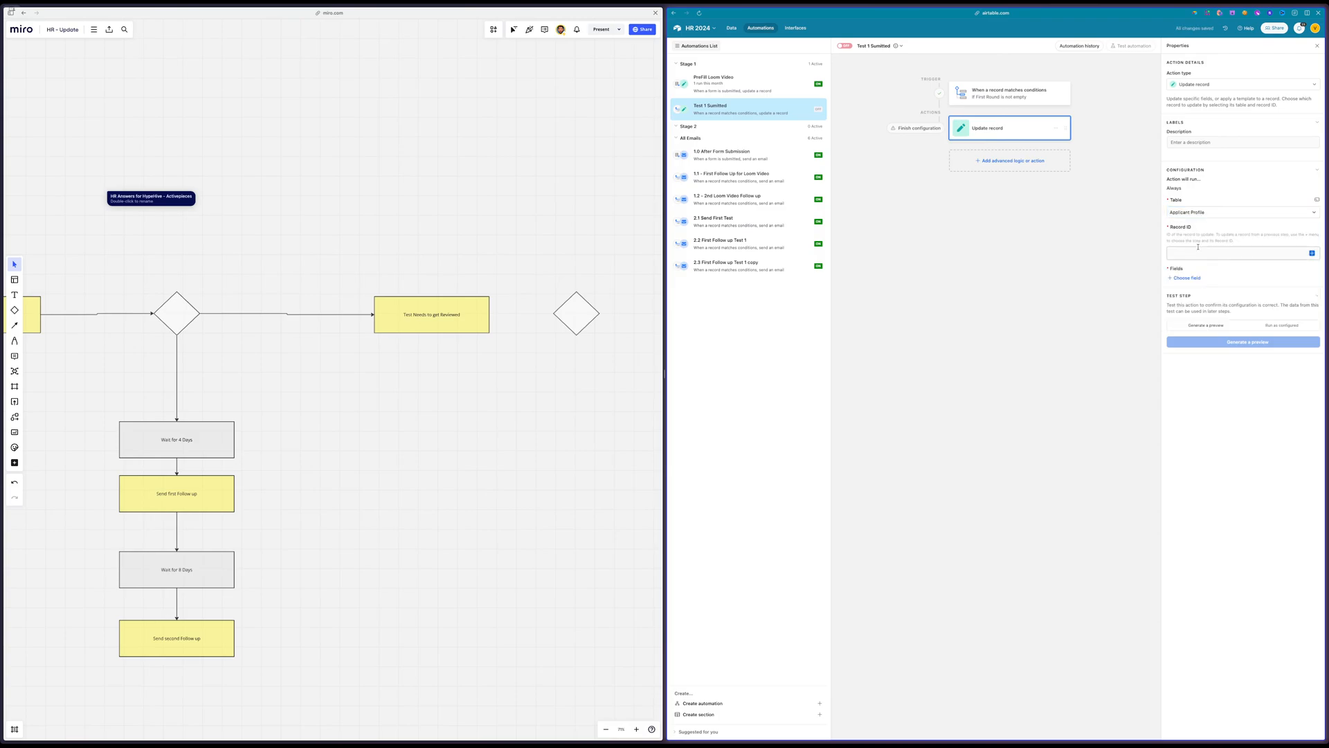
click(1297, 254)
click(1313, 254)
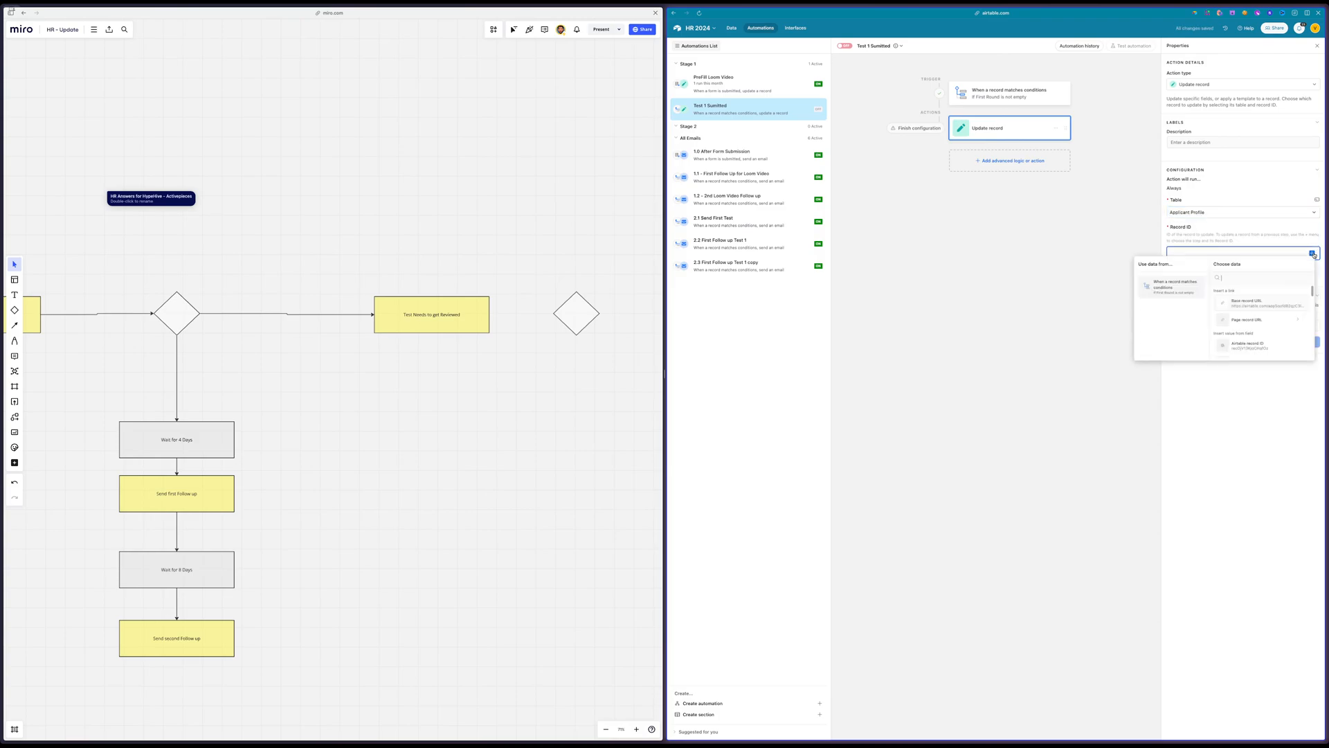
click(1244, 345)
Make the Update record action set the Profile Status field to Review Test 1
click(1188, 278)
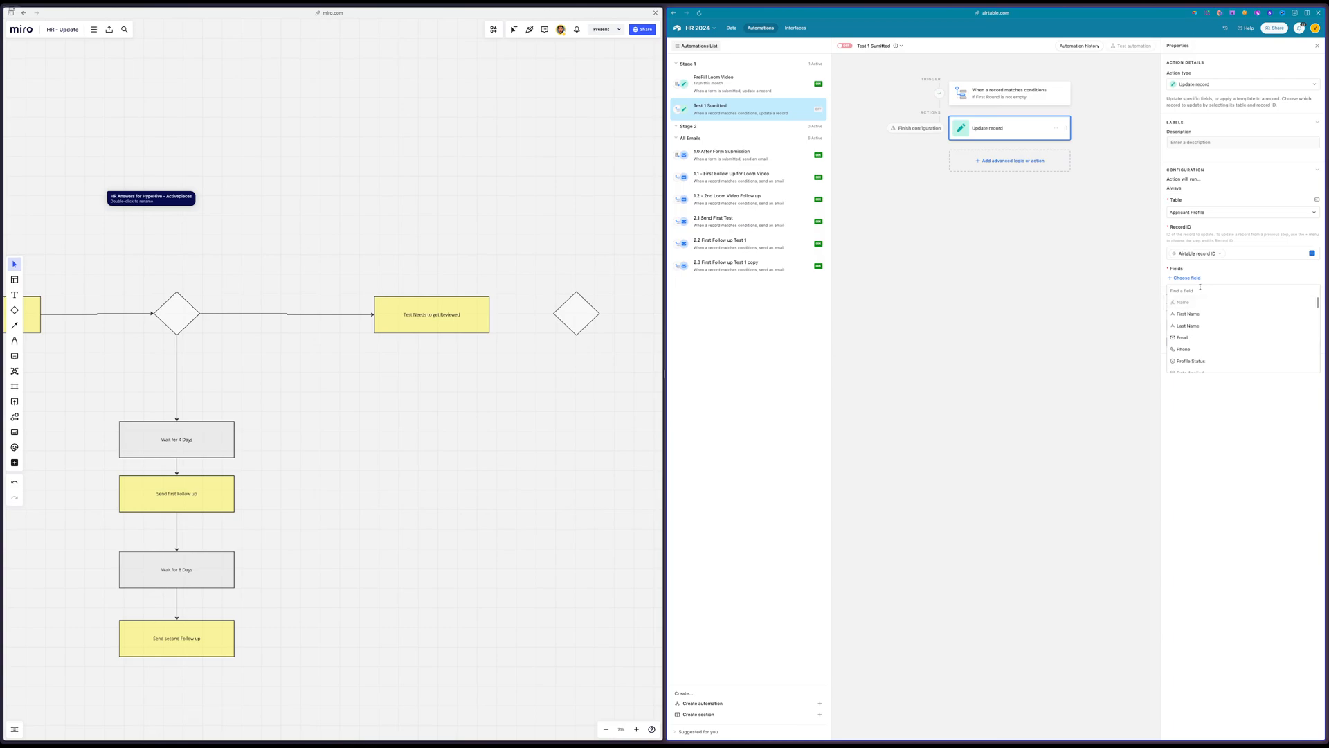
click(1238, 275)
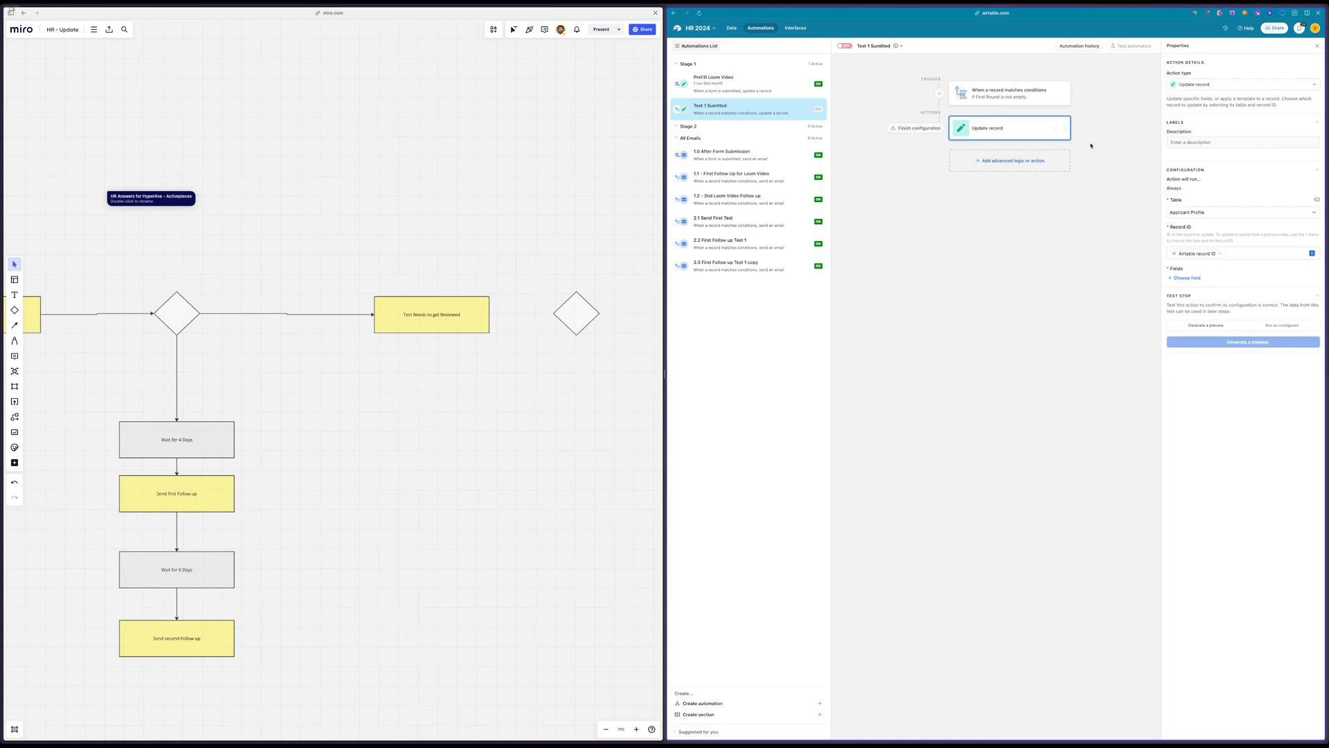
click(1187, 278)
text(sta)
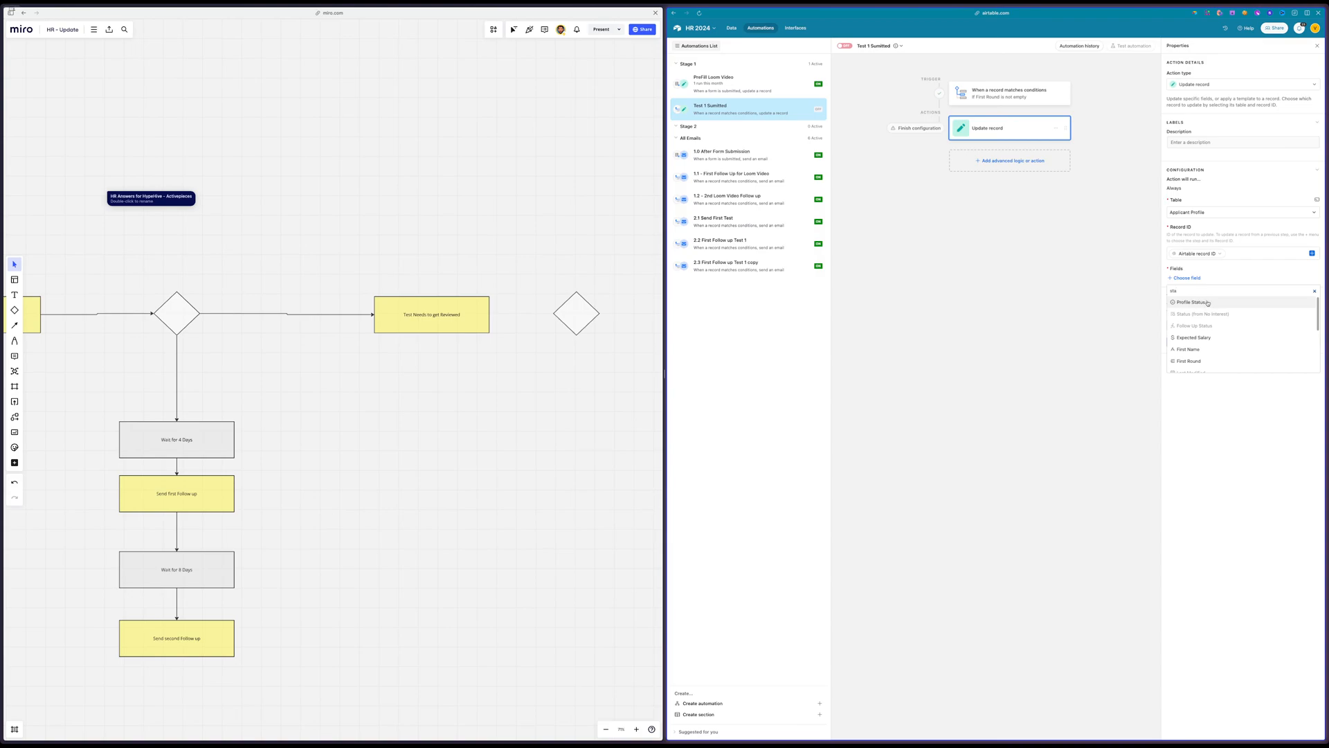
click(1208, 302)
click(1209, 293)
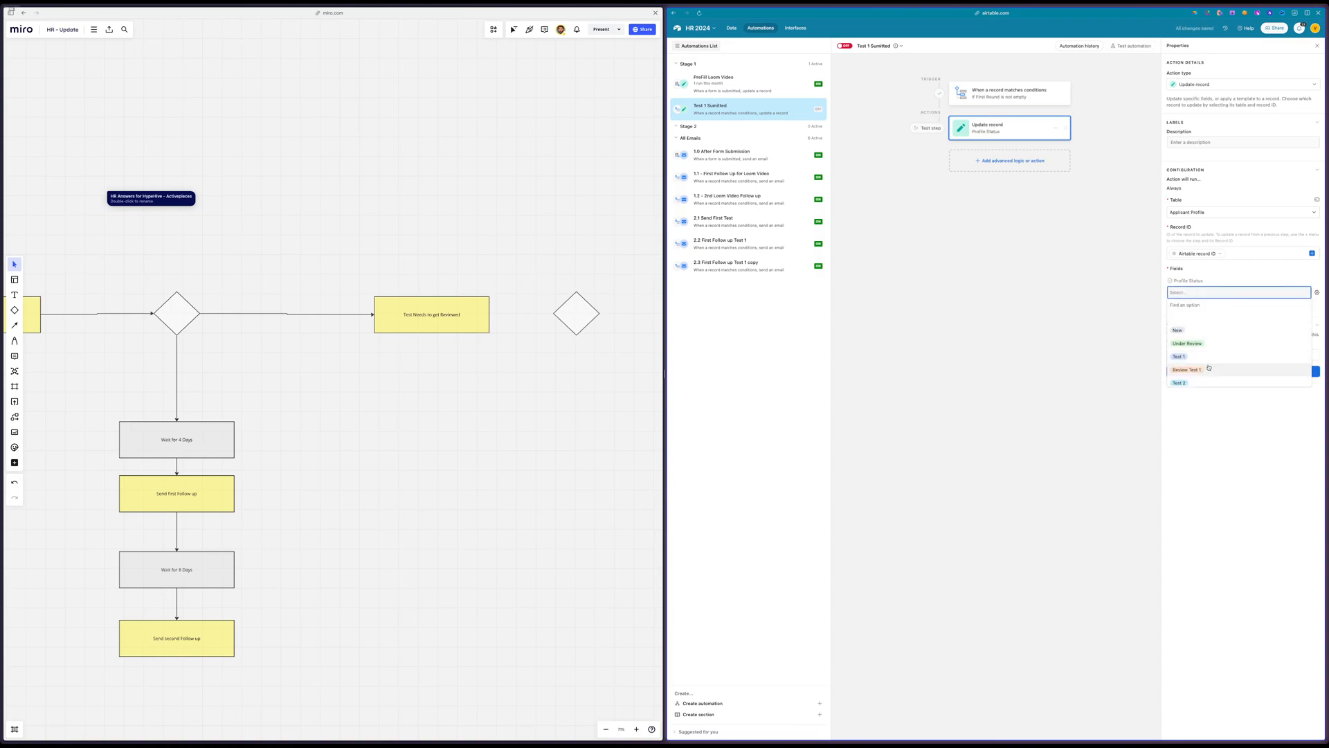
click(1209, 369)
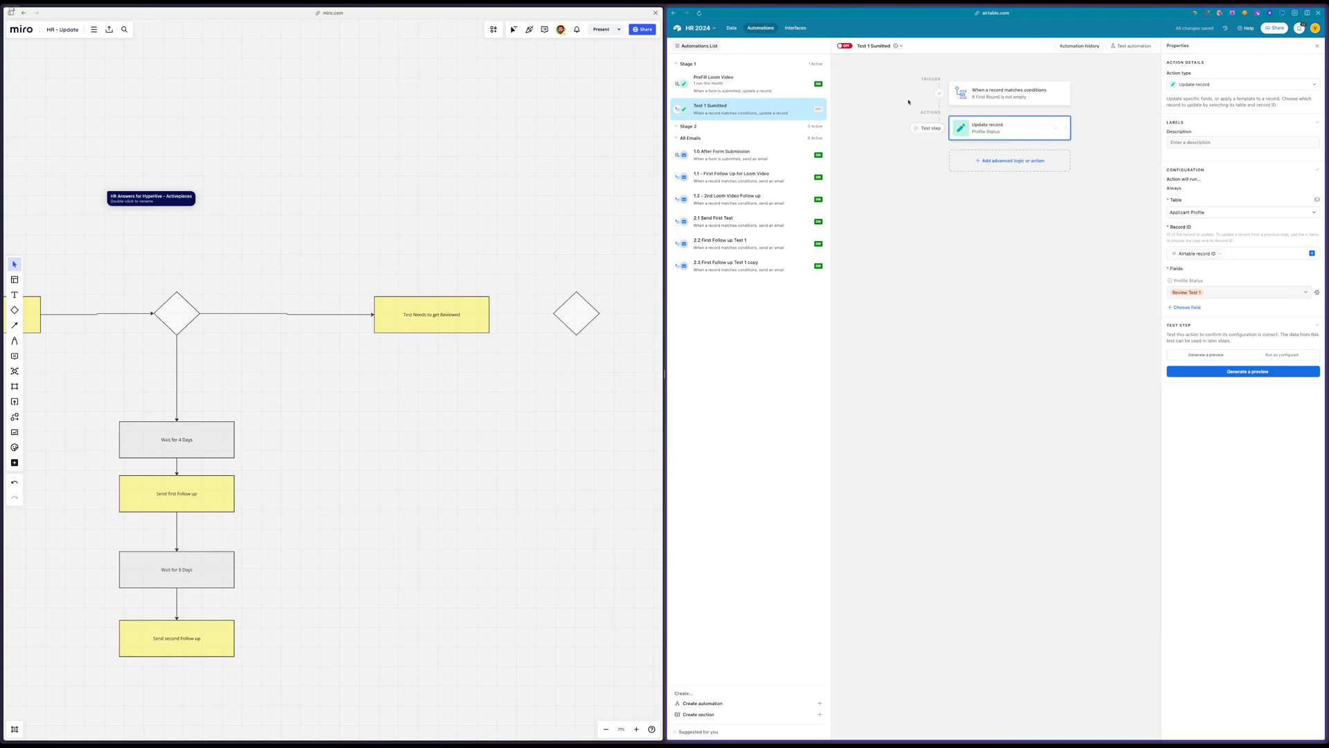
Turn on the Test 1 Sumitted automation and review its trigger condition and Profile Status update
click(846, 46)
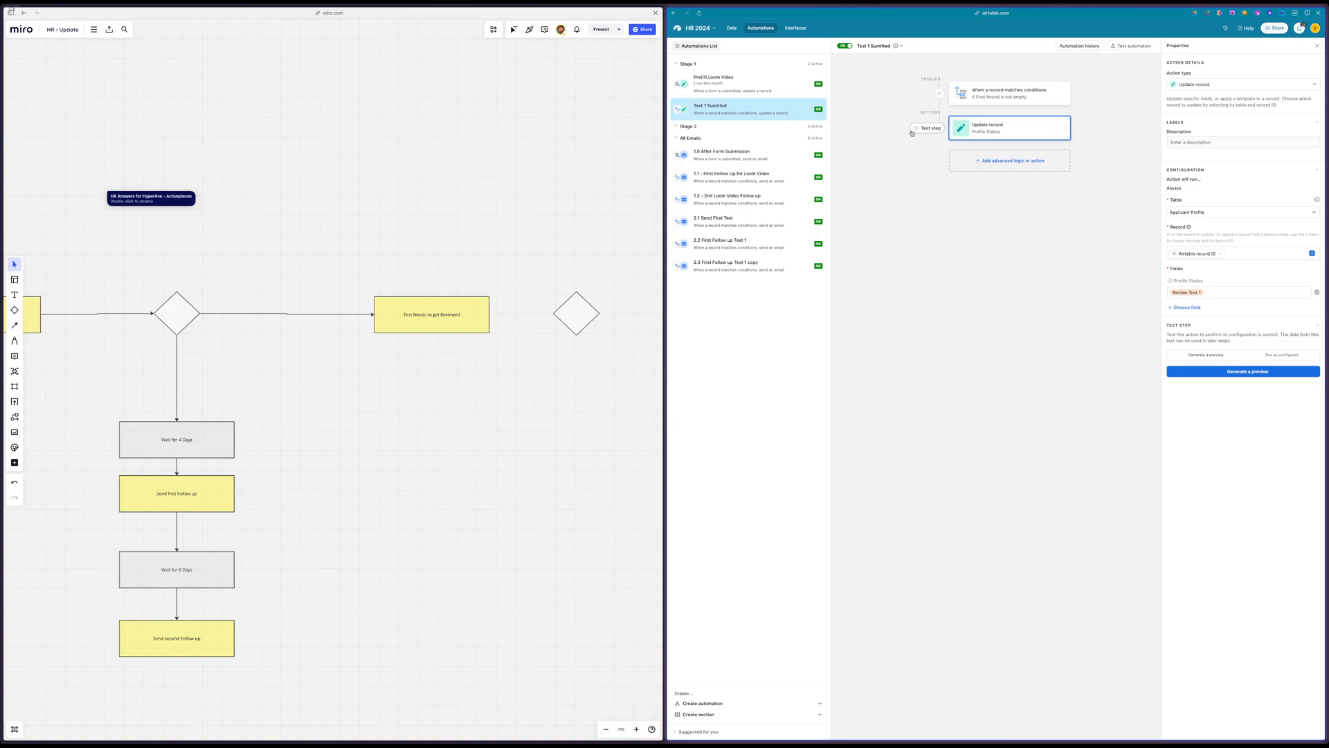
click(1021, 99)
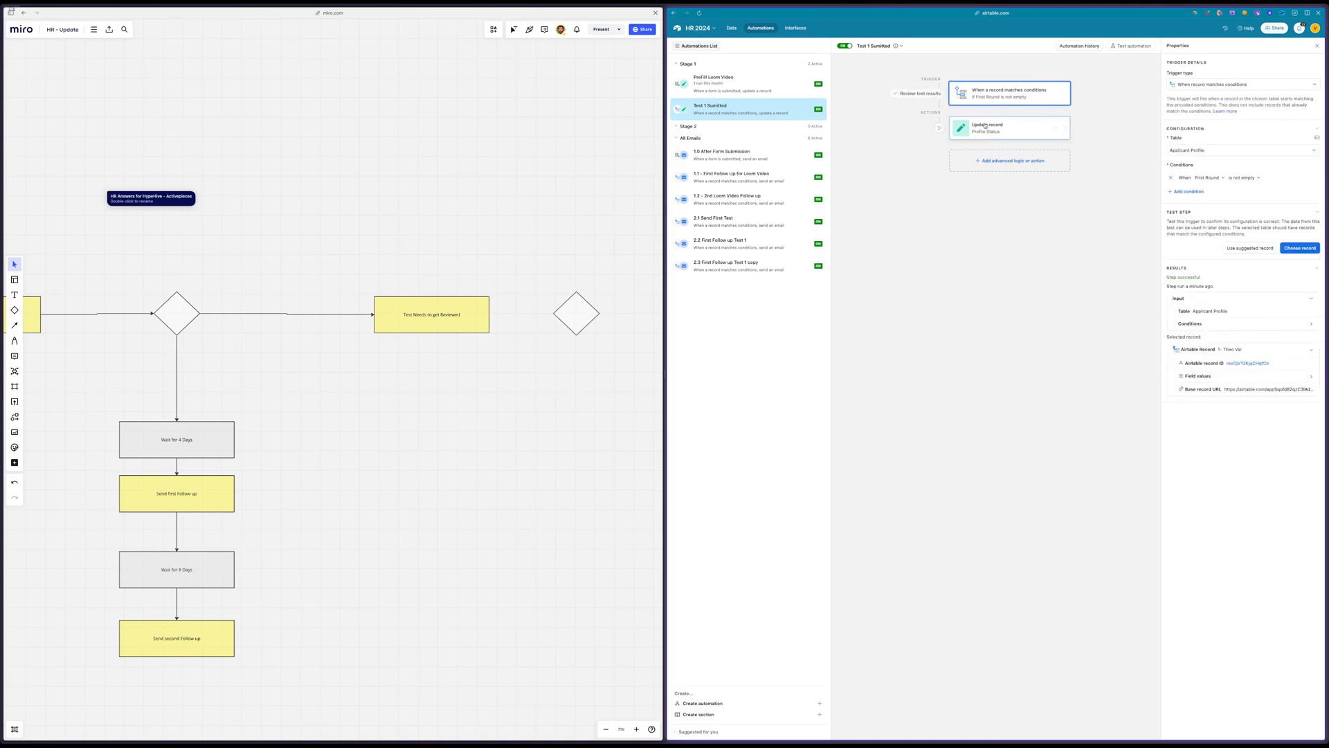
click(1028, 130)
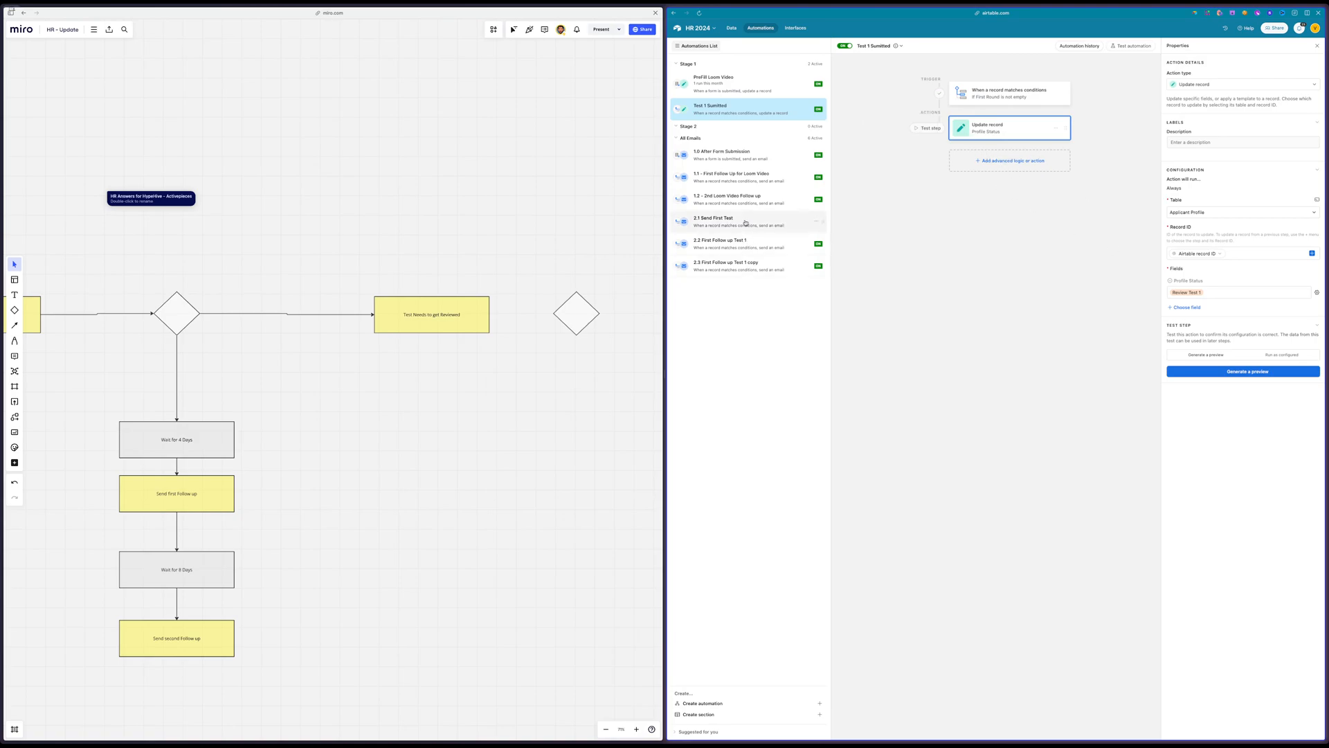
click(1219, 294)
click(951, 357)
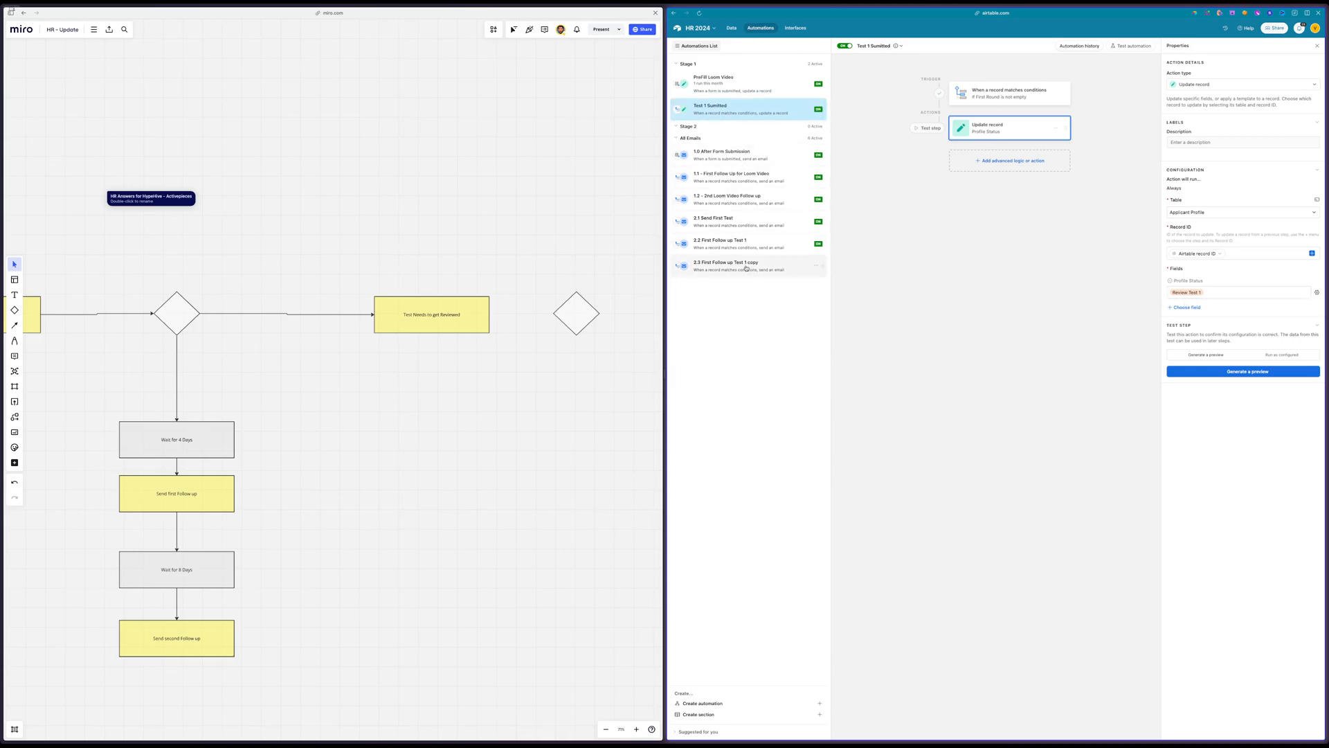
Add an Update record action to the 2.1 Send First Test automation for Applicant Profile, using the trigger's Airtable record ID
click(728, 231)
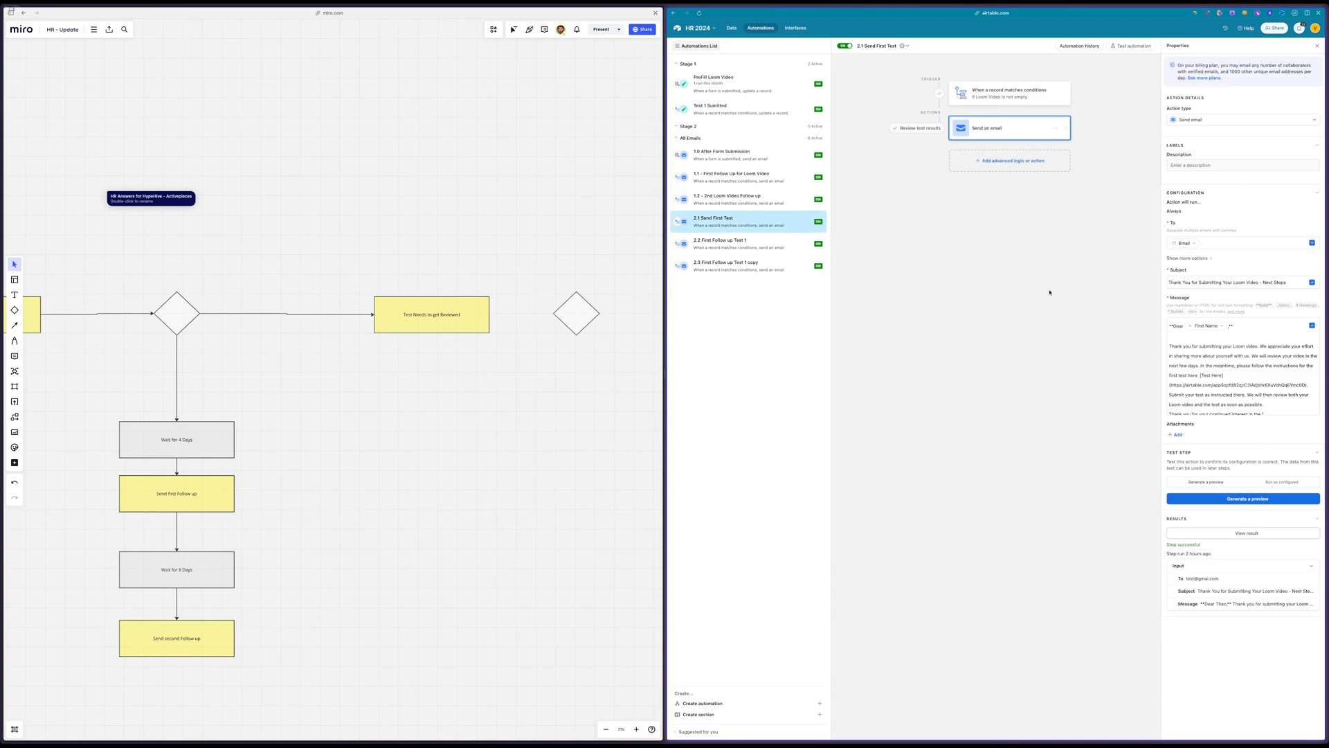
click(1014, 162)
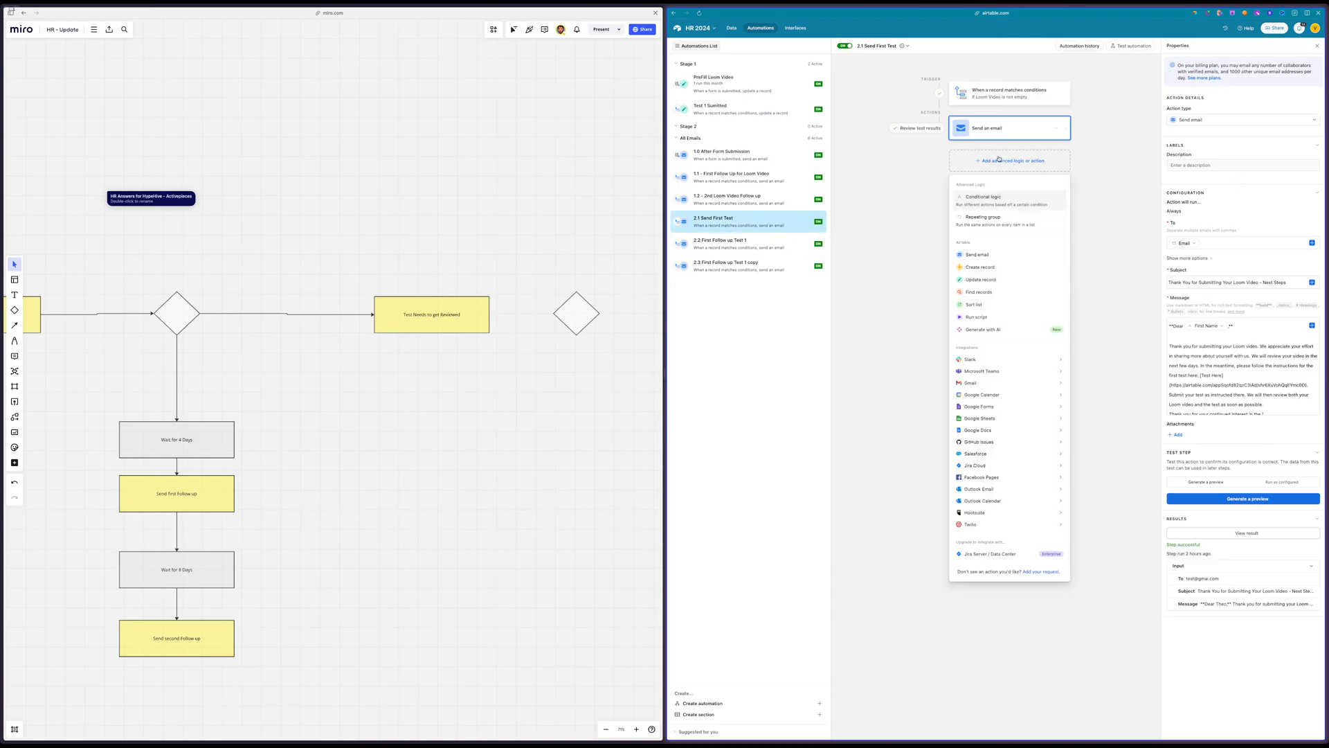
click(998, 281)
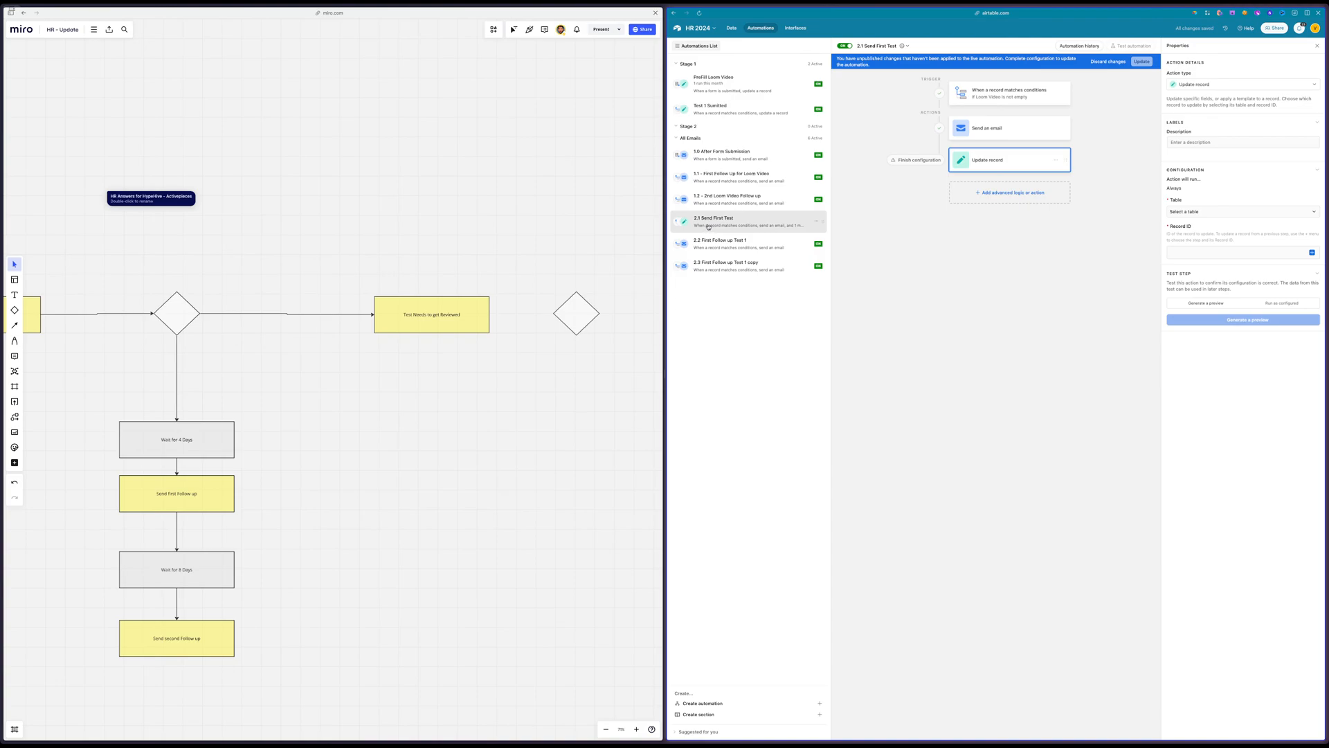
click(1193, 216)
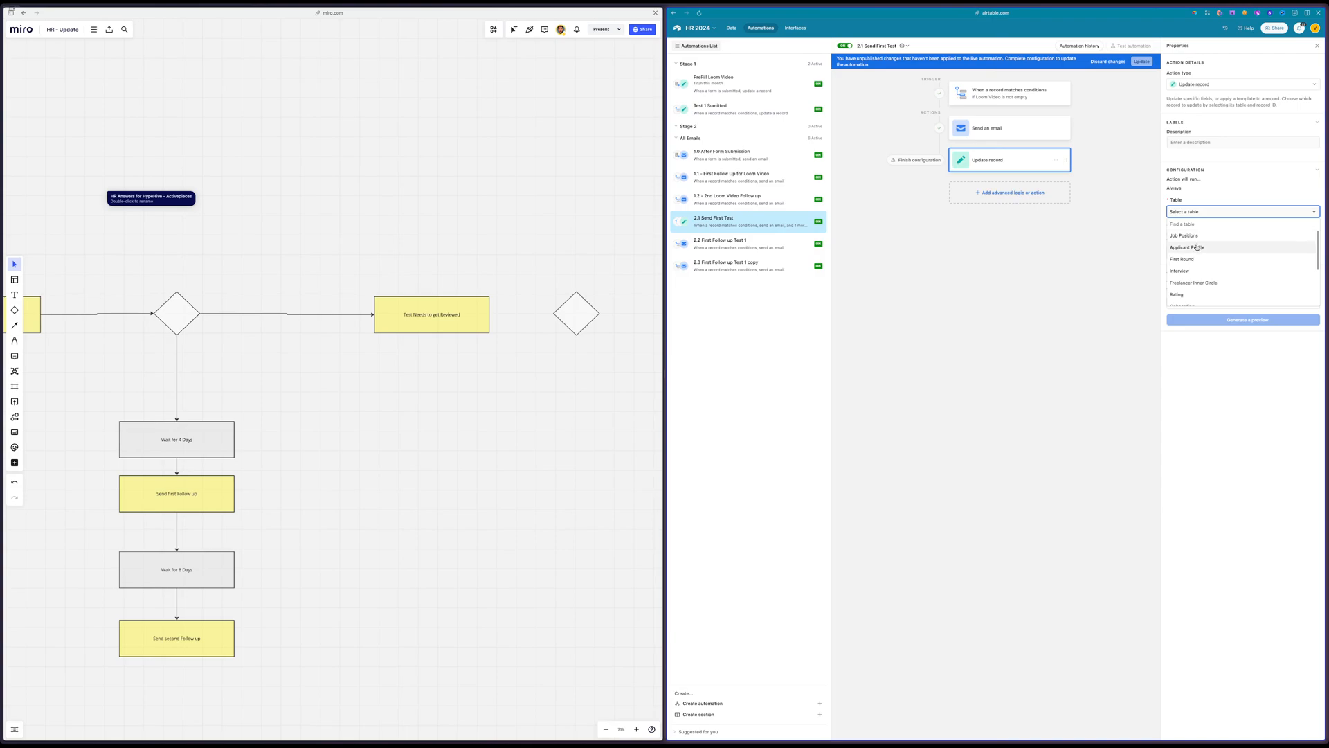
click(1197, 247)
click(1312, 253)
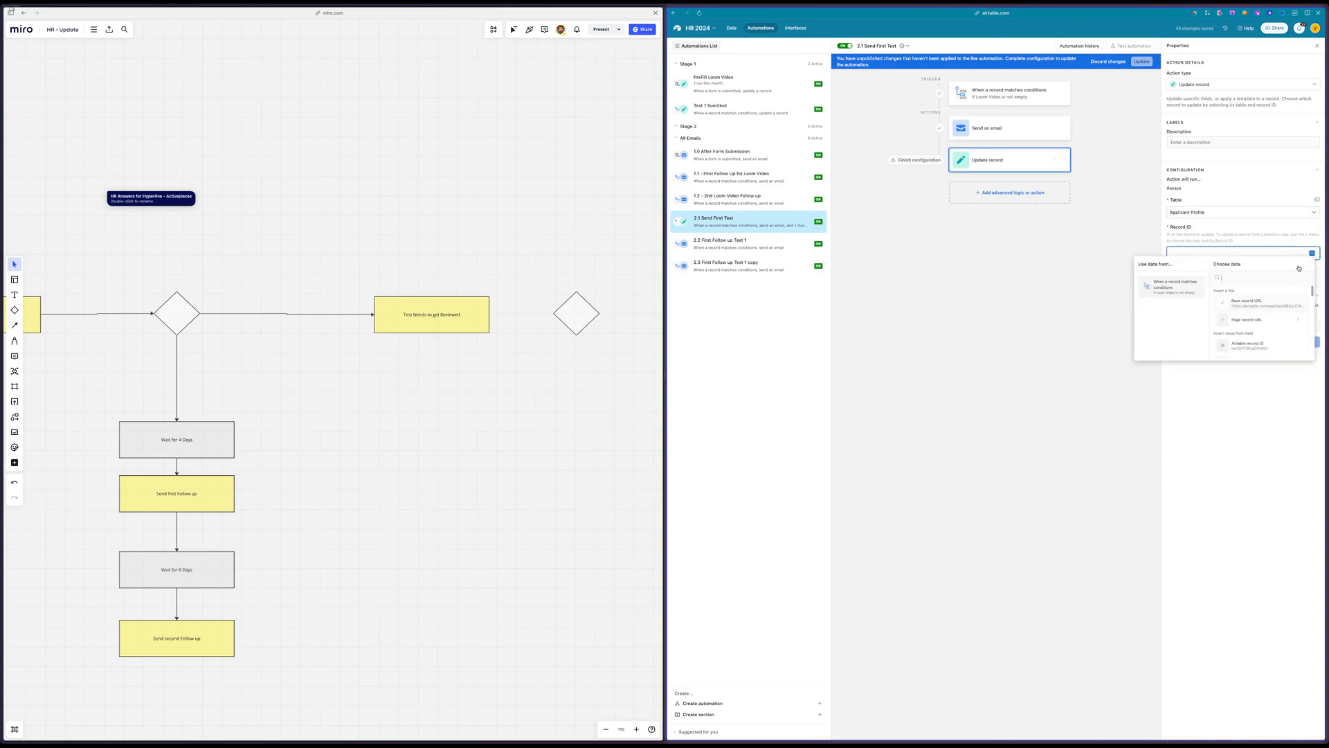
click(1248, 345)
Set Profile Status to Test 1 in the new action and publish the changes to the live 2.1 Send First Test automation
click(1188, 277)
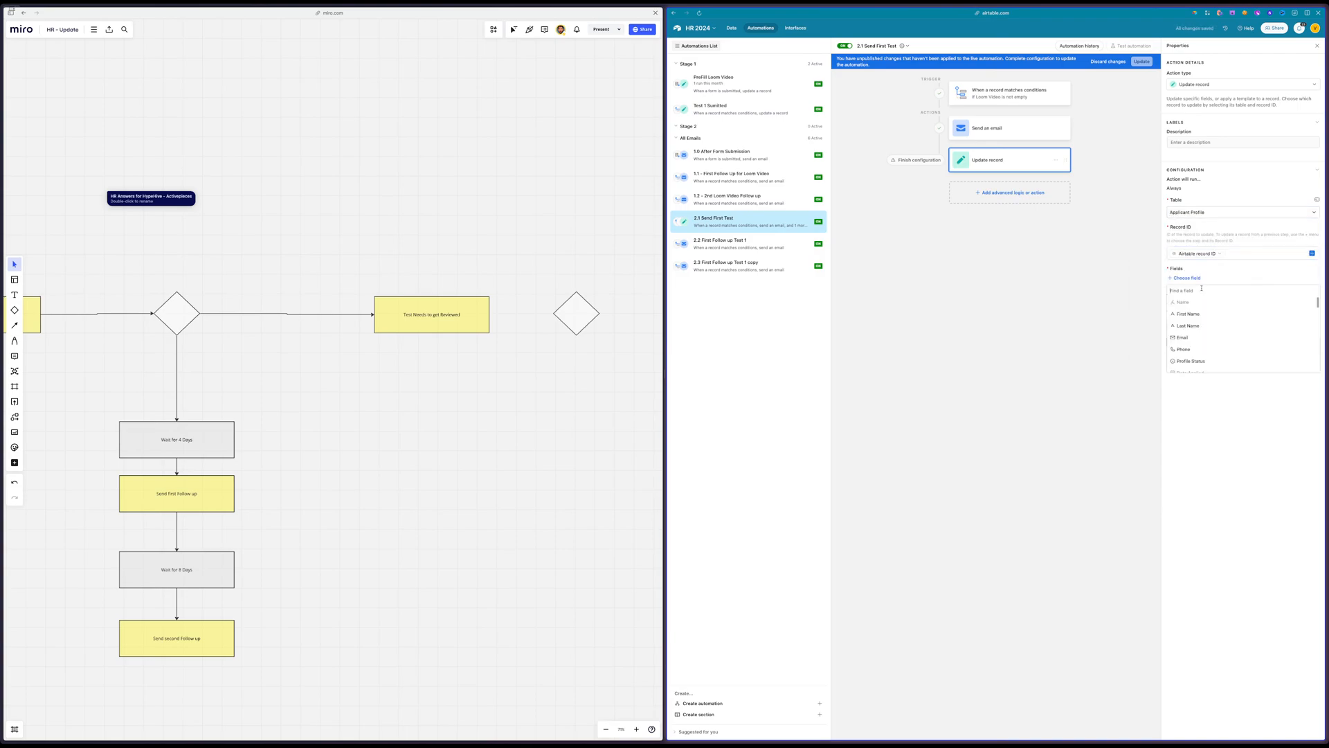
click(1199, 303)
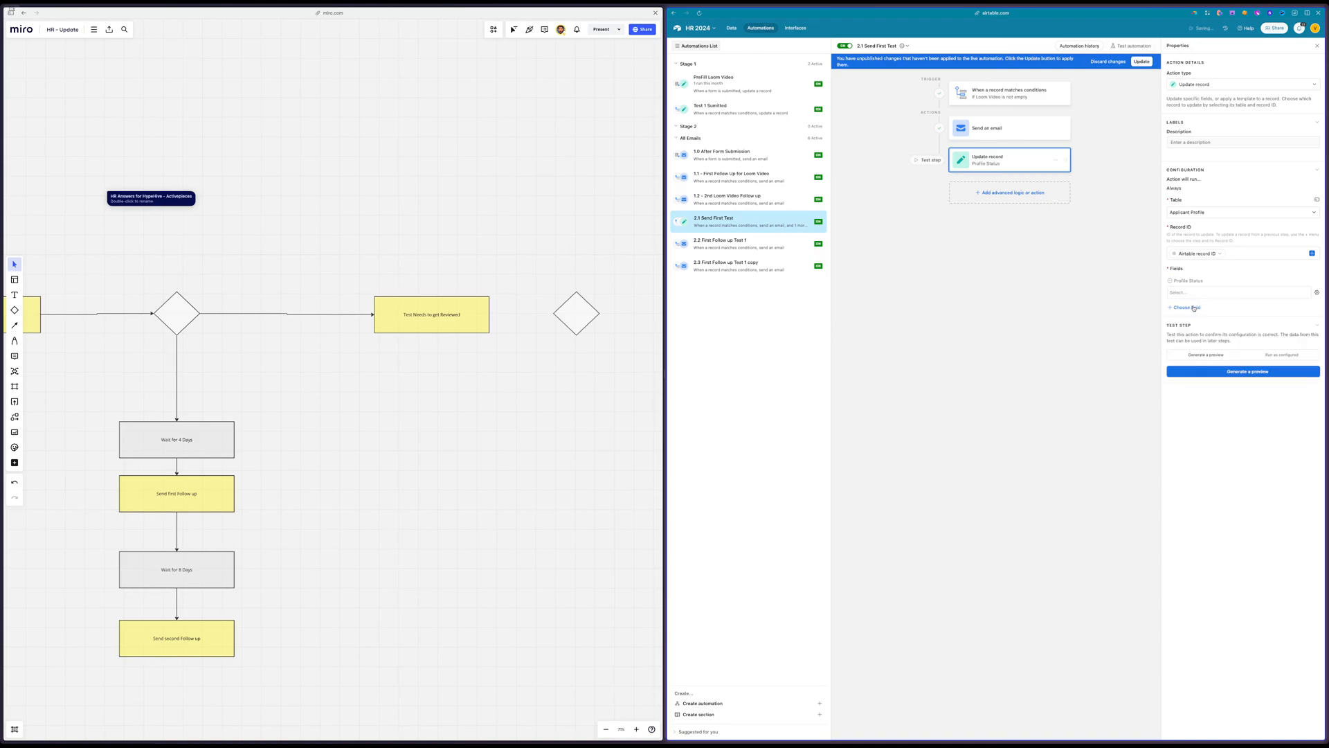
click(1198, 293)
click(1190, 355)
click(1142, 62)
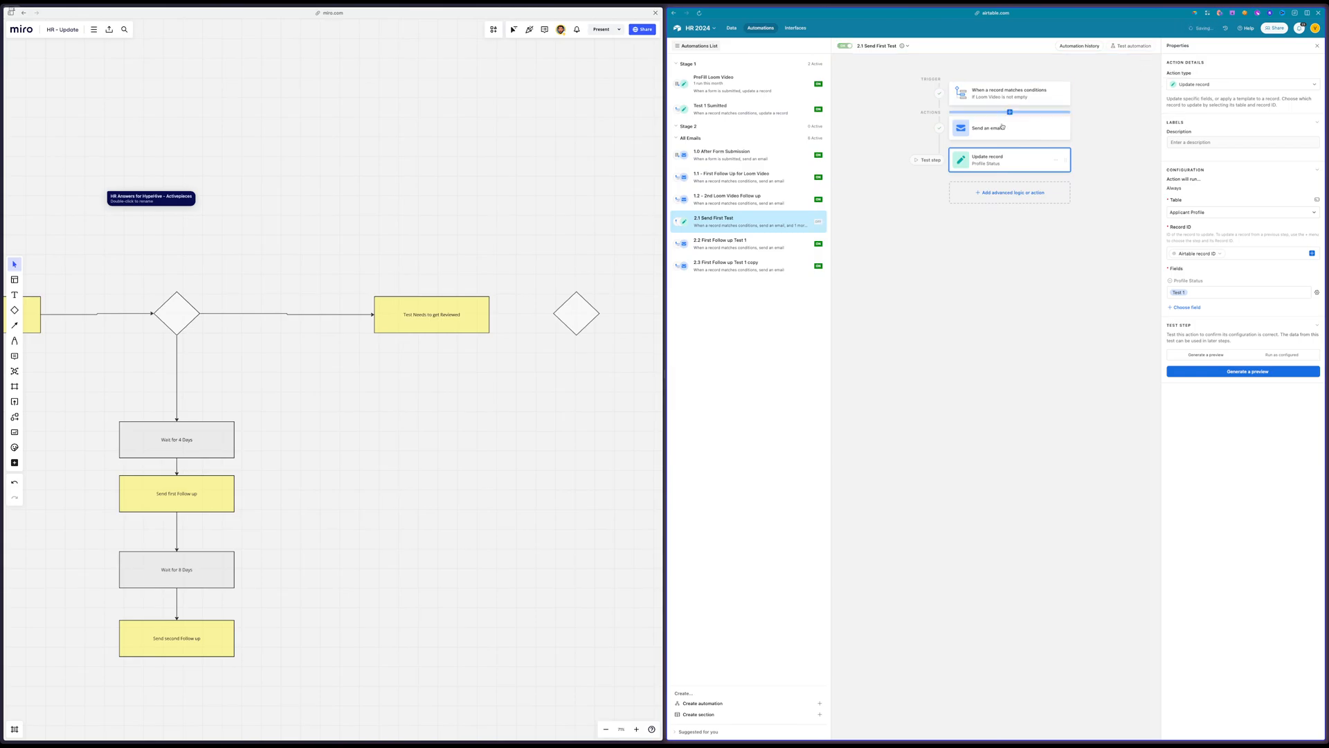
Add an Update record action to 1.0 After Form Submission for Applicant Profile, using the trigger's Airtable record ID
click(719, 161)
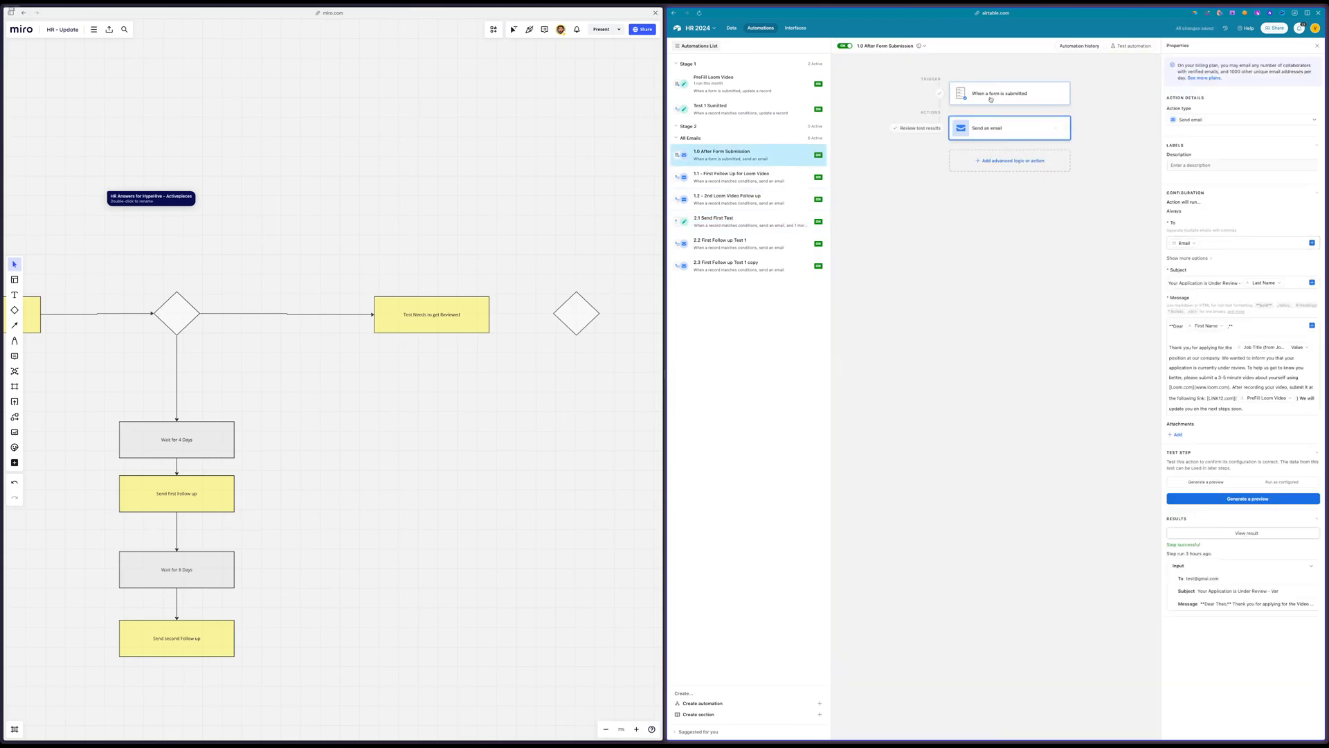
click(983, 167)
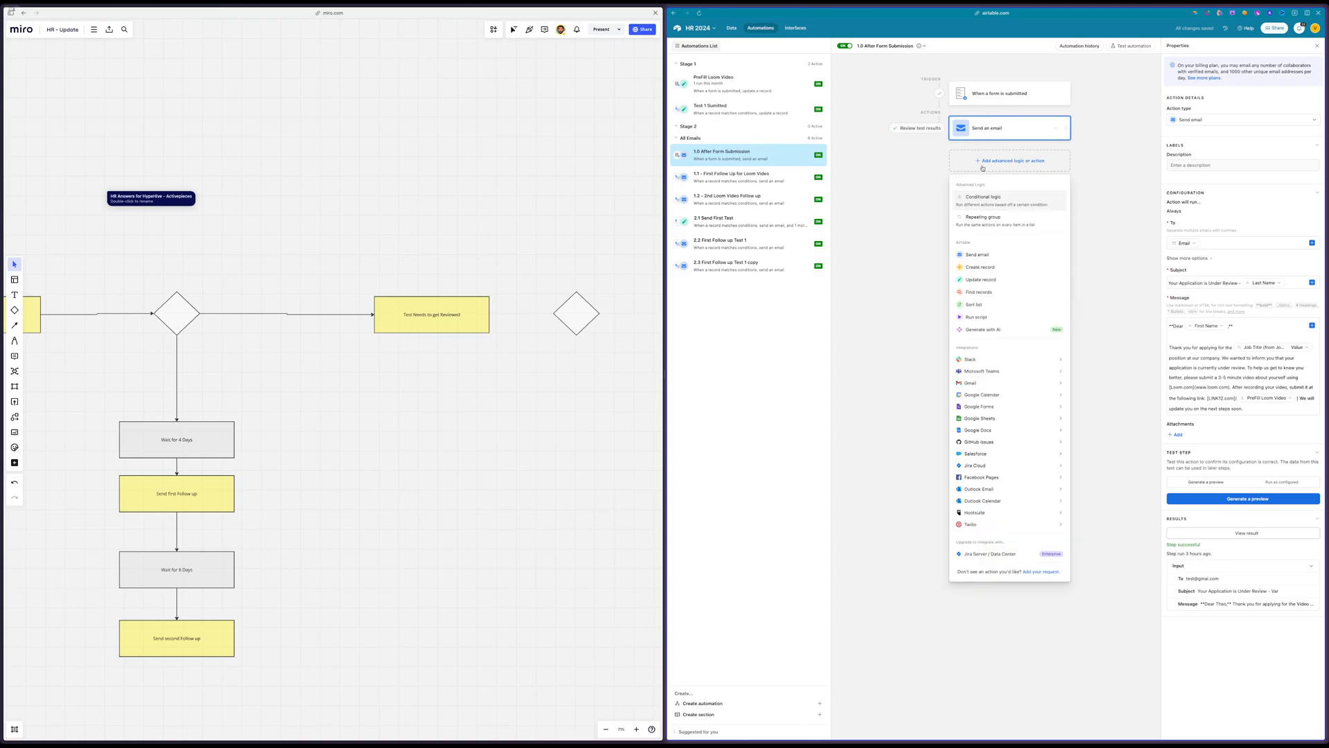
click(982, 280)
click(1312, 252)
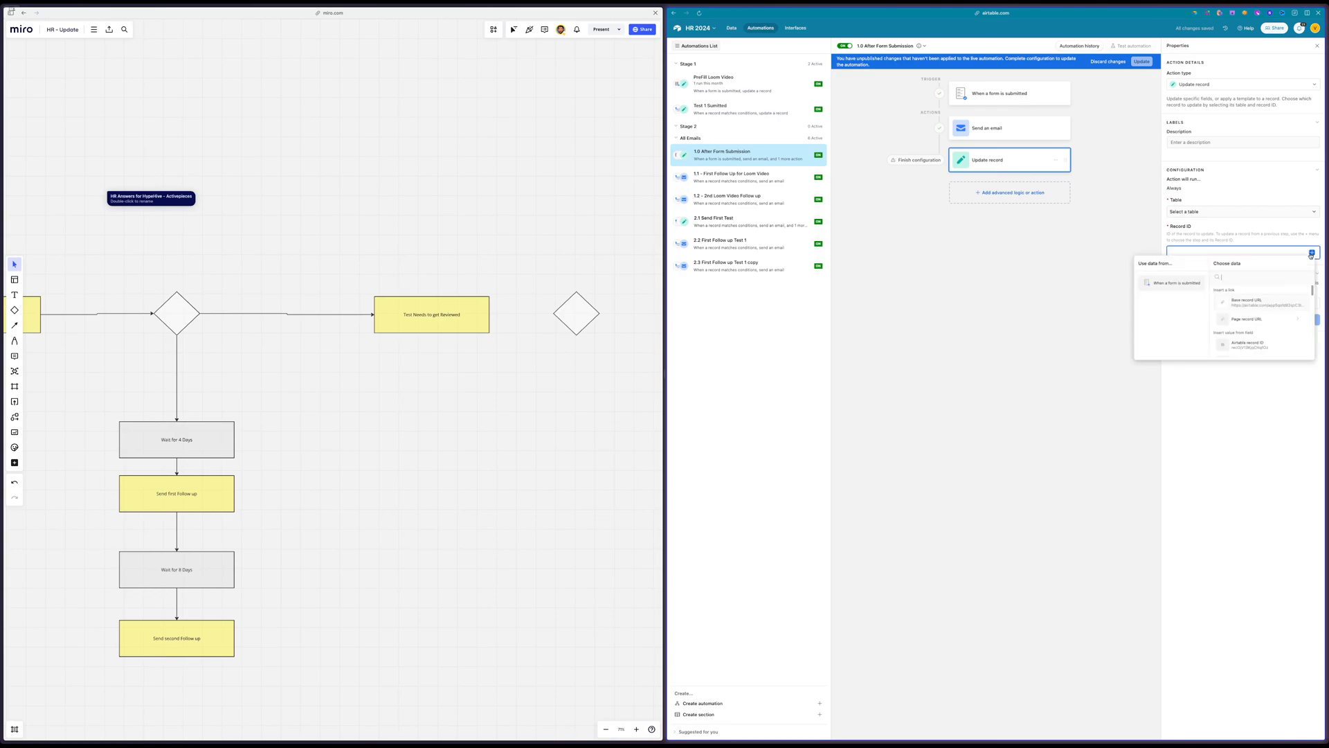
click(1258, 344)
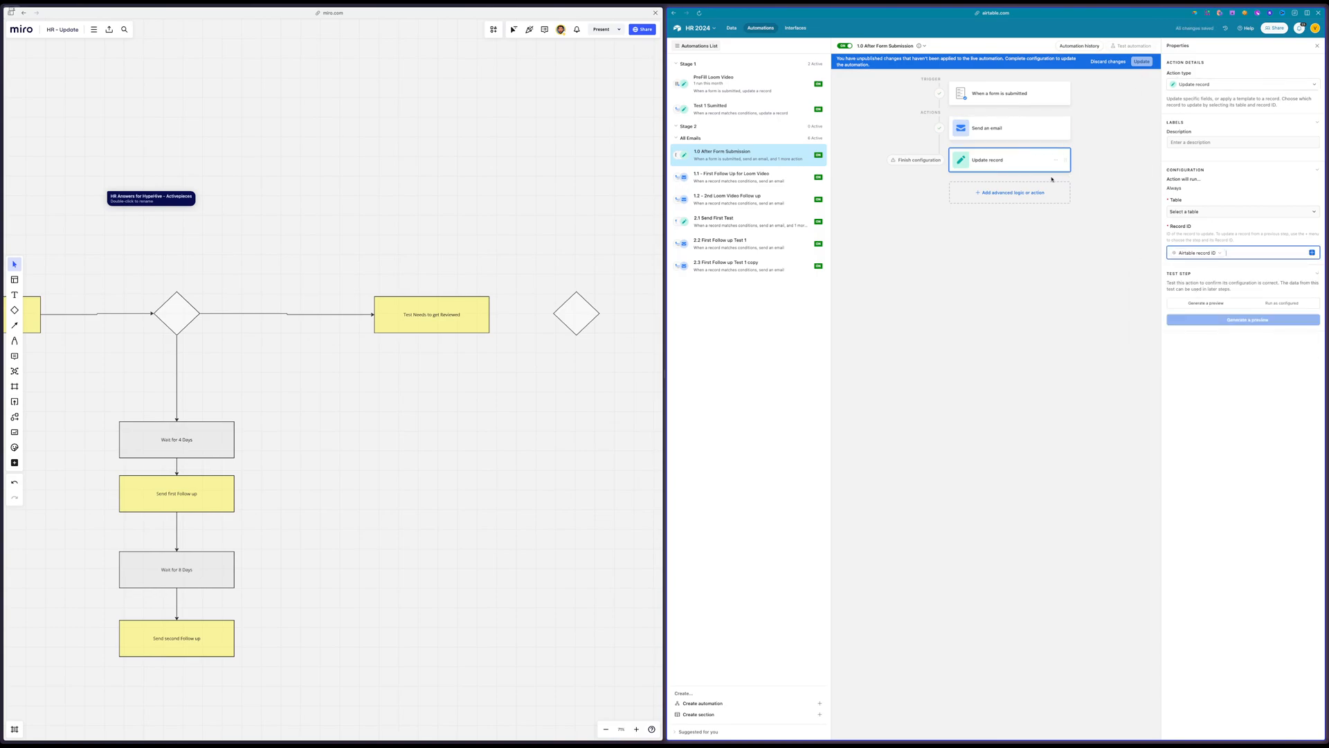
click(1219, 212)
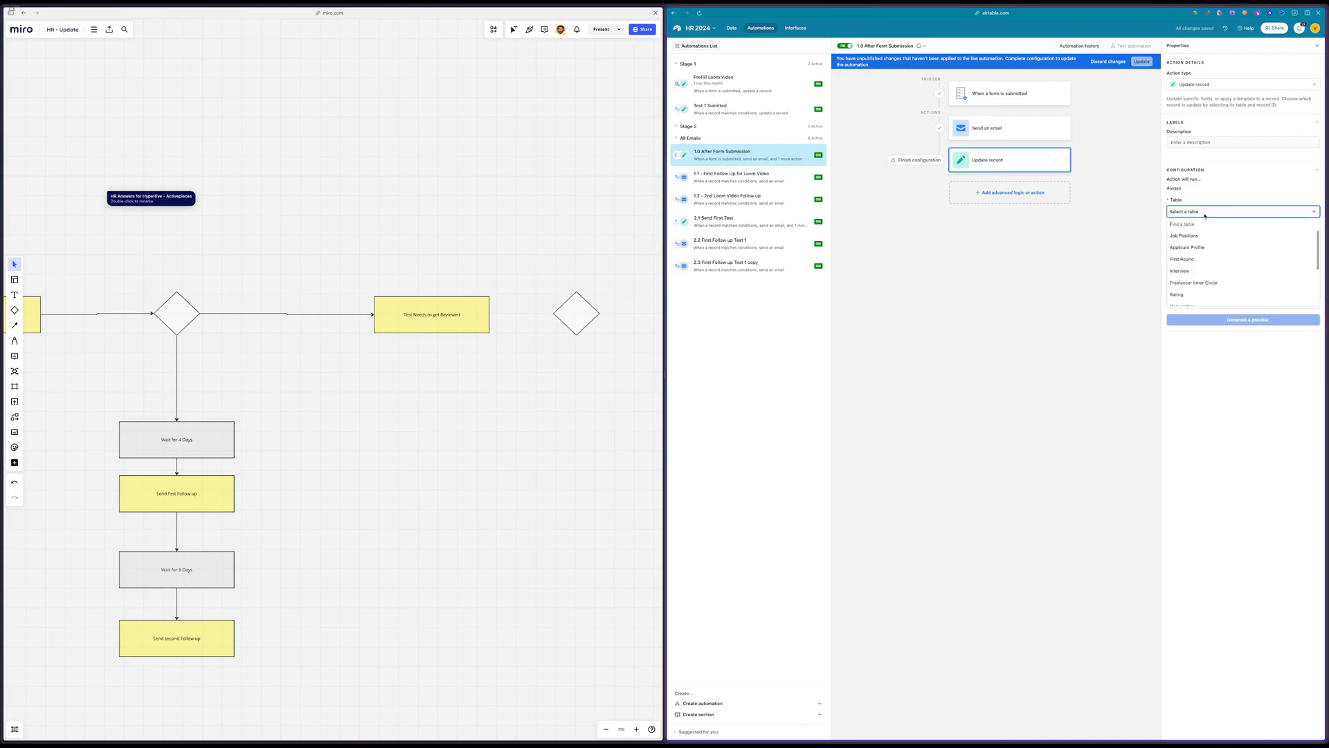
click(1191, 250)
Set Profile Status to New in the Update record action and publish the changes to the live 1.0 After Form Submission automation
click(1188, 277)
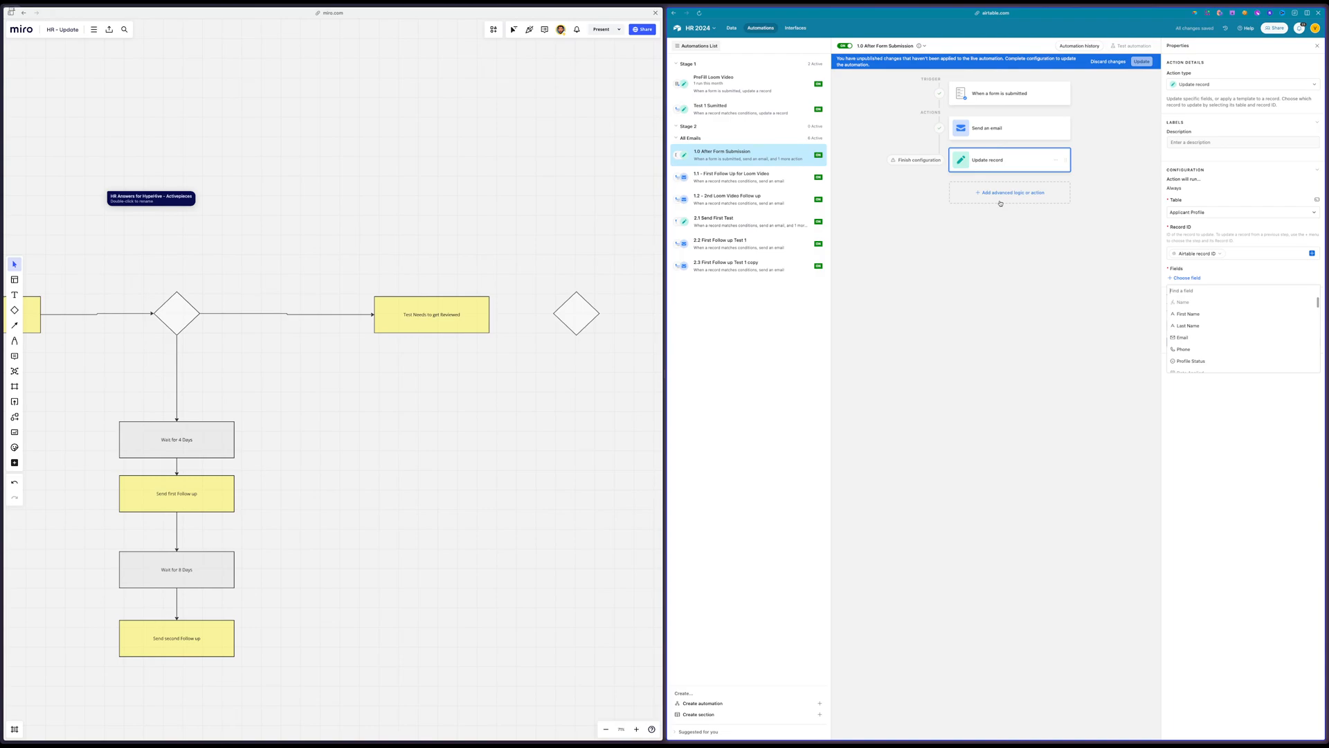
click(1008, 94)
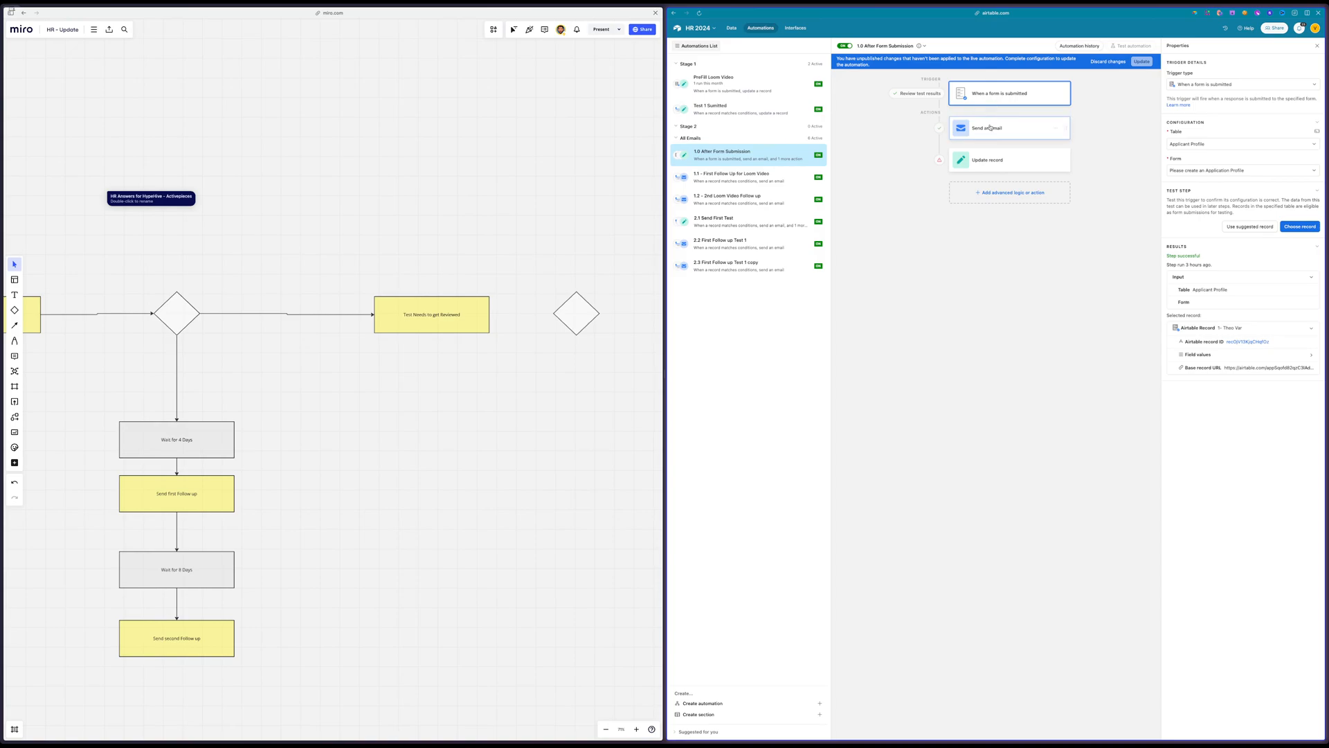
click(987, 153)
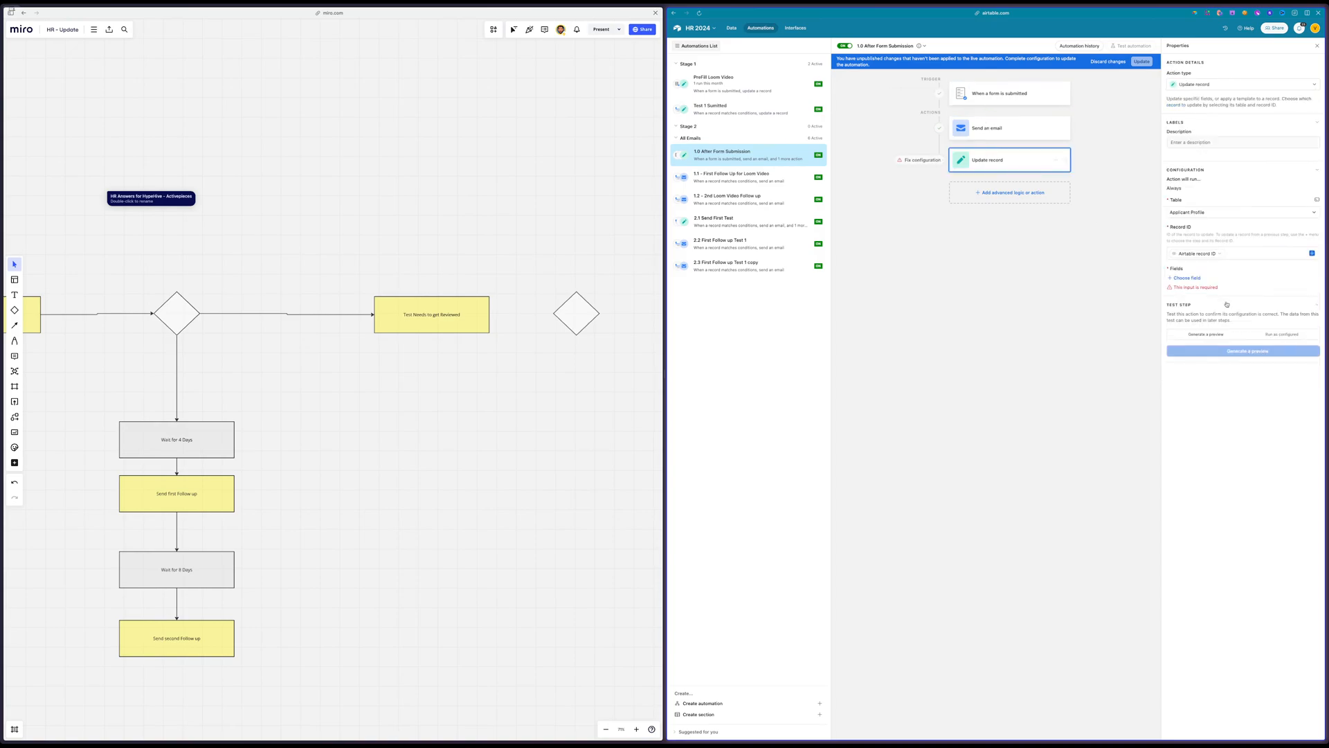
click(1184, 279)
click(1201, 302)
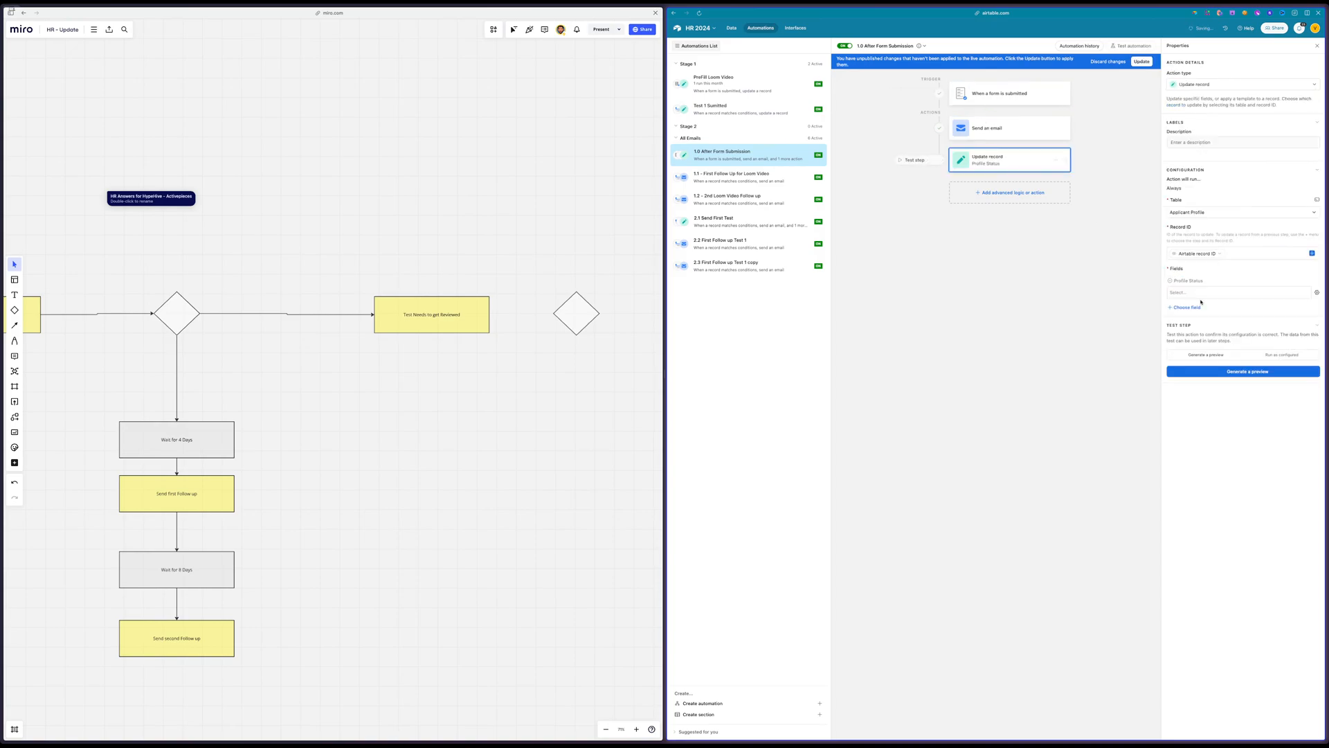
click(1201, 293)
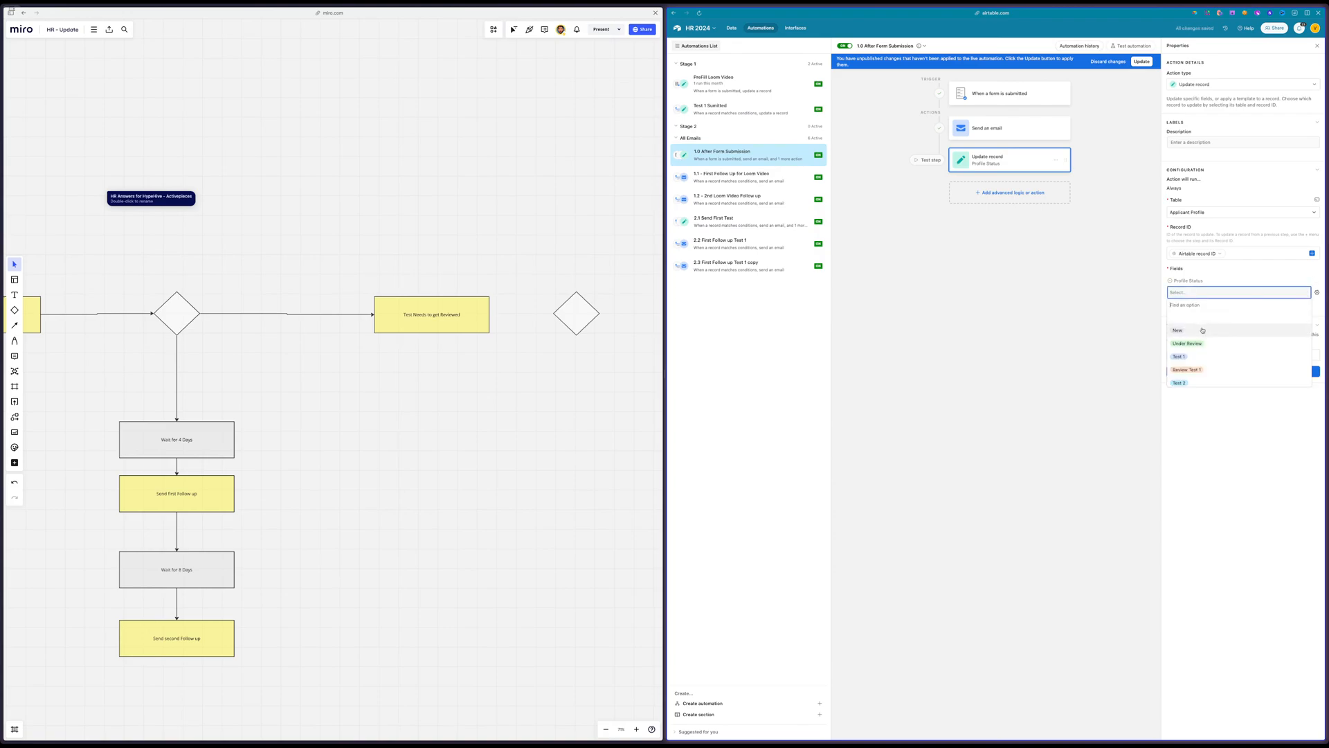
click(1203, 330)
click(1142, 62)
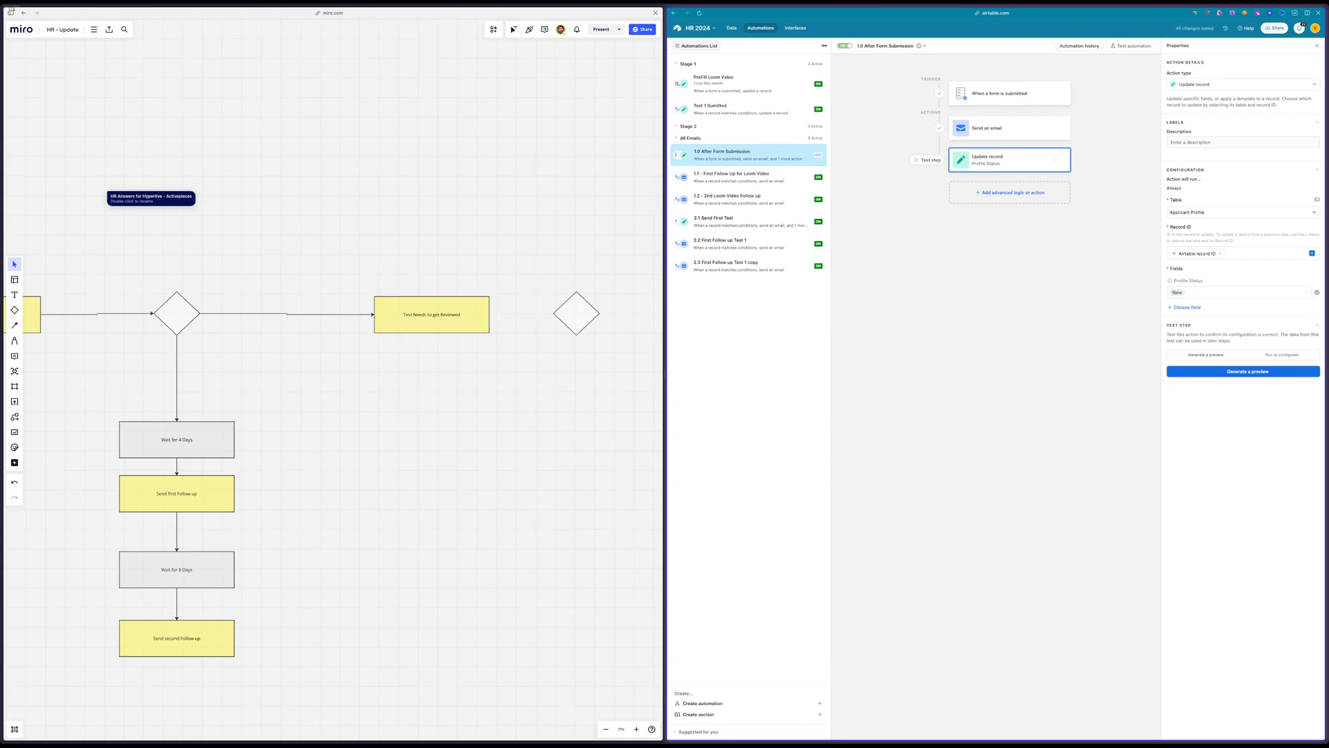
Edit the Profile Status field in Applicant Profile, moving the Under Review option below Review Test 2 and Archived to the end
click(732, 27)
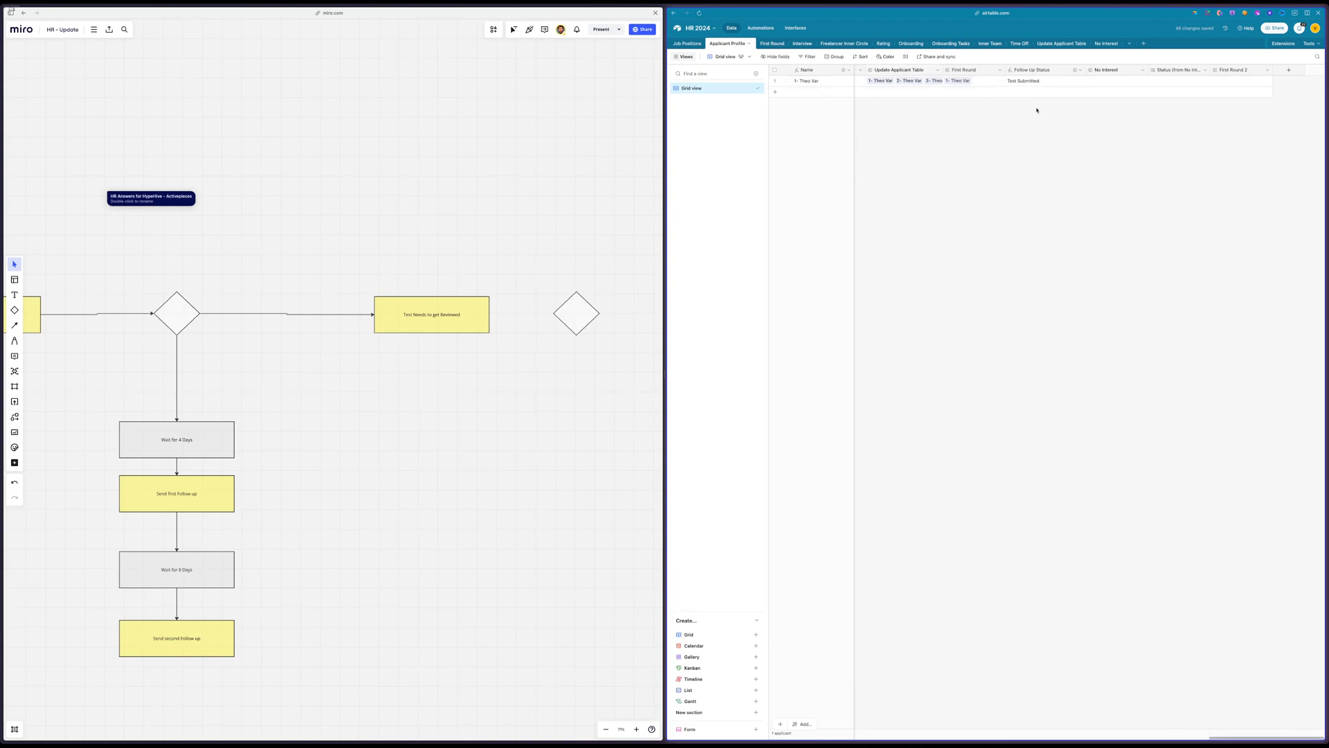
scroll(1037, 110, left, 10)
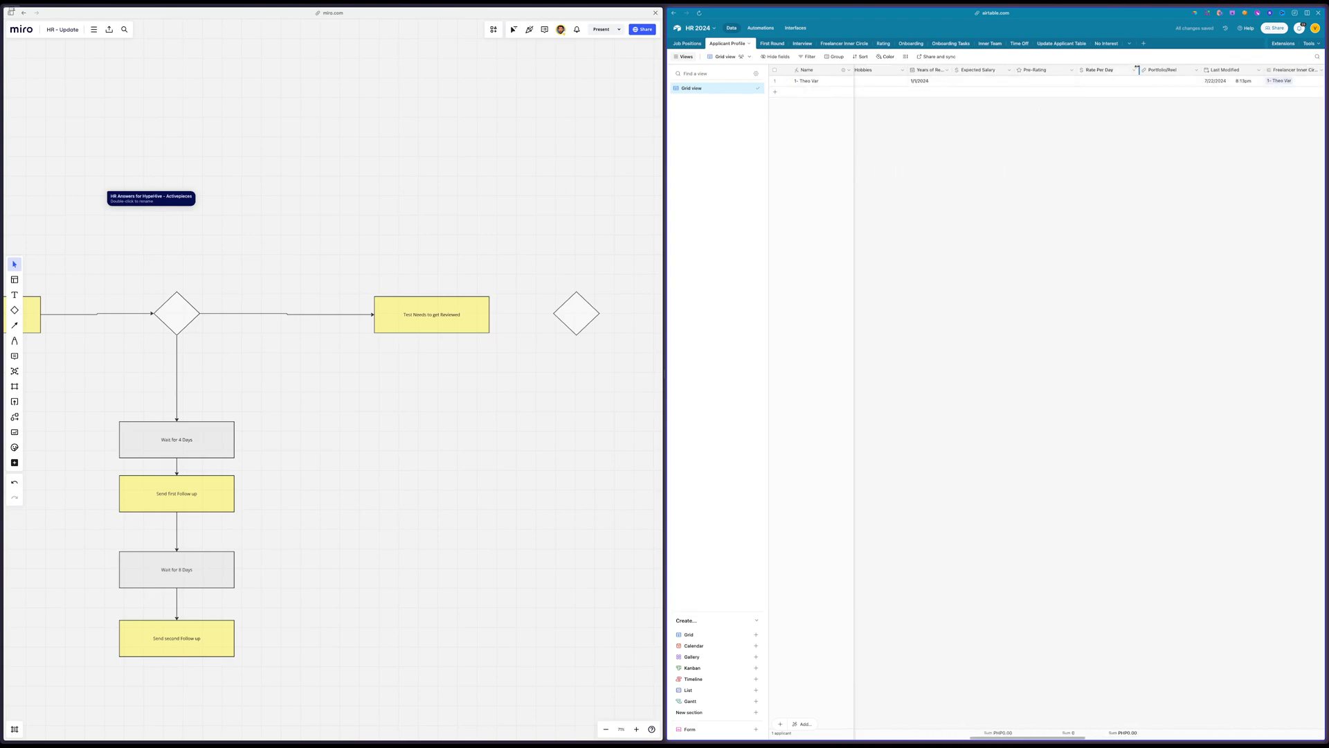
scroll(1011, 138, left, 5)
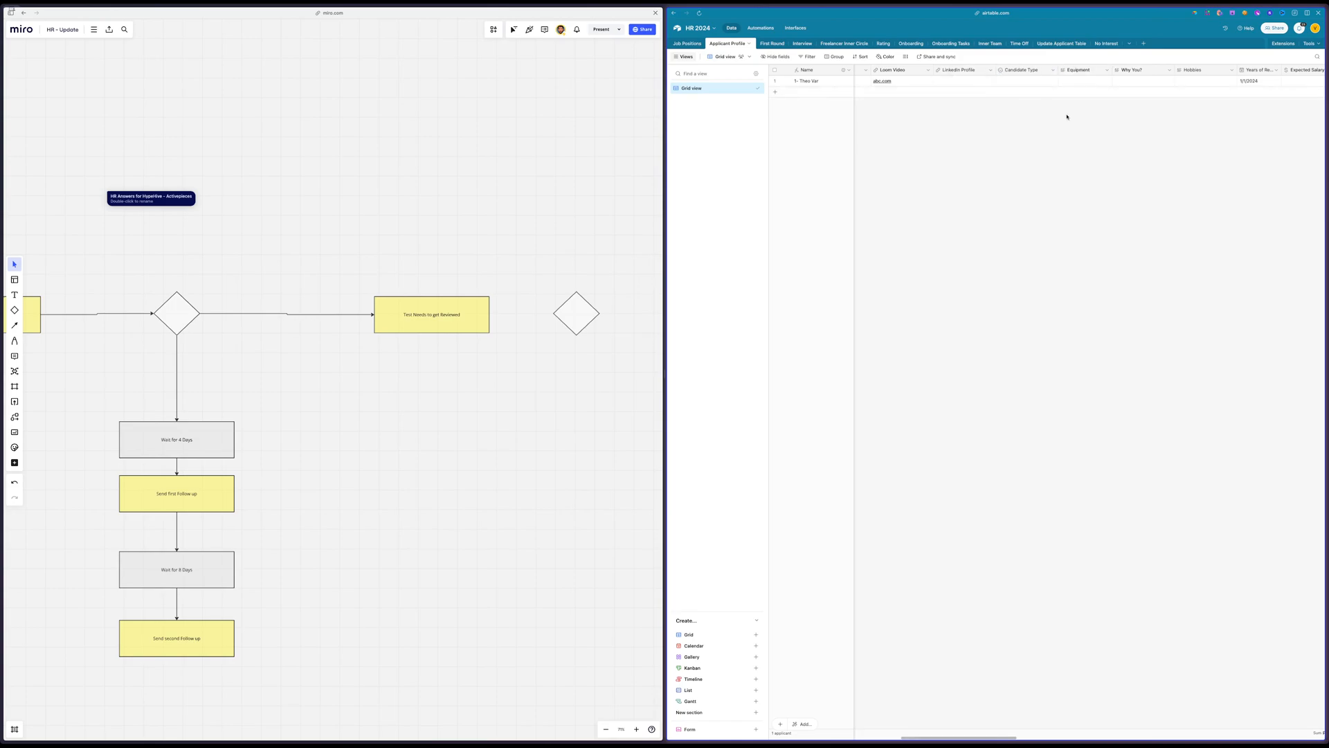
scroll(1067, 117, left, 5)
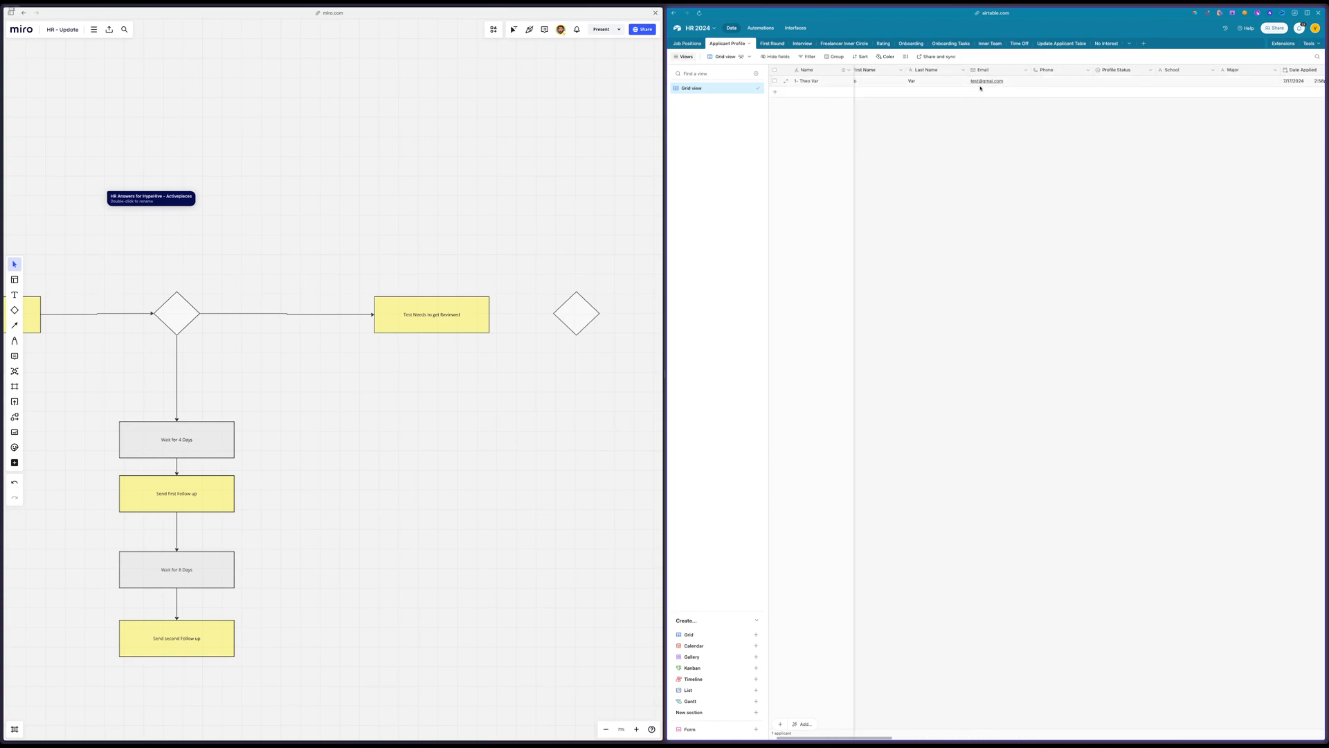
double_click(1117, 75)
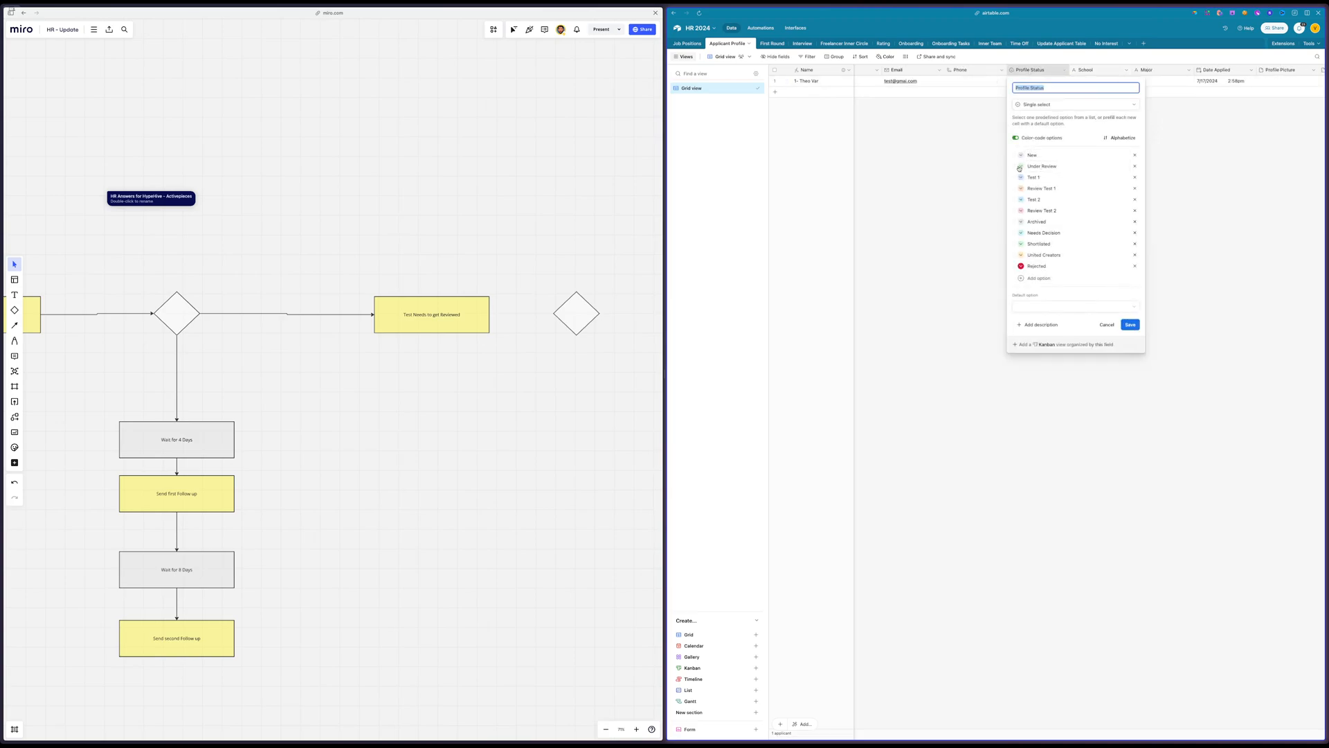
drag(1015, 167, 1015, 224)
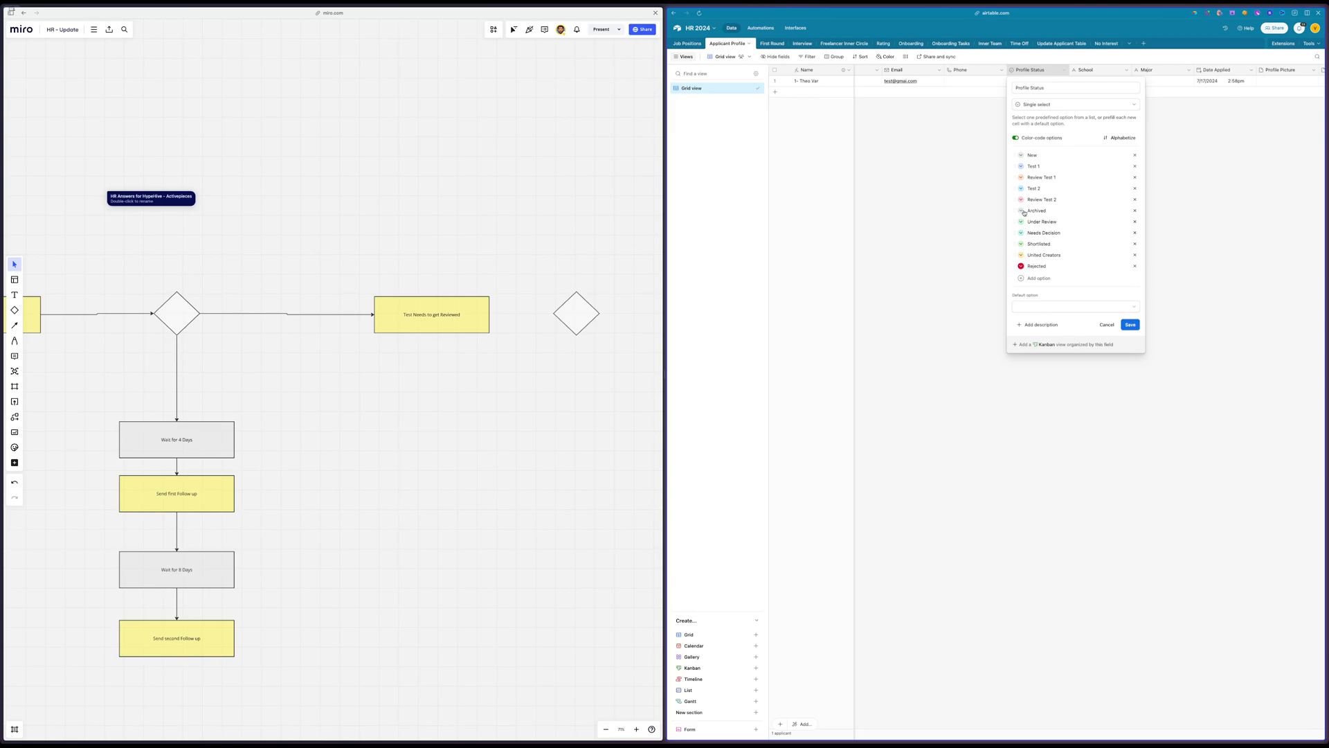
drag(1015, 209, 1015, 267)
Recolour the Profile Status options: Test 1 light grey, Review Test 1 and Test 2 light green, and Review Test 2 medium green
click(1021, 167)
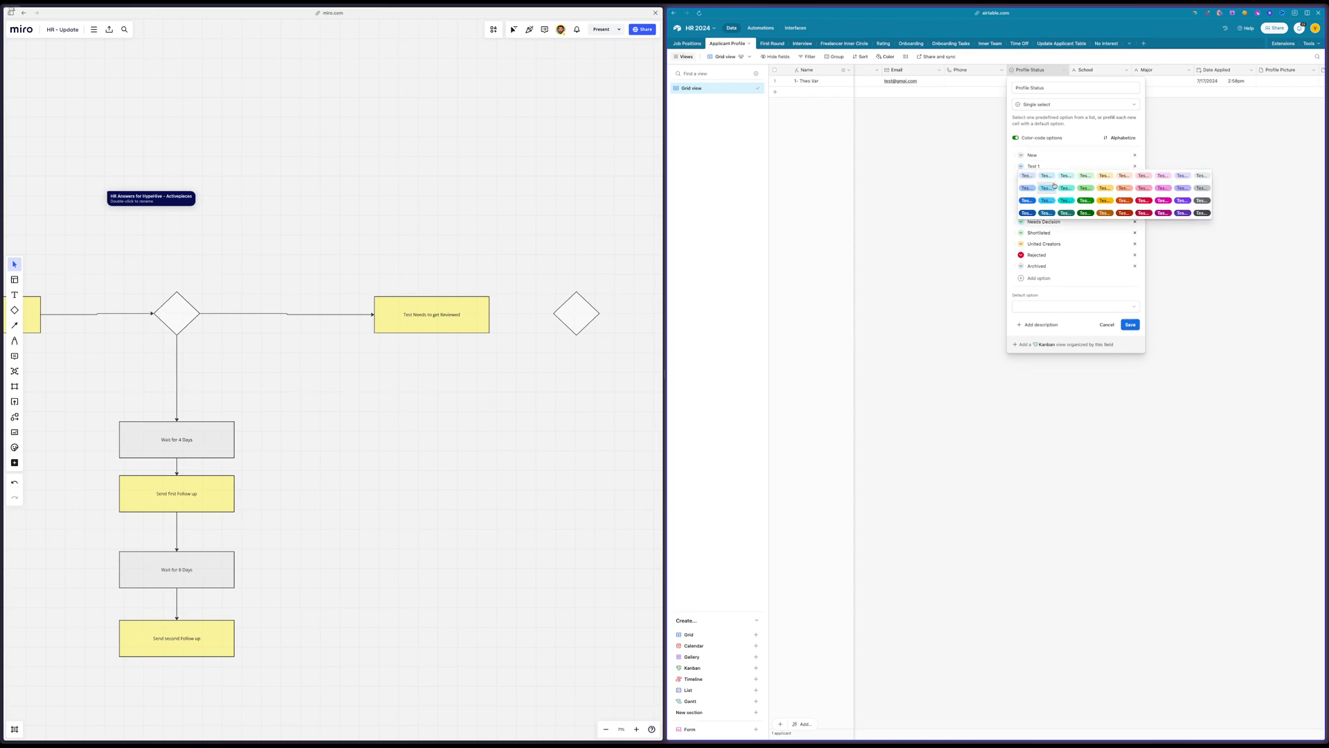
click(1202, 177)
click(1021, 177)
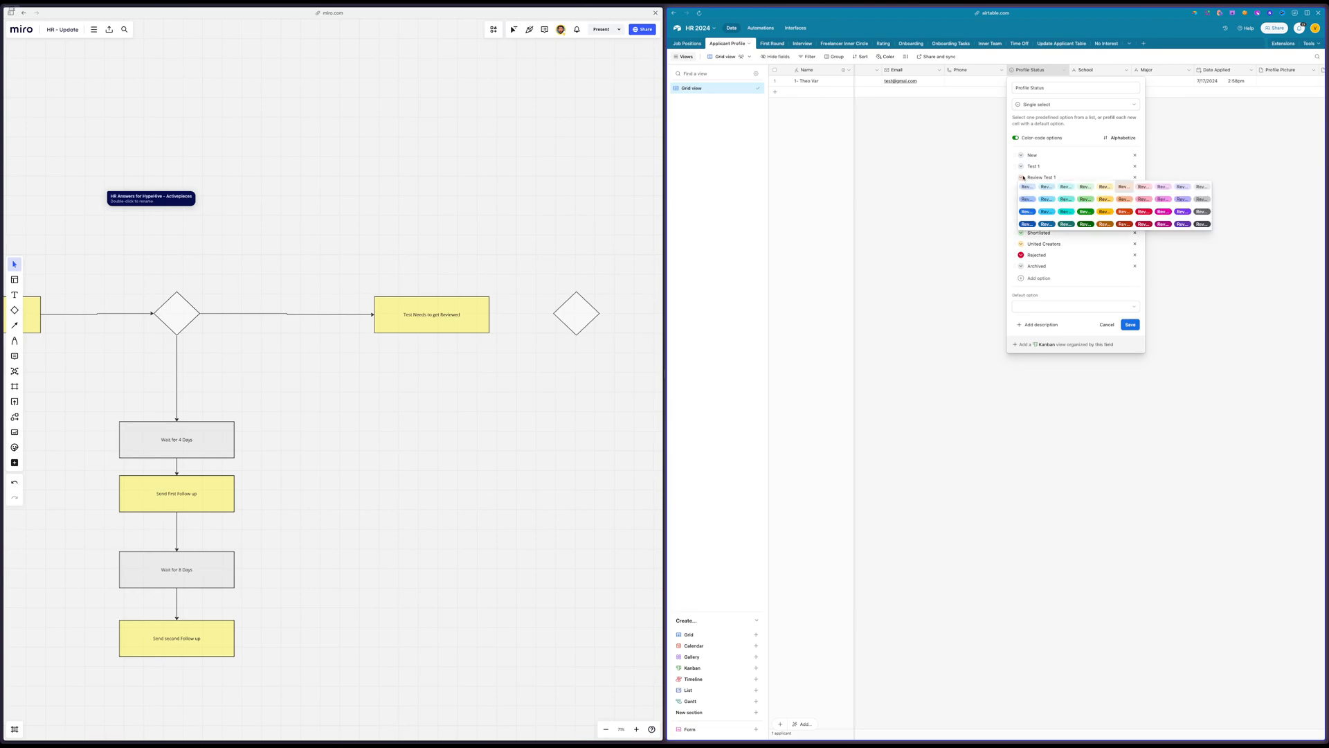
click(1084, 187)
click(1021, 189)
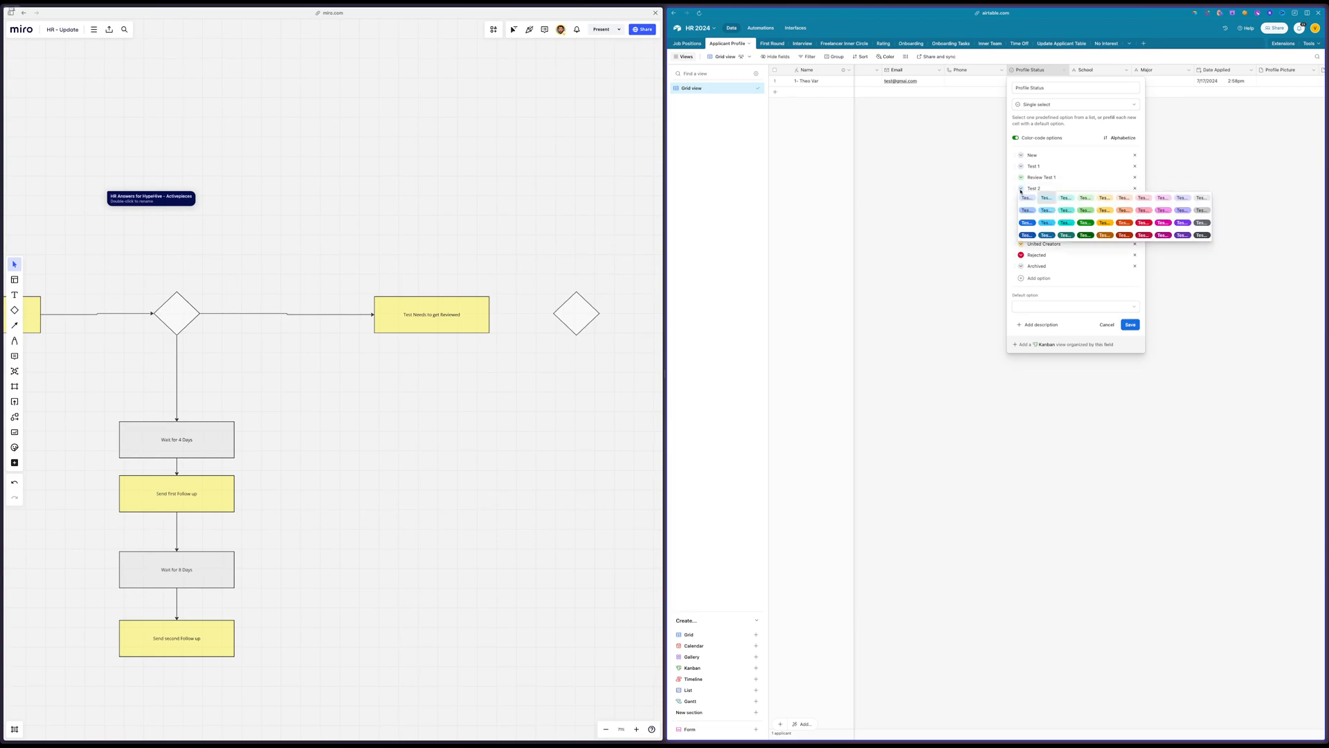
click(1085, 198)
click(1023, 201)
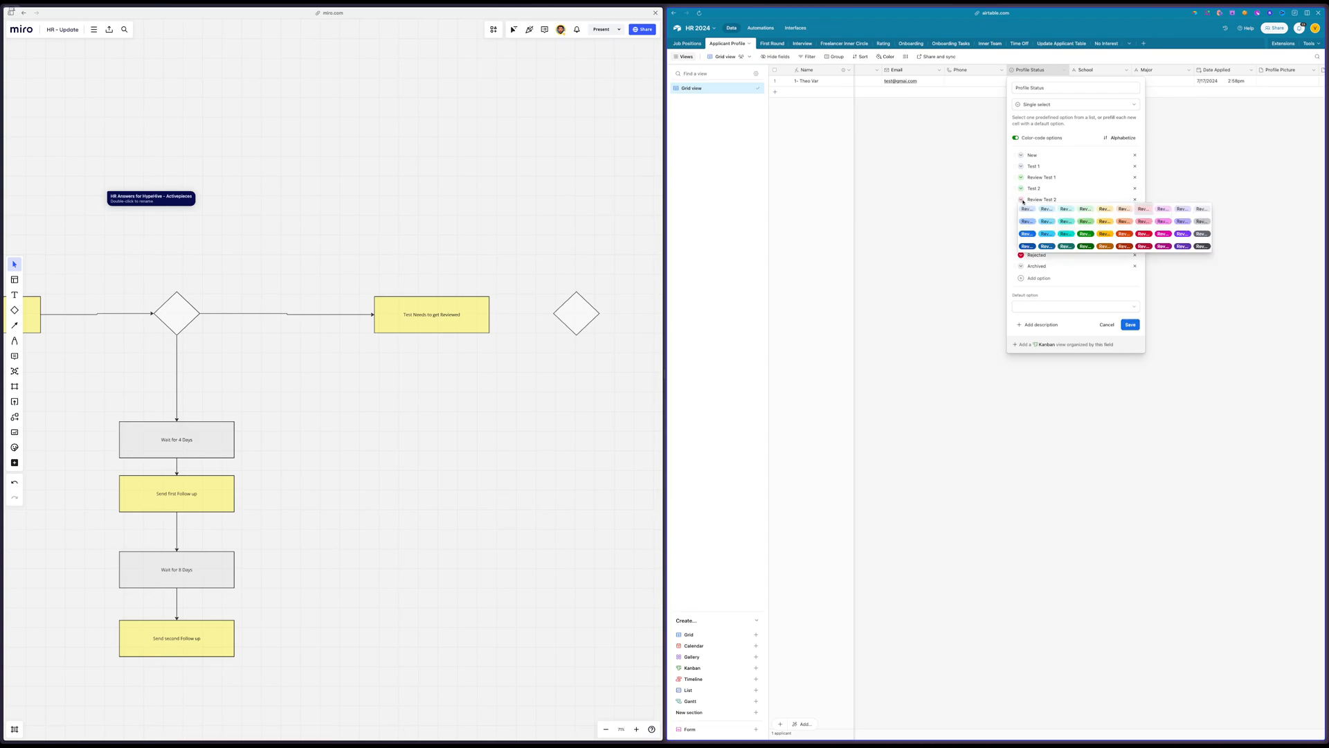
click(1084, 217)
Recolour the Under Review and Needs Decision options medium green and Shortlisted a stronger green
click(1021, 214)
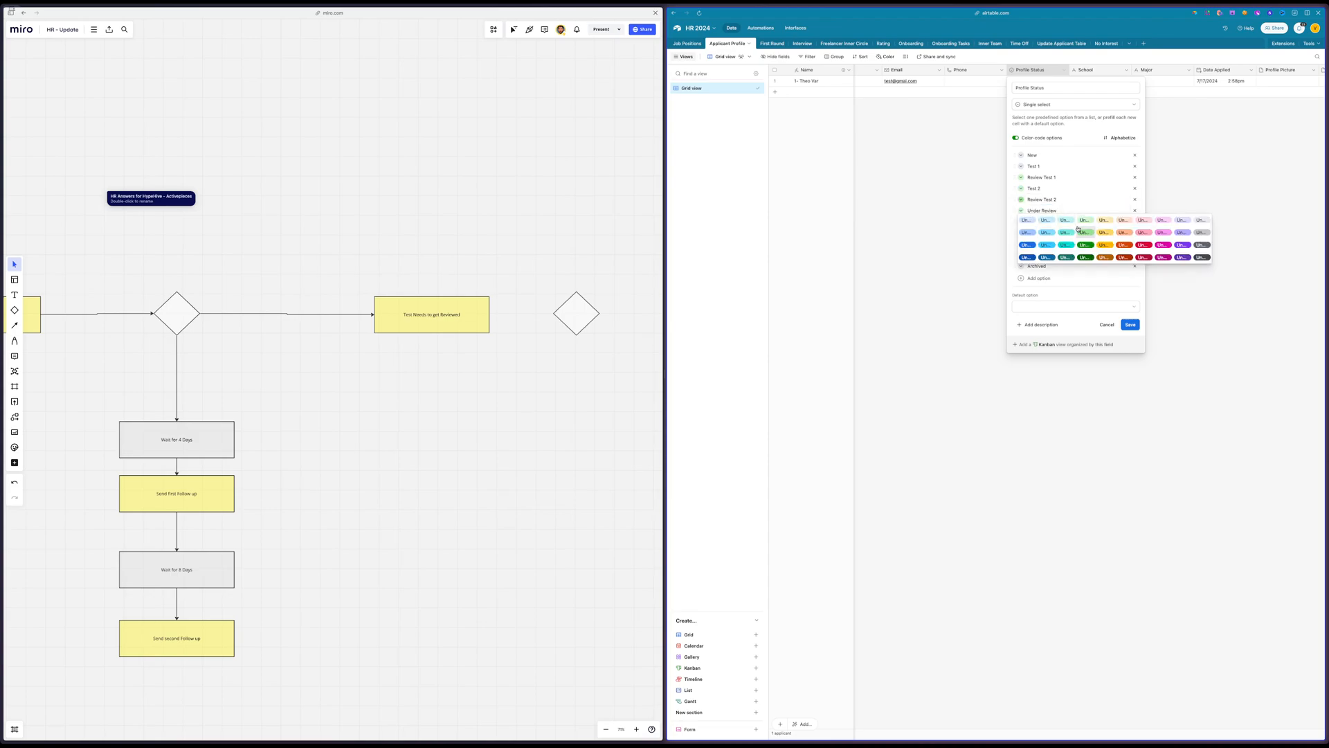
click(1084, 233)
click(1021, 223)
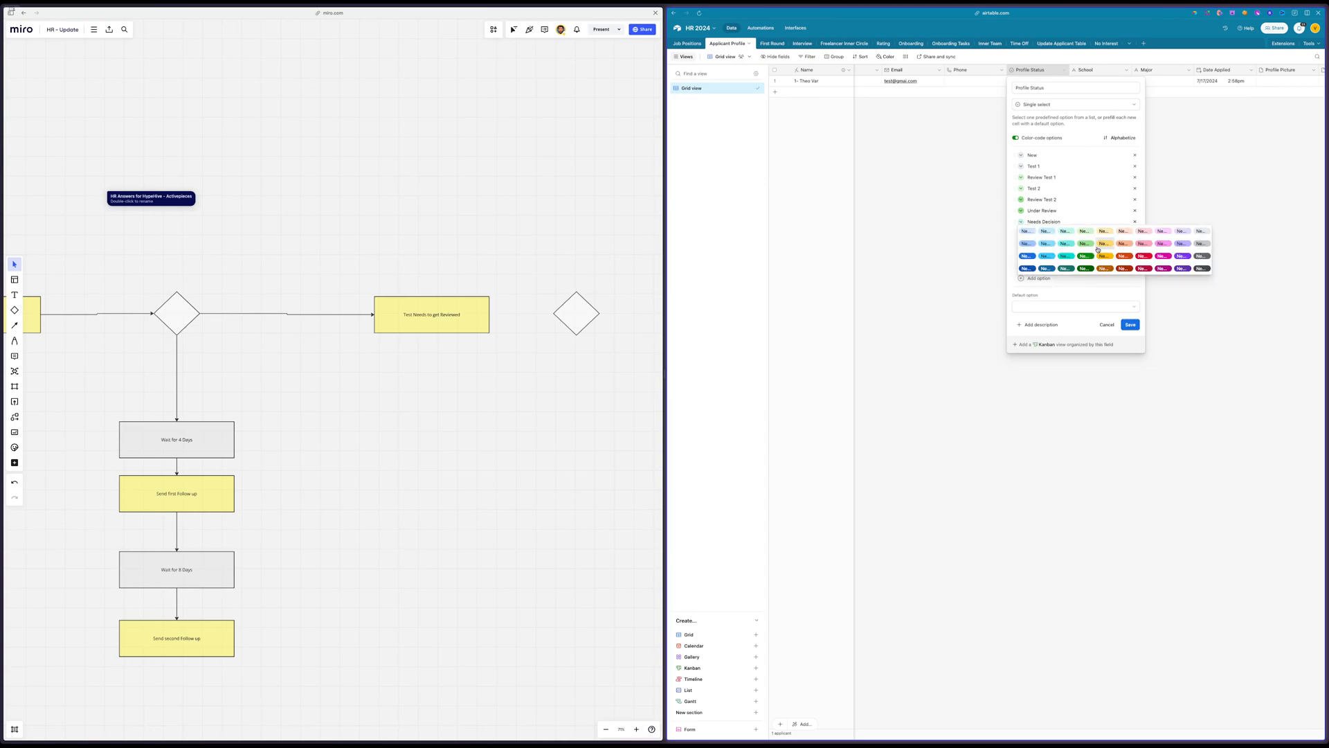
click(1084, 244)
click(1020, 234)
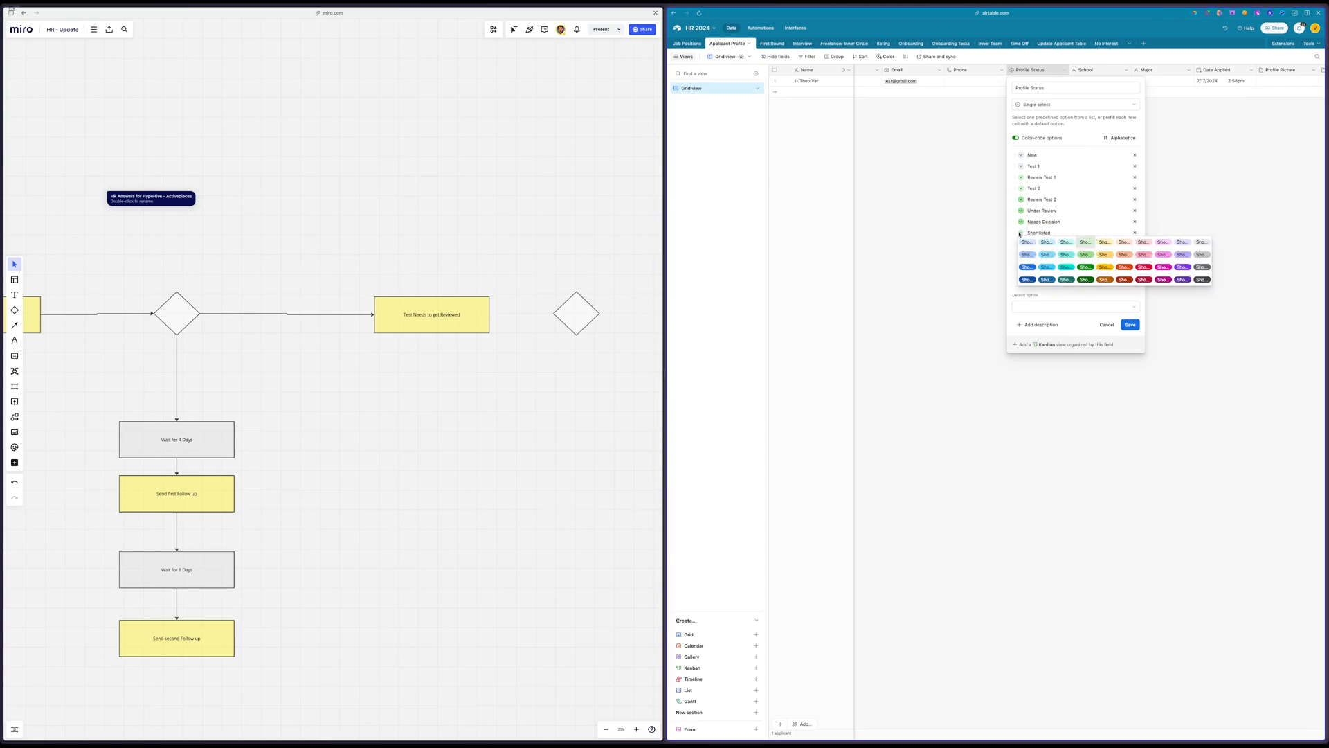
click(1085, 266)
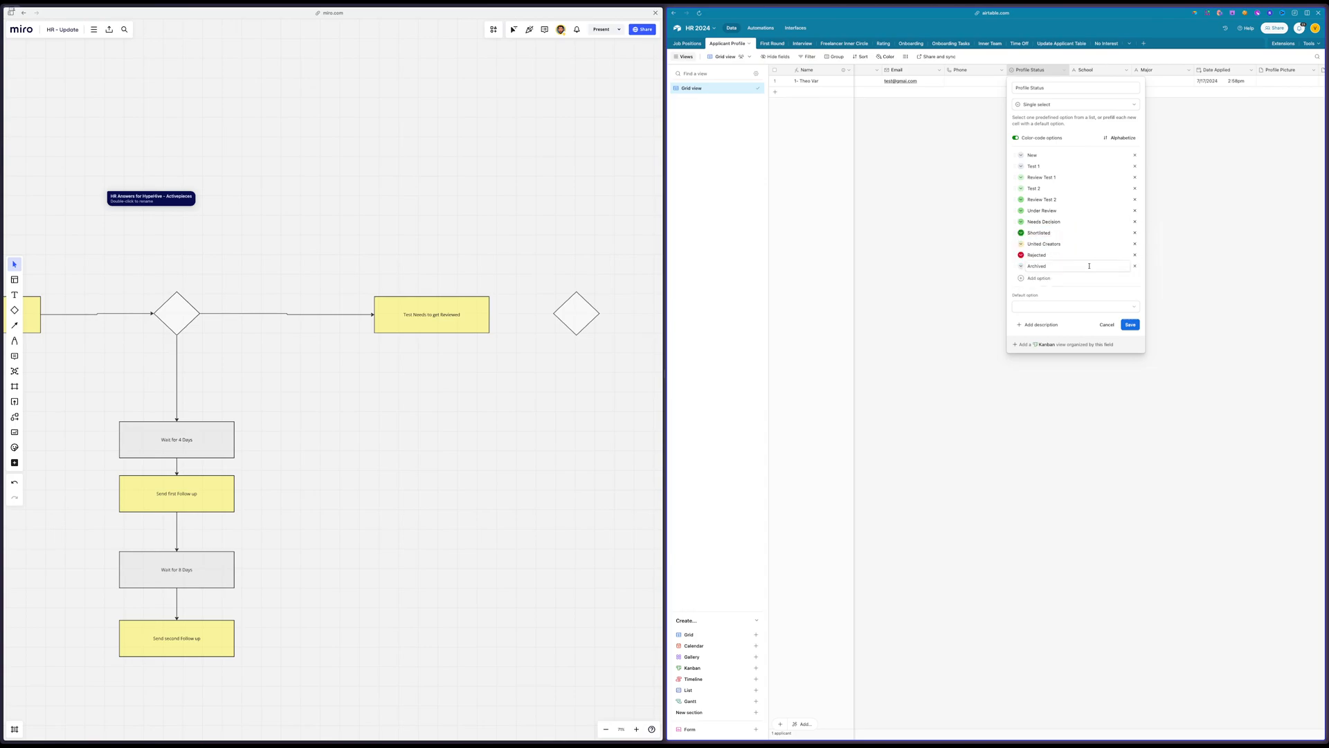
Recolour the United Creators and Archived options grey, move Rejected to the end of the list, and save the field
click(1022, 248)
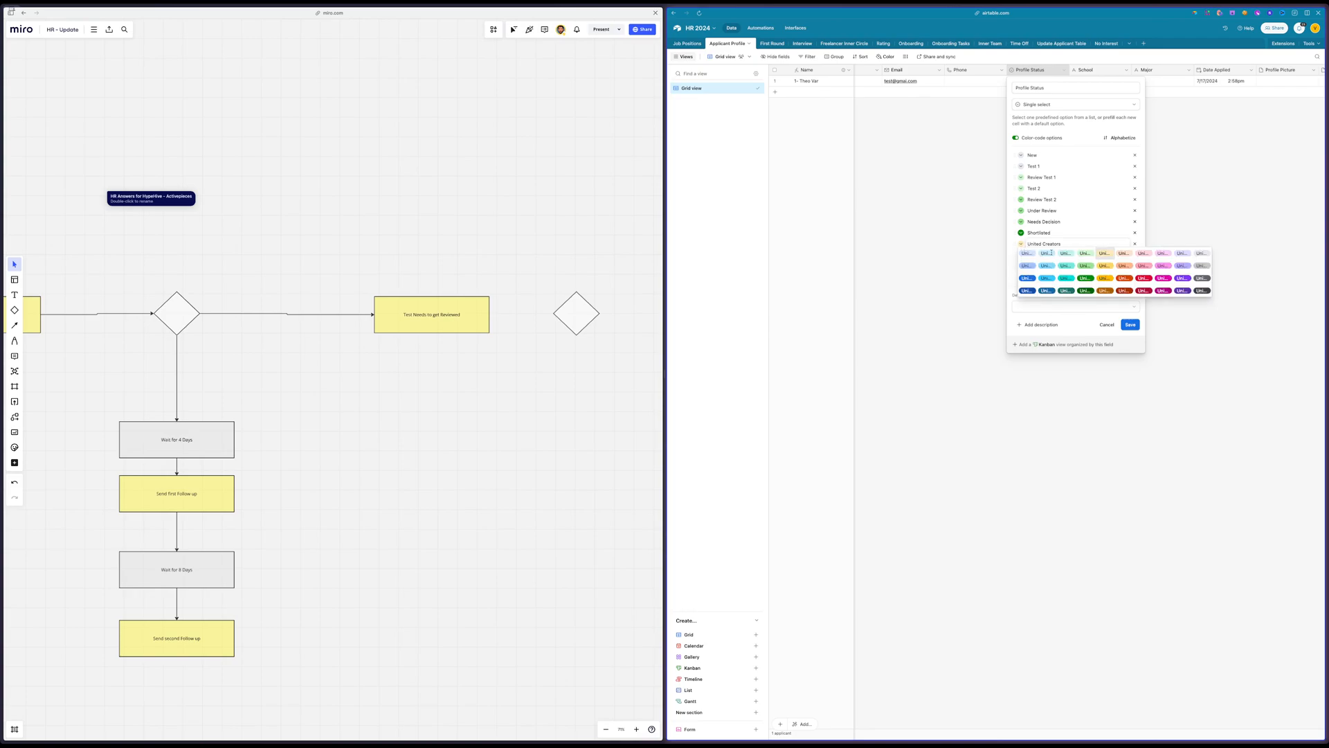
click(1205, 267)
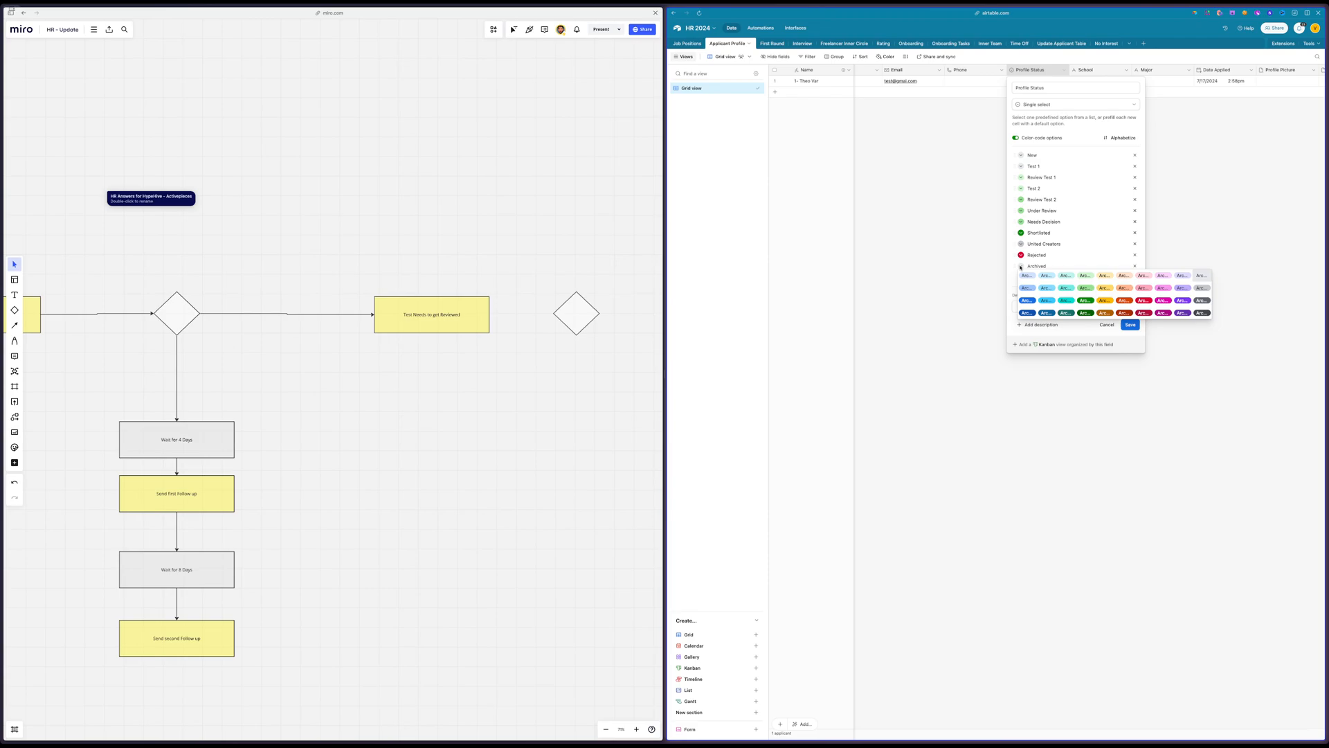
click(1201, 275)
drag(1020, 255, 1016, 266)
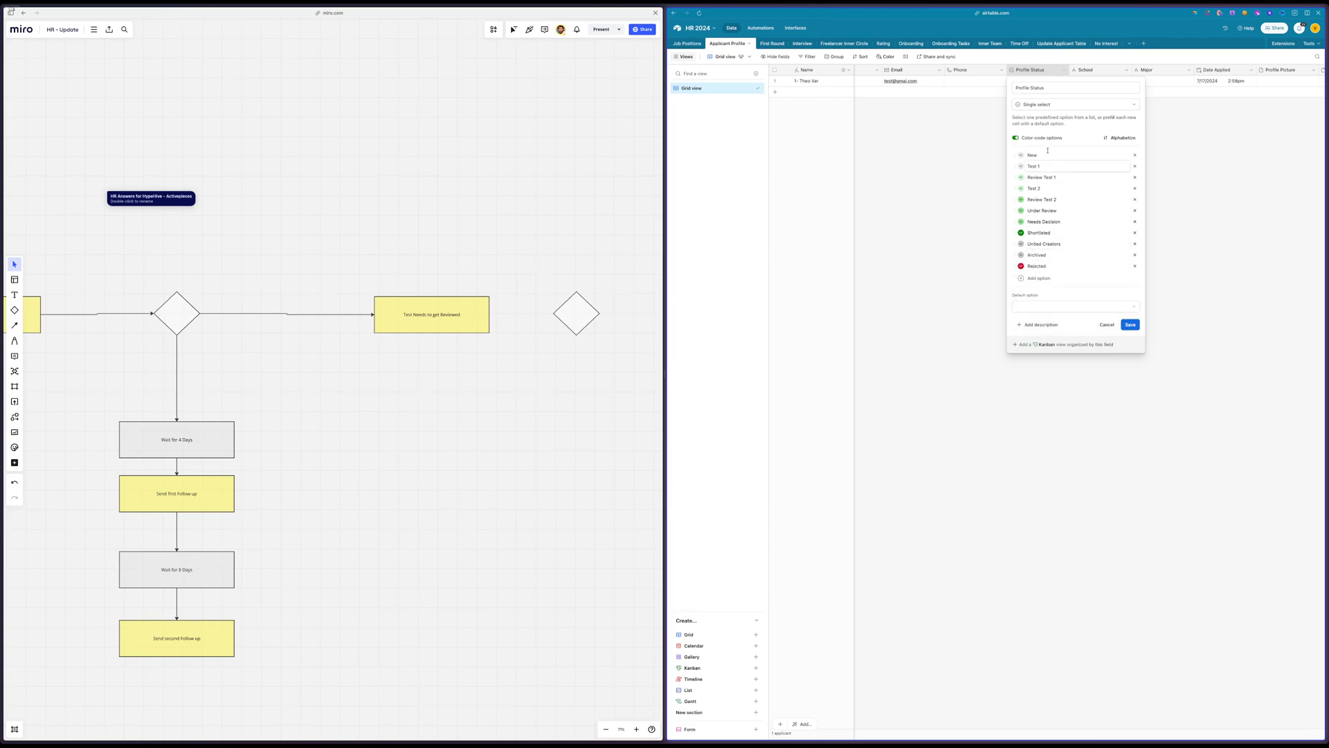
click(1133, 326)
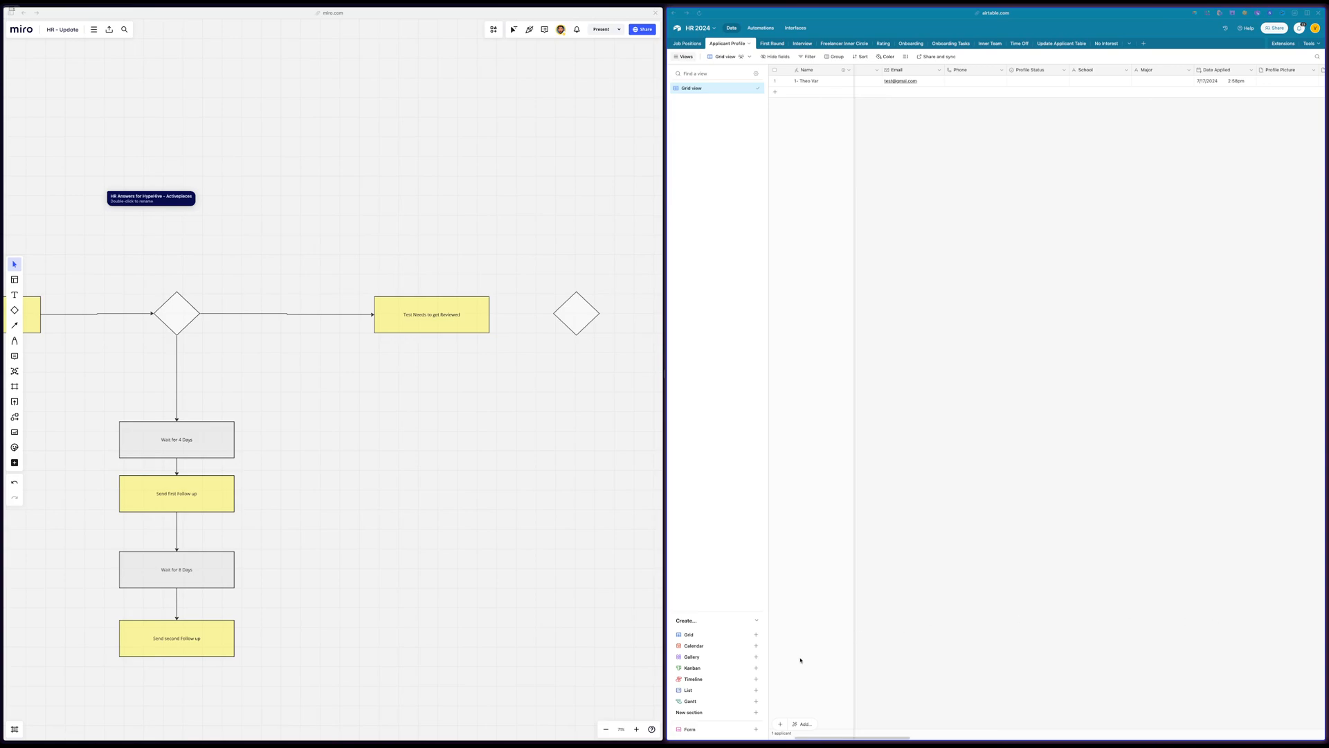
click(550, 192)
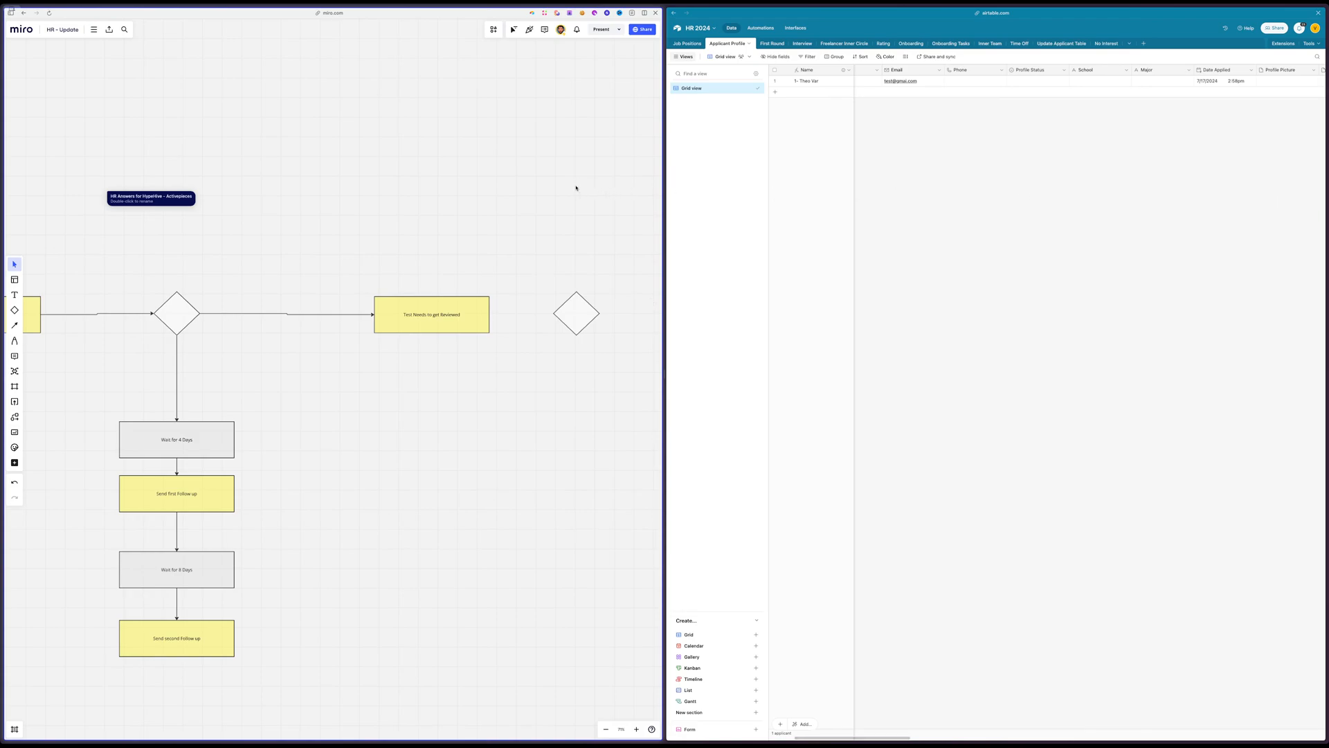
scroll(572, 187, left, 3)
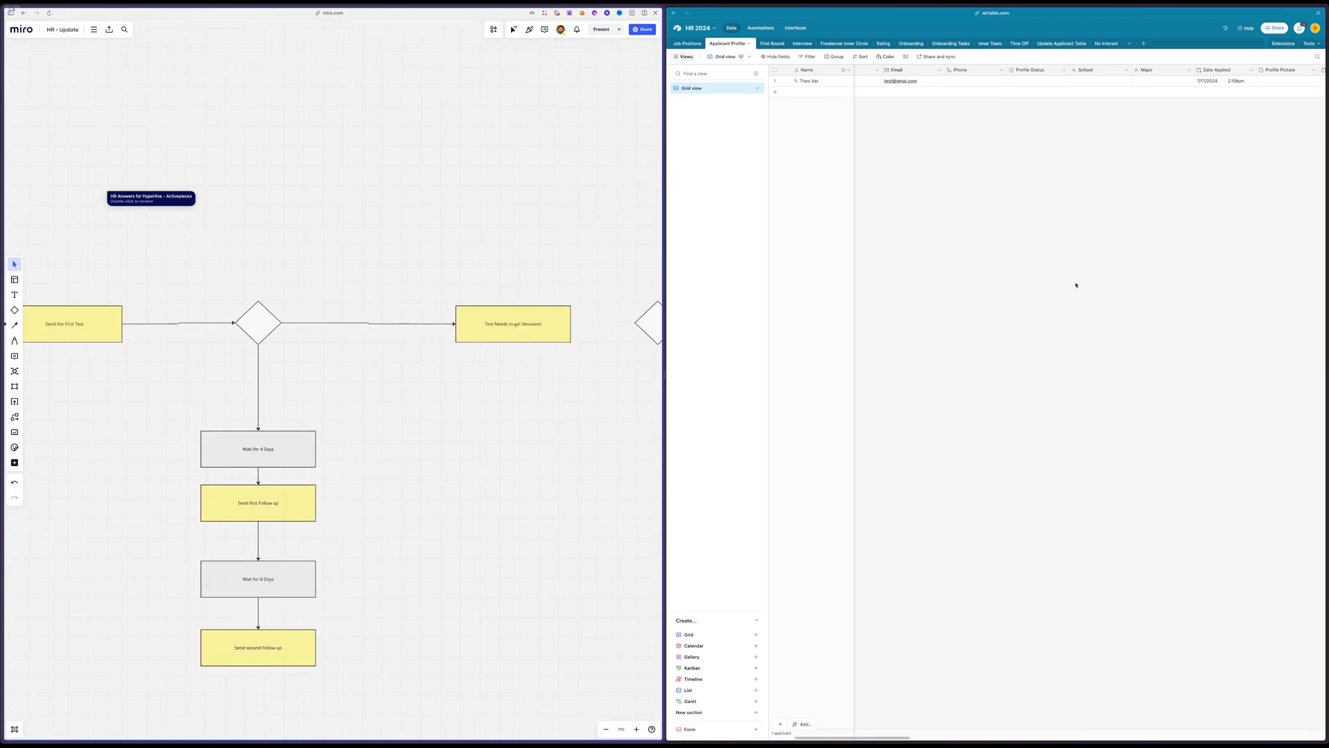
scroll(1076, 285, right, 5)
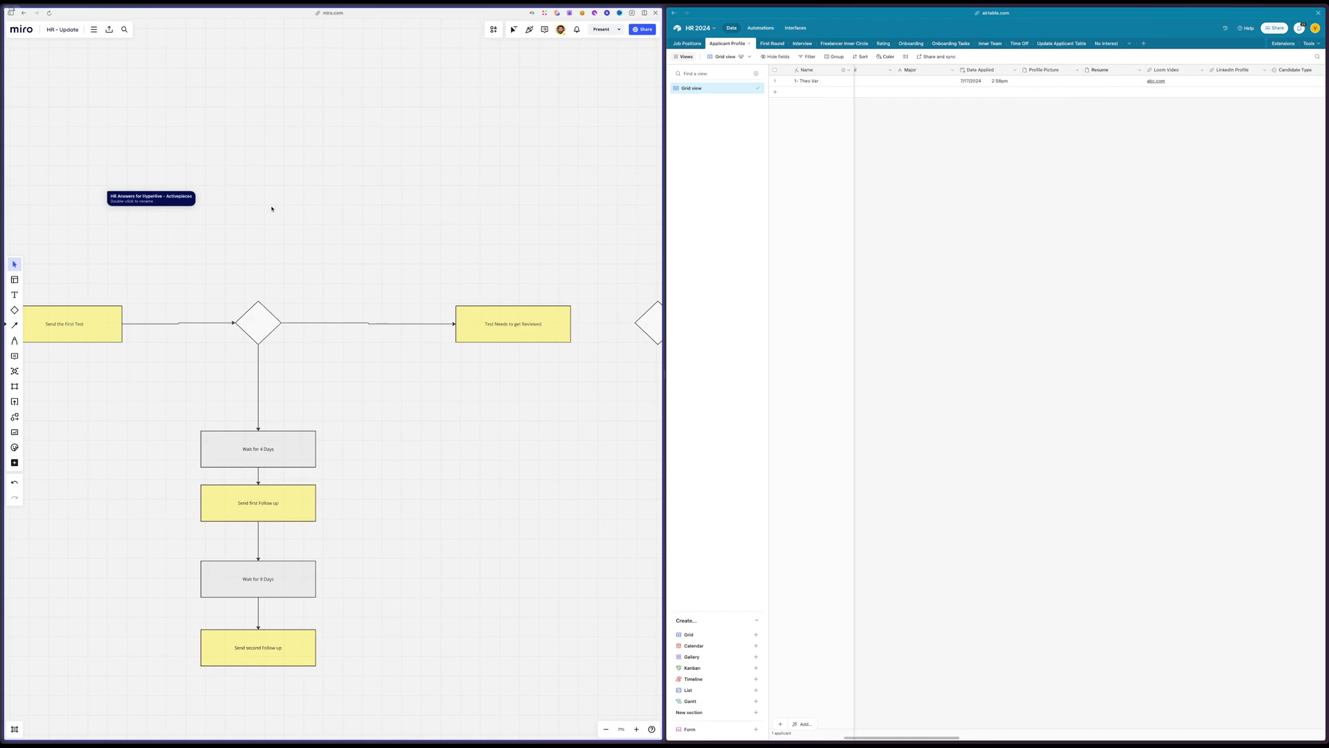
scroll(271, 209, right, 2)
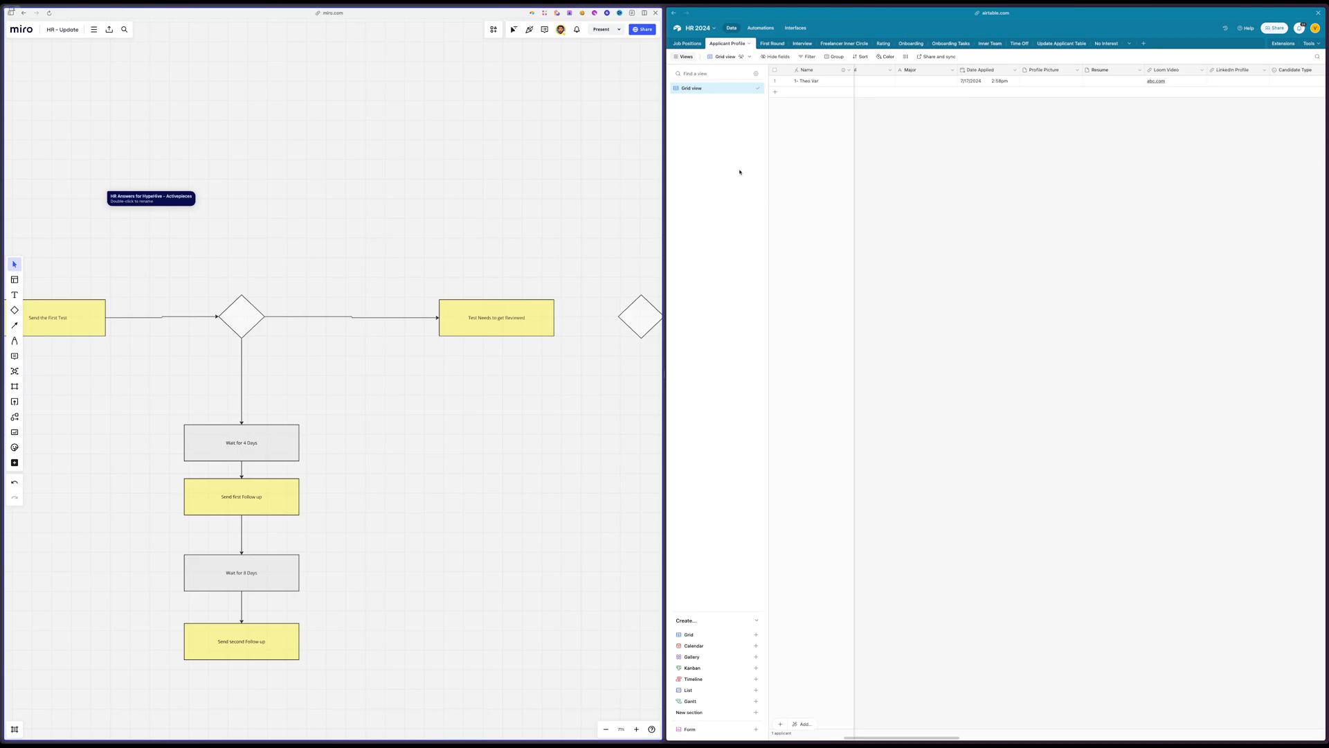
scroll(407, 274, left, 1)
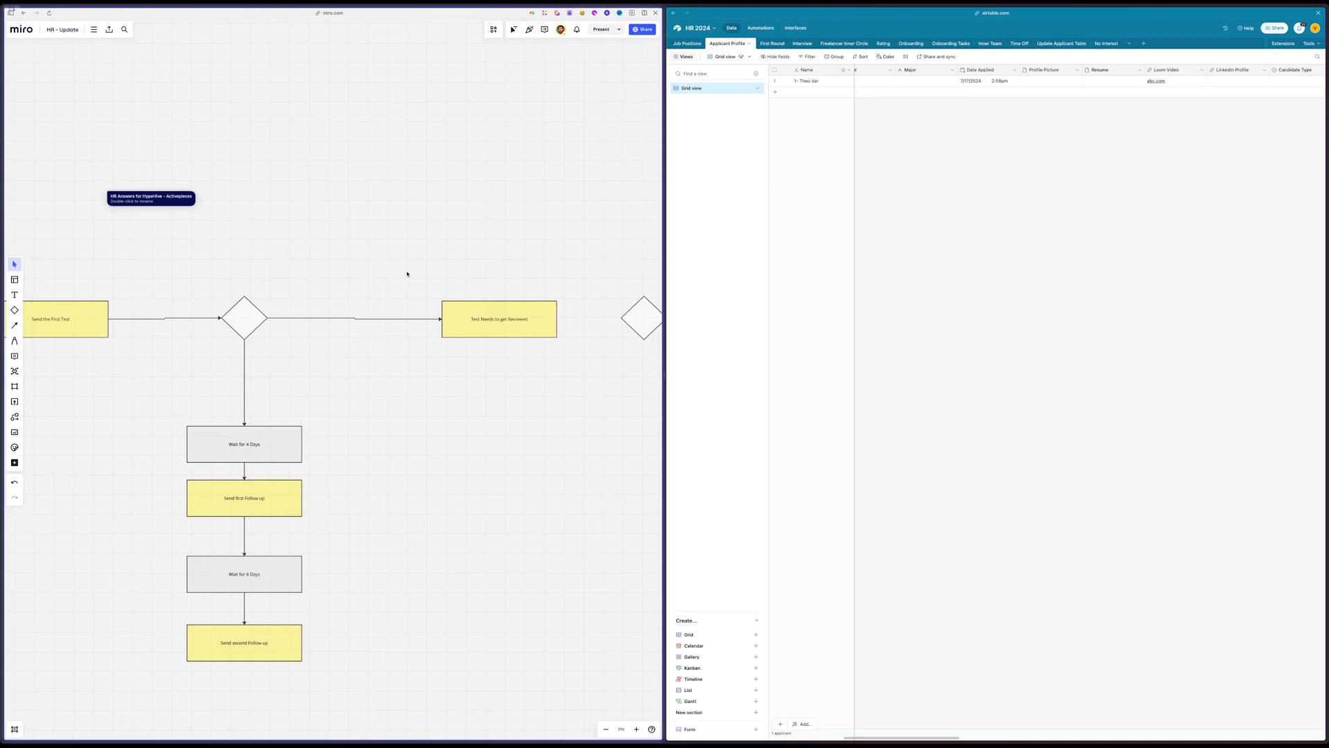
scroll(840, 210, right, 3)
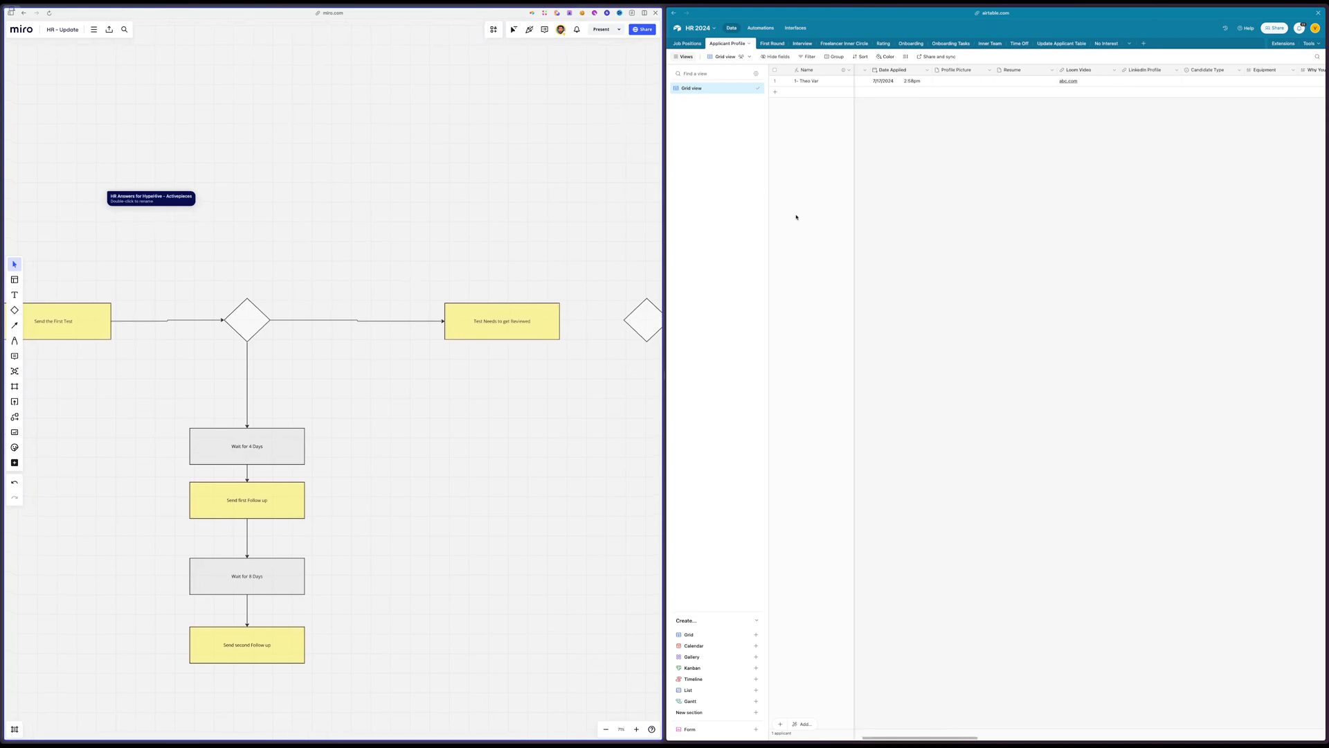
Review the list of planned views in the Infos card beneath the Applicants and Freelancers table on the Miro board
scroll(528, 244, up, 8)
scroll(528, 244, right, 2)
scroll(528, 243, up, 5)
scroll(529, 243, right, 4)
scroll(528, 244, down, 4)
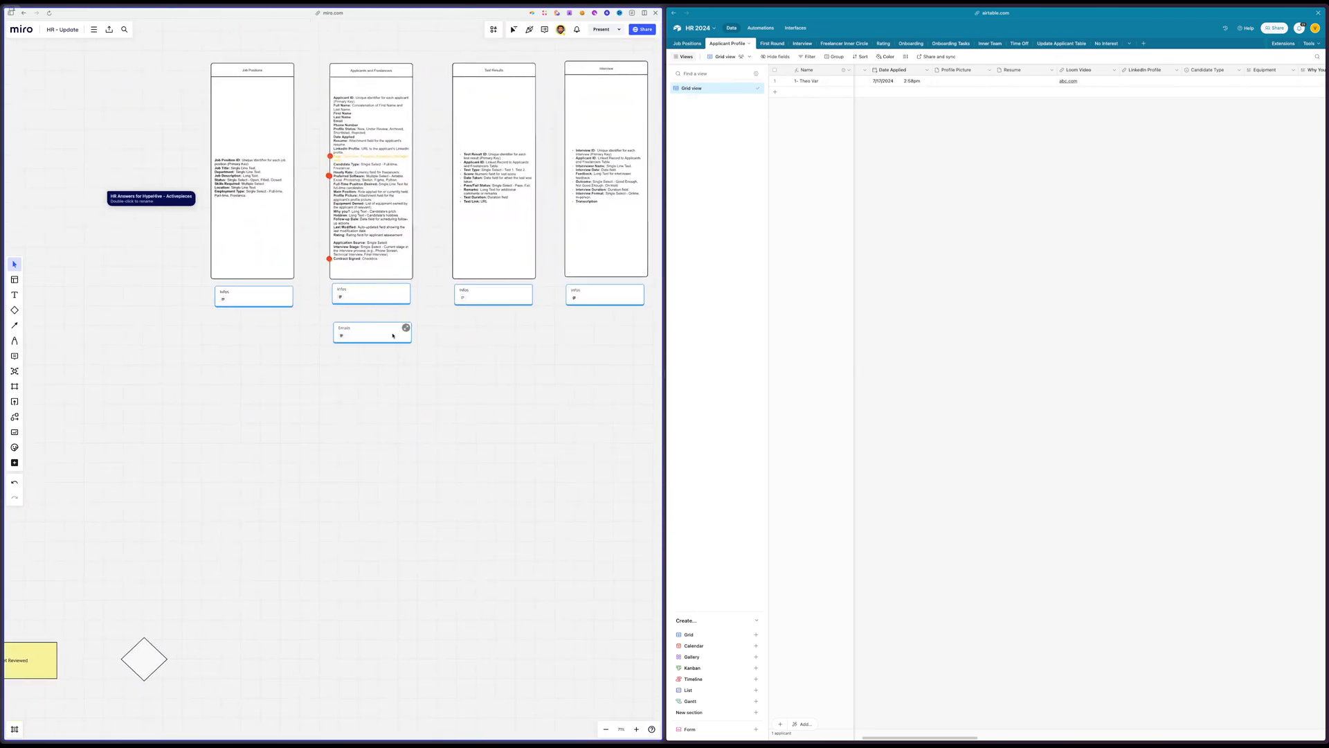
click(405, 291)
click(405, 291)
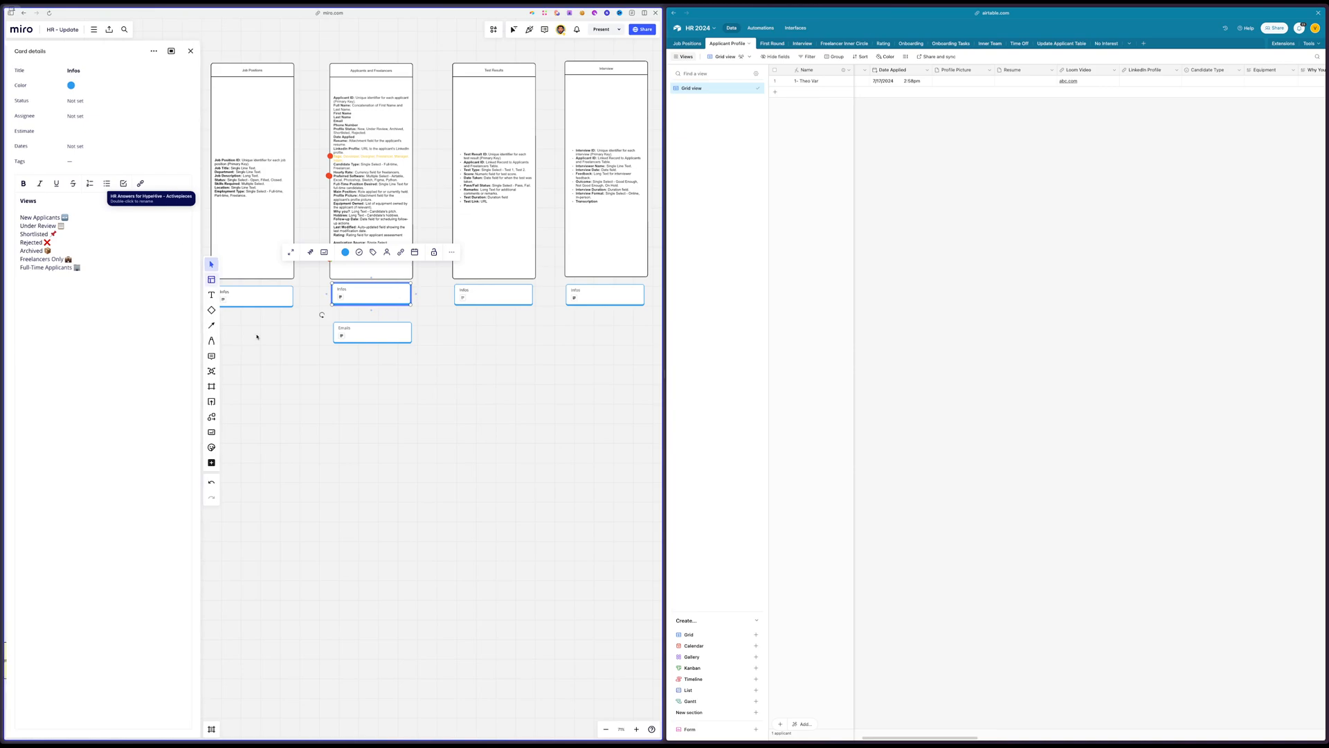
drag(101, 220, 101, 312)
click(462, 460)
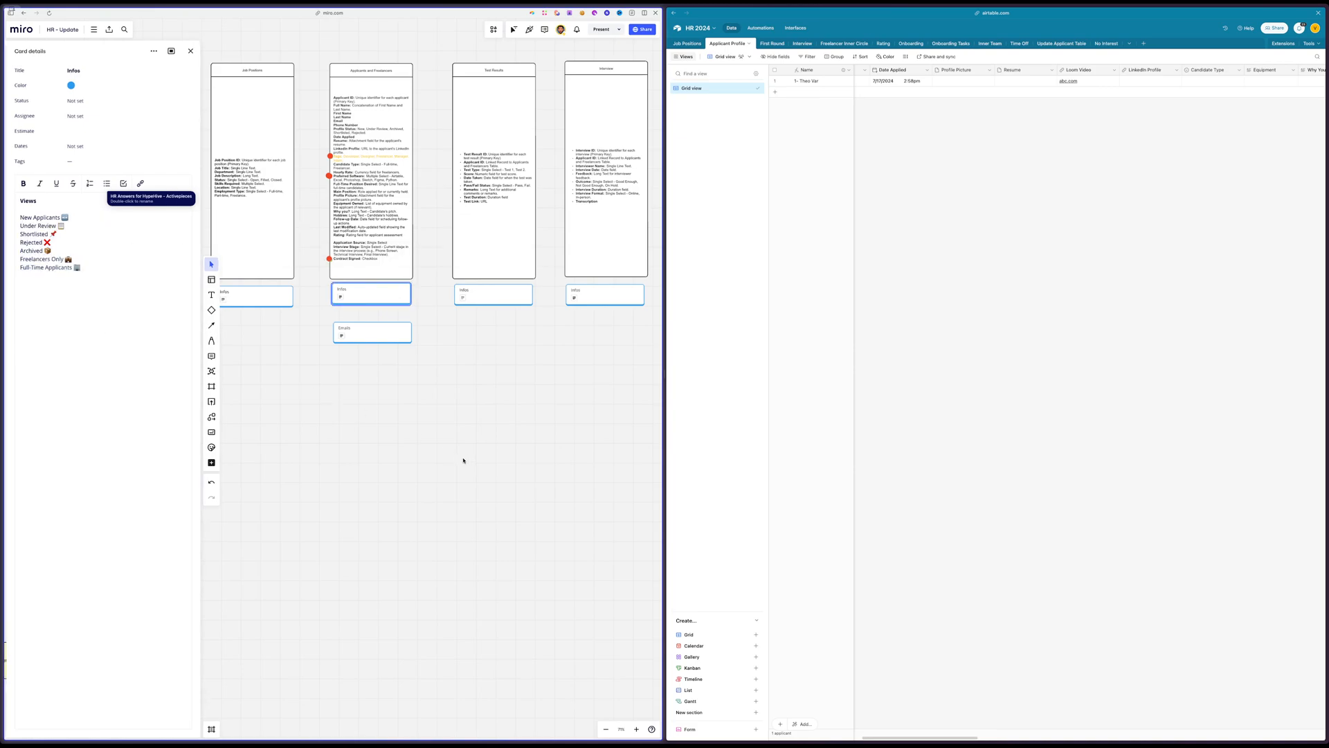
scroll(464, 460, up, 1)
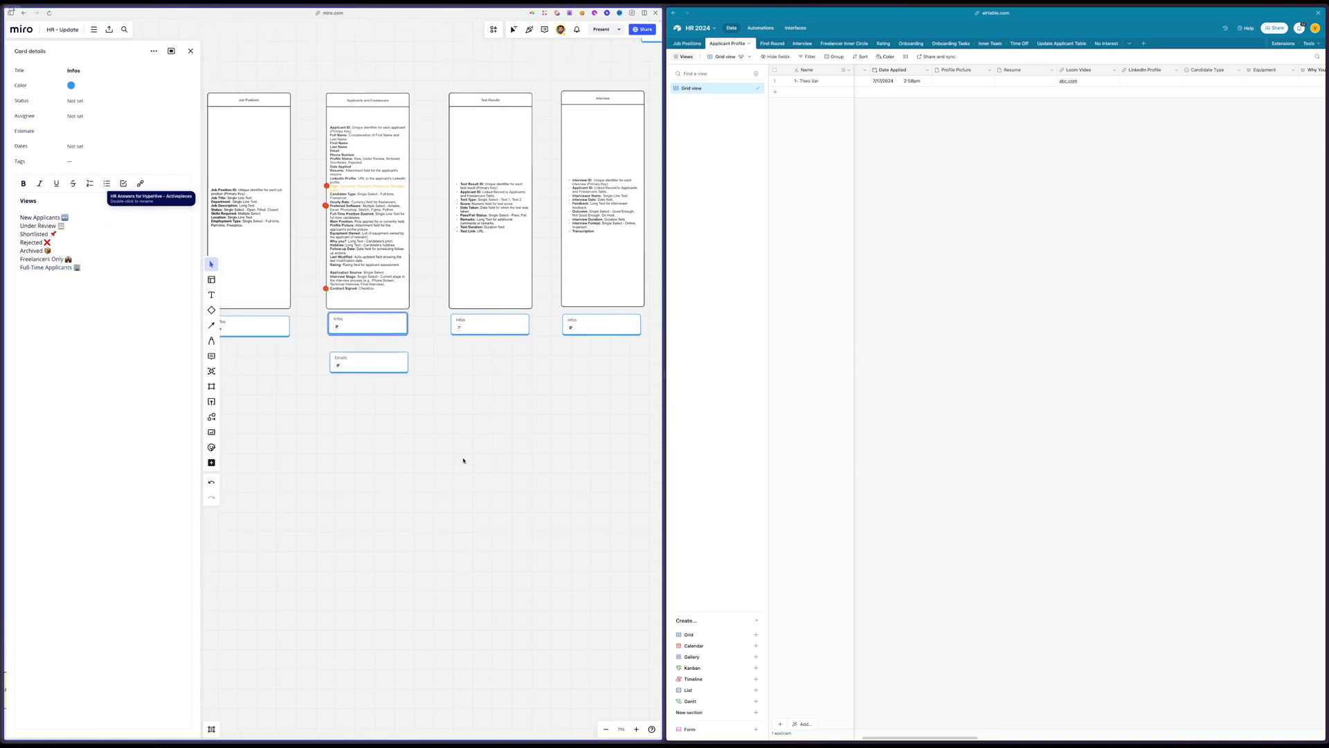
click(190, 50)
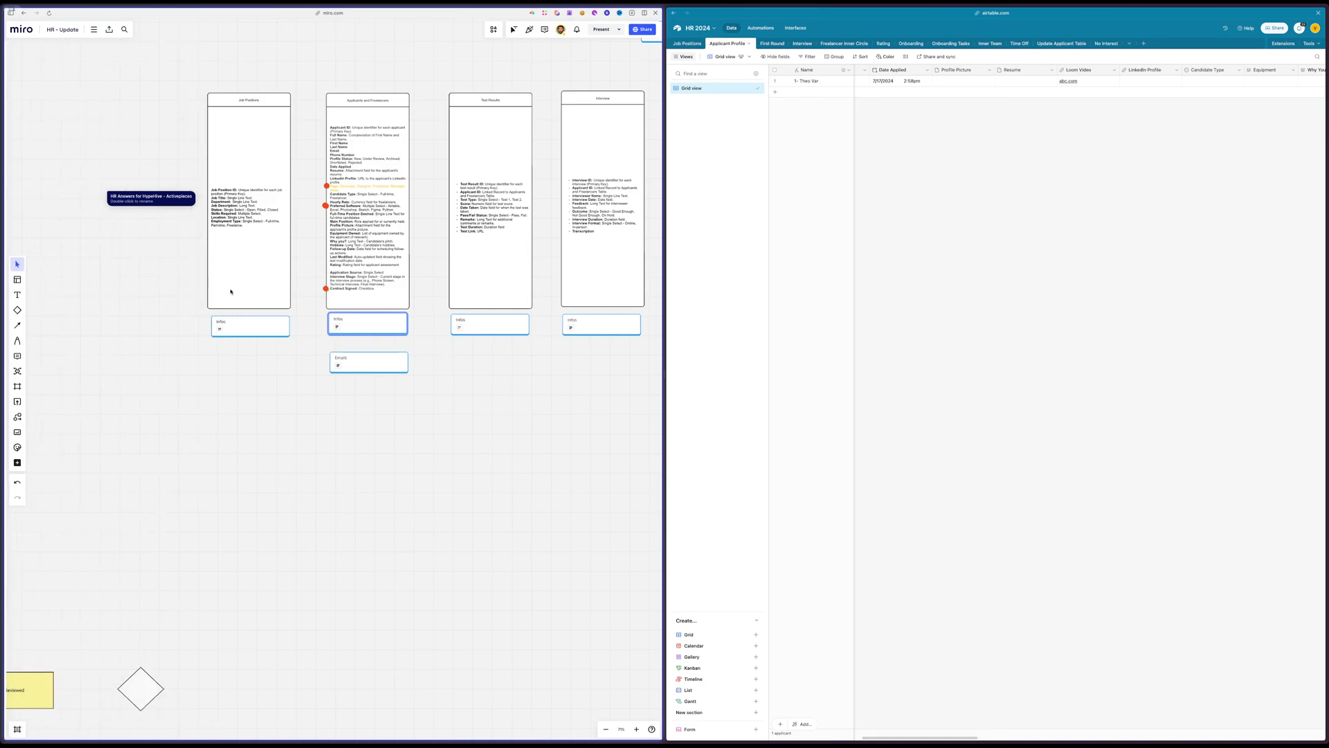
Review the table outlines and their Infos cards across the Miro board
click(277, 321)
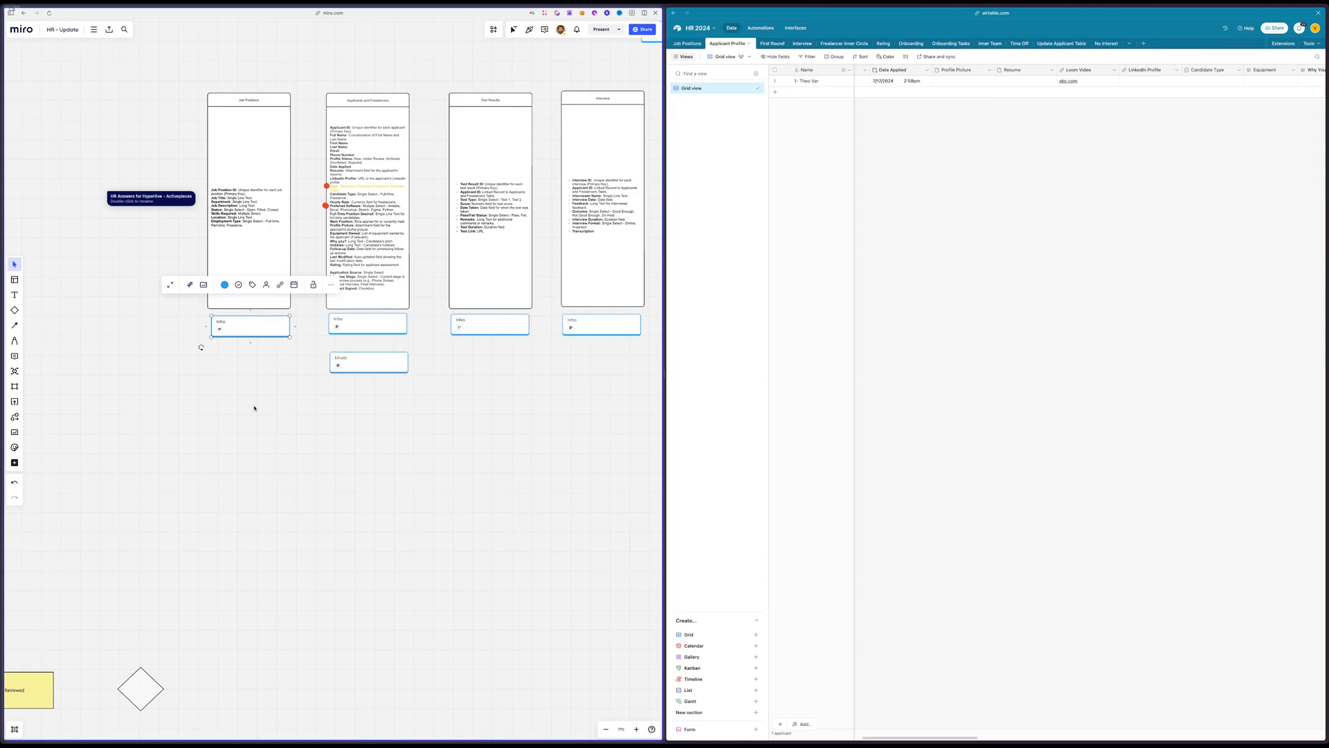
scroll(254, 408, left, 3)
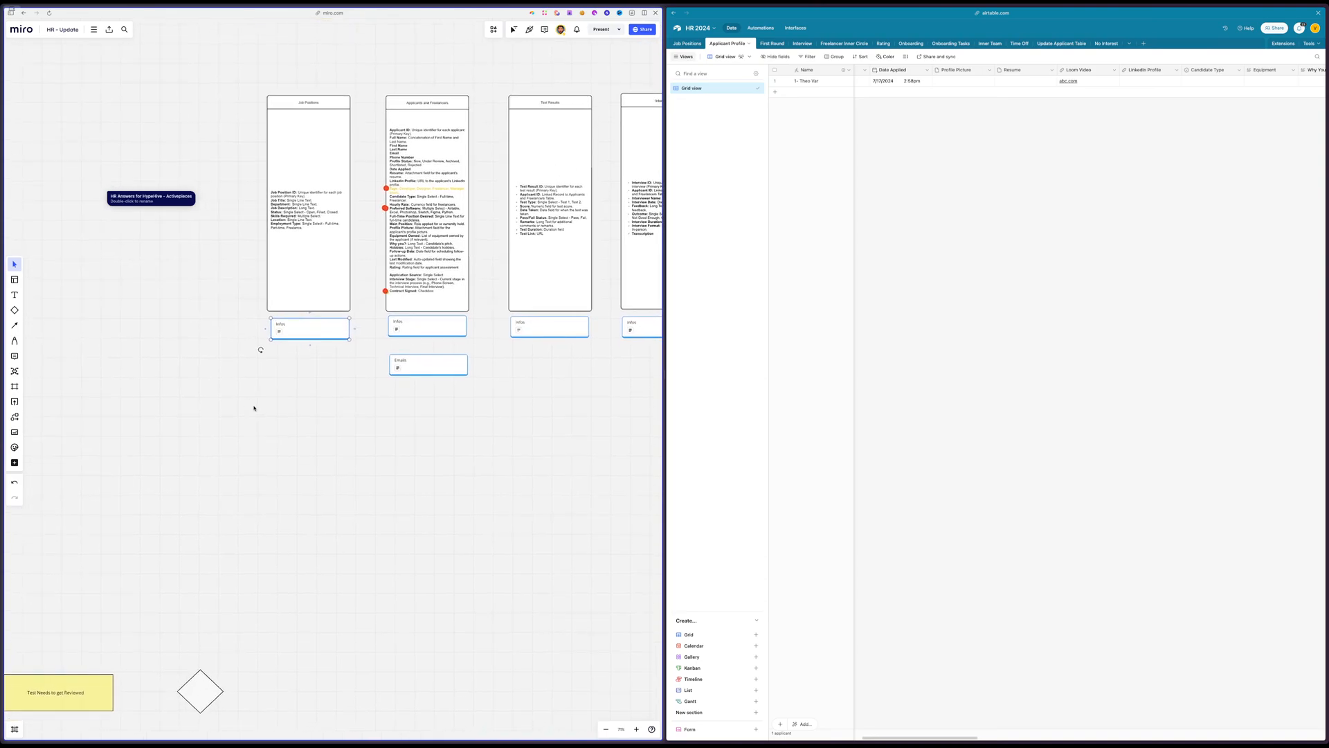
click(380, 461)
scroll(380, 461, right, 10)
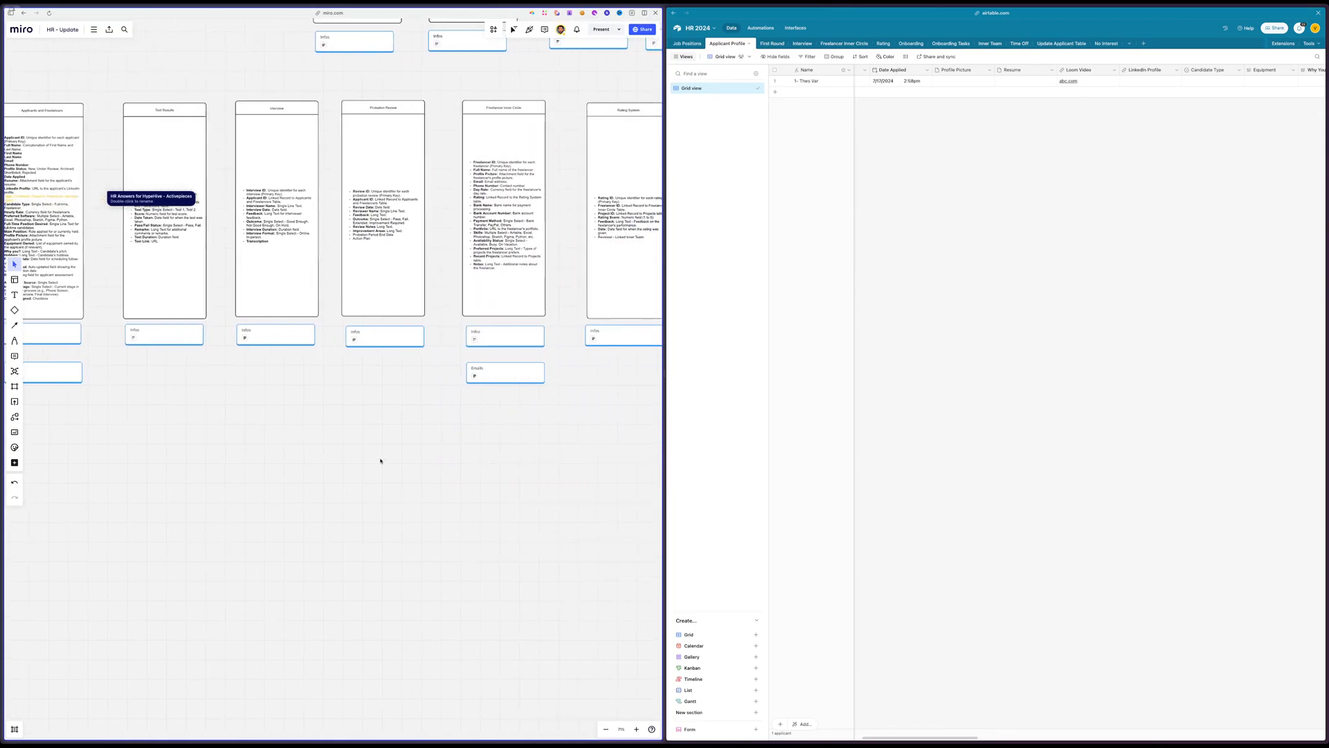
scroll(380, 461, left, 5)
scroll(381, 460, down, 10)
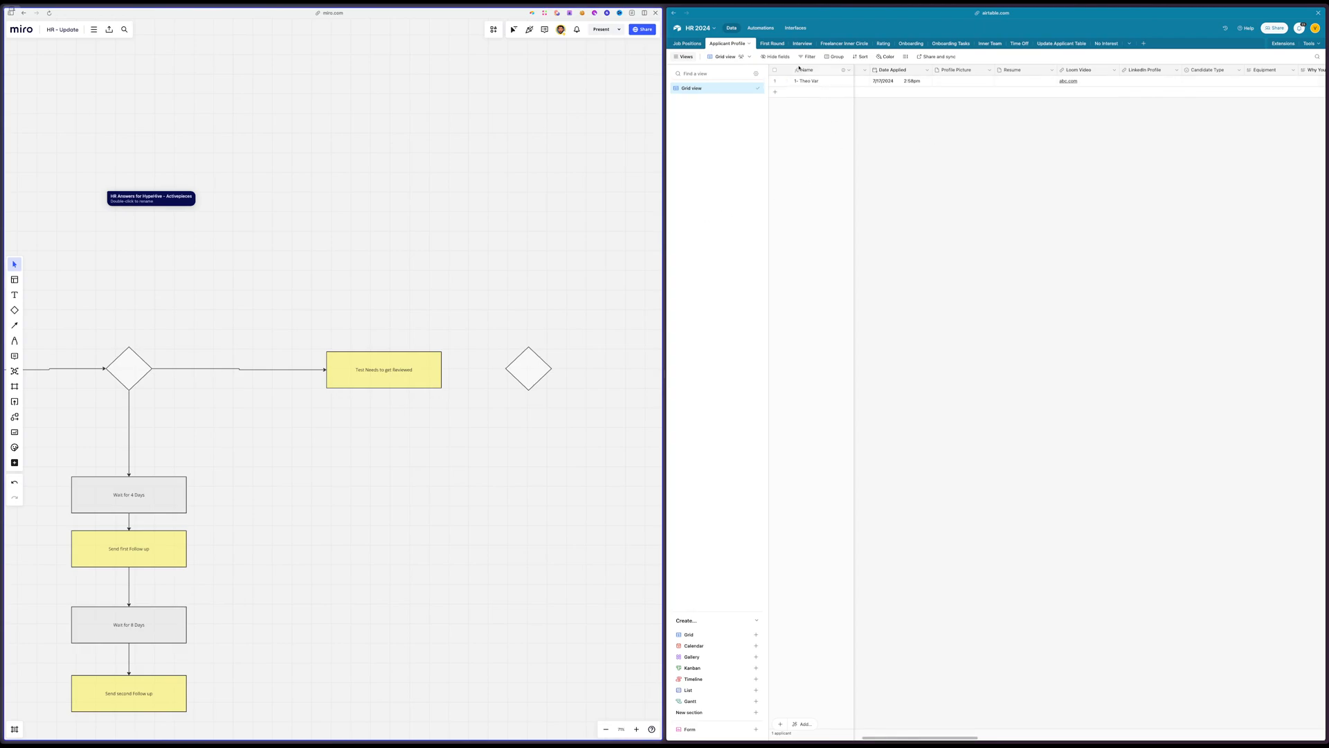
Check the existing automations and the Applicant Profile fields against the Test Needs to get Reviewed stage in the flowchart
click(760, 27)
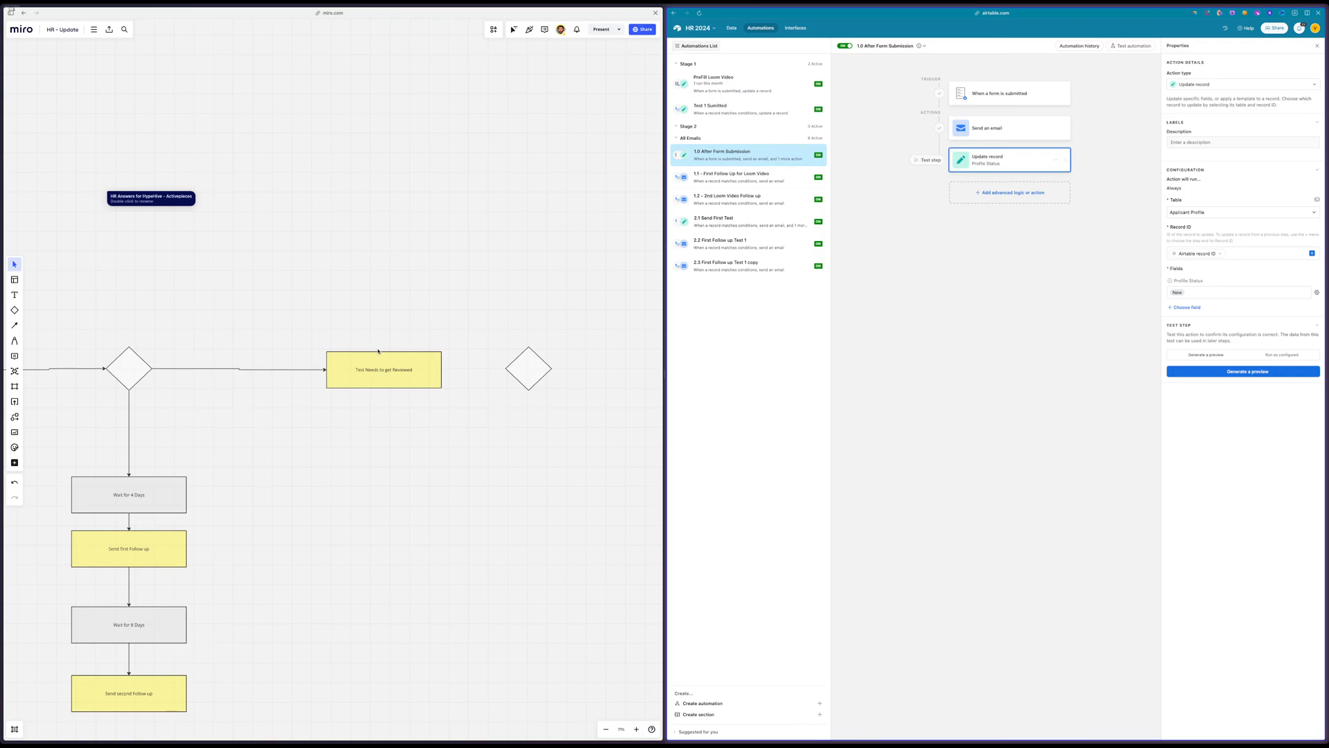
click(388, 381)
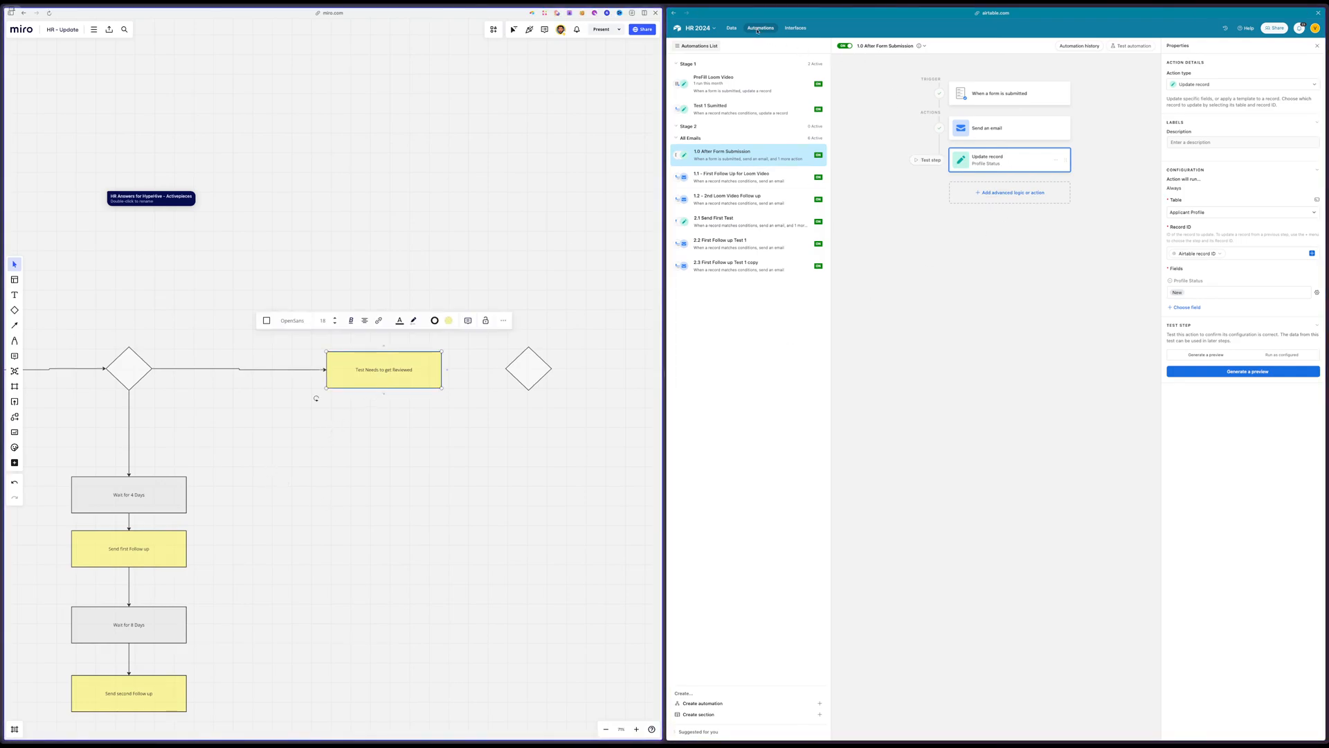
click(731, 28)
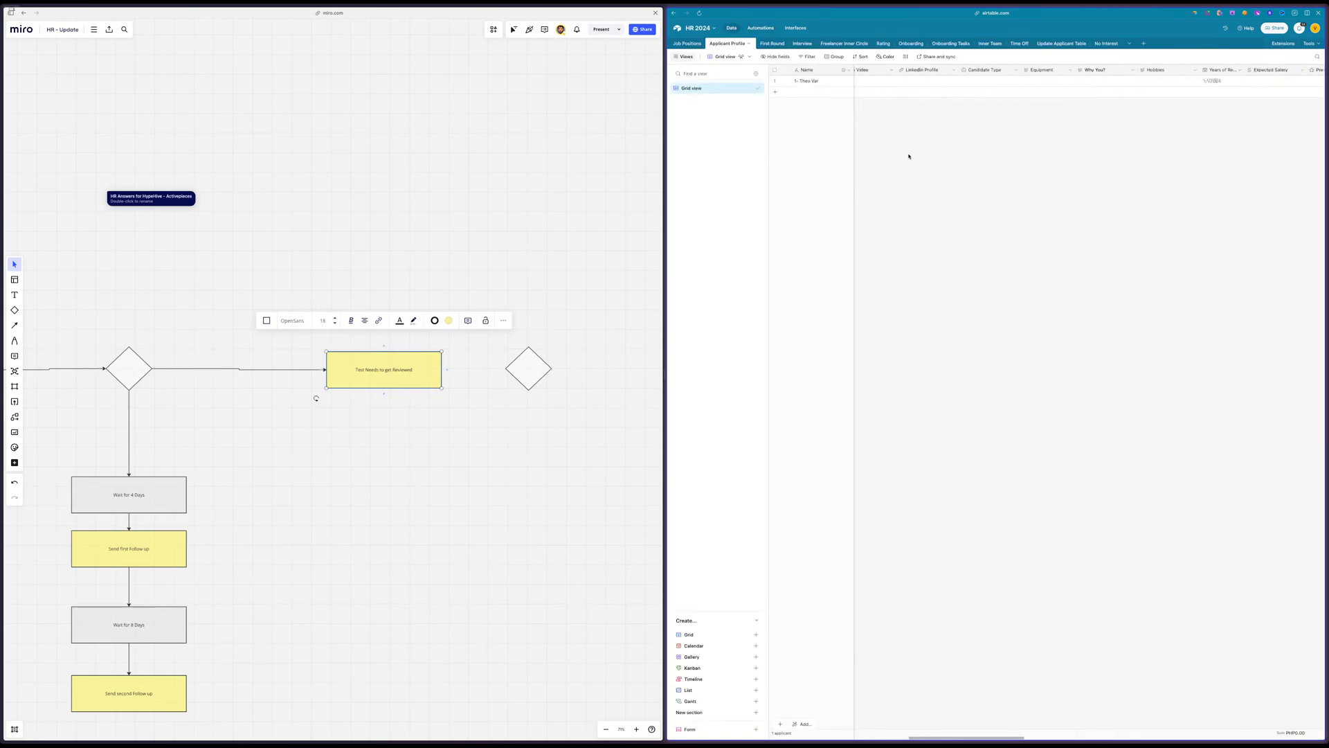
scroll(910, 157, right, 3)
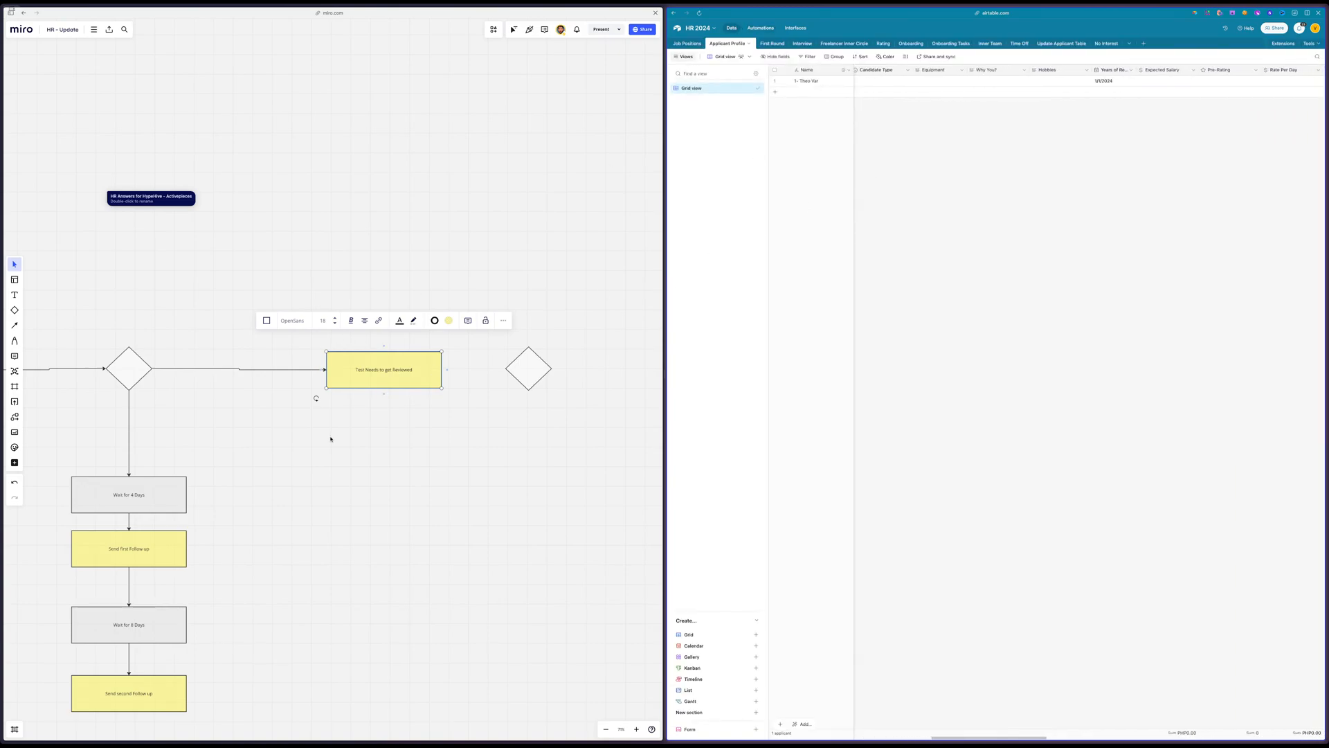
scroll(330, 439, left, 3)
scroll(330, 438, right, 5)
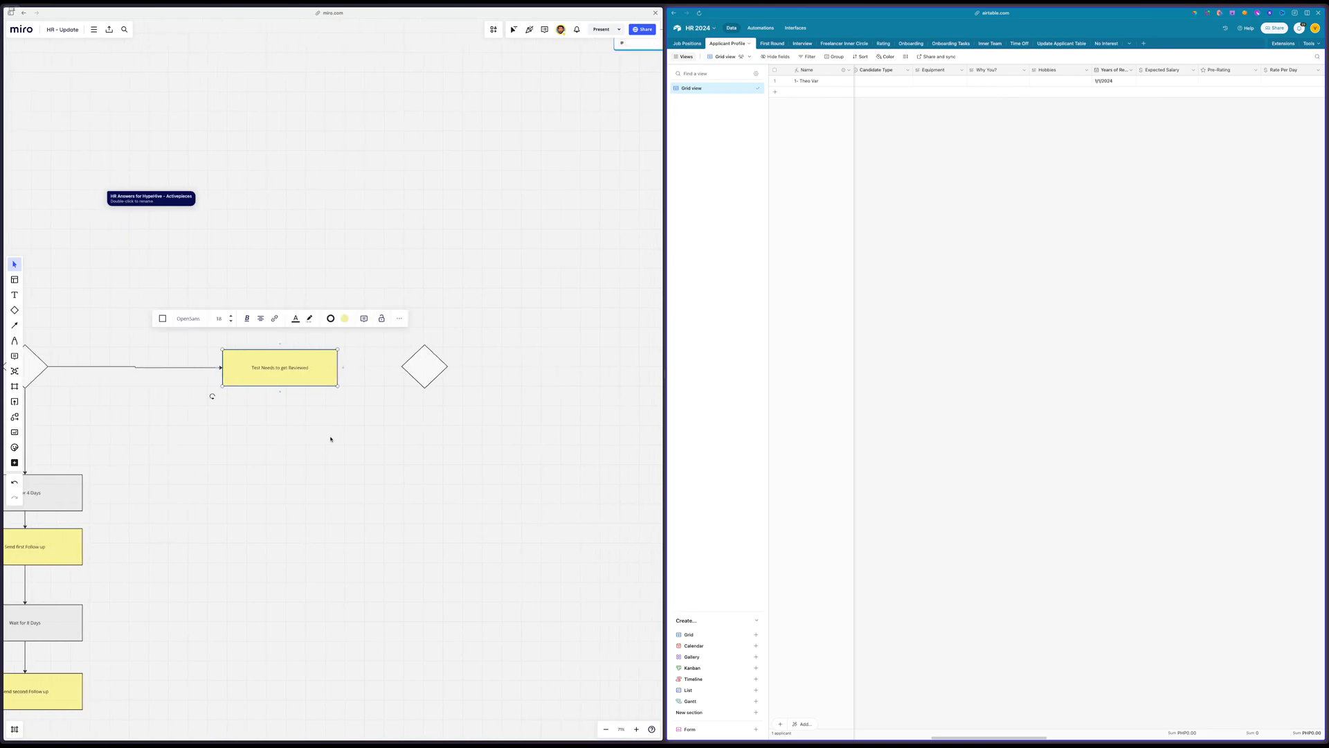
Move the loose decision diamond slightly away from the Test Needs to get Reviewed box and connect the box to it with an arrow
scroll(330, 439, left, 5)
scroll(330, 439, down, 2)
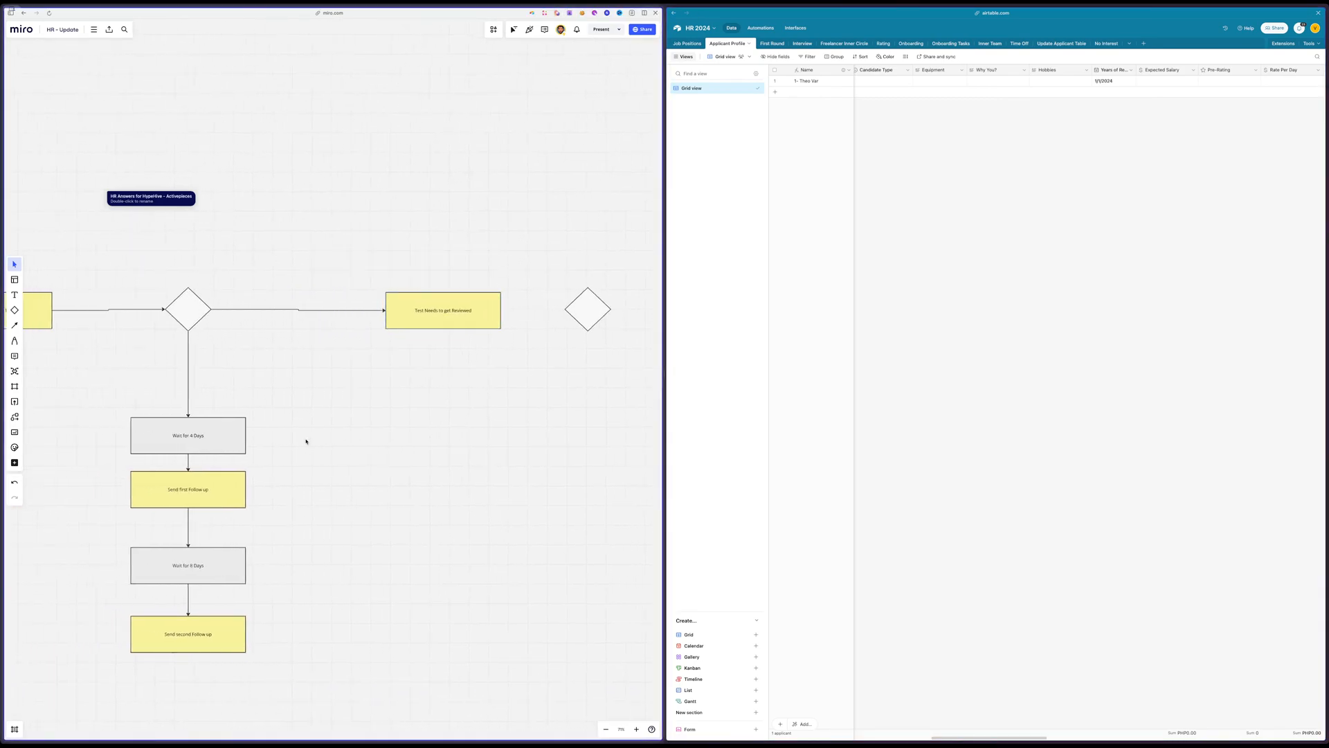
scroll(306, 442, down, 2)
scroll(398, 448, right, 4)
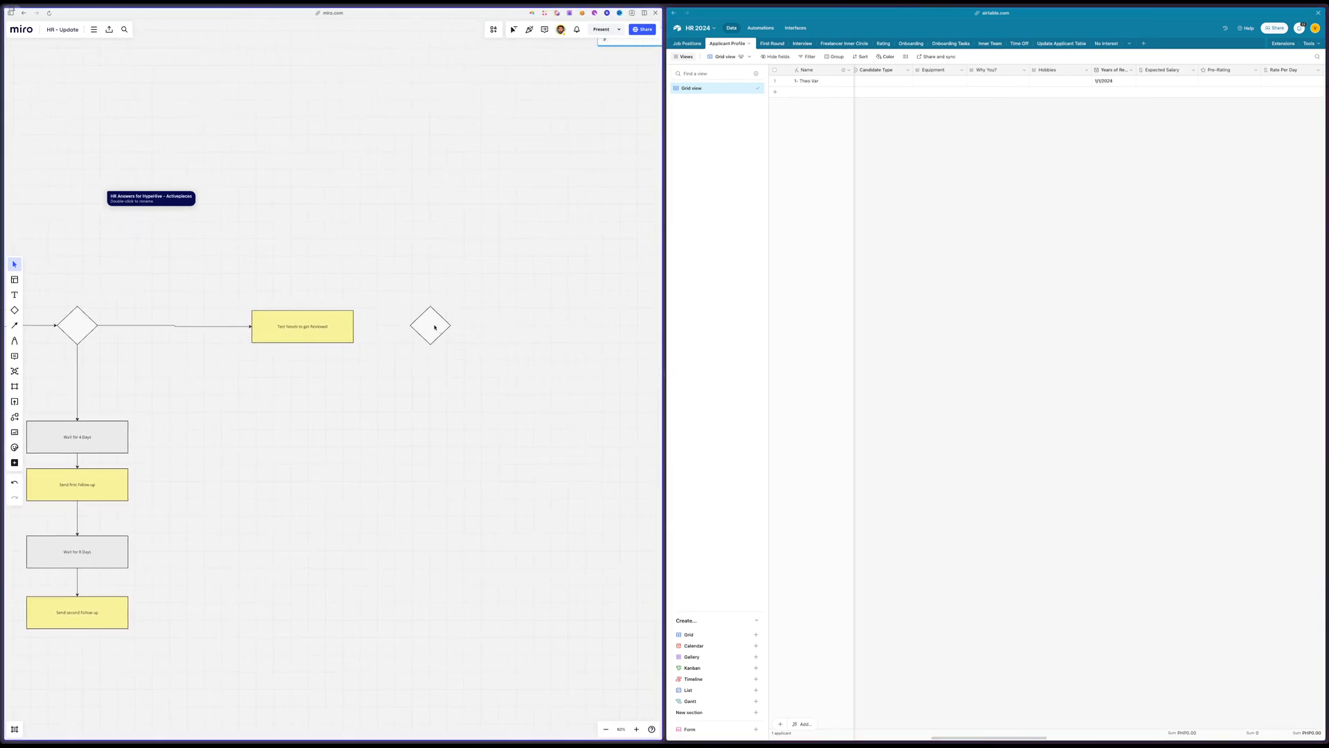
drag(435, 327, 468, 328)
click(337, 326)
drag(359, 326, 437, 333)
click(403, 384)
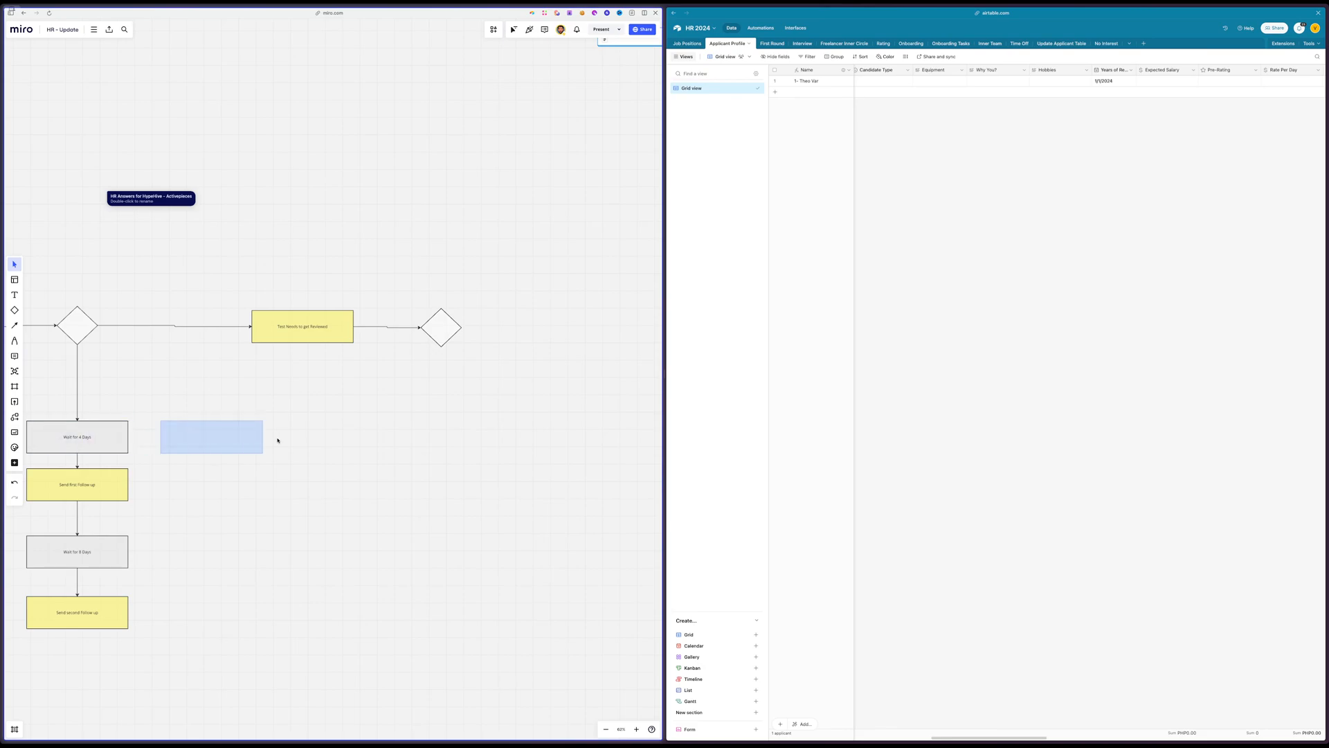
Place a copy of the Wait for 4 Days box below the new decision diamond and shift both farther along the flow
drag(278, 440, 435, 396)
click(481, 303)
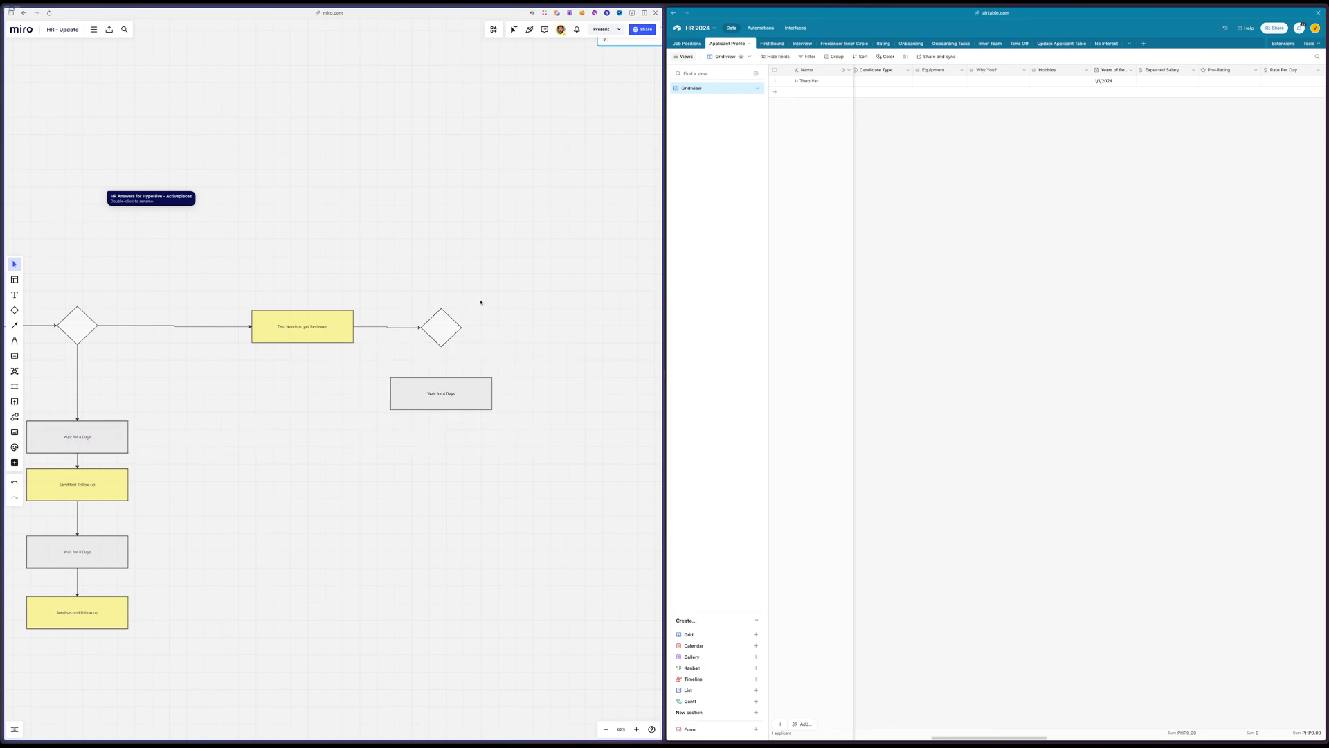
drag(458, 327, 563, 327)
drag(435, 400, 588, 399)
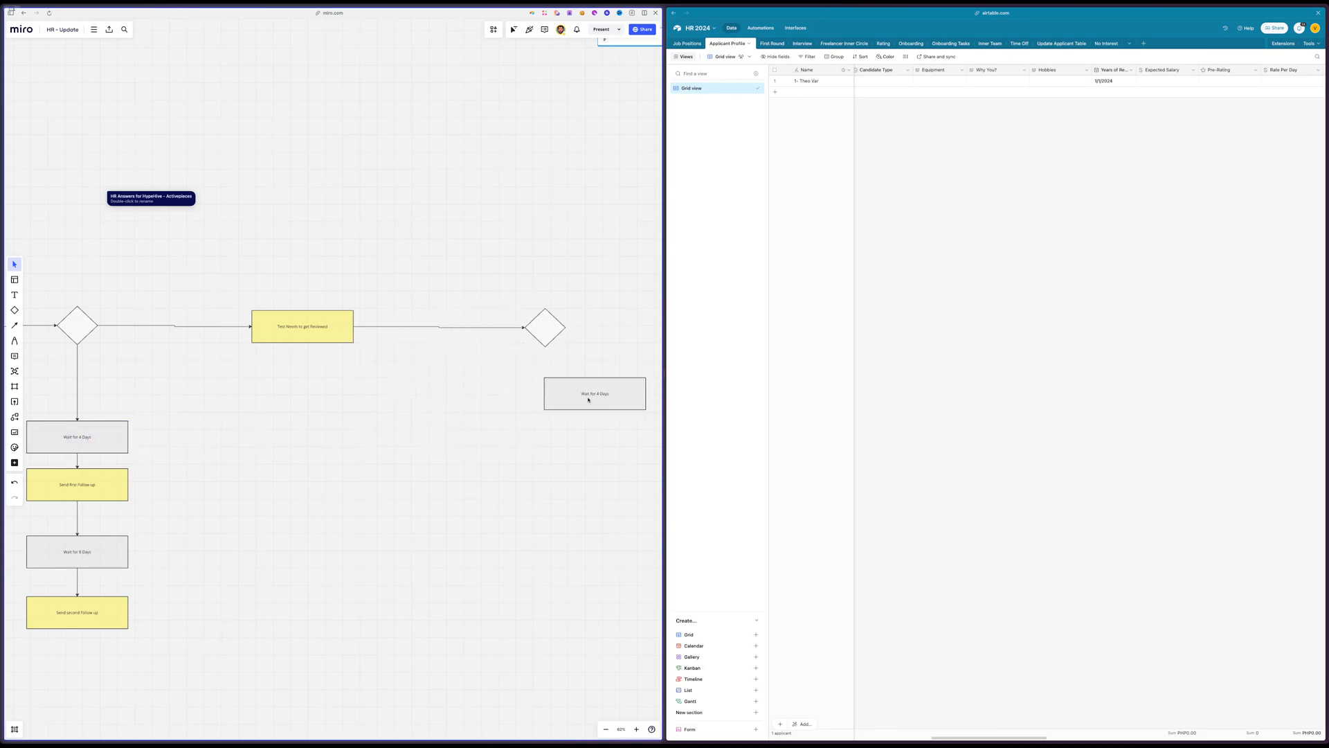
Insert a copy of the Test Needs to get Reviewed box before the diamond, replacing the direct connector with arrows through the copy
drag(337, 341, 412, 378)
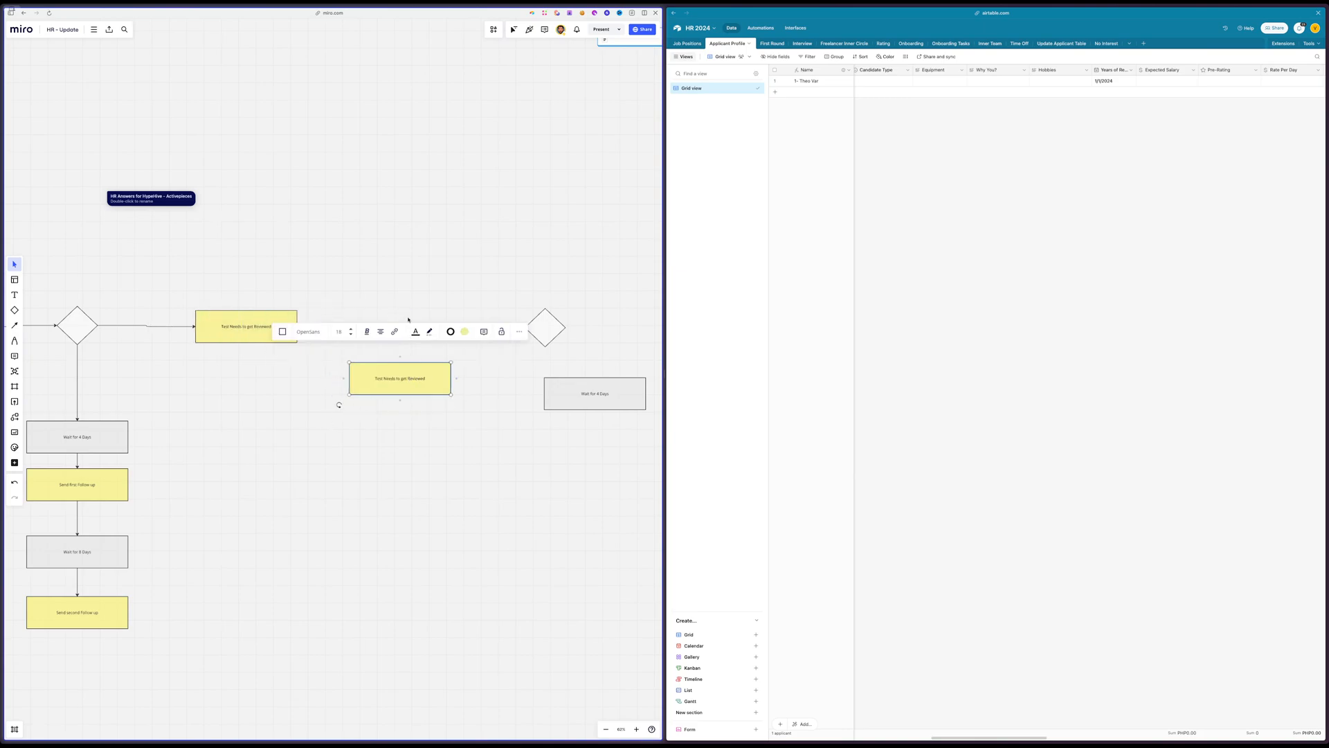
click(410, 341)
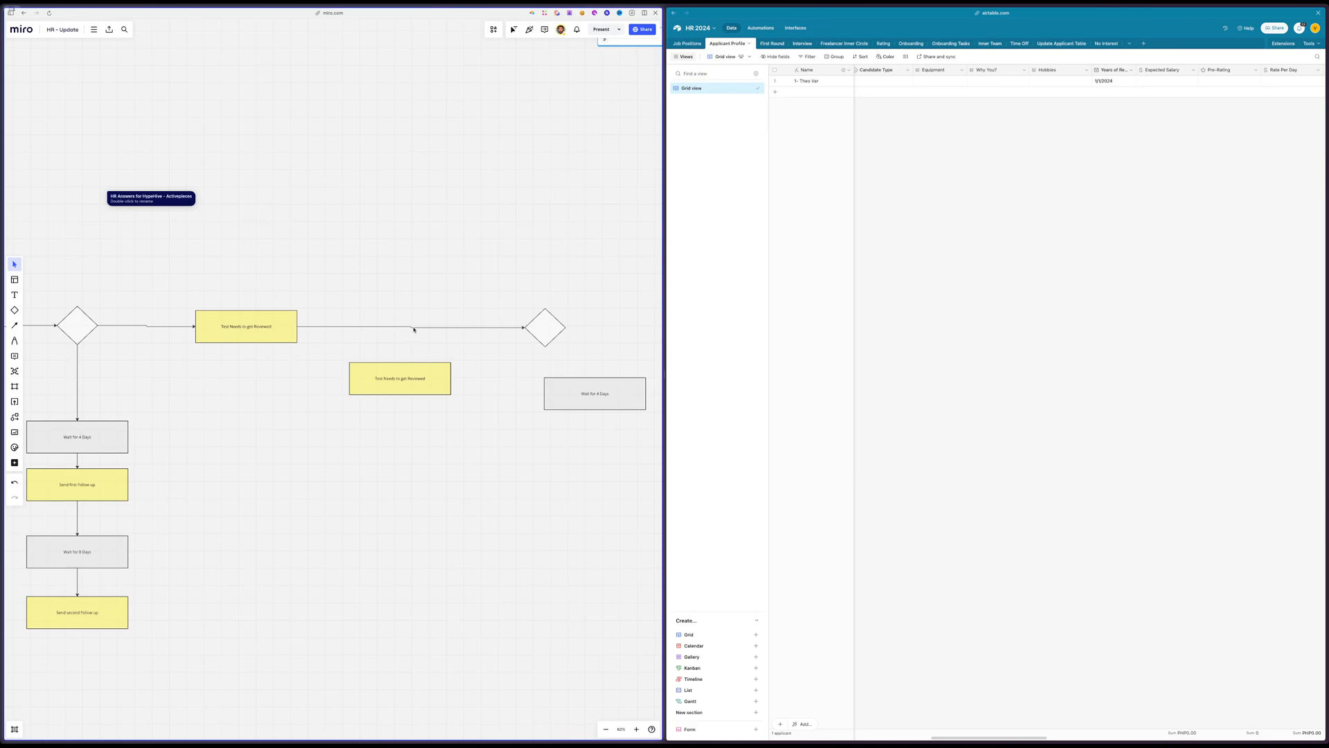
click(414, 329)
key(Delete)
mouse_move(378, 369)
mouse_down()
mouse_move(380, 315)
mouse_move(352, 329)
mouse_move(532, 334)
mouse_up()
click(294, 327)
click(439, 412)
click(460, 333)
Label the connector between the two review boxes, widen the gap between them, and place the copied wait box beneath the diamond
drag(594, 398, 546, 477)
click(326, 327)
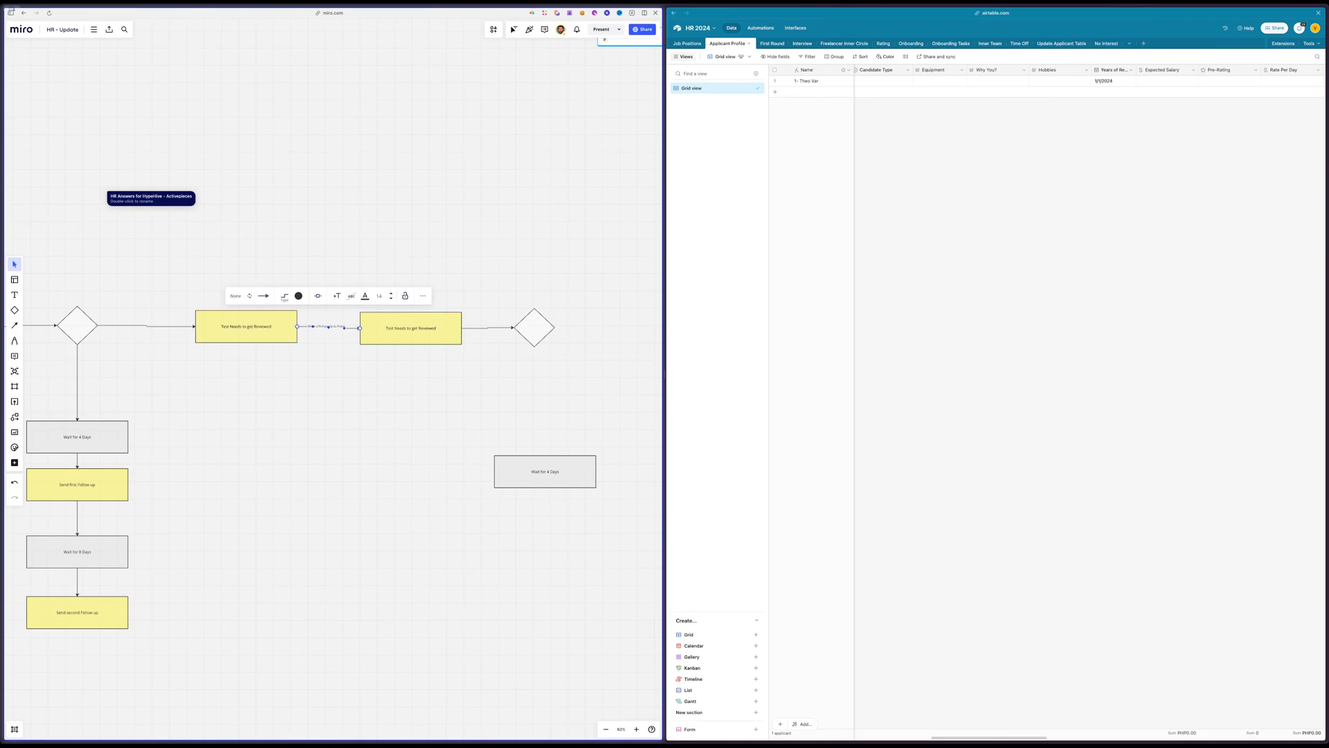
click(328, 391)
drag(272, 317, 250, 321)
drag(559, 477, 559, 412)
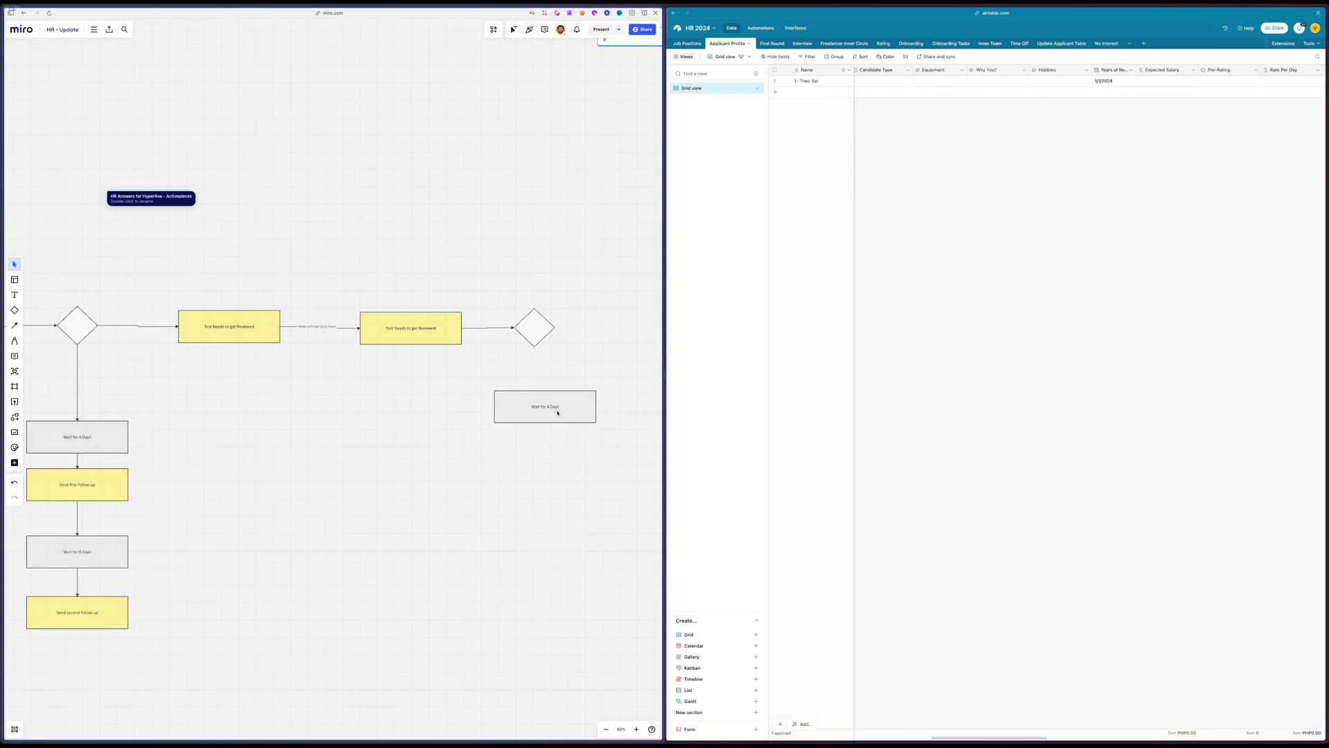
Look through the Profile Status options on the applicant's record in the Applicant Profile table
click(761, 28)
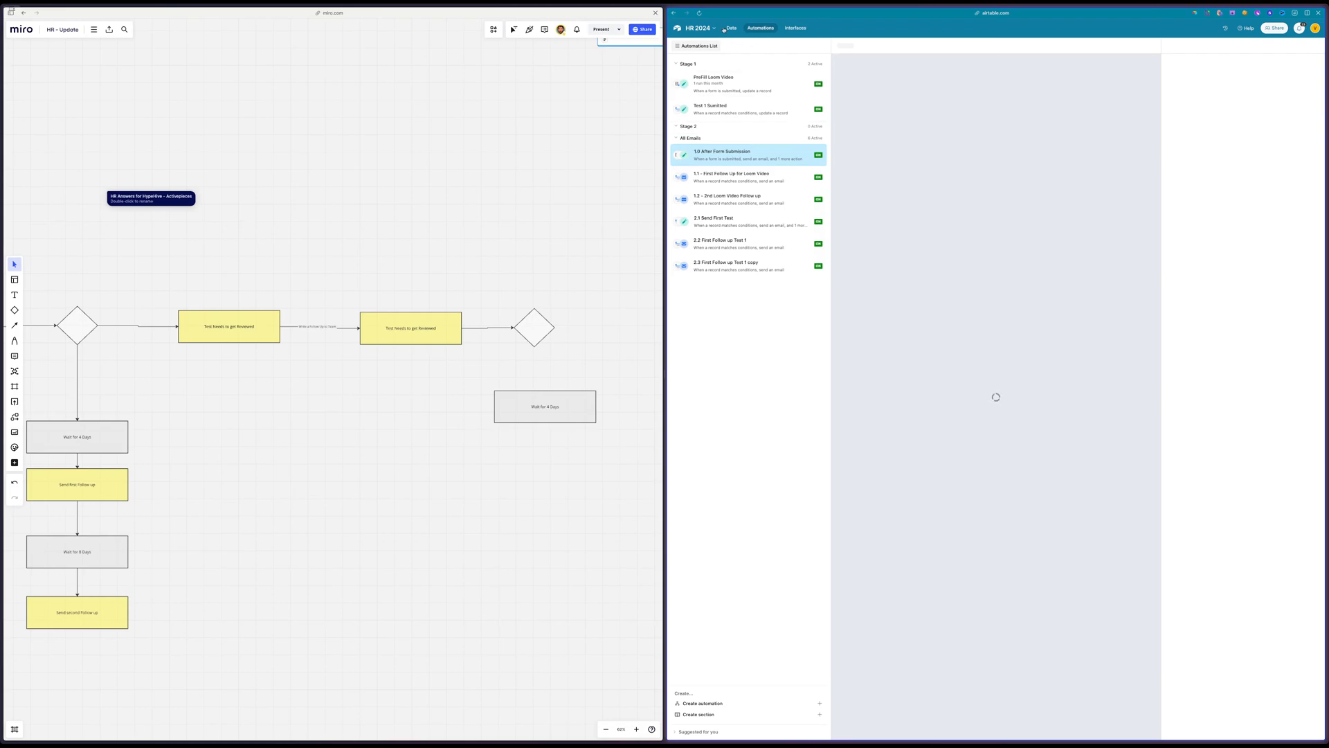
click(731, 28)
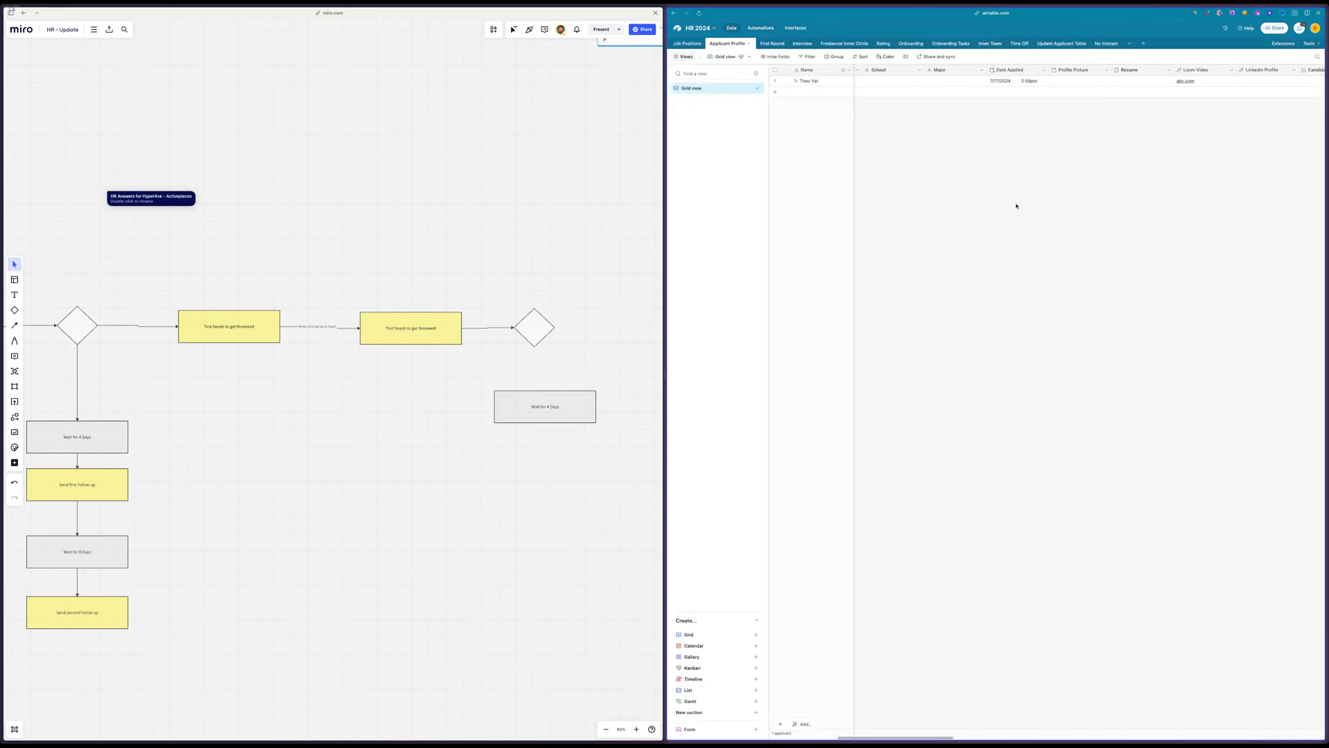
scroll(1017, 205, left, 5)
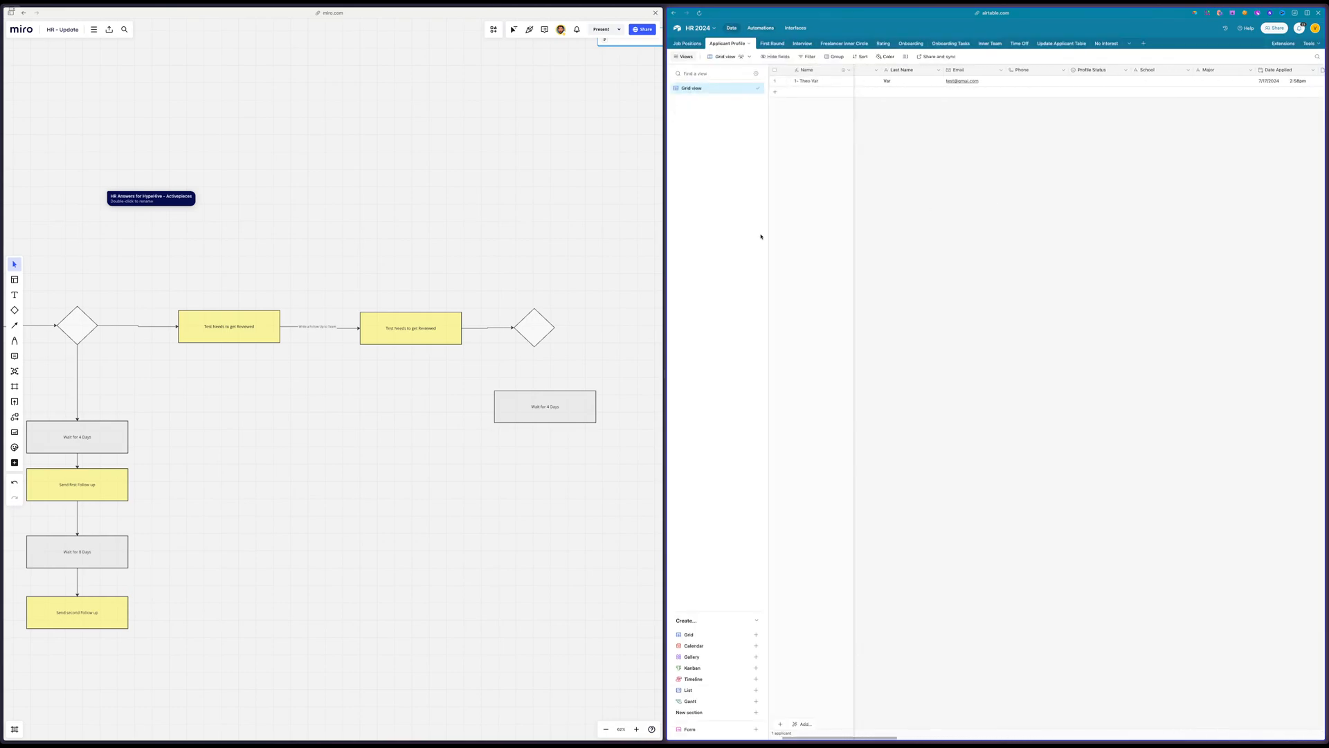
click(1104, 80)
click(1106, 81)
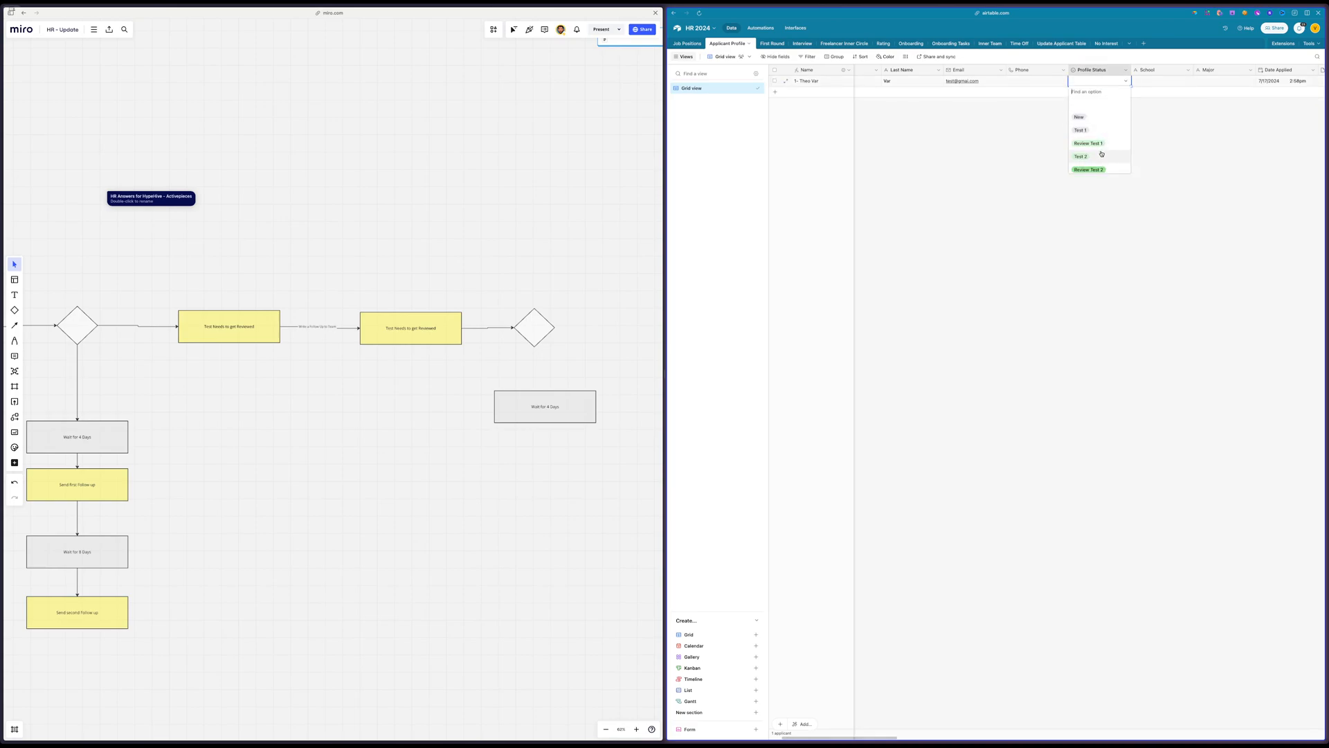
scroll(1101, 153, down, 2)
click(1091, 143)
Move the Pre-Rating field between Phone and Profile Status in the Applicant Profile grid
scroll(1257, 137, right, 10)
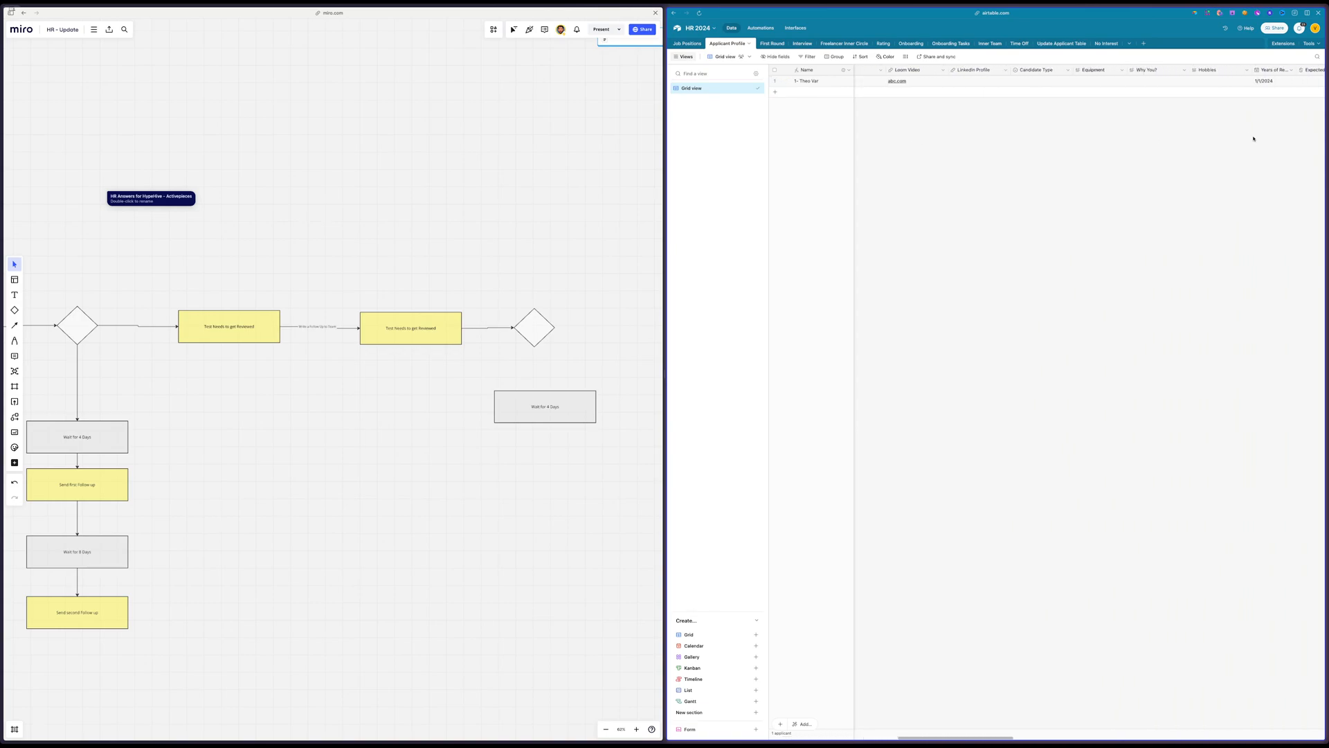
scroll(1239, 131, right, 10)
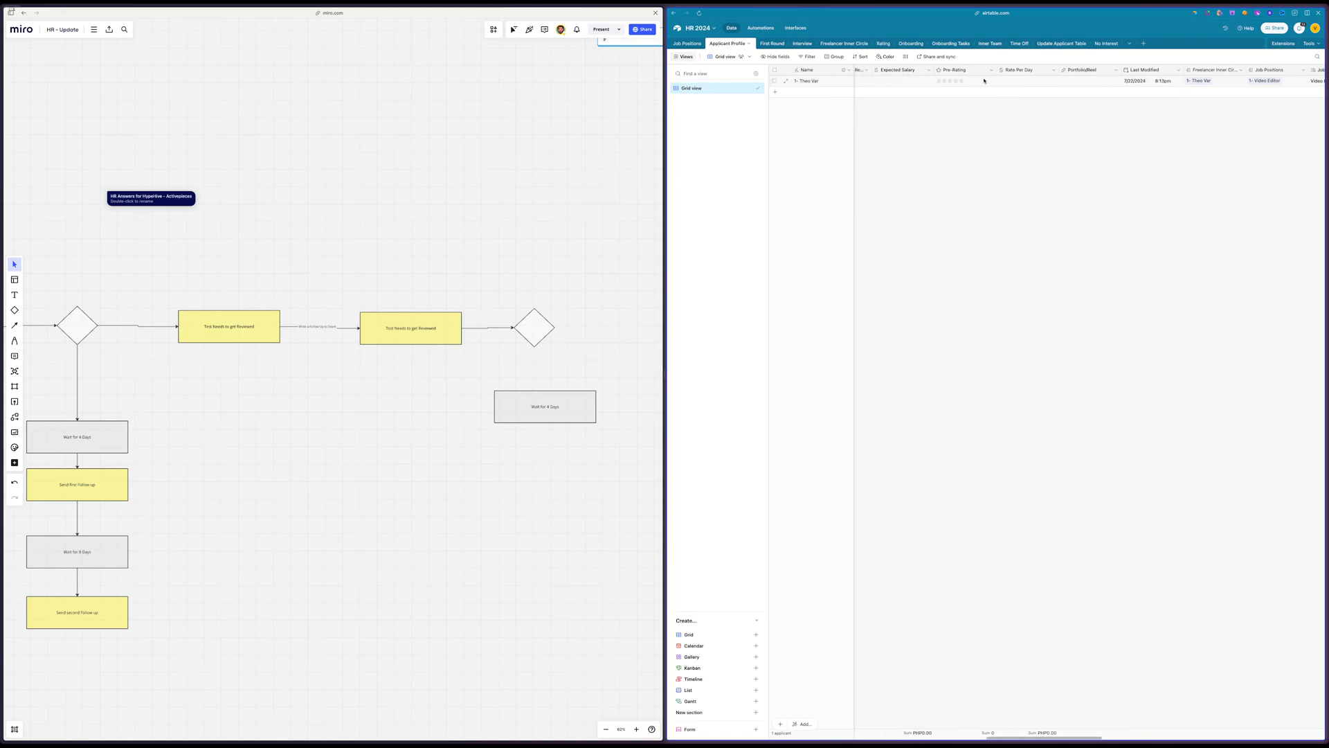
drag(977, 72, 972, 71)
scroll(979, 71, left, 5)
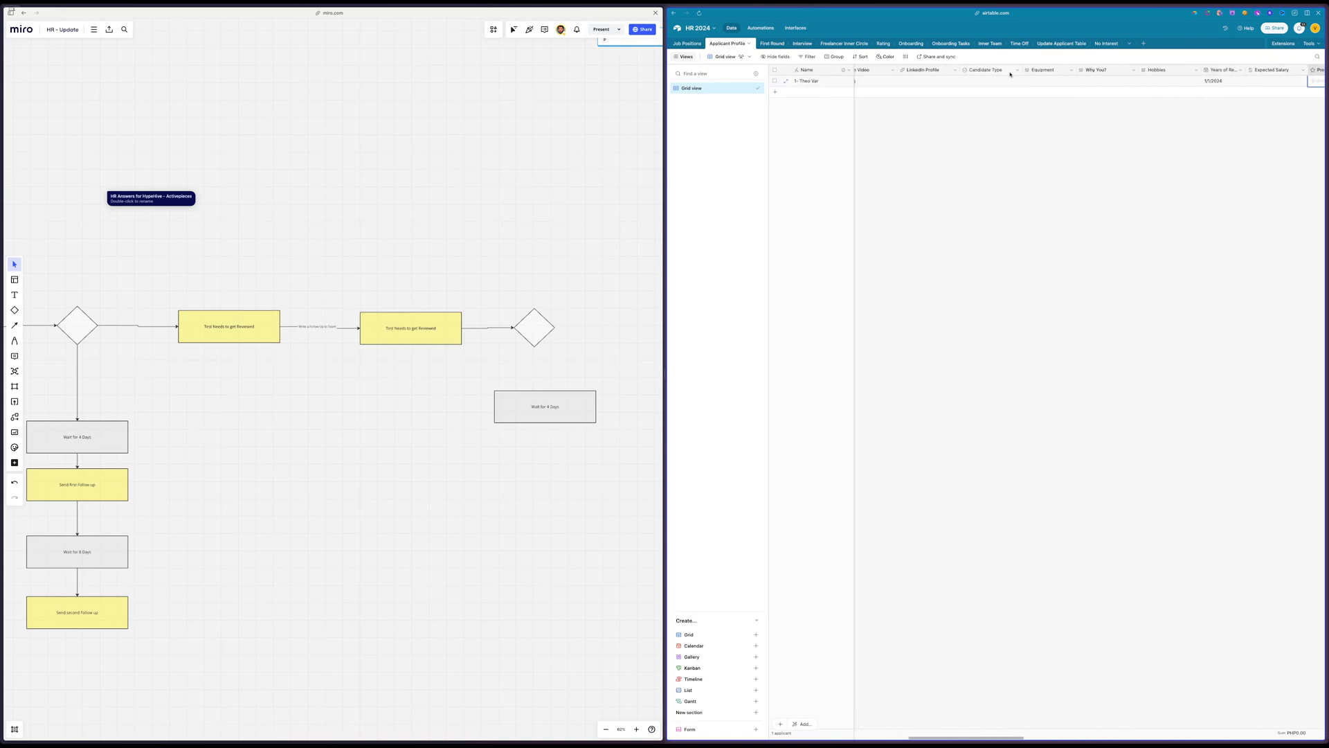
scroll(1218, 112, right, 3)
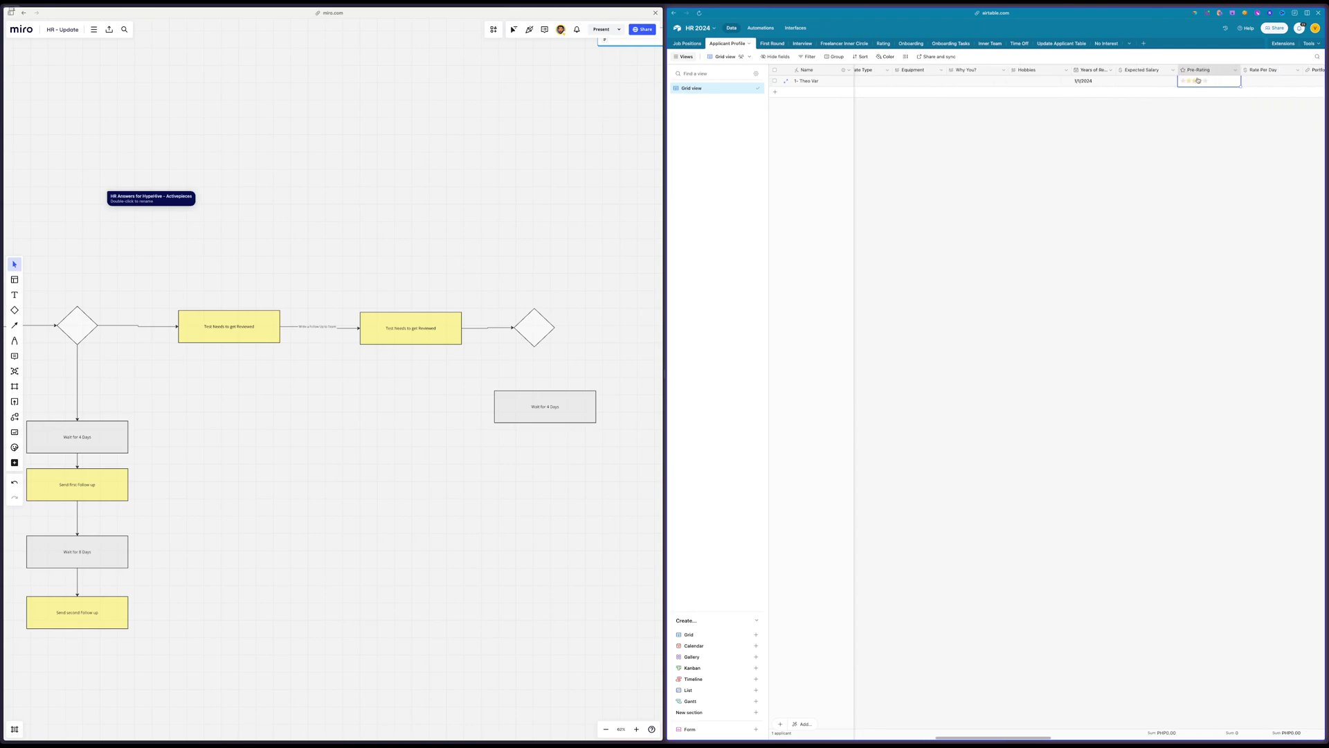
drag(1205, 70, 1108, 125)
scroll(1100, 131, right, 2)
Compare the applicant's Profile Status options with the new decision branch in the Miro flowchart
click(1066, 81)
click(1066, 81)
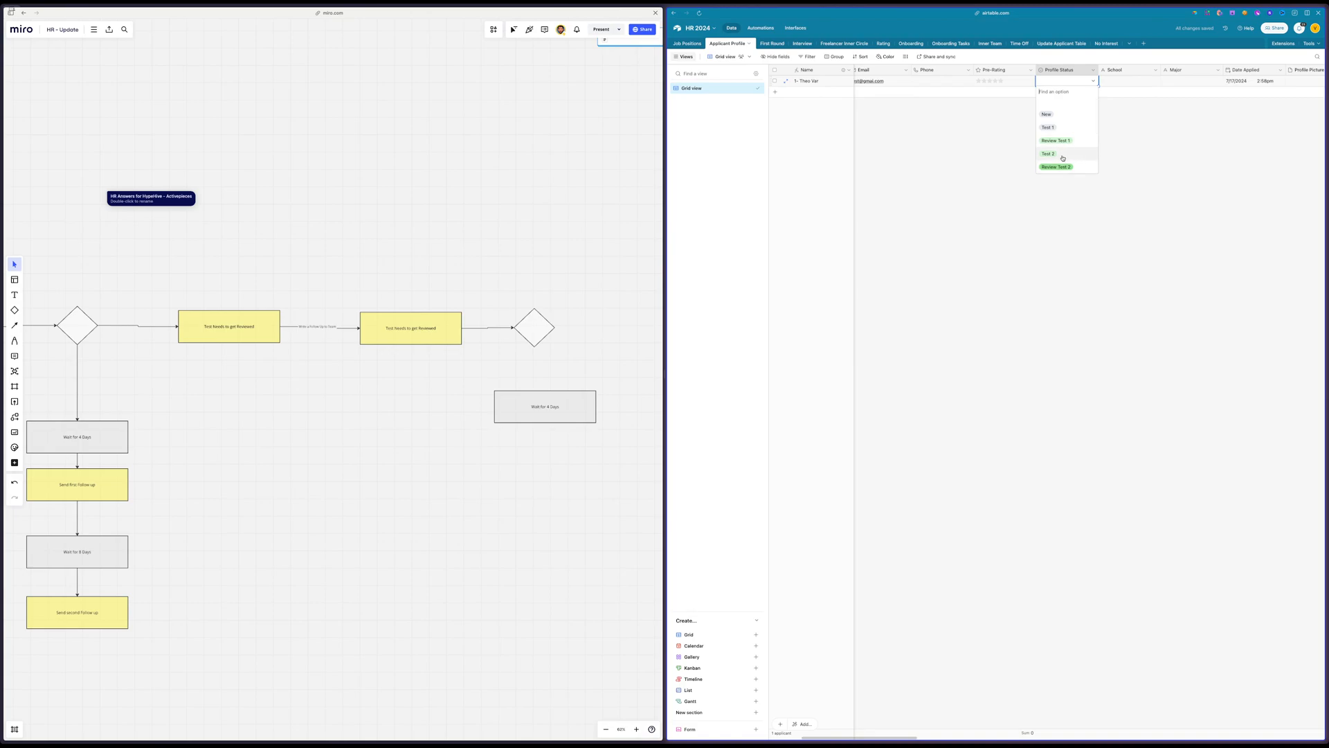
click(974, 169)
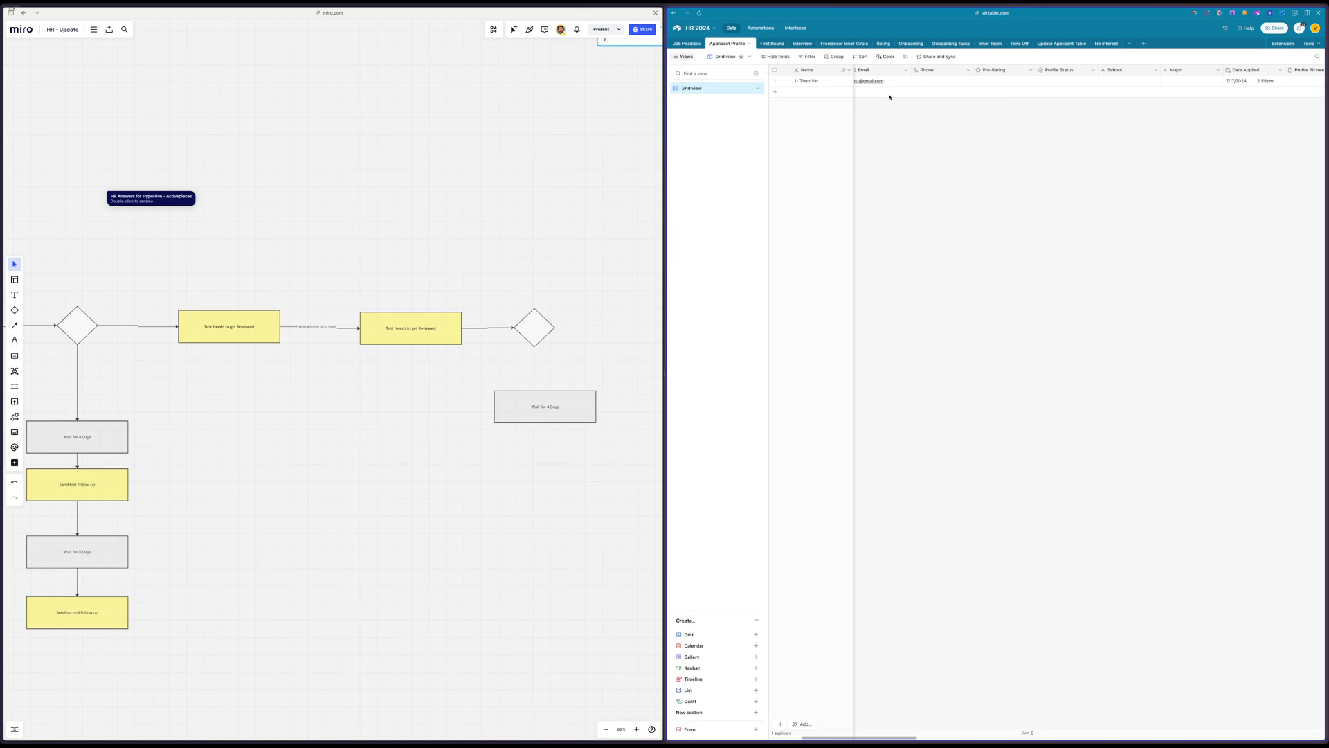
drag(622, 260, 545, 423)
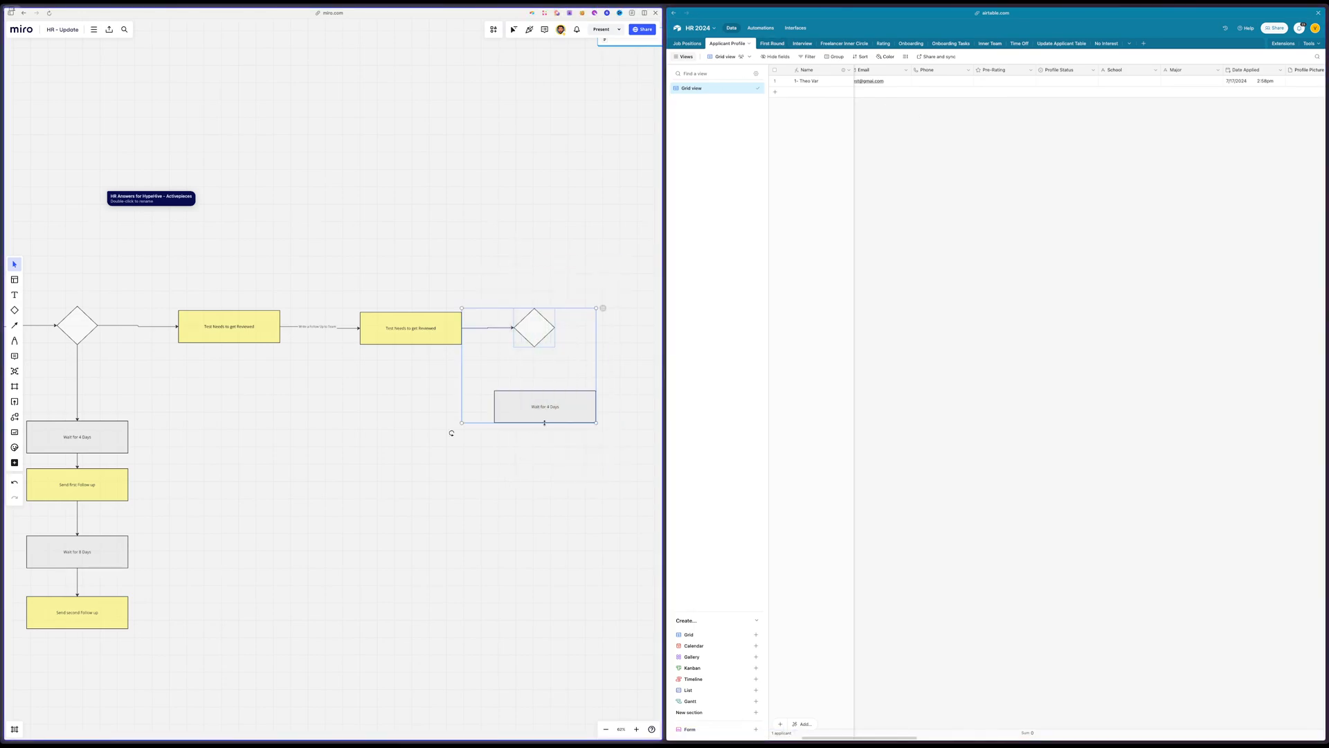
click(575, 202)
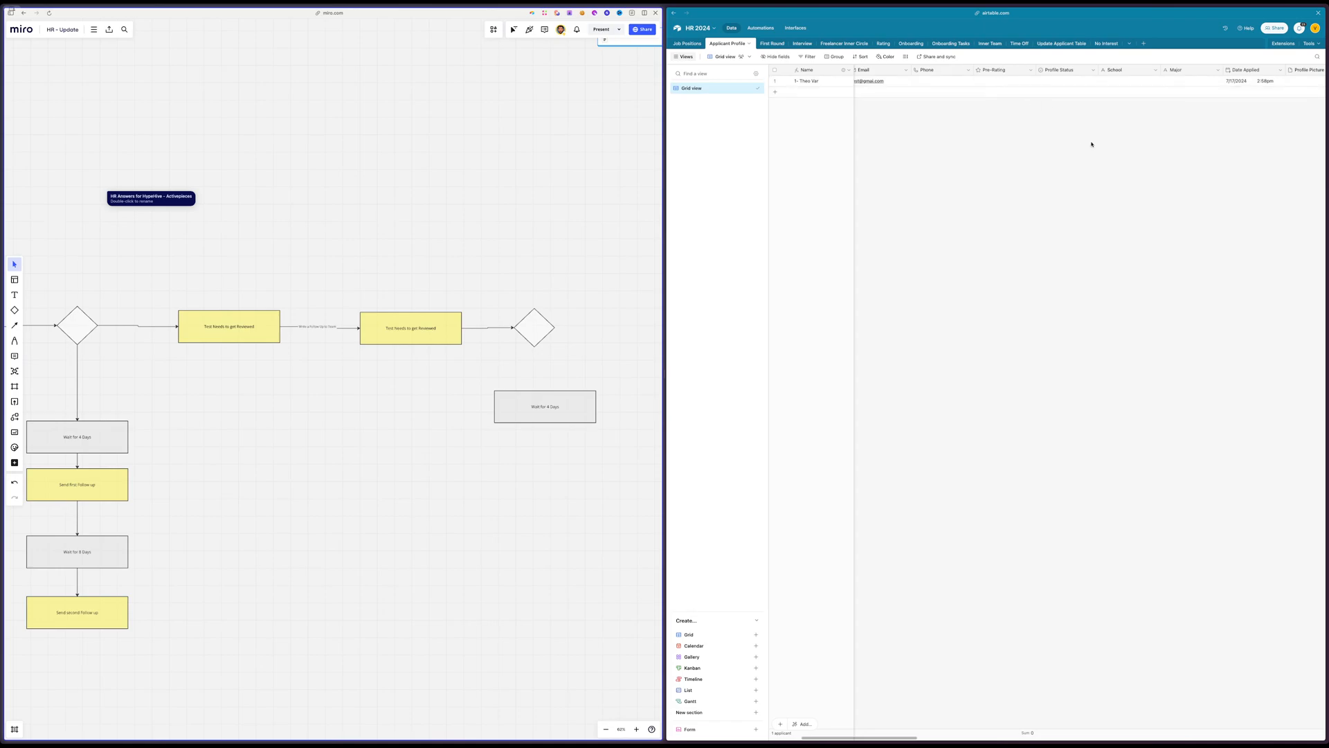
click(1067, 81)
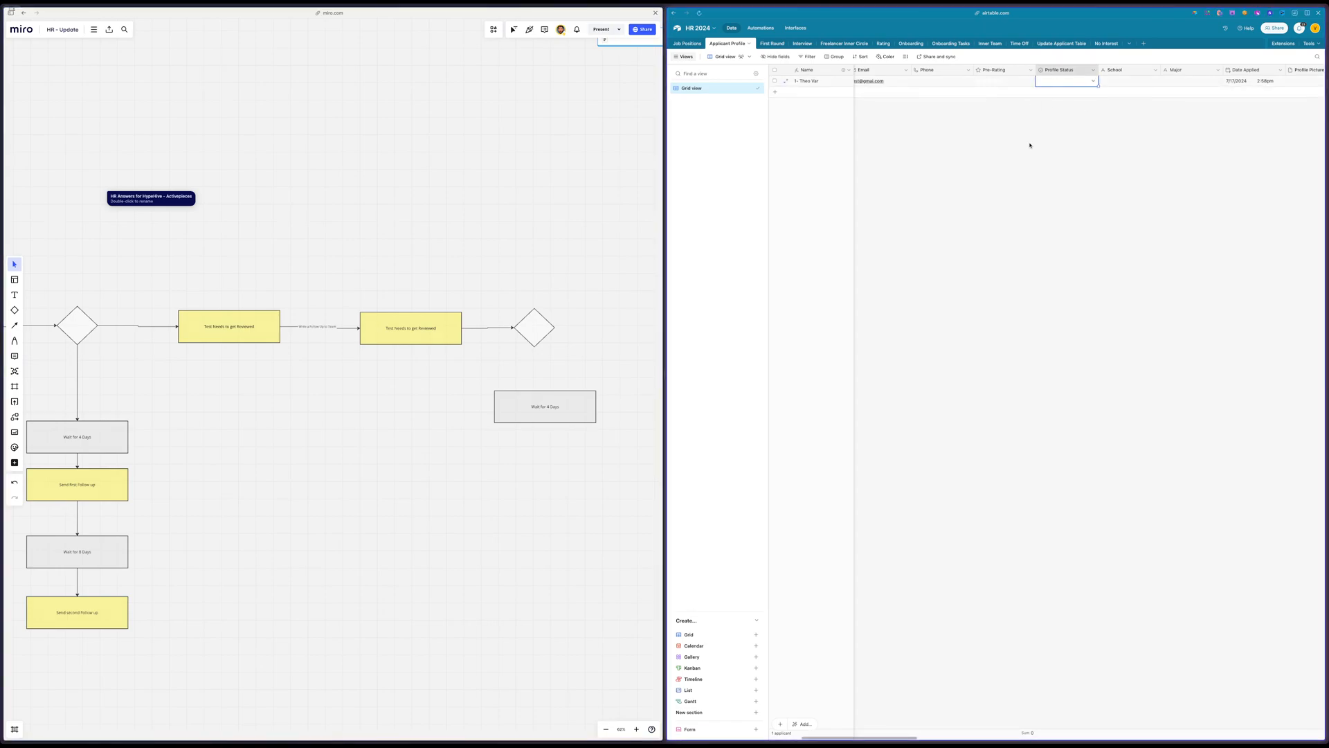
scroll(475, 220, right, 2)
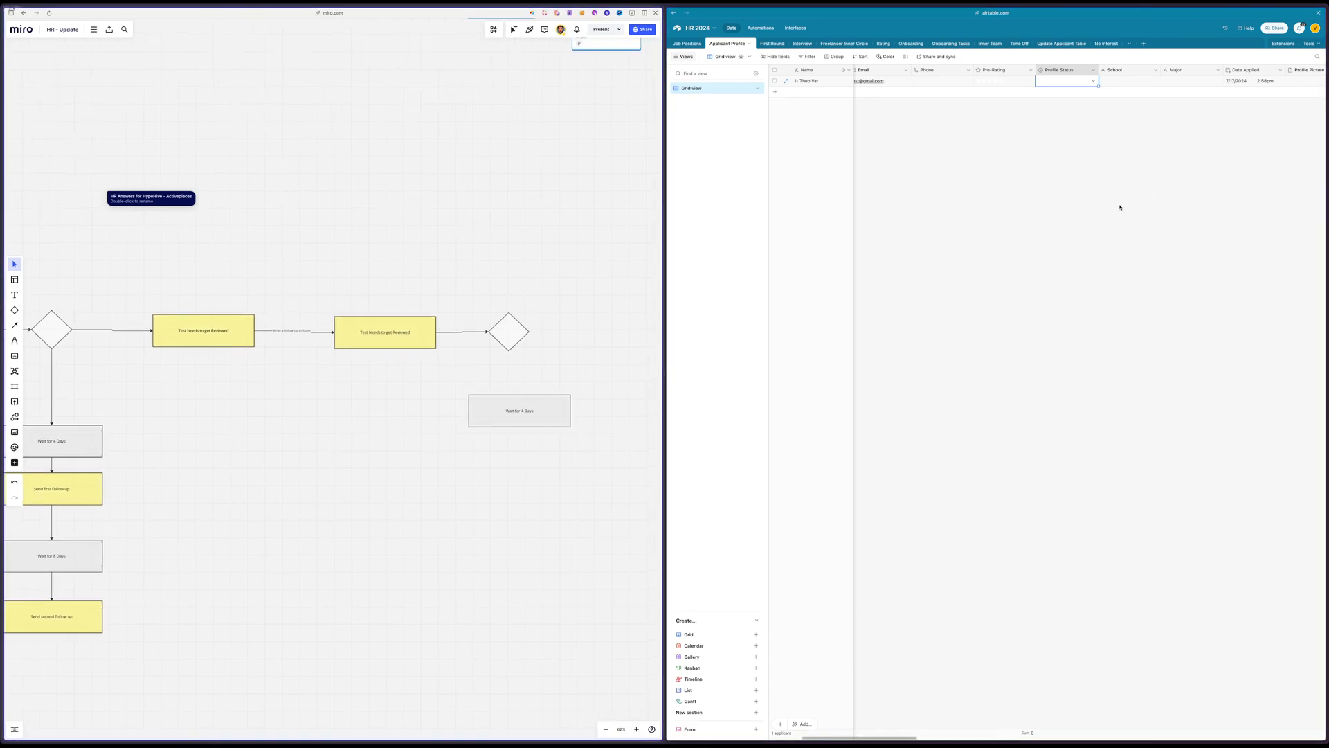
scroll(1115, 208, right, 2)
click(1054, 91)
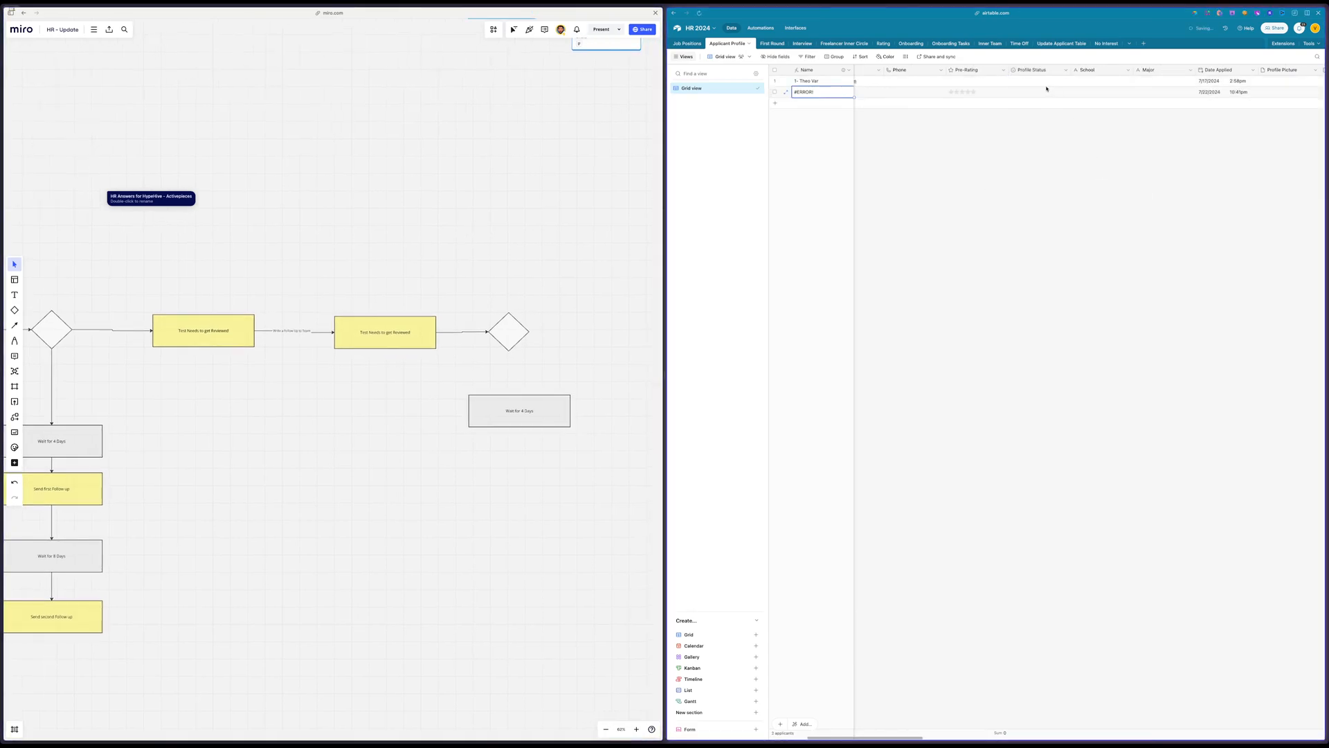
click(775, 93)
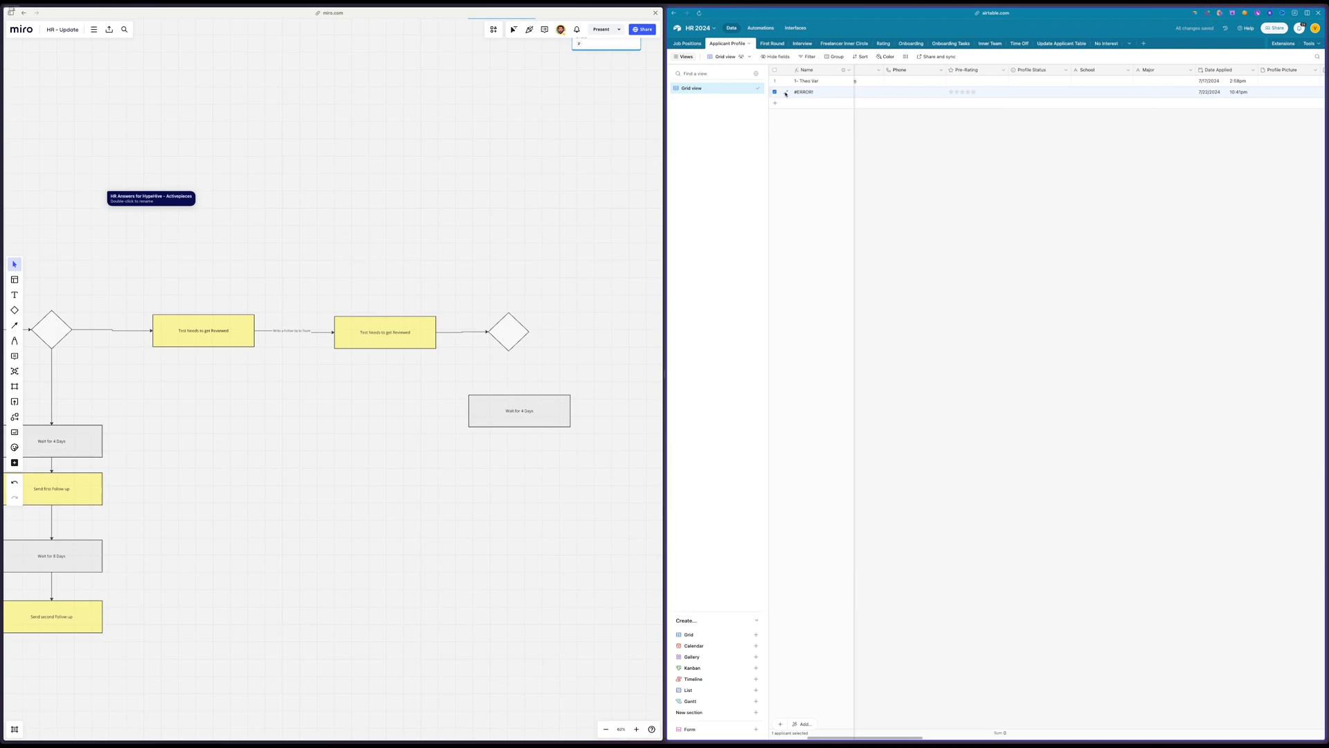
right_click(821, 97)
click(850, 219)
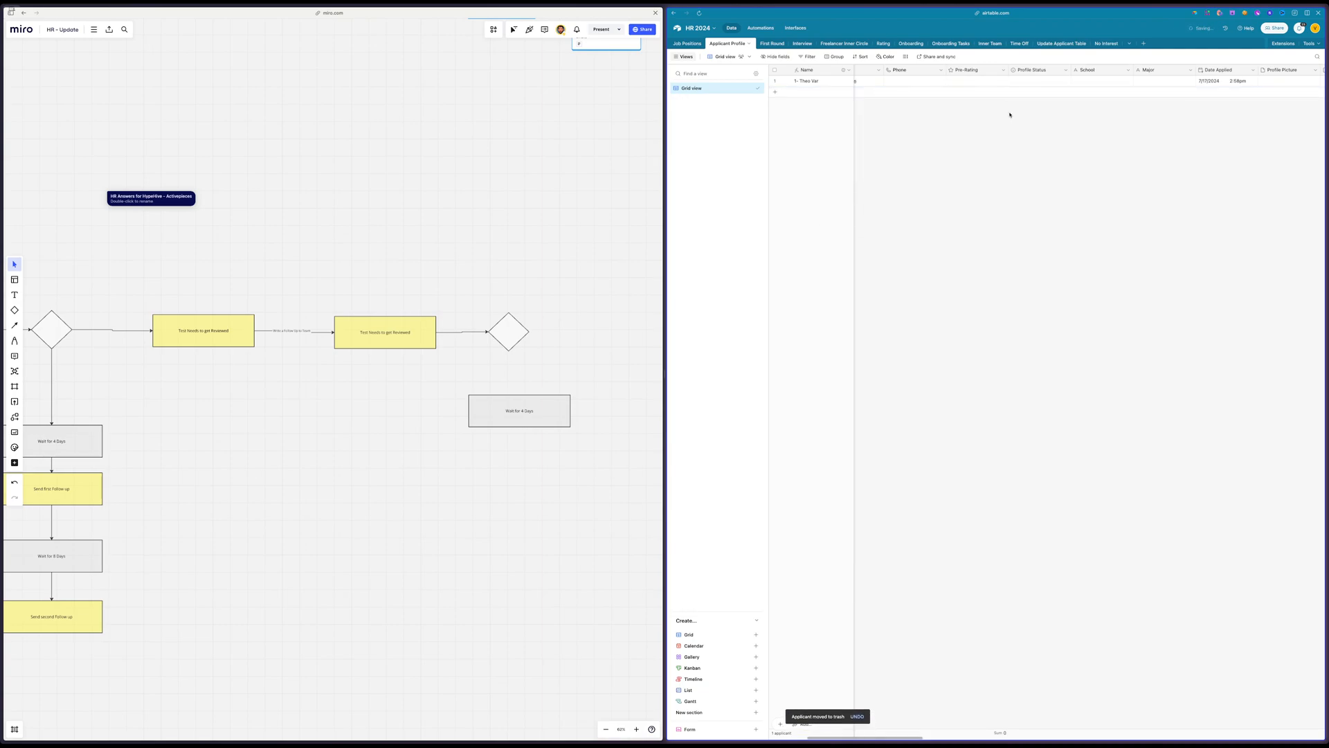
Look through the Profile Status options available on the applicant's record
click(1033, 81)
click(1034, 81)
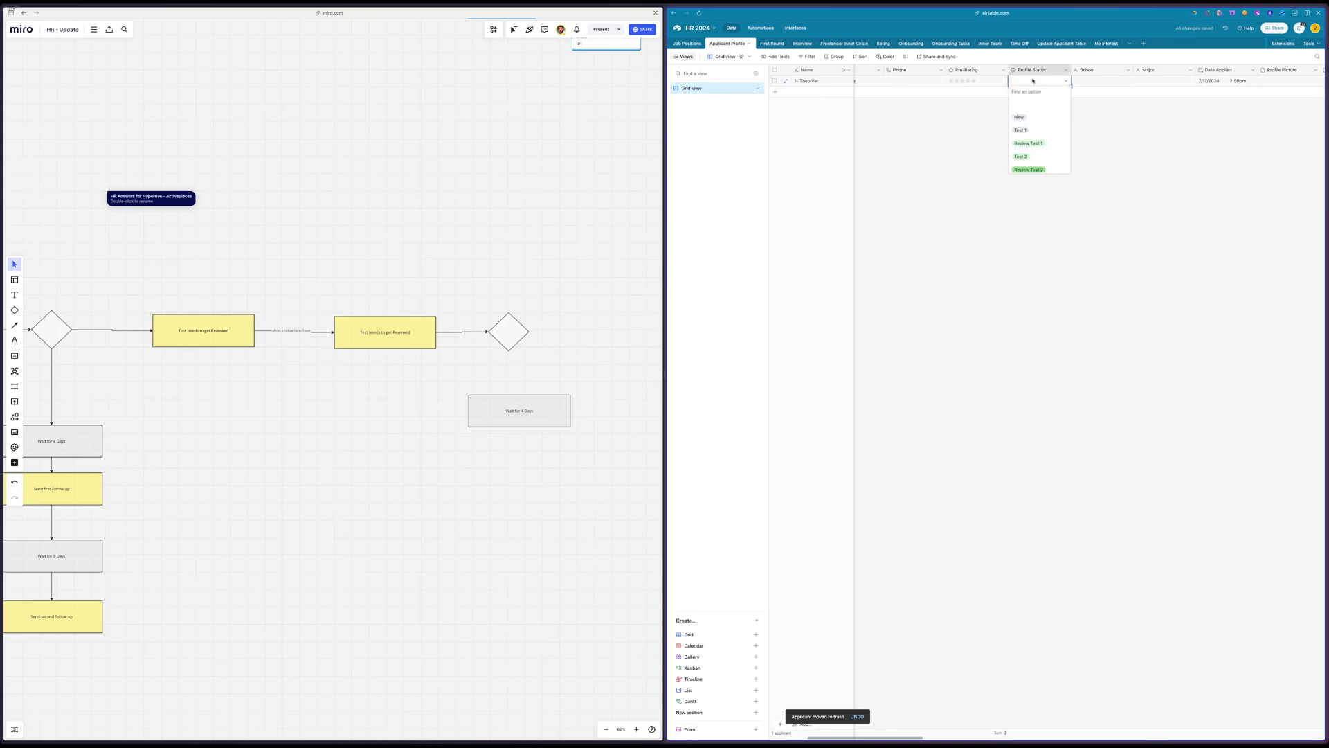
scroll(1049, 146, down, 2)
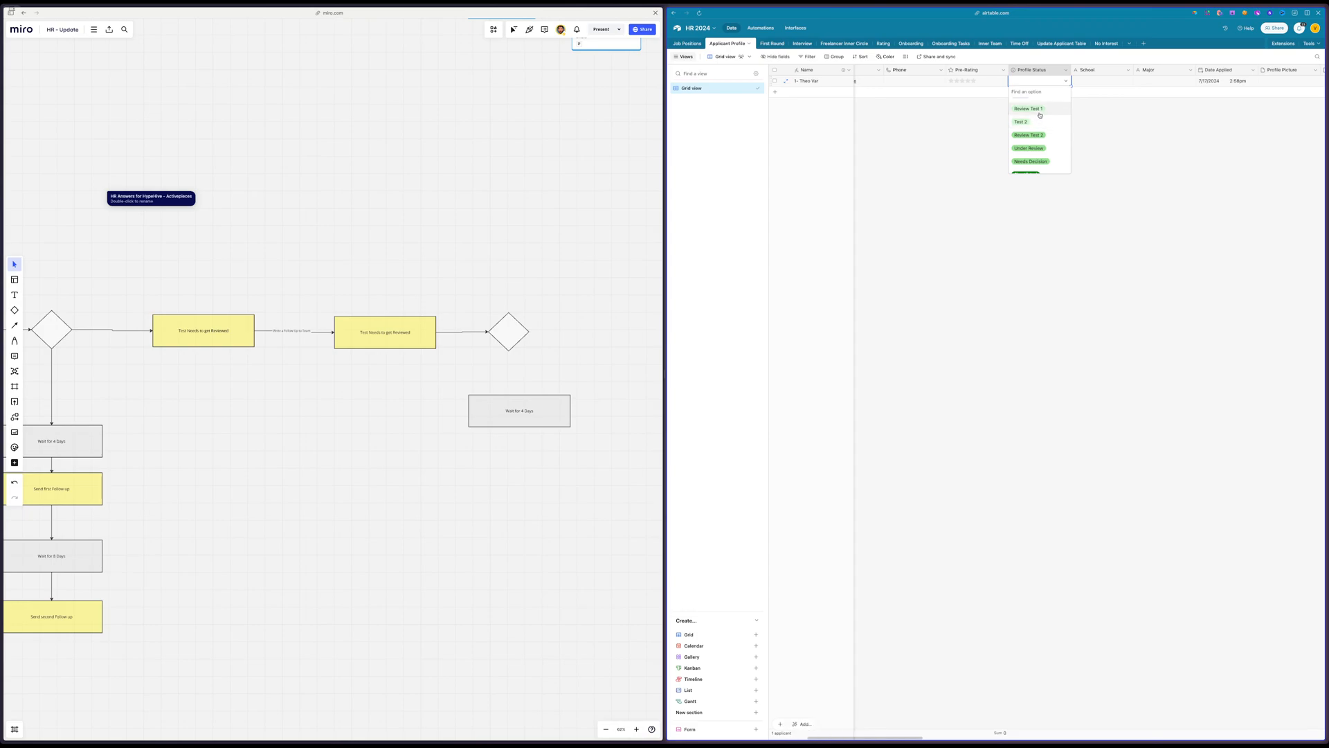
click(1153, 174)
Delete the First Round 2 field from the Applicant Profile table despite its dependencies
scroll(1155, 172, right, 10)
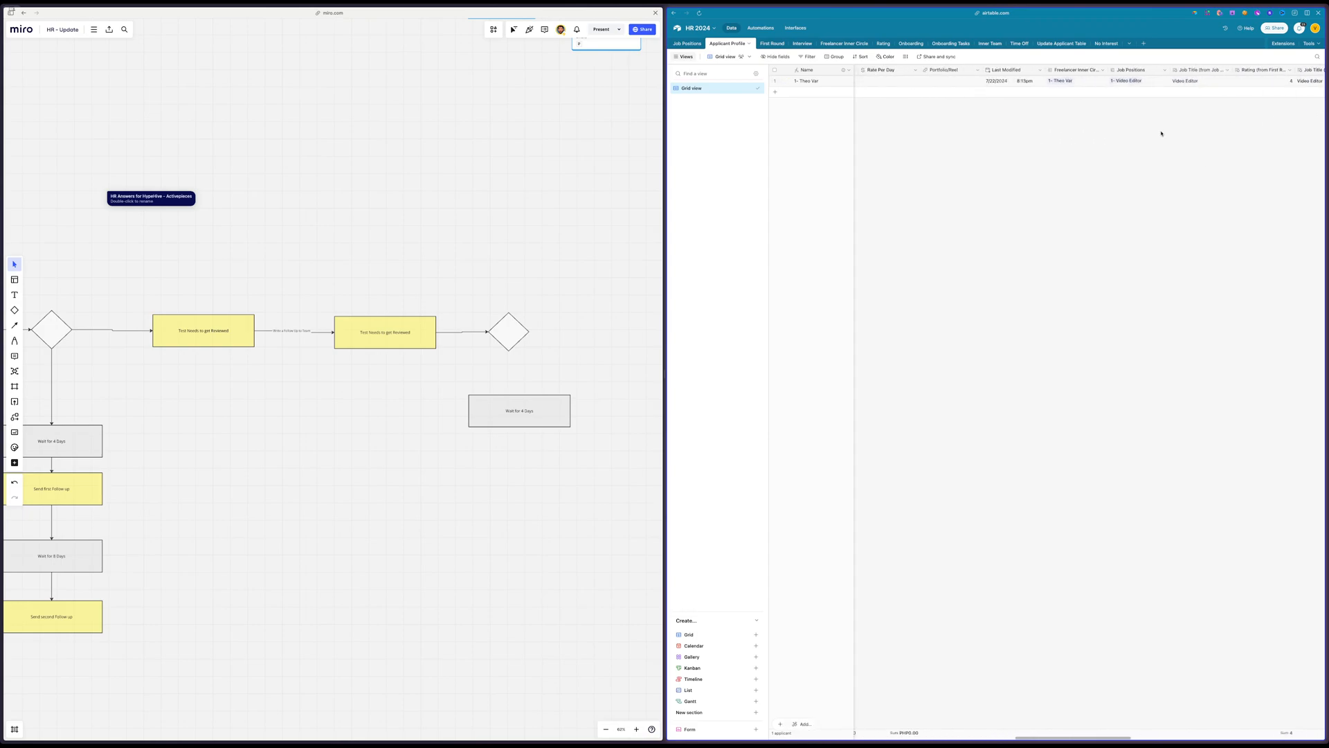
scroll(1172, 133, right, 10)
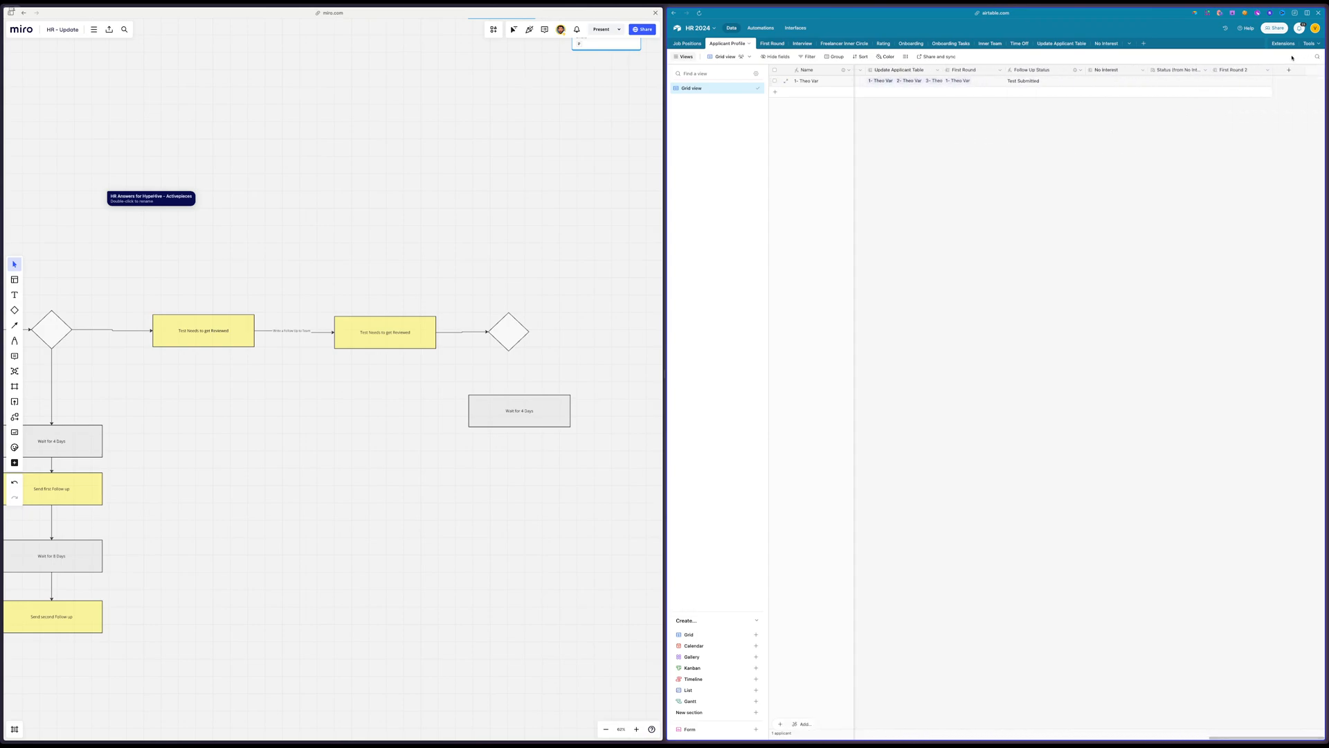
click(1268, 69)
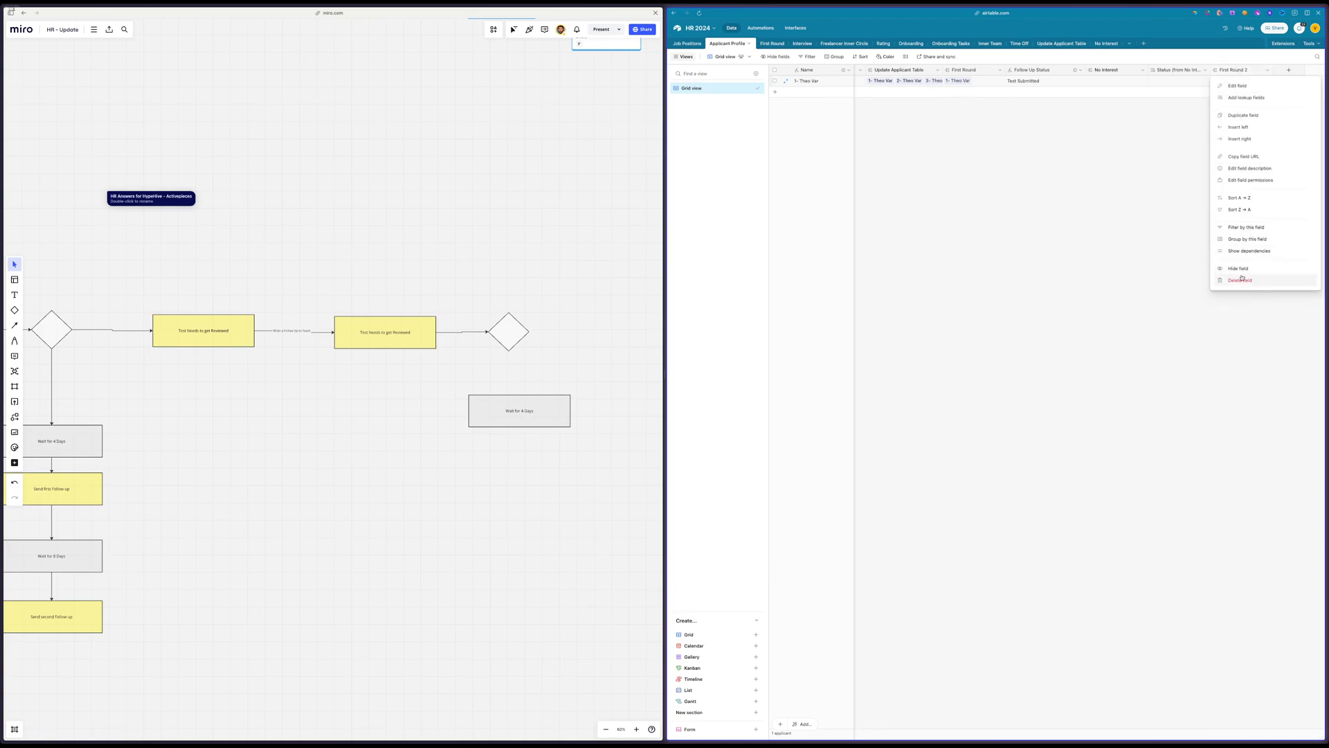
click(1240, 280)
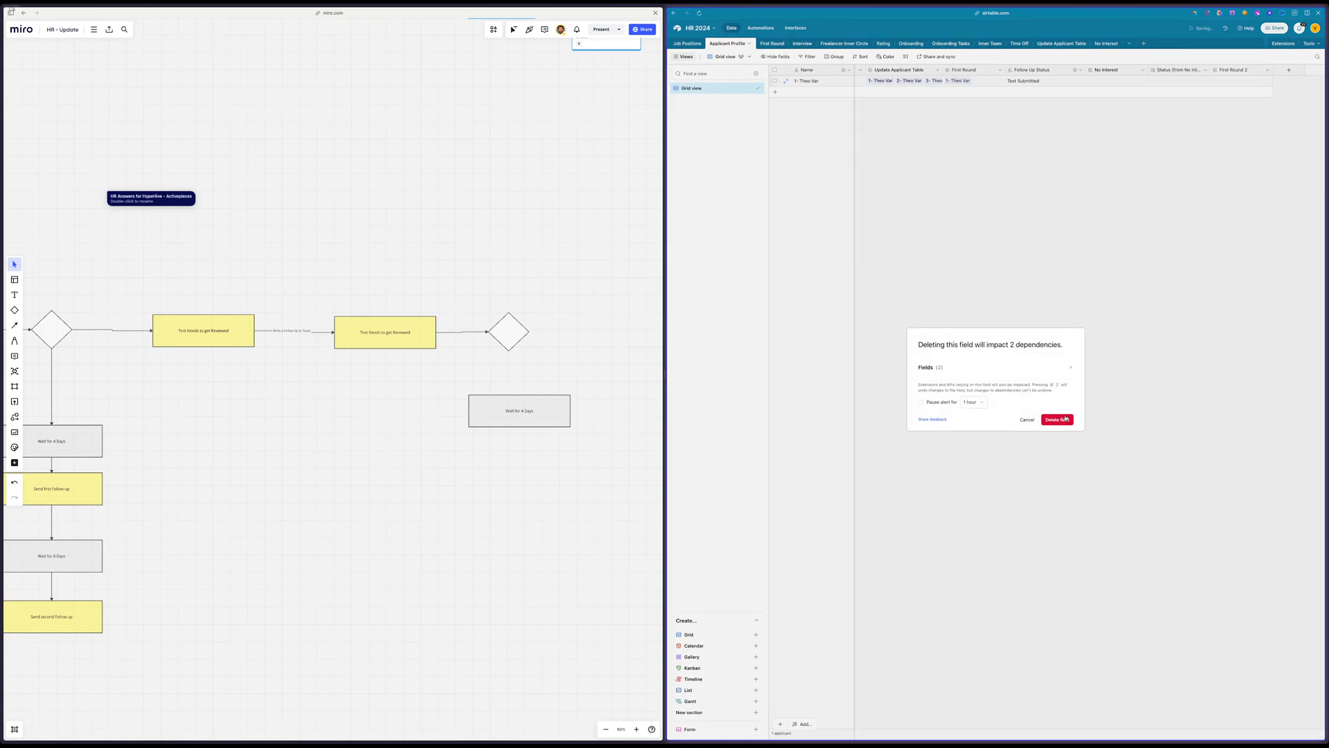
click(1066, 419)
click(1289, 69)
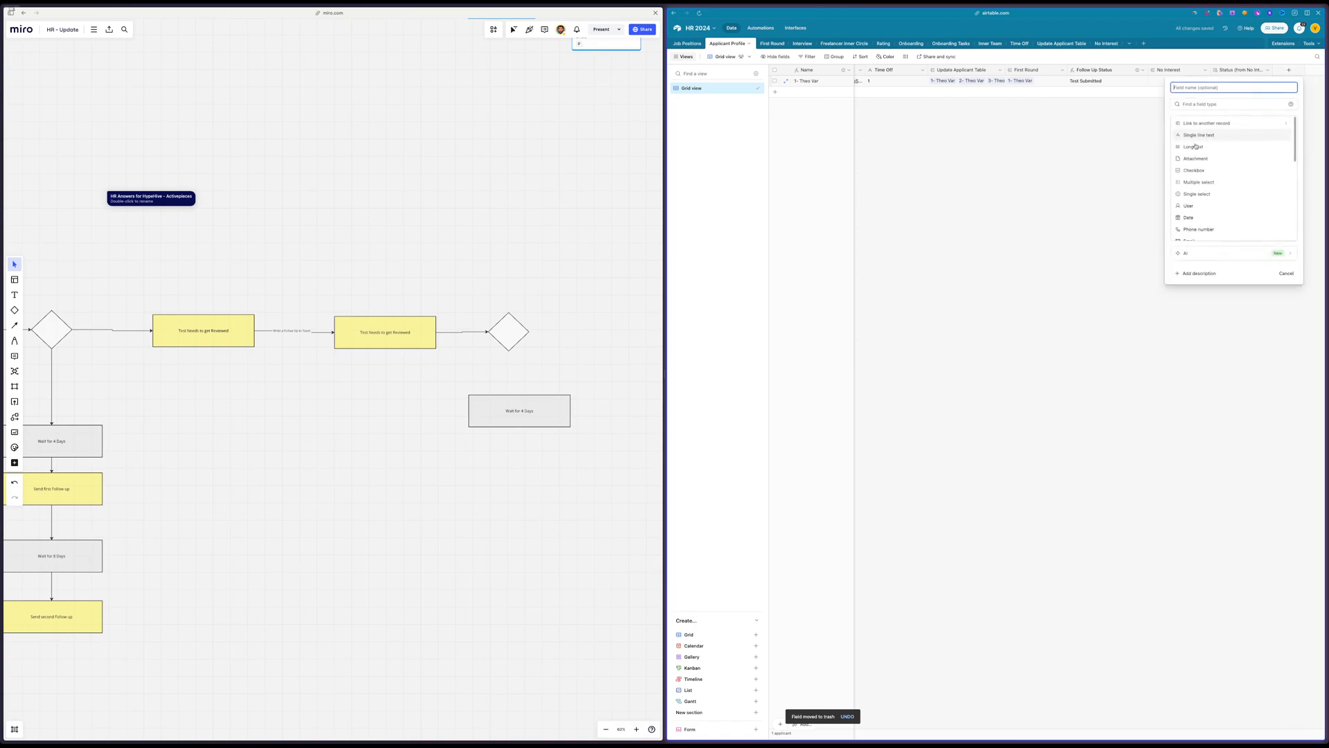
click(1192, 104)
text(for)
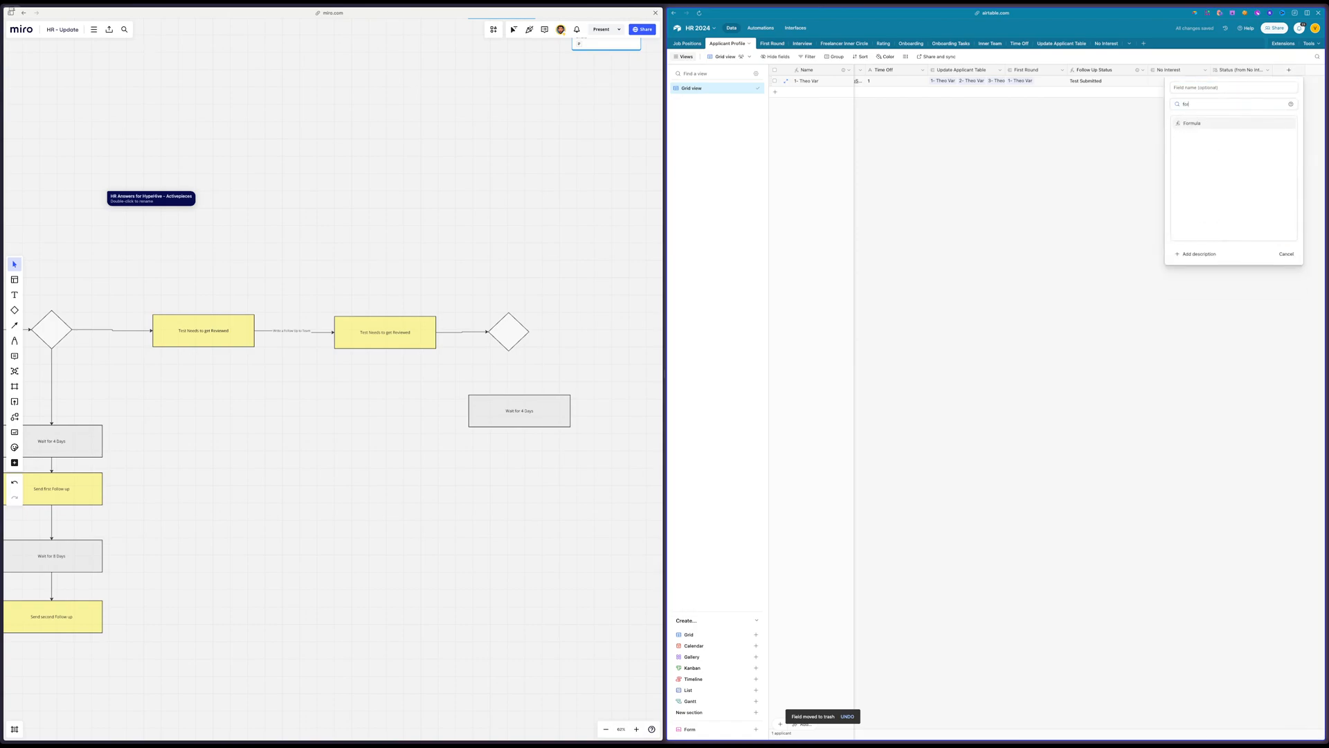
key(Return)
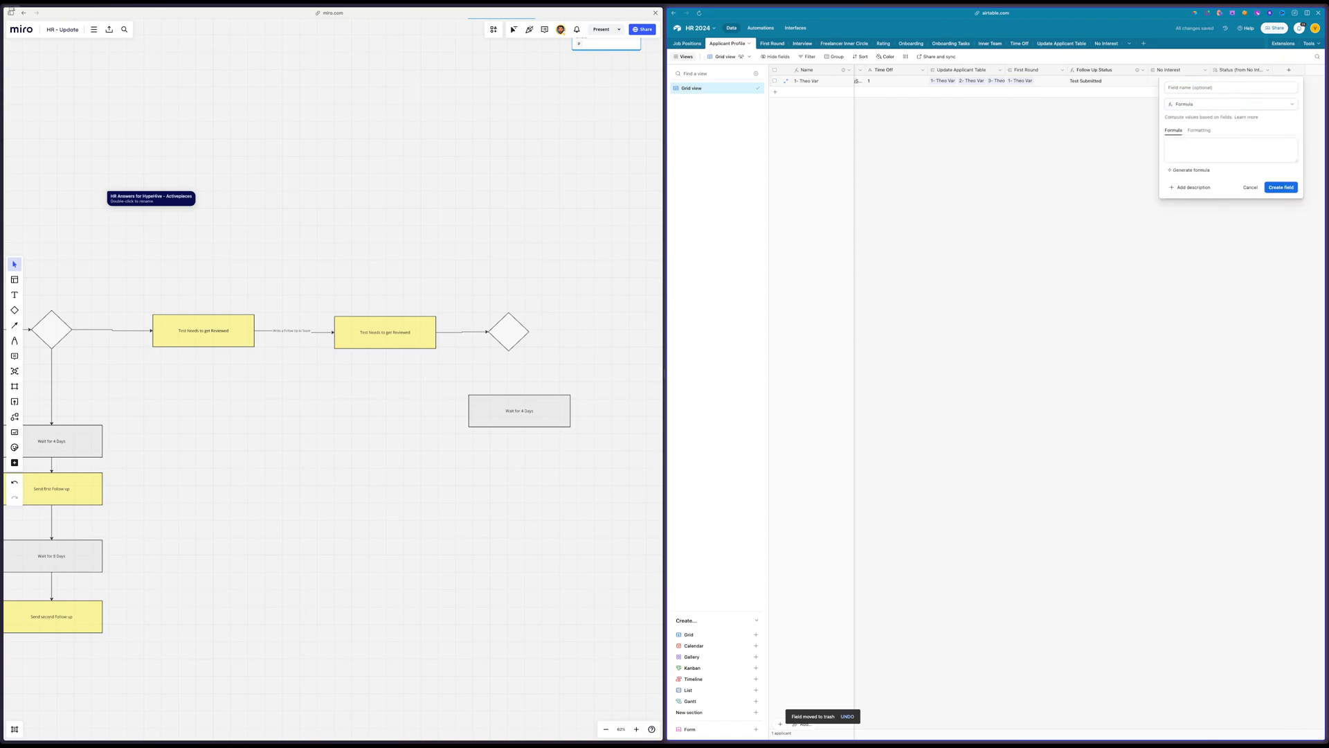
click(1192, 171)
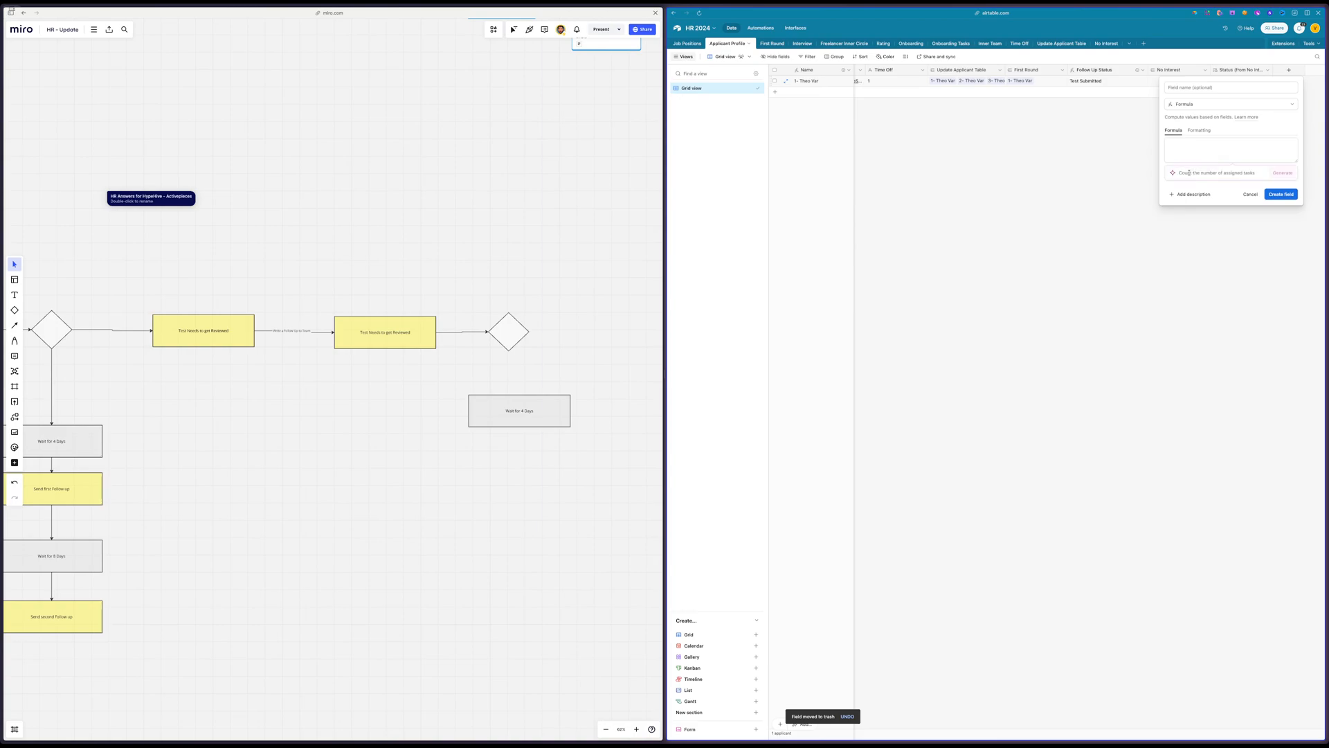
text(I)
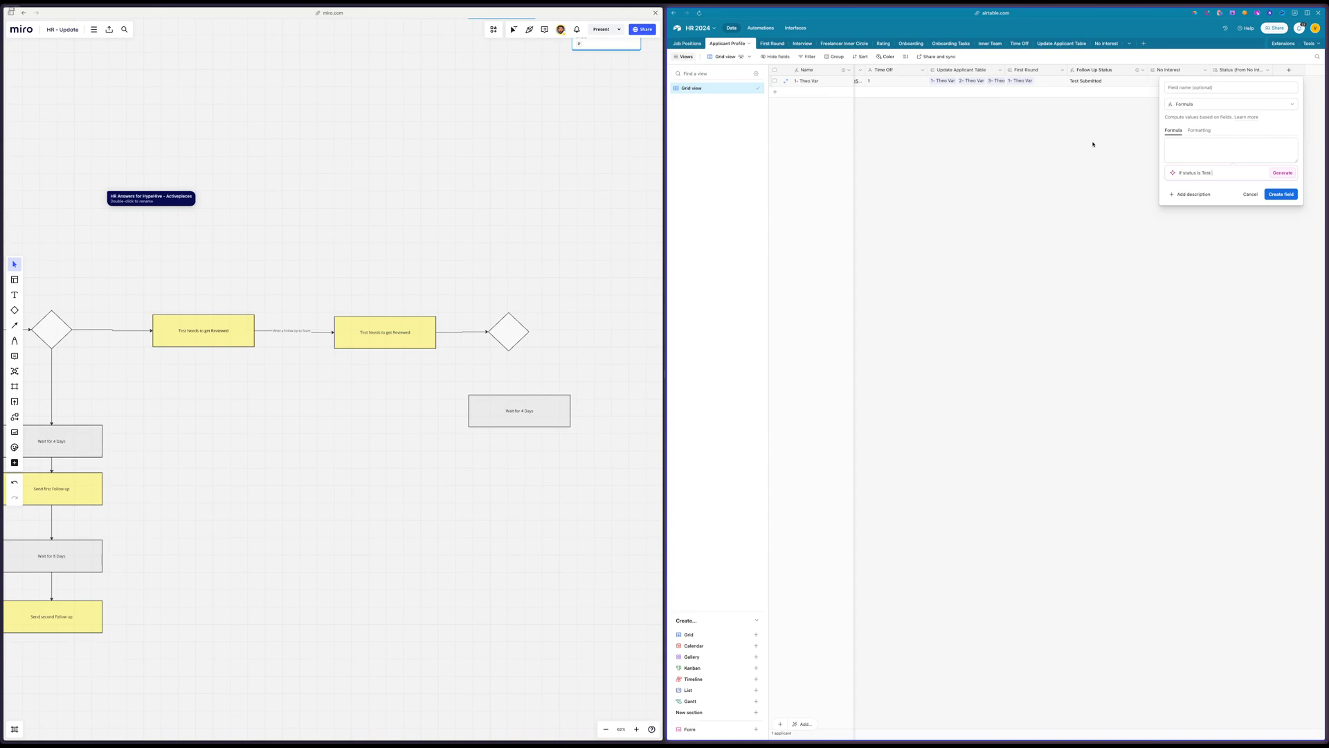
scroll(1055, 180, left, 10)
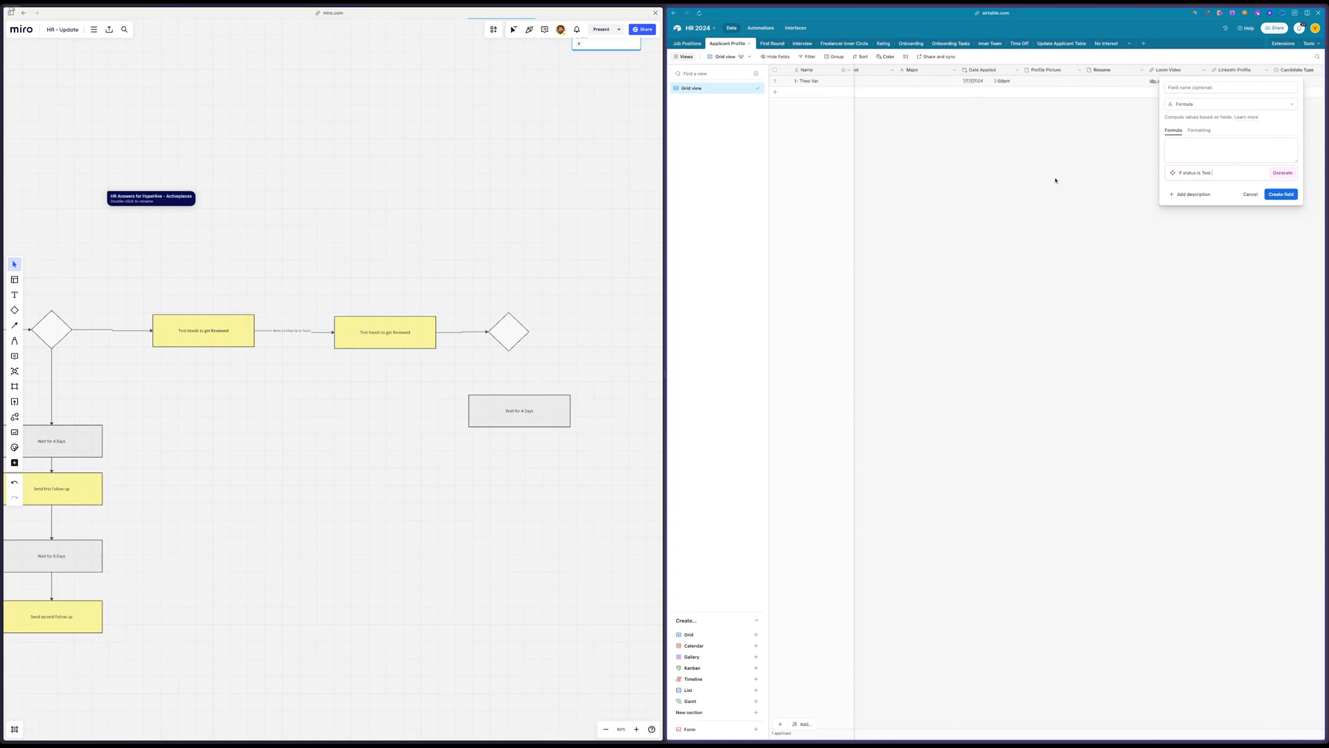
scroll(1055, 180, left, 5)
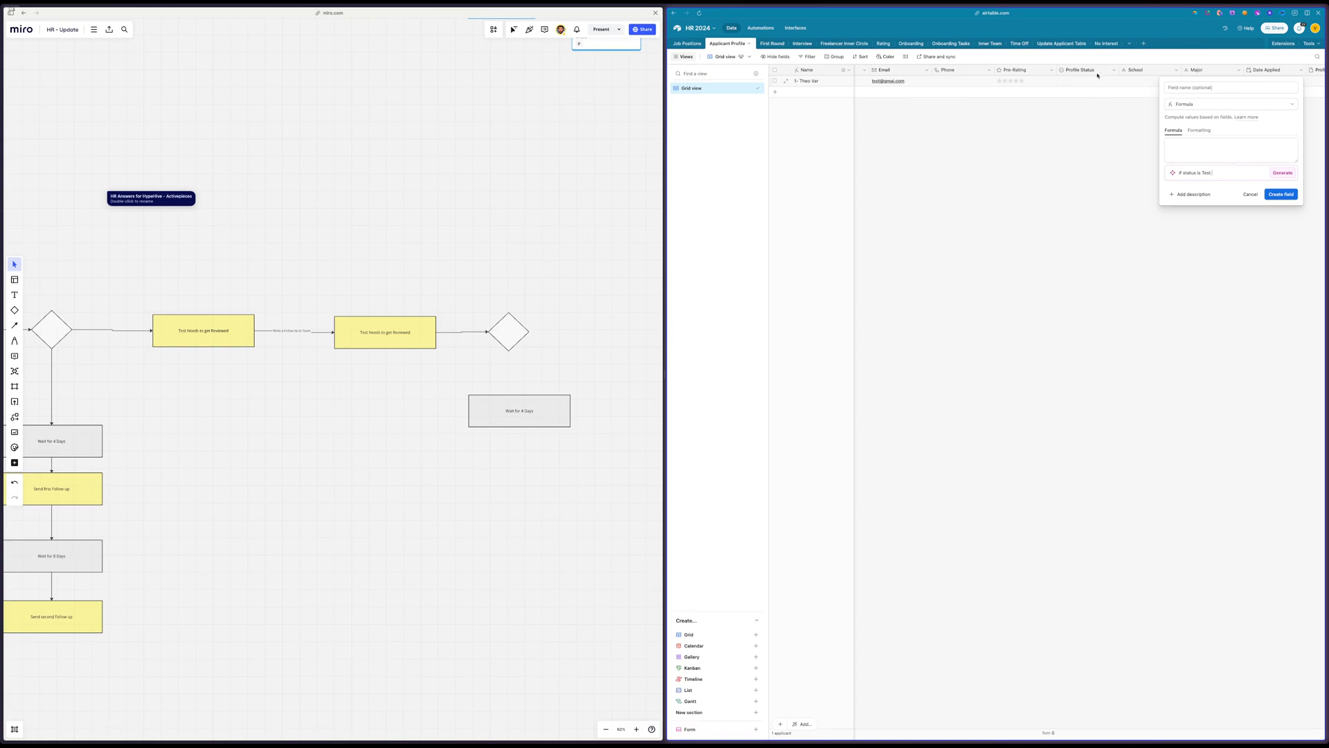
click(1081, 69)
key(Escape)
click(1250, 187)
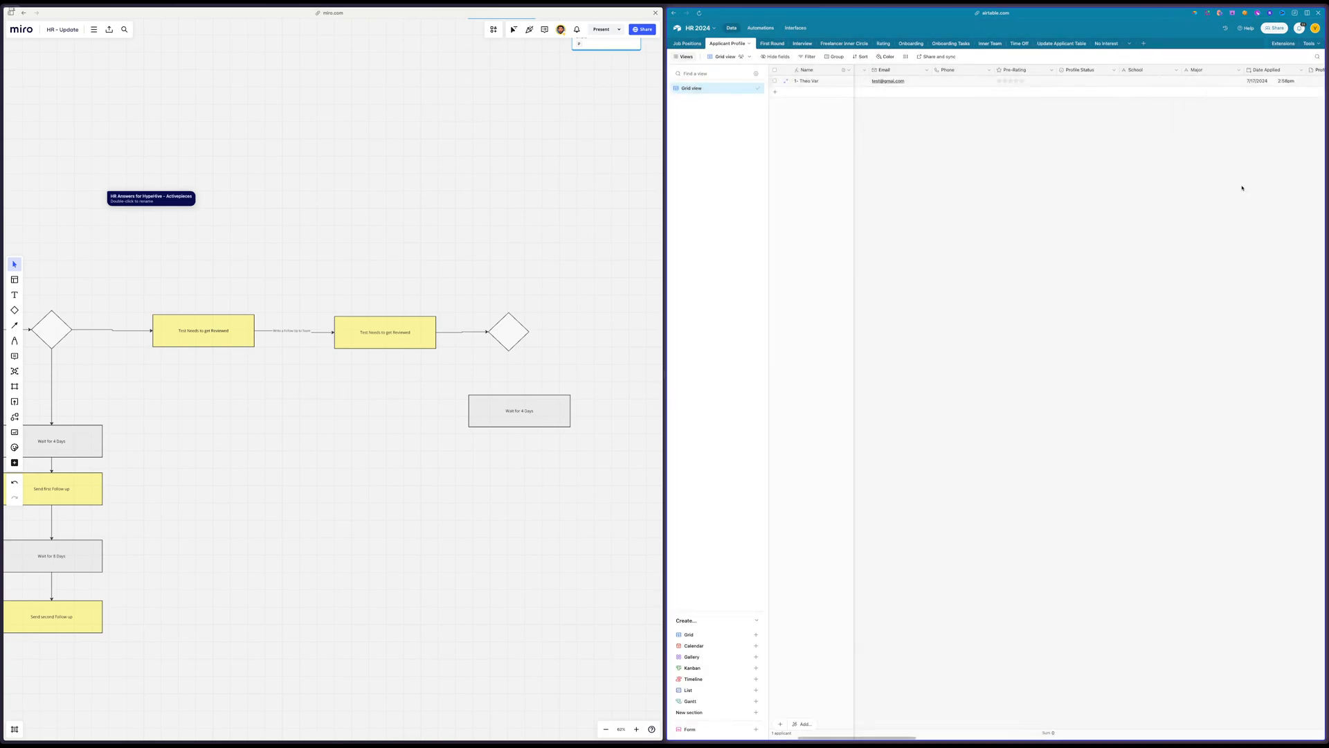
Check the exact wording of the test and review options in the Profile Status field's settings
double_click(1077, 72)
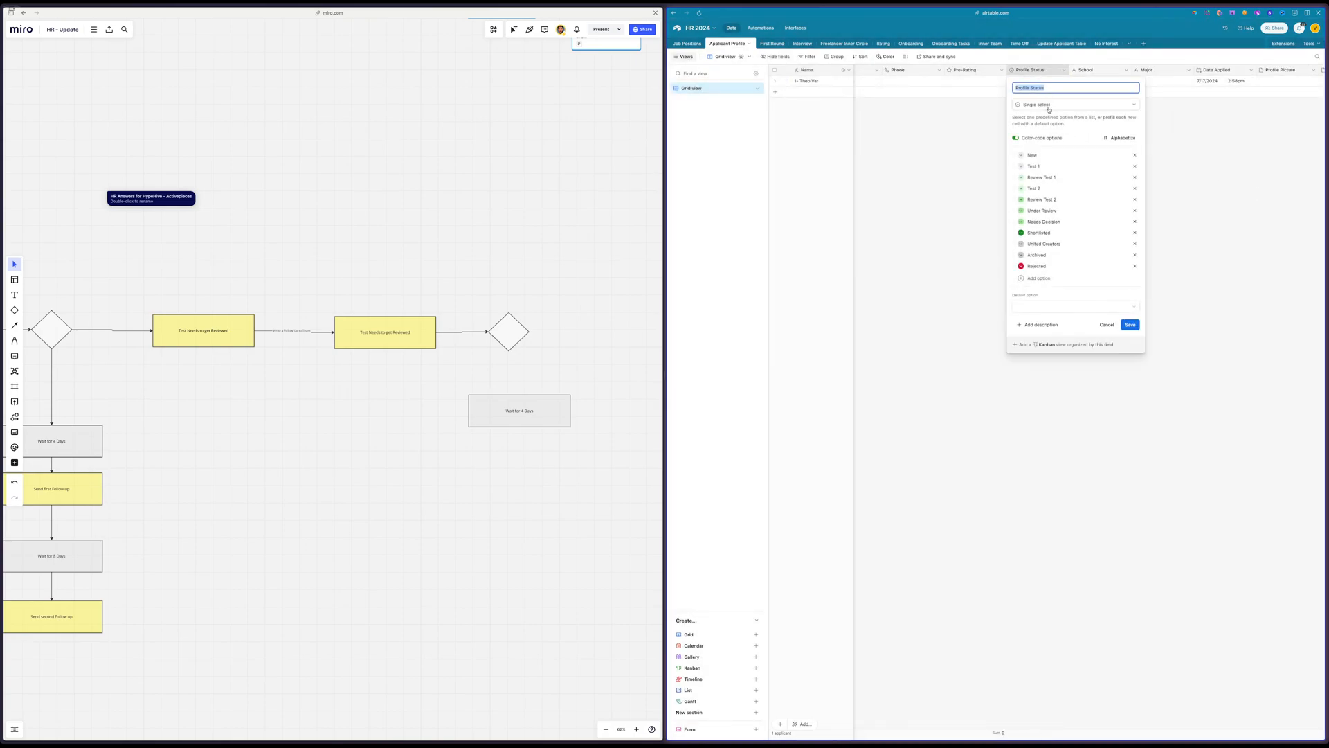
click(1067, 196)
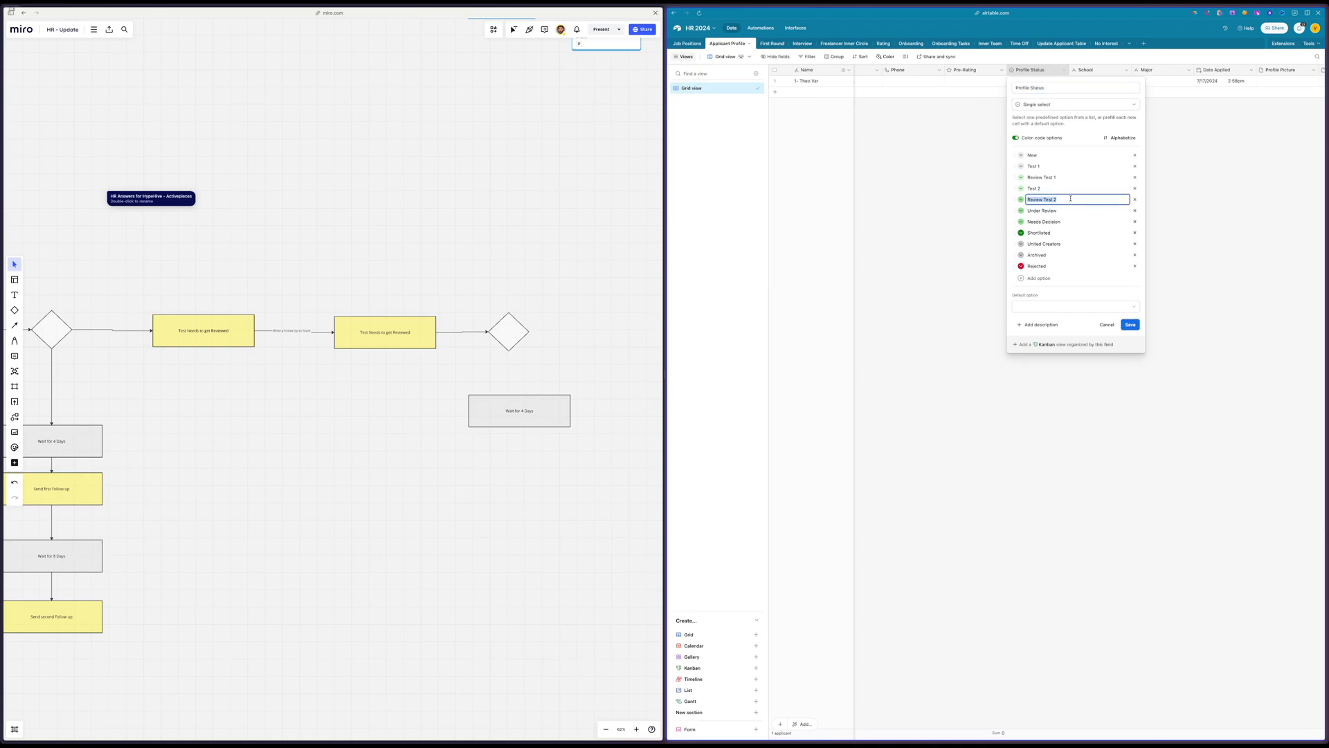
click(1068, 188)
click(1068, 178)
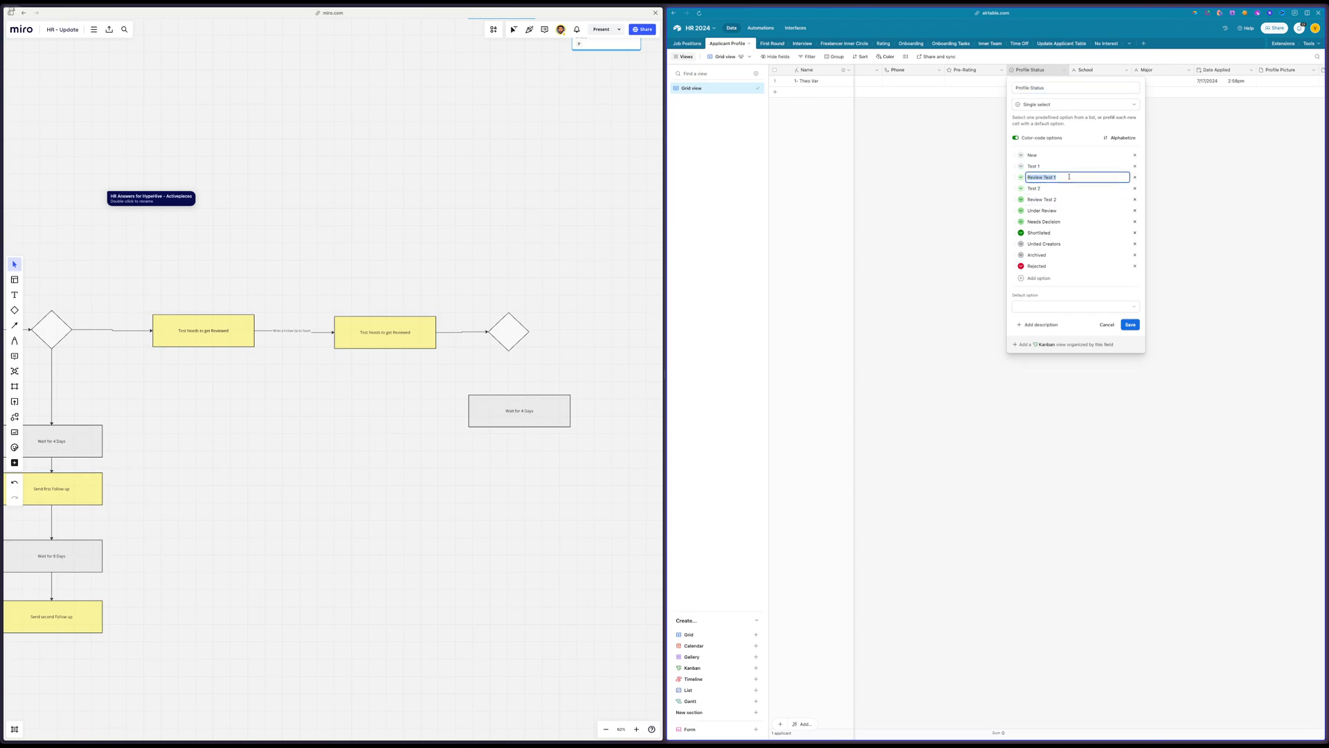
click(1274, 284)
Start a new formula field at the end of the Applicant Profile table and open its AI formula prompt
scroll(1272, 279, right, 10)
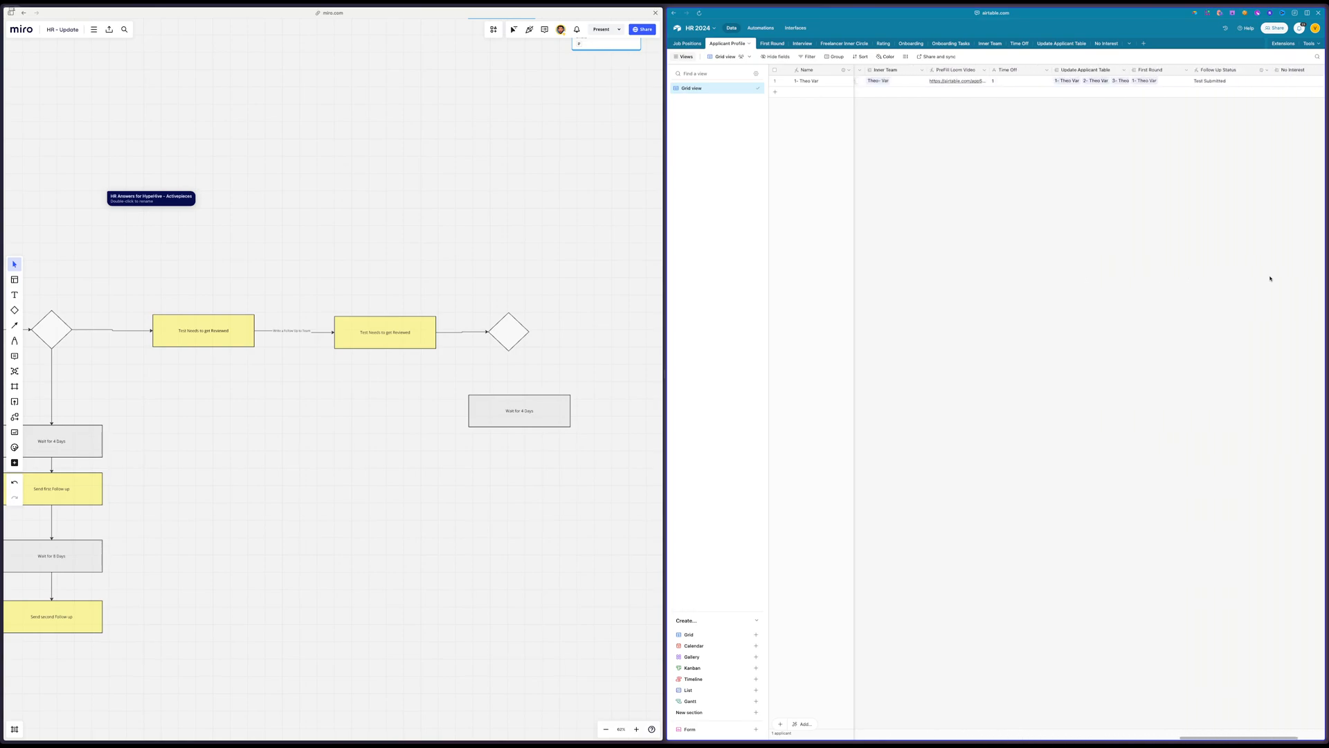
scroll(1267, 277, right, 4)
click(1289, 70)
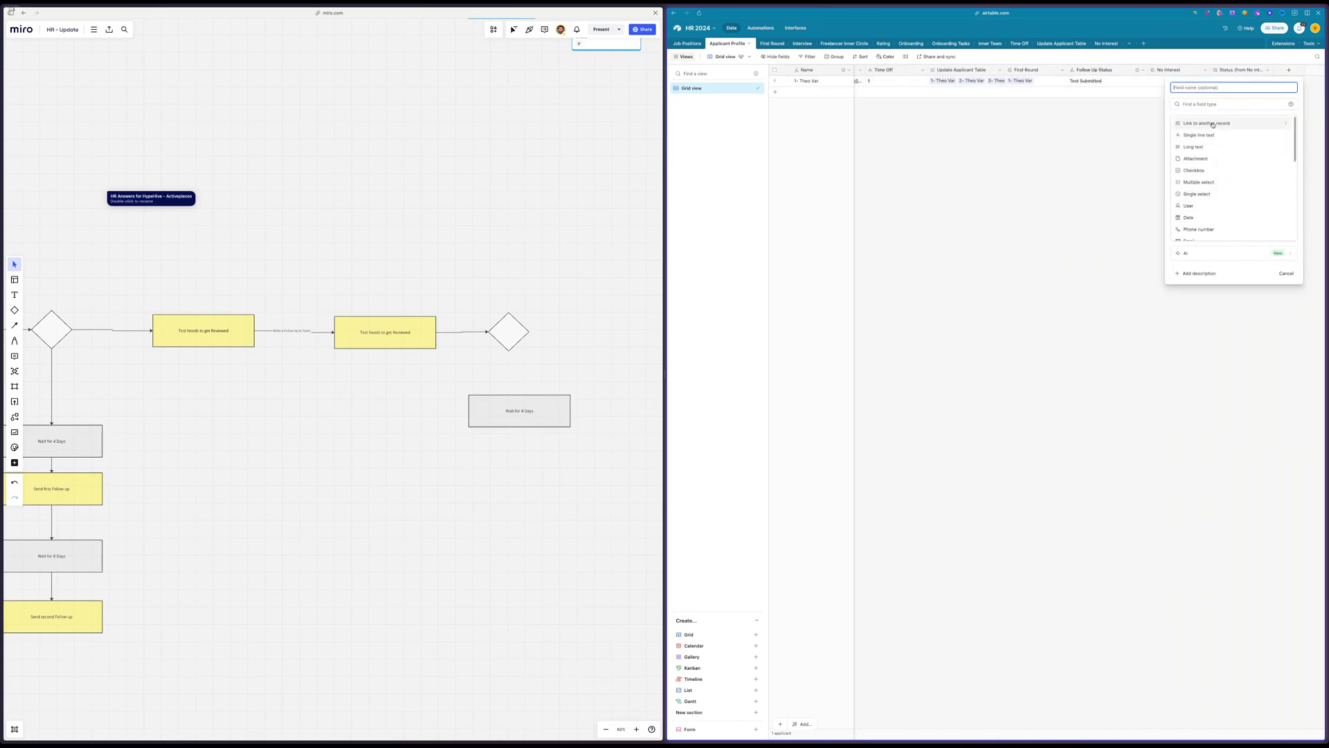
text(Fil)
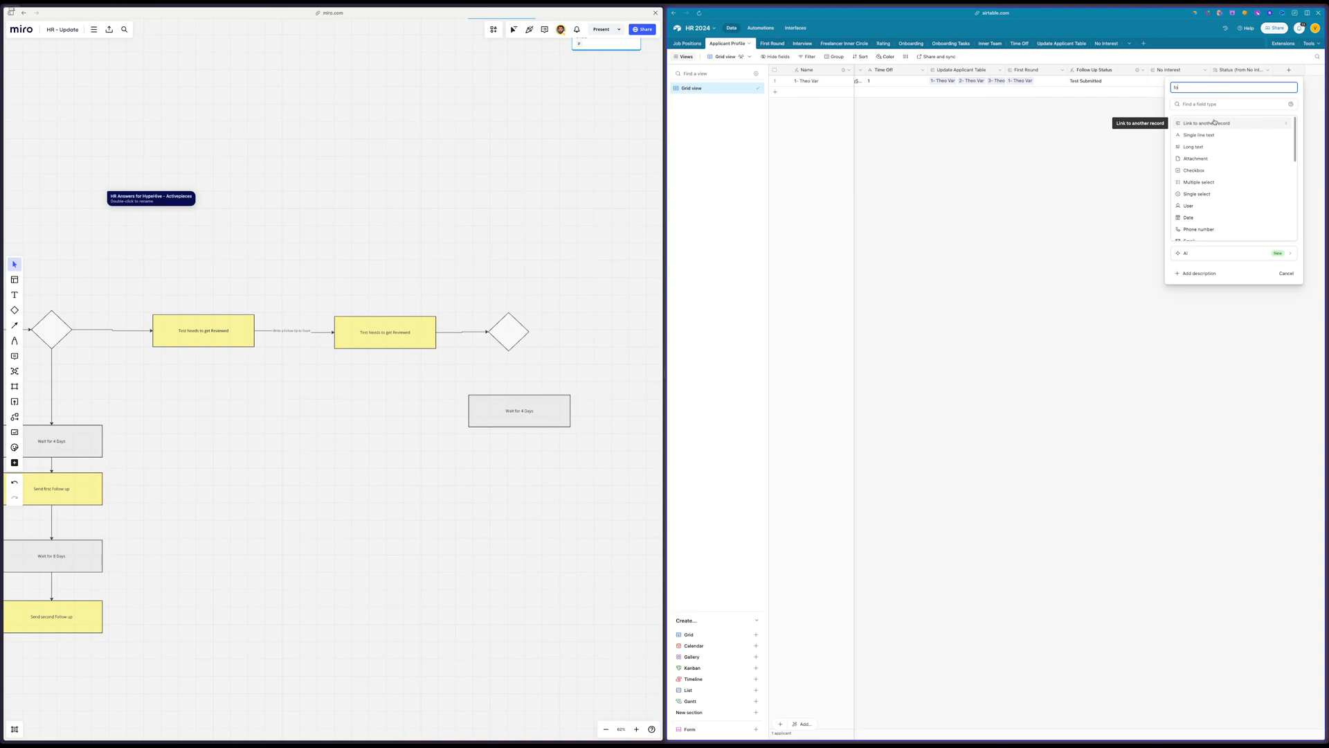
key(BackSpace)
text(o)
click(1217, 122)
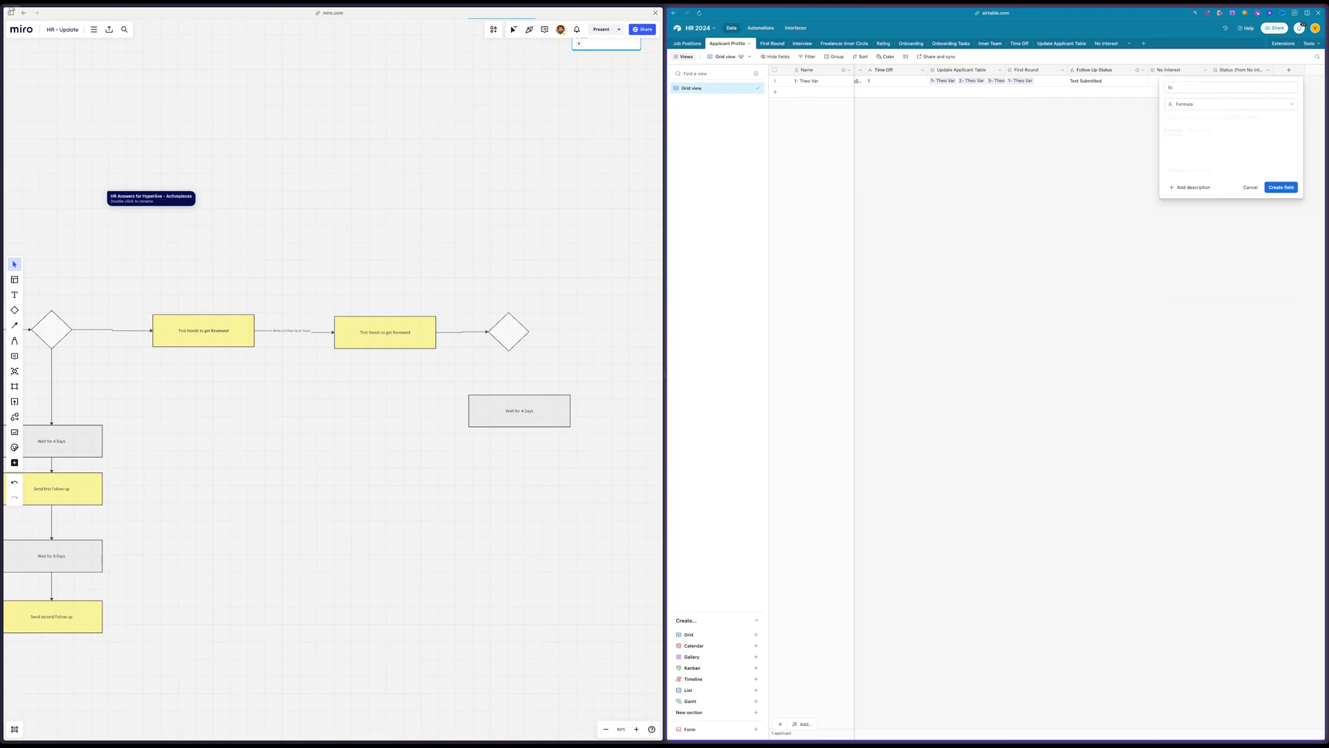
click(1205, 169)
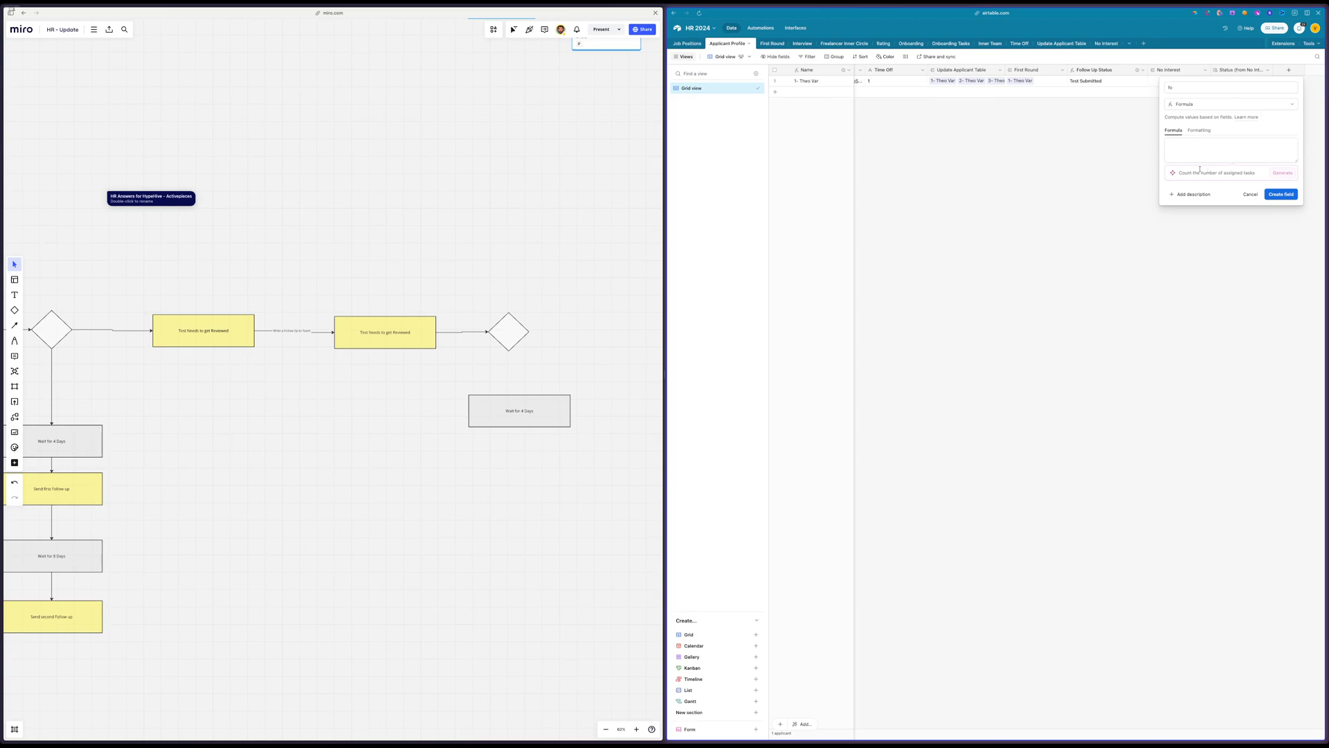
Generate the formula from the prompt "If profile status is Review Test 1 and has not been updated for 14 Days write Need Action"
text(tus is Review Test 1 and has not been updated for 14 Days write Ne)
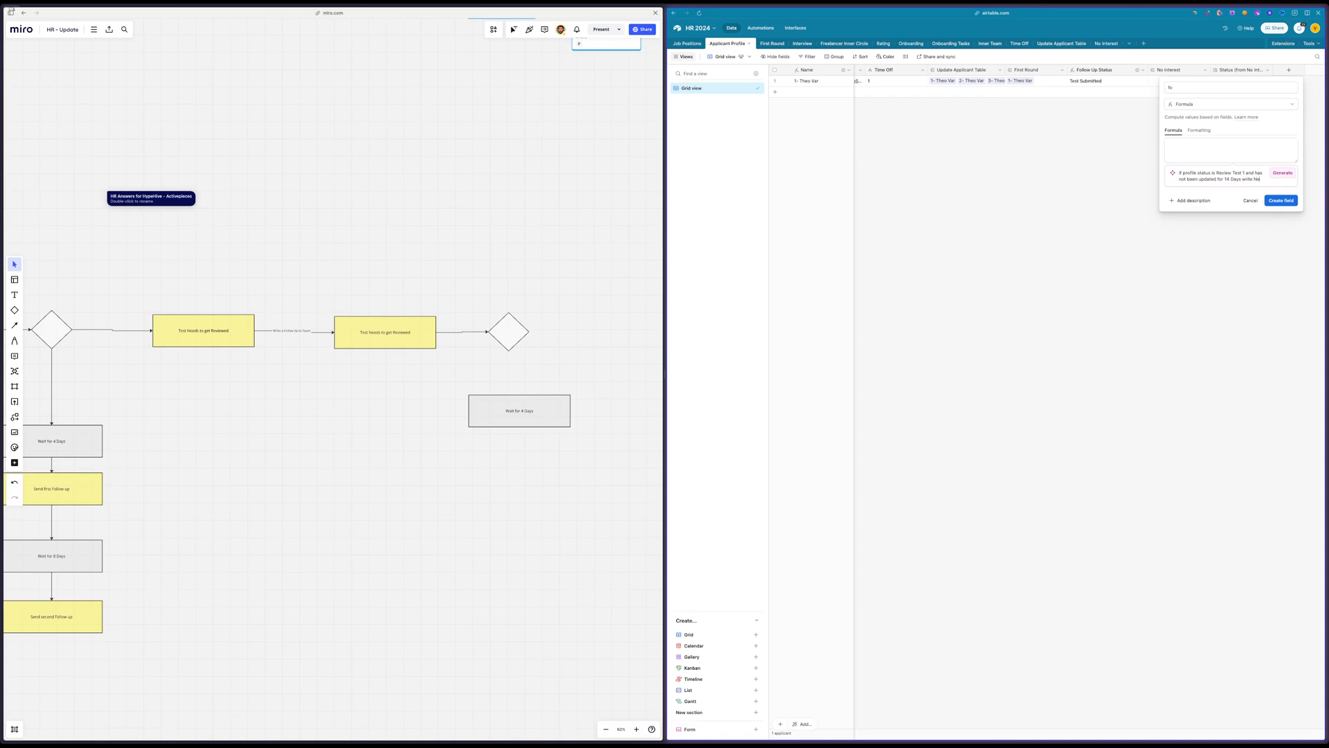
text(D)
key(BackSpace)
key(BackSpace)
text(Action)
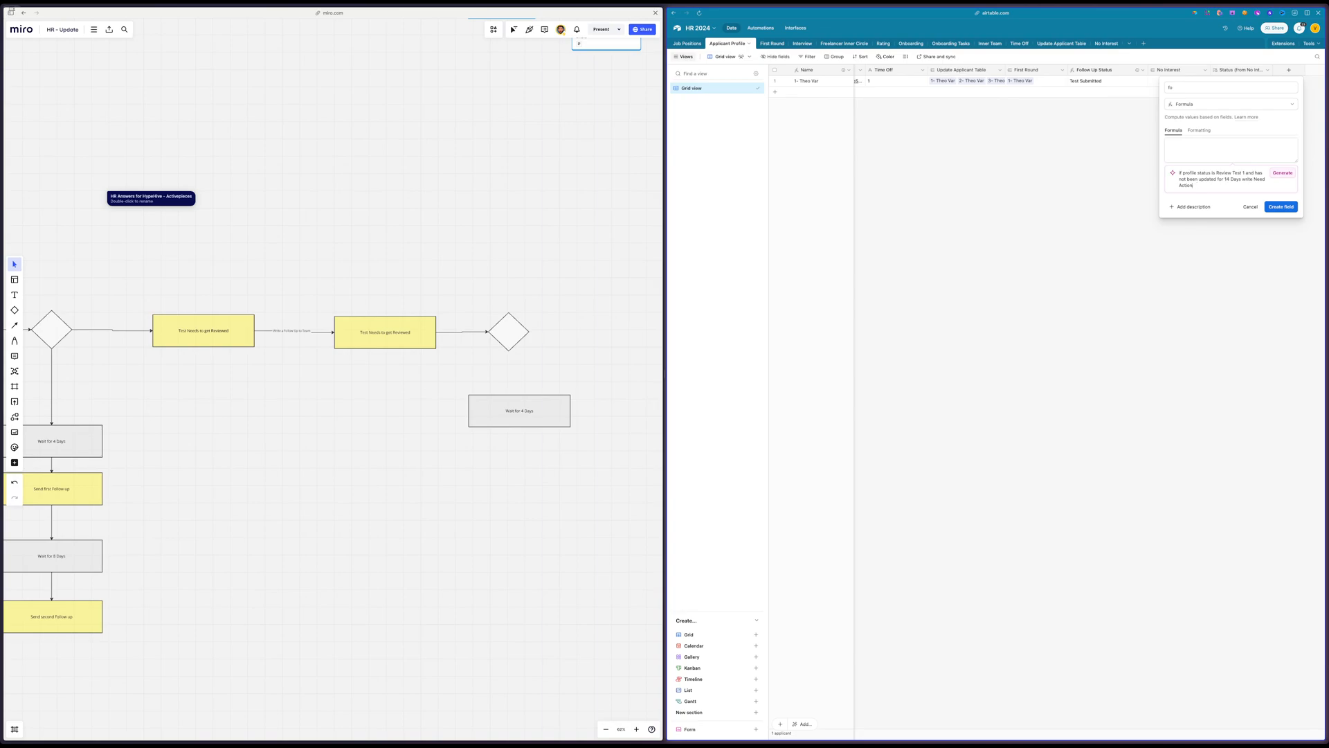
click(1287, 174)
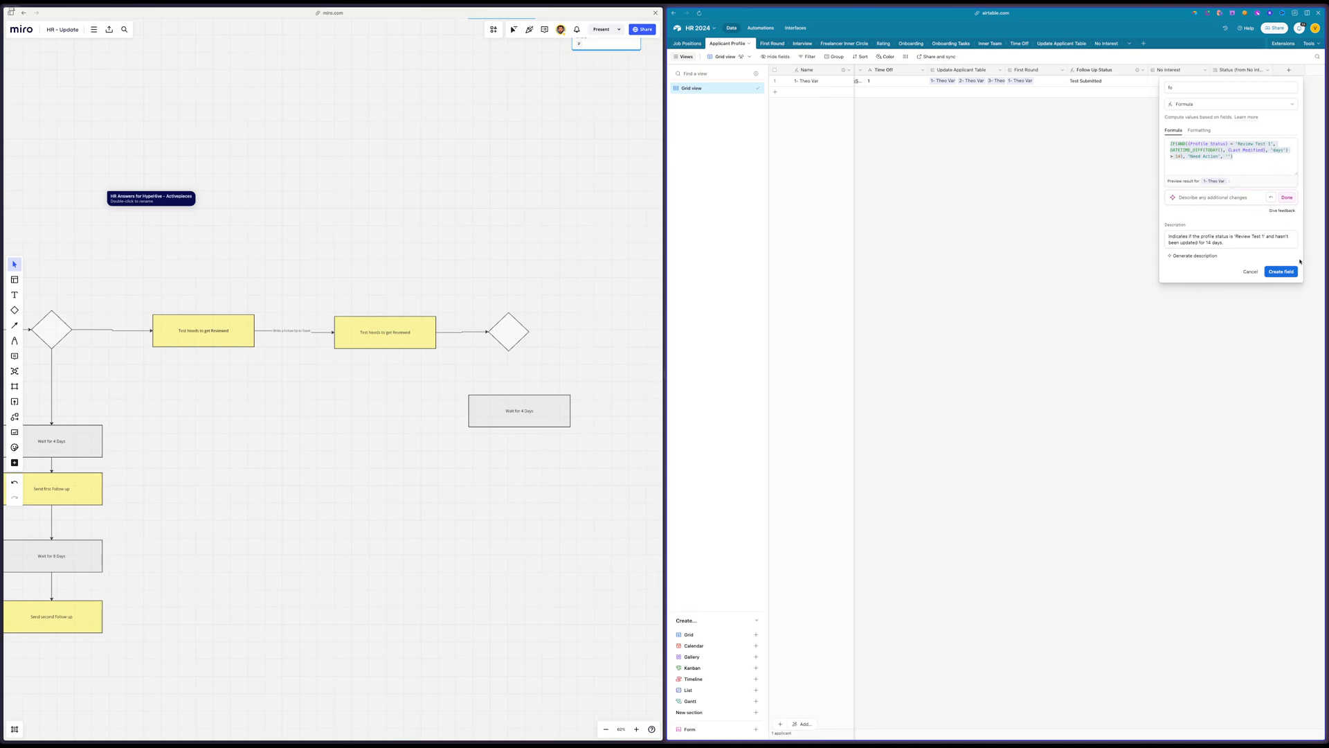
Accept the generated formula, name the field After Test 1 and create it
click(1291, 199)
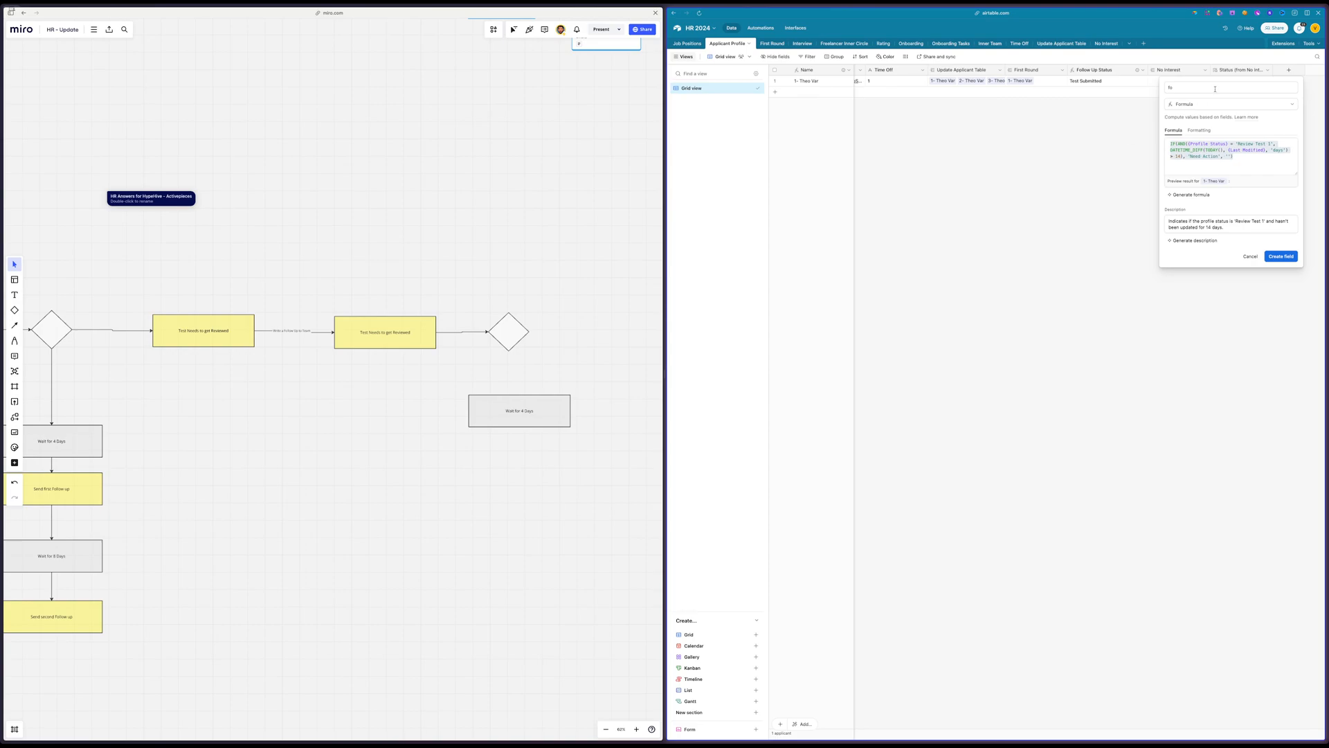
double_click(1185, 86)
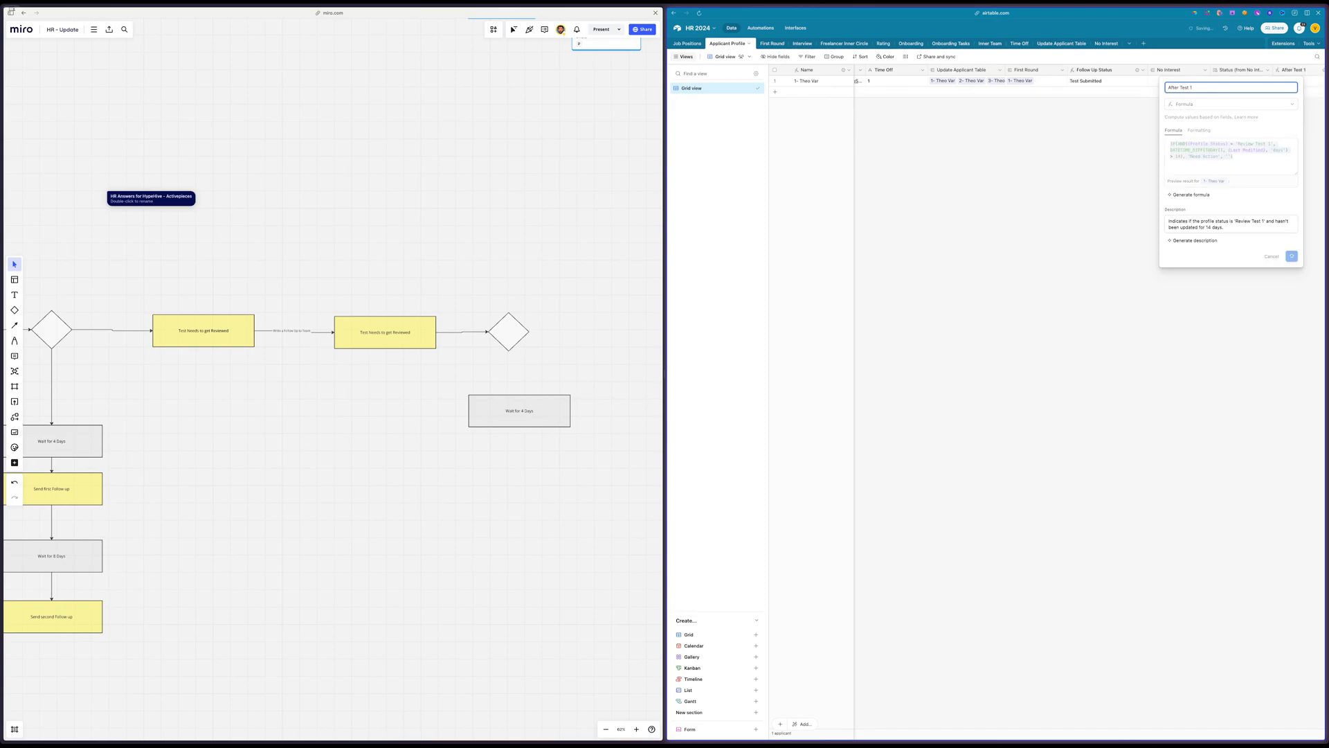
click(1282, 256)
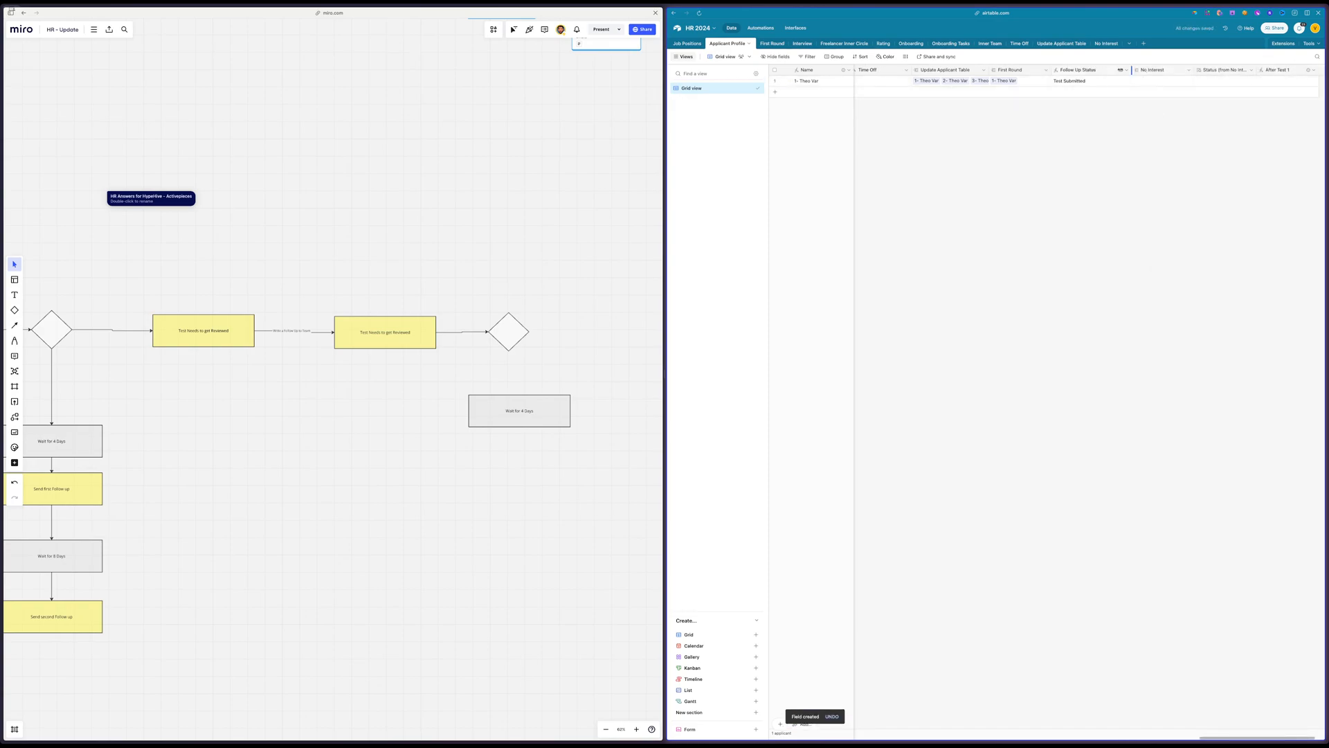
Move the Follow Up Status field directly before After Test 1 in the Applicant Profile grid
drag(1083, 70, 1247, 71)
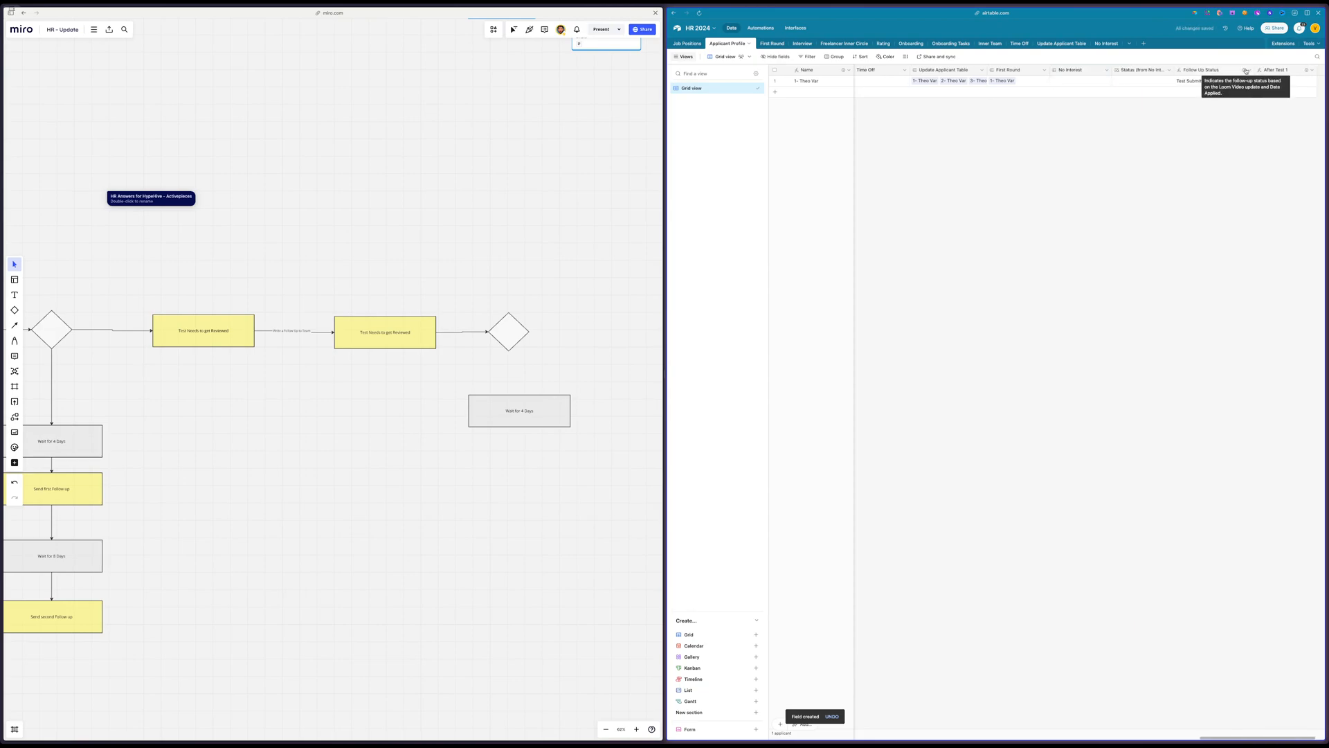
scroll(1246, 70, right, 2)
mouse_move(1272, 71)
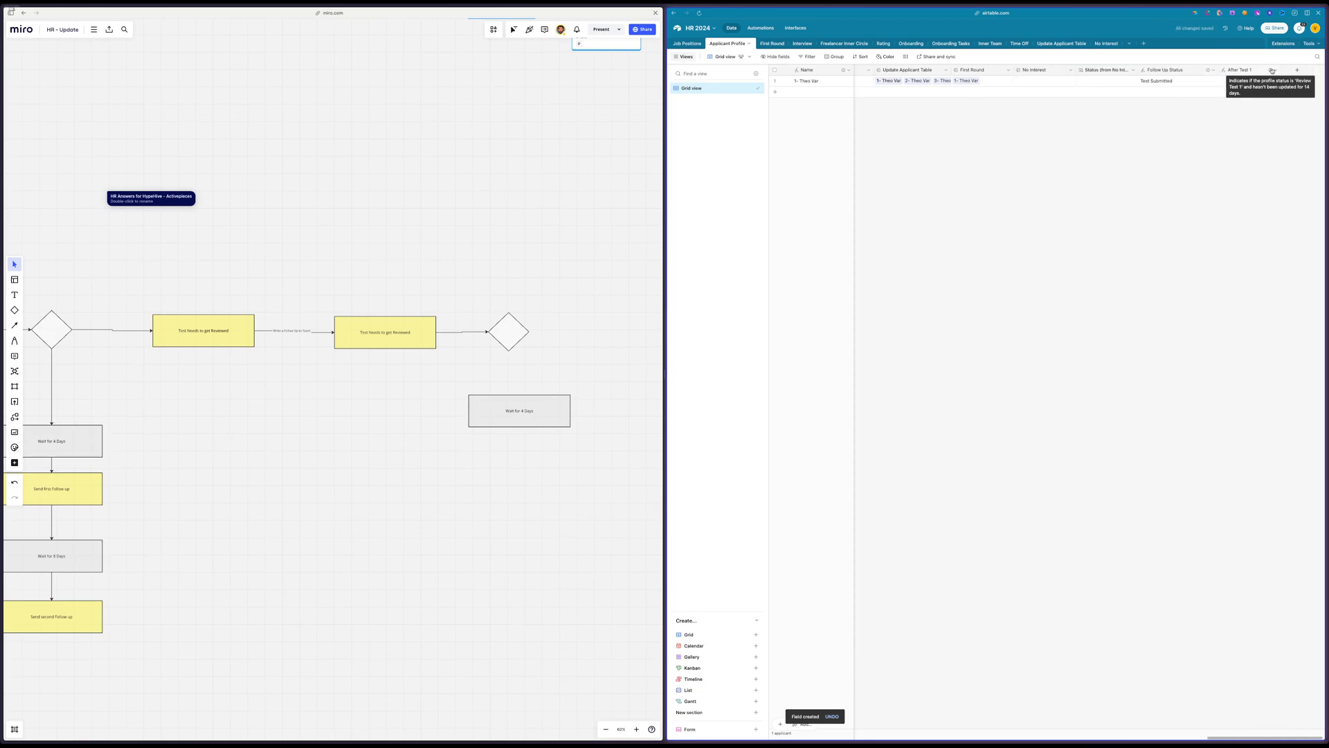
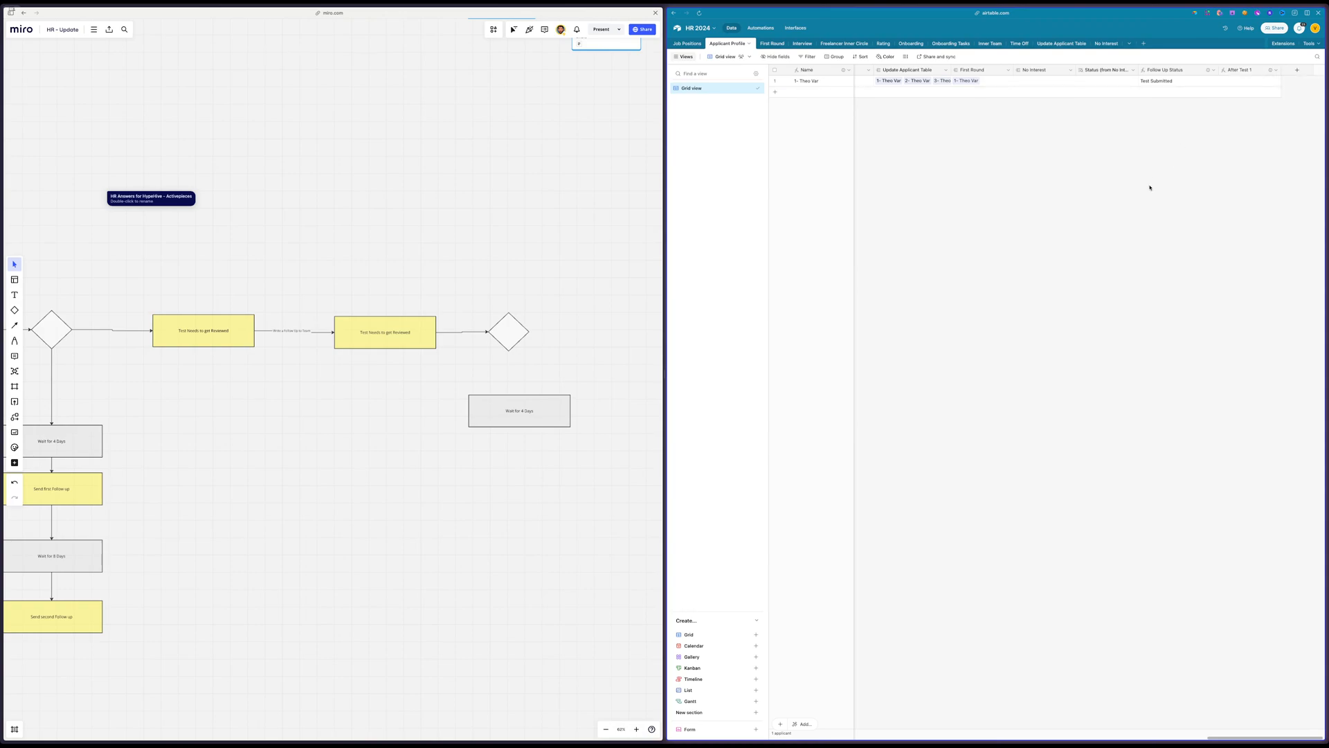
Set the applicant record's Profile Status to Review Test 1 in the Applicant Profile table
scroll(1050, 234, left, 10)
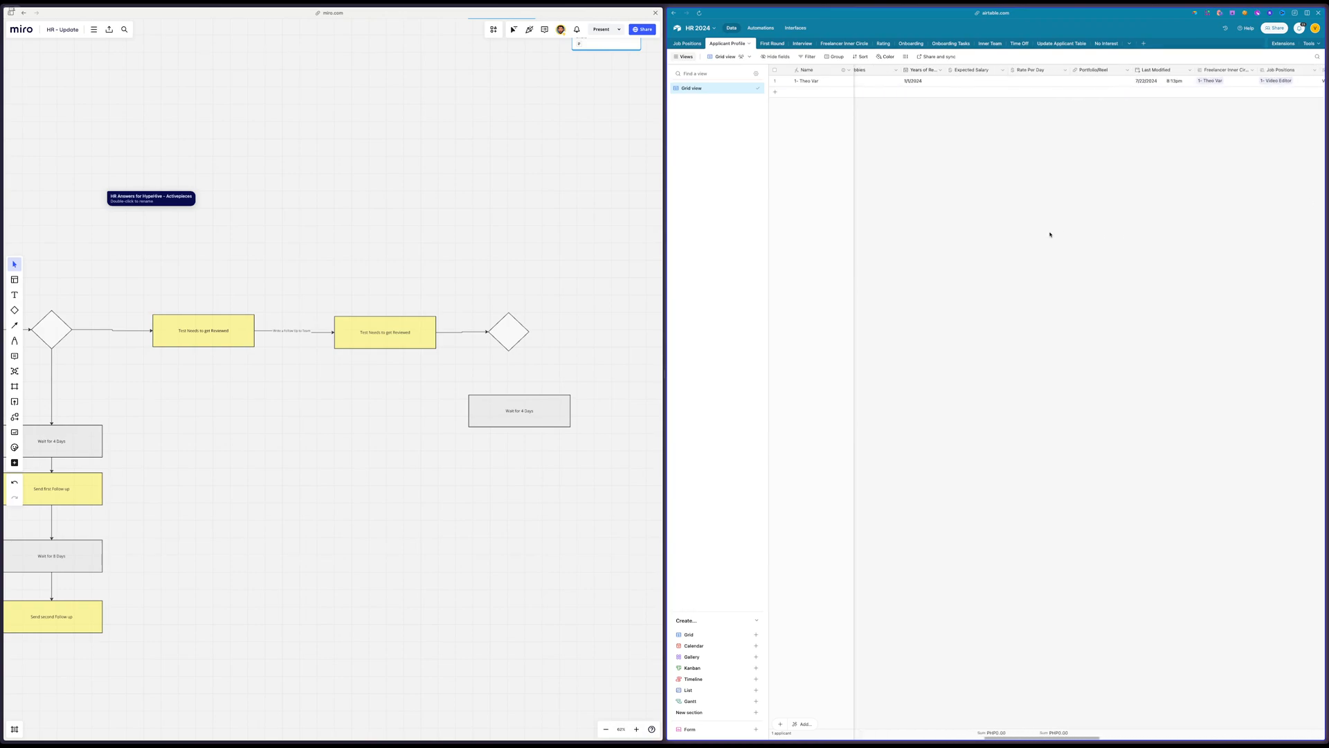
scroll(1059, 234, left, 2)
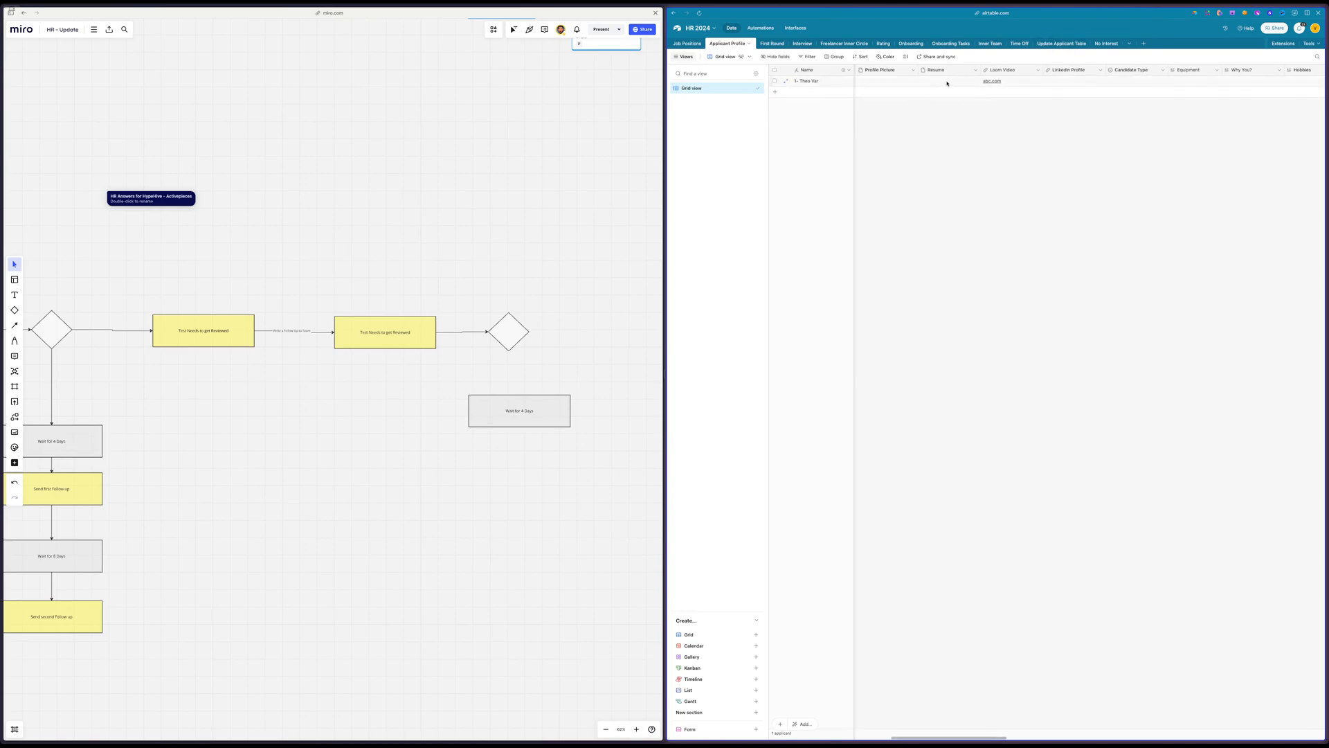
scroll(947, 82, left, 5)
click(983, 81)
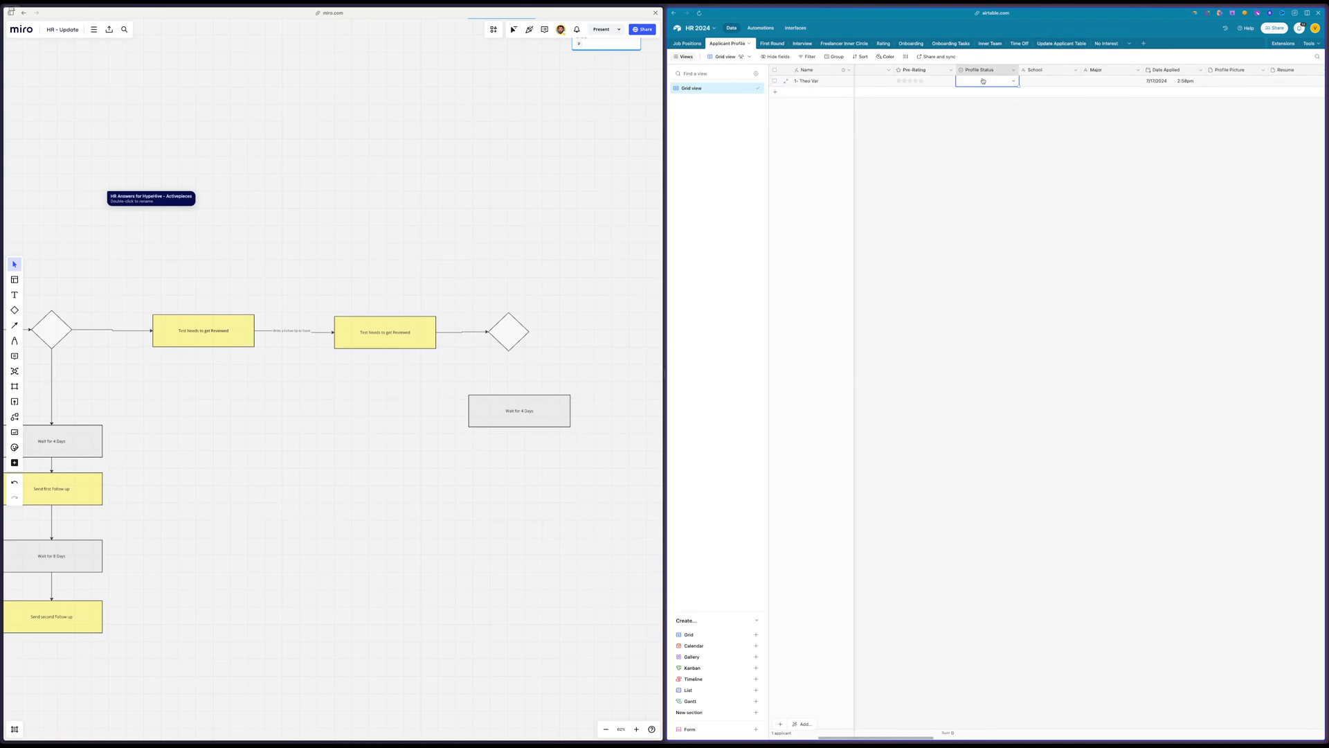
click(983, 81)
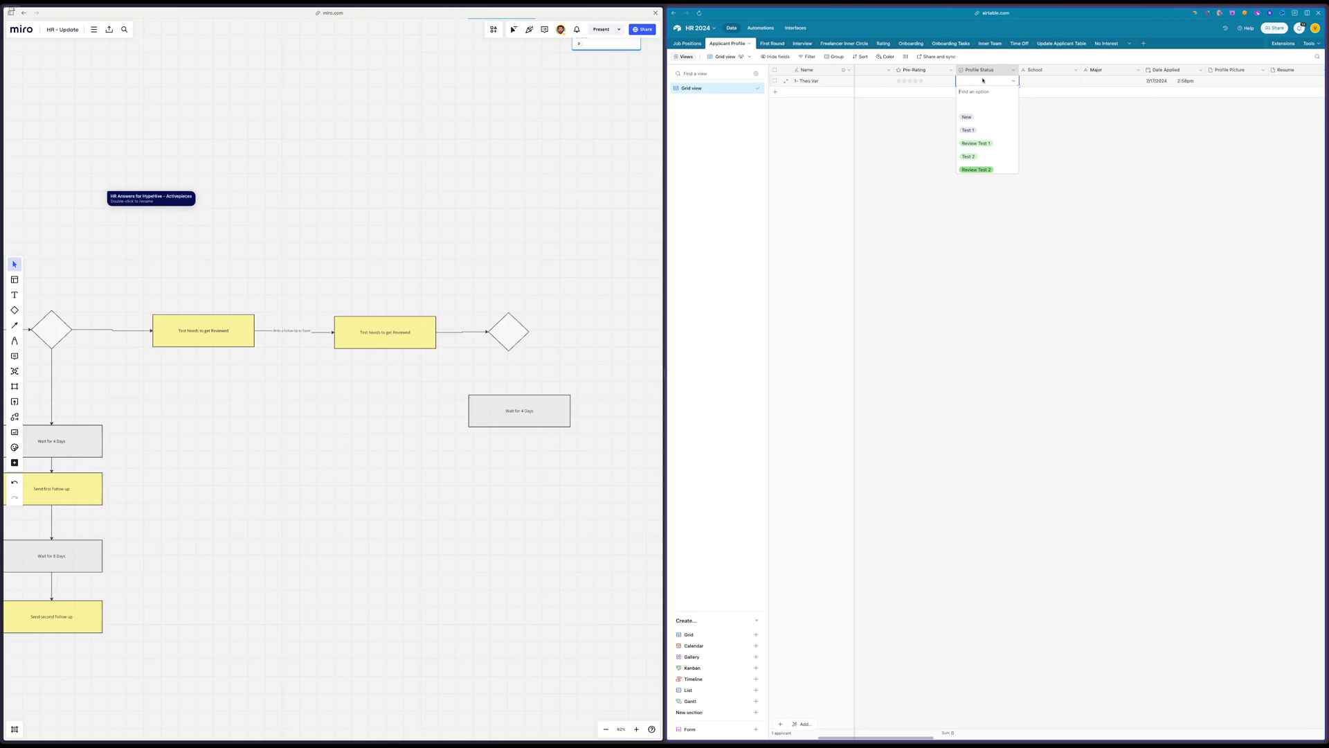
click(986, 131)
Regenerate the After Test 1 formula with the prompt "If its on review test 1 and under 14 days then write waiting", accept it and save the field
scroll(1013, 155, right, 10)
scroll(1017, 157, right, 8)
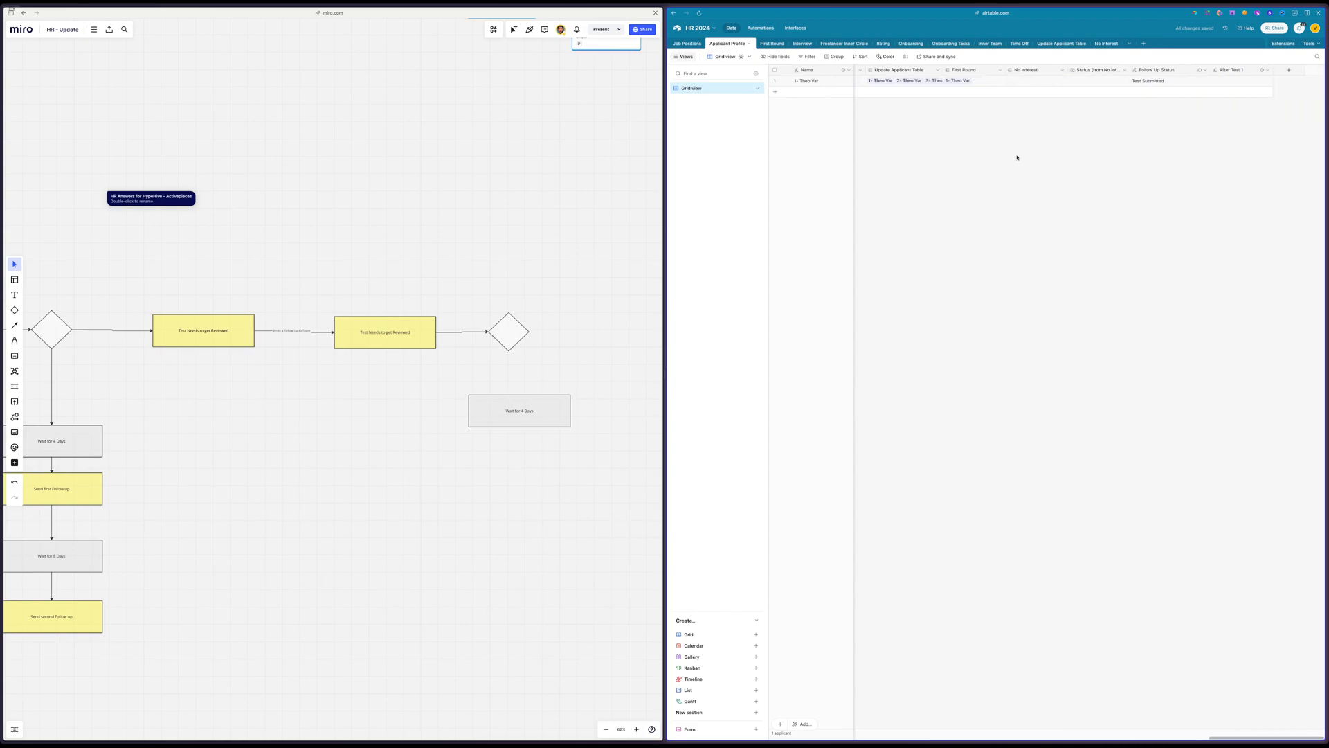
double_click(1235, 70)
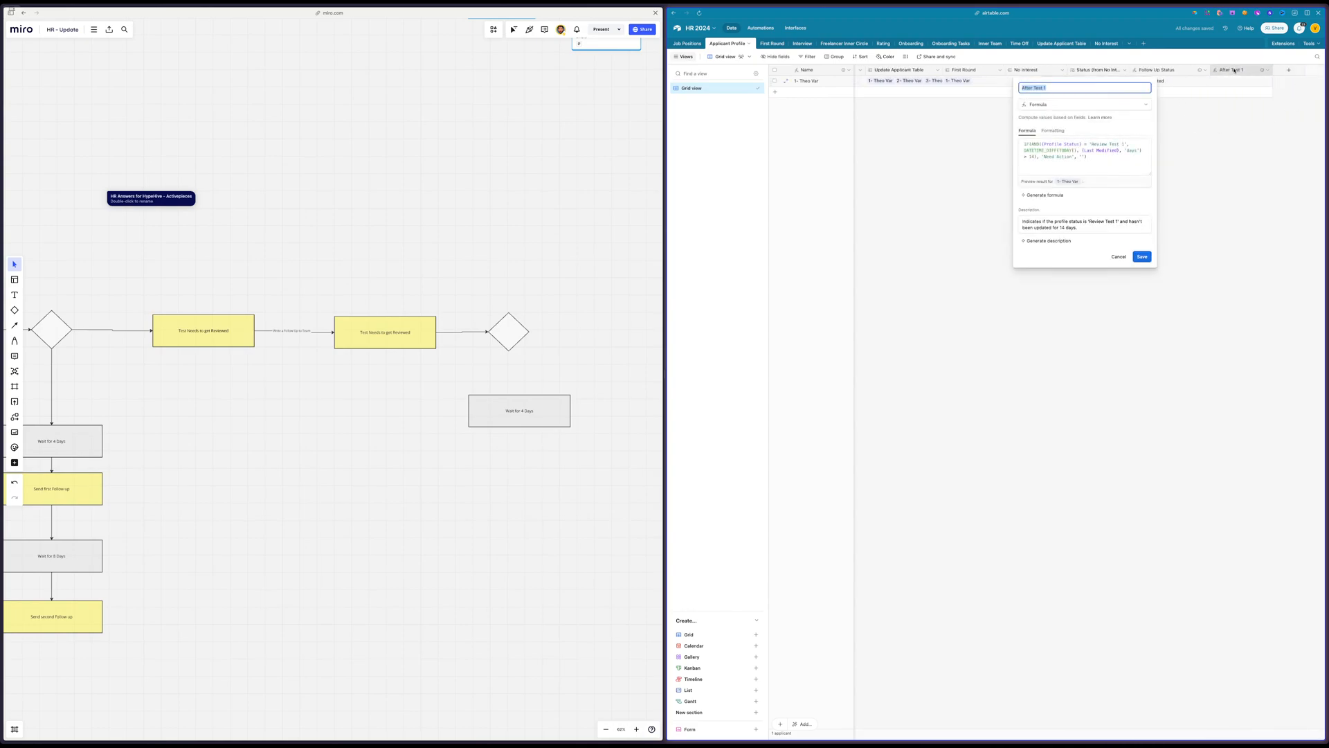
click(1045, 194)
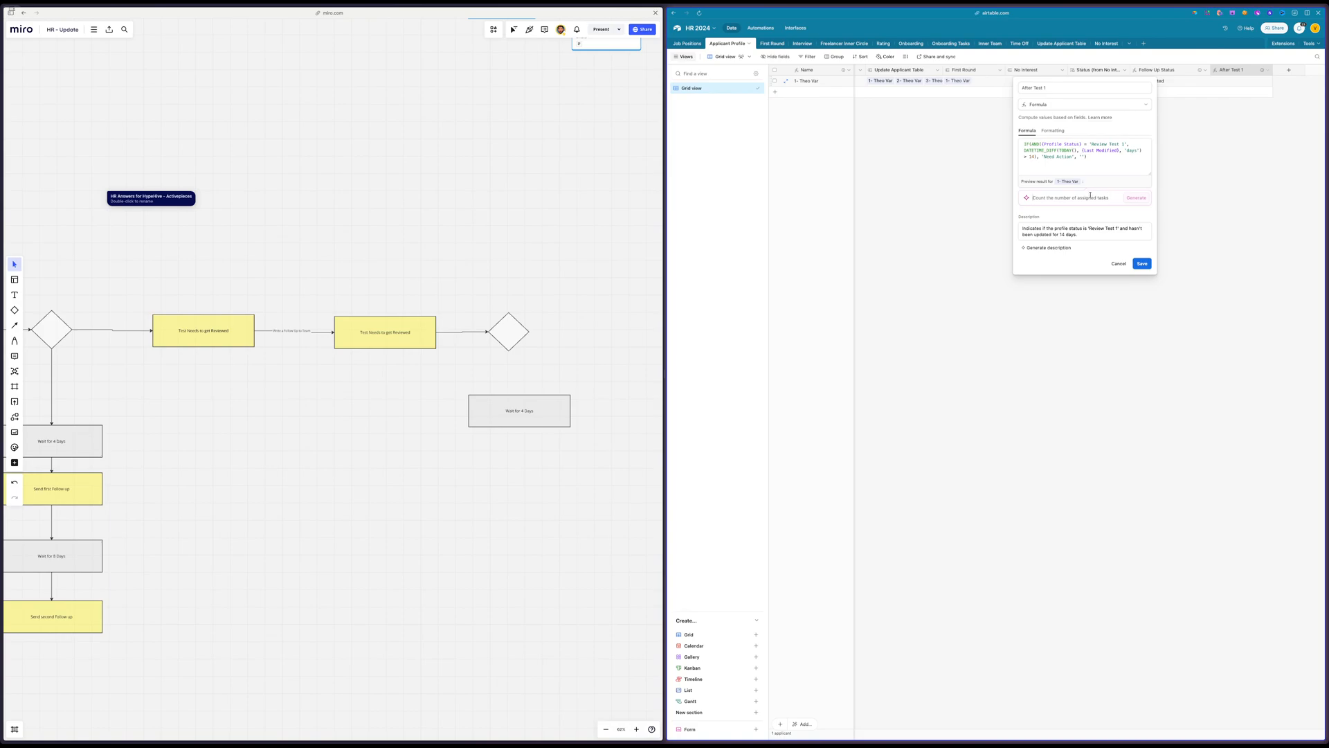
text(I)
text(then write)
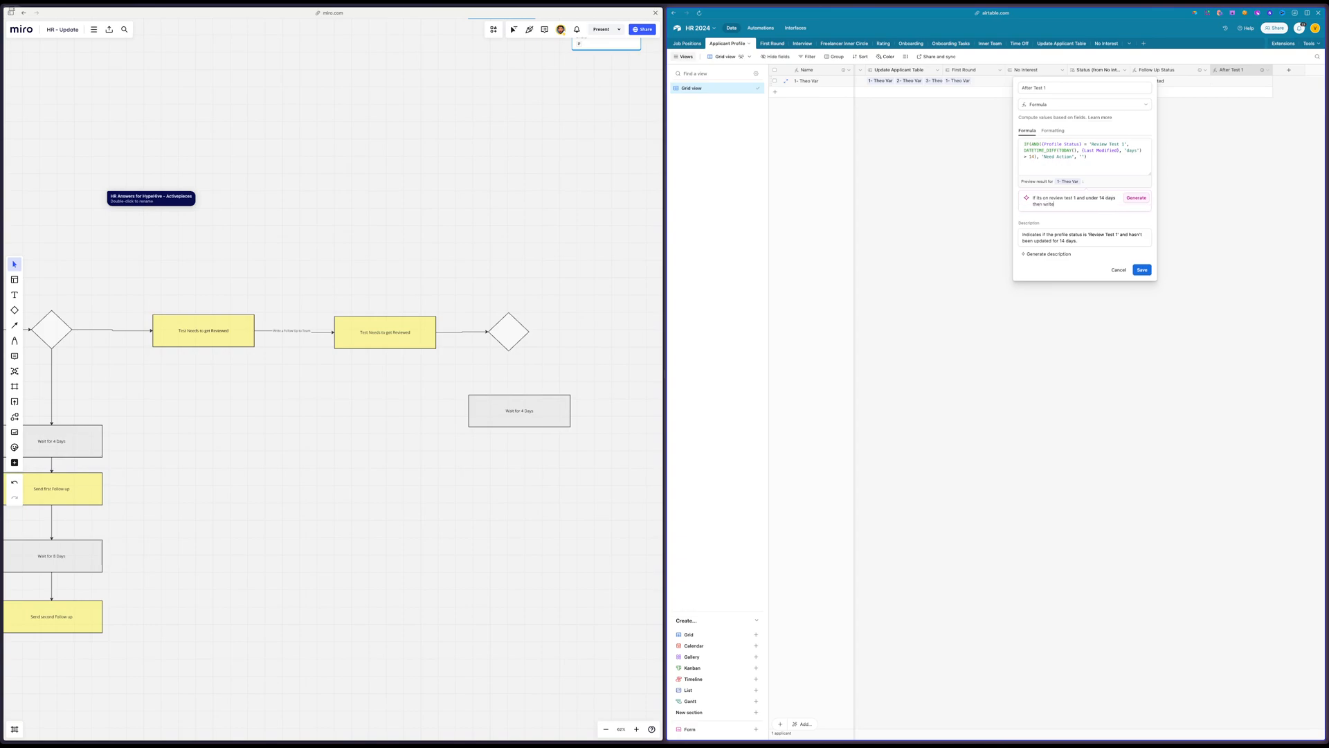
text( waitin)
key(Return)
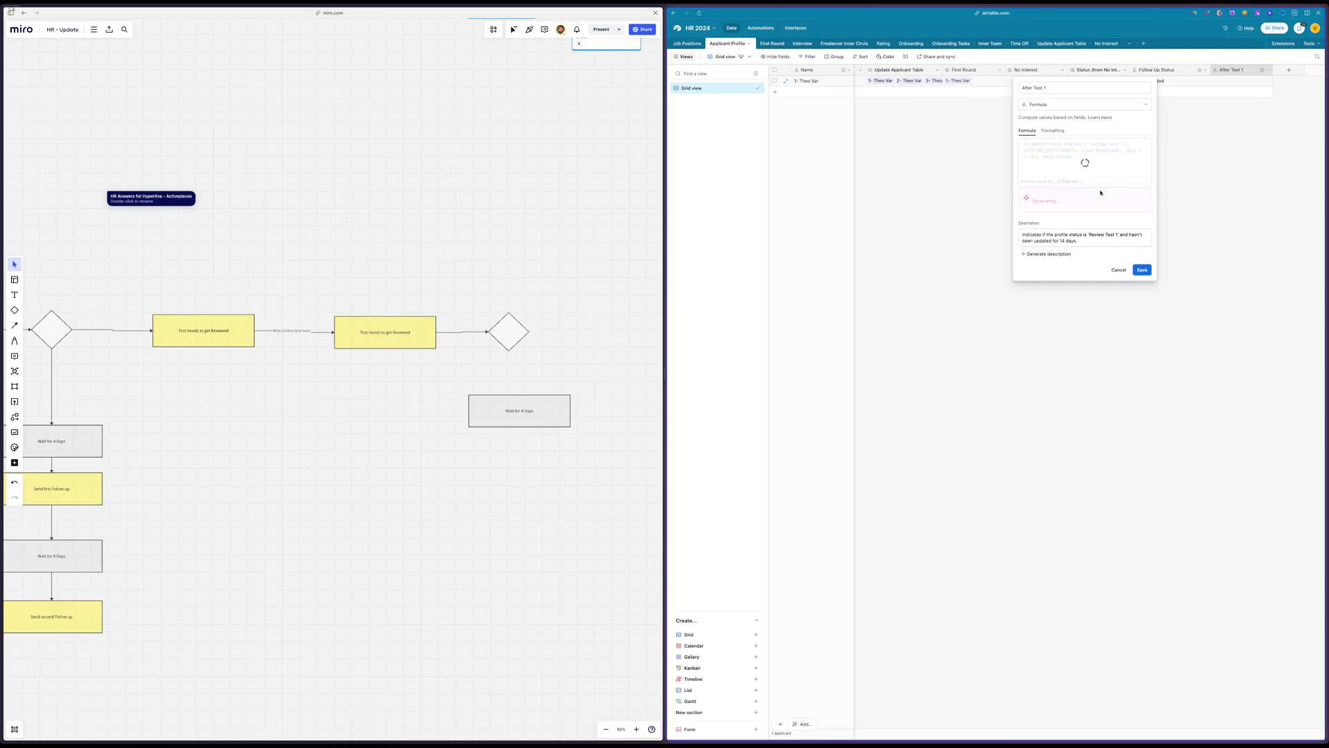
click(1141, 210)
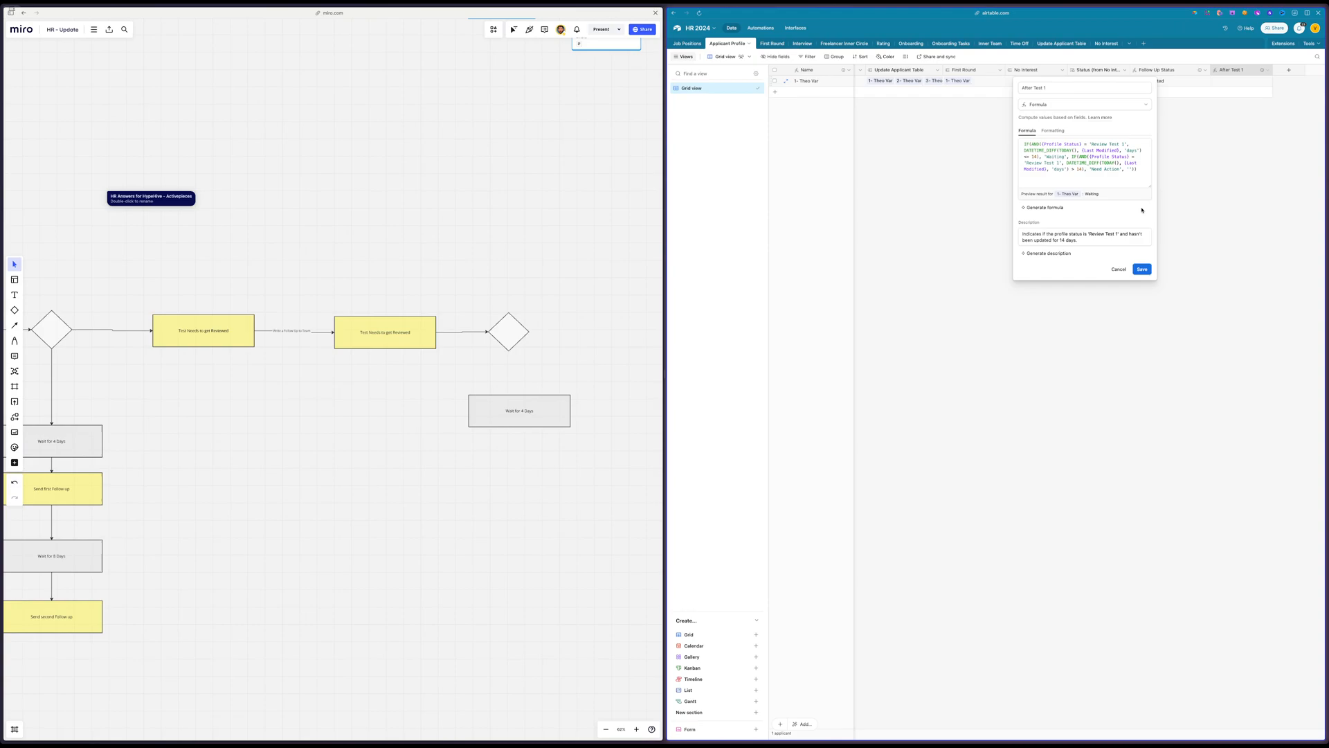
click(1152, 269)
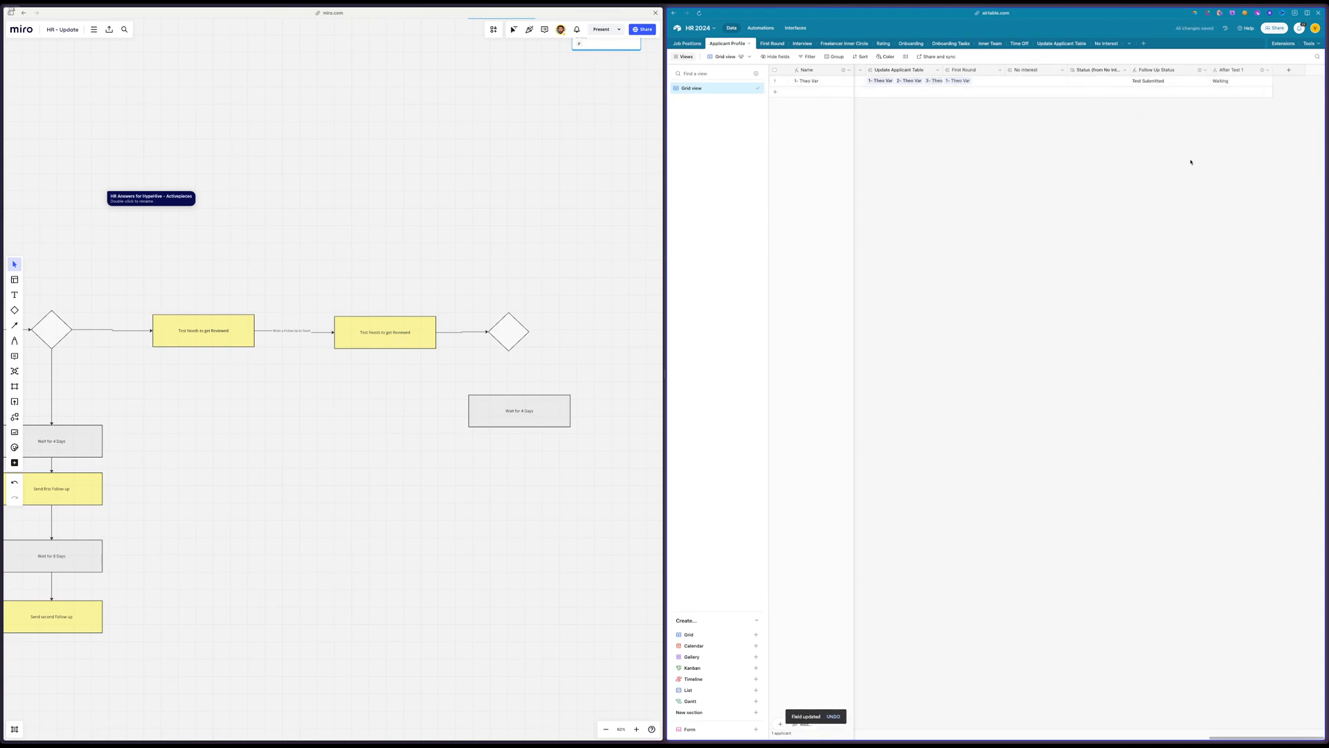
Copy the text "Need Action" from the After Test 1 formula and save the field
double_click(1231, 71)
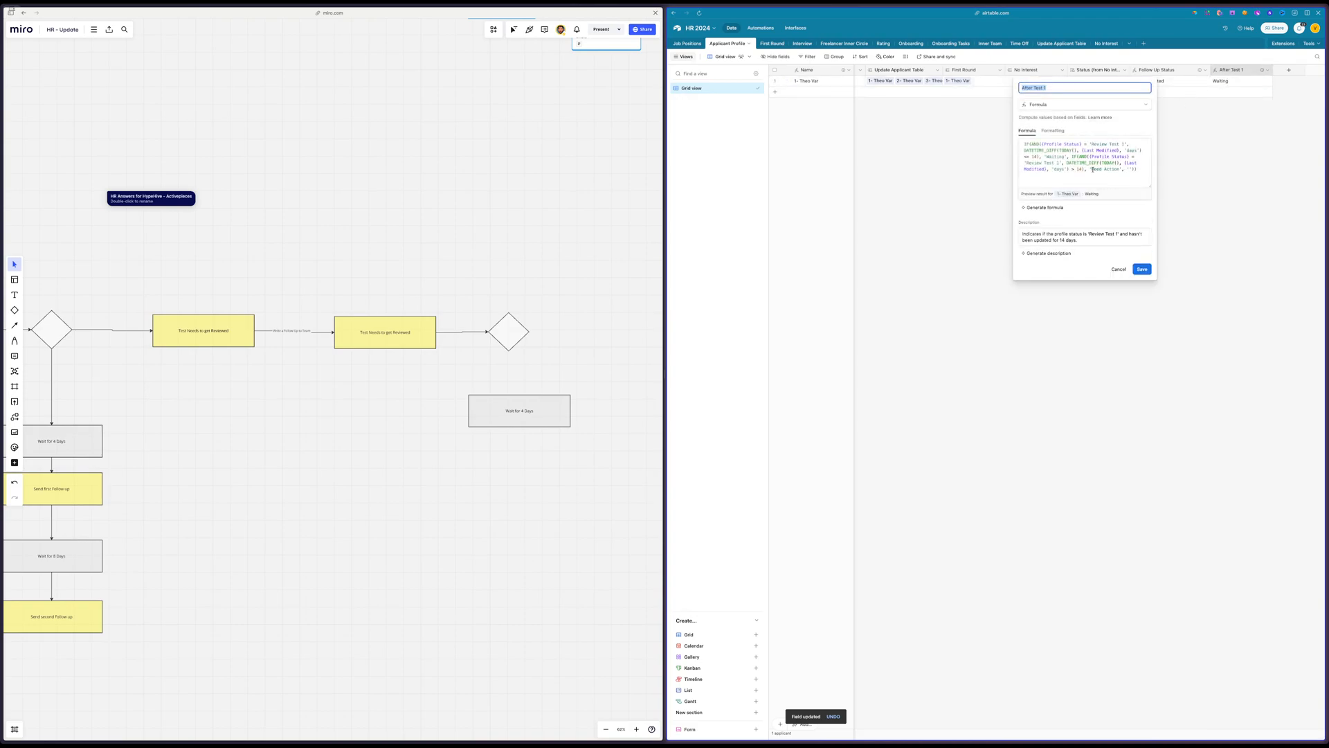
drag(1092, 169, 1120, 169)
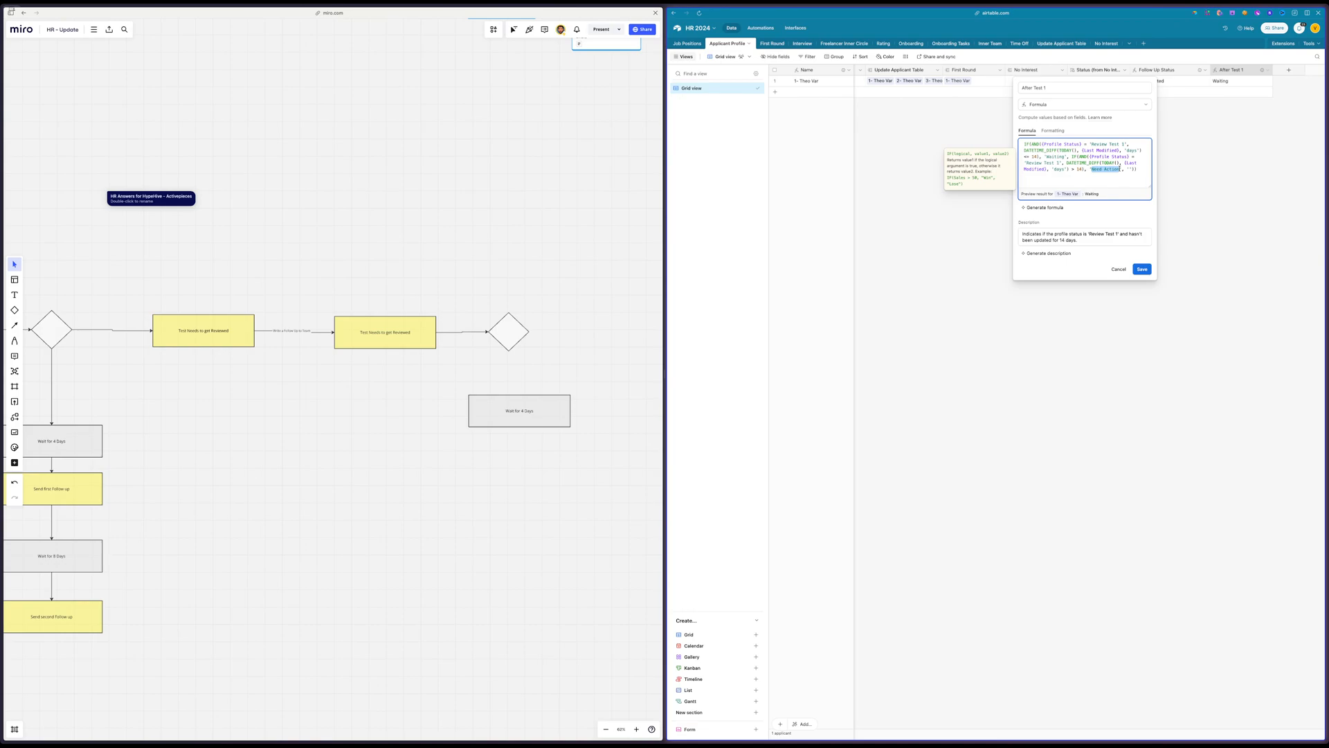
click(1143, 269)
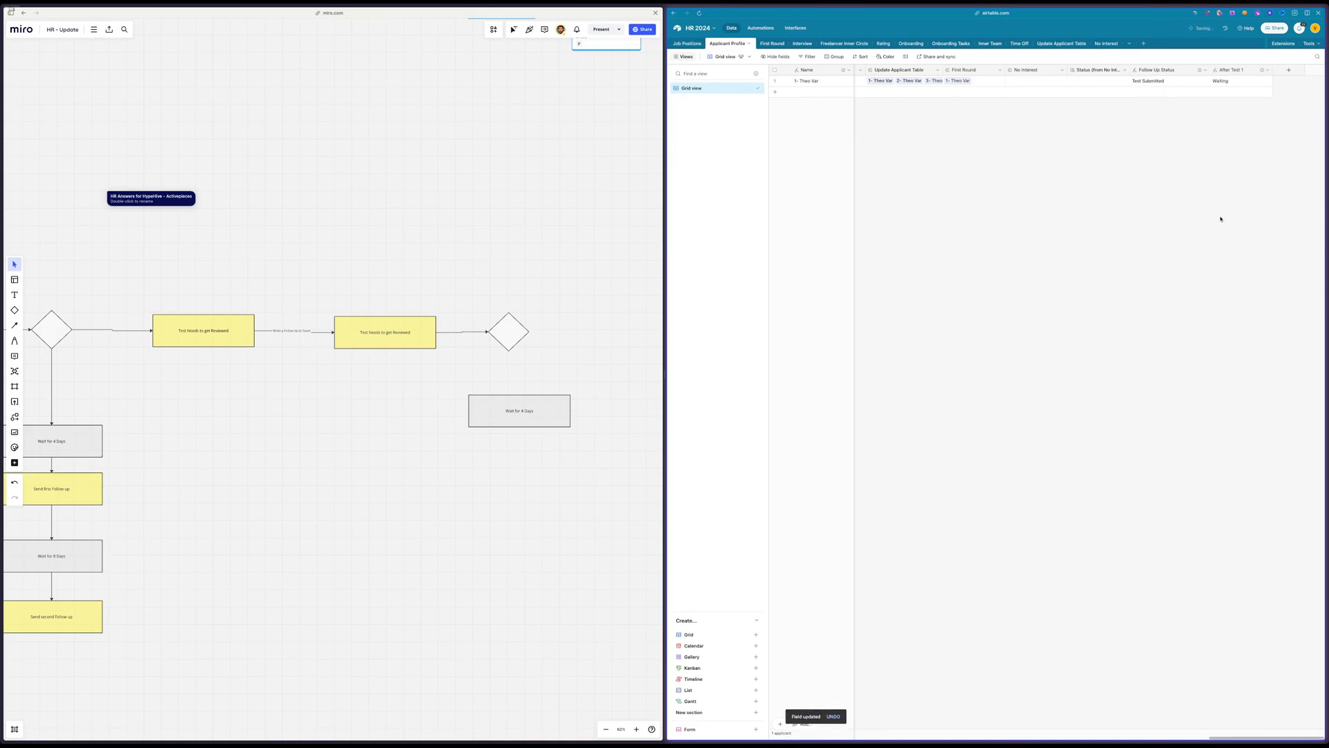
scroll(1219, 217, left, 10)
scroll(1219, 218, left, 10)
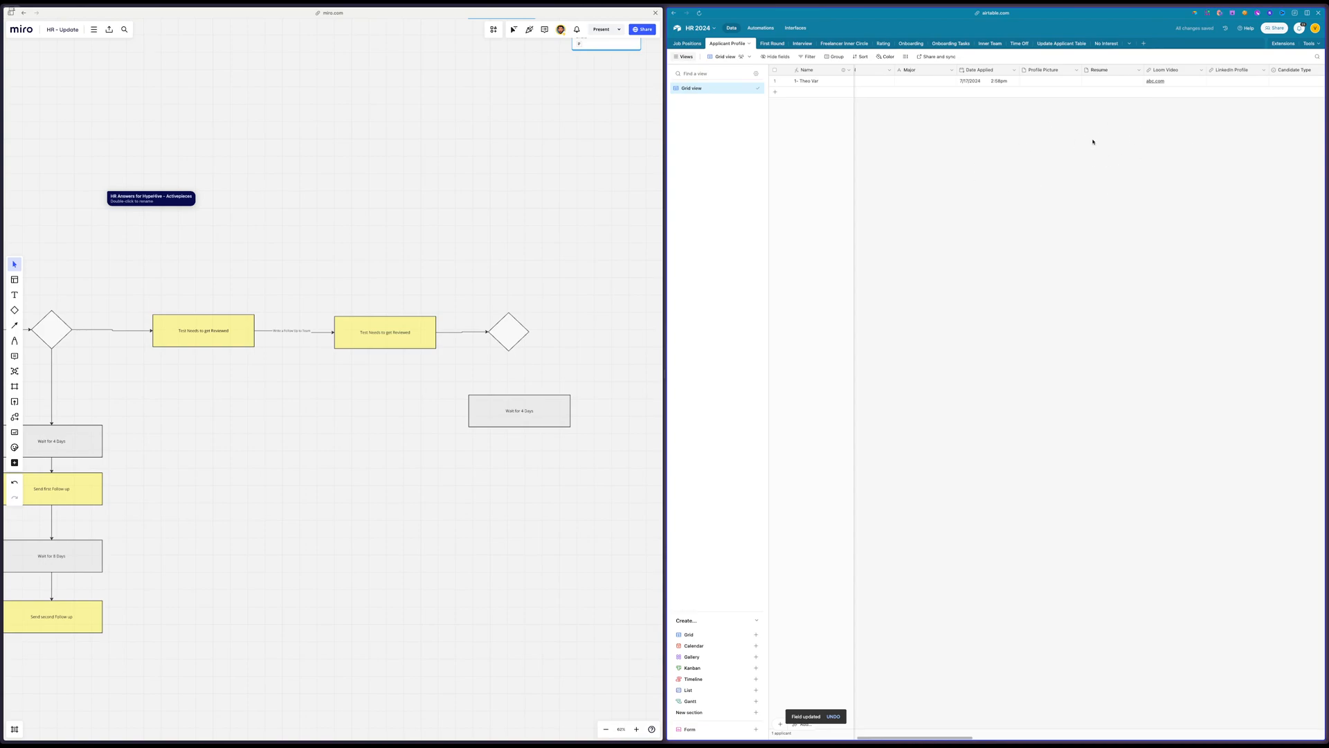
scroll(1093, 141, right, 10)
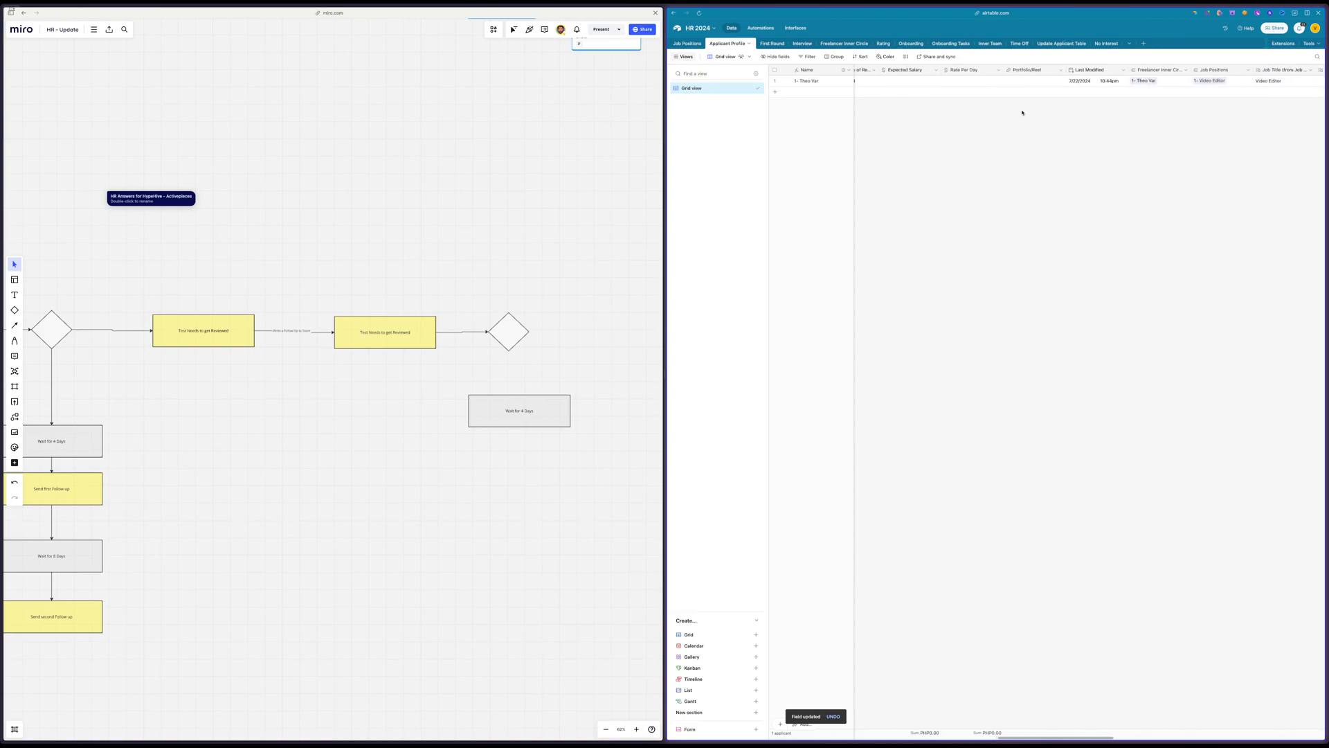
scroll(1022, 112, right, 10)
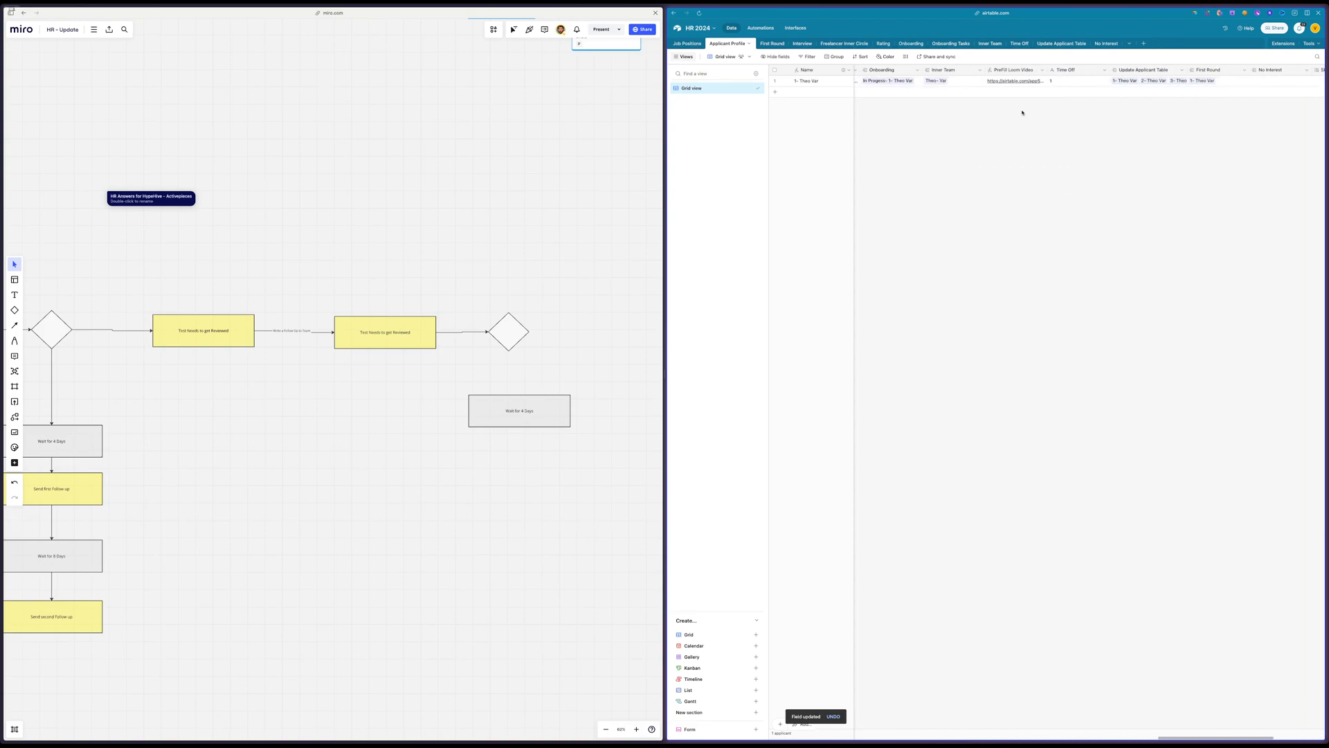
Create a new section named Reminders in the base's automations list
click(761, 29)
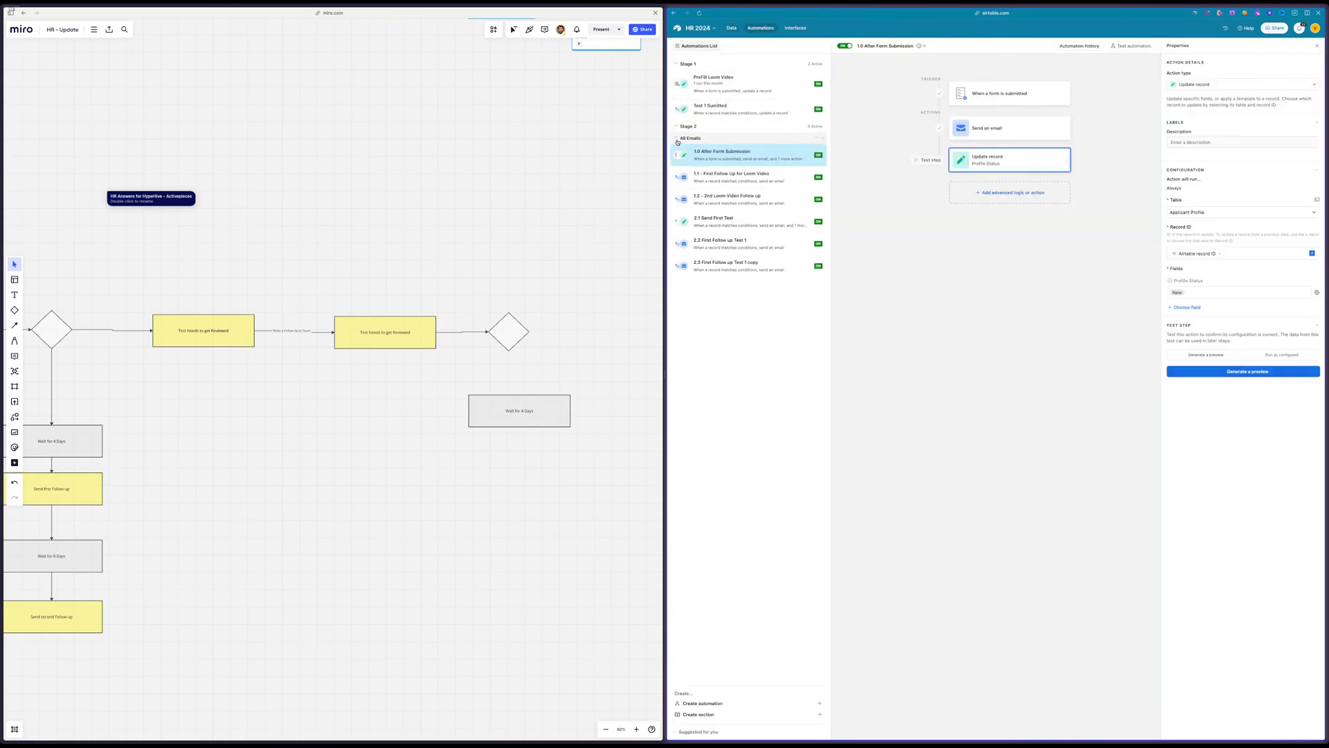
click(737, 715)
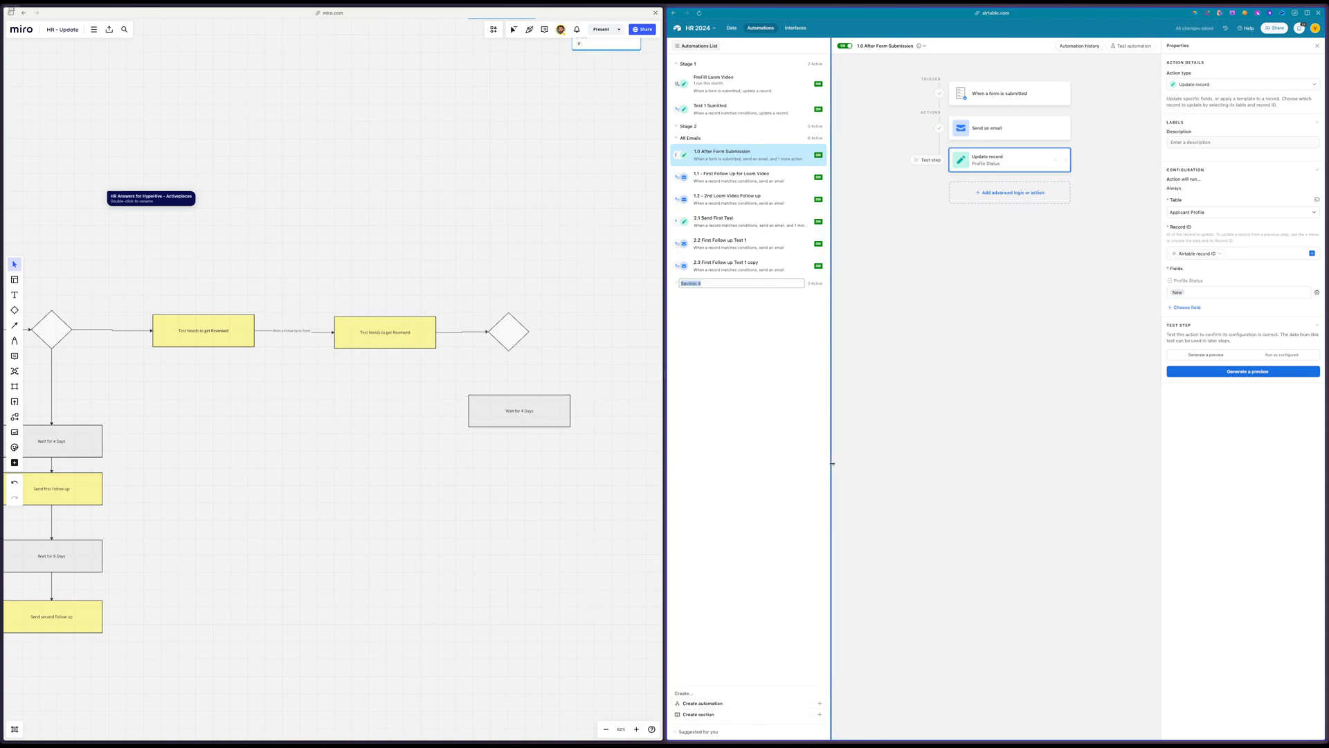
text(Reminders)
key(Return)
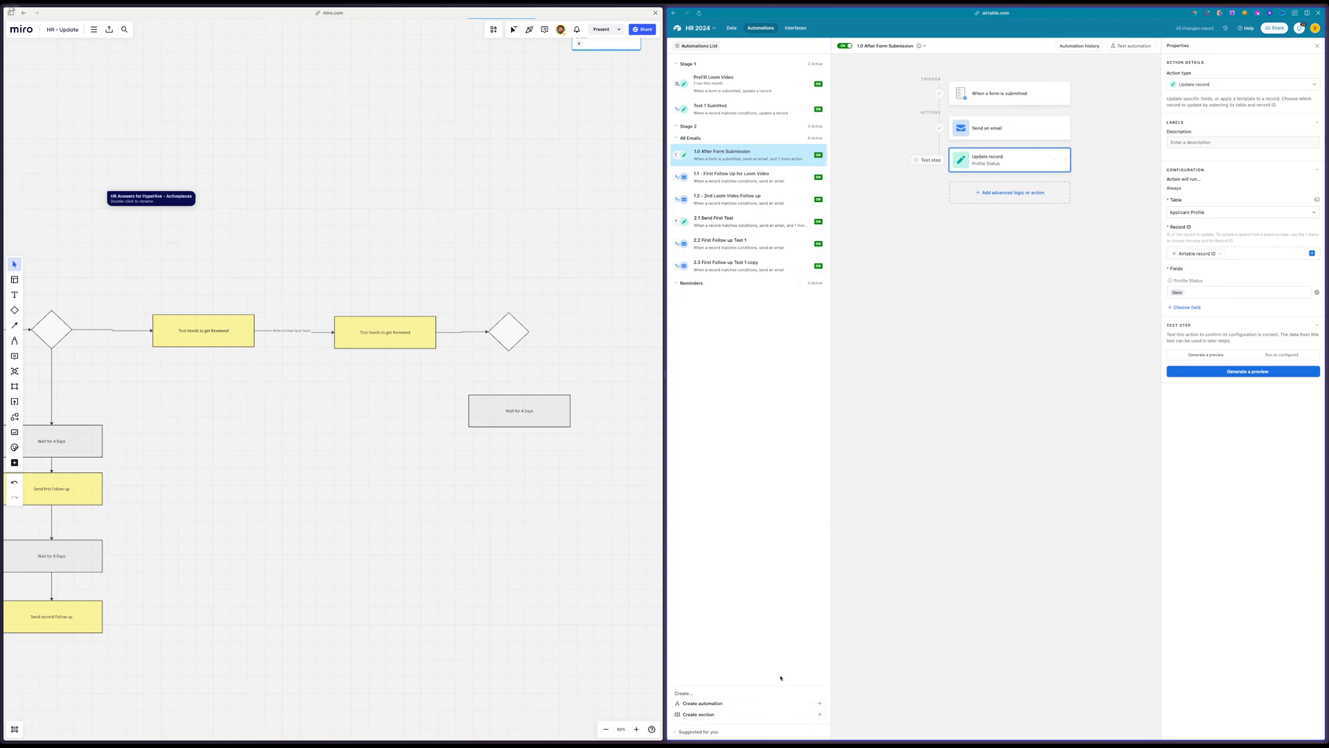
Create a new automation triggered when a record matches conditions in the Applicant Profile table
click(754, 701)
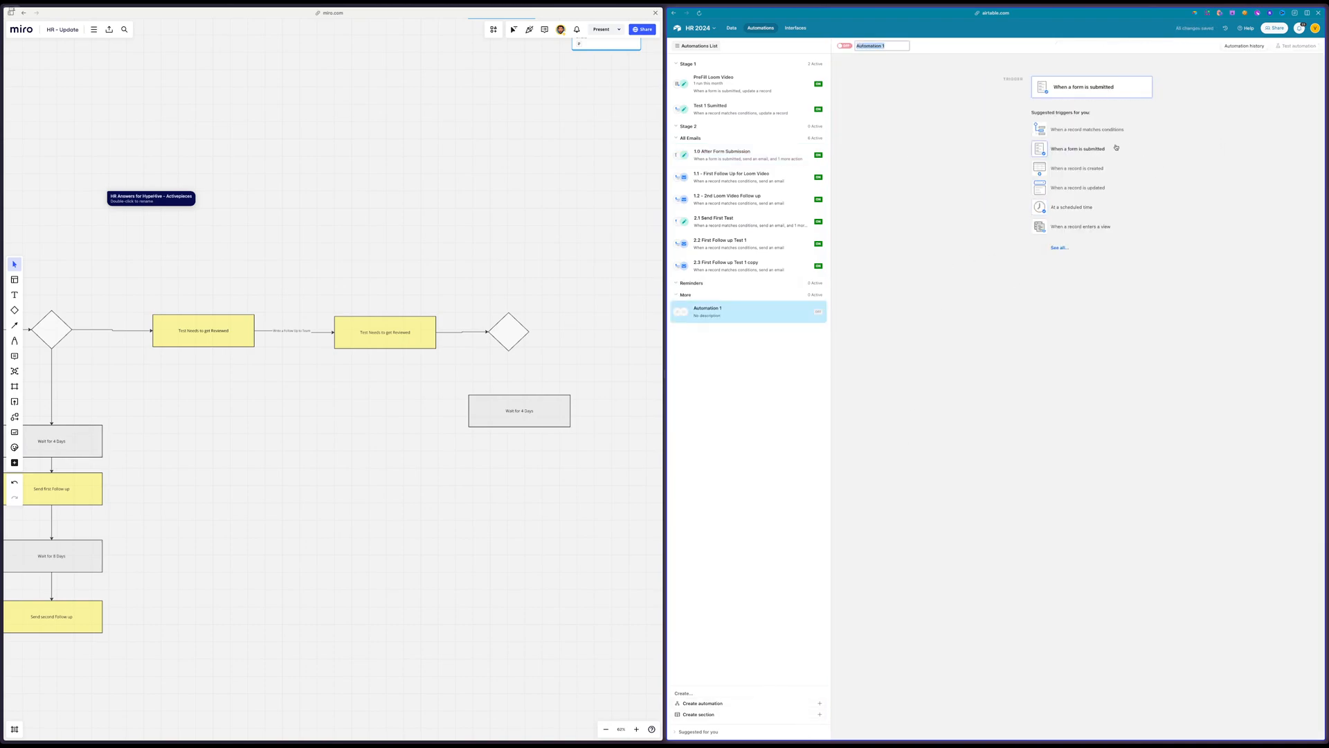
click(1096, 129)
click(1211, 149)
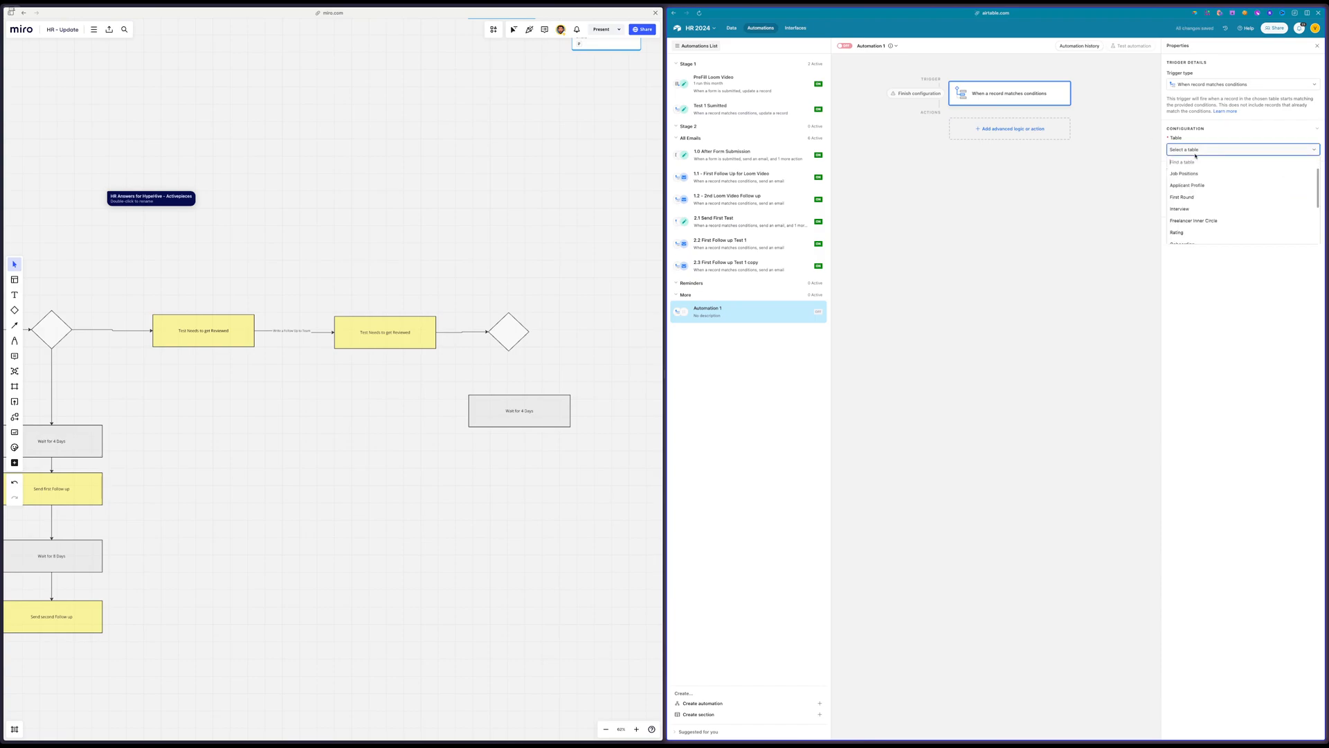
click(1202, 171)
click(1196, 151)
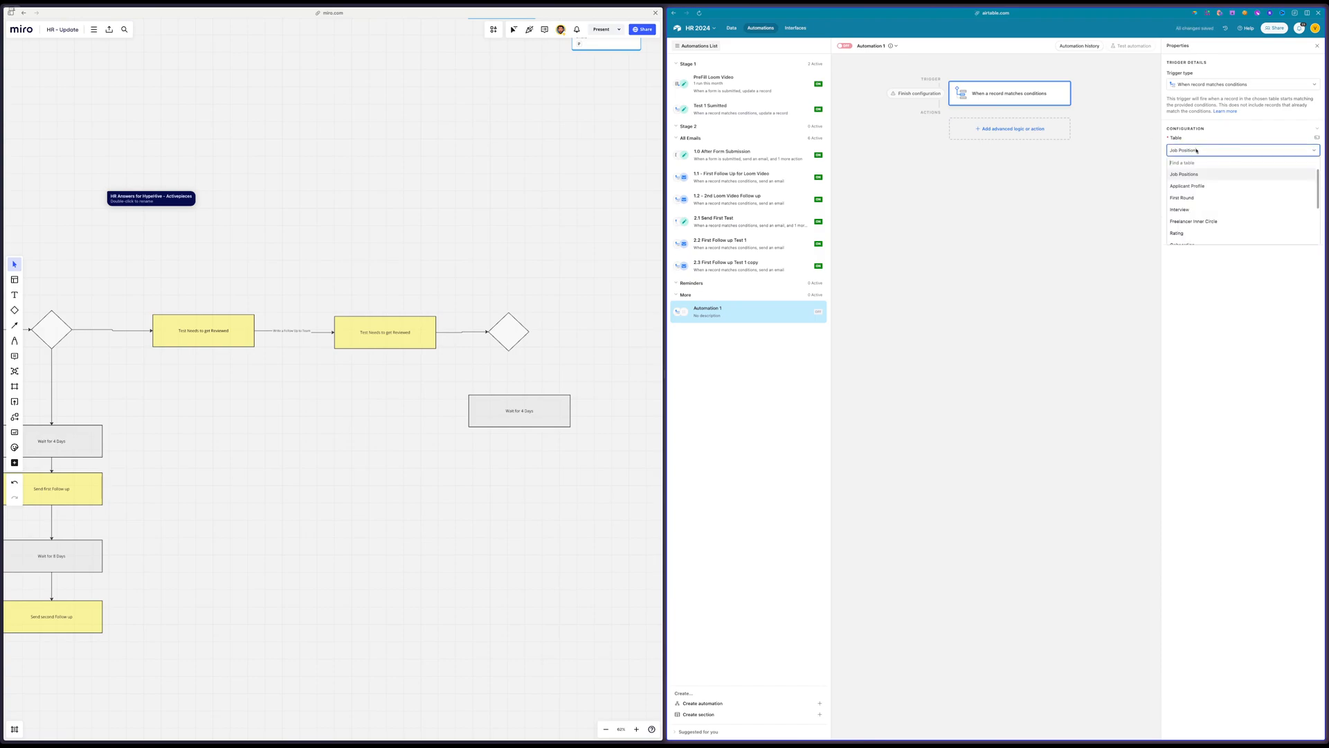
click(1195, 184)
Add the trigger condition that After Test 1 contains "Need Action"
click(1190, 178)
click(1202, 178)
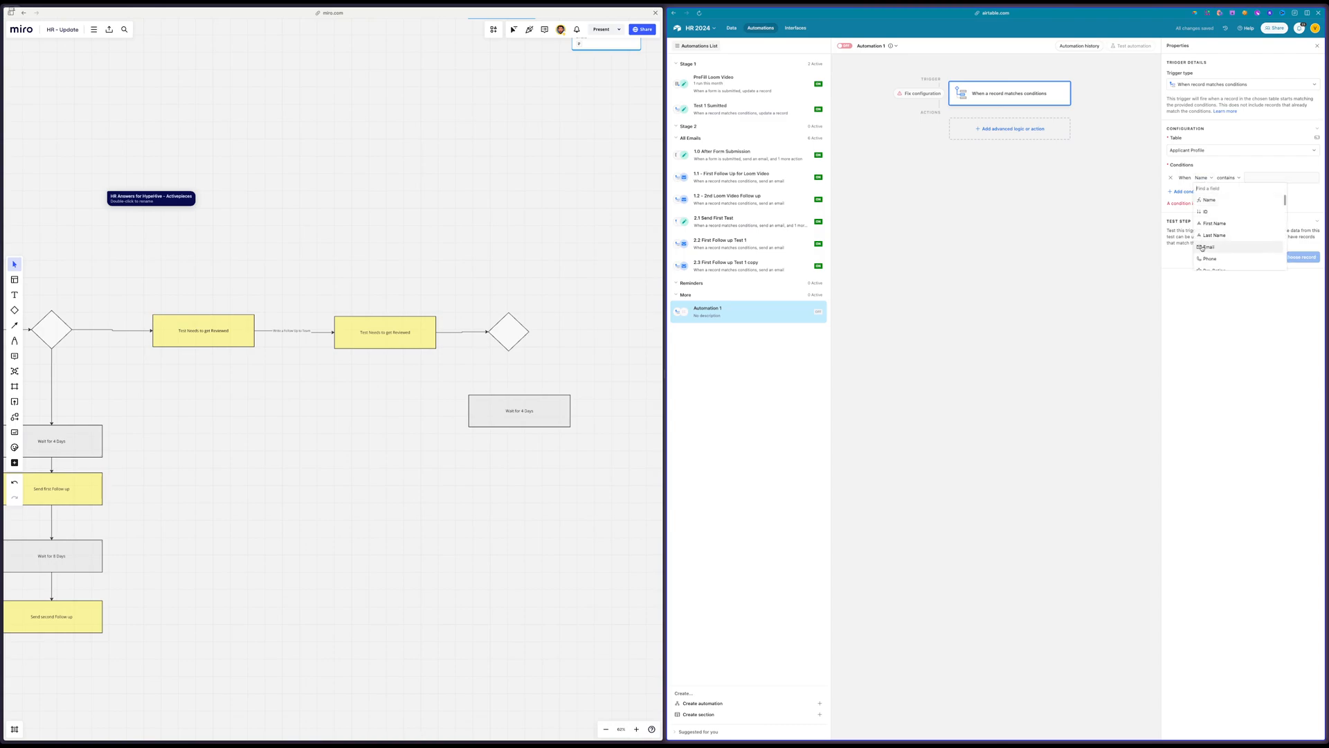
scroll(1217, 249, down, 5)
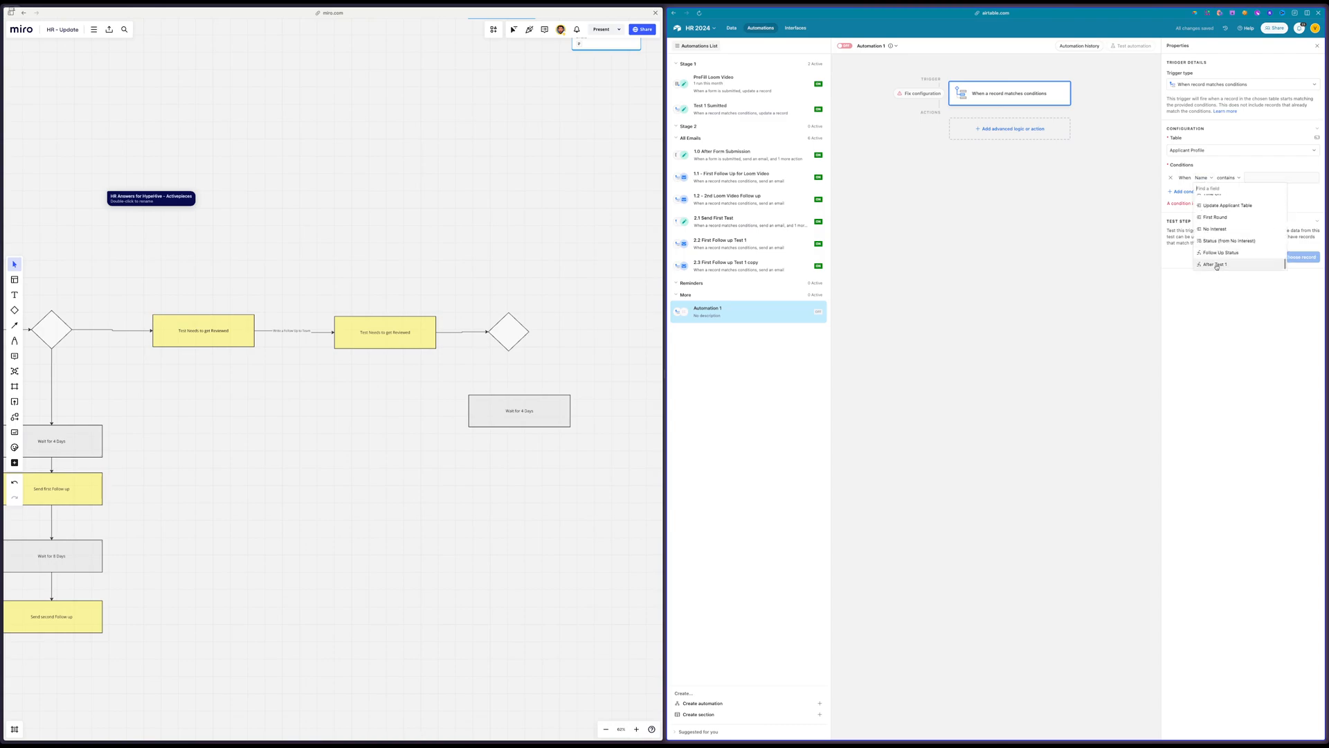
click(1217, 265)
click(1274, 177)
text(Need Action)
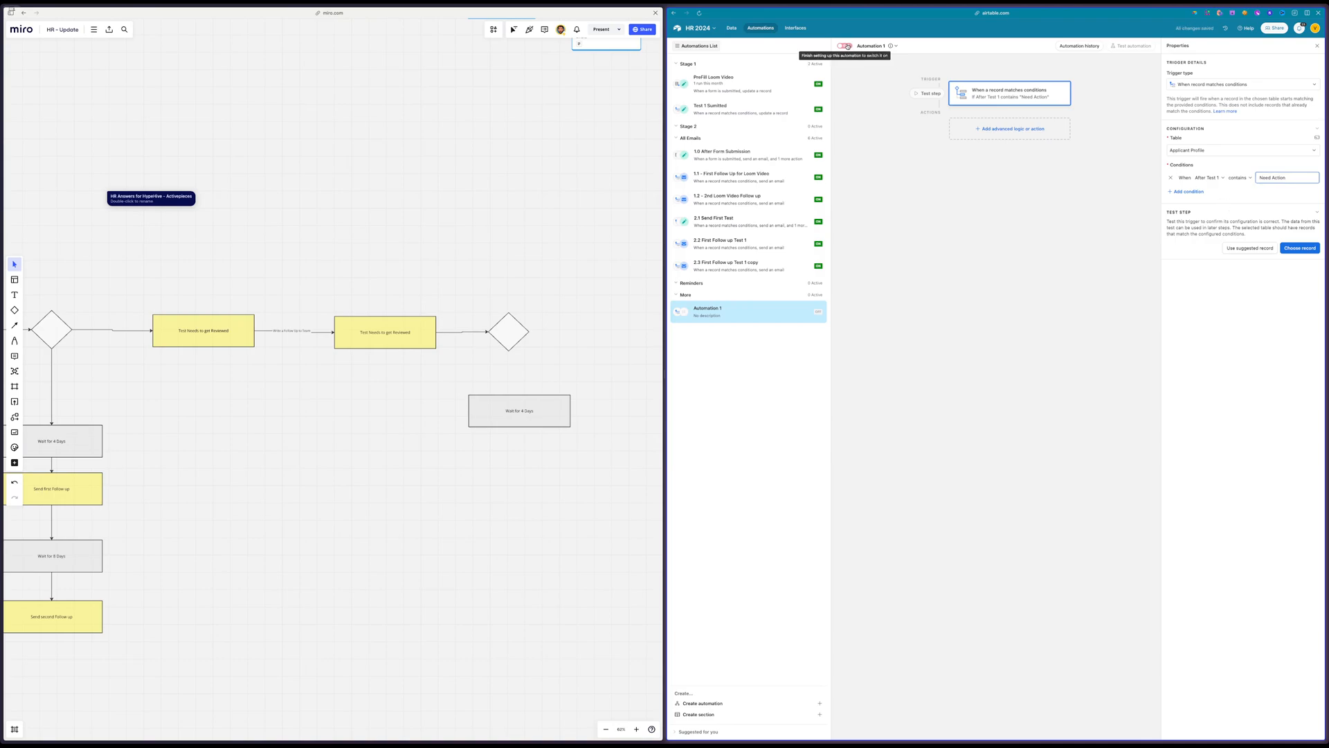
Rename the new automation with a name that starts with "Reminder"
click(870, 46)
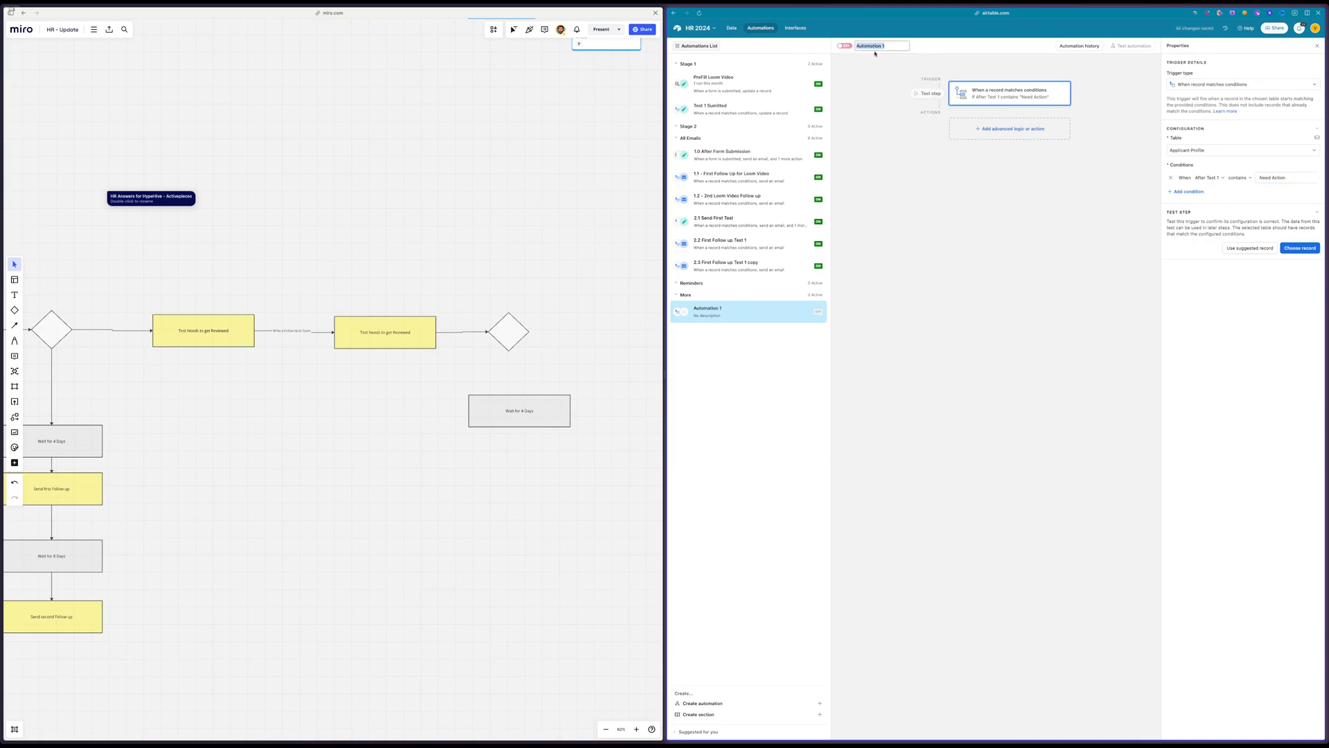
text(Reminder A)
key(Return)
Copy the option name "Under Review" from the Profile Status field's settings in the Applicant Profile table
click(731, 27)
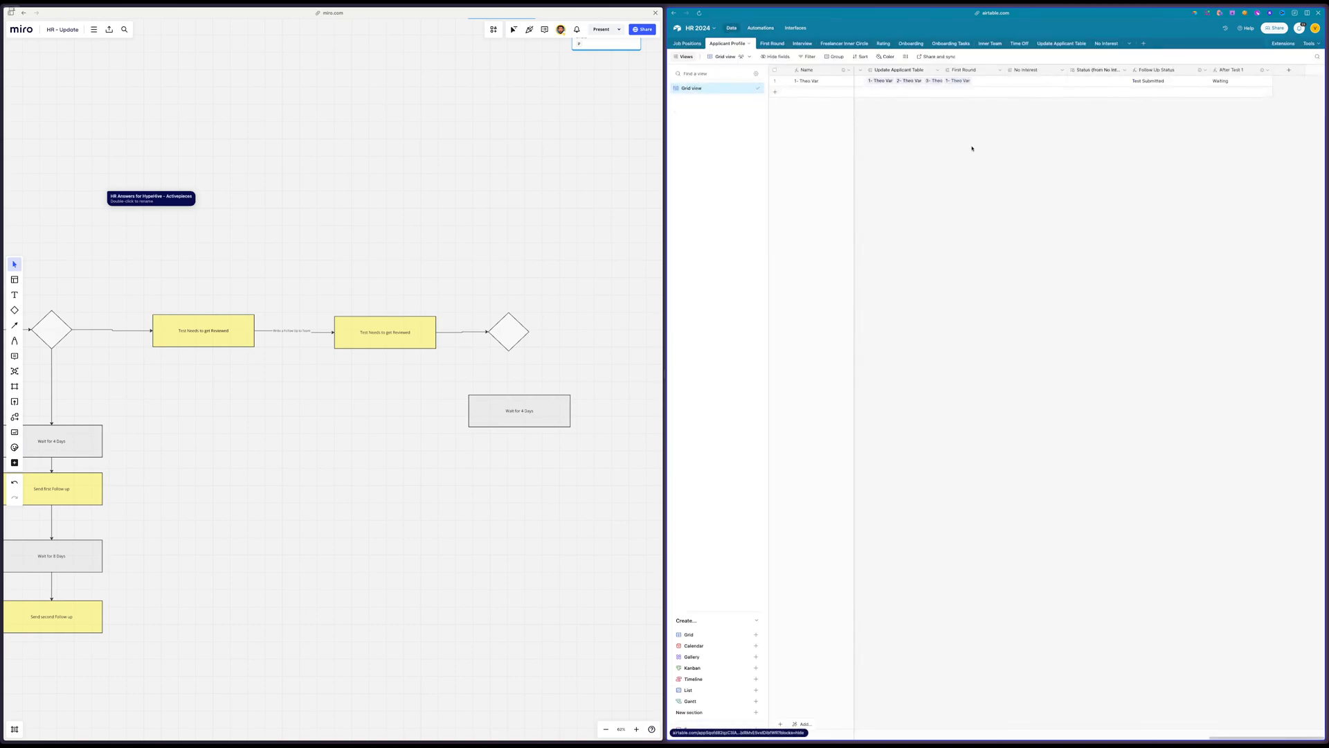
scroll(972, 148, left, 10)
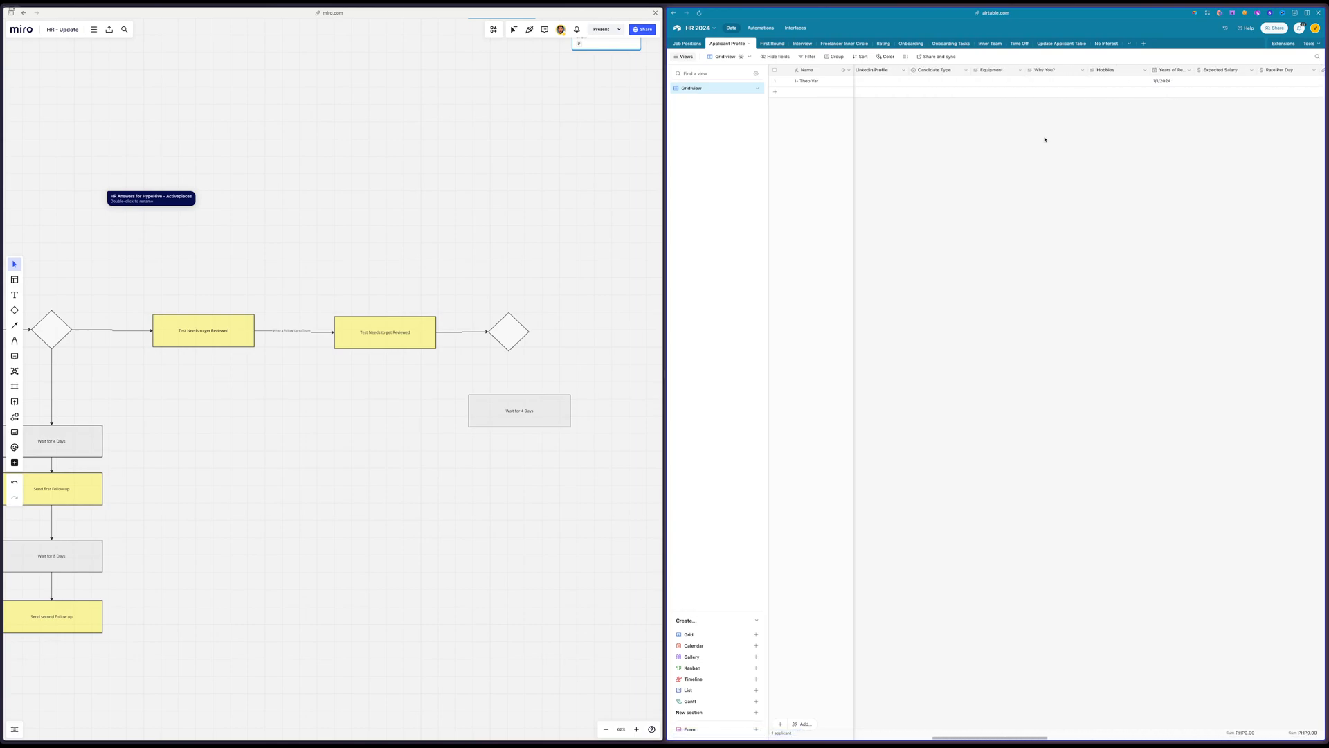
scroll(1042, 104, left, 10)
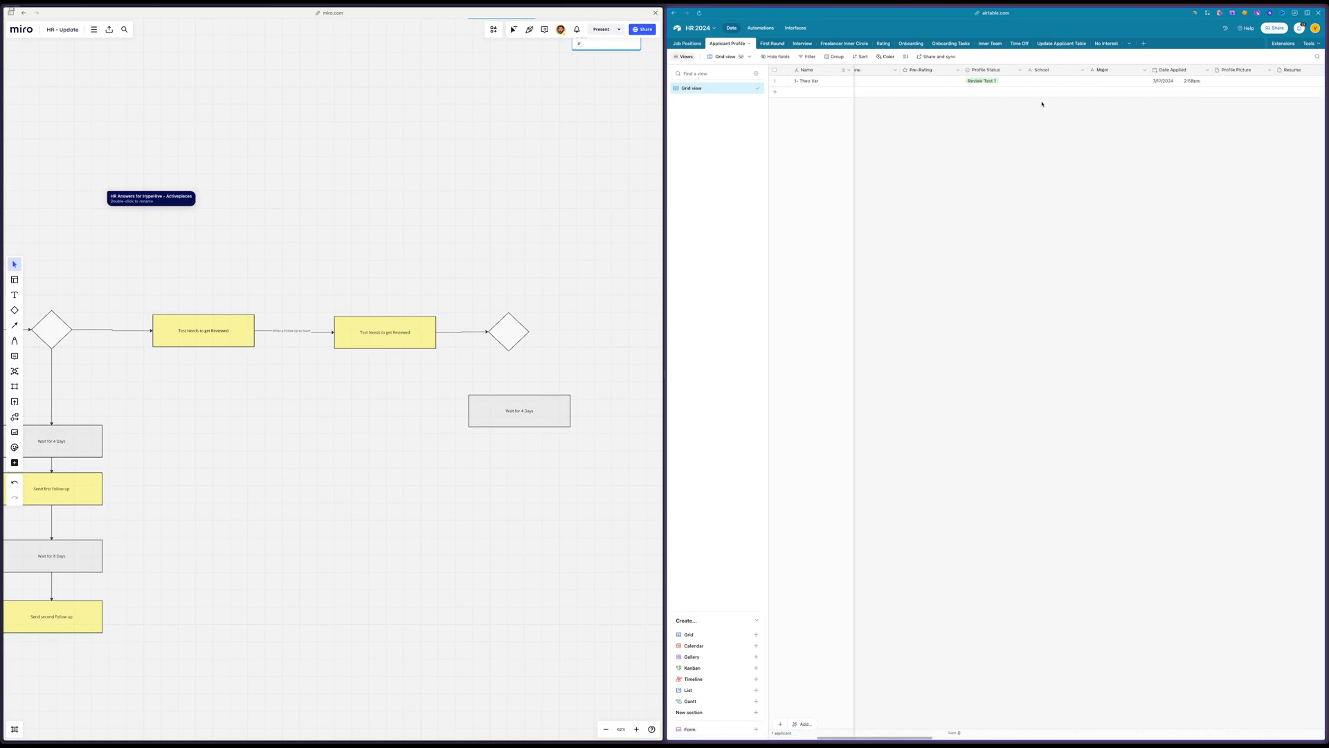
click(1024, 70)
double_click(1024, 70)
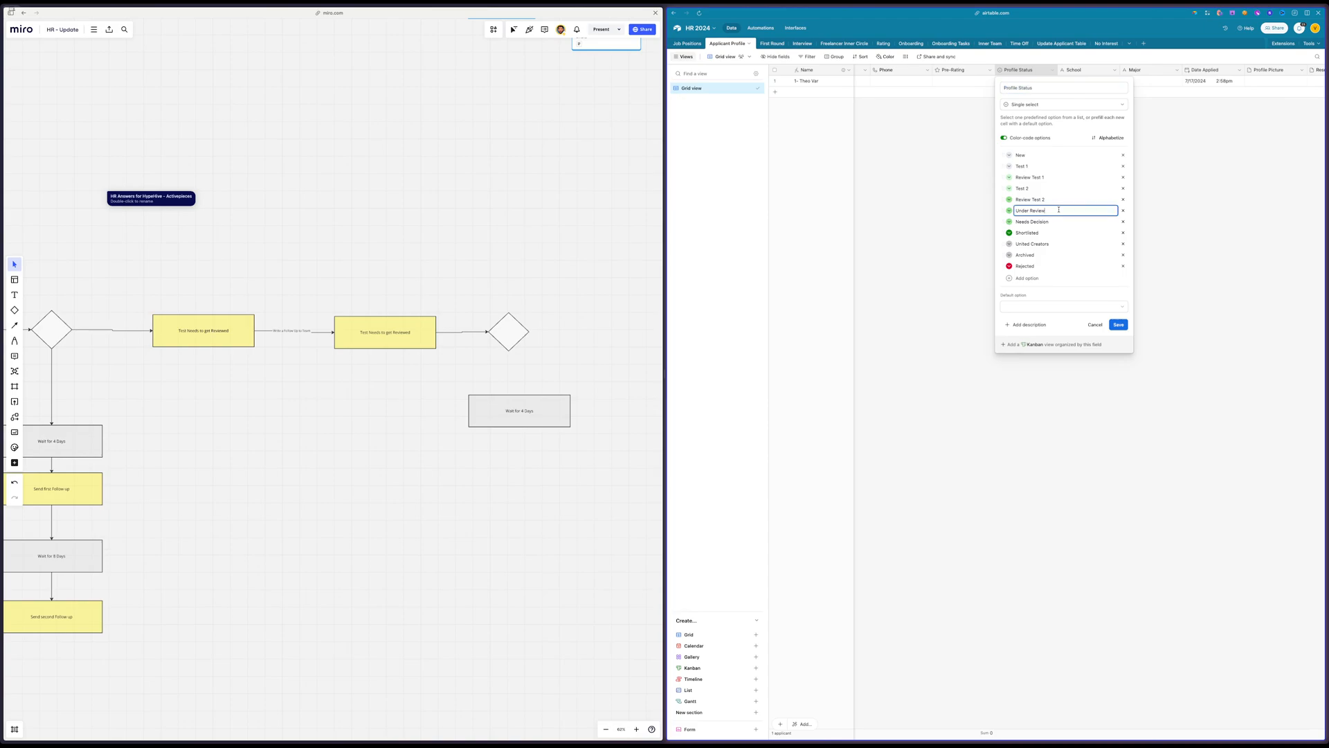
double_click(1057, 209)
key(super+a)
click(1232, 216)
Extend the After Test 1 formula by generating it from the prompt "Do the same for Review Test 2 and Under Review"
scroll(1230, 215, right, 16)
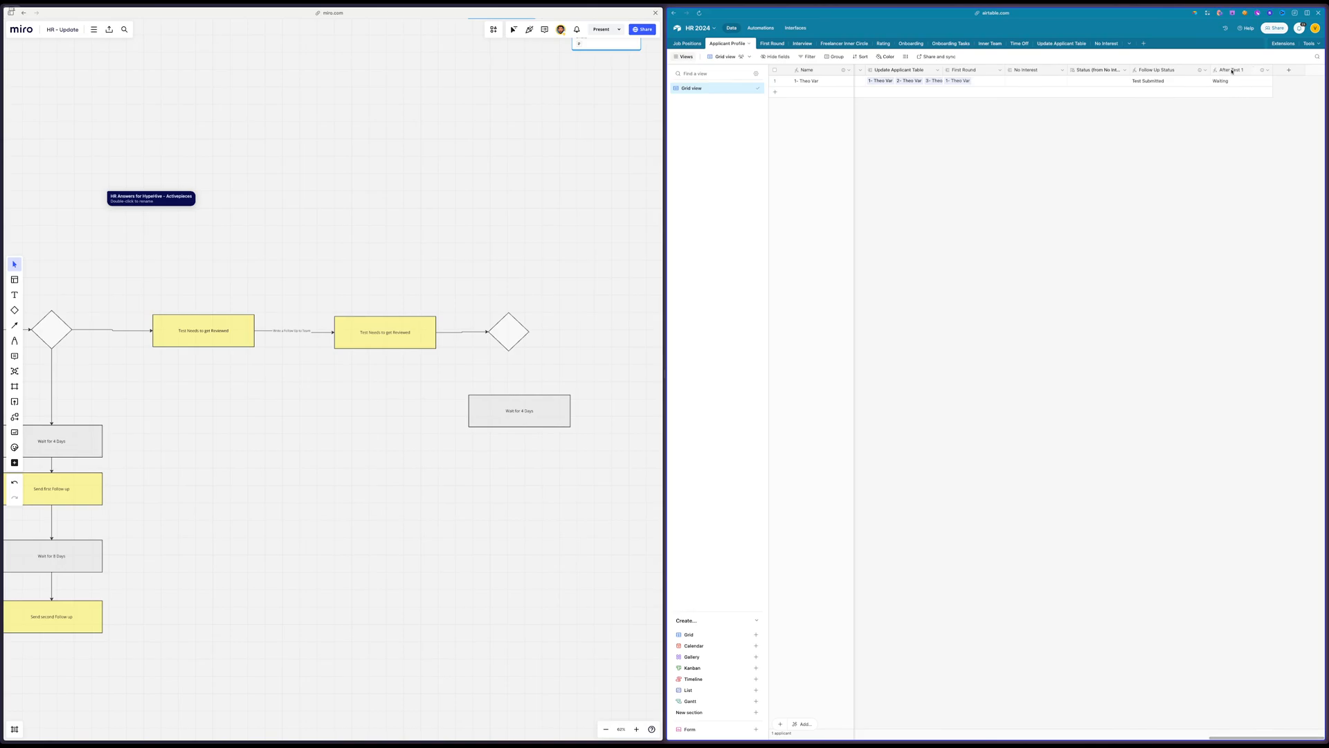
double_click(1232, 70)
click(1046, 207)
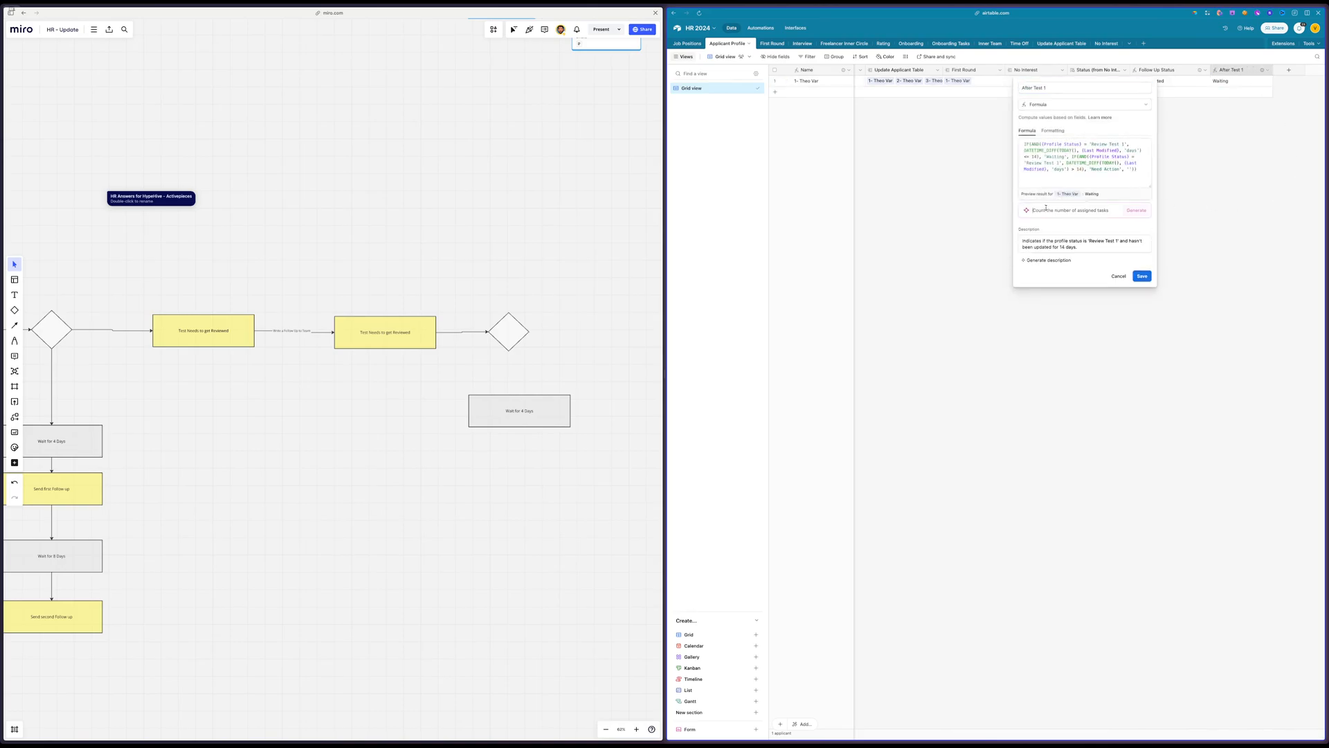
text(Do the same for Review Test 2 an)
text(d Under Review)
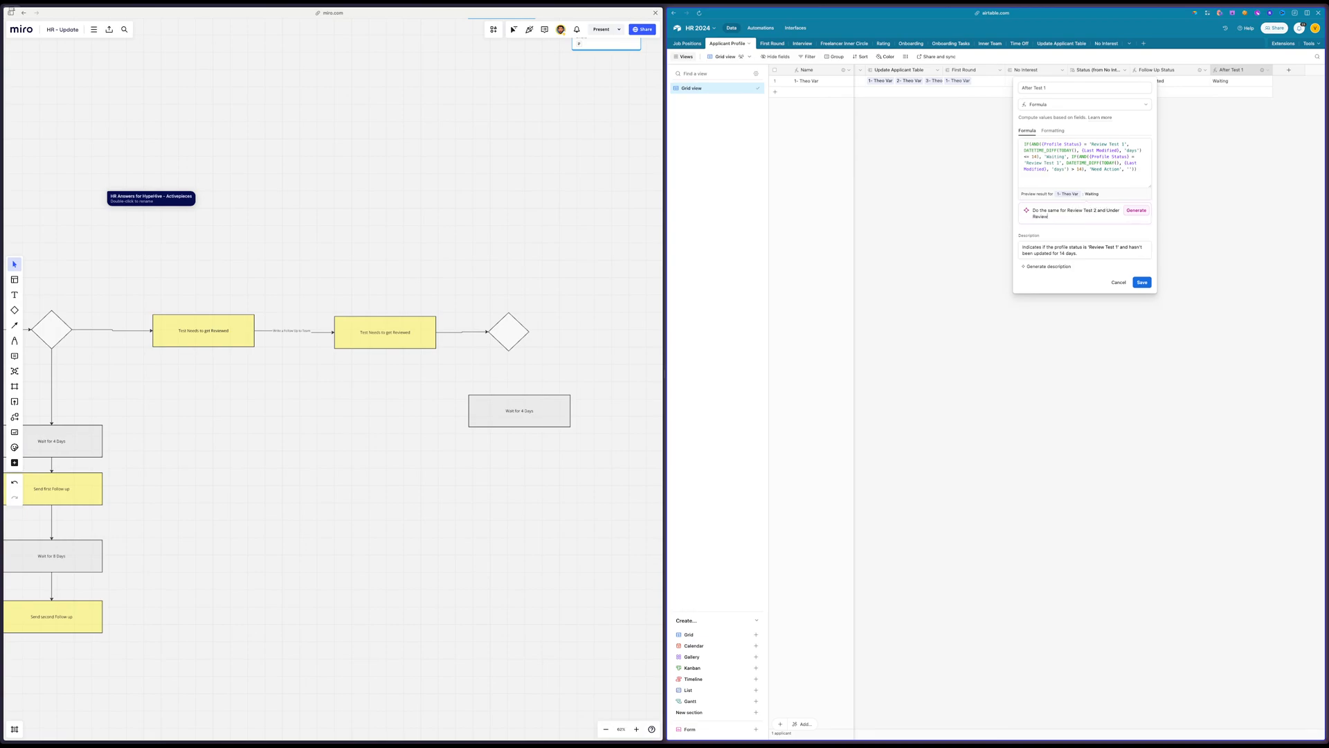
click(1132, 211)
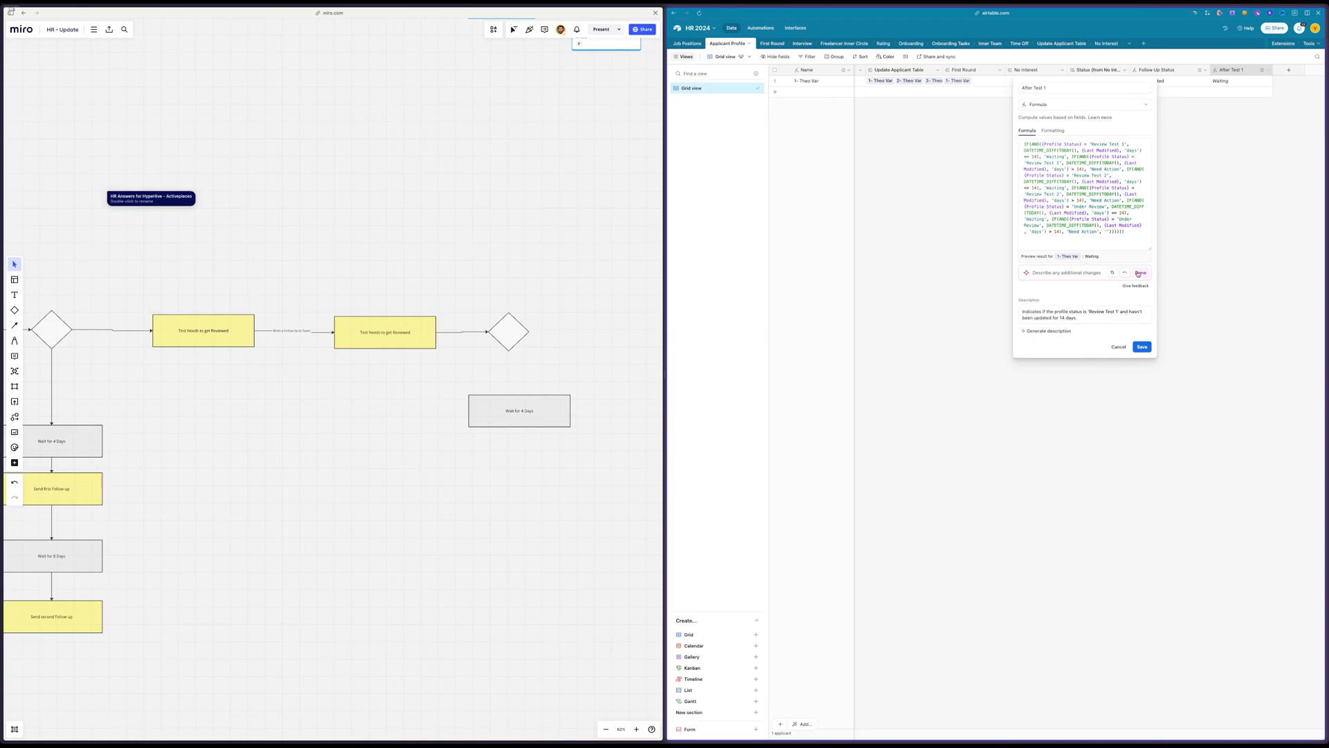
Accept the generated After Test 1 formula, save the field and confirm the change for its dependent automation
click(1139, 273)
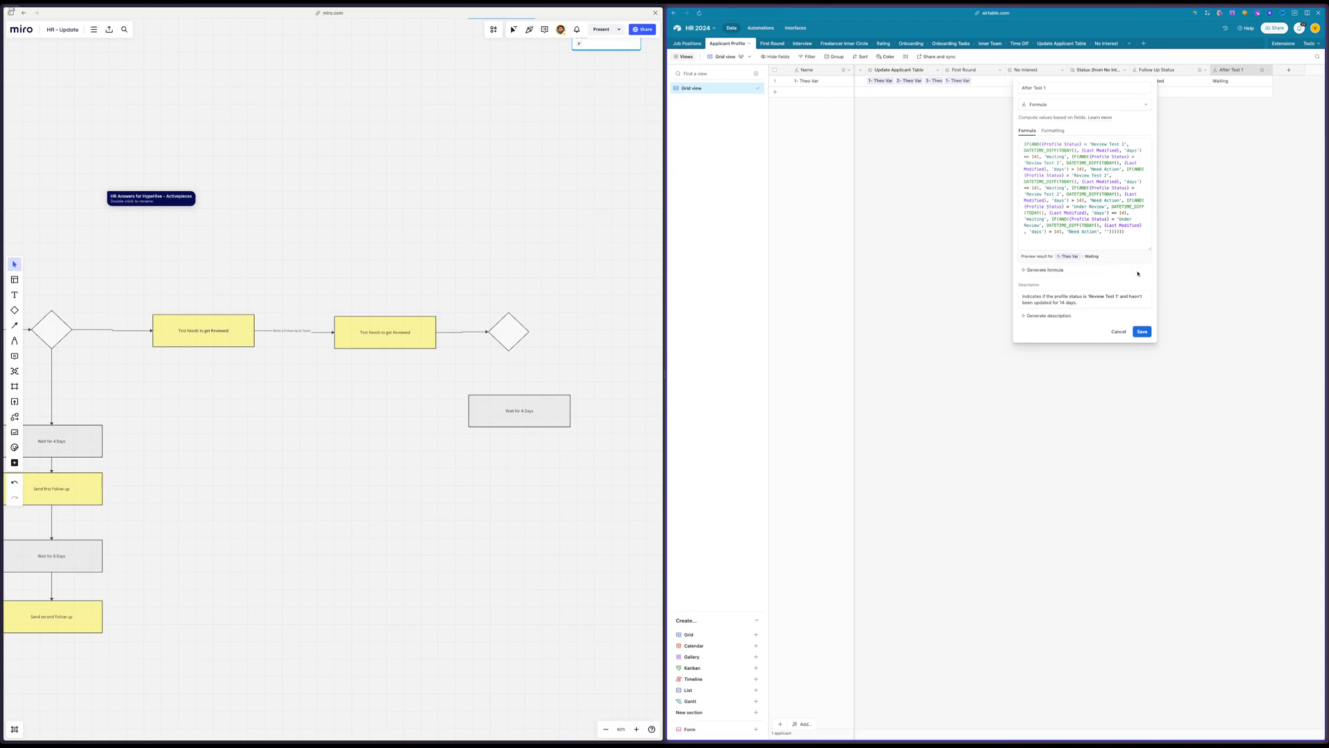
click(1140, 331)
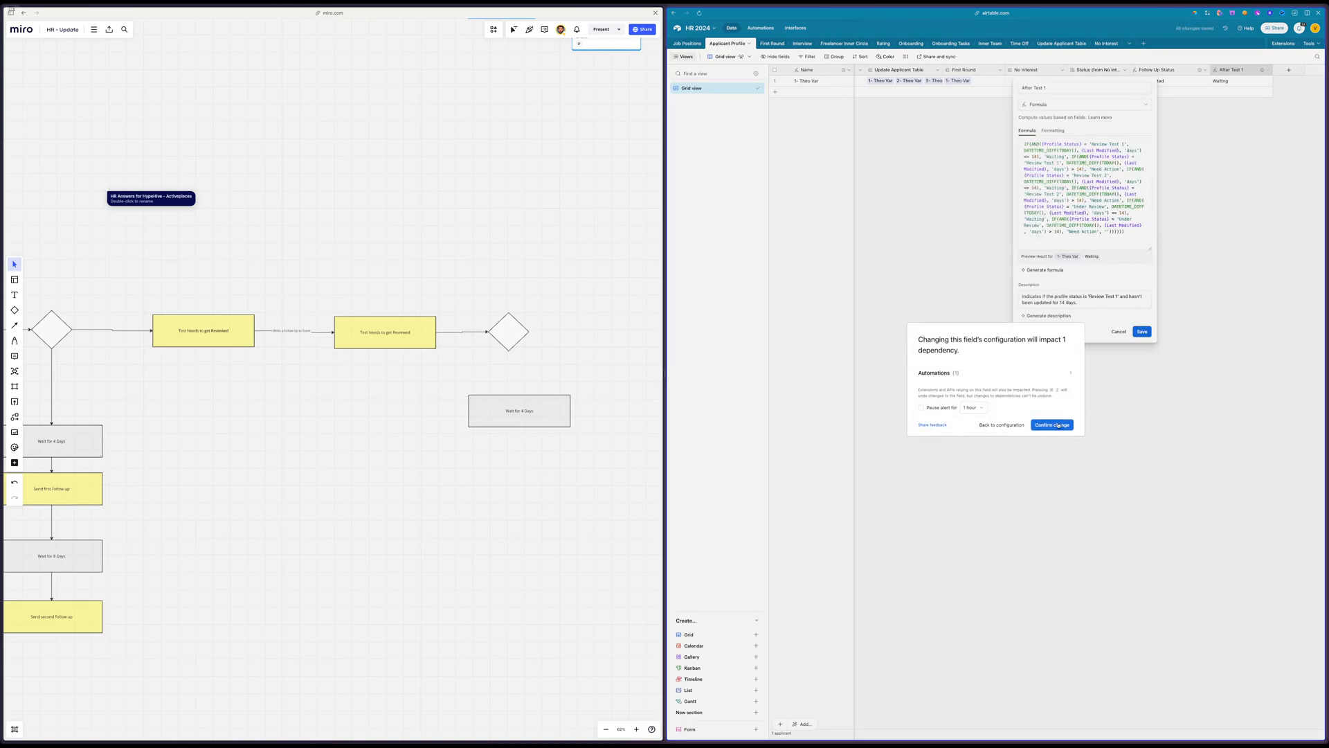
click(1056, 425)
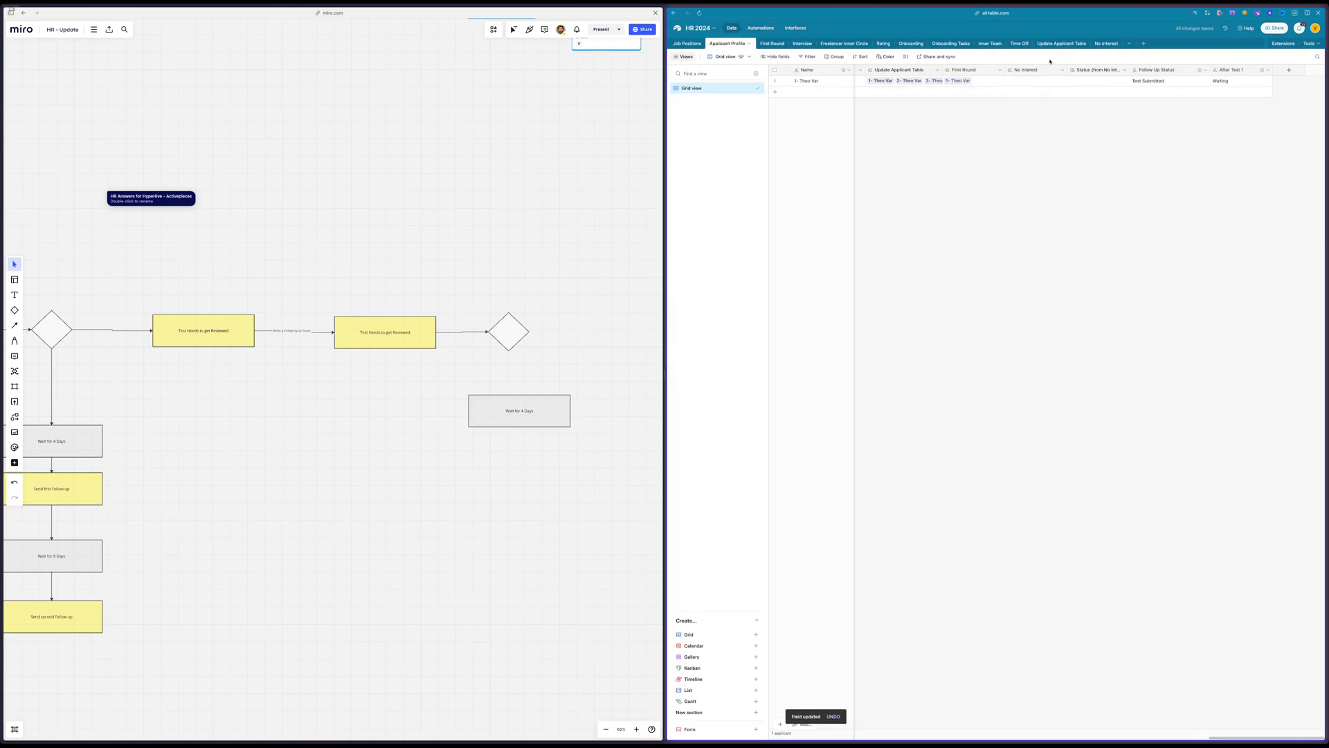
Check the exact wording of the "Need Action" result in the After Test 1 formula
double_click(1241, 67)
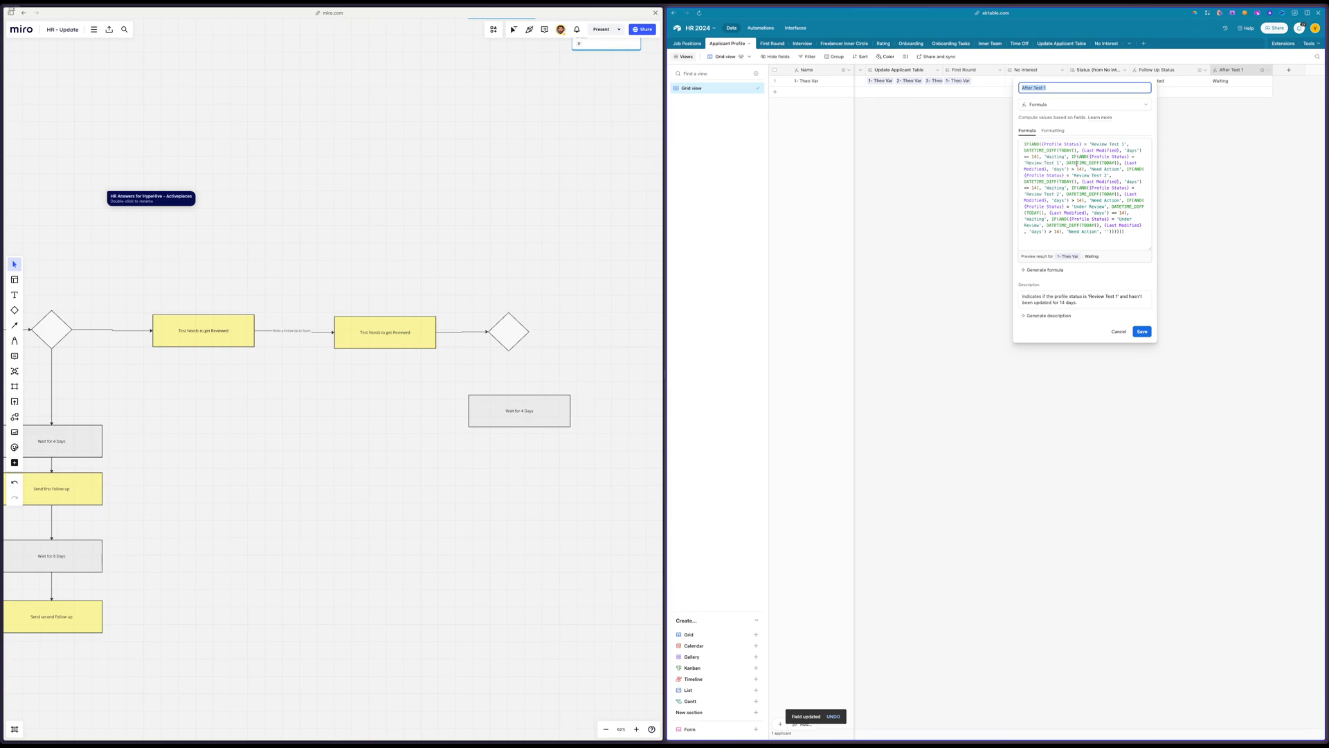
double_click(1072, 232)
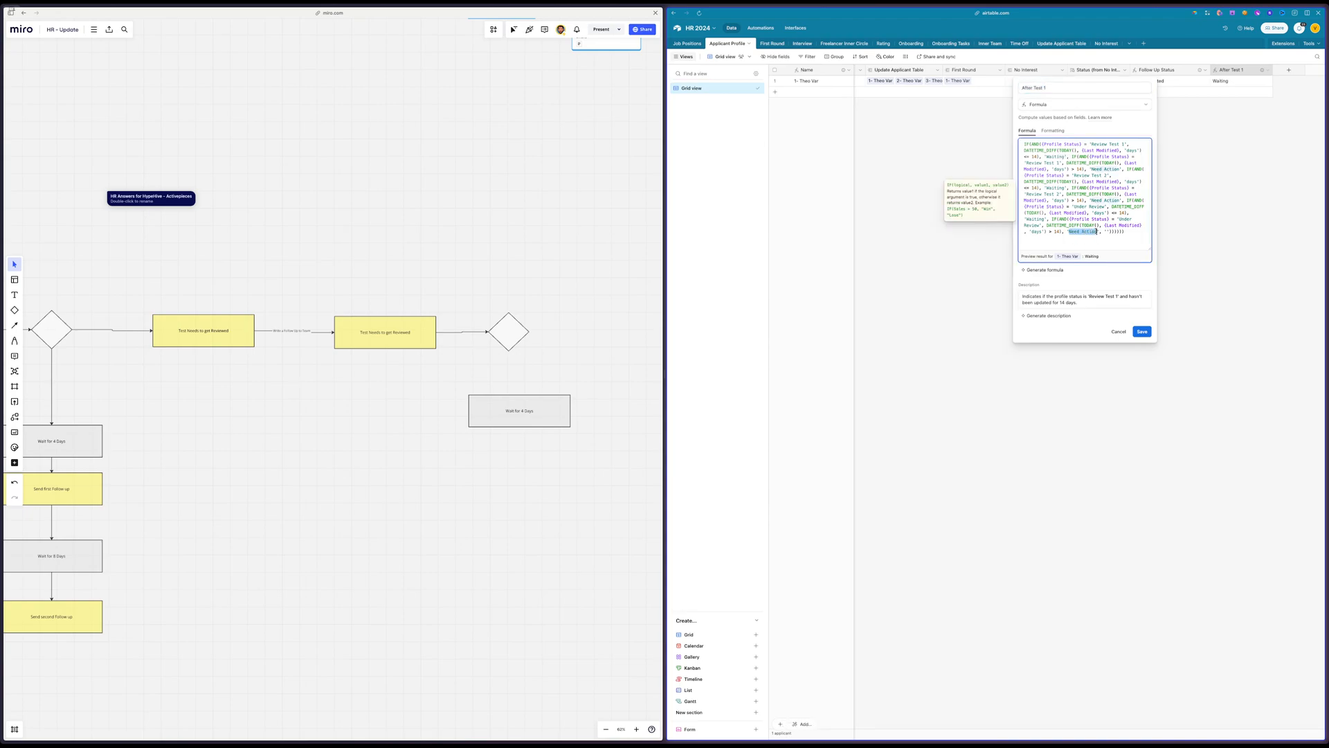
click(946, 253)
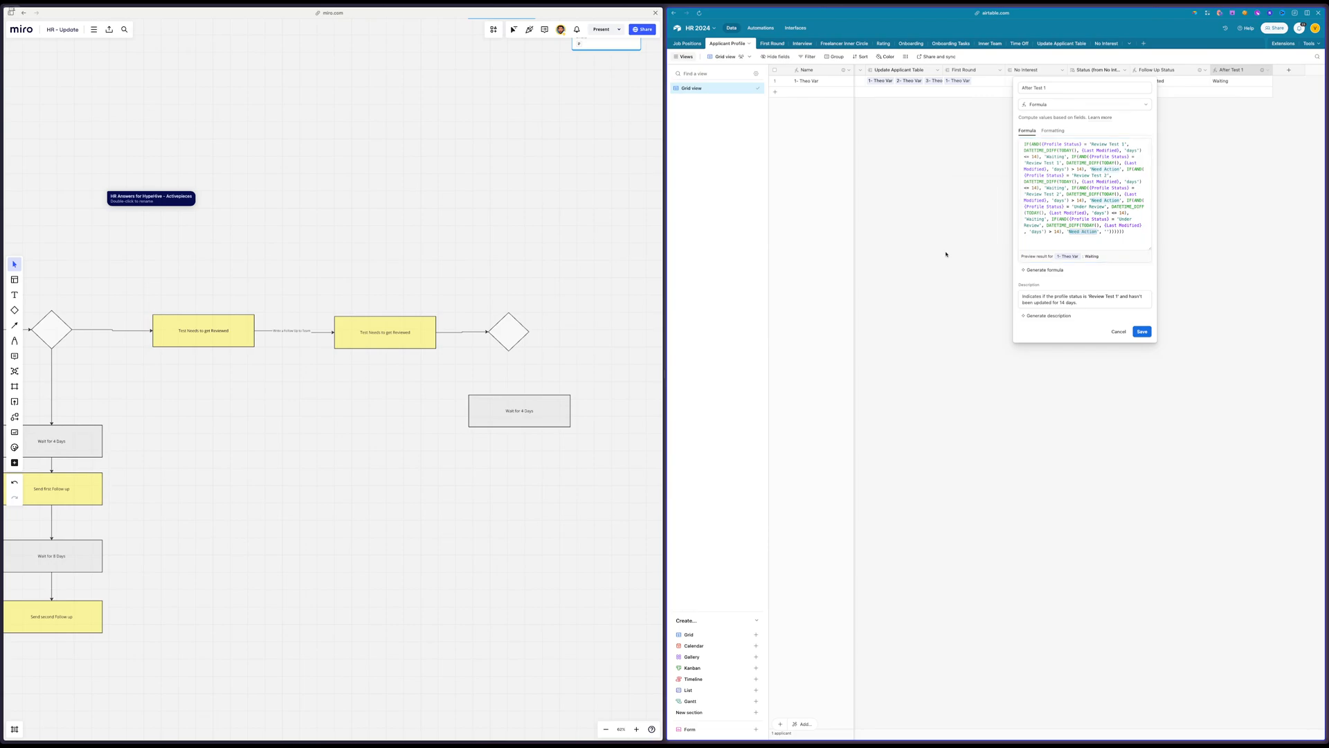
Add a Slack send-message action to the Reminder after Test automation and choose the existing Slack account
click(760, 28)
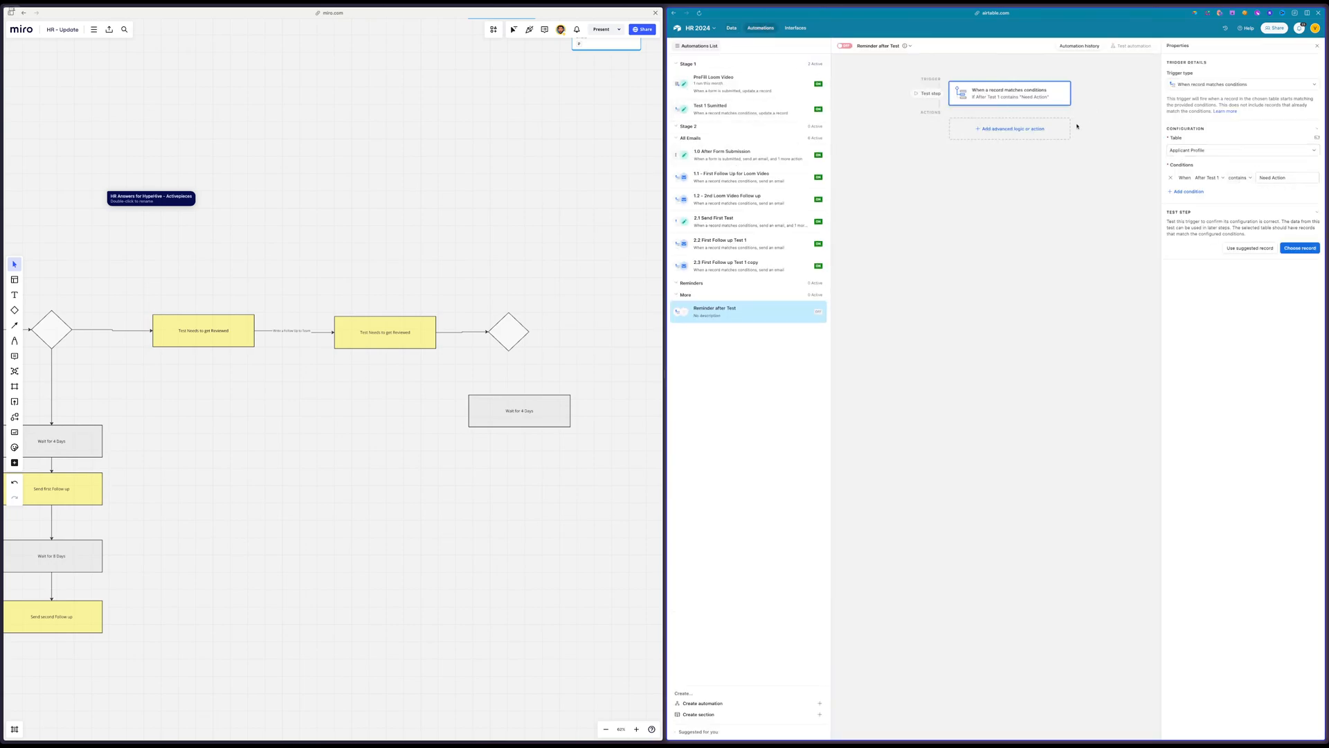
click(989, 130)
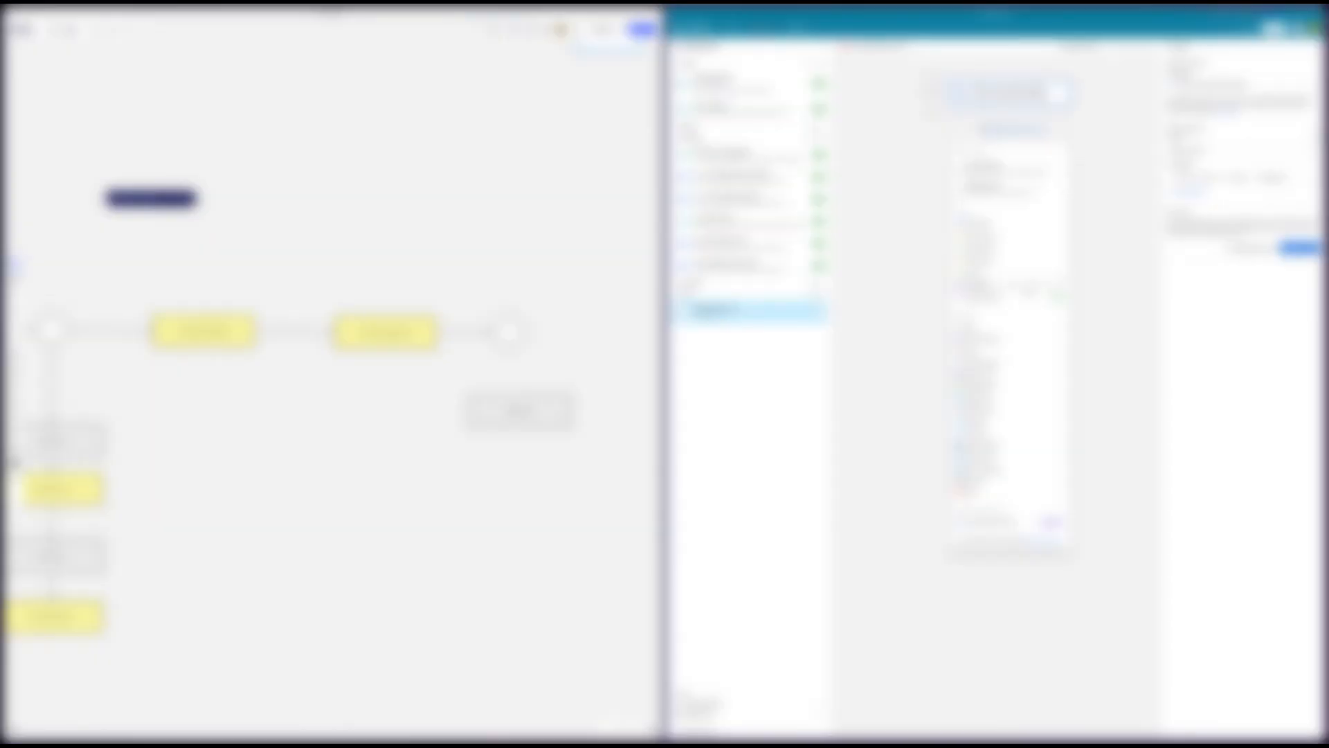
mouse_move(1023, 338)
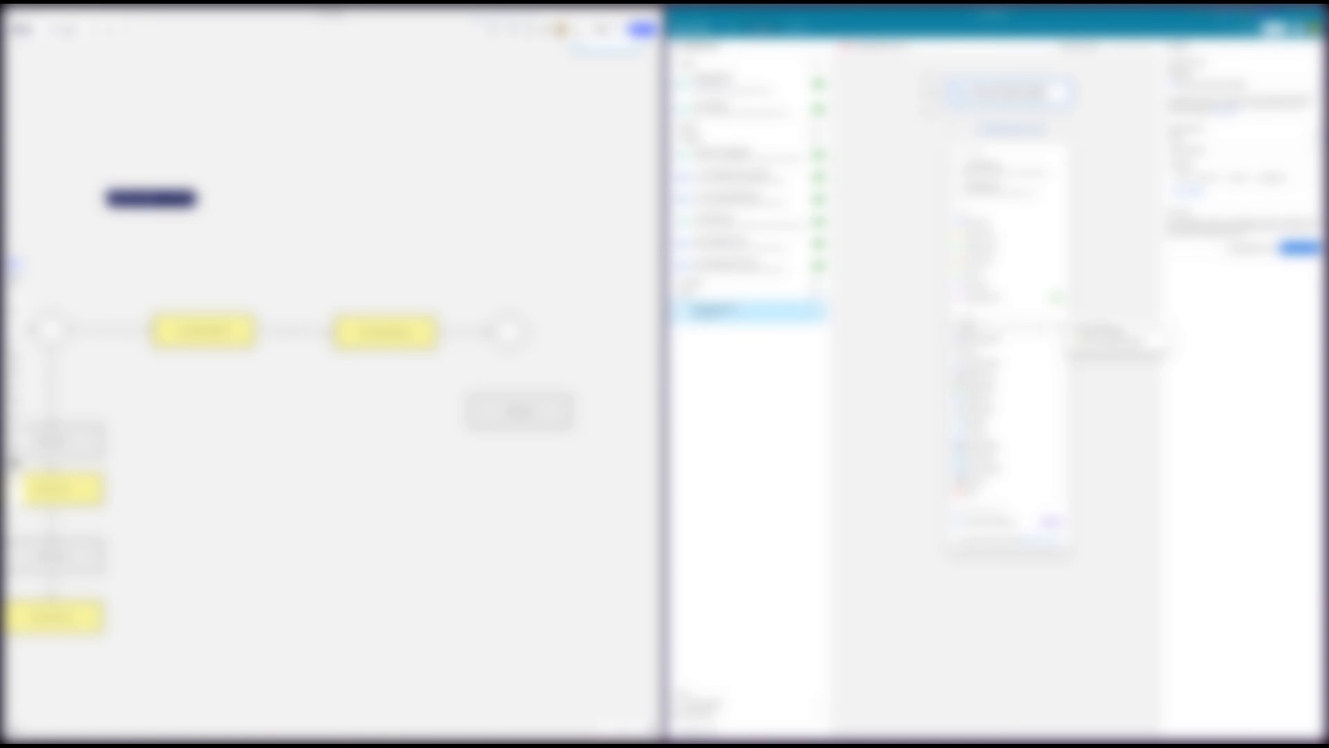
click(1129, 330)
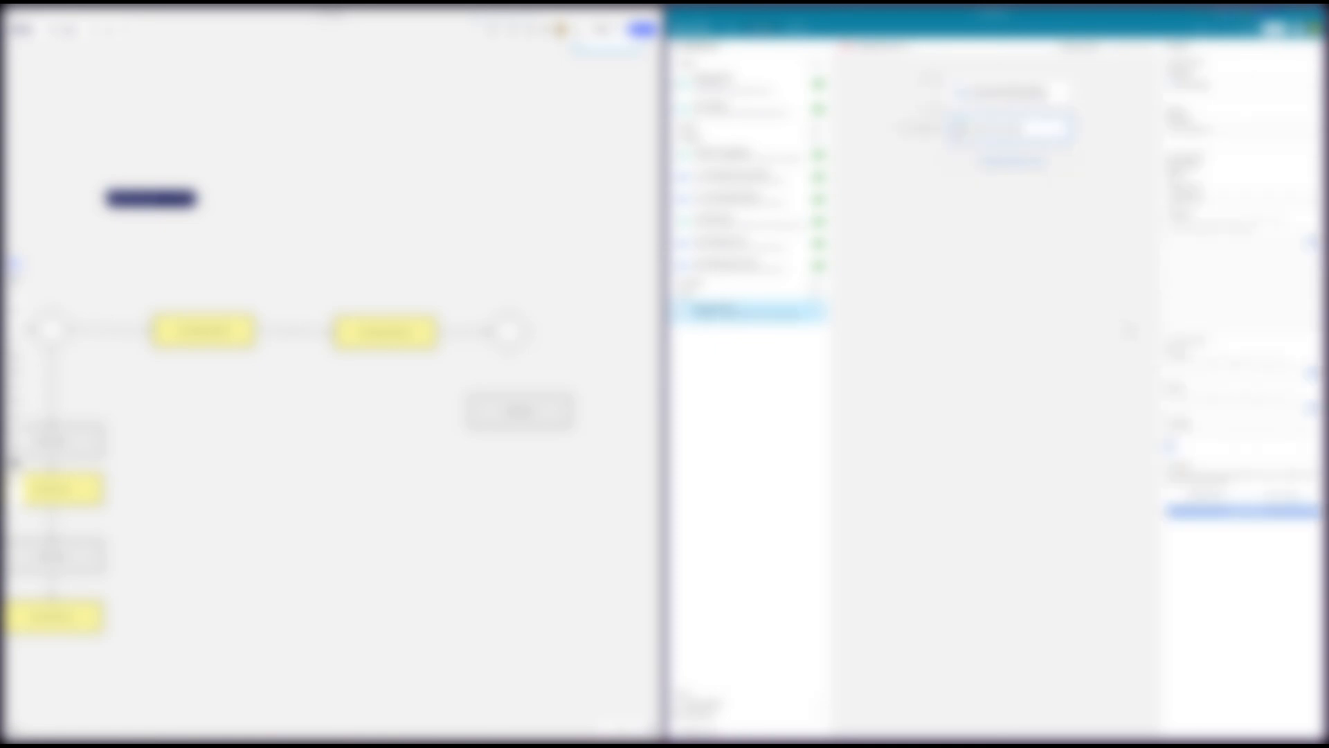
click(1243, 201)
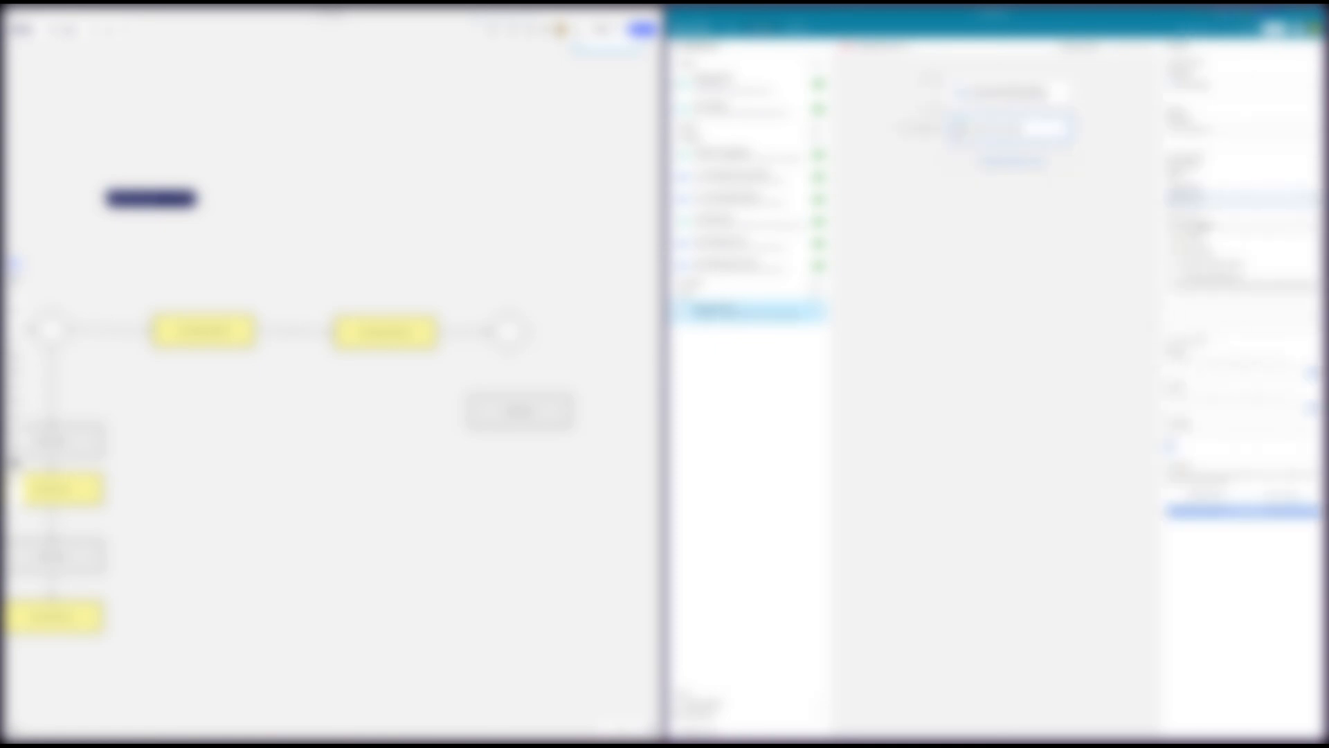
click(1203, 228)
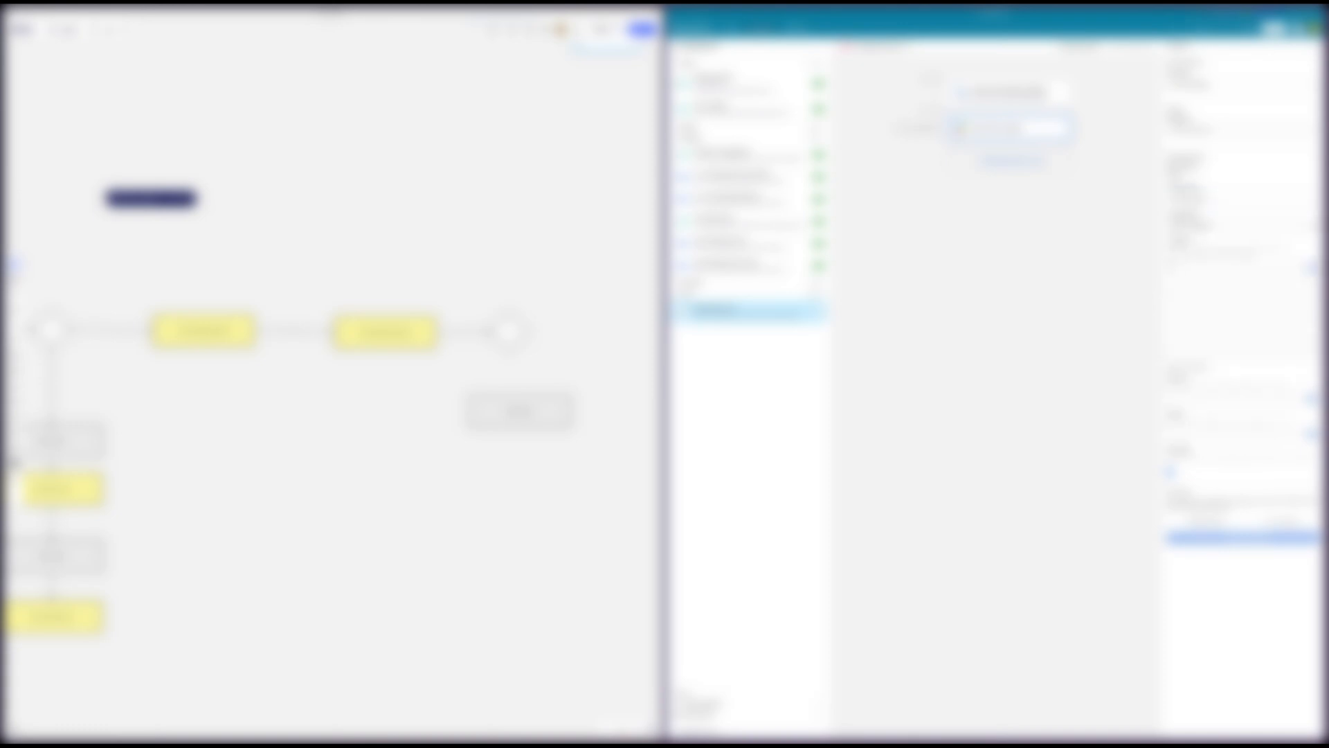
Set the Slack message's destination to the team-building-hr channel
click(1212, 231)
click(1211, 231)
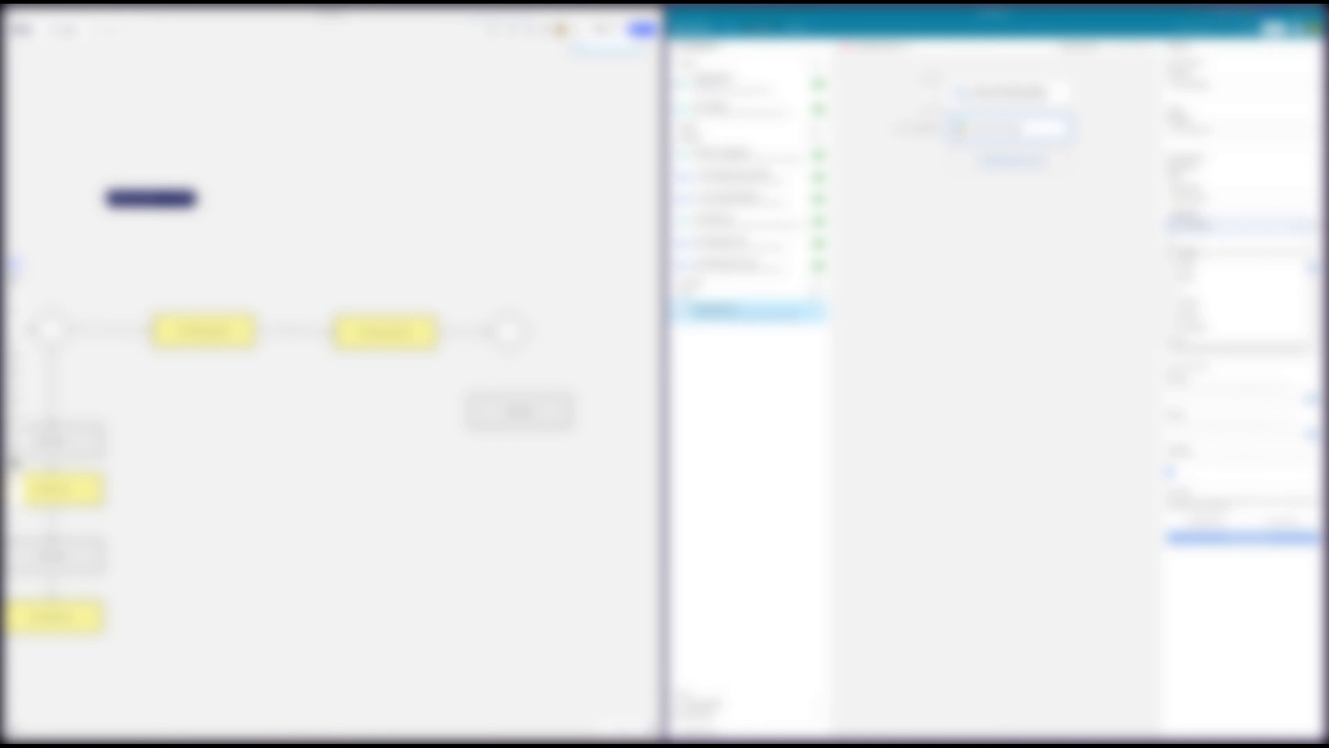
scroll(1205, 298, down, 2)
scroll(1219, 297, down, 5)
scroll(1205, 298, down, 2)
text(pr)
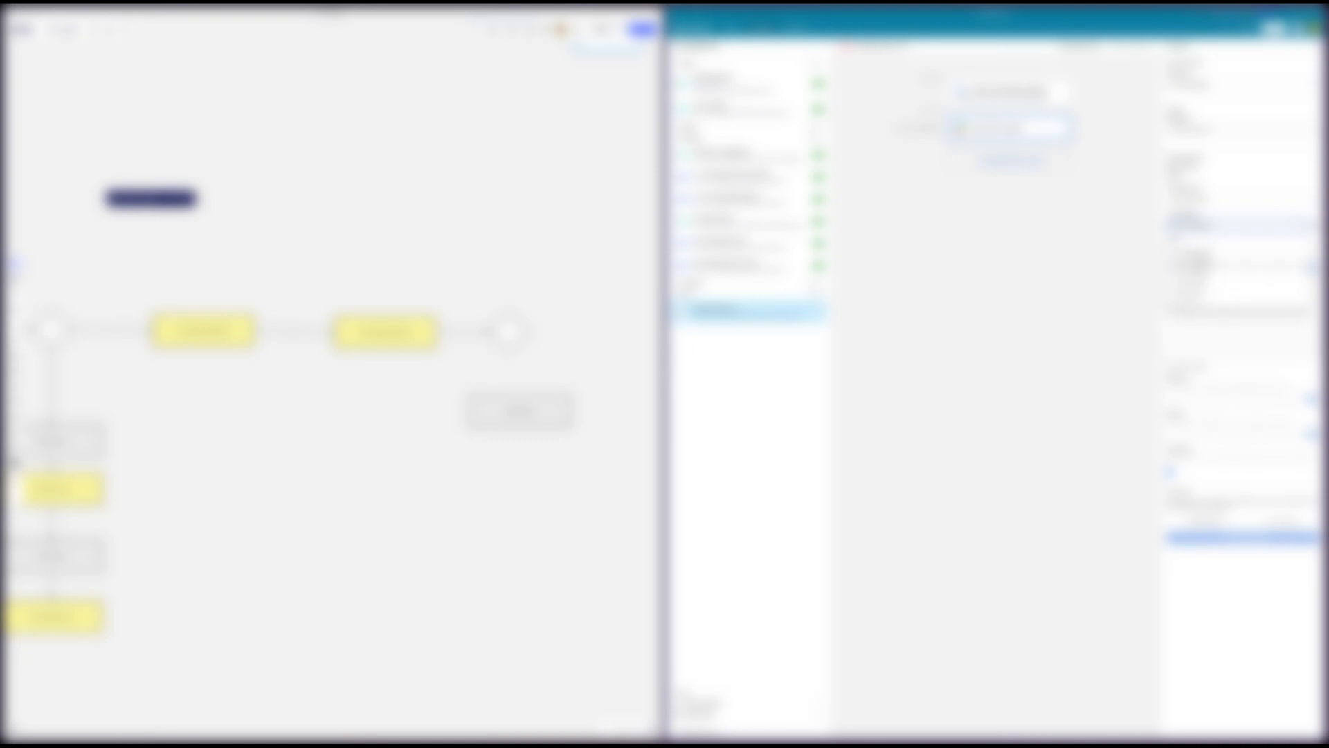
click(1201, 266)
click(1204, 292)
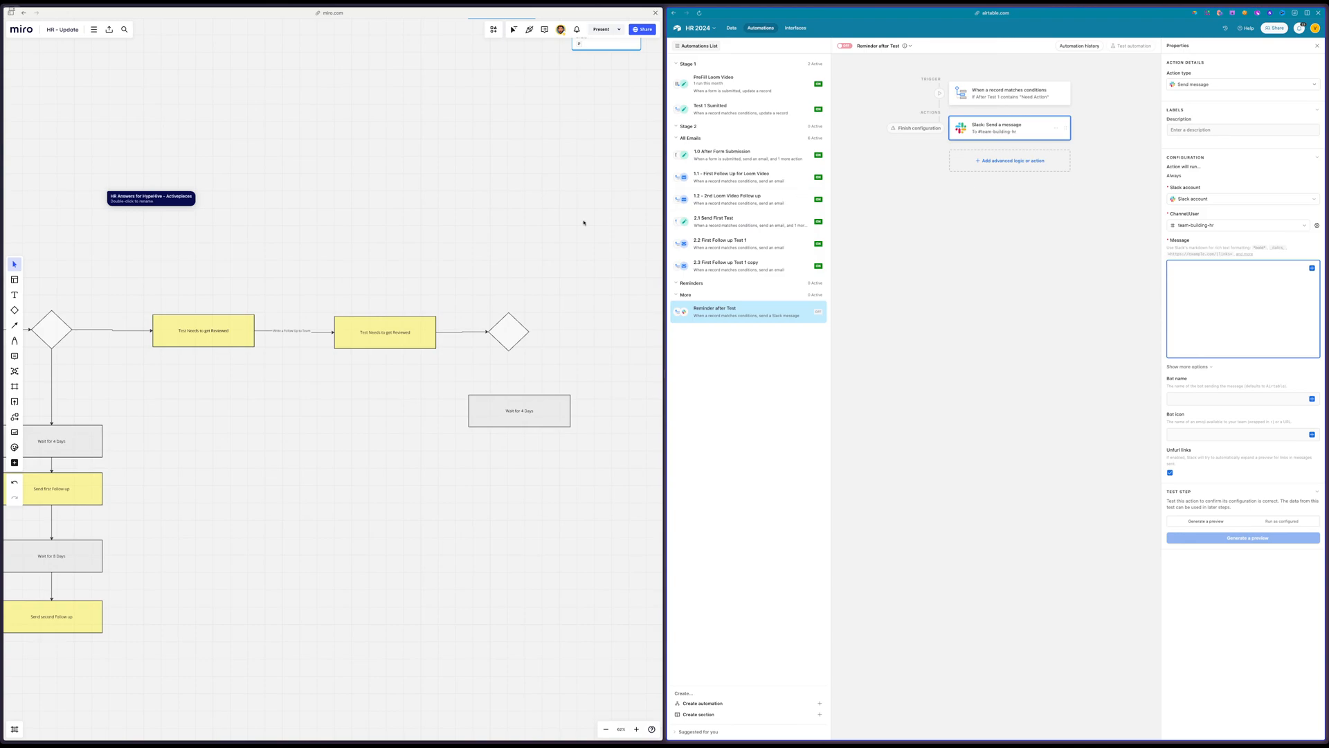
Switch to ChatGPT and send the prompt "write a simple notification to remind the team to take action"
mouse_move(2, 190)
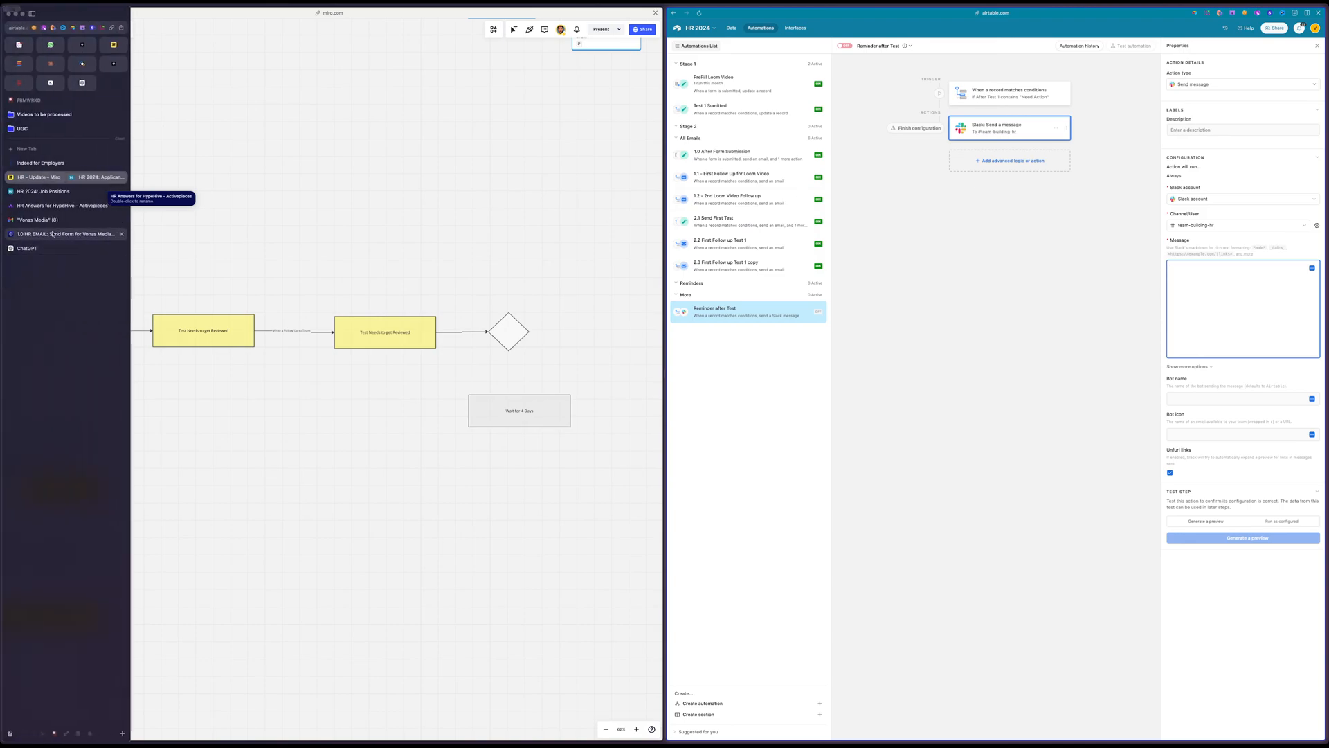
click(27, 248)
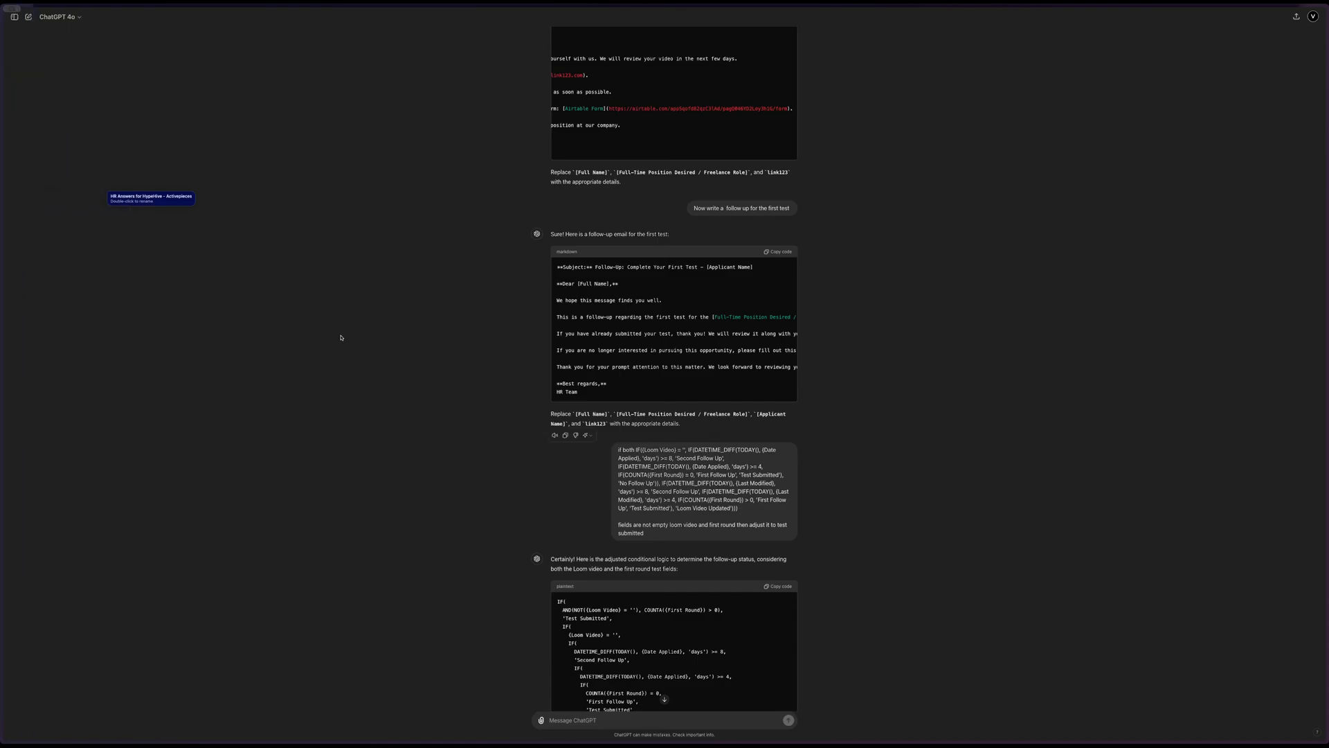
scroll(682, 559, down, 4)
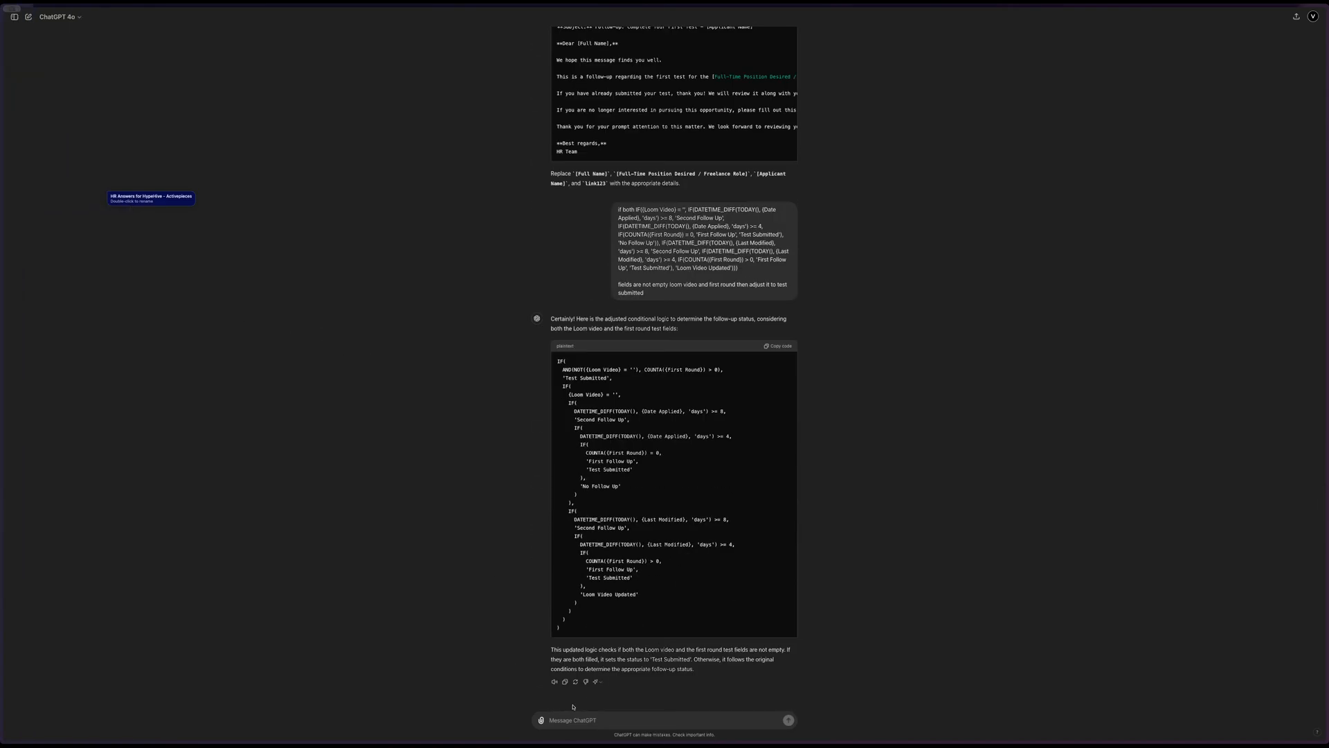
text(write a simple notification to remind the team to take action)
key(Return)
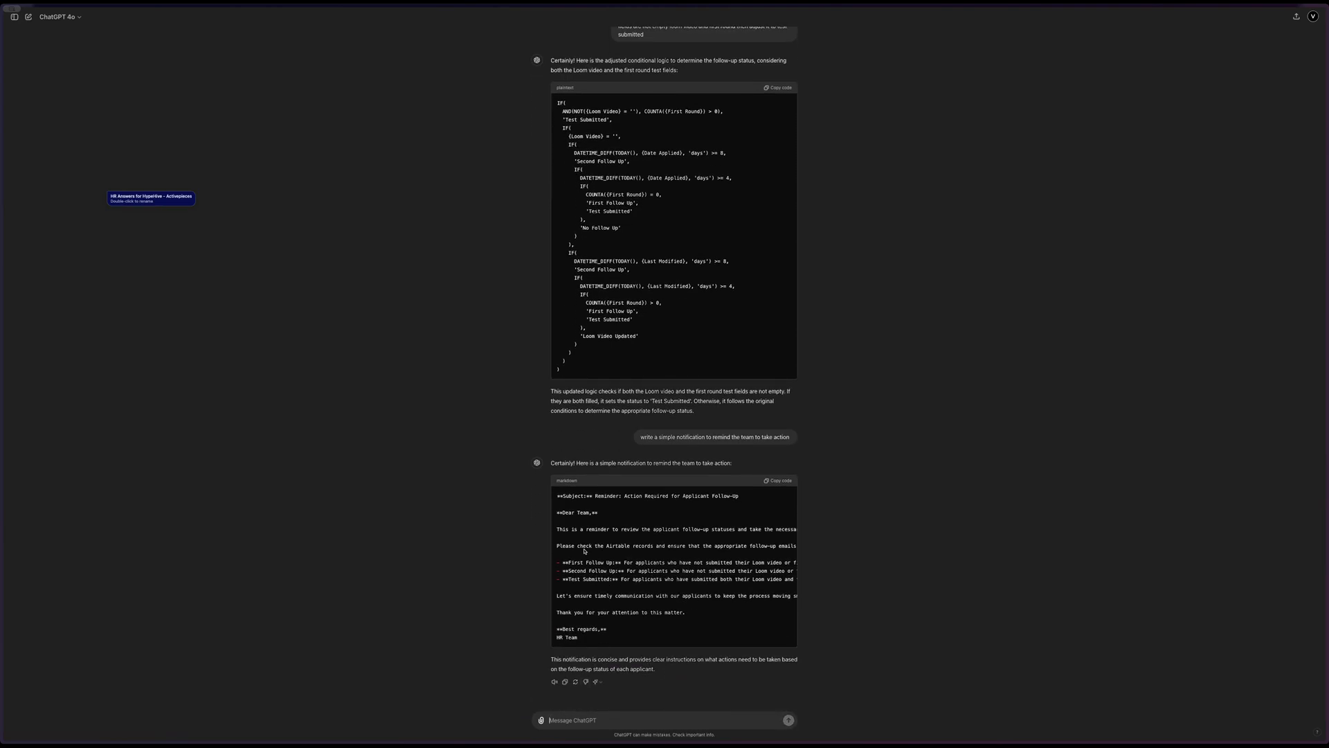
Copy the notification text from "This is a reminder" through "based on the current status" in ChatGPT's reply
triple_click(568, 530)
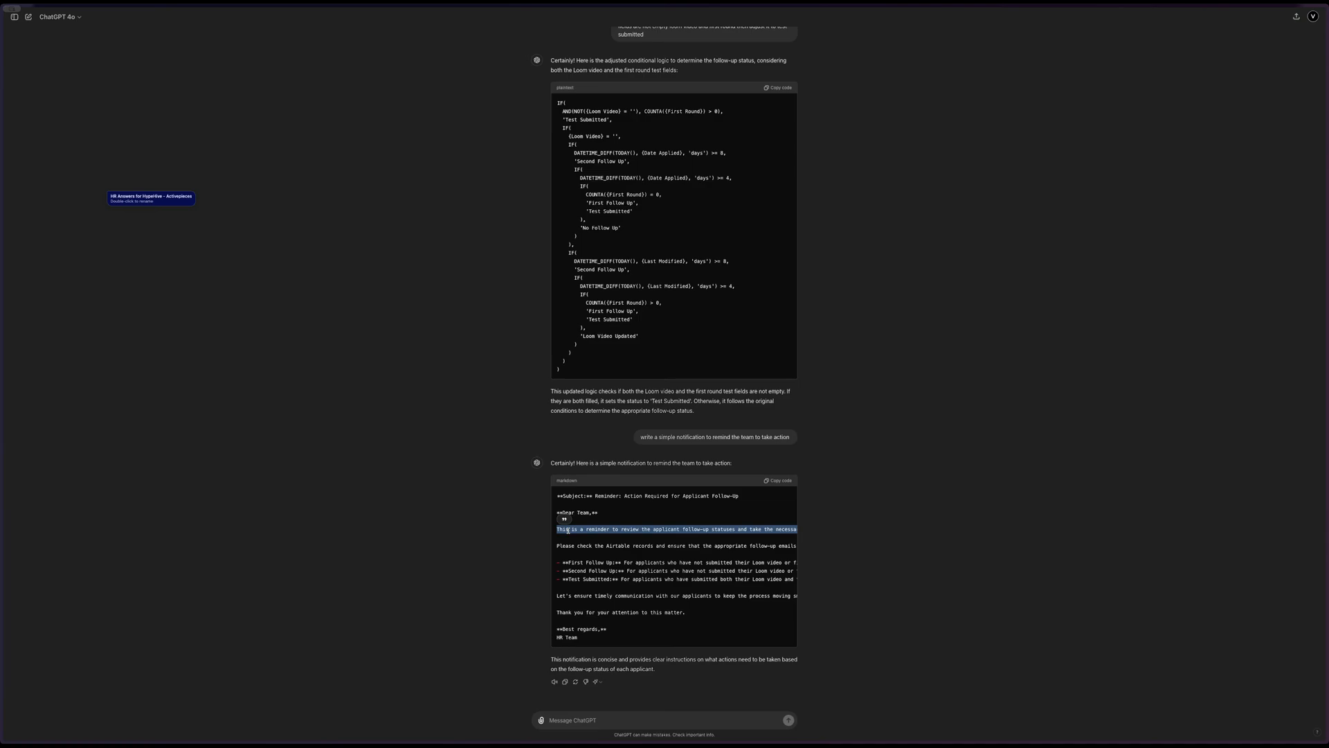
click(582, 717)
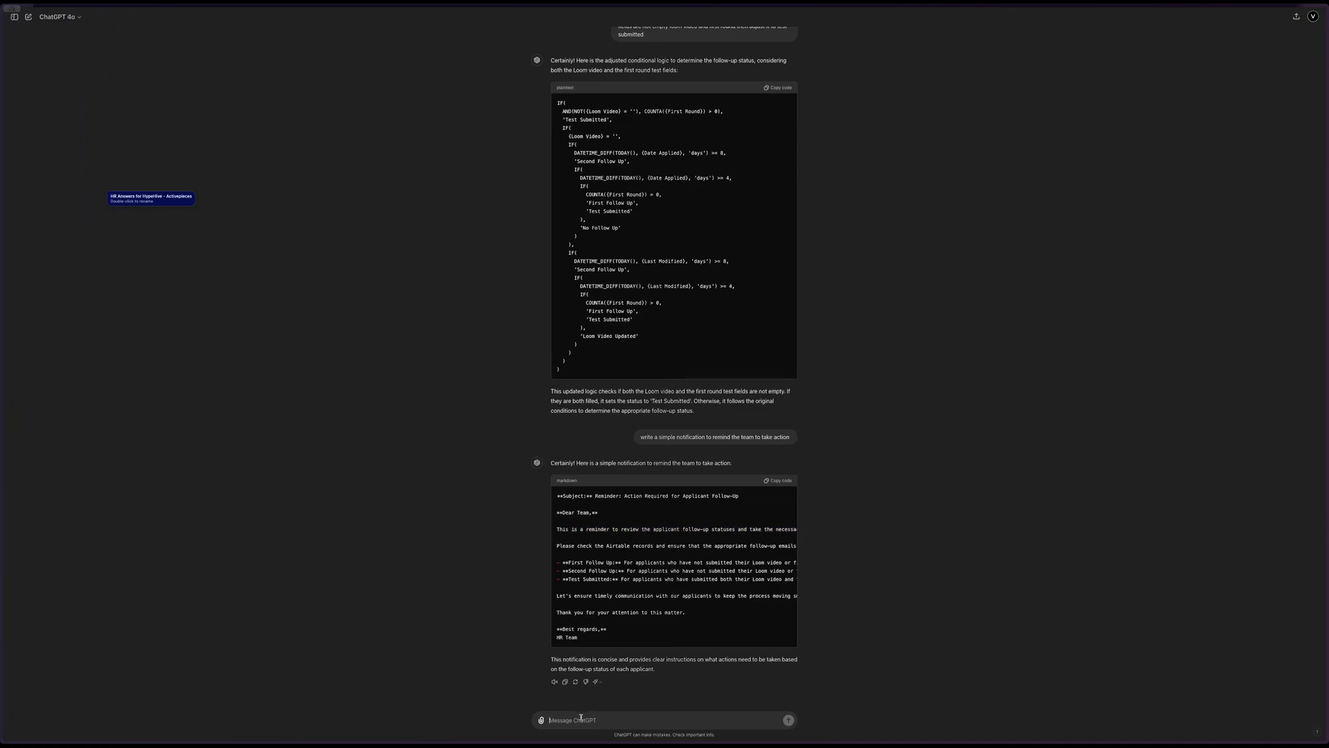
text(thi)
key(BackSpace)
drag(558, 528, 813, 550)
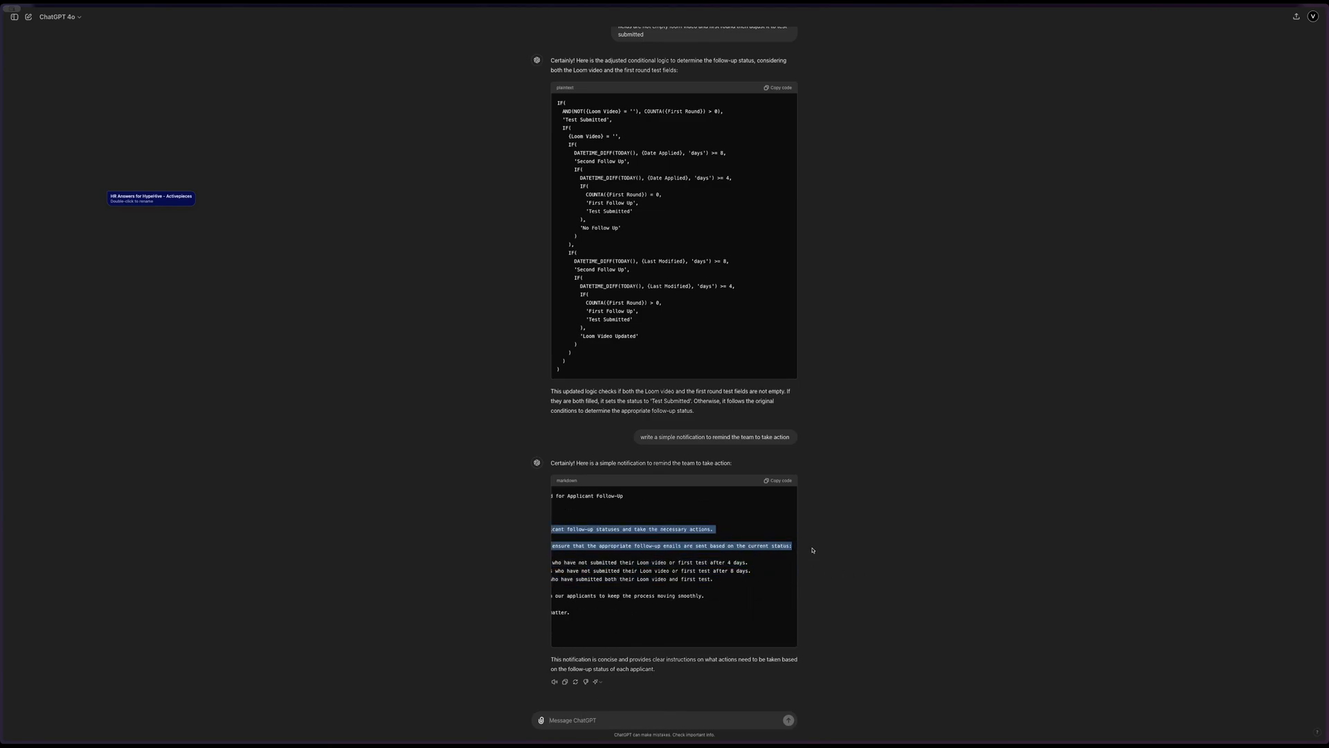
Return to the Airtable automation and paste the copied reminder text as the Slack message
mouse_move(4, 236)
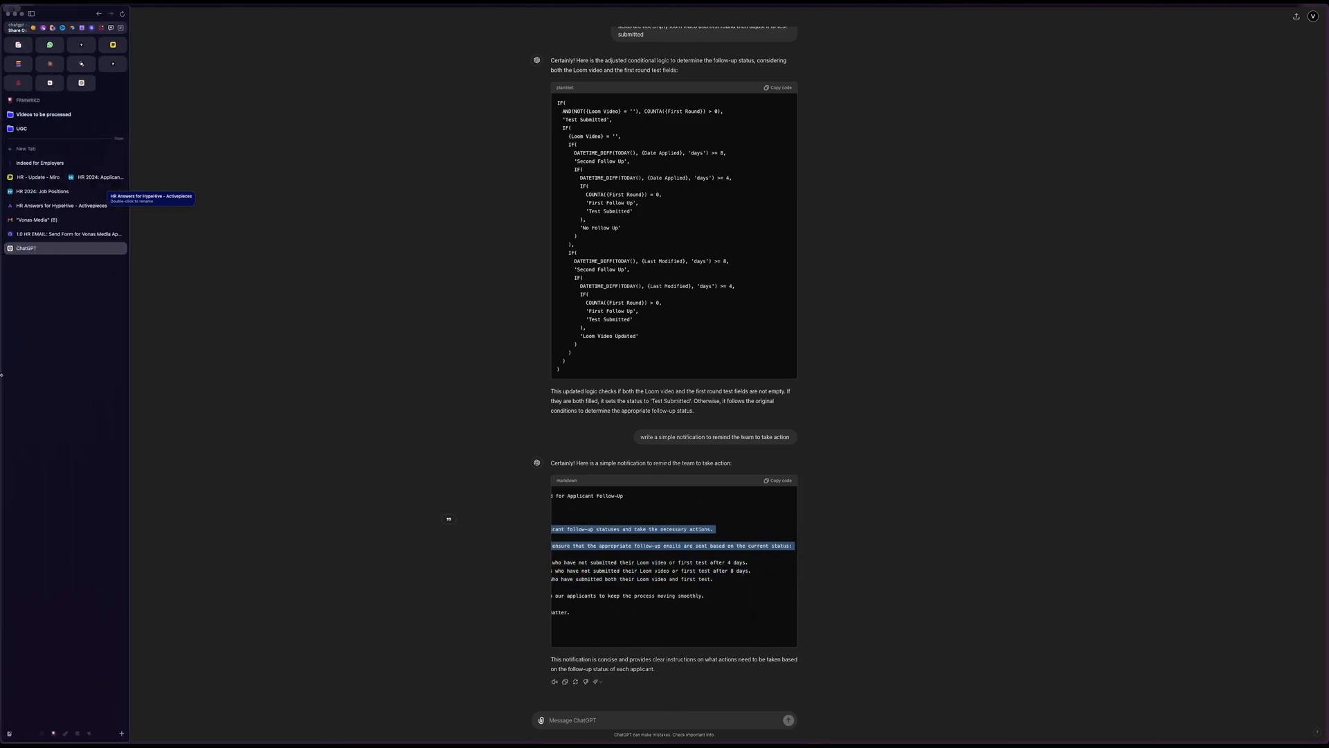
click(38, 235)
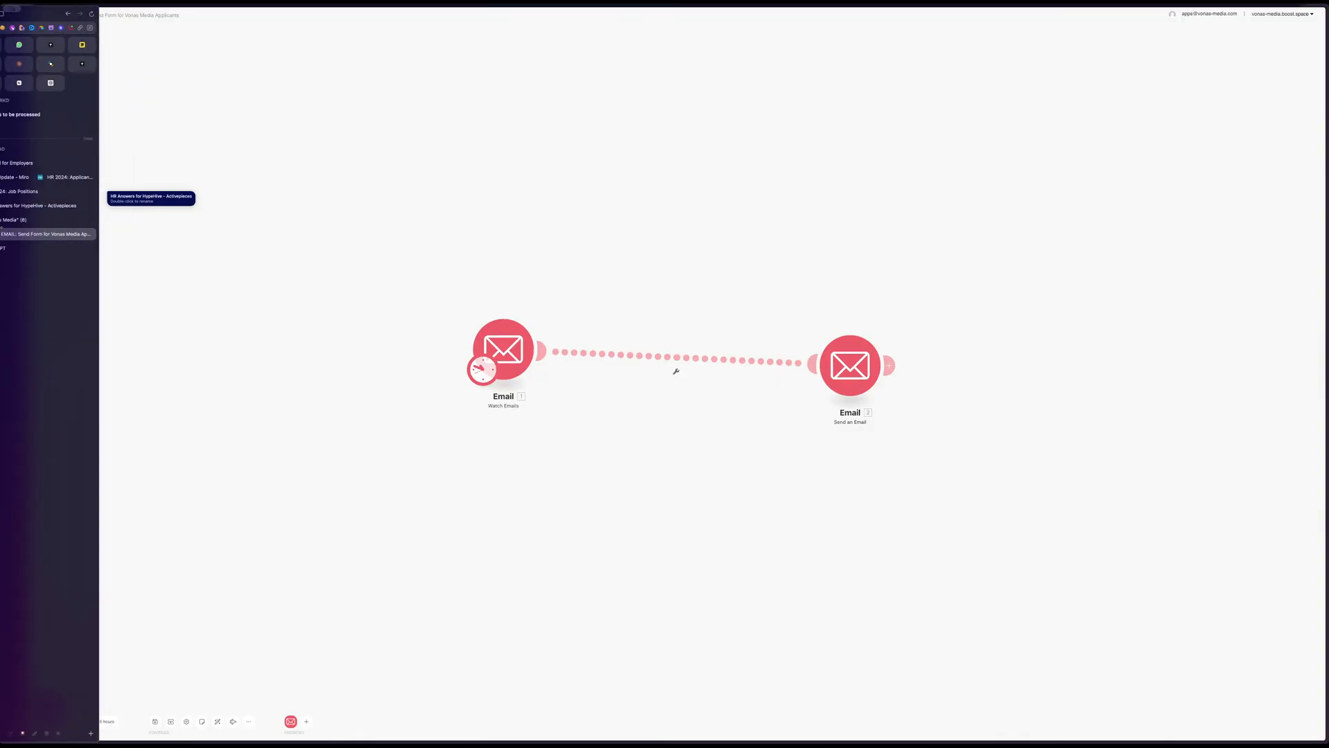
click(40, 191)
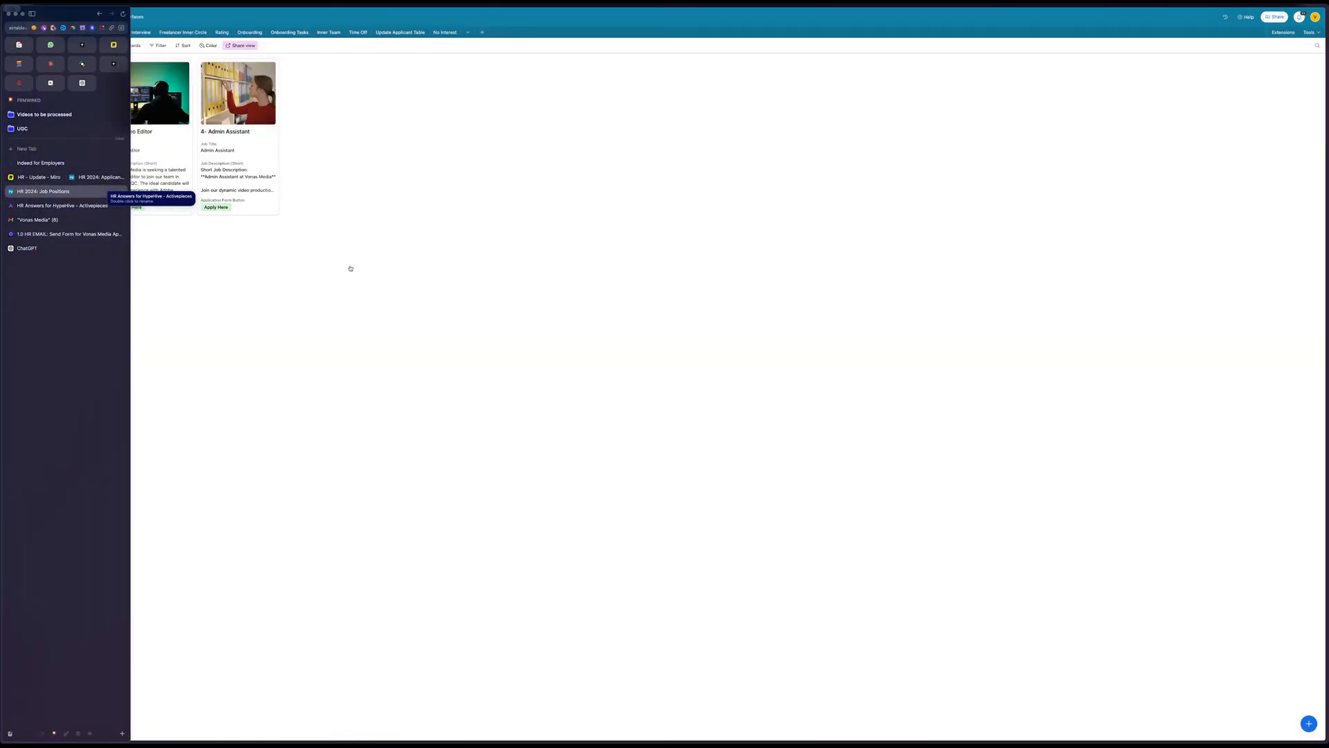
click(91, 179)
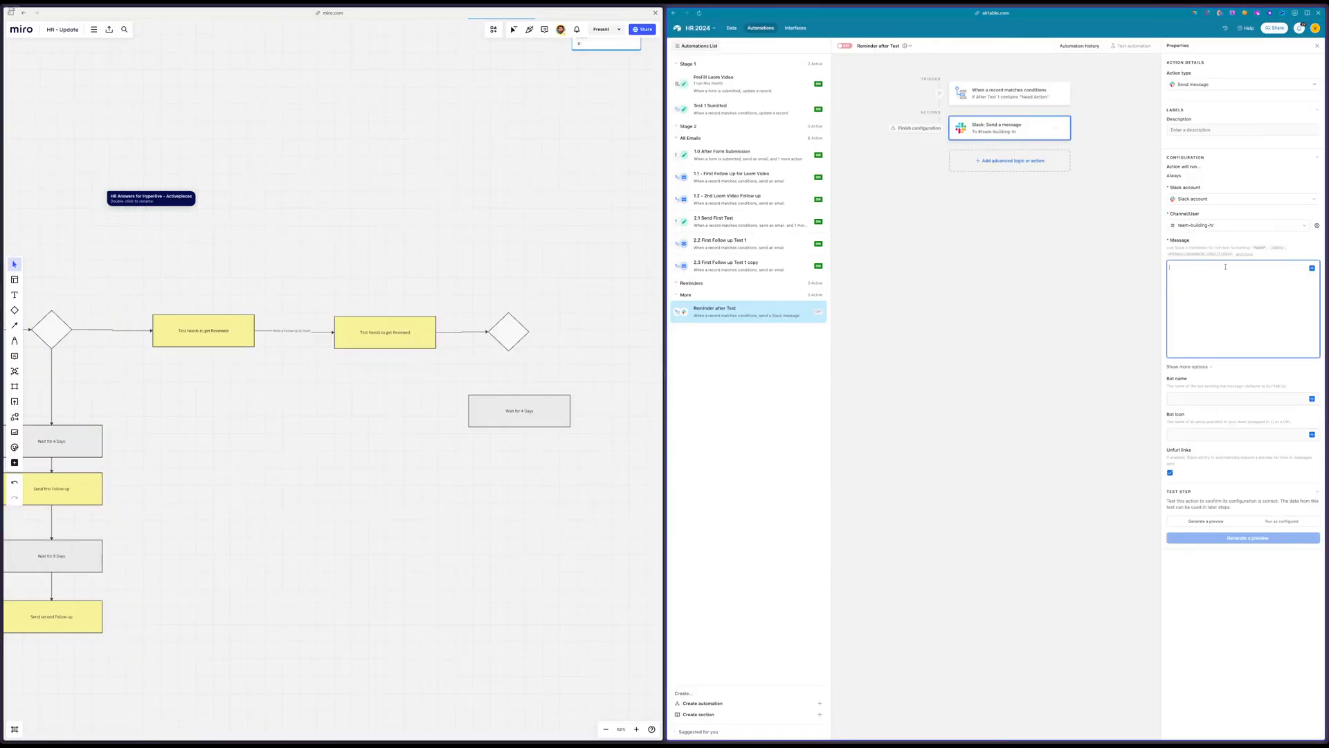
text(This is a reminder to review the applicant follow-up statuses and take the necessary actions. Please check the Airtable records and ensure that the appropriate follow-up emails are sent based on the current status.)
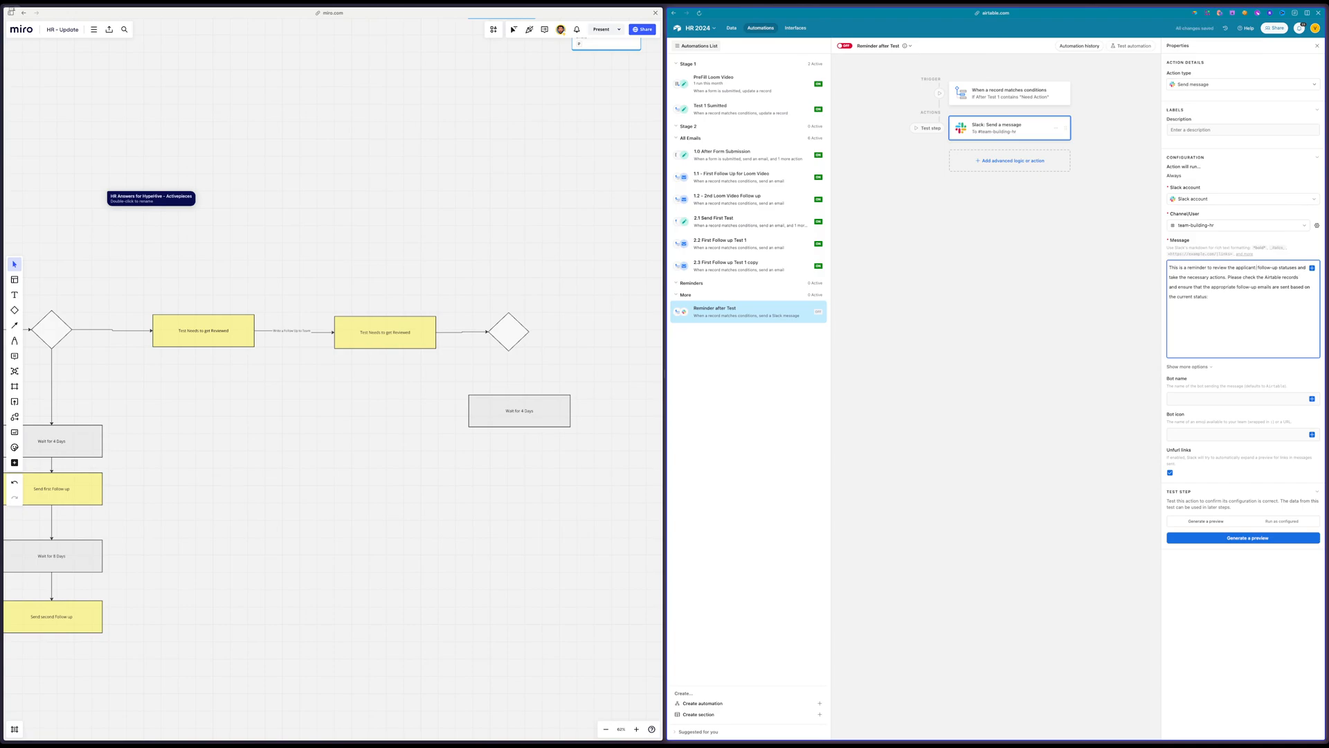
Insert the record's Name value after "review the applicant" in the message and continue the remaining text on the following line
key(Return)
key(Return)
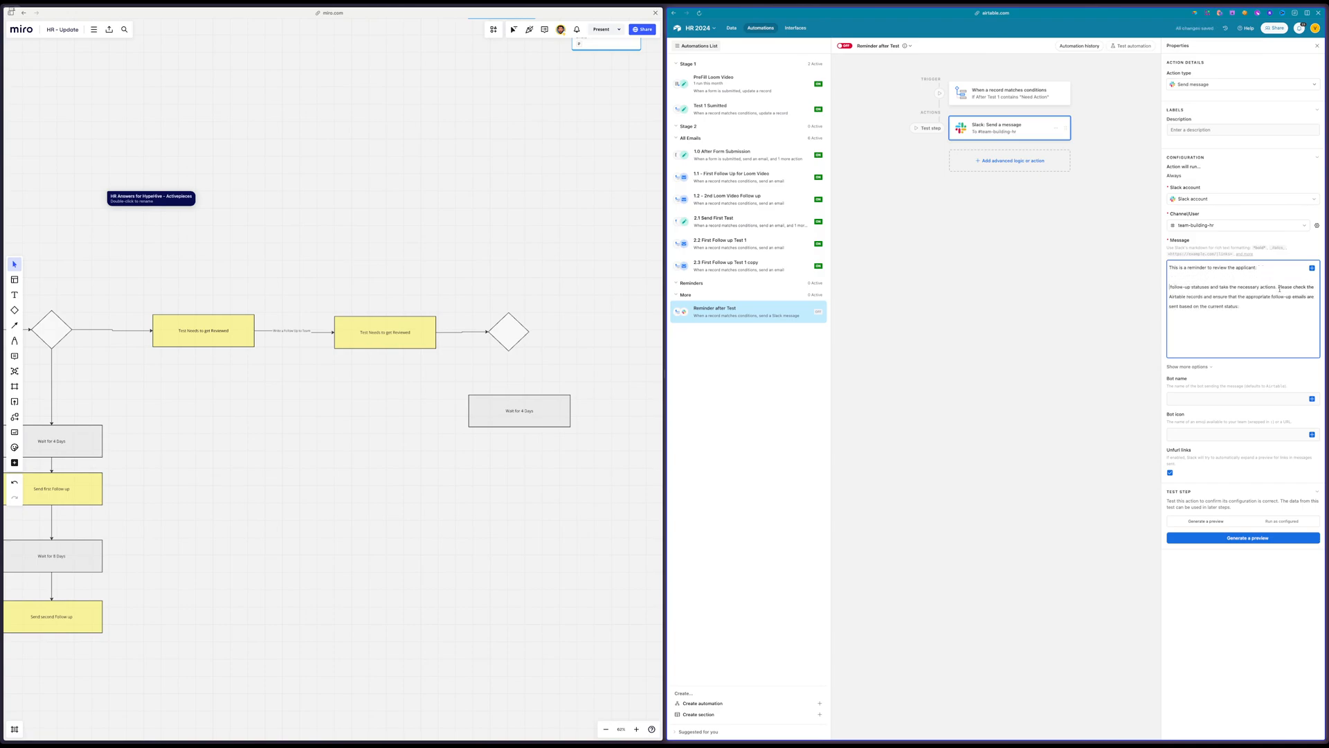
click(1267, 271)
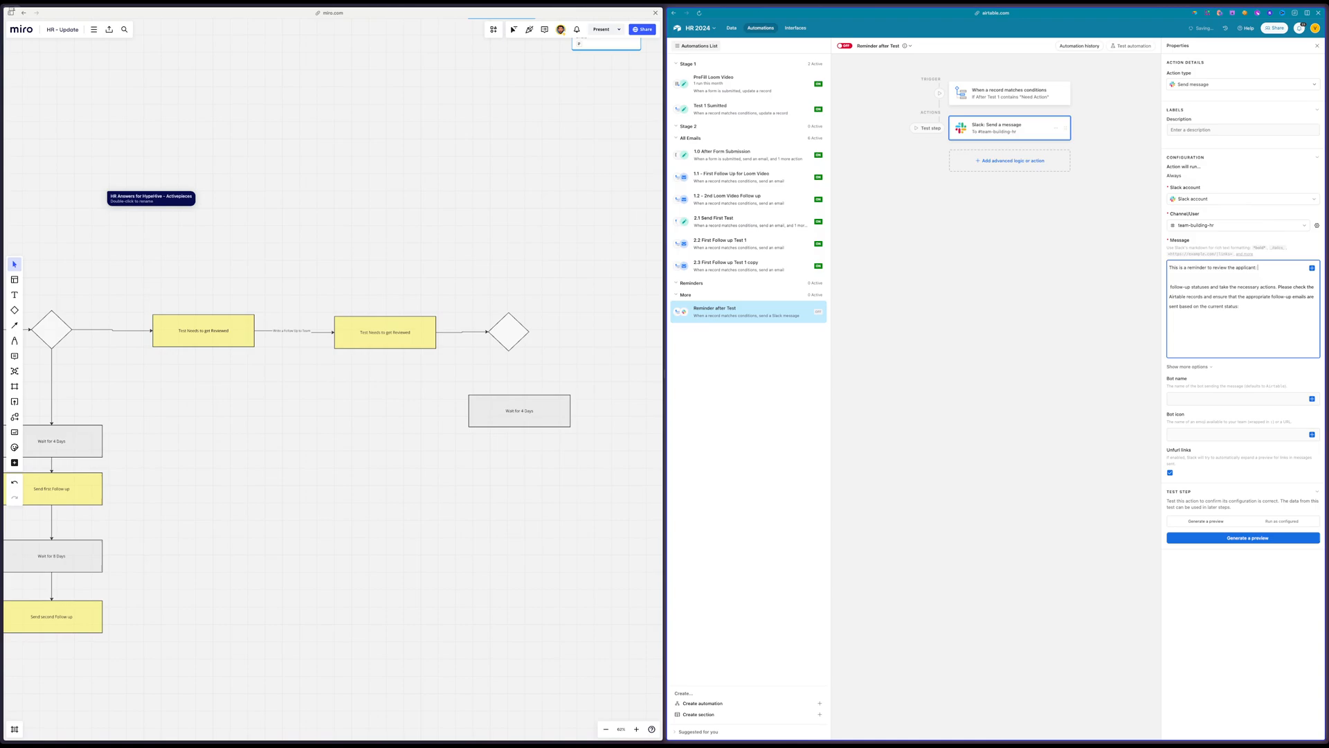
click(1312, 268)
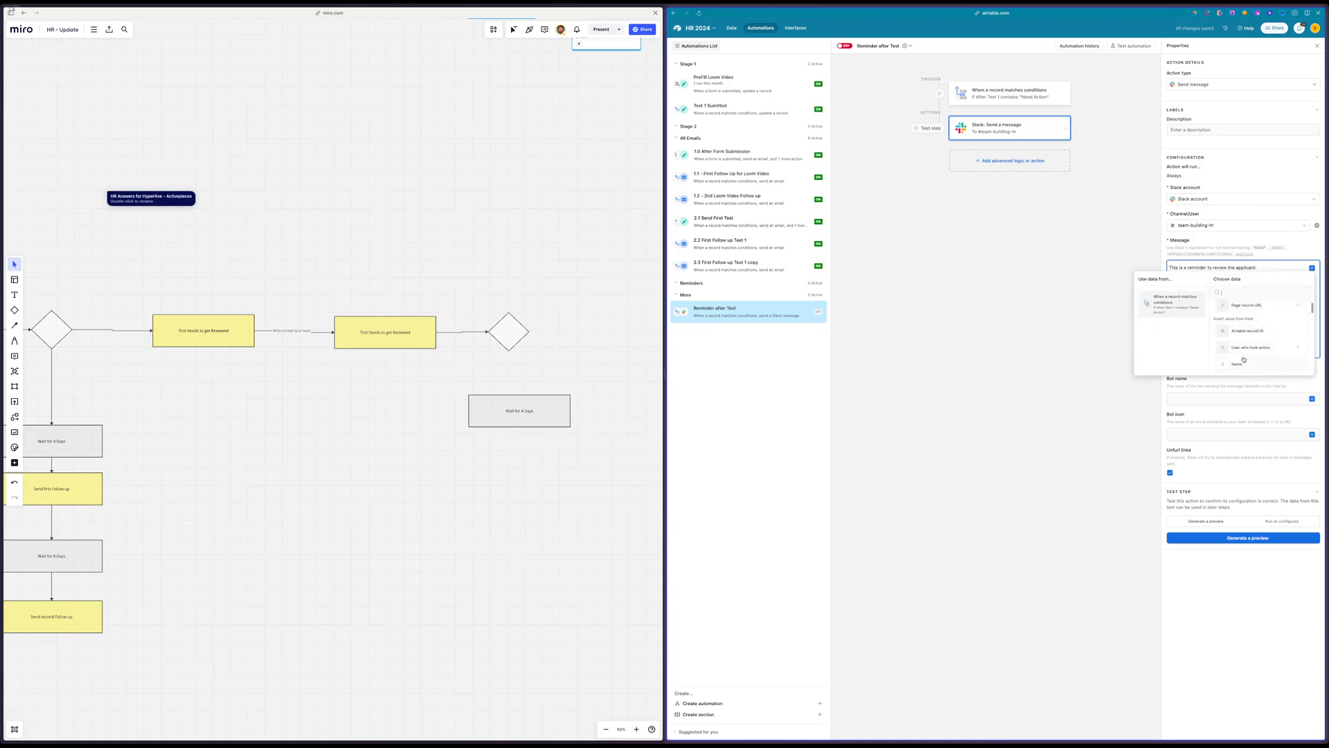
click(1244, 361)
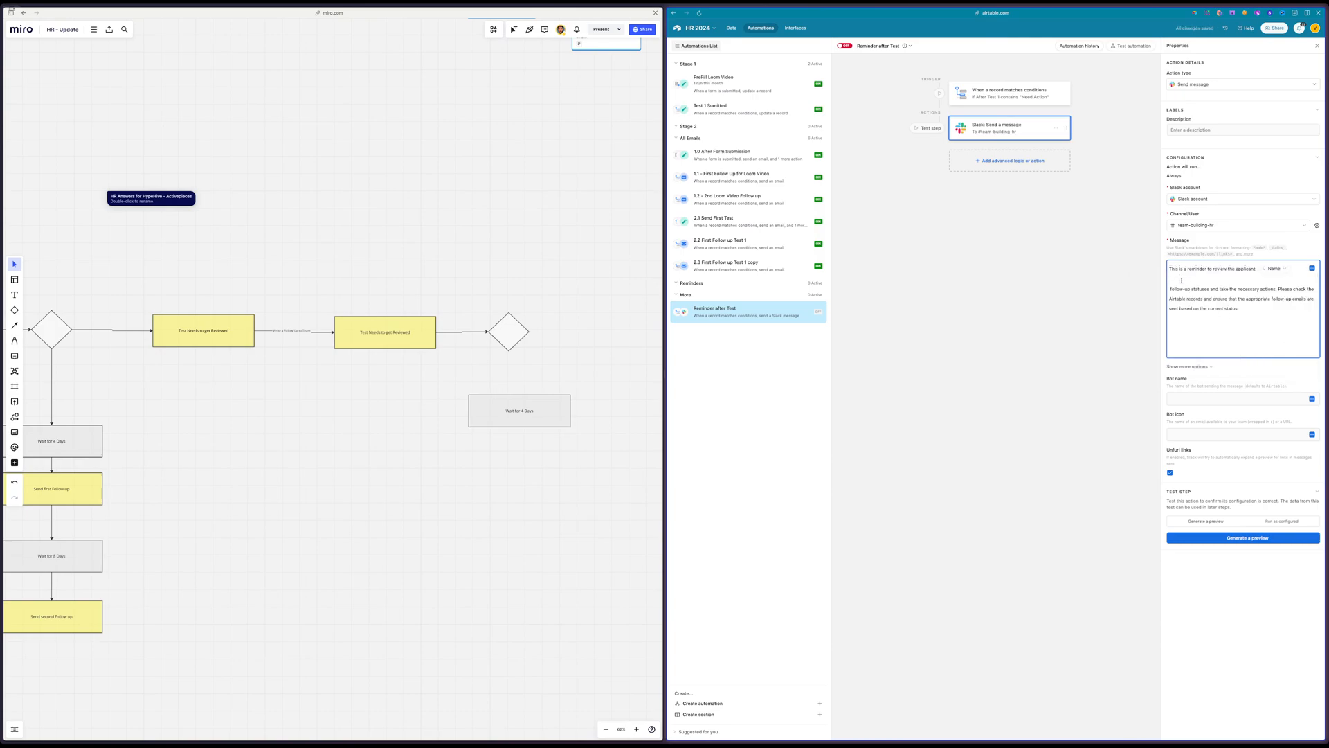
key(BackSpace)
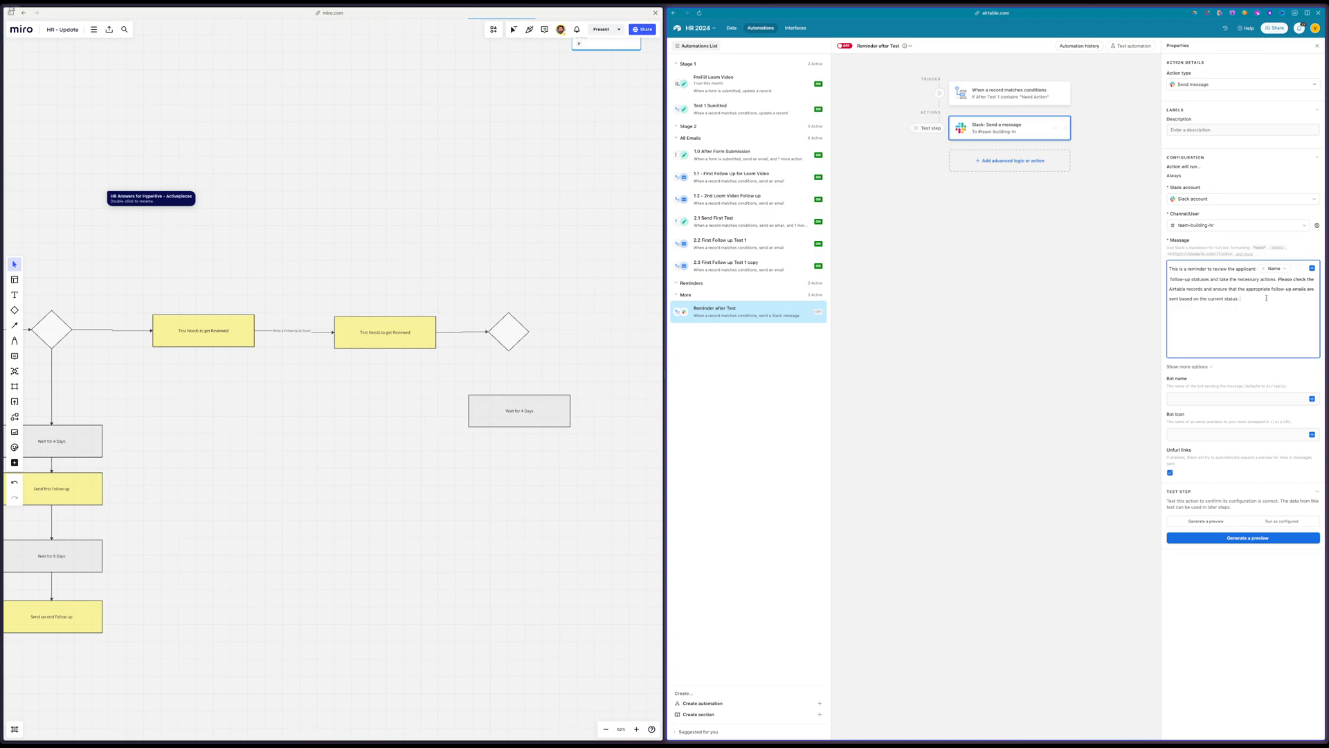
Replace the message's closing words "based on the current status" with a colon and start a new line
key(BackSpace)
drag(1203, 288, 1287, 302)
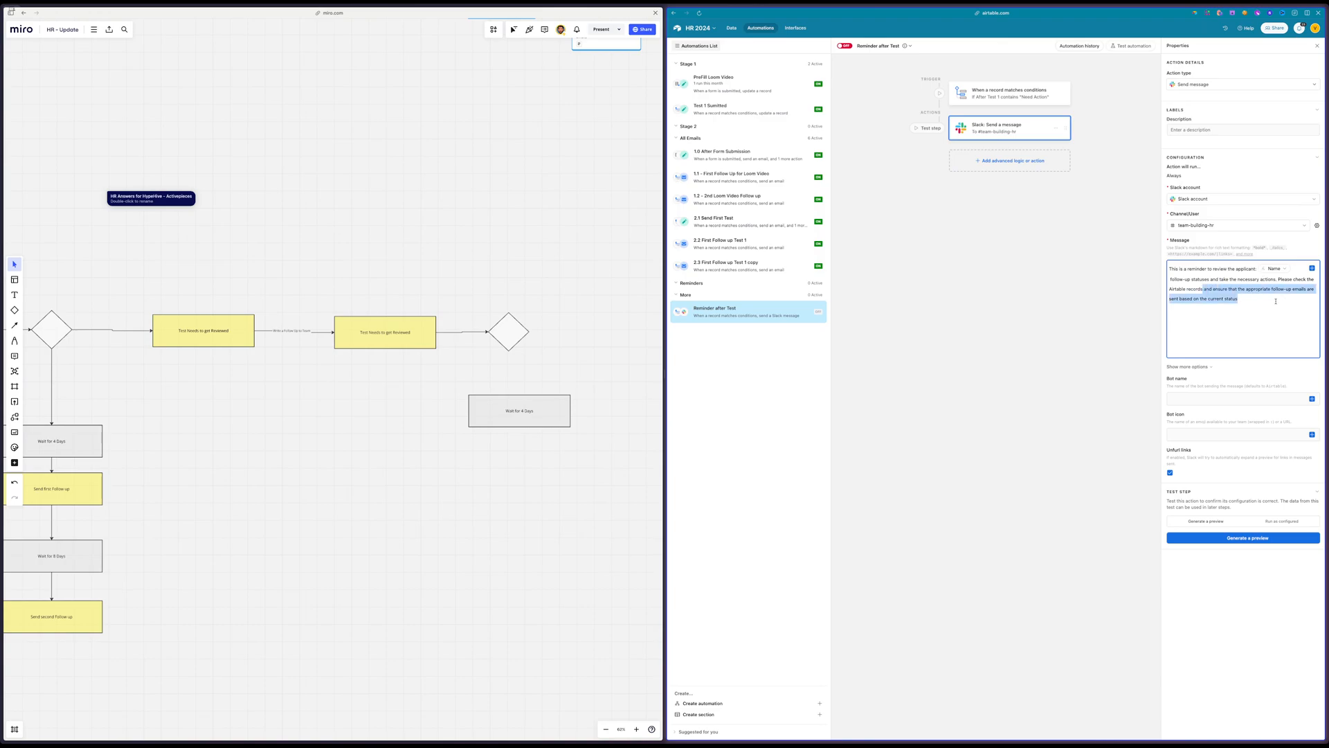
click(1276, 301)
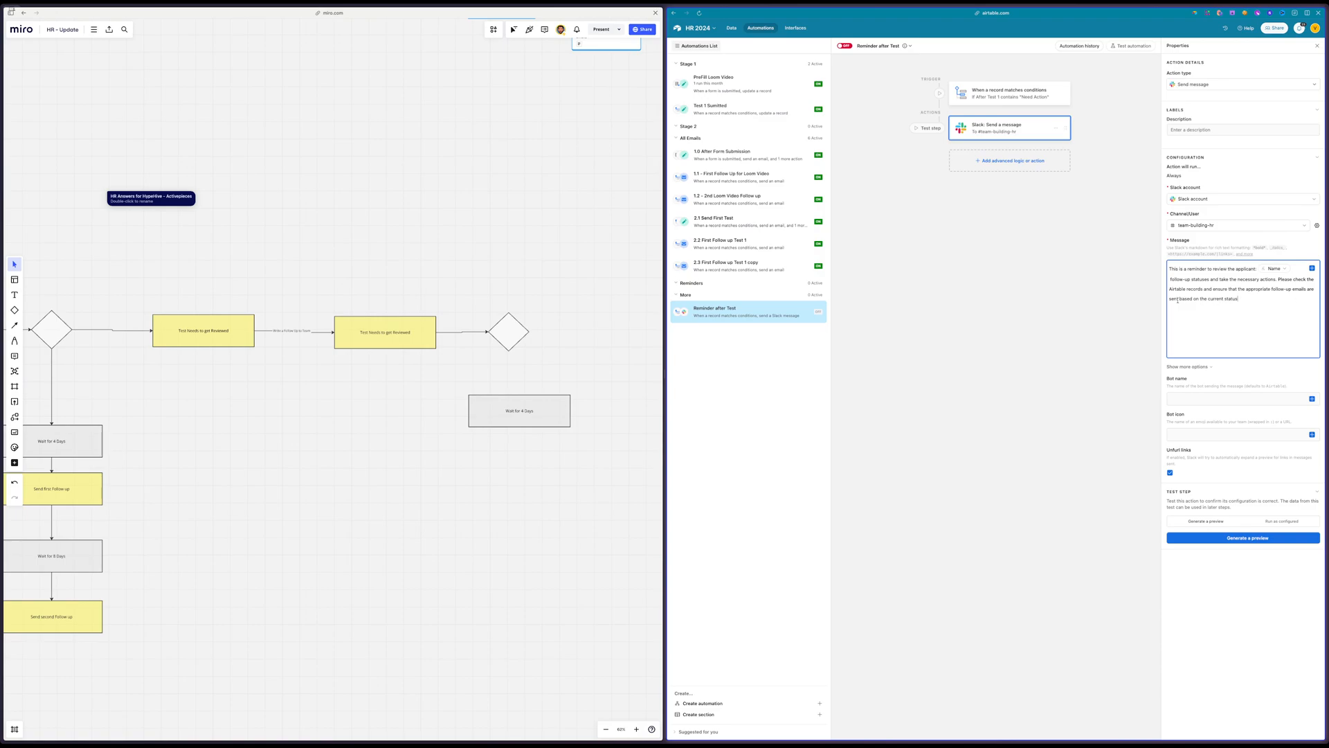
drag(1267, 298, 1182, 299)
key(BackSpace)
text(:)
key(Return)
Insert the triggering record's Base record URL at the end of the Slack message
click(1313, 268)
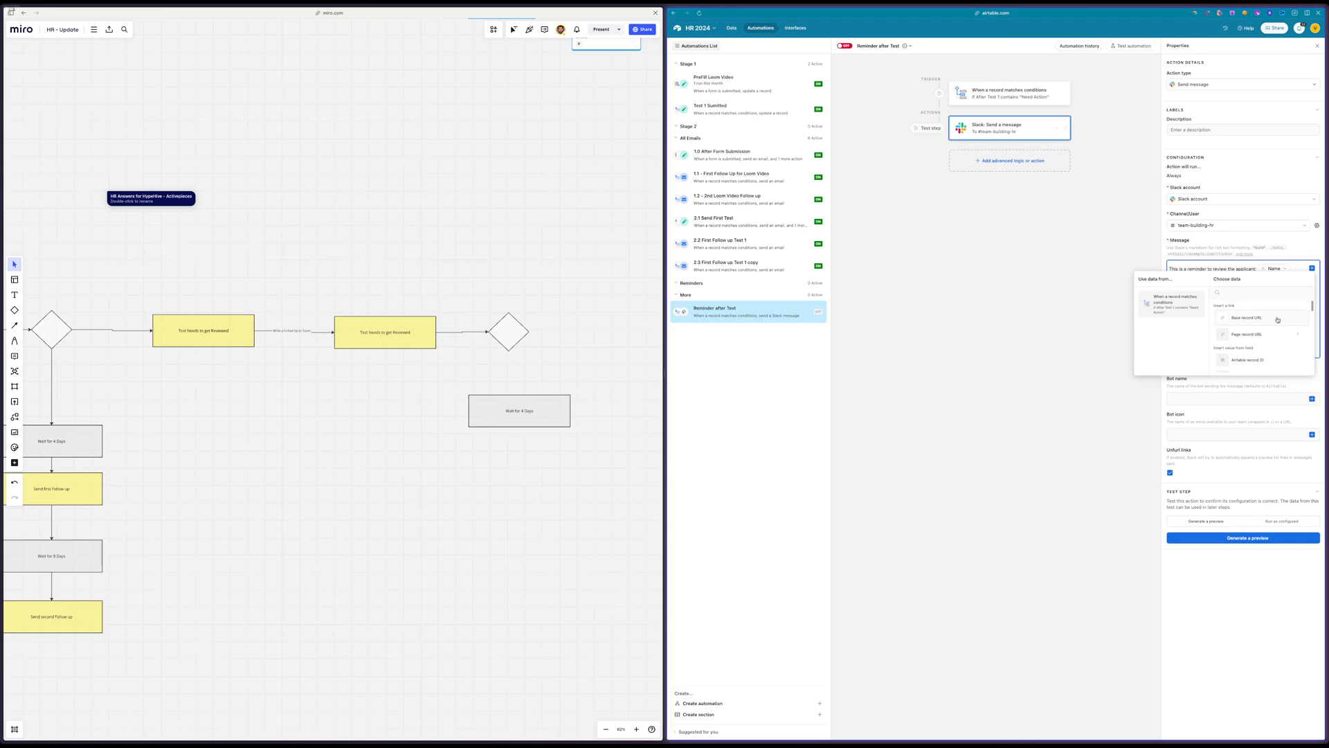
scroll(1279, 320, down, 1)
scroll(1279, 320, down, 1)
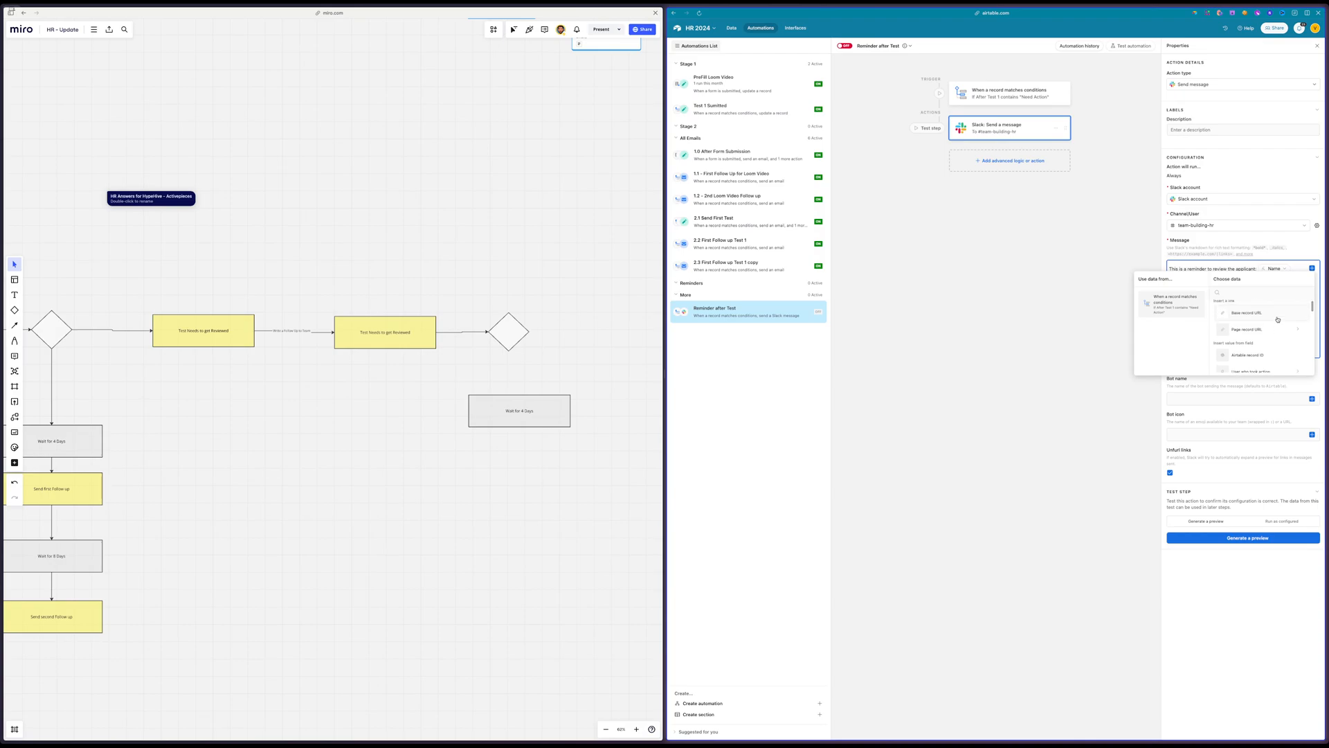
click(1258, 330)
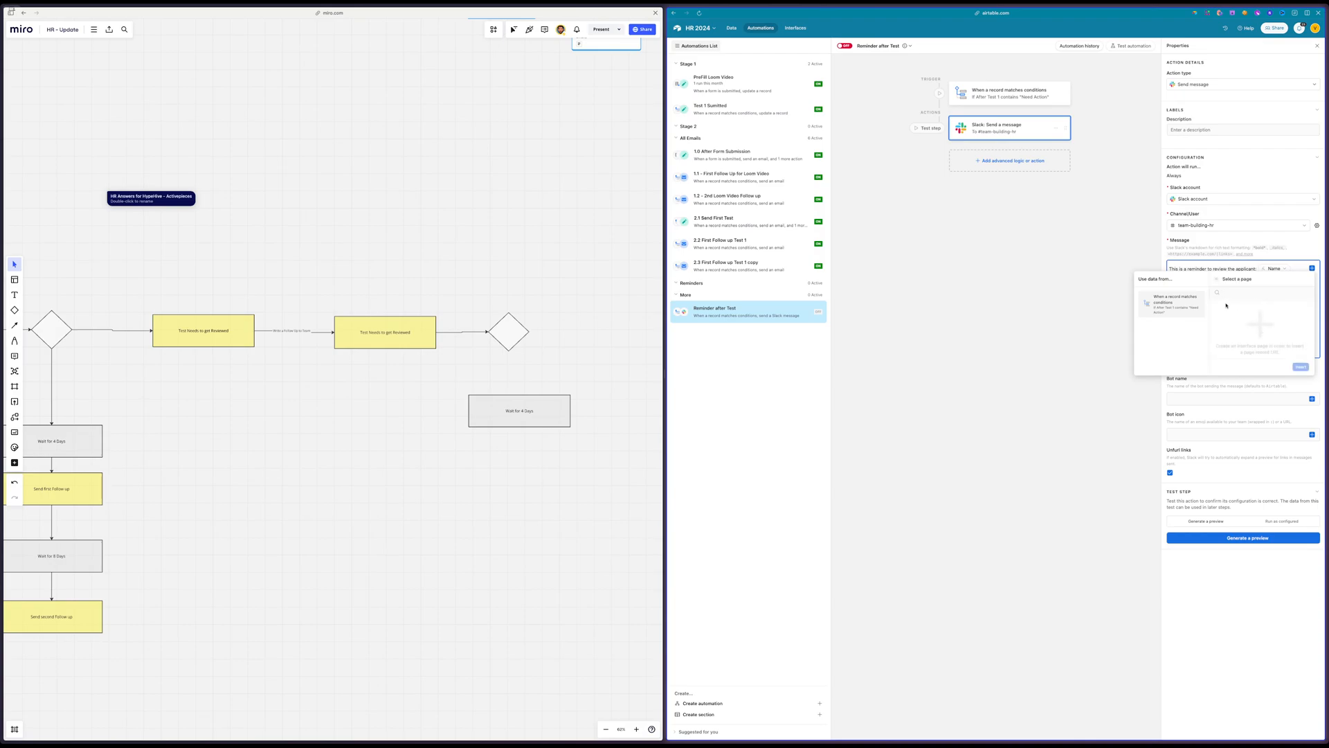
click(1217, 283)
click(1240, 315)
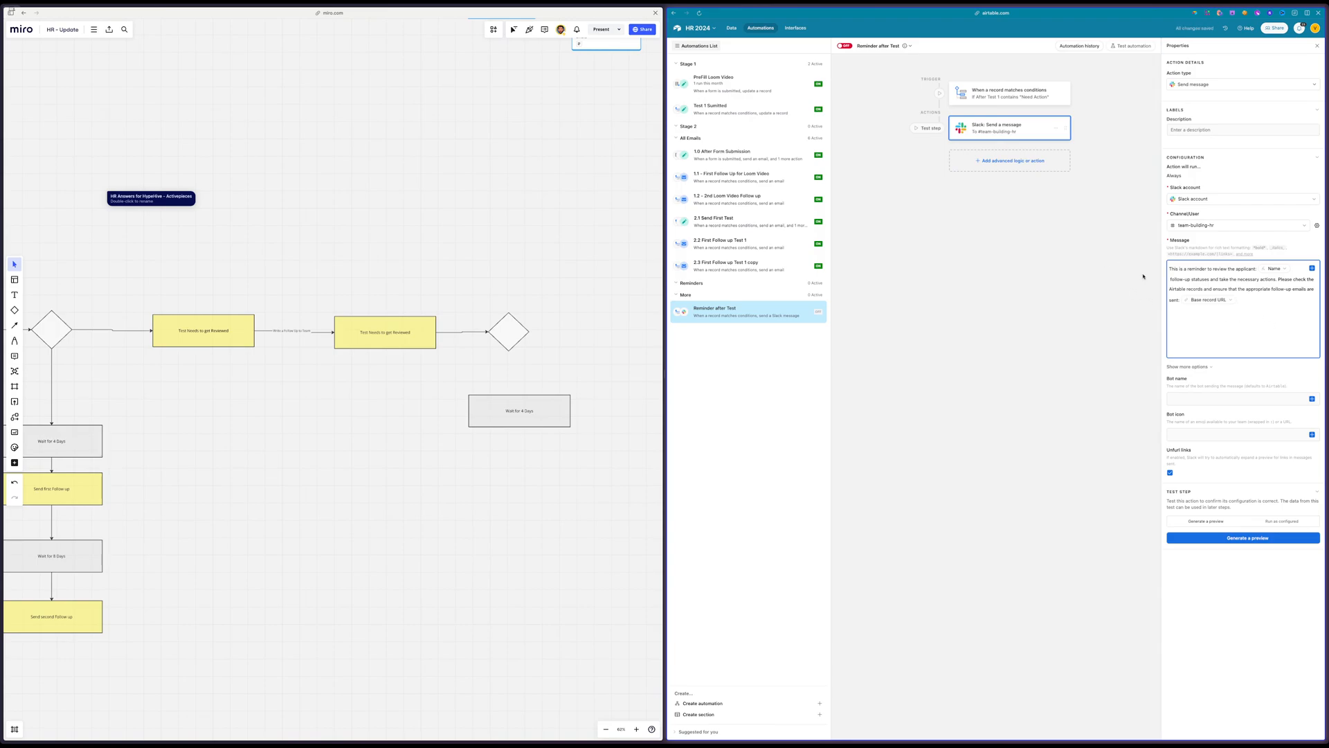
Set the Slack bot name to BOT and paste an emoji as the bot icon
click(1283, 400)
text(Bo)
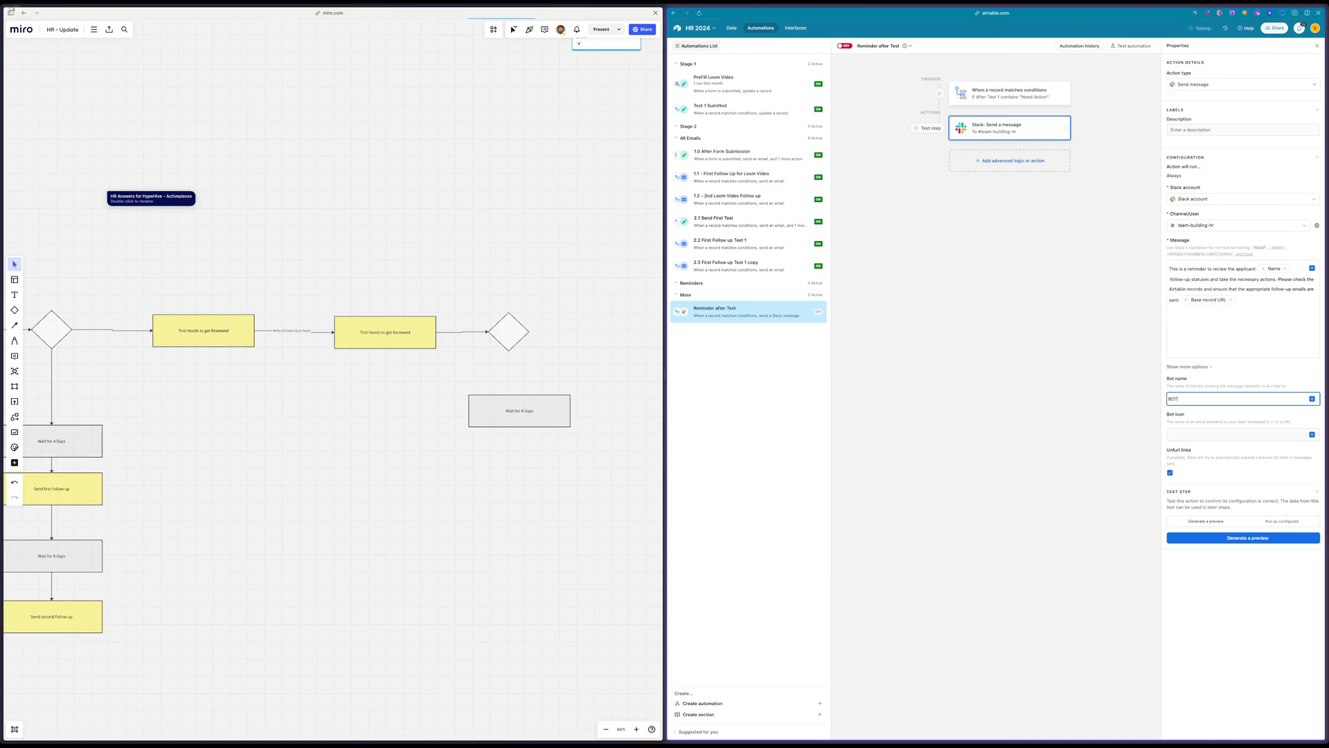
click(1260, 434)
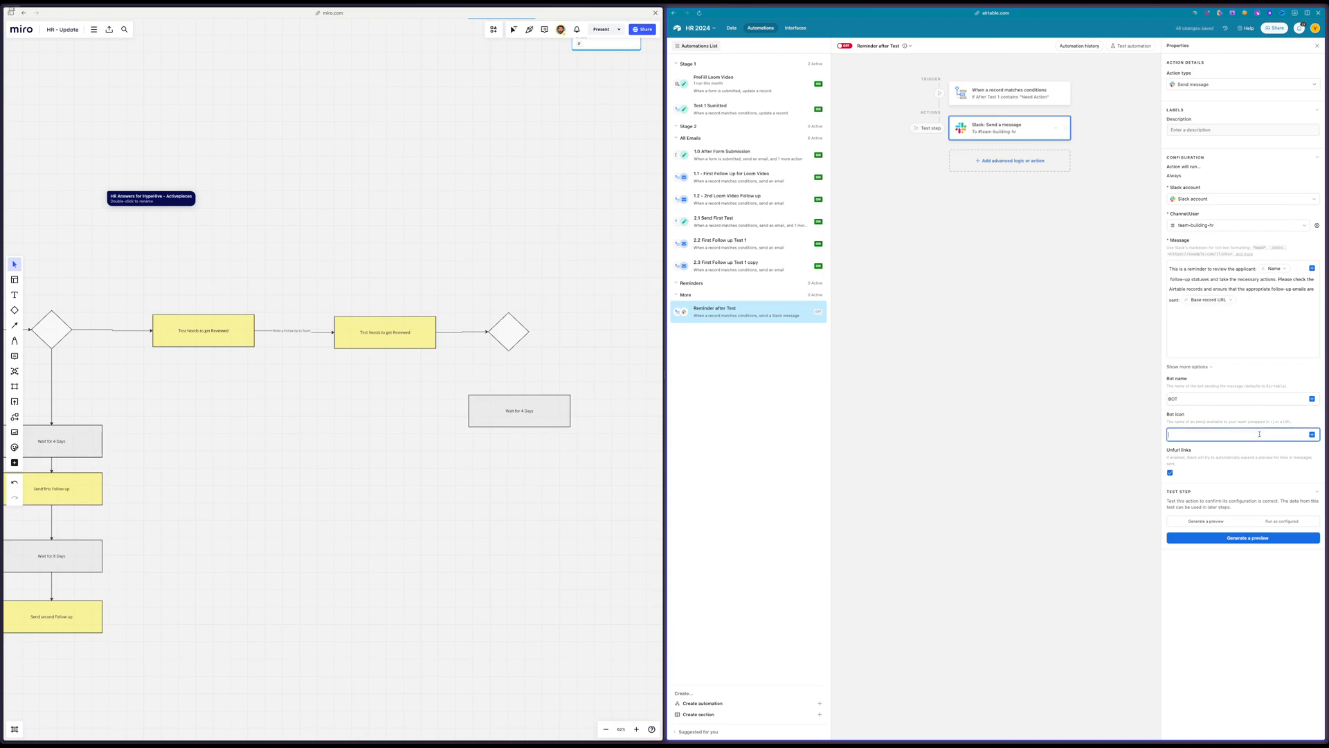
key(super+Tab)
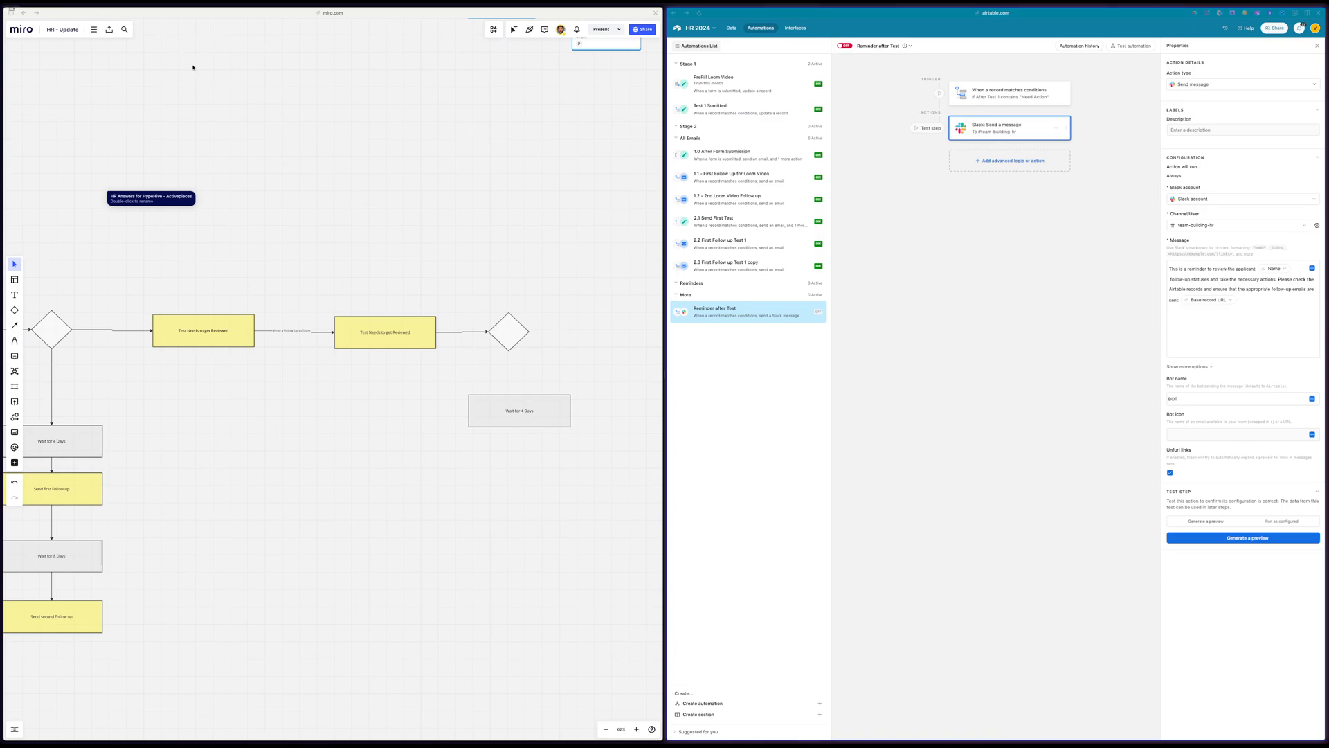
click(1187, 435)
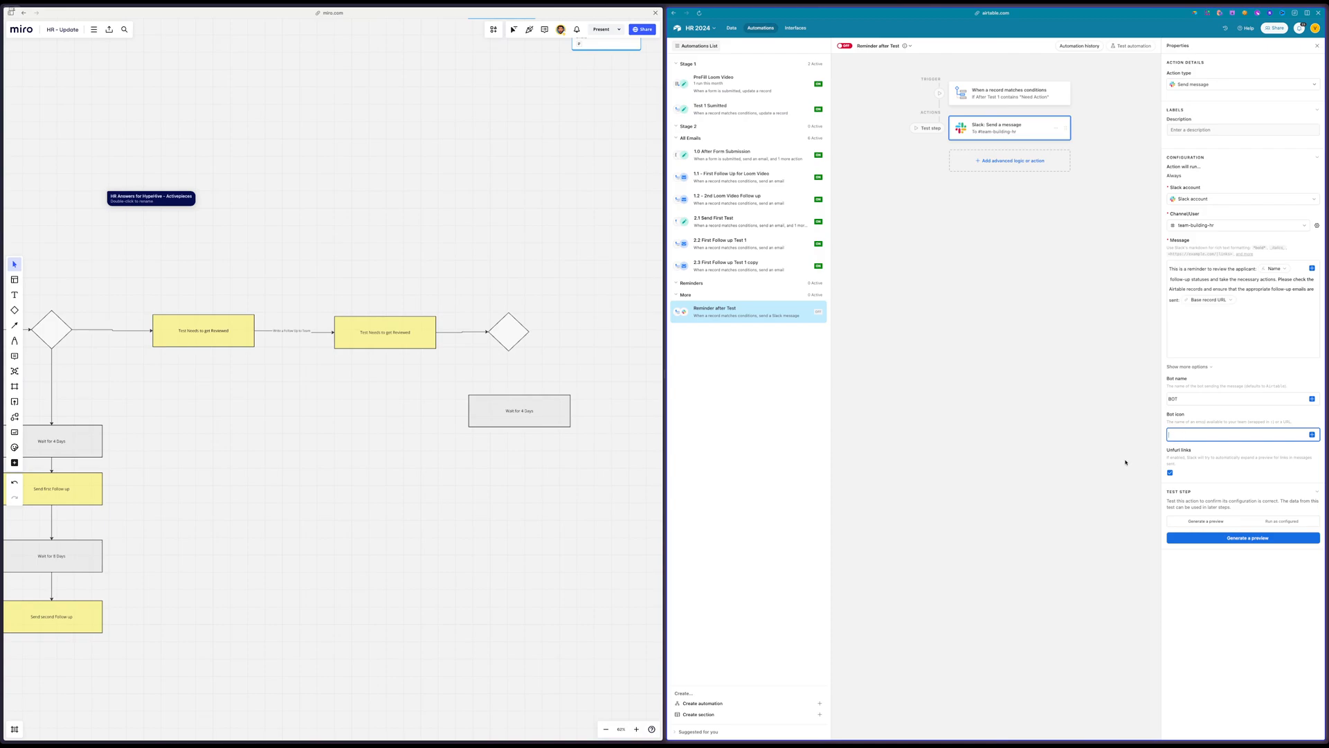
text(🤖)
Turn on the Reminder after Test automation, try to generate a preview of its Slack message, and open the trigger's settings
click(845, 45)
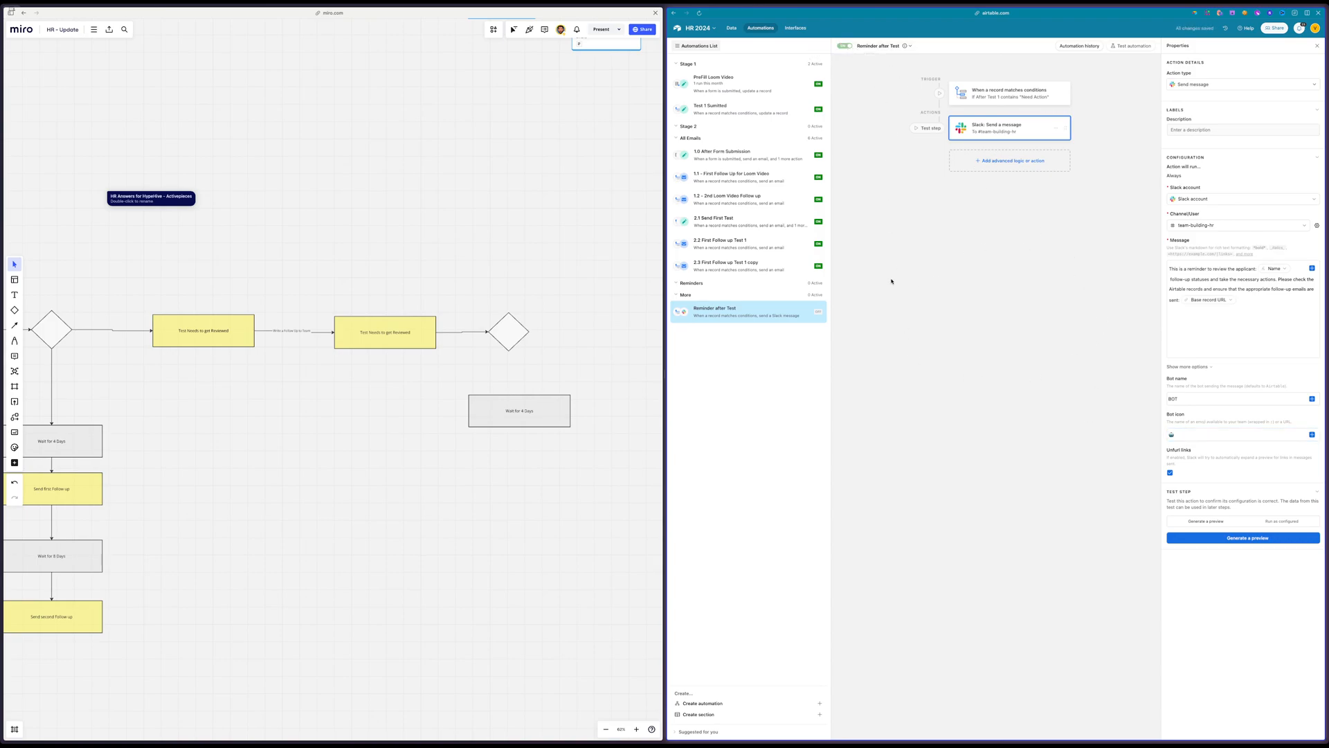
click(1249, 538)
click(1064, 425)
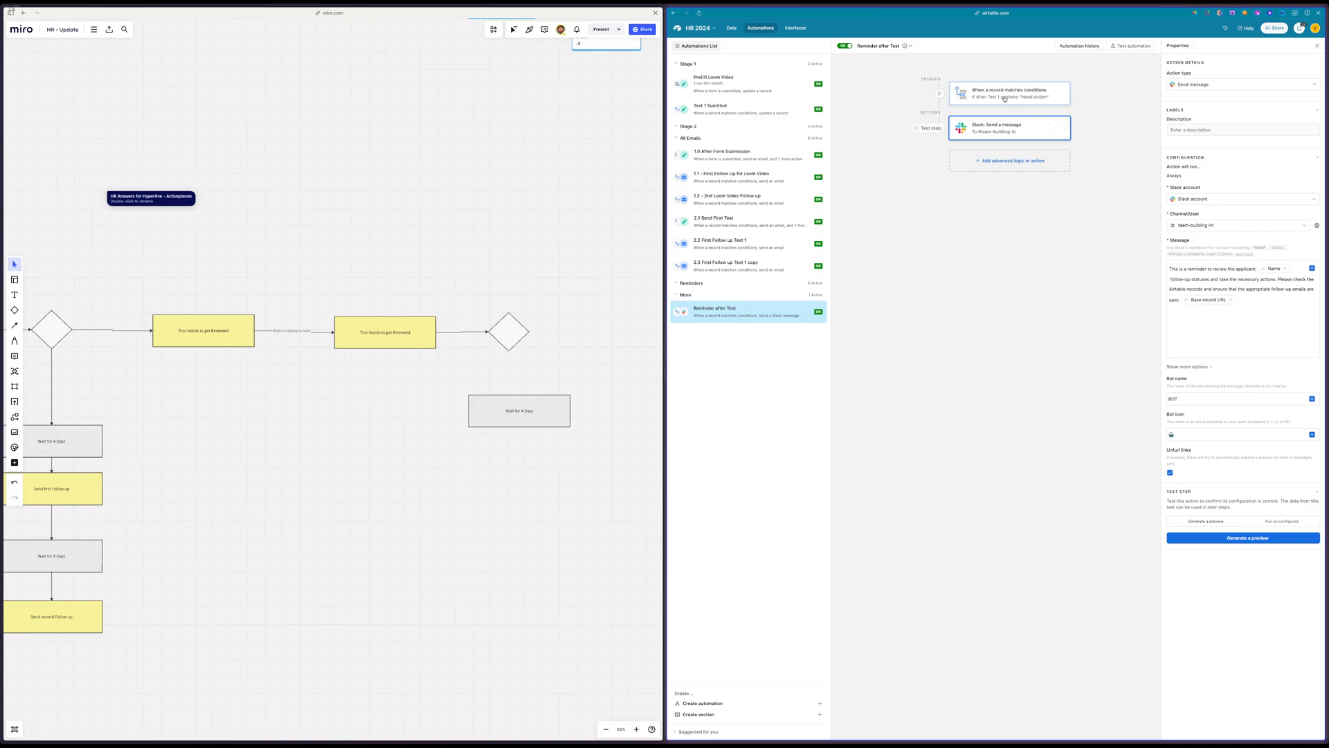
click(1004, 98)
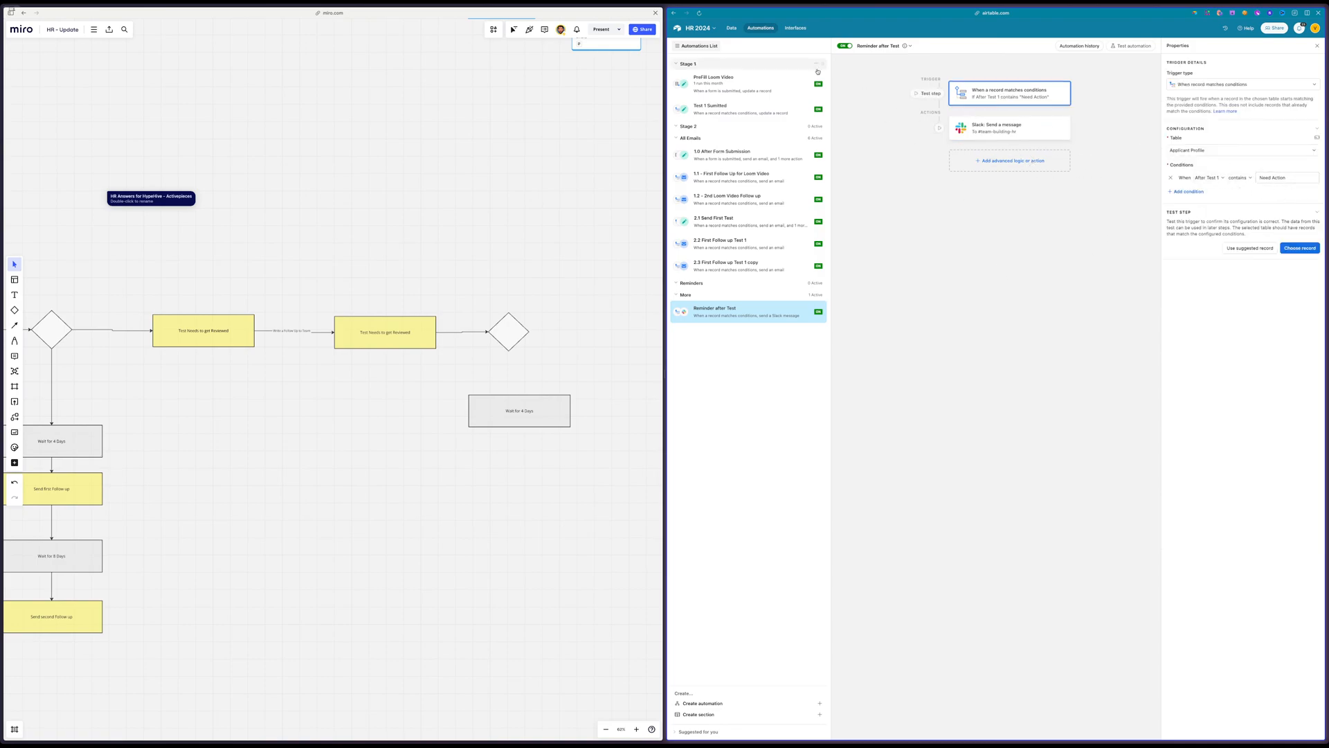
Move the unconnected wait box slightly lower on the Miro board and review the Profile Status options in the Applicant Profile table
click(730, 29)
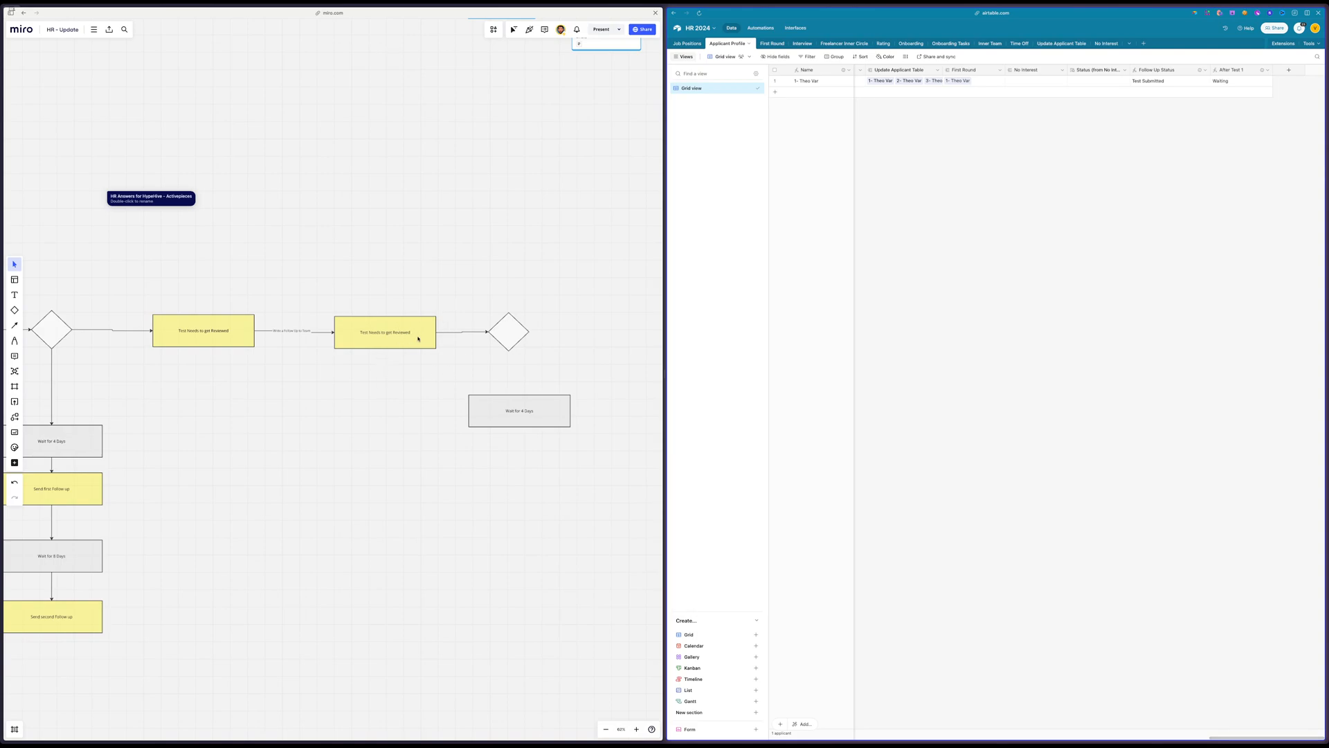
drag(522, 406, 545, 429)
scroll(967, 114, left, 10)
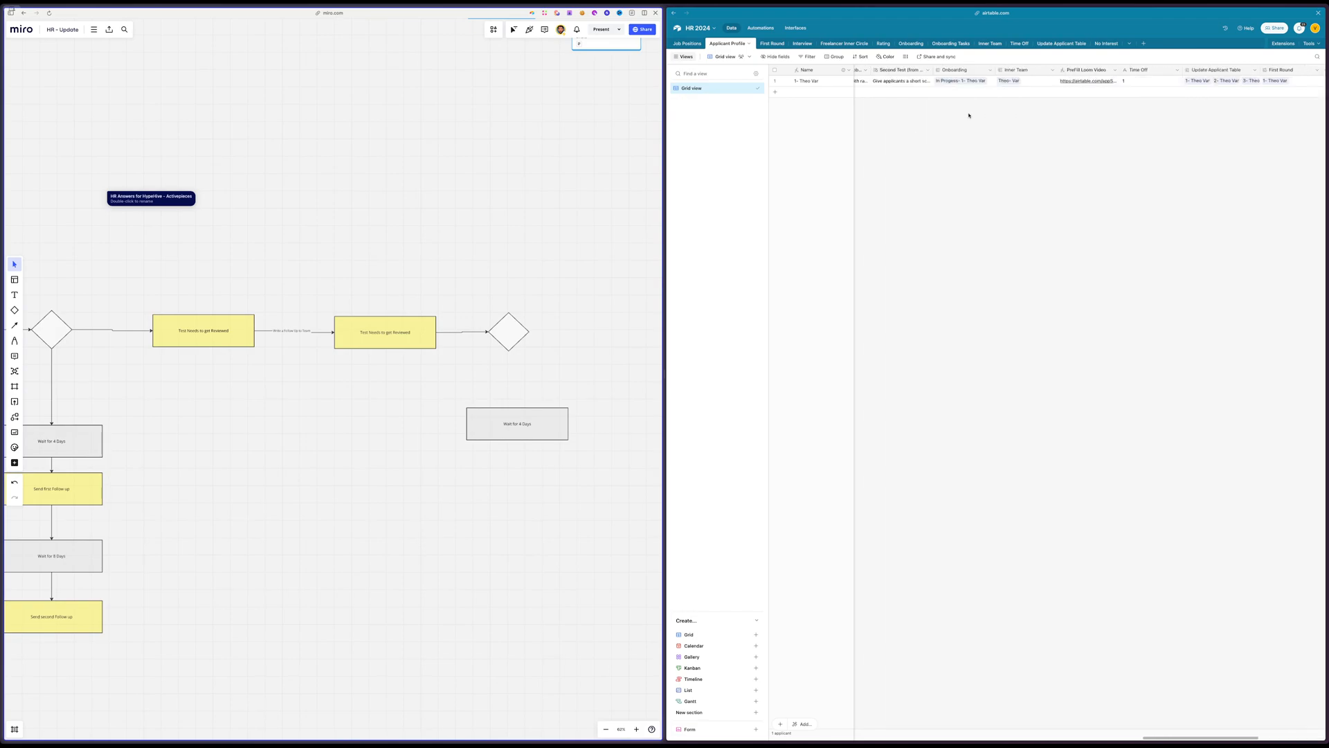
scroll(969, 116, left, 6)
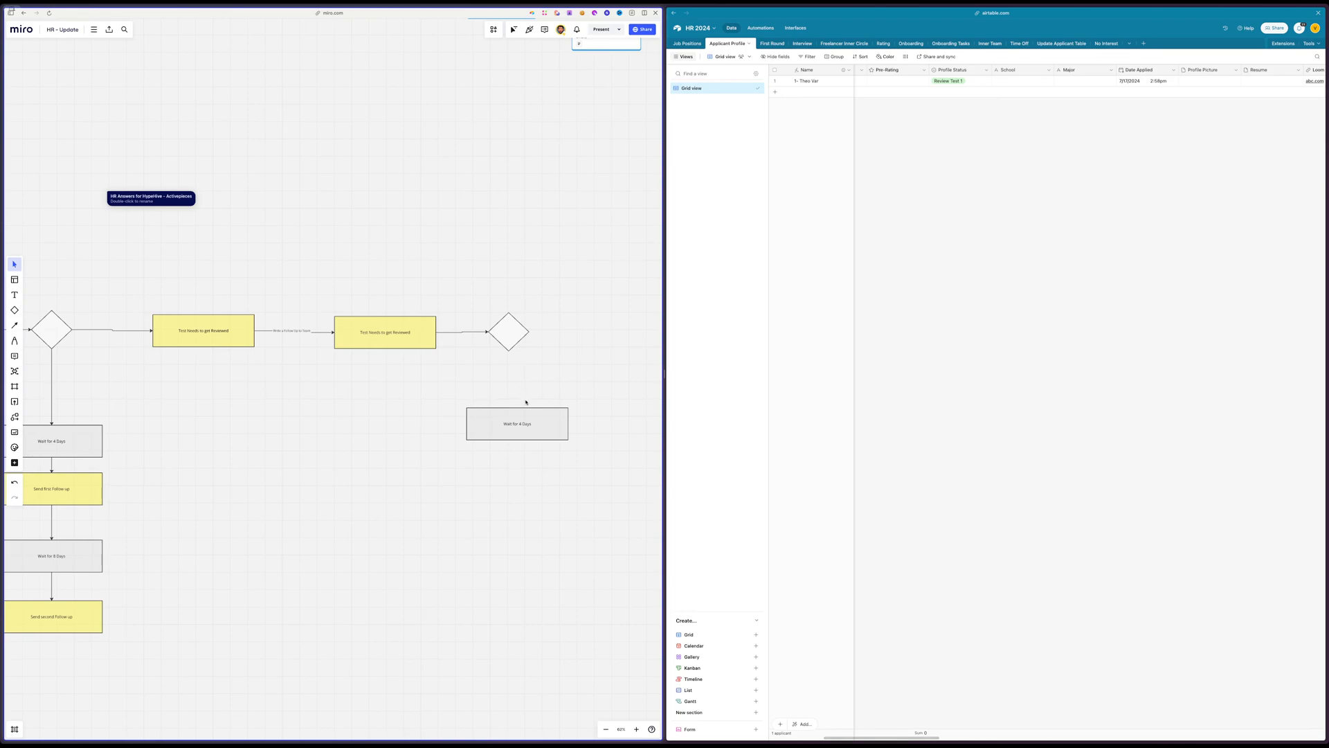
scroll(341, 503, left, 1)
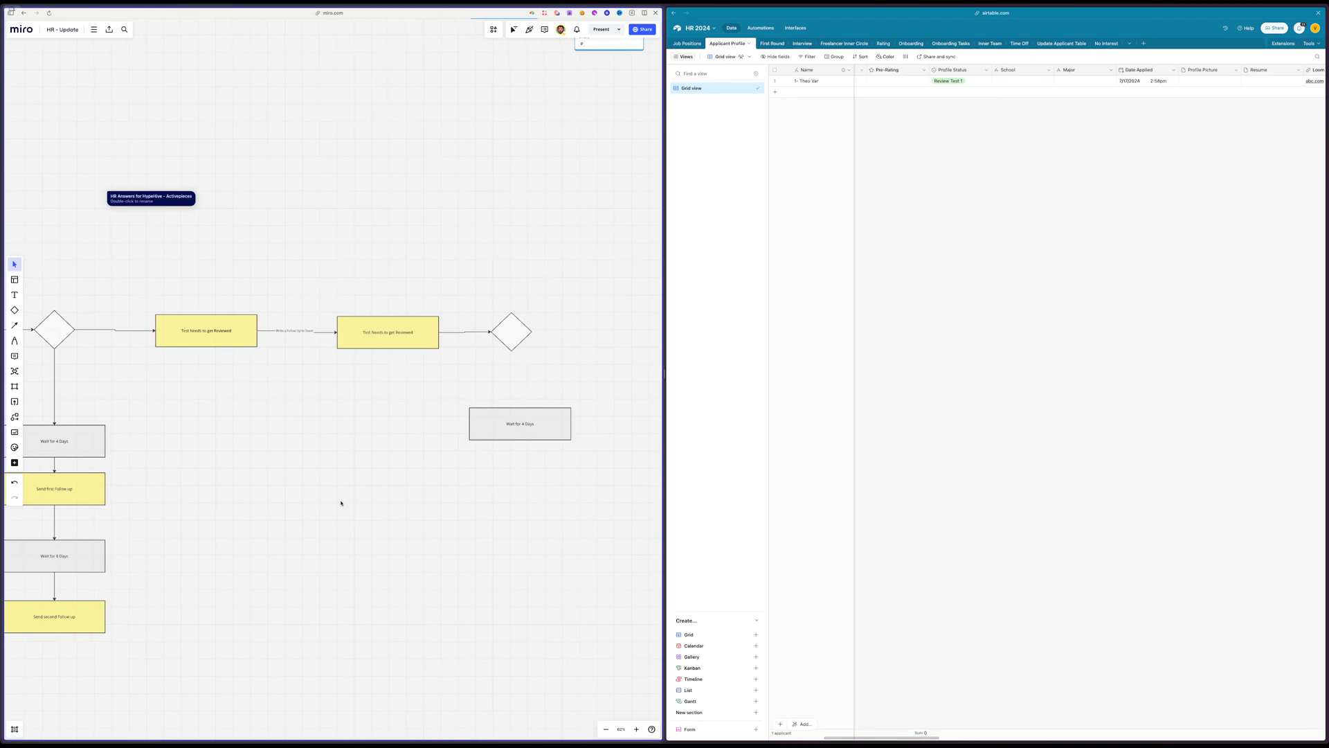
double_click(982, 81)
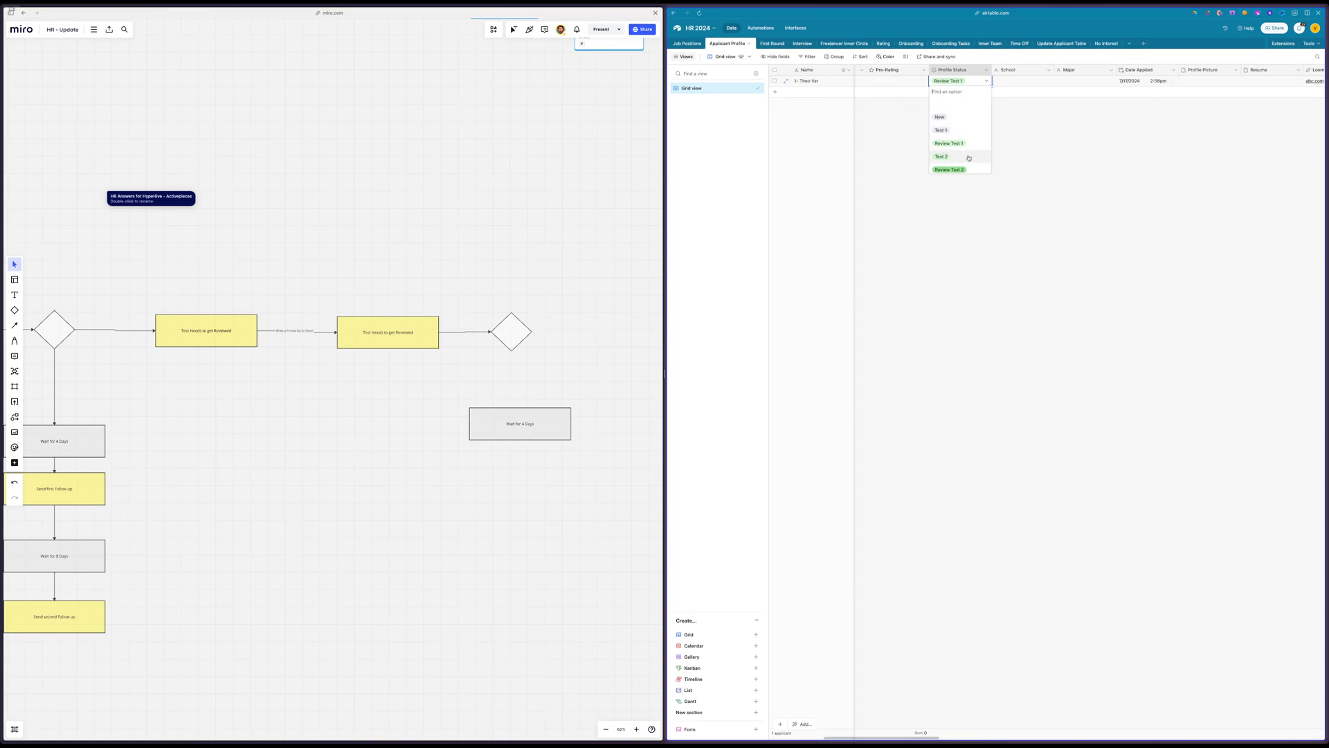
click(1129, 187)
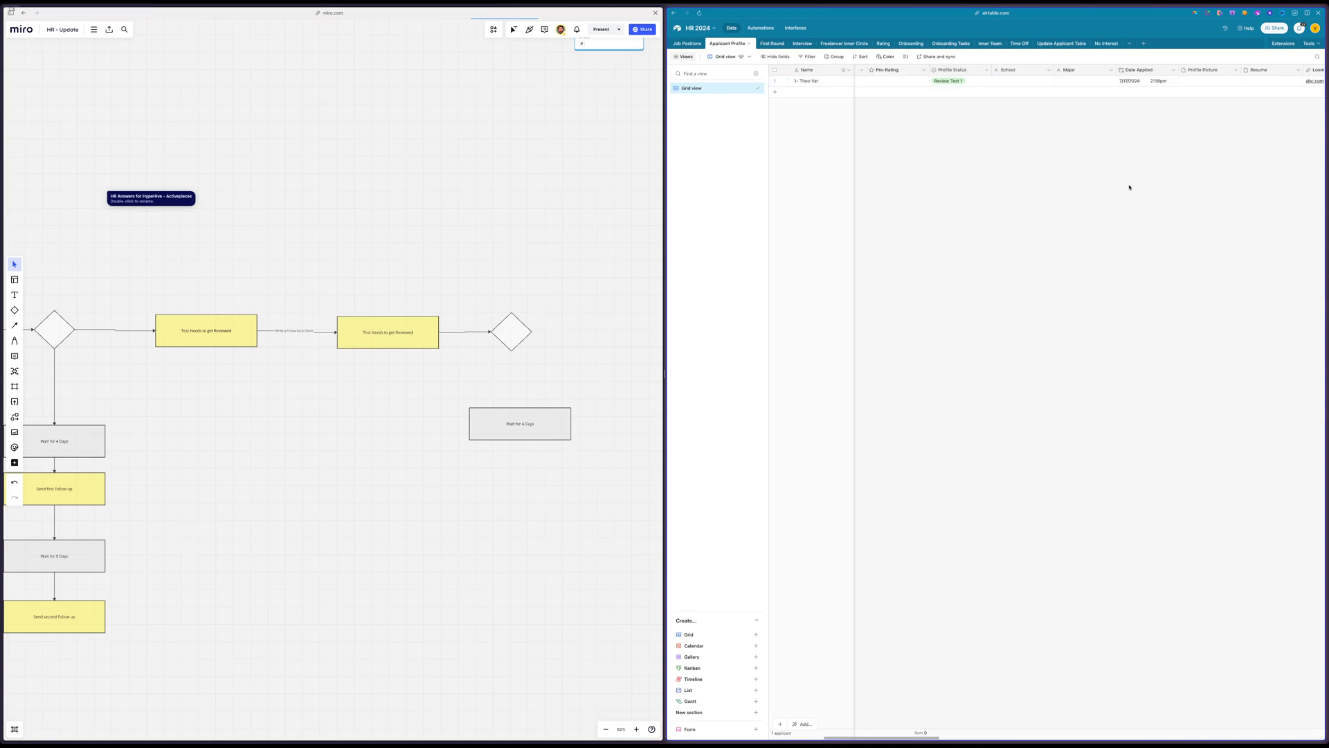
Duplicate the Job Board First Round view in the Job Positions table
click(689, 44)
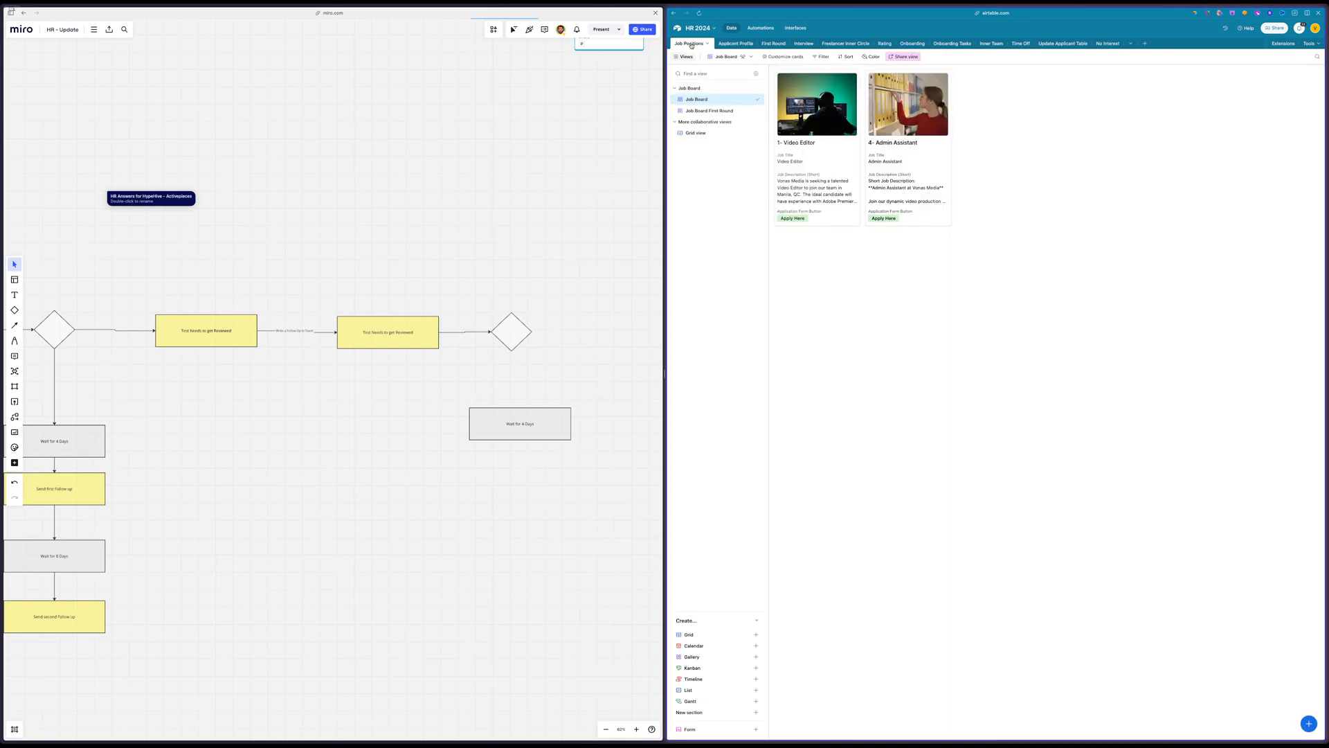
click(689, 112)
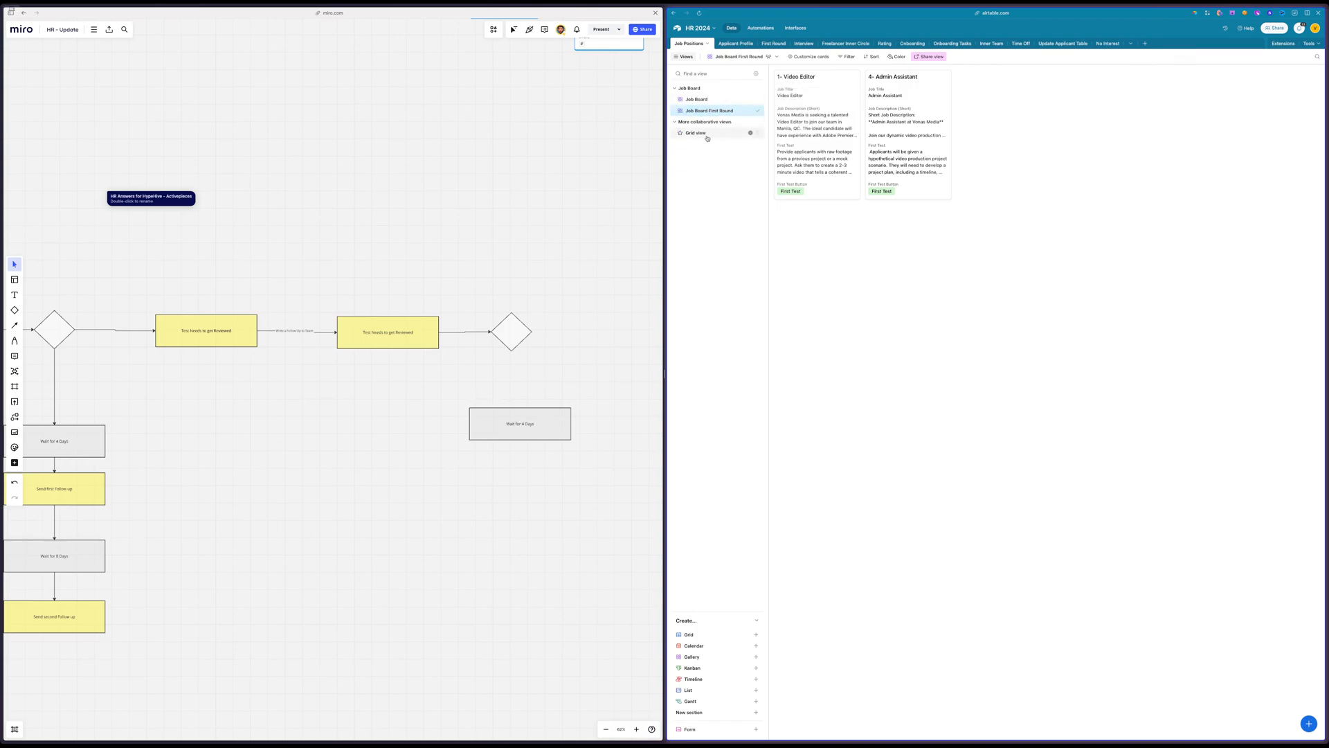
click(751, 110)
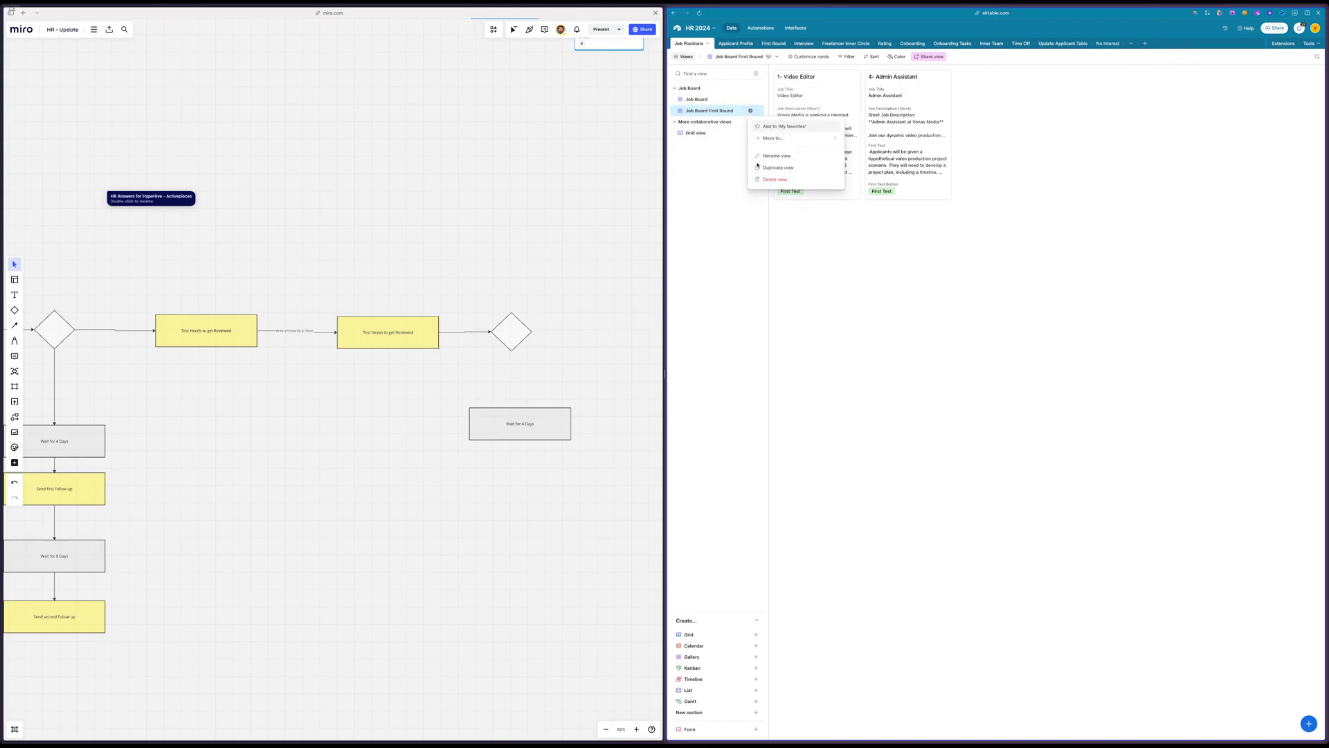
click(774, 168)
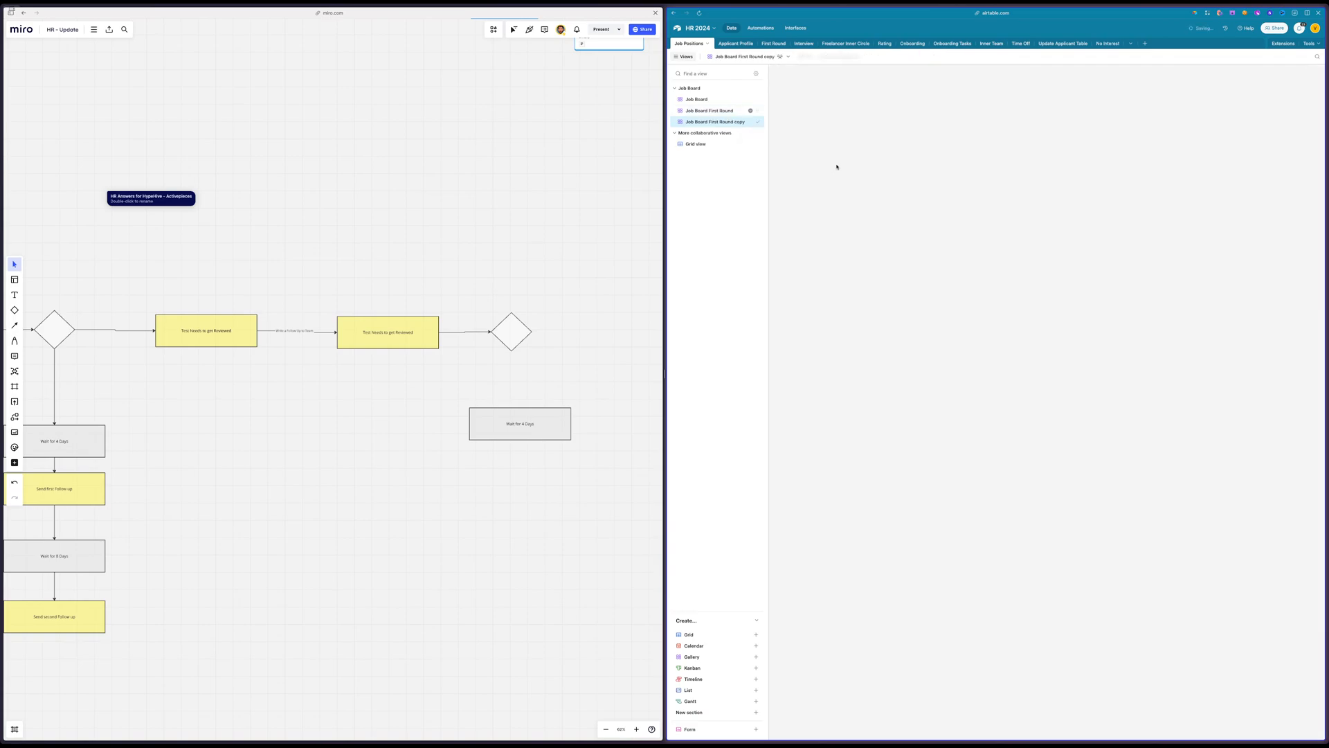
Rename the duplicated view as Job Board Second Round
double_click(727, 122)
click(713, 122)
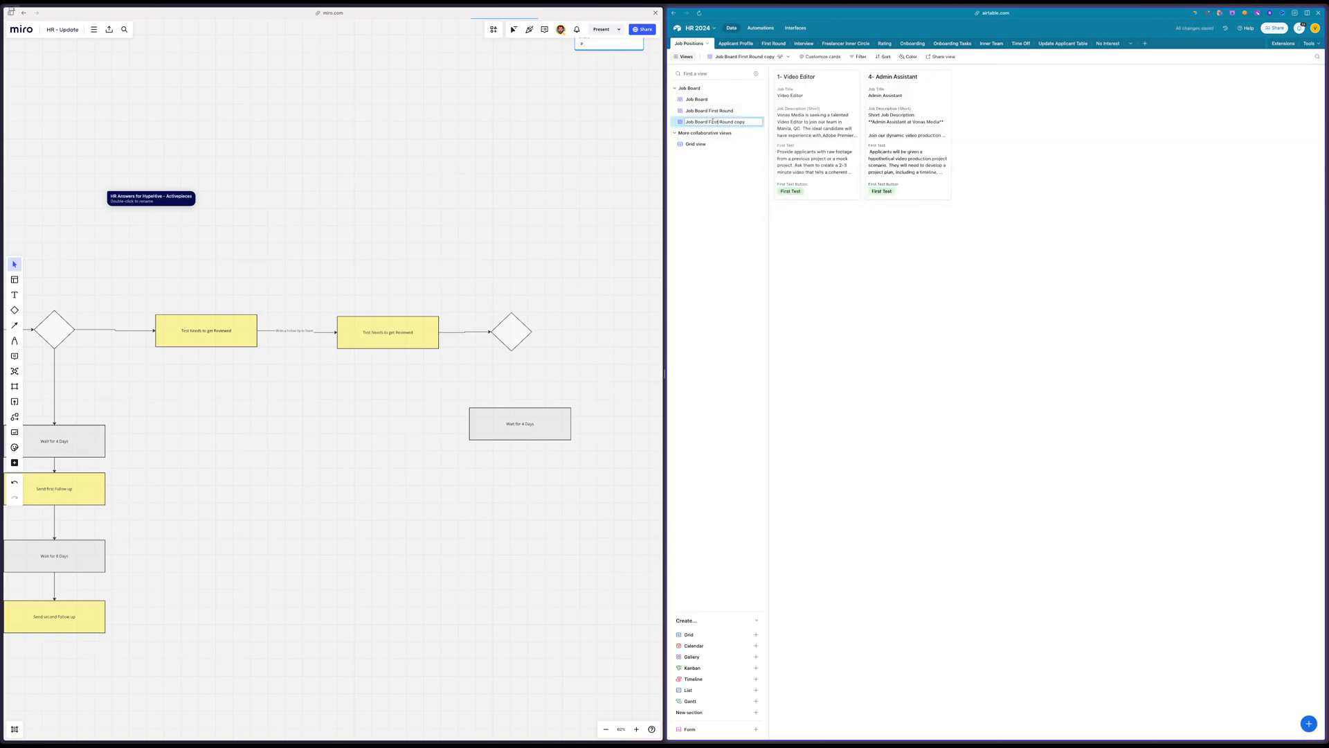
drag(709, 122, 751, 121)
text(Second)
key(Return)
click(817, 121)
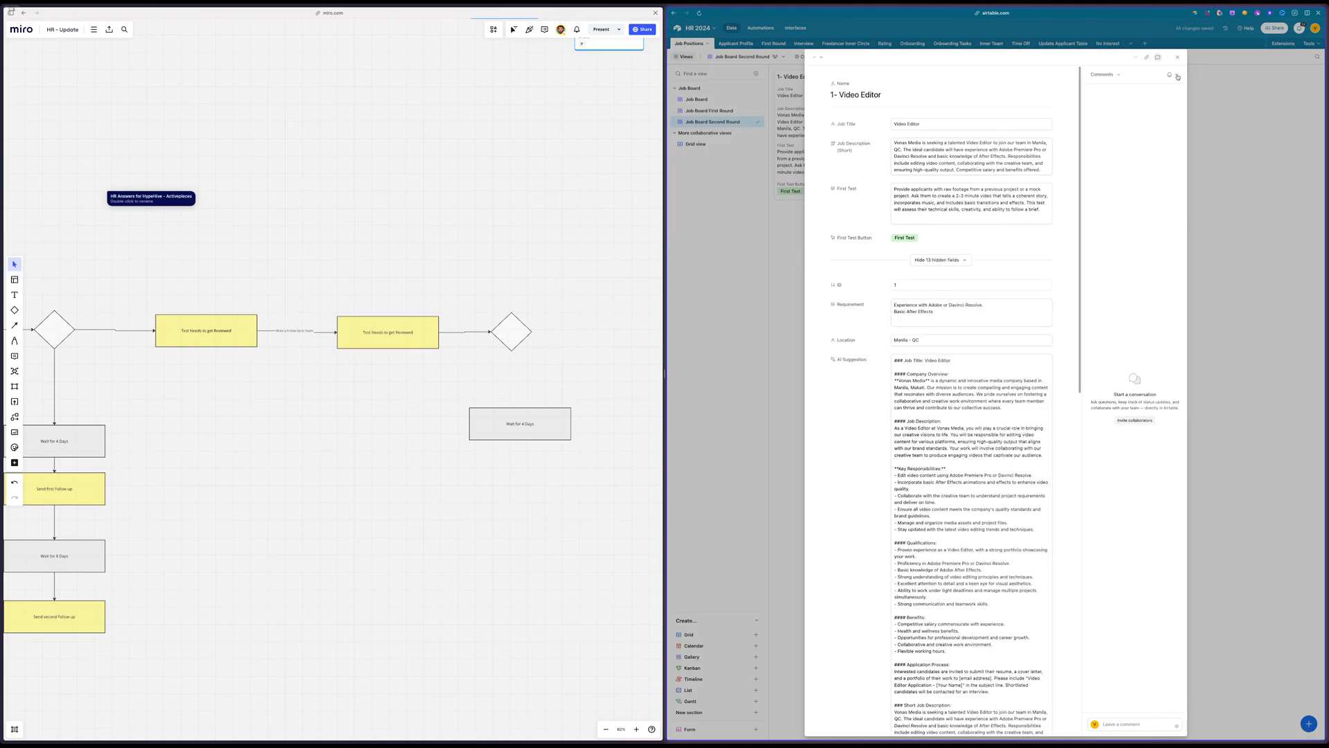
click(1178, 57)
Hide the First Test field and show the Second Test field on the Job Board Second Round cards
click(817, 57)
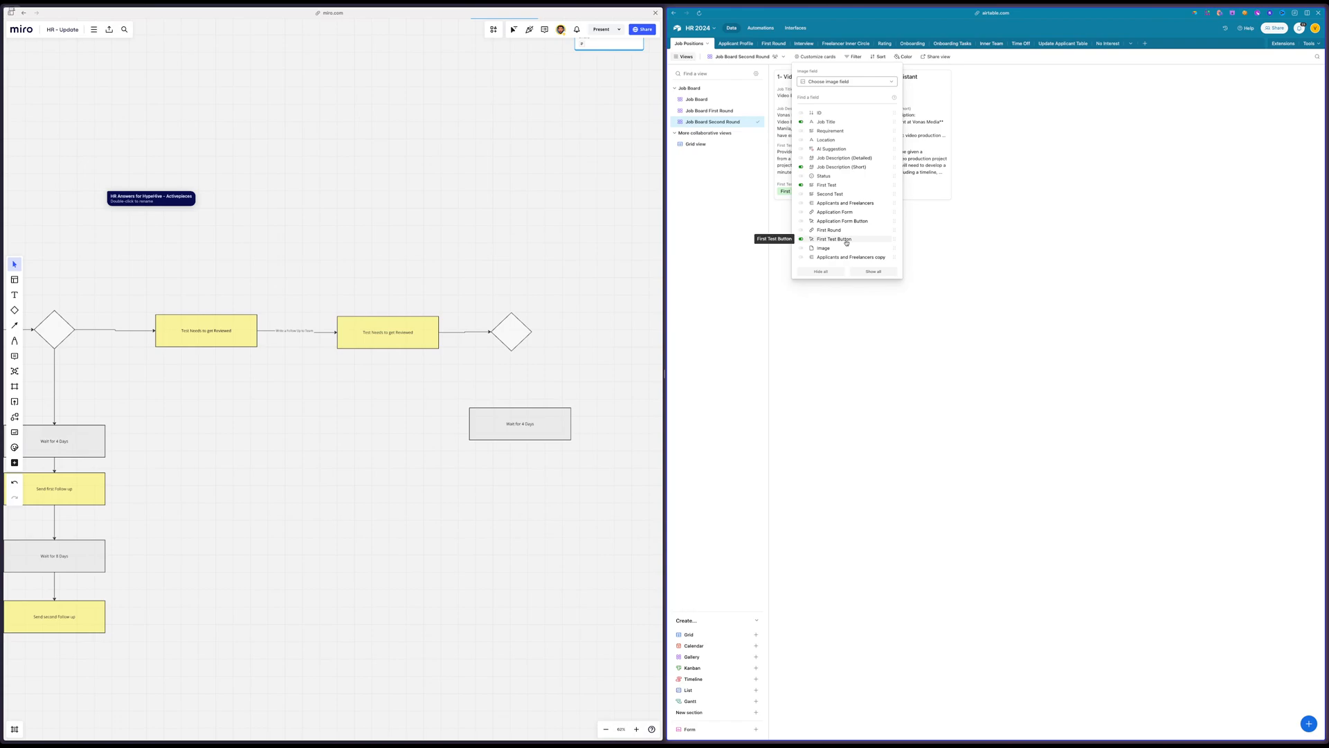
click(832, 185)
click(832, 195)
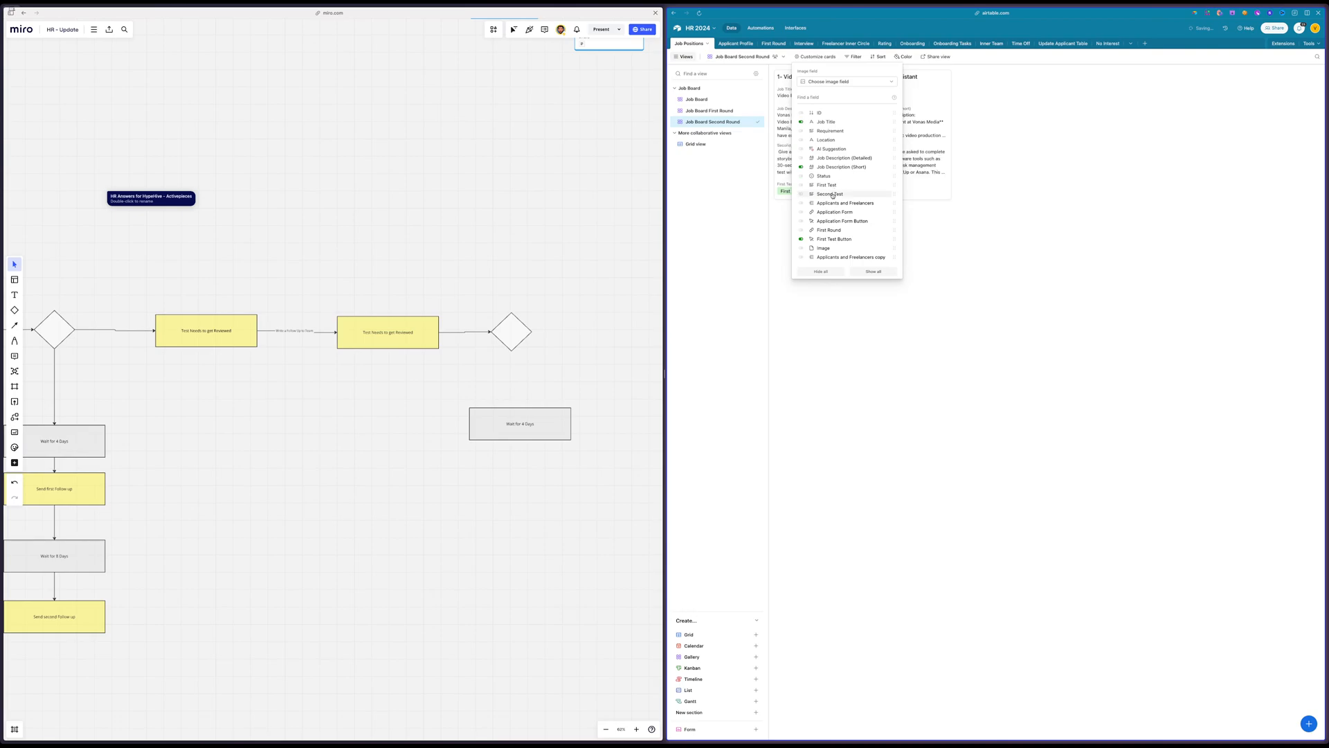
click(1142, 223)
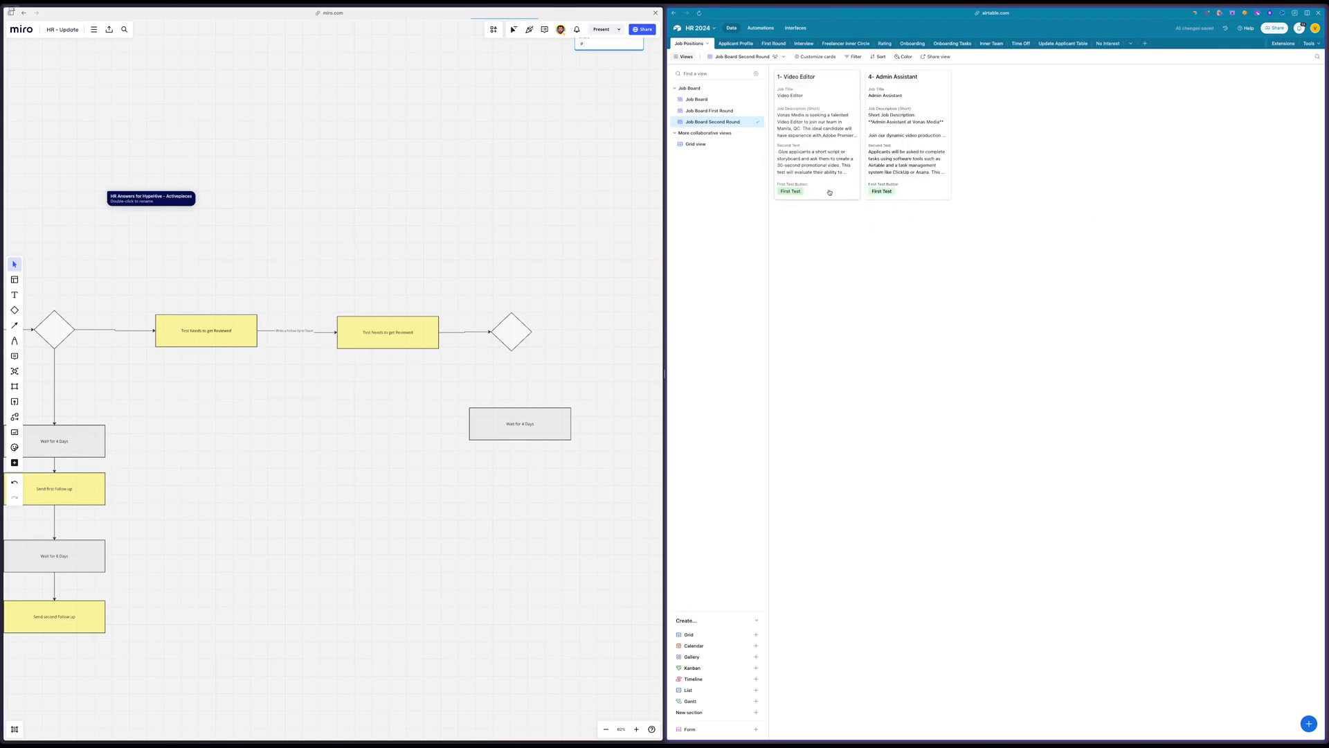
Duplicate the First Round table together with its records
click(699, 144)
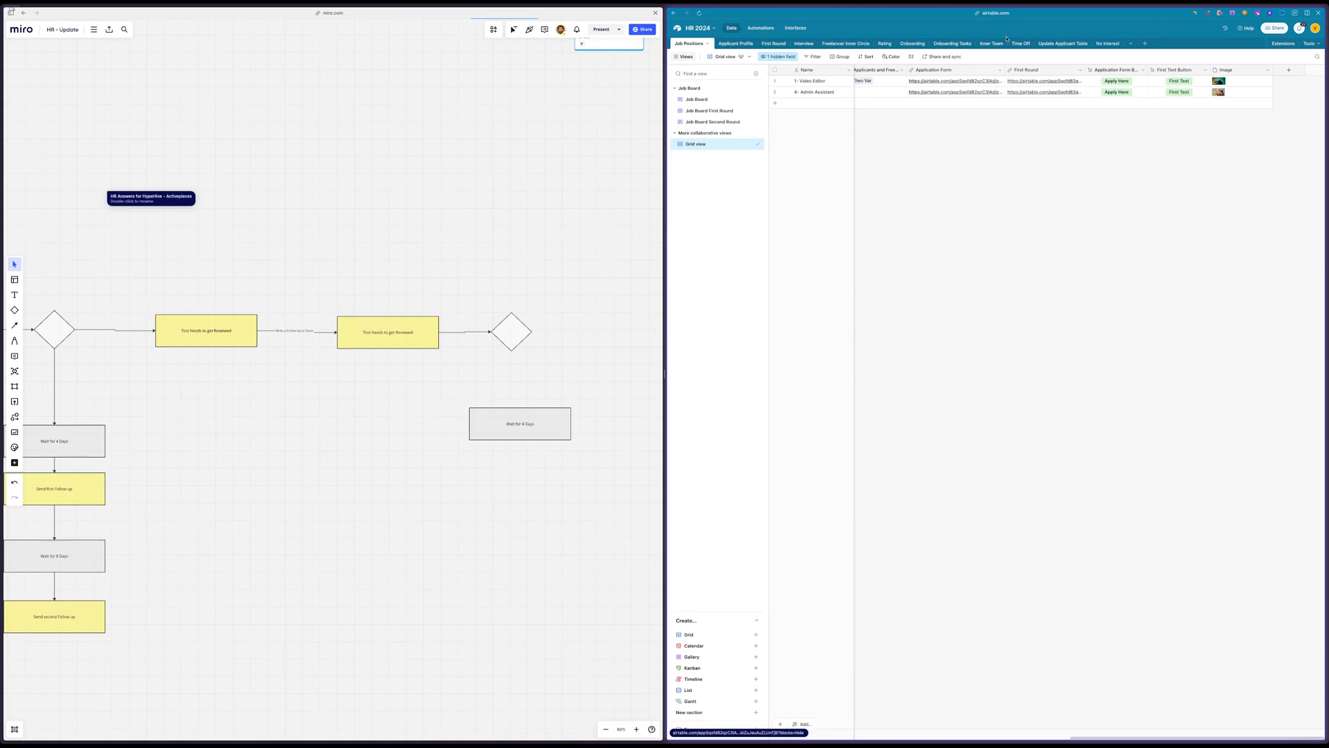
click(776, 44)
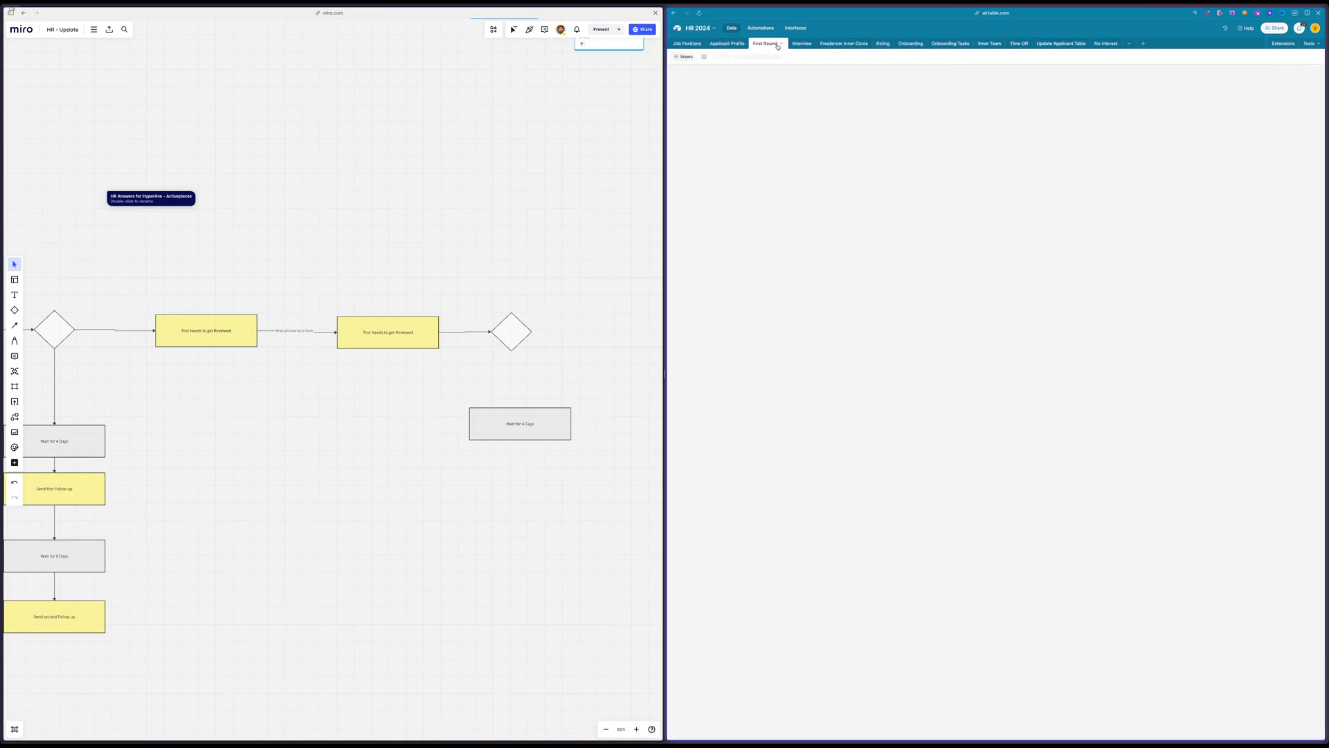
scroll(962, 142, left, 3)
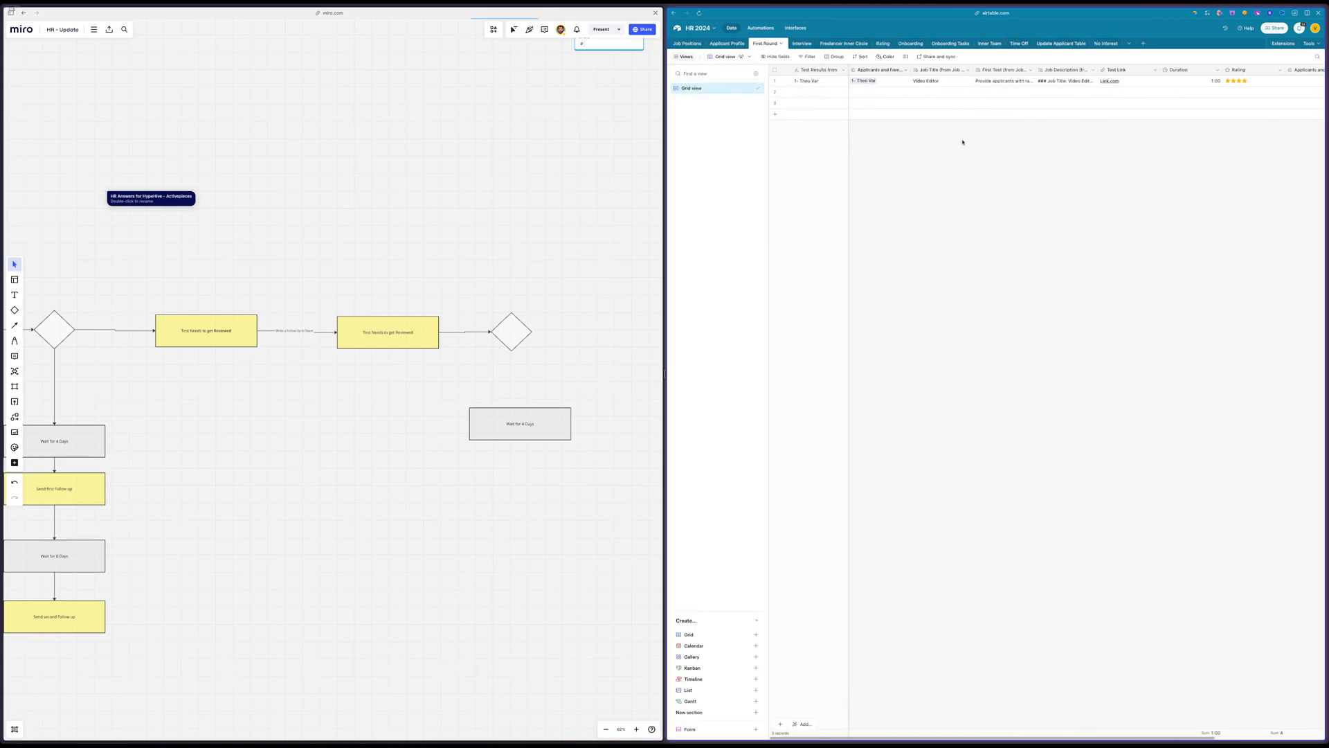
click(782, 44)
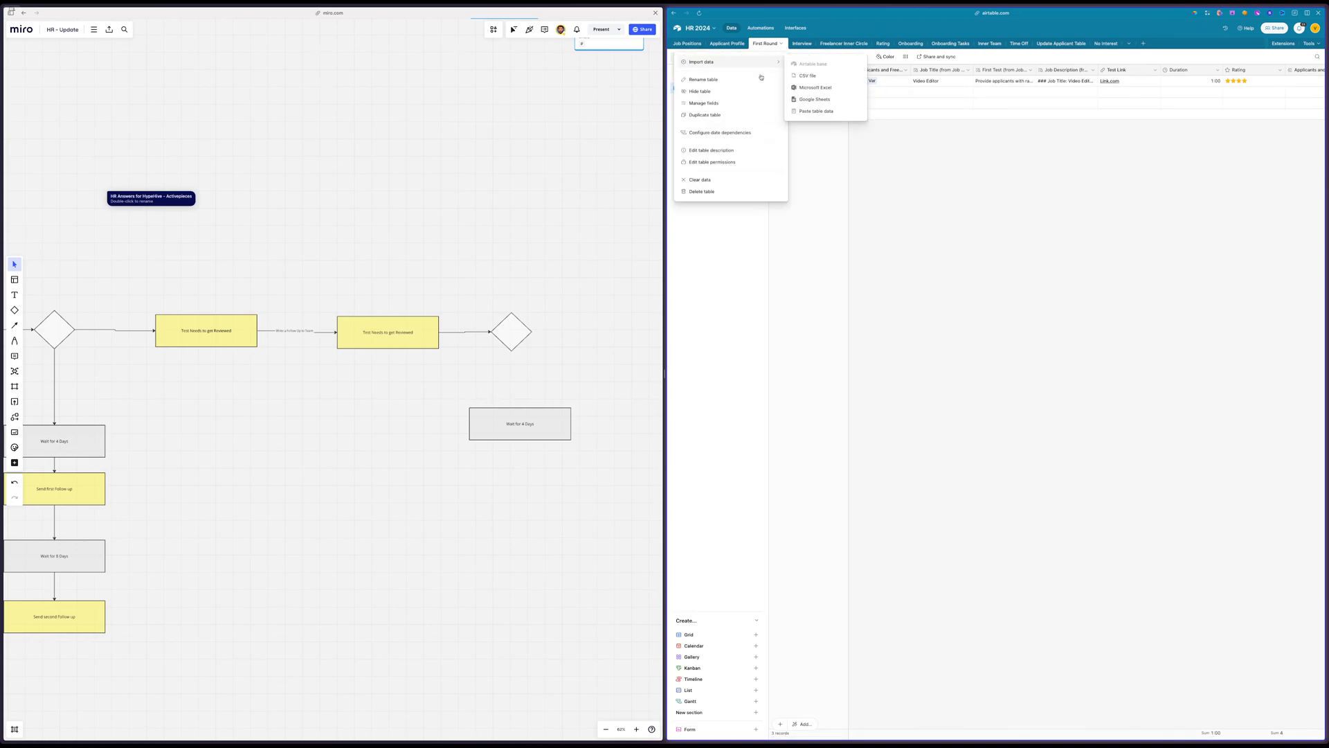
click(713, 115)
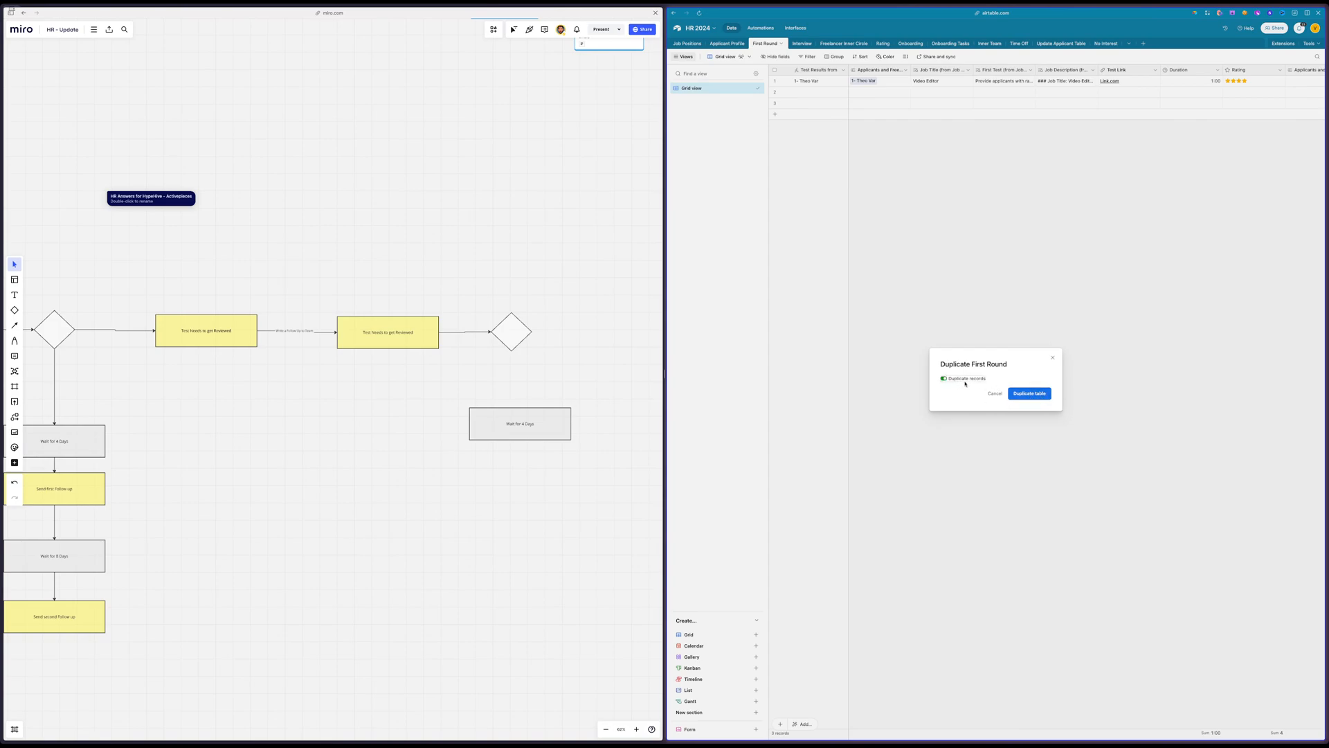
click(1048, 395)
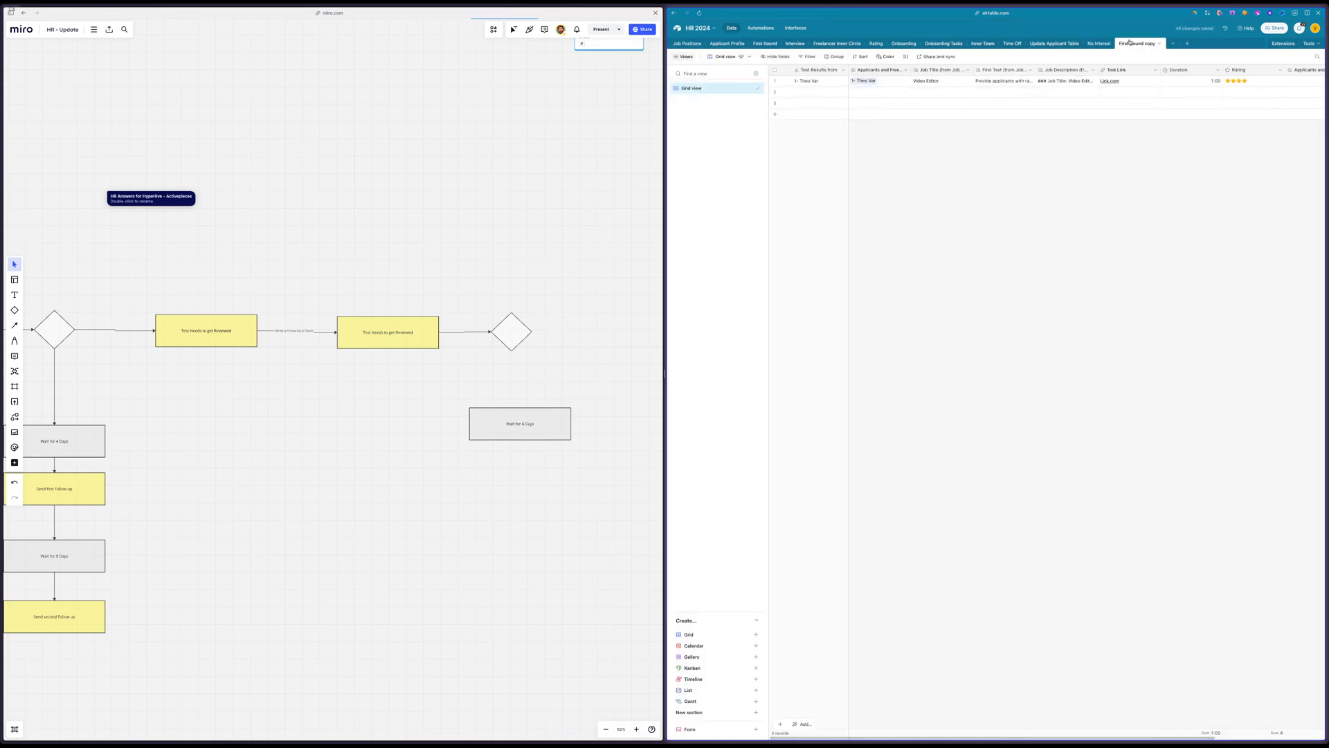
Place the duplicated table directly after First Round and rename it Second Round
drag(1142, 43, 774, 44)
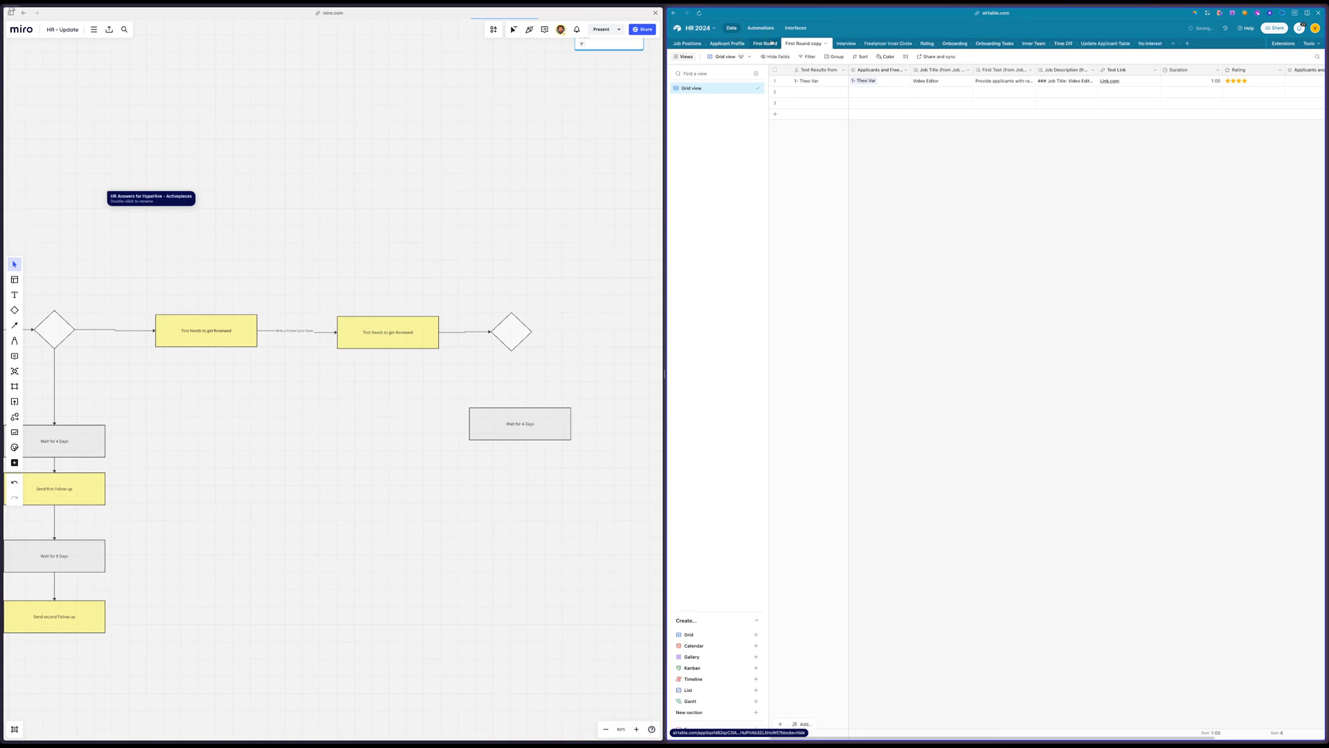
double_click(788, 46)
double_click(794, 63)
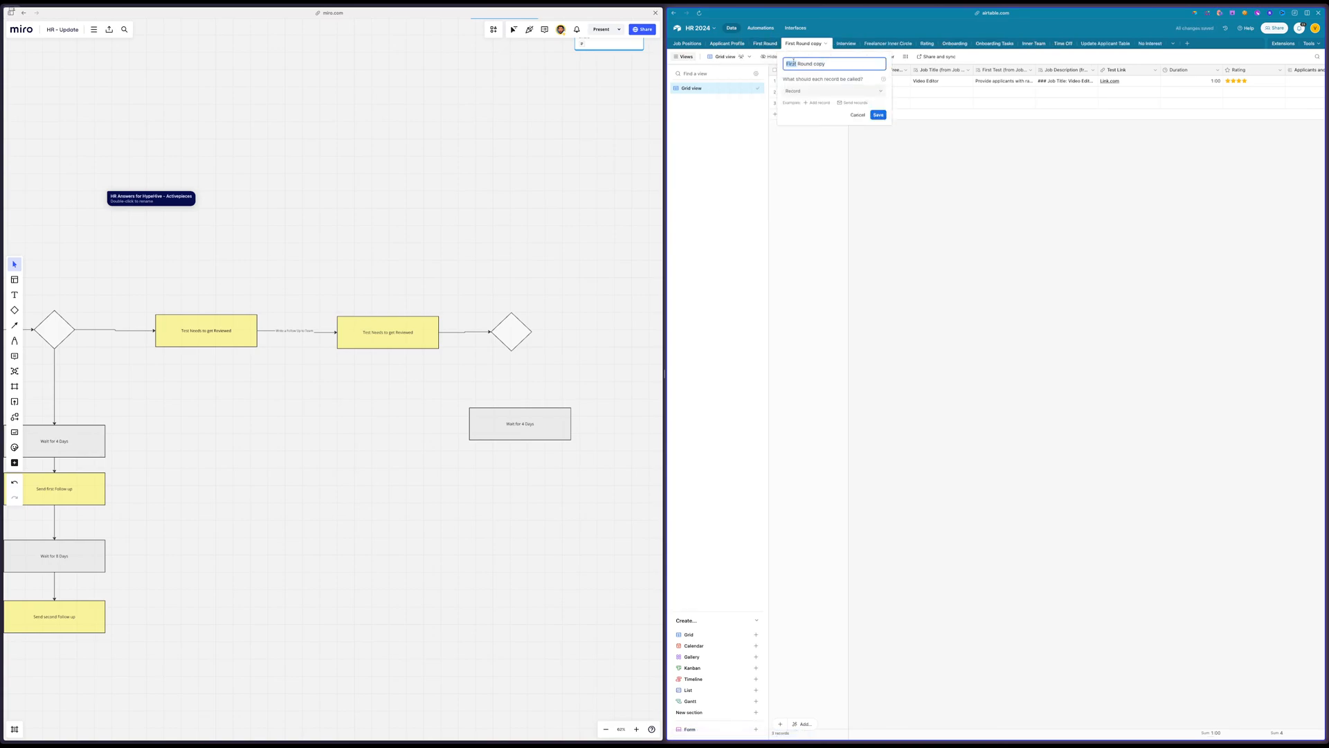
text(Second)
double_click(828, 64)
key(BackSpace)
key(Return)
Delete the two empty records from the Second Round table
click(774, 91)
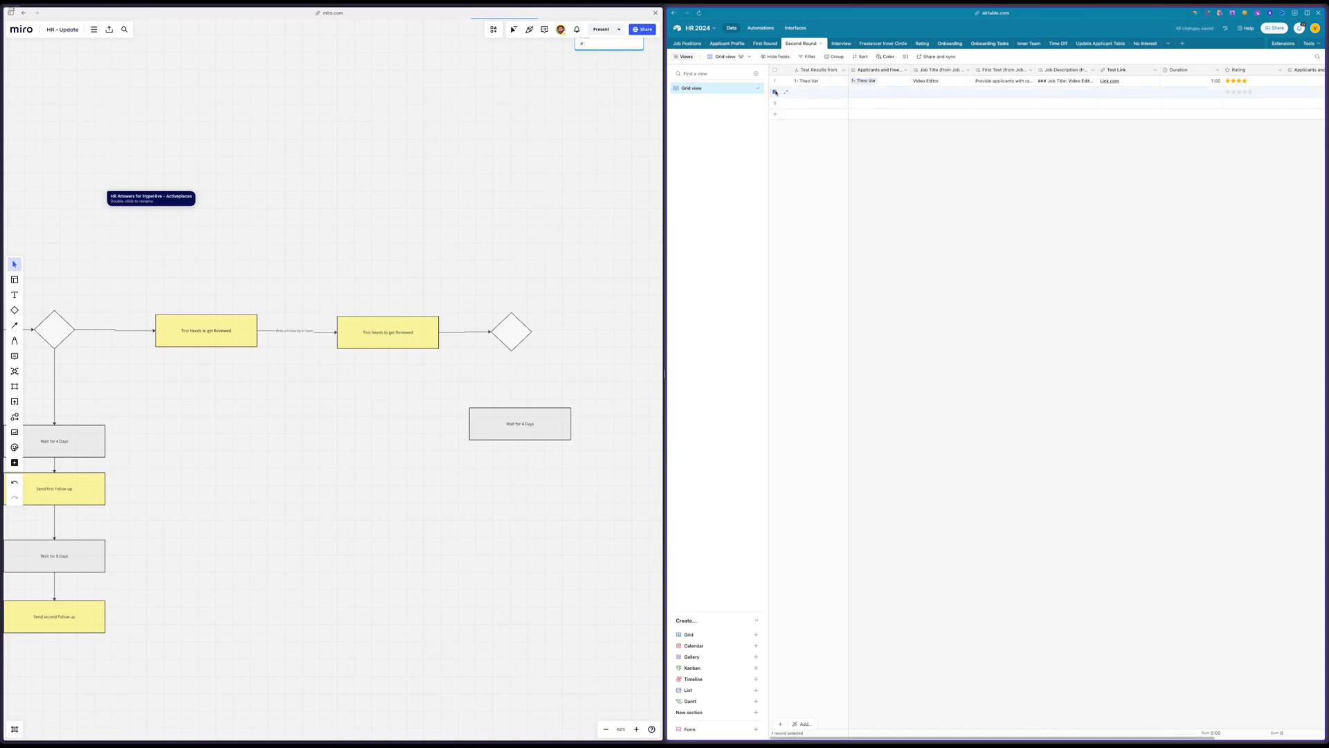
click(775, 102)
right_click(815, 104)
click(850, 133)
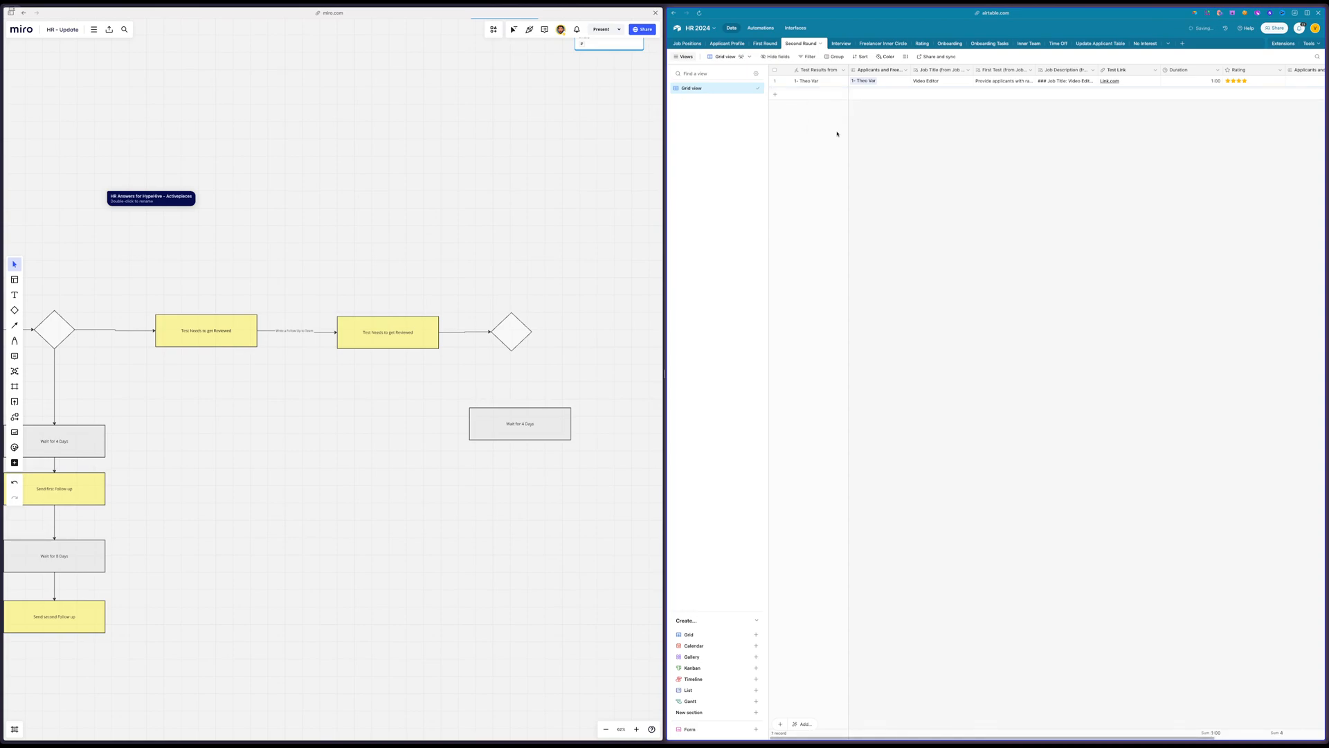
Widen the Applicants and Freelancers copy column in Second Round and copy the name of the Applicant Profile text field
scroll(1000, 183, right, 3)
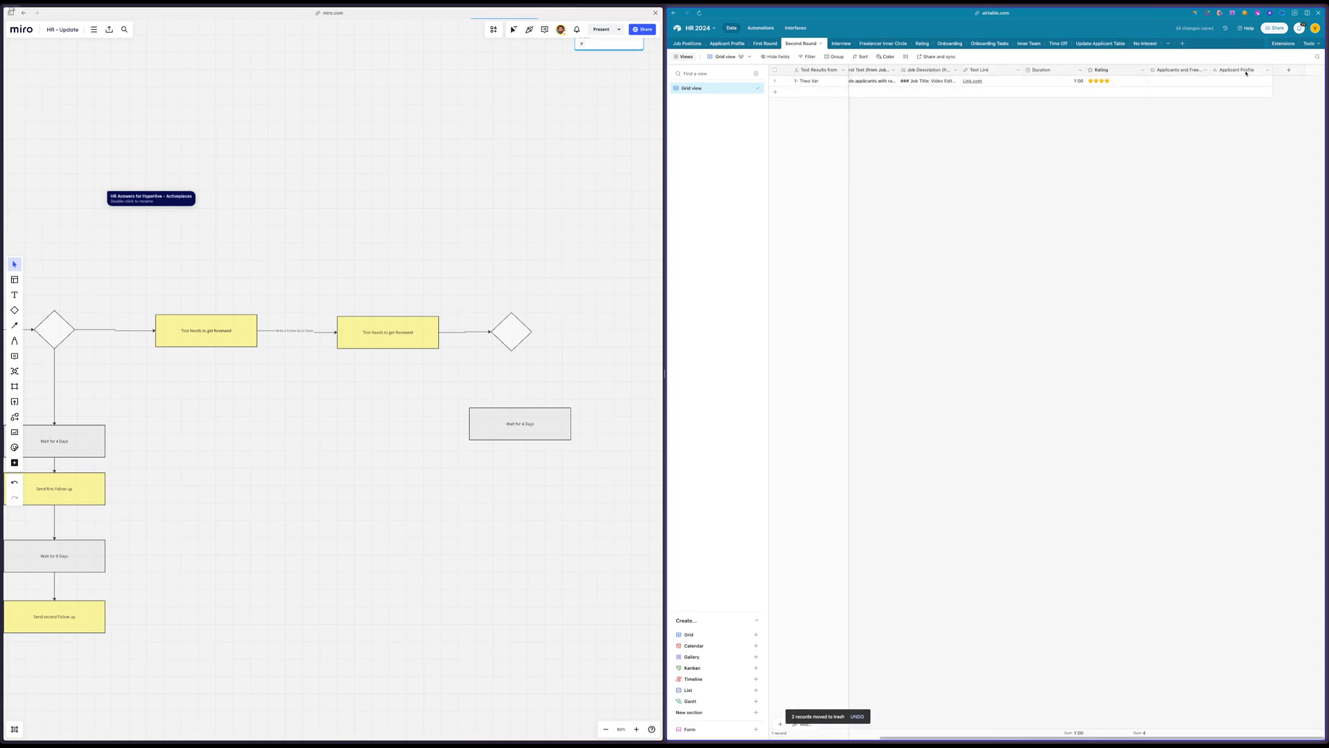
drag(1211, 69, 1231, 81)
double_click(1259, 70)
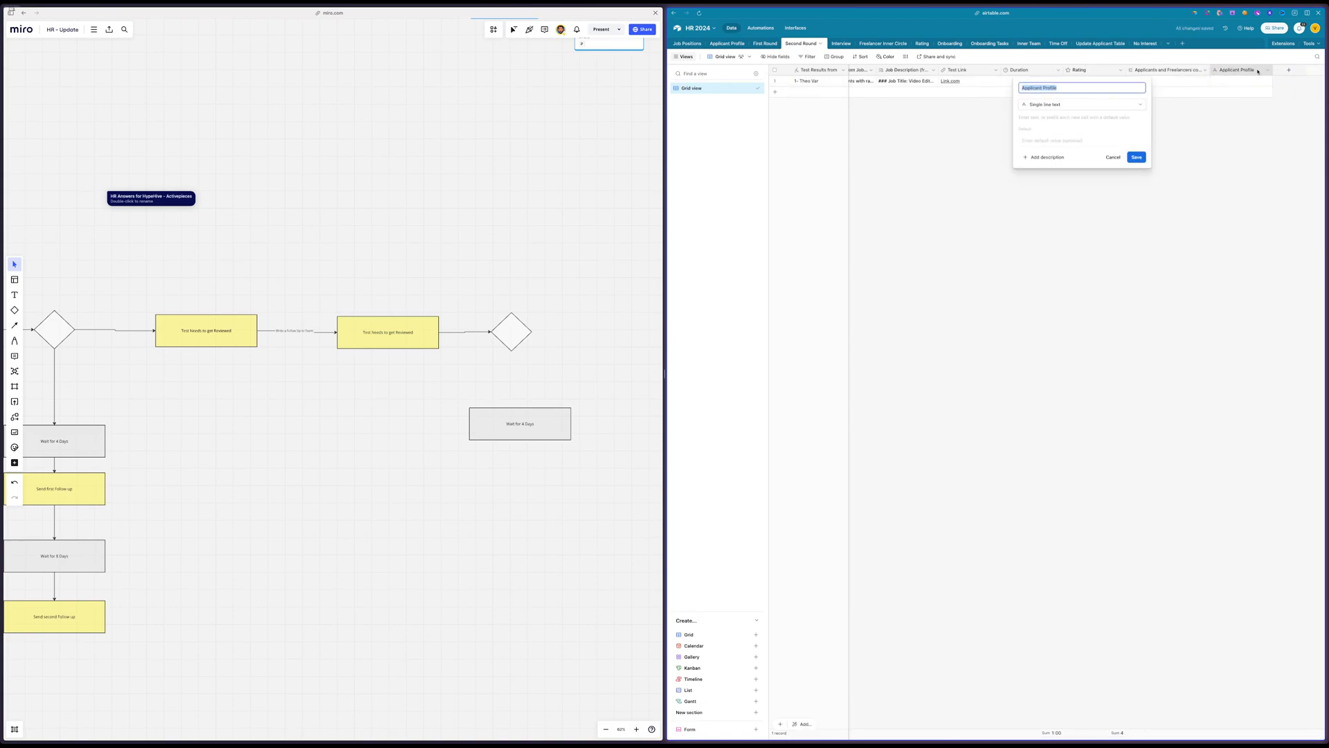
click(1113, 158)
double_click(1154, 69)
key(super+v)
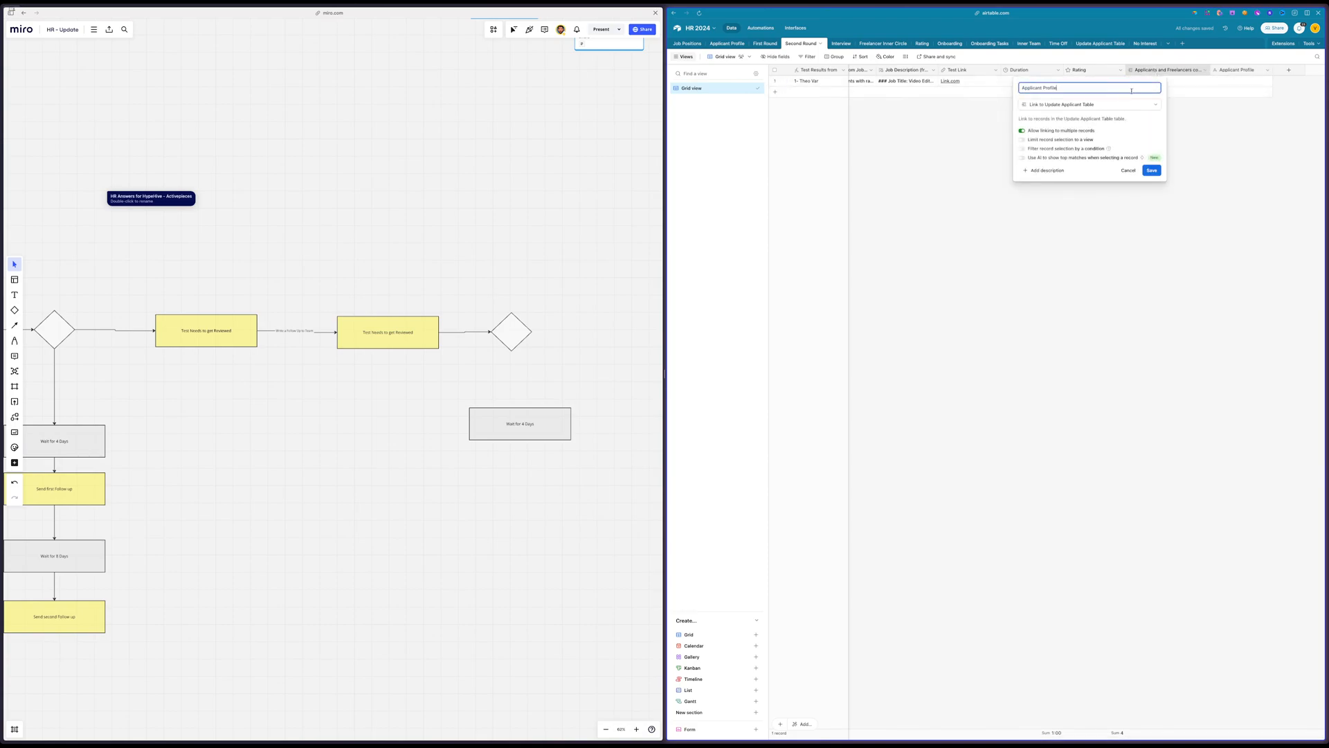
click(1226, 93)
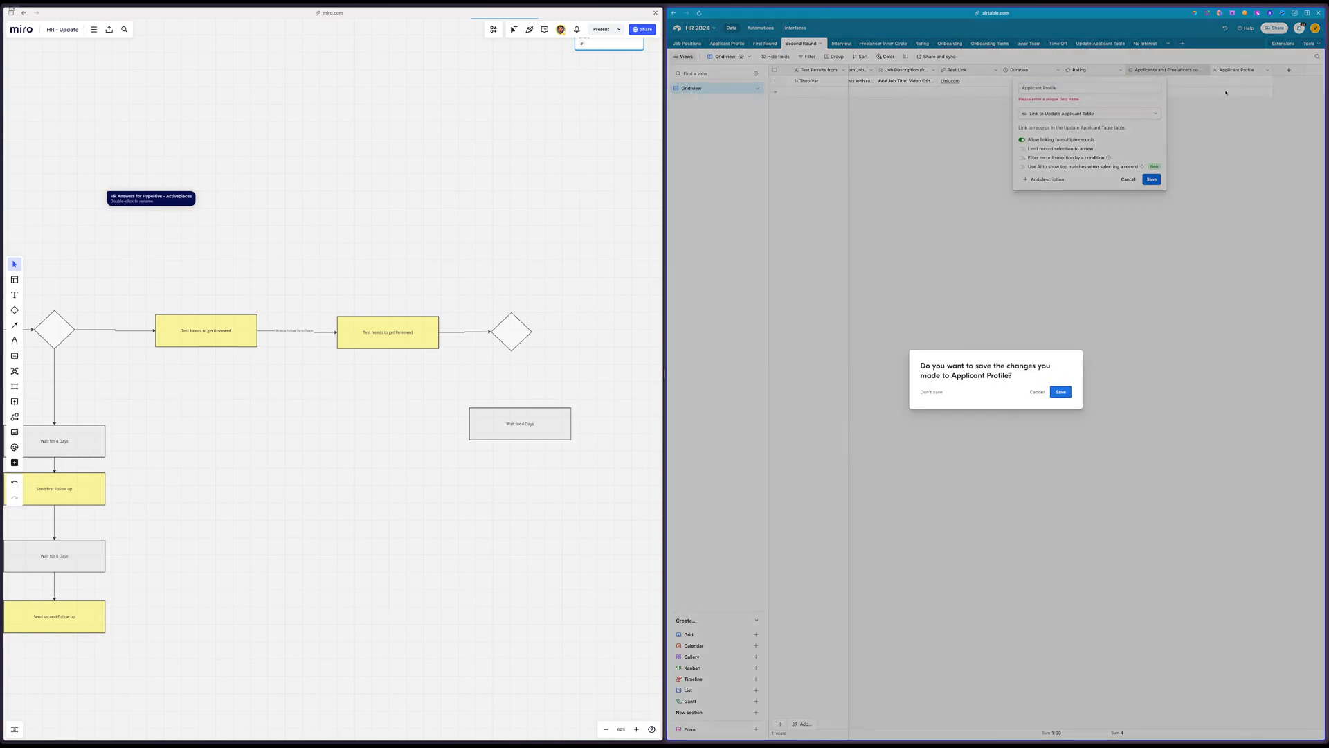
click(1041, 392)
click(1220, 115)
click(1039, 392)
click(1195, 198)
click(1060, 392)
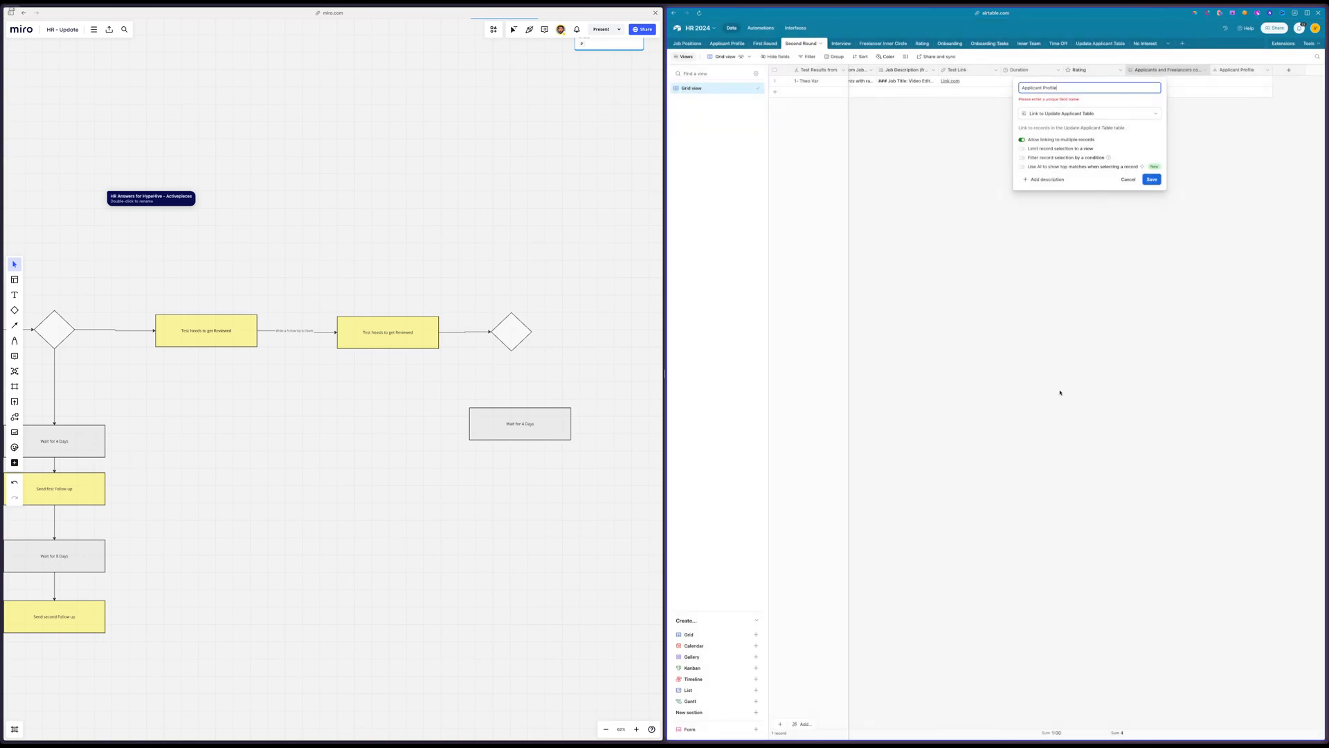
click(1129, 179)
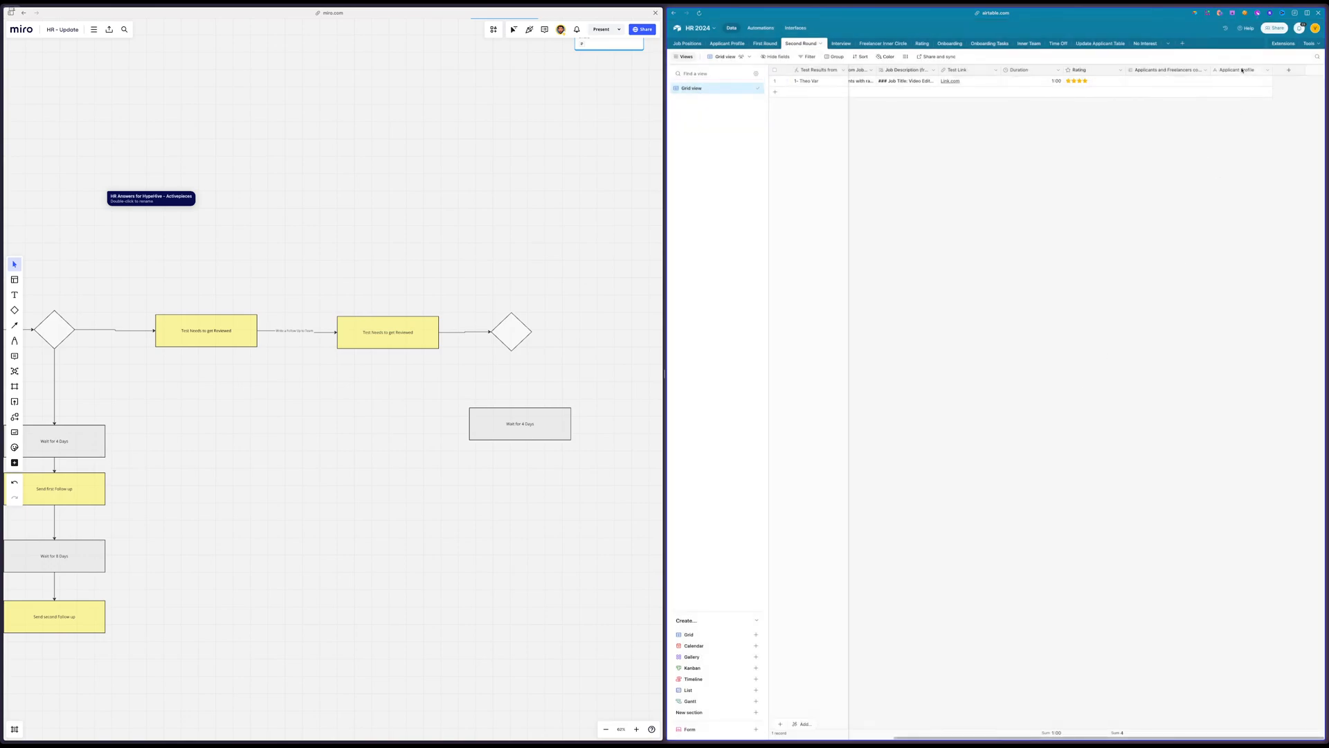
Delete the Applicant Profile text field in Second Round and rename the field linked to Update Applicant Table as Applicant Profile
click(1268, 70)
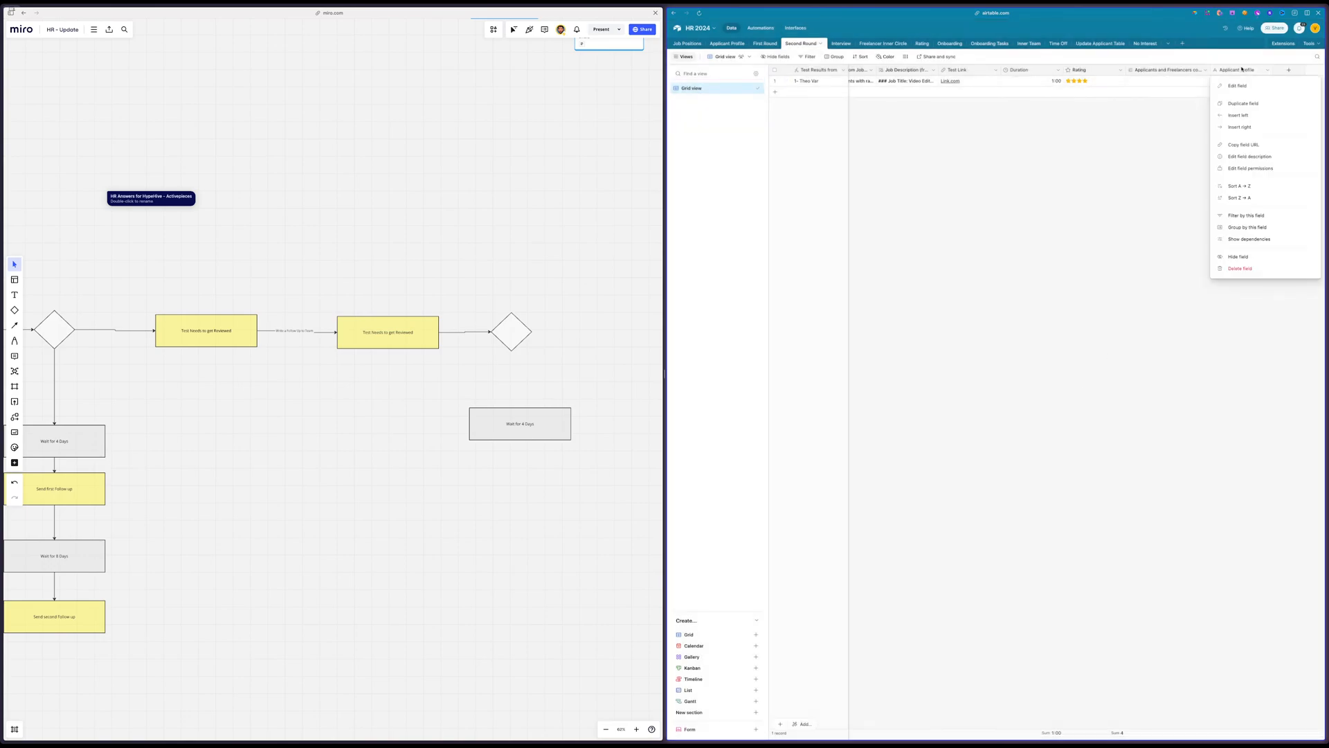
click(1234, 270)
double_click(1236, 70)
key(super+v)
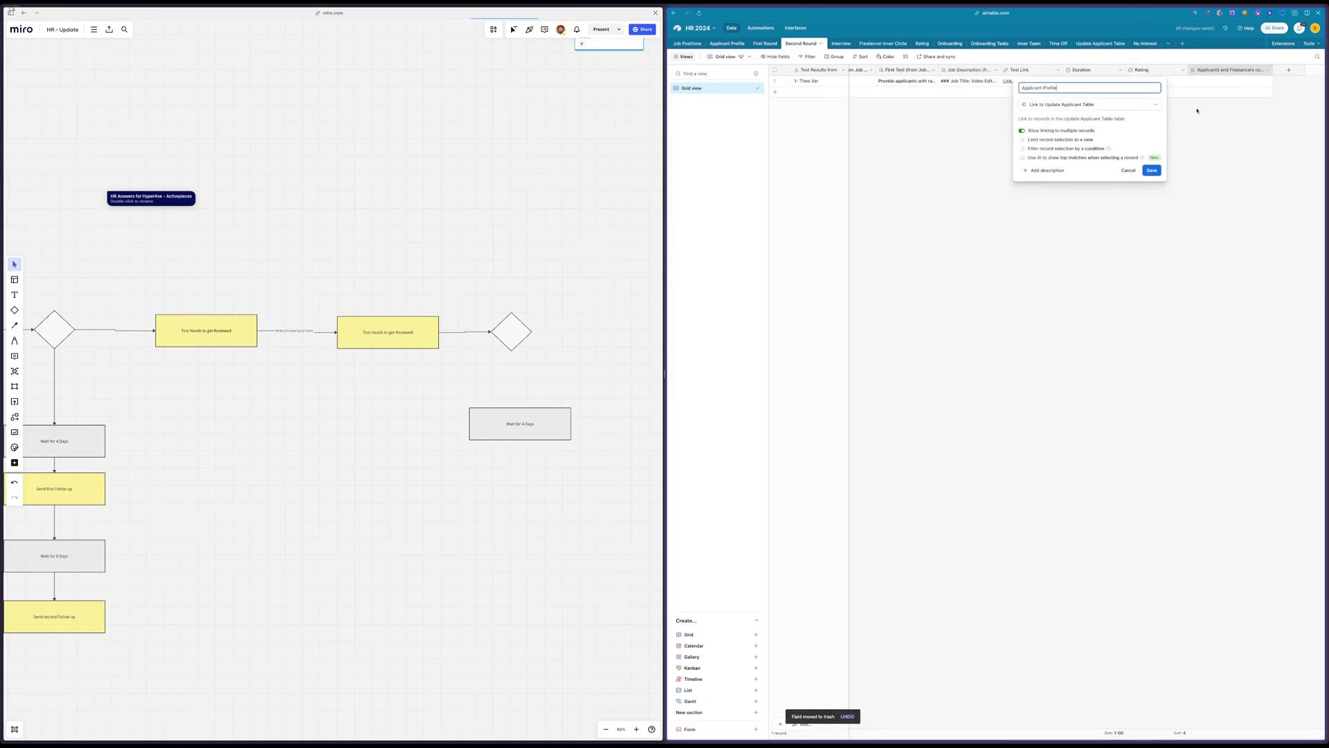
click(1152, 171)
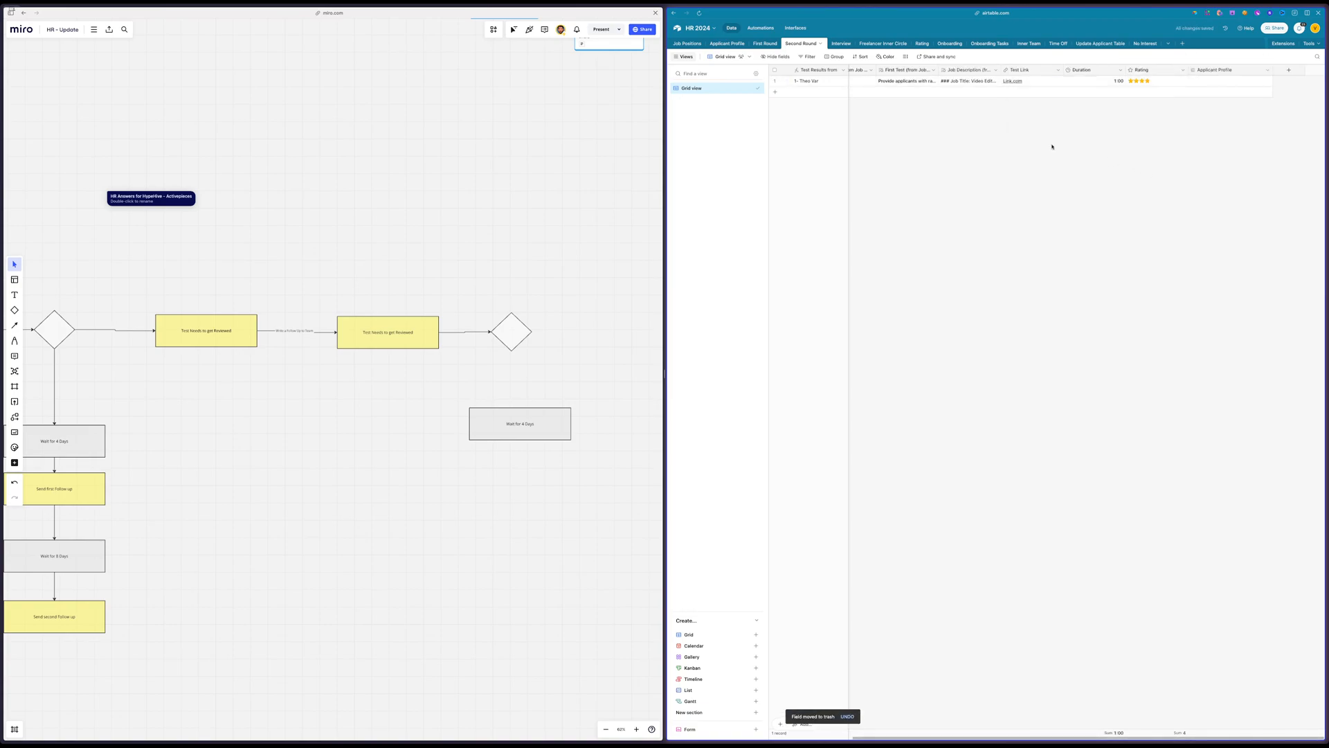
In First Round, delete the Applicant Profile text field and rename the Applicants and Freelancers copy link field as Applicant Profile
click(765, 43)
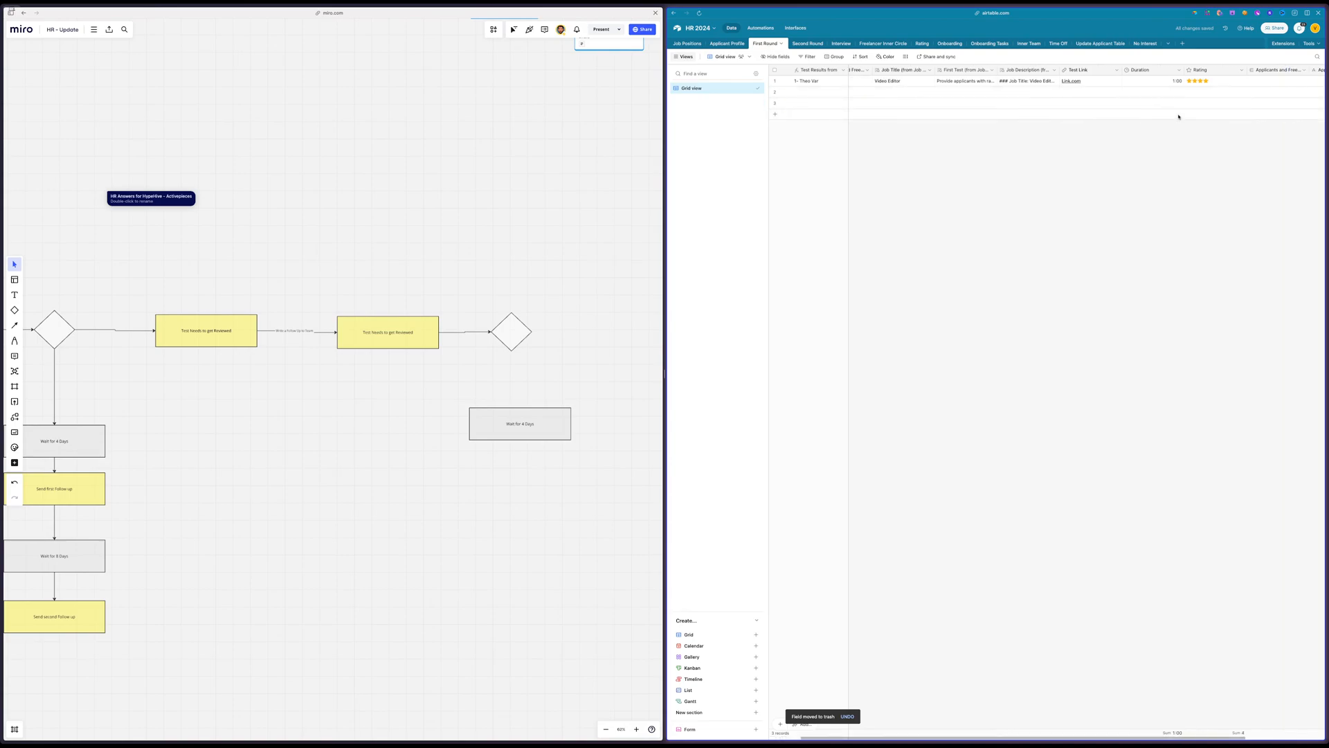
double_click(1197, 72)
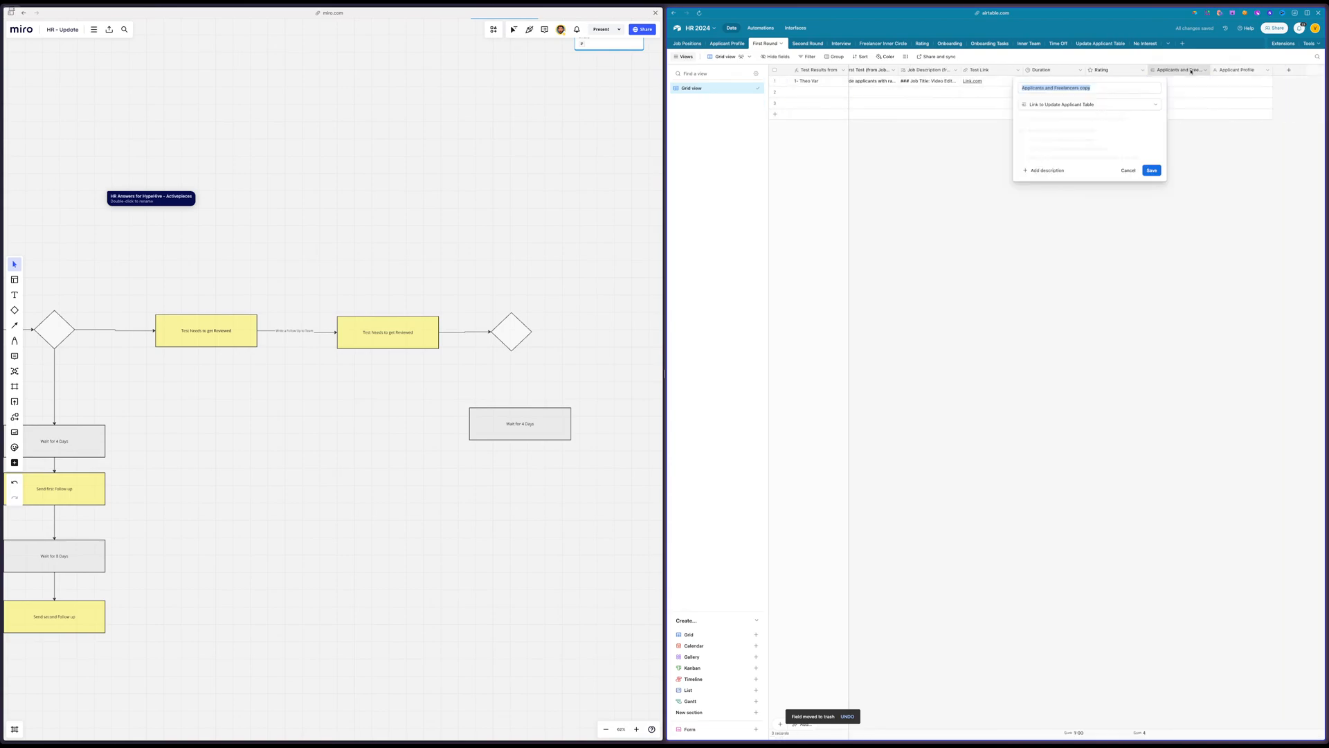
click(1251, 113)
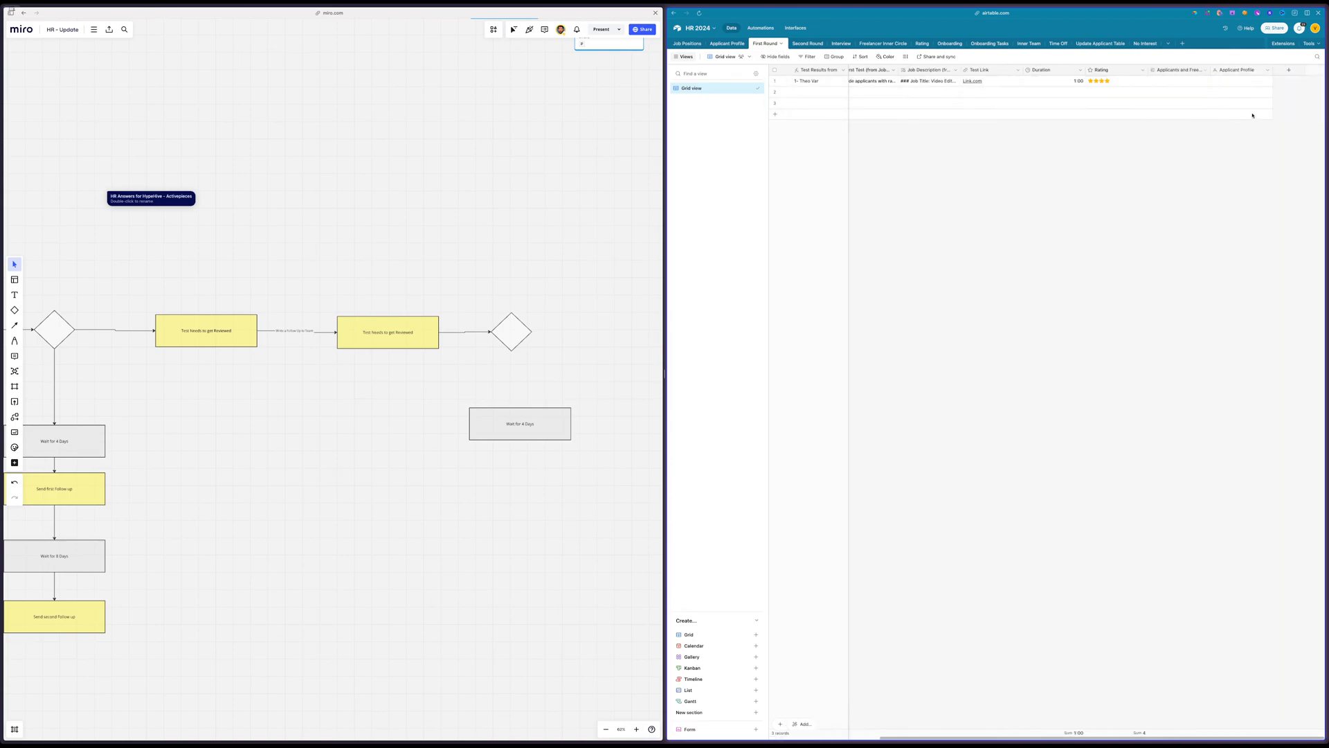
right_click(1238, 72)
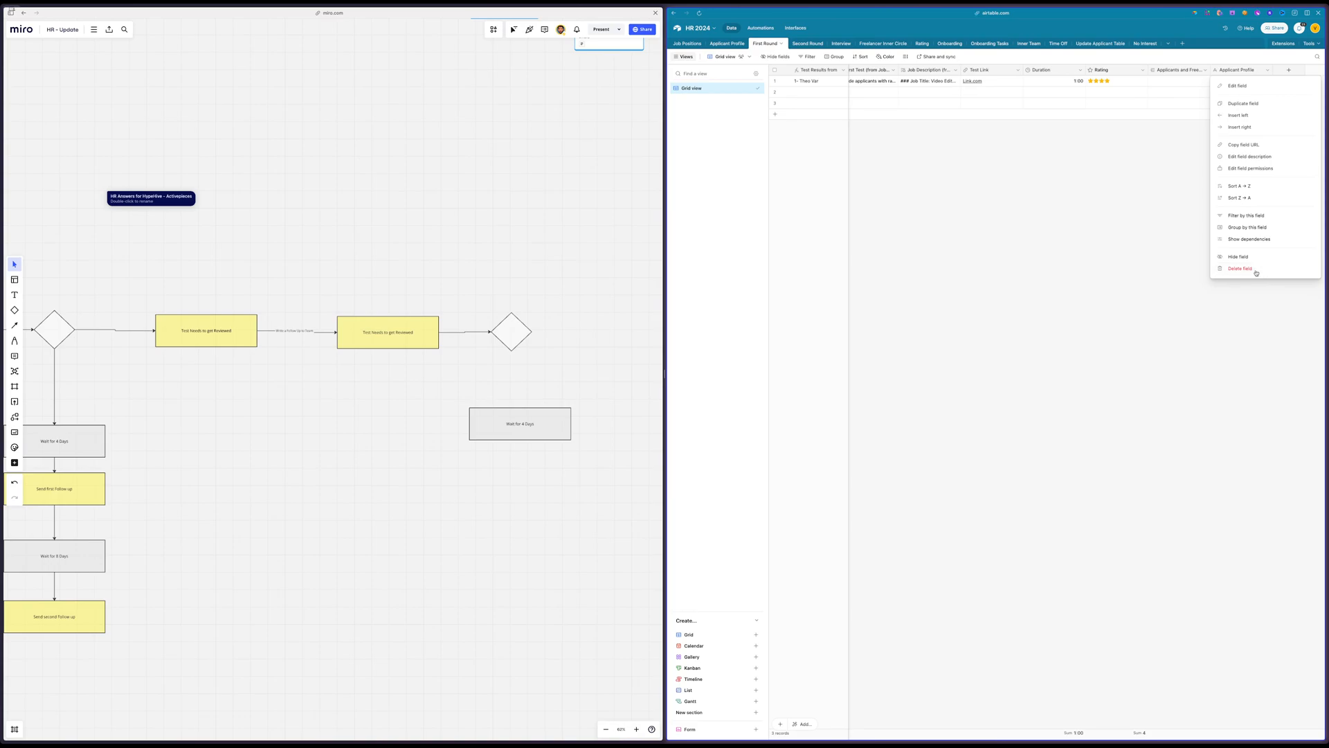
click(1256, 271)
double_click(1244, 71)
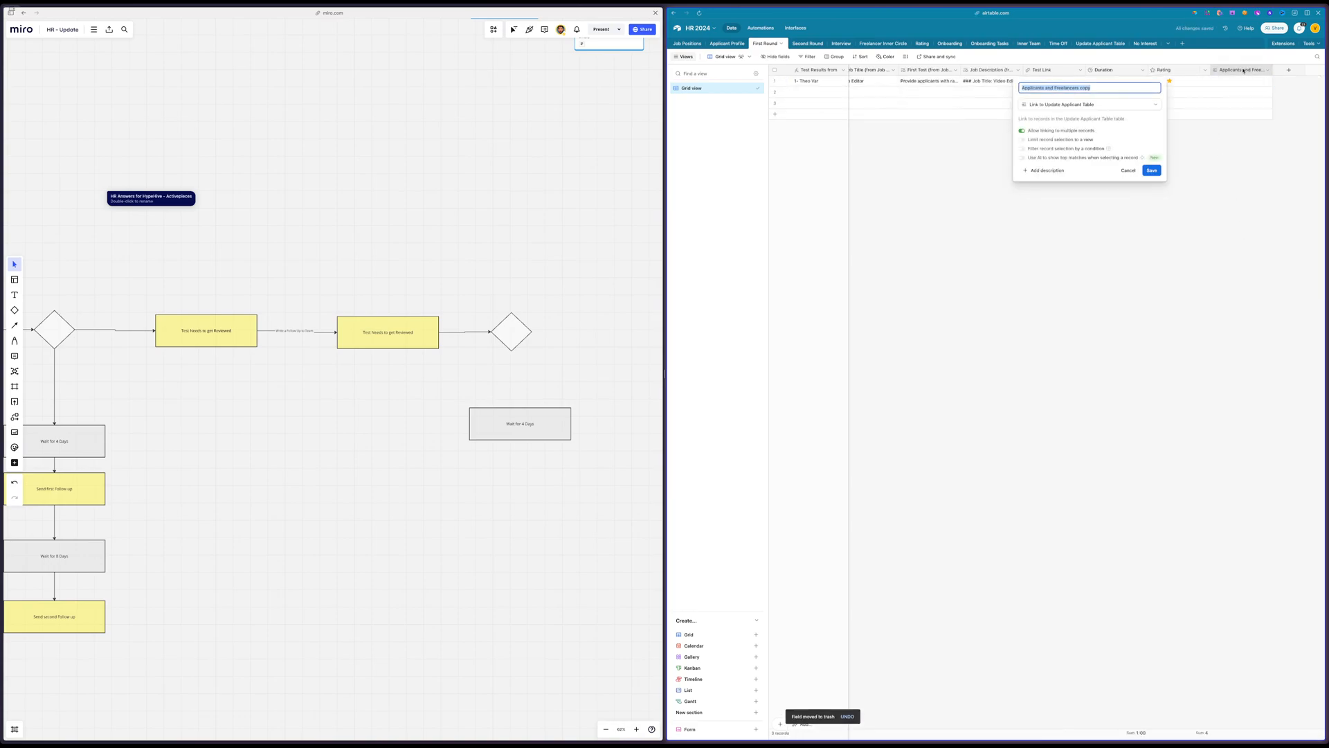
key(super+v)
click(1152, 170)
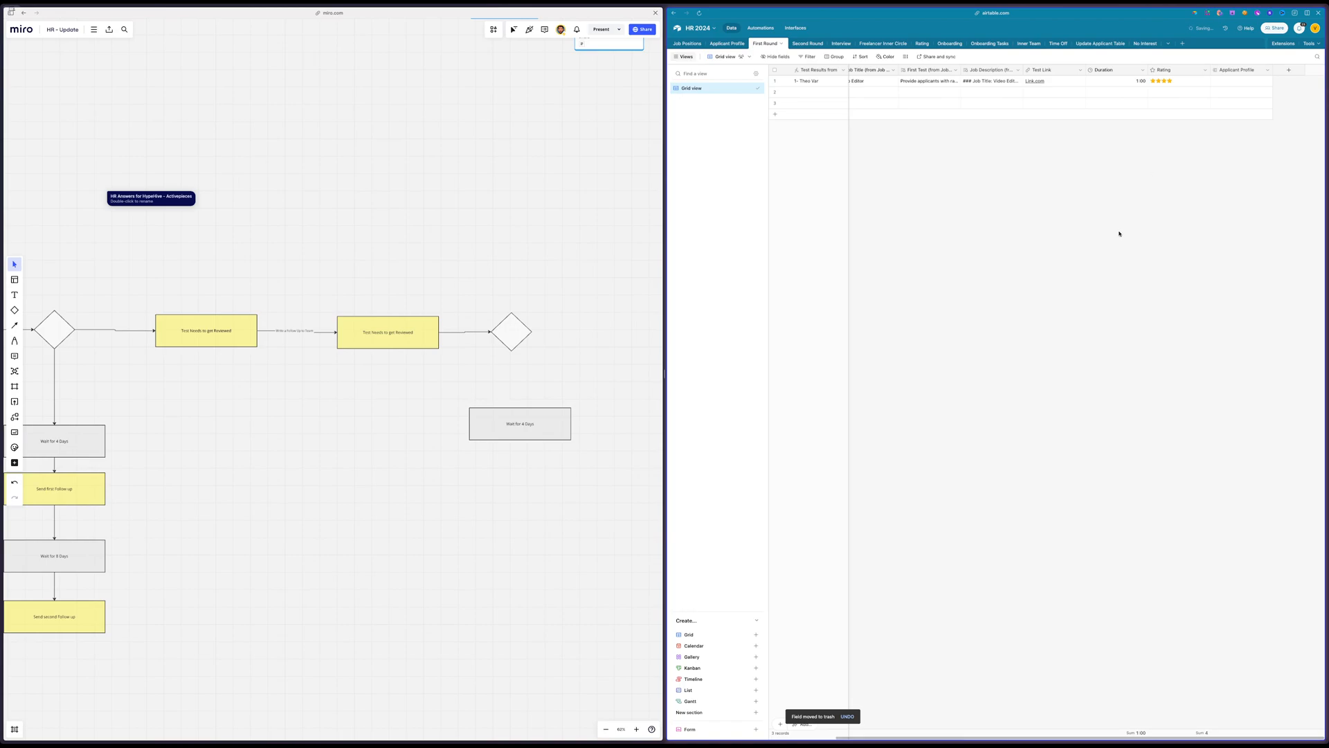
Delete the First Round copy link field from the Applicant Profile table, accepting the impact on its dependent fields
click(727, 43)
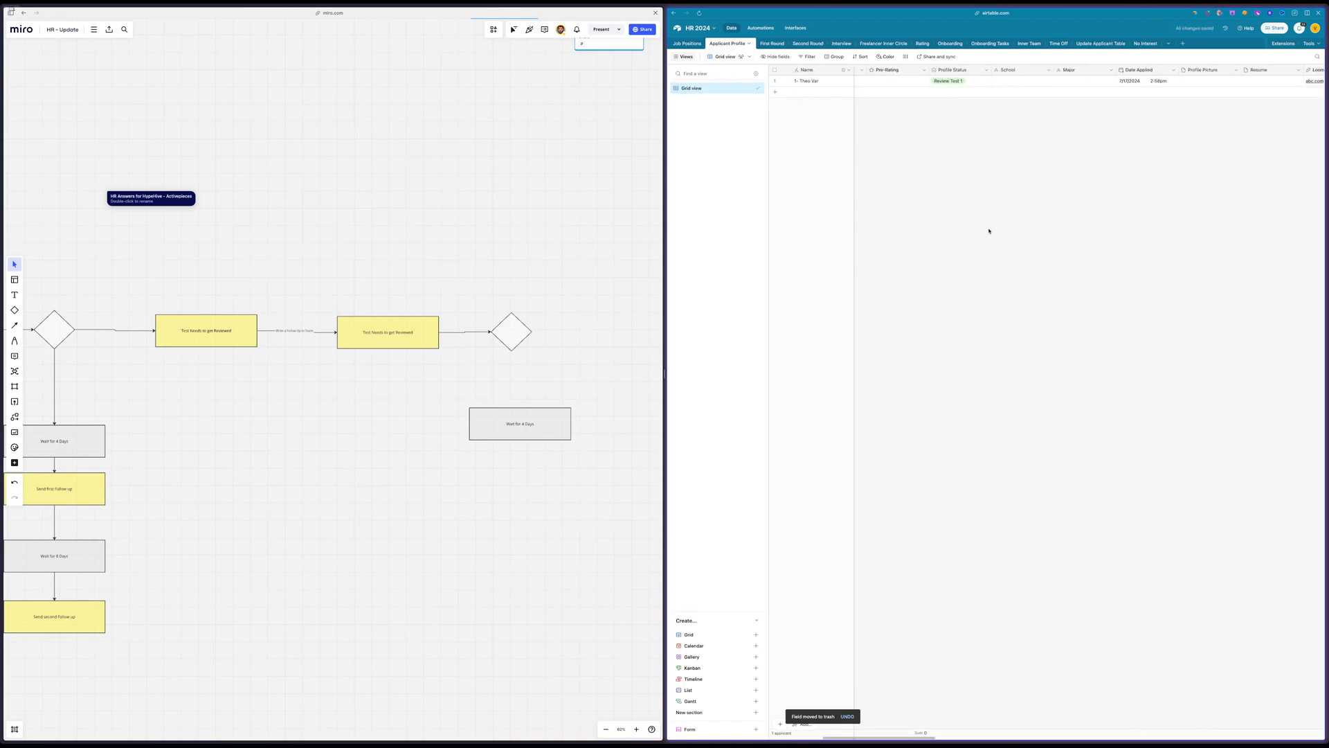
scroll(989, 232, right, 10)
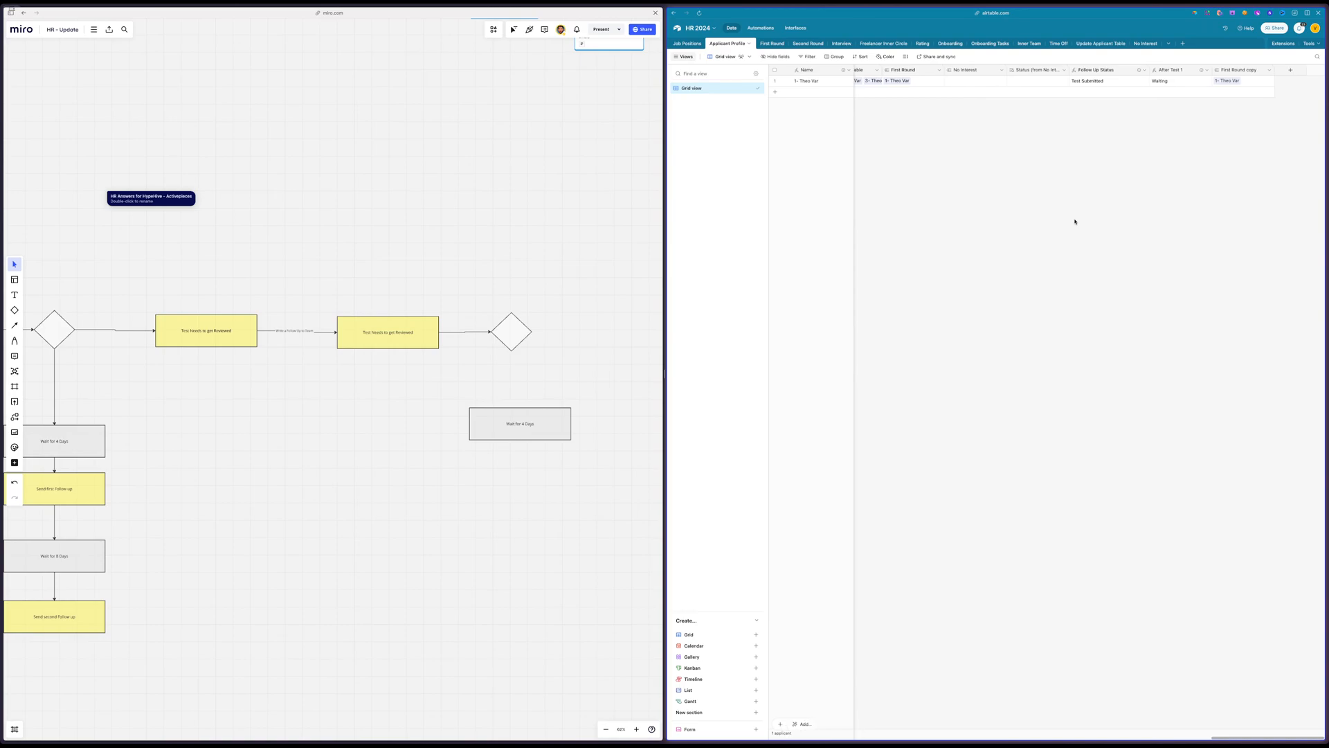
scroll(1075, 222, left, 3)
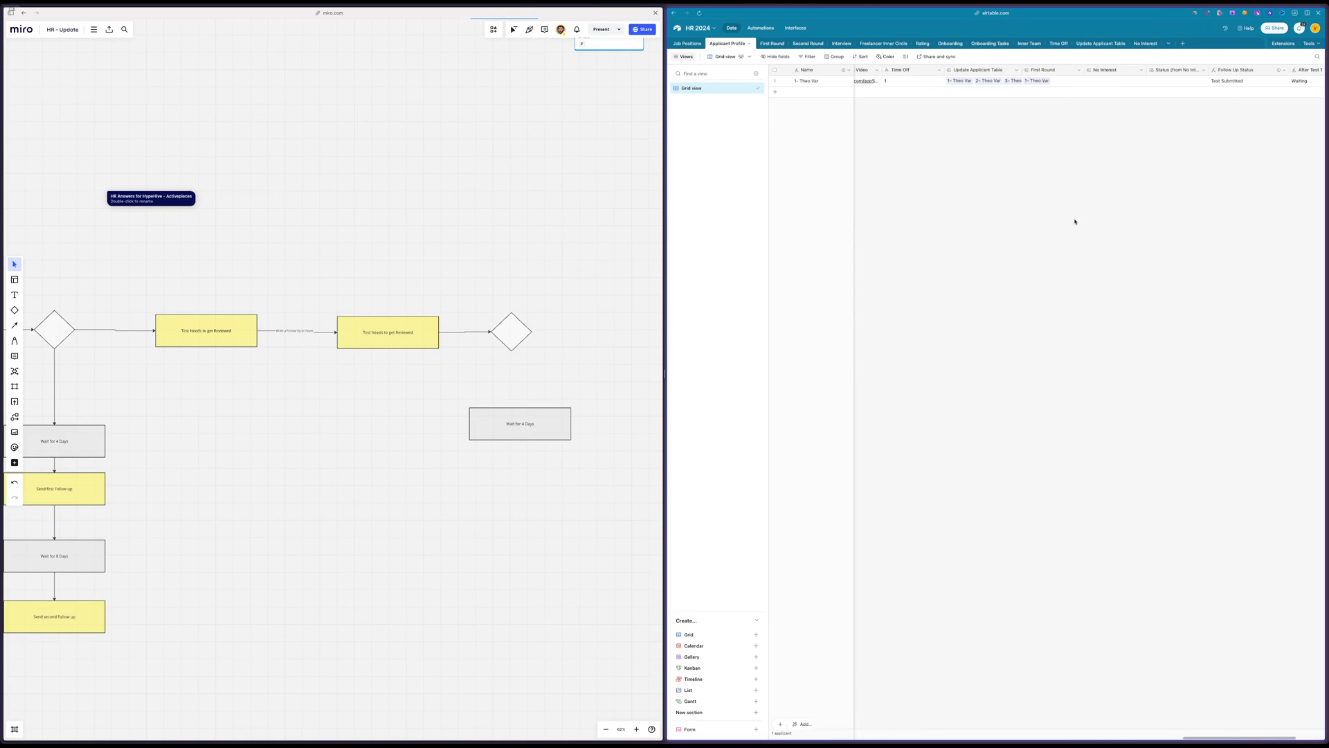
double_click(1047, 71)
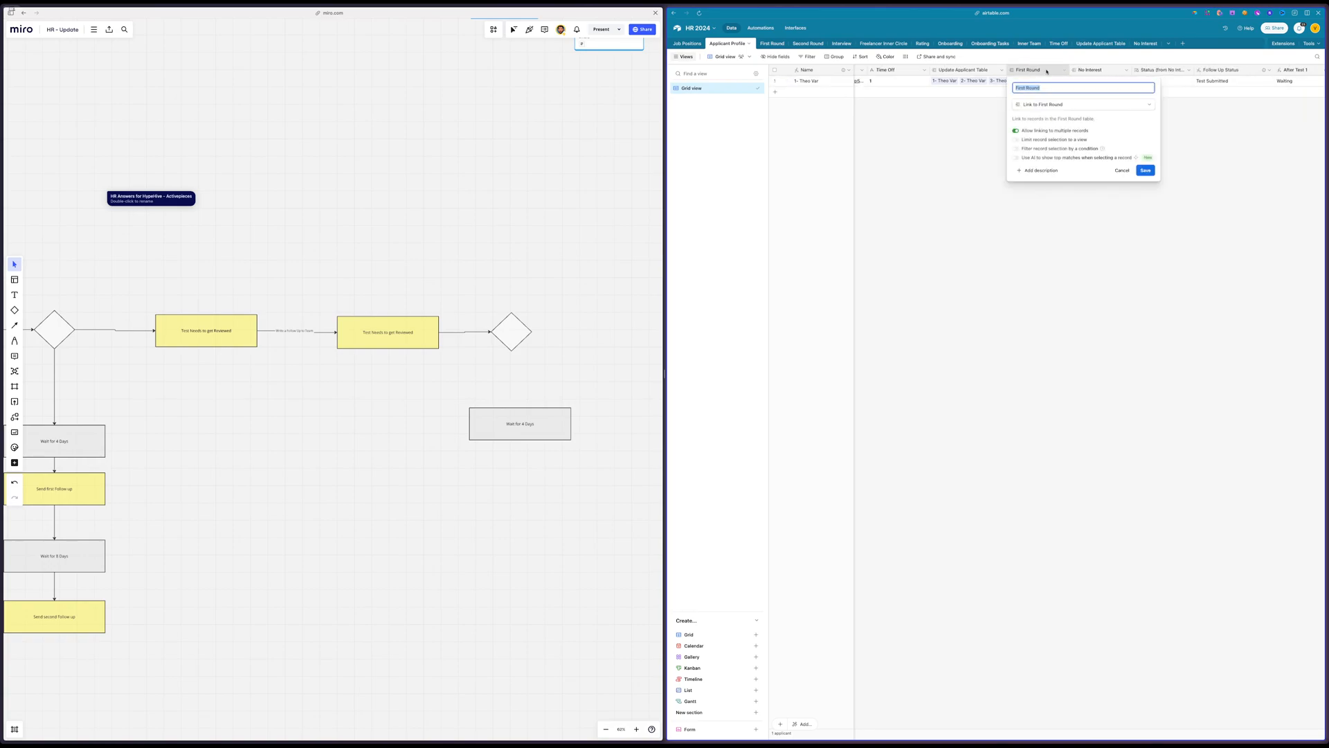
click(925, 161)
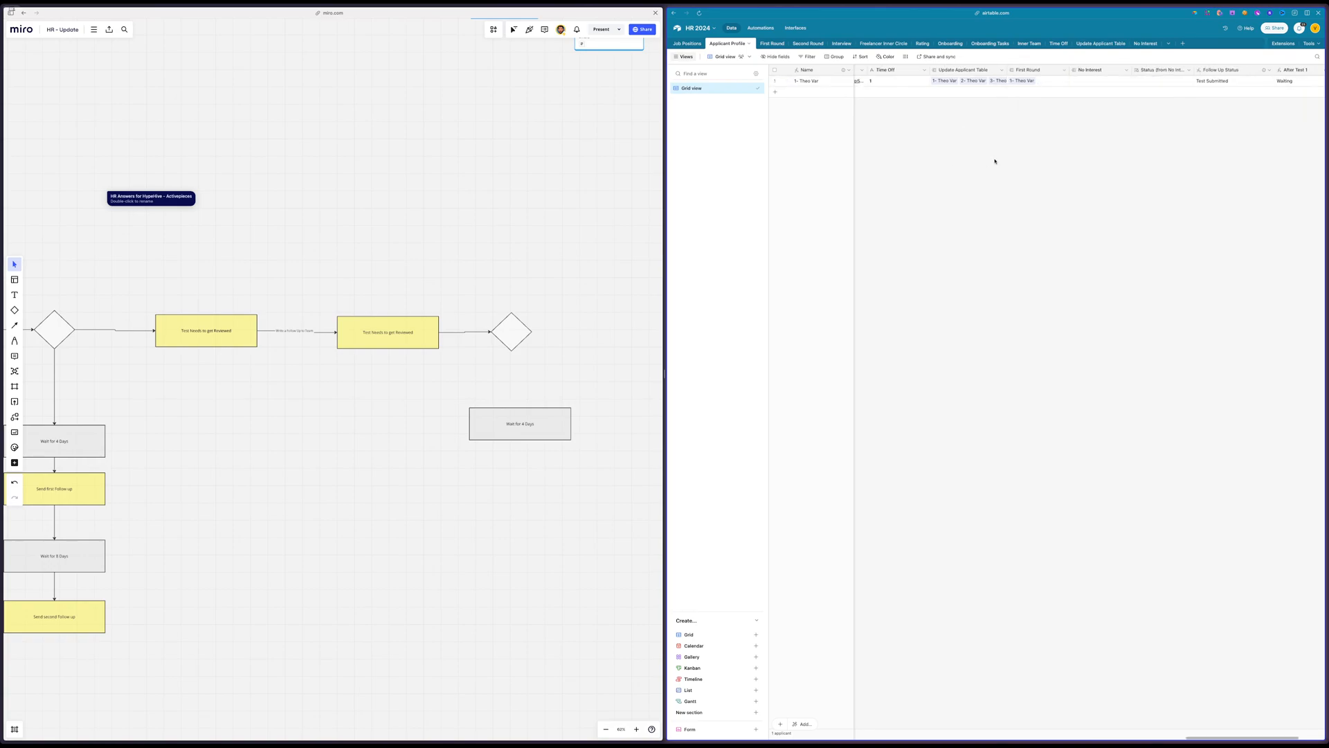
scroll(1060, 160, right, 10)
scroll(1061, 161, right, 10)
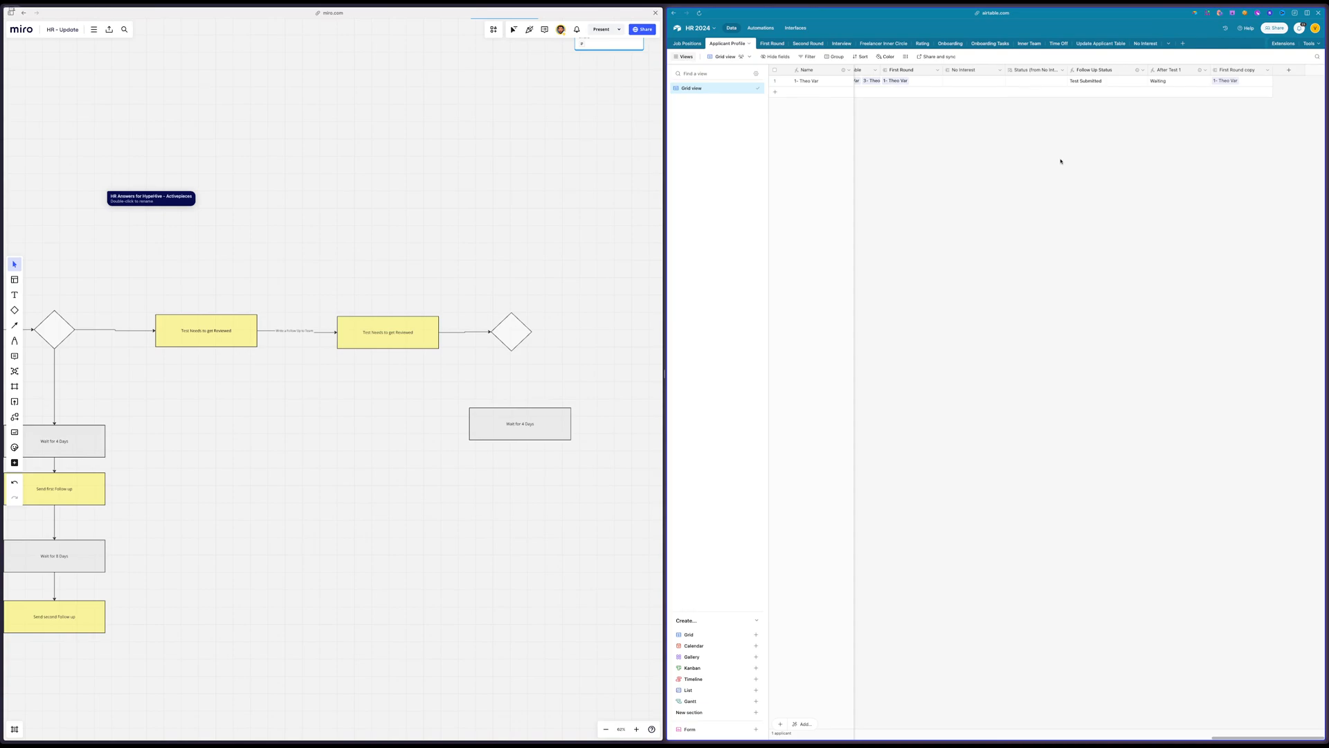
click(1249, 70)
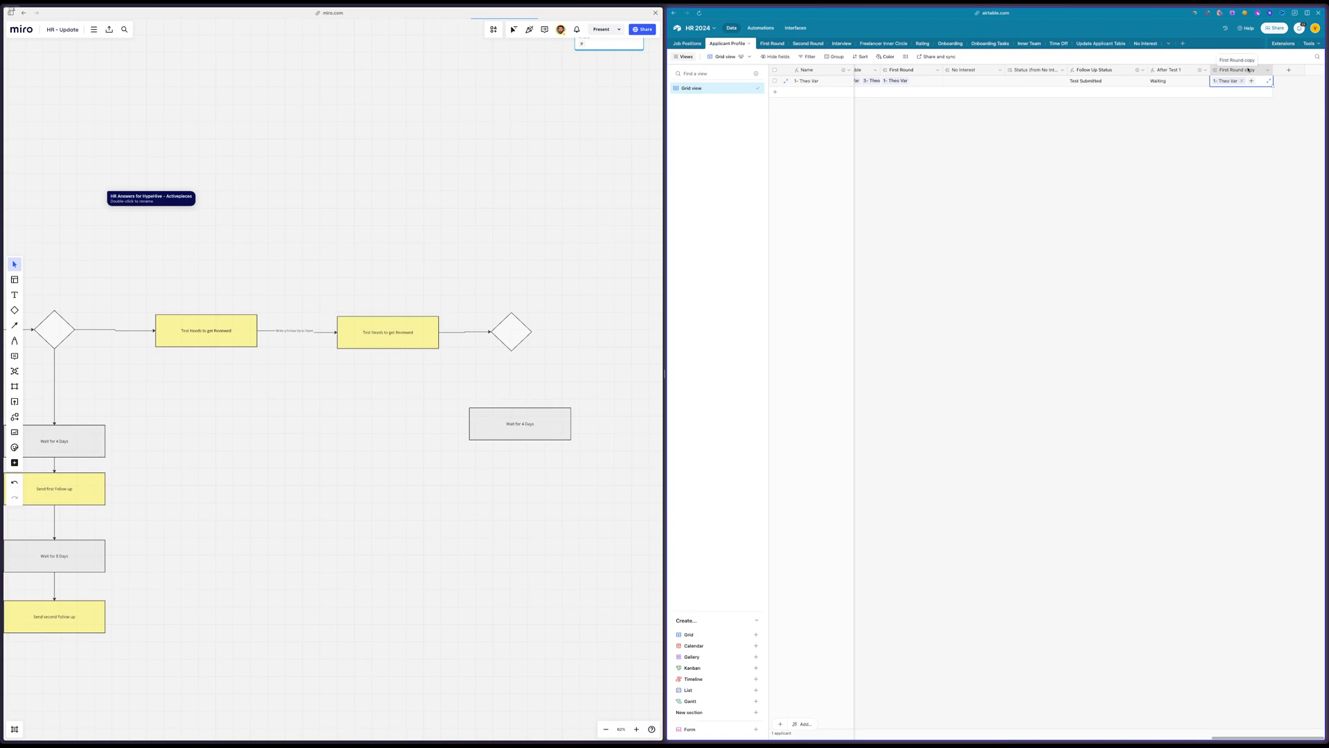
click(767, 44)
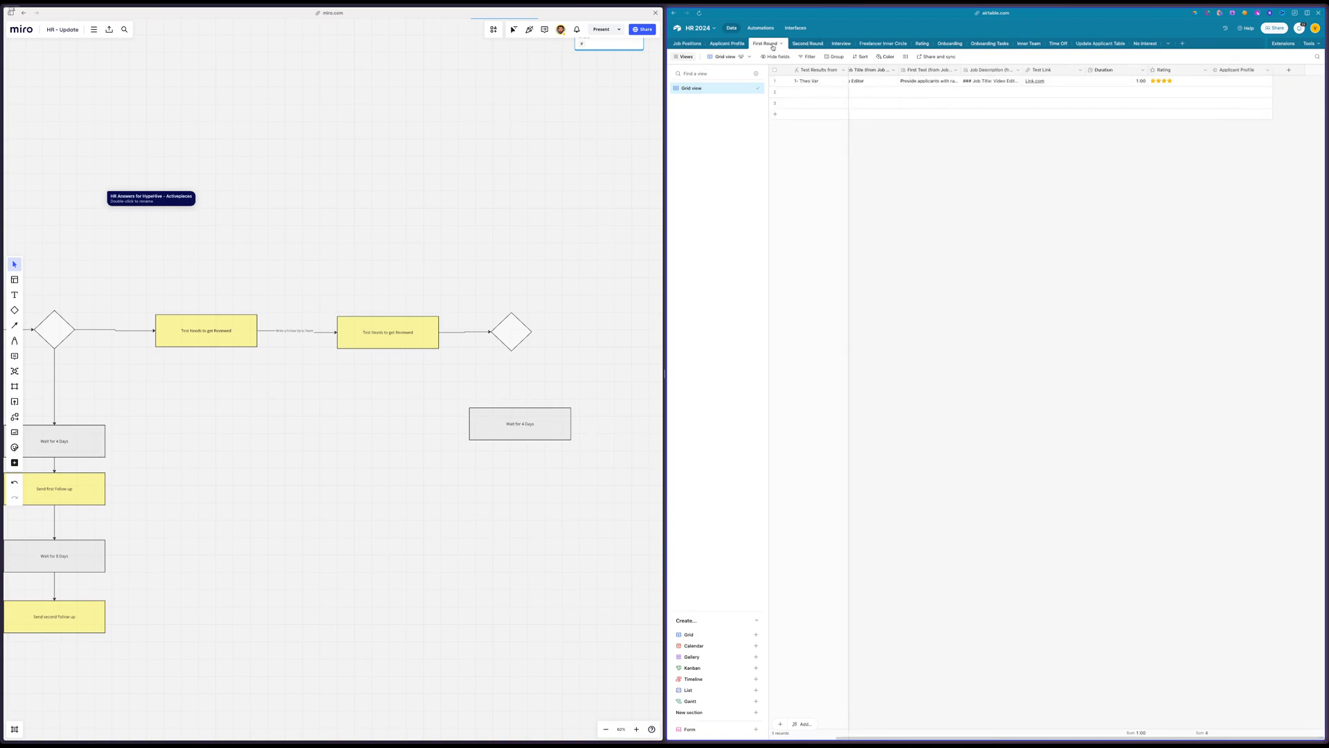
click(728, 44)
click(1268, 70)
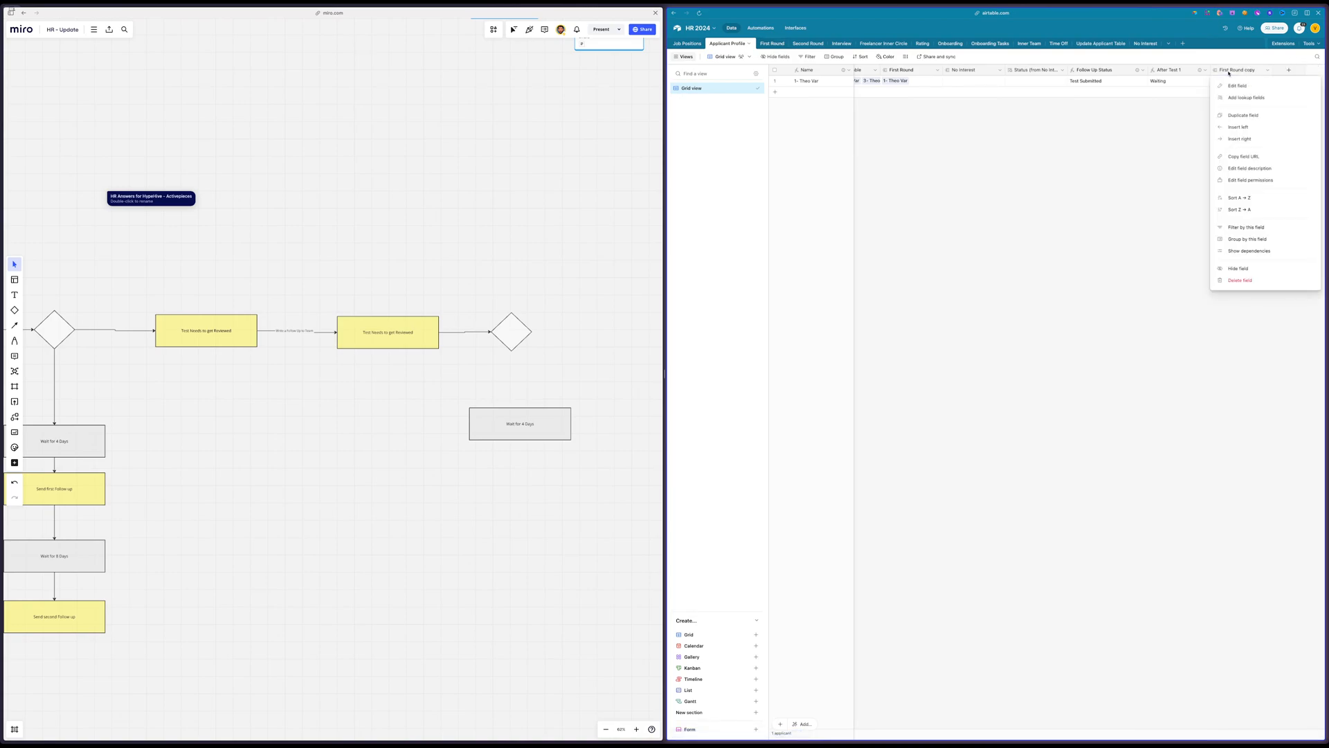
click(1240, 281)
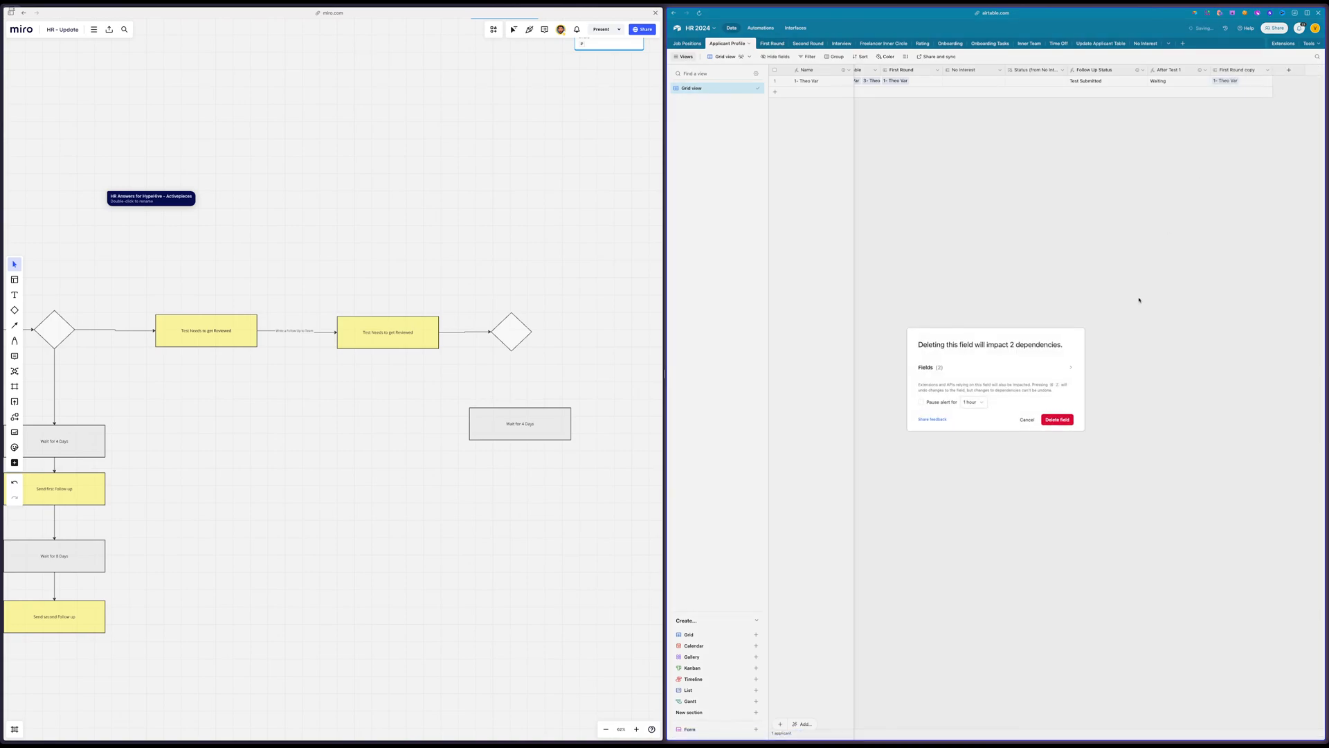
click(1058, 420)
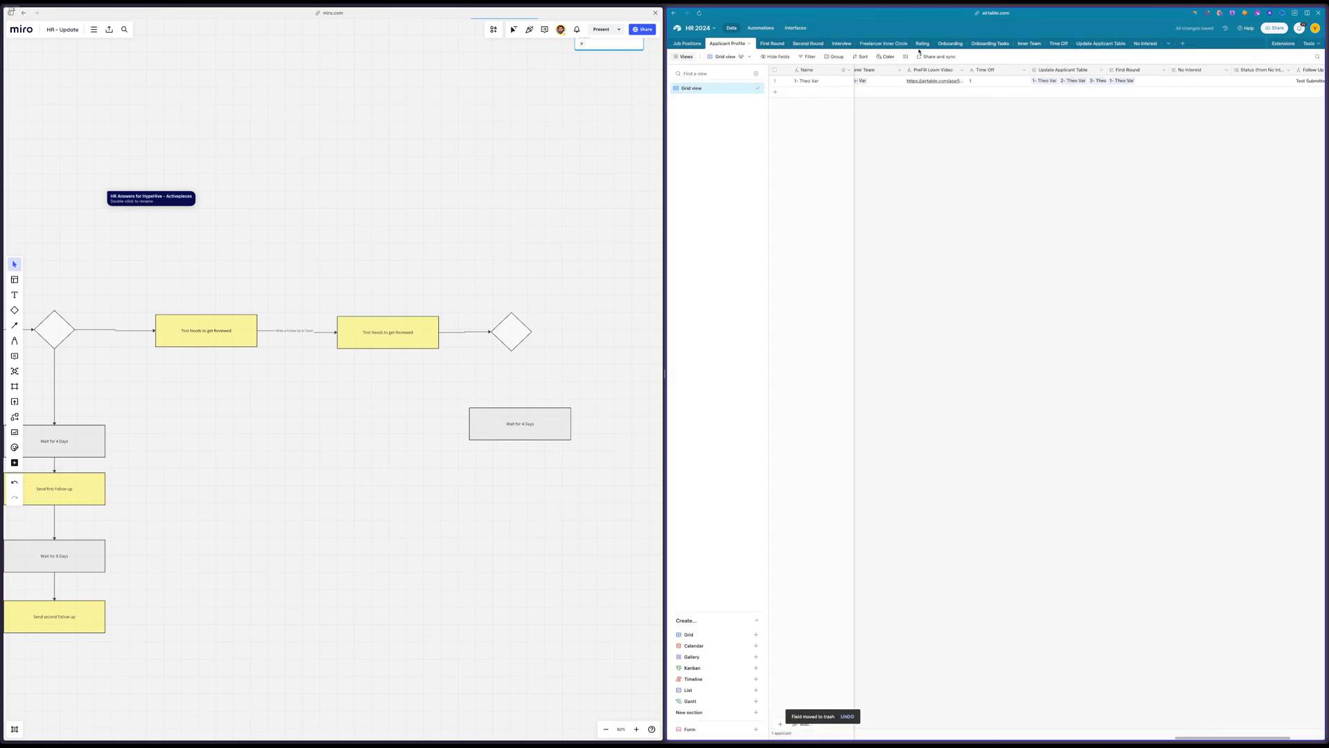
Widen the Applicants and Freelancers column in both the Second Round and First Round tables so its full heading fits
click(766, 44)
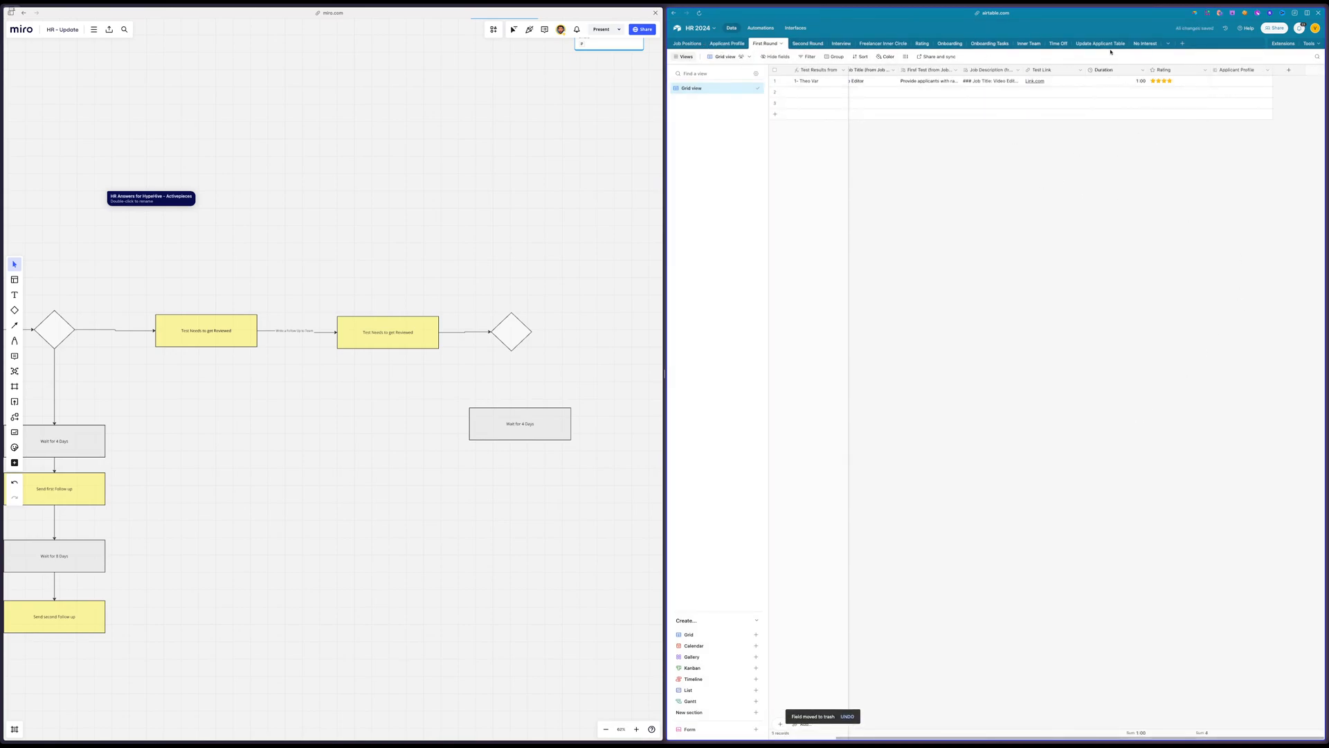
click(807, 43)
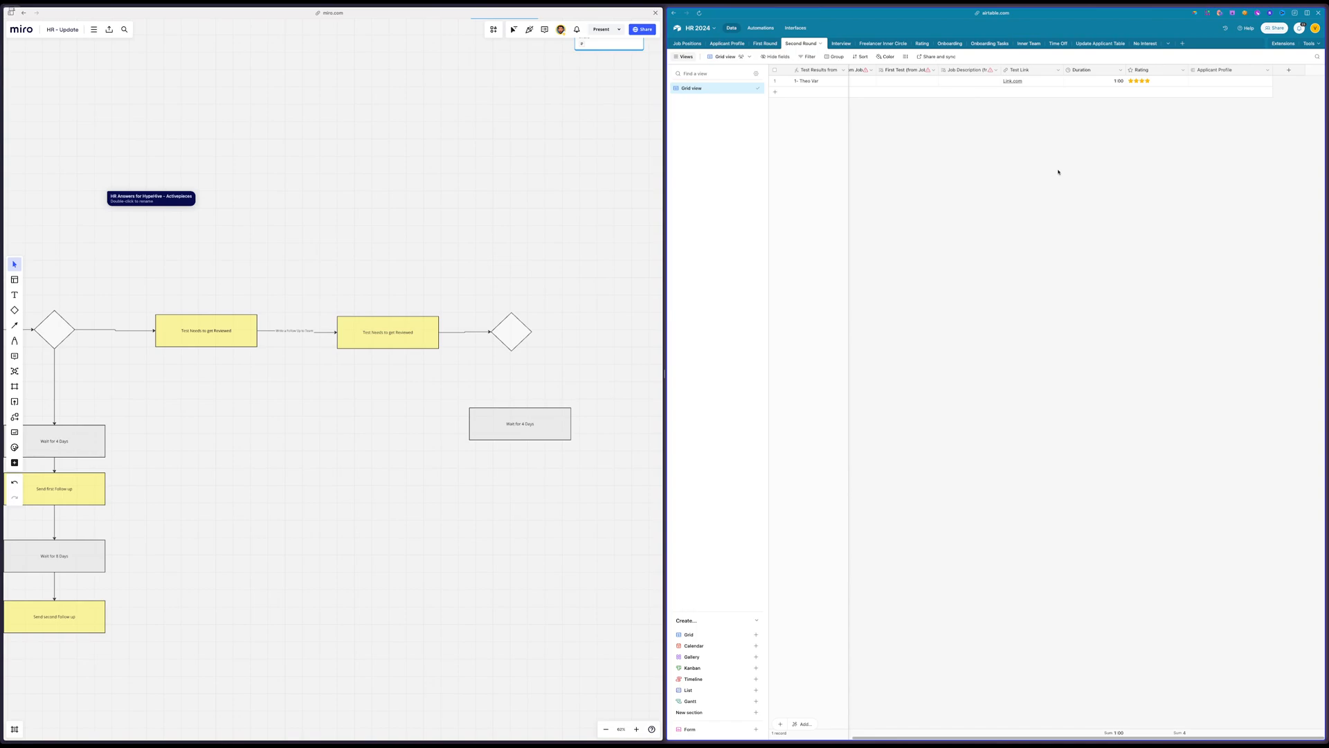
scroll(1062, 172, left, 3)
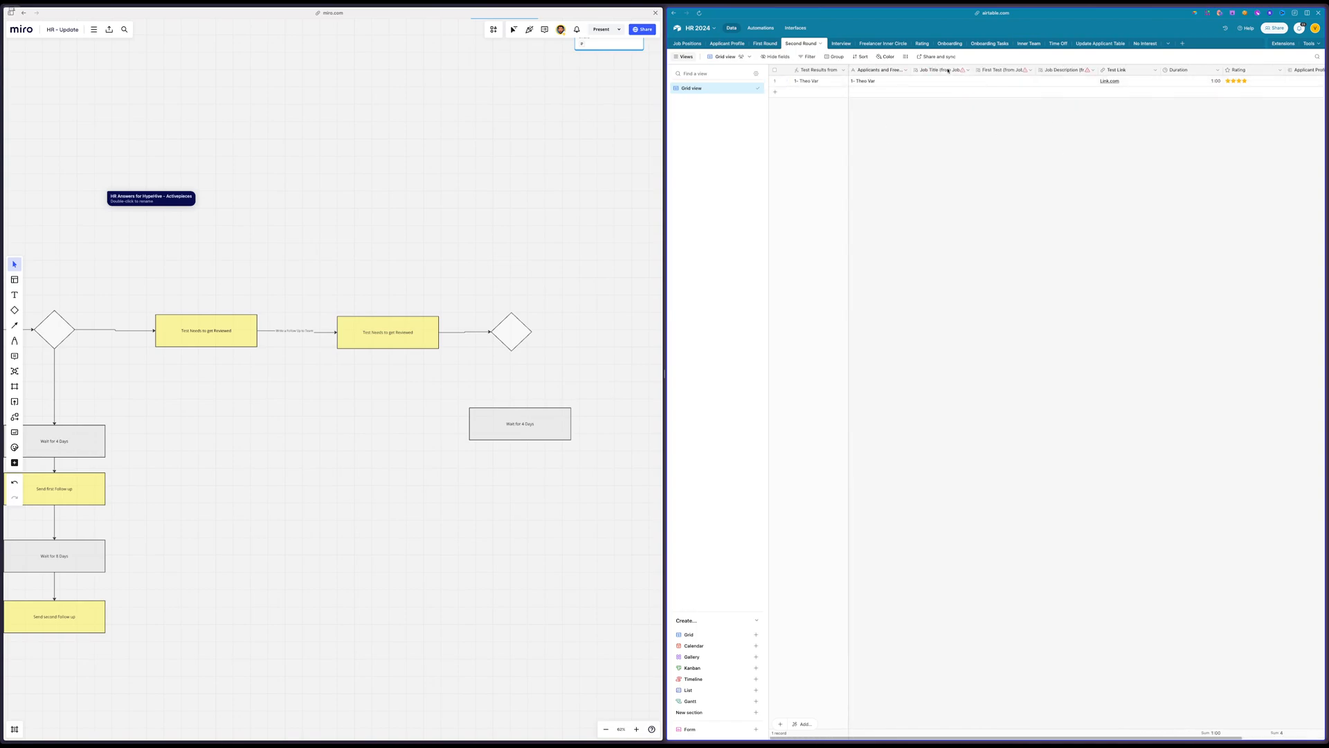
click(969, 81)
drag(913, 70, 999, 71)
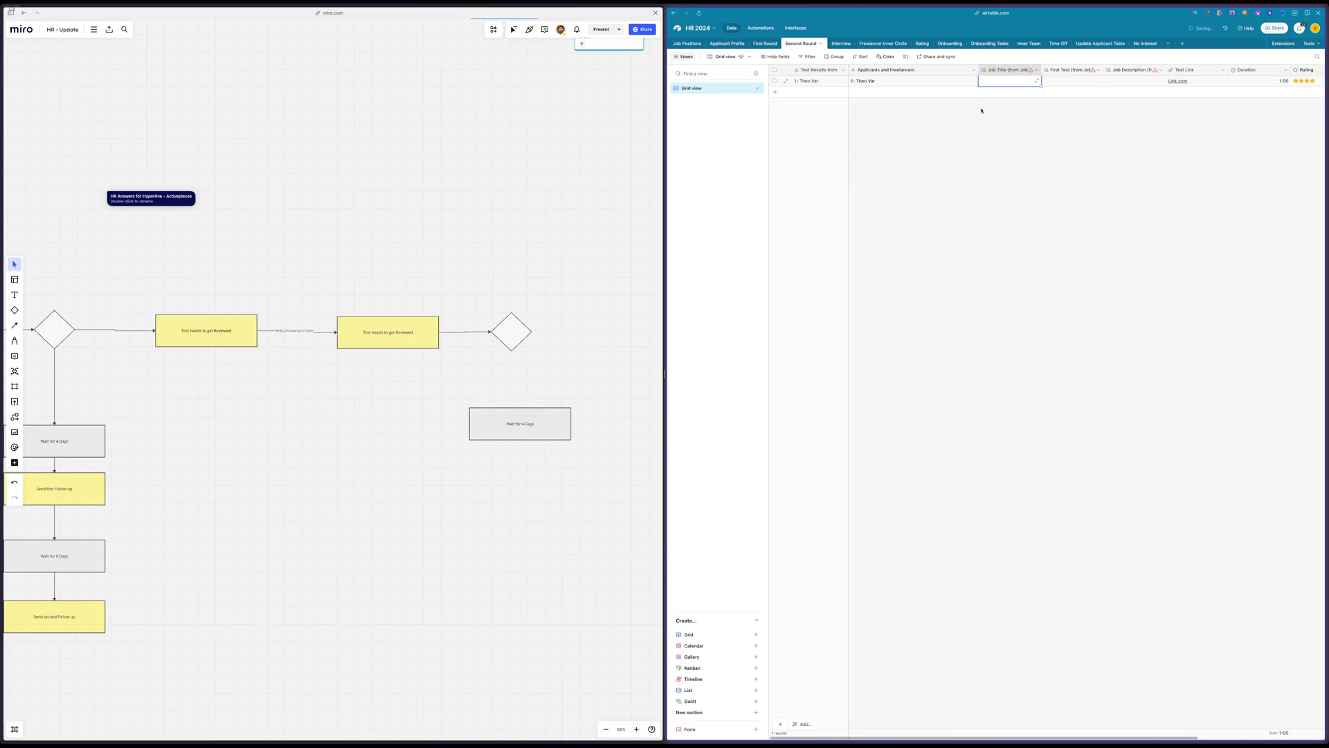
scroll(982, 166, right, 5)
click(1220, 81)
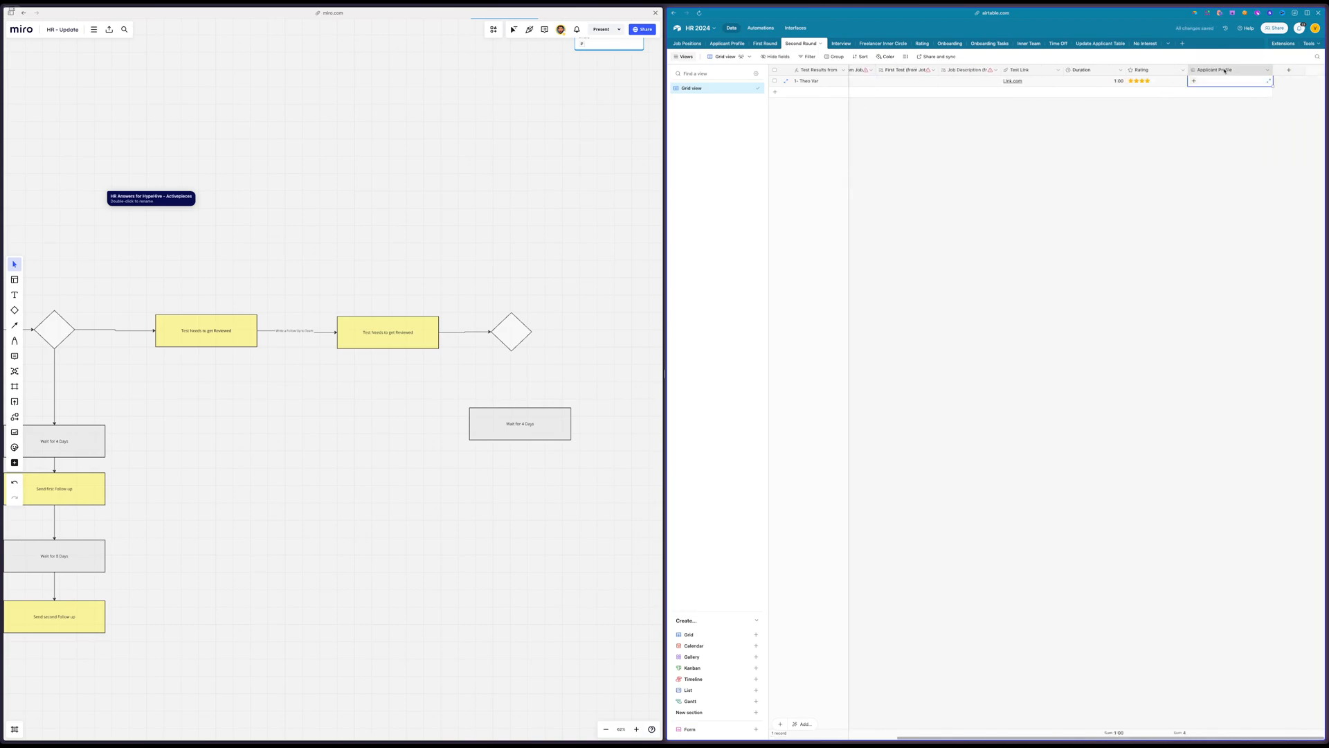
click(765, 43)
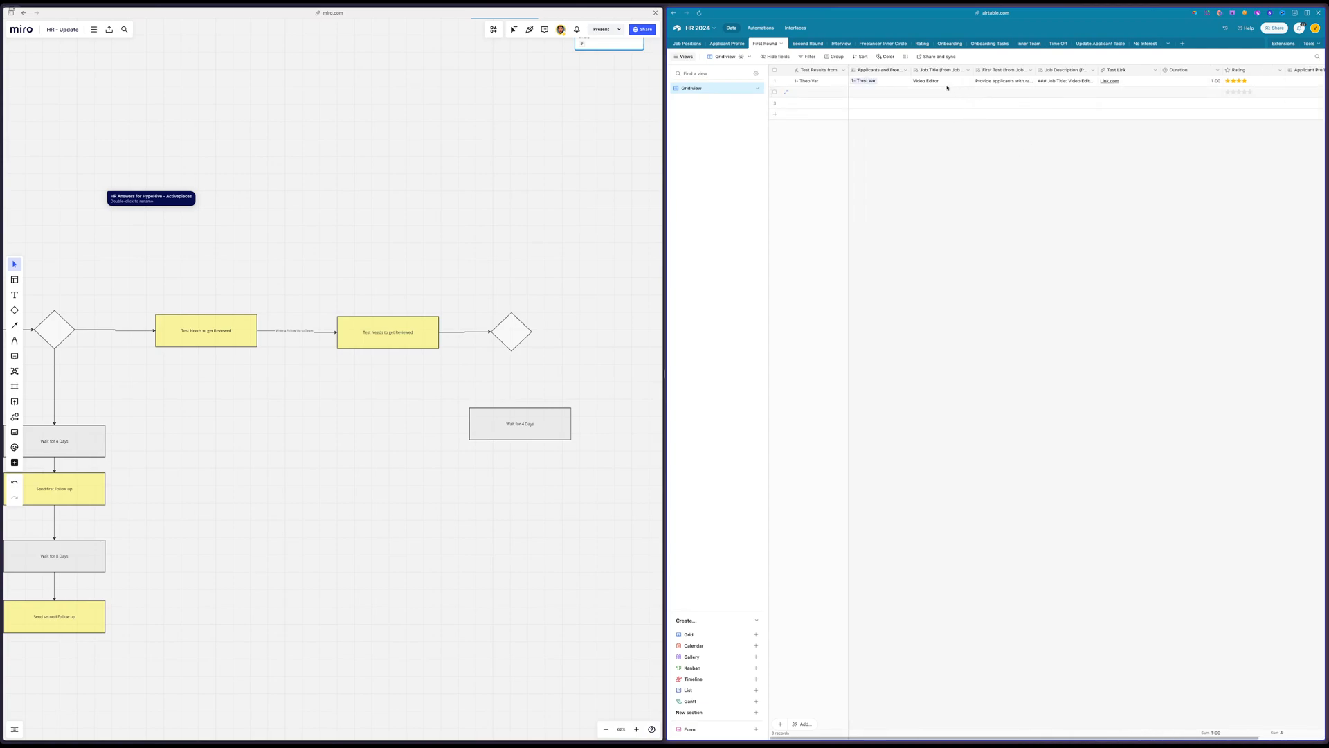
mouse_move(909, 69)
mouse_down()
mouse_move(993, 69)
mouse_move(923, 74)
mouse_up()
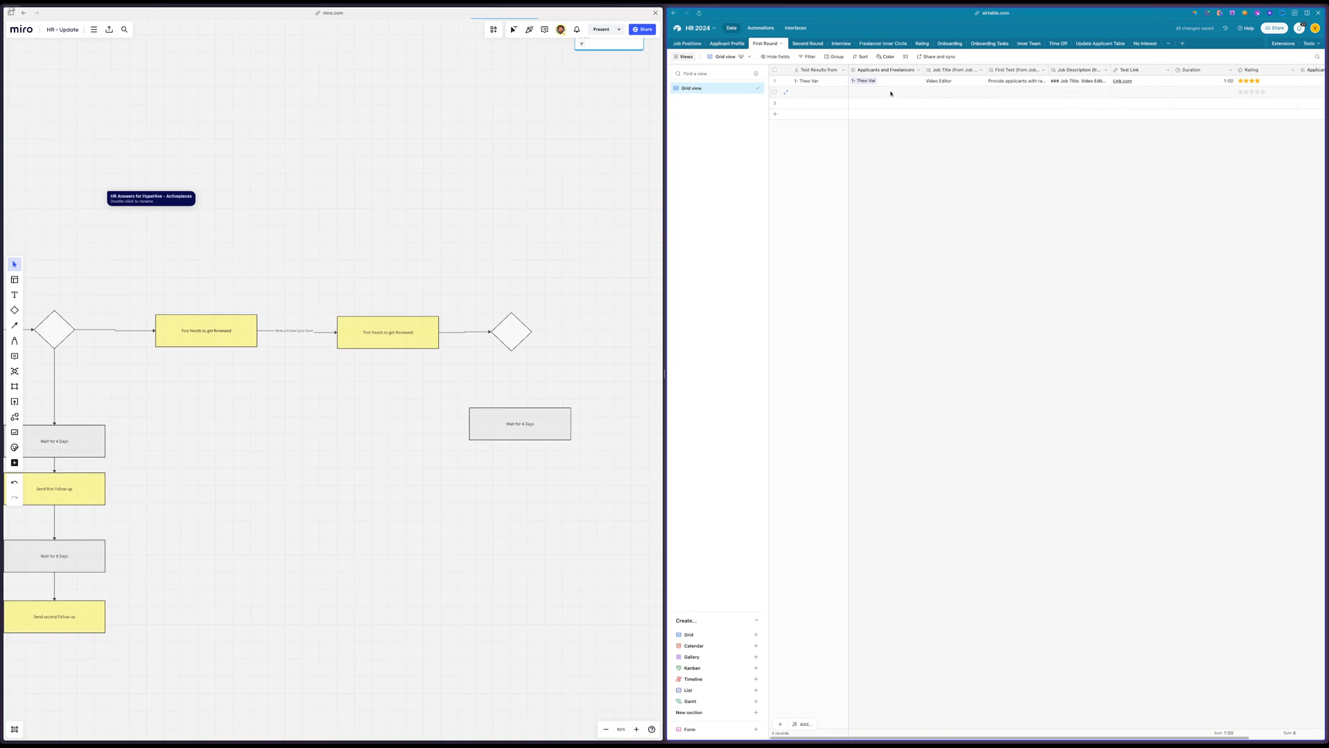
Check the Applicant Profile field in the First Round table and open the Second Round table
scroll(891, 93, right, 3)
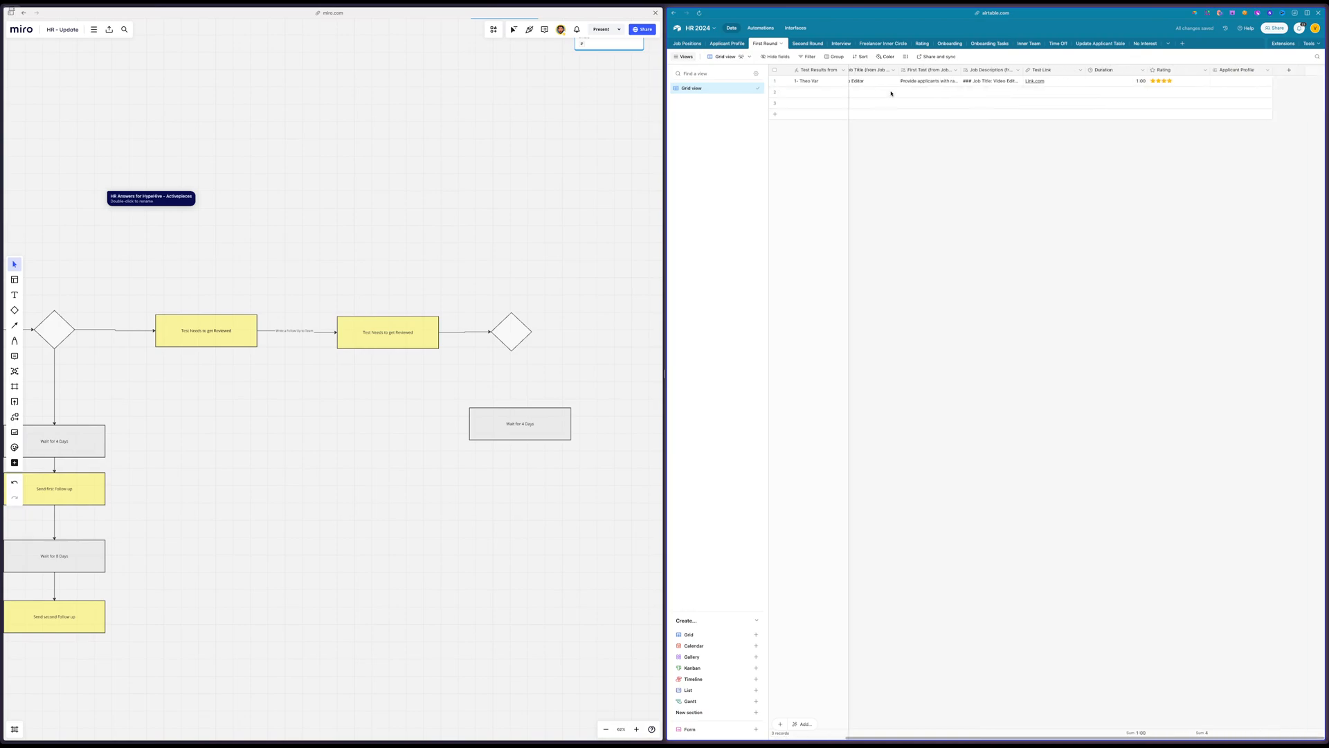
click(1238, 70)
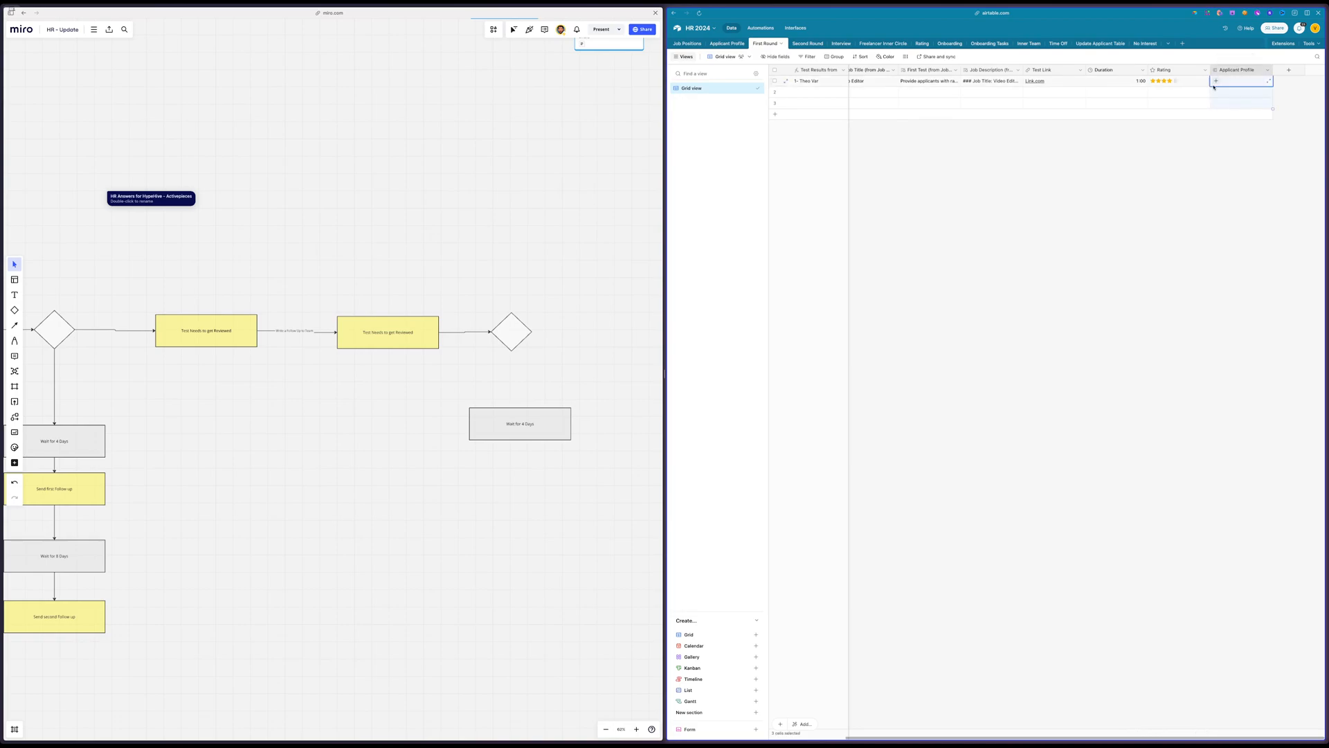
scroll(1036, 116, left, 2)
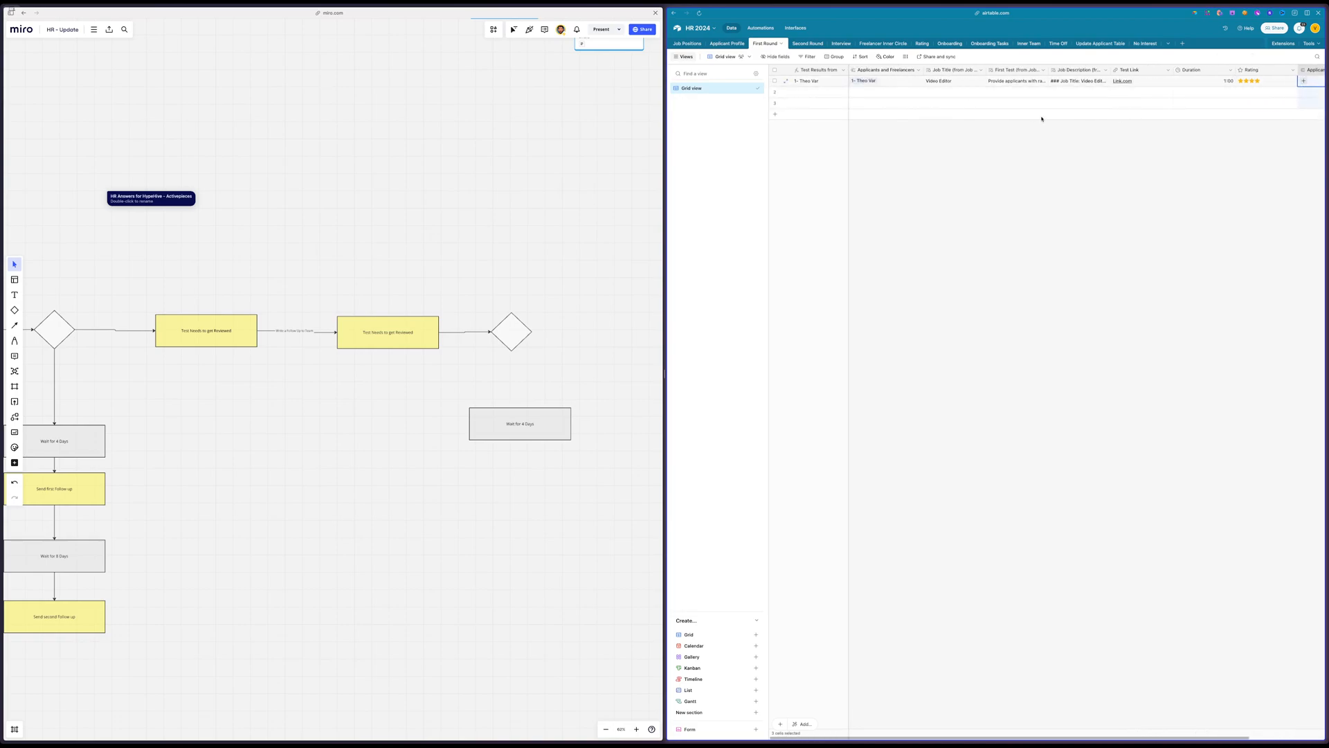
click(808, 44)
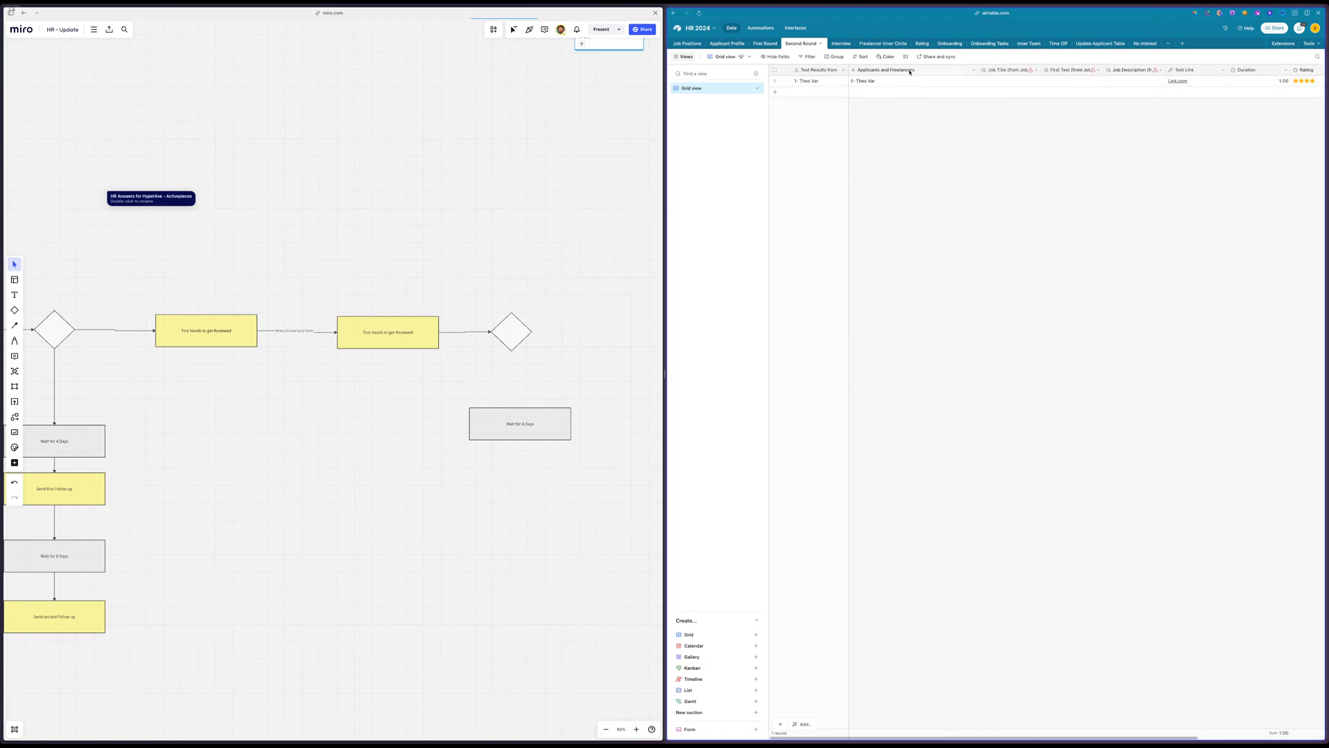
double_click(911, 70)
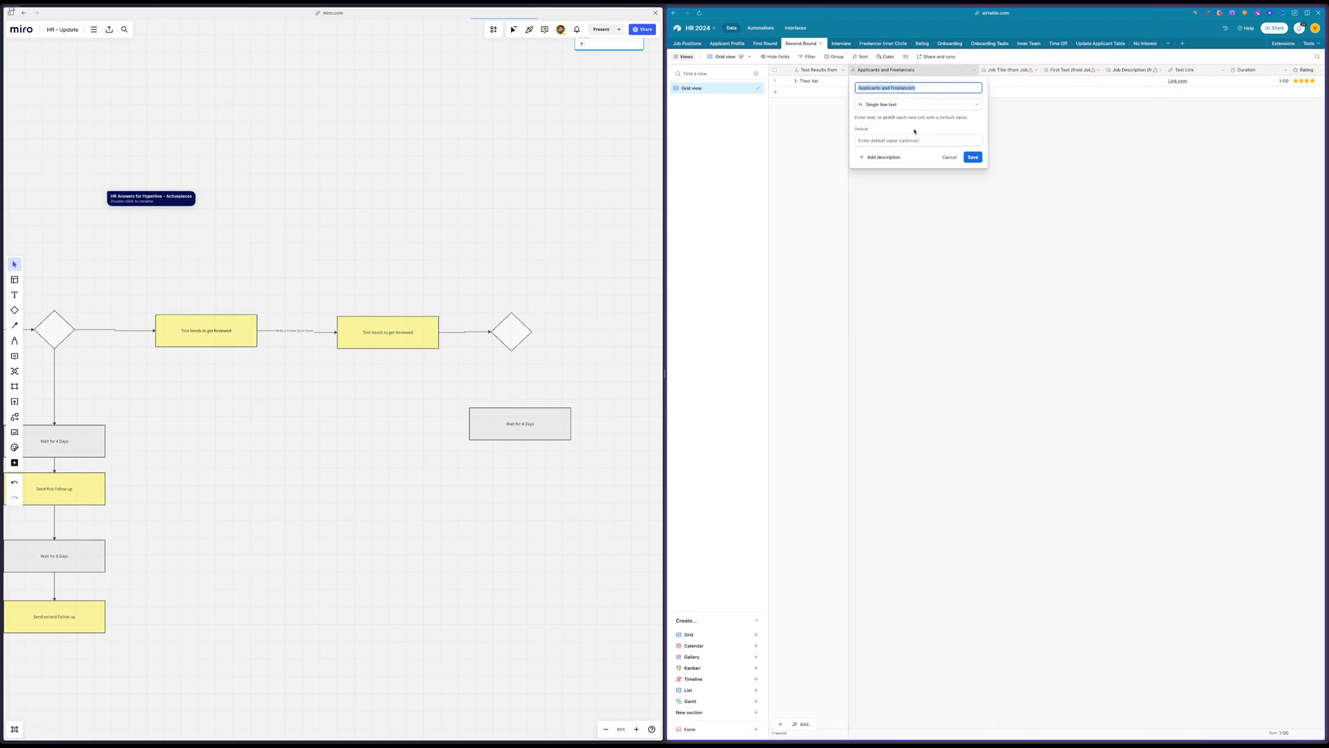
click(912, 118)
click(908, 123)
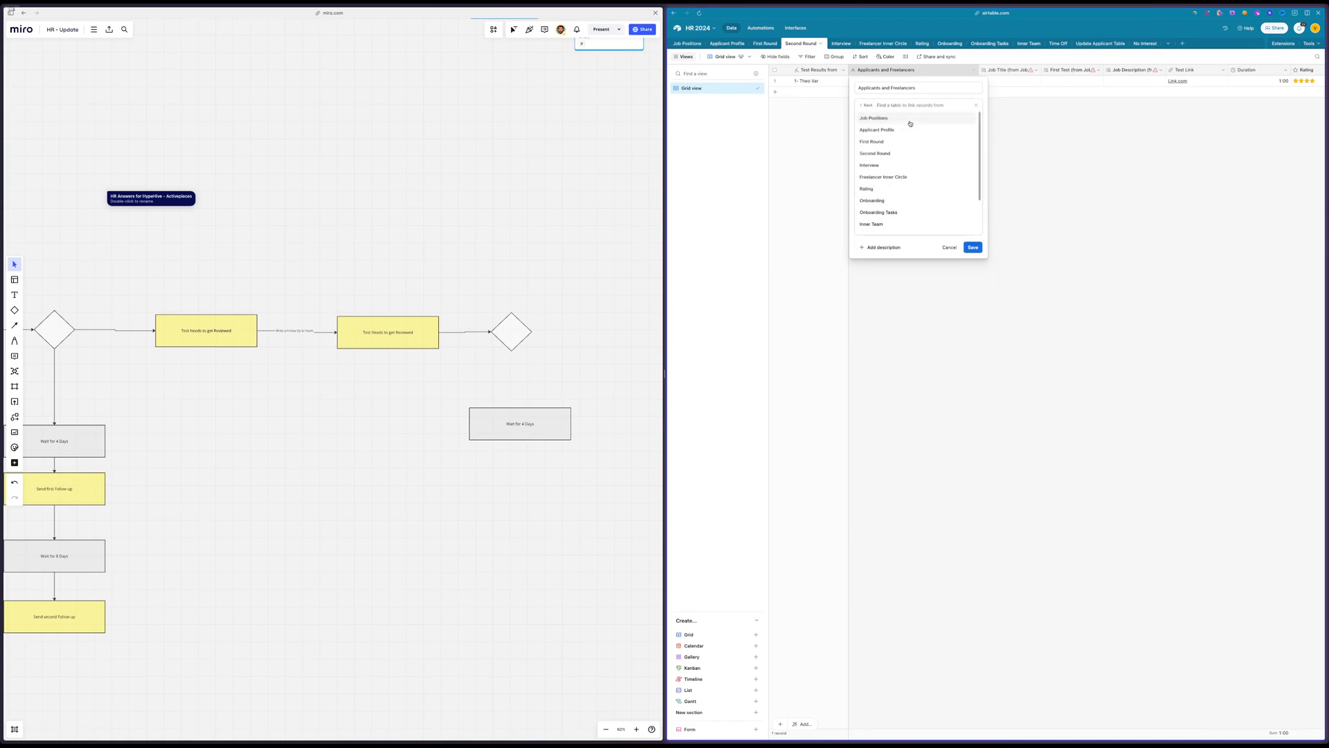
click(901, 131)
click(881, 88)
text(Applicant Profile)
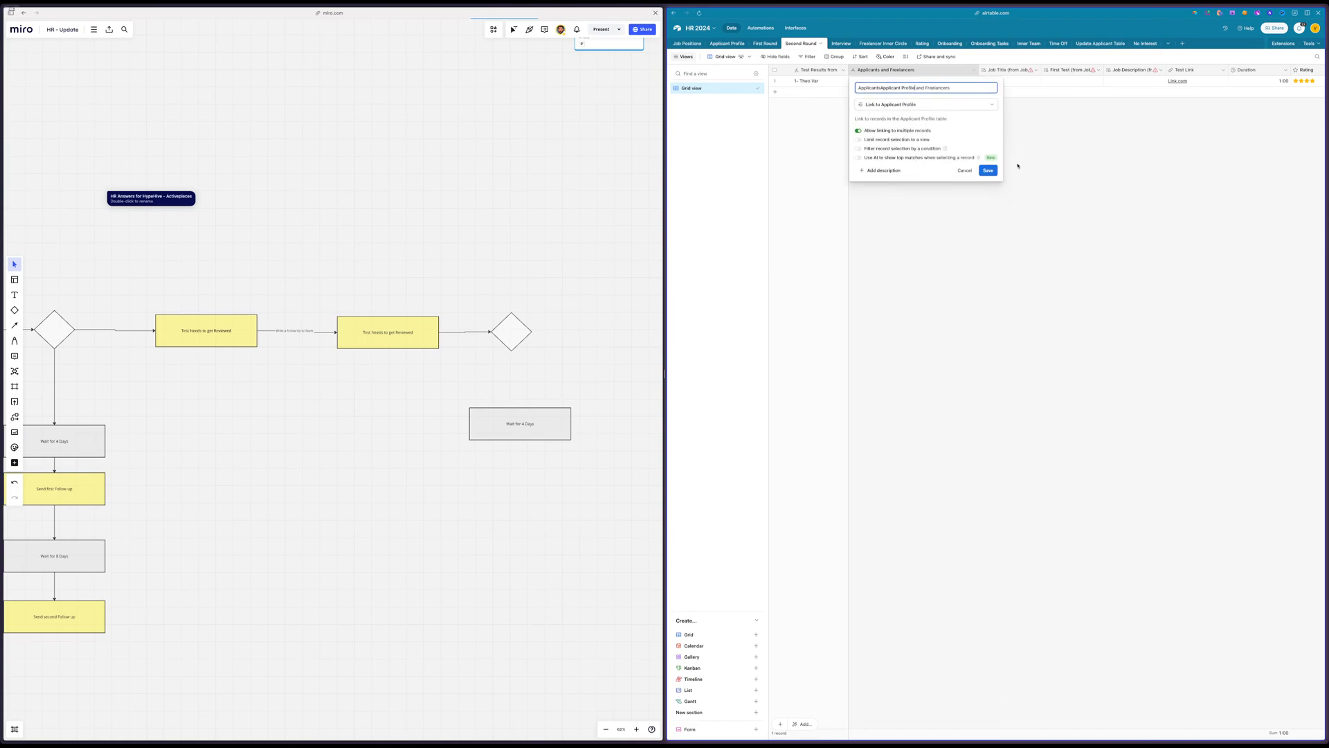
key(super+a)
text(Applicant Profile)
click(964, 179)
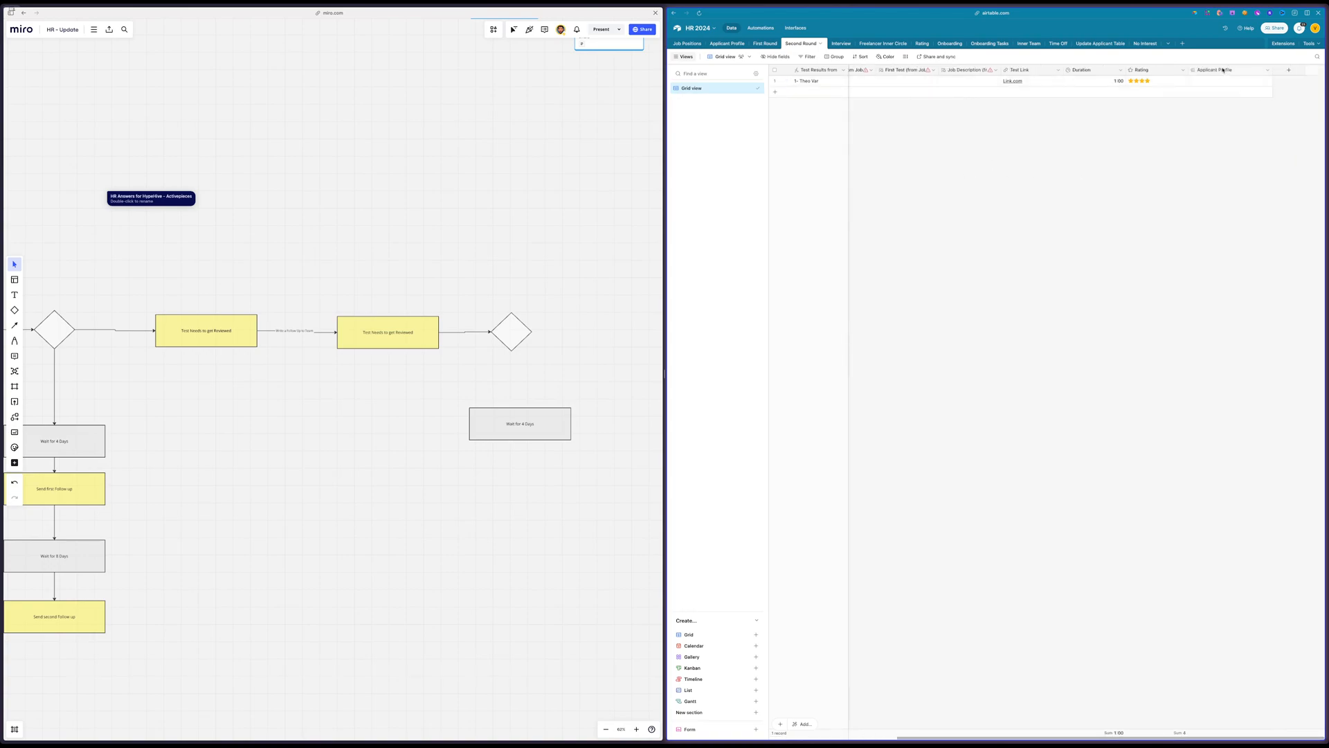
right_click(1223, 70)
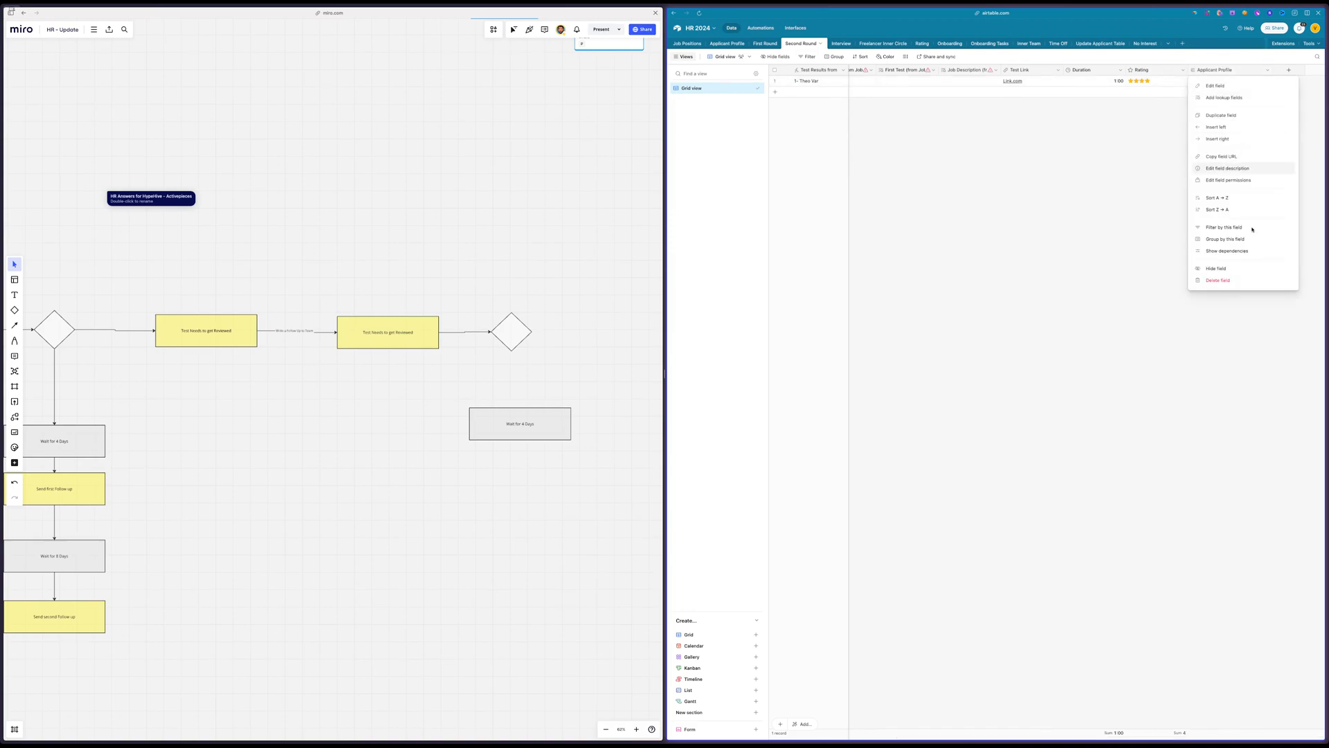
click(1231, 281)
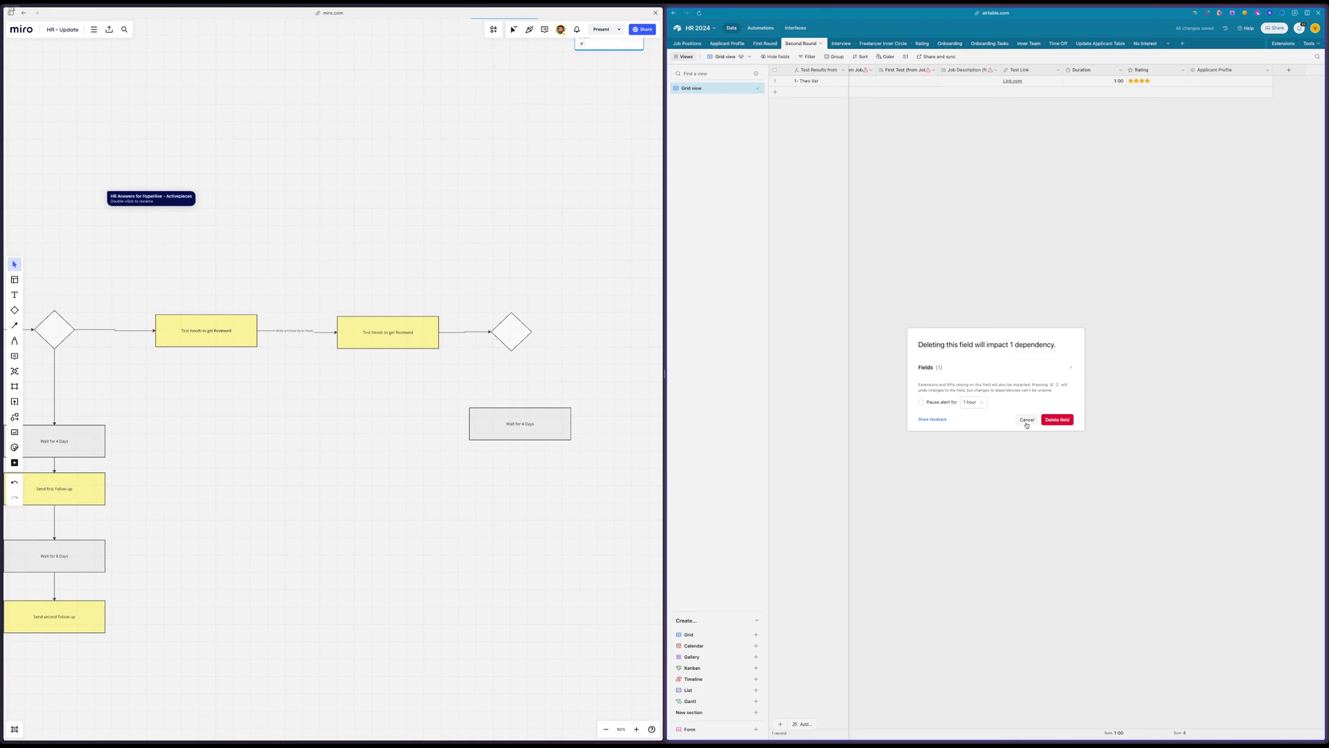
click(1233, 321)
scroll(1011, 376, left, 3)
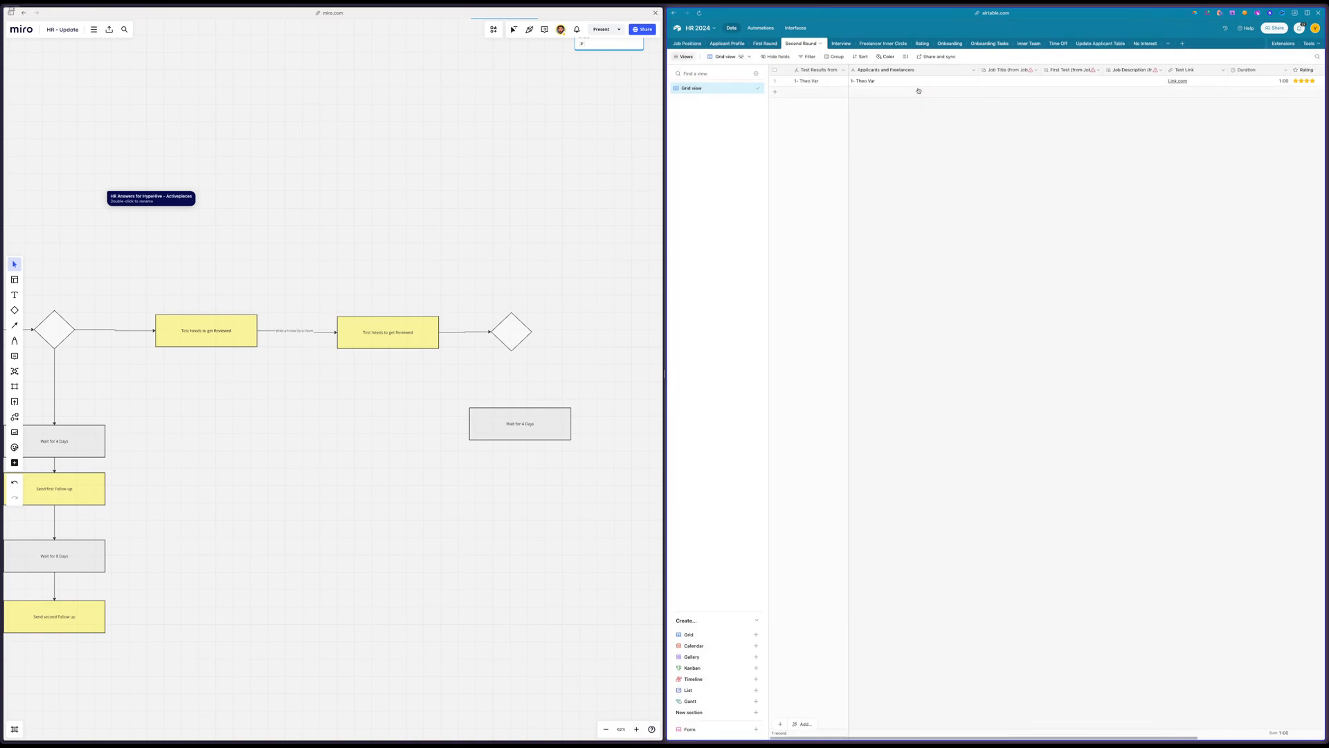
double_click(905, 70)
click(900, 105)
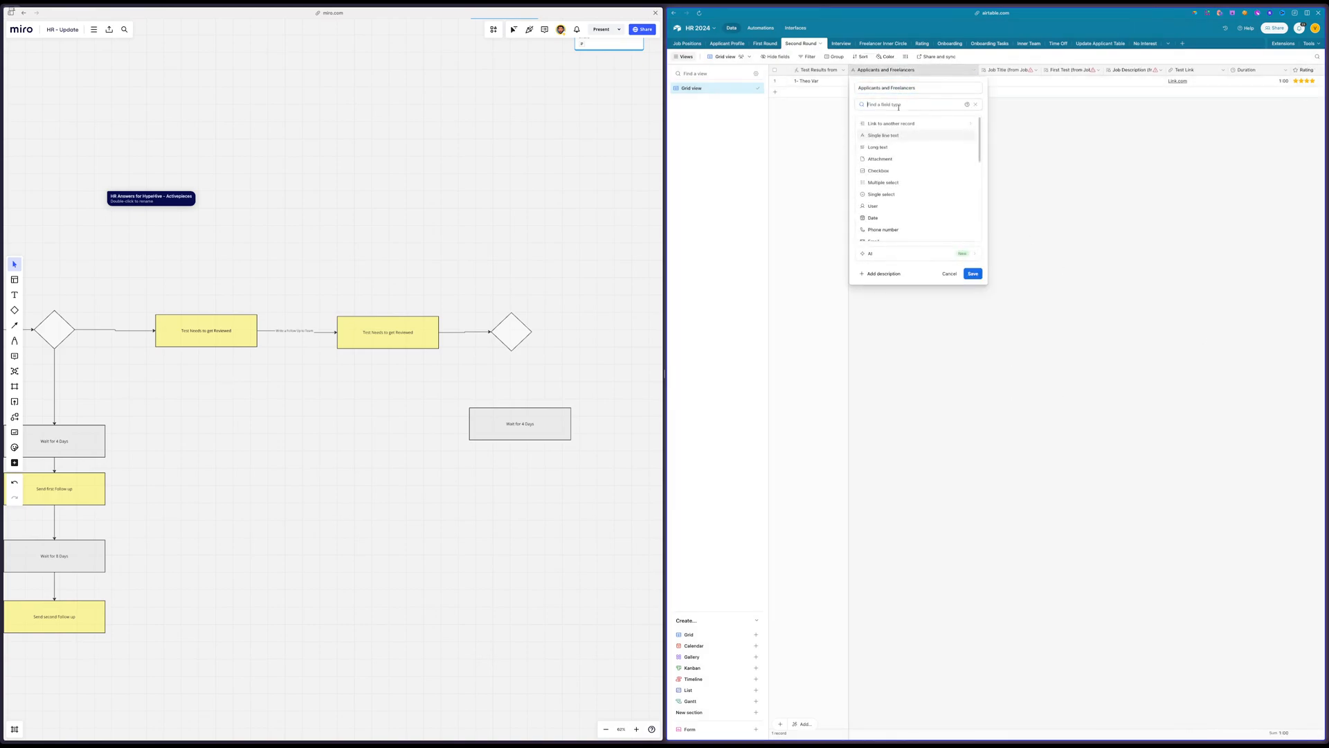
drag(895, 128, 903, 184)
click(1076, 108)
Convert Second Round's Applicants and Freelancers field to a link to Applicant Profile named Applicant Profile 2, accepting the impact on its dependent fields
double_click(905, 70)
click(902, 105)
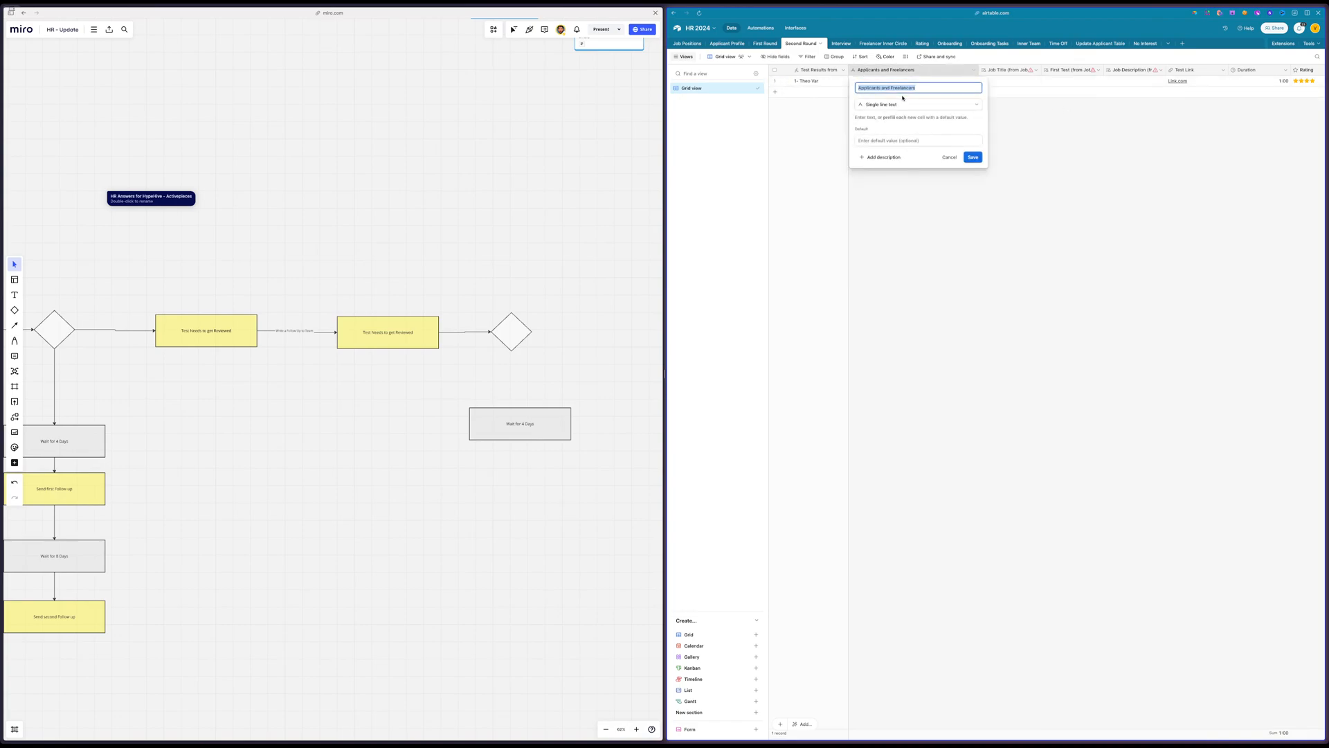
click(900, 124)
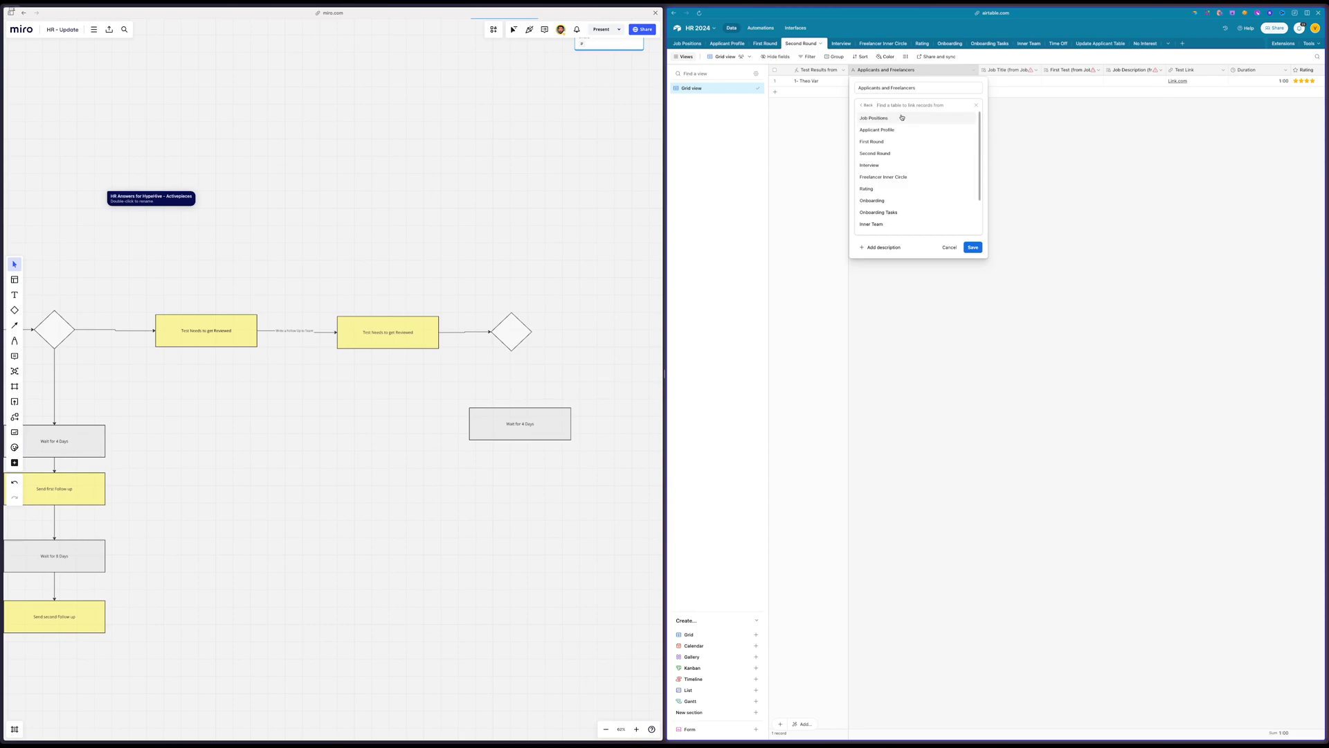
click(895, 130)
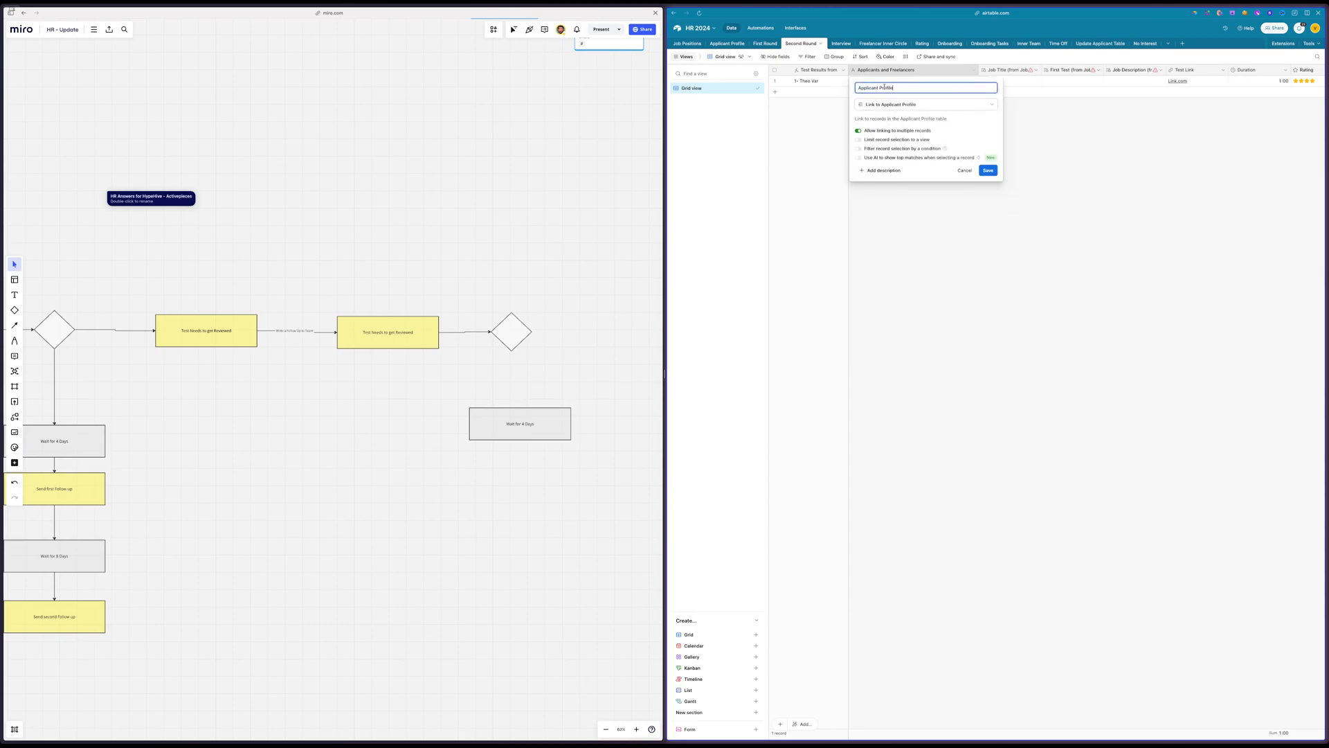
click(992, 172)
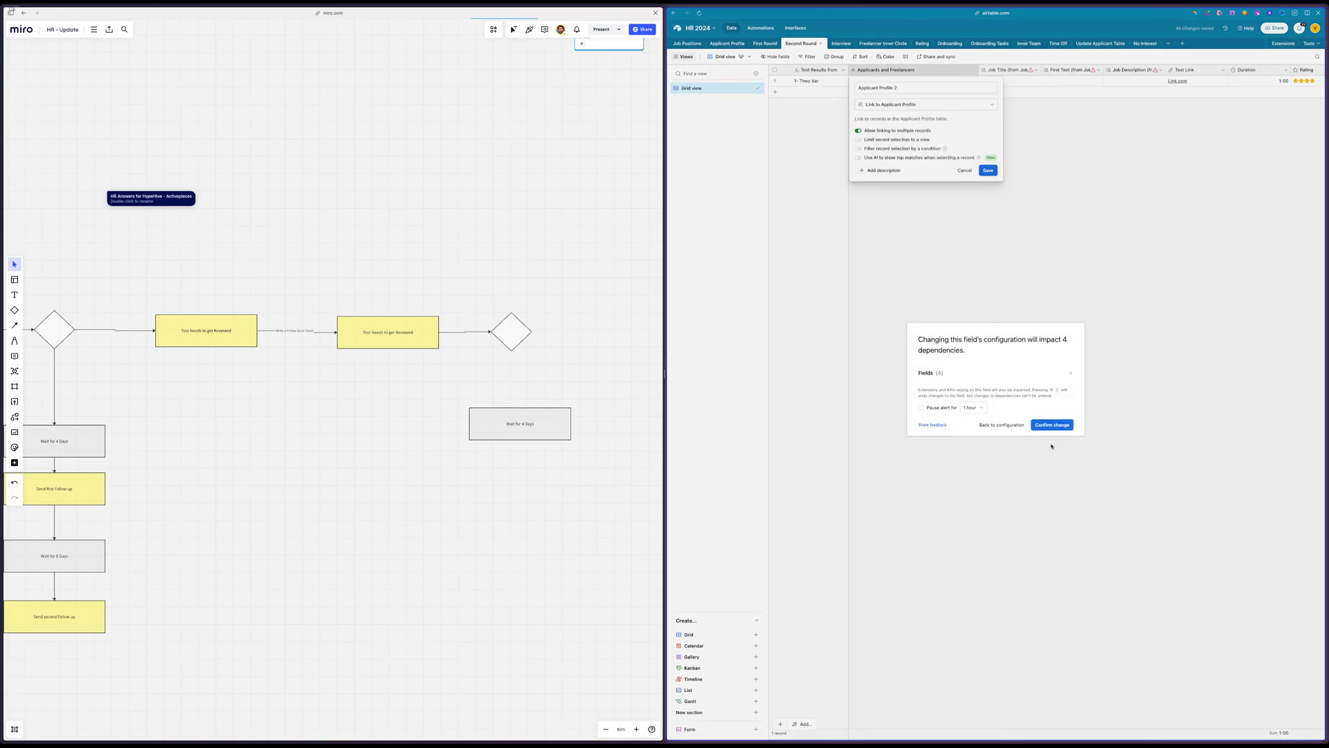
click(1051, 425)
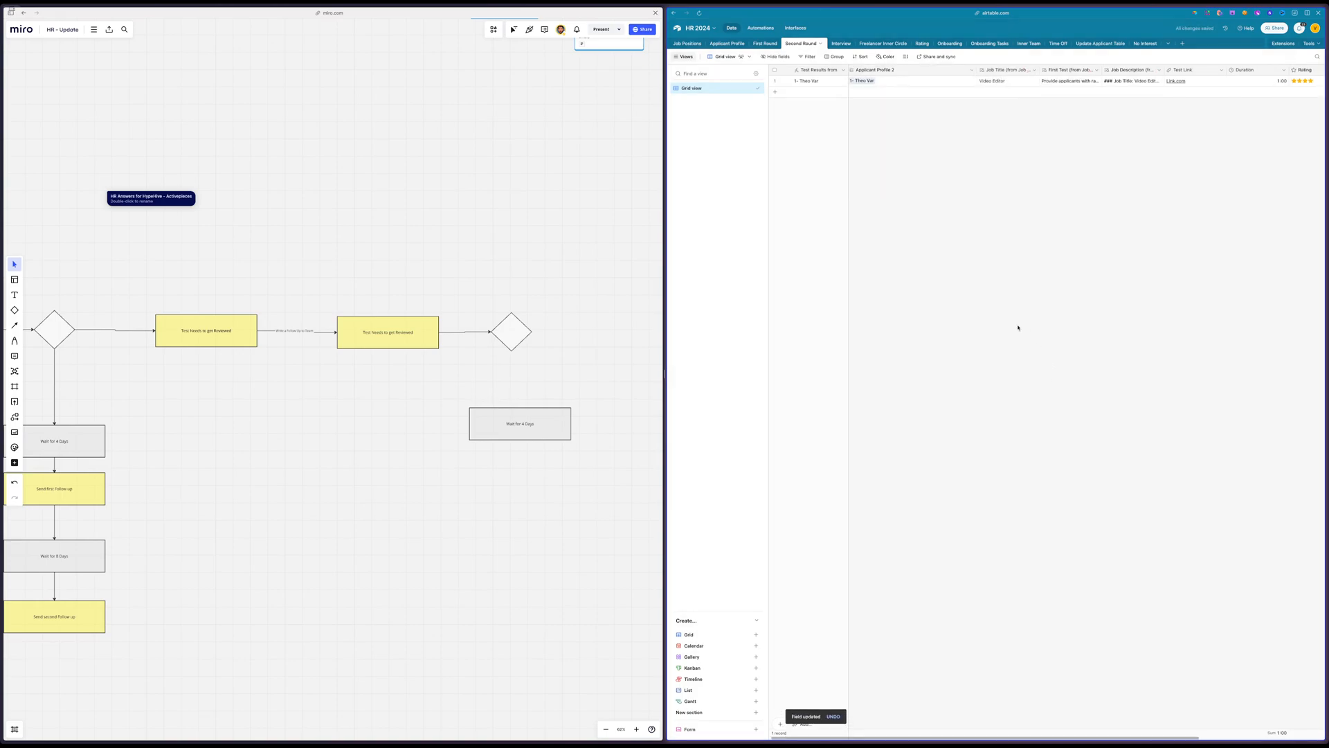
right_click(1224, 70)
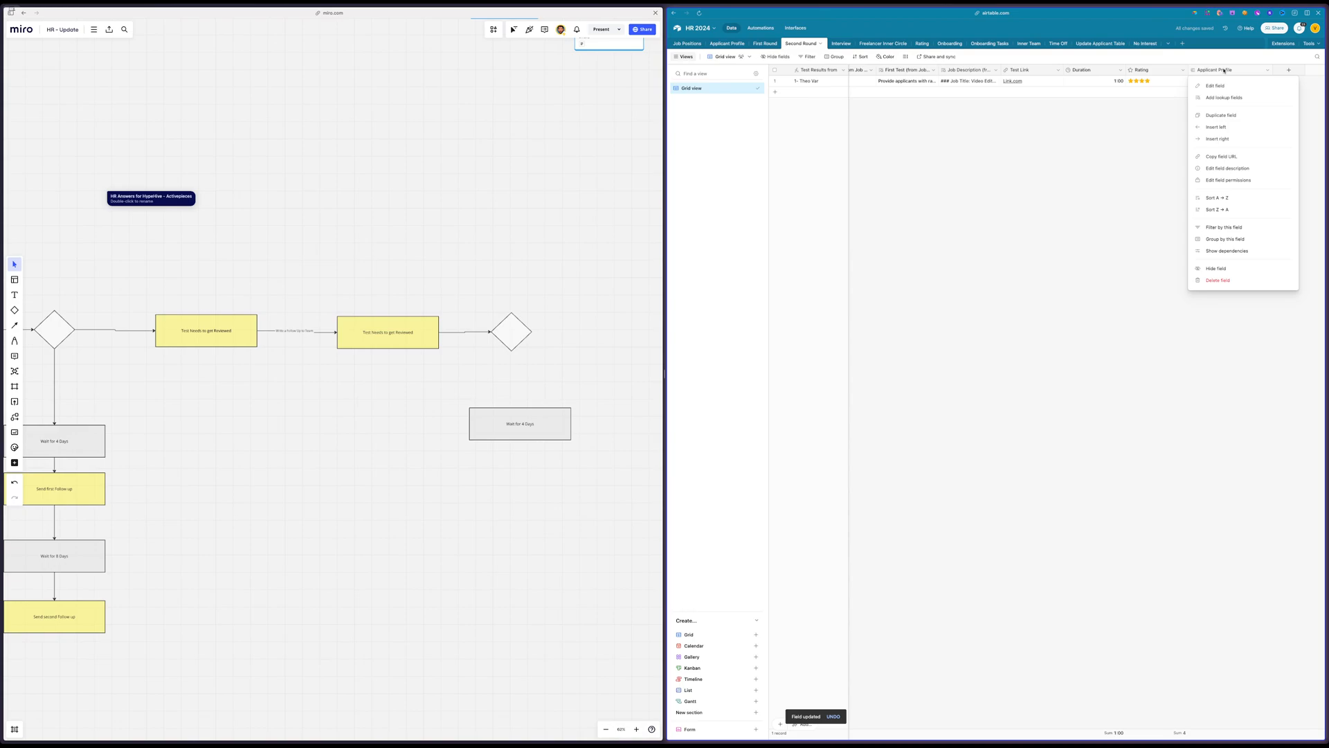
click(1243, 280)
scroll(1255, 289, left, 5)
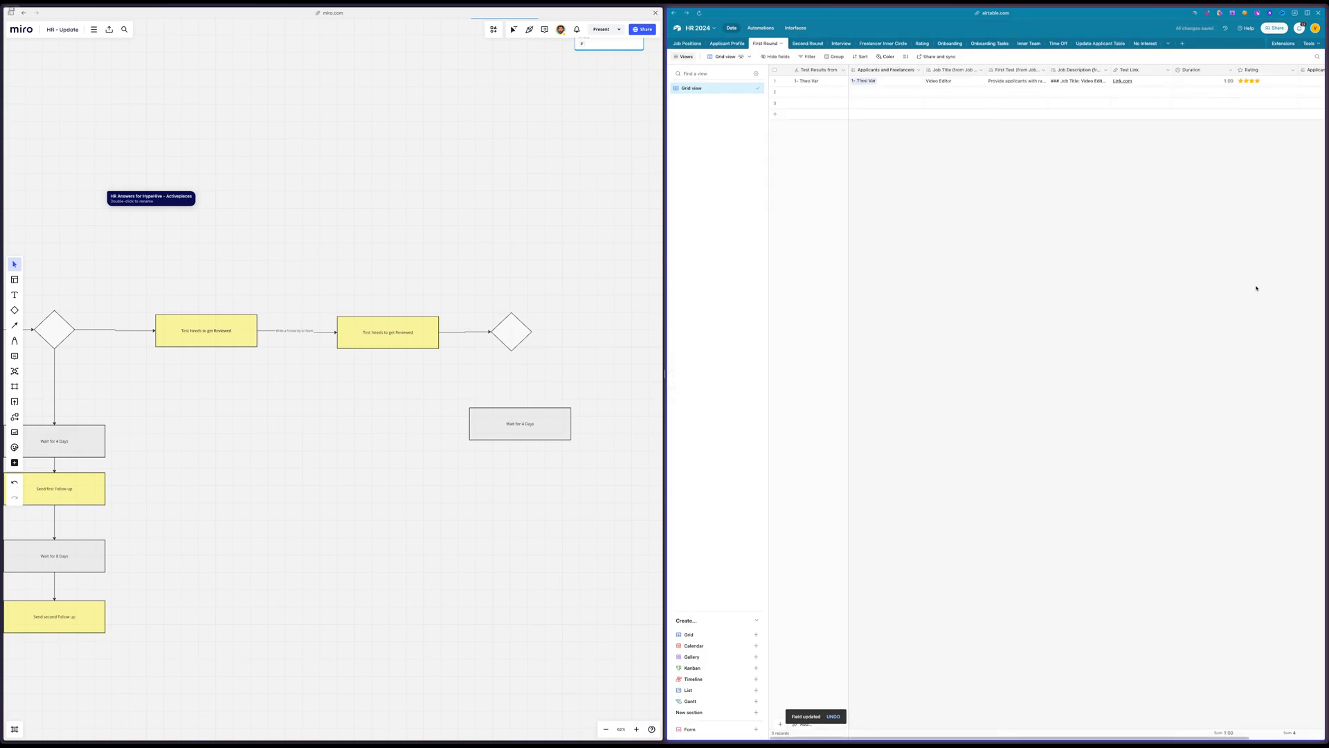
In First Round, delete the Applicant Profile field despite its dependency and rename the Applicants and Freelancers field as Applicant Profile
scroll(1257, 288, right, 3)
right_click(1242, 67)
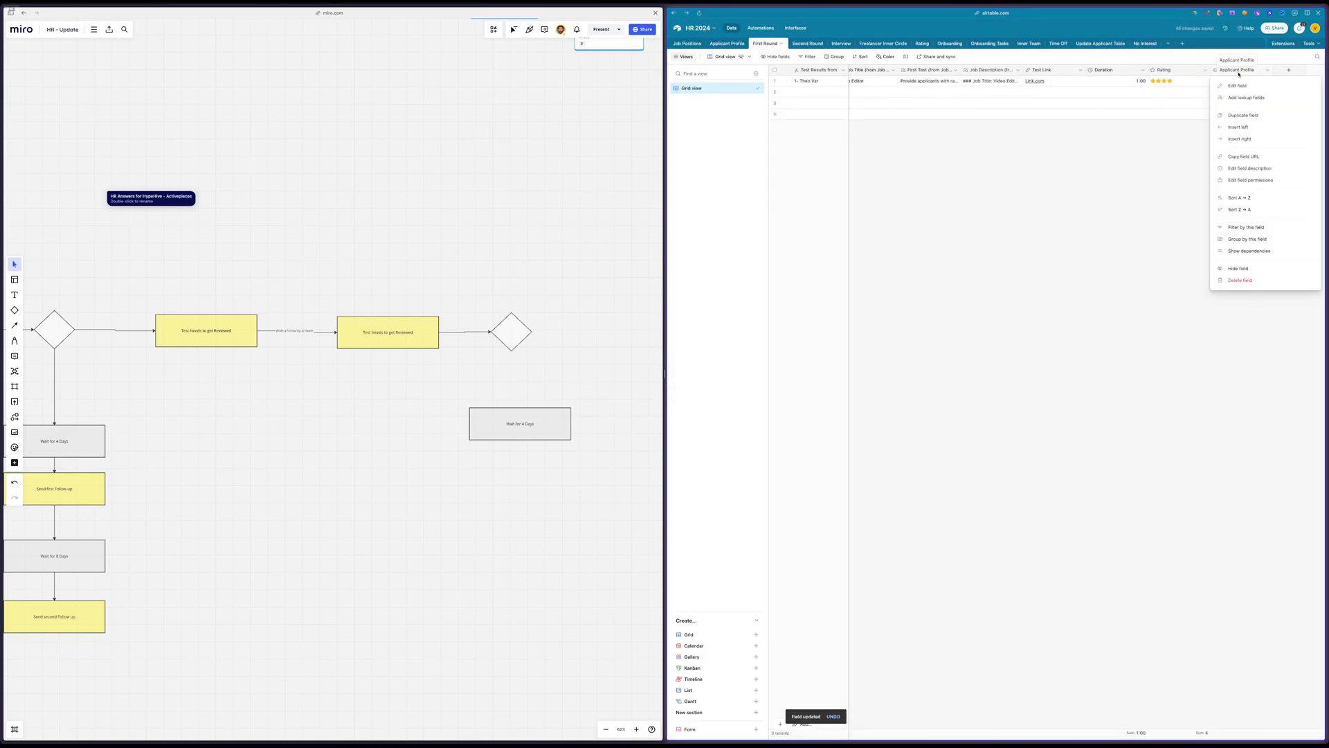
click(1242, 283)
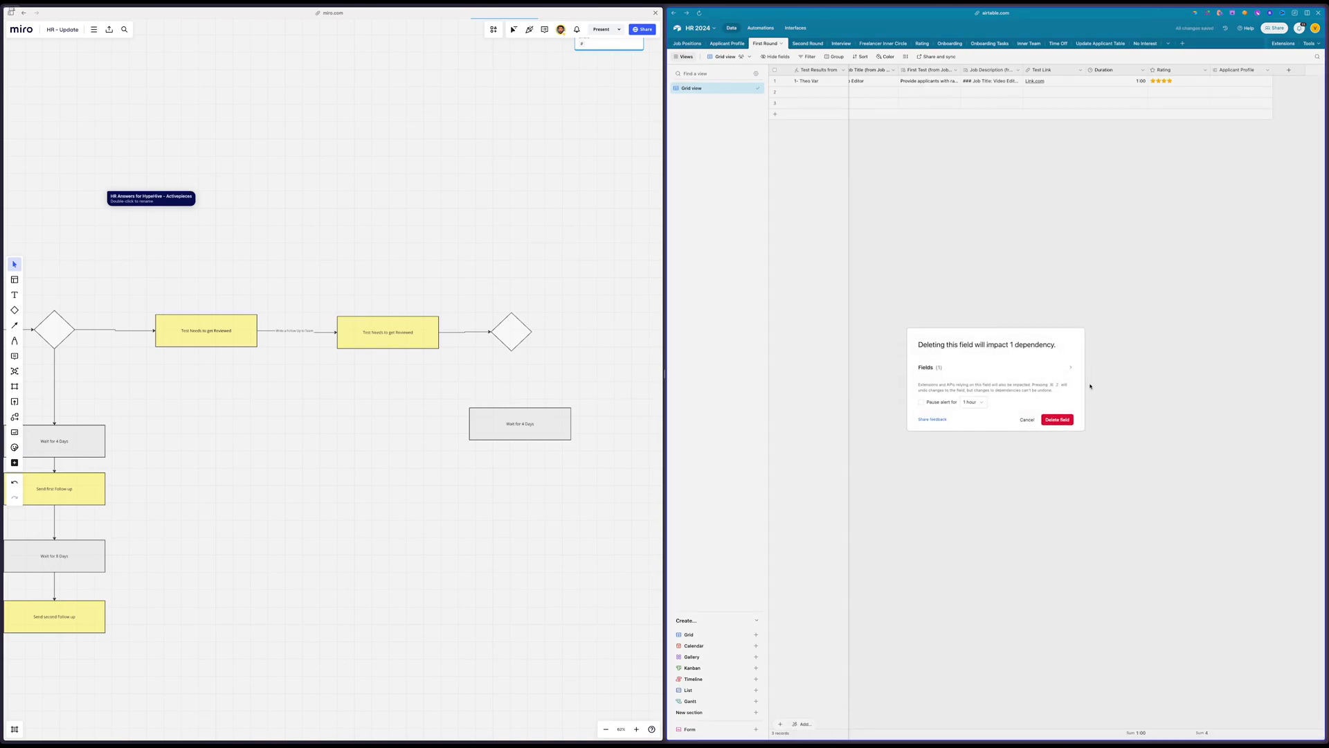
click(1058, 417)
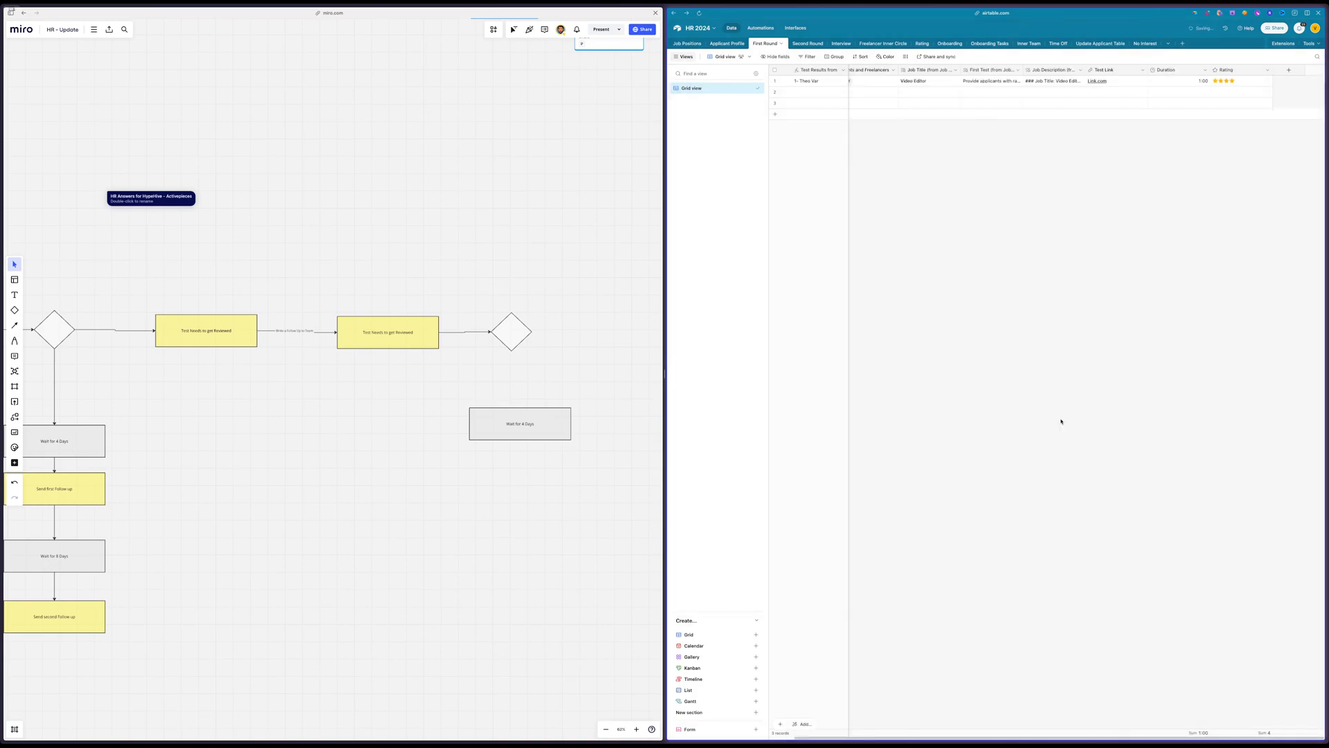
double_click(885, 70)
text(Applicant Profile)
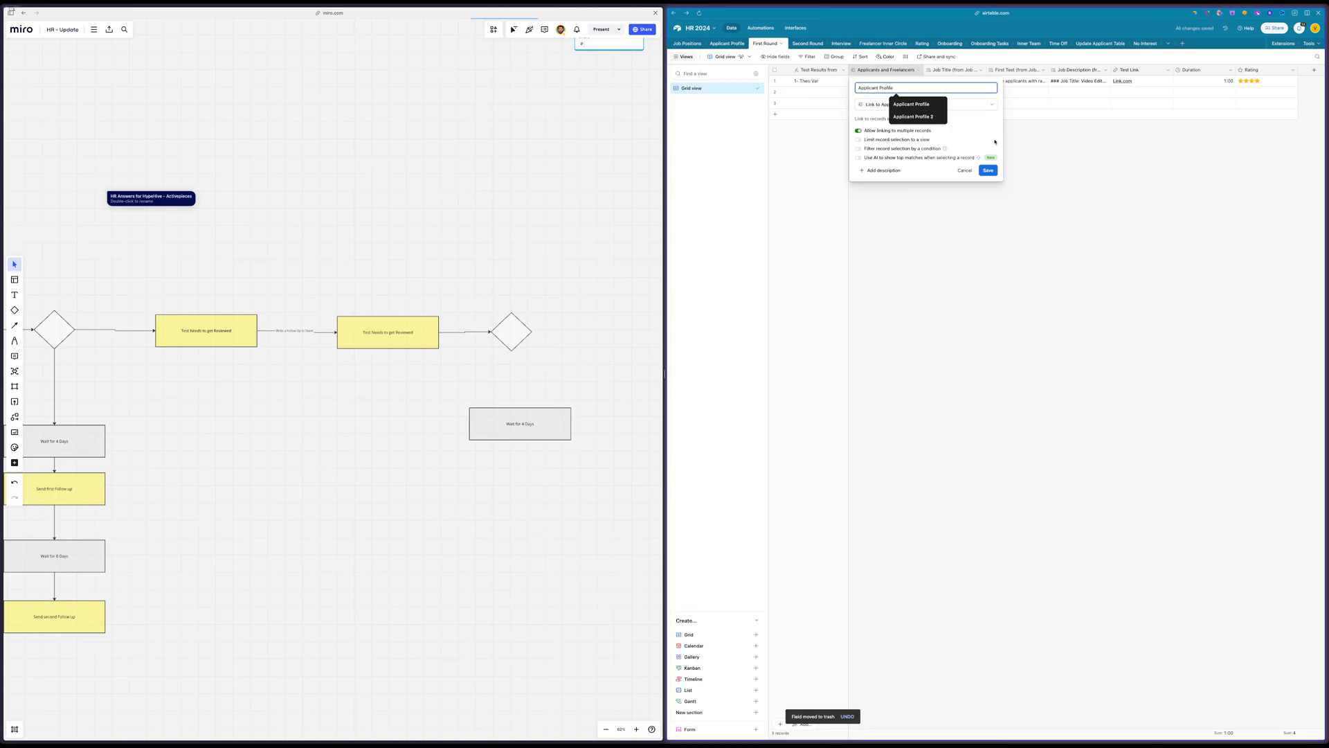
click(988, 171)
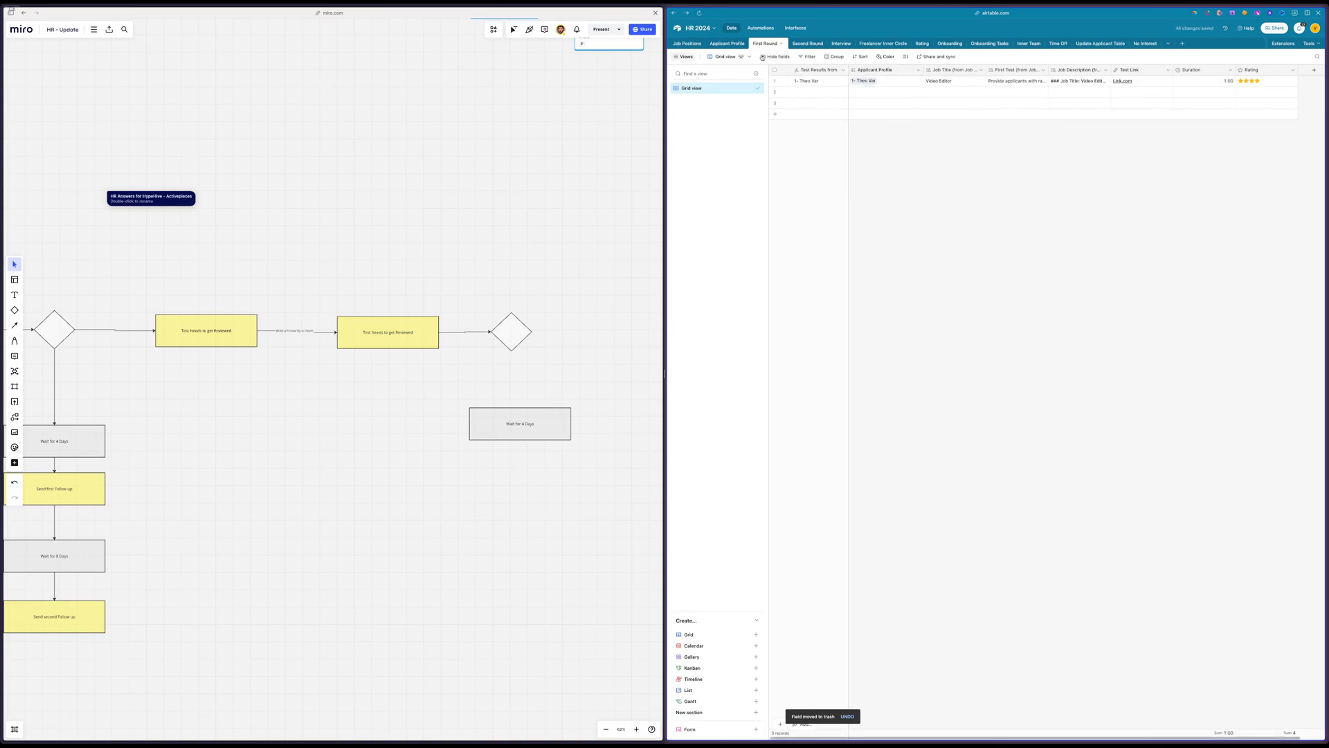
Delete the Applicant Profile field at the end of the Second Round table, accepting the impact on its dependency
click(808, 42)
scroll(1087, 151, left, 2)
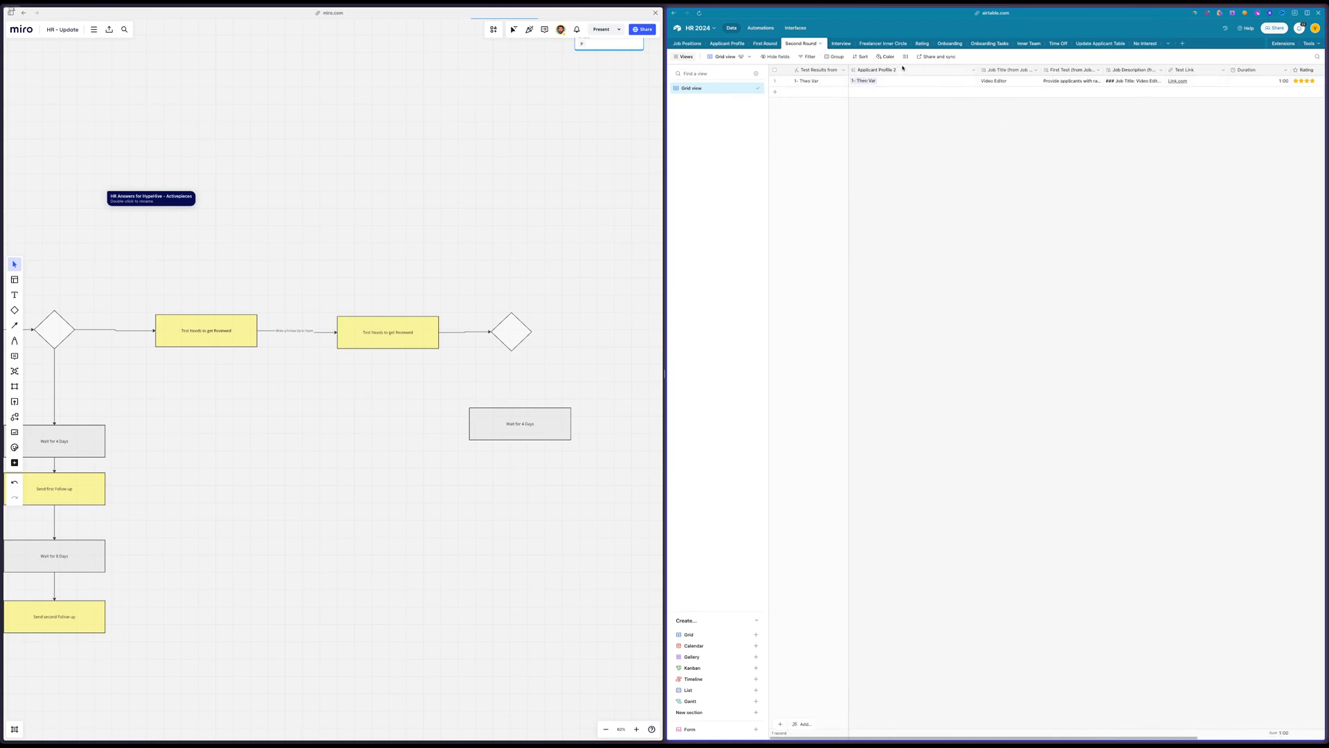
double_click(903, 68)
click(1042, 107)
scroll(1007, 124, right, 2)
click(1213, 72)
right_click(1214, 72)
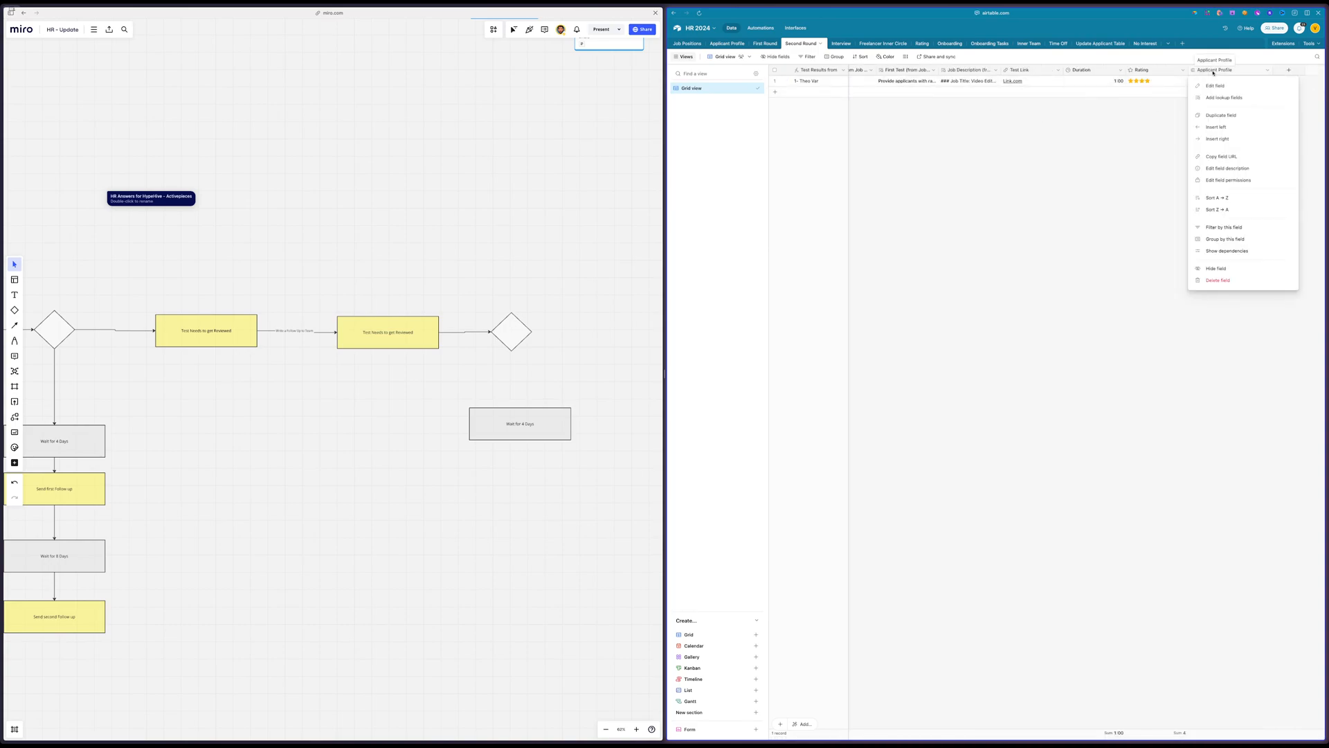
click(1208, 268)
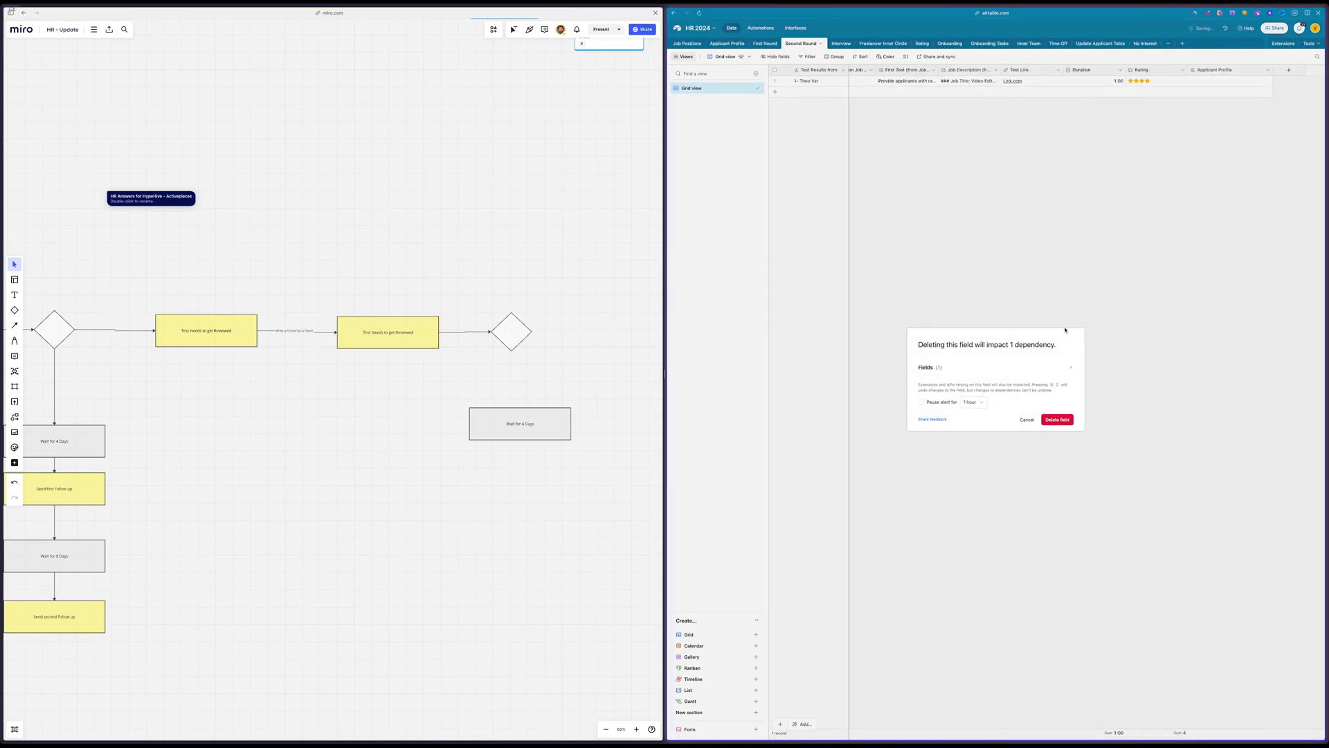
click(1058, 420)
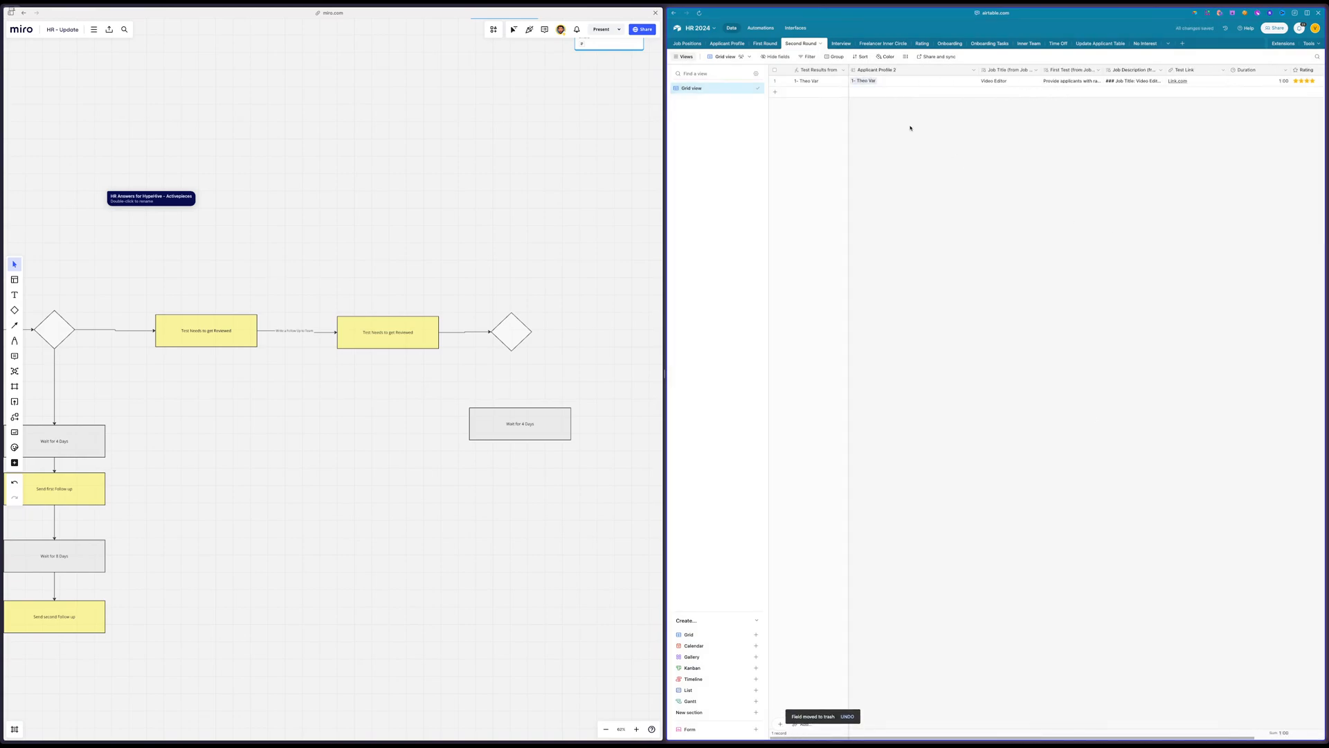
Rename the Applicant Profile 2 link field in Second Round as Applicant Profile
double_click(900, 70)
click(904, 90)
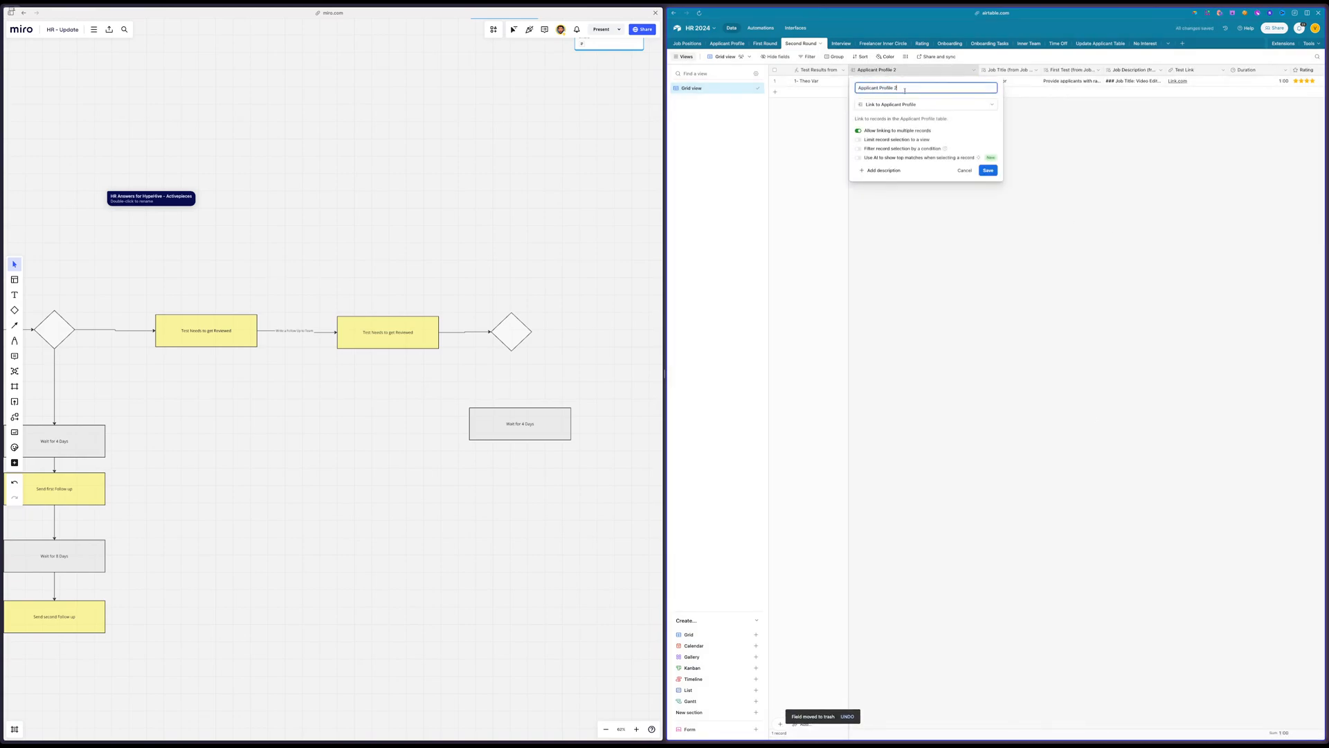
key(BackSpace)
key(BackSpace)
key(ctrl+a)
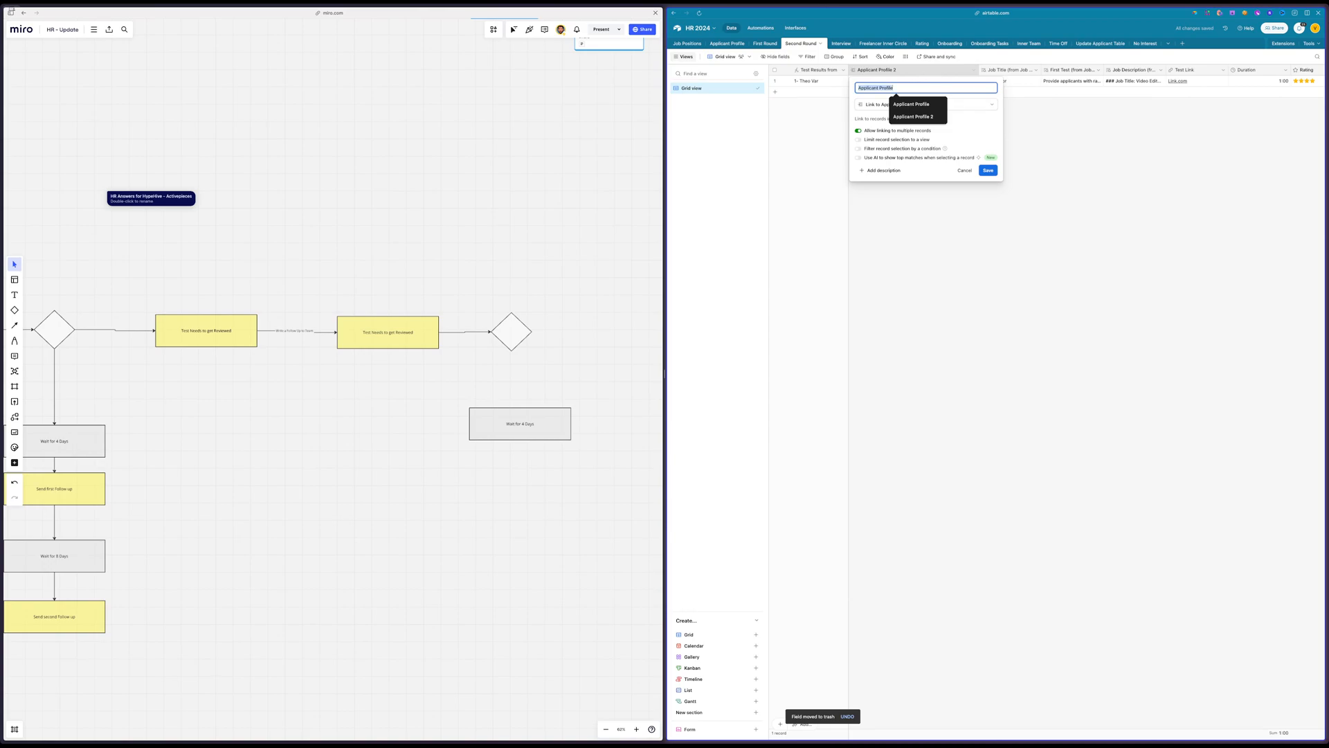
click(911, 89)
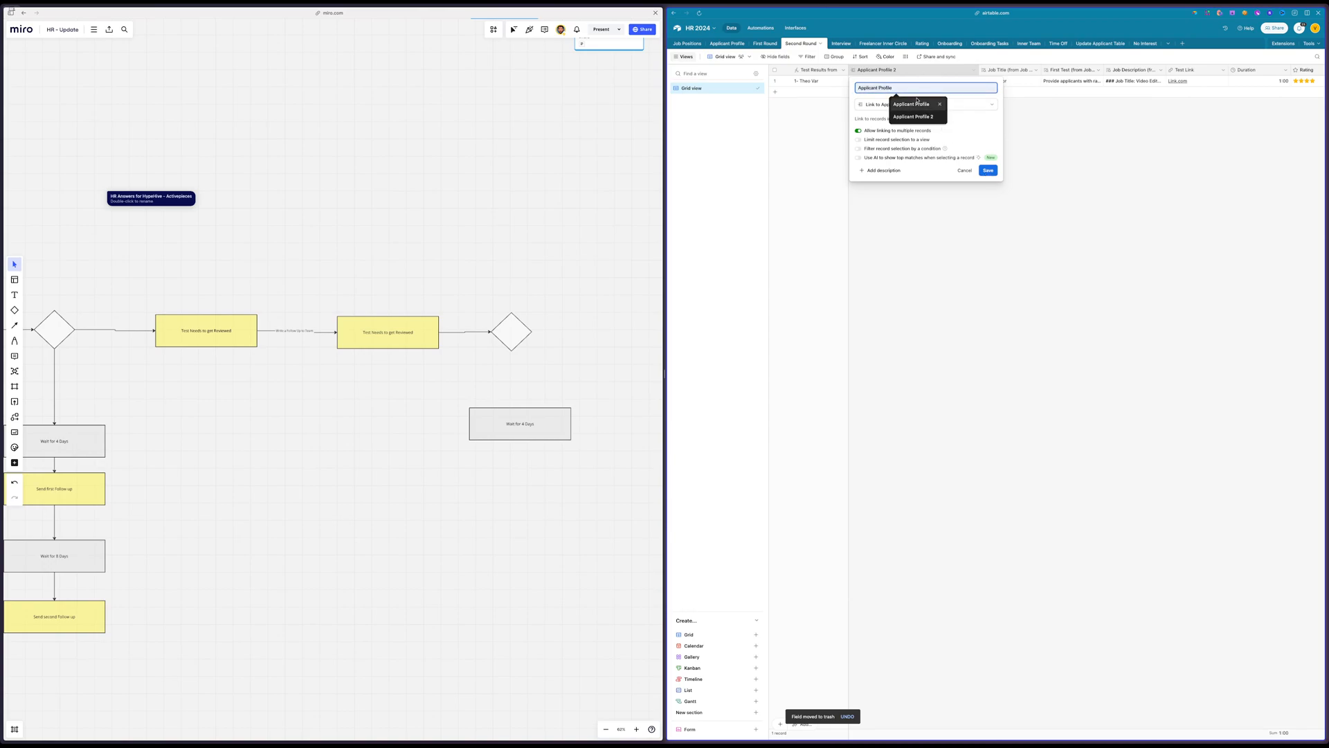
click(988, 171)
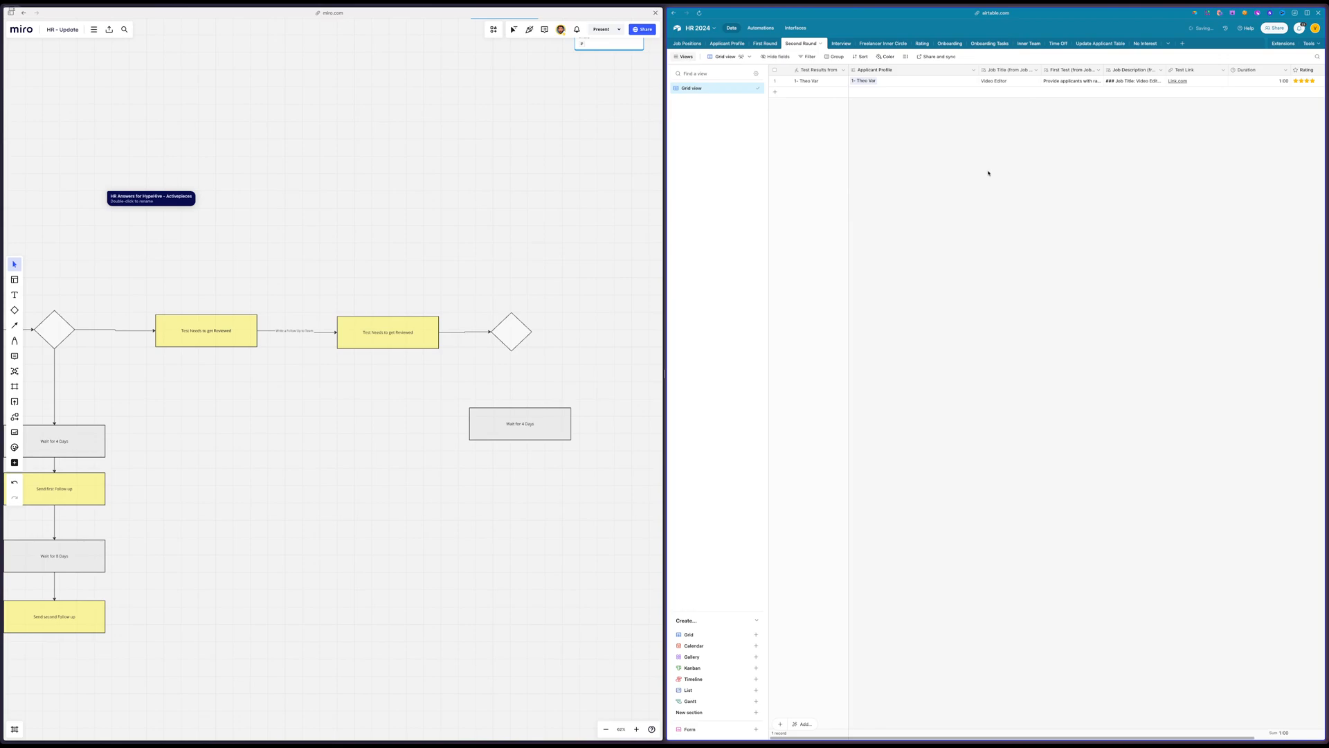
In the Applicant Profile table, move the Second Round field directly after the First Round field
click(766, 43)
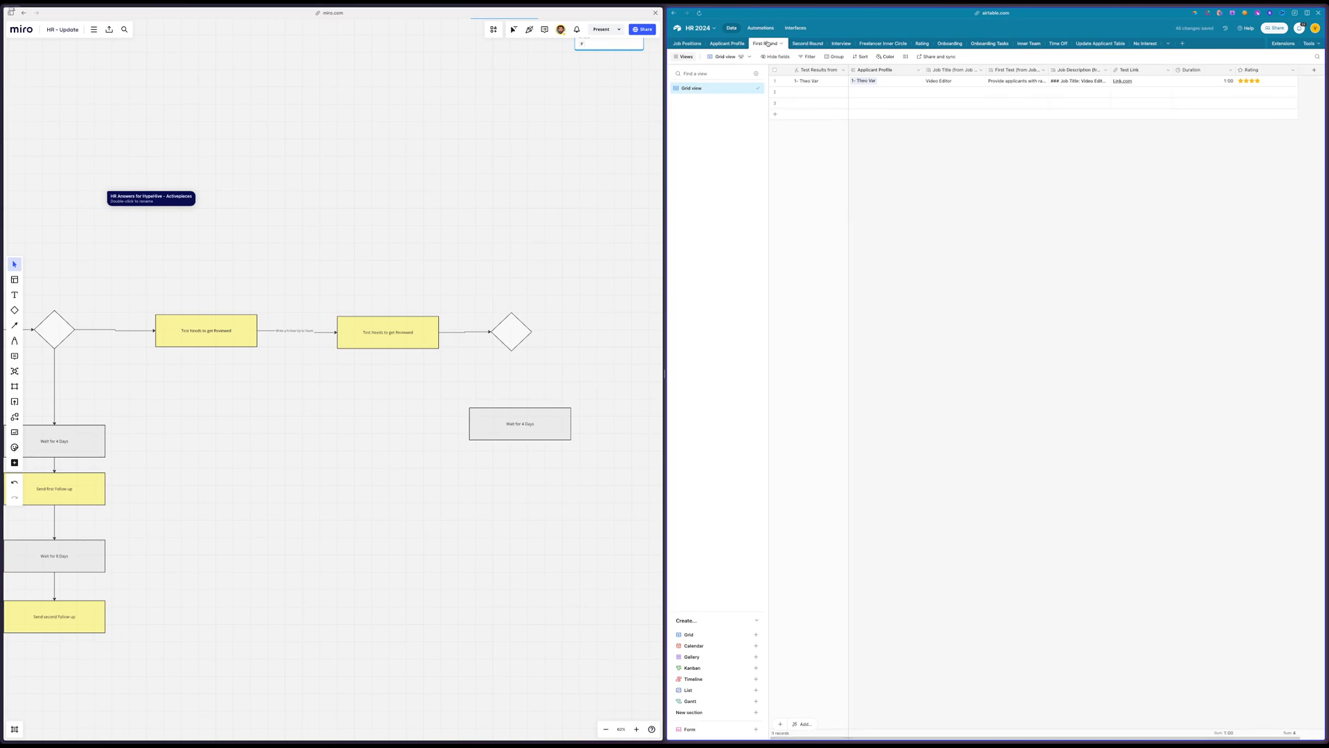
click(727, 43)
scroll(1050, 137, right, 5)
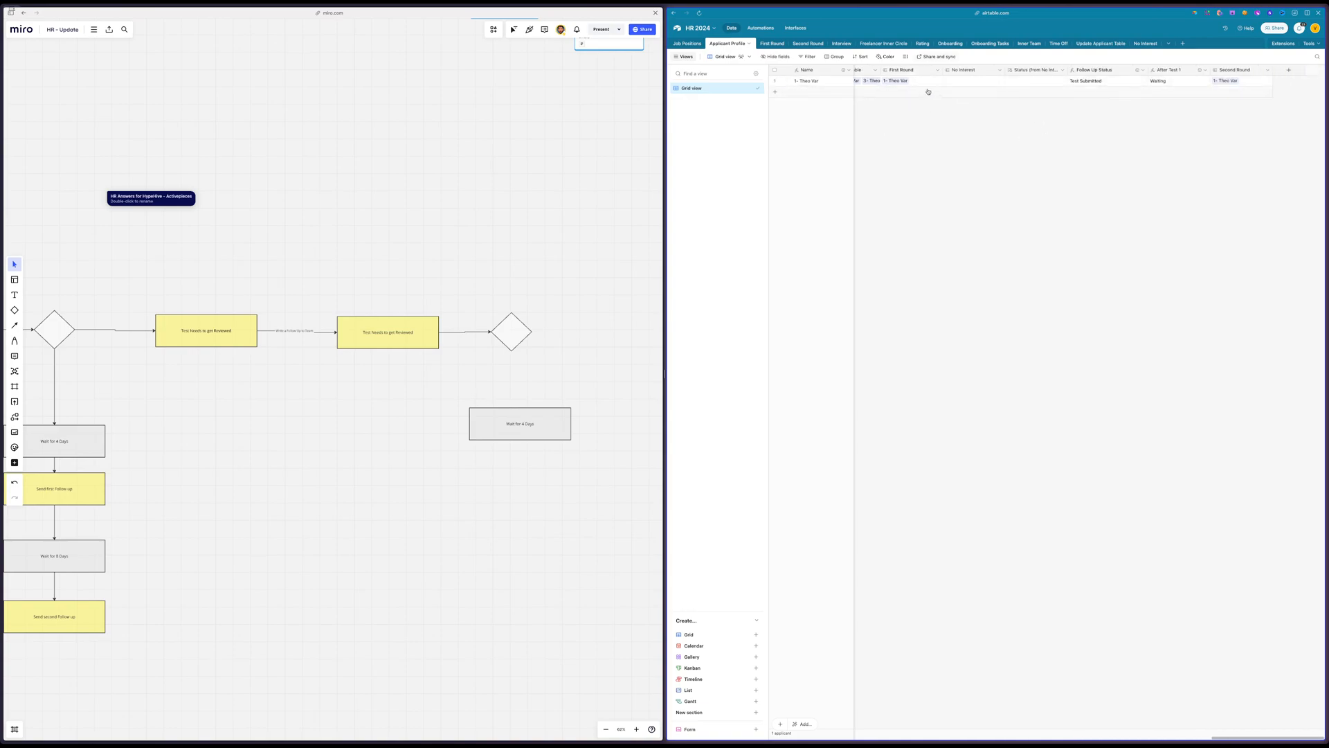
drag(1229, 70, 943, 72)
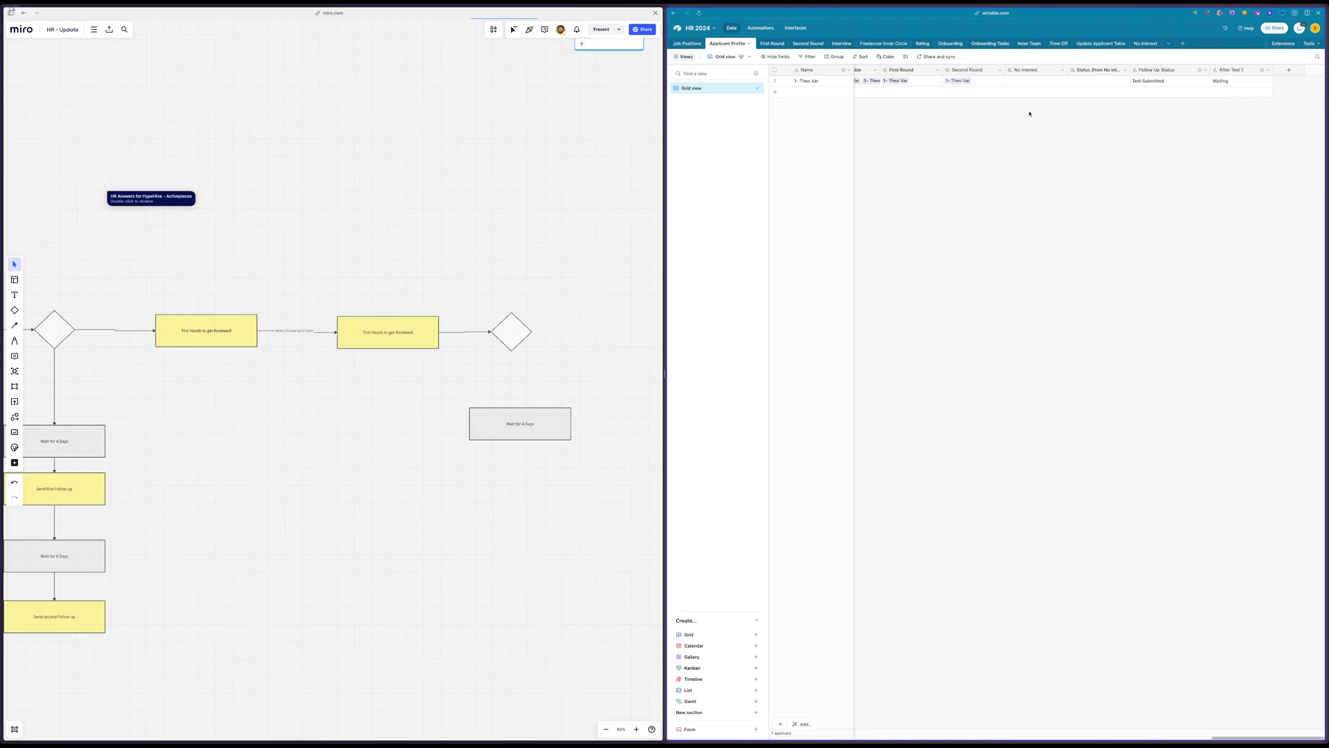
Narrow the Applicant Profile column in the Second Round table
click(801, 43)
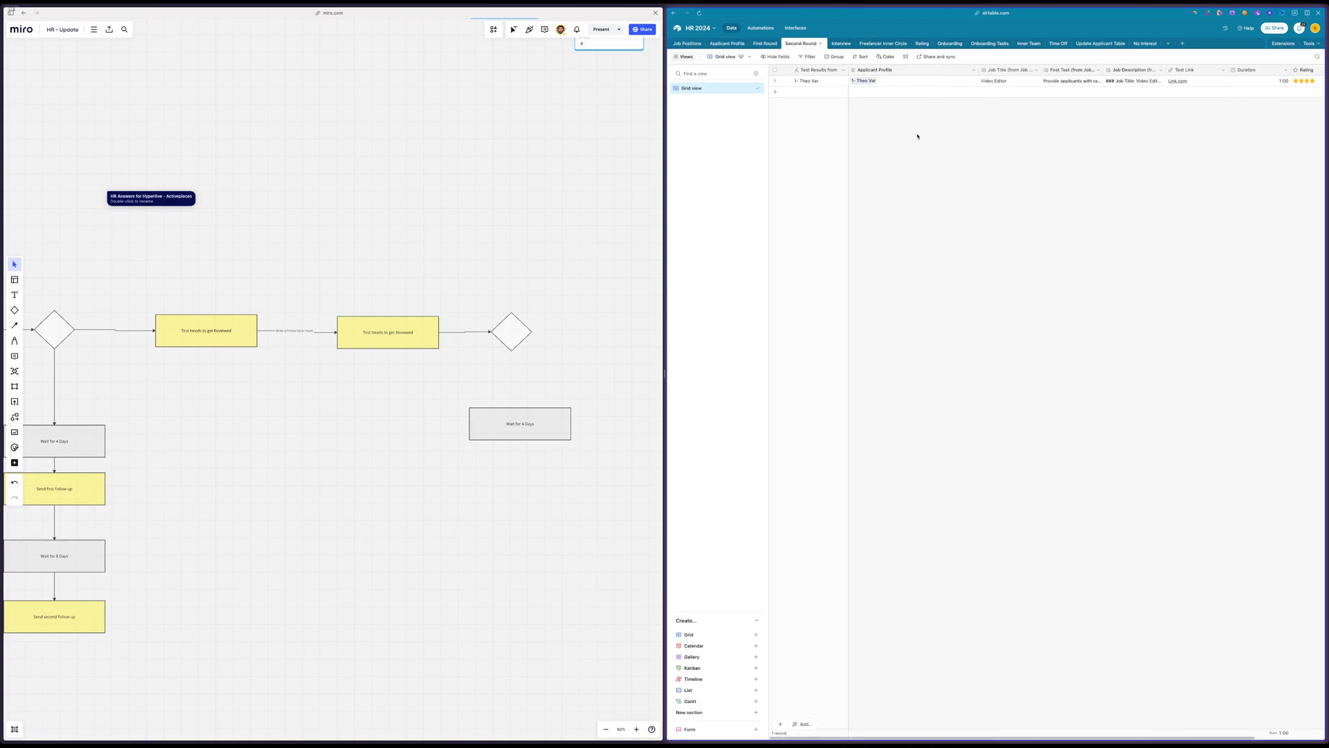
scroll(917, 137, right, 2)
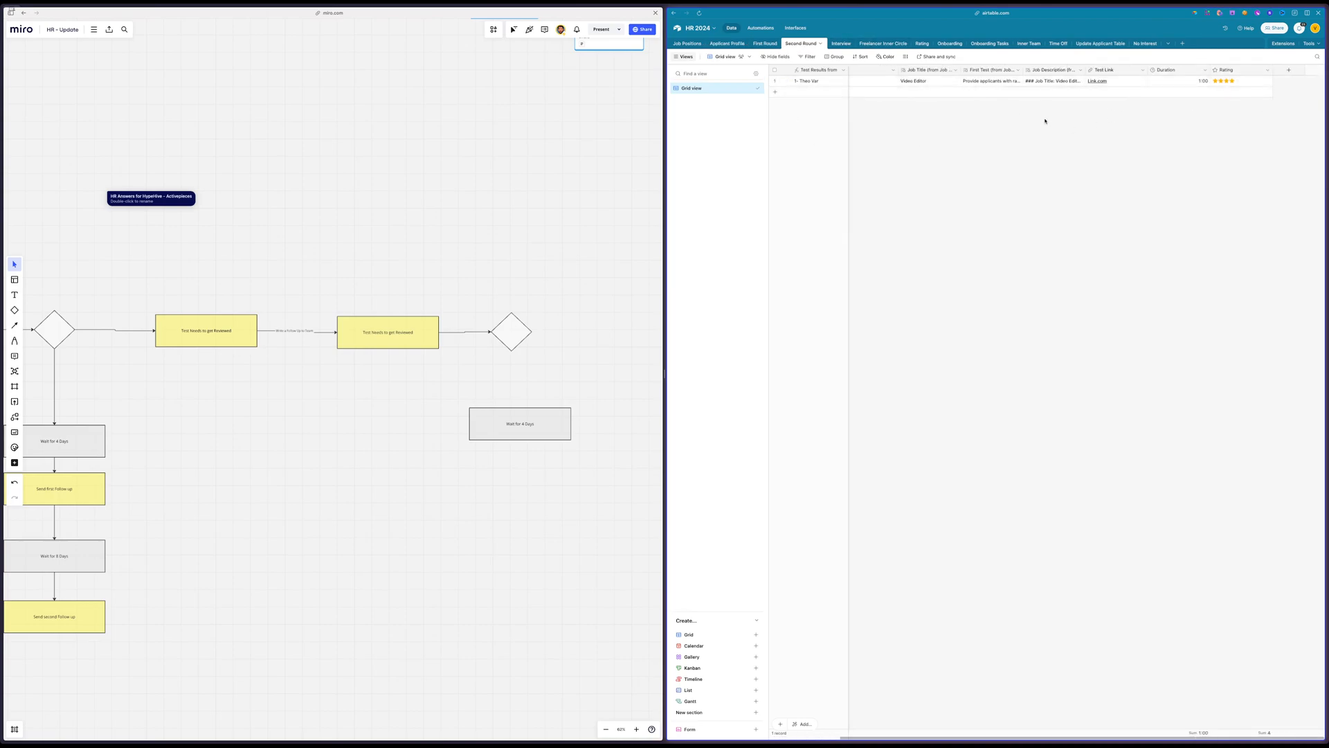
scroll(1018, 106, left, 2)
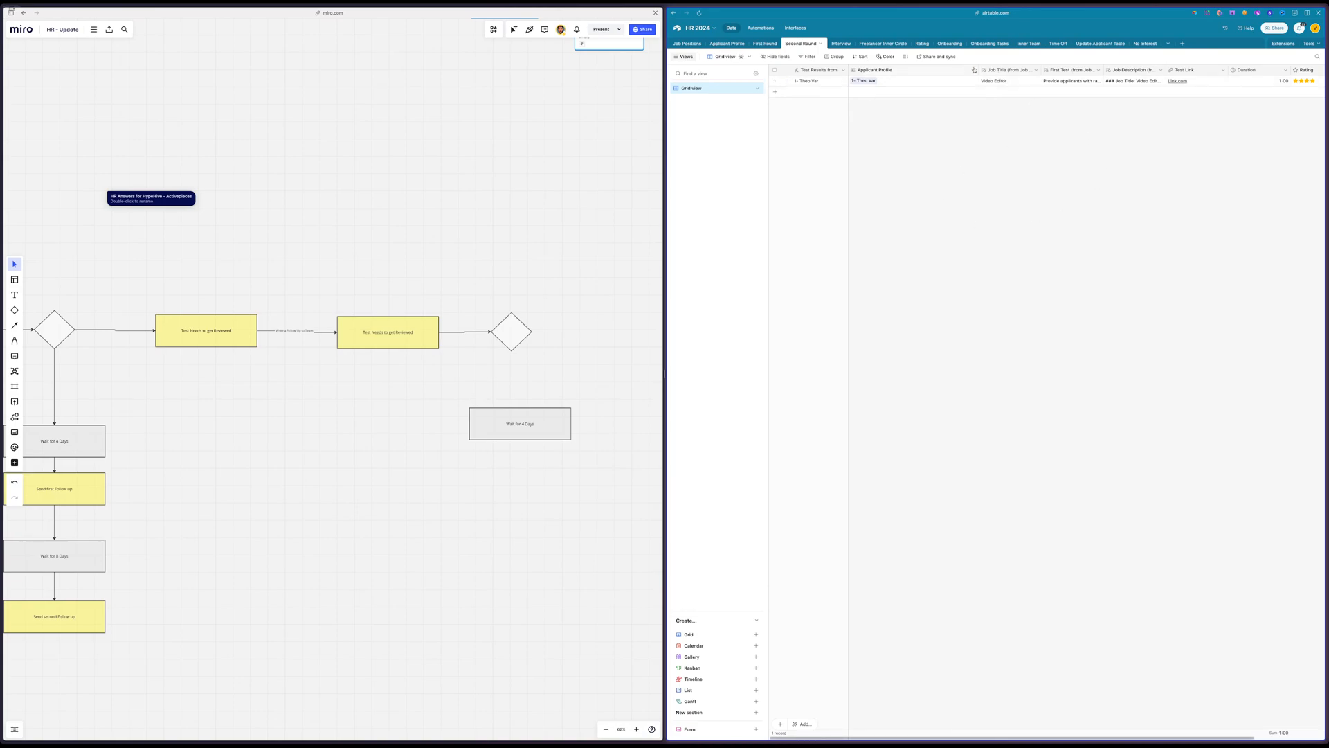
drag(974, 70, 937, 70)
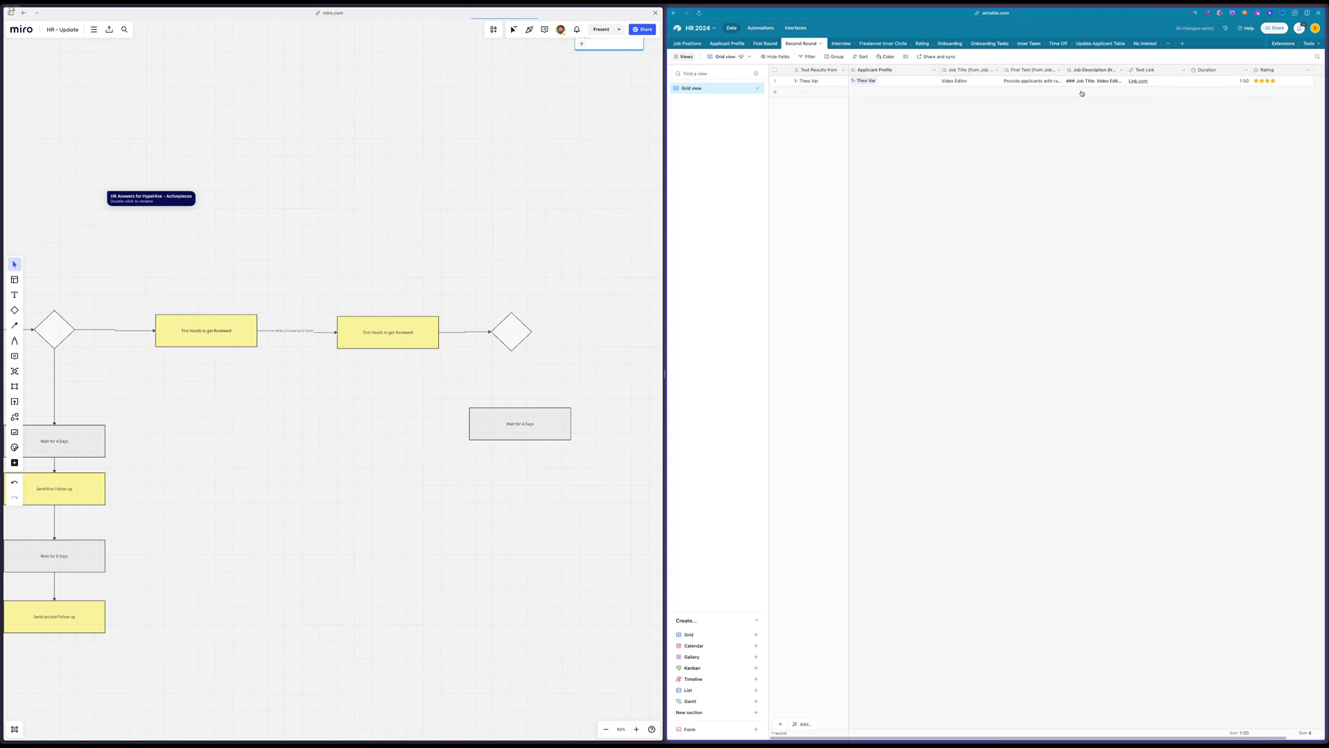
click(727, 44)
scroll(1110, 166, left, 10)
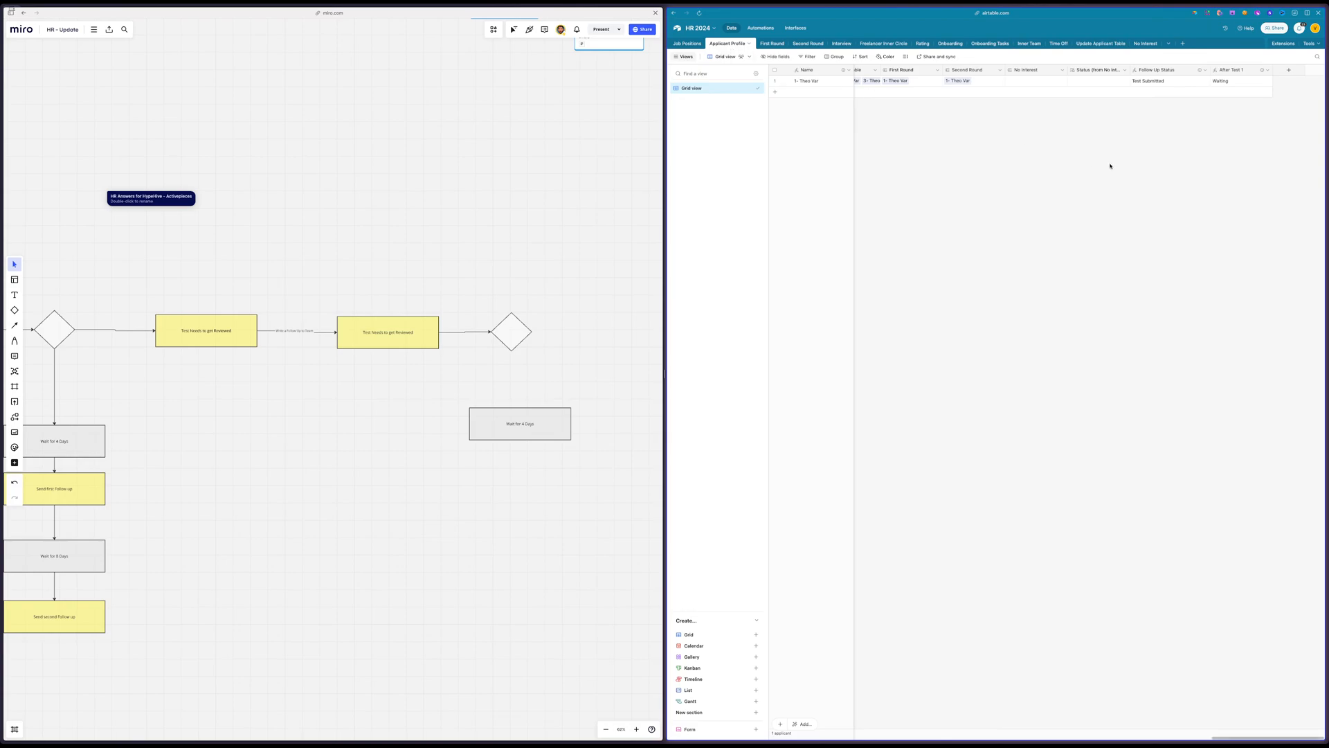
scroll(1093, 162, right, 3)
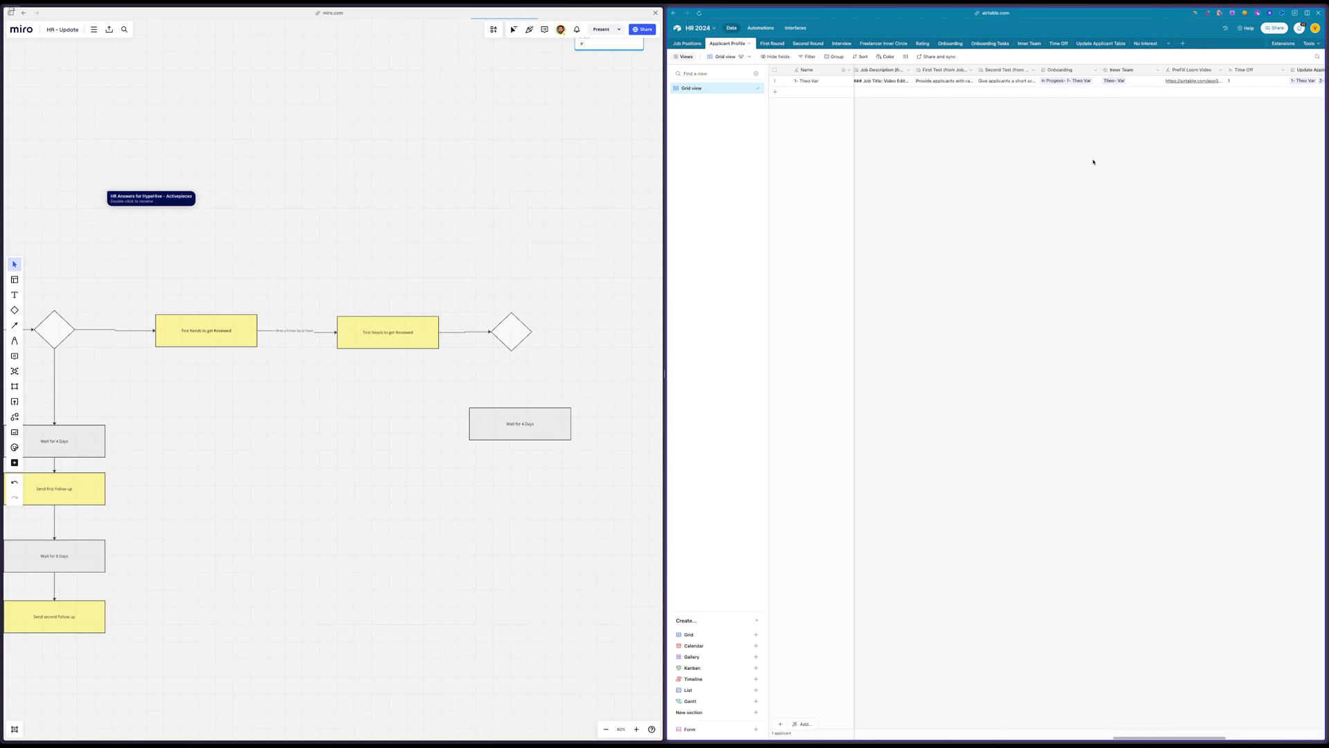
Rename the automation 2.3 First Follow up Test 1 copy as 2.3 First Follow up Test 1
click(763, 29)
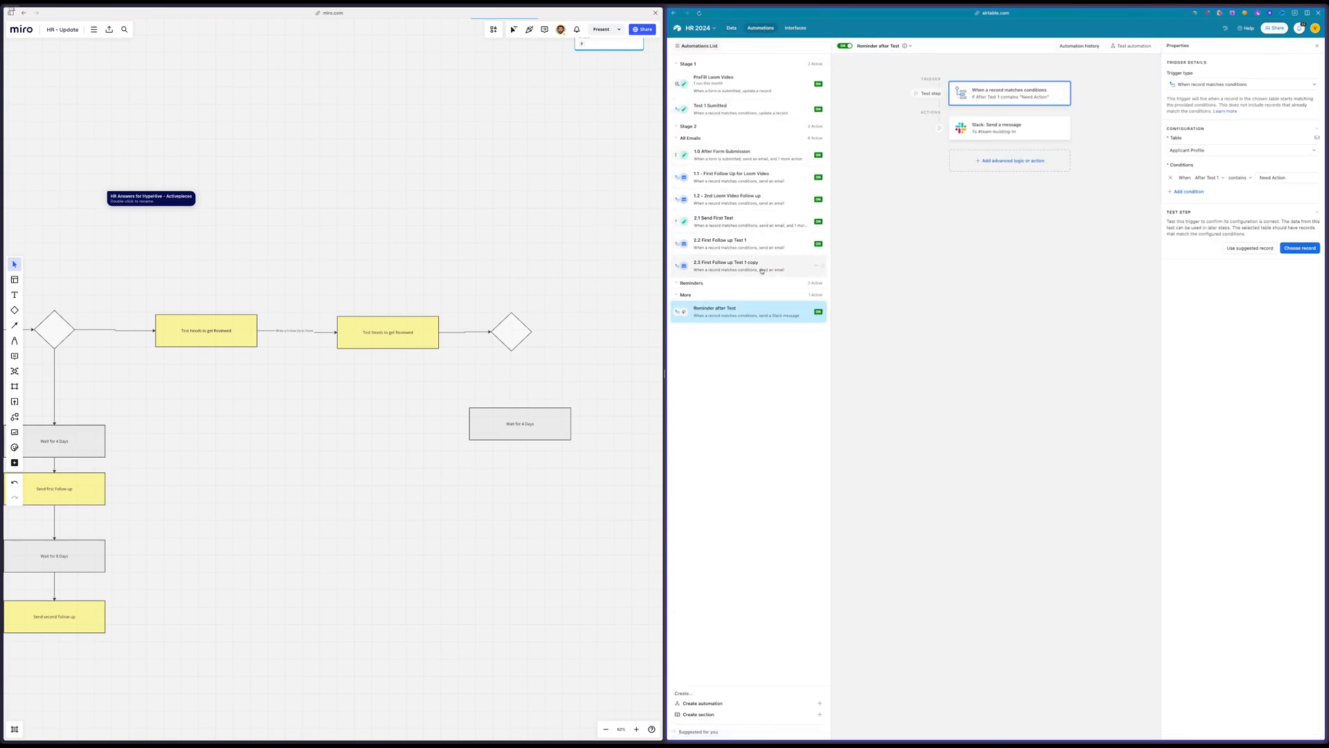
click(777, 264)
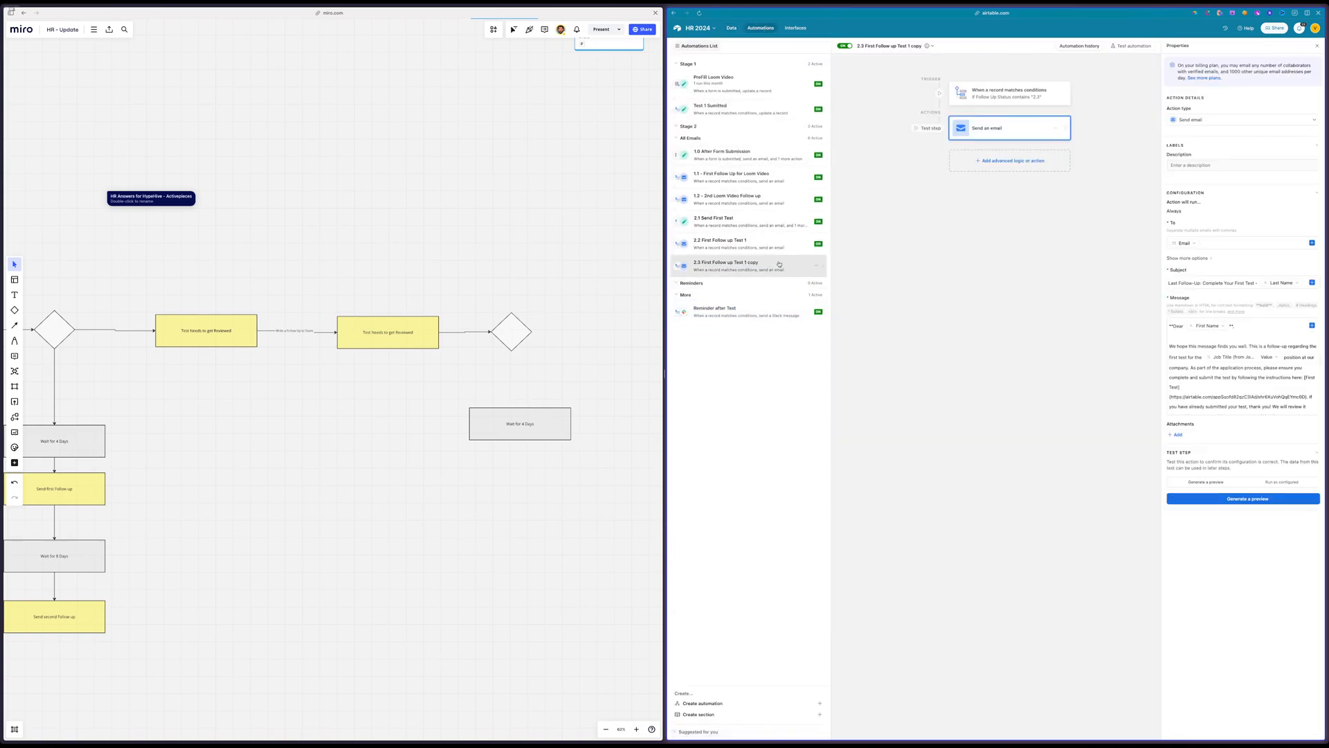
double_click(779, 263)
click(764, 265)
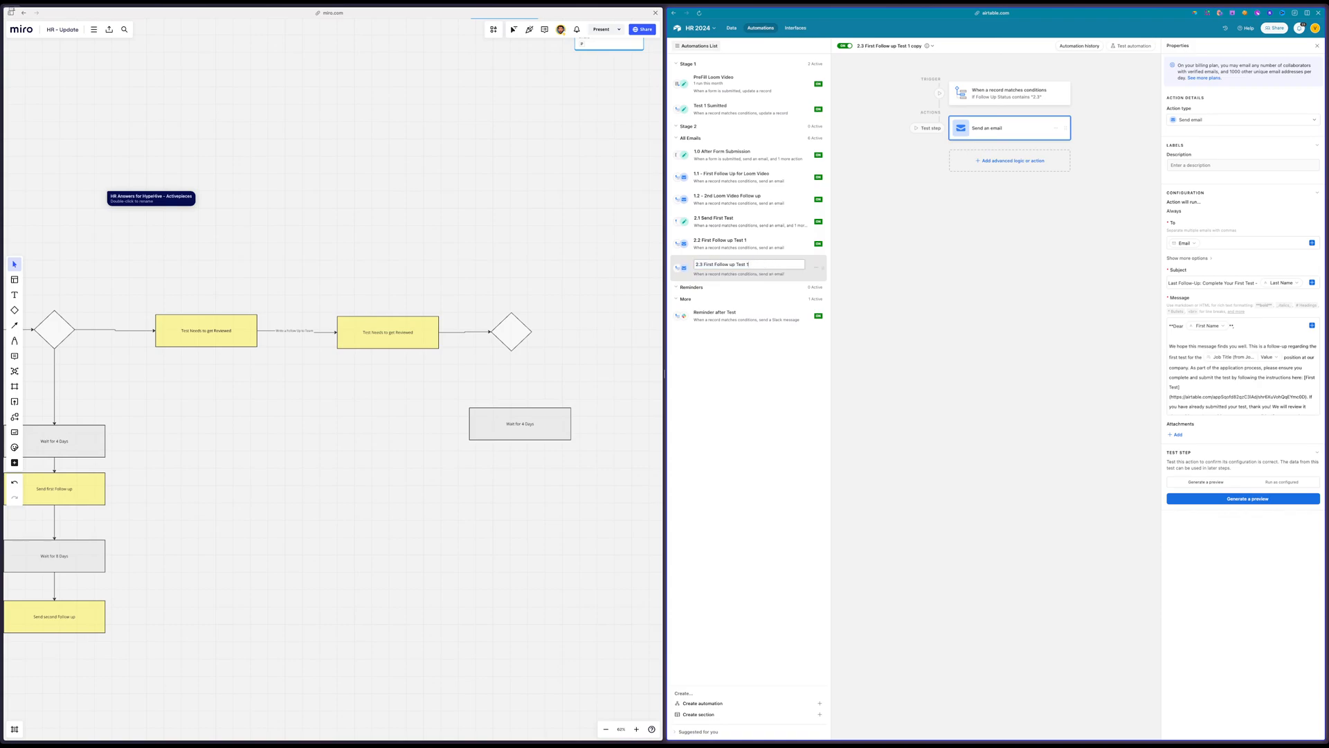
key(Return)
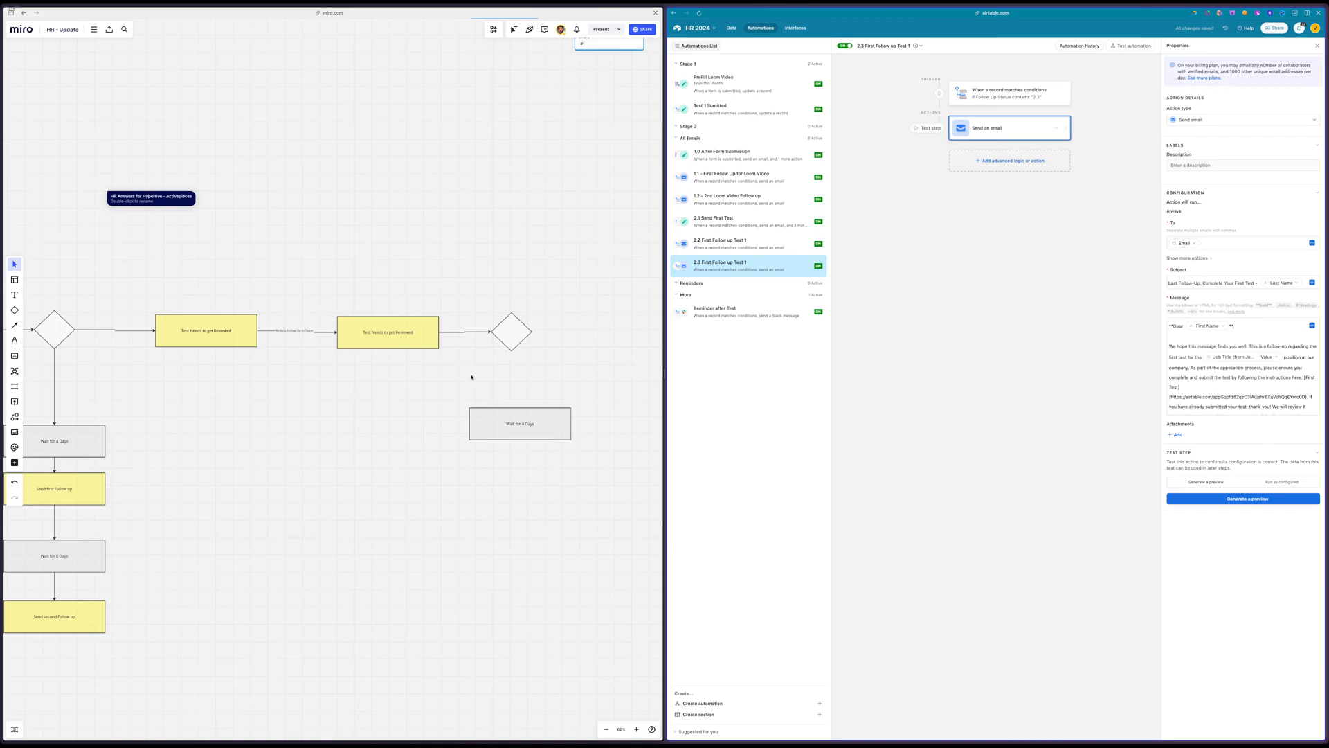
On the Miro board, connect the last decision diamond down to the loose Wait box and label the connector
click(375, 351)
drag(522, 420, 517, 466)
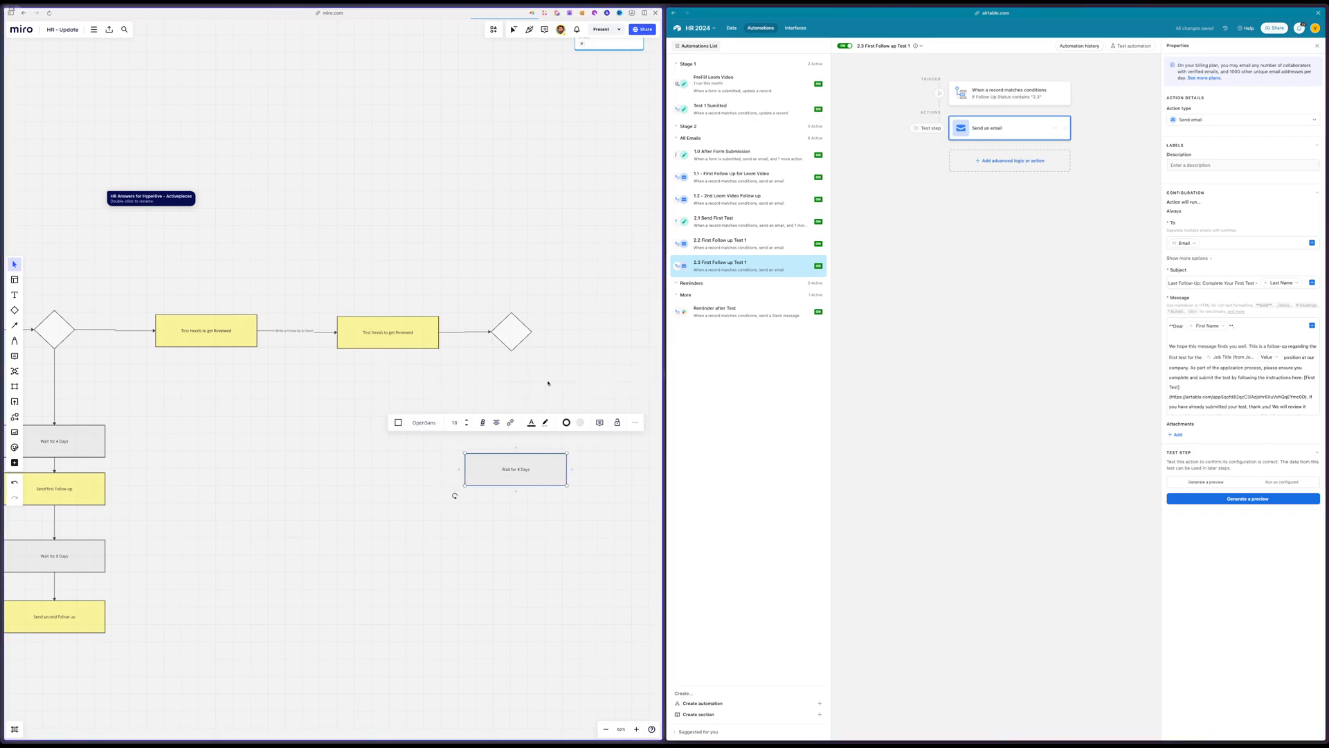
click(515, 331)
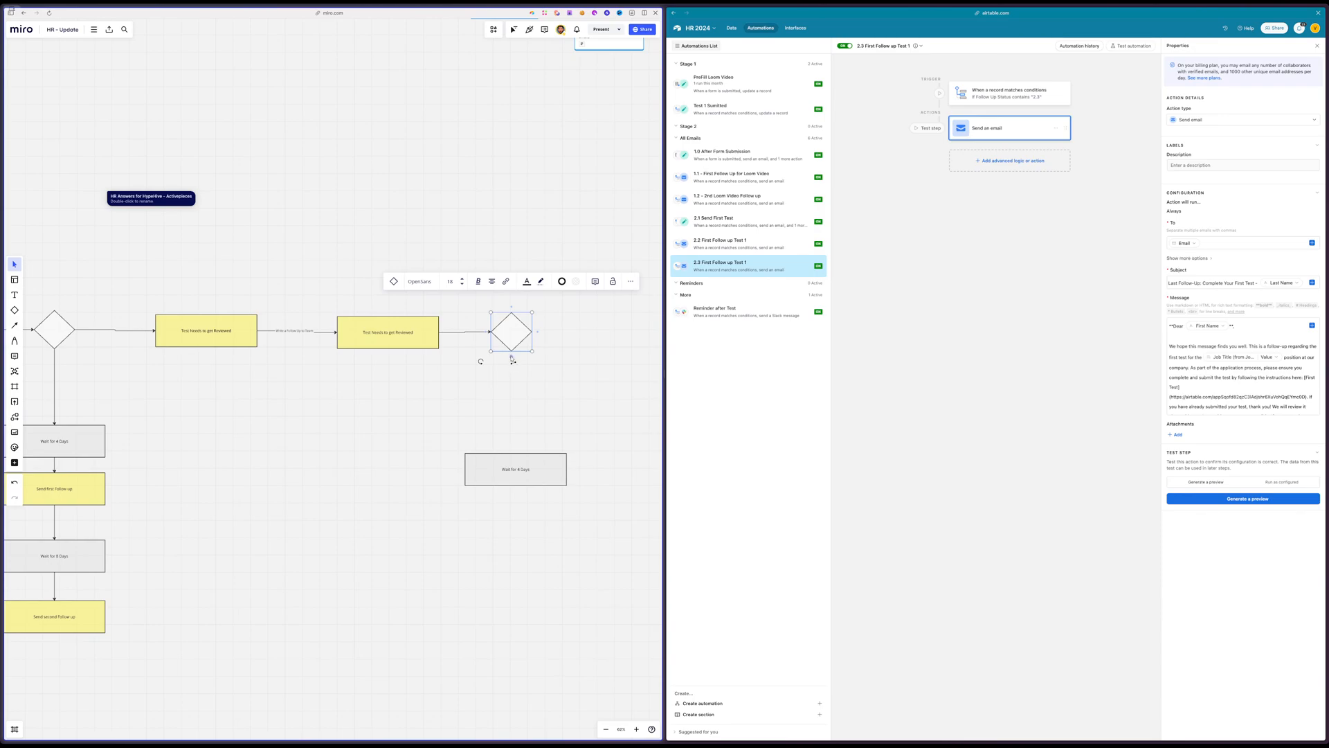
key(ctrl+z)
drag(507, 413, 509, 385)
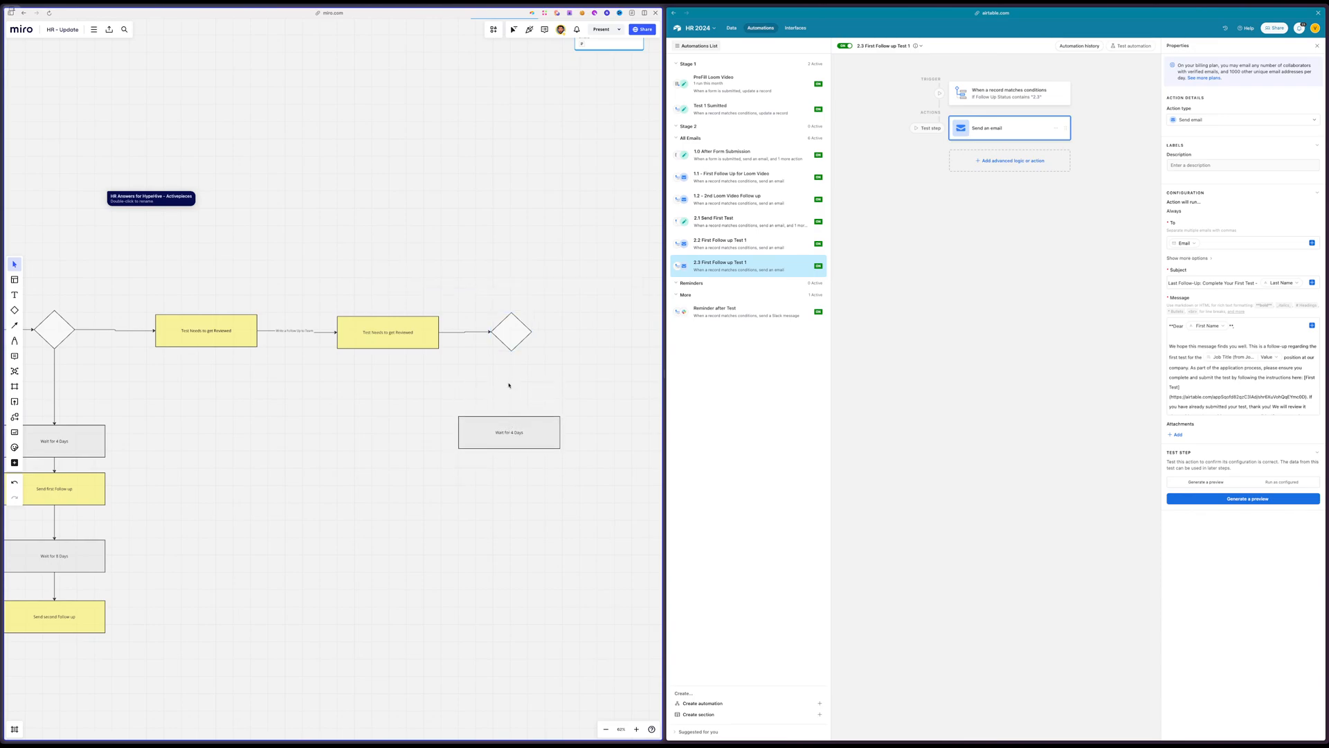
click(510, 345)
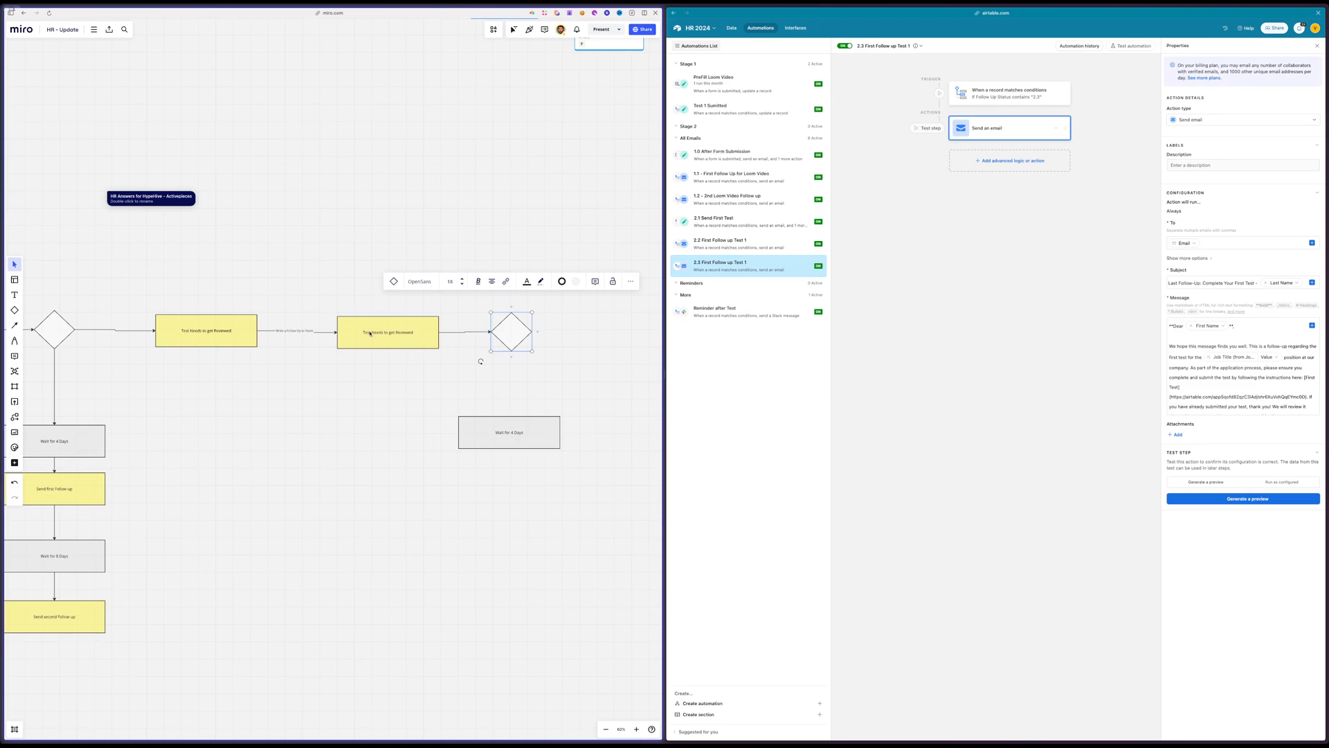
drag(511, 357, 513, 478)
click(513, 499)
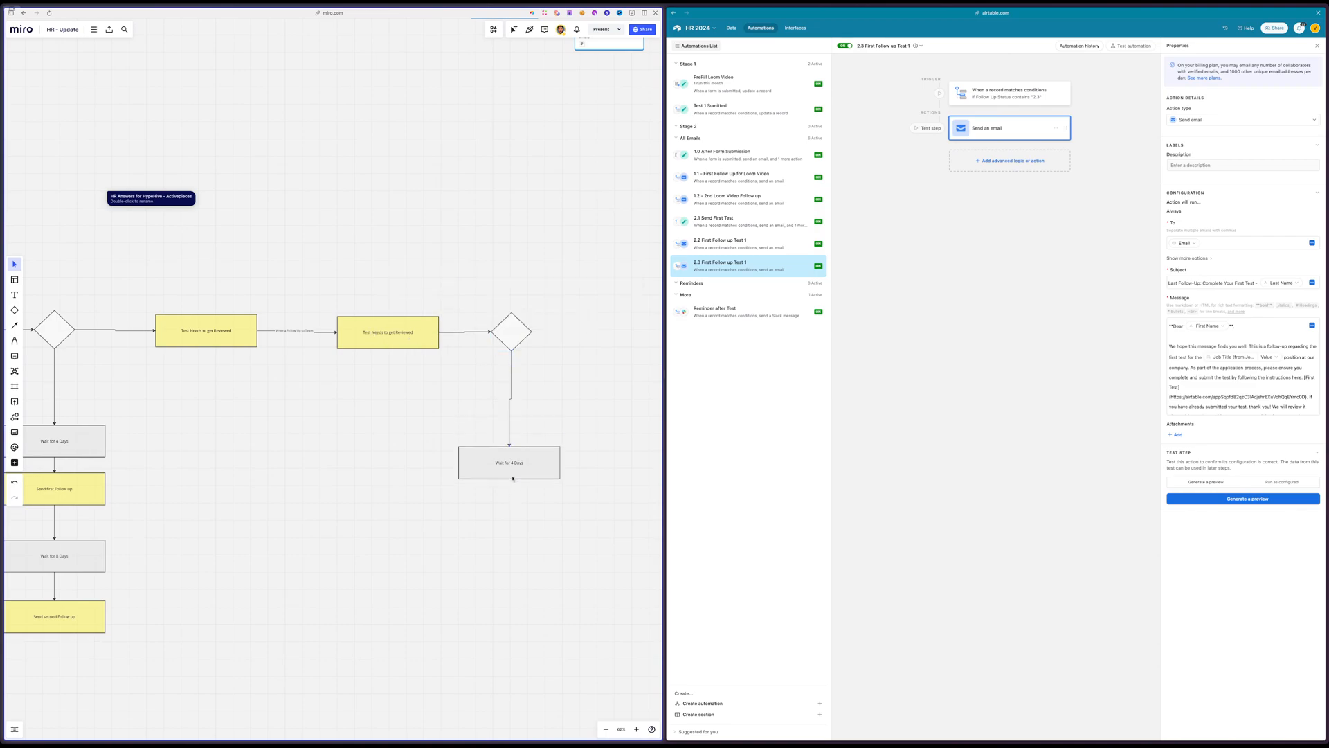
click(510, 398)
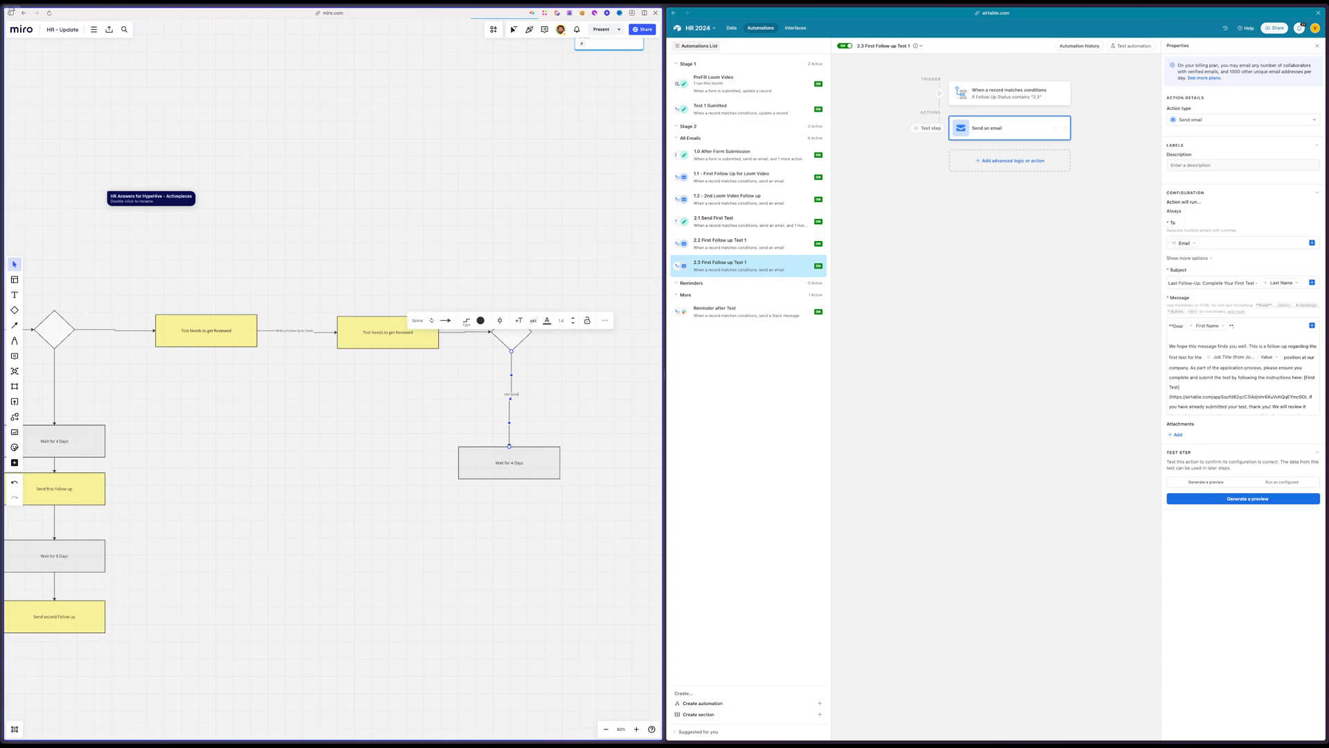
Turn the connected Wait box into a red box labelled Reject and move it down beside the flow
click(510, 462)
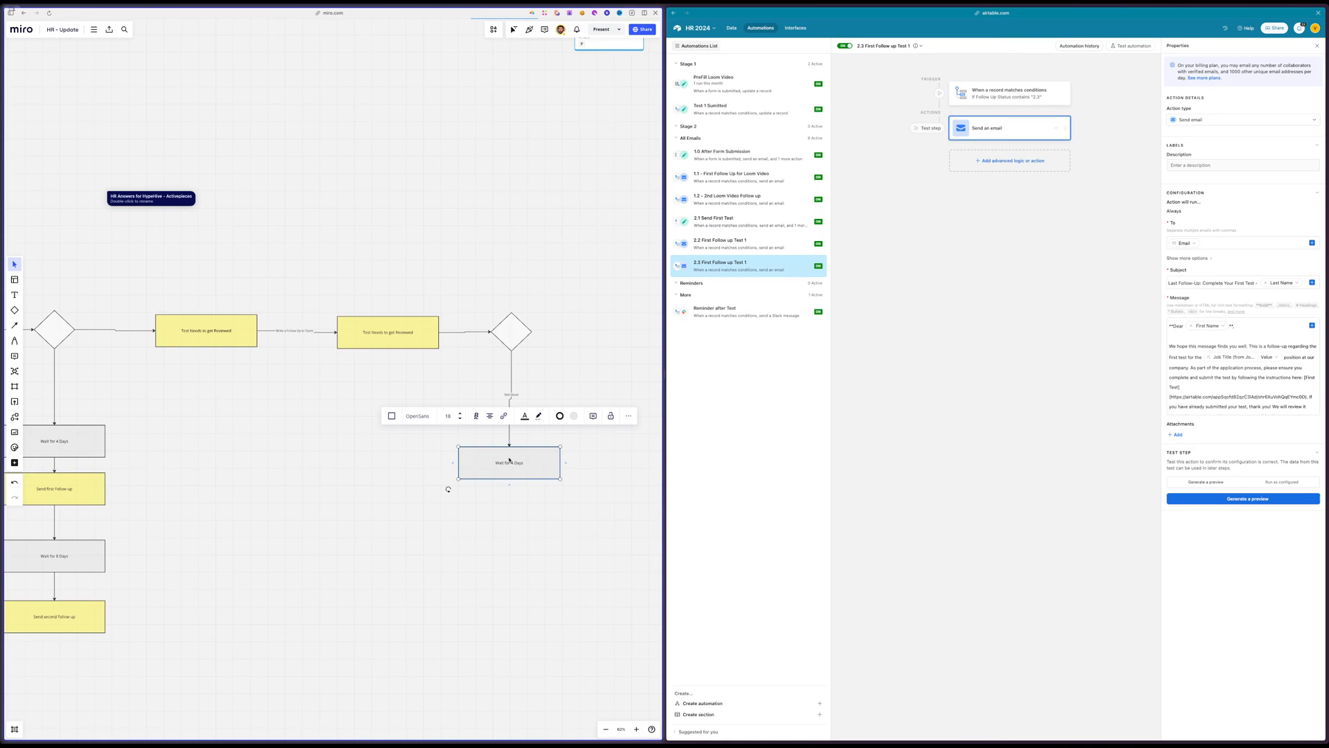
click(573, 415)
click(551, 484)
click(416, 510)
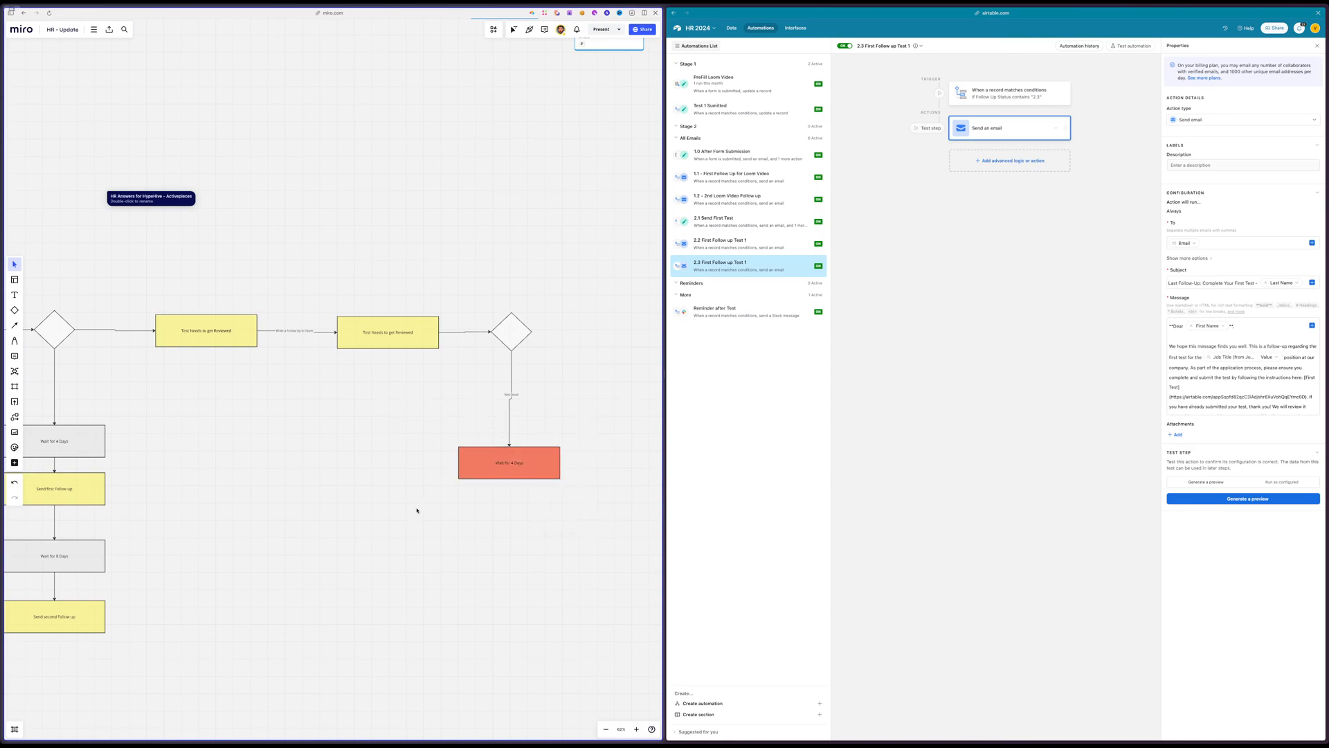
double_click(507, 463)
key(BackSpace)
drag(499, 468, 397, 558)
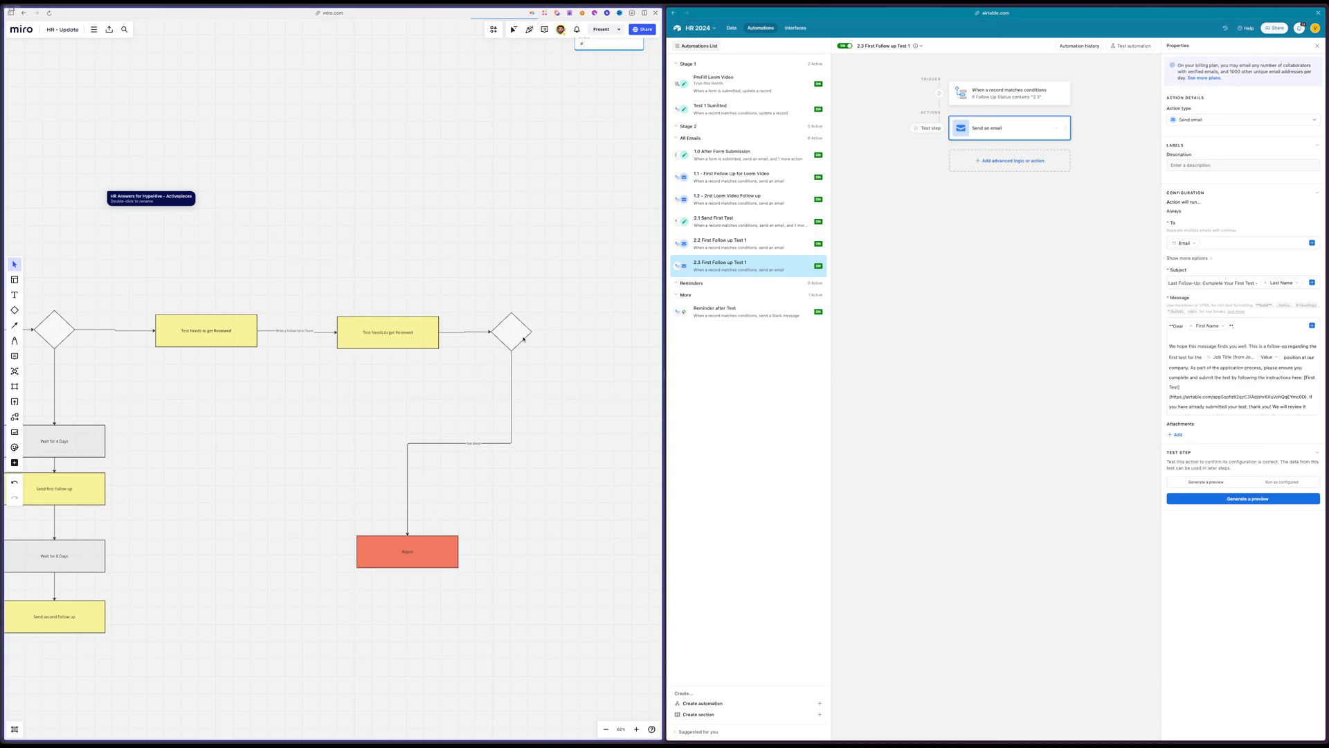
Duplicate the decision diamond directly below the original and reattach the labelled connector's end to the copy
drag(524, 339, 522, 451)
click(446, 449)
click(510, 435)
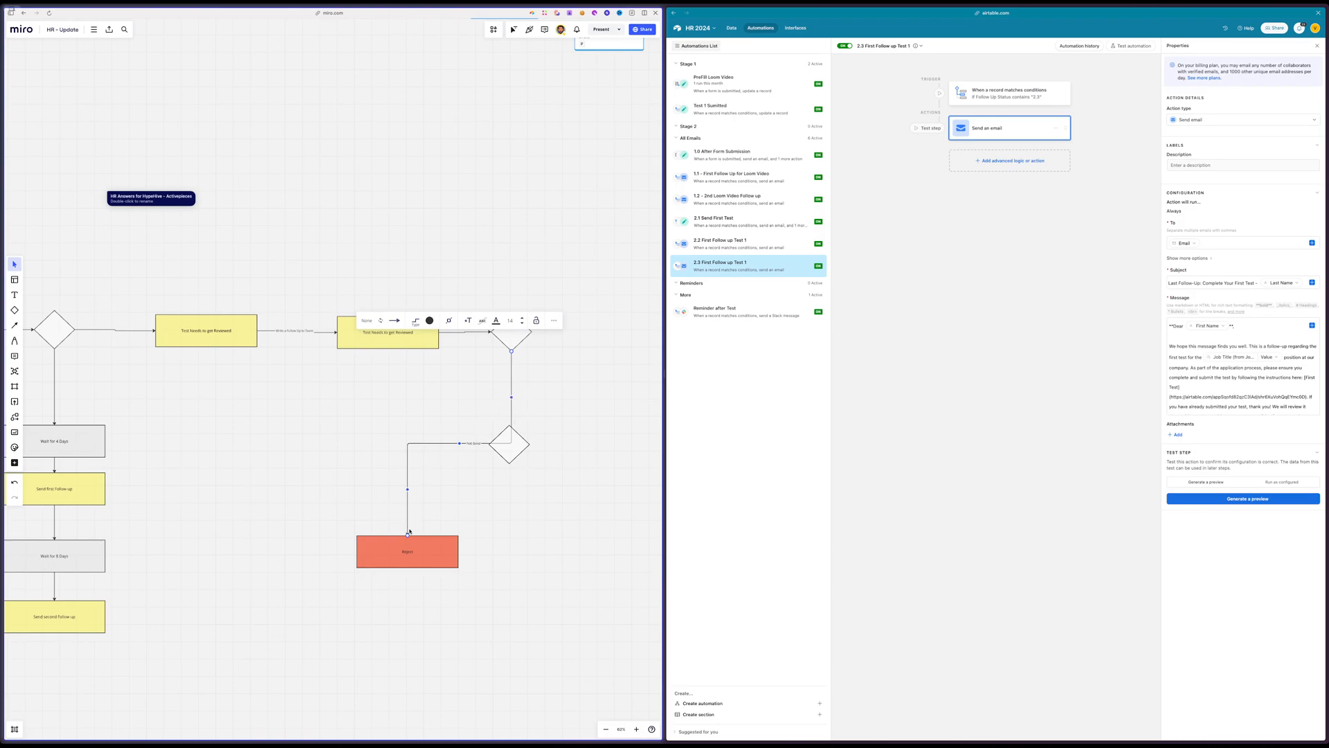
drag(408, 535, 509, 431)
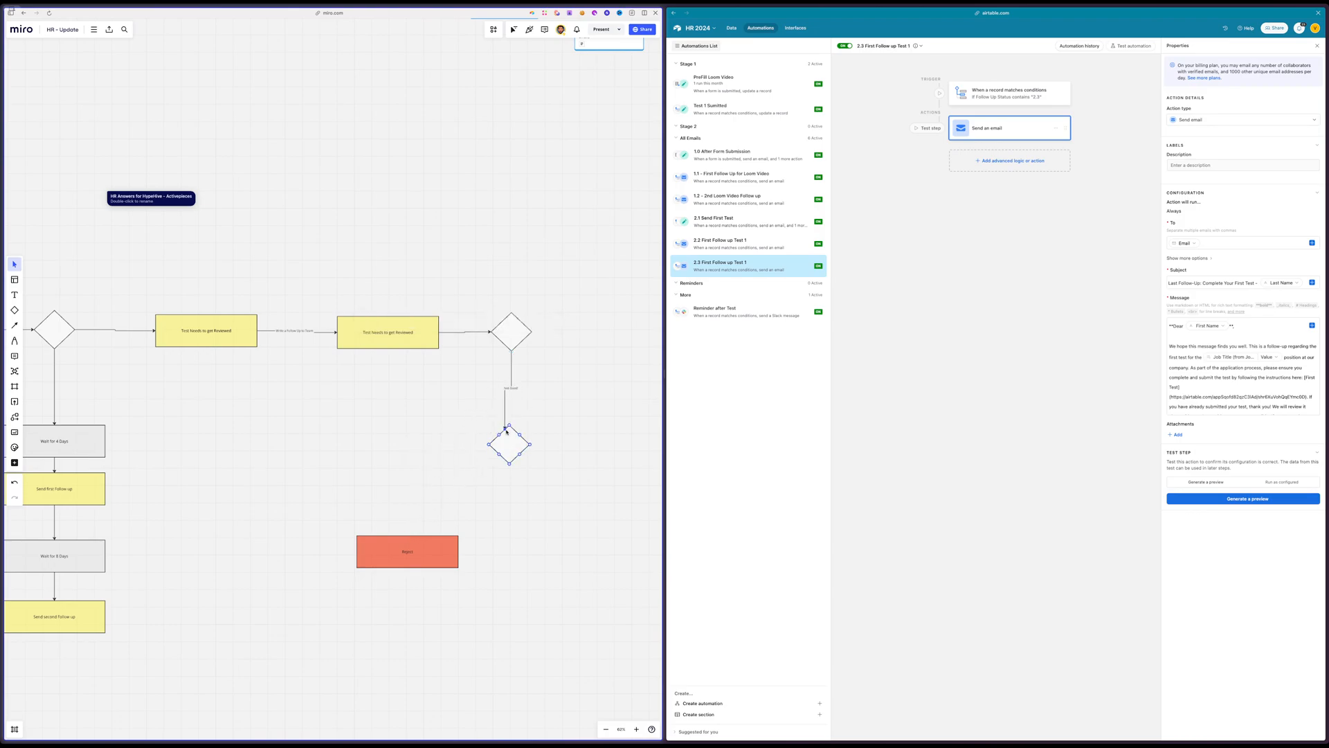
Connect the lower diamond to the red Reject box and place a copy of that box on the diamond's other side
click(505, 453)
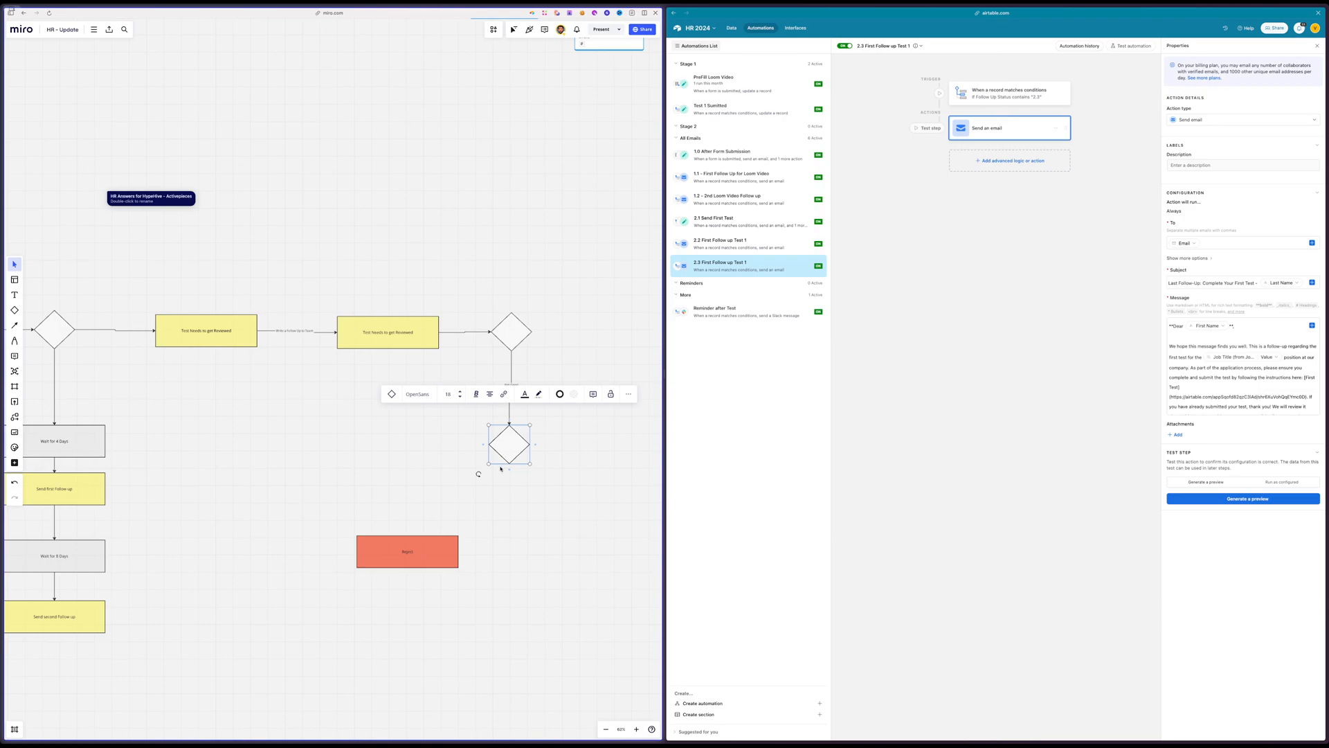
drag(510, 469, 623, 482)
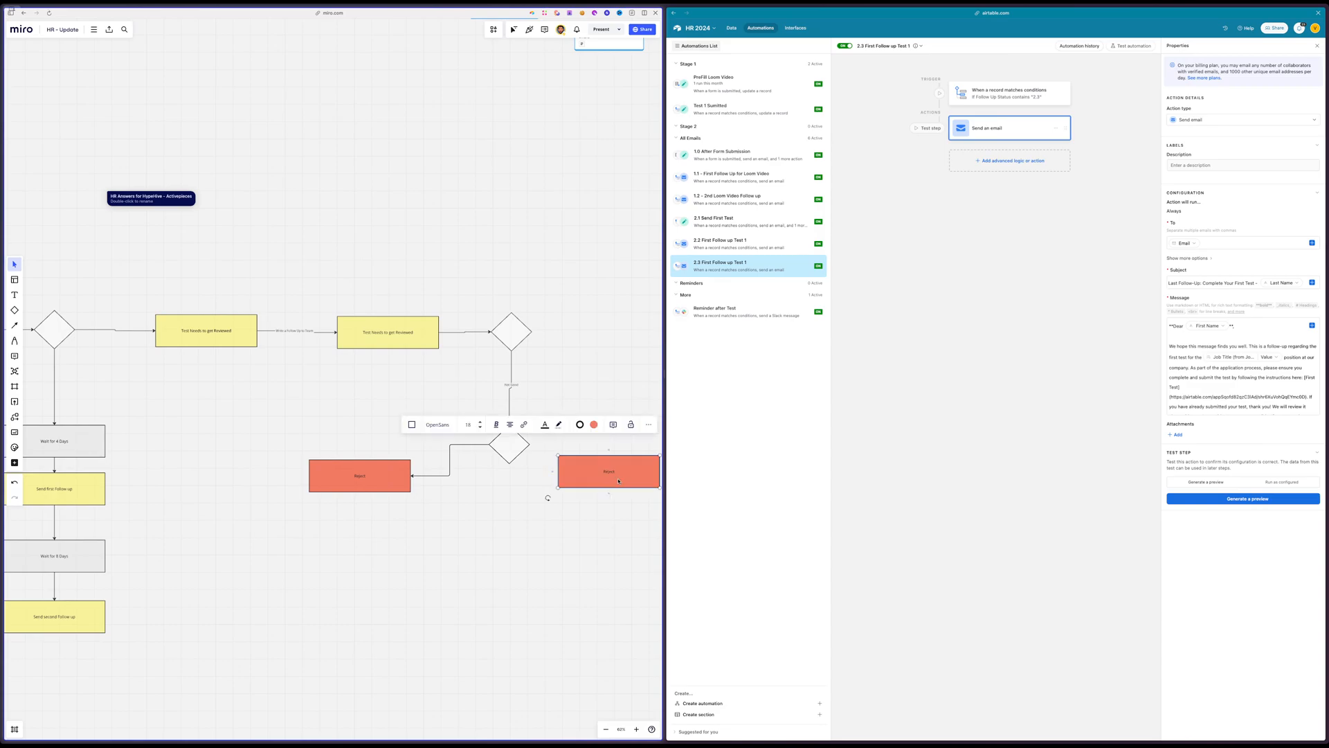
scroll(478, 509, right, 3)
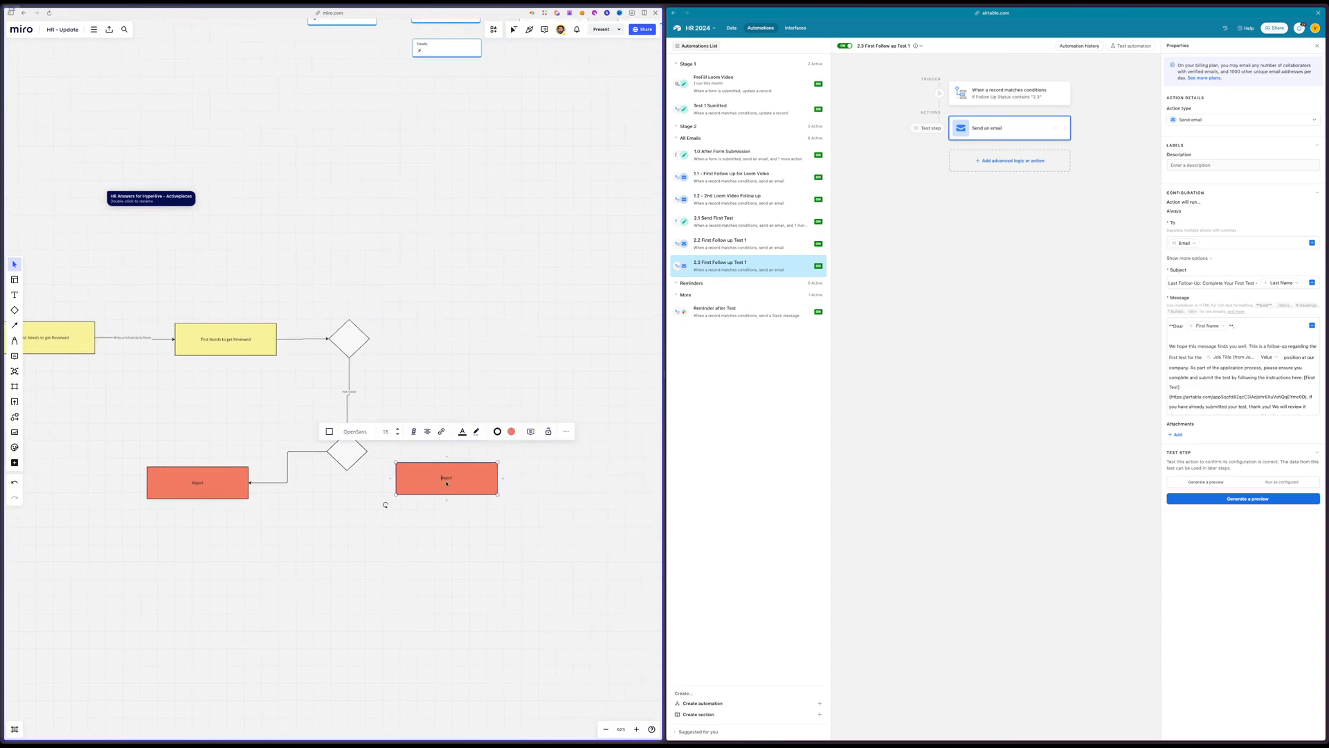
Replace the text of the copied Reject box and change its fill to light grey
double_click(452, 479)
text(UC)
click(511, 430)
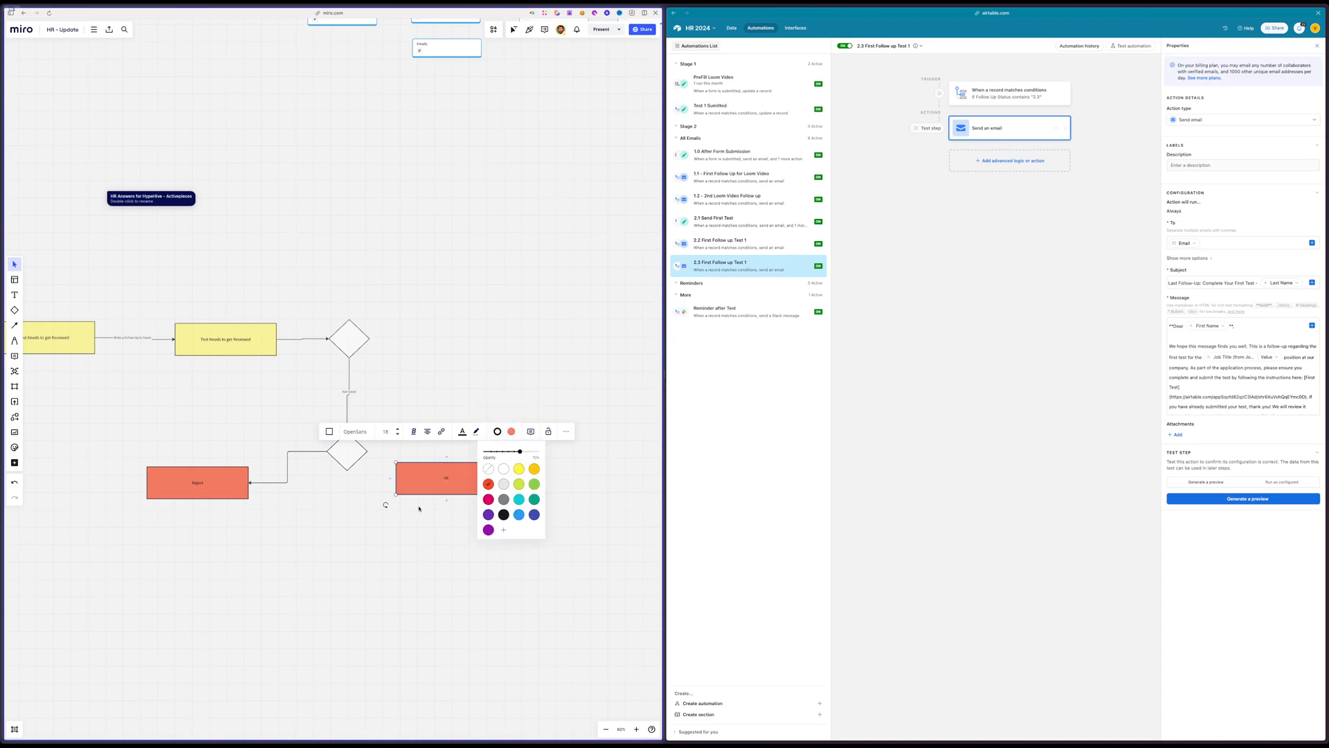
click(388, 523)
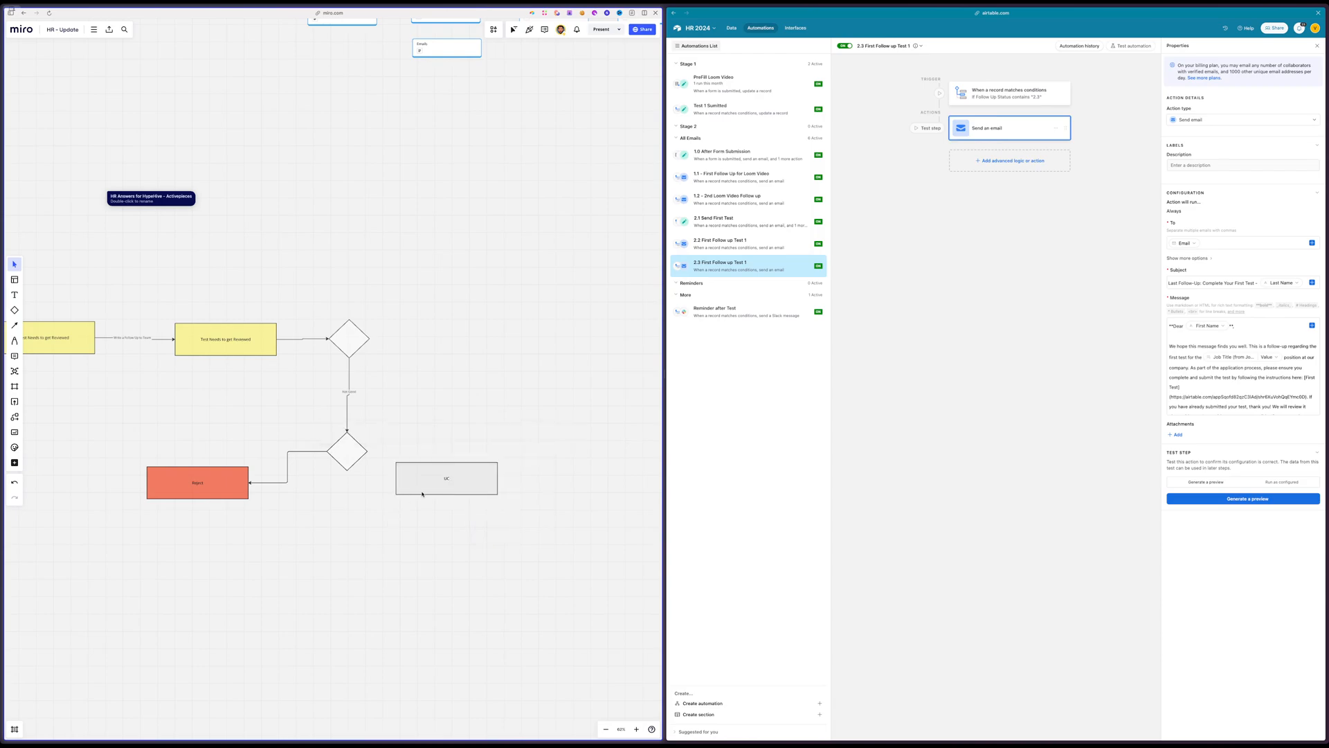
Connect the lower diamond to the grey box and place the box beside the diamond
drag(429, 482, 409, 527)
click(348, 464)
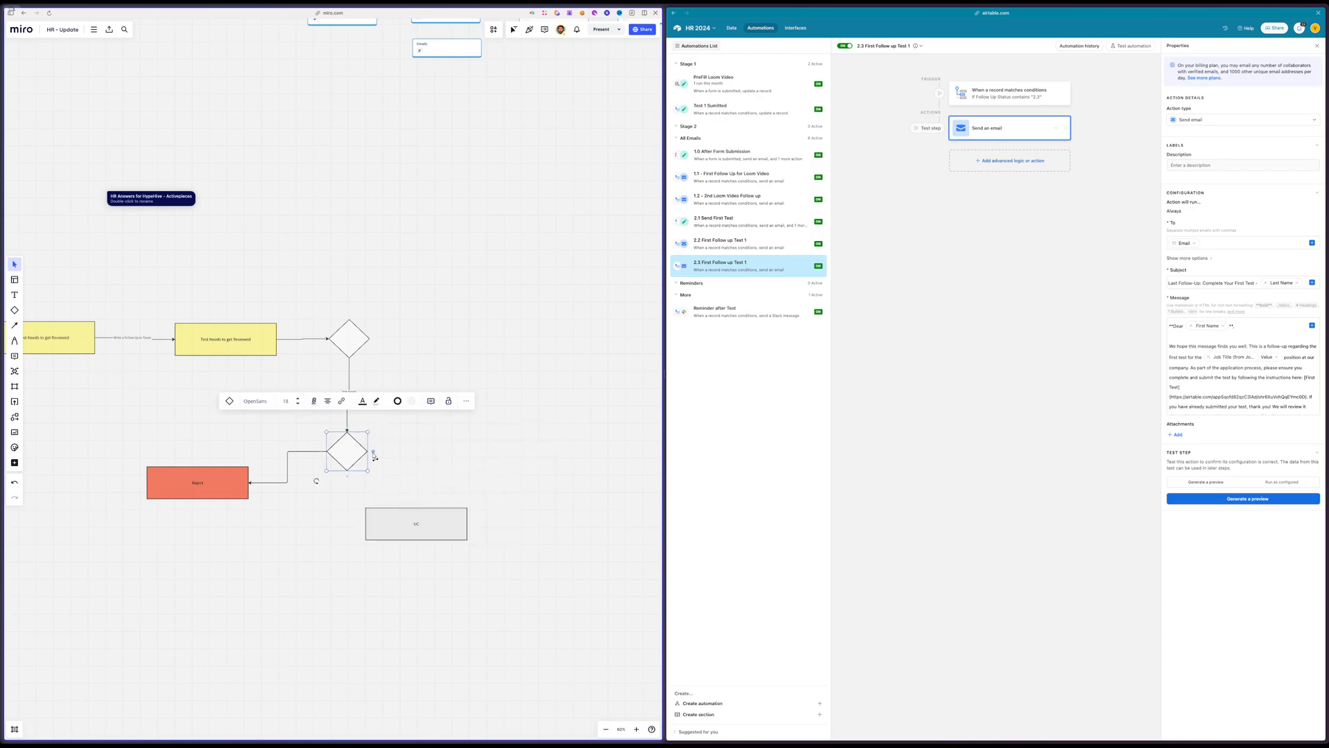
drag(373, 452, 539, 464)
scroll(443, 567, left, 3)
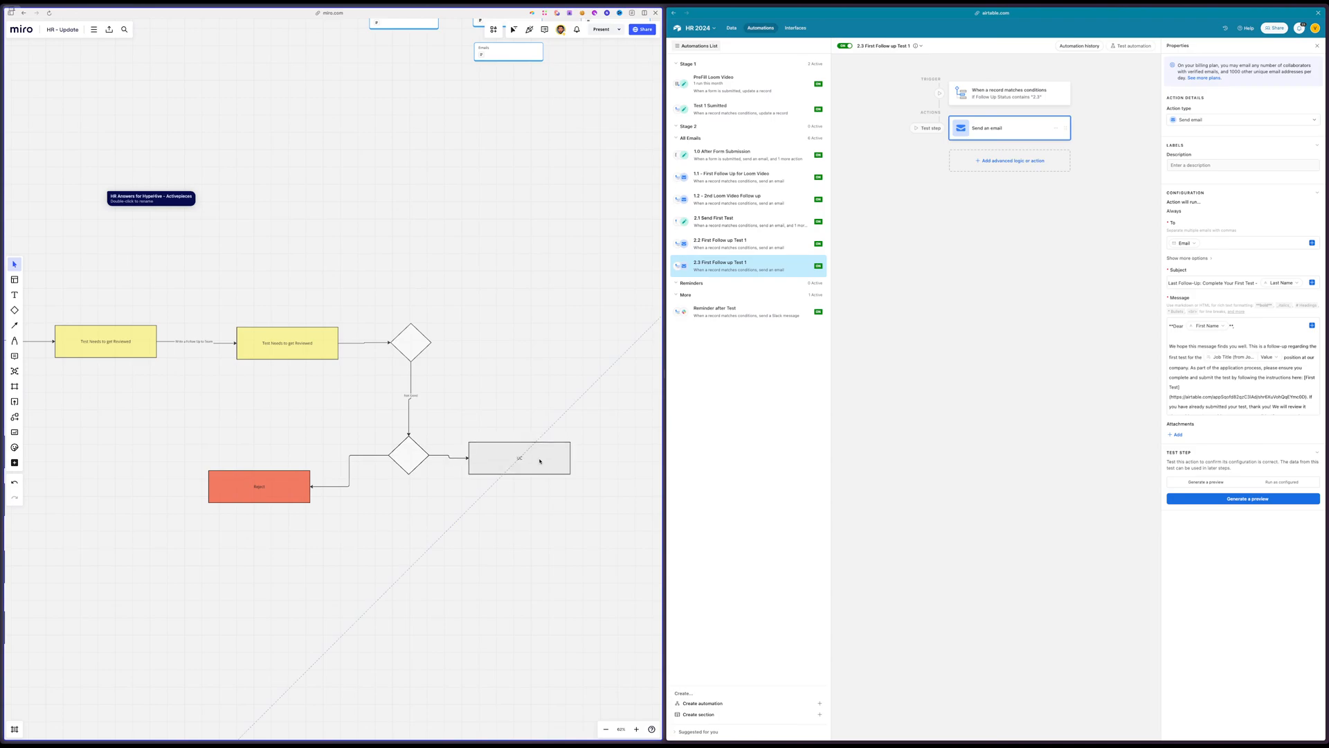
Align the Reject box, the lower diamond and the grey box in one row, spacing the grey box farther out
drag(287, 494, 290, 464)
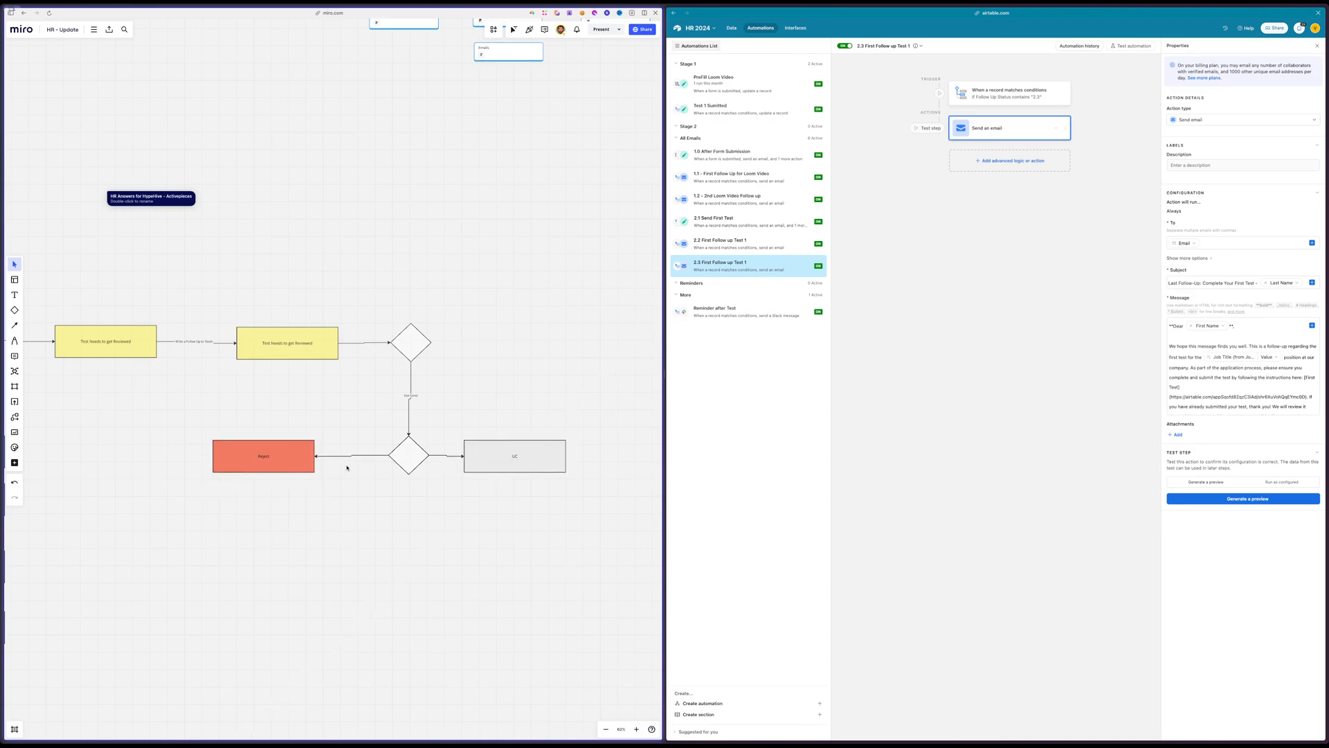
drag(399, 458, 405, 465)
click(401, 496)
drag(487, 466, 533, 461)
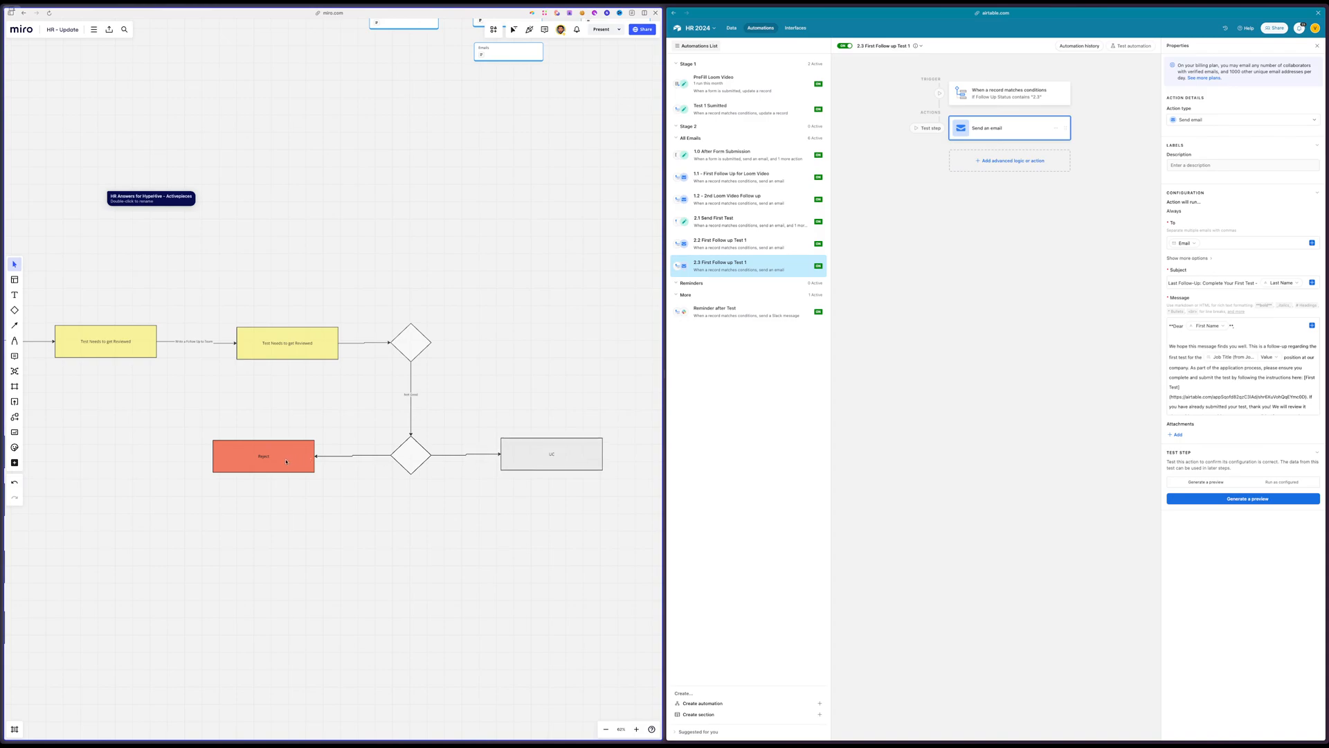
drag(286, 462, 287, 461)
In Airtable, create a new interface form based on the Second Round table
click(731, 28)
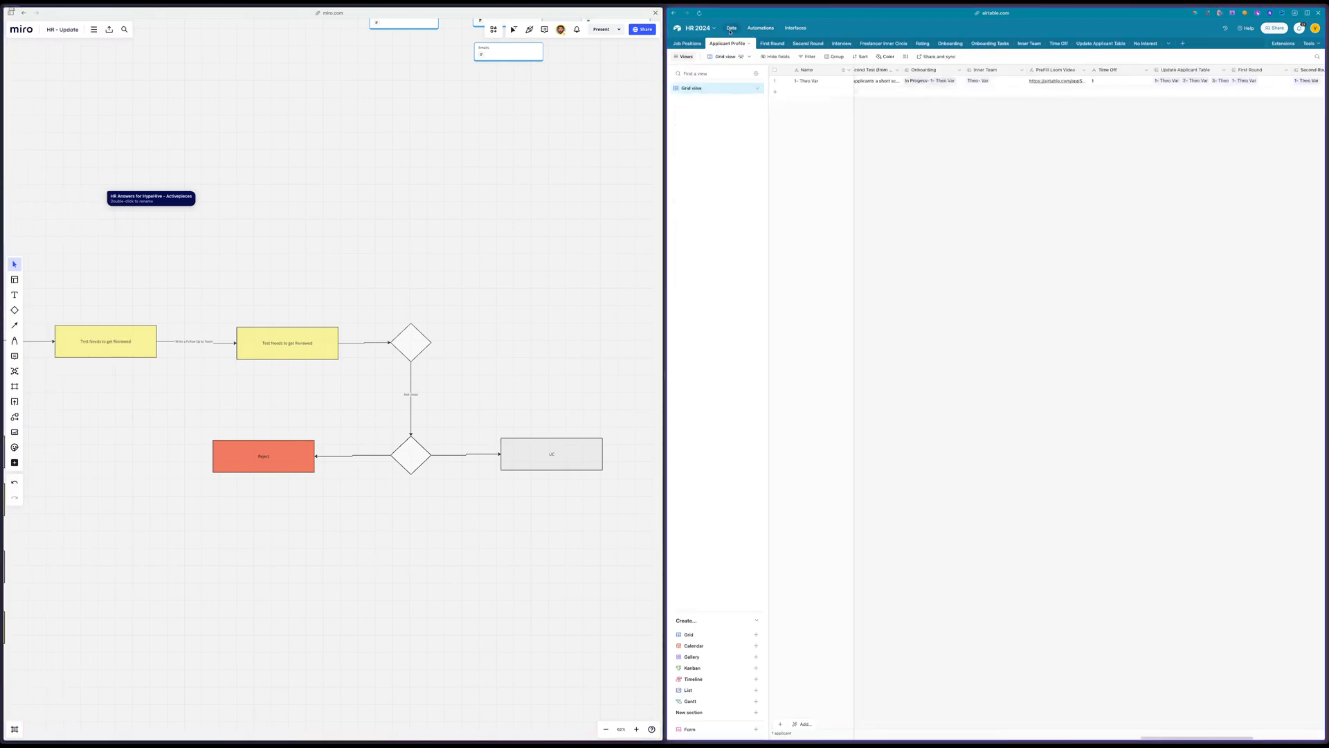
click(698, 44)
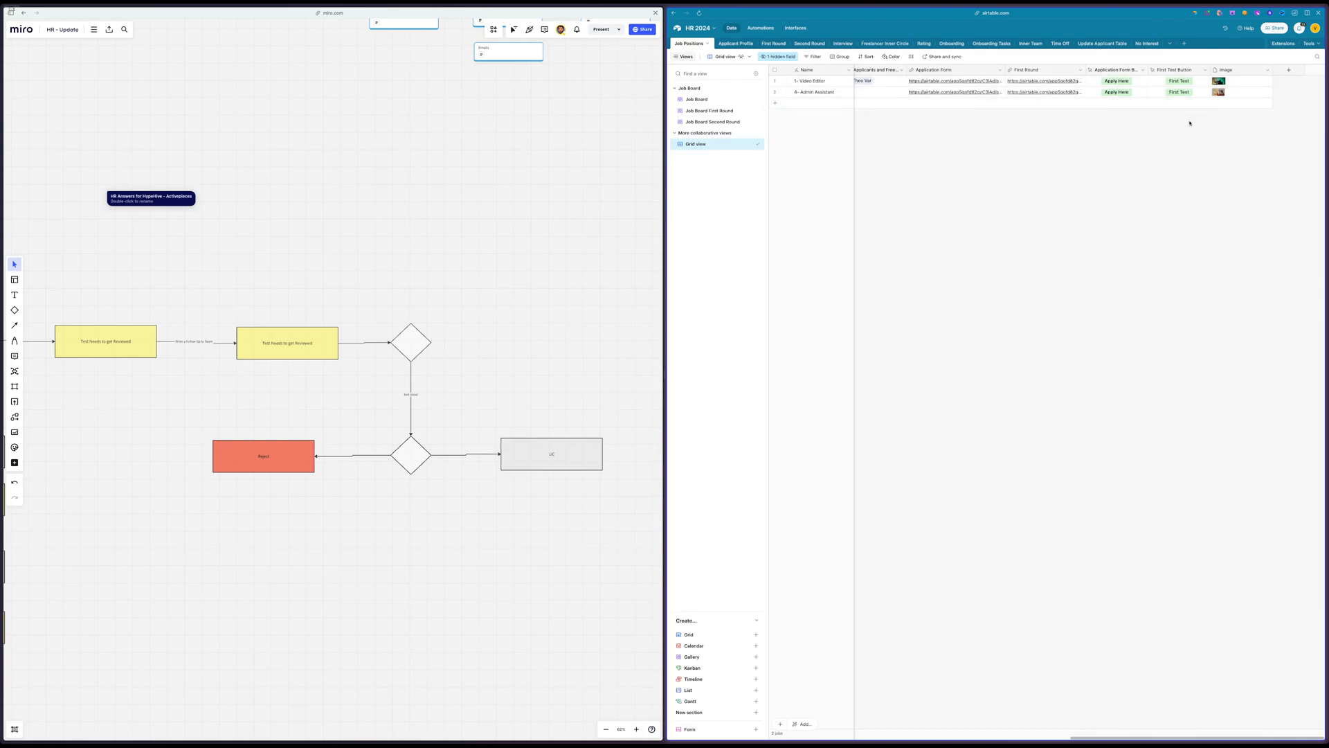
click(805, 45)
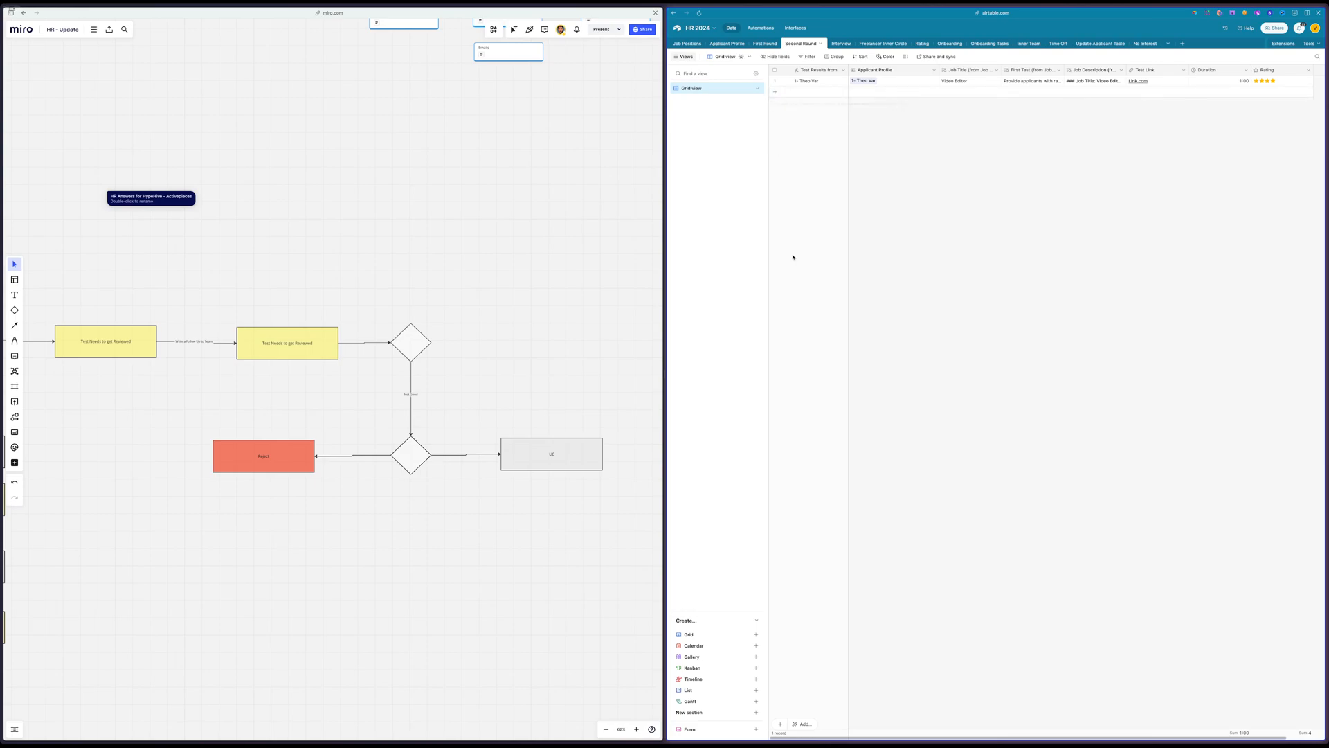
click(745, 731)
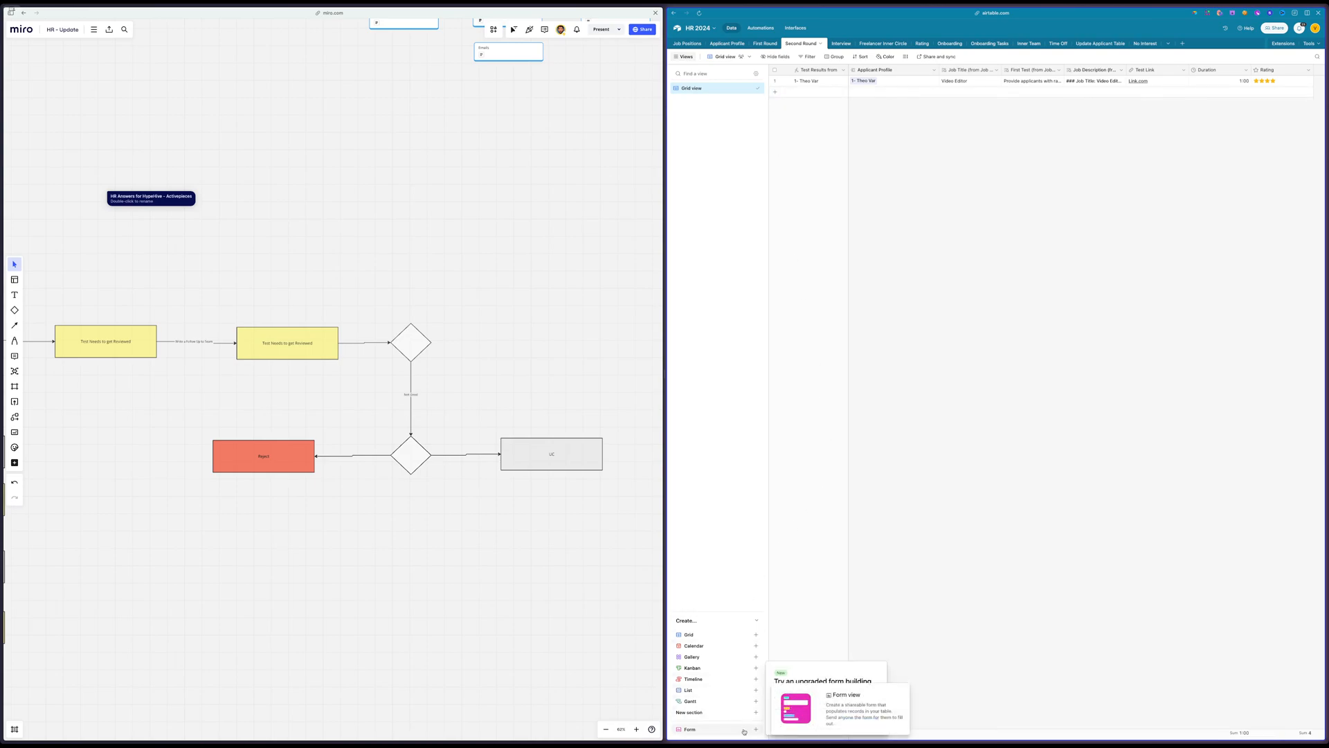
click(861, 725)
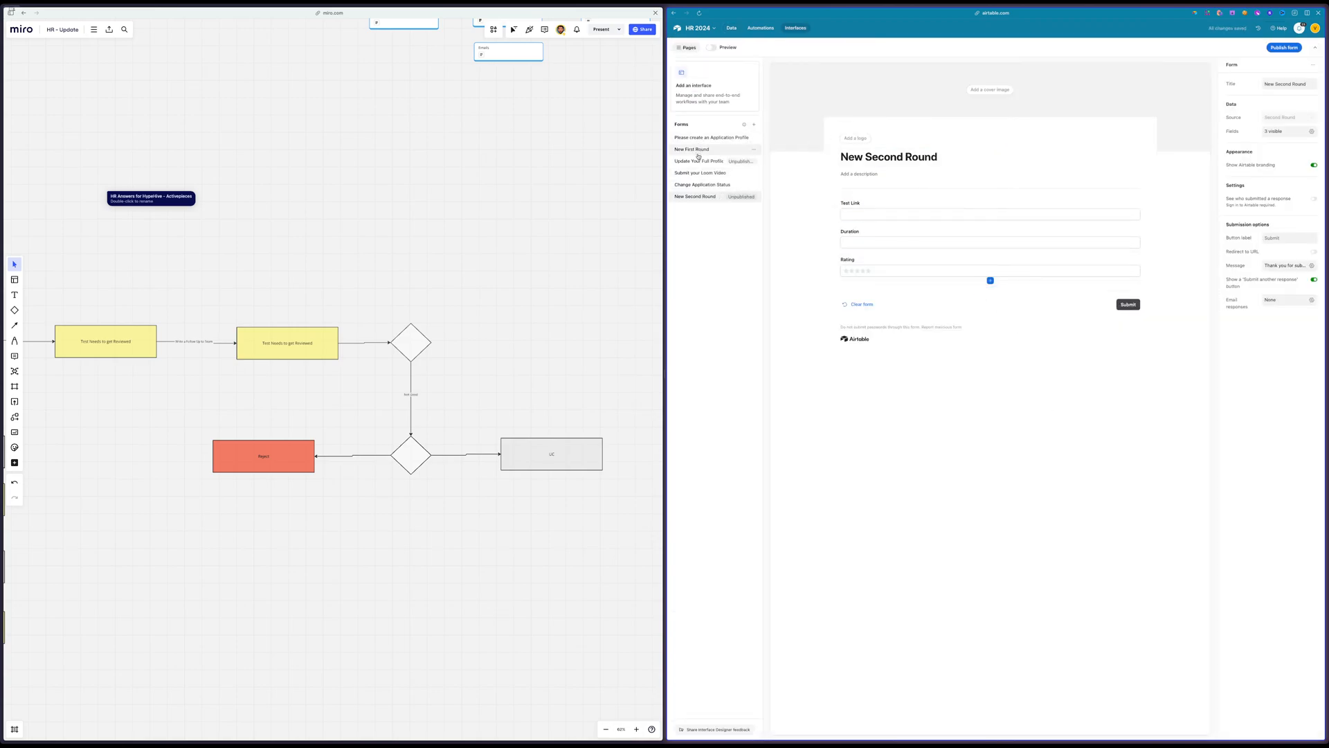
Change the form title to "Second Round" by removing the word "New"
double_click(864, 156)
drag(872, 157, 841, 156)
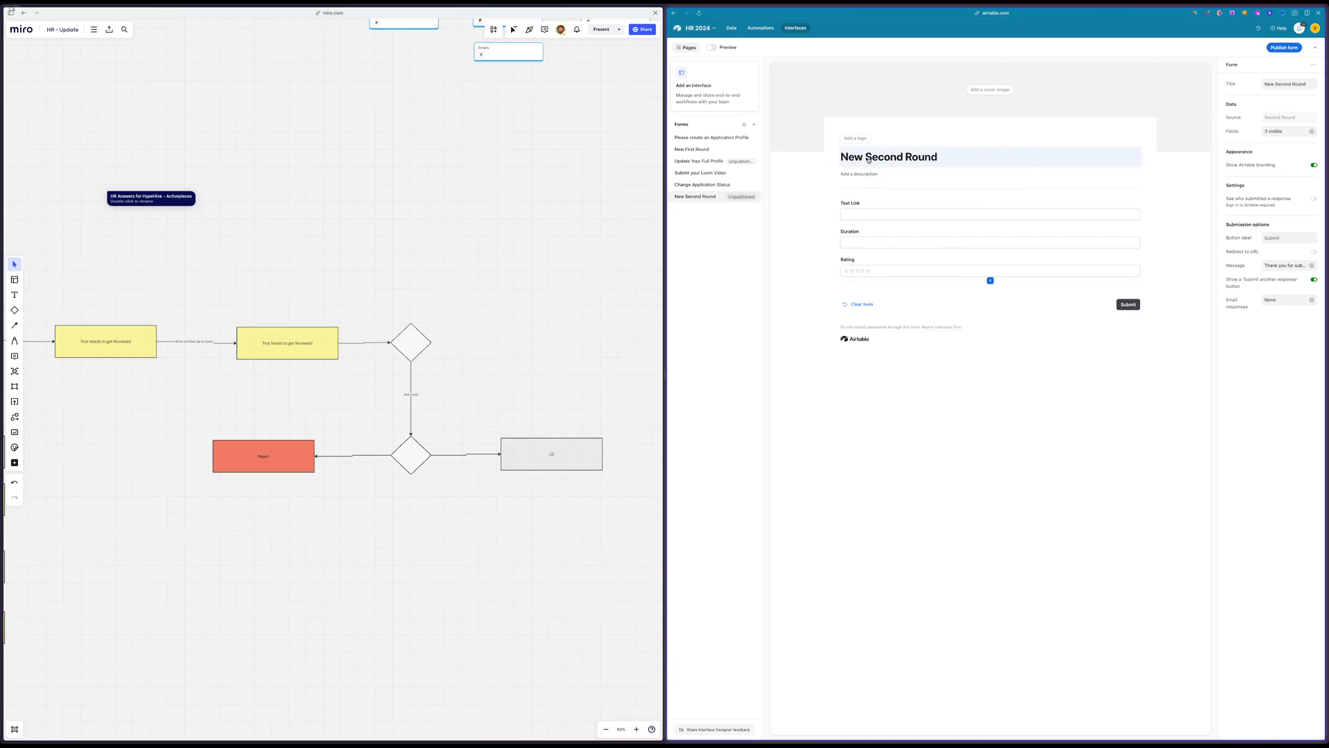
click(867, 157)
drag(866, 156, 839, 157)
click(832, 161)
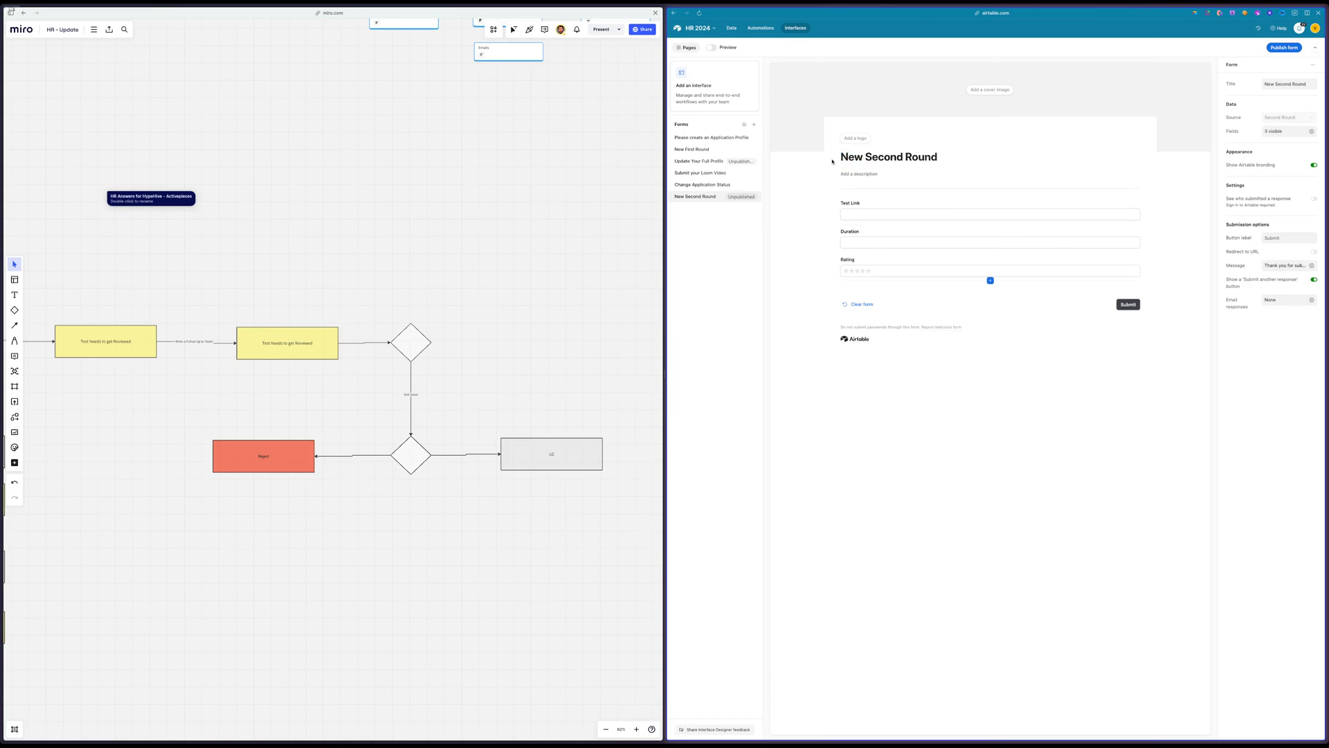
click(866, 156)
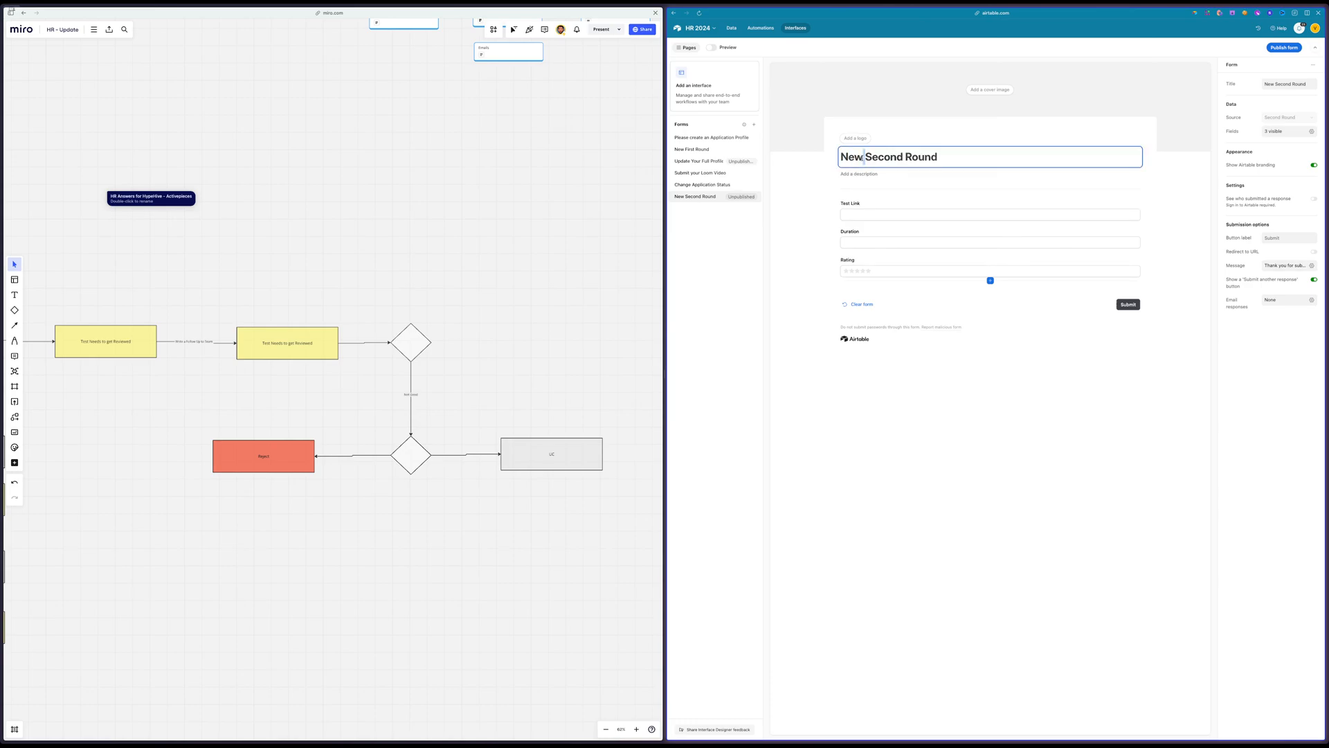
double_click(866, 156)
drag(865, 157, 849, 157)
click(854, 155)
key(BackSpace)
key(BackSpace)
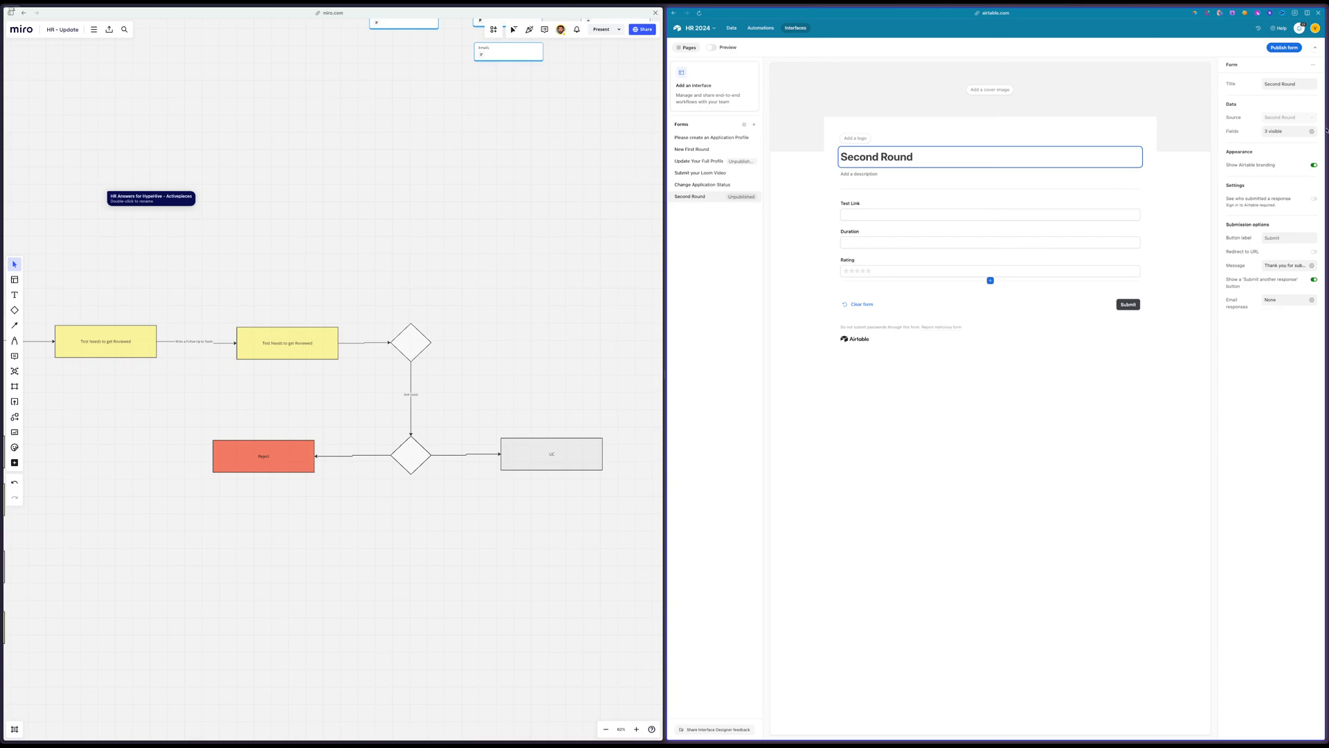
Replace the Rating field on the form with the hidden Applicant Profile field, placed above Test Link
click(1287, 130)
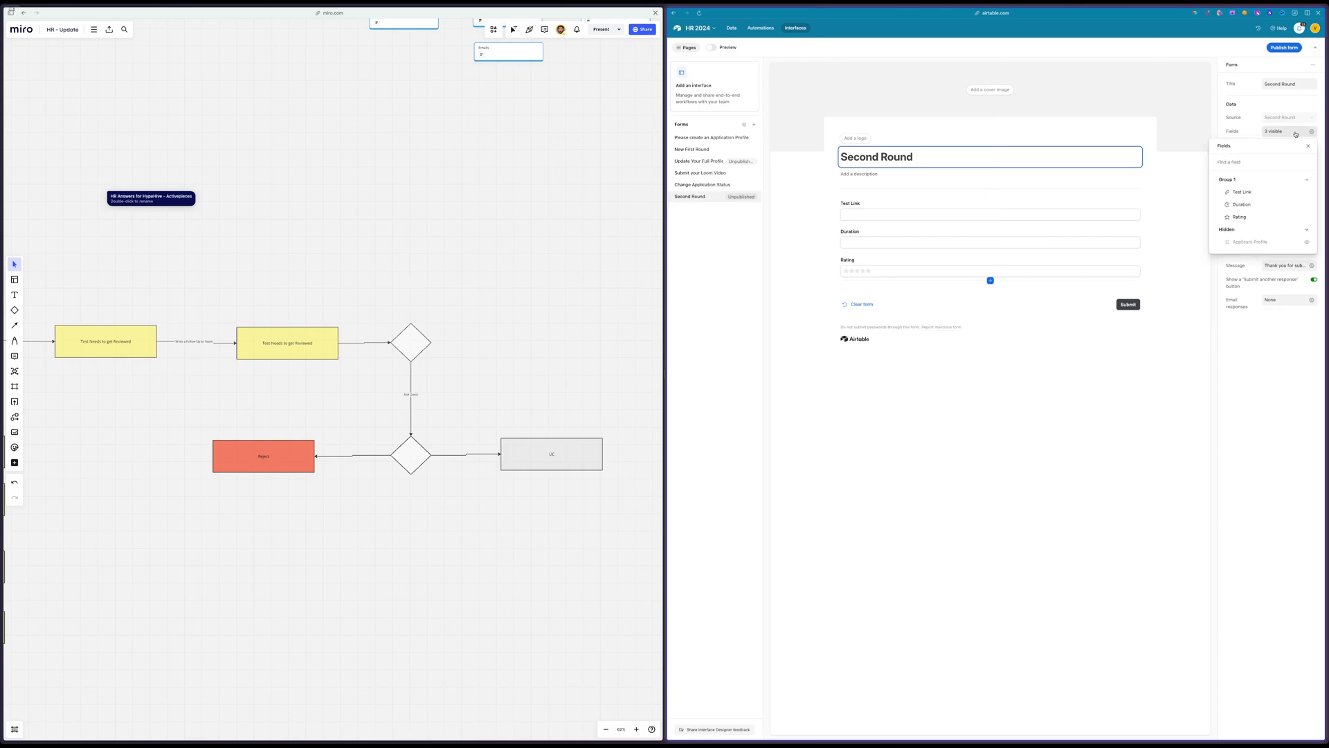
click(1308, 242)
click(896, 263)
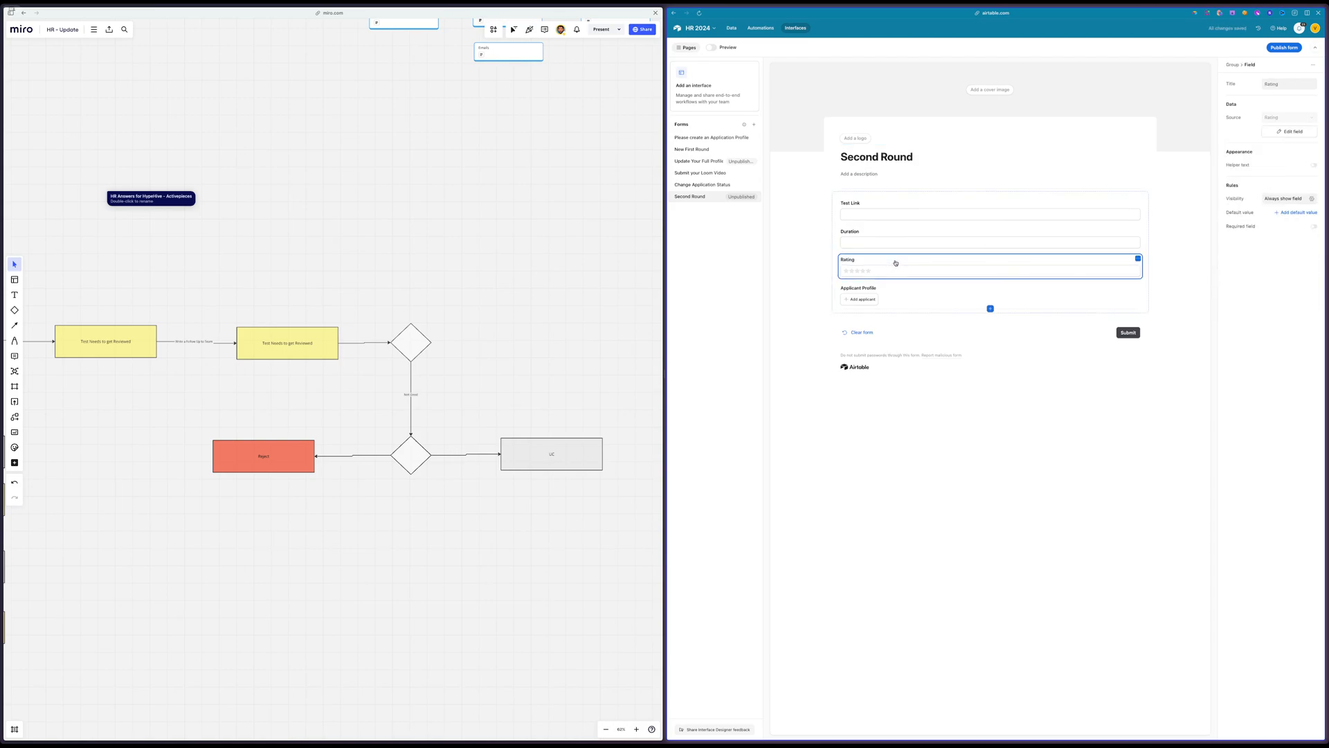
key(Delete)
drag(896, 262, 900, 206)
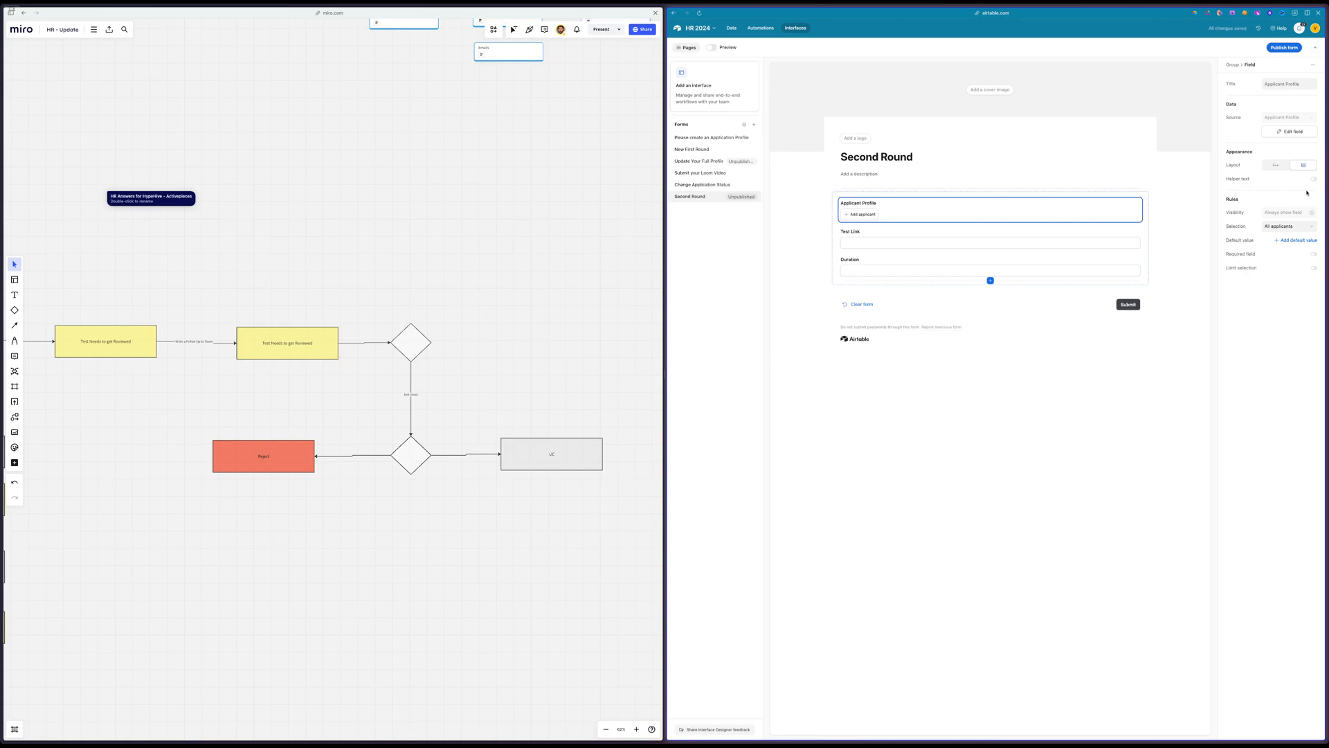
Make the Applicant Profile, Test Link and Duration fields required on the form
click(1314, 256)
click(1008, 234)
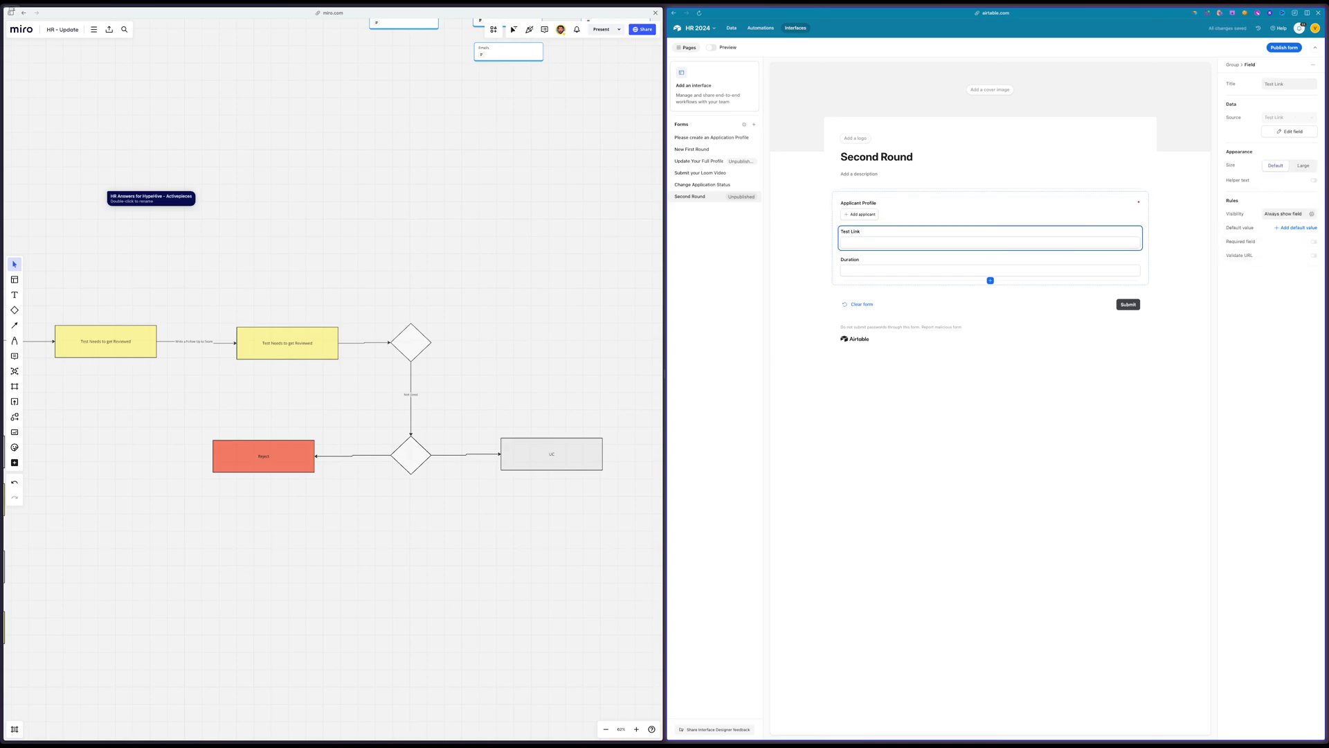
click(1318, 242)
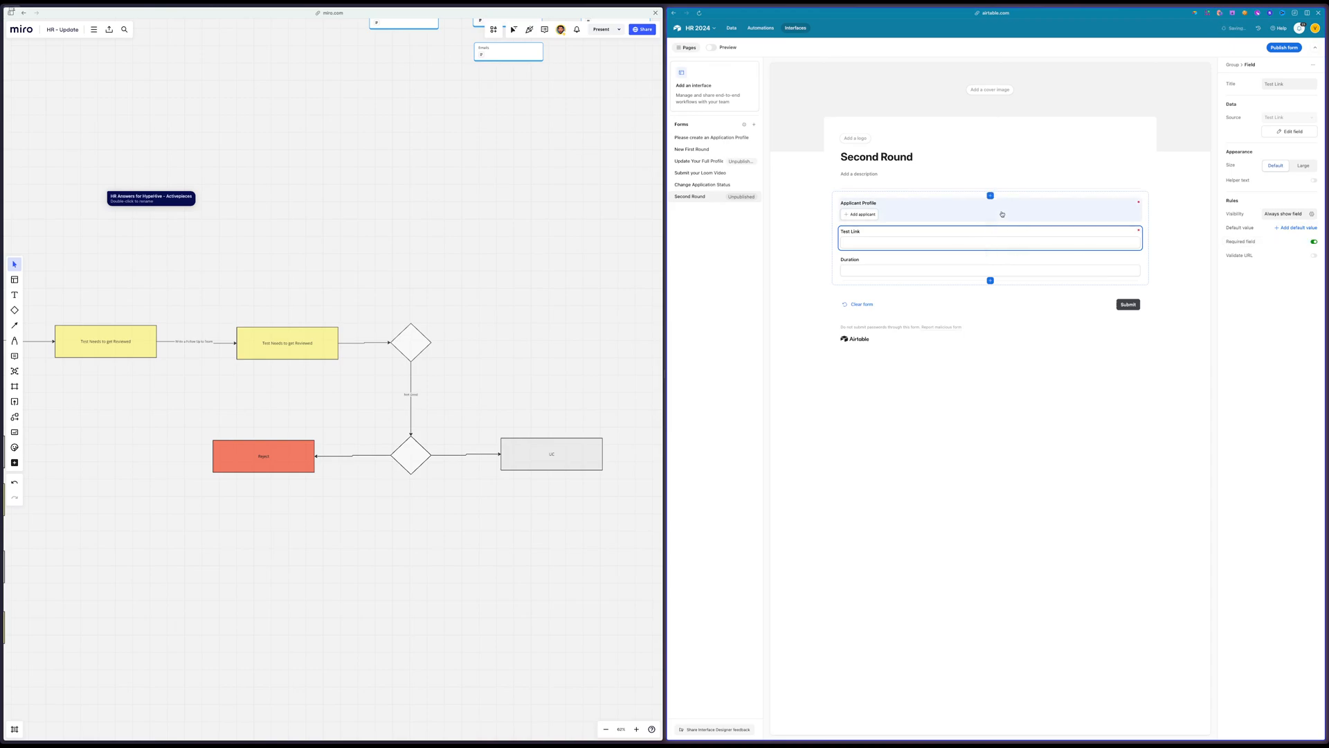
click(965, 267)
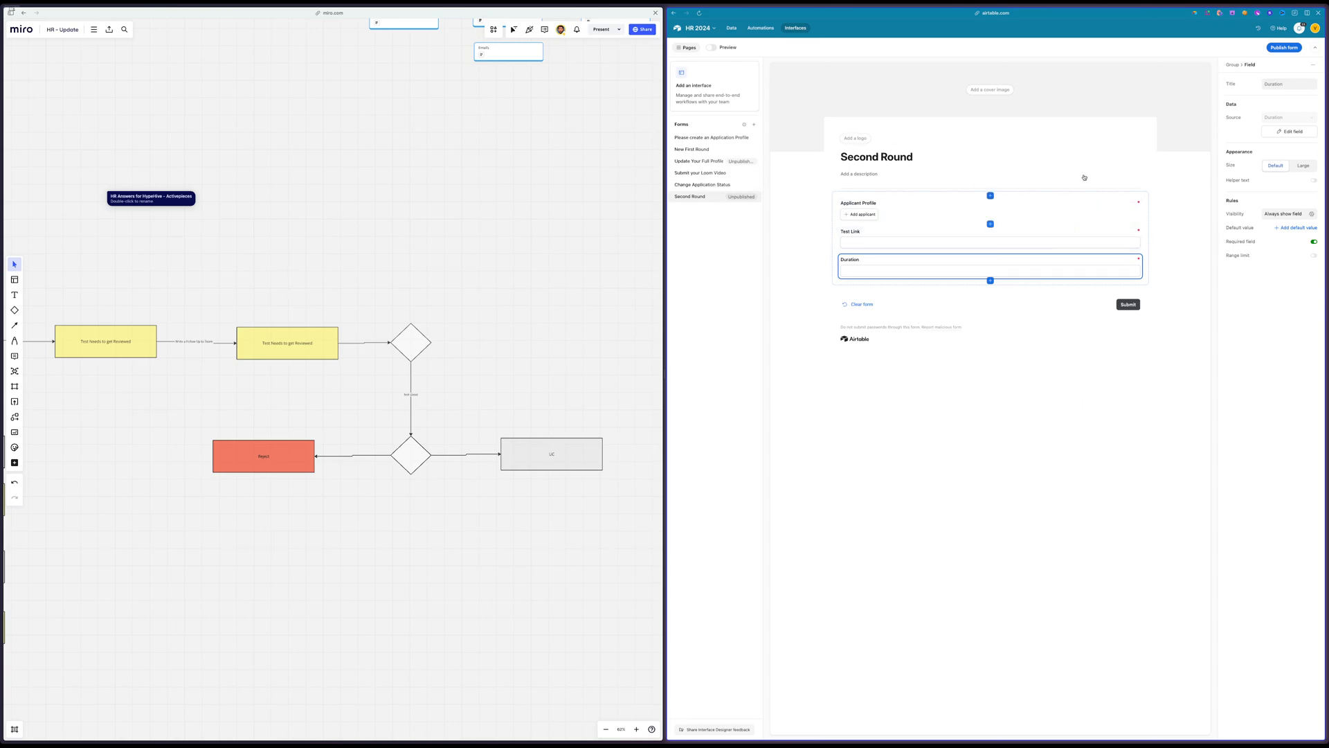
Publish the Second Round form and copy its share link
click(1292, 47)
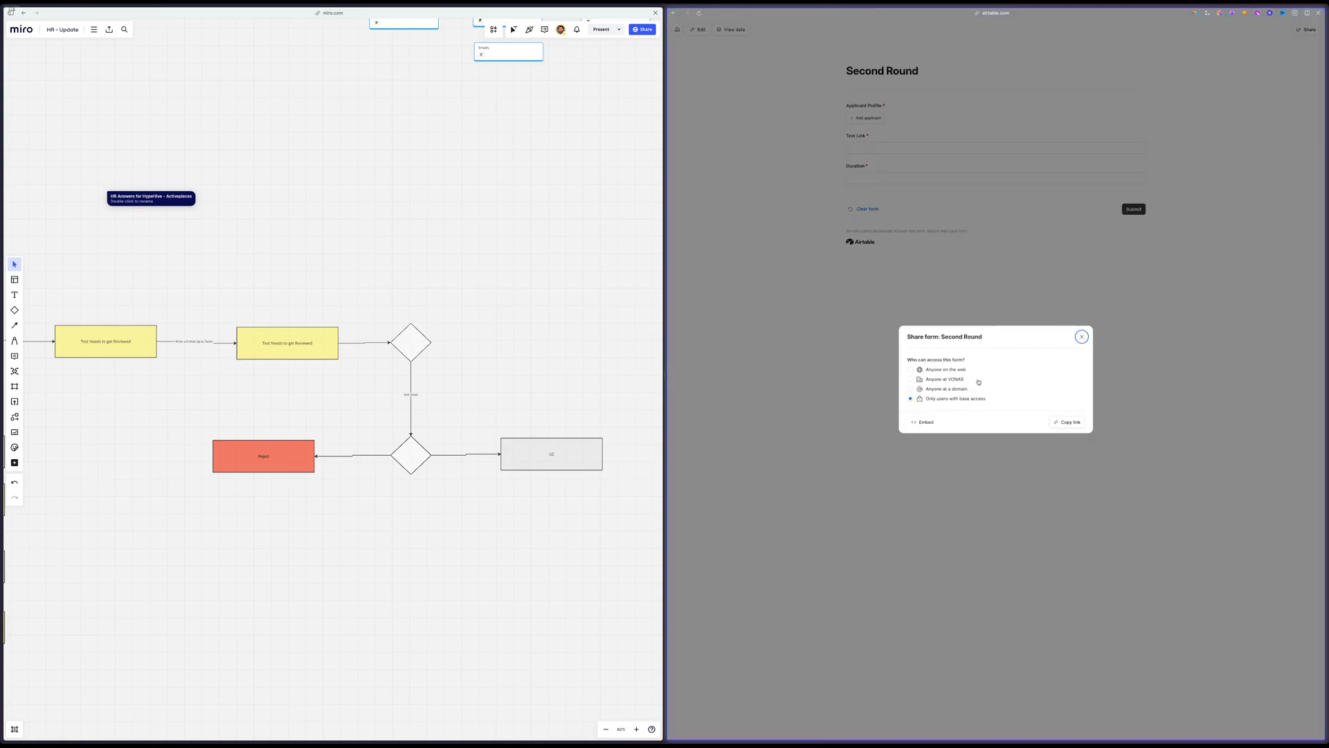
click(952, 369)
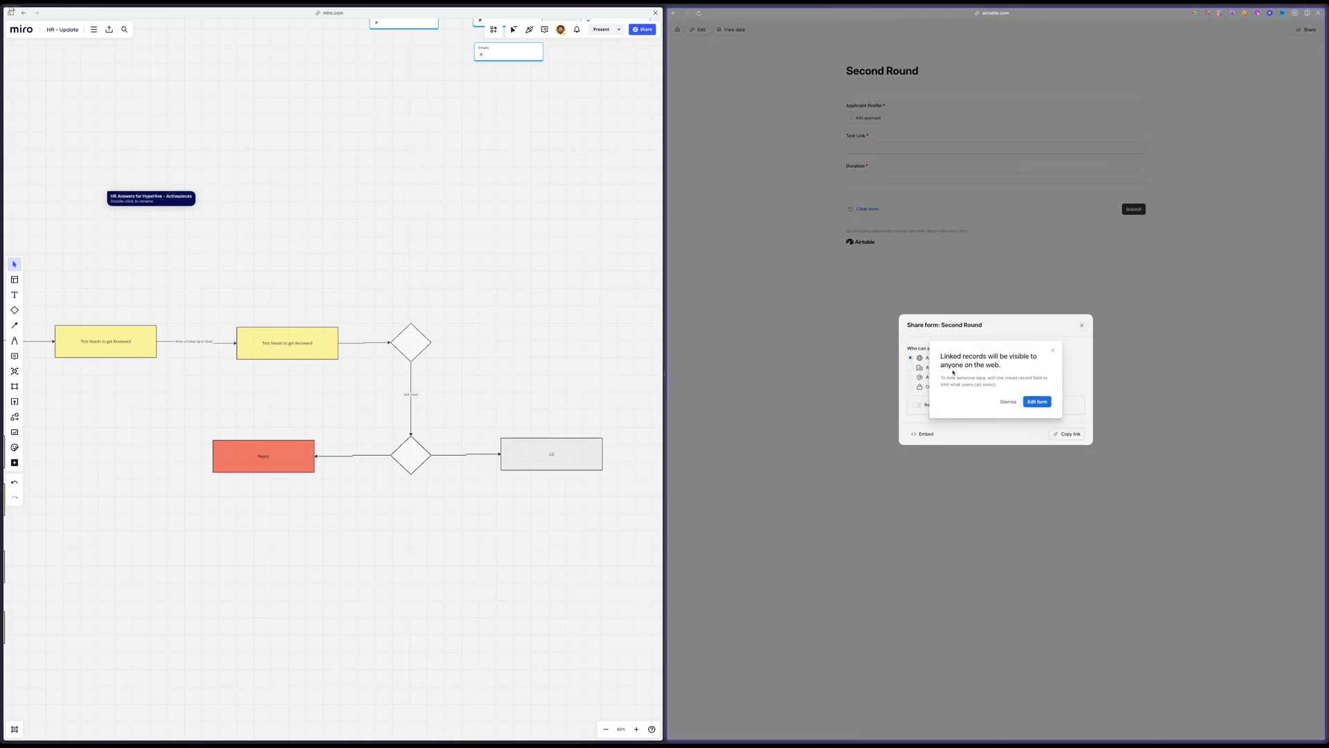
click(1007, 404)
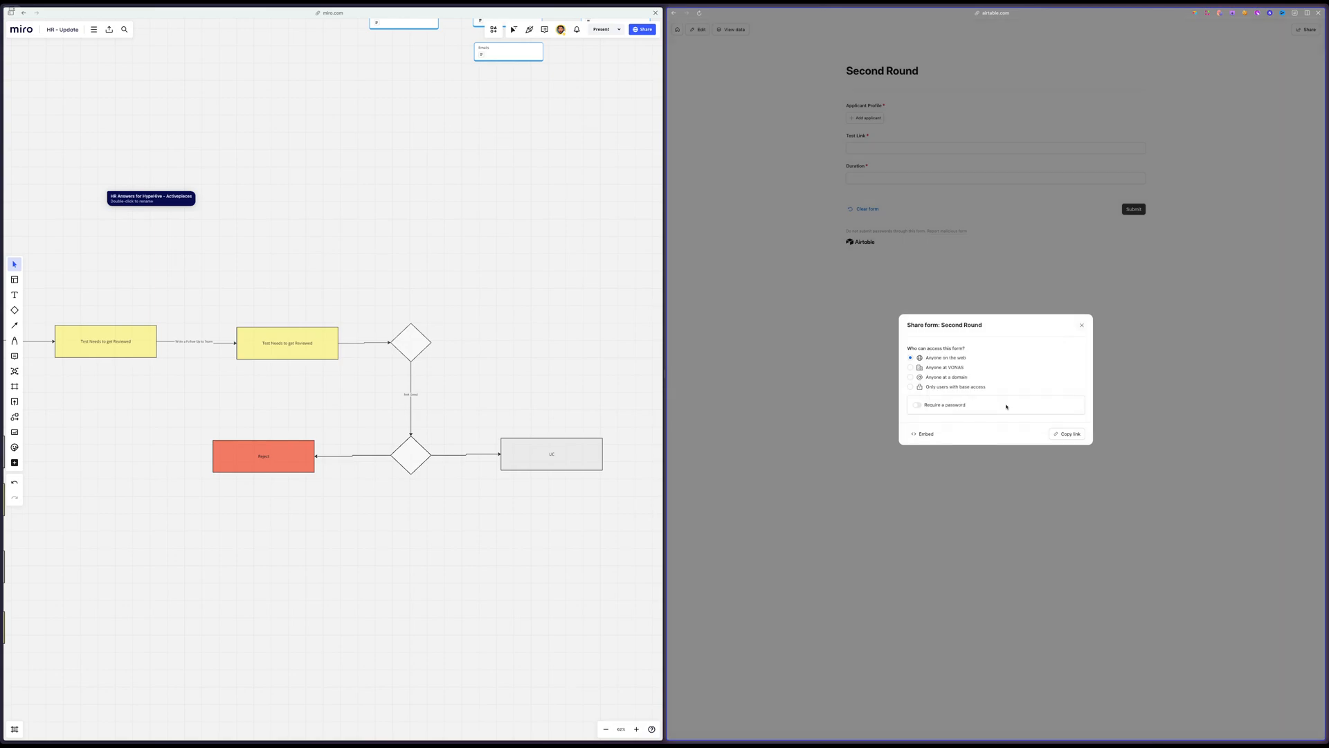
click(1064, 434)
click(780, 101)
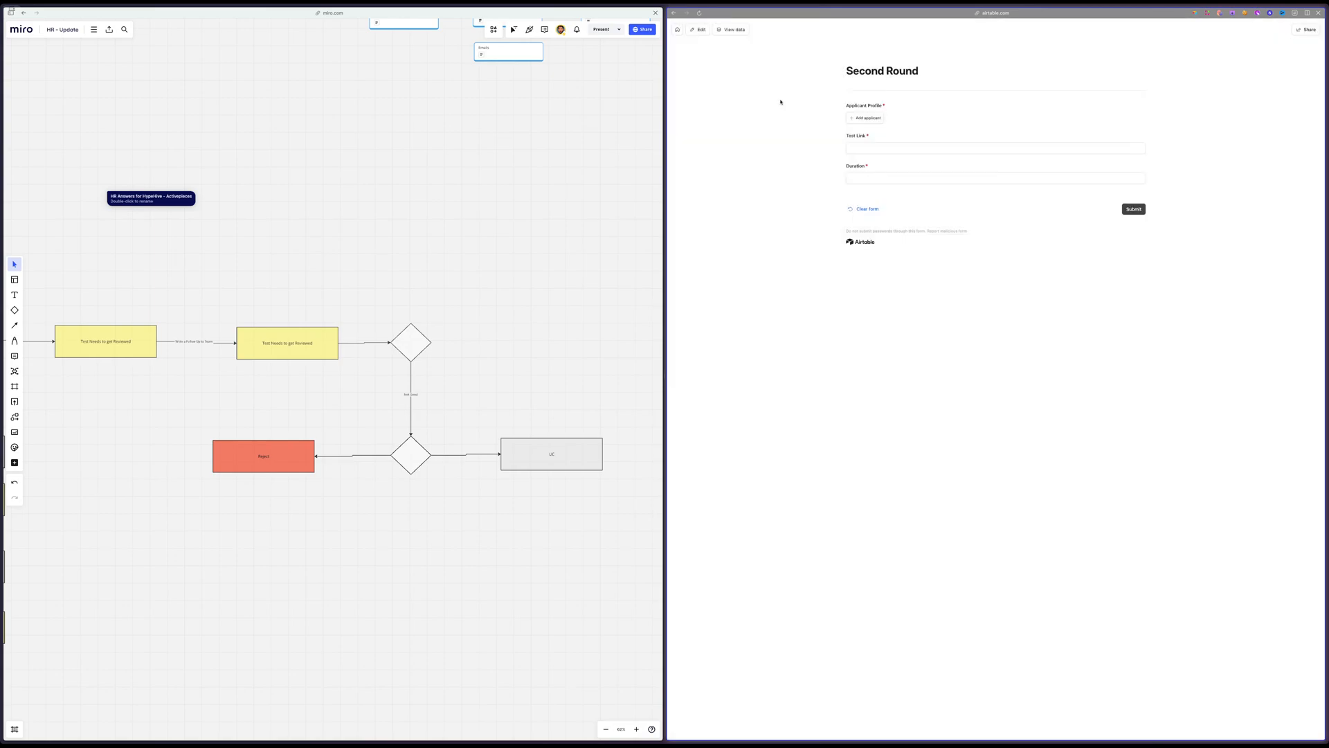
Return to the HR 2024 base, widen its window and open the Job Positions table
click(679, 31)
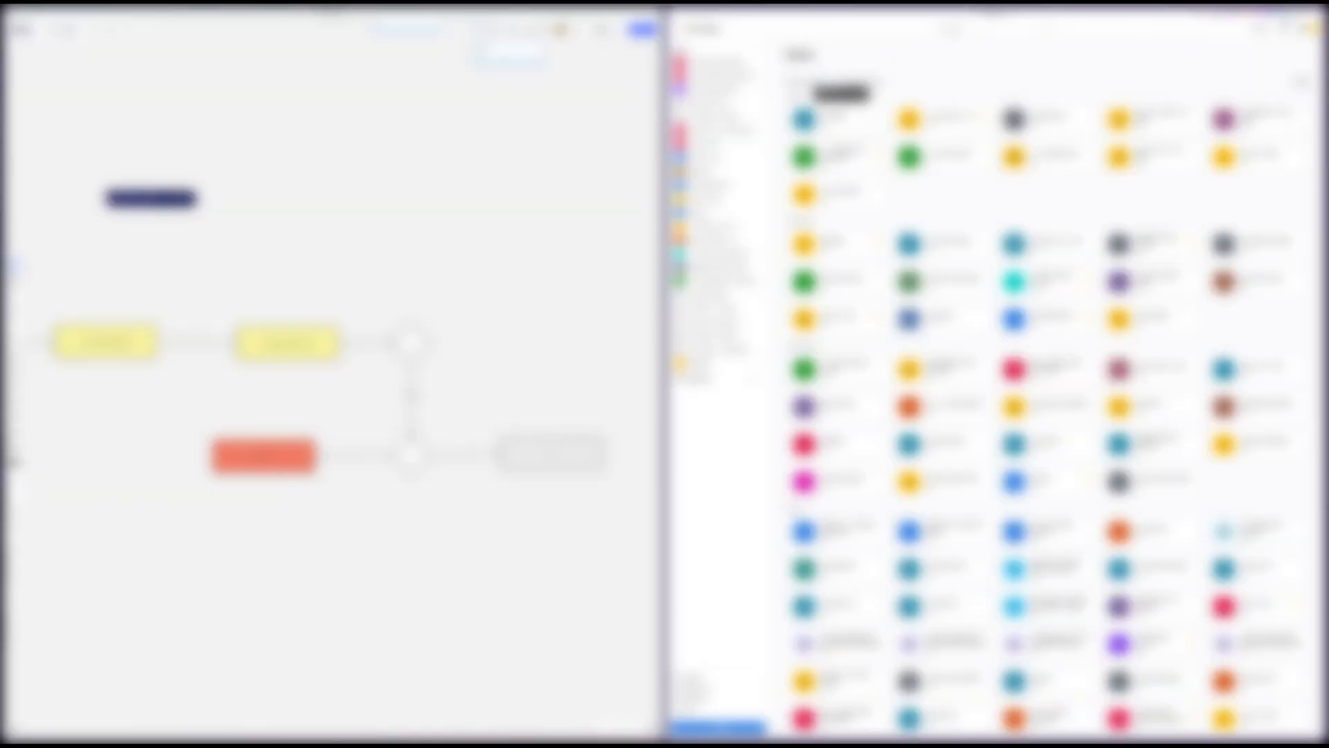
click(841, 117)
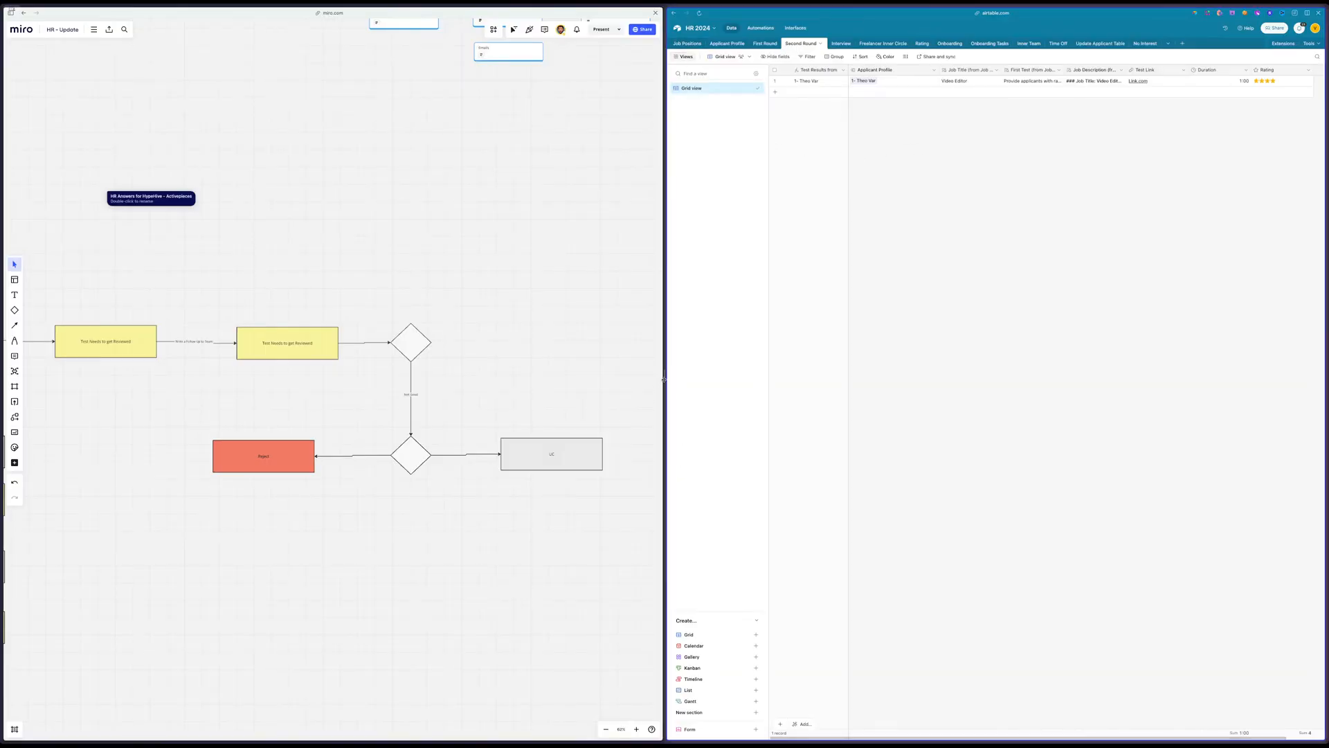
drag(664, 380, 237, 423)
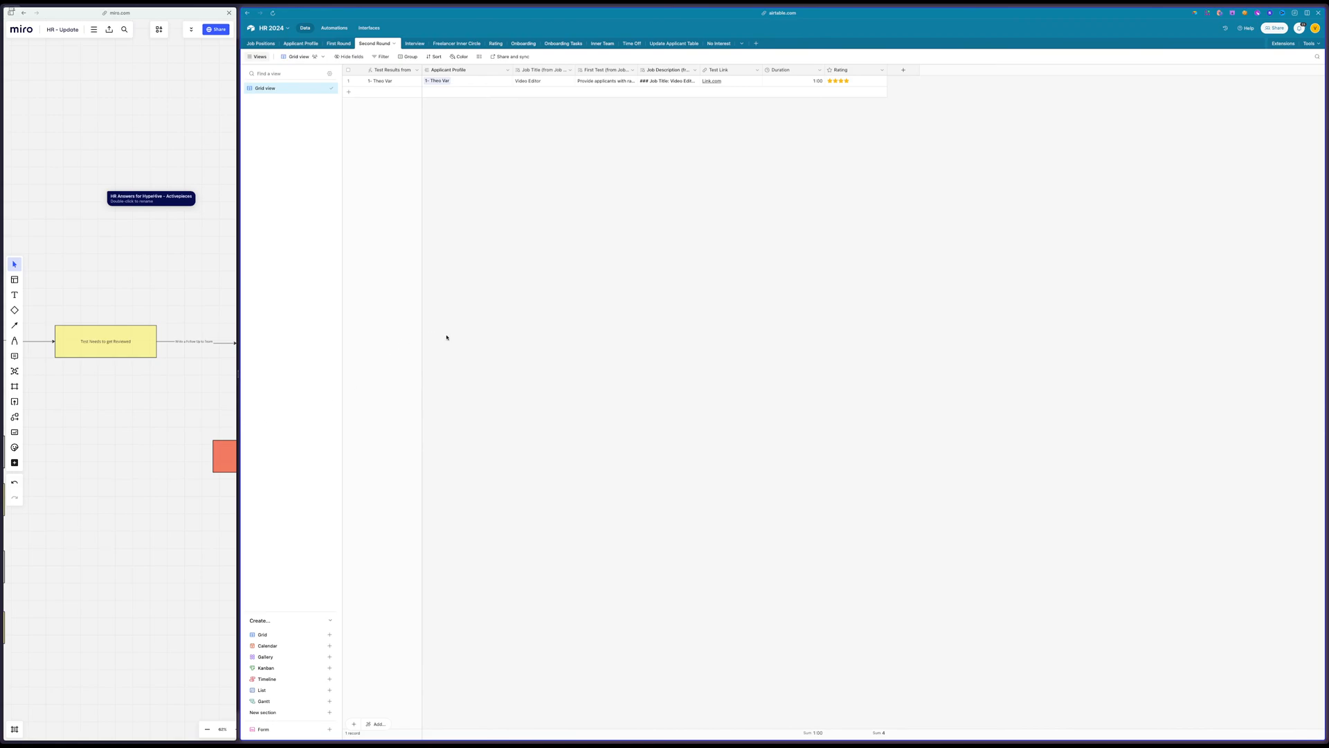
click(263, 43)
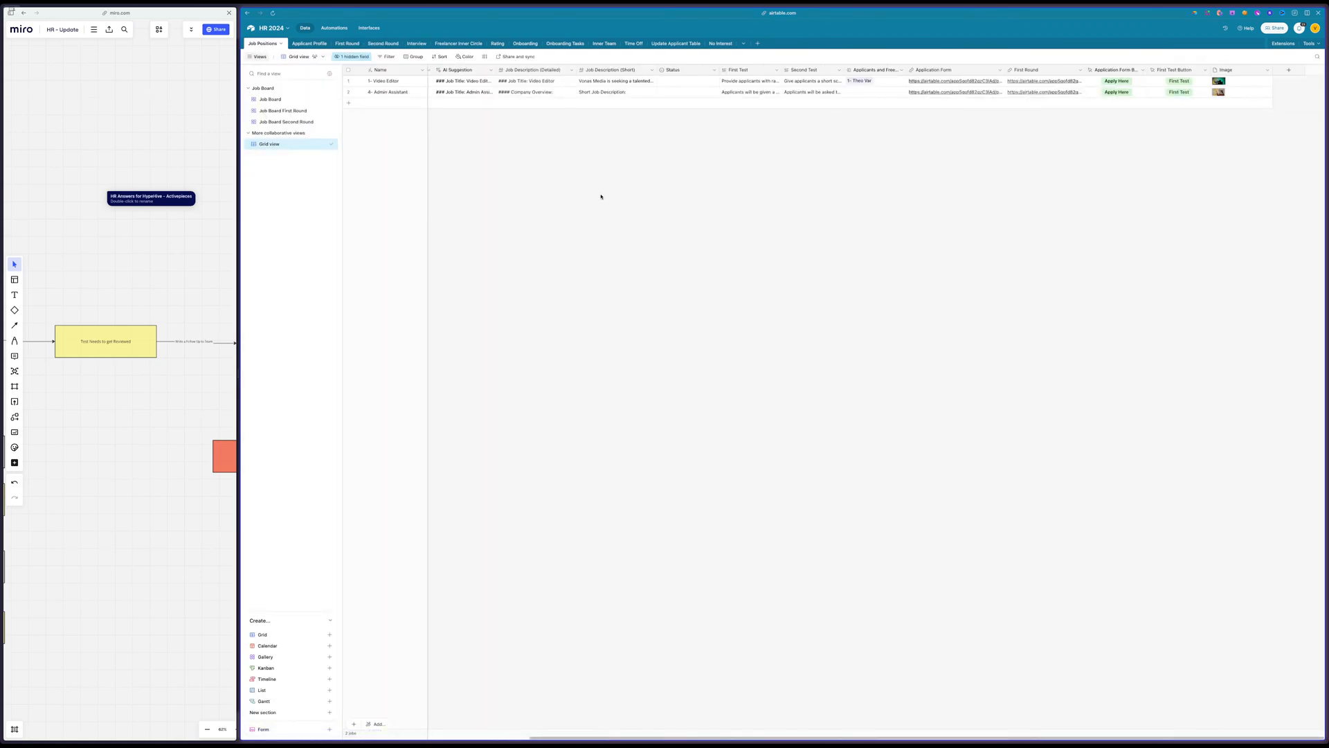
Insert a URL field named "Second Round" directly after the First Round field in the Job Positions table
right_click(1034, 70)
click(1059, 128)
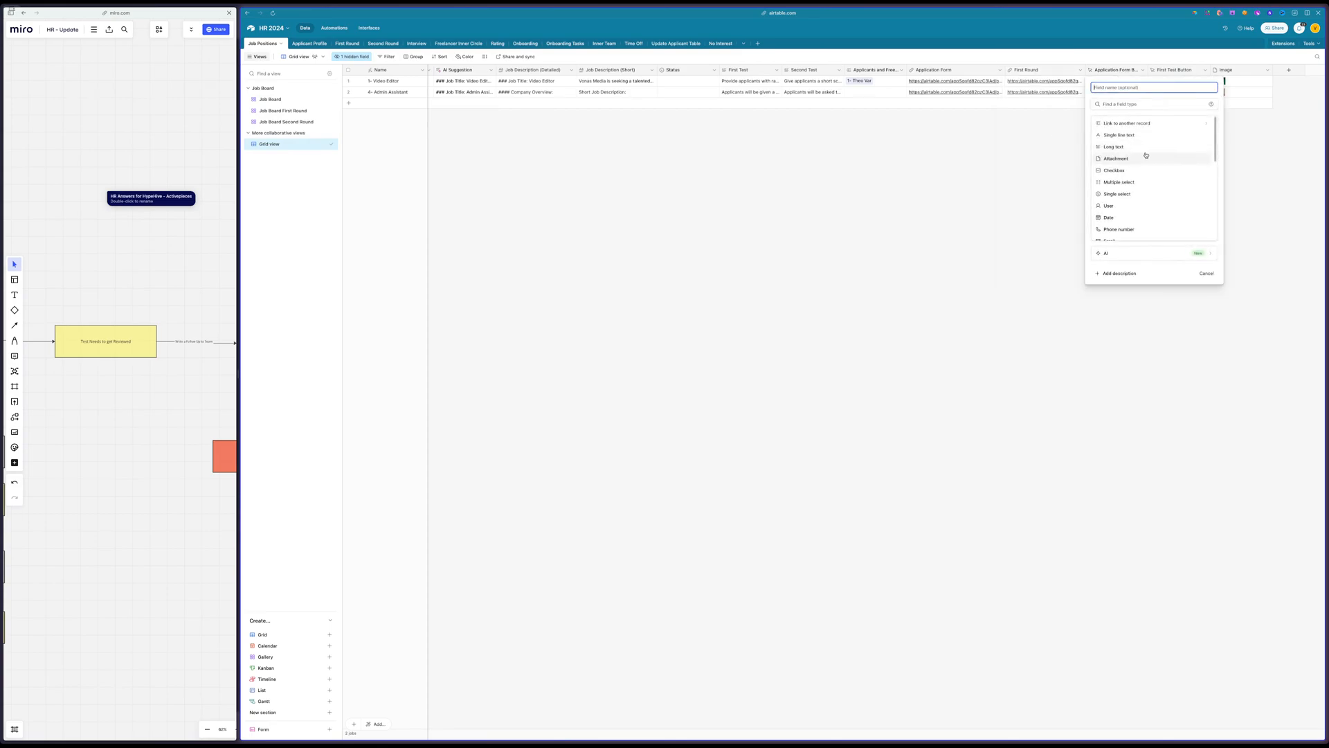
click(1114, 104)
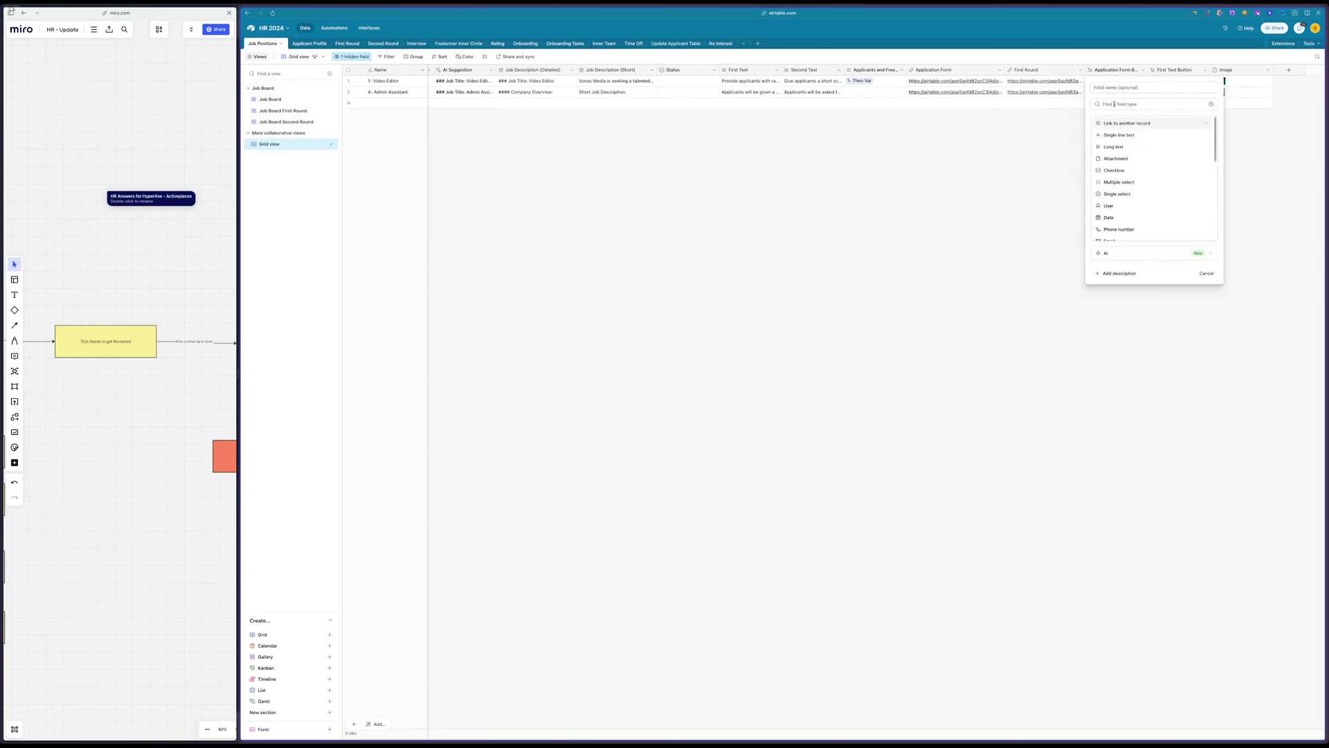
text(url)
click(1108, 122)
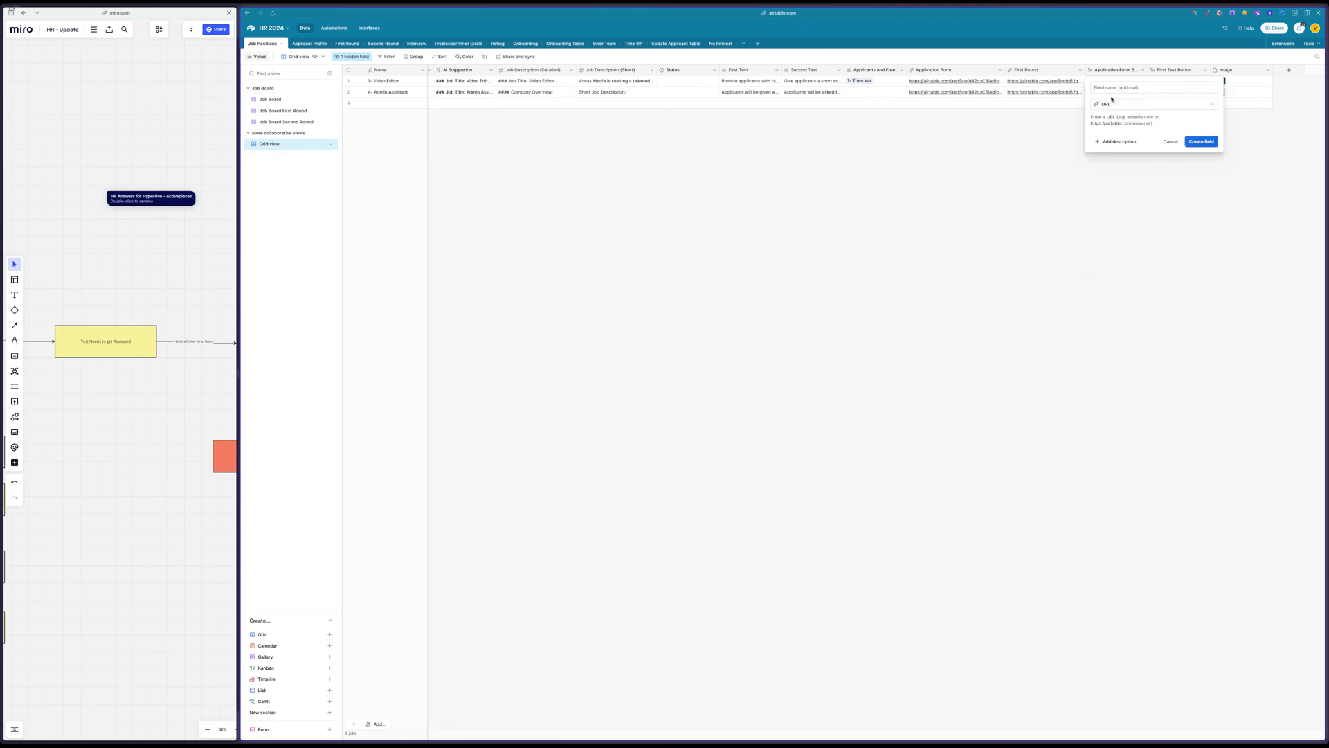
text(Second Round)
key(Return)
Paste the copied form link into the Second Round field of the Video Editor record and fill it down to Admin Assistant
click(1120, 84)
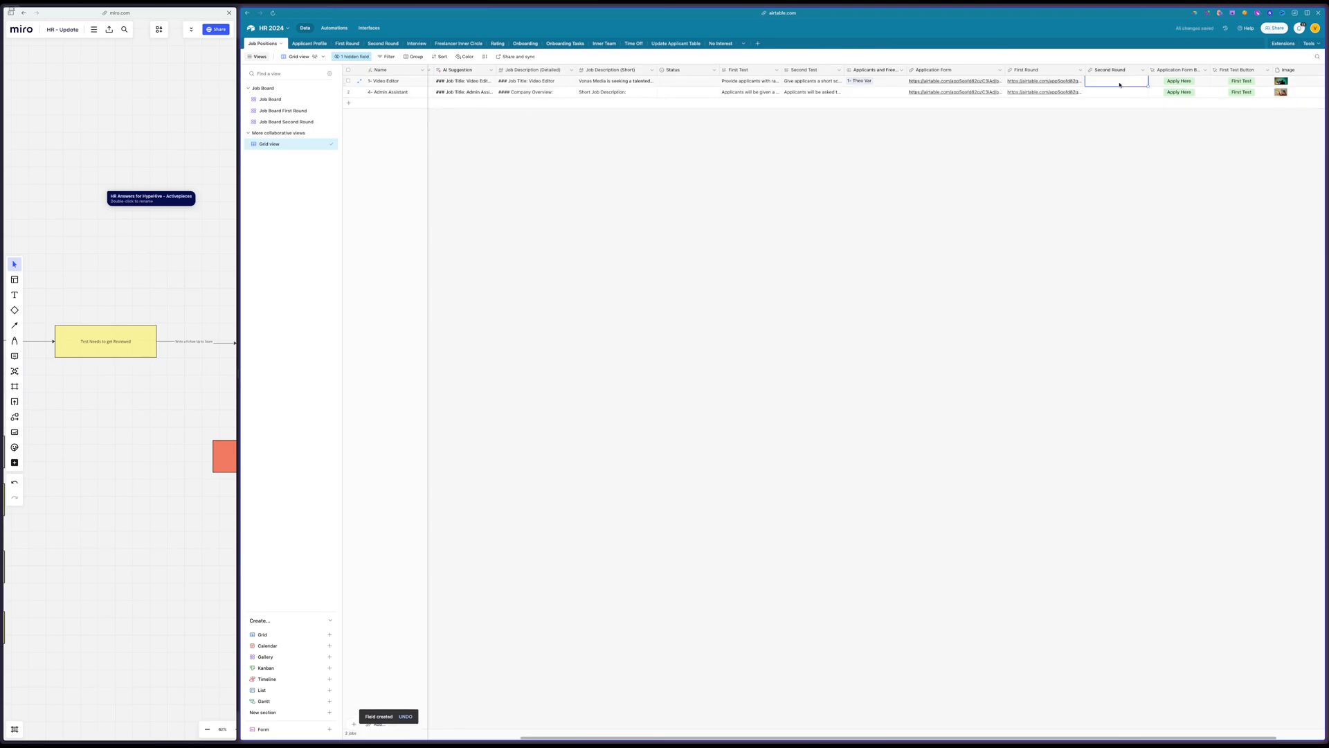
key(ctrl+v)
drag(1148, 86, 1146, 95)
click(1043, 164)
Narrow the First Round column in the Job Positions grid
scroll(1037, 168, right, 1)
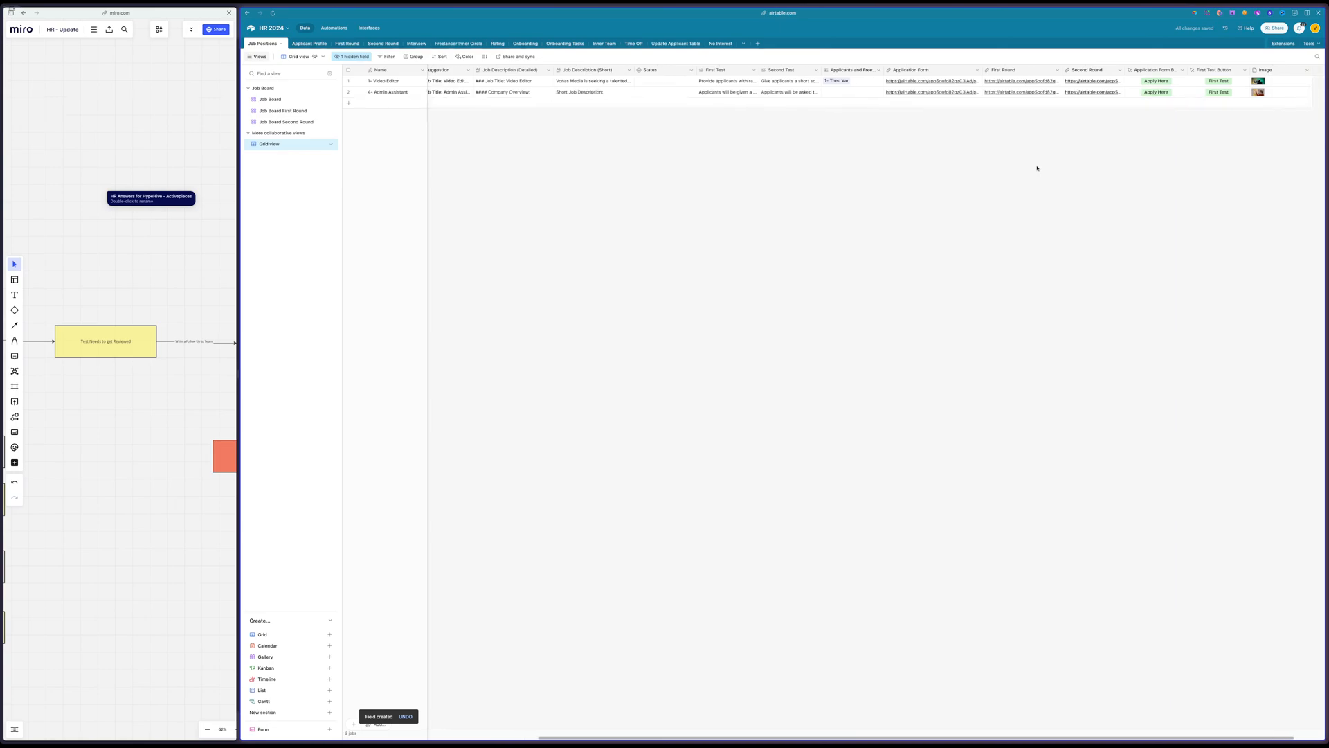
scroll(1037, 168, right, 1)
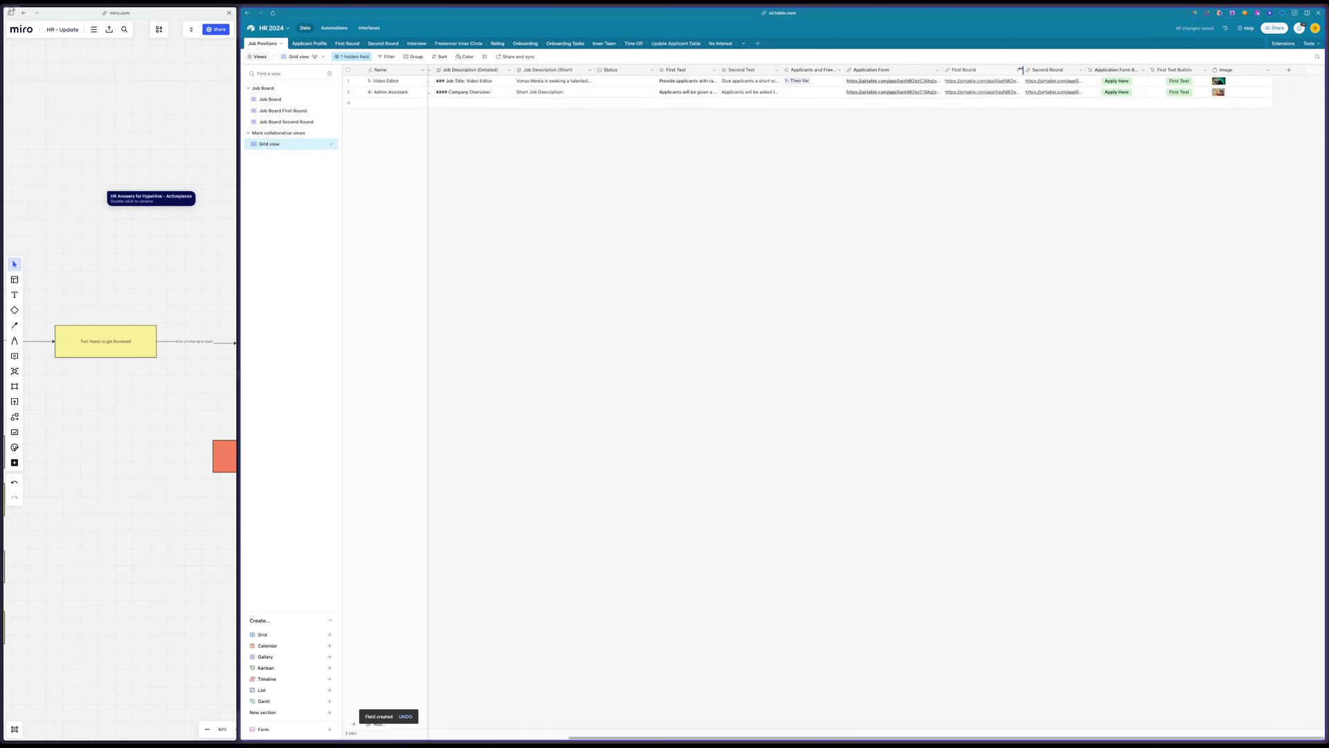
drag(1020, 70, 1003, 70)
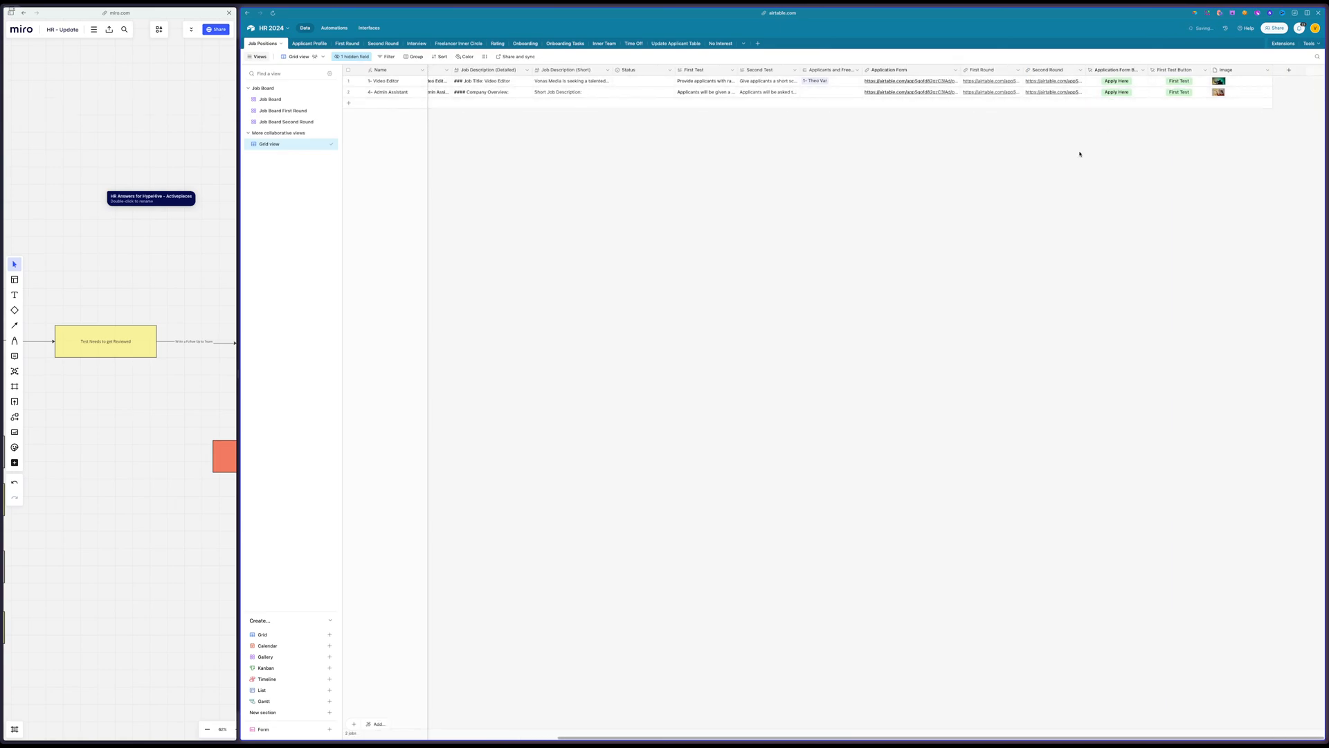
Set up a new Button field at the end of the table, labelled "Submit Here" and named "Second Round"
click(1290, 70)
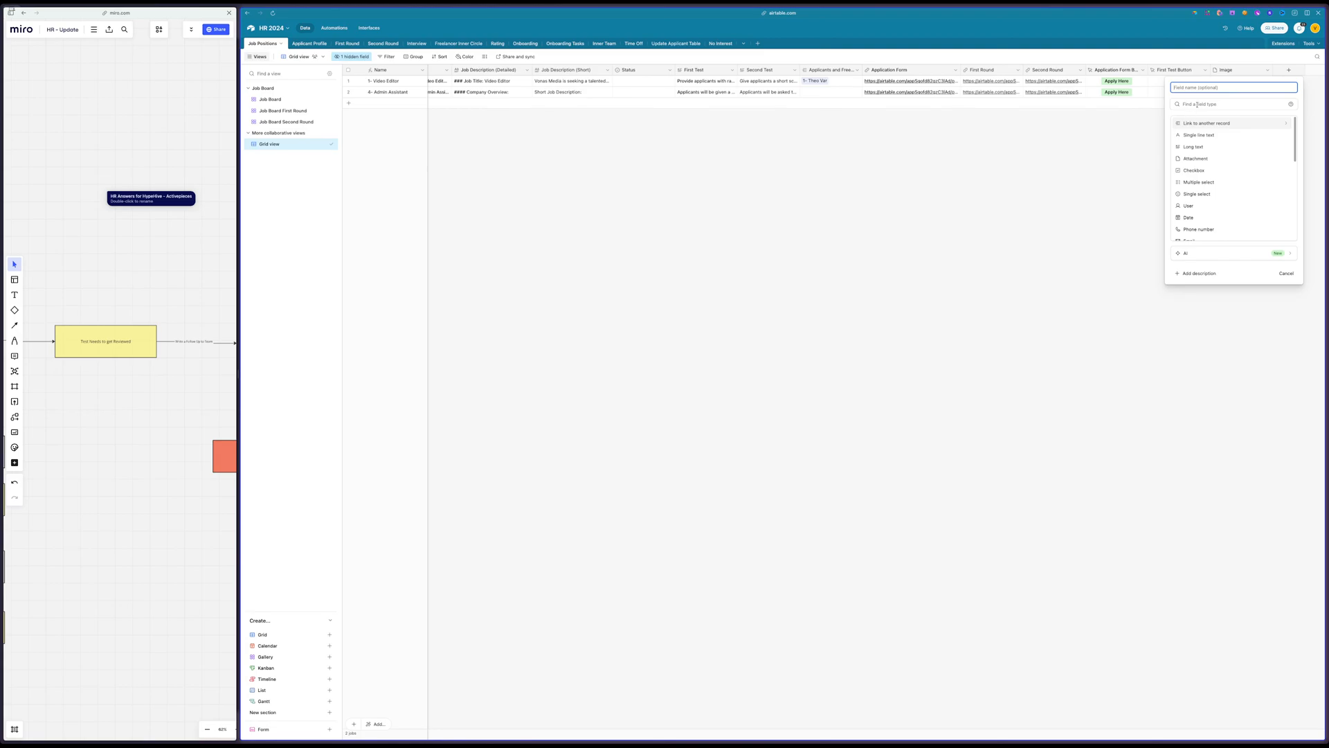
click(1198, 105)
text(but)
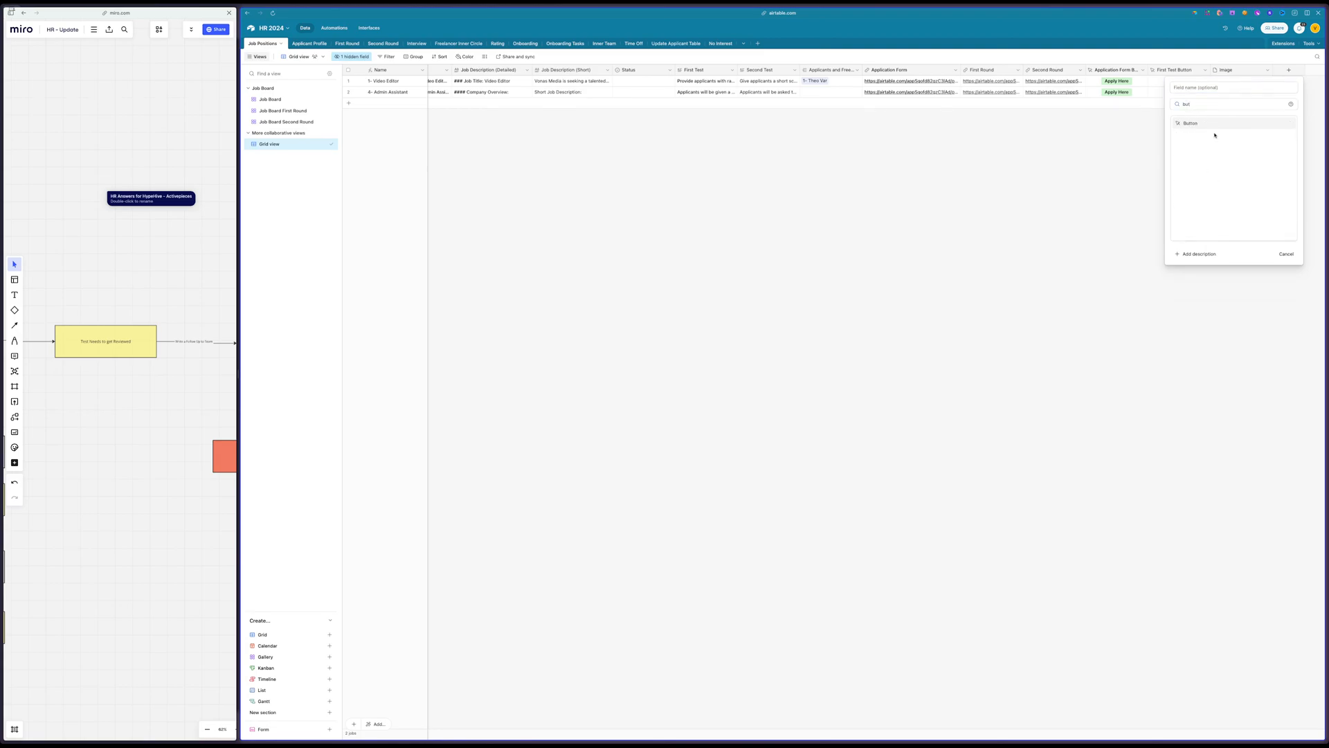
click(1203, 125)
double_click(1195, 142)
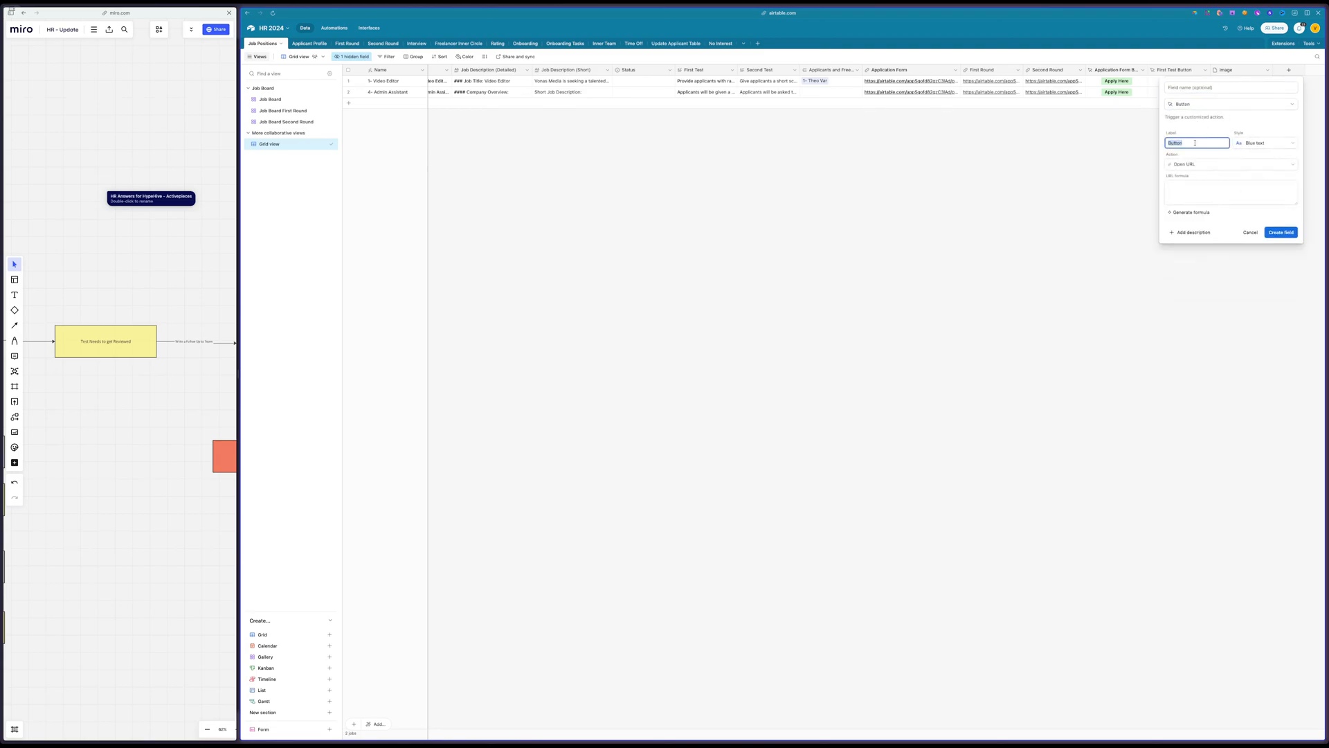
text(Submit Here)
click(1199, 87)
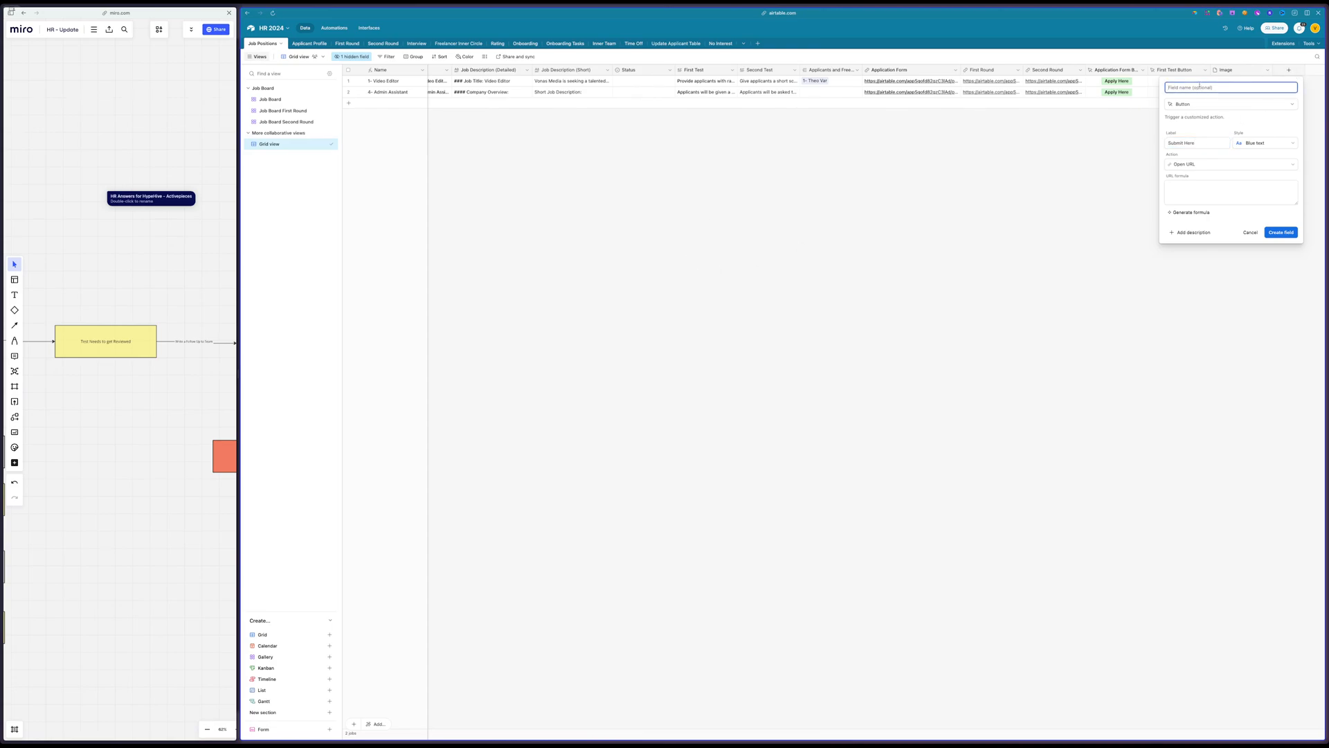
text(Second Round)
Set the button's URL formula to the {Second Round} field and its style to Light green
click(1184, 194)
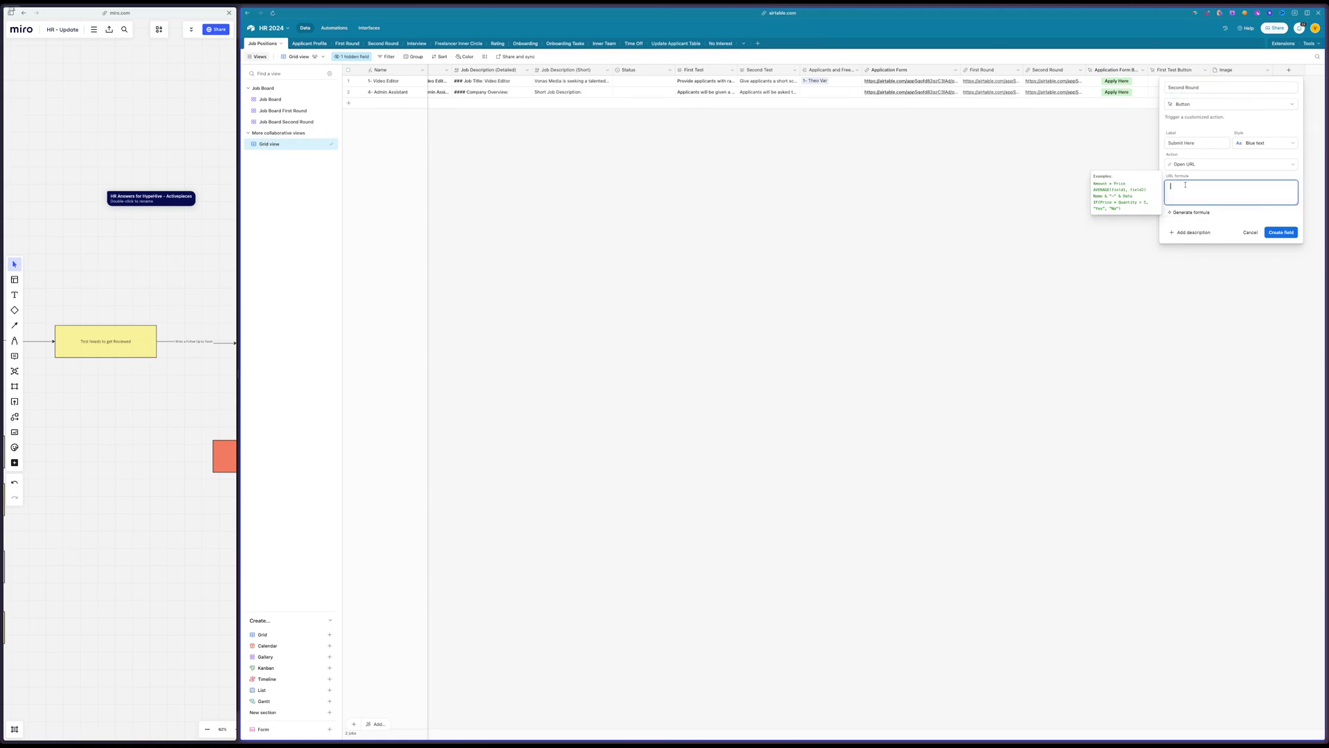
text(sec)
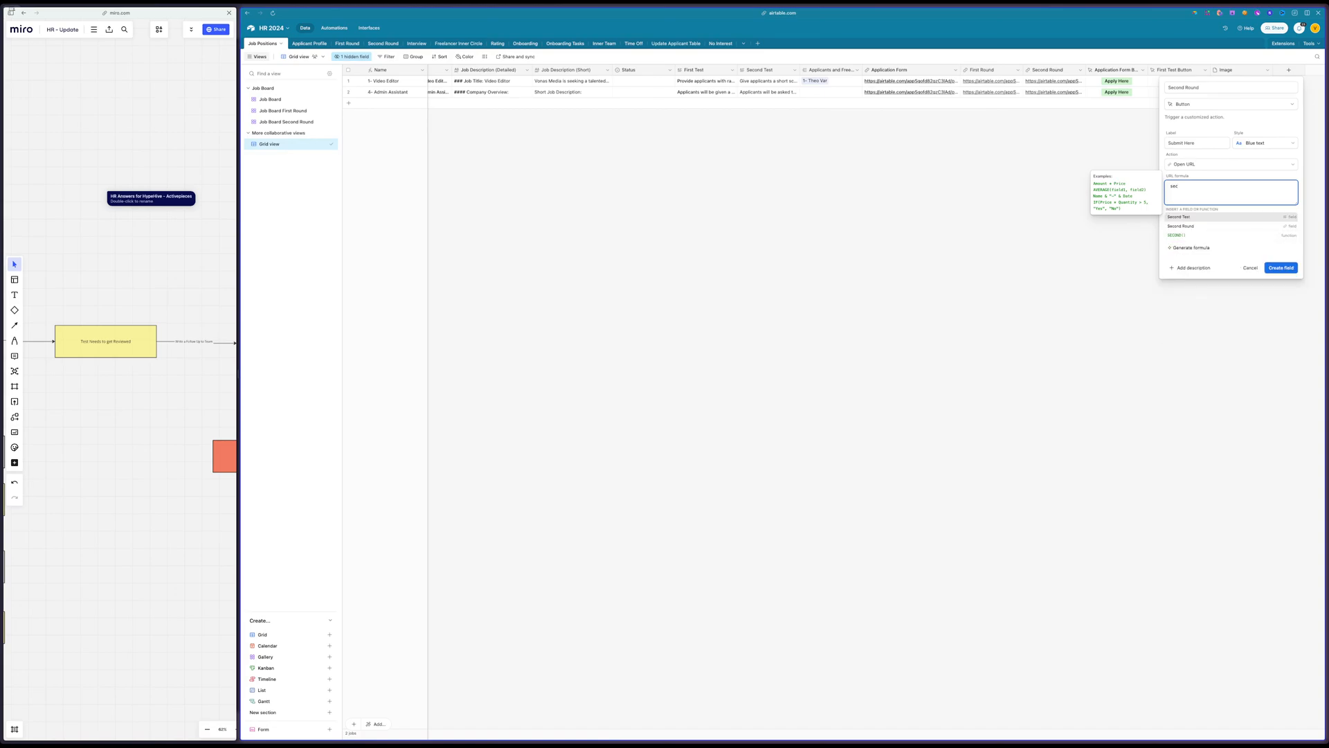
click(1187, 226)
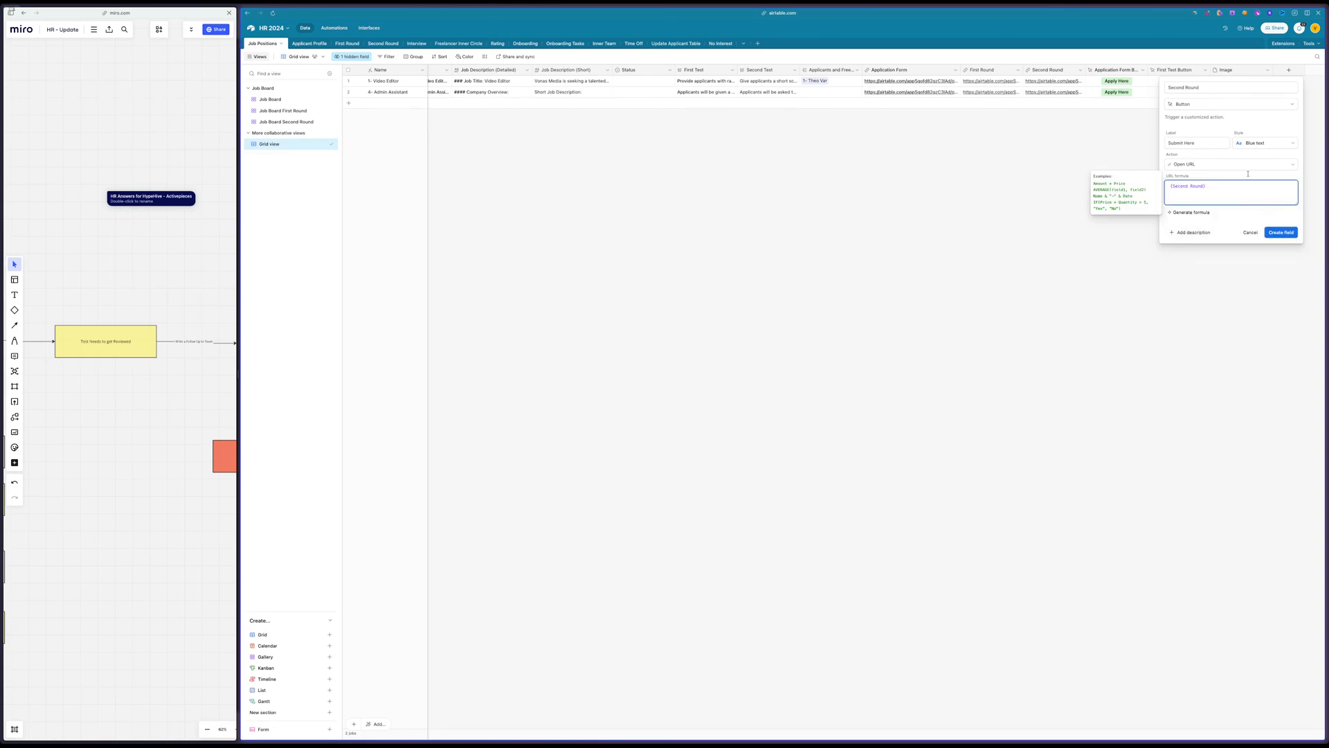
click(1264, 143)
click(1218, 176)
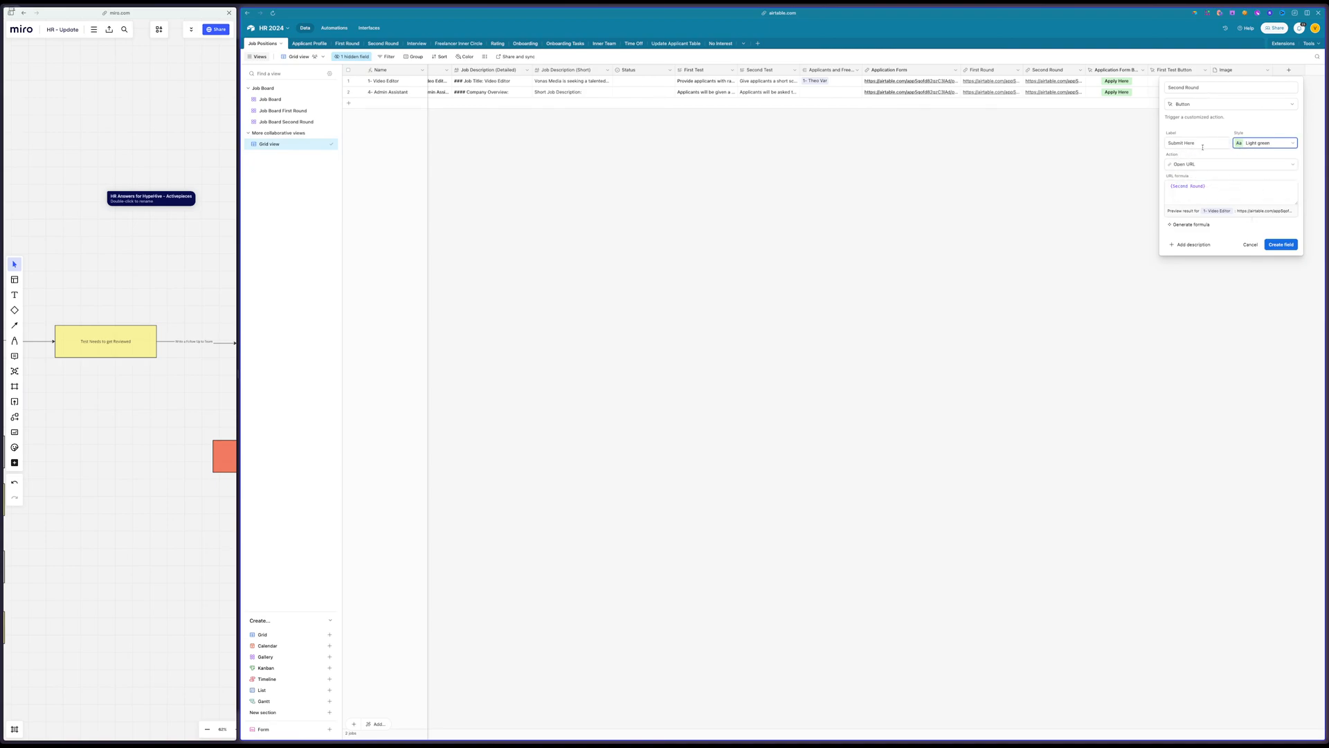
Extend the button field's name to "Second Round Button" and create the field
click(1279, 247)
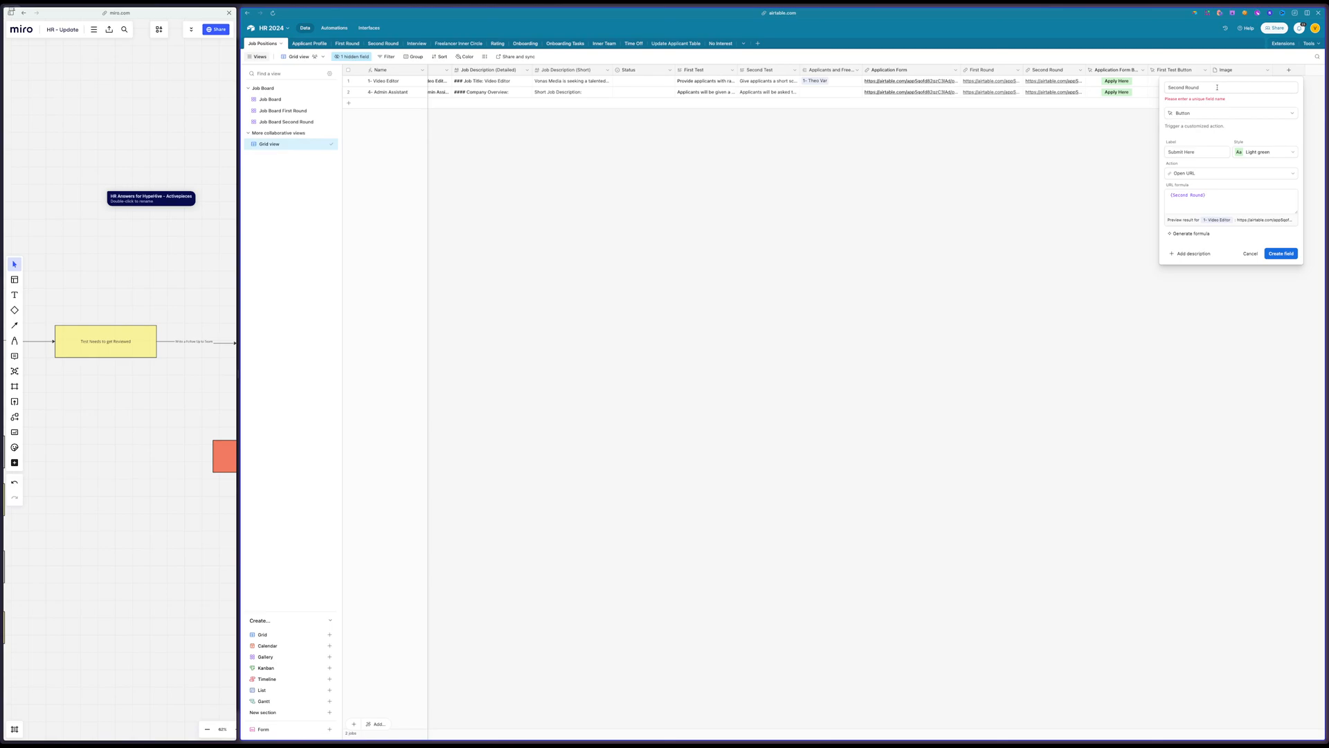
click(1217, 87)
text(Button)
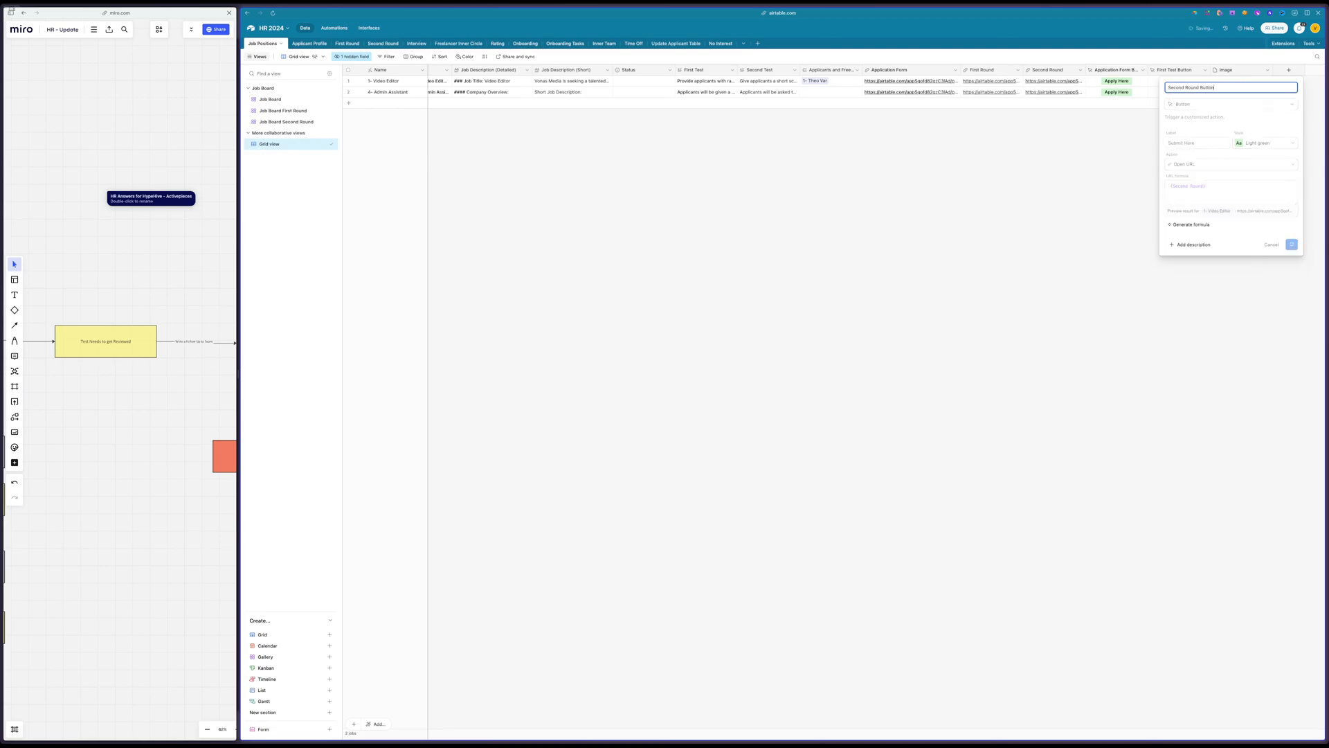
key(Return)
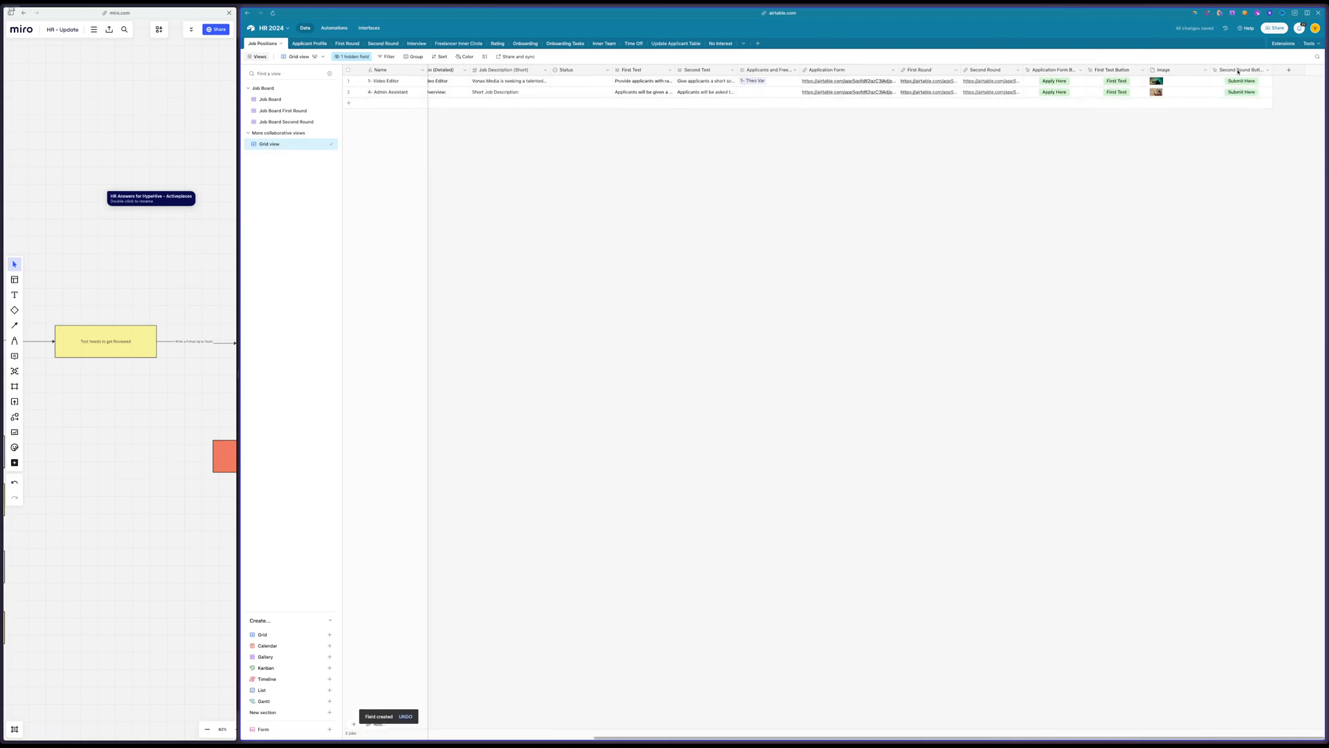
Move the Second Round Button field in front of the Image field and change its button label to "Second Test"
drag(1238, 71, 1146, 70)
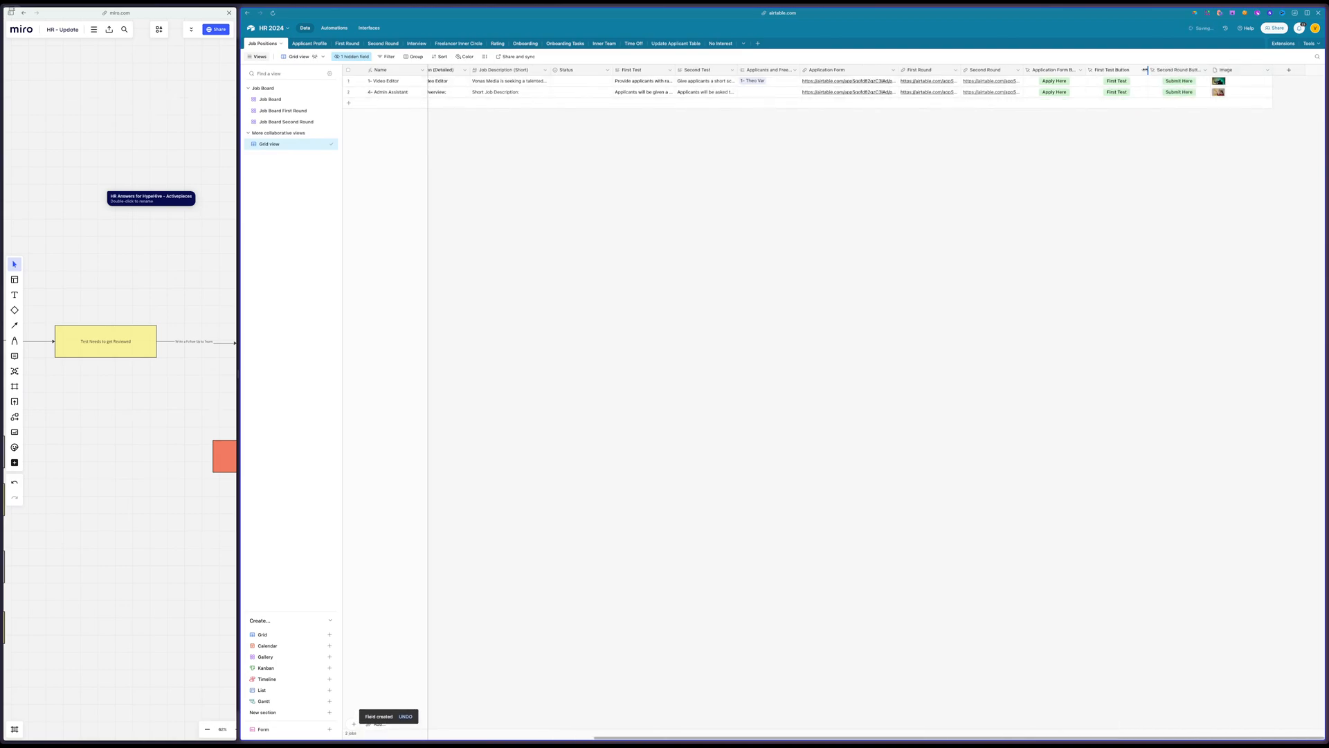
click(1168, 70)
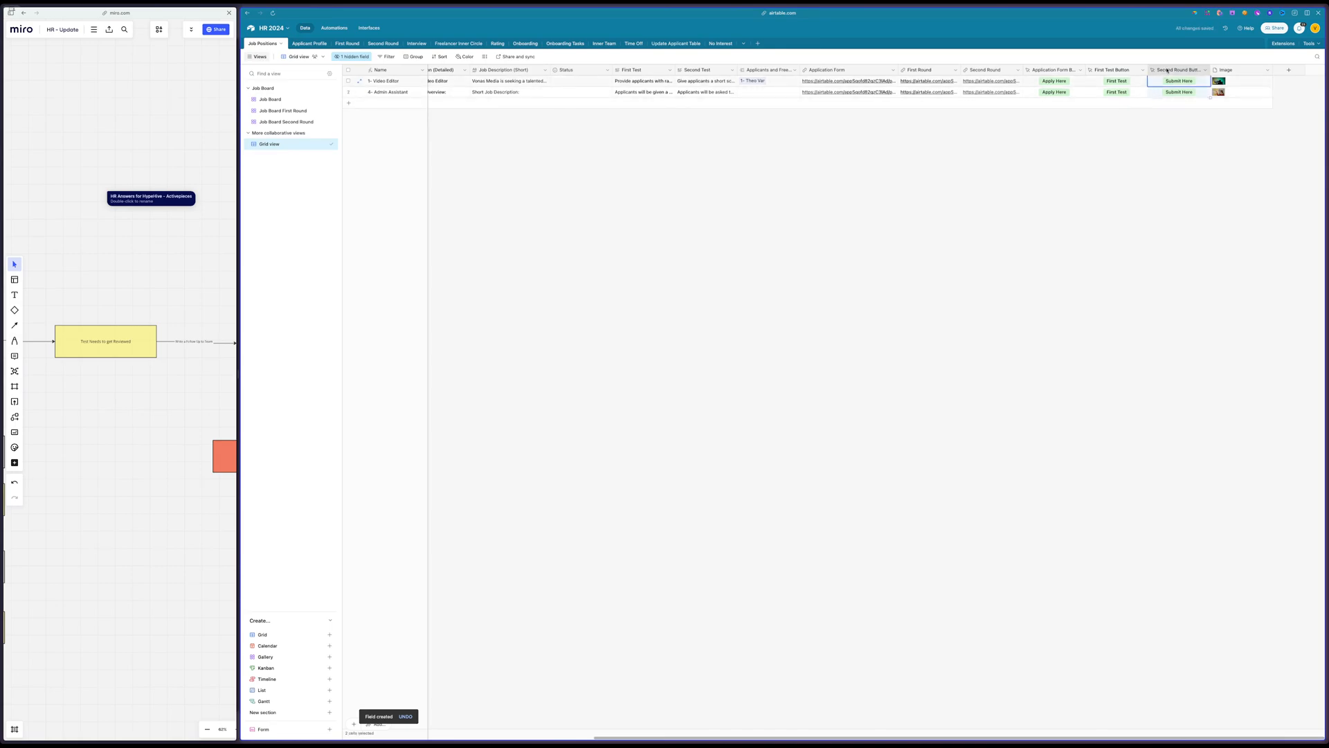
double_click(1168, 70)
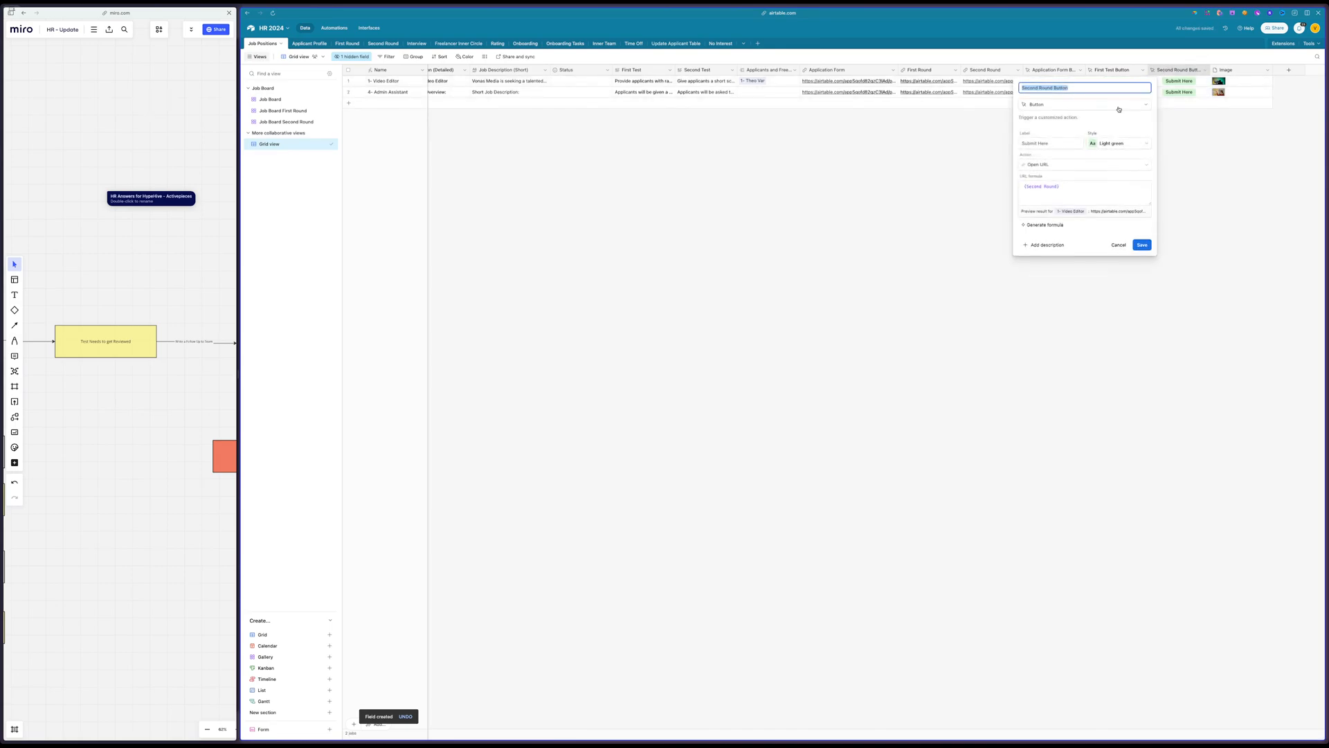
triple_click(1029, 143)
text(Second Test)
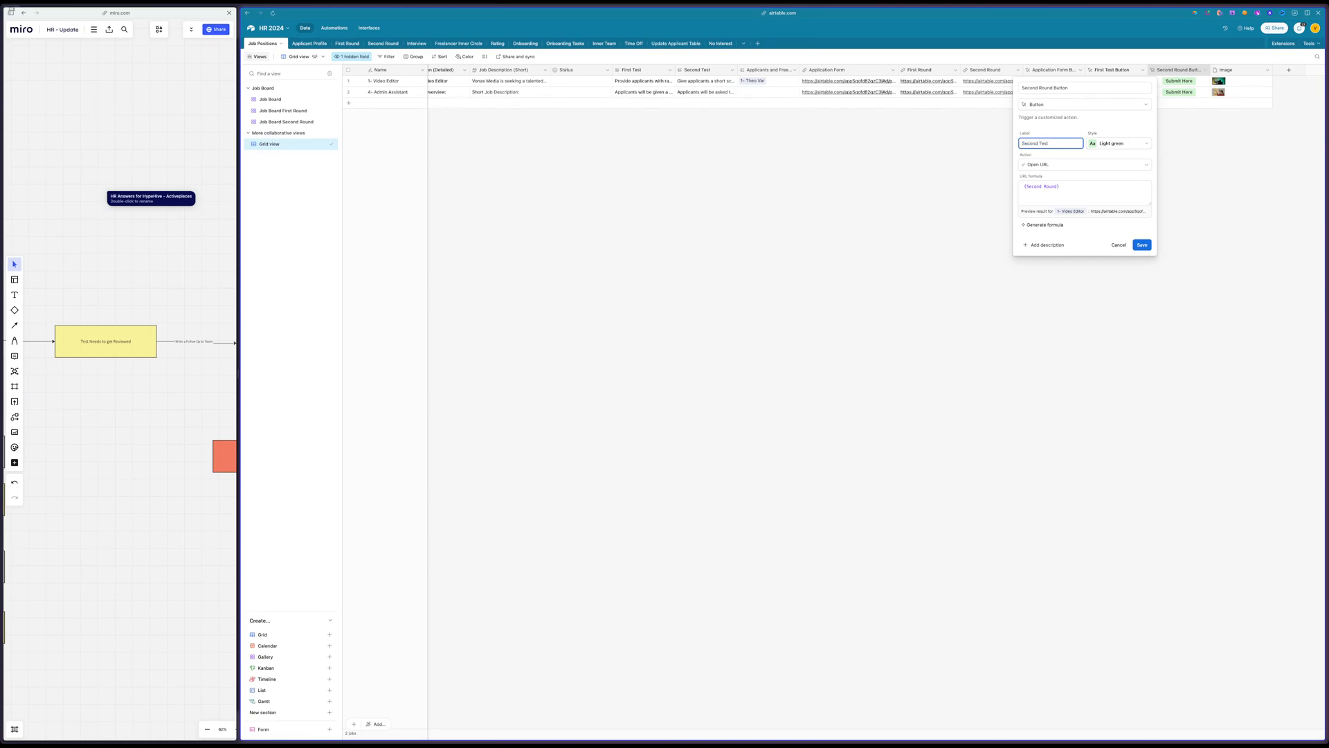
click(1142, 244)
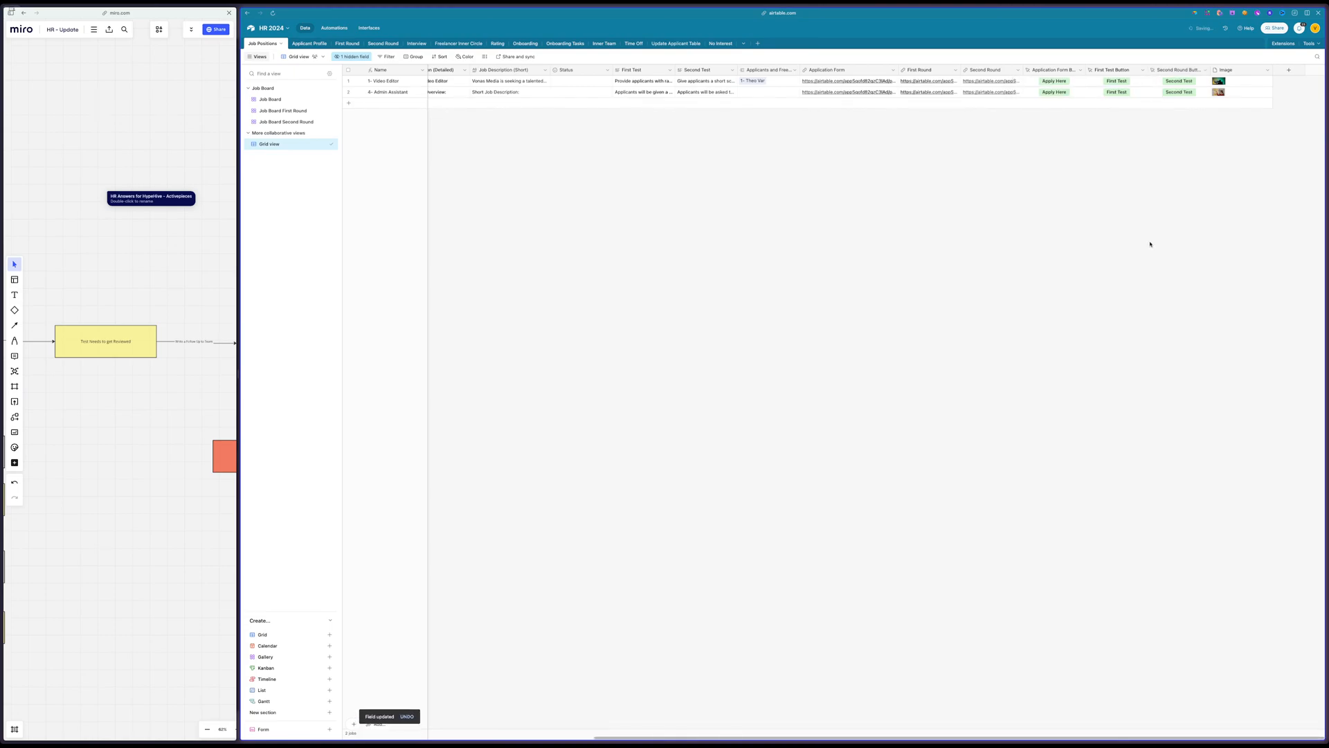
In the Job Board Second Round view, hide First Test Button on the cards and show Second Round Button instead
click(310, 122)
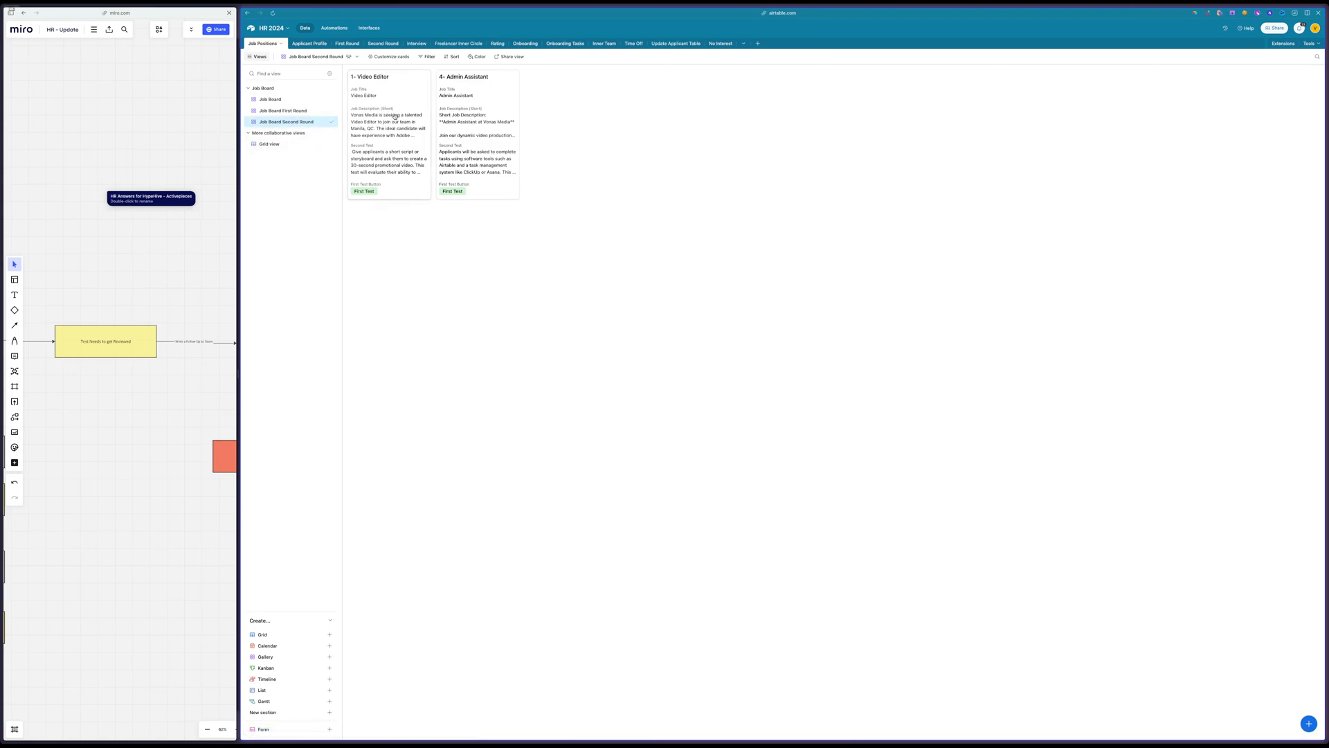
click(392, 56)
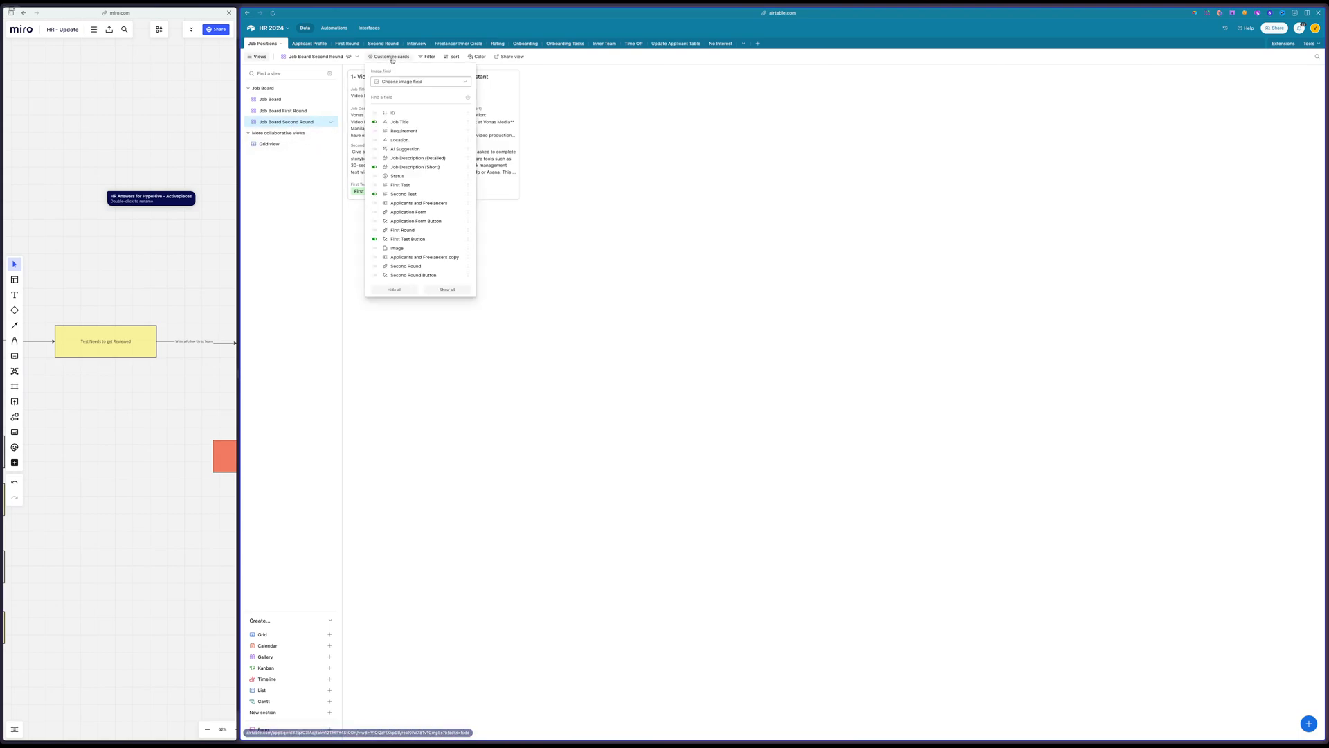
click(374, 239)
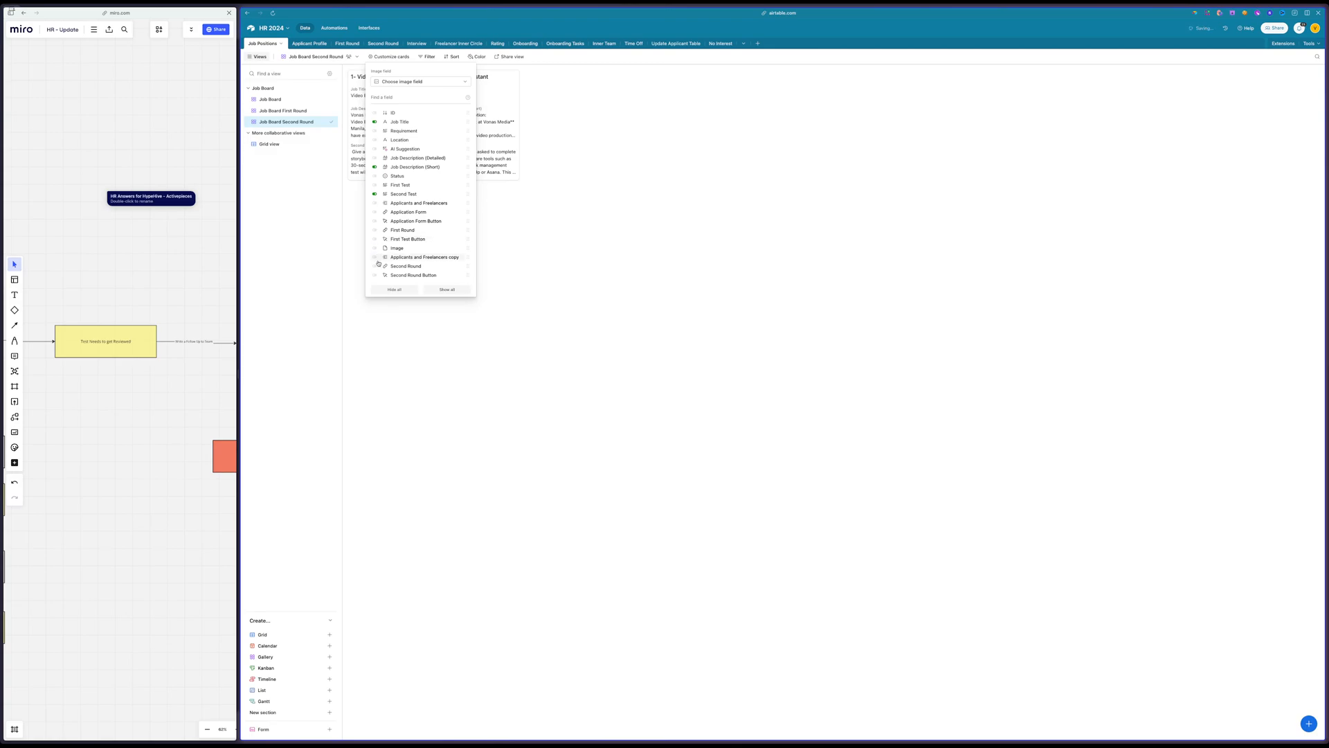
click(376, 275)
click(598, 297)
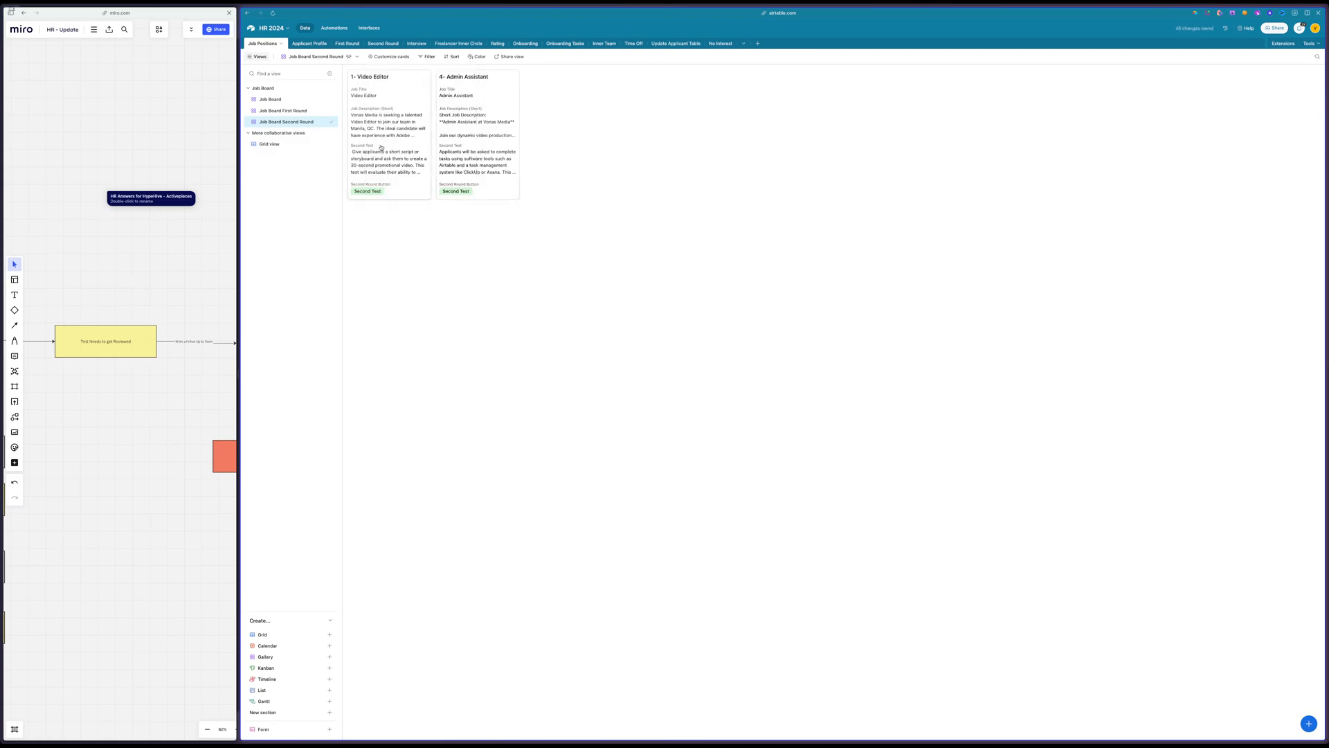
Review the Video Editor record's second test text and Second Round Button with hidden fields collapsed, then close the record
click(383, 176)
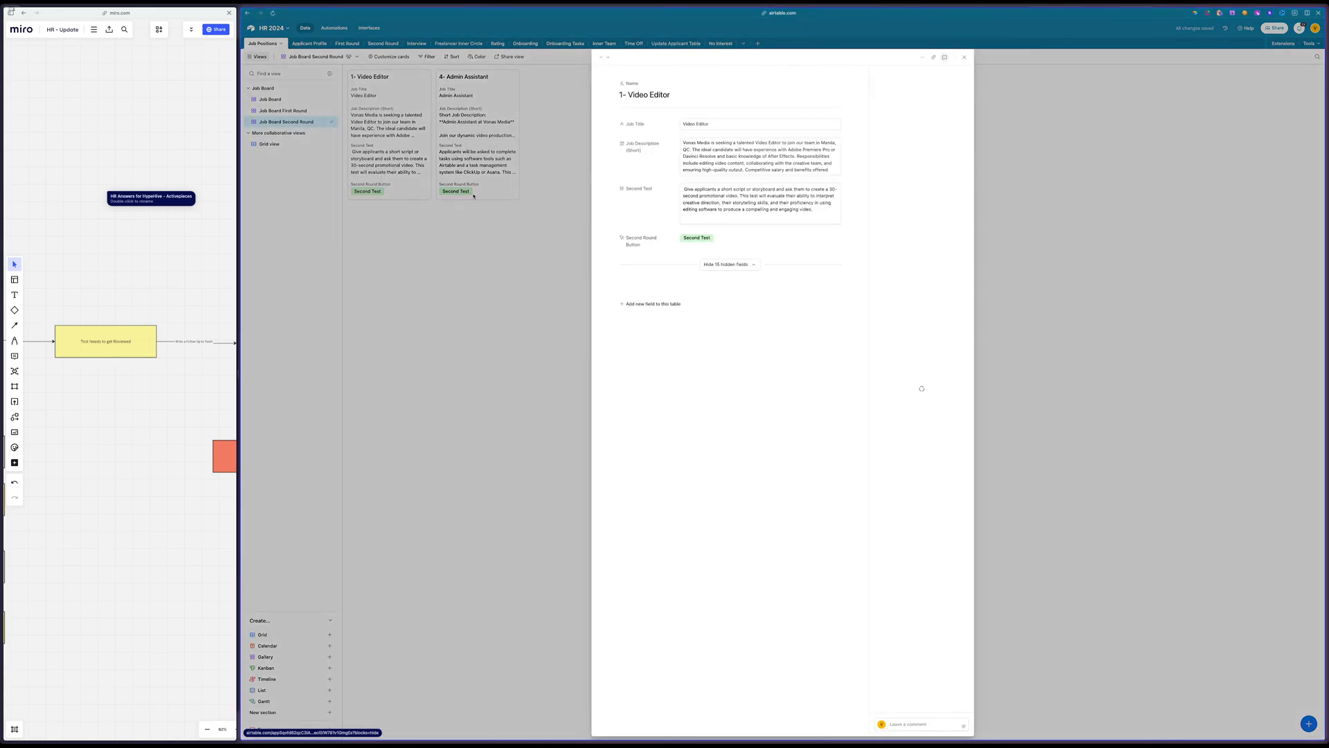
triple_click(819, 201)
click(737, 265)
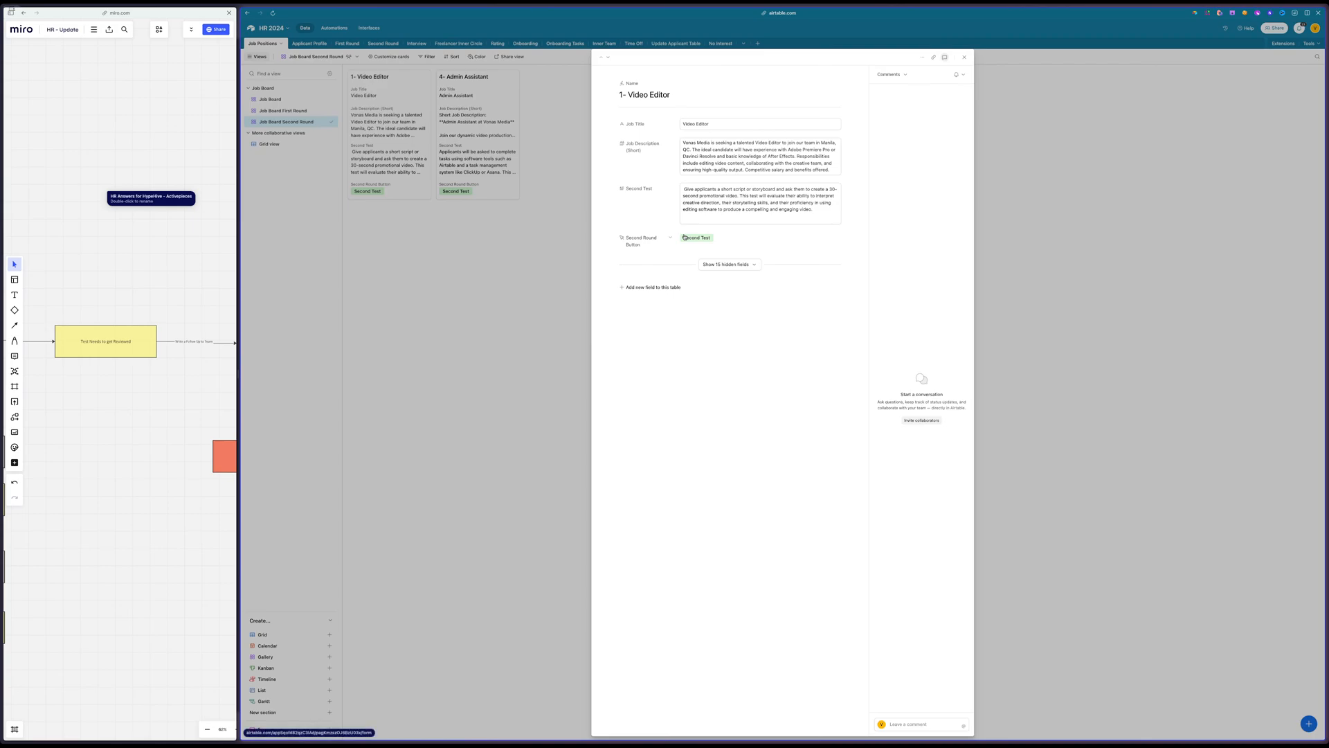
click(459, 342)
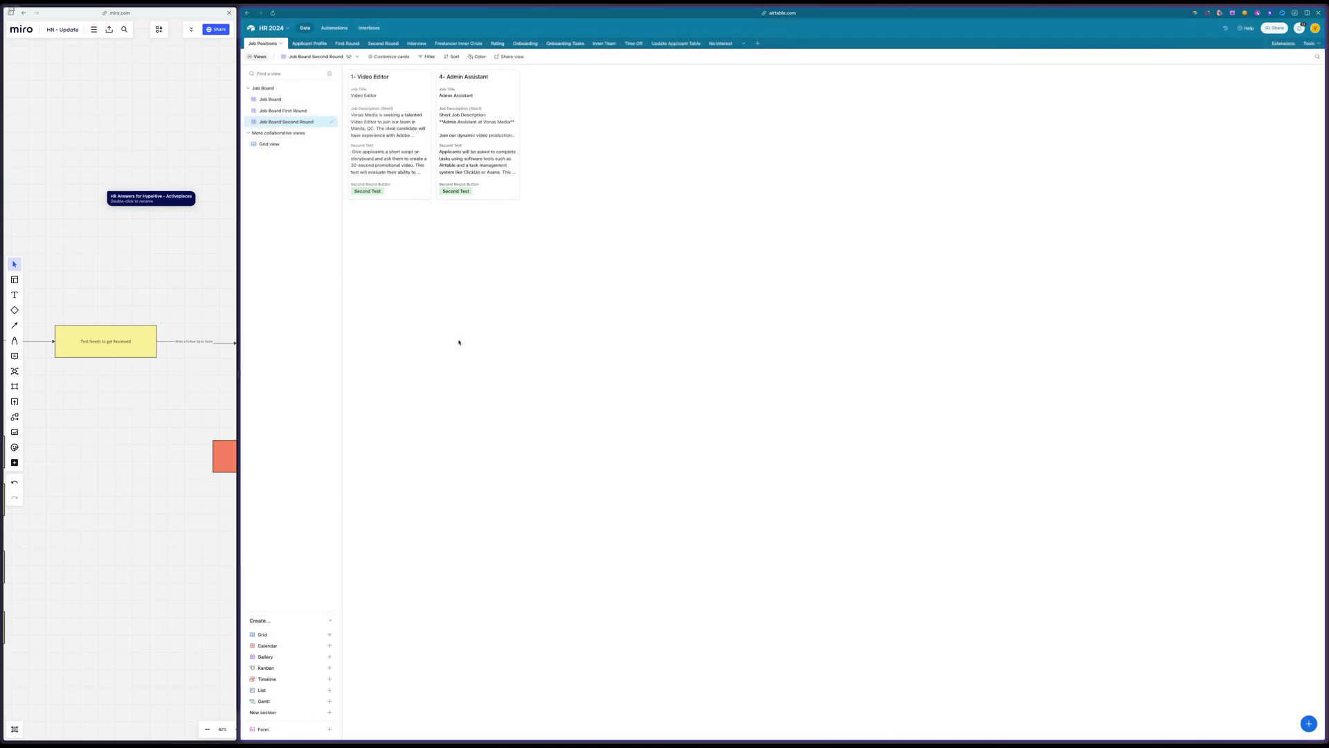
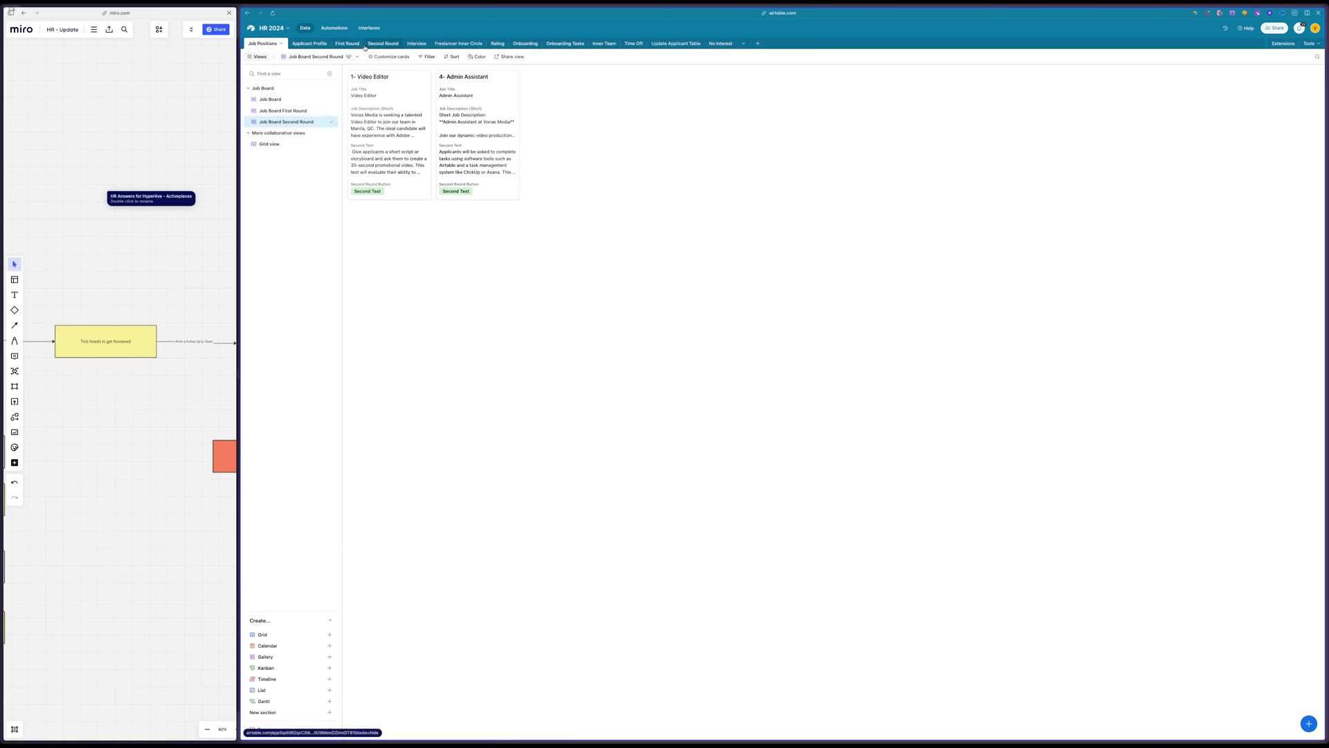
Open the Applicant Profile table, widen the Miro board beside it and look over the test review and reject branches
click(305, 46)
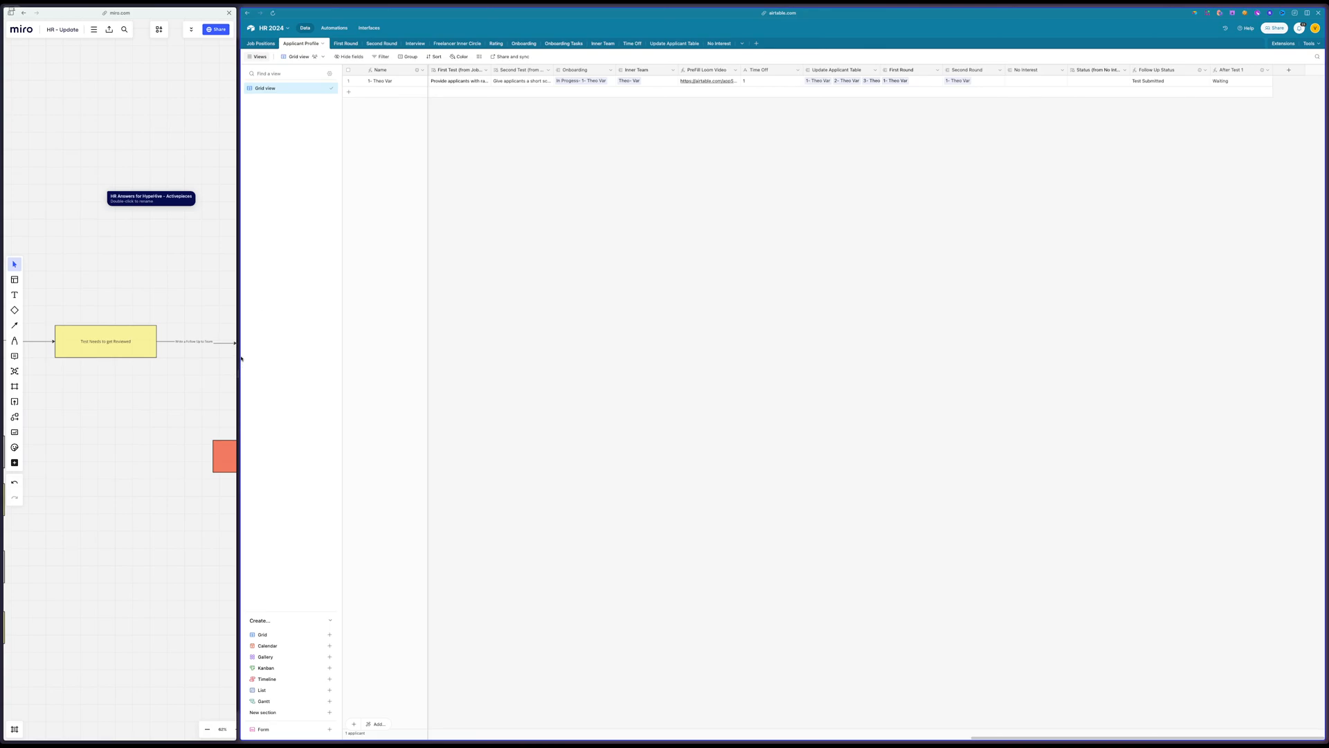
drag(238, 341, 377, 340)
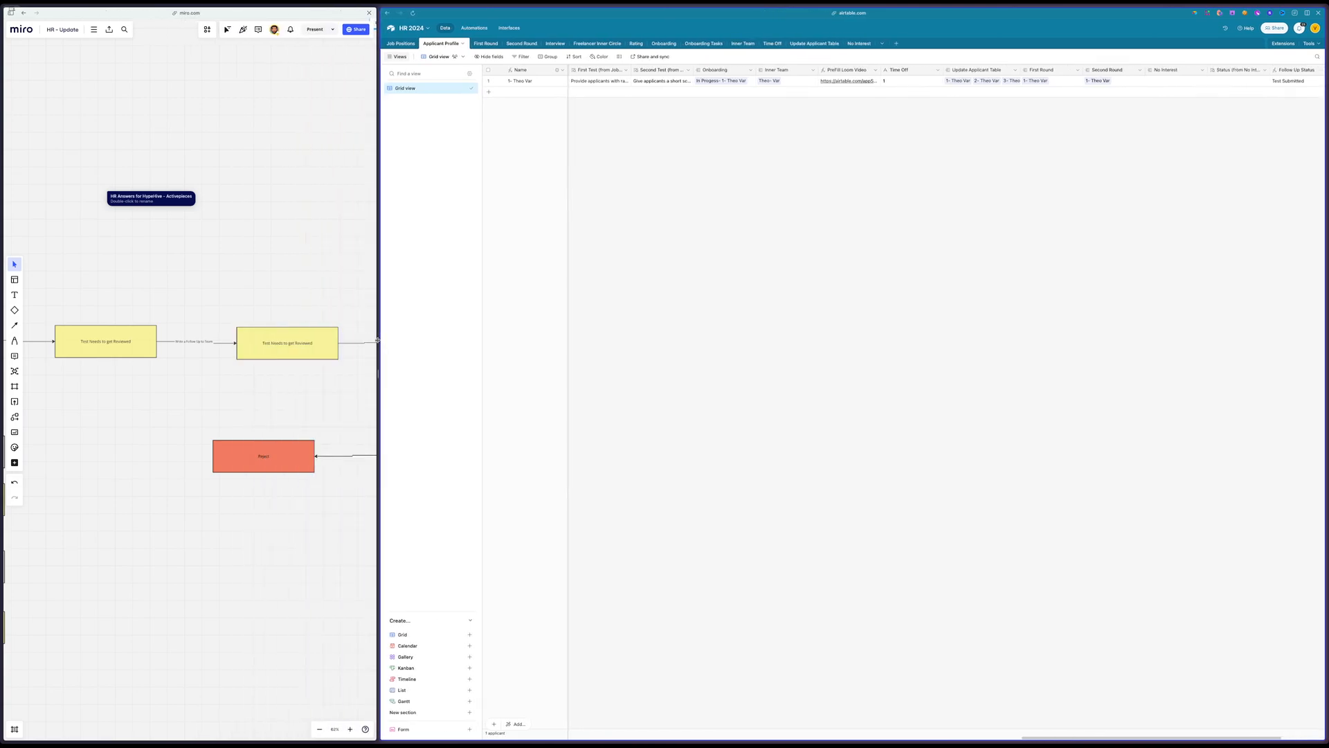
scroll(276, 199, right, 5)
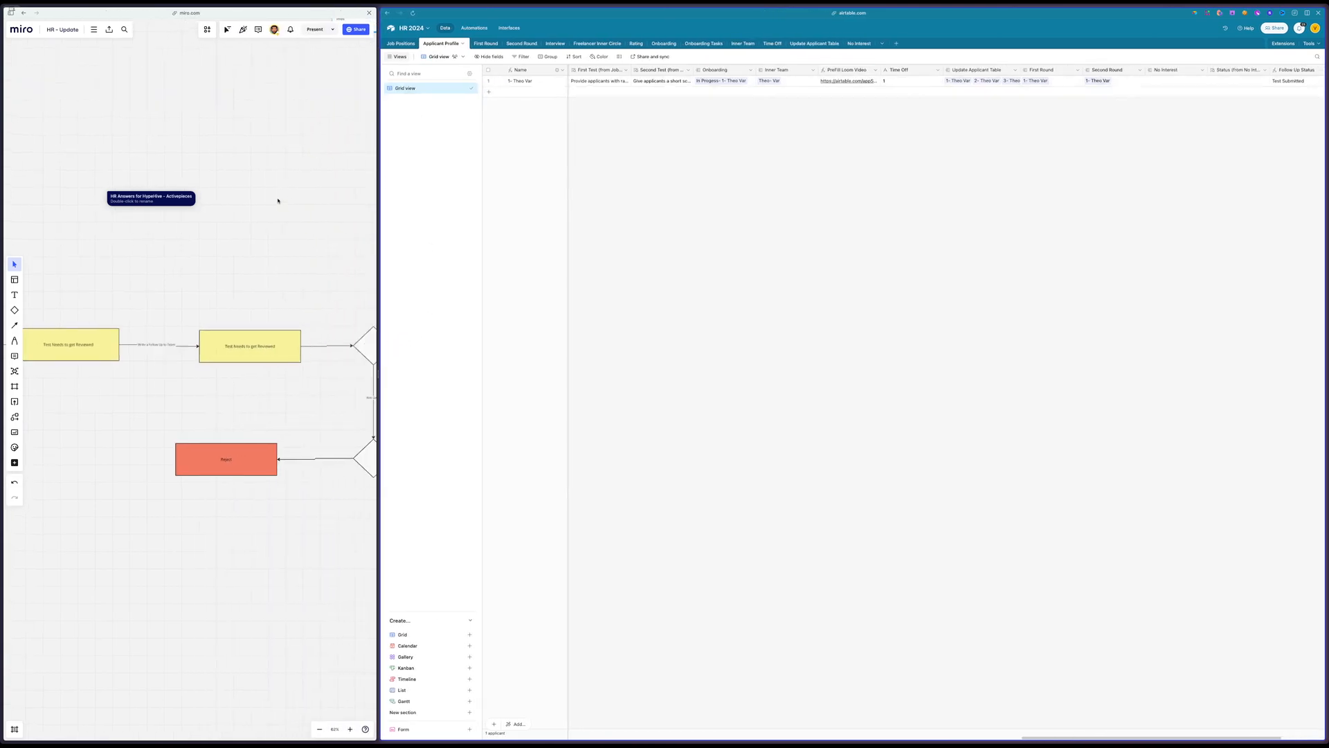
scroll(306, 294, down, 3)
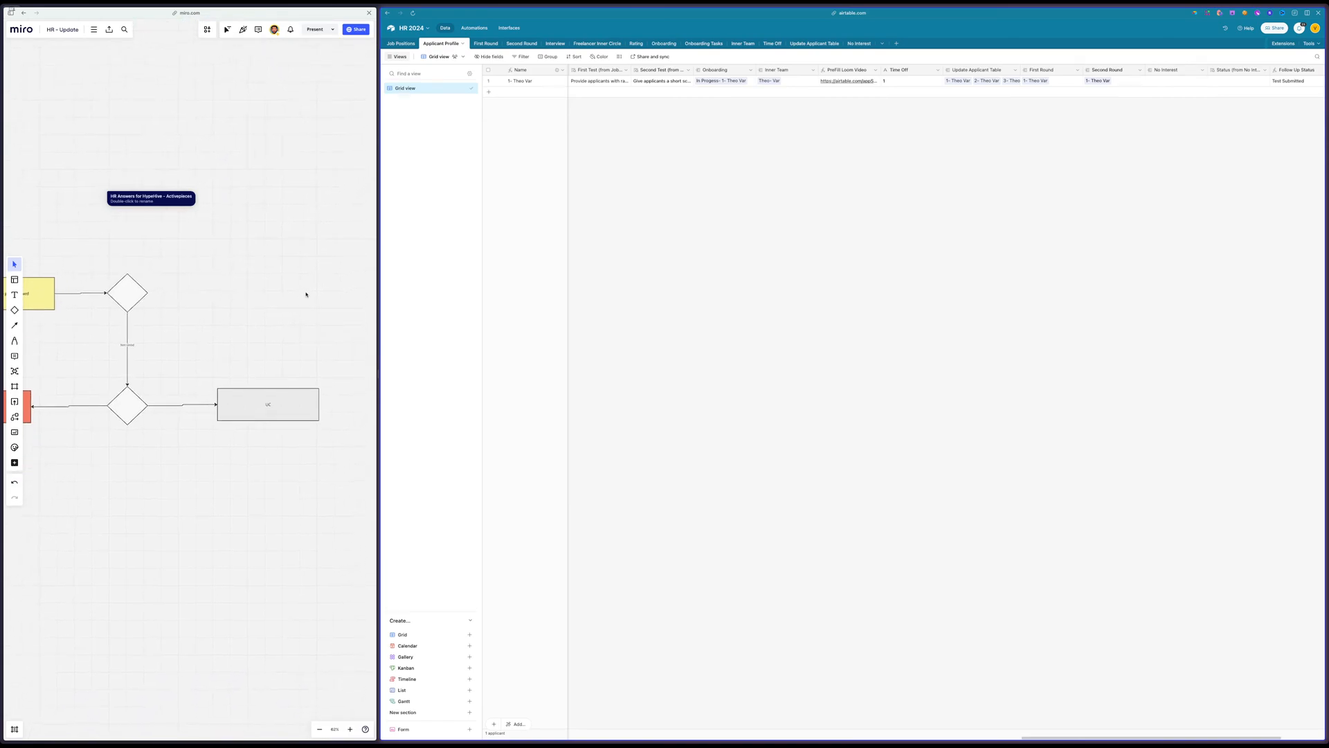
scroll(248, 297, down, 5)
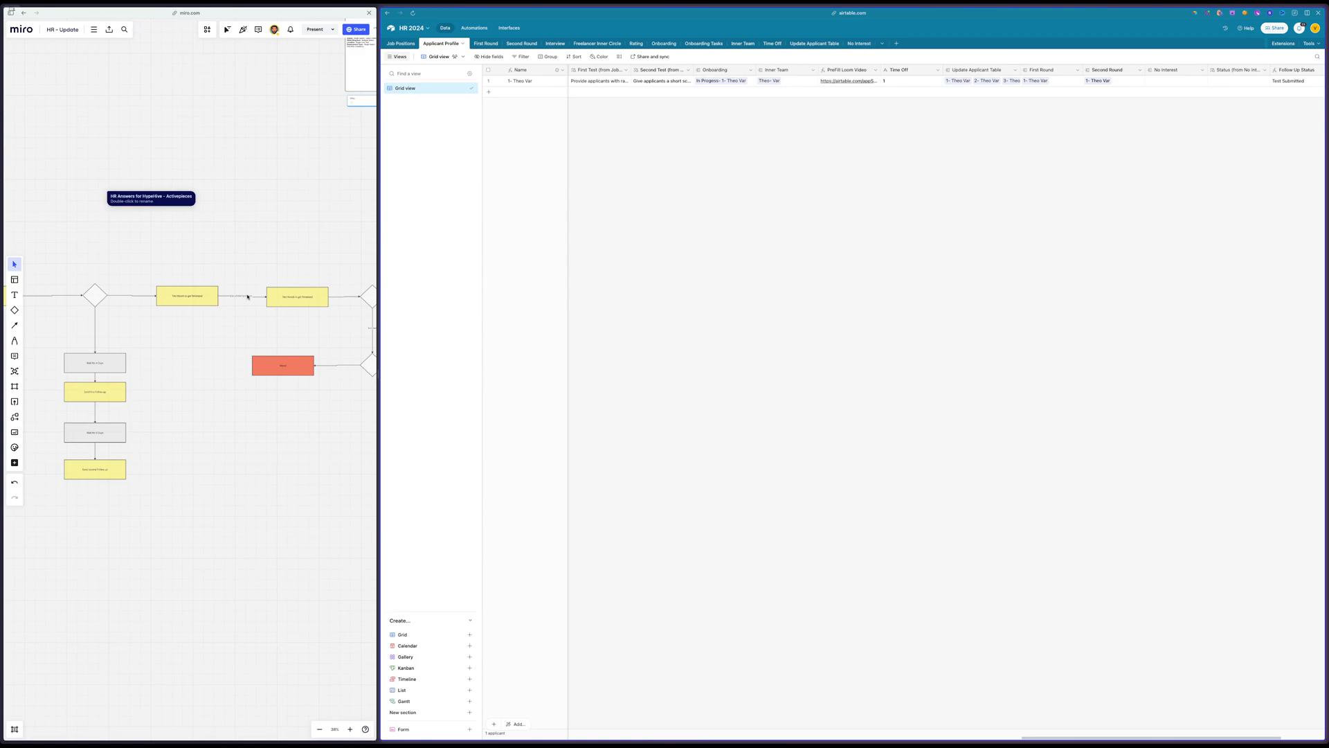
scroll(248, 296, left, 2)
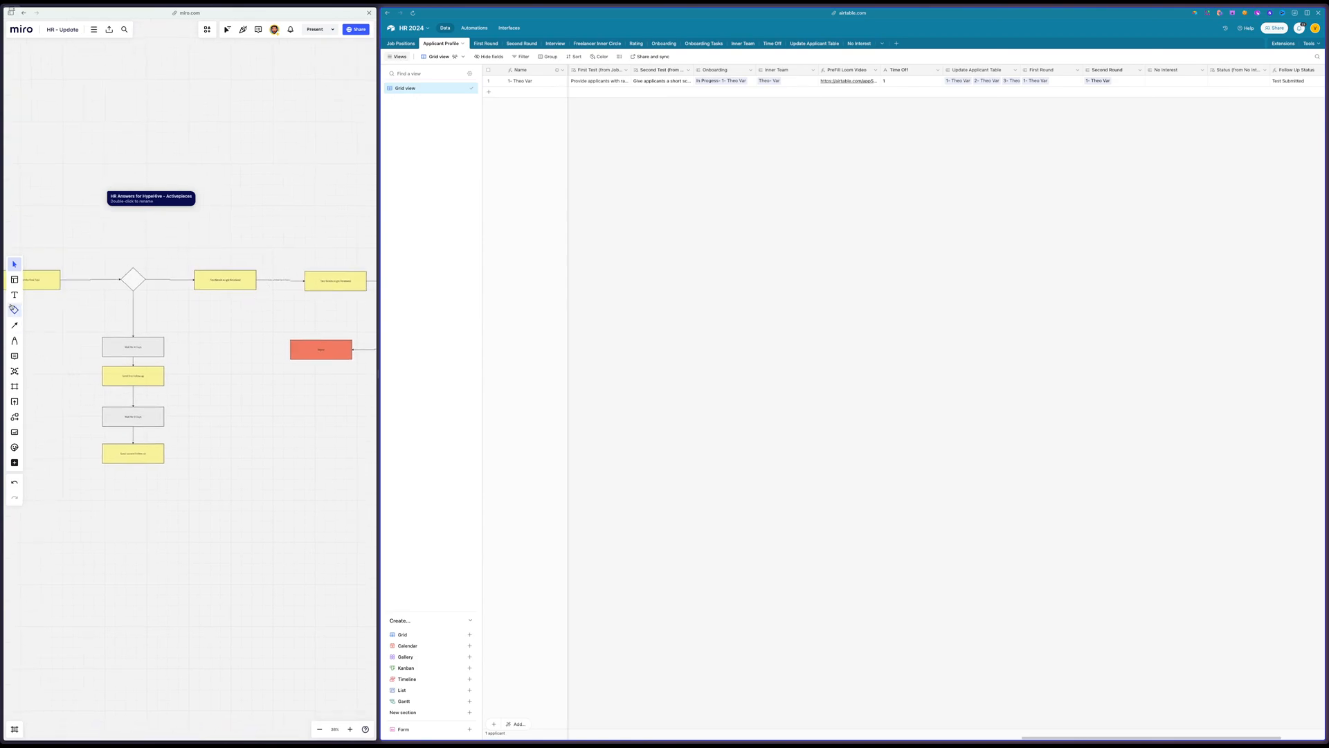
Add a "TEST 1" text label above the decision diamond that leads to the Wait for 4 Days follow-ups
click(15, 295)
click(139, 225)
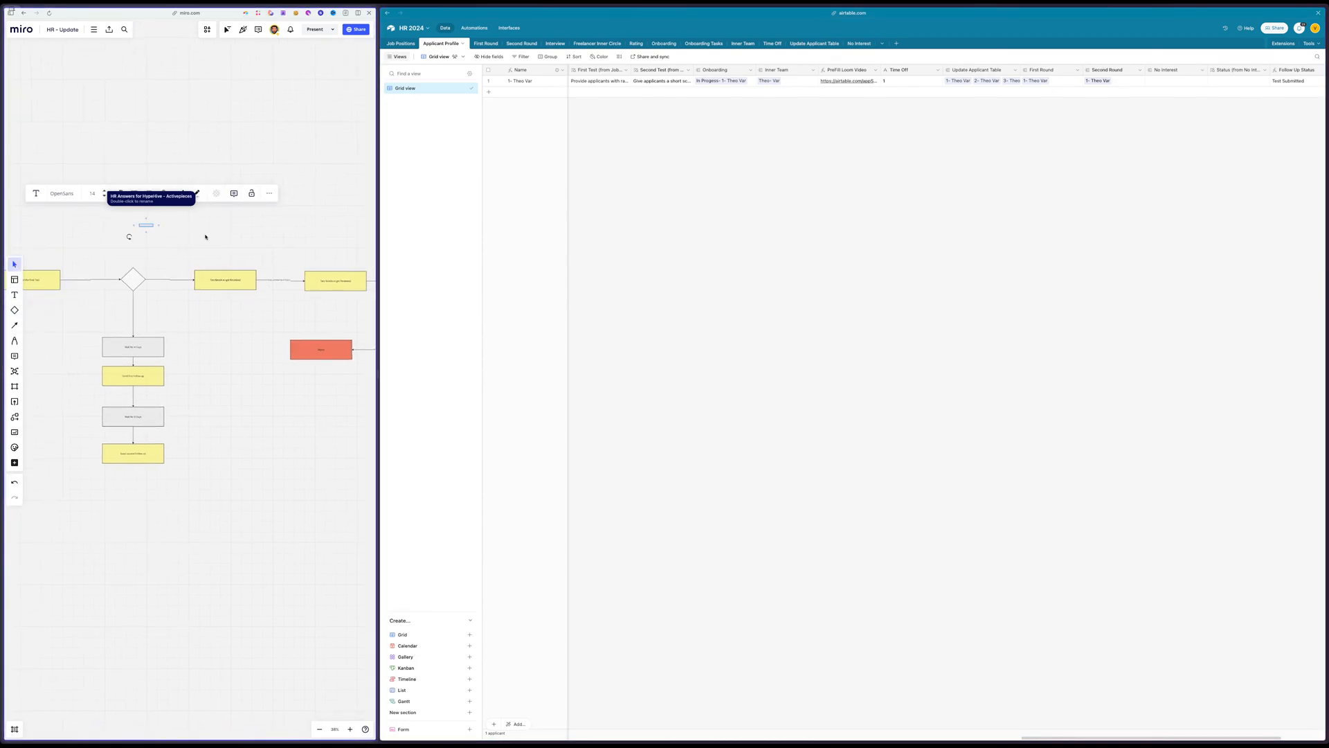
text(Te)
click(140, 230)
click(140, 226)
scroll(138, 229, up, 5)
scroll(214, 236, left, 5)
scroll(280, 243, right, 4)
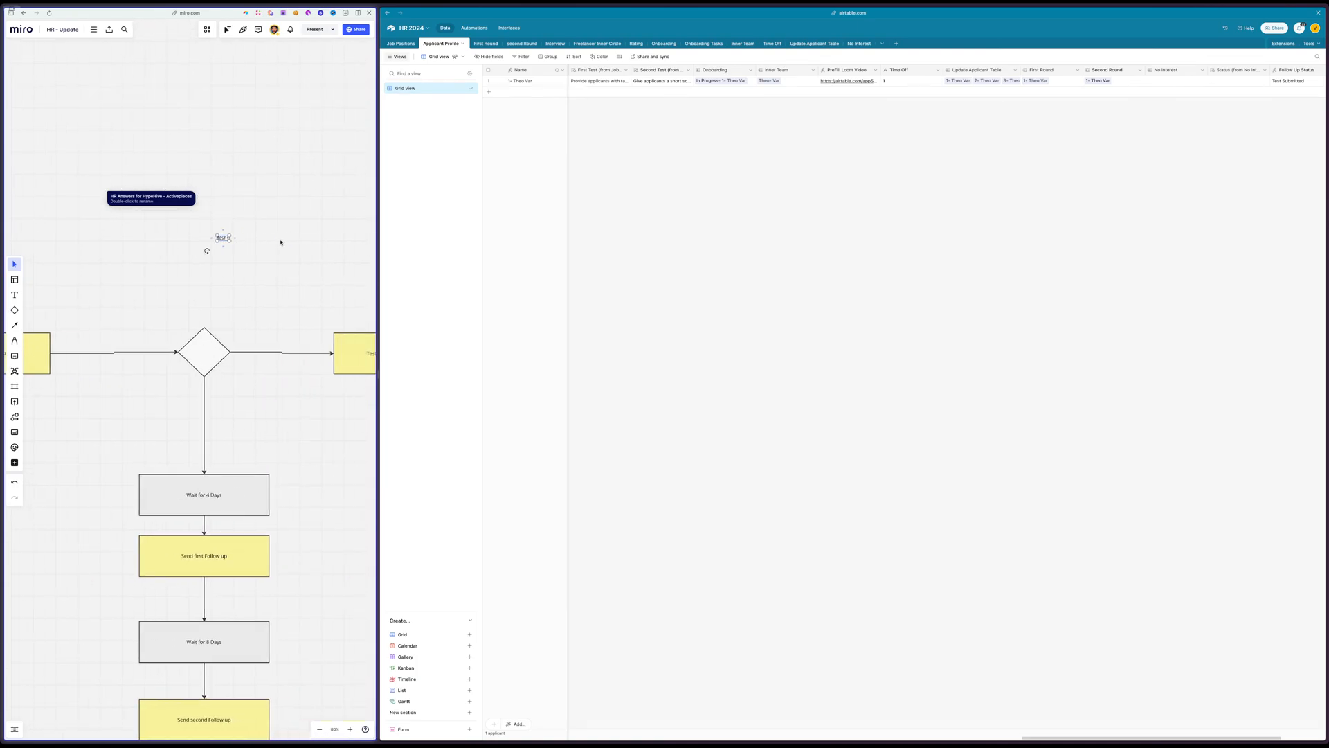
scroll(169, 240, down, 1)
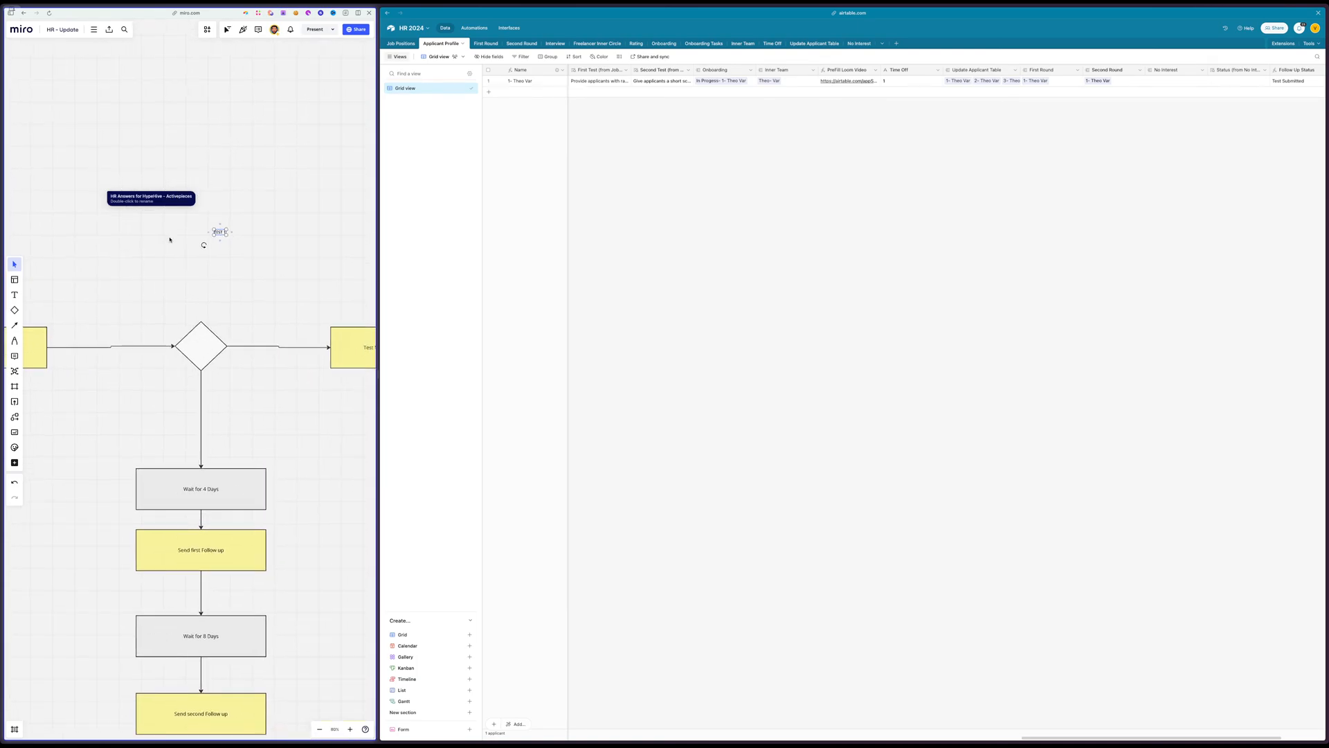
click(163, 250)
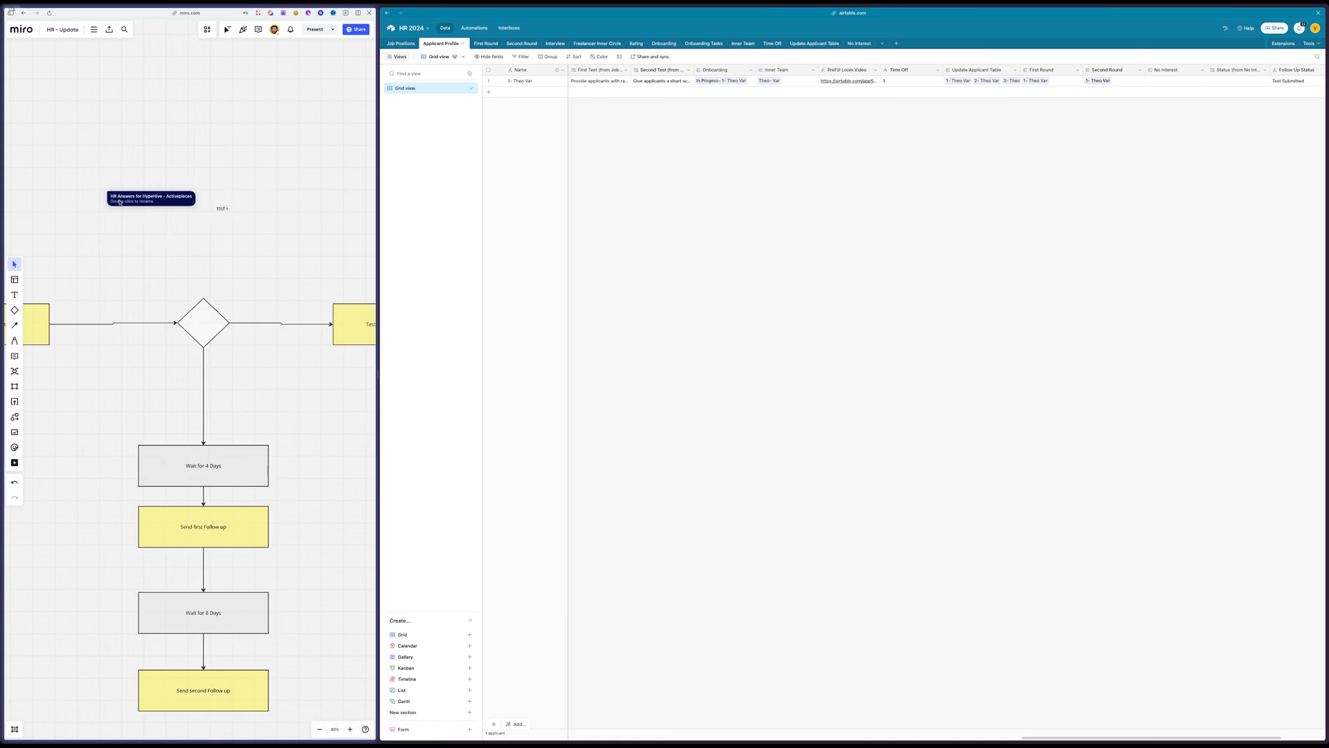
Switch to Activepieces, inspect the Send Email step of the HR Answers flow, and return to the Miro board
mouse_move(3, 221)
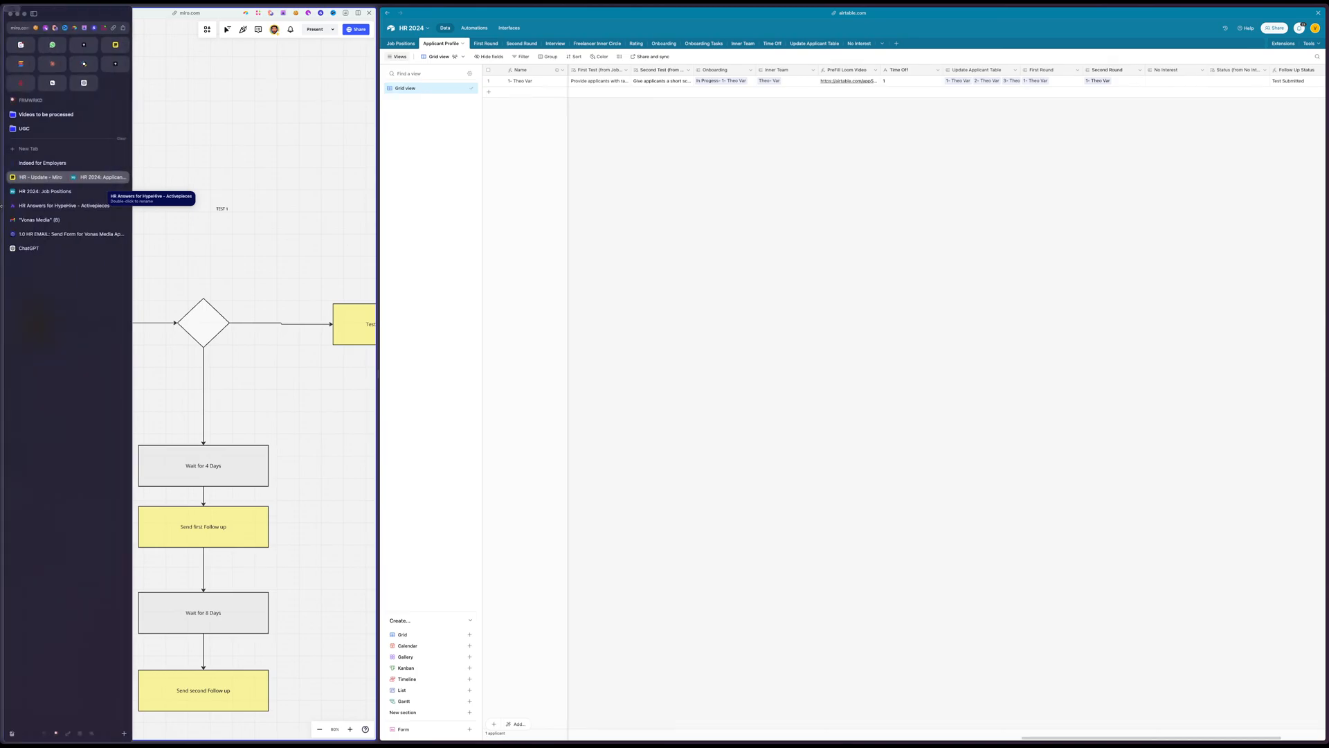
click(41, 206)
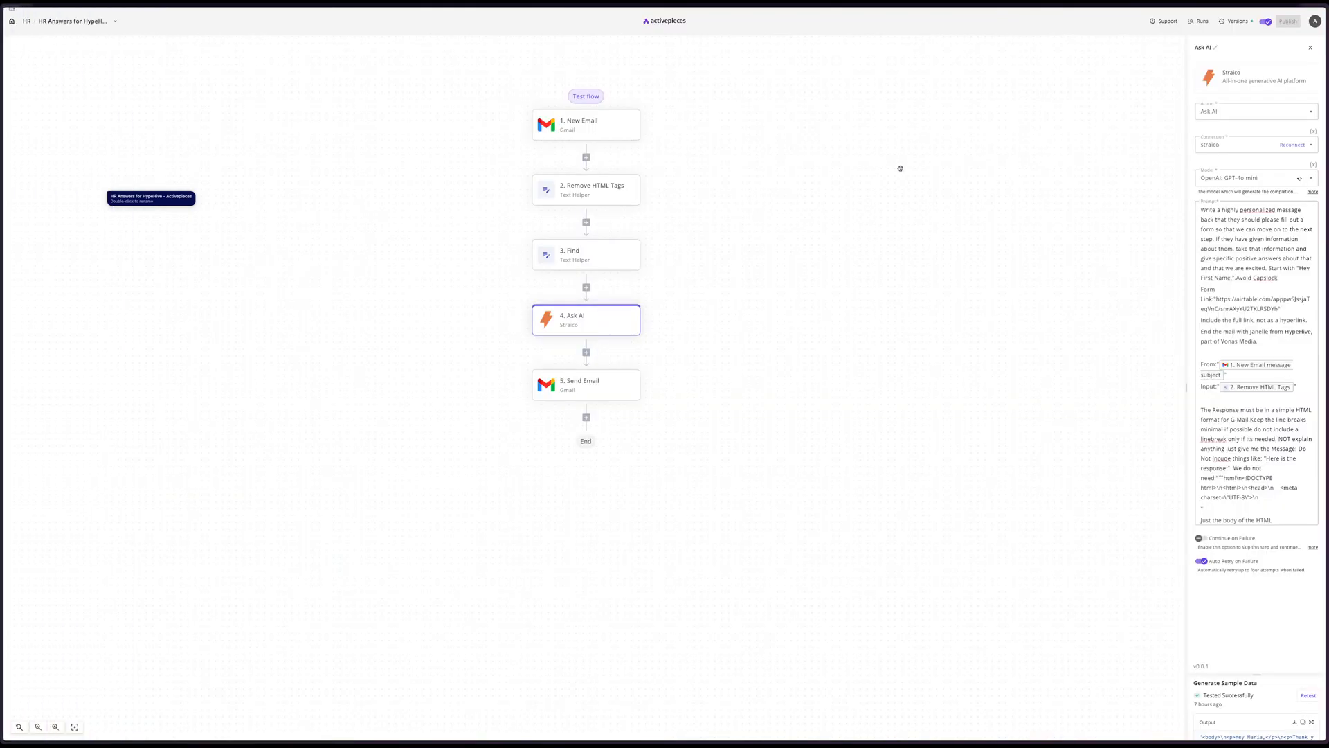
click(609, 385)
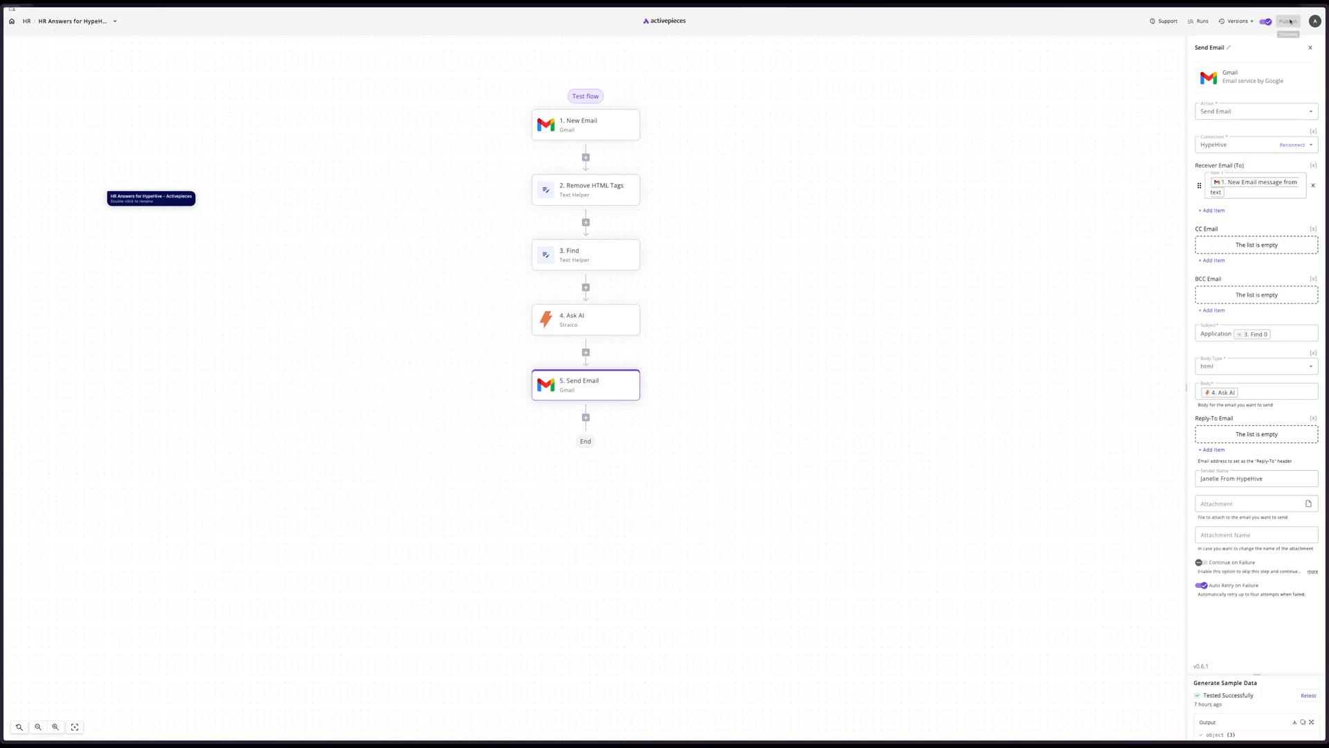
mouse_move(3, 222)
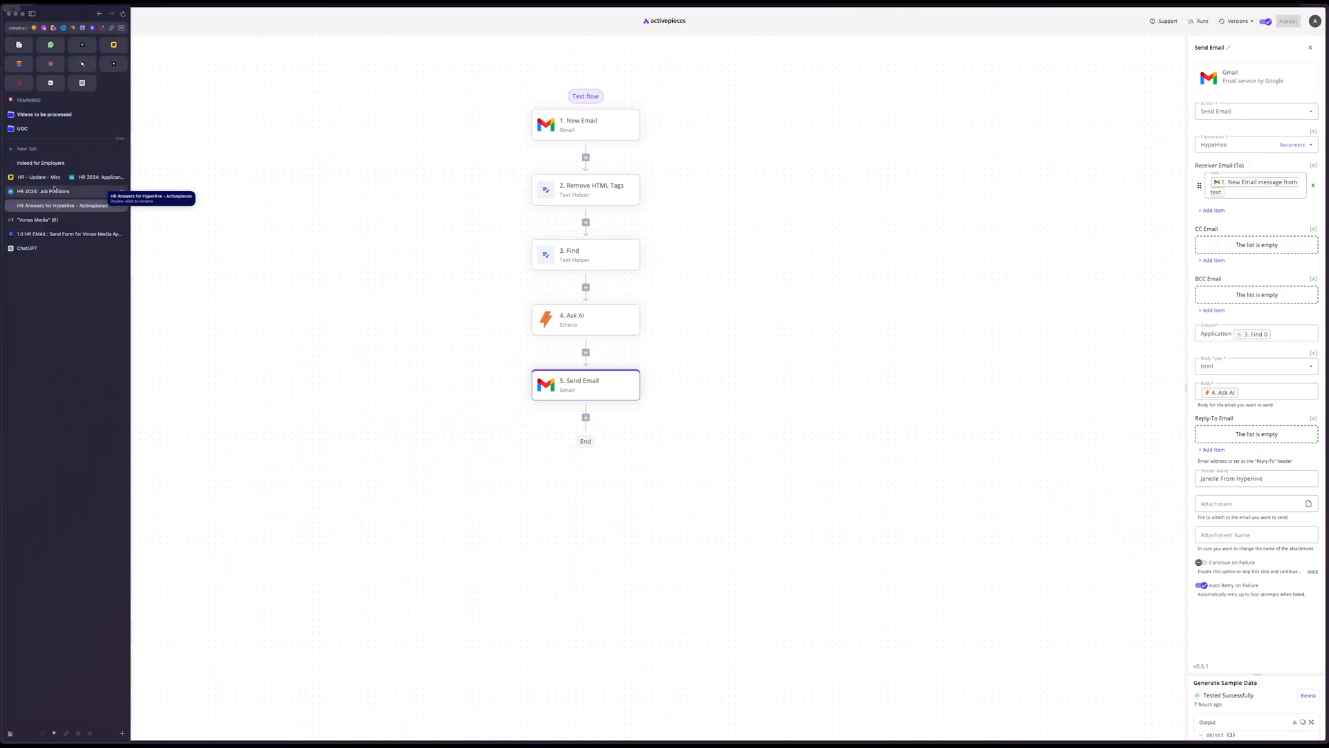
click(43, 191)
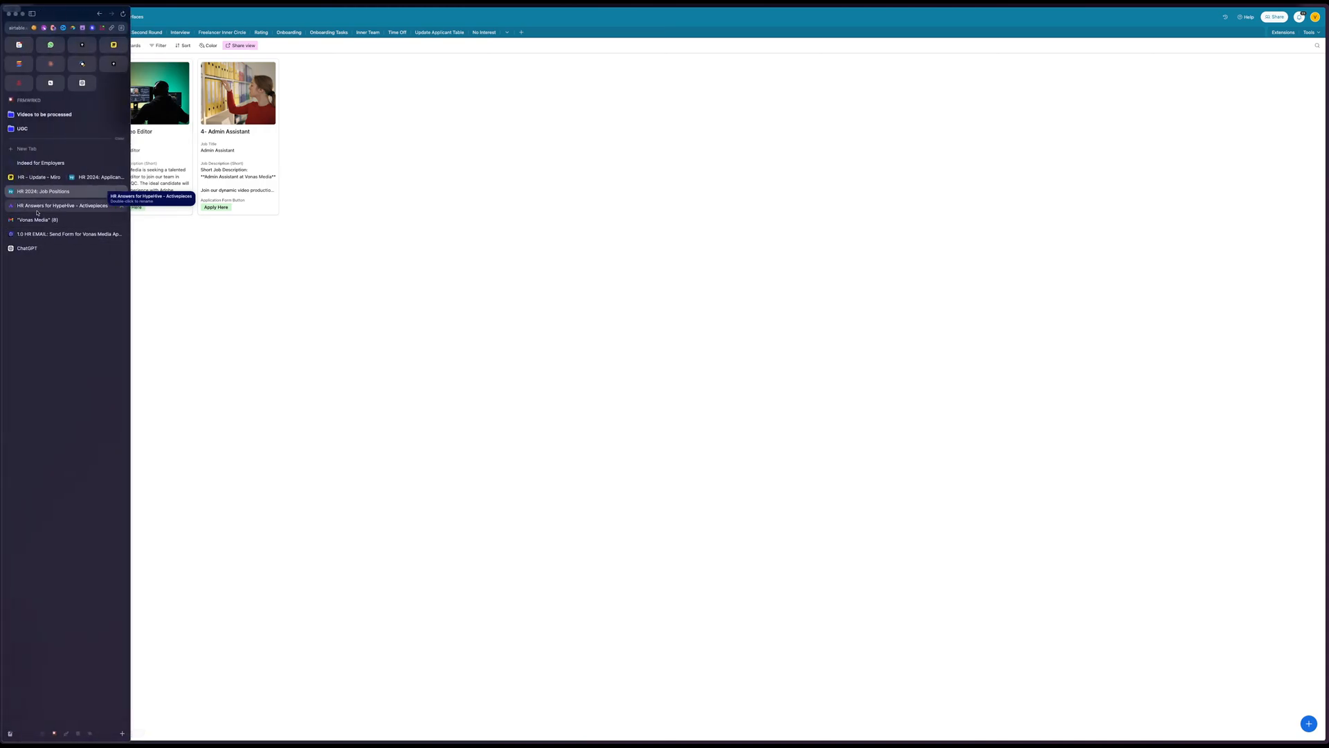
click(36, 220)
click(37, 178)
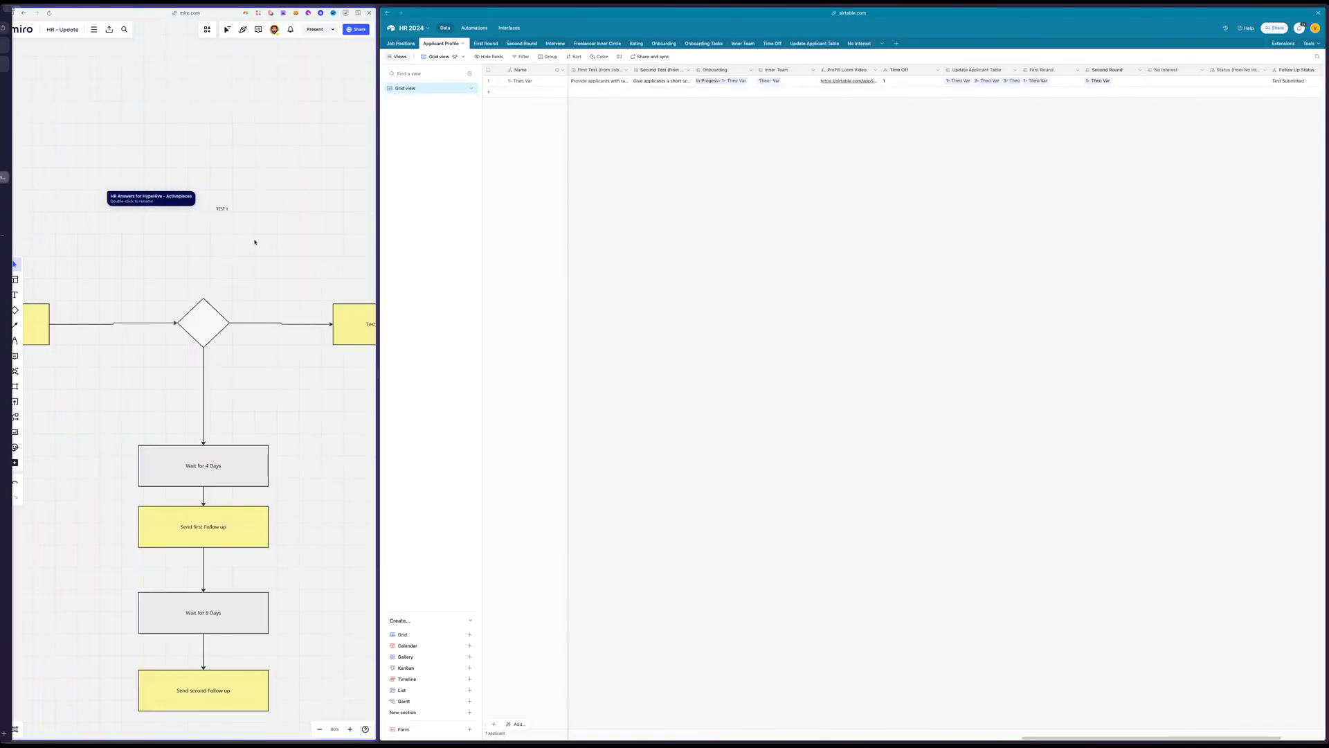
Enlarge the TEST 1 label to heading size, give the board more width, and centre the label above its decision diamond
click(223, 209)
drag(230, 206, 335, 147)
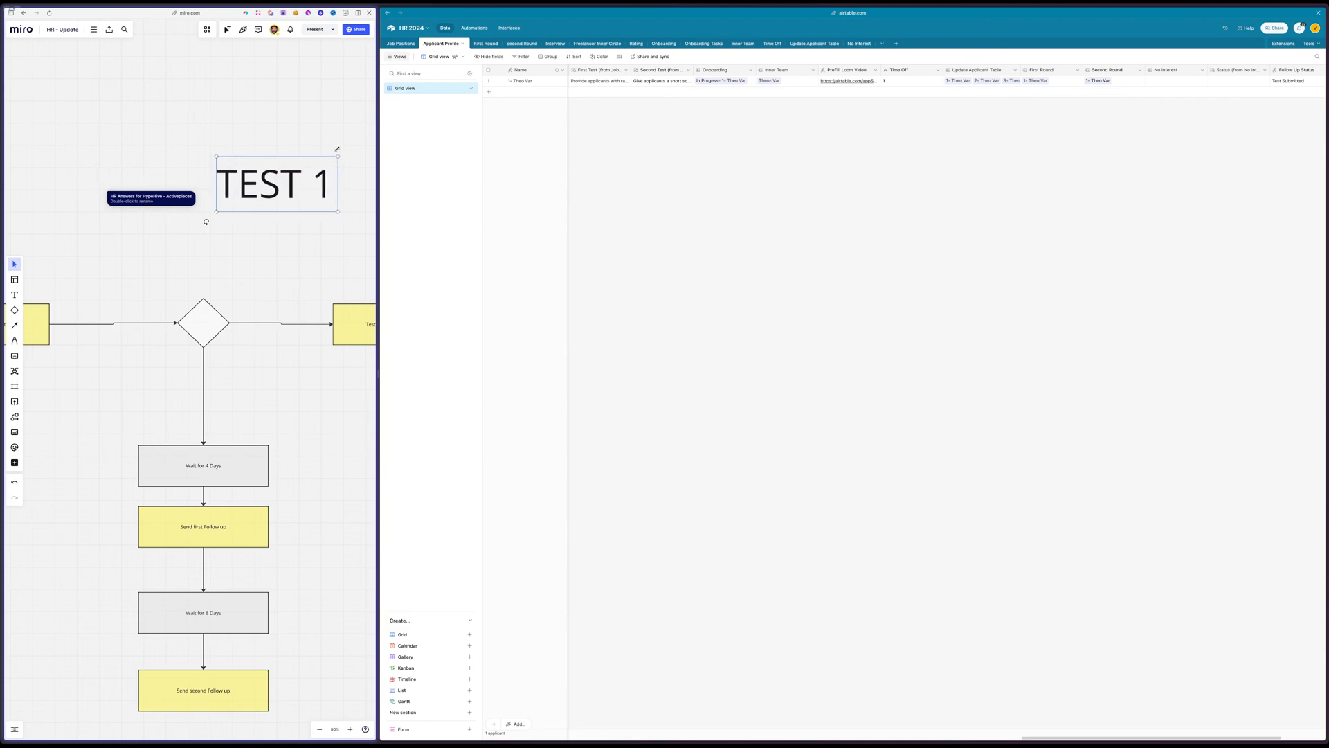
click(303, 269)
drag(379, 370, 975, 355)
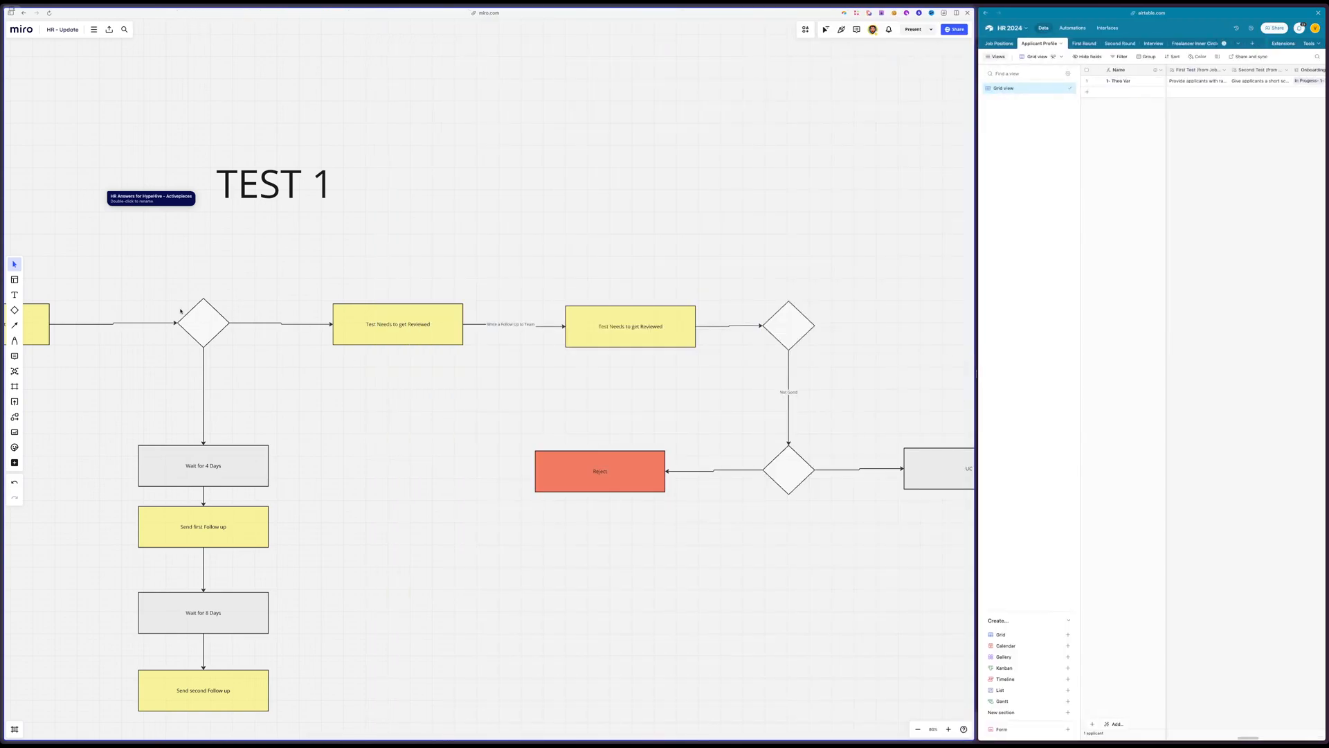
drag(177, 299, 172, 299)
scroll(285, 293, down, 5)
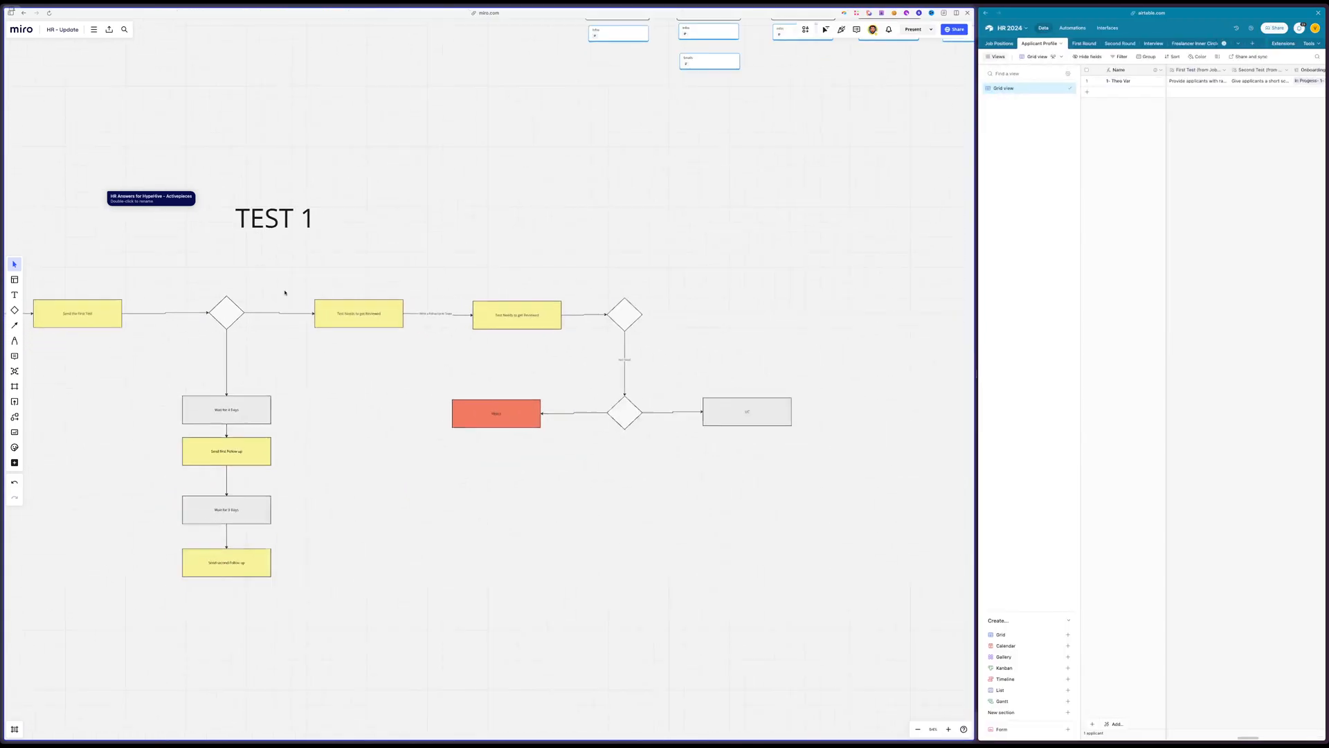
drag(272, 234, 242, 265)
Select the whole hiring flowchart together with the TEST 1 label and move it lower on the board
scroll(242, 265, left, 5)
scroll(242, 265, down, 3)
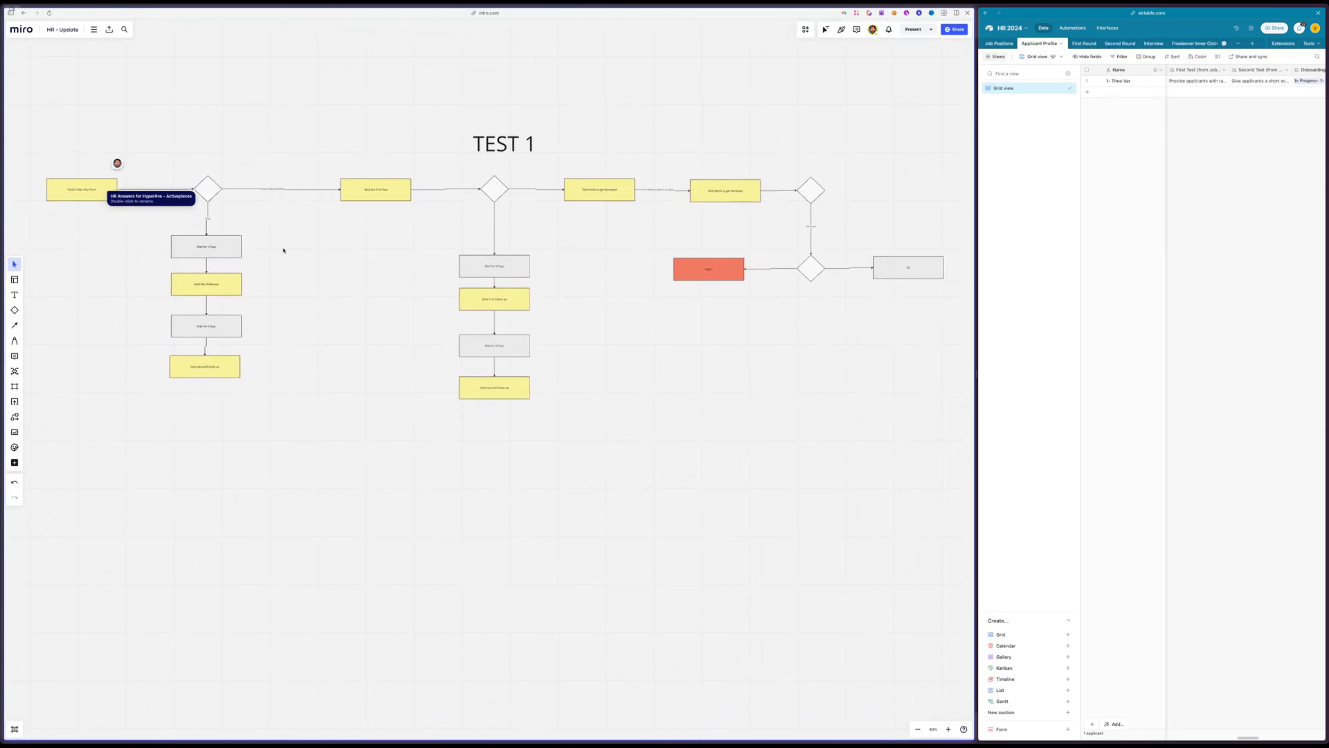
drag(940, 116, 136, 573)
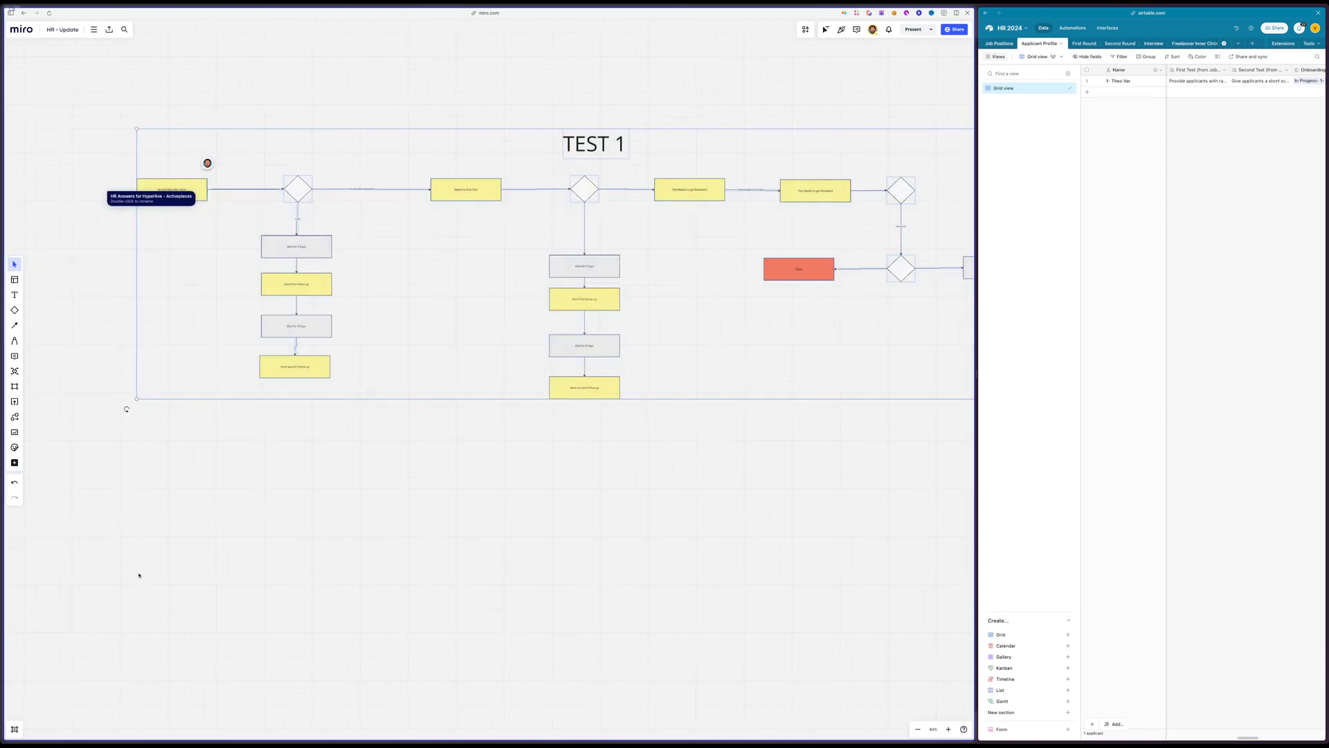
drag(496, 309, 326, 707)
scroll(327, 707, down, 4)
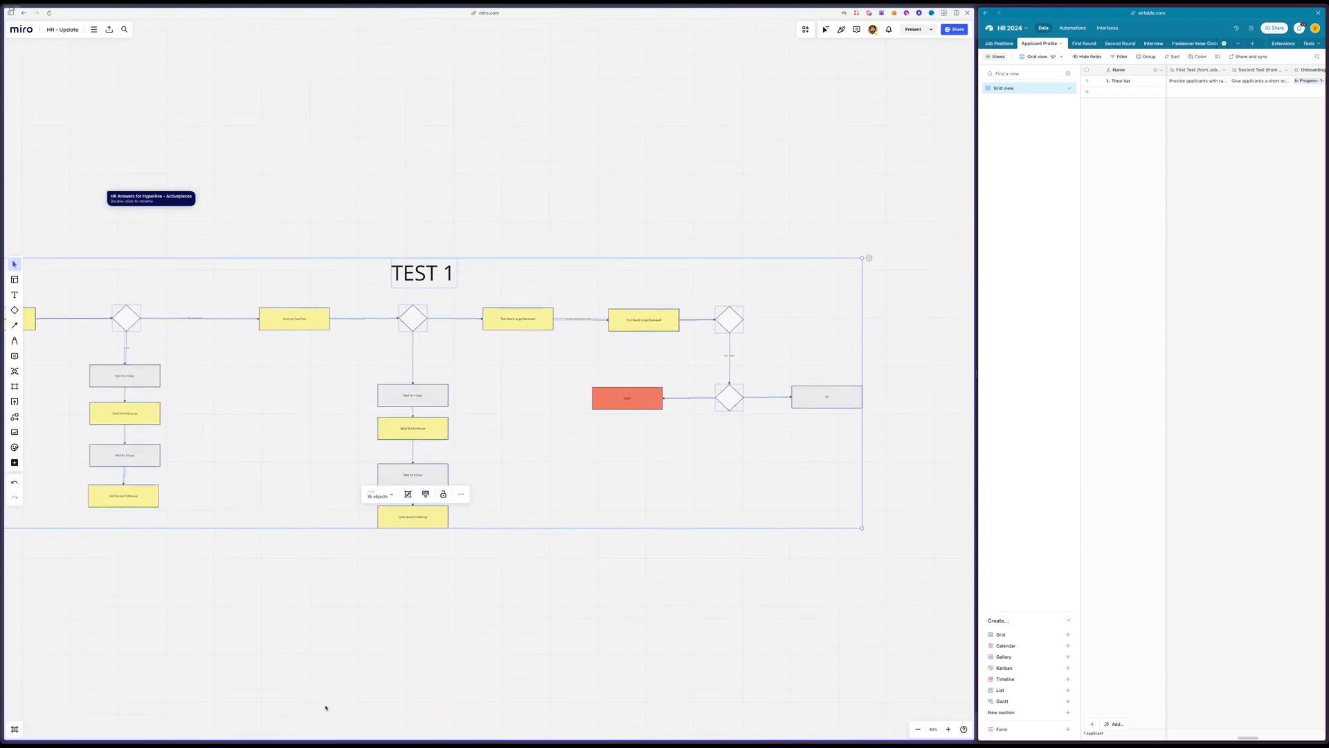
scroll(328, 706, right, 2)
click(519, 567)
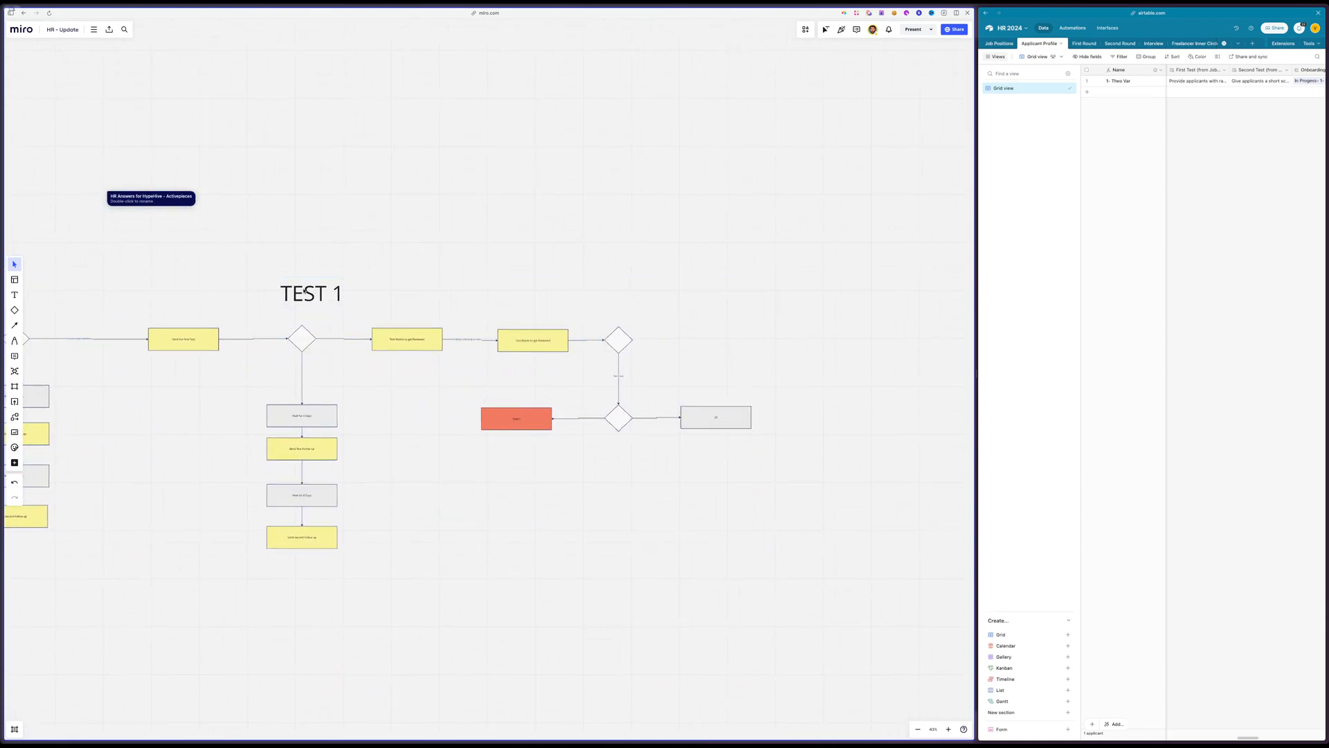
Duplicate the TEST 1 label above the second review decision diamond and change the copy to "TEST 2"
drag(304, 291, 618, 292)
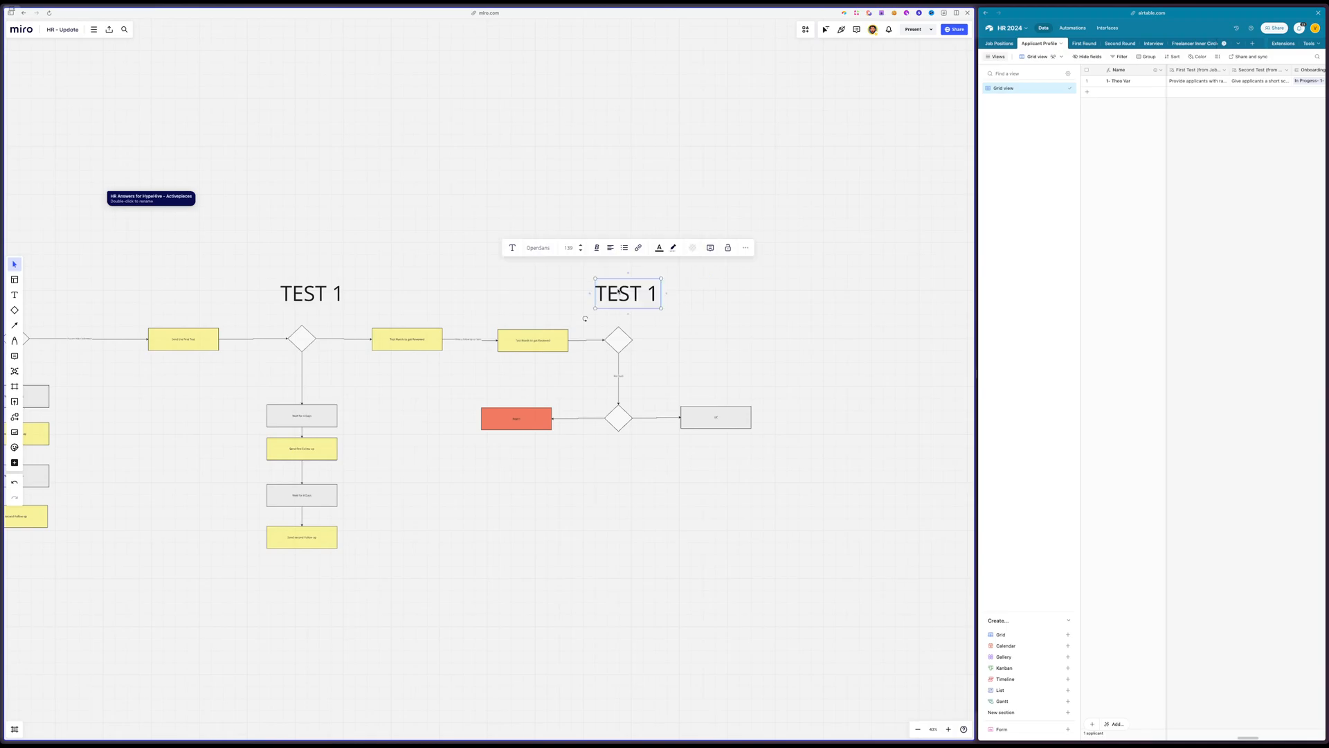
double_click(651, 294)
text(2)
click(725, 294)
Copy a "Test Needs to get Reviewed" box to the far right of the TEST 2 diamond and connect the diamond to it
scroll(726, 296, right, 2)
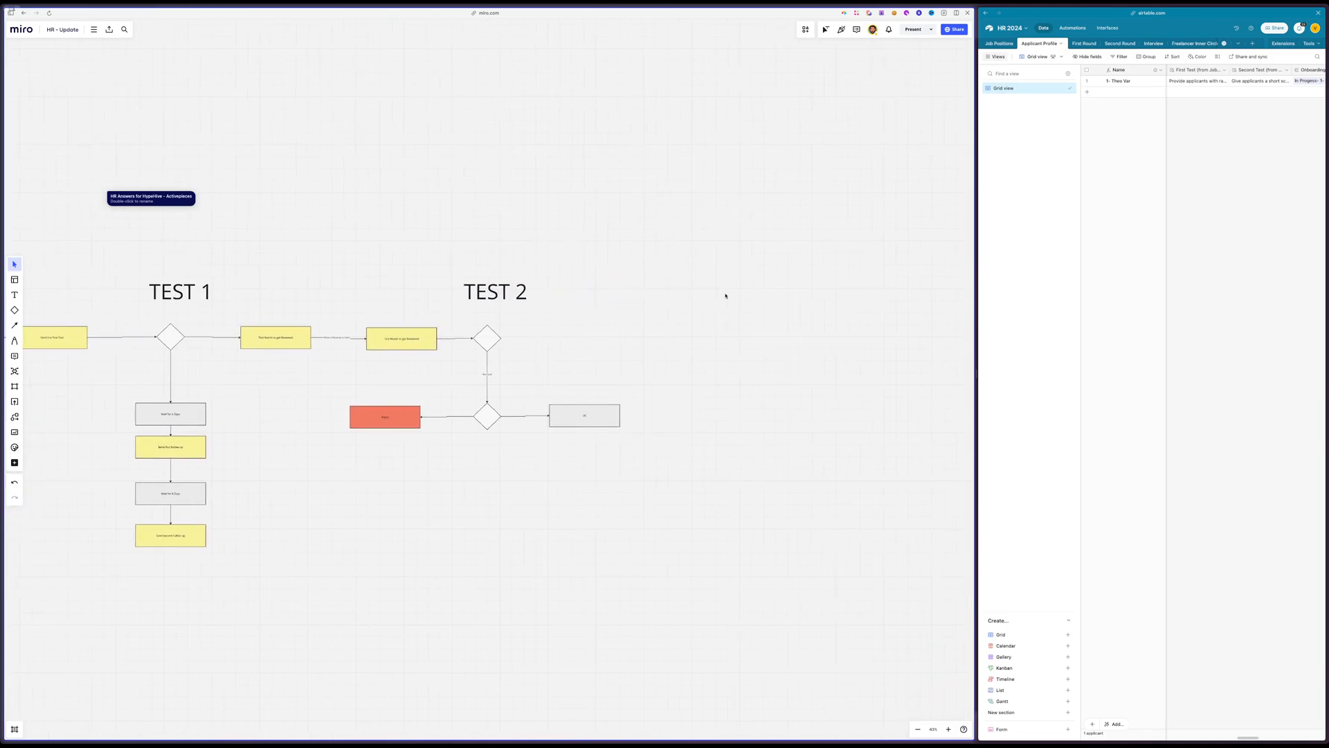
scroll(725, 296, right, 2)
scroll(724, 293, up, 3)
scroll(724, 293, left, 3)
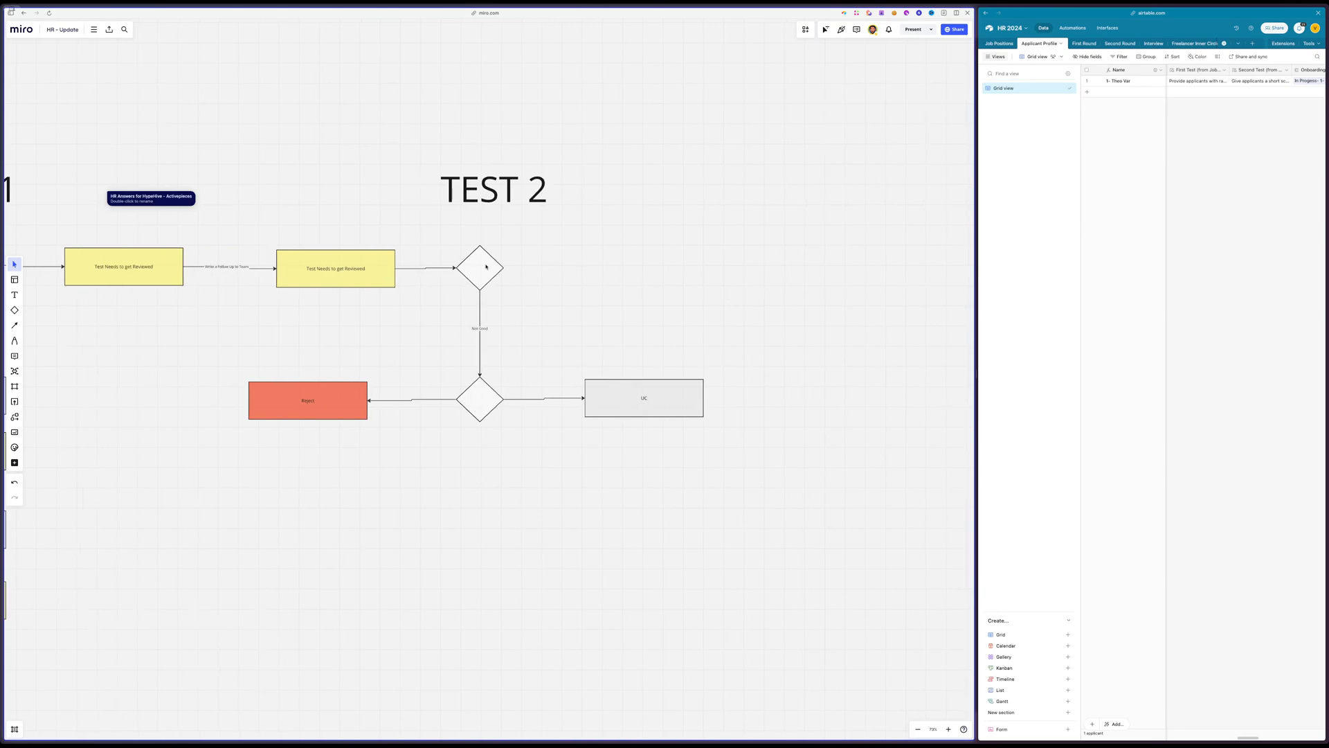
drag(118, 271, 737, 264)
click(453, 275)
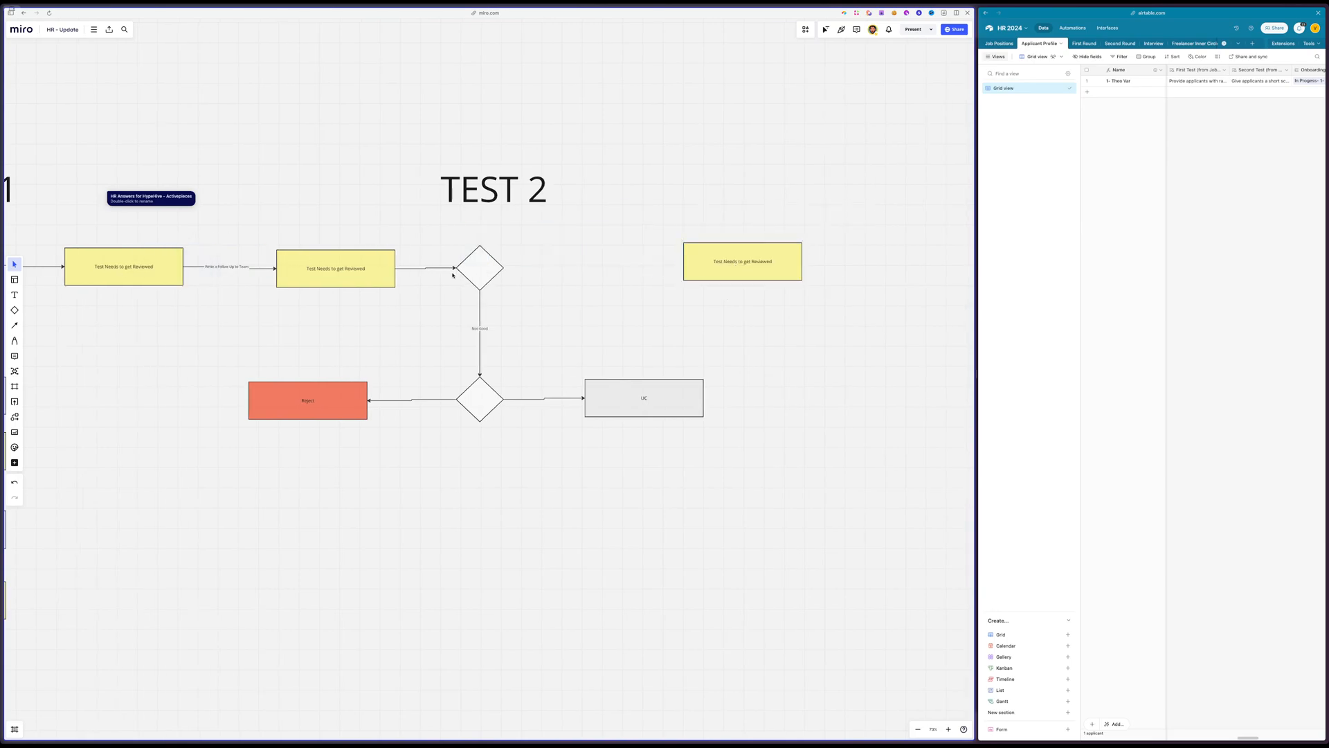
click(487, 272)
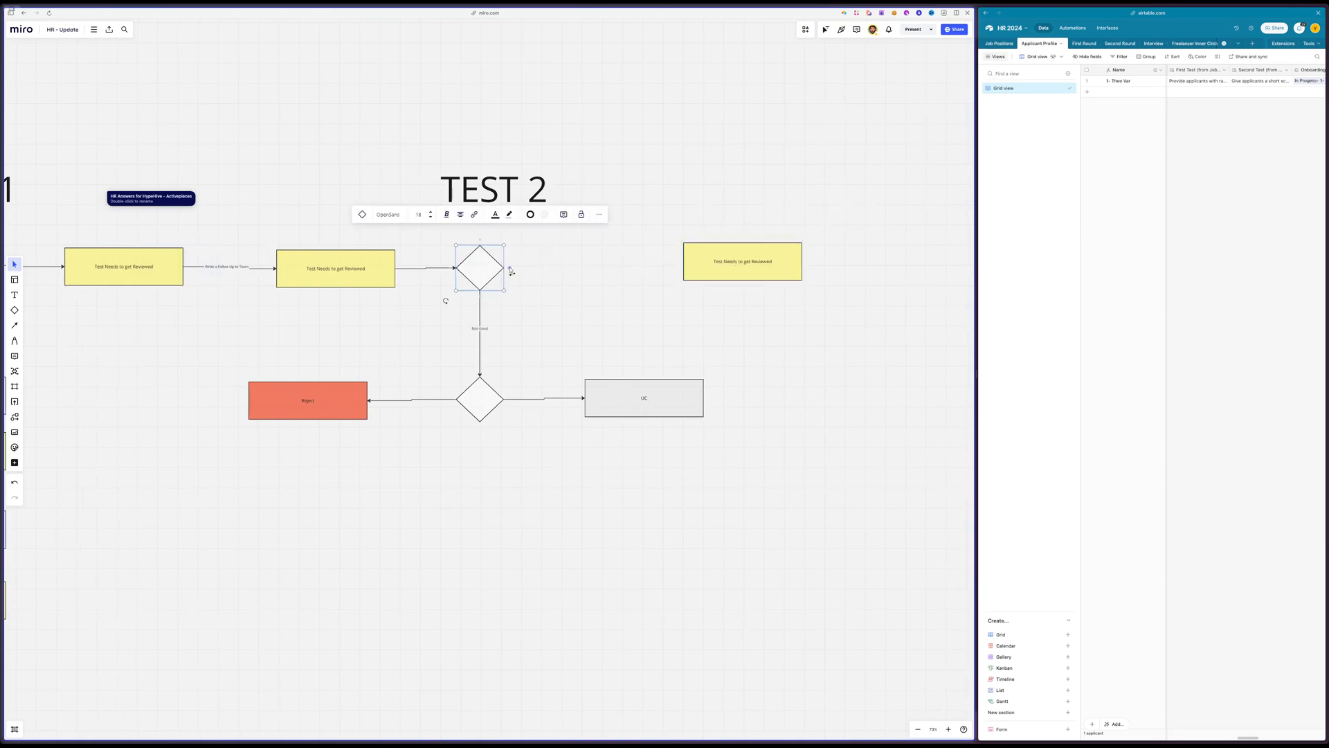
drag(510, 268, 892, 267)
click(752, 322)
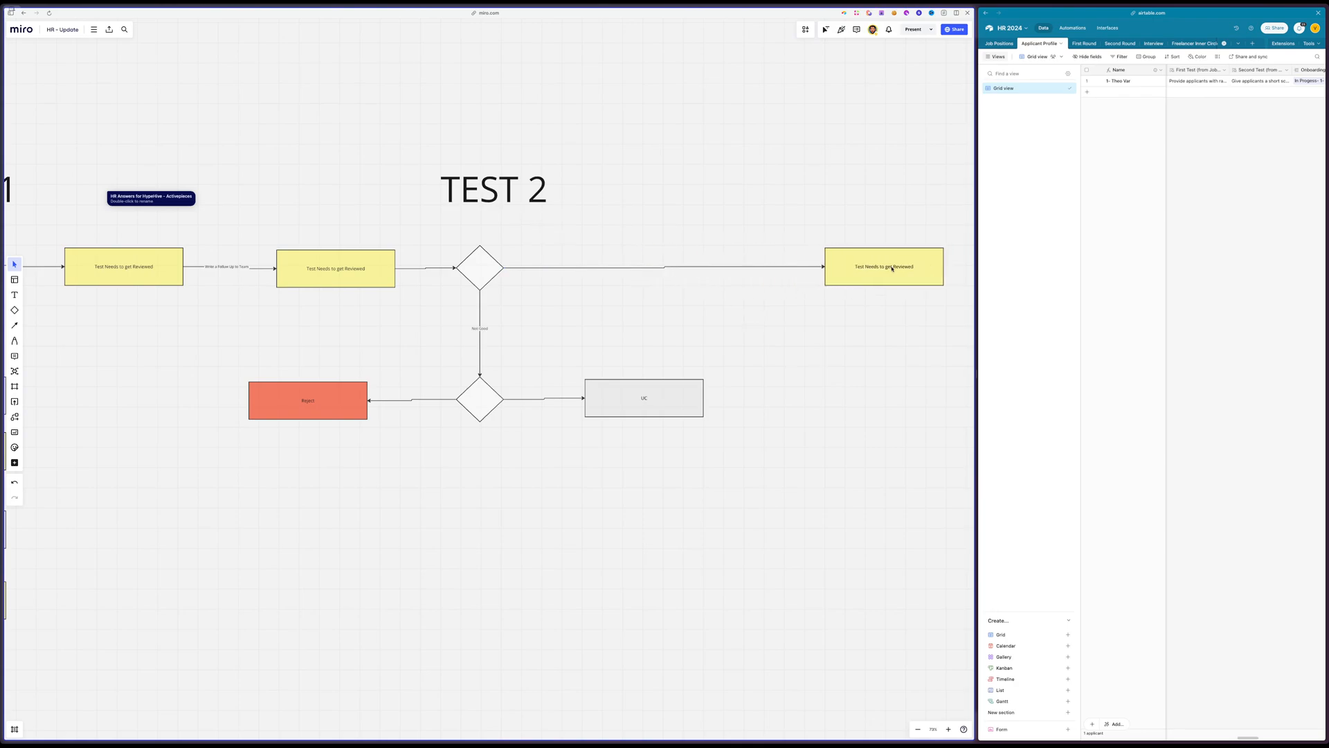
scroll(767, 188, right, 5)
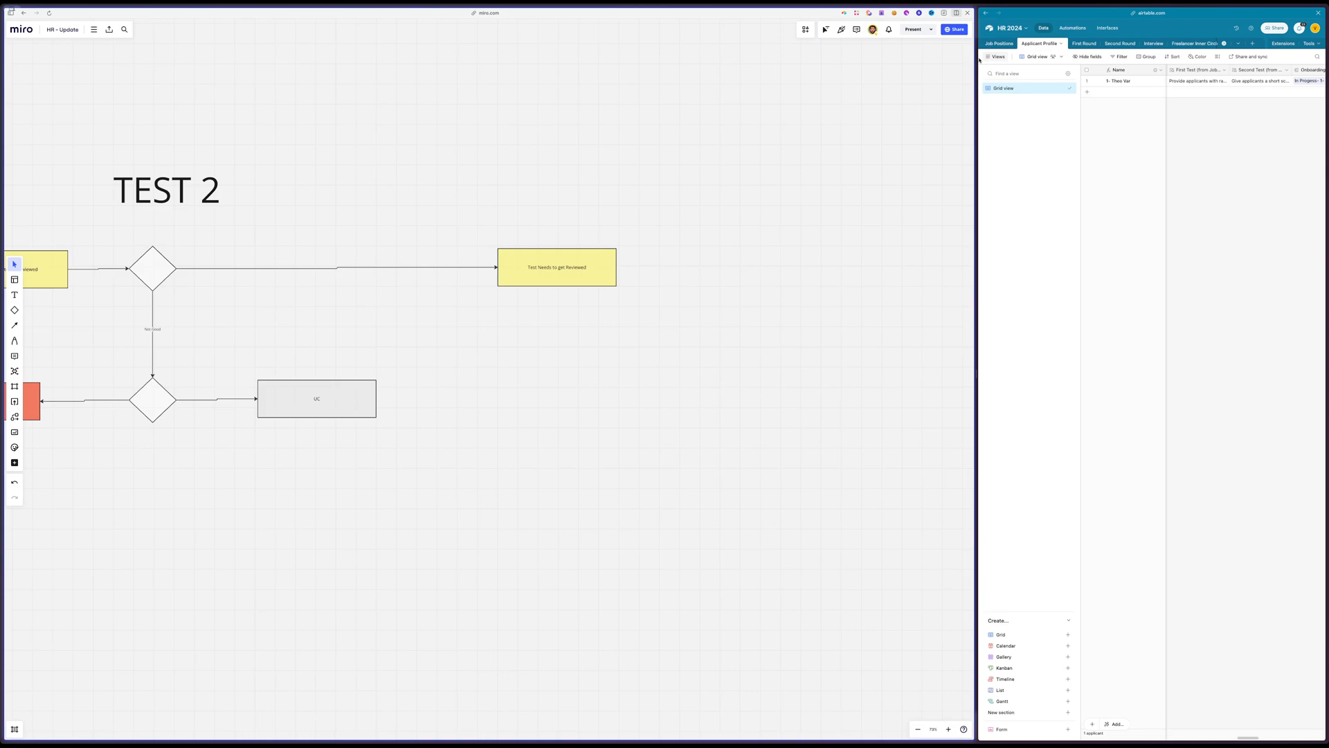
End the Miro split view, switch to the HR 2024 Applicant Profile table and open ChatGPT in a split beside it
click(968, 13)
mouse_move(13, 296)
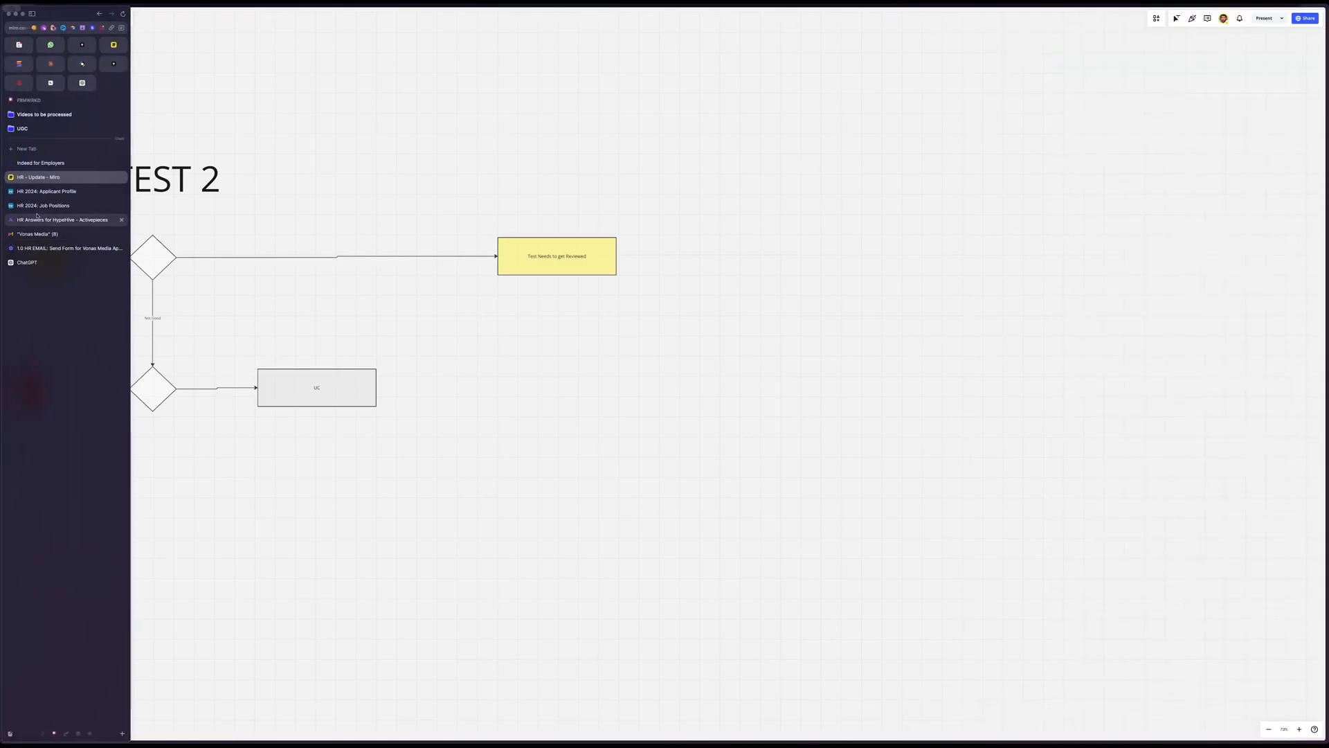
click(47, 191)
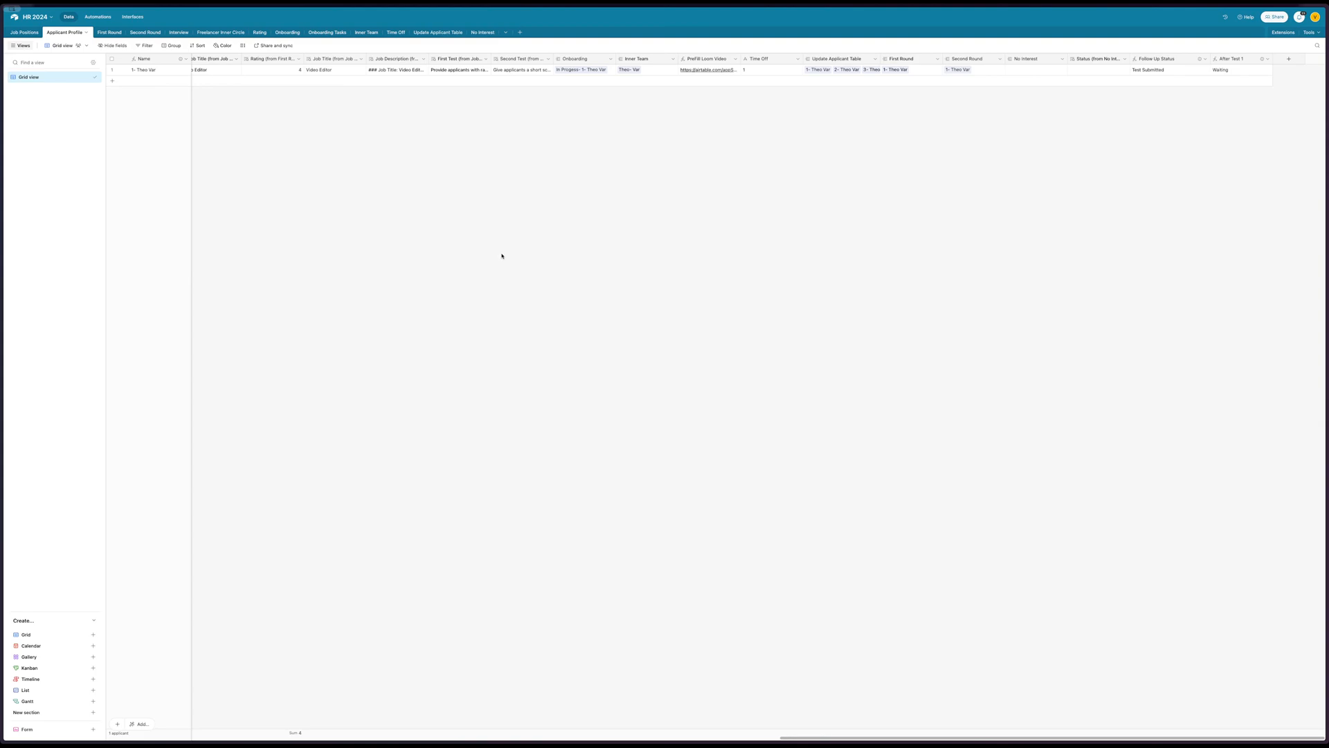
key(super+t)
text(add)
key(Return)
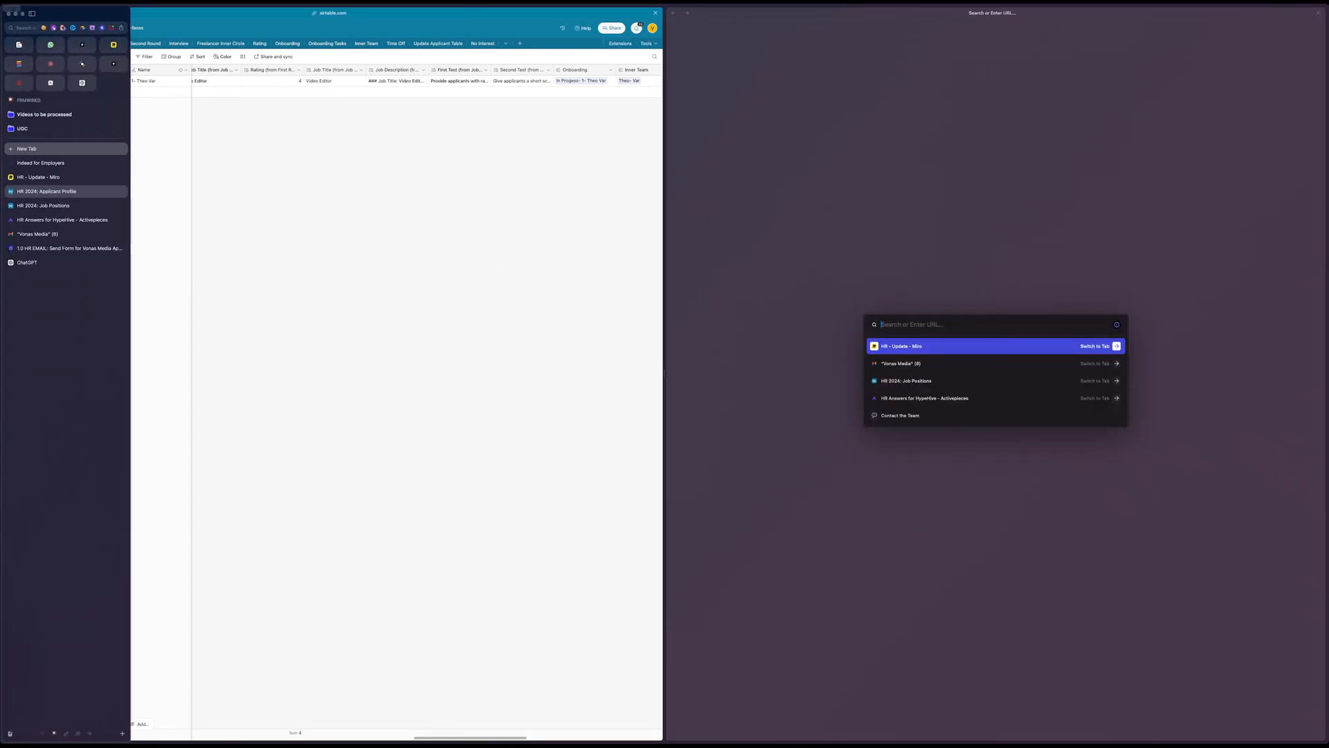
text(gpt)
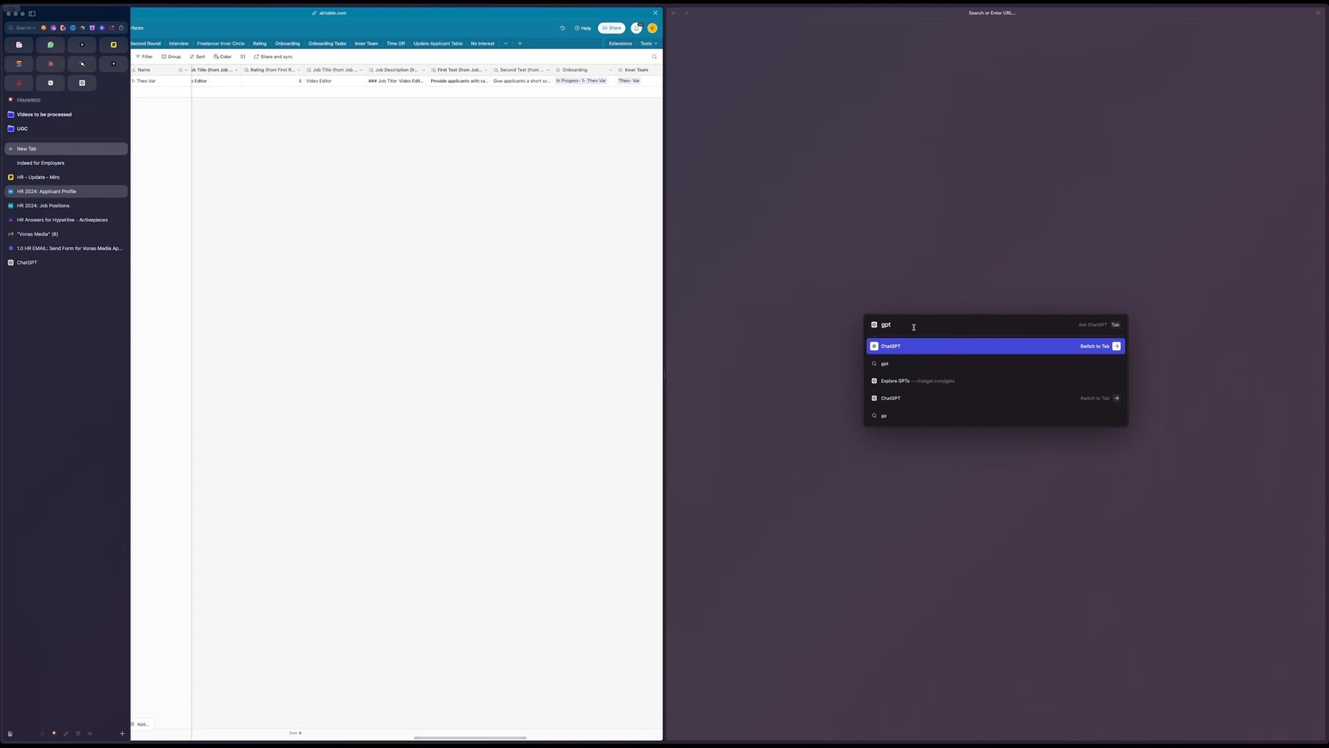
click(896, 346)
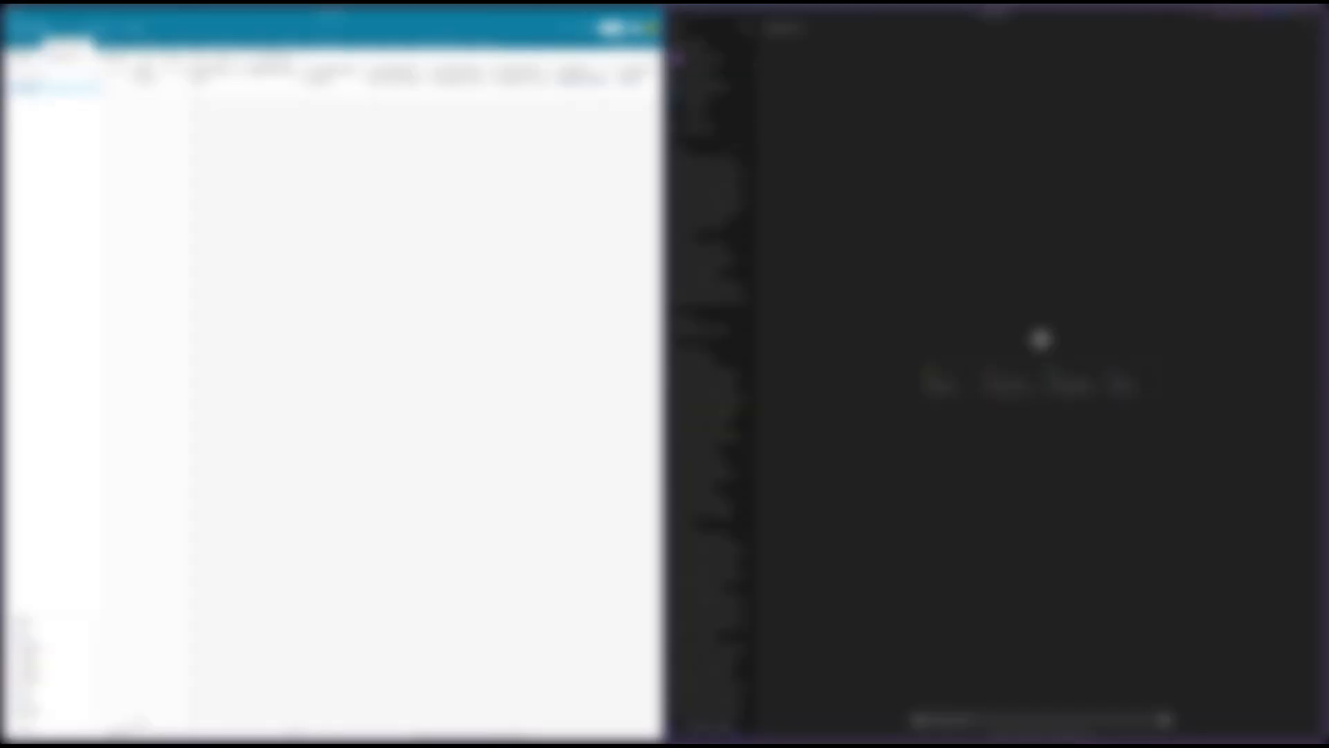
Look through the earlier ChatGPT conversations in the chat history
click(704, 163)
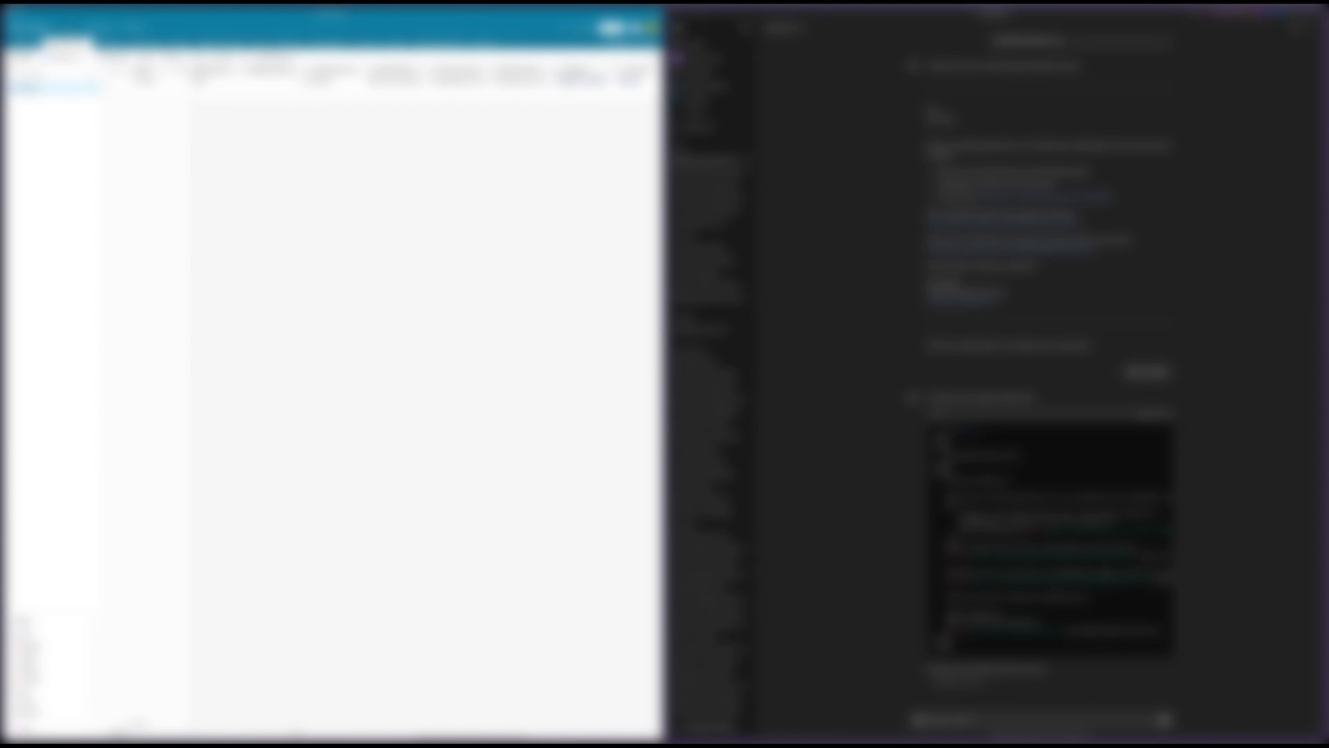
click(679, 28)
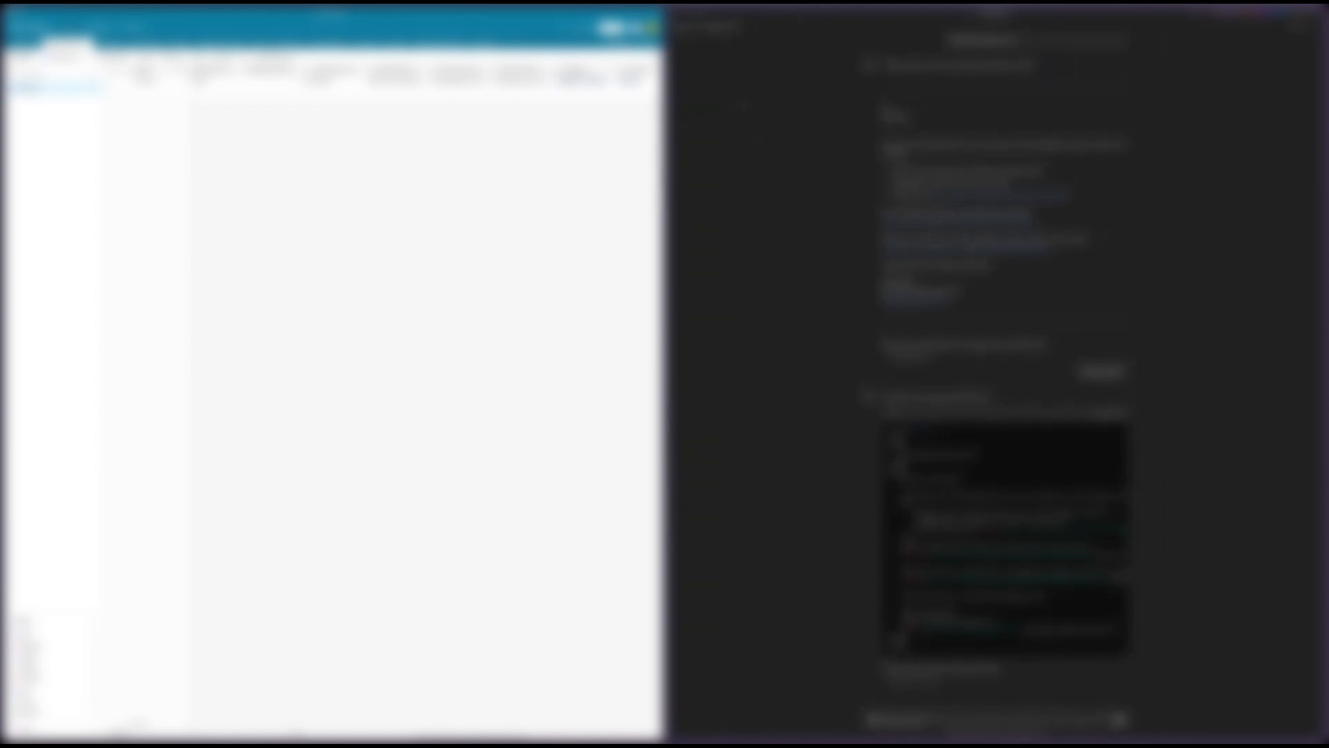
scroll(1004, 374, up, 1)
scroll(1004, 374, down, 1)
click(682, 31)
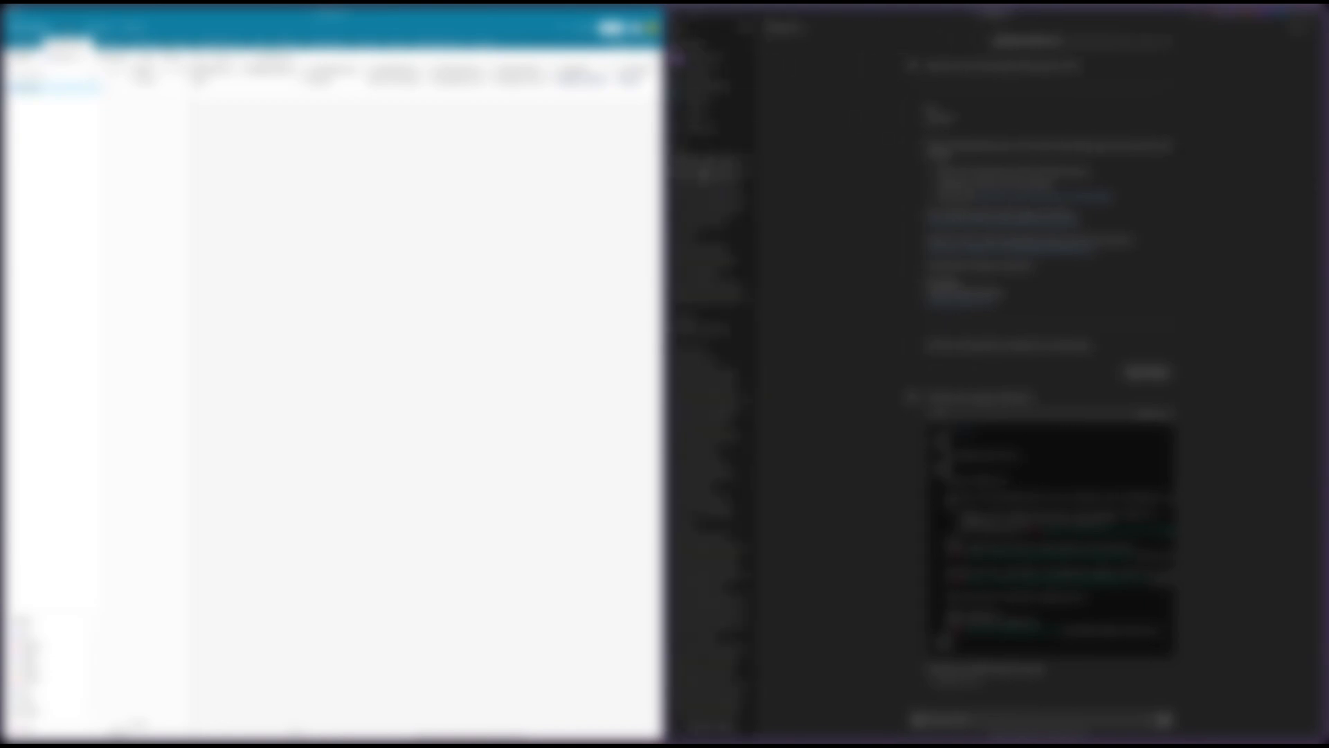
click(705, 173)
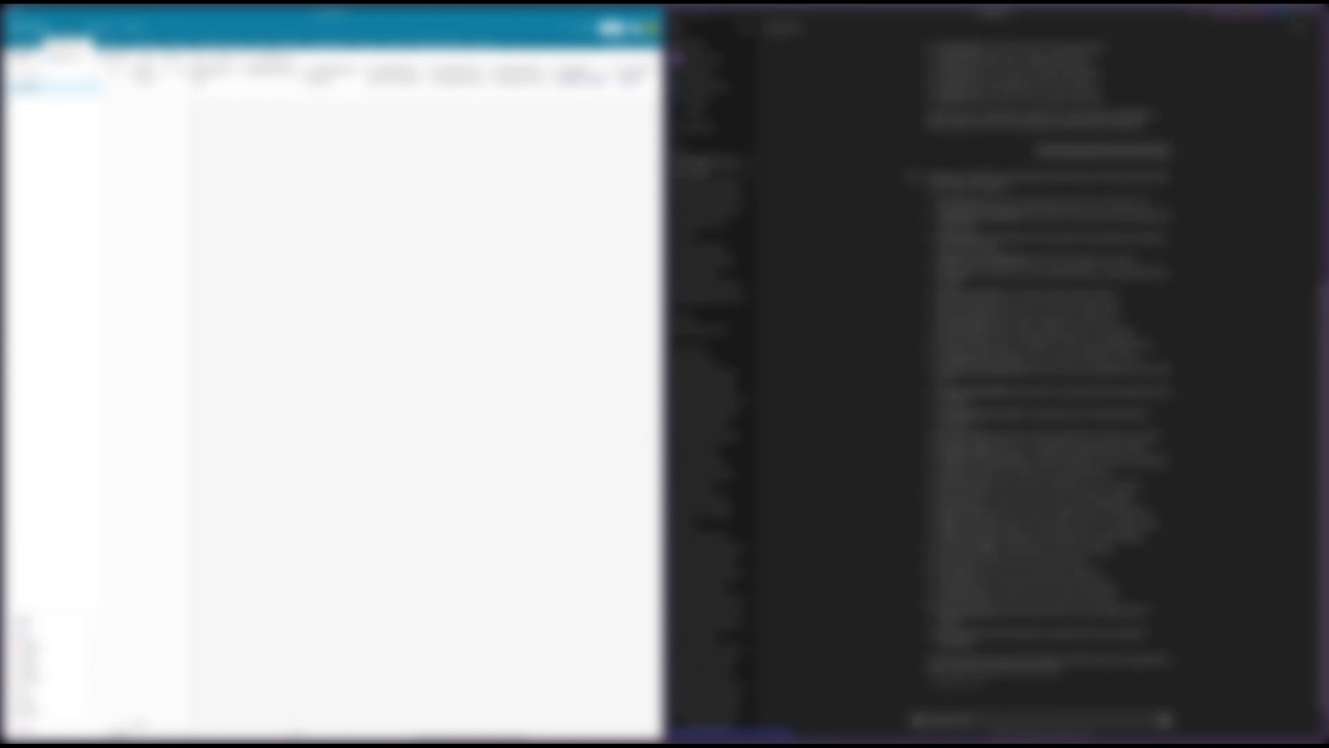
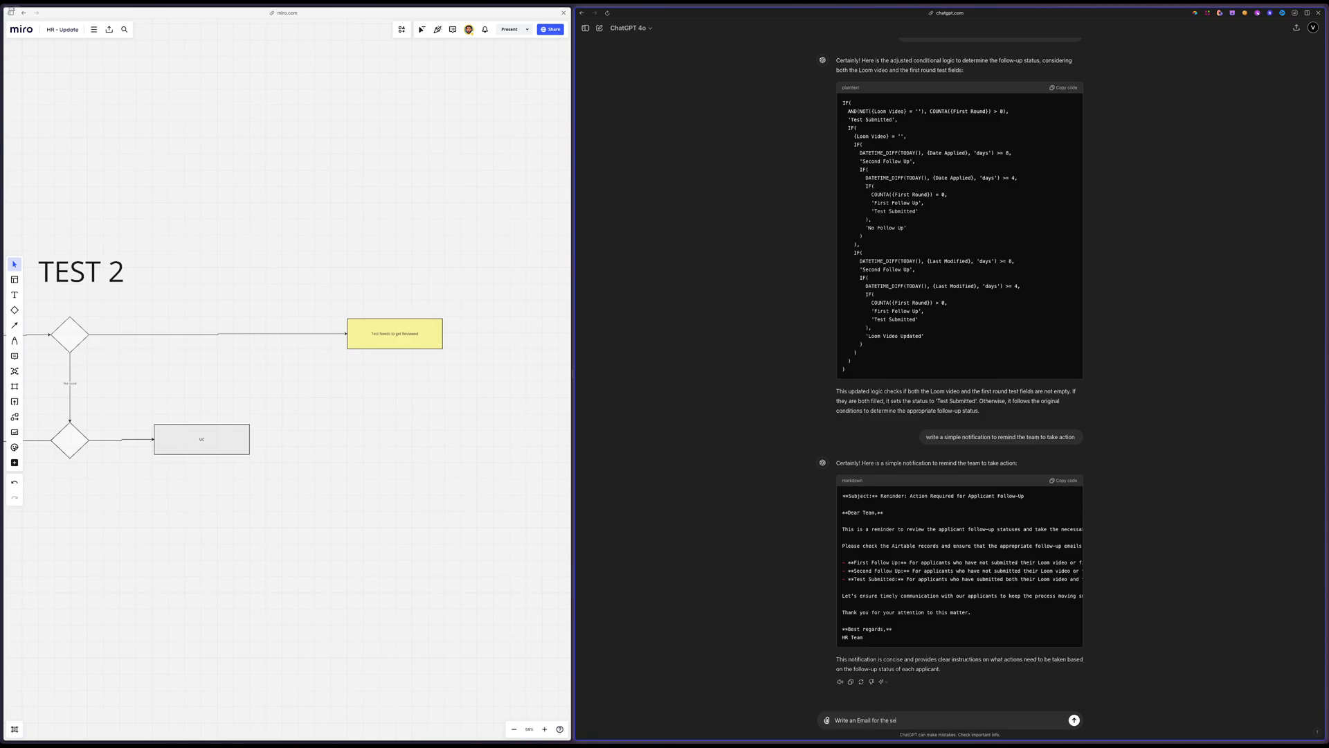
Ask ChatGPT to write an email for the second test with the option for the non interest form
text(ond test with the option to)
scroll(1133, 397, up, 6)
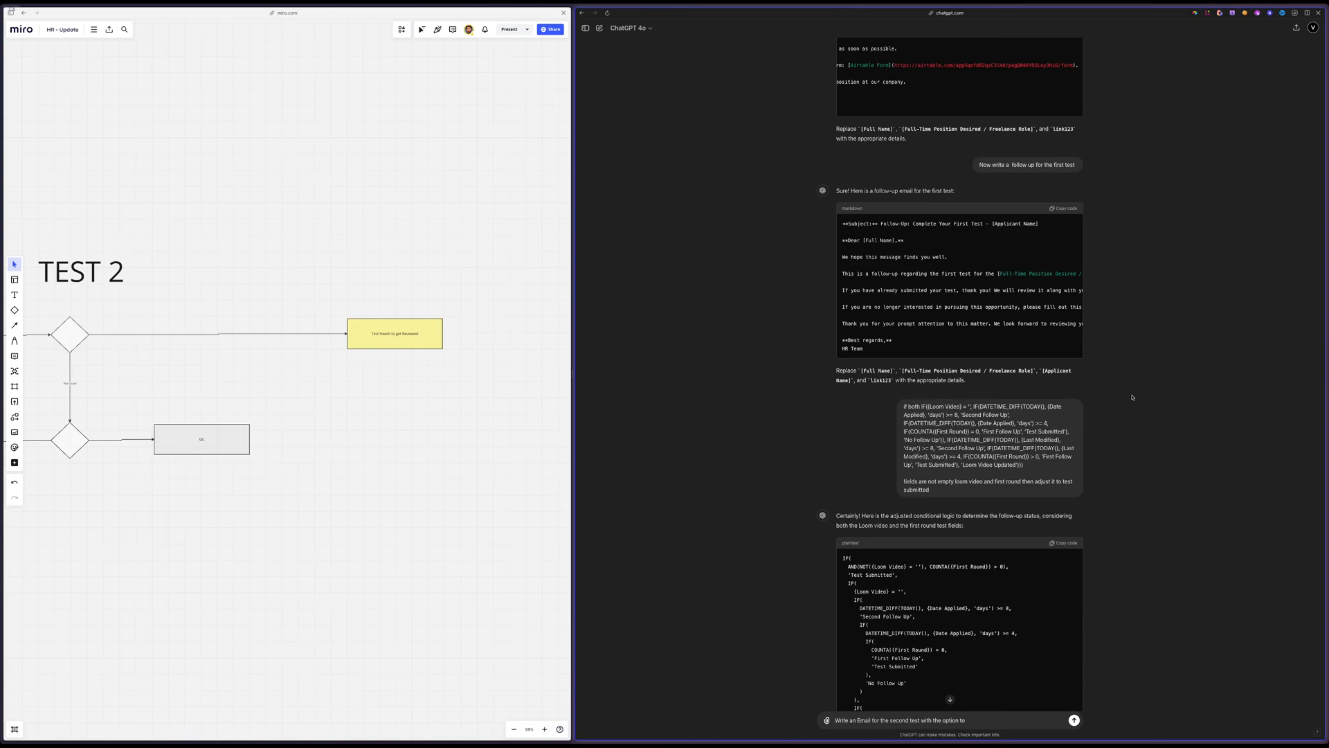
text(also)
text(non interest form)
key(Return)
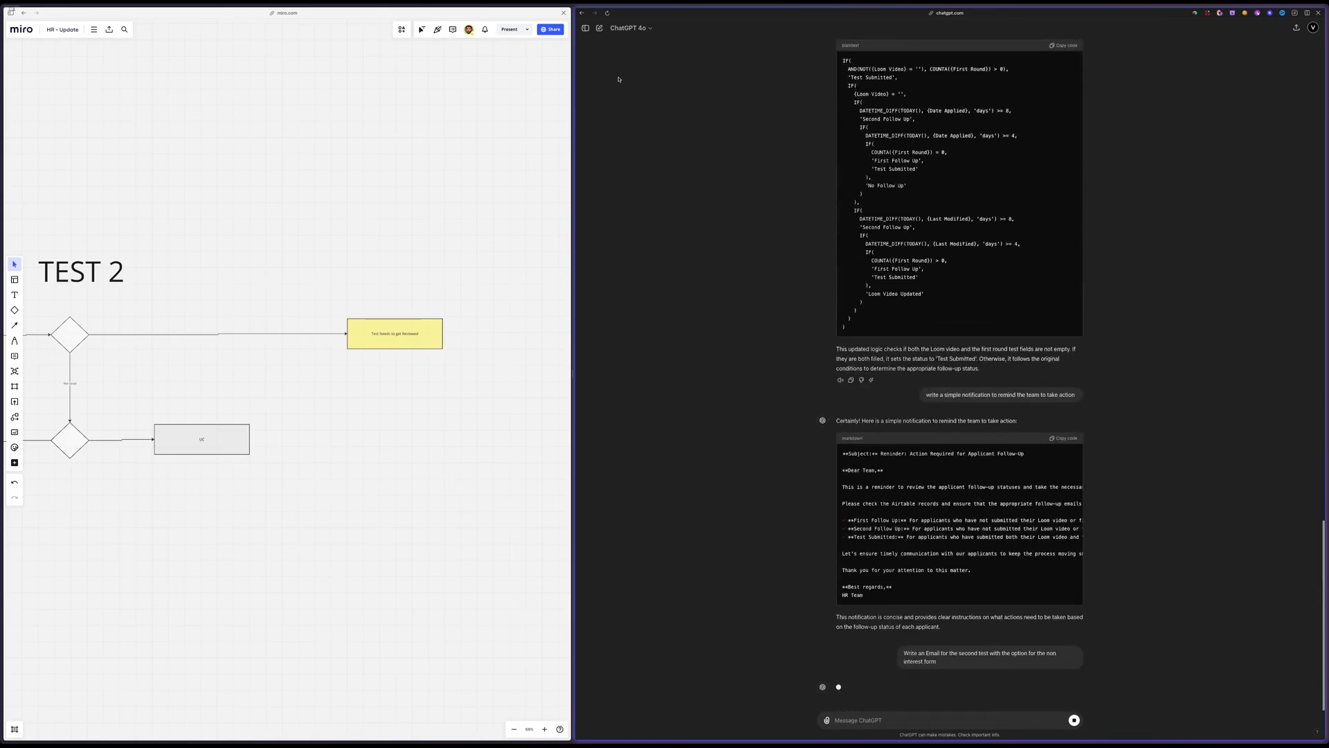
Switch to the HR 2024 Applicant Profile table and replace the blank chat beside it with the ChatGPT conversation containing the second-test email
scroll(505, 124, right, 3)
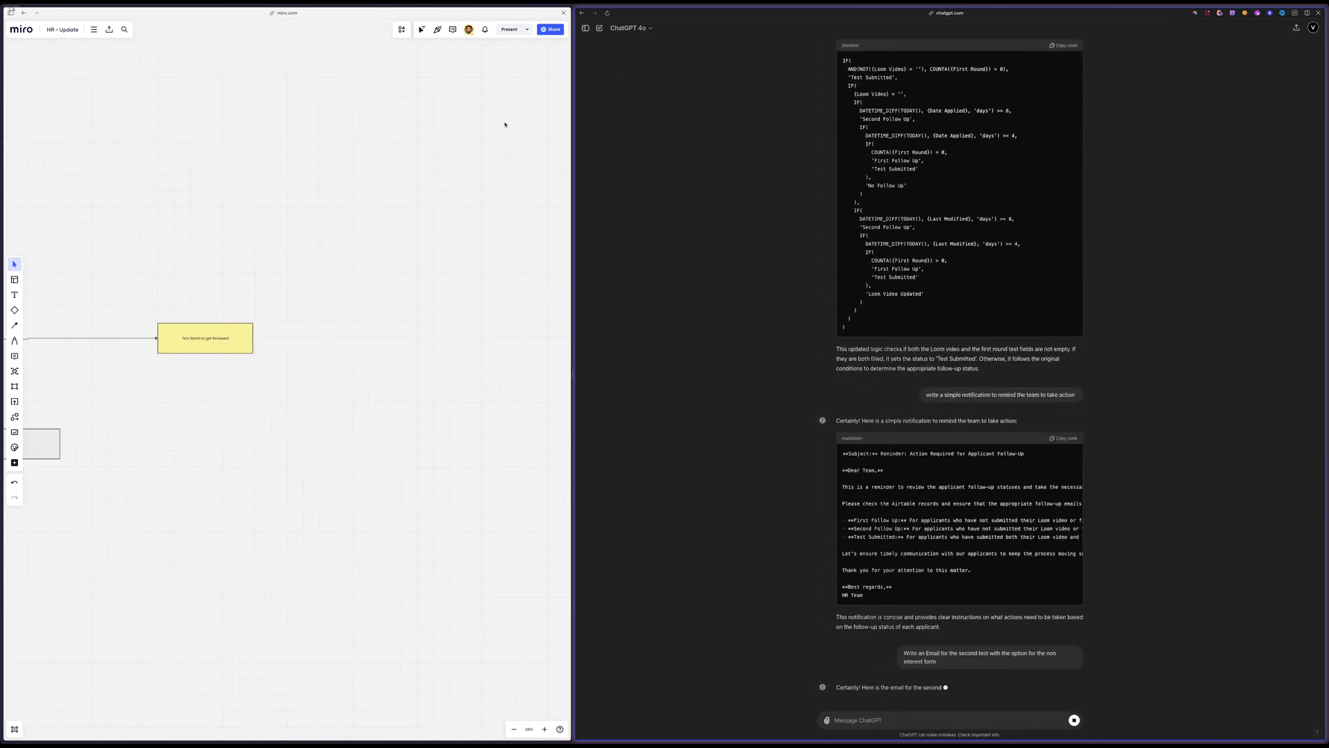
click(506, 124)
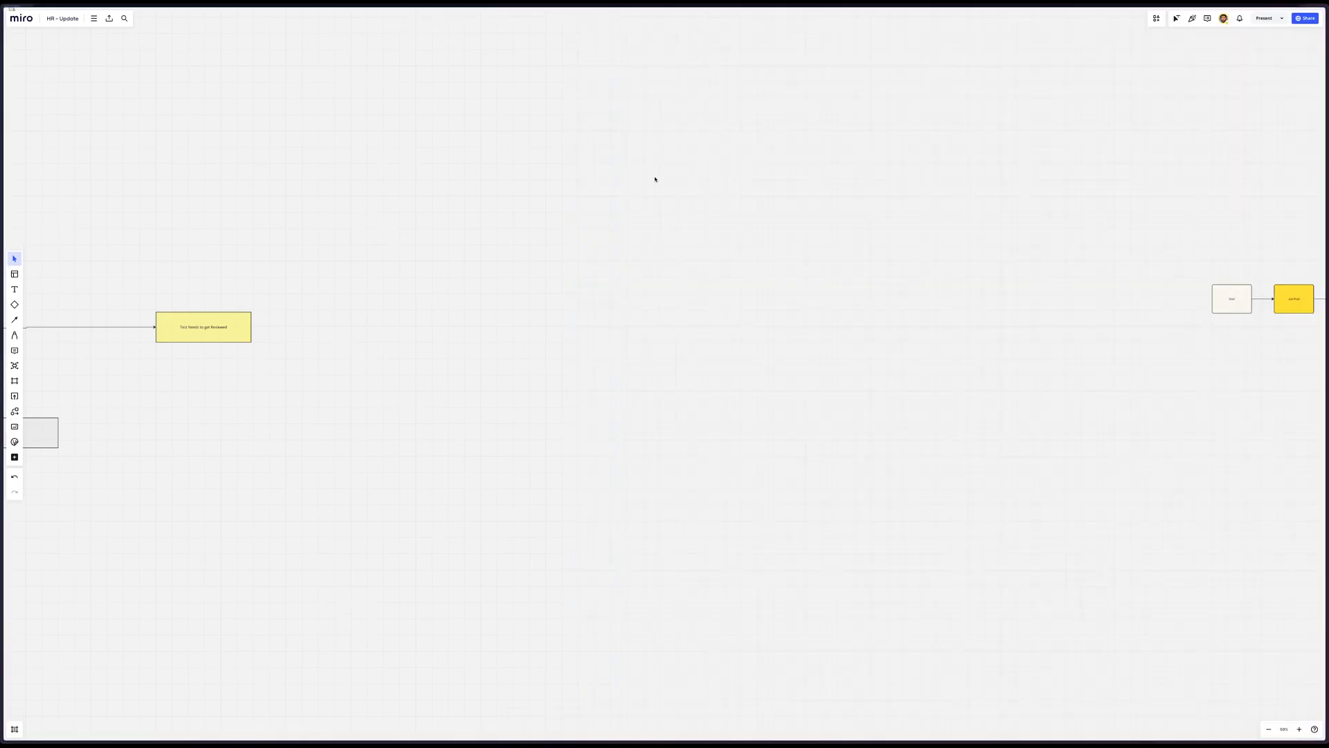
mouse_move(4, 208)
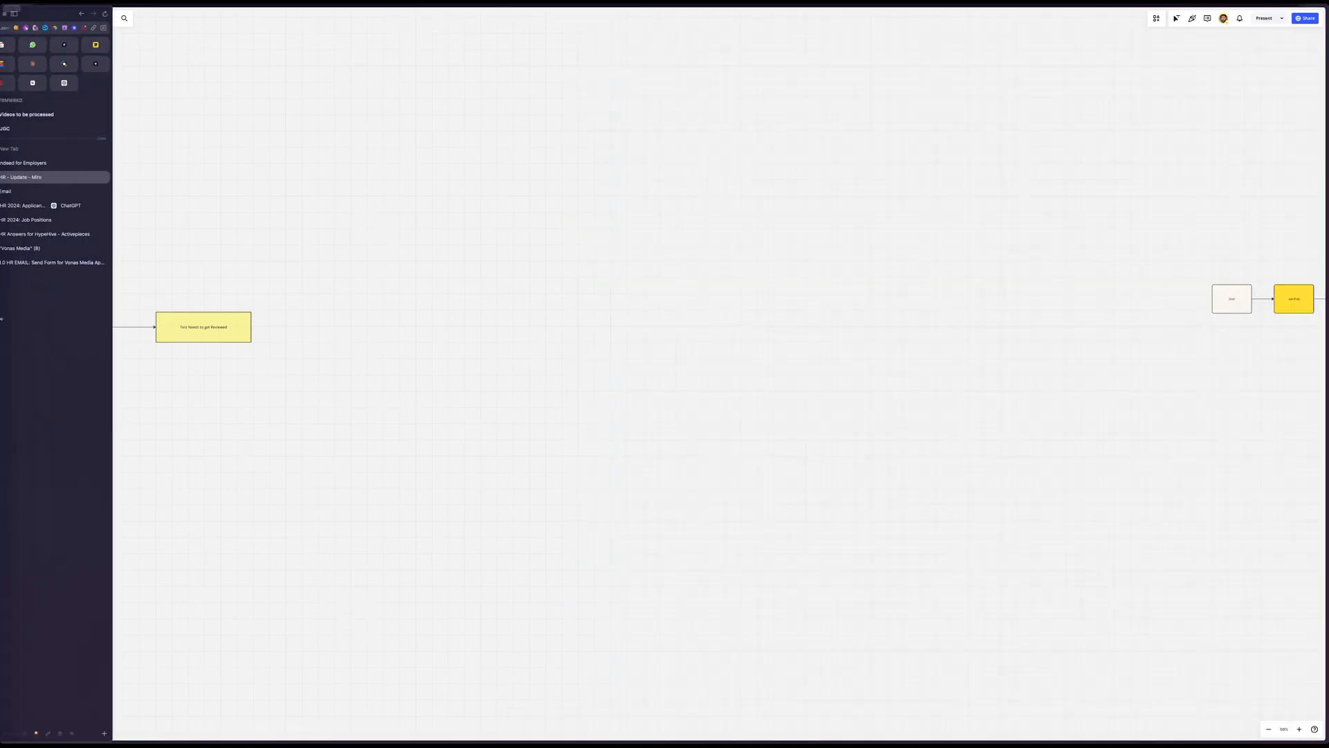
click(38, 205)
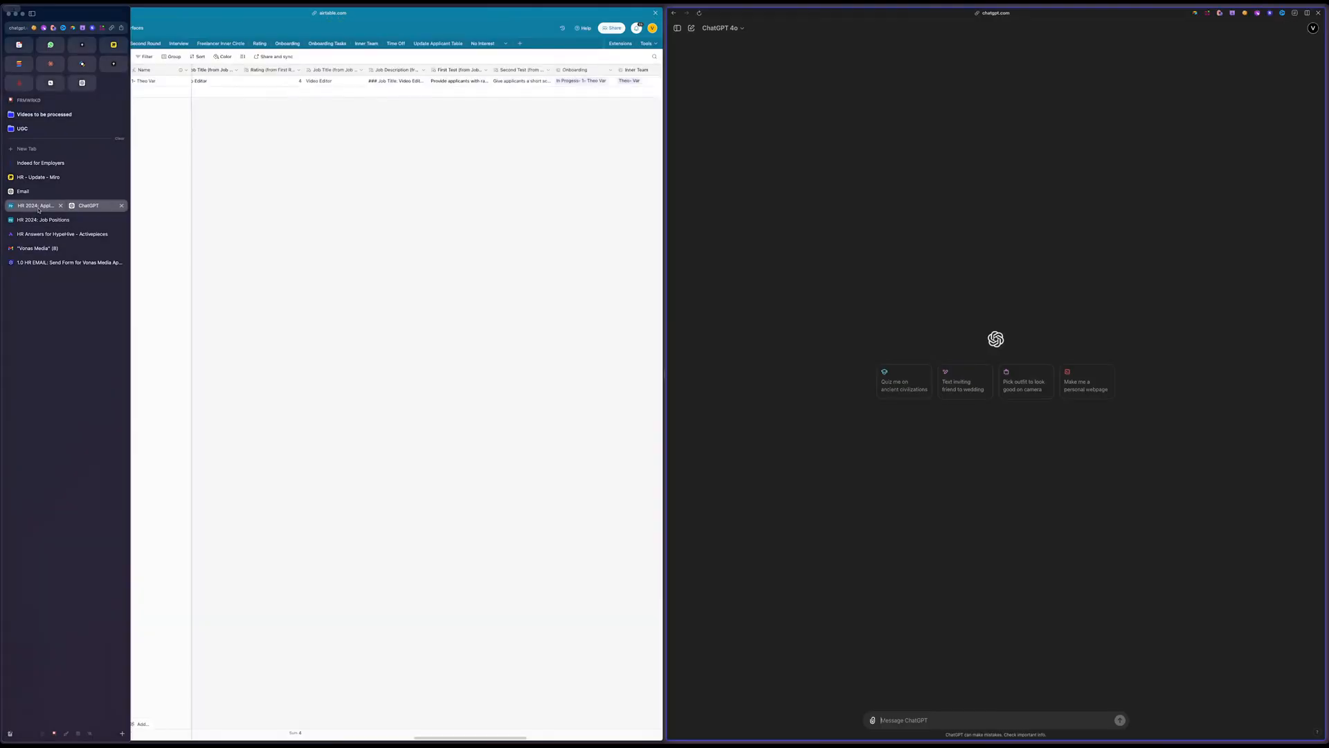
click(1319, 13)
key(super+t)
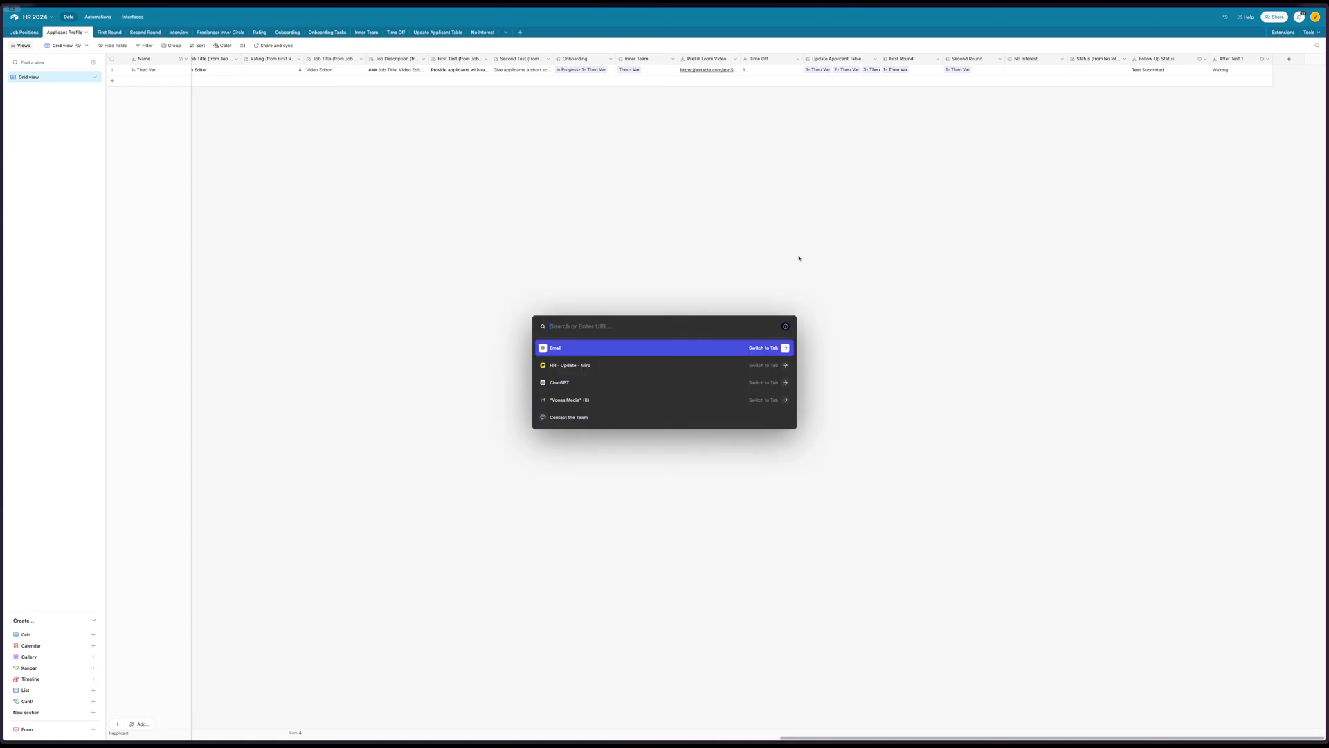
text(add)
key(Return)
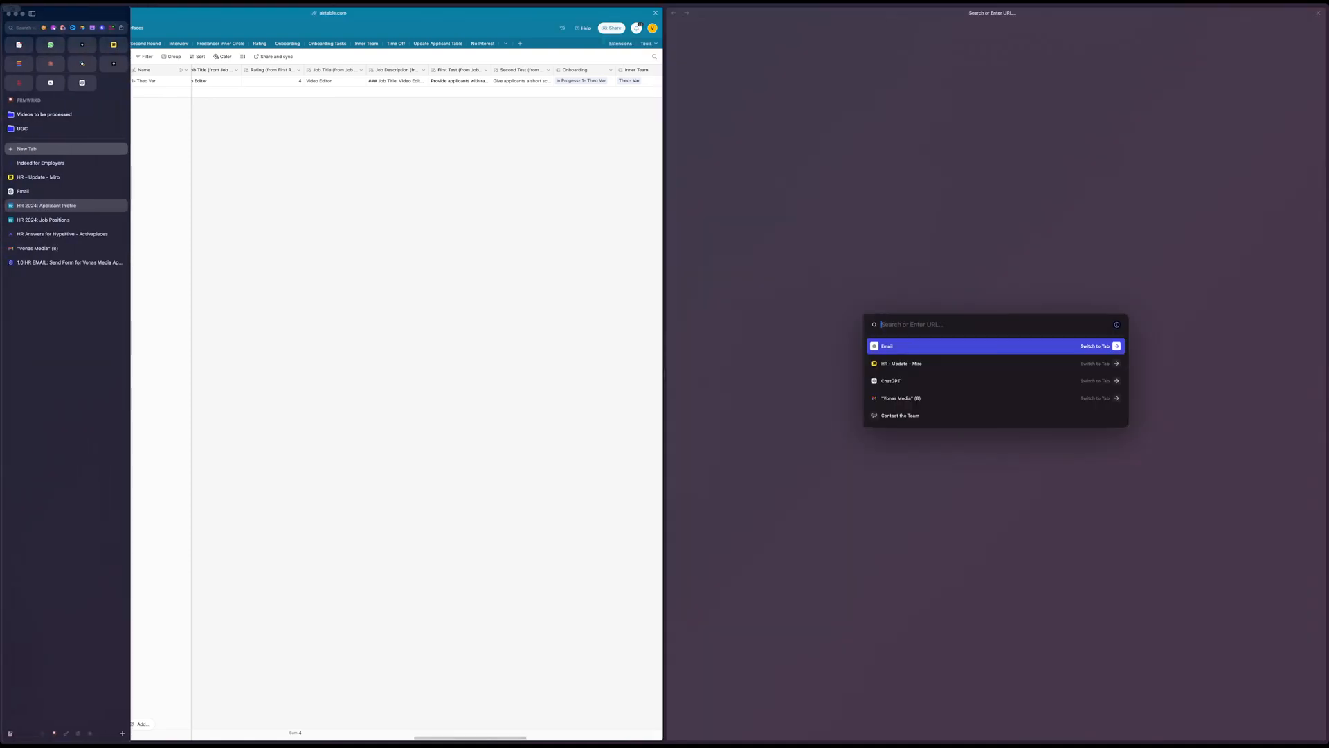
key(Return)
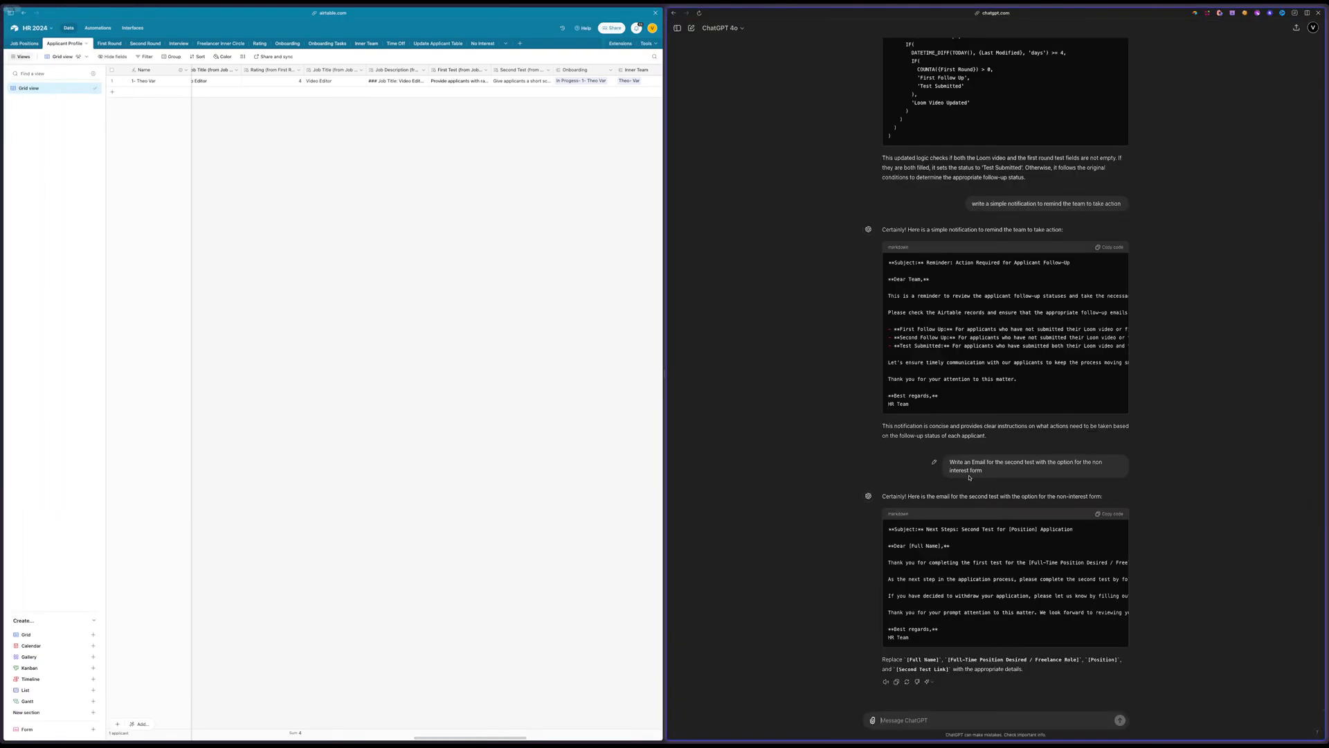
Create an automation in the All Emails section, below the 2.3 follow-up, and name it "3.1 Send Second Test"
click(98, 28)
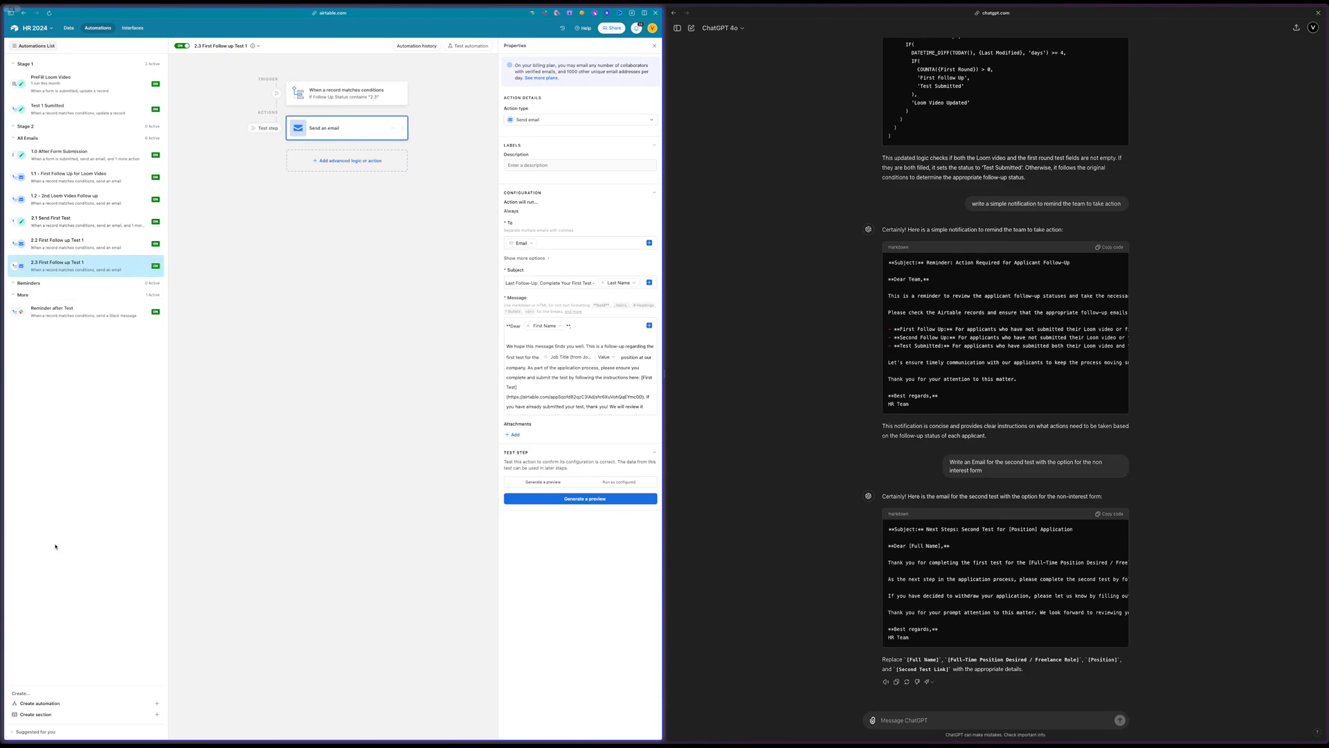
click(48, 704)
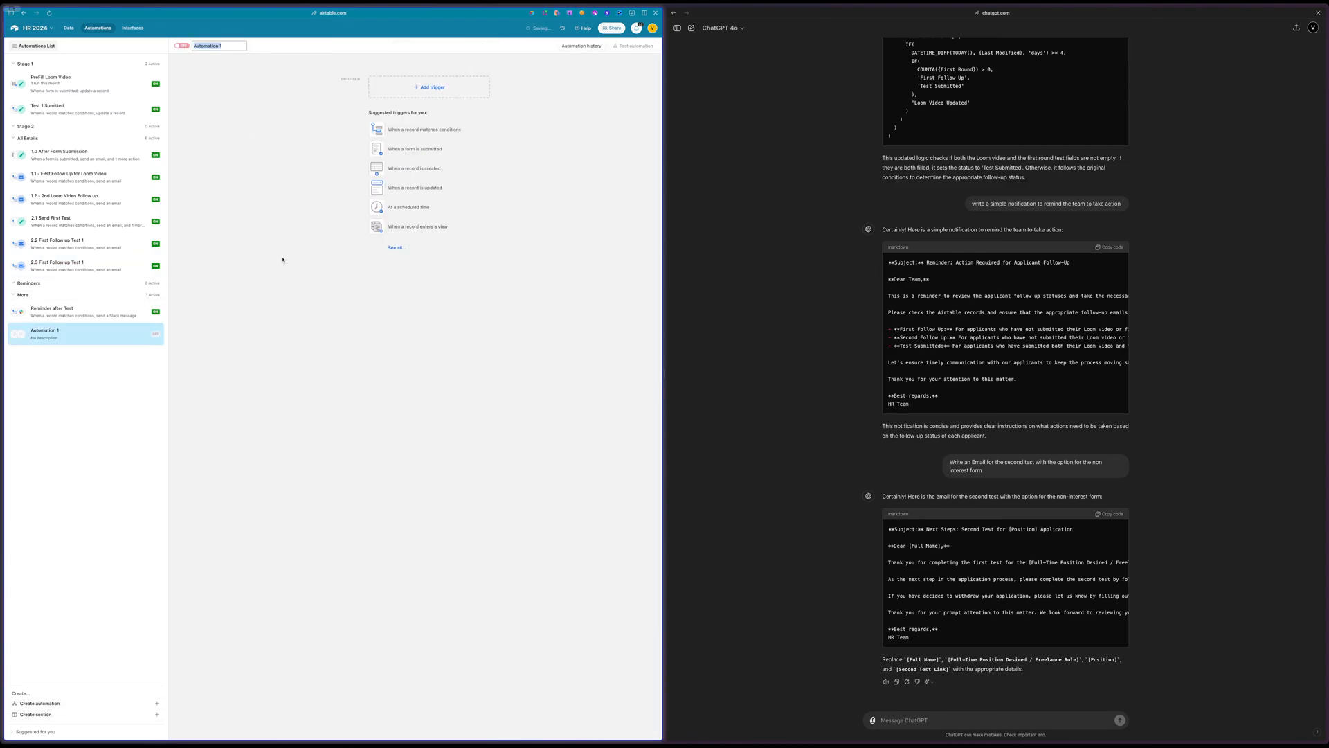
drag(158, 334, 158, 283)
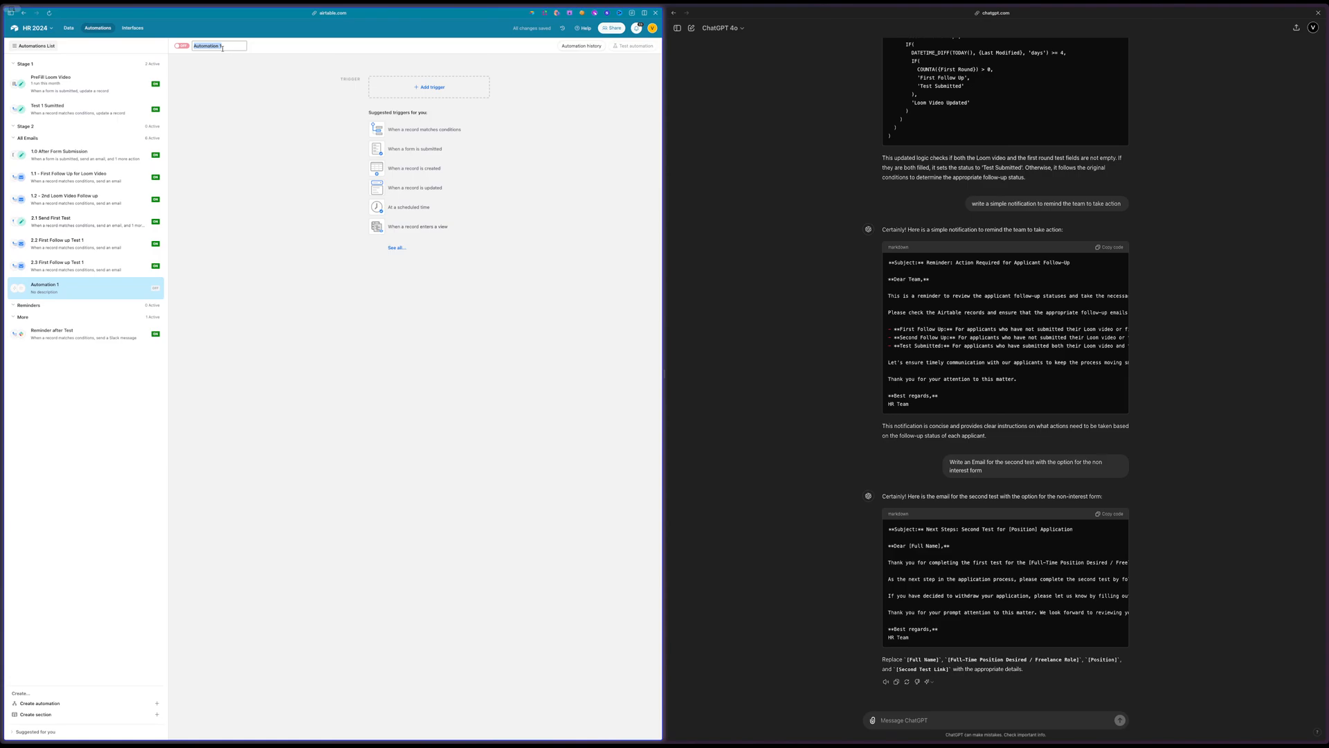
text(3.1 Send Second Test)
key(Return)
Trigger the automation when an Applicant Profile record matches the condition Profile Status is Test 2
click(372, 128)
click(591, 149)
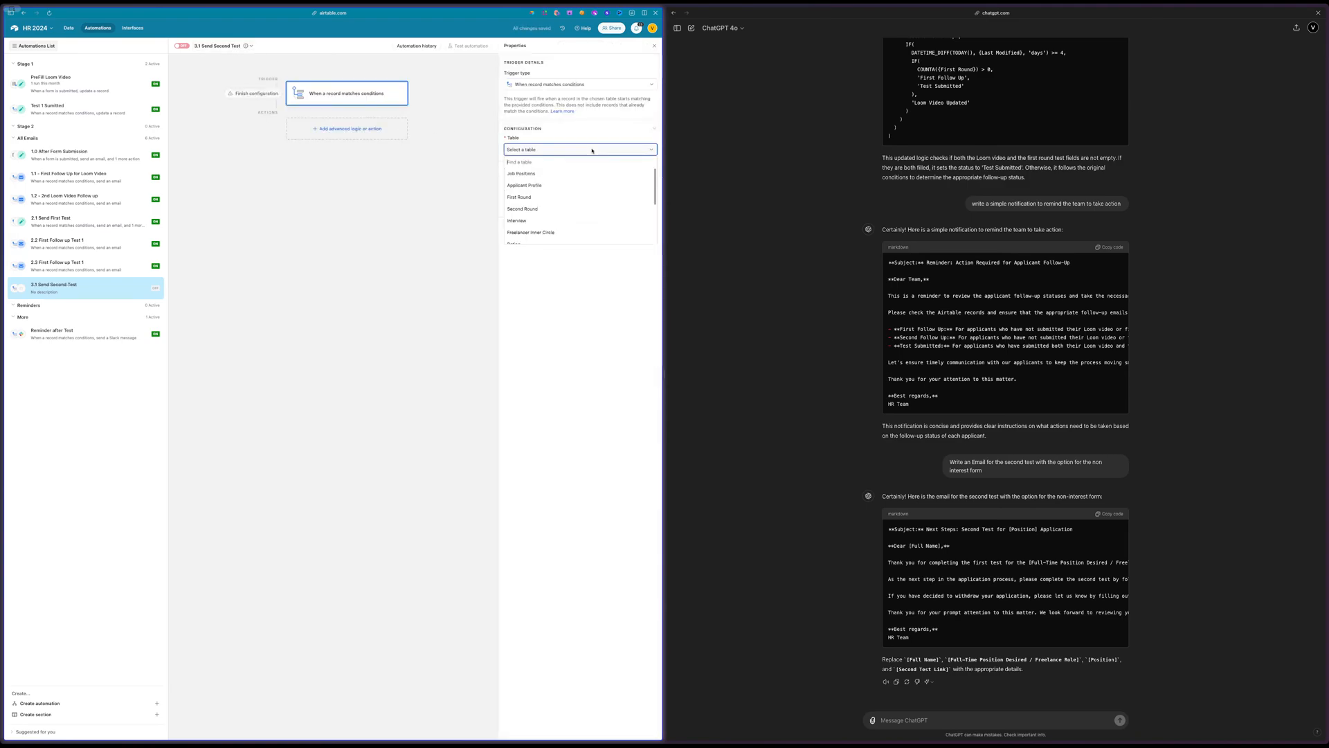
click(552, 185)
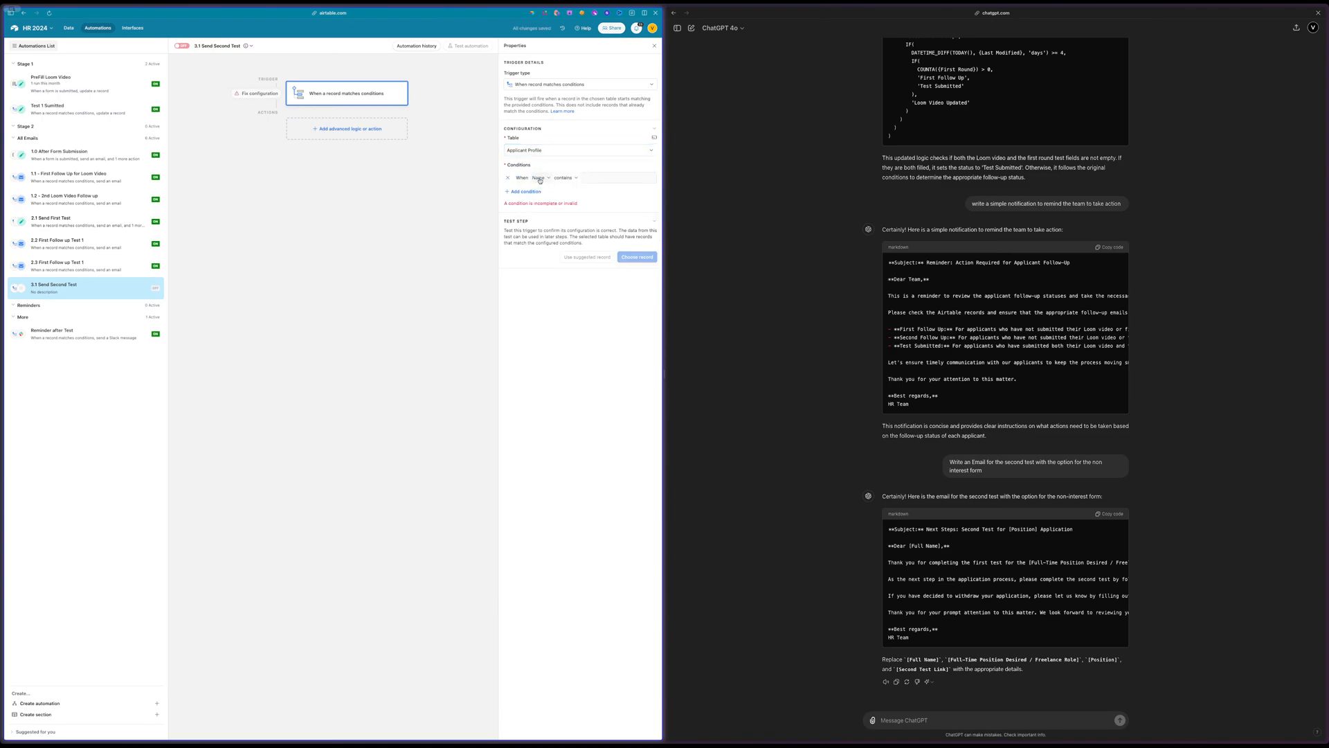
click(540, 179)
click(554, 202)
click(610, 178)
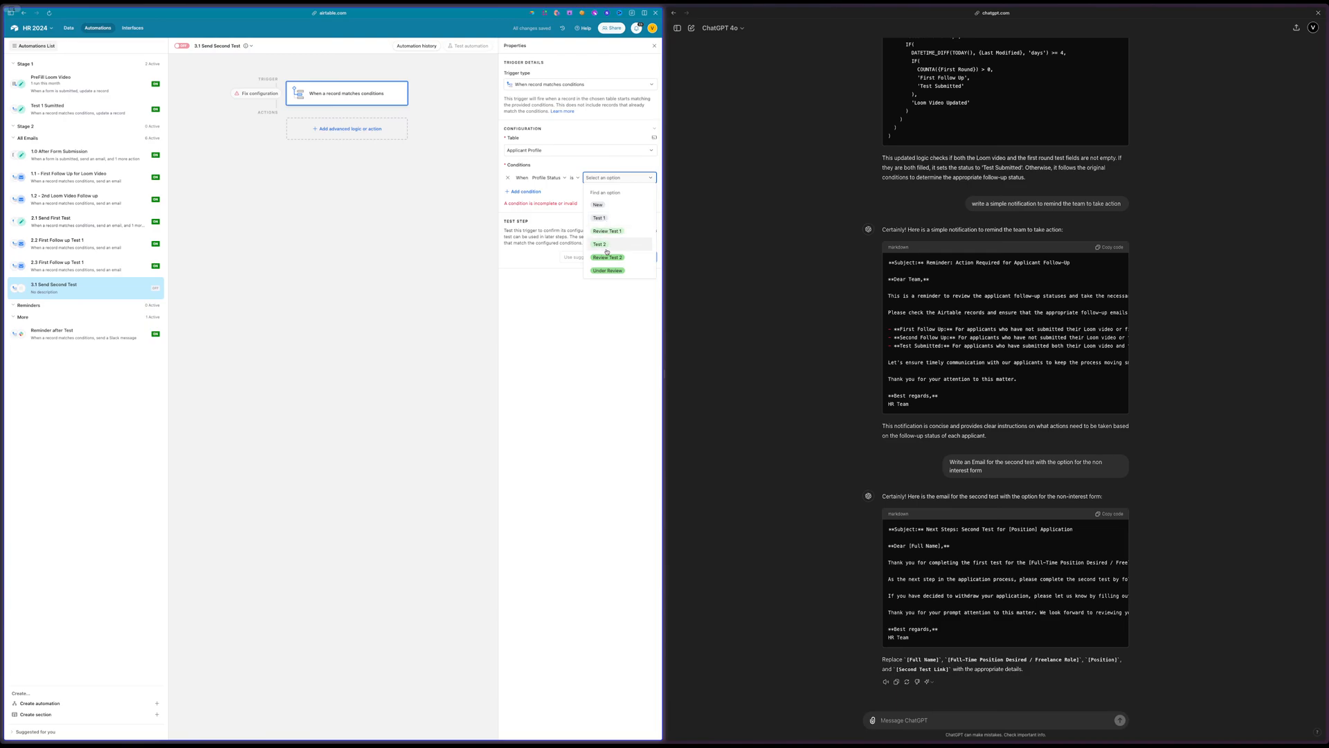
scroll(609, 239, down, 1)
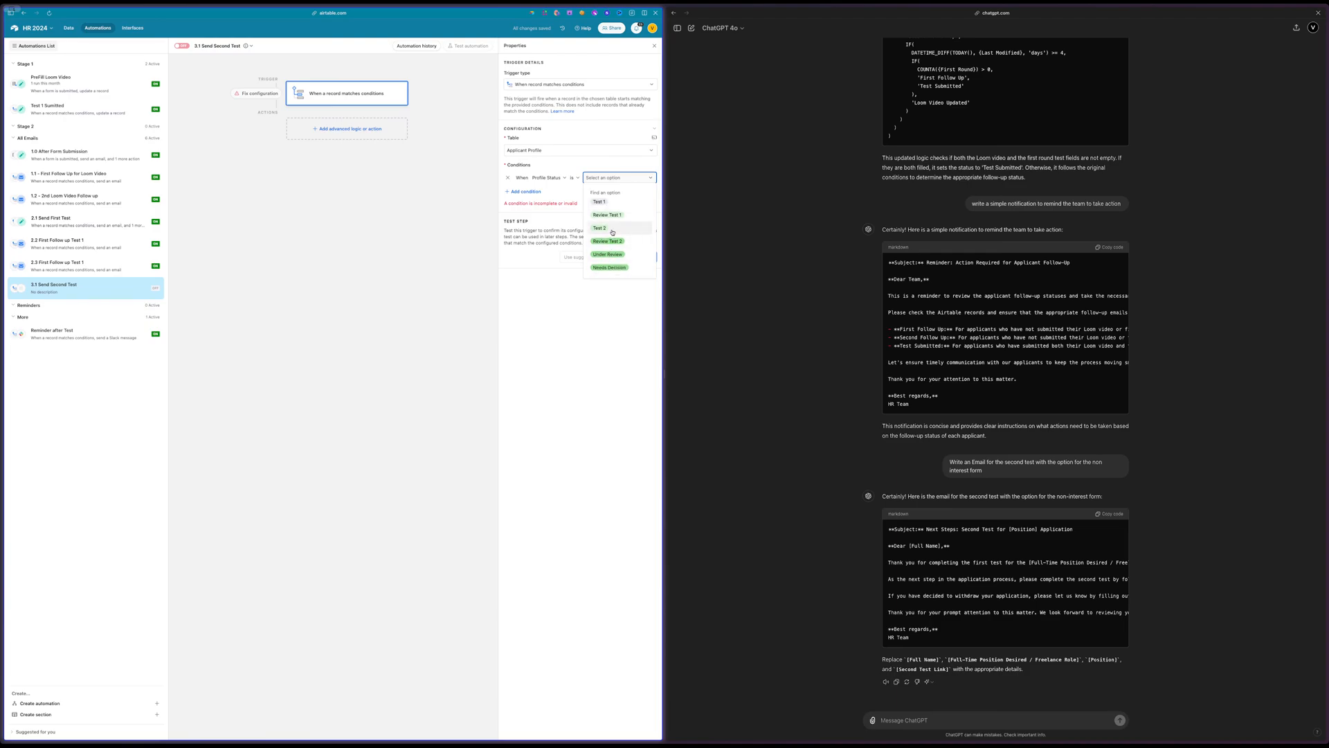
click(612, 230)
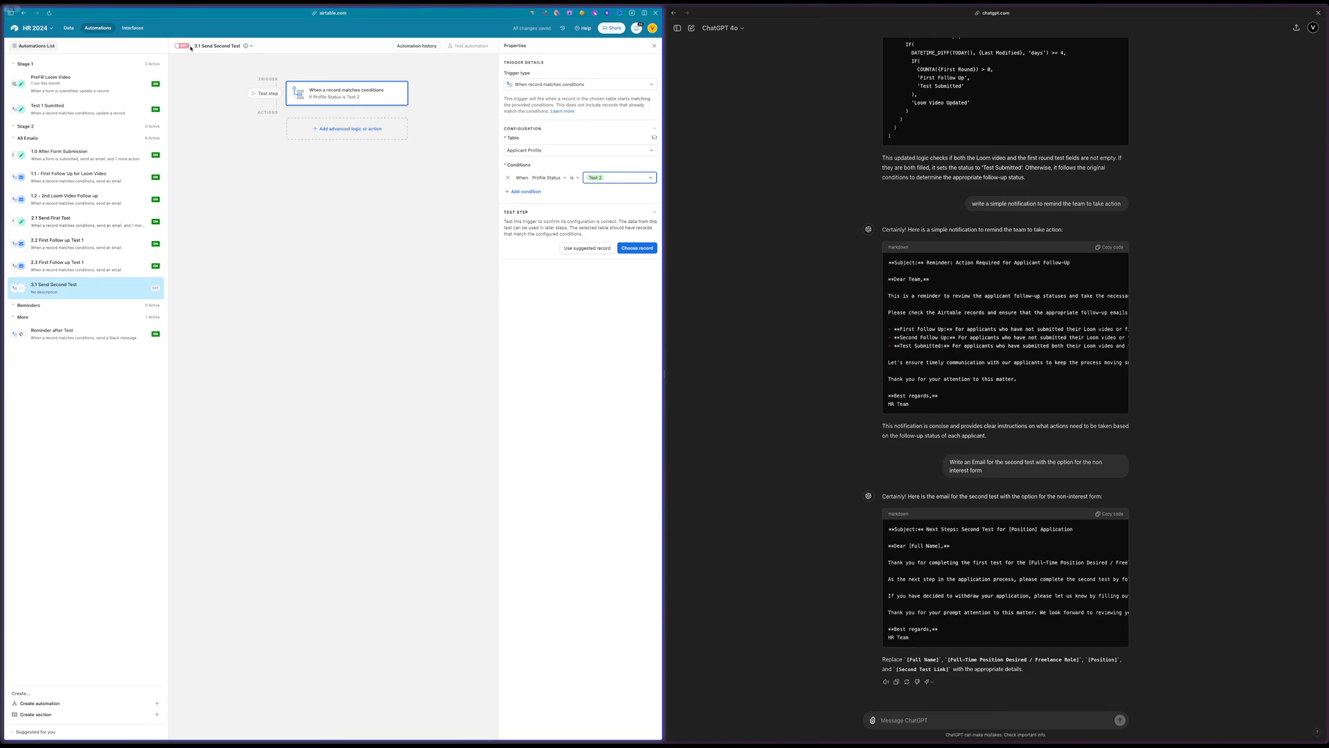
Add a Send email action and set its recipient to the record's Email field
click(298, 128)
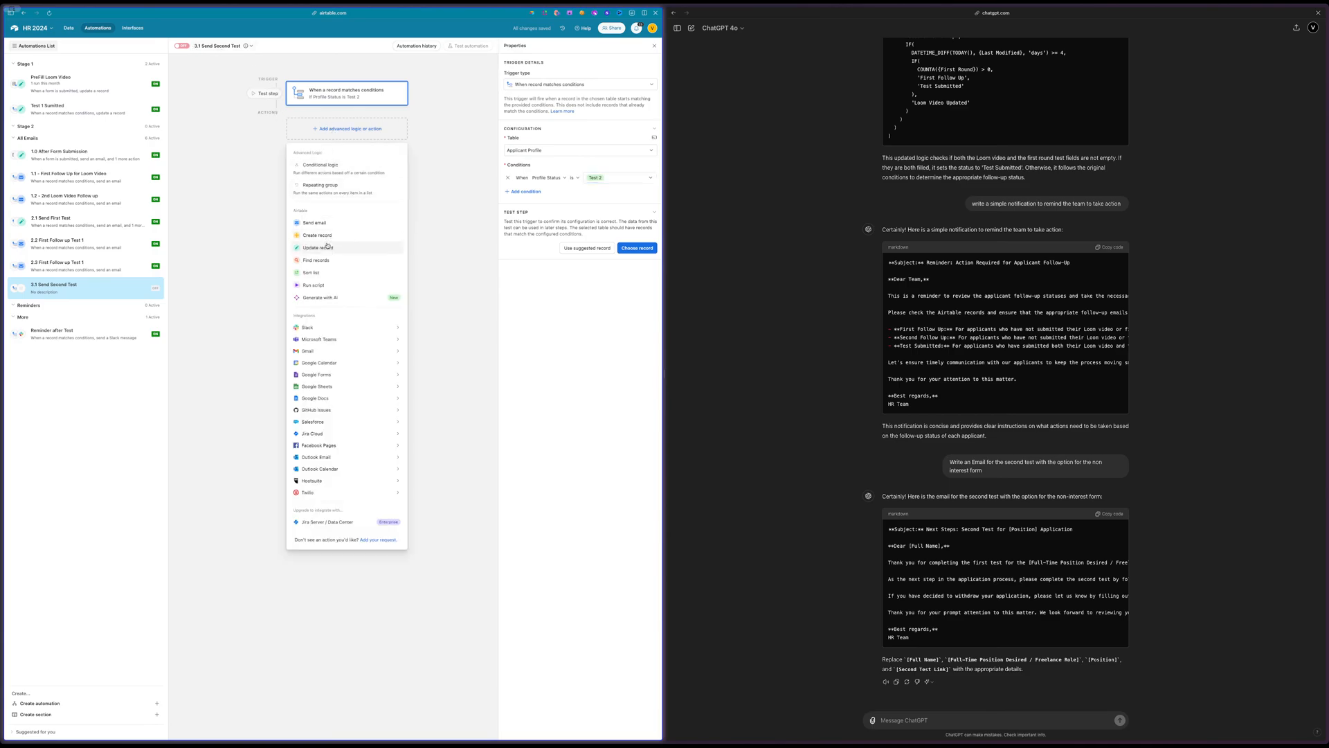
click(324, 227)
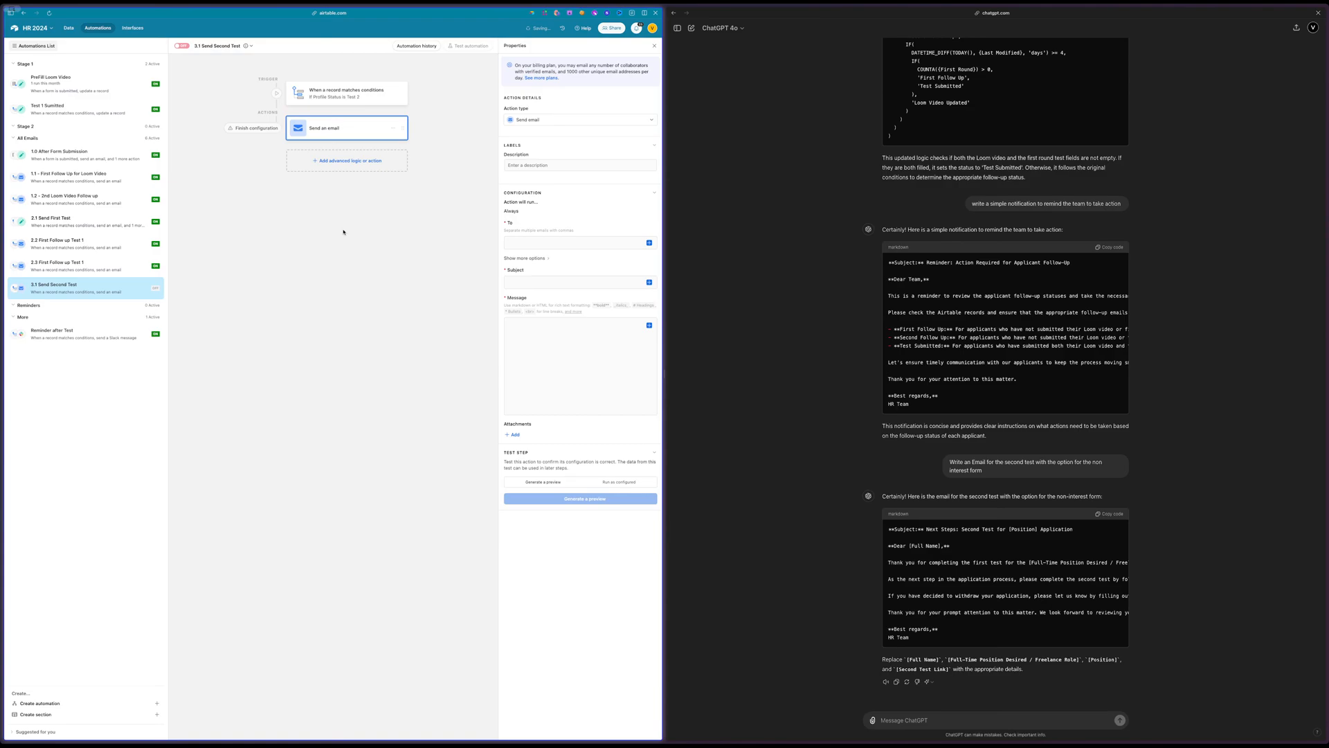
click(527, 243)
click(648, 243)
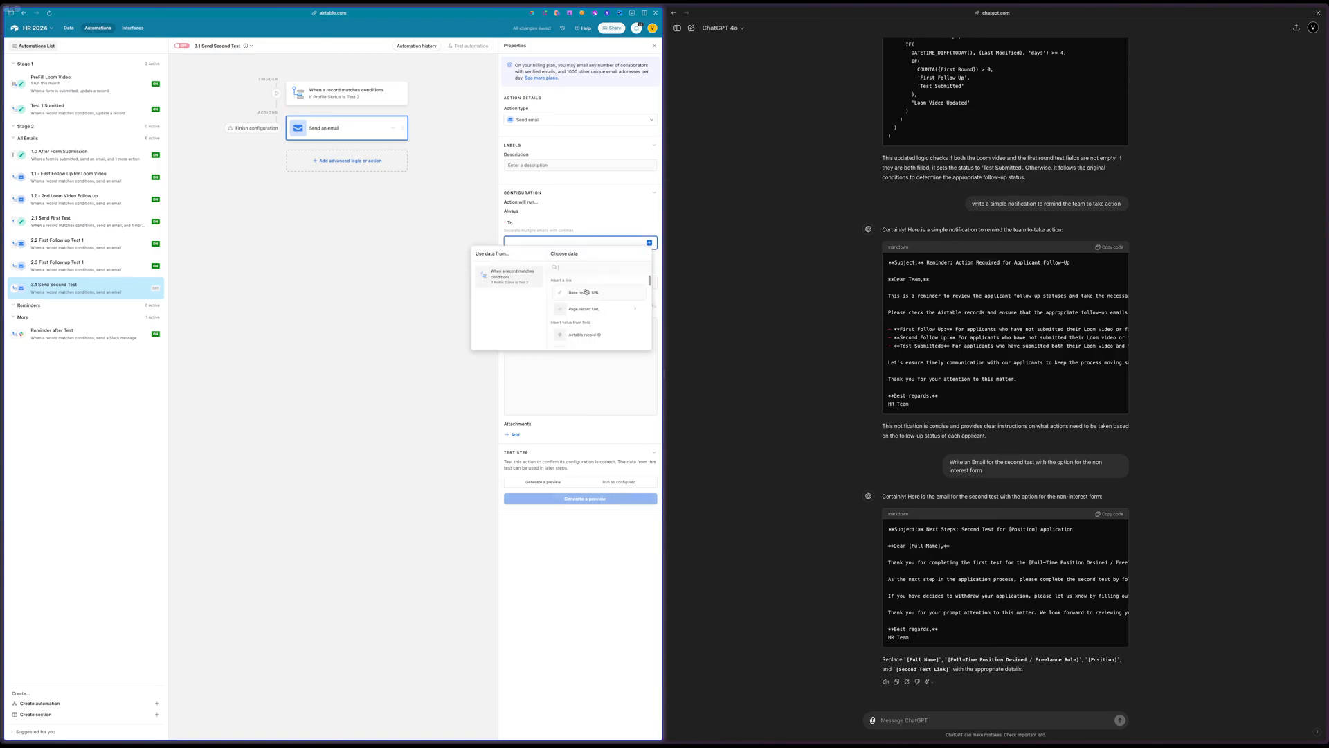
text(ema)
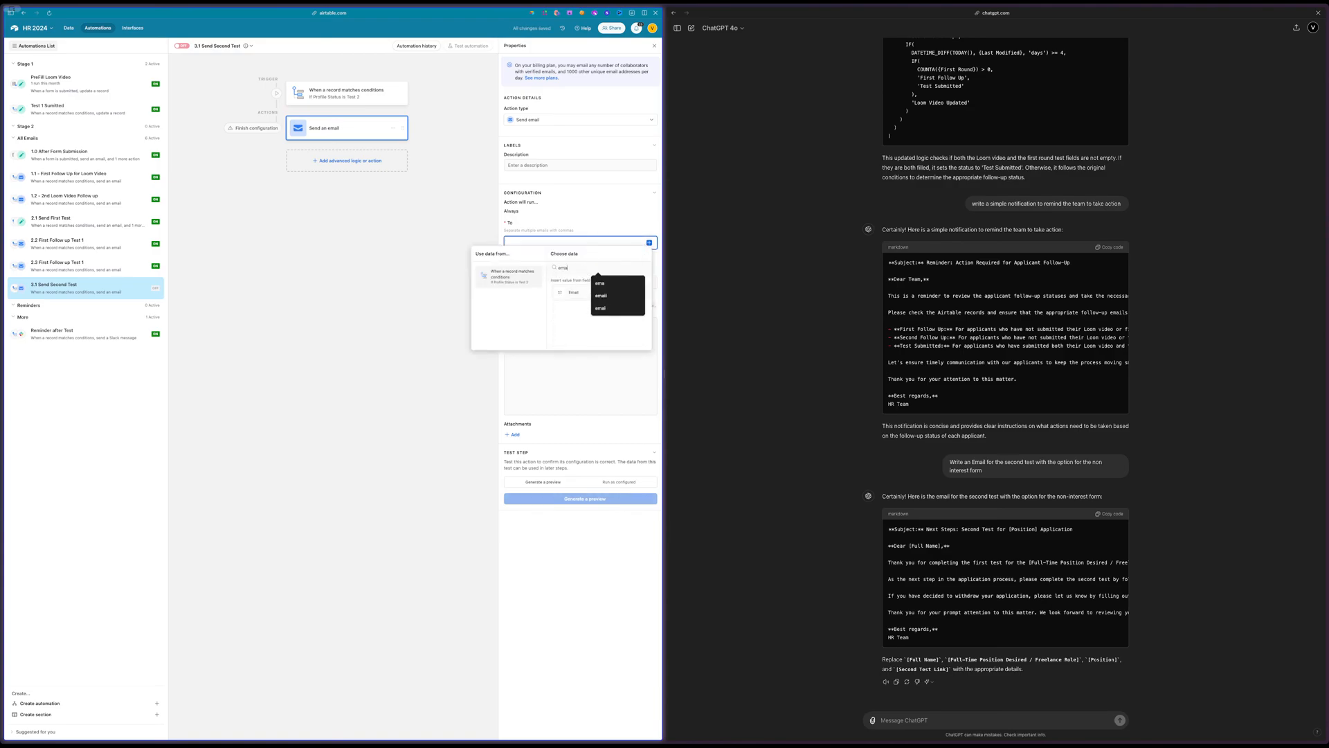
text(i)
click(574, 293)
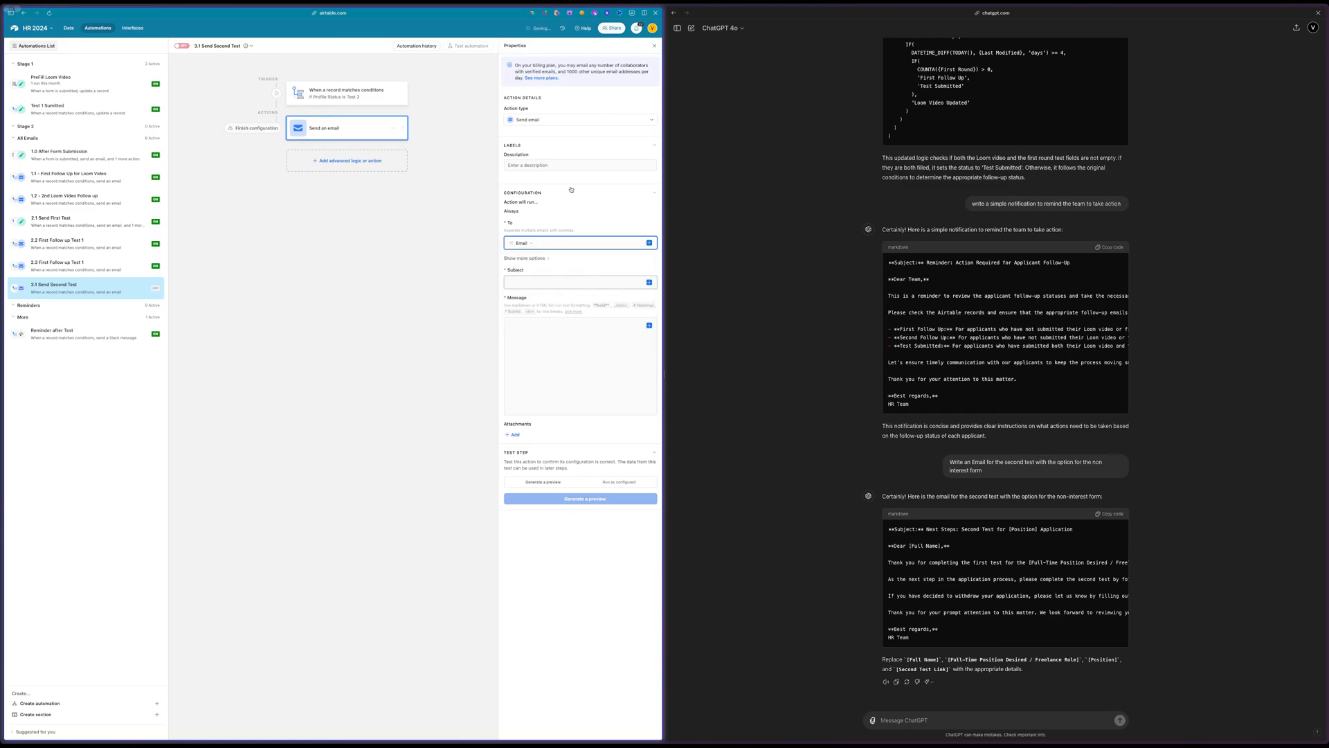
Copy the subject "Next Steps: Second Test for [Position] Application" from the ChatGPT reply into the email's subject
click(551, 281)
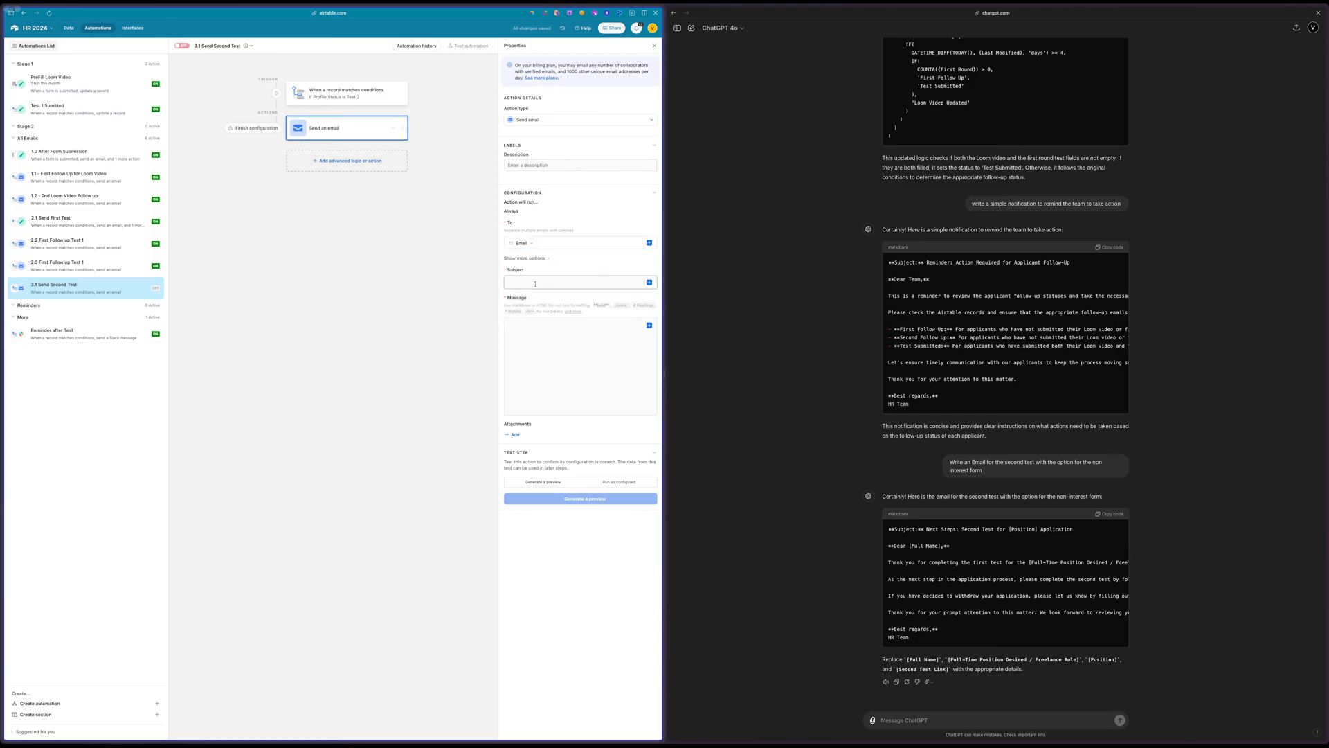
drag(926, 529, 1084, 532)
key(super+c)
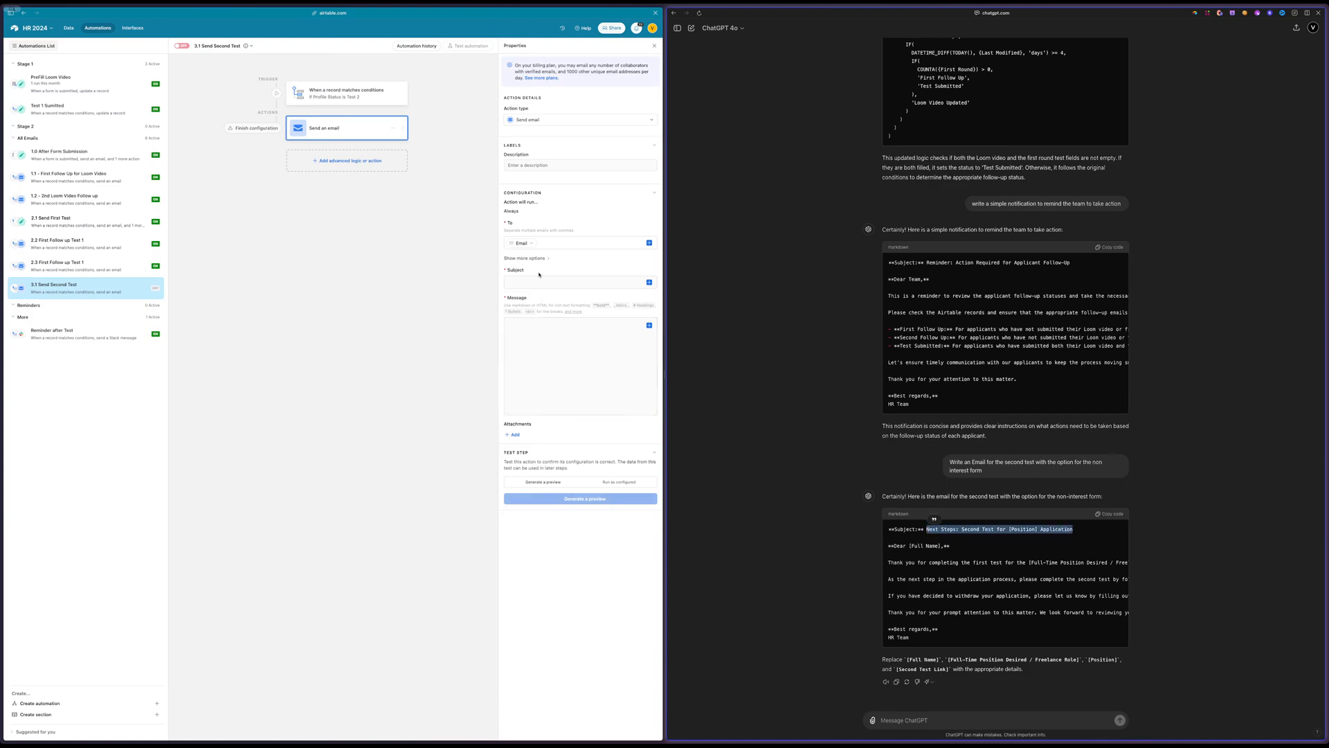
click(532, 281)
key(super+v)
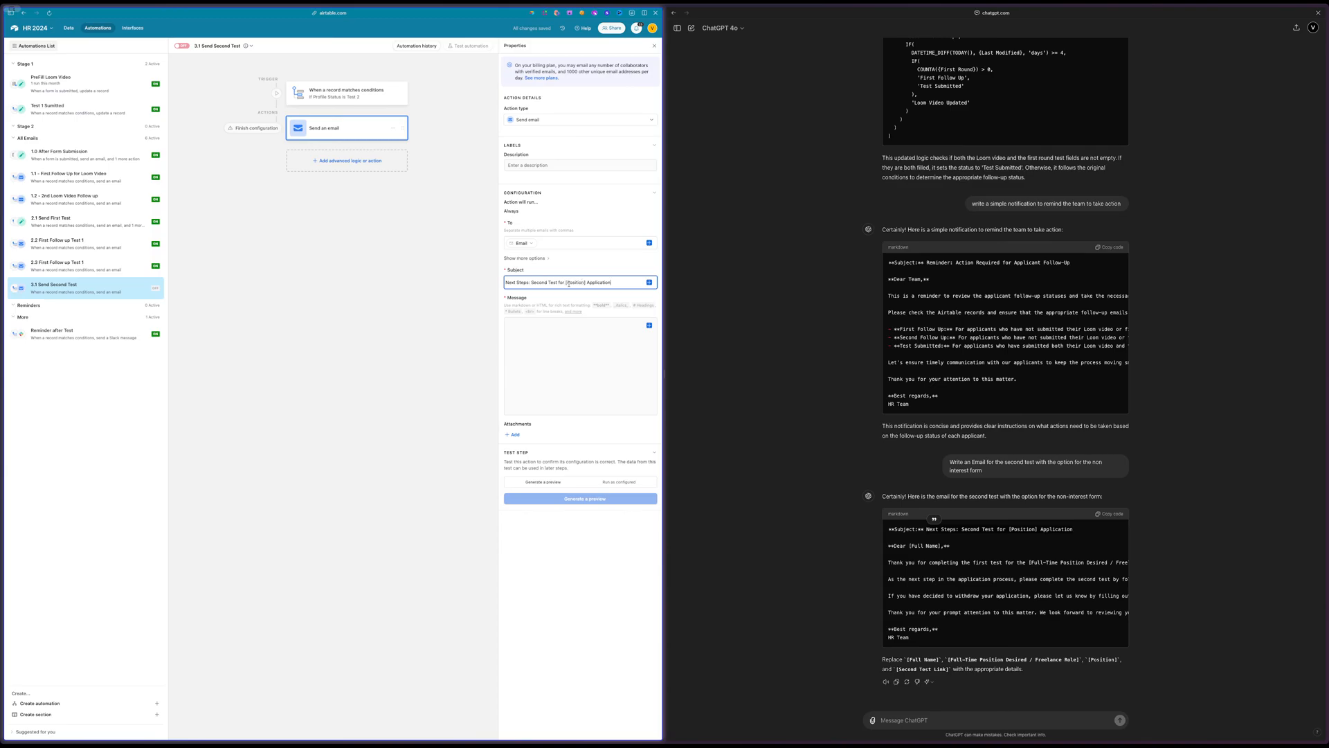
Replace "[Position] Application" in the subject with the value of the record's Job Title field
drag(635, 285, 571, 283)
key(BackSpace)
click(650, 282)
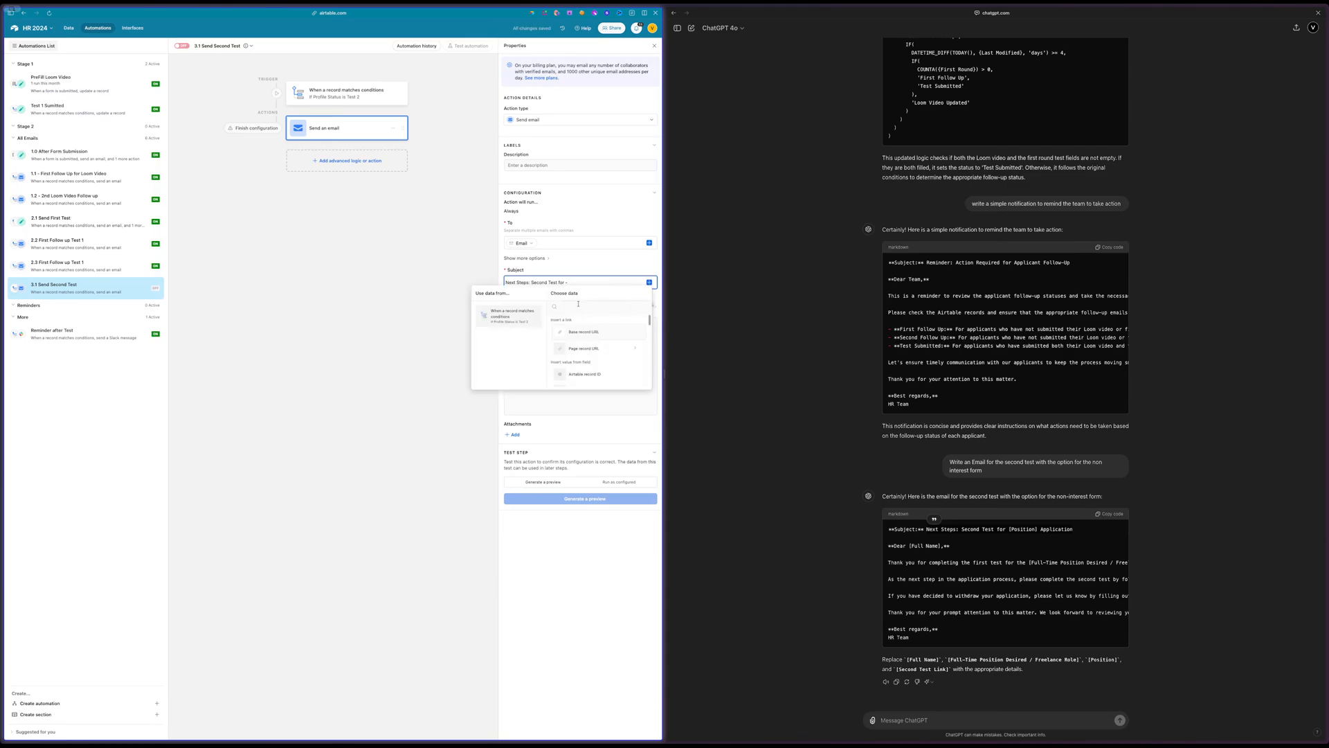
text(te)
key(BackSpace)
key(BackSpace)
scroll(583, 325, down, 10)
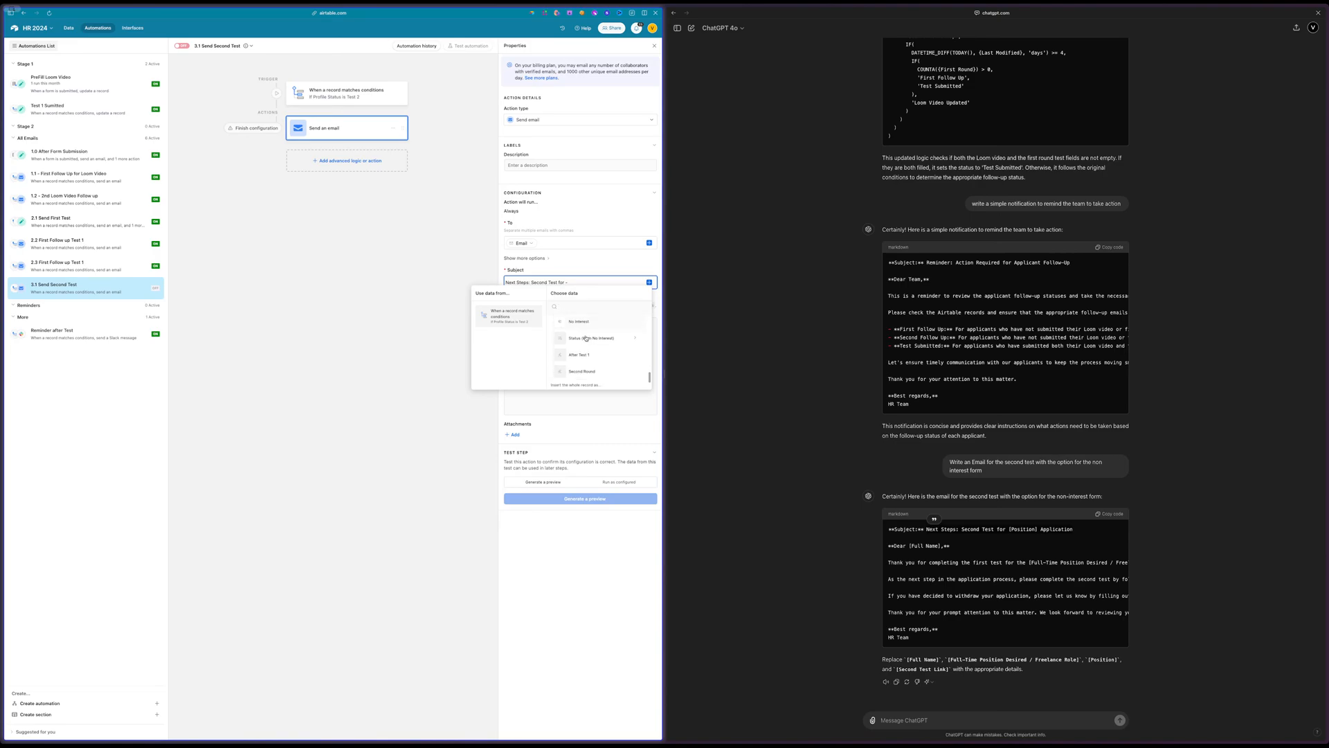
scroll(586, 338, up, 4)
click(585, 338)
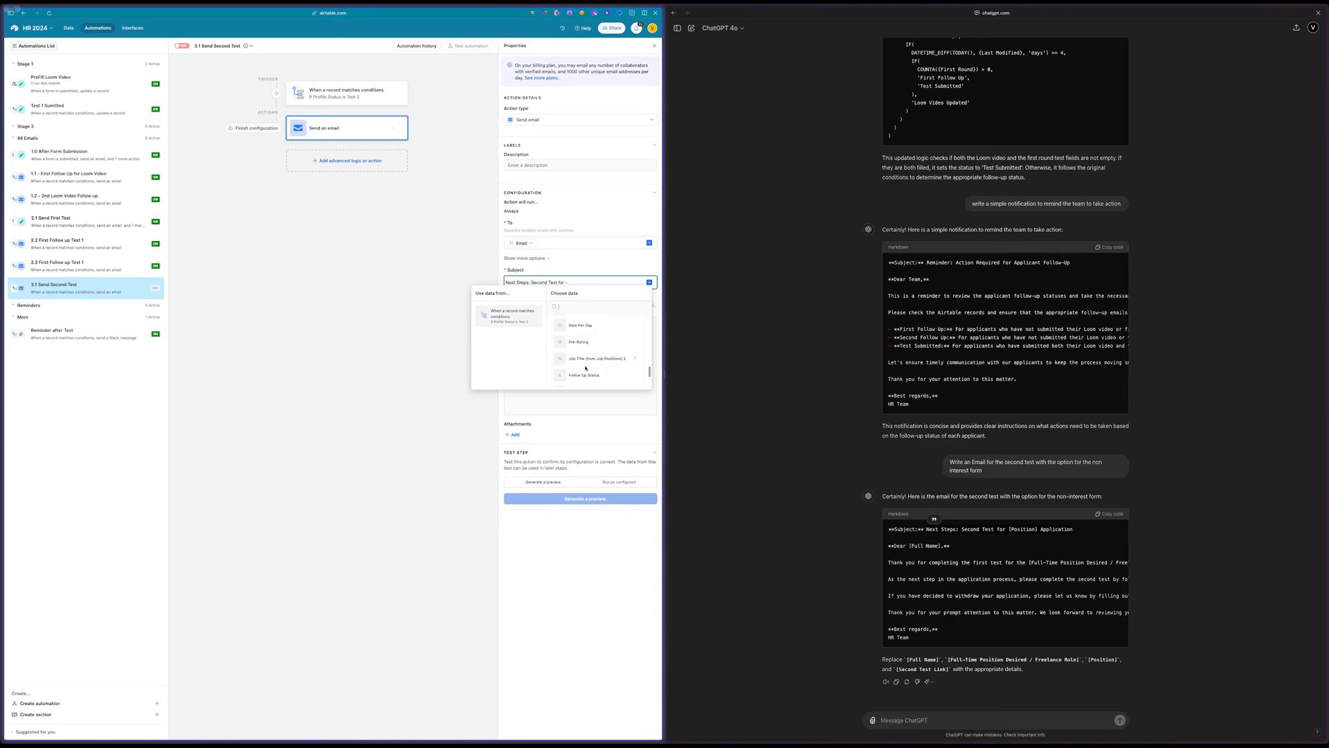
click(555, 295)
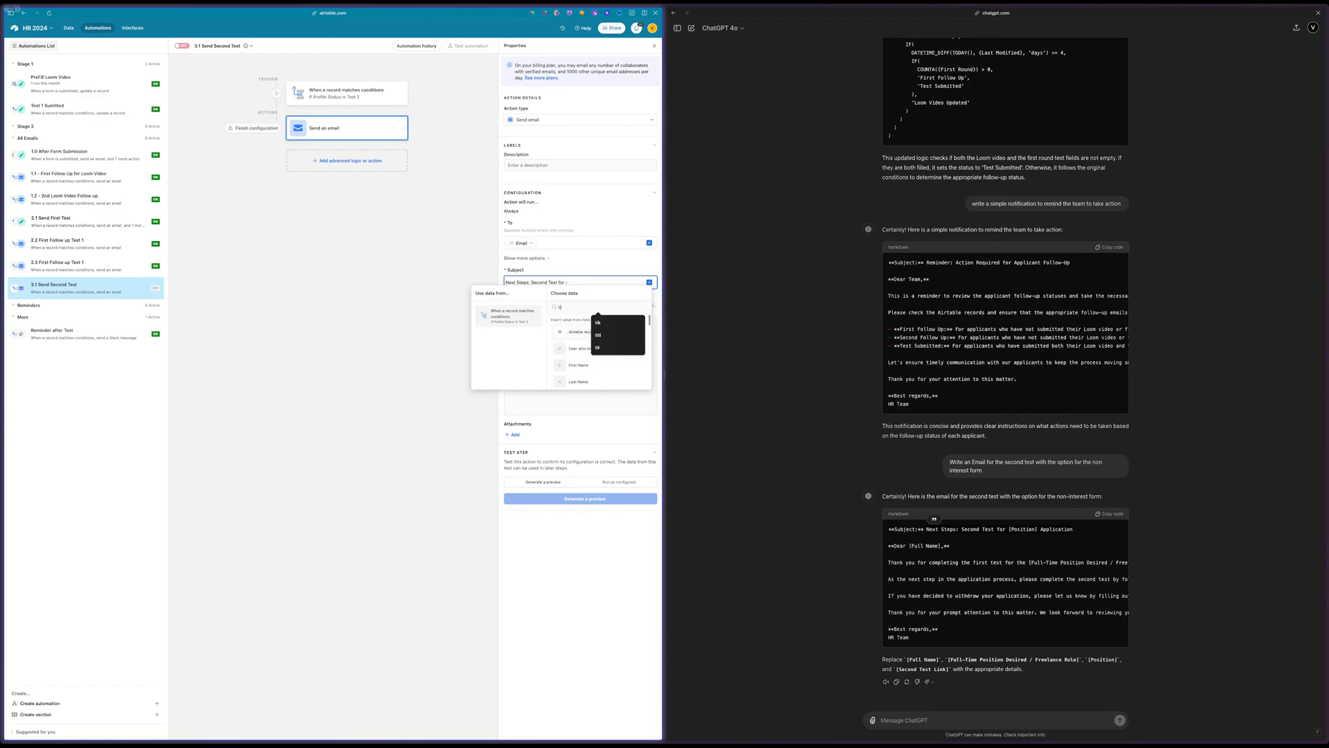
text(tit)
click(576, 331)
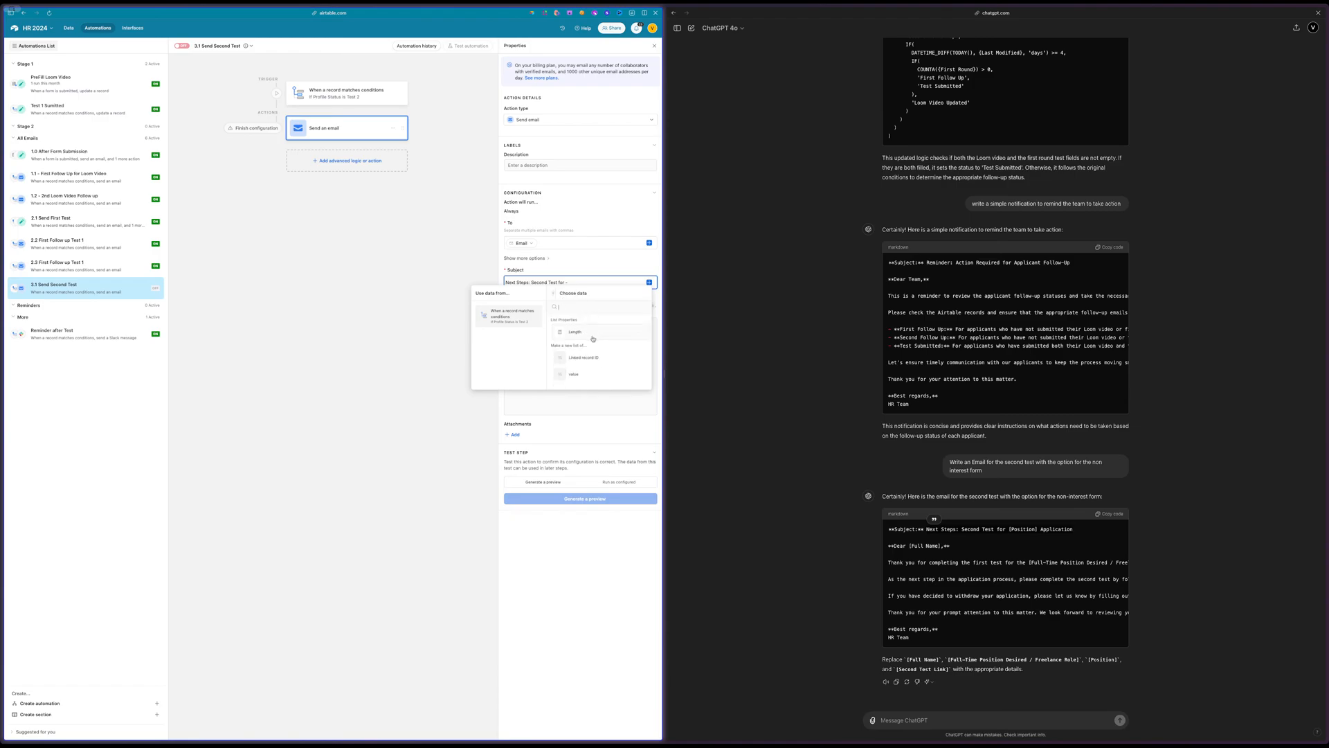
click(575, 375)
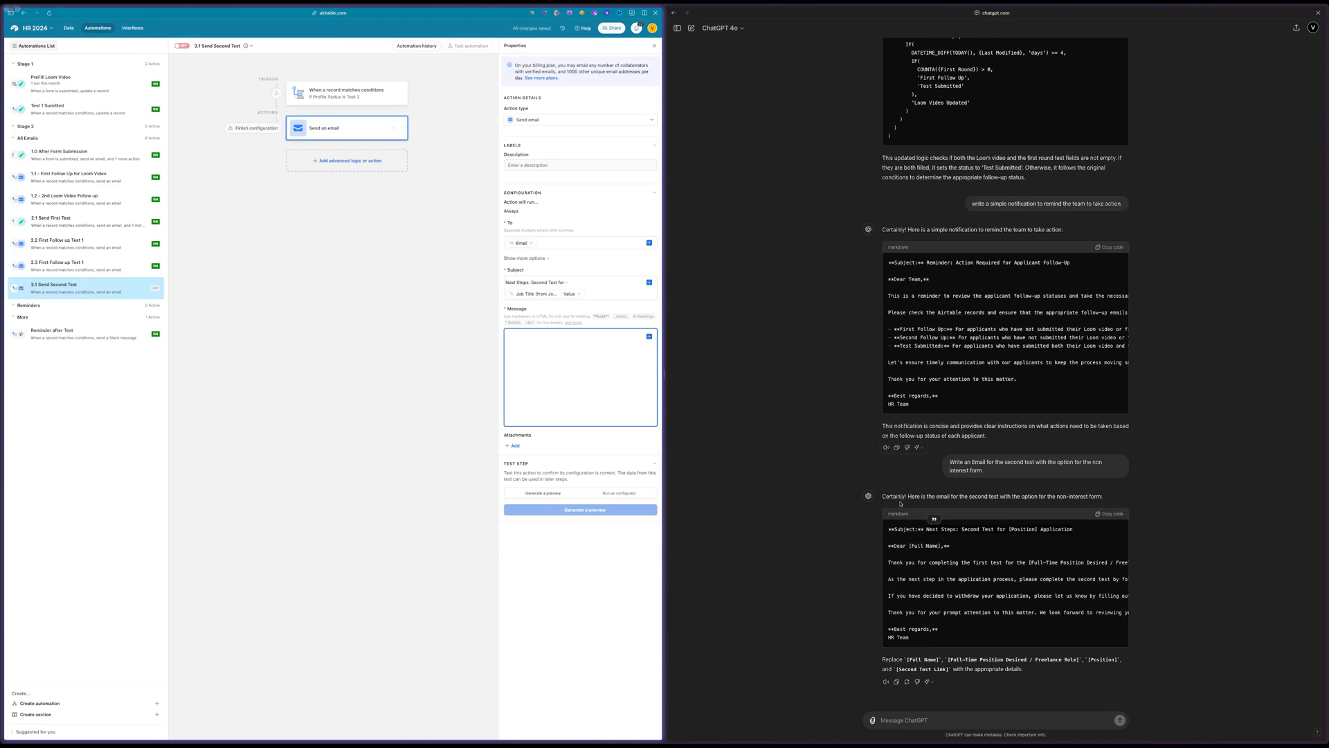
Copy the email body from the ChatGPT reply into the message and put a blank line after the greeting
drag(888, 545, 930, 638)
key(super+c)
click(561, 370)
key(super+v)
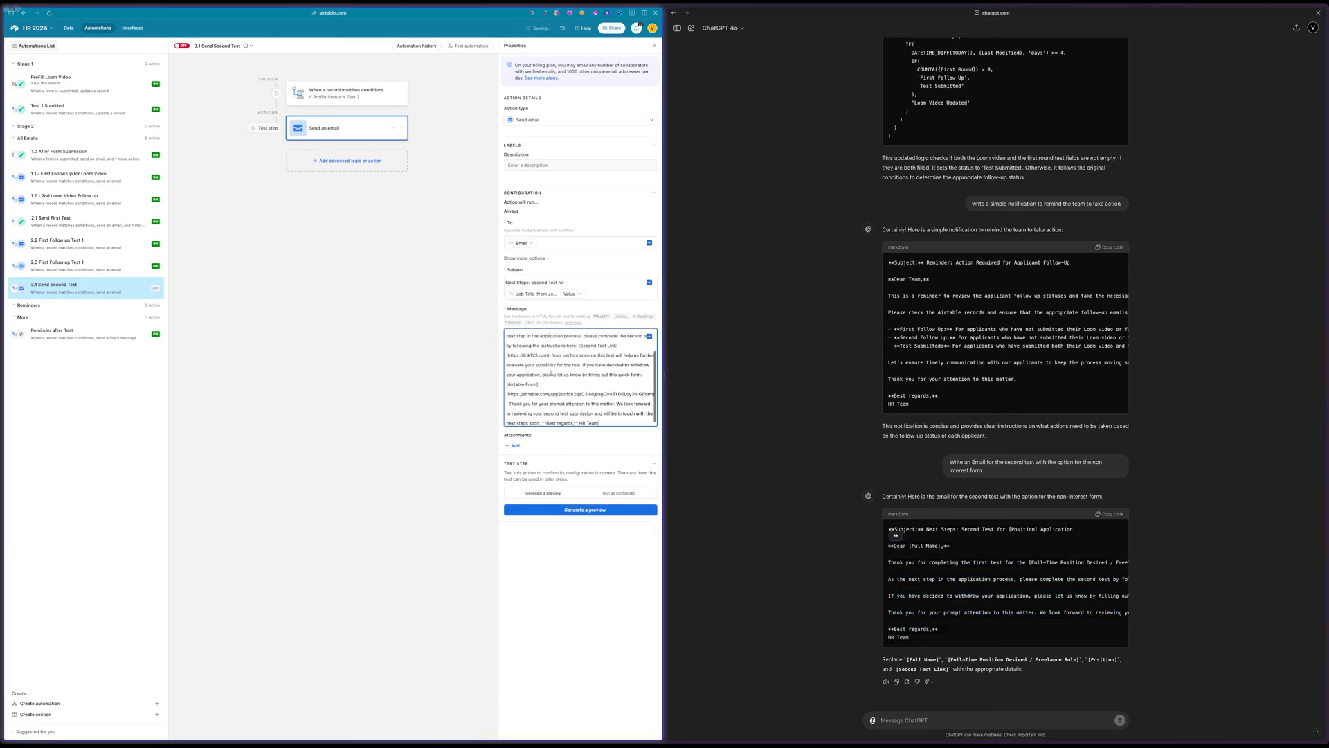
scroll(559, 367, up, 3)
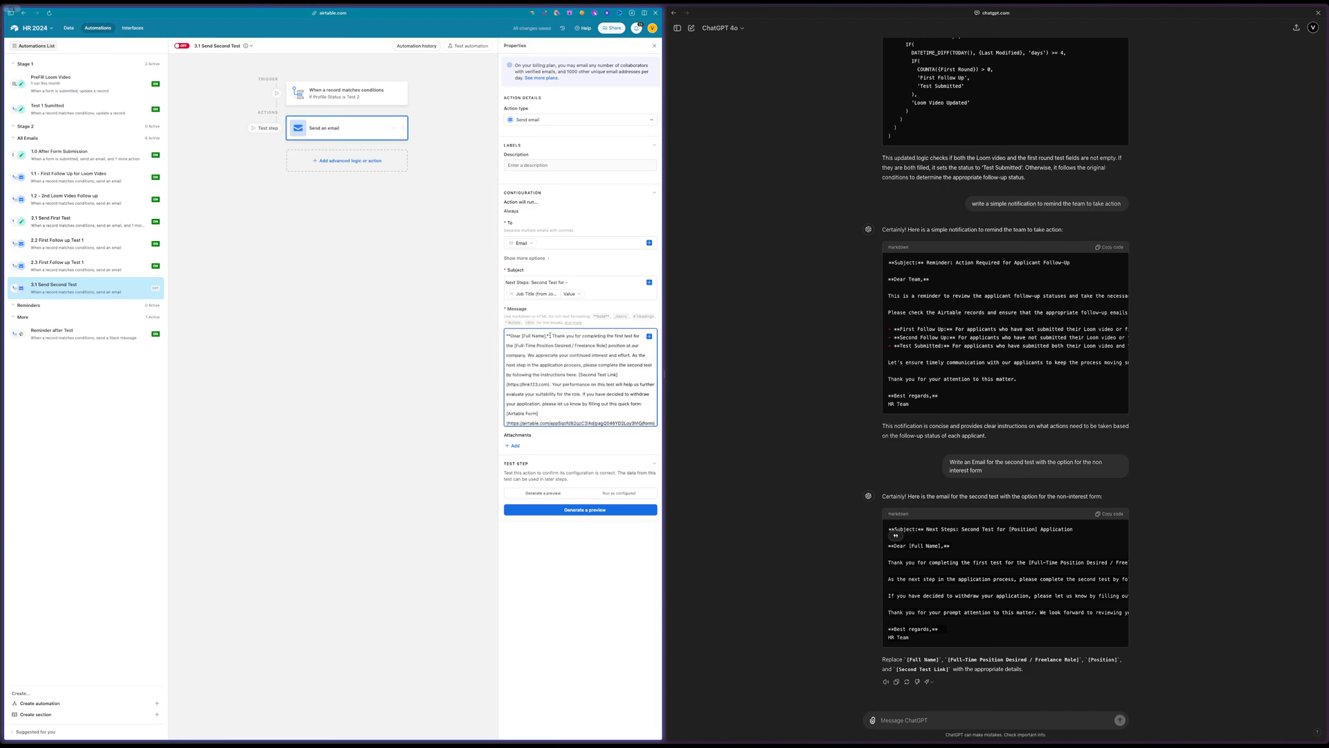
click(552, 336)
key(Return)
key(Return)
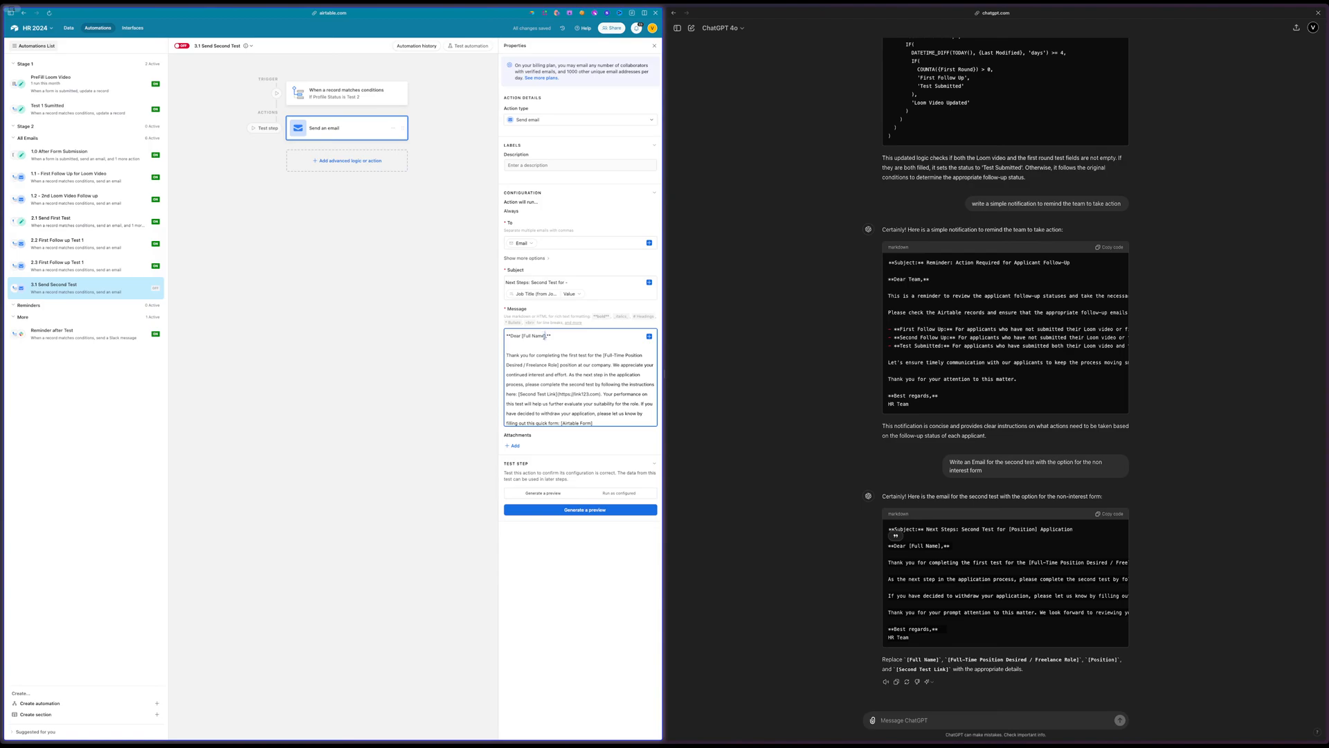
Replace the "[Full Name]" placeholder in the email greeting with the record's First Name field
drag(545, 336, 525, 336)
key(BackSpace)
click(650, 336)
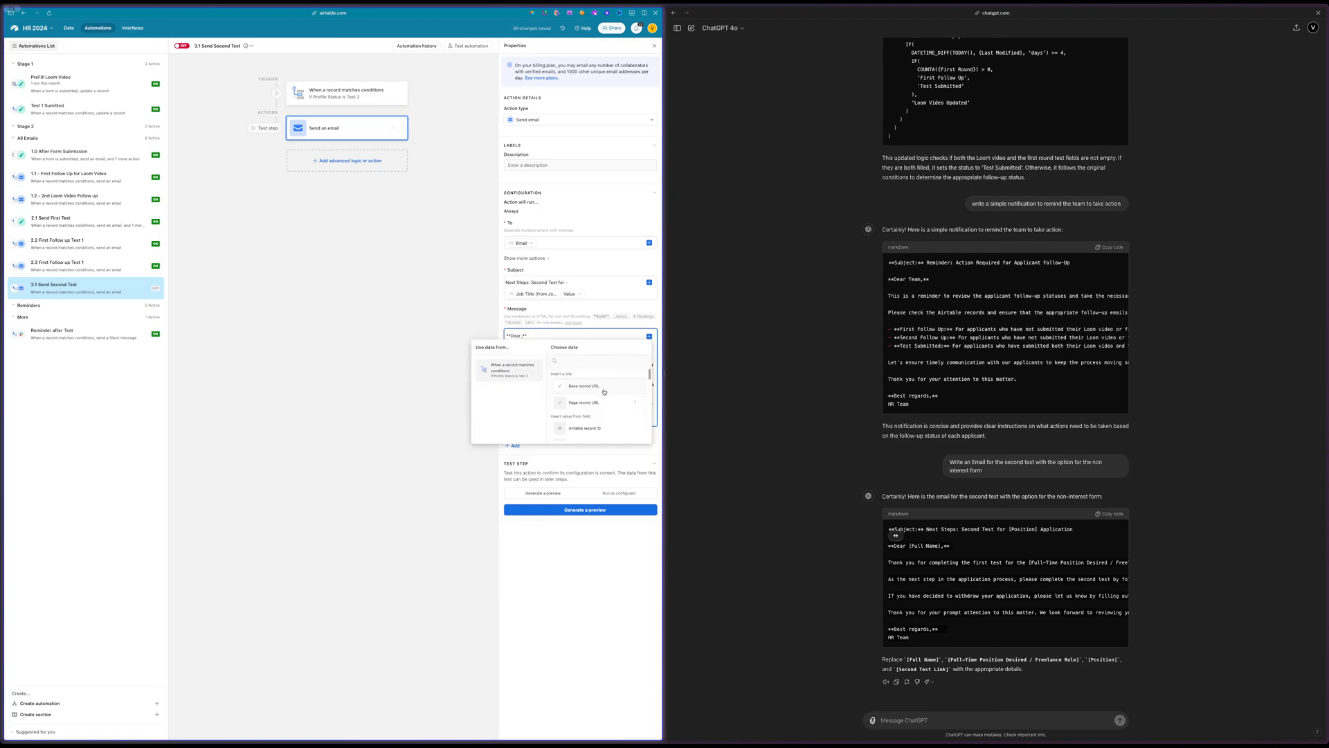
scroll(604, 392, down, 2)
click(580, 429)
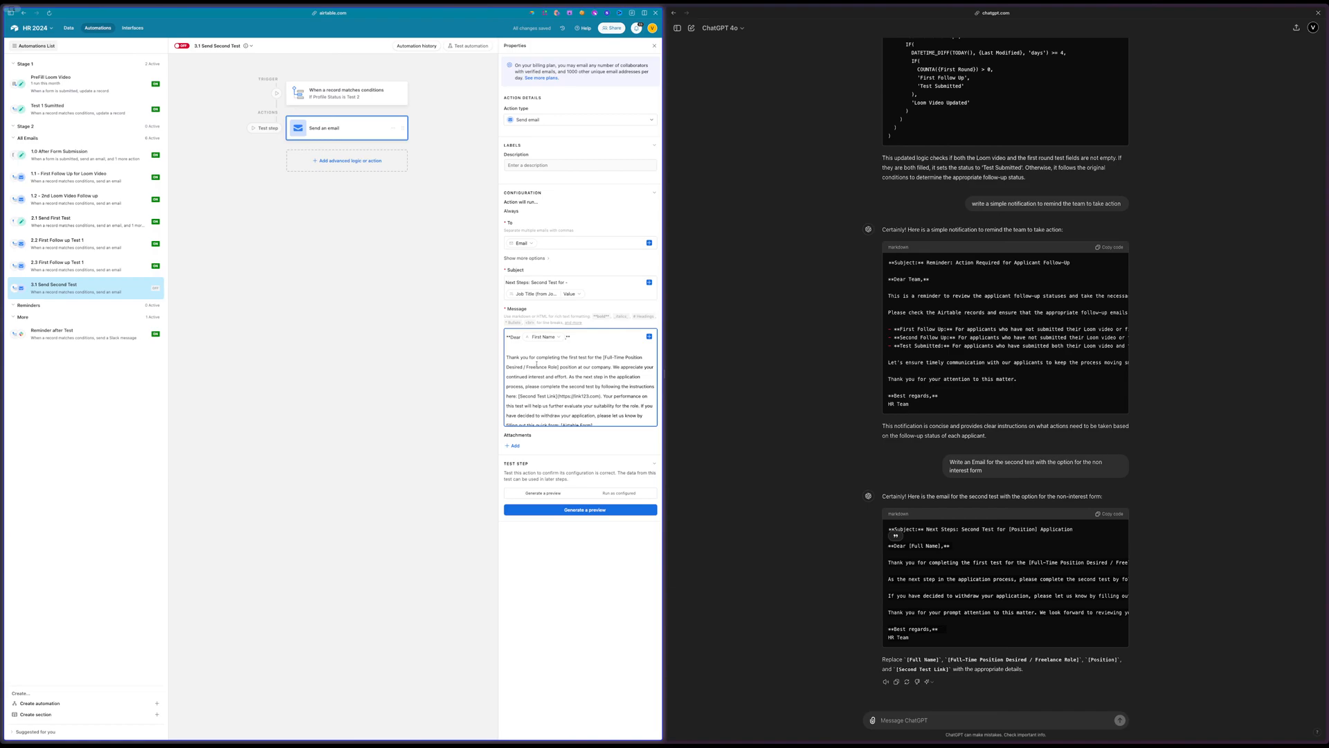
Replace "[Full-Time Position Desired / Freelance Role]" in the original message body with the value of the record's Job Title field
drag(603, 357, 558, 367)
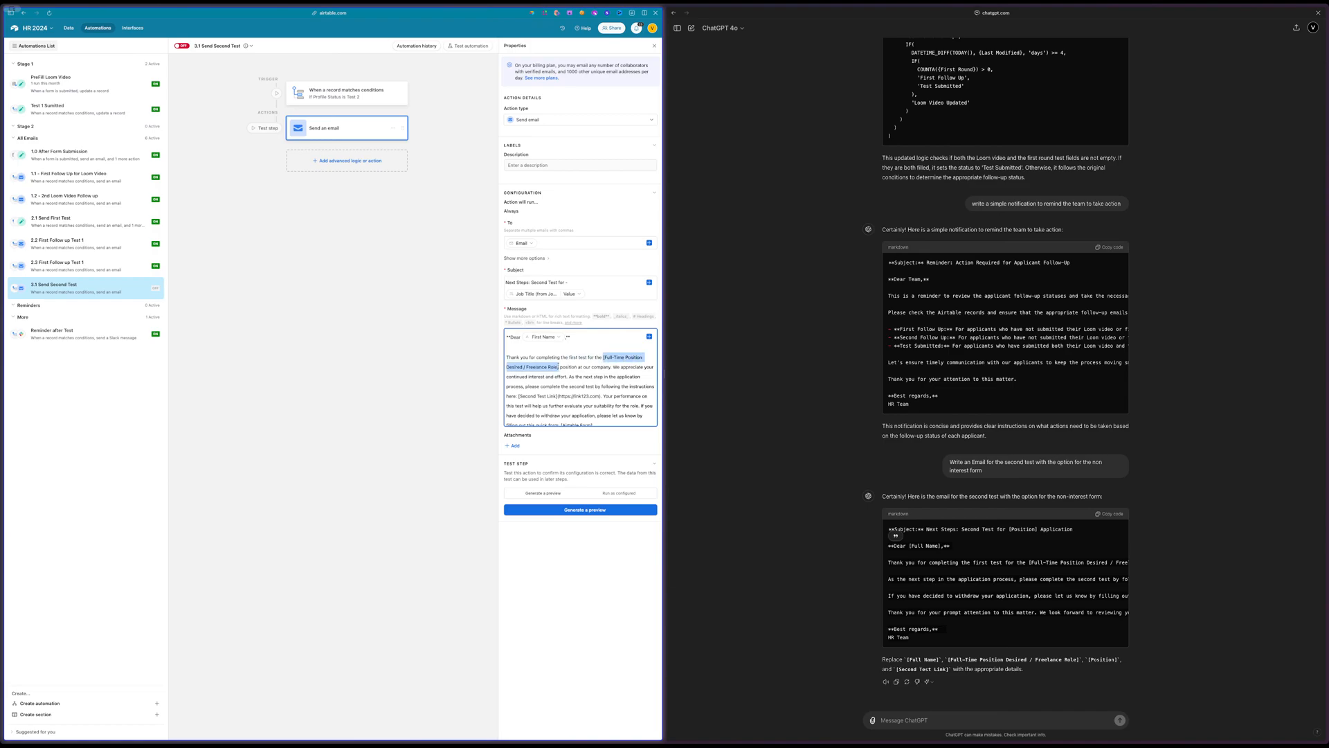
key(BackSpace)
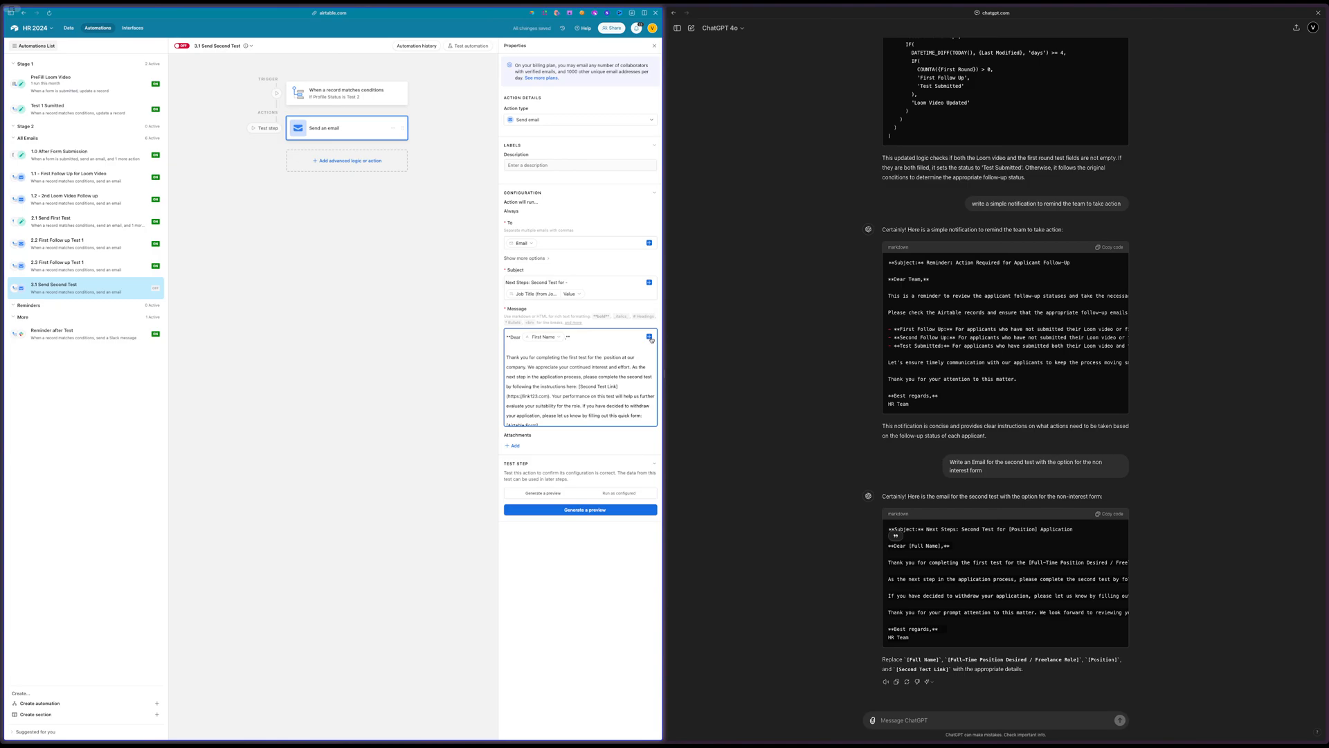
click(650, 338)
text(tit)
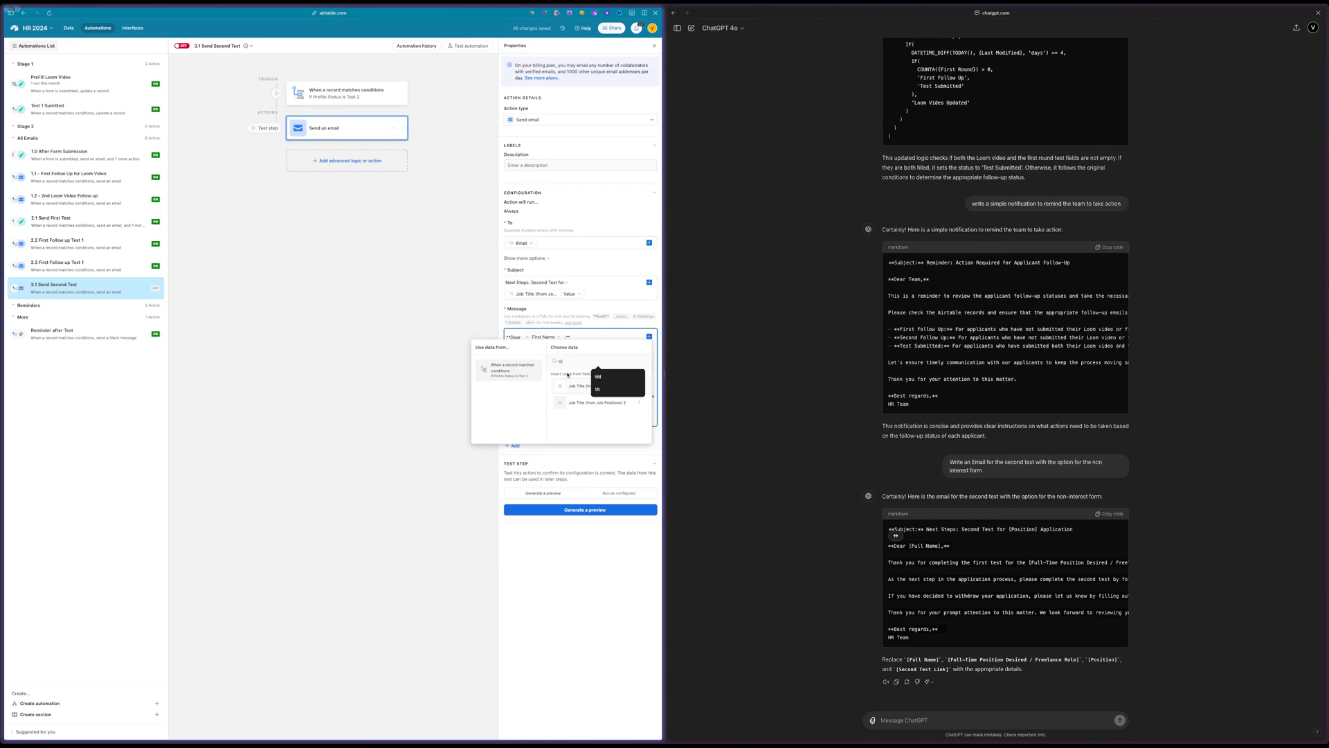
click(576, 386)
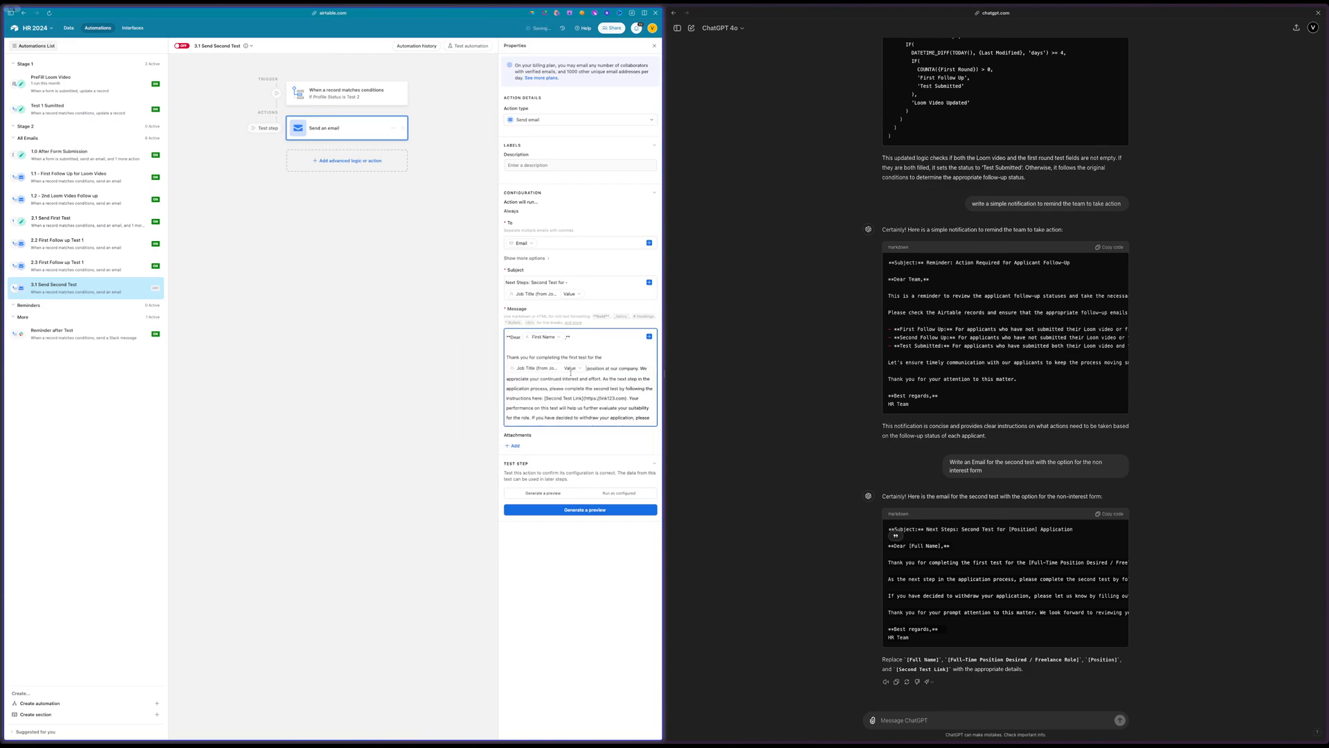
double_click(623, 369)
click(613, 379)
scroll(568, 377, down, 2)
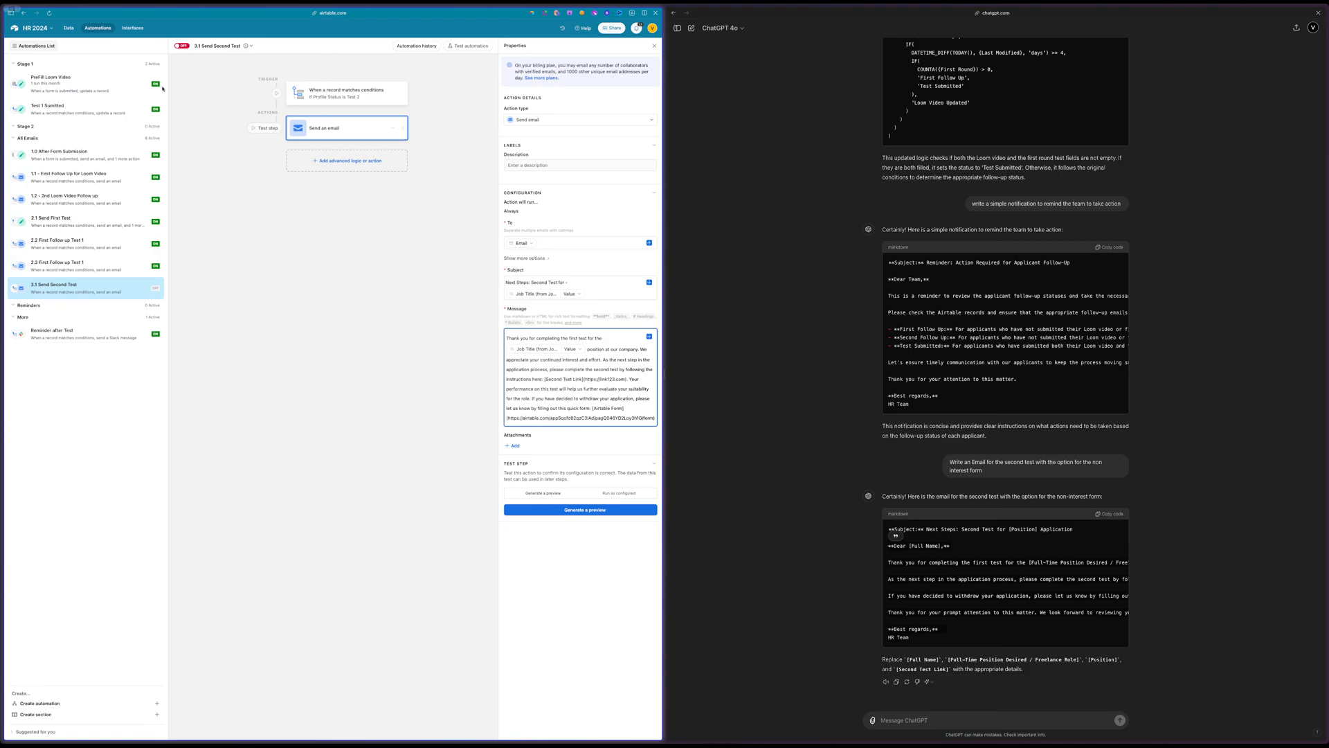
Create a share link for the Job Board Second Round view of the Job Positions table and copy it
click(72, 30)
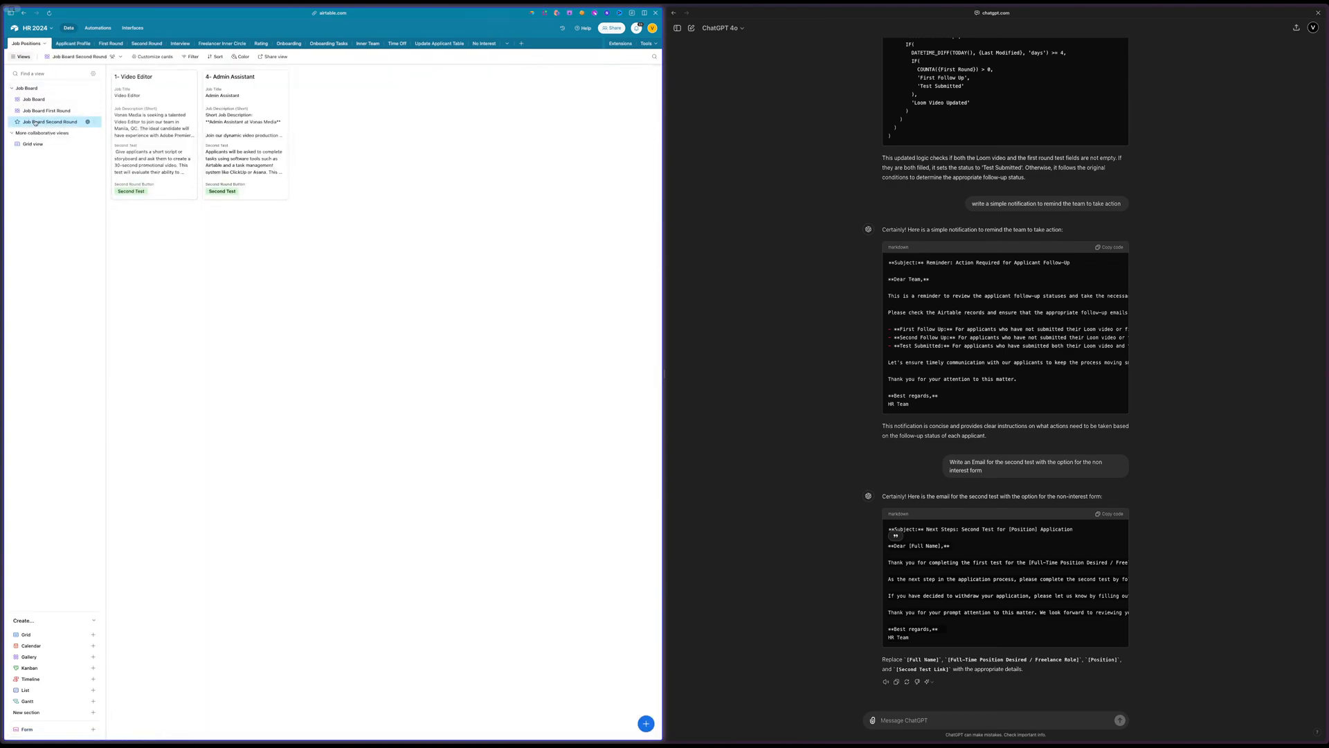
click(271, 57)
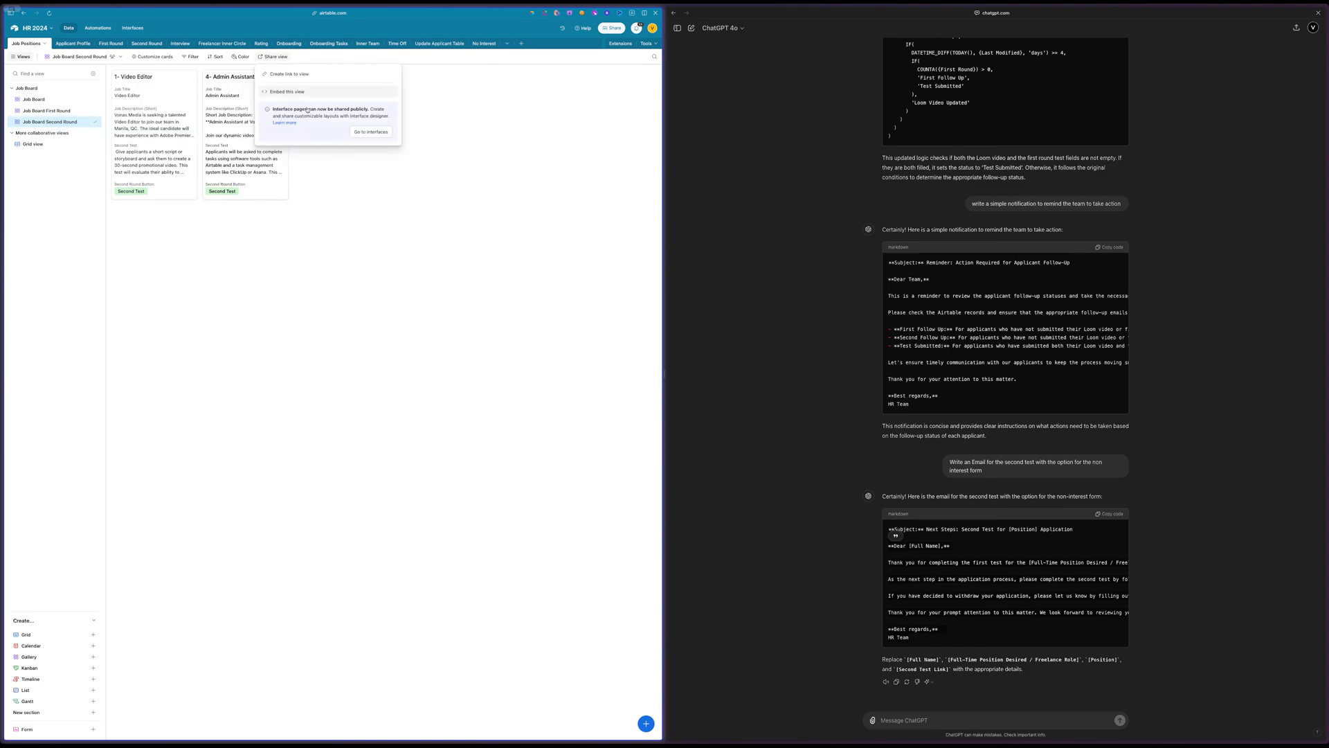
click(297, 74)
click(380, 85)
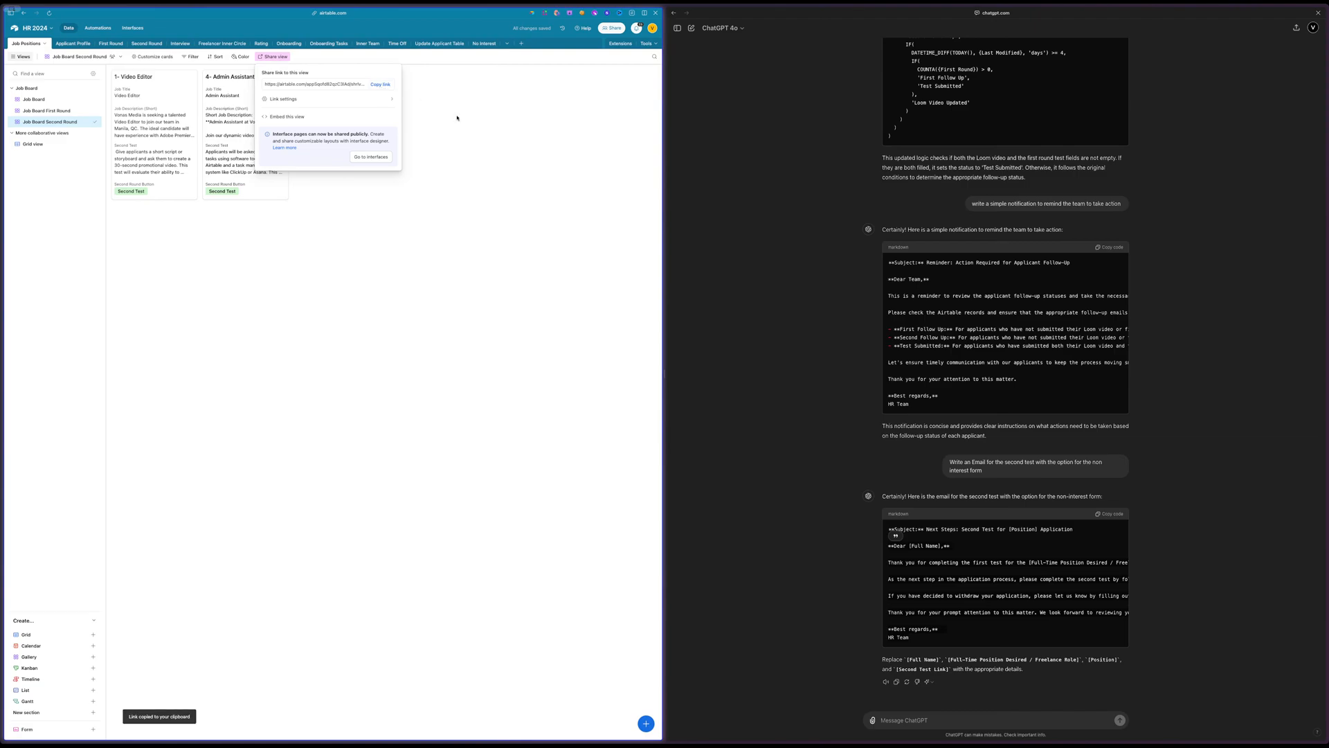
click(436, 123)
Return to the second-test email and replace the placeholder URL after "[Second Test Link]" with the copied view link
click(99, 29)
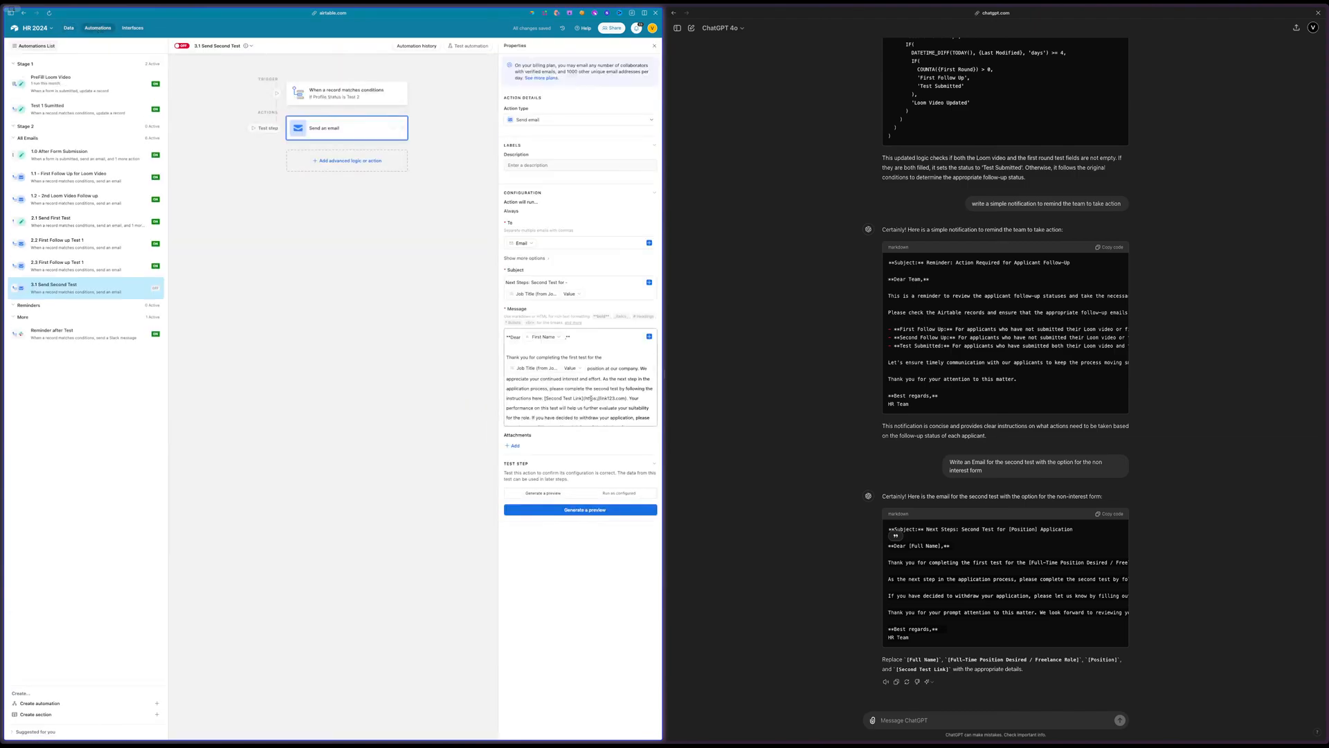
drag(585, 399, 625, 399)
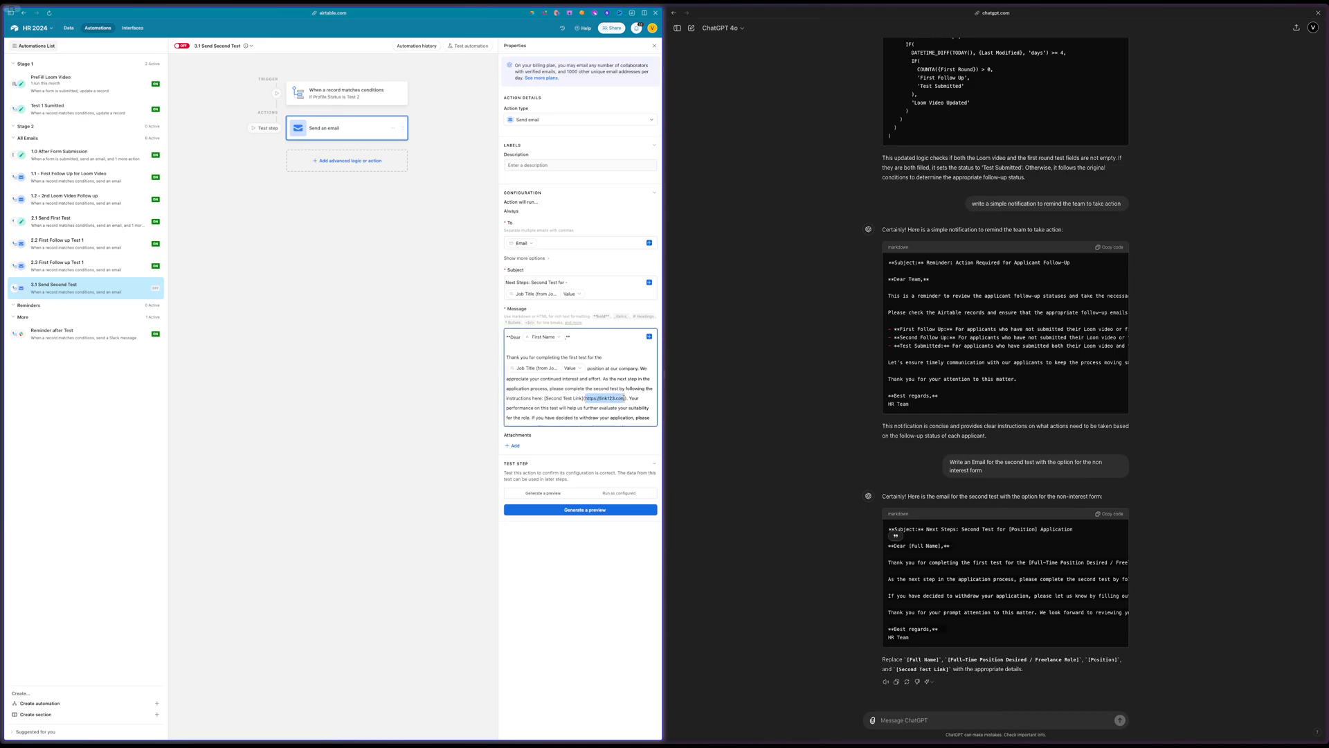
key(ctrl+v)
scroll(604, 372, down, 2)
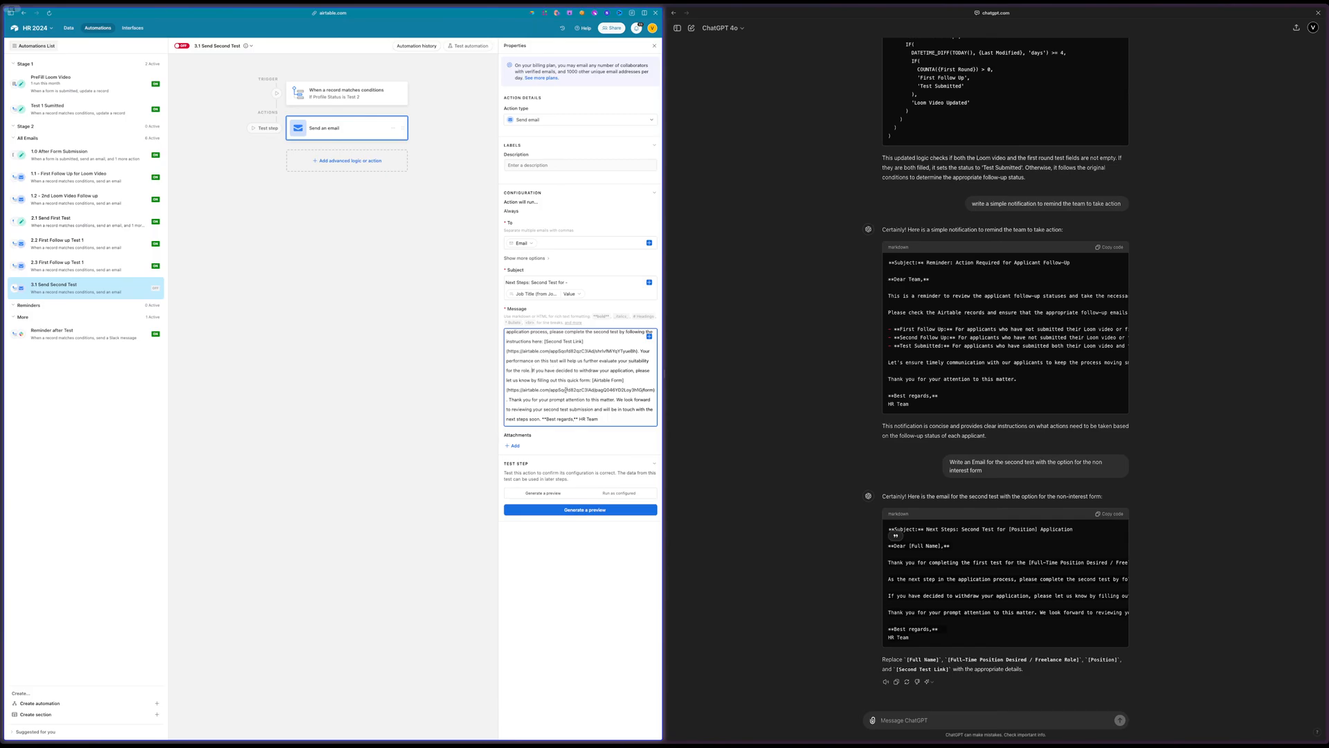
Ask ChatGPT to write the email a bit friendlier, saying they are under the last remaining applicants, and include the copied second-test link
click(896, 719)
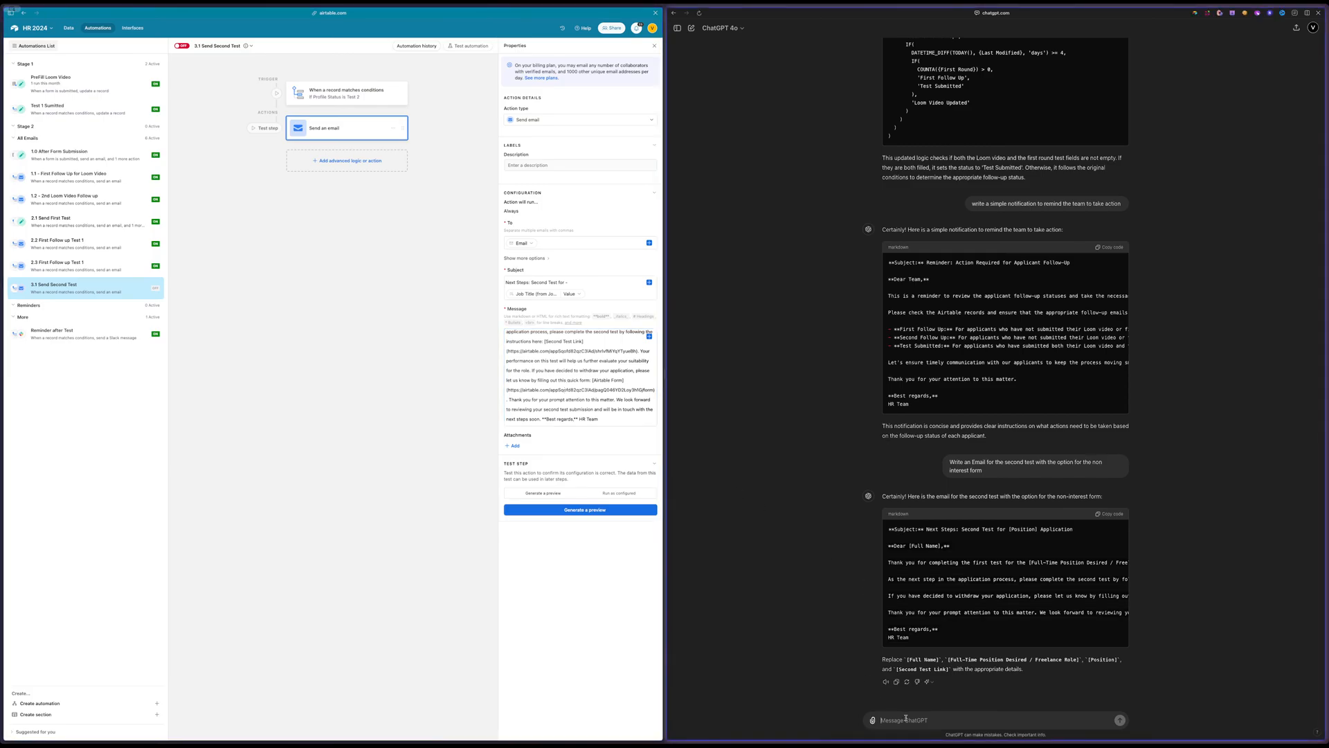
text(write the)
text(email a bit friendlier that they are unde)
text(ing)
text(applicants here is the l)
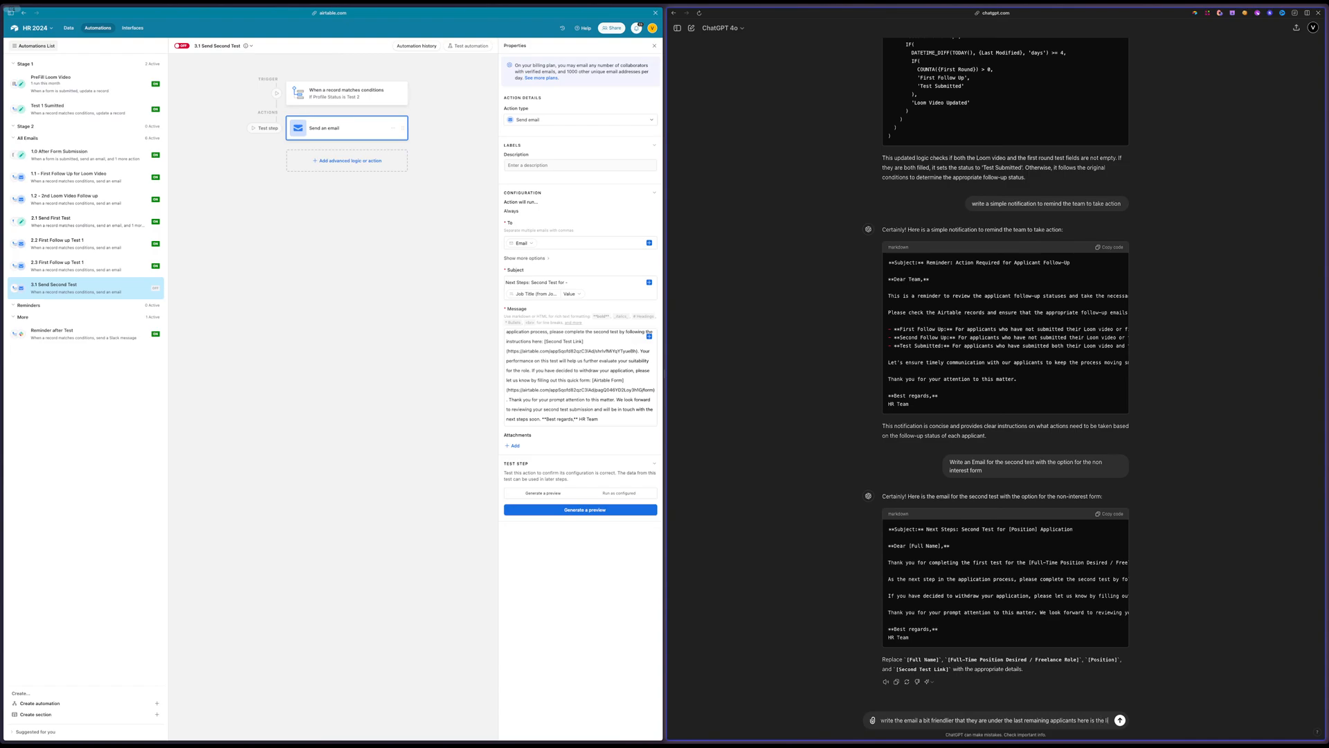
text(ink for the sen)
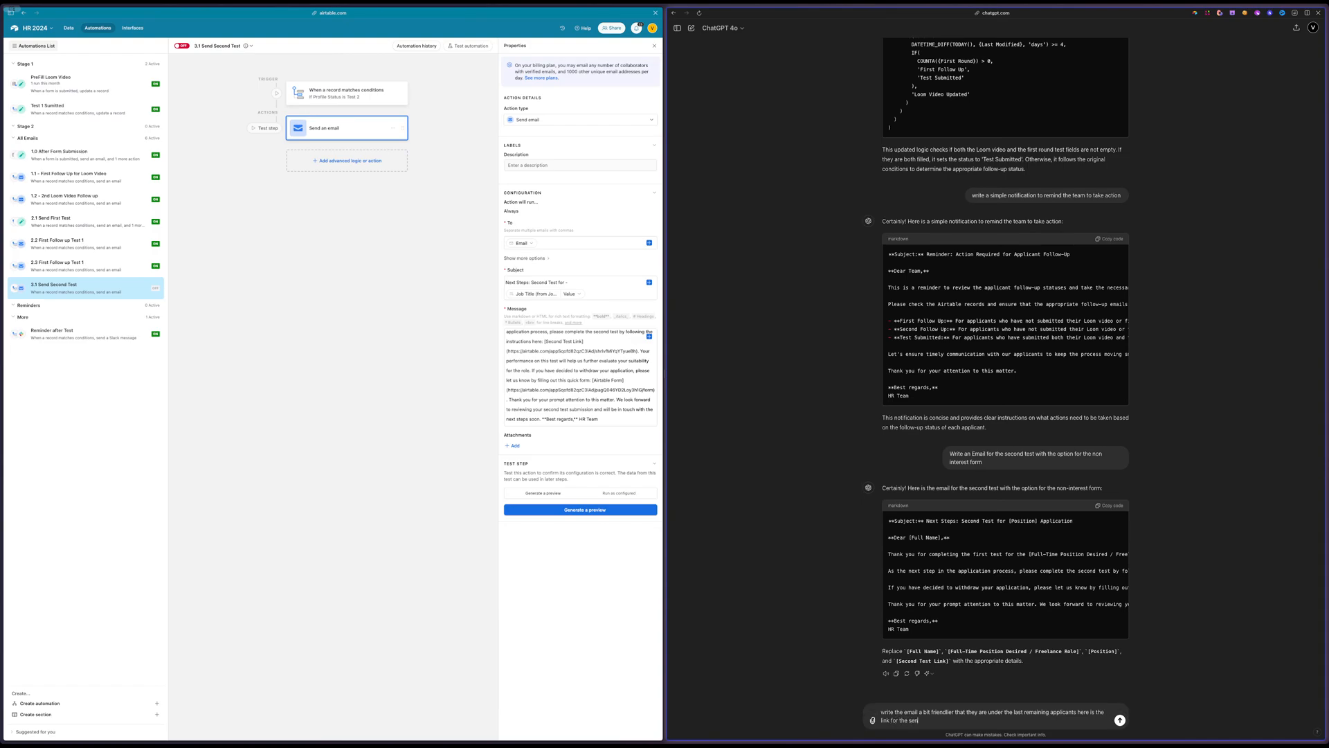
text(d)
key(BackSpace)
key(BackSpace)
text(con)
key(super+v)
key(Return)
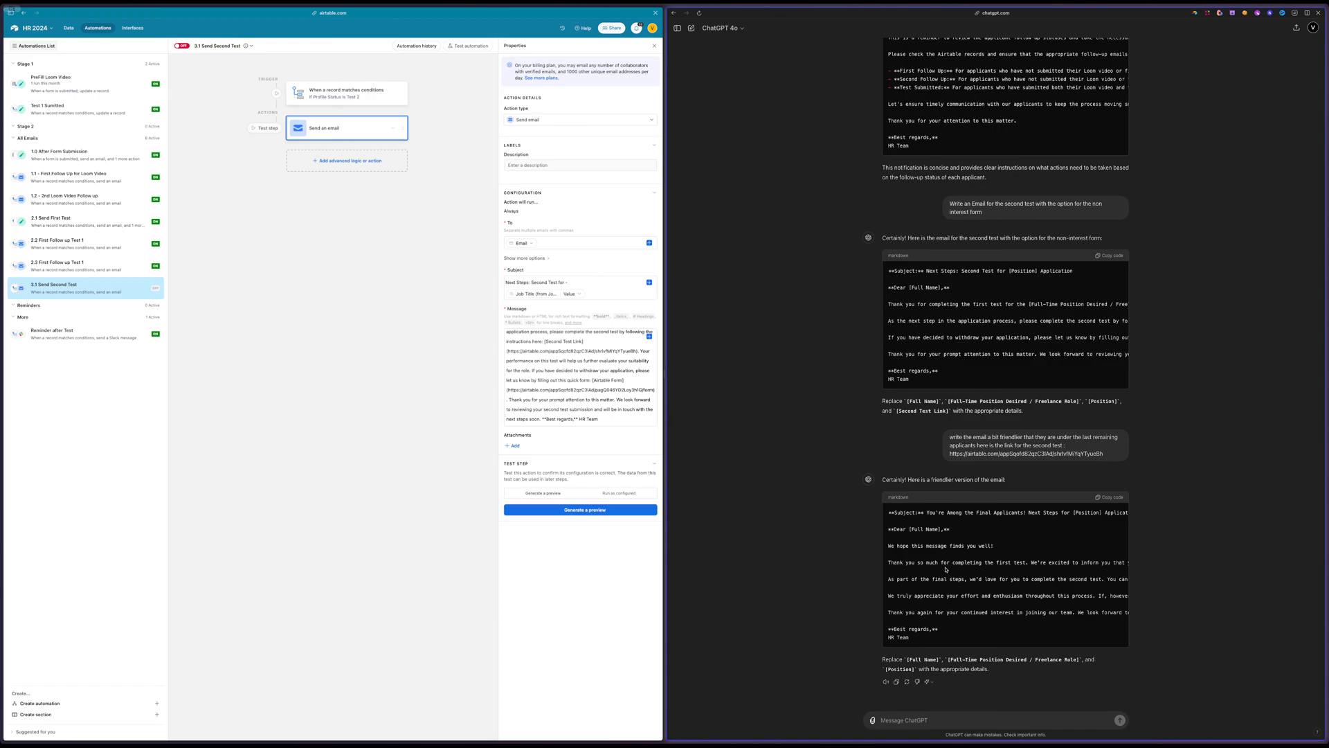
Replace the message body below the greeting with ChatGPT's friendlier text from "Thank you so much" onward, and change "Dear" to "Hey"
triple_click(887, 545)
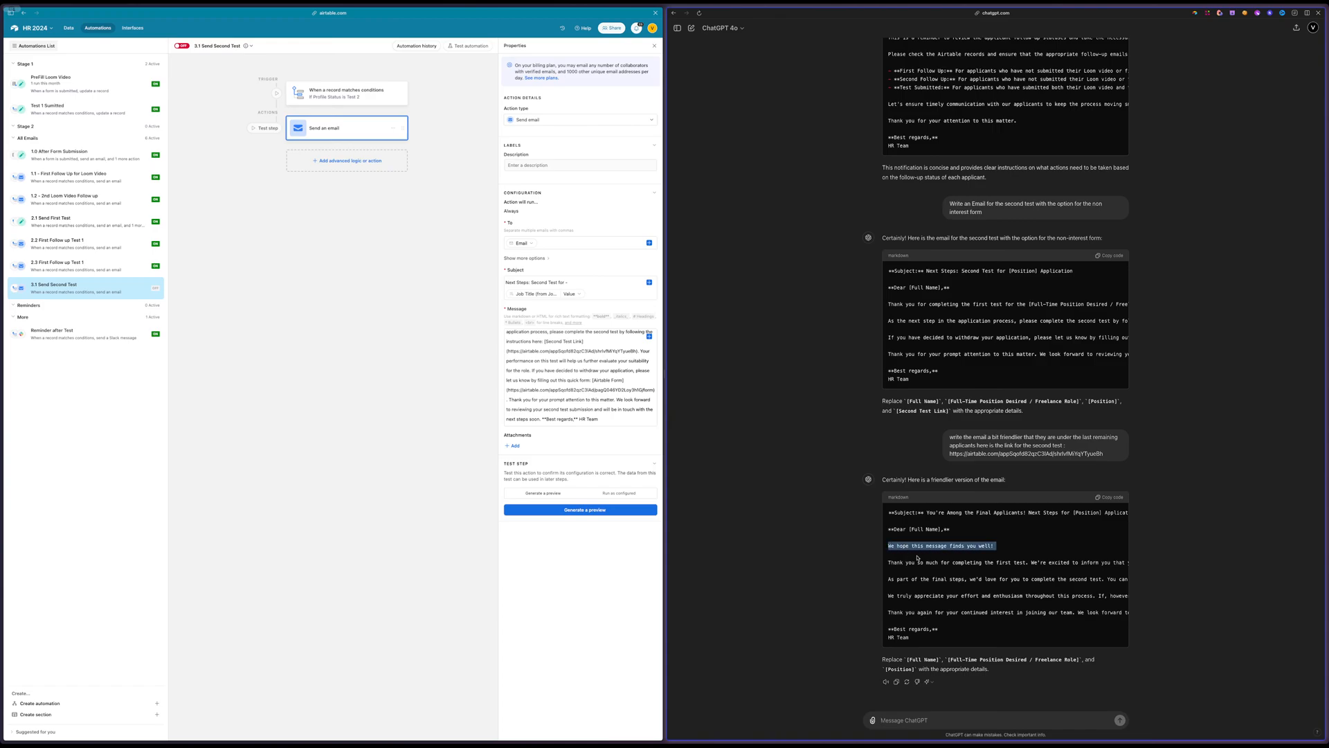
click(889, 551)
drag(889, 562, 953, 641)
click(549, 412)
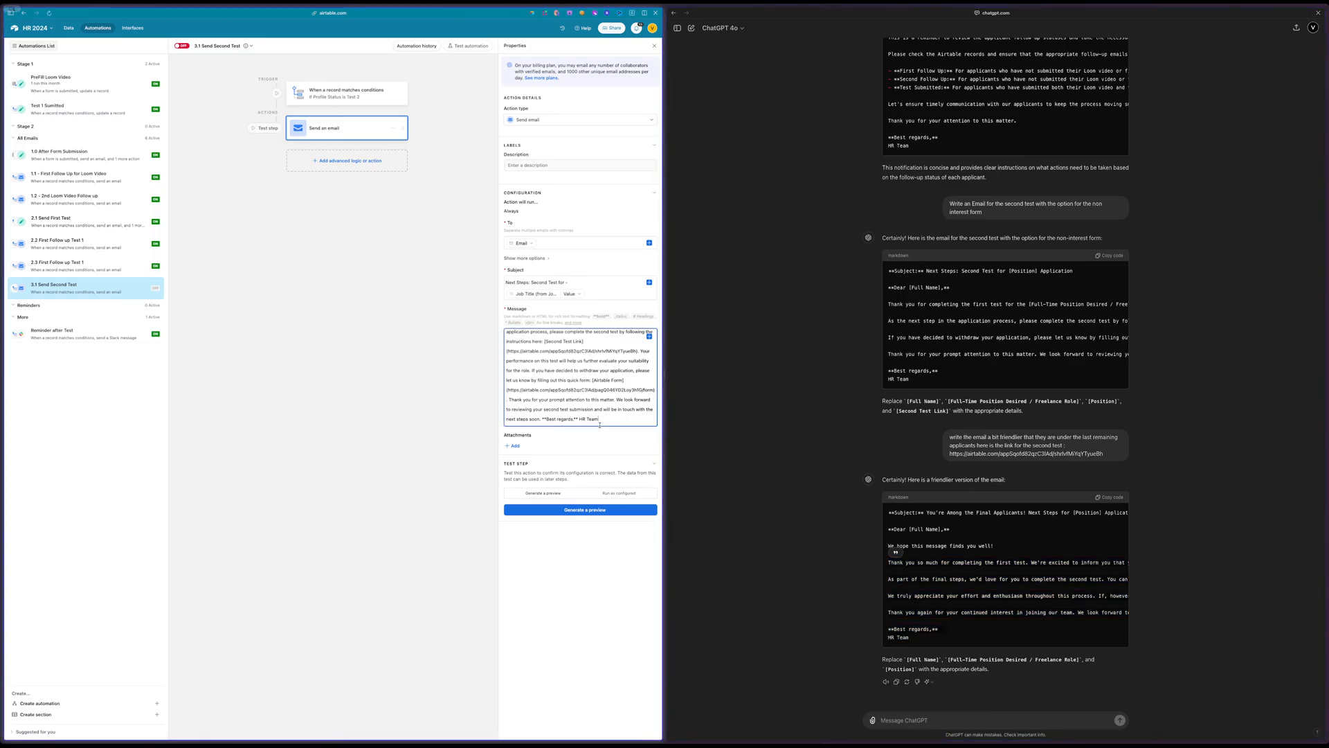
drag(602, 424, 498, 359)
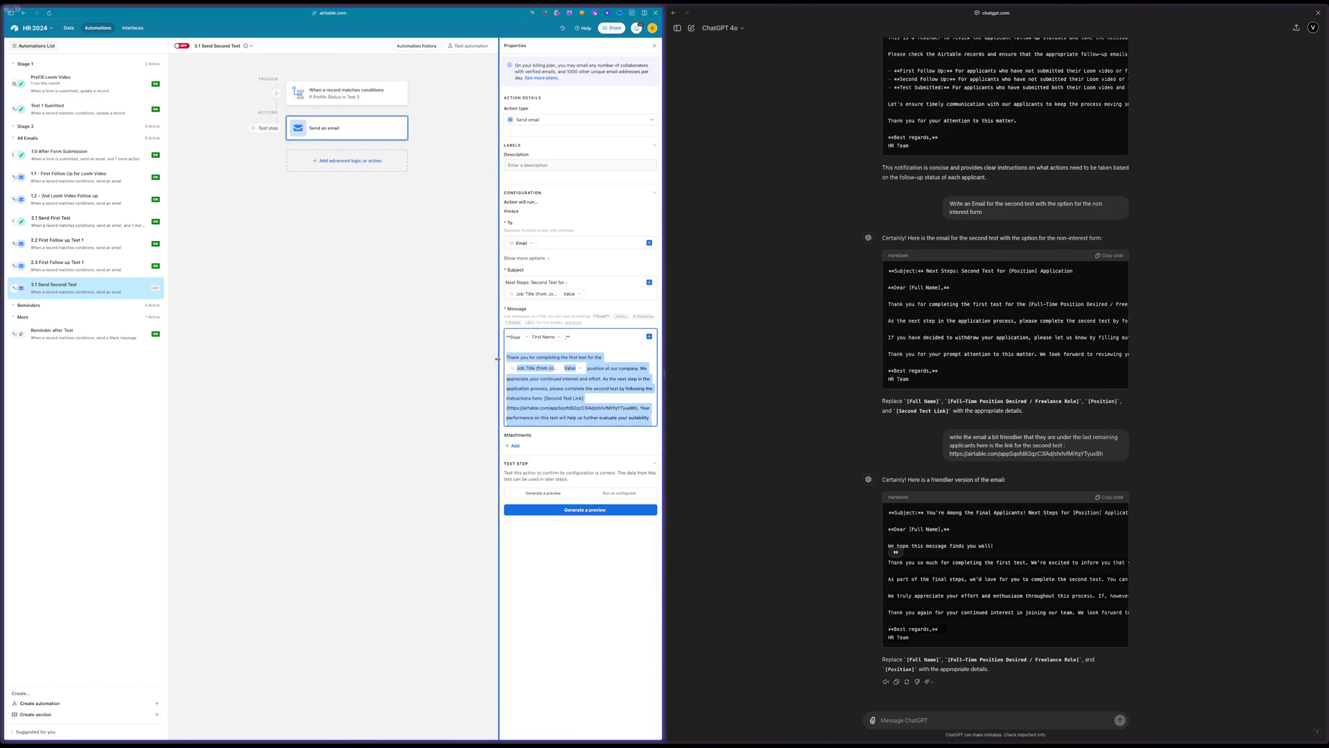
key(ctrl+v)
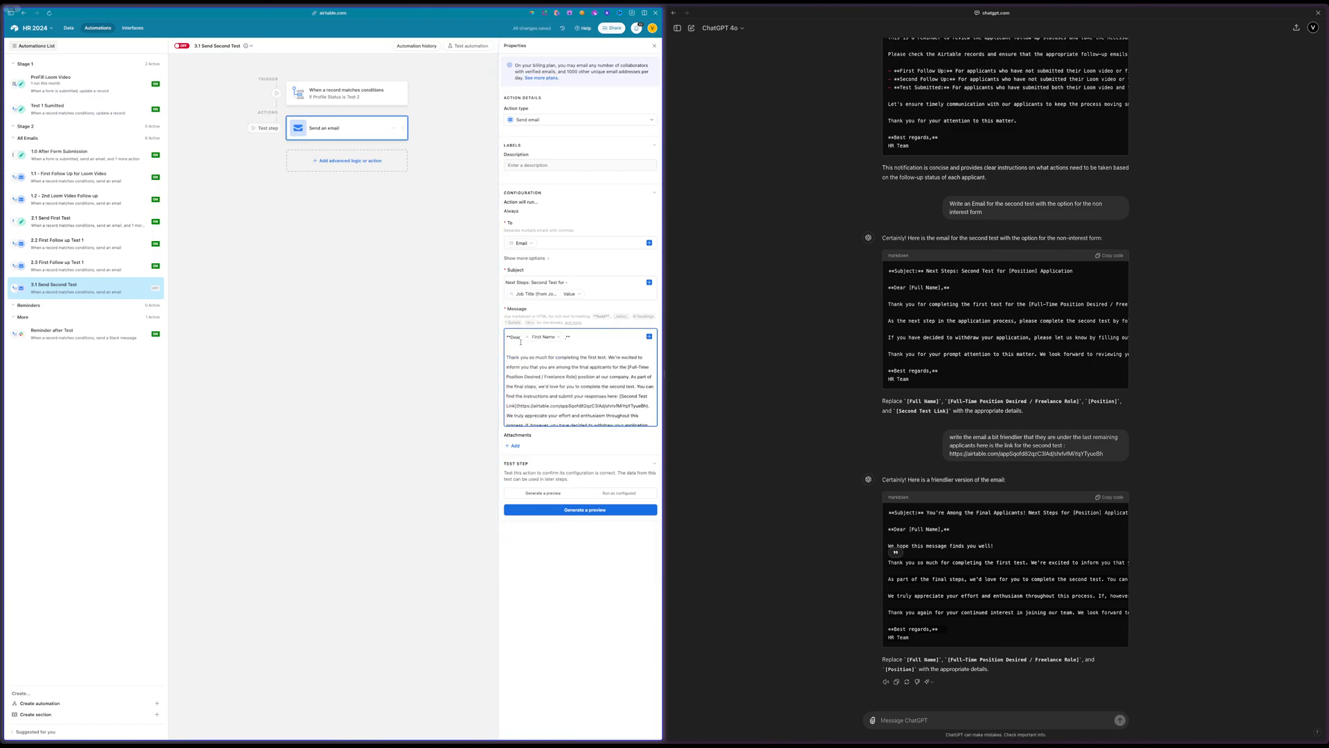
double_click(516, 337)
text(Hey)
Insert the record's Job Title value in place of "[Full-Time Position Desired / Freelance Role]" in the friendlier message
scroll(568, 347, down, 1)
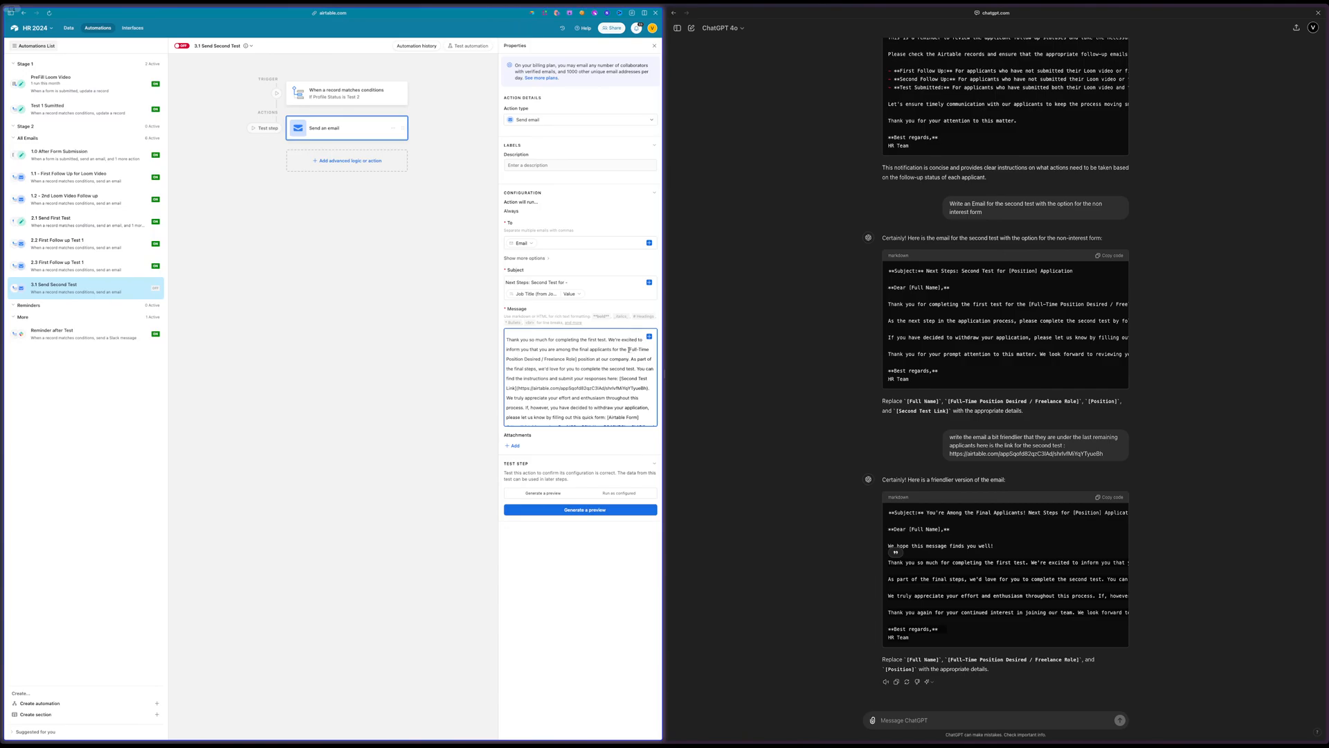
drag(628, 350, 576, 358)
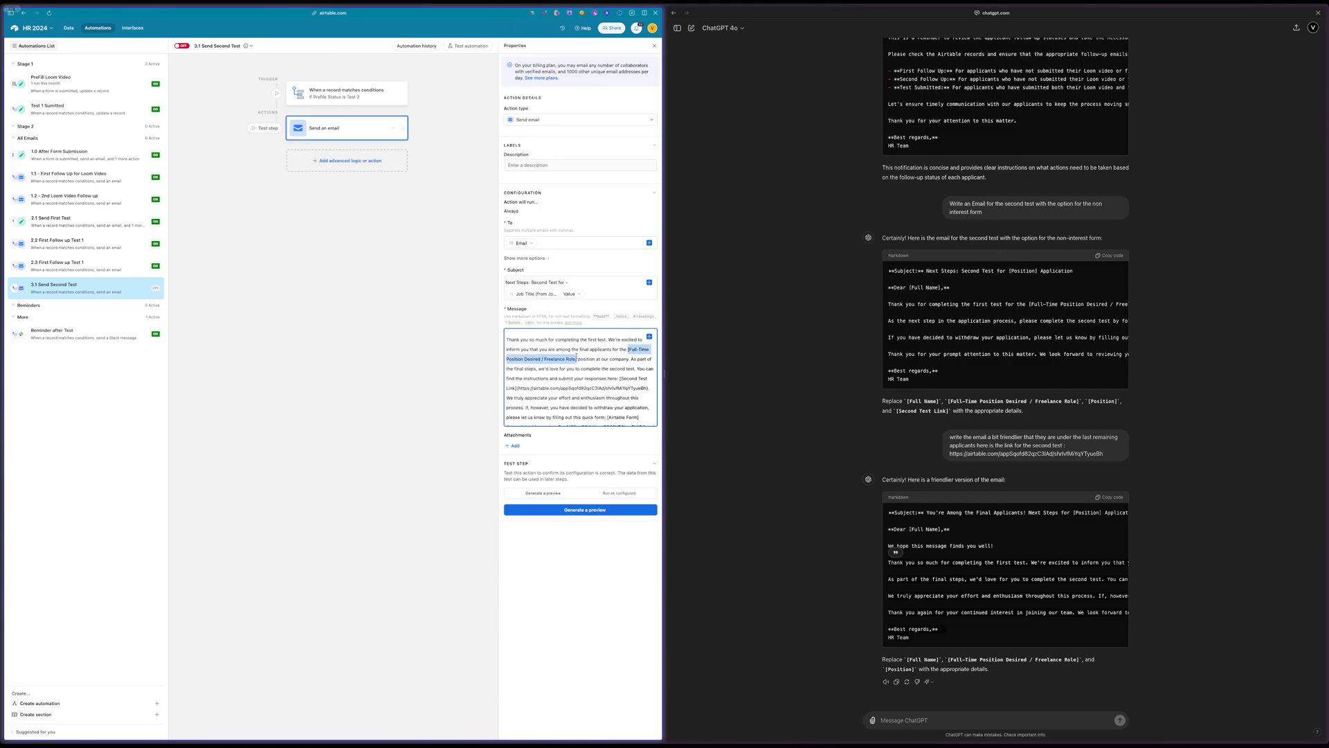
key(BackSpace)
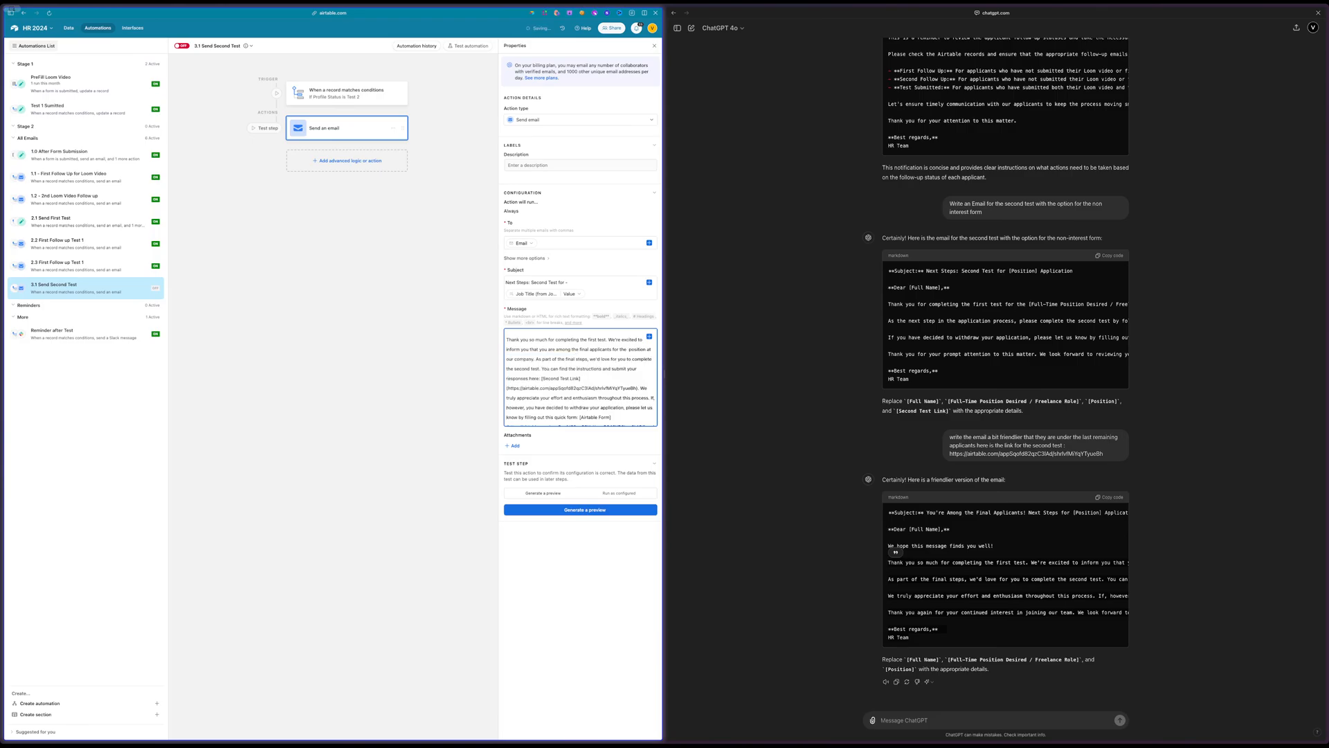
click(649, 337)
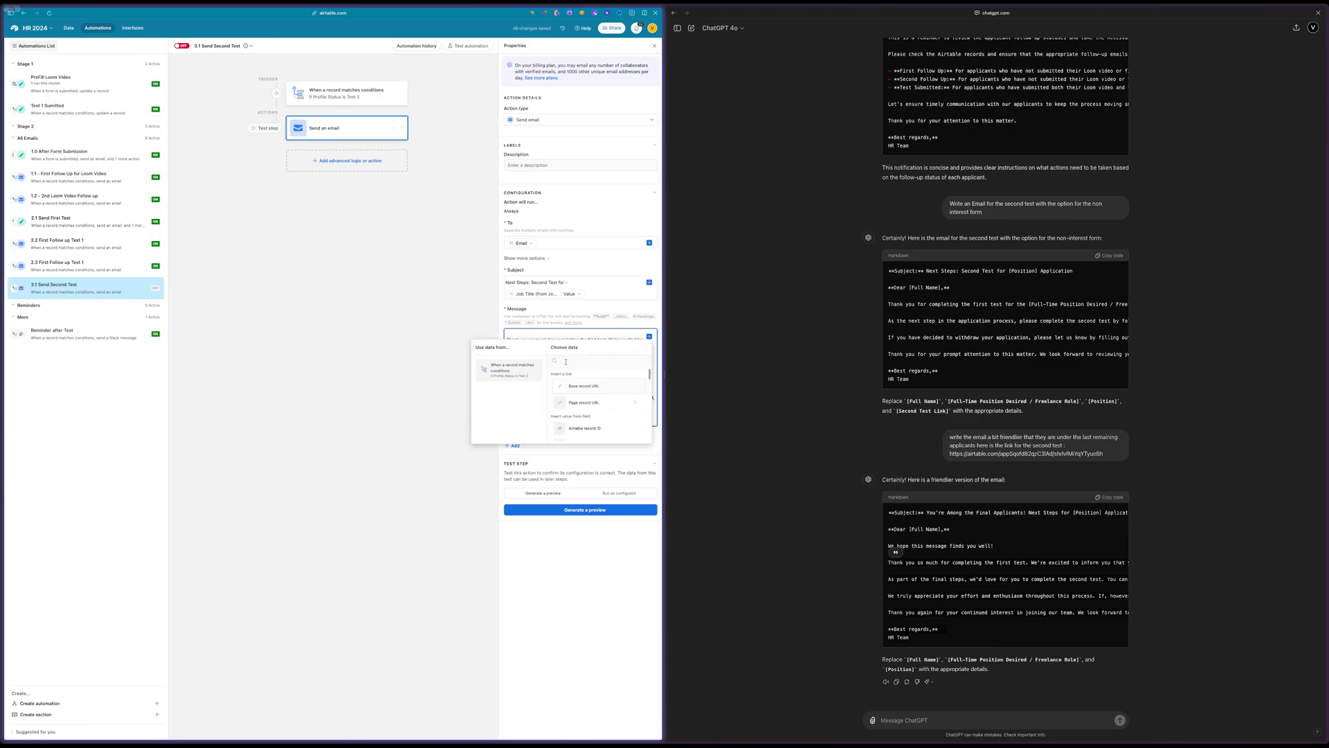
text(titl)
click(574, 386)
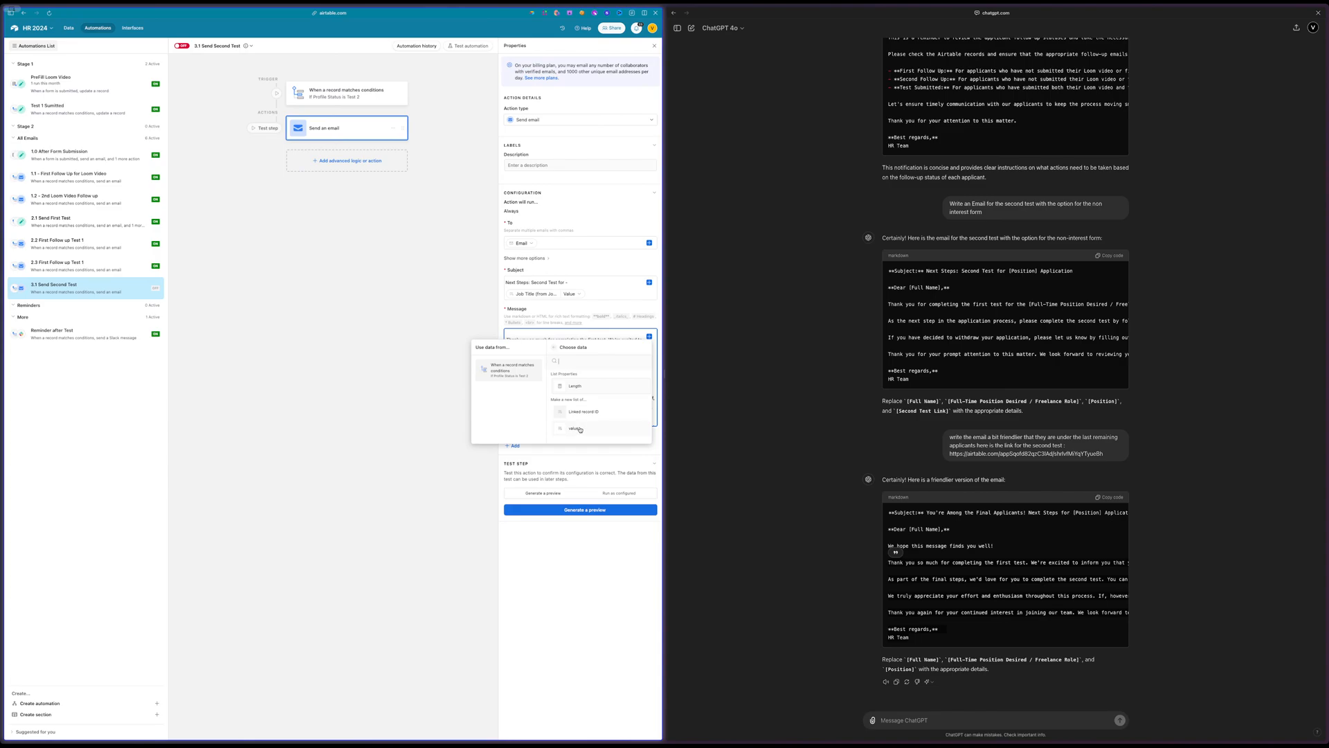
click(580, 429)
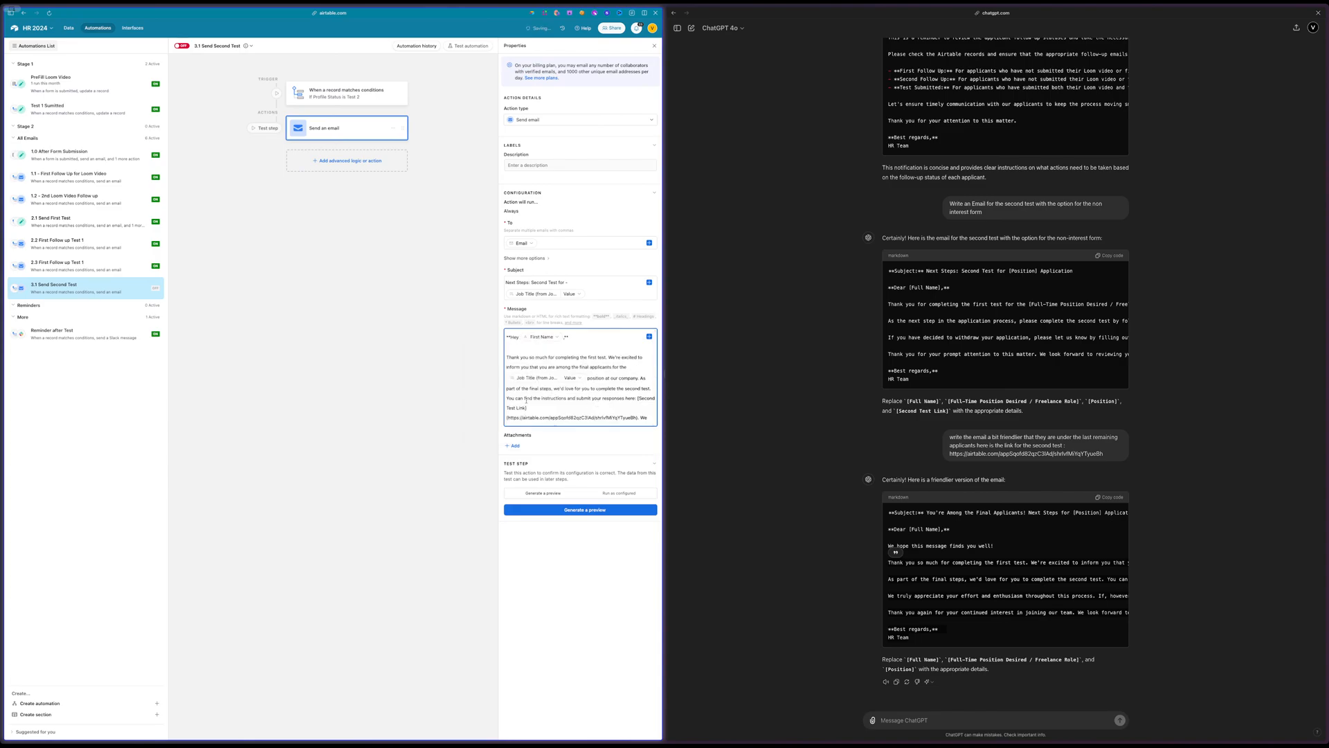
Add blank lines before "Thank you again" and "Best regards" in the message, and put "HR Team" on its own line
scroll(585, 394, down, 2)
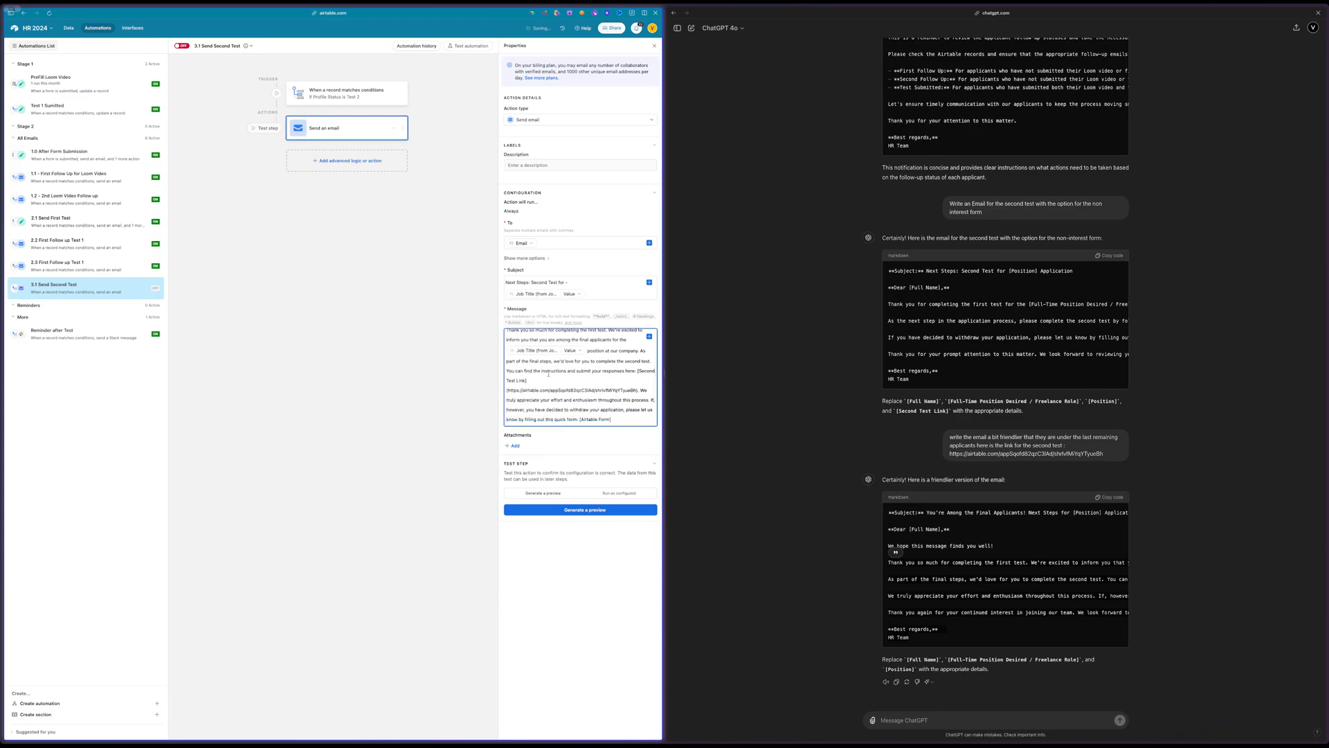
scroll(542, 378, down, 3)
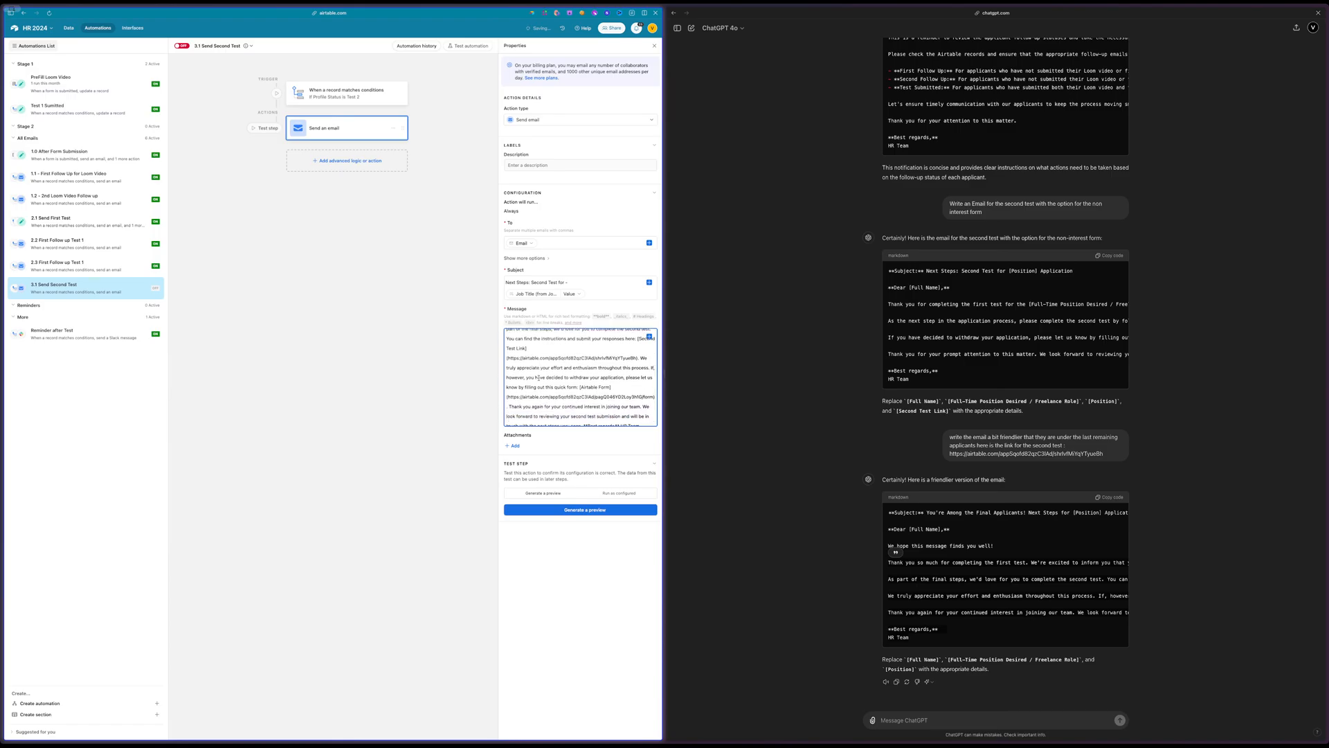
scroll(533, 379, down, 1)
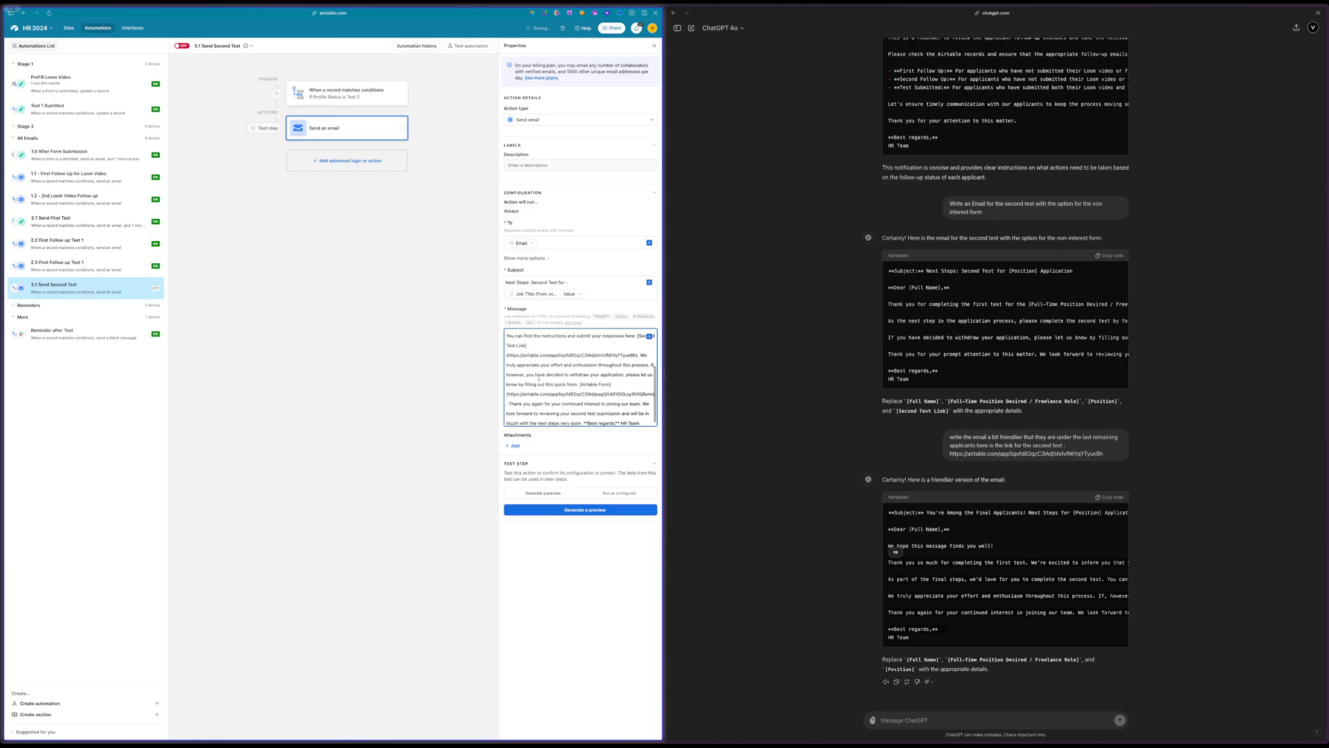
scroll(520, 381, down, 1)
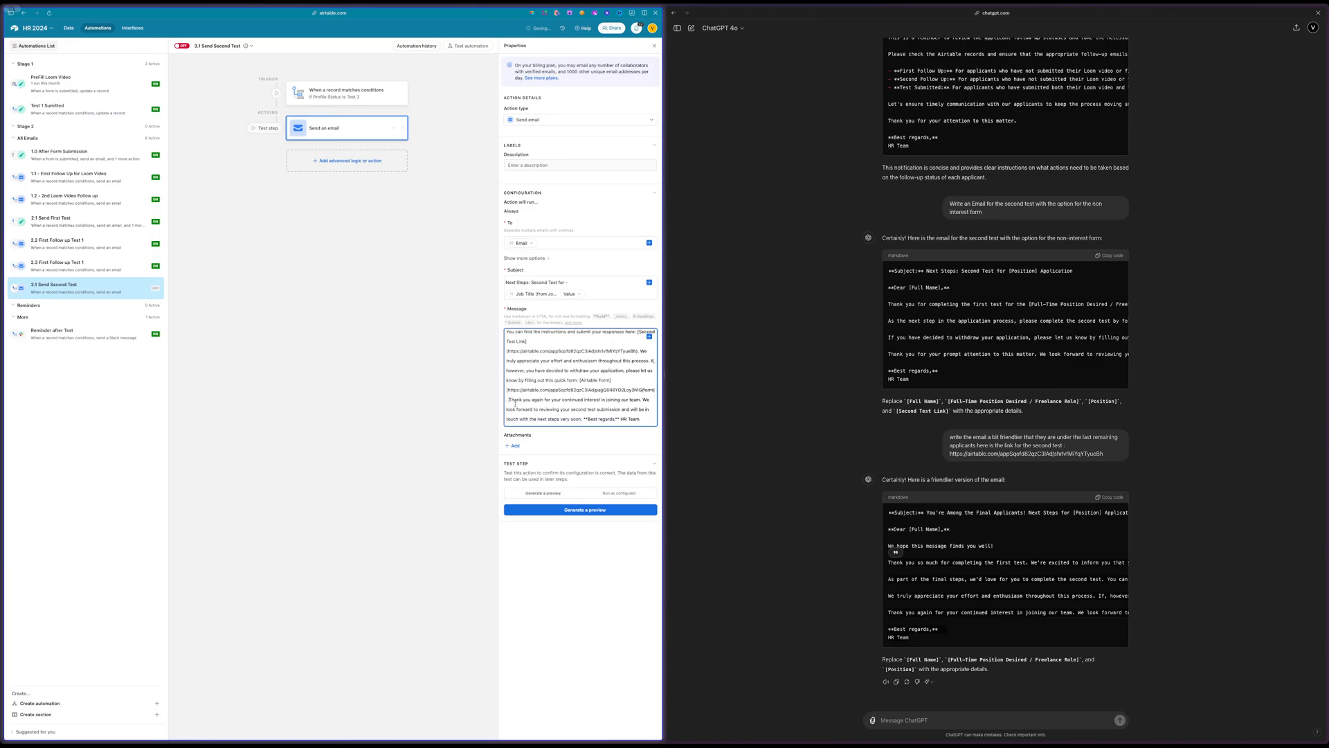
key(Return)
key(Return)
scroll(521, 397, down, 1)
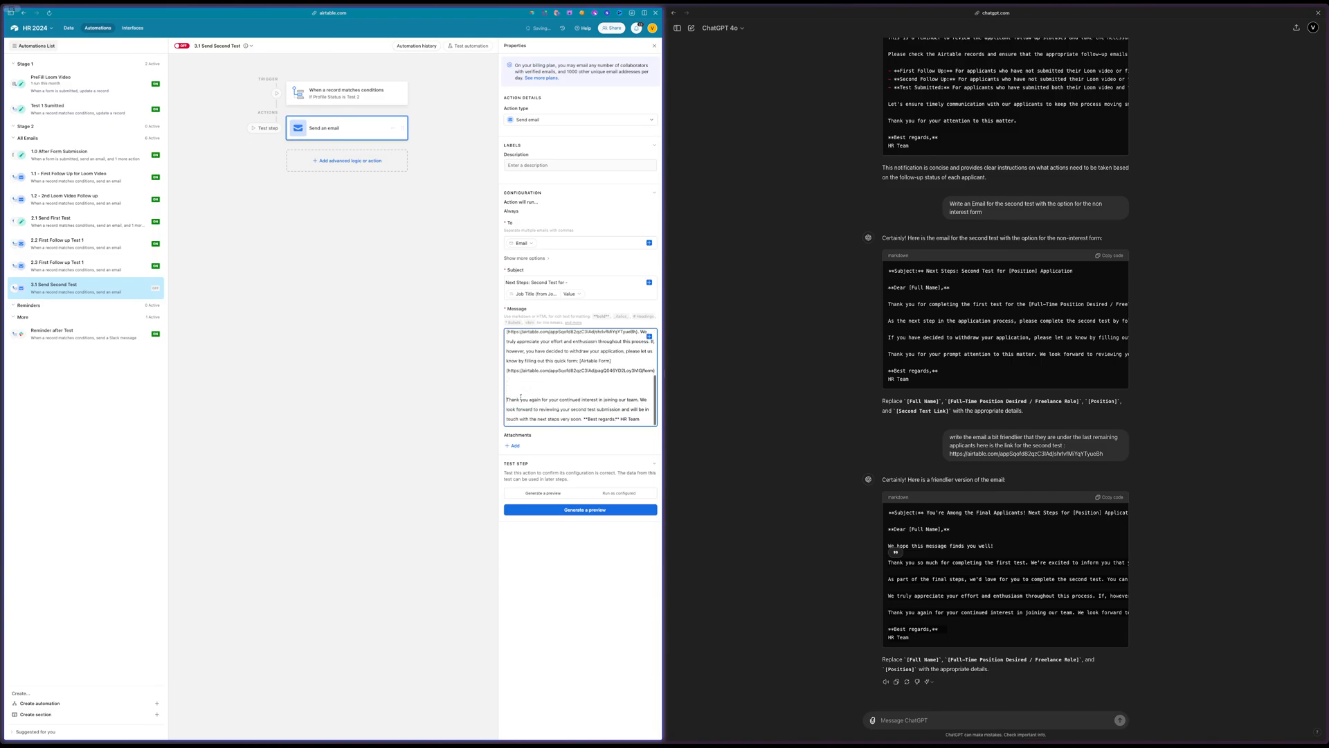
click(583, 419)
key(Return)
key(Return)
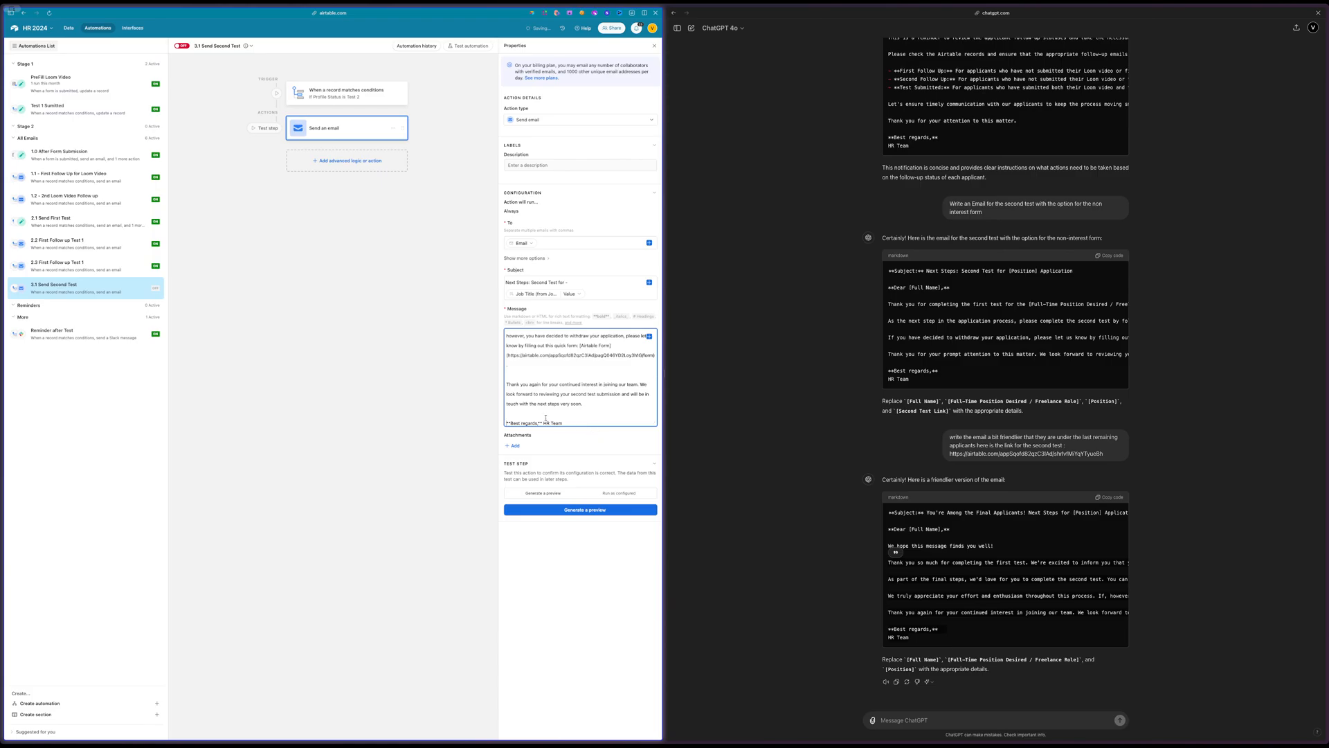
click(543, 421)
key(Return)
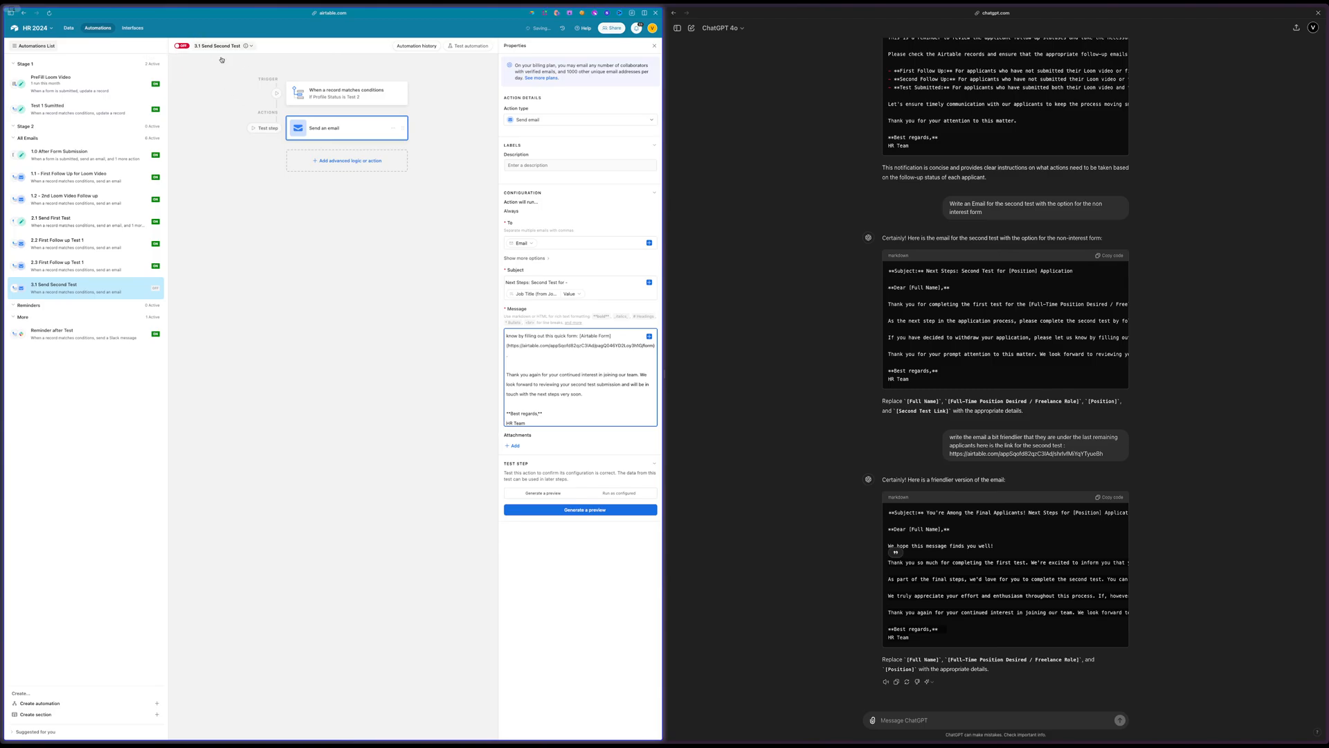
Set the applicant's Profile Status in the Applicant Profile table to "Test 2"
click(364, 93)
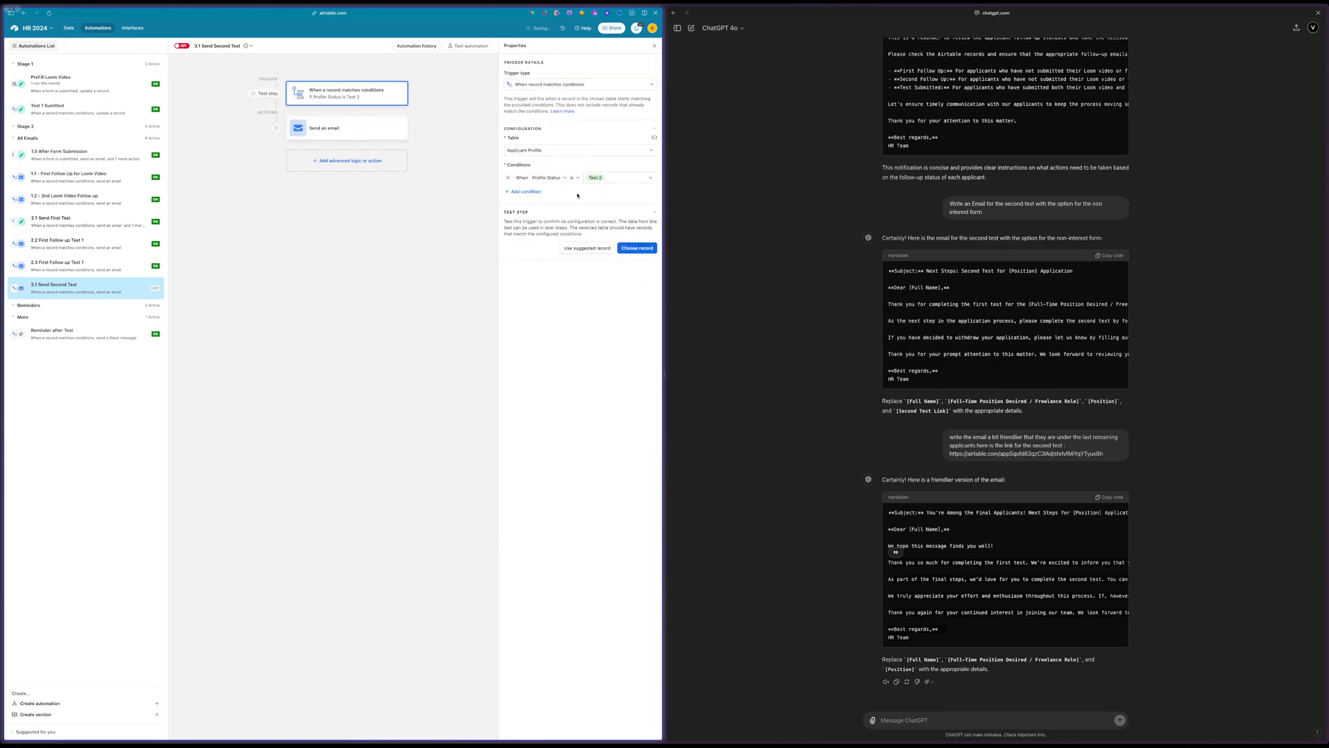
click(69, 28)
click(78, 43)
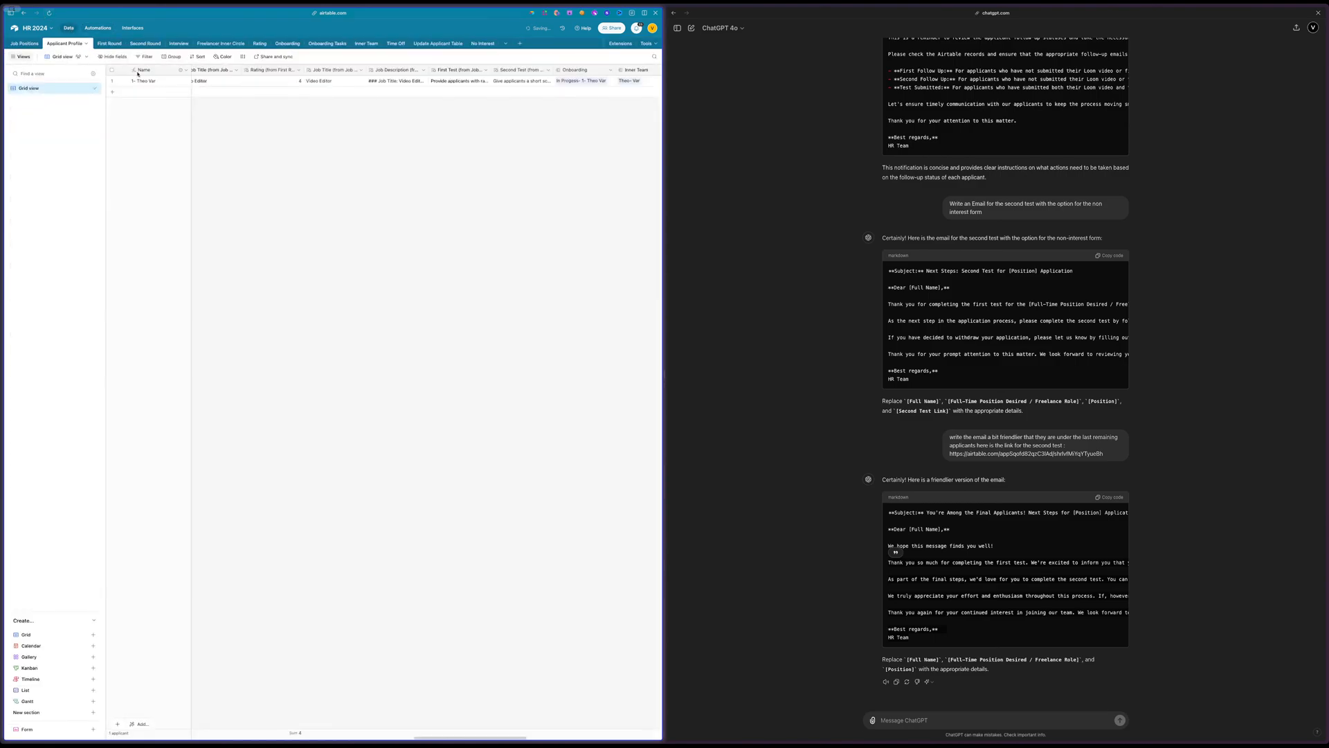
scroll(278, 95, left, 10)
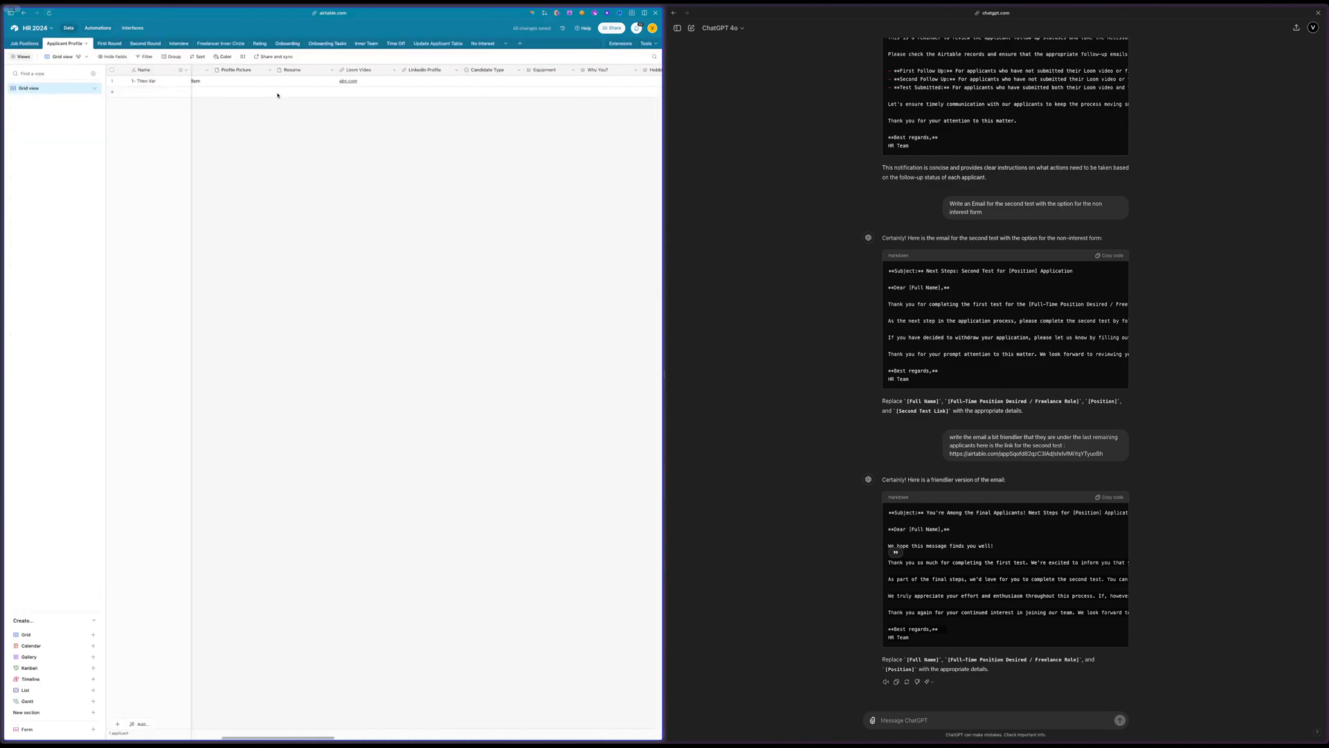
click(554, 81)
click(554, 81)
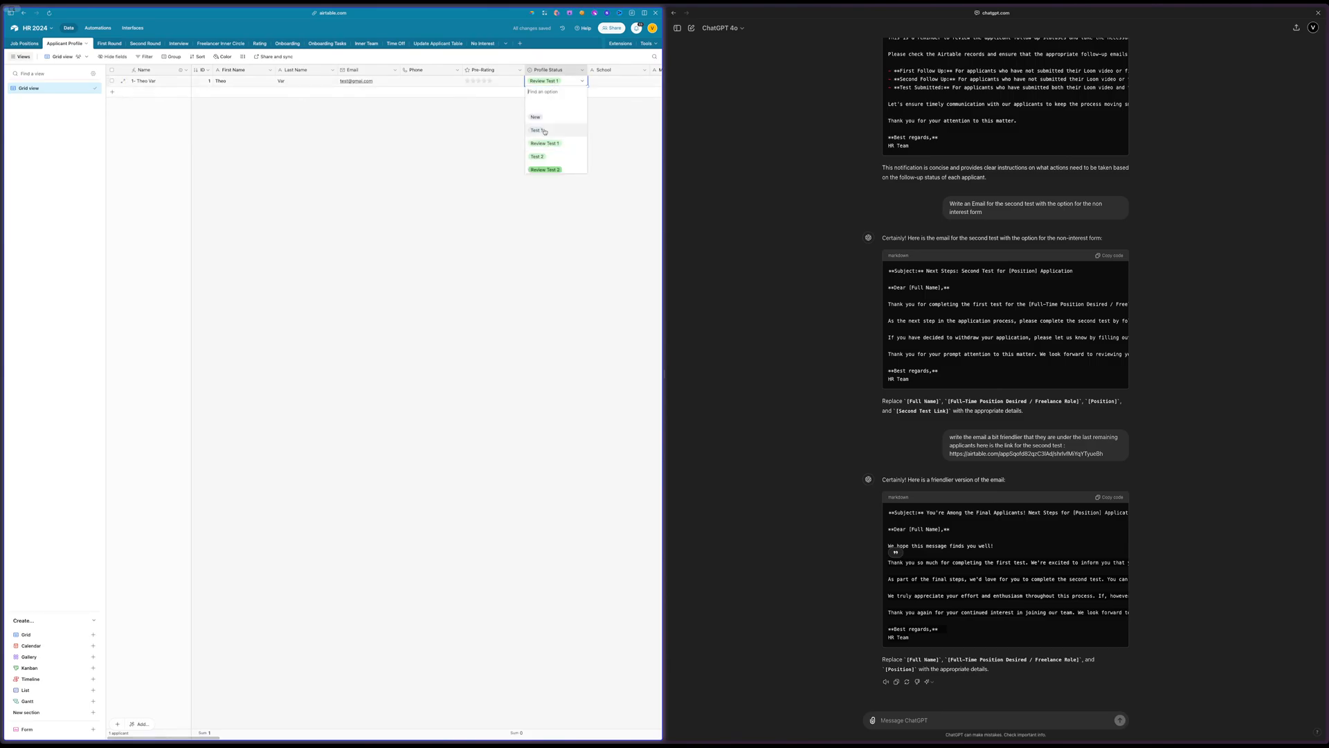
scroll(557, 165, down, 1)
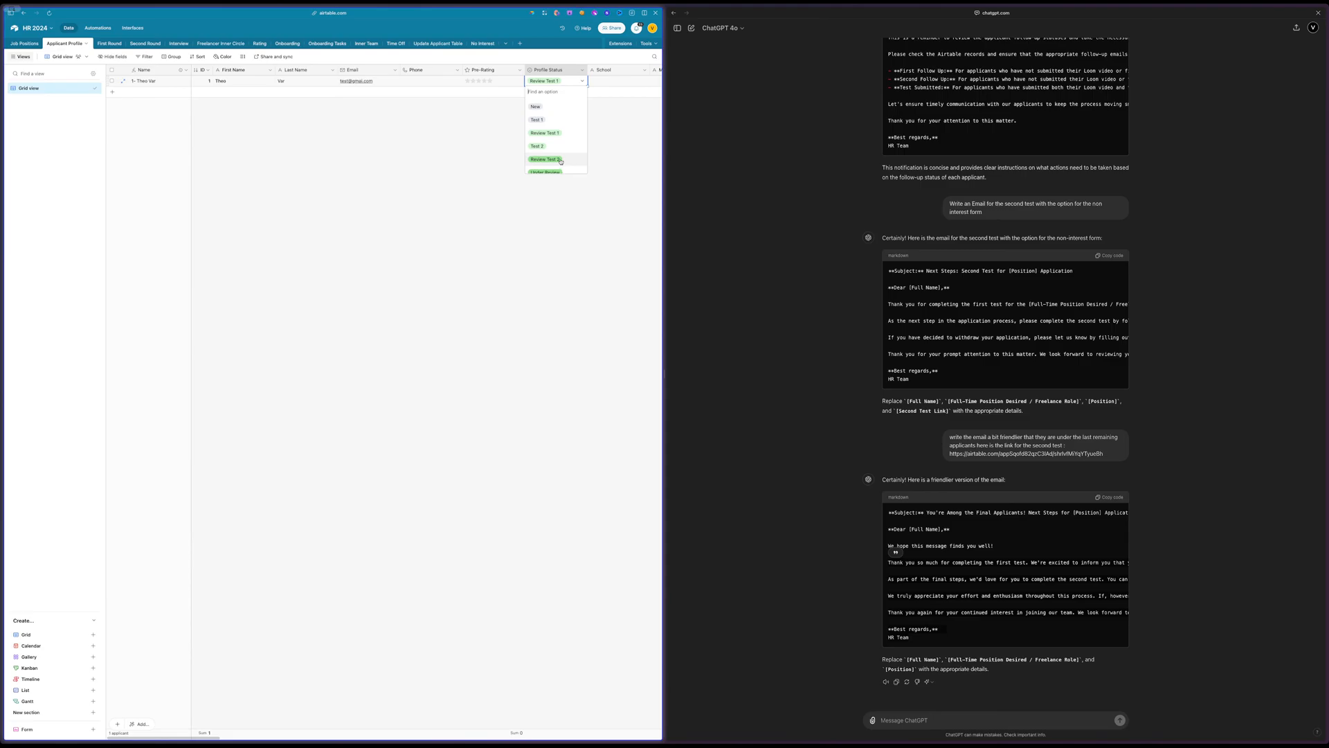
click(549, 146)
click(506, 163)
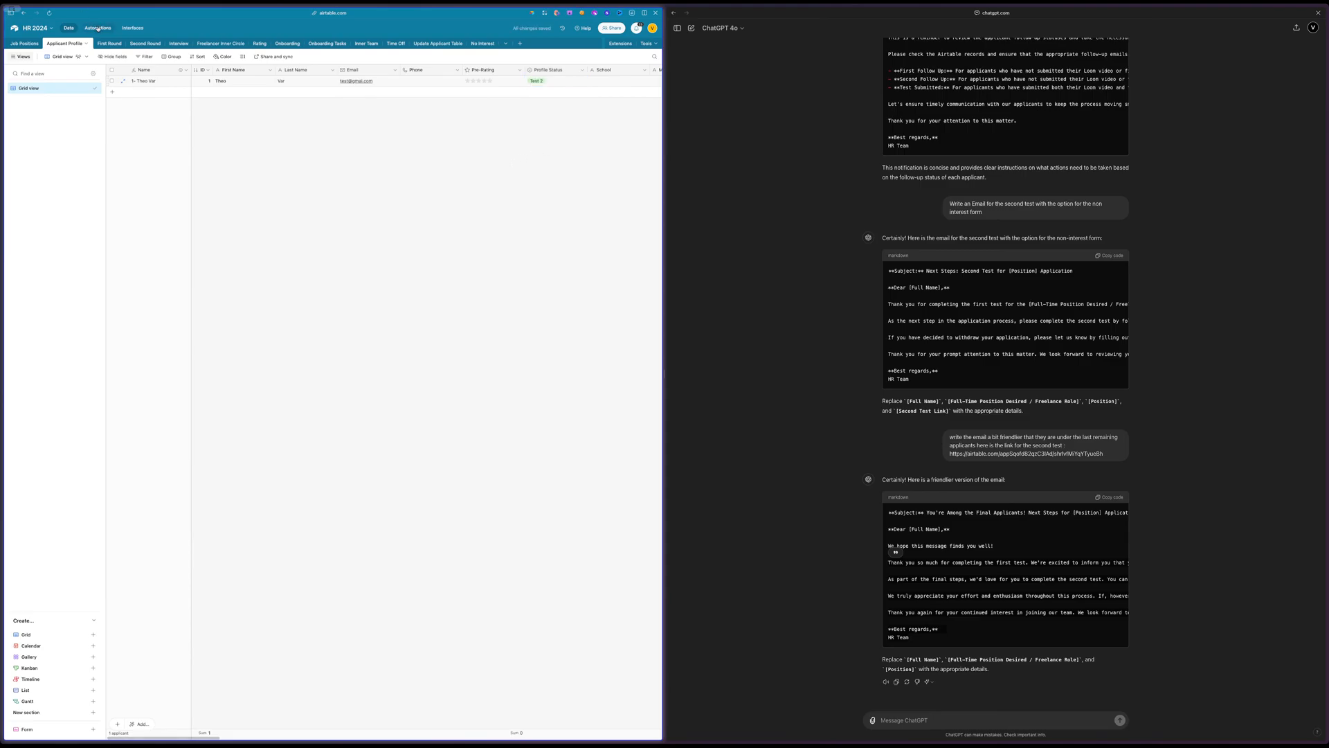
Test the 3.1 Send Second Test automation's trigger with the applicant's record
click(97, 29)
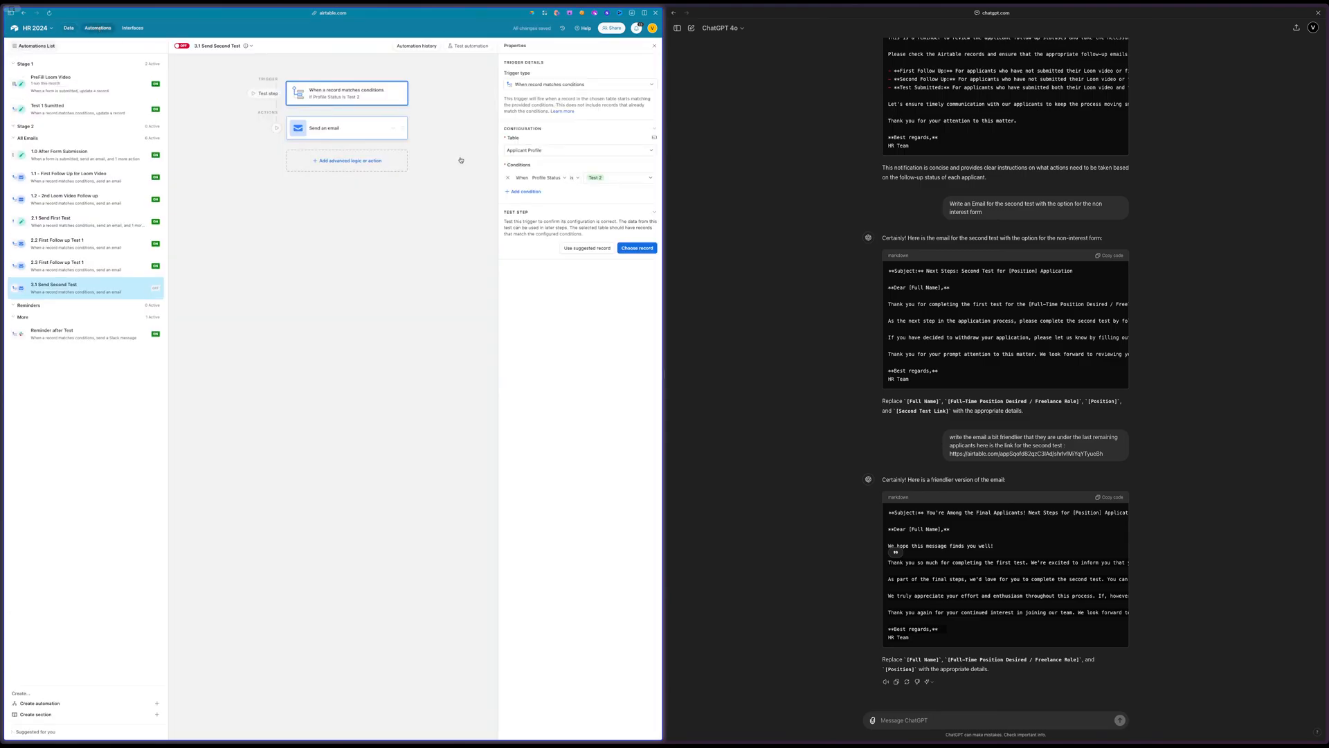
click(631, 247)
click(290, 337)
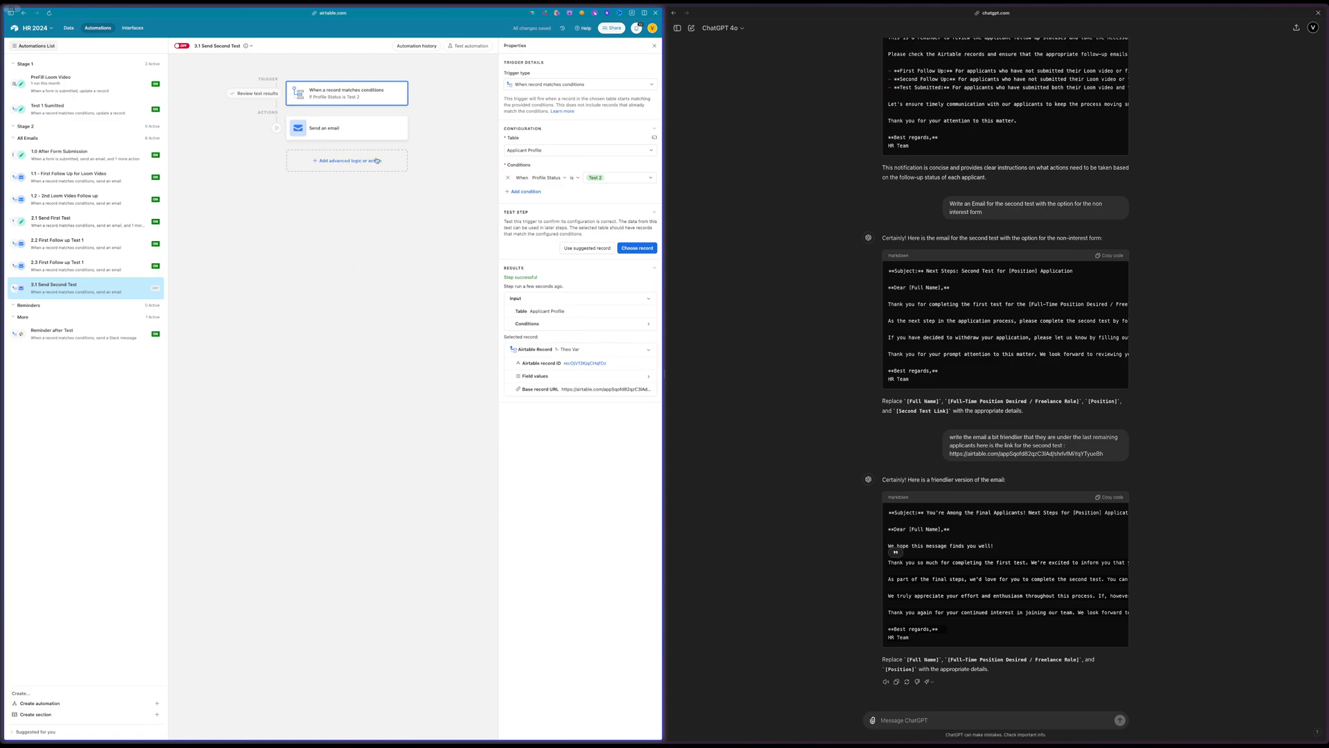
Generate a preview of the second-test email and read through its greeting, body text and links
click(367, 130)
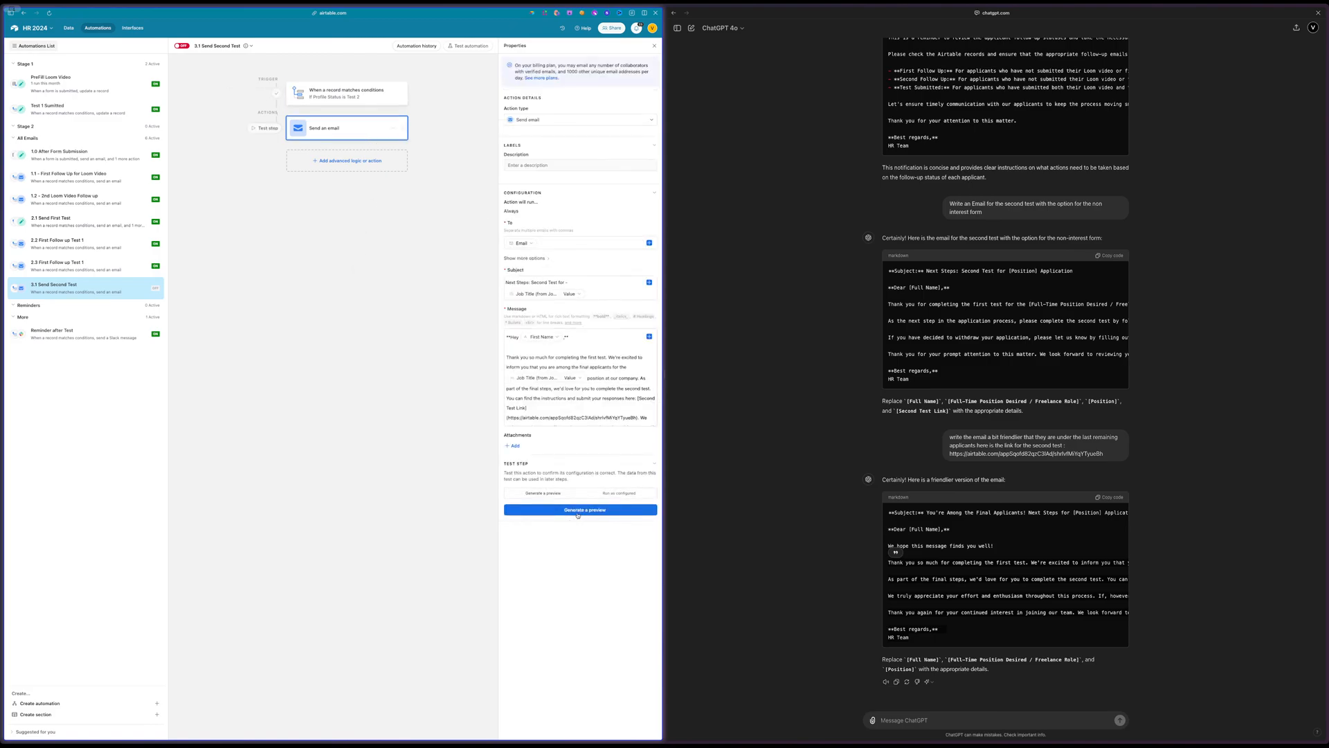
click(578, 512)
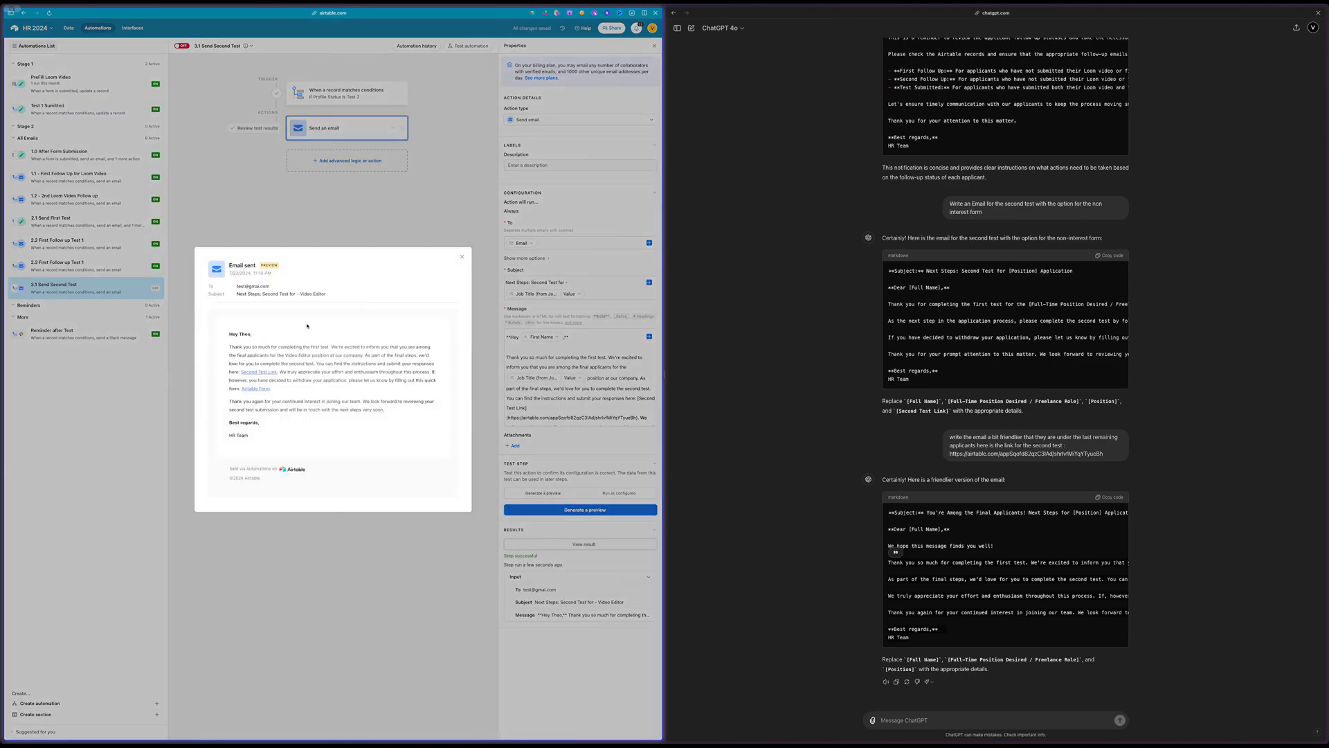
drag(237, 334, 309, 388)
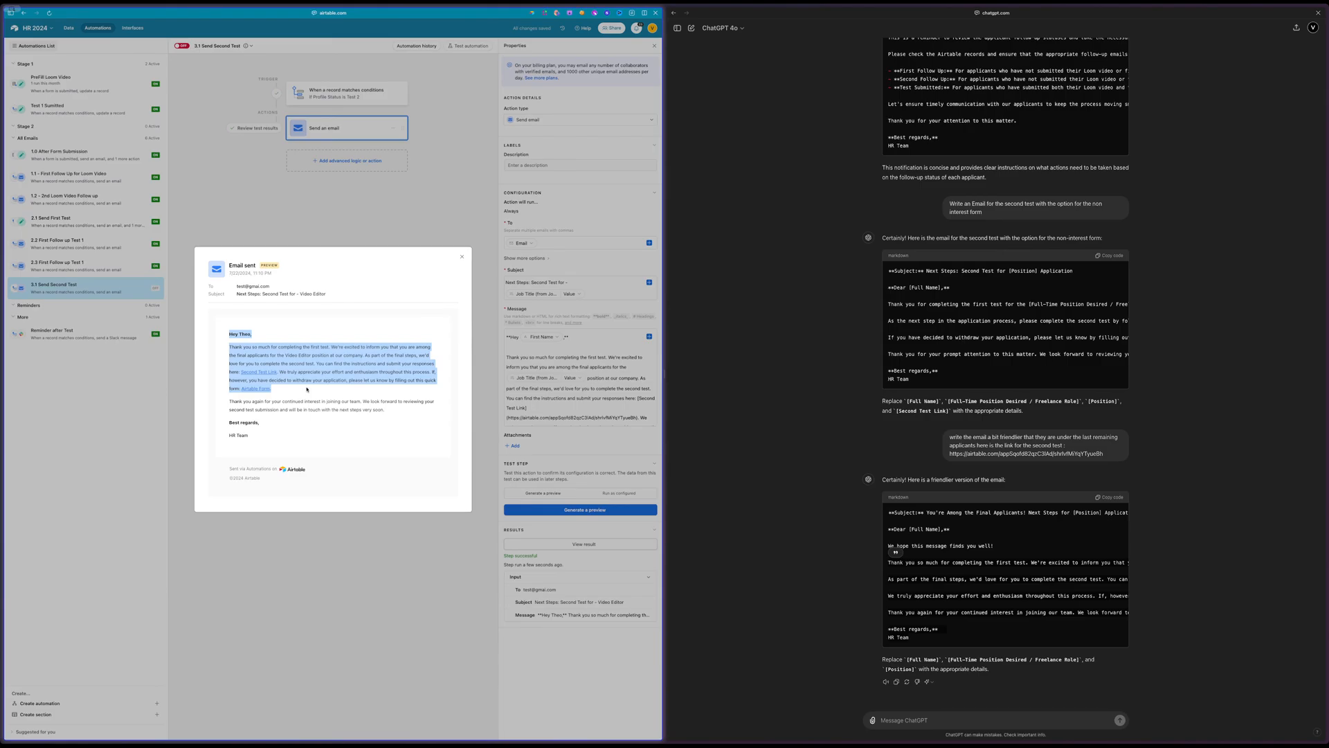
click(307, 389)
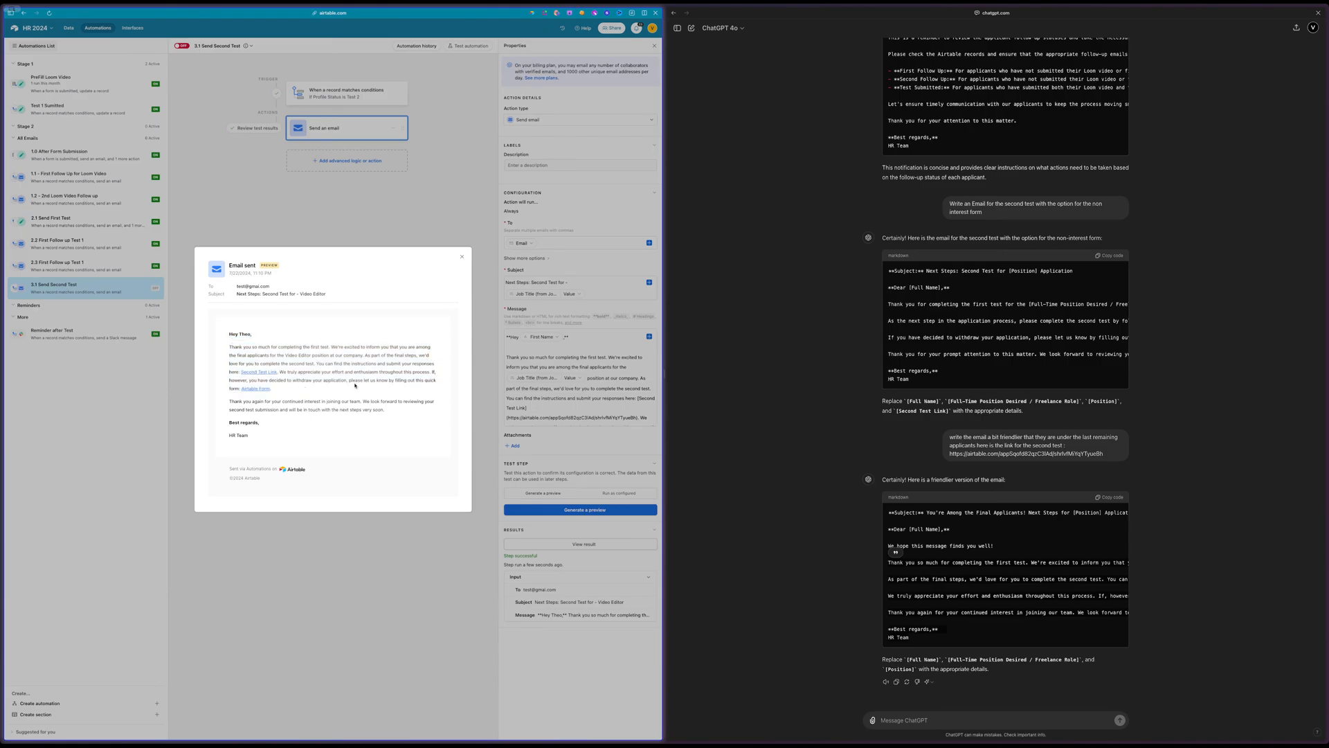
click(615, 392)
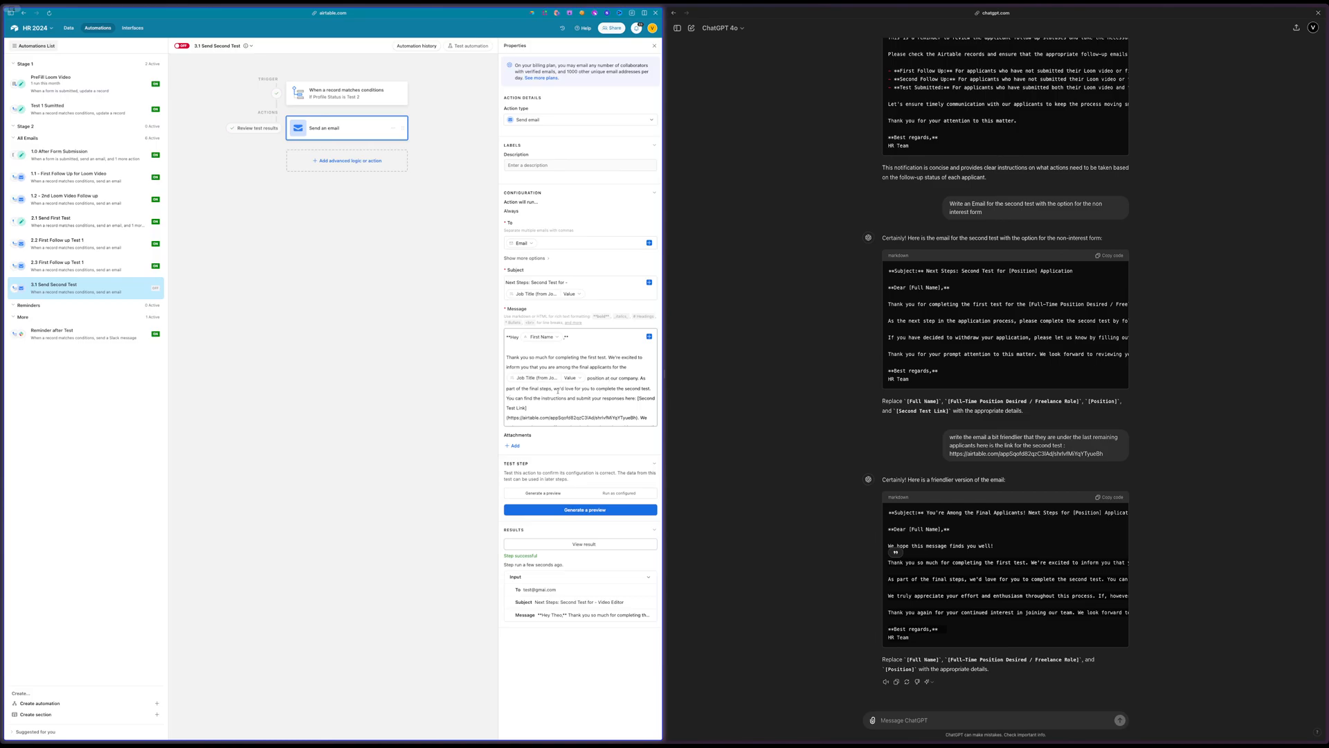
Start a new paragraph at "As part of the final steps" in the email message, and turn the 3.1 Send Second Test automation on
scroll(558, 391, down, 2)
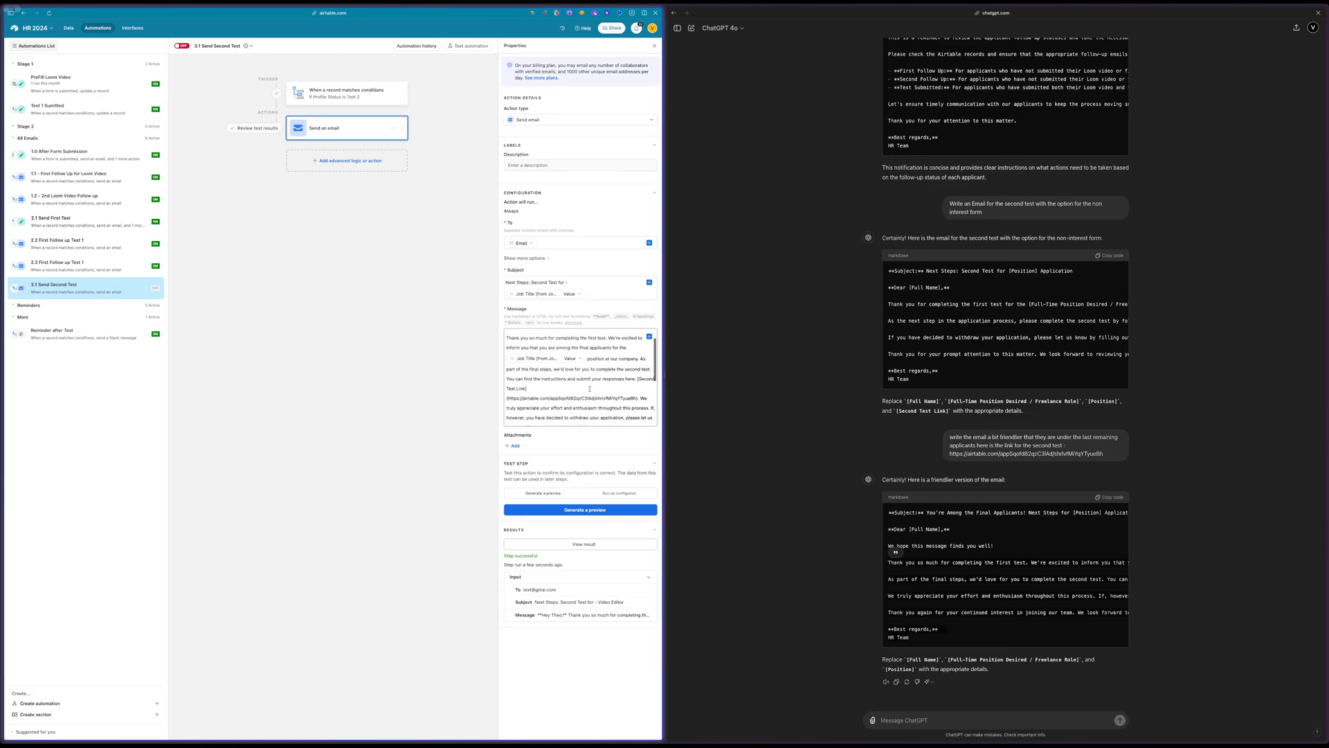
click(639, 349)
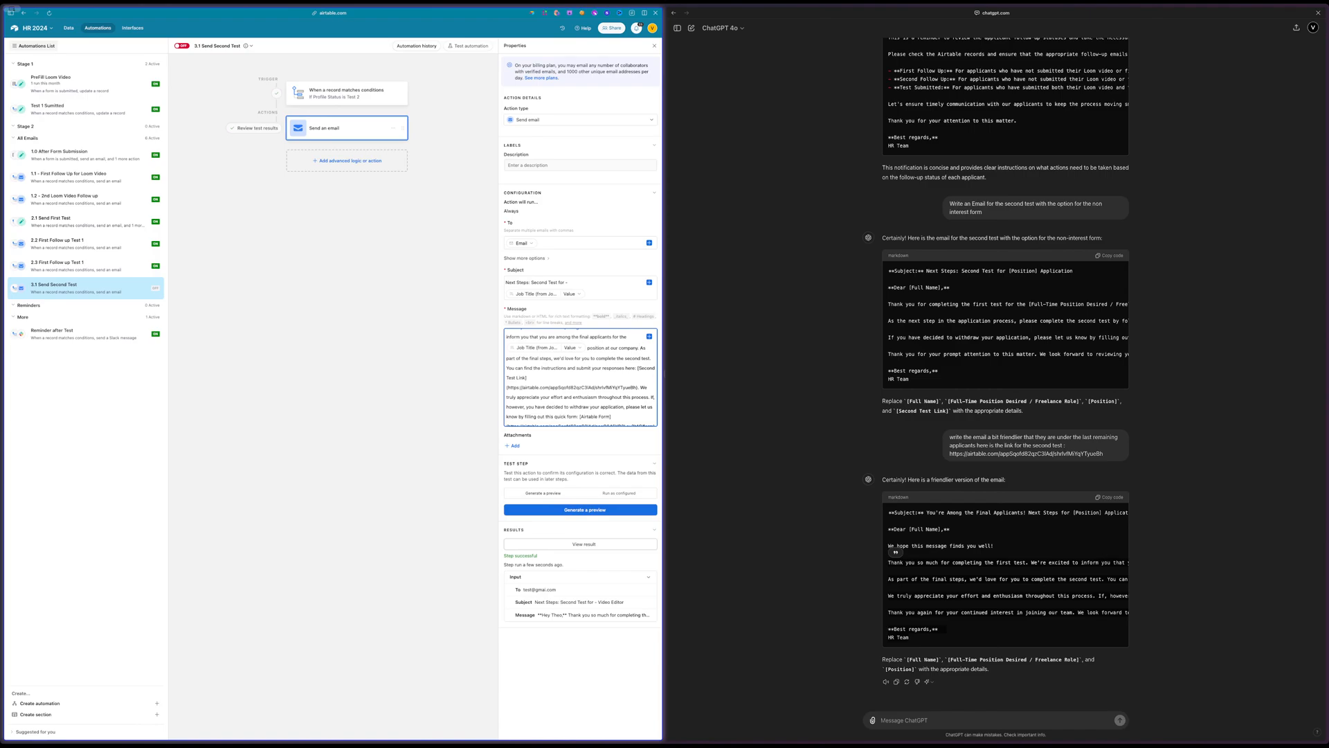
scroll(627, 378, down, 2)
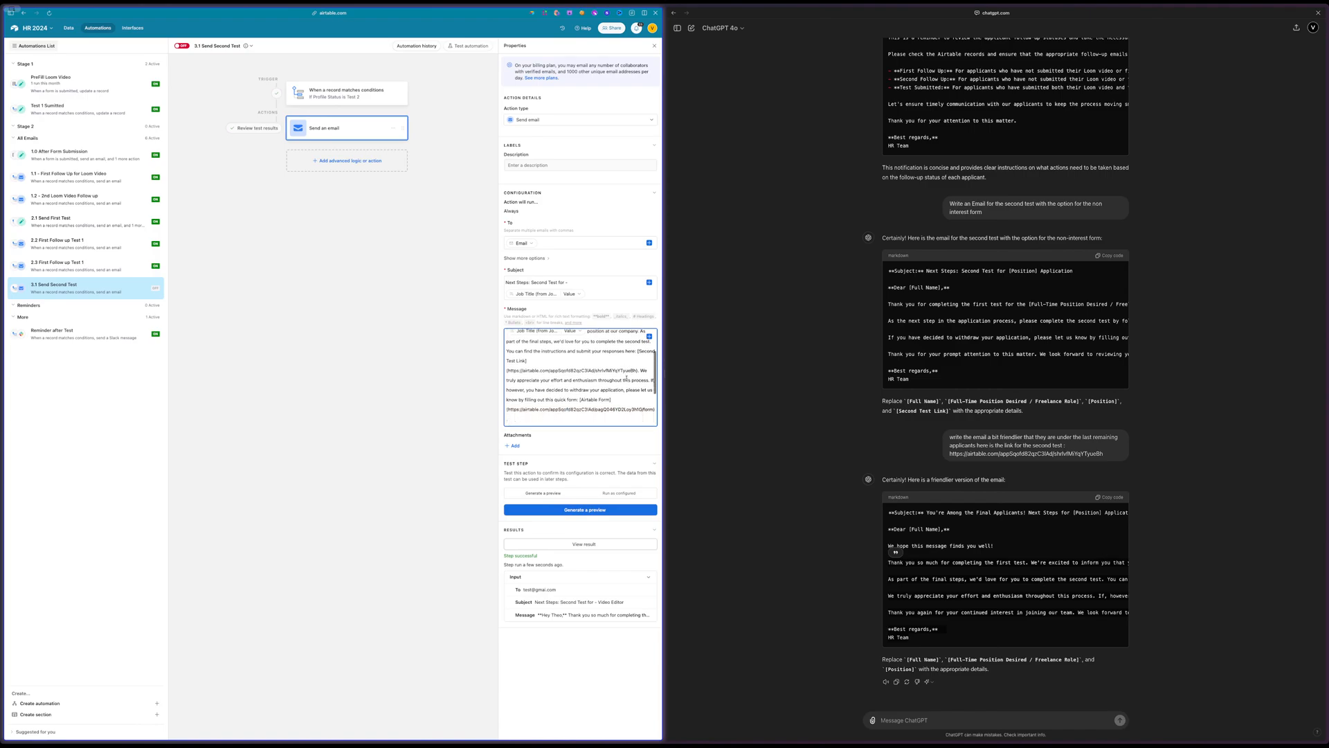
key(Return)
key(Return)
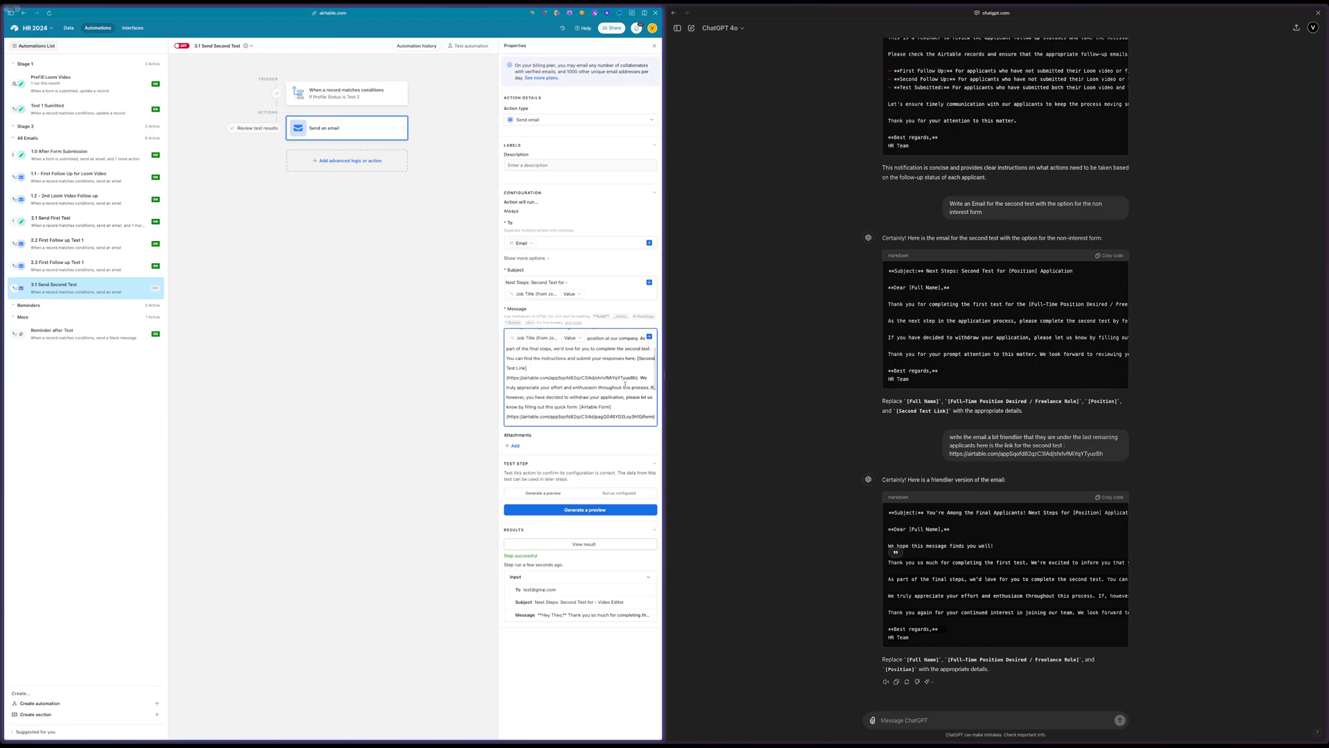
scroll(625, 376, up, 3)
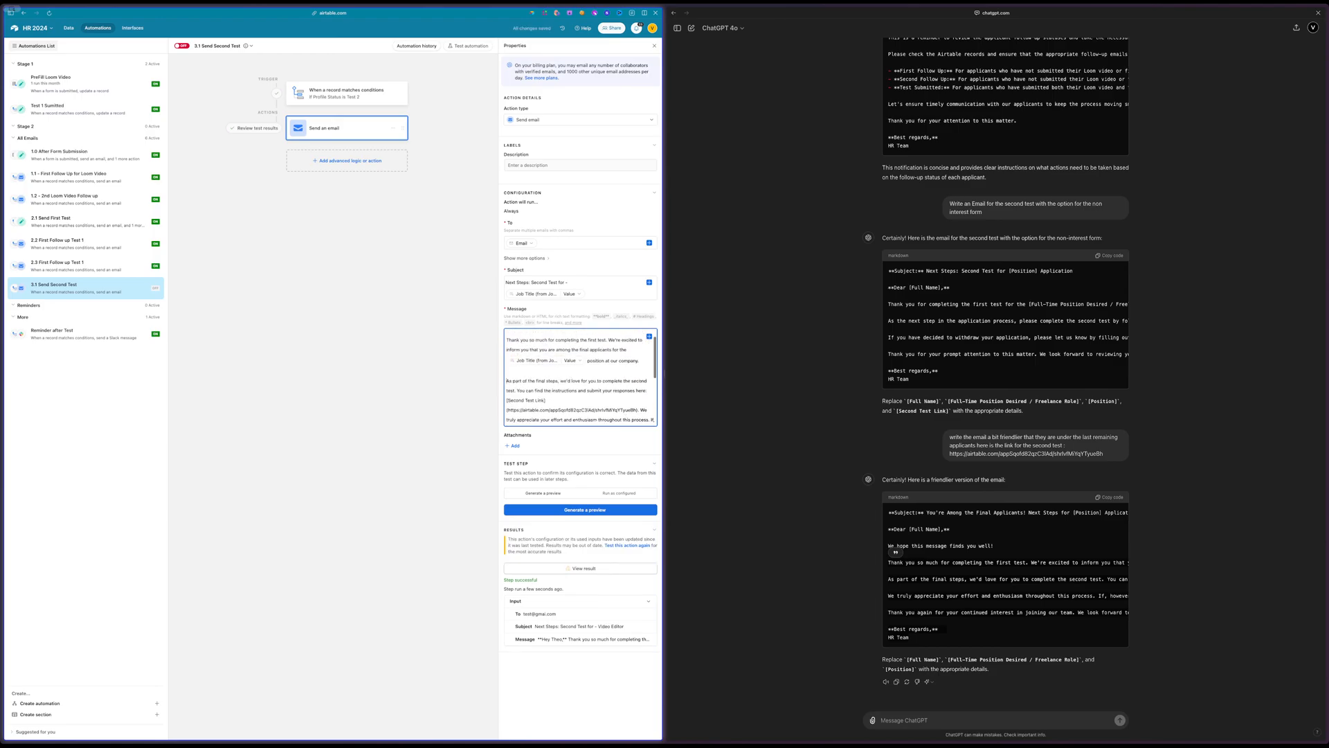
triple_click(624, 376)
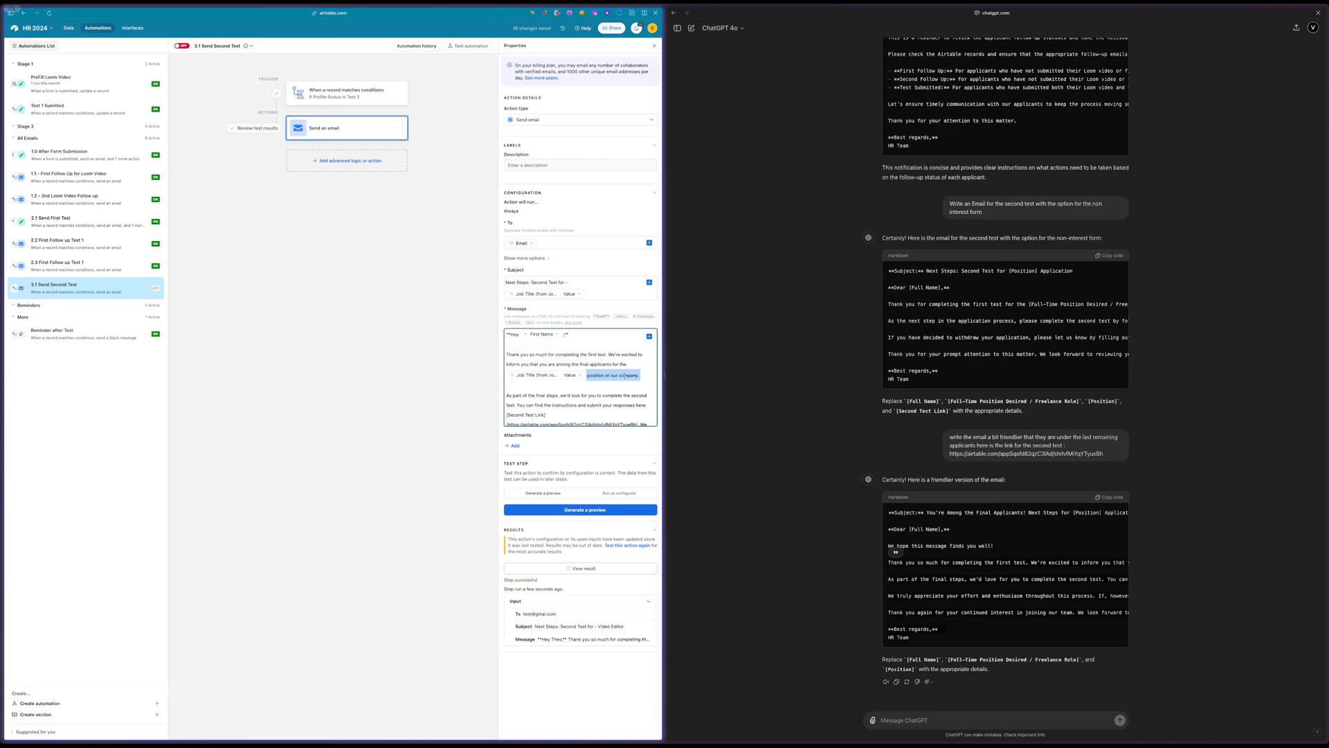
double_click(625, 376)
click(388, 316)
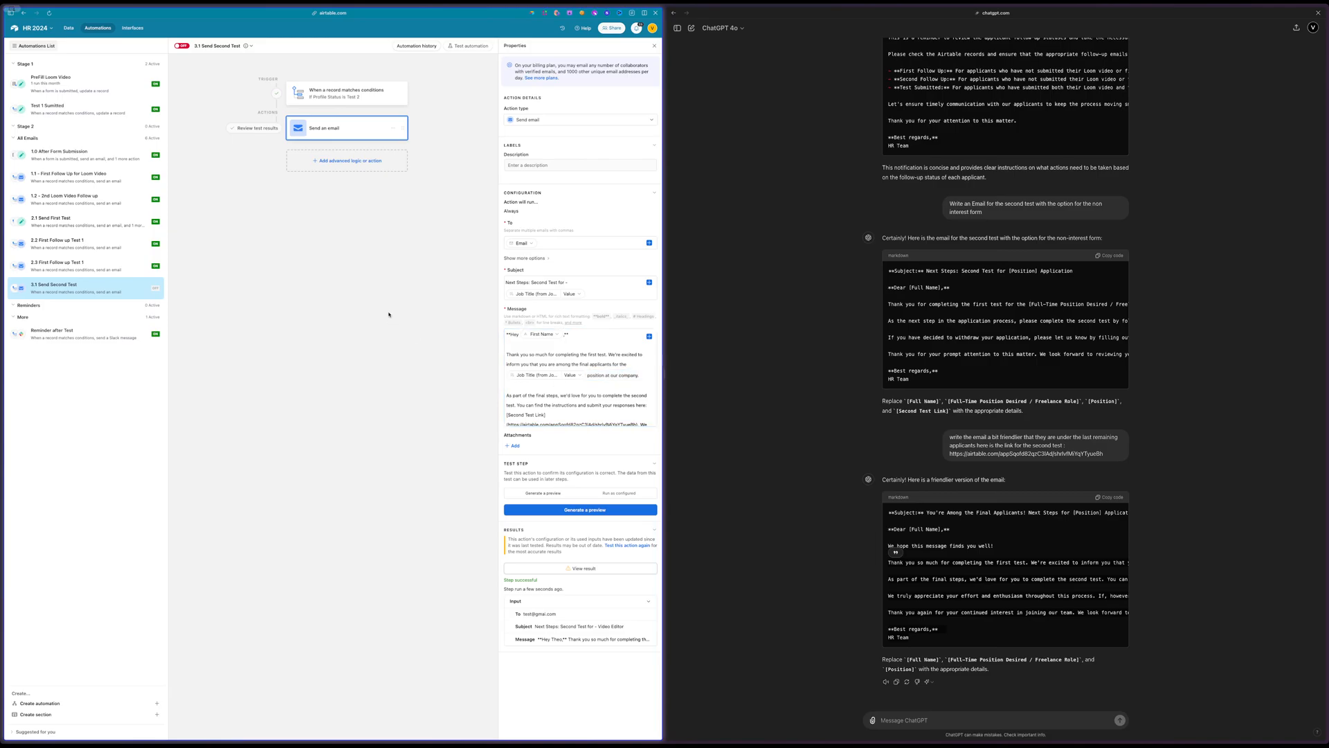
click(182, 46)
Return to the Applicant Profile table and ask ChatGPT "Please write 2 follow up messages for test 2"
click(70, 28)
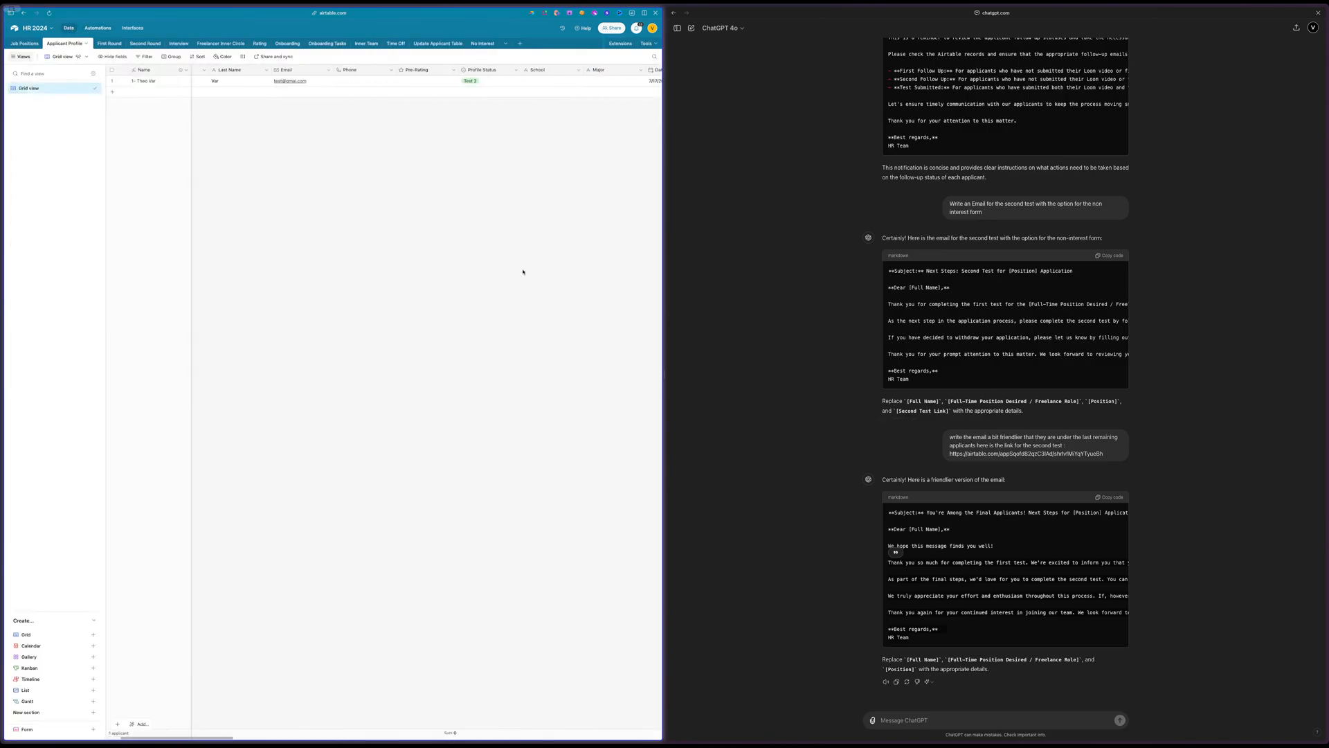
click(914, 719)
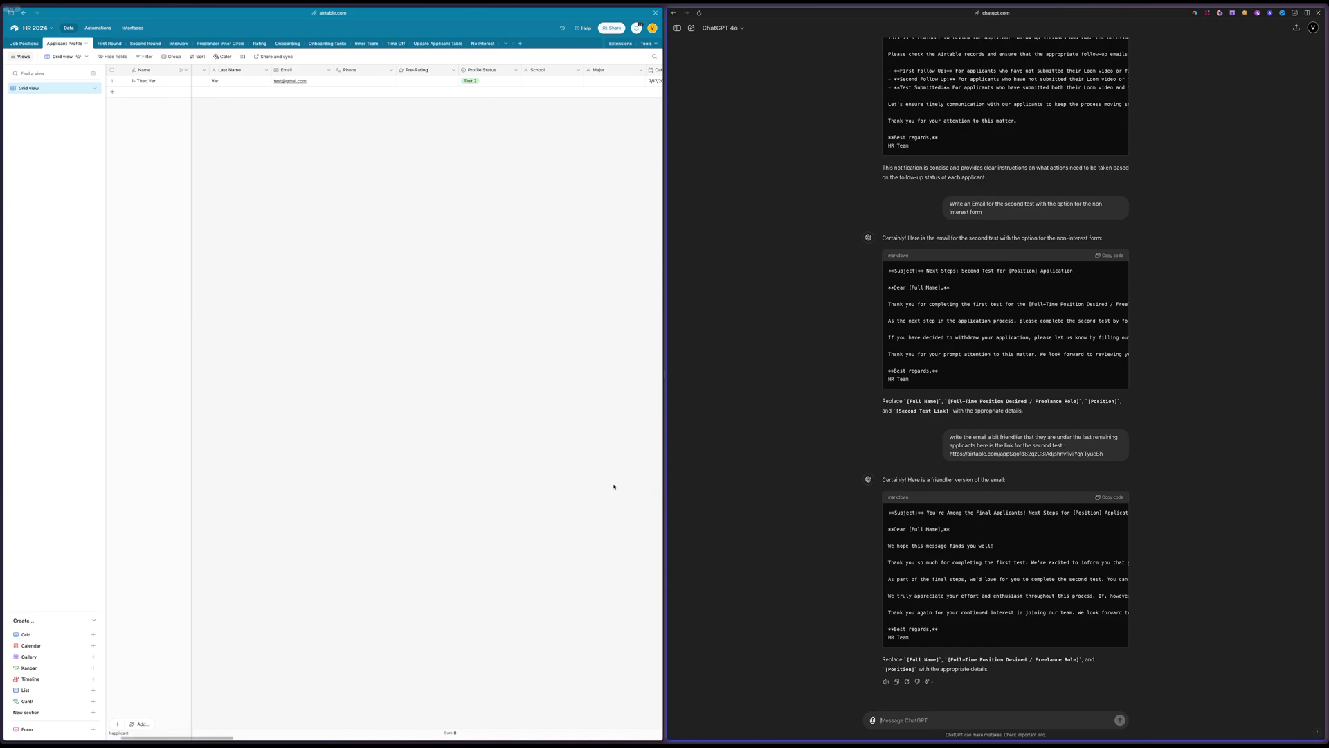
scroll(398, 341, right, 5)
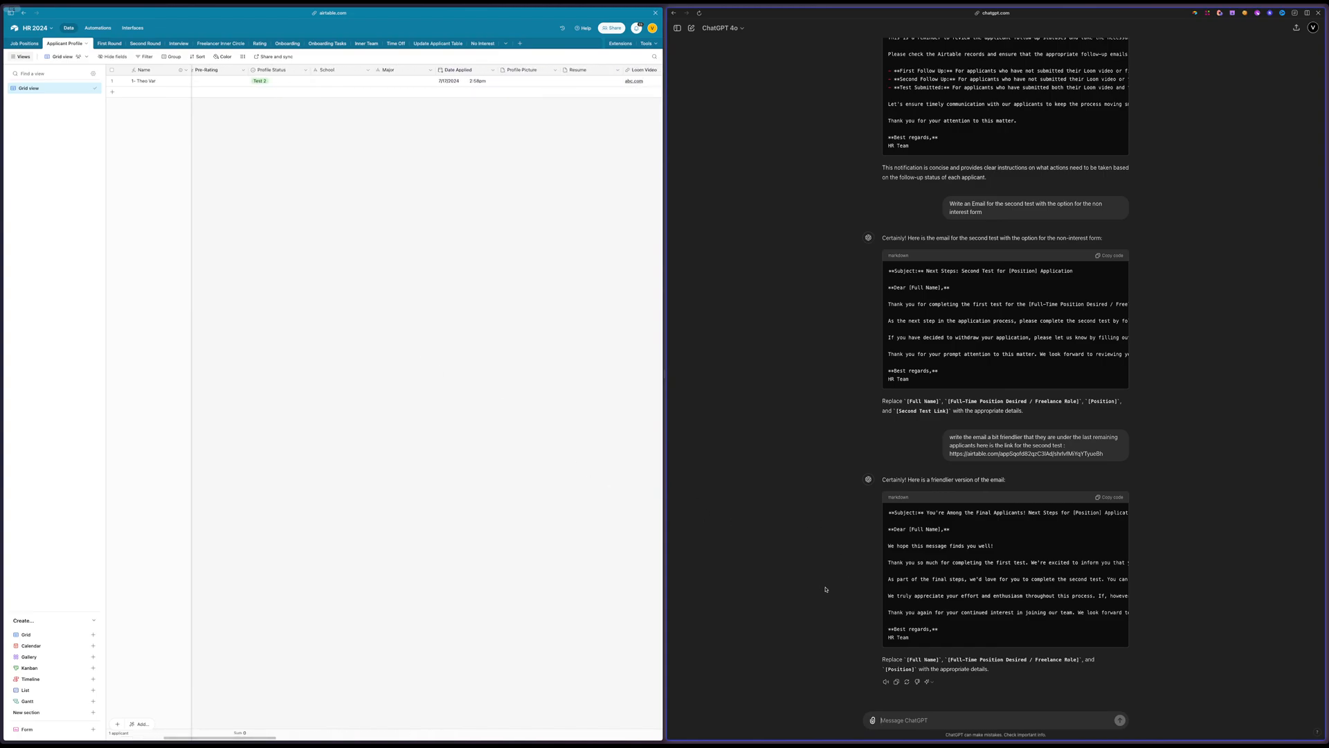
text(P)
key(ctrl+a)
key(BackSpace)
text(Please write 2 follow up messages)
key(Return)
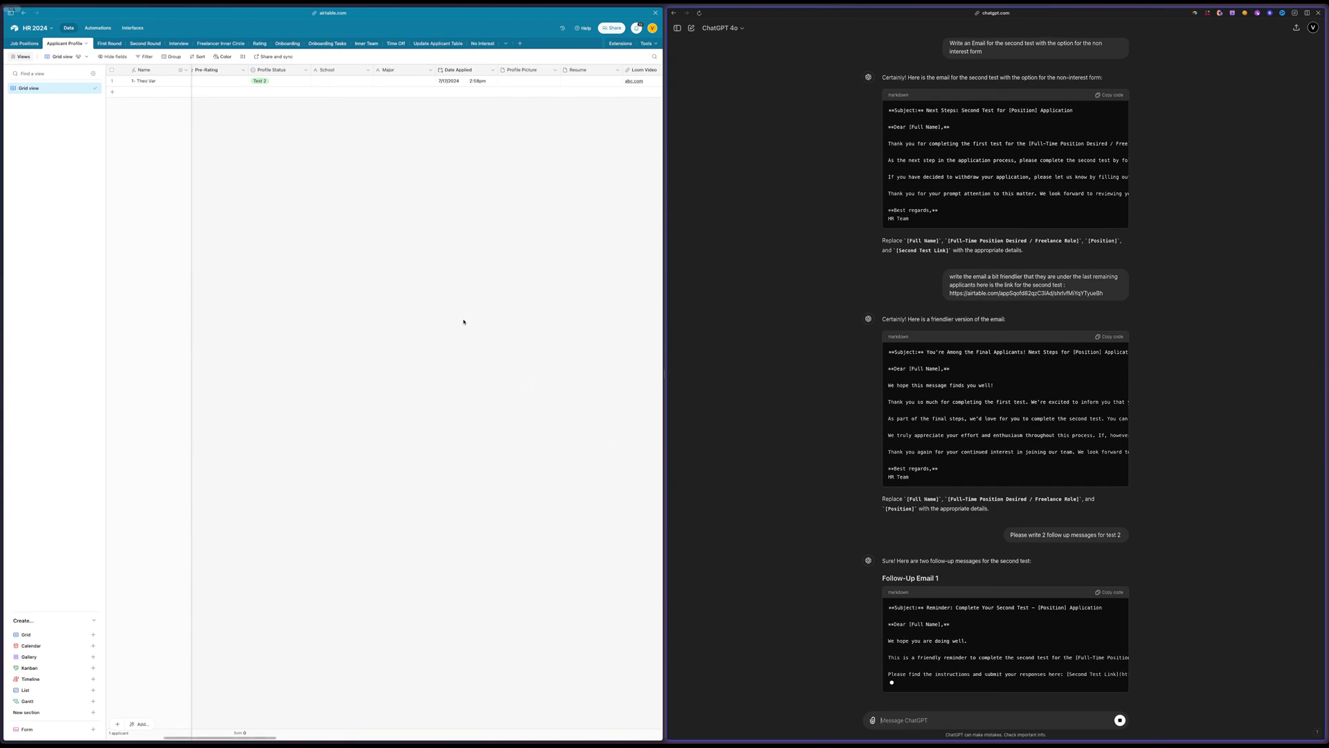
Examine the formula of the Follow Up Status field in the Applicant Profile table, leaving it unedited
scroll(464, 321, right, 10)
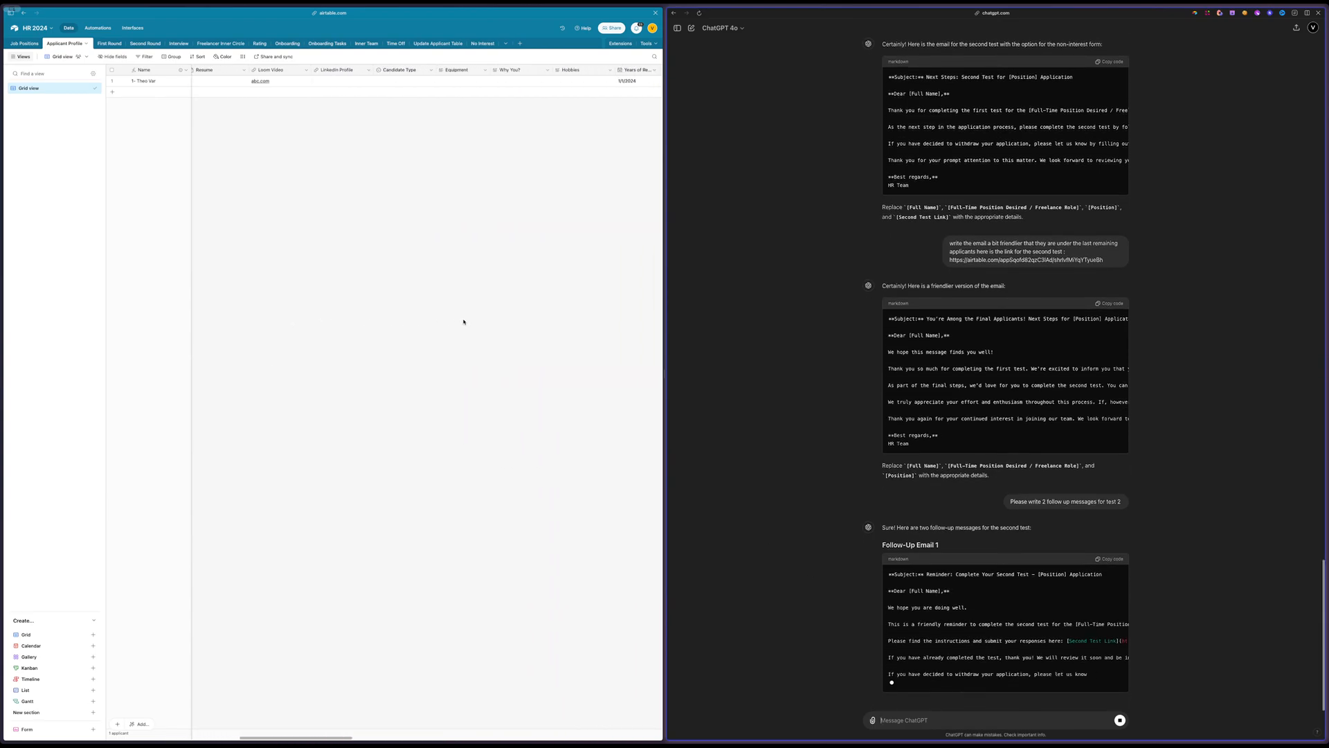
scroll(464, 322, right, 10)
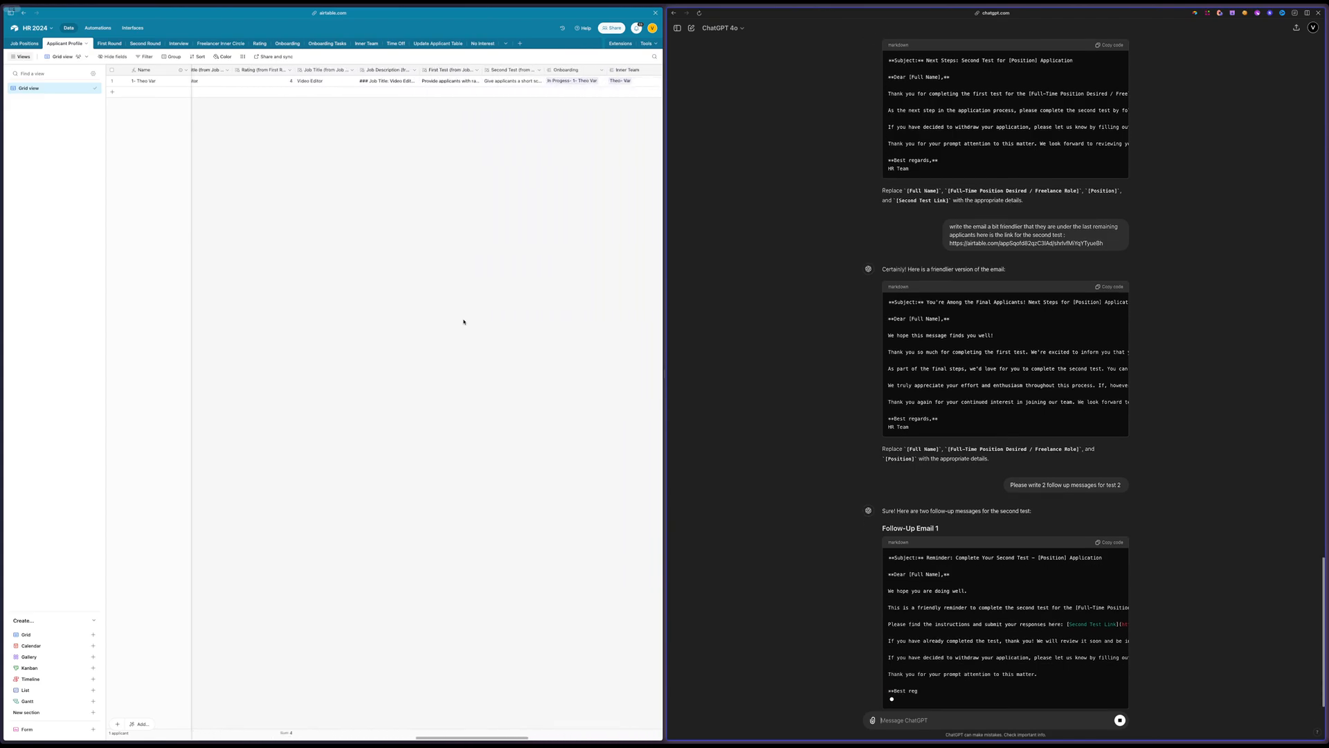
scroll(463, 321, right, 5)
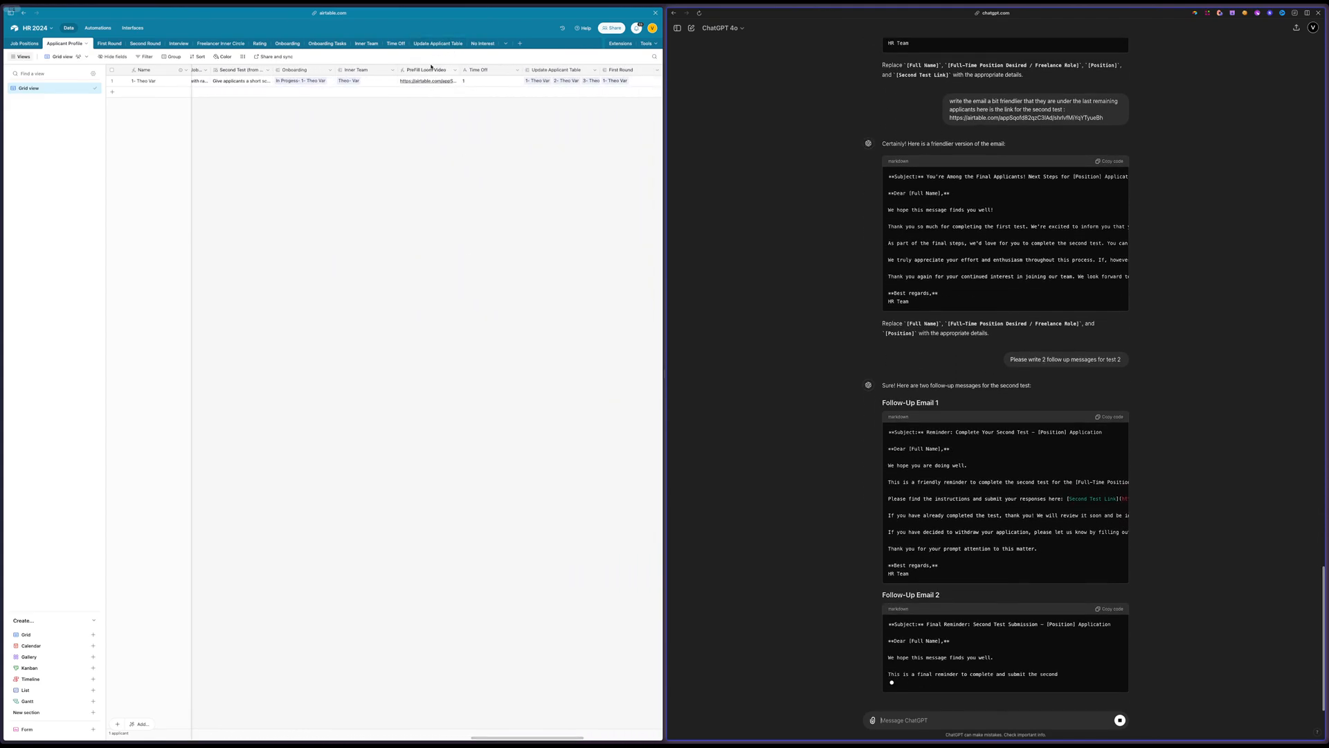
scroll(424, 71, right, 5)
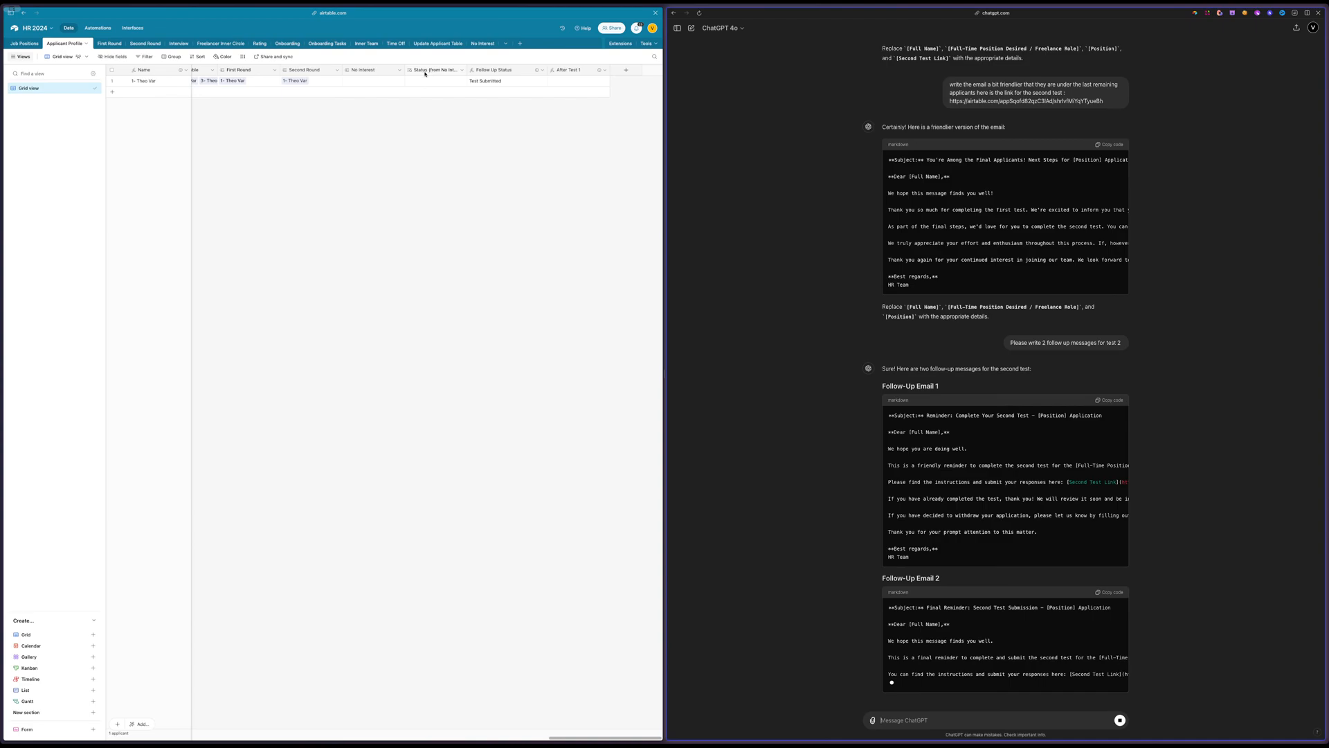
double_click(475, 73)
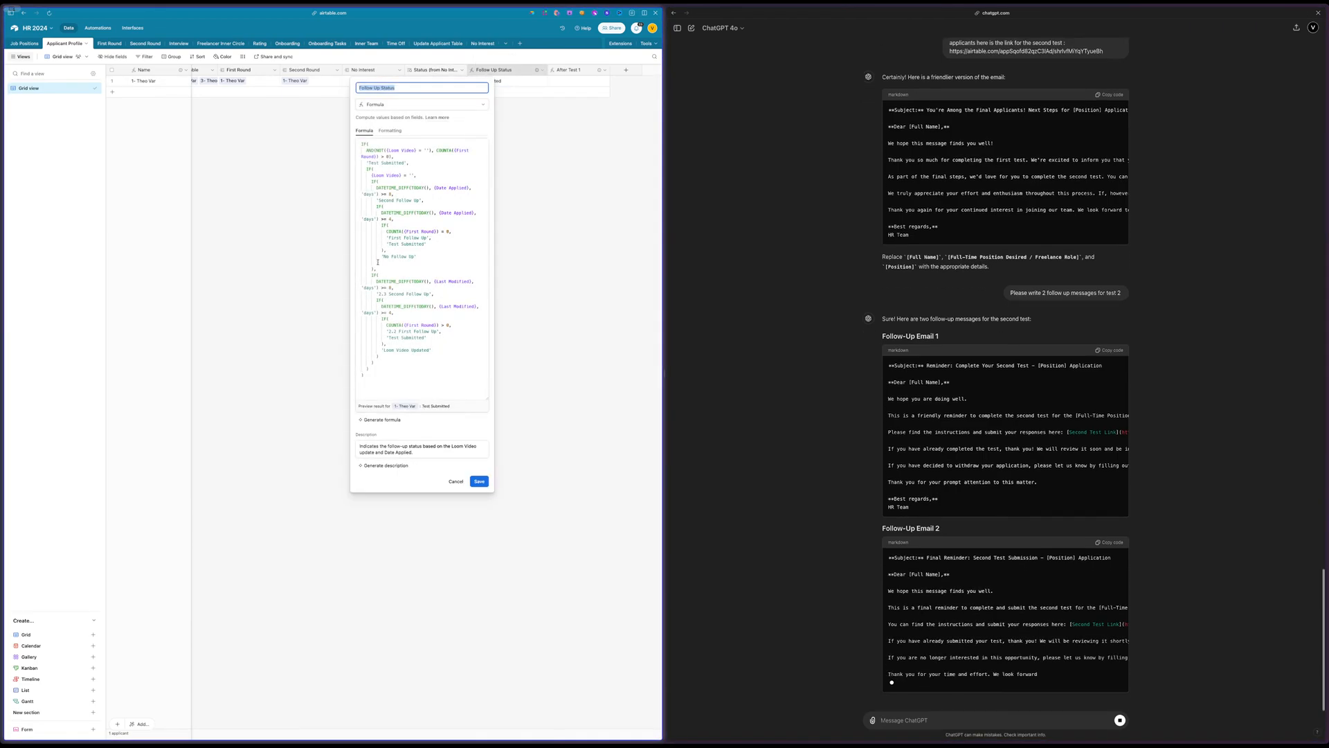
click(549, 183)
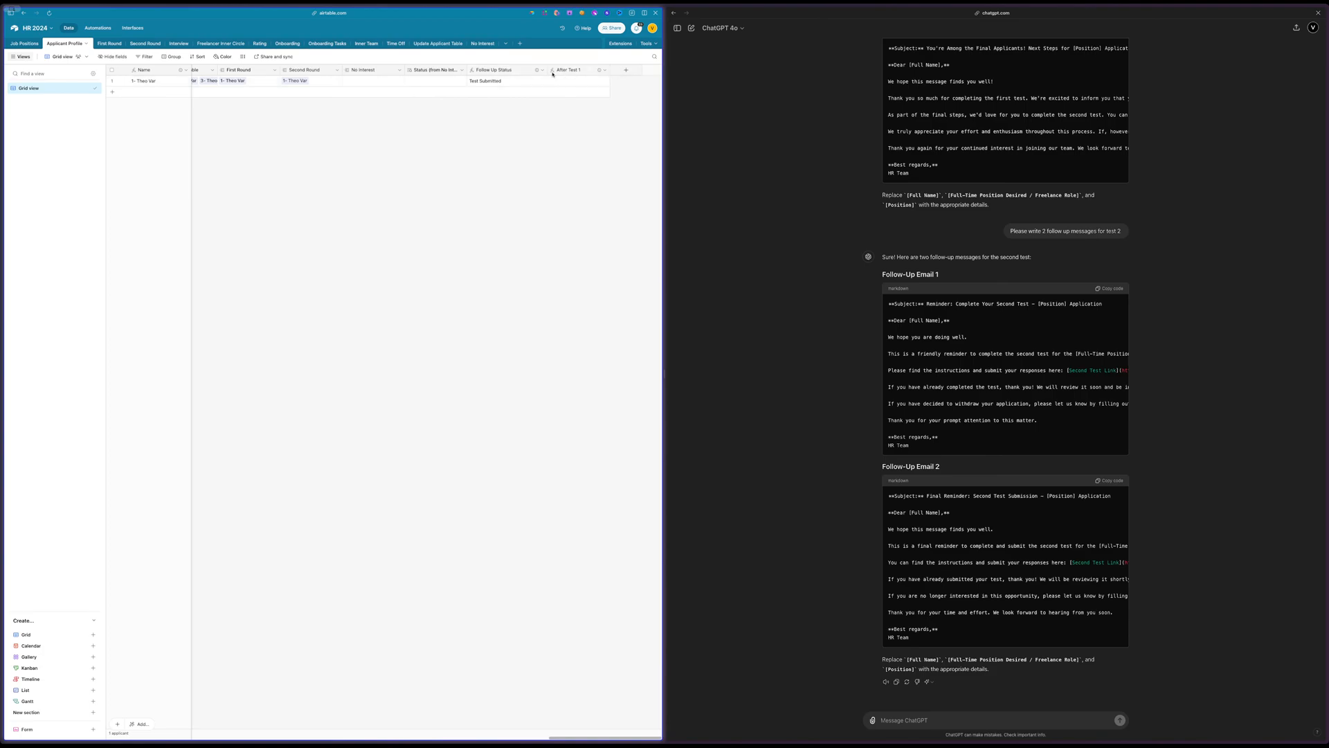
double_click(486, 71)
click(531, 248)
Add a new field after the last column of the Applicant Profile table and choose Formula as its type
click(625, 72)
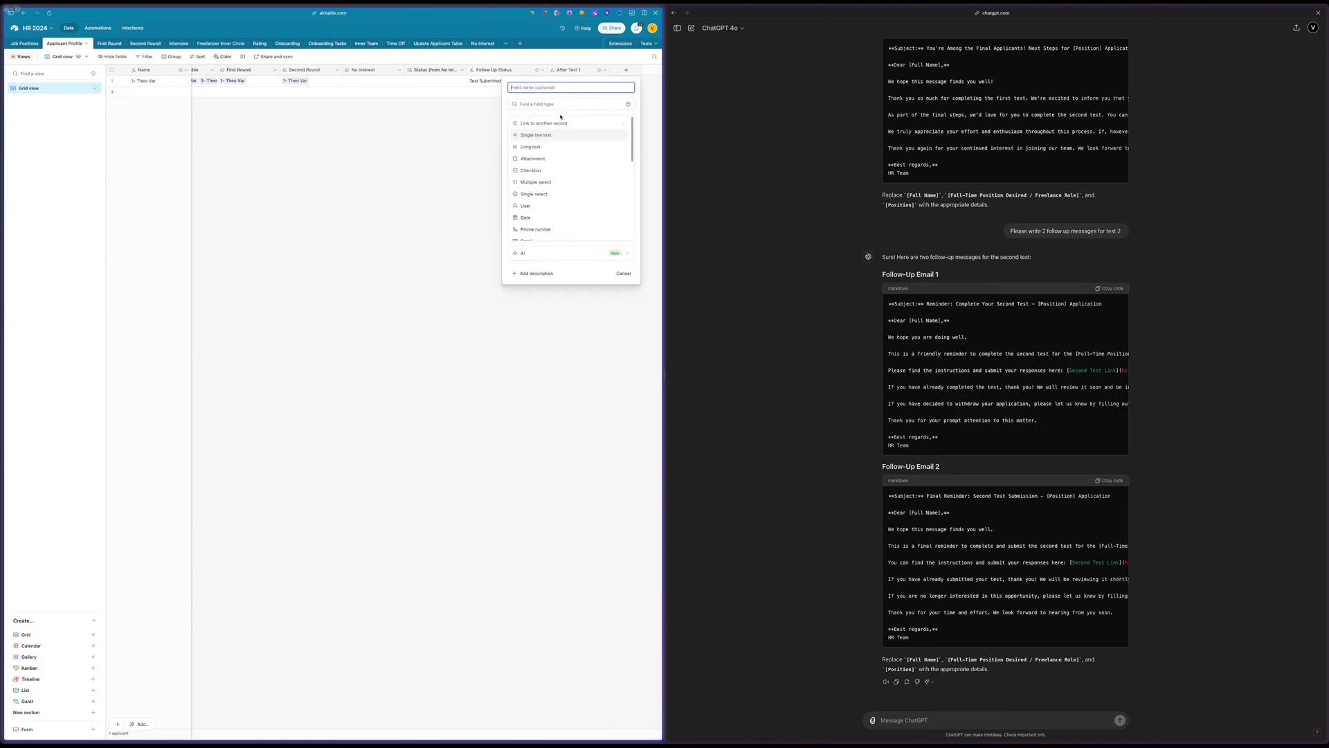
click(532, 106)
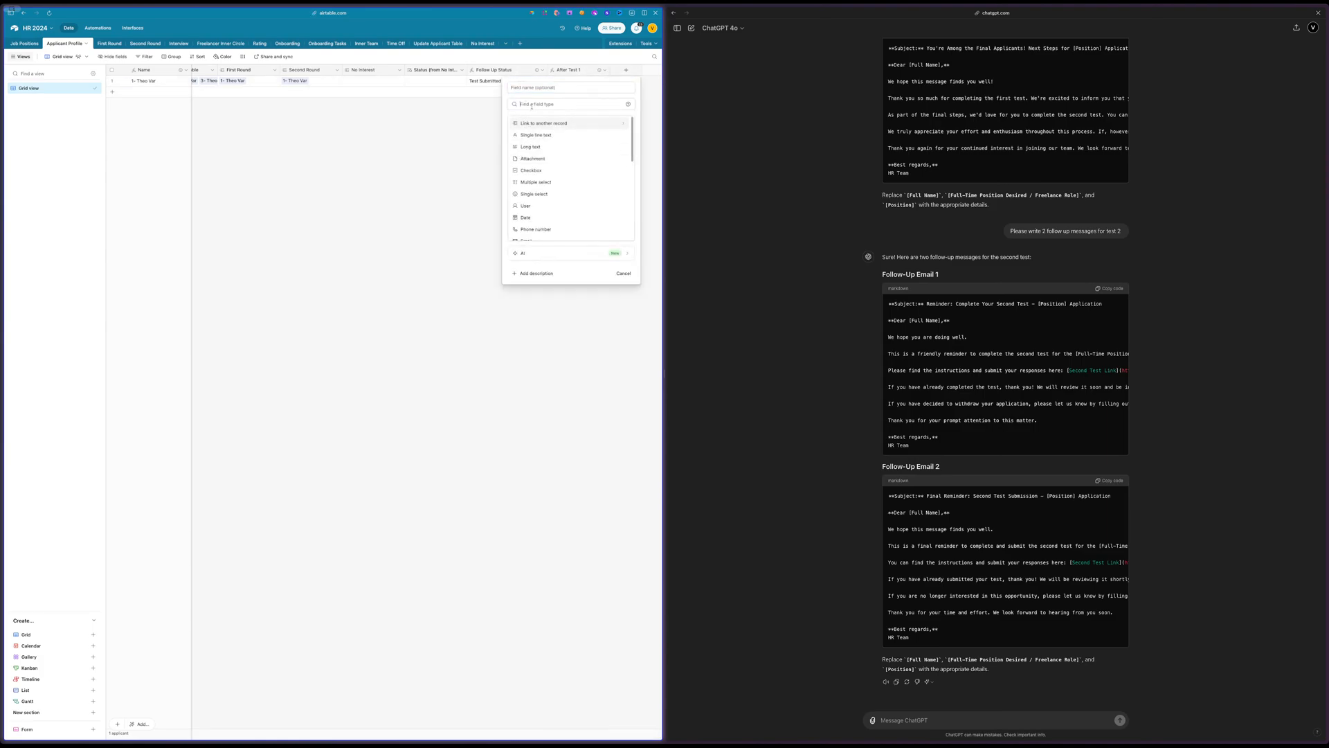
text(for)
key(Return)
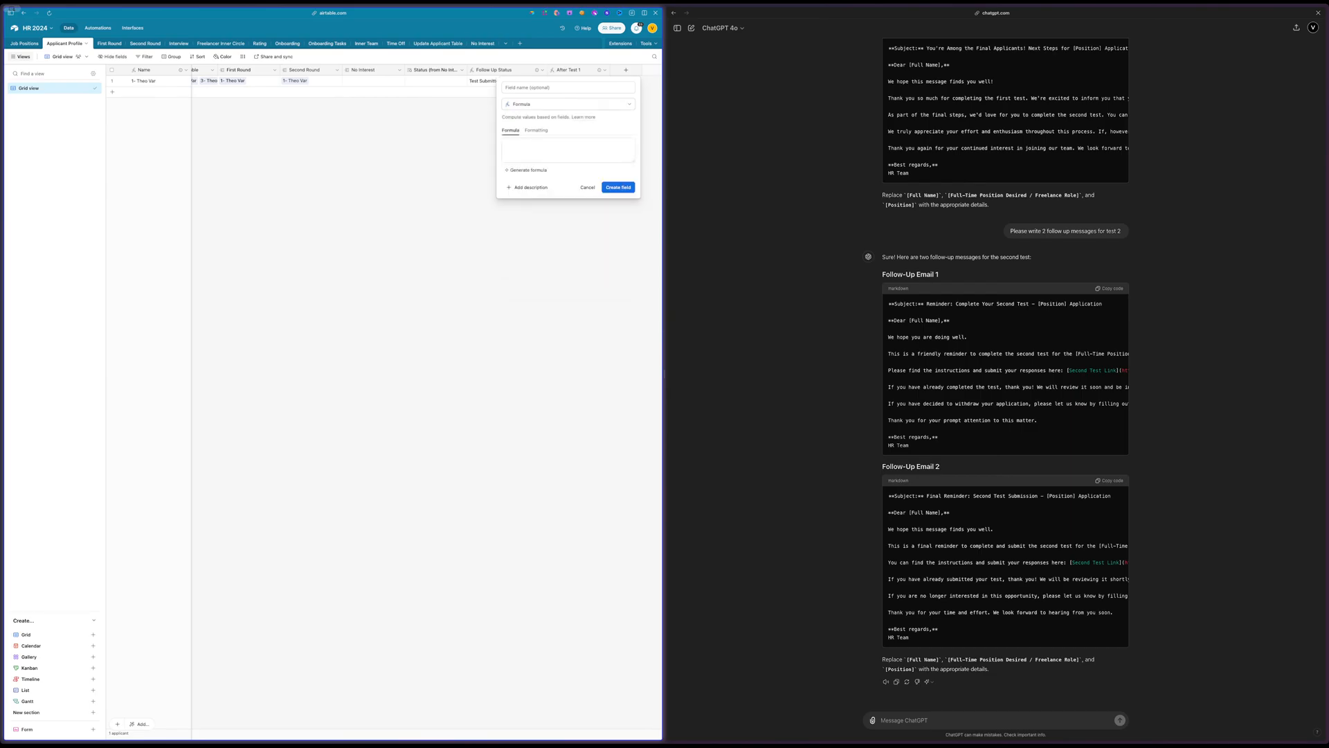
Describe the formula for AI generation: Profile Status Test 2 unchanged for 3 days gives 3.1 follow up, after 6 days 3.2 last follow up, otherwise waiting
click(526, 171)
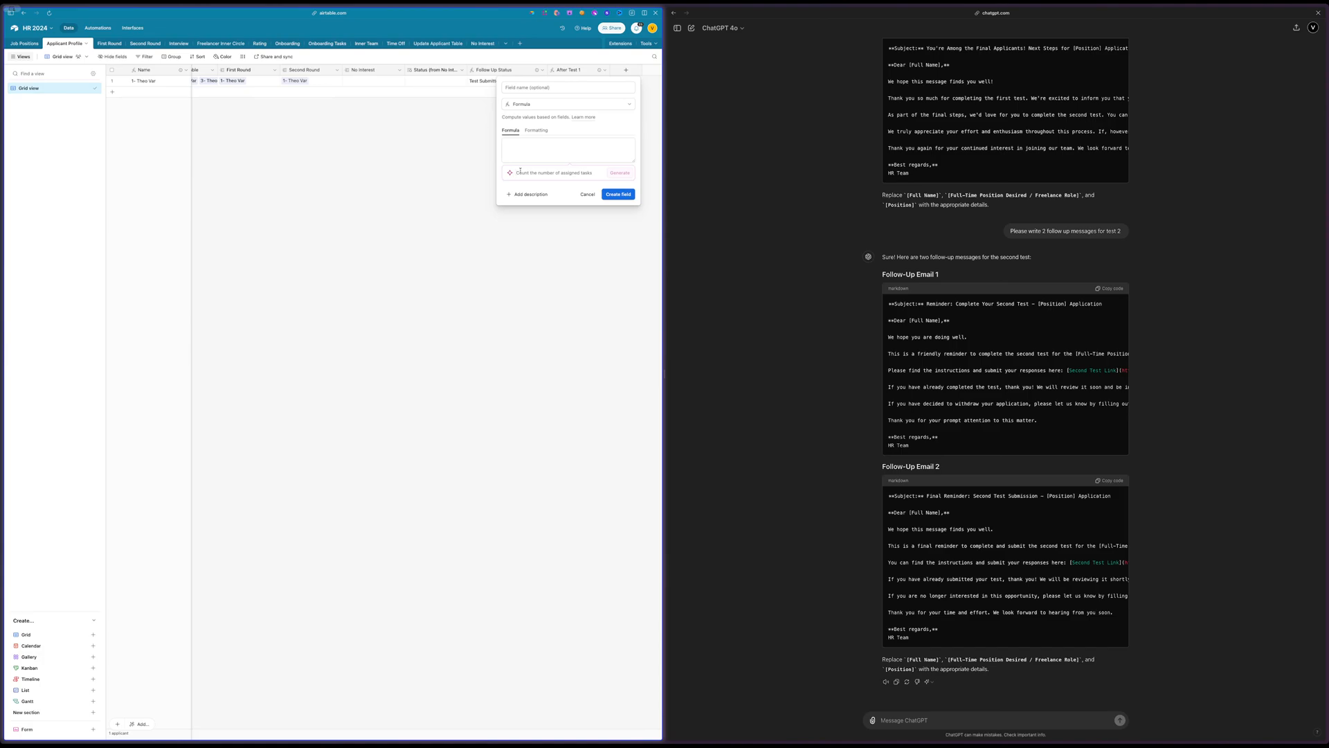
text(If)
scroll(393, 191, left, 10)
scroll(393, 191, right, 10)
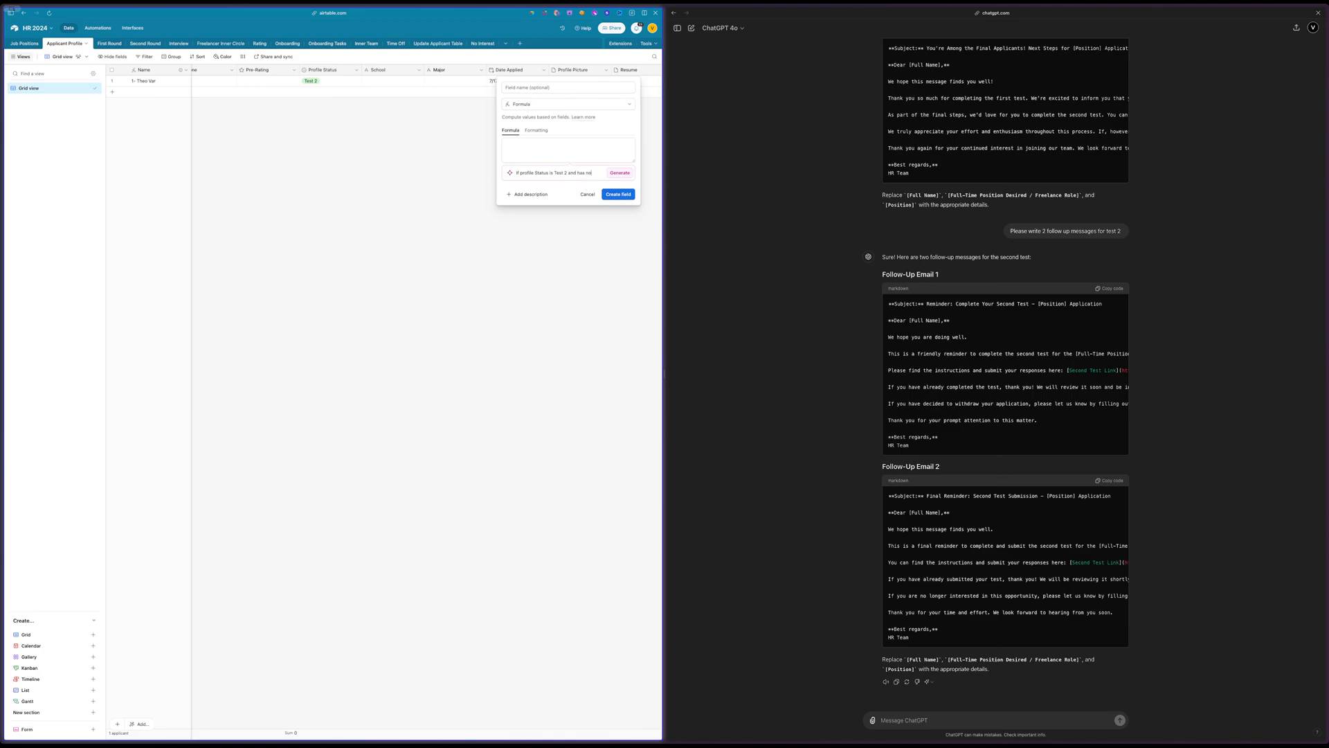
text(n u)
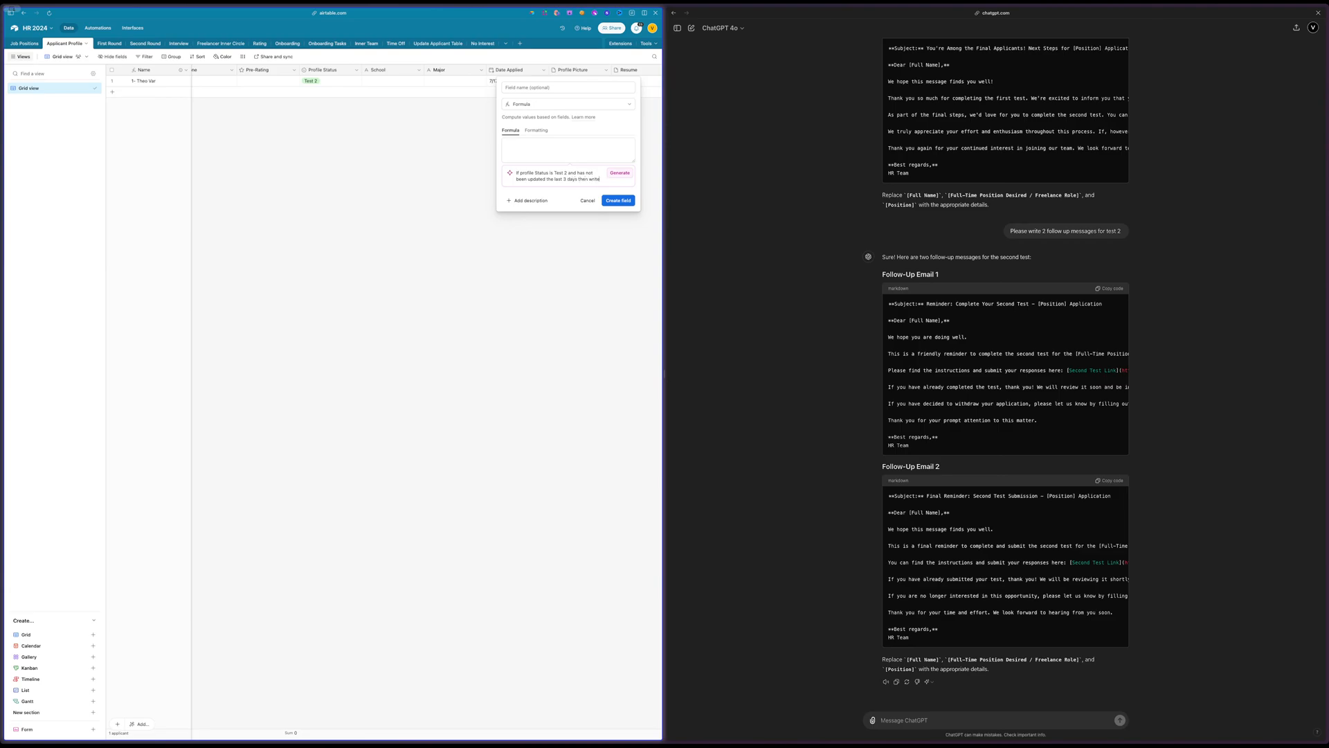
text(3)
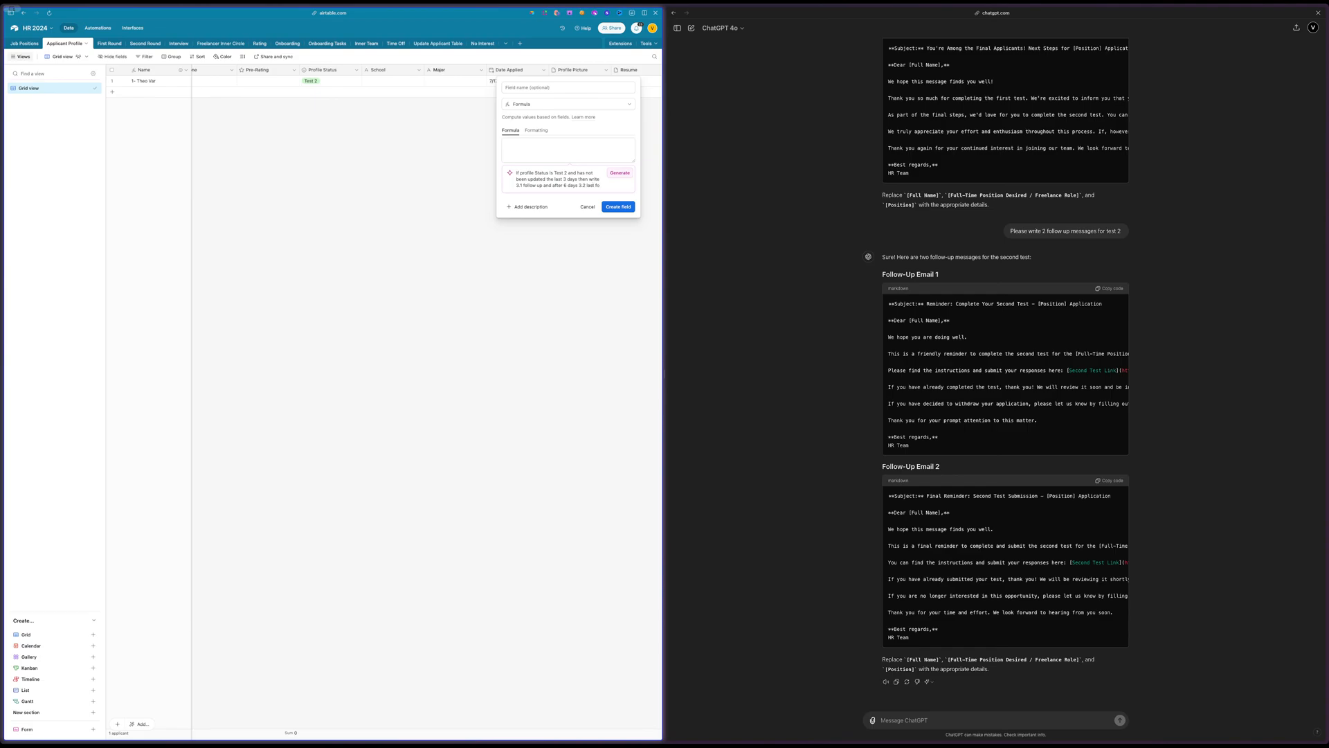
text(llow up write waiting in the mean)
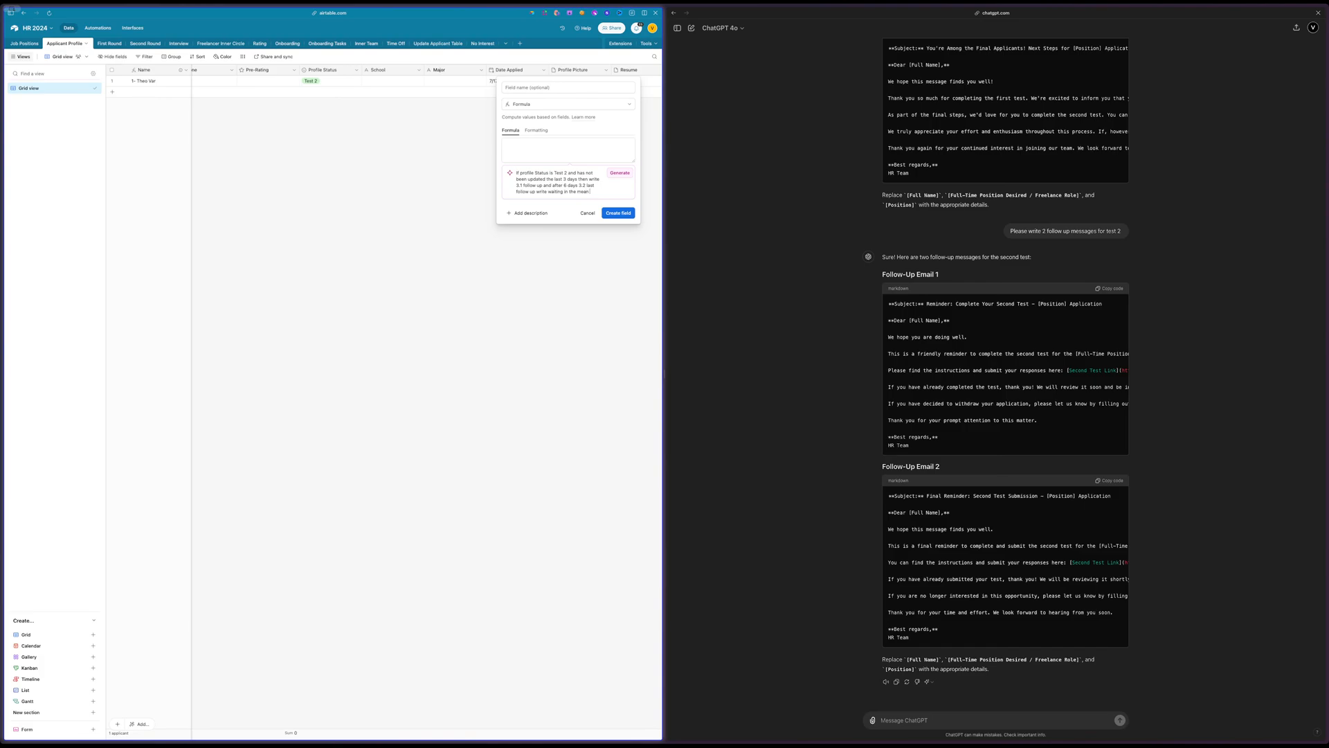
text(d if the fiedl)
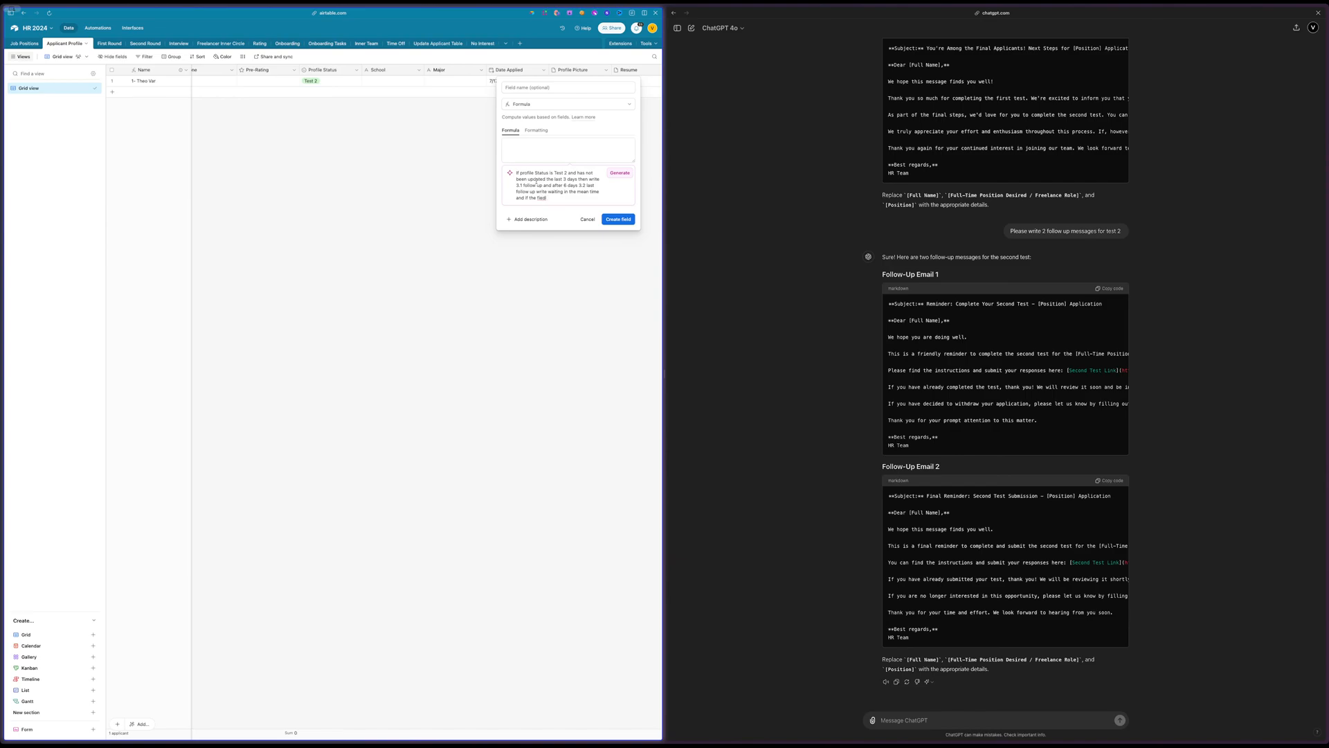
Extend the description so a filled Second Round field gives second round done, then generate the formula and accept it
scroll(449, 178, right, 10)
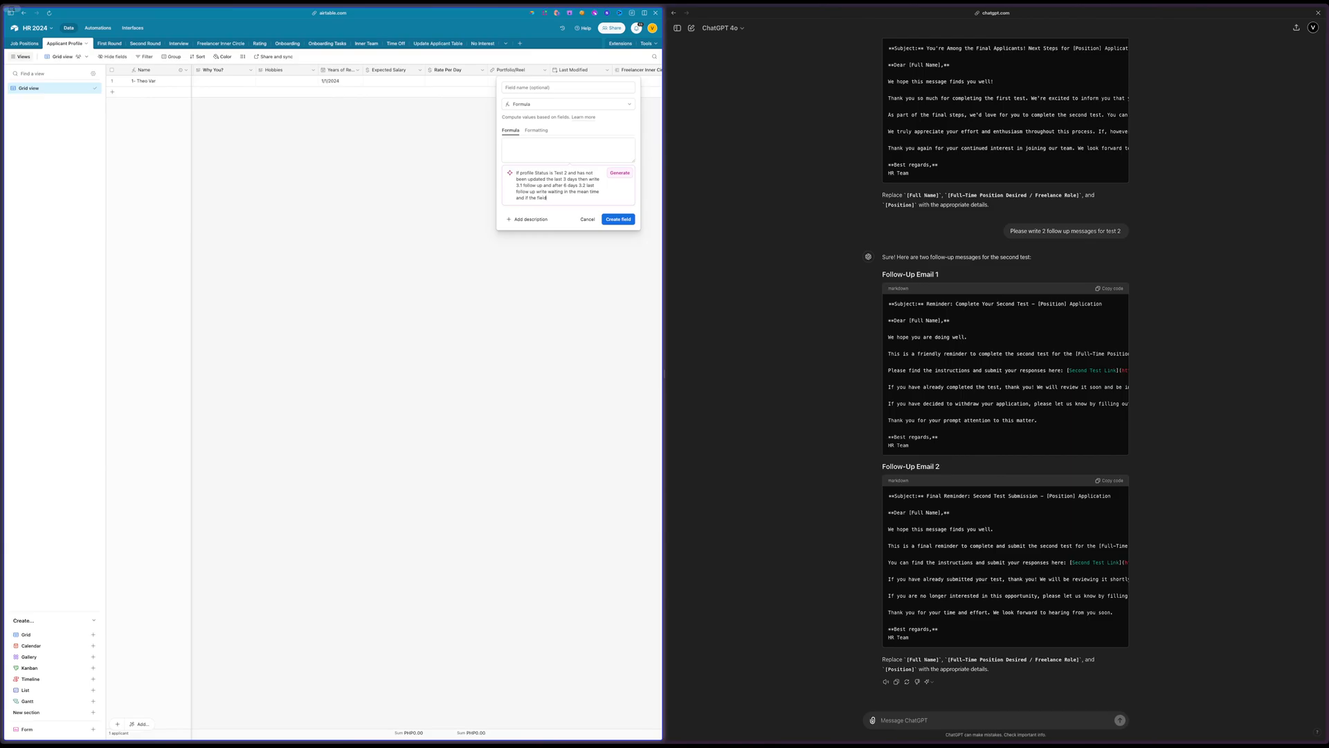
scroll(442, 177, right, 8)
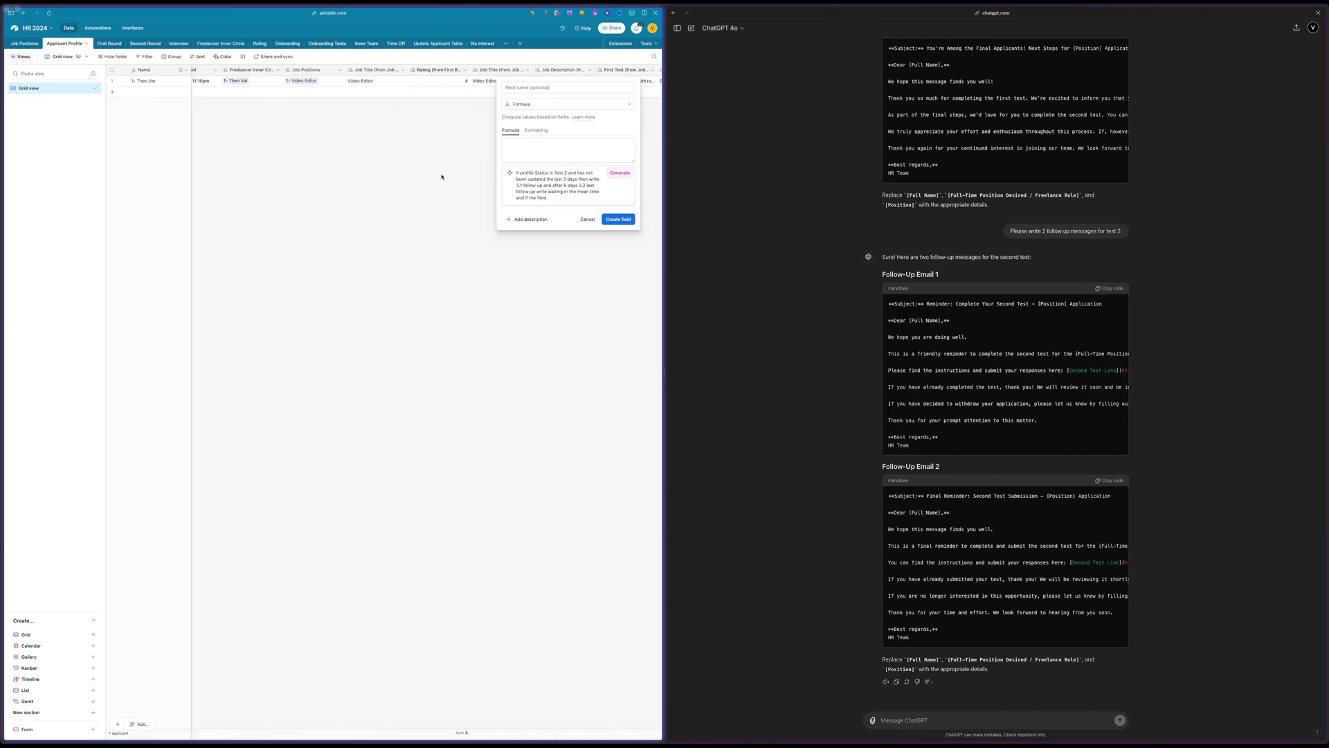
scroll(423, 118, right, 10)
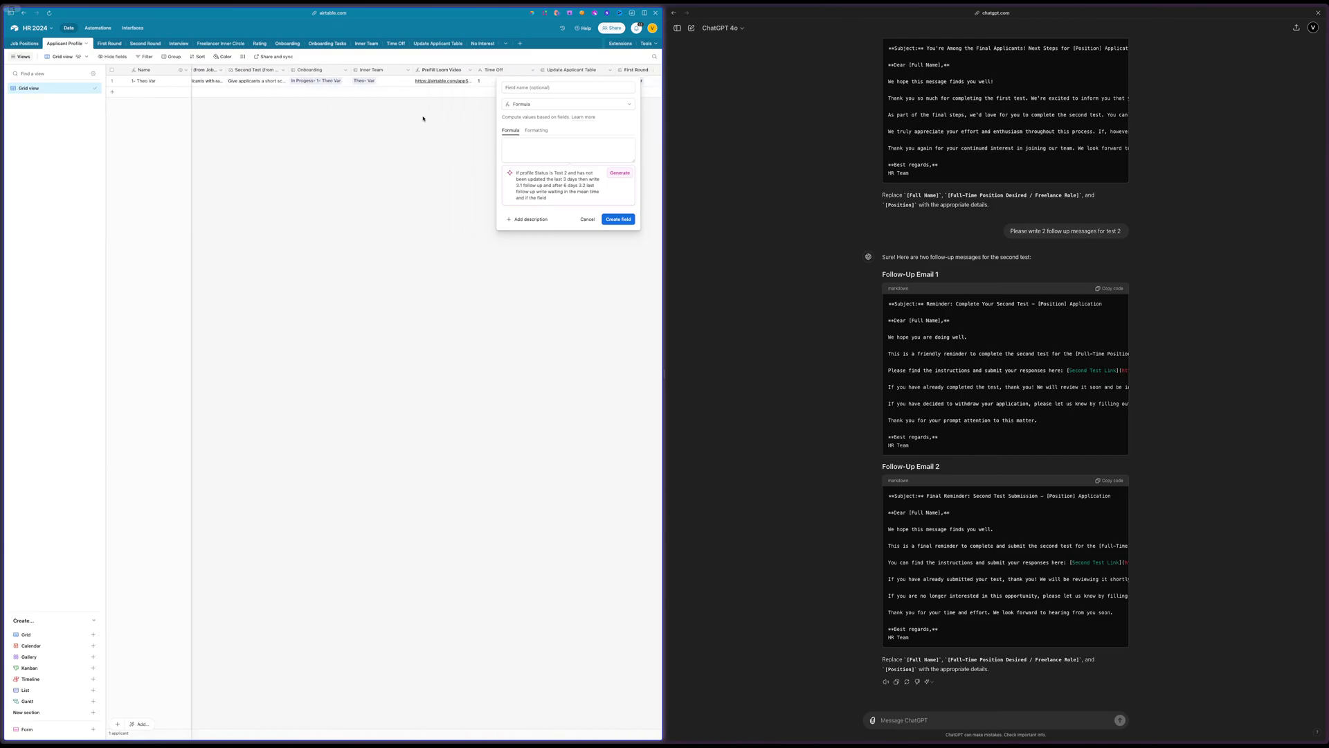
scroll(424, 118, right, 8)
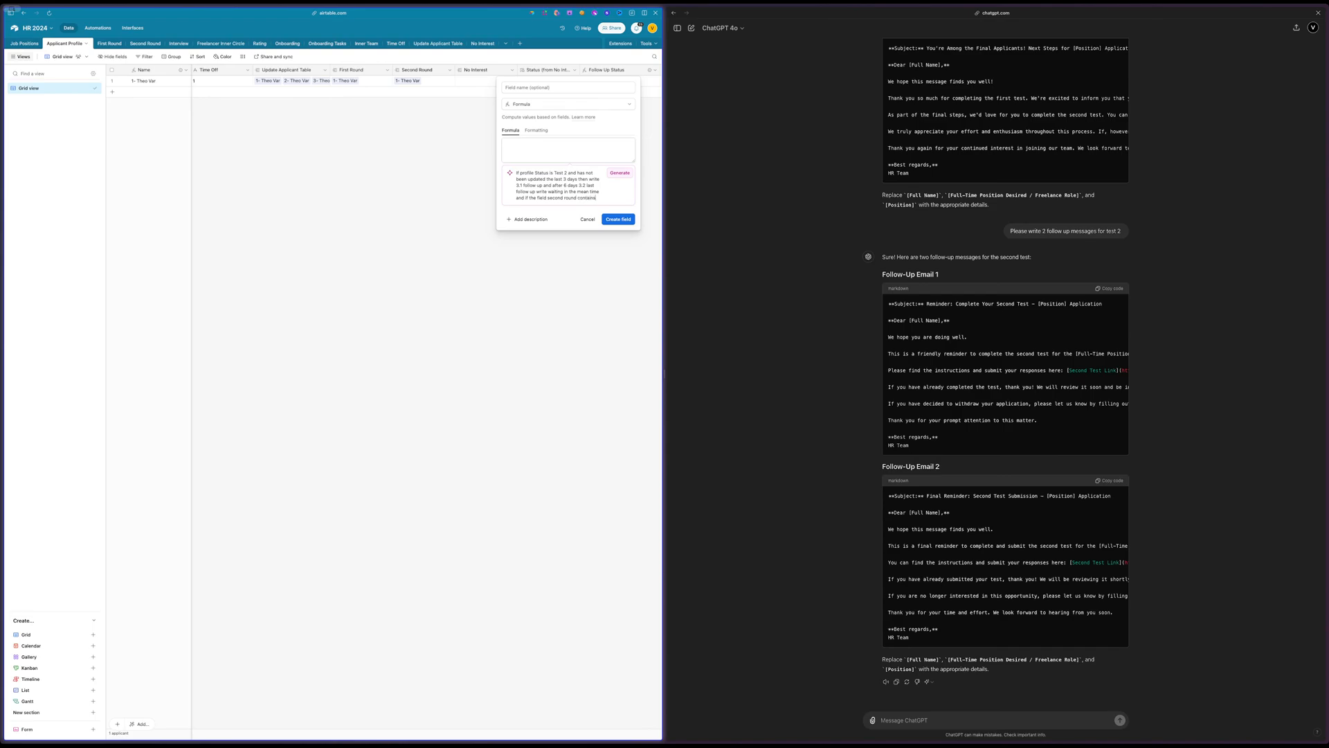
text(mething write second round done)
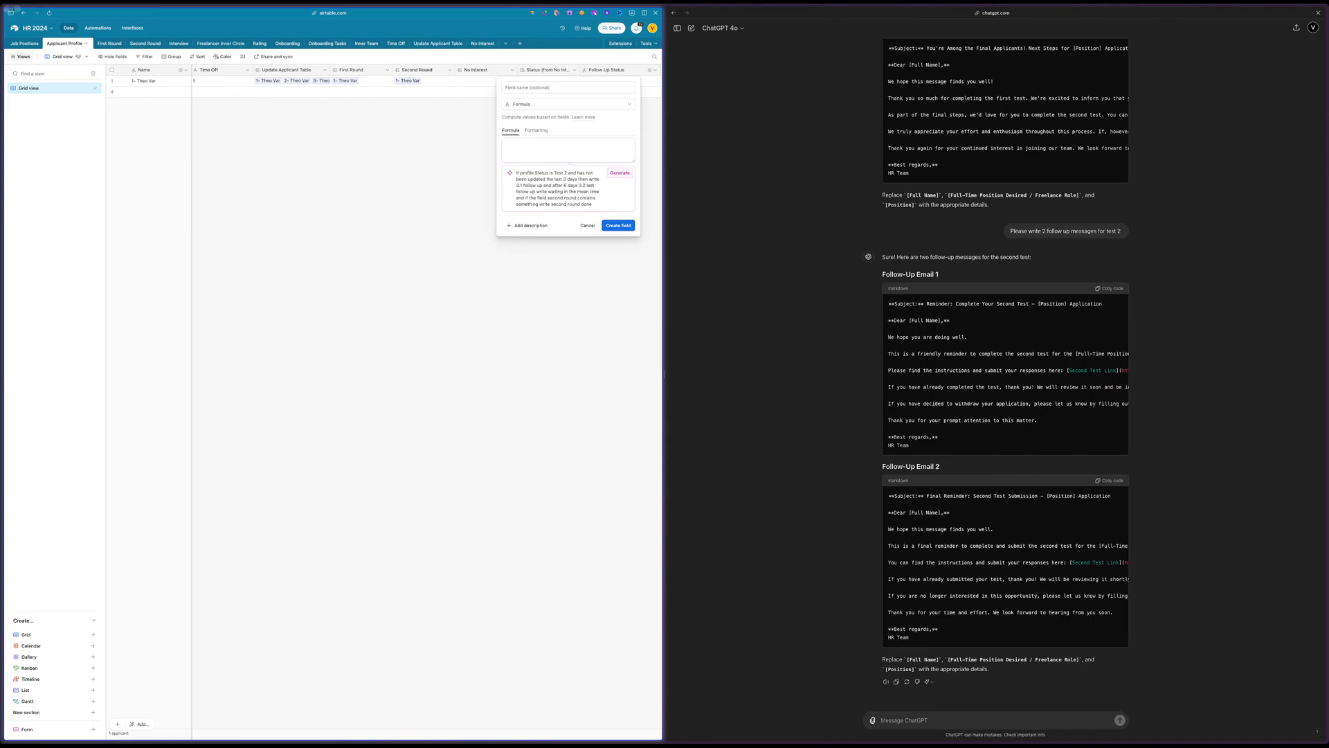
click(620, 174)
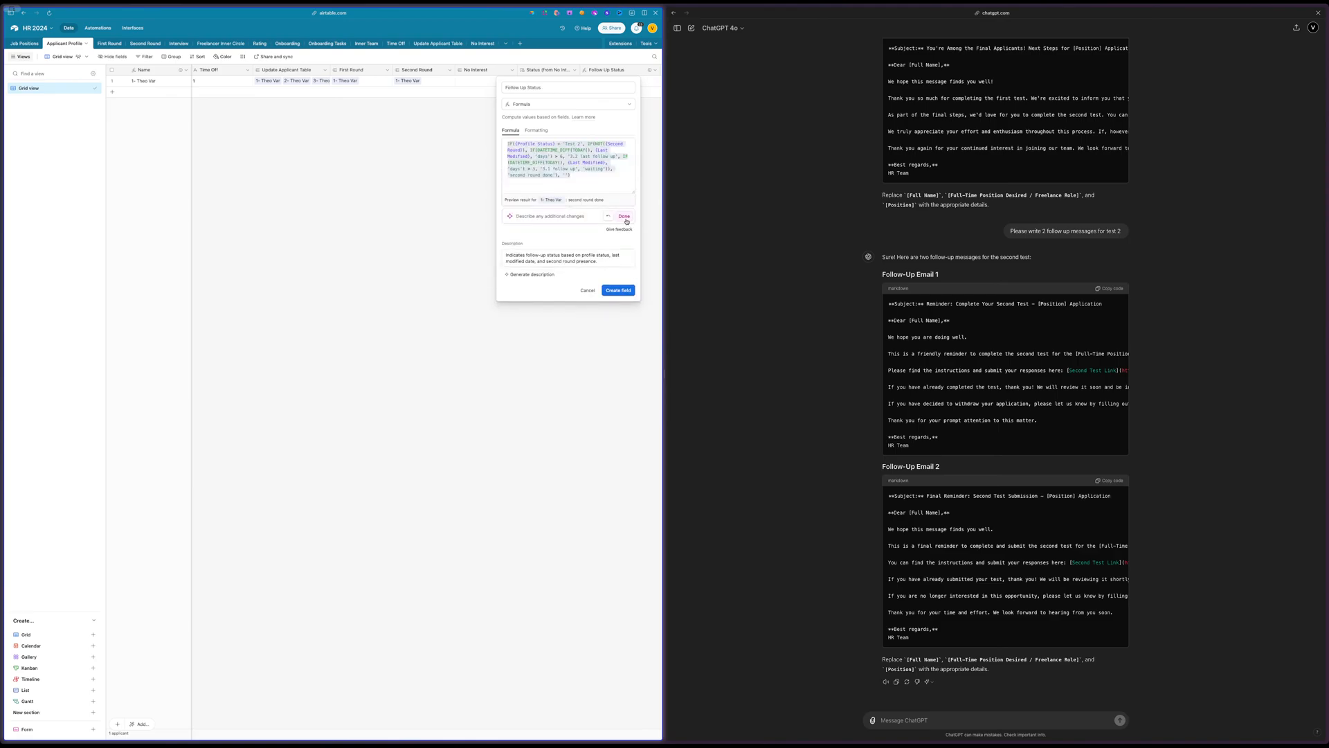
click(625, 217)
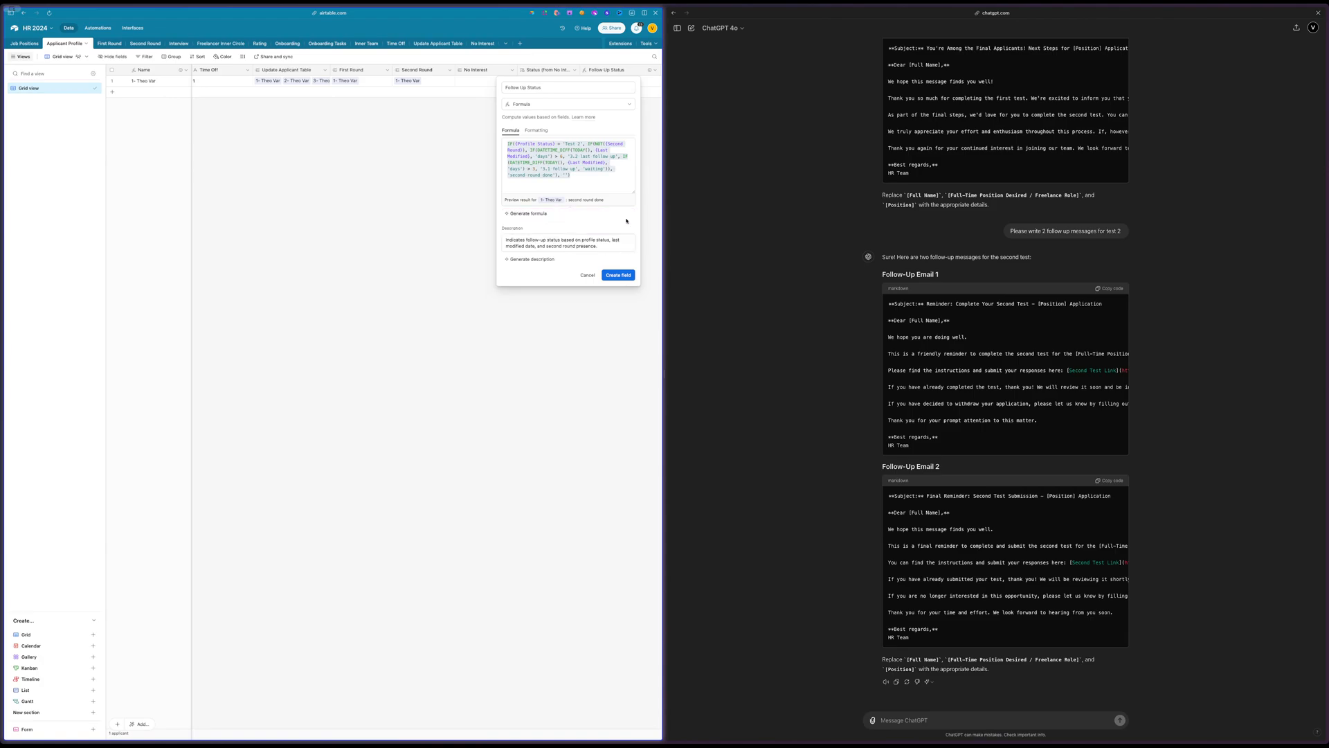
Name the formula field Follow Up Second Test and create it in the Applicant Profile table
click(615, 276)
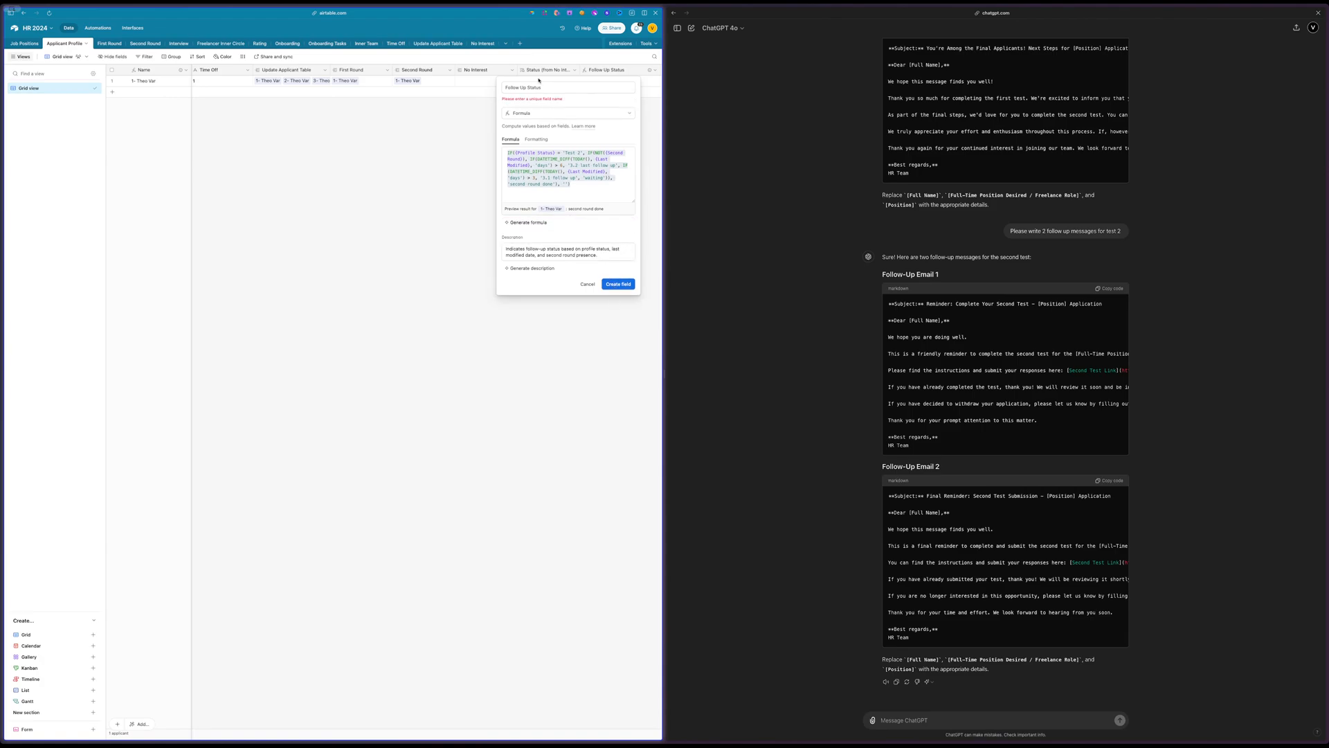
click(544, 84)
double_click(540, 86)
text(second)
key(Return)
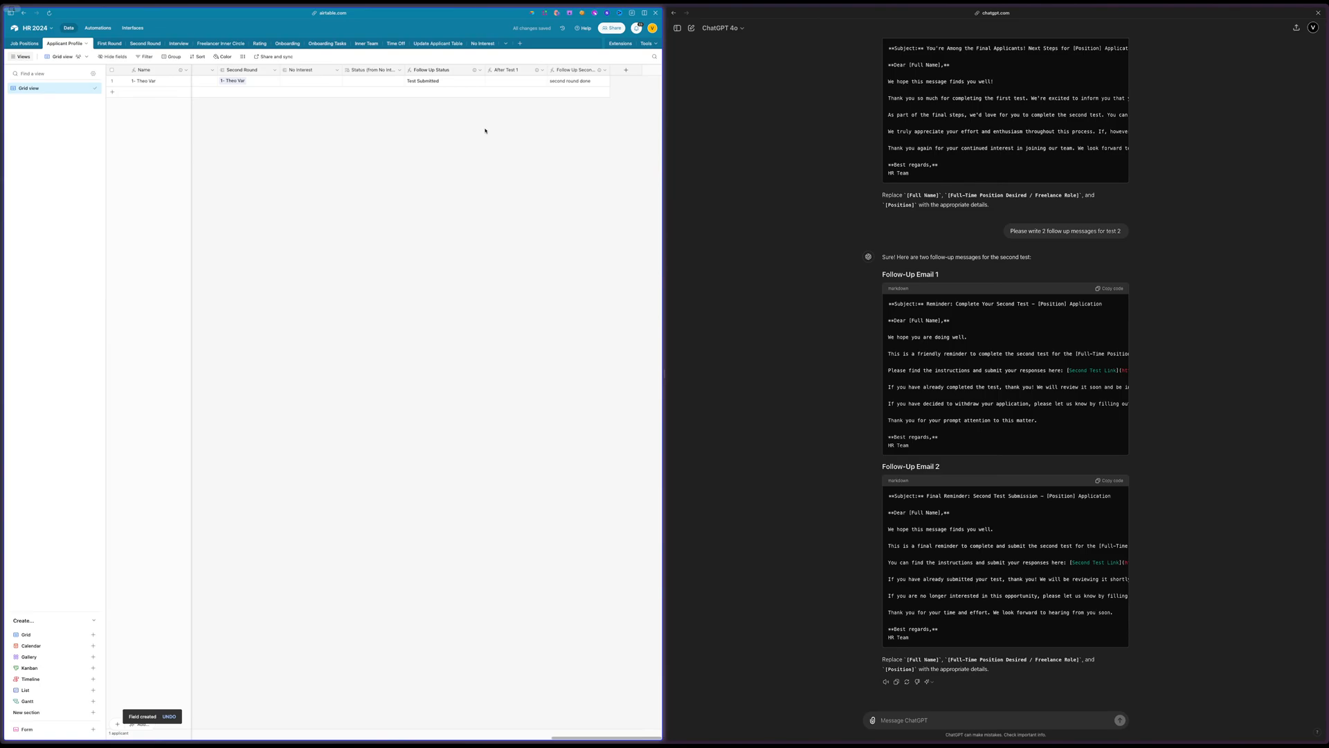
Remove the linked record from the applicant's Second Round field and check the Follow Up Second Test result
scroll(487, 131, left, 2)
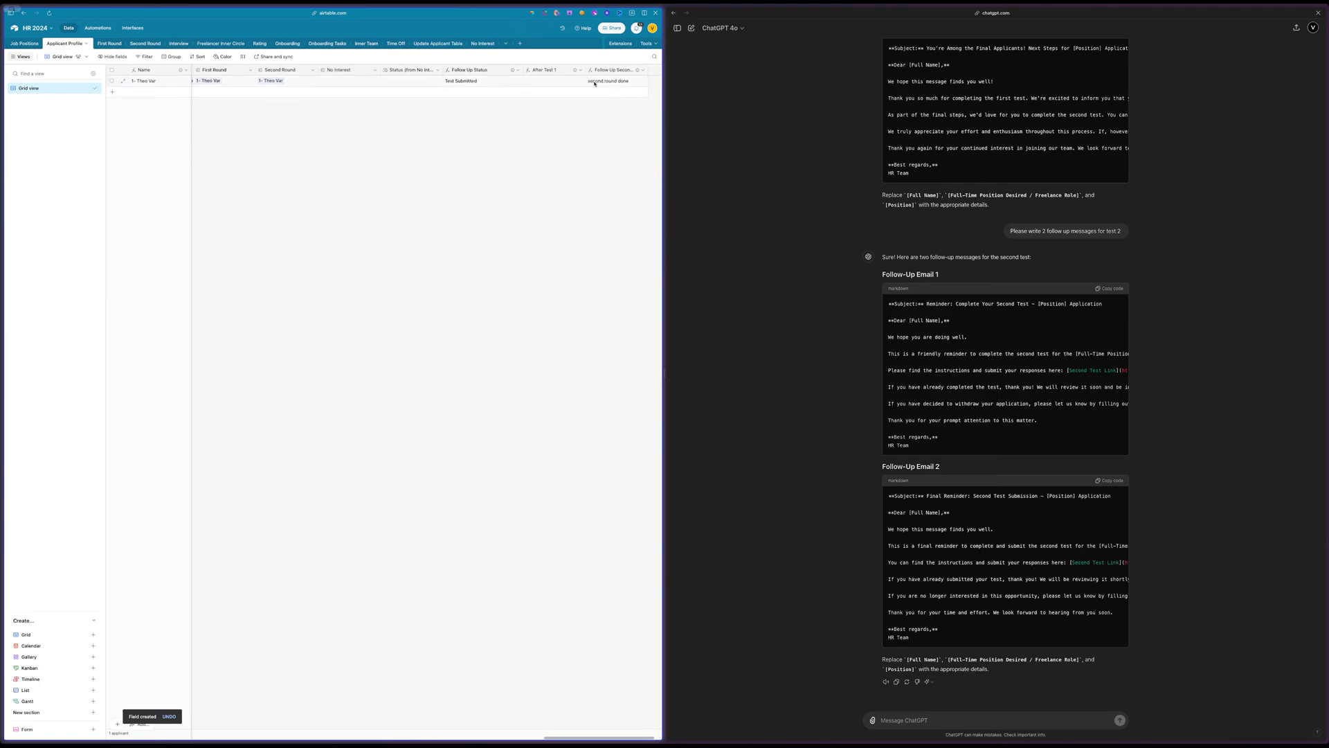
click(270, 81)
click(288, 82)
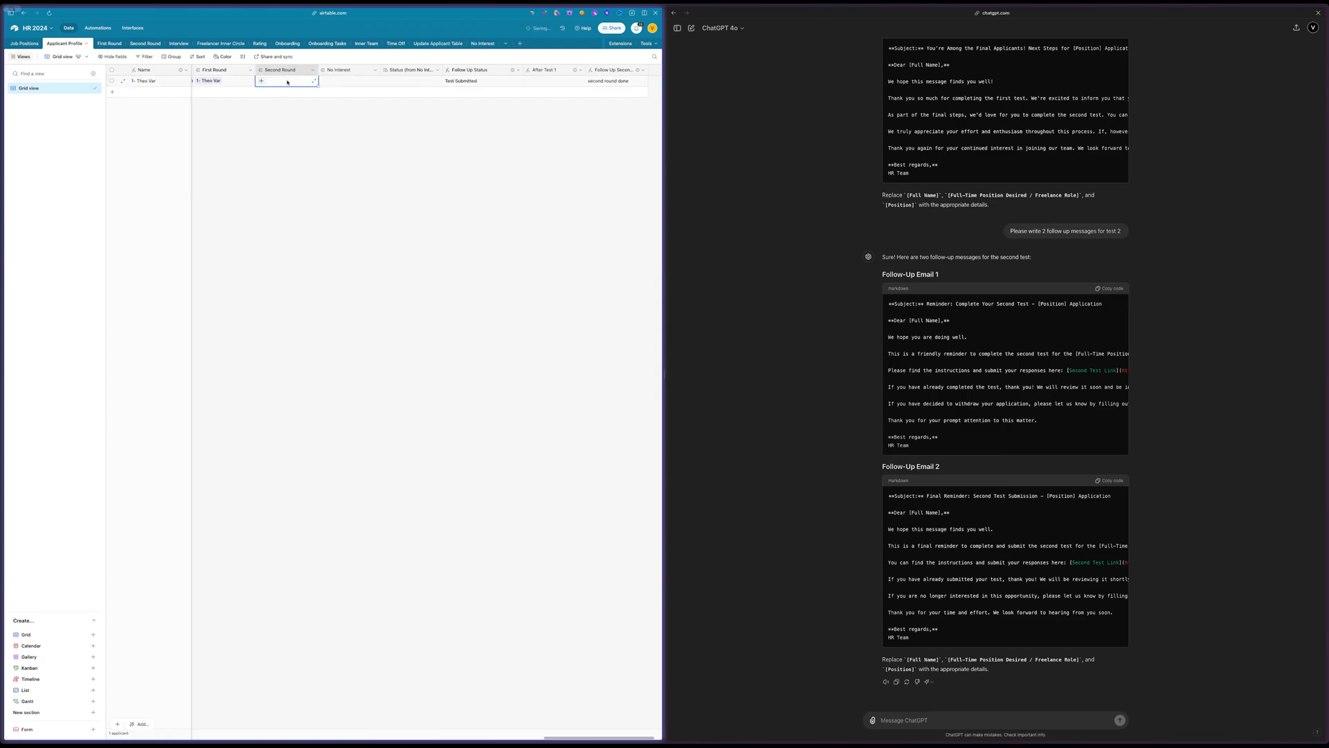
click(323, 181)
scroll(501, 240, right, 2)
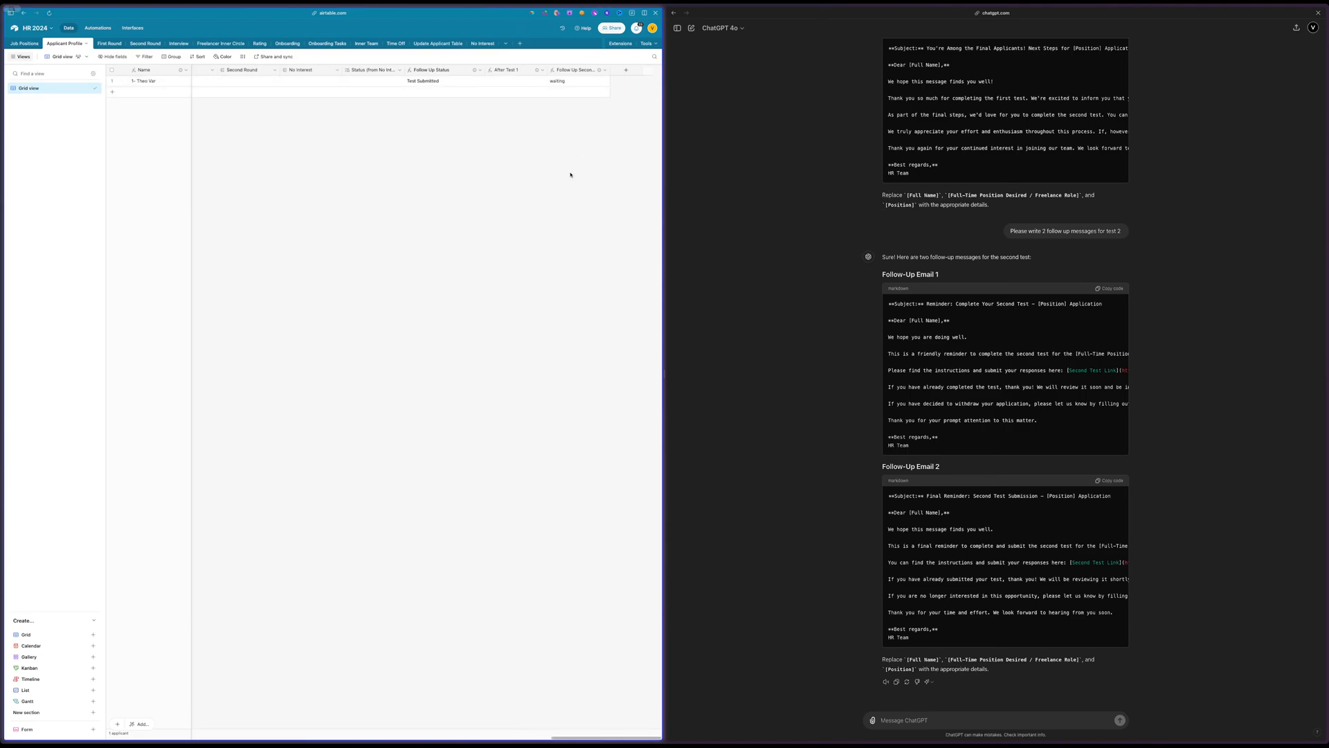
Duplicate the 3.1 Send Second Test automation, and duplicate the copy as well
click(98, 27)
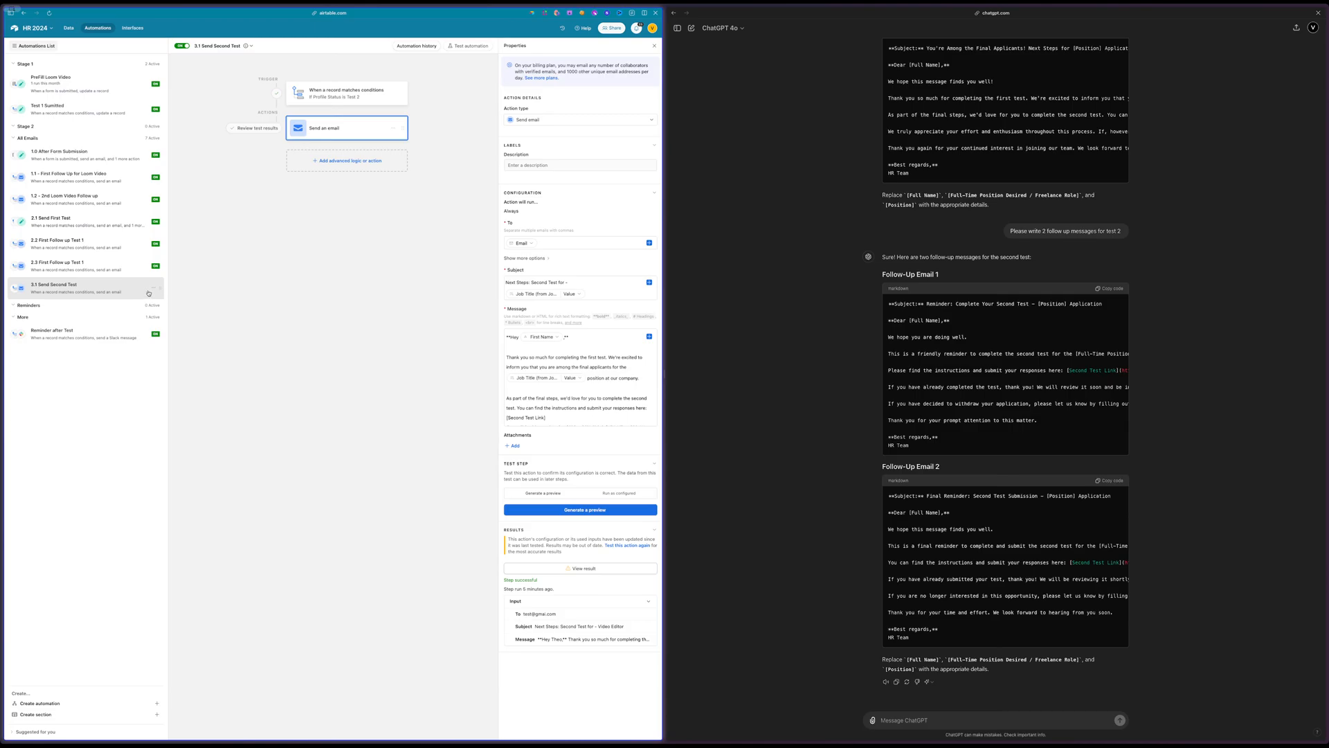
click(152, 289)
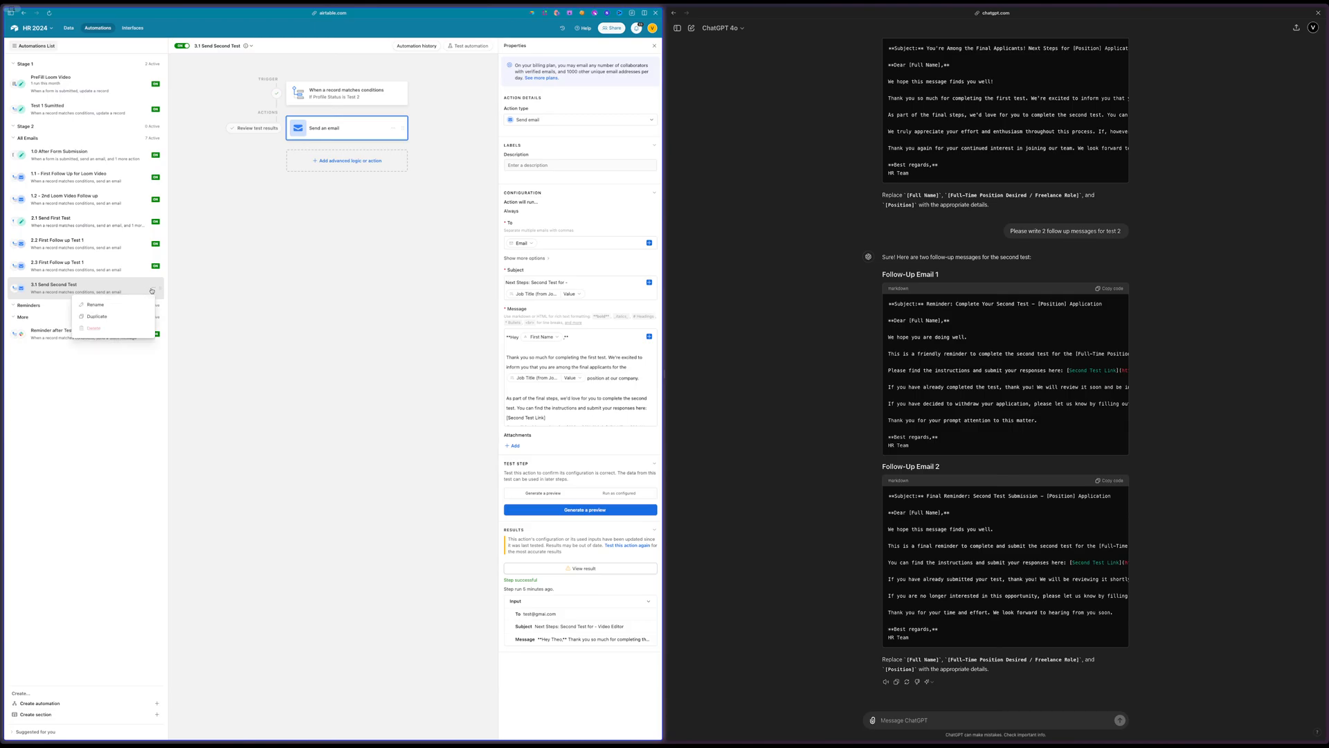
click(97, 316)
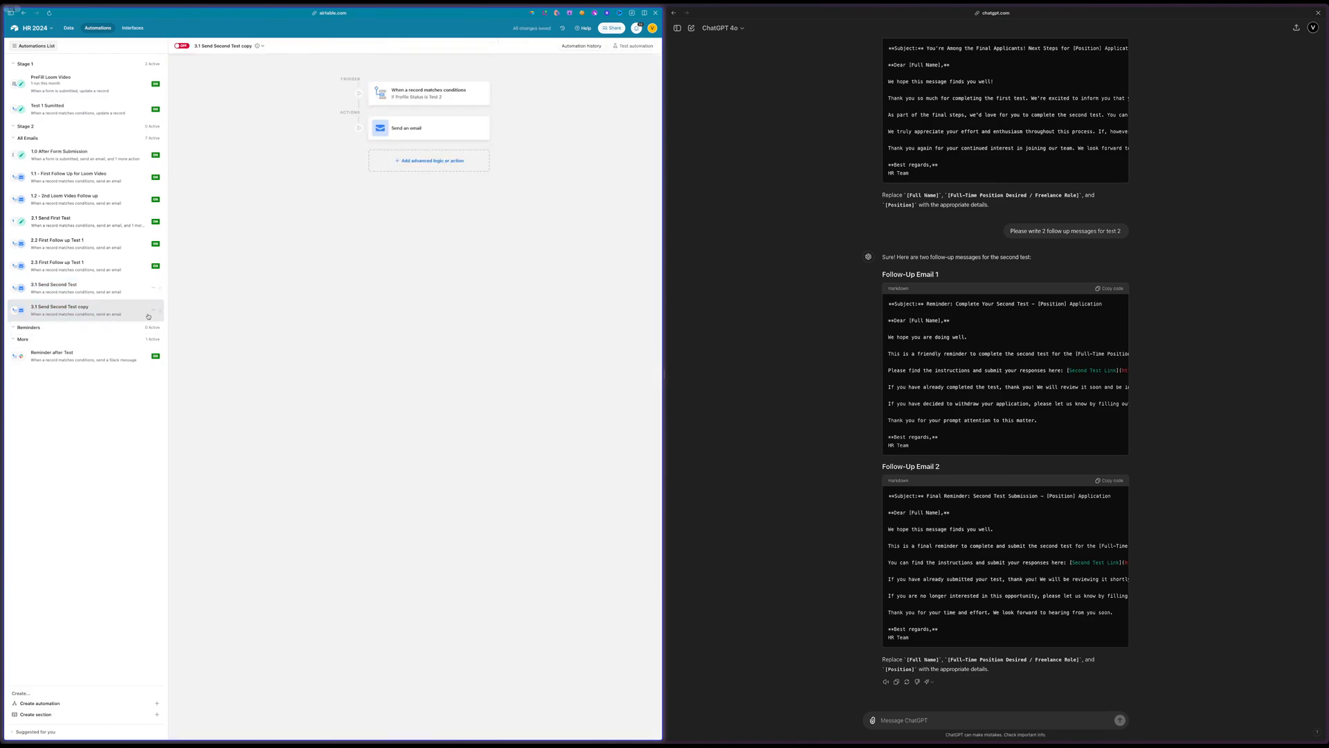
click(153, 313)
click(130, 339)
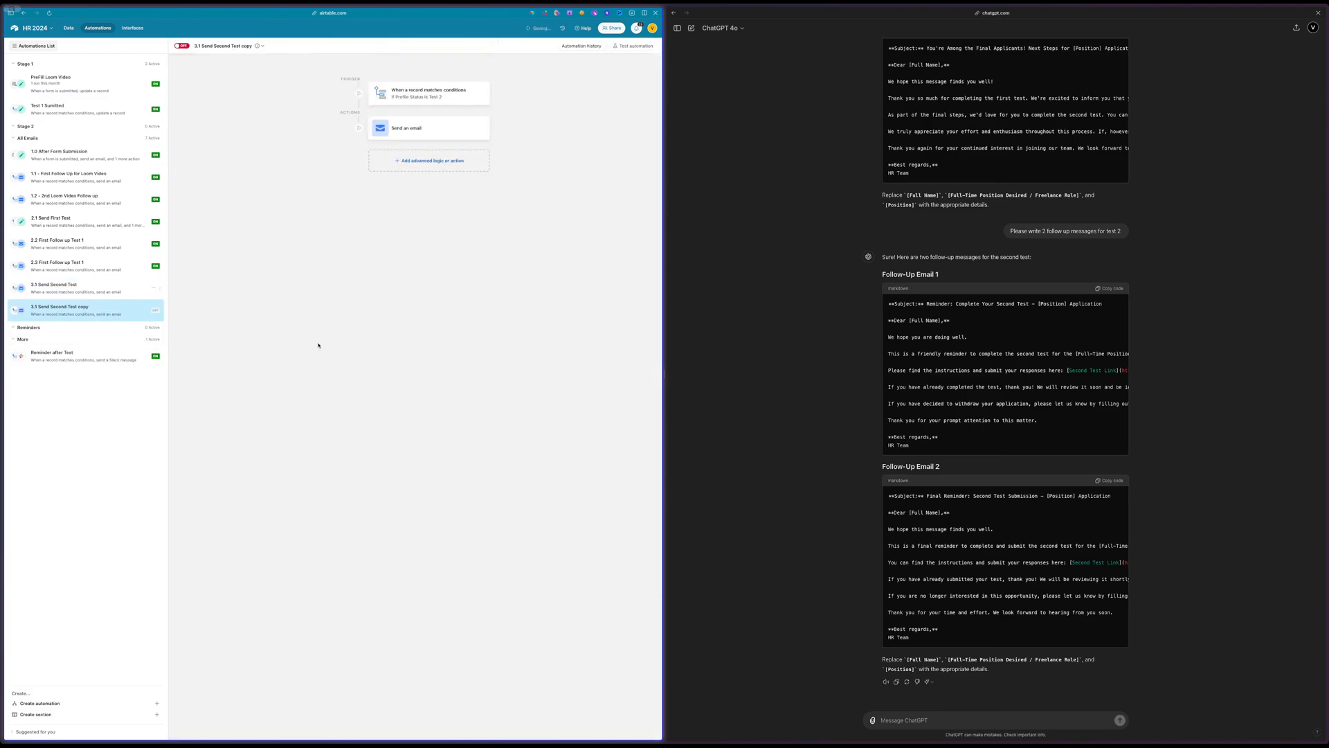
Renumber the follow-up label in the Follow Up Second Test formula of the Applicant Profile table and save the field
click(70, 28)
double_click(565, 71)
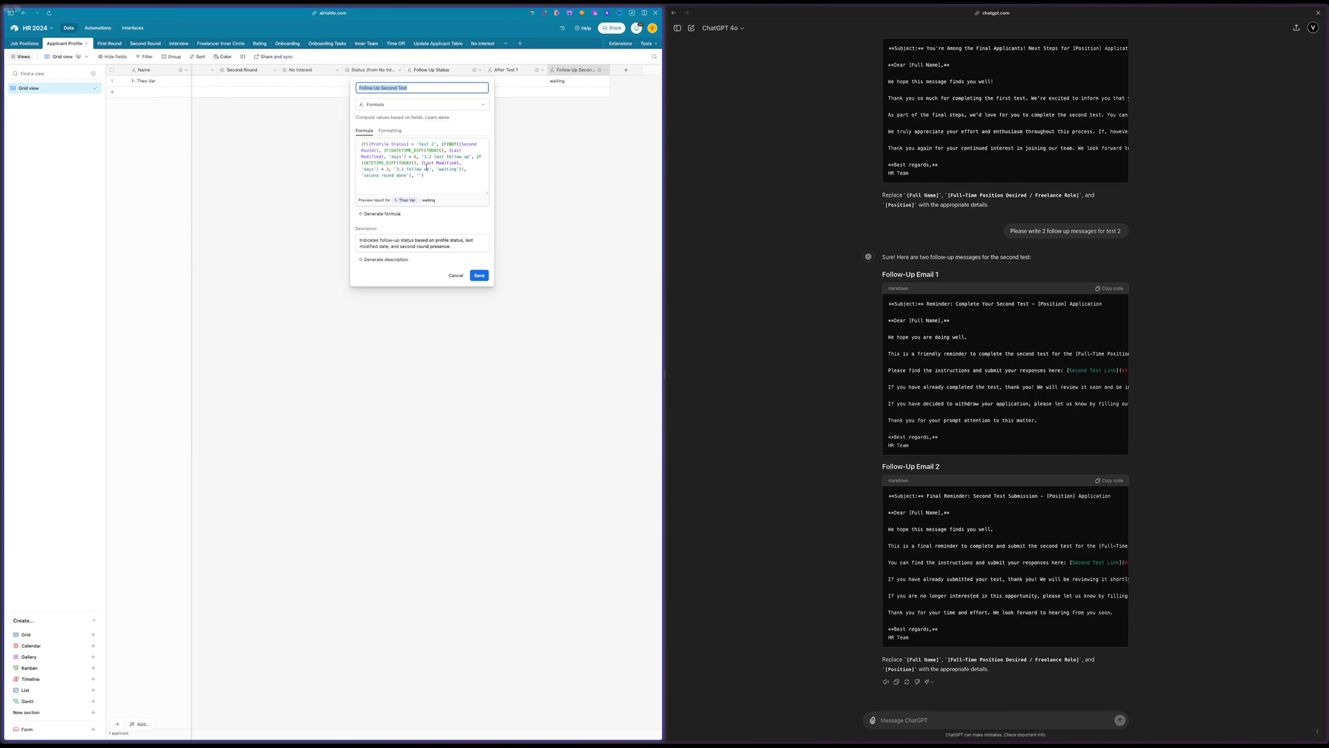
click(403, 169)
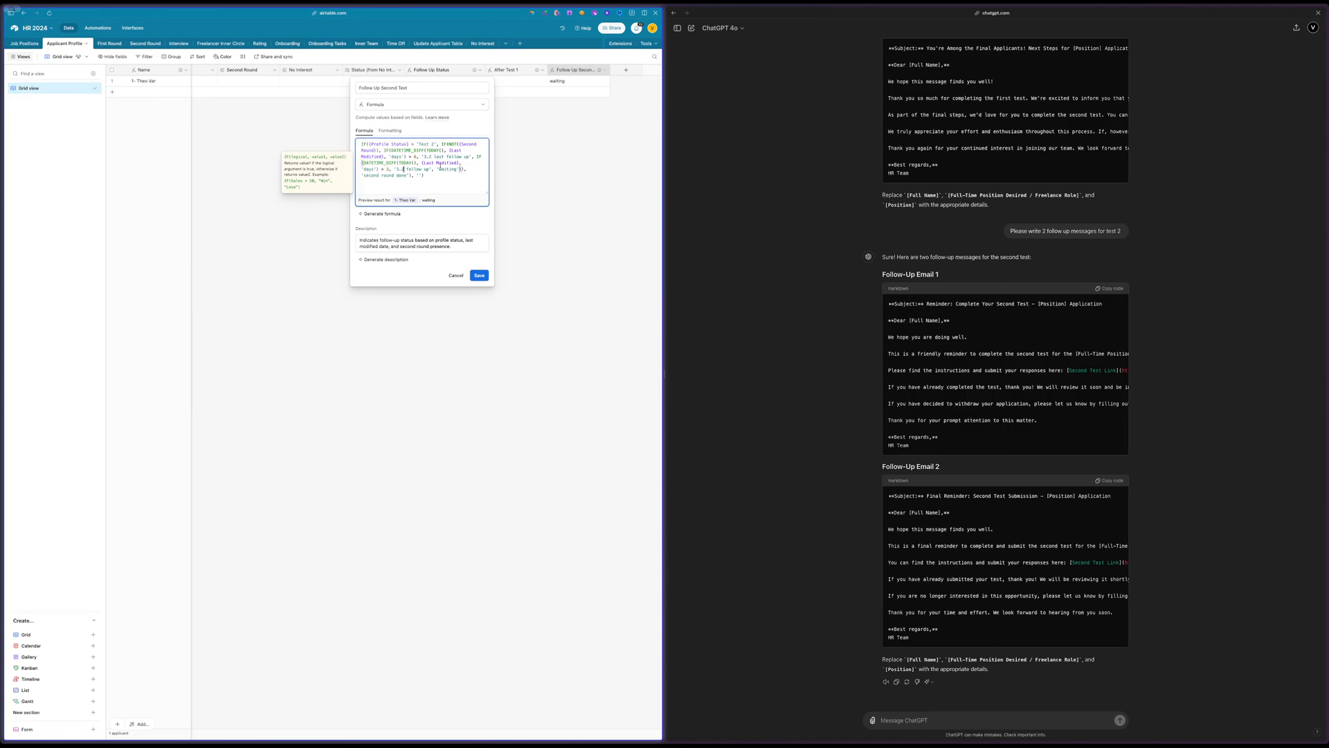
key(BackSpace)
click(476, 276)
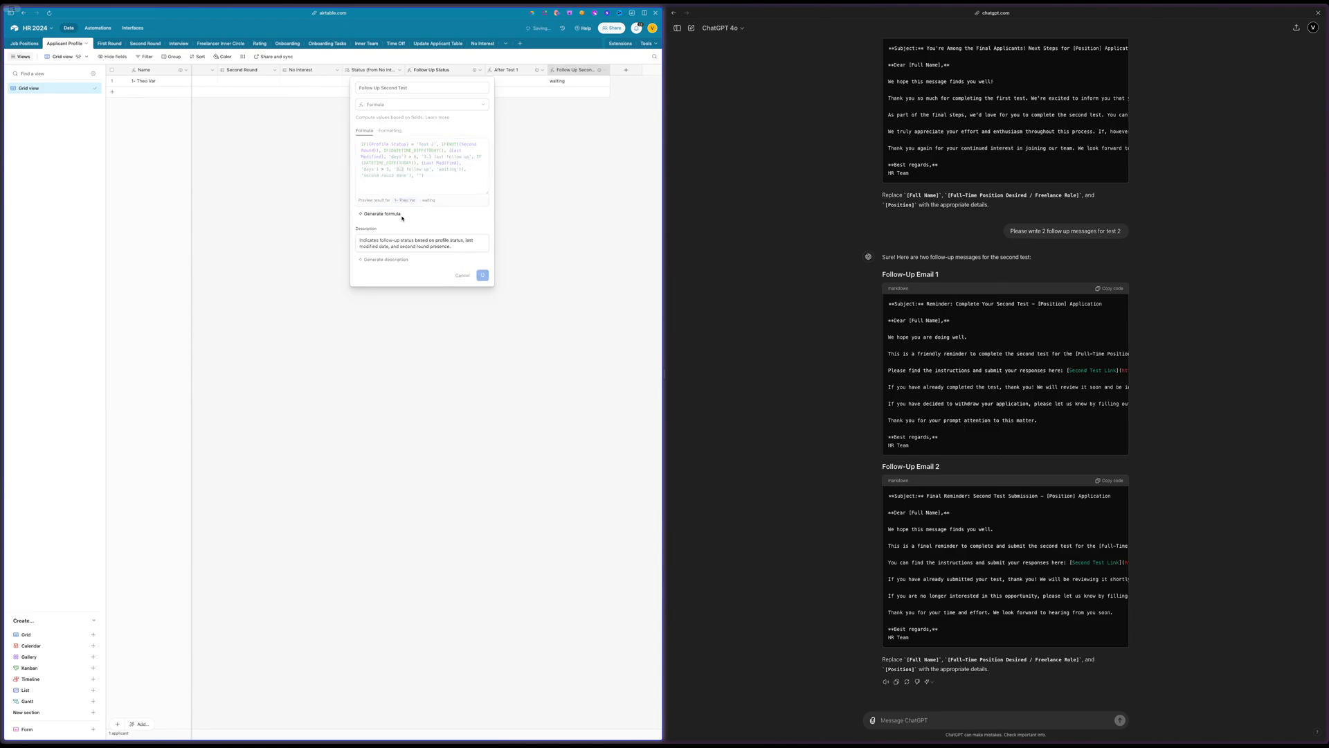
Rename the first copy of the 3.1 Send Second Test automation as 3.2 Send Second Test
click(97, 29)
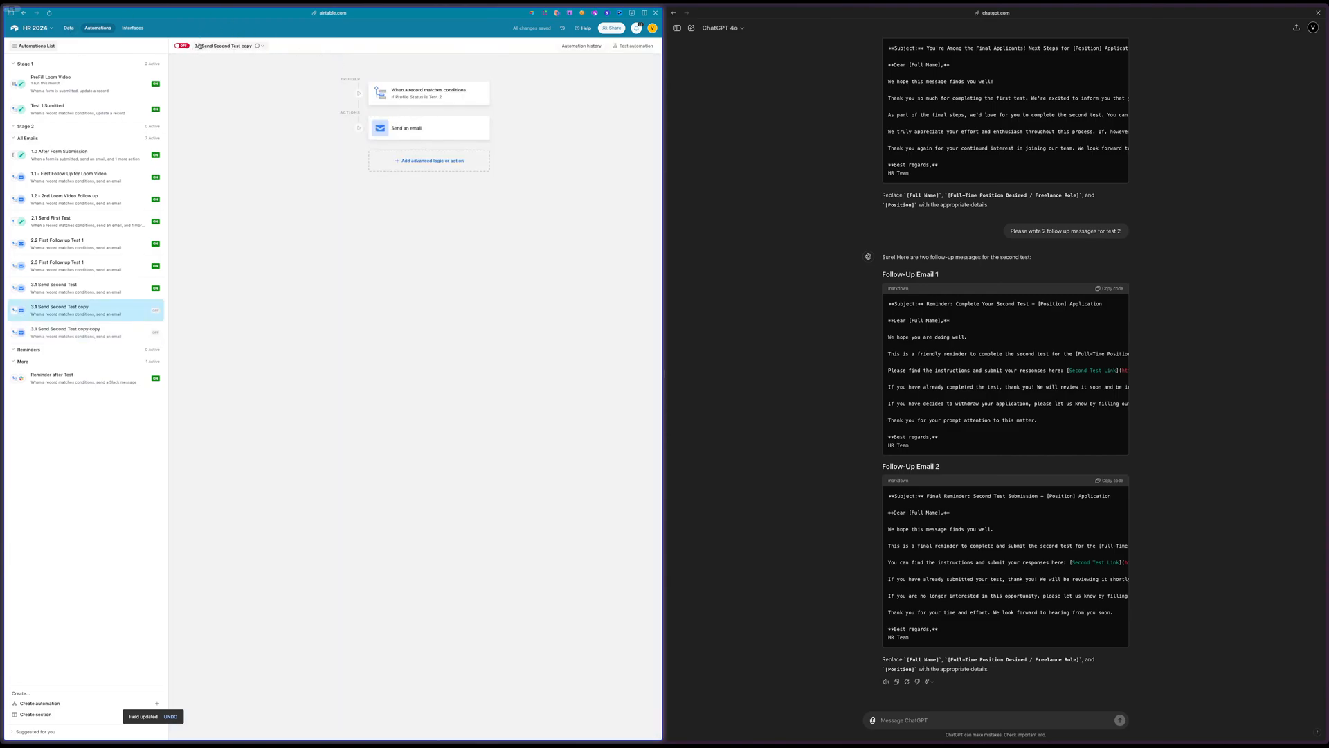
click(216, 46)
click(211, 45)
drag(212, 46, 276, 49)
click(197, 46)
text(3.2)
click(233, 46)
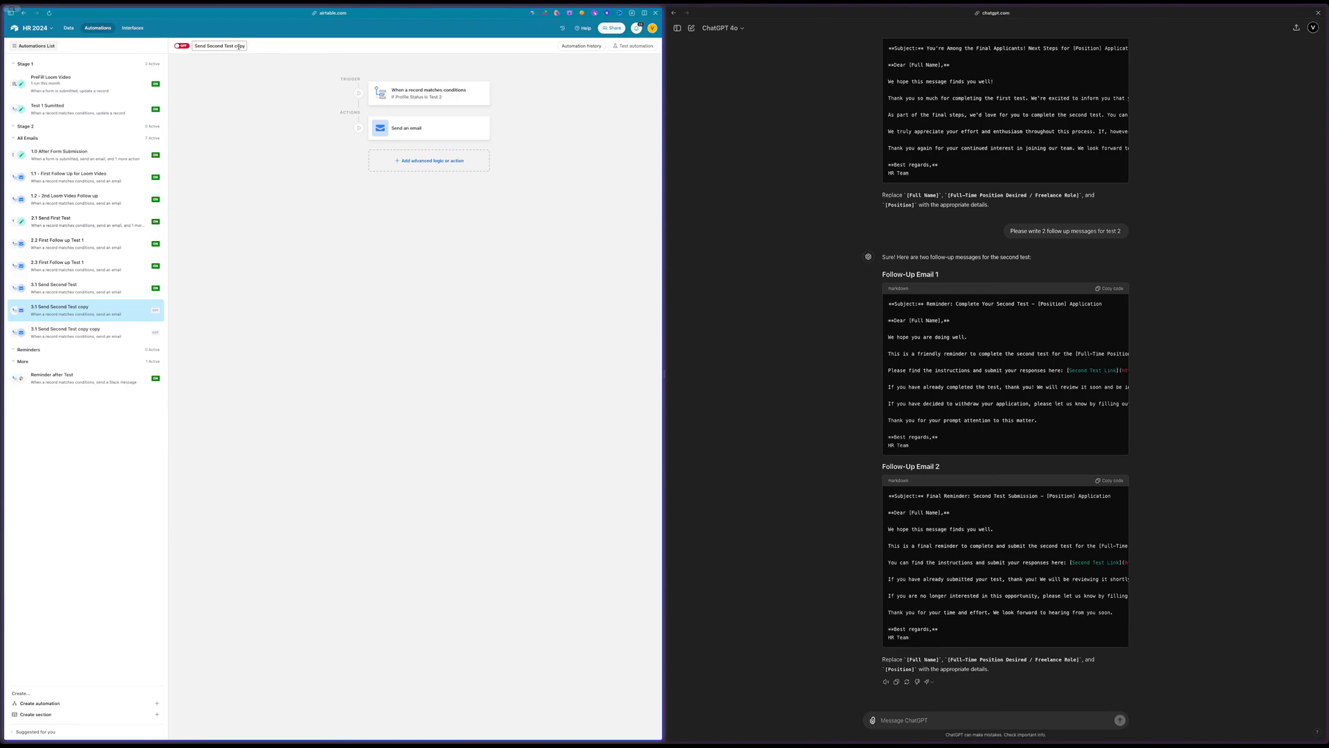
double_click(239, 47)
key(BackSpace)
key(Return)
Change the trigger condition of 3.2 Send Second Test to Follow Up Second Test is 3.2
click(418, 104)
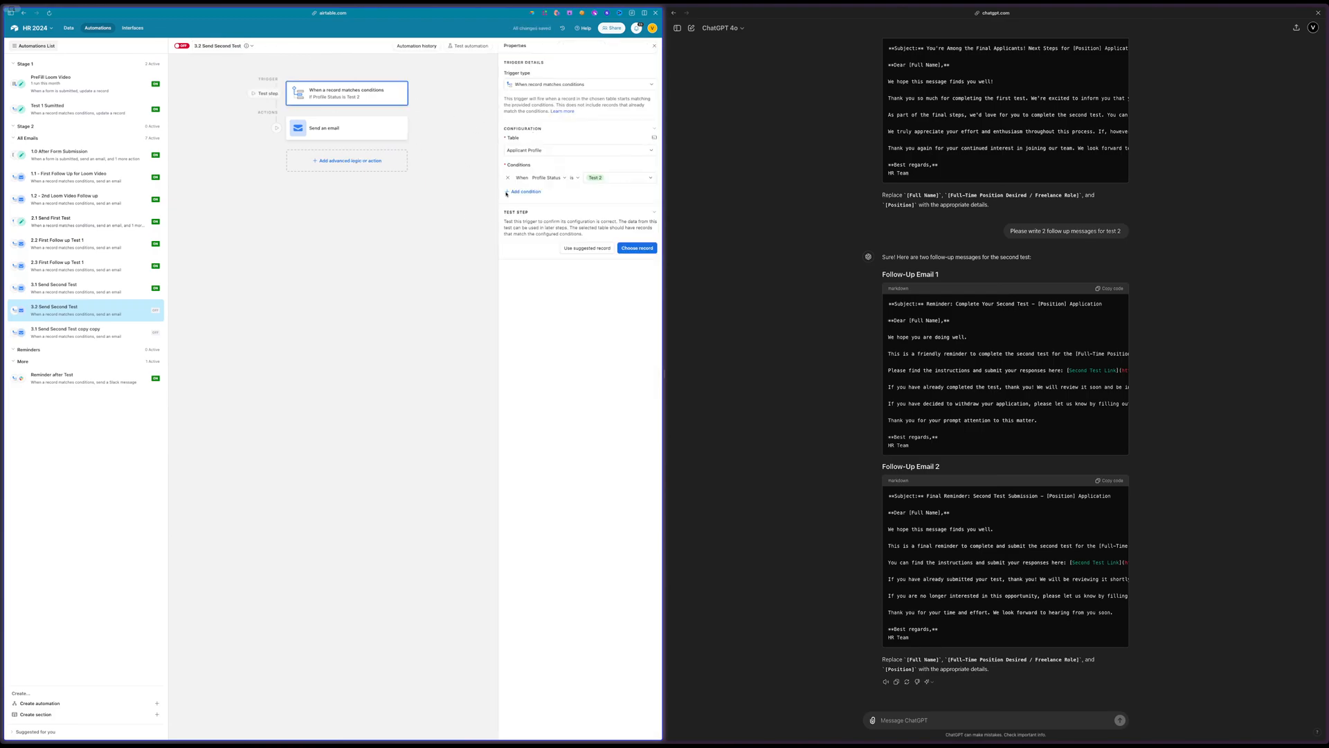
click(546, 178)
scroll(563, 228, down, 5)
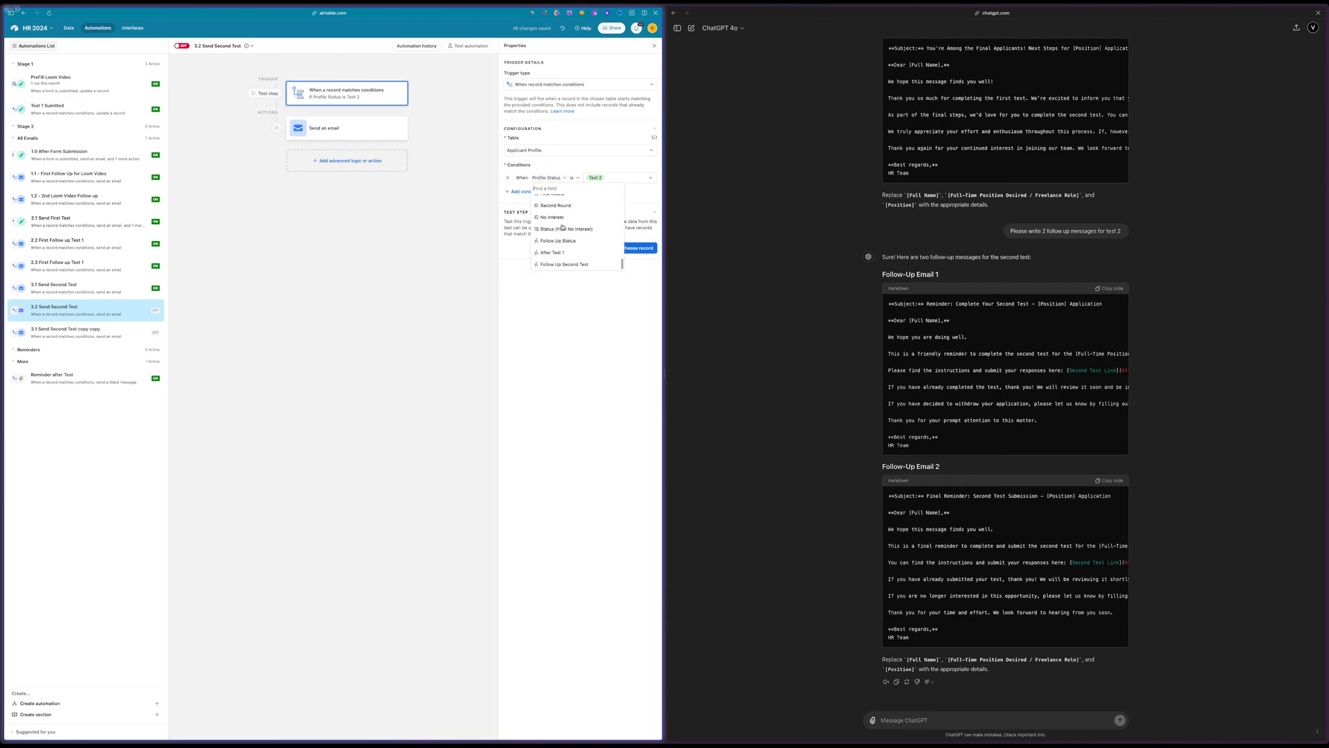
click(564, 265)
click(612, 178)
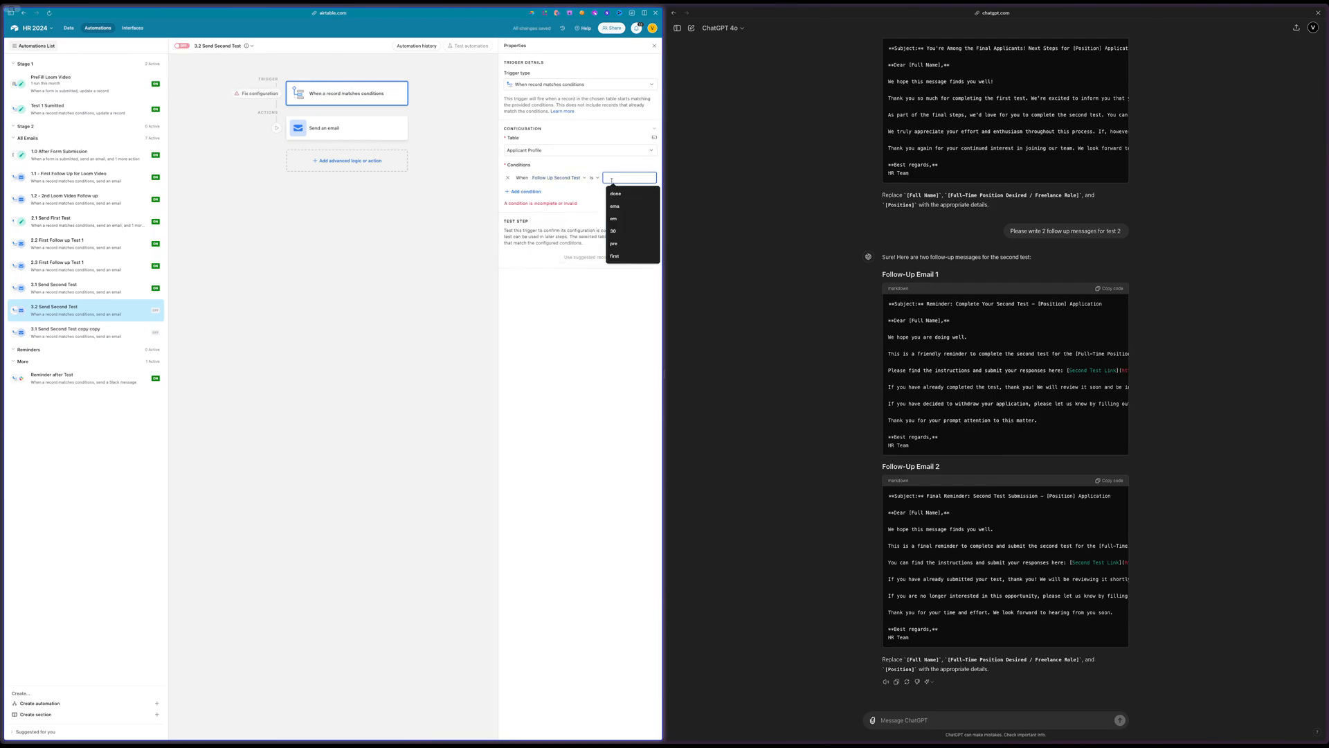
text(3.2)
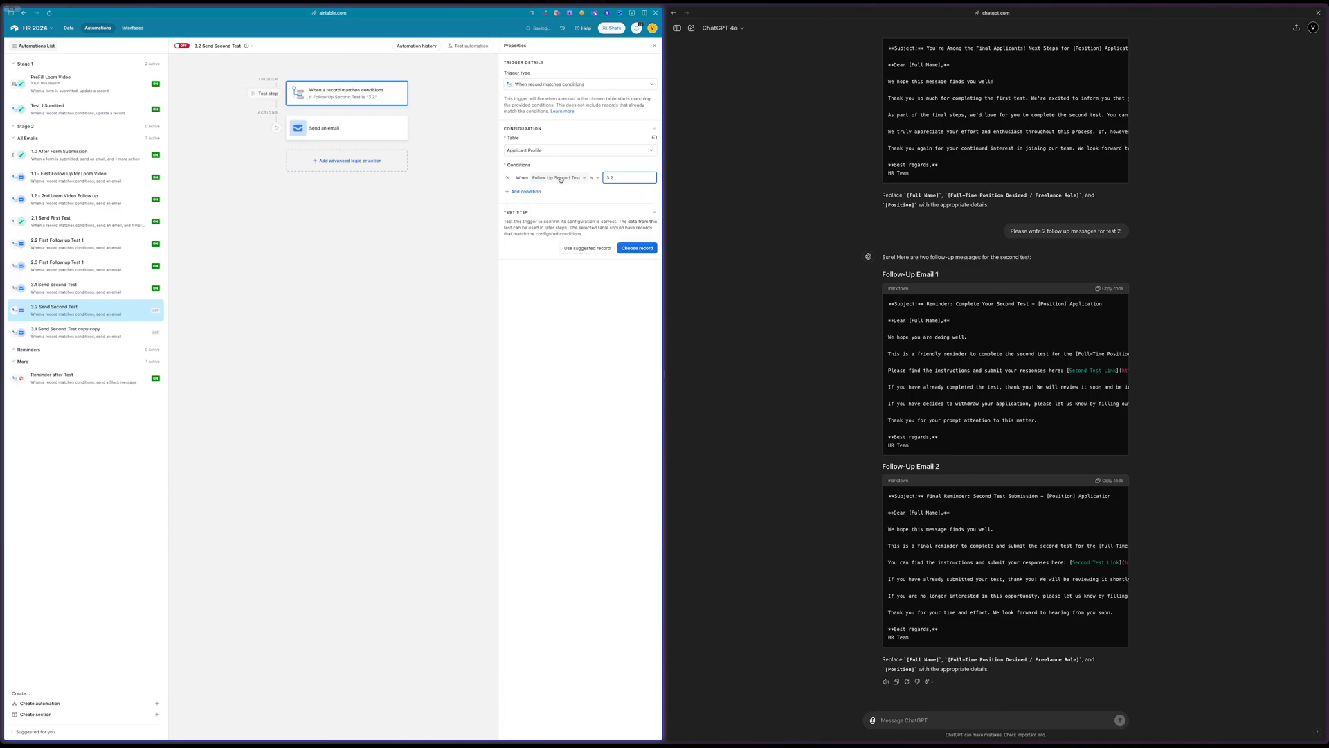
Replace the email subject's opening words with "Reminder: Complete Your Second Test" from ChatGPT's Follow-Up Email 1, keeping the job title token
click(324, 136)
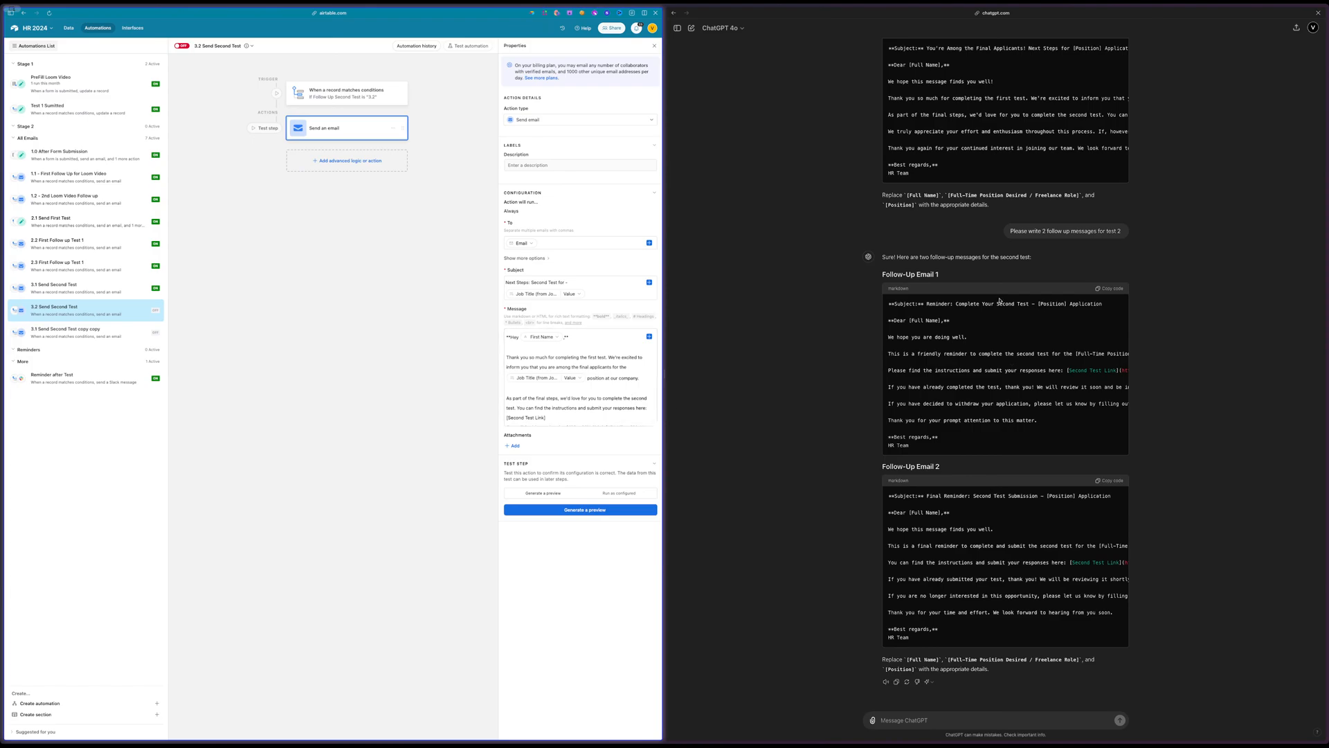
drag(927, 303, 1030, 303)
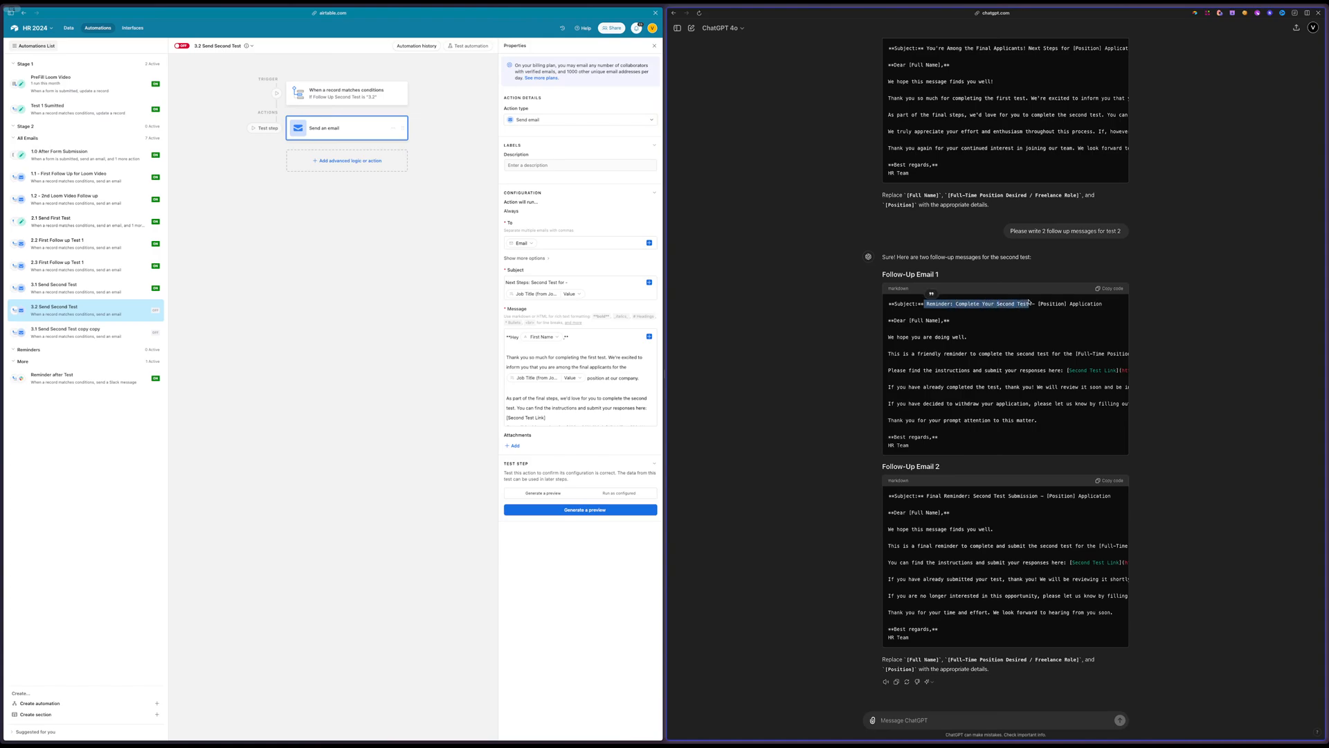
click(567, 282)
click(554, 283)
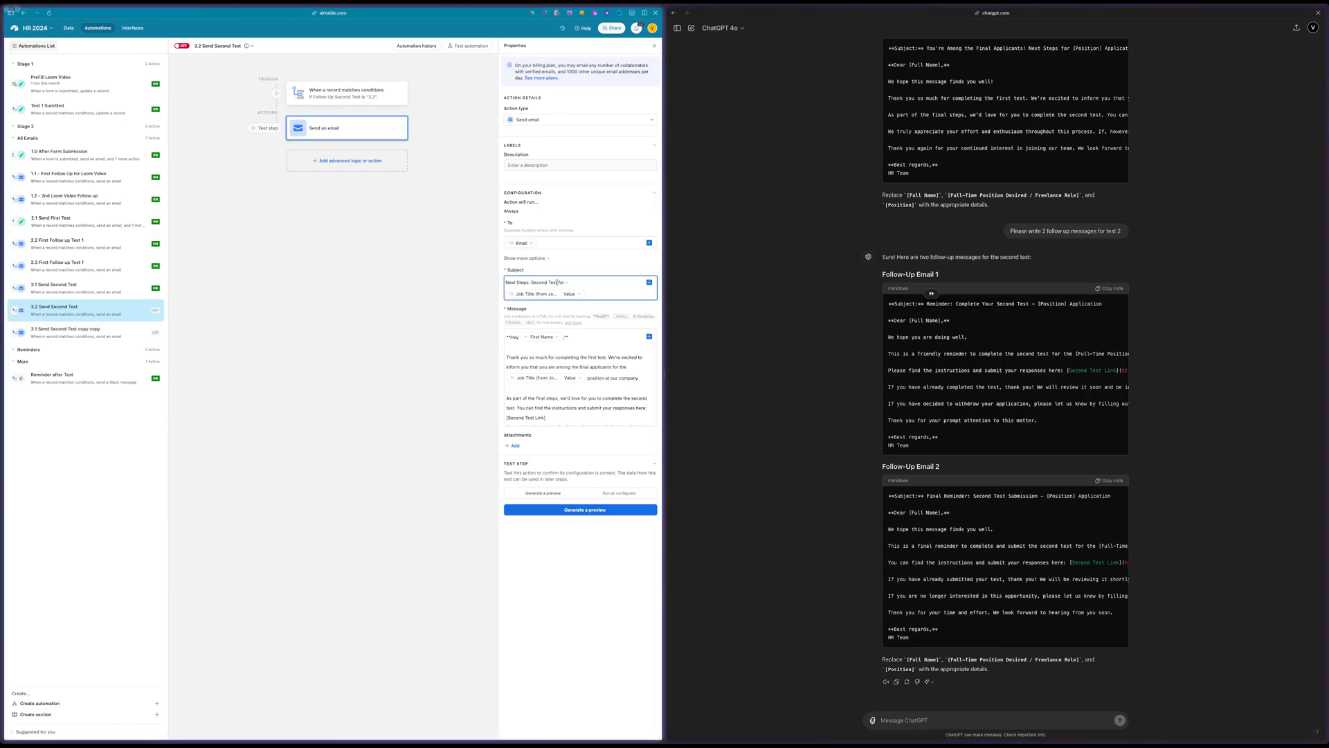
drag(558, 282, 505, 282)
key(ctrl+v)
Replace the email message body with ChatGPT's Follow-Up Email 1 text, keeping the greeting with the first name token
drag(887, 335, 1070, 451)
click(512, 367)
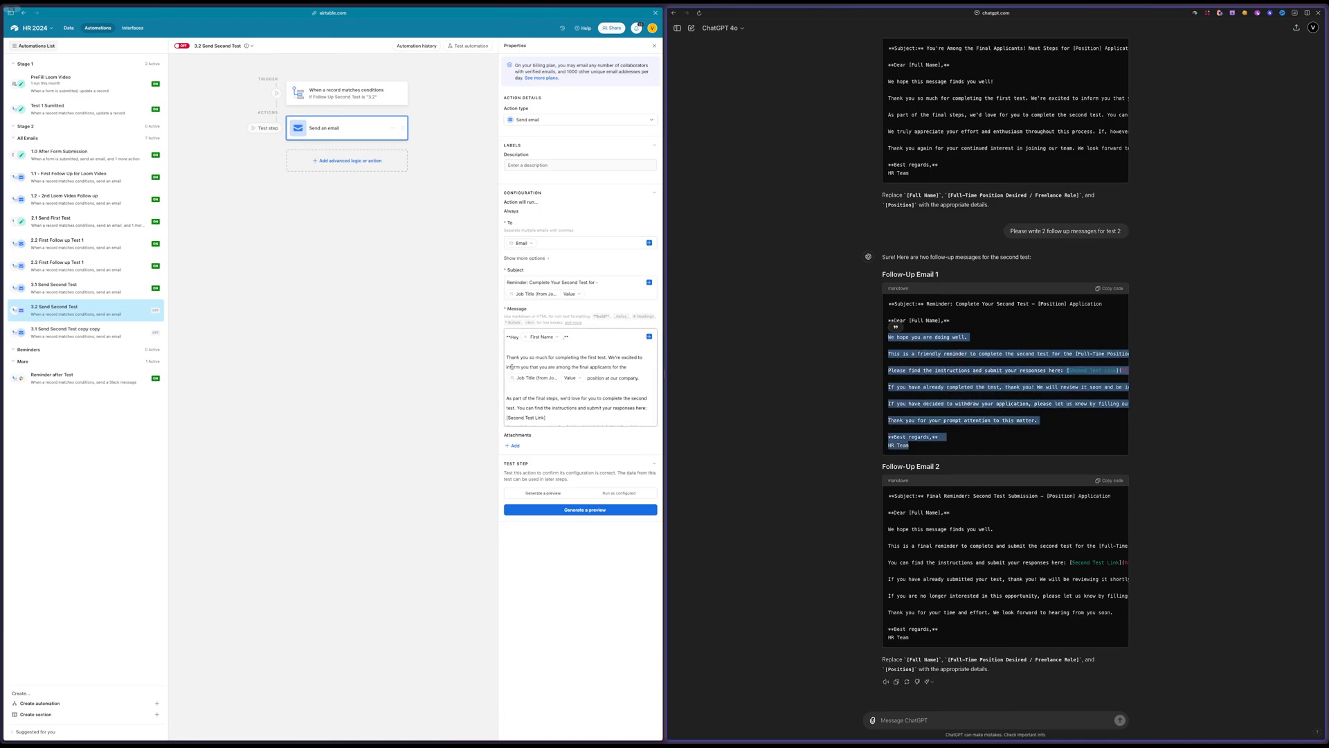
key(ctrl+a)
key(ctrl+v)
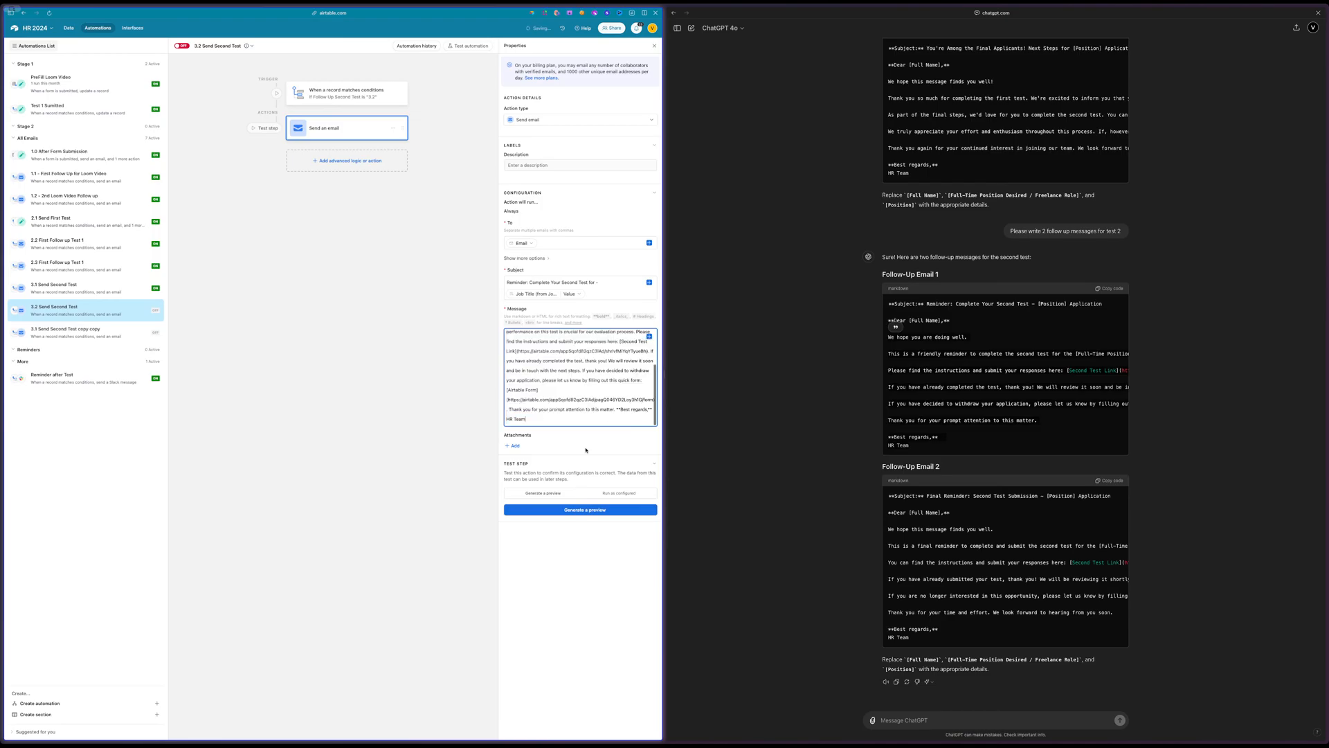
Try to preview the reminder email by testing both steps, and set the test mode to Run as configured
click(570, 511)
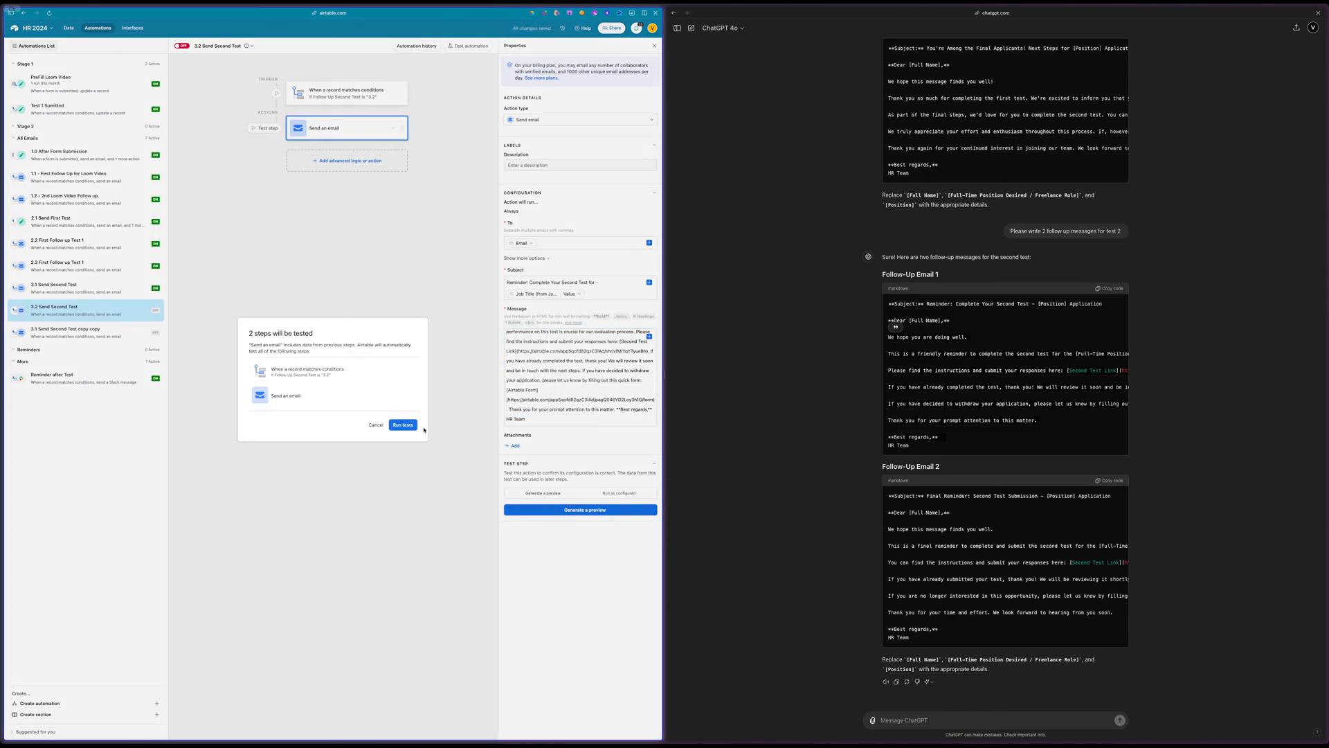
click(403, 426)
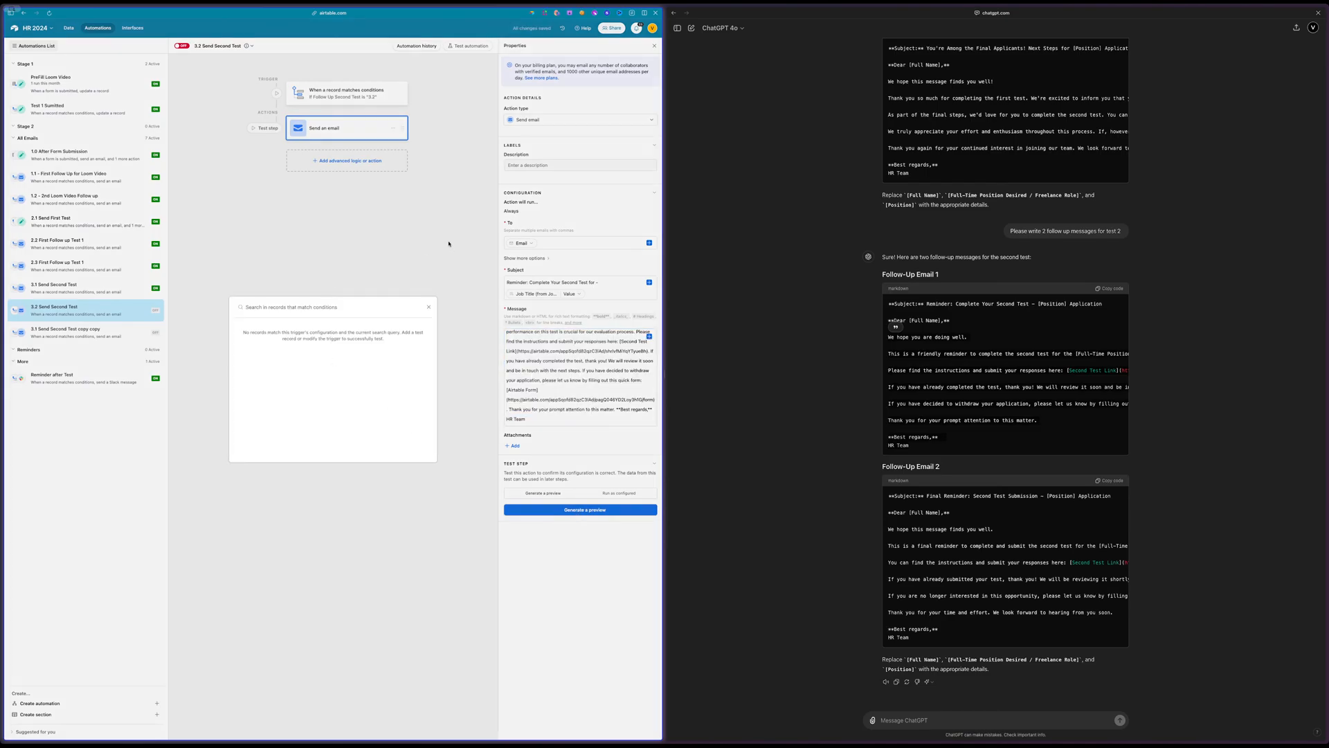
click(449, 244)
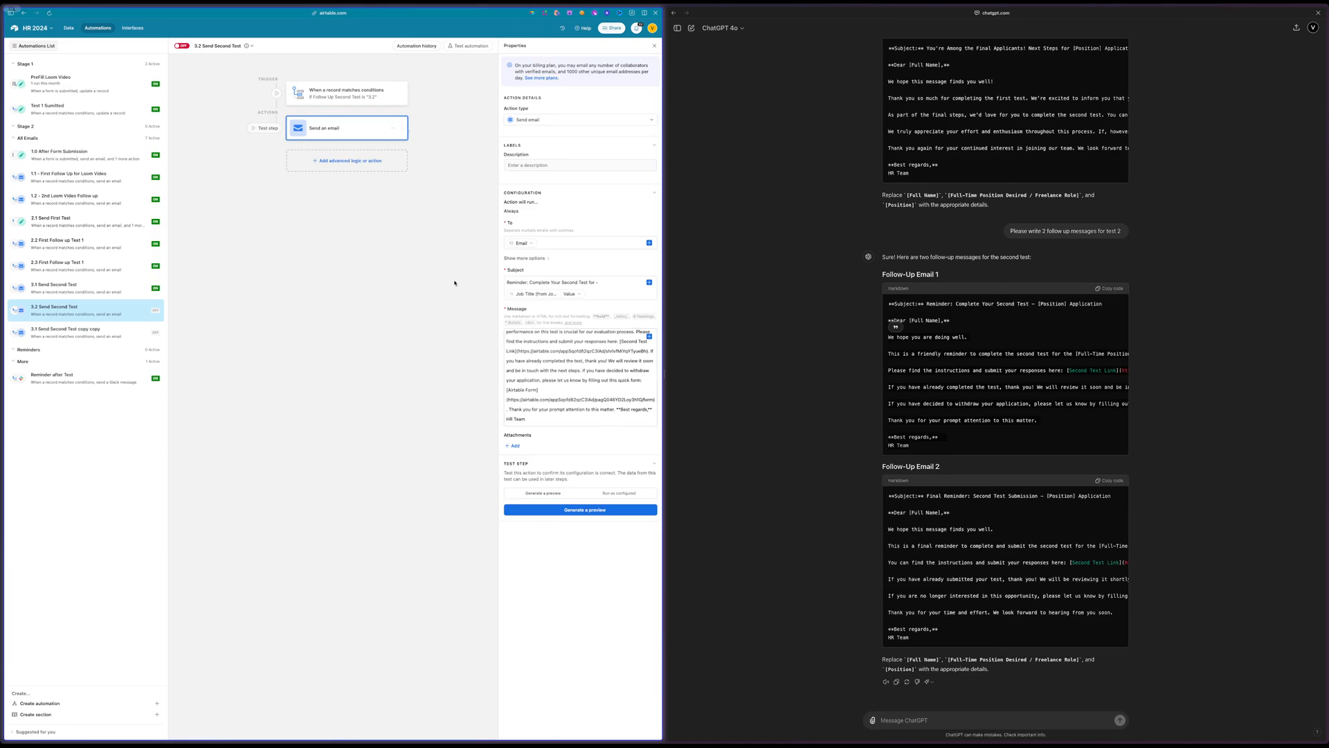
scroll(573, 416, up, 3)
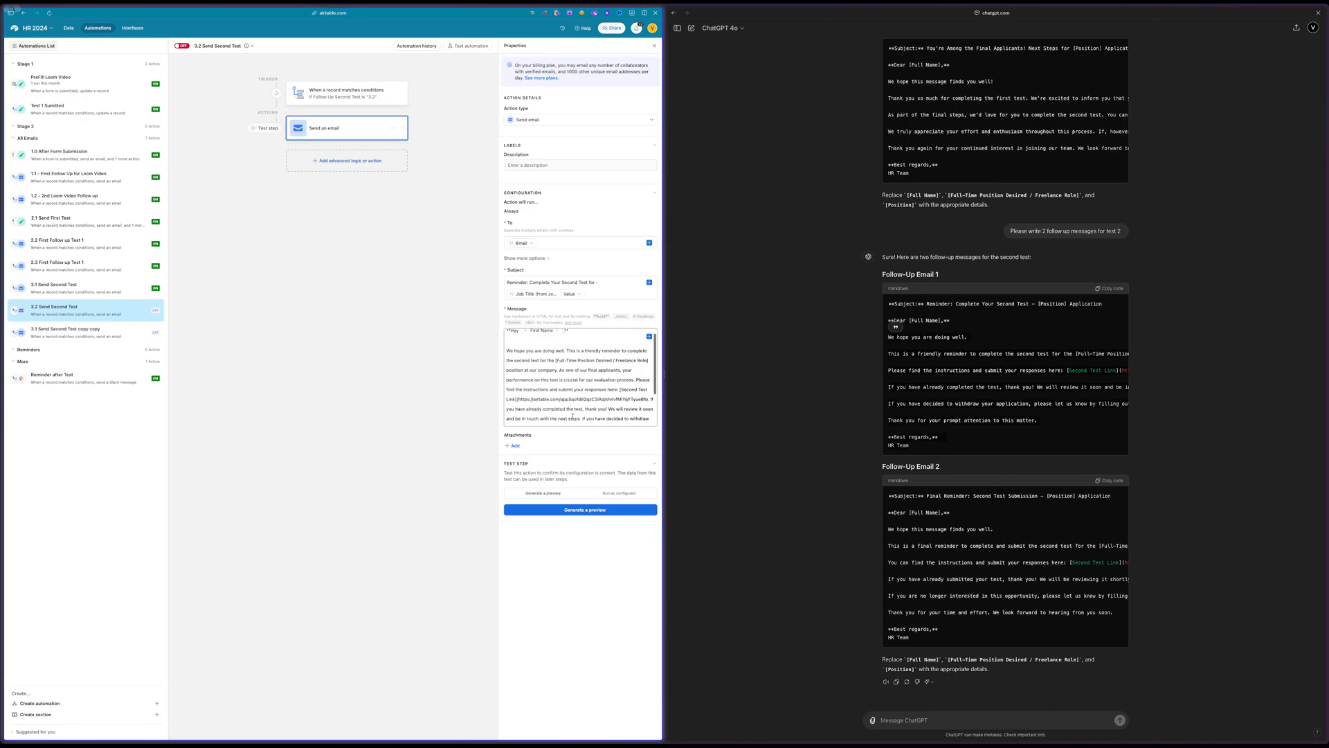
scroll(573, 416, up, 1)
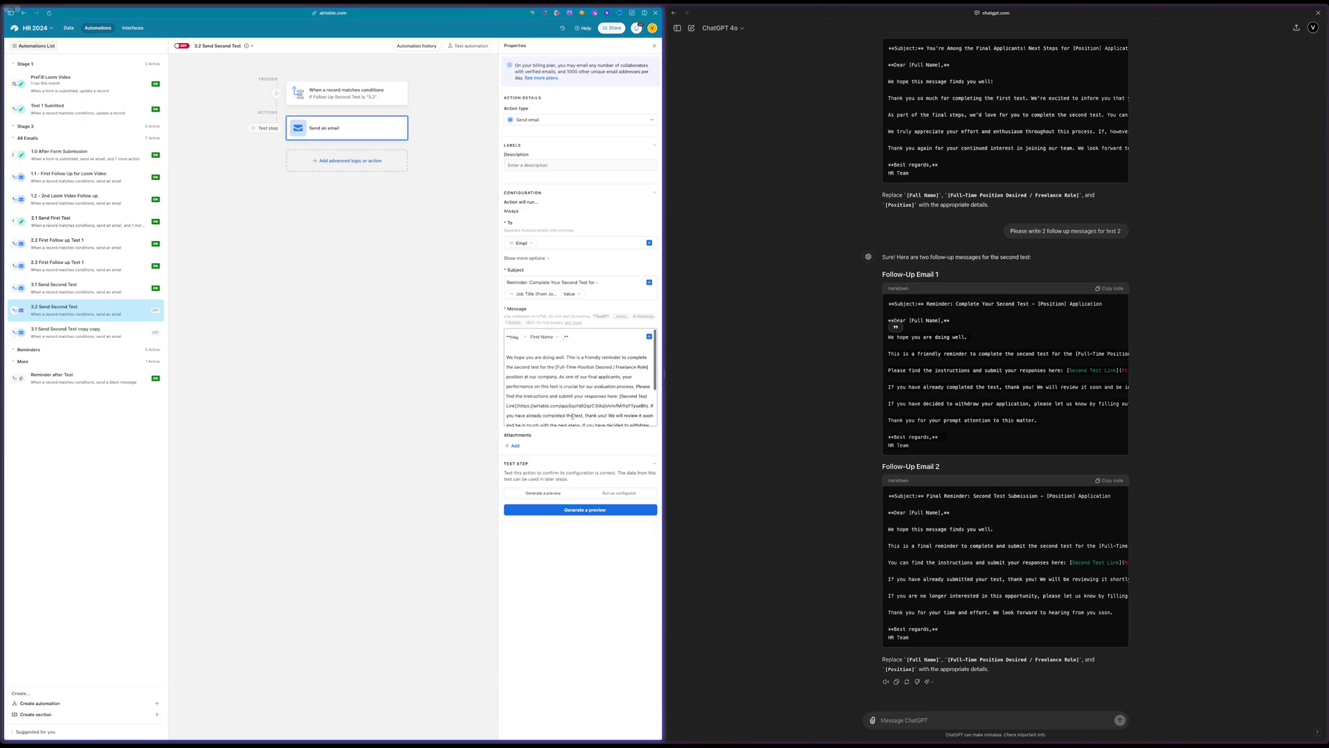
click(618, 493)
Set the trigger condition value of 3.2 Send Second Test to waiting and choose a matching applicant as the test record
click(336, 103)
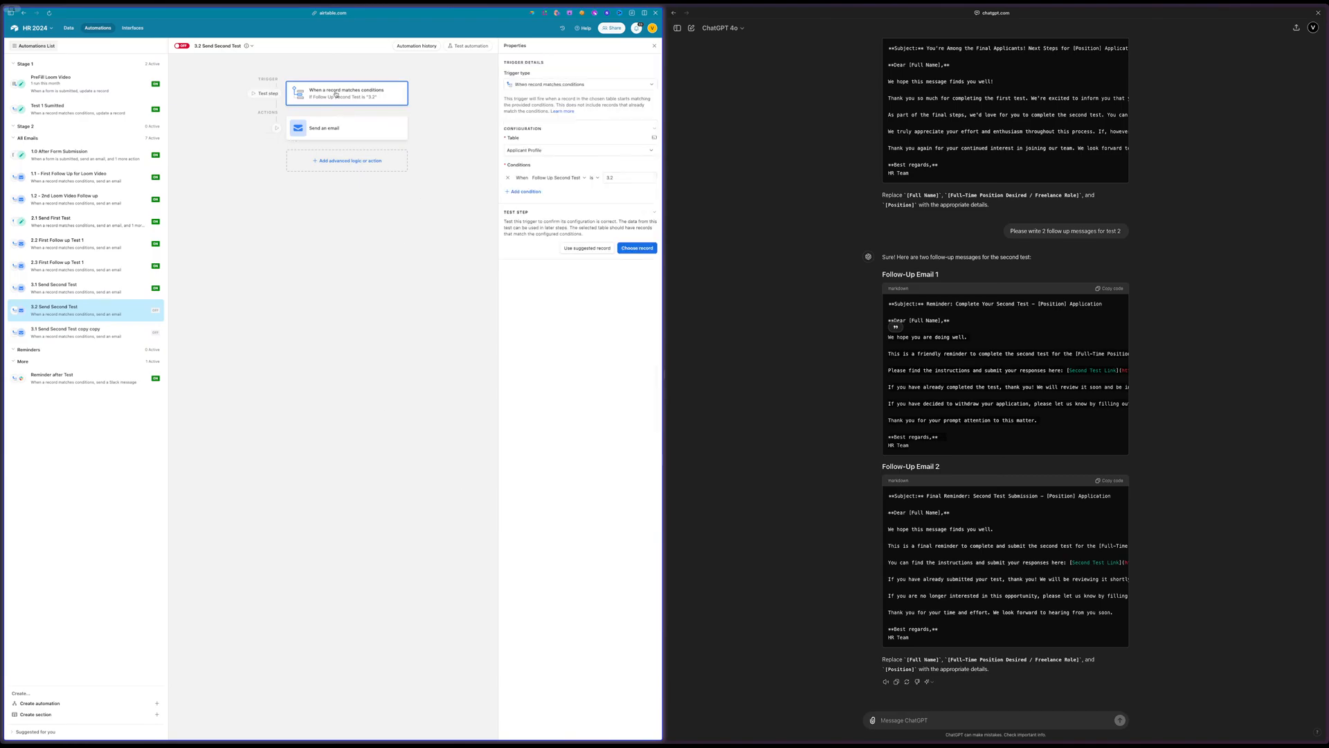
click(627, 177)
text(wait)
key(BackSpace)
text(ing)
click(641, 247)
click(328, 337)
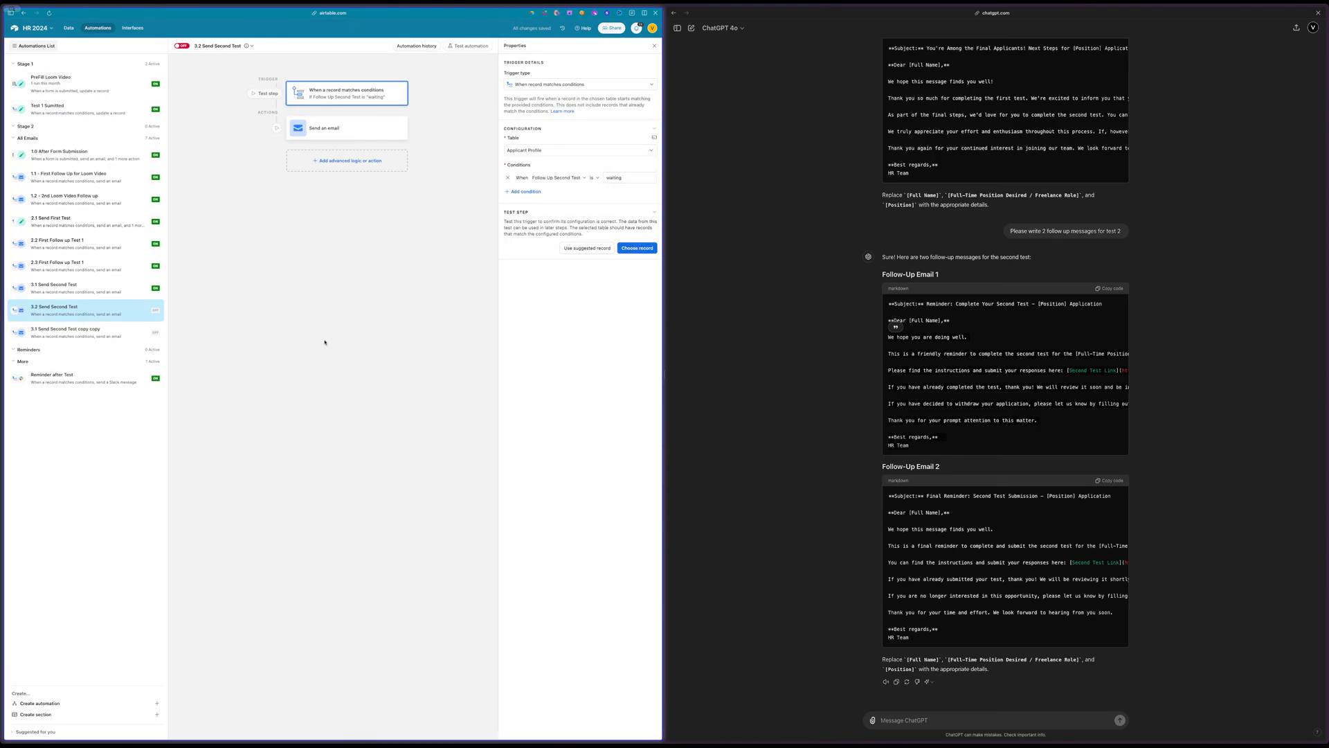
Run the email action's test and review the formatting of the sent reminder message
click(346, 131)
click(547, 511)
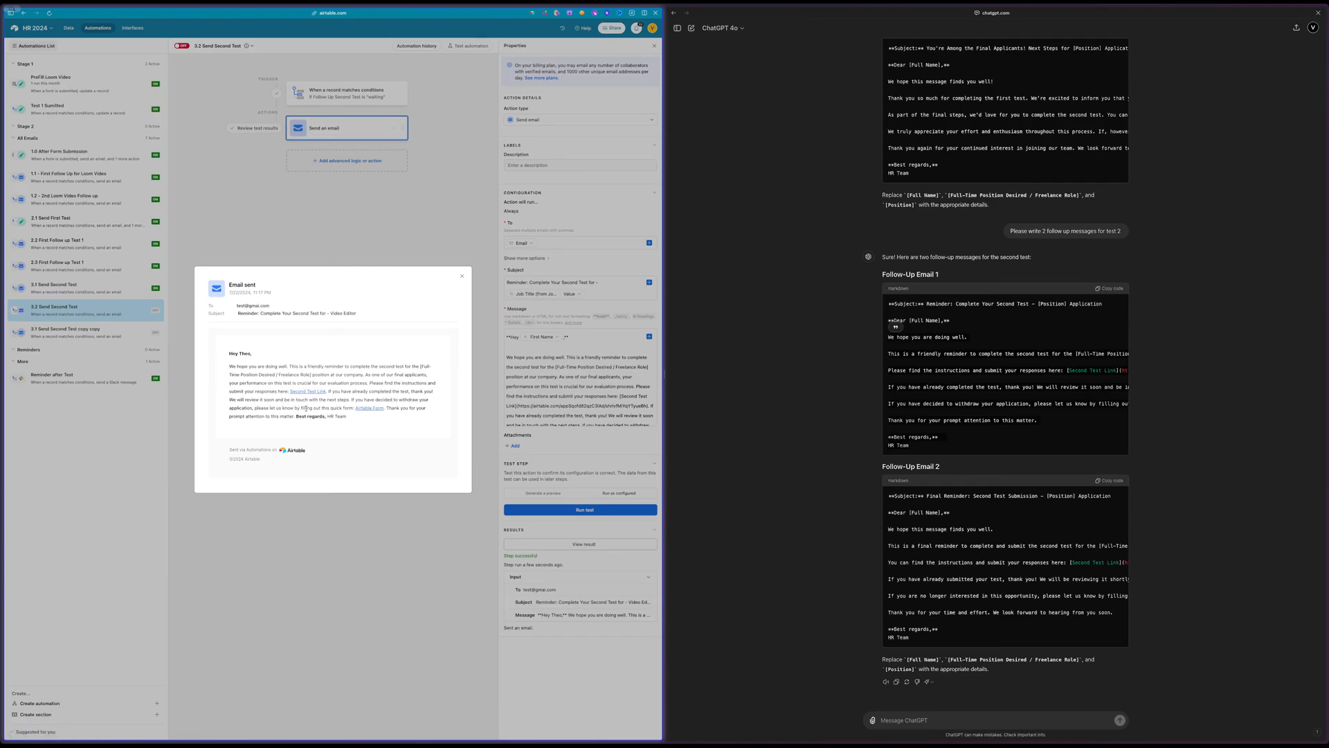
drag(409, 409, 422, 410)
click(539, 412)
Separate the sign-off from the message's closing sentence, placing "Best regards" and "HR Team" on their own lines
scroll(602, 392, down, 3)
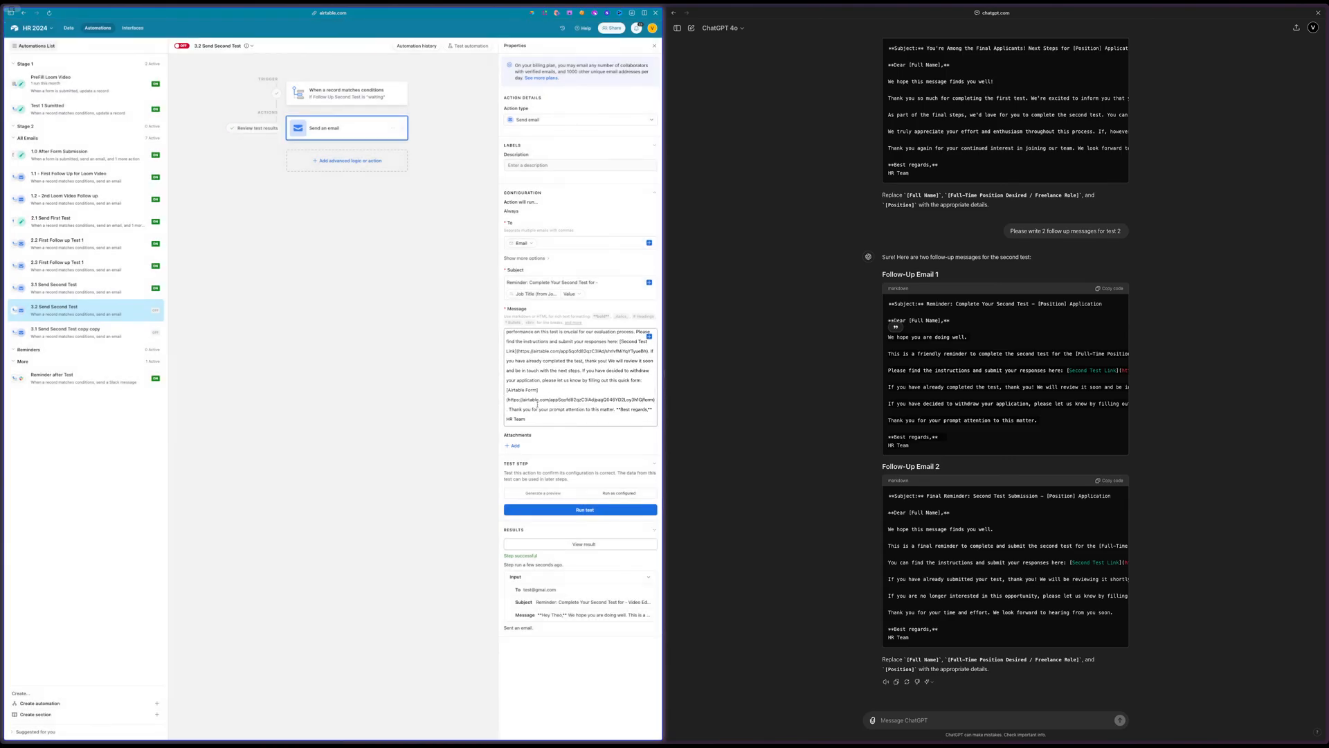
click(624, 413)
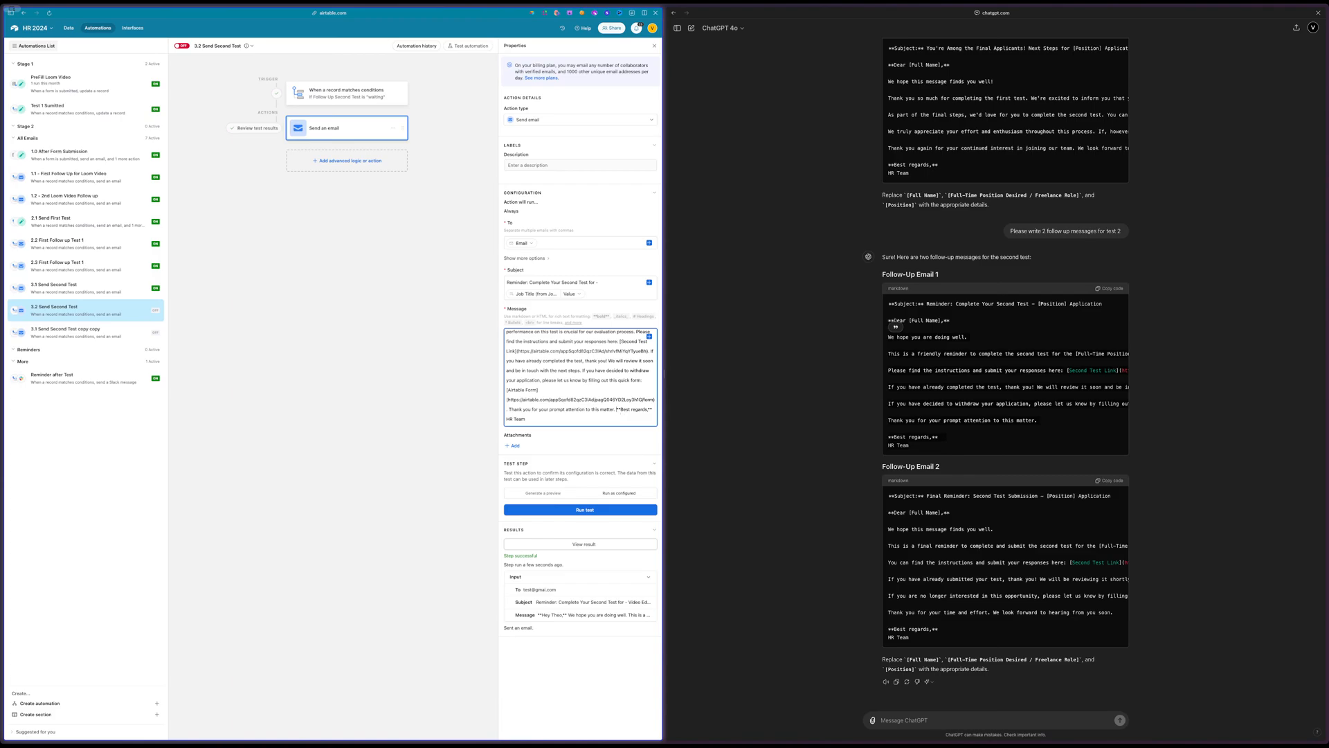
key(Return)
key(Return)
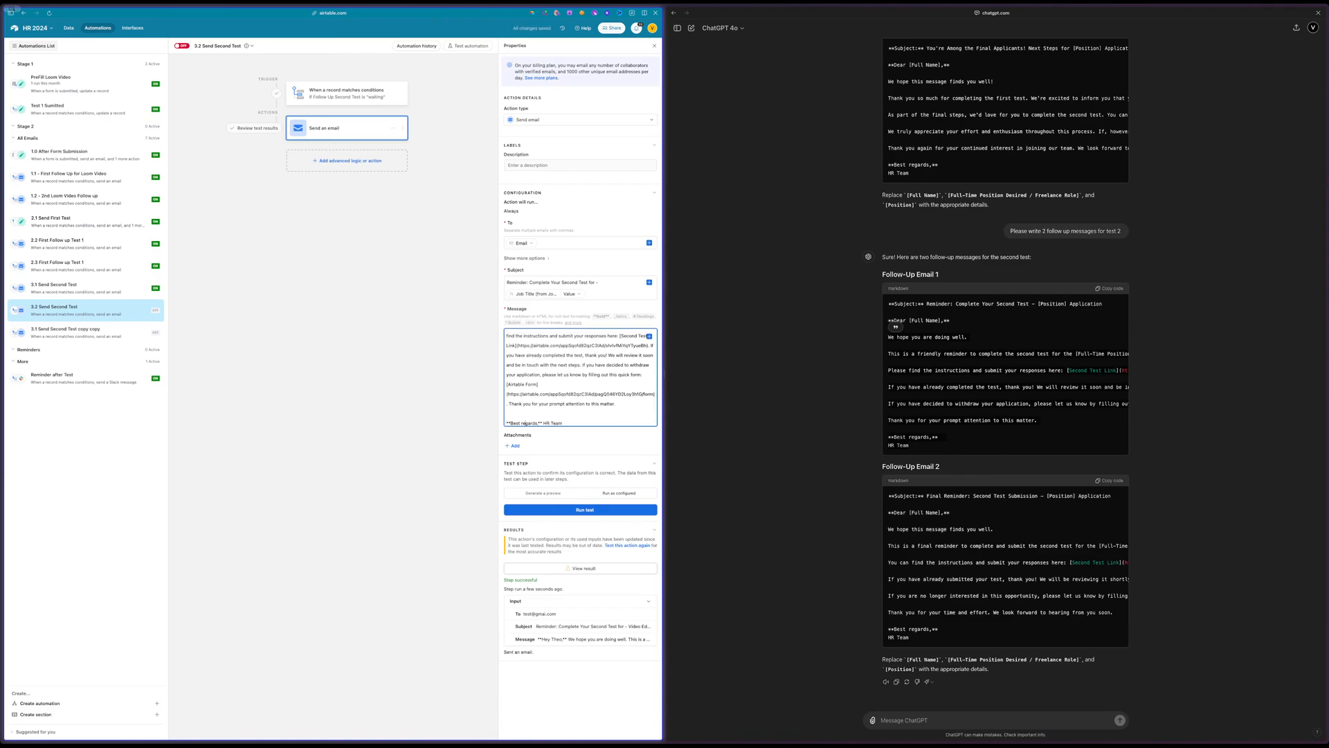
key(Return)
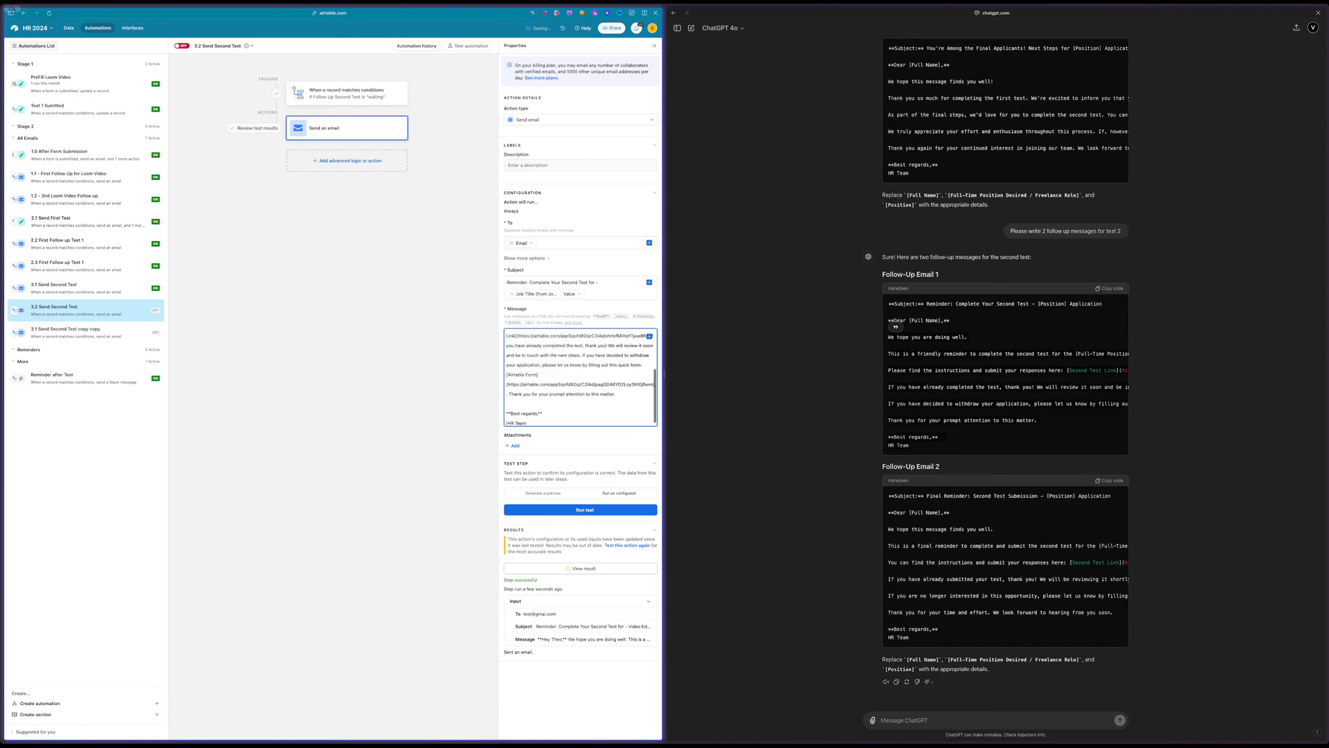
key(Delete)
triple_click(518, 423)
click(425, 363)
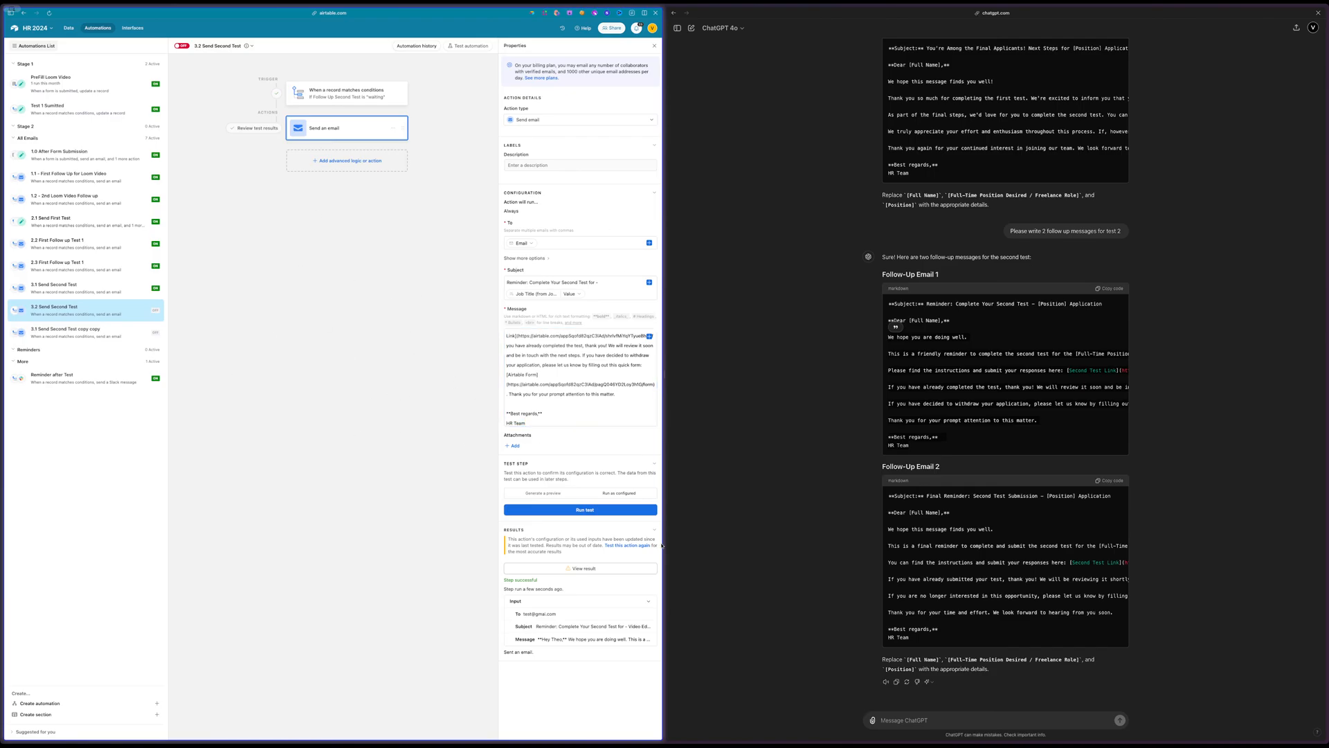
Rerun the email test and check the greeting, body and sign-off of the sent message
click(597, 514)
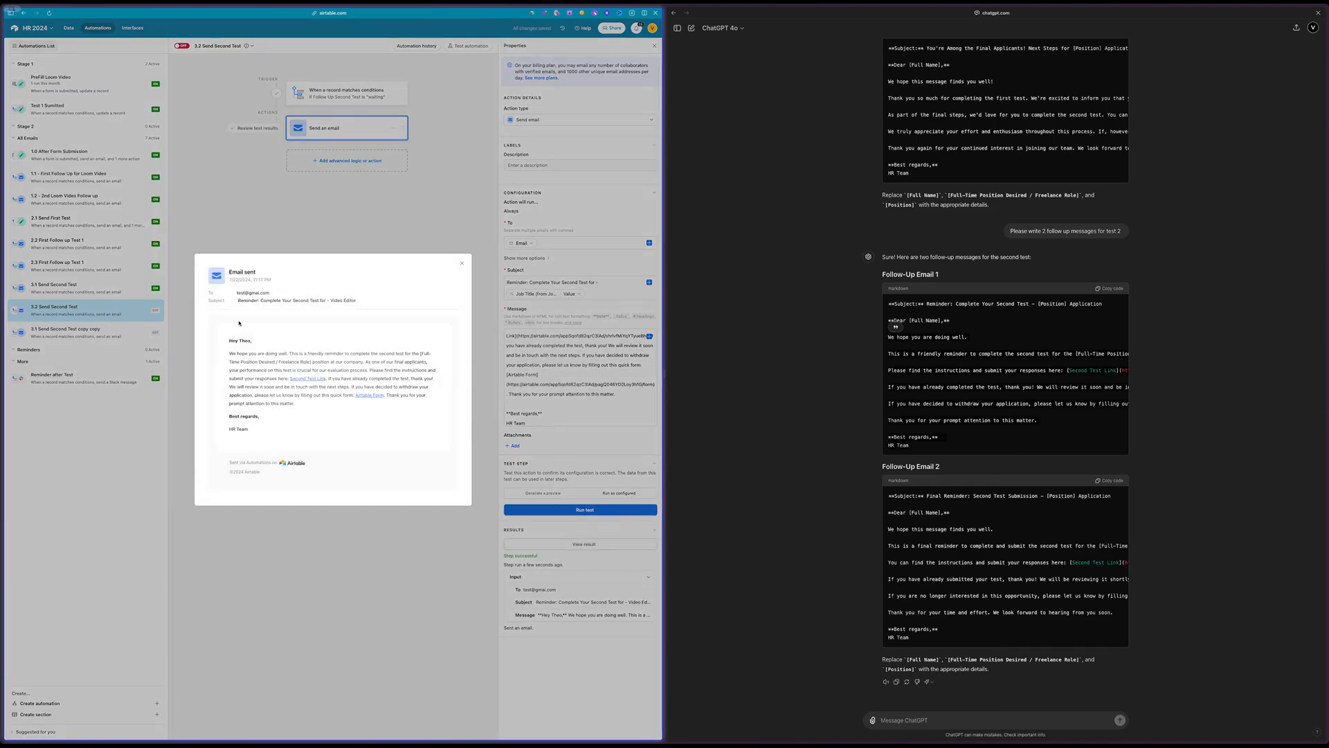
drag(239, 323, 298, 410)
click(295, 420)
click(586, 365)
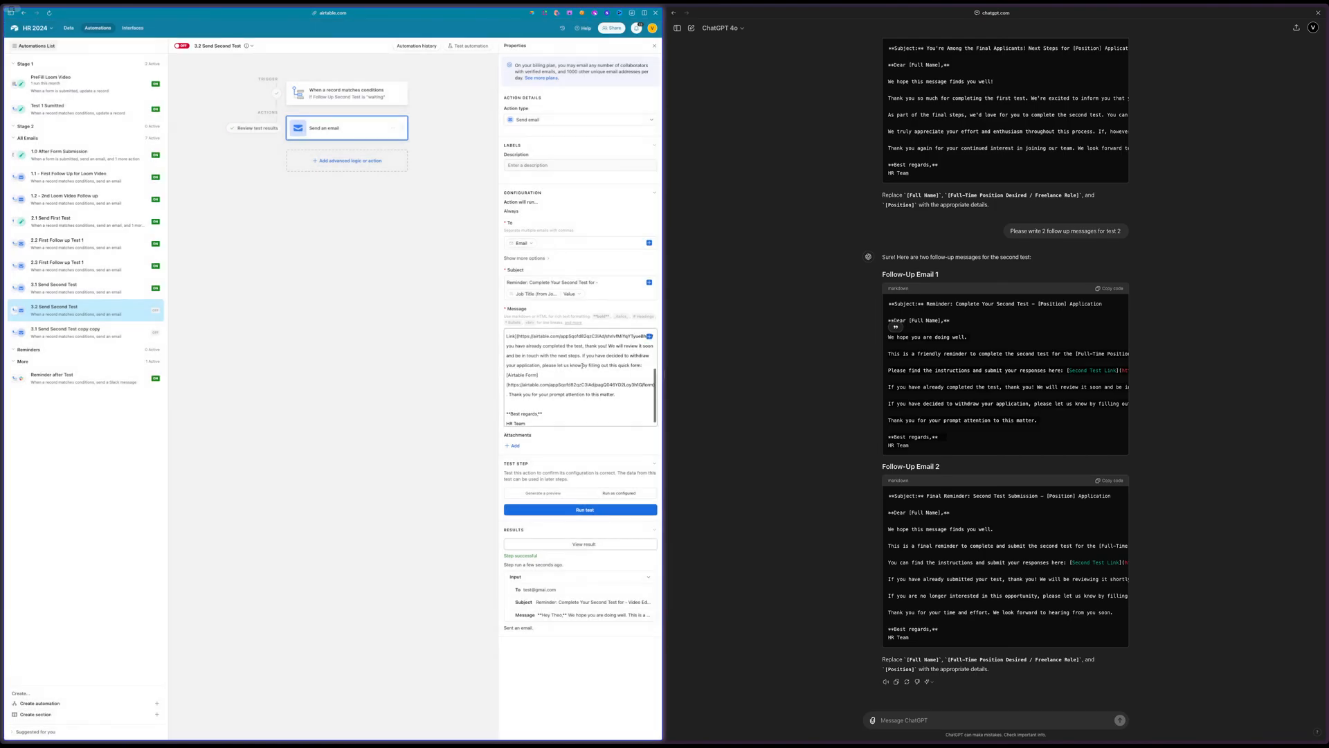
Replace the [Full-Time Position Desired / Freelance Role] placeholder in the message with the value of Job Title (from Job Positions)
scroll(617, 374, up, 5)
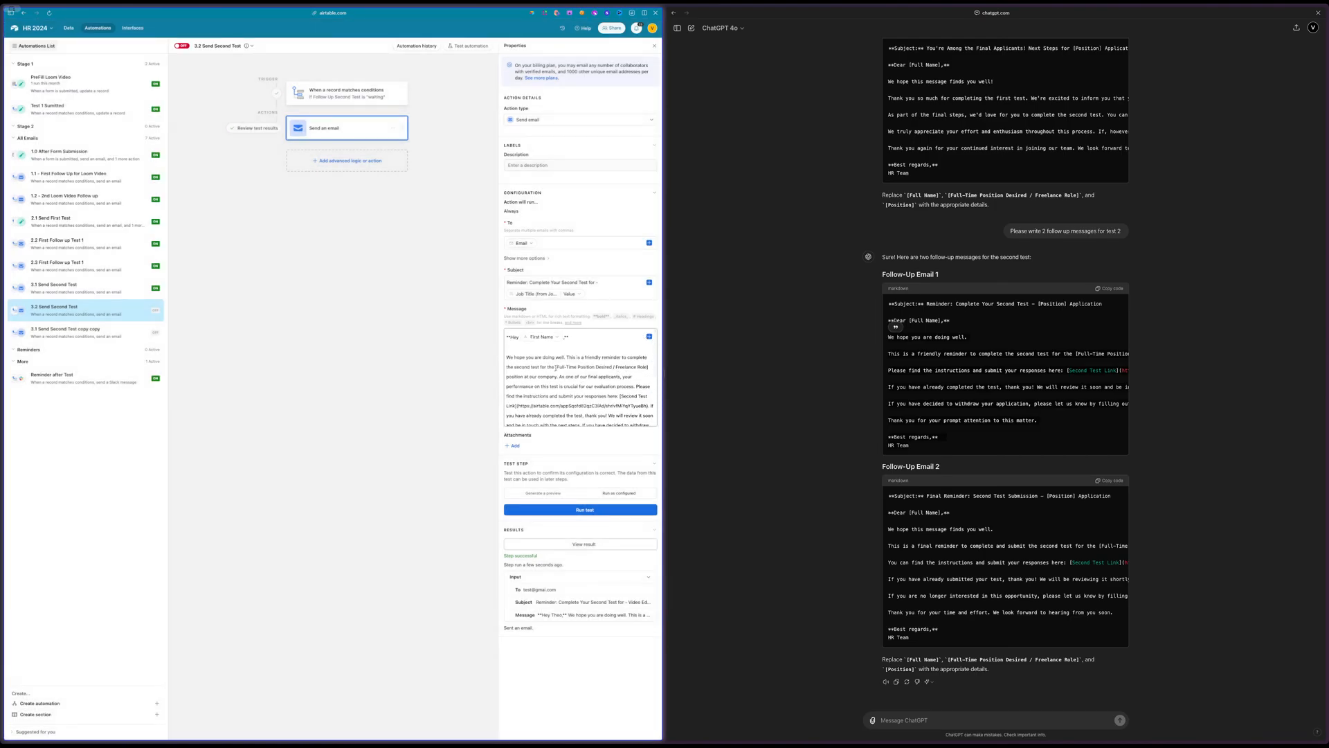
drag(556, 368, 650, 368)
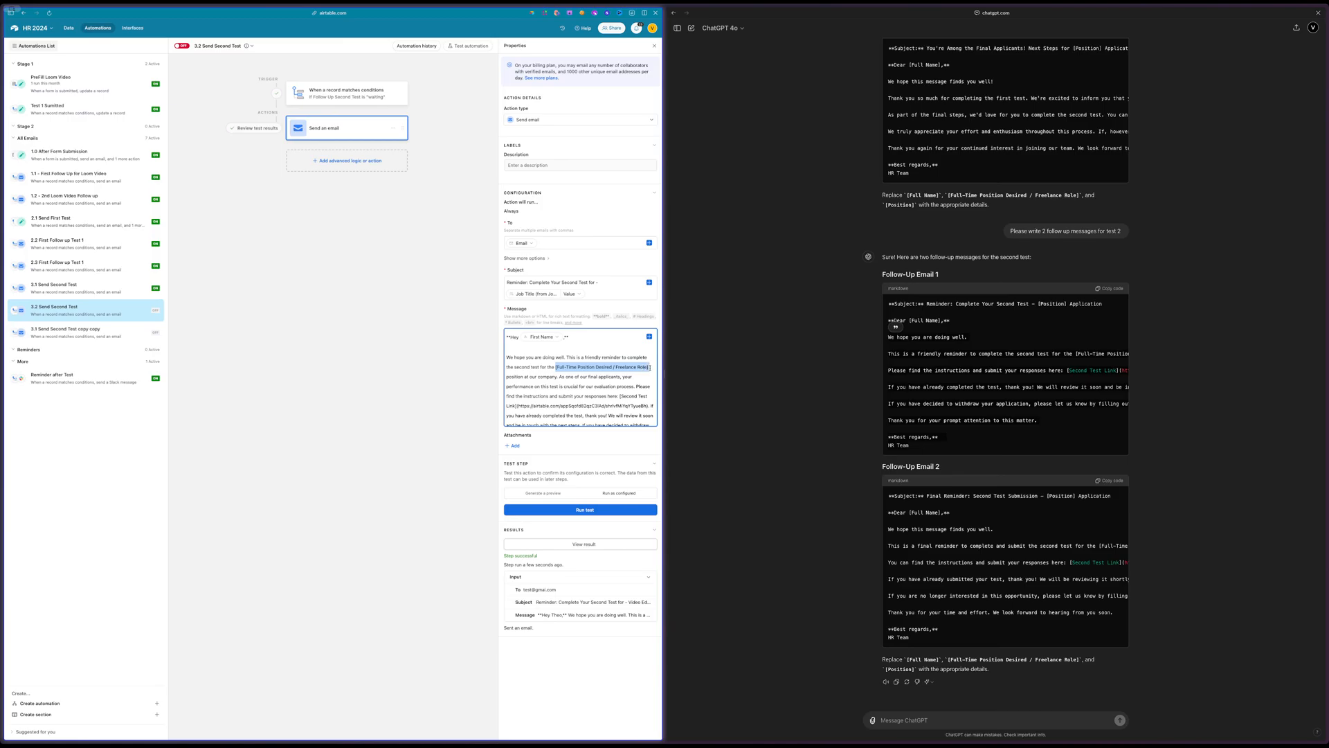
key(BackSpace)
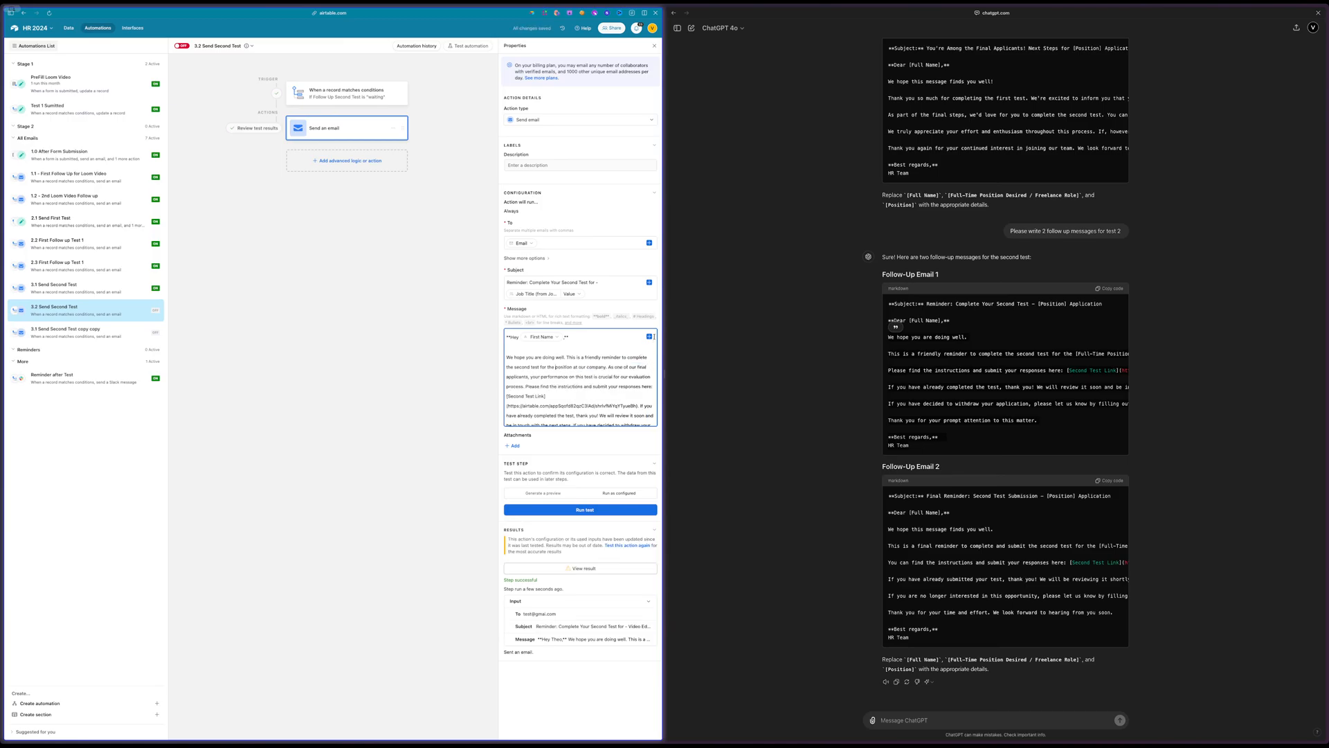
click(650, 336)
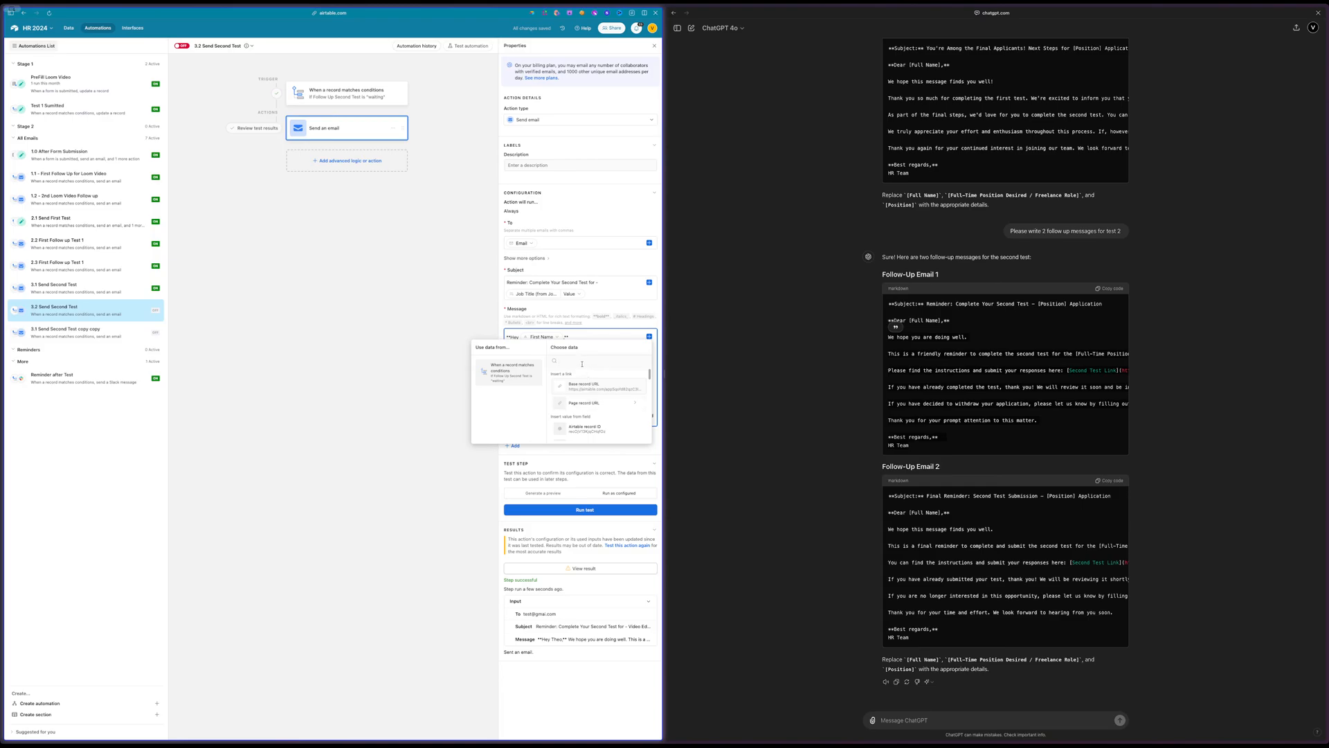
text(titl)
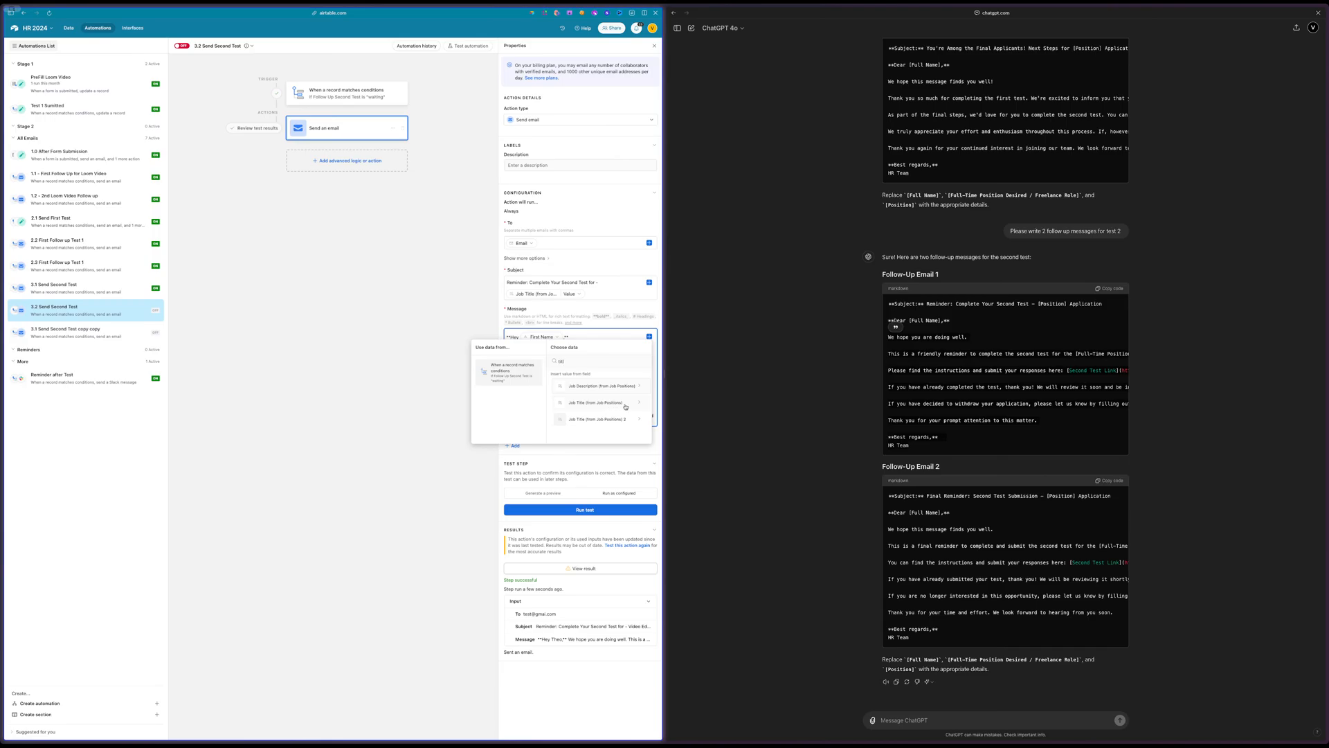
click(625, 406)
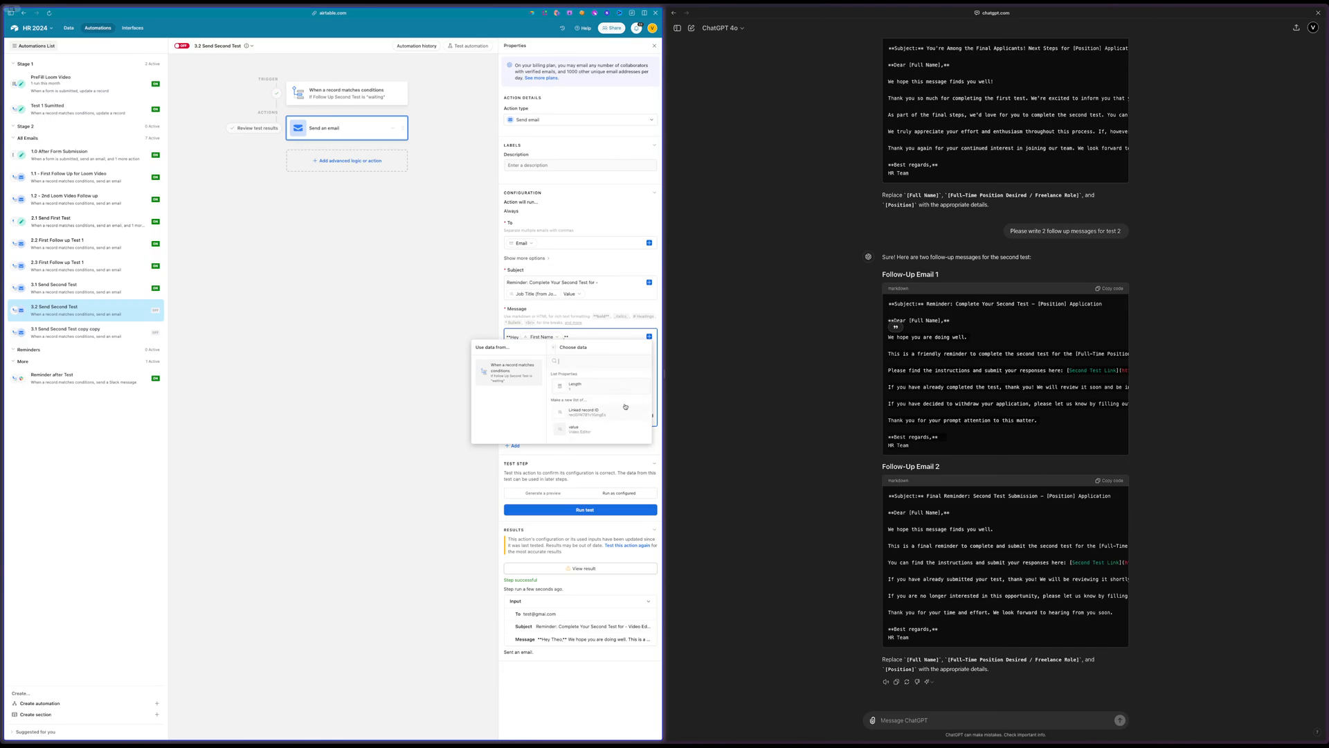
click(587, 429)
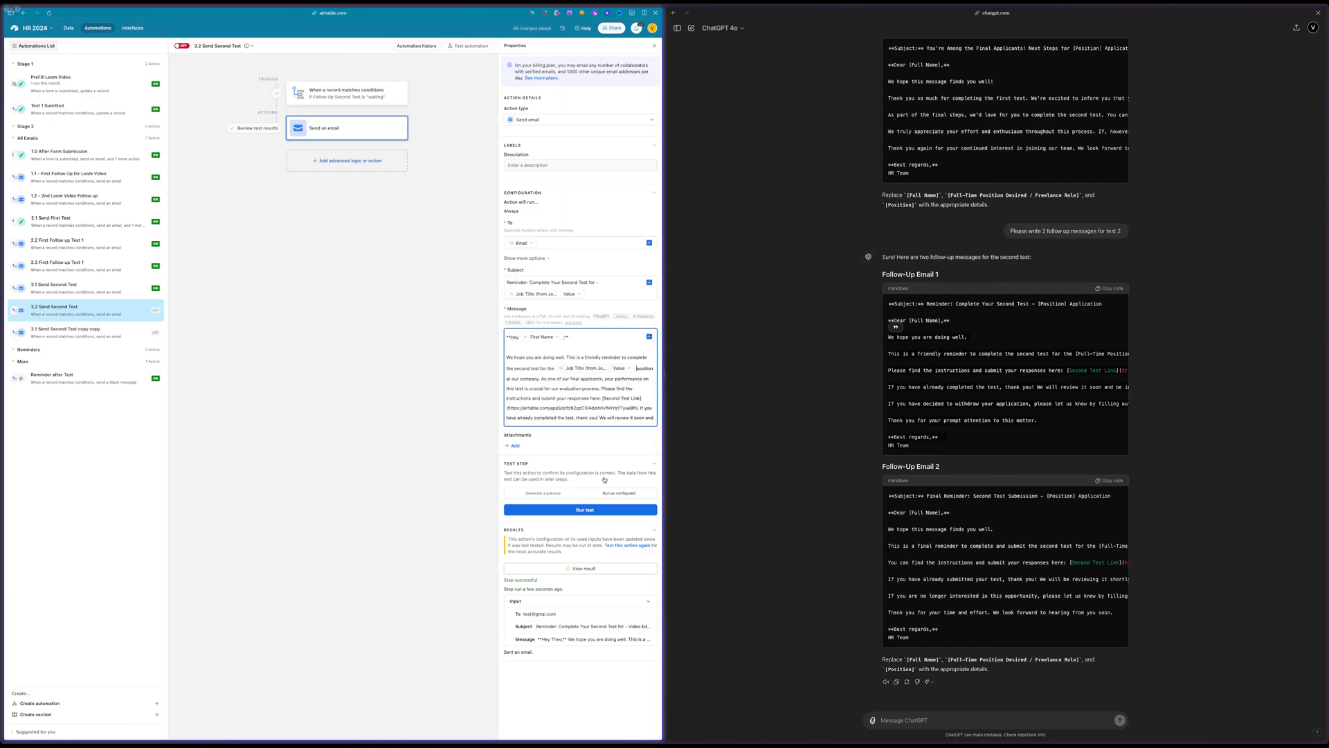
click(465, 378)
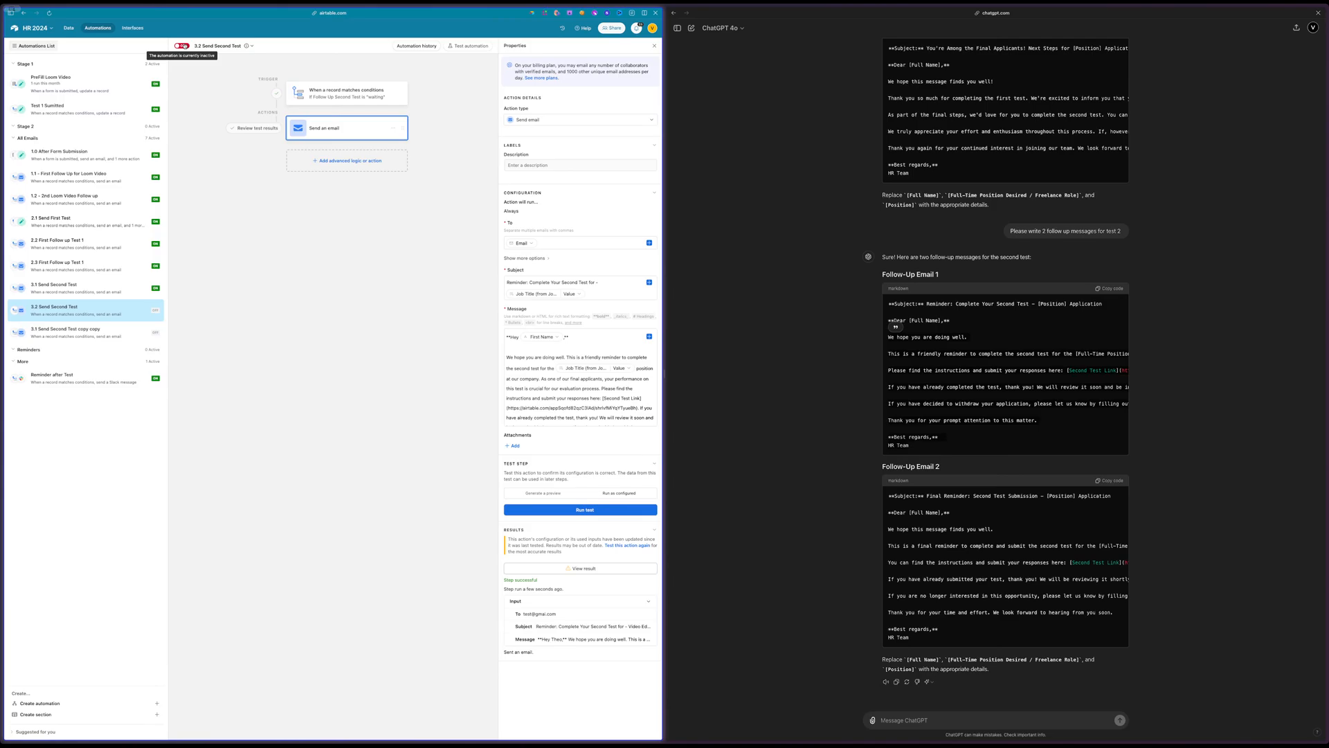
Set the trigger condition value of 3.2 Send Second Test to 3.2 and turn the automation on
click(346, 92)
double_click(629, 178)
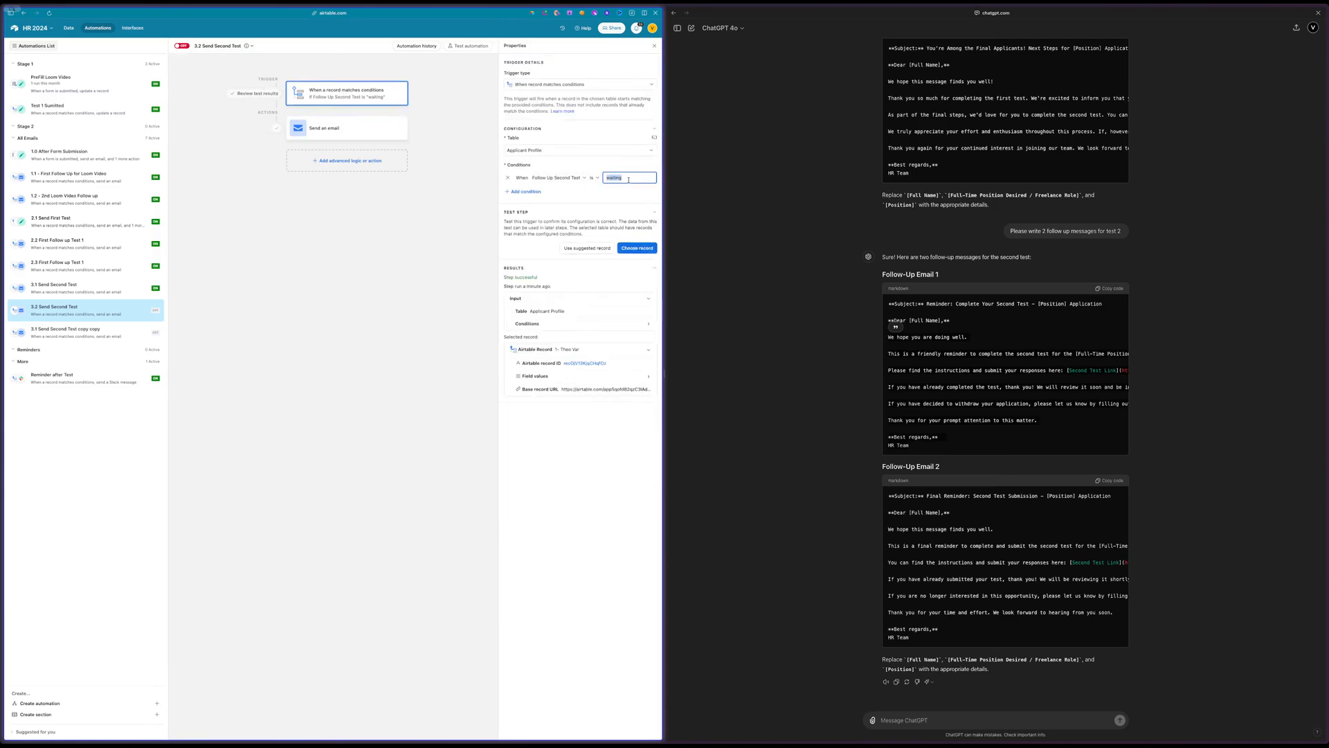
text(3.2)
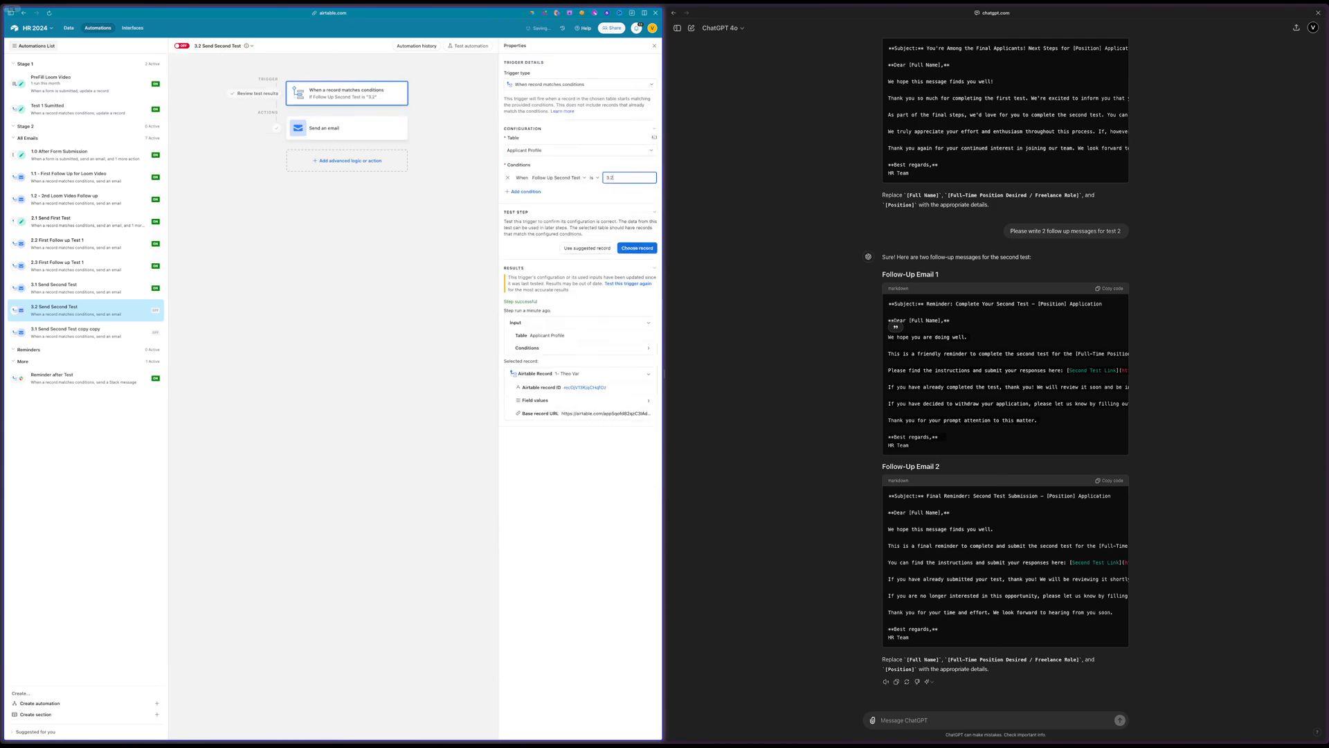
click(181, 46)
Check the follow-up labels in the Follow Up Second Test formula of the Applicant Profile table
click(96, 332)
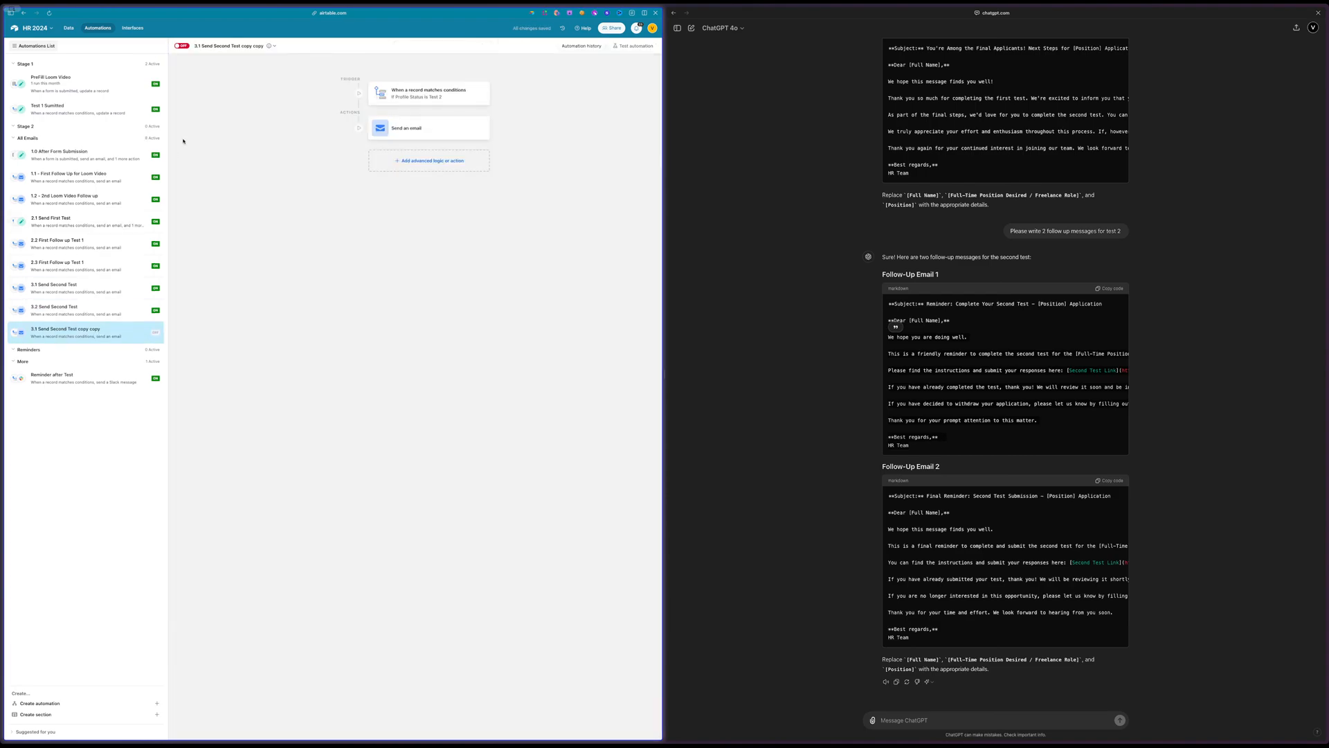
click(68, 27)
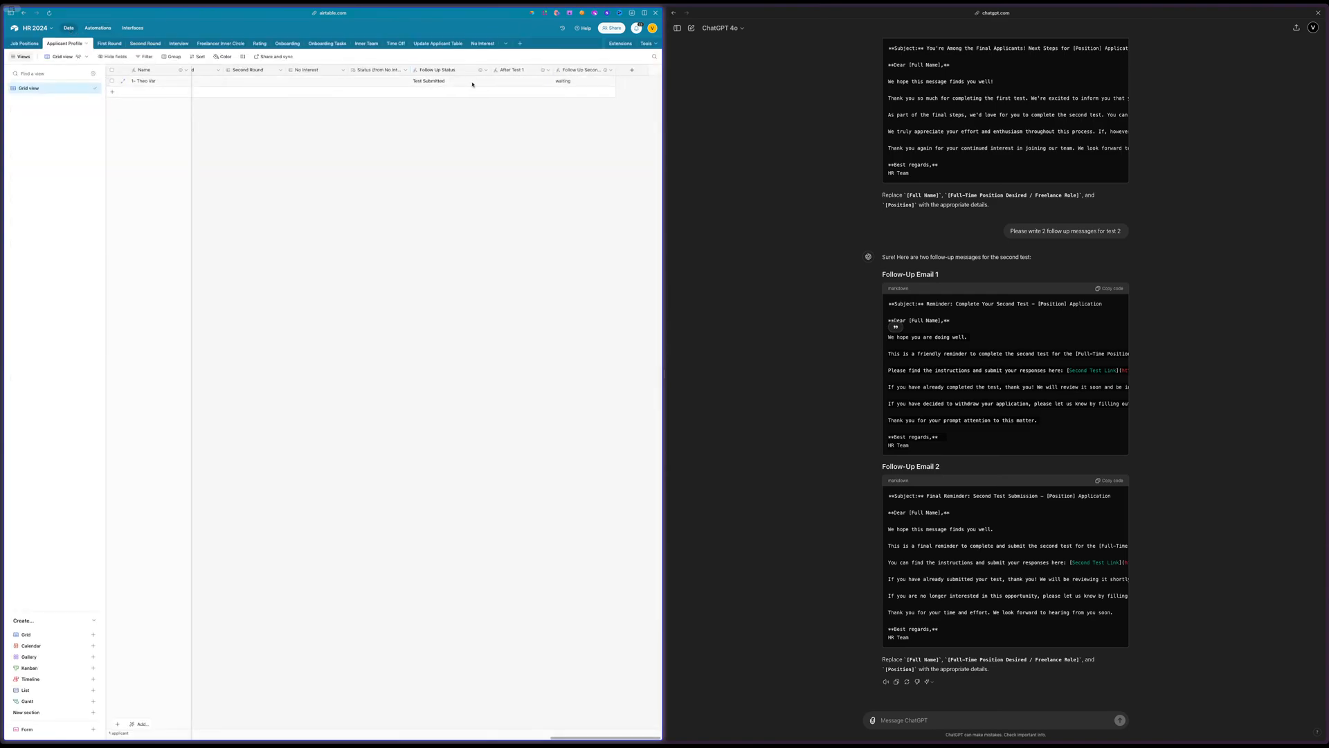
double_click(571, 70)
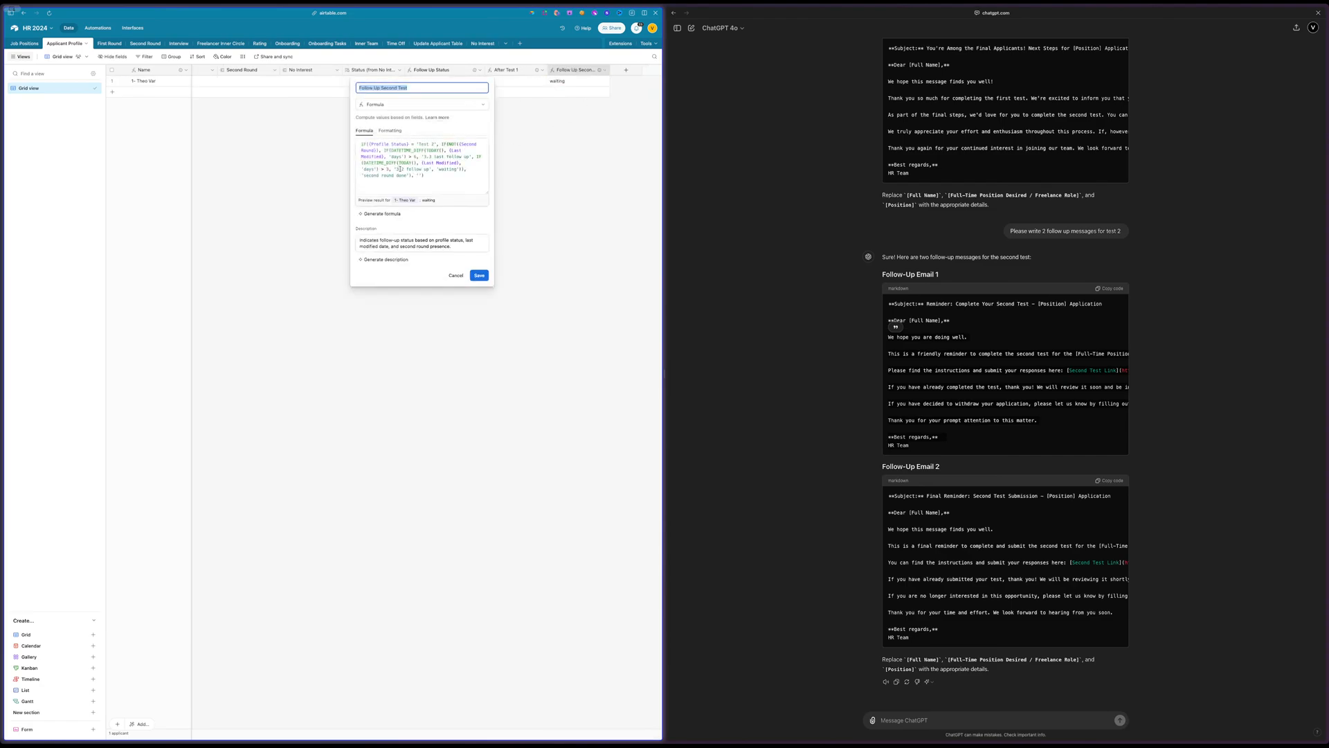
double_click(430, 157)
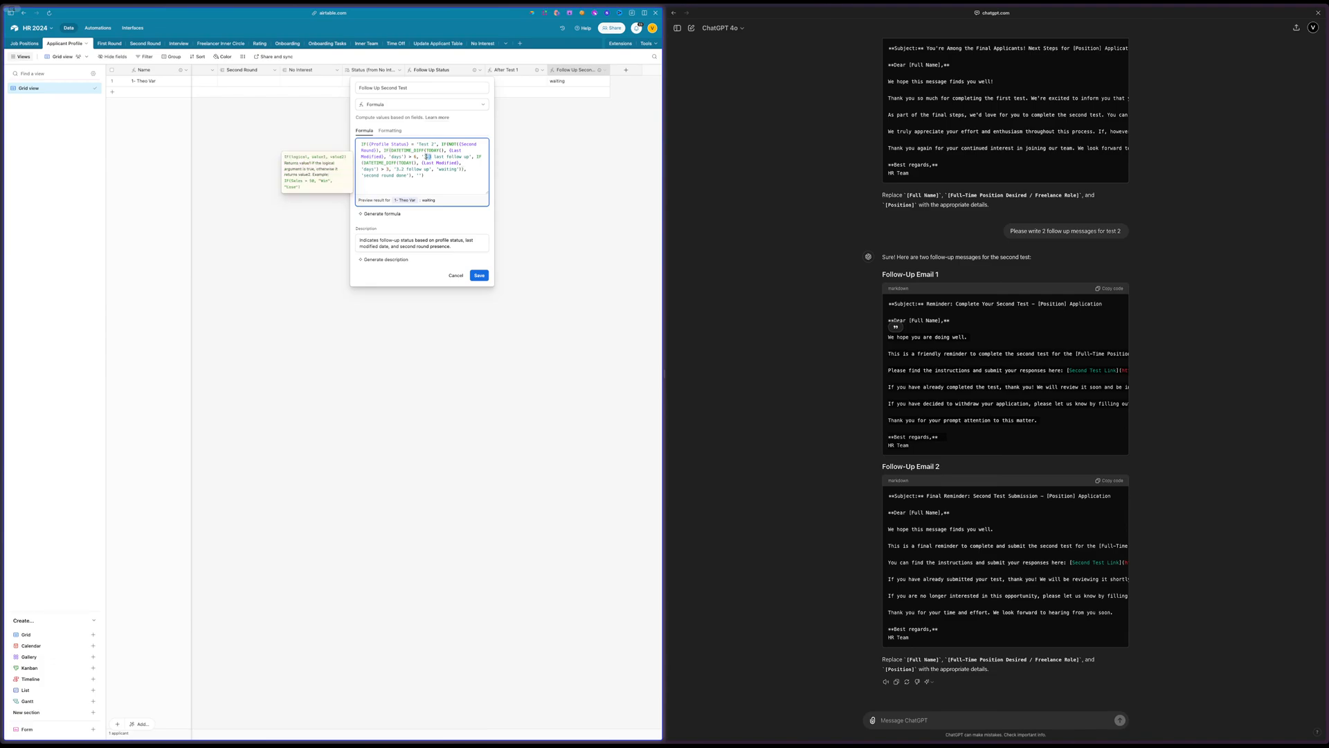
click(100, 28)
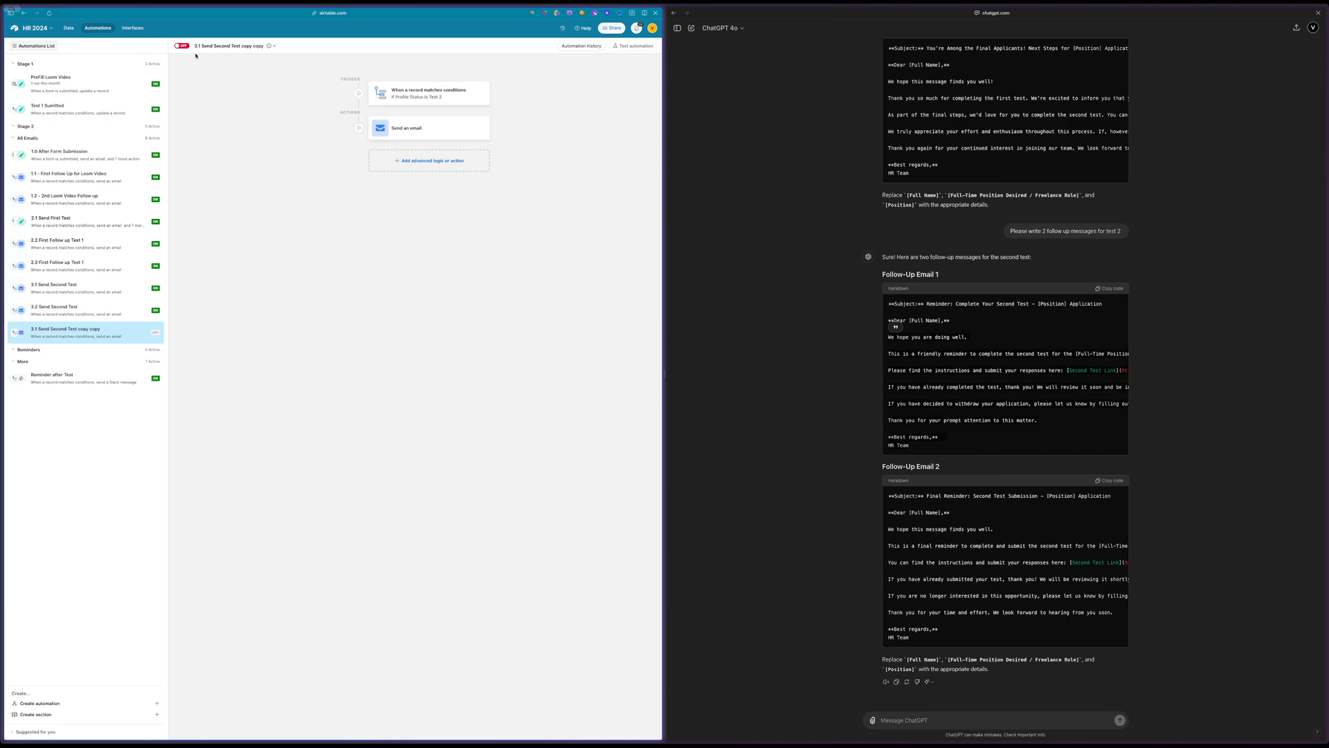
Rename the remaining 3.1 Send Second Test copy as 3.3 Send Second Test and turn it on
click(228, 46)
click(229, 47)
drag(229, 47, 190, 47)
click(199, 46)
text(3.3)
drag(244, 49, 290, 49)
click(230, 45)
key(BackSpace)
key(Return)
click(182, 46)
Change the trigger condition of 3.3 Send Second Test to Follow Up Second Test is 3.3 and update the live automation
click(83, 310)
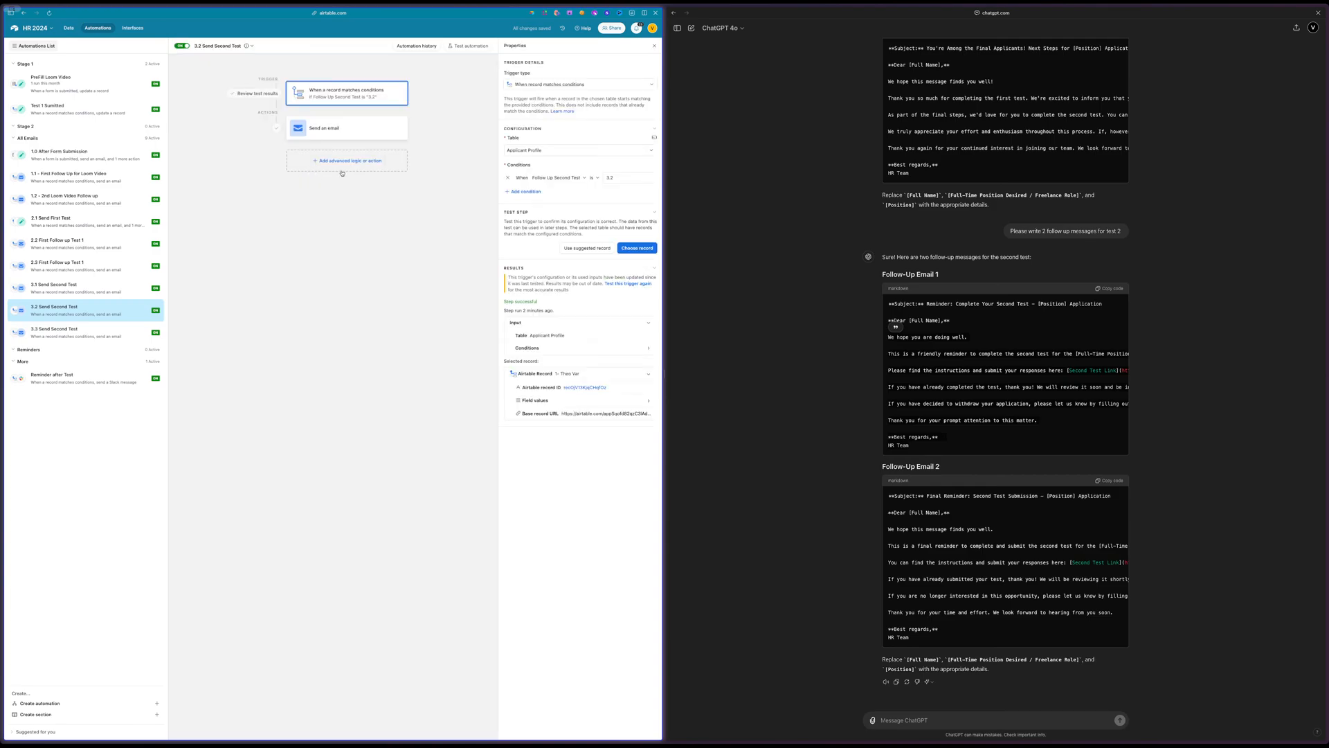
click(96, 330)
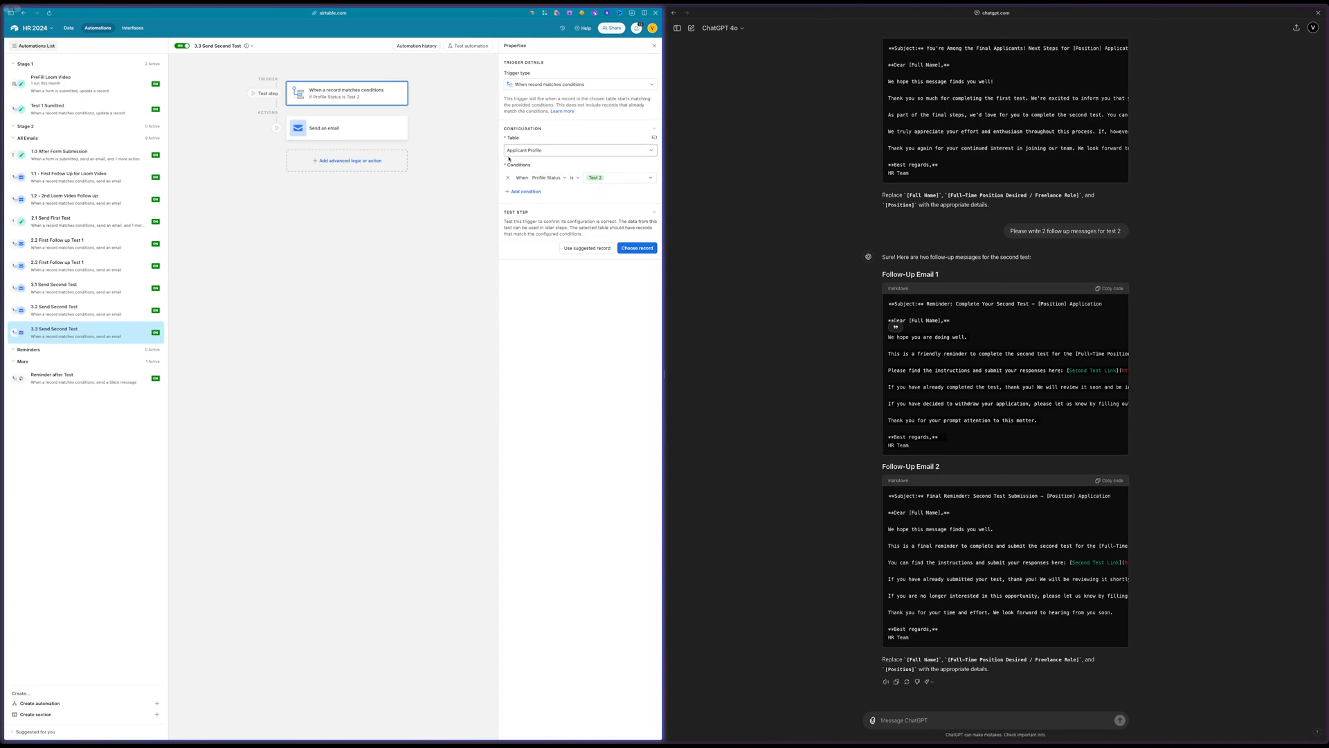
click(547, 178)
scroll(587, 220, down, 10)
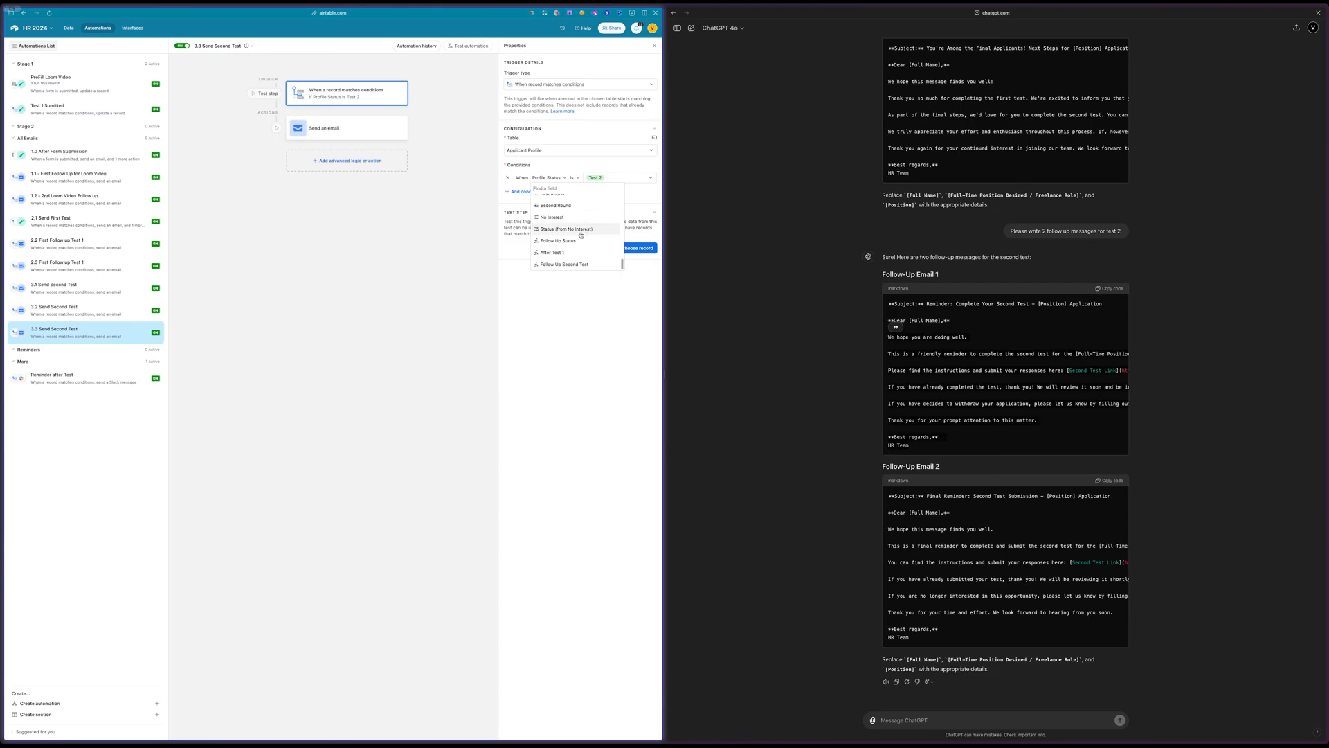
click(564, 263)
click(610, 177)
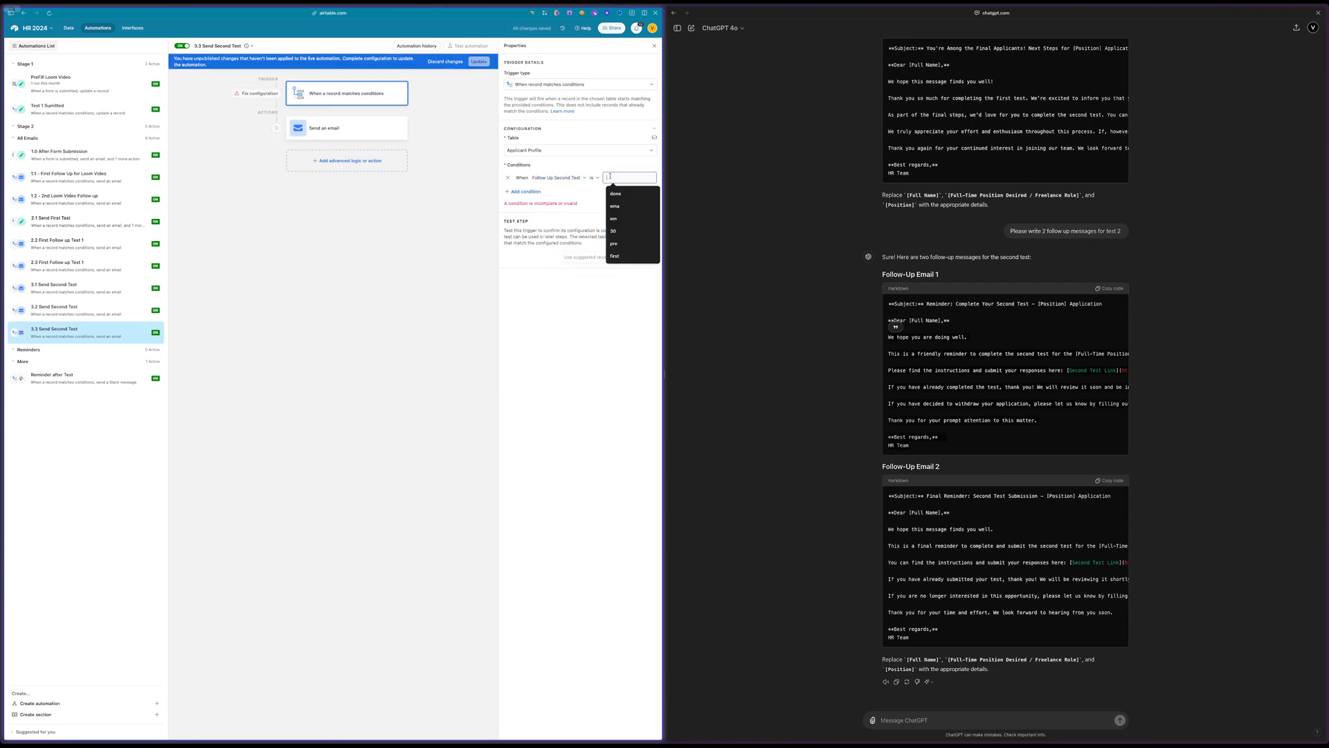
text(3.3)
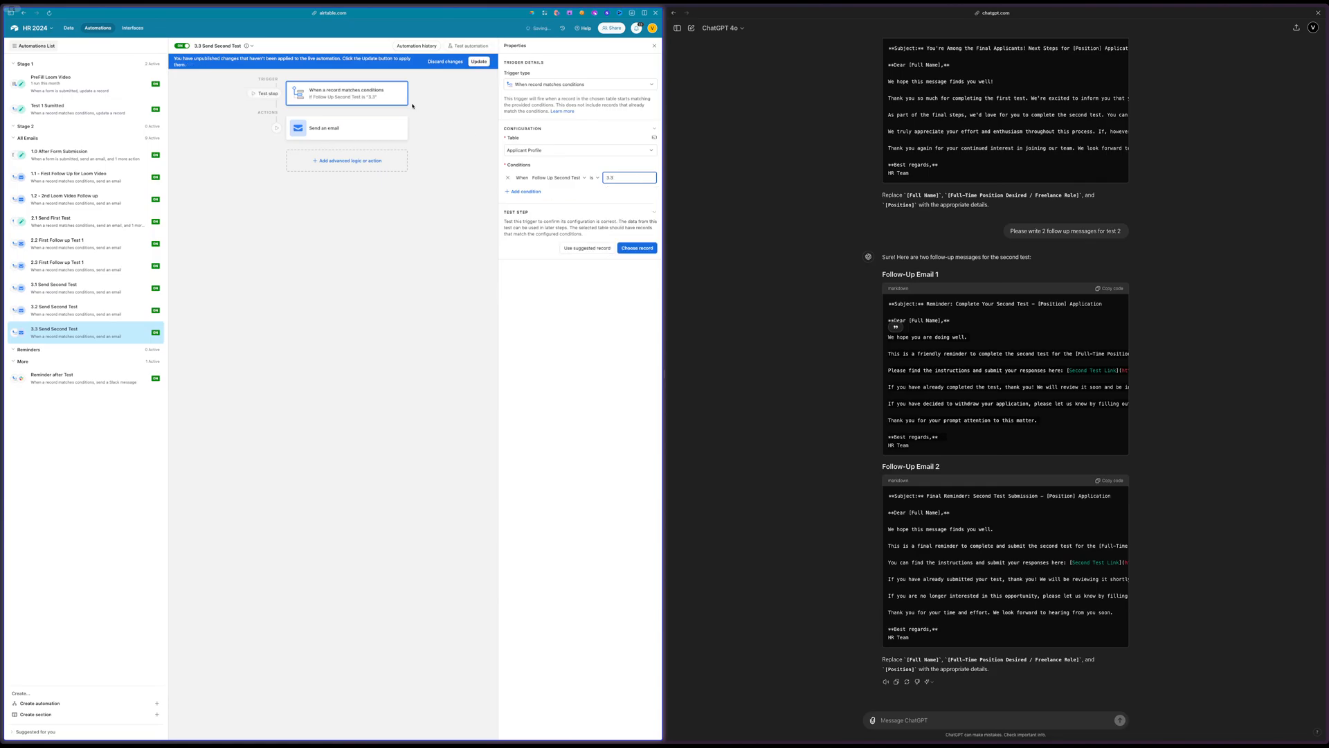
click(484, 63)
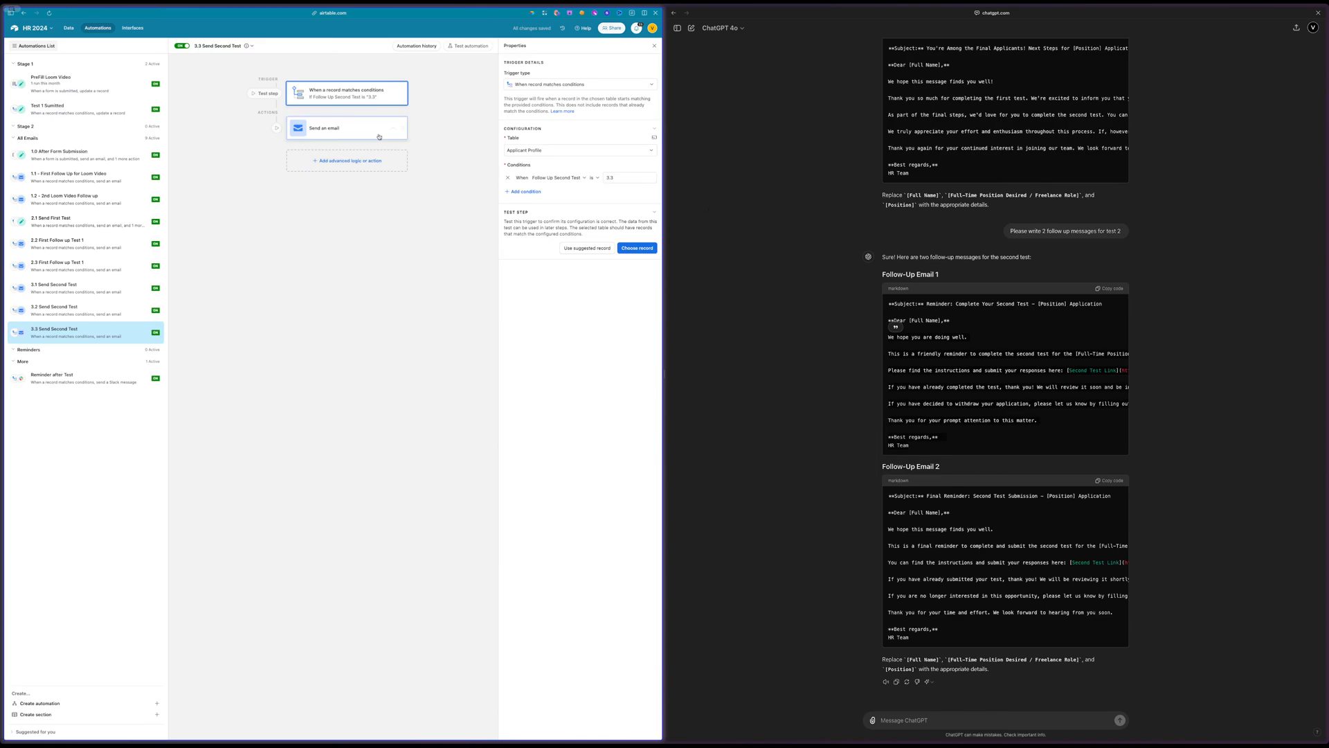
Open the email action of the 3.3 Send Second Test automation
click(349, 131)
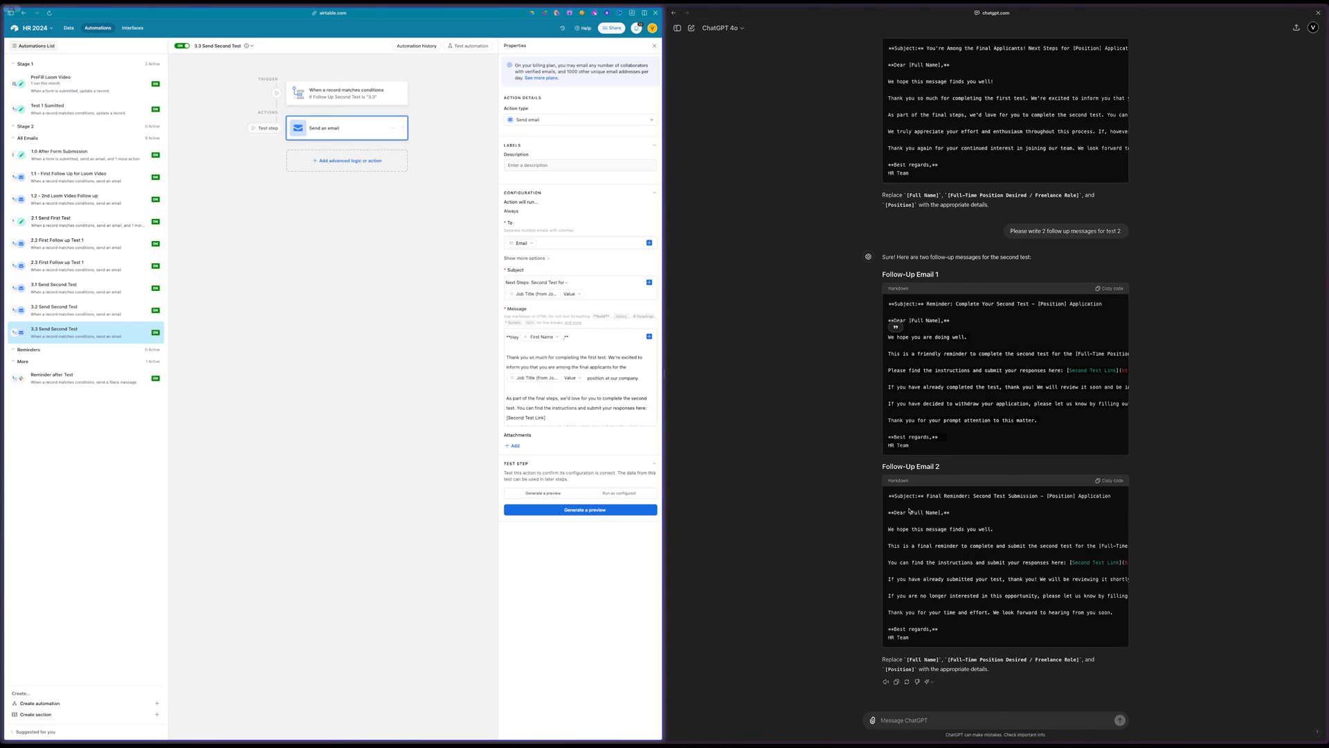
Replace the opening words of the email subject with ChatGPT's "Final Reminder: Second Test Submission for" and update the live automation
drag(927, 496, 1038, 495)
key(super+c)
click(568, 294)
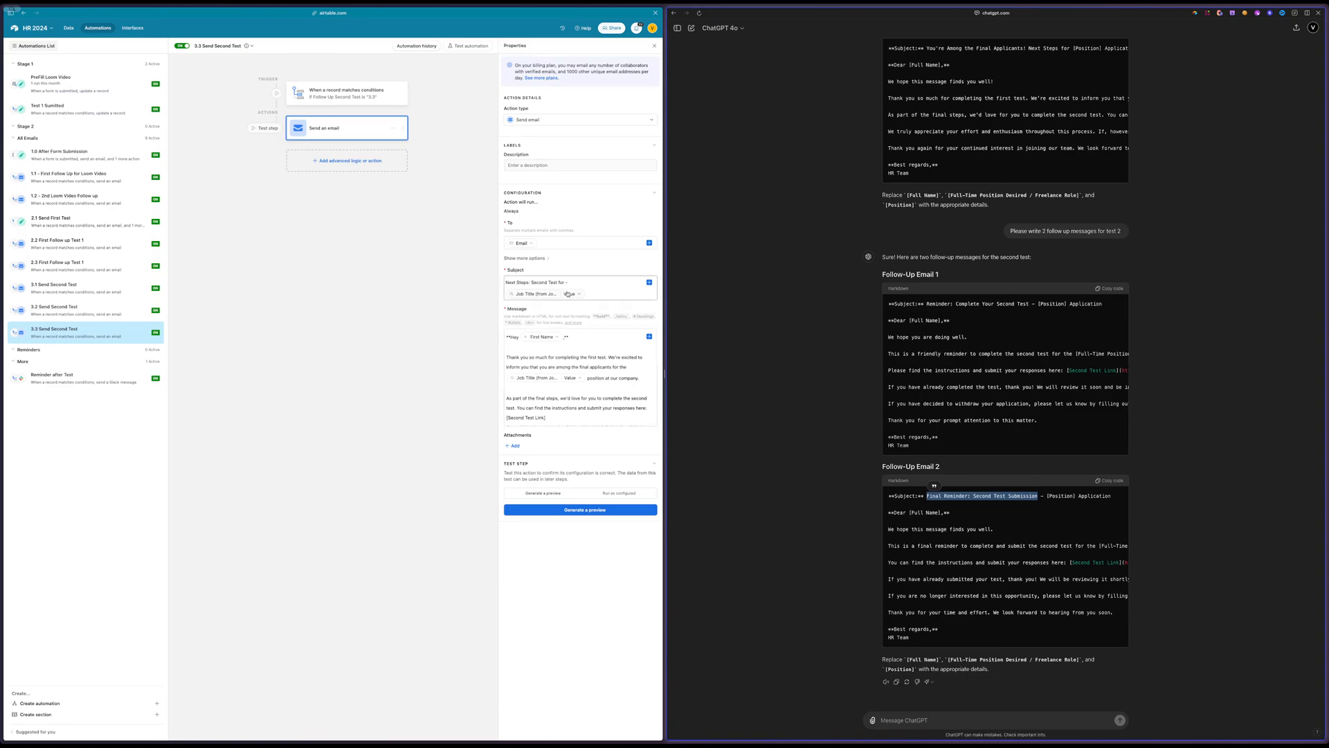
drag(557, 283, 493, 291)
key(super+v)
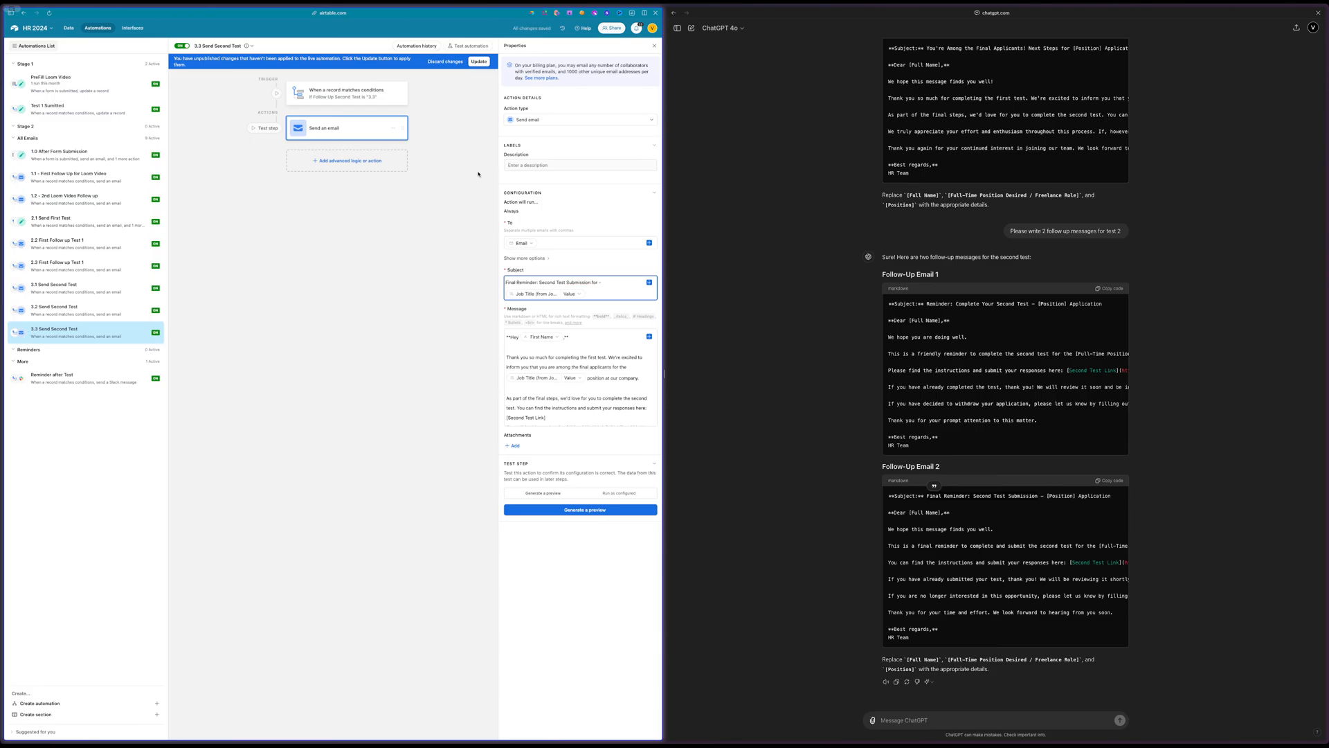
click(476, 62)
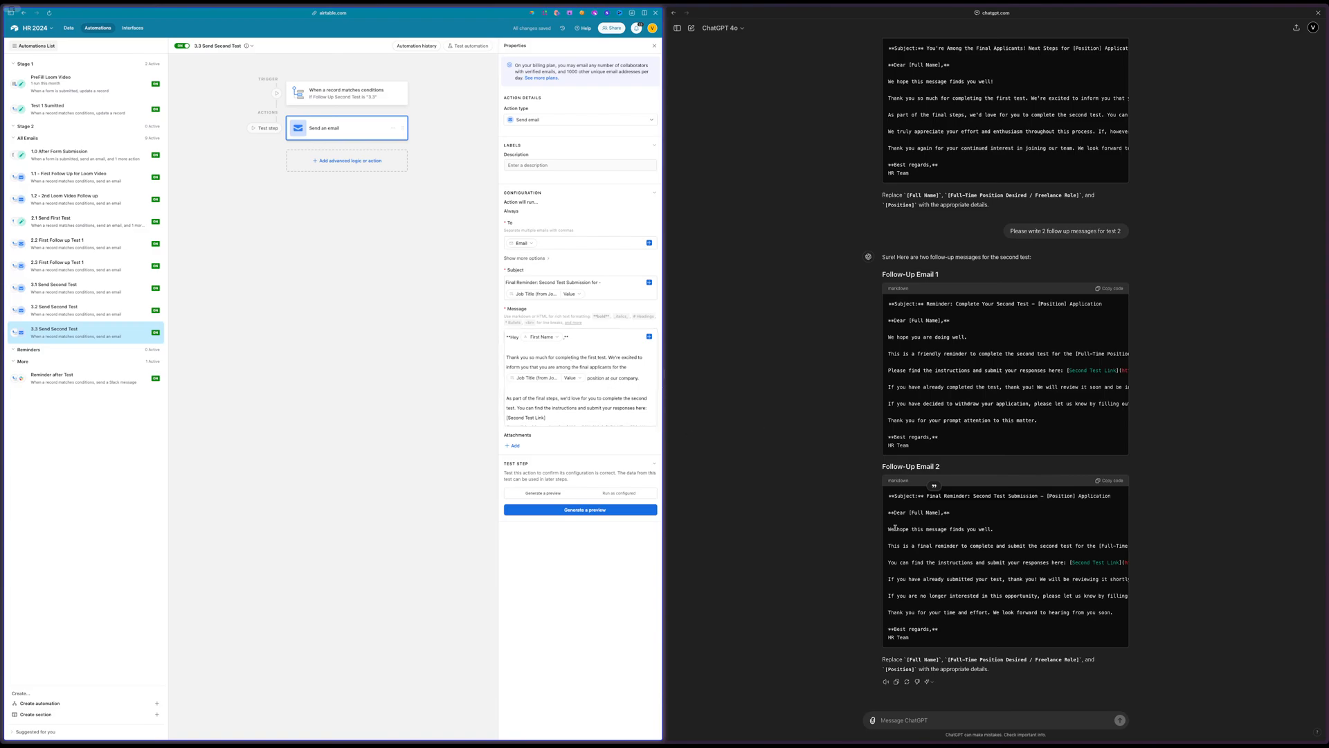
Replace the email message body with ChatGPT's Follow-Up Email 2 text and remove the duplicated "Best regards, HR Team" closing
drag(888, 545, 1000, 641)
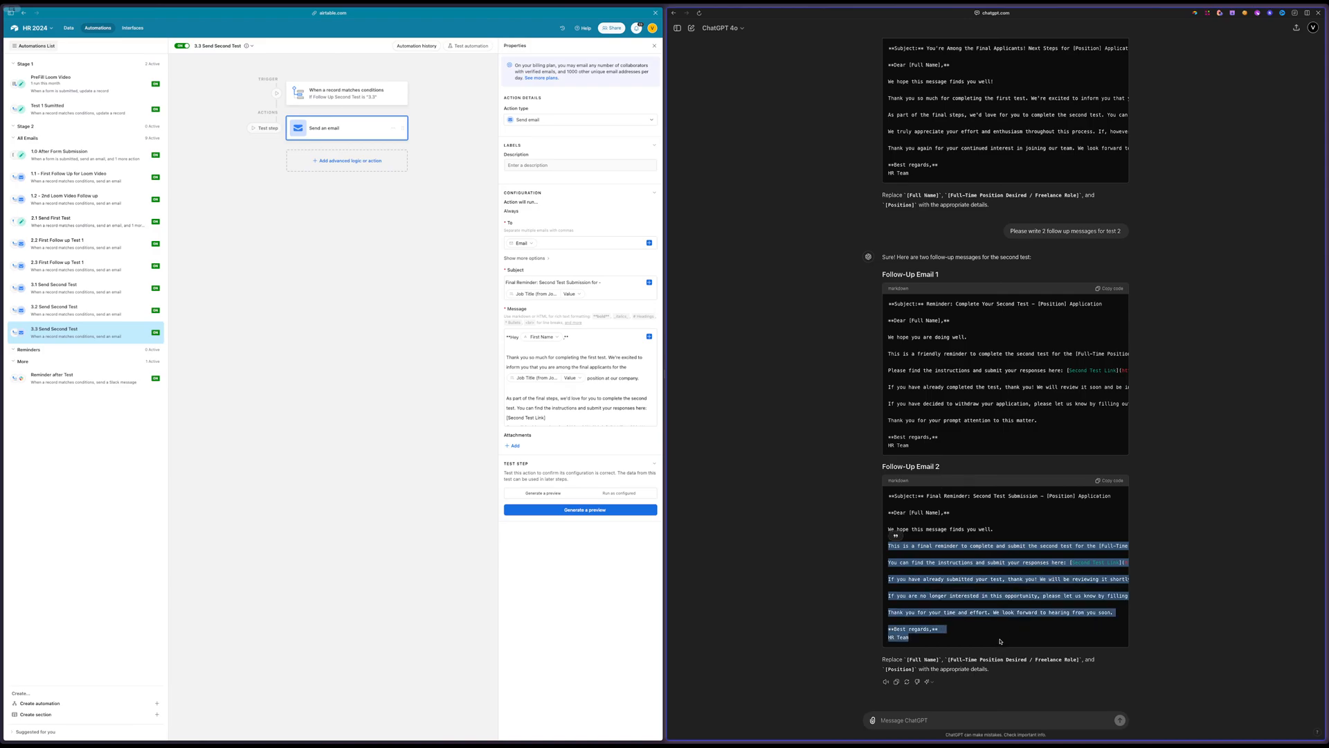
click(515, 356)
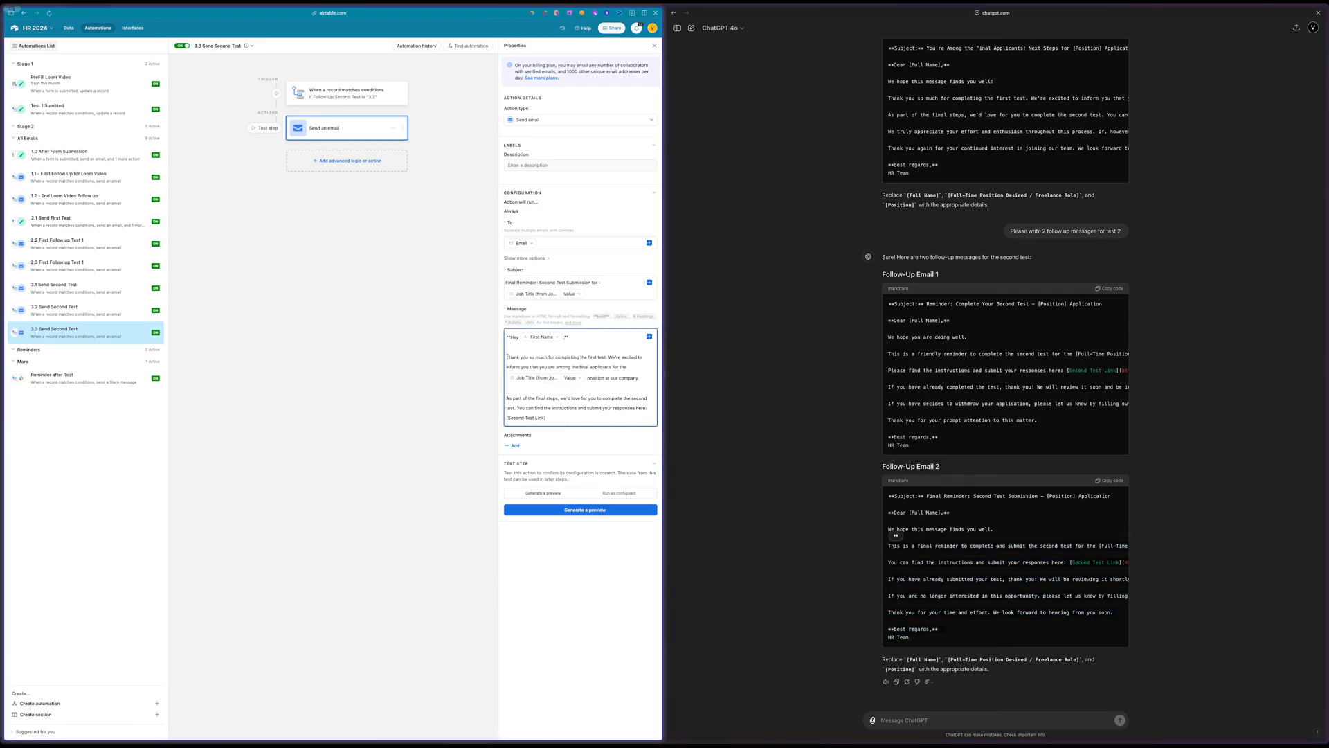
drag(506, 357, 529, 389)
key(ctrl+v)
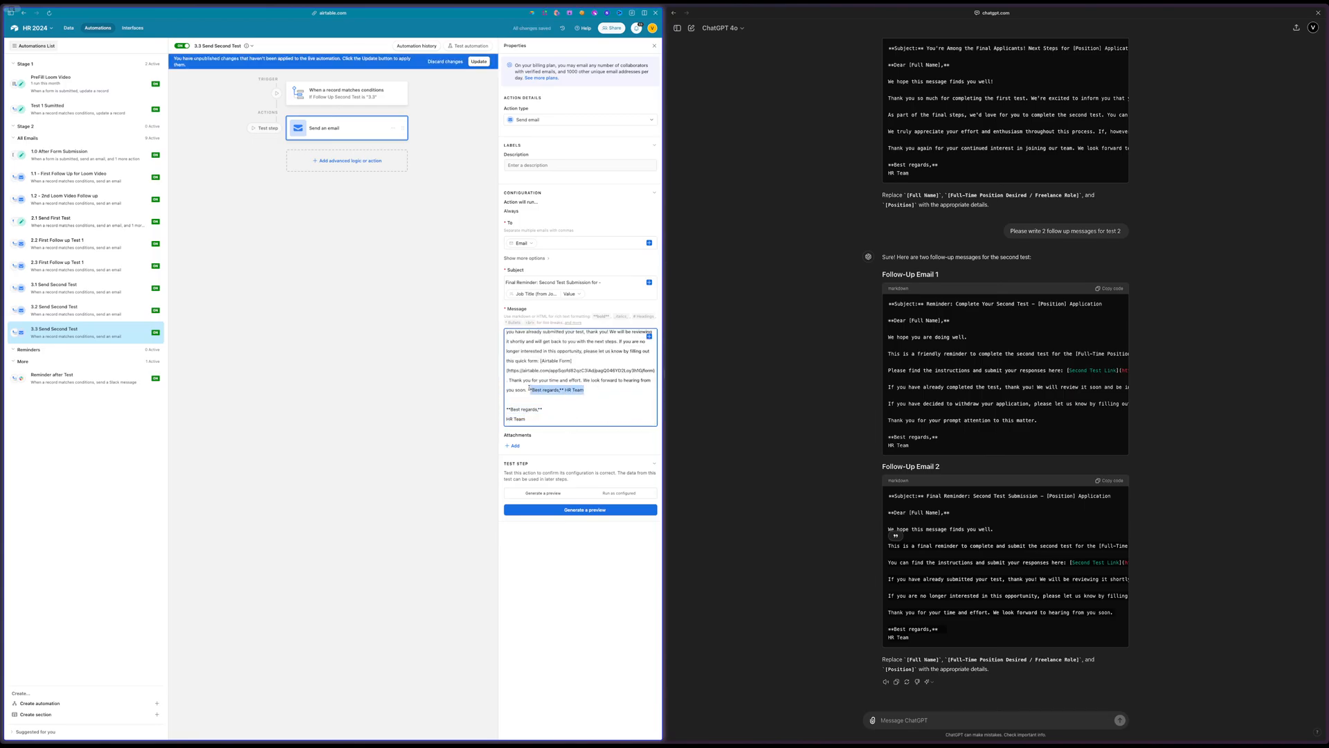
key(BackSpace)
Delete "for the [Full-Time Position Desired / Freelance Role] position at our company" from the message's first sentence and update the live automation
scroll(602, 376, up, 3)
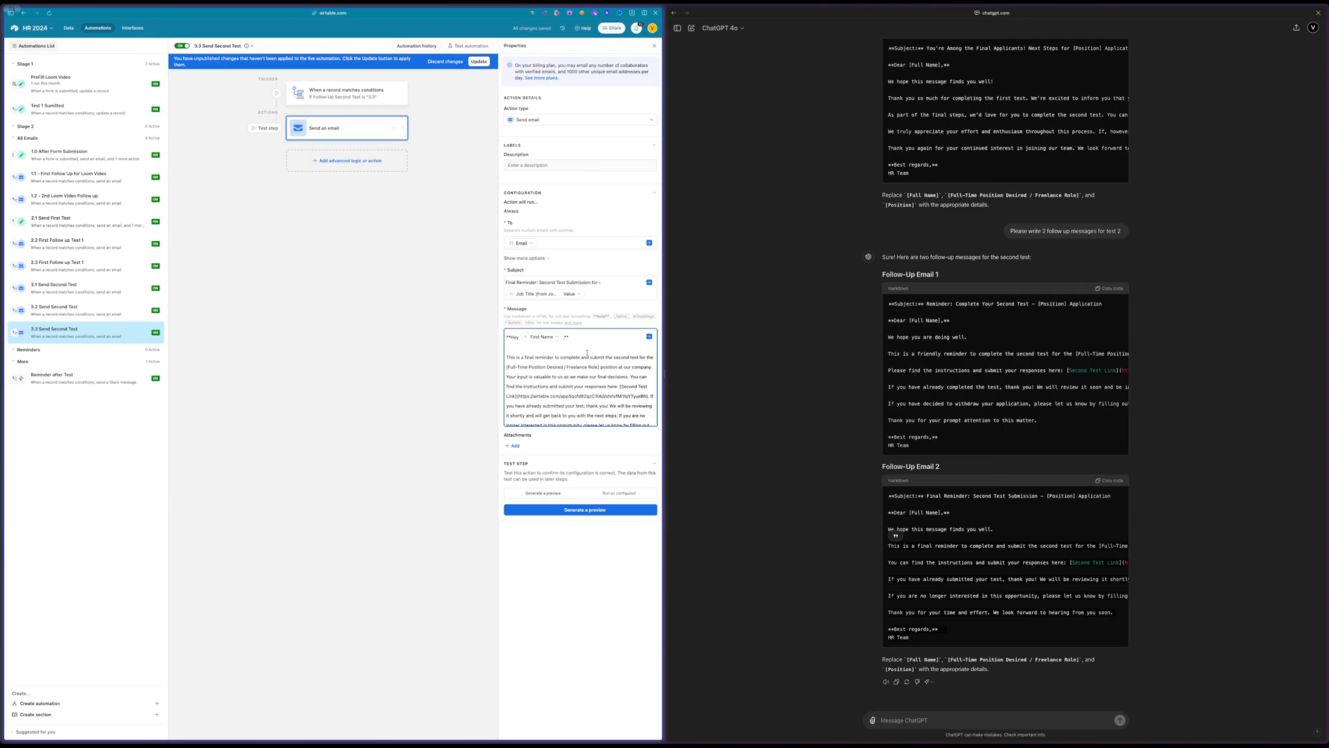
drag(643, 360, 643, 362)
click(644, 362)
drag(650, 367, 635, 357)
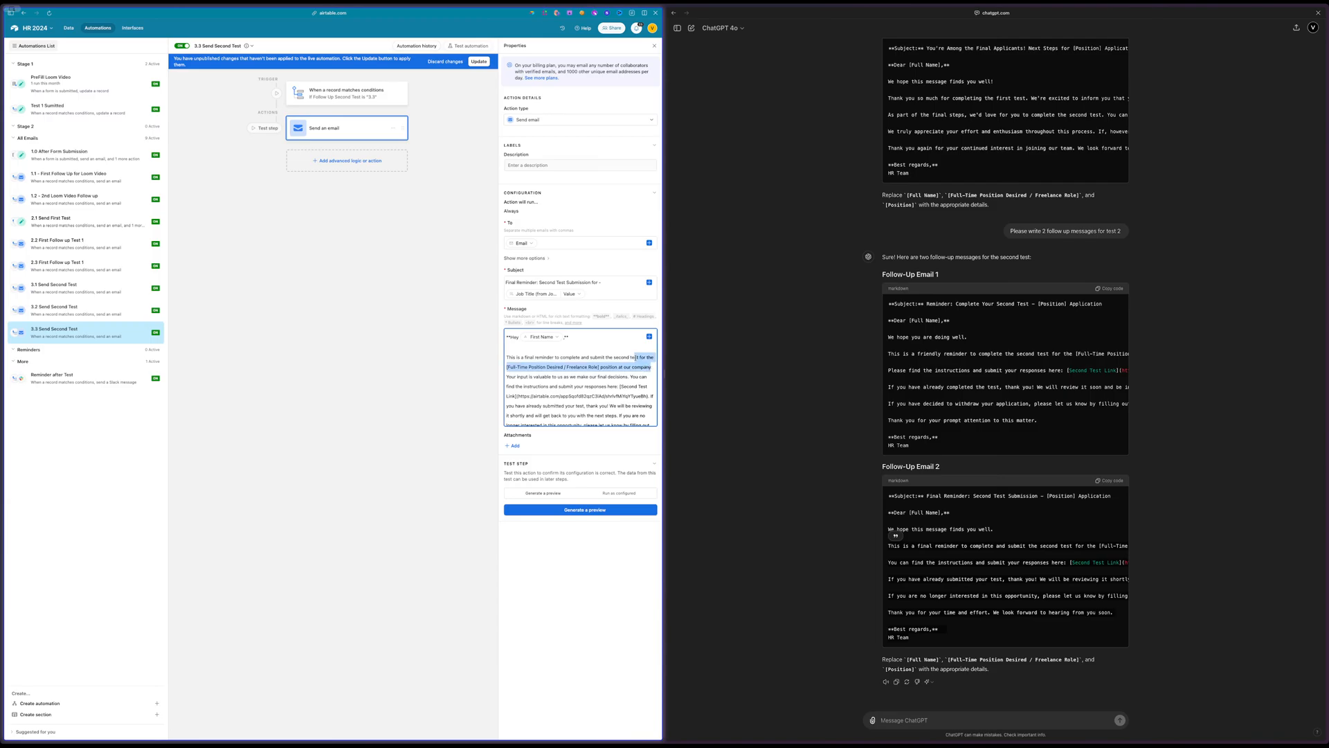
key(BackSpace)
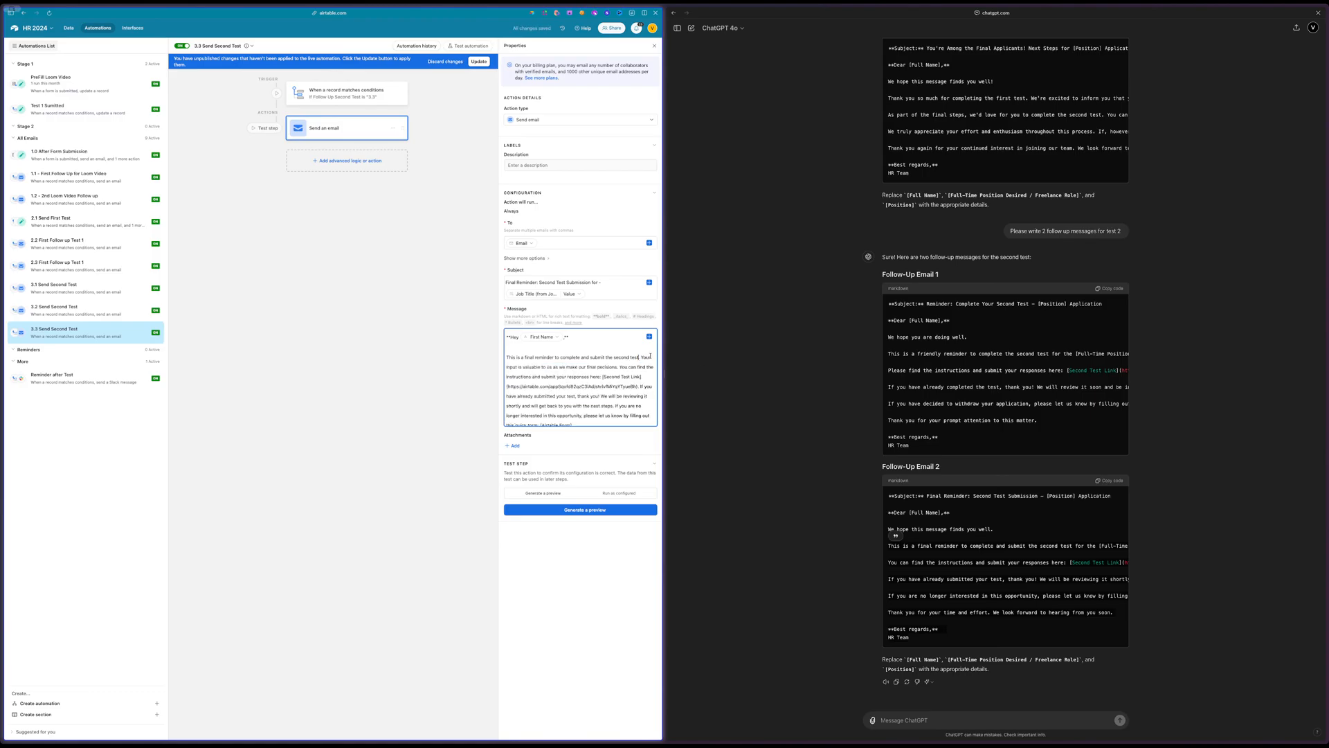
click(481, 63)
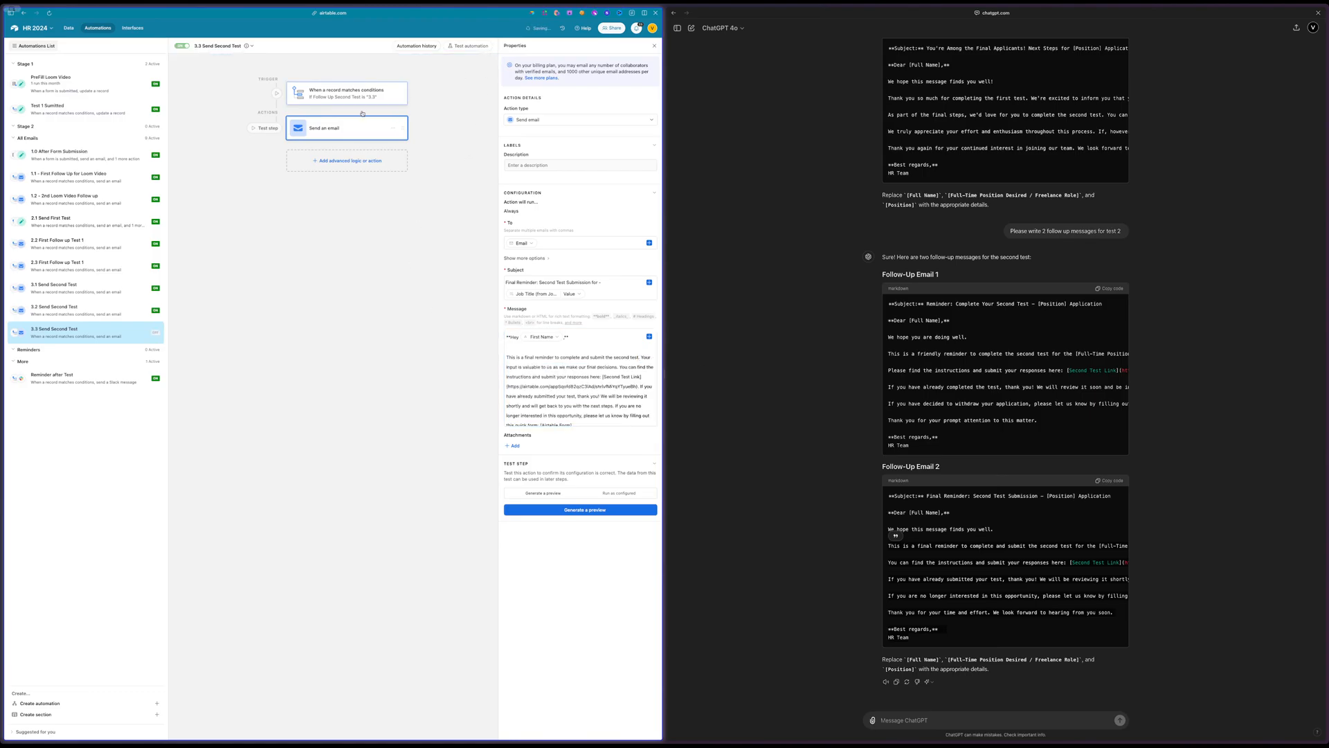
Set the trigger condition to Follow Up Second Test is "waiting" and test the trigger with an applicant record
click(344, 96)
double_click(615, 178)
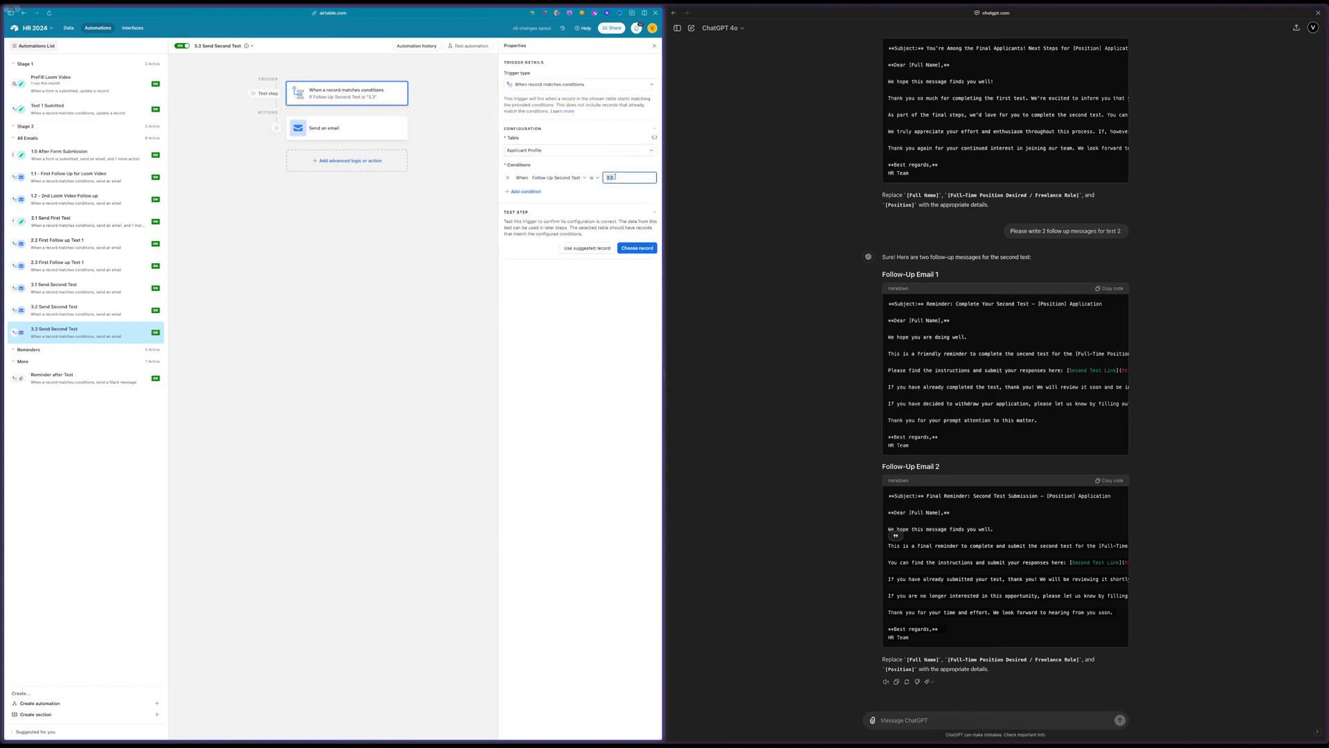
text(wat)
text(iting)
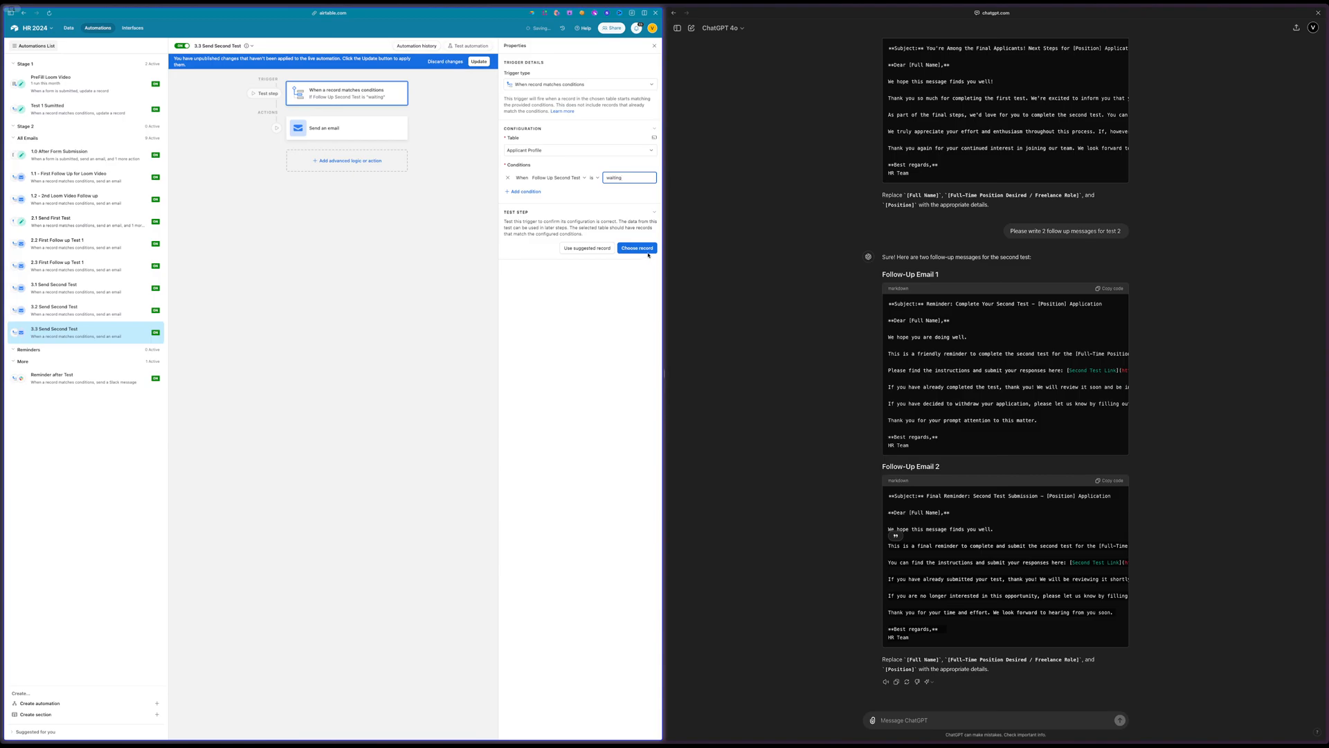
click(644, 250)
click(342, 327)
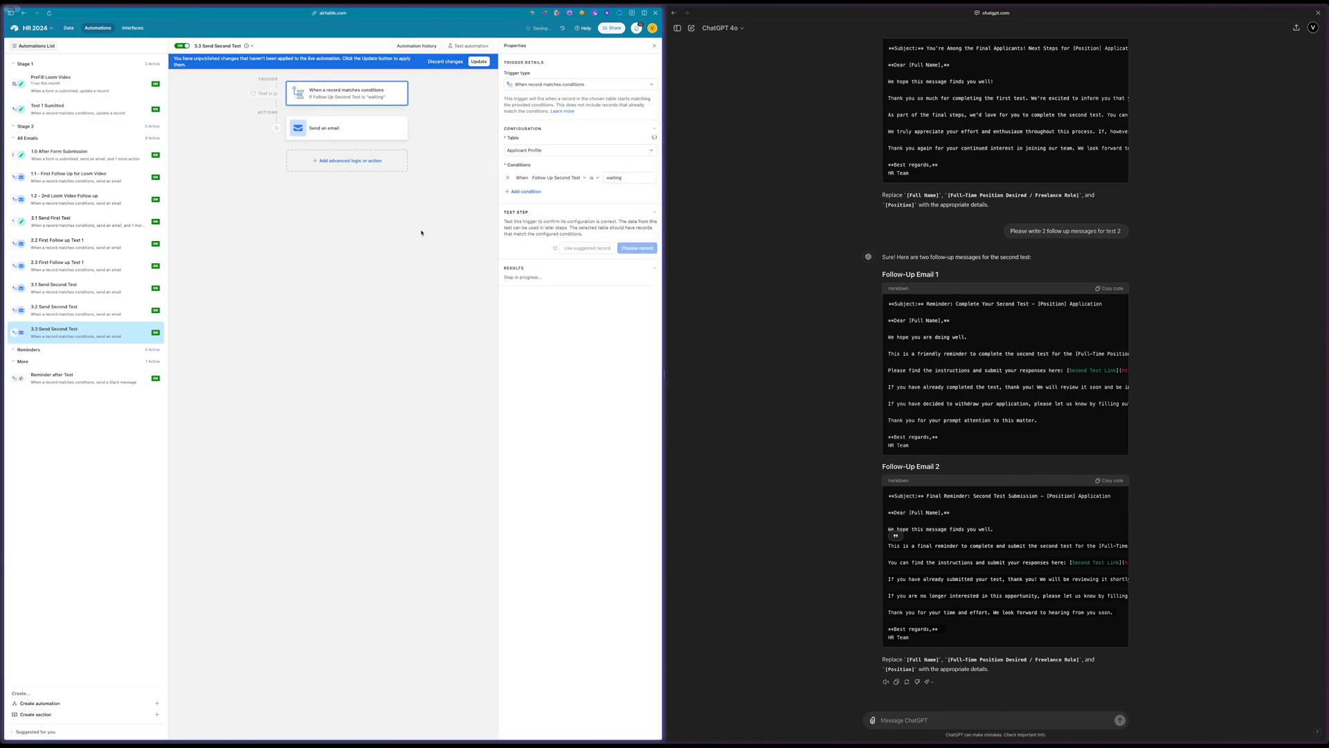
Generate a preview of the 3.3 reminder email, read through its text and close it
click(354, 131)
click(571, 515)
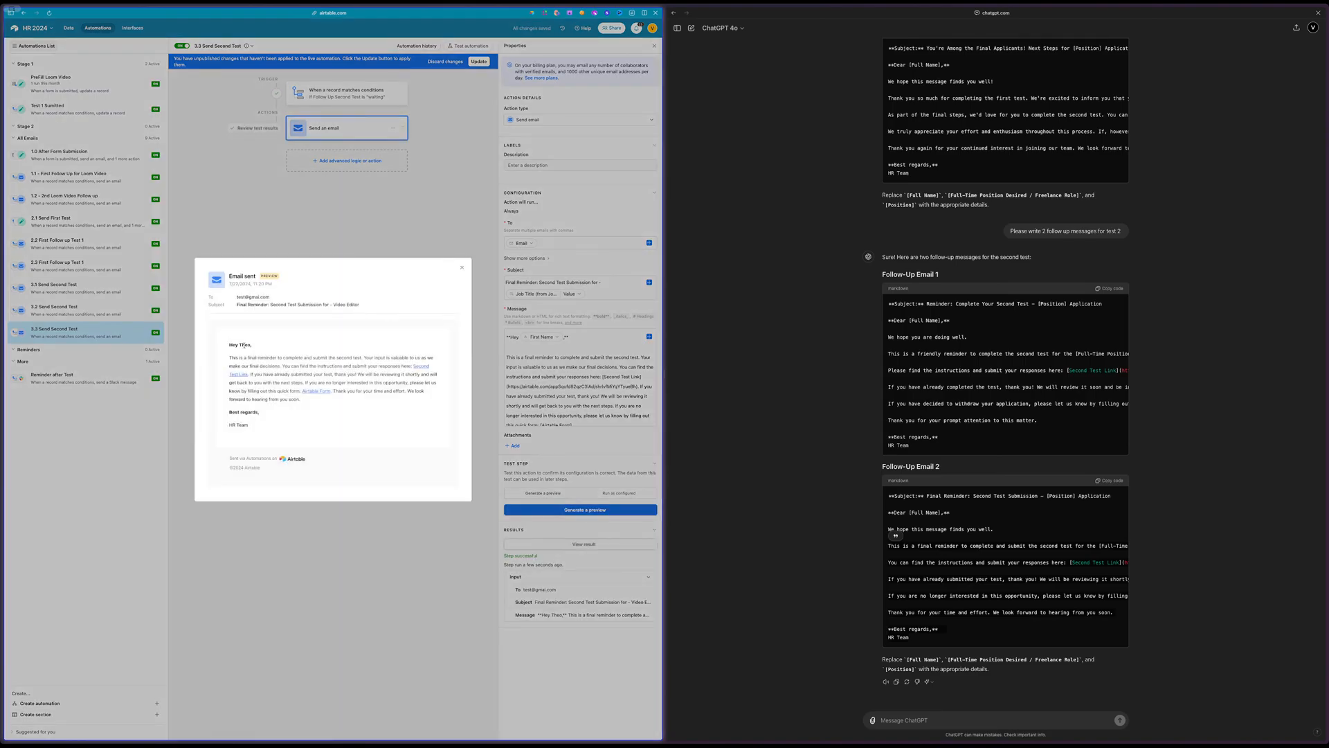
drag(233, 356, 314, 355)
drag(301, 365, 409, 364)
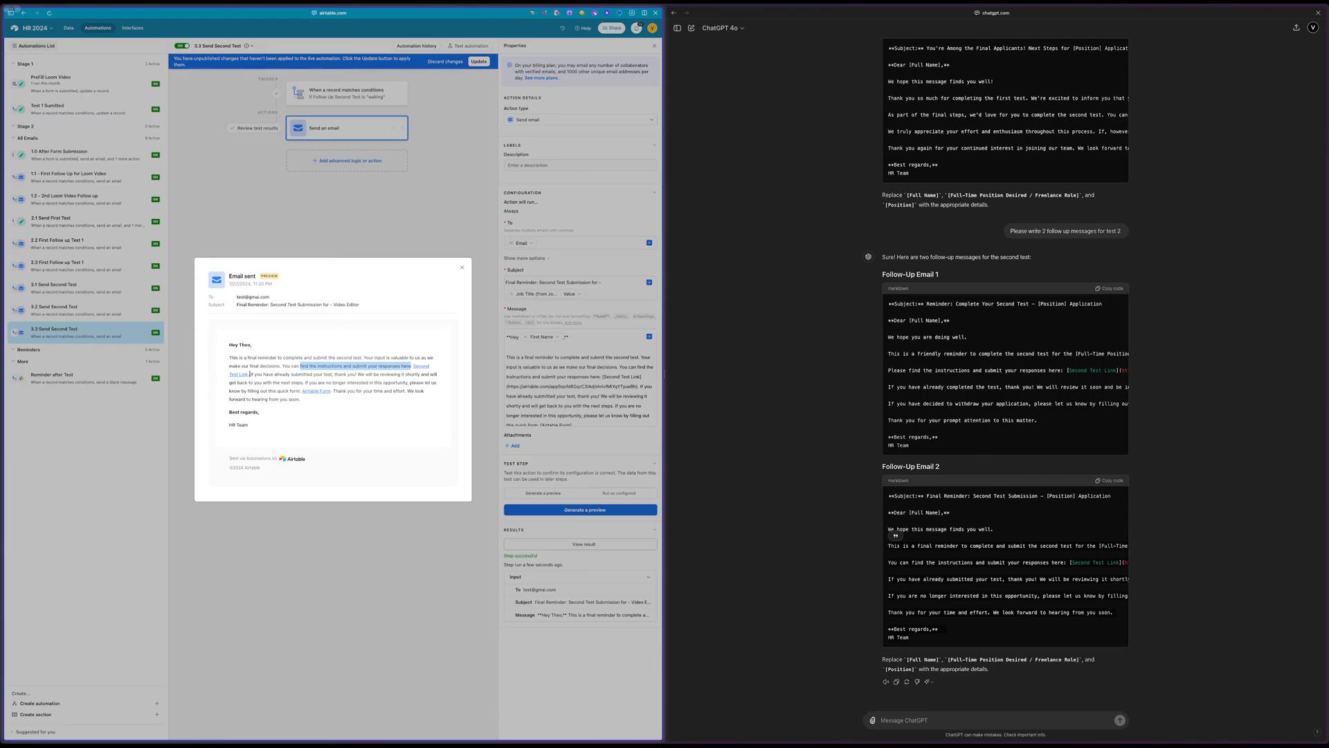
drag(250, 374, 358, 374)
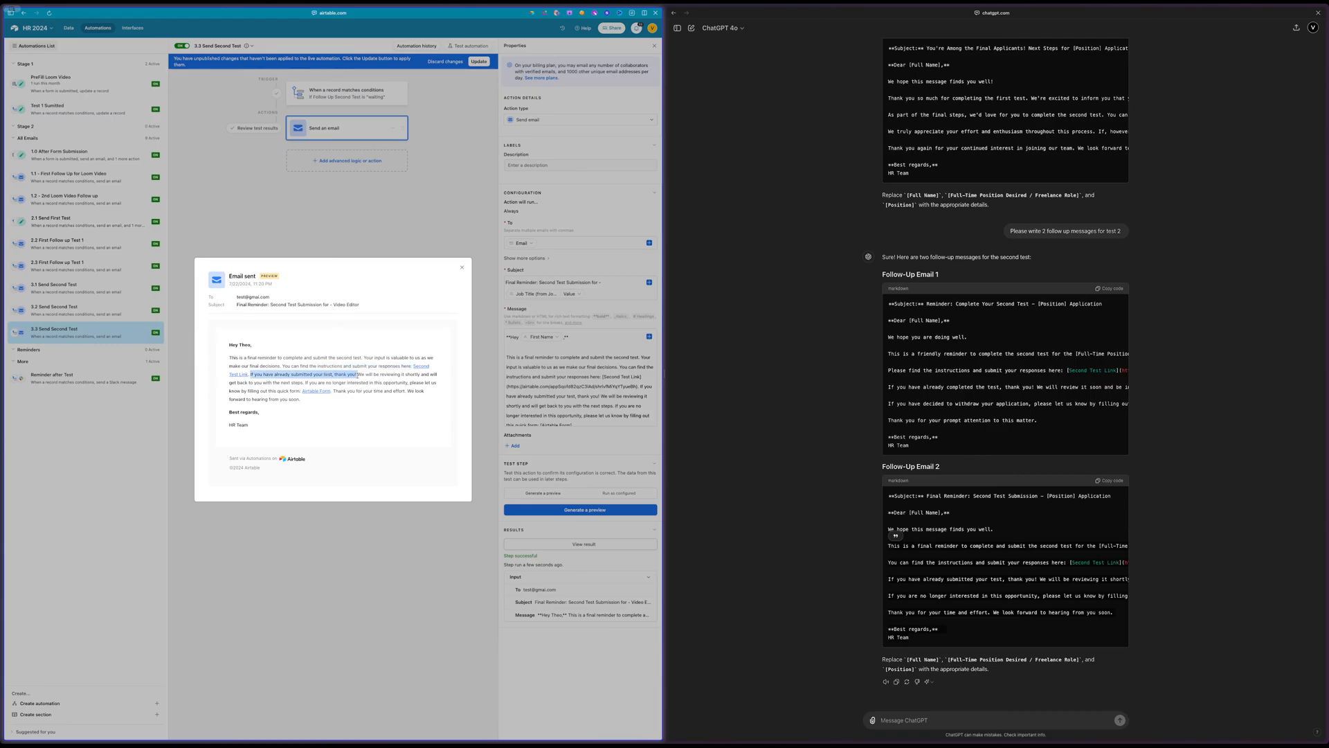
click(372, 376)
click(600, 394)
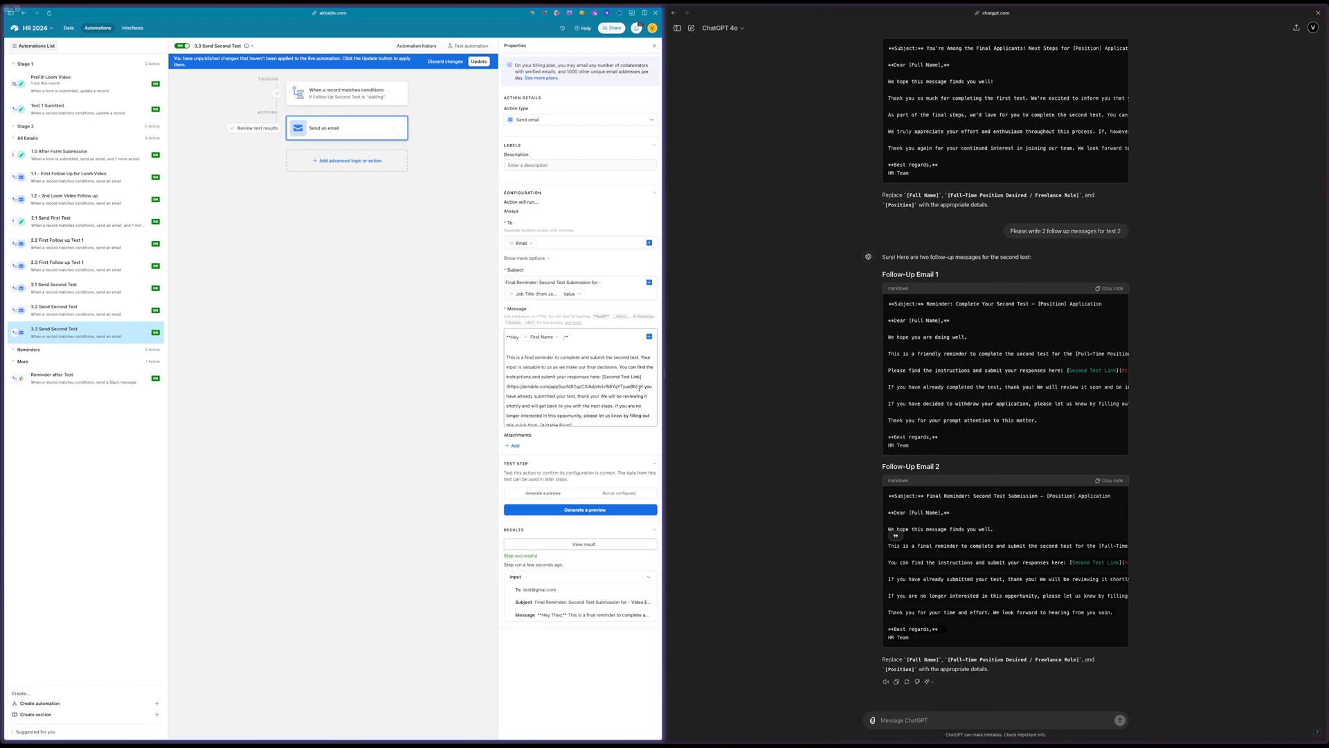
Delete "If you have already submitted your test, thank you!" from the message and start a new paragraph after the Second Test Link
click(640, 387)
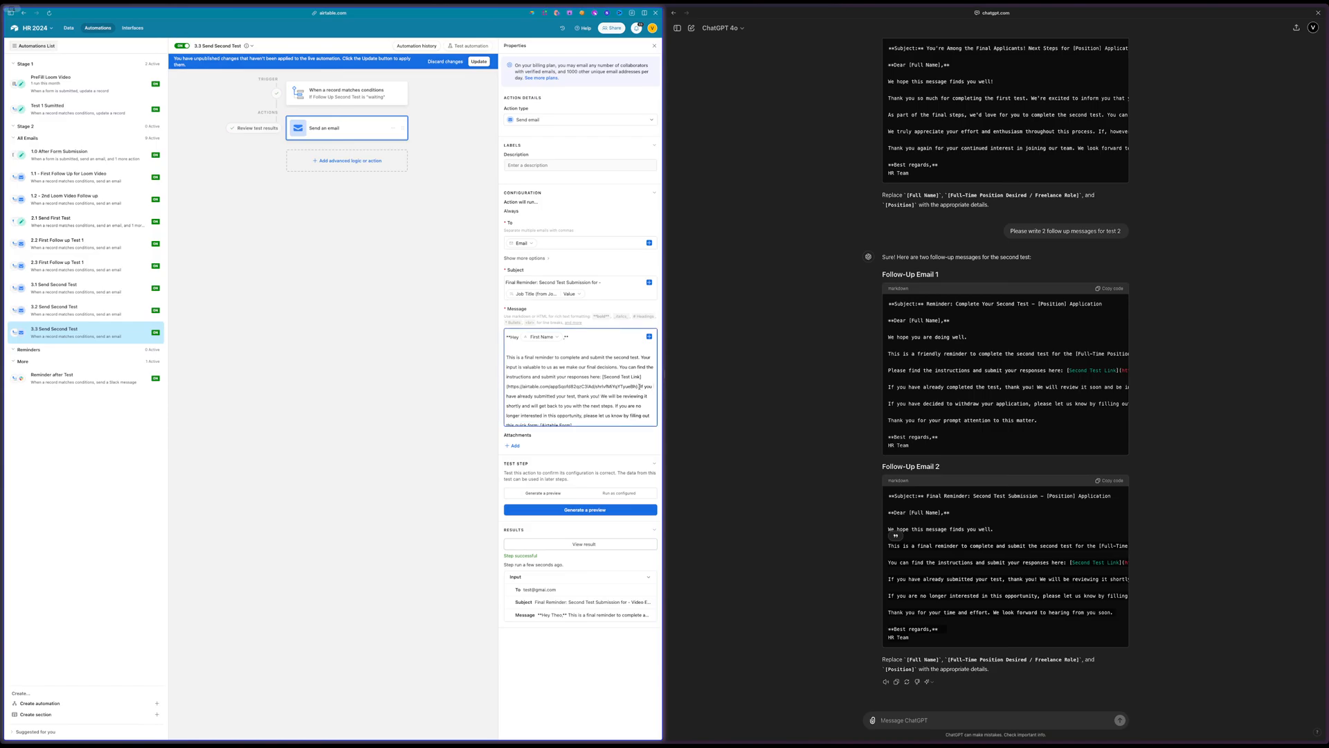
drag(639, 388, 599, 394)
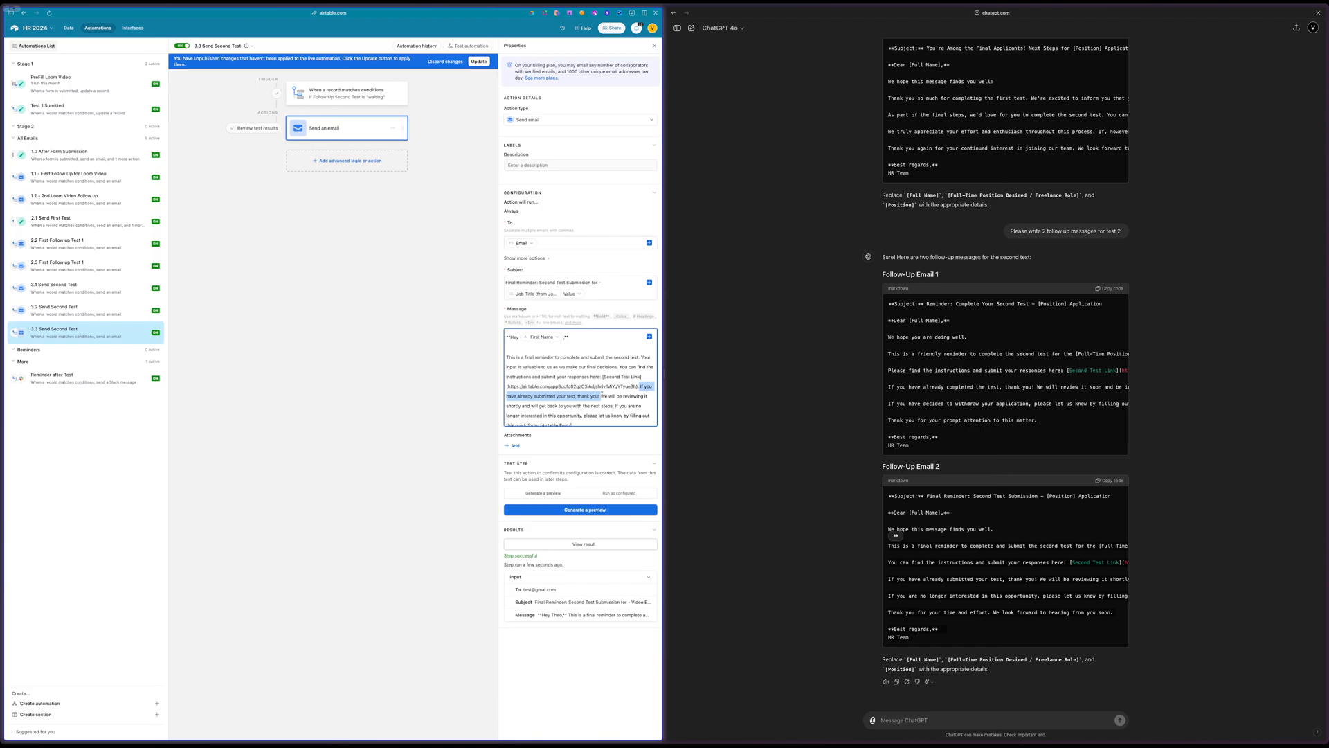
key(BackSpace)
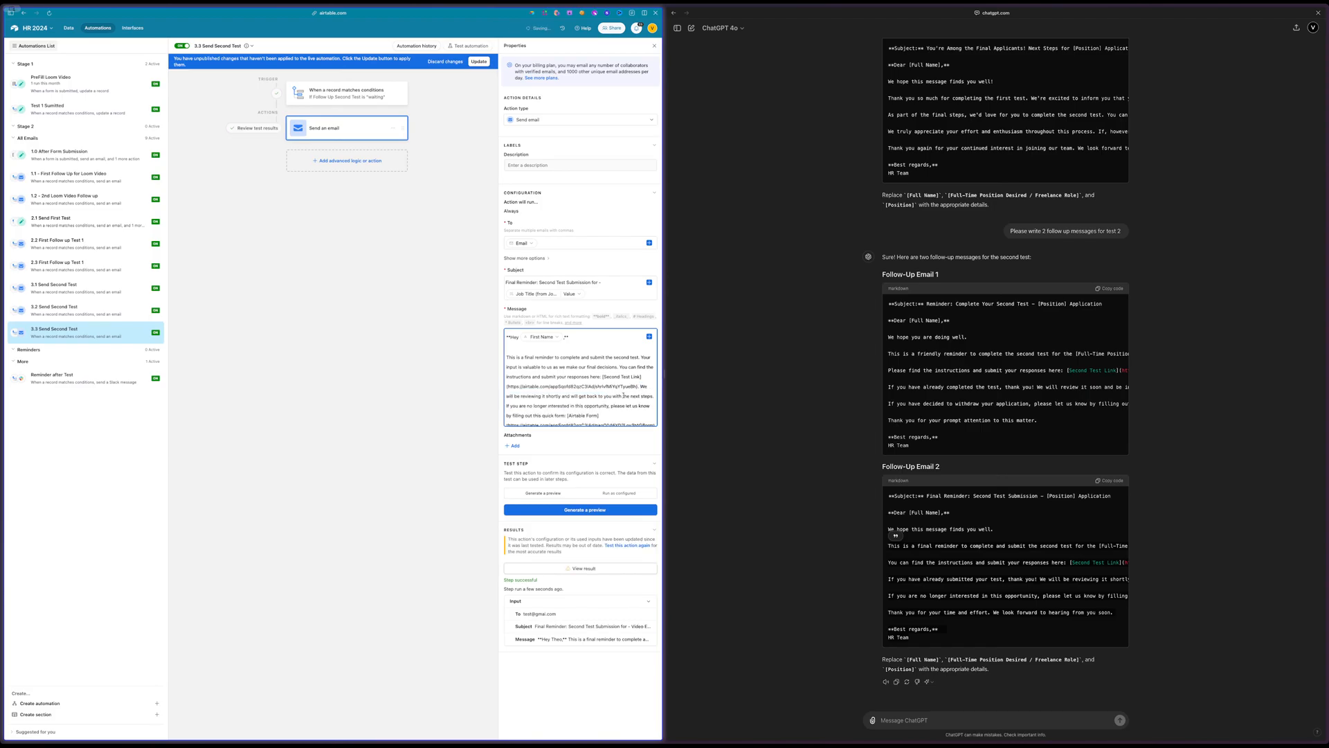
key(Return)
key(Return)
Delete the sentence about reviewing the test shortly so the second paragraph begins with "If you are no longer interested"
scroll(552, 394, down, 2)
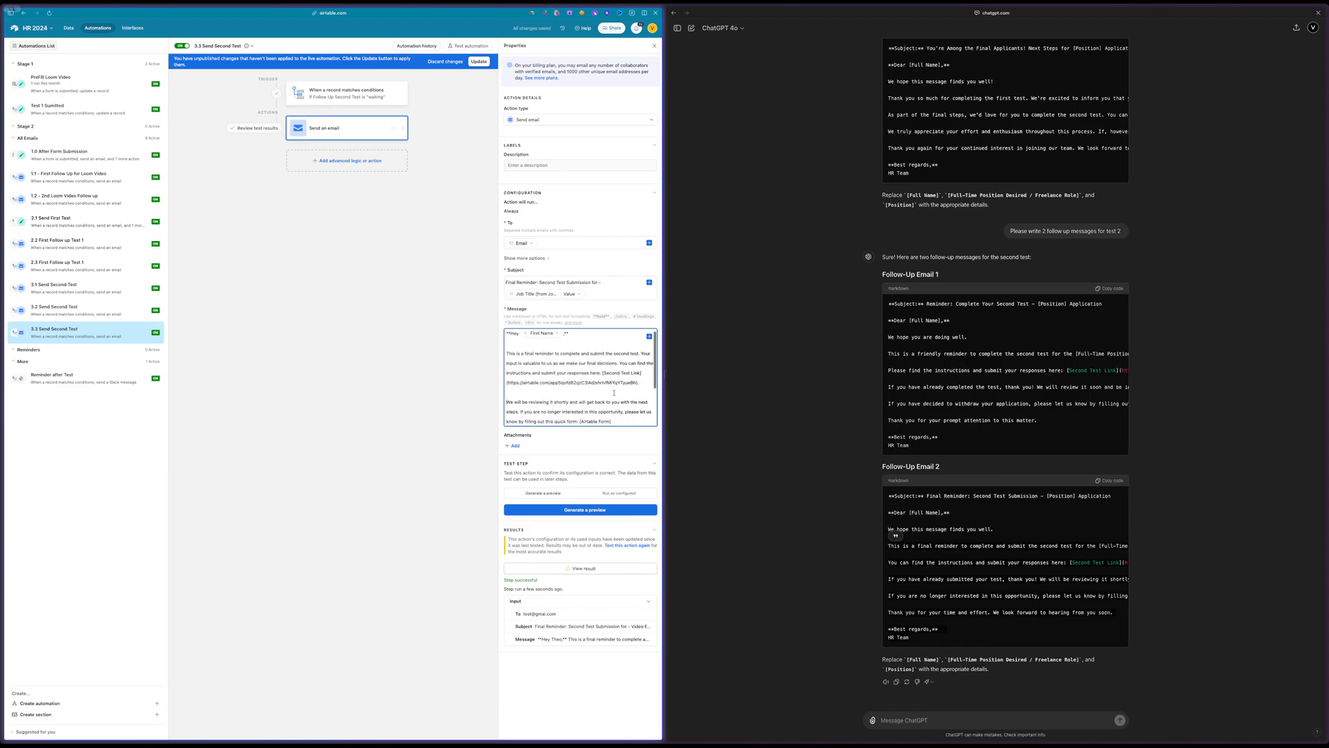
scroll(553, 395, down, 2)
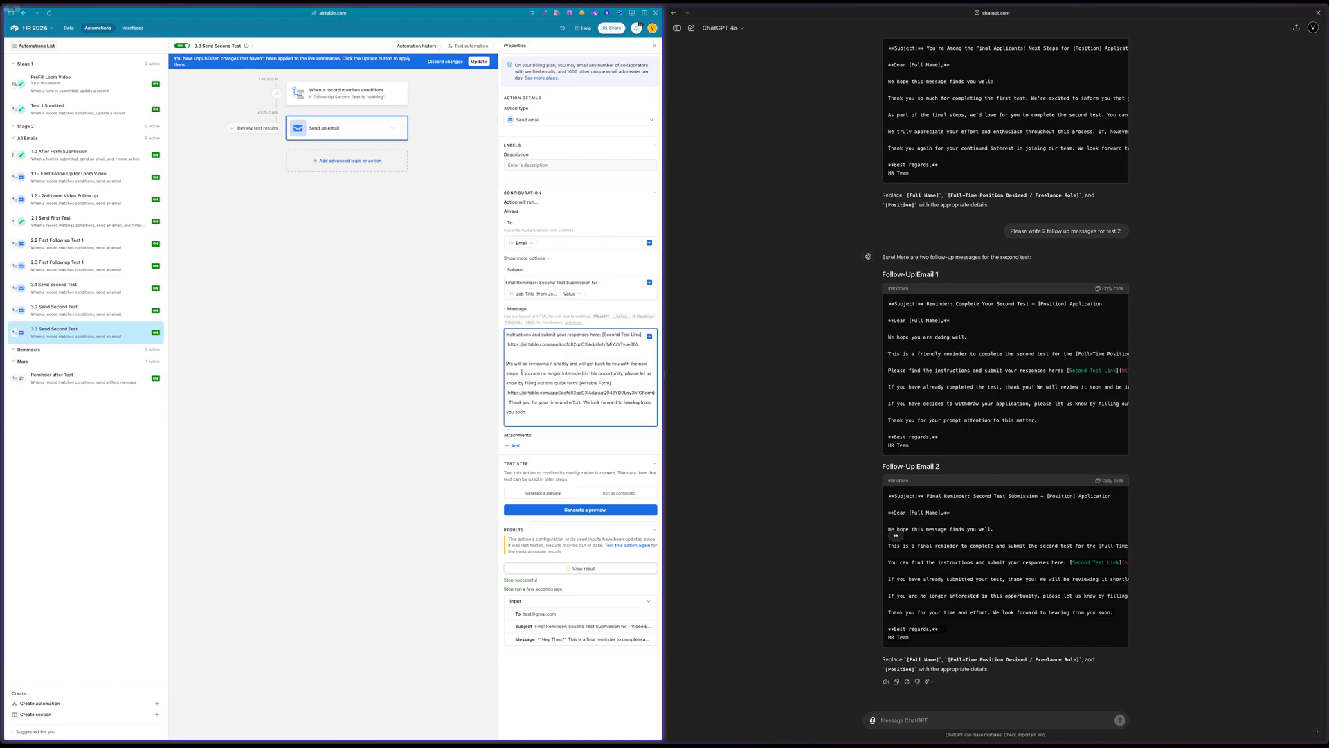
drag(520, 373, 508, 363)
key(BackSpace)
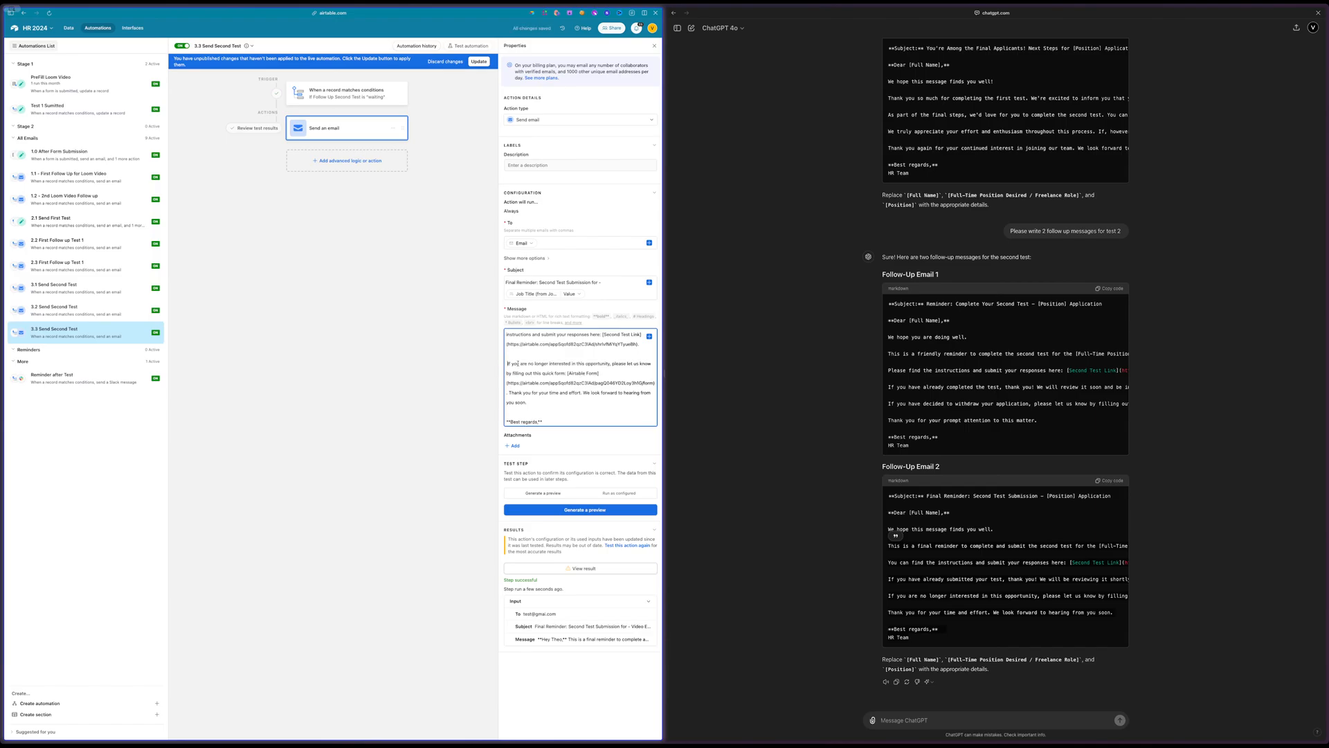
key(BackSpace)
Preview the shortened reminder email, check its wording and close the preview
click(562, 515)
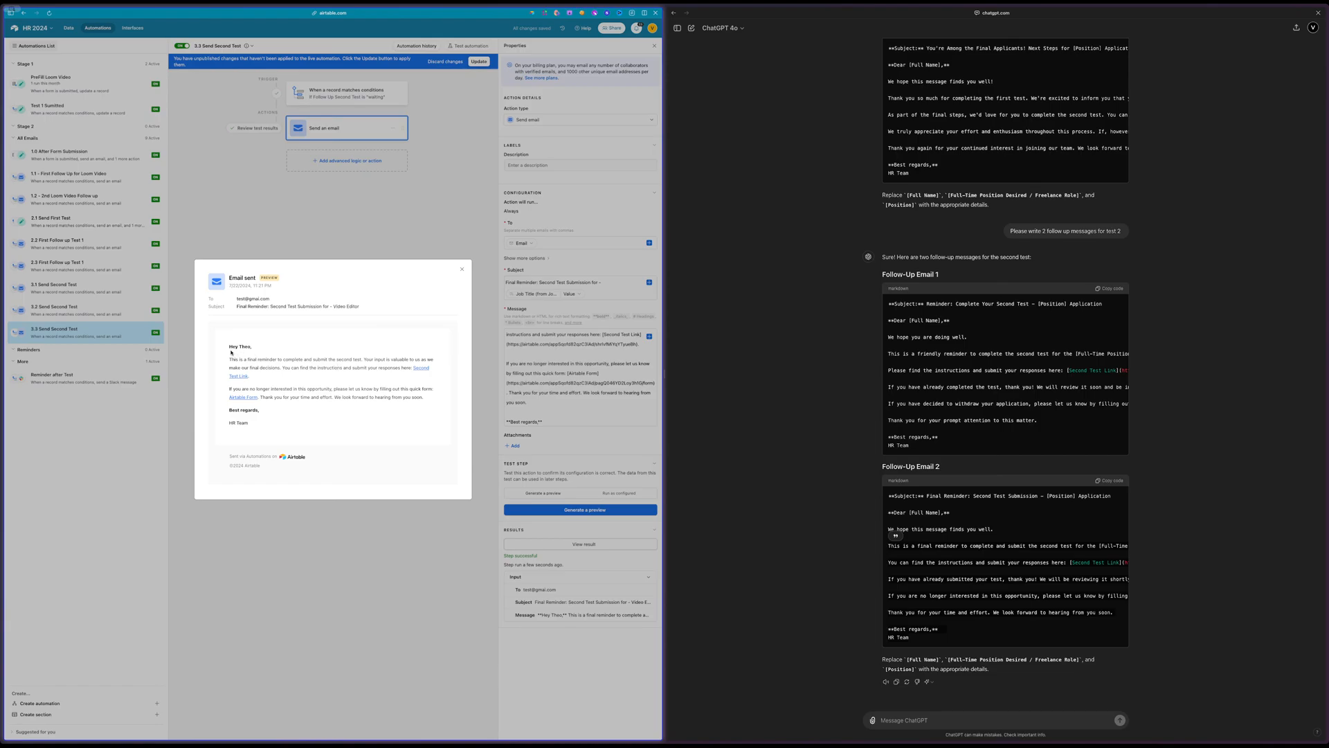
drag(233, 357, 316, 408)
click(315, 409)
click(462, 270)
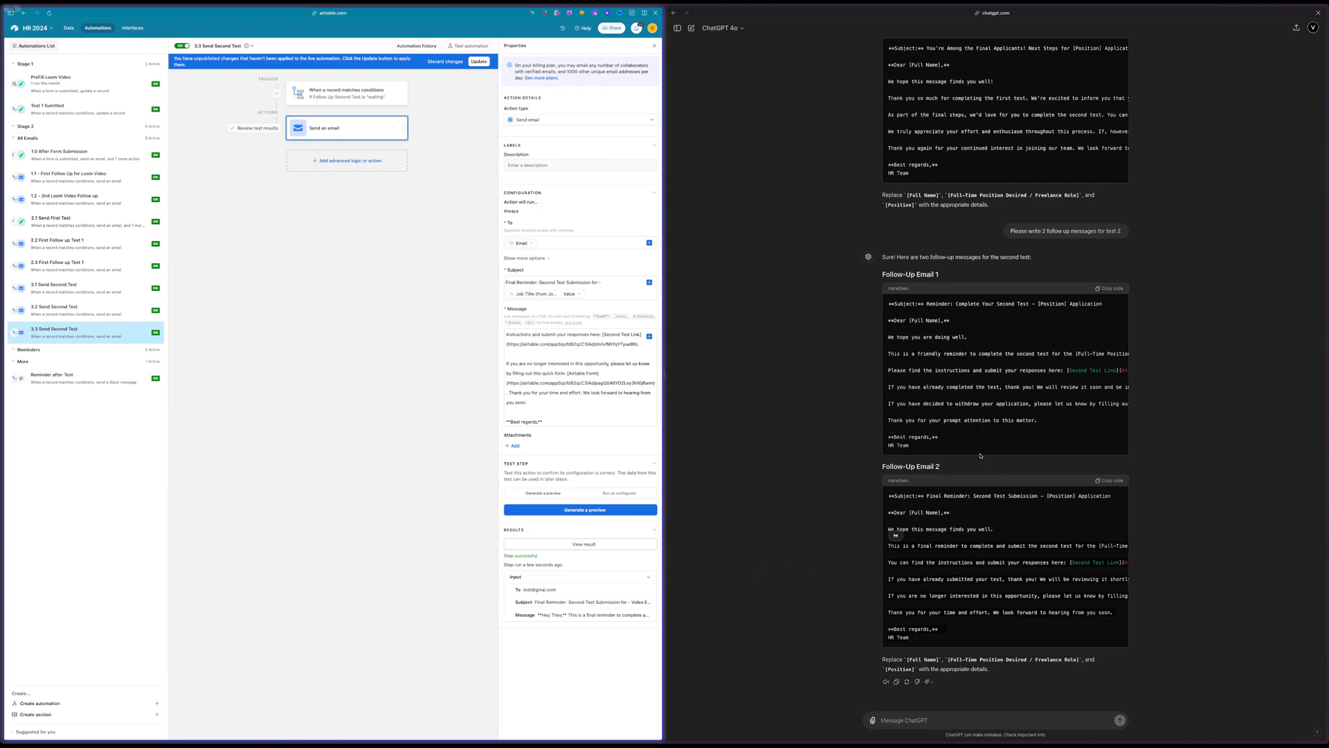
Copy the phrase "you are among the final applicants" from the friendlier second-test email in the ChatGPT conversation
scroll(978, 554, up, 3)
scroll(930, 298, right, 5)
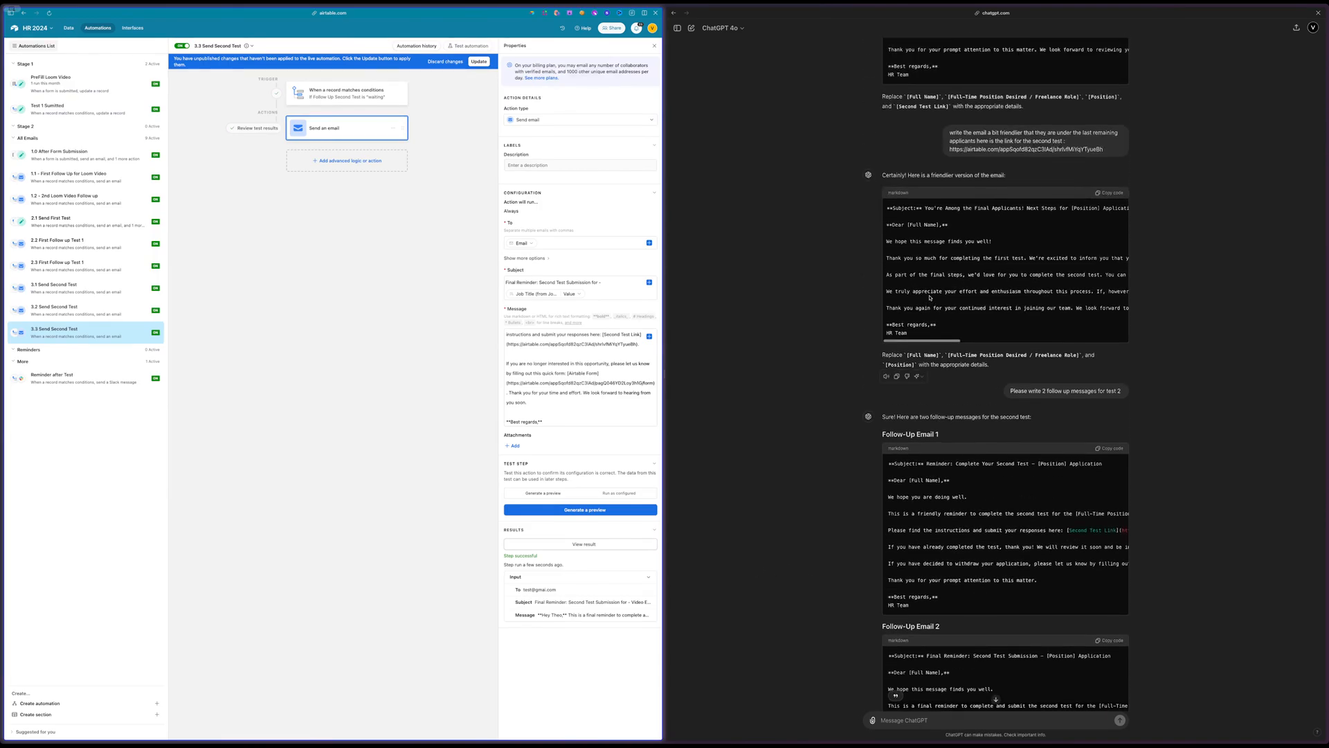
scroll(929, 298, right, 2)
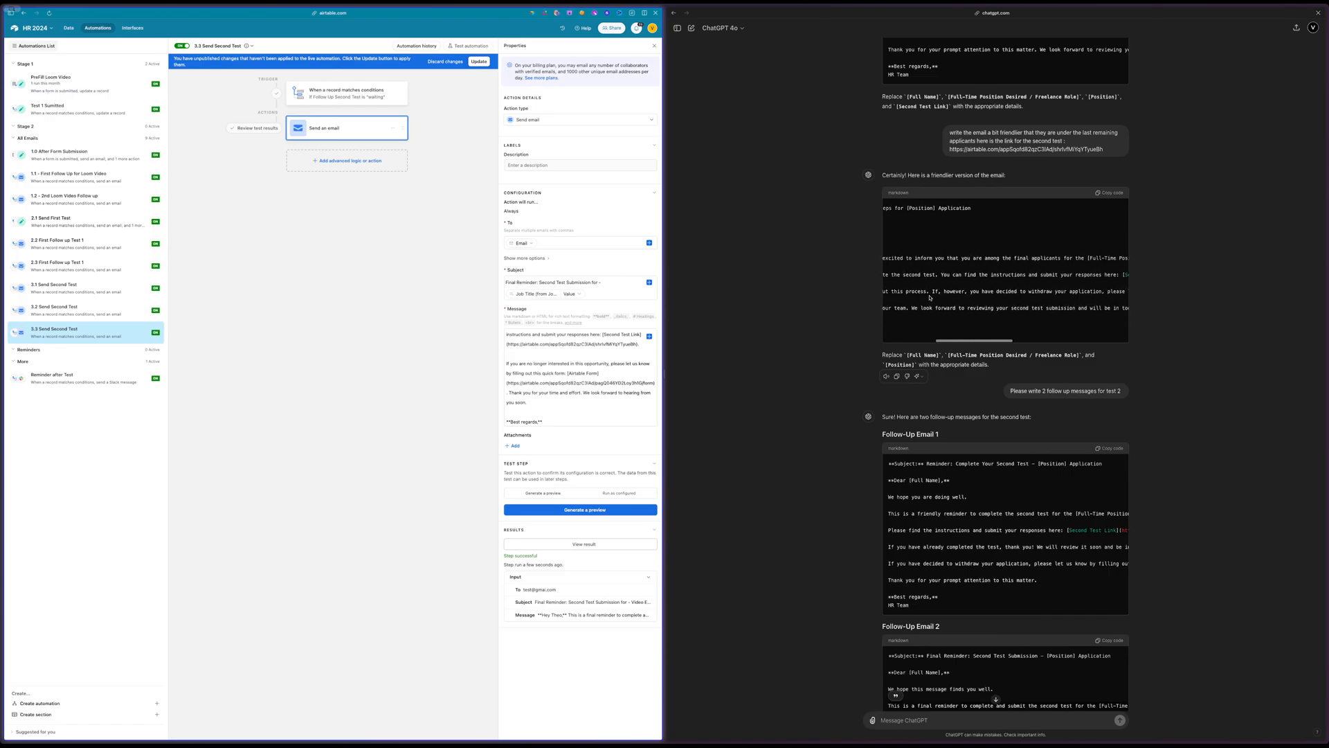
scroll(930, 298, left, 2)
scroll(930, 297, right, 3)
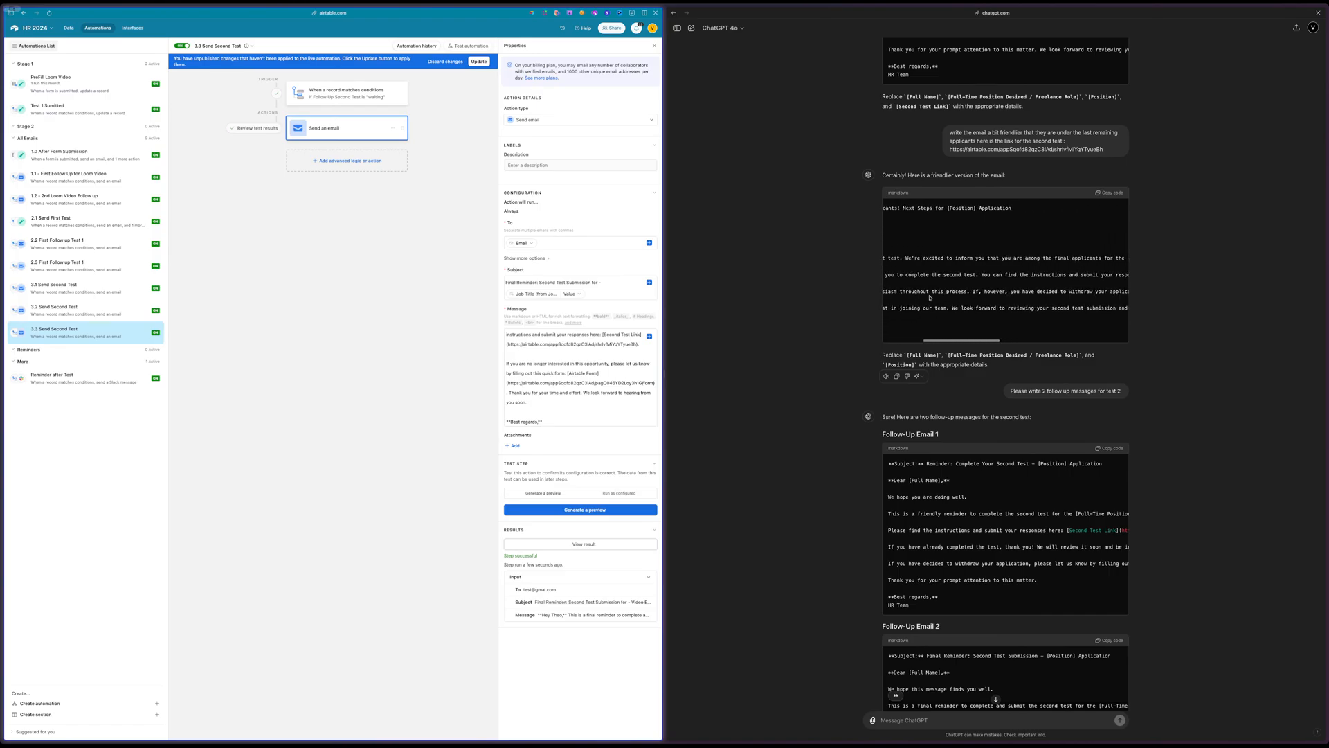
scroll(930, 298, right, 1)
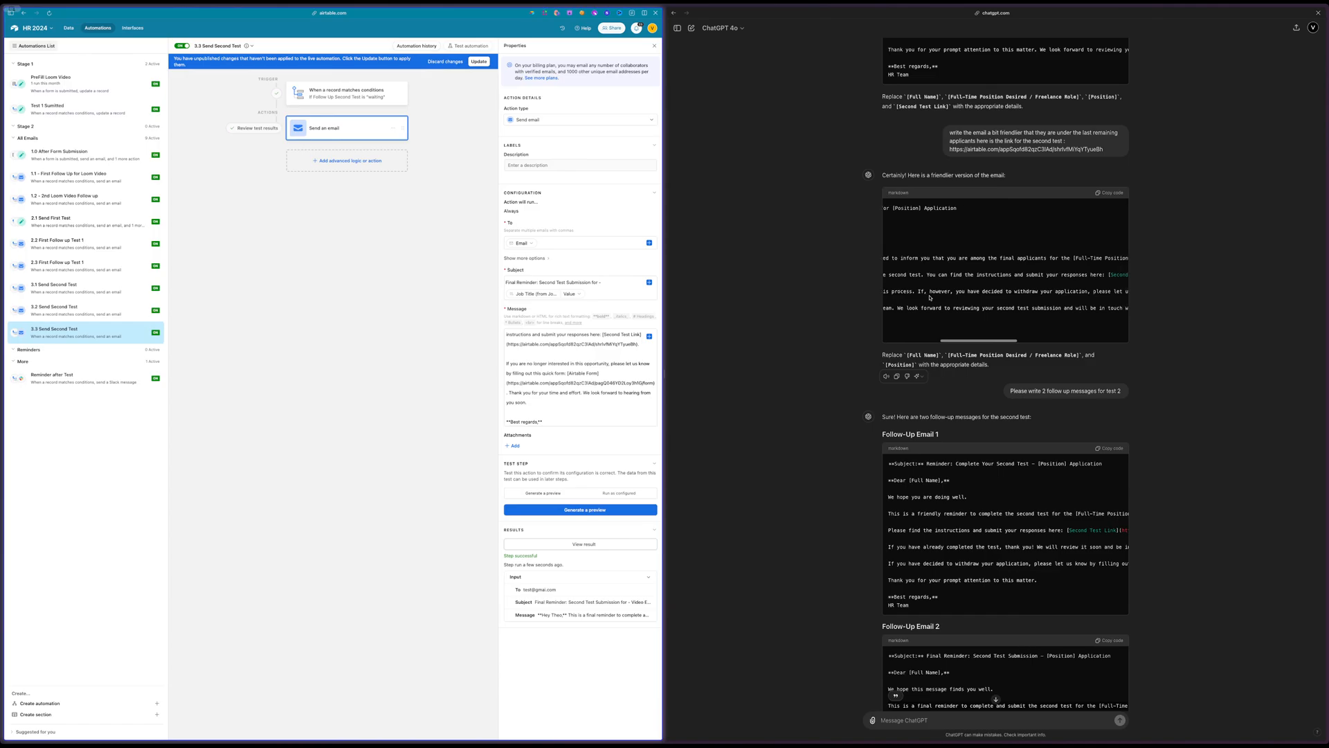
scroll(930, 298, left, 2)
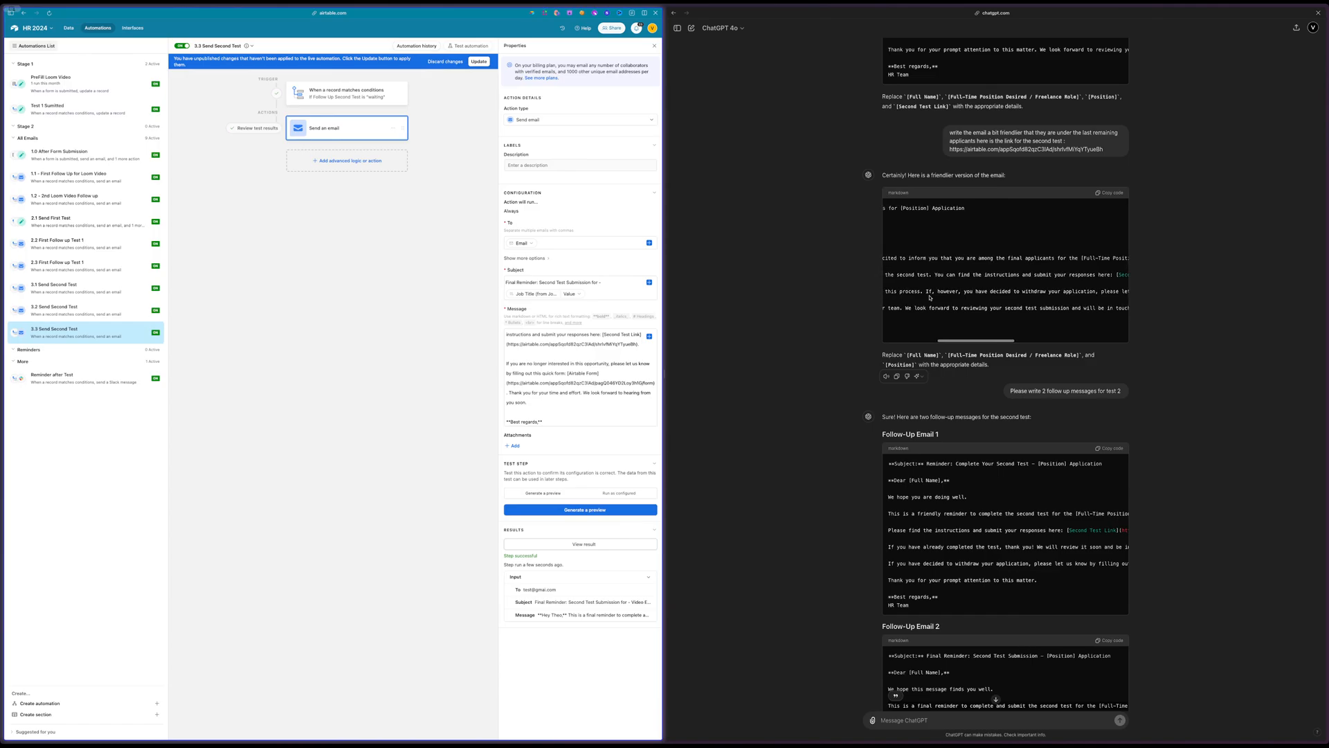
scroll(930, 298, right, 5)
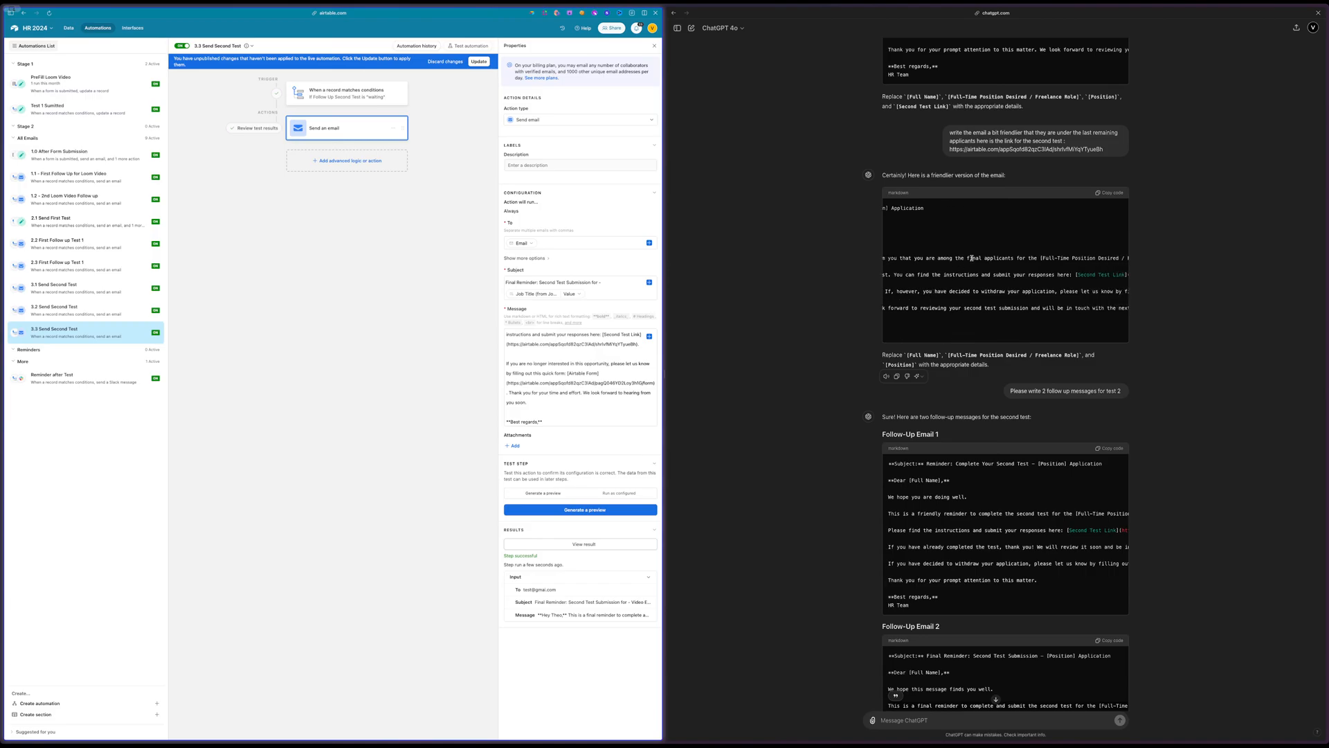
click(967, 257)
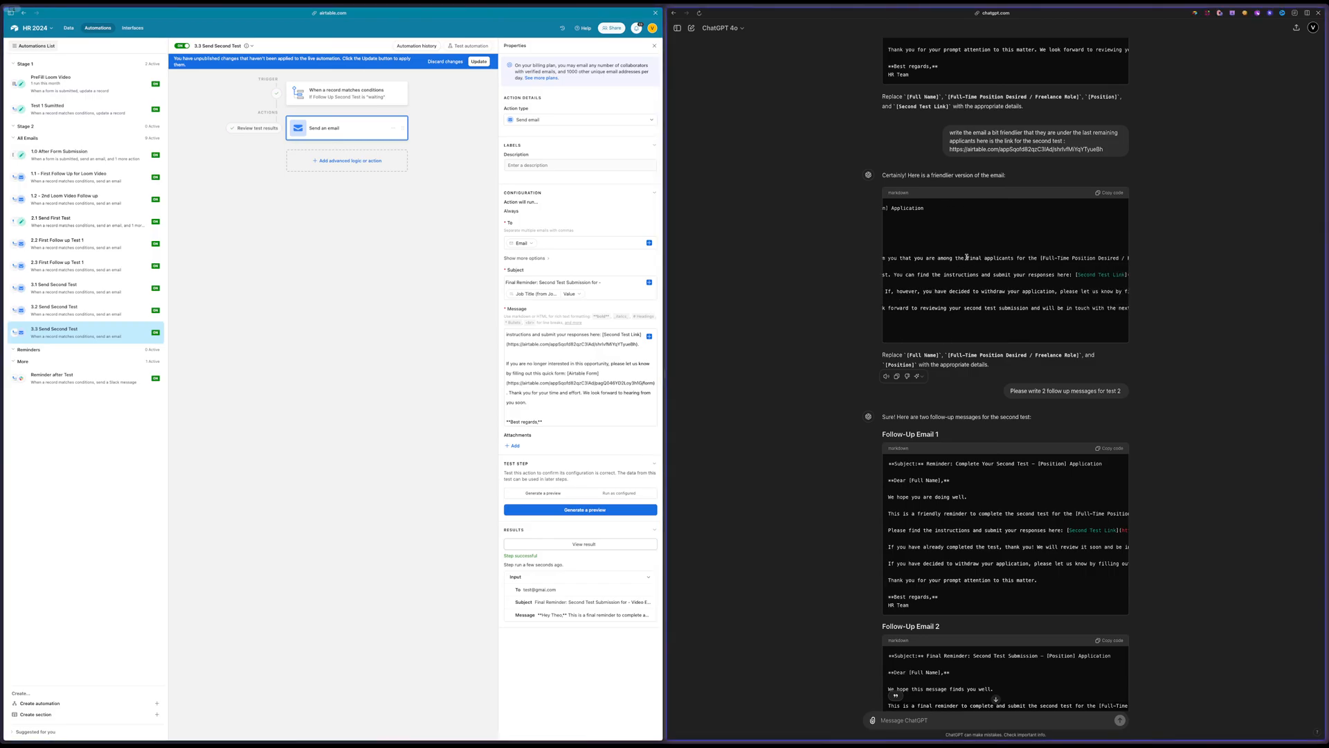
drag(888, 258, 1016, 256)
key(super+c)
click(904, 258)
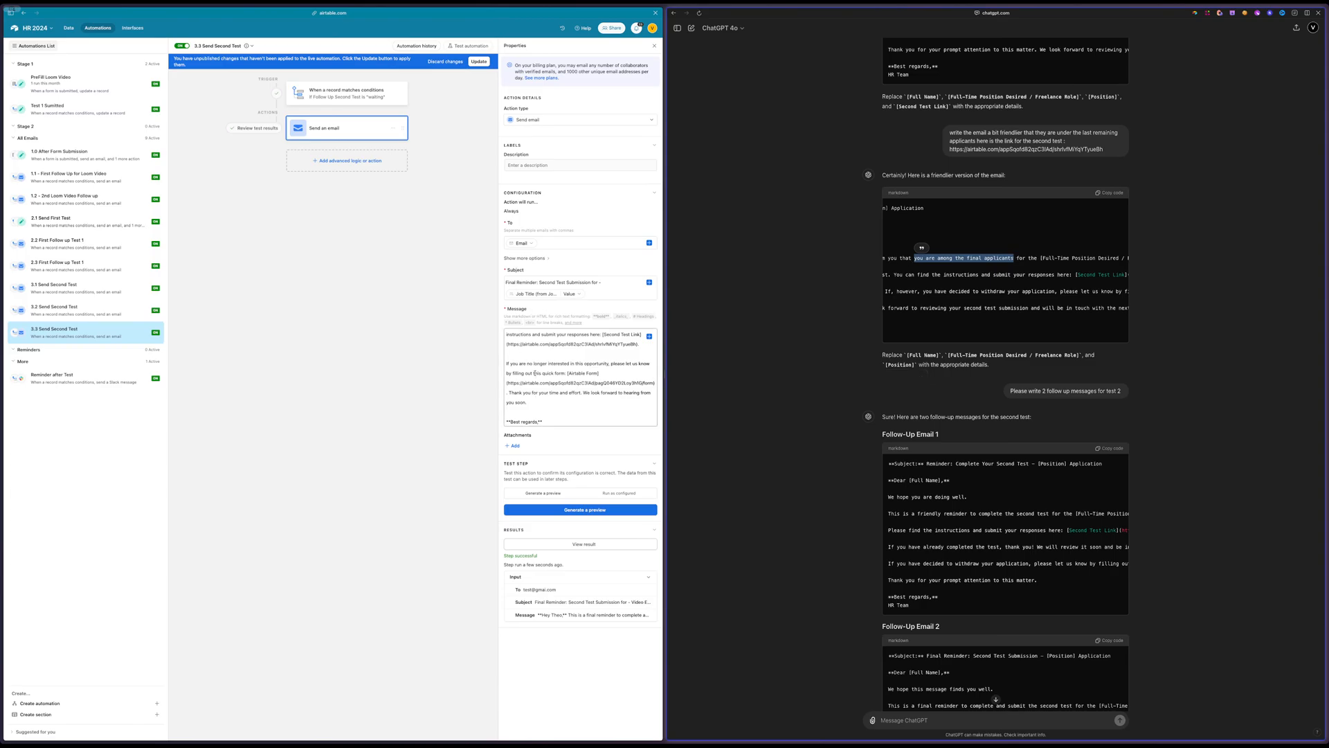
Insert the copied phrase before "If you are no longer interested" in the 3.3 email message
scroll(534, 373, up, 3)
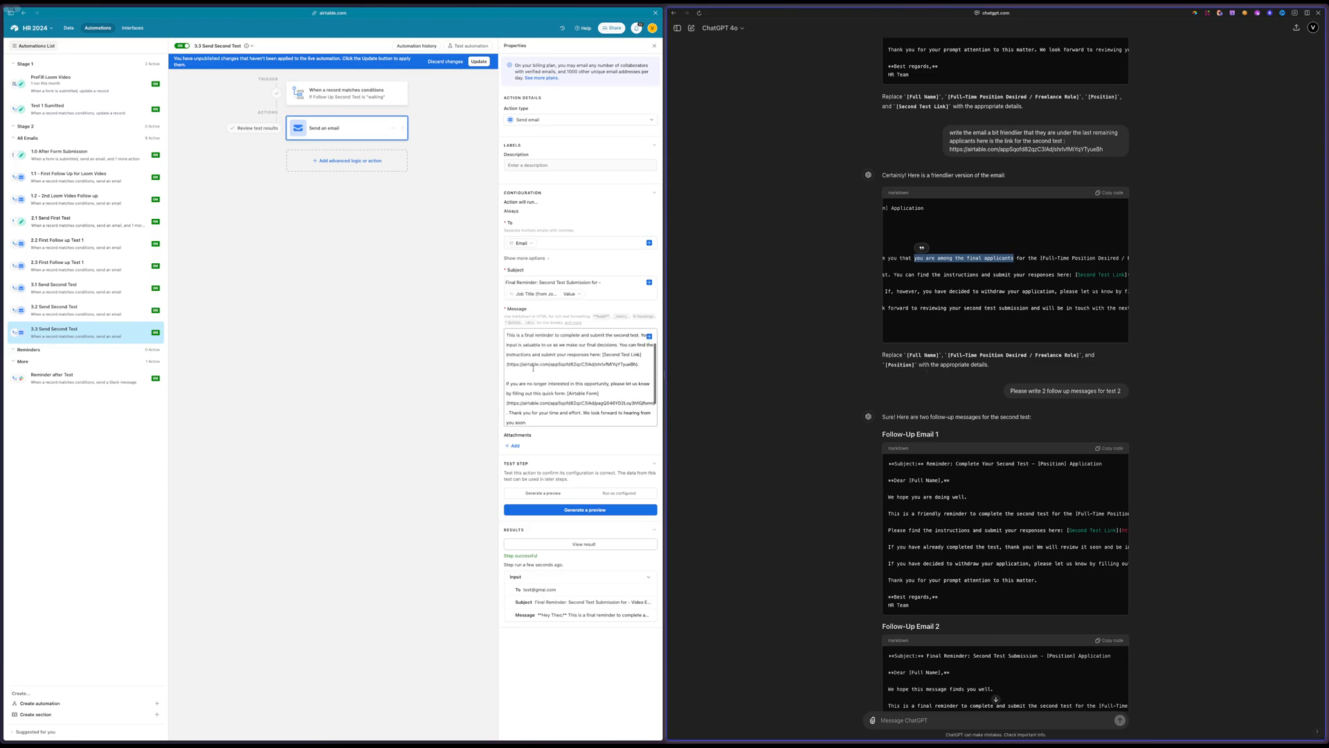
scroll(533, 369, up, 2)
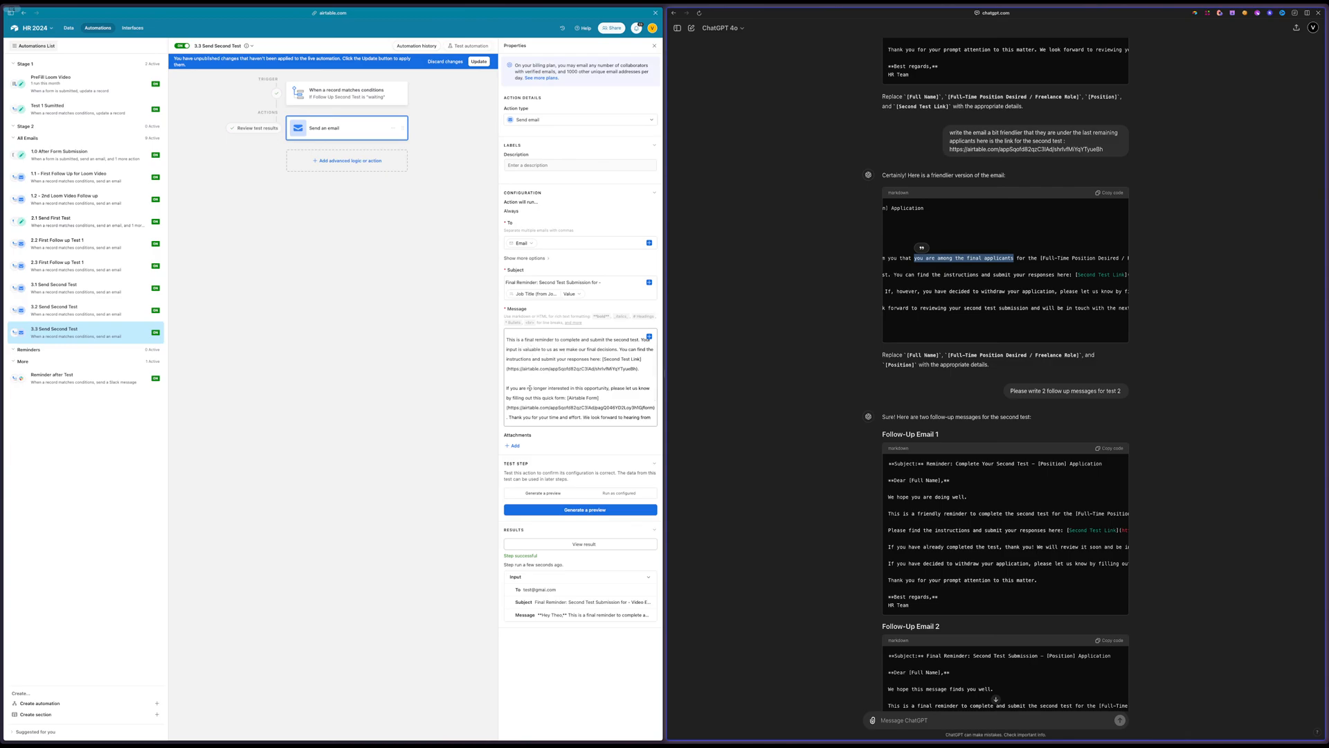
scroll(530, 388, down, 1)
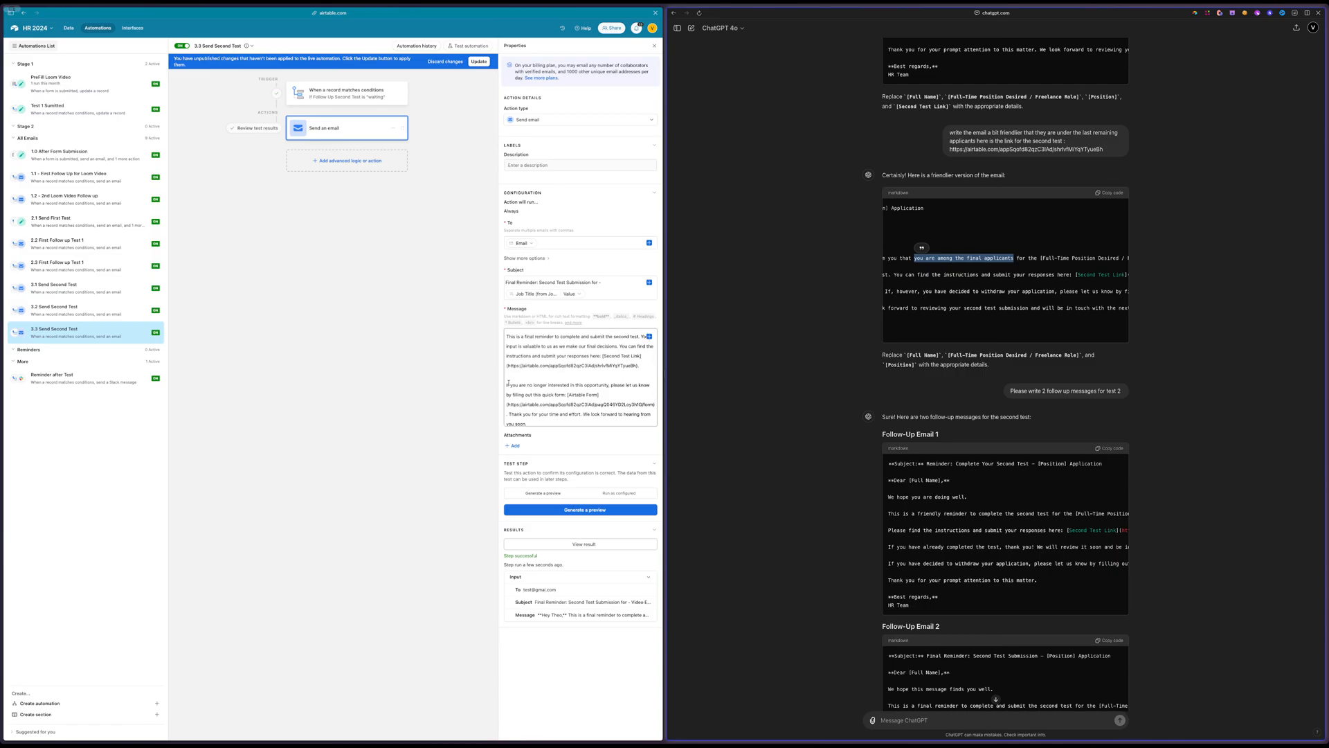
click(505, 385)
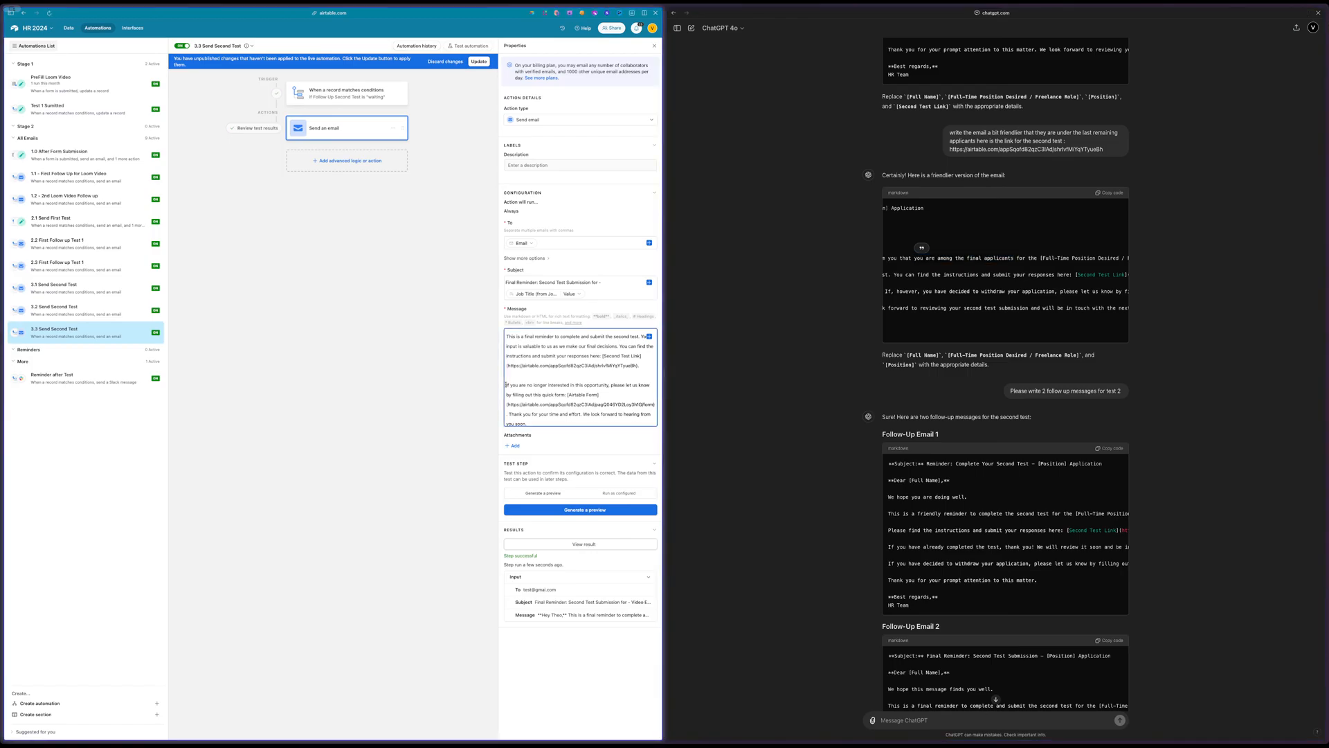
key(super+v)
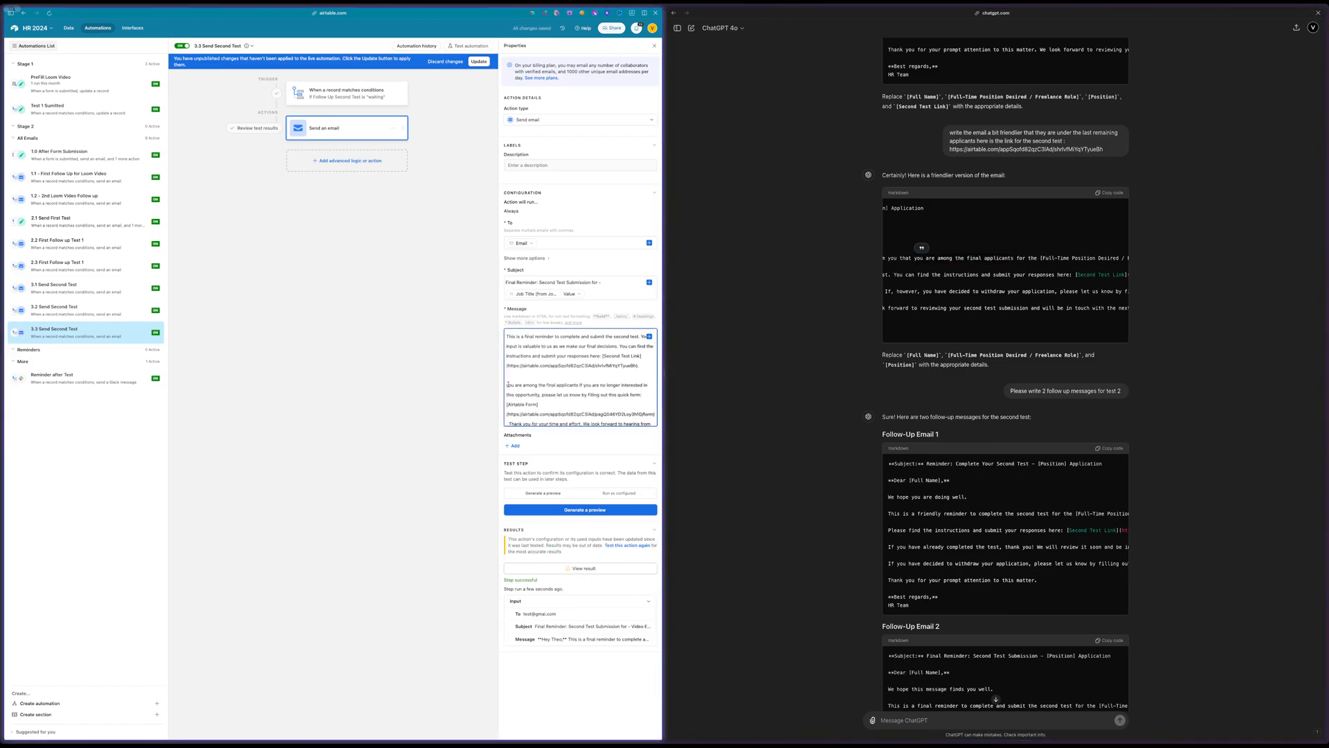
Capitalize "You" in the inserted phrase, connect it to the following sentence with "but", and apply the changes to the live automation
key(Delete)
text(Y.)
key(BackSpace)
key(BackSpace)
key(BackSpace)
key(BackSpace)
text(. I)
key(BackSpace)
text(but)
click(479, 61)
Check the 3.2 trigger, set the 3.3 automation's Follow Up Second Test condition to "3.3", and update the live automation
click(86, 311)
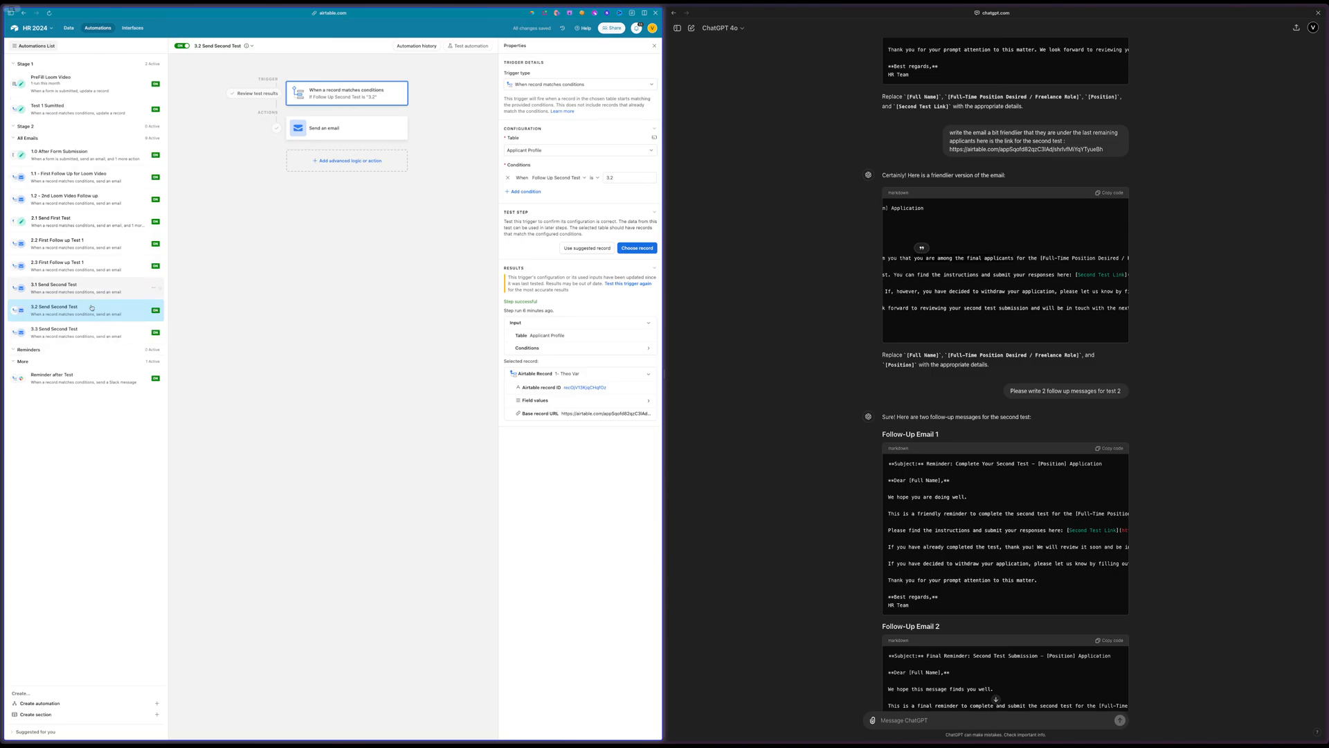
click(54, 333)
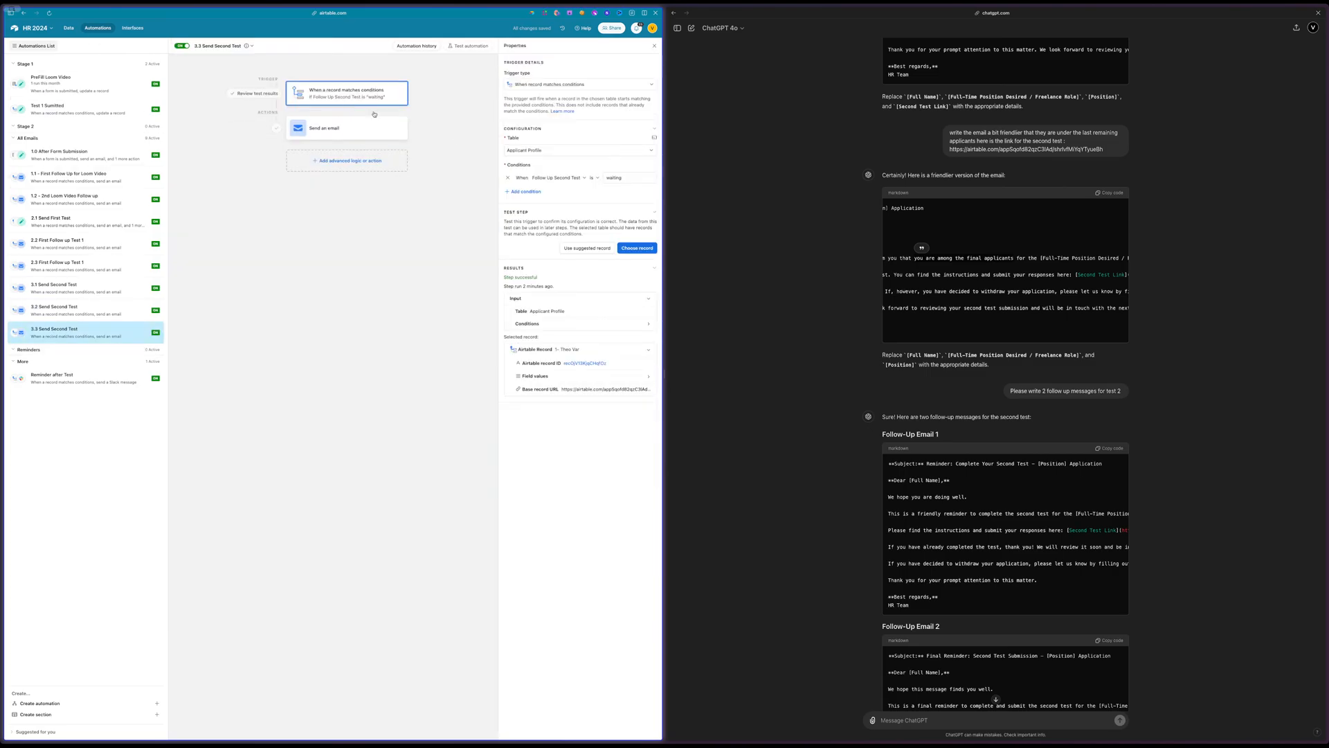
click(627, 176)
text(3.3)
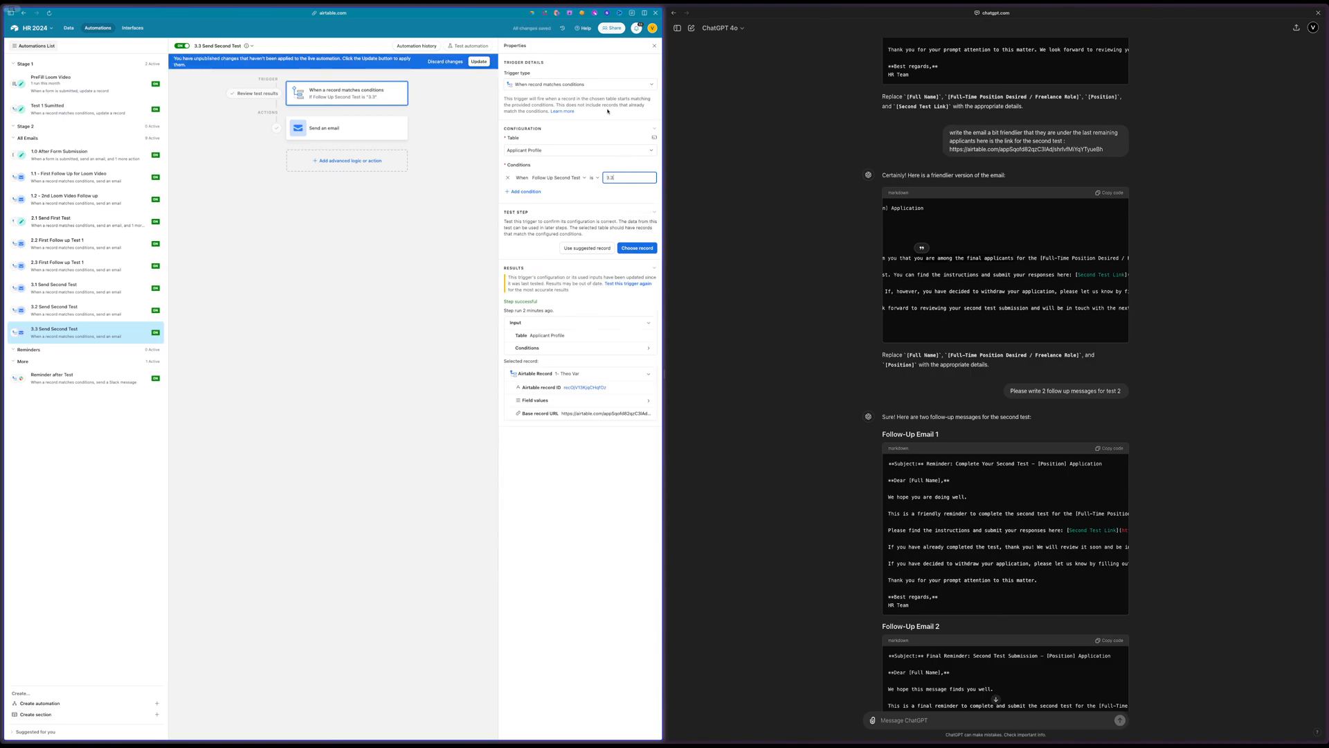
click(479, 62)
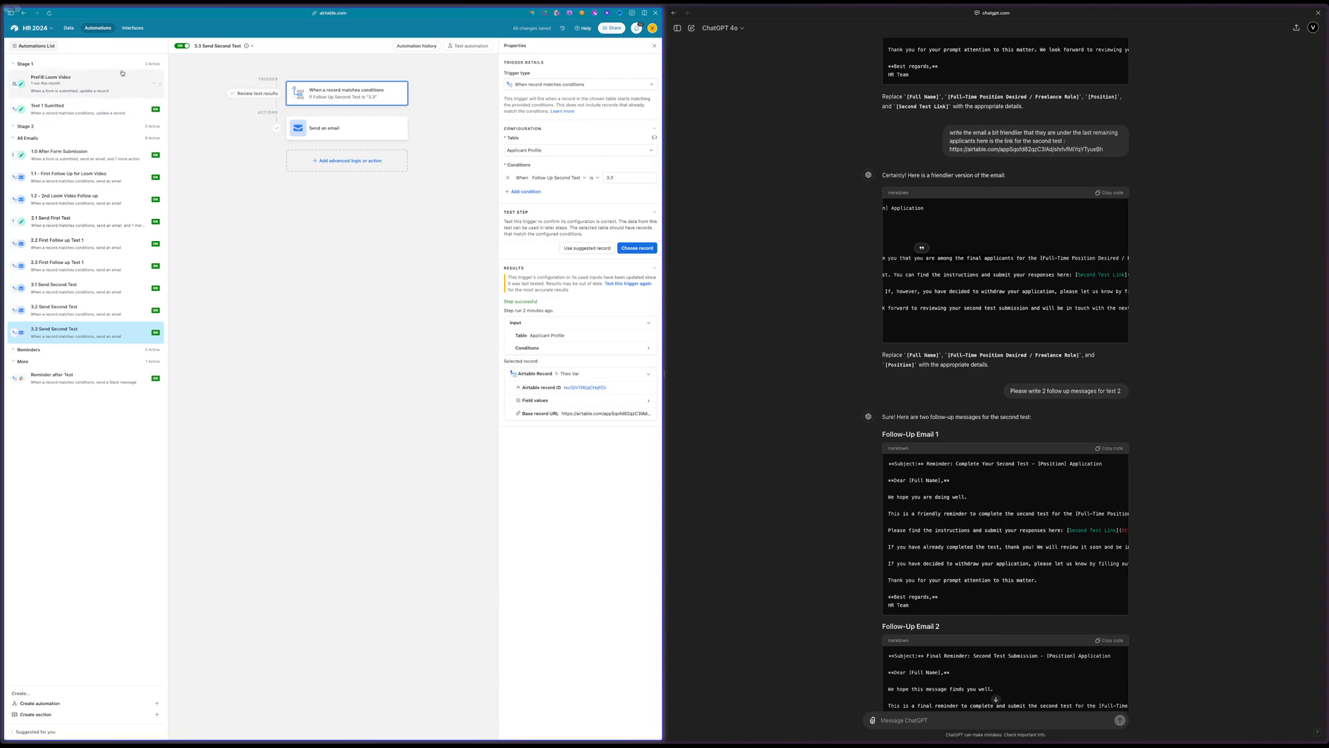
Open the base's data, switch to the HR - Update board in Miro, and examine the TEST 1 and TEST 2 flows
click(70, 29)
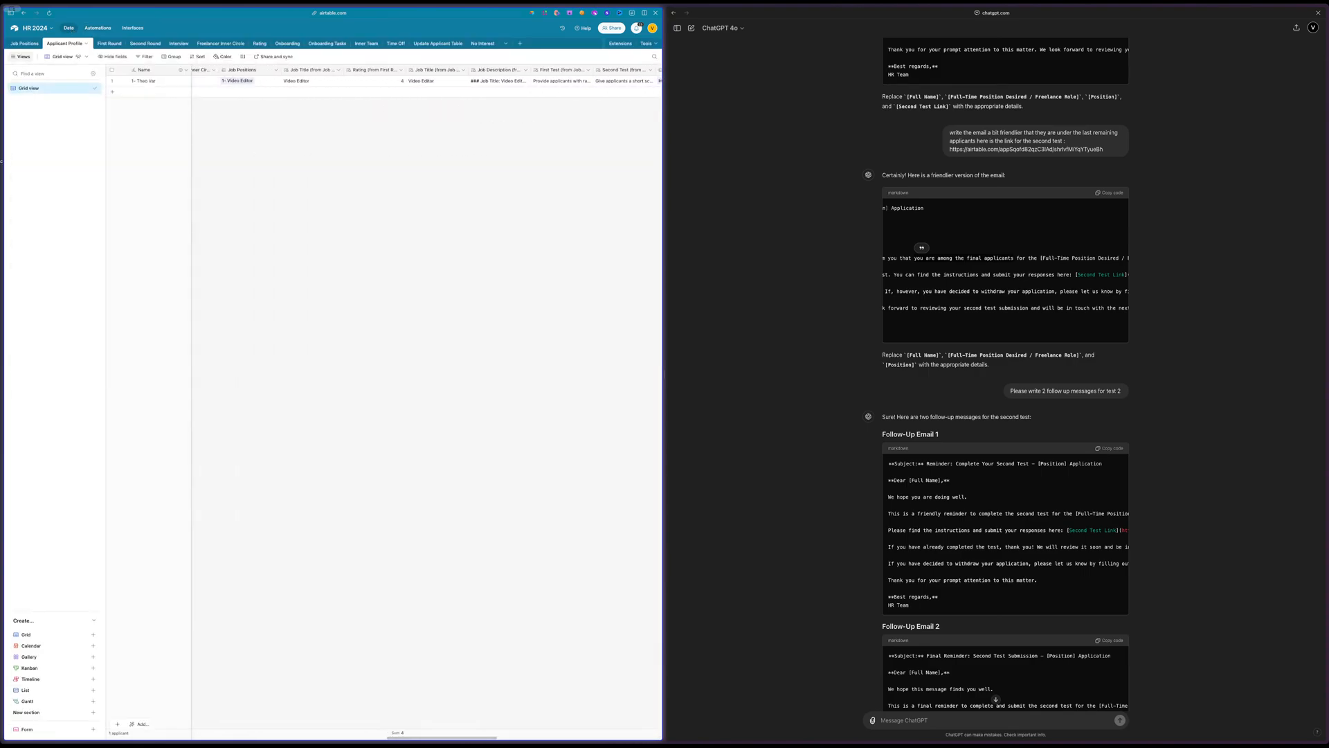
mouse_move(88, 337)
click(40, 177)
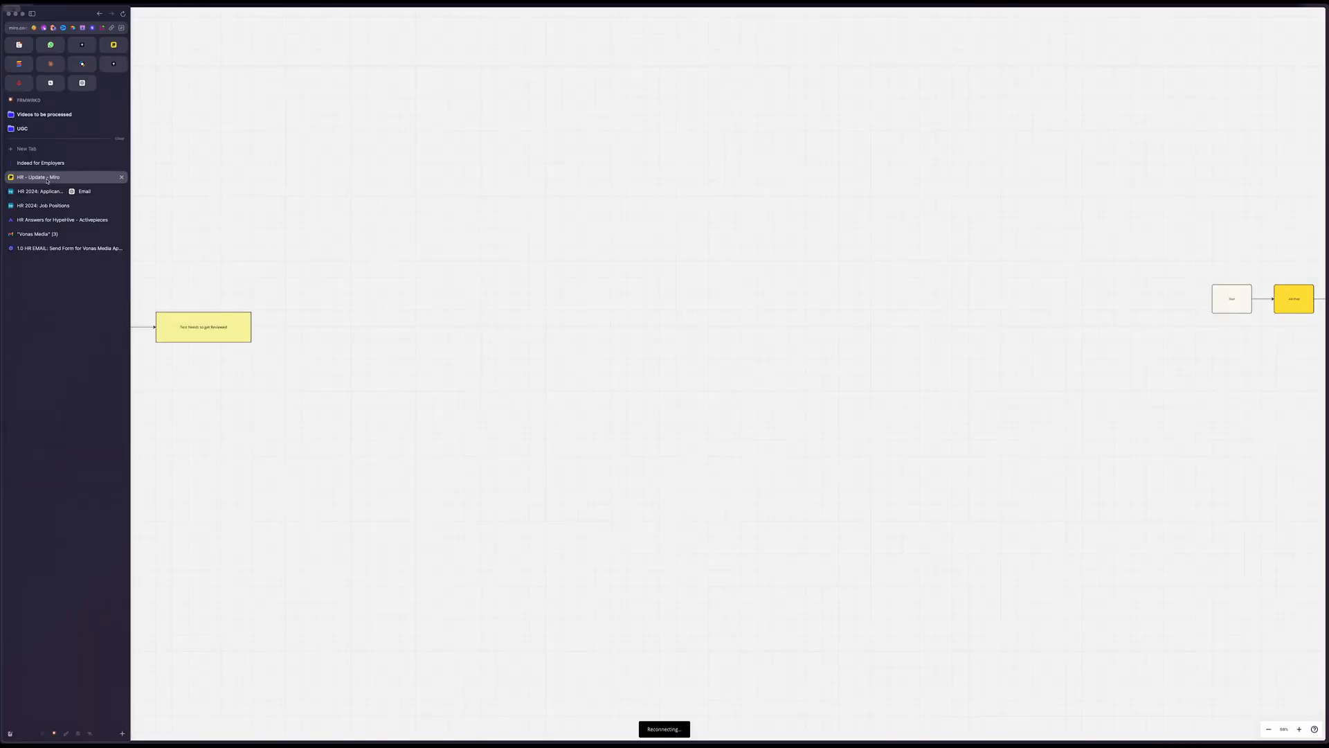
scroll(504, 421, left, 8)
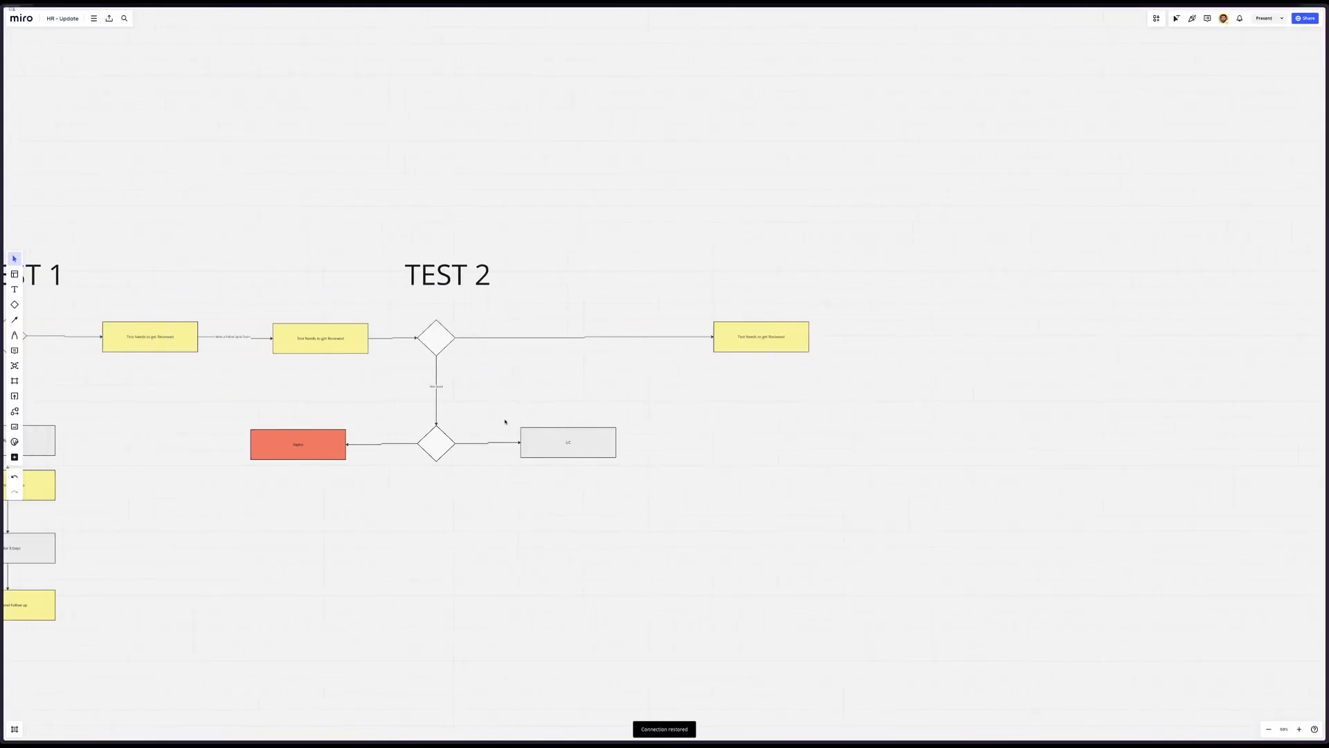
scroll(505, 422, down, 2)
scroll(505, 422, up, 2)
scroll(505, 422, right, 3)
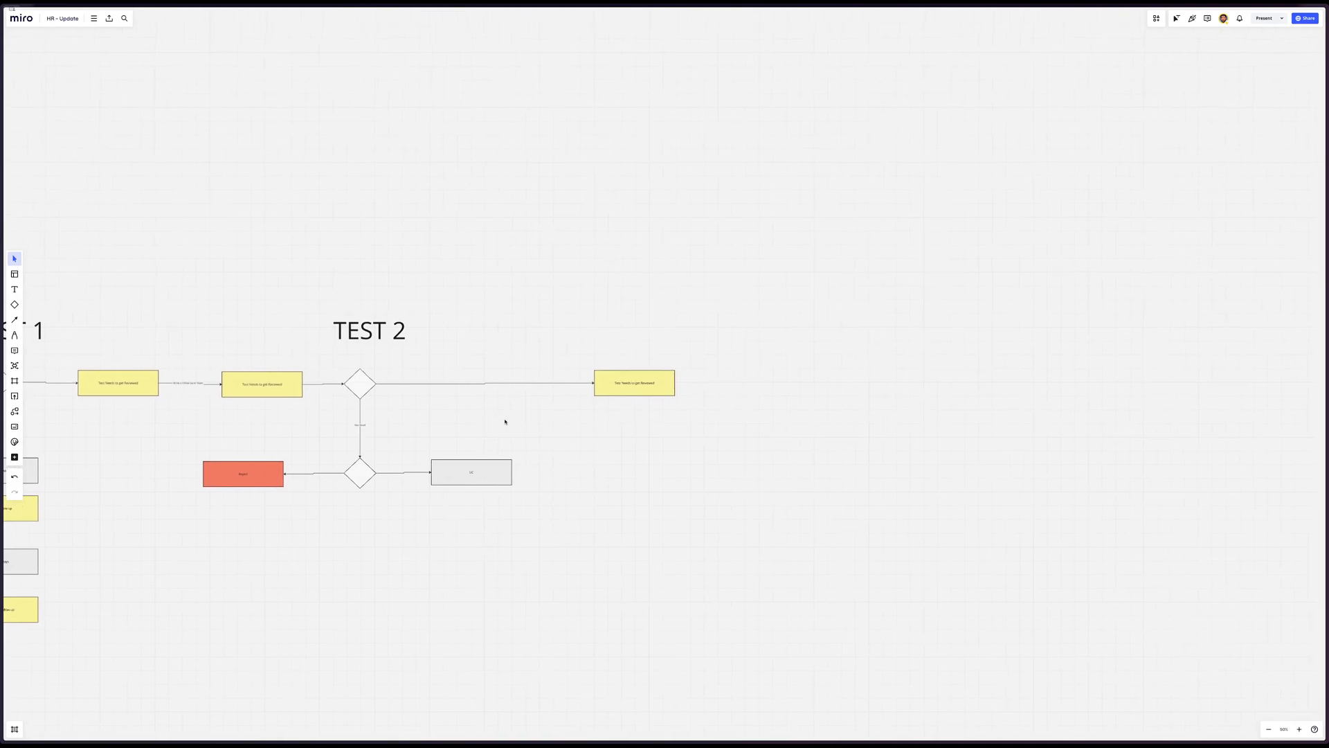
scroll(299, 399, left, 3)
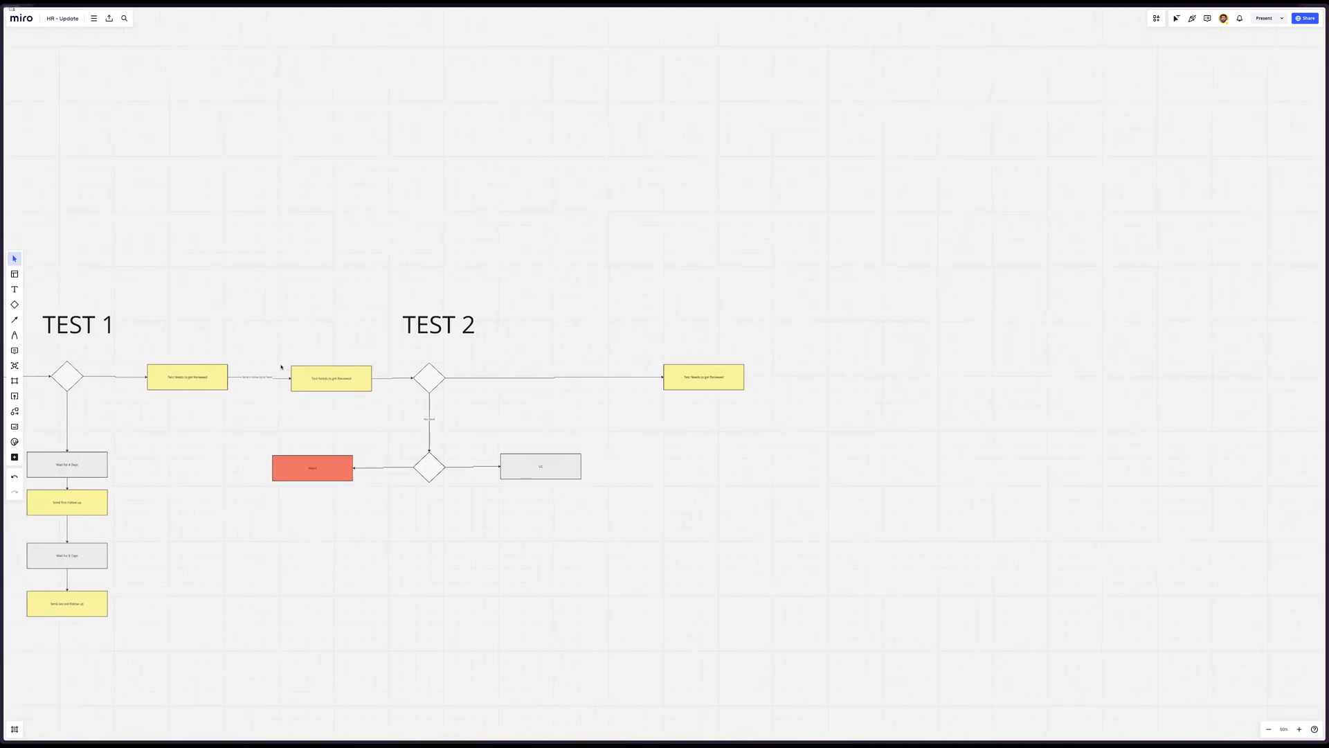
drag(261, 356, 344, 400)
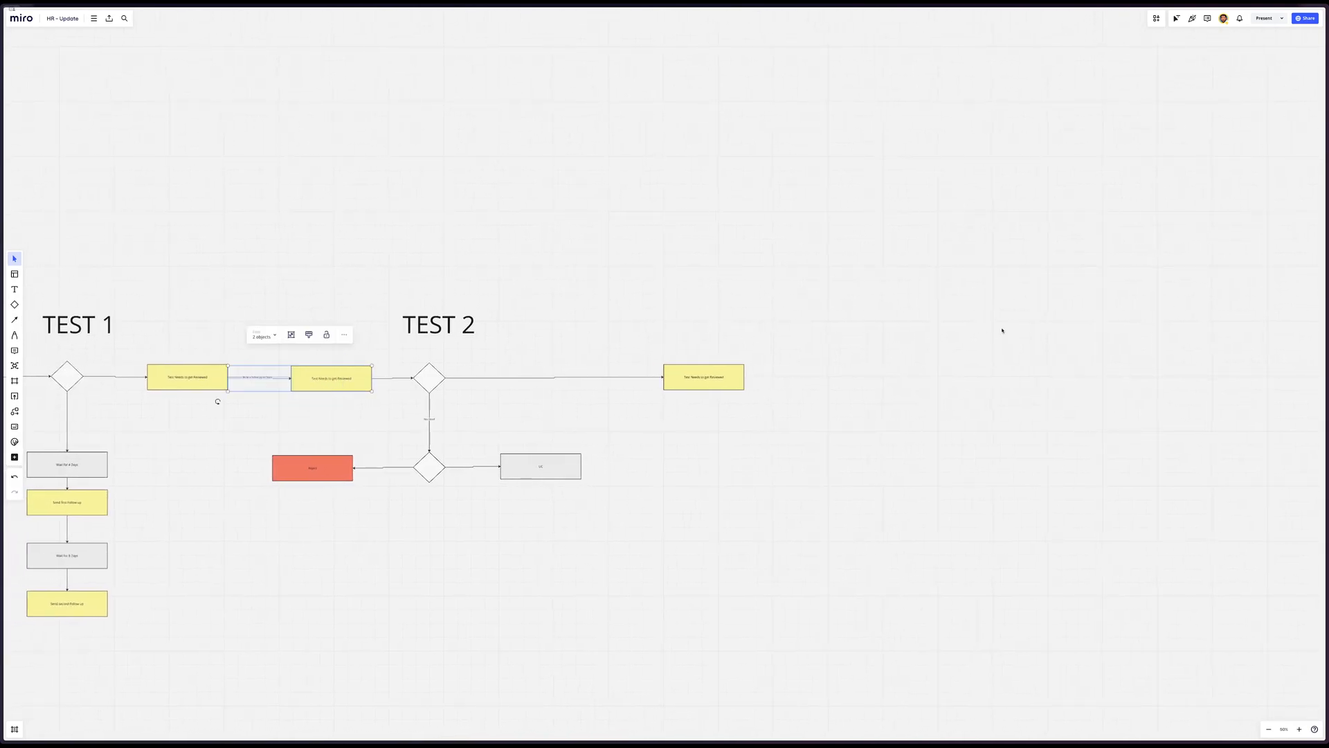
click(880, 330)
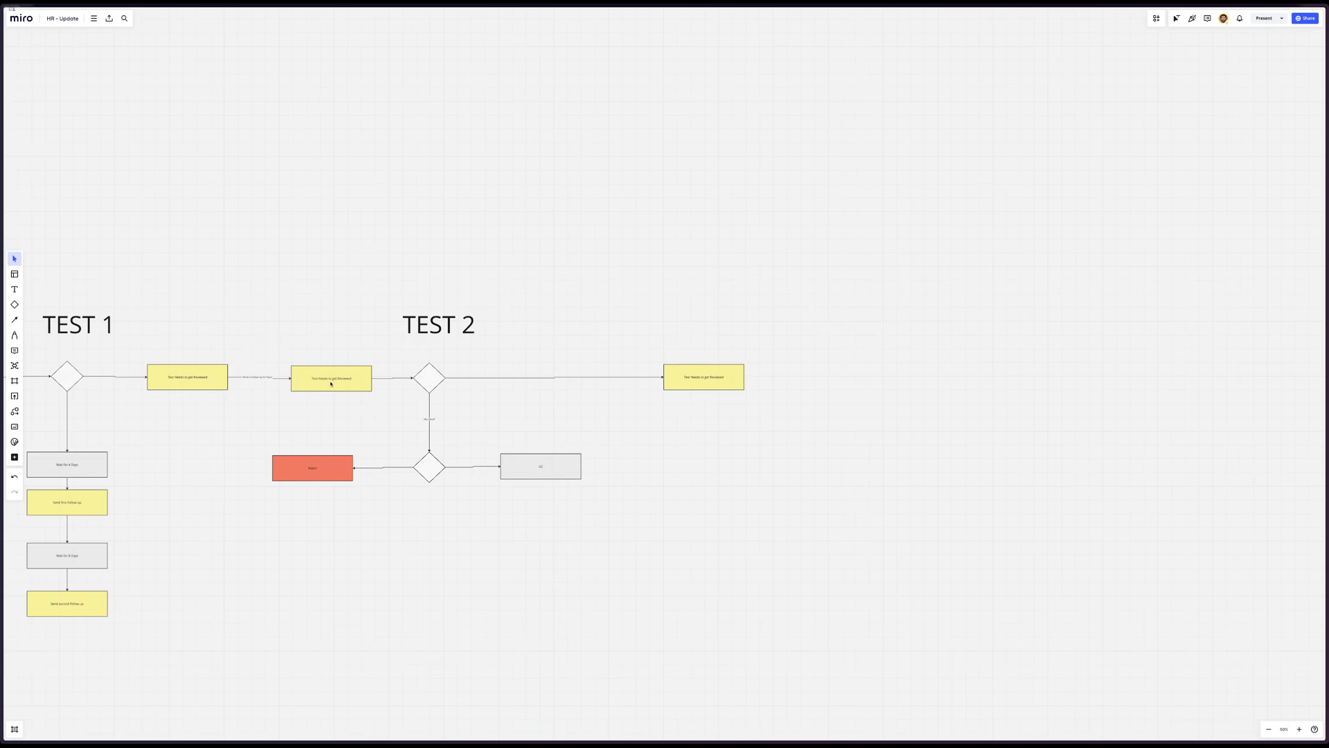
Move the final TEST 2 review box farther along the flow and add a connected yellow box after it
drag(733, 380, 771, 388)
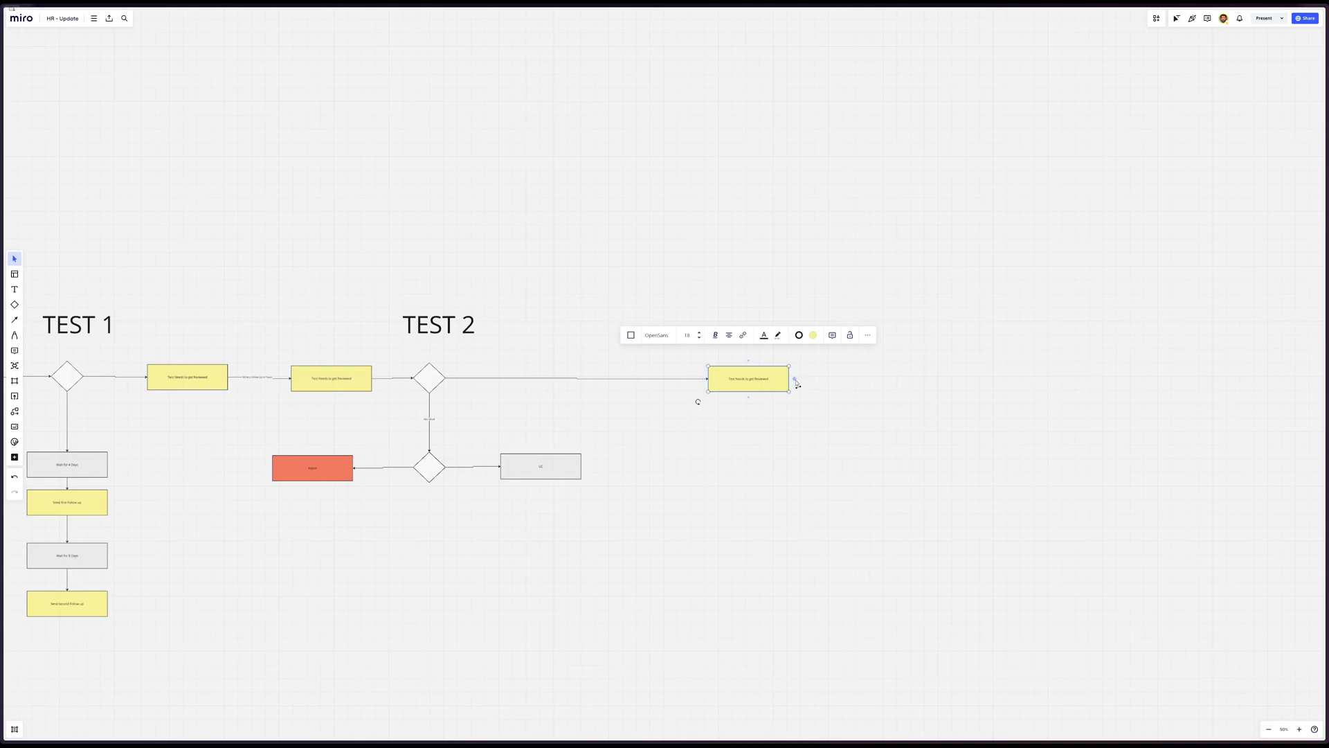
click(796, 380)
drag(844, 381, 980, 382)
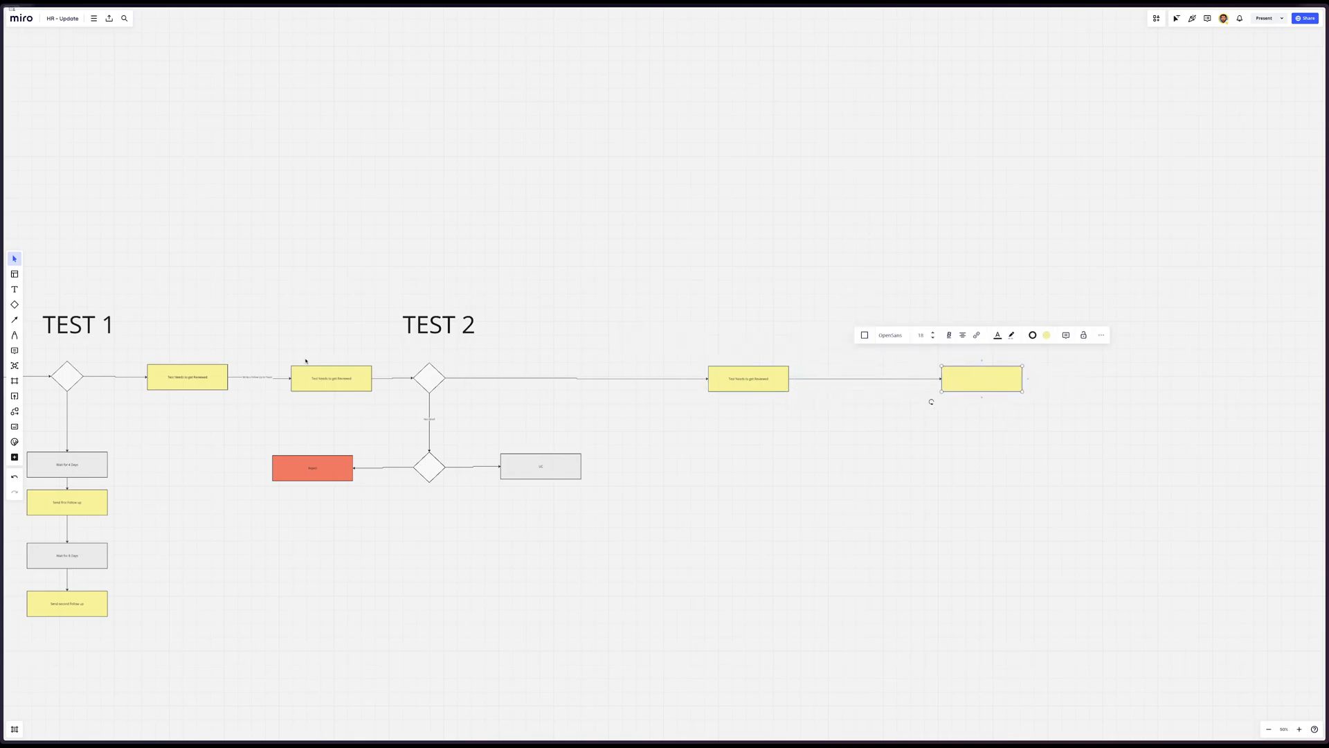
Copy the text "Test Needs to get Reviewed" from the box before TEST 2's first decision into the new yellow box
double_click(348, 380)
key(ctrl+c)
double_click(948, 374)
key(ctrl+v)
click(575, 381)
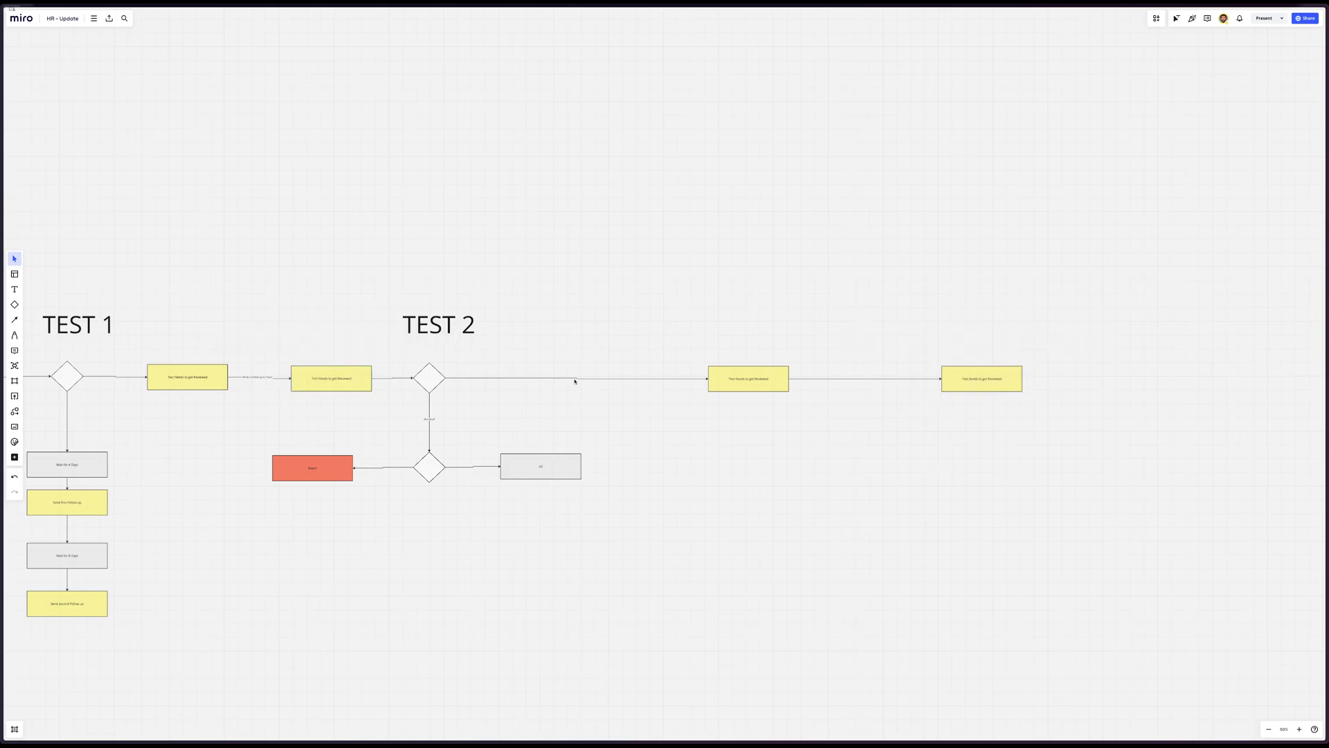
Label the new connector "Write a Follow Up to Team" and move the new review box slightly closer to the previous one
click(255, 378)
click(851, 379)
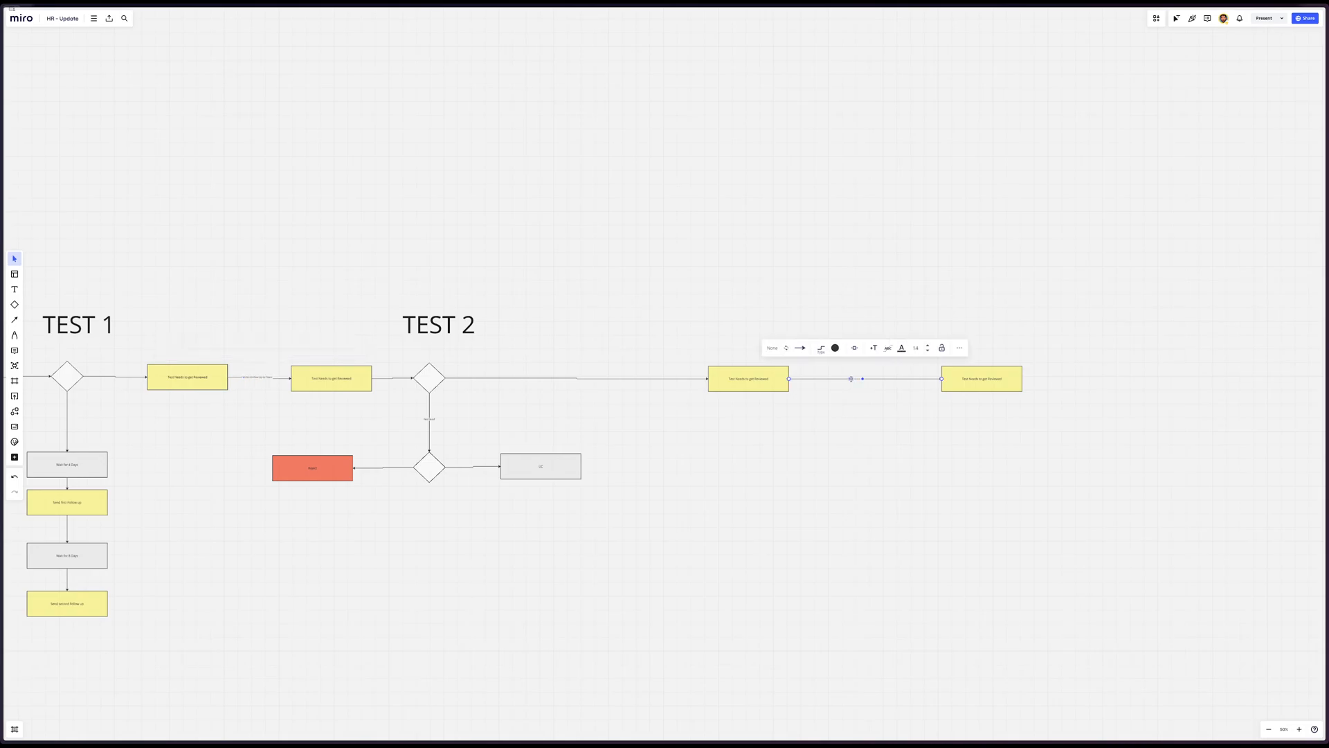
click(878, 433)
scroll(878, 433, up, 5)
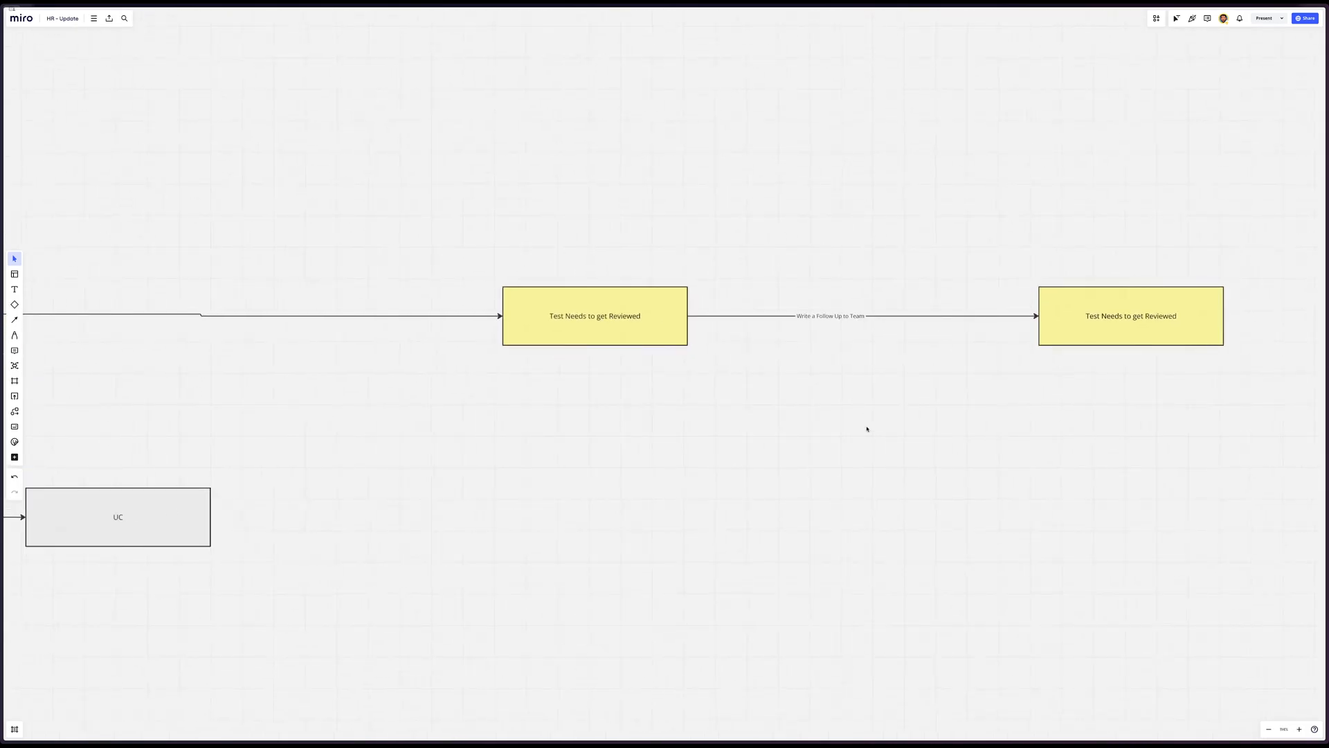
scroll(867, 429, right, 2)
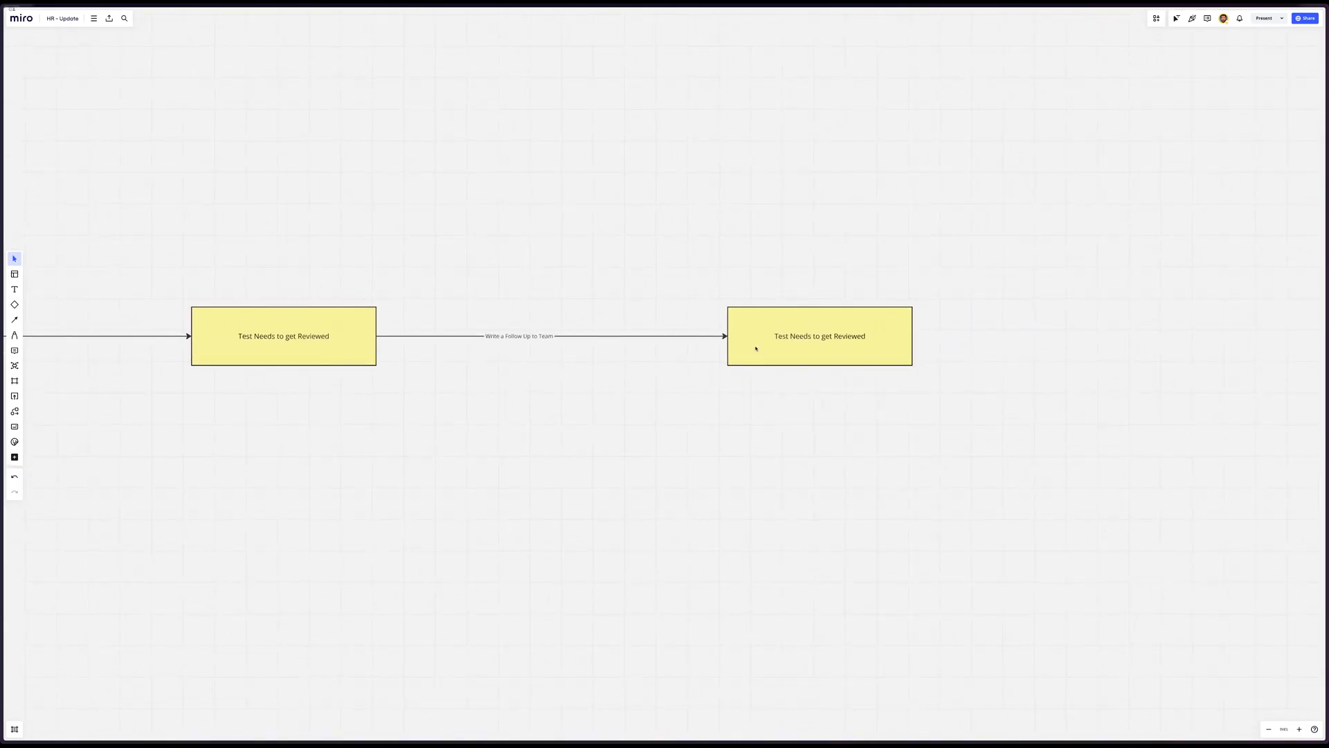
drag(756, 349, 705, 348)
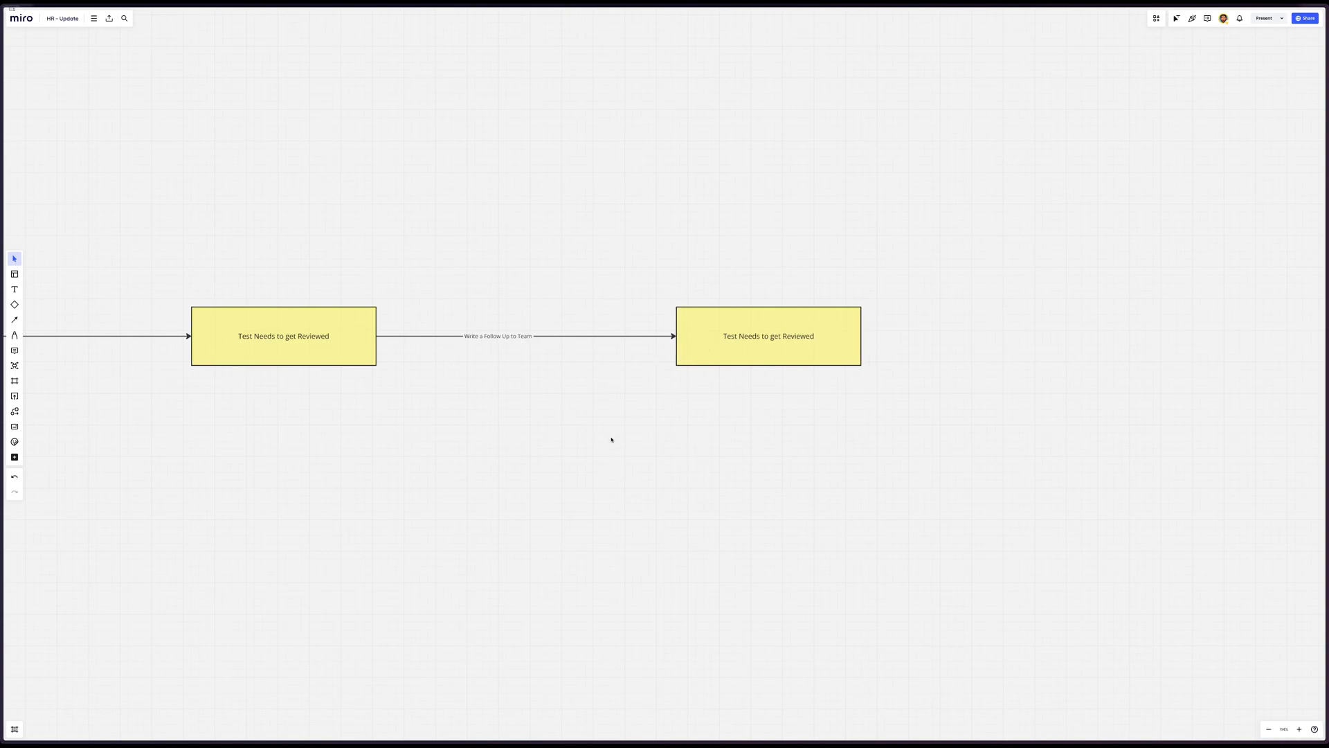
Switch to the HR 2024 base in Airtable and copy the entire formula of the After Test 1 field
mouse_move(2, 277)
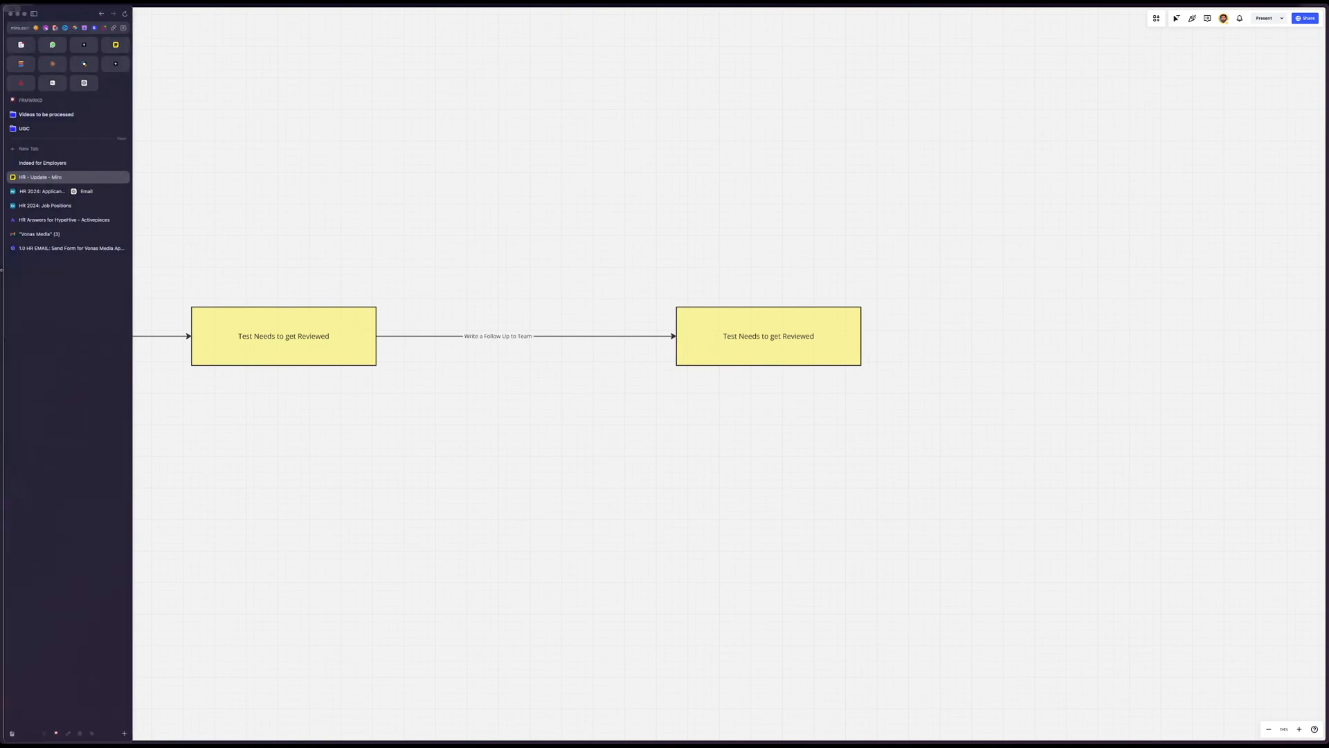
click(38, 194)
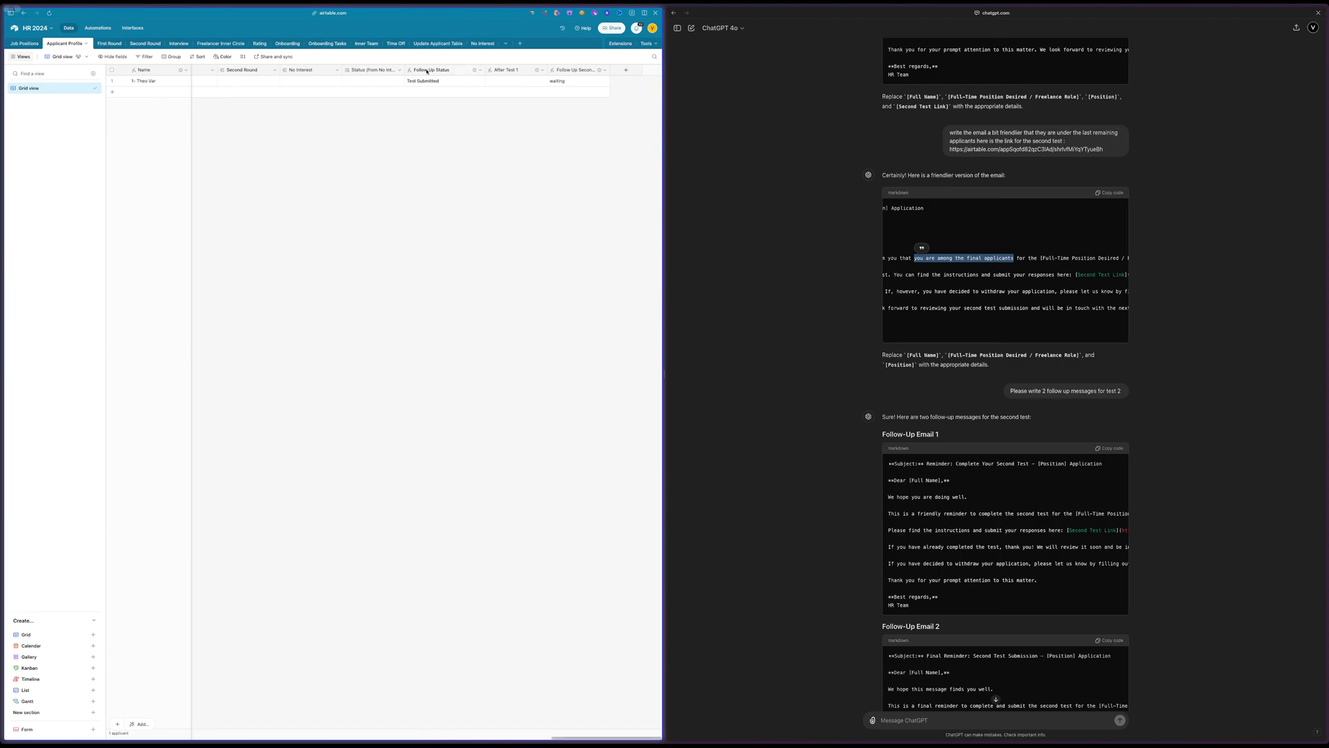
double_click(508, 71)
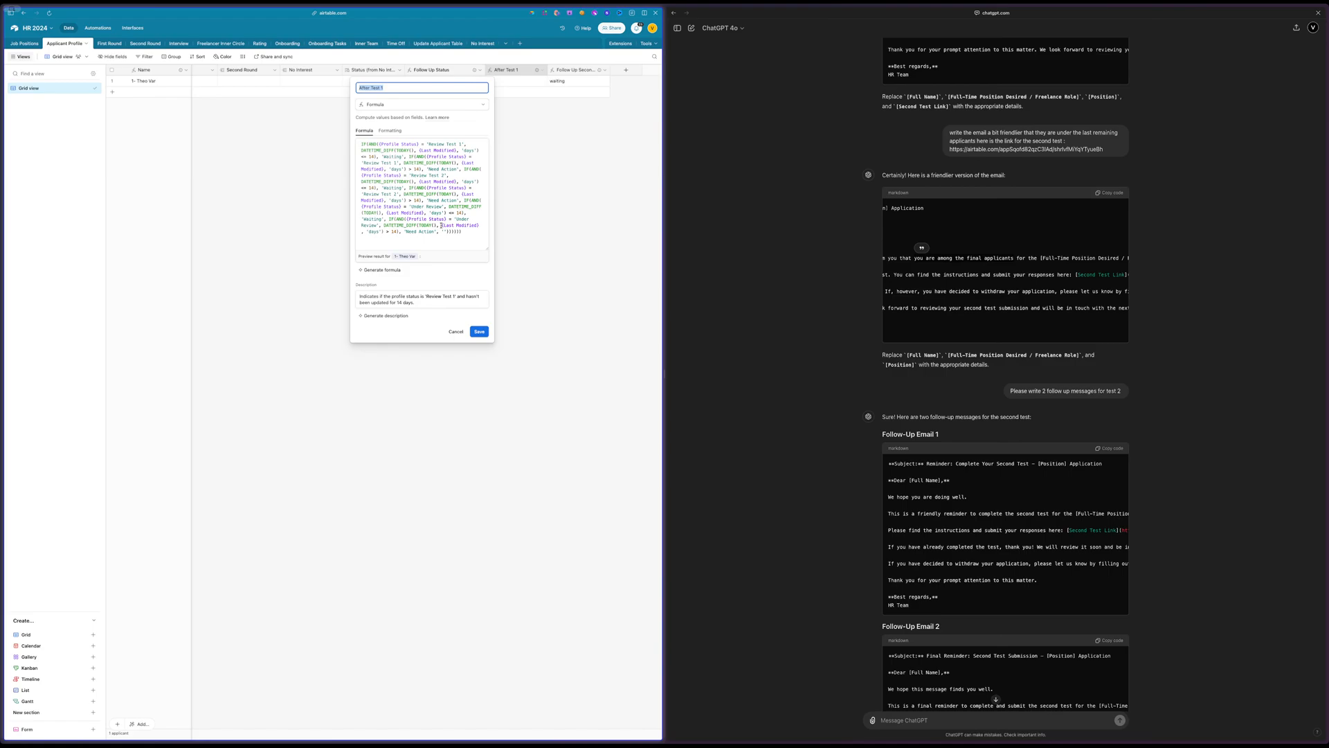
drag(468, 235, 326, 134)
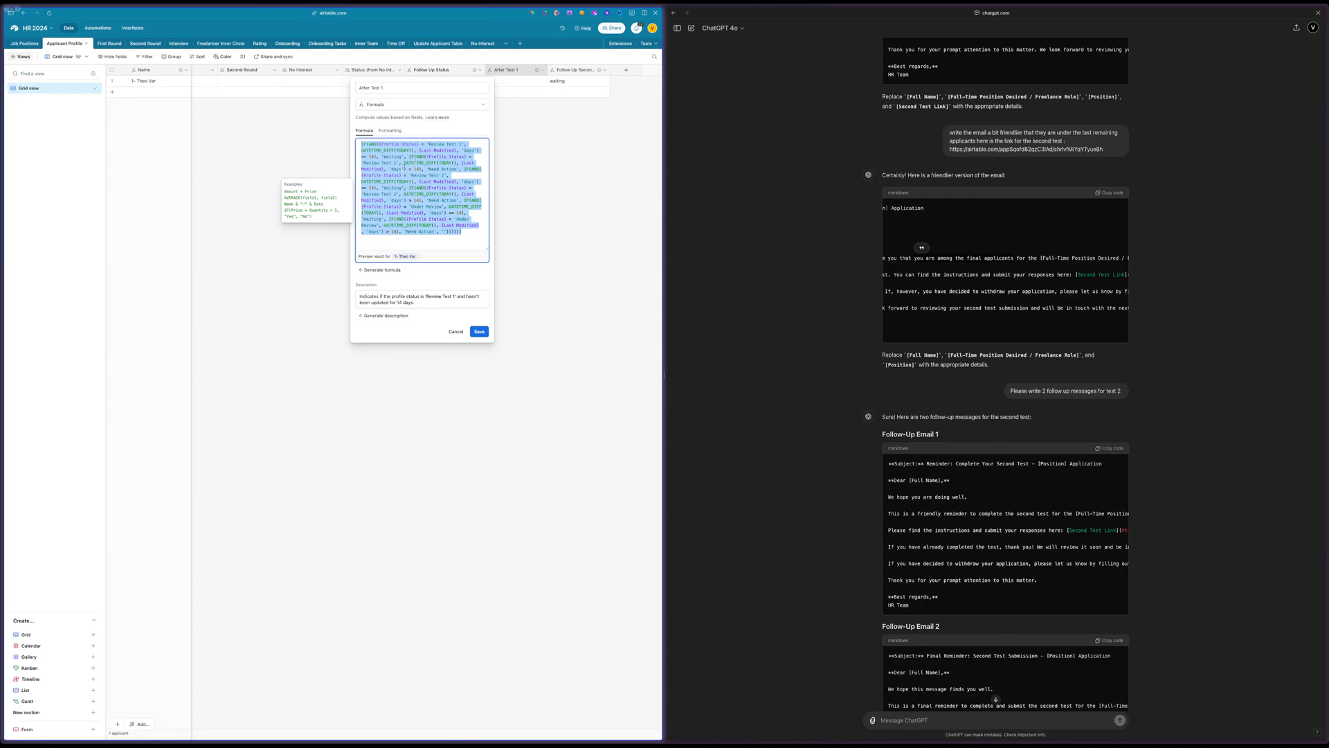
click(553, 173)
click(553, 181)
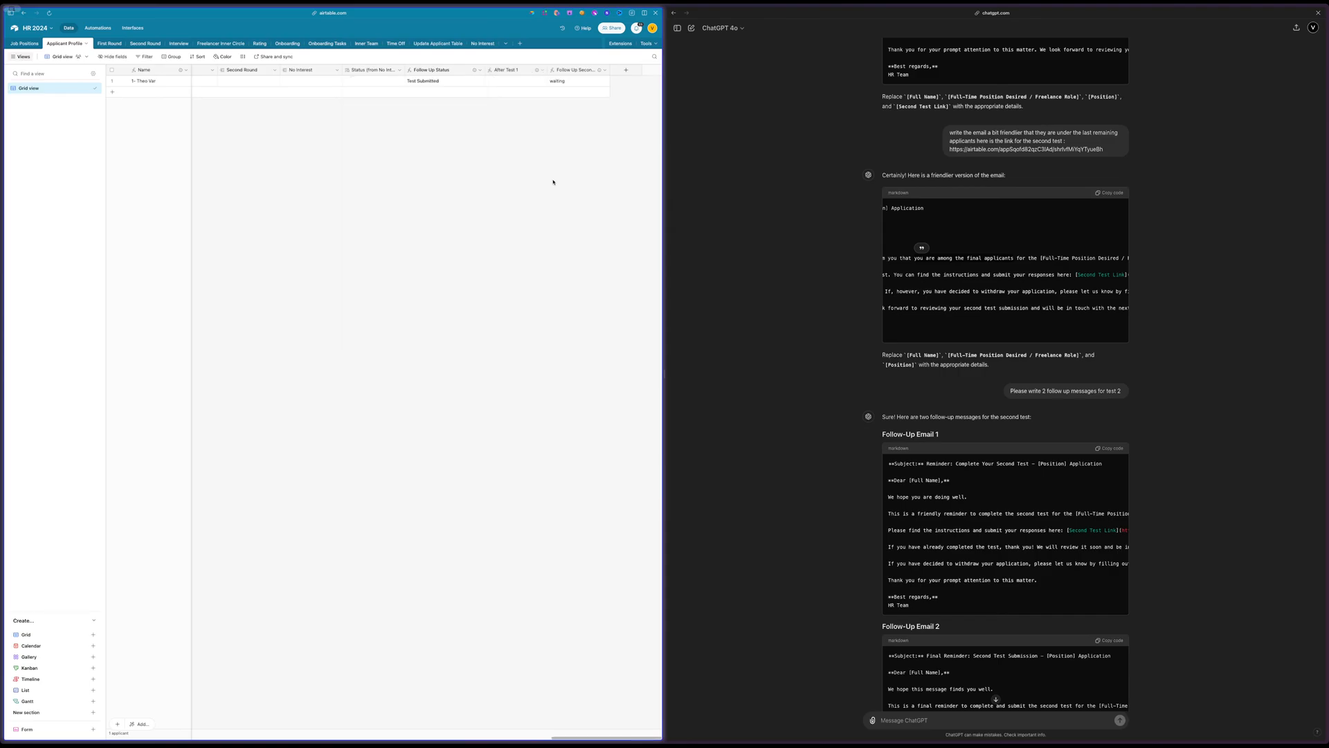
Add a new field of type Formula at the end of the Applicant Profile table
scroll(553, 182, left, 5)
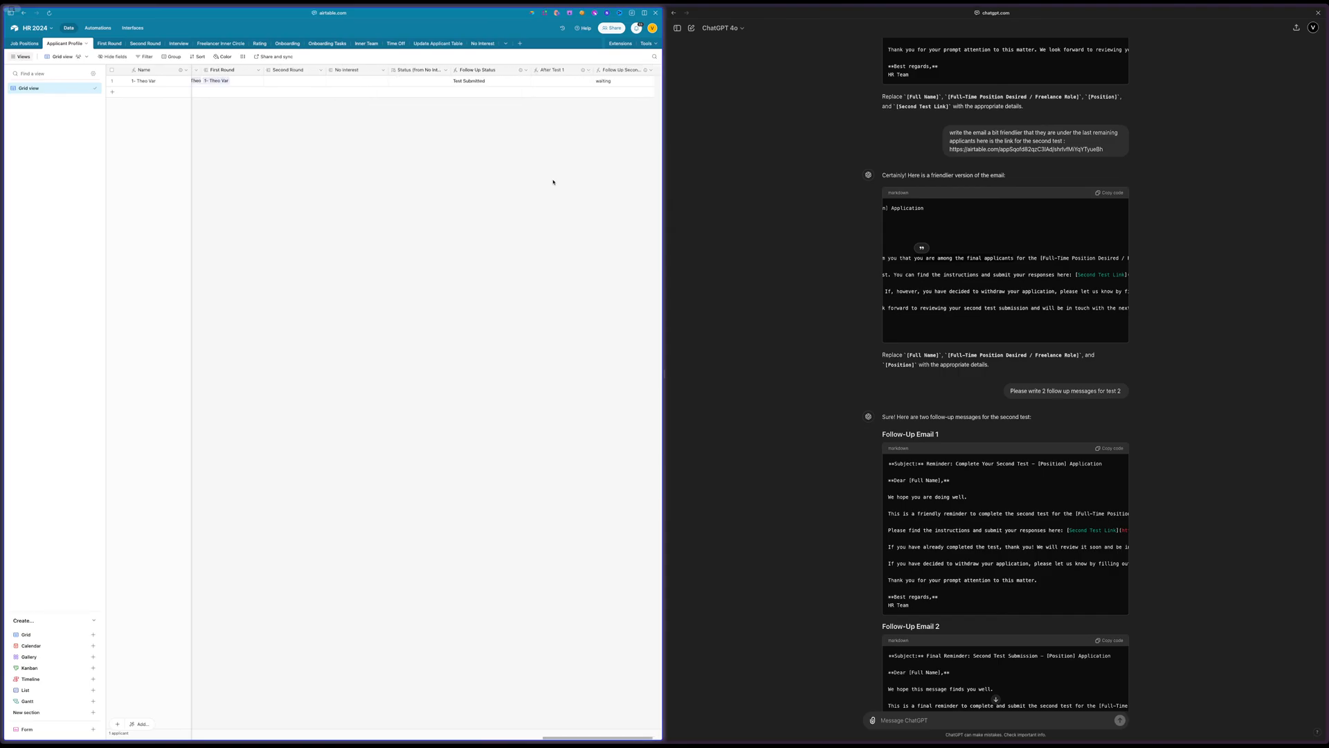
scroll(553, 181, left, 10)
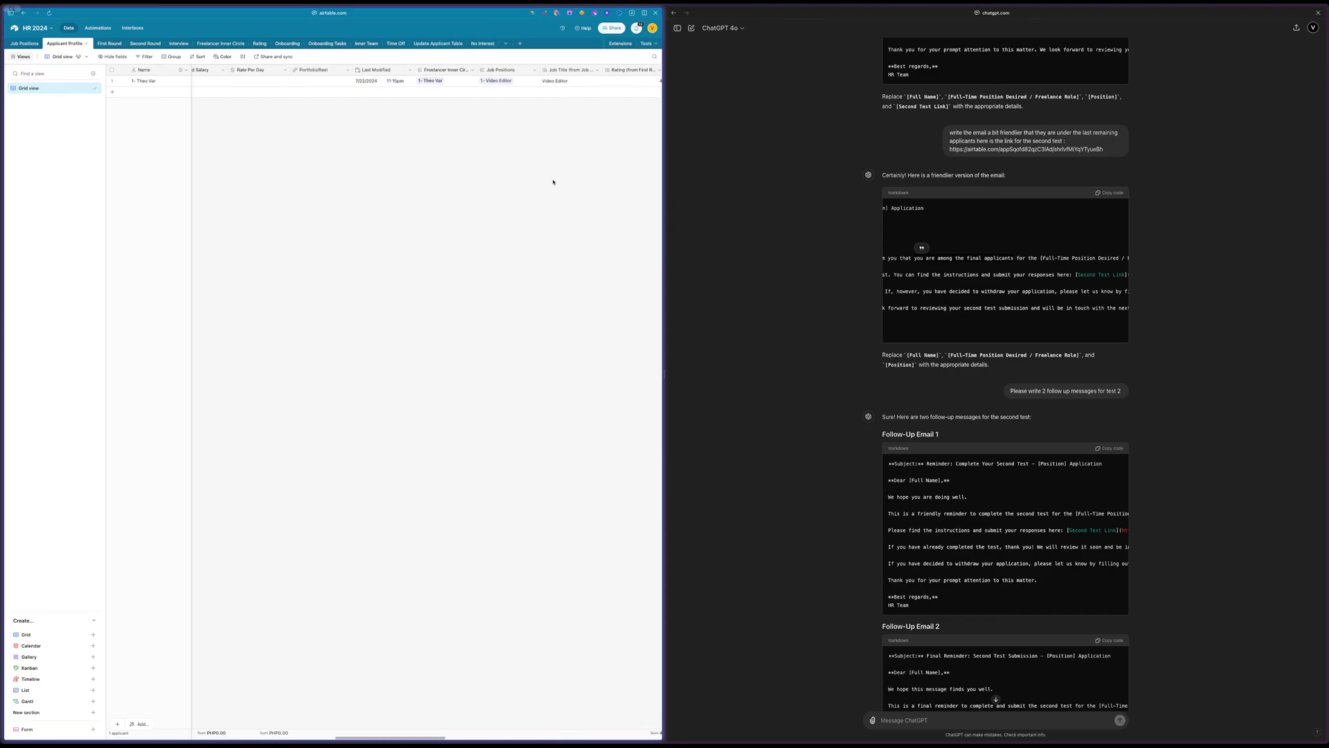
scroll(554, 181, right, 10)
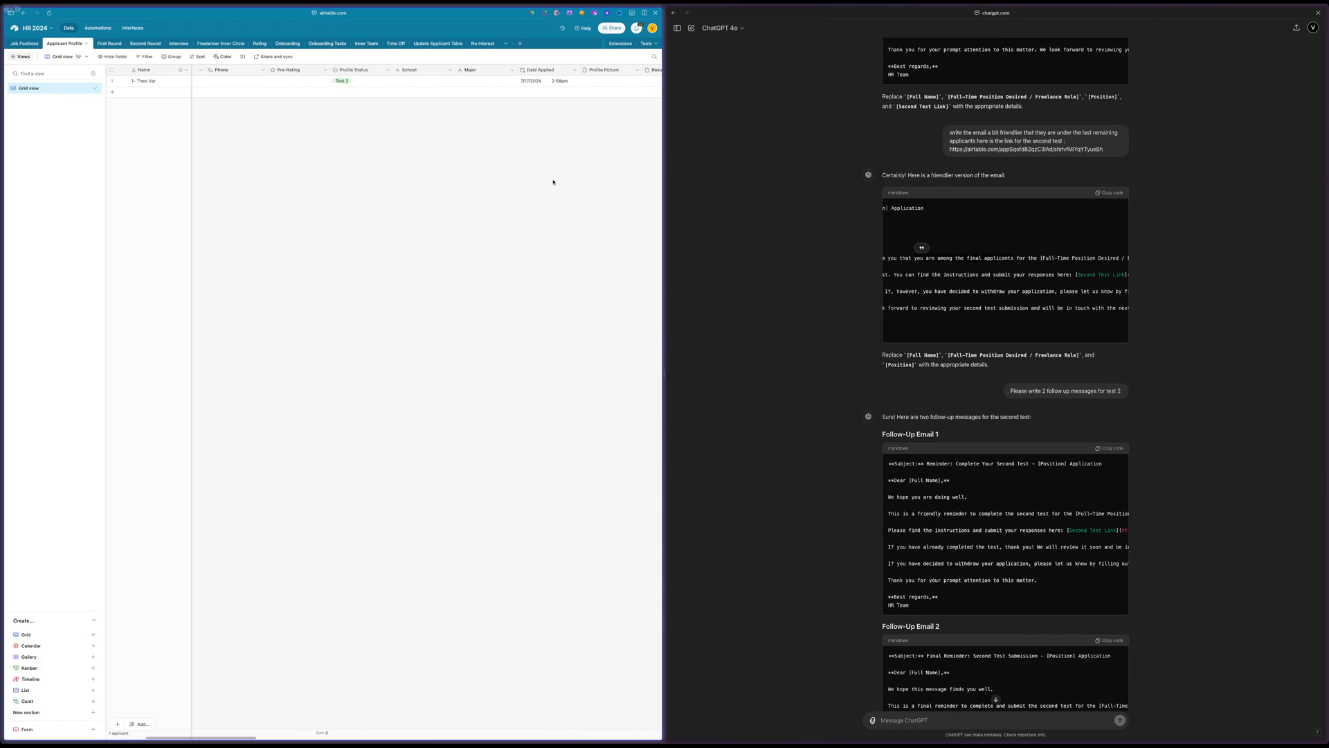
scroll(553, 182, right, 10)
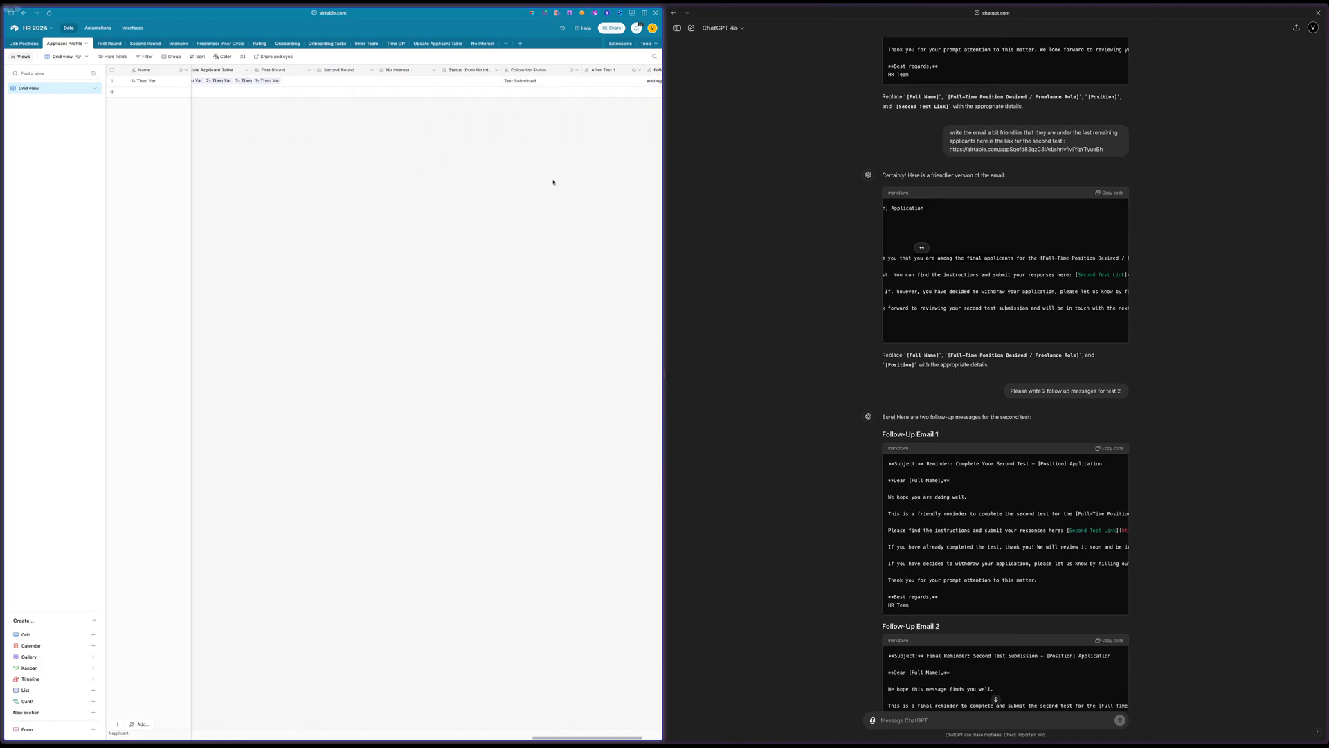
click(634, 71)
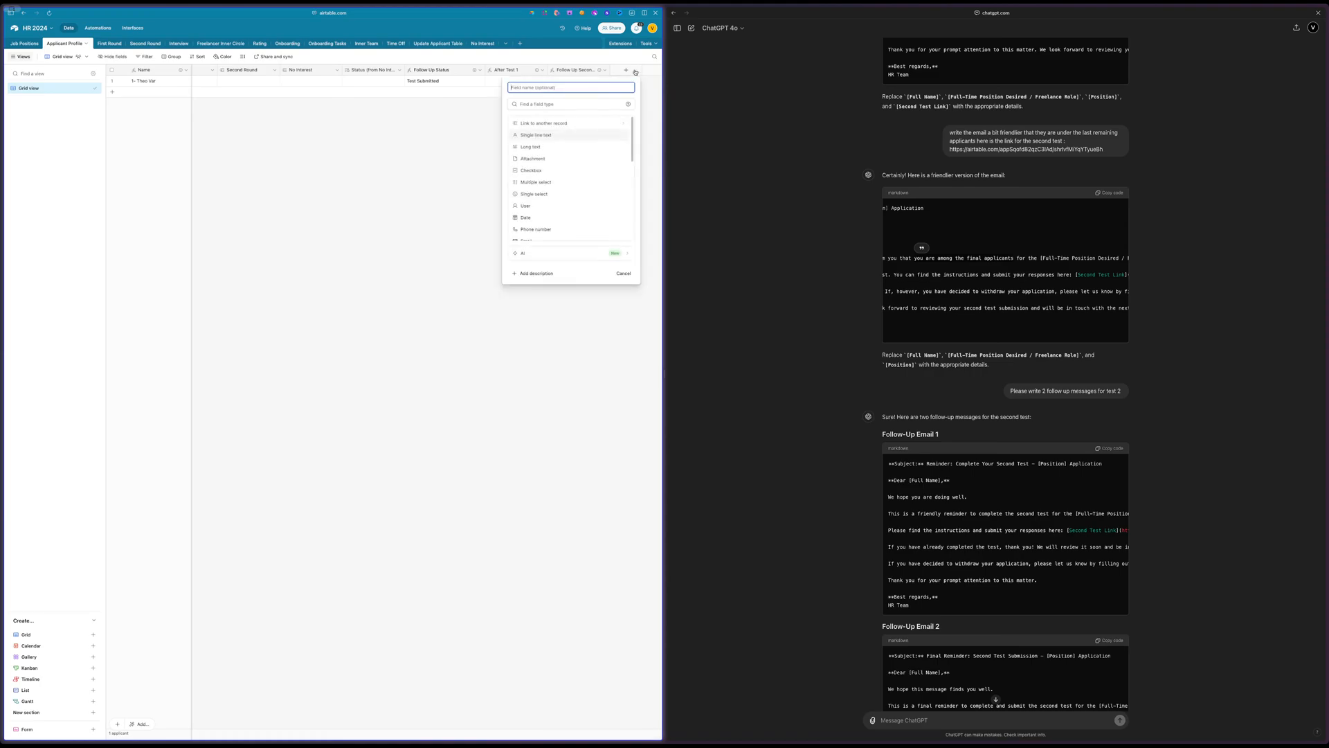
click(541, 104)
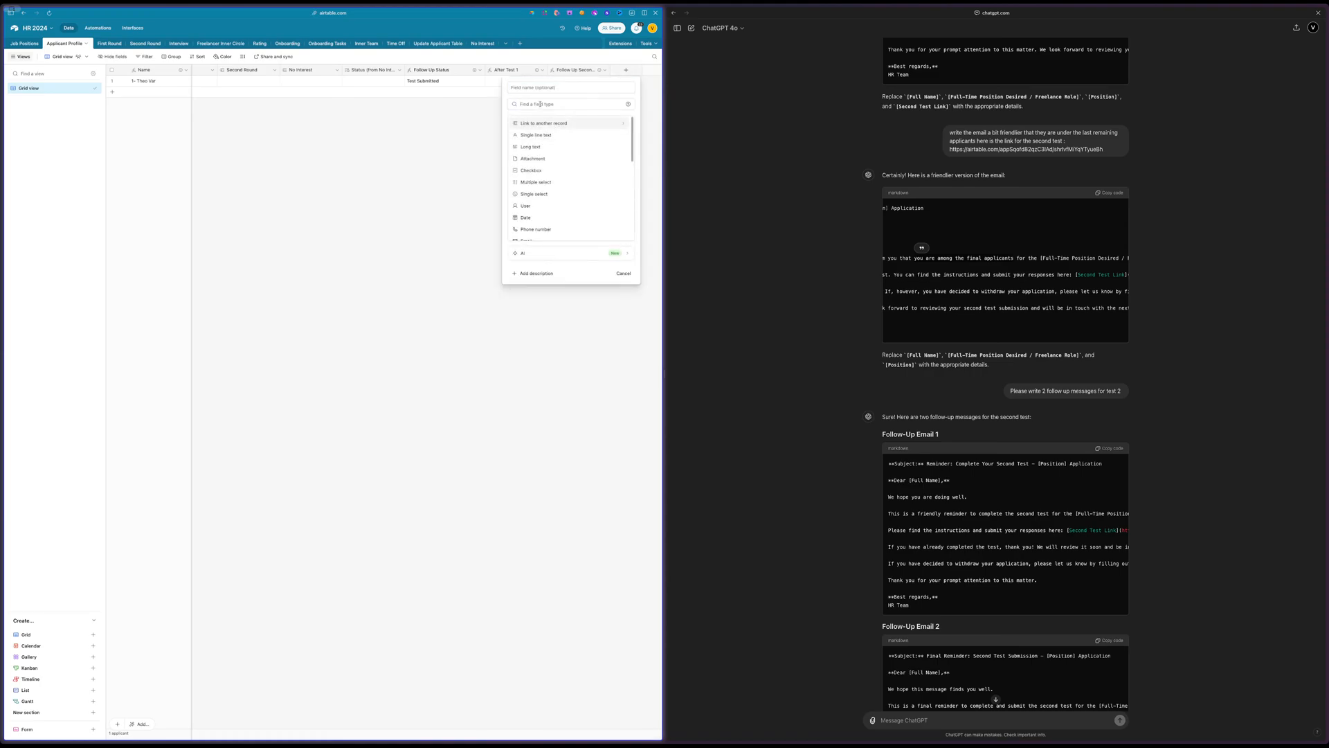
text(f)
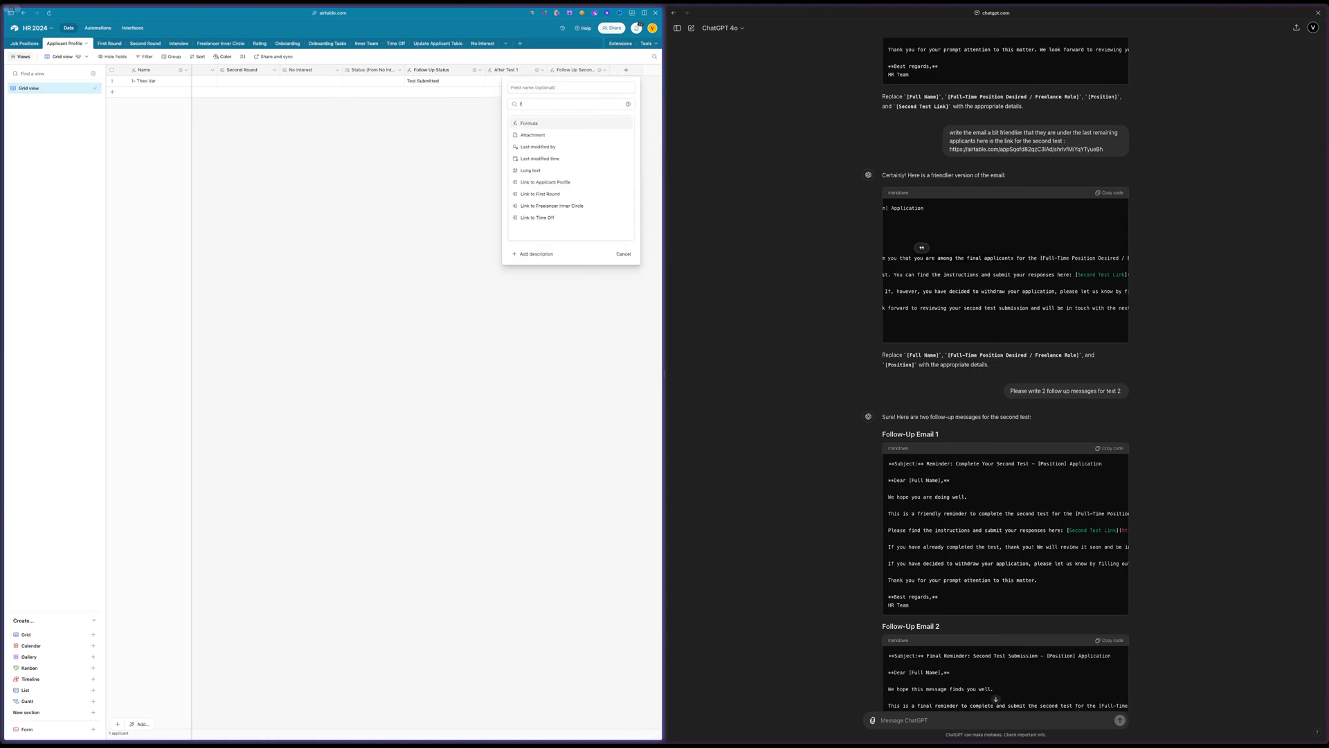
text(or)
click(540, 122)
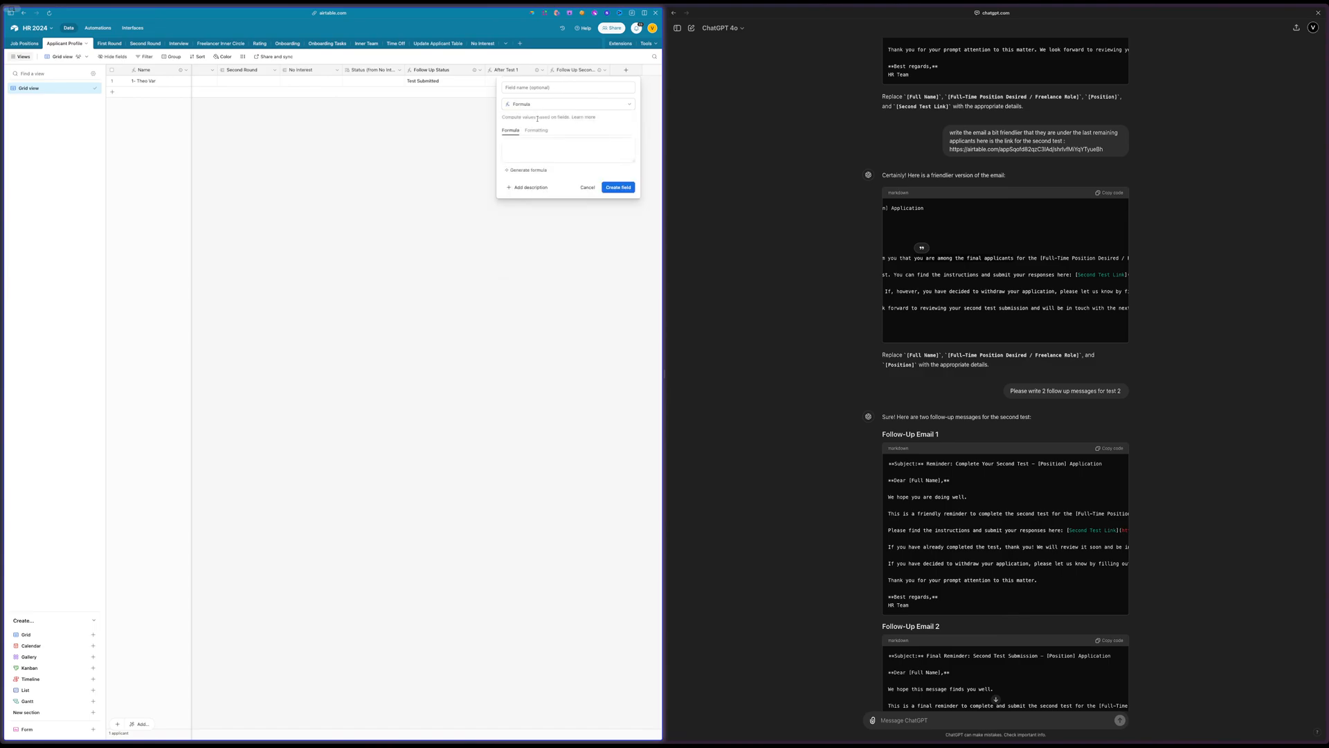
Give the formula generator the copied After Test 1 formula followed by the instruction "Change it Review Test 2", and try to create the field
click(530, 170)
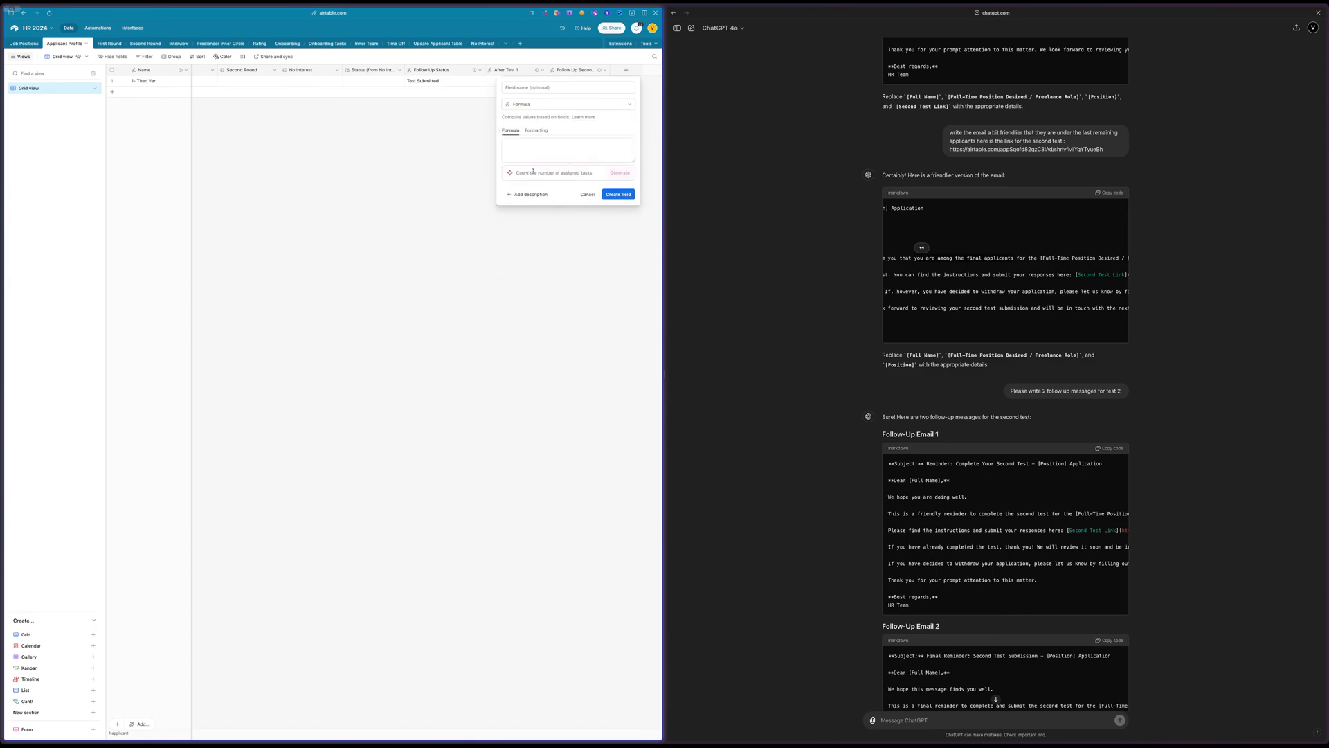
key(super+v)
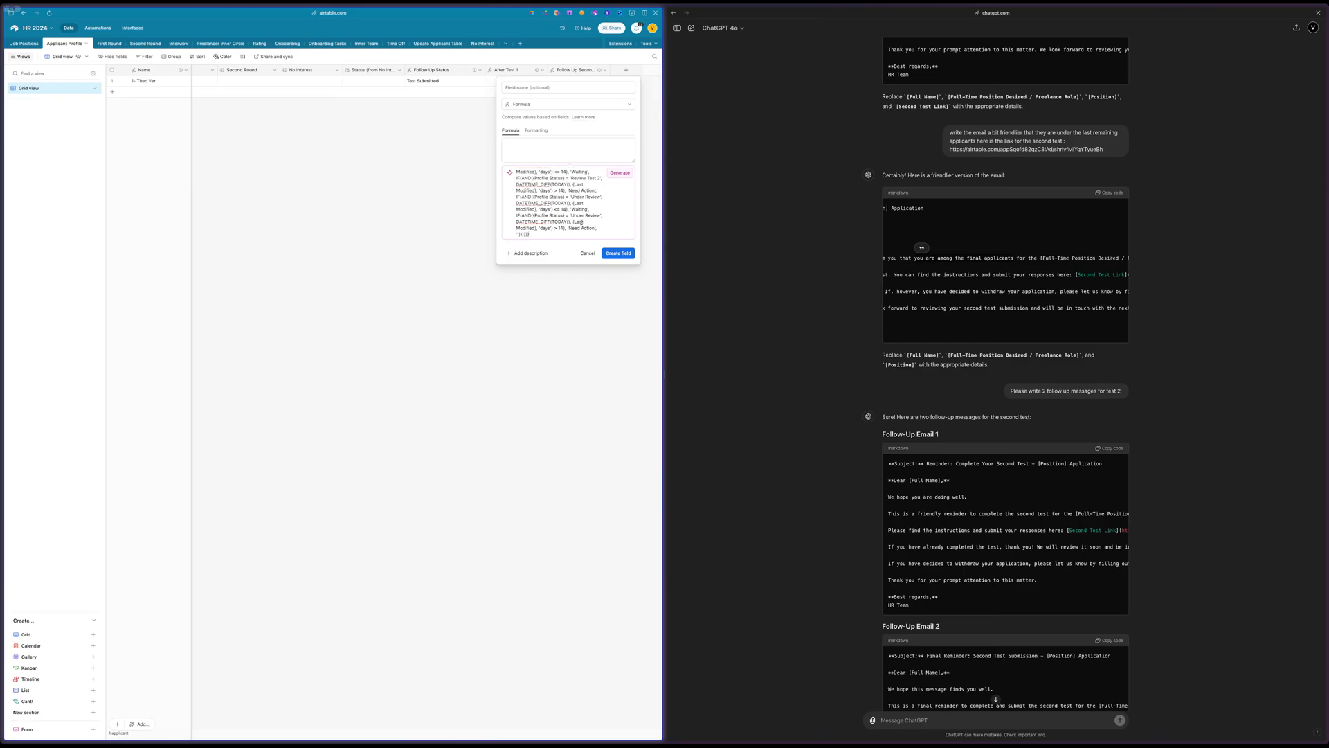
key(Return)
key(Return)
key(Return)
text(Change it)
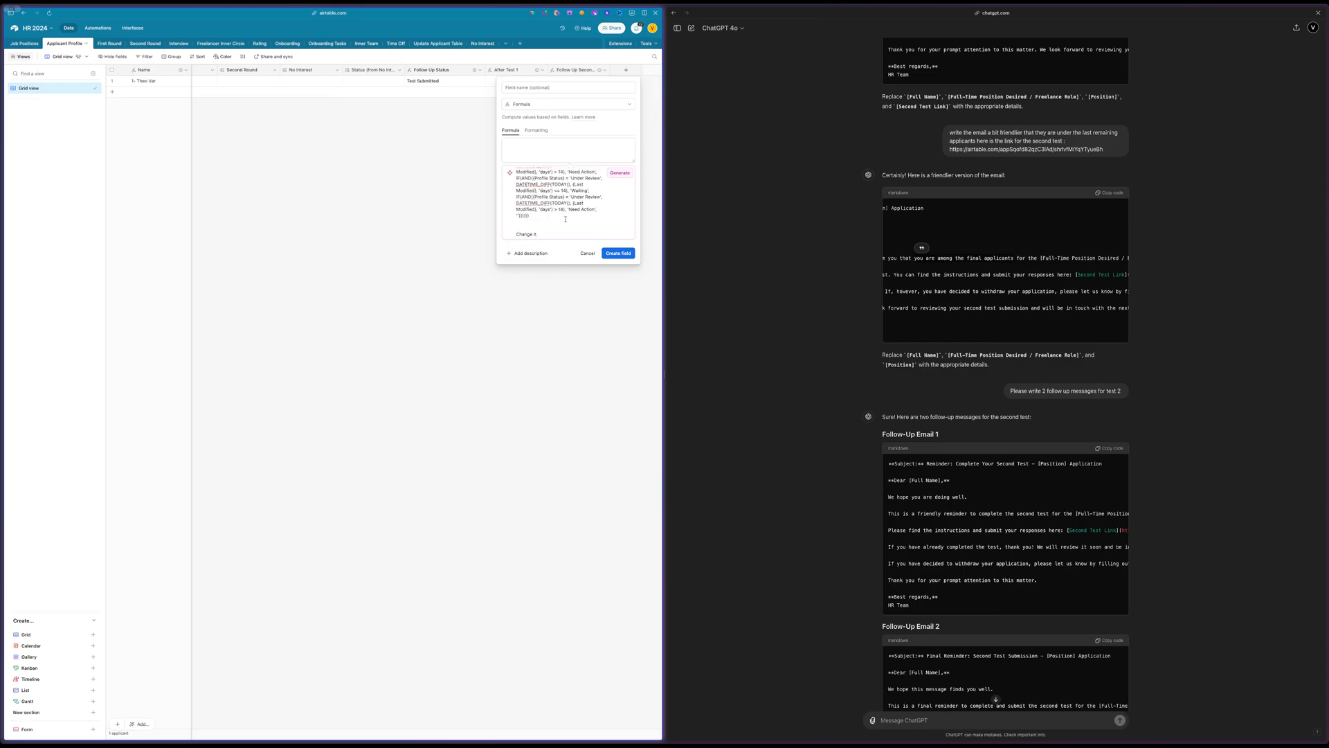
scroll(418, 199, left, 10)
scroll(418, 199, right, 3)
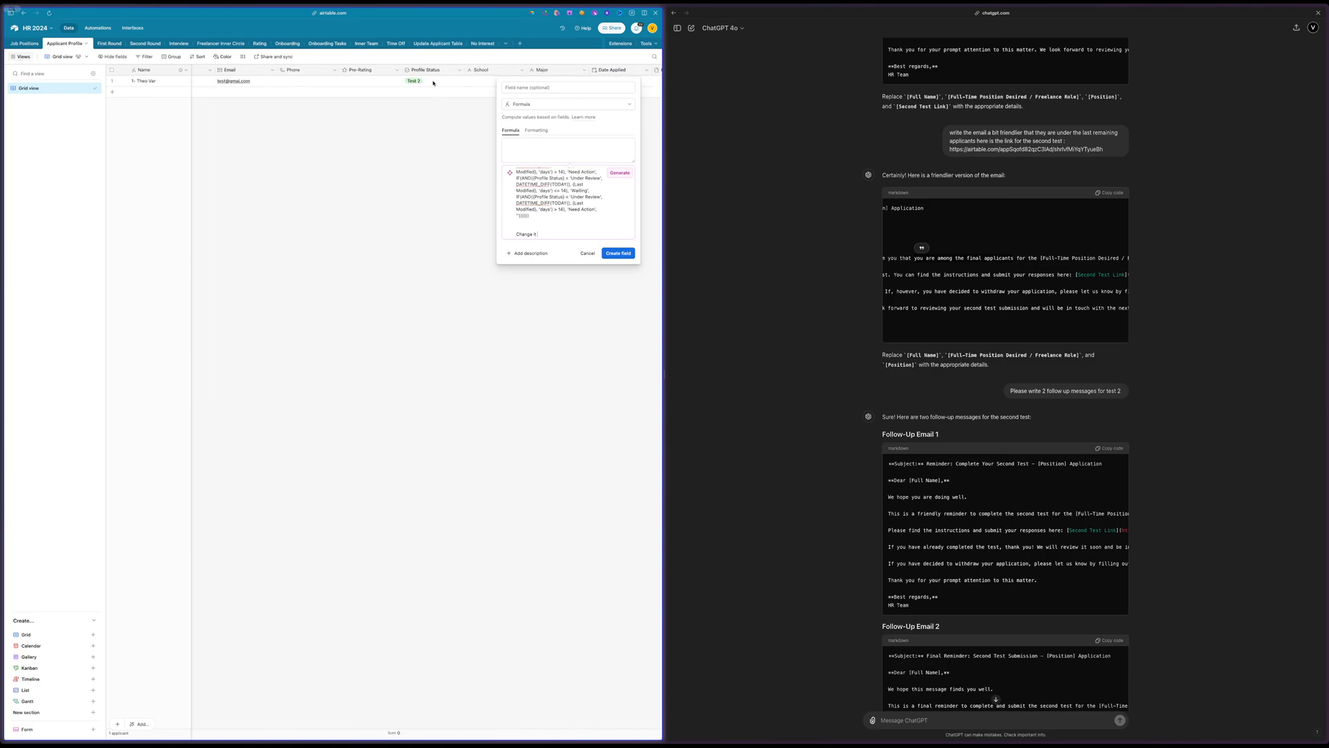
scroll(428, 104, right, 5)
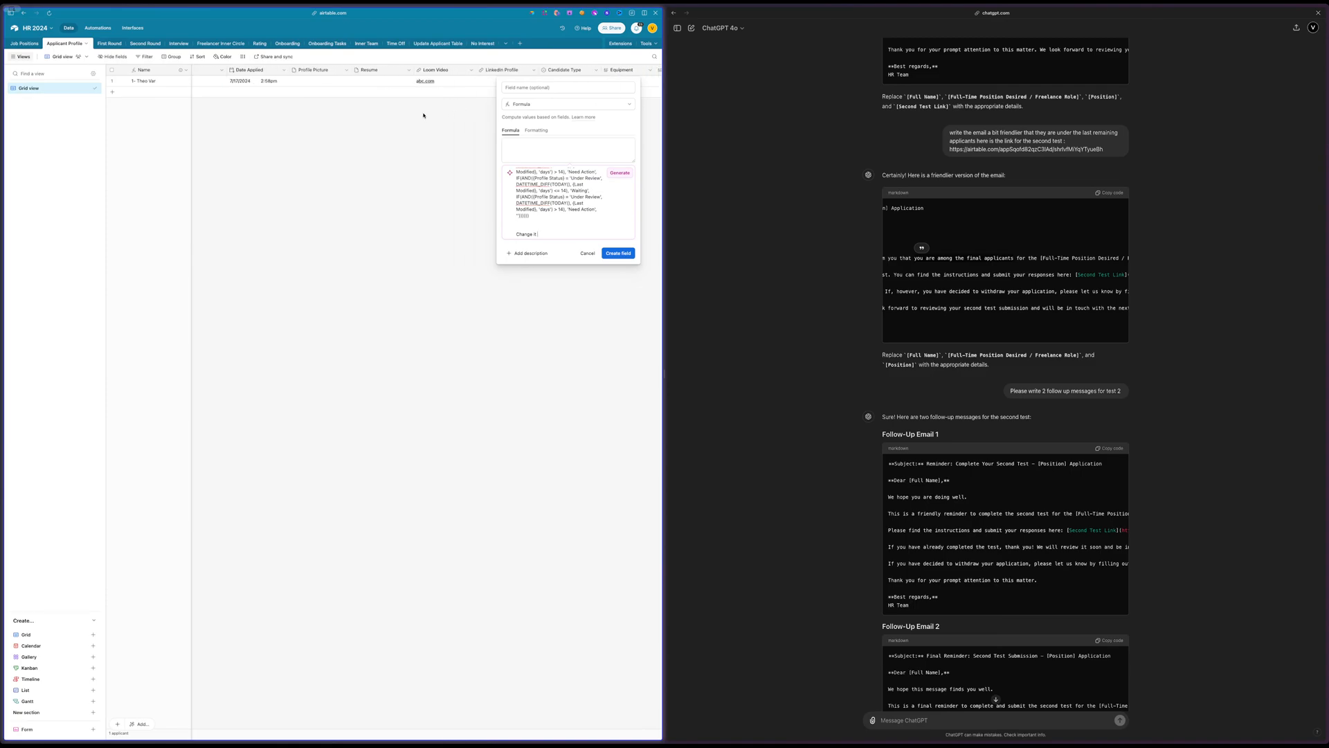
scroll(560, 219, up, 2)
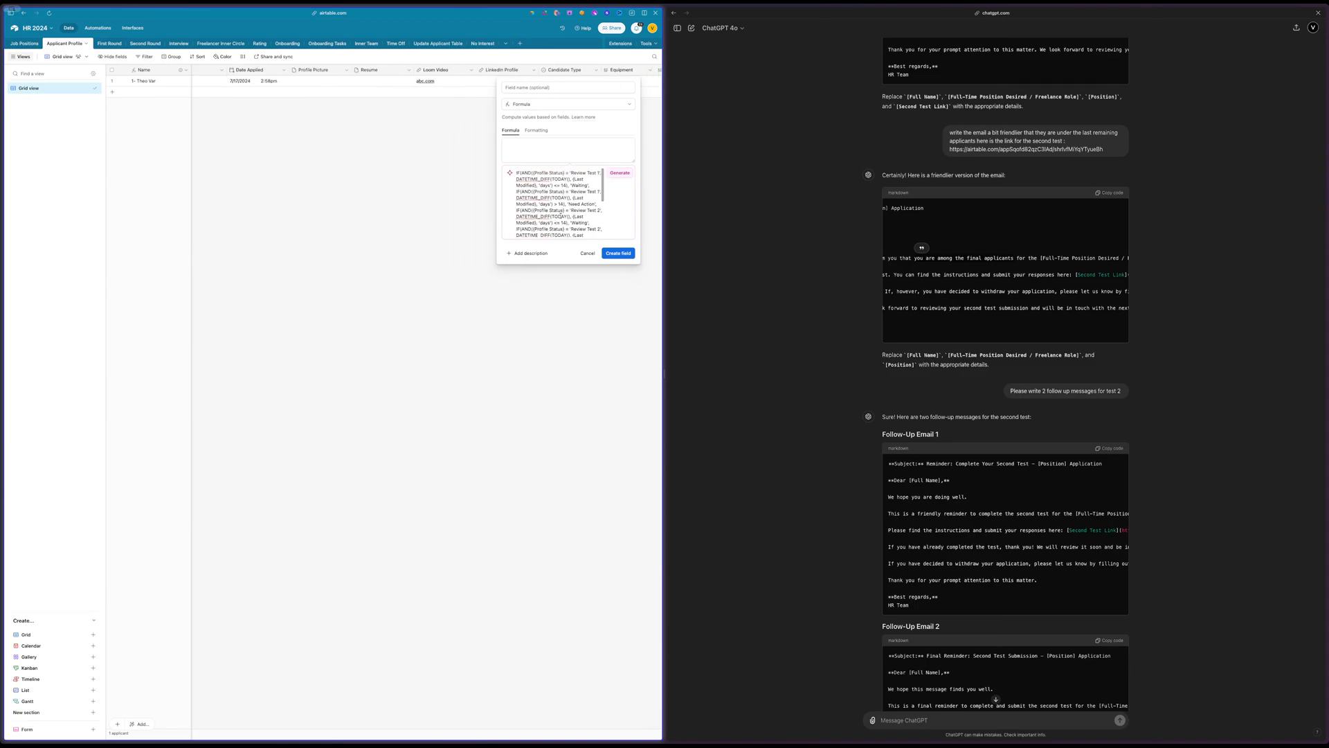
scroll(560, 216, down, 2)
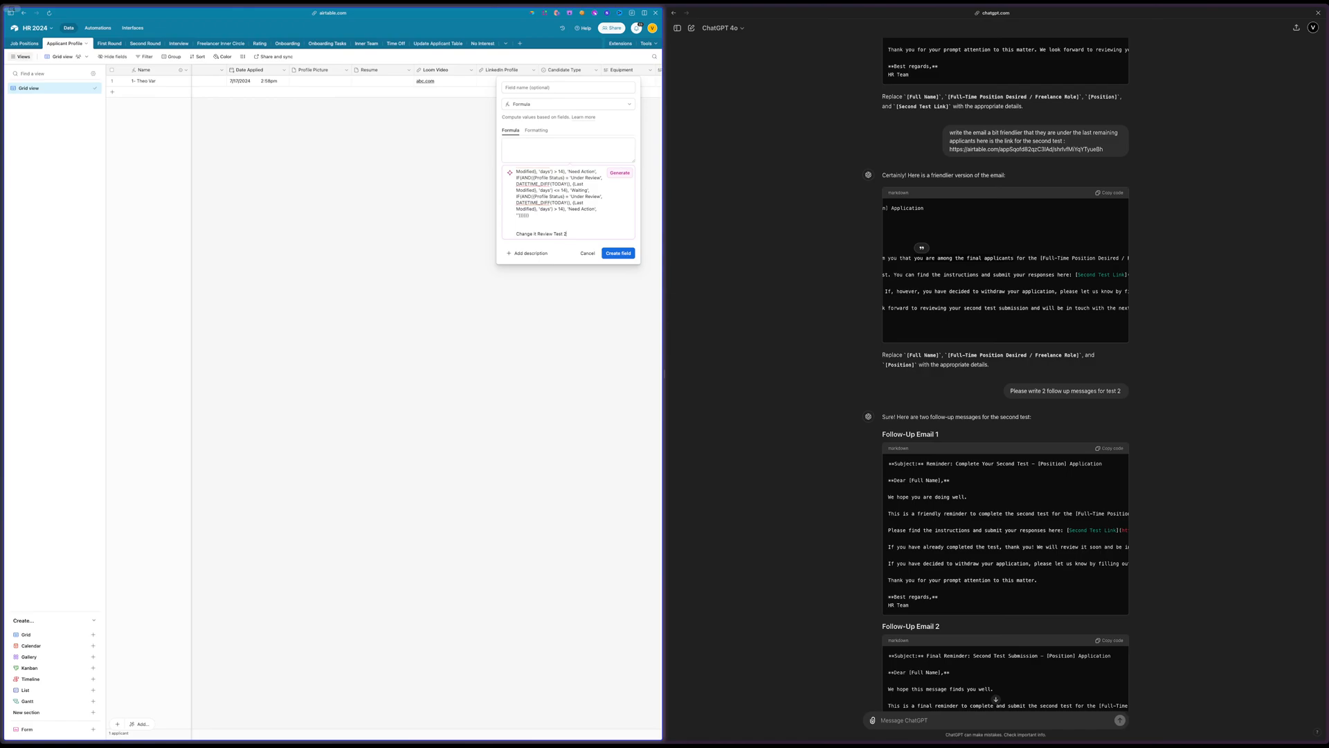
click(618, 253)
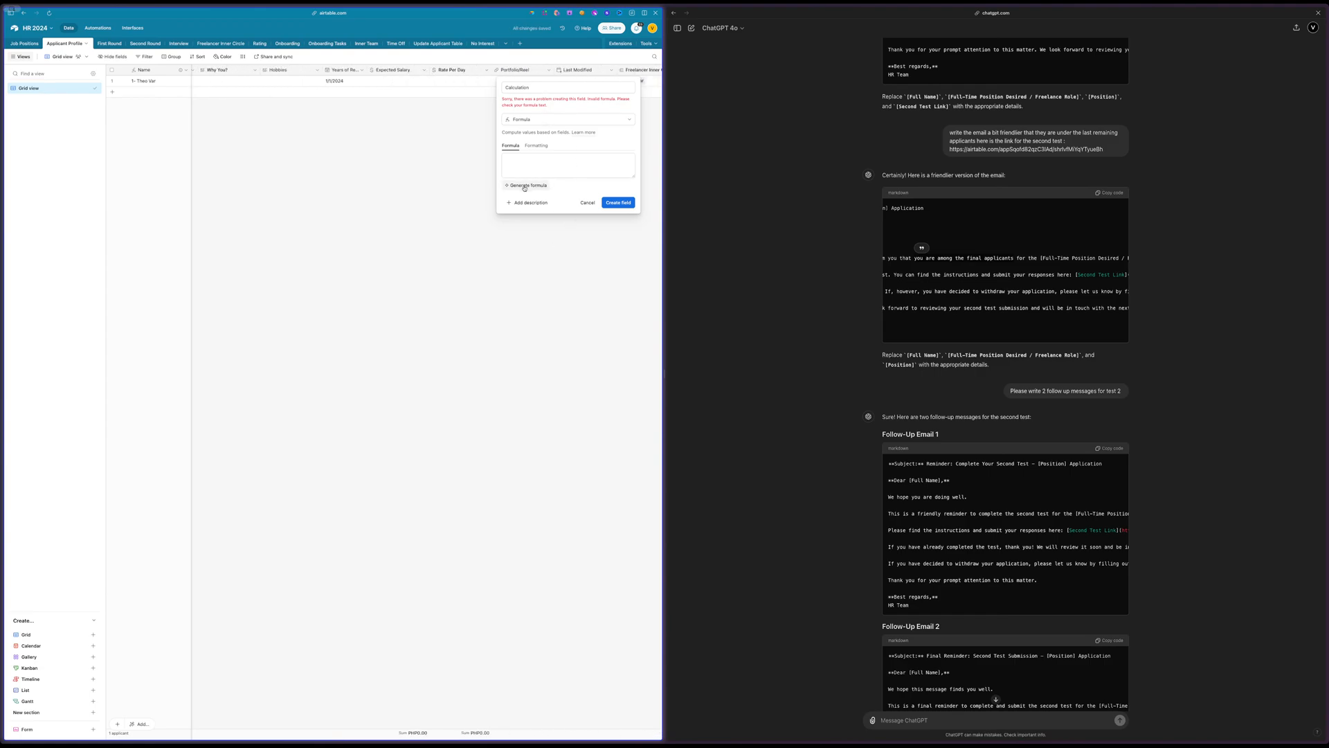
Reopen the formula generator prompt, generate the formula from it, and create the field with the result
click(524, 186)
scroll(562, 208, down, 5)
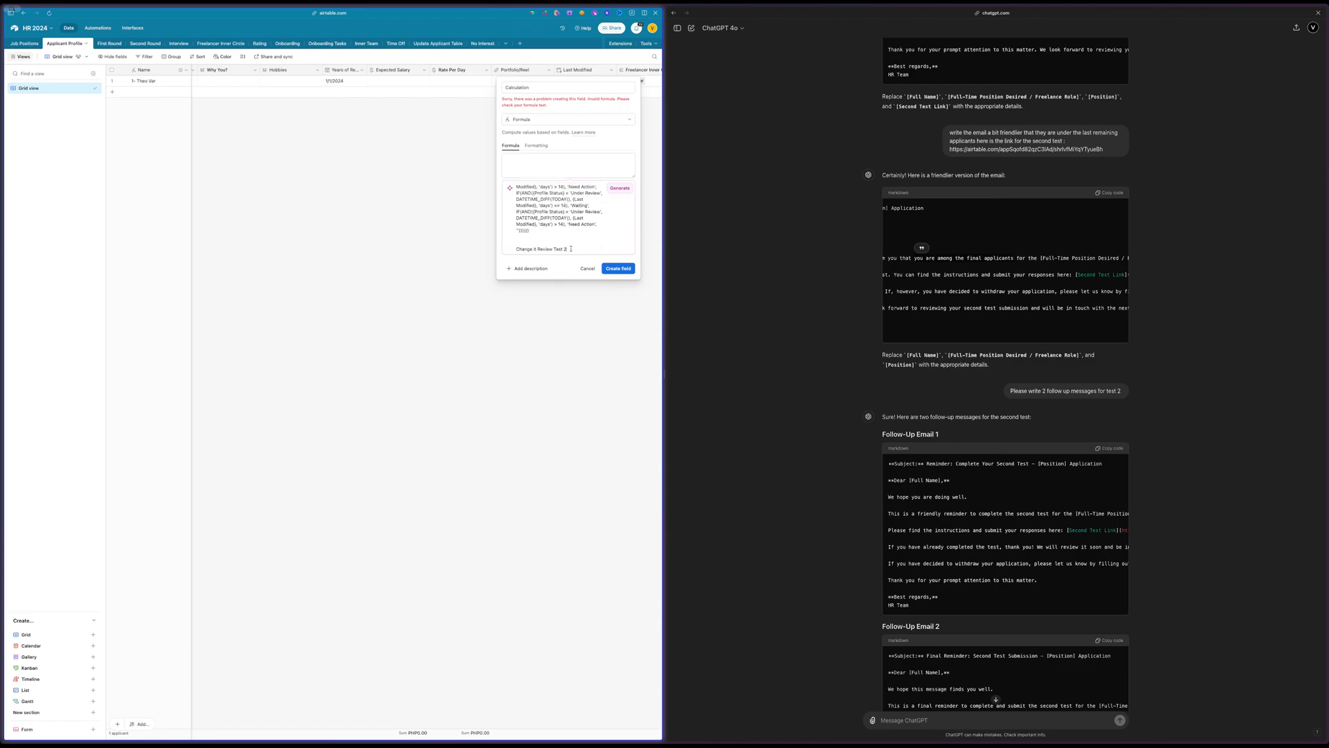
scroll(421, 246, right, 5)
scroll(555, 201, up, 5)
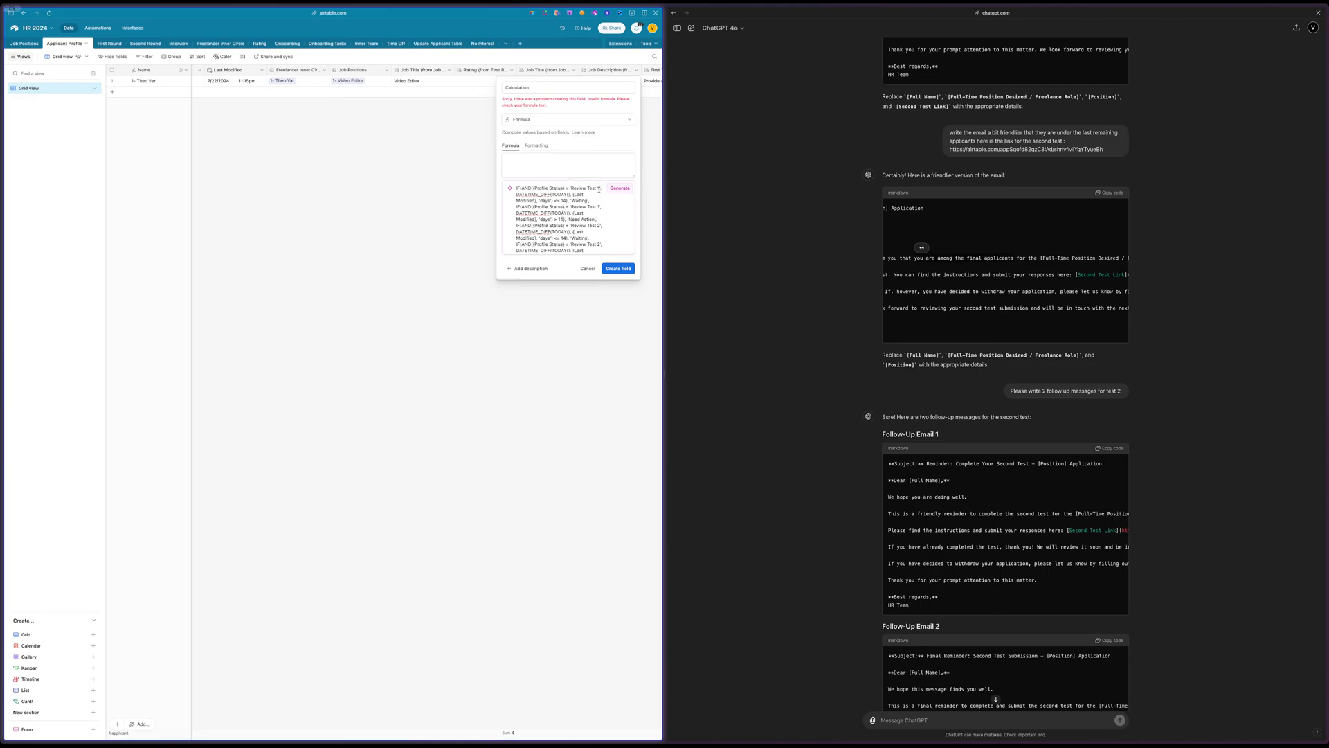
scroll(598, 189, down, 5)
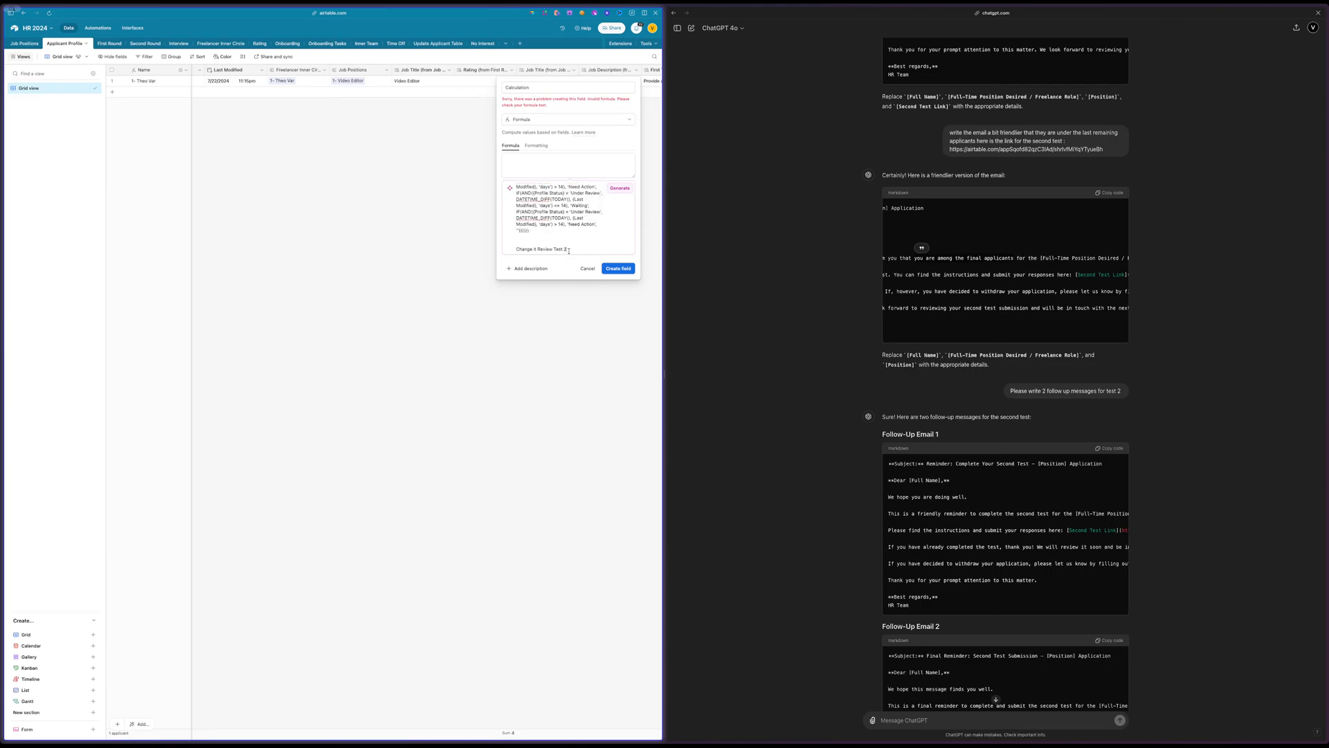
key(ctrl+a)
key(BackSpace)
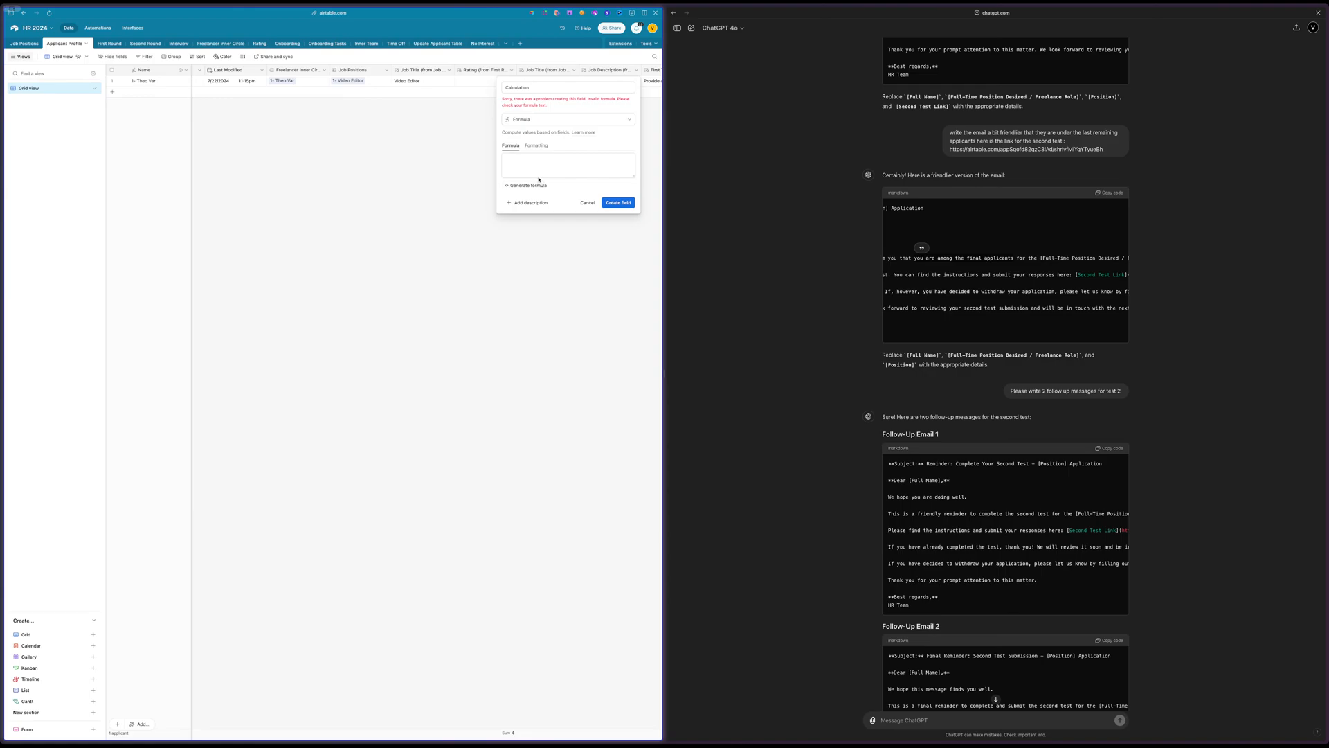
click(533, 185)
key(ctrl+a)
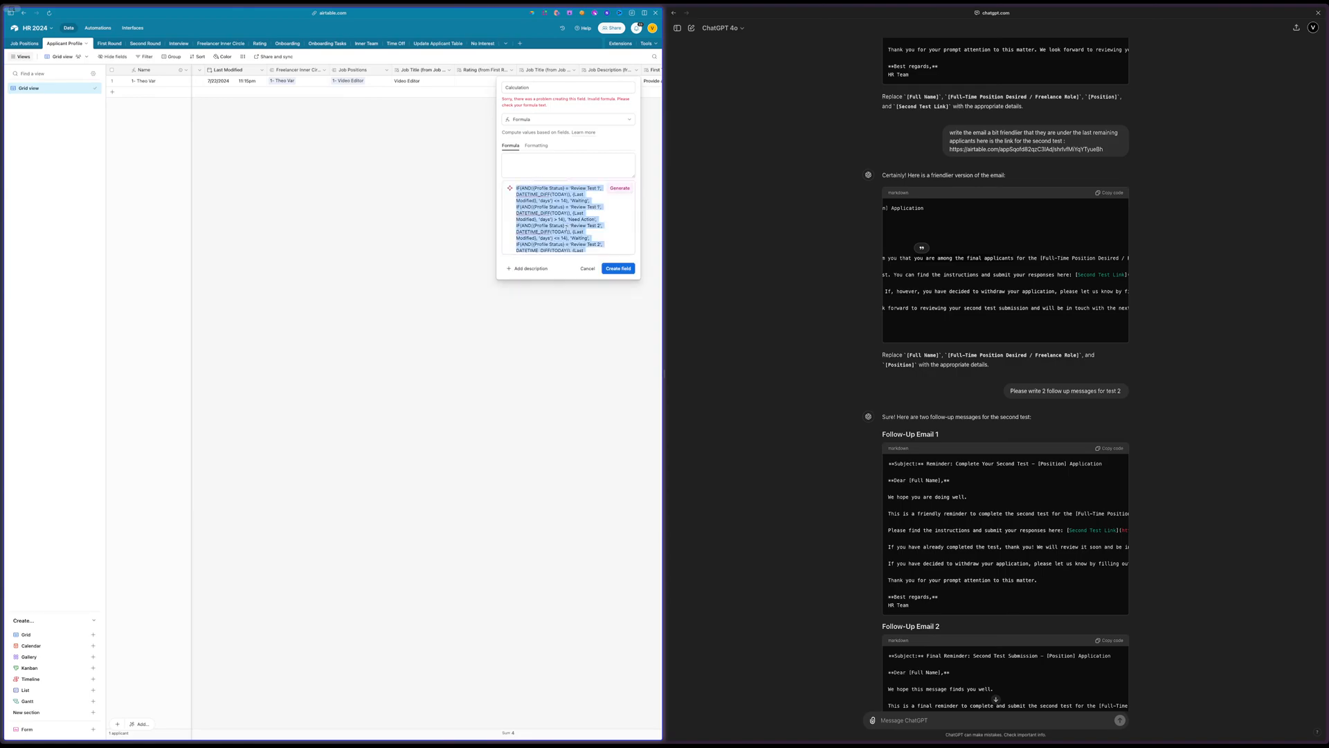
click(620, 188)
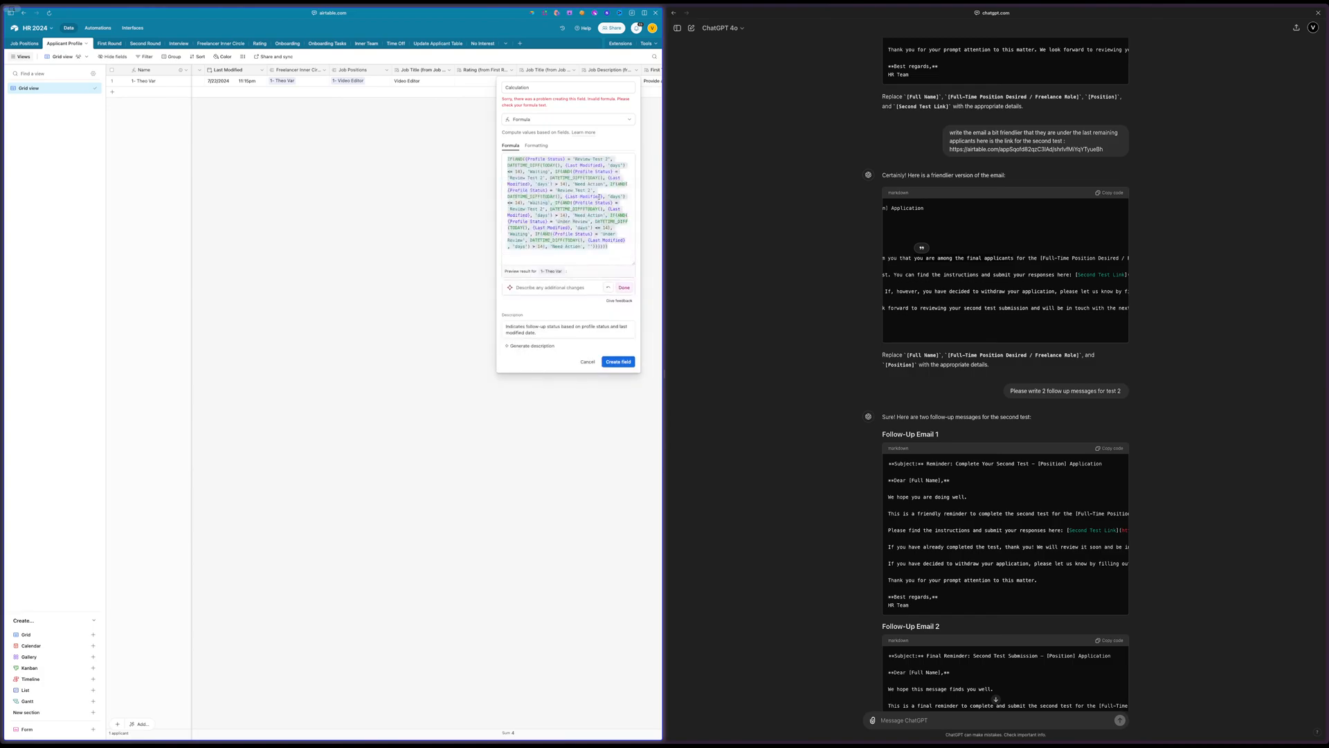
click(626, 288)
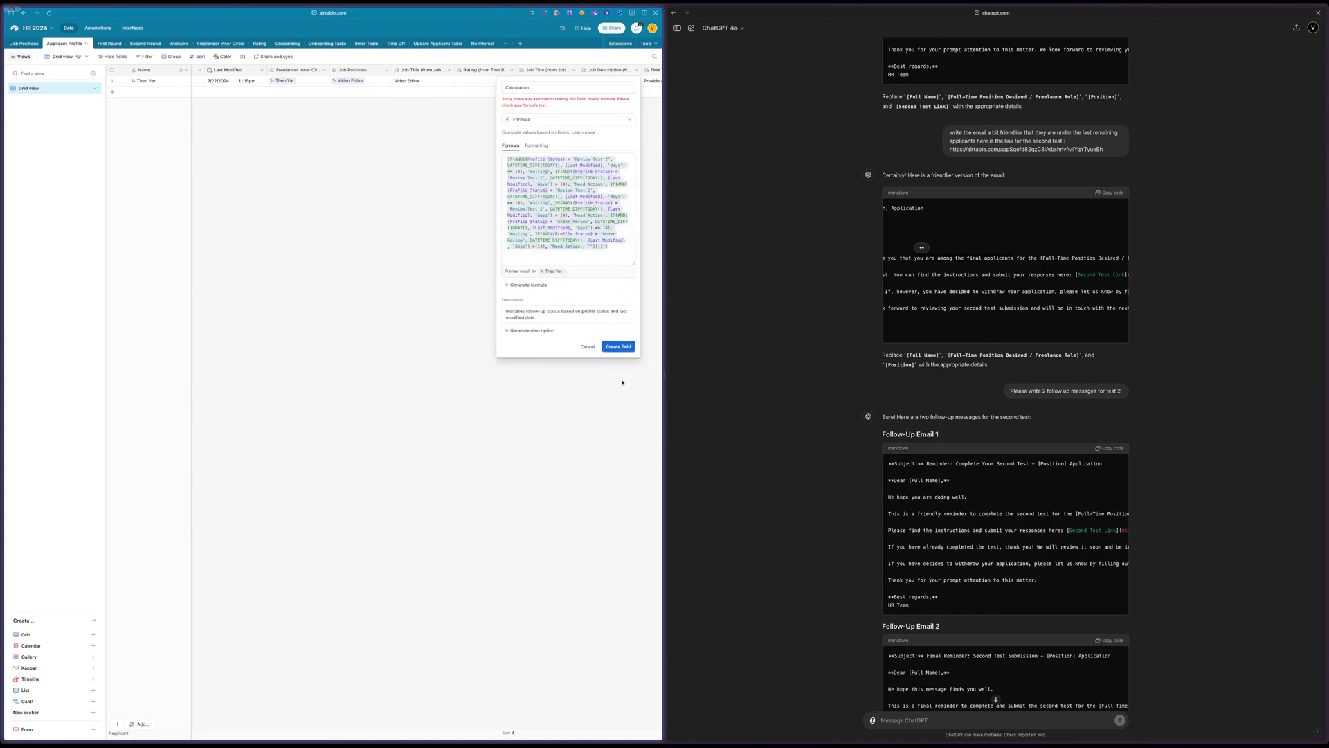
click(617, 347)
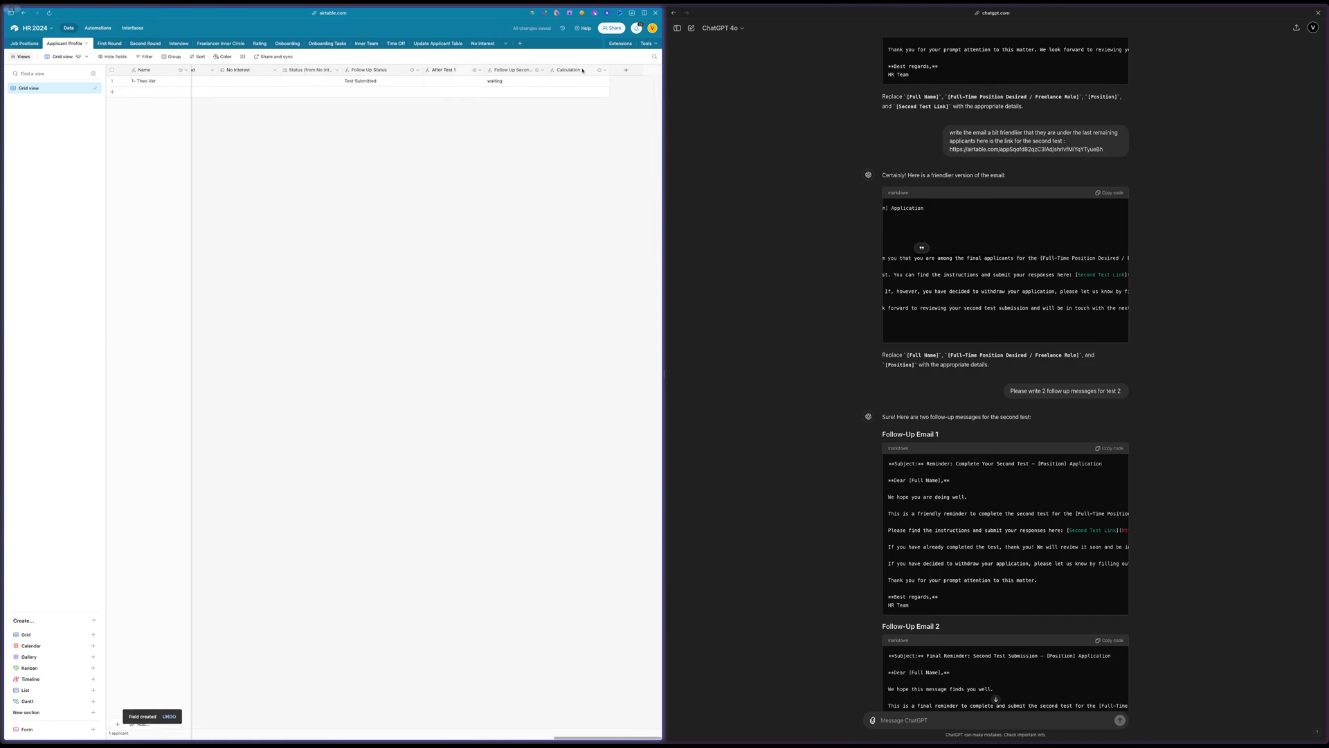
Rename the new formula field "After Test 2"
double_click(571, 69)
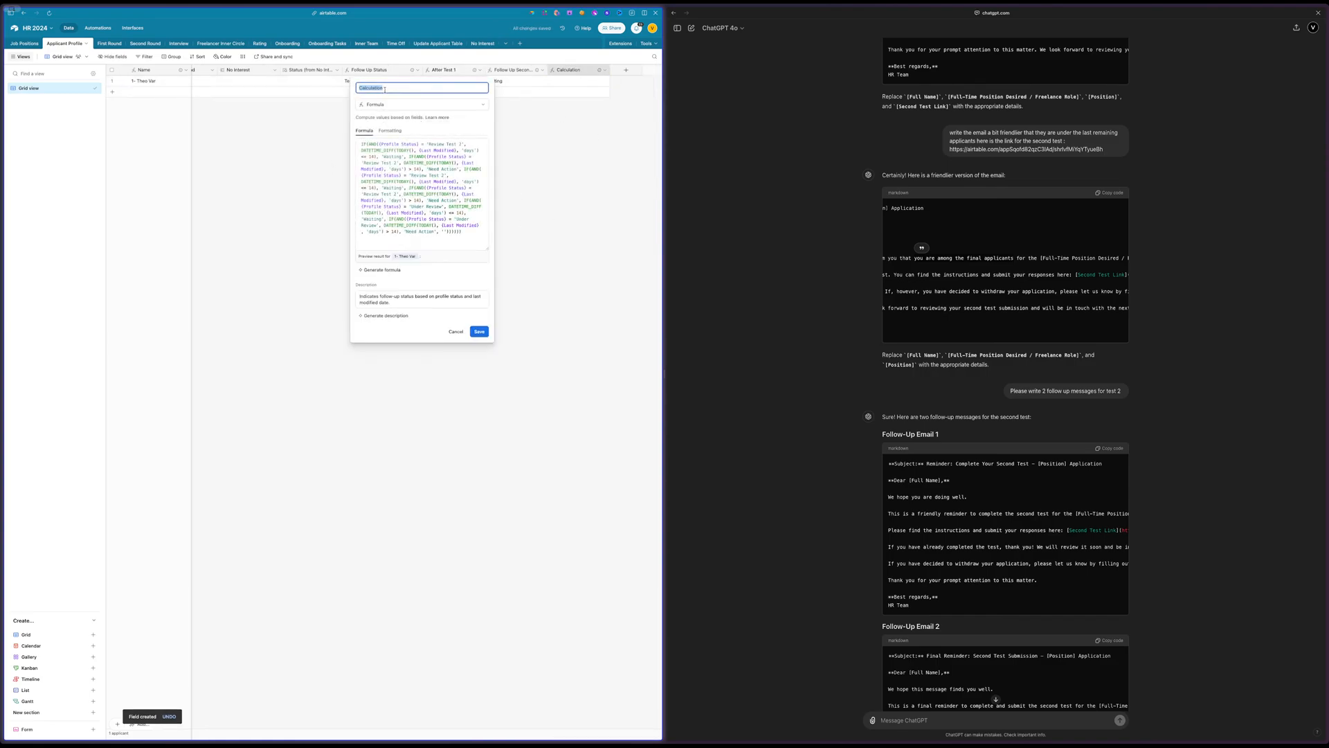
text(After Test 2)
key(Return)
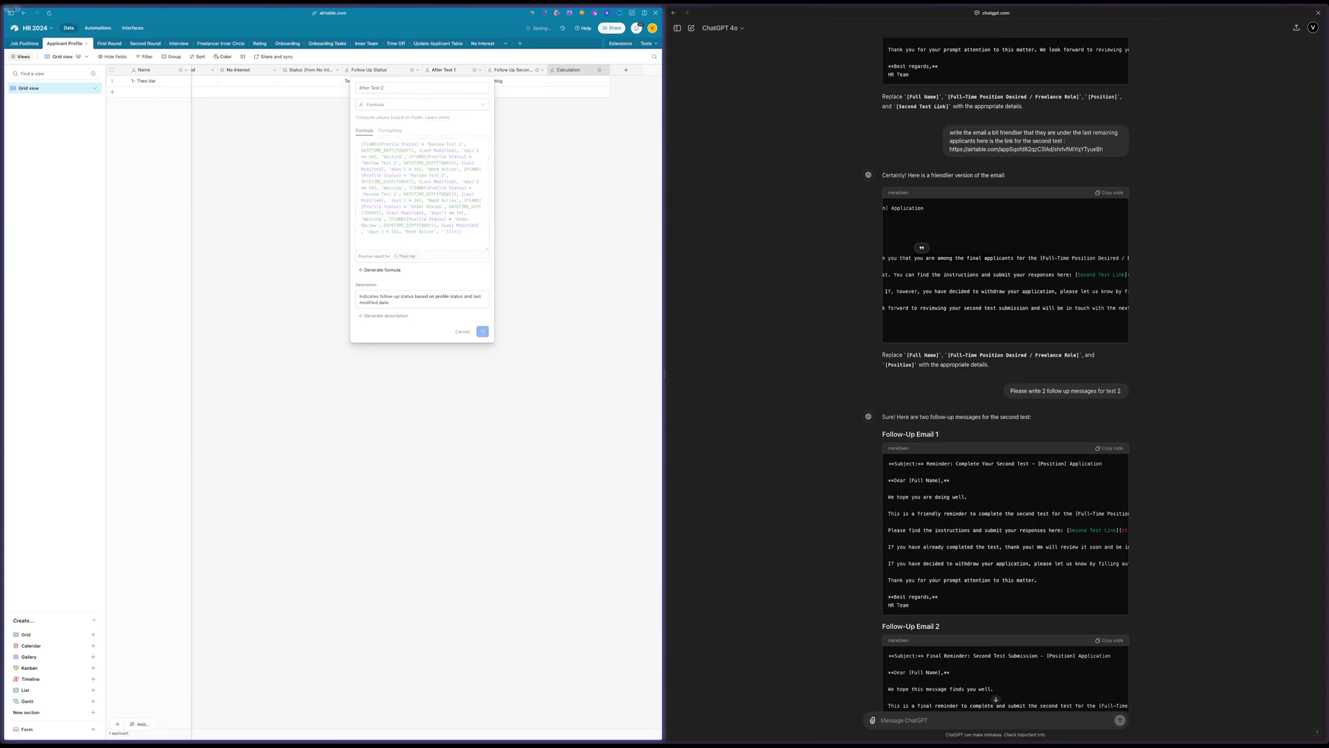
Open the automations list and create a new section named "Stage 3"
click(97, 28)
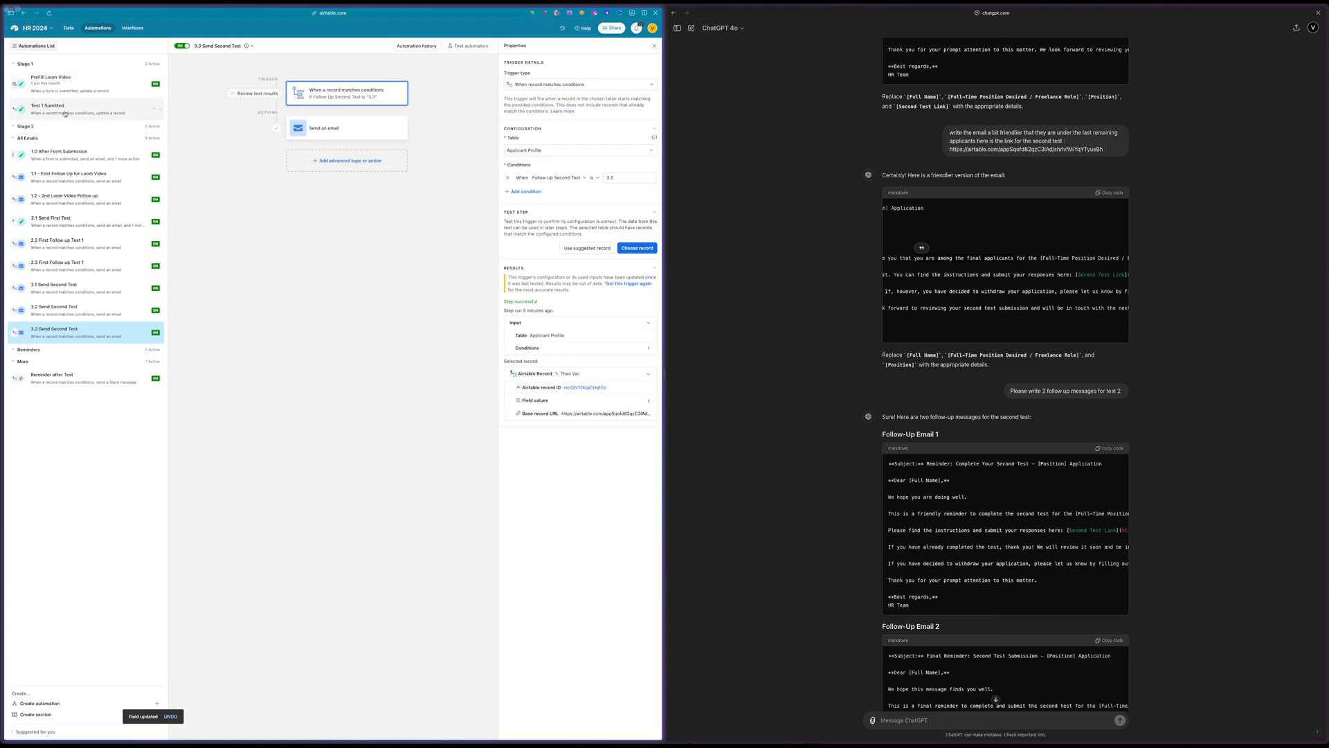
double_click(29, 65)
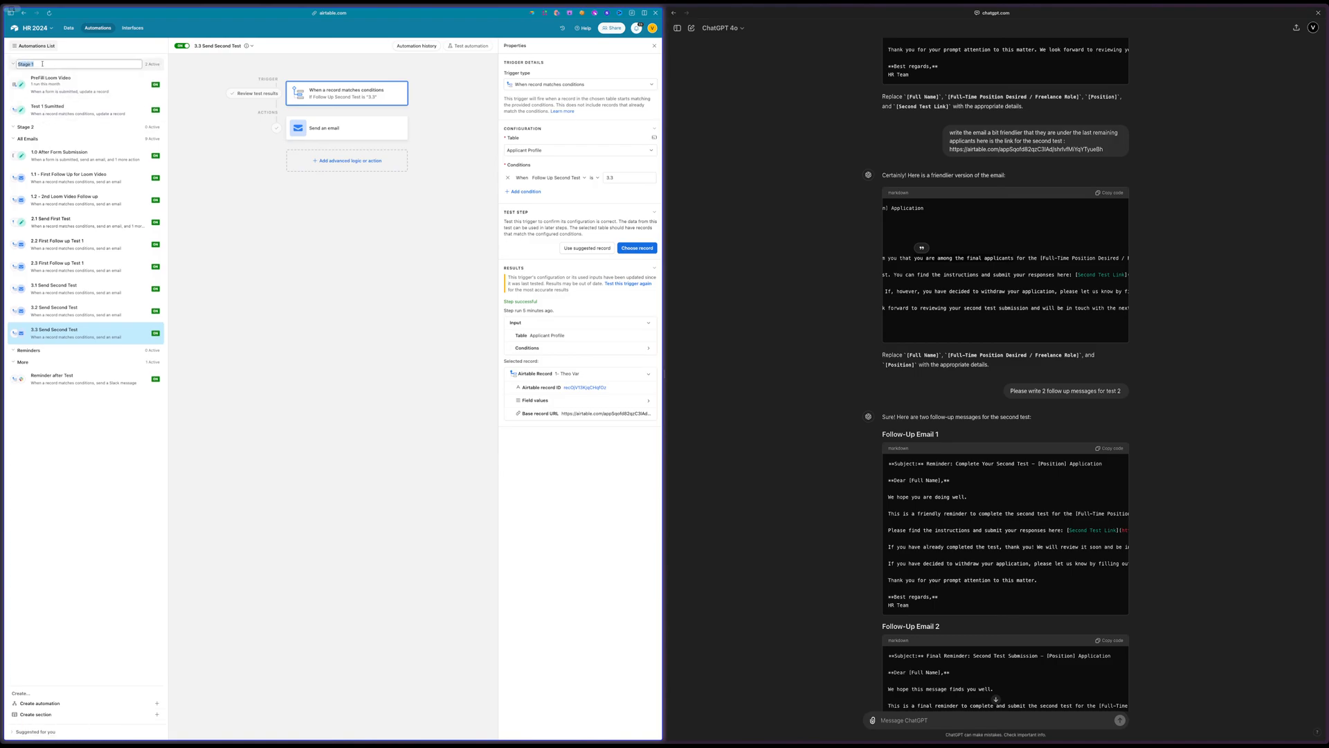
click(31, 129)
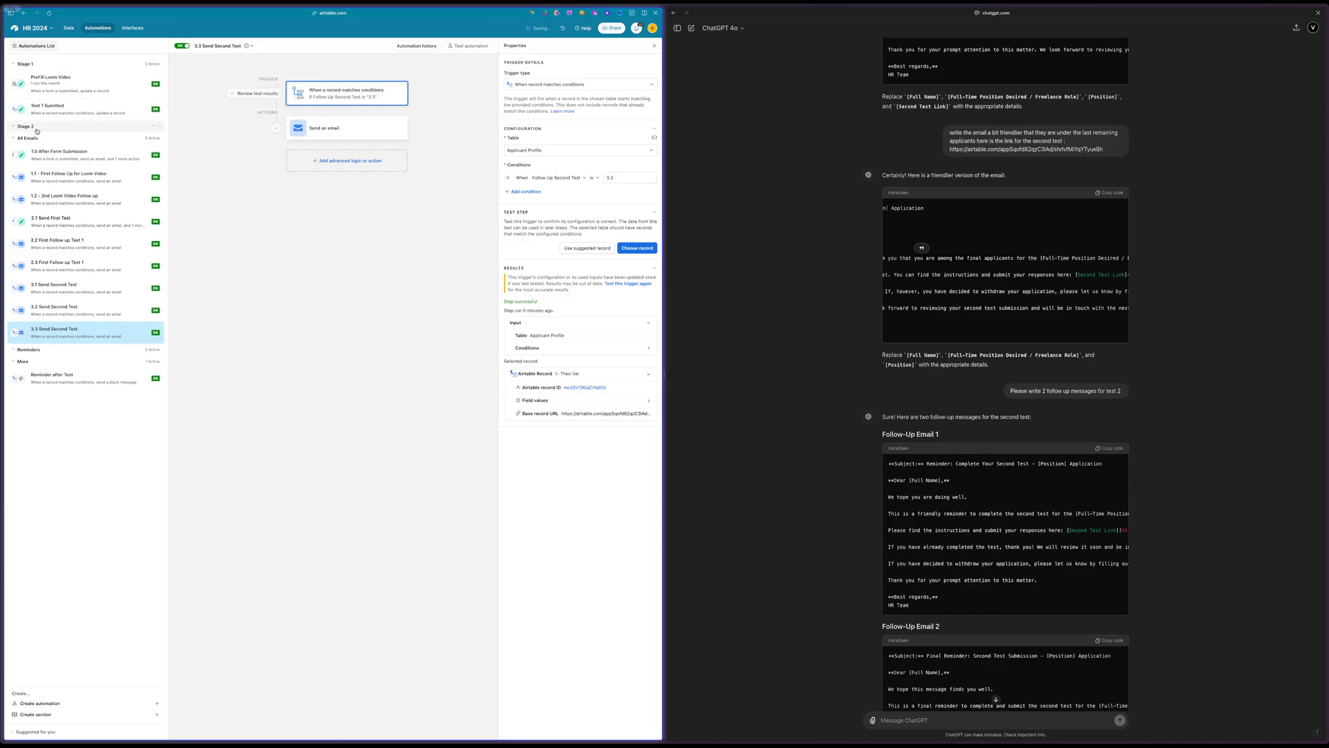
click(67, 715)
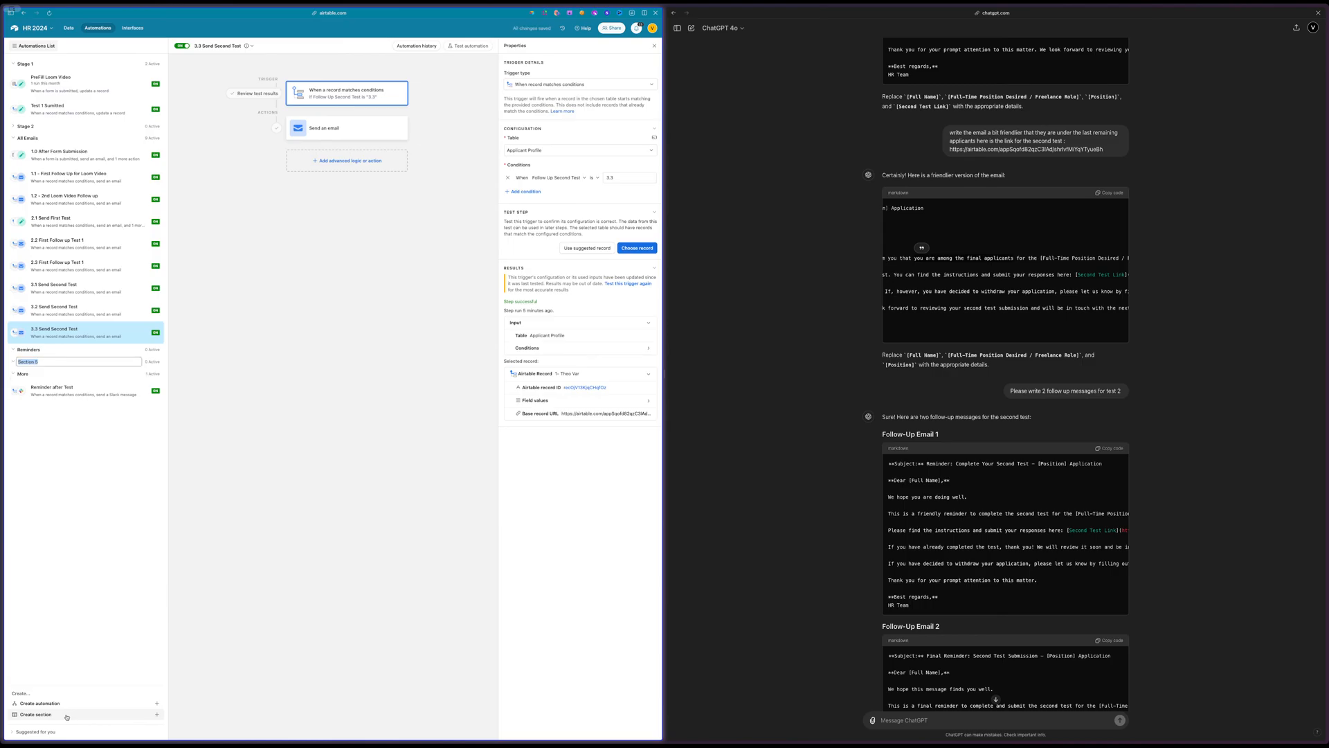
text(Stage 2)
key(BackSpace)
text(3)
key(Return)
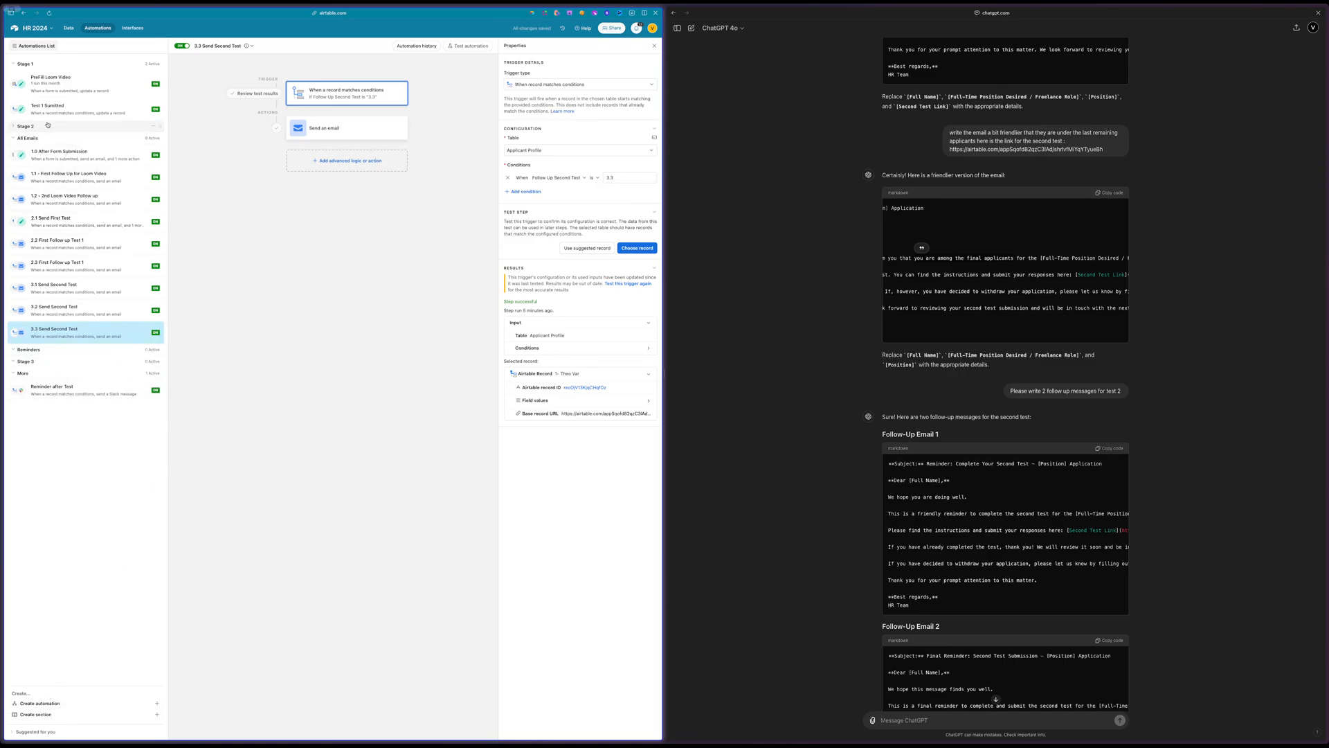
Move the "Test 1 Sumitted" automation into Stage 2 and place the Stage 3 section directly below Stage 2
drag(160, 111, 155, 144)
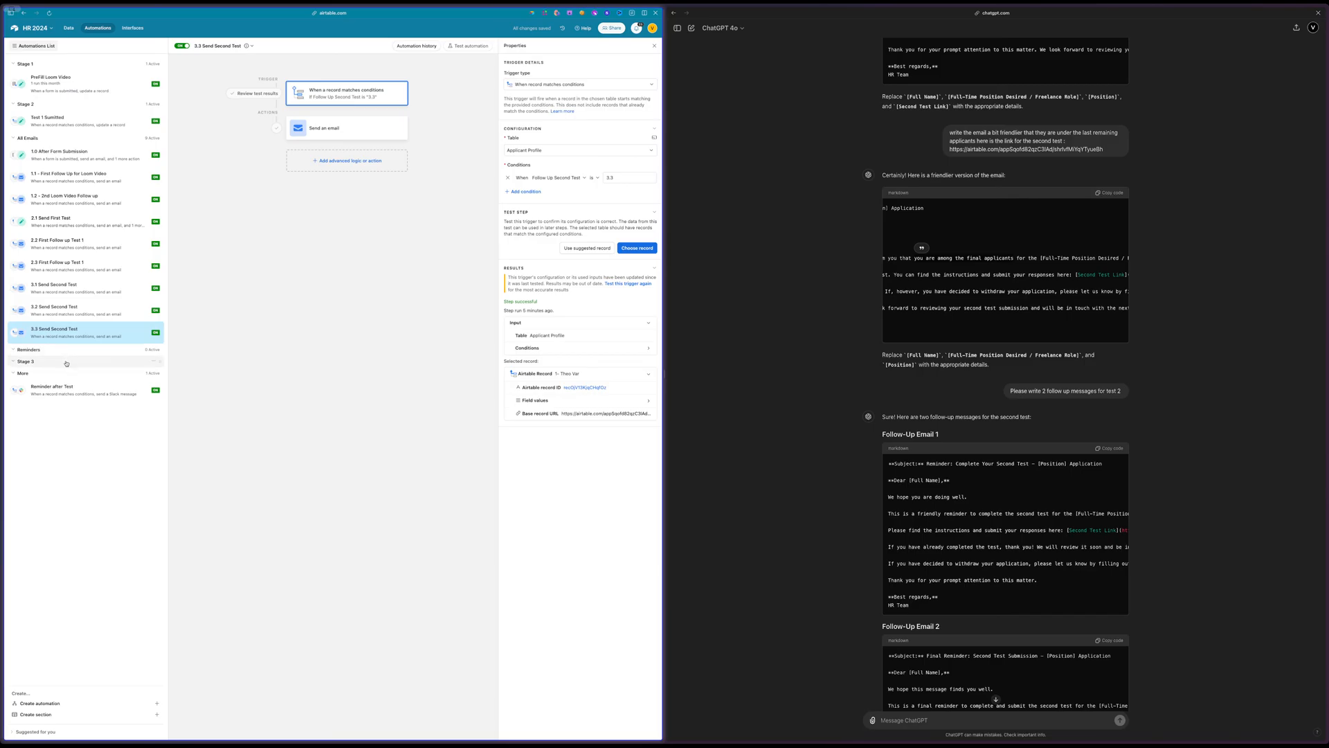
drag(158, 362, 159, 138)
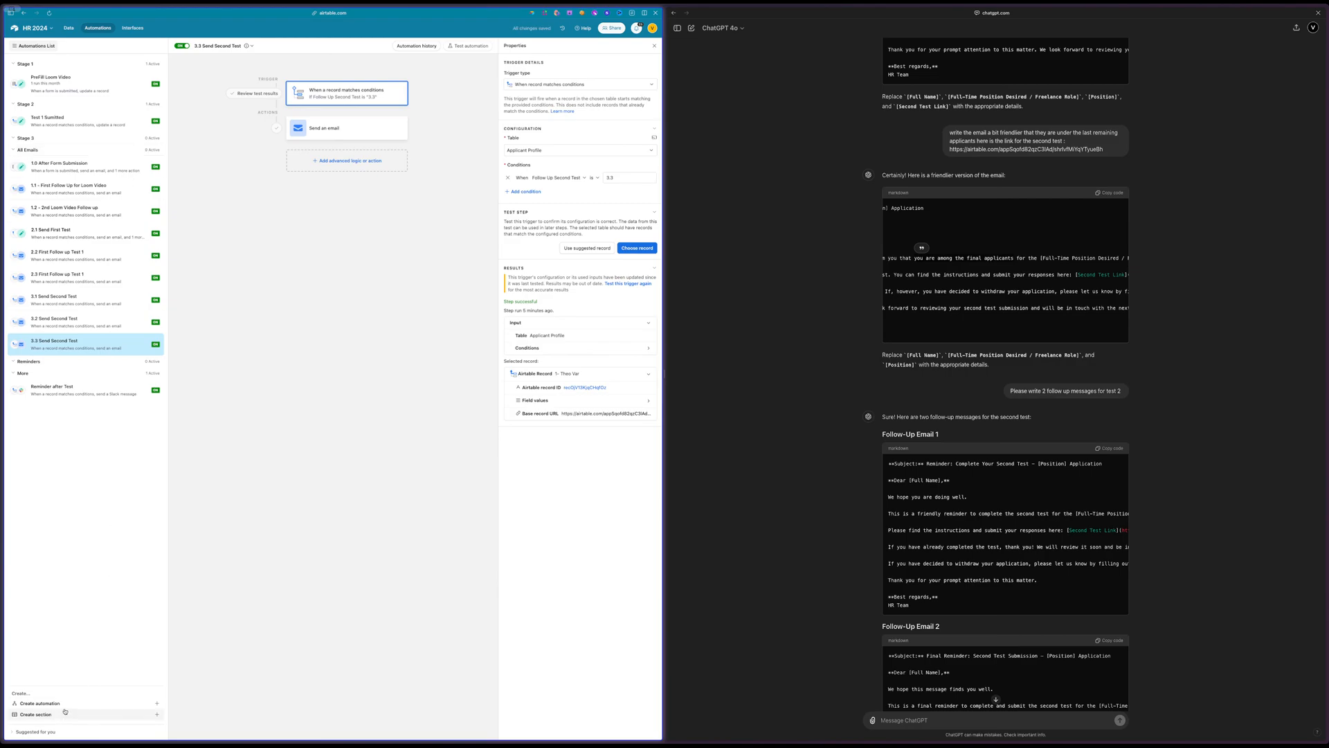
Duplicate the "Test 1 Sumitted" automation and move the copy into the Stage 3 section
click(99, 129)
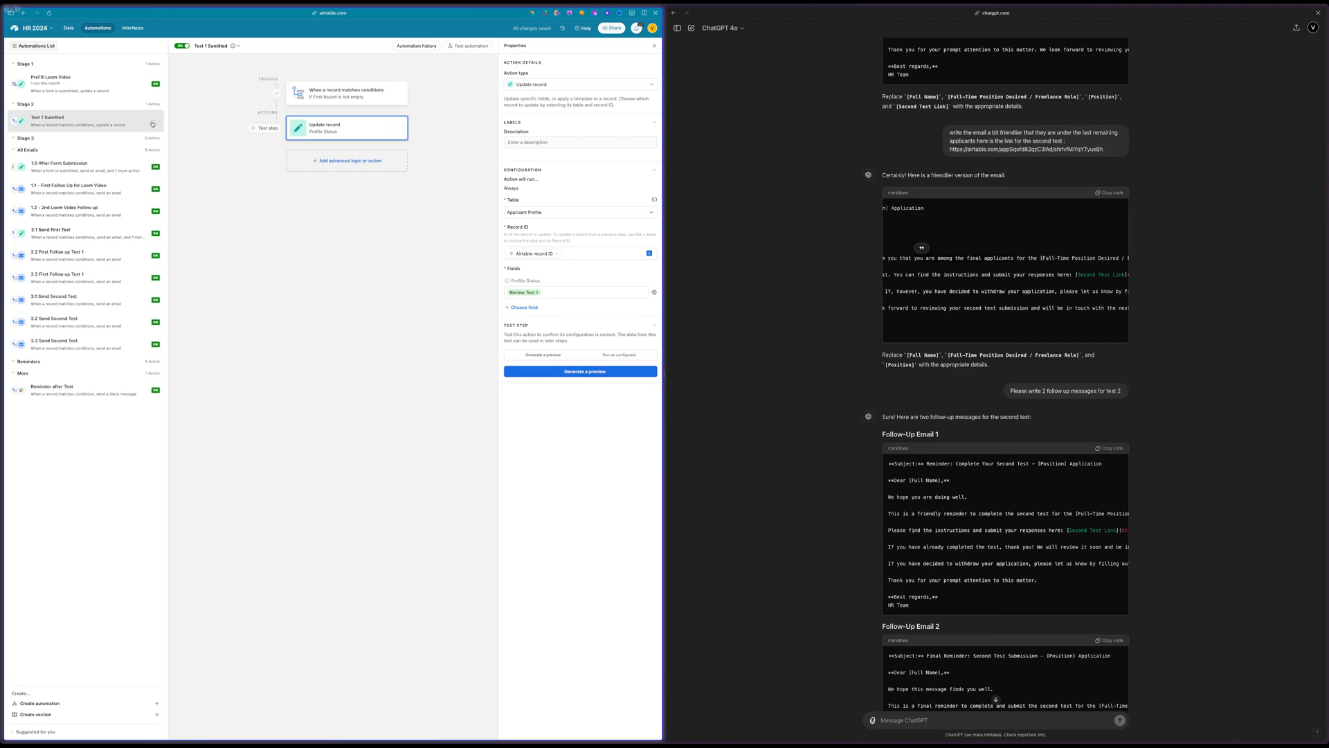
click(153, 122)
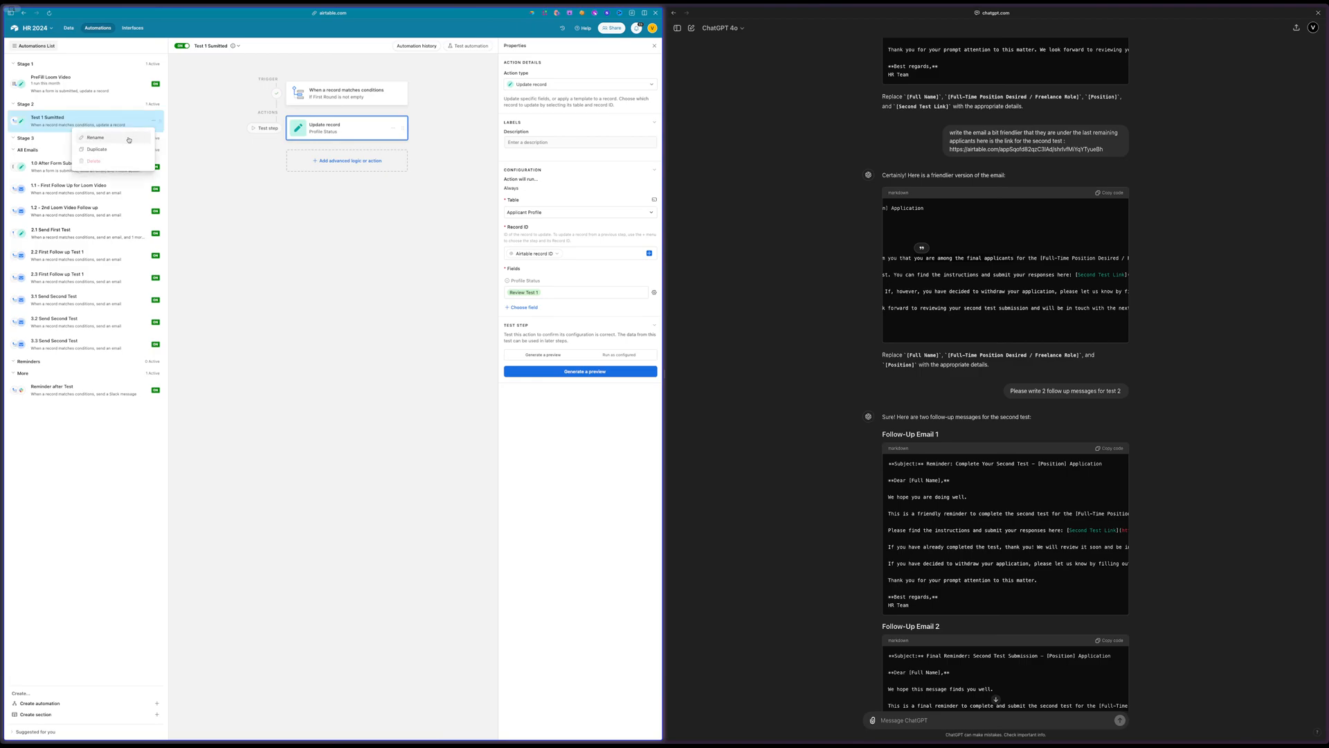
click(148, 149)
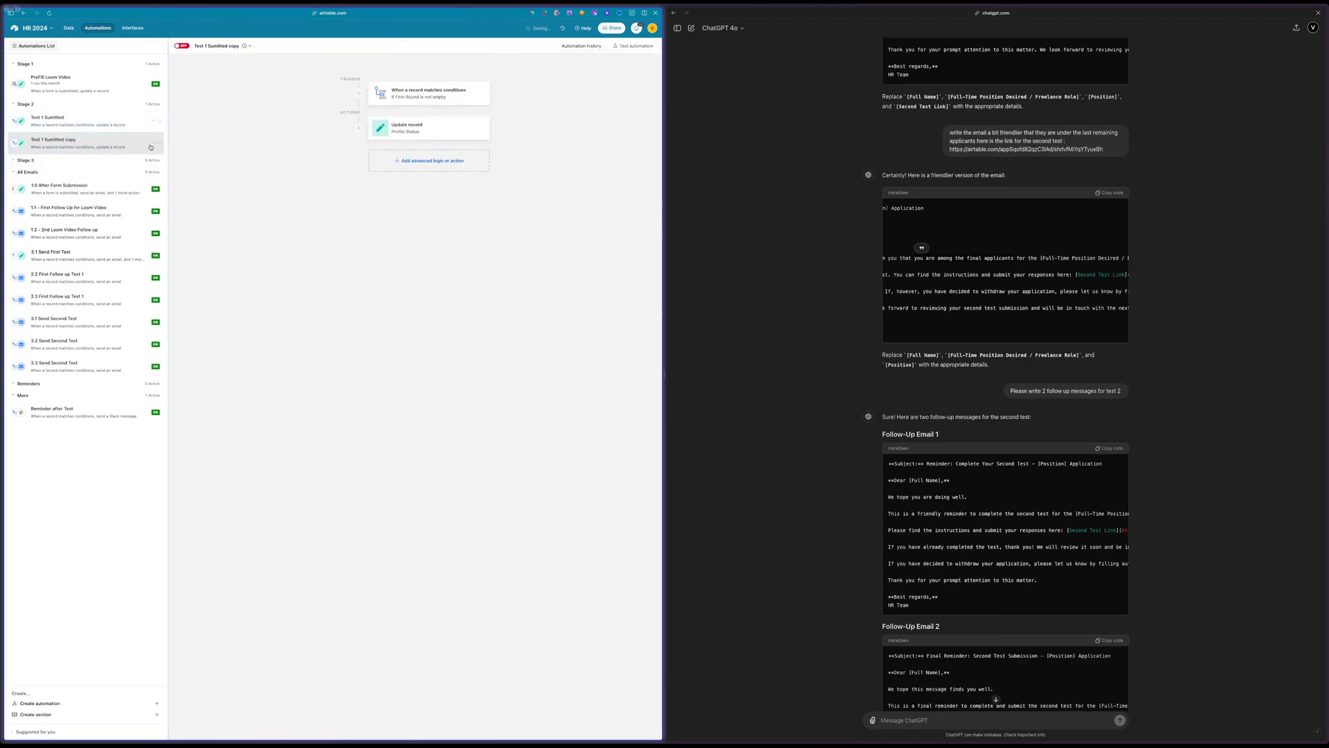
drag(151, 147, 158, 180)
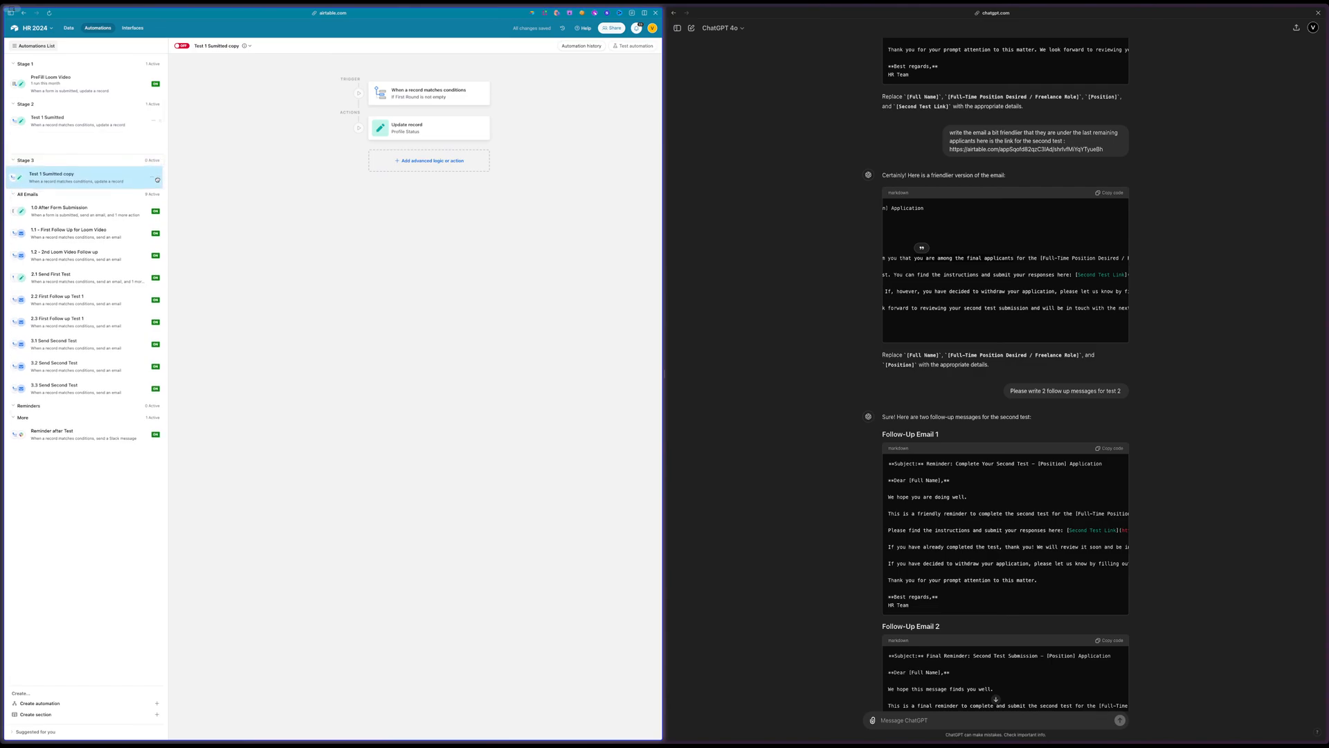
Rename the copied automation in Stage 3 "Test 2 Sumitted"
click(198, 43)
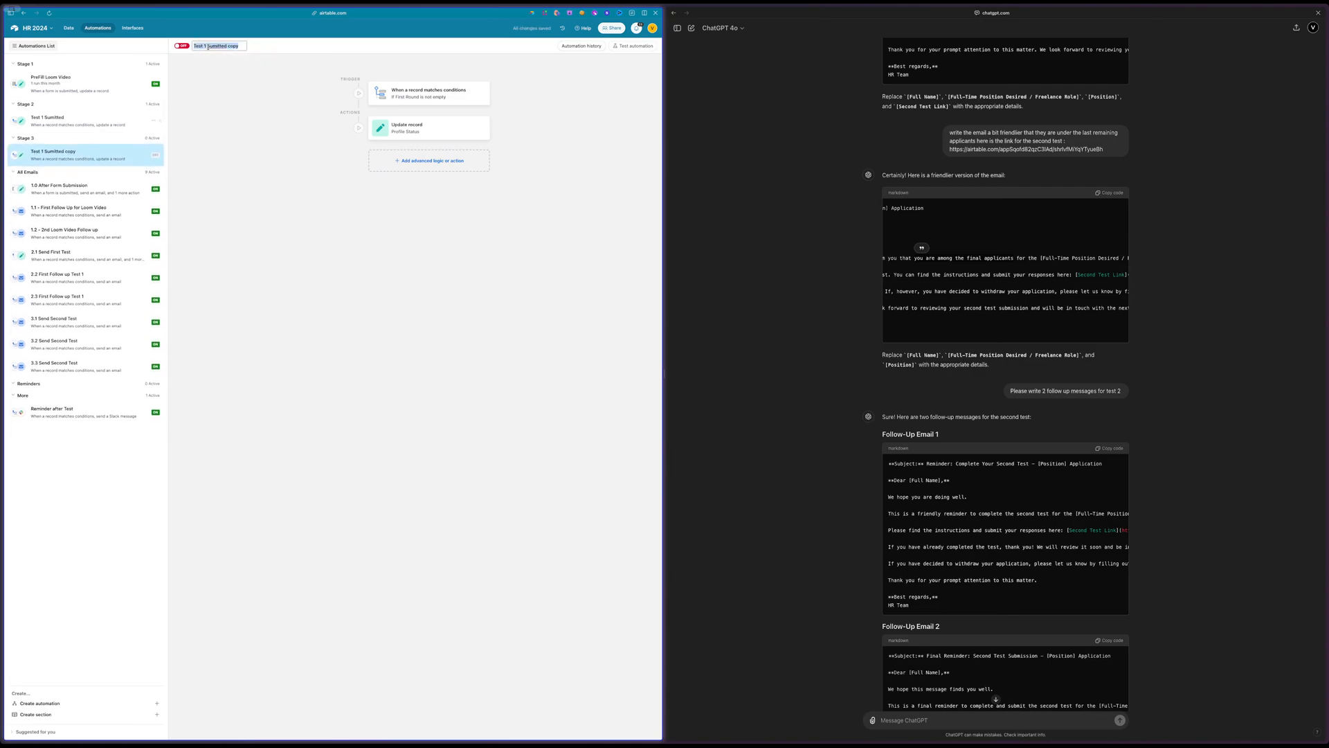
click(208, 47)
key(BackSpace)
key(BackSpace)
key(BackSpace)
text(2)
click(203, 46)
key(BackSpace)
key(BackSpace)
key(BackSpace)
key(Return)
Correct the two automations' names to "Test 1 Submitted" and "Test 2 Submitted", and turn on the Stage 3 one
click(65, 124)
click(211, 46)
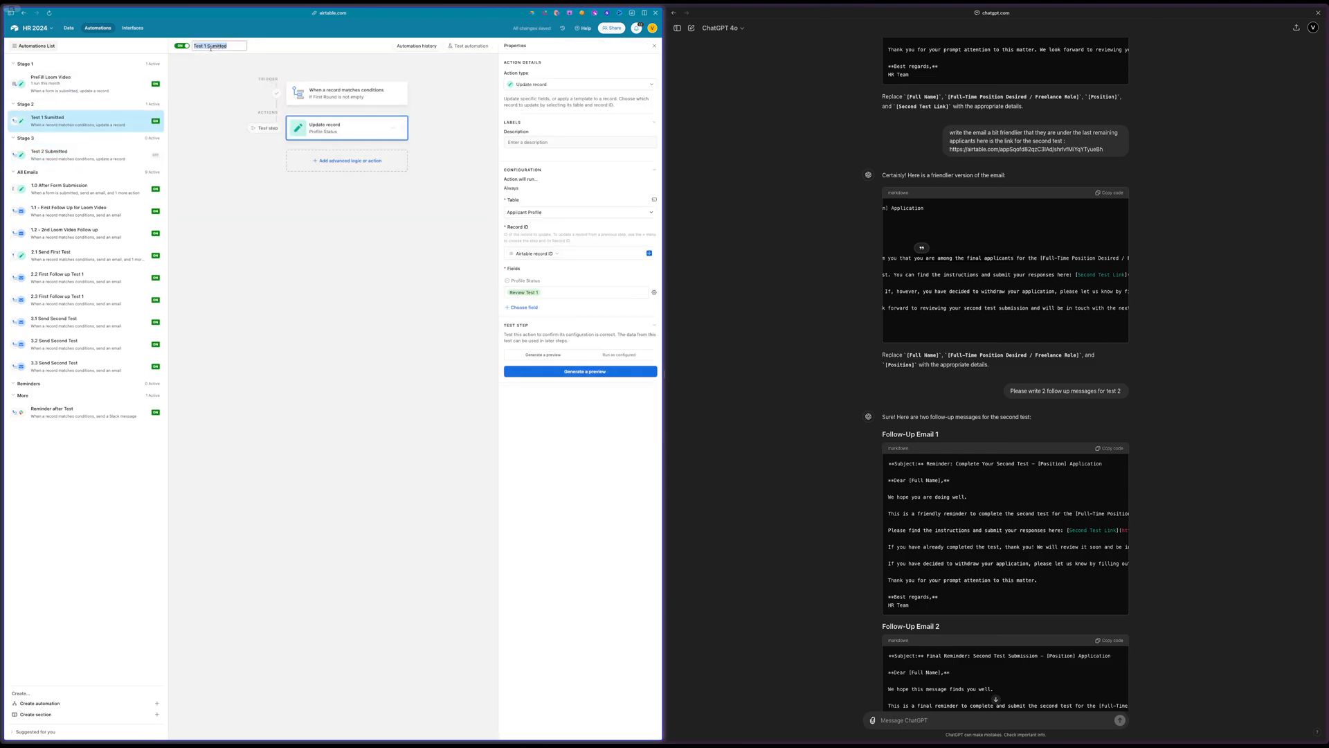
double_click(210, 45)
text(Submitted)
key(Return)
click(52, 153)
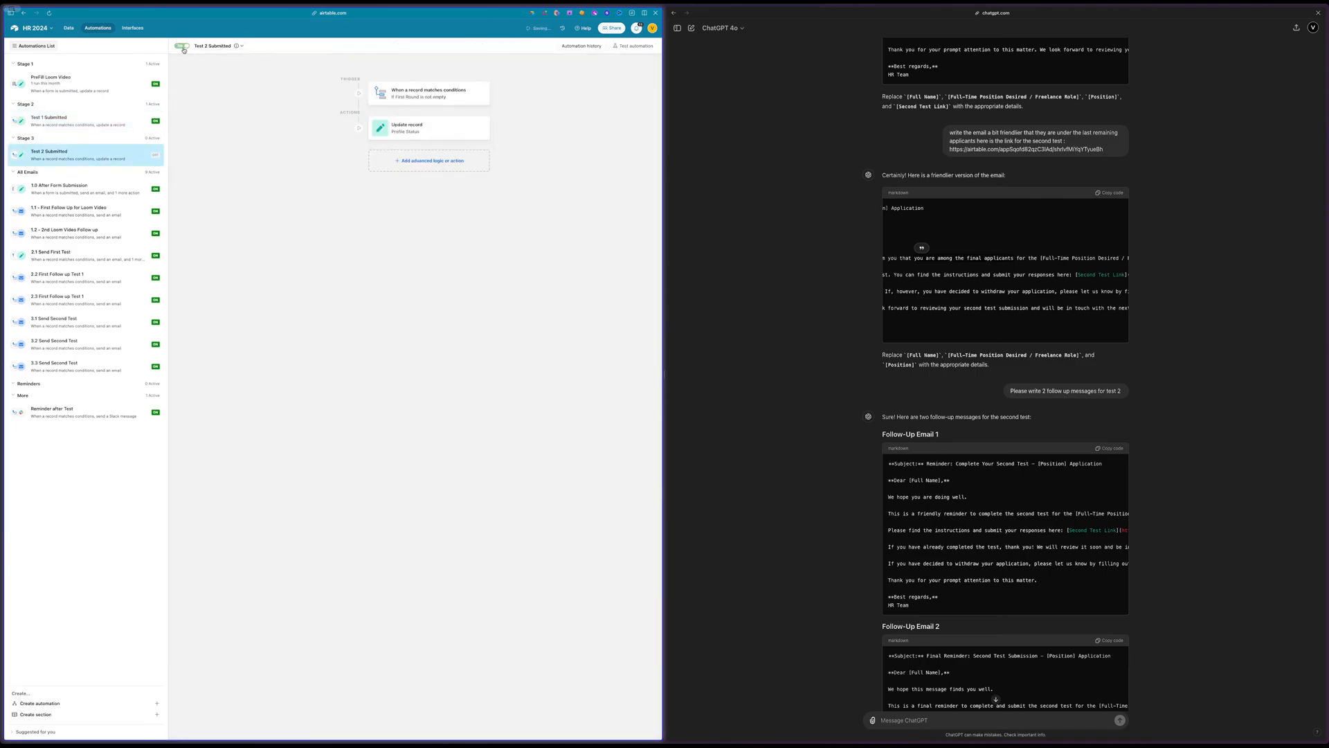
Set the Test 2 Submitted trigger condition to Second Round is not empty, comparing it with the Test 1 Submitted trigger
click(394, 101)
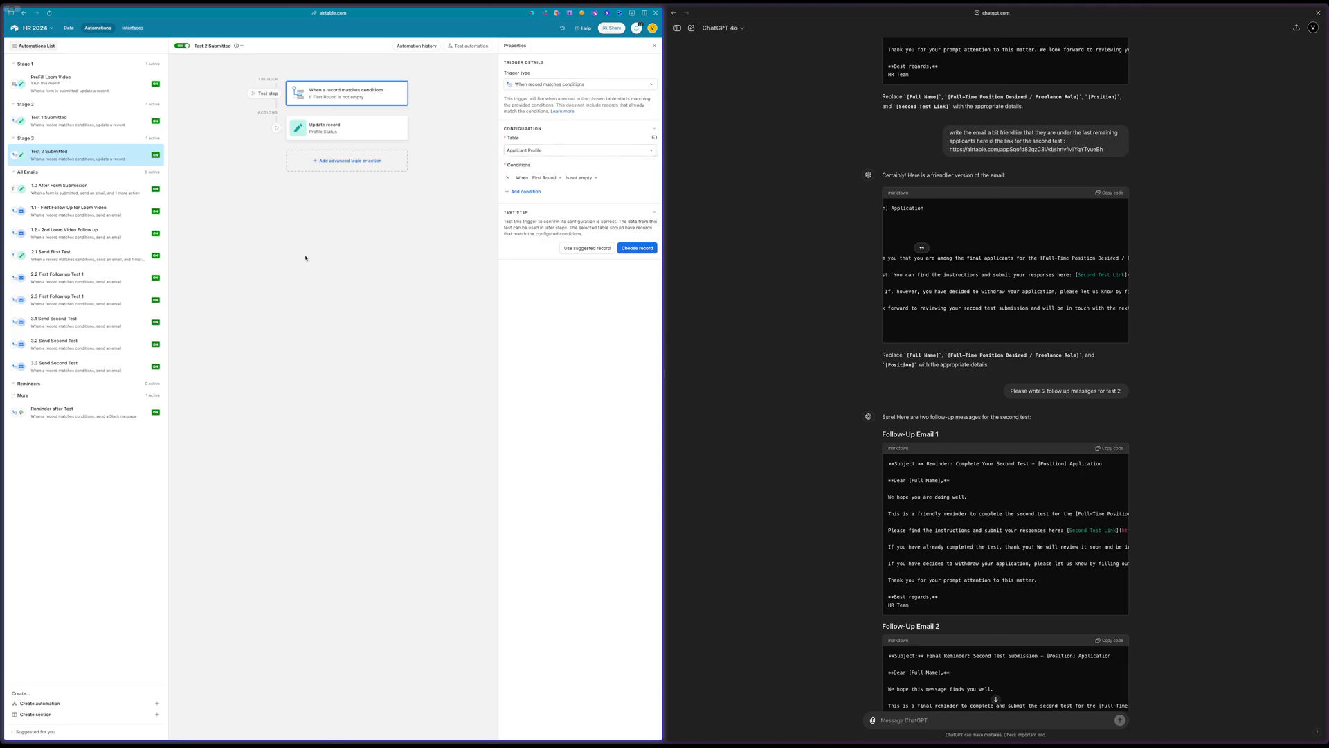
click(86, 122)
click(328, 98)
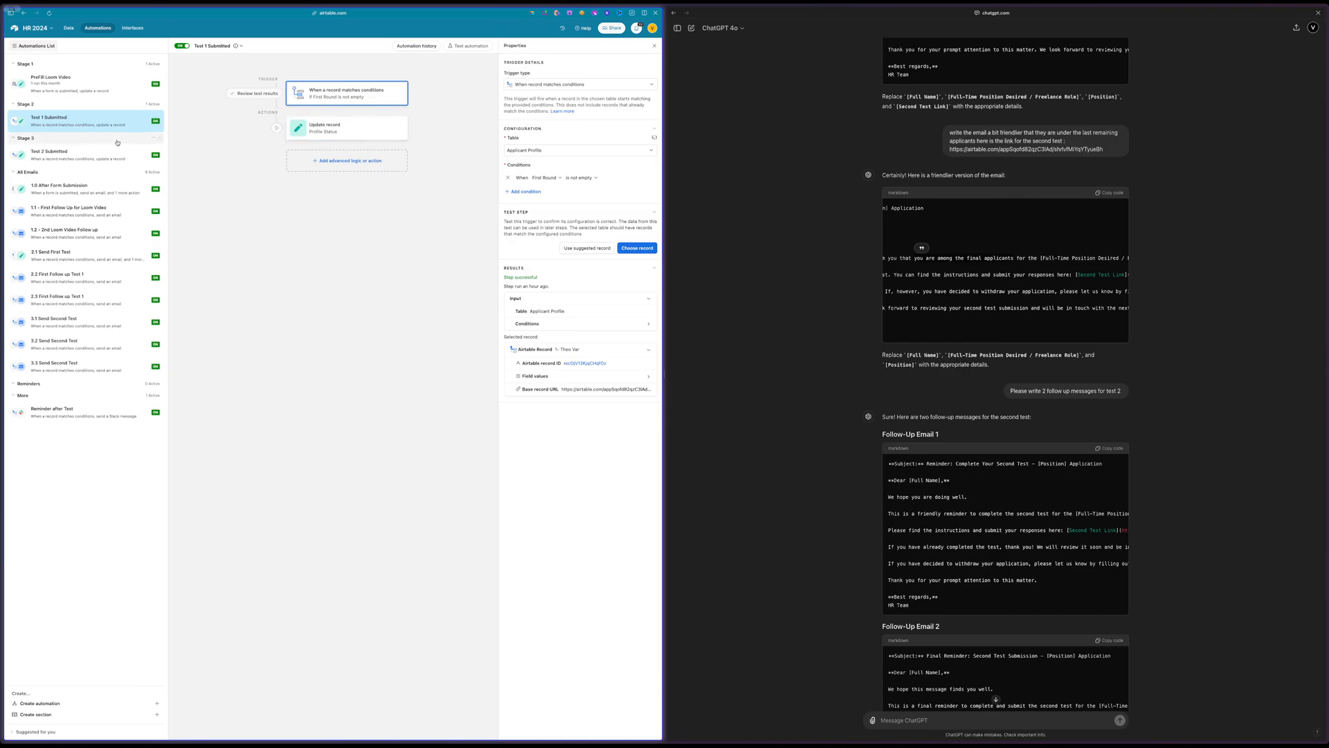
click(69, 154)
click(546, 178)
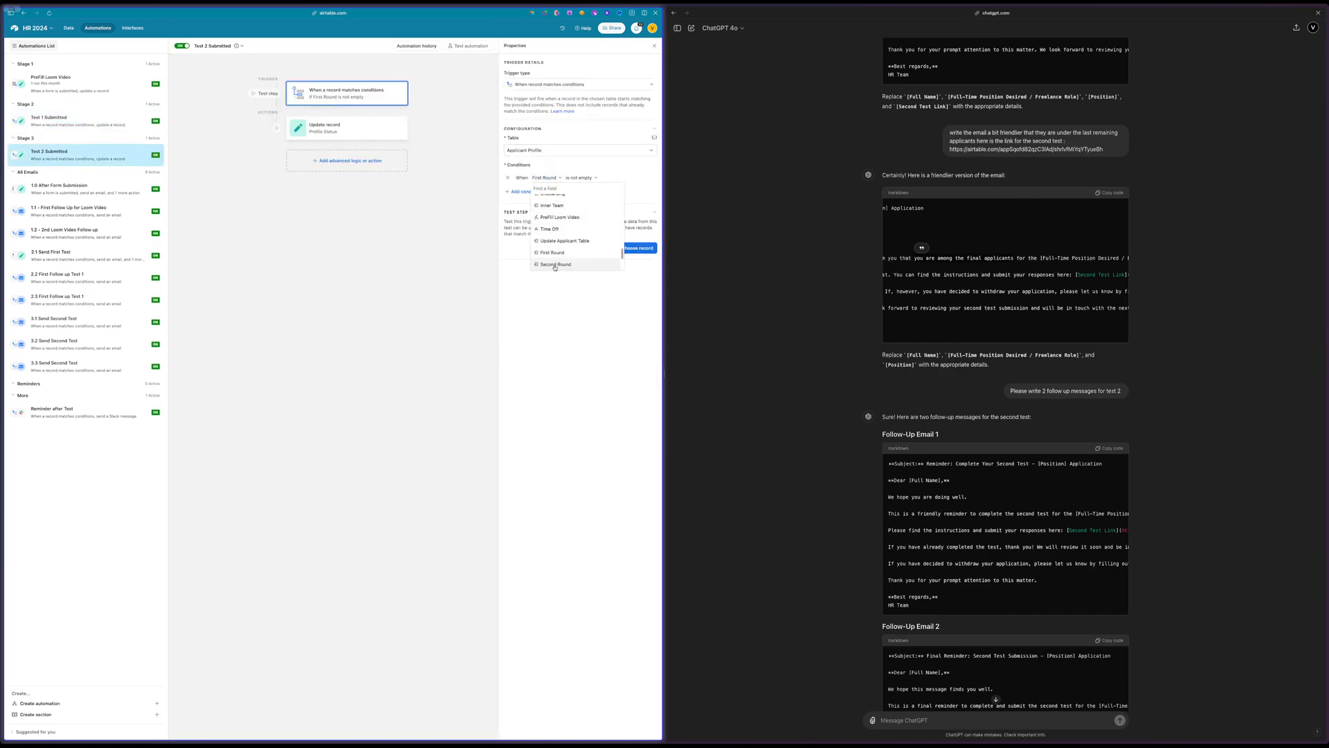
click(555, 265)
click(479, 61)
Set Profile Status to "Review Test 2" in the Test 2 Submitted automation's update record action
click(346, 127)
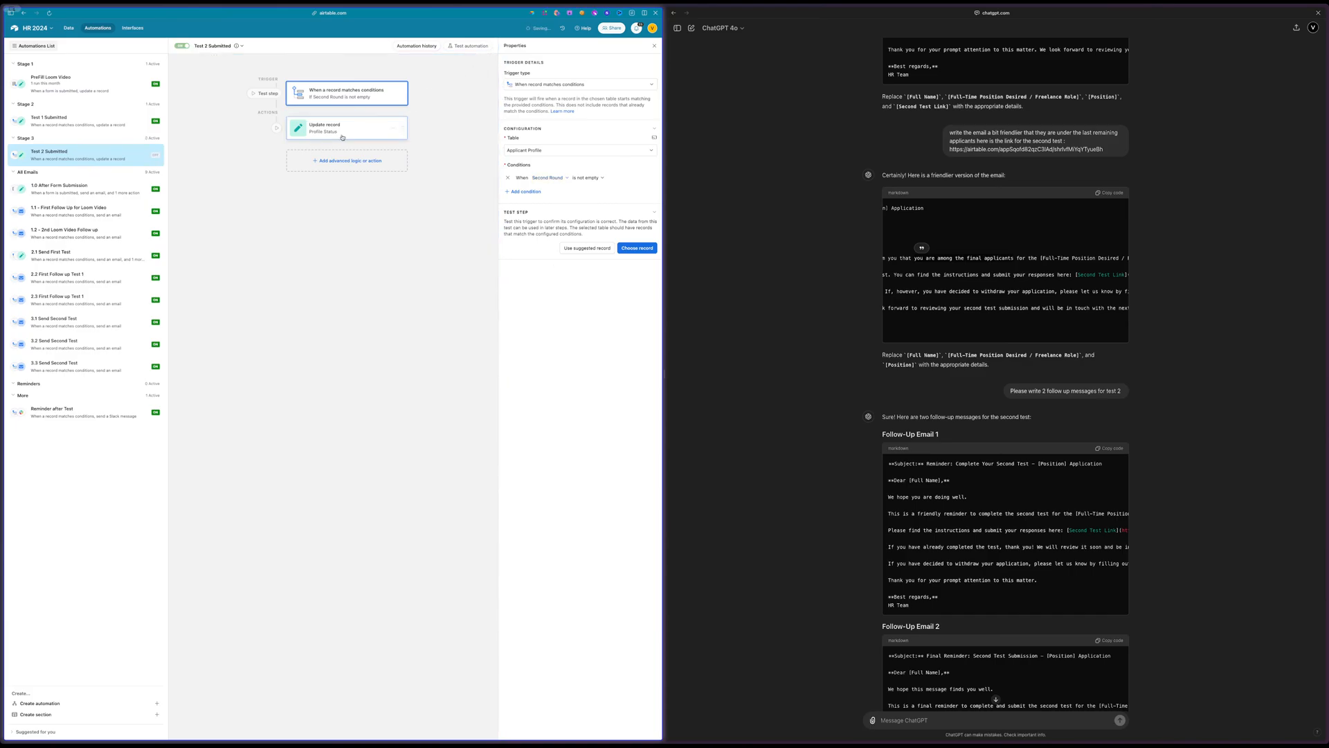
click(544, 292)
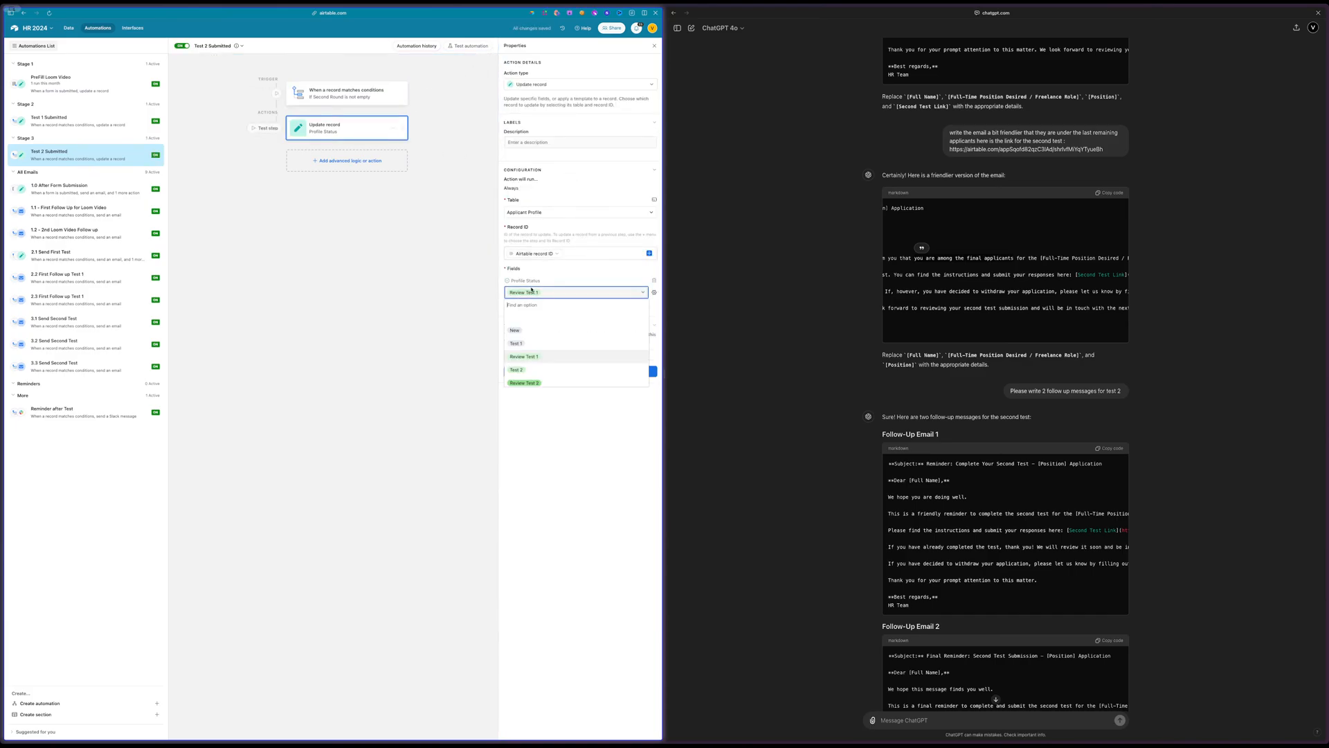
click(524, 383)
click(479, 61)
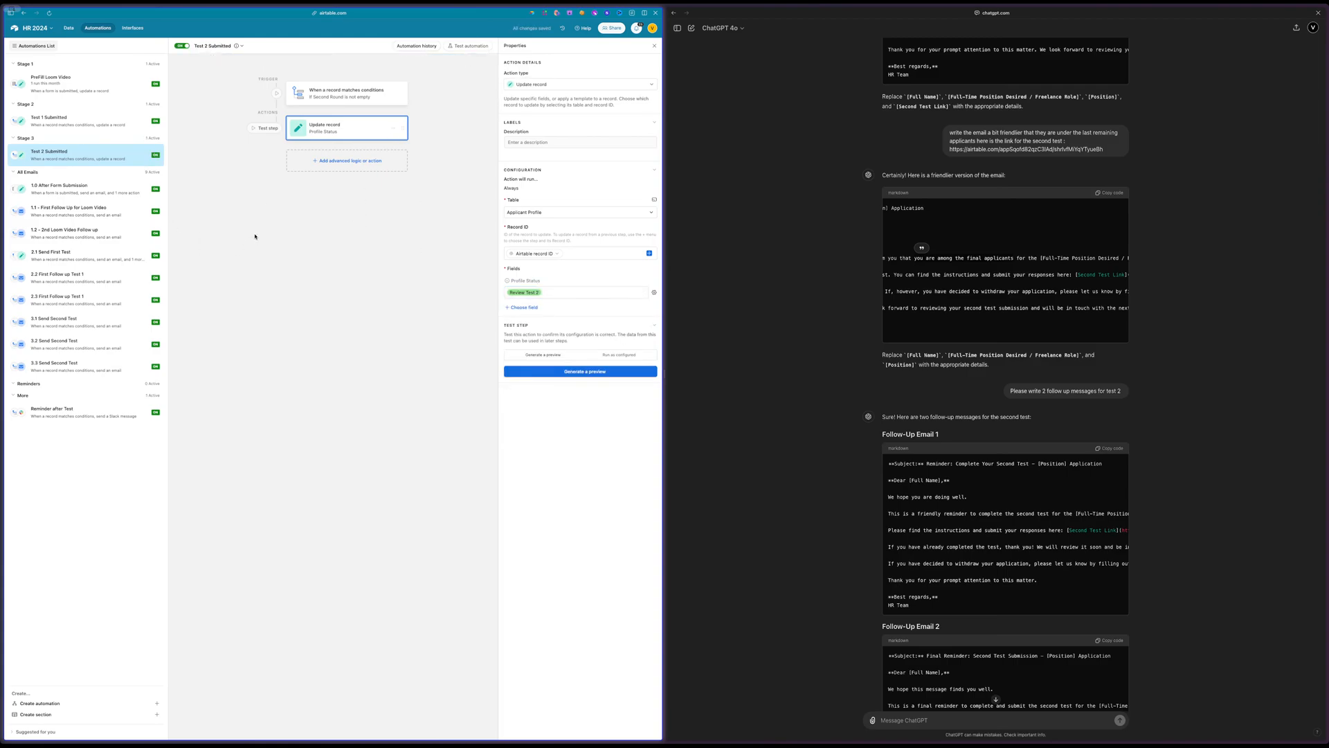
Move the "Reminder after Test" automation into Stage 2 and place a duplicate of it in Stage 3
mouse_move(157, 415)
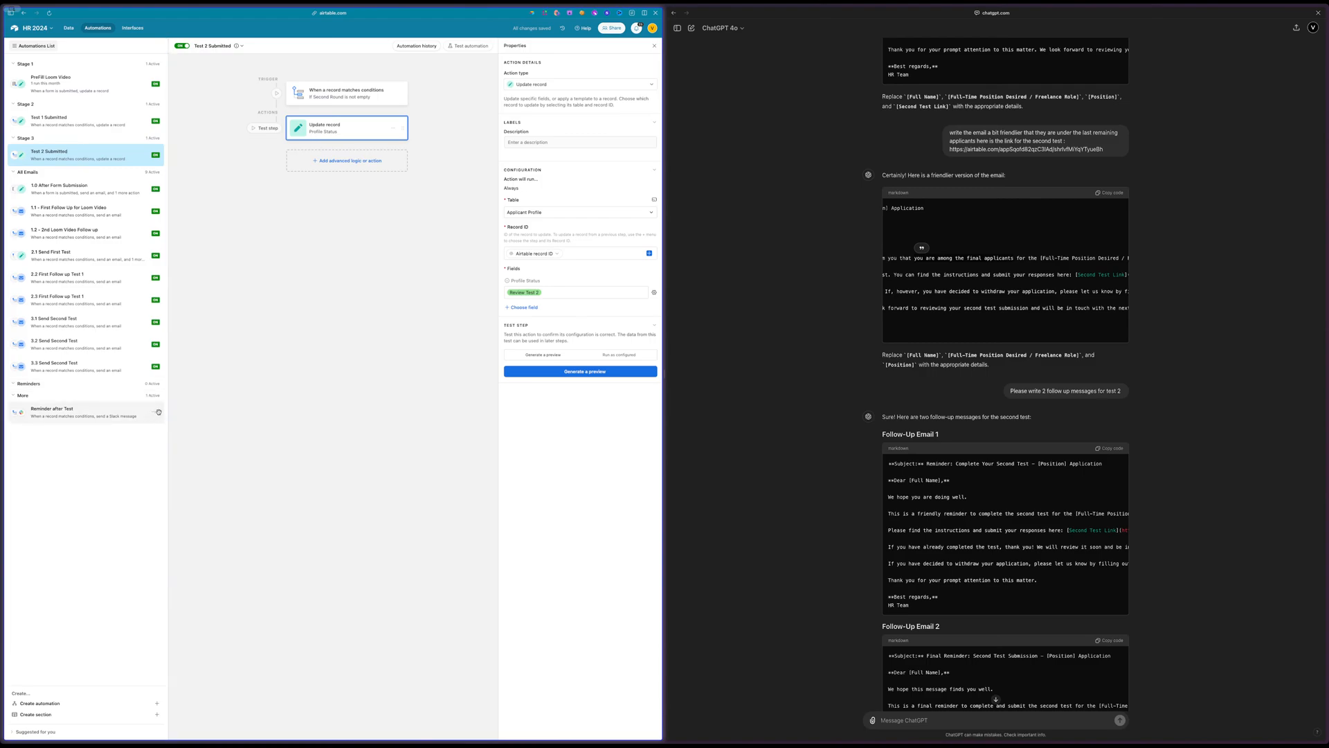
drag(159, 412, 153, 144)
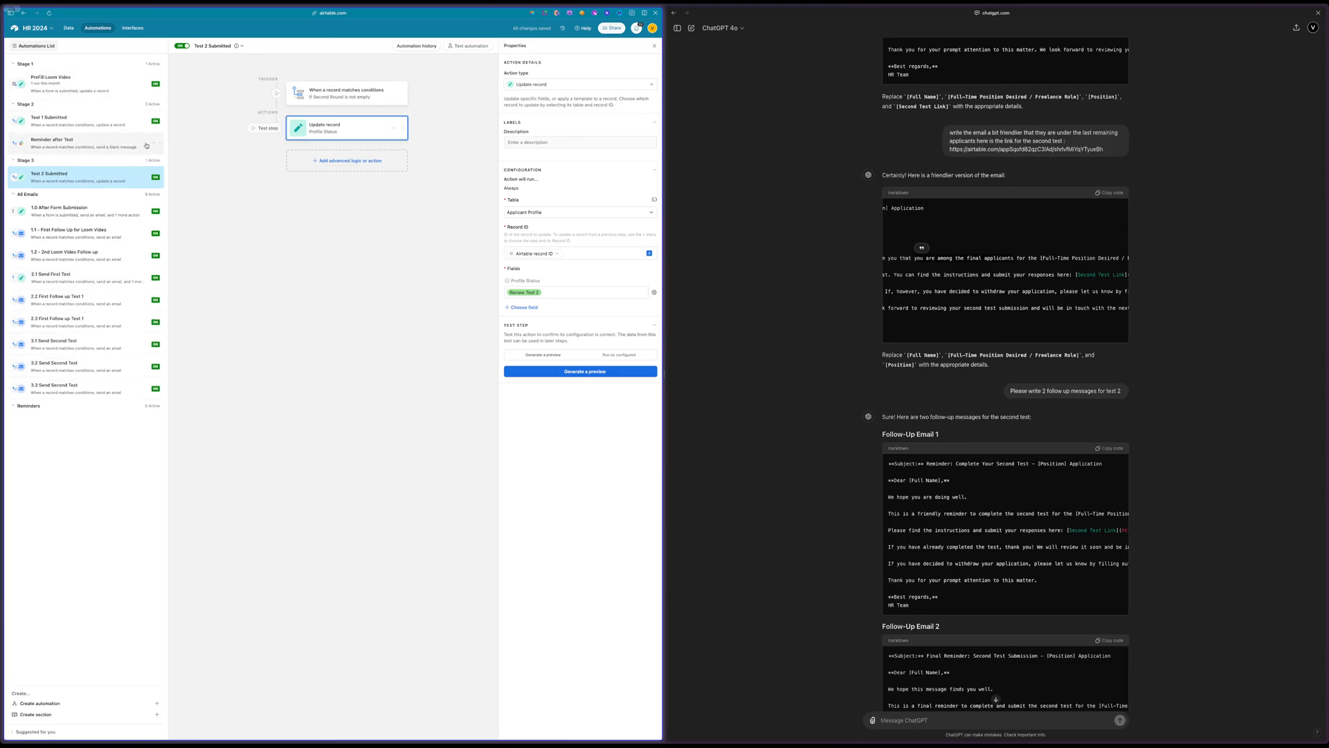
click(153, 143)
click(128, 173)
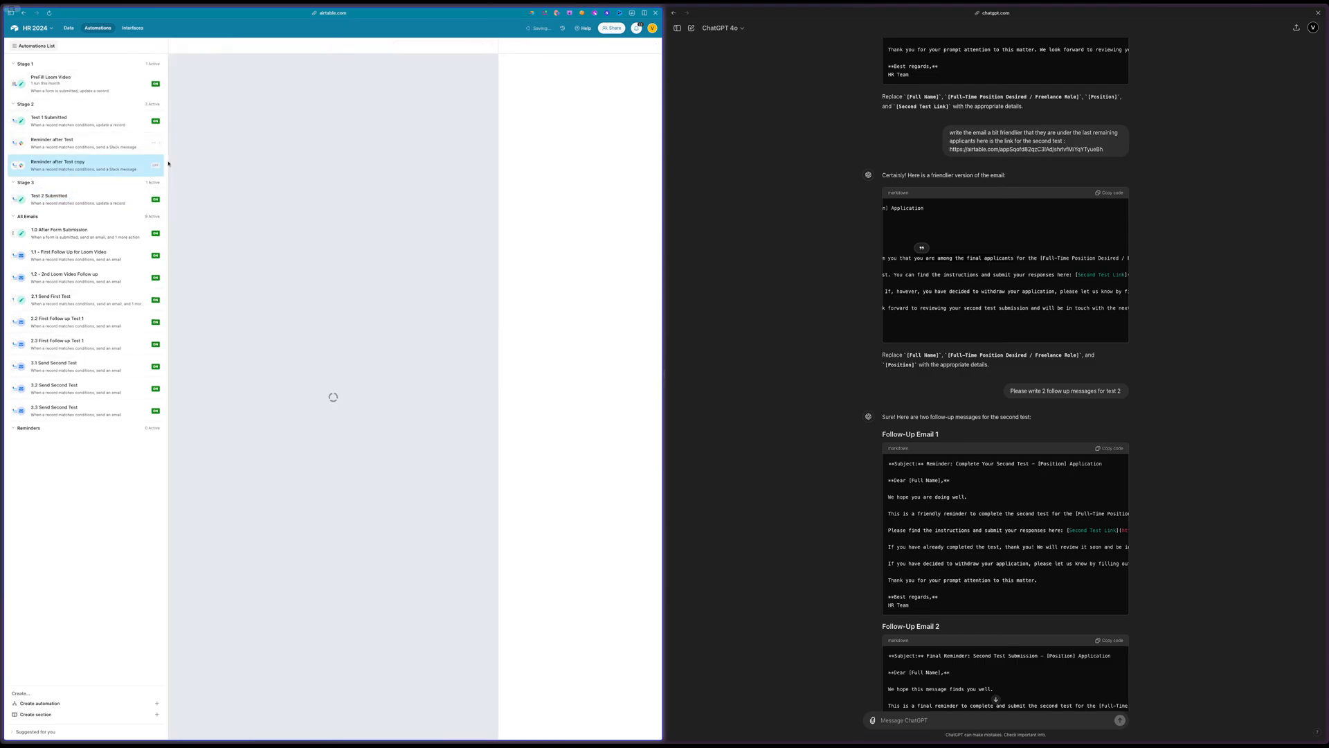
drag(160, 166, 161, 220)
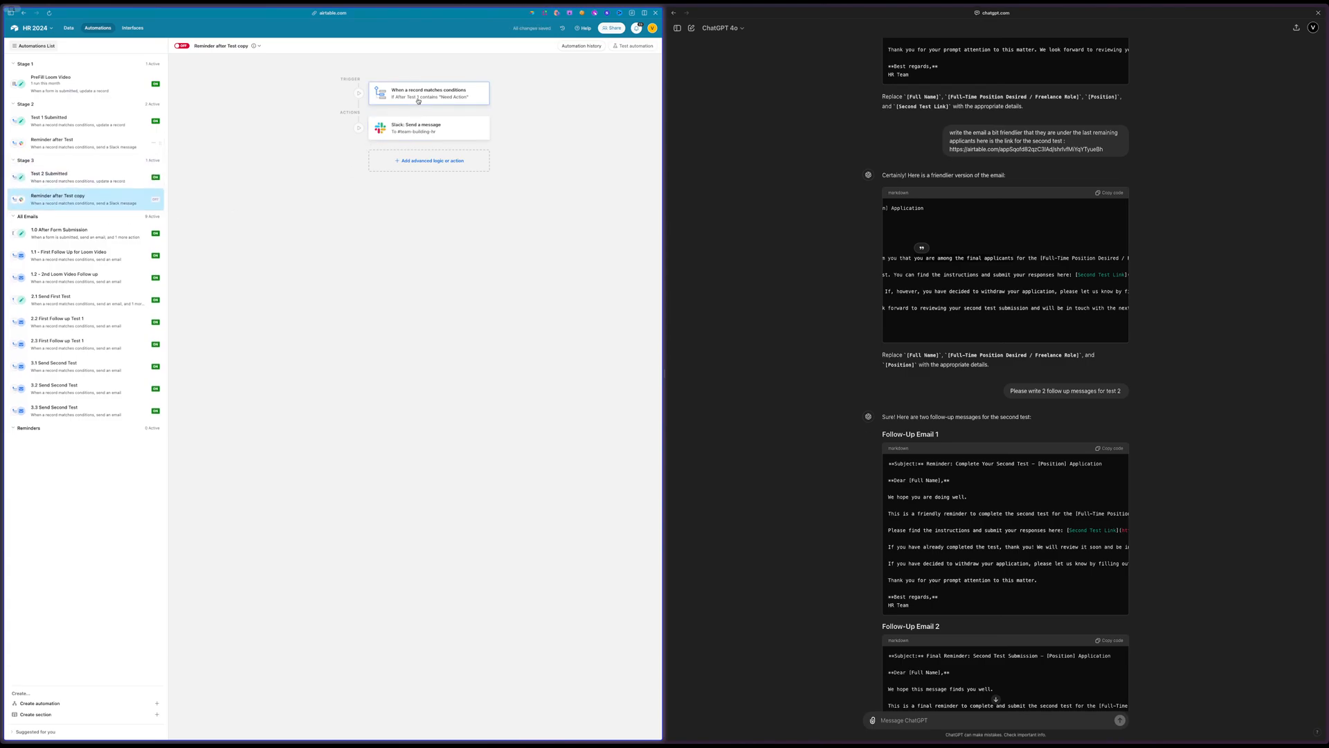
Change the copied reminder's trigger condition field to After Test 2 and open its Slack message action for checking
click(418, 99)
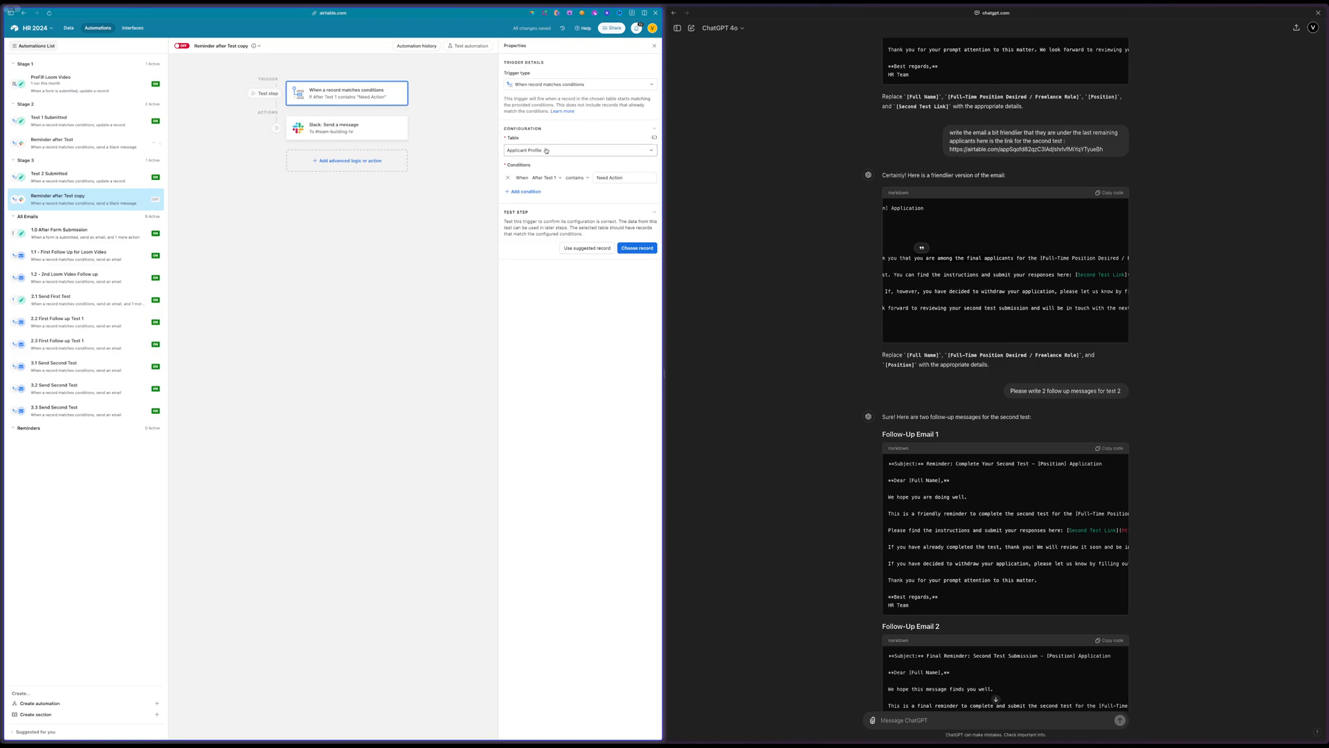
click(551, 178)
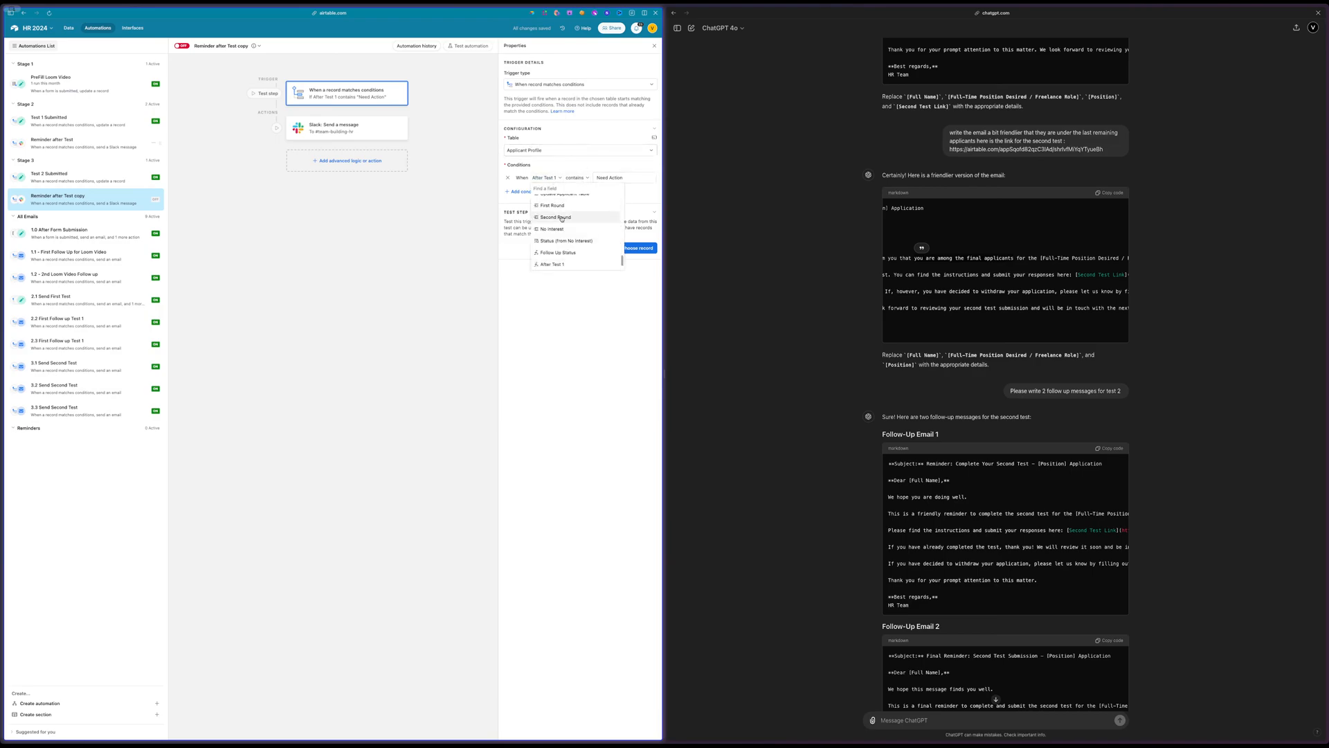
scroll(565, 253, down, 1)
scroll(564, 252, down, 1)
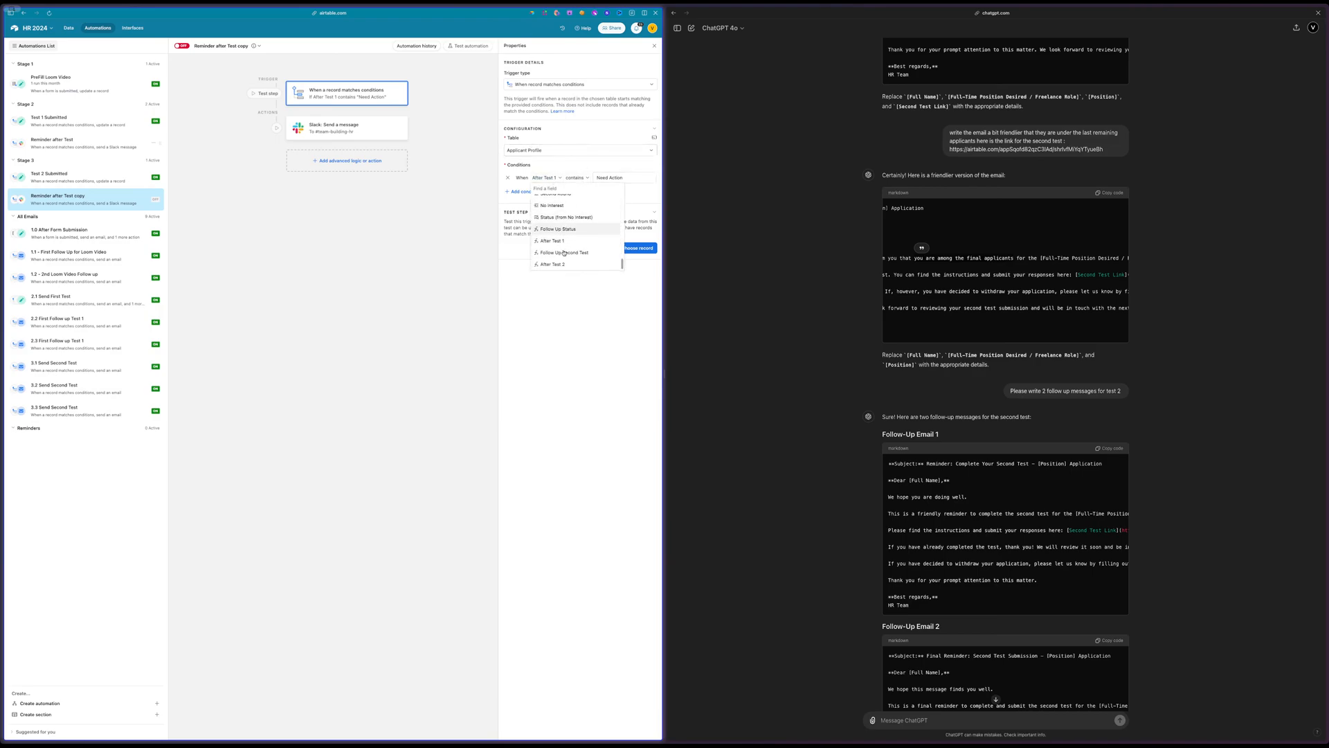
click(561, 259)
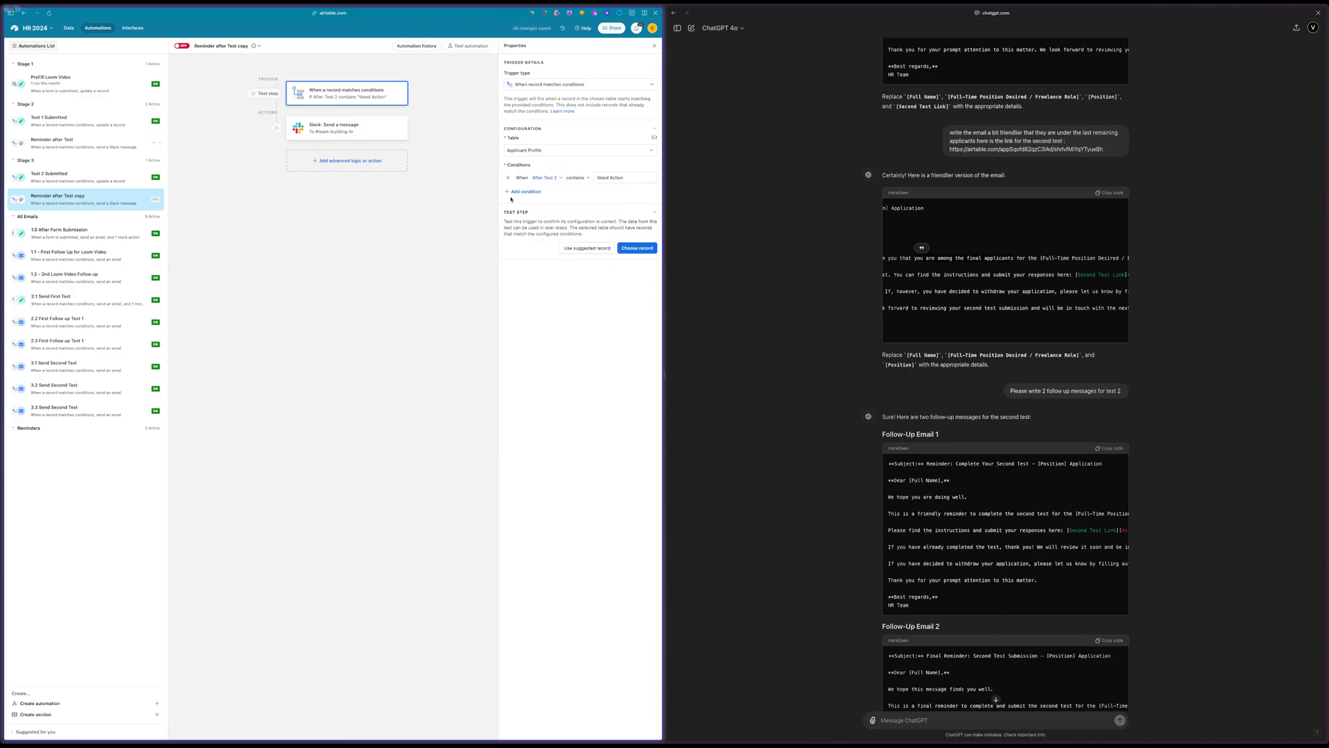
click(348, 137)
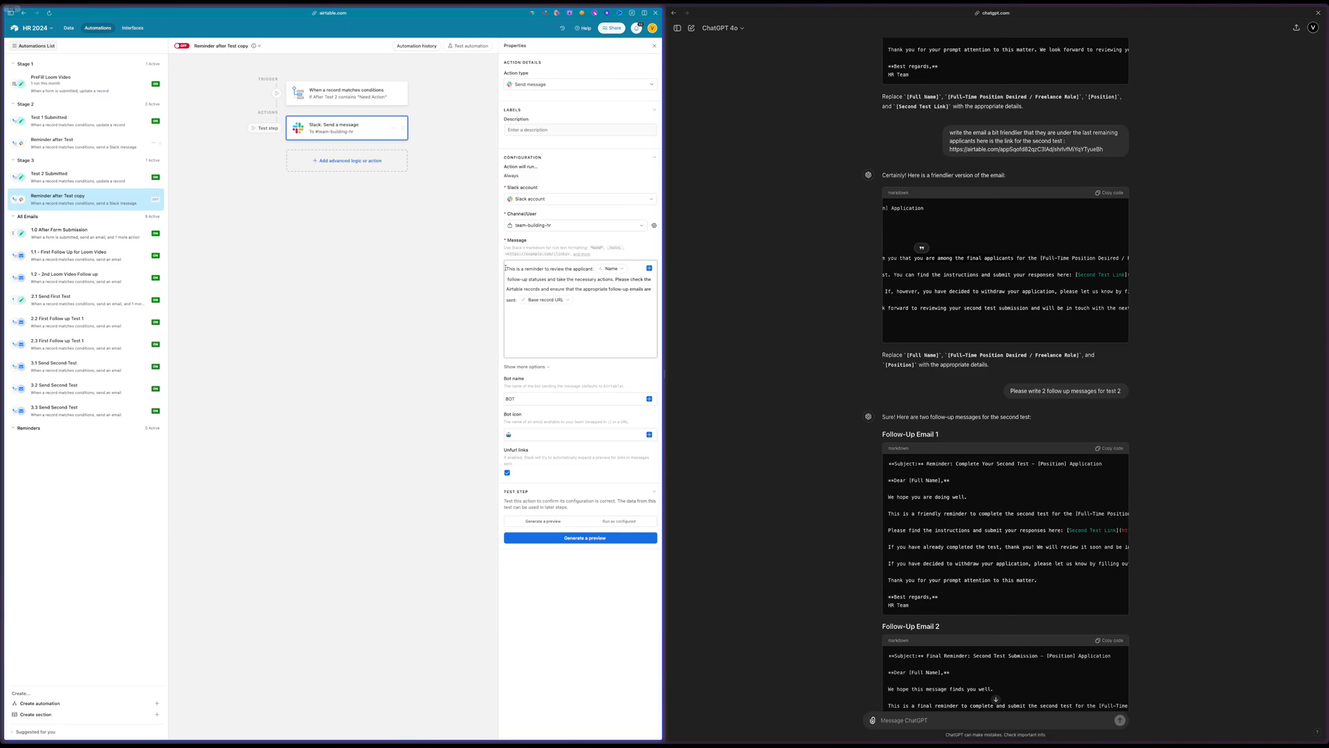
Rename the original reminder automation in Stage 2 "Reminder after Test 1"
click(222, 45)
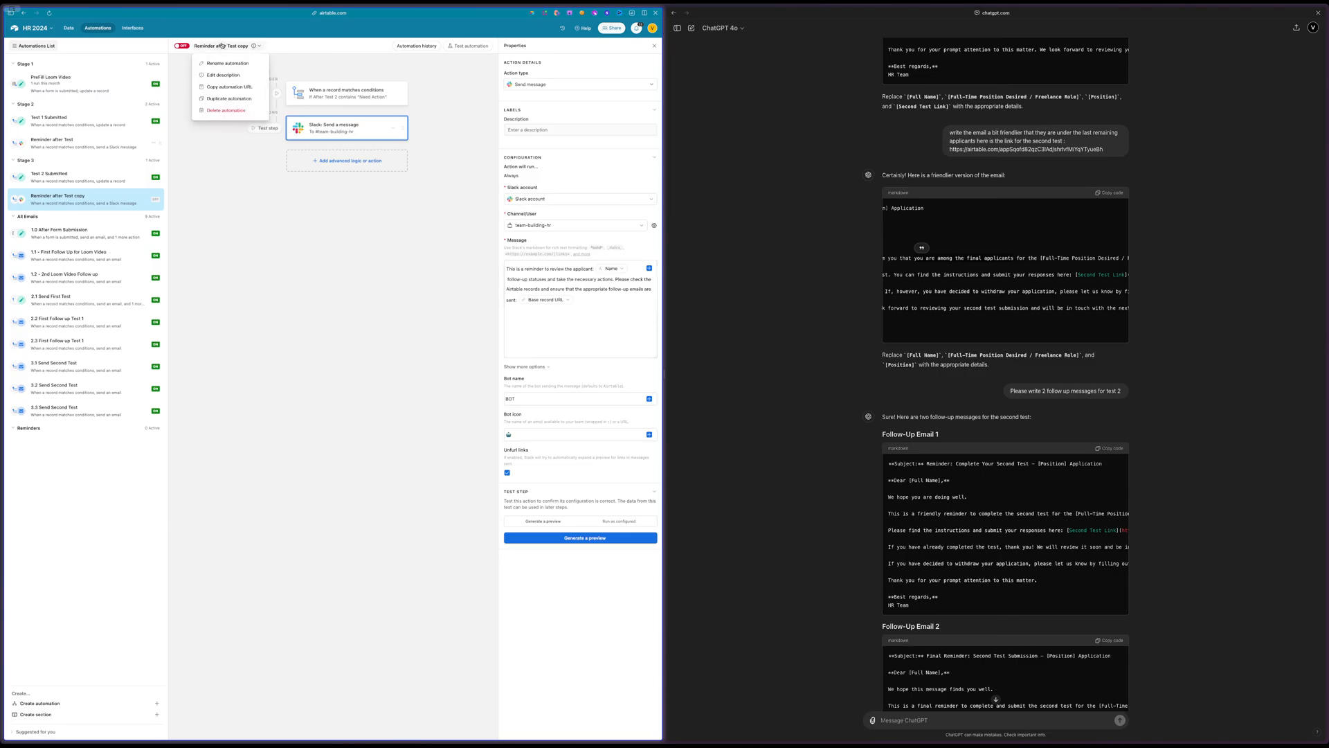
click(52, 143)
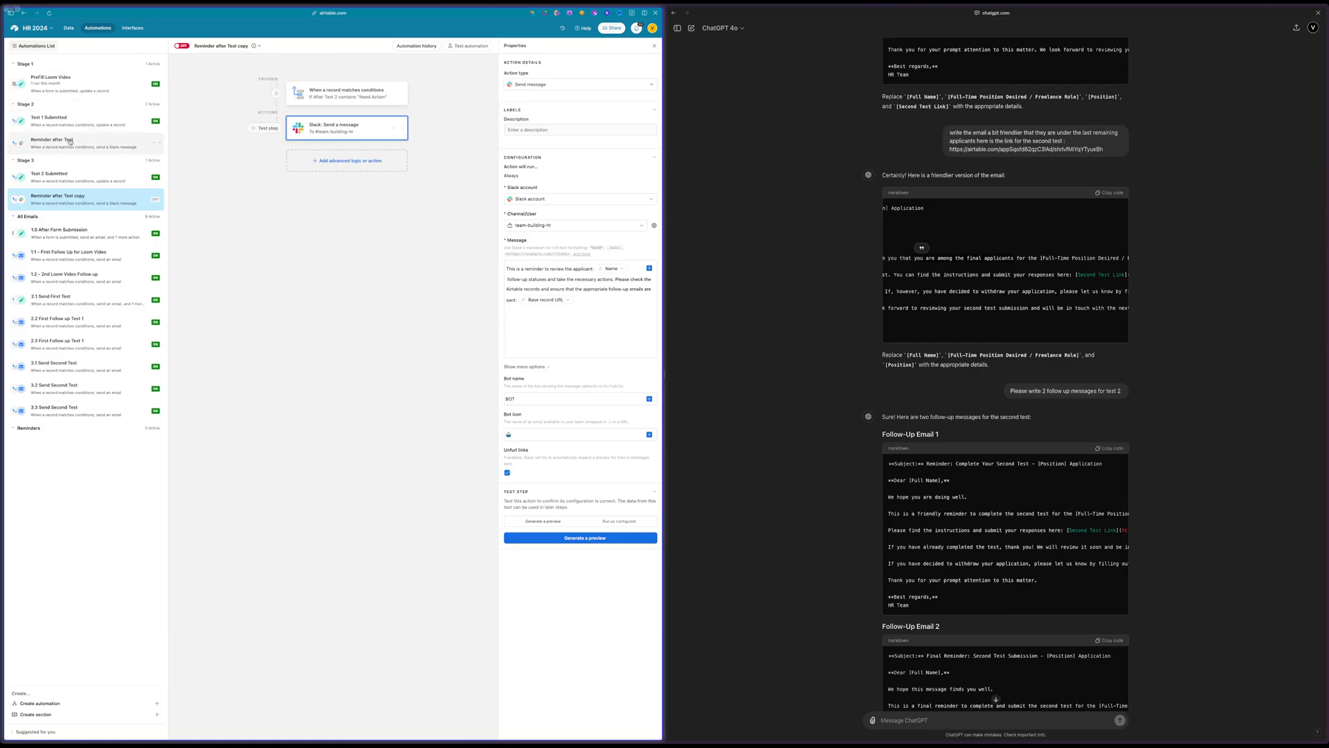
click(223, 46)
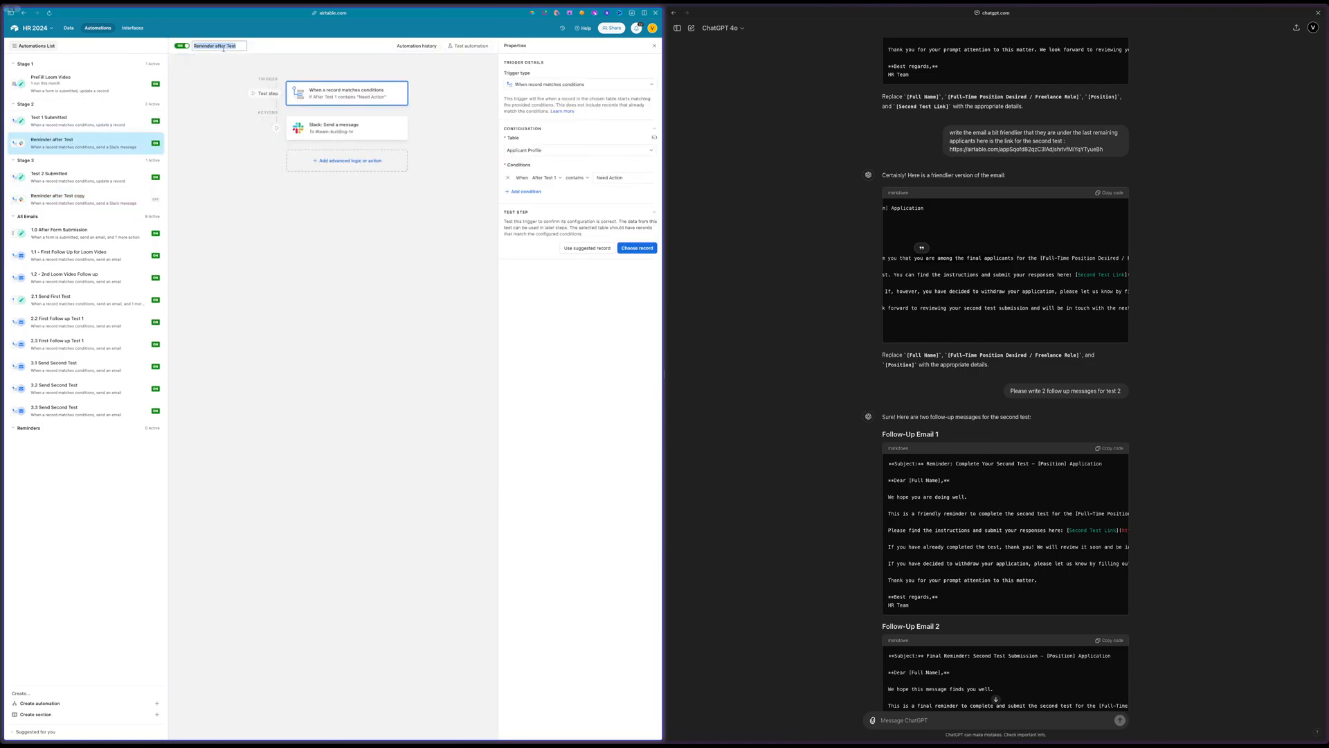
click(237, 46)
text(1)
key(Return)
Rename the copied reminder automation in Stage 3 and turn it on
click(62, 199)
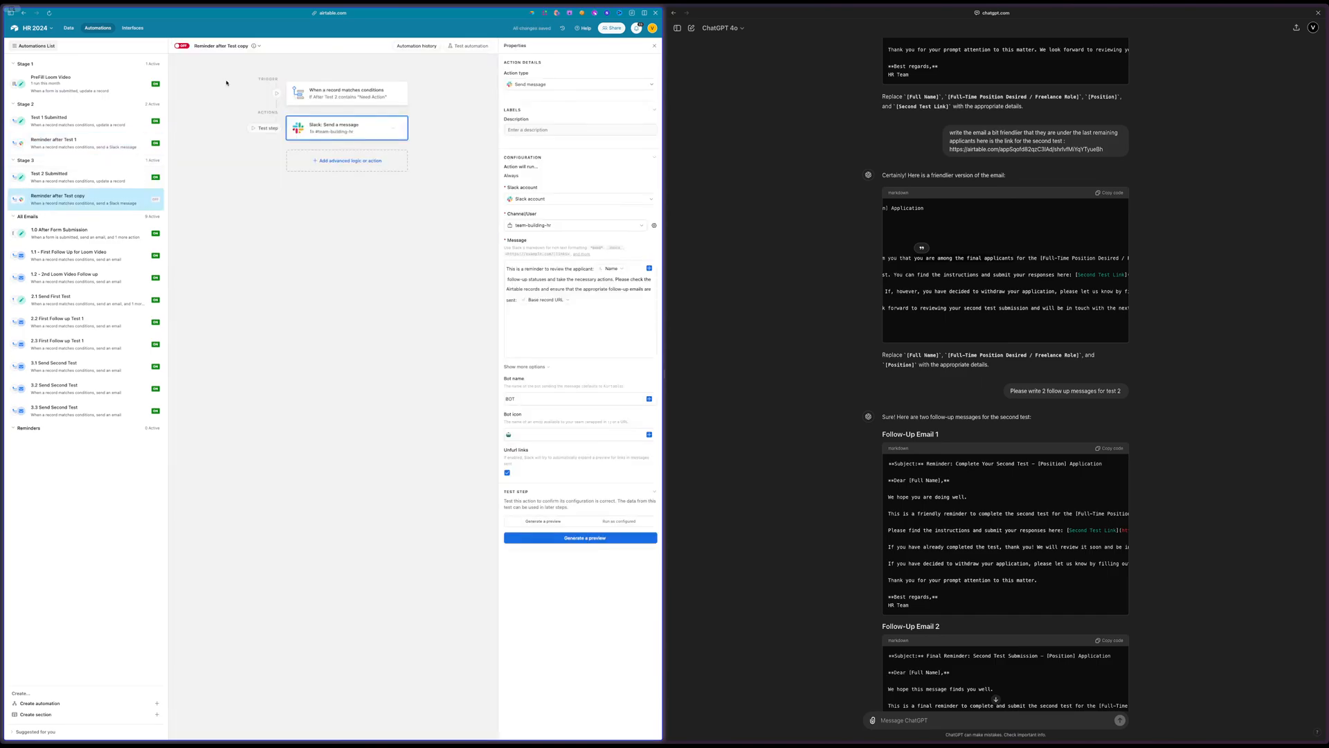
click(237, 46)
click(237, 46)
key(BackSpace)
key(Return)
click(183, 46)
Return to the Applicant Profile table and switch to the HR - Update board in Miro
click(69, 28)
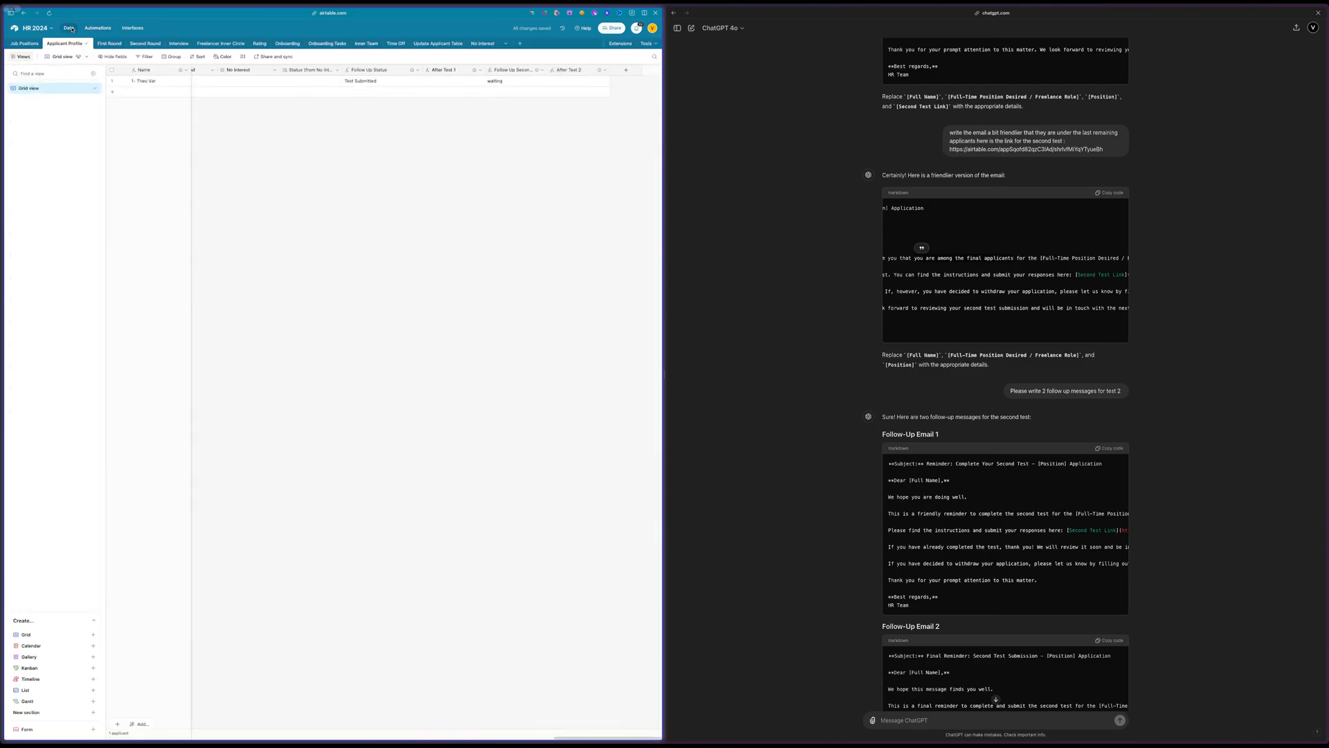
click(38, 178)
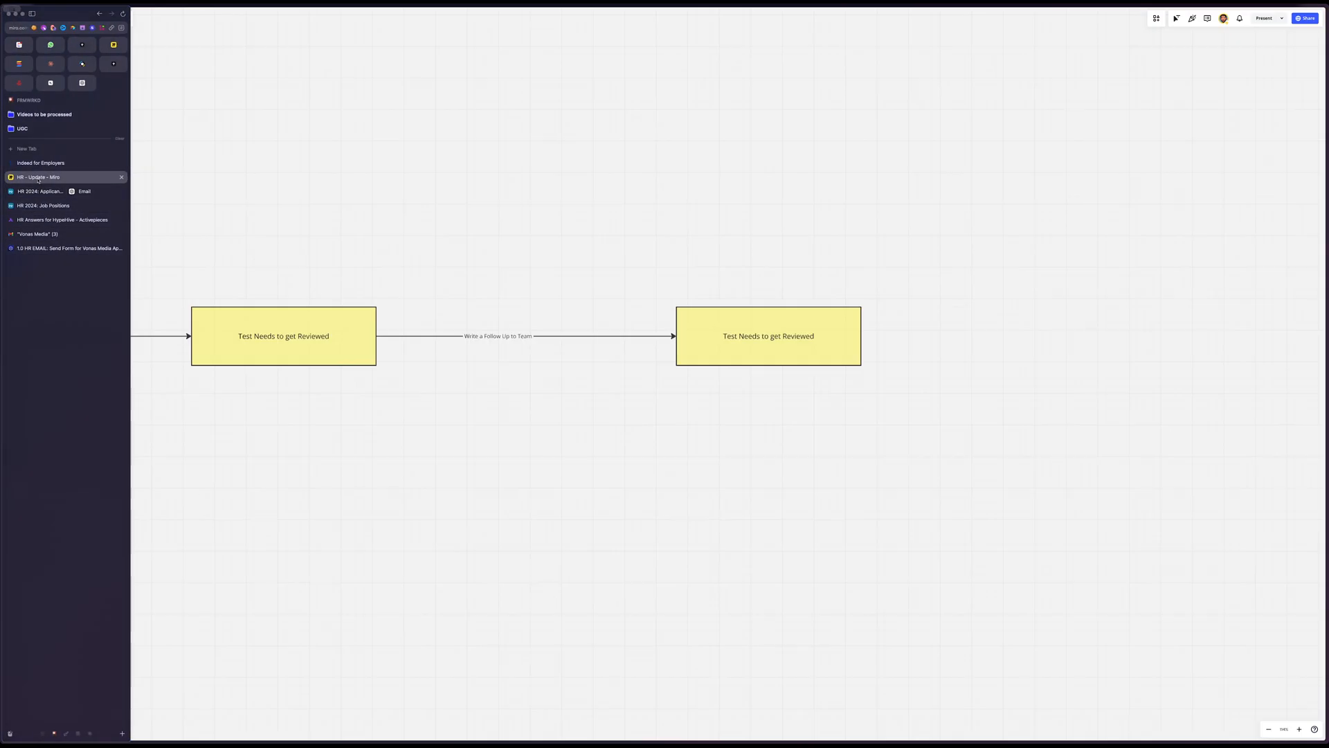
Examine the Test 1 and Test 2 stages of the flowchart and the review boxes that follow them
scroll(512, 338, down, 3)
scroll(513, 338, left, 1)
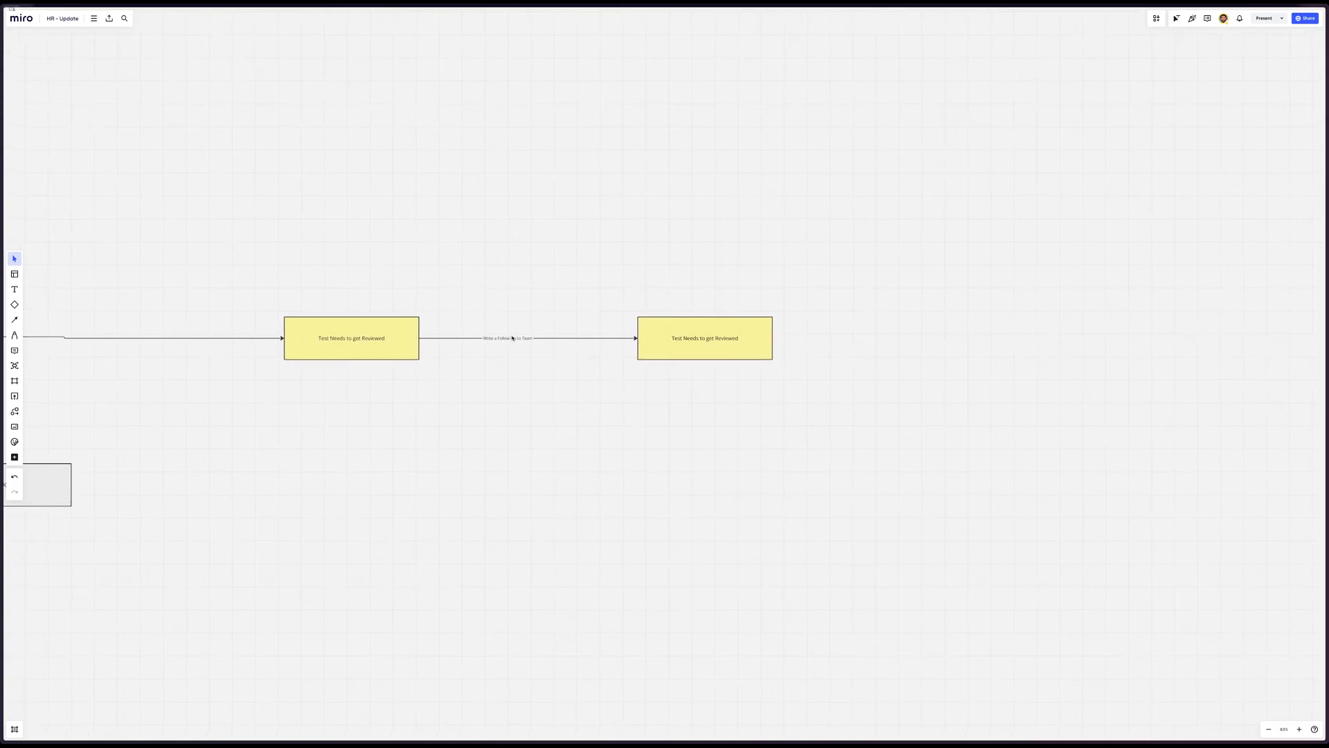
scroll(512, 338, up, 1)
scroll(513, 337, up, 3)
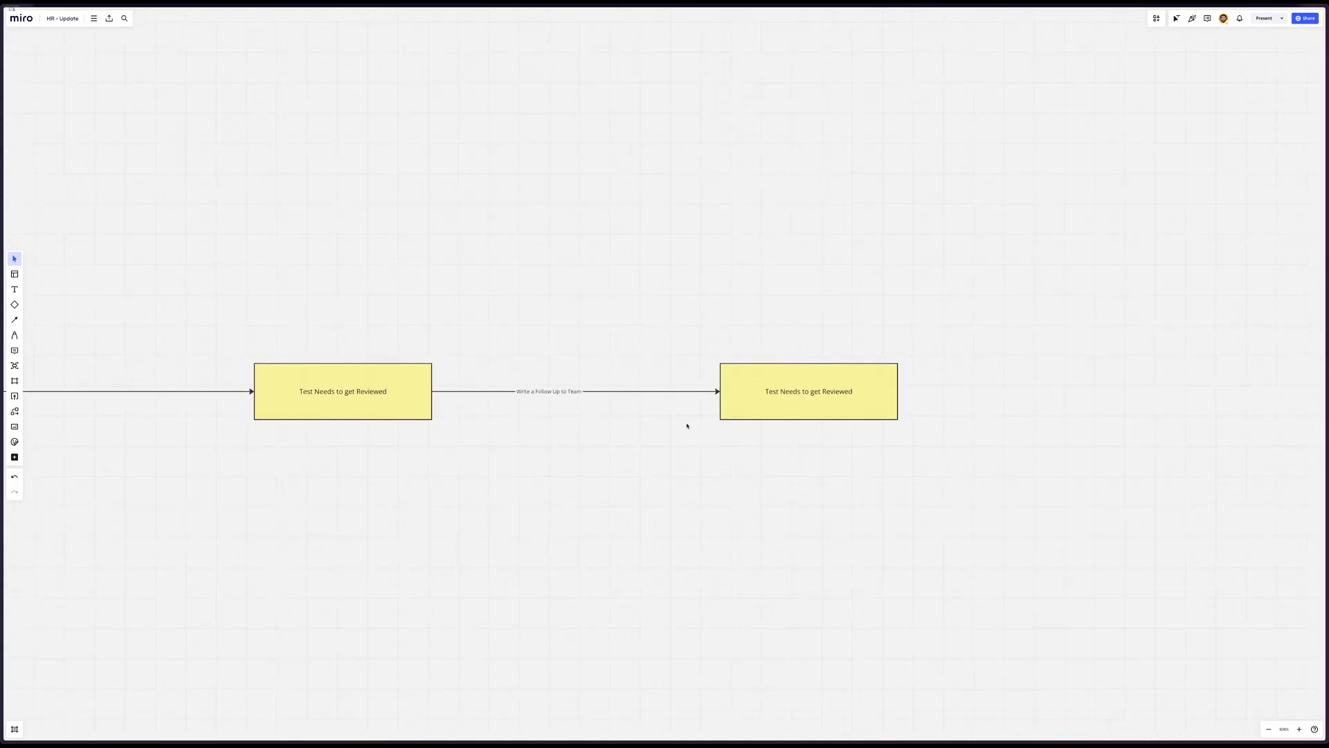
scroll(687, 425, down, 2)
scroll(687, 425, left, 5)
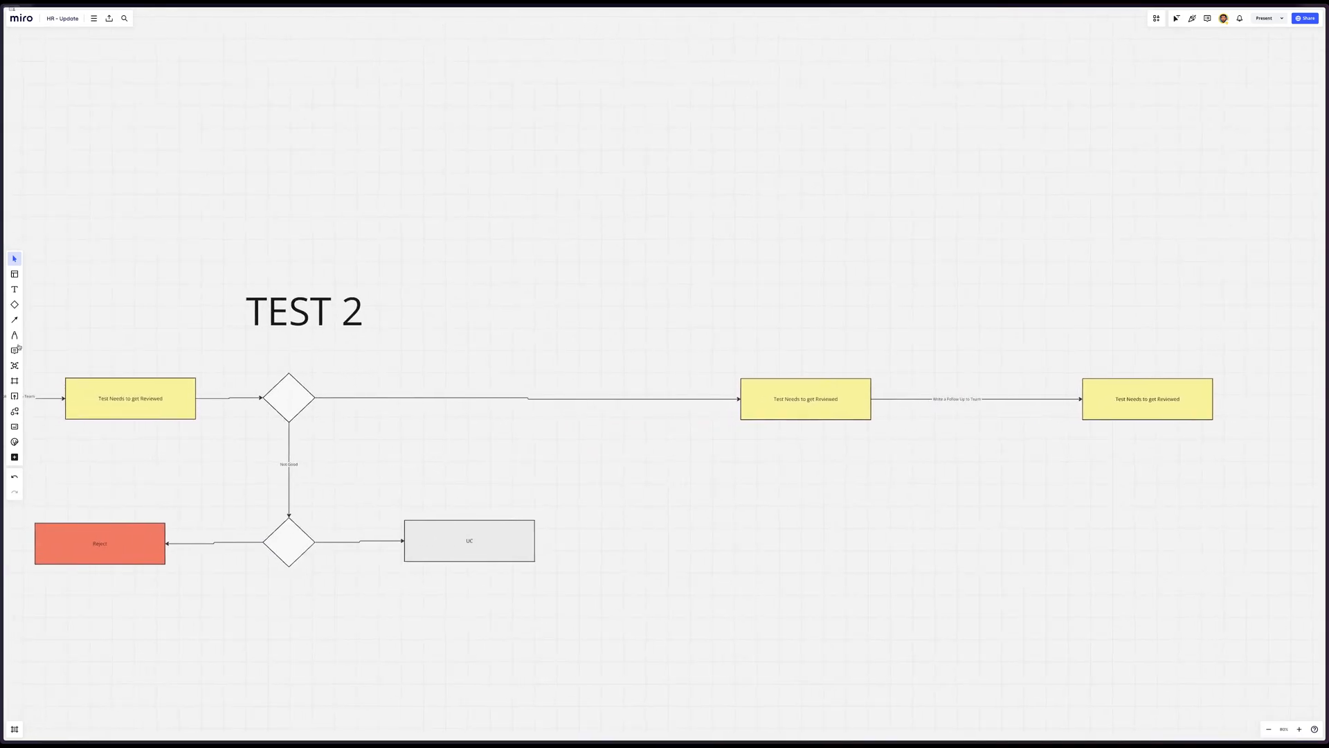
scroll(153, 416, left, 10)
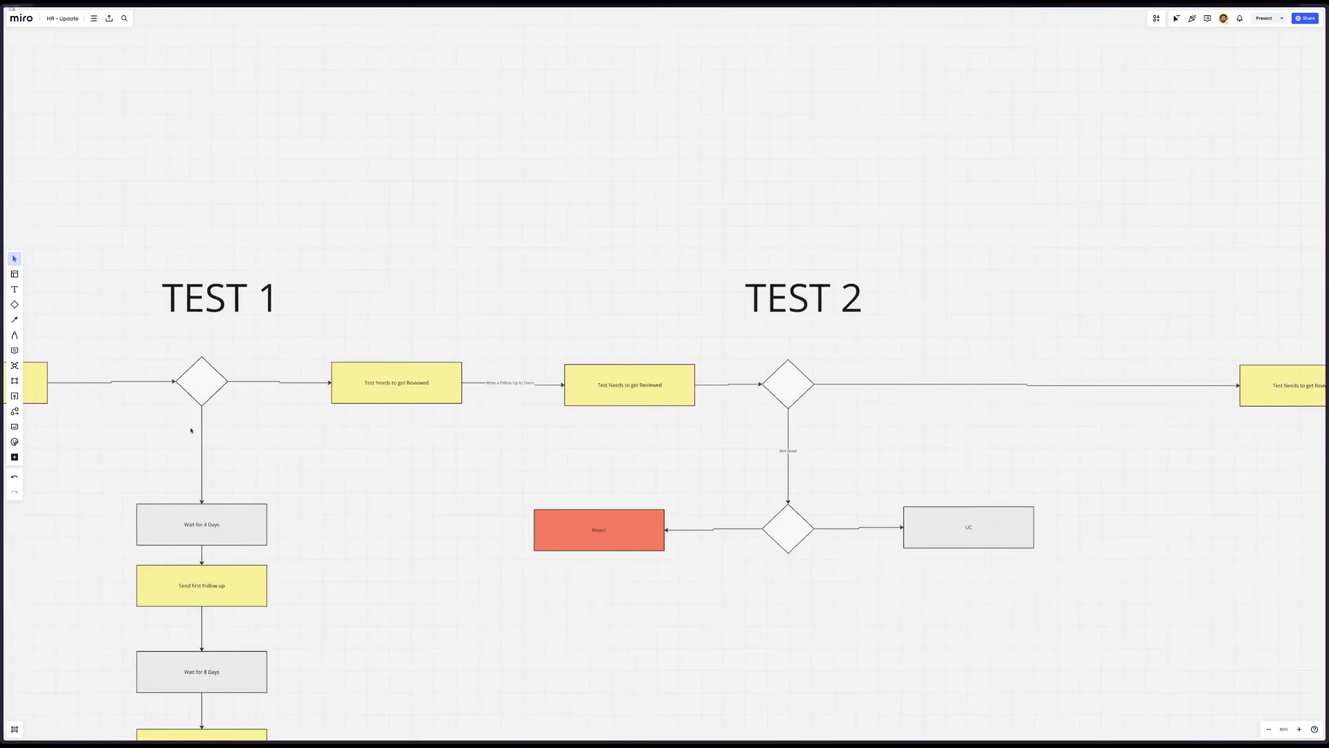
scroll(191, 429, right, 8)
scroll(191, 430, left, 2)
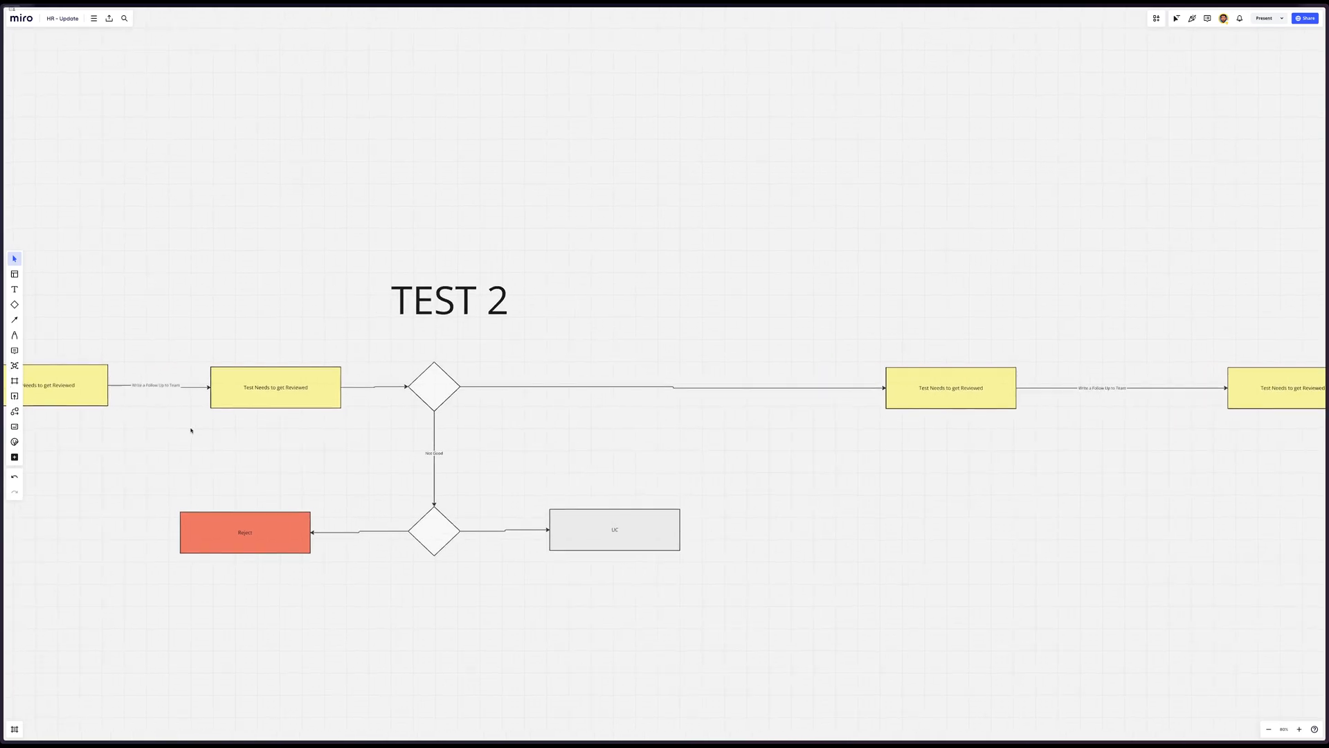
scroll(191, 430, left, 1)
scroll(191, 430, right, 1)
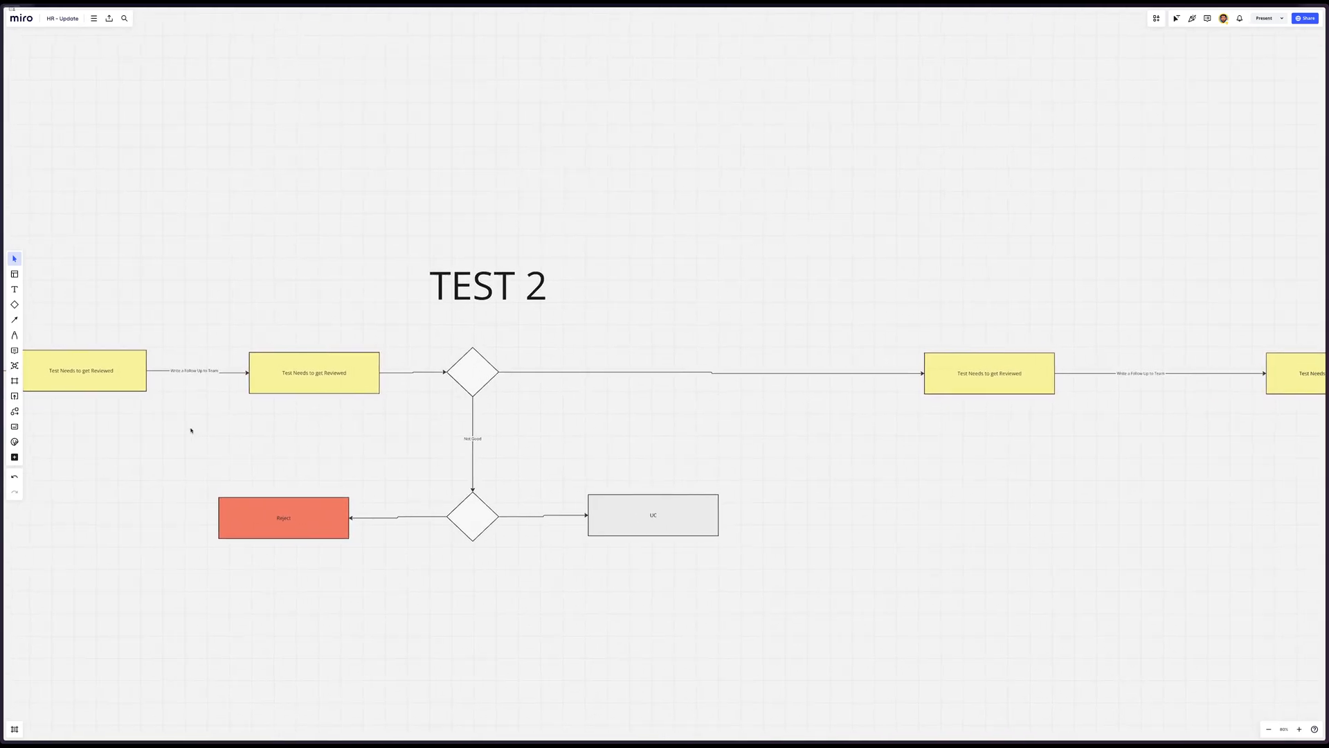
Rename the review box just before the Test 2 decision diamond to "Review Test"
scroll(191, 430, right, 1)
triple_click(231, 365)
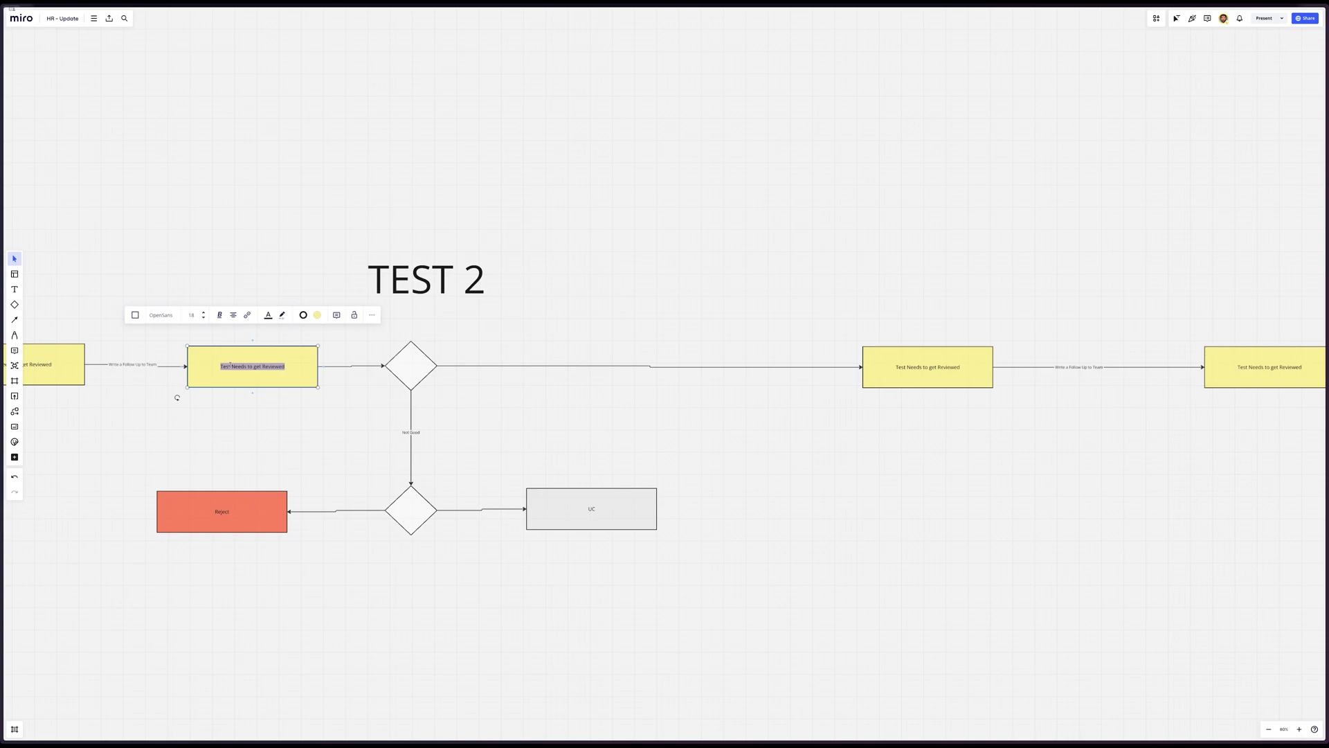
text(T)
text(eview Test)
click(538, 330)
scroll(547, 311, left, 5)
scroll(547, 311, down, 2)
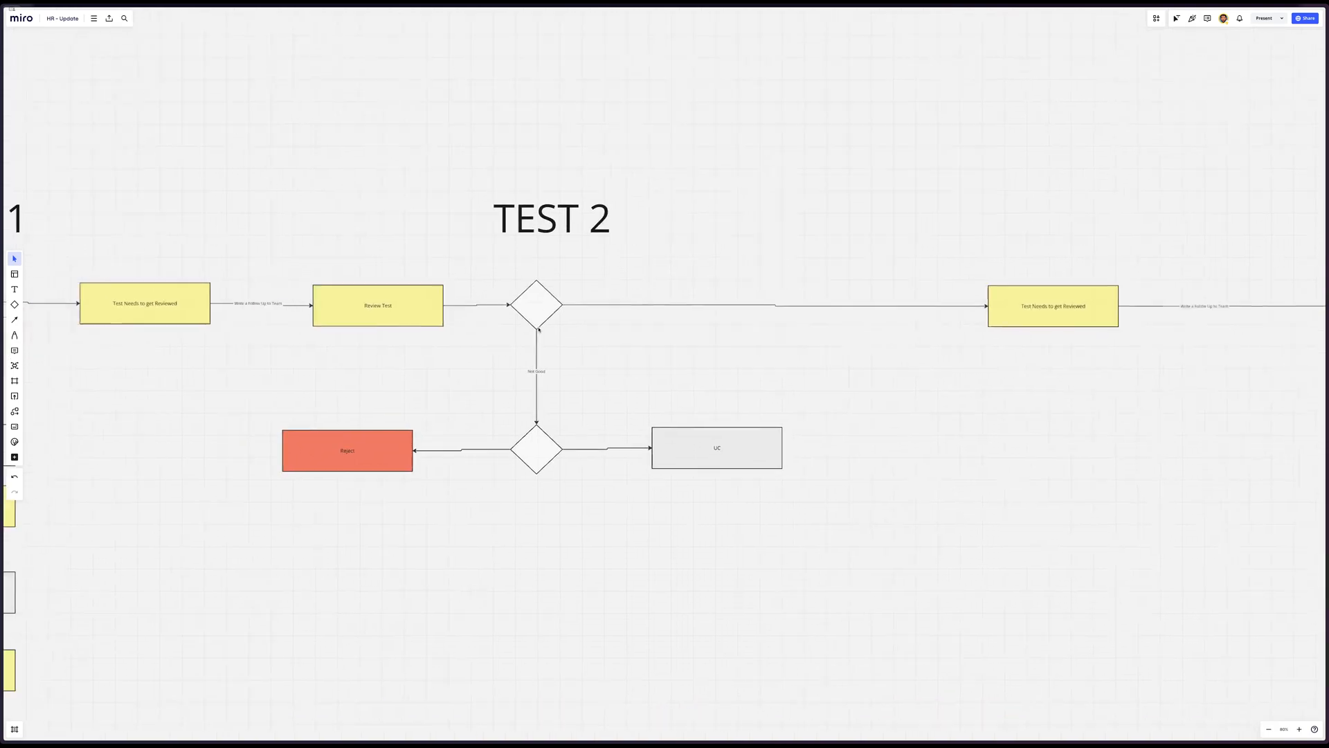
Give the Review Test box before the Test 2 diamond a light green fill
click(576, 238)
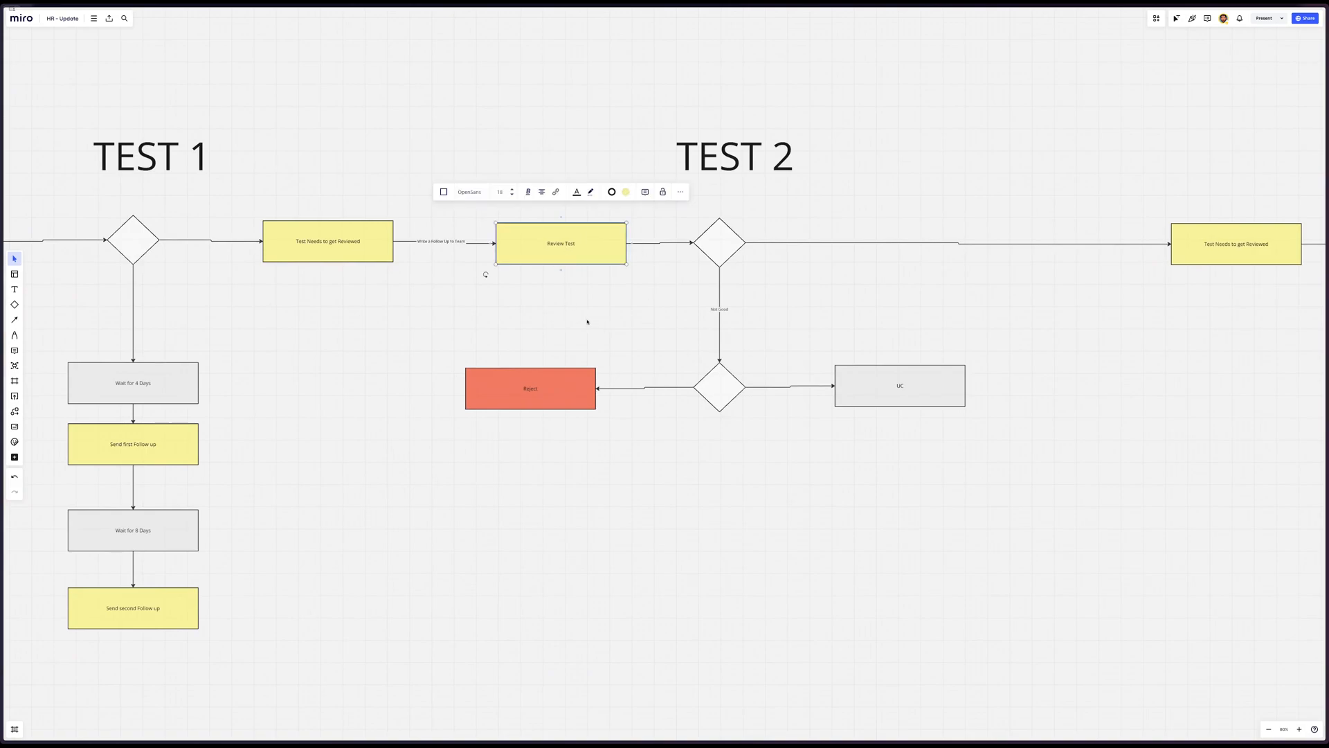
scroll(587, 321, left, 5)
scroll(773, 342, right, 3)
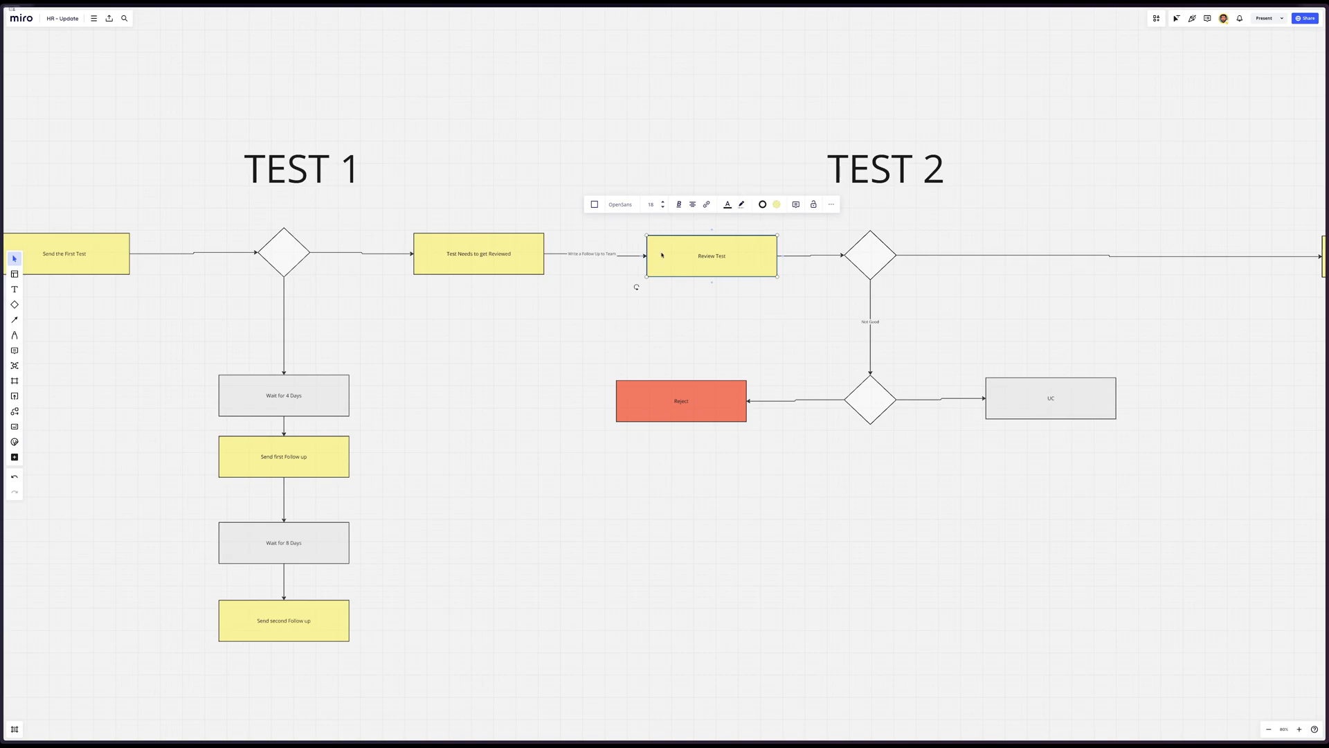
scroll(658, 256, right, 5)
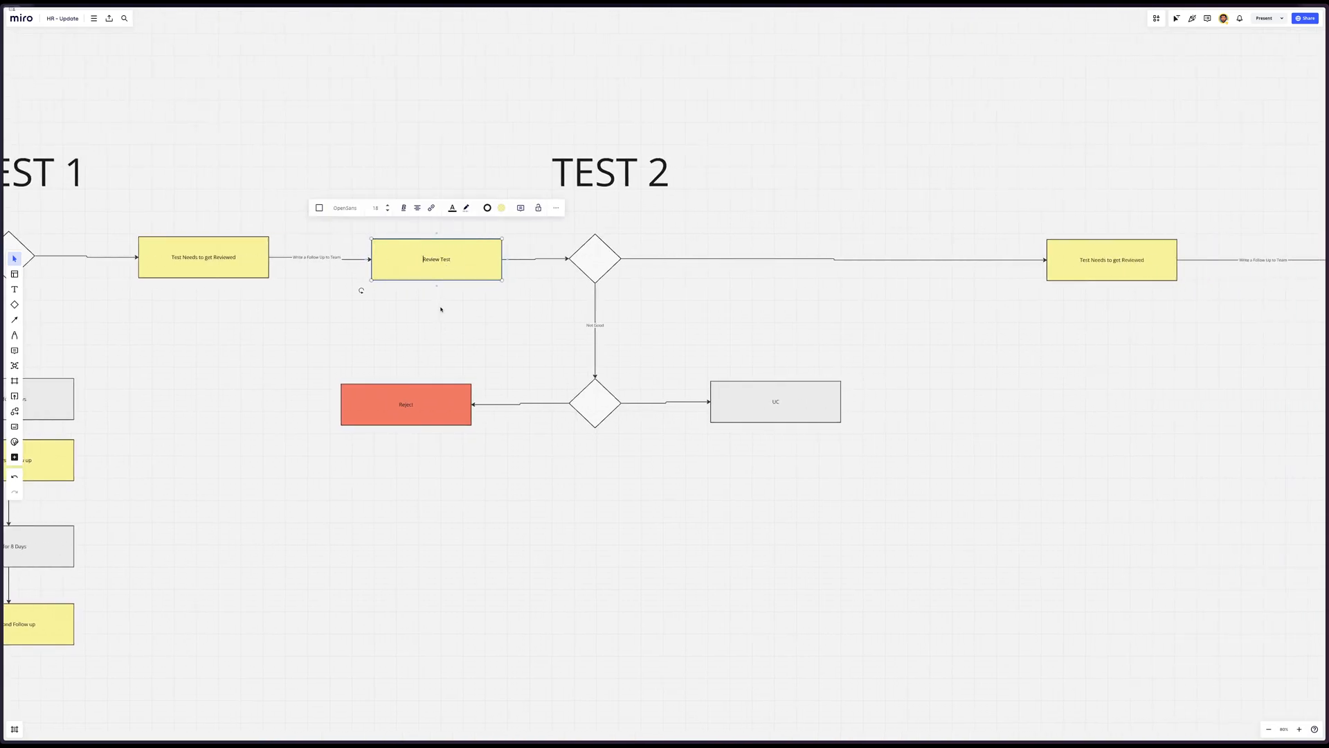
click(503, 209)
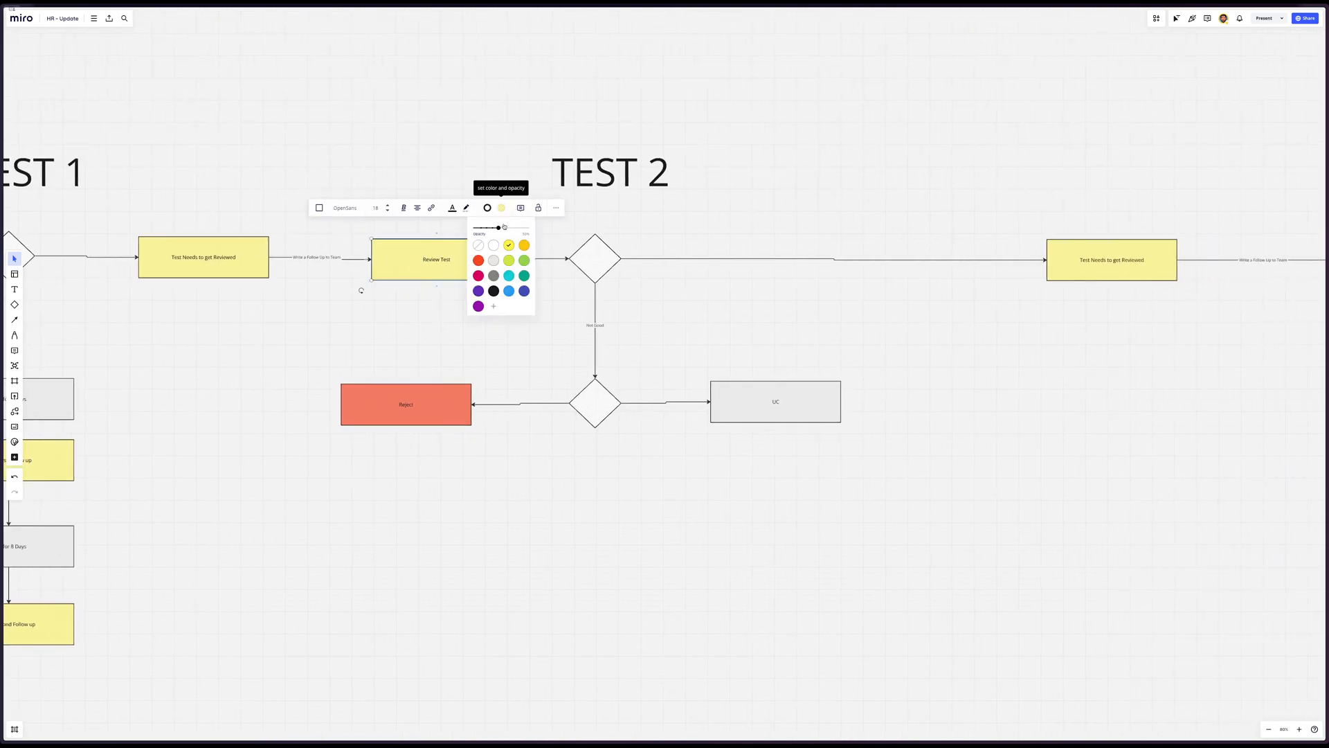
click(509, 260)
click(410, 321)
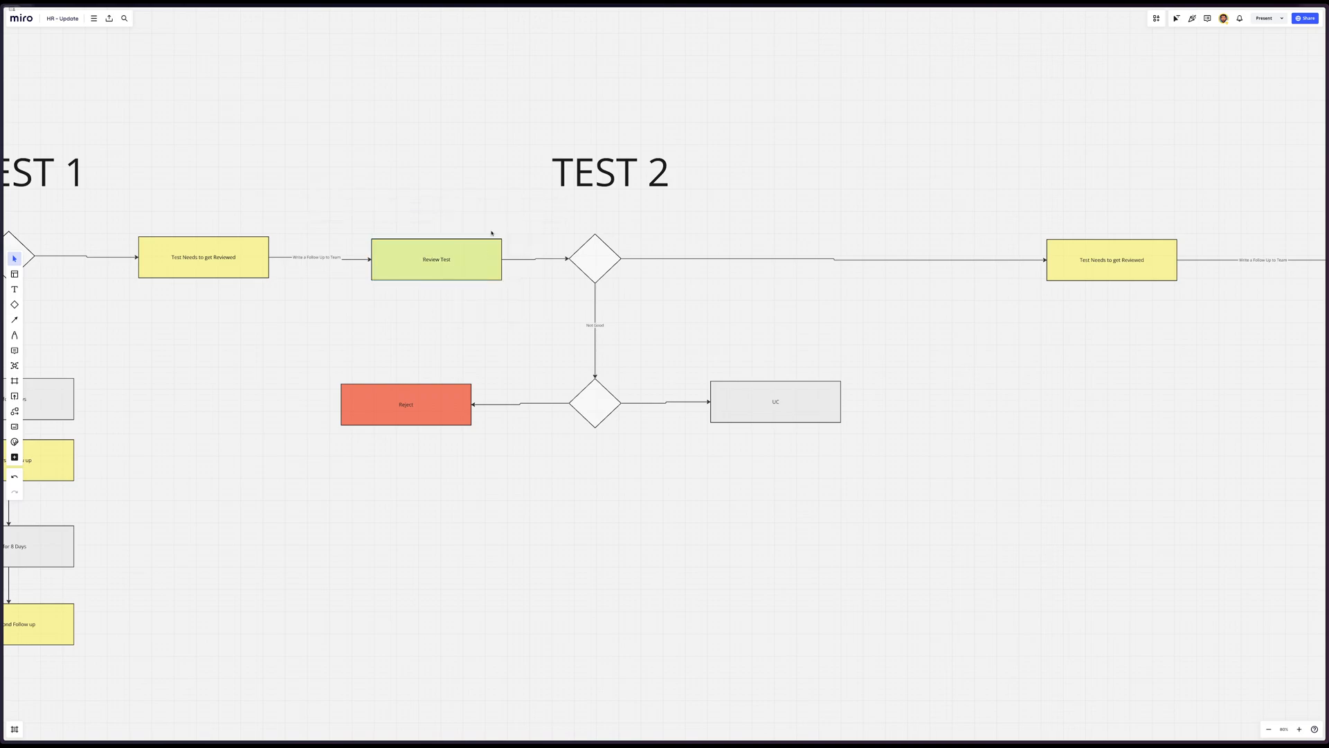
Set the fill colour of the Review Test box before the Test 2 diamond to cyan
click(465, 247)
click(501, 208)
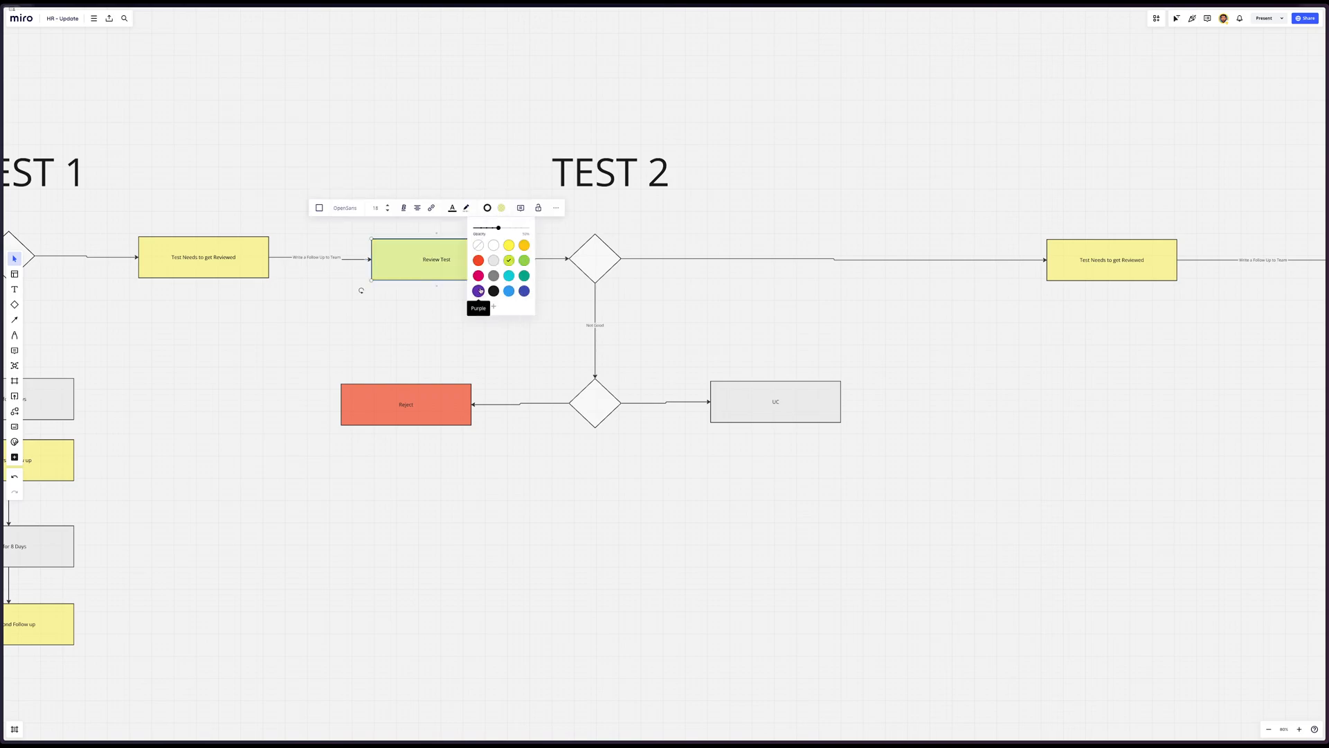
click(509, 276)
click(407, 335)
Replace the text of the last yellow box in the flow with the copied label "Review Test"
scroll(407, 337, right, 10)
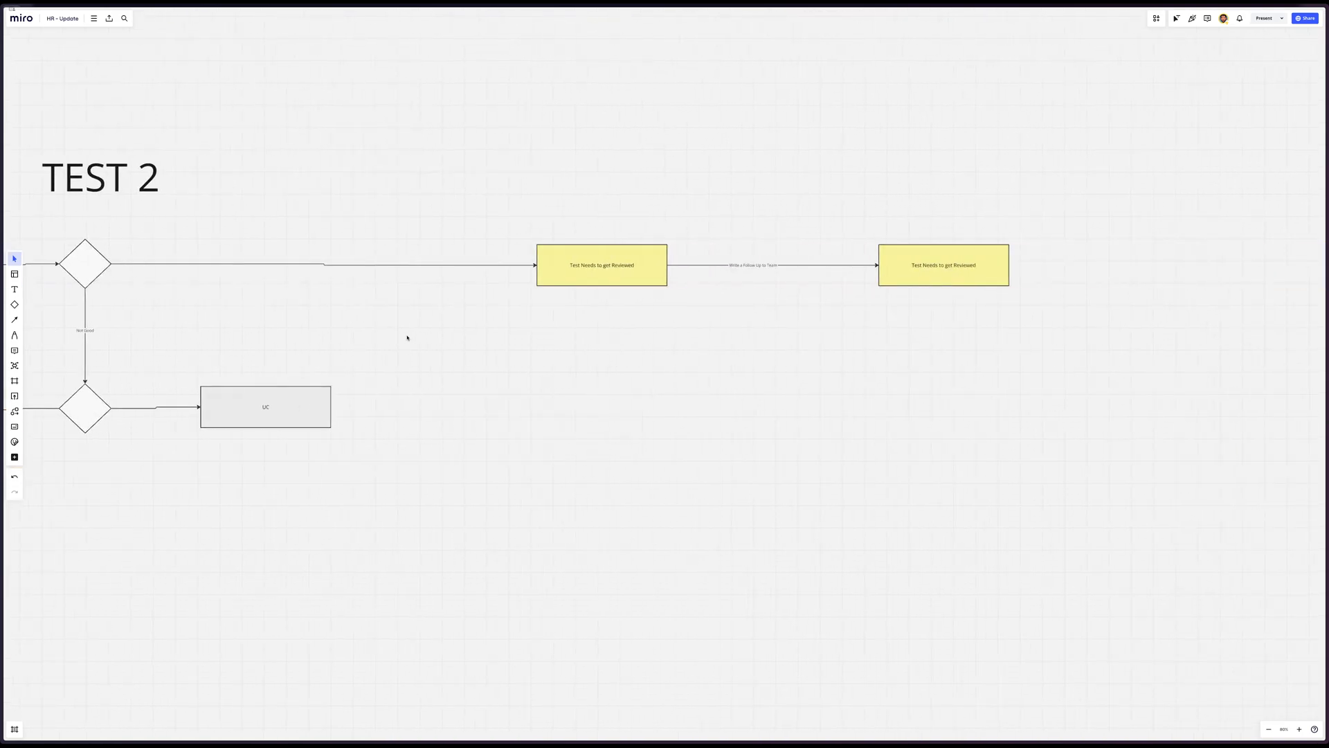
click(943, 281)
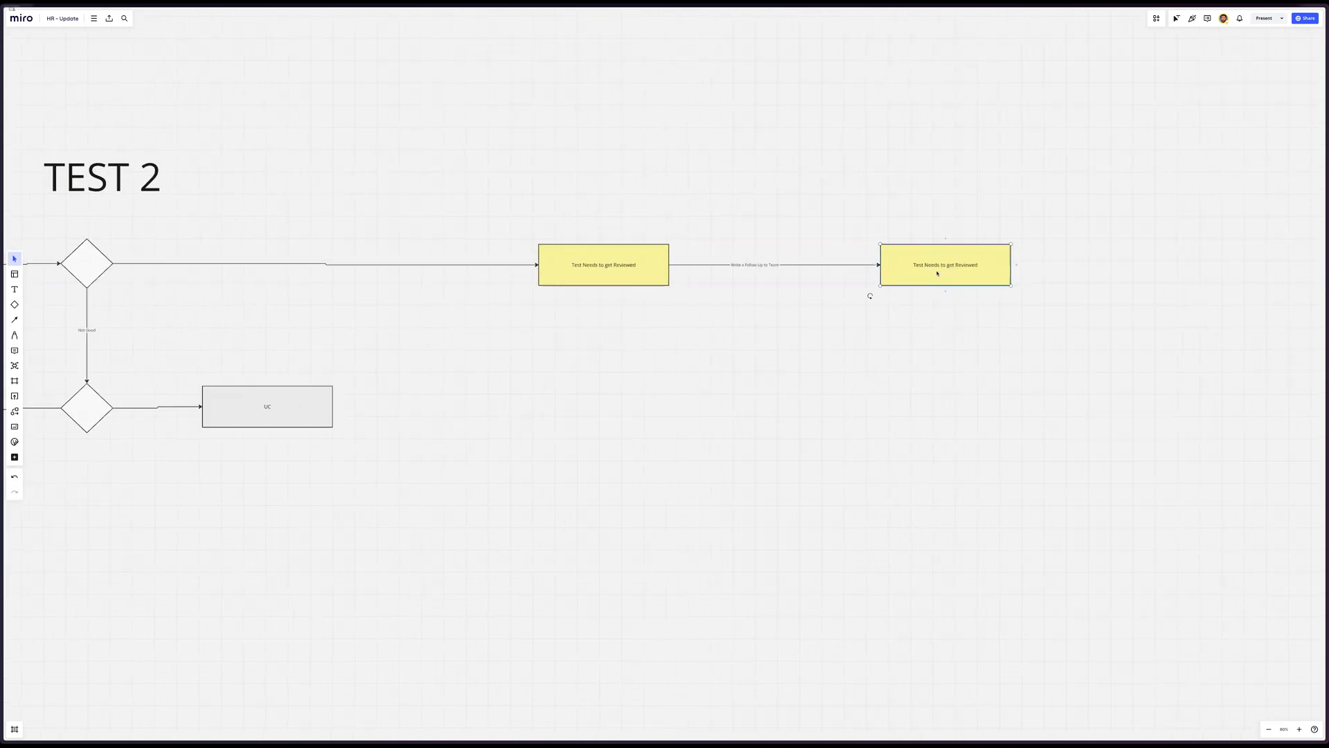
scroll(900, 284, left, 4)
double_click(114, 222)
key(ctrl+c)
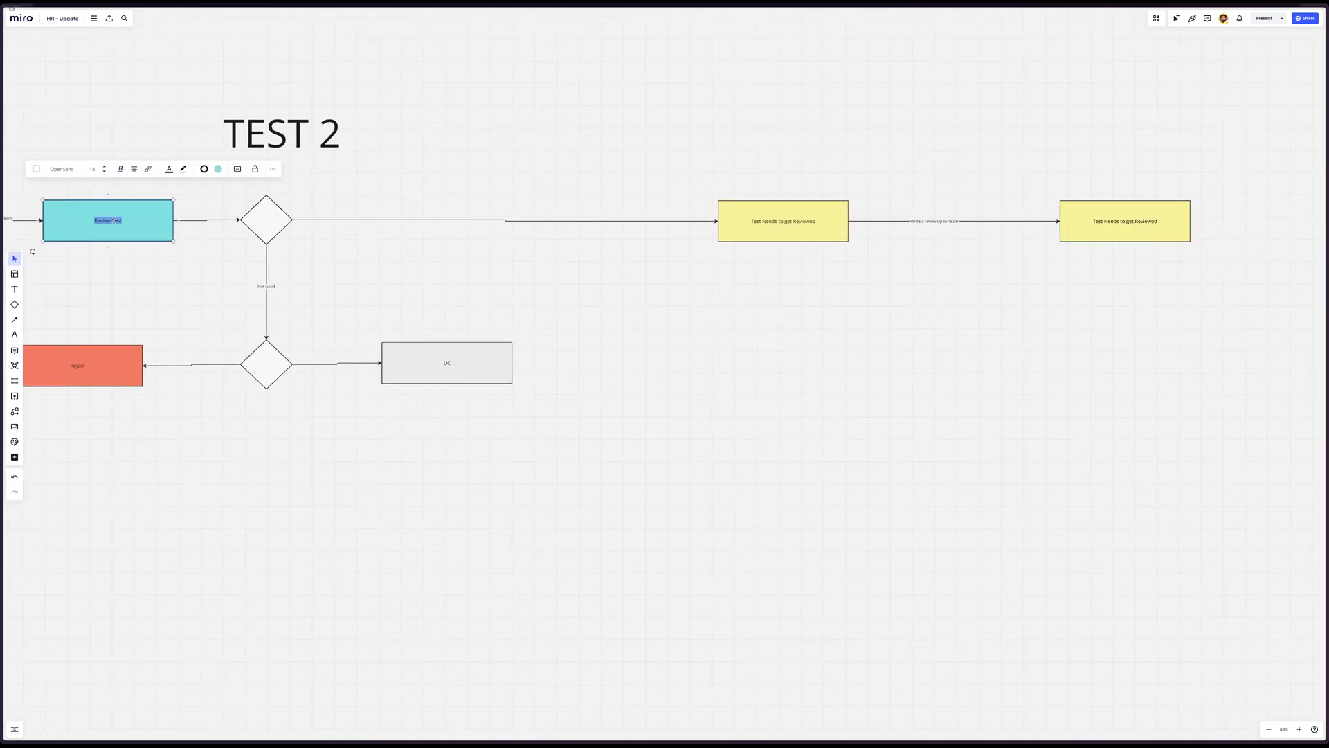
click(1178, 223)
double_click(1178, 223)
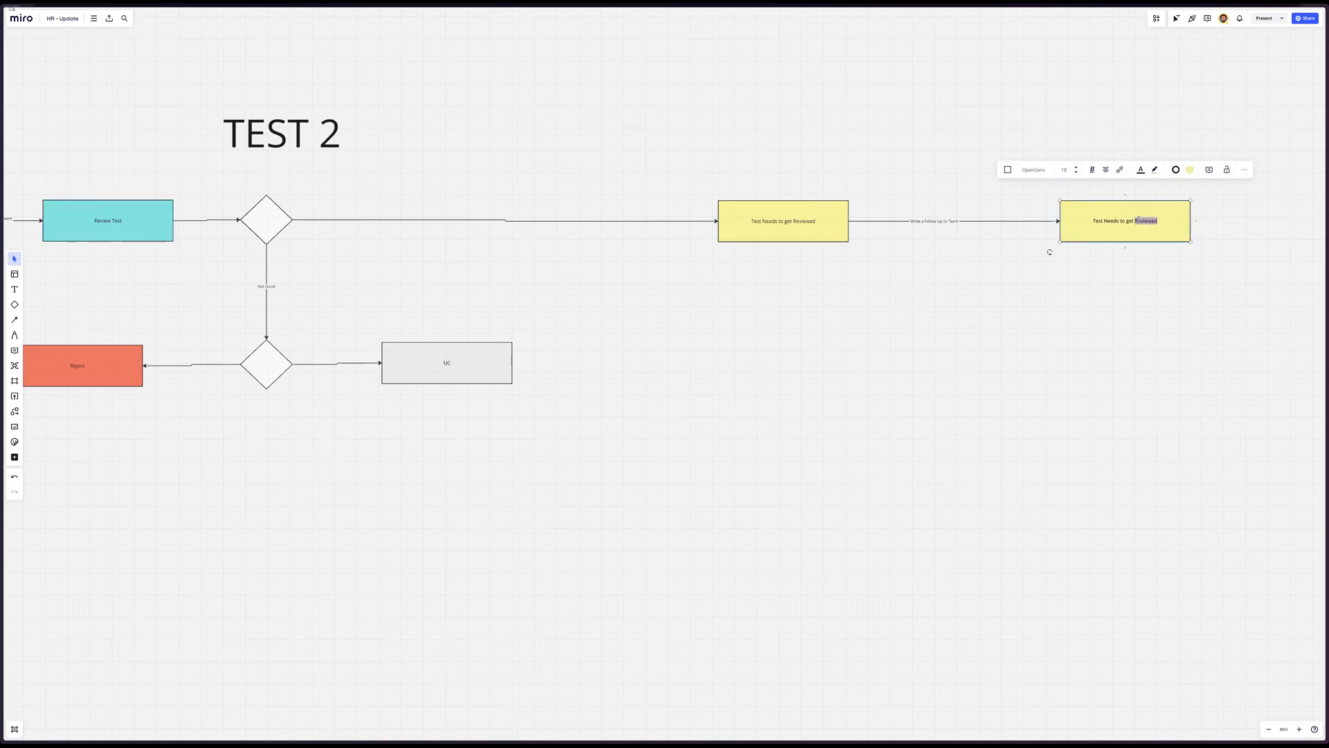
key(ctrl+v)
Fill the last Review Test box with the same cyan as the earlier one
click(1132, 258)
click(1154, 240)
click(1190, 170)
click(1198, 237)
click(891, 302)
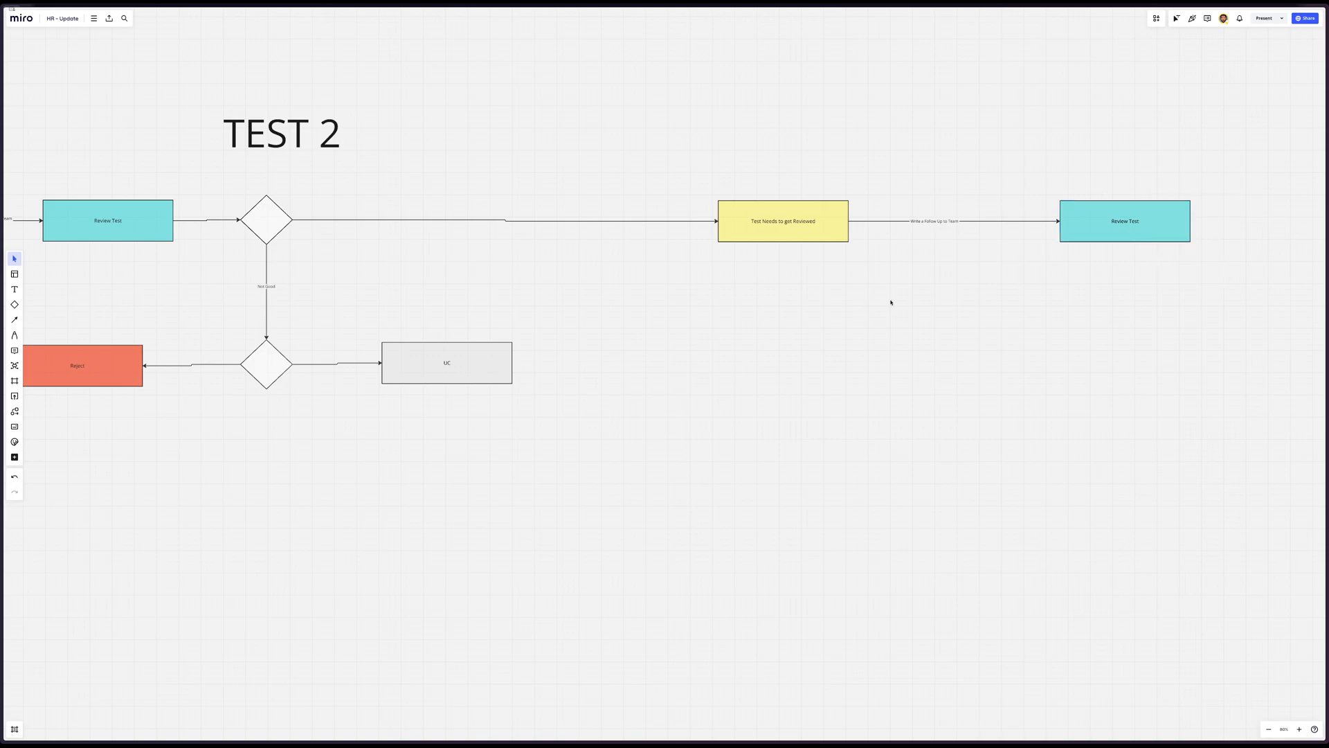
Duplicate the Test 2 decision diamond and place the copy after the last Review Test box
scroll(866, 301, left, 3)
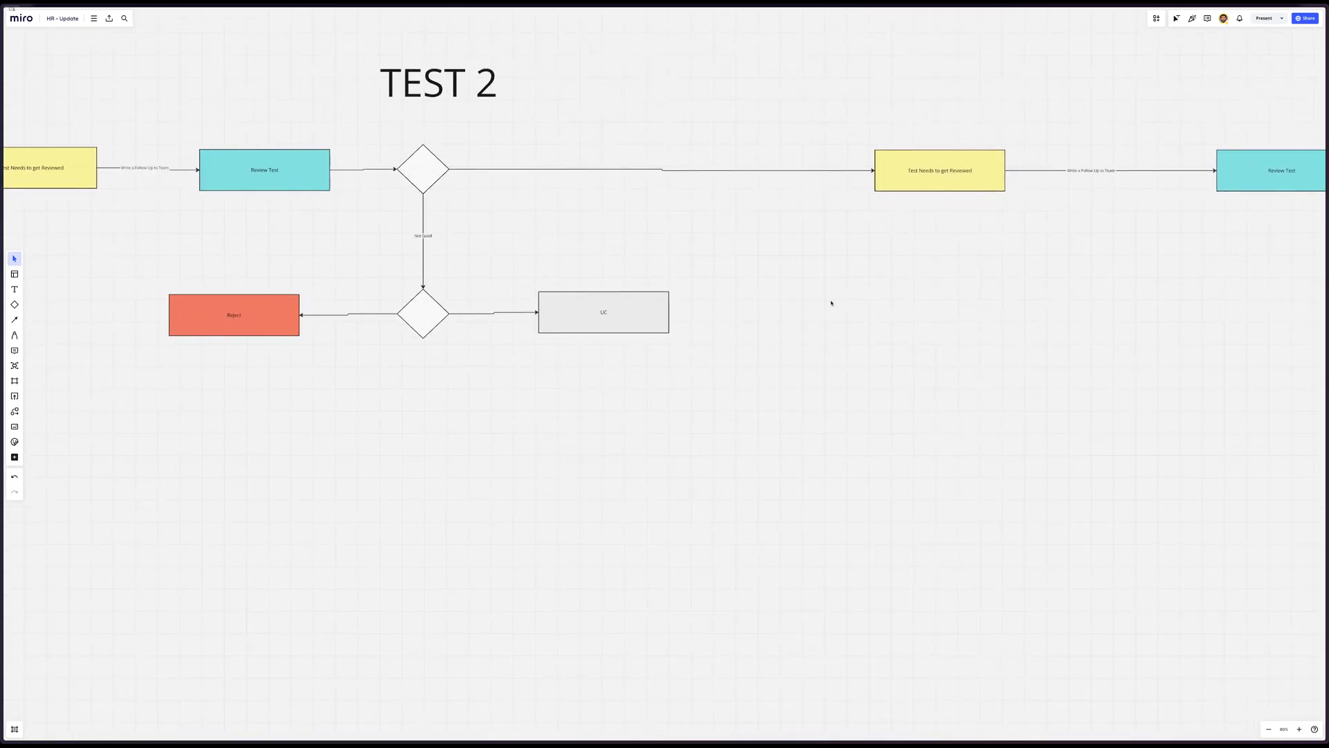
scroll(828, 300, right, 5)
scroll(831, 303, down, 3)
scroll(830, 303, down, 2)
scroll(817, 298, left, 2)
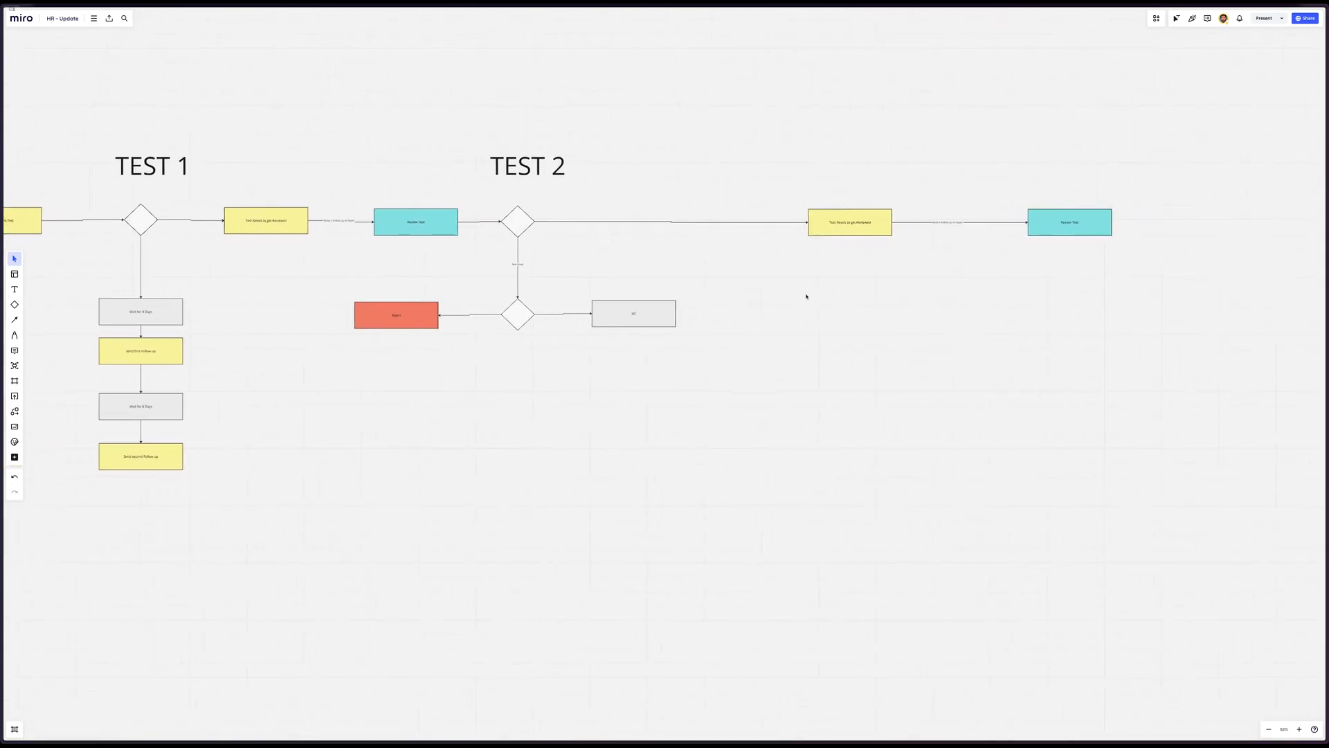
scroll(804, 294, right, 3)
click(430, 225)
alt+drag(430, 227, 1089, 220)
drag(1089, 220, 1118, 223)
Connect the last Review Test box to the copied diamond with an arrow and align the diamond with the box
click(1007, 223)
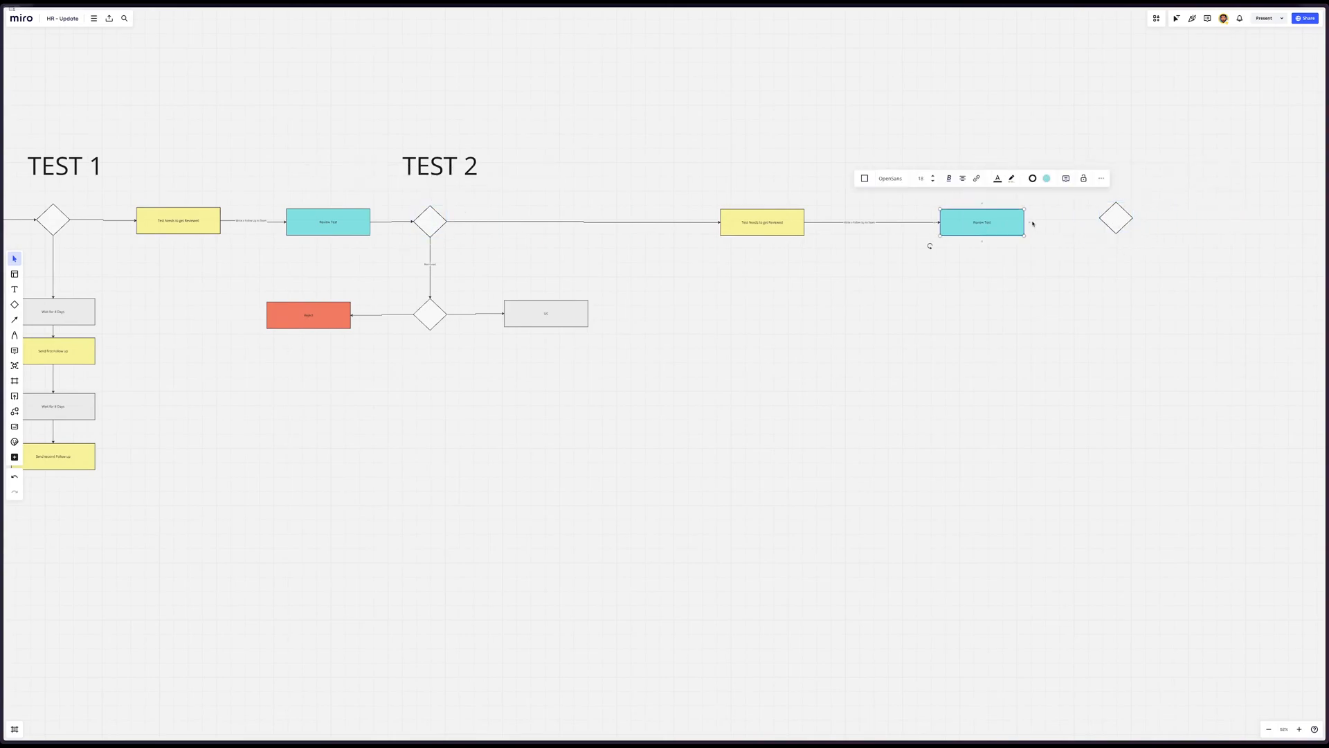
mouse_move(1030, 222)
mouse_down()
mouse_move(1100, 221)
mouse_move(1130, 237)
mouse_move(1101, 234)
mouse_move(1120, 234)
mouse_move(1107, 219)
mouse_move(1074, 224)
mouse_move(1104, 227)
mouse_up()
click(1131, 237)
click(1118, 222)
click(1089, 248)
click(1089, 251)
key(Delete)
click(1015, 223)
click(1151, 245)
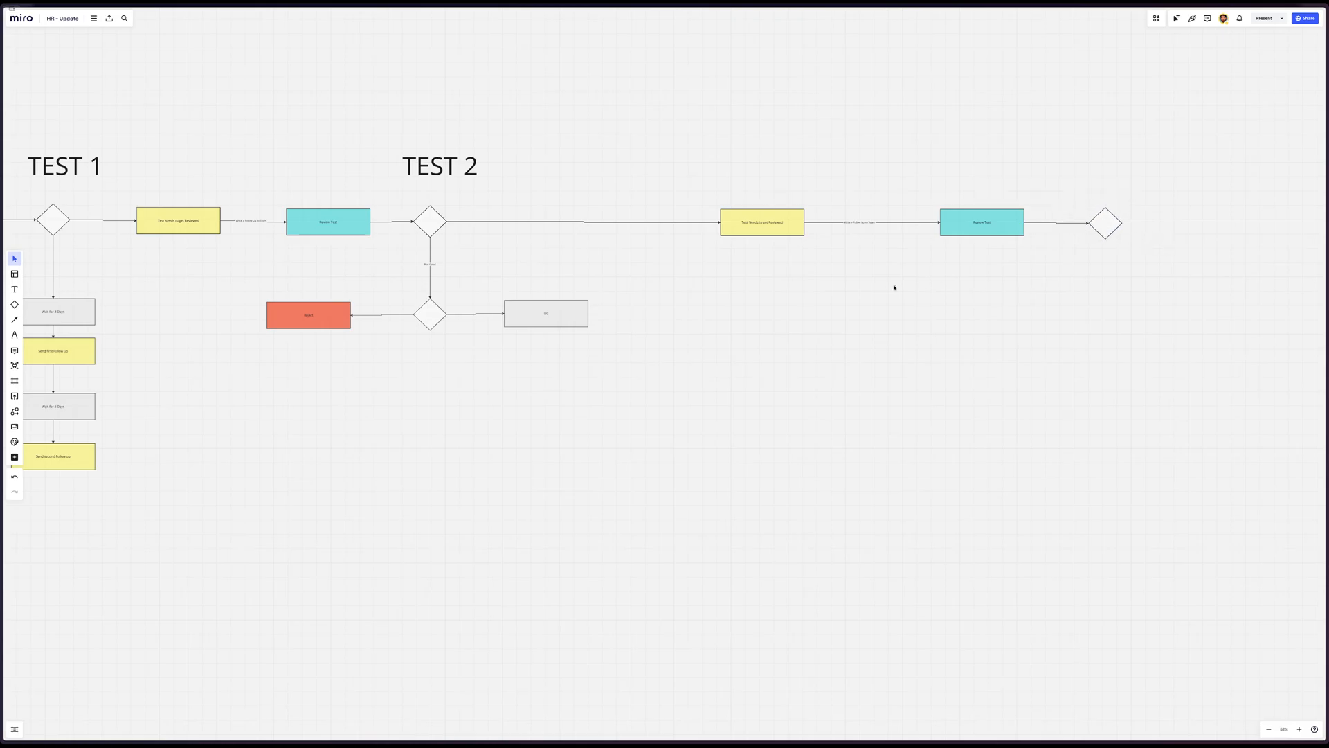
Select the whole hiring flowchart and move it away from the neighbouring diagram to make room after its last diamond
scroll(894, 287, right, 10)
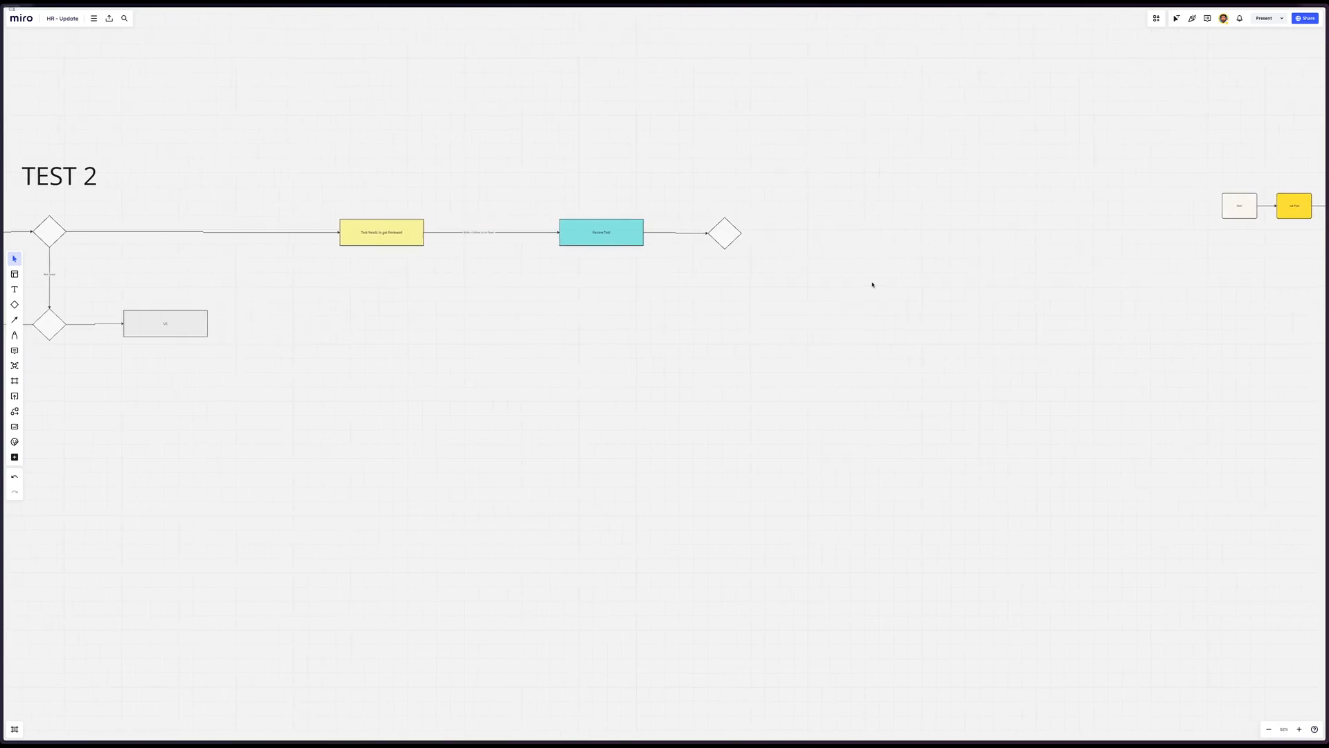
scroll(872, 285, down, 5)
scroll(854, 285, down, 5)
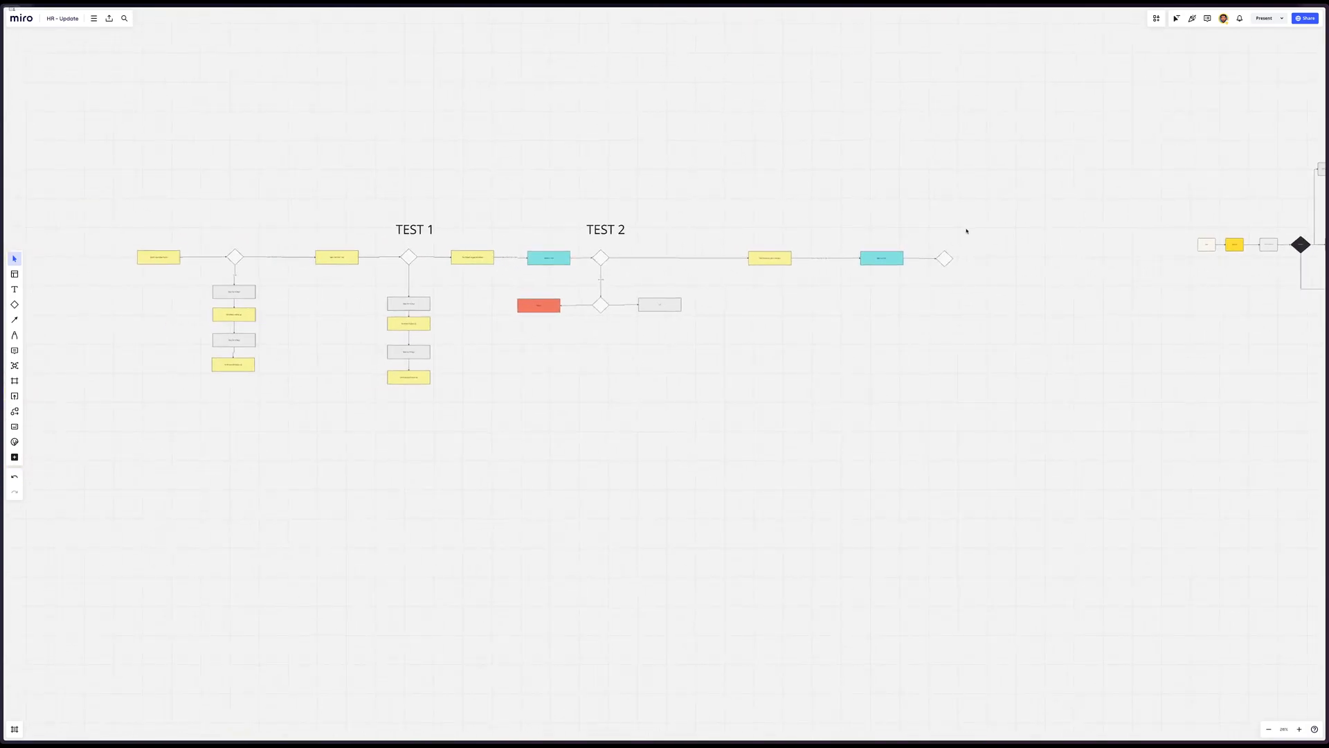
drag(992, 196, 80, 522)
scroll(80, 522, left, 10)
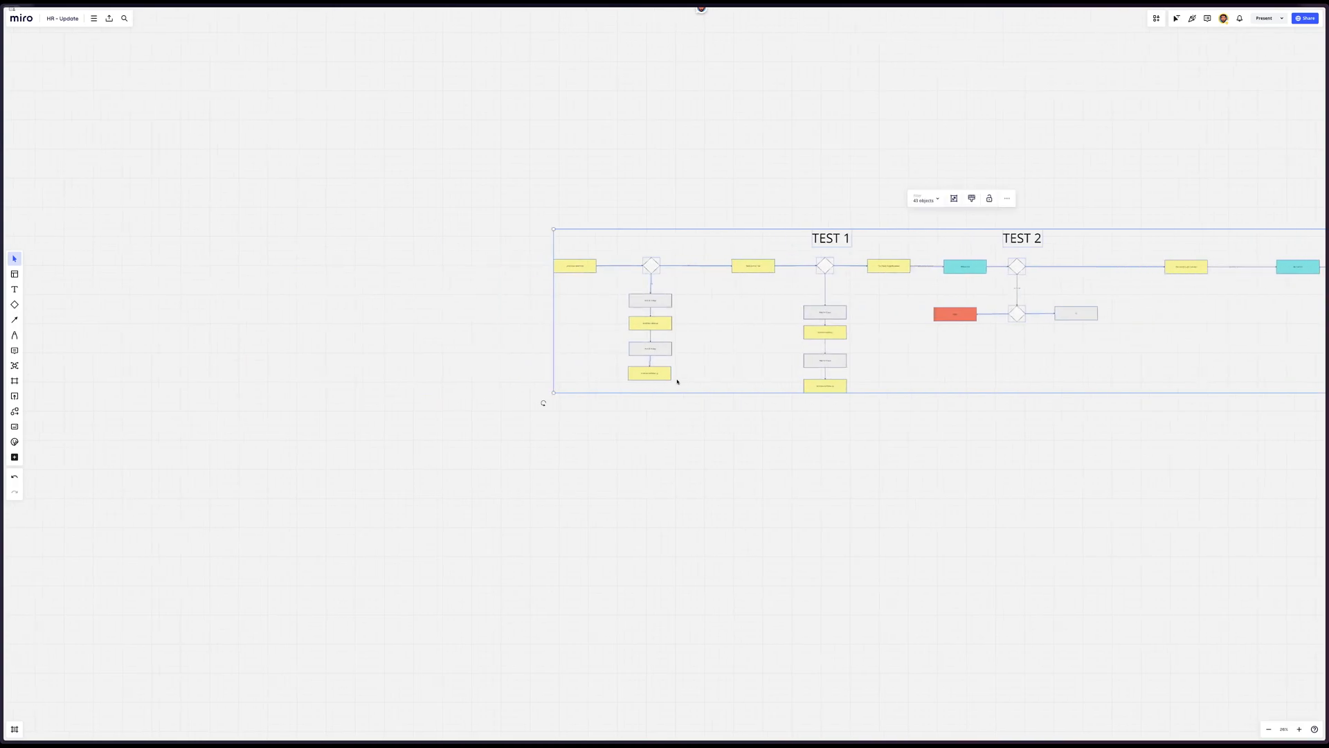
drag(636, 375, 13, 380)
drag(249, 418, 322, 433)
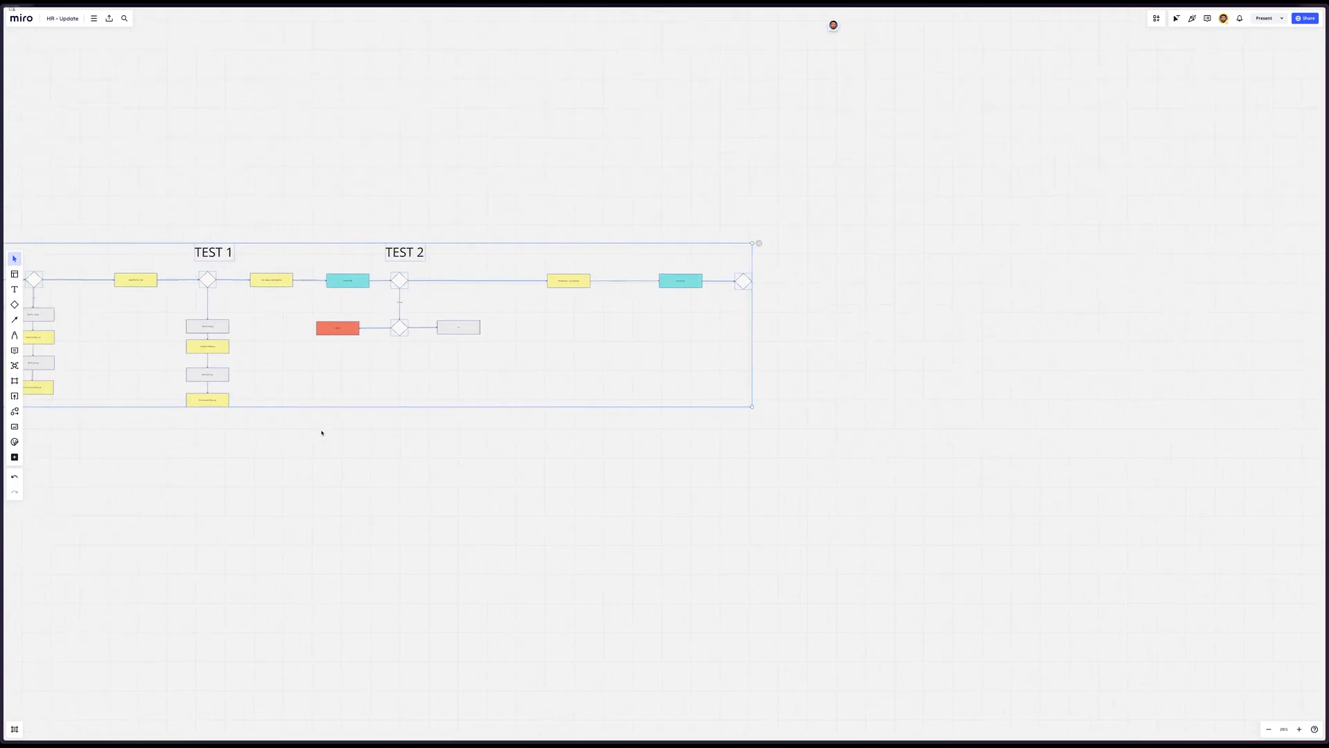
scroll(321, 433, left, 4)
click(1110, 145)
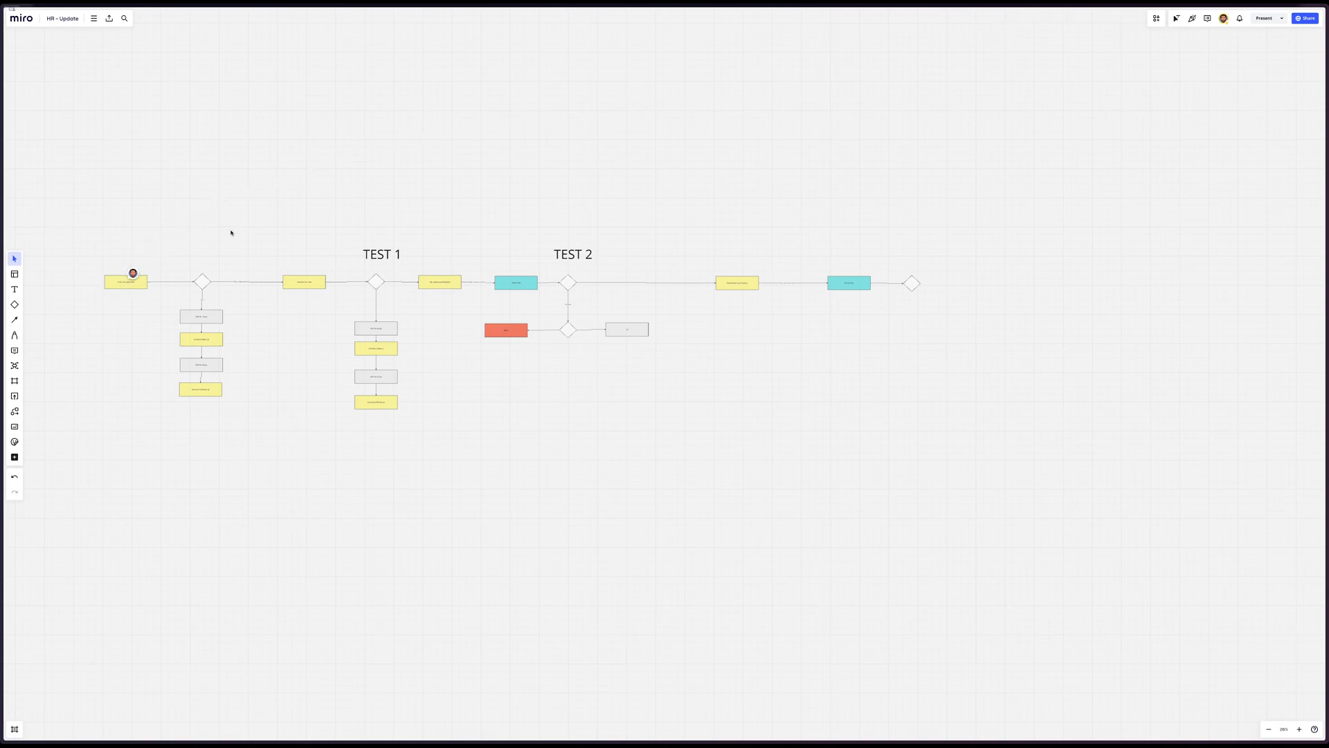
Move the final review boxes and diamond closer to the preceding diamond, and duplicate the Reject/UC branch beneath the last diamond
scroll(473, 306, right, 4)
scroll(463, 315, up, 3)
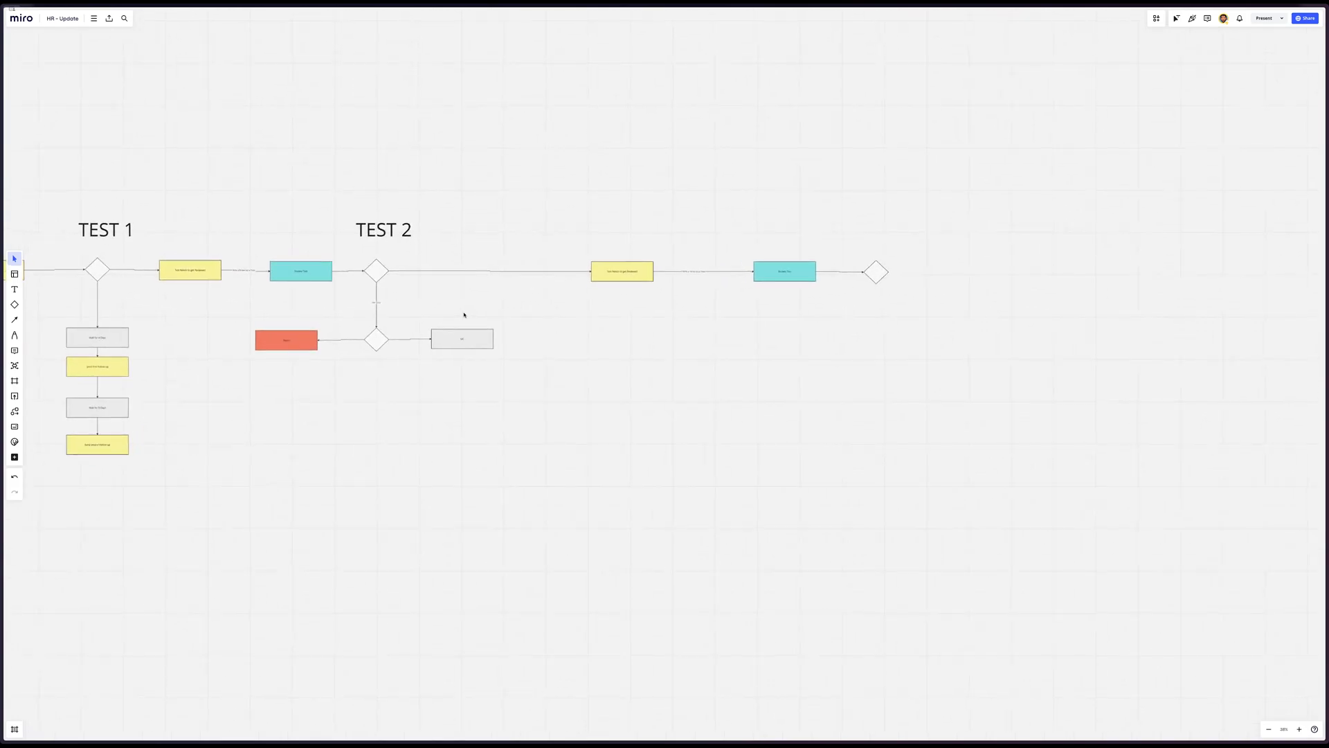
drag(974, 193, 556, 284)
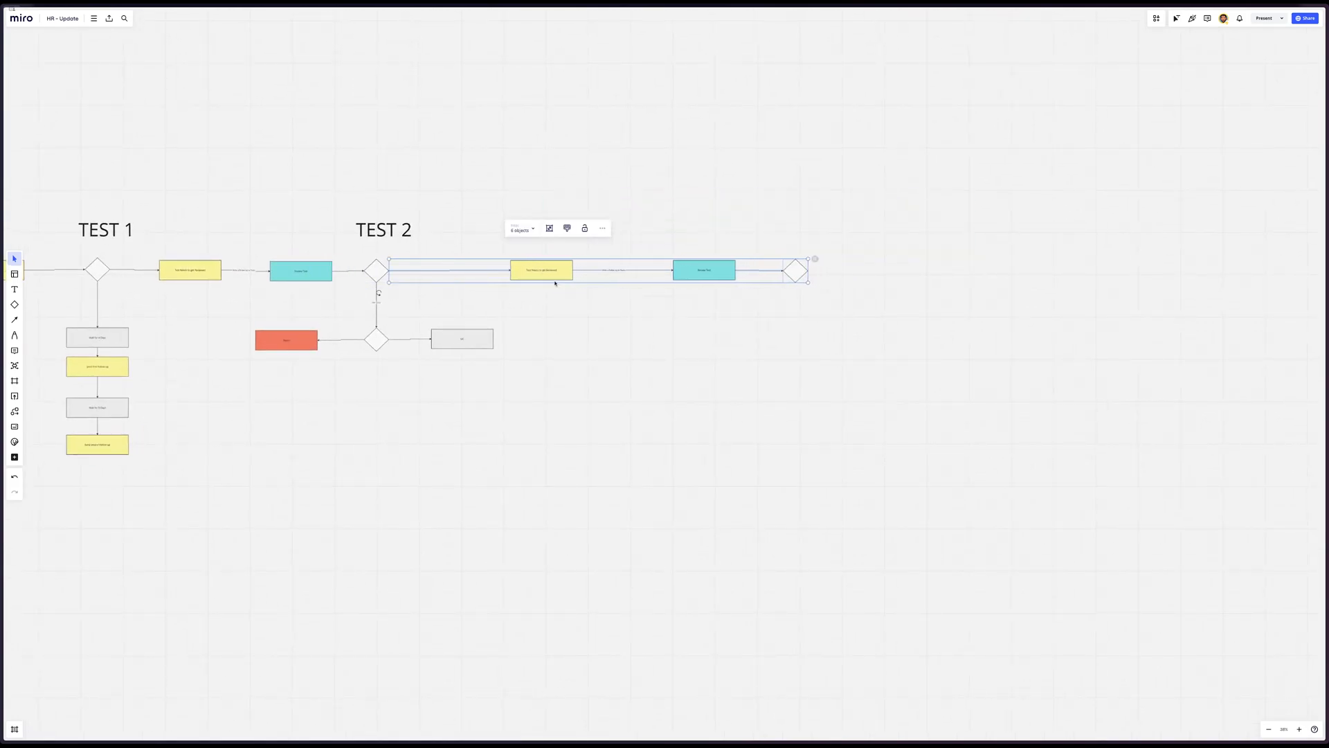
drag(653, 347, 199, 389)
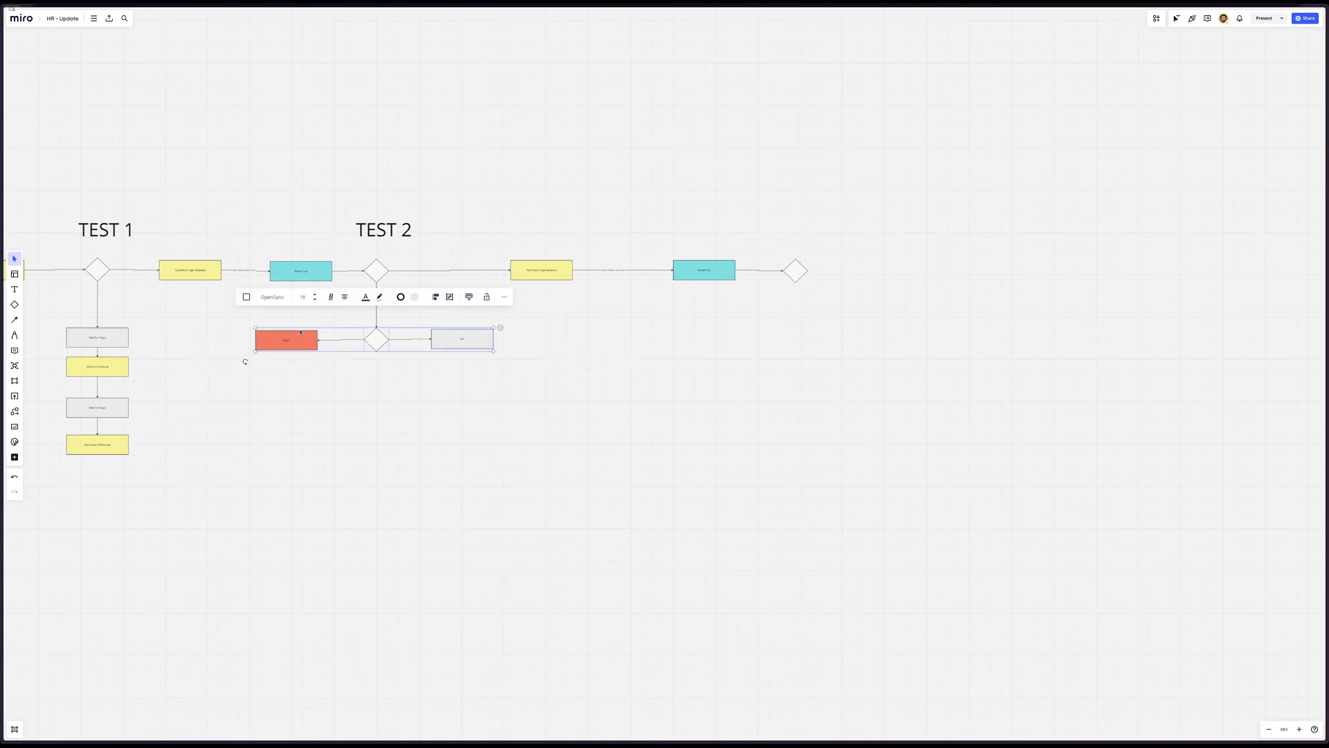
key(ctrl+d)
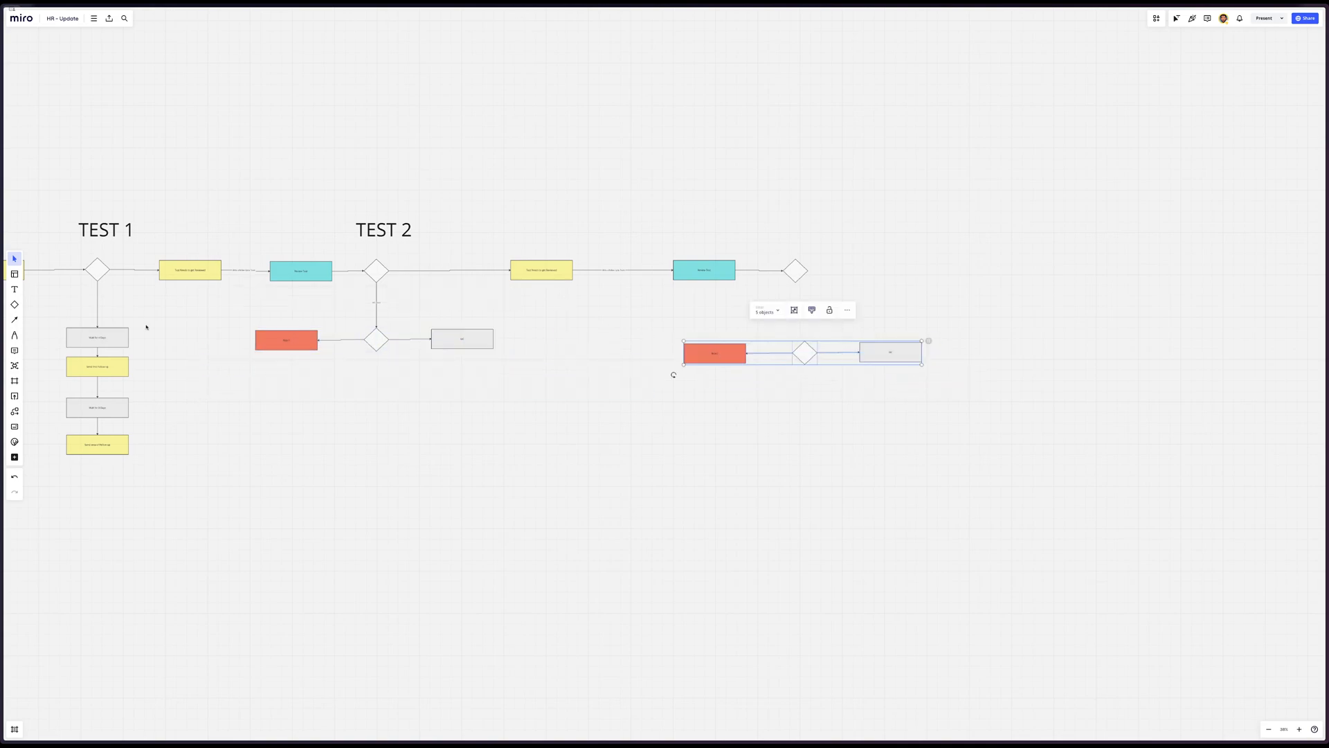
Move the TEST 2 heading above the last diamond and the TEST 1 heading above the diamond after the first Review Test box
scroll(157, 364, left, 10)
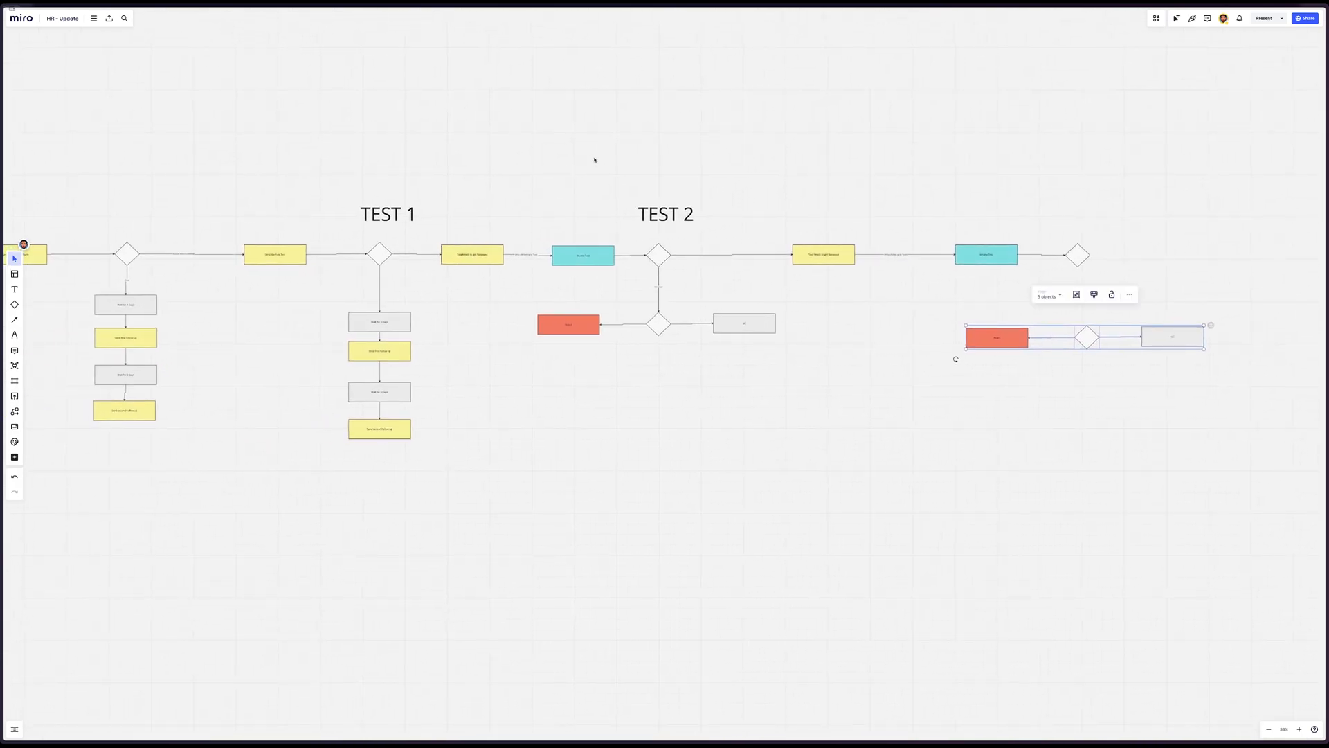
click(396, 215)
click(764, 175)
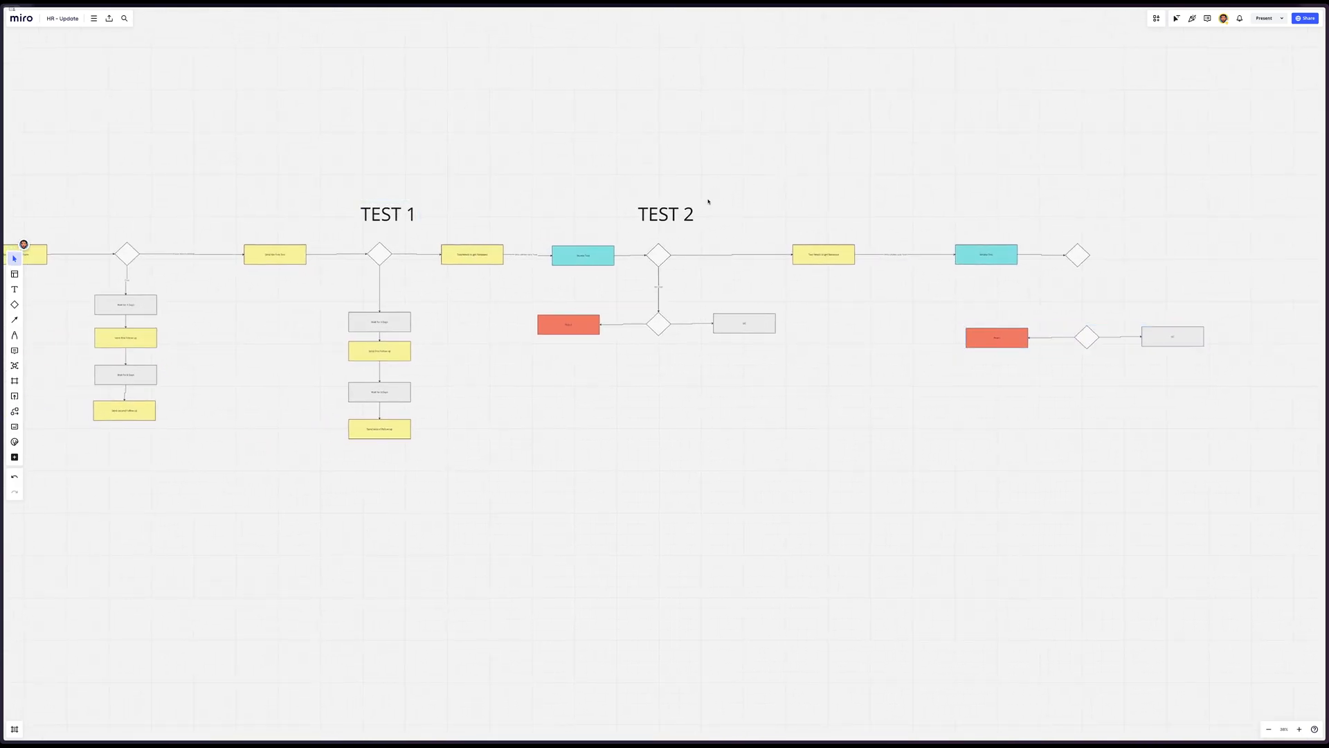
drag(665, 217, 1085, 215)
drag(383, 215, 655, 207)
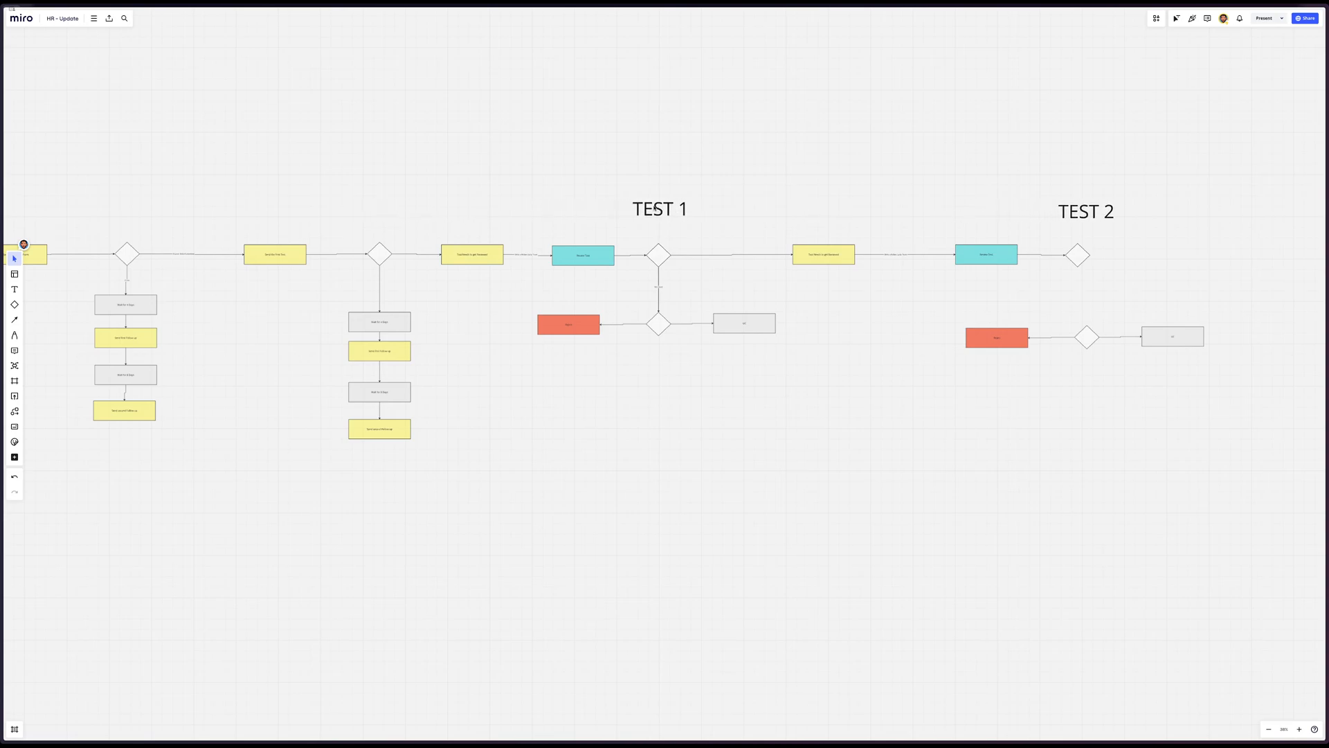
Connect the TEST 2 diamond with an arrow to the diamond of the Reject/UC branch, and align the branch directly beneath it
scroll(468, 204, up, 5)
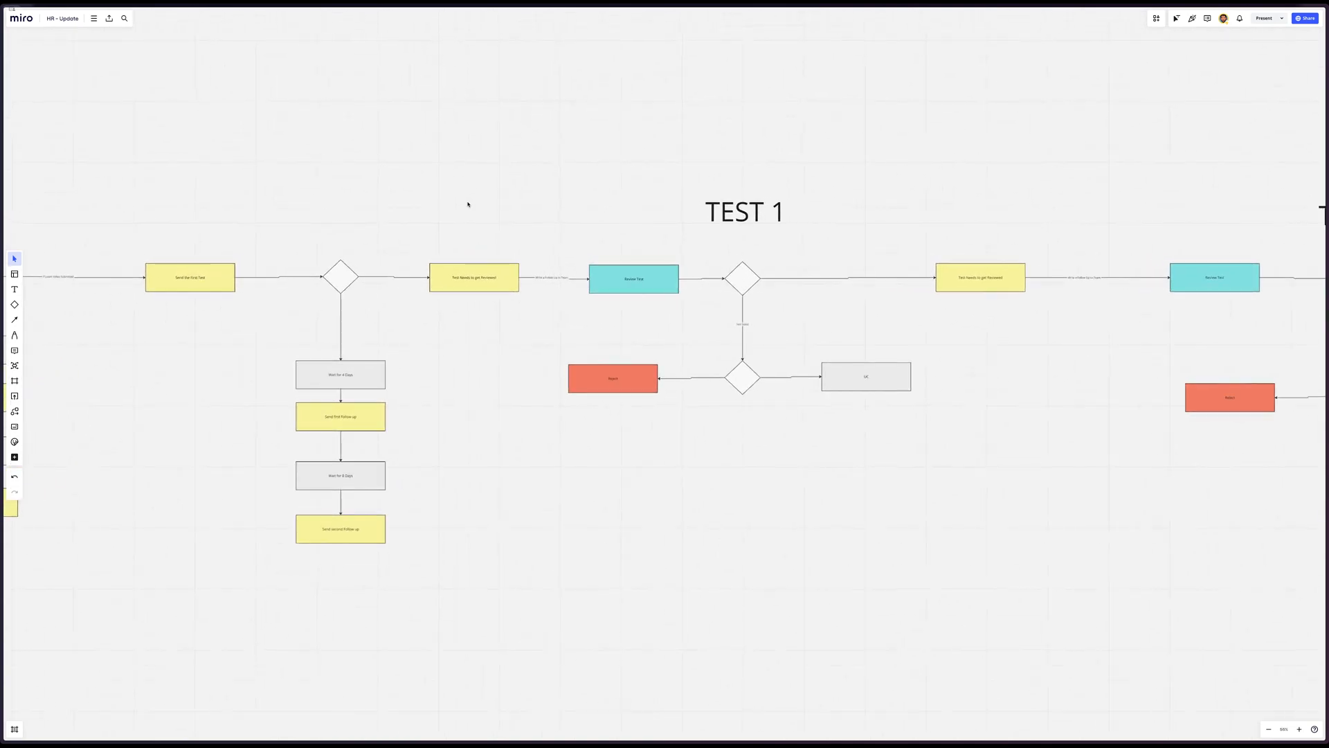
scroll(468, 205, right, 10)
scroll(468, 204, down, 2)
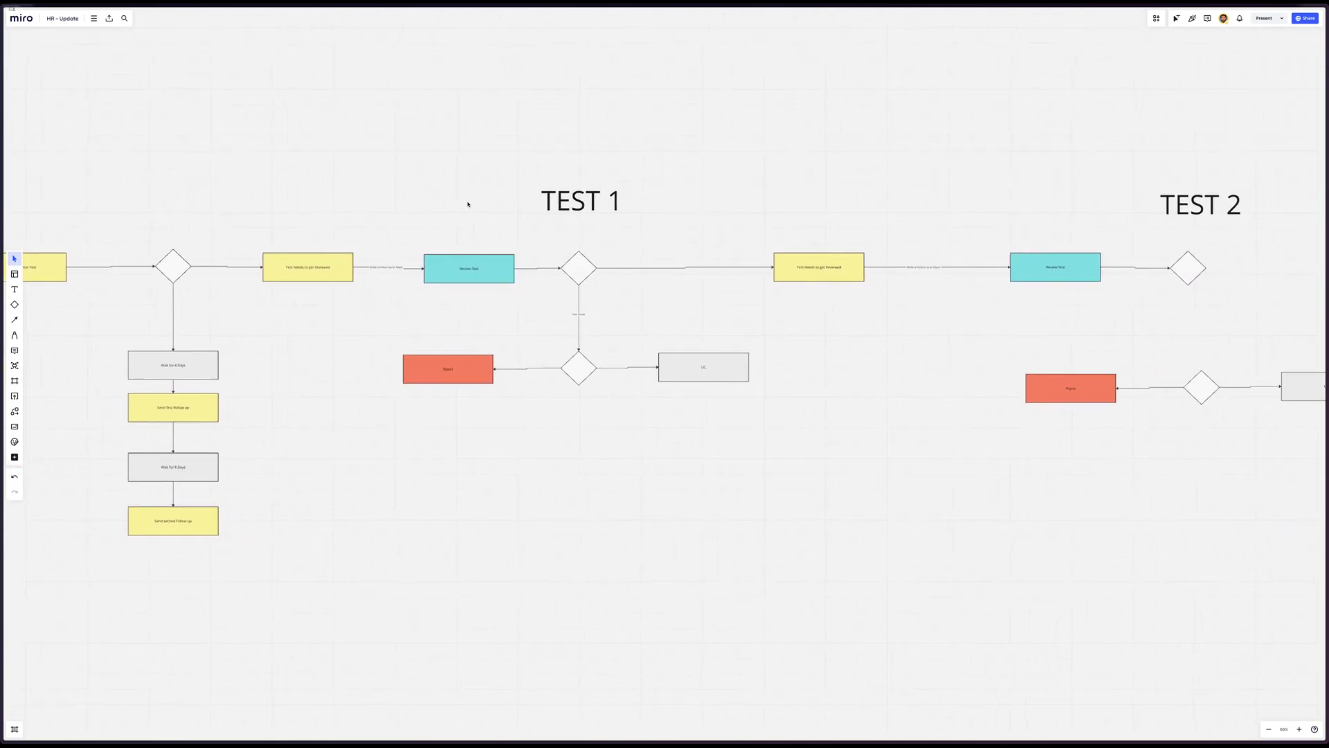
scroll(468, 205, left, 2)
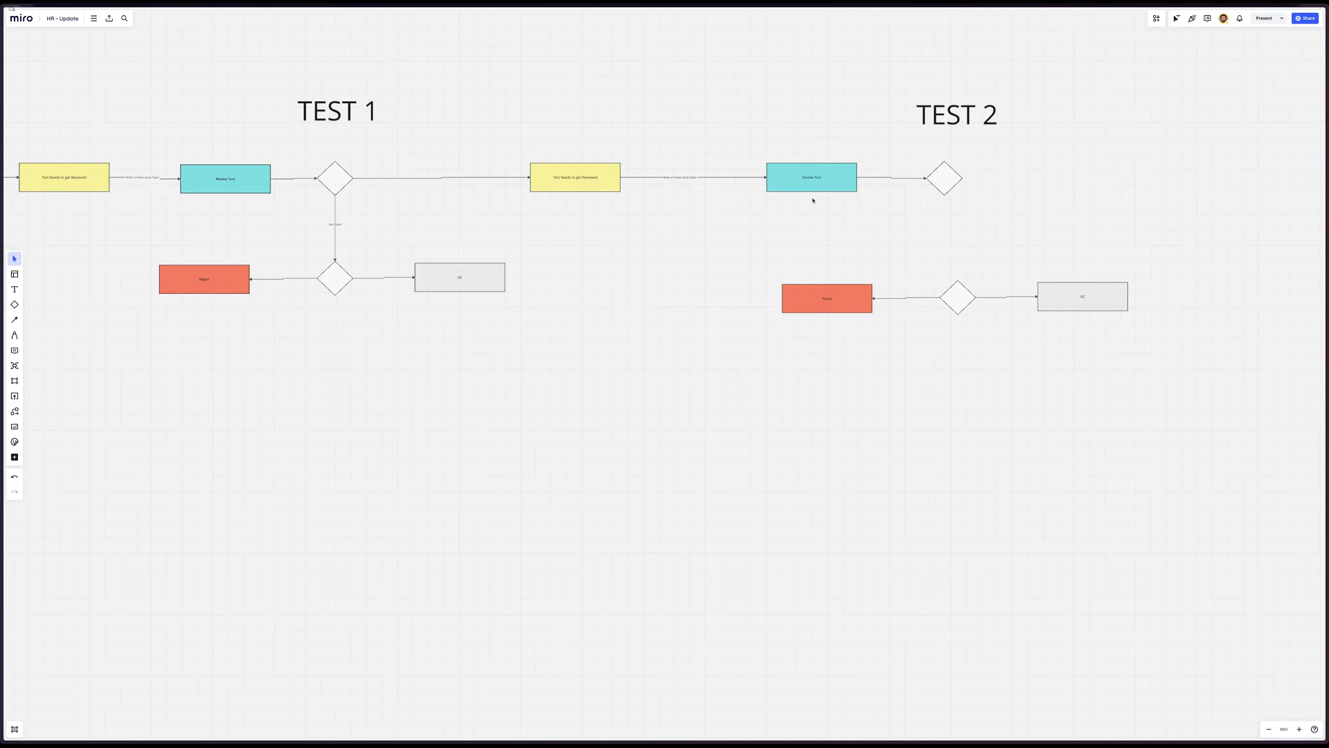
drag(1146, 251, 758, 366)
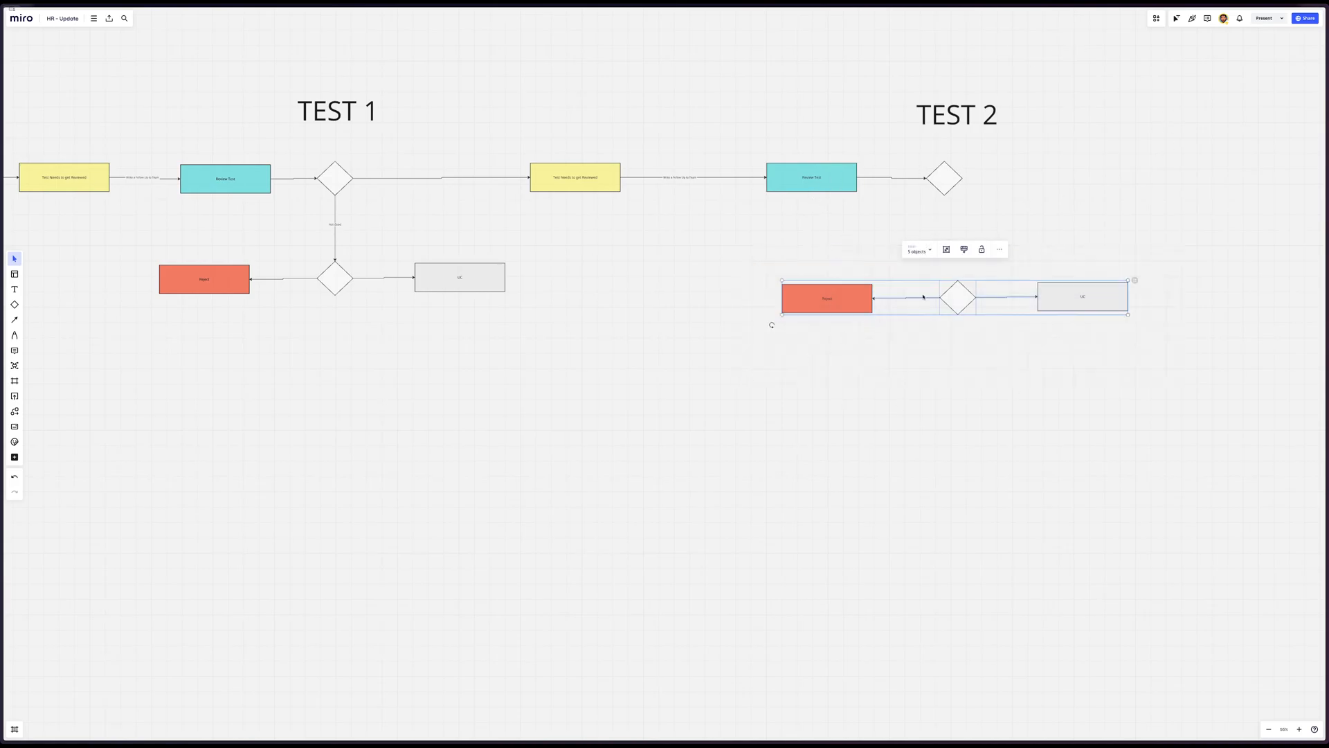
drag(957, 301, 950, 332)
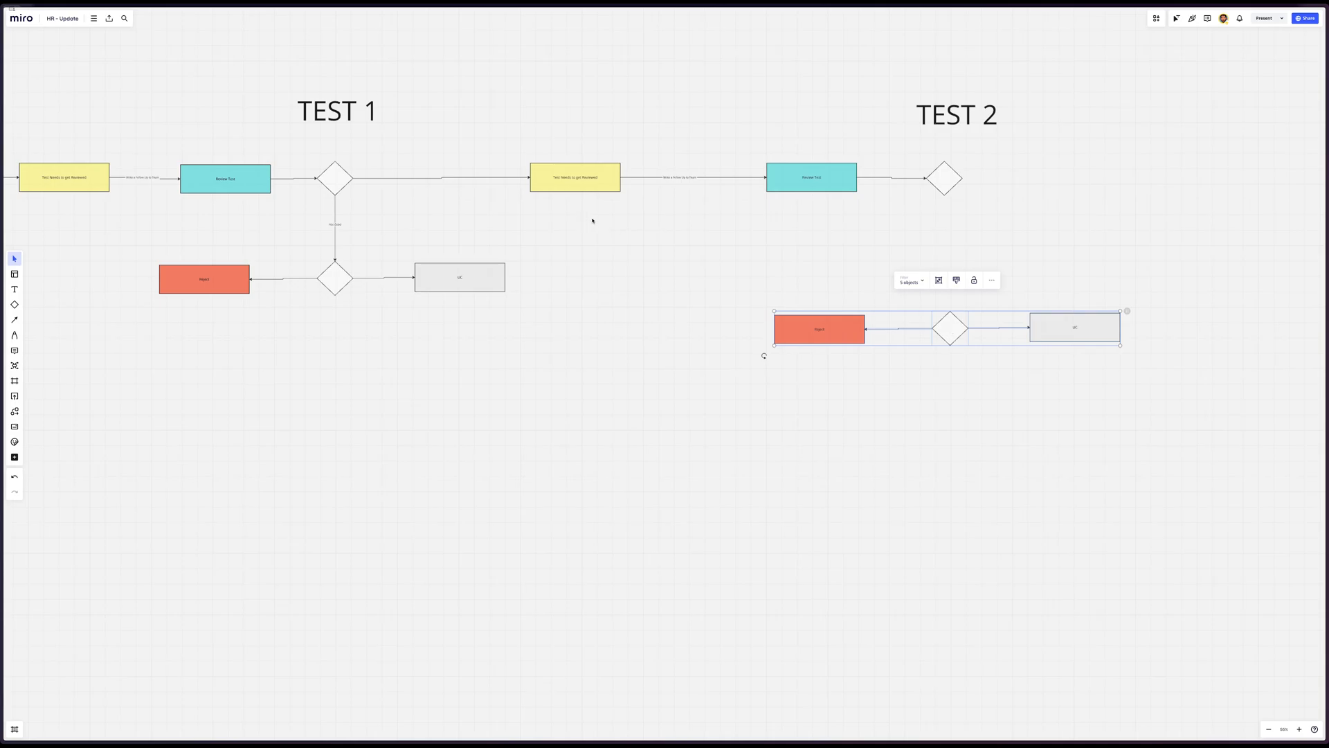
click(344, 231)
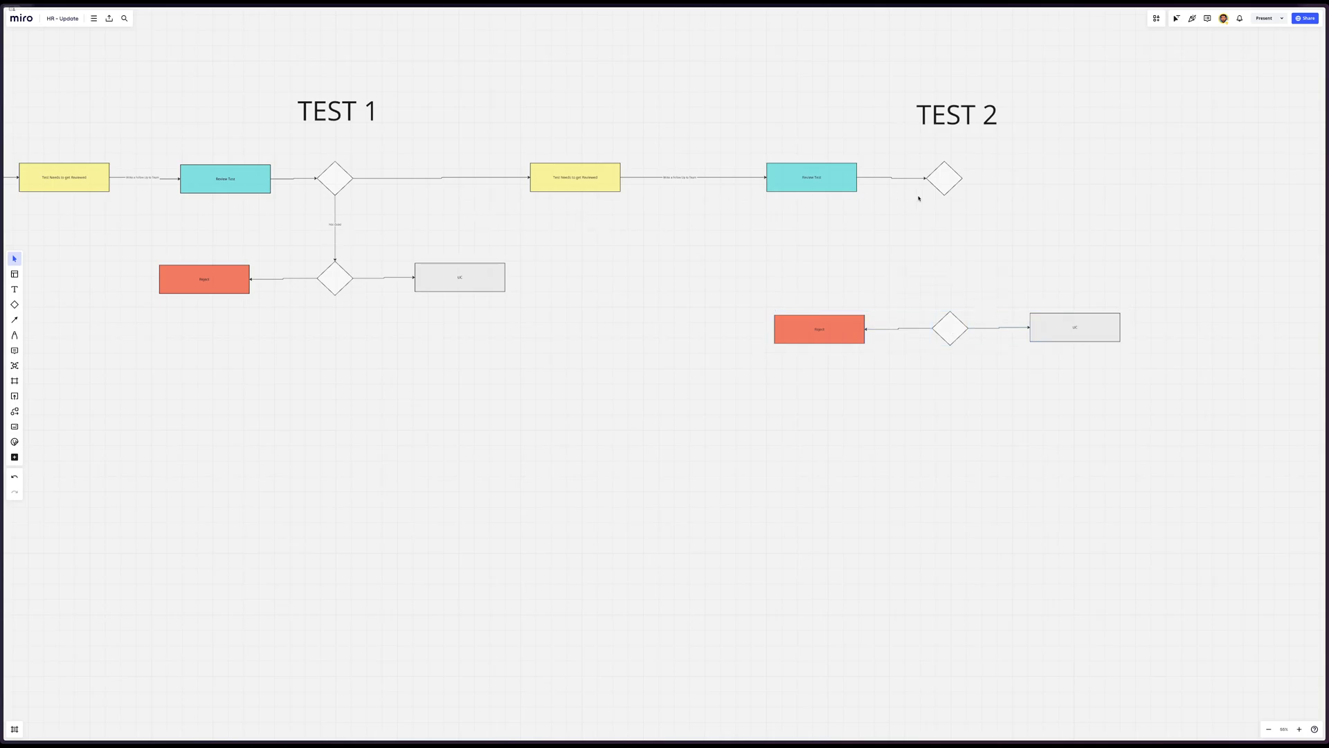
click(947, 185)
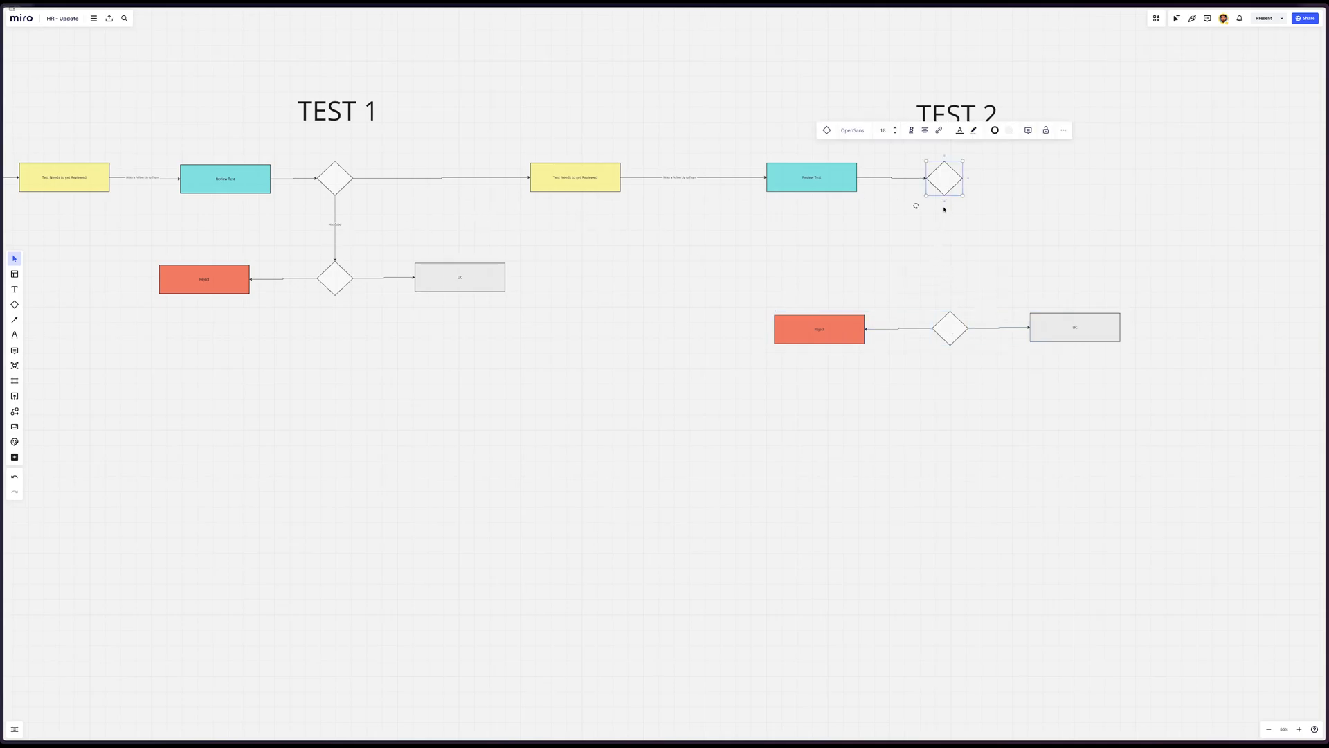
drag(945, 200, 952, 316)
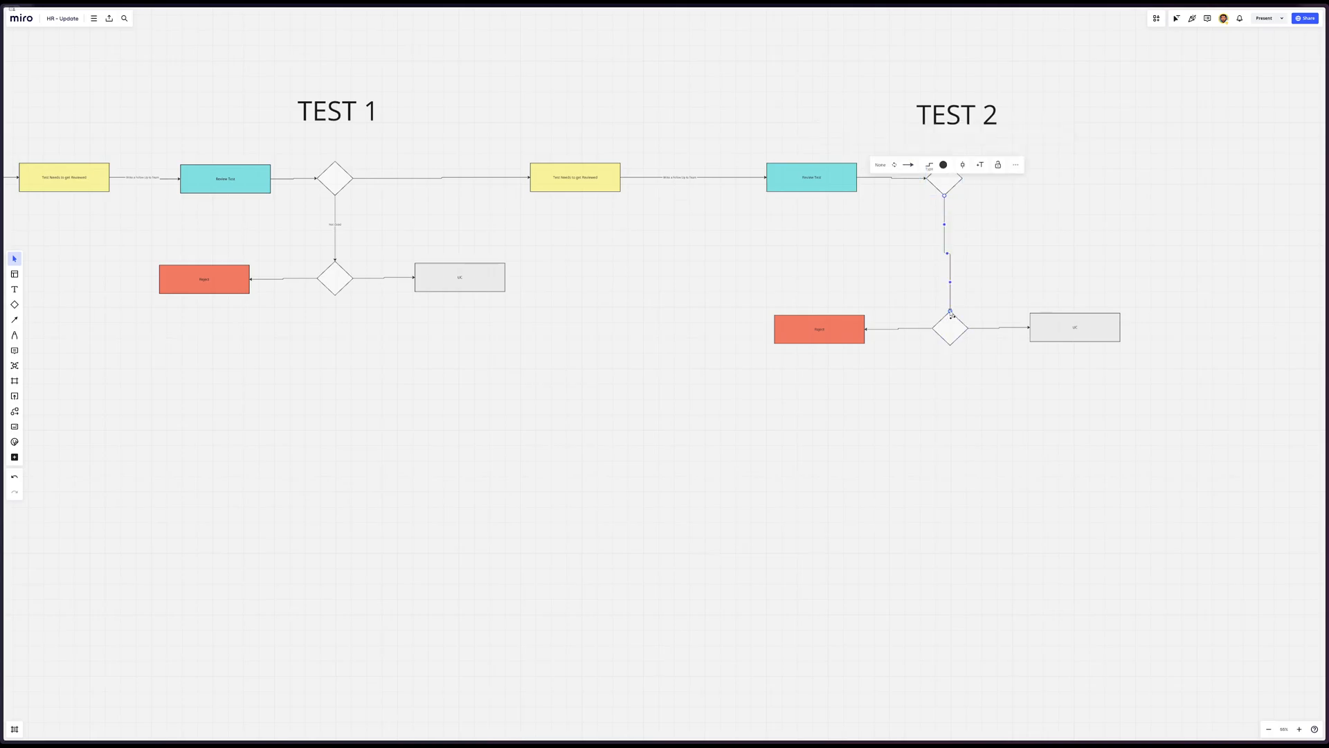
drag(1195, 270, 670, 415)
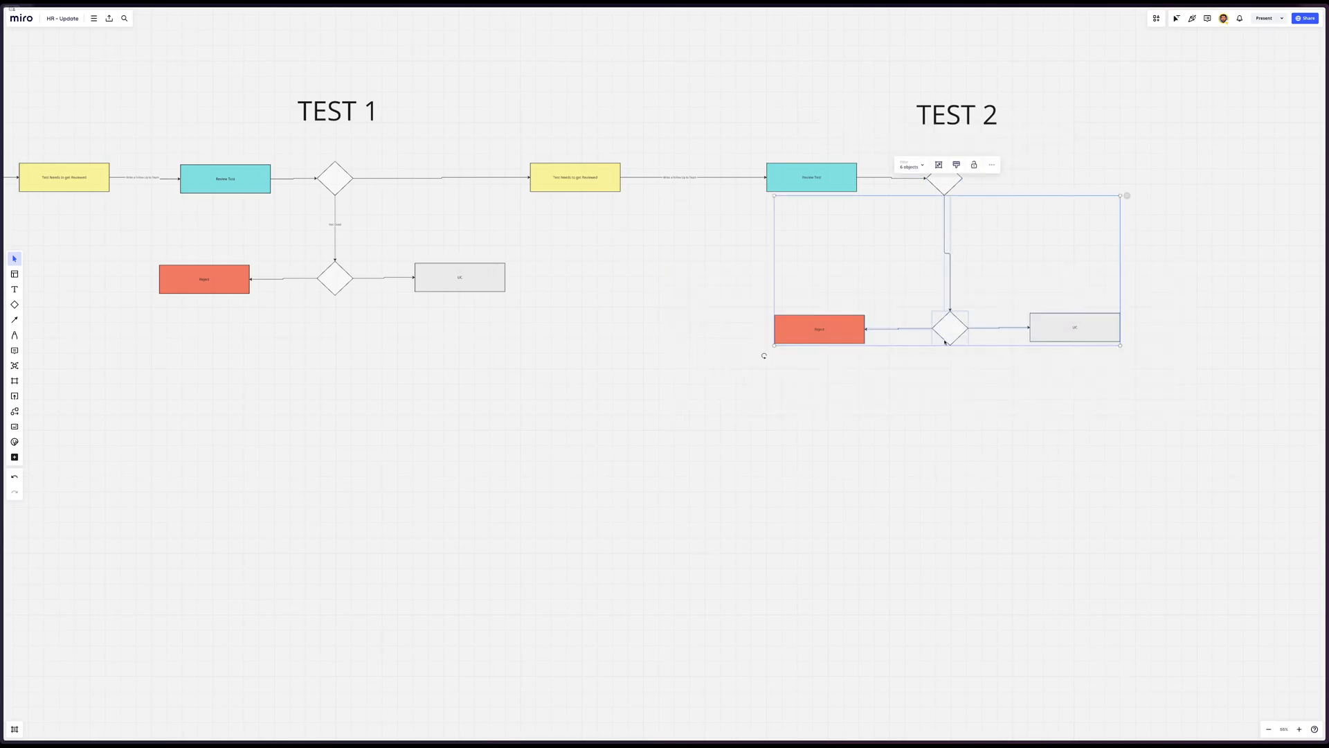
drag(950, 334, 951, 316)
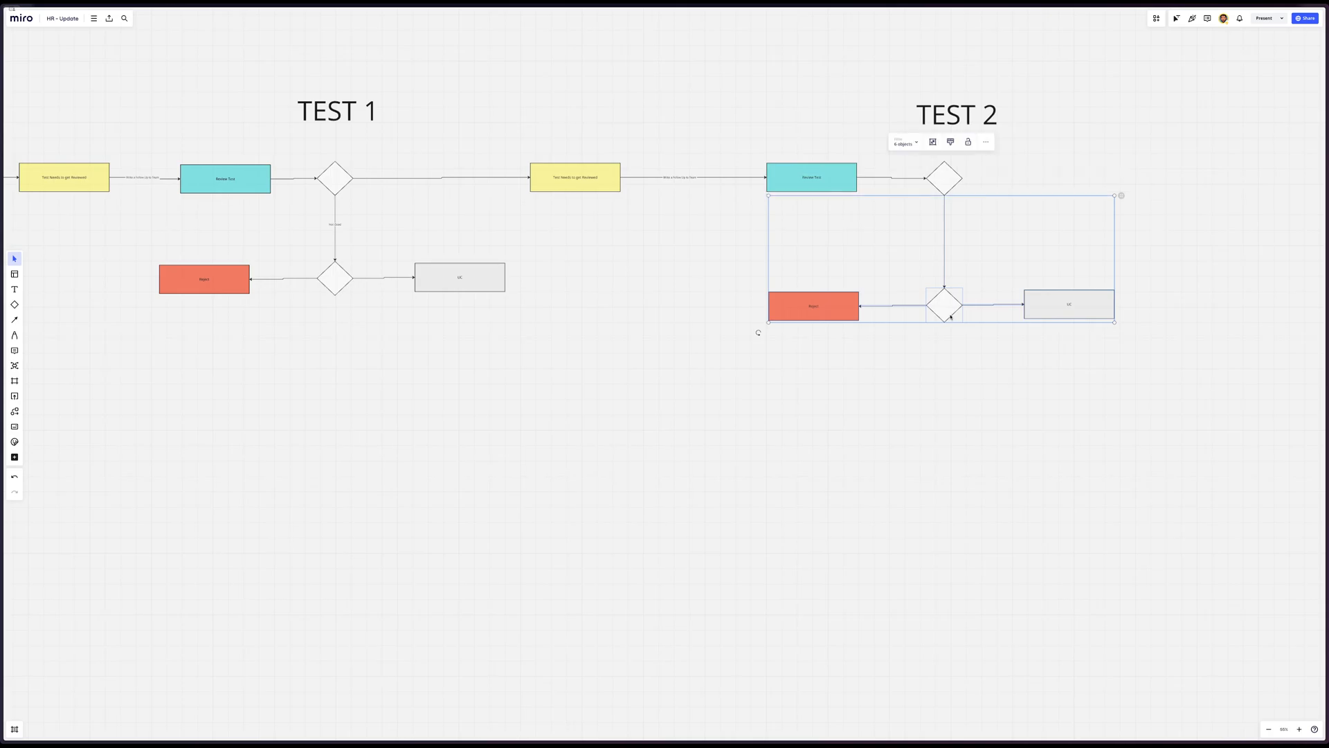
click(903, 402)
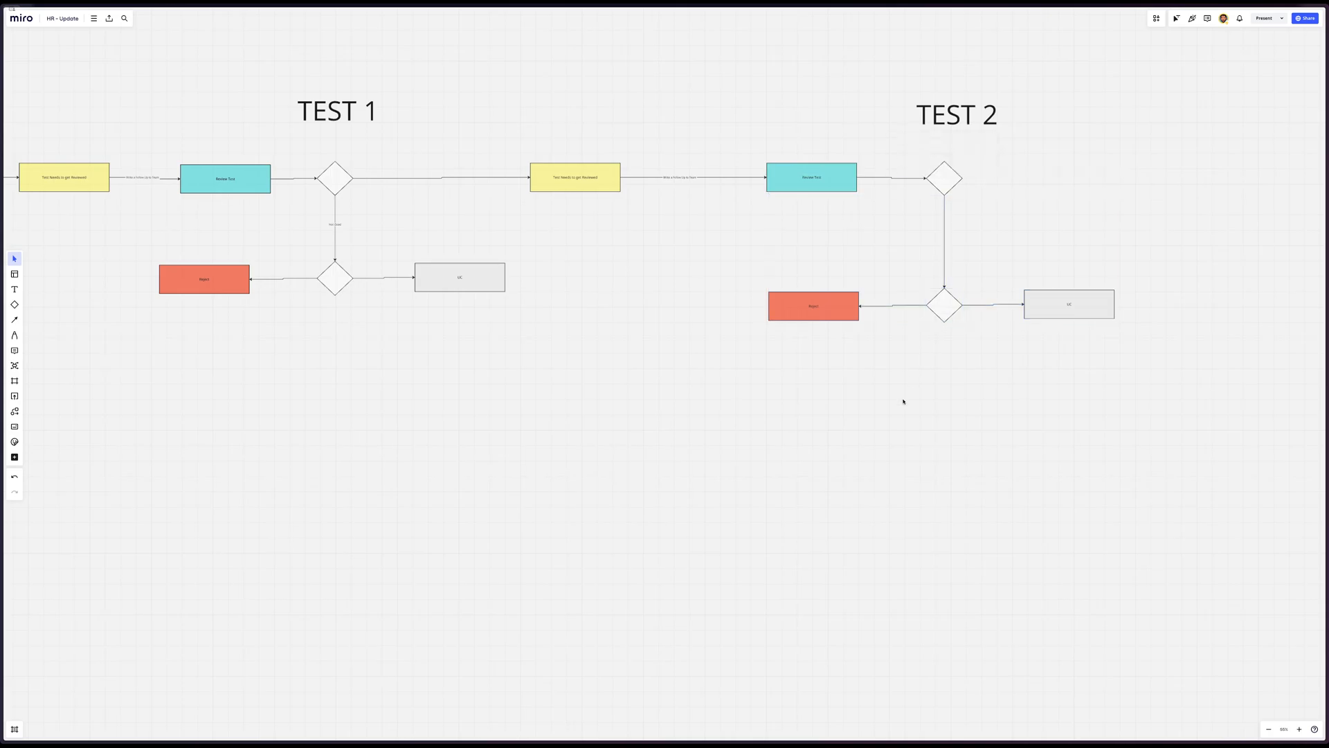
Copy the label from the arrow beneath the TEST 1 diamond onto the matching arrow beneath the TEST 2 diamond
click(336, 225)
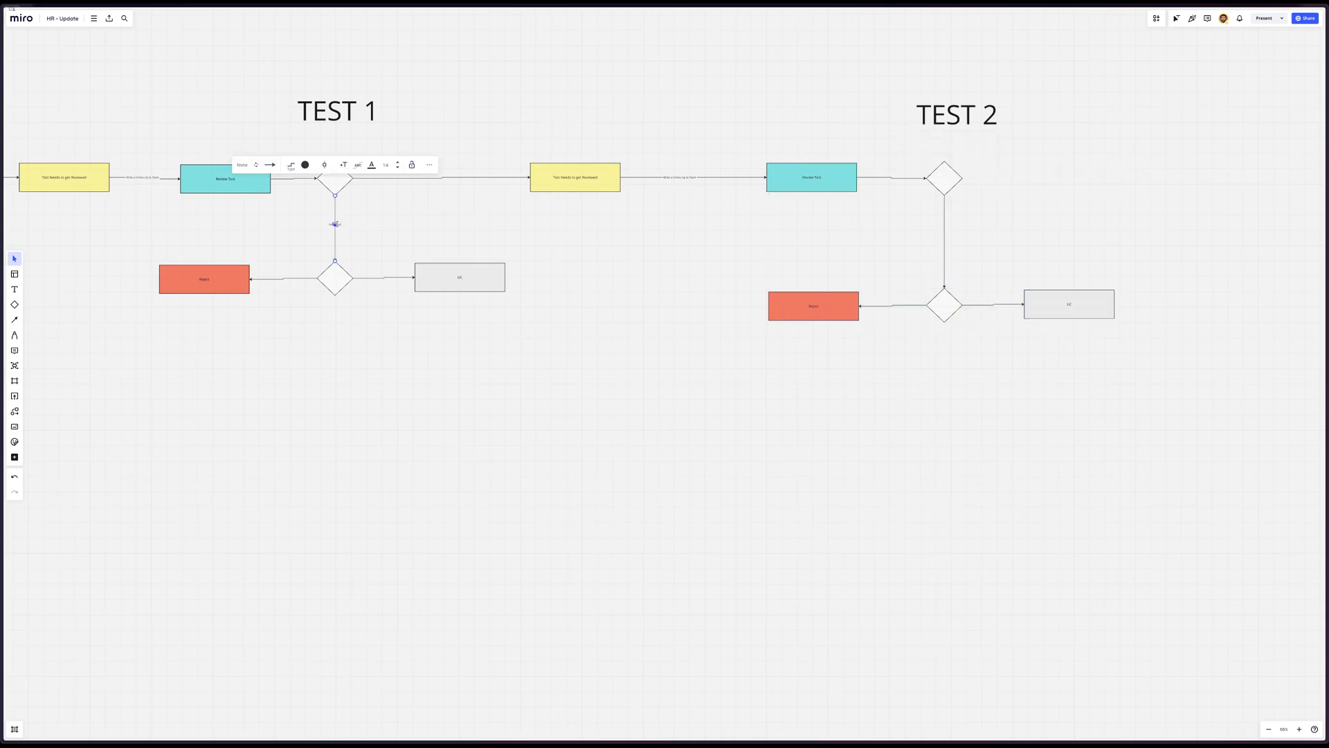
click(344, 225)
click(335, 225)
click(945, 236)
text(Not Good)
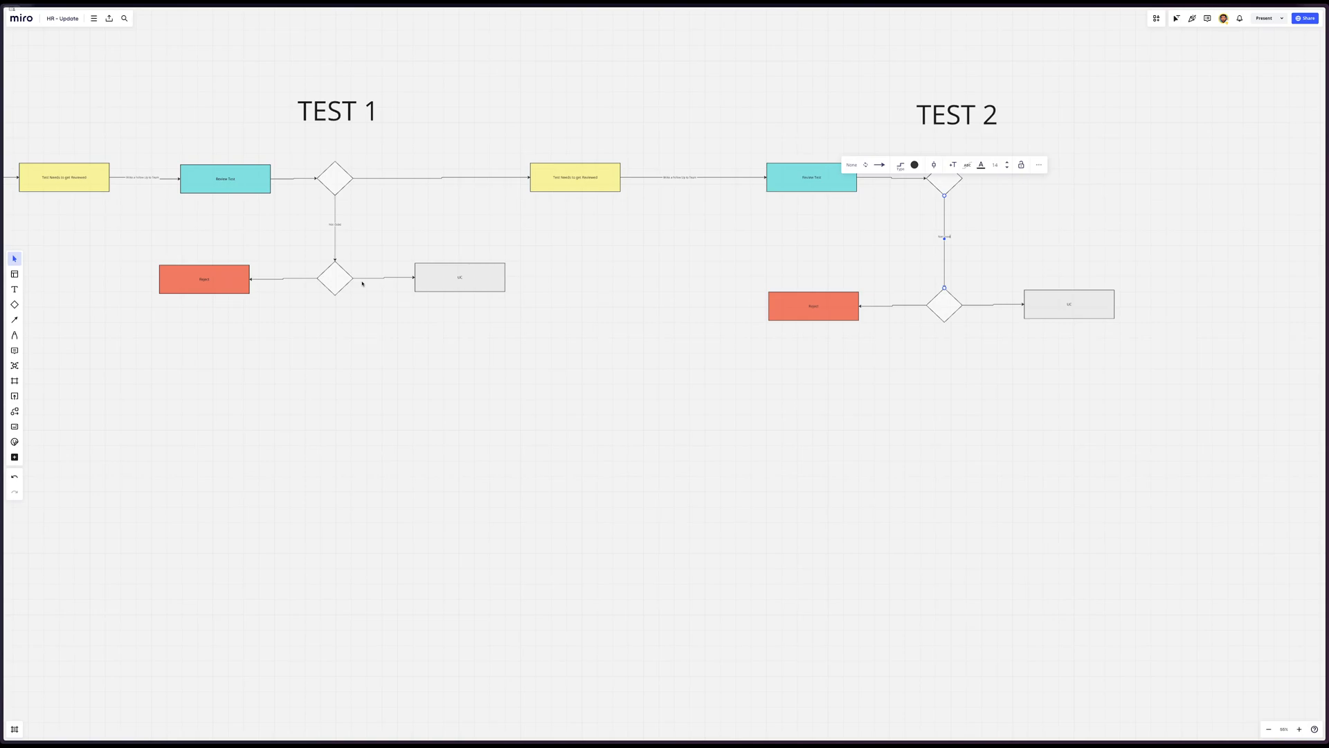
click(663, 359)
Delete the UC box and the leftover connector from the TEST 2 branch, and place the Reject box beneath the TEST 2 diamond
scroll(665, 360, right, 2)
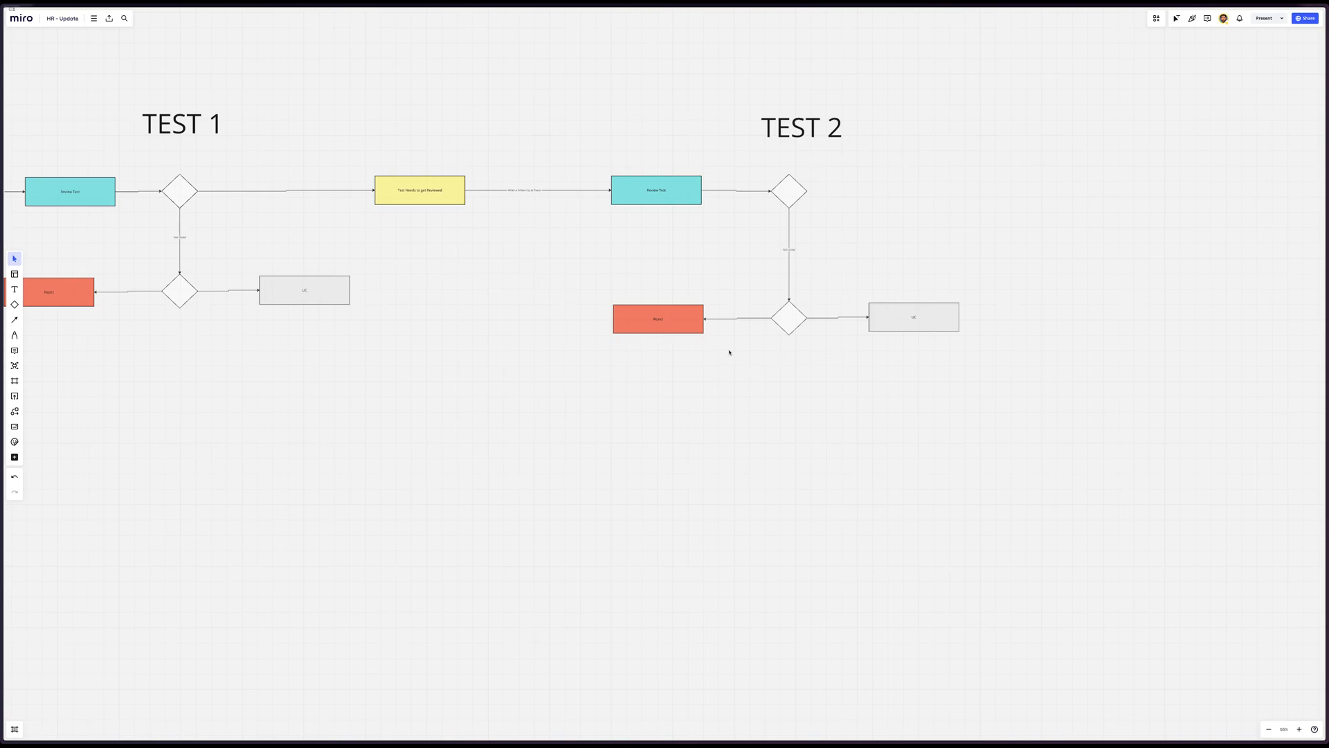
drag(1036, 280, 860, 386)
key(Delete)
click(785, 325)
drag(696, 325, 823, 350)
click(749, 312)
key(Delete)
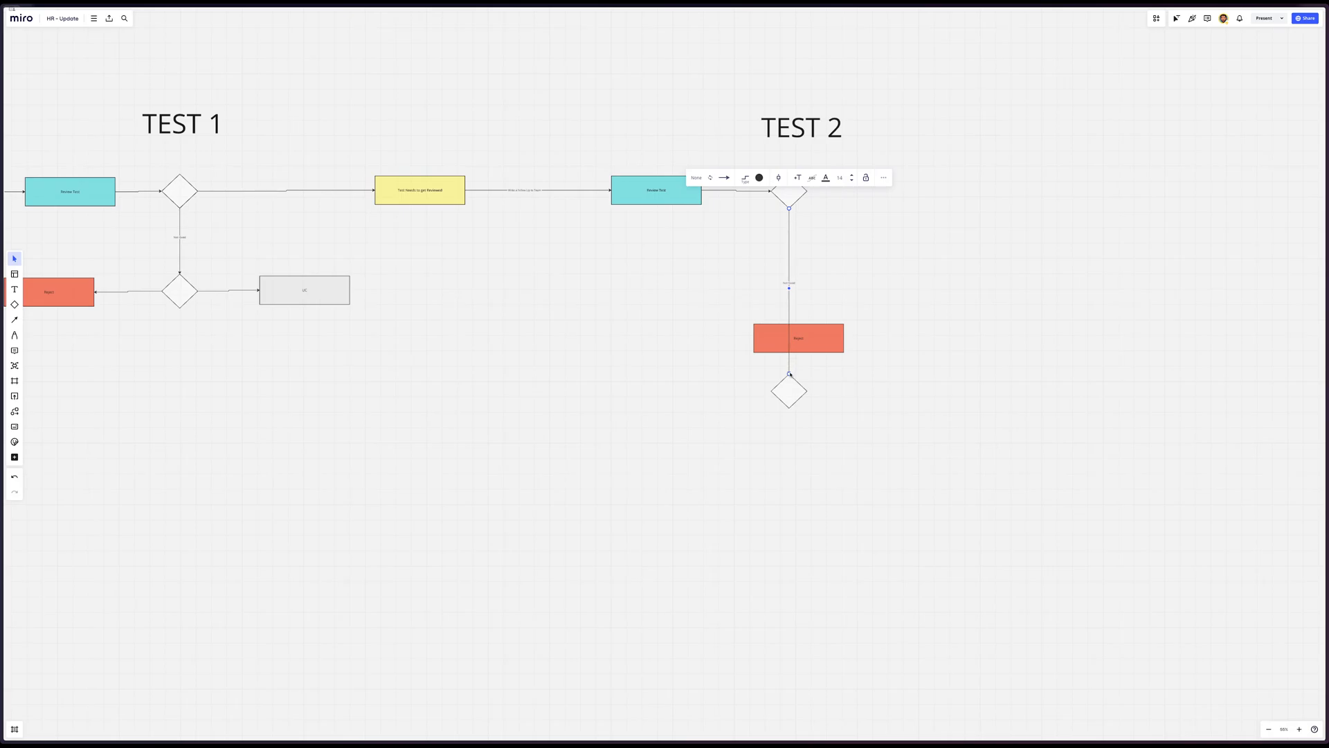
Replace the lower TEST 2 diamond with the Reject box as the labelled arrow's target, and straighten the arrow
drag(790, 374, 769, 409)
key(Delete)
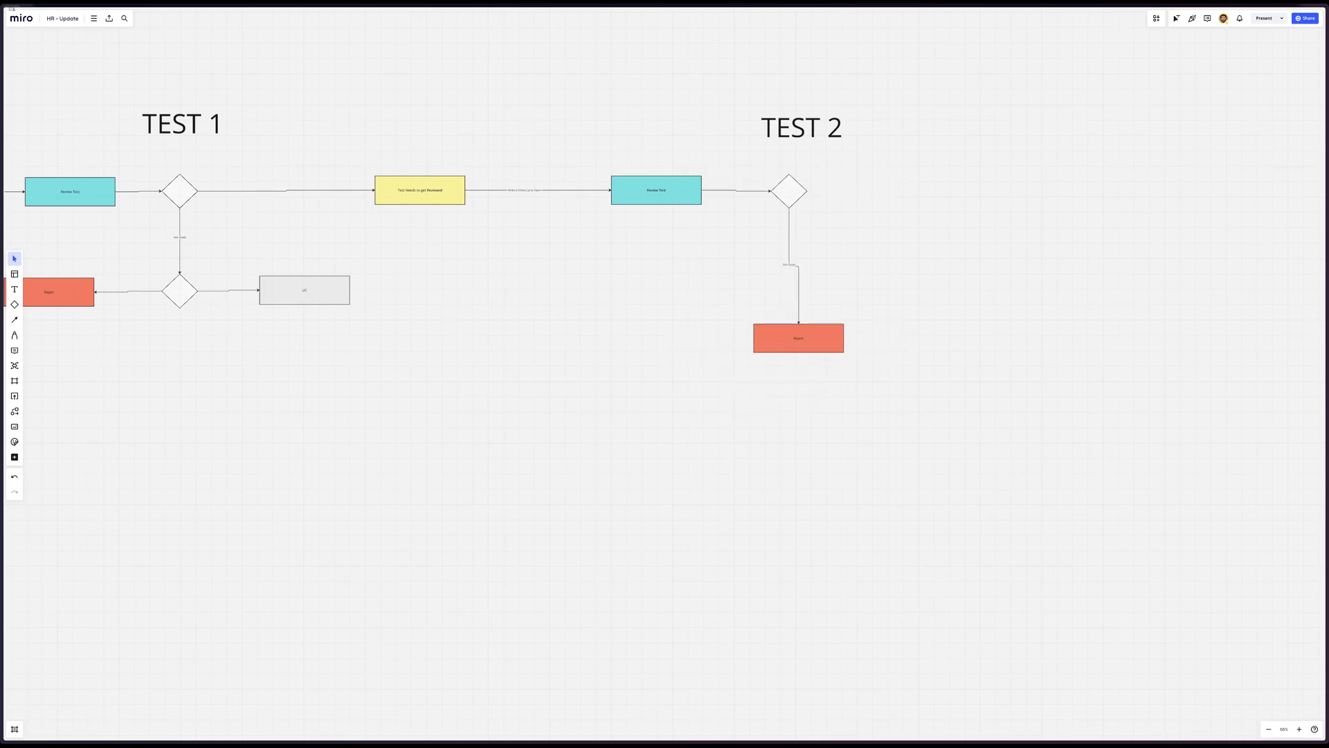
mouse_move(801, 340)
mouse_down()
mouse_move(753, 339)
mouse_move(793, 351)
mouse_up()
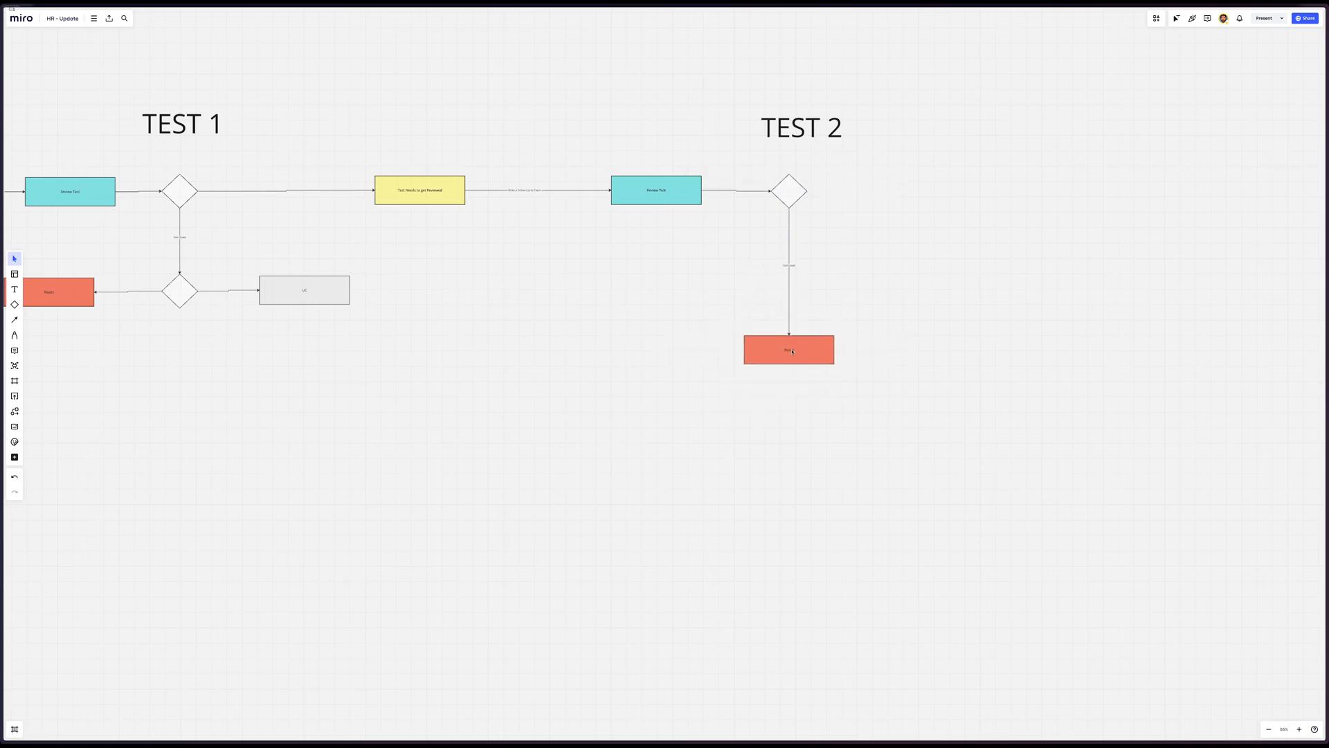
Duplicate the Review Test and Test Needs to get Reviewed boxes after the TEST 2 diamond, and connect the diamond to the yellow copy
scroll(603, 241, up, 2)
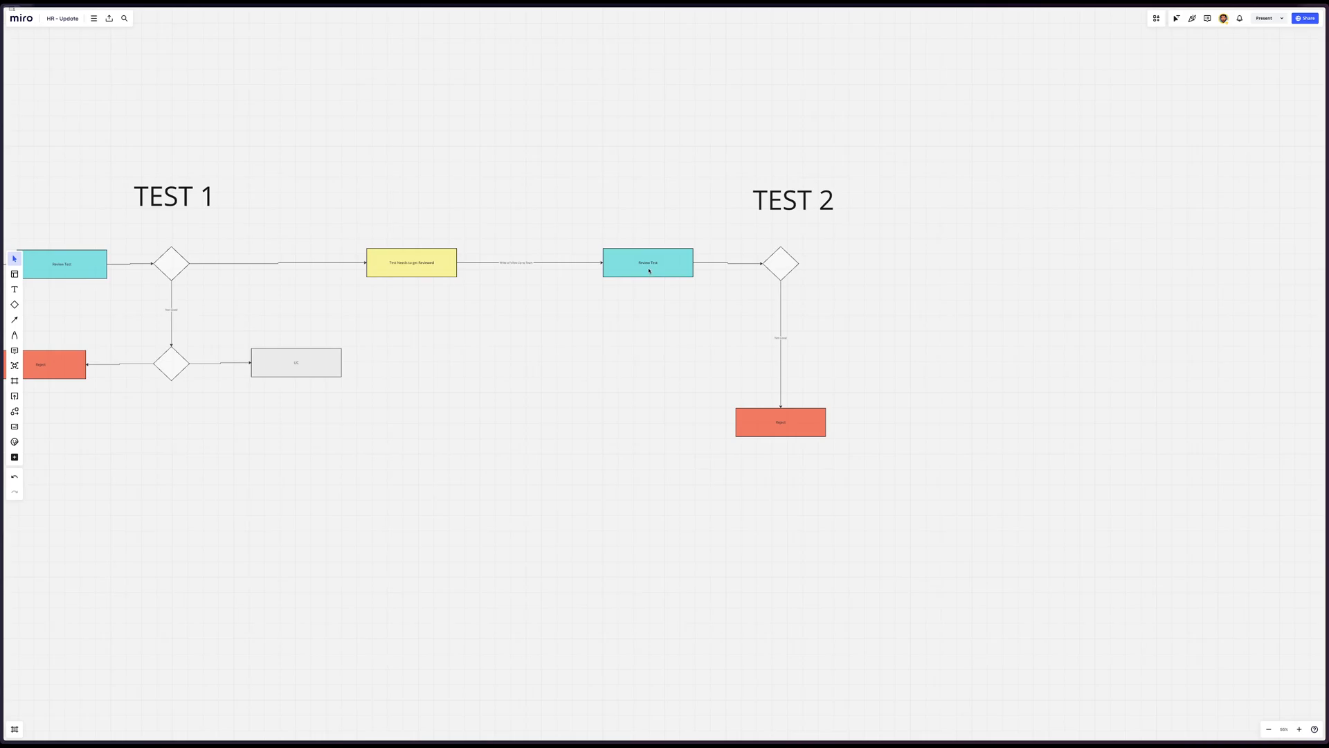
drag(648, 271, 1175, 271)
drag(425, 271, 958, 271)
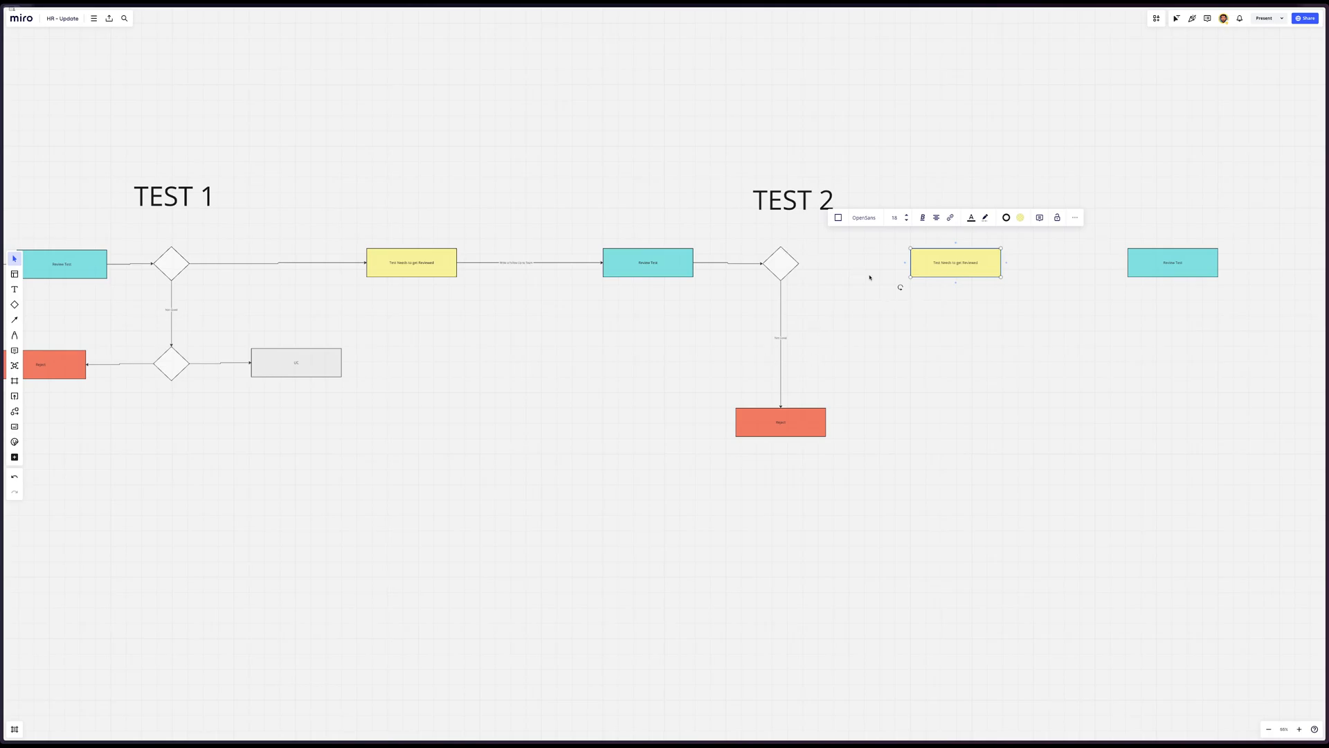
scroll(840, 280, up, 3)
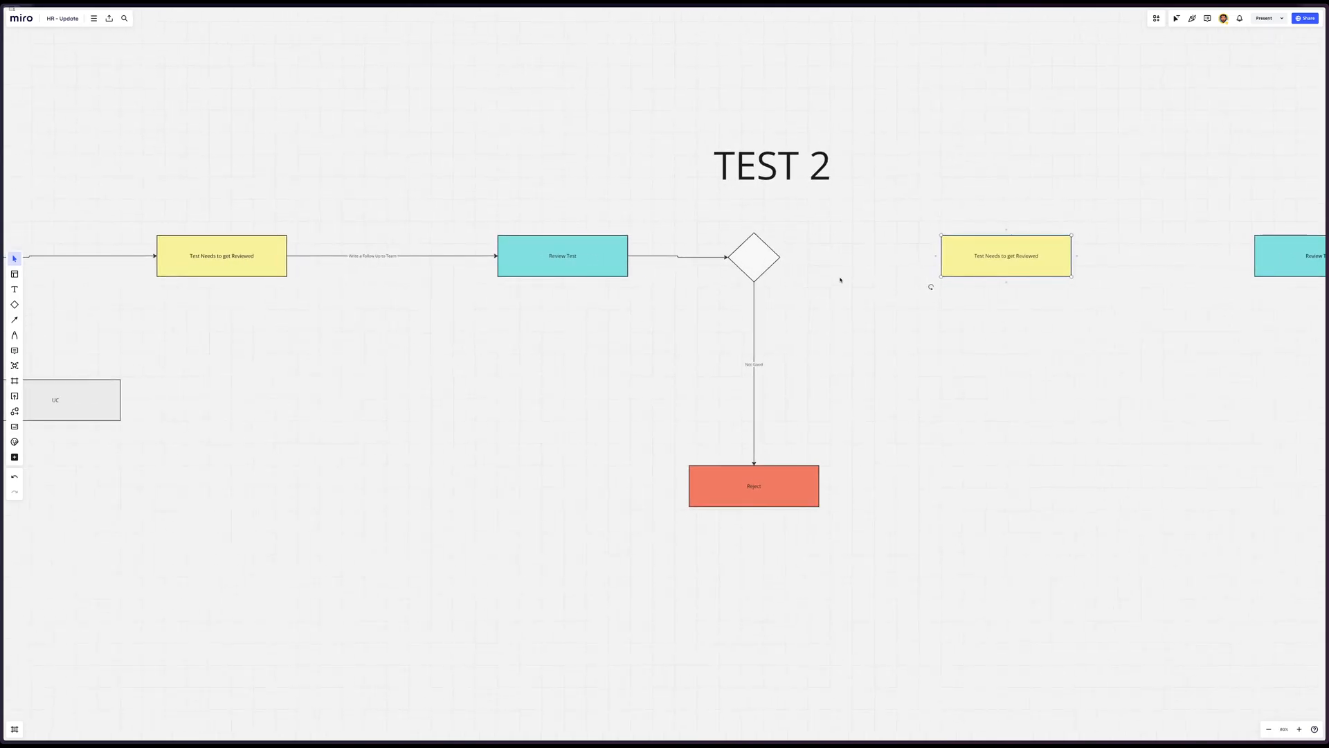
click(759, 266)
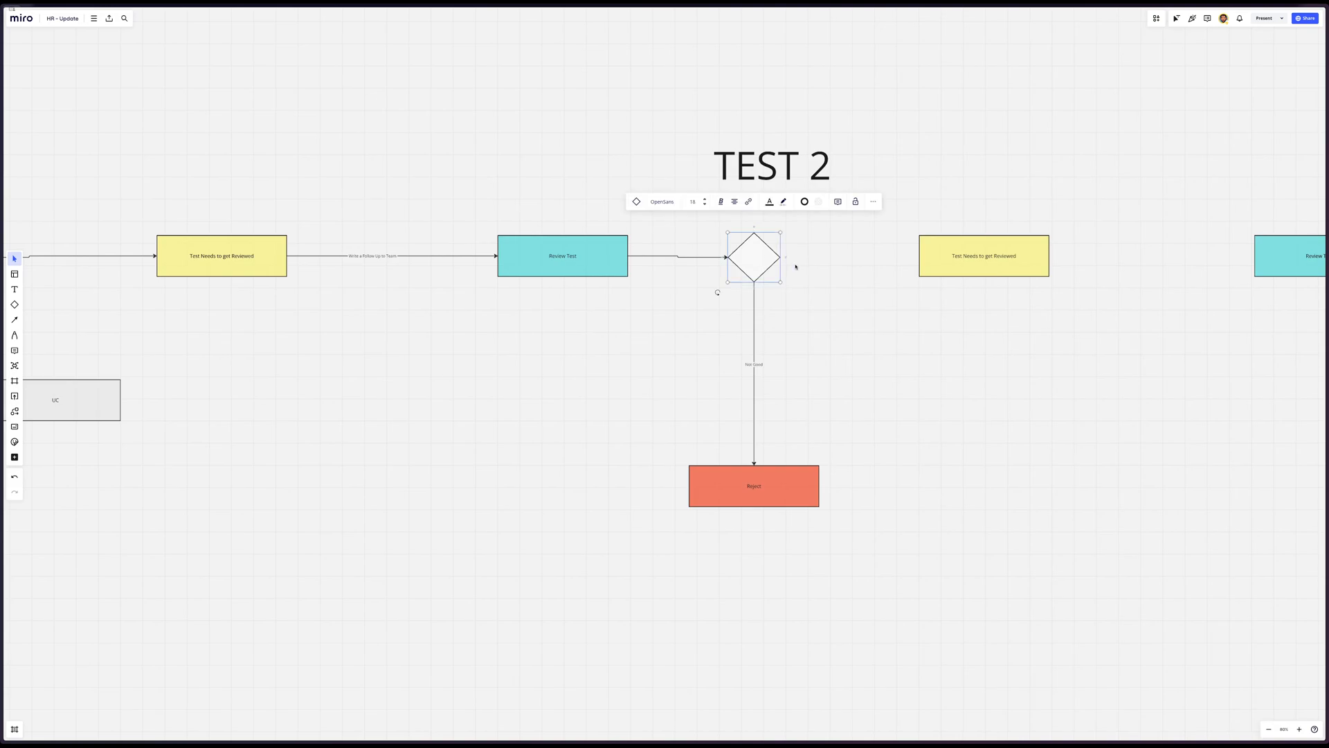
drag(783, 258, 918, 257)
click(960, 287)
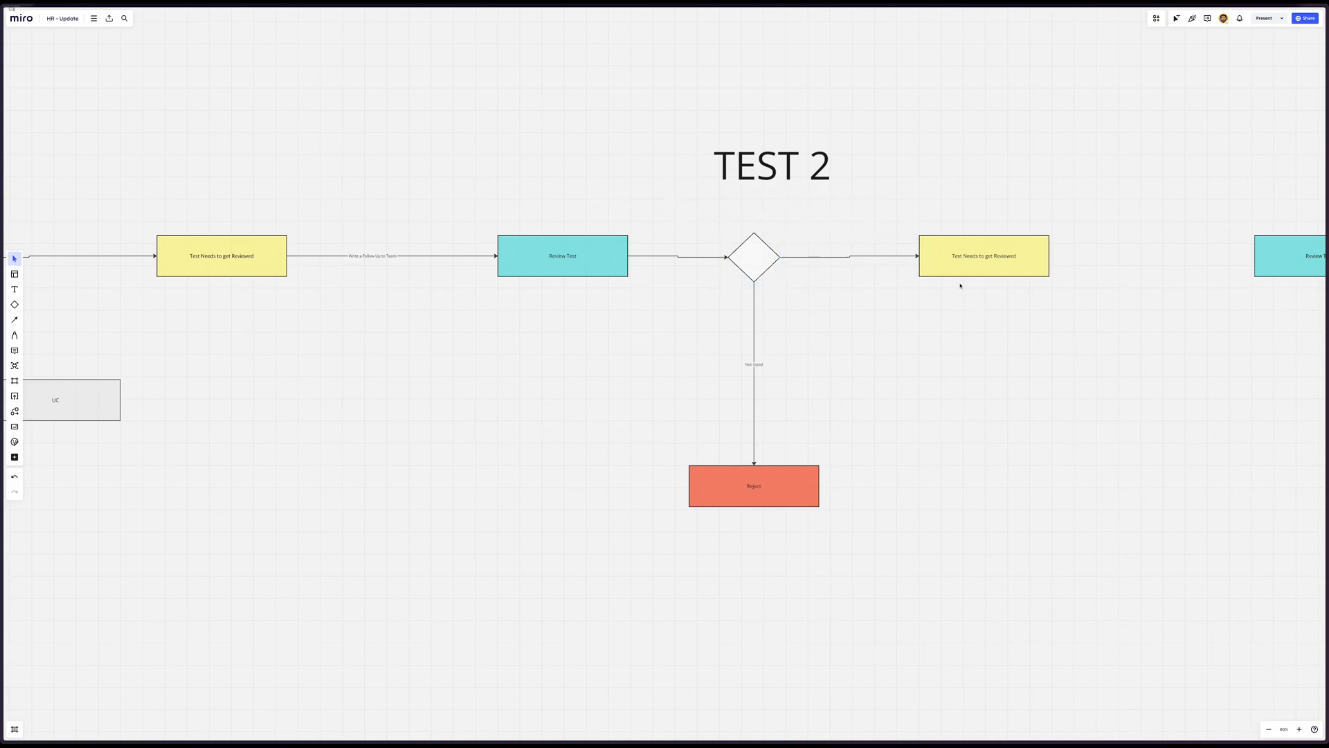
Change the text of the yellow box after the TEST 2 diamond to "Send an Interview Invite"
click(960, 266)
triple_click(967, 256)
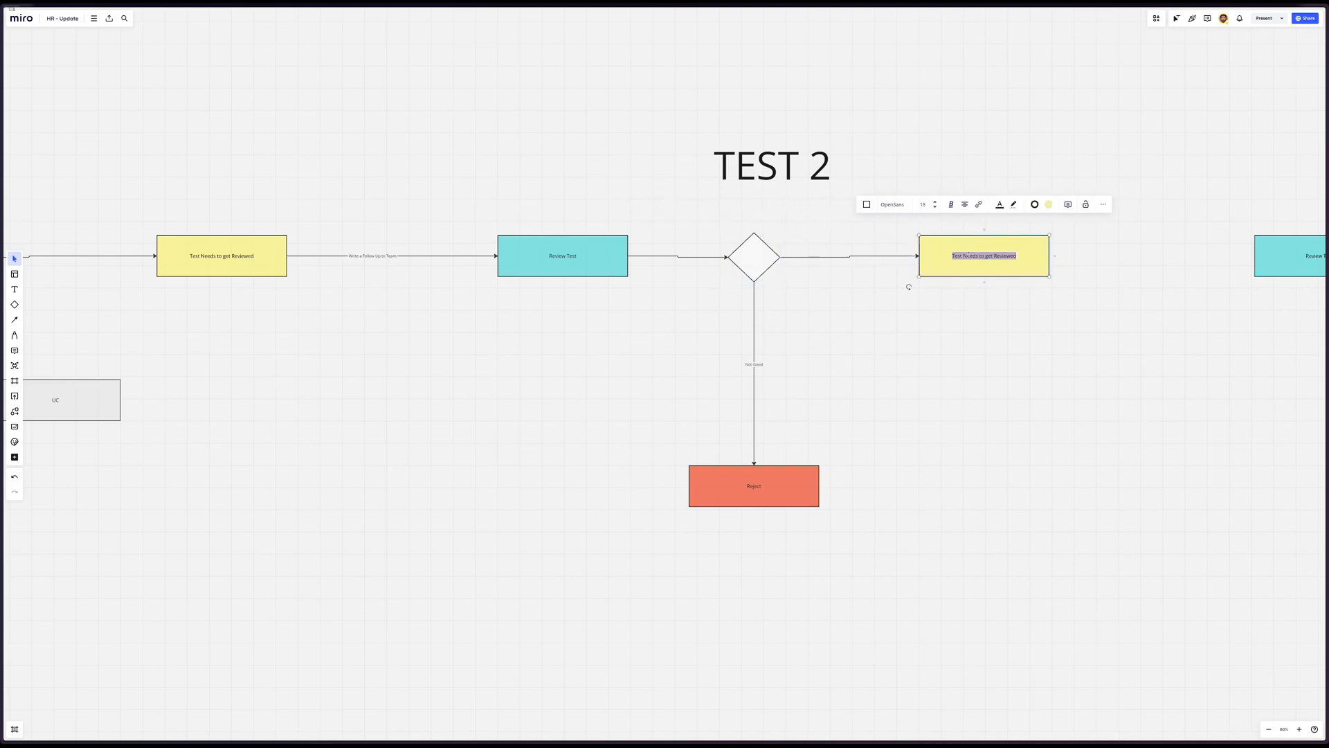
text(Send An Interview Invite)
click(1048, 302)
Move the copied Review Test box closer to the interview invite box and retitle it "Interview & Rate the applicant"
scroll(1047, 298, right, 5)
drag(1154, 247, 1016, 249)
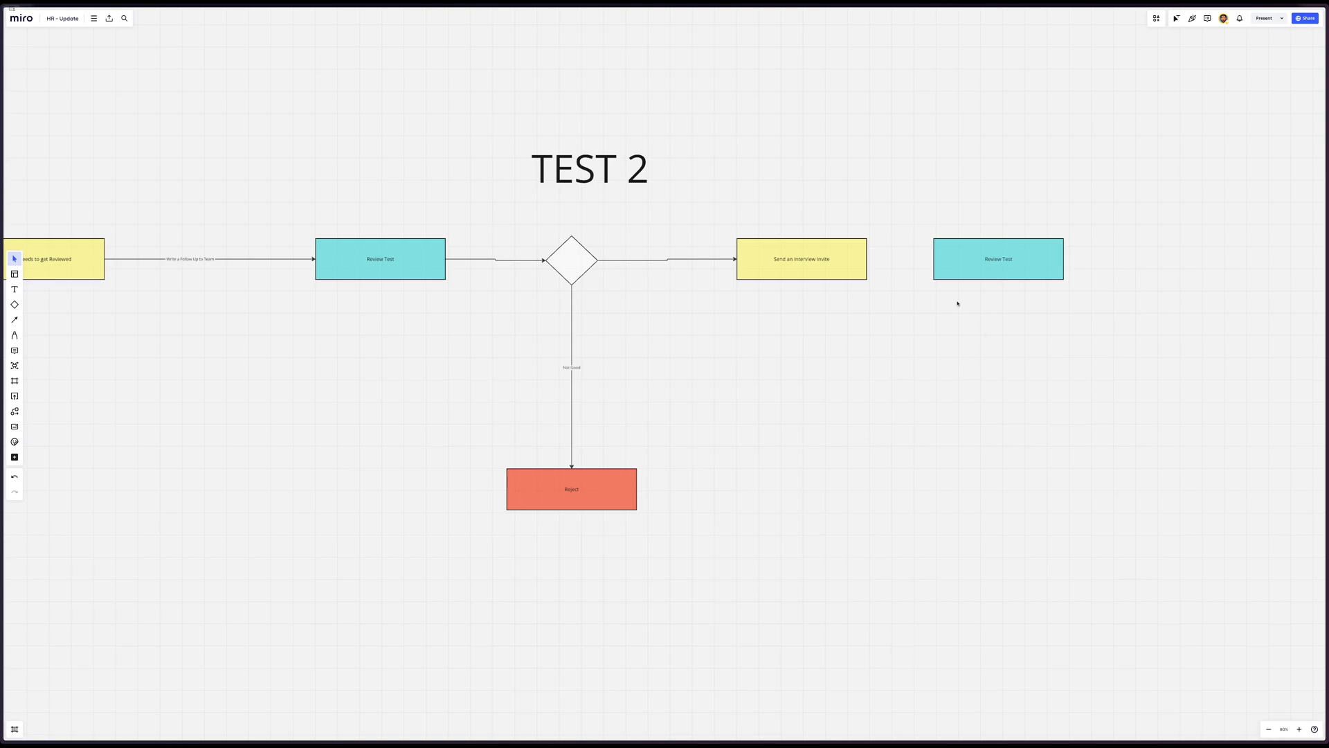
double_click(997, 260)
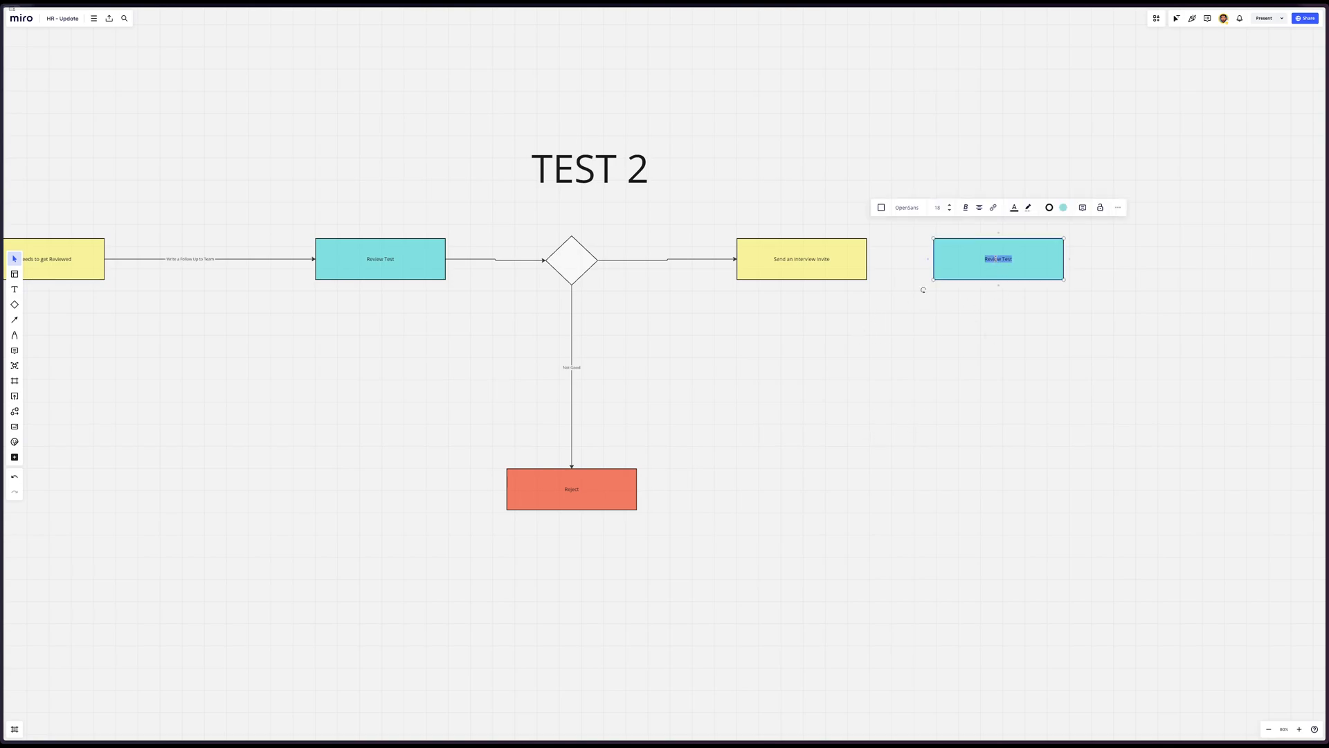
key(BackSpace)
text(Interview &)
text( Rate the)
text( applic)
text(atant)
click(997, 290)
Draw an arrow from the Send an Interview Invite box to the Interview & Rate the applicant box
click(854, 255)
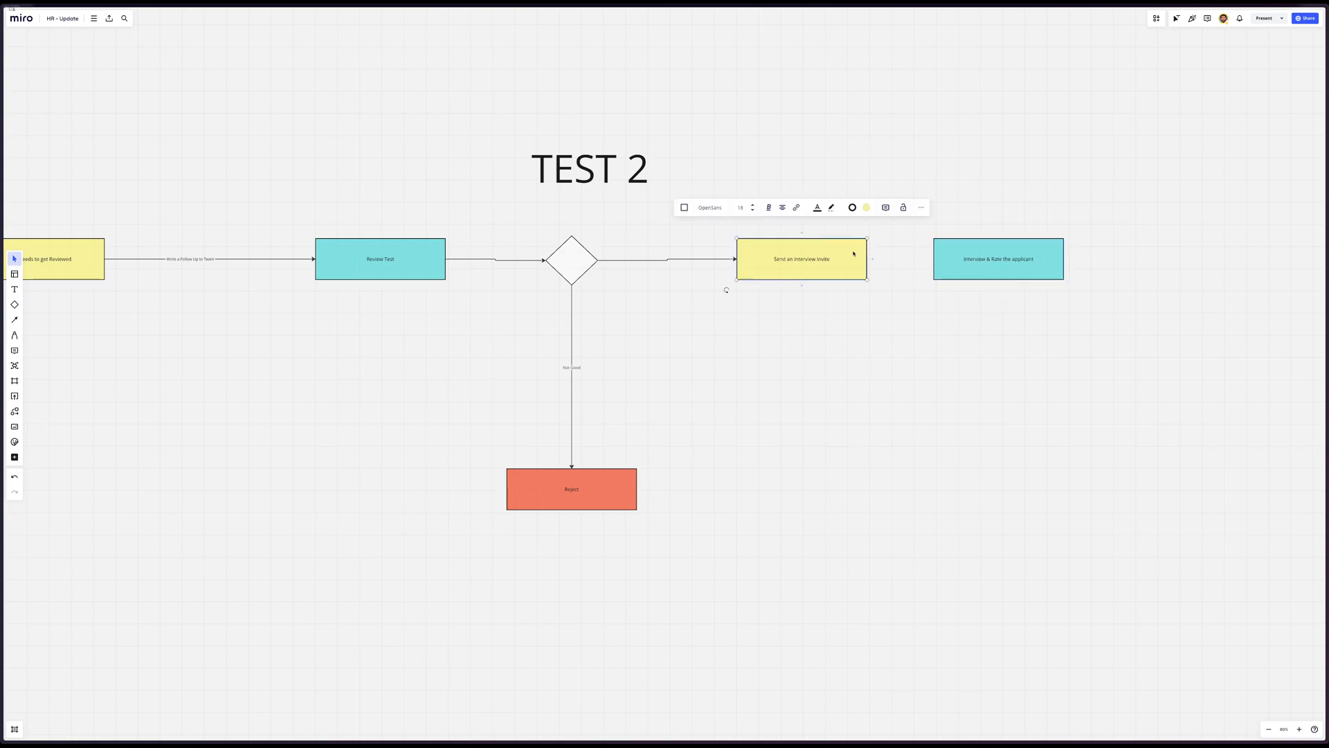
drag(869, 260, 933, 264)
click(958, 317)
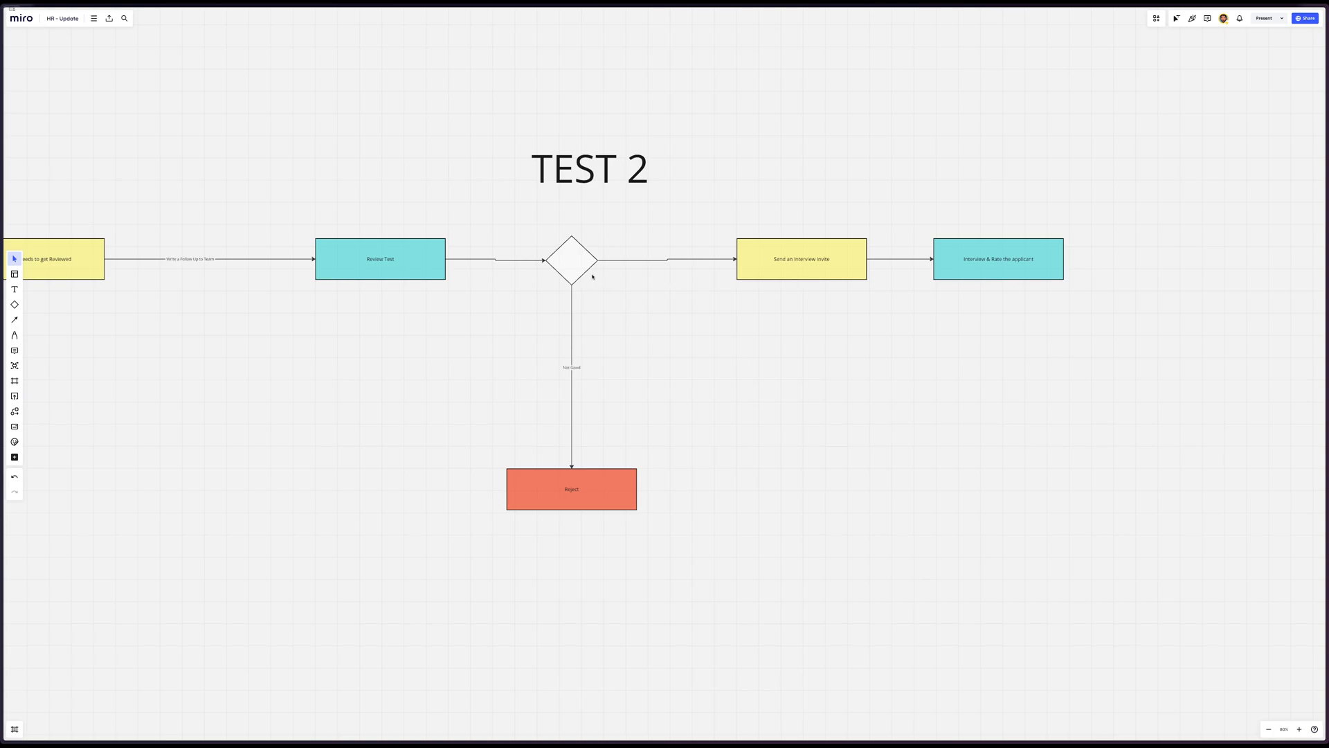
Duplicate the TEST 2 diamond and Reject box after the interview box, and connect and align the two copies vertically
alt+drag(578, 269, 1177, 263)
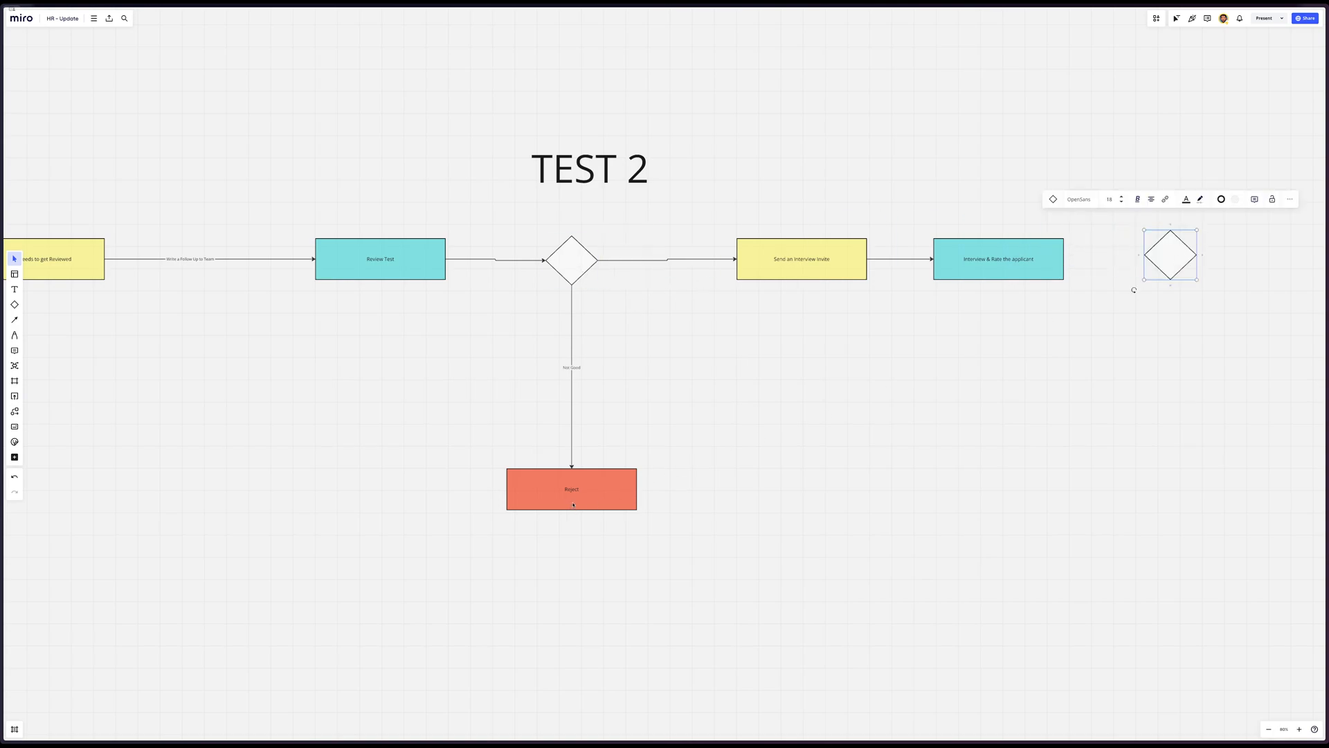
alt+drag(573, 505, 1155, 498)
click(1131, 266)
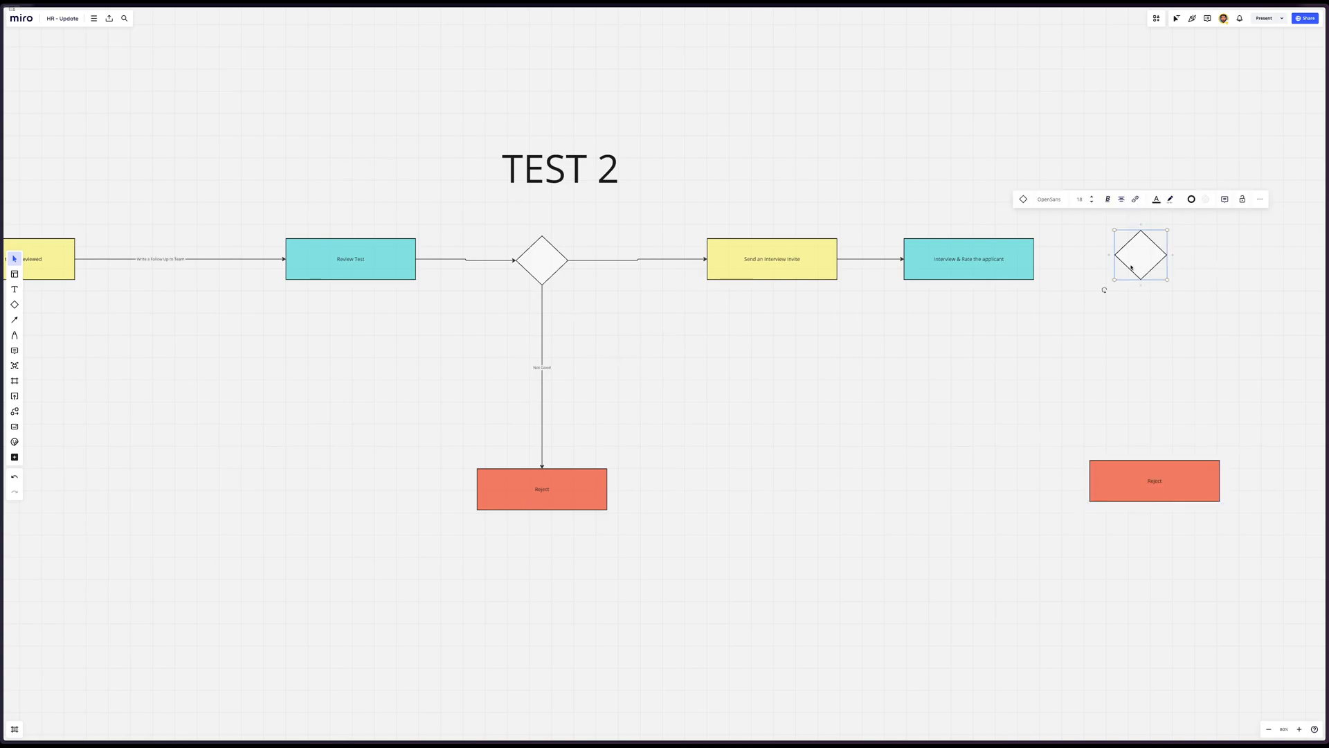
drag(1141, 285, 1144, 509)
click(1006, 278)
drag(1134, 258, 1136, 264)
Draw an arrow from the Interview & Rate the applicant box to the new diamond after it
click(1027, 267)
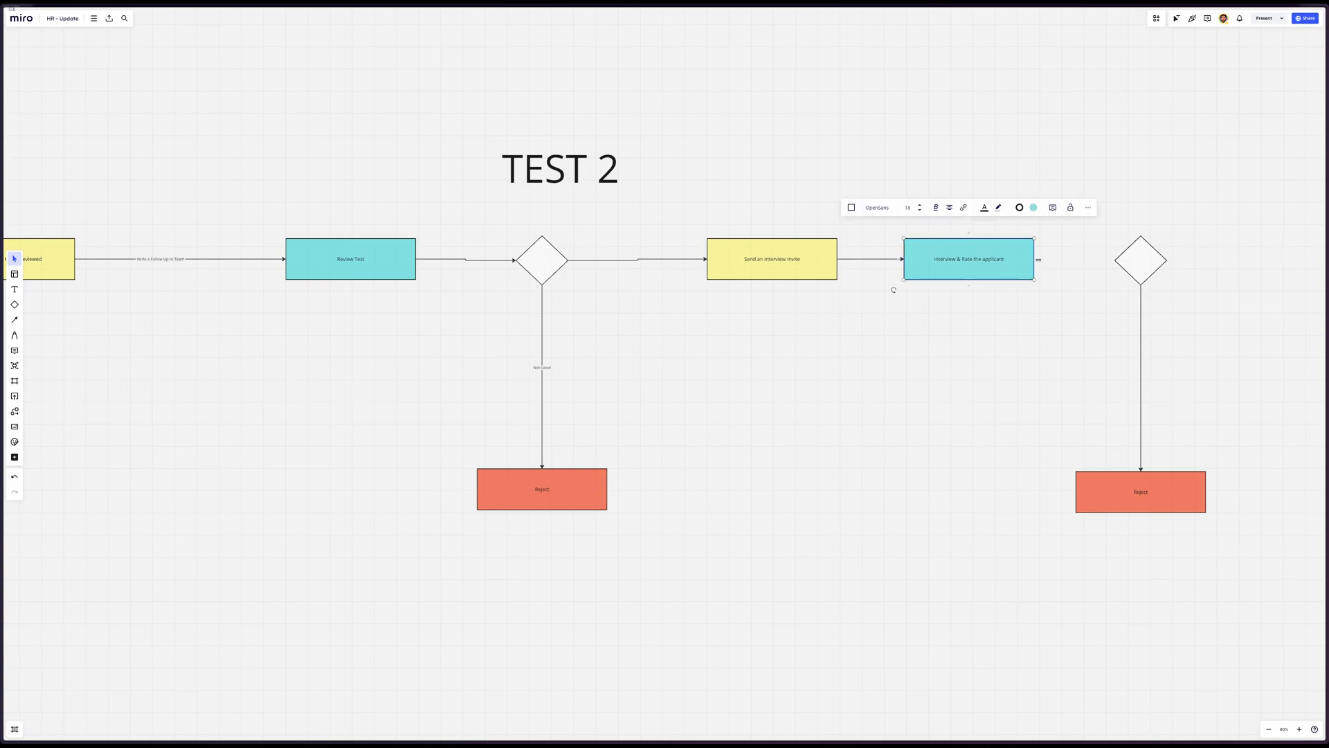
drag(1036, 259, 1123, 263)
click(1220, 263)
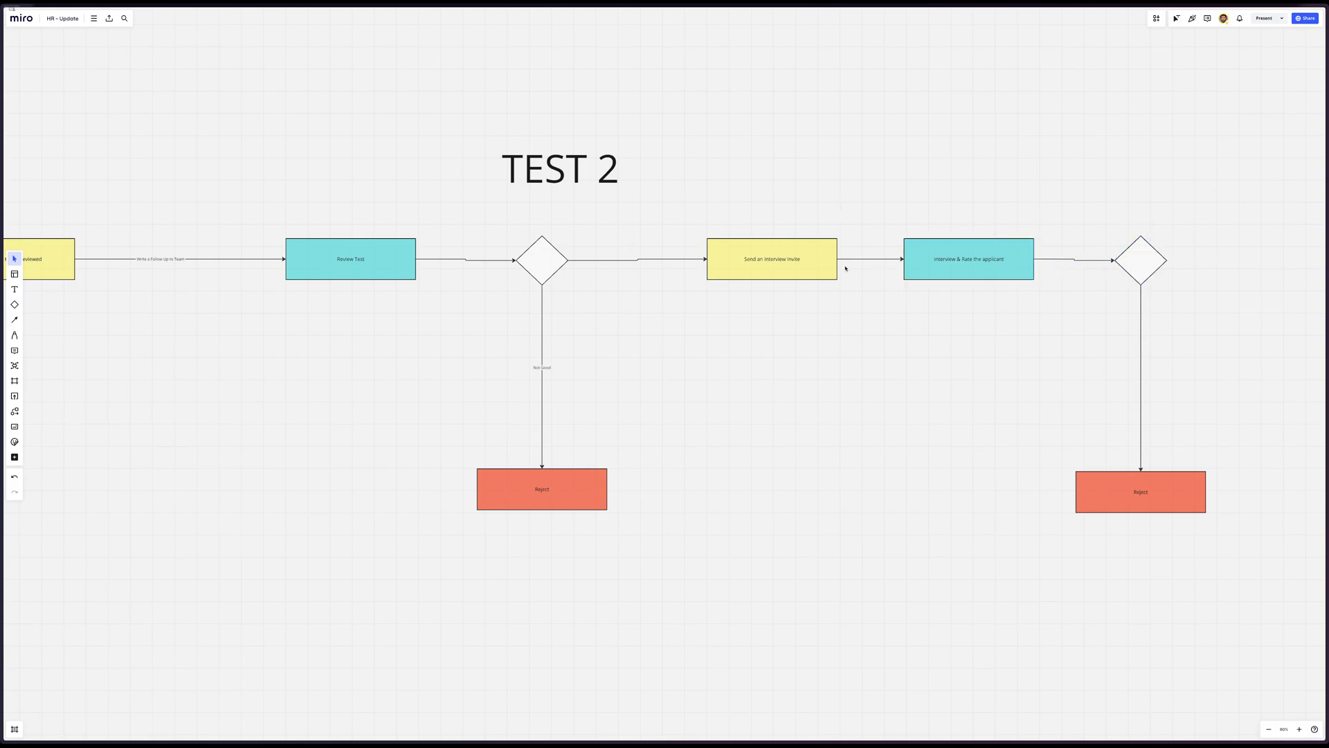
Duplicate the Send an Interview Invite box after the last diamond and connect the diamond to the copy with an arrow
alt+drag(788, 268, 1292, 268)
scroll(1294, 268, down, 1)
scroll(1293, 269, right, 4)
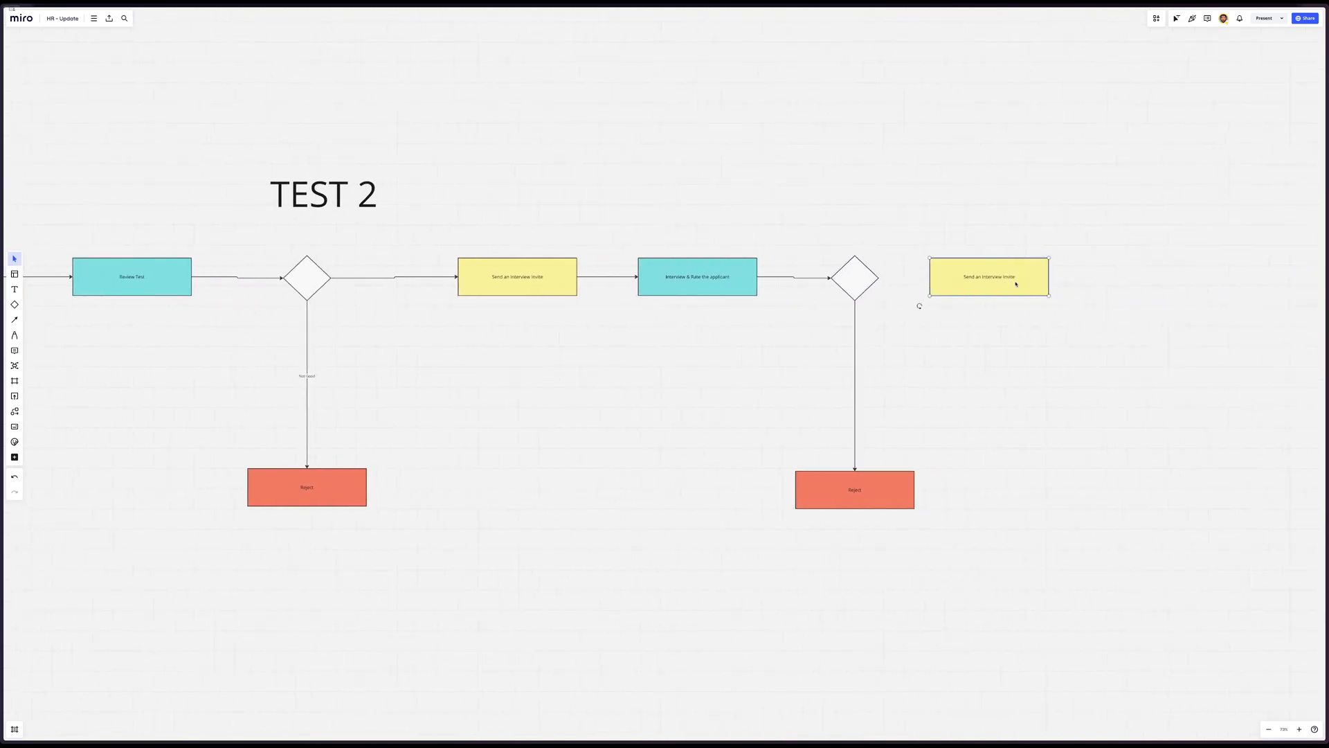
drag(1012, 282, 1095, 282)
click(874, 281)
drag(884, 279, 1045, 285)
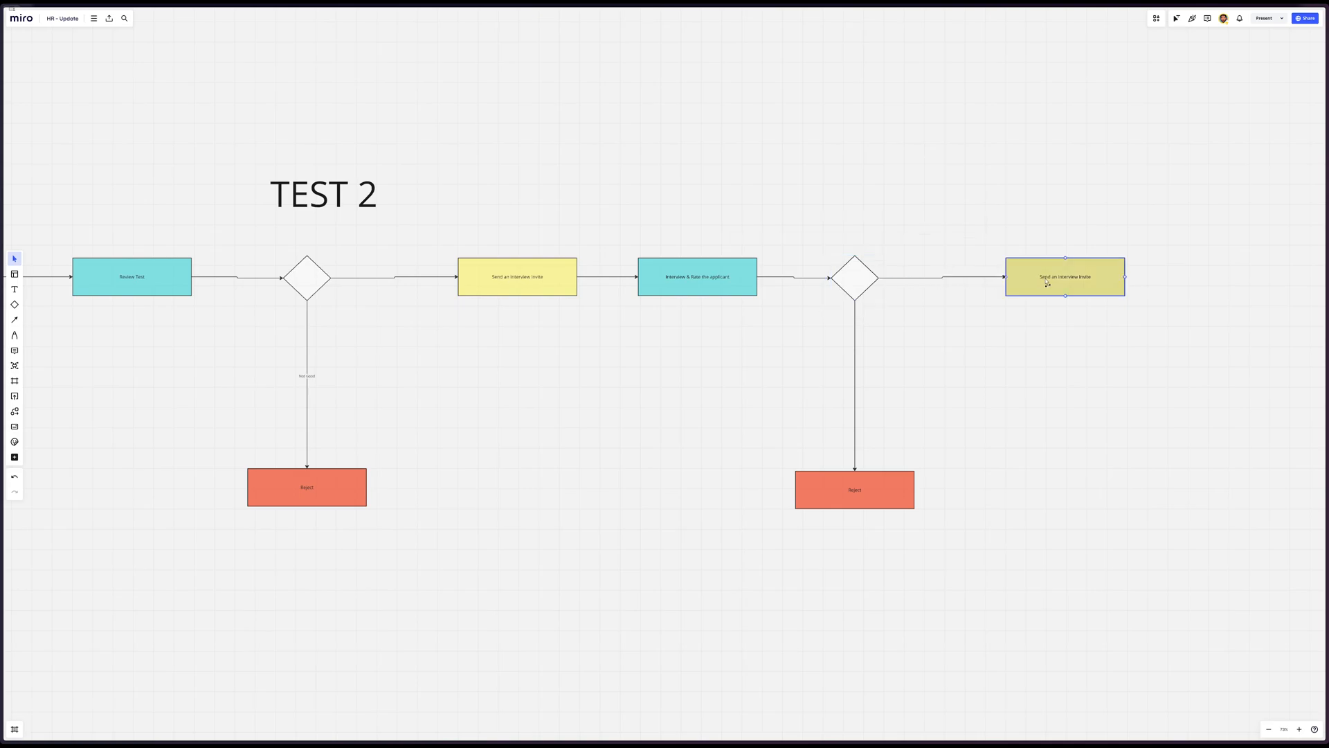
click(973, 389)
Switch to the Airtable and ChatGPT split view and send ChatGPT the prompt "Please write an email that they almost made it we now want to interview them"
scroll(974, 388, left, 5)
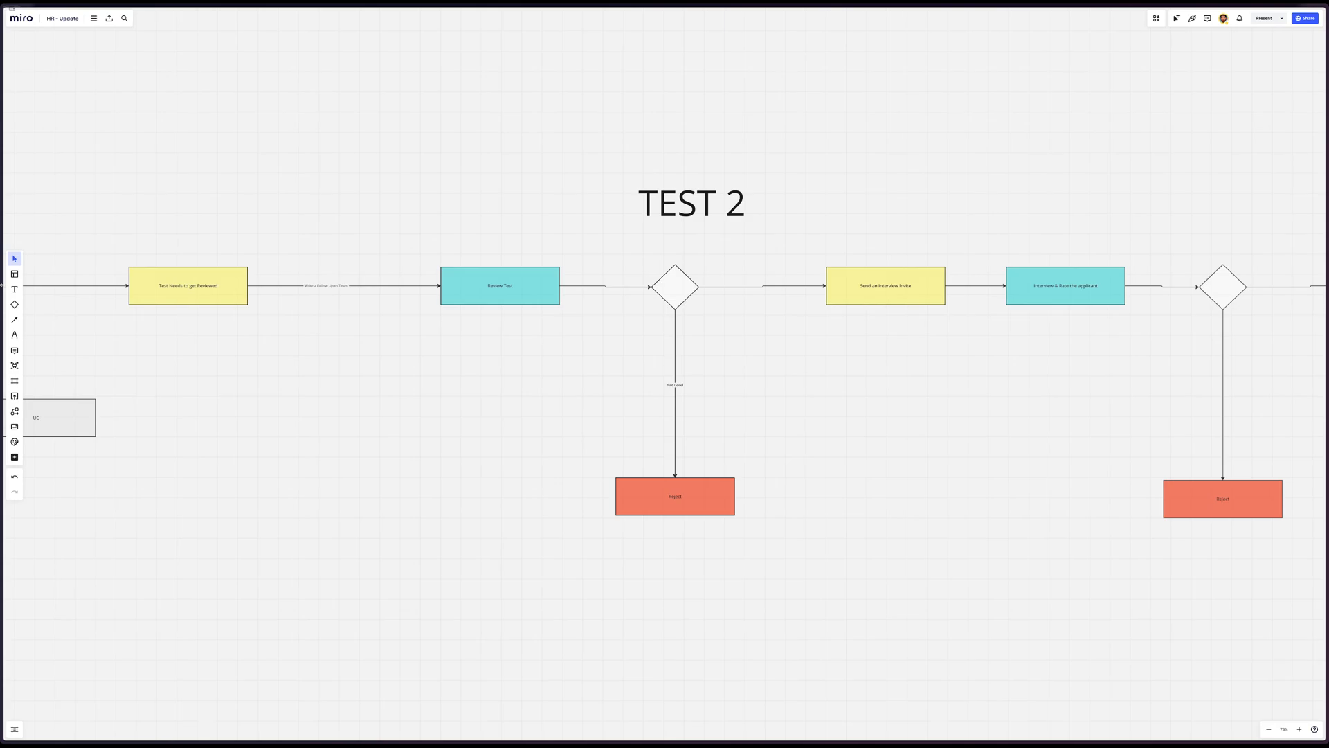
mouse_move(2, 194)
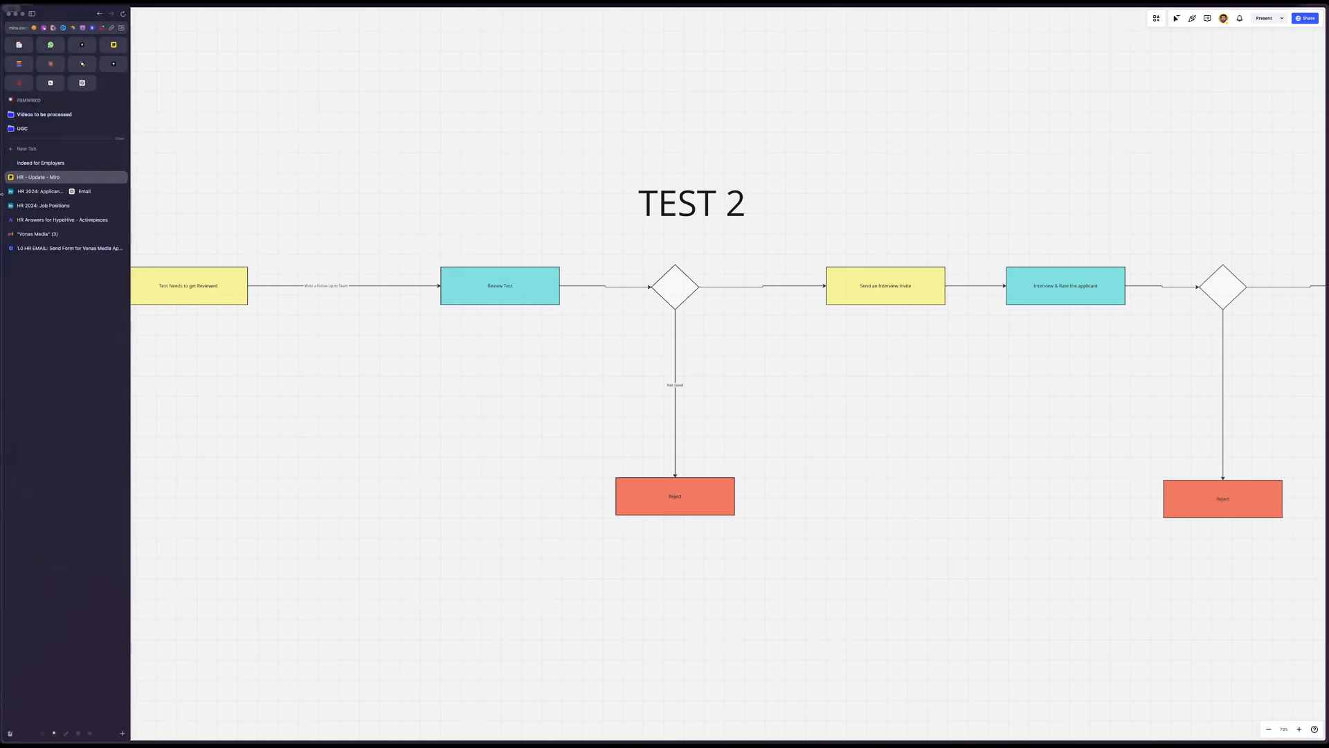
click(40, 191)
scroll(933, 617, down, 3)
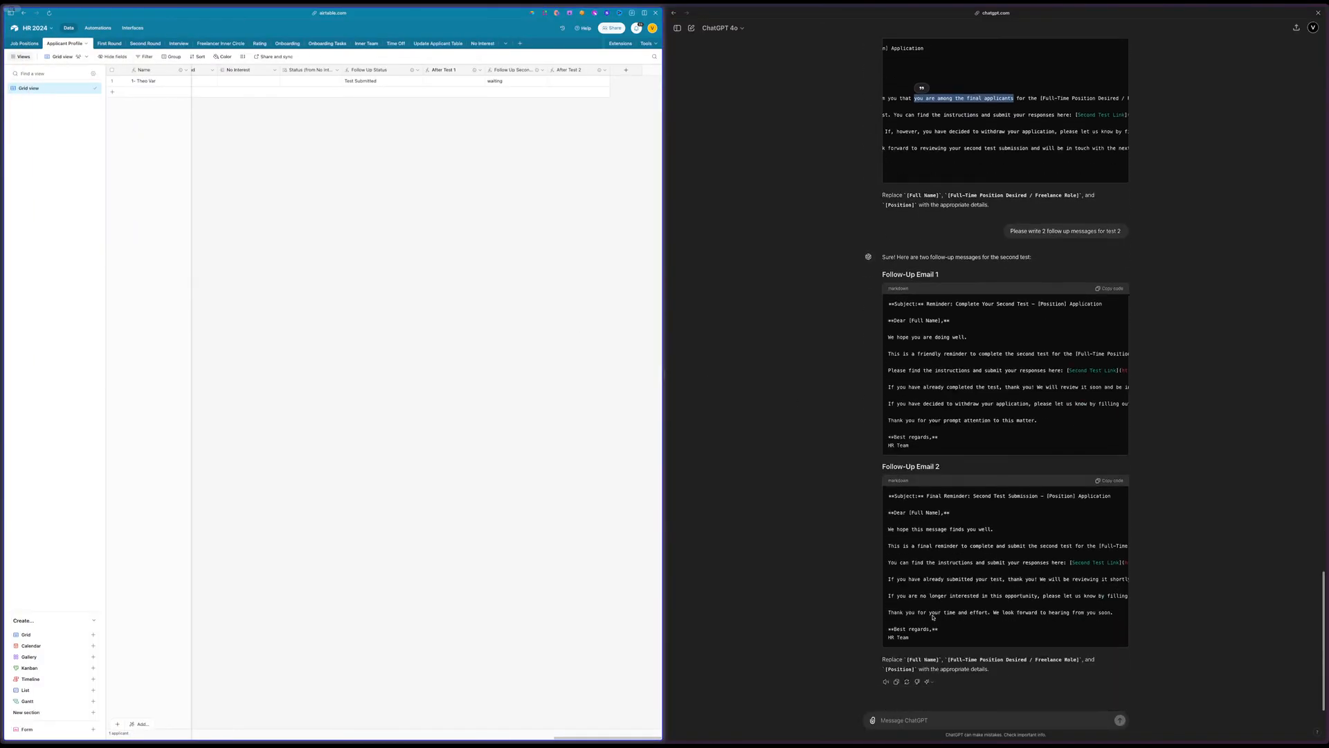
click(912, 713)
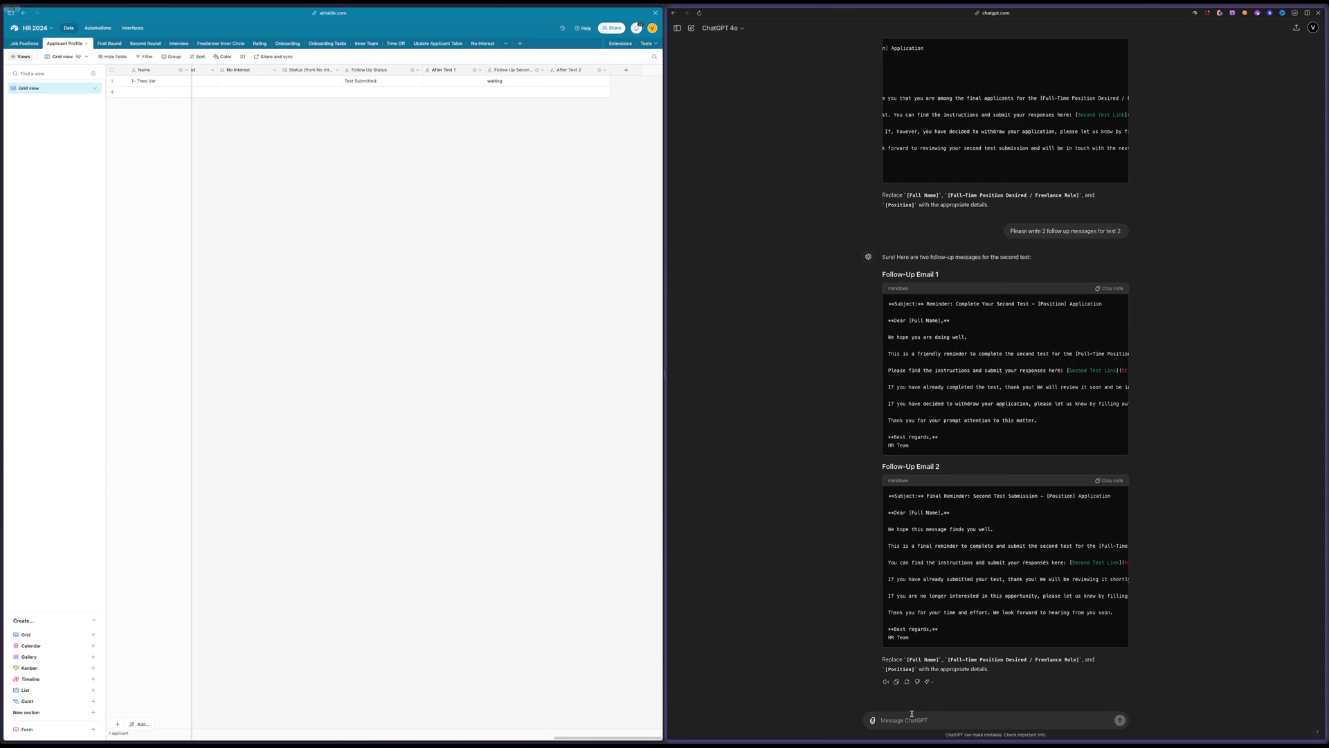
text(Please)
text(write an email that they almos)
text(ew dhem)
key(Return)
Set the applicant's Profile Status to Review Test 2 in the Applicant Profile table
scroll(370, 198, left, 5)
scroll(369, 198, left, 3)
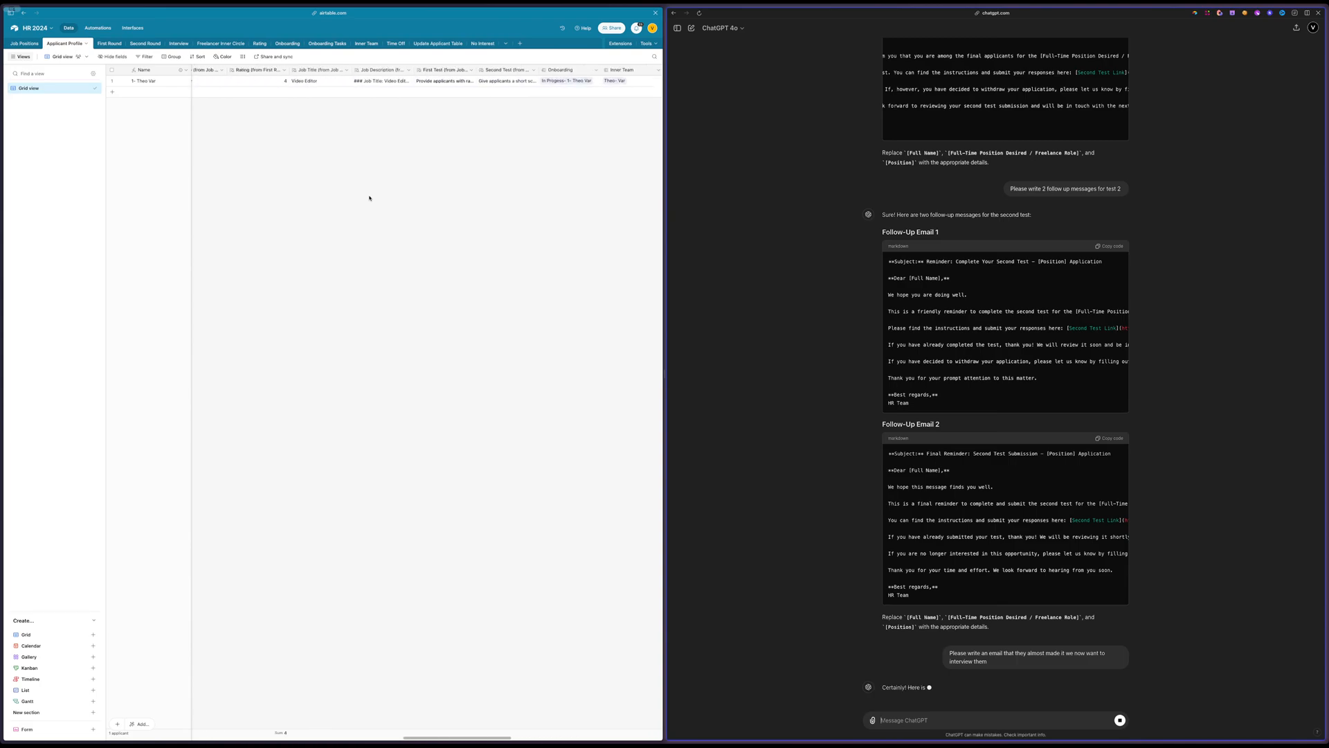
scroll(369, 198, left, 3)
scroll(369, 198, left, 5)
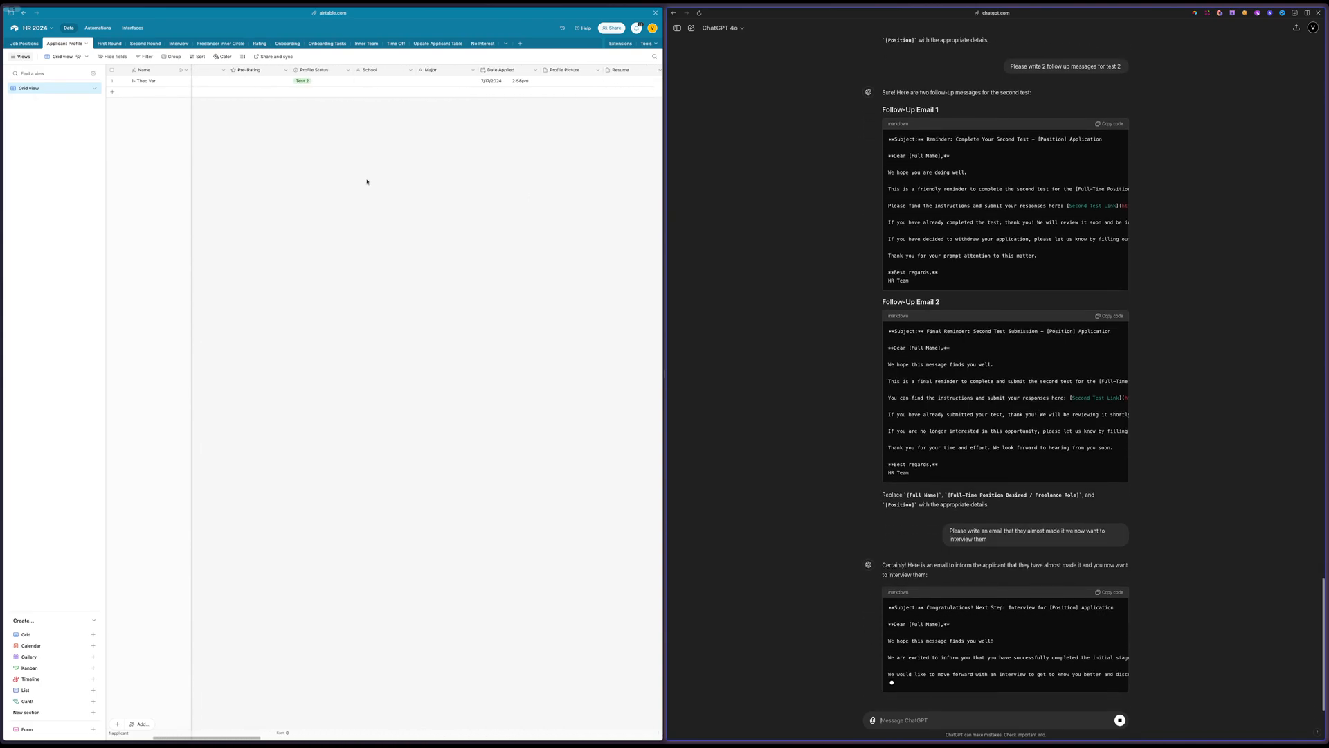
scroll(367, 181, left, 1)
click(318, 81)
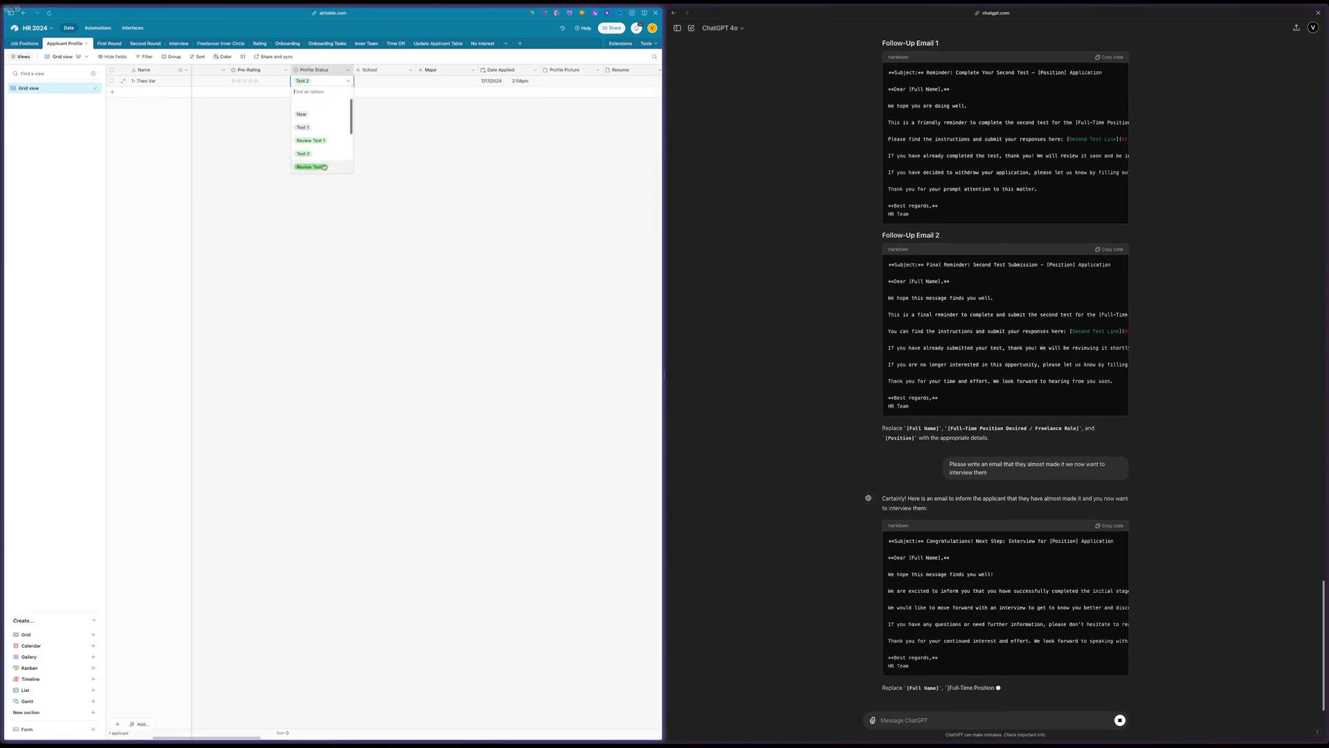
scroll(312, 149, down, 1)
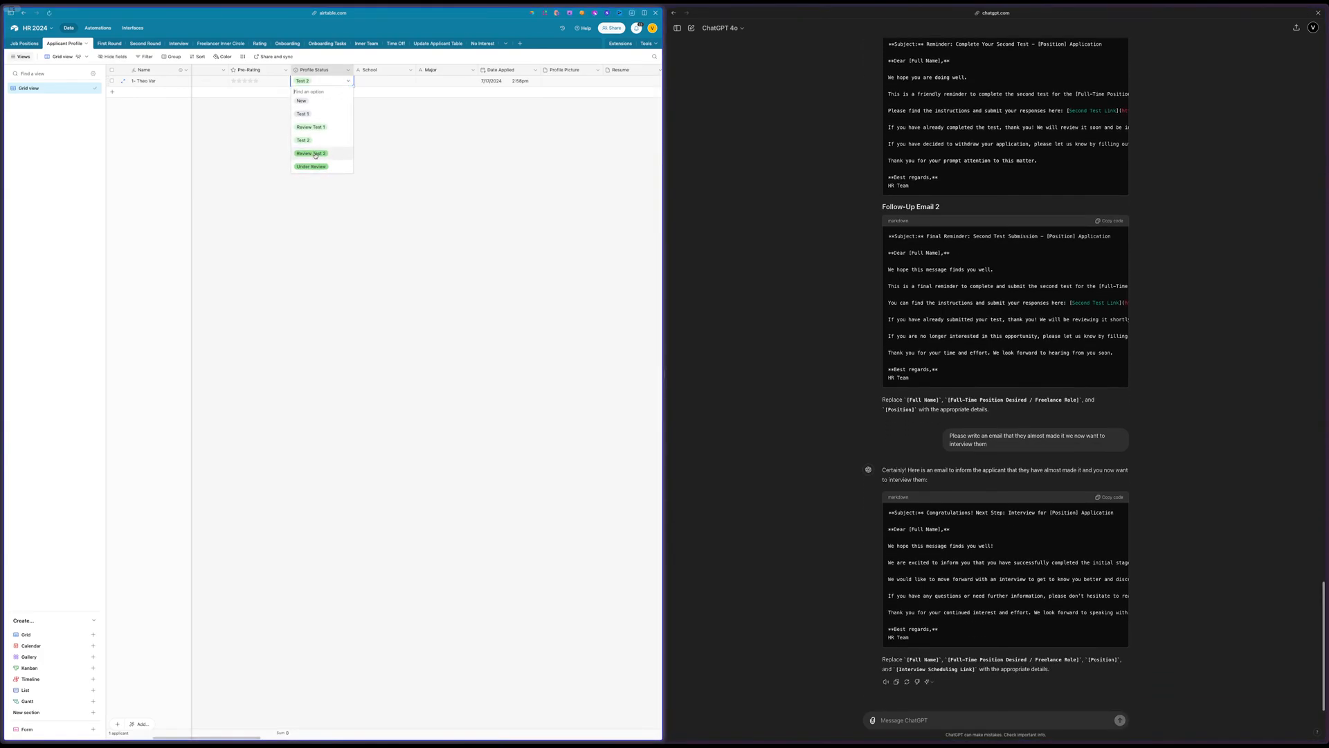
click(309, 154)
Look through the applicant's Profile Status options for the stages that follow Review Test 2
click(335, 84)
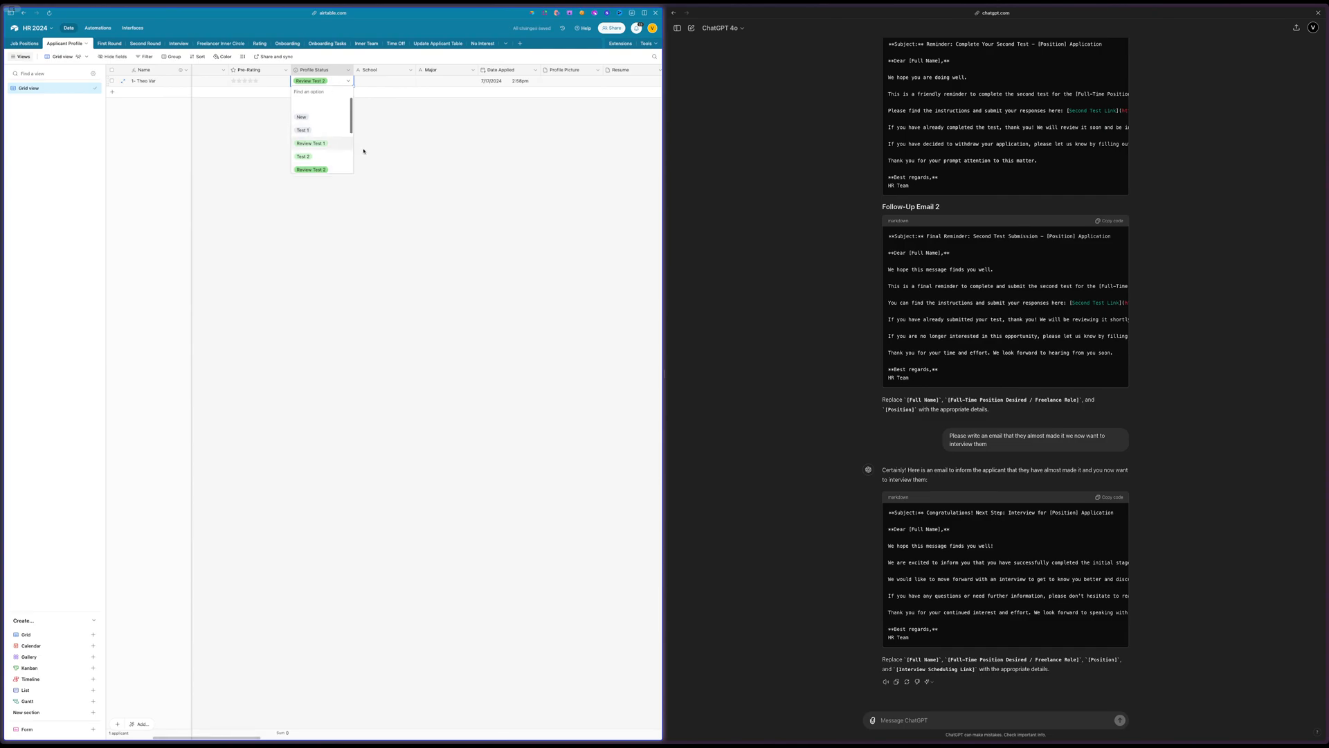
scroll(334, 138, down, 2)
scroll(333, 138, down, 1)
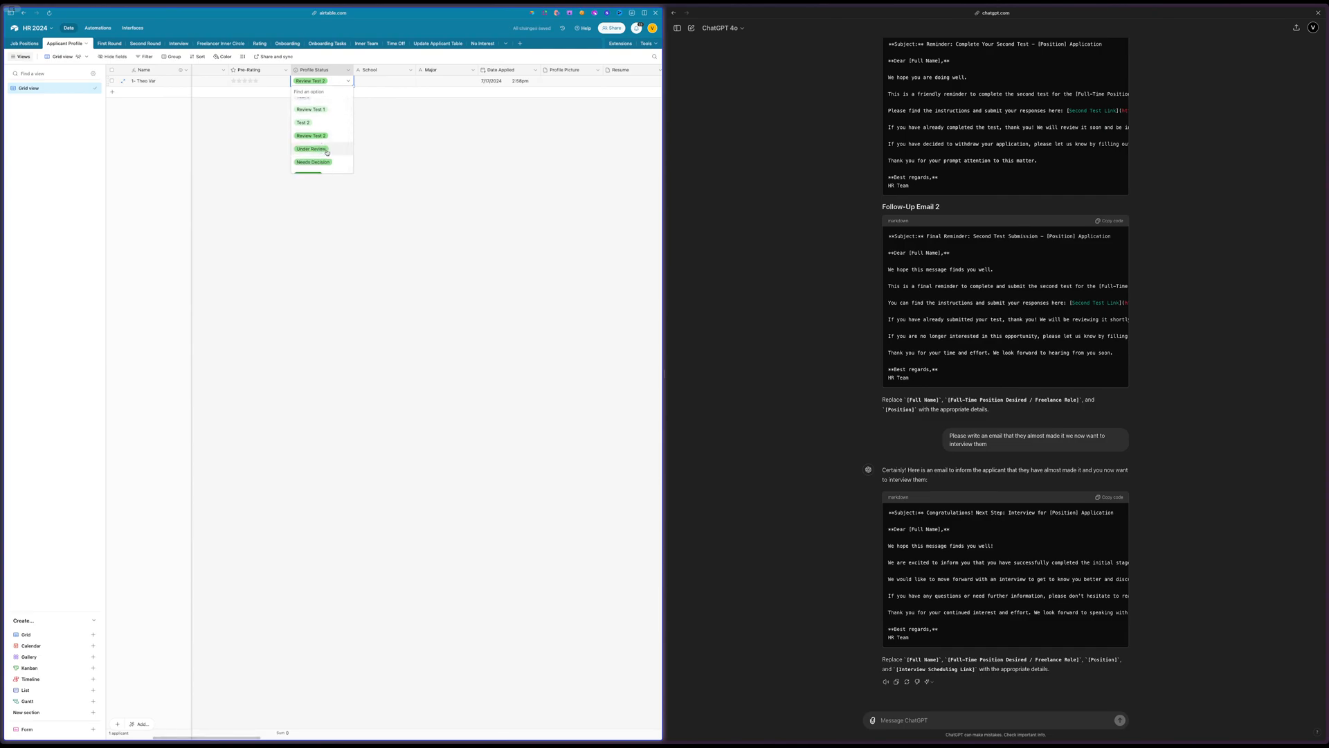
scroll(324, 161, down, 2)
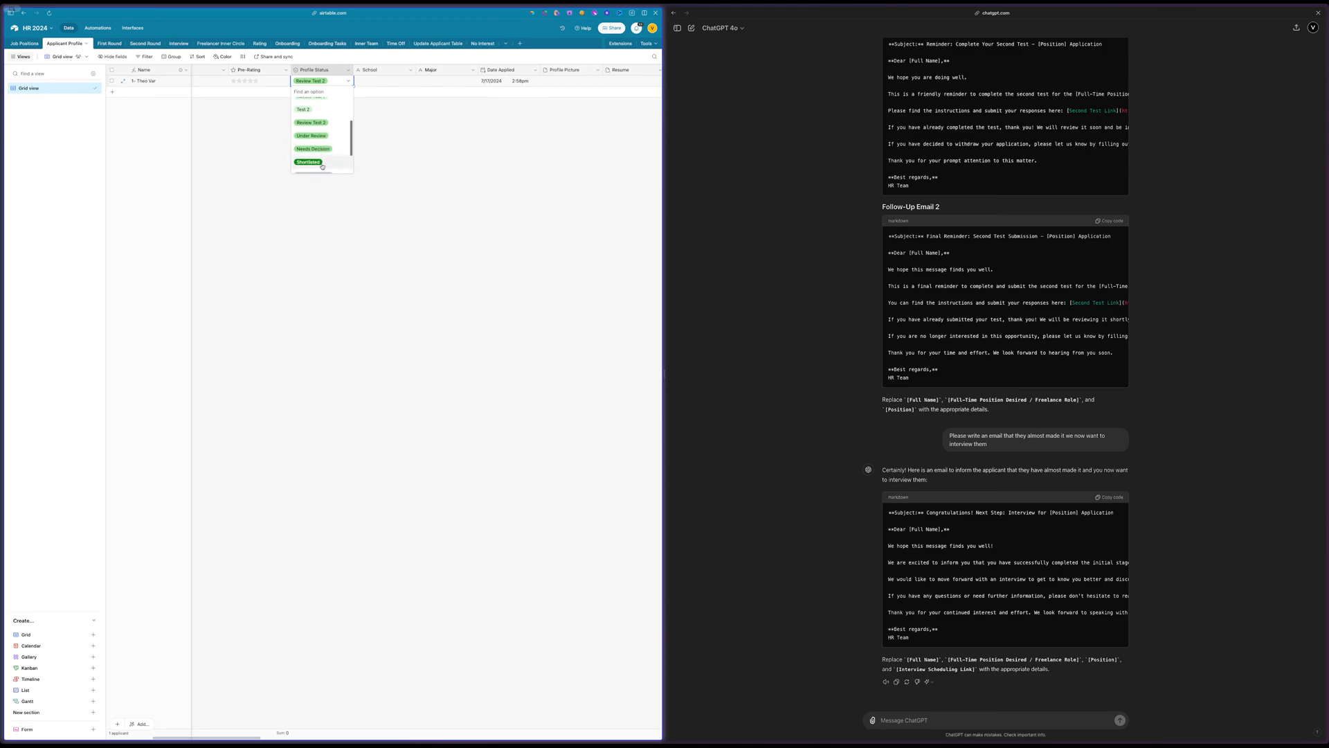
scroll(324, 153, down, 1)
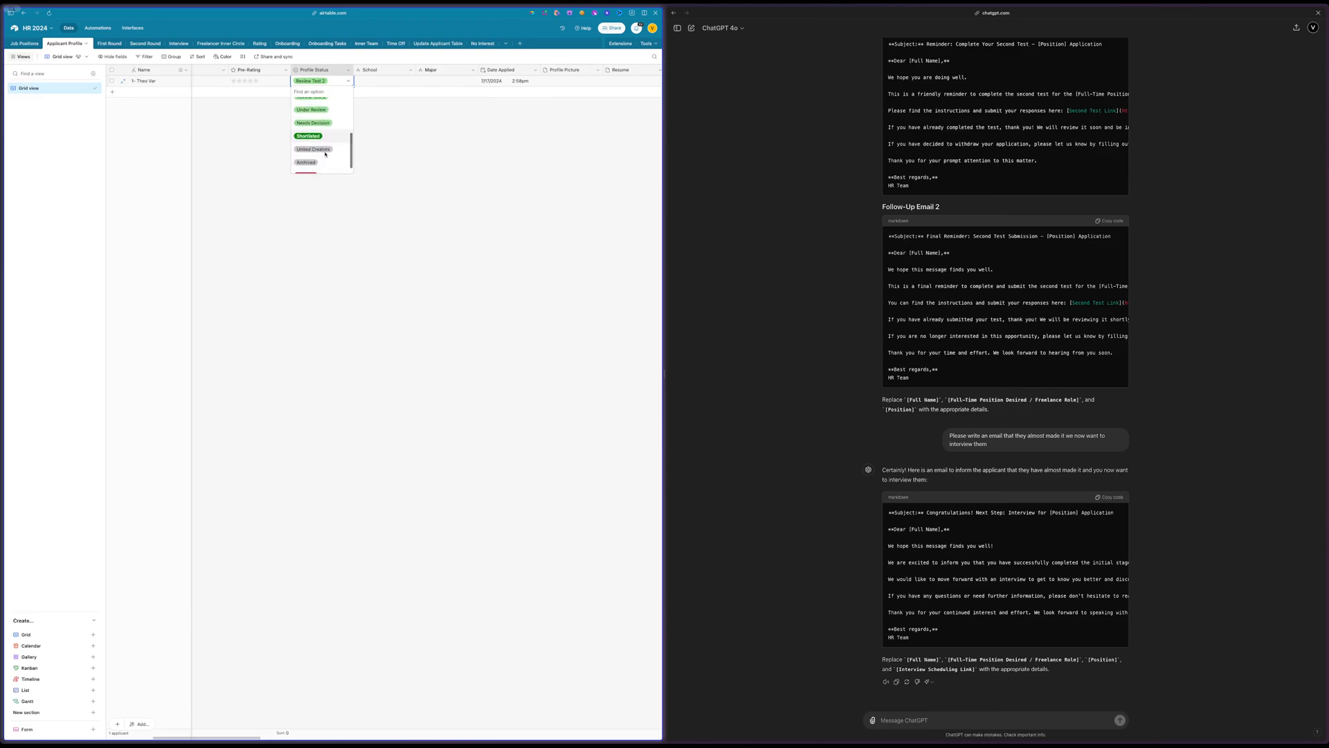
scroll(325, 153, up, 1)
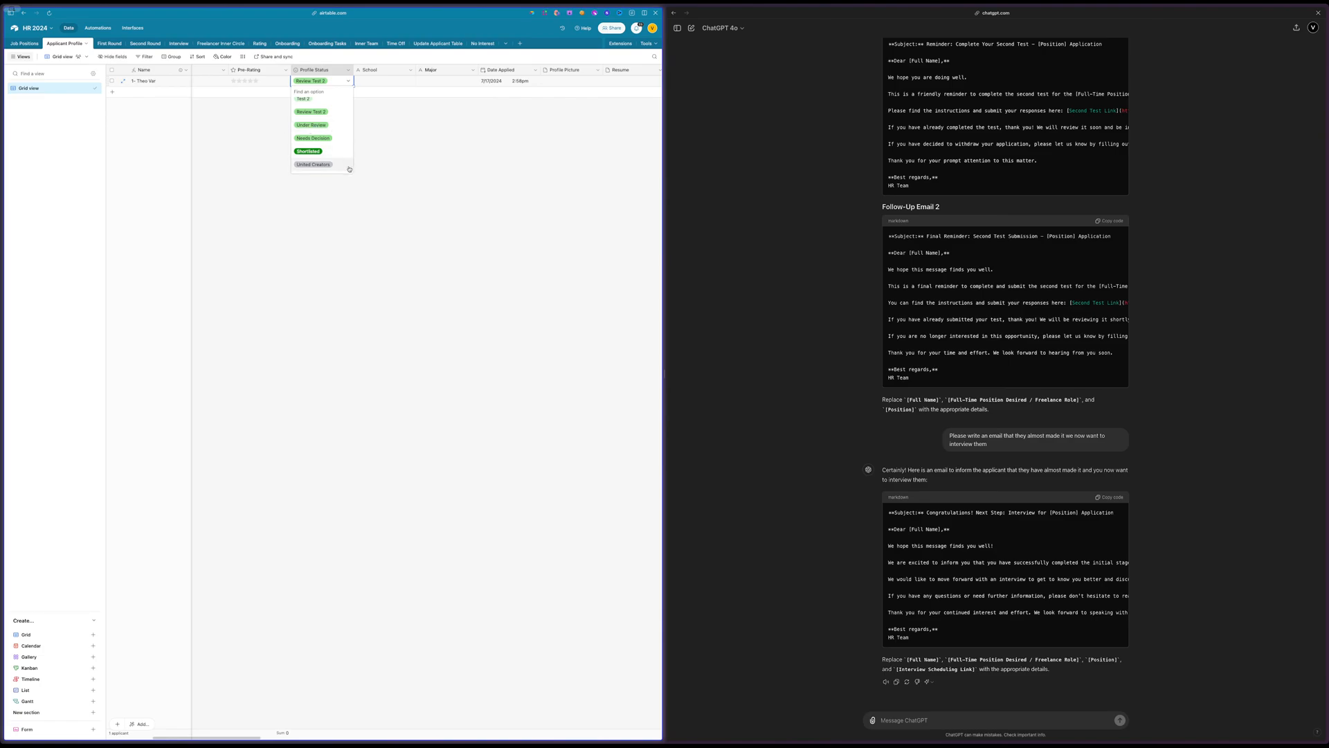
Open the Profile Status field's settings and change the Needs Decision option's colour to dark green
scroll(317, 130, down, 1)
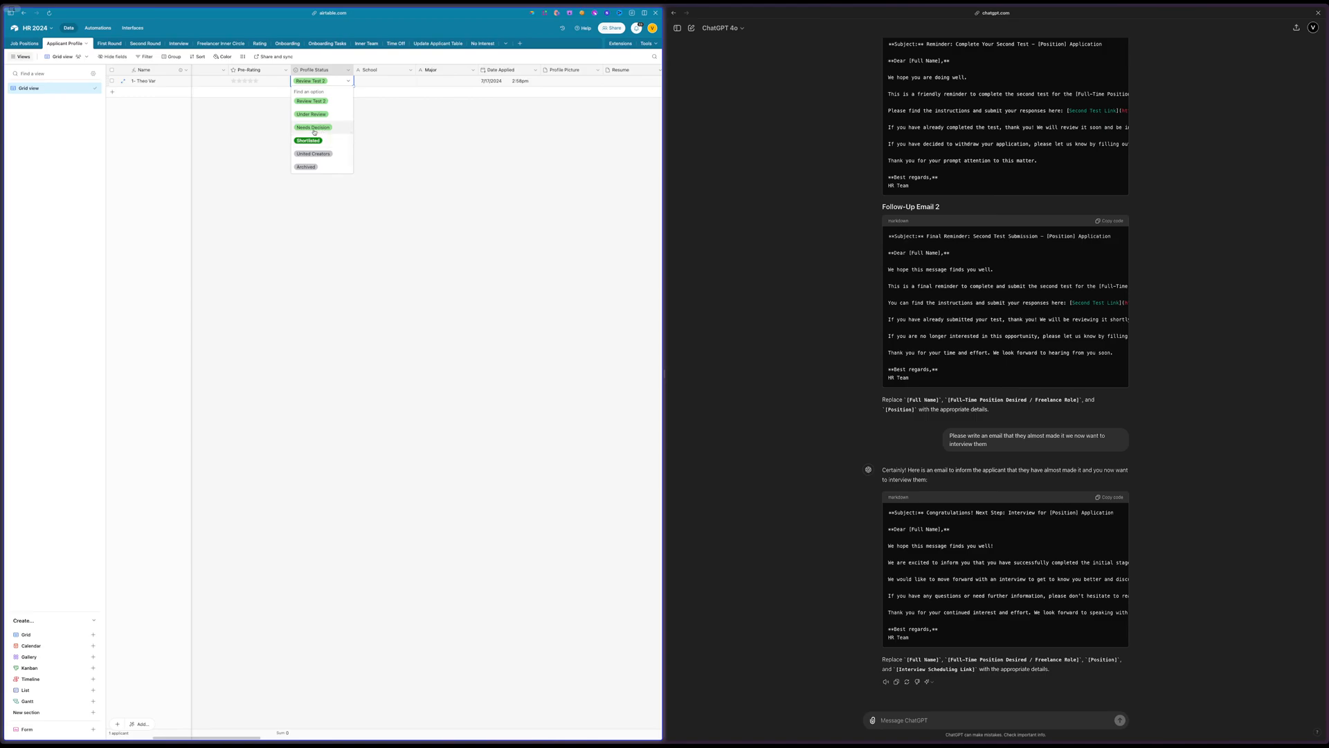
scroll(314, 130, up, 1)
double_click(316, 70)
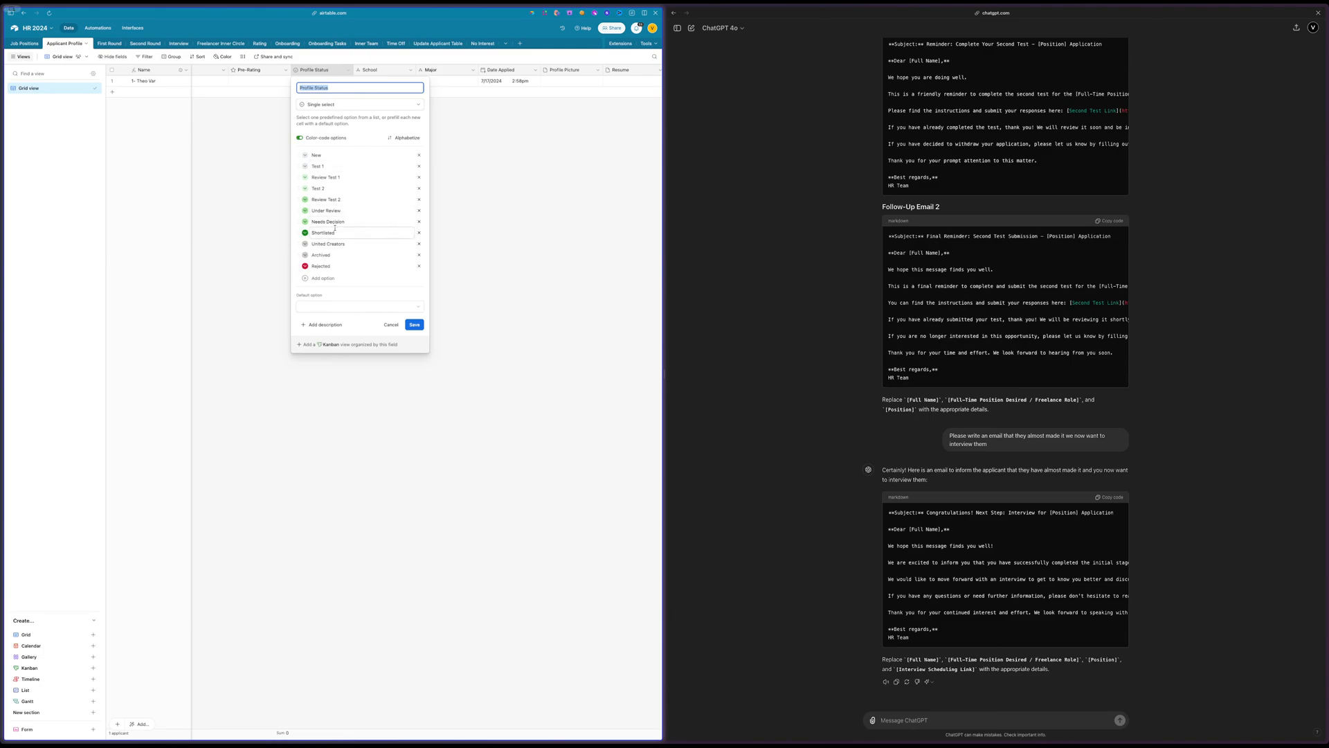
click(305, 234)
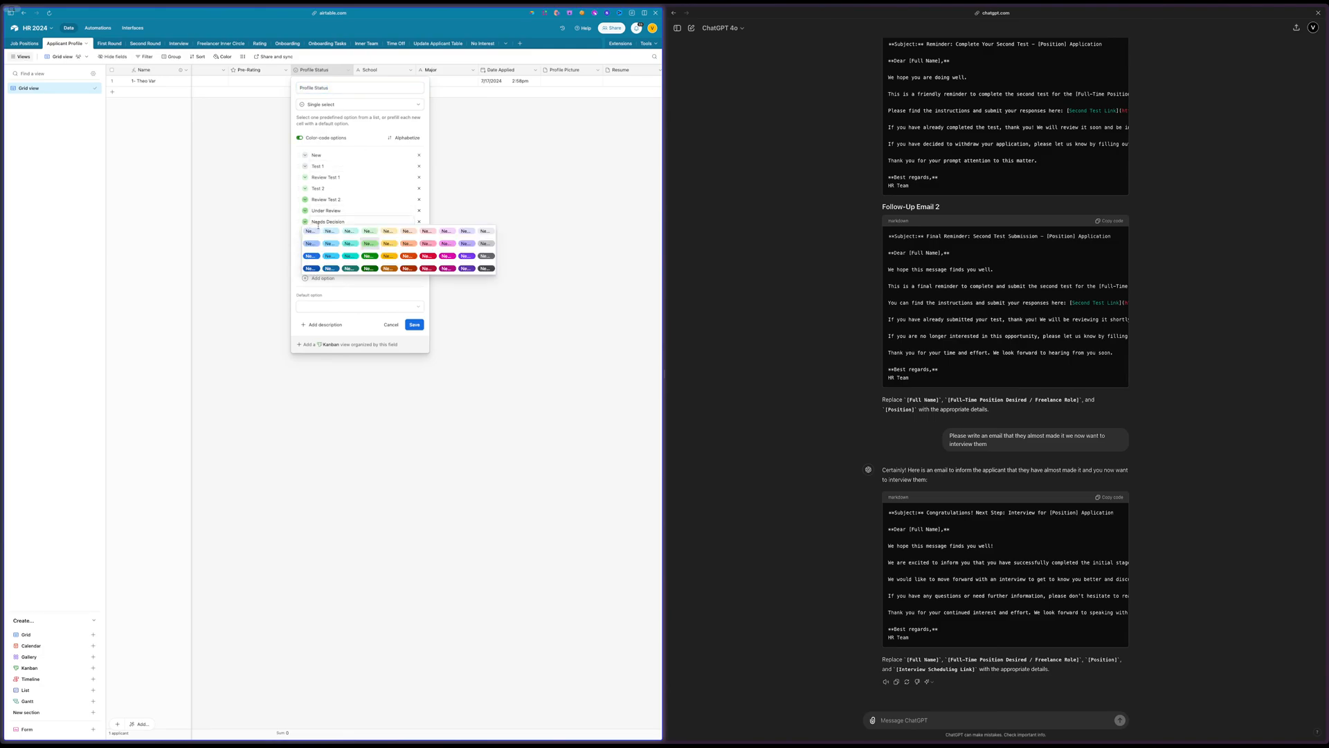
click(367, 257)
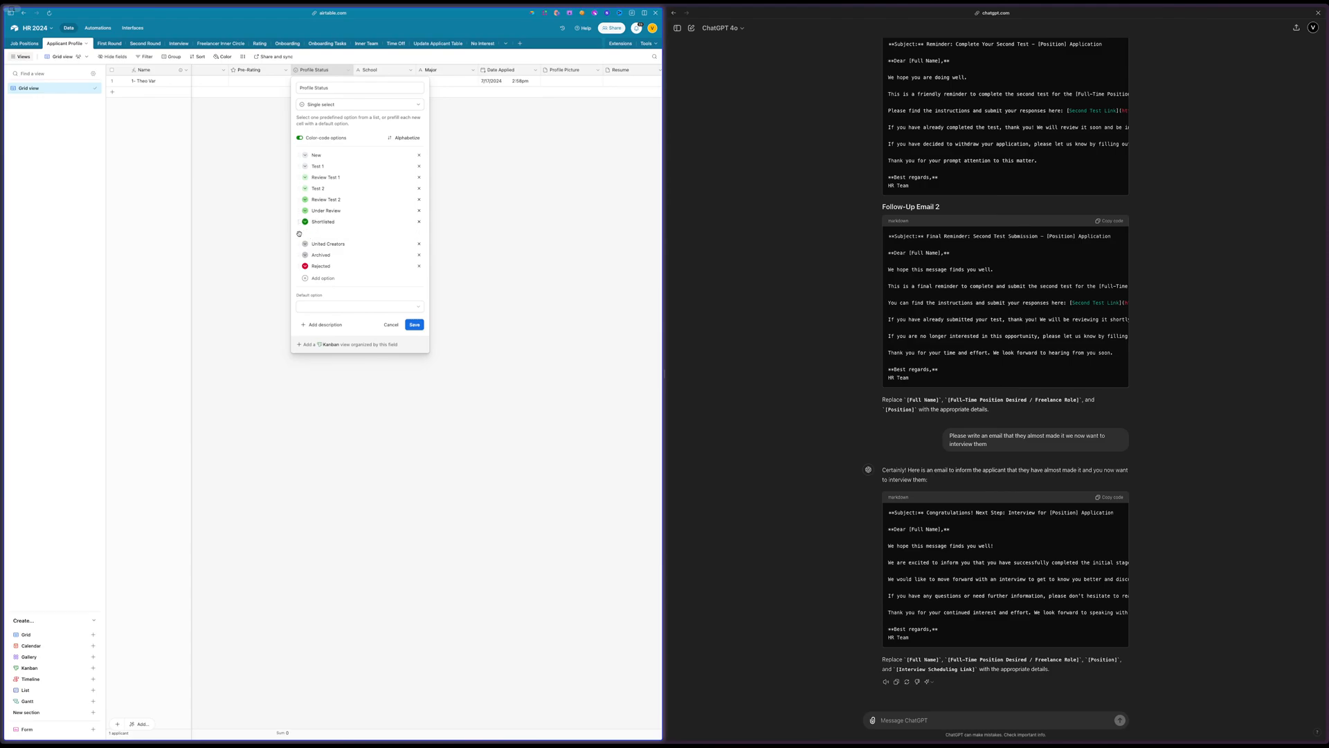
Move the Needs Decision option below Shortlisted and save the changes to Profile Status
drag(299, 234, 299, 234)
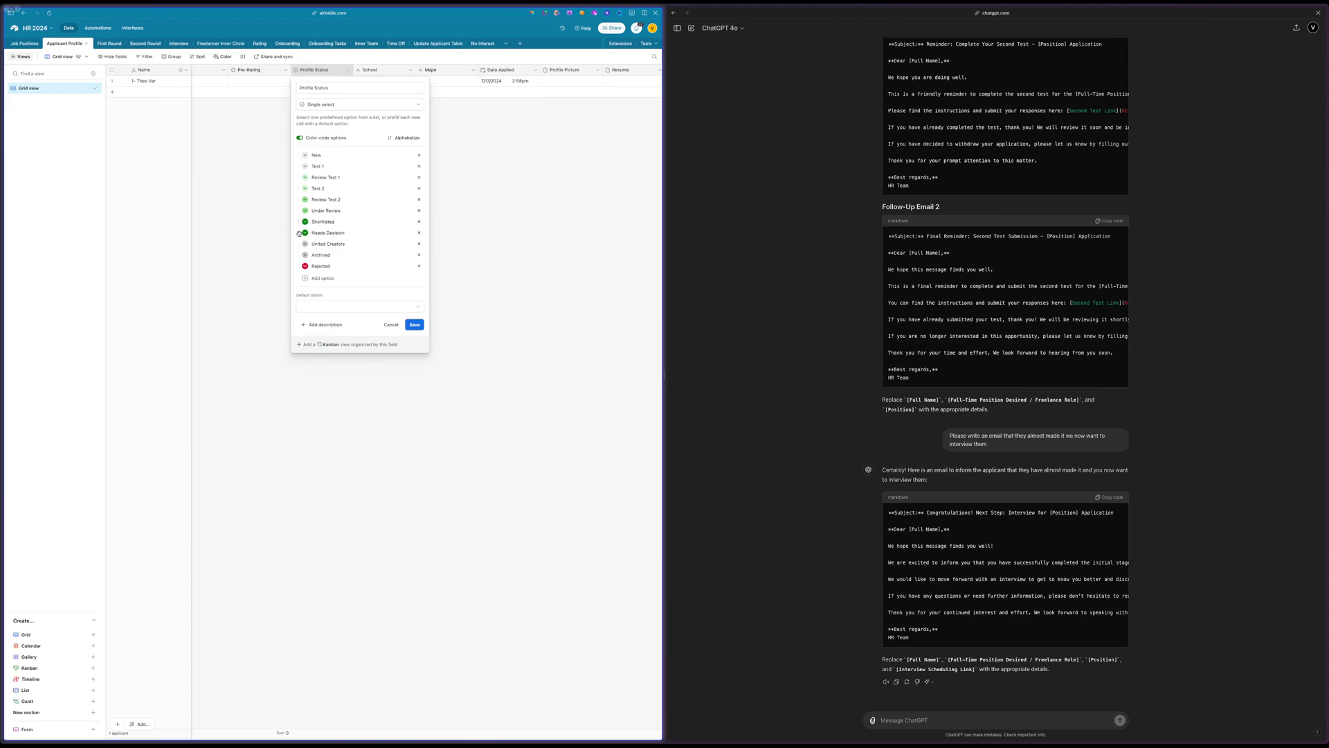
triple_click(336, 233)
triple_click(313, 212)
triple_click(324, 222)
click(343, 220)
click(537, 259)
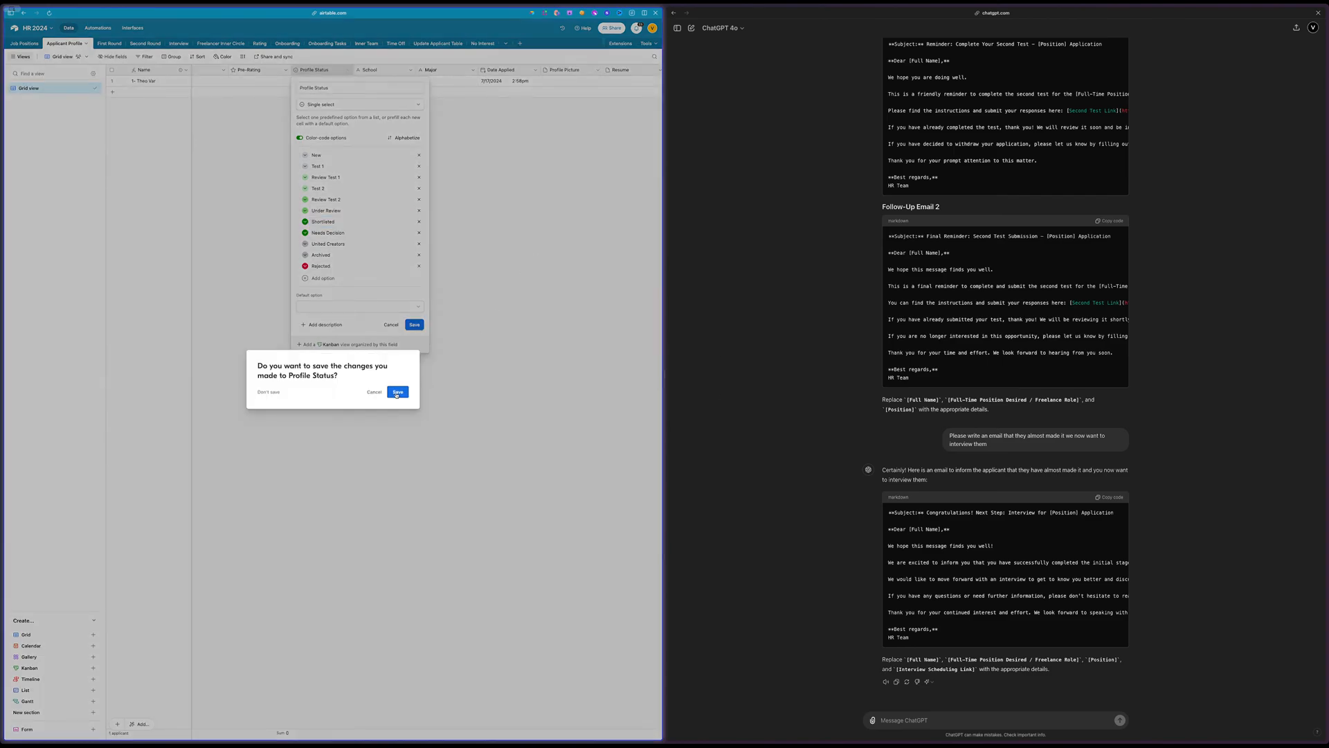
click(397, 393)
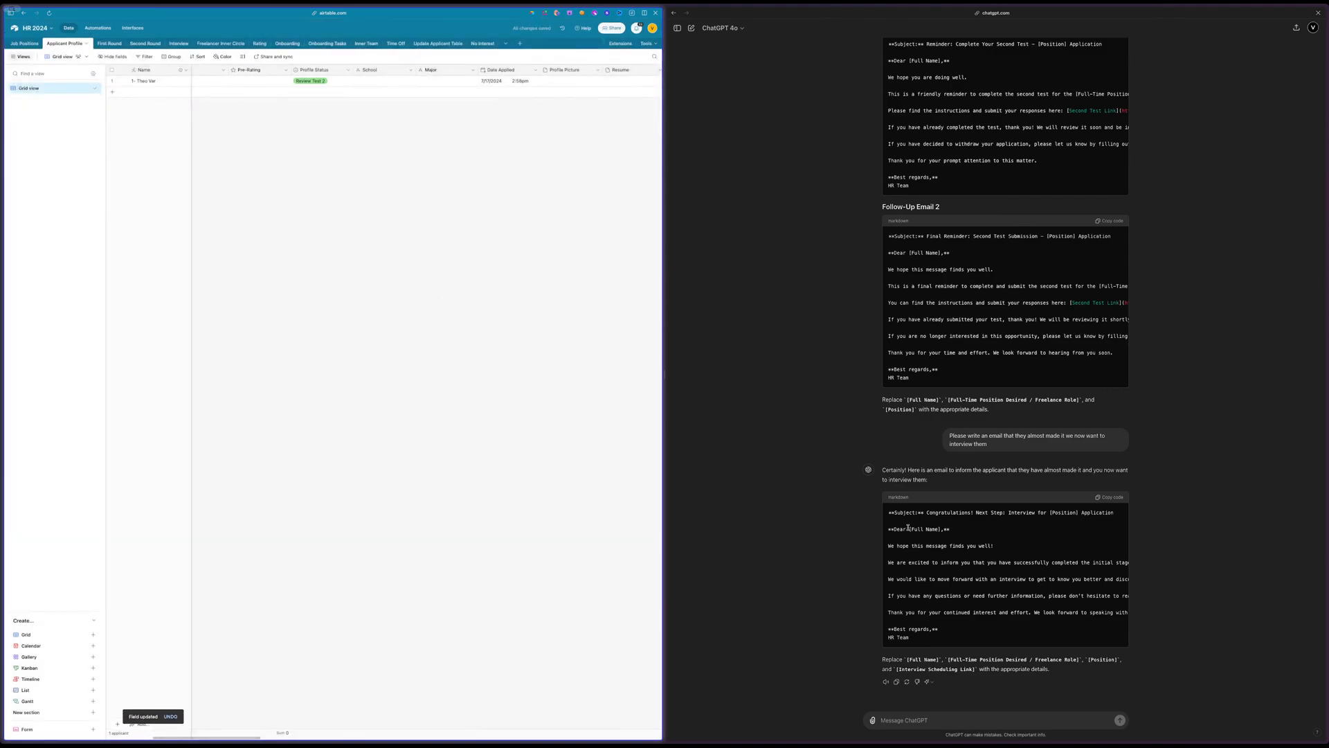
Create a new automation and place it at the end of the All Emails section
click(98, 27)
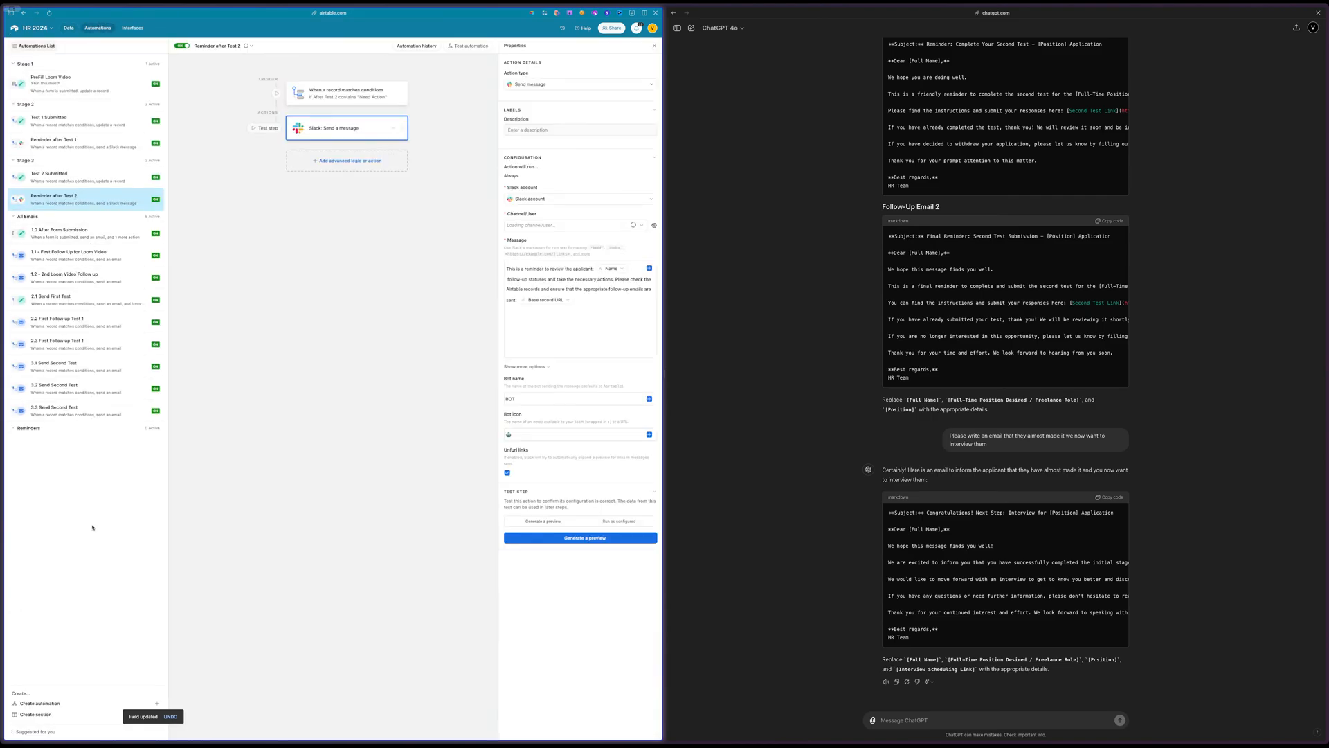
click(40, 703)
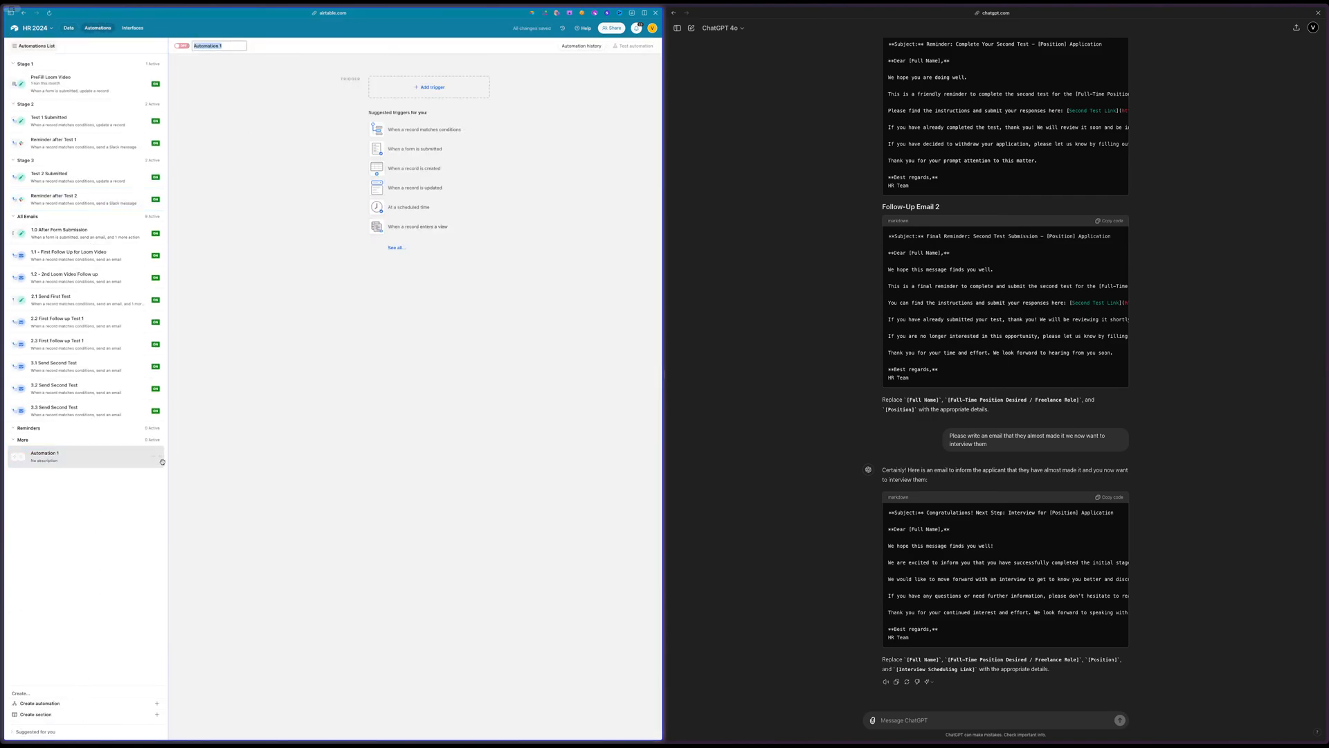
drag(160, 457, 160, 430)
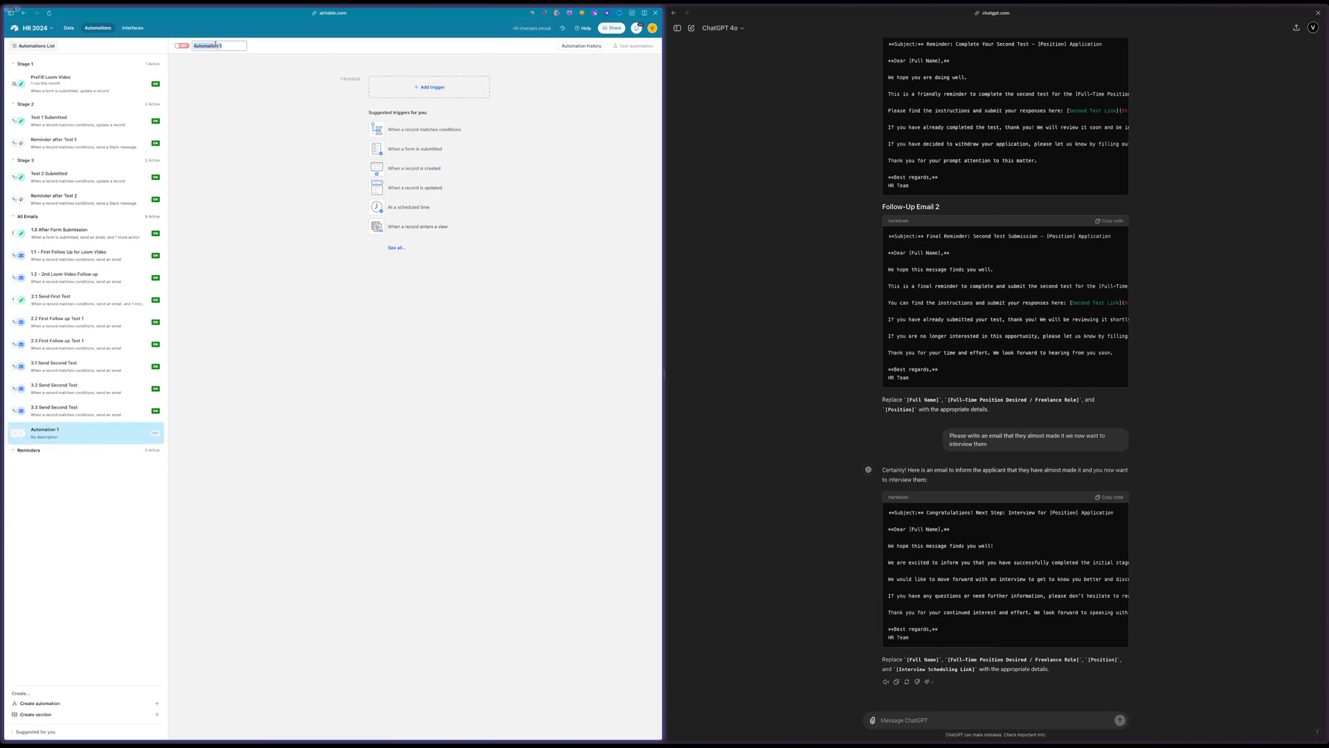
Name the new automation "4.1 Send them an Interview Link"
text(4.)
text(1 Send Them)
text(hem)
text( an Interview Link)
key(Return)
In the ChatGPT reply, copy the interview email's subject text "Congratulations! Next Step: Interview for [Position] Application"
drag(929, 513, 1038, 516)
key(ctrl+c)
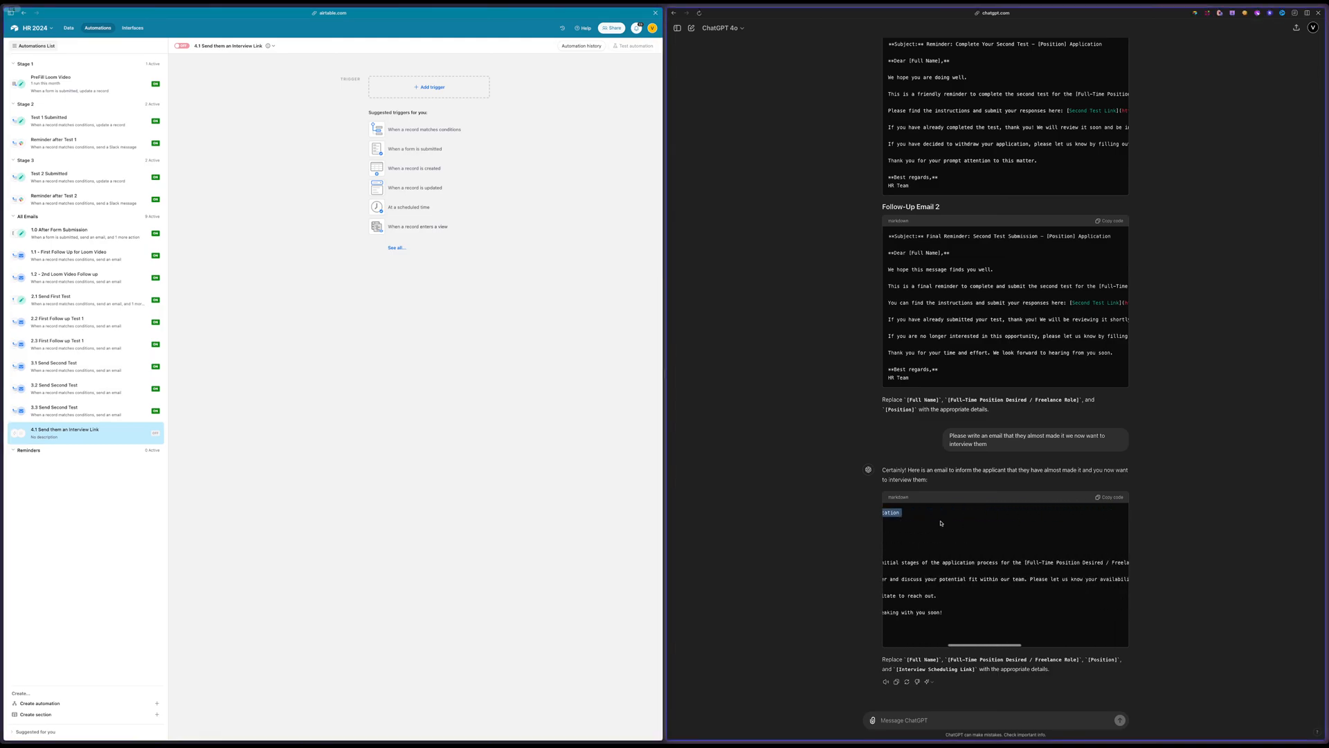
scroll(940, 523, left, 5)
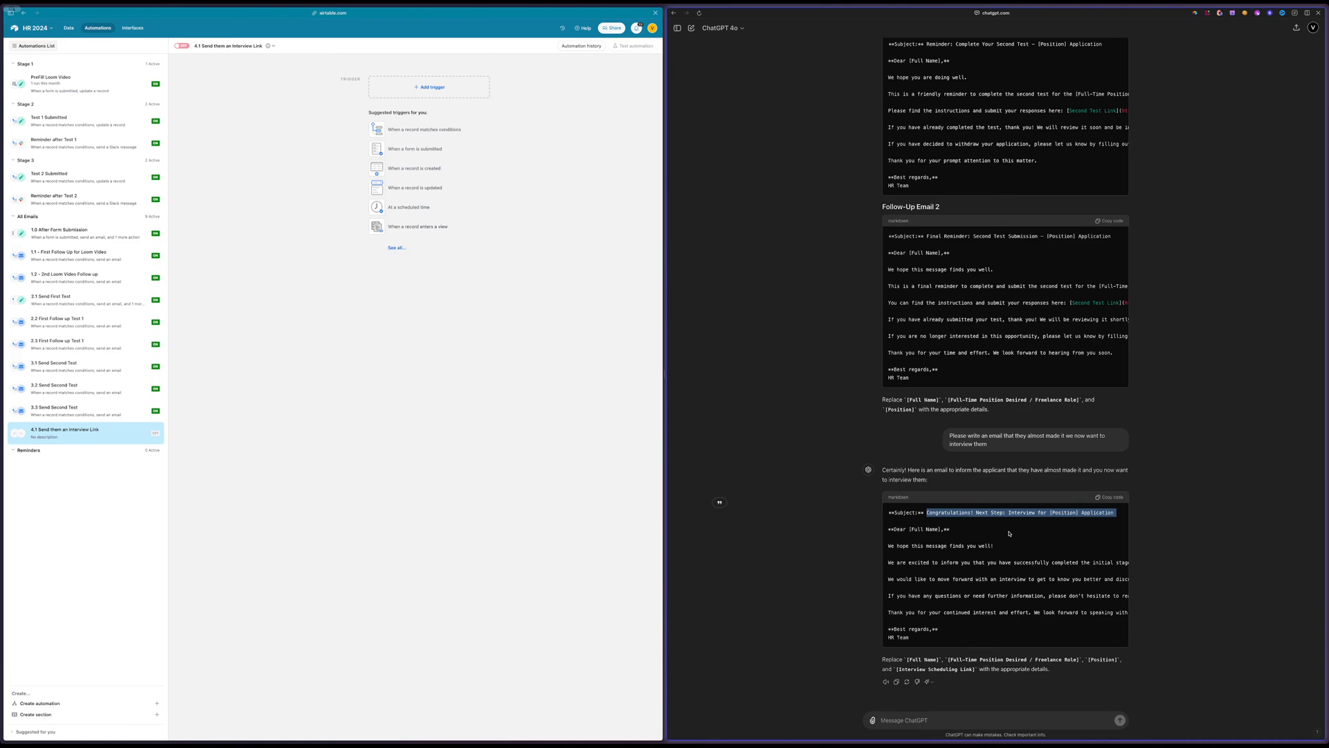
In the Airtable automation, trigger it when a record matches conditions in the Applicant Profile table
click(419, 130)
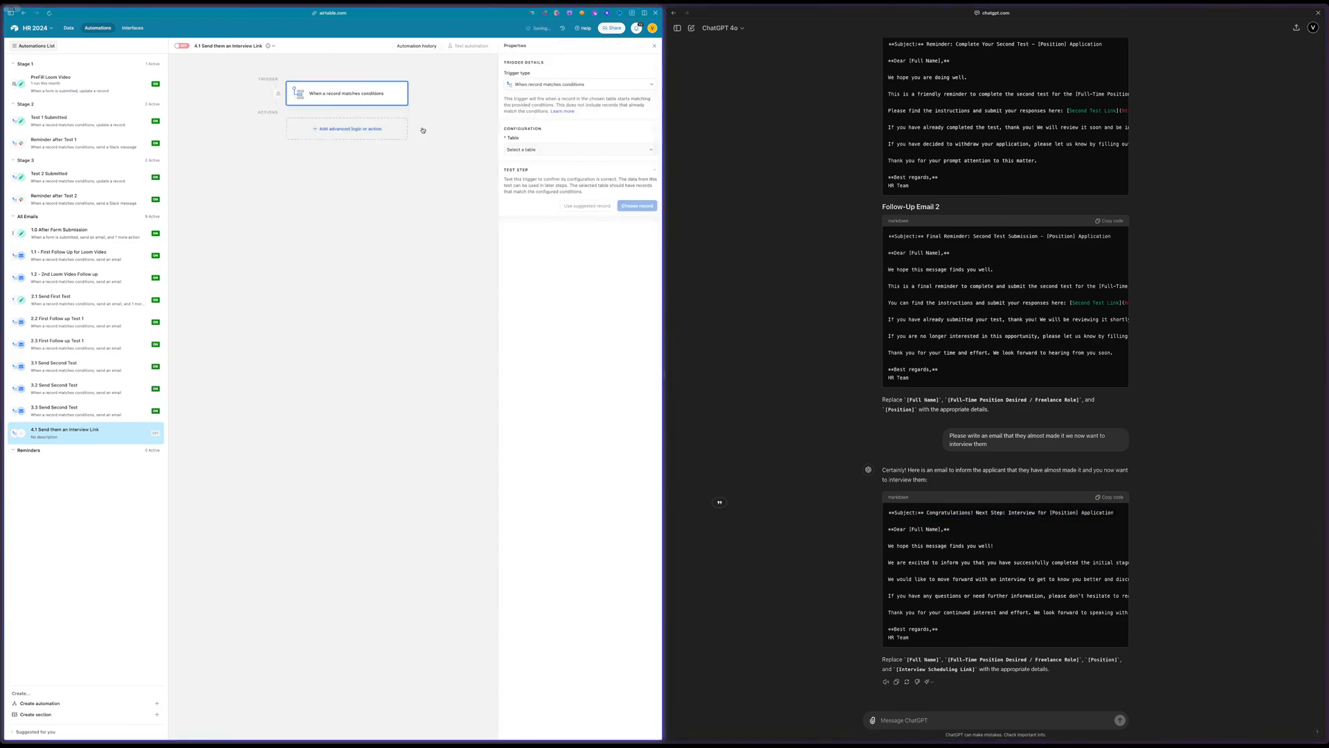
click(530, 151)
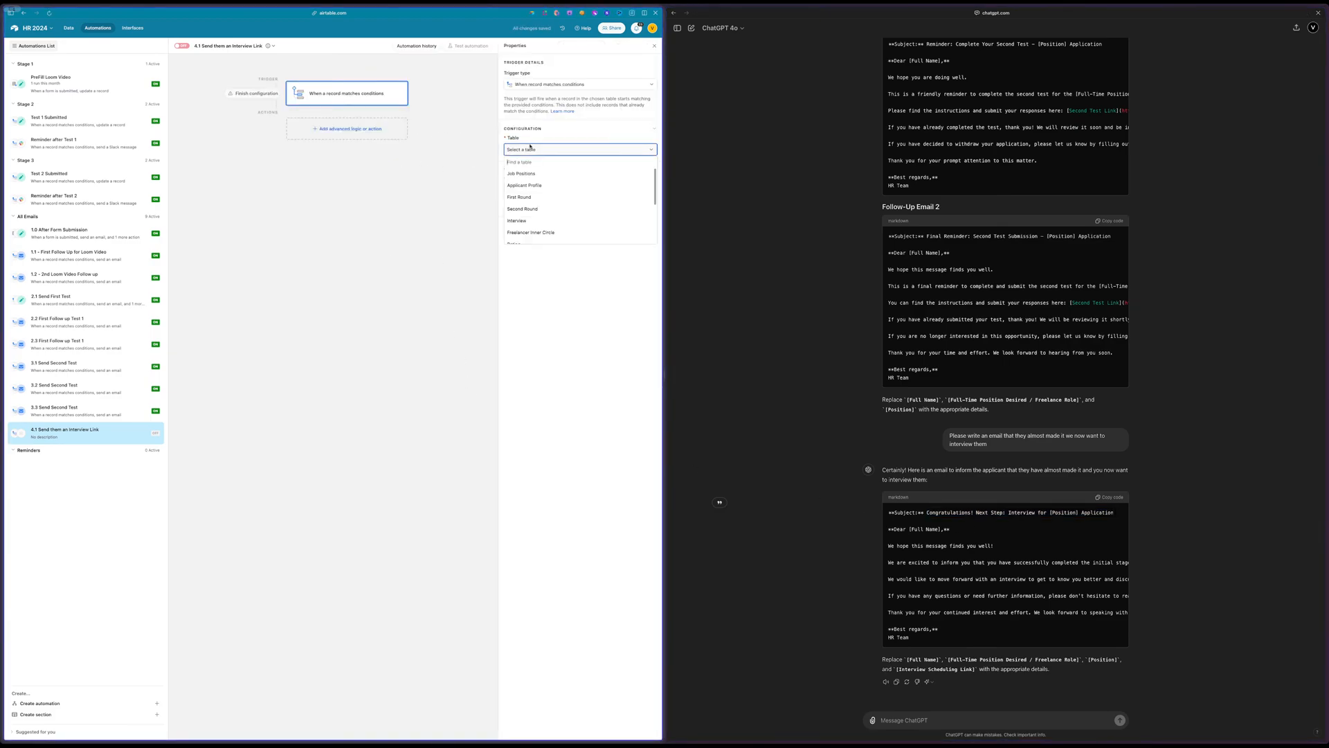
click(532, 185)
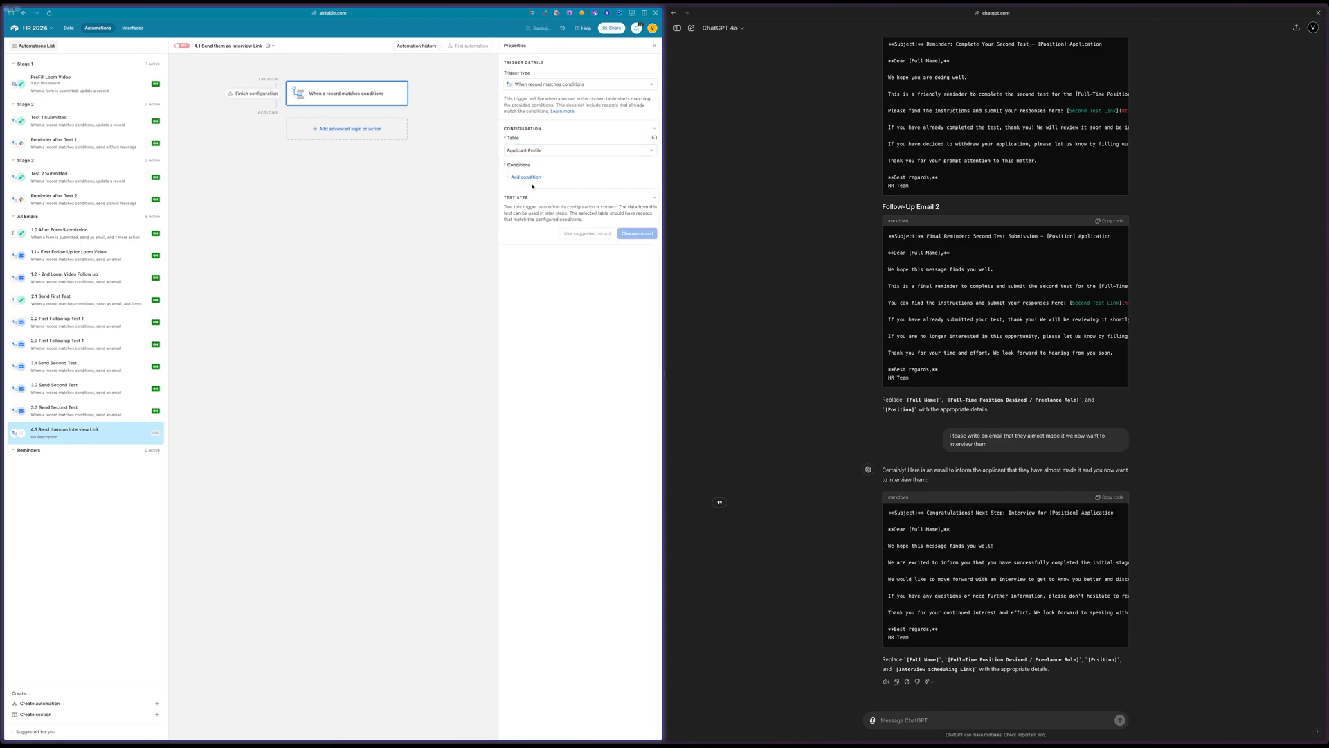
Add a trigger condition requiring Profile Status to be Shortlisted
click(527, 177)
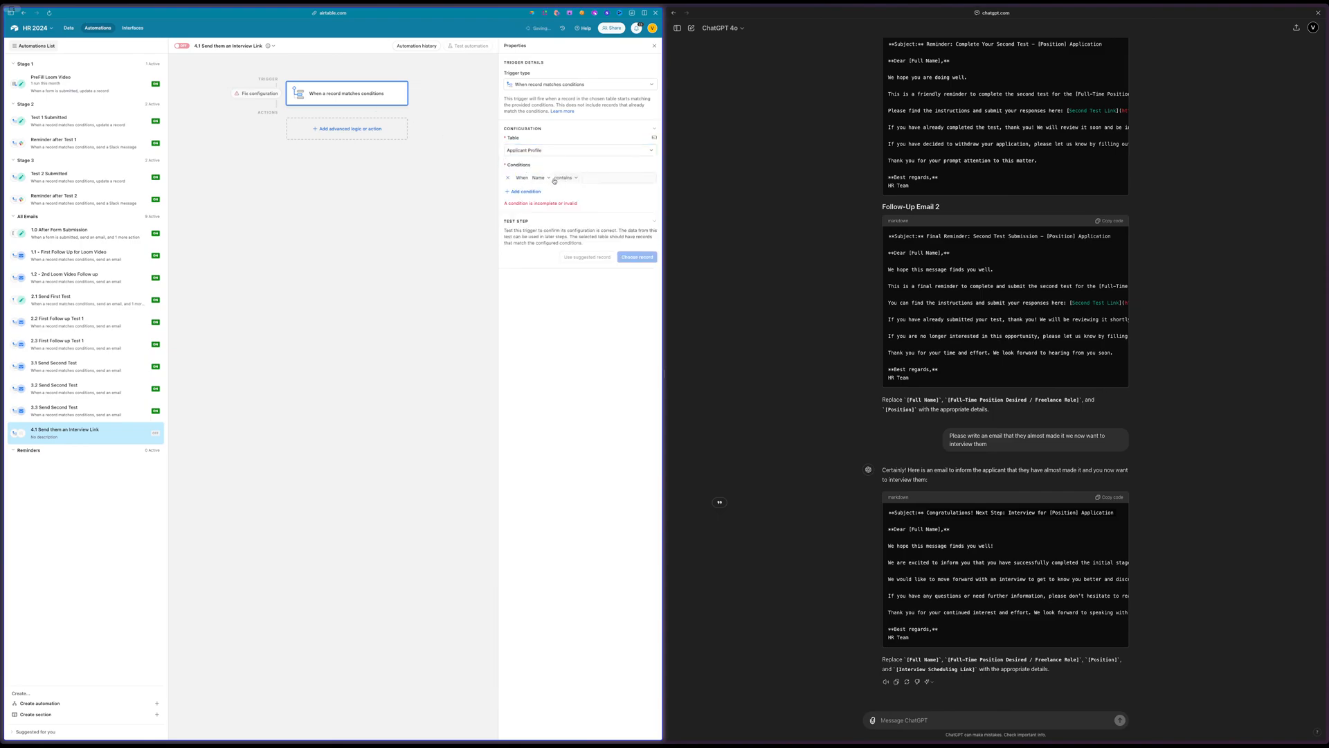
click(566, 179)
click(541, 178)
click(541, 179)
text(sta)
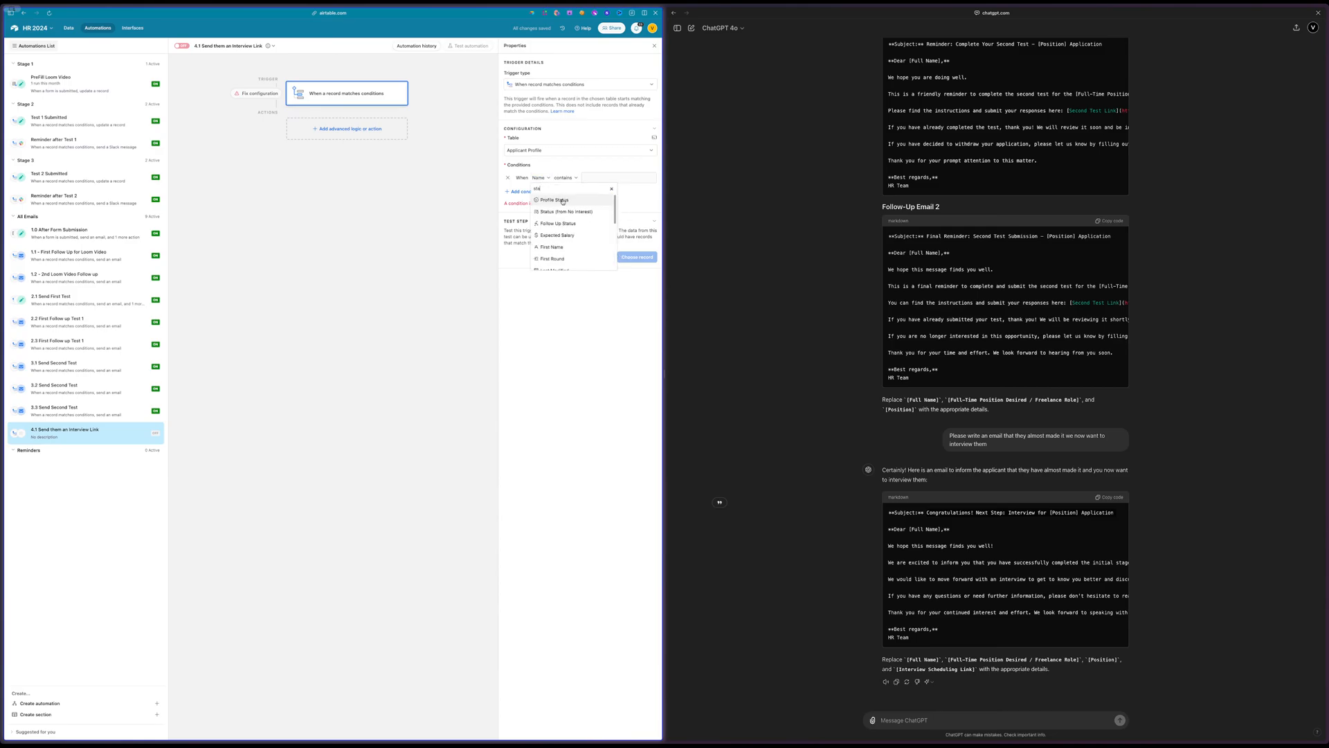
click(554, 258)
click(618, 177)
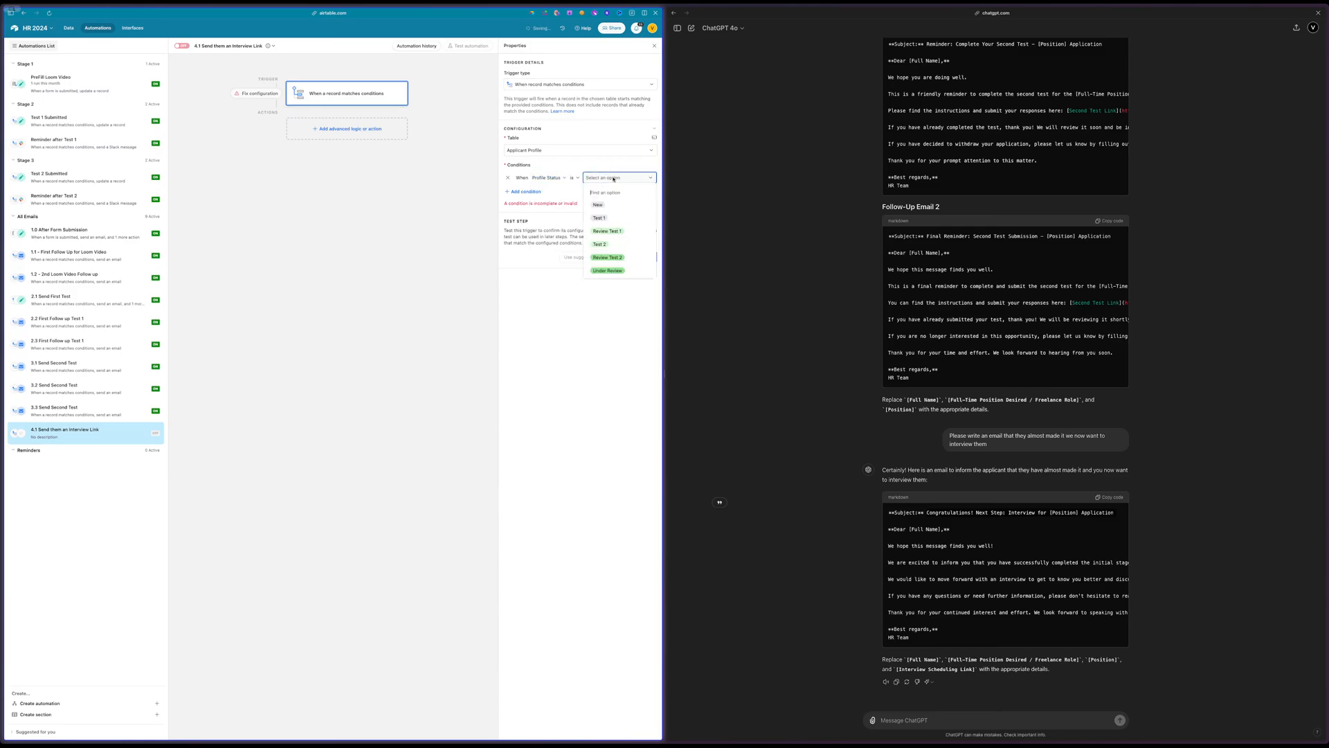
scroll(612, 267, down, 2)
click(597, 257)
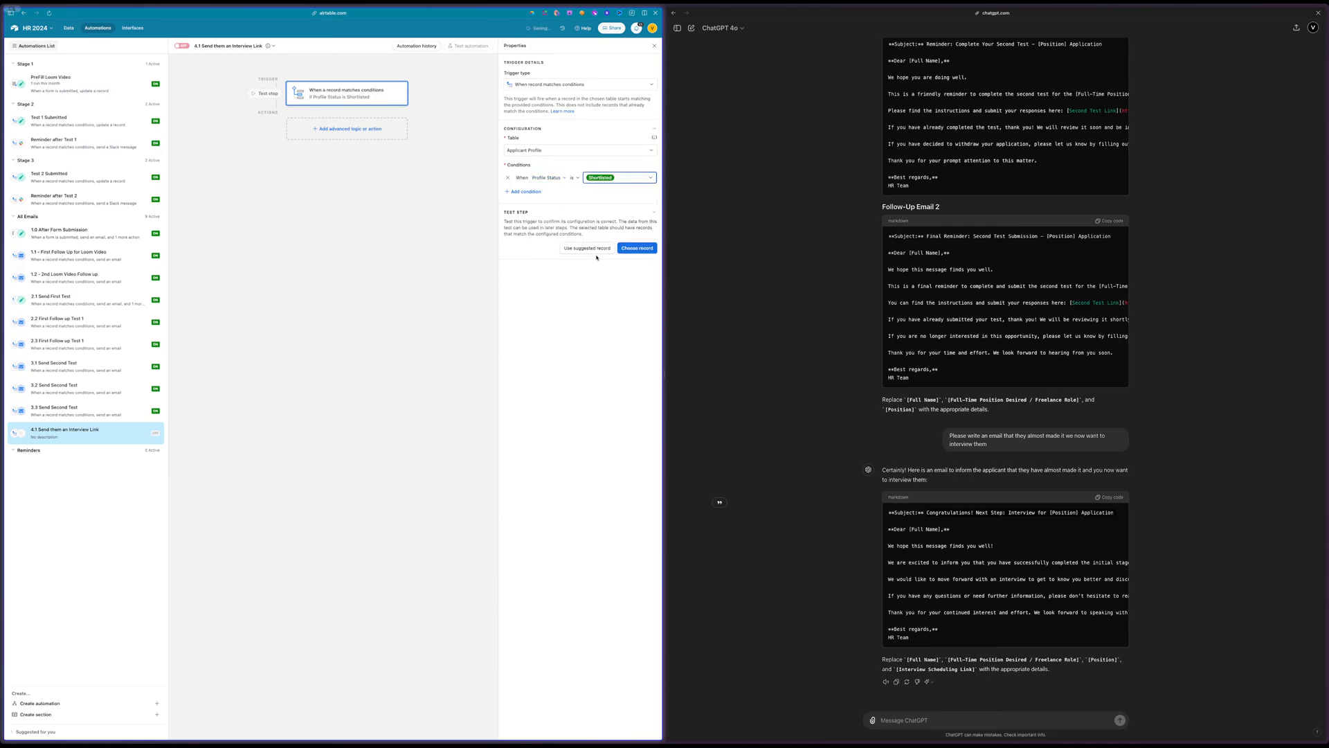
Add a Send email action and paste the copied interview subject line as its subject
click(353, 122)
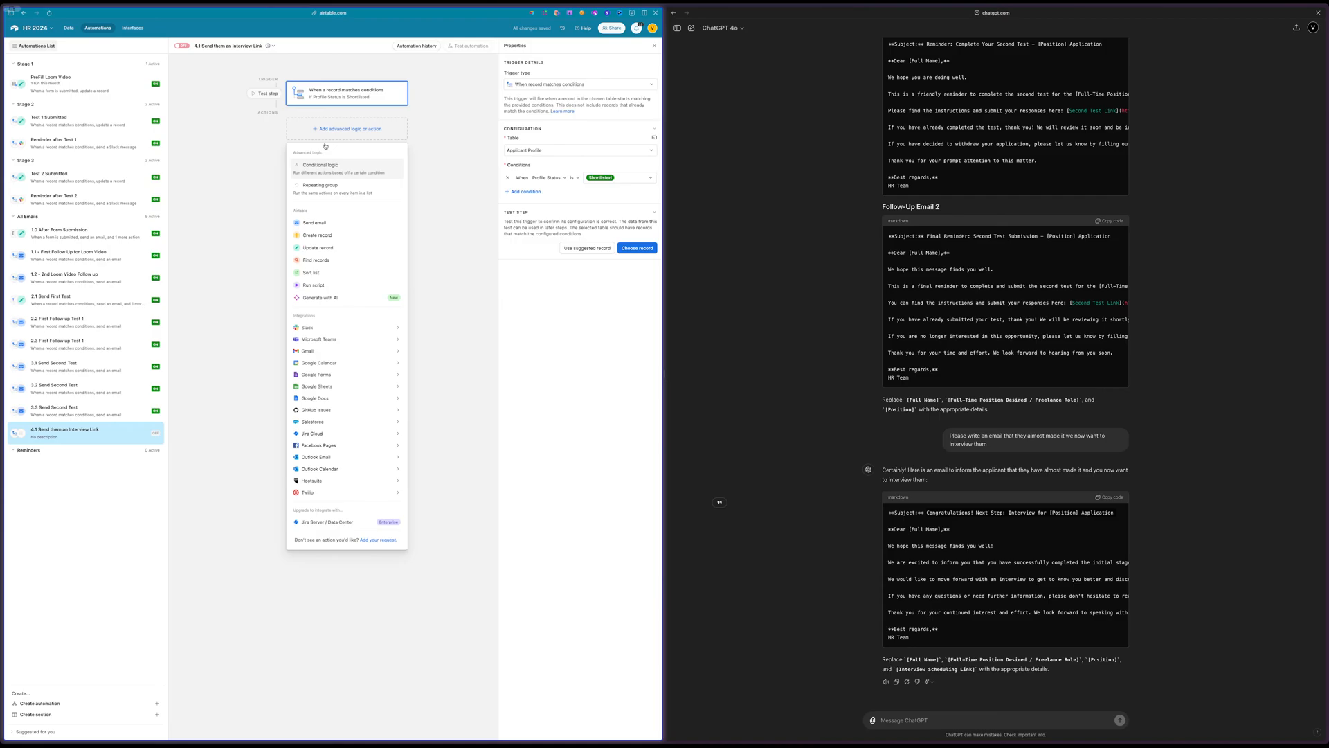
click(324, 223)
click(552, 284)
key(ctrl+v)
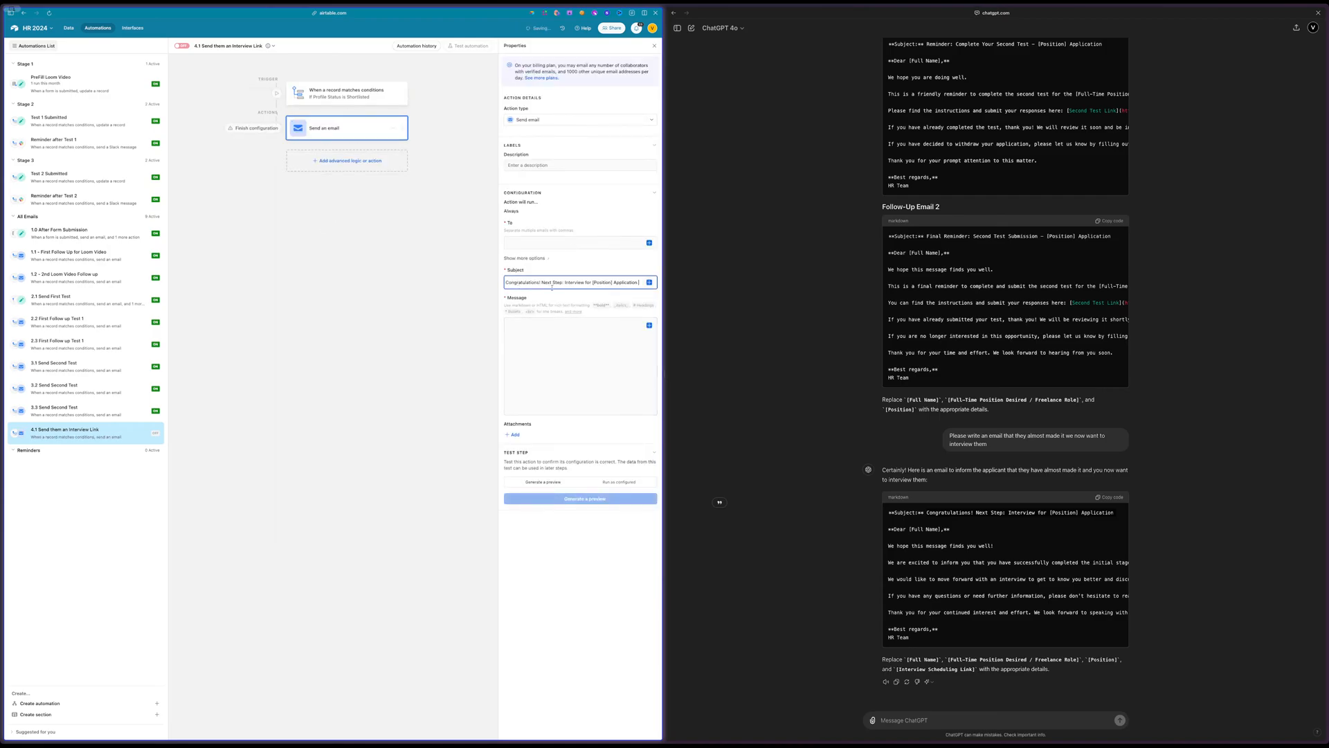
Replace the [Position] placeholder in the email subject with the record's job title value
drag(612, 282, 594, 283)
key(BackSpace)
key(BackSpace)
click(649, 284)
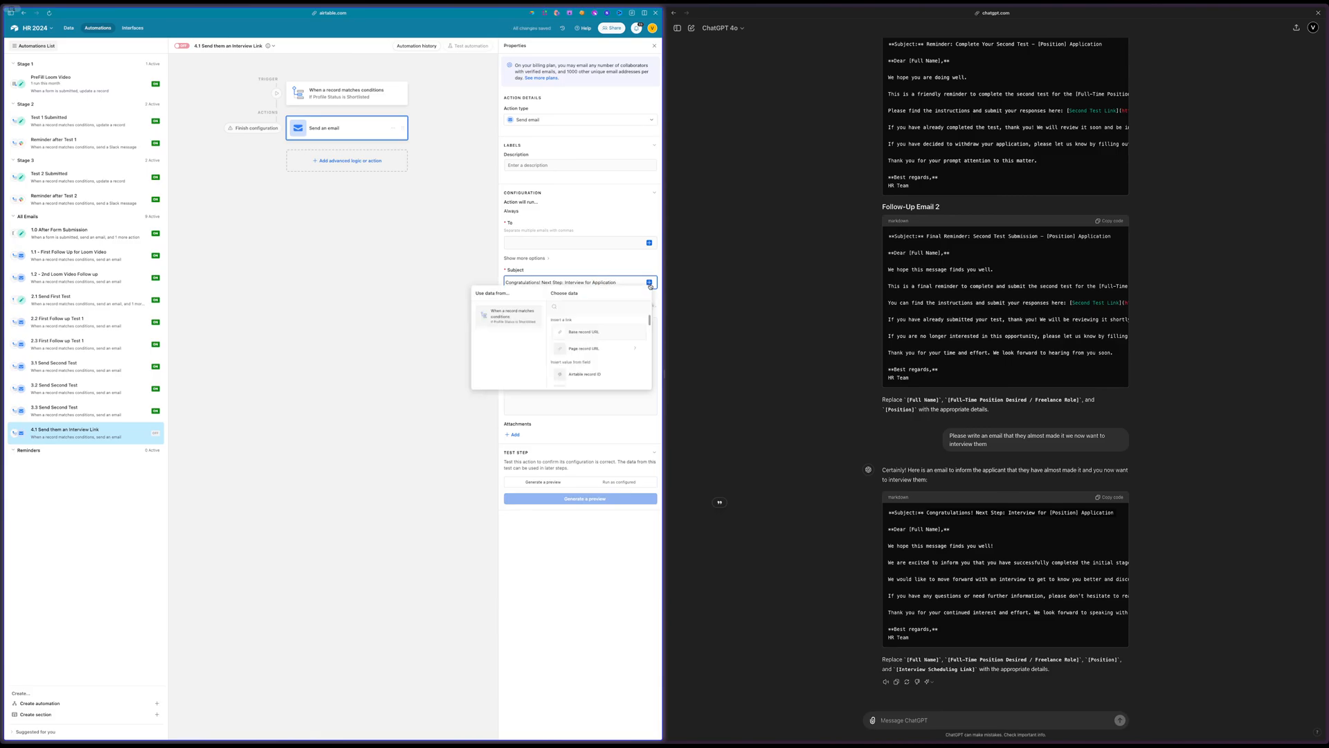
click(572, 310)
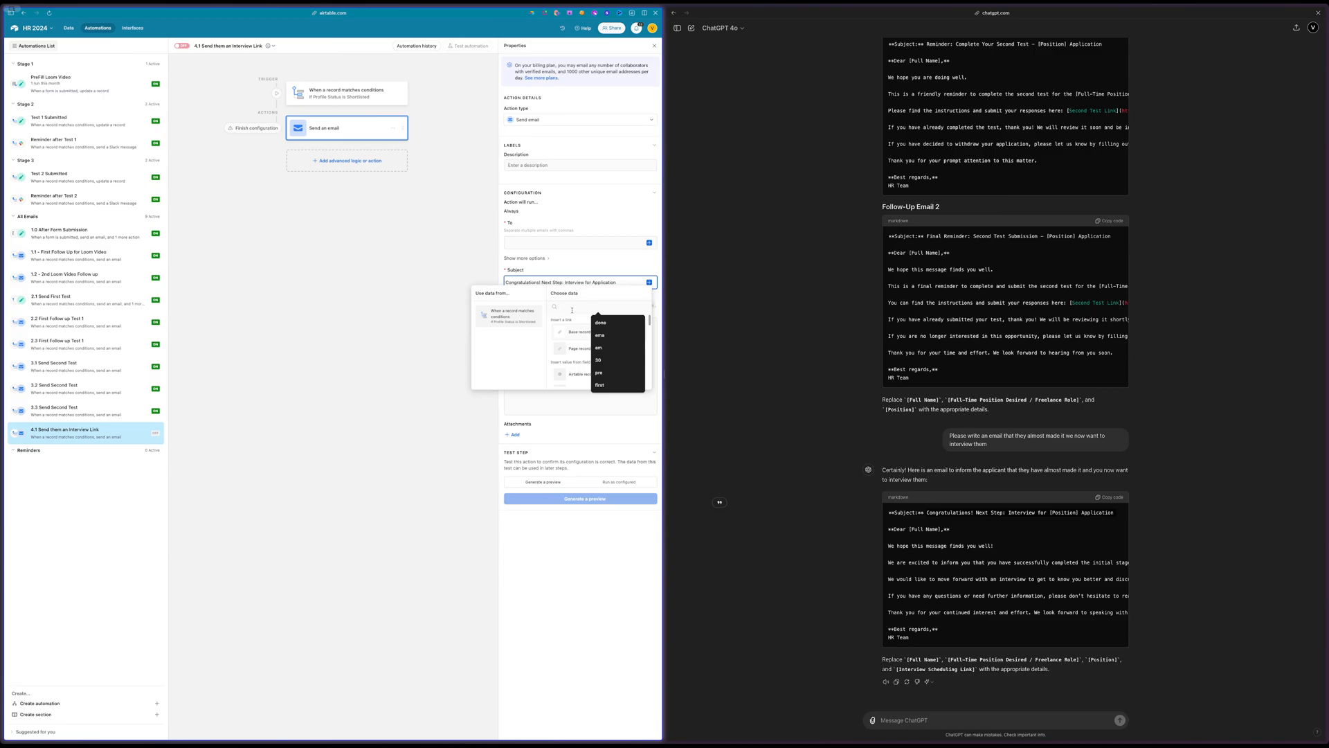
text(s)
key(BackSpace)
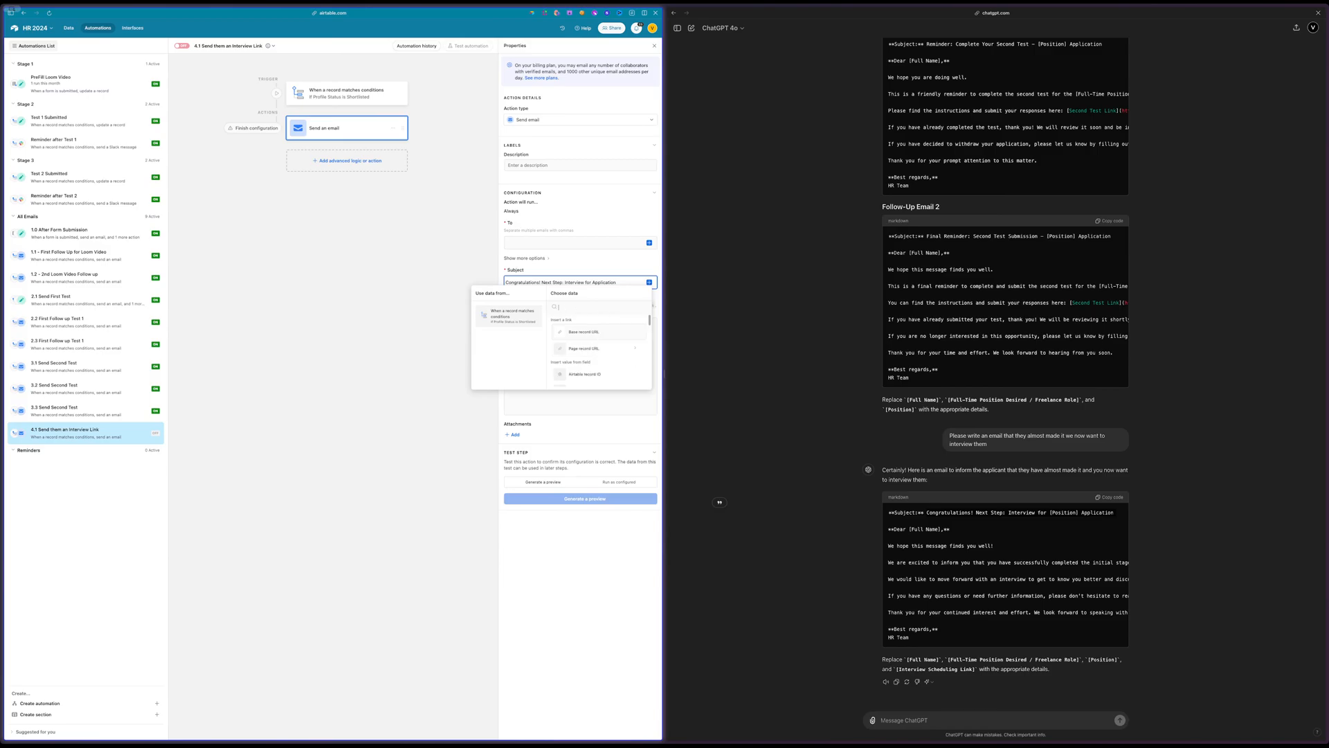
text(tit)
click(574, 334)
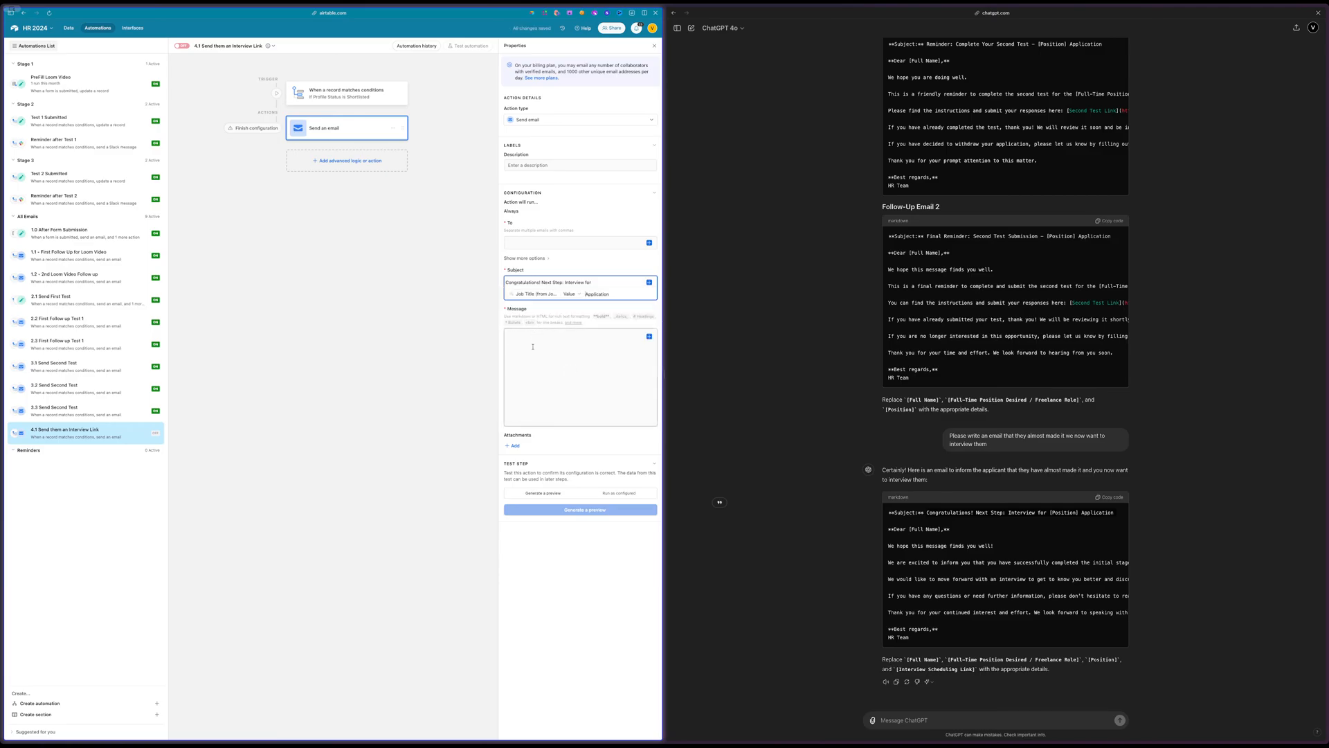
Widen the Status (from No Interest) column in the Applicant Profile table
click(69, 28)
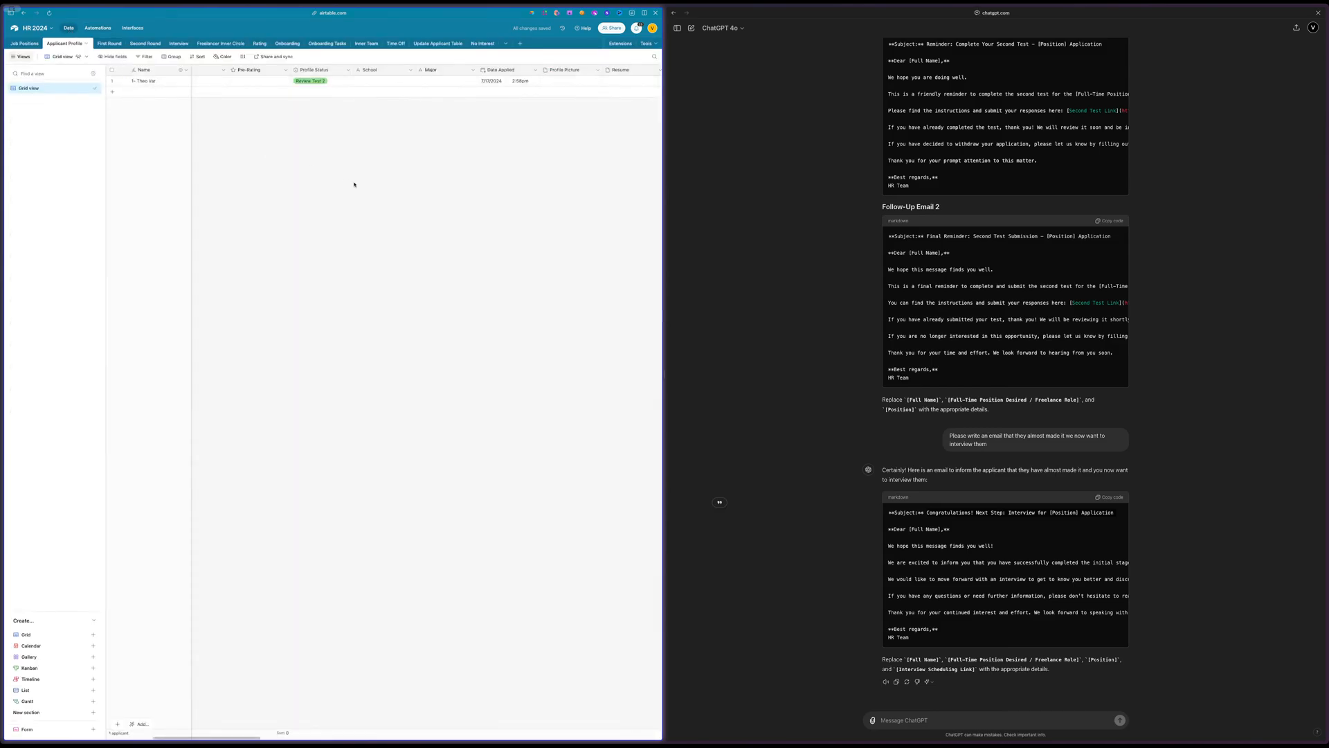
scroll(360, 184, right, 5)
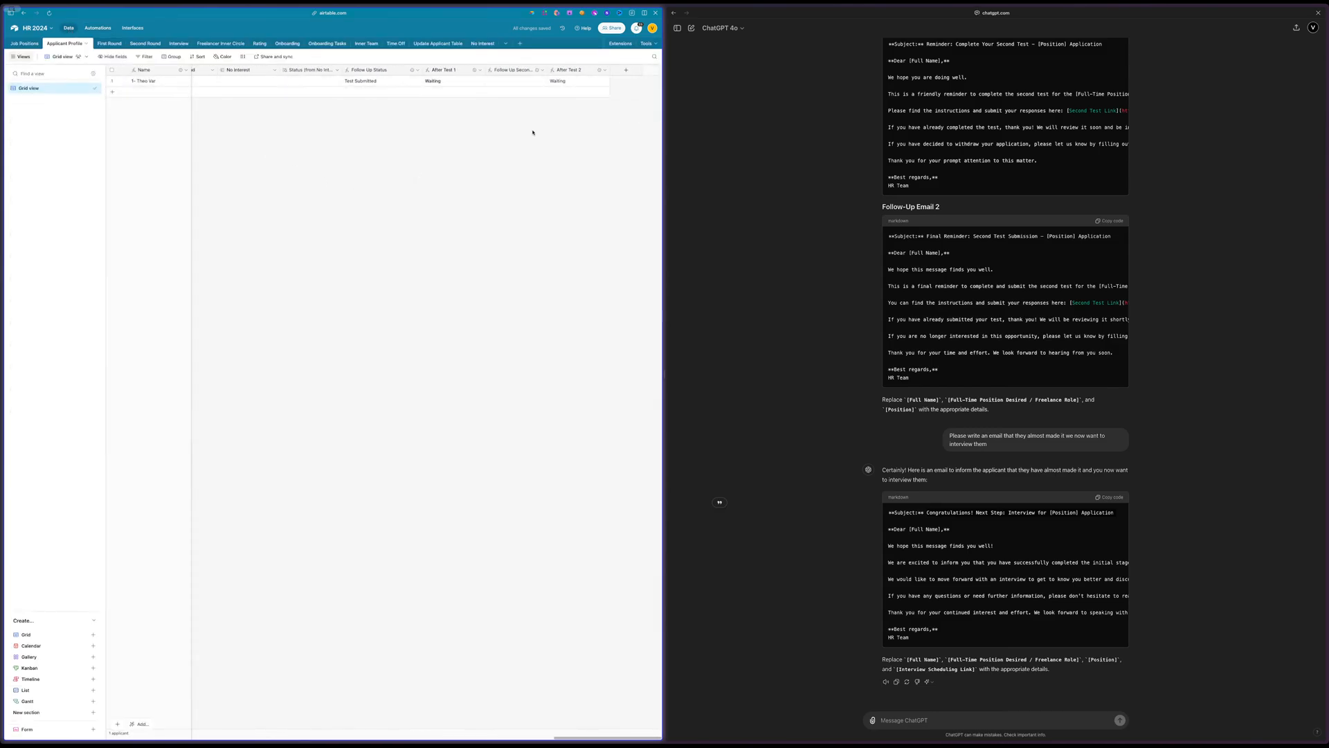
scroll(450, 104, left, 1)
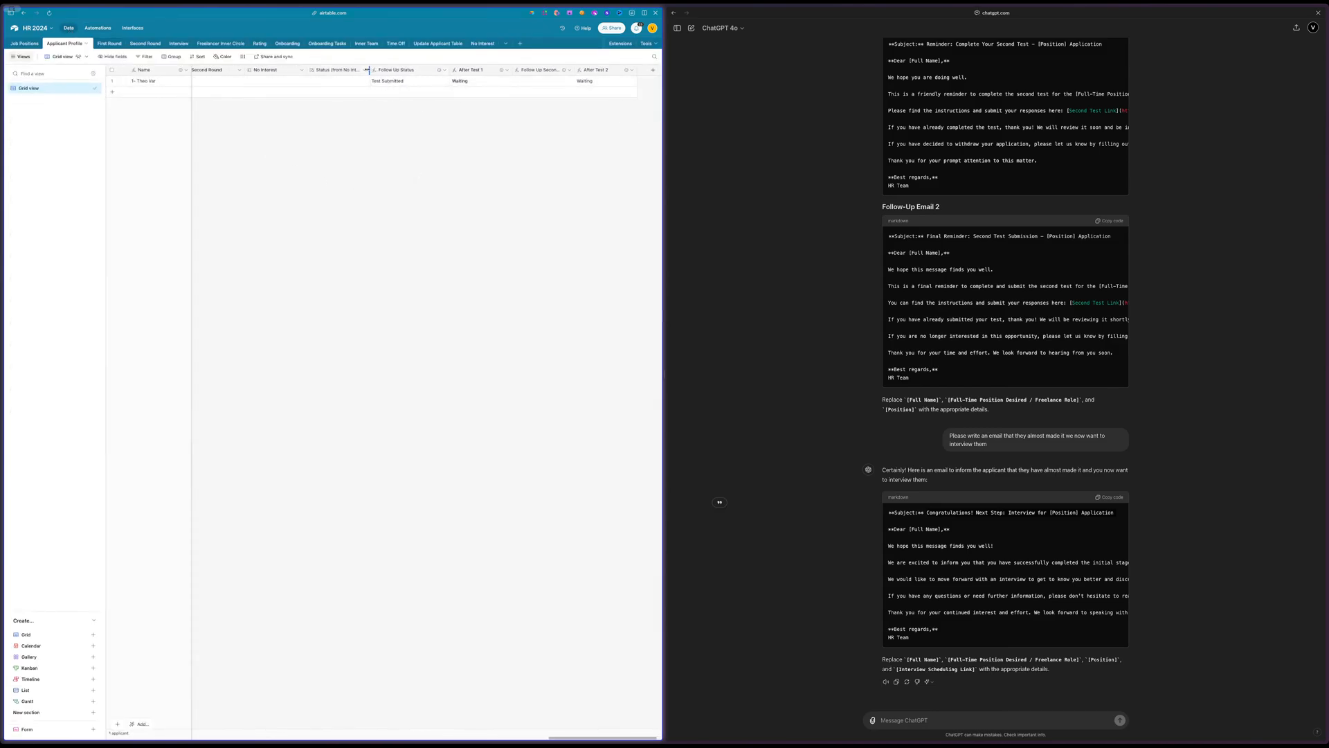
drag(367, 69, 405, 69)
Look through the Applicant Profile table's columns and field list for duplicated job title fields
scroll(457, 163, left, 3)
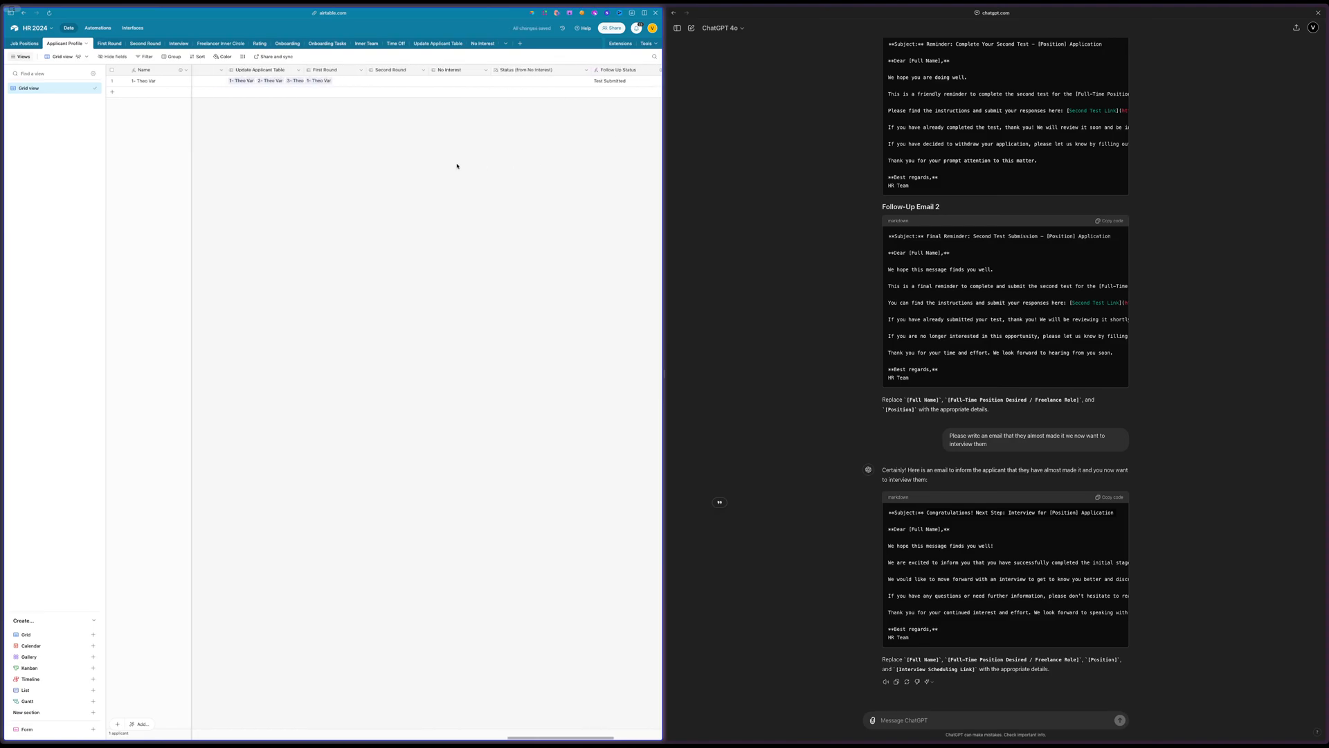
scroll(457, 166, left, 2)
scroll(457, 166, left, 4)
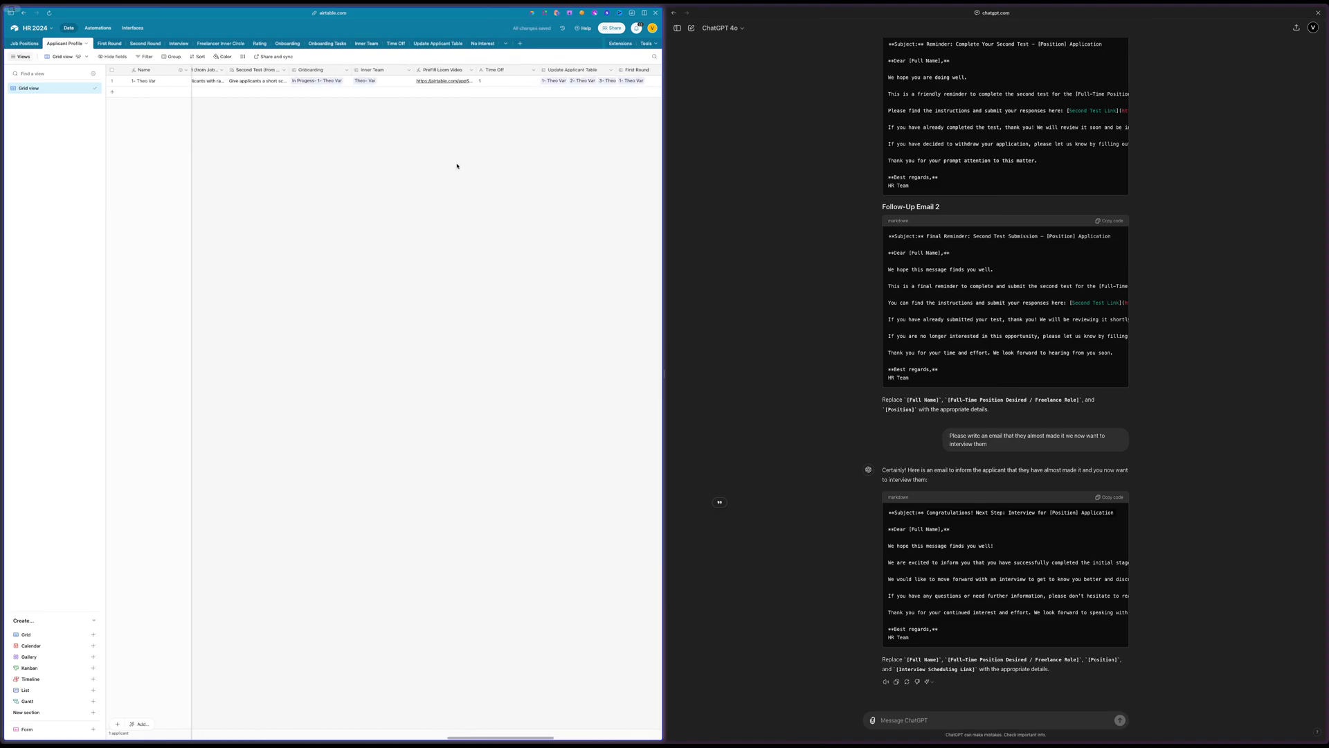
scroll(372, 89, right, 4)
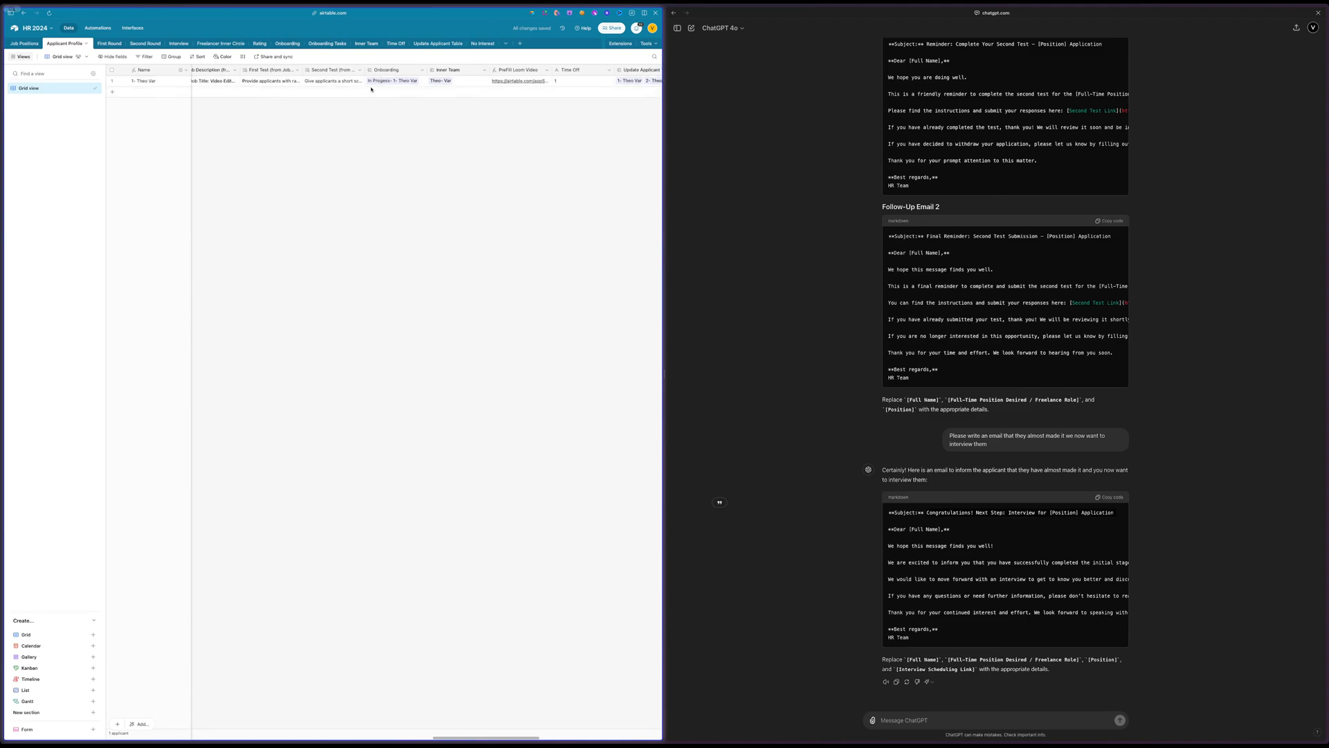
scroll(372, 88, left, 2)
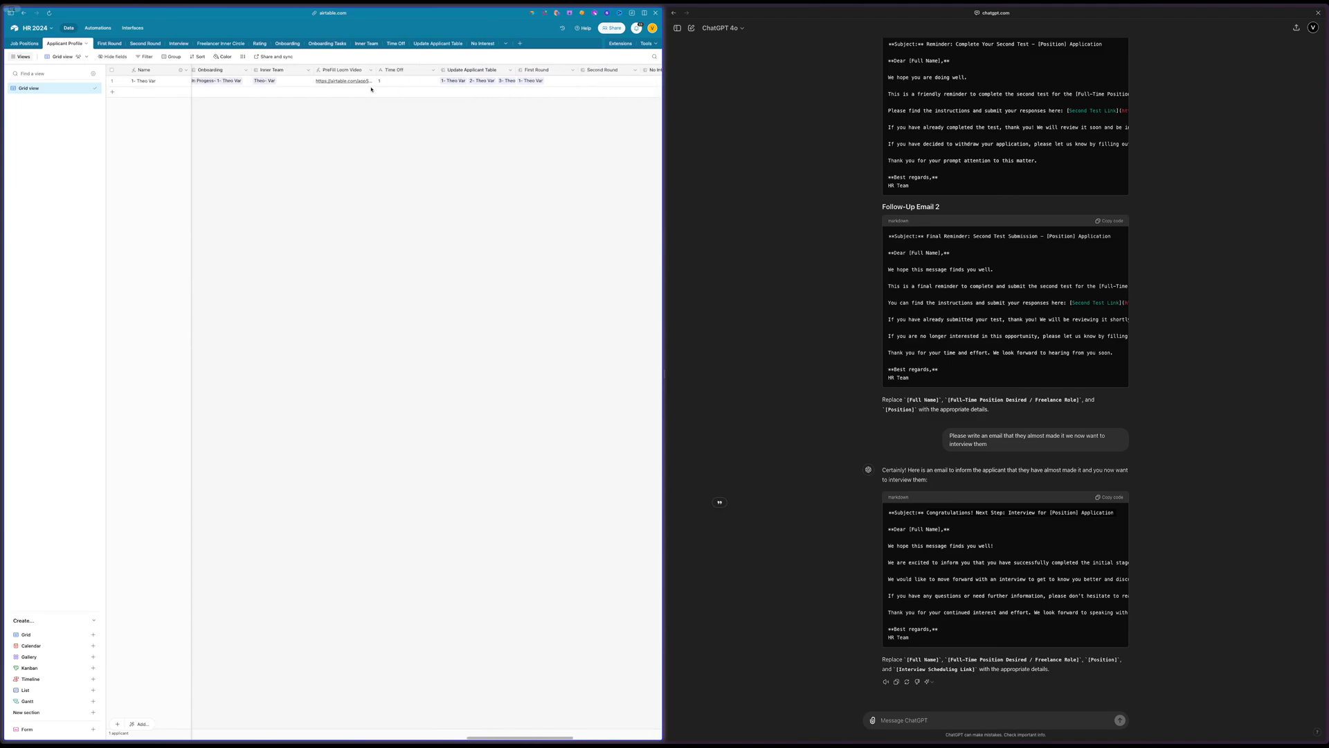
scroll(371, 89, right, 5)
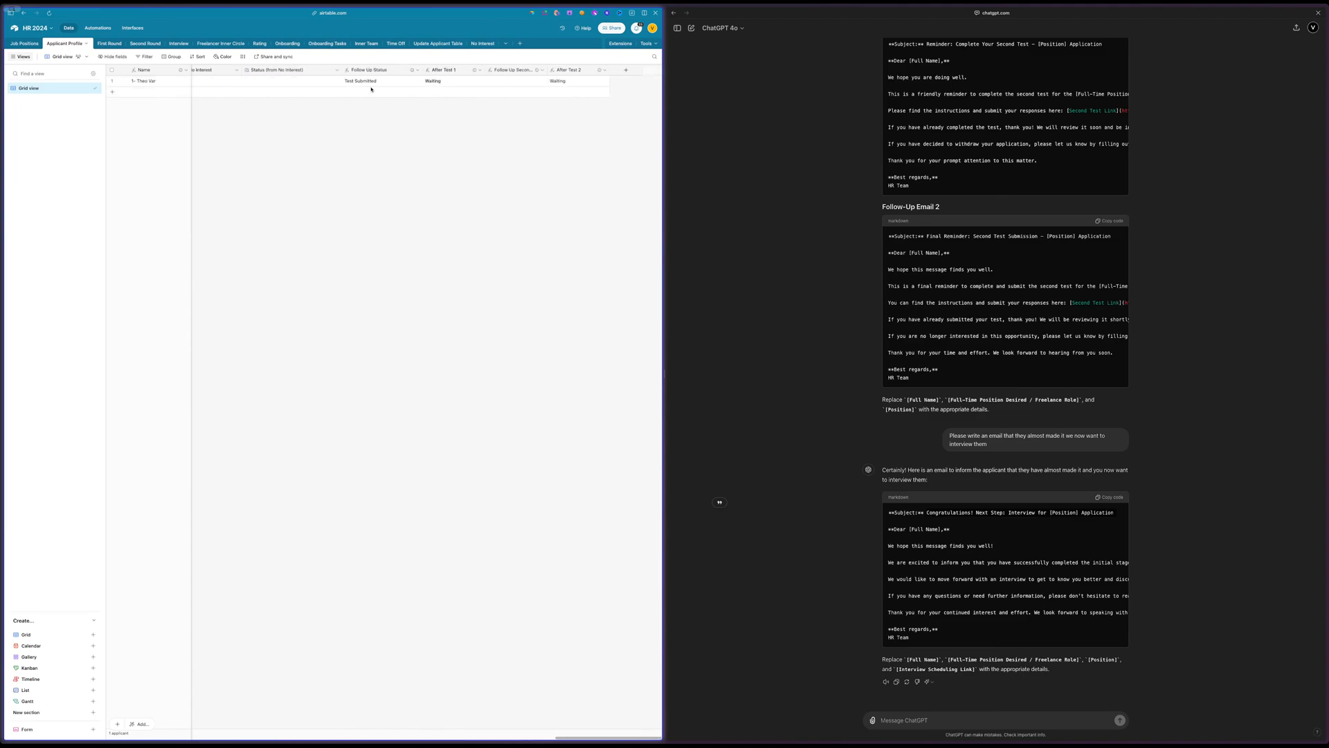
click(115, 58)
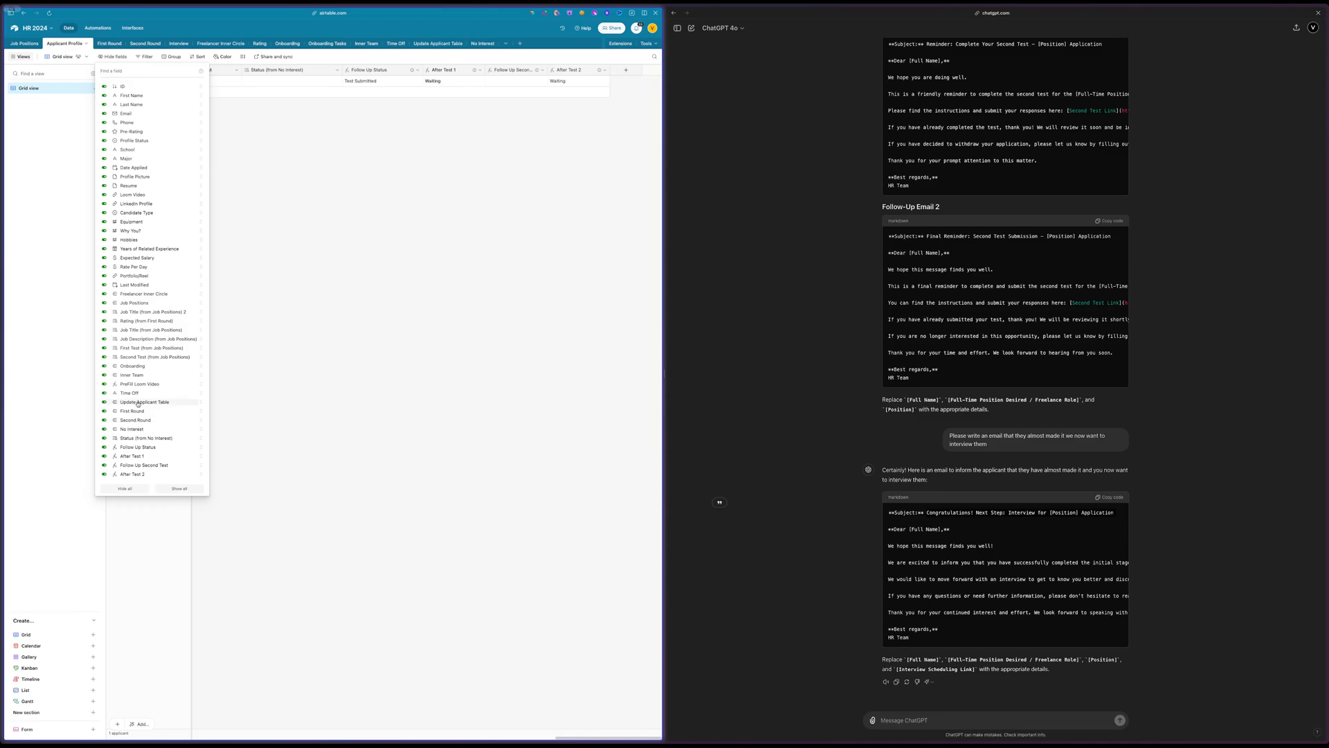
click(149, 315)
click(149, 314)
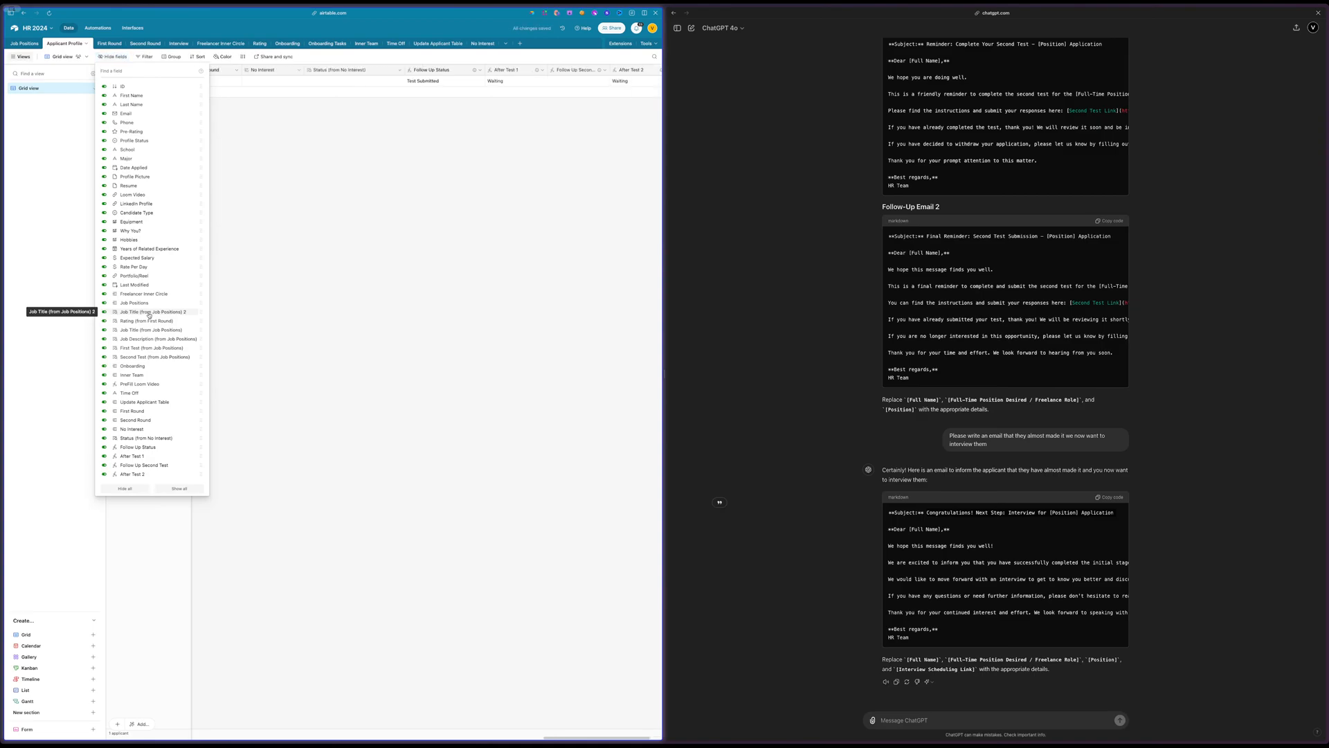
scroll(365, 293, right, 1)
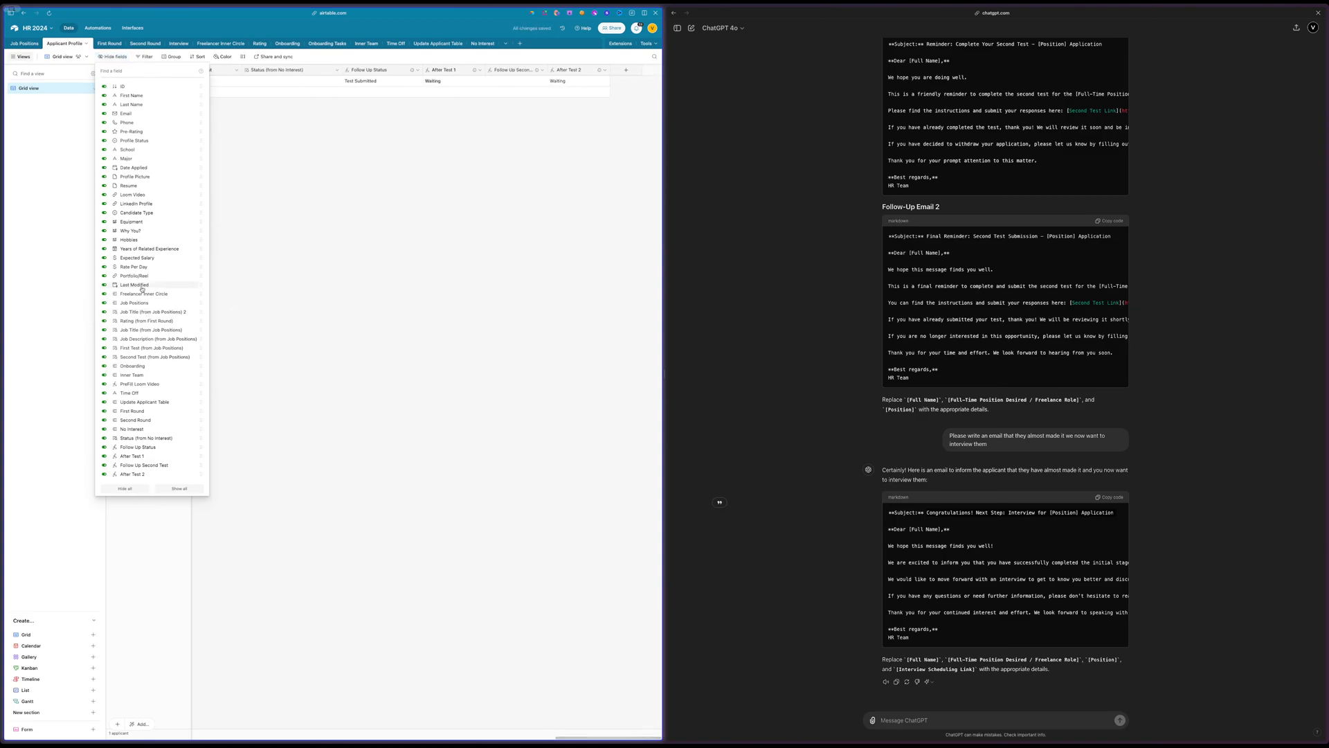
scroll(458, 303, left, 10)
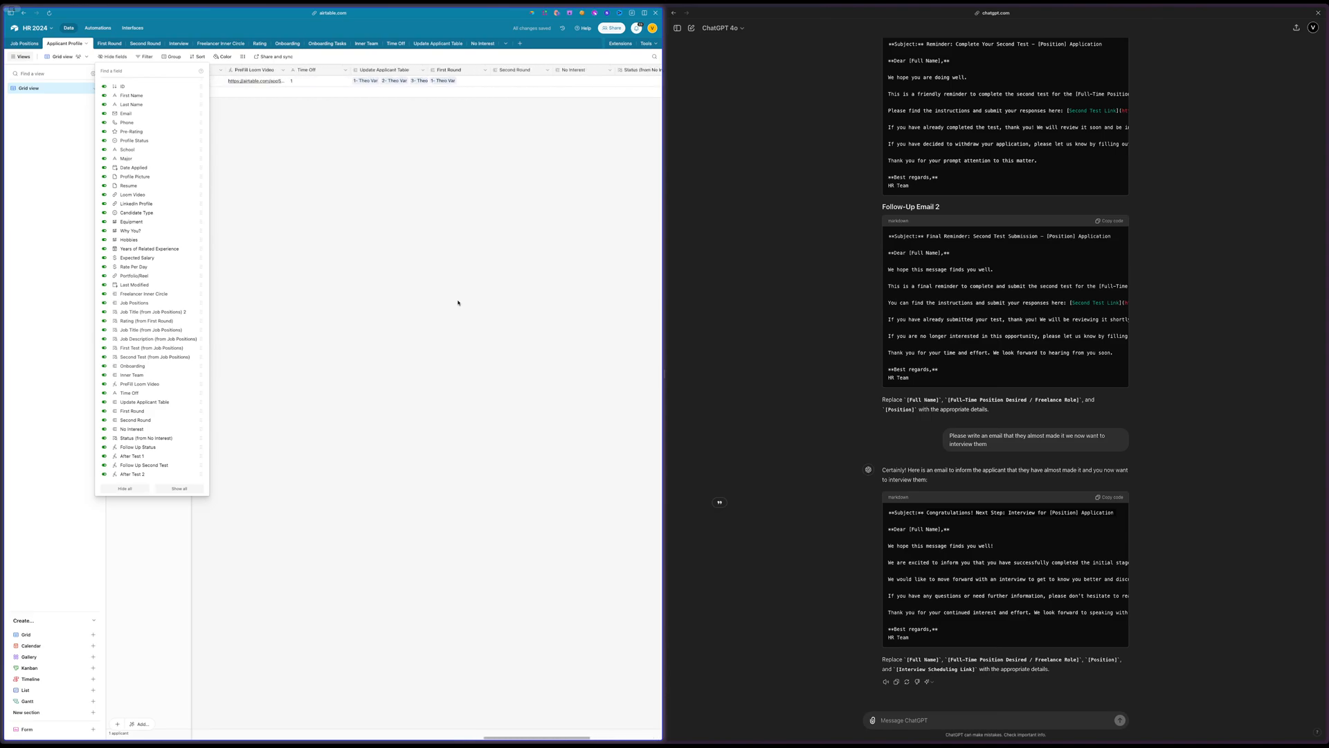
scroll(457, 303, left, 2)
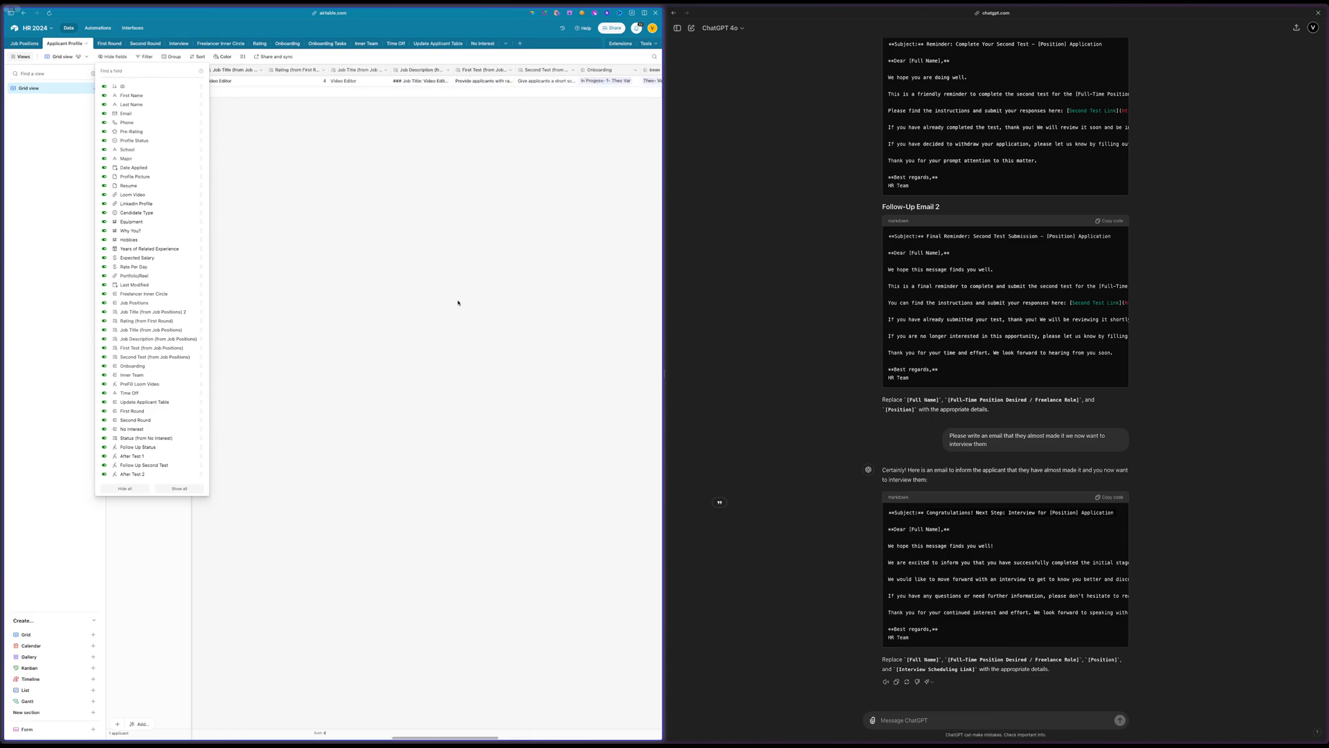
click(440, 265)
Delete the duplicate Job Title (from Job Positions) 2 field from the Applicant Profile table
scroll(439, 261, left, 3)
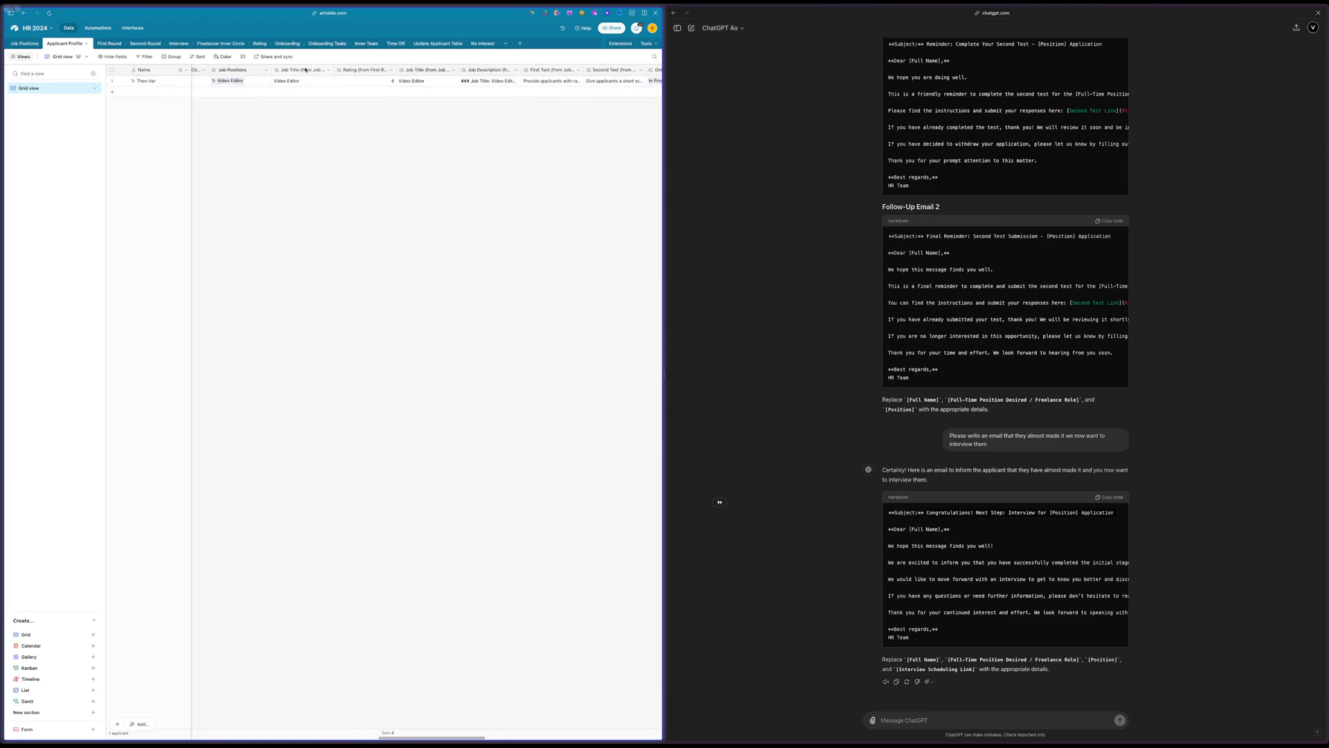
double_click(305, 70)
click(237, 161)
click(329, 70)
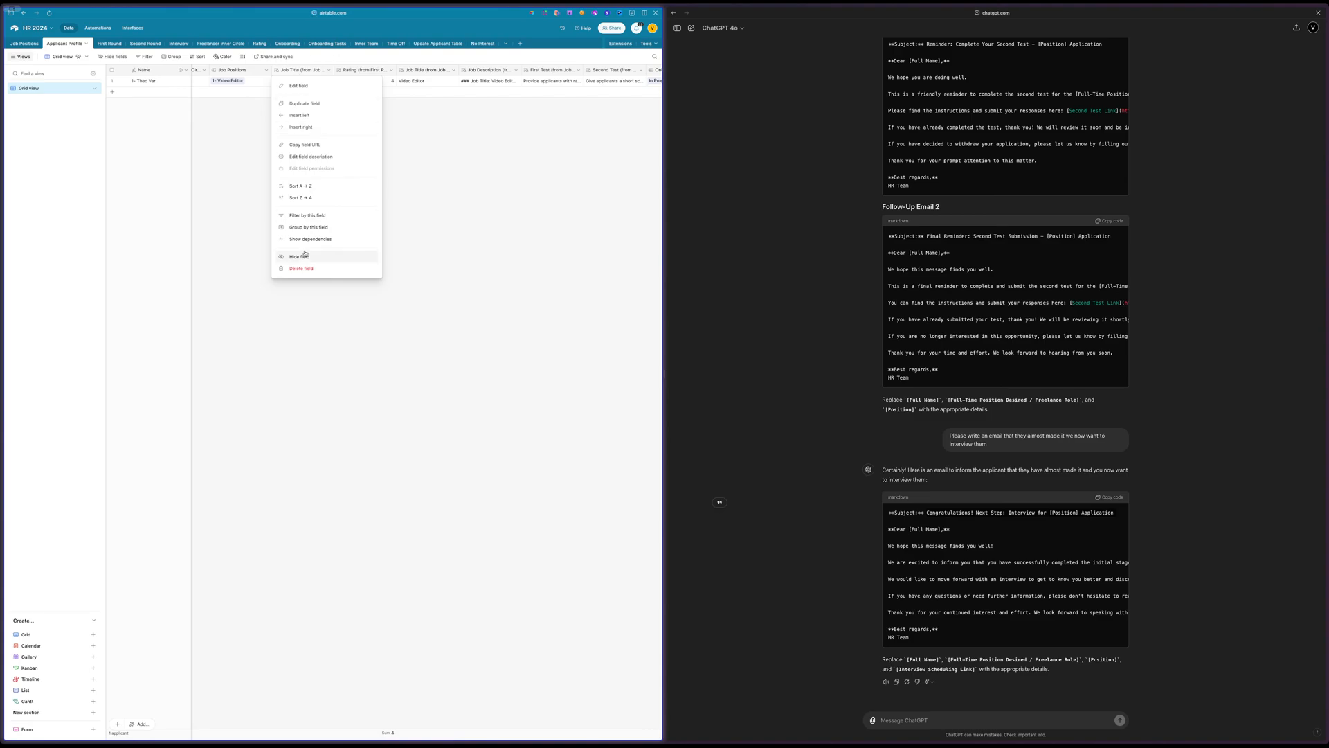
click(293, 270)
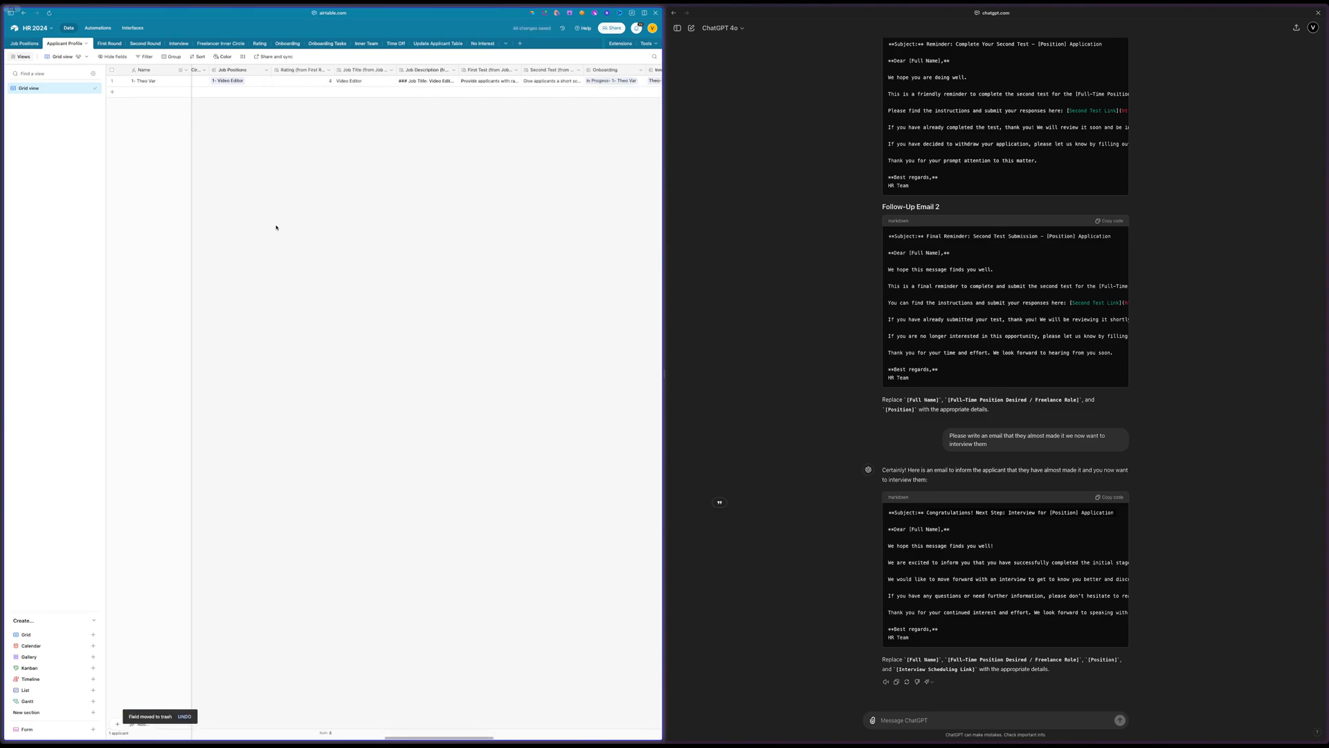
Return to the 4.1 Send them an Interview Link automation and set the email recipient to the record's Email field
click(97, 29)
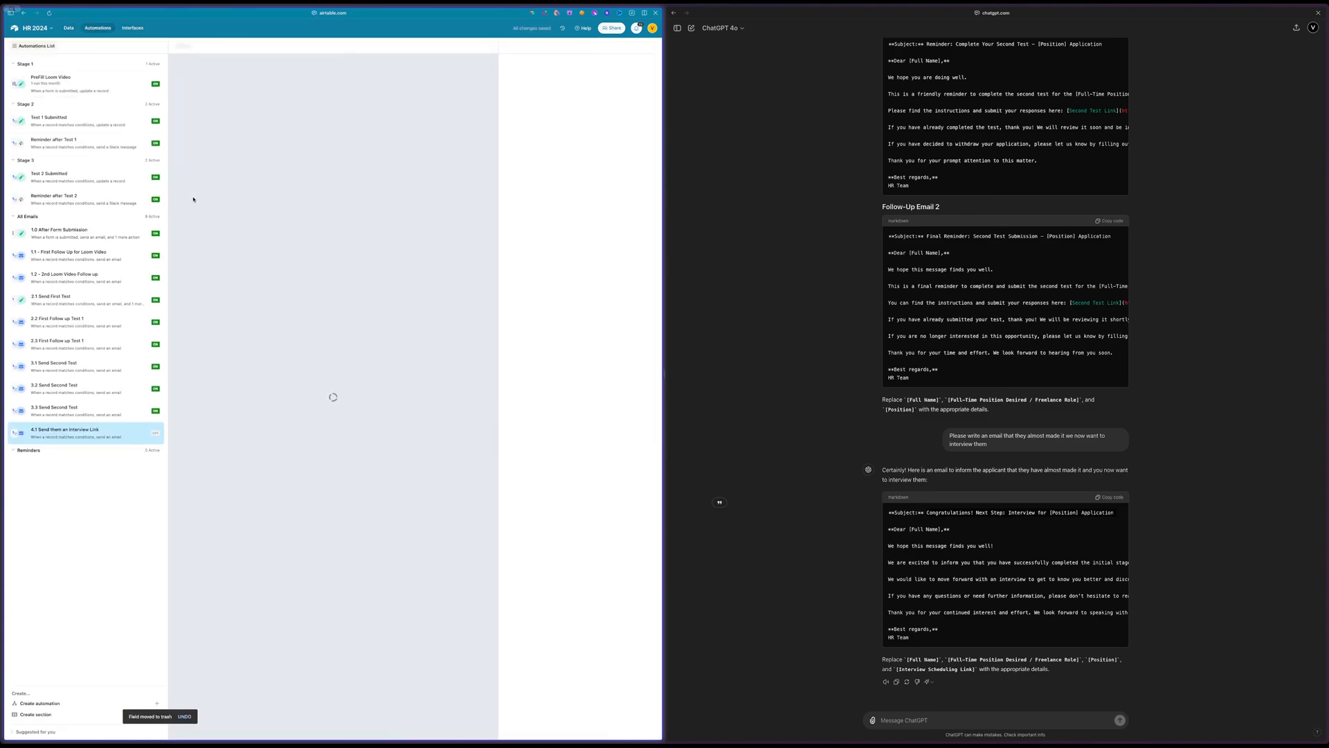
click(539, 244)
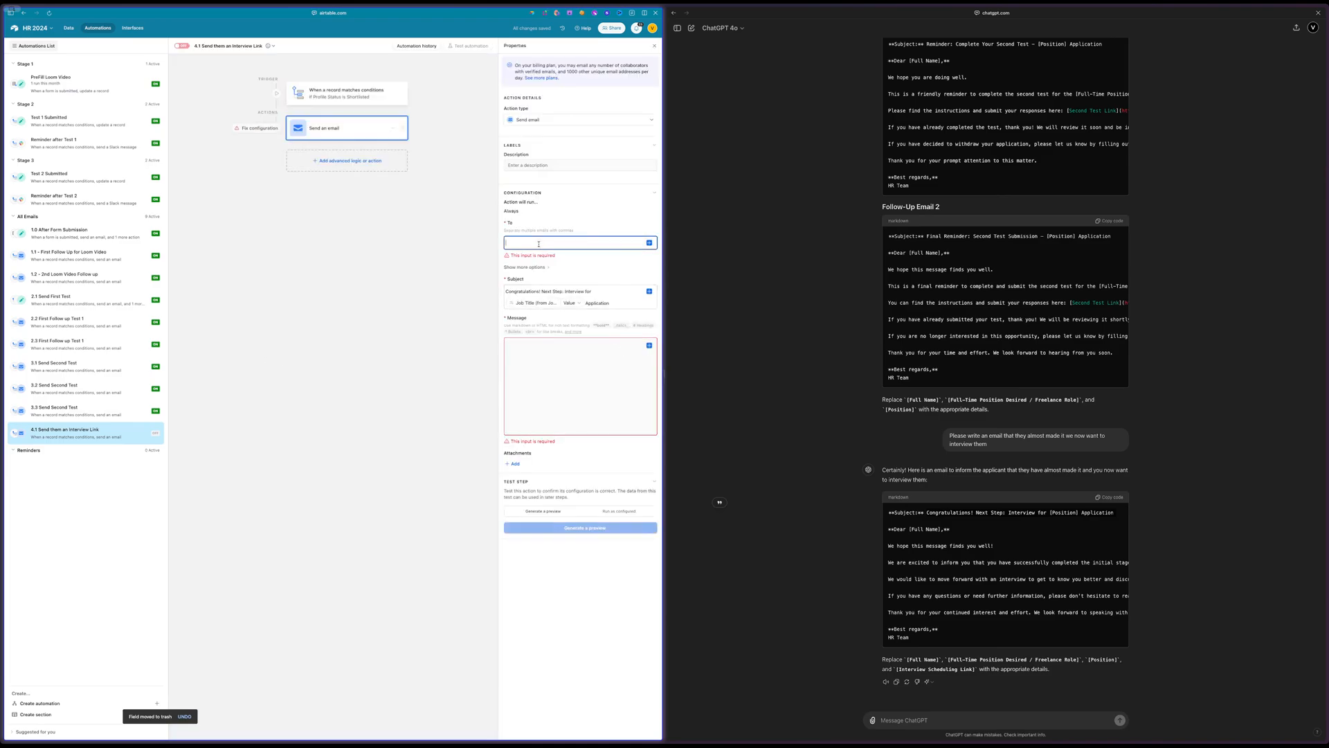
click(647, 243)
text(email)
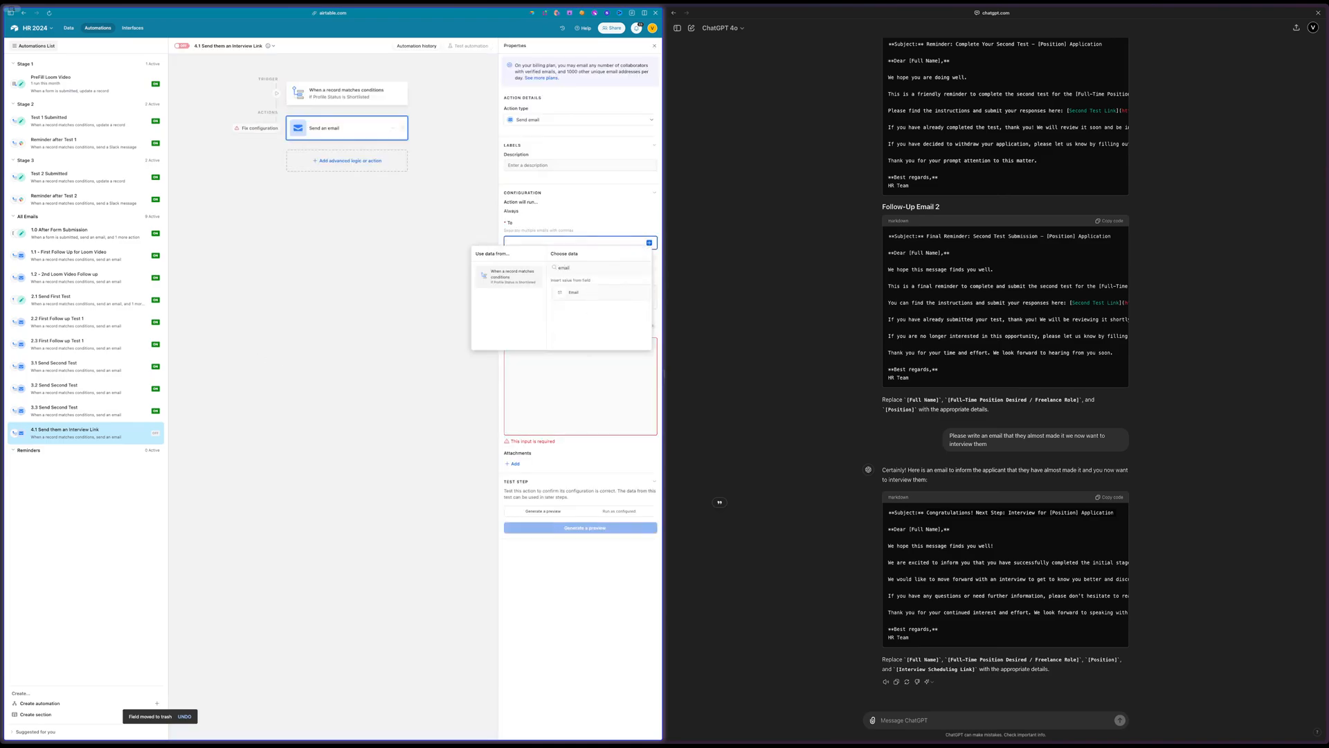
click(573, 292)
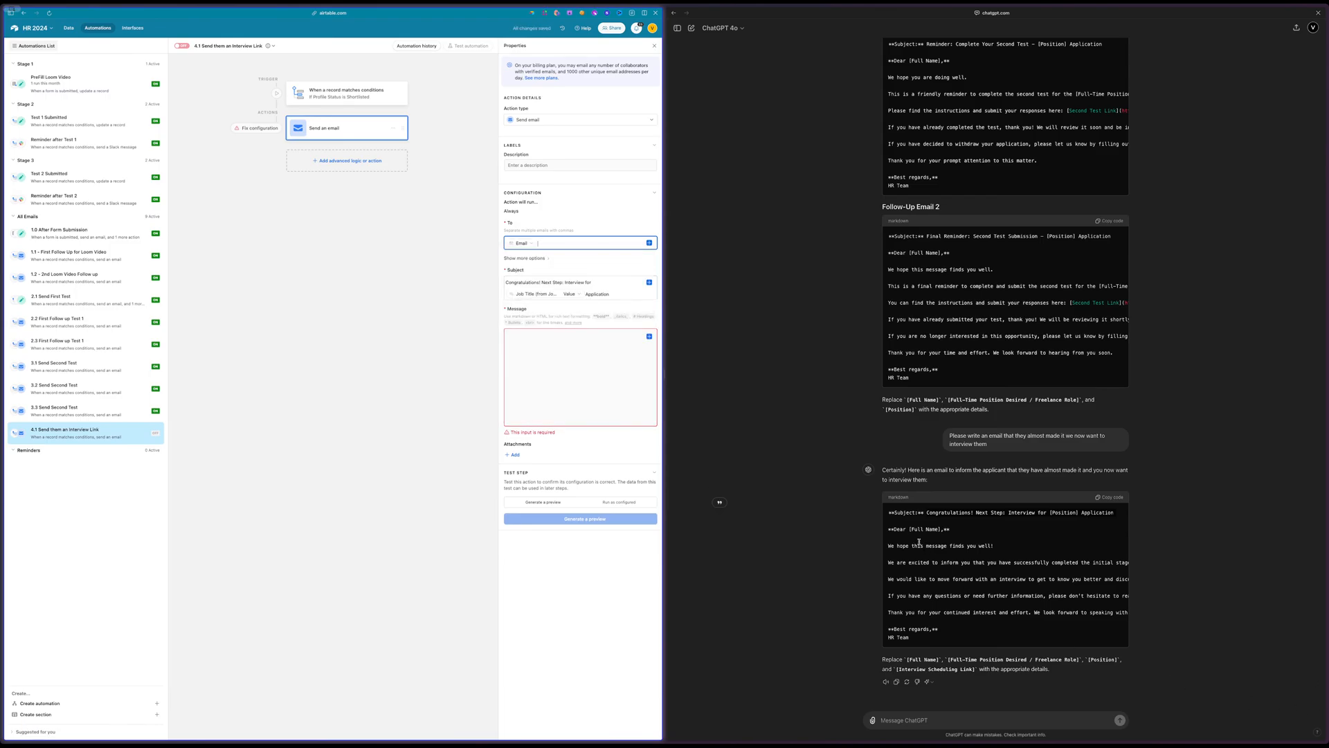
Copy the interview email body from ChatGPT, from the greeting through HR Team, into the automation's email message
drag(890, 529, 914, 638)
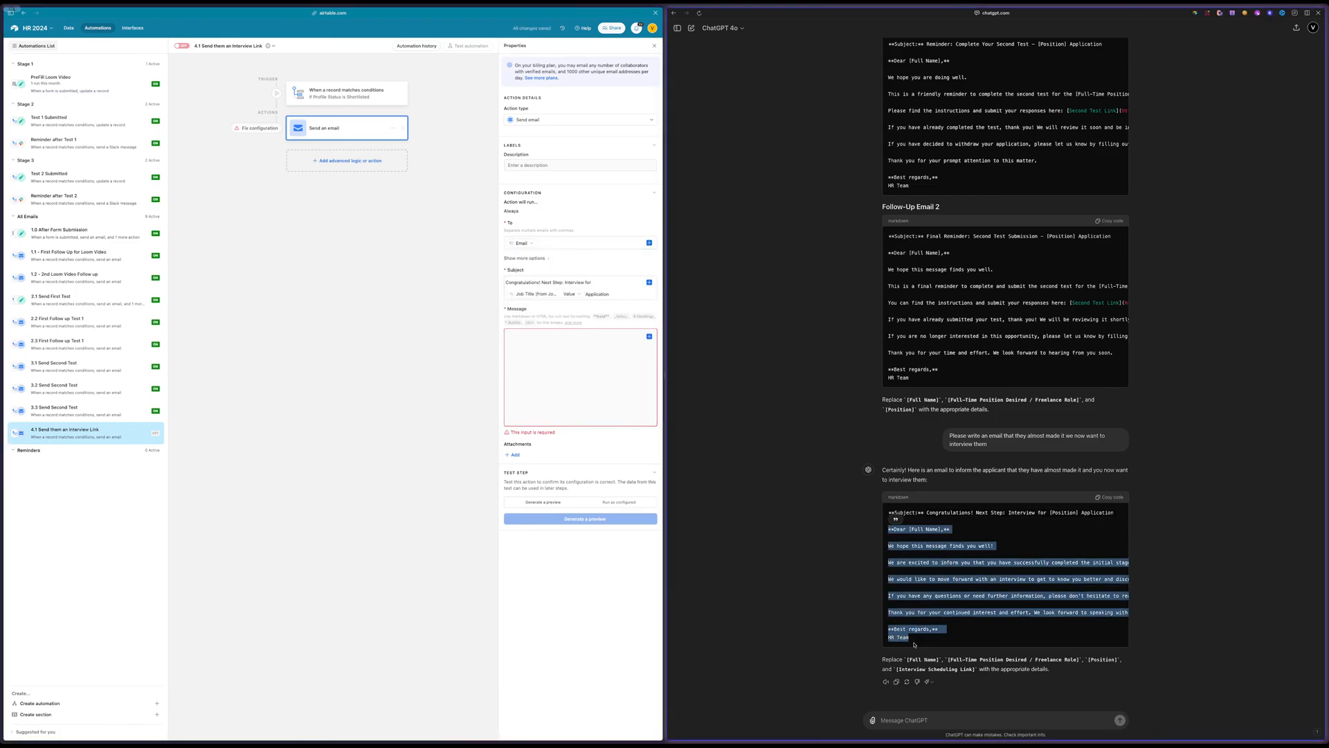
click(533, 371)
text(**Dear [Full Name],** We hope this message finds you well! We are excited to inform you that you have successfully completed the initial stages of the application process for the [Full-Time Position Desired / Freelance Role] position at our company. Your performance on the tests was impressive, and you are among the top candidates! We would like to move forward with an interview to get to know you better and discuss your potential fit within our team. Please let us know your availability for an interview by selecting a time that works best for you from the following link: [Interview Scheduling Link]. If you have any questions or need further information, please don't hesitate to reach out. Thank you for your continued interest and effort. We look forward to speaking with you soon! **Best regards,** HR Team)
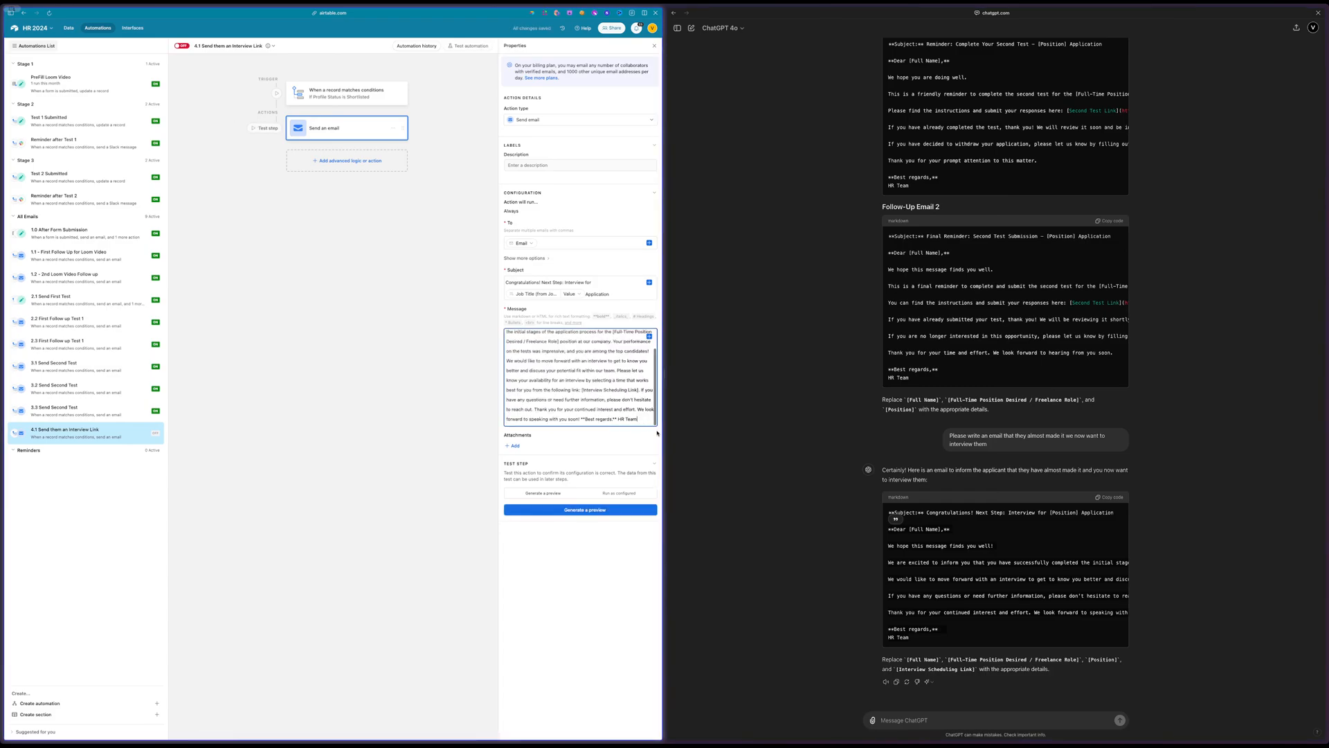
Insert line breaks in the message to separate the greeting and the "Best regards" and "HR Team" sign-off lines from the body
click(581, 418)
key(Return)
key(Return)
key(Return)
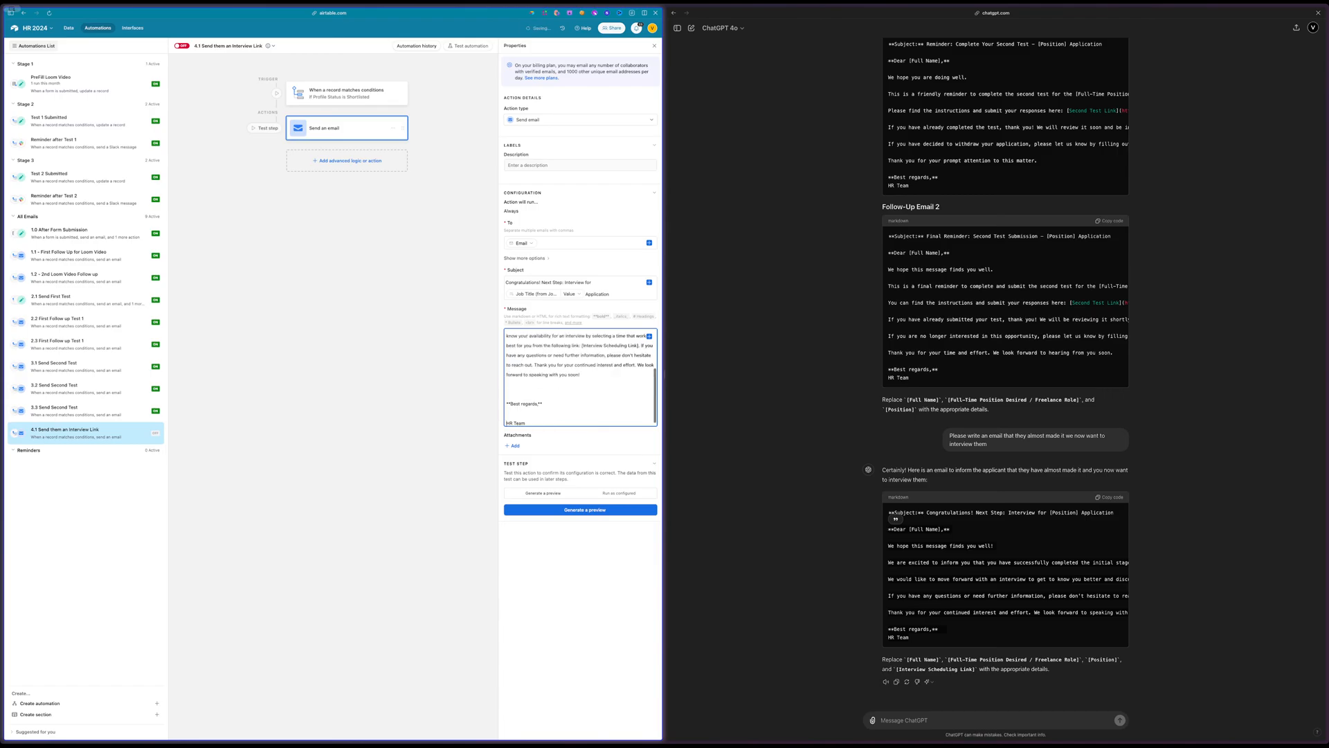
click(543, 423)
key(Return)
scroll(554, 342, up, 3)
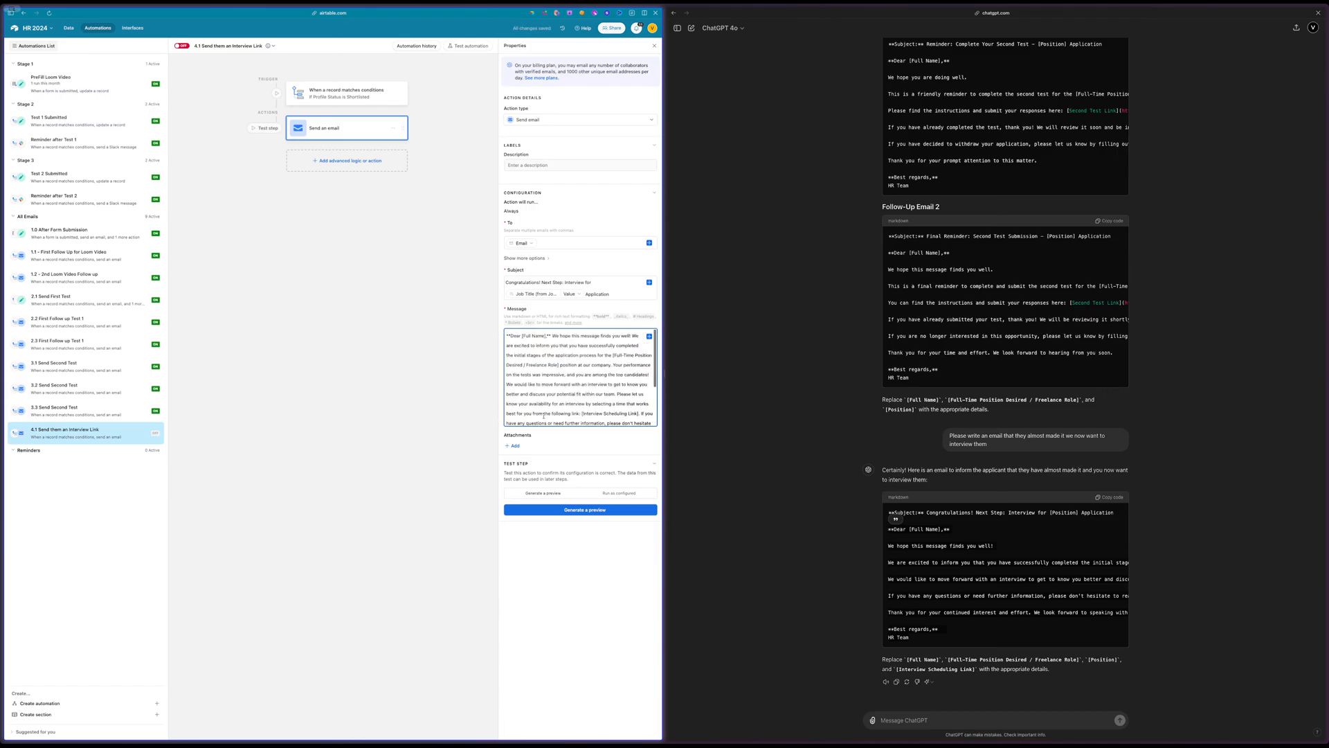
click(552, 336)
key(Return)
key(Return)
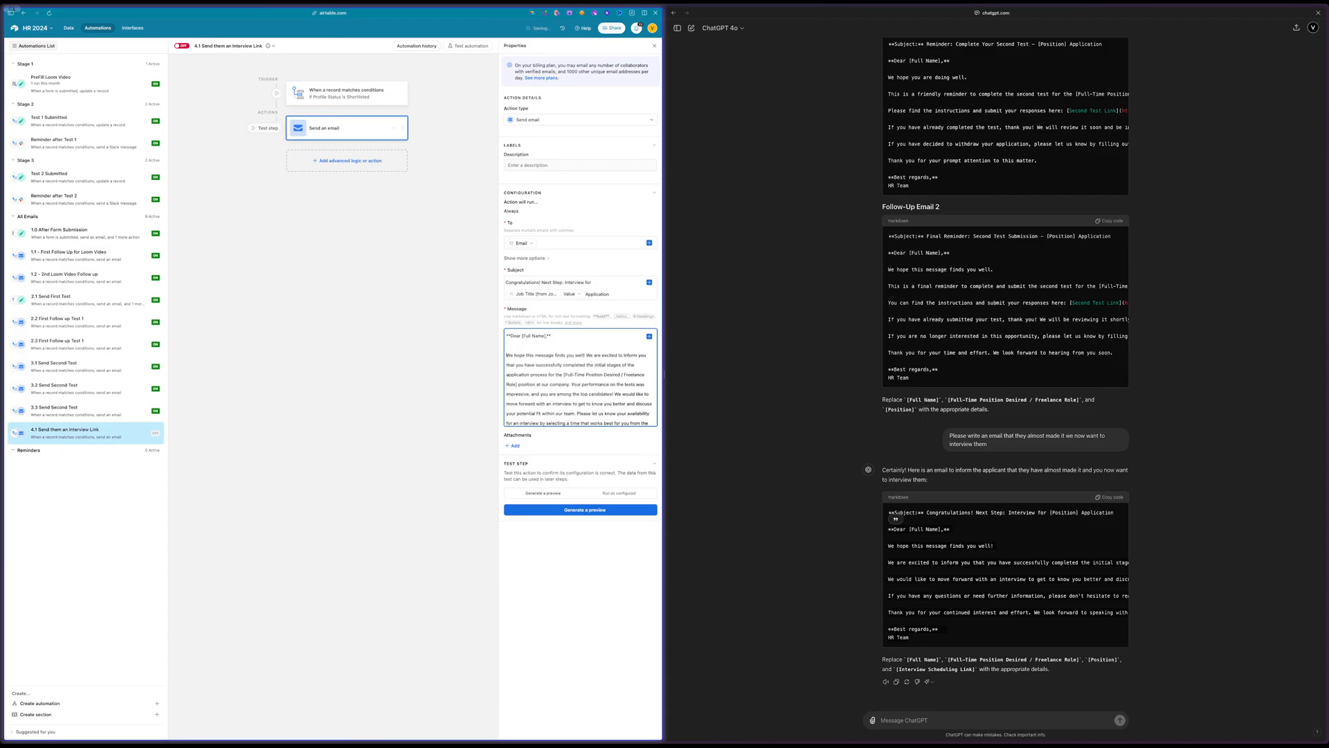
Replace "Dear [Full Name]" in the message greeting with "Hey" followed by the record's First Name value
drag(547, 335, 509, 335)
text(Hi)
click(650, 337)
text(fir)
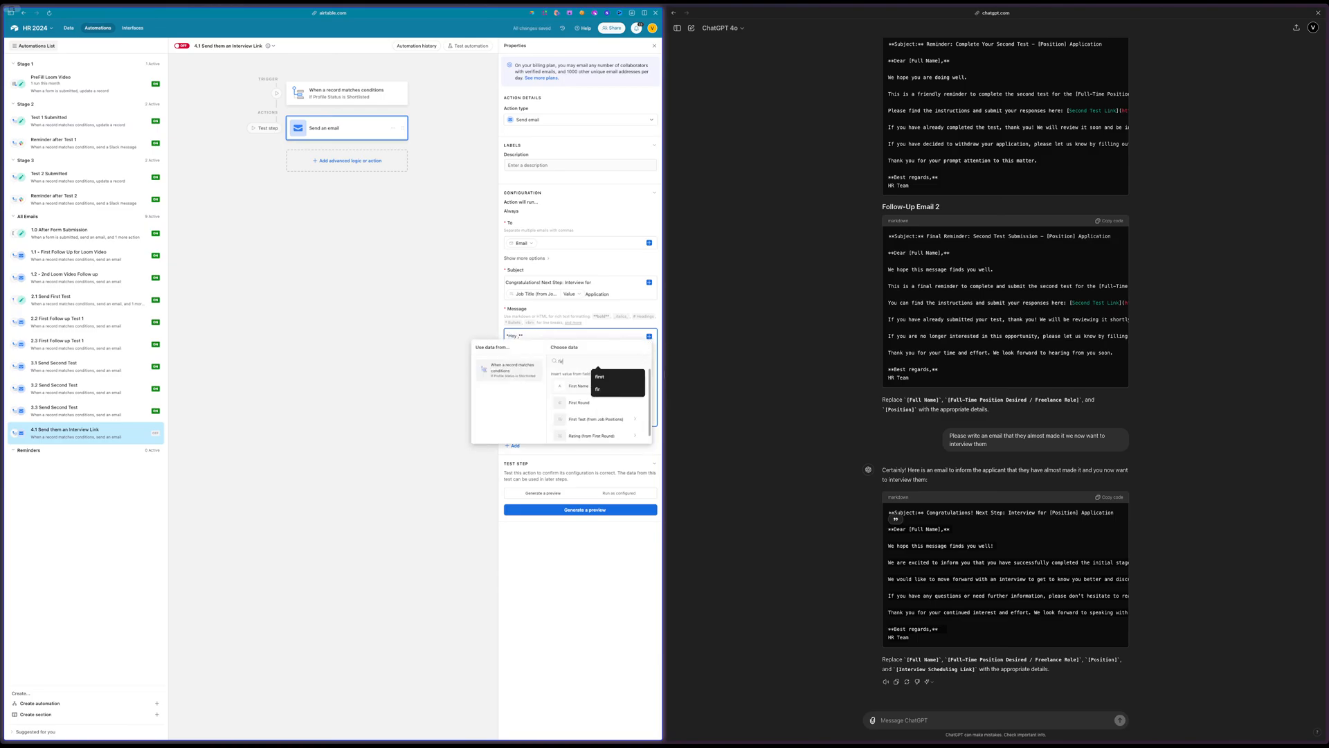
click(579, 386)
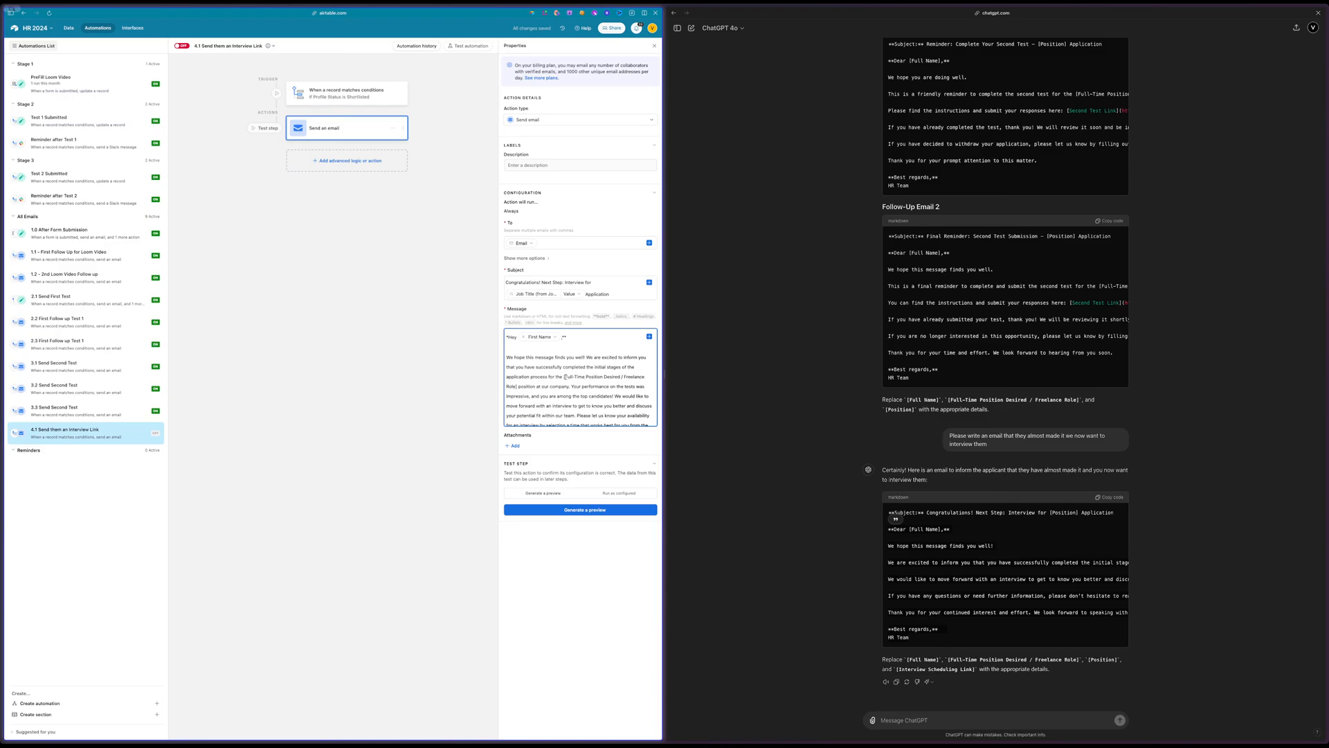
Replace the [Full-Time Position Desired / Freelance Role] placeholder in the message with the record's job title value
drag(564, 378, 518, 387)
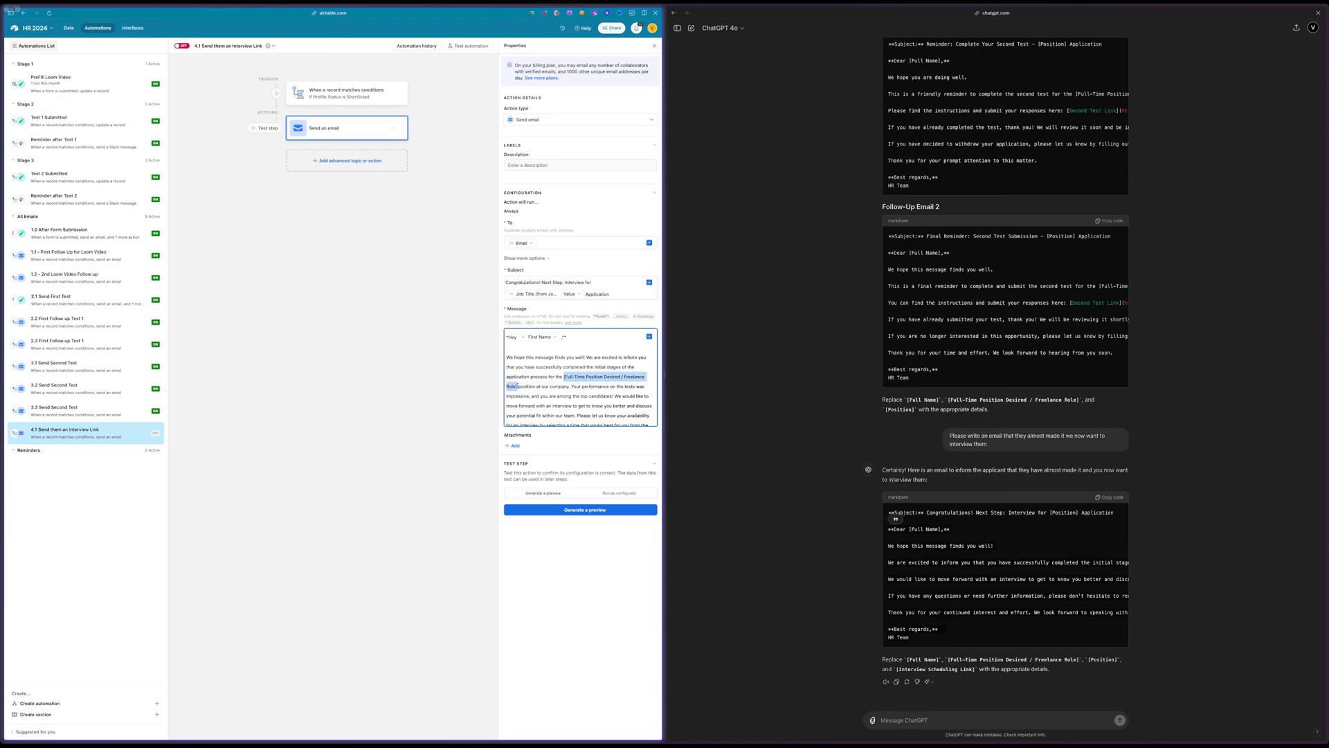
key(BackSpace)
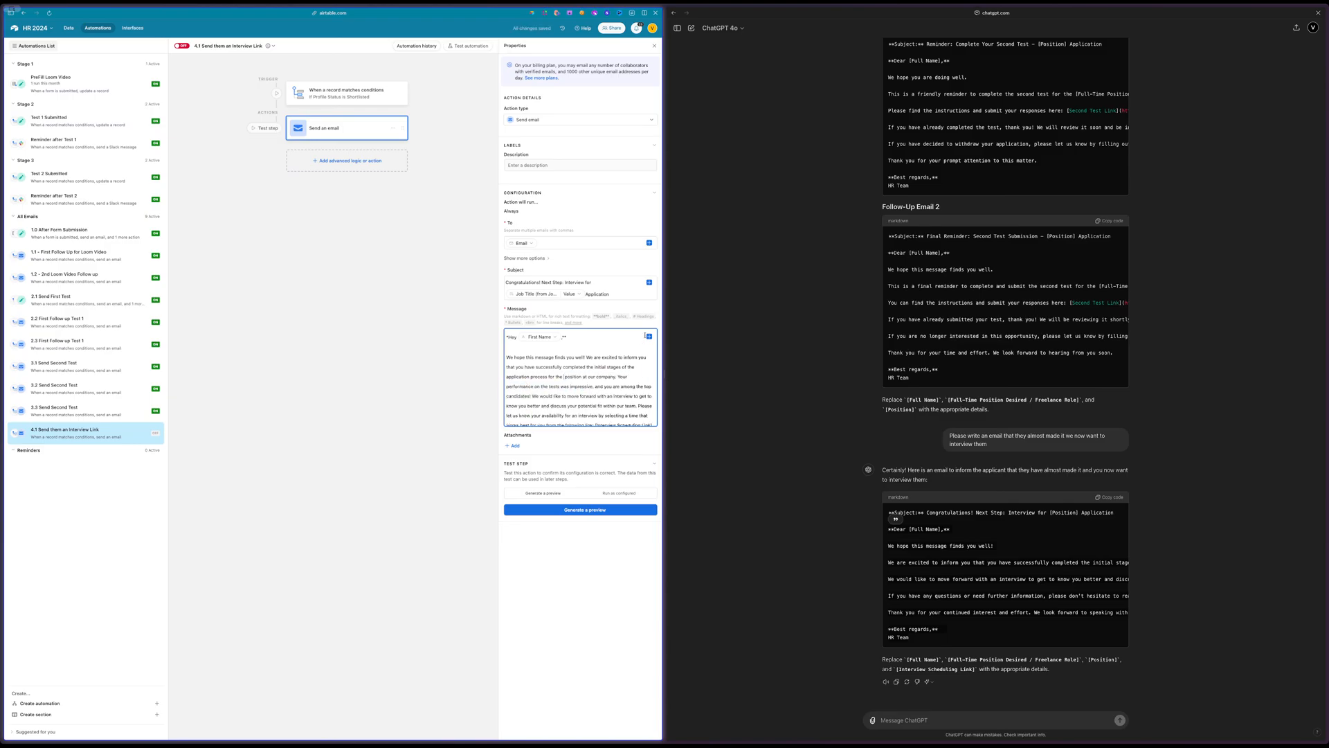
click(650, 337)
text(tit)
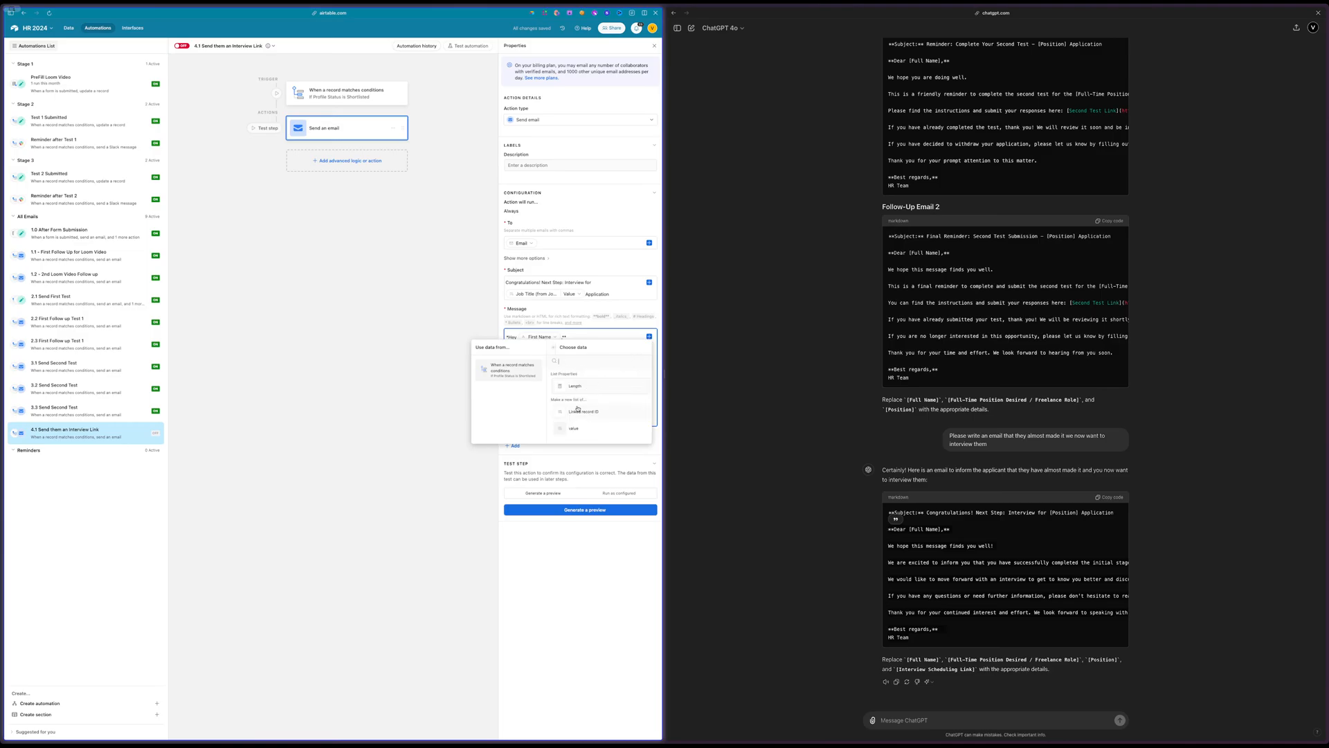
click(601, 386)
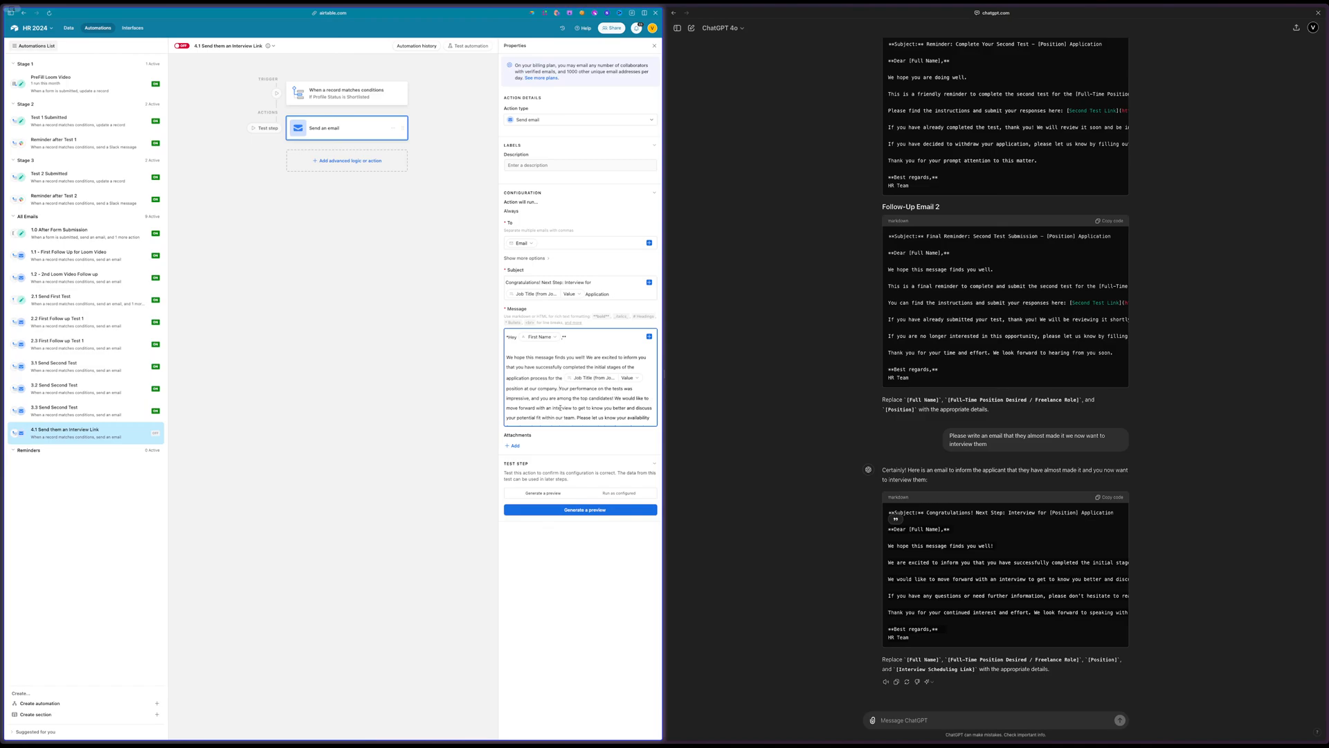
Start a new paragraph after the [Interview Scheduling Link] placeholder, before "If you have any questions"
scroll(547, 408, down, 2)
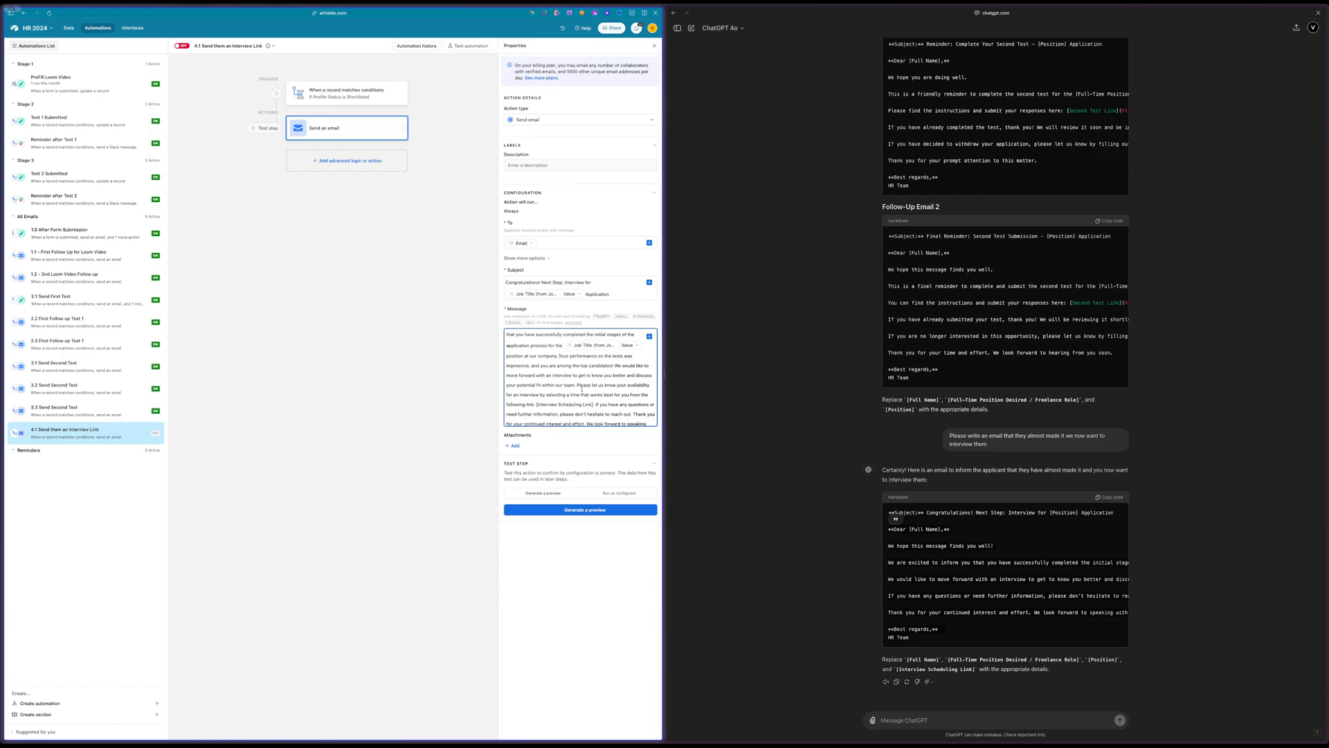
scroll(584, 392, down, 1)
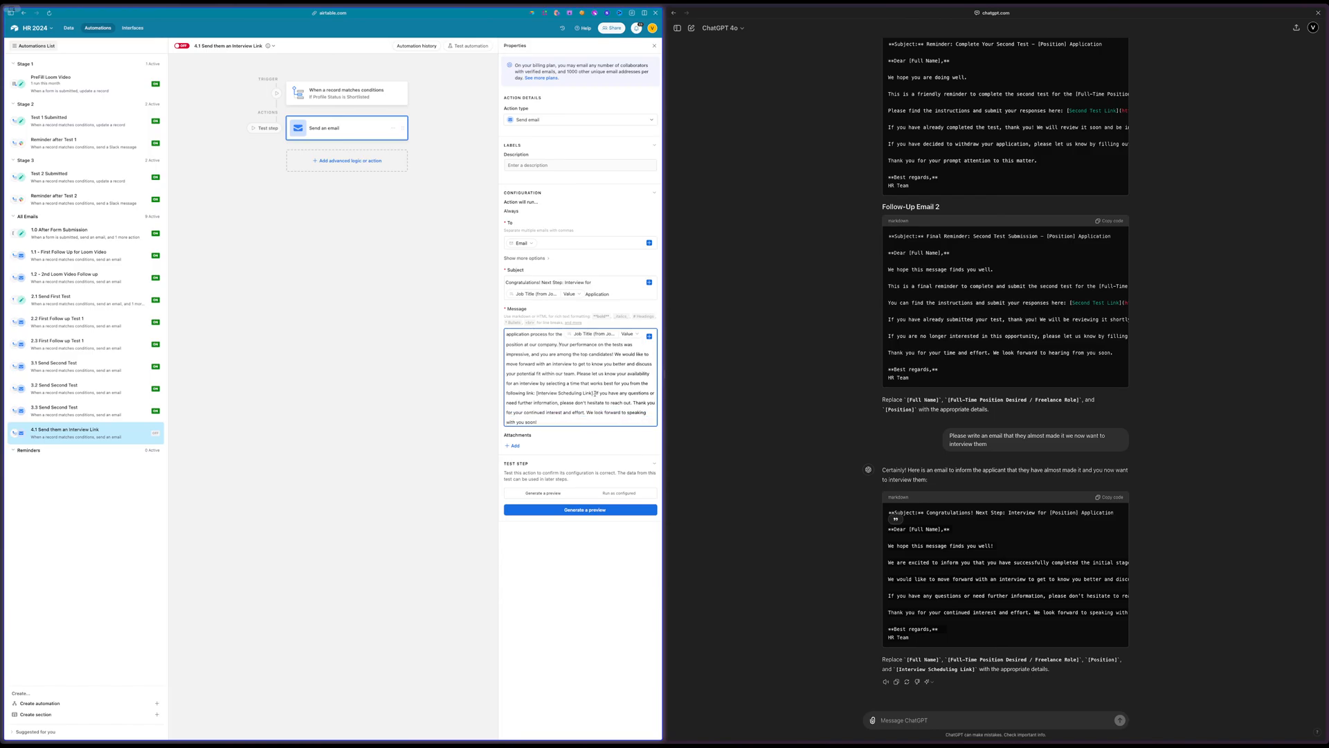
key(Return)
key(Return)
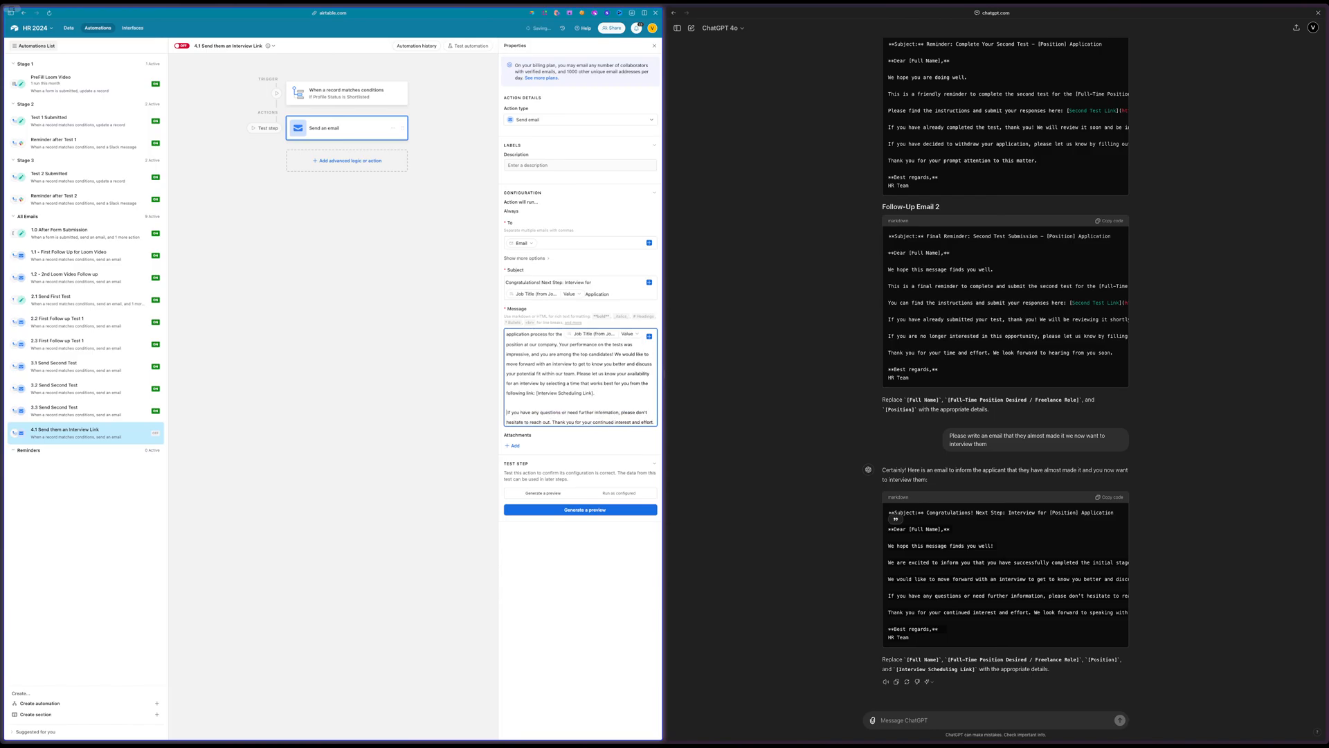
scroll(600, 373, down, 3)
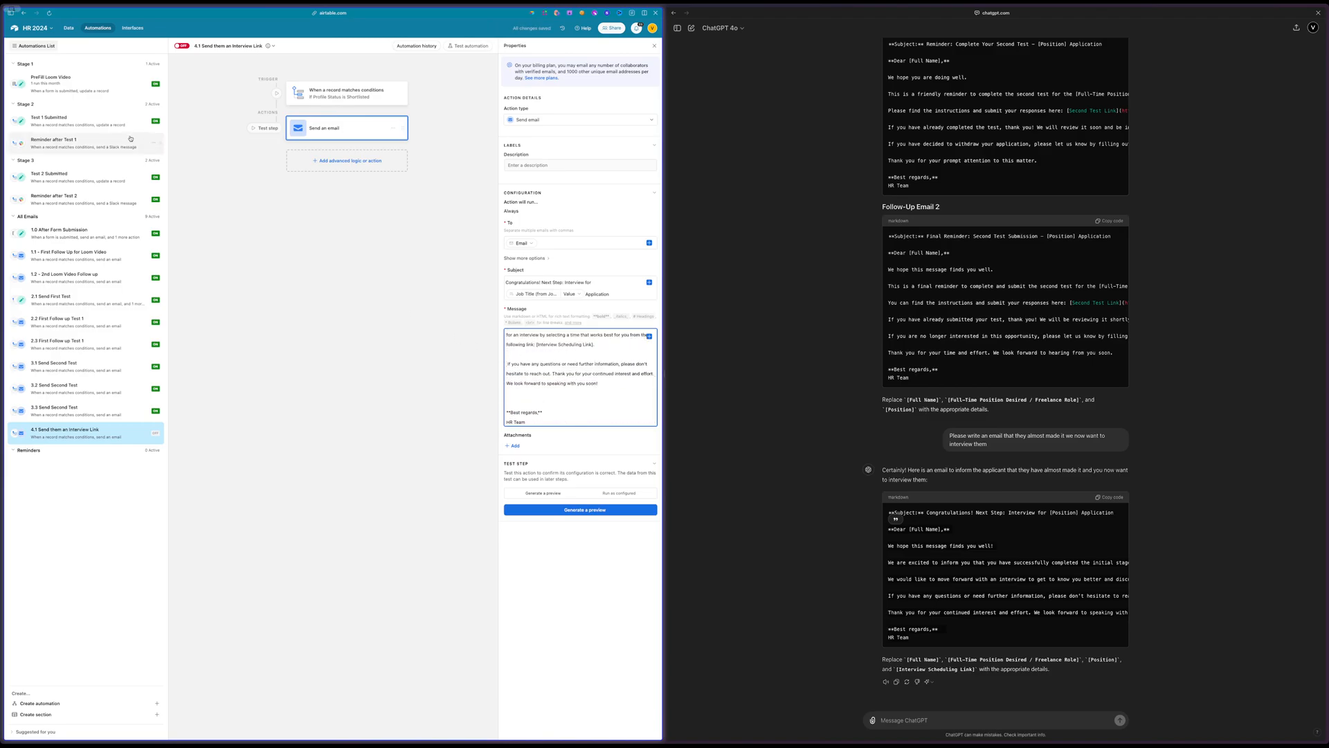
Switch to the HR - Update board in Miro and go to the end of the TEST 2 flow
mouse_move(2, 256)
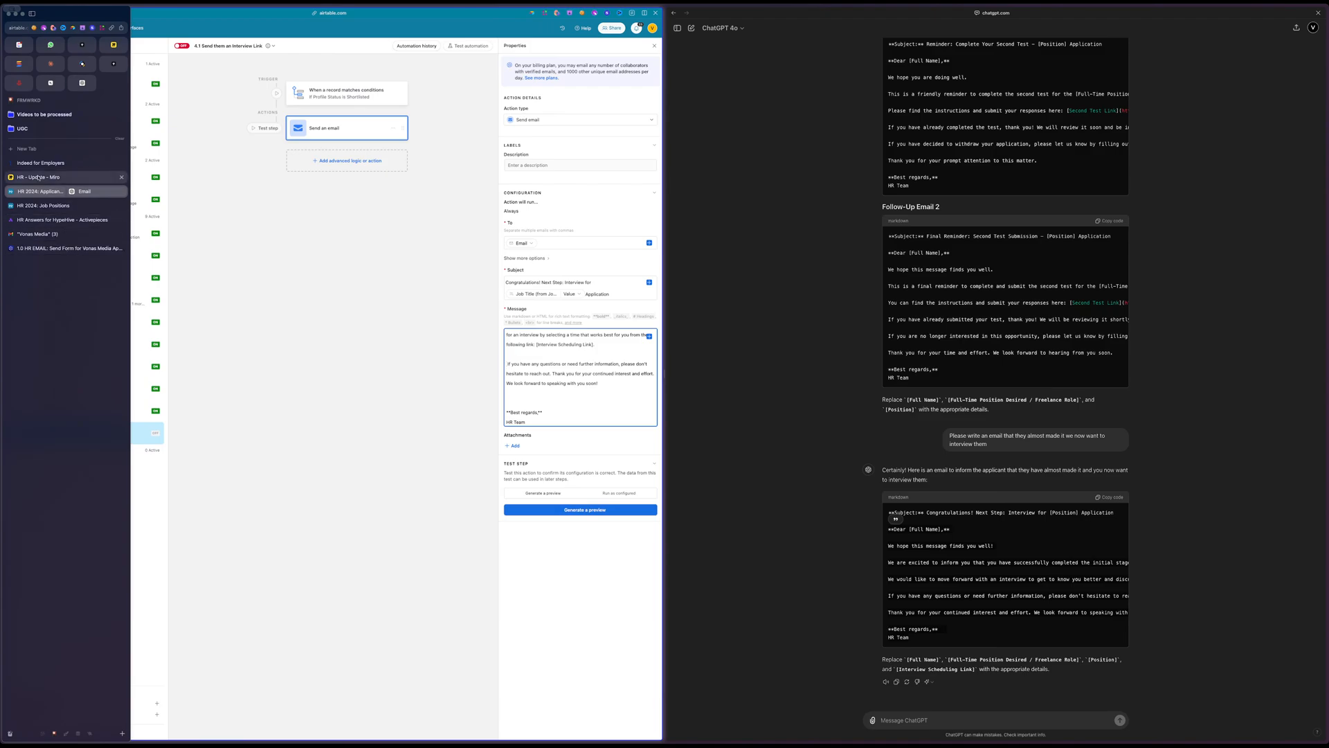
click(38, 178)
scroll(481, 213, down, 2)
scroll(480, 214, right, 4)
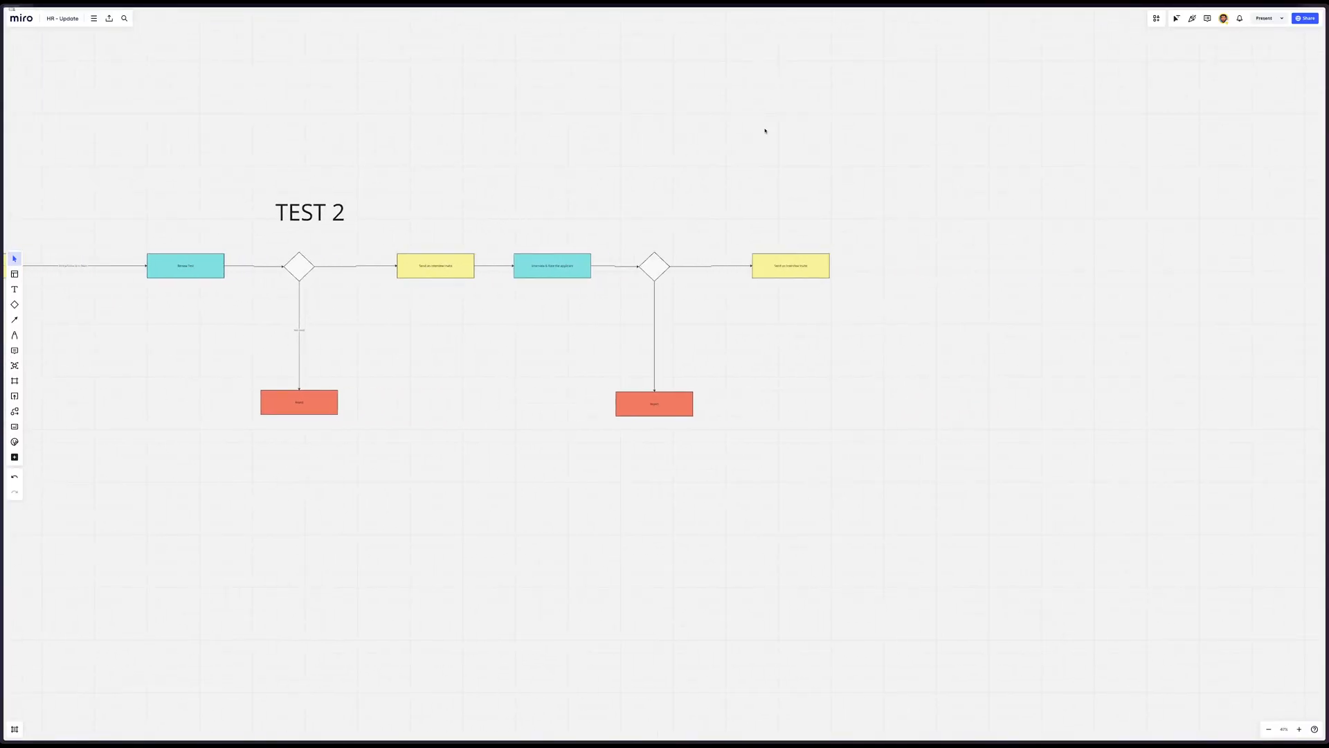
right_click(764, 128)
click(639, 138)
click(16, 457)
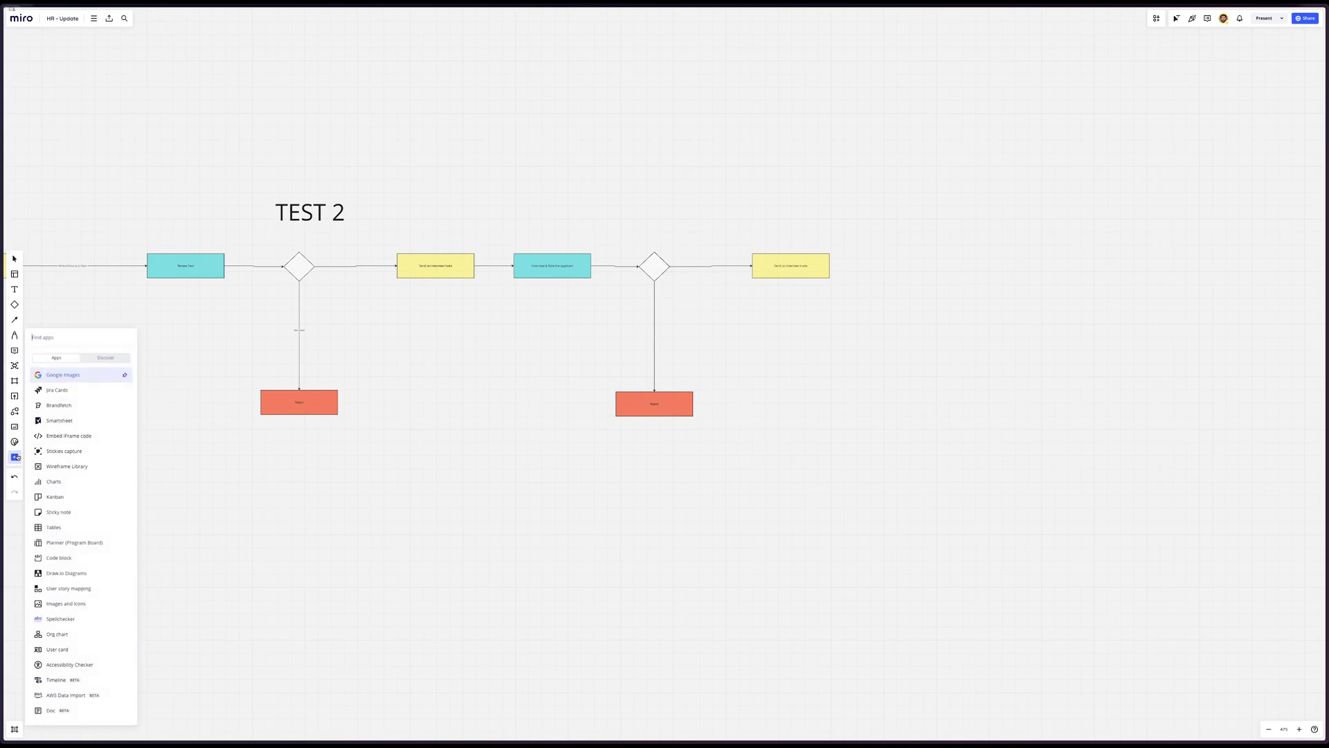
text(not)
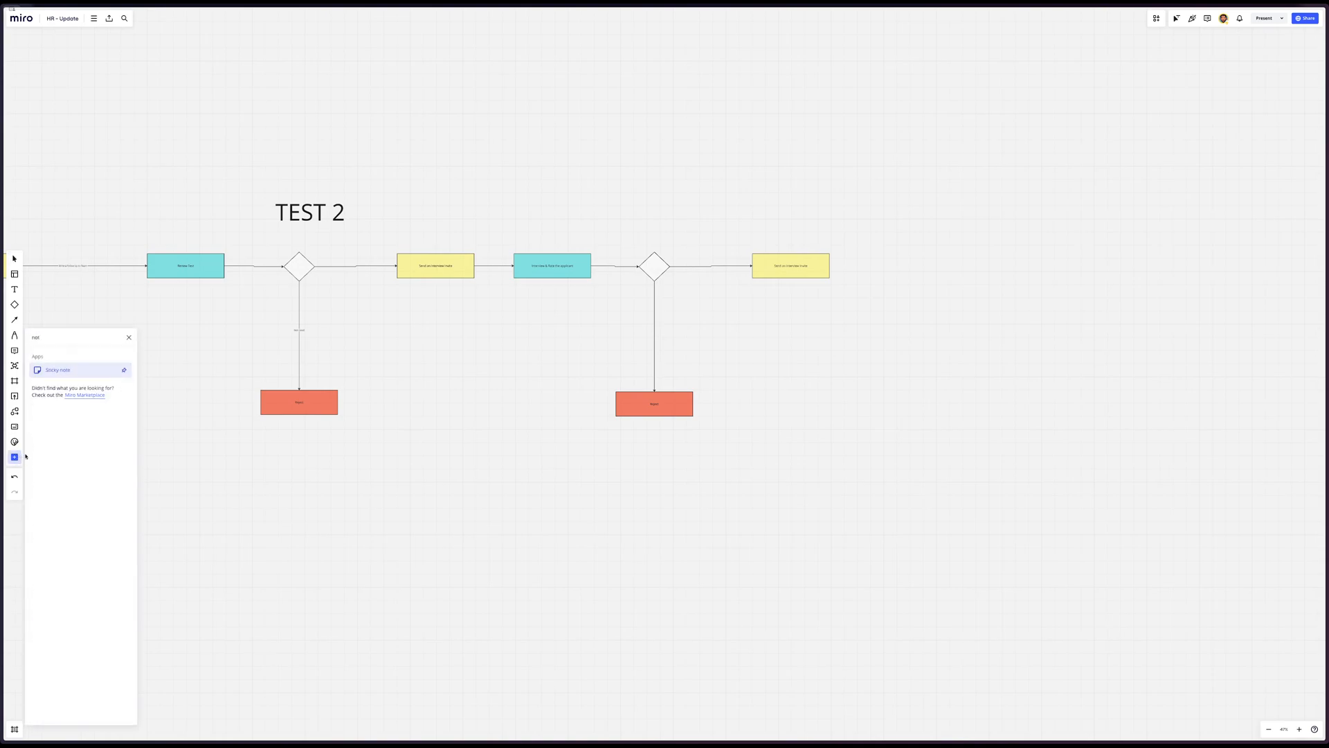
key(Escape)
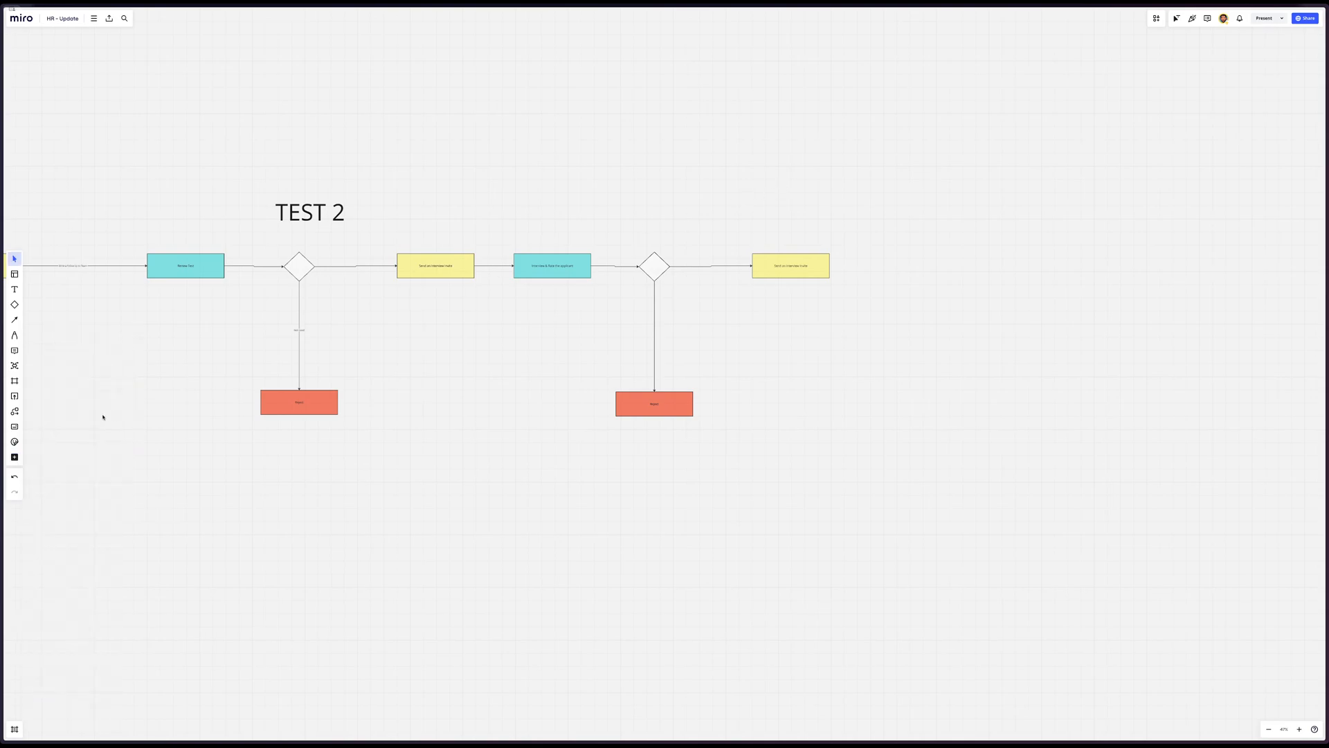
Find the Sticky note tool with "not", pin it to the board's creation tools, and place it directly below the selection tool
click(14, 457)
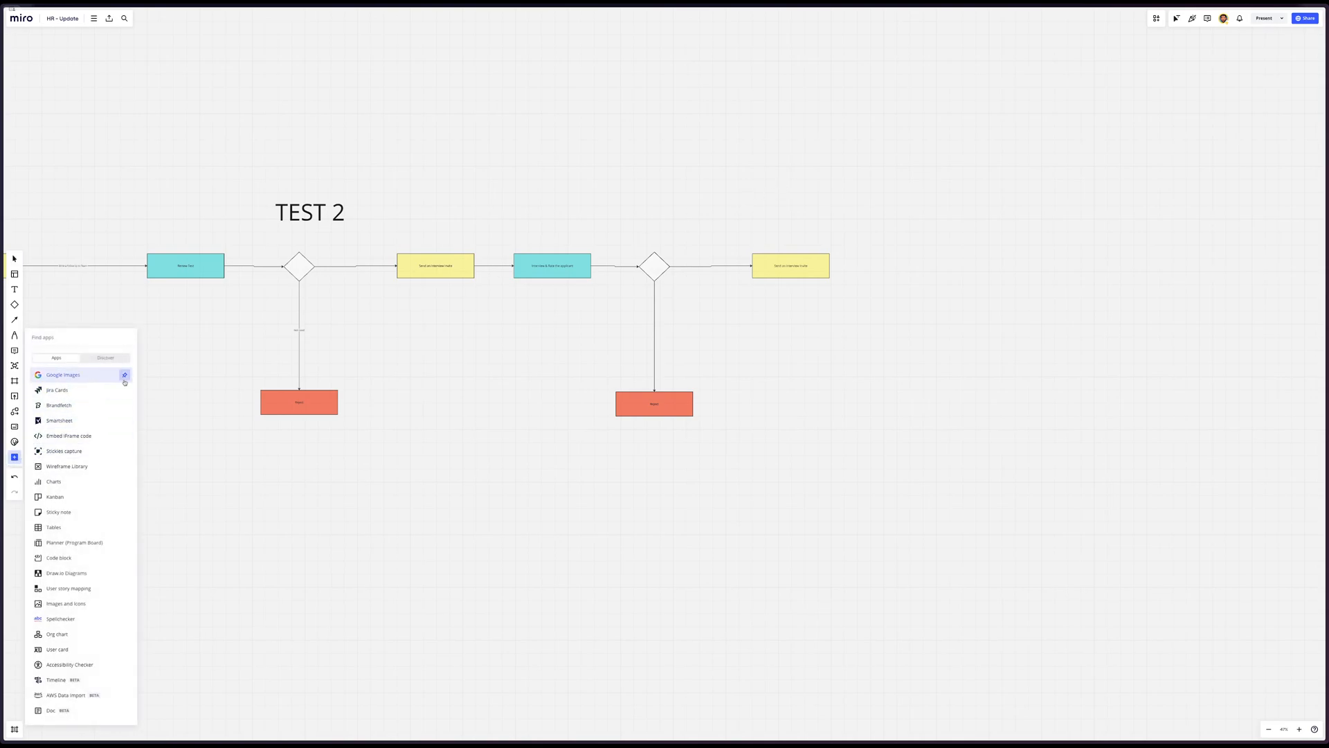
text(not)
click(124, 369)
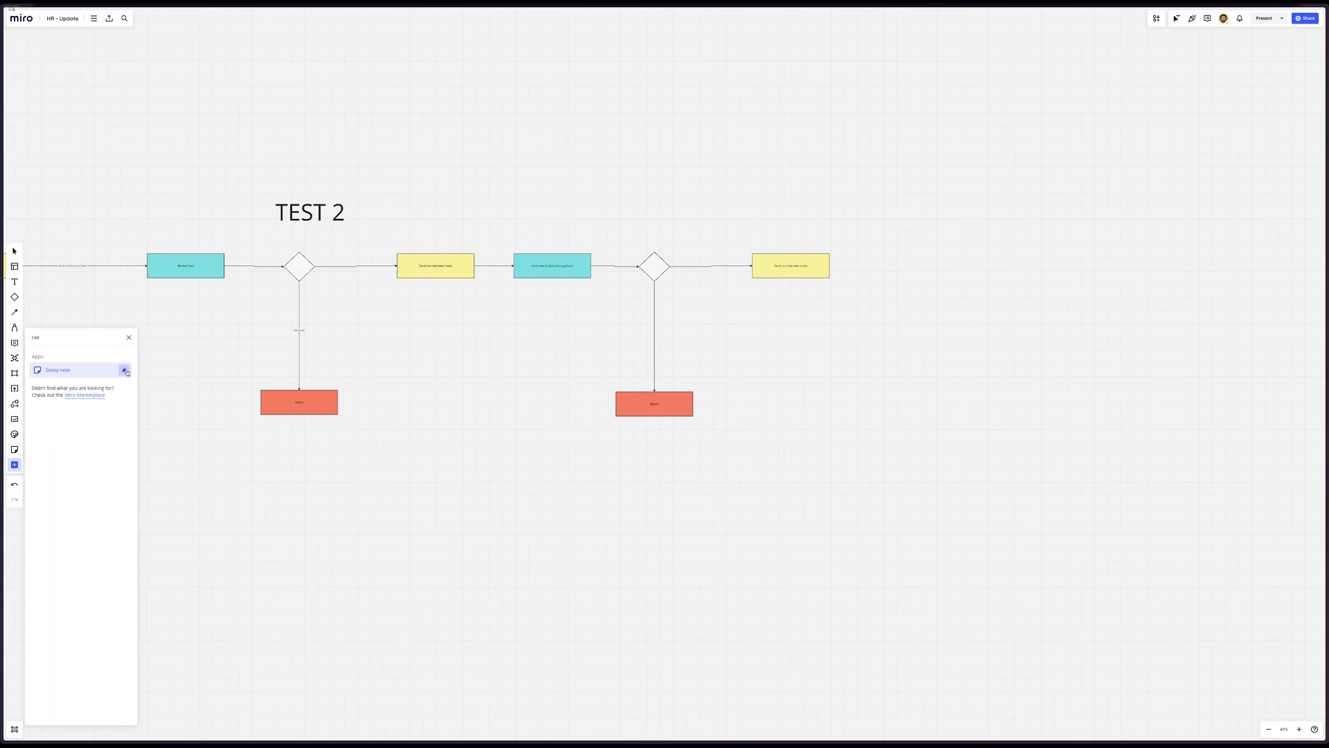
drag(14, 451, 243, 376)
Place a yellow sticky note above the last yellow box of the TEST 2 flow and start editing its text
click(797, 186)
key(n)
click(794, 186)
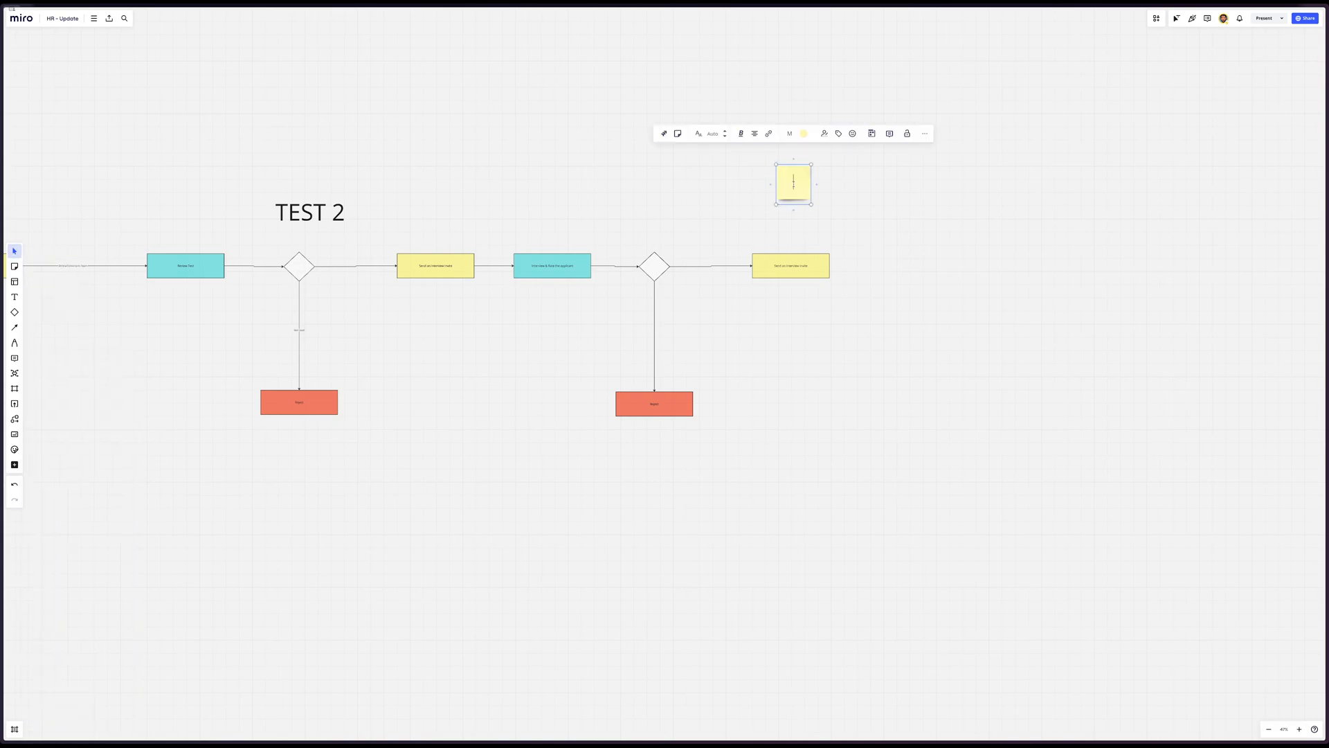
click(796, 180)
click(796, 179)
Write "Change Interview Link" on the sticky note
text(Chnage)
key(BackSpace)
key(BackSpace)
key(BackSpace)
key(BackSpace)
text(ange)
text( the)
key(BackSpace)
key(BackSpace)
key(BackSpace)
text(Interview Link)
click(835, 200)
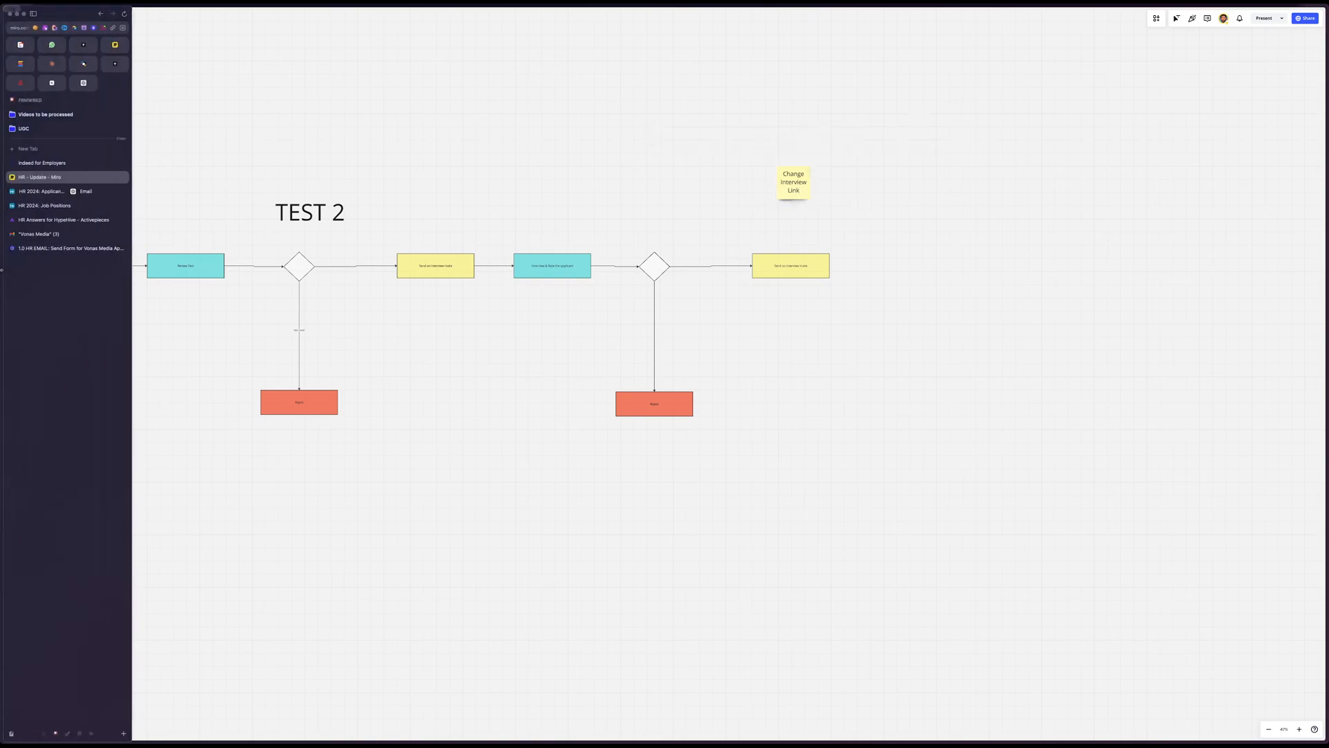
Switch back to the Airtable email automation, highlight the [Interview Scheduling Link] placeholder, and widen Airtable's side of the split view
click(35, 190)
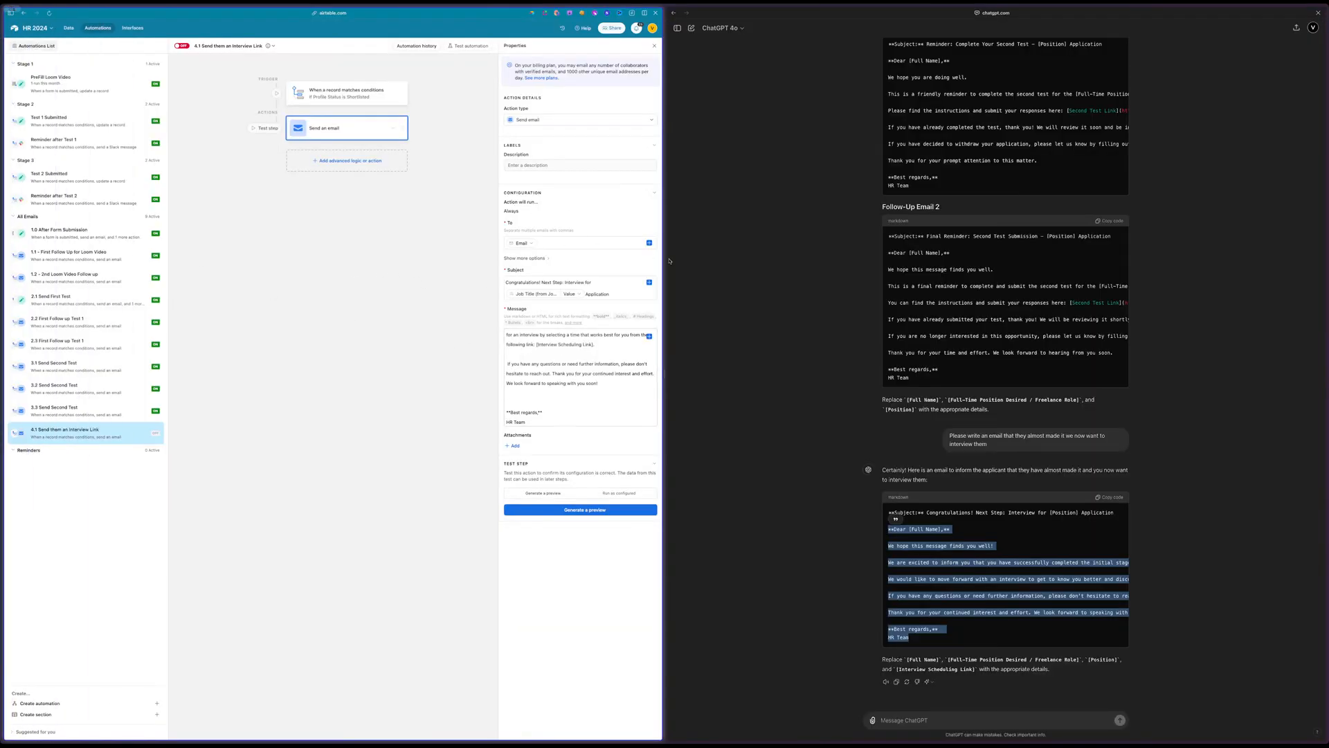
click(580, 351)
triple_click(557, 344)
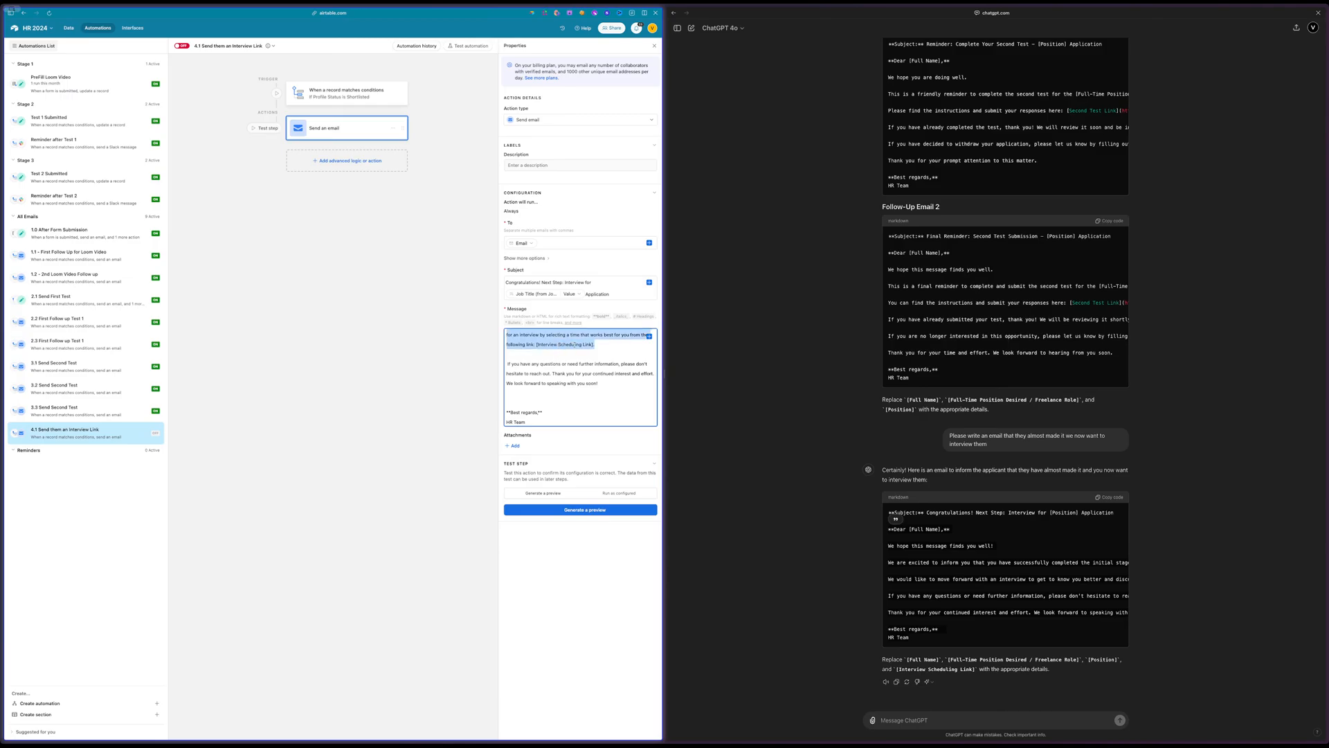
click(572, 343)
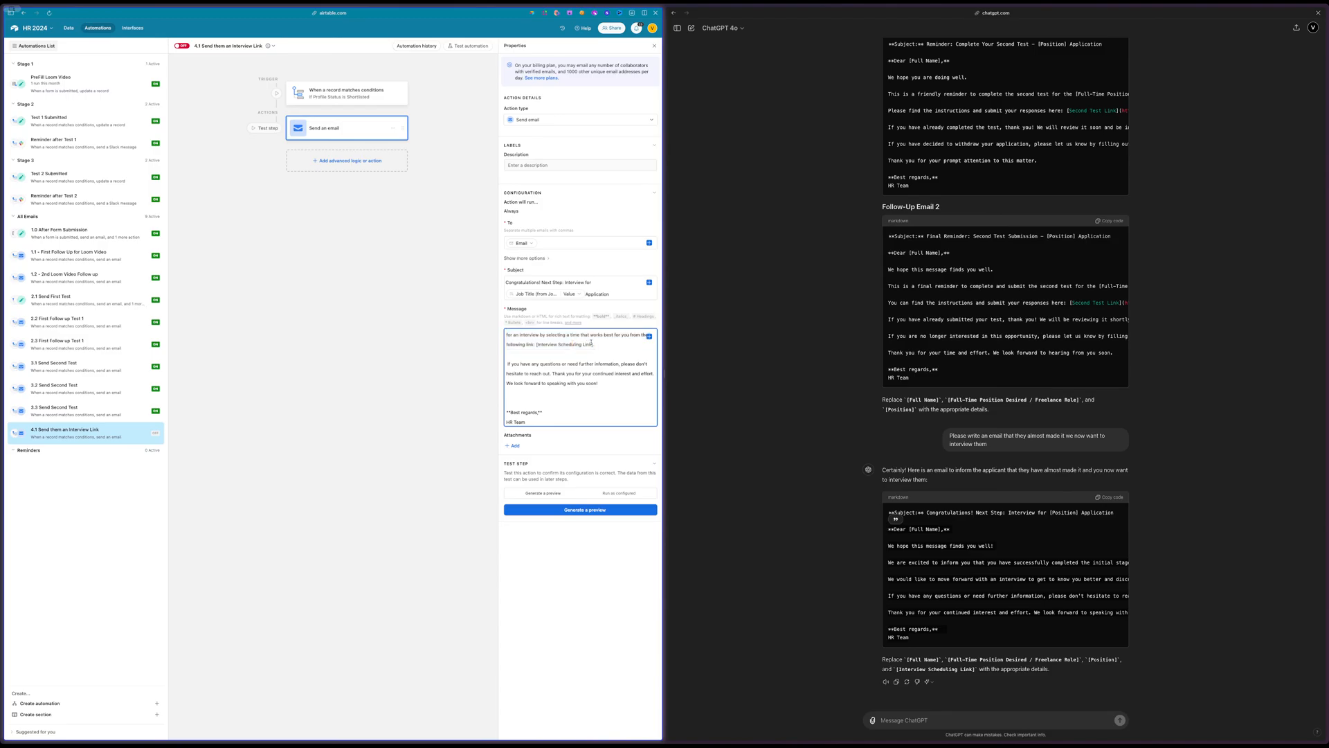
drag(594, 344, 535, 344)
drag(668, 372, 736, 374)
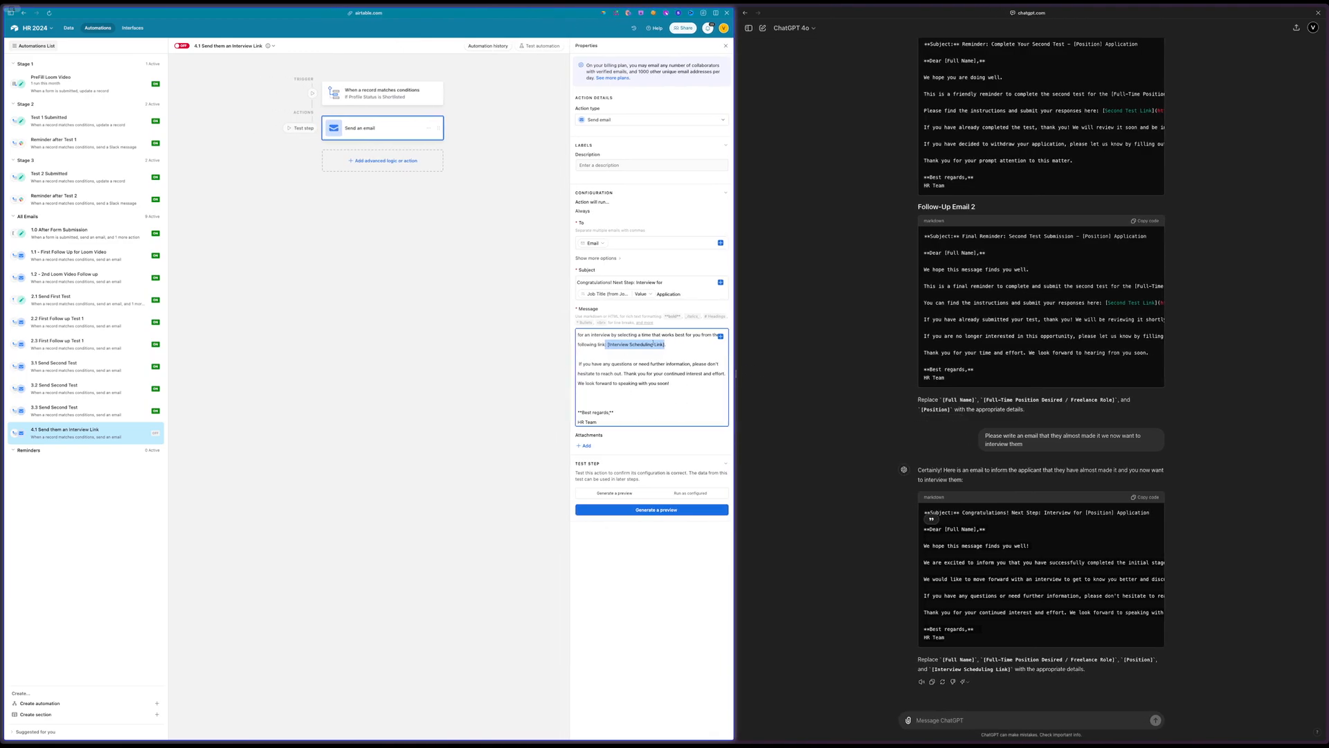
Remove the stray space before "If you have any questions" in the message and turn on the 4.1 Send them an Interview Link automation
scroll(654, 344, up, 1)
scroll(653, 343, down, 1)
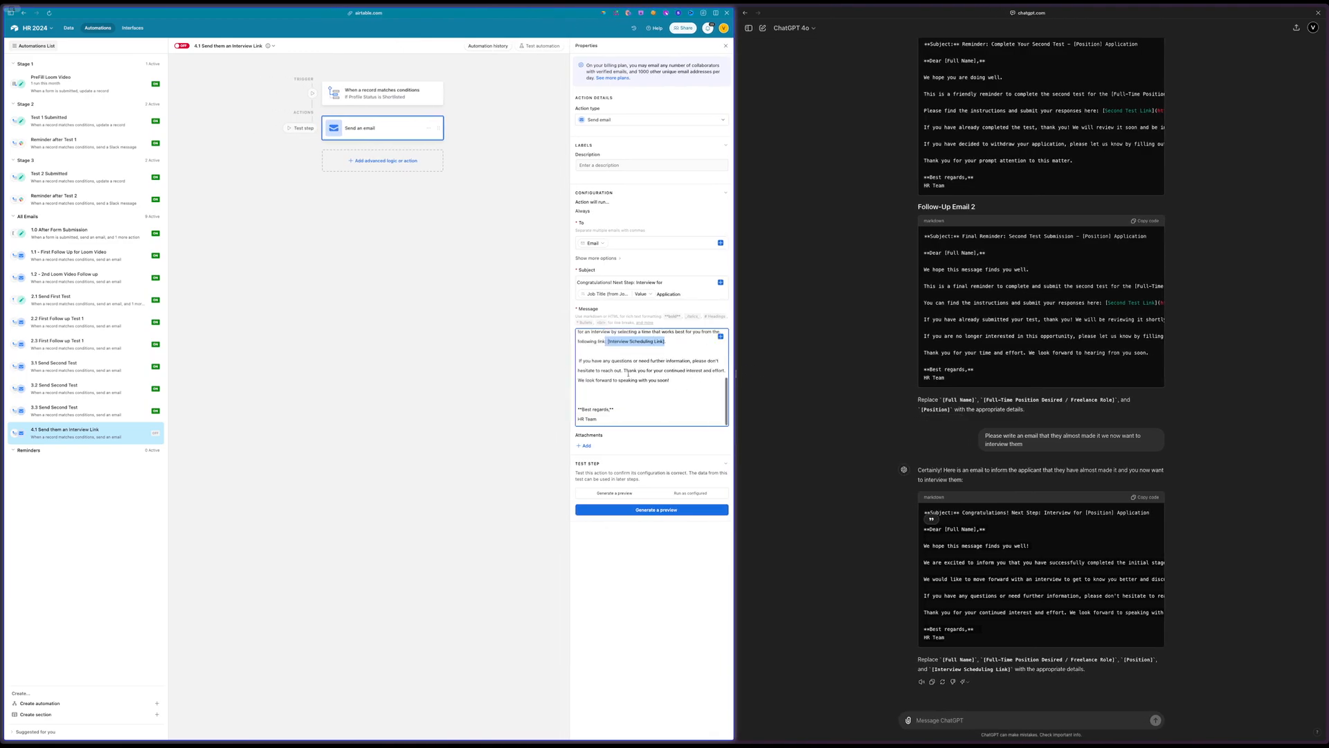
triple_click(585, 420)
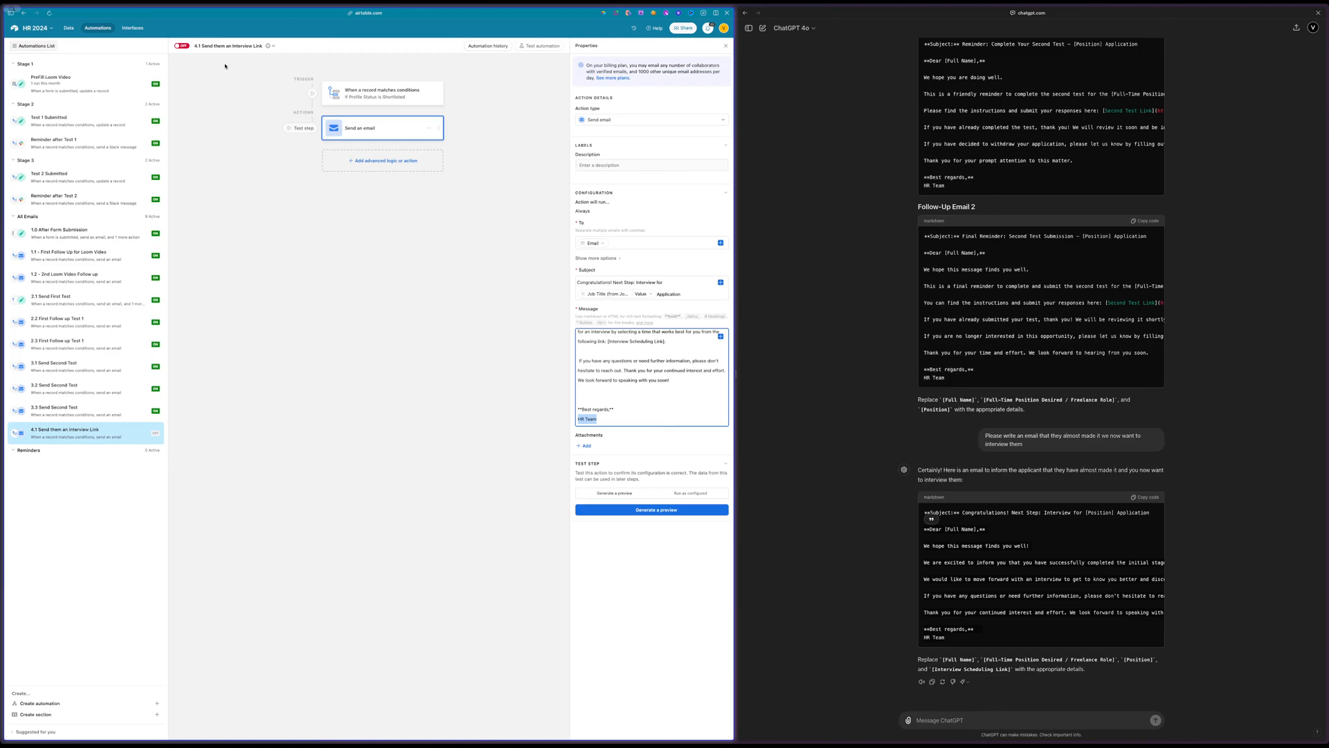
scroll(648, 379, up, 5)
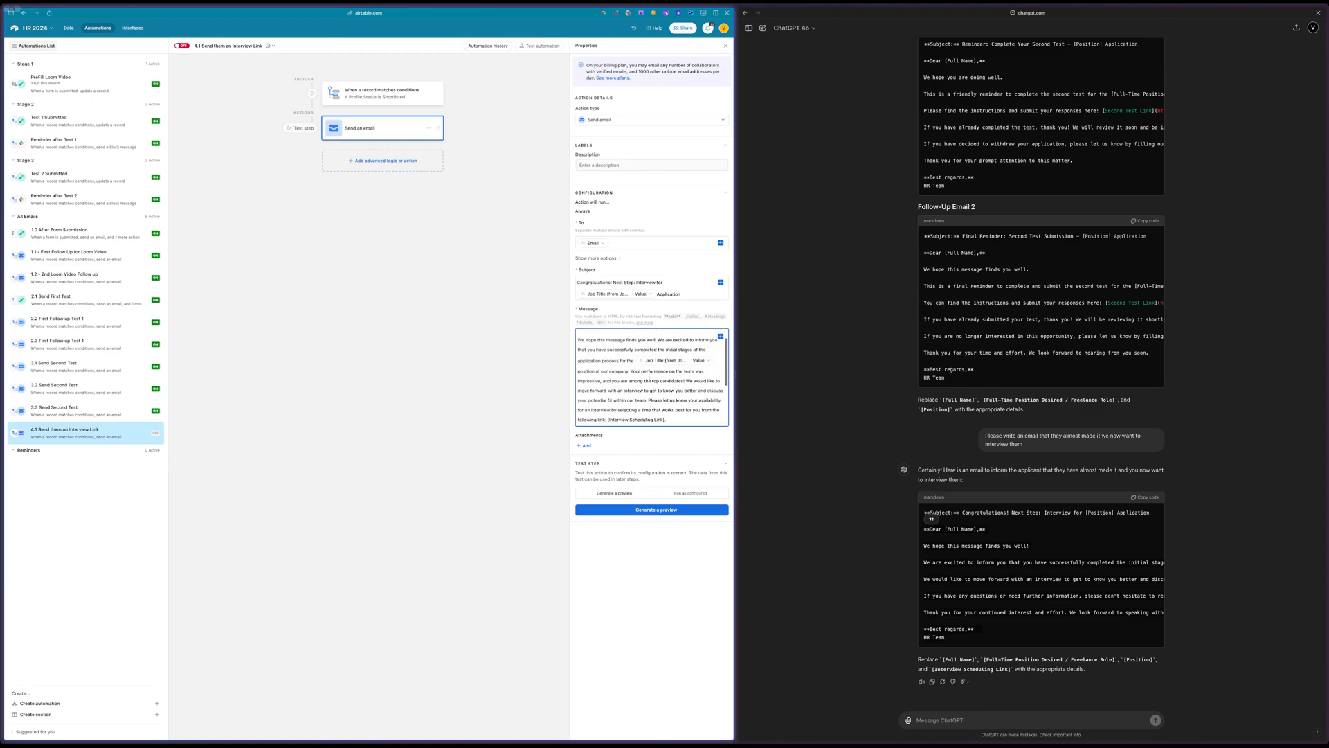
scroll(649, 380, down, 5)
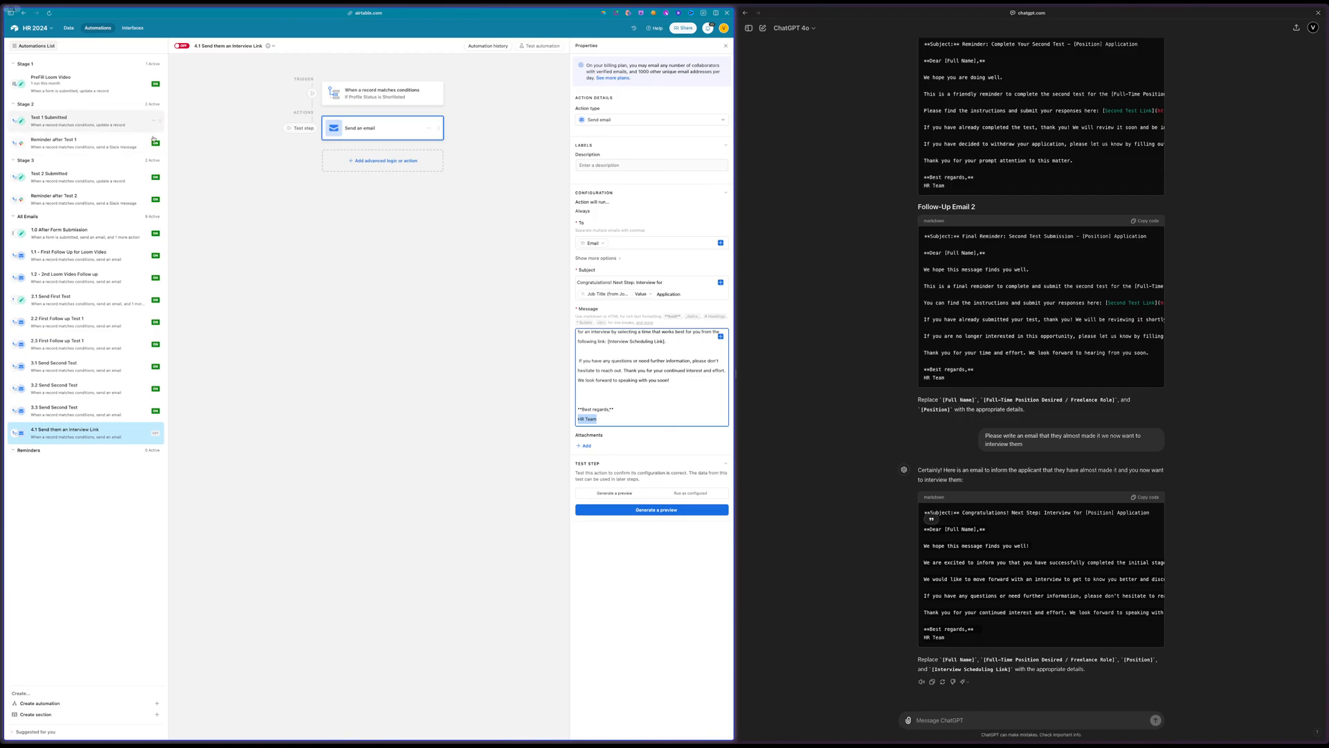
click(210, 193)
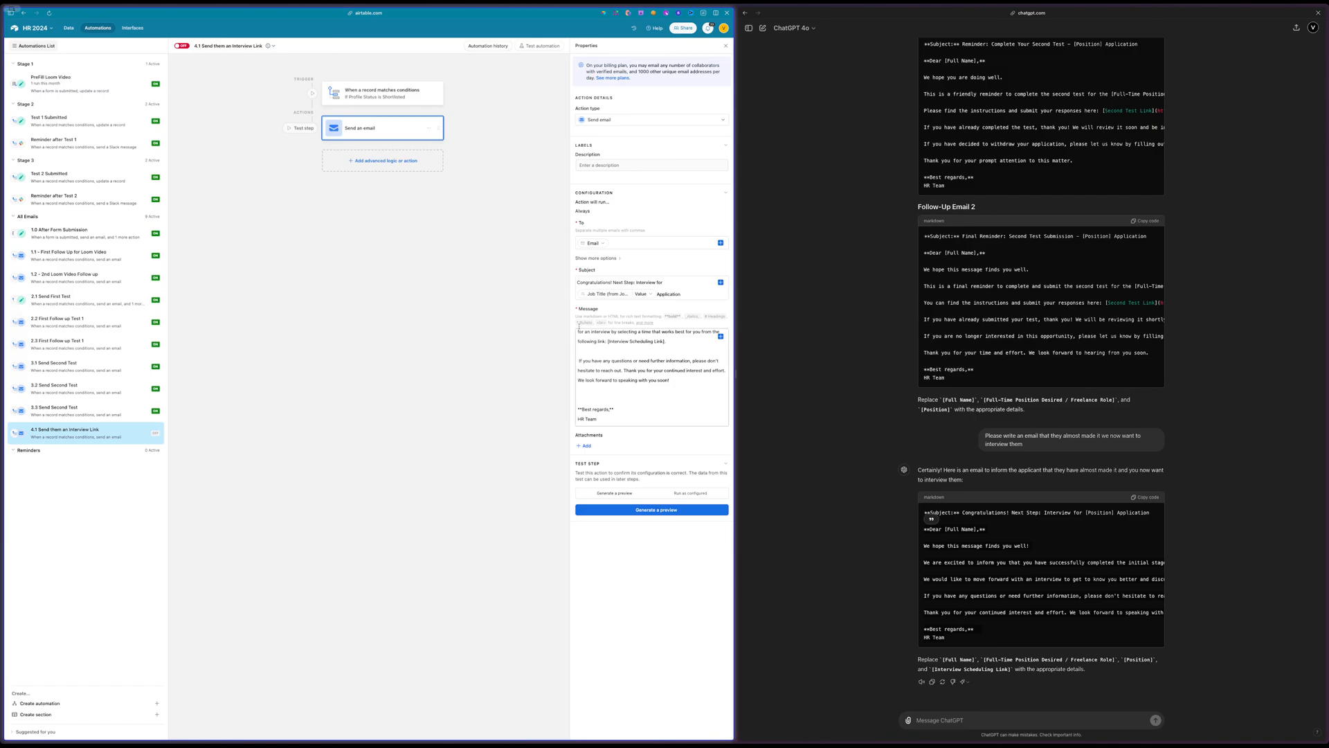
click(578, 360)
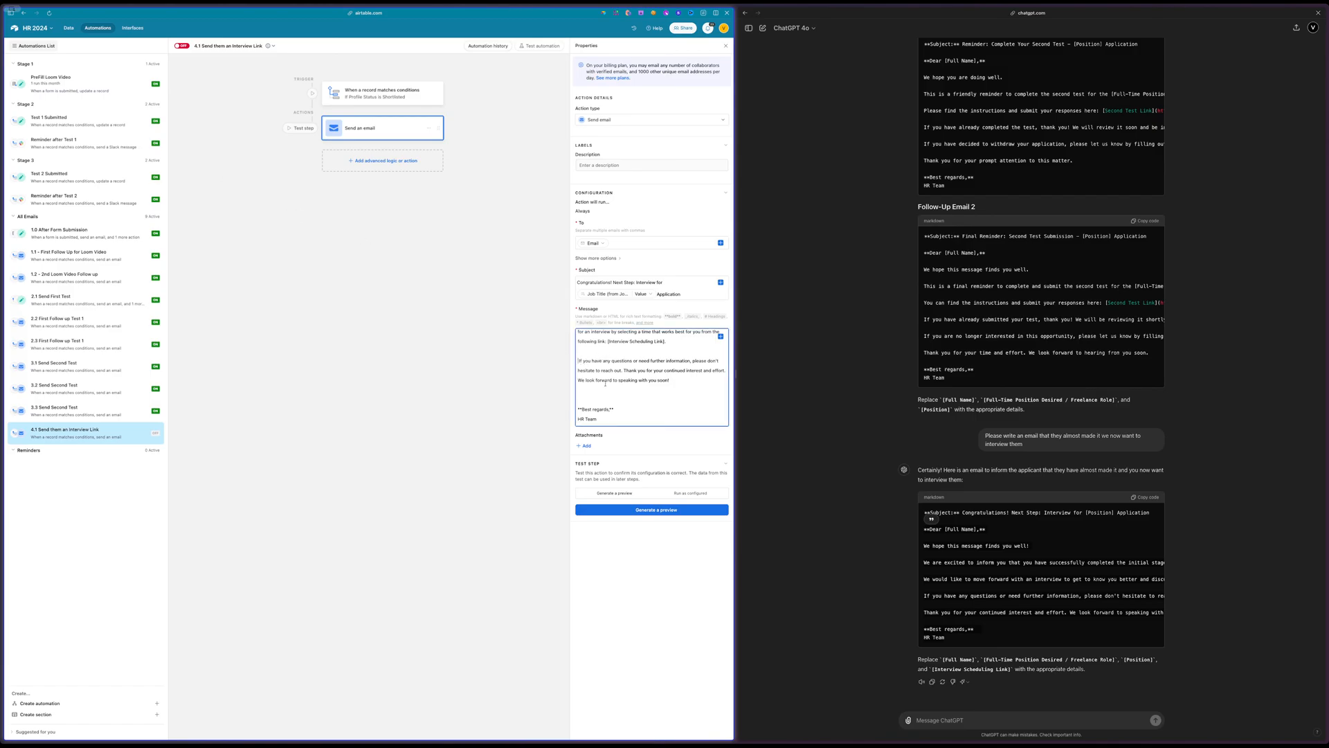
key(BackSpace)
click(183, 48)
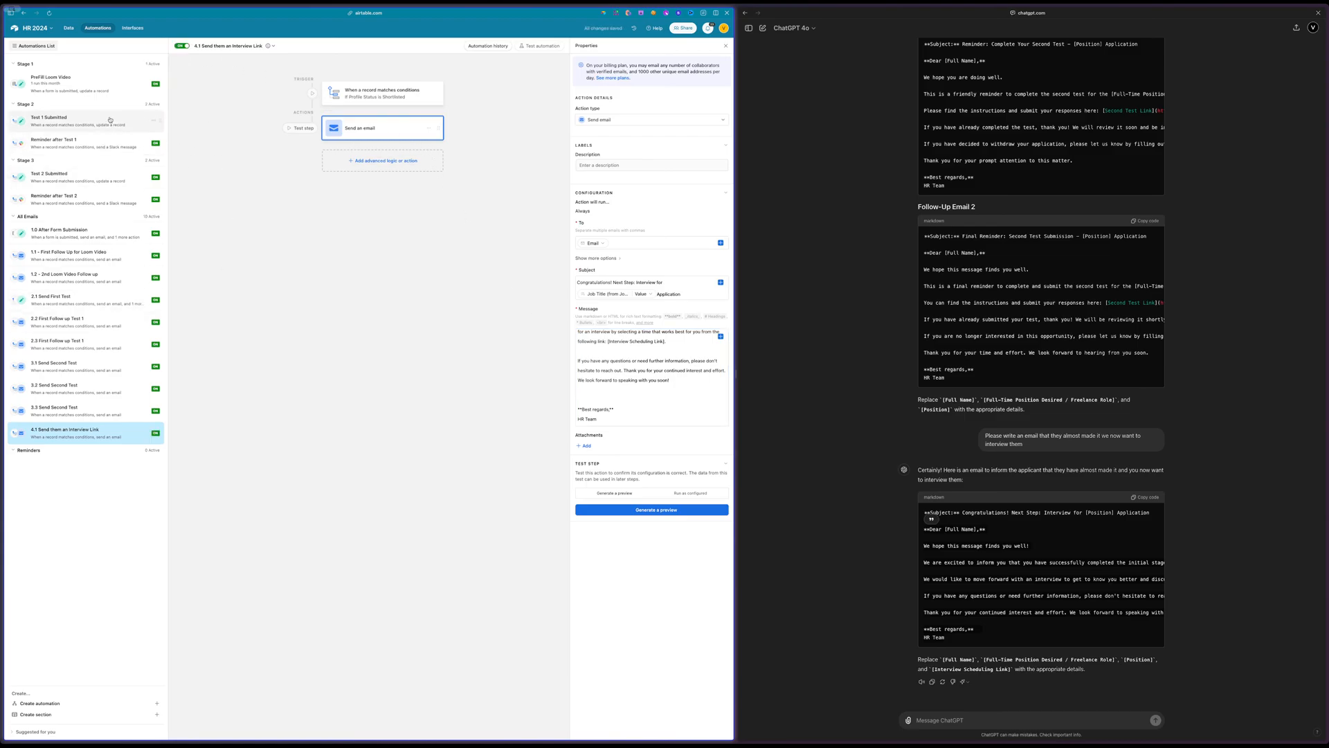
Set the applicant's Profile Status to Shortlisted in the Applicant Profile table
click(69, 28)
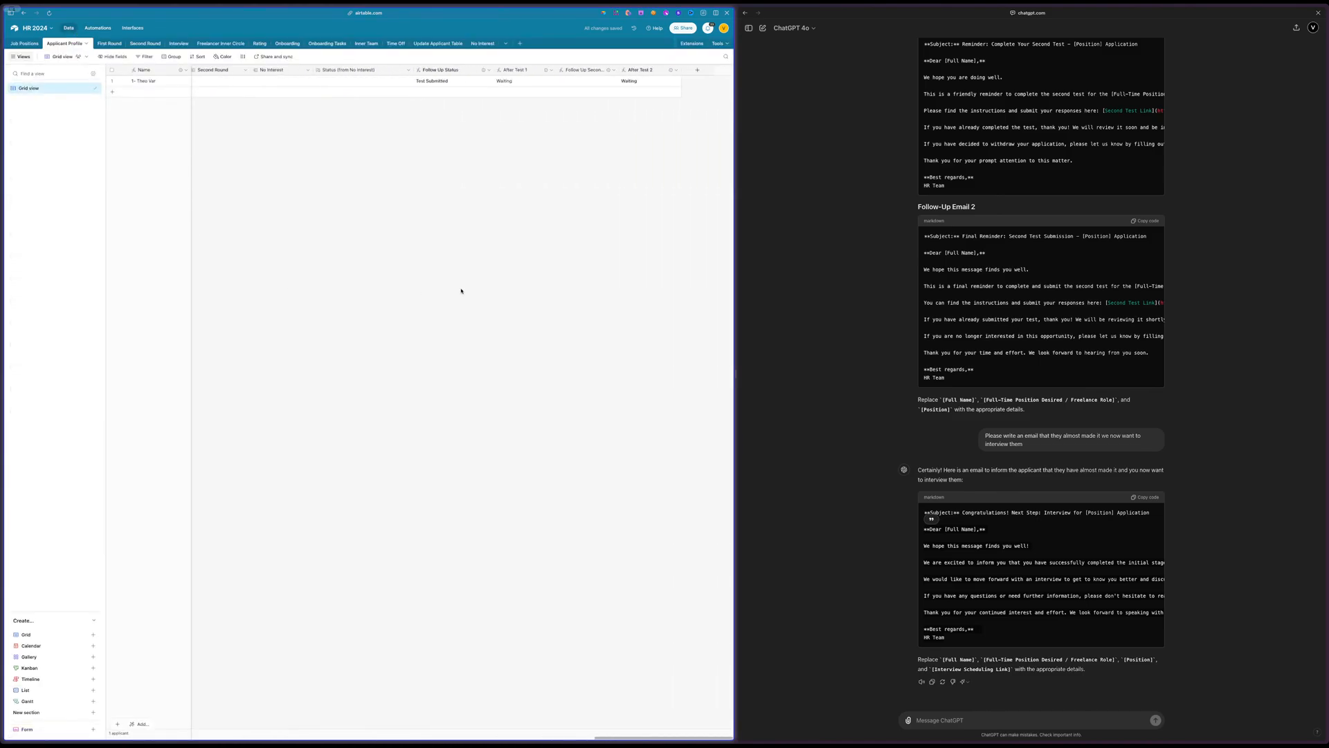
scroll(461, 291, left, 10)
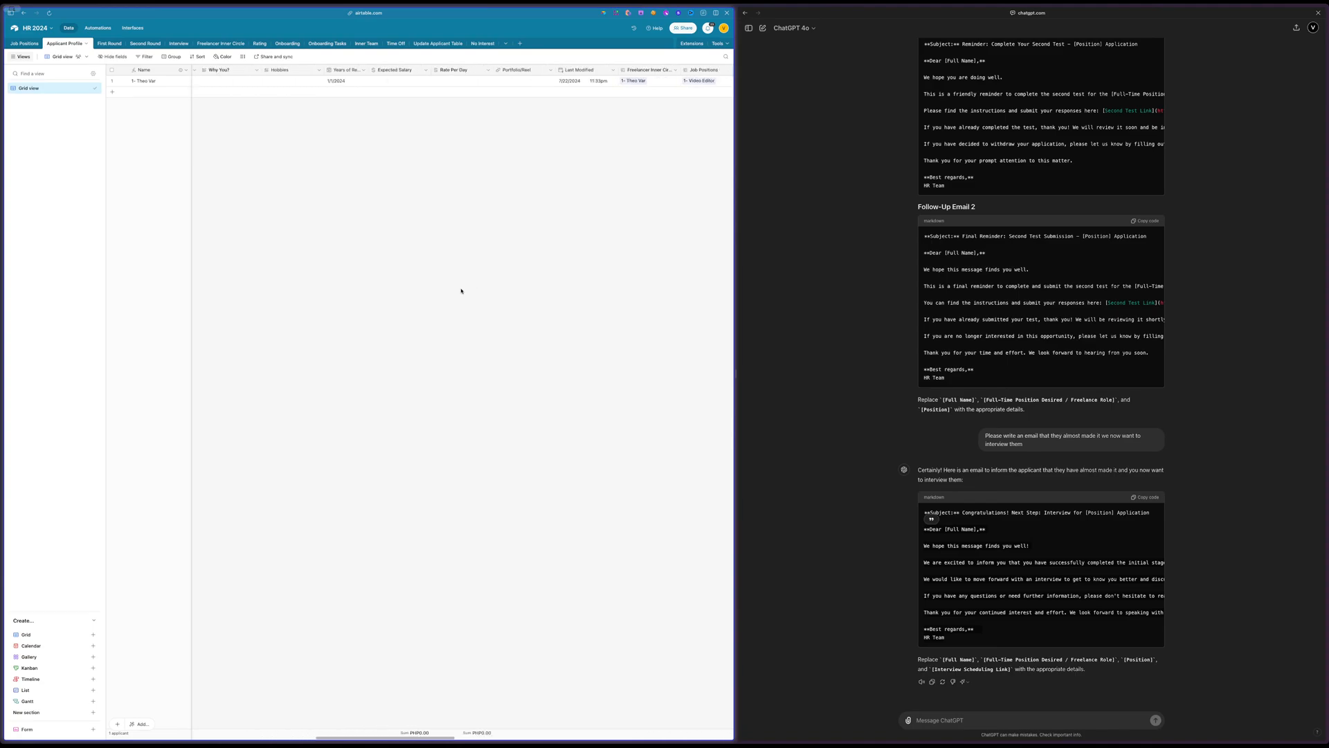
scroll(461, 291, left, 10)
click(302, 81)
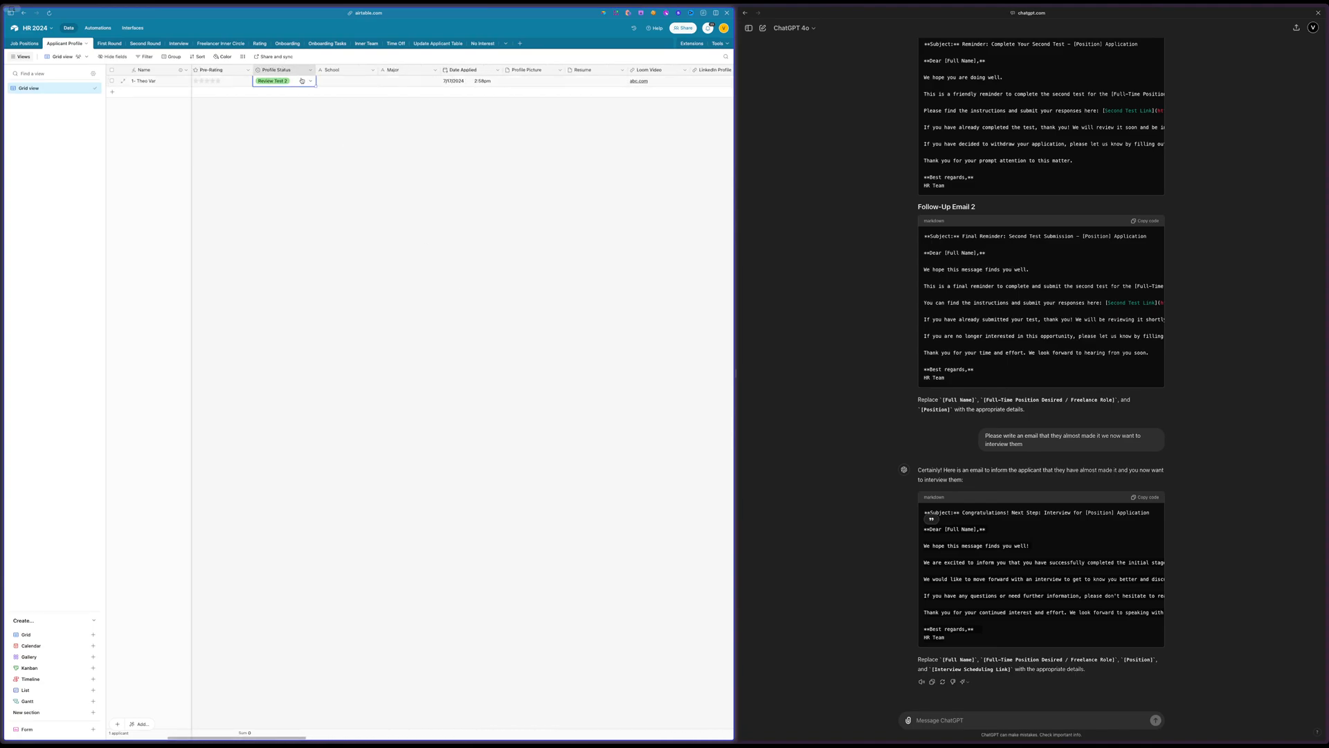
click(302, 81)
scroll(287, 160, down, 2)
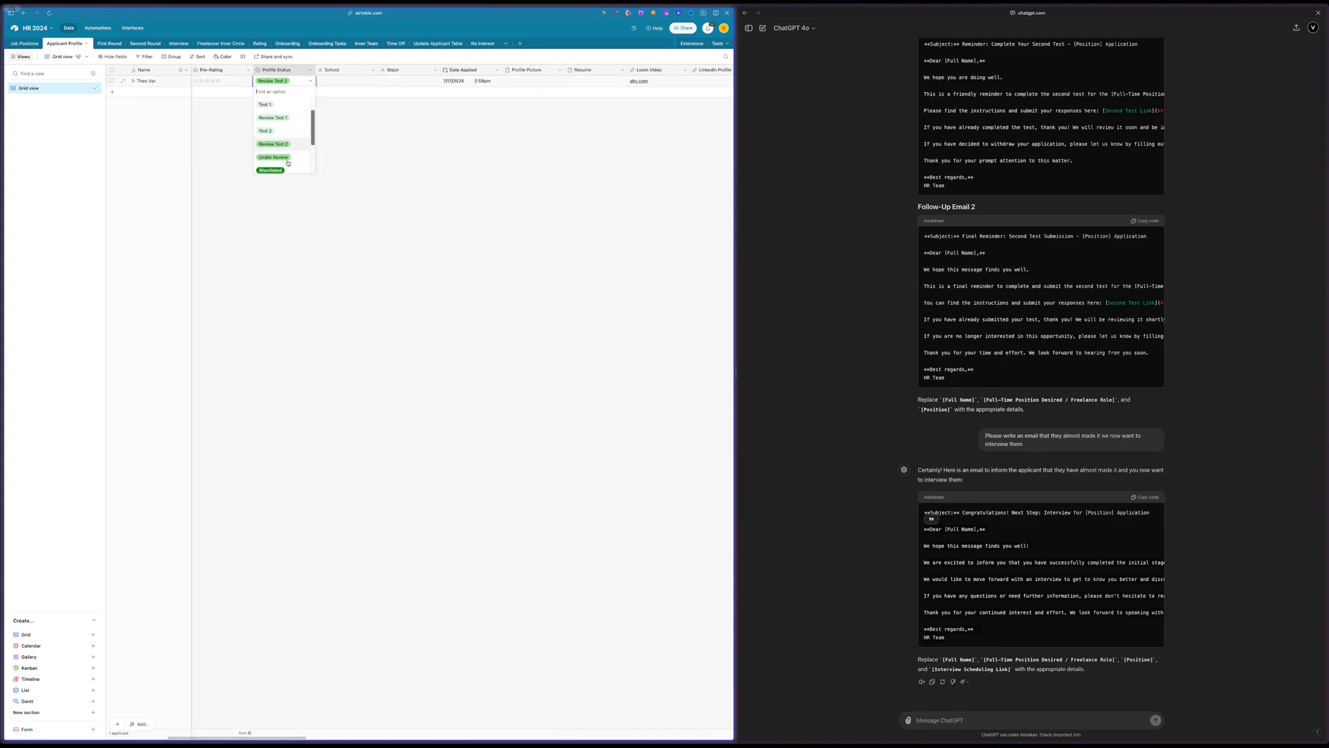
click(282, 158)
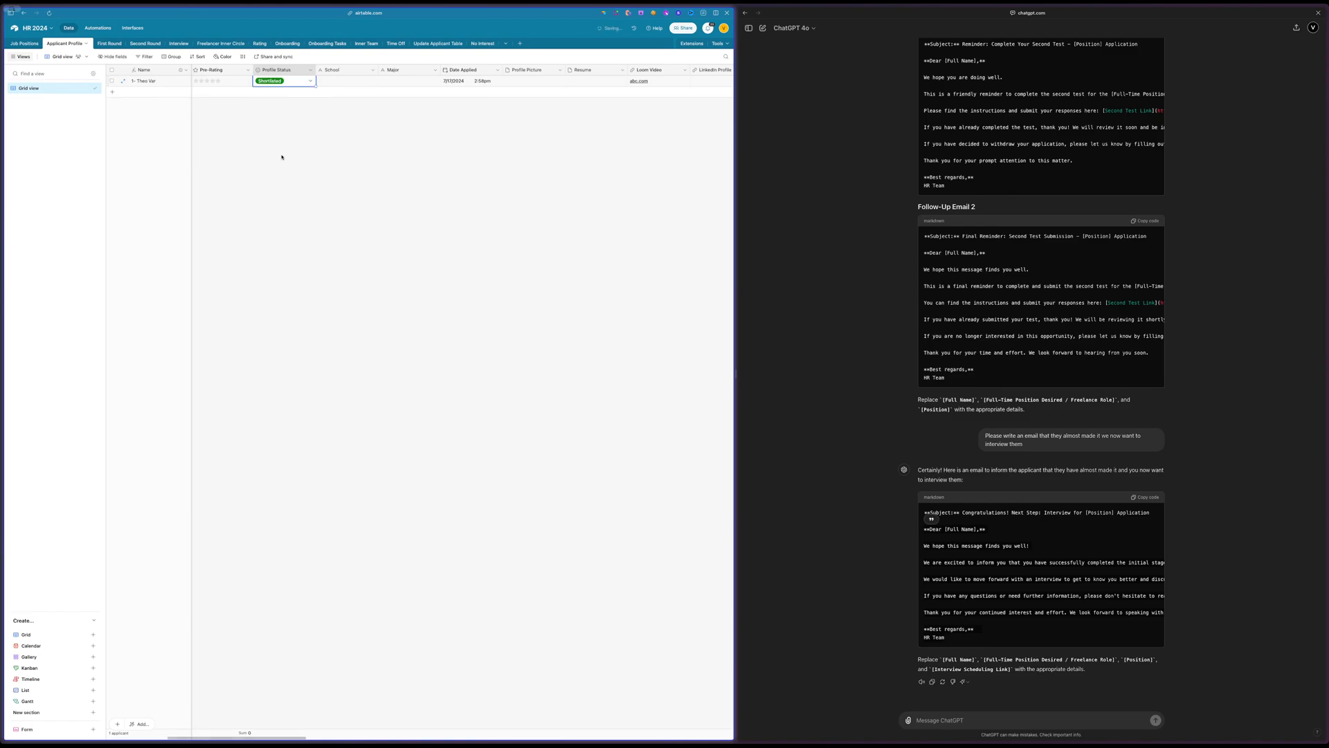
click(293, 84)
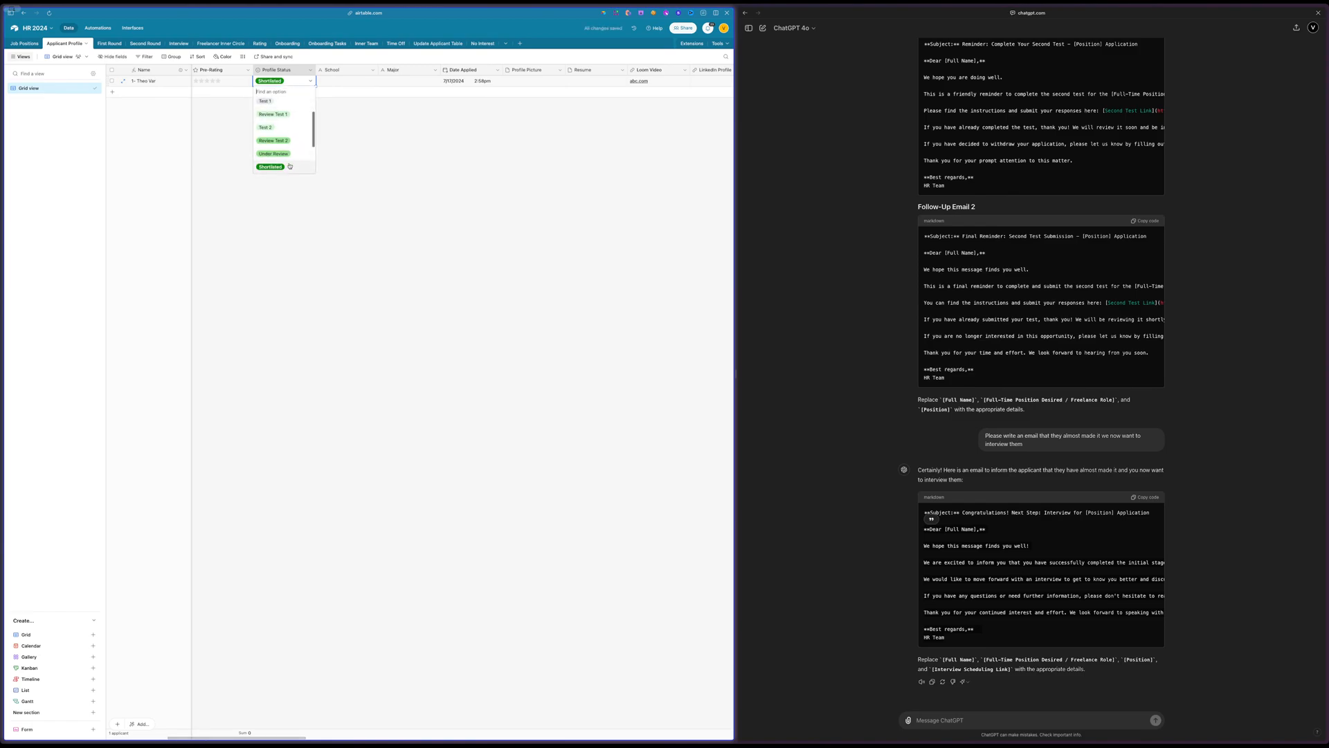
Open the Interview table and look over its Notes, Assignee and Status fields
click(172, 43)
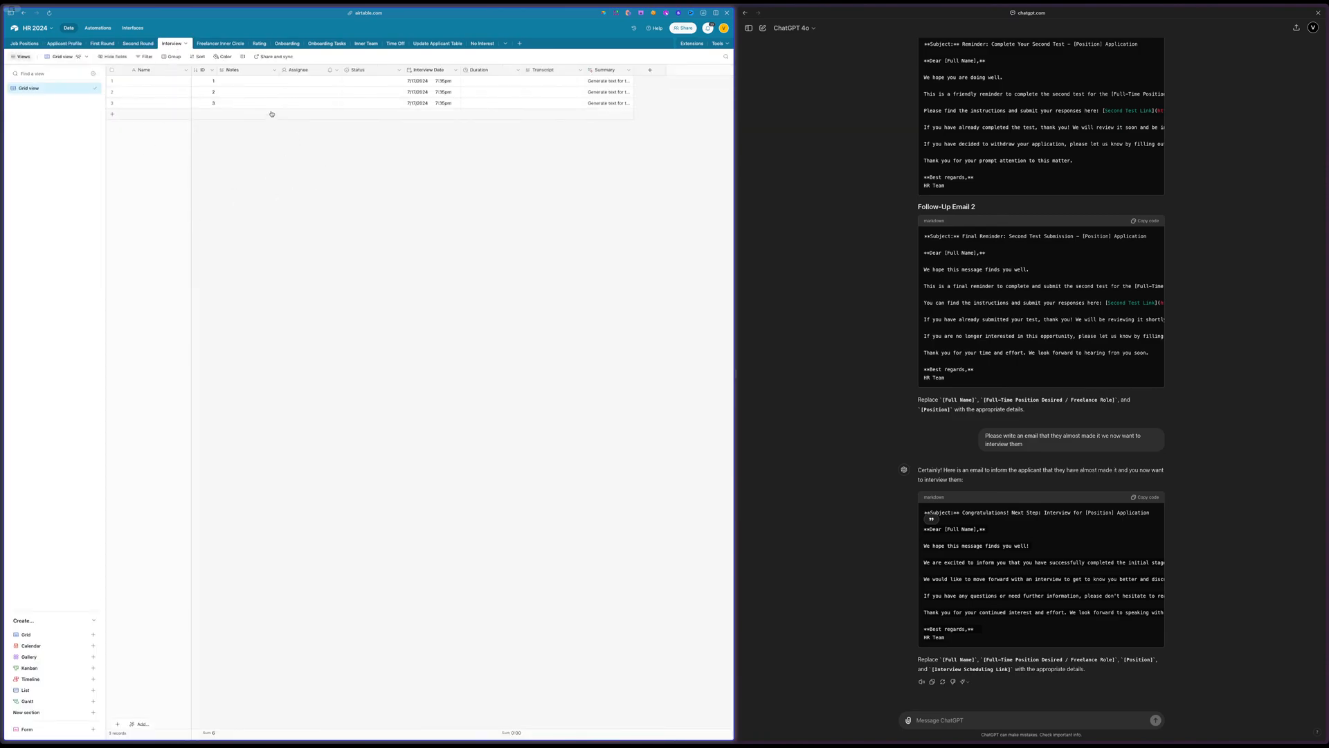
click(557, 81)
click(253, 71)
shift+click(307, 75)
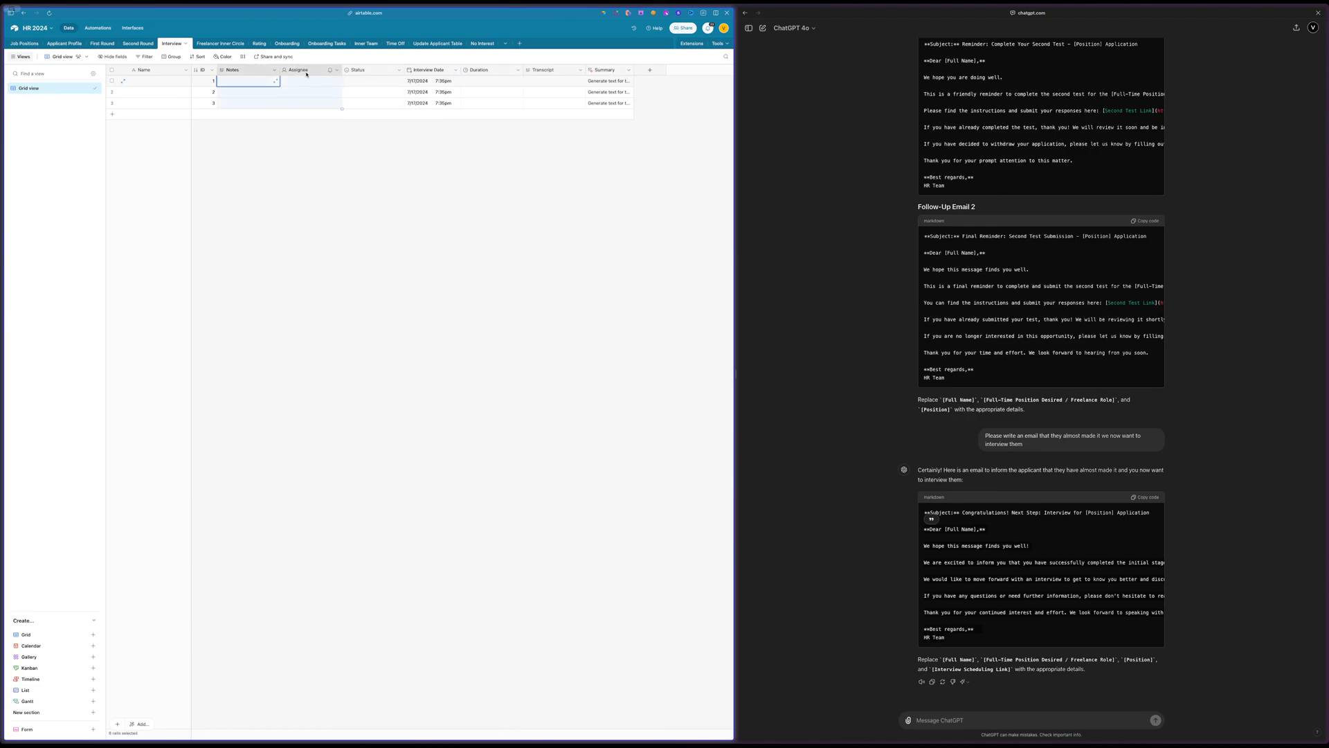
shift+click(382, 72)
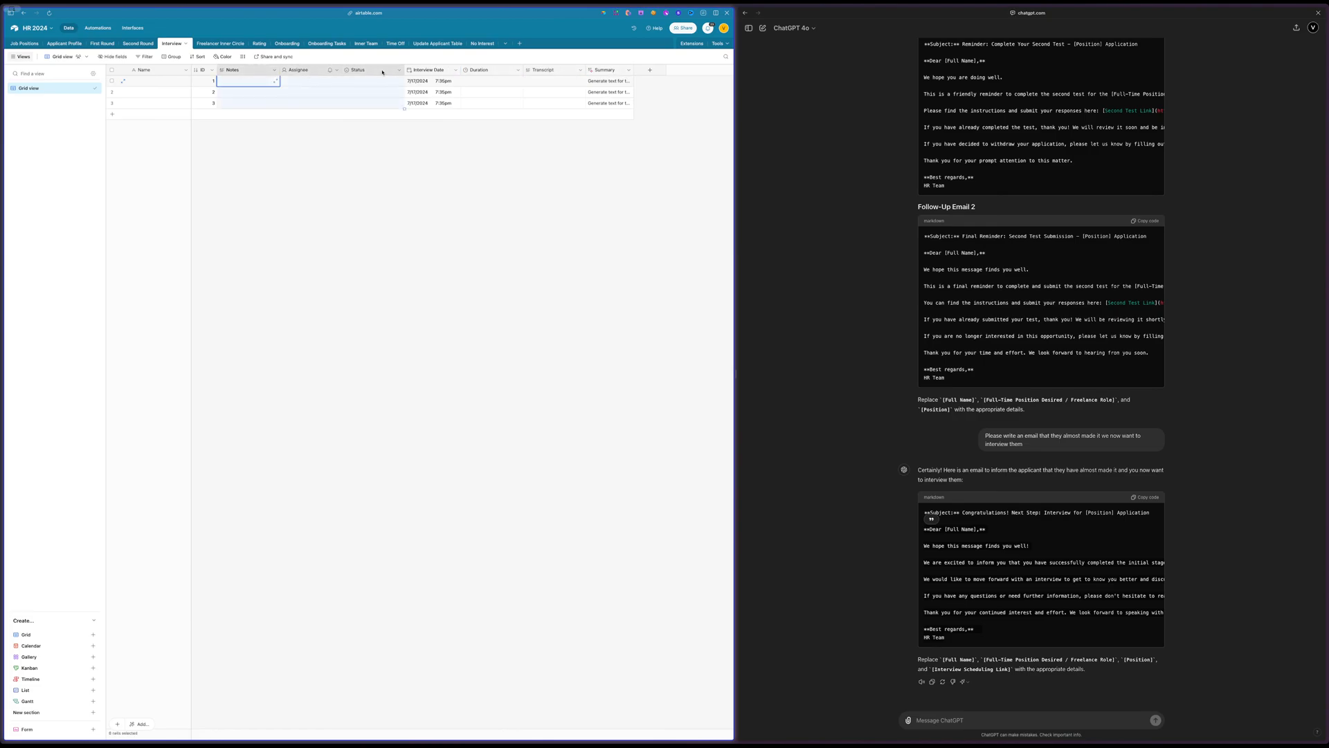
Try twice to delete the Assignee and Status fields together from the Interview table
click(305, 70)
shift+click(370, 70)
right_click(370, 72)
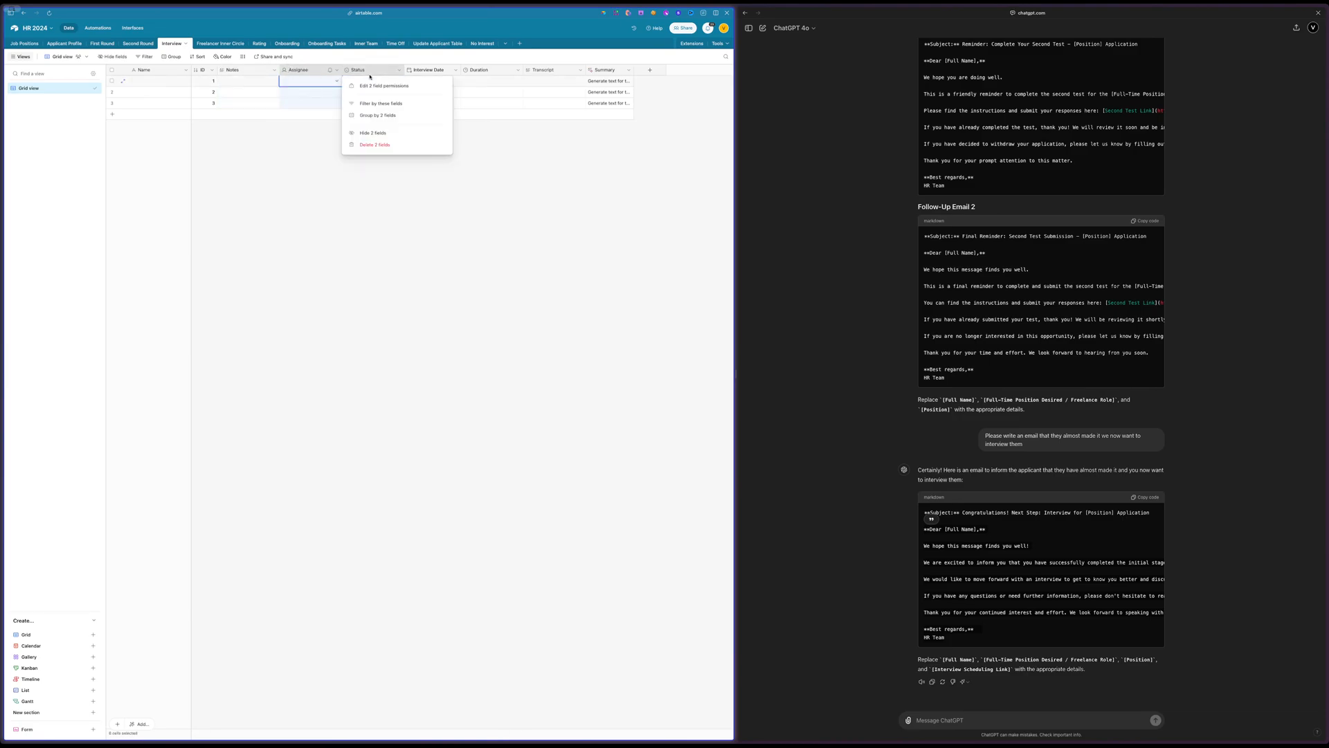
click(357, 143)
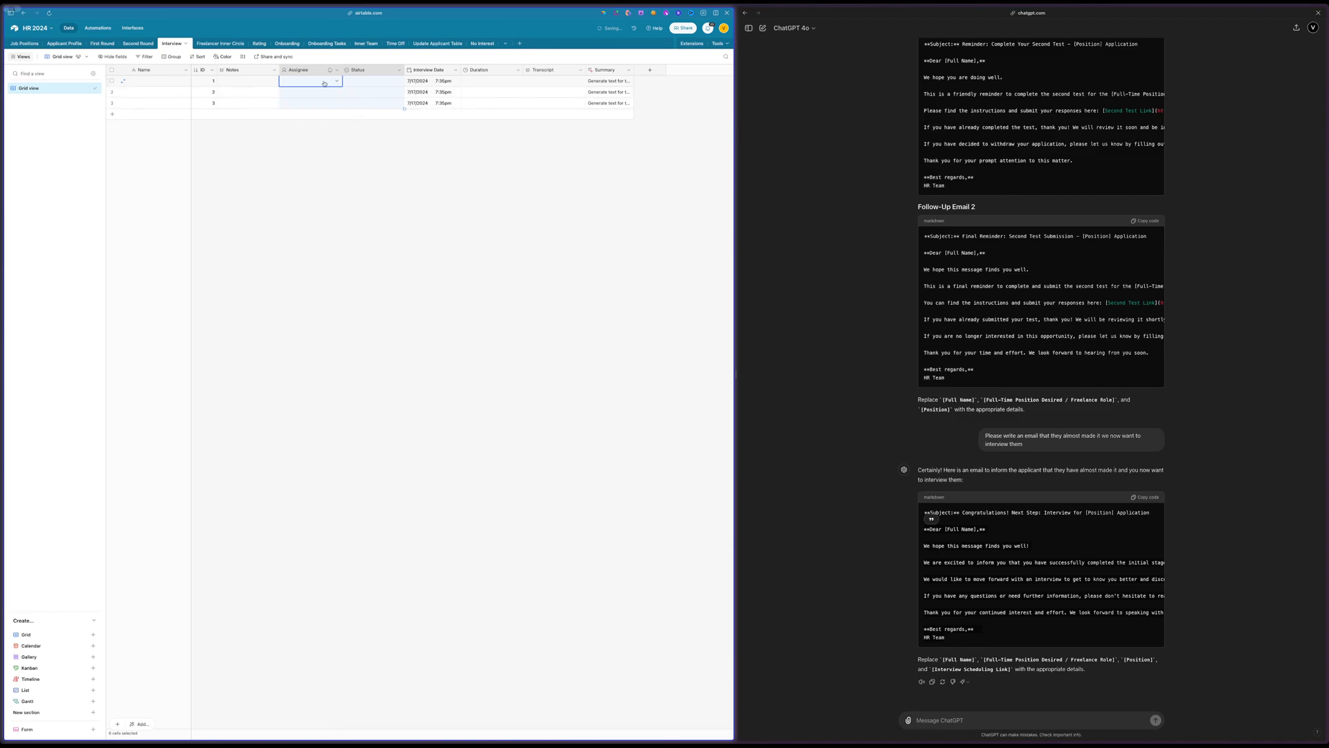
click(306, 70)
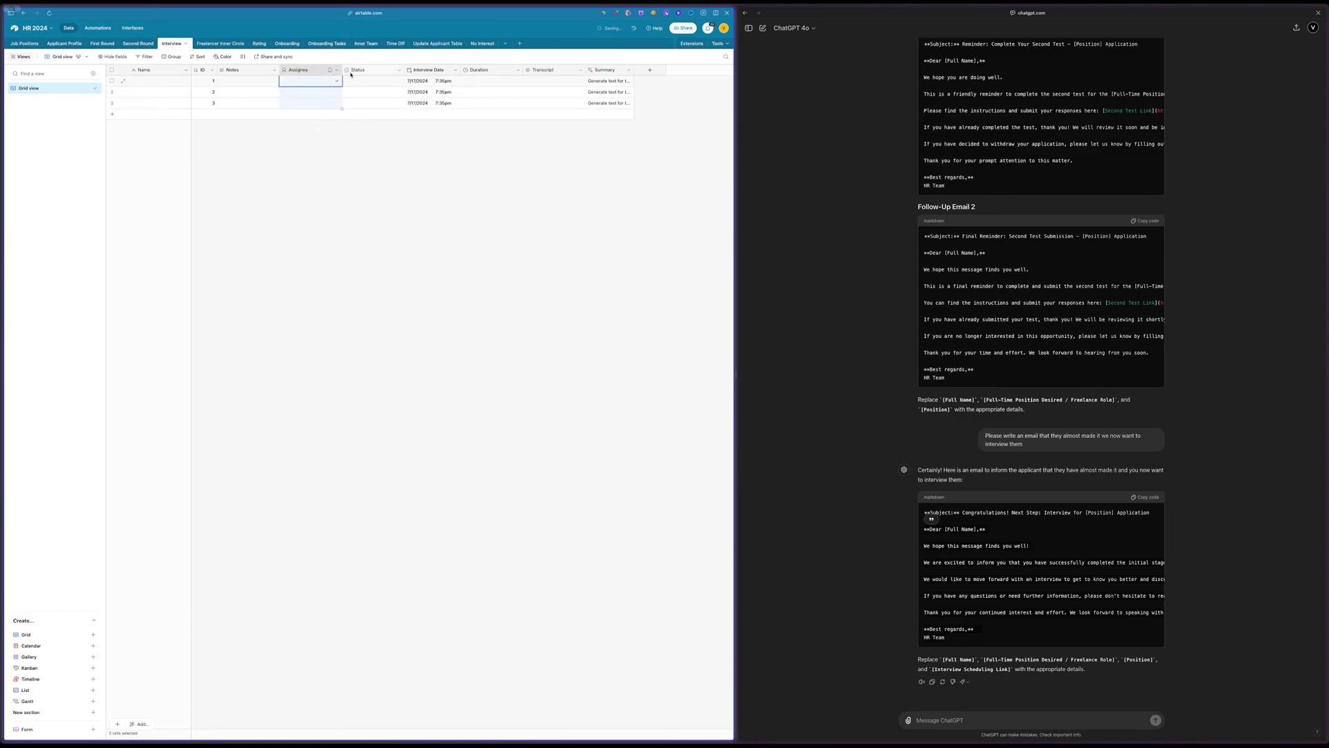
shift+click(351, 72)
right_click(350, 72)
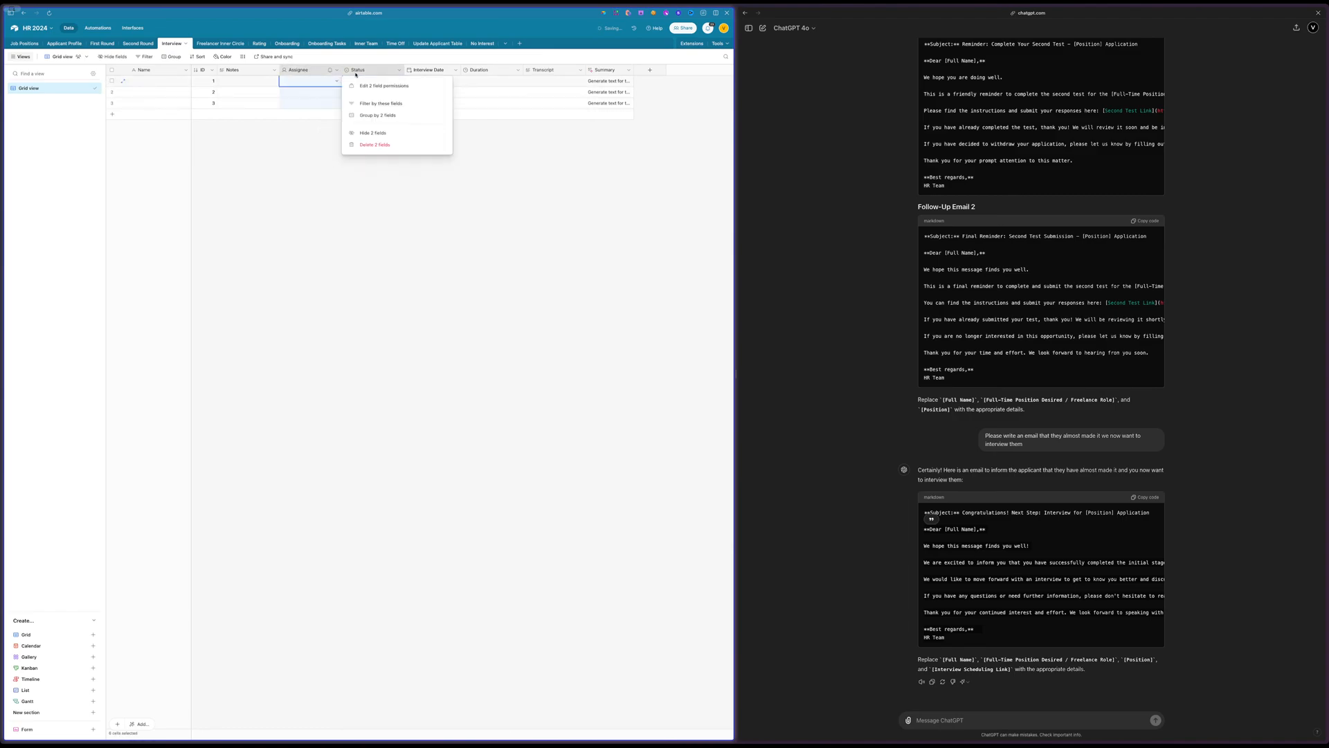
click(371, 145)
click(330, 165)
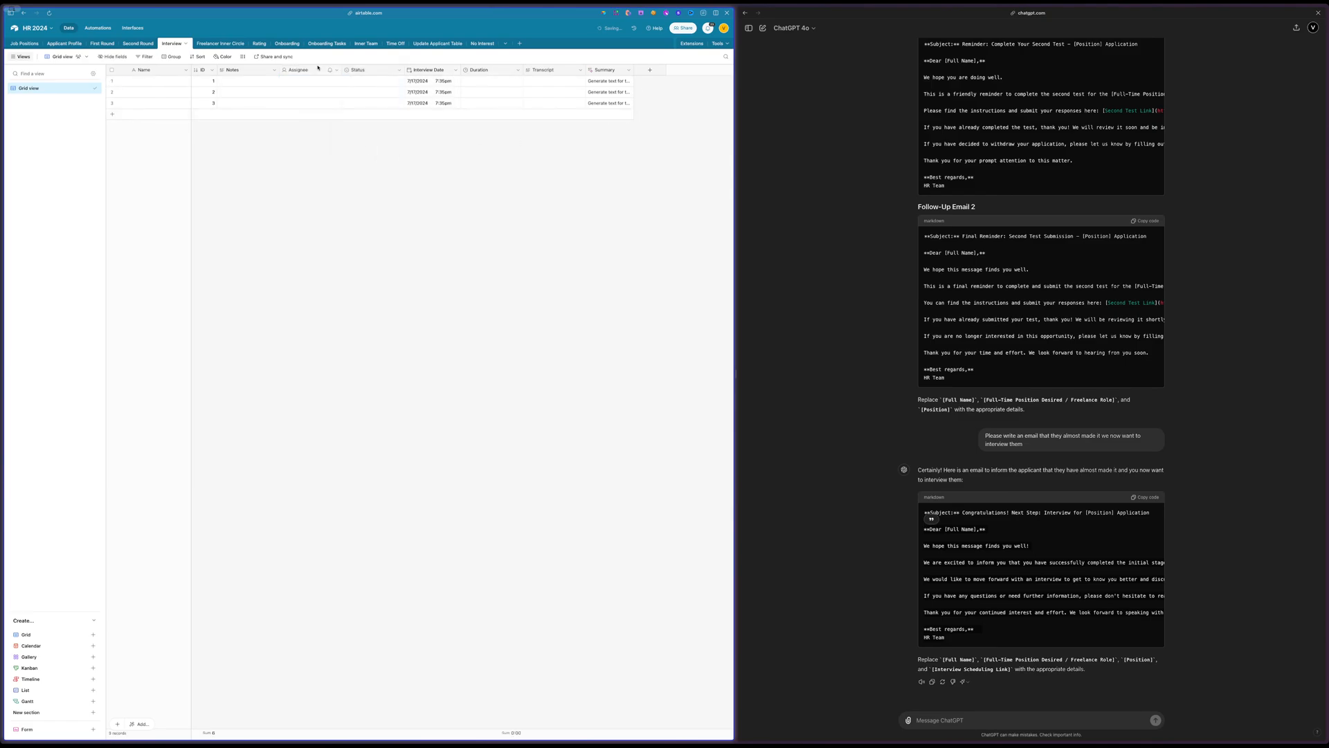
Delete the Assignee field and the Status field one at a time from the Interview table
click(305, 72)
click(330, 177)
click(309, 70)
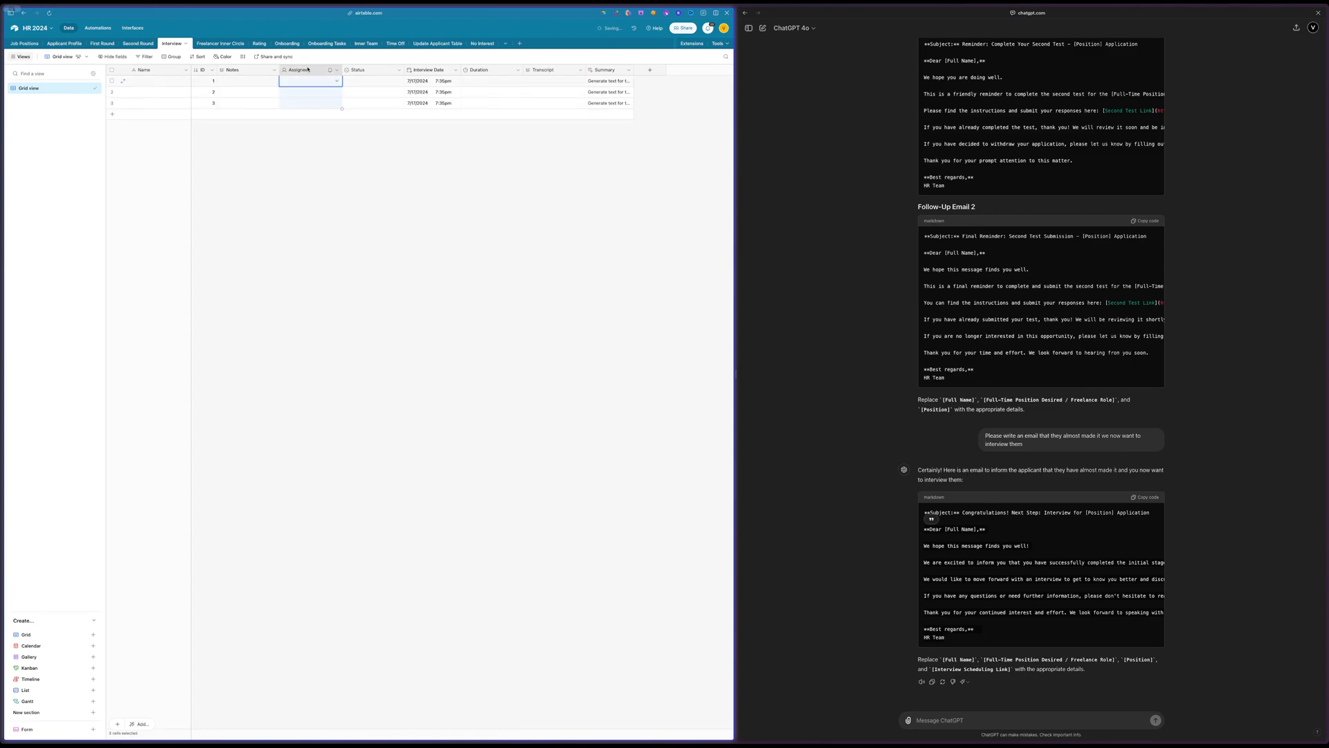
right_click(370, 72)
click(379, 275)
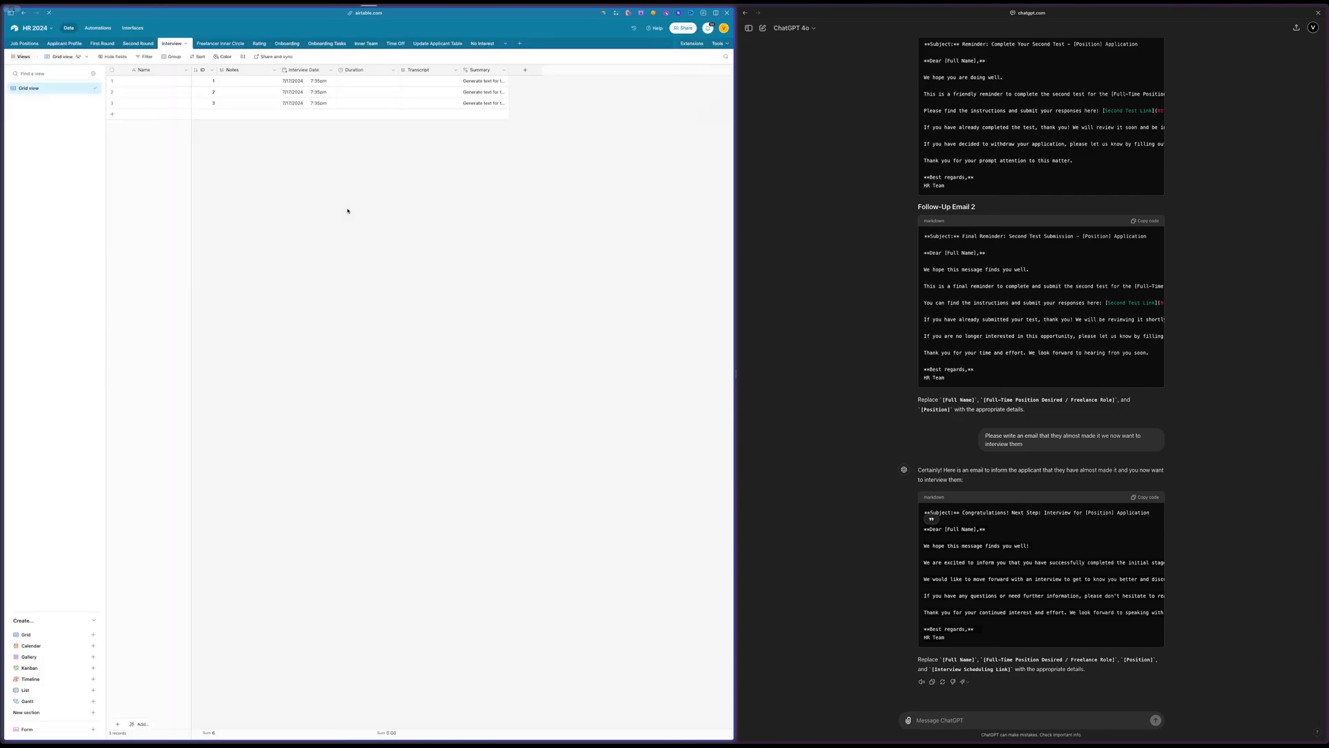
click(273, 72)
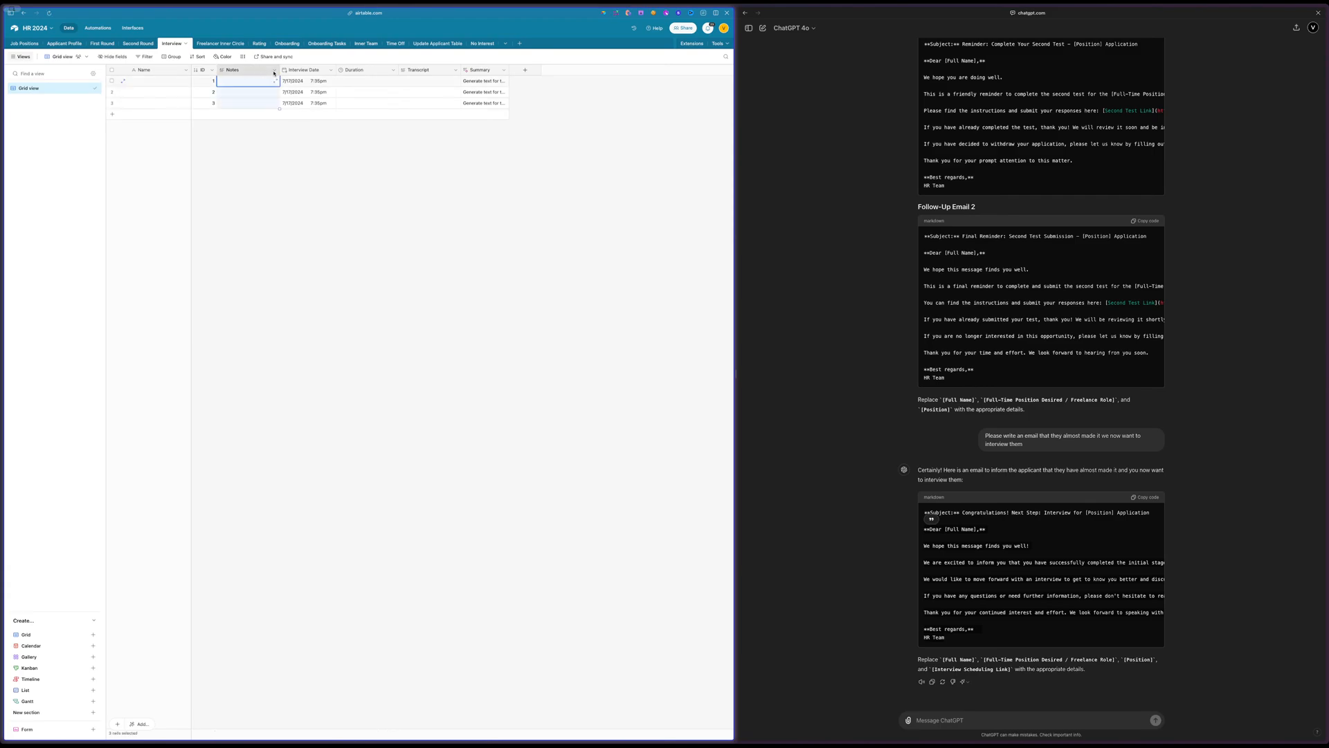
click(311, 72)
drag(312, 71, 327, 71)
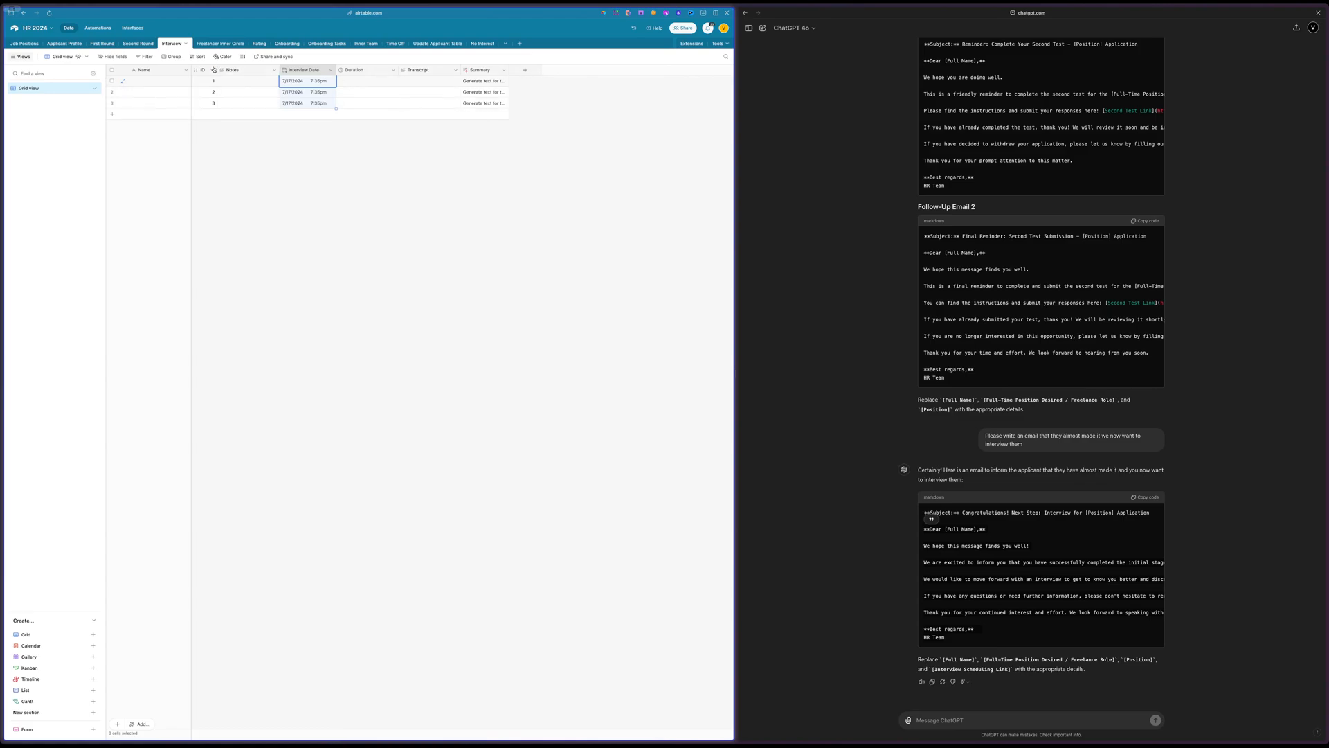
drag(216, 69, 215, 70)
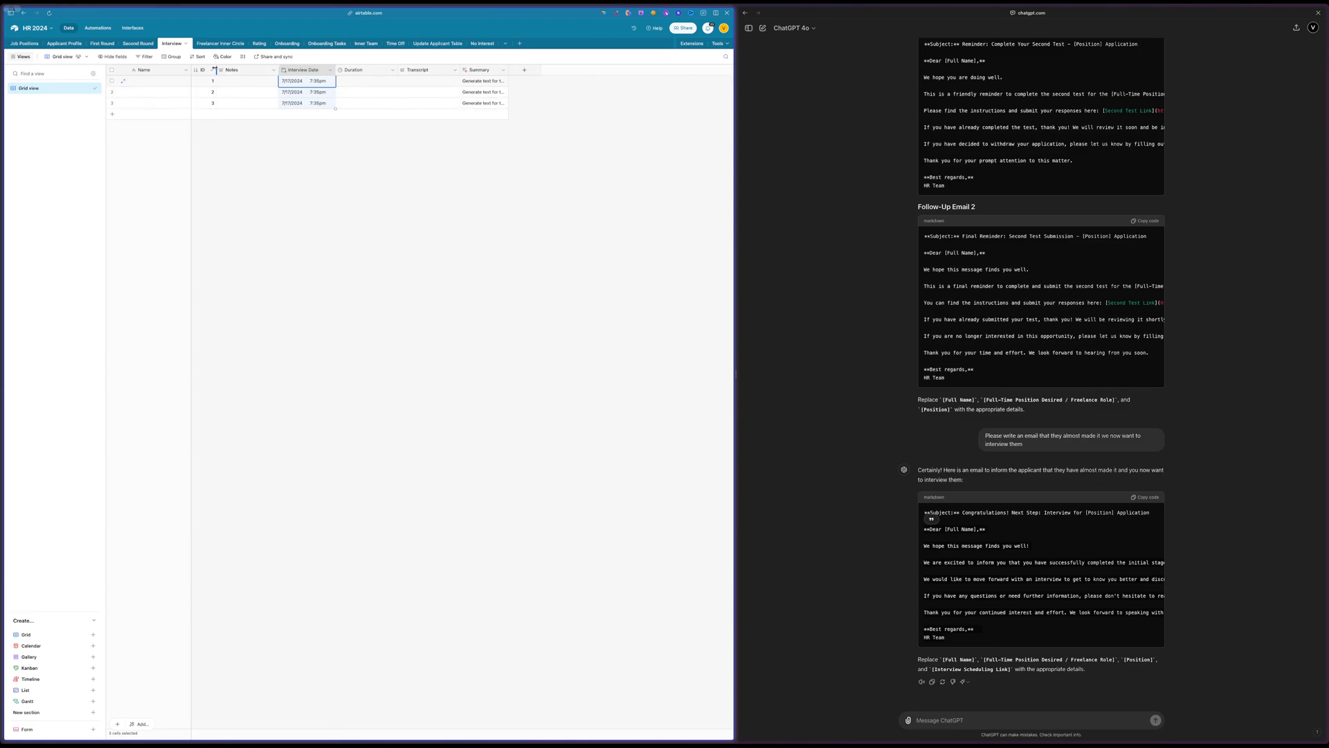
Add a field linking to the Applicant Profile table and place it directly after the ID field
click(533, 81)
click(529, 71)
click(554, 124)
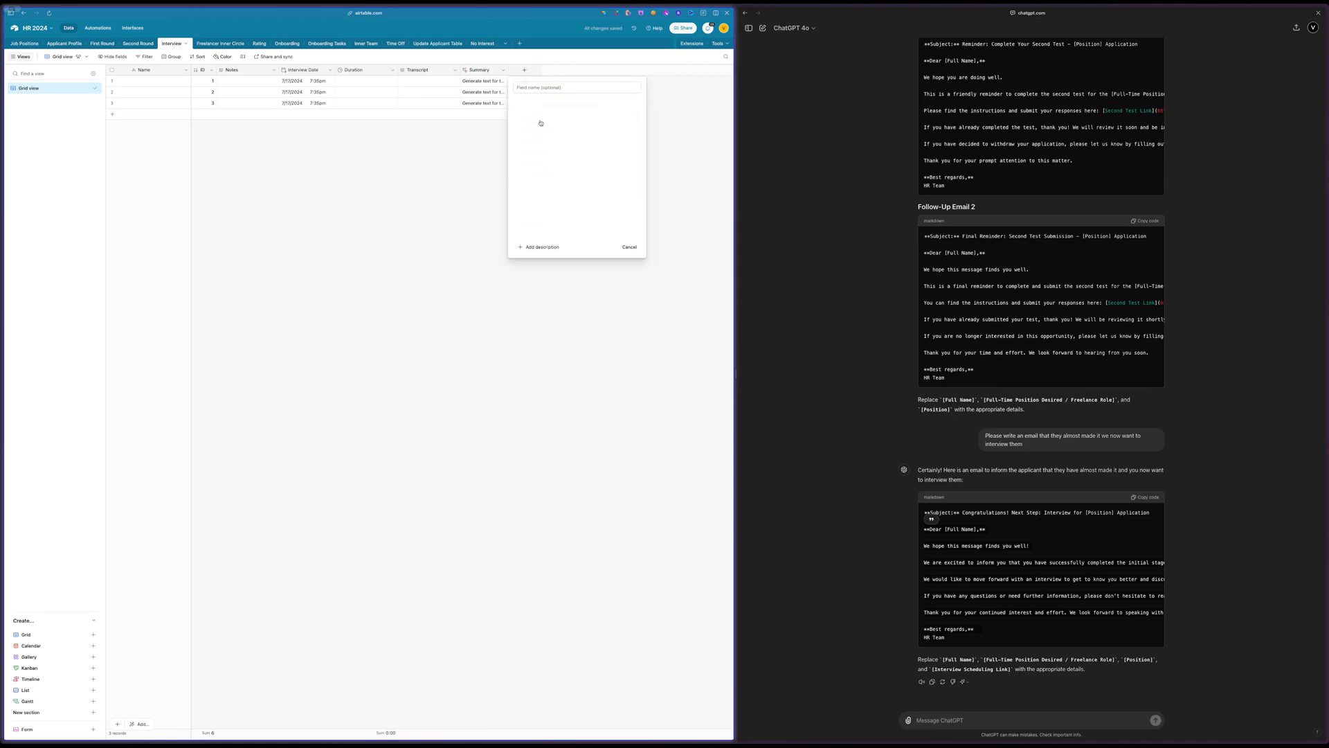
click(579, 130)
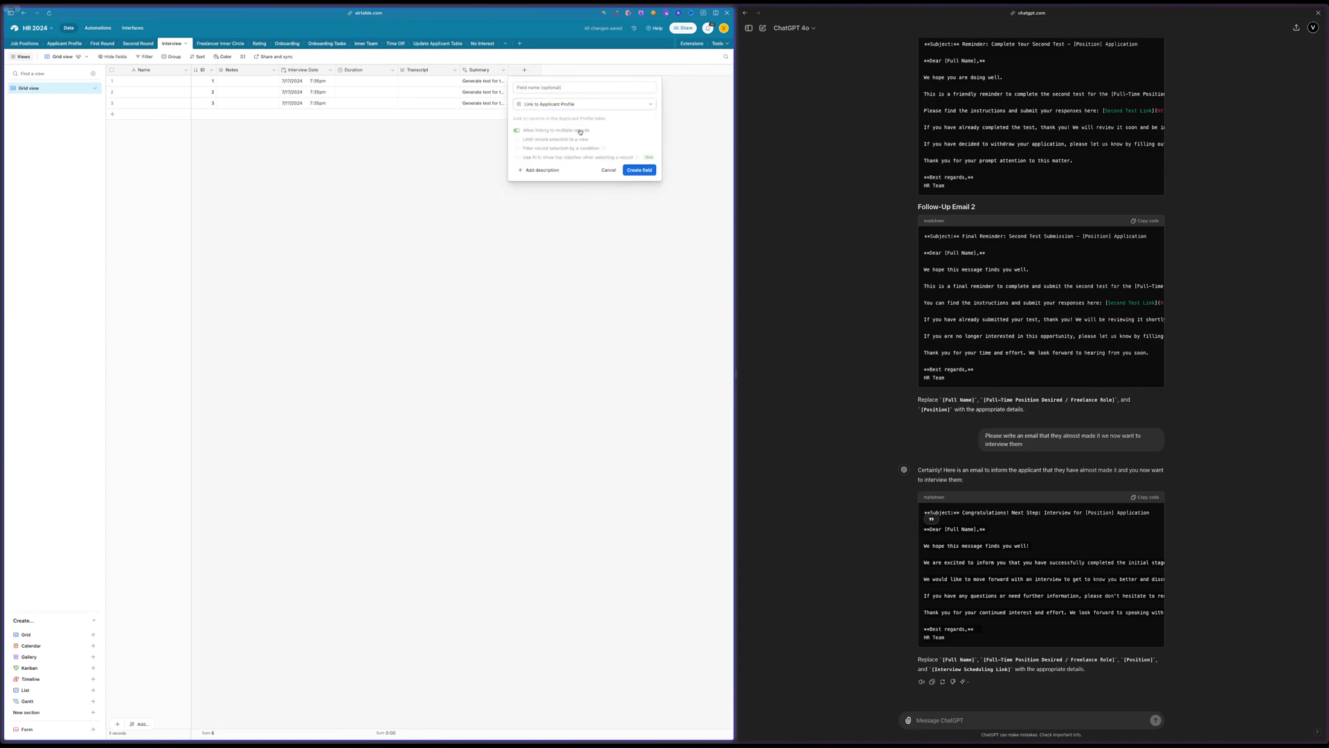
click(640, 170)
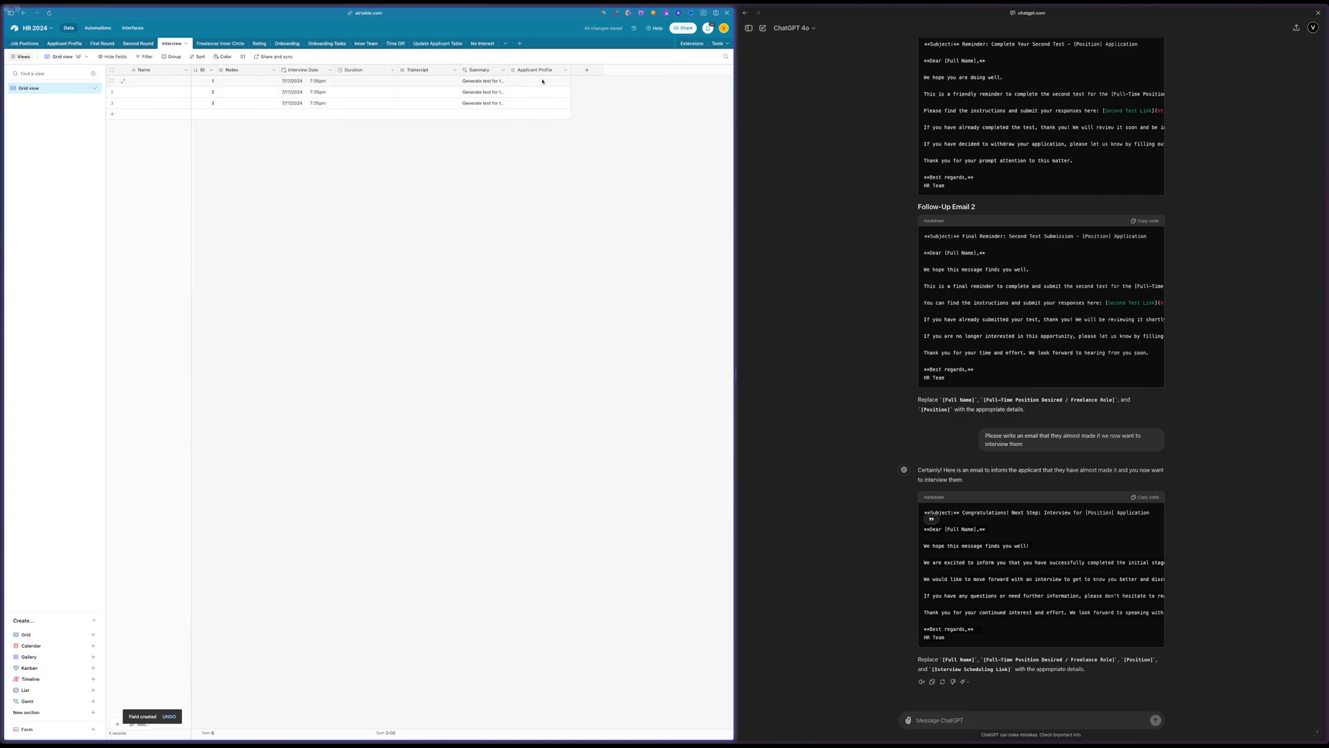
drag(544, 74, 231, 73)
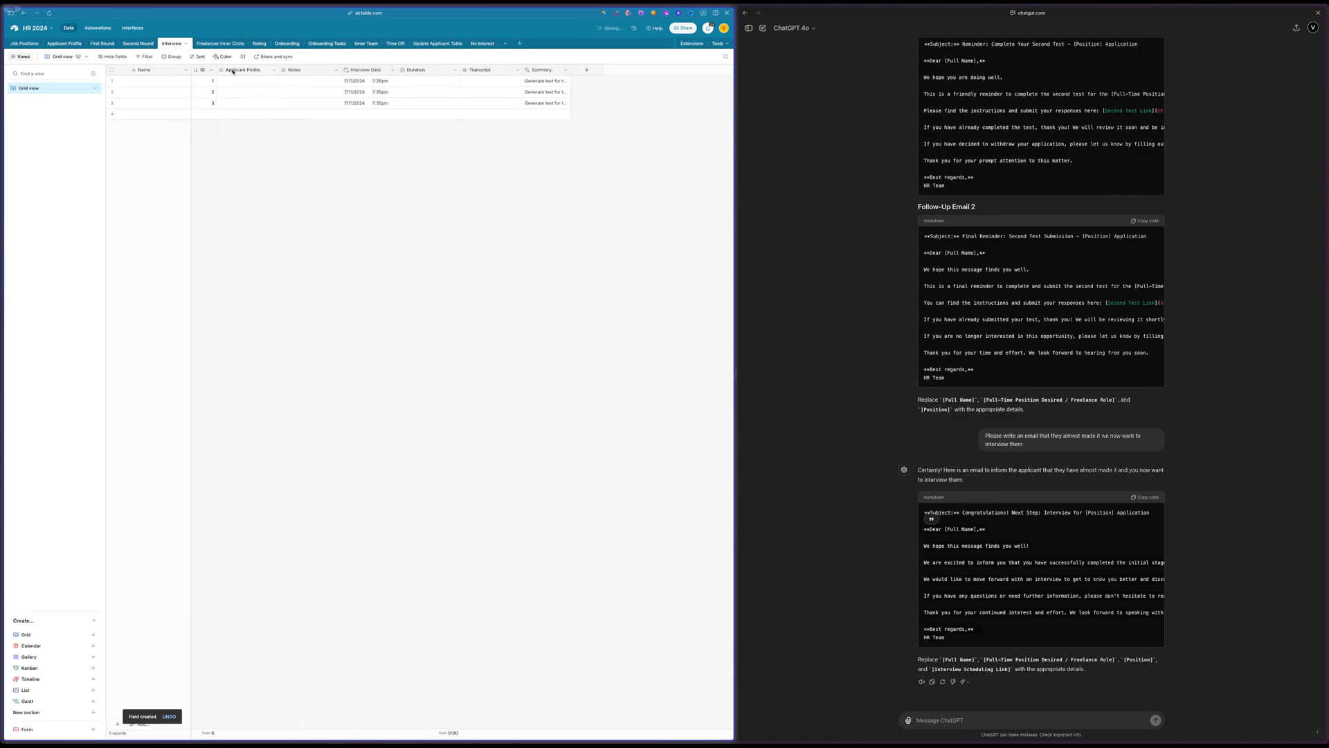
Convert the primary Name field to a formula that returns {Applicant Profile} and confirm the configuration change
double_click(146, 70)
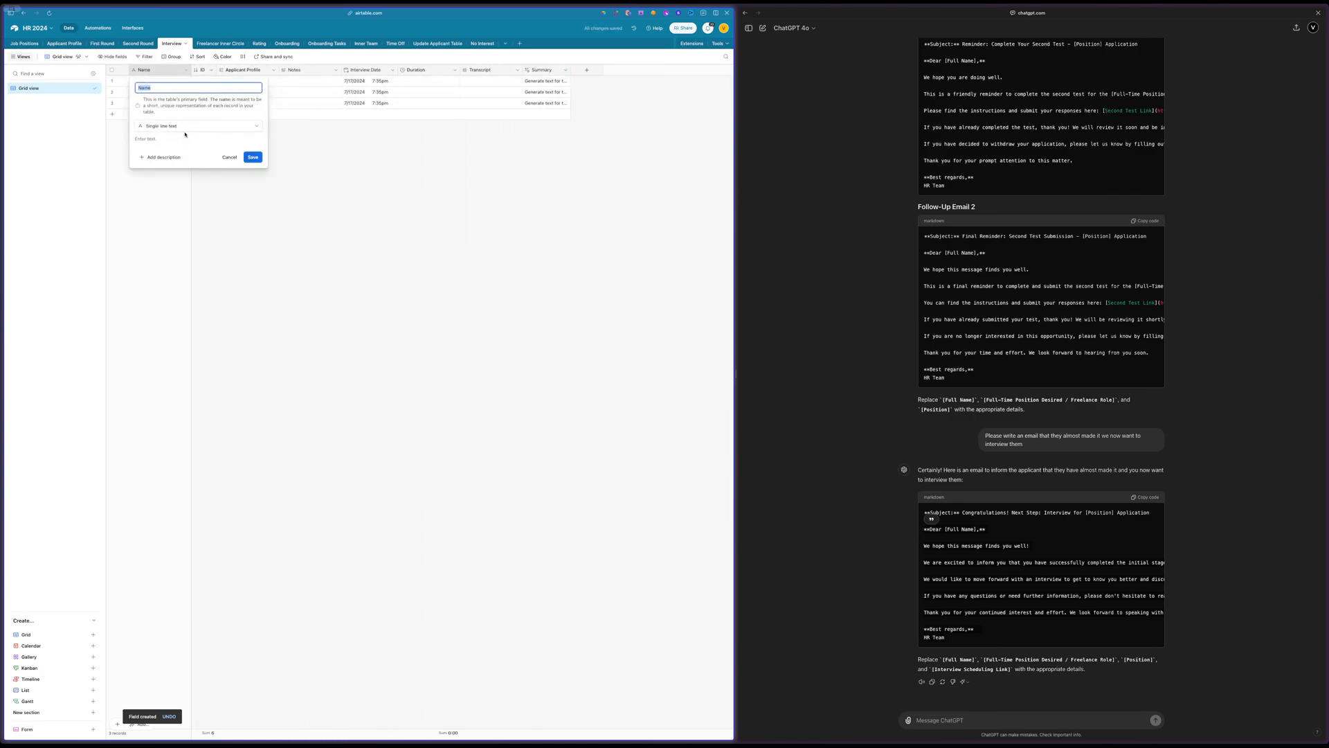
click(184, 127)
text(f)
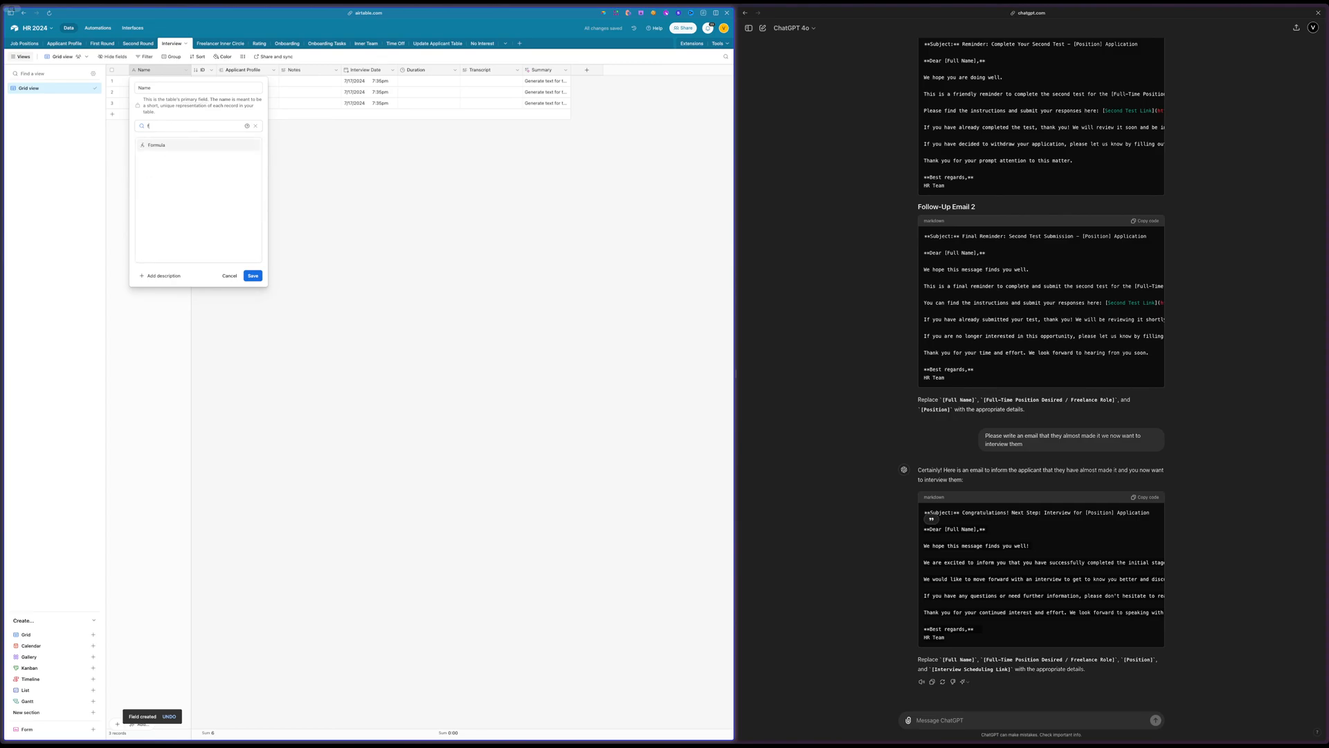
text(o)
click(157, 144)
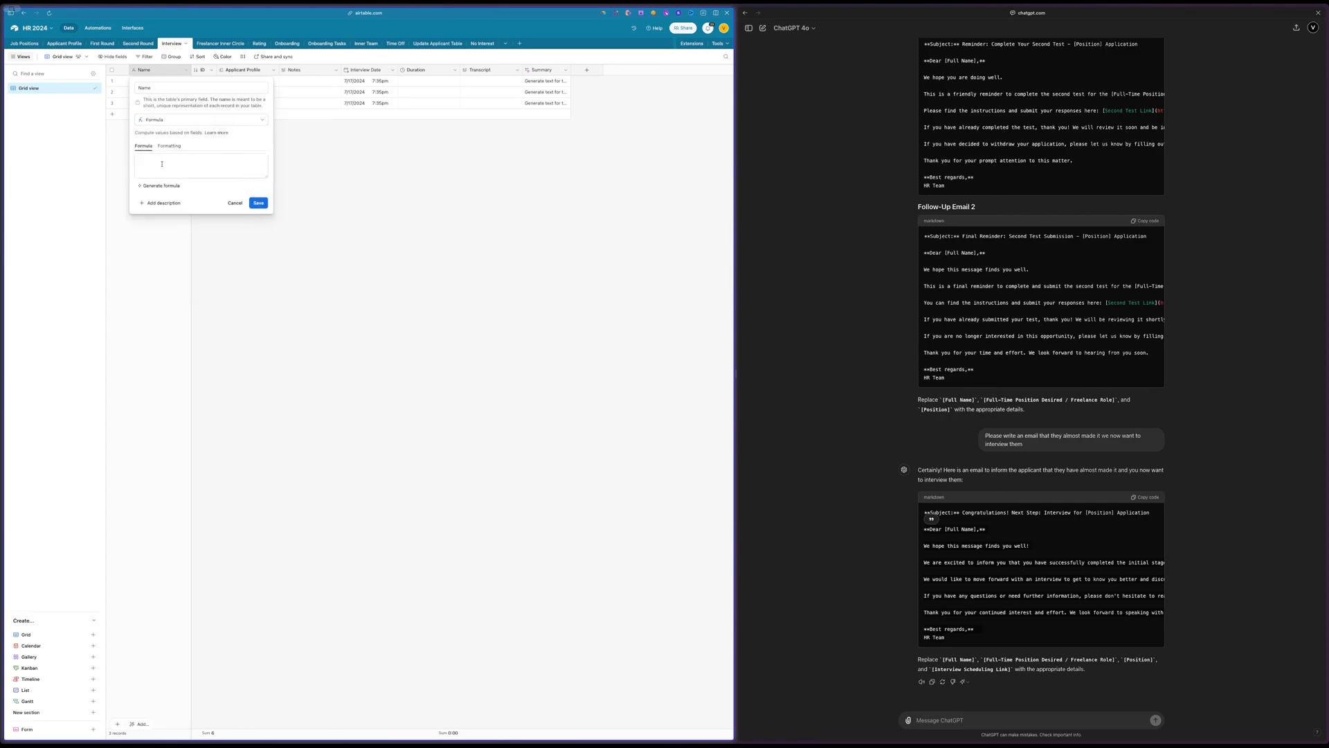
text(id &""&)
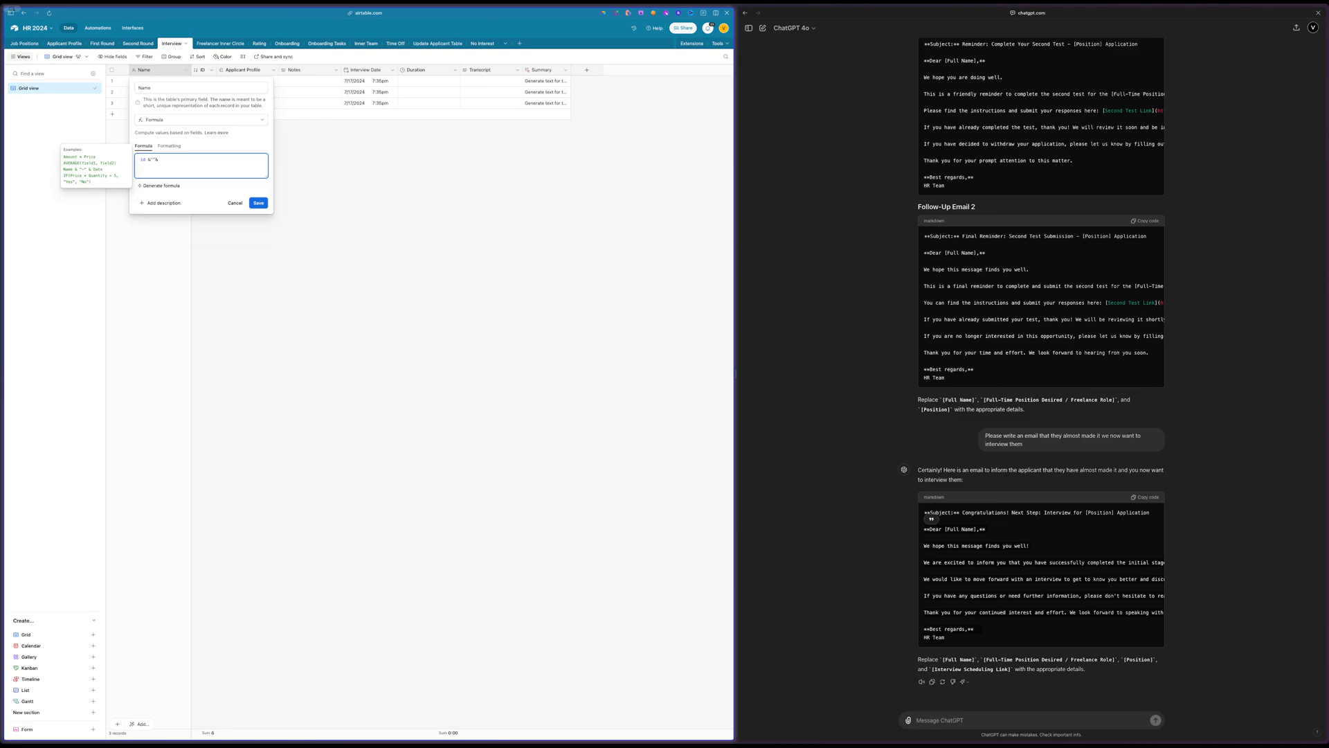
text(- )
text(ap)
key(Return)
drag(164, 159, 88, 161)
key(BackSpace)
click(263, 204)
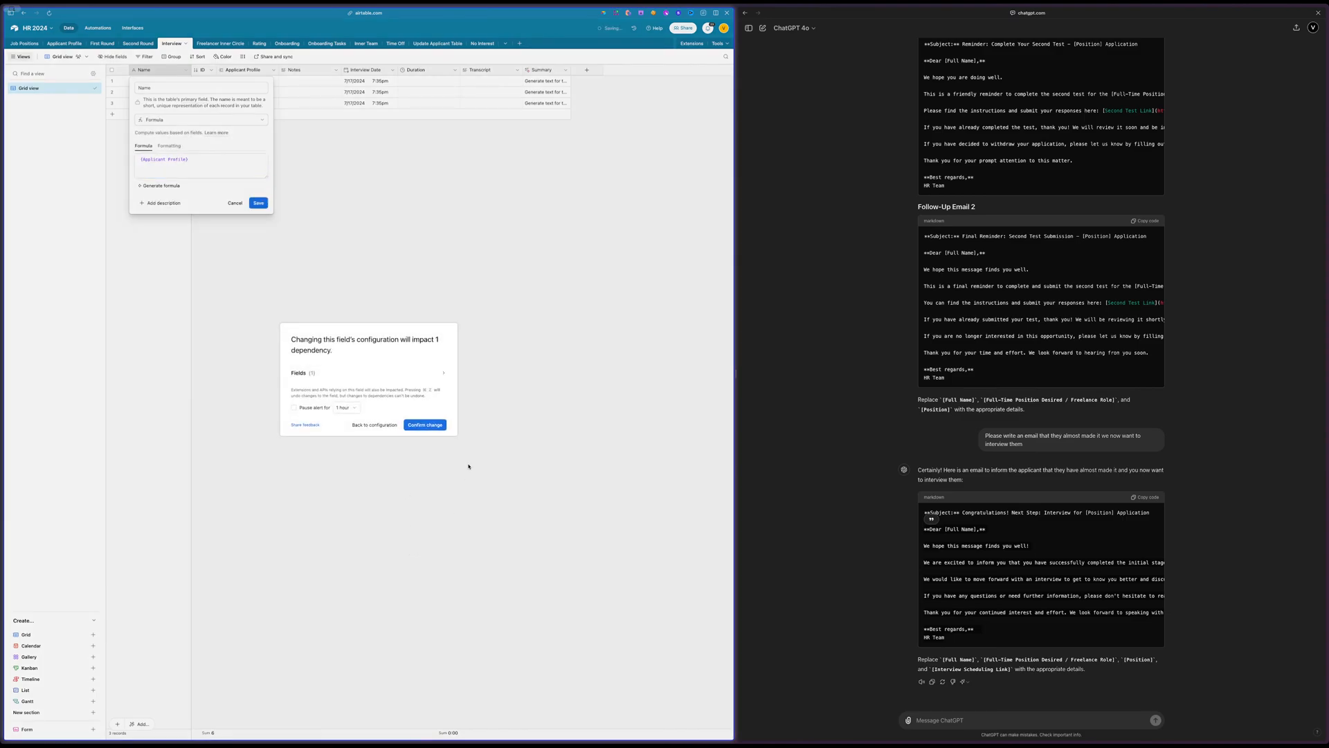
click(436, 423)
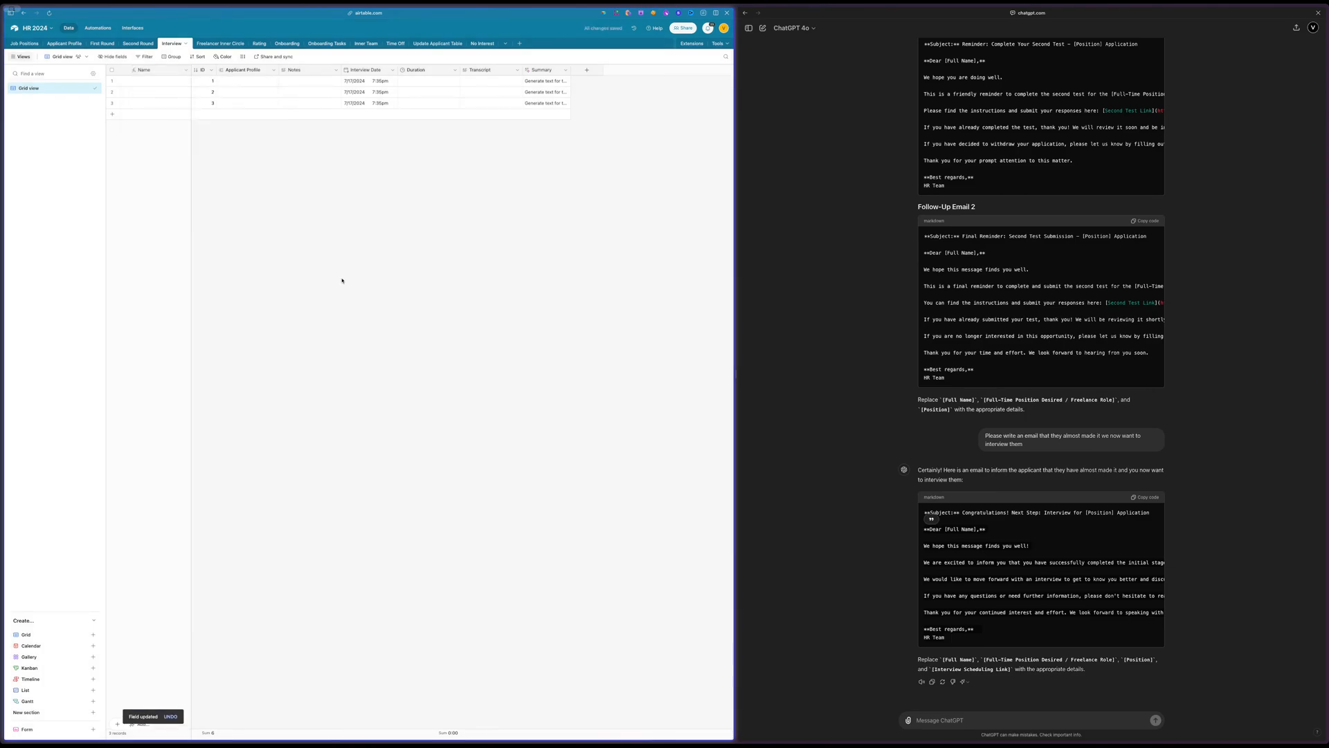
Link the first interview record to the existing applicant in its Applicant Profile field
click(234, 81)
click(224, 81)
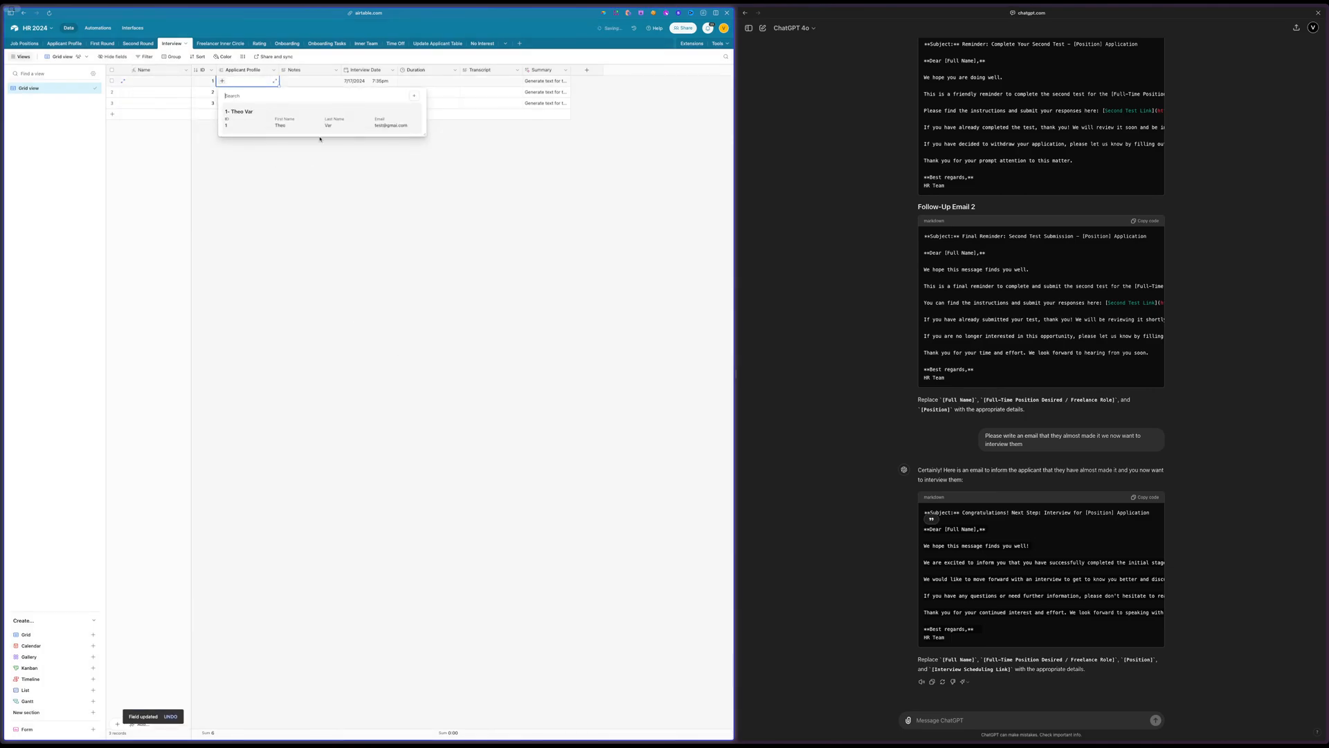
click(278, 121)
click(210, 209)
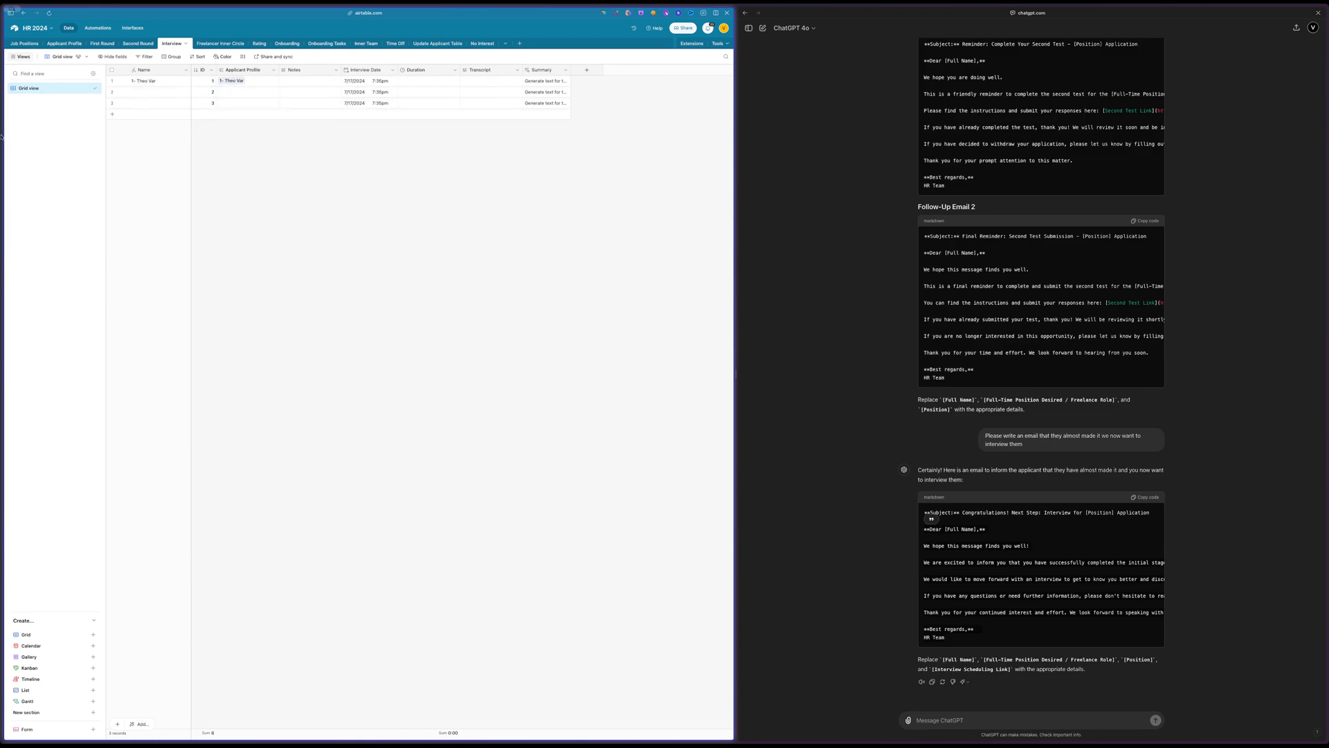
Switch to the HR - Update board in Miro and examine the fields listed on the Interview card
mouse_move(2, 138)
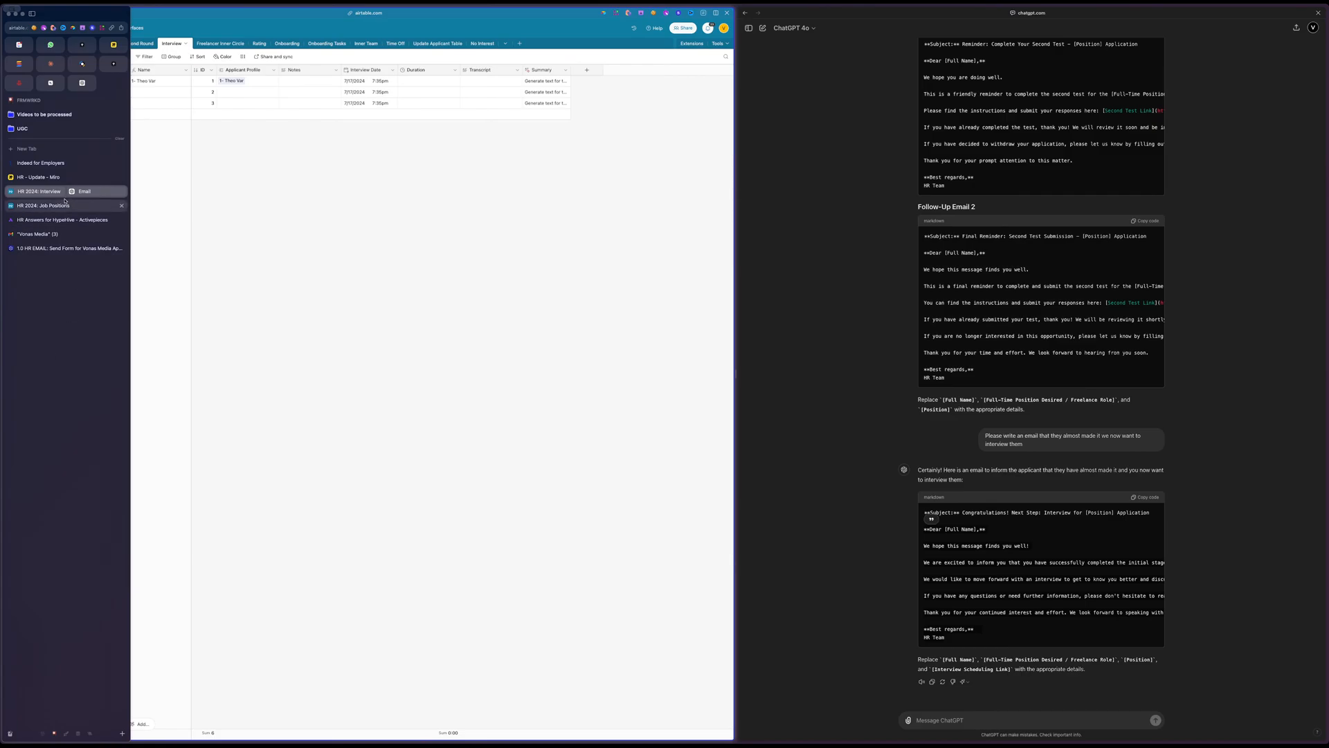
click(56, 179)
scroll(503, 283, up, 12)
scroll(503, 283, right, 14)
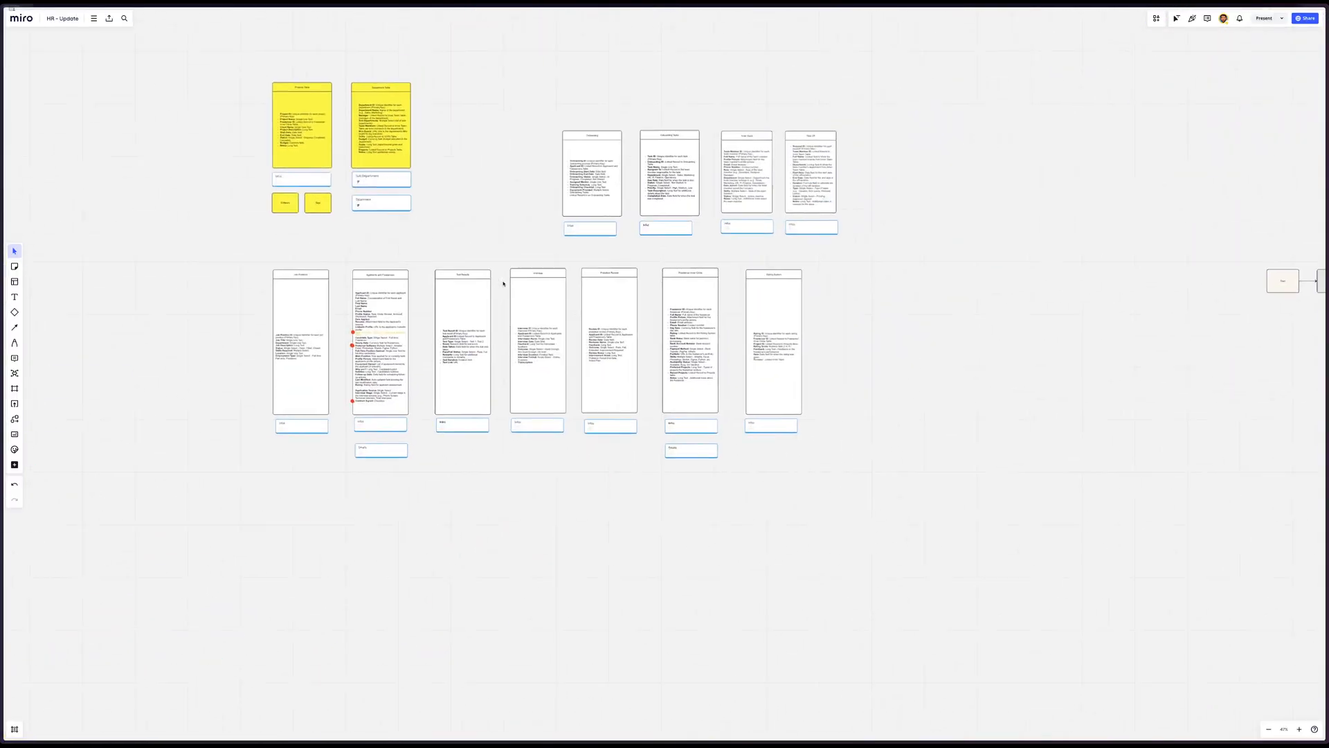
scroll(503, 283, up, 10)
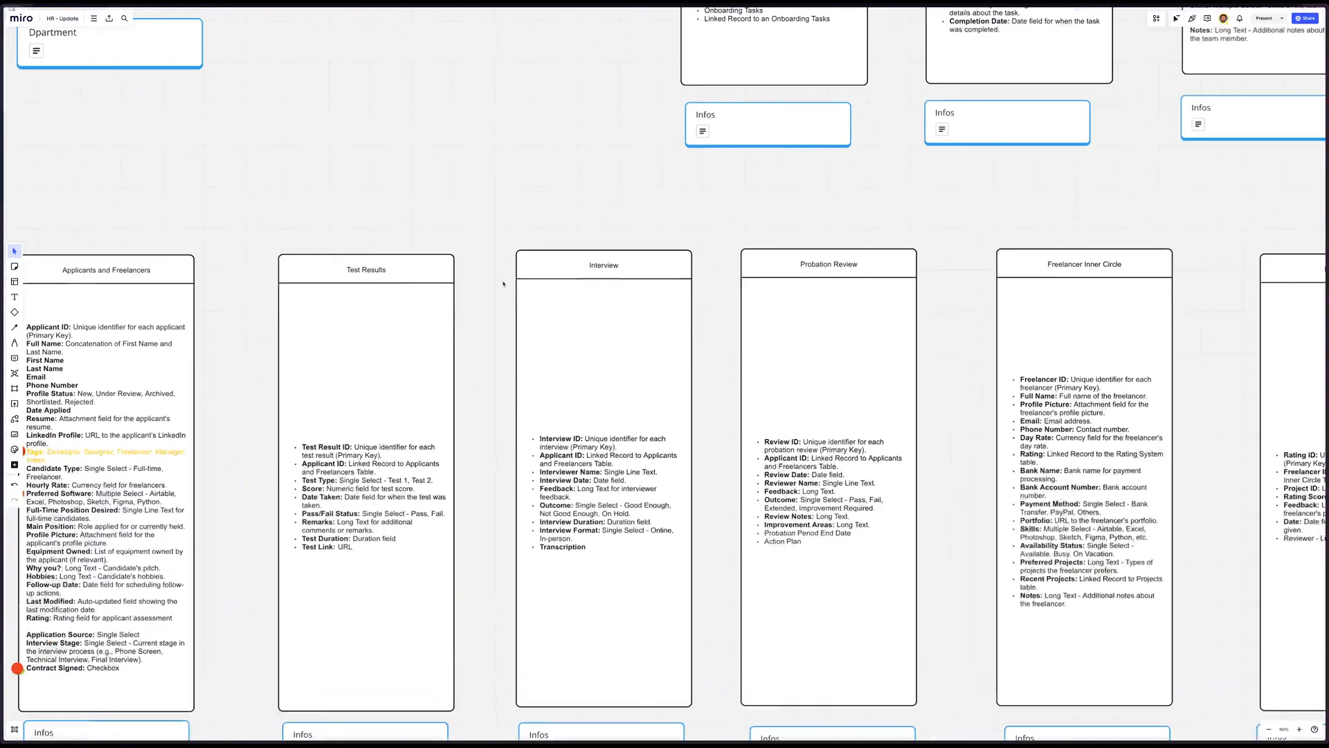
scroll(565, 456, down, 2)
scroll(565, 456, up, 6)
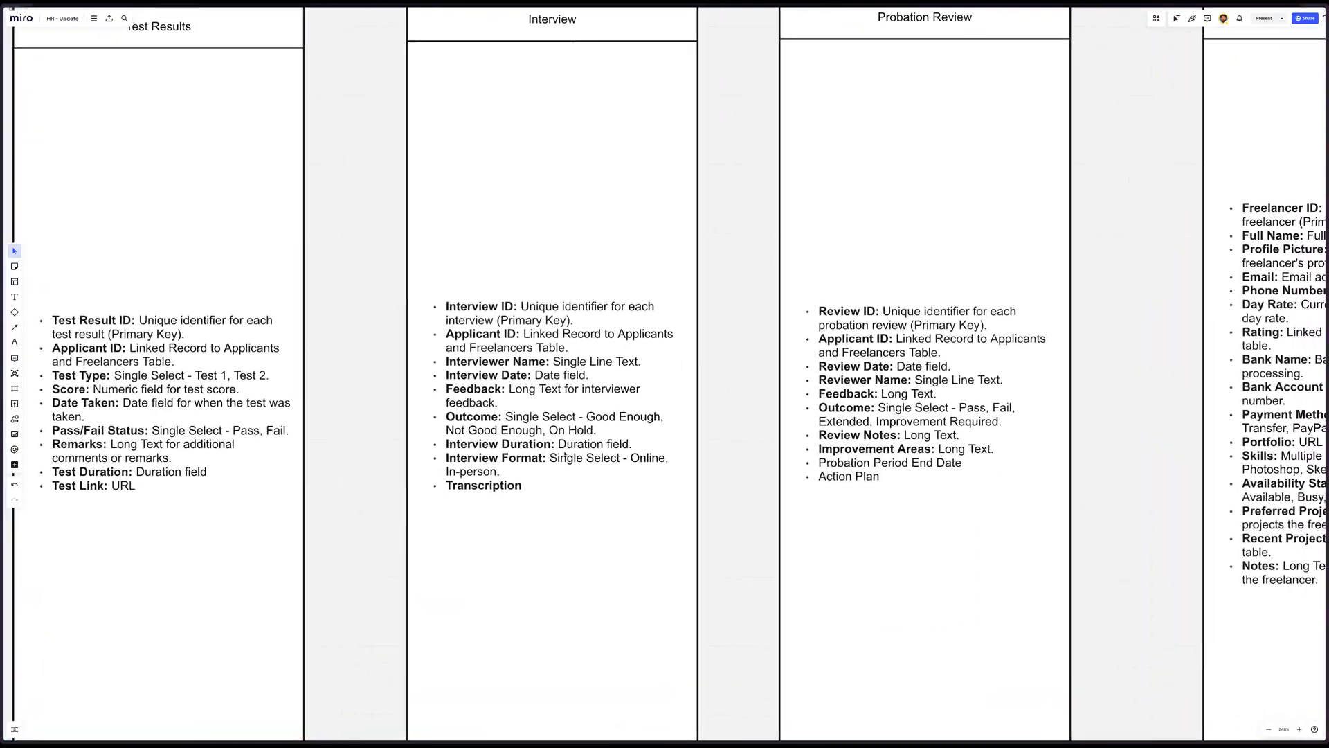
scroll(565, 455, down, 2)
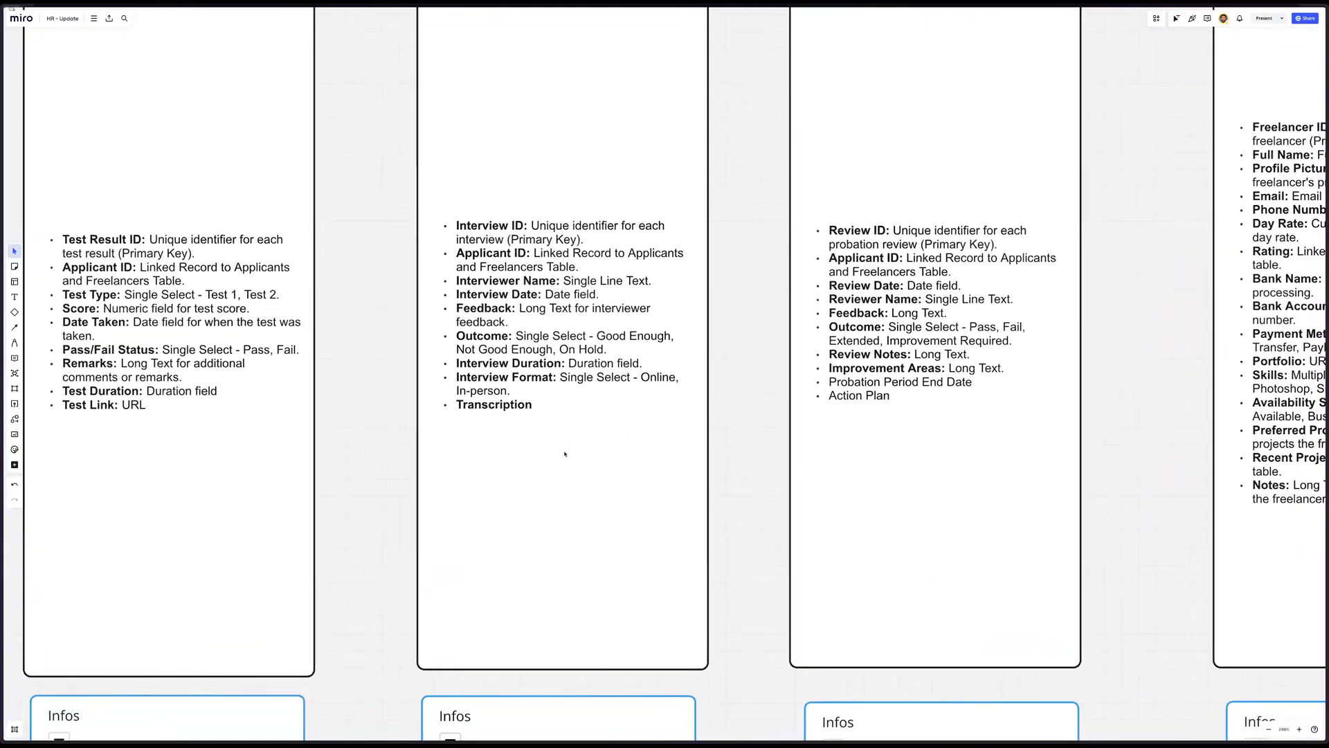
Mark the Interviewer Name line on the Interview card with a red pen dot in front of it
click(494, 287)
triple_click(541, 284)
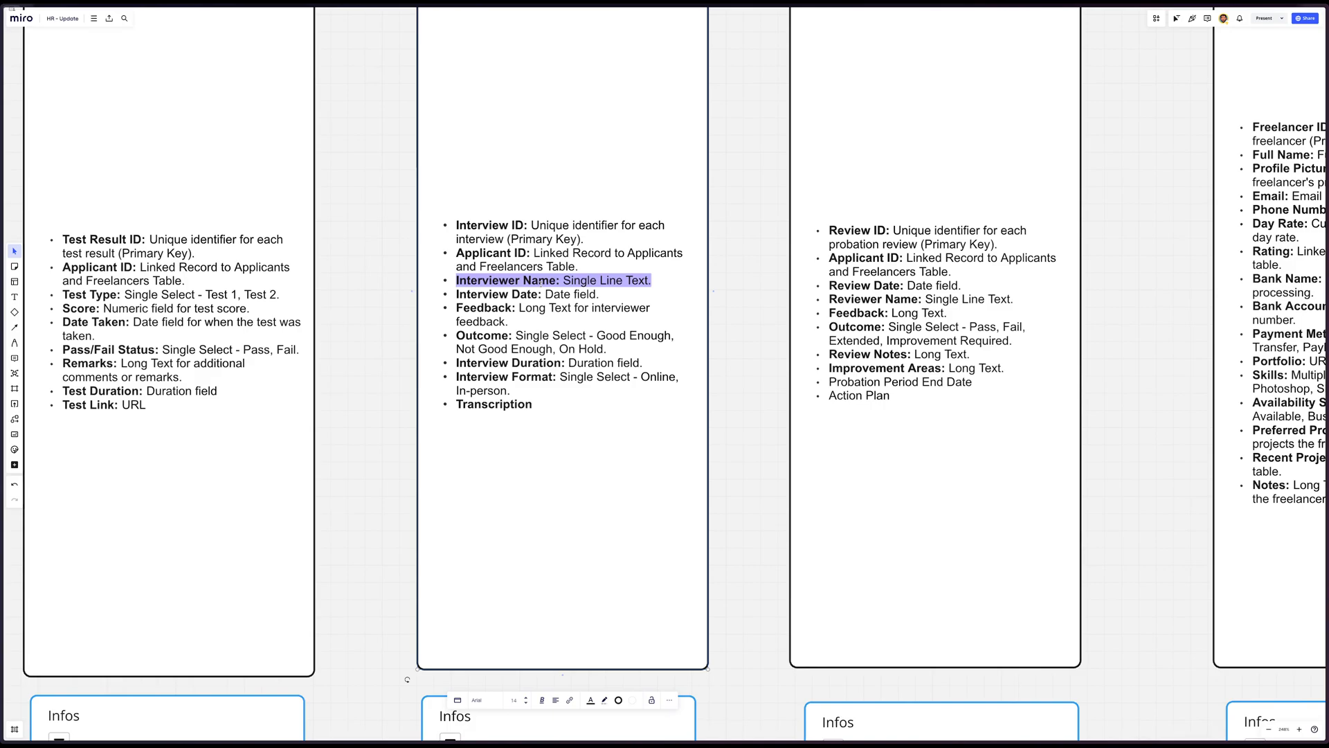
click(539, 283)
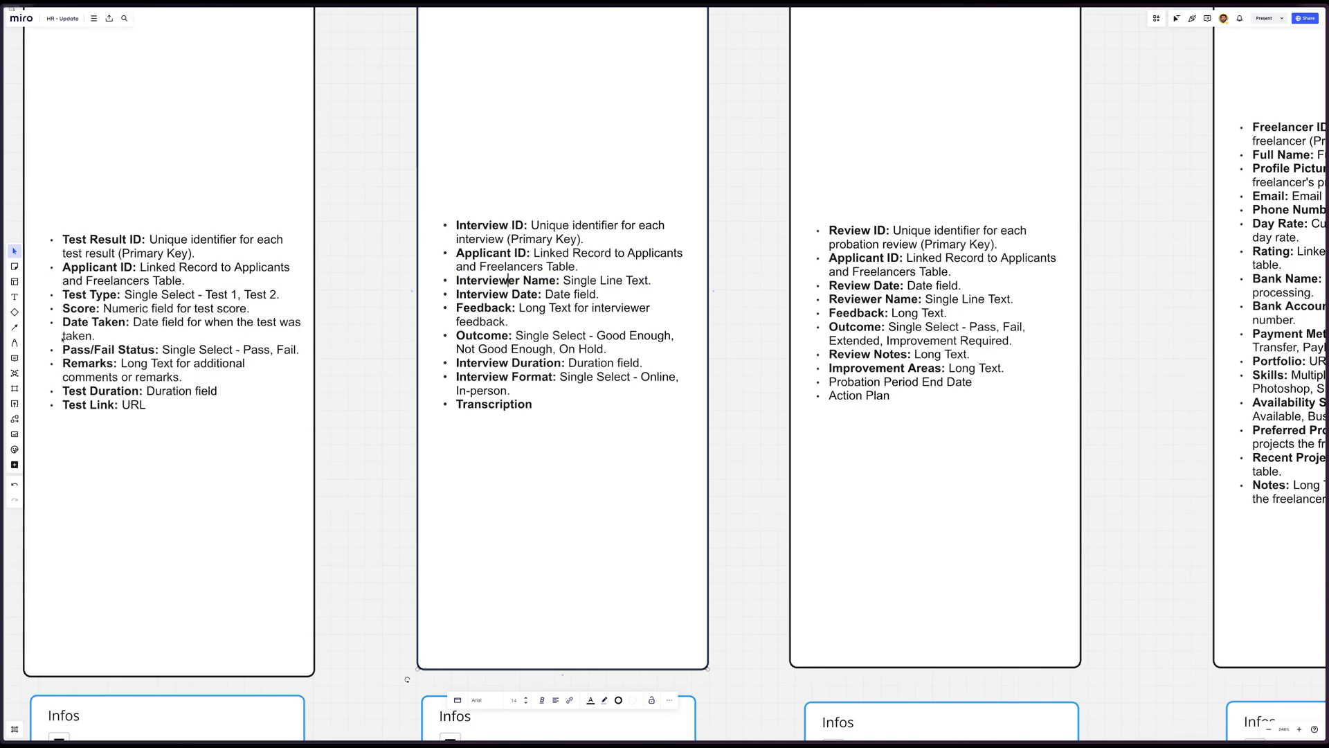
click(14, 343)
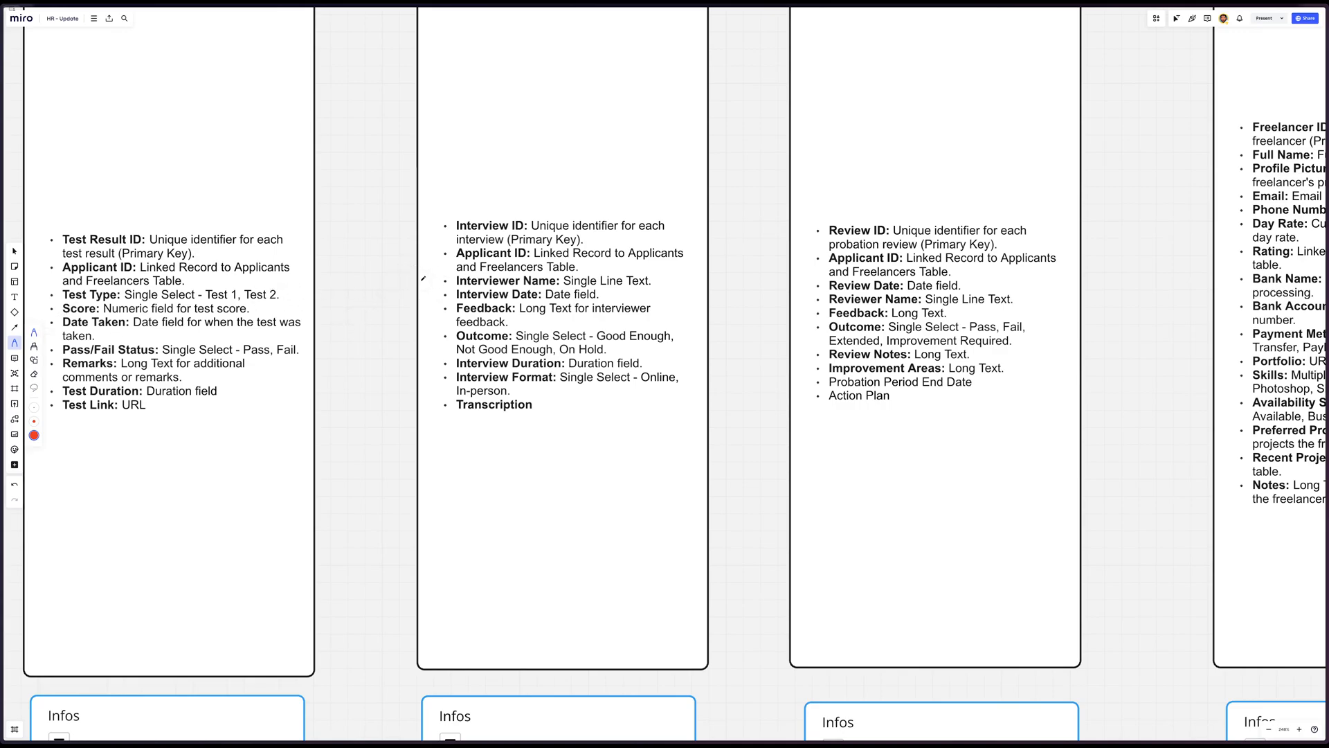
click(421, 280)
Switch back to the Airtable Interview table and rename the Notes field as Freedback
mouse_move(1, 220)
click(45, 191)
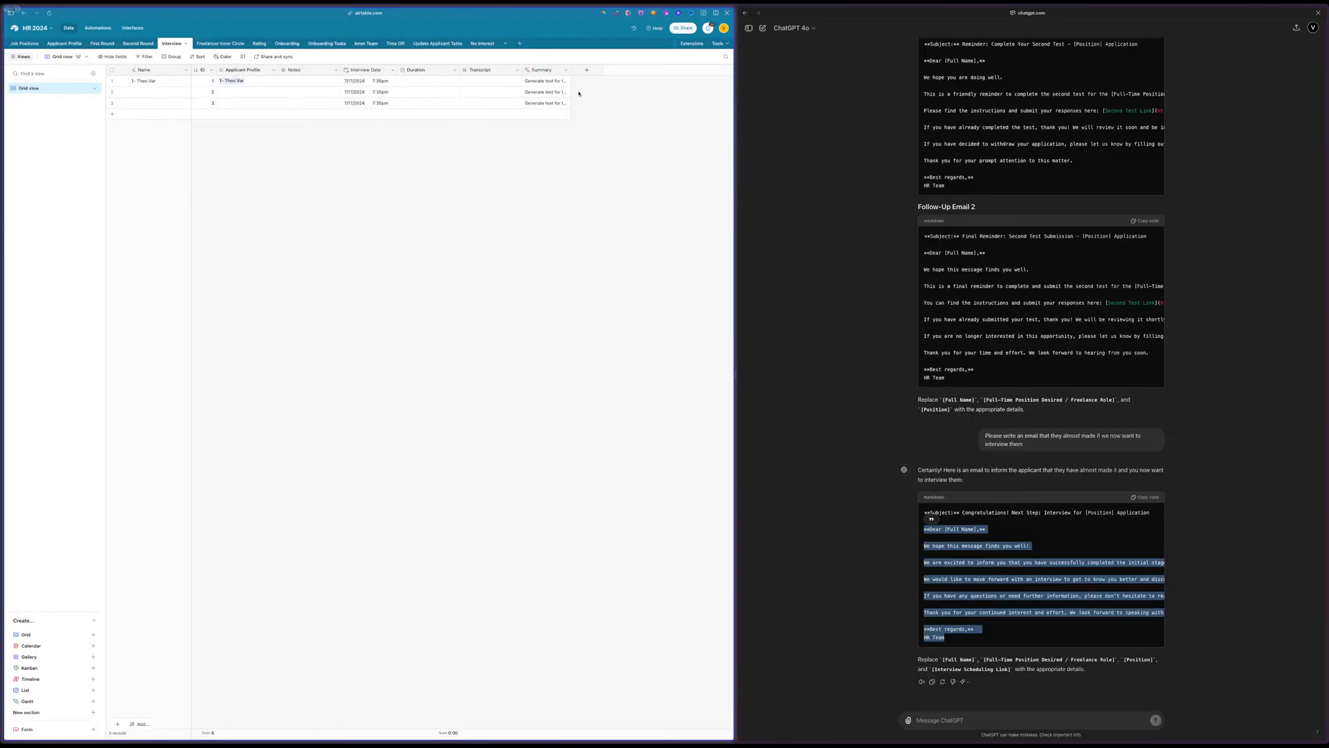
double_click(302, 71)
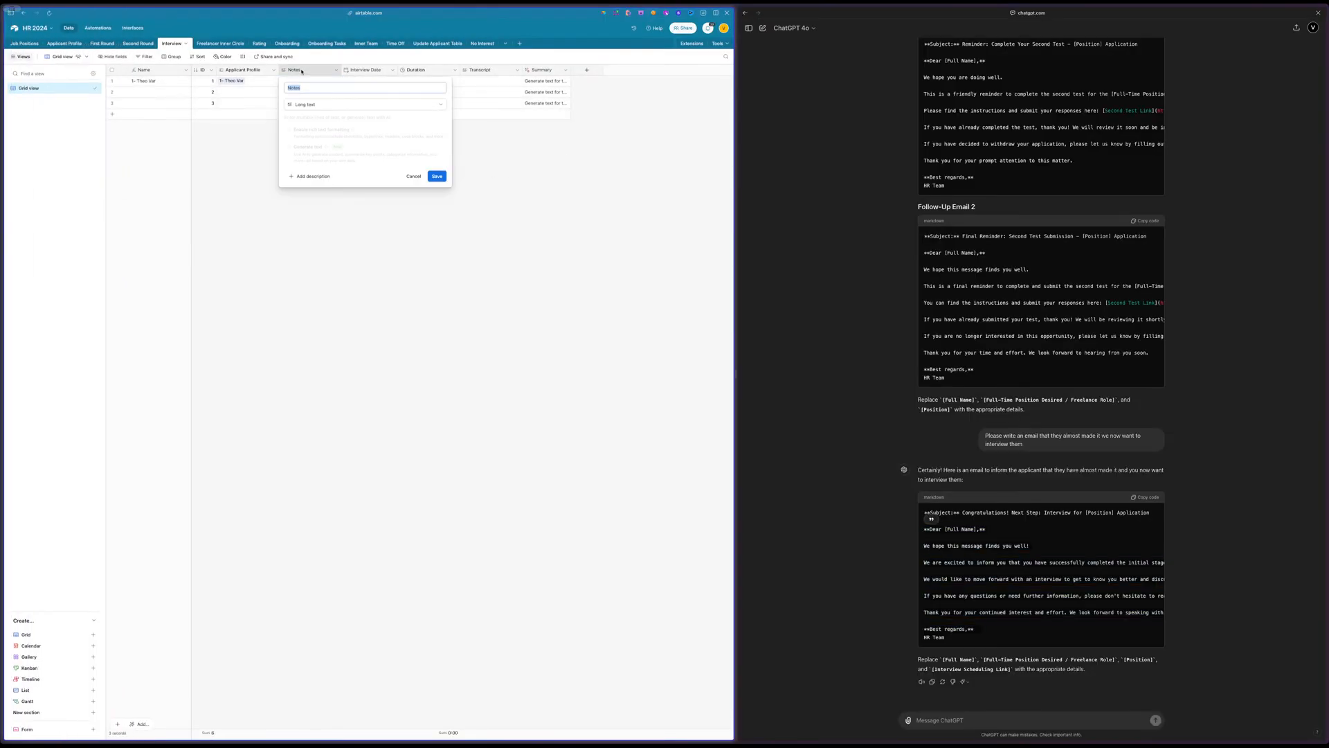
text(Freed)
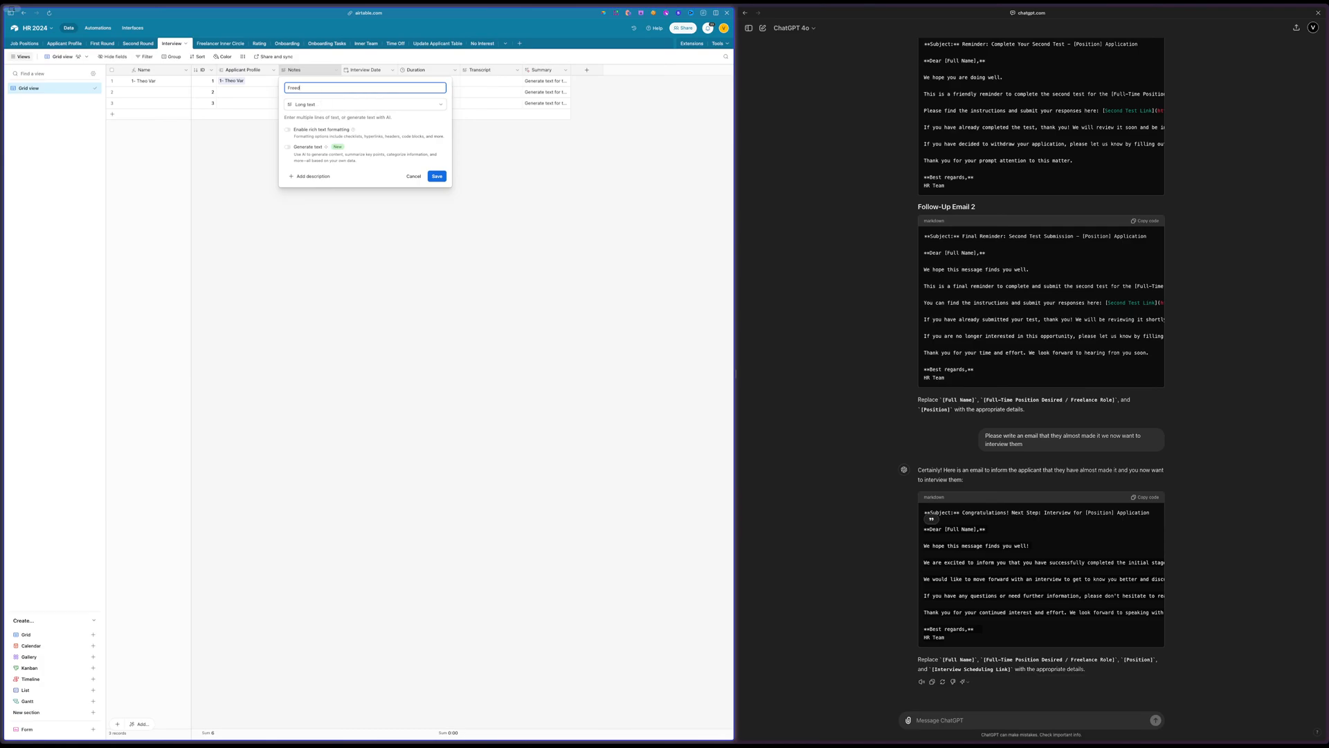
text(back)
key(Return)
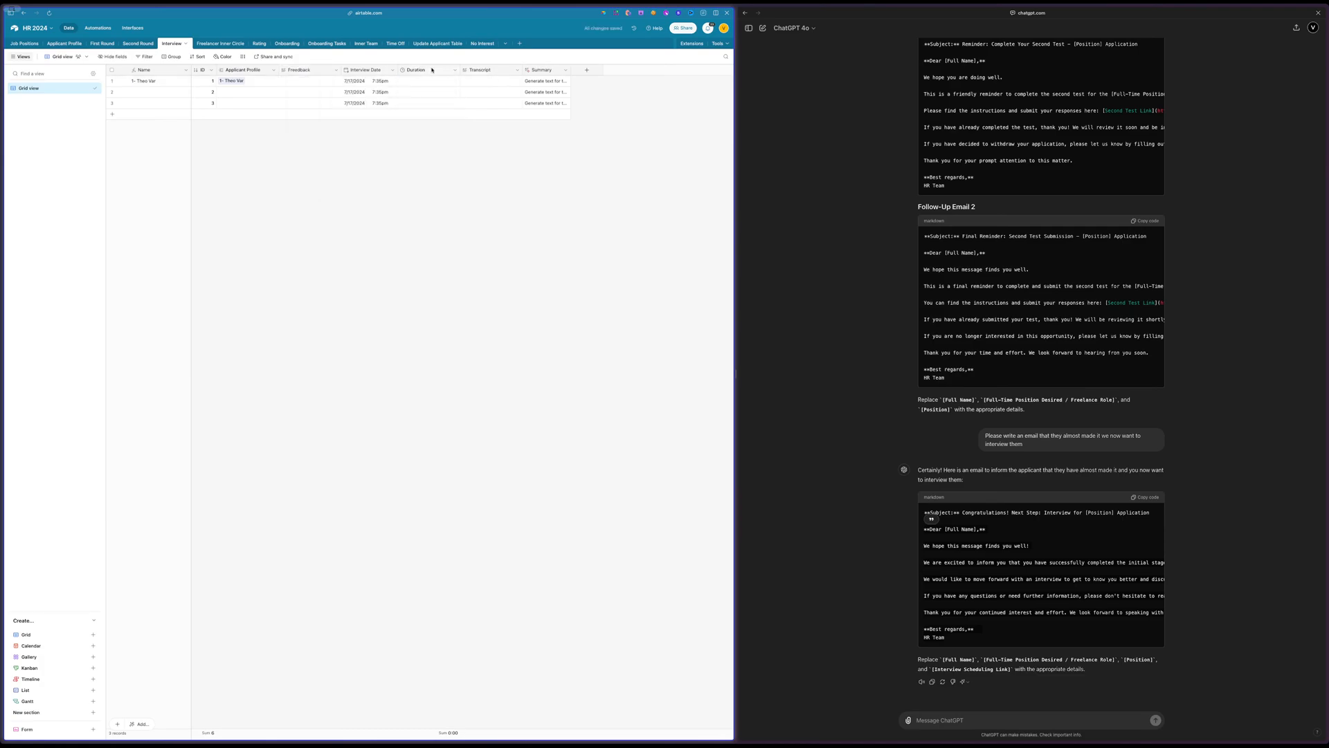
Start a new field at the end of the Interview table and choose the Rating type for it
click(586, 70)
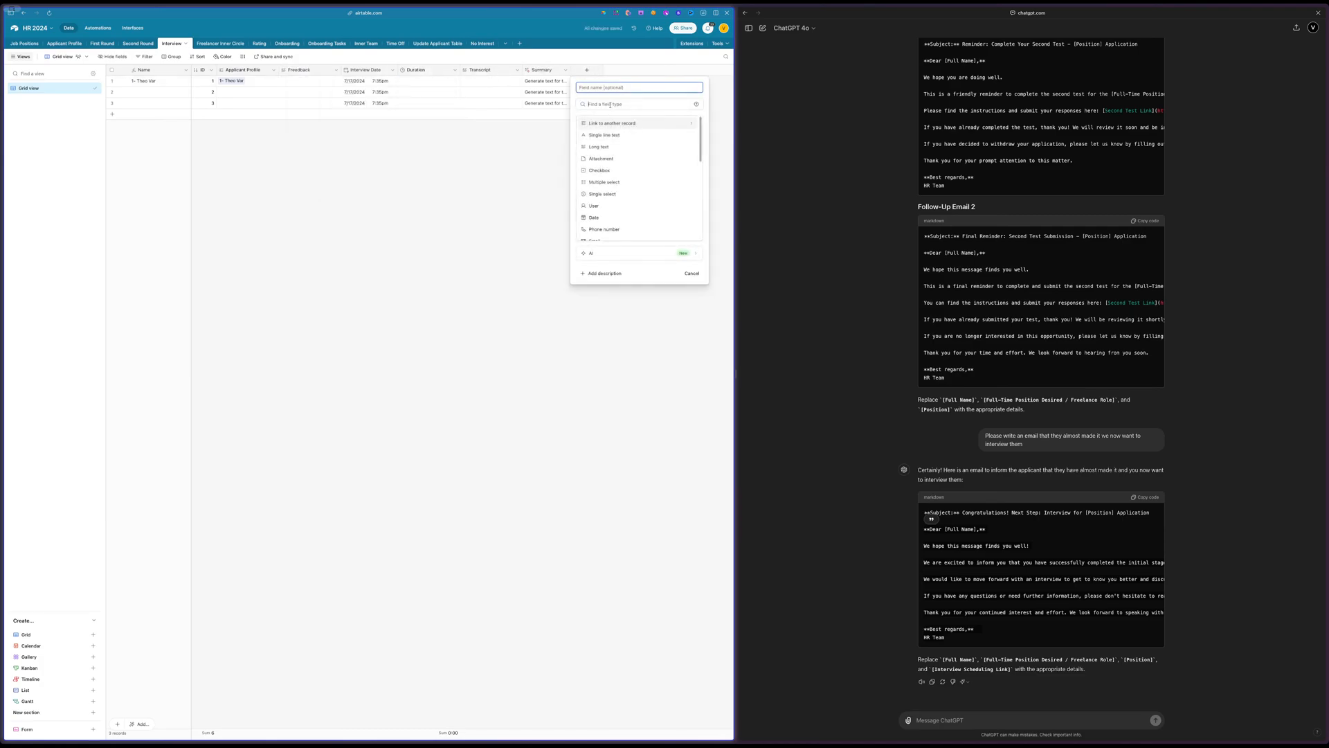
click(610, 104)
text(ra)
key(BackSpace)
key(BackSpace)
text(rat)
key(Return)
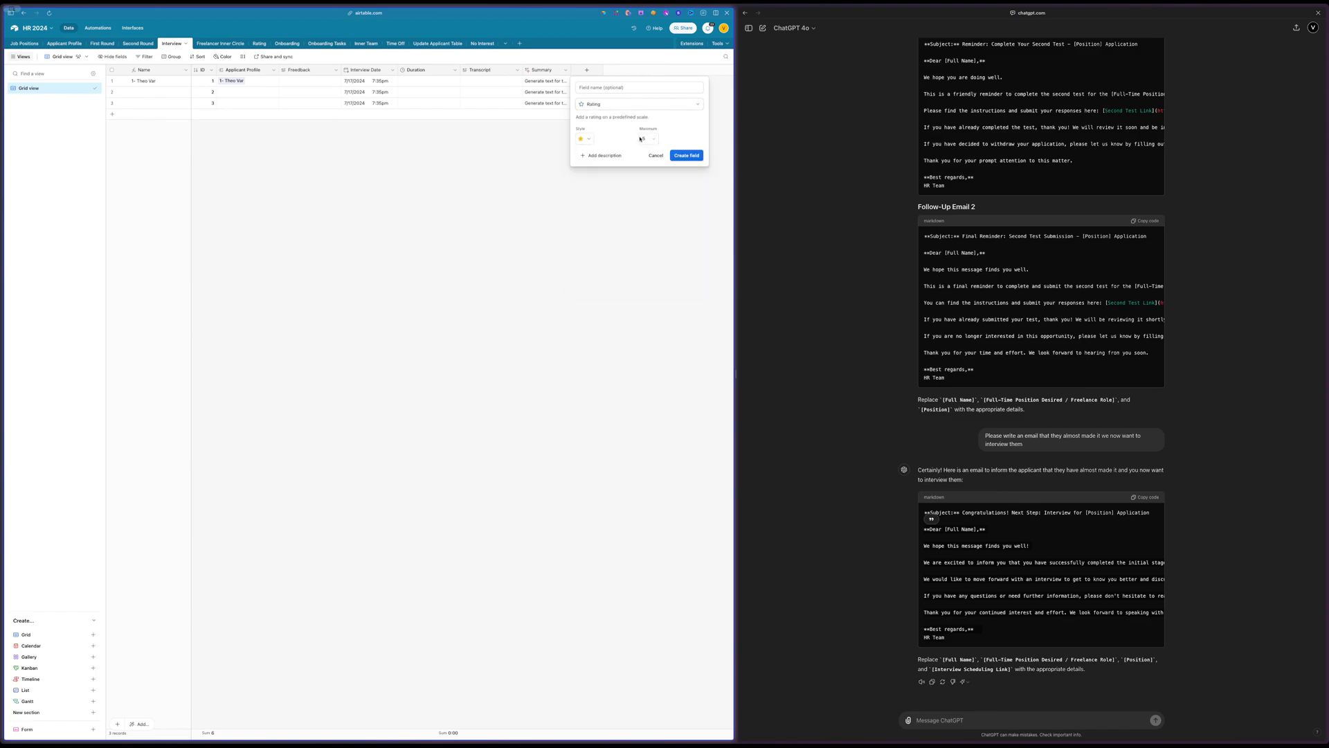
click(645, 107)
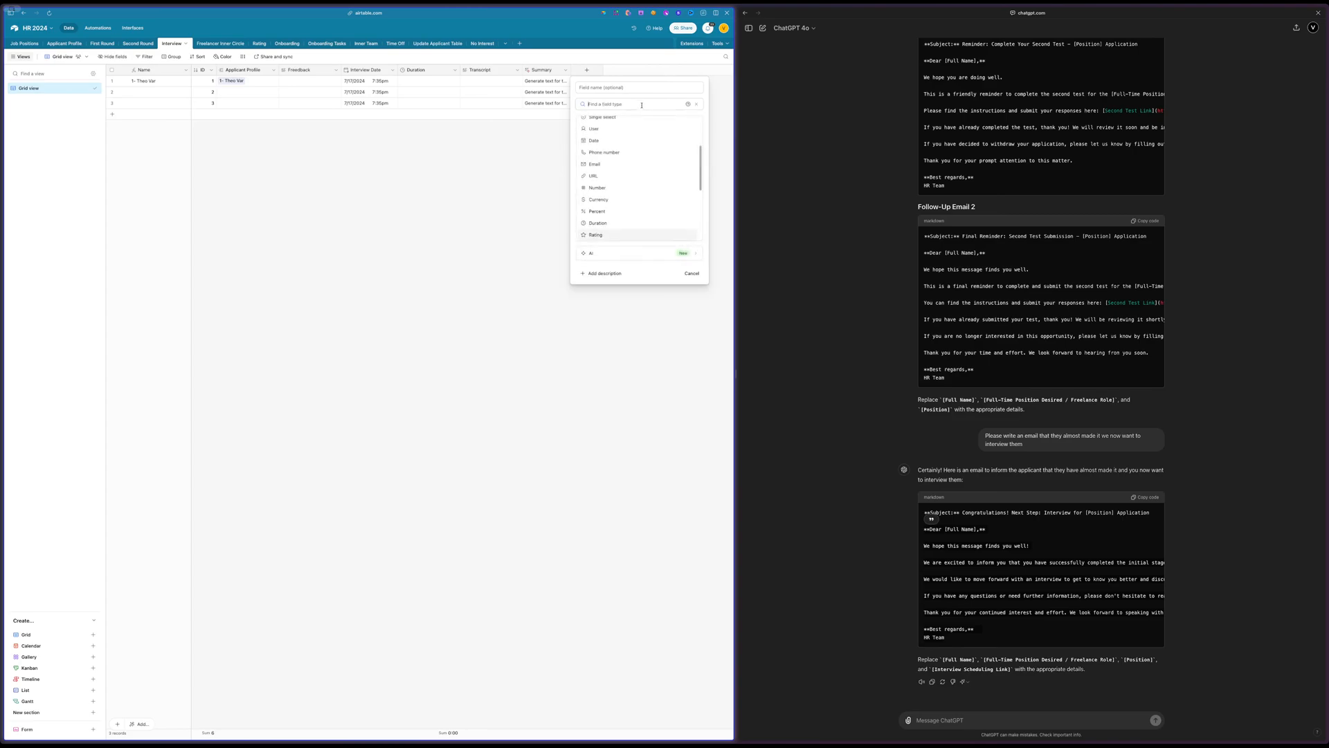
click(599, 210)
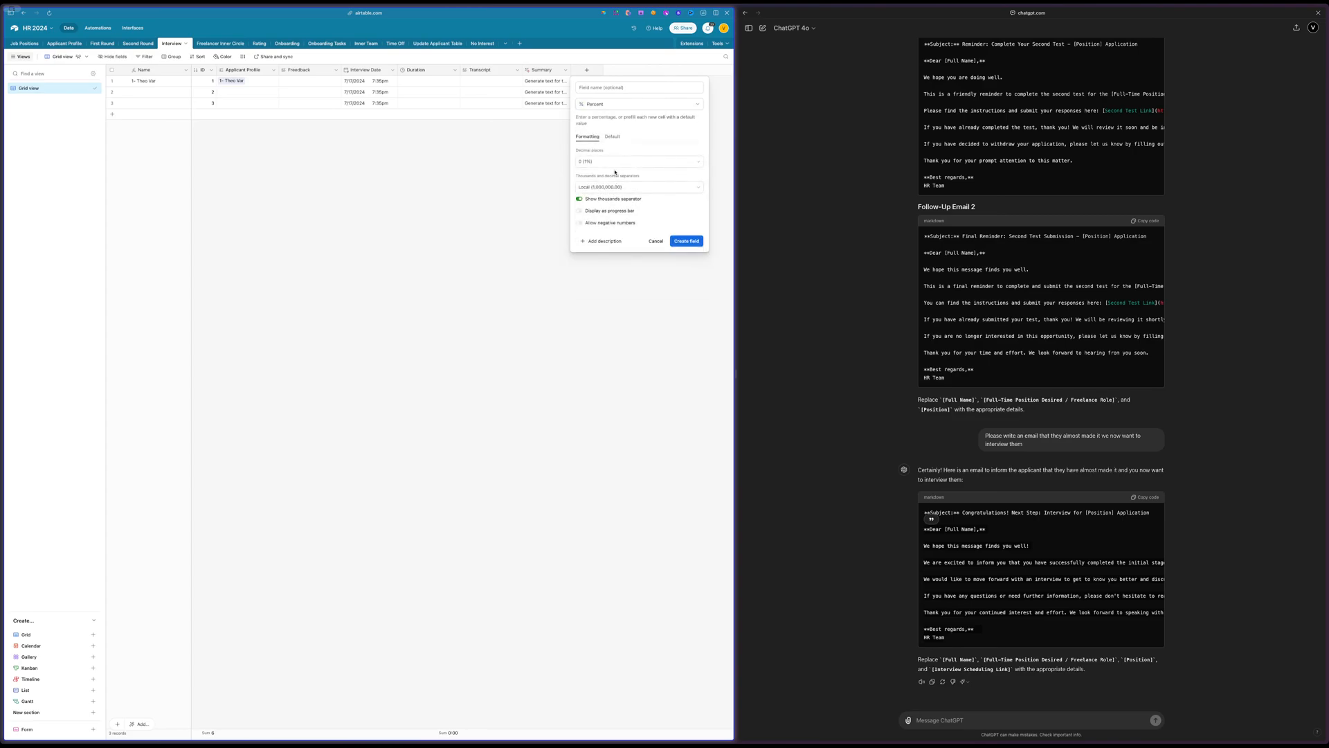
click(615, 163)
click(659, 140)
click(610, 105)
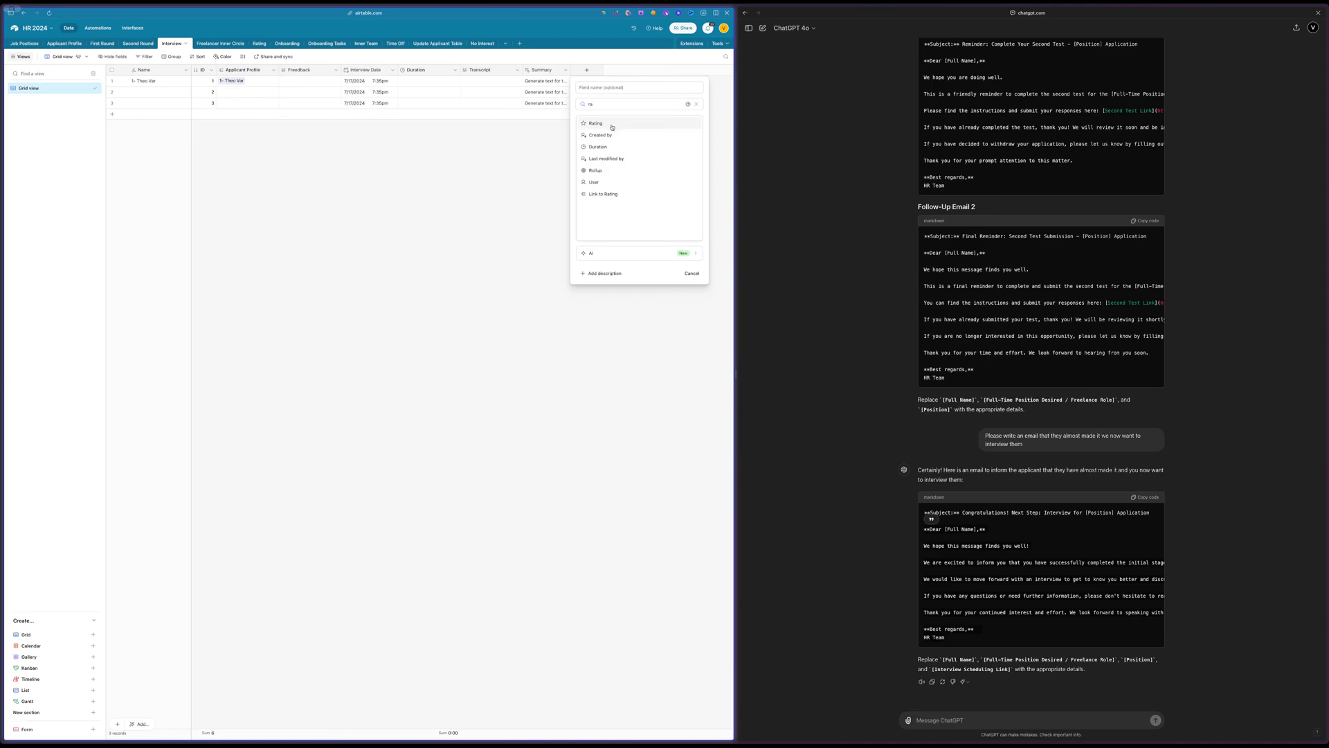
click(611, 123)
Name the new rating-type field Rating and create it in the Interview table
click(637, 88)
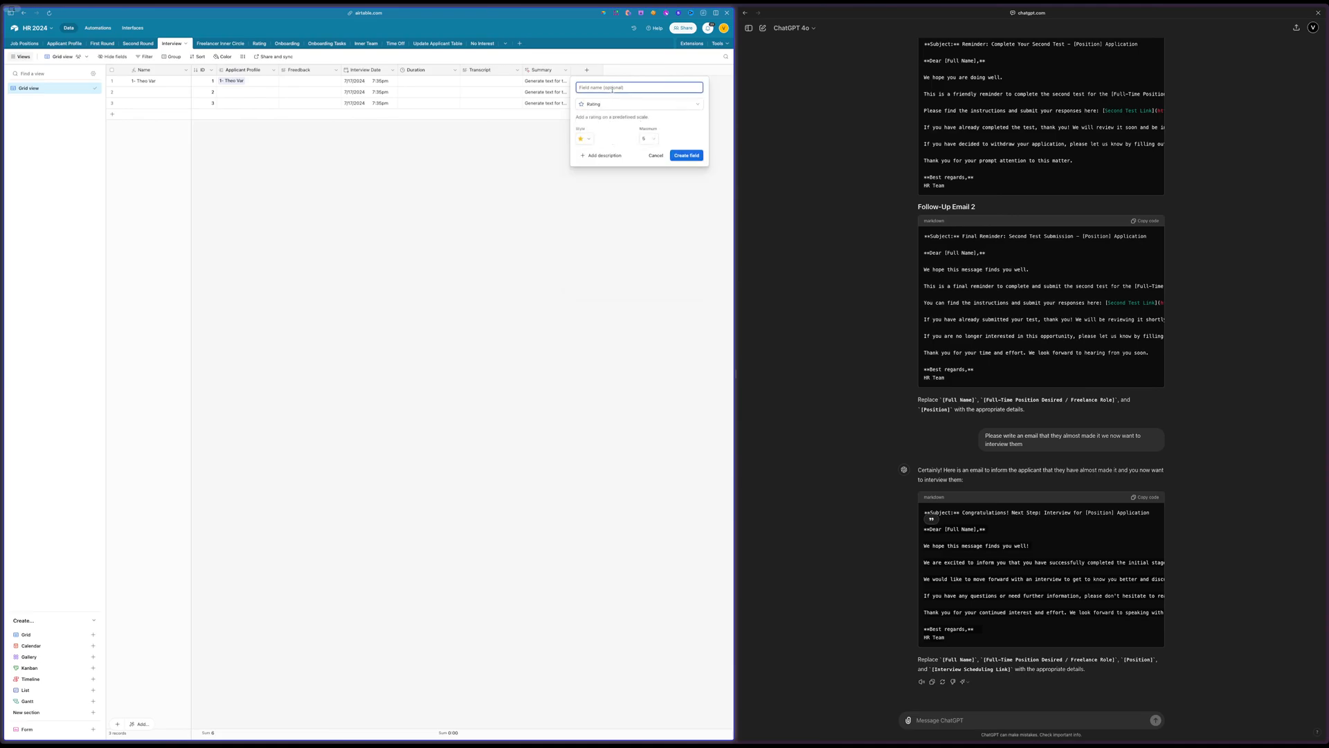
text(Rating)
key(Return)
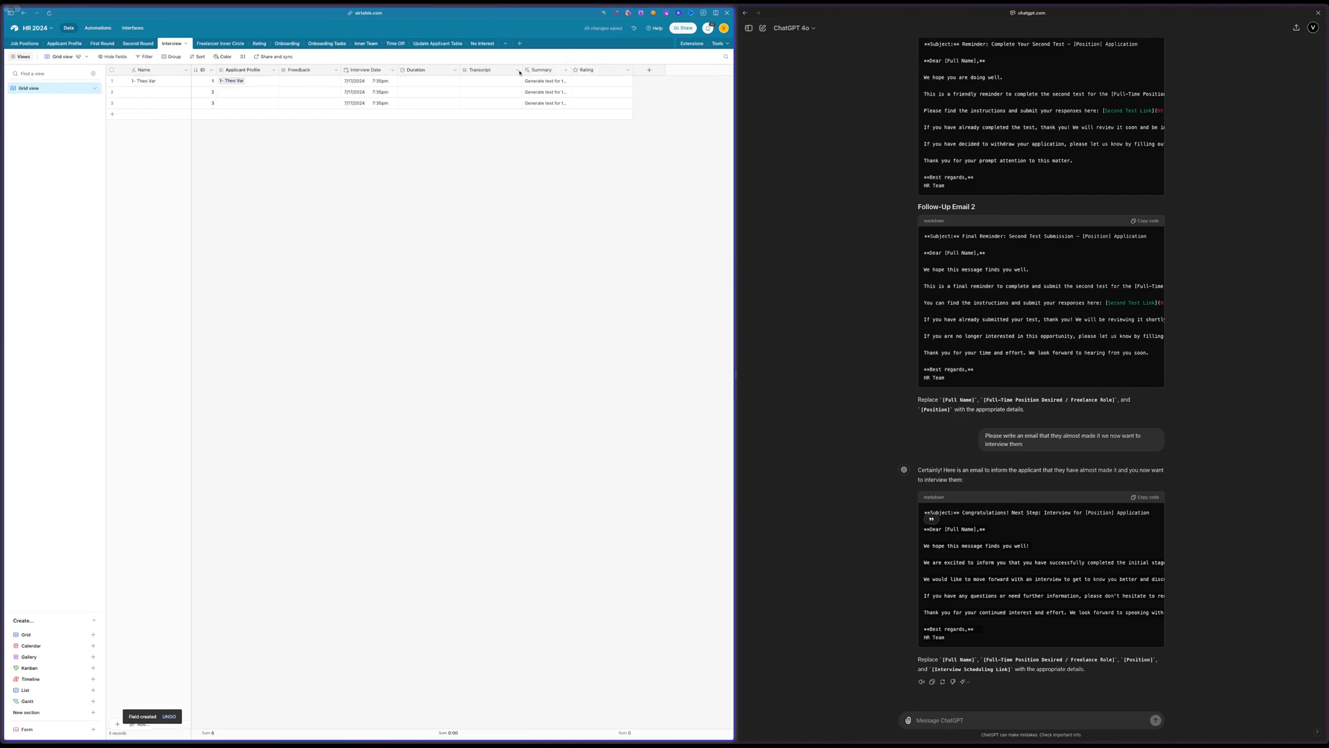
Reorder the Interview table's fields so that Rating comes right after Interview Date, followed by the feedback field
drag(594, 70, 397, 70)
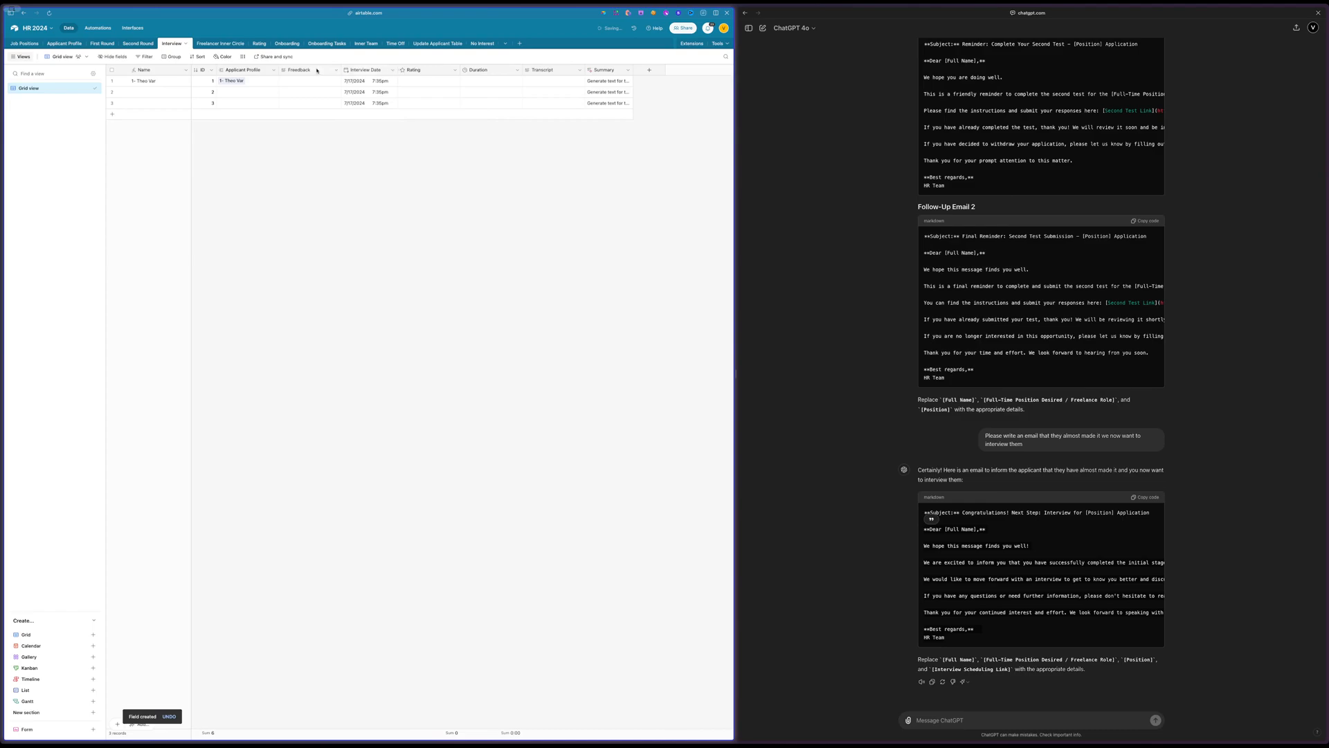
drag(317, 71, 497, 72)
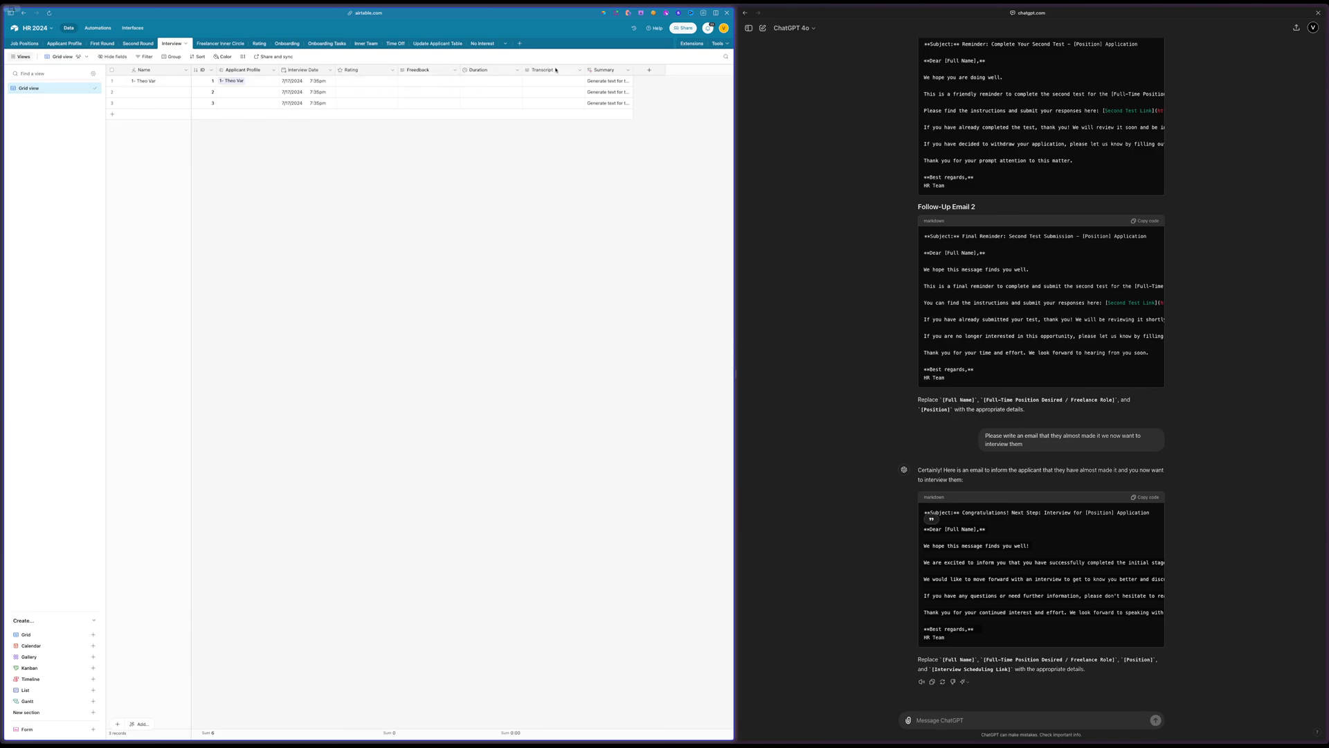
drag(556, 70, 558, 70)
Review the Profile Status options available for the applicant in the Applicant Profile table
click(63, 43)
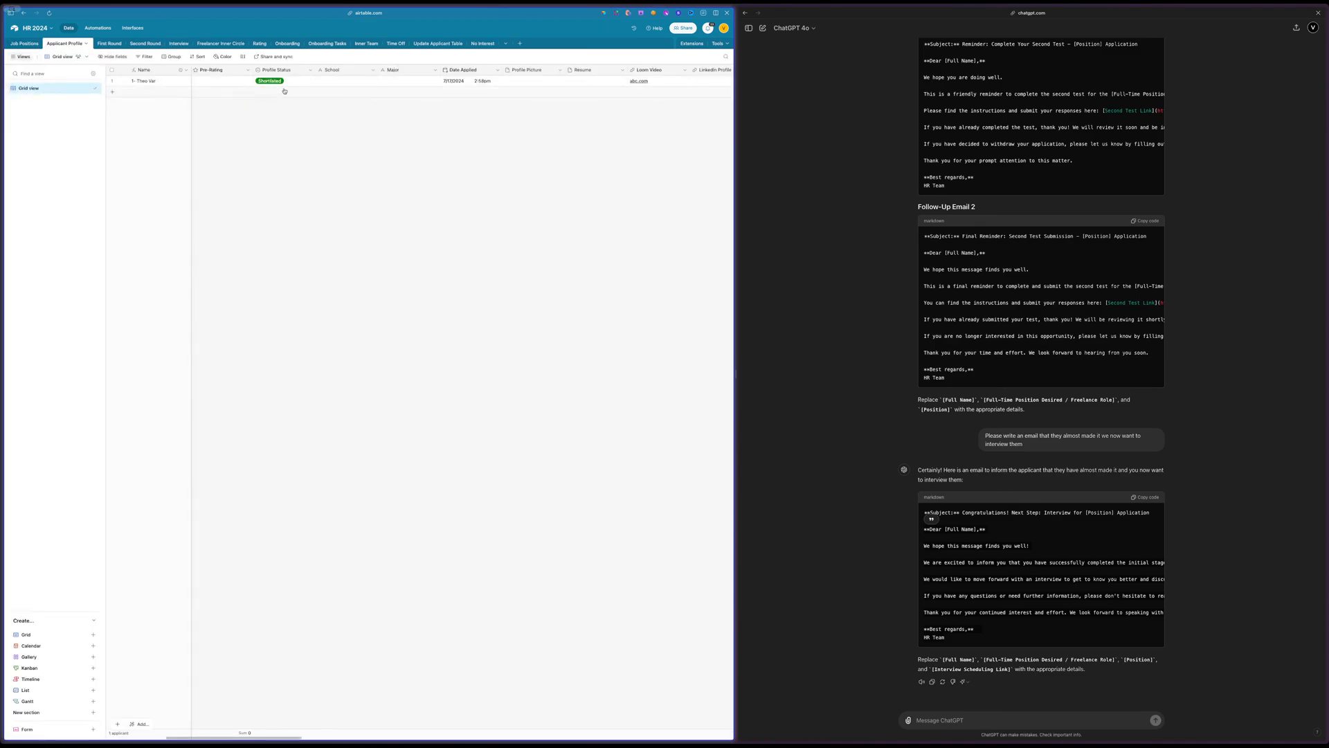
click(284, 82)
click(284, 83)
scroll(288, 113, down, 2)
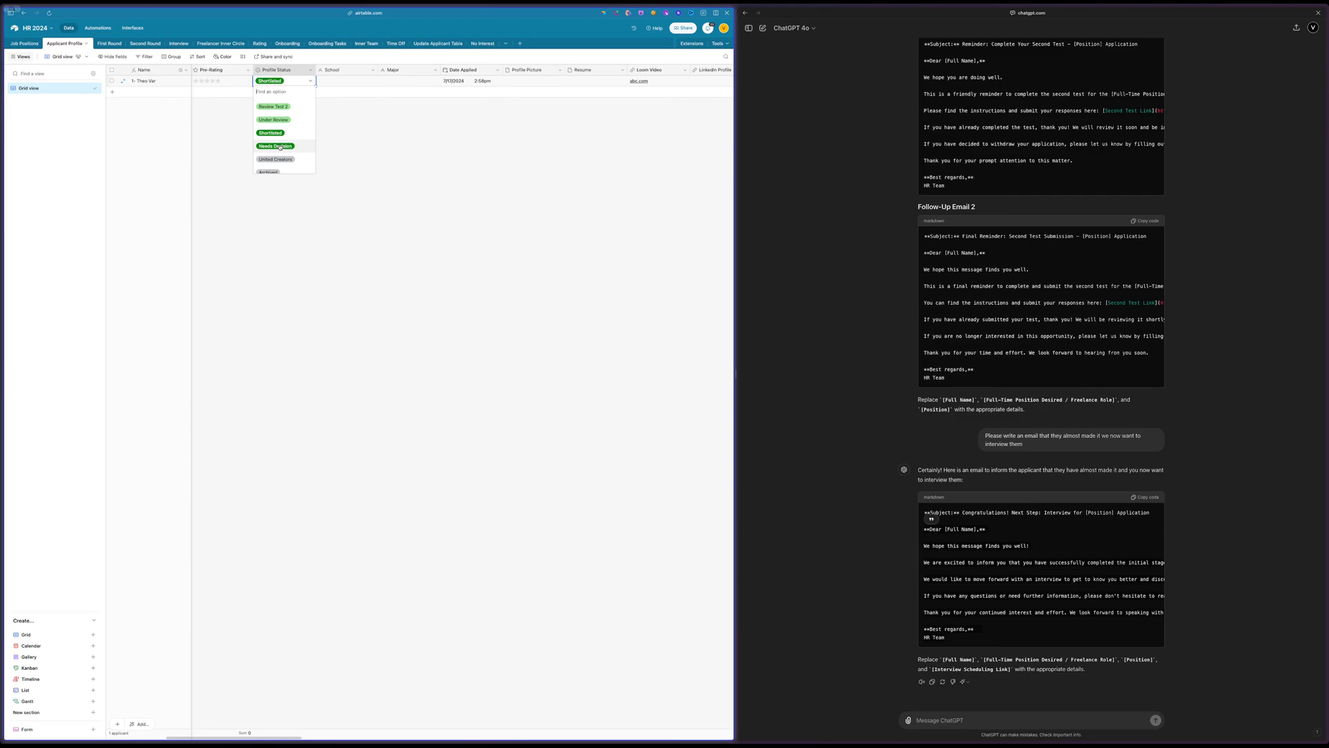
click(374, 164)
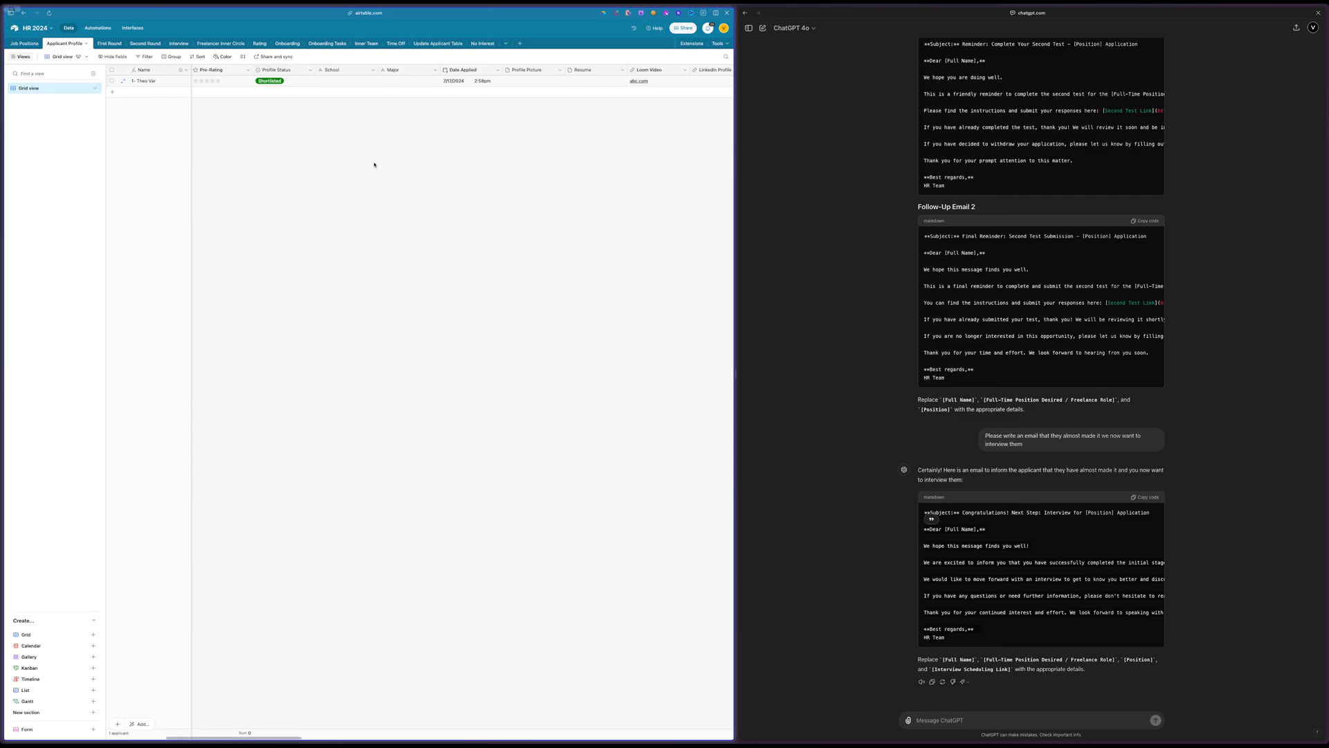
Examine the remaining Applicant Profile fields through to the linked Interview field at the end of the table
scroll(374, 164, right, 5)
scroll(373, 164, right, 10)
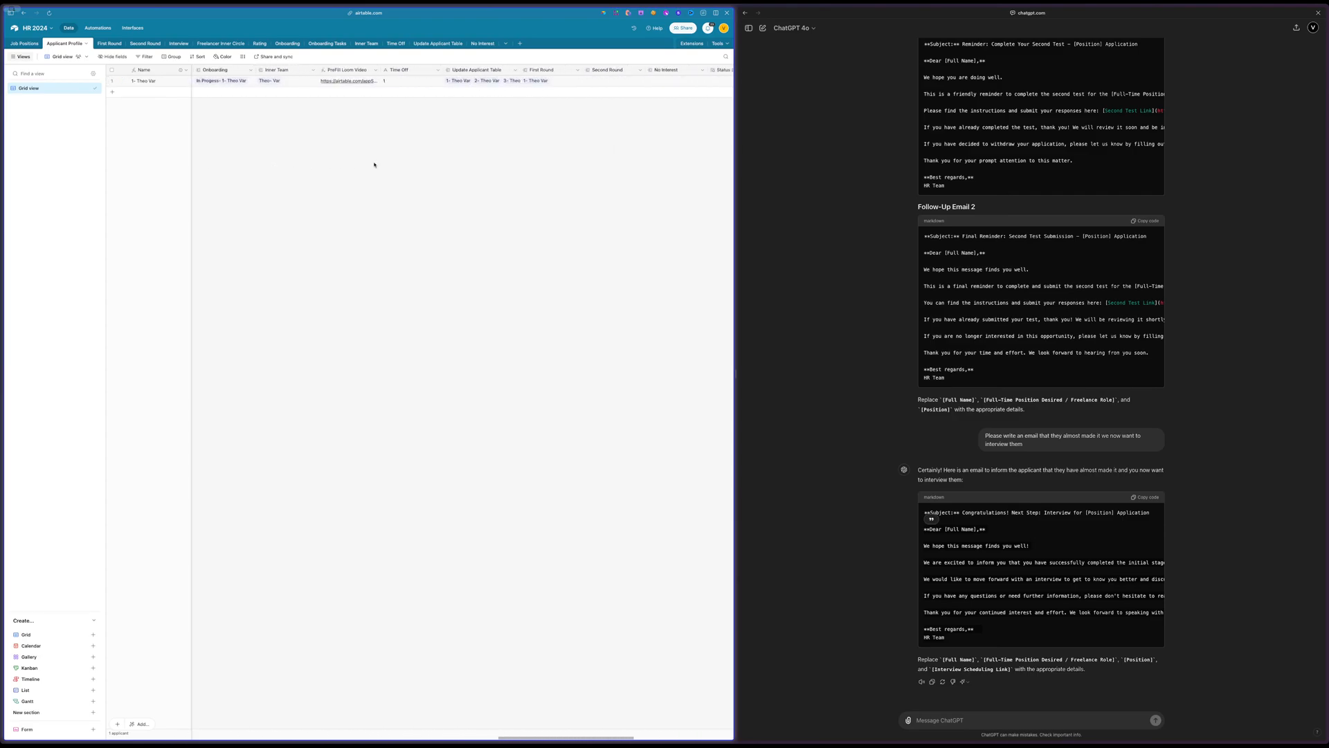
scroll(374, 164, right, 3)
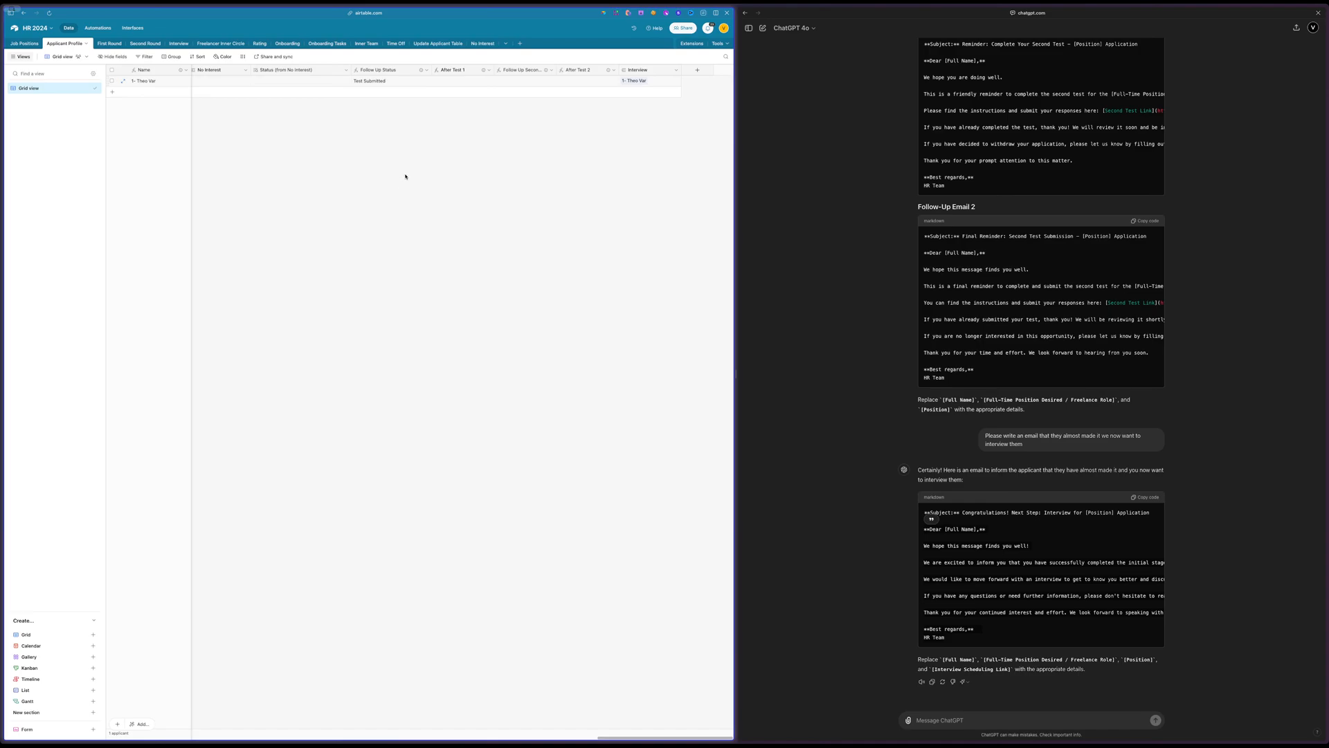
scroll(405, 176, left, 3)
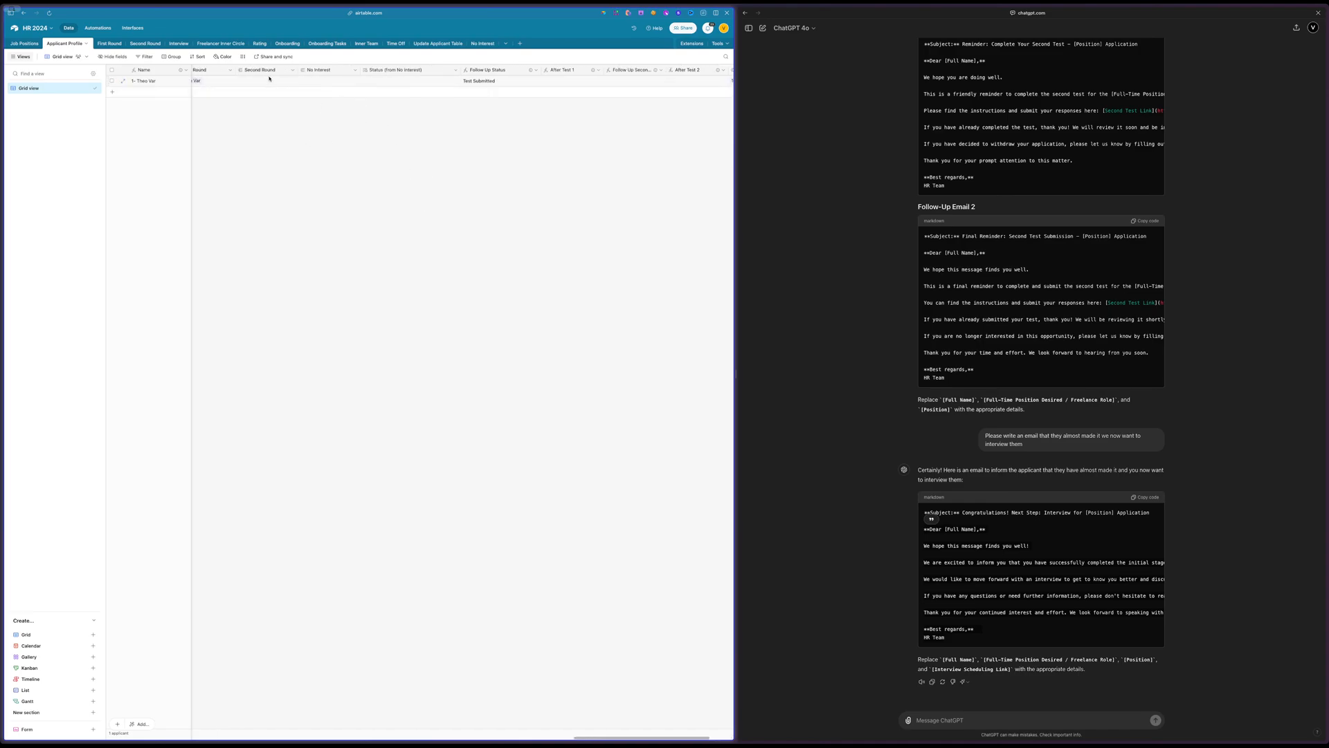
scroll(270, 76, left, 2)
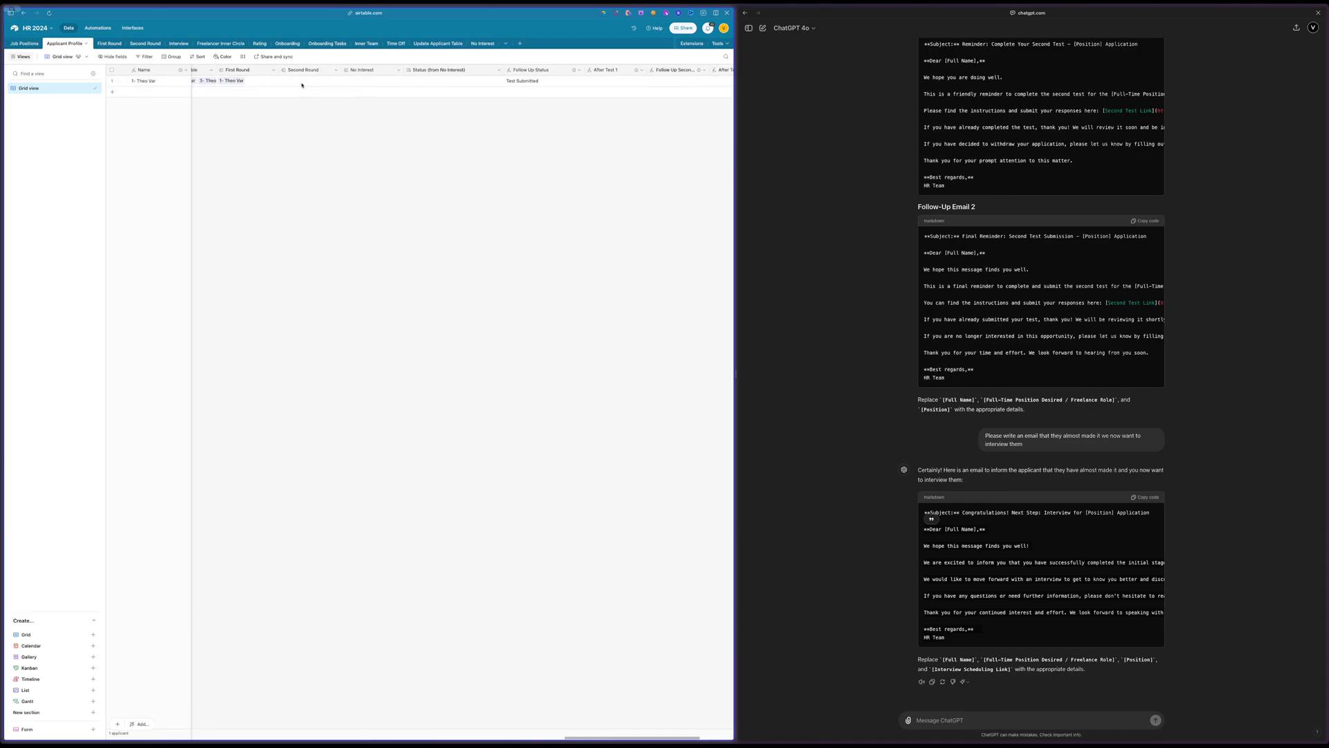
scroll(302, 84, left, 3)
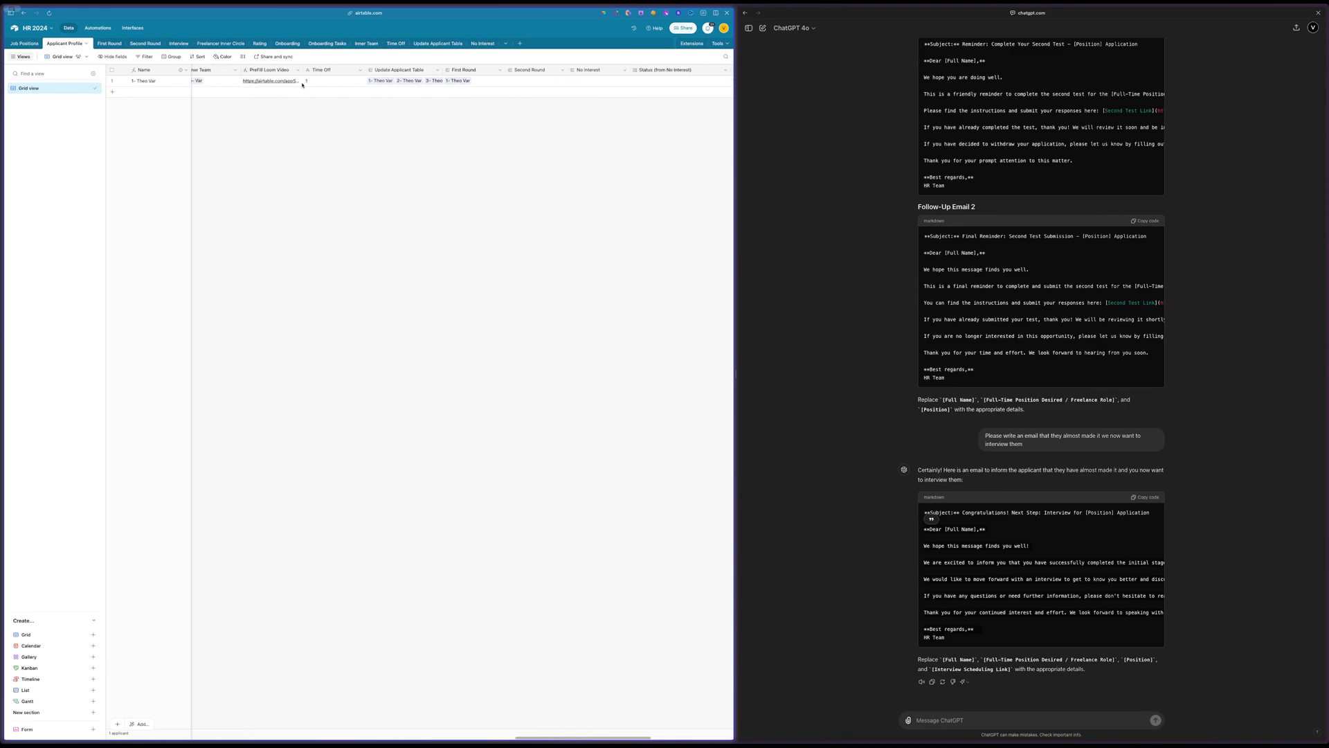
scroll(302, 85, right, 5)
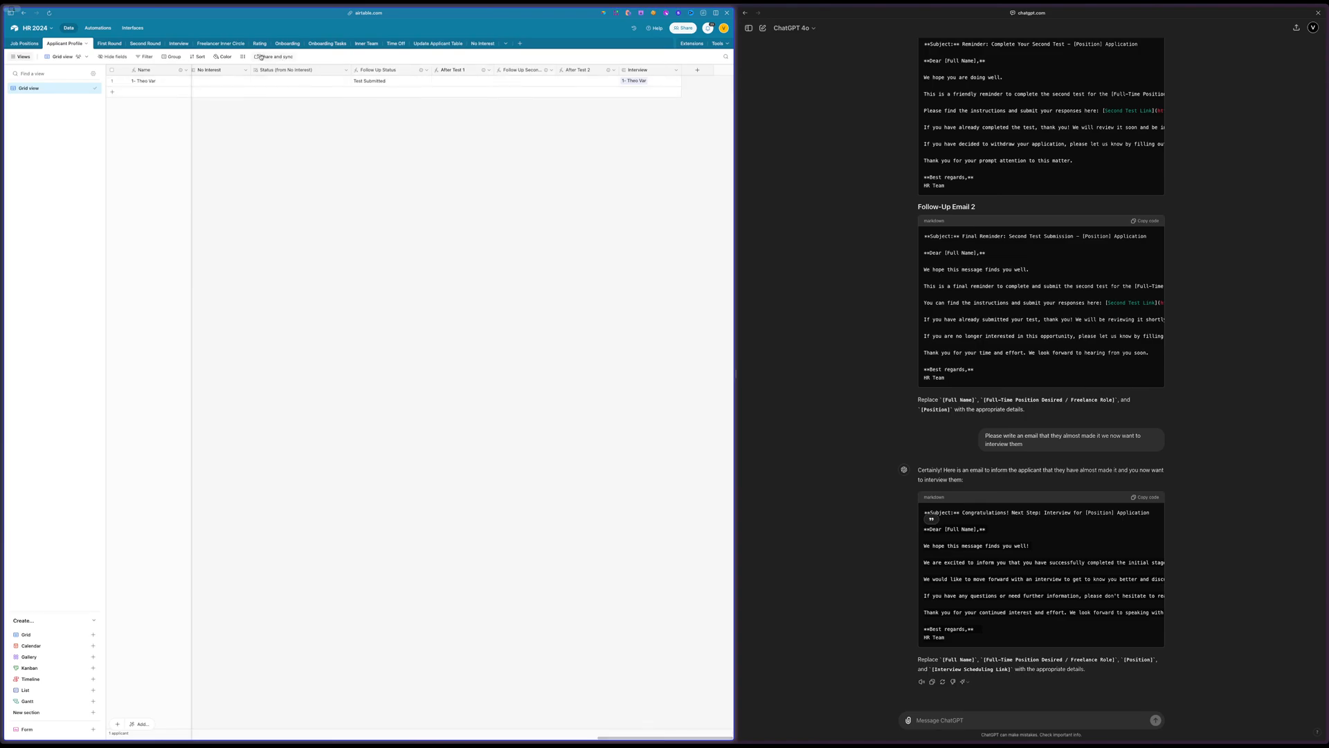
Create an automation section named Stage 4 and place it between Stage 3 and All Emails
click(98, 28)
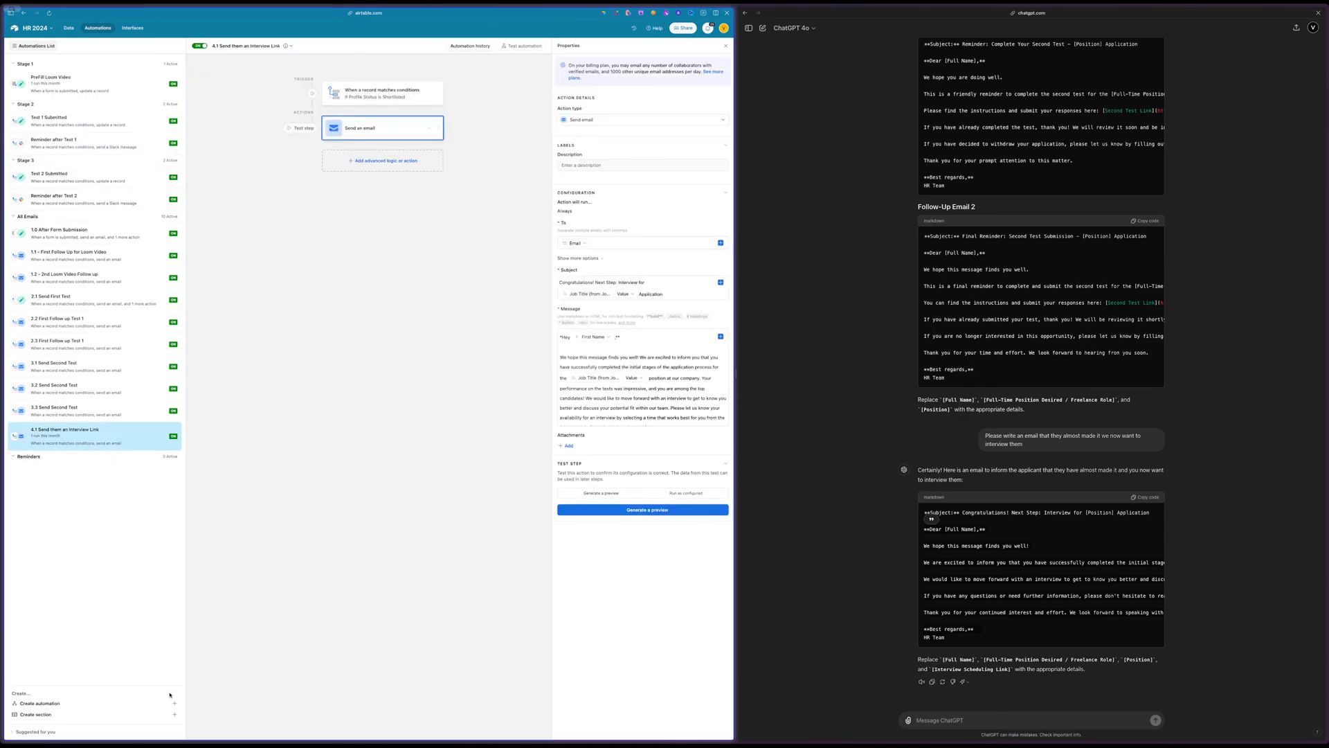
click(130, 713)
text(Stage 4)
key(Return)
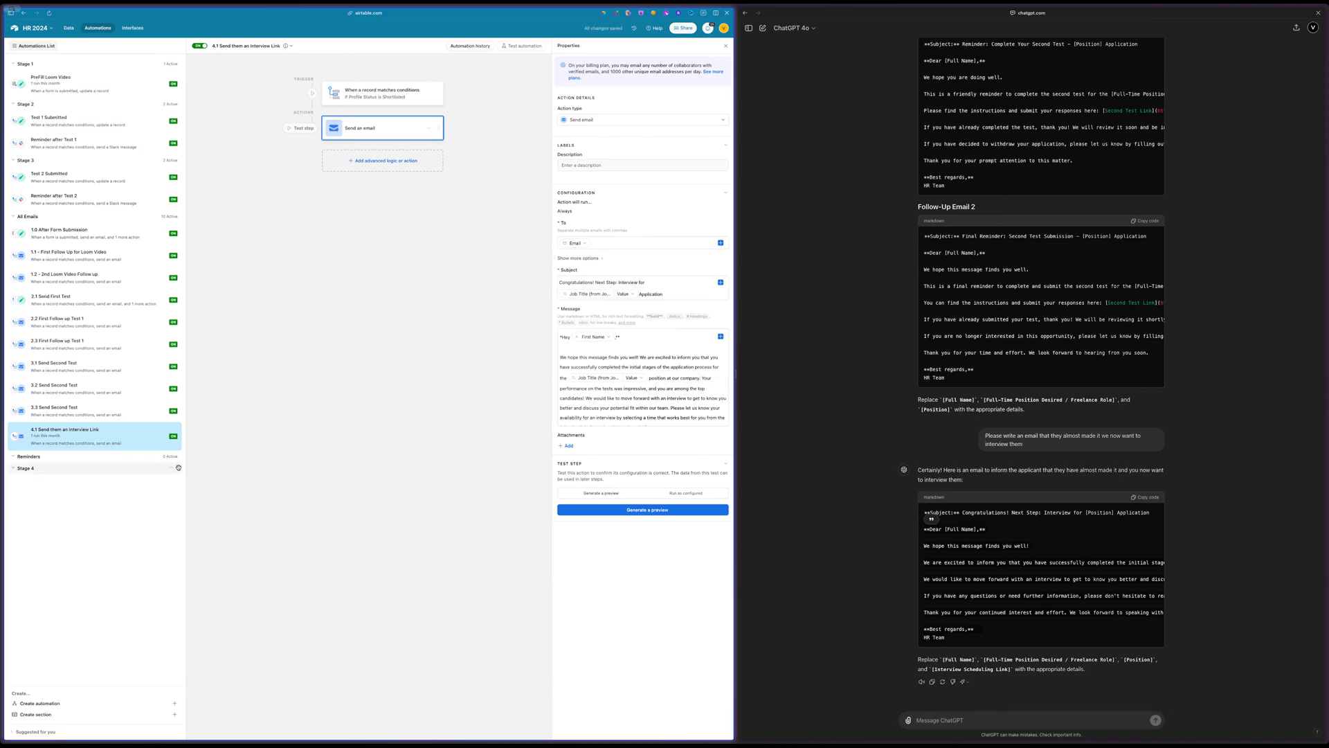
drag(27, 468, 74, 214)
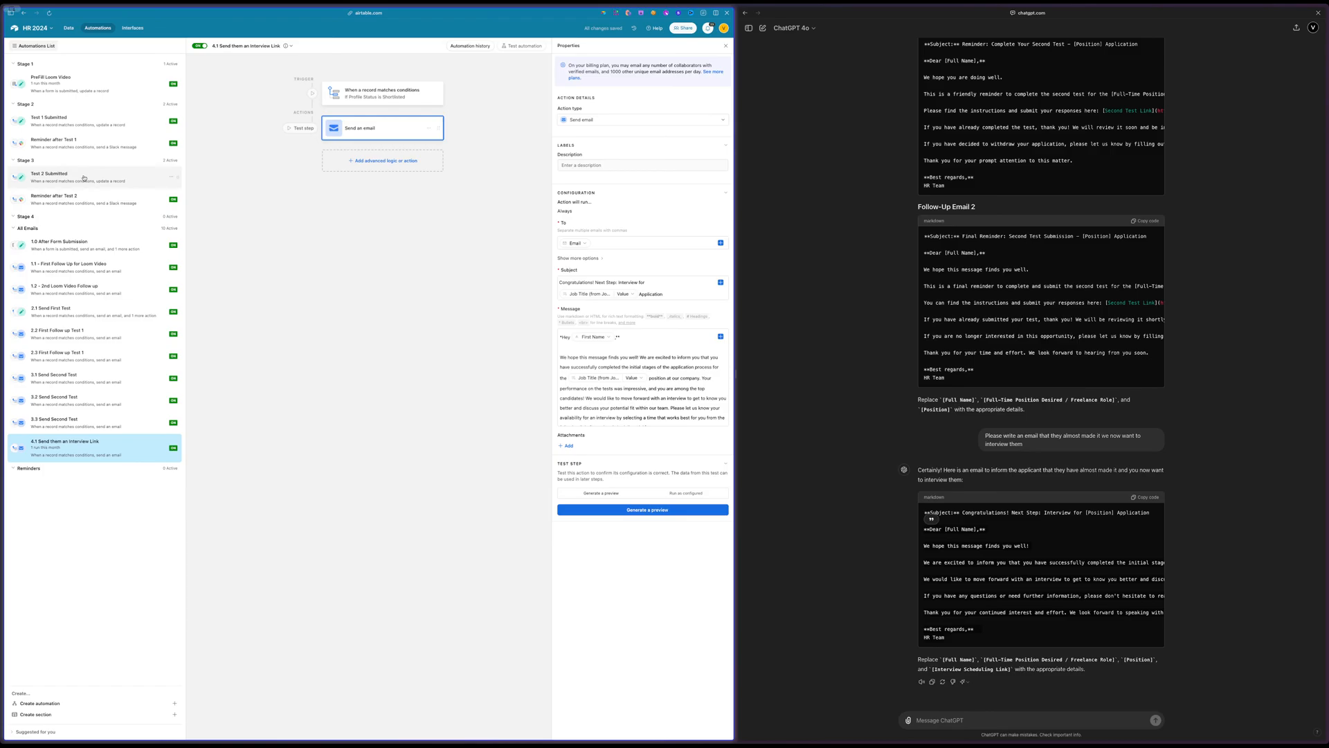
Duplicate the Test 2 Submitted automation and move the copy into the Stage 4 section
click(97, 178)
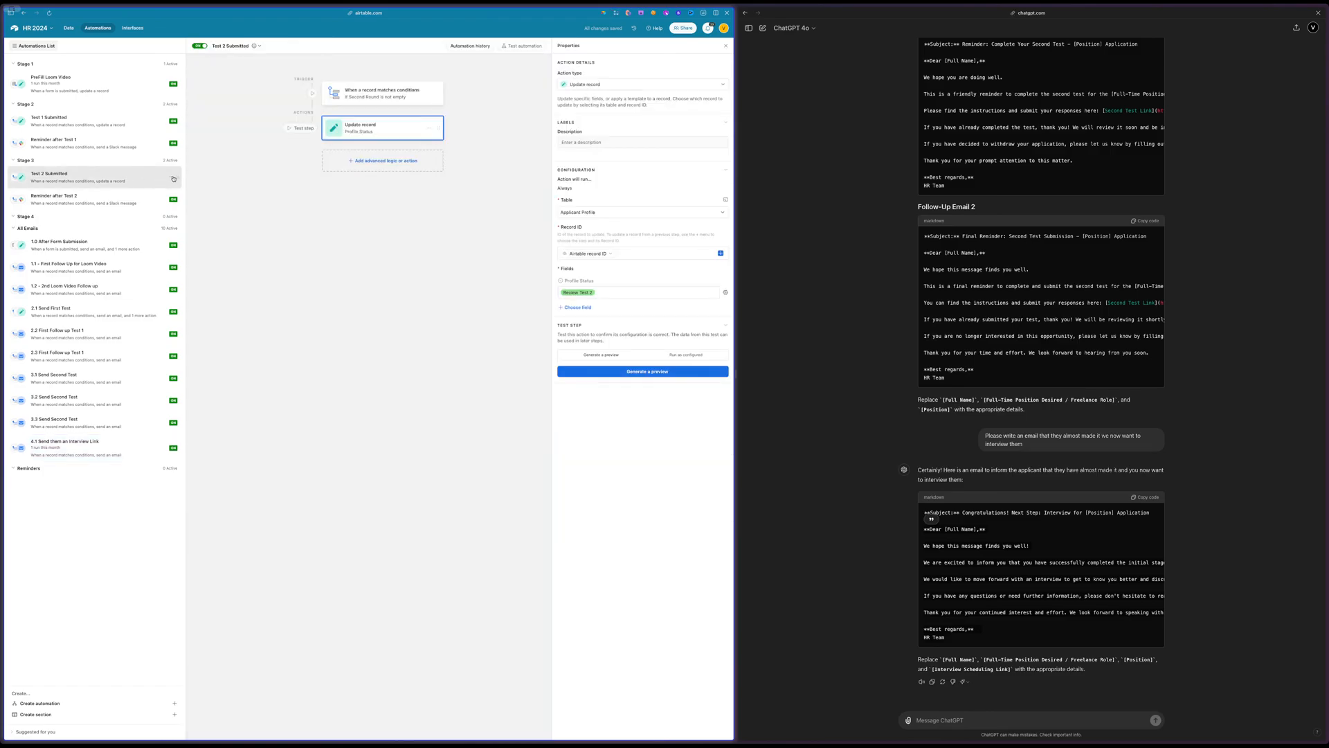
click(172, 178)
click(131, 206)
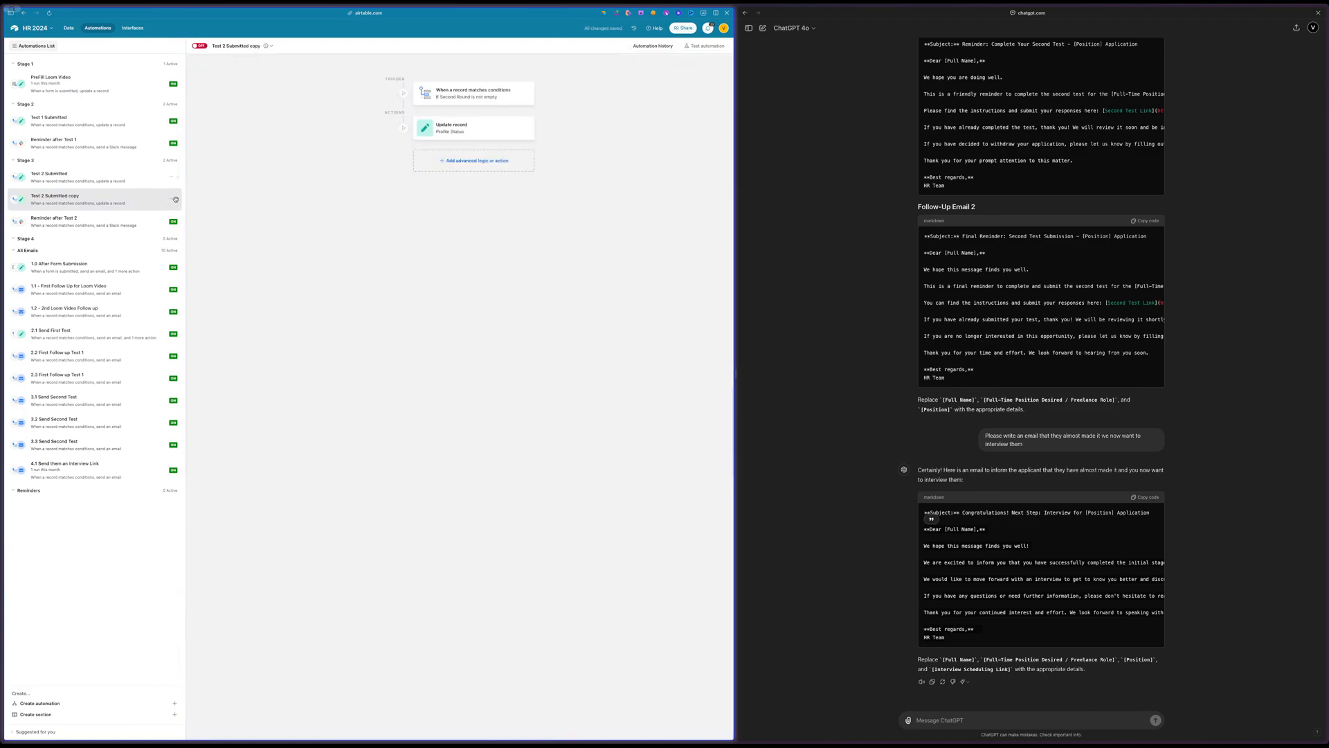
drag(177, 199, 174, 237)
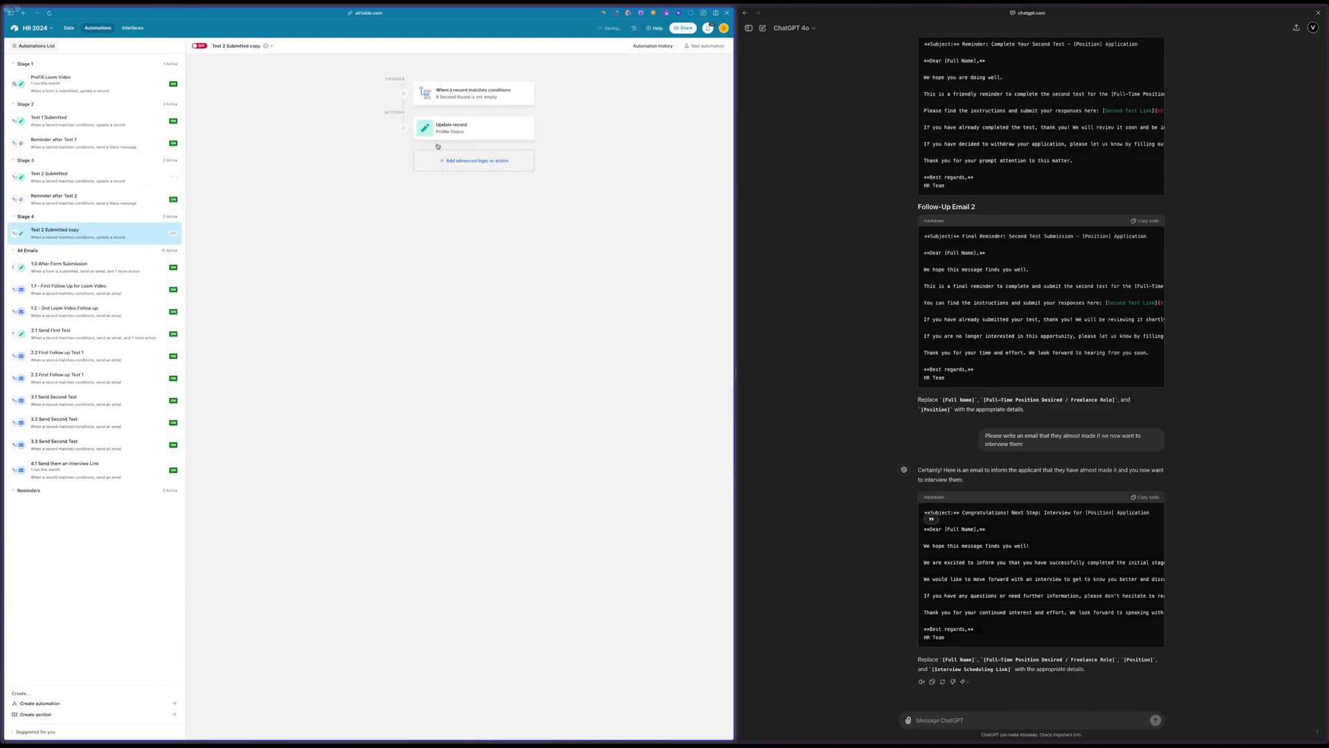
Change the copied automation's trigger condition to fire when the Interview field is not empty
click(472, 95)
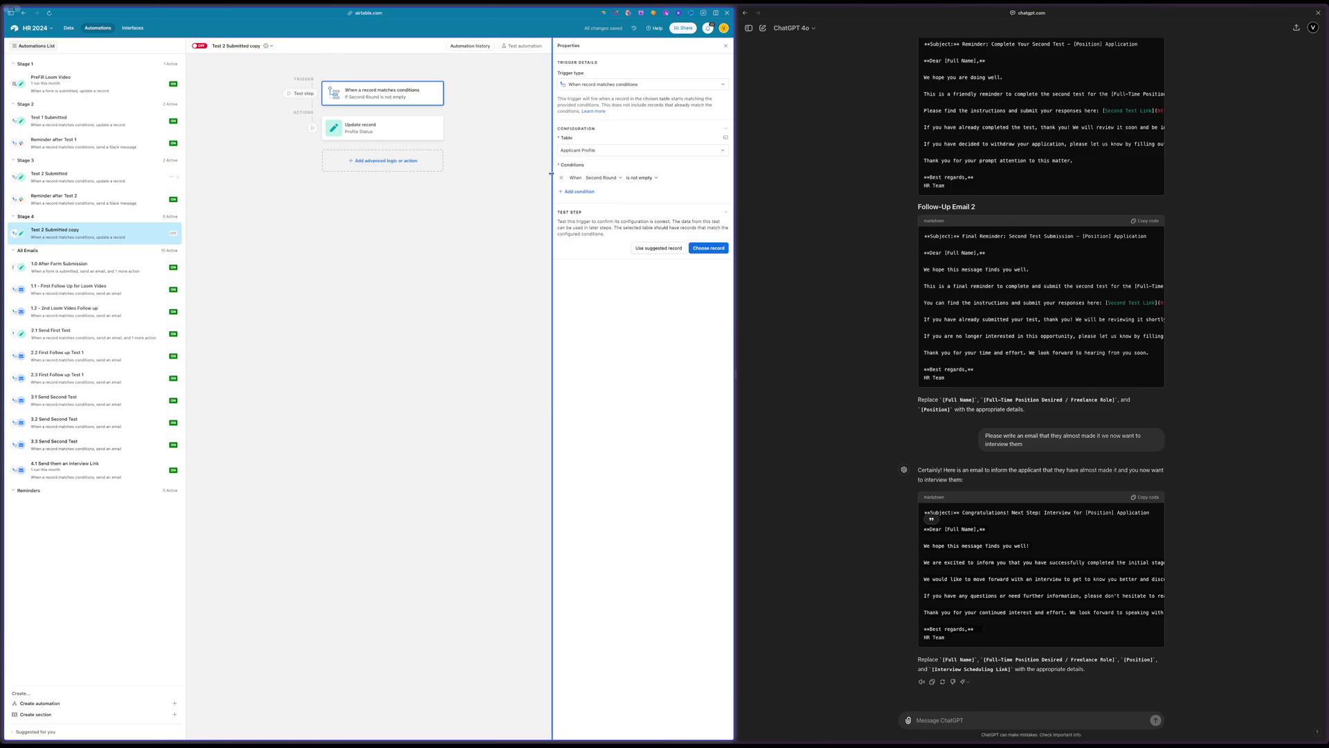
click(601, 178)
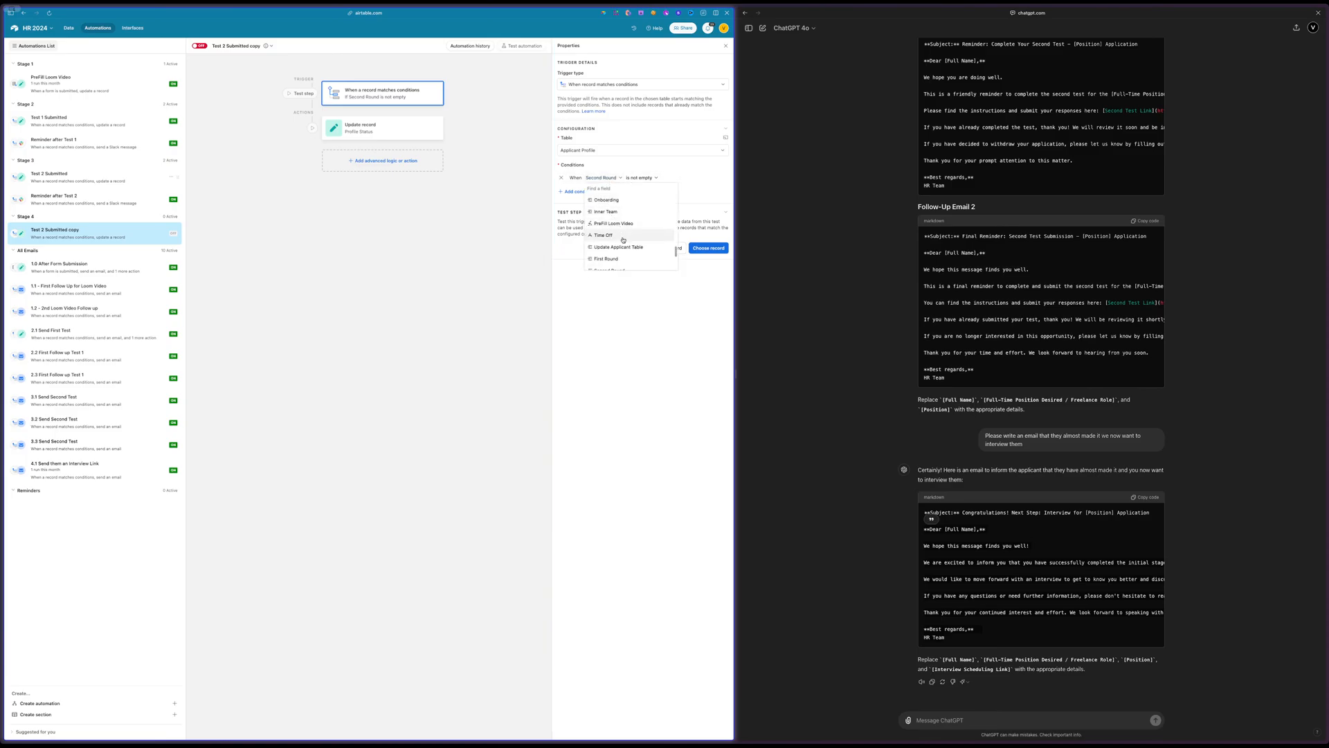
scroll(623, 241, down, 1)
text(inter)
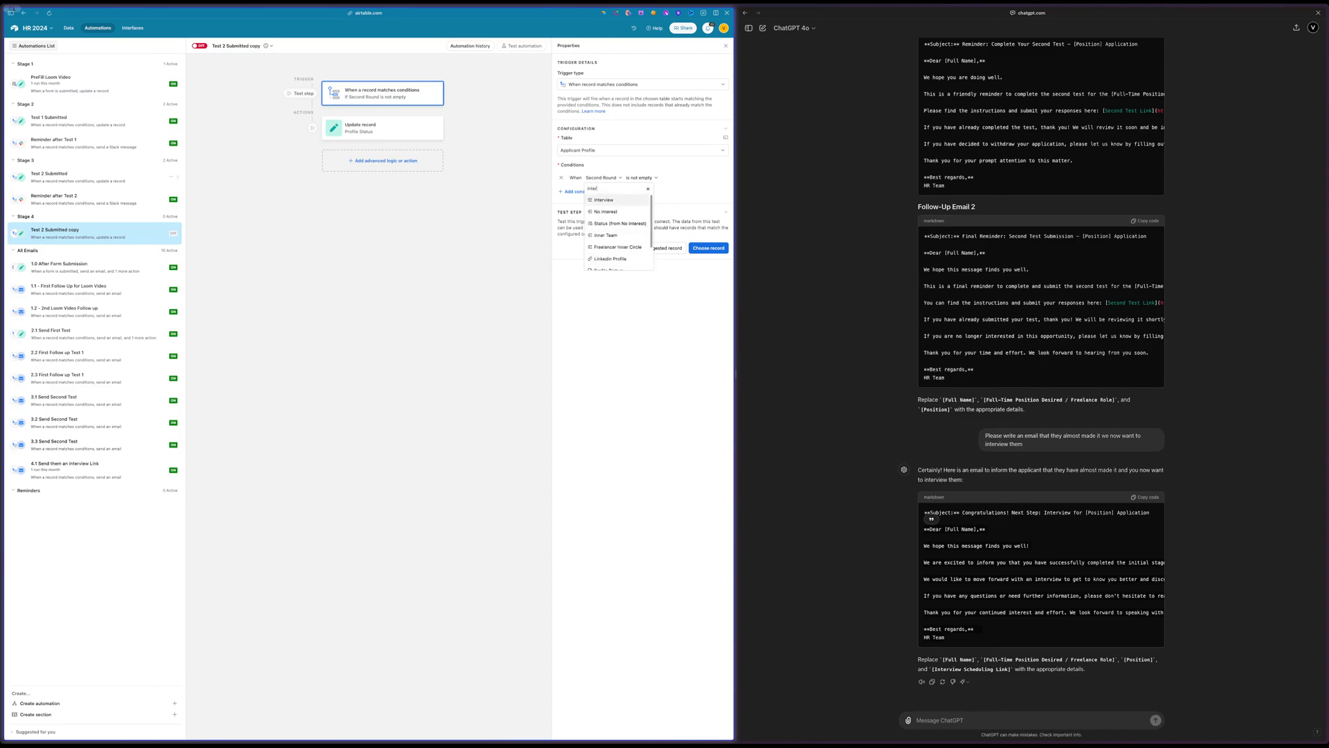
click(604, 199)
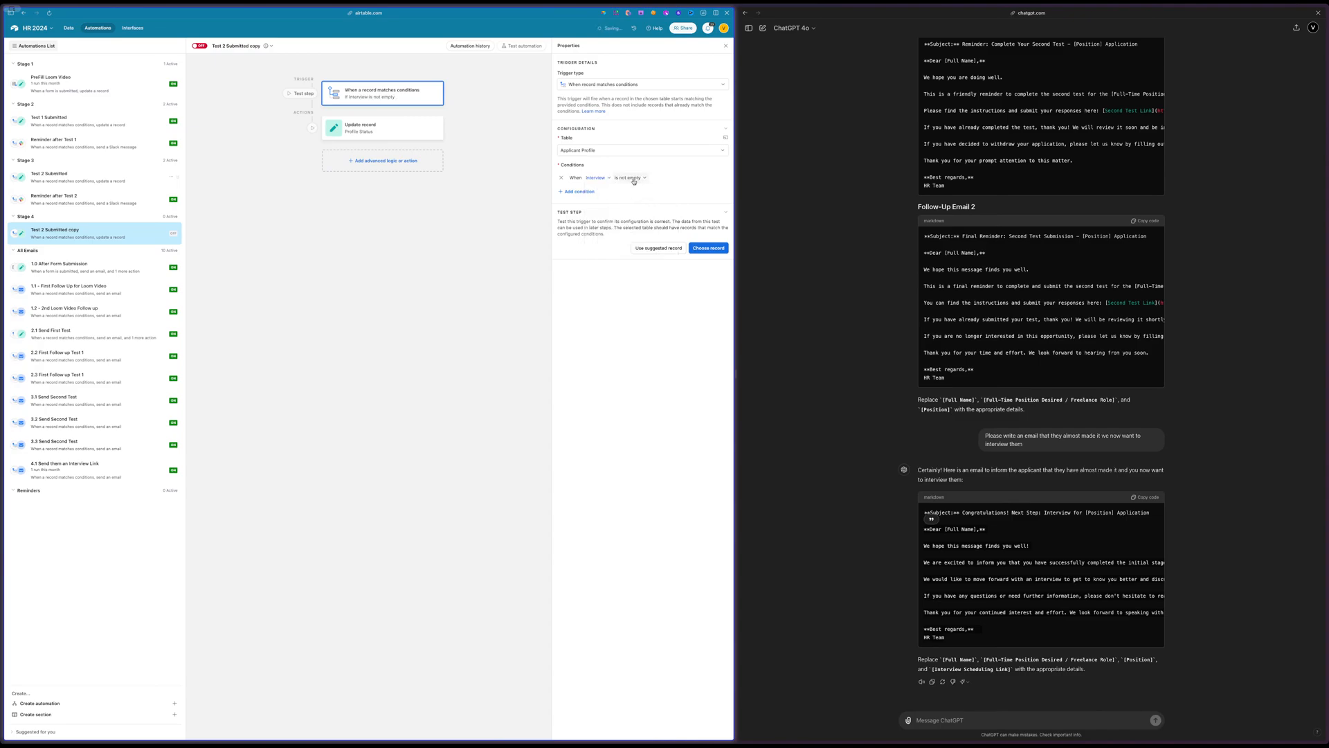
Set the Profile Status value in the copy's Update record action to Needs Decision
click(382, 127)
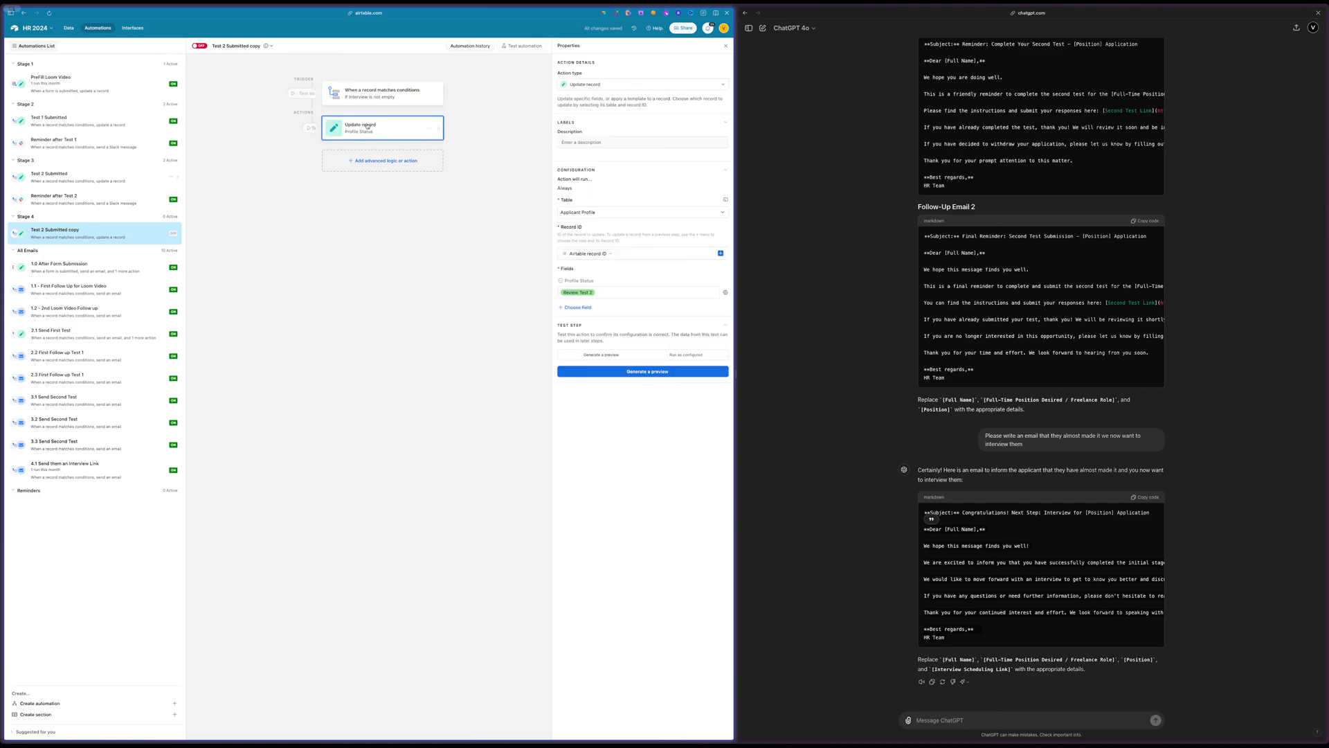
click(610, 292)
scroll(612, 329, down, 3)
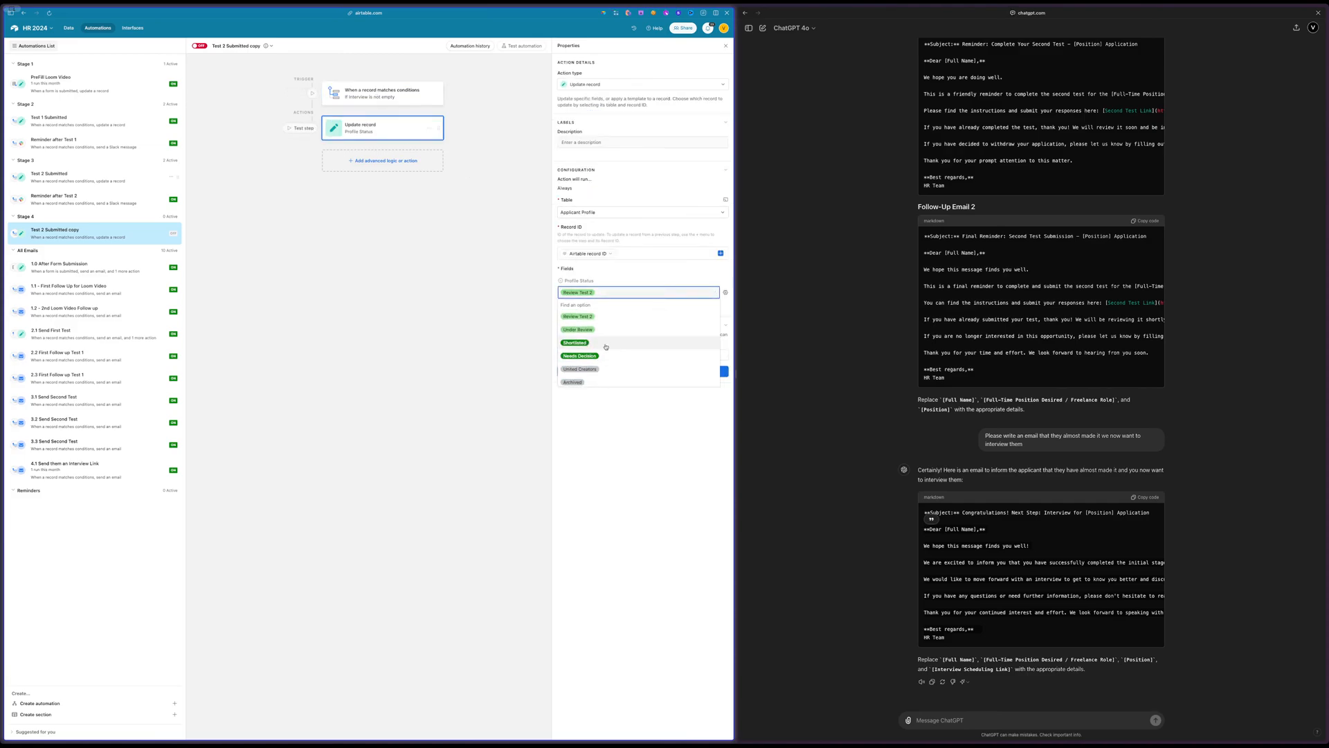
scroll(592, 346, up, 1)
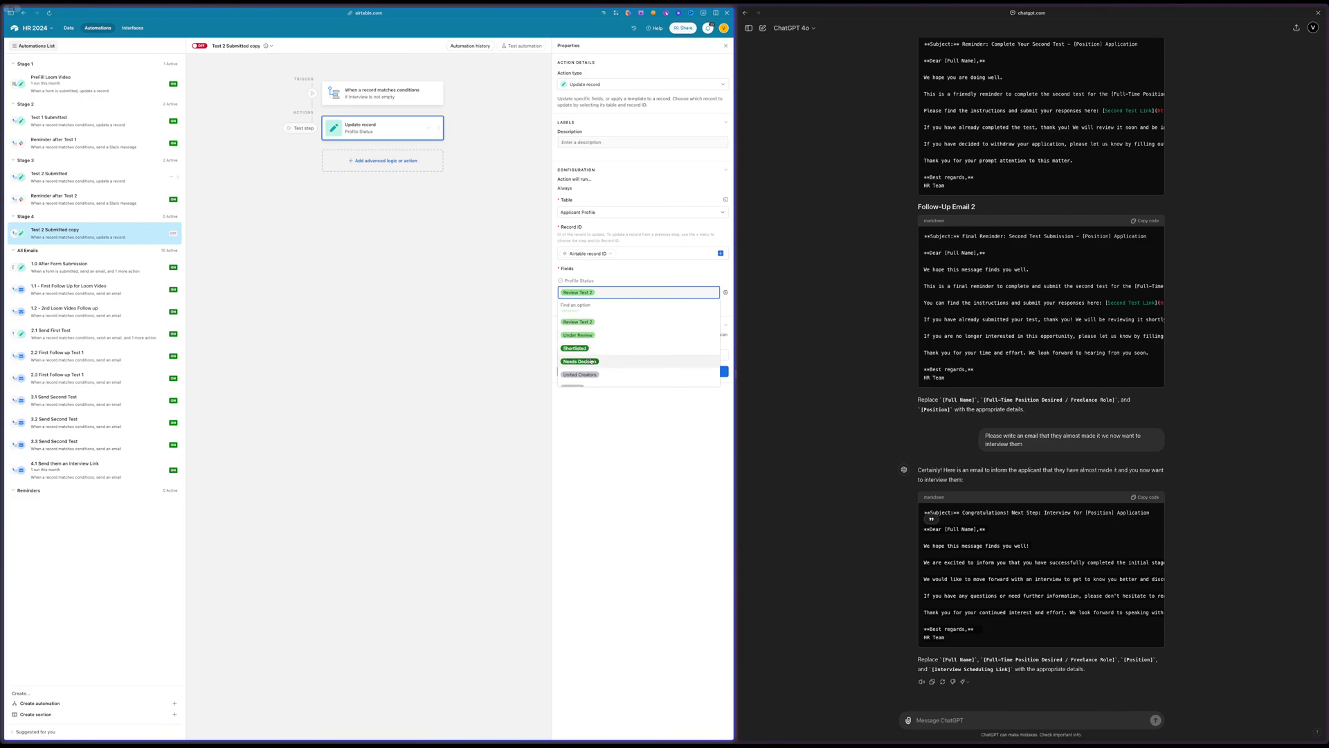
click(592, 361)
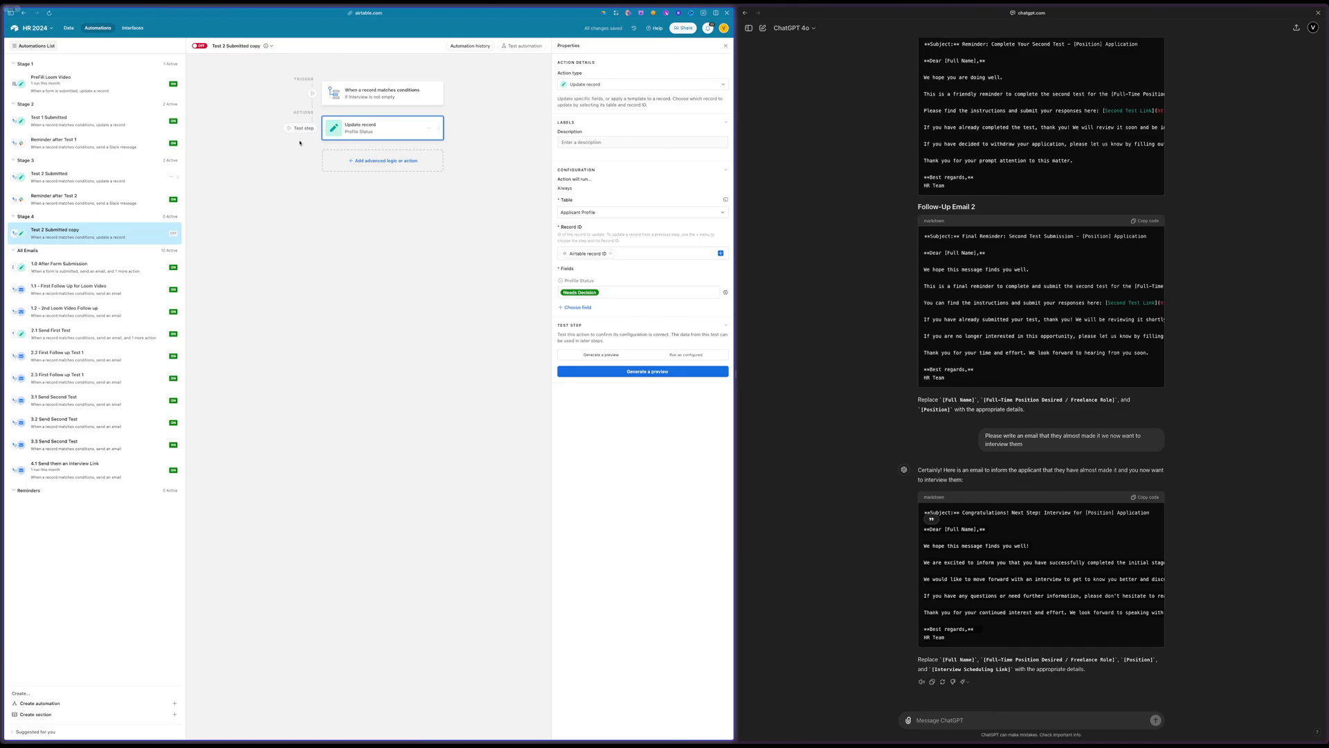
Rename the copied Stage 4 automation as Change Status to Need Decision
click(248, 45)
double_click(252, 46)
triple_click(223, 46)
text(AF)
text(hange Status to Need Desi)
key(BackSpace)
key(BackSpace)
text(cision)
key(ctrl+a)
key(ctrl+v)
key(Return)
Check the Needs Decision option in the Profile Status field's settings in the Applicant Profile table
click(70, 28)
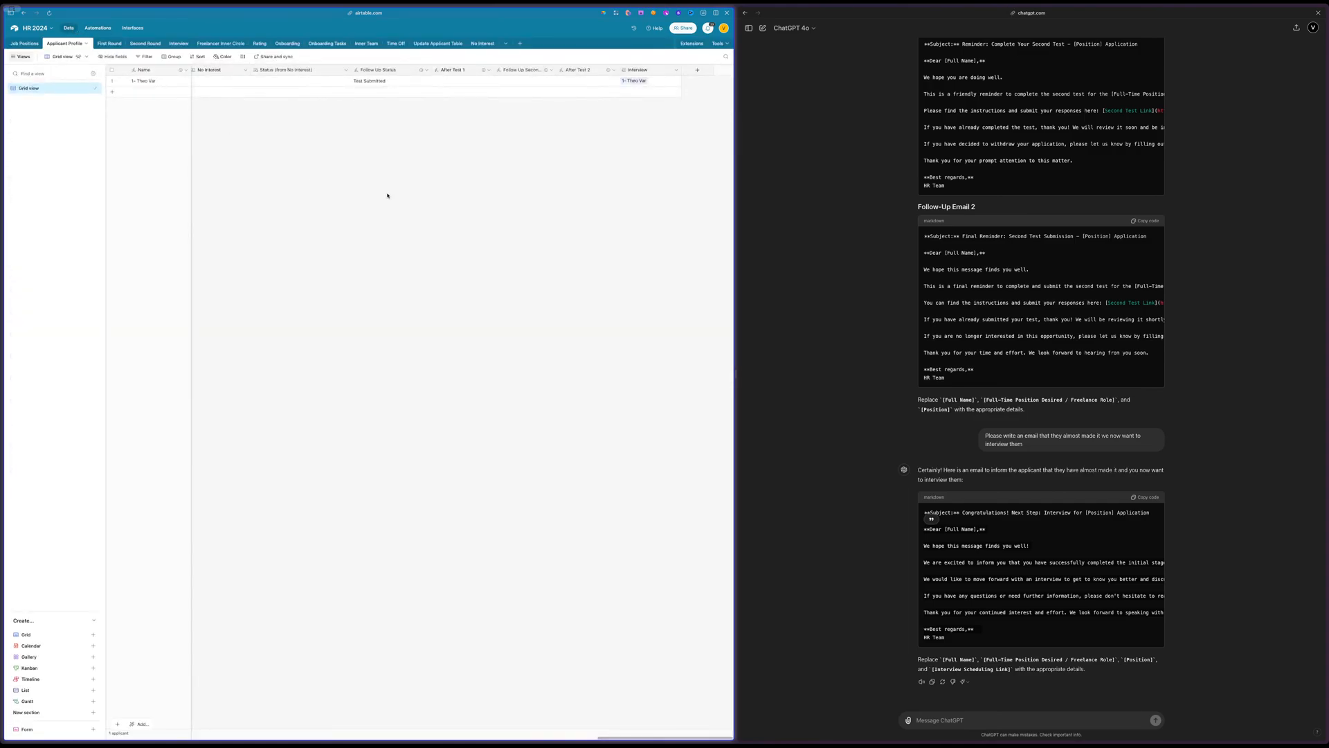
scroll(387, 195, left, 10)
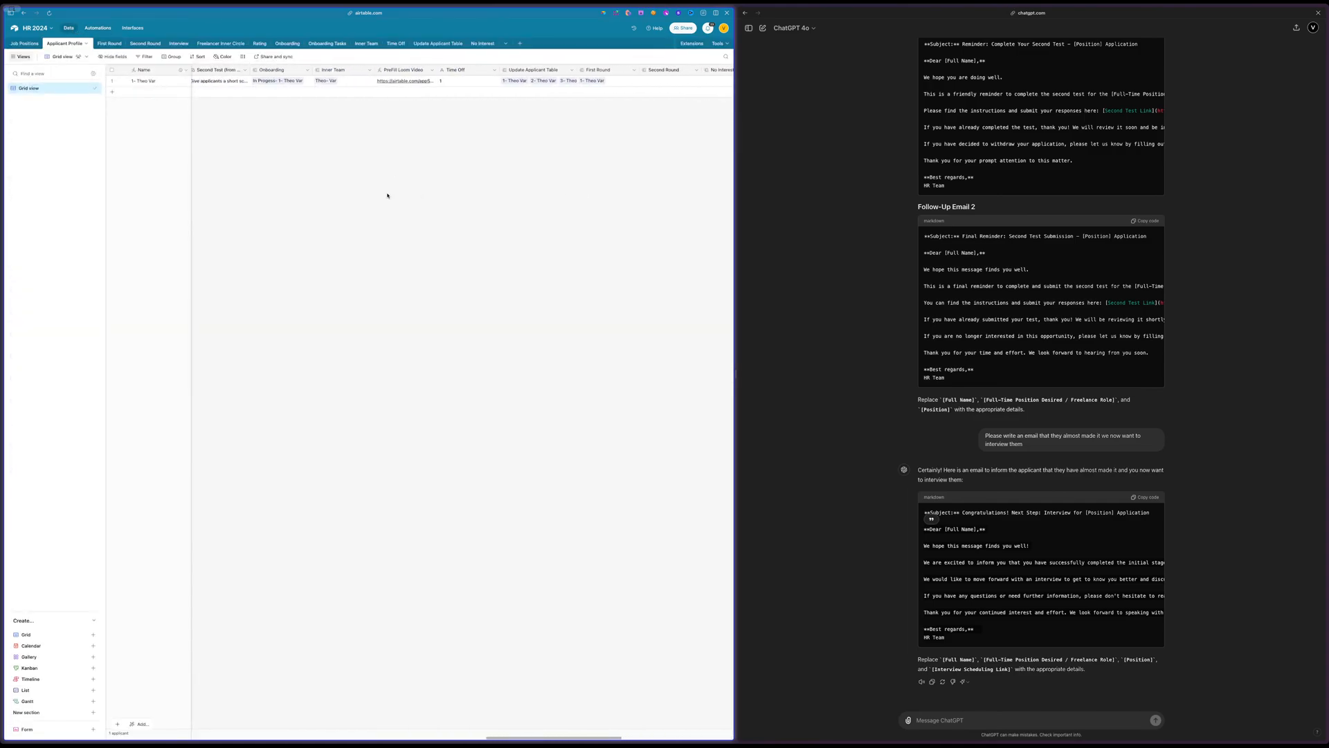
scroll(387, 196, left, 10)
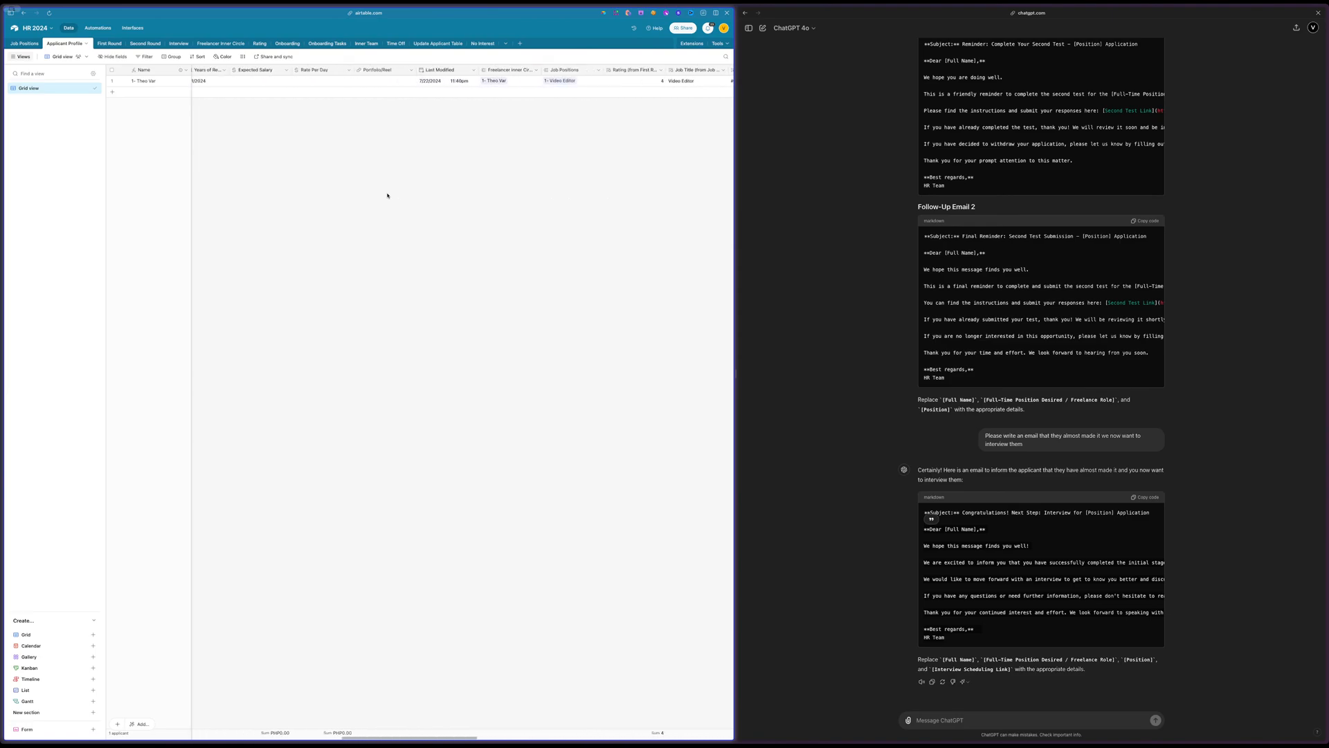
scroll(387, 195, left, 2)
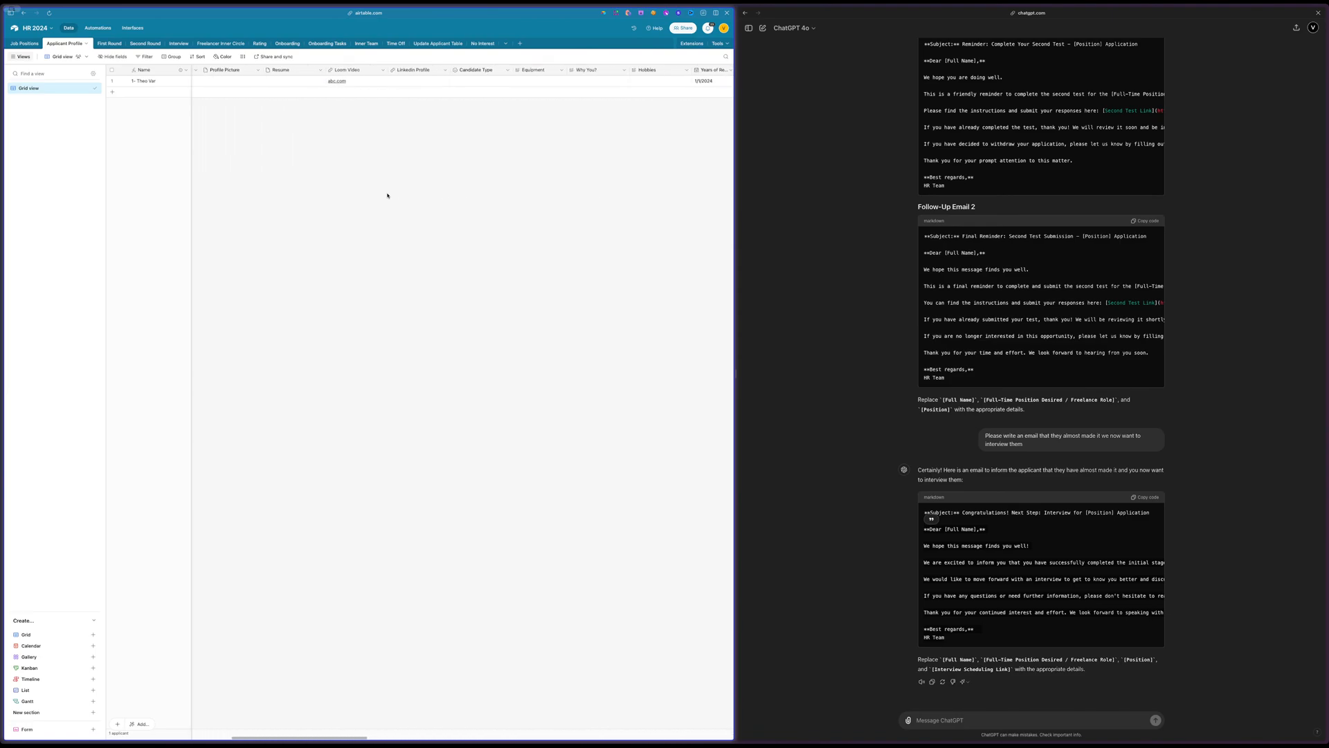
scroll(387, 195, left, 6)
scroll(387, 195, left, 3)
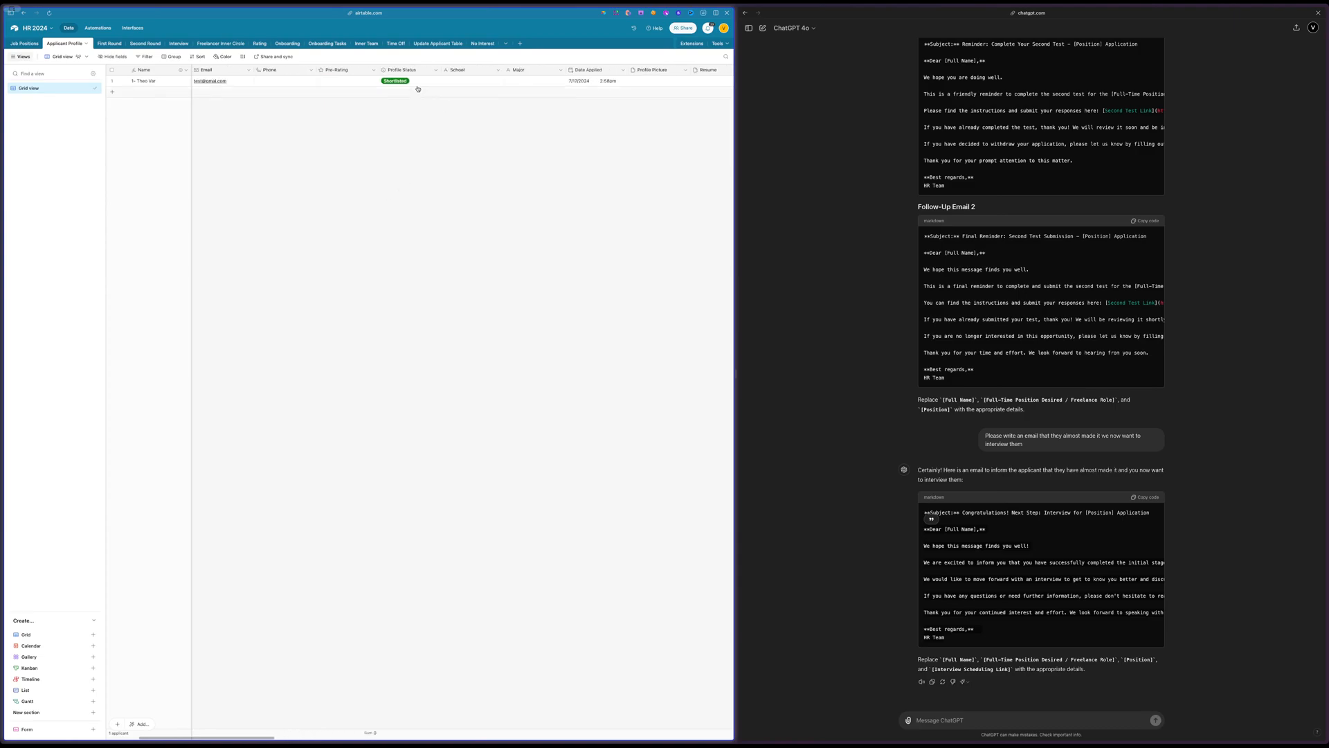
double_click(405, 70)
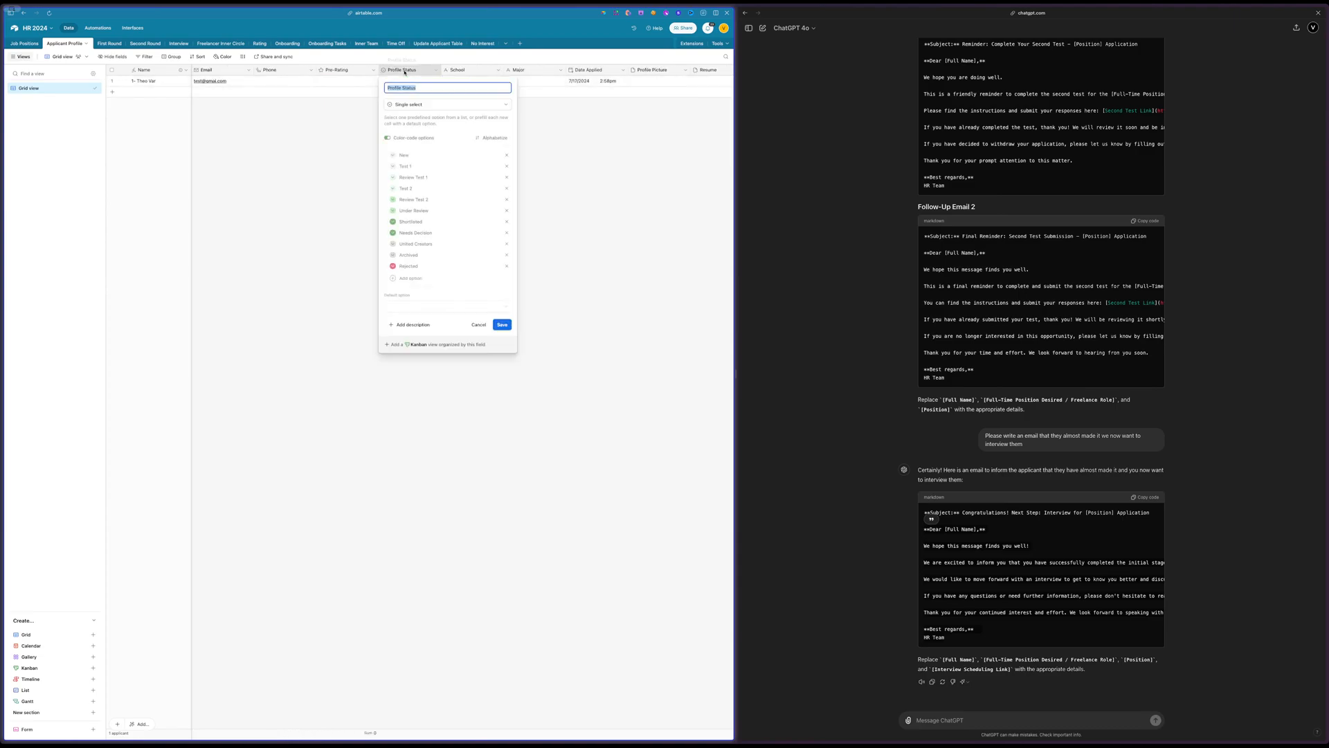
triple_click(412, 233)
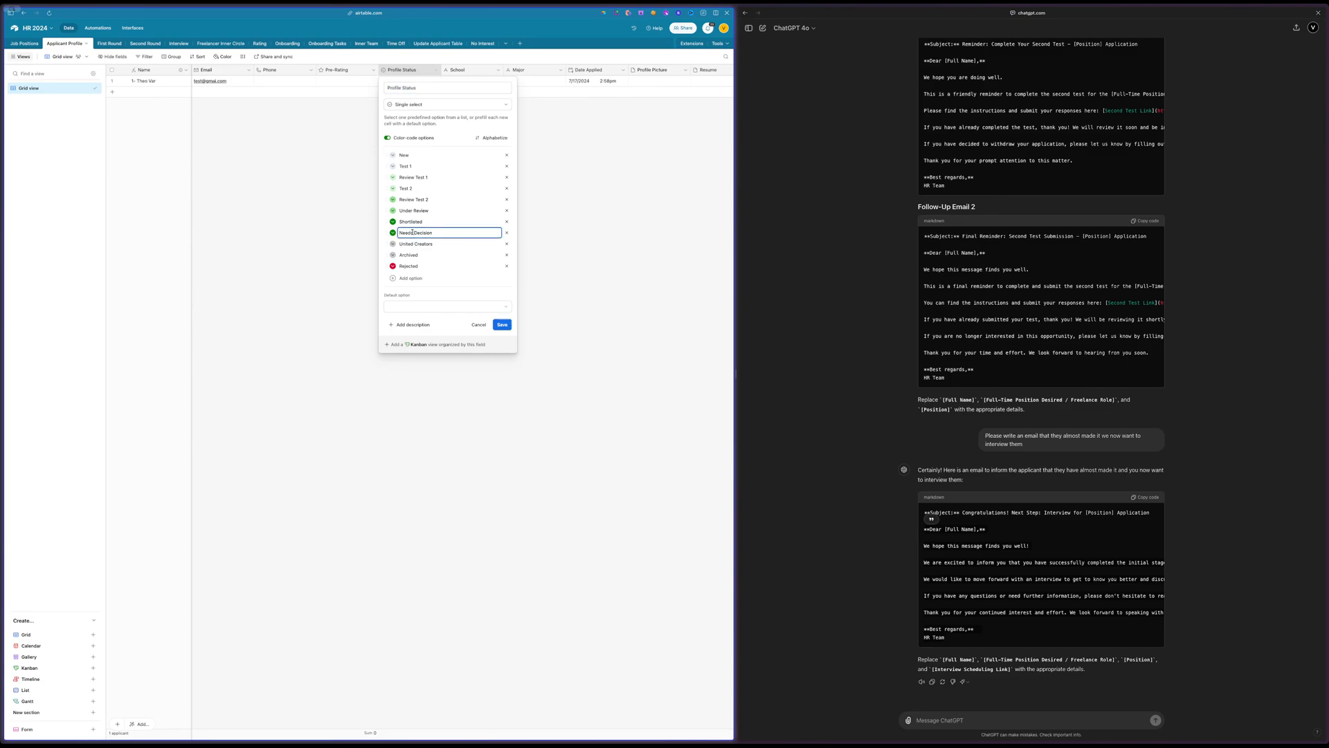
click(272, 255)
scroll(335, 194, right, 15)
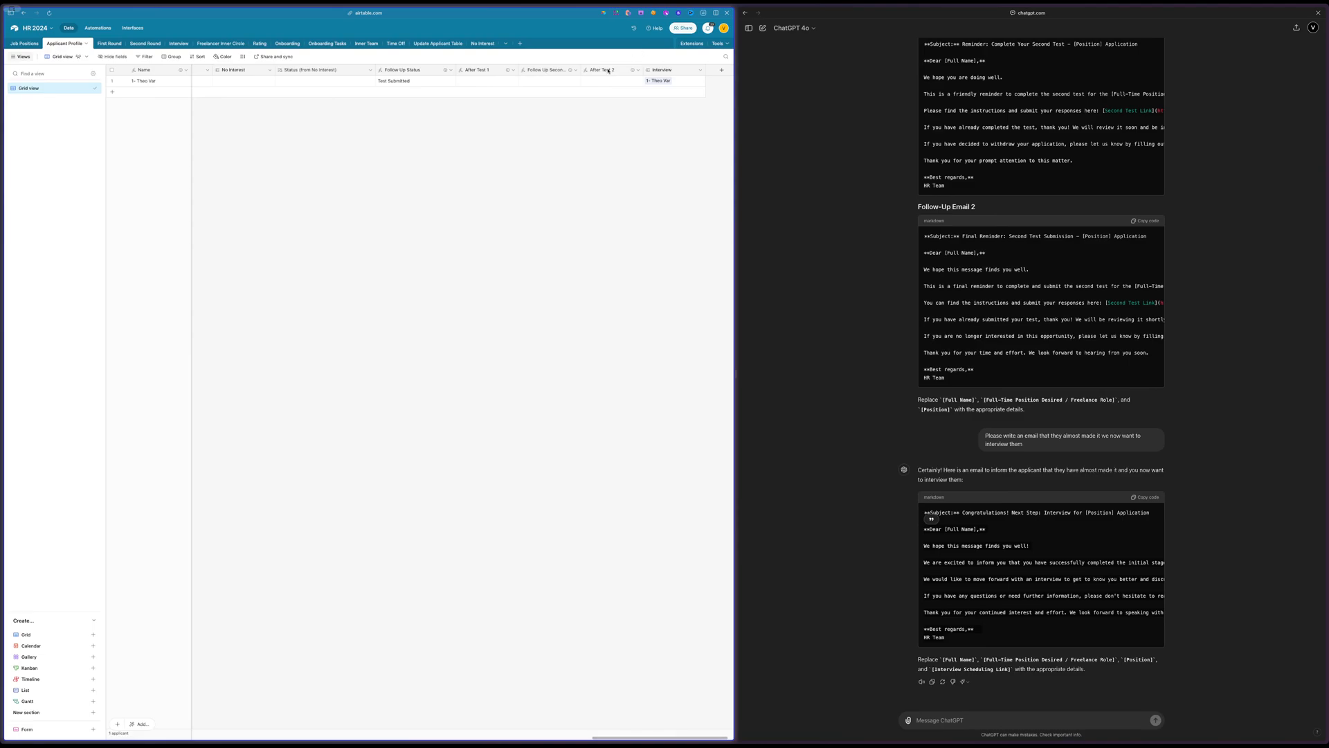
click(638, 70)
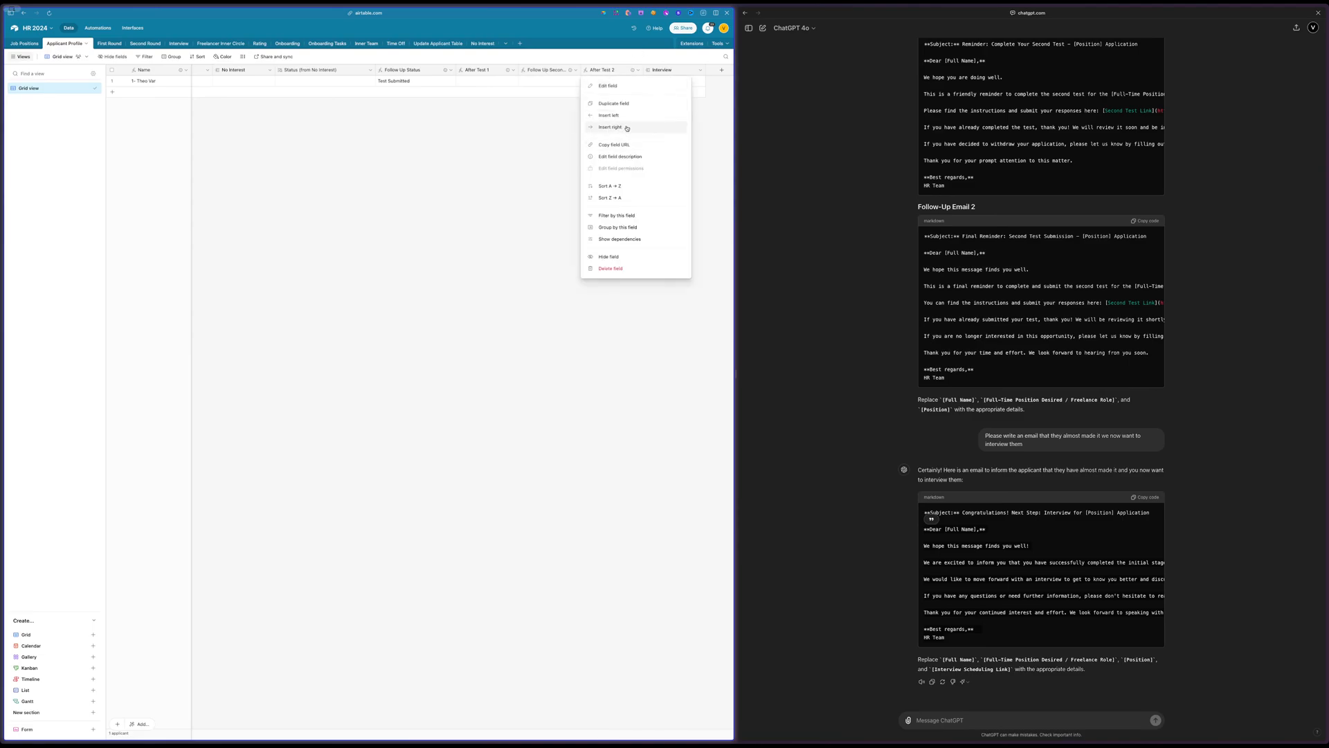
click(505, 173)
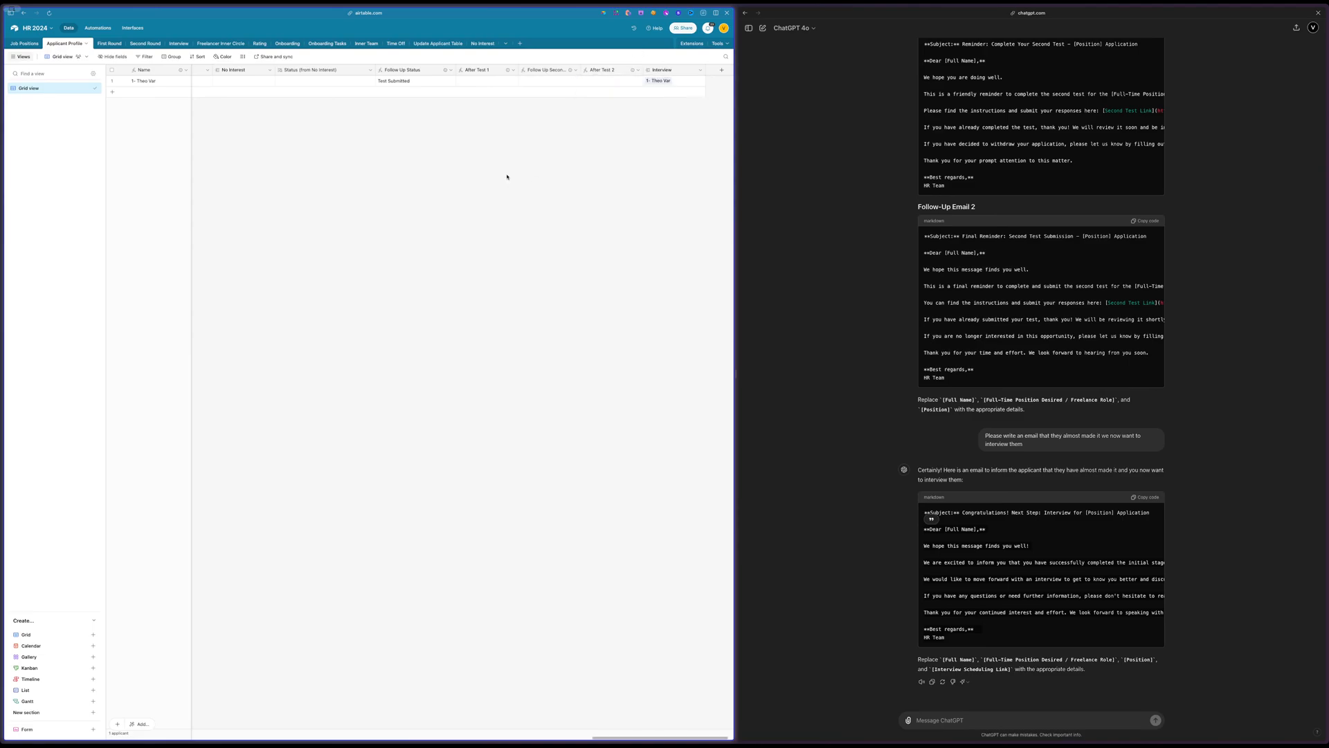
Duplicate the After Test 2 formula field in the Applicant Profile table and open the copy for editing
click(638, 70)
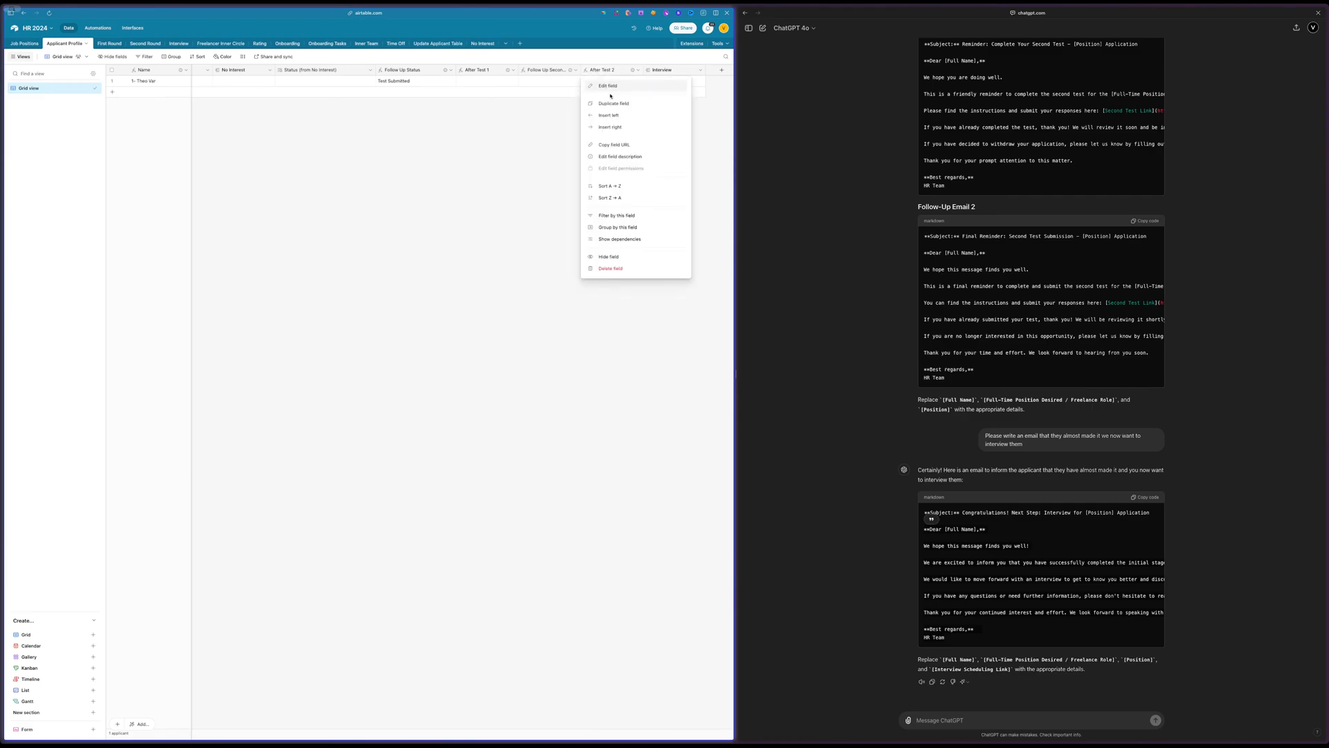
click(607, 102)
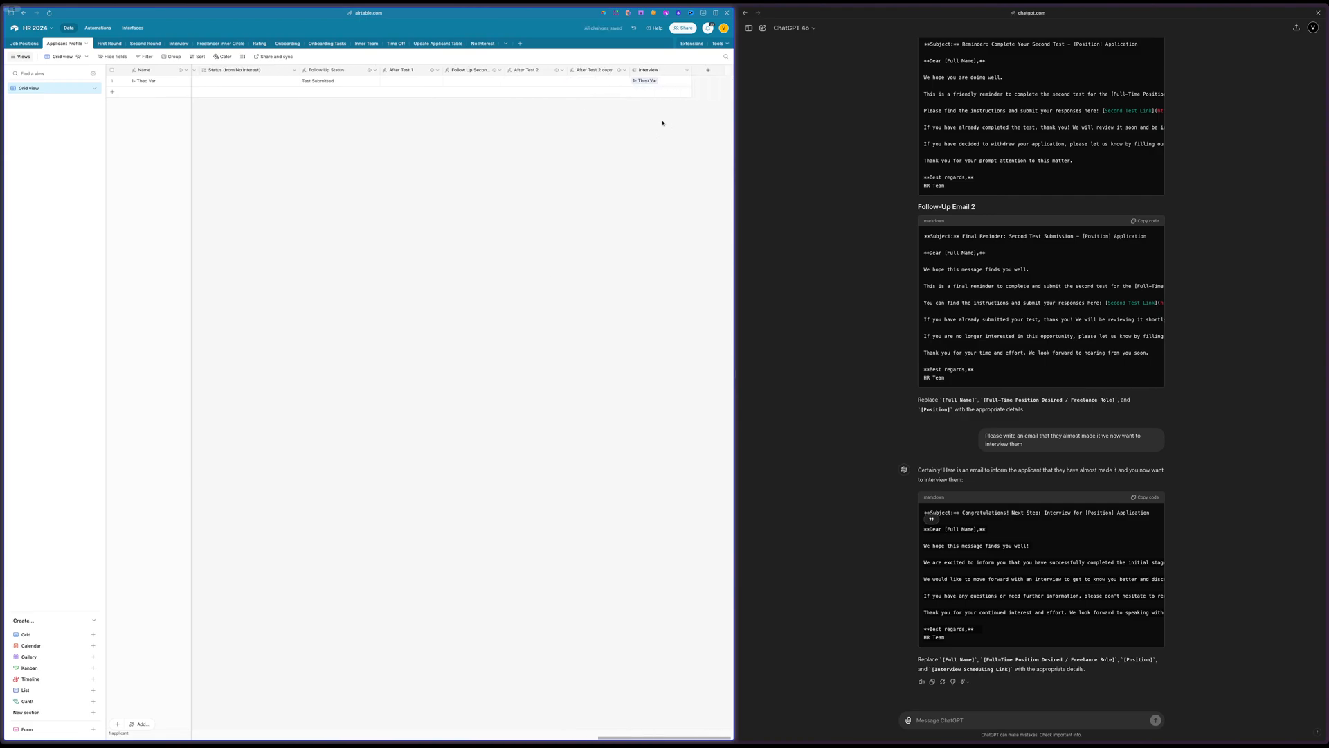
double_click(592, 70)
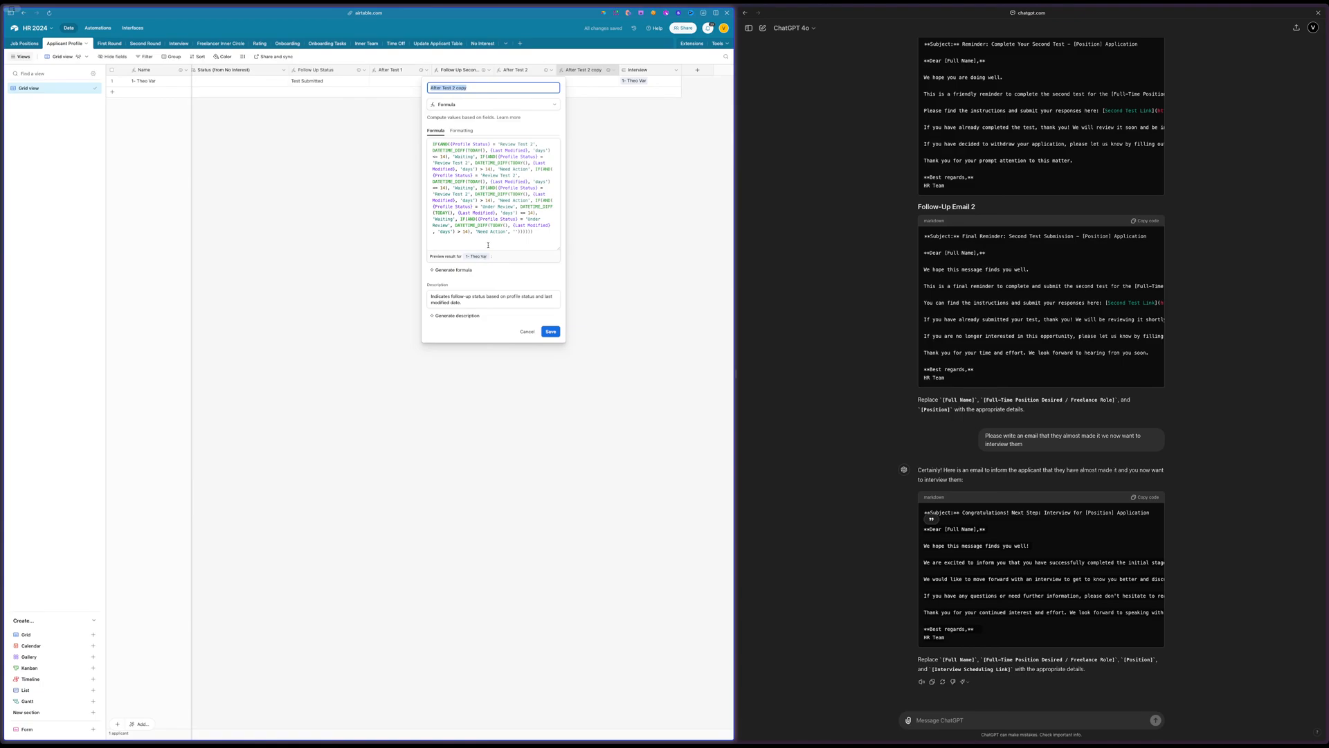
Generate a revised formula for the copied field with an AI instruction to replace Review Test 2 with Needs Decision
click(504, 243)
click(455, 270)
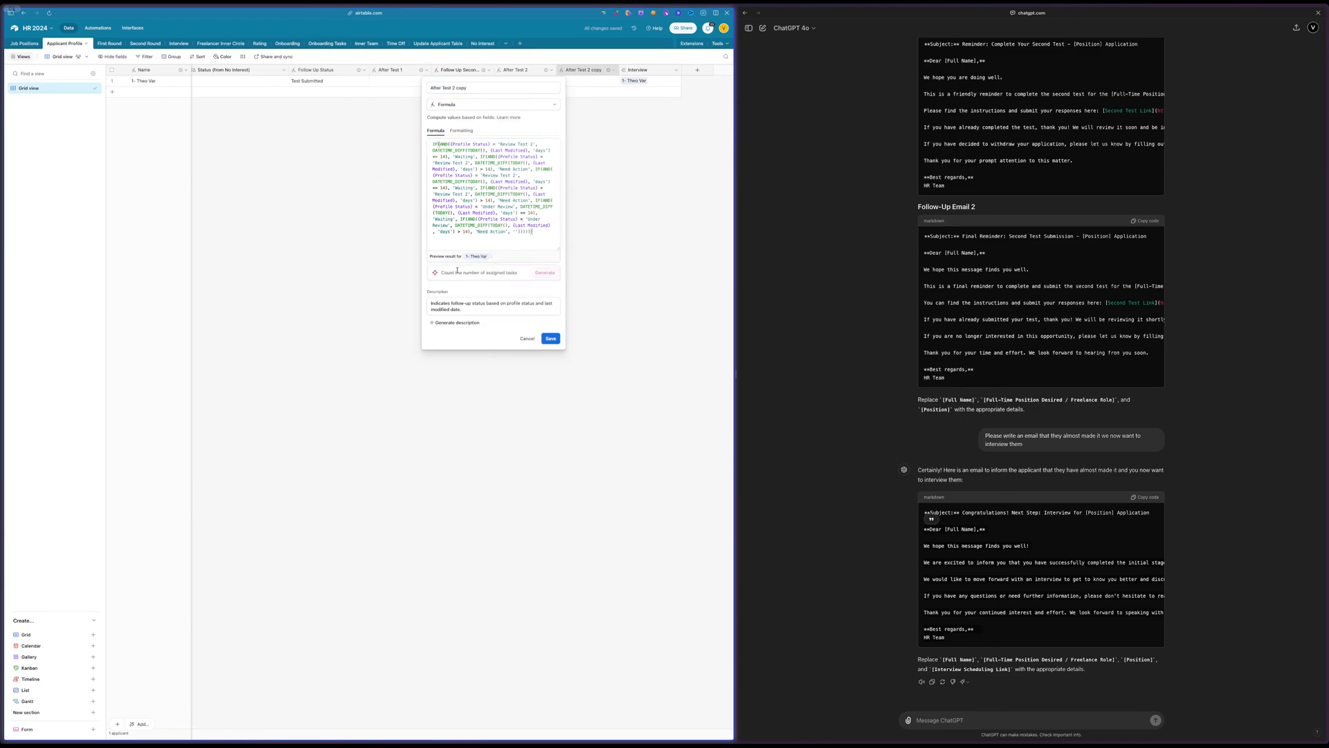
text(chan)
key(BackSpace)
text(it)
text(Needs Decision)
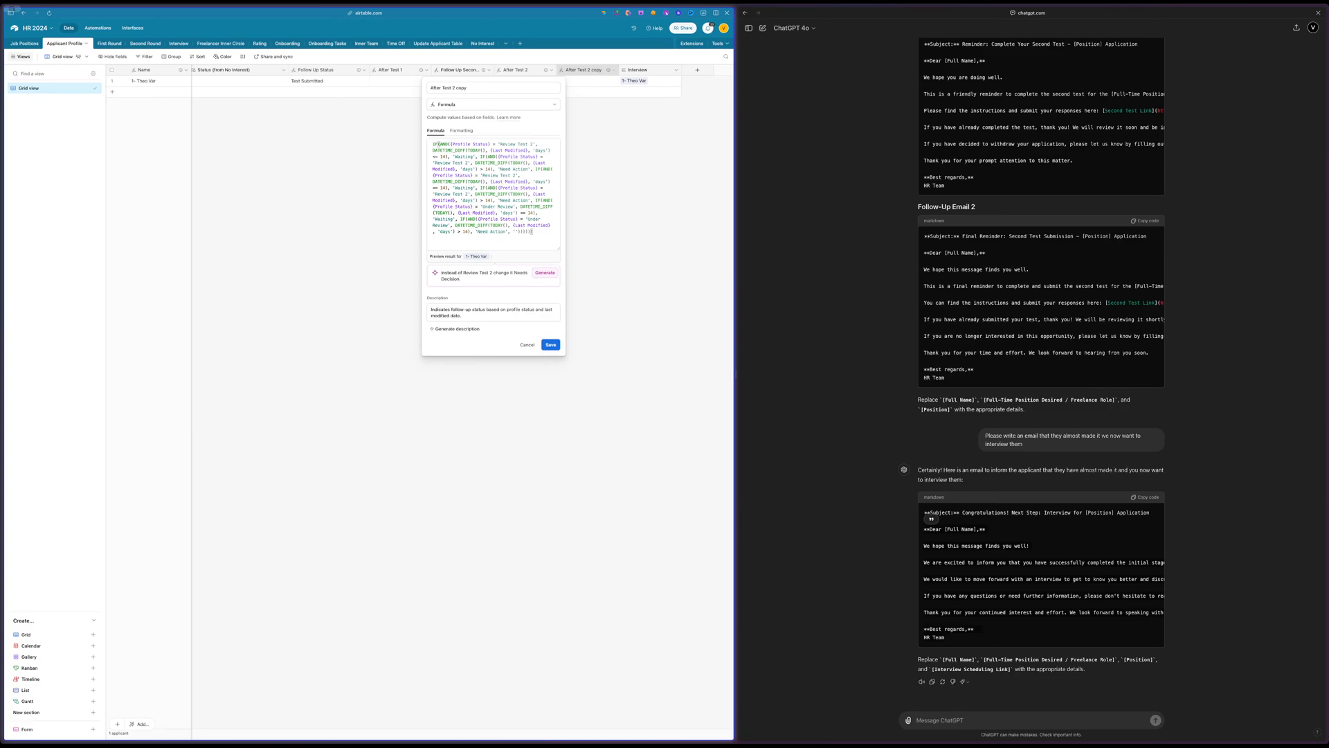
click(513, 271)
click(546, 273)
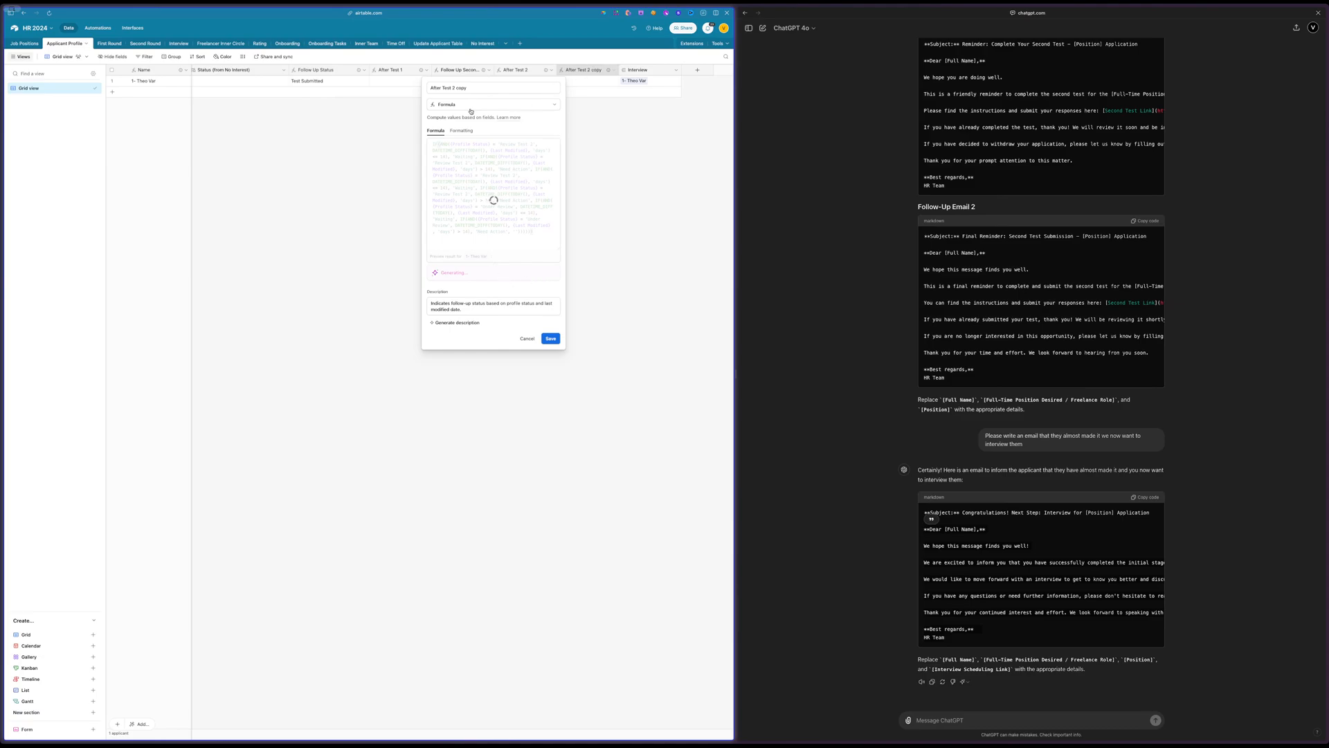
Rename the copied field as After Interview and accept the generated formula
double_click(460, 88)
key(super+a)
key(Right)
key(BackSpace)
key(BackSpace)
key(BackSpace)
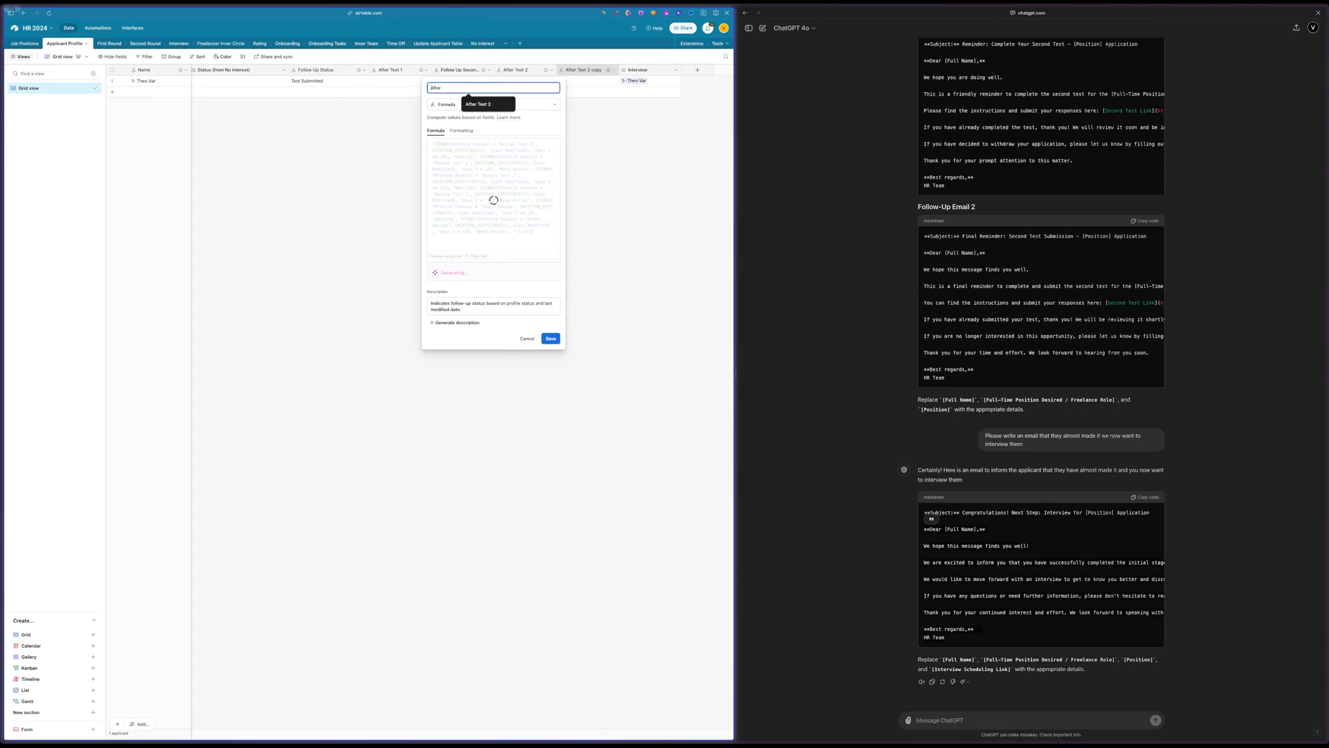
key(BackSpace)
text(Interview)
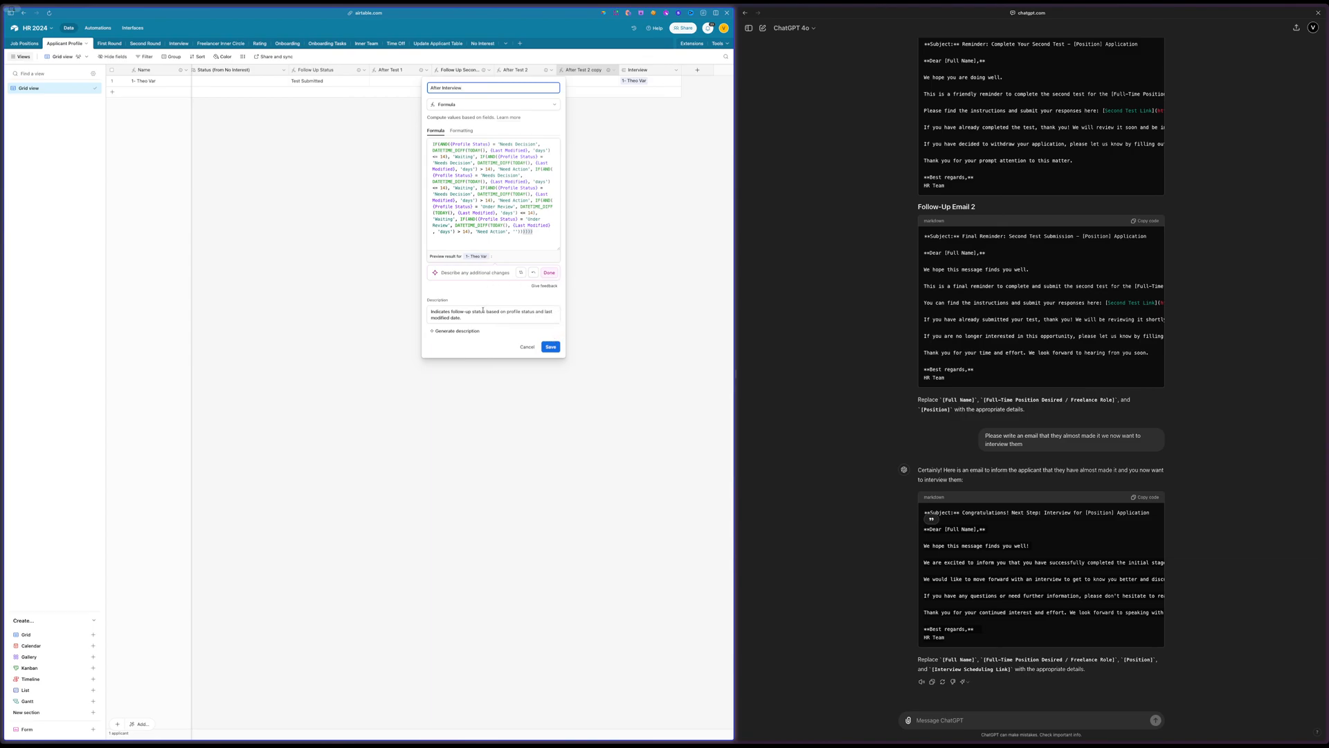
click(549, 272)
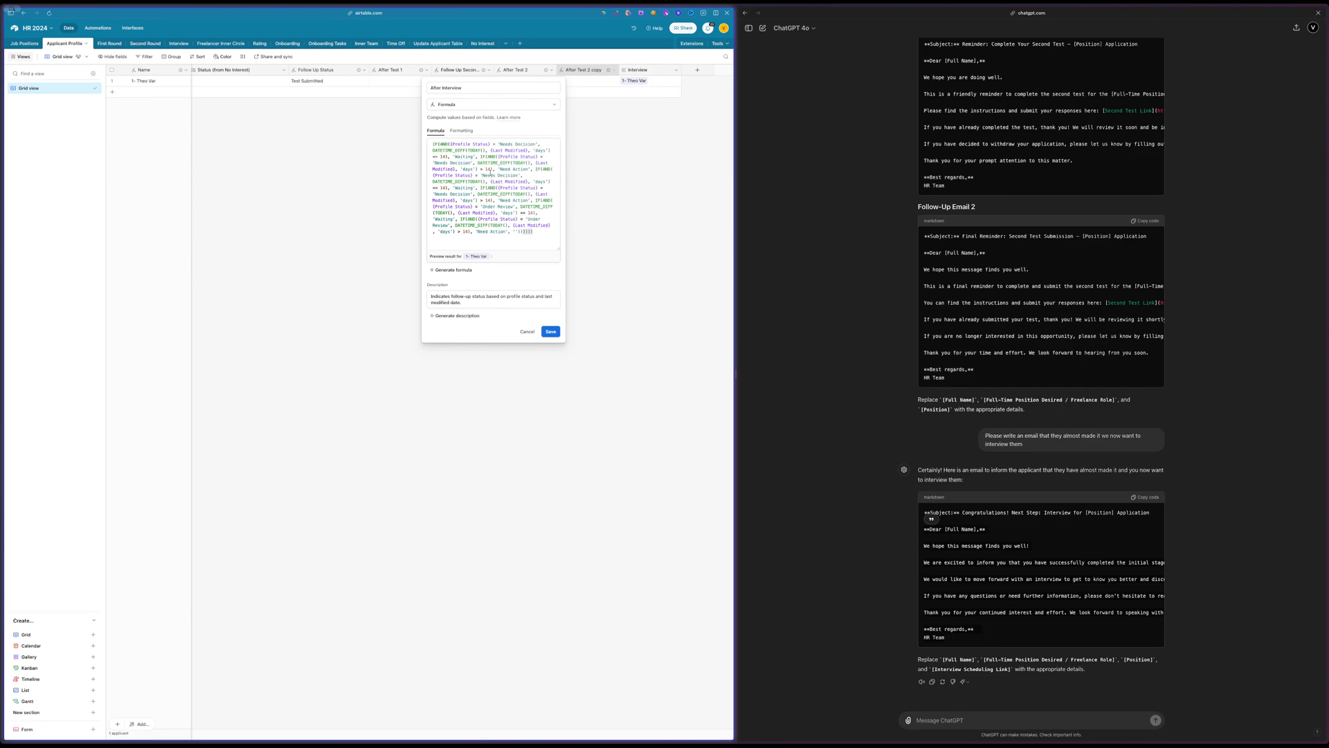
Save the After Interview formula field and set the applicant's Profile Status to Needs Decision to test the formula
drag(500, 200, 533, 200)
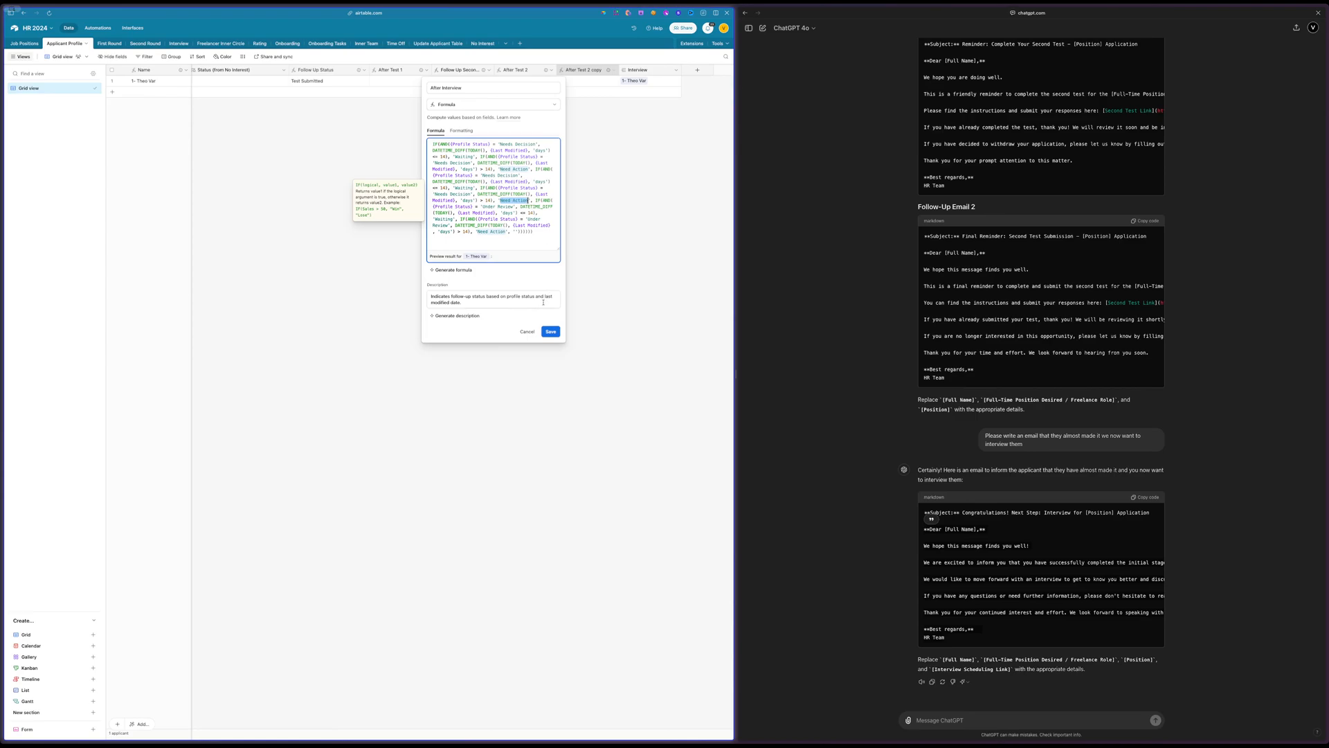
click(550, 331)
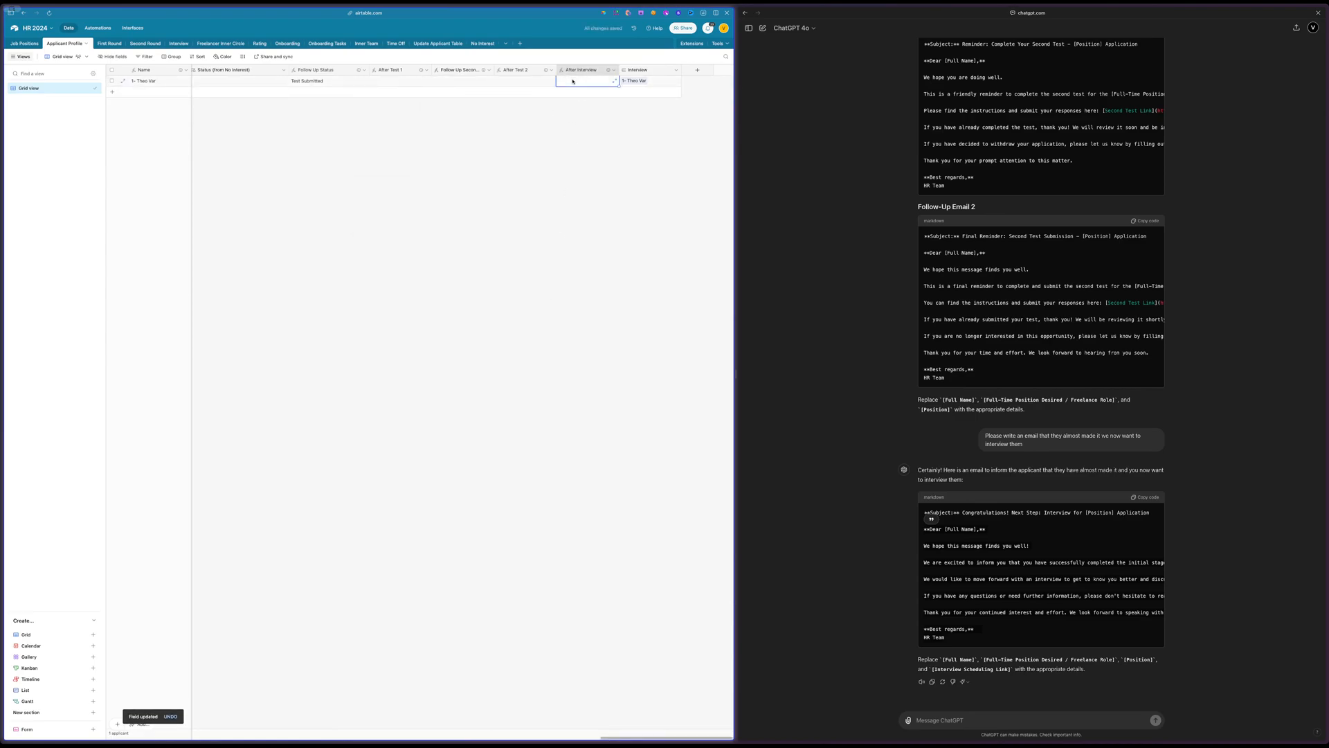
scroll(474, 254, left, 15)
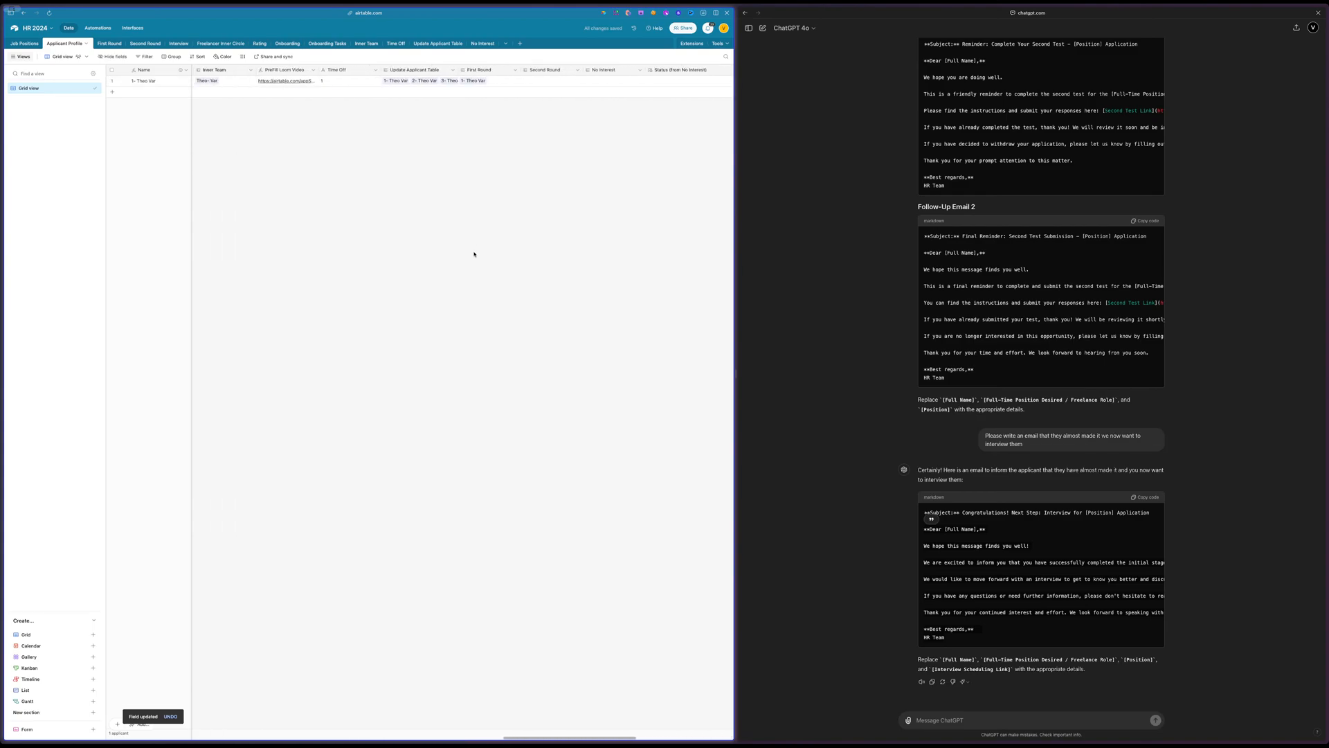
scroll(474, 254, left, 5)
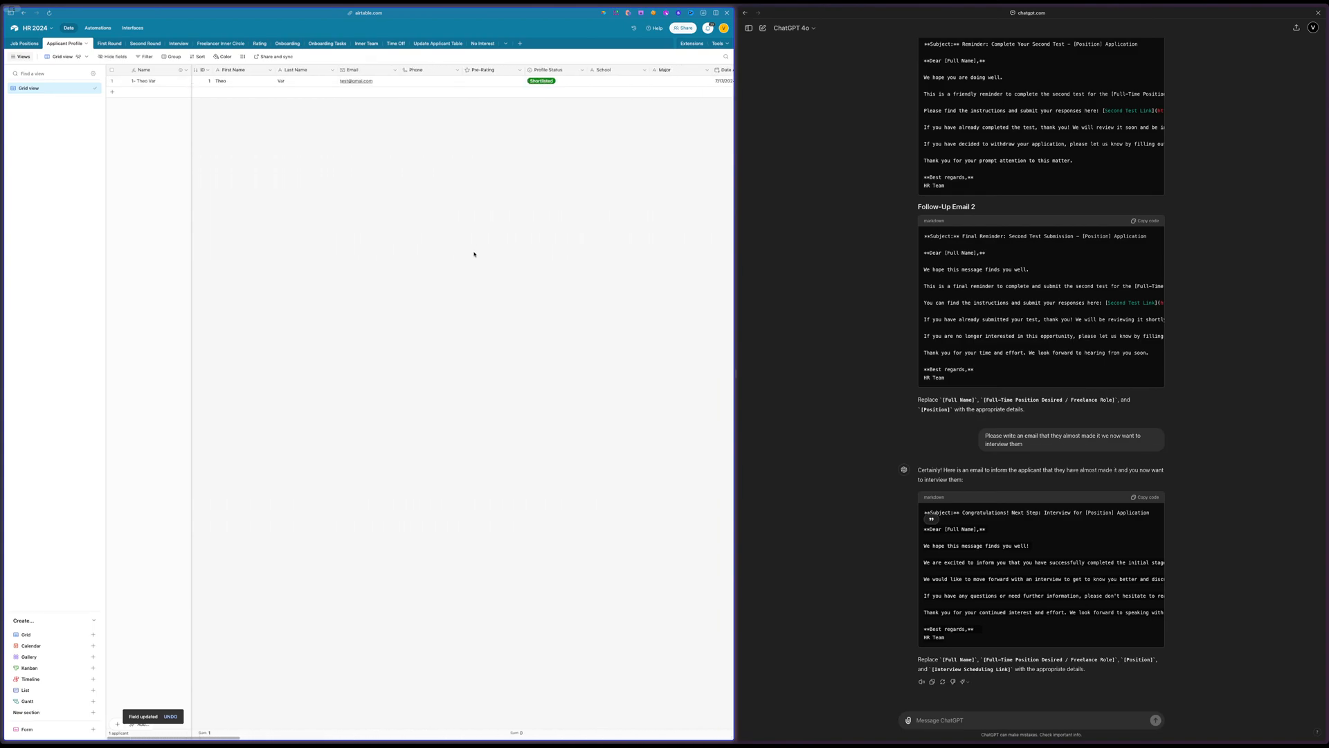
double_click(553, 81)
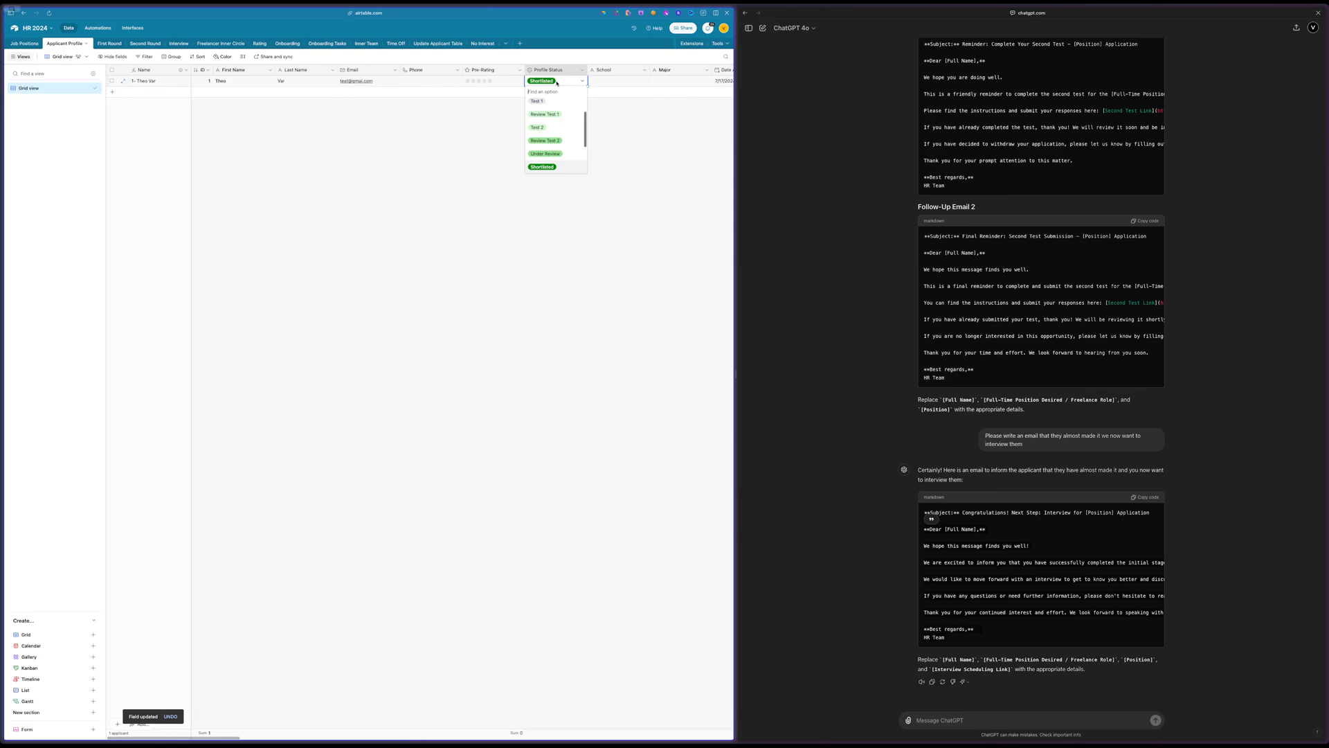
click(549, 166)
click(551, 167)
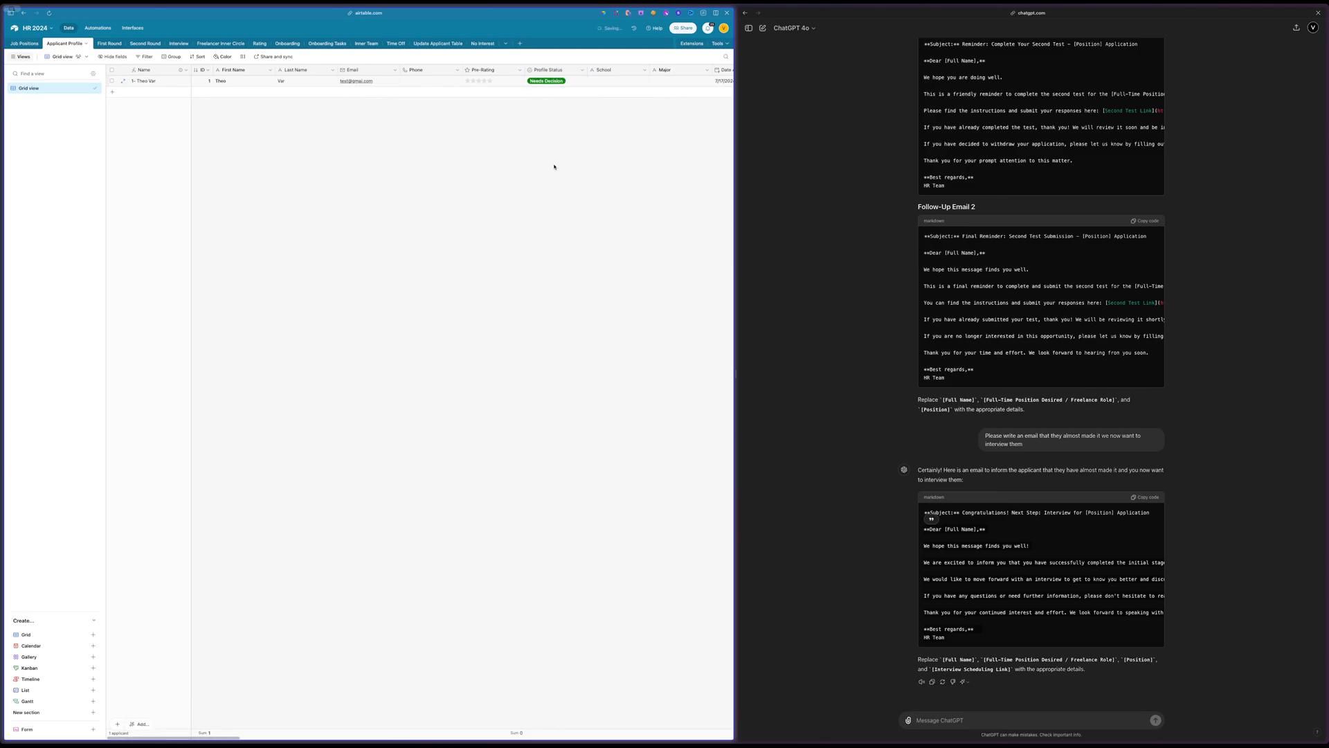
scroll(469, 175, right, 10)
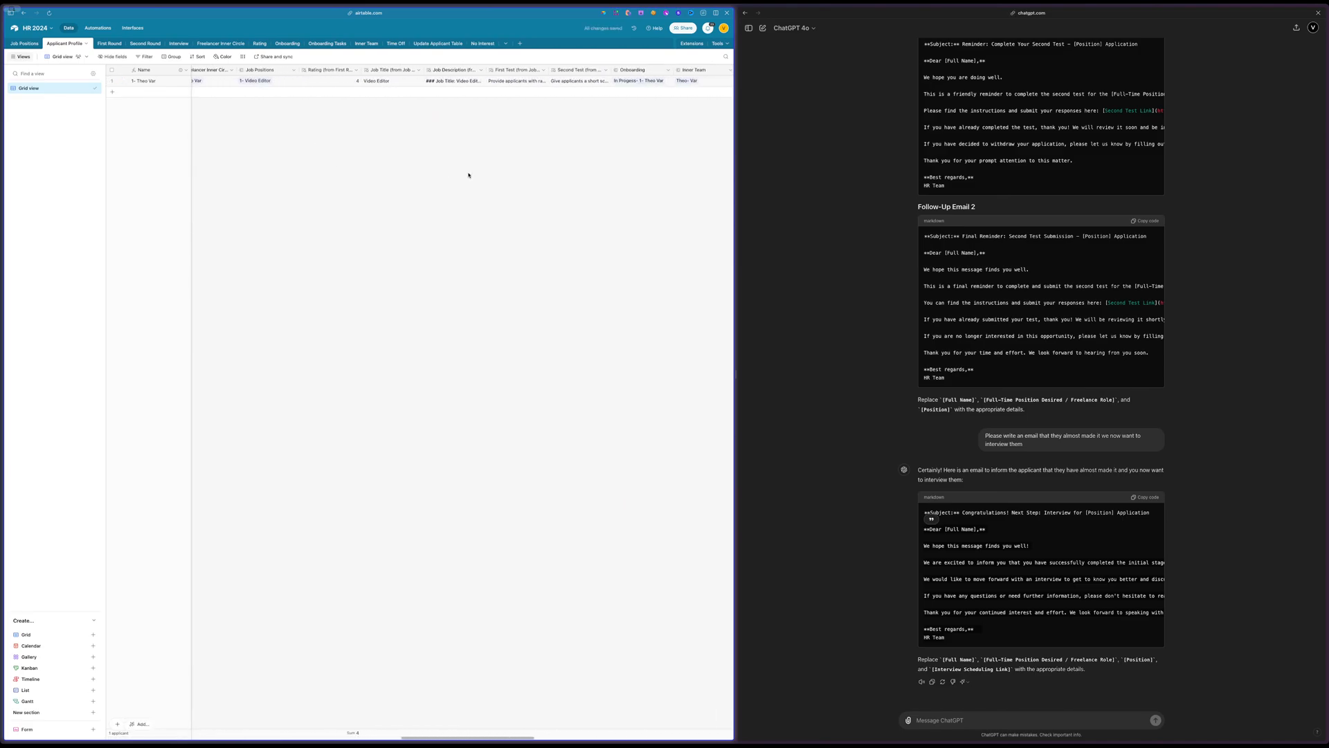
scroll(469, 175, right, 5)
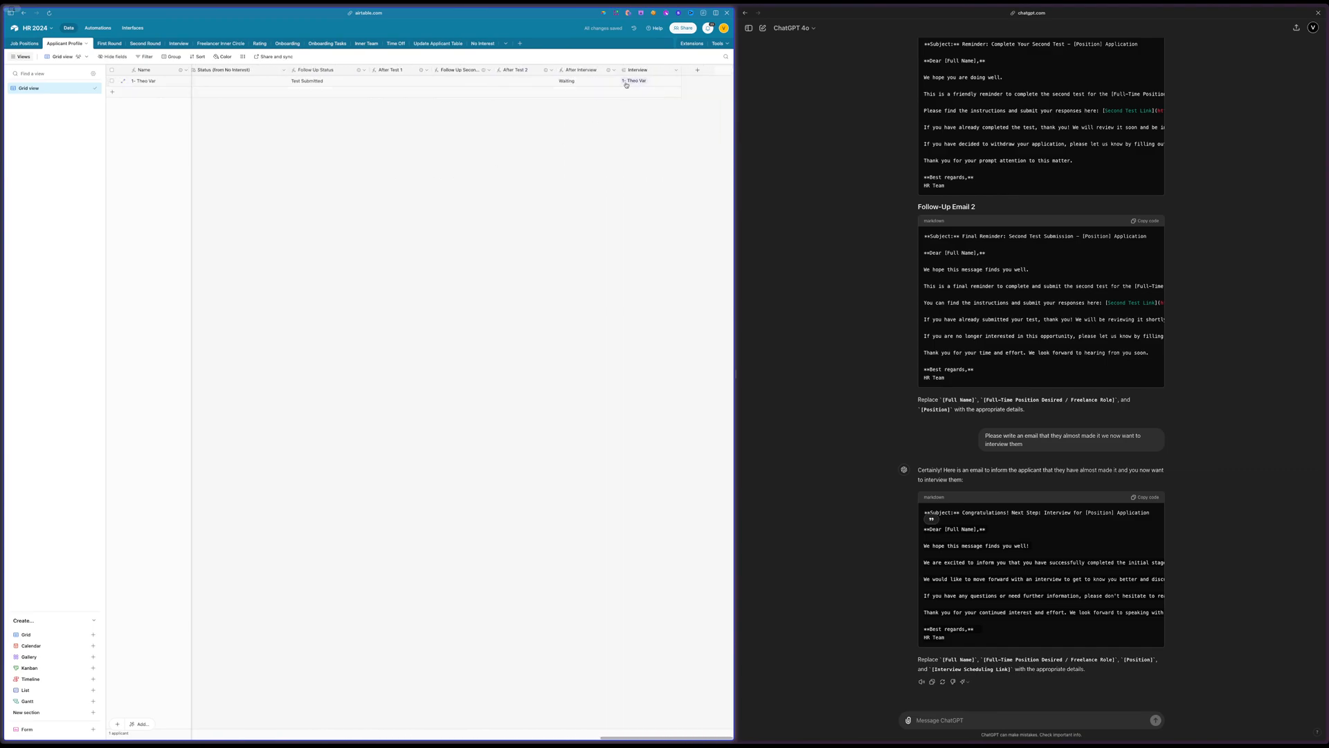
Duplicate the Reminder after Test 2 automation and move the copy into the Stage 4 section
click(95, 29)
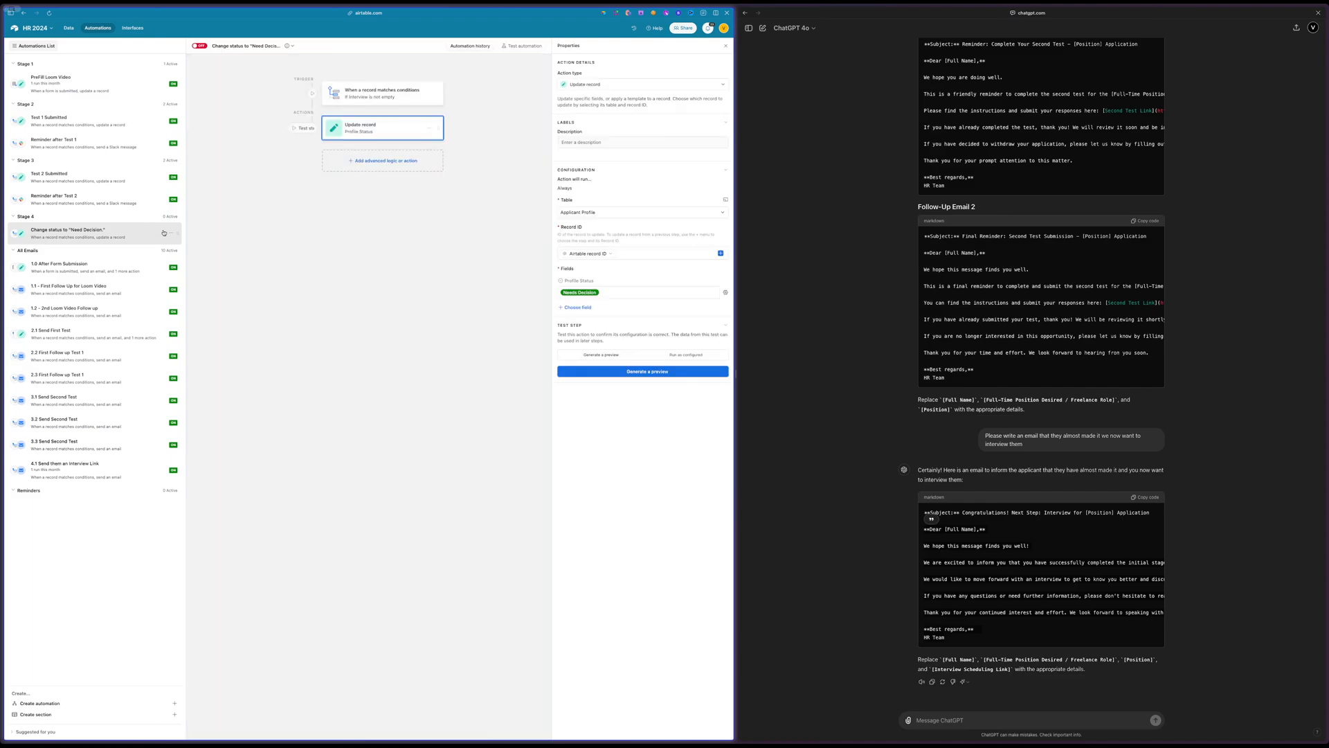
click(168, 201)
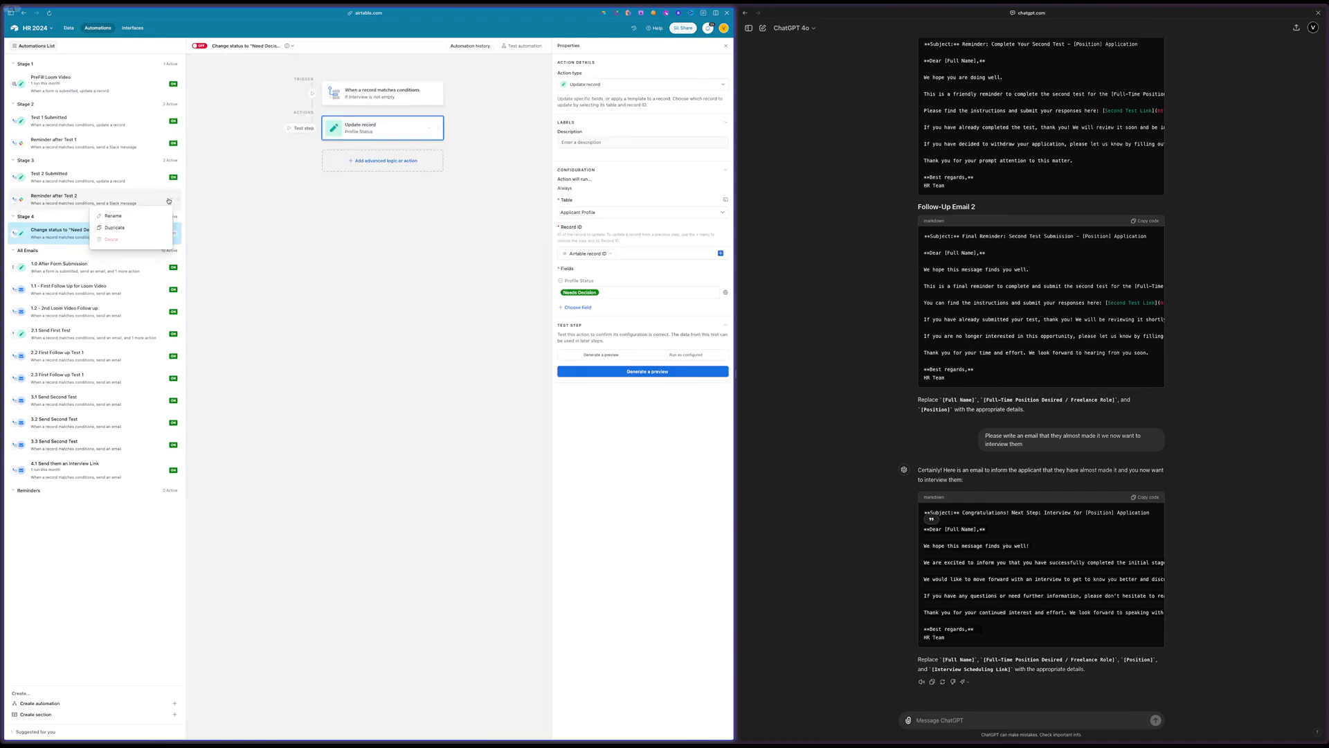
click(149, 228)
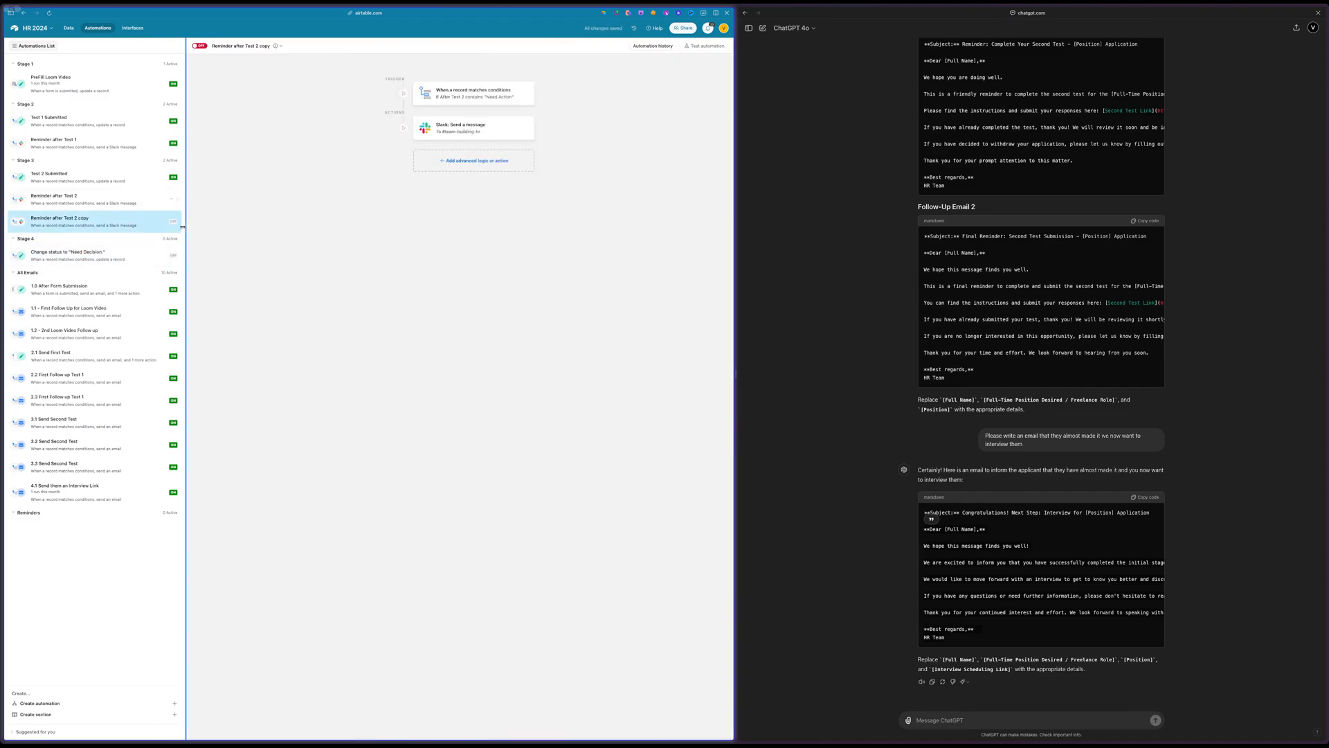
drag(178, 222, 176, 279)
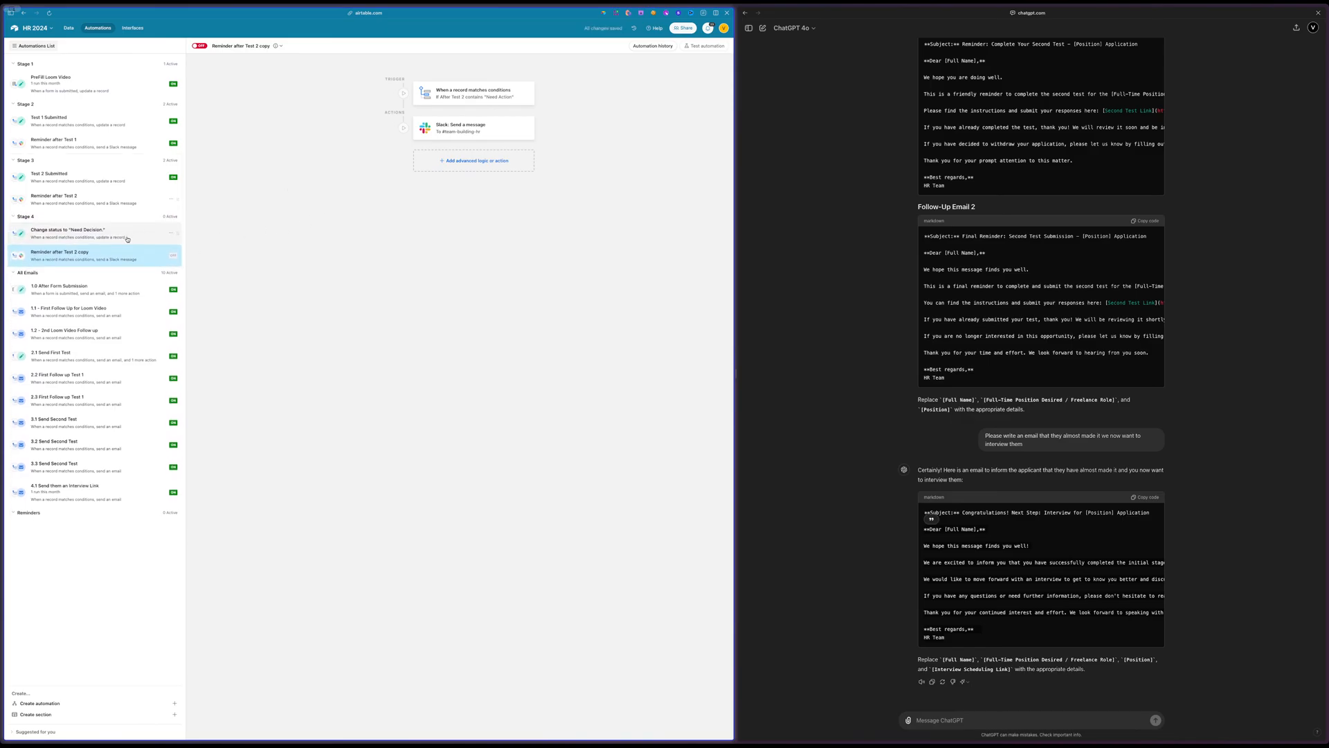
Turn on the Stage 4 automation that changes the status to Need Decision
click(126, 237)
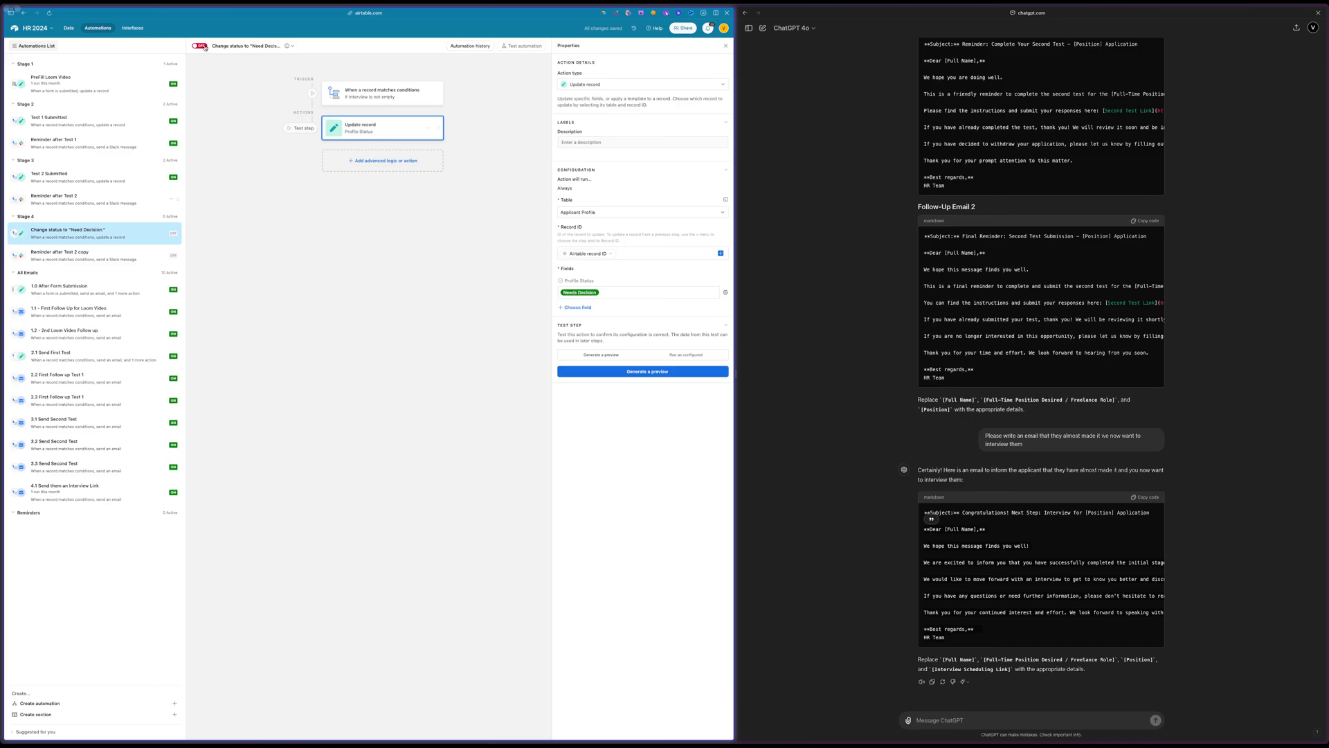
click(201, 46)
Change the copied reminder's trigger condition to use the After Interview field and open its Slack message action
click(84, 255)
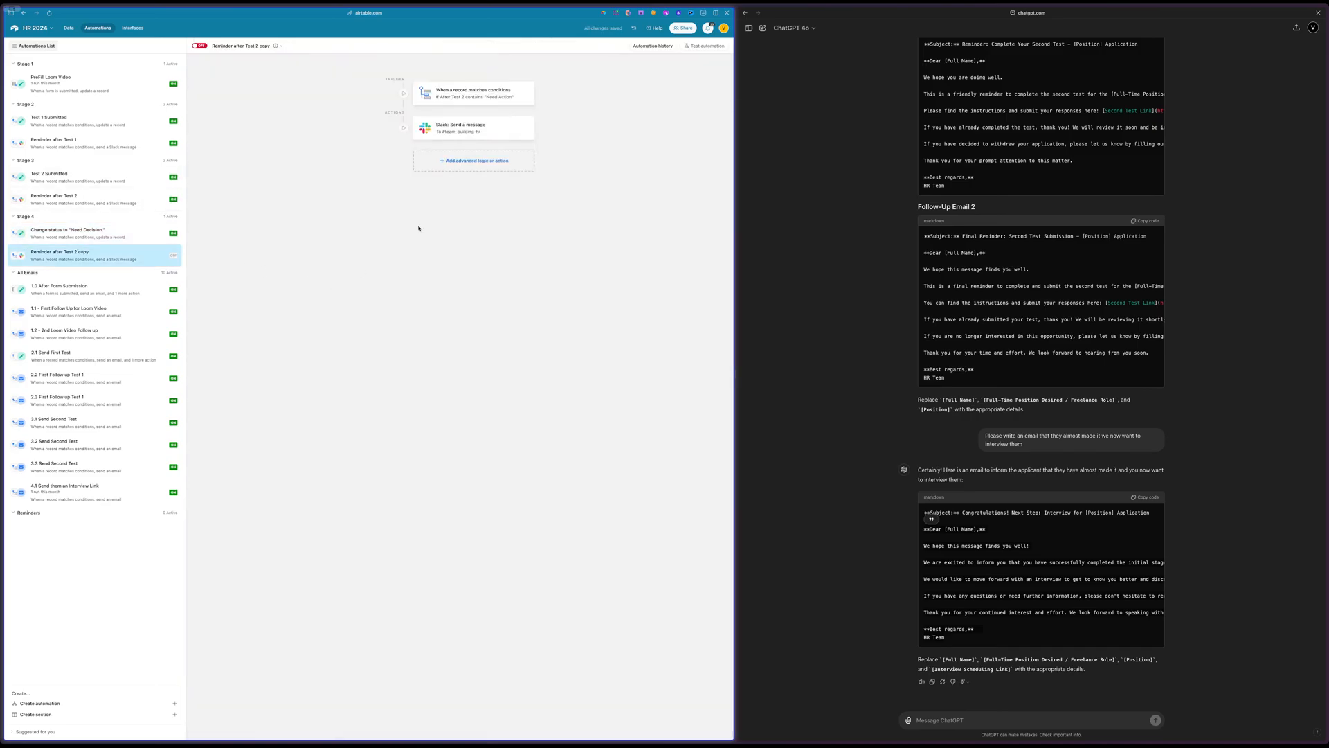
click(472, 93)
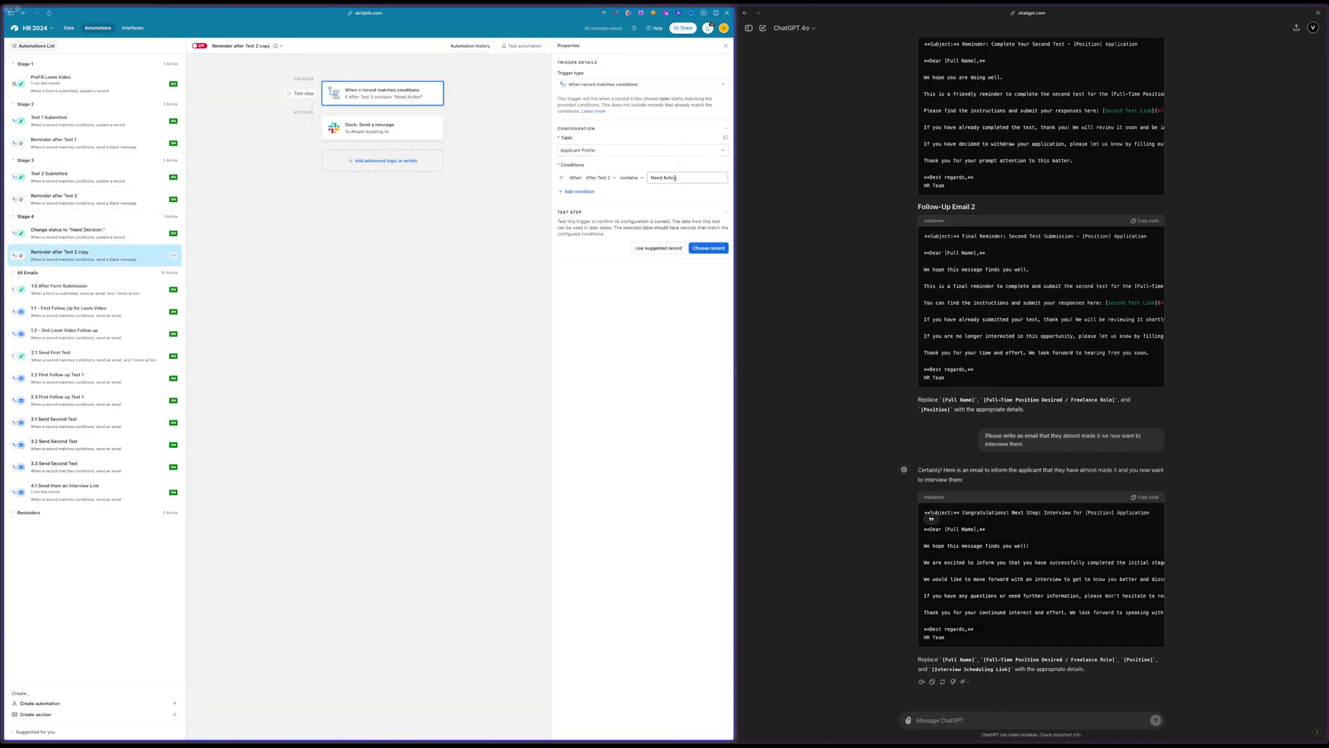
click(600, 178)
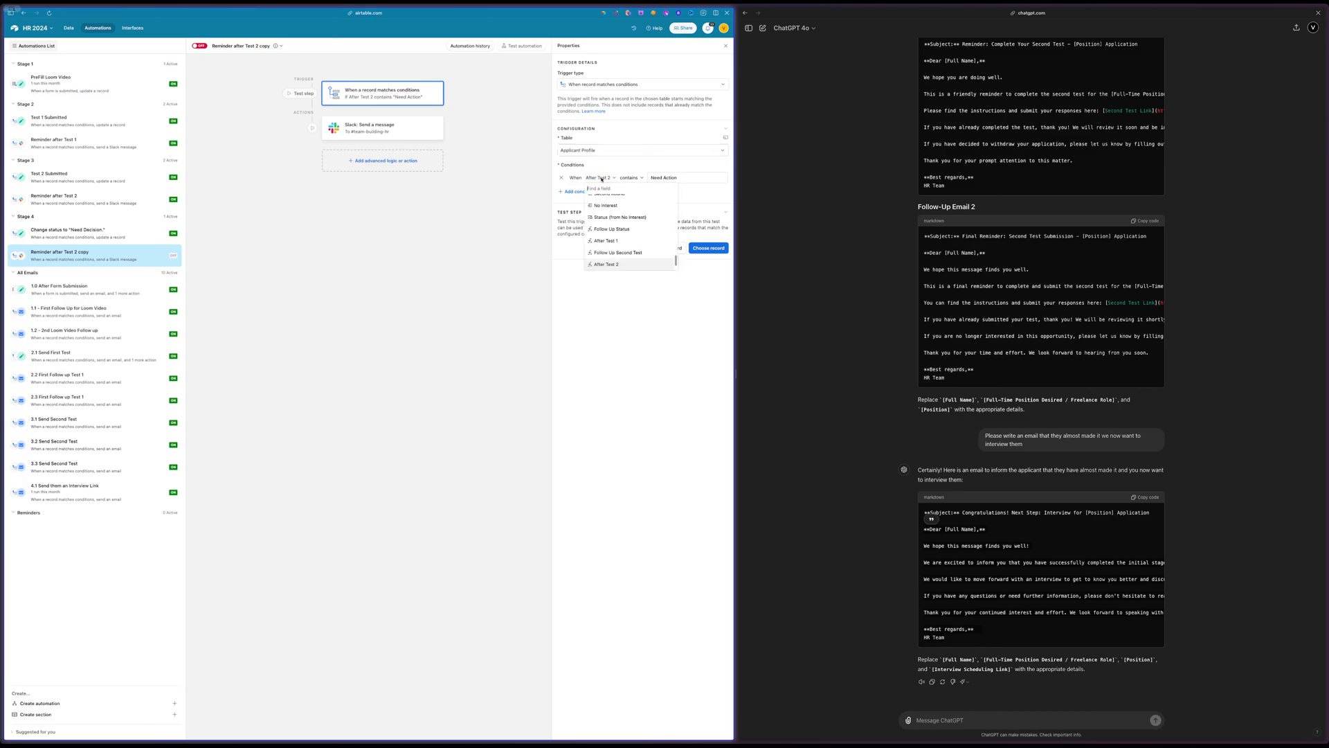
scroll(612, 235, down, 2)
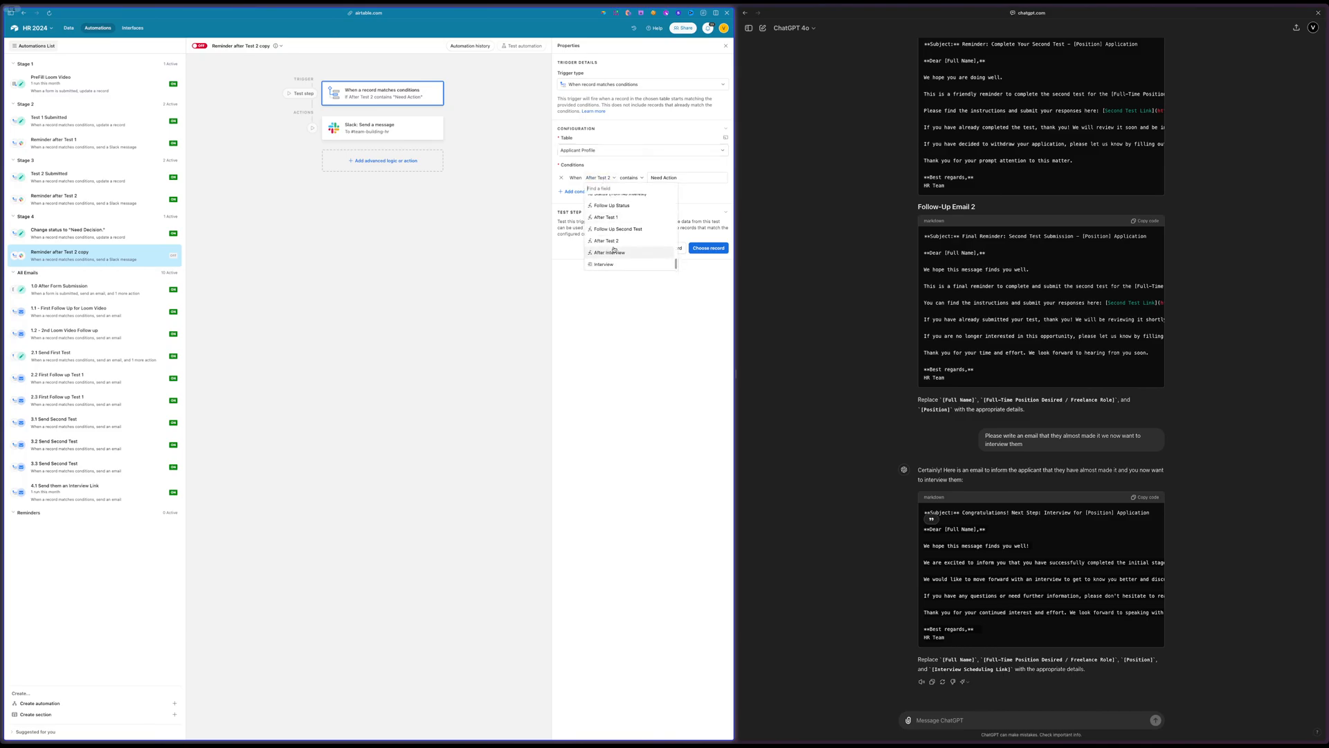
click(612, 250)
click(387, 128)
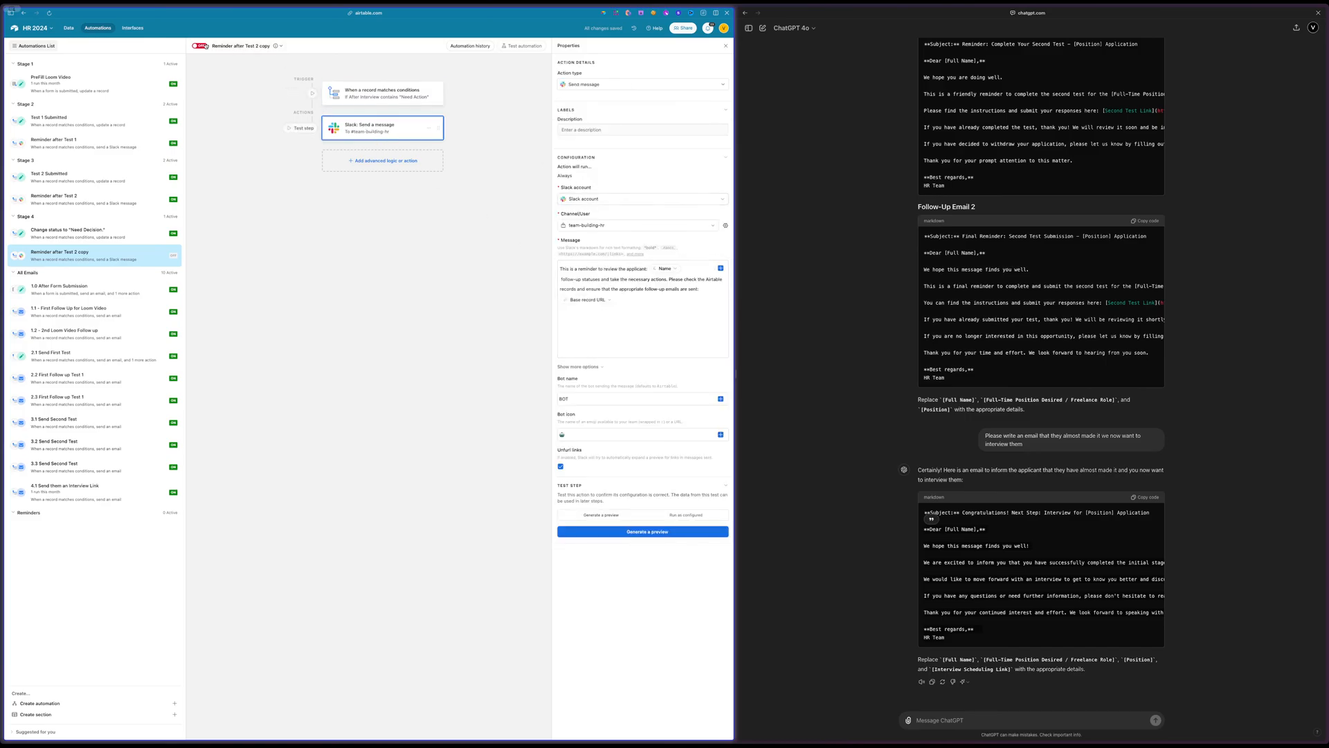
Rename the copied reminder automation as After Interview - Need Action
double_click(239, 45)
text(A)
text(fter Interview - Need Action)
click(261, 188)
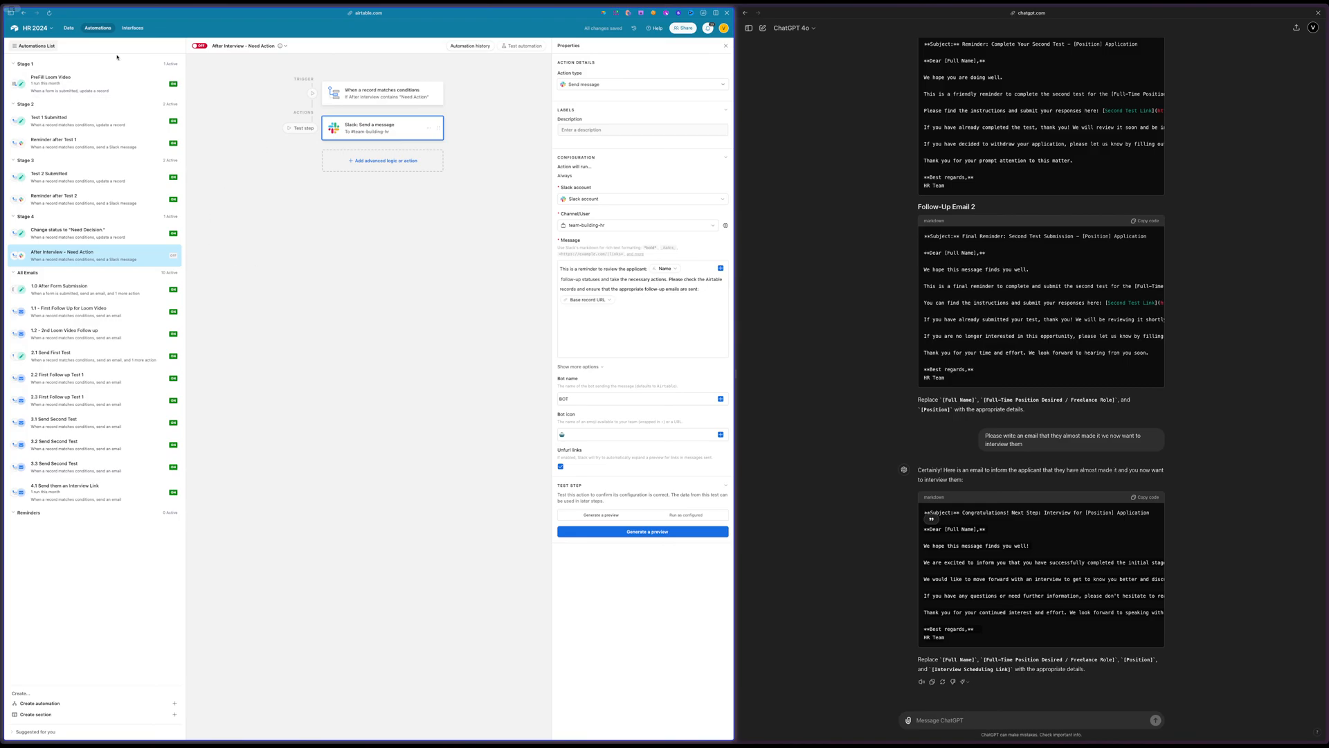
Check the planned Interview table fields on the HR - Update board in Miro, and return to the Airtable base
click(68, 29)
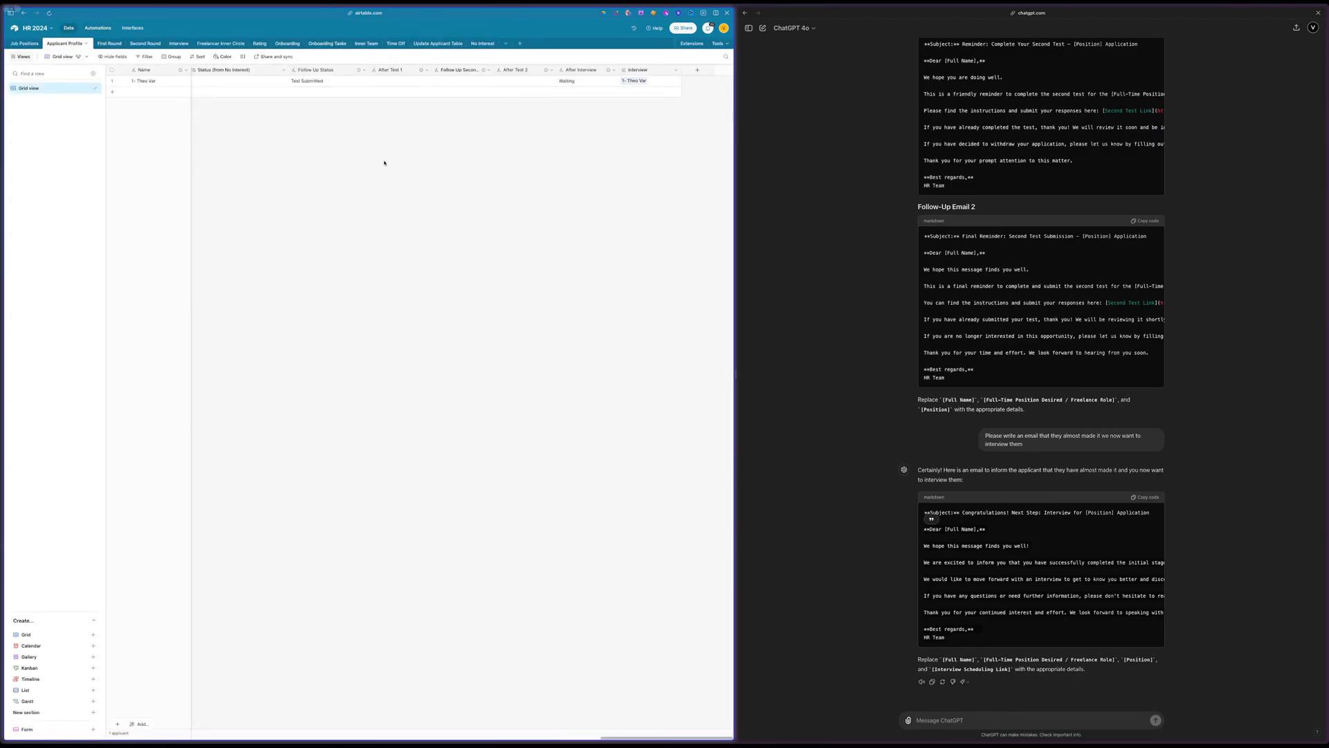
mouse_move(3, 208)
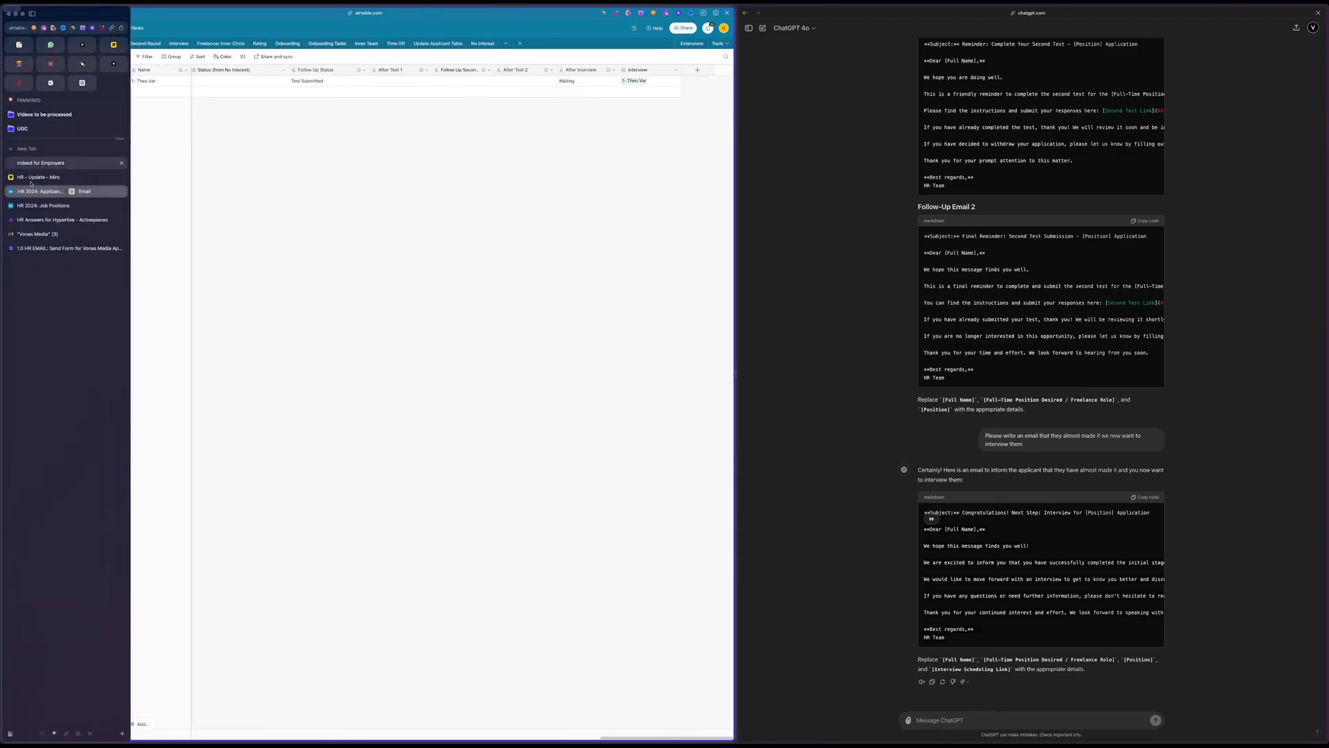
click(32, 178)
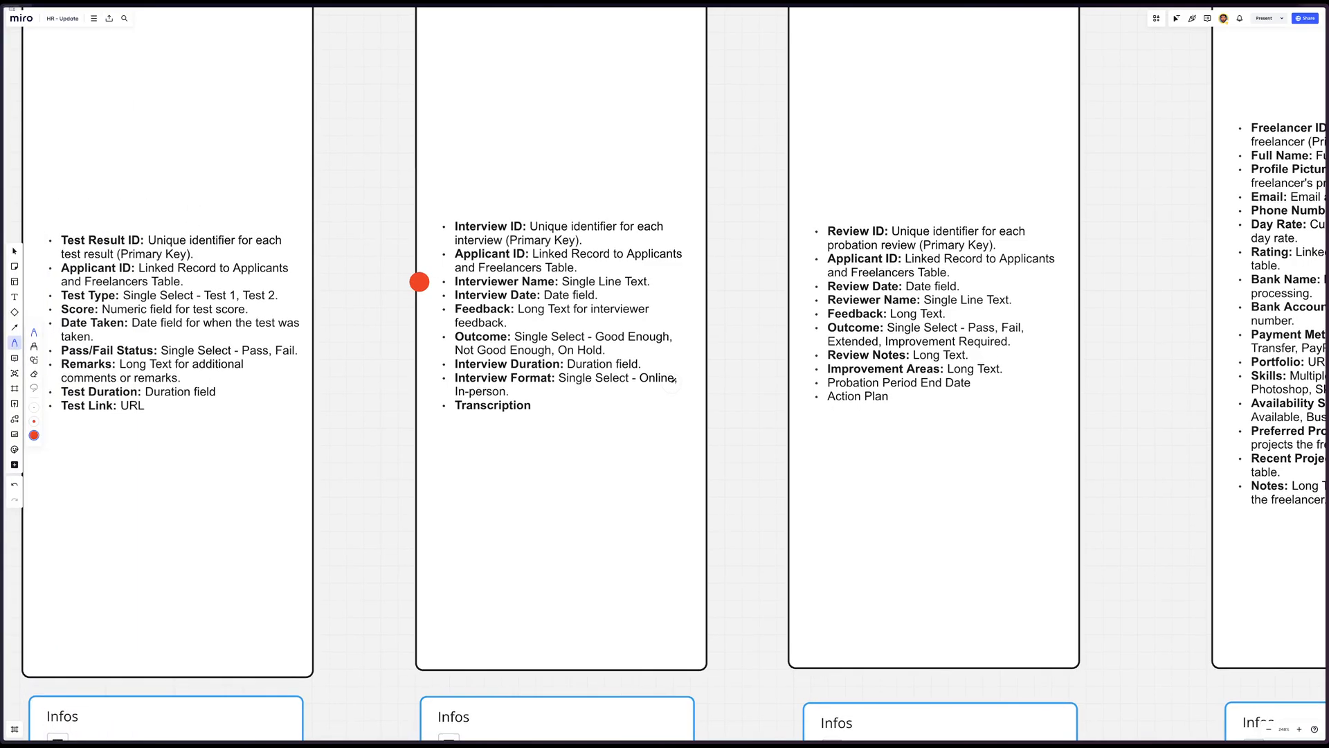
mouse_move(2, 242)
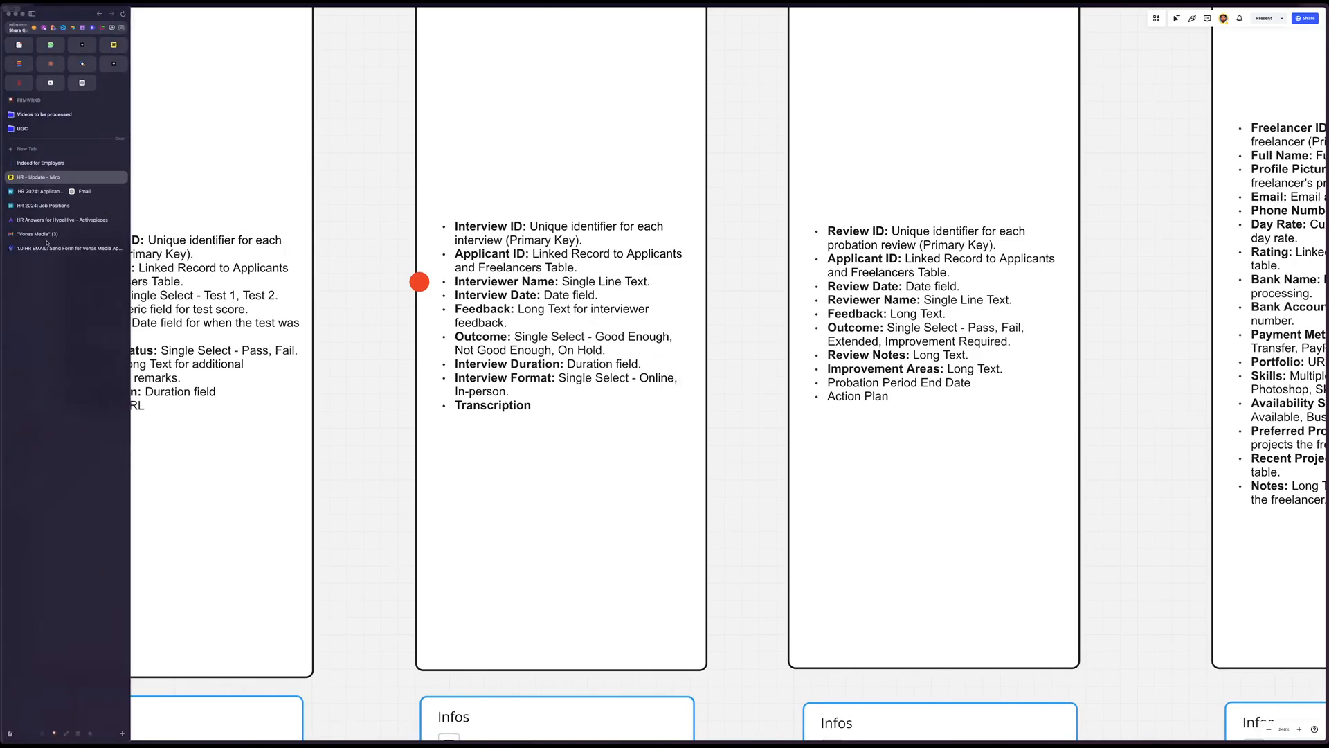
click(34, 191)
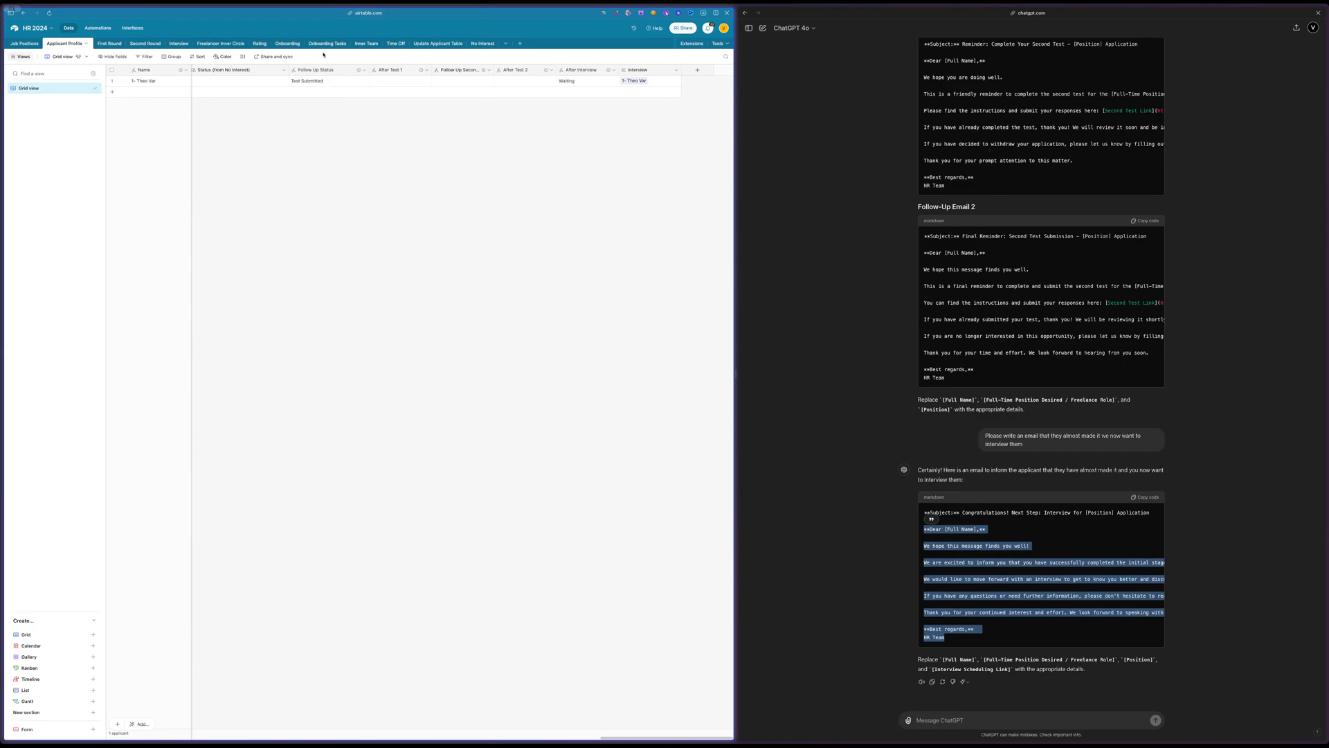
Add a URL field named Sessions Link to the Interview table and place it directly before the Transcript field
click(170, 45)
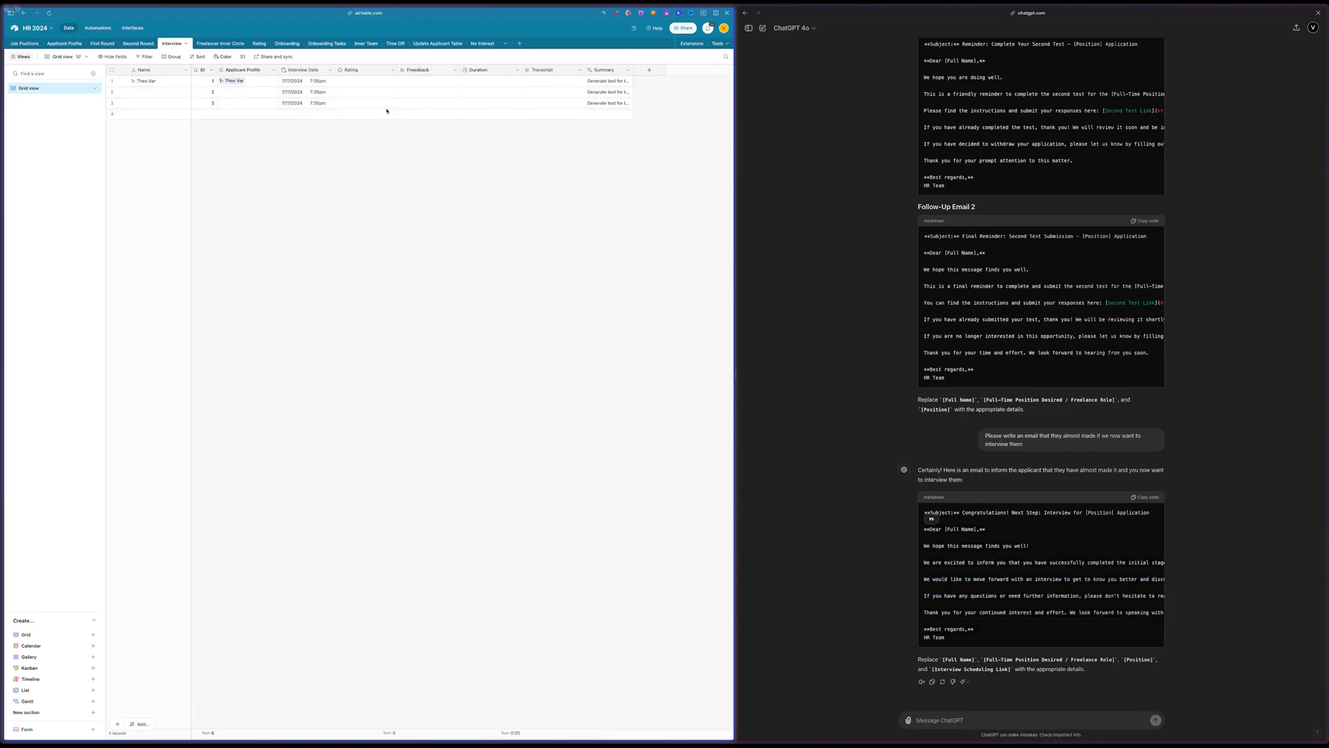
click(649, 71)
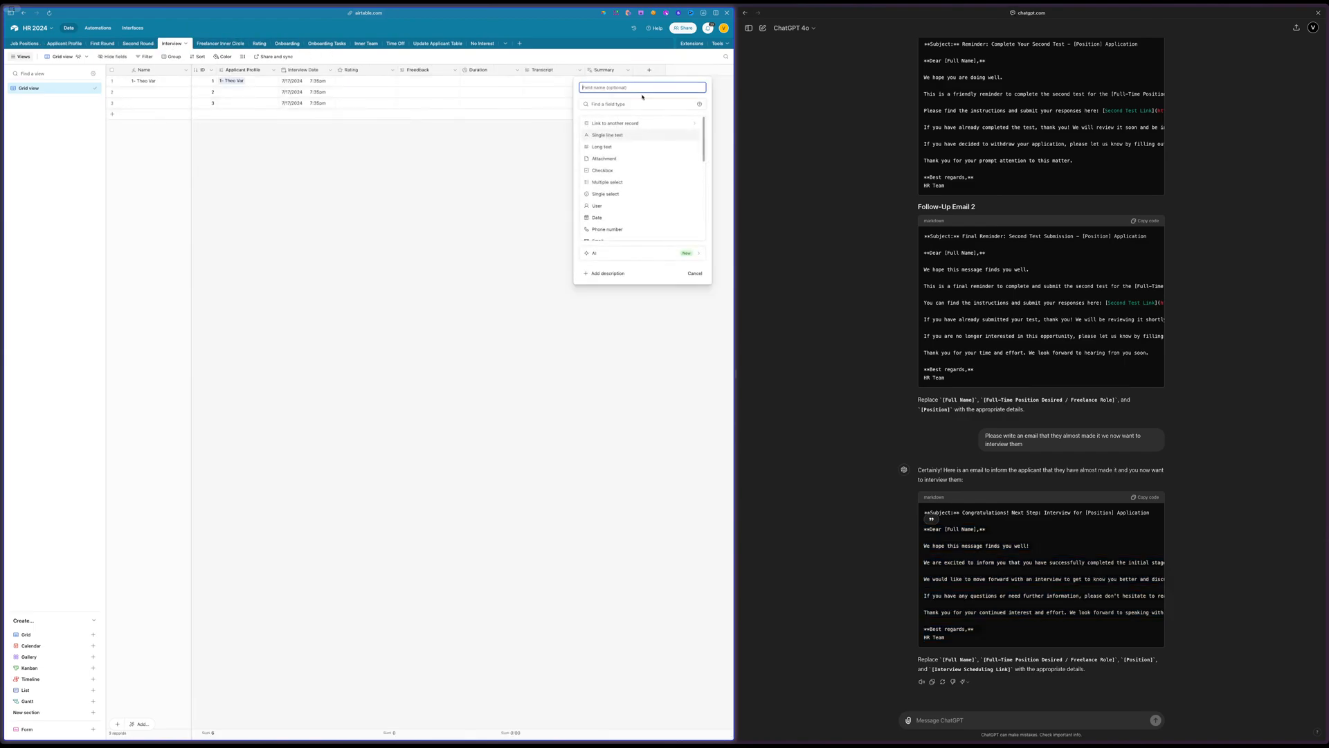
click(619, 103)
text(url)
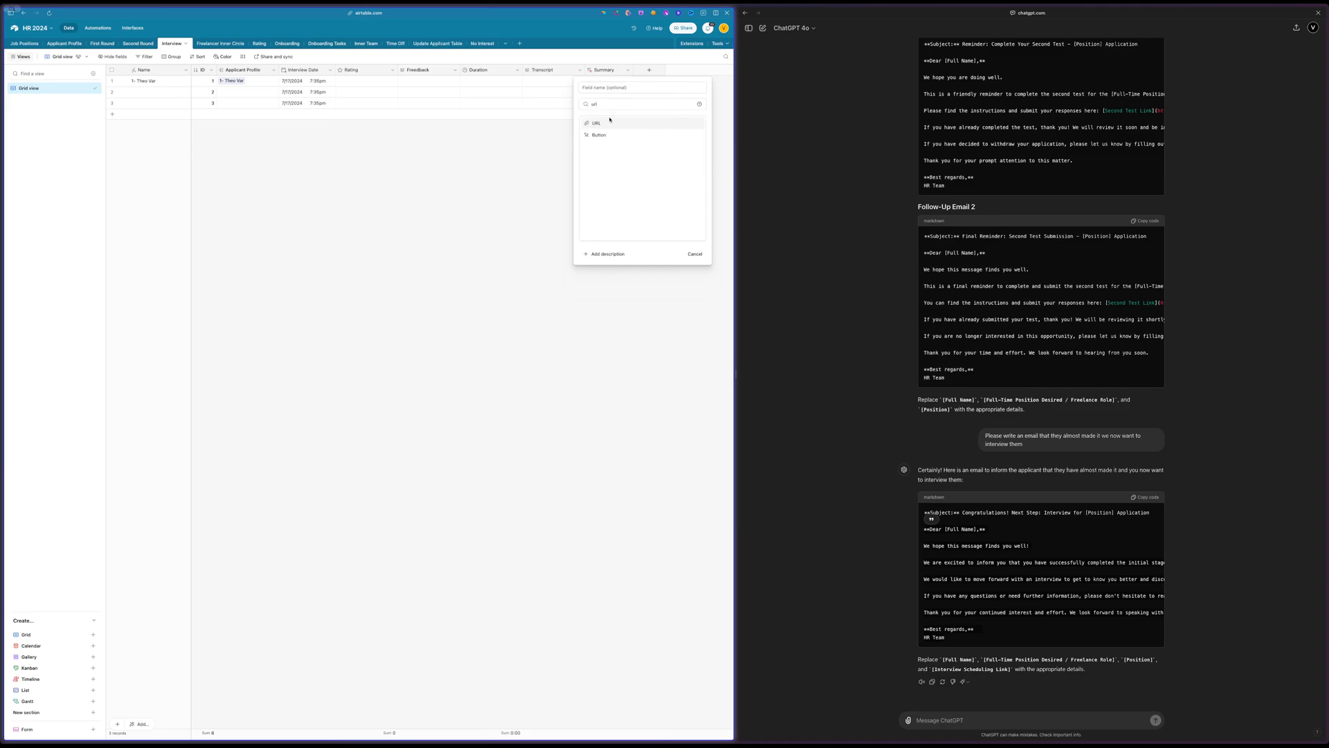
click(610, 122)
click(605, 88)
text(Sessions)
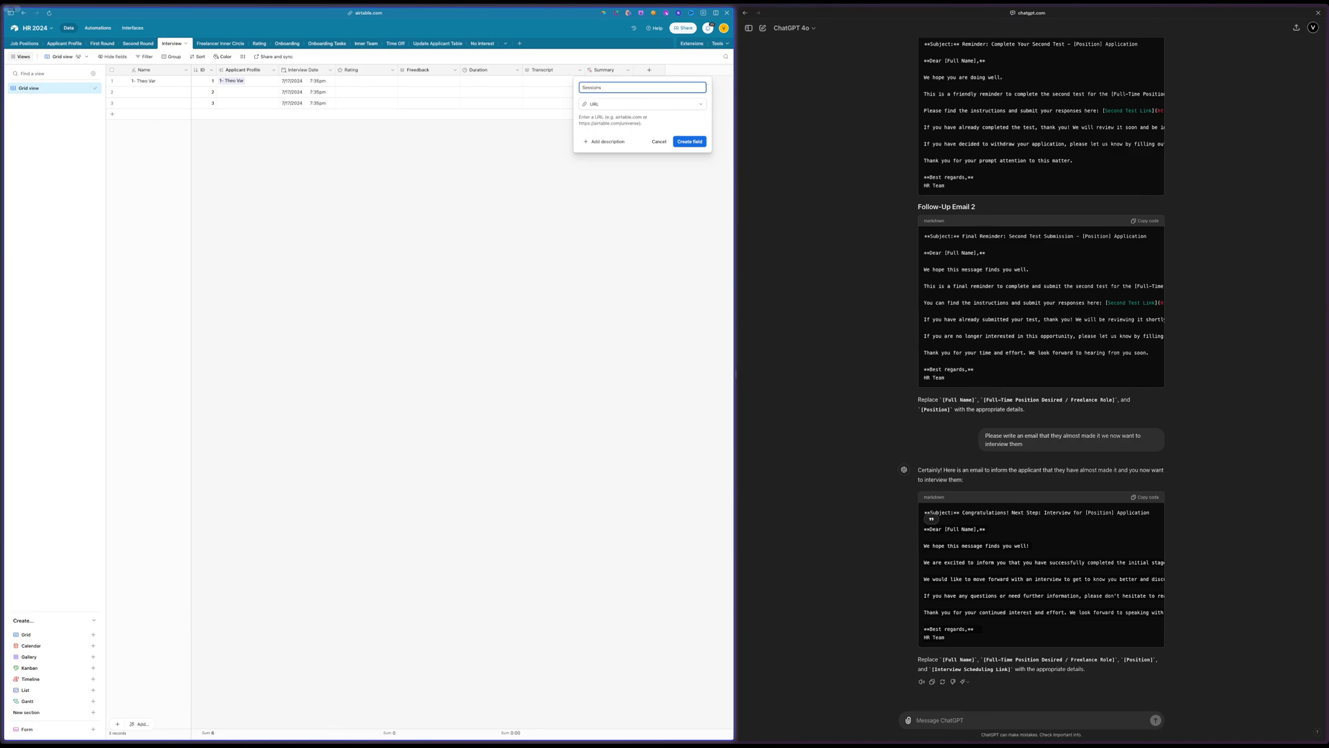
text( Link)
key(Return)
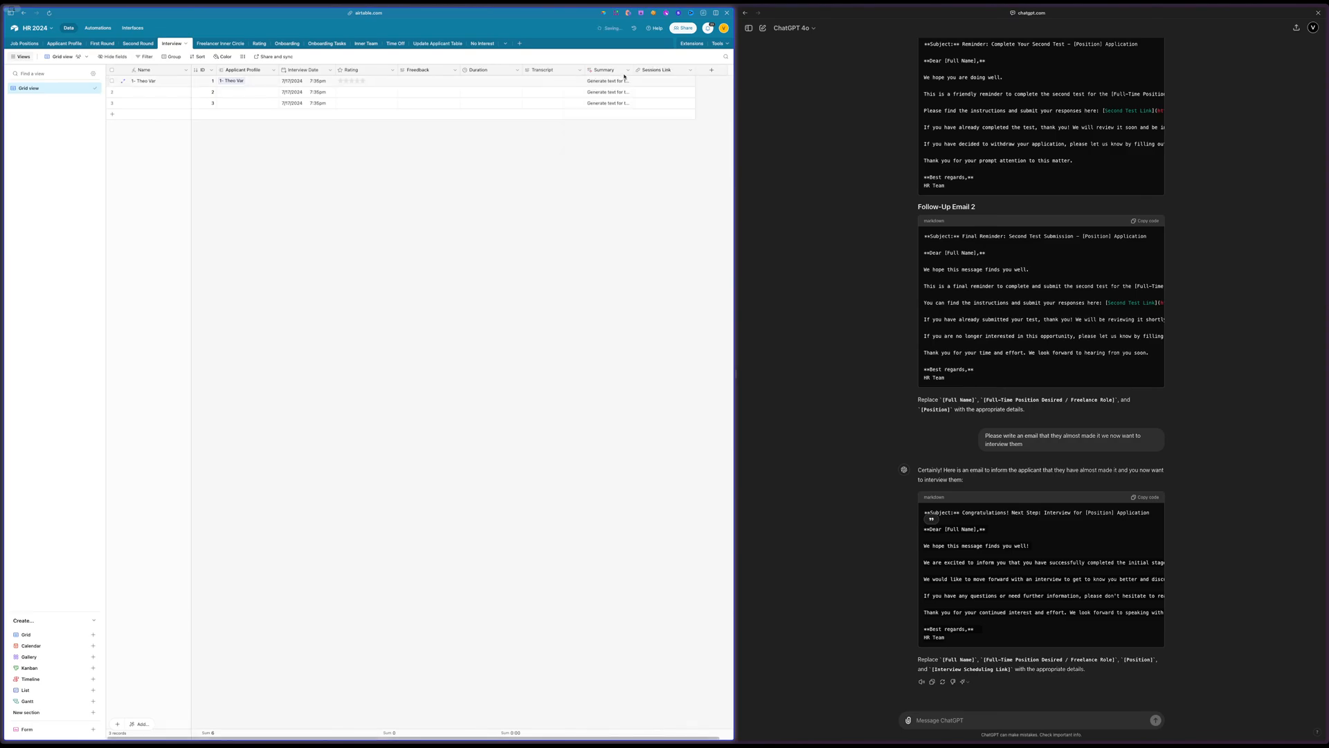
drag(563, 69, 521, 69)
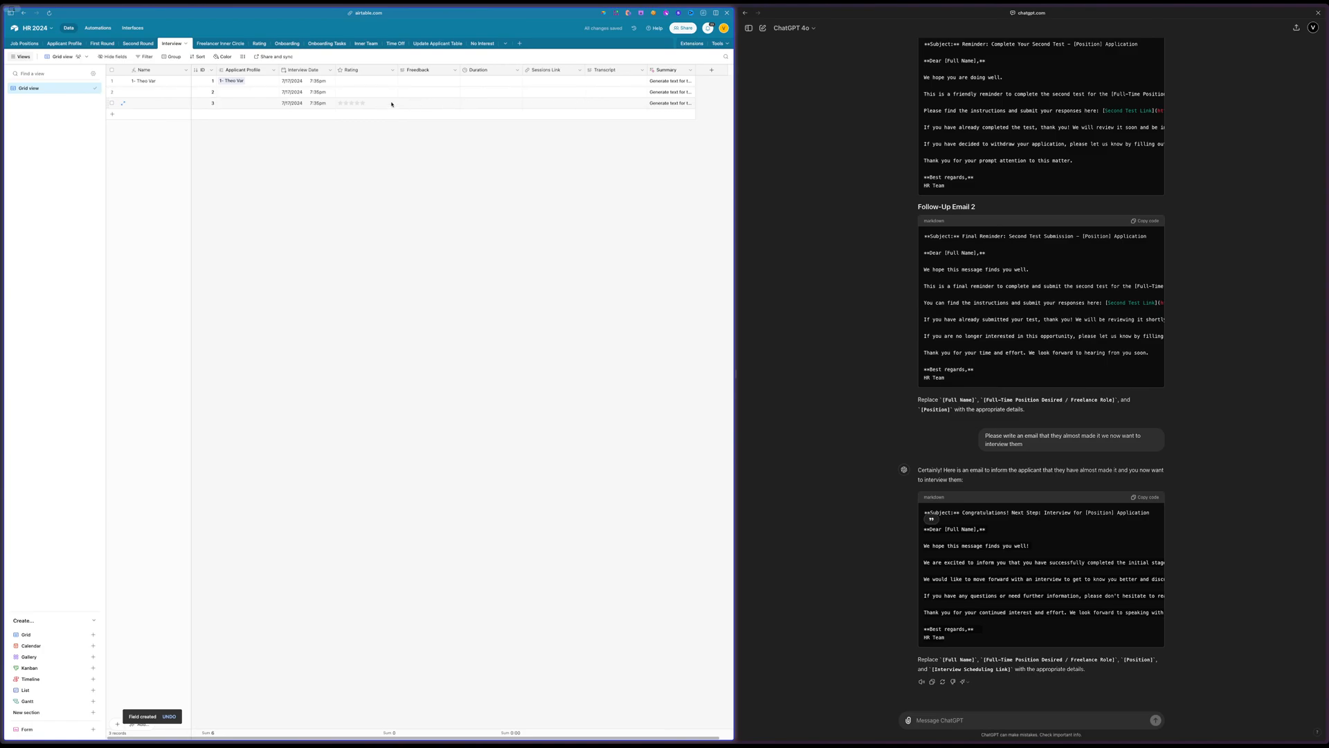
click(363, 93)
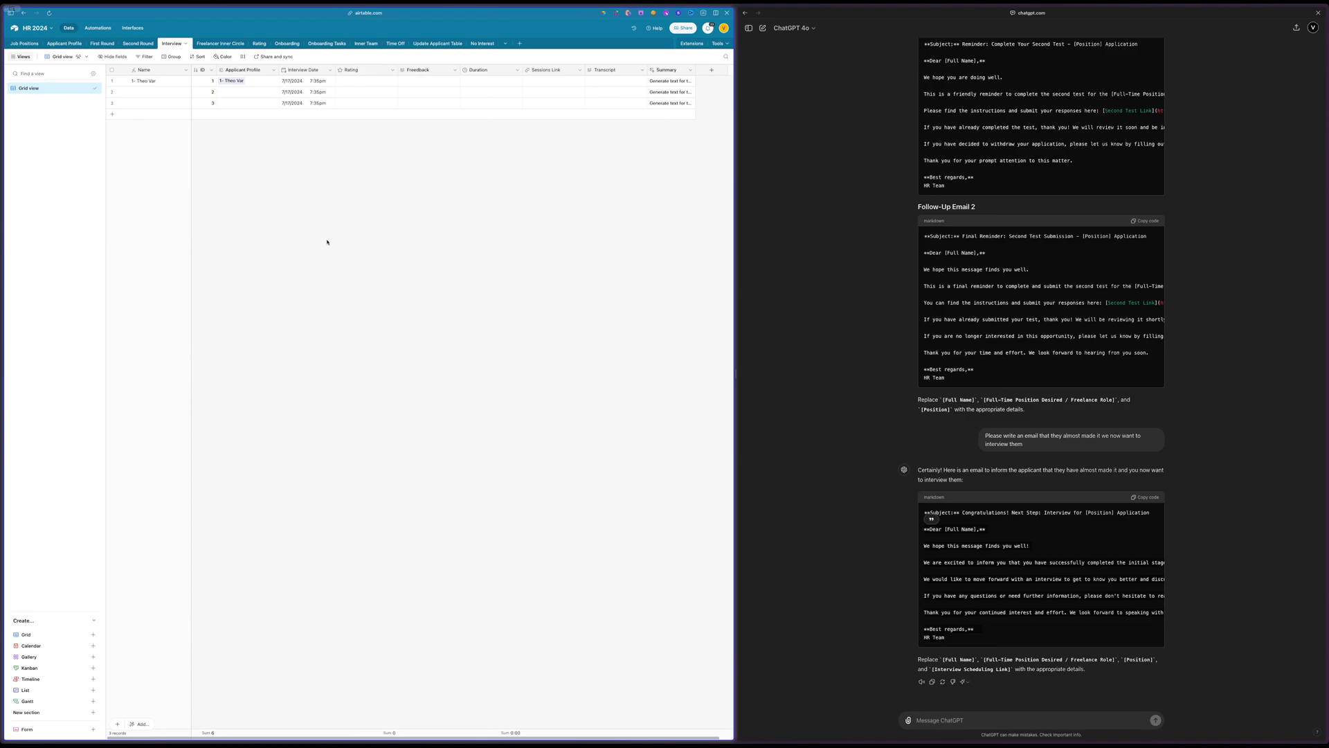
Switch to the HR - Update board in Miro and review the planned tables around Interview and Probation Review
mouse_move(1, 42)
click(62, 178)
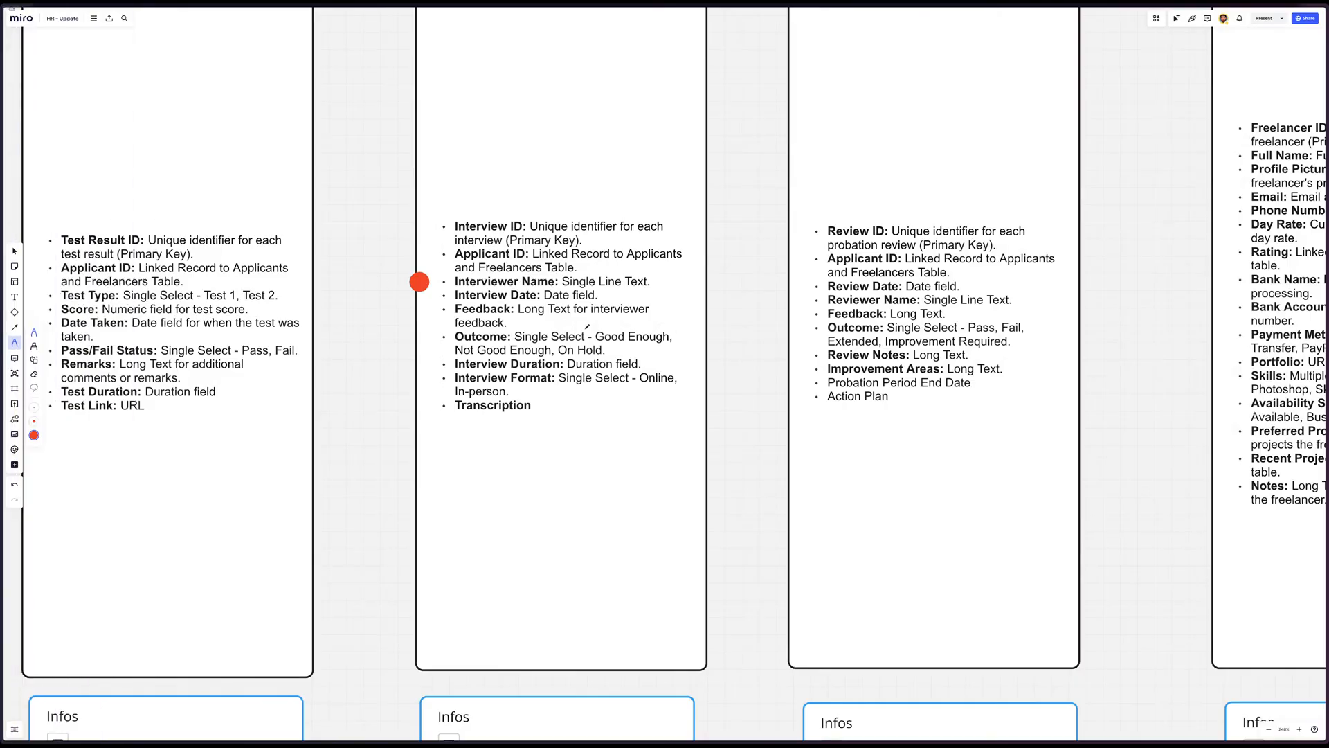
scroll(587, 326, up, 5)
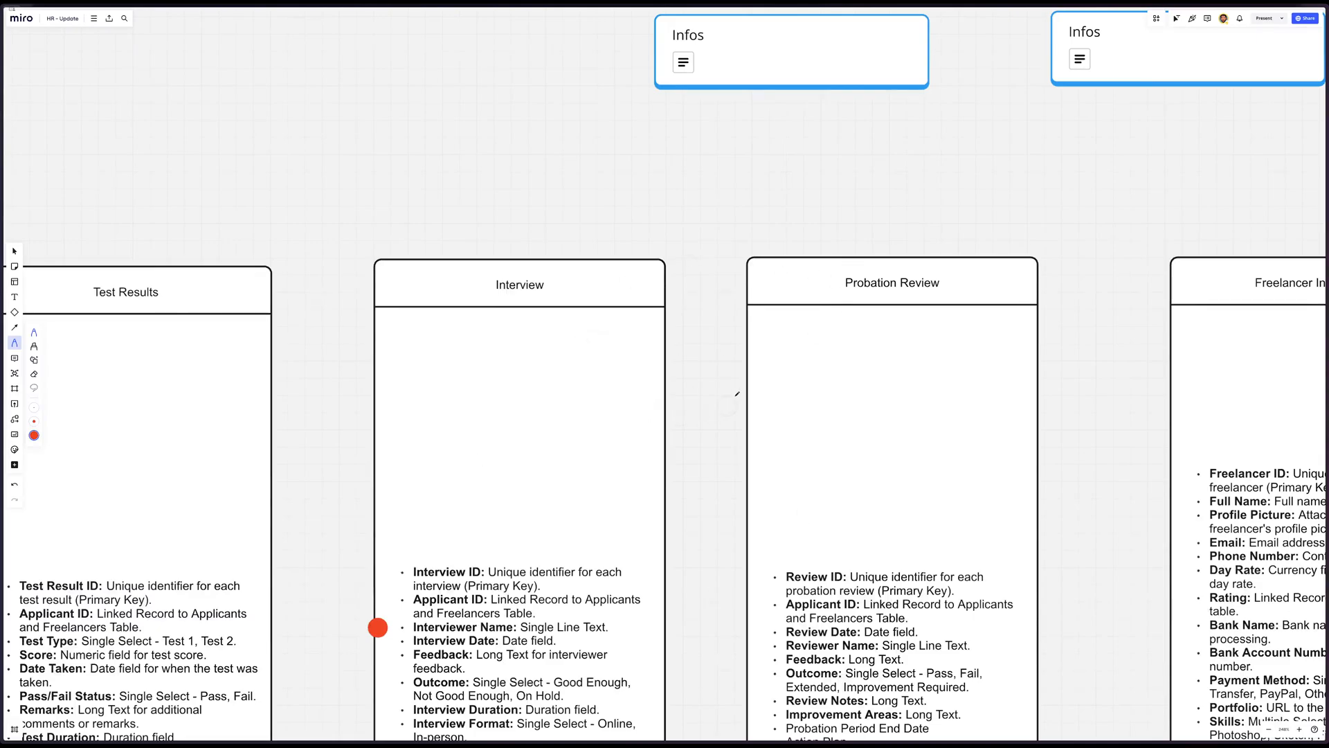
scroll(677, 518, down, 10)
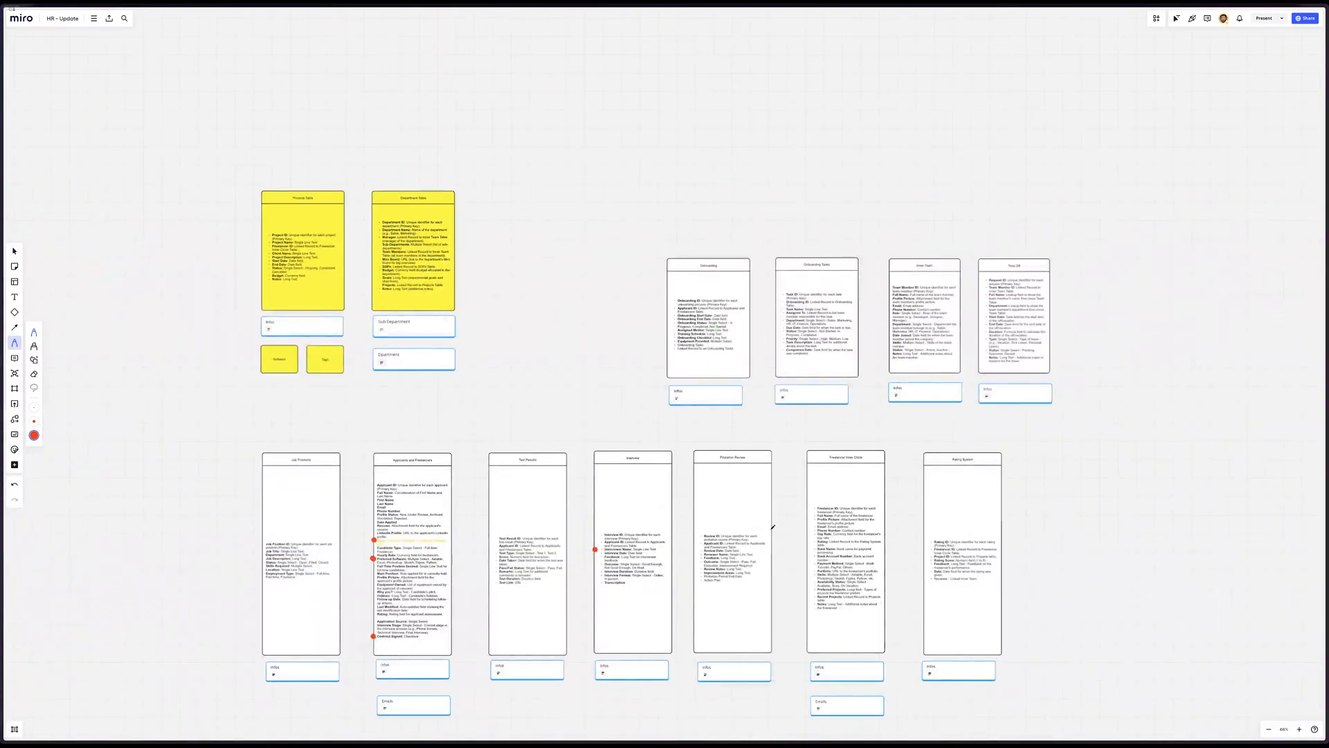
scroll(758, 509, up, 6)
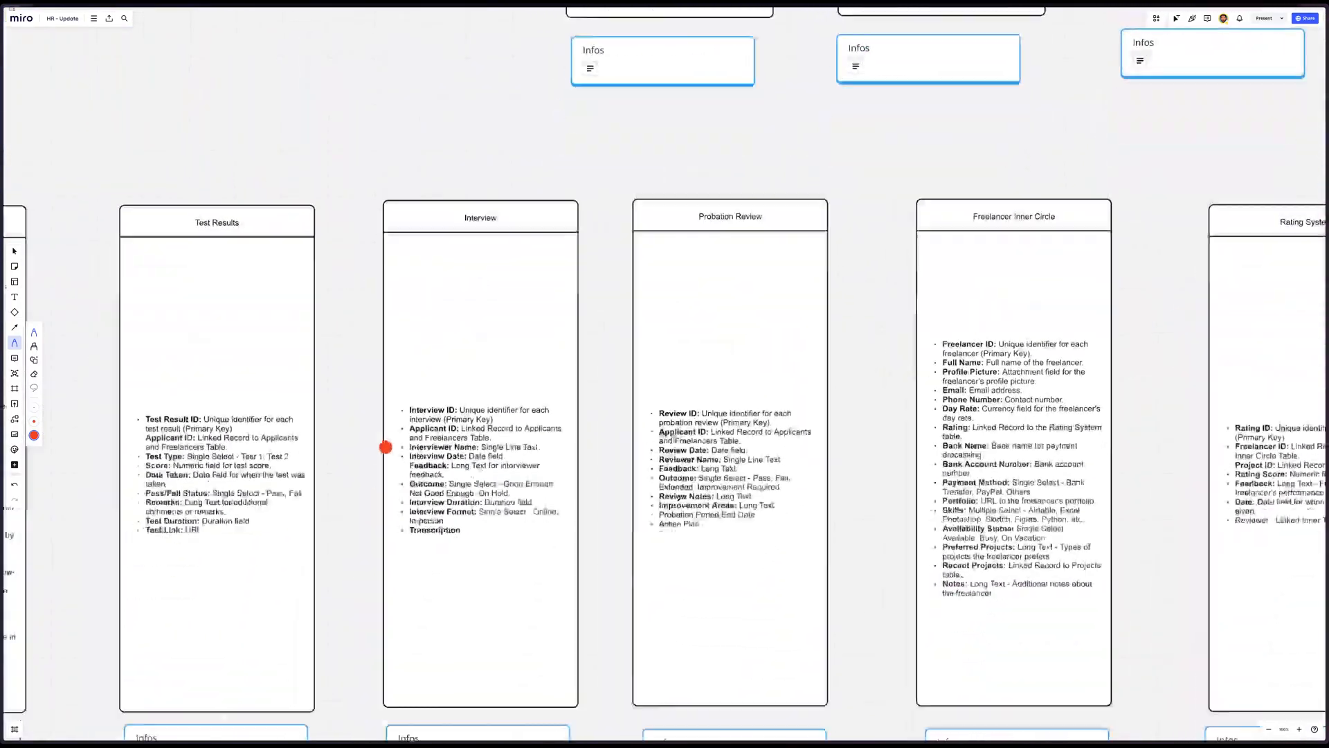
Duplicate the blue Interview & Rate the applicant box after the flow's last Send an interview invite box and connect the two with an arrow
scroll(680, 498, down, 10)
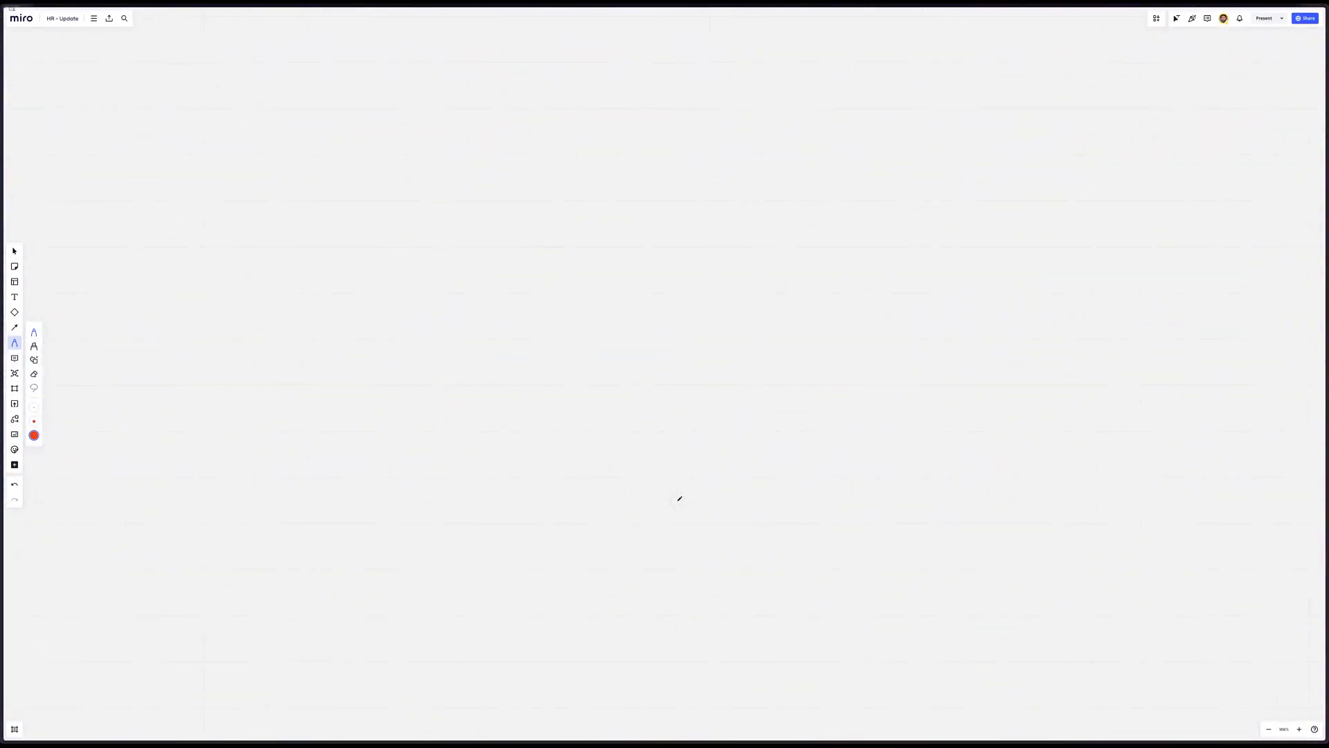
scroll(694, 478, down, 8)
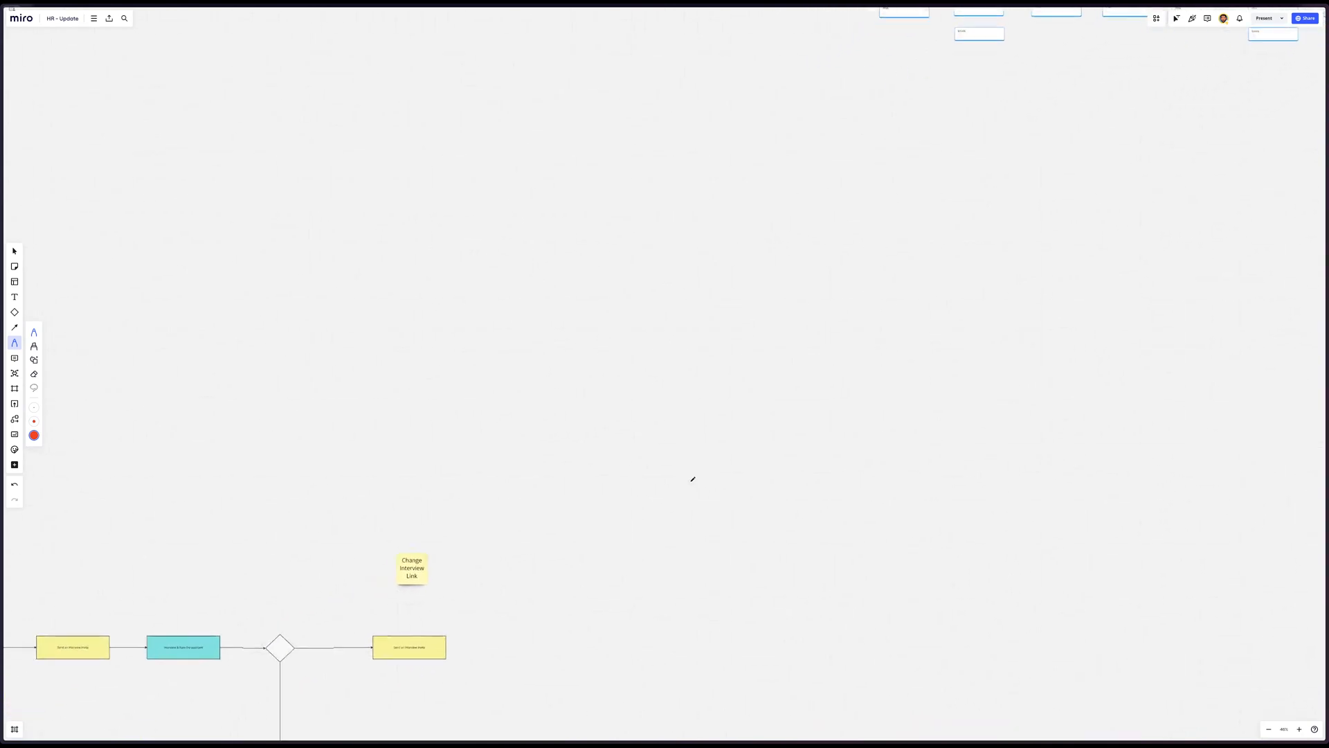
scroll(585, 486, left, 5)
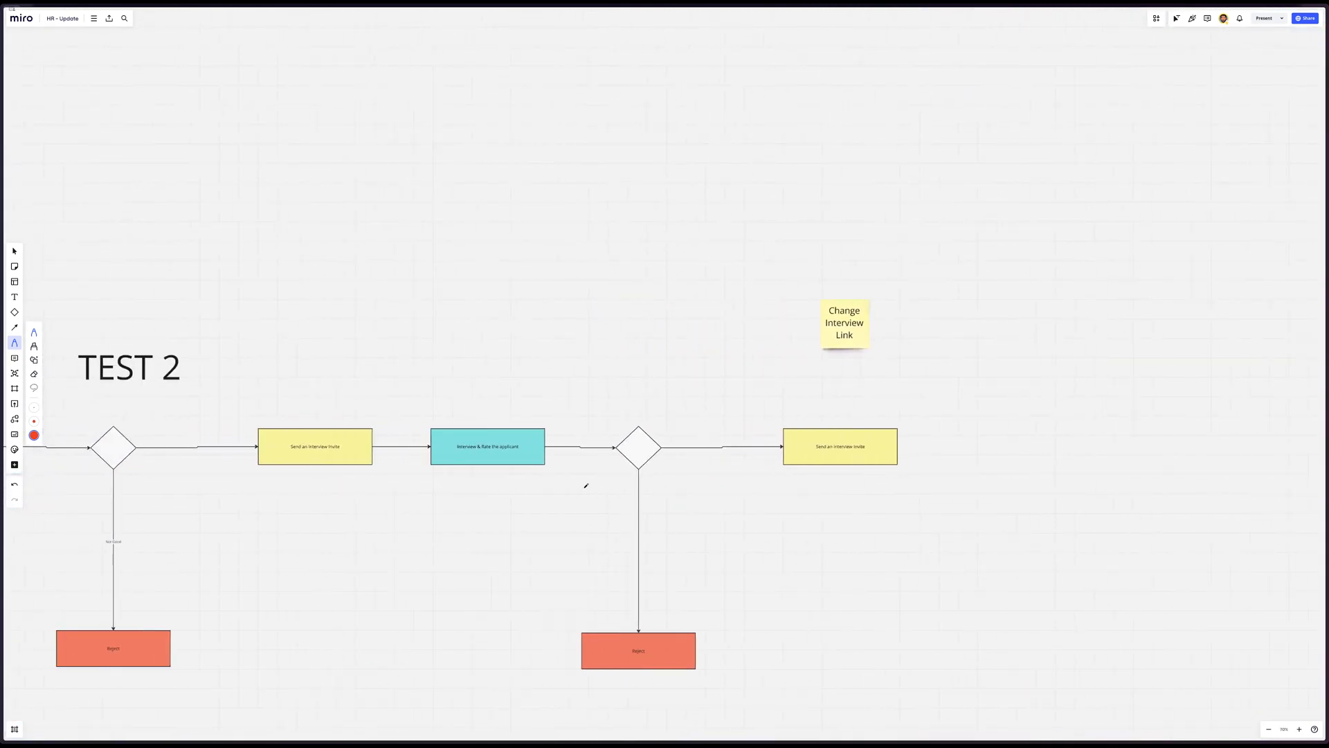
click(15, 252)
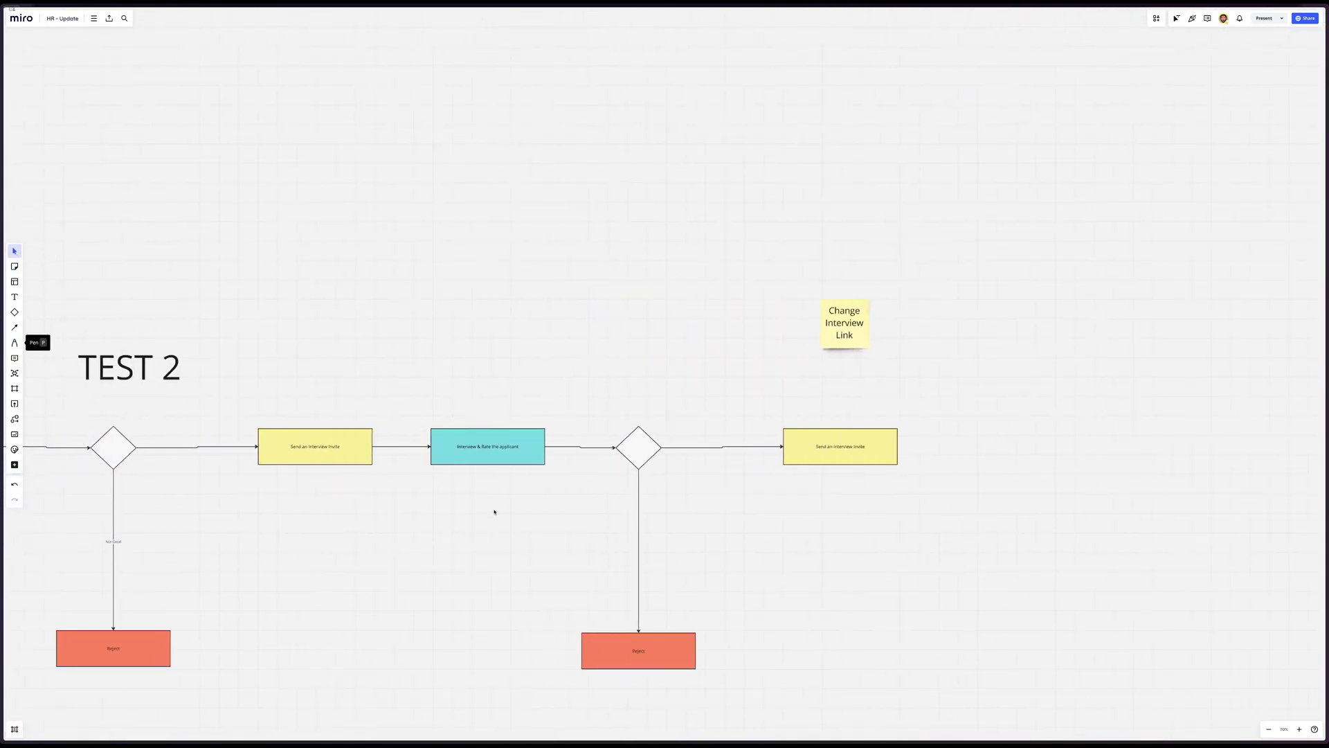
drag(471, 453, 1019, 453)
click(900, 457)
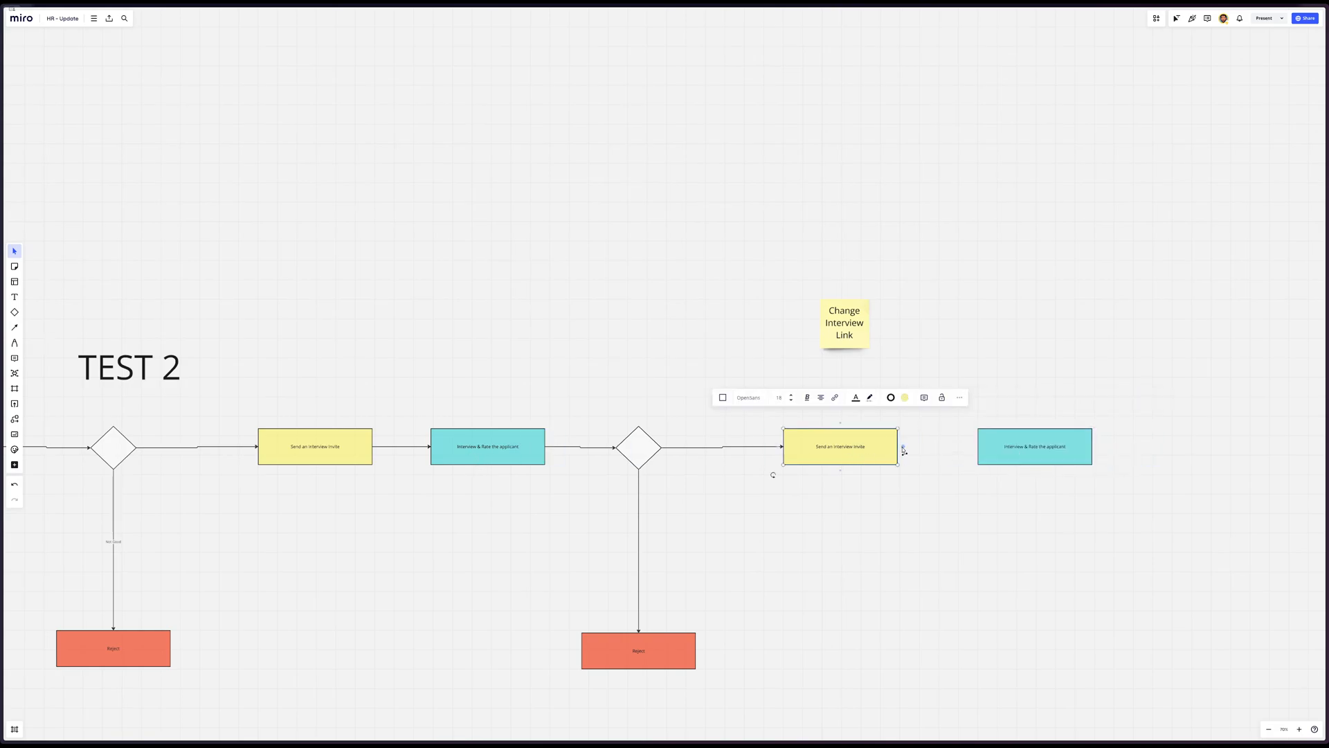
drag(901, 450, 1001, 451)
Rename the duplicated blue box as Make Final Call
double_click(1041, 446)
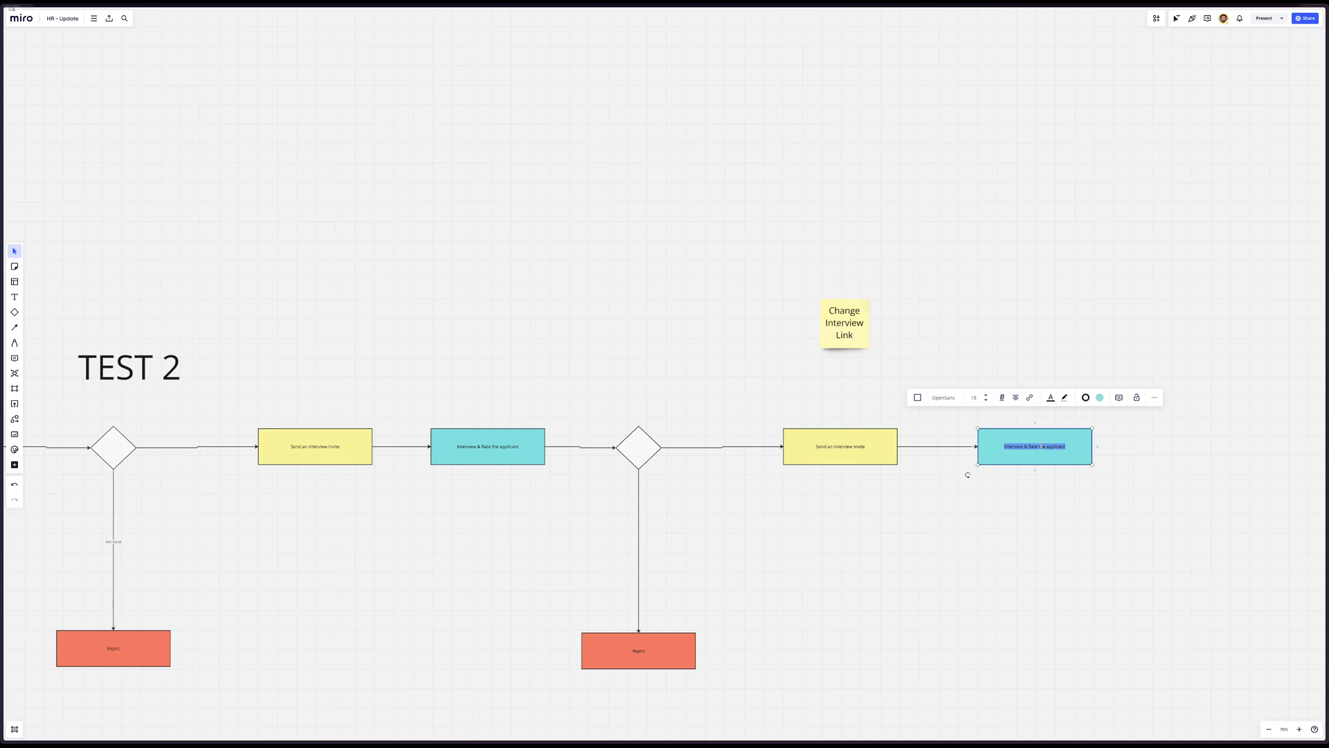
text(Make Final Call)
click(908, 483)
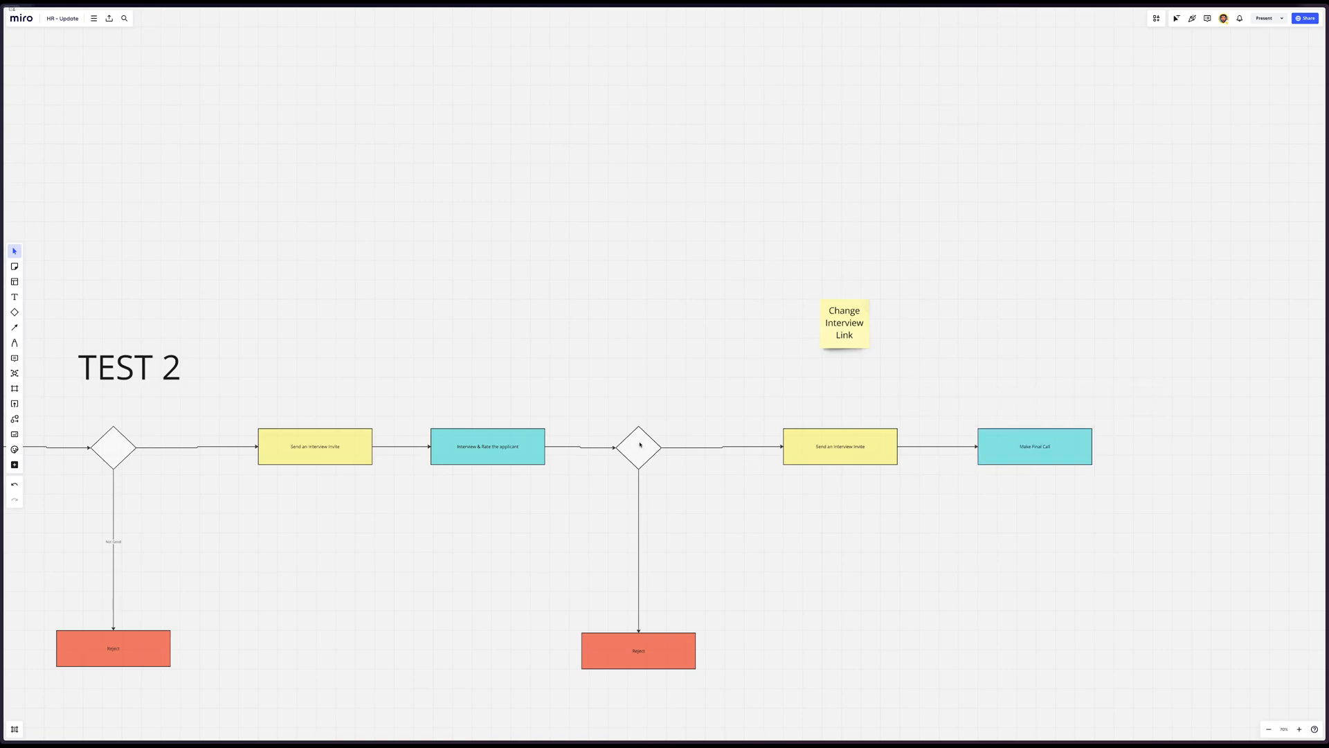
Duplicate the decision diamond beyond the Make Final Call box and connect the box to it with an arrow
drag(636, 442, 1194, 446)
click(1080, 446)
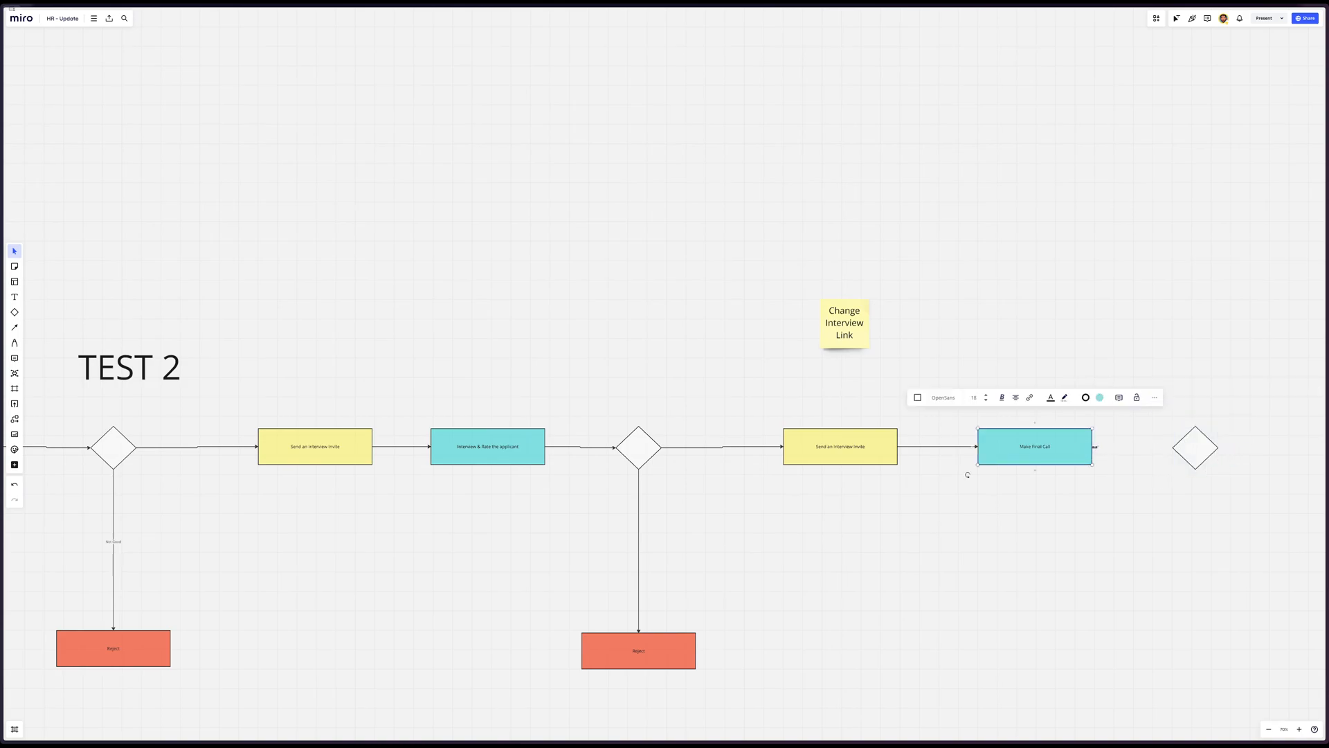
drag(1096, 447, 1177, 448)
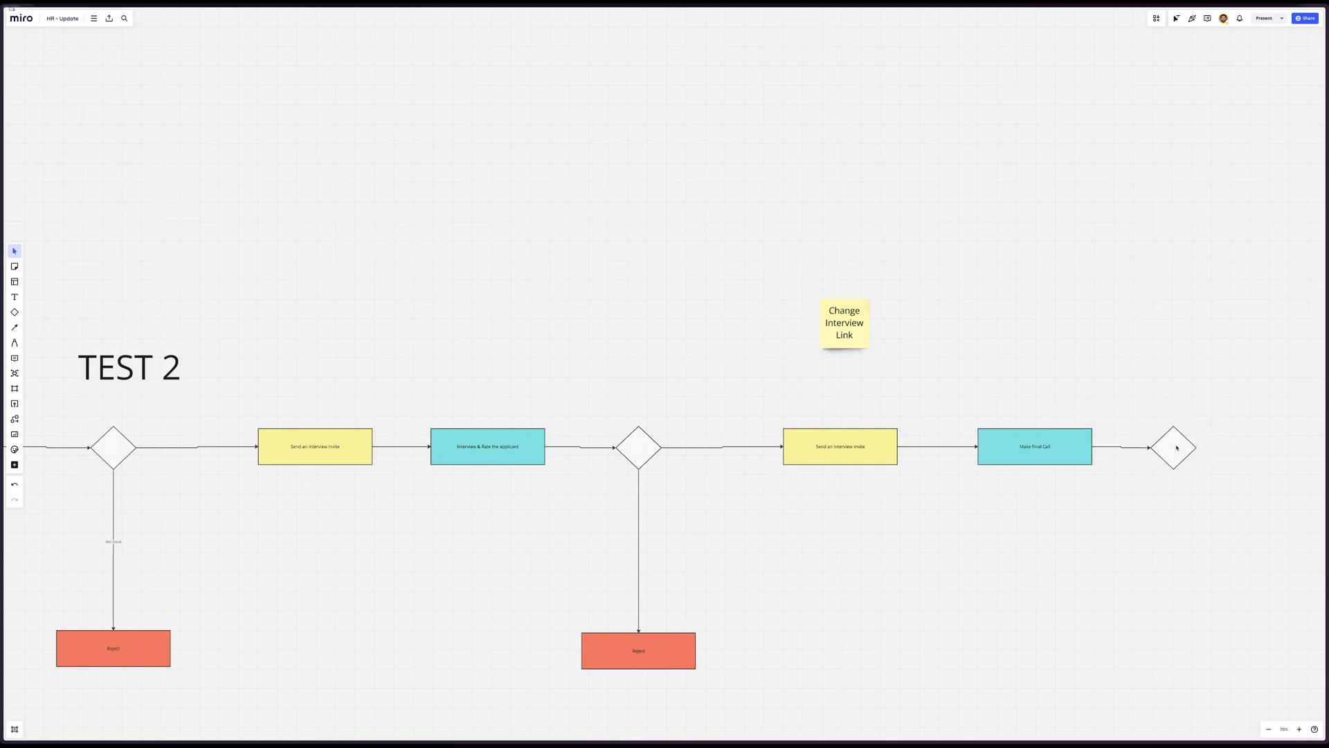
Duplicate the red Reject box below the new decision diamond and draw an arrow from the diamond down to it
scroll(1176, 447, right, 5)
scroll(1173, 449, down, 4)
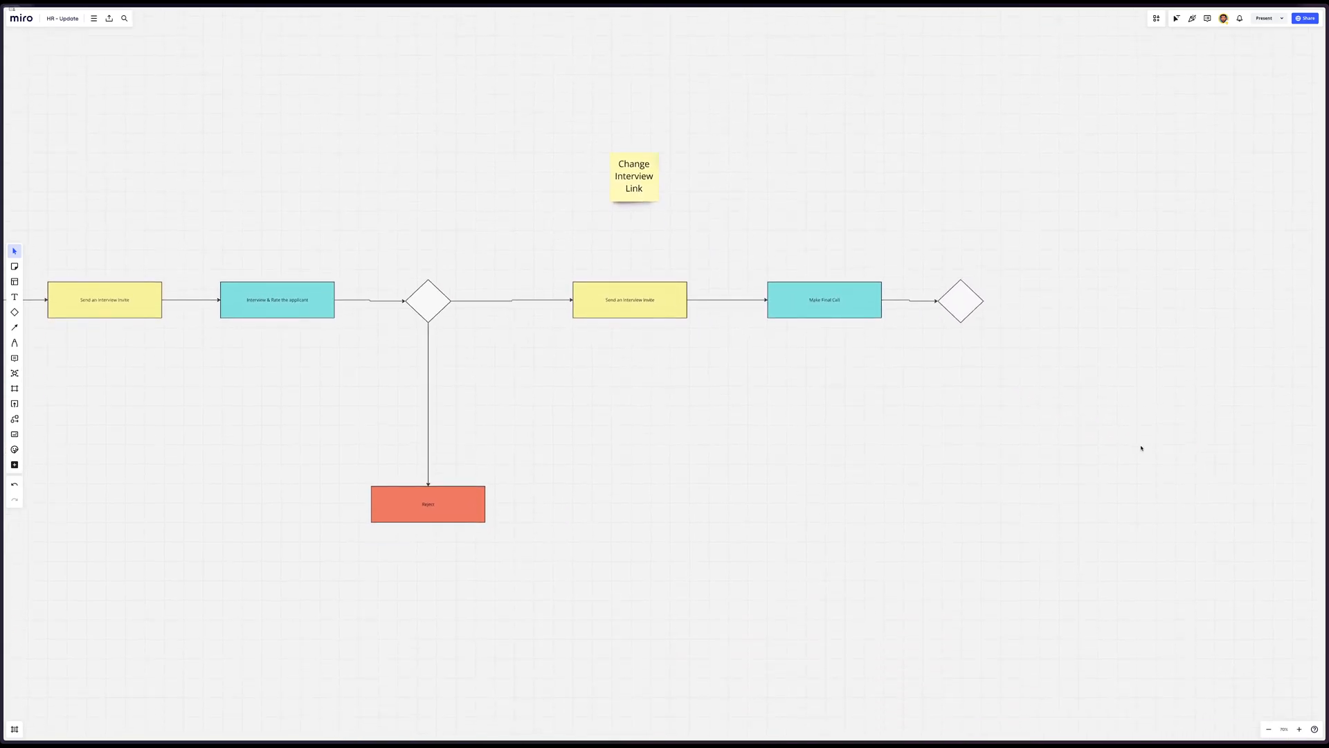
drag(409, 516, 956, 501)
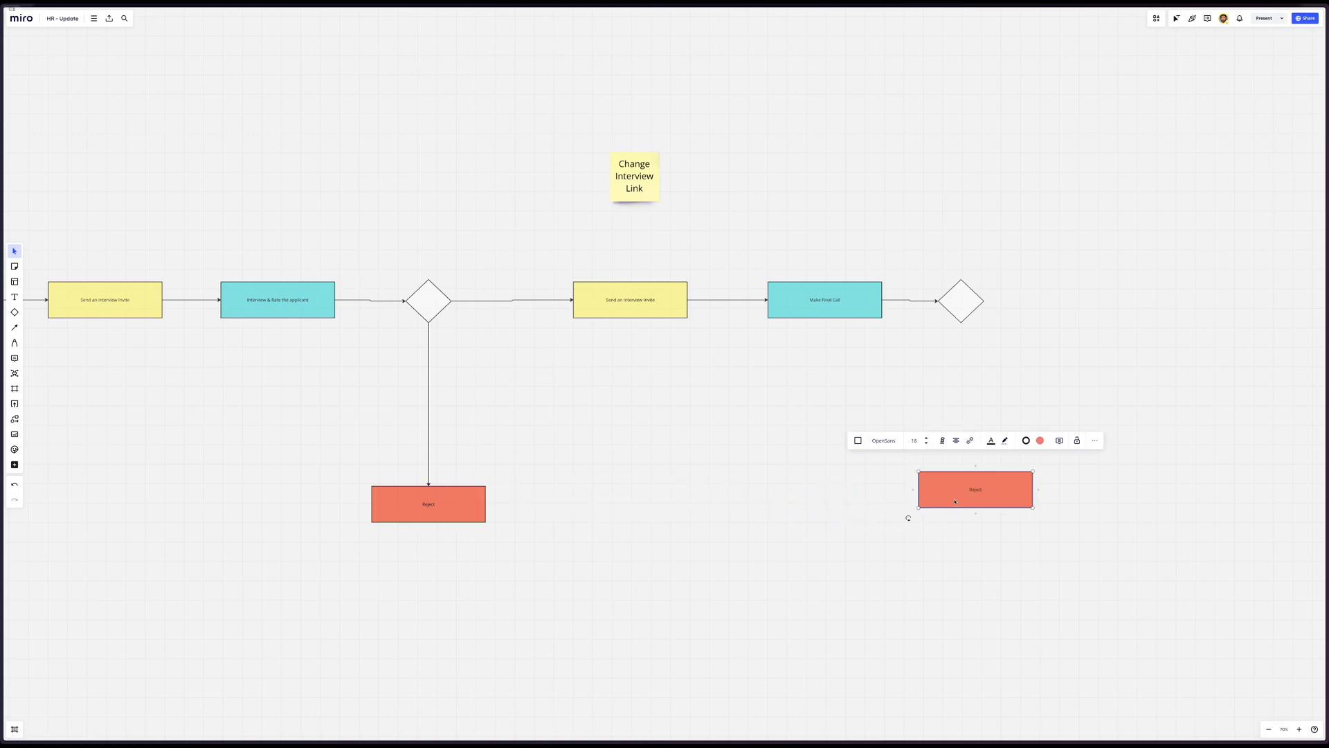
click(427, 395)
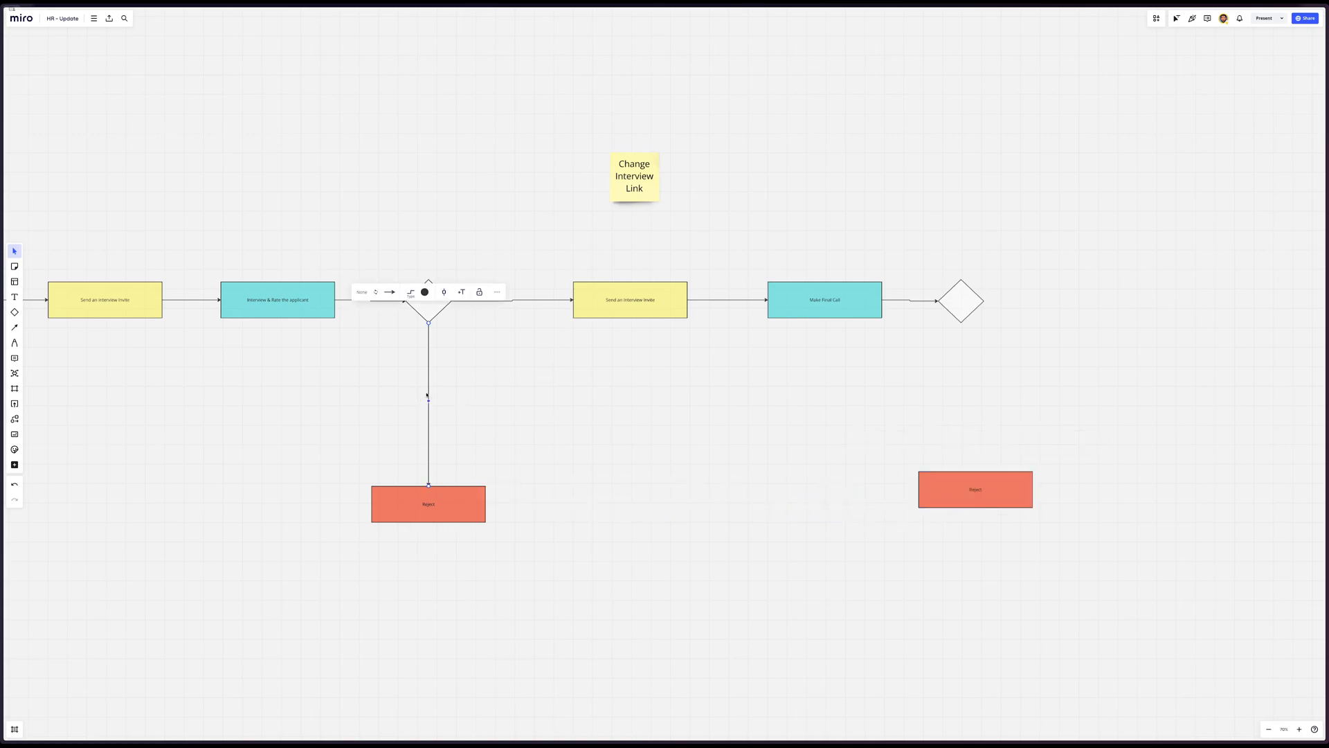
click(959, 310)
drag(963, 329, 992, 504)
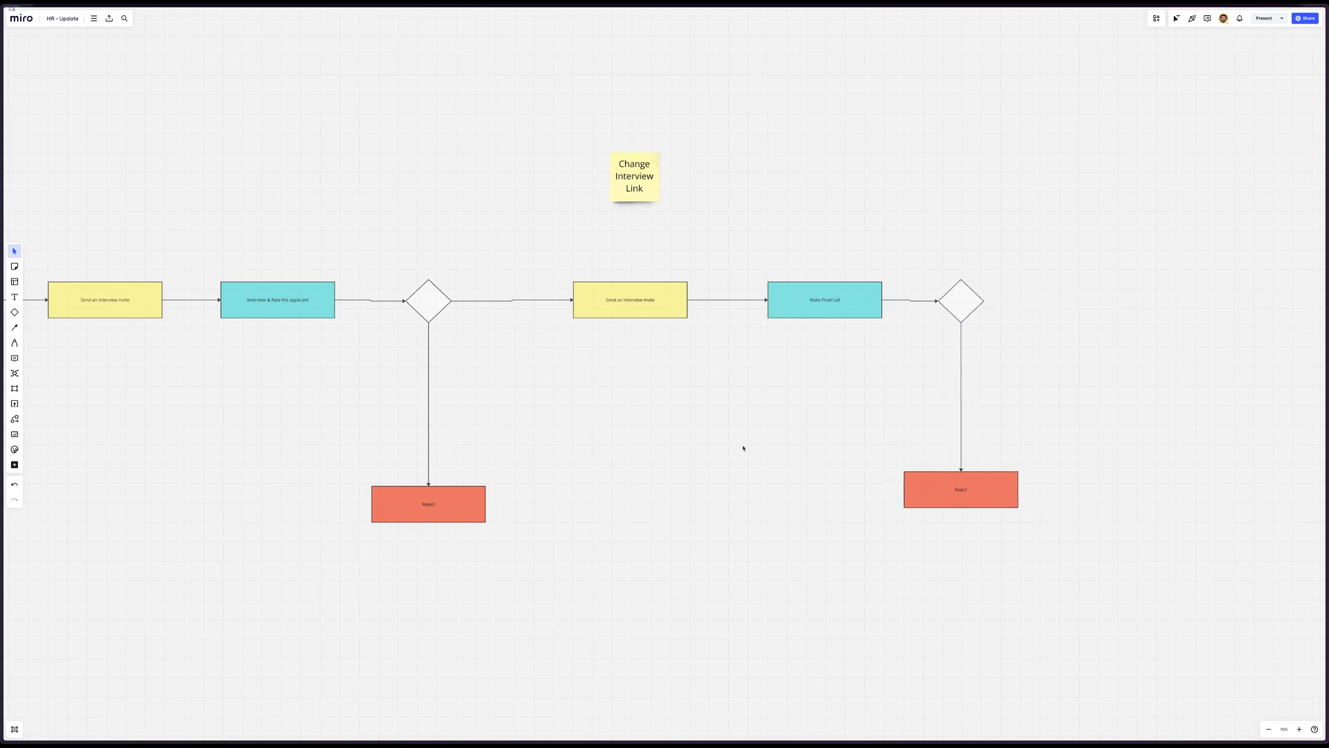
Copy the label of the TEST 2 rejection arrow onto the rejection arrows of the two decision diamonds that follow it
scroll(744, 448, left, 7)
double_click(378, 395)
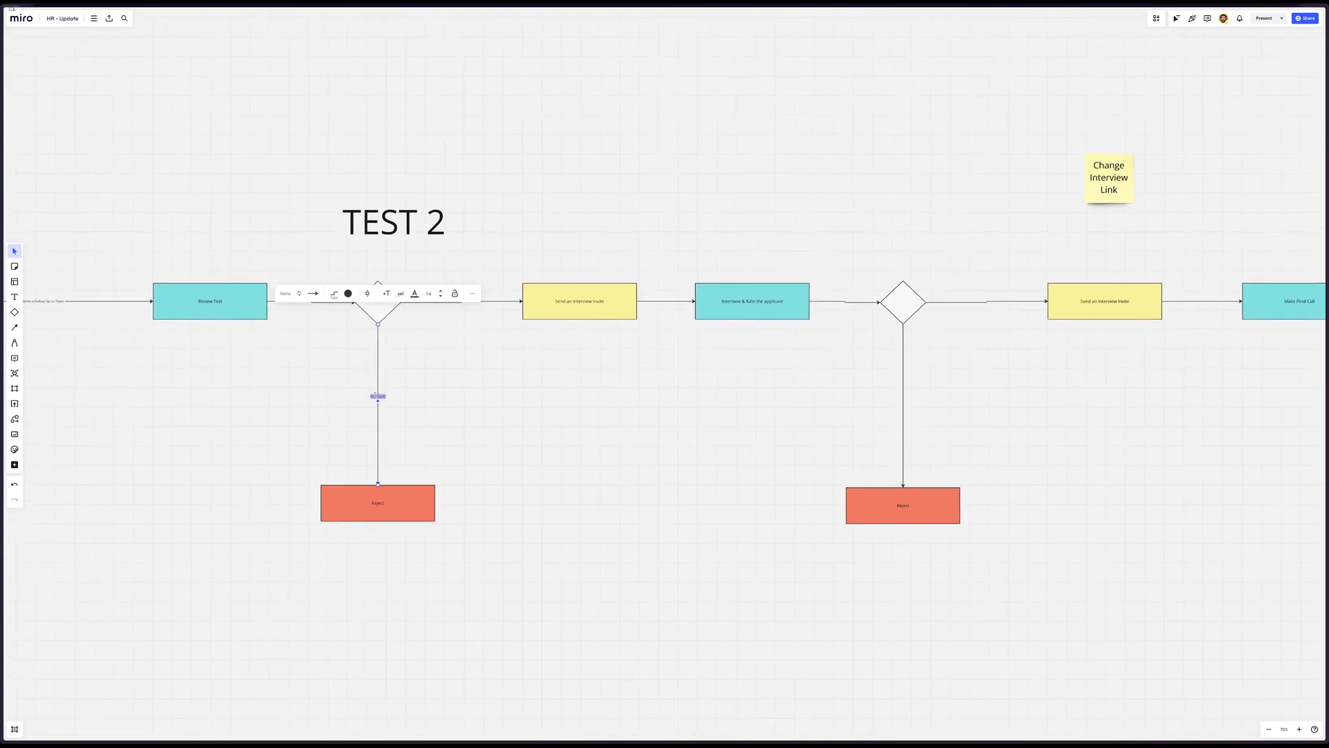
double_click(904, 402)
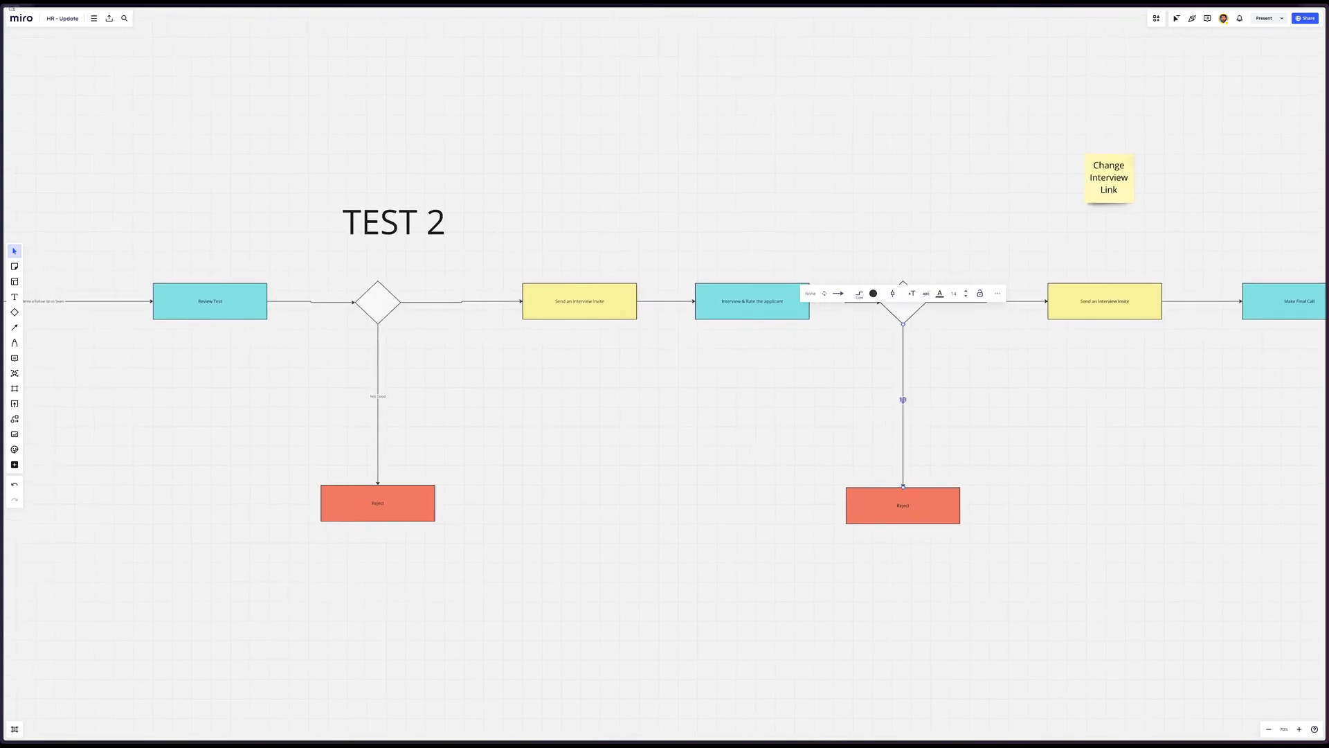
text(Not Good)
scroll(952, 402, right, 7)
click(983, 398)
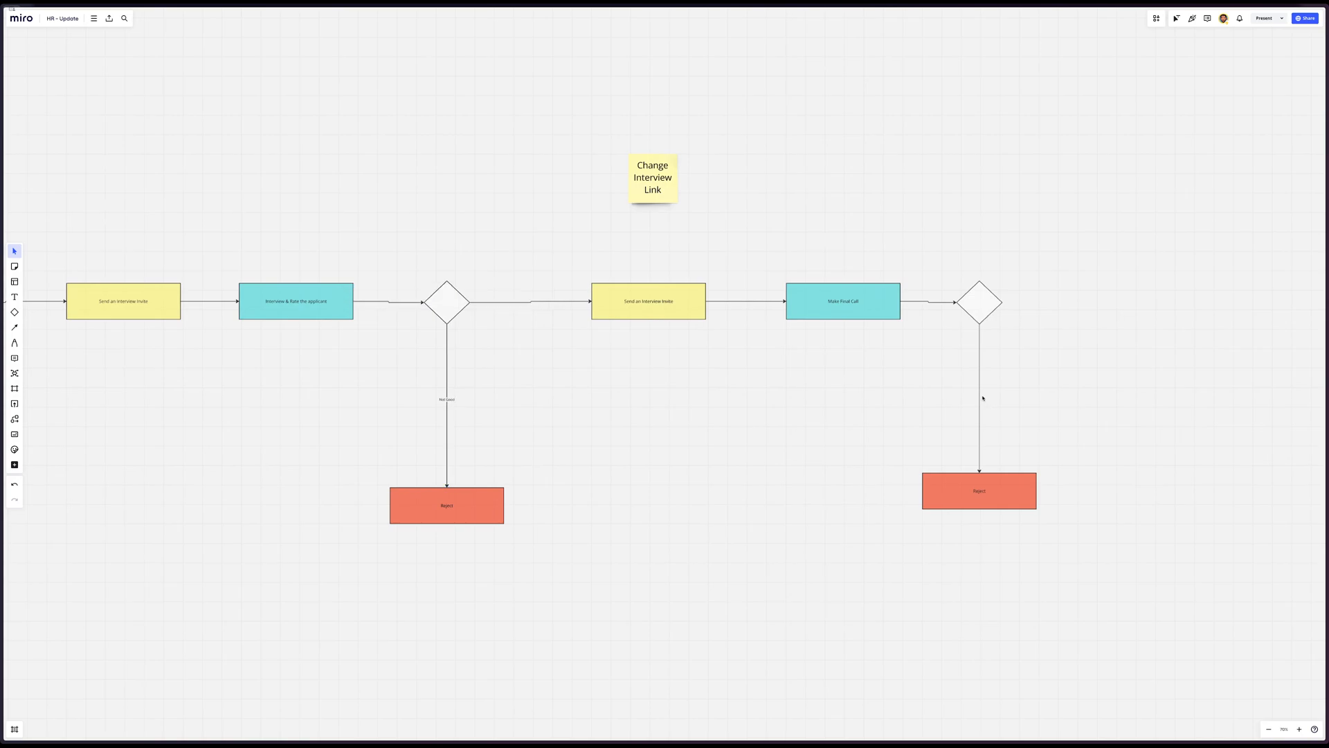
double_click(980, 398)
text(Not Good)
click(1019, 390)
Duplicate the yellow Send an interview invite box beyond the diamond that follows Make Final Call
scroll(1018, 390, right, 2)
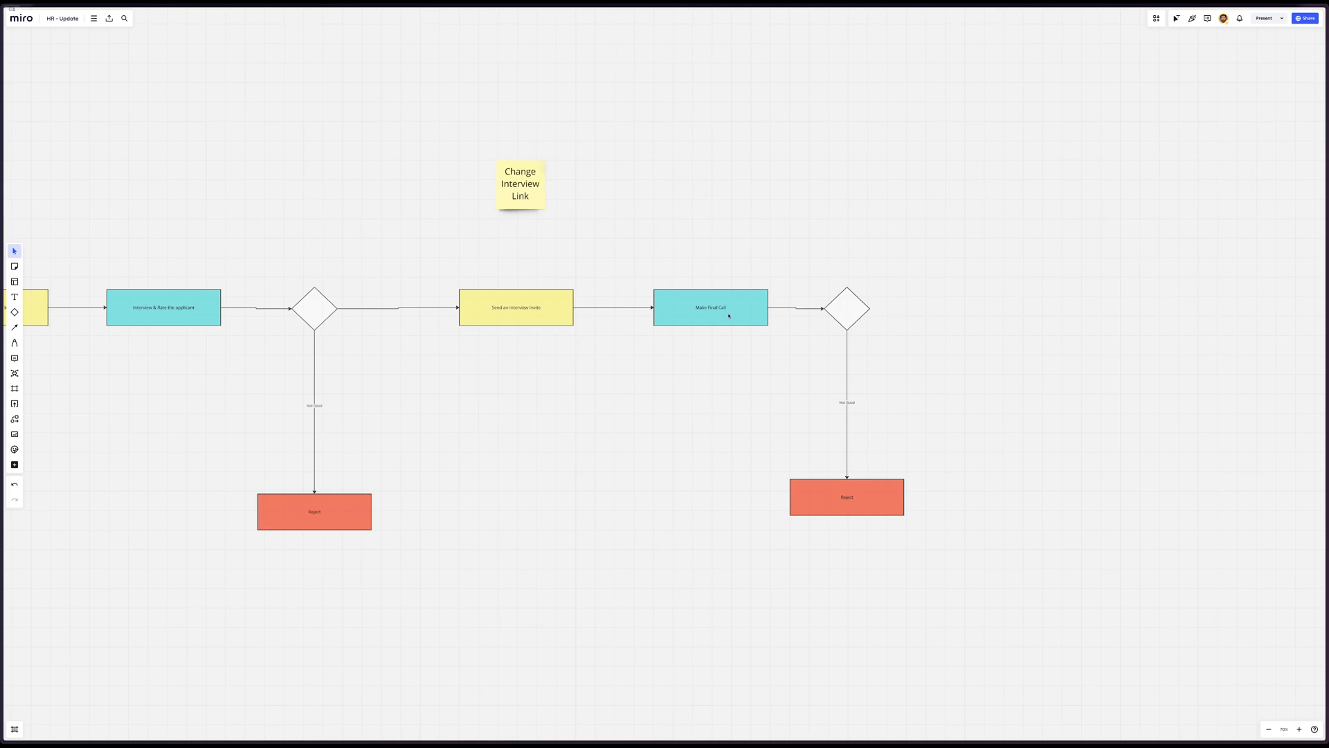
drag(522, 318, 1011, 319)
scroll(905, 475, up, 15)
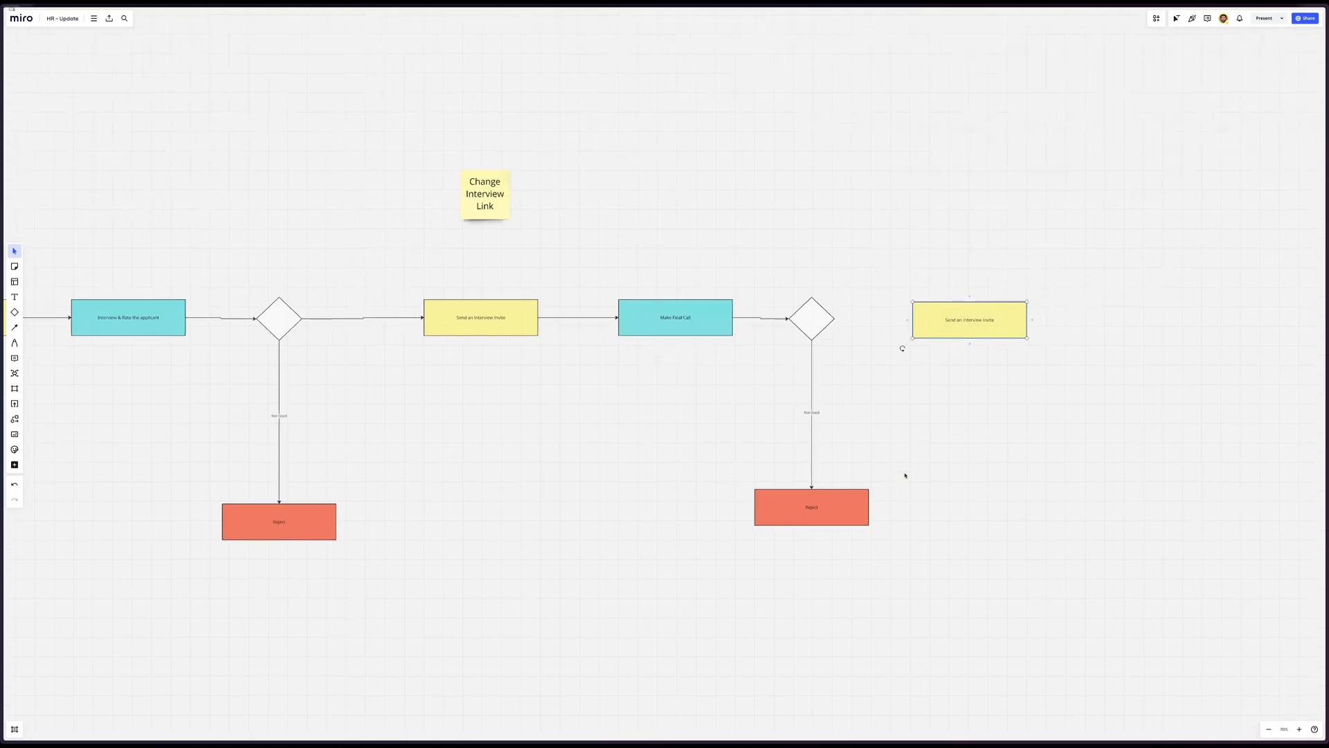
Copy the word Probation from the title of the planned Probation Review table
scroll(905, 475, right, 2)
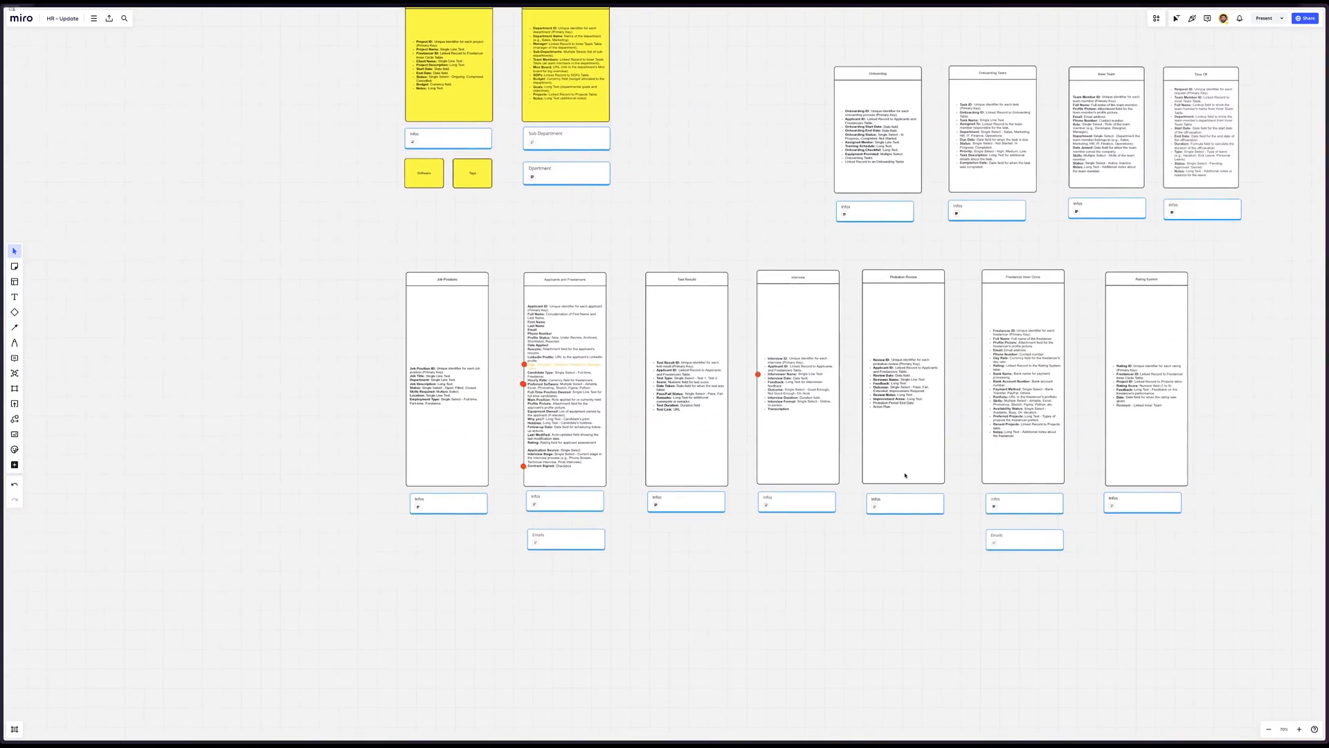
click(898, 281)
click(908, 283)
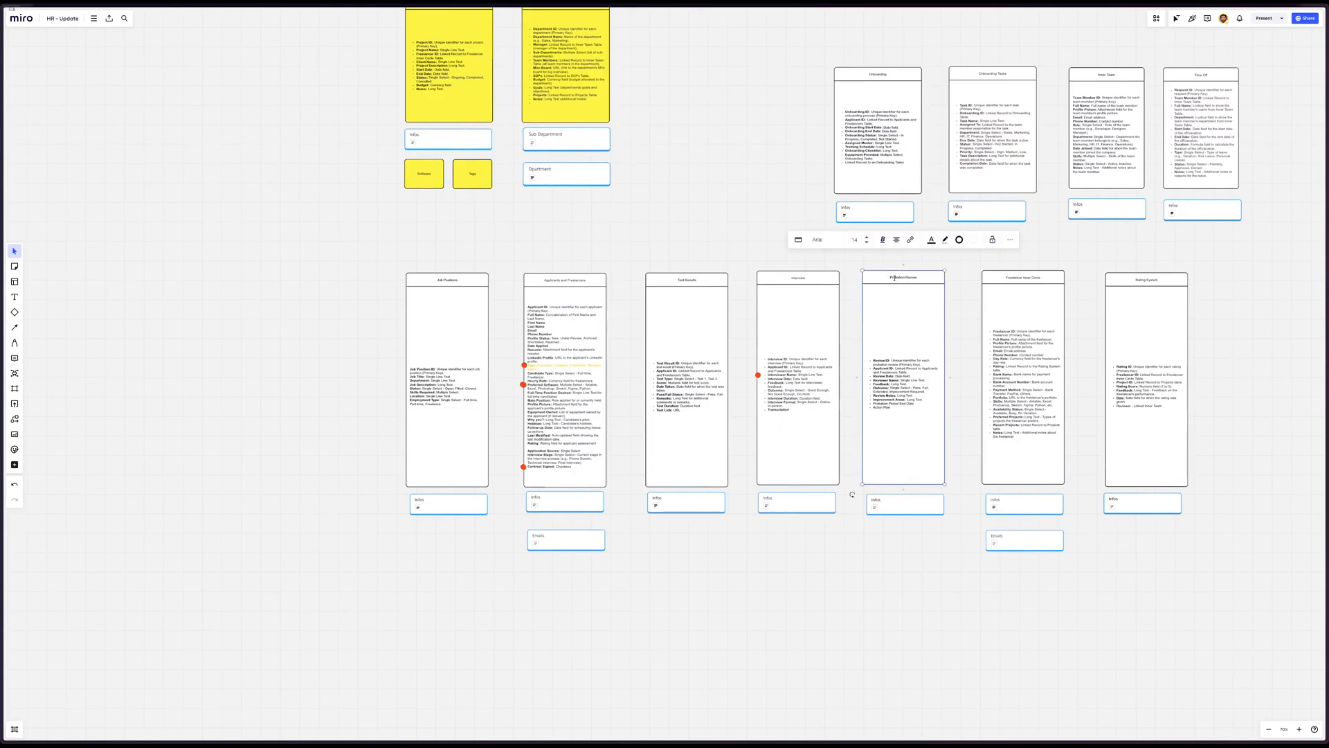
double_click(894, 279)
key(ctrl+c)
click(649, 246)
Replace the words interview invite in the duplicated yellow box at the end of the flow with Probation
scroll(649, 245, down, 20)
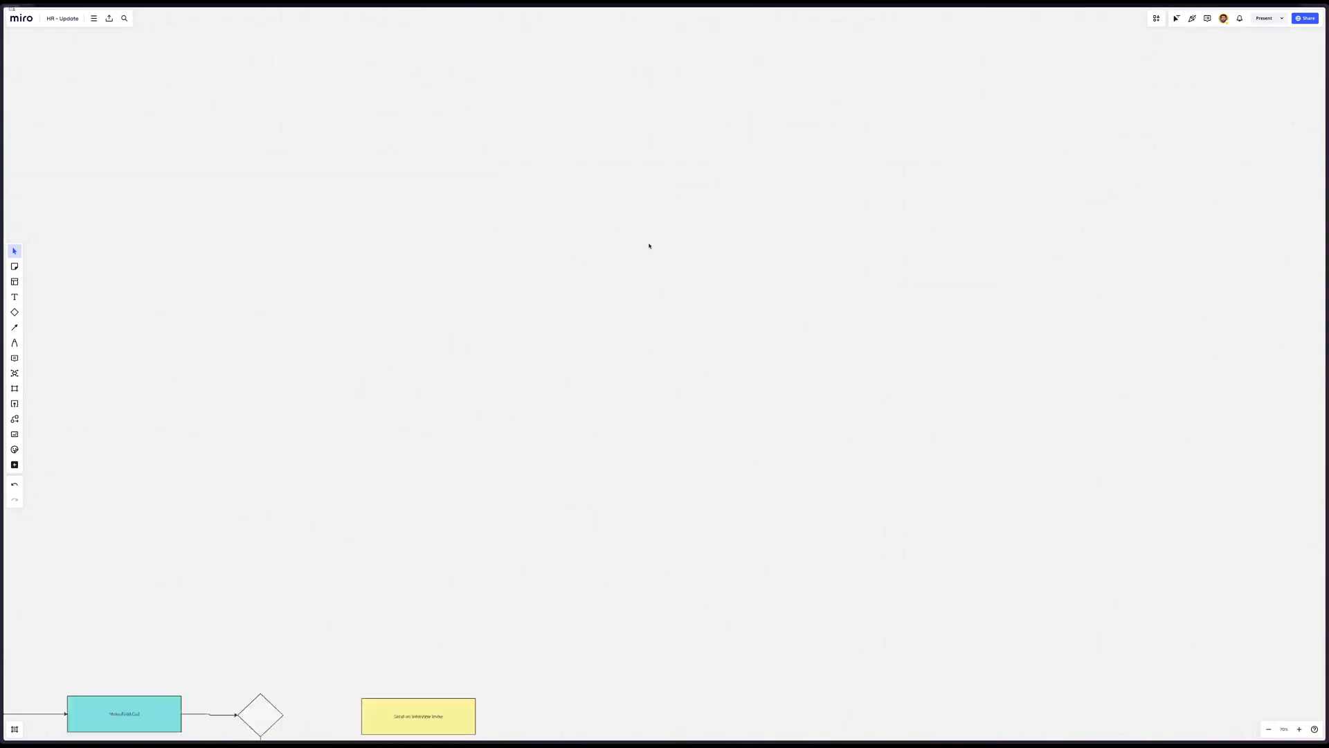
scroll(642, 228, up, 2)
click(589, 144)
click(590, 144)
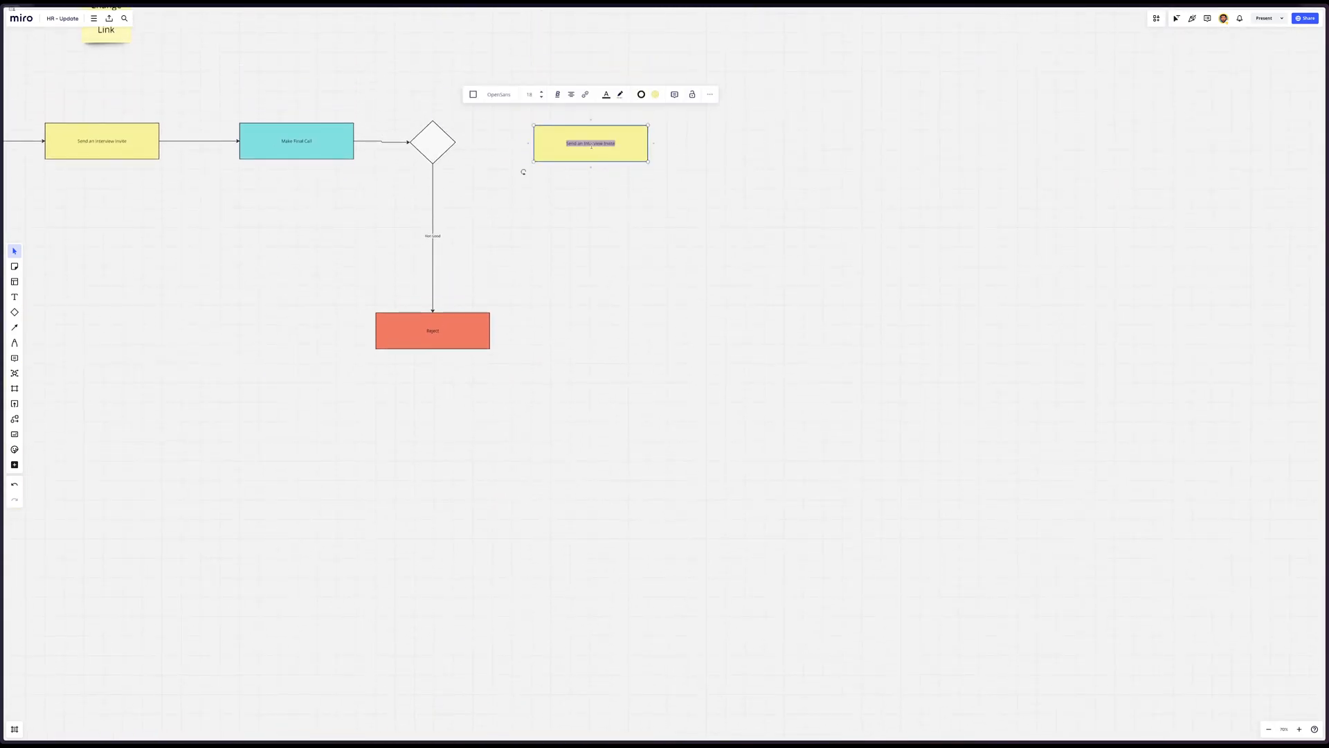
click(589, 145)
drag(583, 144, 641, 155)
key(ctrl+v)
click(771, 199)
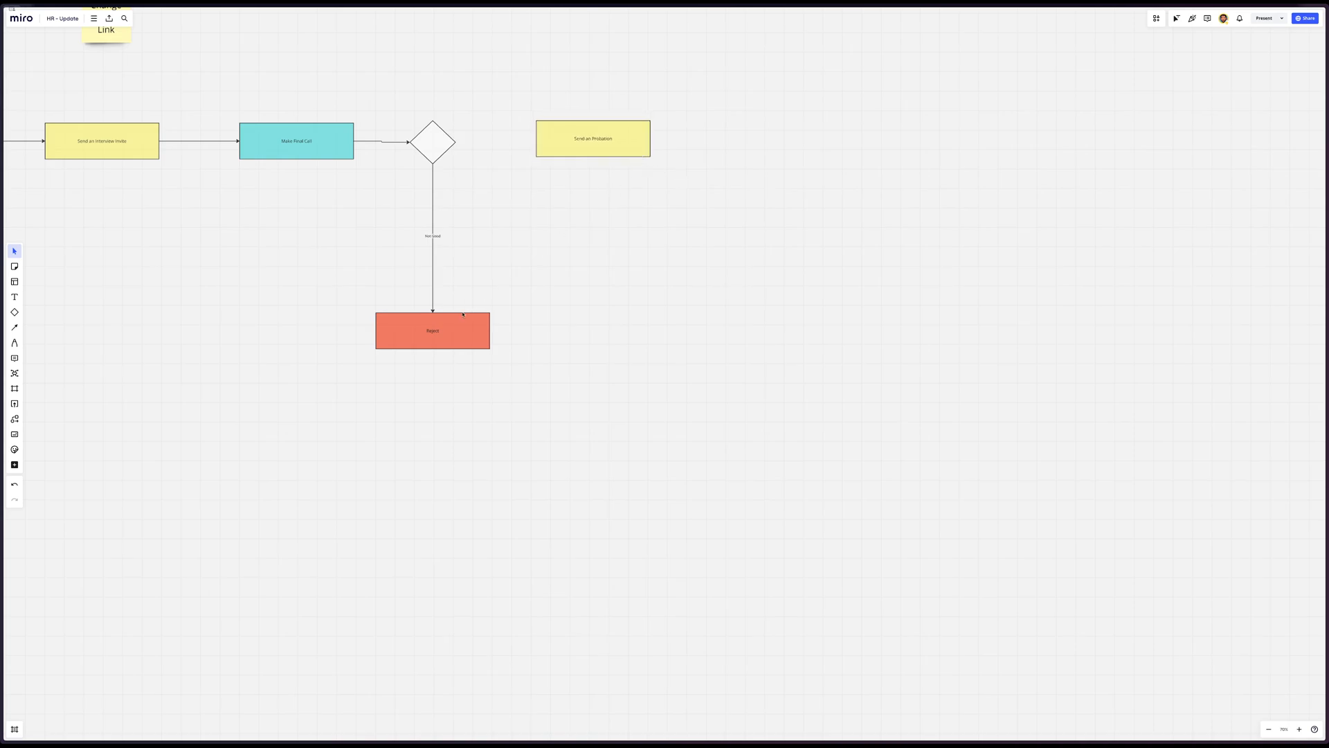
Move the last Reject box slightly lower and connect the final decision diamond to the yellow Probation box with an arrow
drag(462, 325, 457, 337)
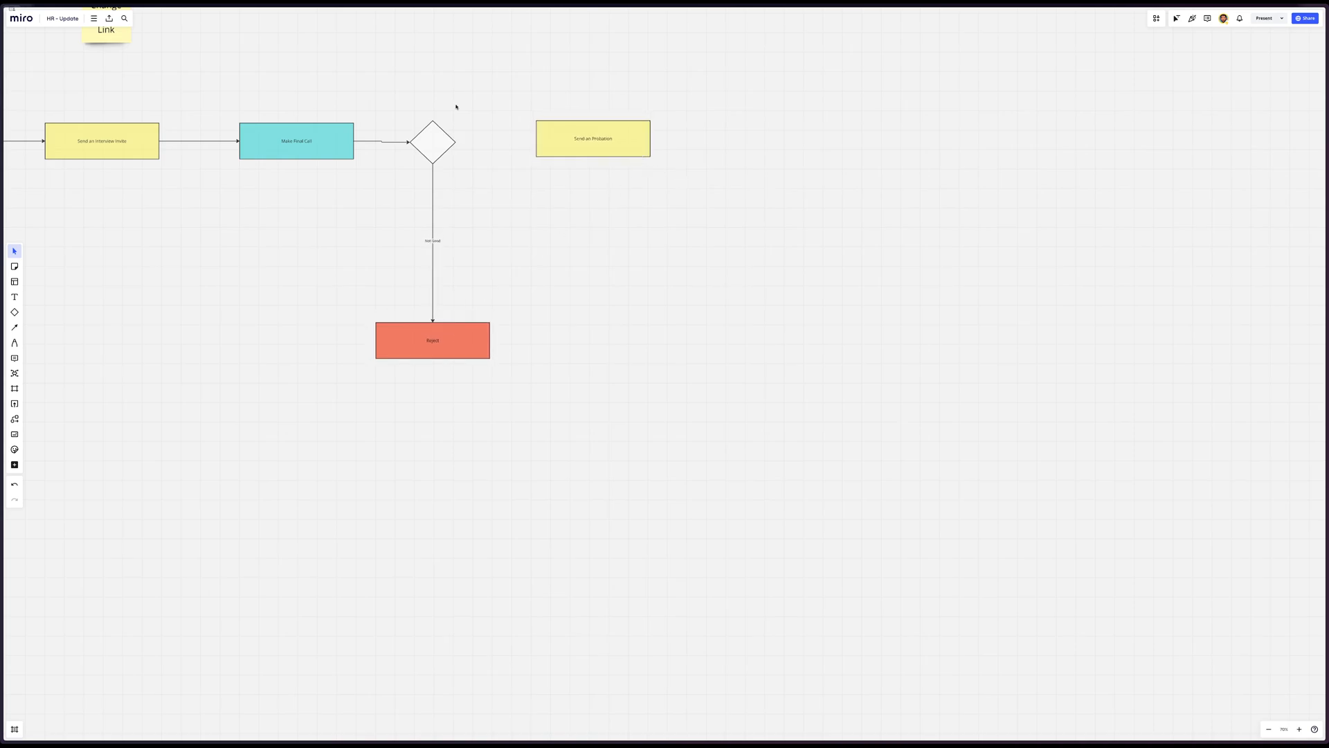
click(437, 131)
drag(457, 136, 547, 142)
click(573, 184)
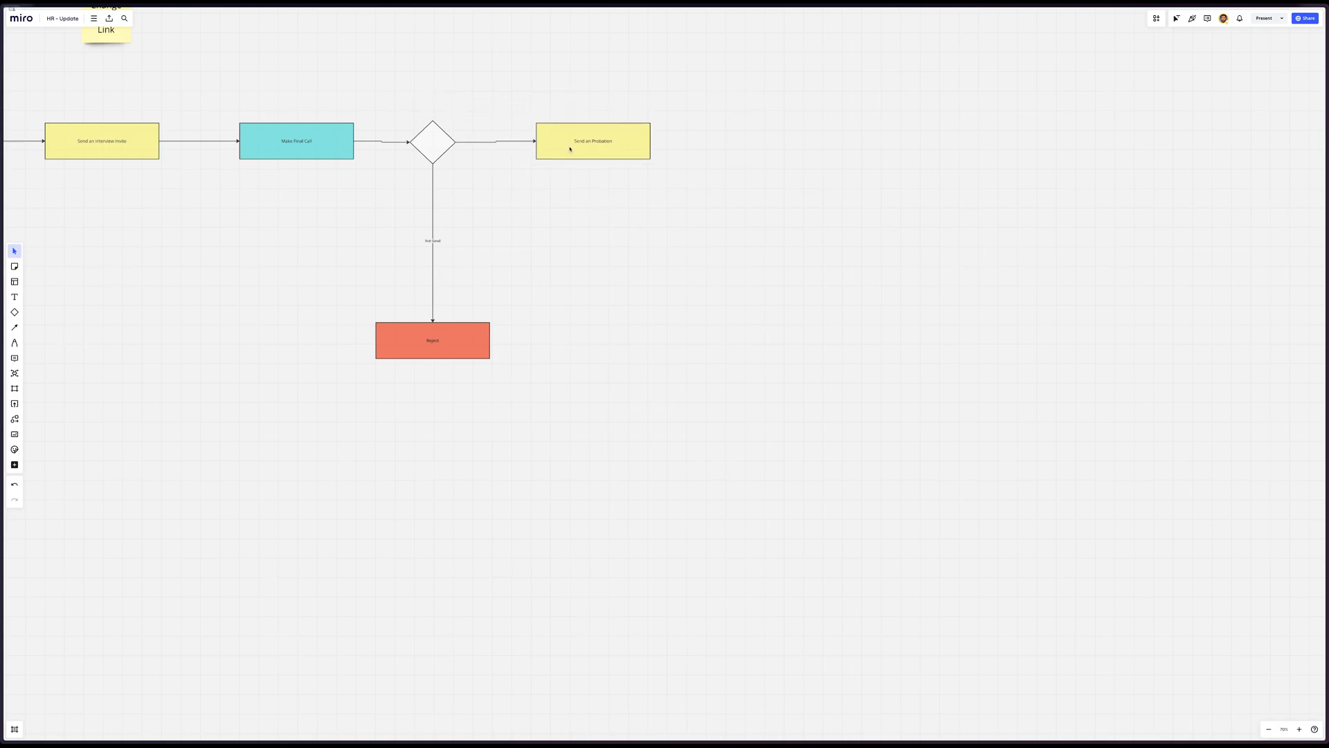
Review the planned table cards on the board, from Job Positions to Rating System and the Onboarding tables above them
scroll(571, 147, right, 5)
scroll(571, 148, up, 4)
scroll(571, 149, up, 10)
scroll(571, 149, right, 5)
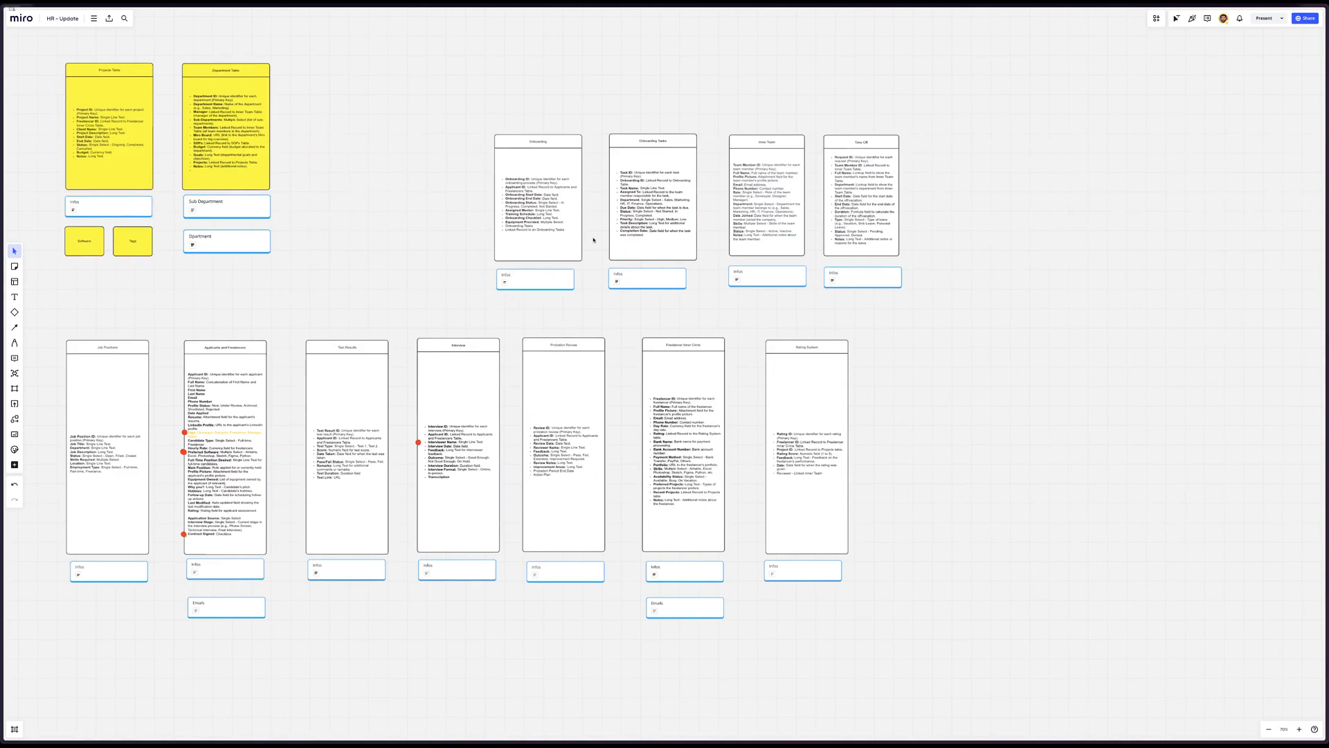
scroll(593, 239, down, 10)
scroll(594, 239, left, 5)
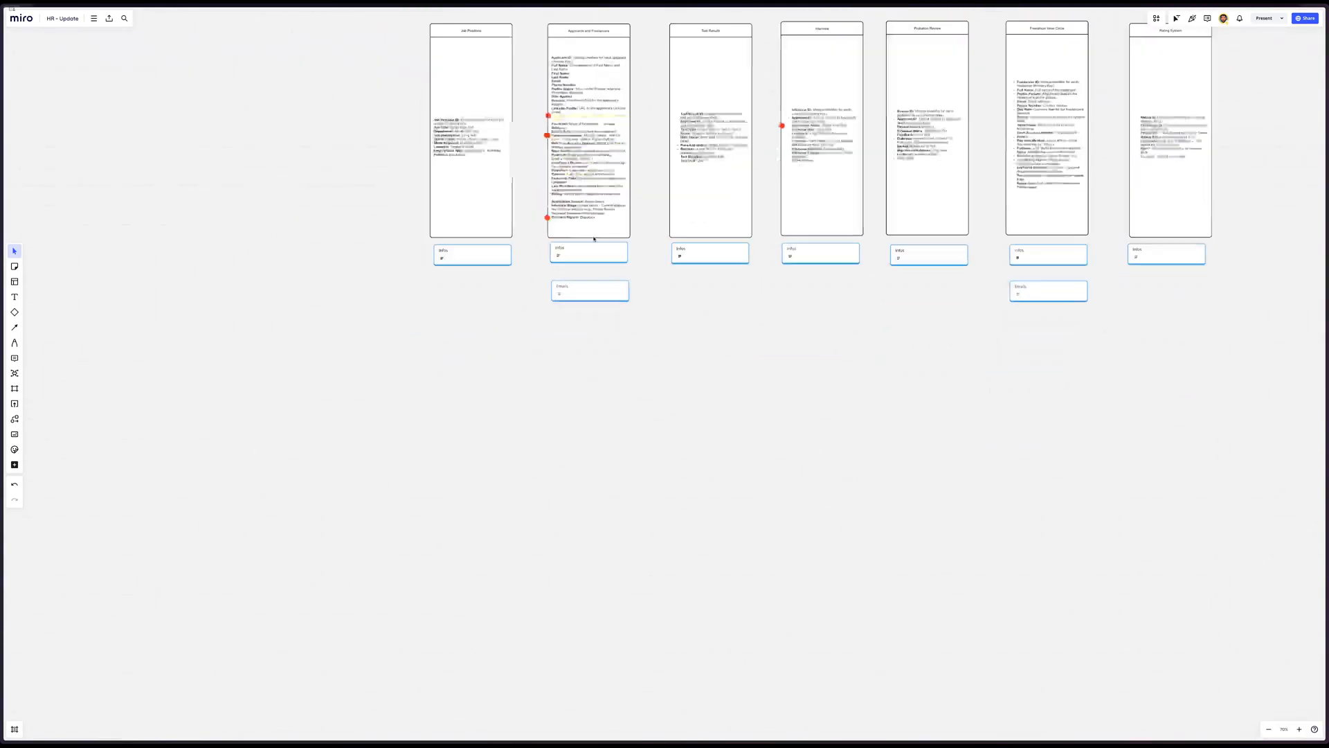
scroll(593, 239, left, 4)
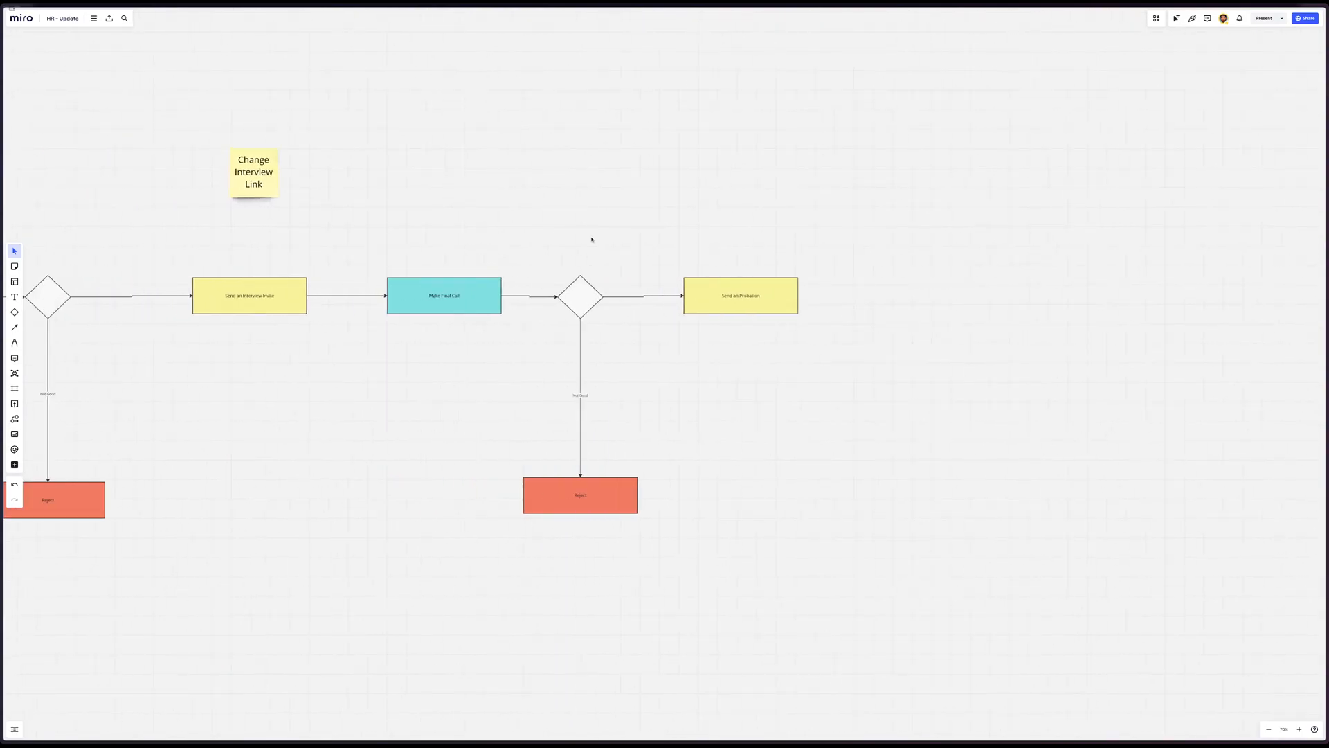
Examine the whole recruitment flowchart from its first box through TEST 1 and TEST 2 to the Probation box
scroll(607, 223, down, 1)
scroll(607, 223, left, 12)
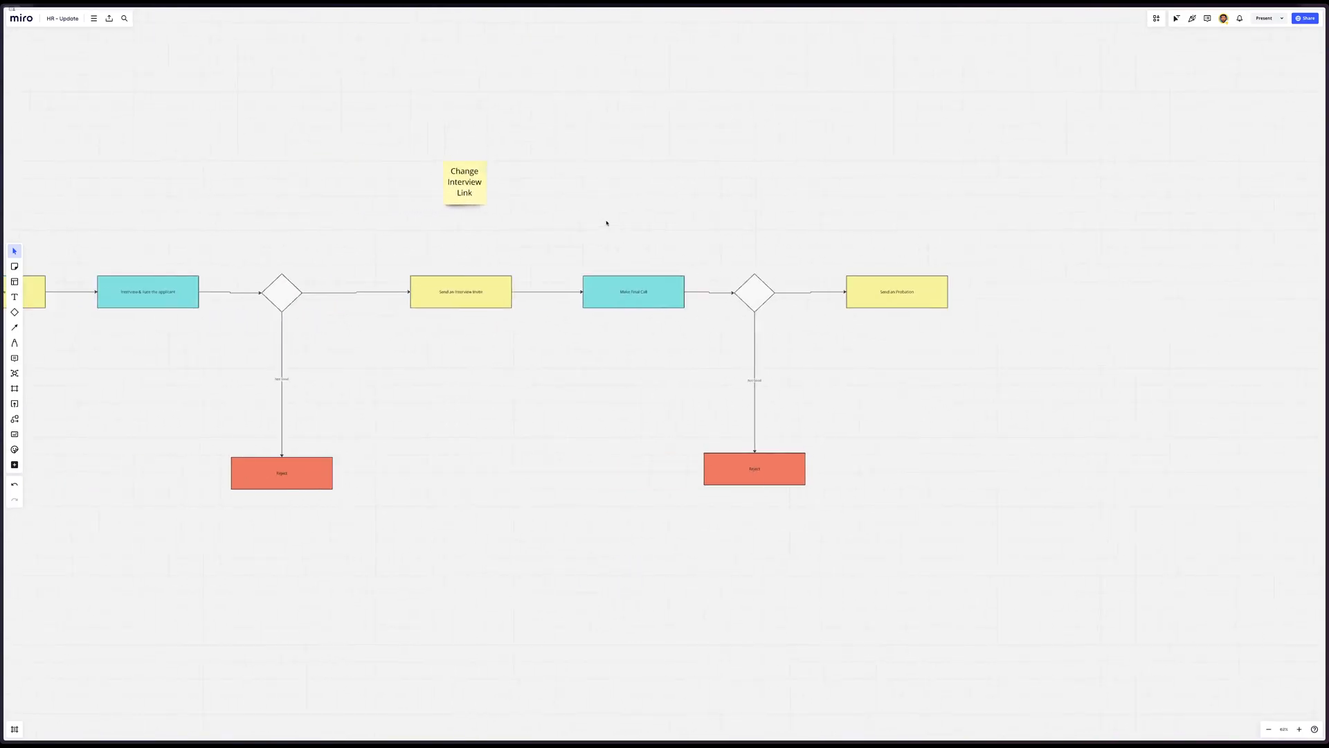
scroll(607, 223, down, 1)
scroll(606, 223, left, 5)
scroll(607, 223, up, 1)
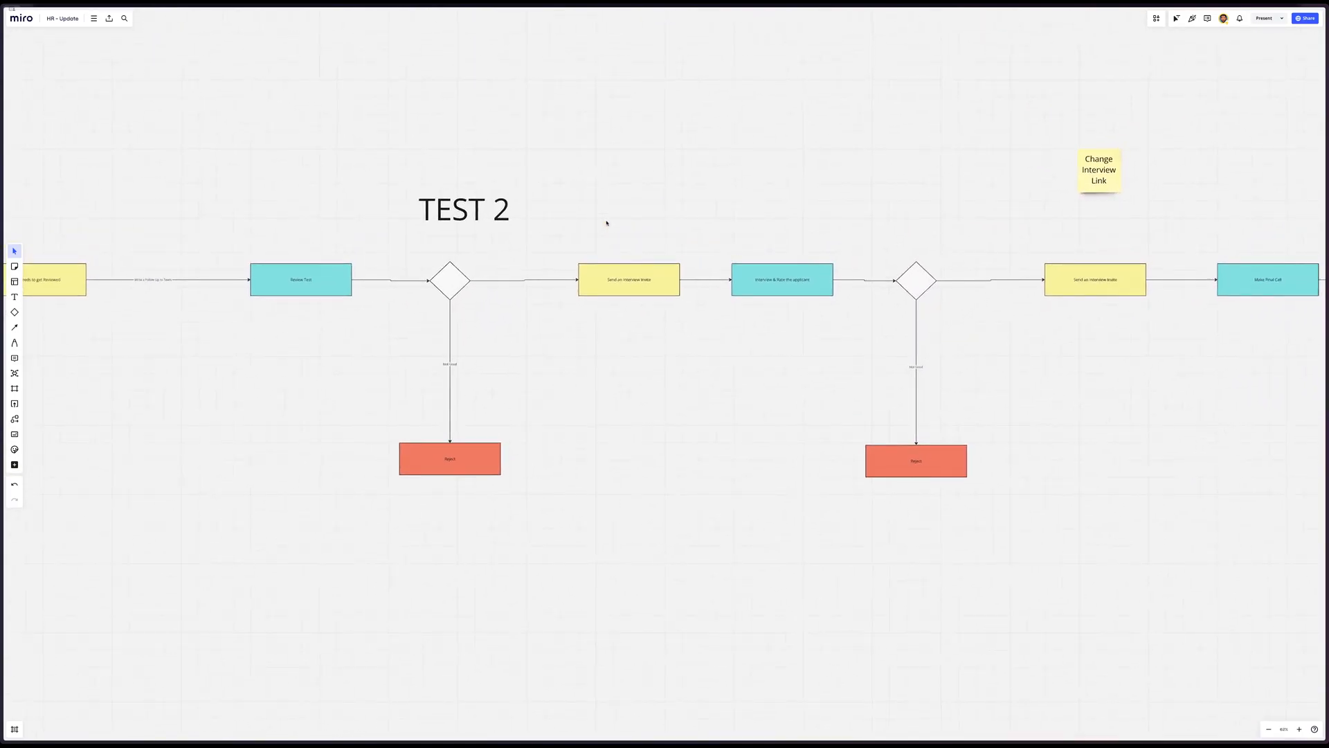
scroll(607, 223, right, 18)
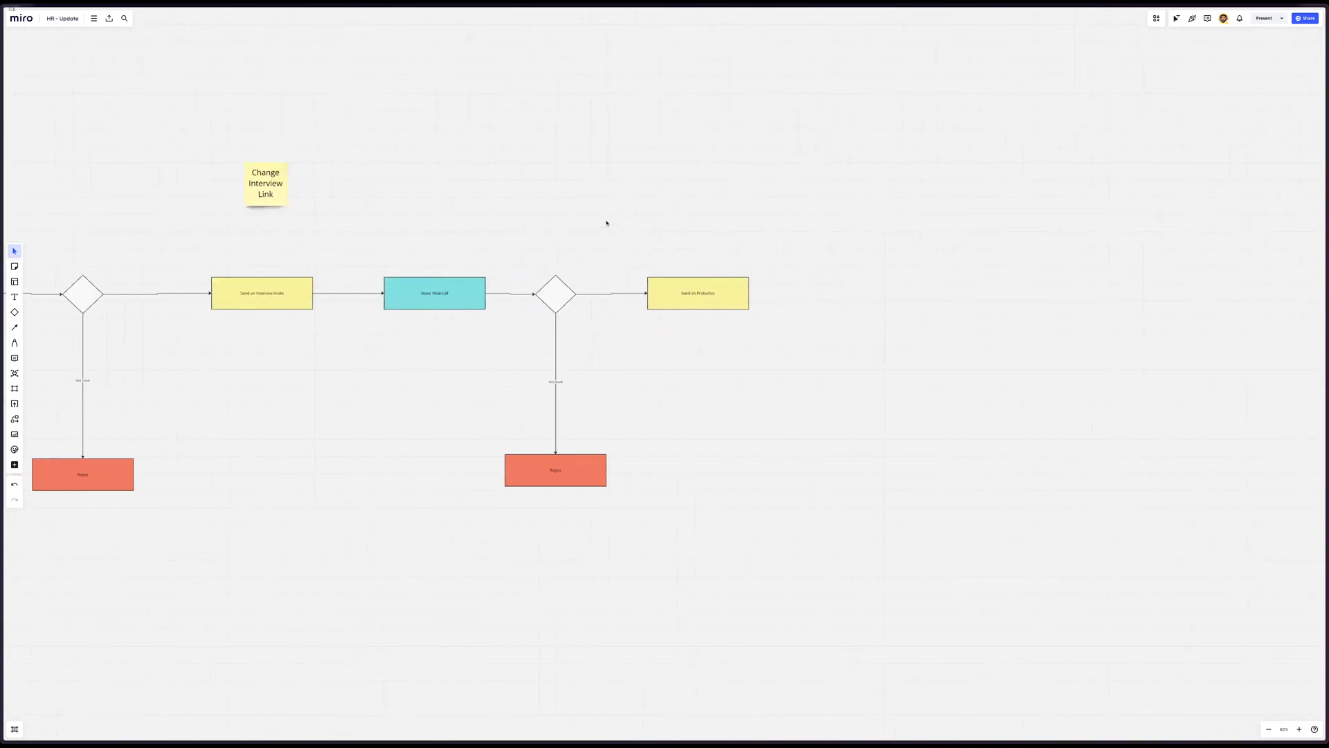
scroll(607, 223, left, 5)
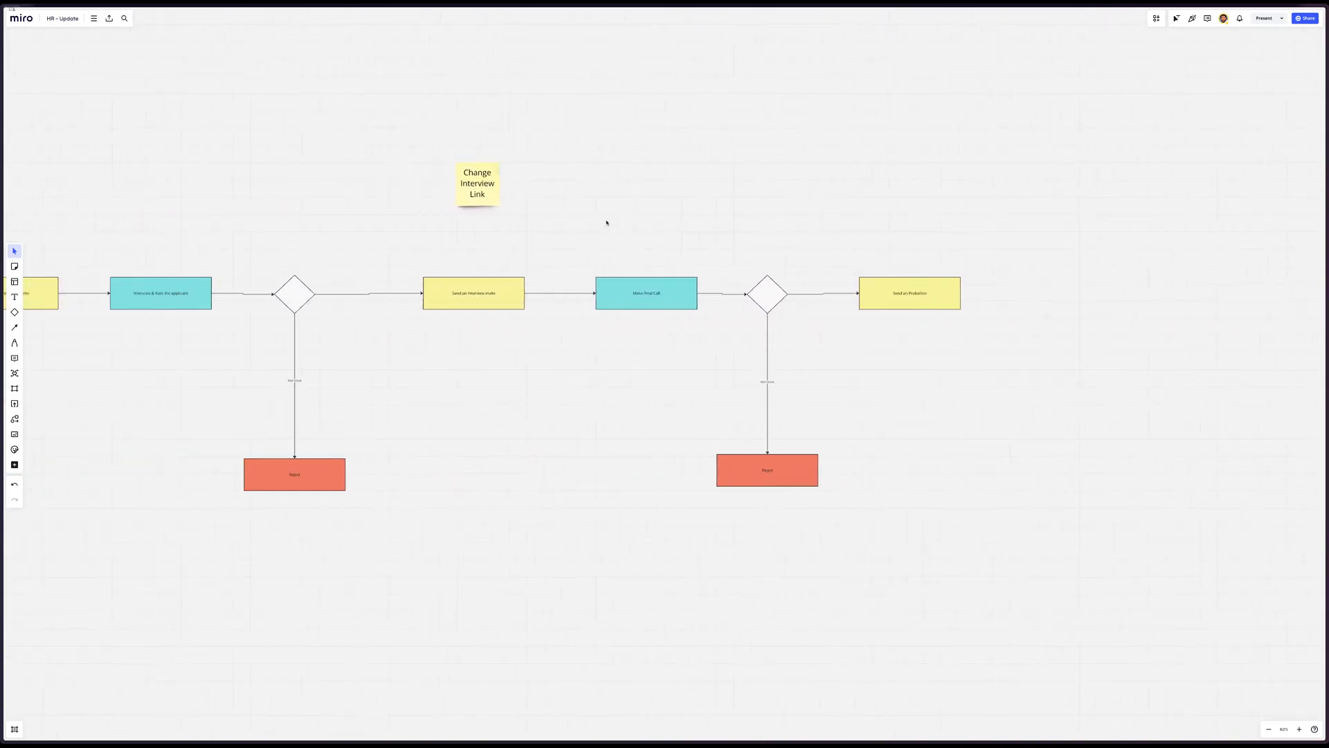
scroll(609, 220, left, 5)
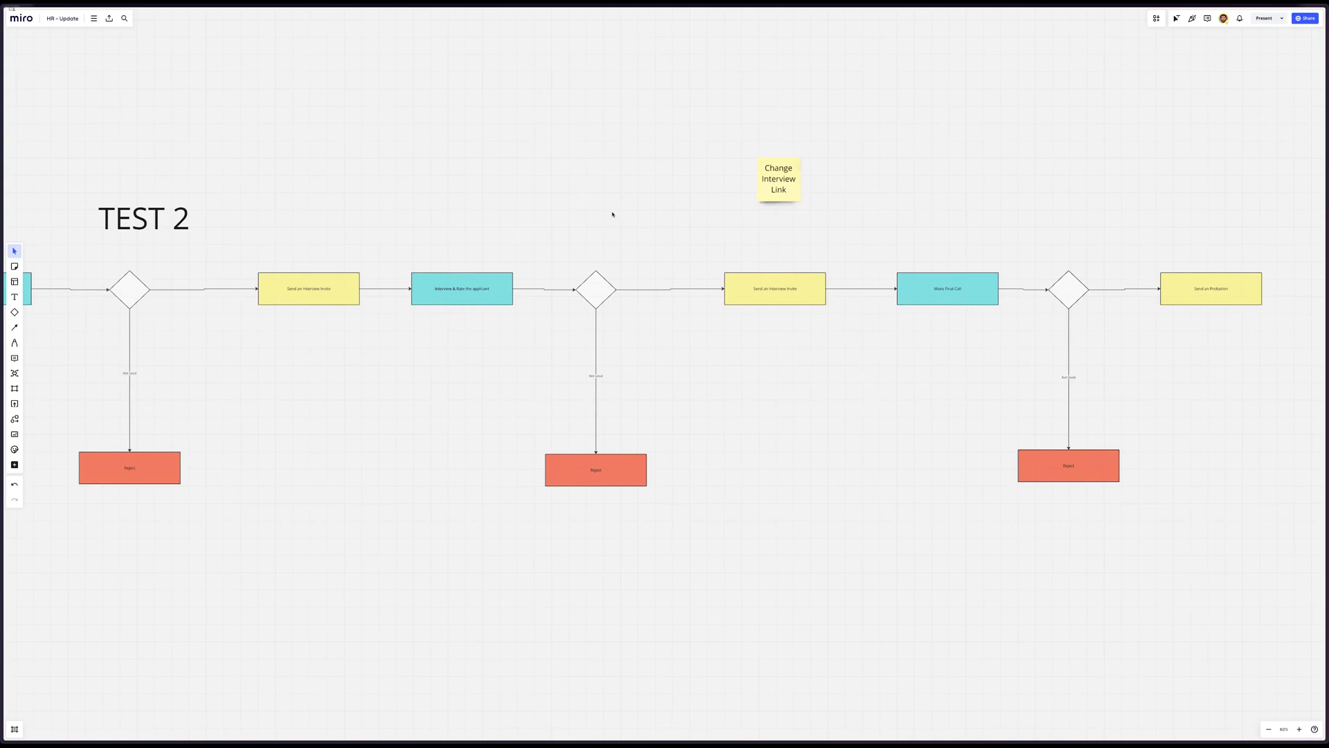
scroll(602, 205, down, 3)
scroll(601, 205, left, 13)
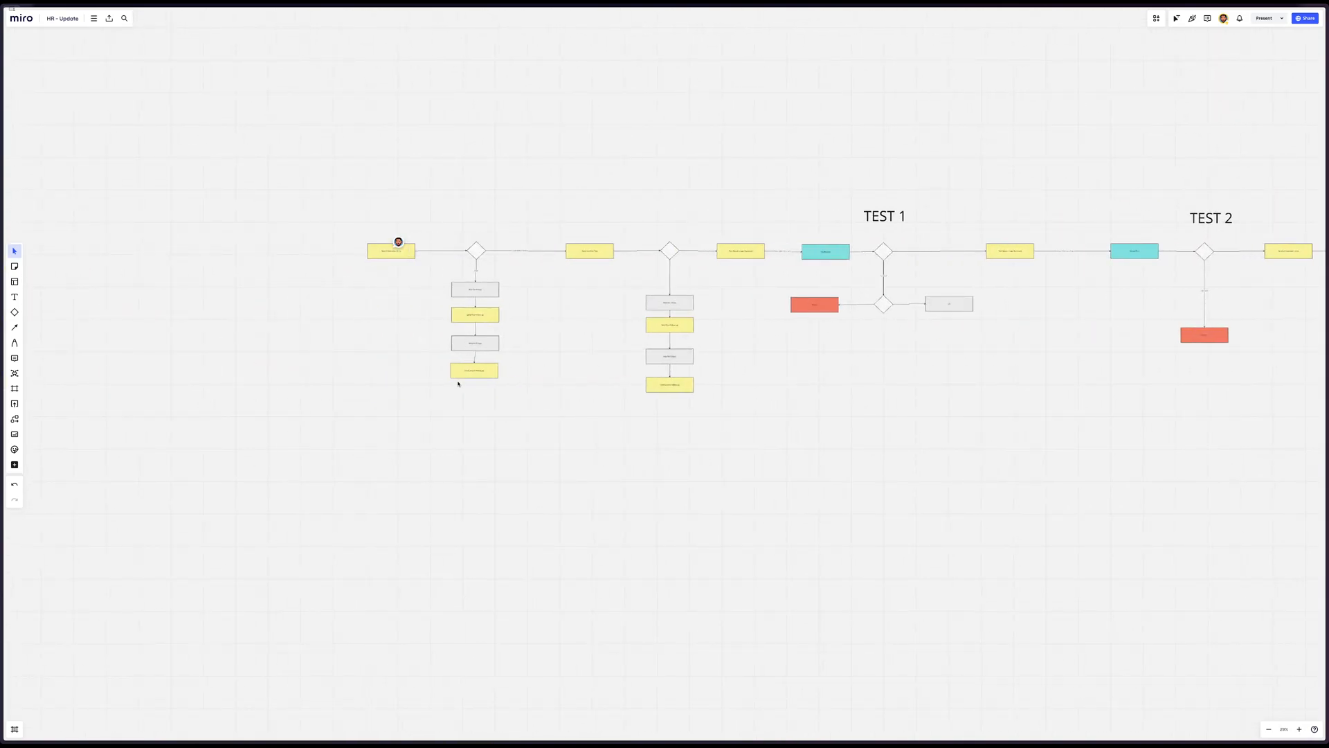
scroll(777, 324, right, 8)
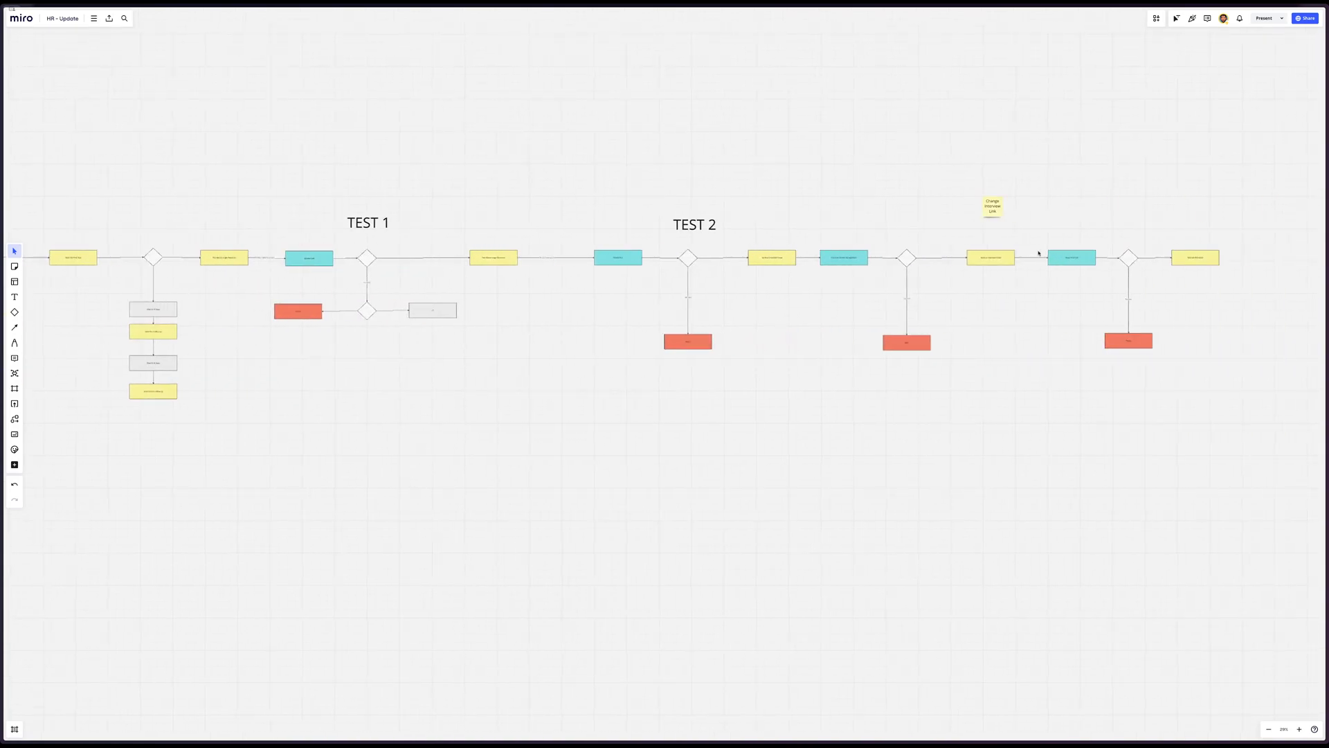
Examine the turquoise review and call boxes along the flowchart one by one, from TEST 1 to the final decision
scroll(1039, 254, left, 7)
scroll(1161, 308, right, 5)
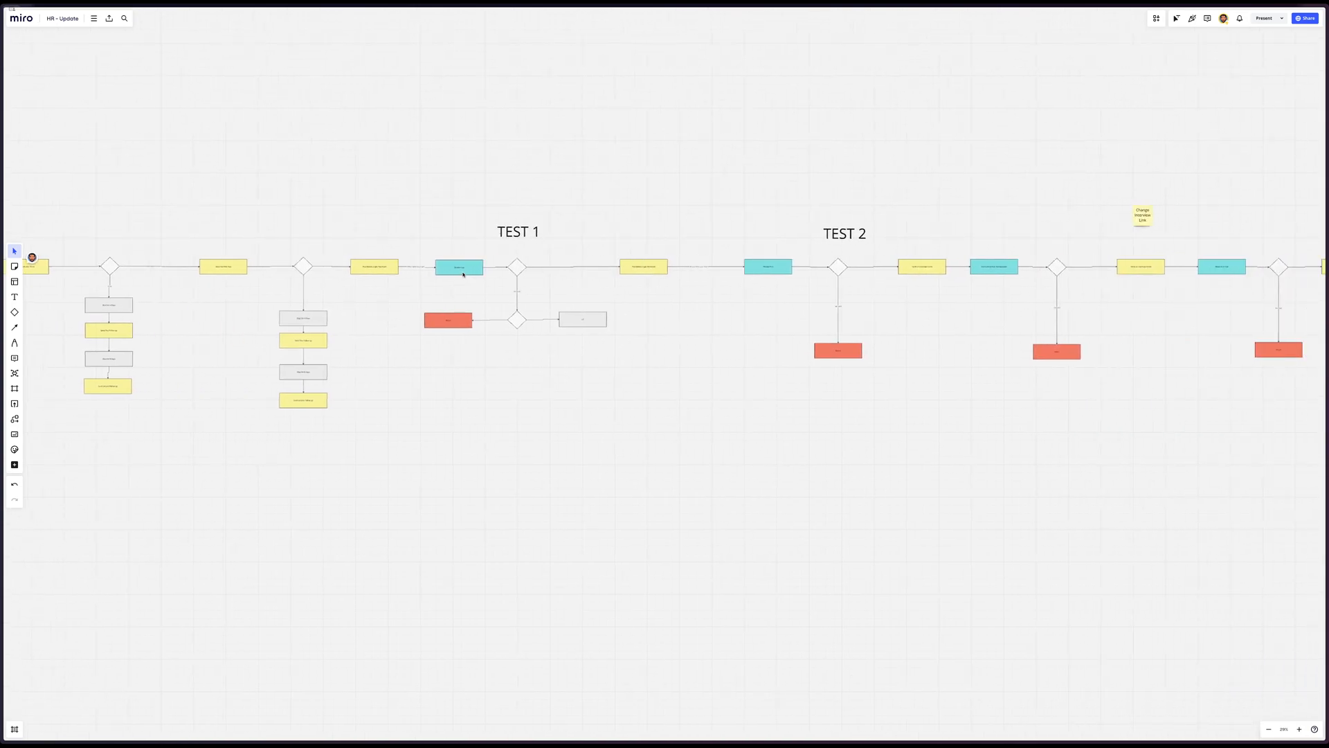
click(464, 274)
click(755, 271)
click(997, 272)
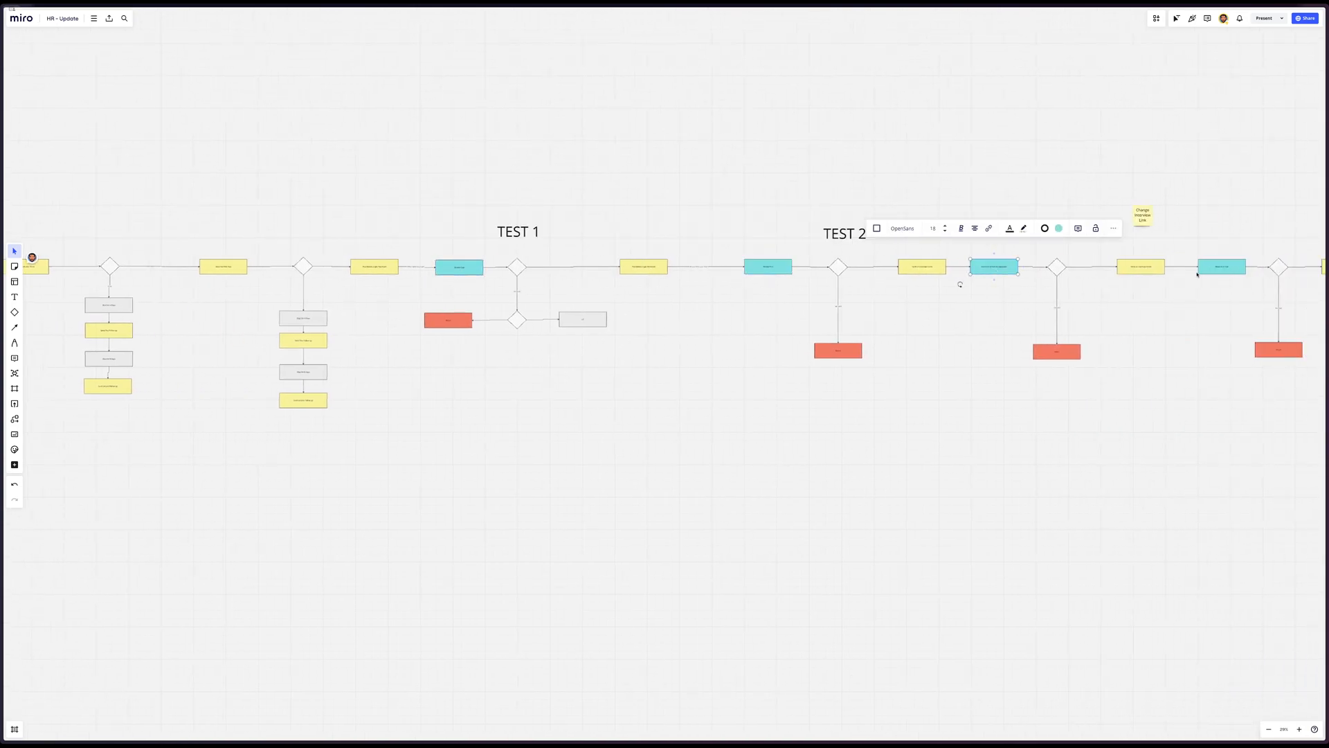
click(1218, 273)
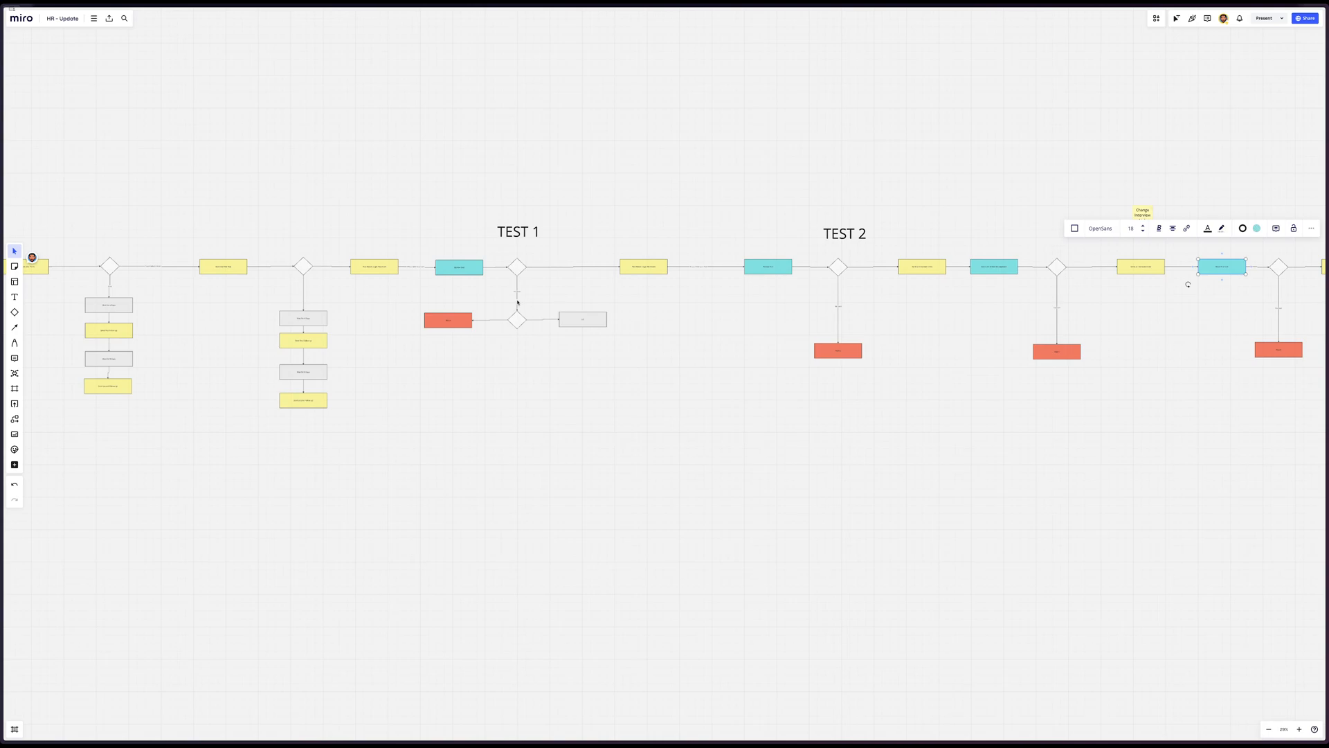
Shift the flowchart's opening section, from the first email box through the second decision diamond and both follow-up branches, left to widen the gap before TEST 1
scroll(517, 302, up, 5)
scroll(517, 302, left, 8)
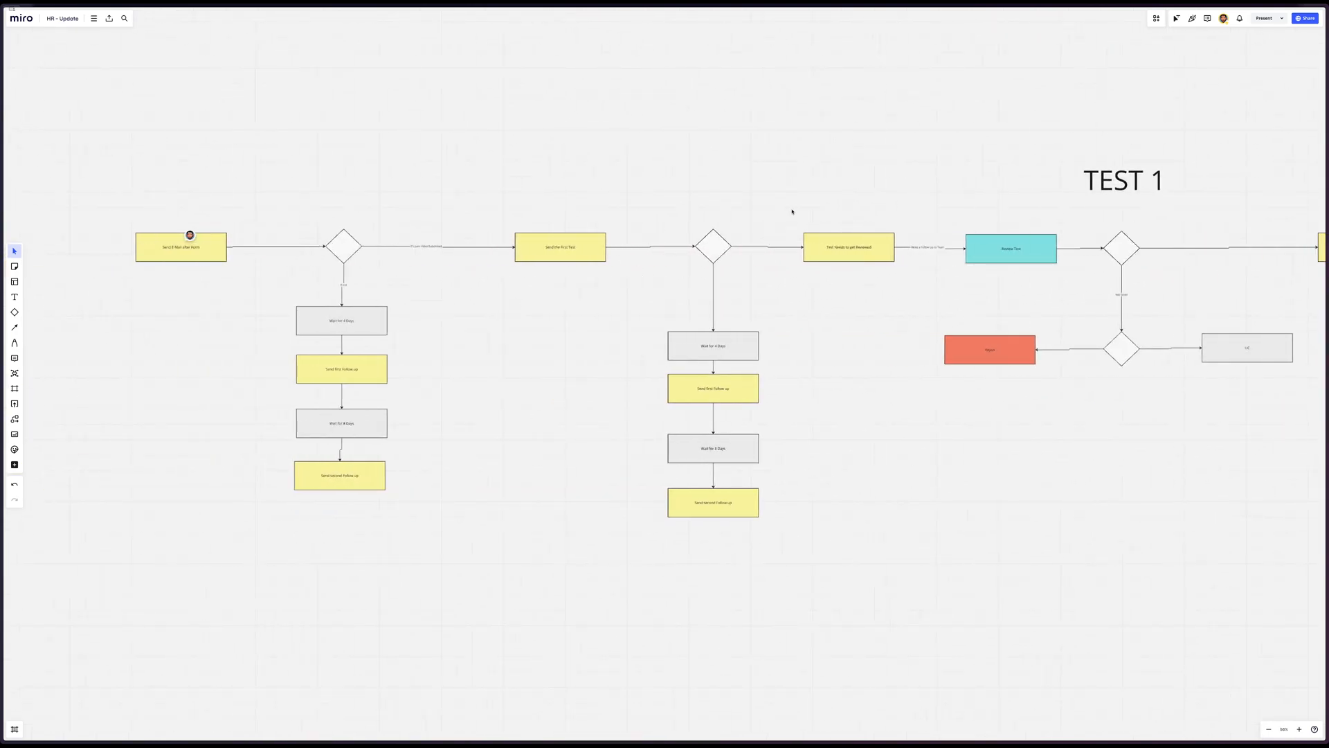
drag(778, 172, 34, 735)
scroll(633, 461, left, 2)
scroll(632, 462, up, 1)
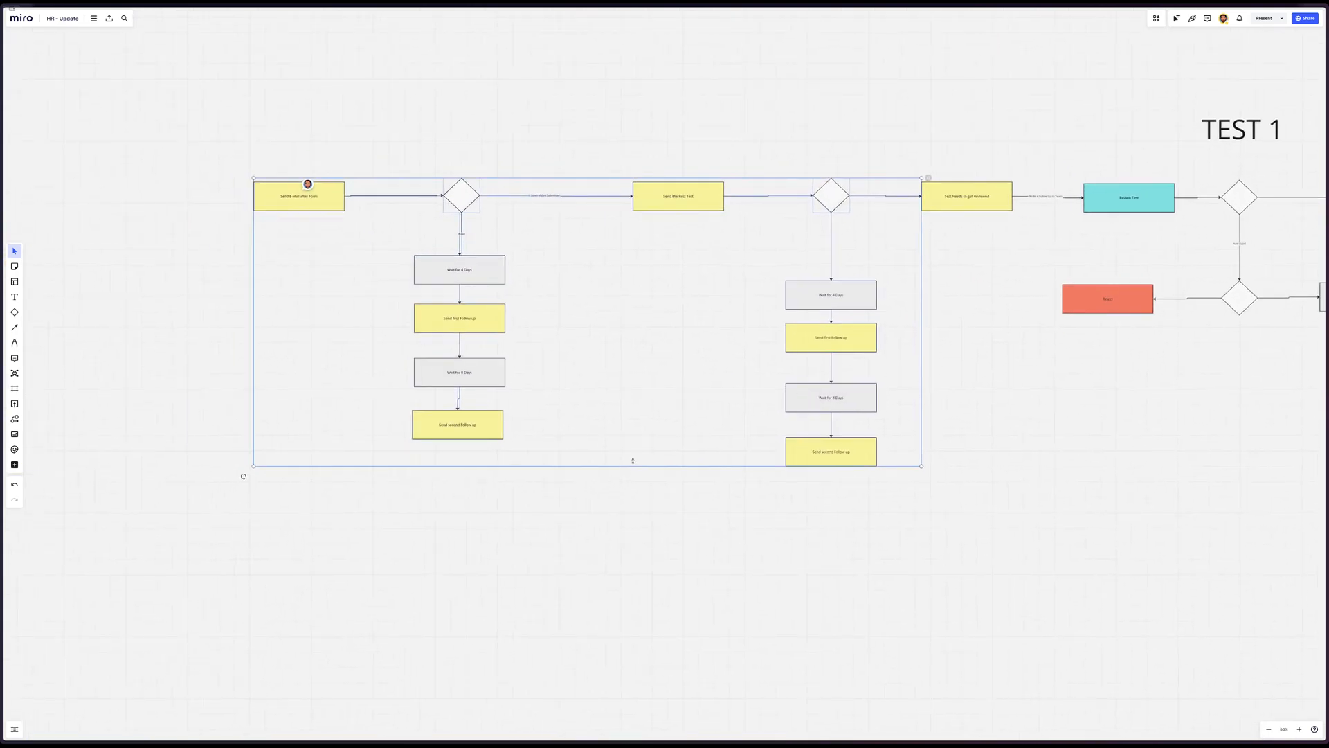
drag(830, 293, 700, 295)
click(605, 128)
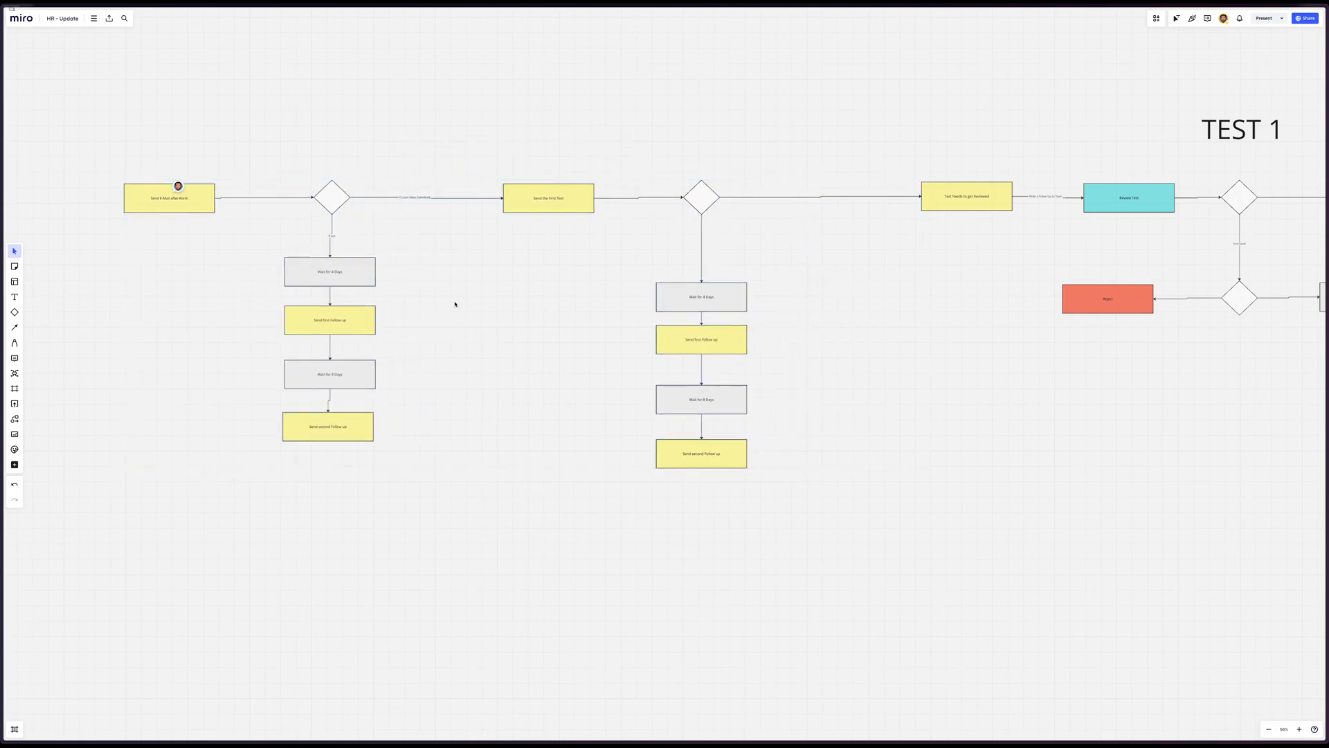
Switch to the Airtable Interview table and examine the AI Generate text settings for a new field without creating it
mouse_move(2, 298)
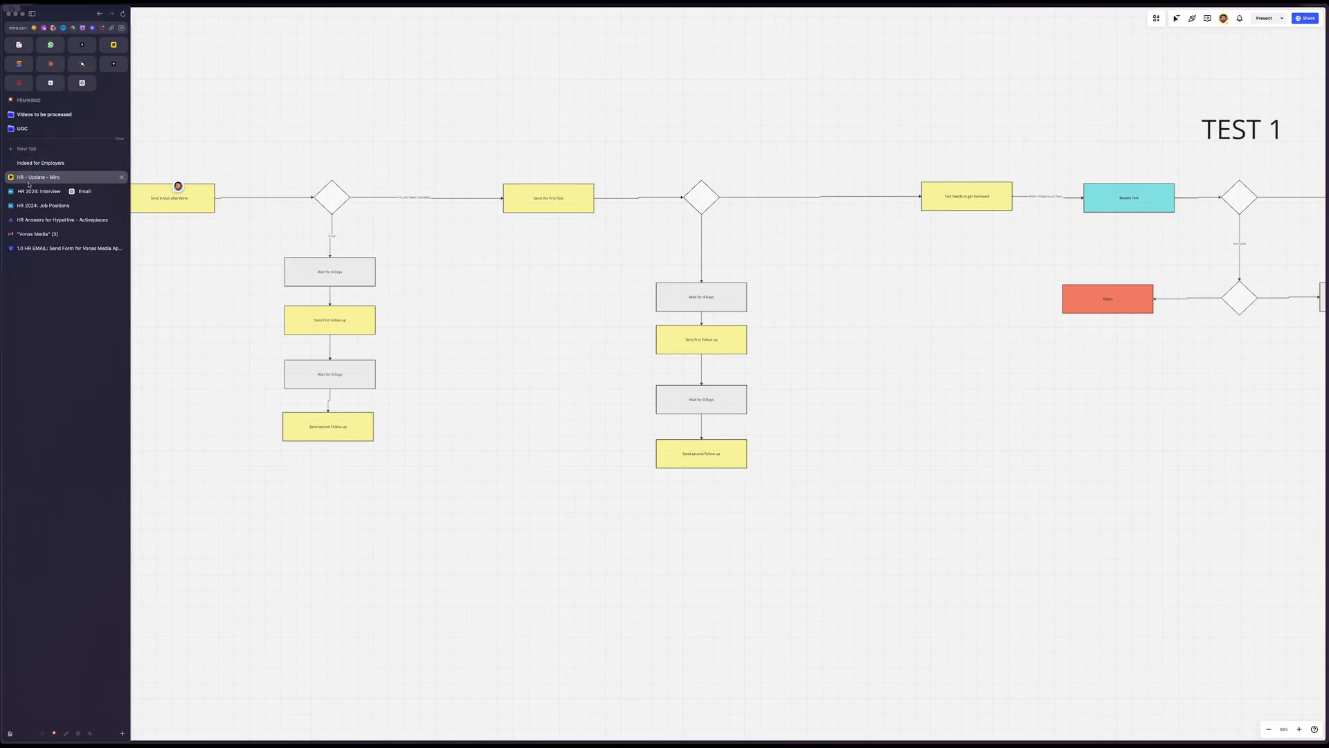
click(29, 190)
click(711, 69)
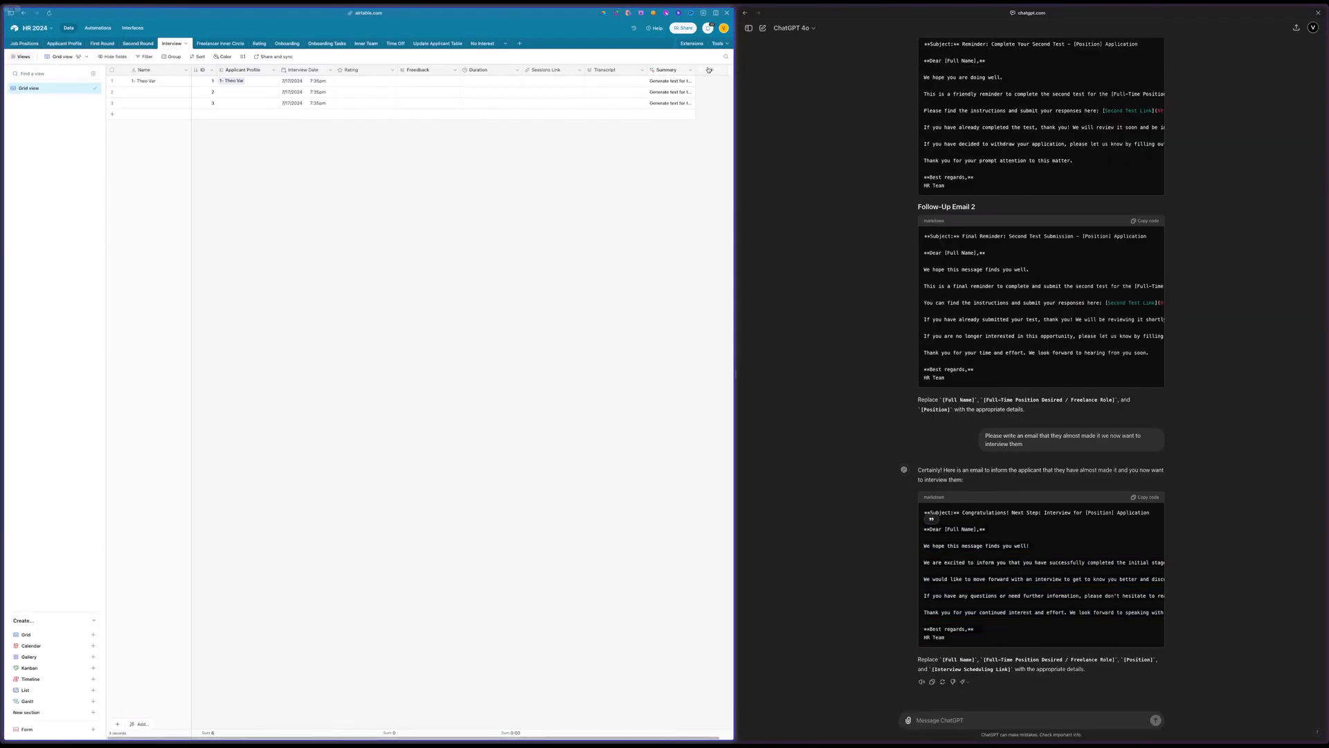
scroll(615, 167, down, 5)
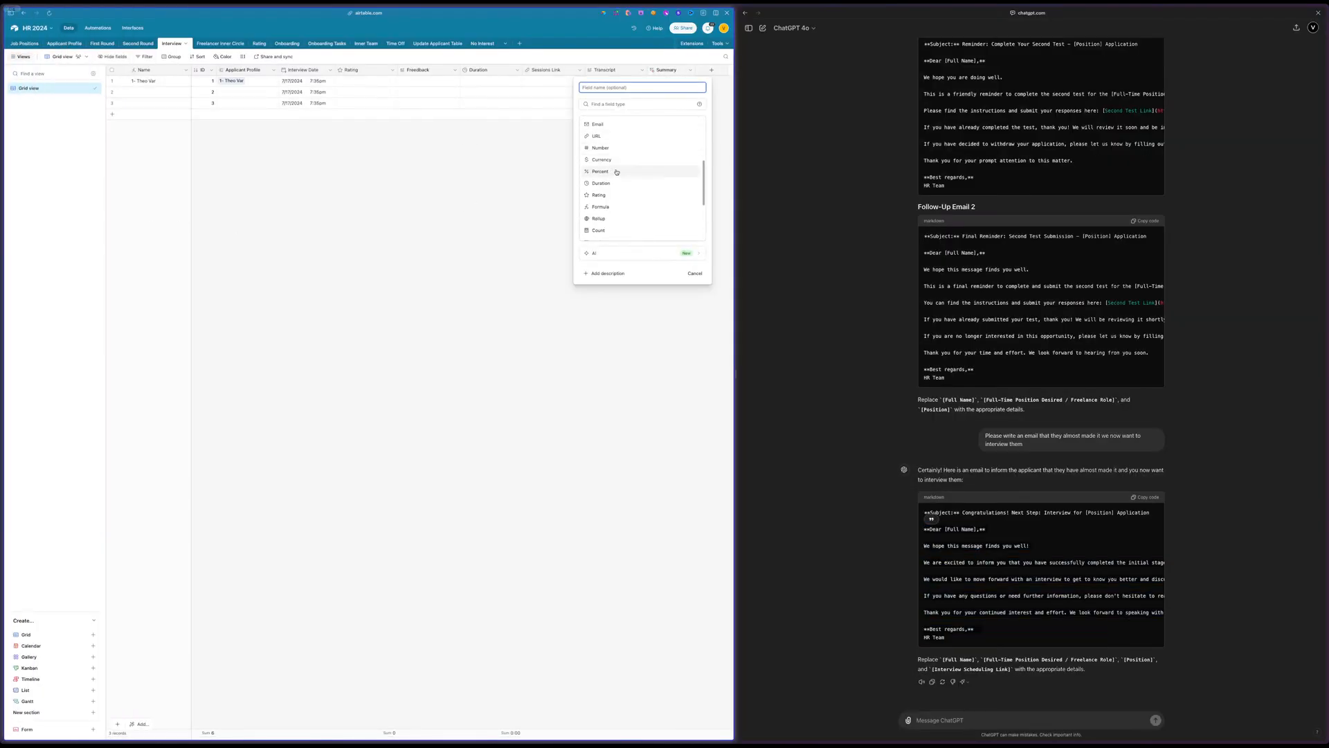
click(594, 253)
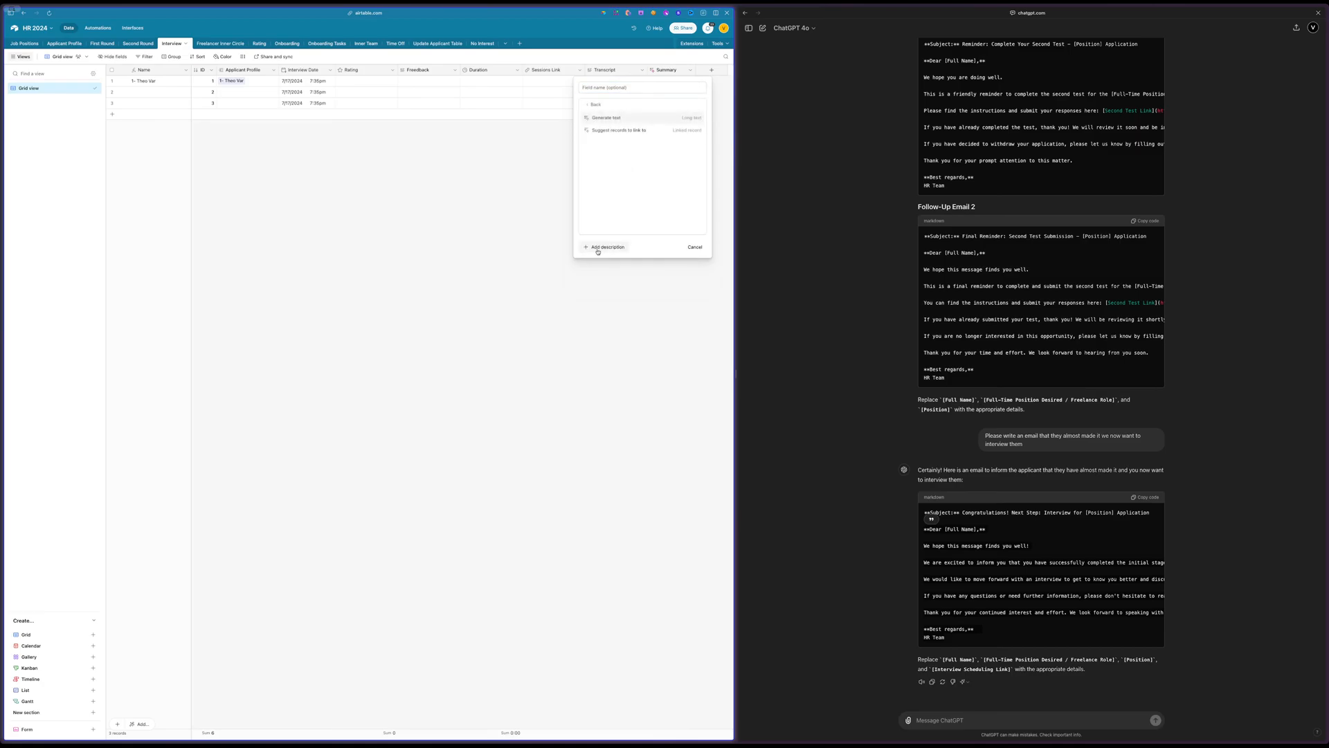
click(603, 119)
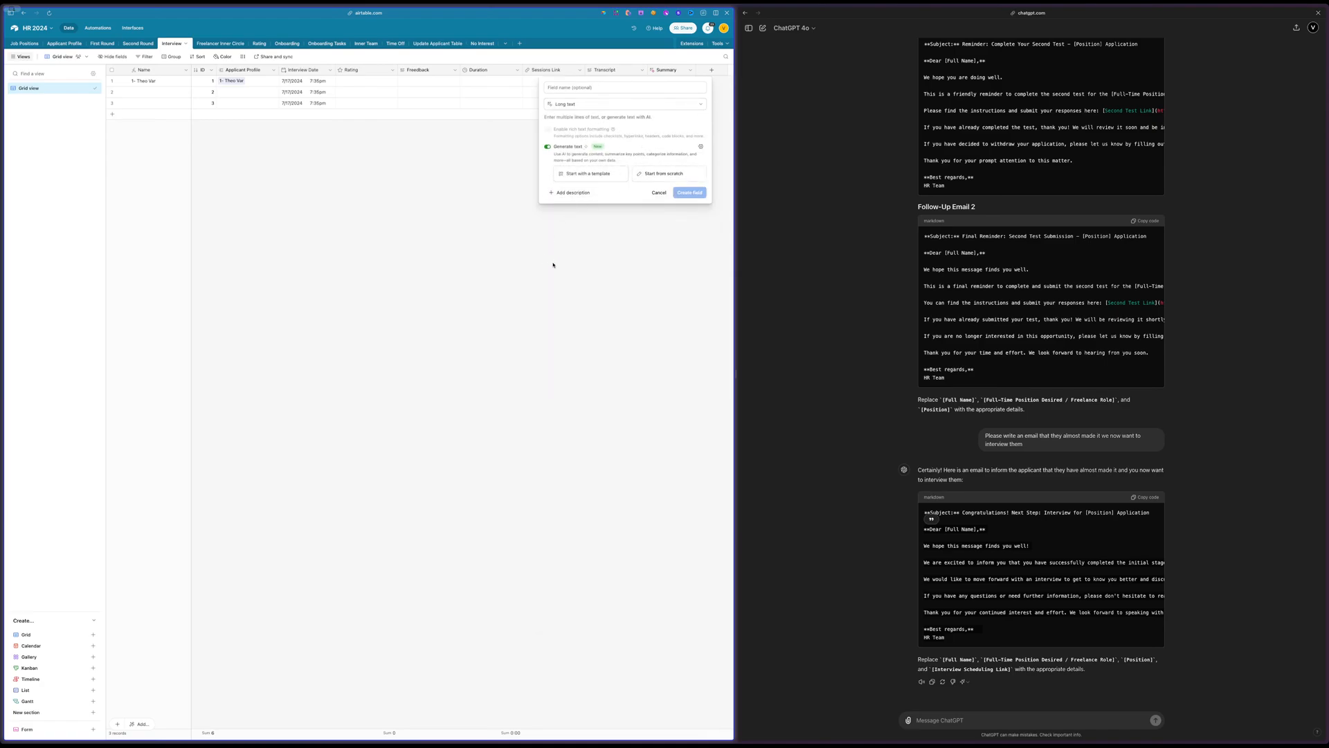
click(653, 194)
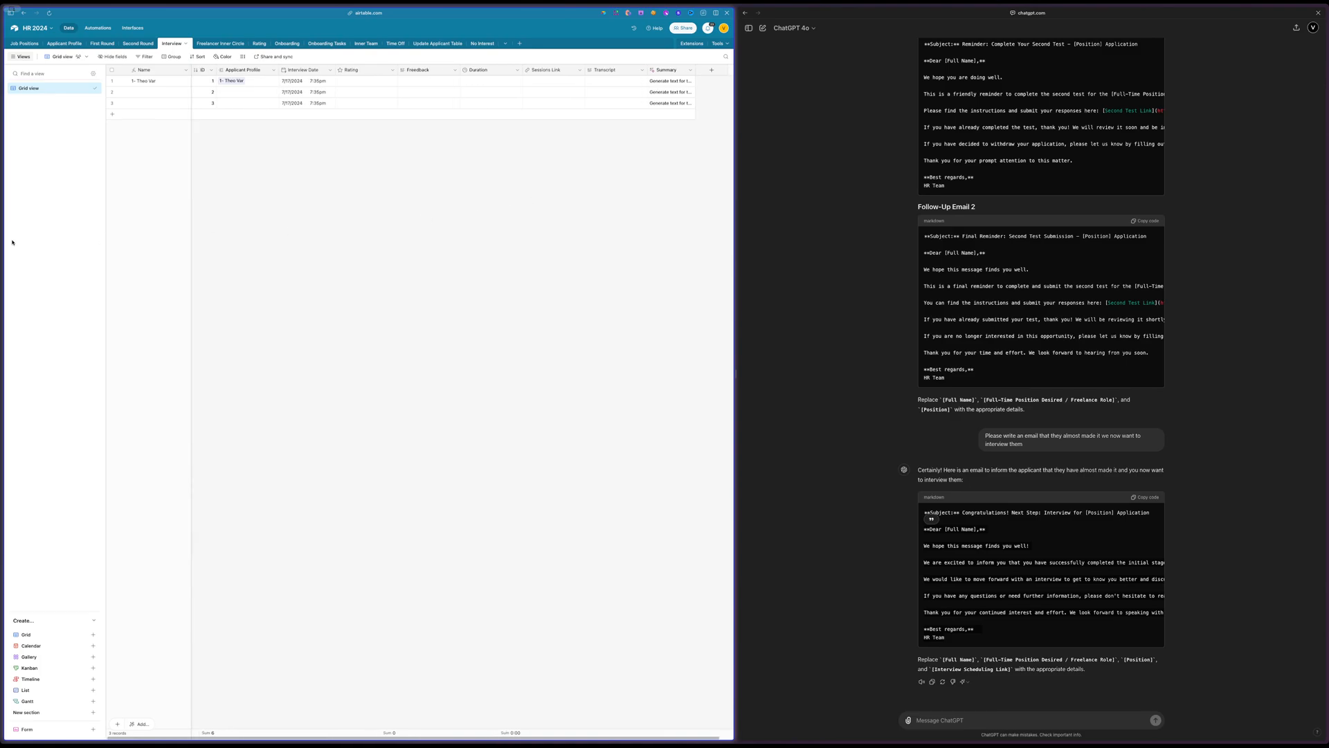
mouse_move(4, 244)
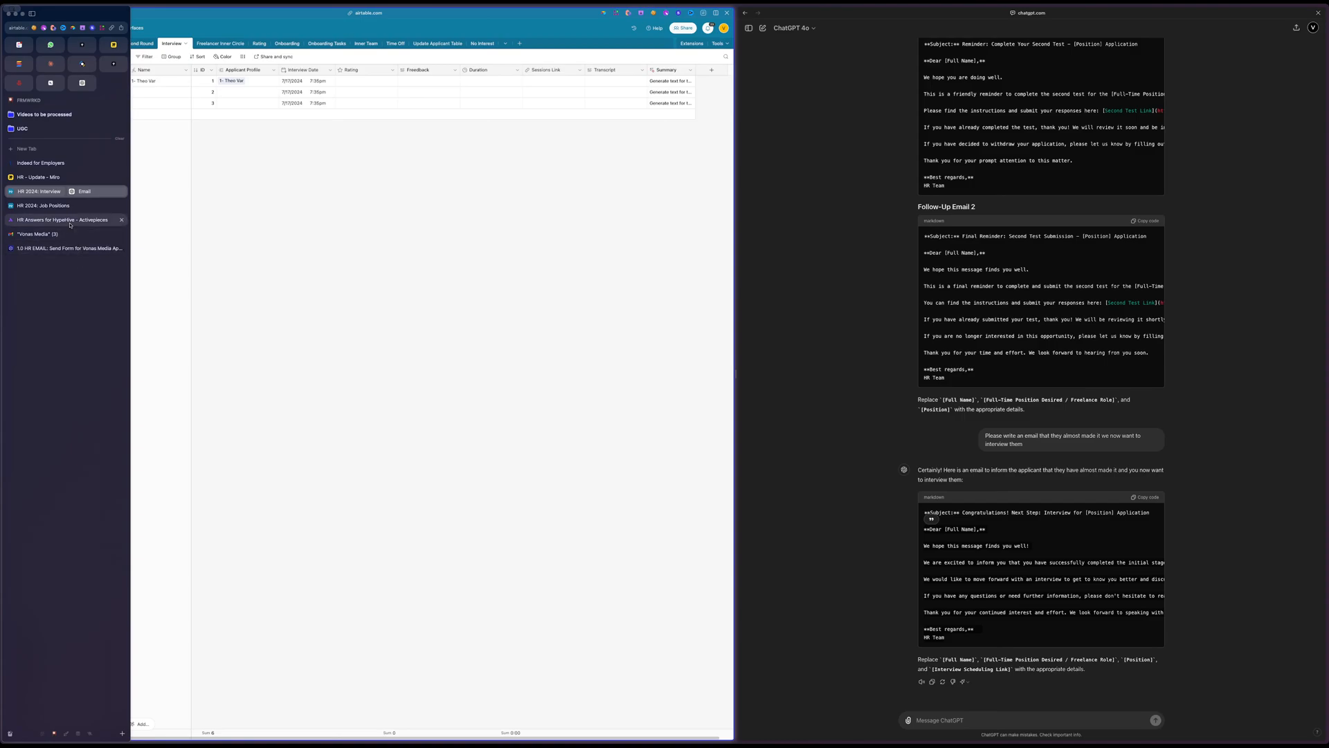